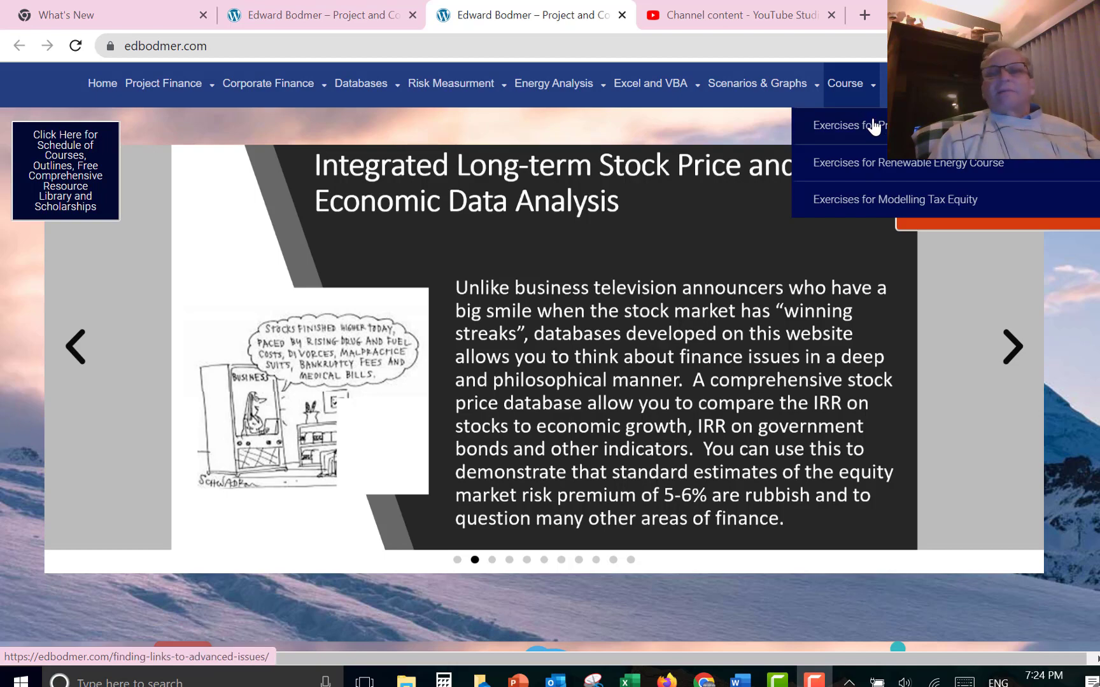
Open the course page with the exercises for the project finance modelling class.
click(870, 126)
click(870, 126)
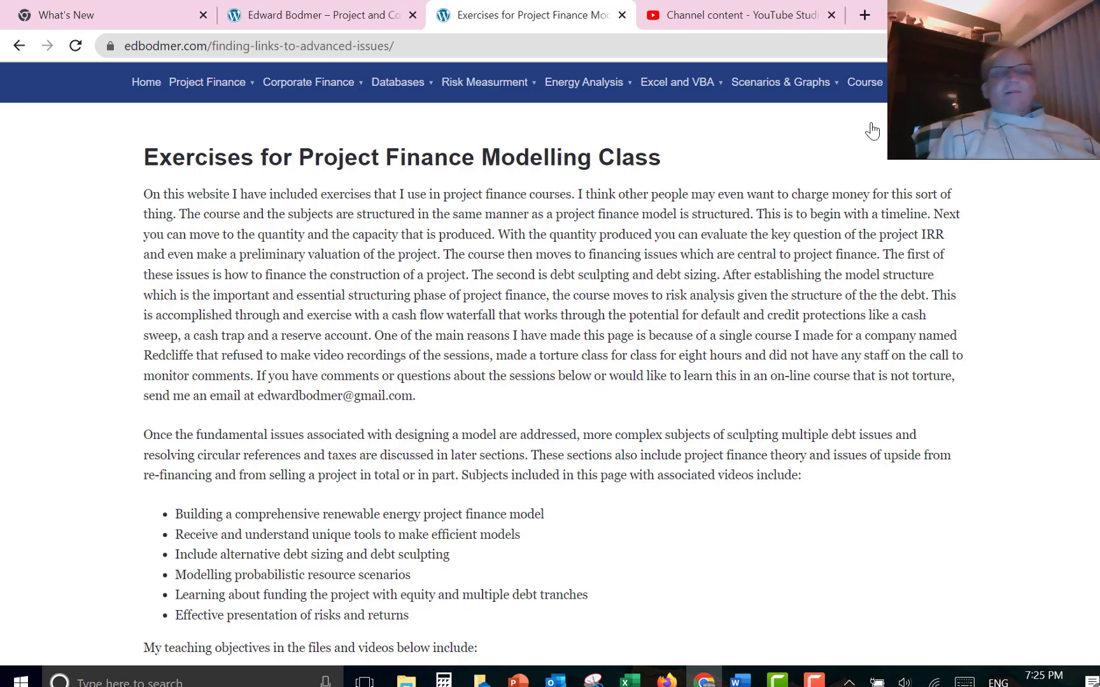
Review the exercises page from the macro files and modelling history through the theory, completed case and blank-sheet model sections.
scroll(872, 130, down, 15)
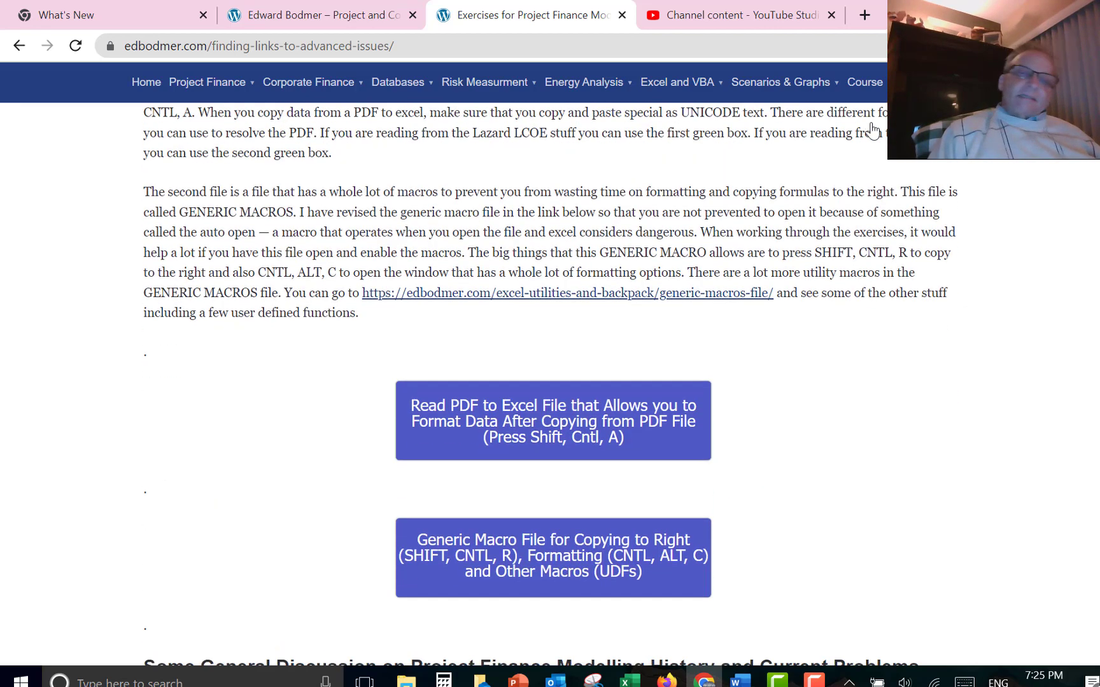
scroll(872, 130, down, 8)
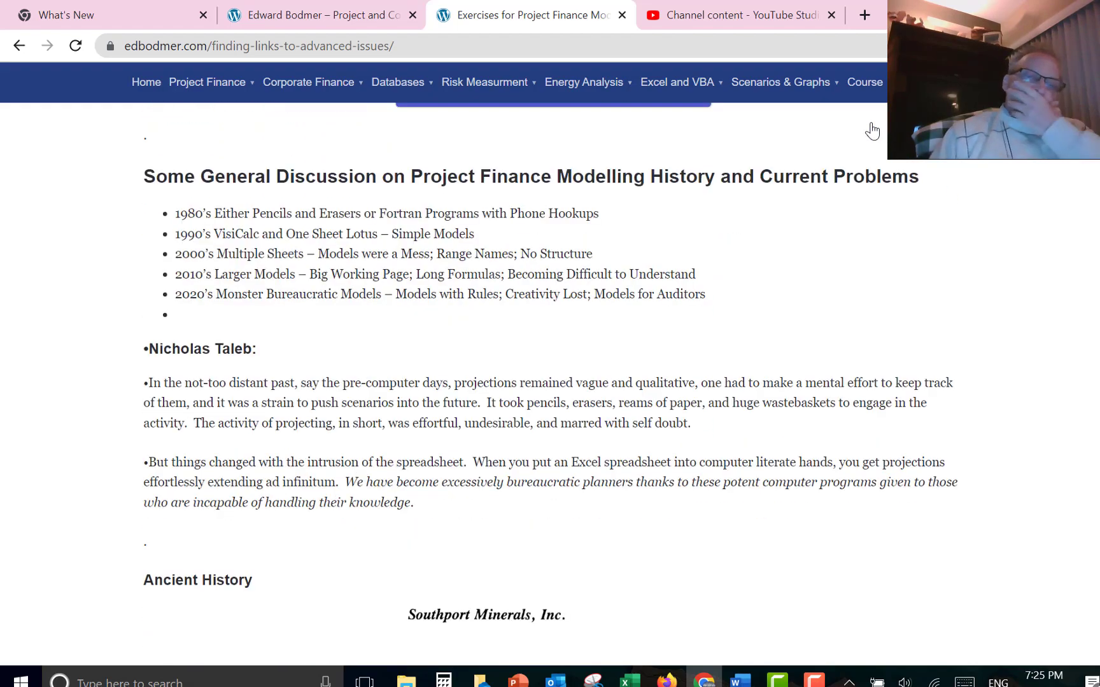
scroll(872, 130, down, 20)
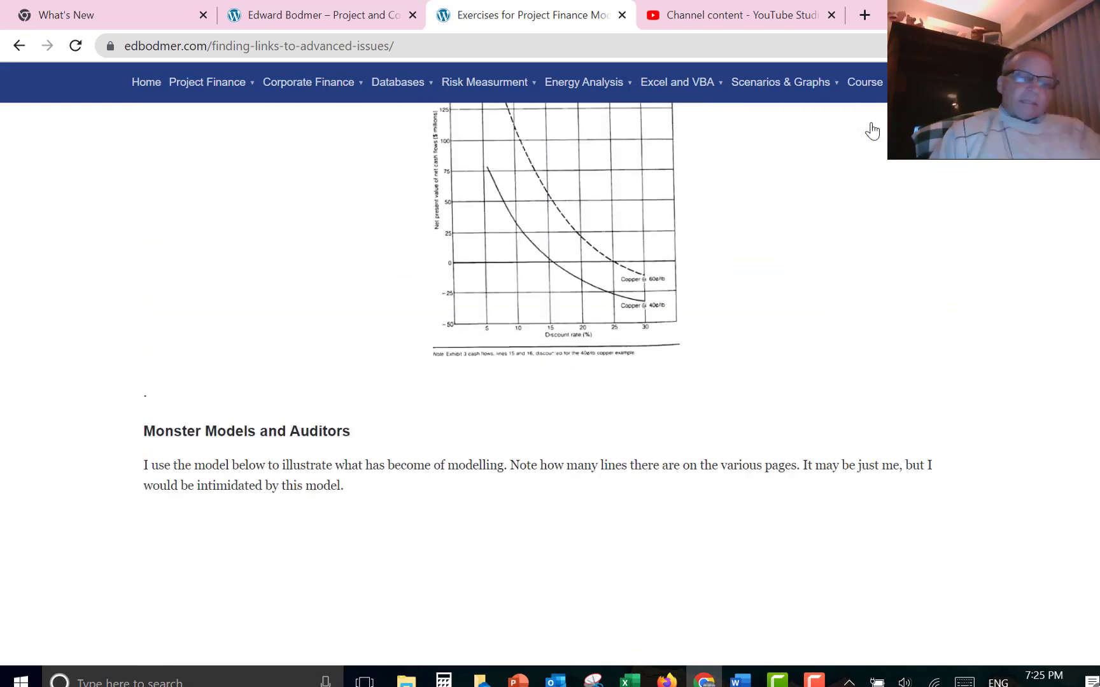
scroll(872, 131, down, 15)
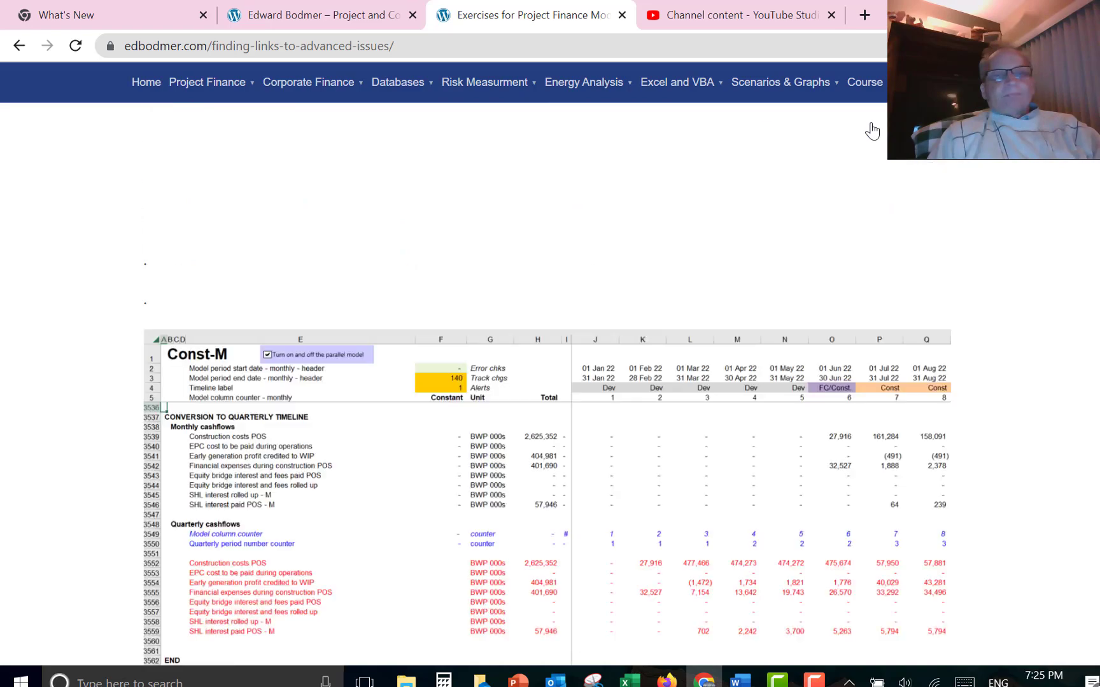
scroll(872, 130, down, 15)
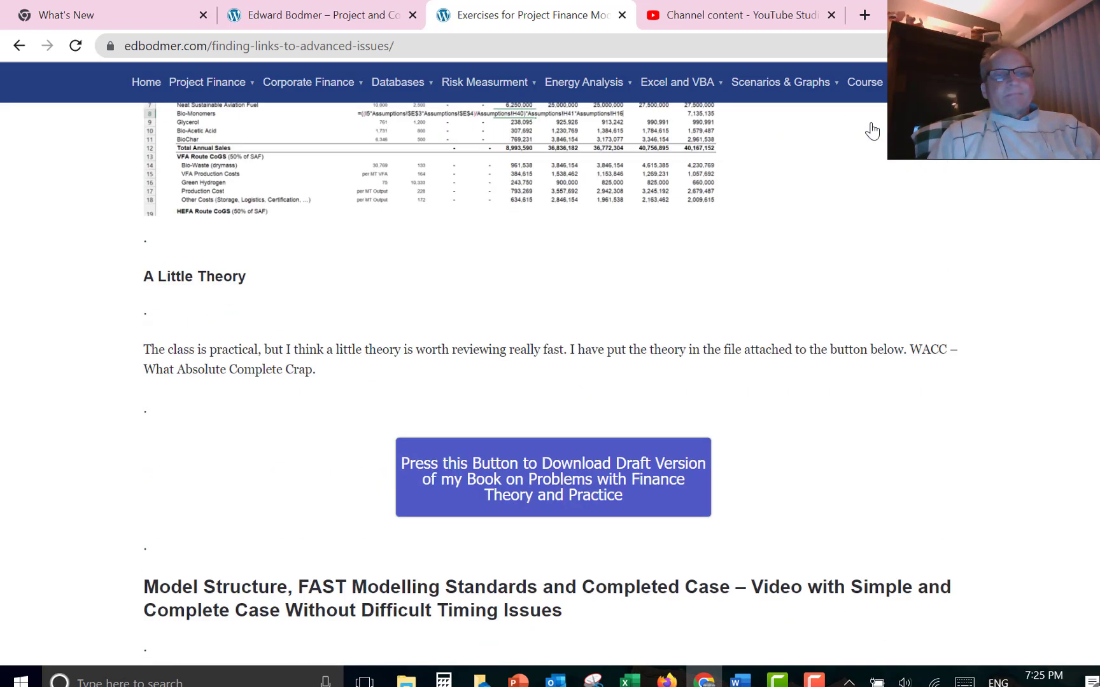
scroll(872, 130, down, 15)
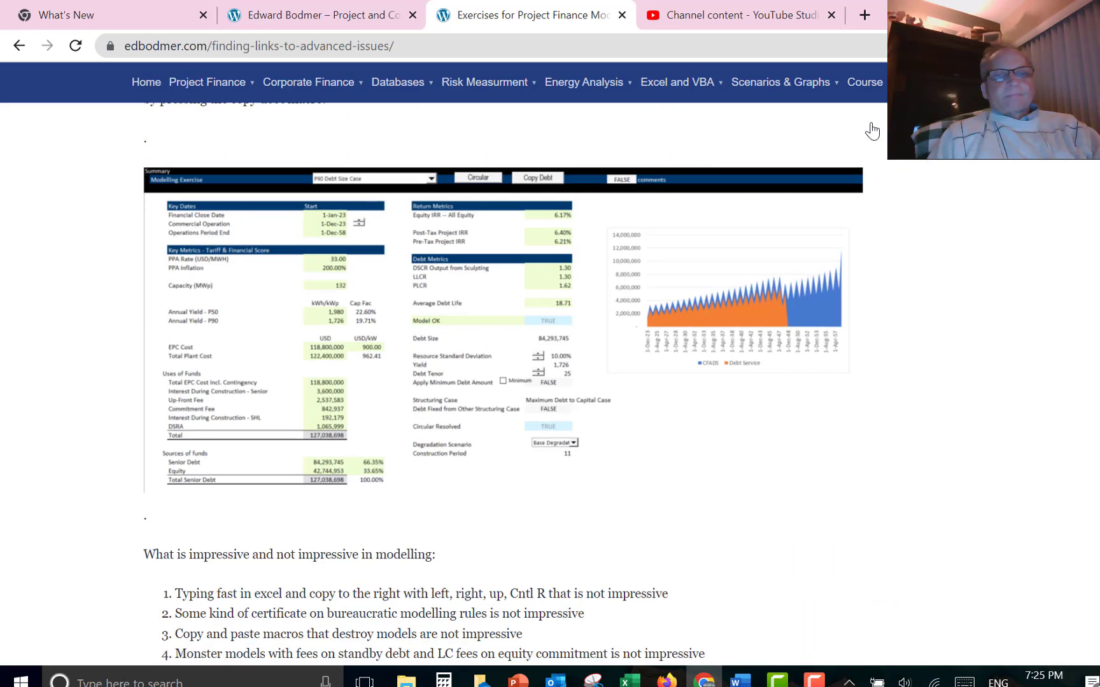
scroll(872, 131, down, 8)
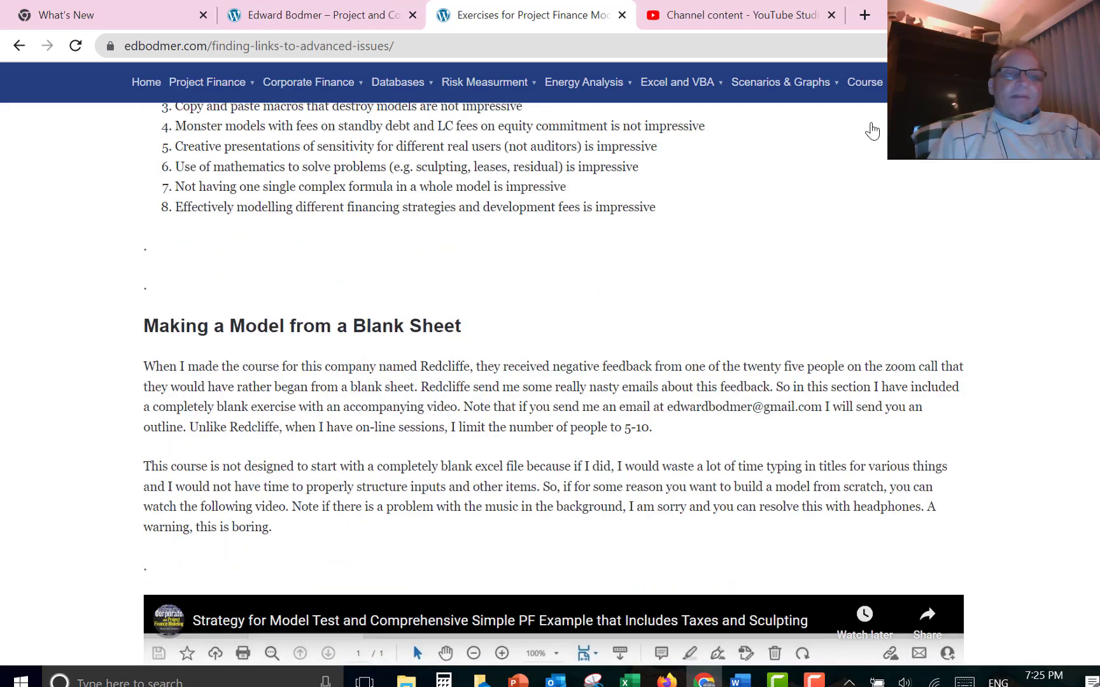
scroll(871, 131, down, 8)
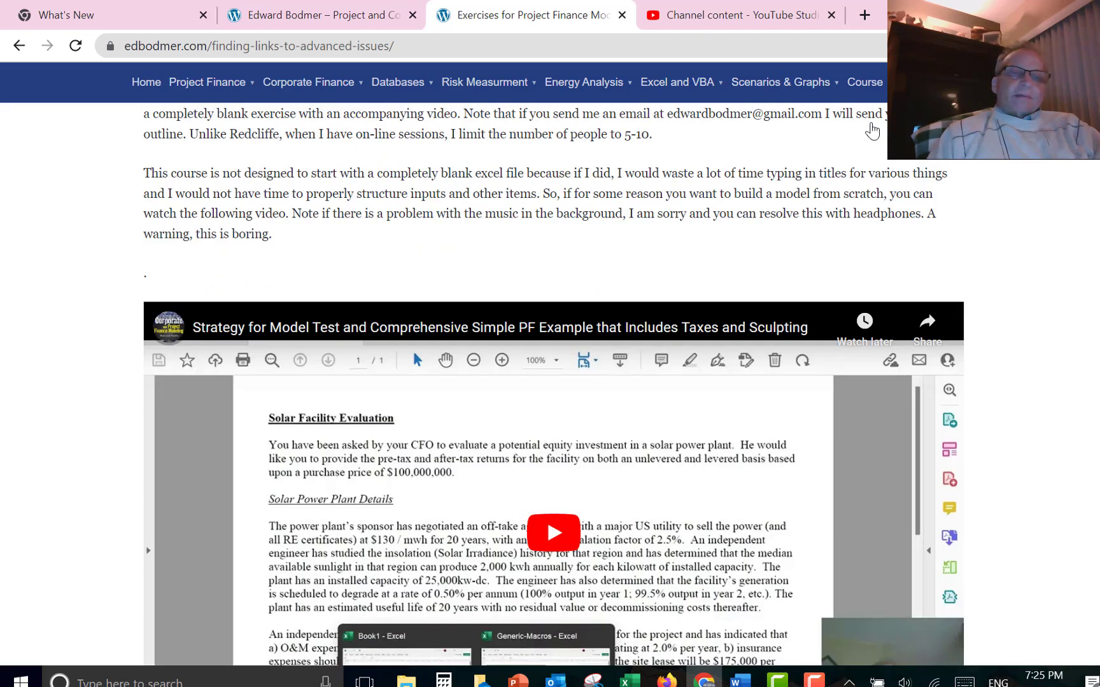
scroll(872, 130, down, 8)
scroll(872, 130, up, 8)
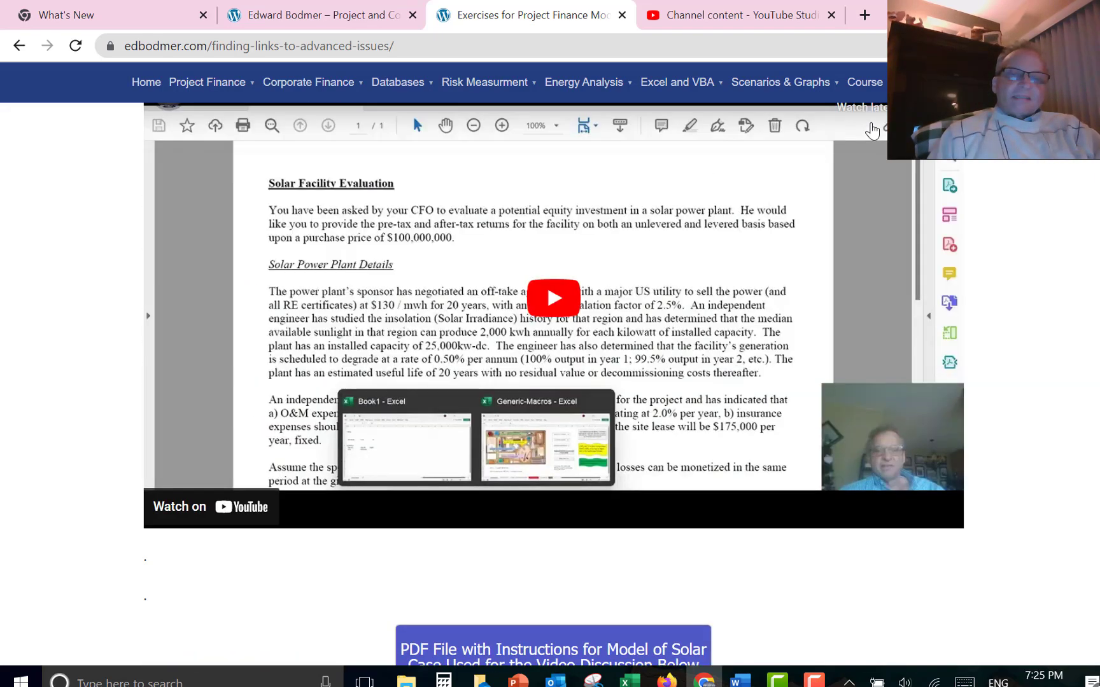
scroll(872, 130, down, 8)
scroll(872, 131, down, 8)
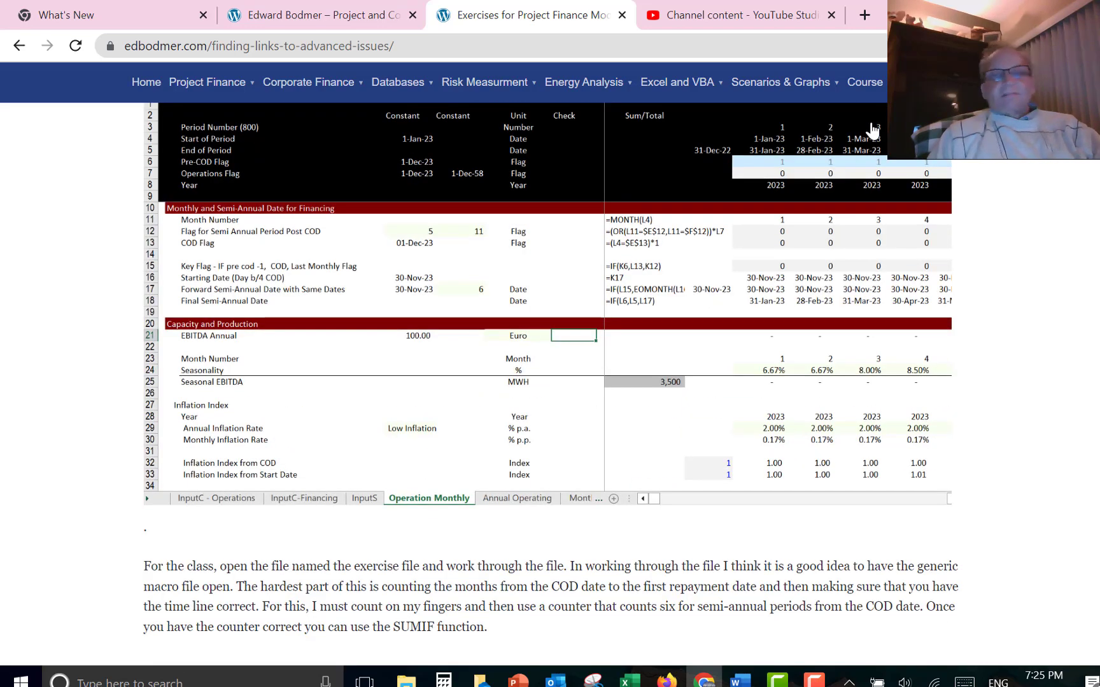
Examine the semi-annual timing videos, the levelised cost exercise and the wind study exercise on P90 and P99 debt sizing.
scroll(872, 131, down, 13)
scroll(872, 131, up, 18)
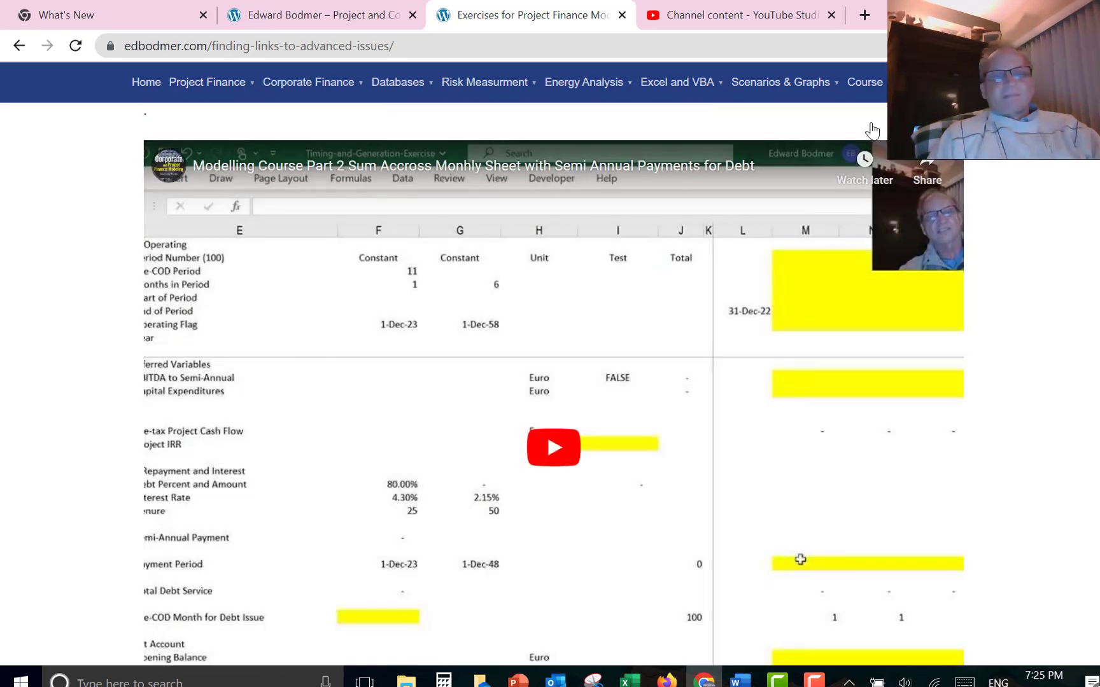
scroll(872, 131, down, 7)
scroll(871, 130, down, 6)
scroll(872, 131, down, 8)
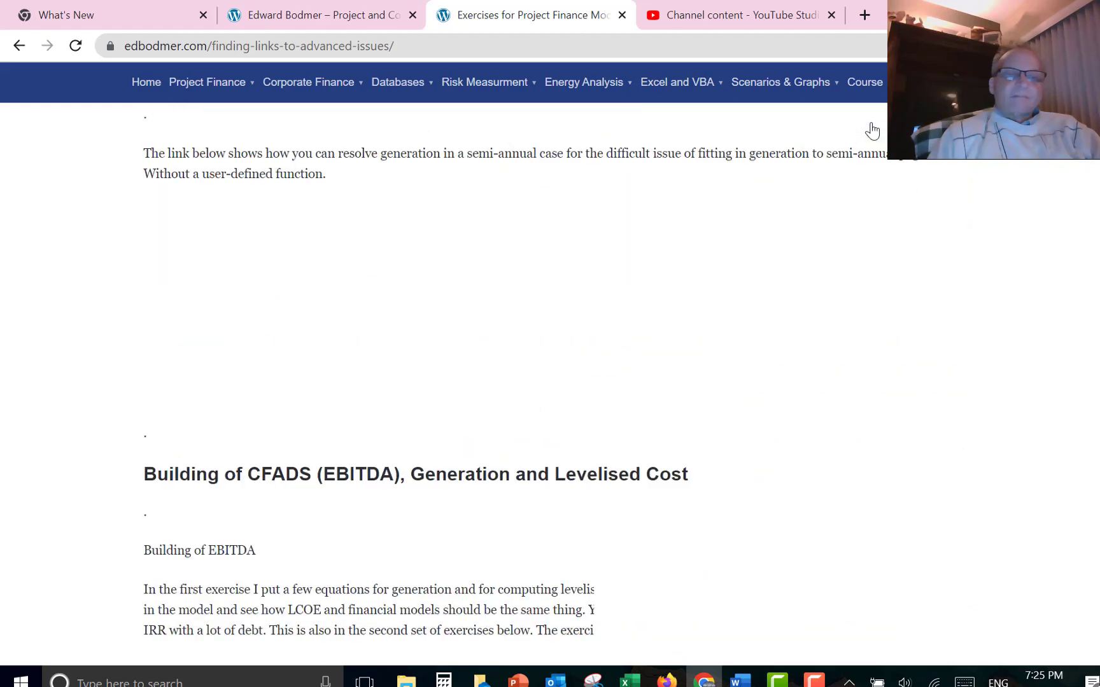
scroll(872, 131, up, 8)
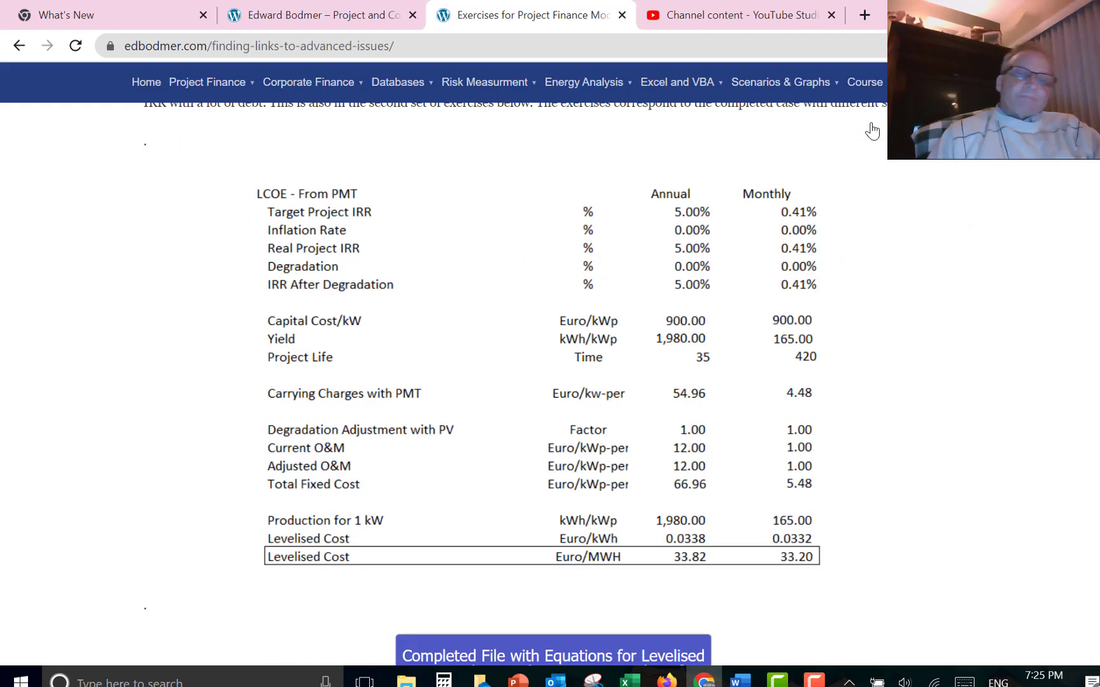
scroll(872, 130, down, 8)
scroll(872, 130, down, 16)
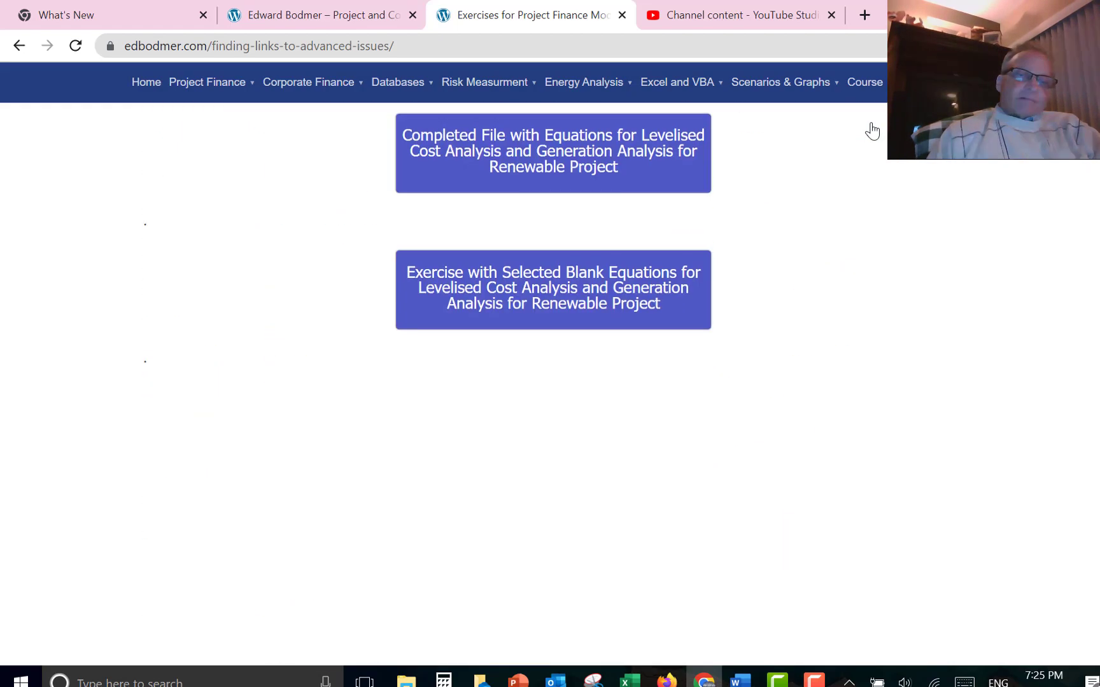
scroll(872, 131, down, 8)
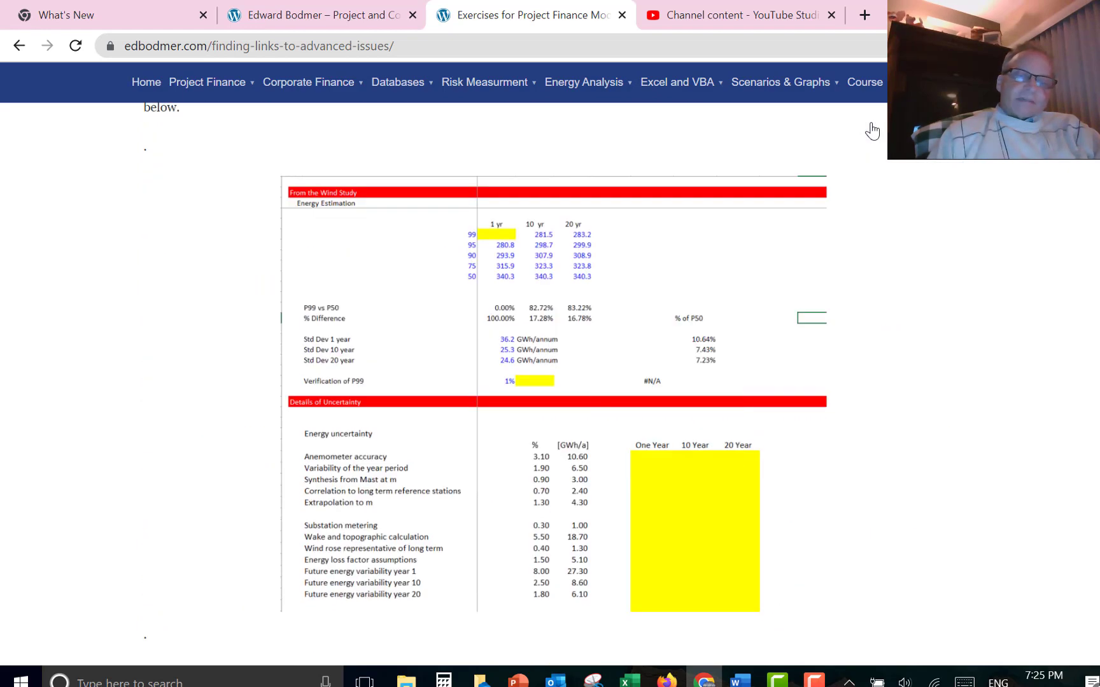
scroll(872, 130, down, 8)
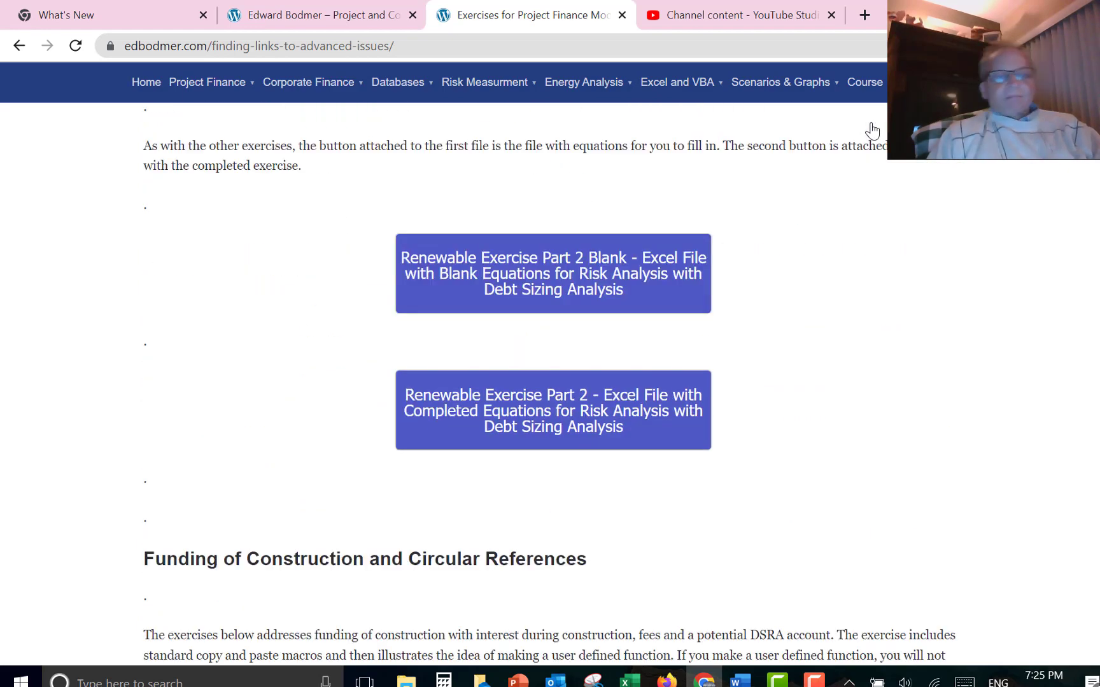
Examine the exercises on construction funding with circular references and the cash flow waterfall, and recheck the Renewable Exercise Part 2 files.
scroll(872, 131, down, 2)
scroll(872, 130, down, 1)
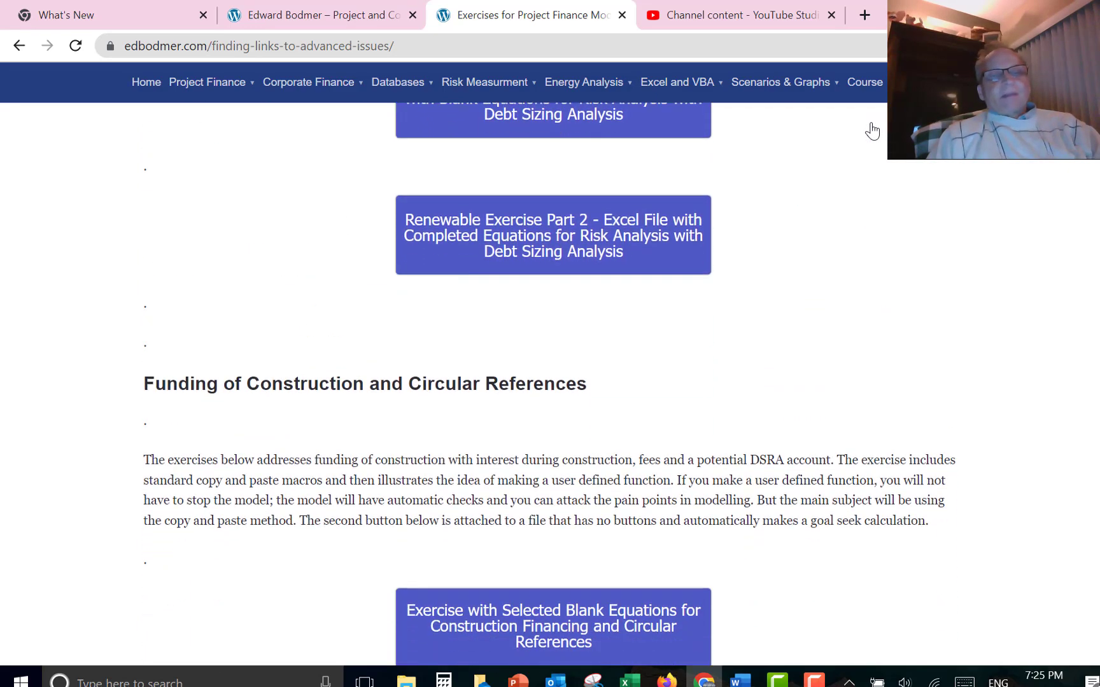
scroll(872, 130, down, 8)
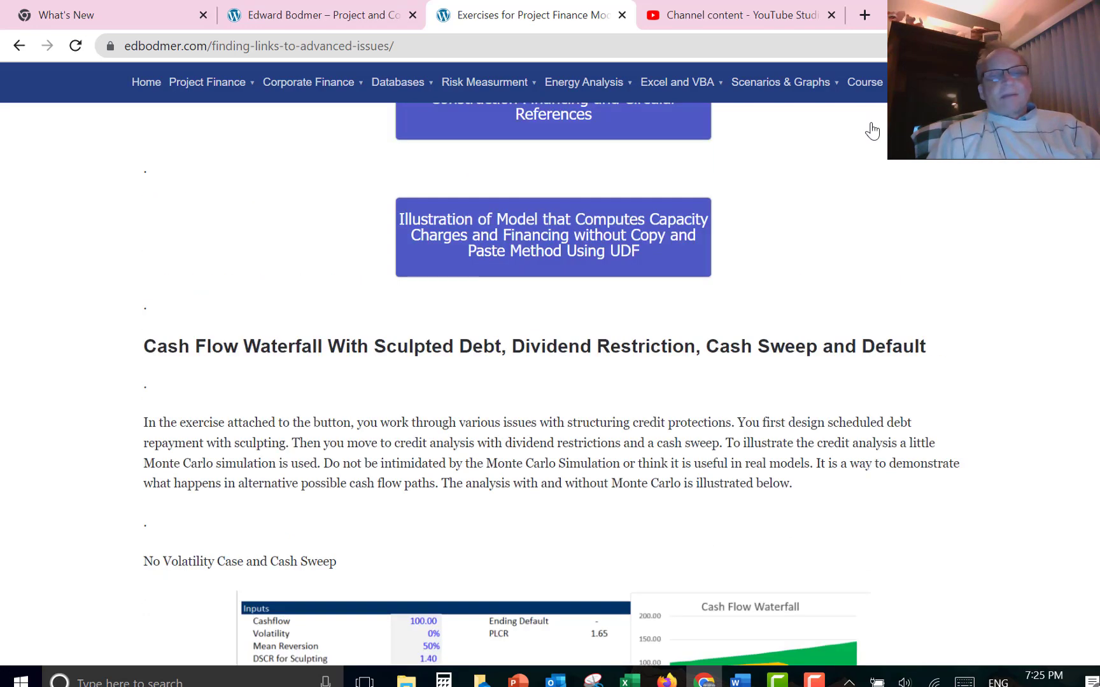
scroll(872, 130, down, 8)
scroll(872, 130, up, 13)
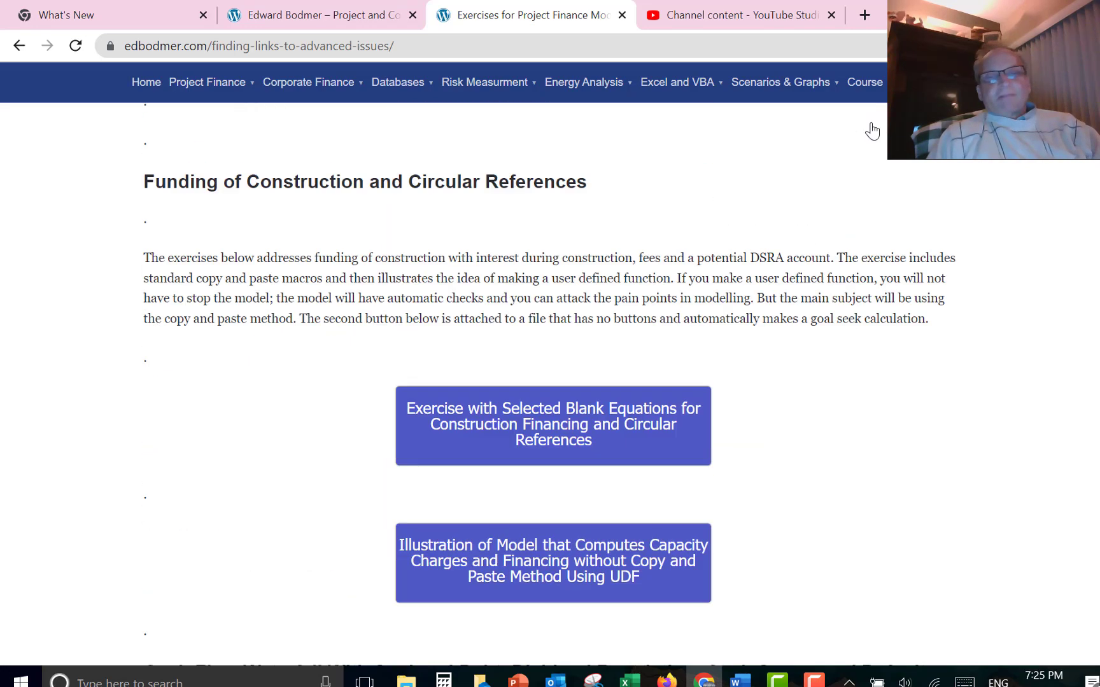
scroll(872, 130, down, 13)
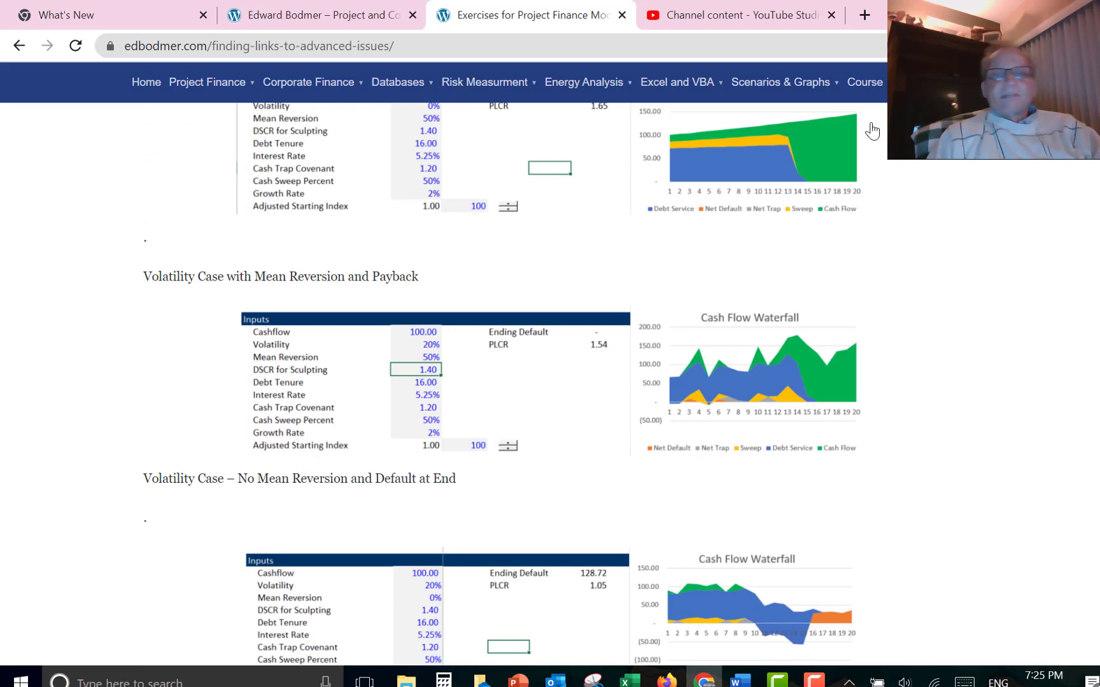
scroll(871, 131, up, 2)
scroll(871, 130, up, 6)
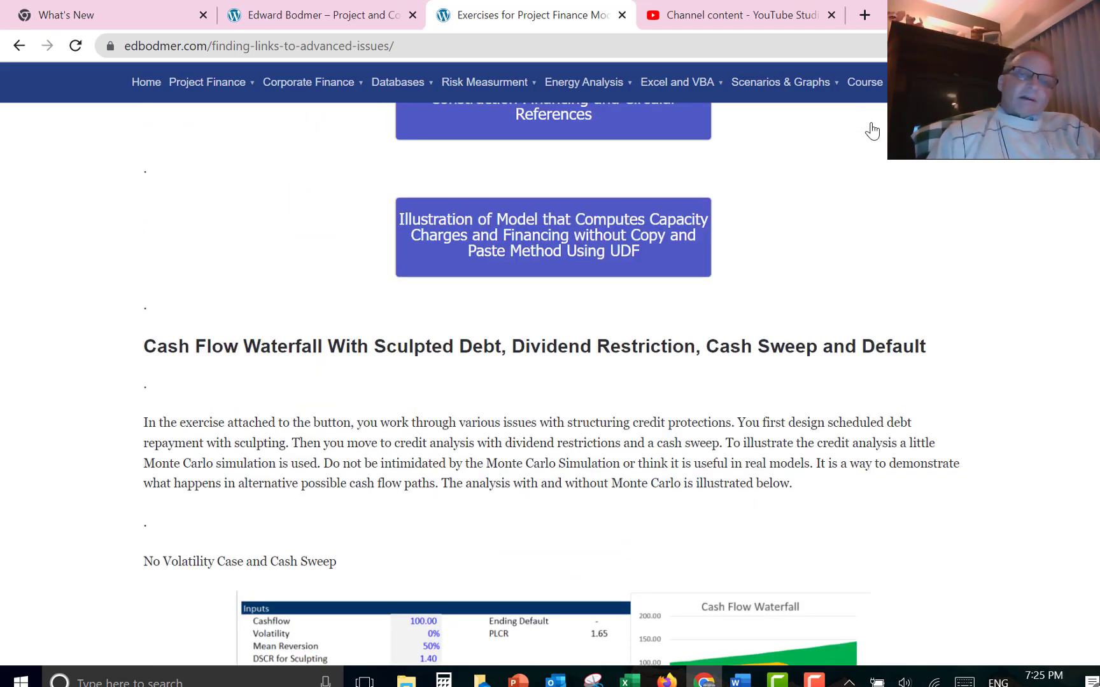
scroll(872, 130, up, 8)
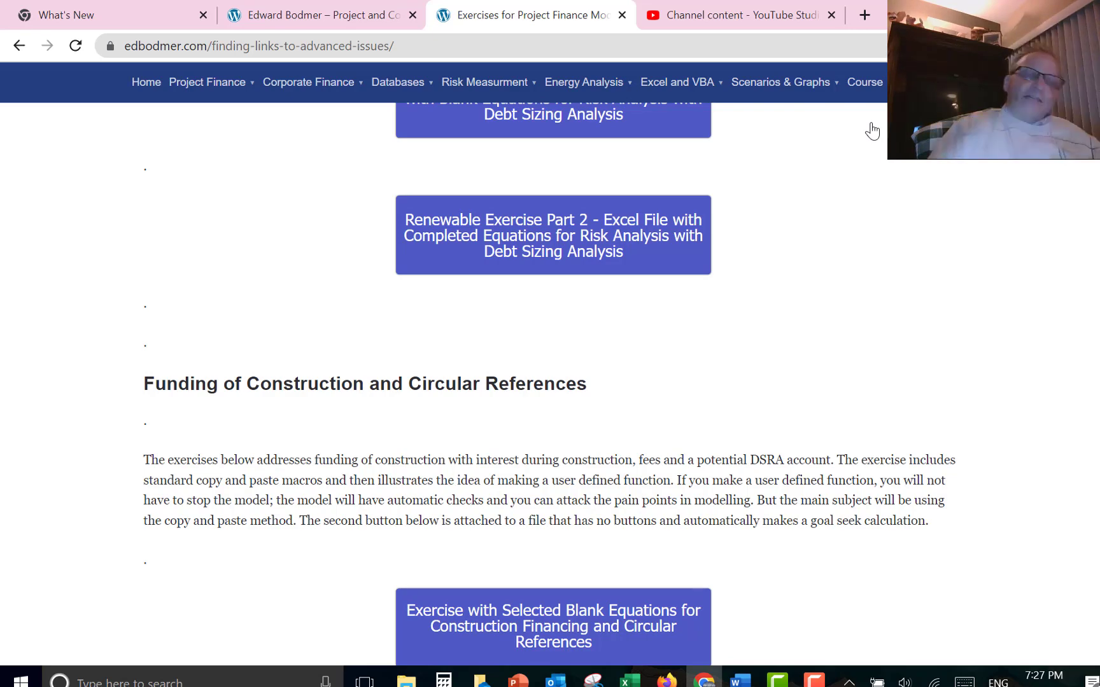
scroll(872, 131, up, 5)
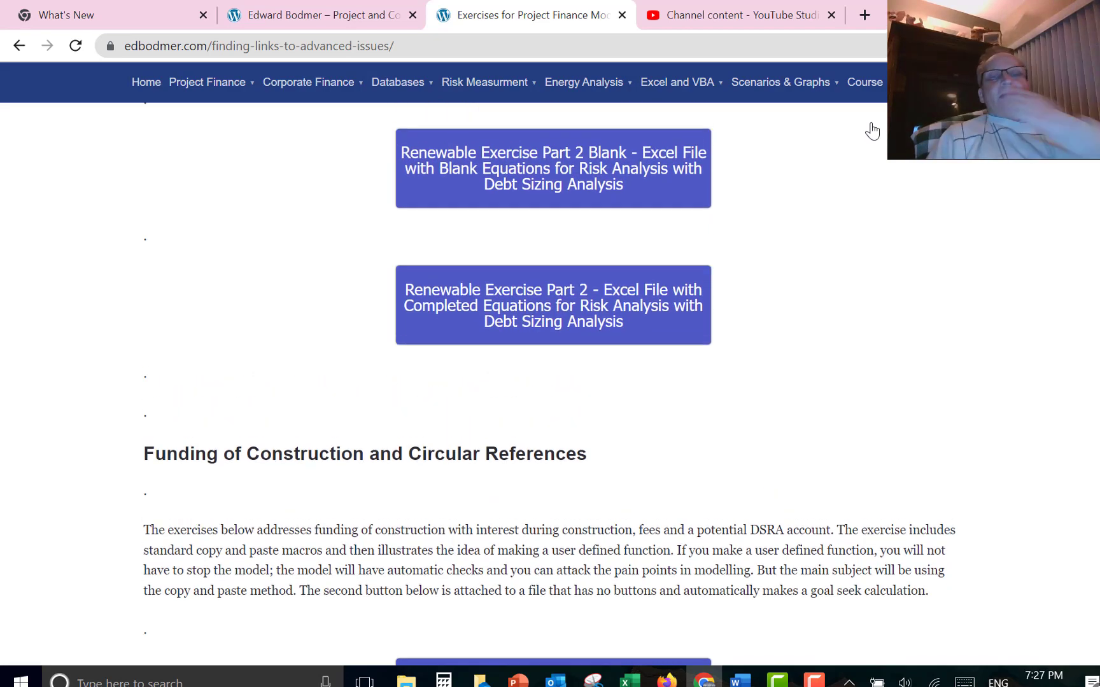
scroll(872, 131, up, 5)
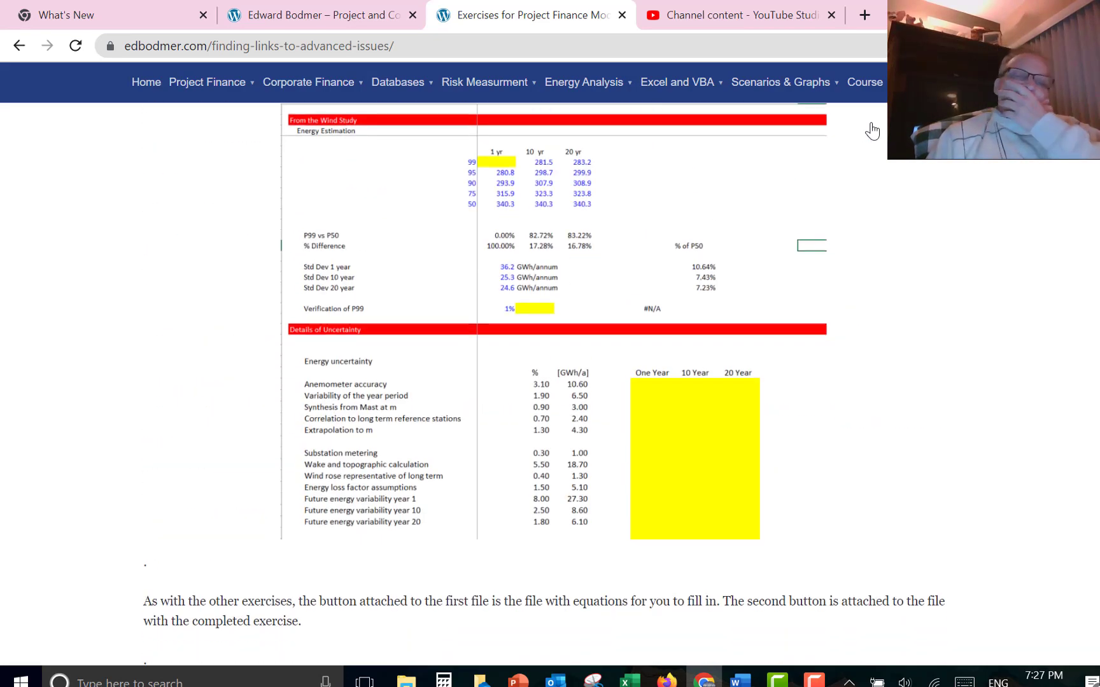
scroll(872, 131, down, 7)
scroll(872, 132, down, 1)
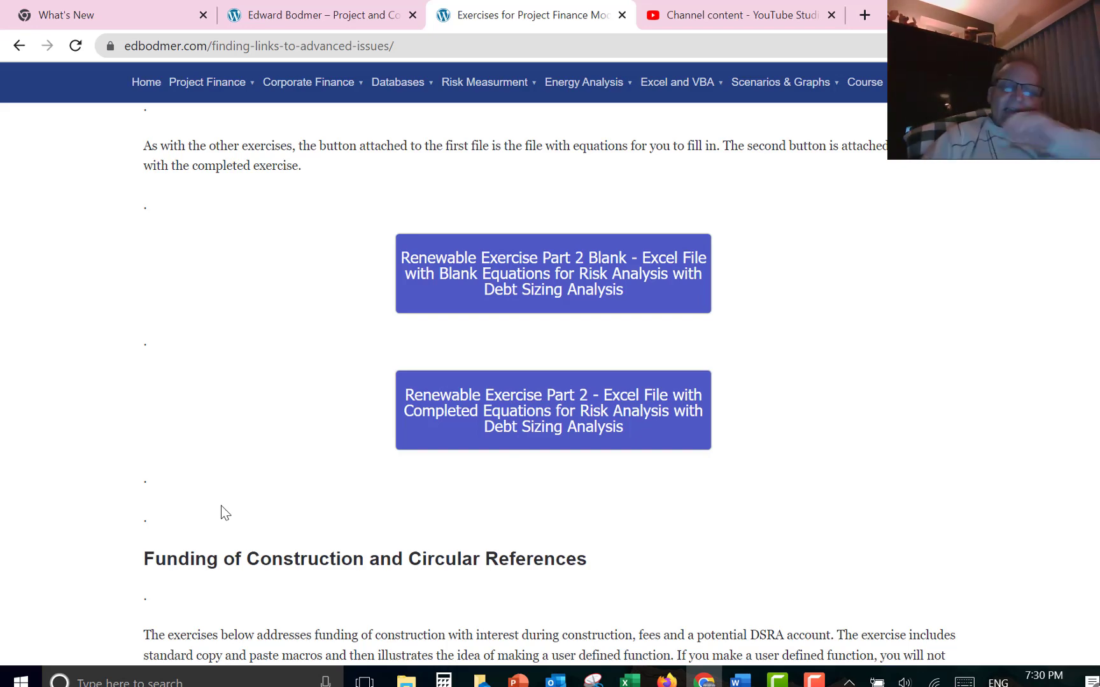
Return through the levelised cost and timing sections to examine the completed model's summary page with debt and return metrics.
scroll(224, 512, up, 1)
scroll(224, 513, up, 10)
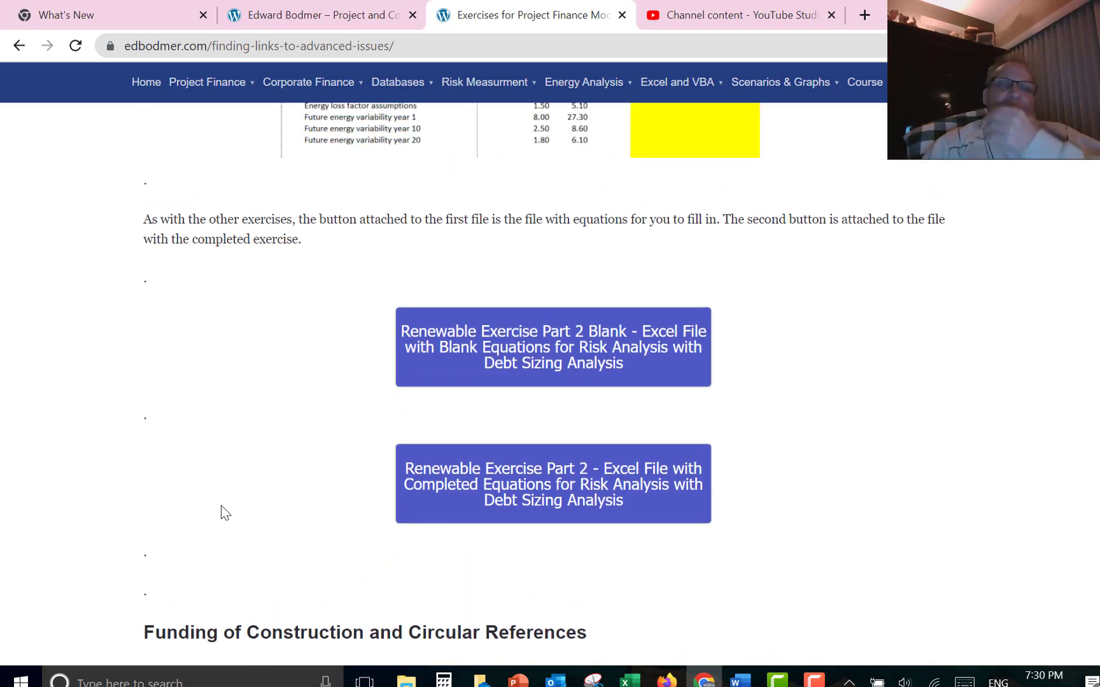
scroll(224, 512, up, 10)
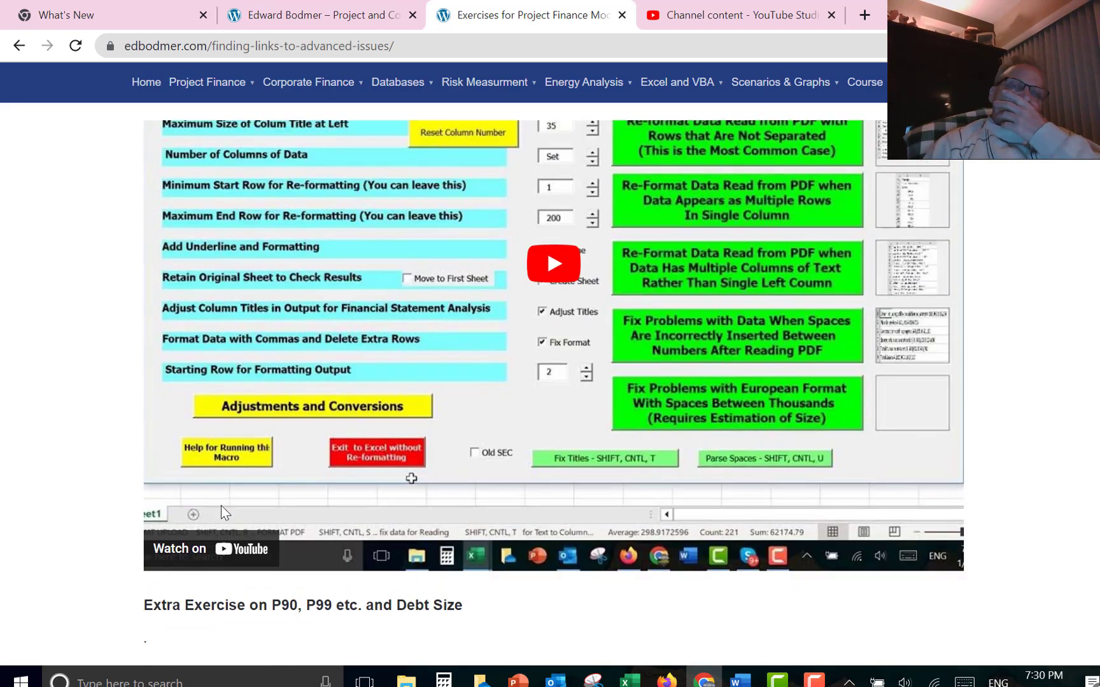
scroll(224, 513, up, 10)
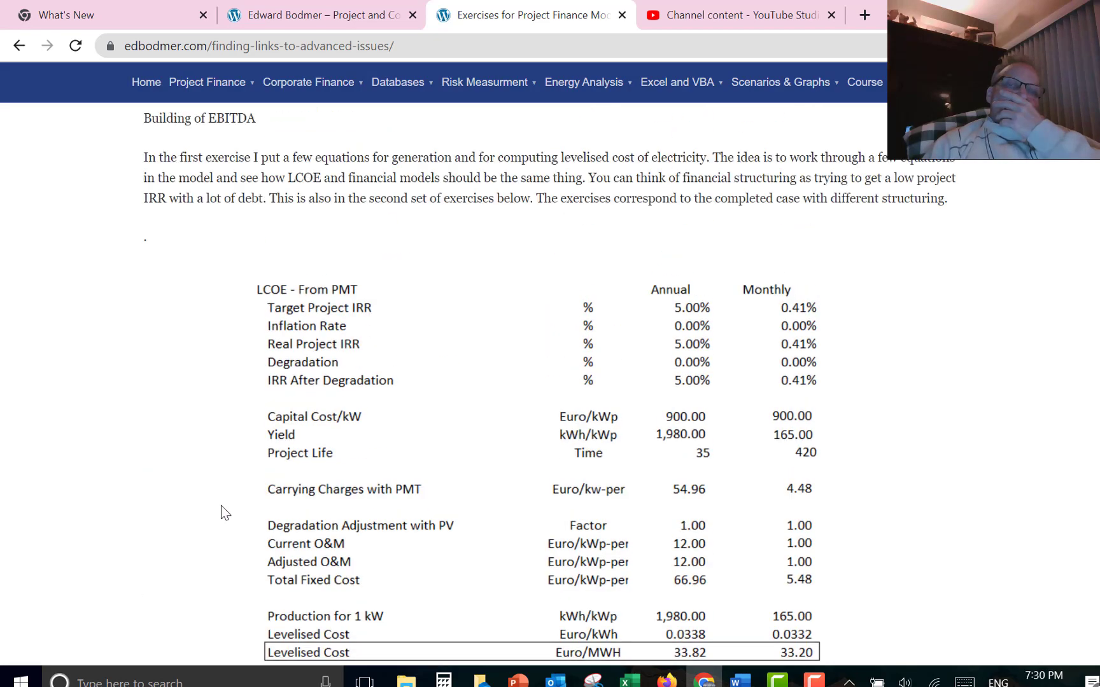
scroll(224, 513, up, 5)
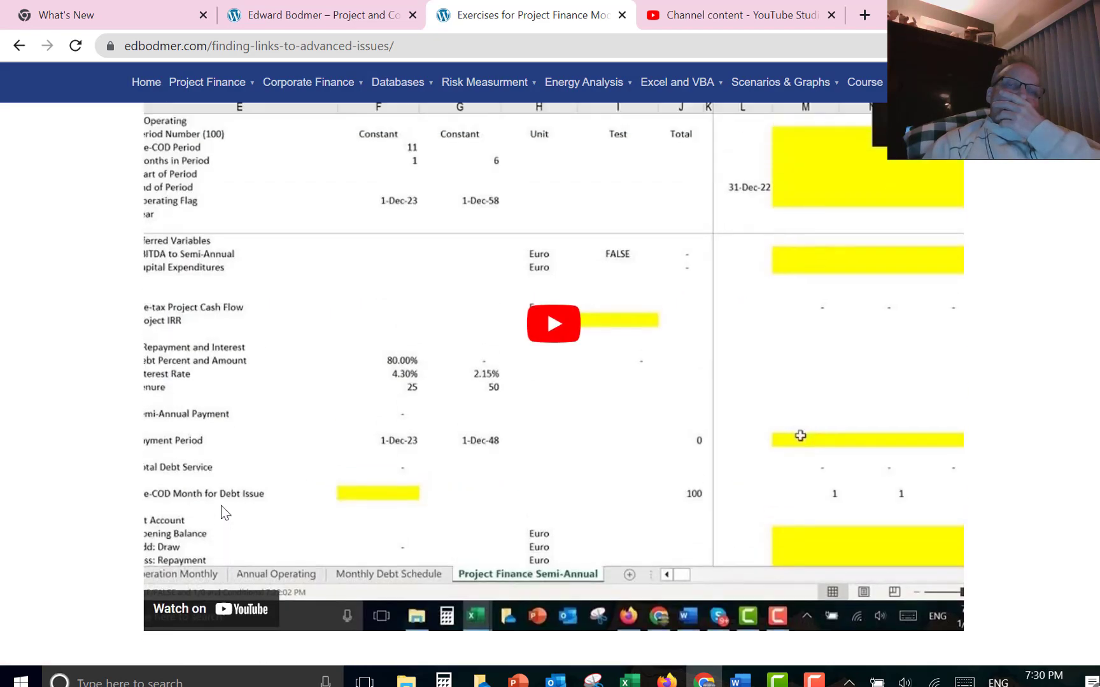
scroll(225, 513, up, 10)
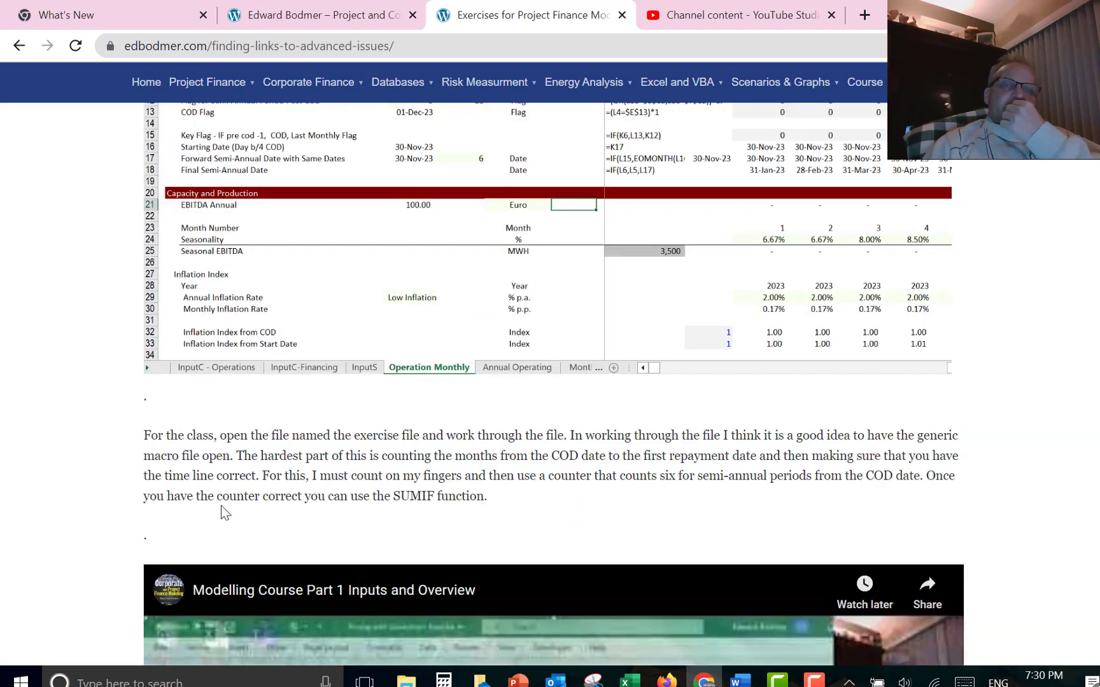
scroll(222, 511, up, 15)
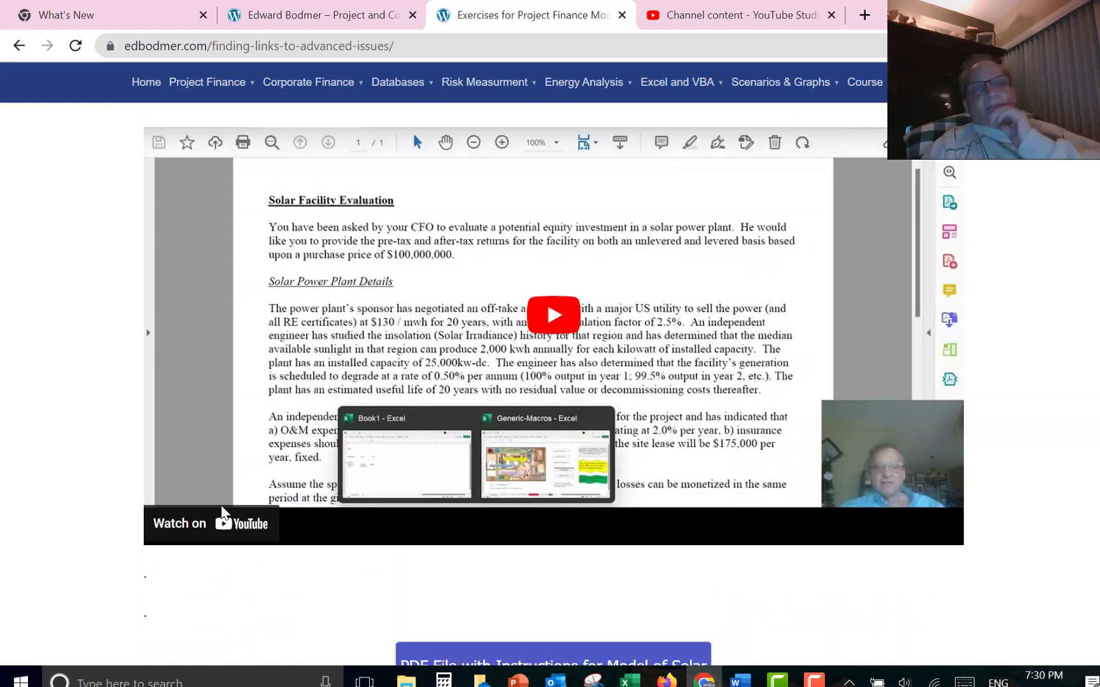
scroll(222, 511, up, 15)
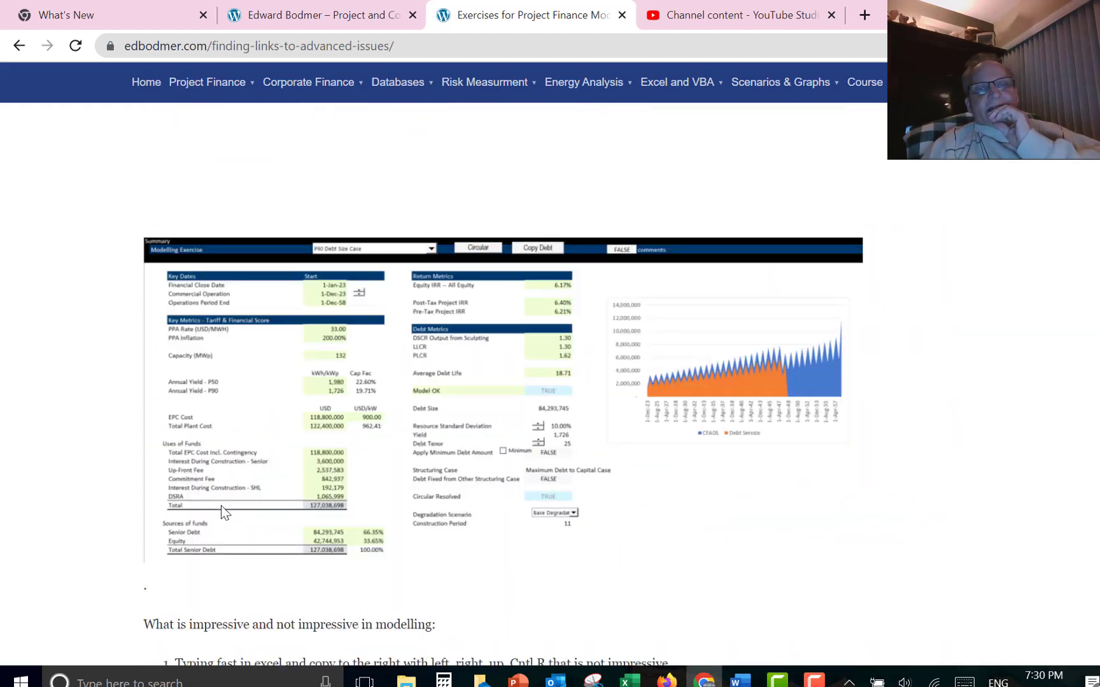
scroll(224, 513, down, 9)
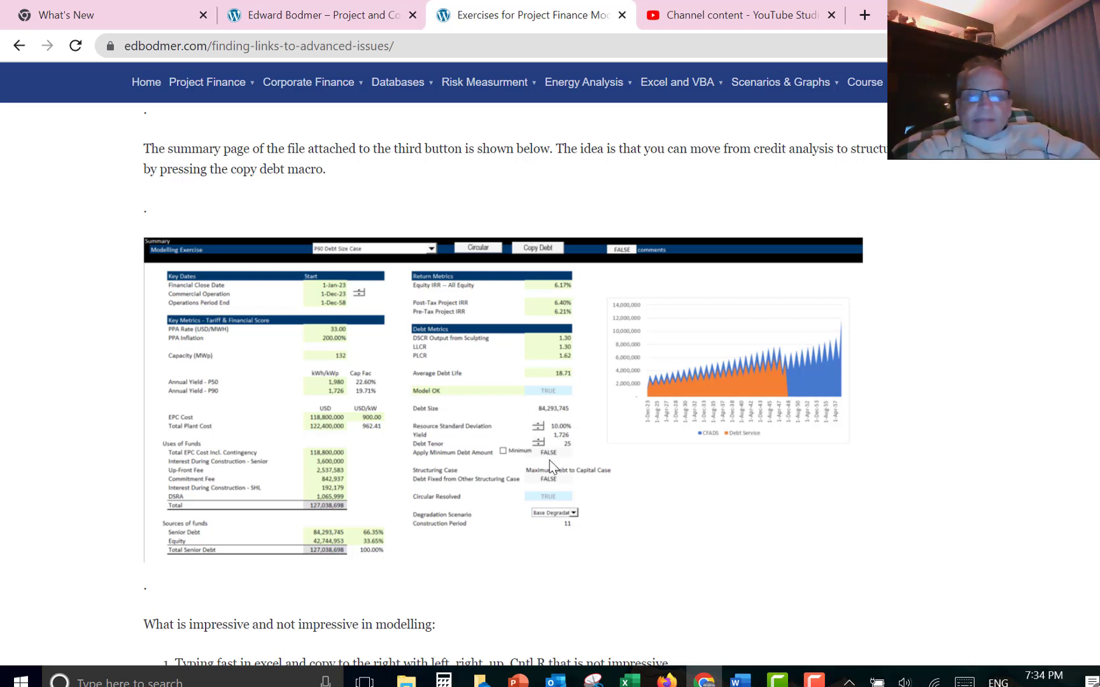
Switch to the UDF Working Multiple Issues6 workbook in Excel and look over its Summary and InputC - Structuring sheets.
mouse_move(626, 680)
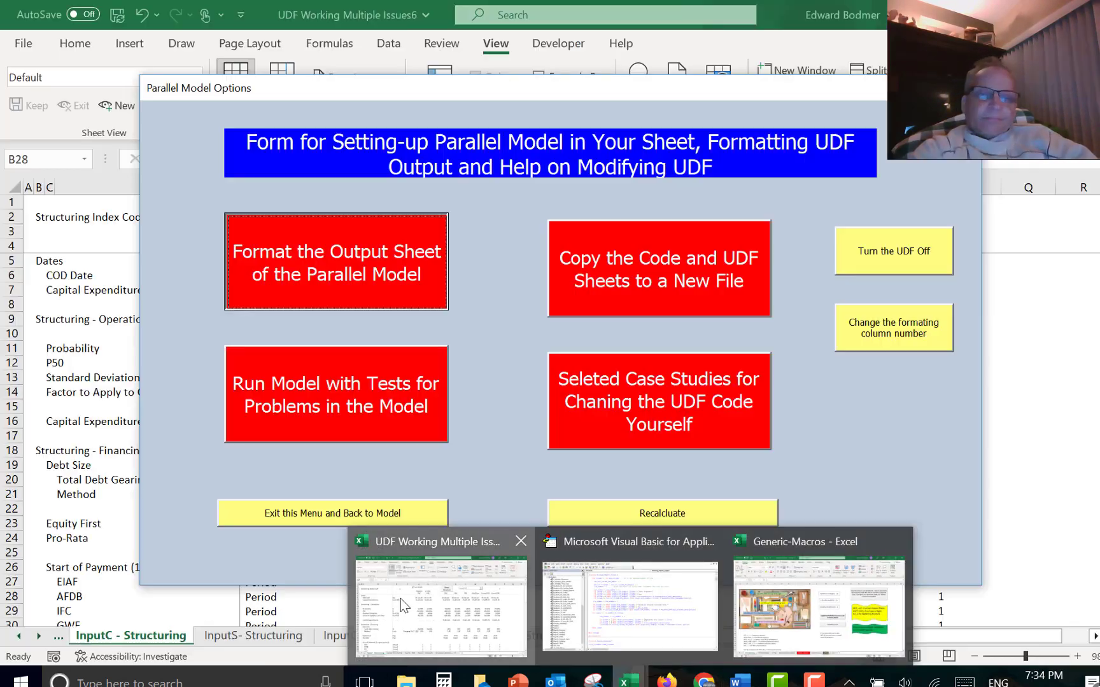
click(401, 603)
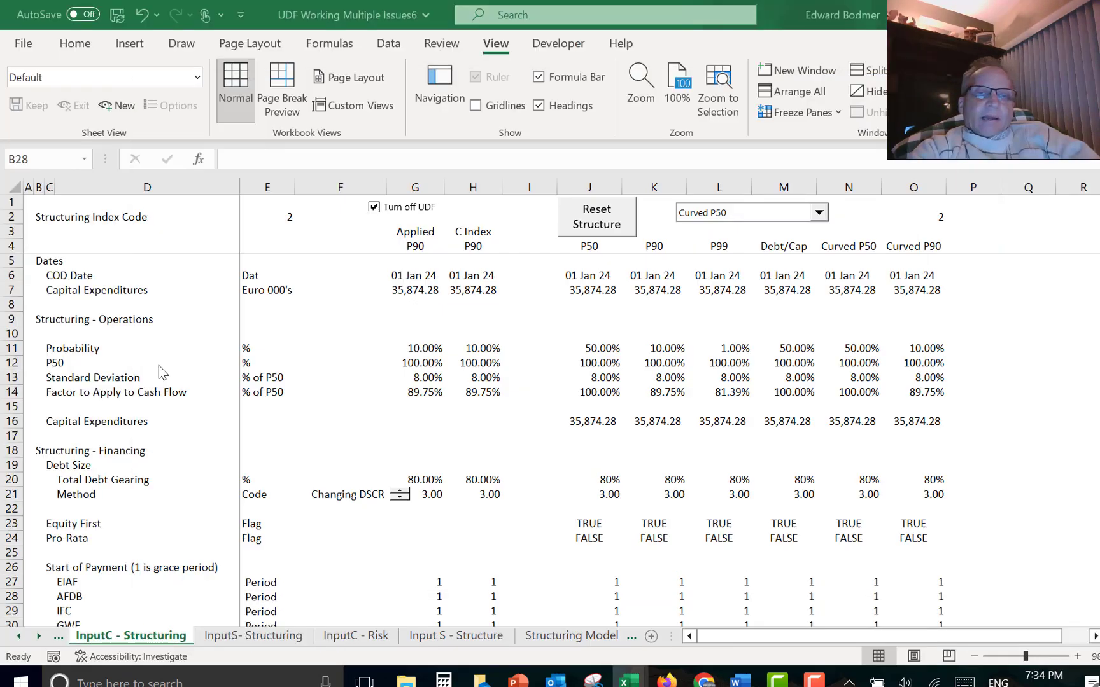
click(187, 406)
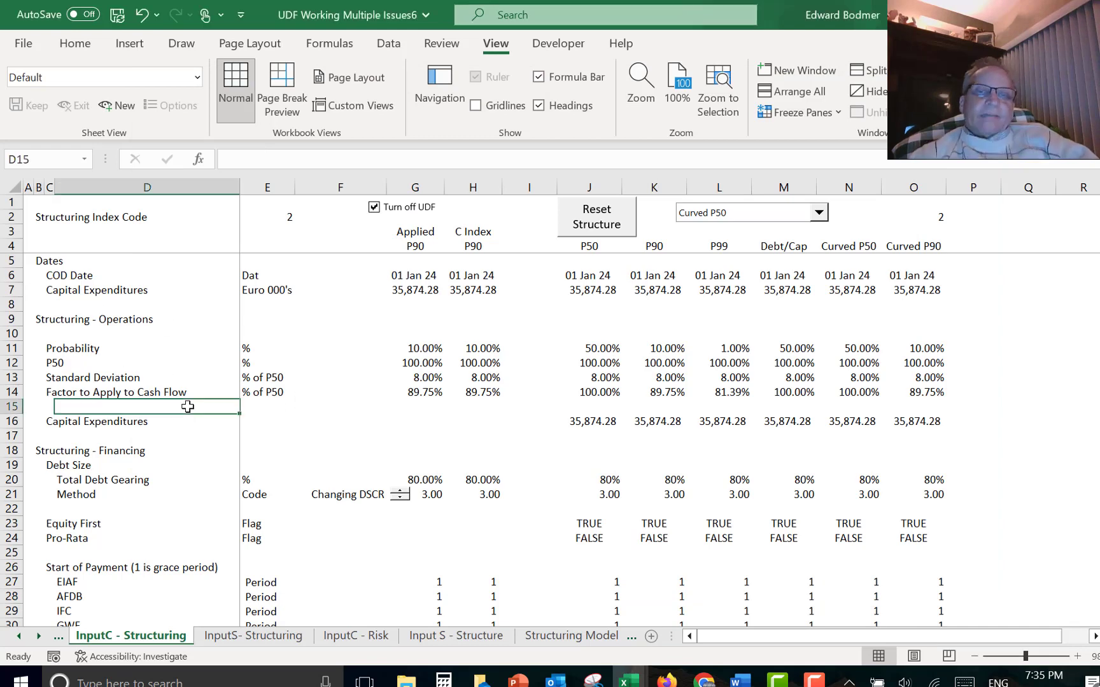
key(ctrl+Page_Up)
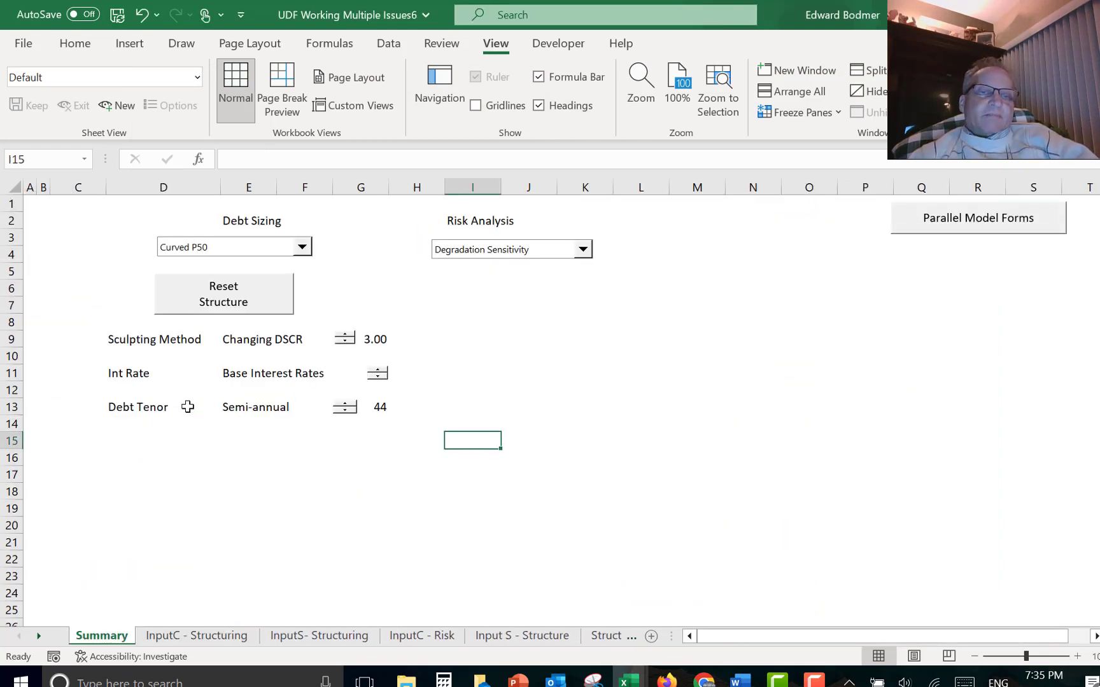
key(ctrl+Page_Down)
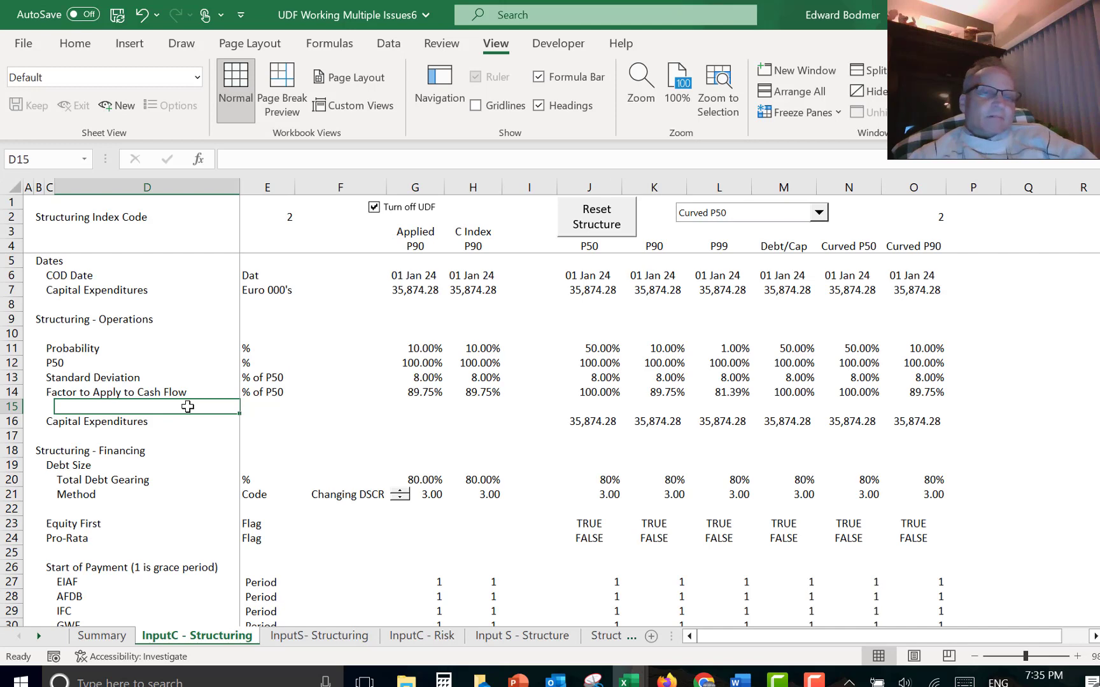
Apply the generic macro colour formatting to the InputC - Structuring sheet with the rows at top of sheet set to 4.
key(Left)
key(Up)
key(Right)
key(Right)
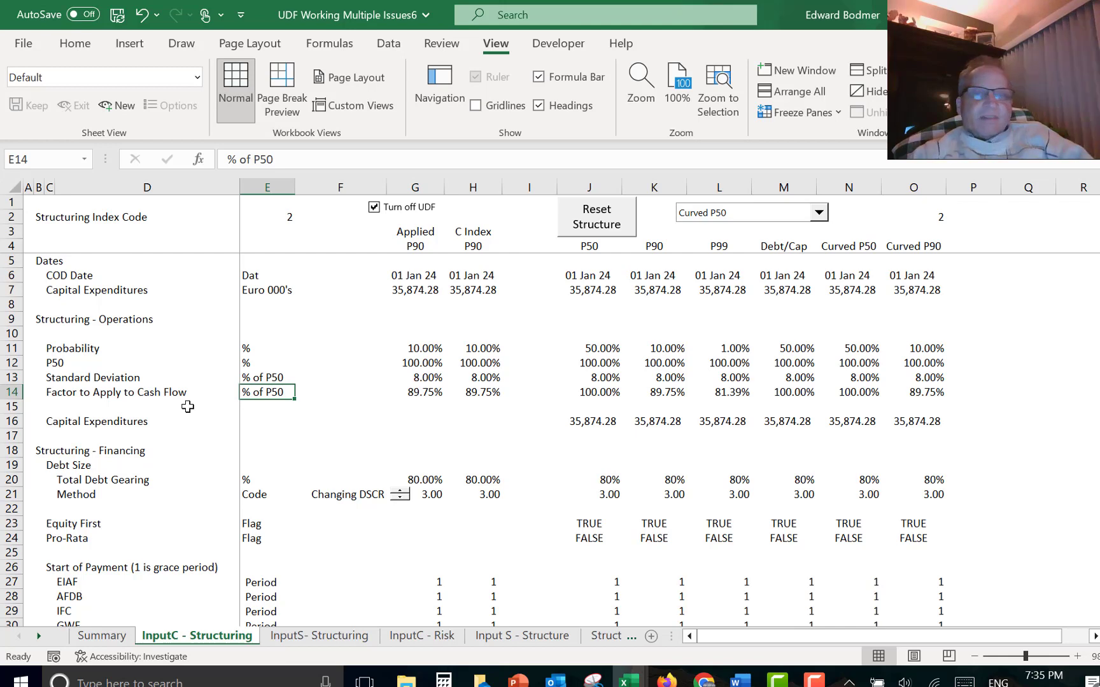
key(ctrl+shift+a)
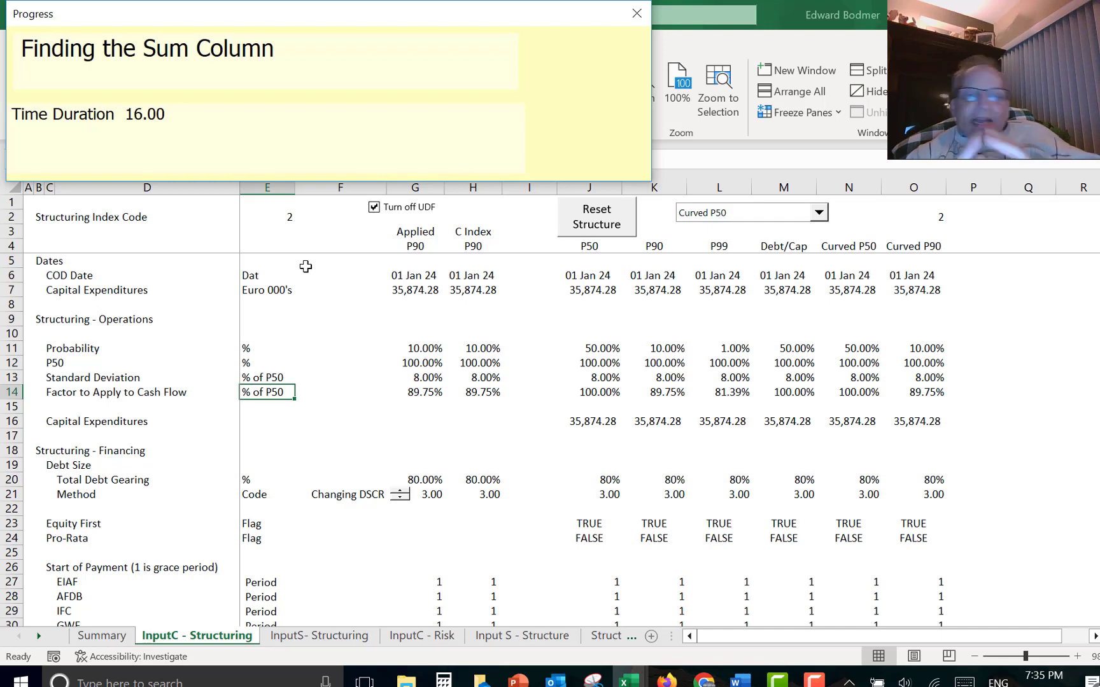
key(ctrl+alt+c)
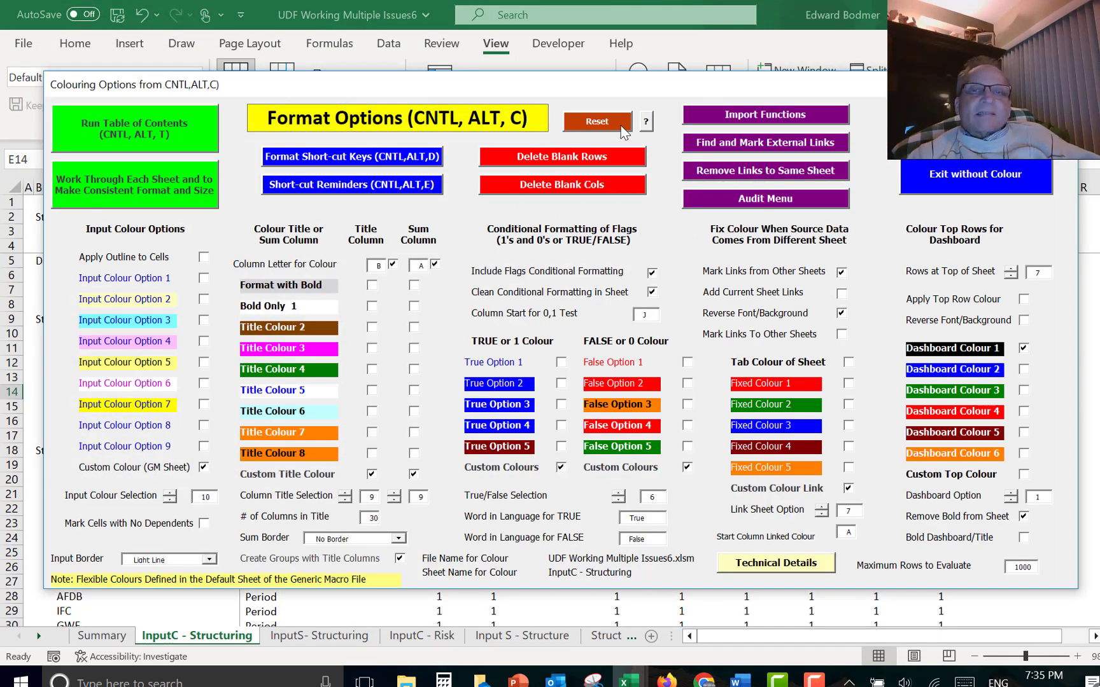
drag(635, 89, 657, 53)
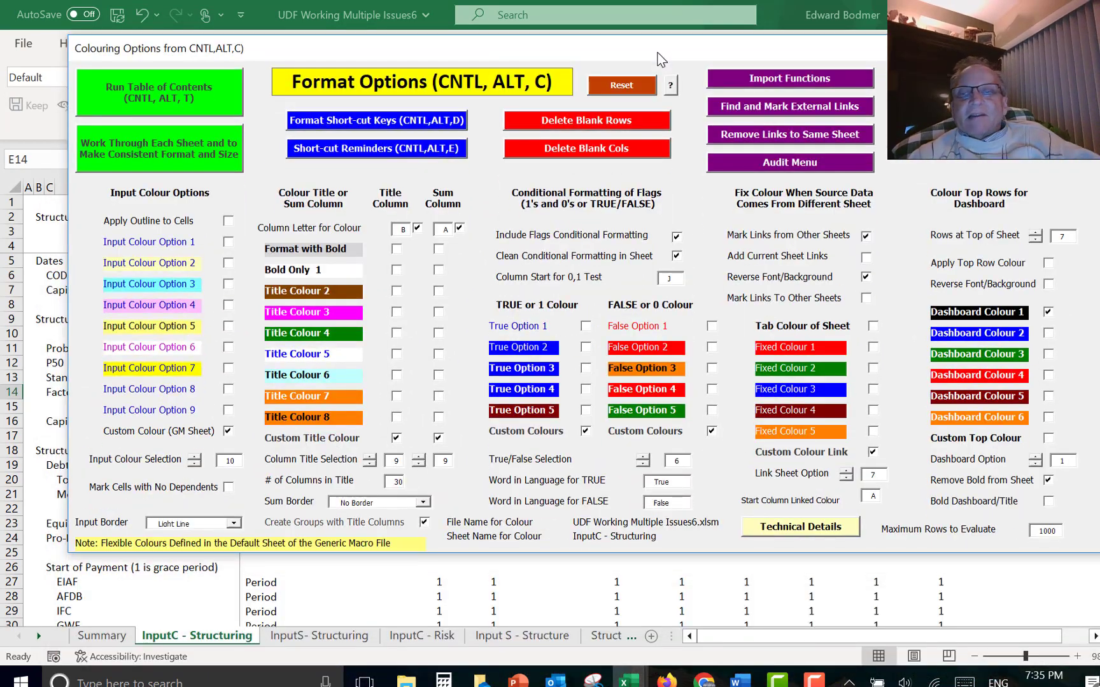
drag(790, 57, 743, 93)
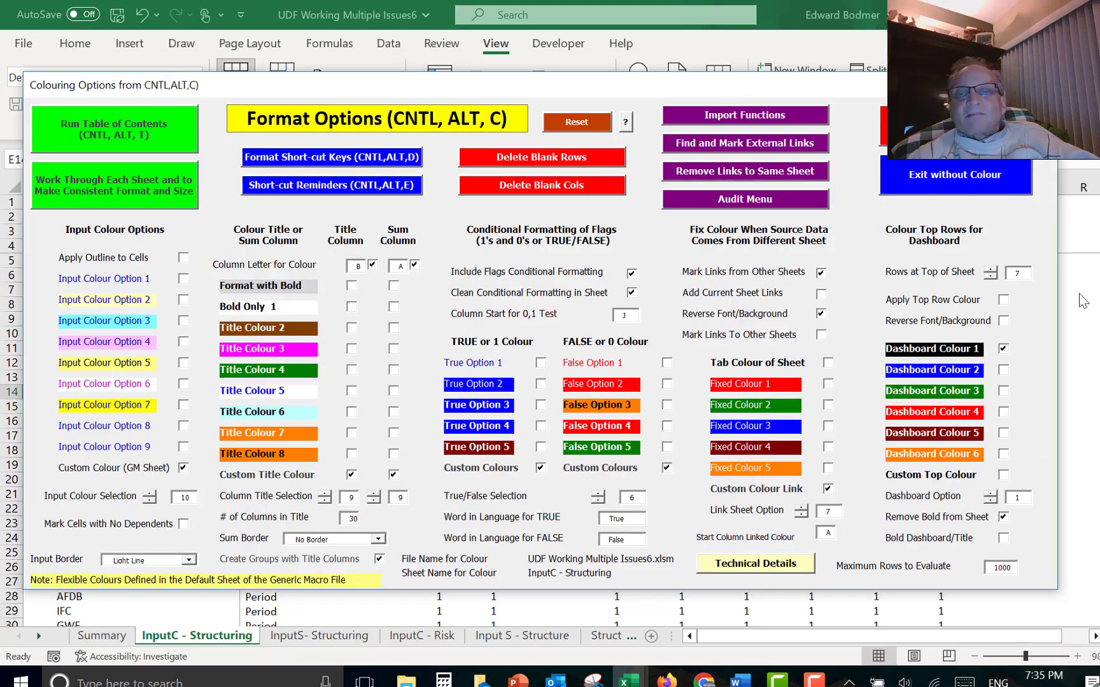
click(990, 277)
click(990, 277)
click(990, 277)
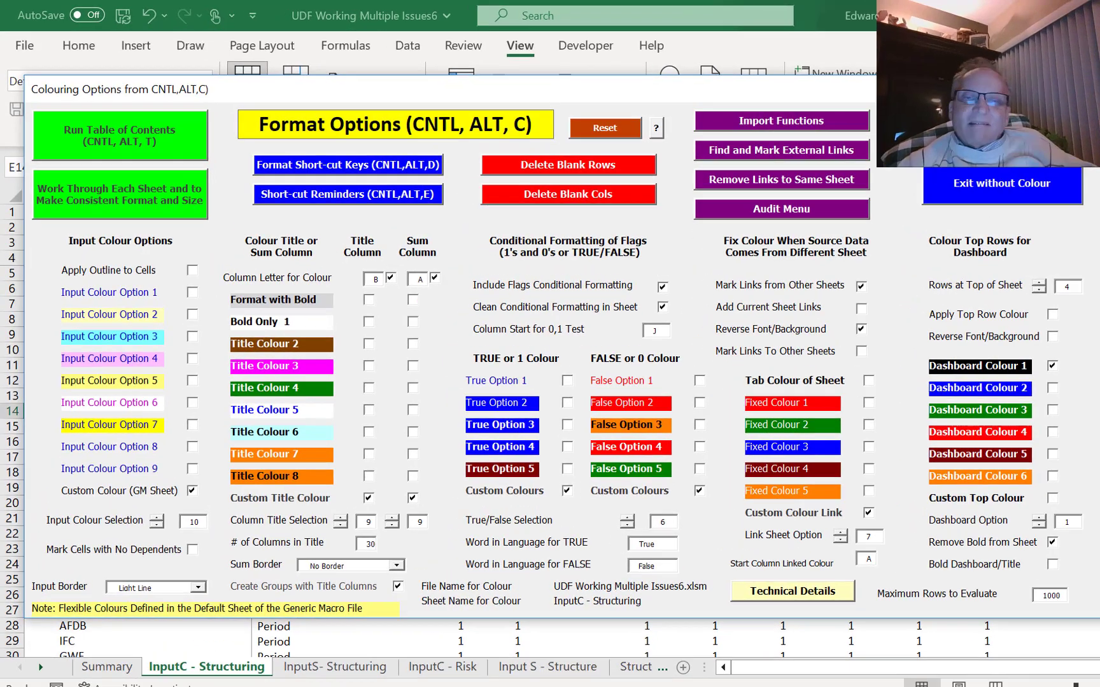
click(955, 127)
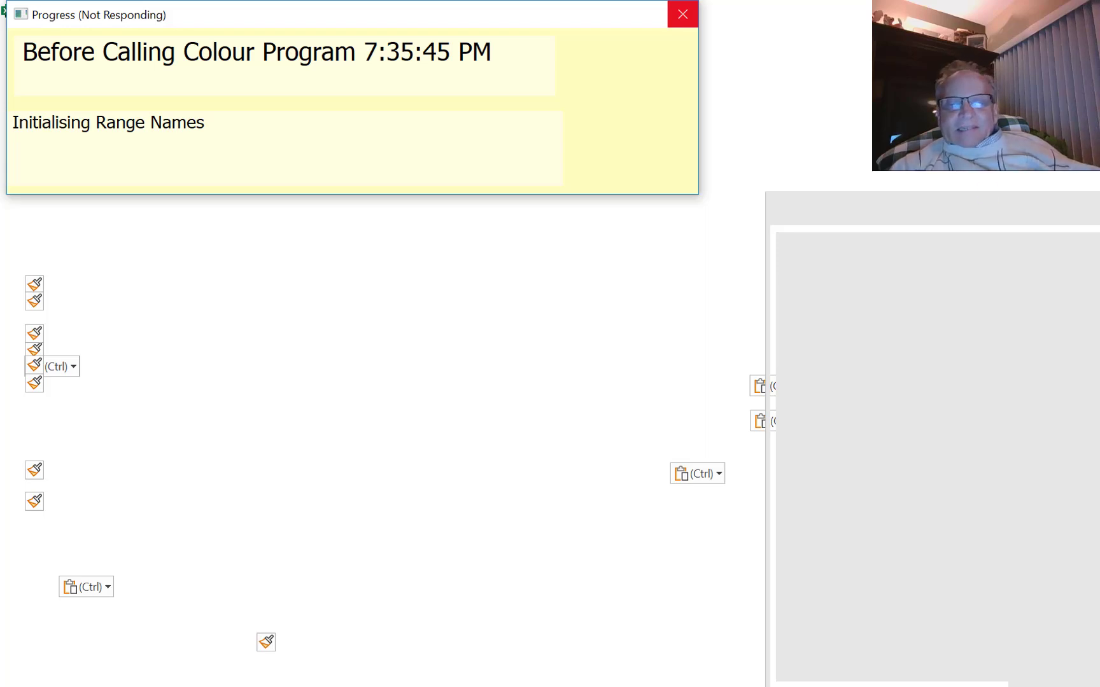
click(891, 686)
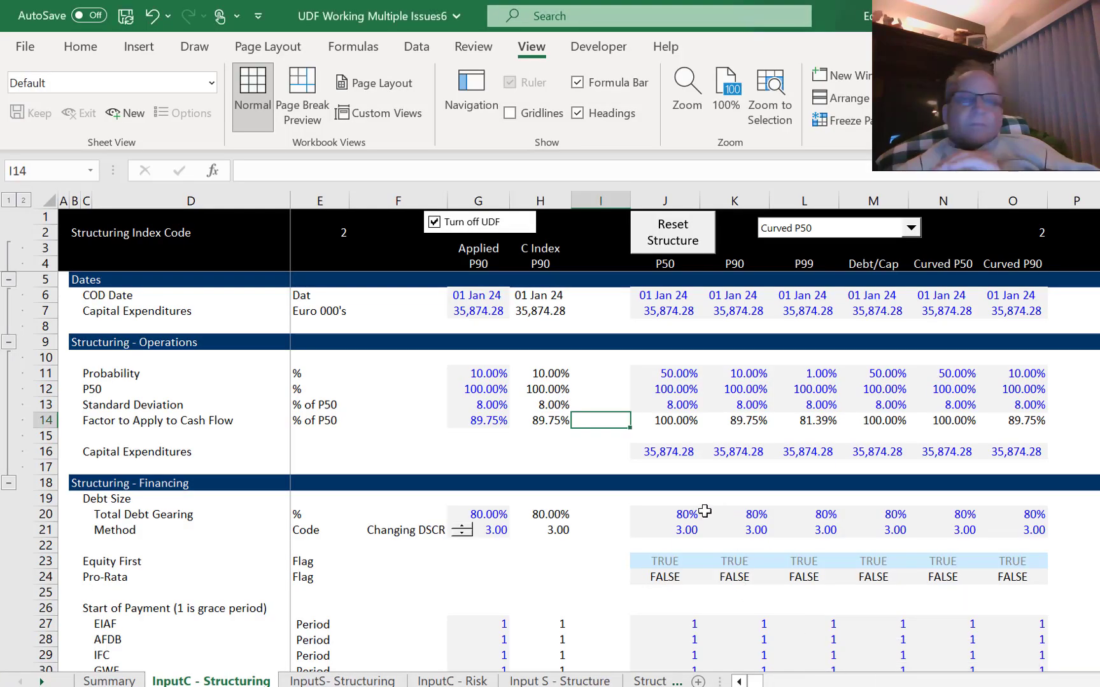
Disable the Turn off UDF option on the InputC - Structuring sheet so the UDF is active.
click(490, 579)
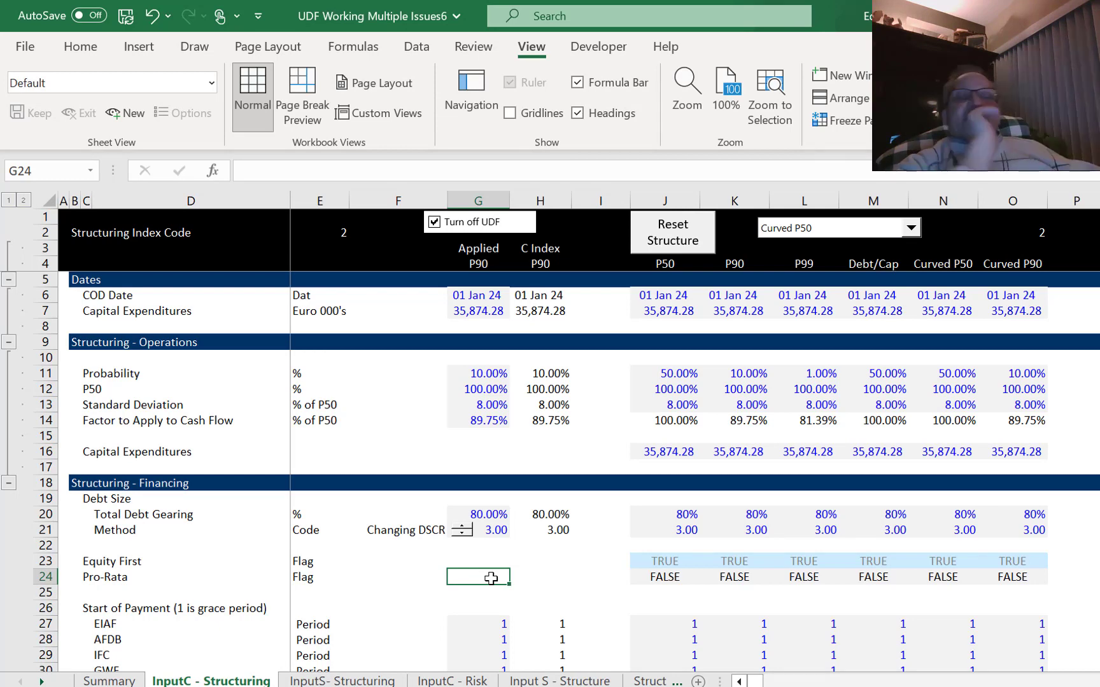
click(433, 229)
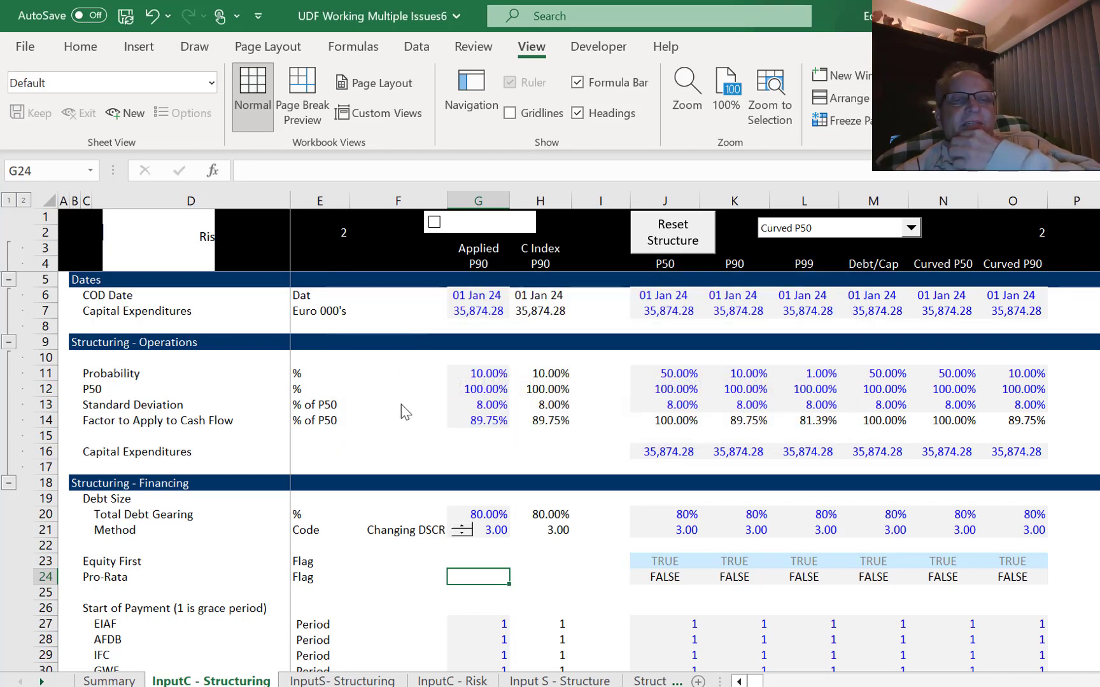
click(448, 452)
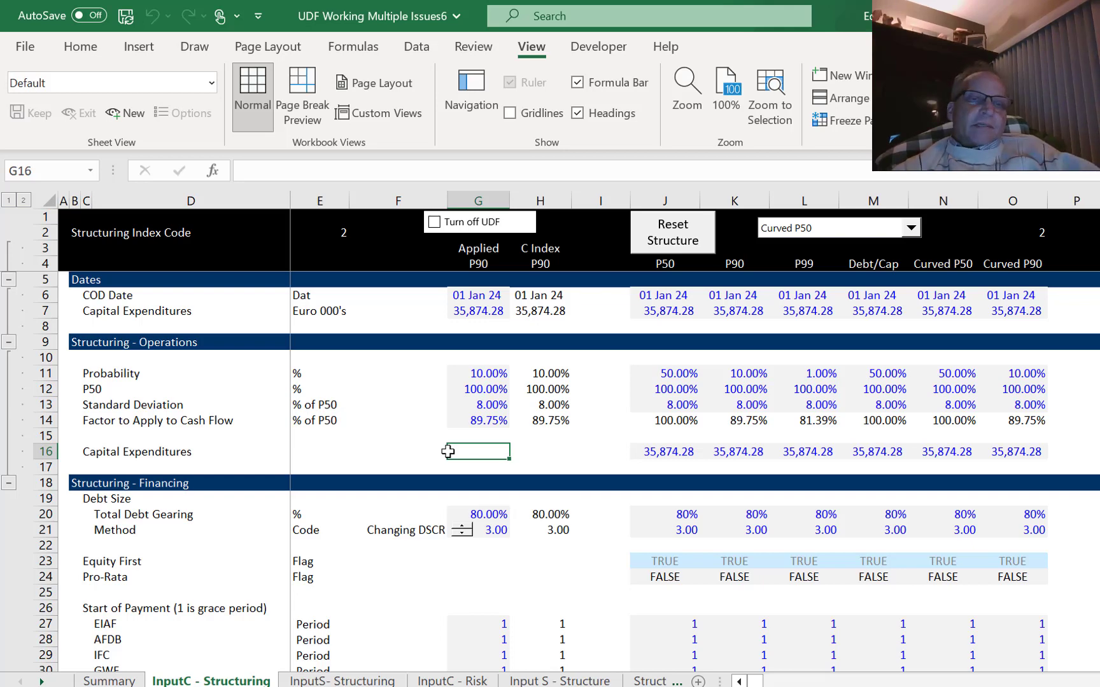
key(Up)
key(Up)
key(Up)
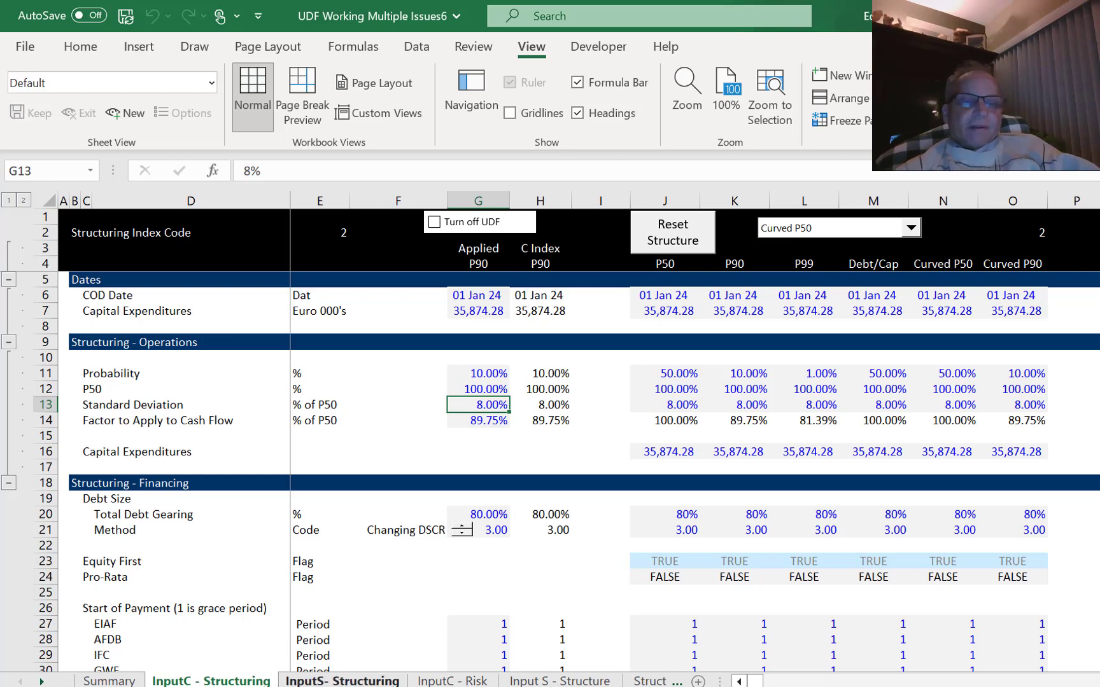
Examine the construction, operations and interest rate scenario sections on the InputS- Structuring sheet.
click(345, 681)
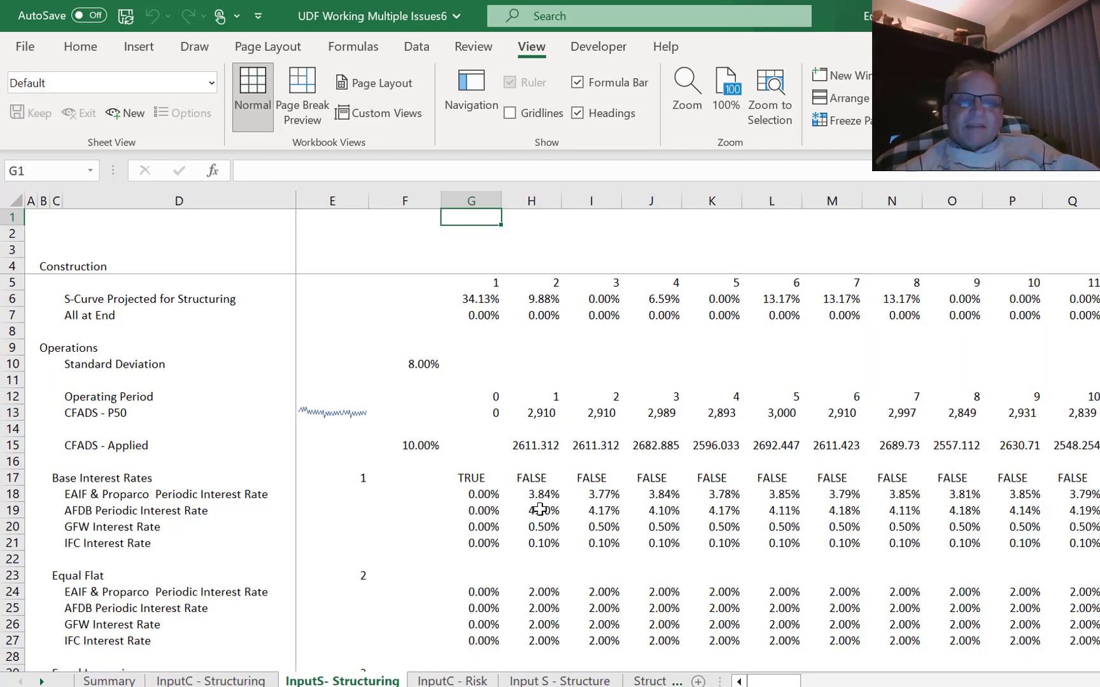
click(540, 509)
key(Up)
key(Up)
key(Up)
key(Up)
key(Up)
key(Up)
key(Up)
key(Up)
key(Up)
key(Up)
key(Up)
key(Up)
key(Up)
key(Up)
key(Up)
key(Up)
key(Up)
key(Up)
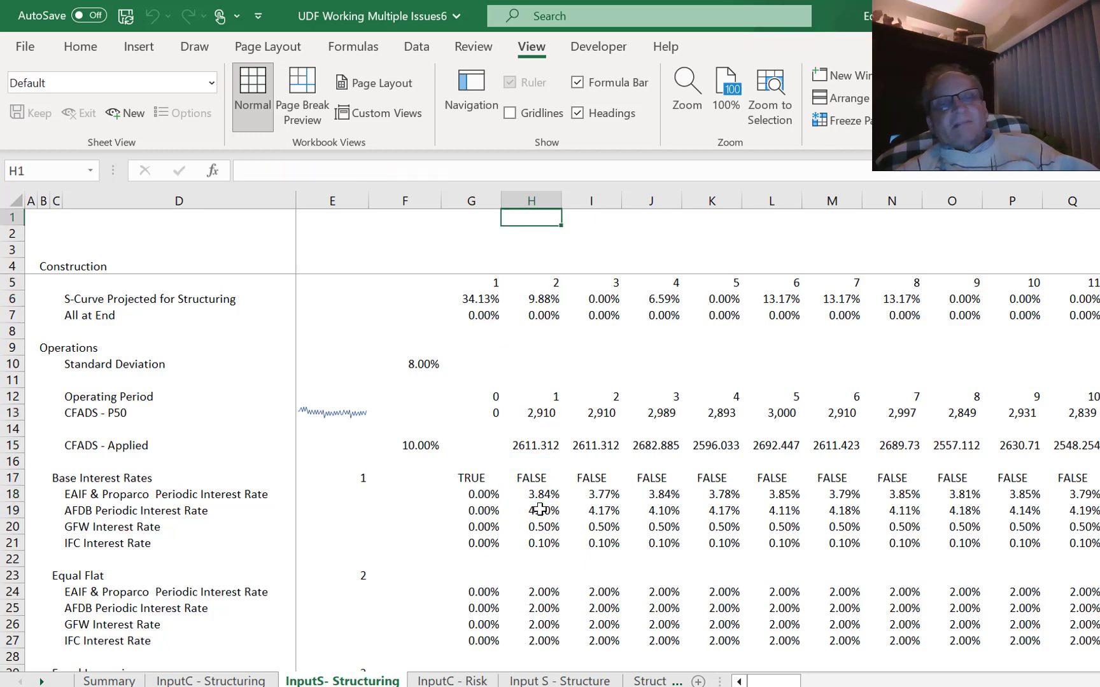
key(Down)
key(Down)
key(Down)
key(Down)
key(Down)
key(Down)
key(Down)
key(Down)
key(Down)
key(Down)
key(Down)
key(Down)
key(Down)
key(Down)
key(Down)
key(Down)
key(Down)
key(Down)
key(Down)
key(Down)
key(Down)
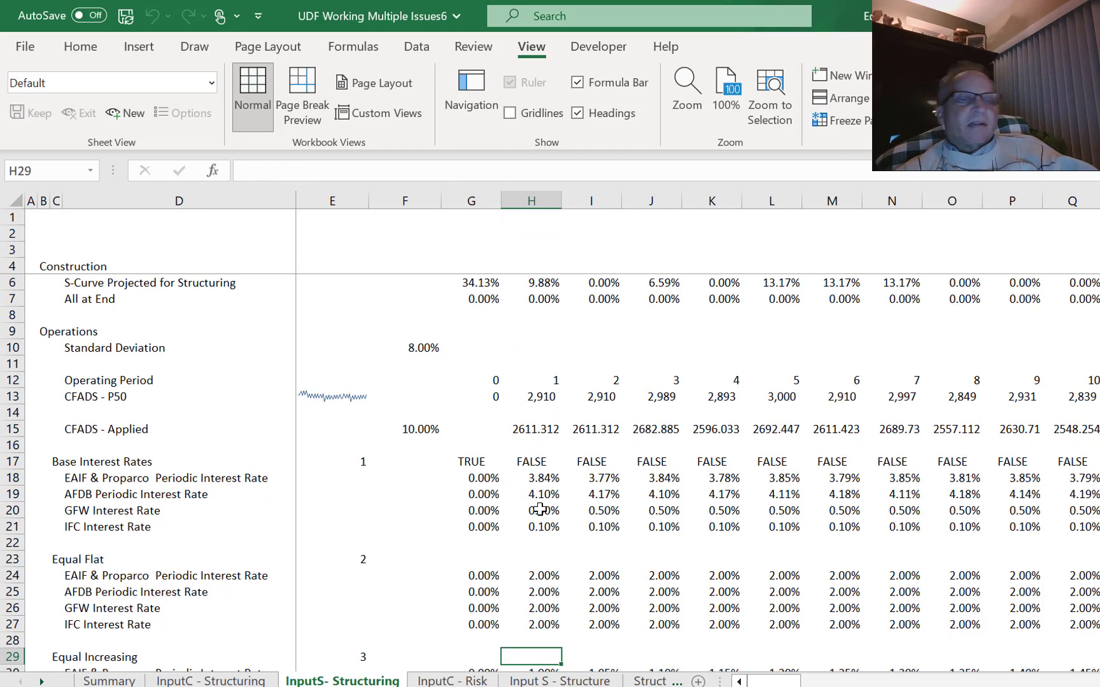
Examine the P50 CFADS time series by operating period on the InputS- Structuring sheet.
key(Up)
key(Up)
key(Up)
key(Up)
key(Up)
key(Up)
key(Up)
key(Up)
key(Up)
key(Up)
key(Up)
key(Up)
key(Up)
key(Up)
key(Up)
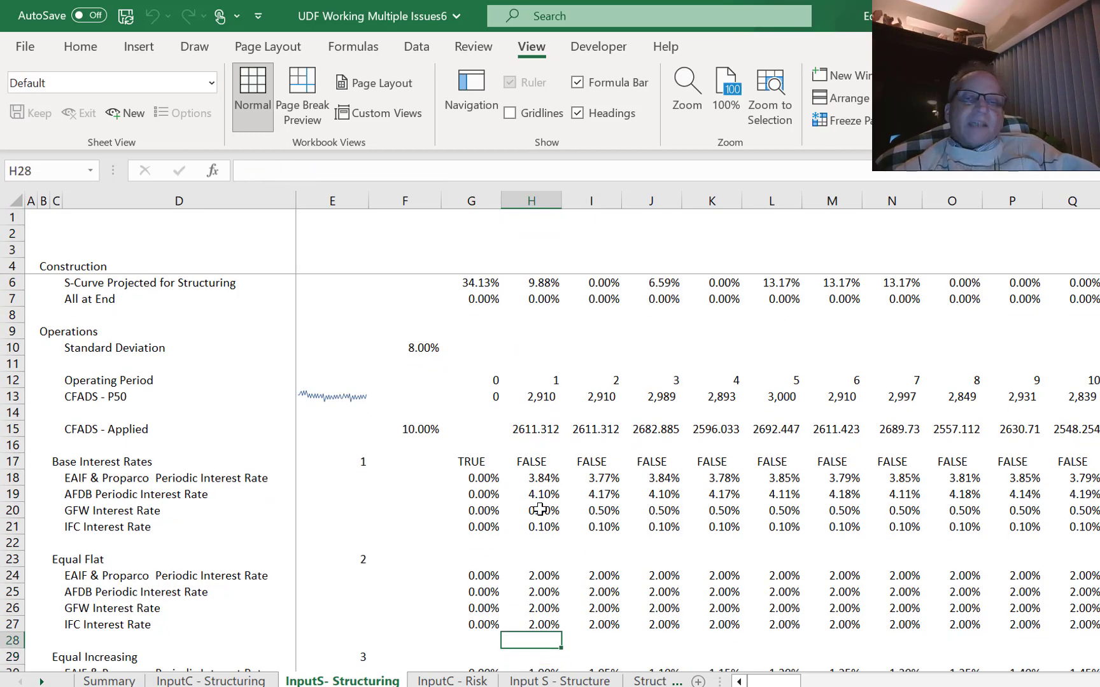
key(Up)
key(Left)
key(Left)
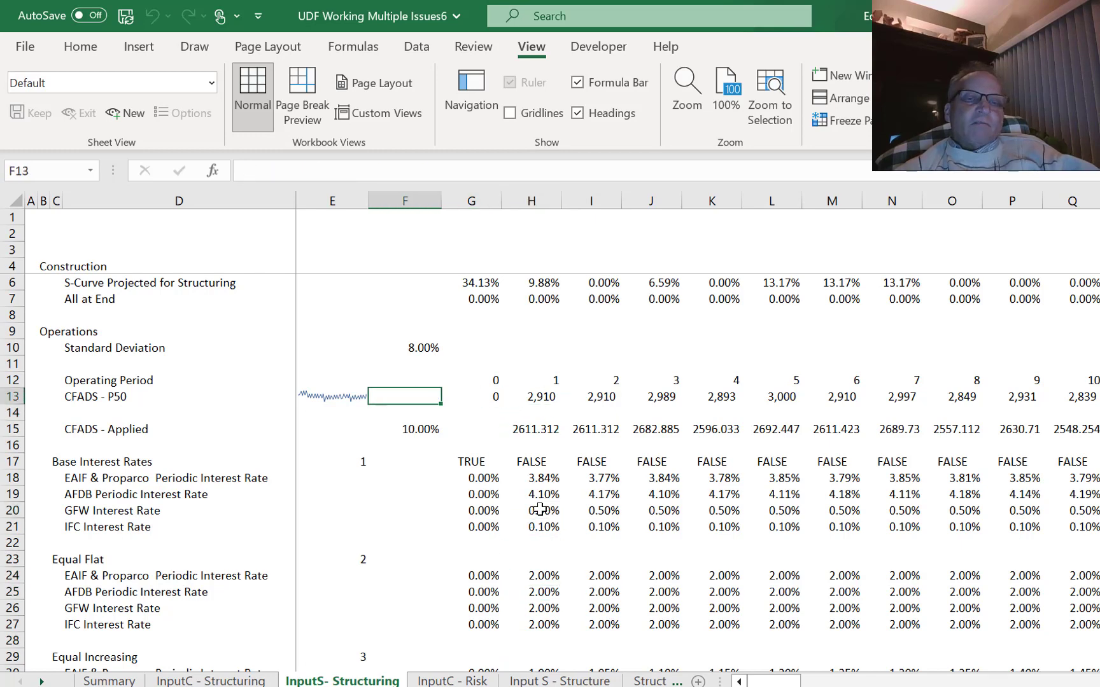
key(Right)
key(Right)
key(Right)
key(Left)
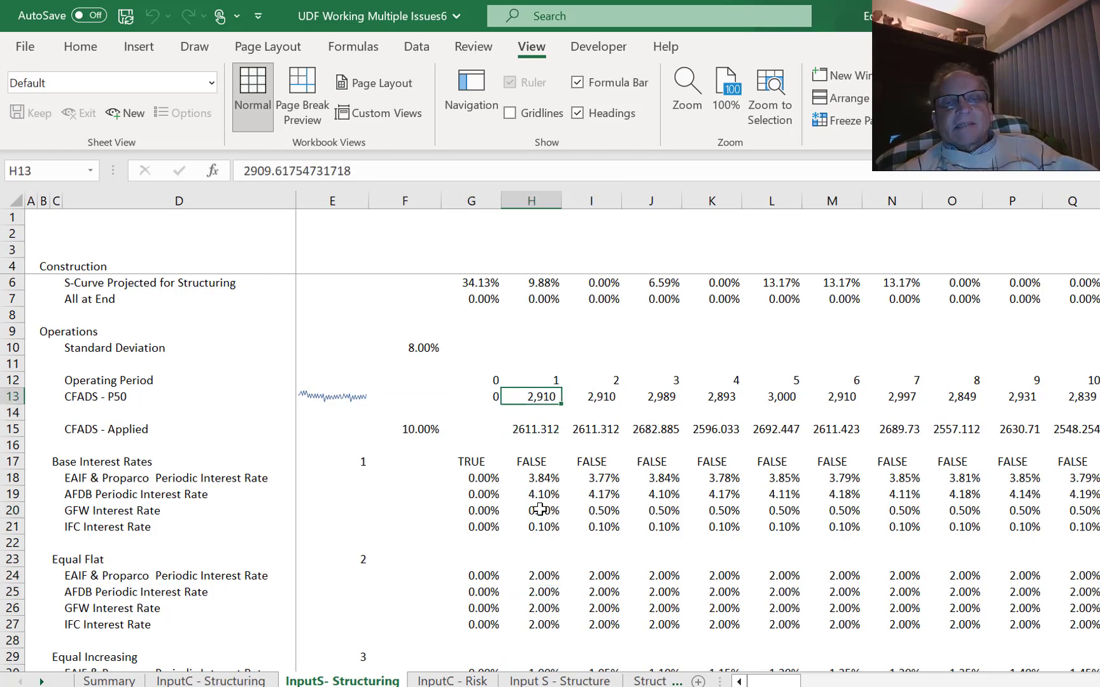
Return to InputC - Structuring and compare the applied COD date with the C Index formulas down to the P50 row.
key(ctrl+Page_Up)
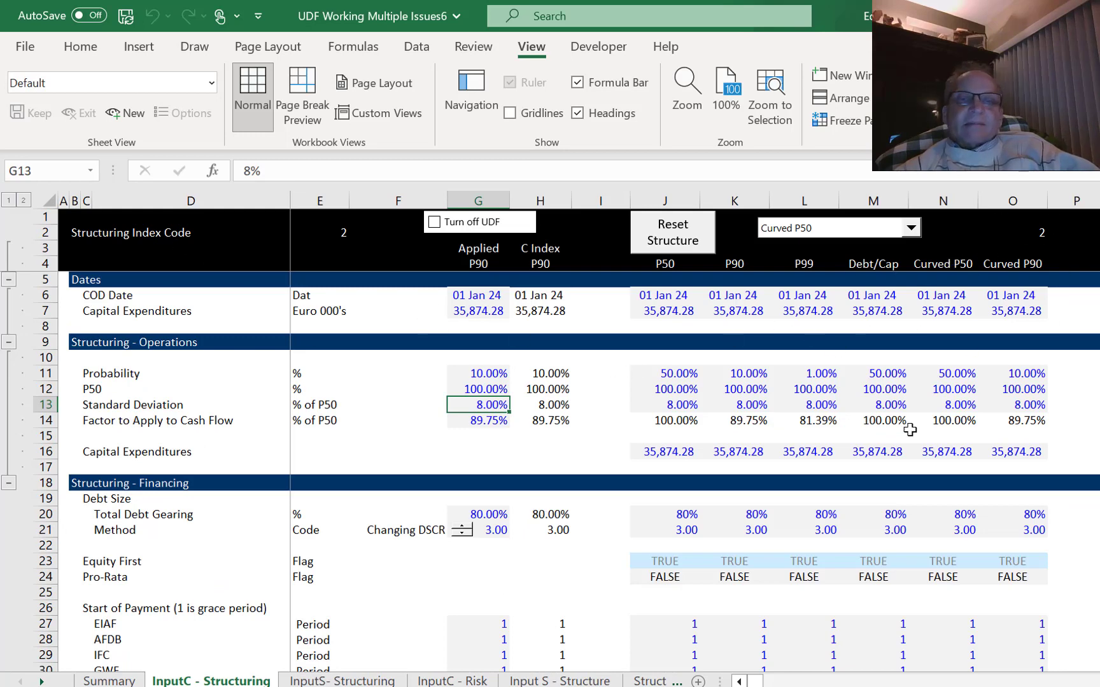
click(451, 296)
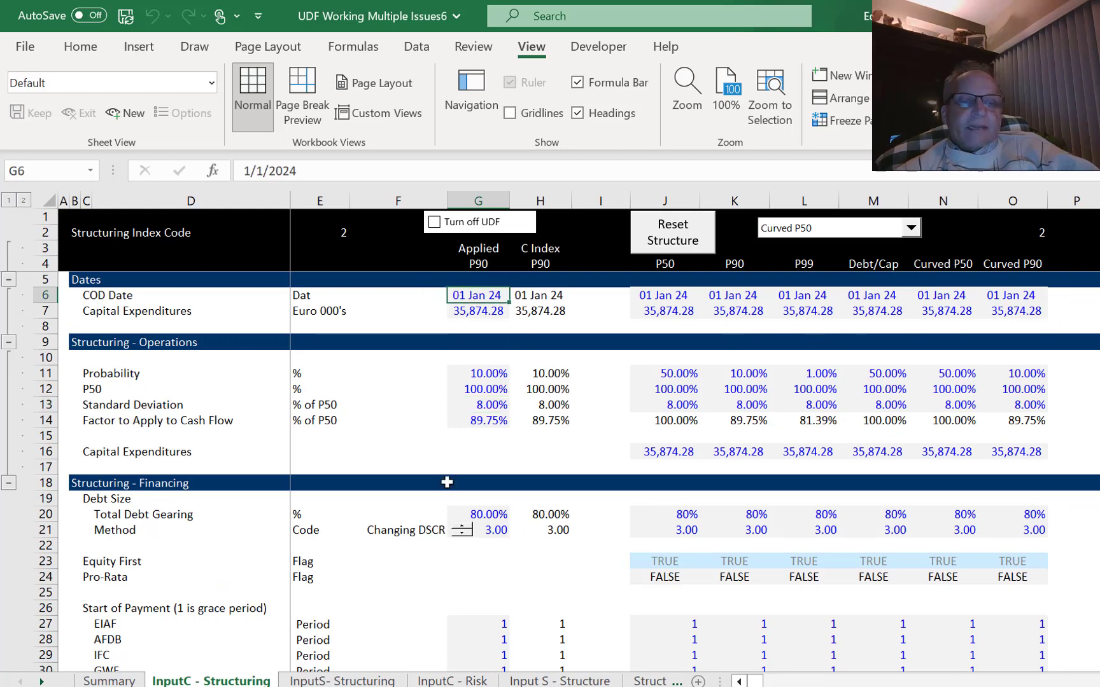
key(F2)
key(Escape)
key(ctrl+z)
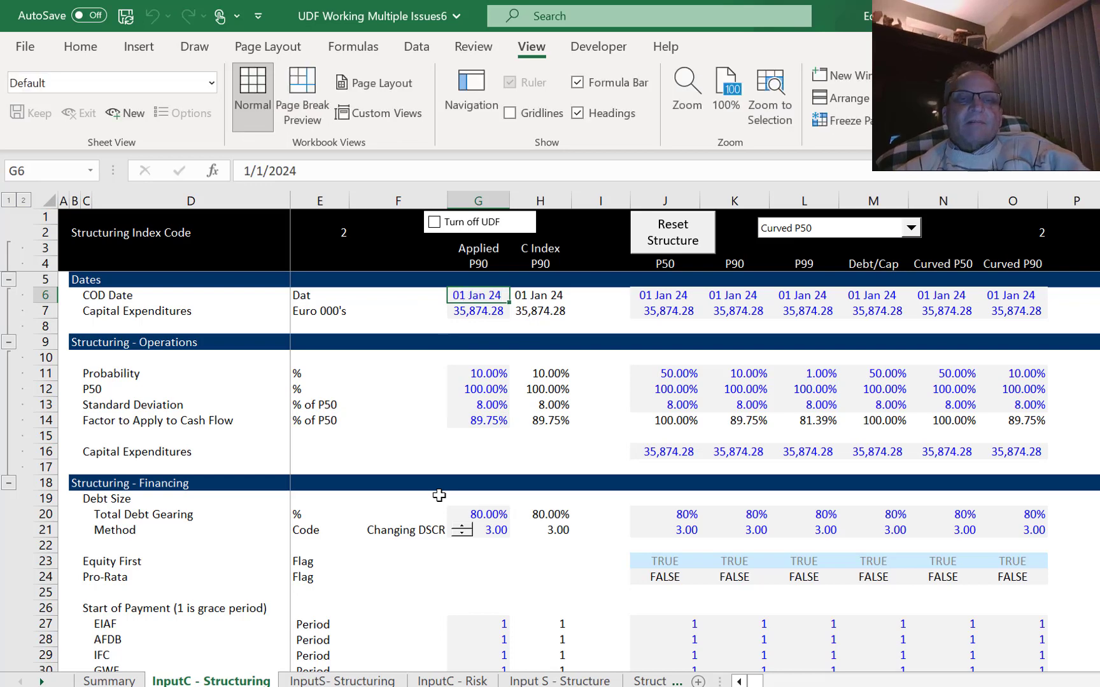
key(F2)
key(Tab)
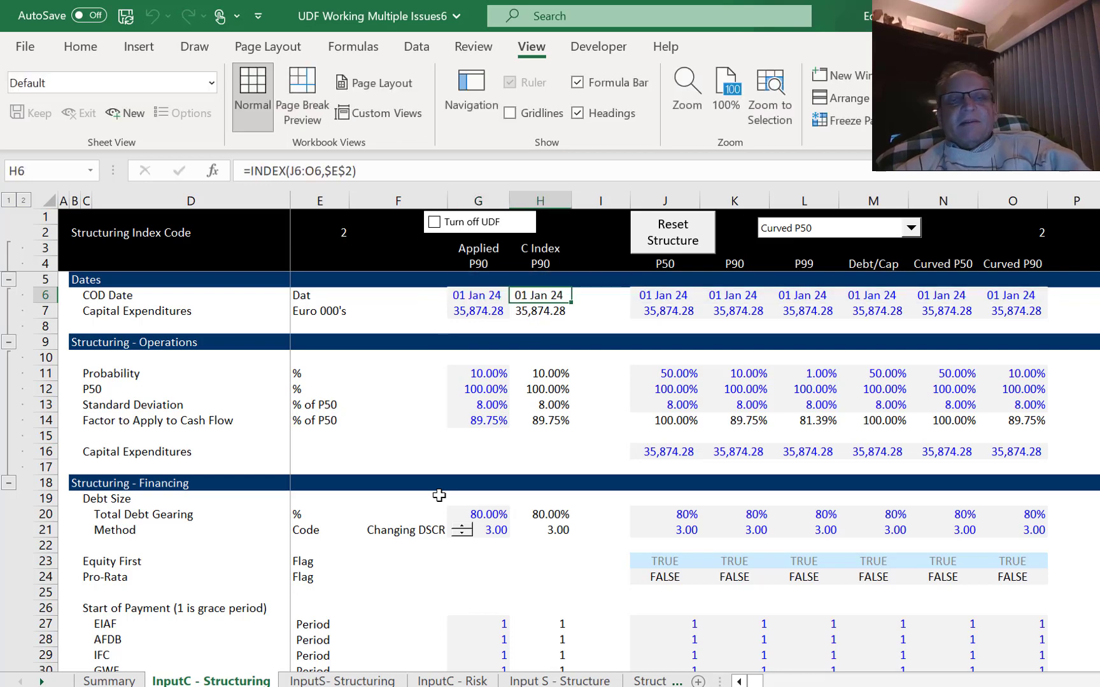
key(Down)
key(Down)
key(Down)
key(Down)
key(Down)
key(Down)
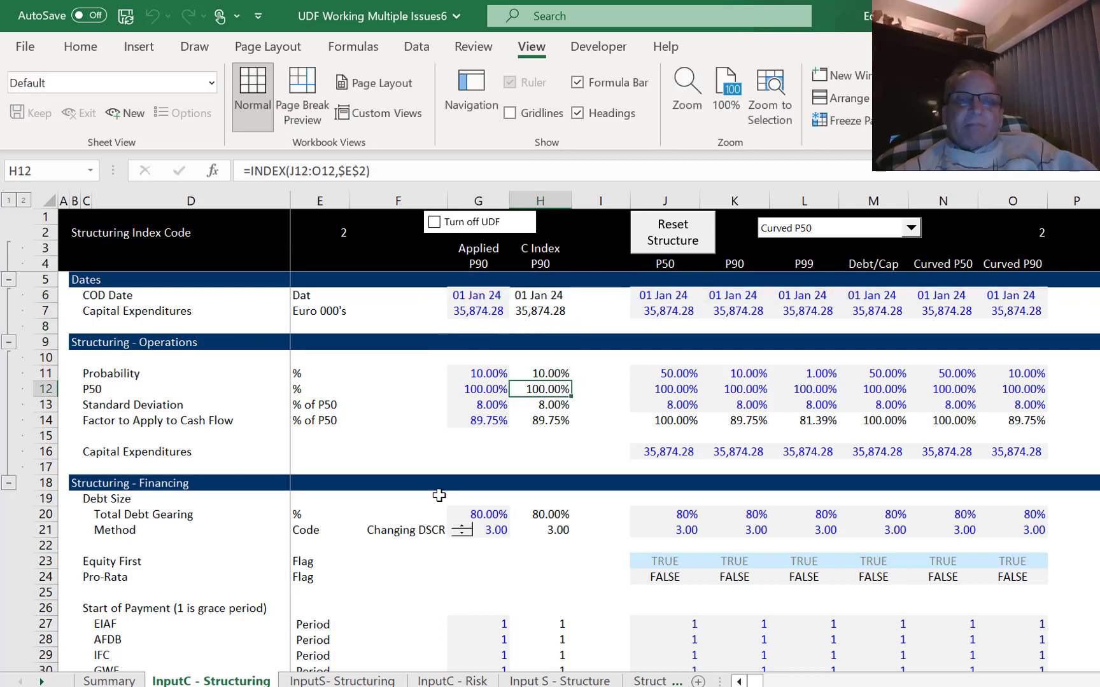
Examine the probability inputs across the P90, P99, Debt/Cap and curved structuring cases.
key(Up)
key(Right)
key(Right)
key(Right)
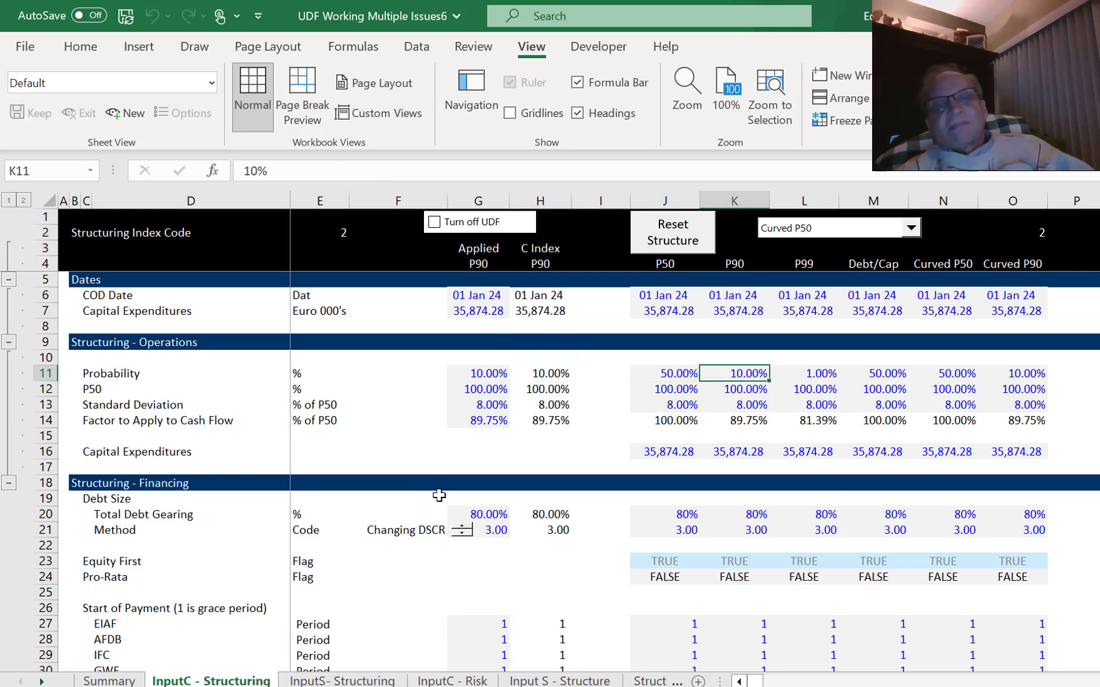
key(Right)
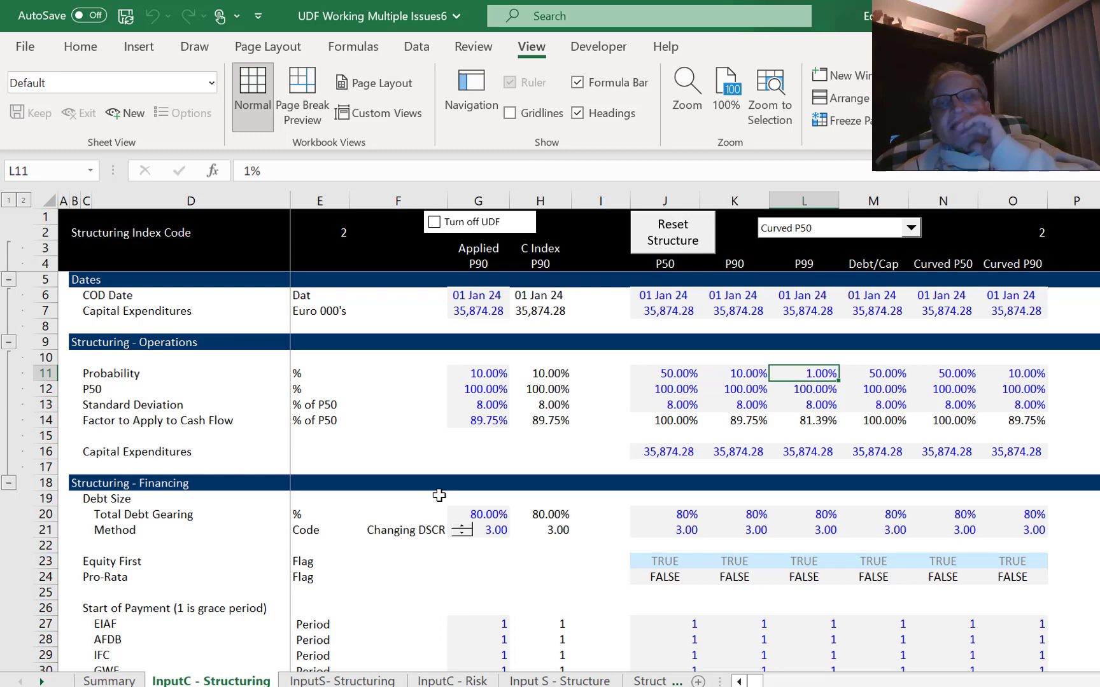
key(Right)
key(Right)
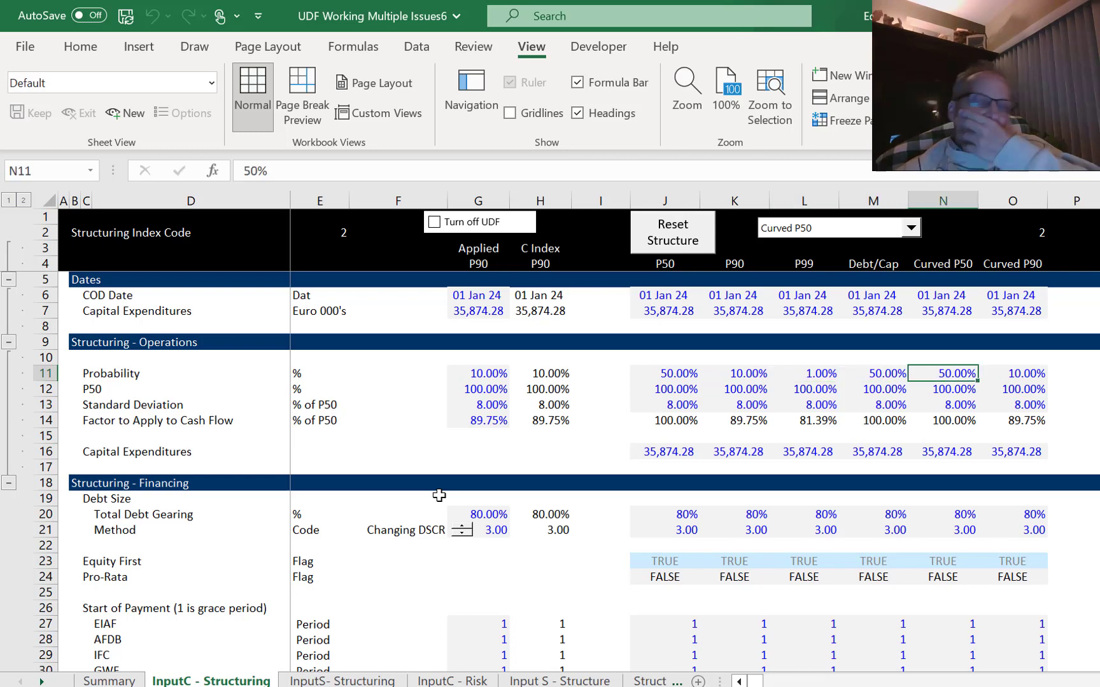
key(Right)
key(Left)
Examine the financing inputs of the structuring cases, from debt size and method to the start of payment periods.
key(Down)
key(Down)
key(Down)
key(Down)
key(Down)
key(Down)
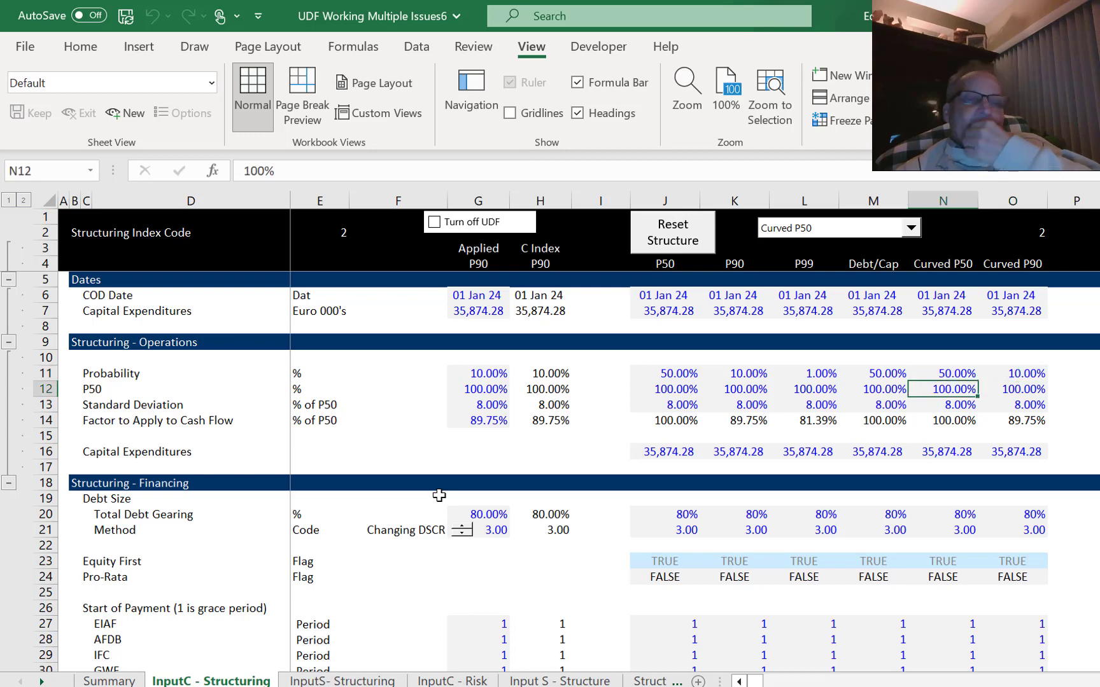
key(Down)
key(Down)
key(Down)
key(Down)
key(Down)
key(Down)
key(Down)
key(Down)
key(Down)
key(Down)
key(Down)
key(Down)
key(Down)
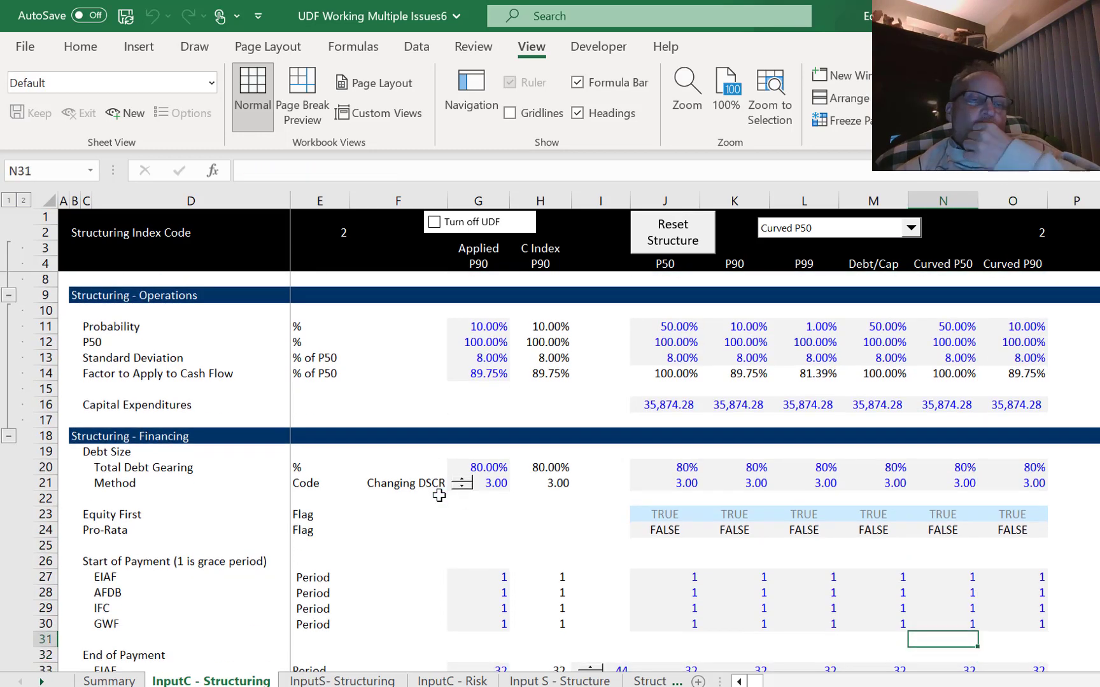
key(Up)
key(Left)
key(Up)
key(Left)
key(Down)
key(Down)
key(Down)
key(Down)
key(Down)
key(Down)
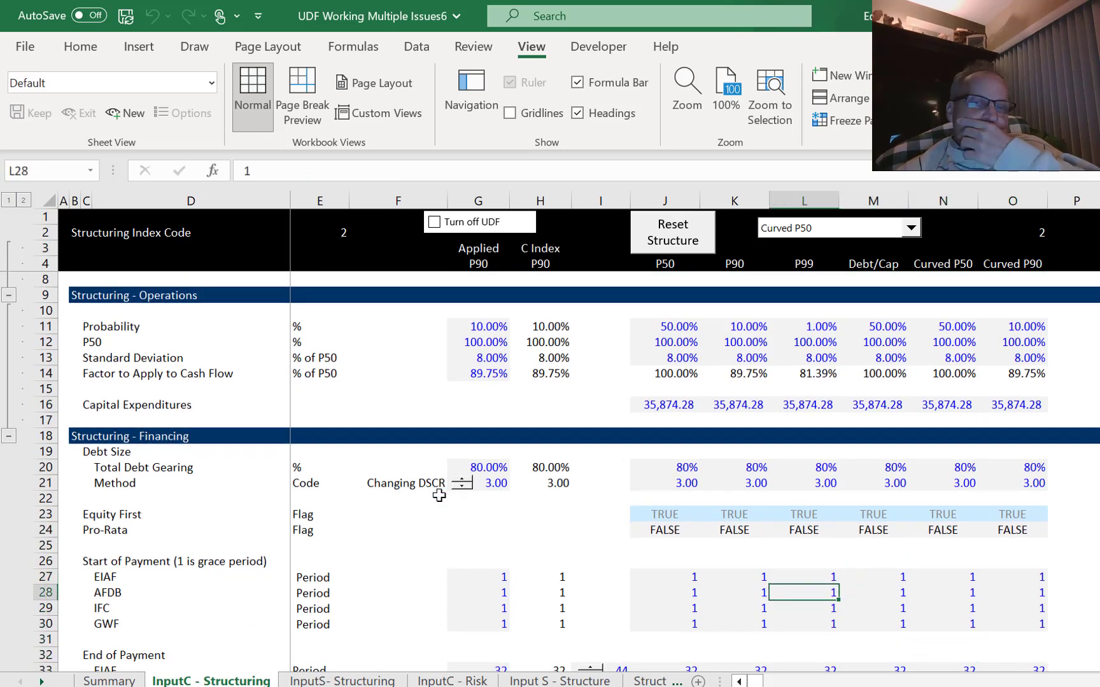
Examine the end of payment periods and percent of issue for each lender across the structuring cases.
key(Down)
key(Down)
key(Down)
key(Down)
key(Down)
key(Down)
key(Up)
key(Up)
key(Up)
key(Up)
key(Up)
key(Up)
key(Up)
key(Up)
key(Up)
key(Up)
key(Up)
key(Up)
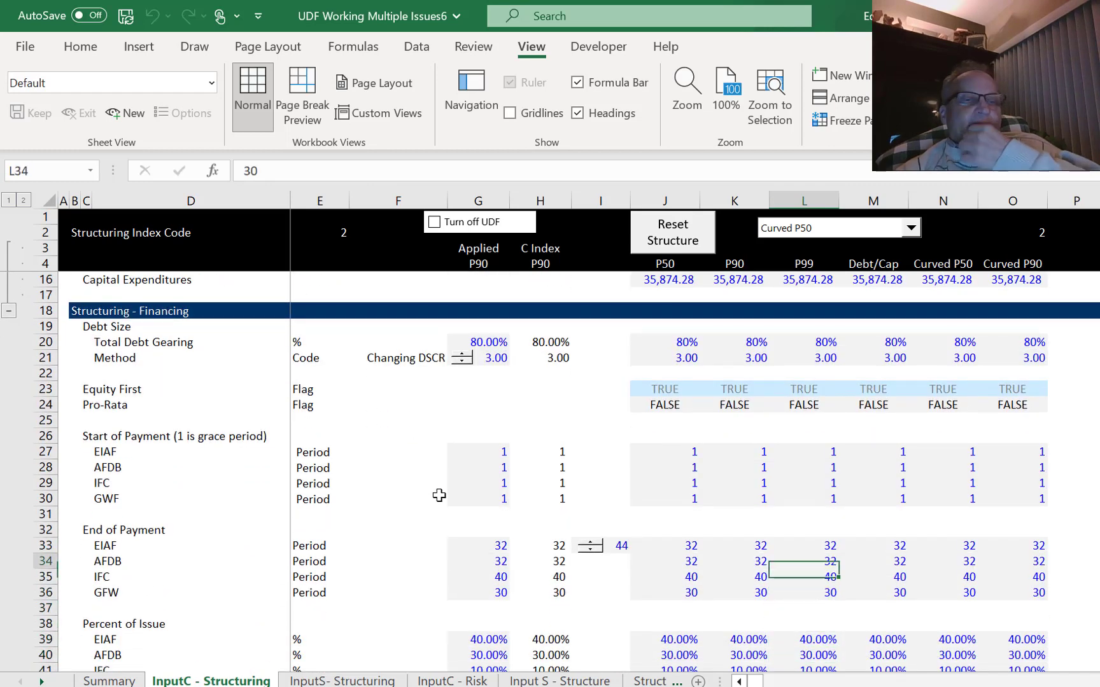
Examine the P50 case from end of payment through percent of issue, minimum DSCR, interest rate code and up-front fees.
key(Left)
key(Down)
key(Down)
key(Down)
key(Down)
key(Down)
key(Down)
key(Left)
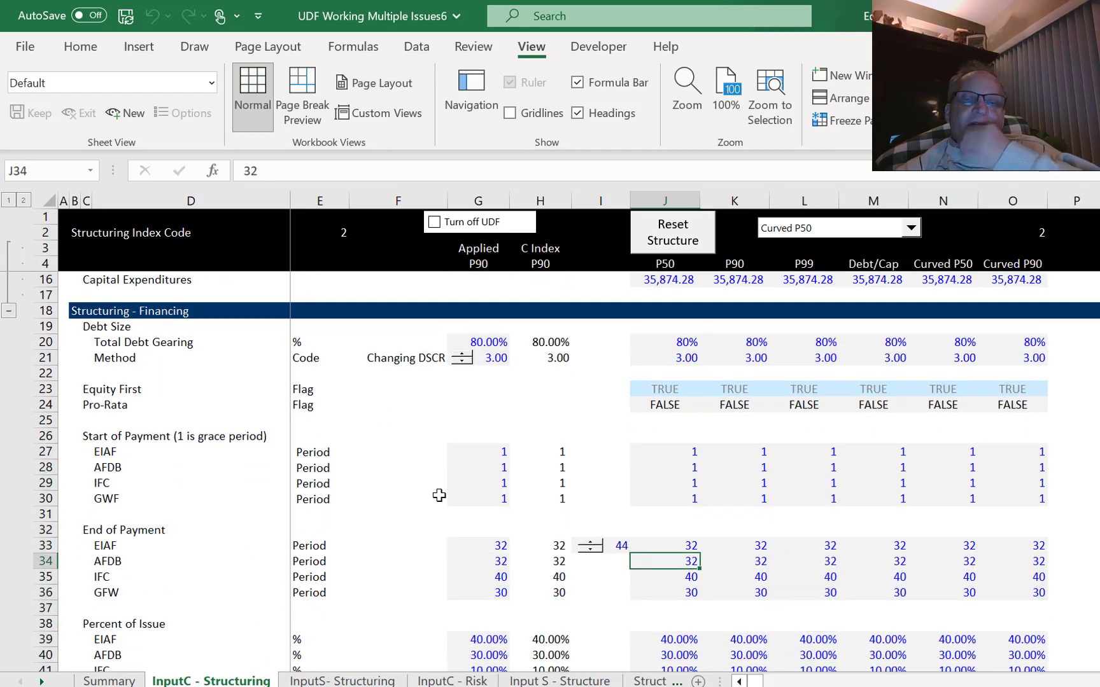
key(Down)
key(Down)
key(Down)
key(Down)
key(Down)
key(Down)
key(Down)
key(Down)
key(Down)
key(Down)
key(Down)
key(Down)
key(Down)
key(Down)
key(Down)
key(Down)
key(Down)
key(Down)
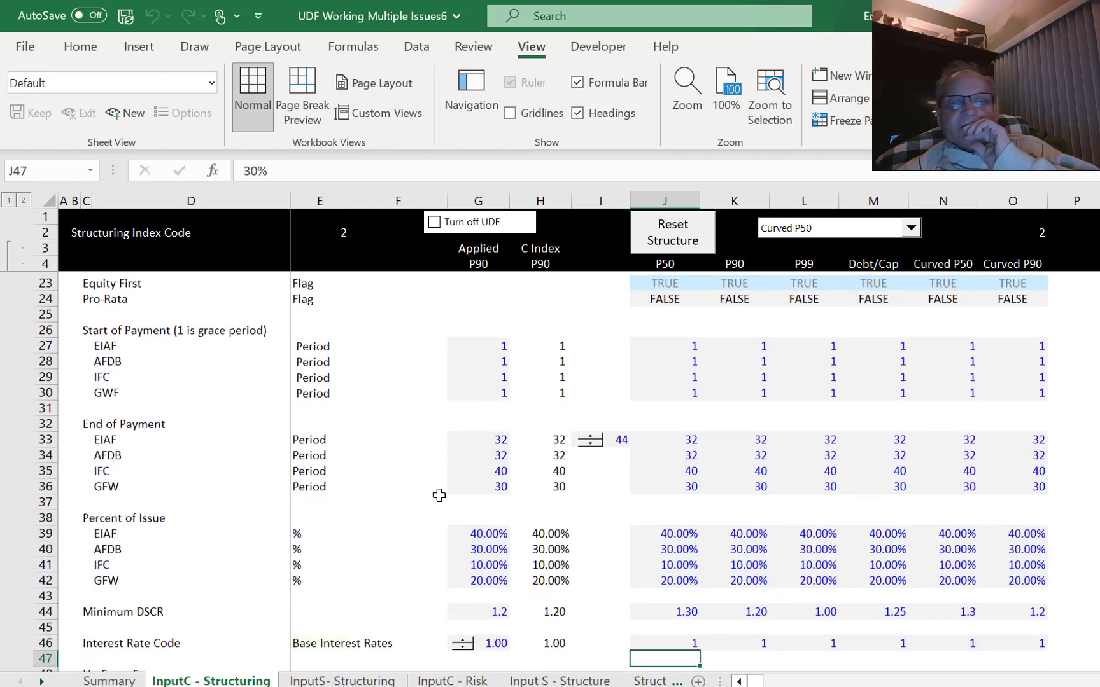
key(Down)
key(Down)
key(Down)
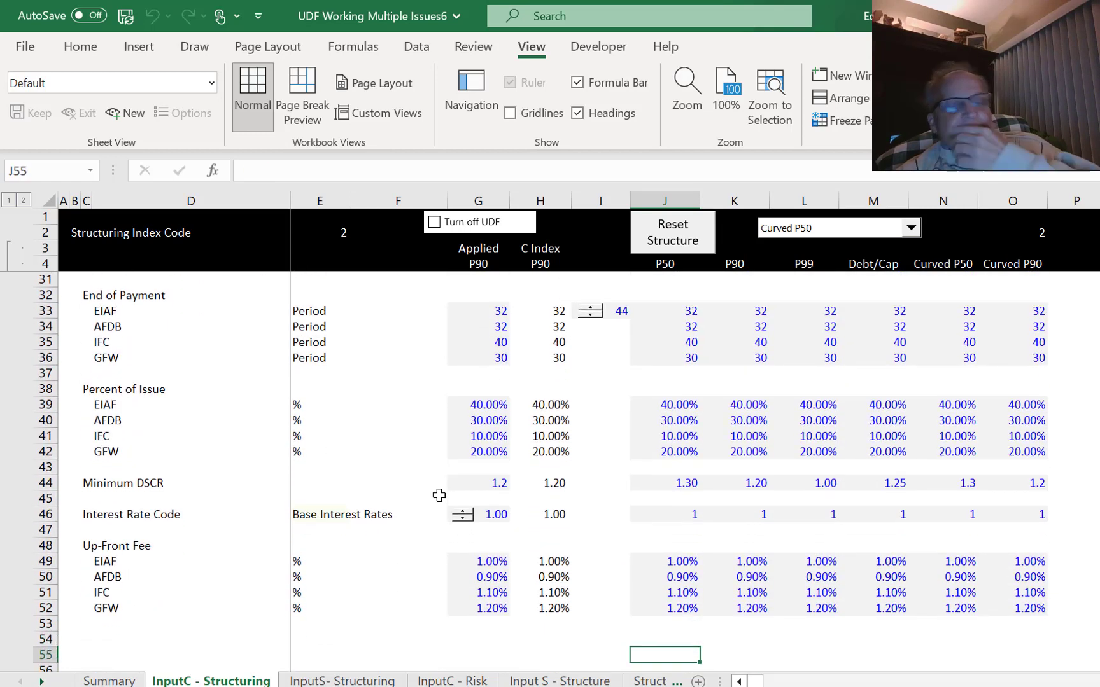
Review the P50 case's inputs from the up-front fees back up to the sheet's header rows.
key(Up)
key(Up)
key(Up)
key(Up)
key(Up)
key(Up)
key(Up)
key(Up)
key(Up)
key(Up)
key(Up)
key(Up)
key(Up)
key(Up)
key(Up)
key(Up)
key(Up)
key(Up)
key(Up)
key(Up)
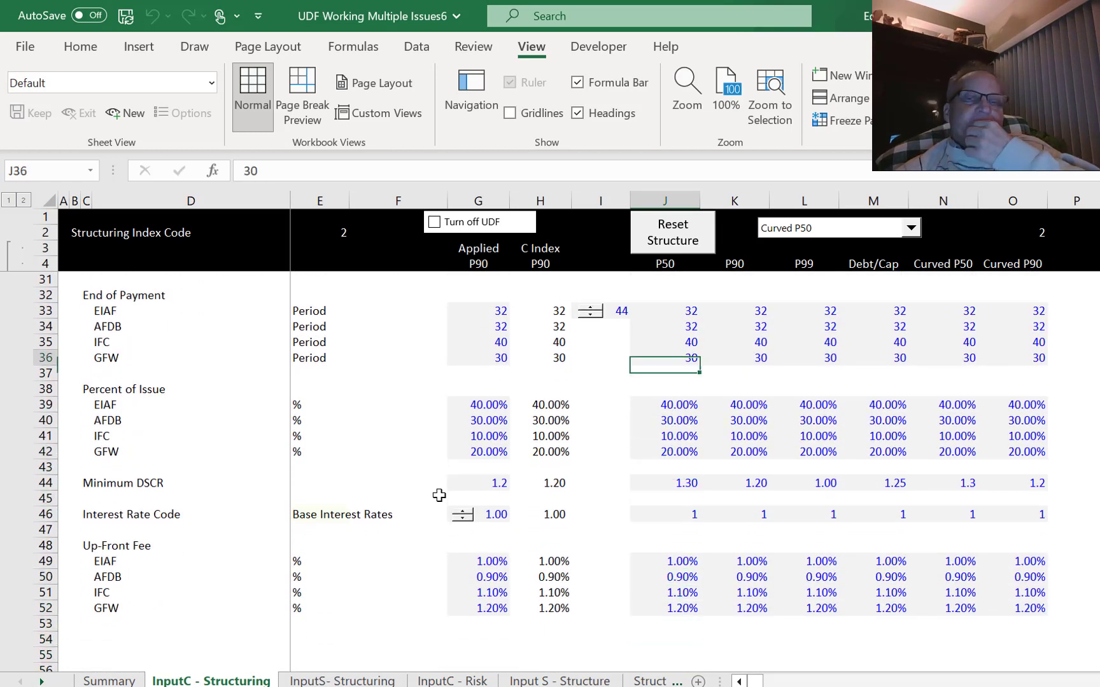
key(Up)
key(Up)
key(Up)
key(Up)
key(Up)
key(Up)
key(Up)
key(Up)
key(Up)
key(Up)
key(Up)
key(Up)
key(Up)
key(Up)
key(Up)
key(Up)
key(Up)
key(Up)
key(Up)
key(Up)
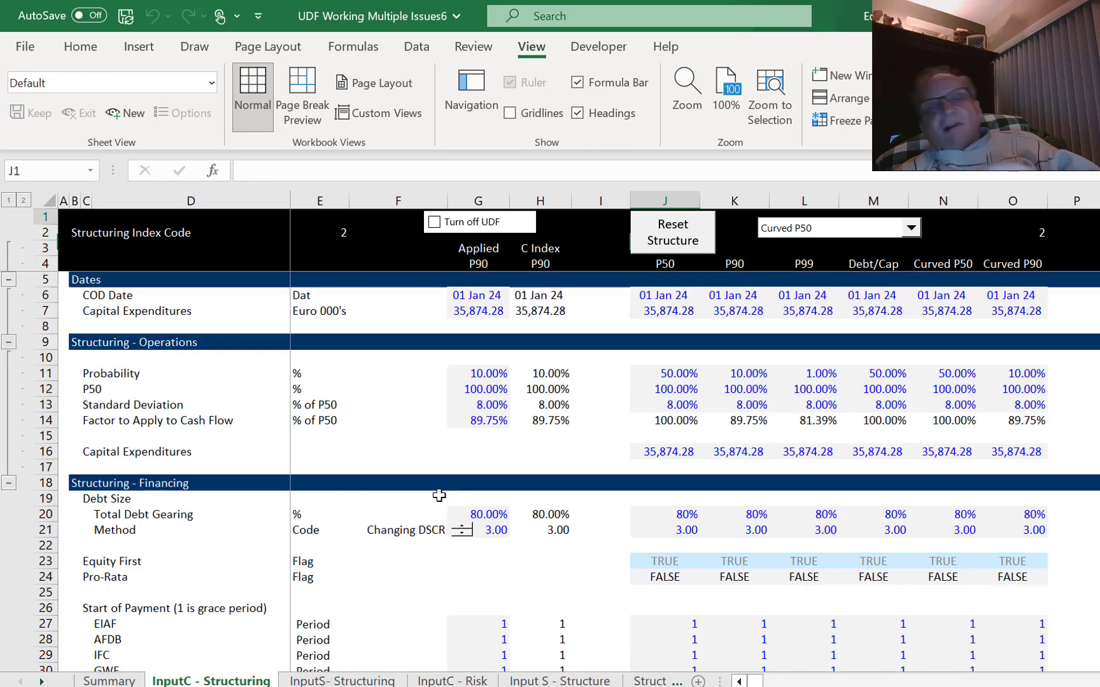
Examine the P50 case's dates and operations inputs down to the second Capital Expenditures row.
key(Down)
key(Down)
key(Down)
key(Down)
key(Down)
key(Down)
key(Down)
key(Down)
key(Down)
key(Down)
key(Down)
key(Down)
key(Down)
key(Down)
key(Down)
key(Down)
key(Down)
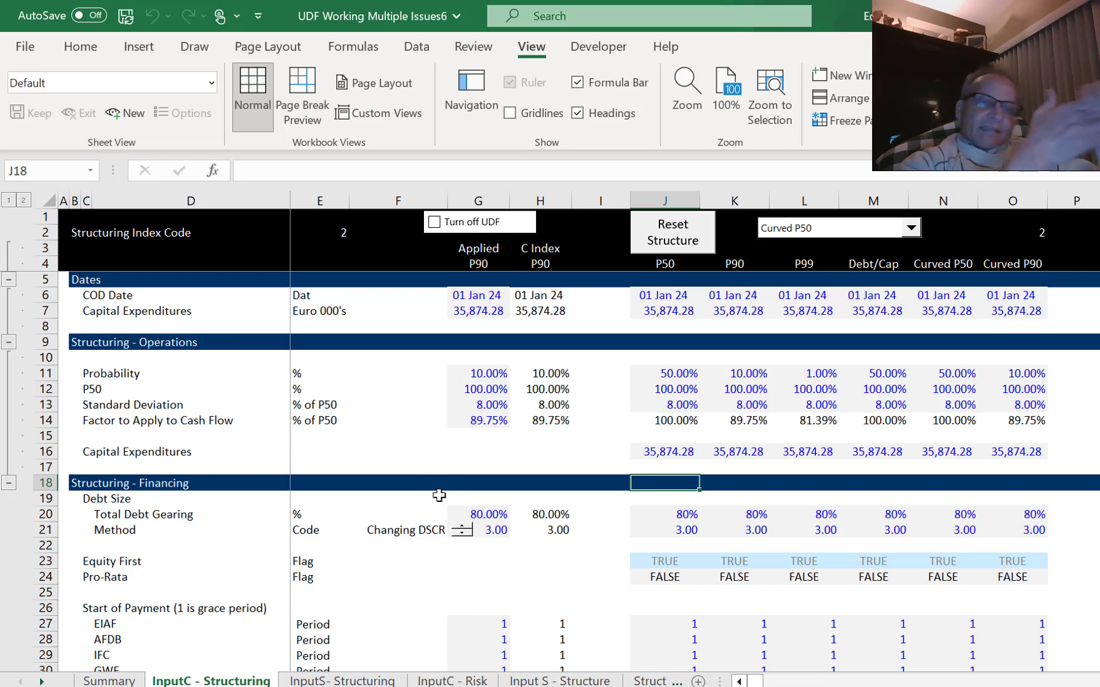
key(Up)
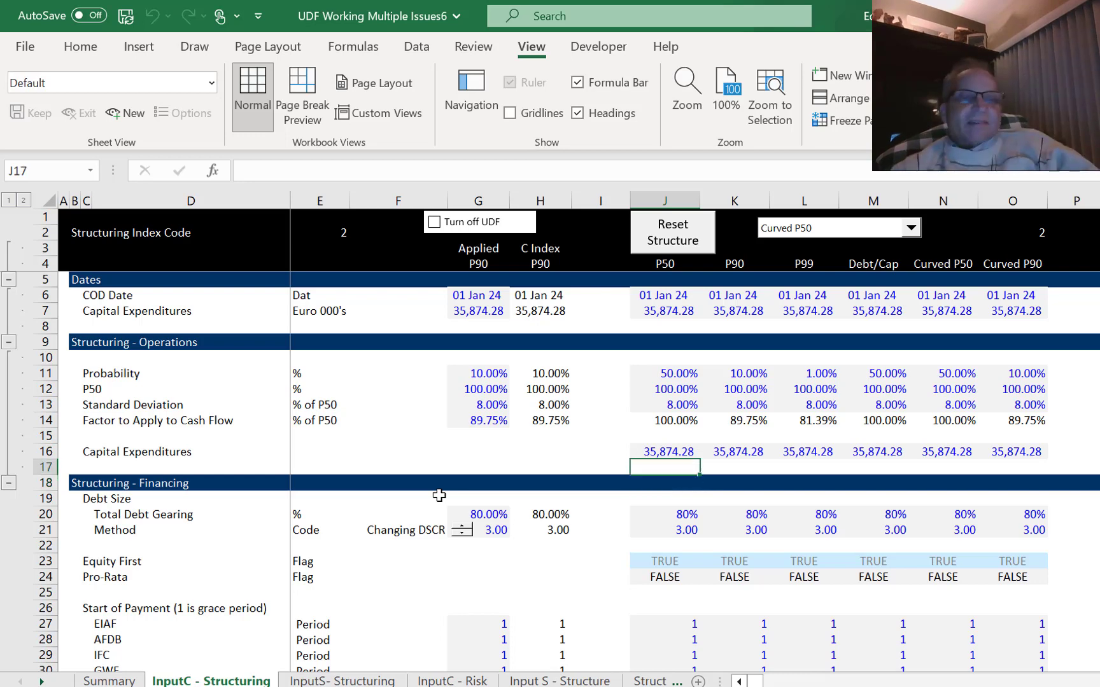
Delete the duplicate Capital Expenditures row 16 from the Structuring - Operations section.
key(Up)
key(Left)
key(Left)
key(Left)
key(Left)
key(Left)
key(Up)
key(Up)
key(Up)
key(Up)
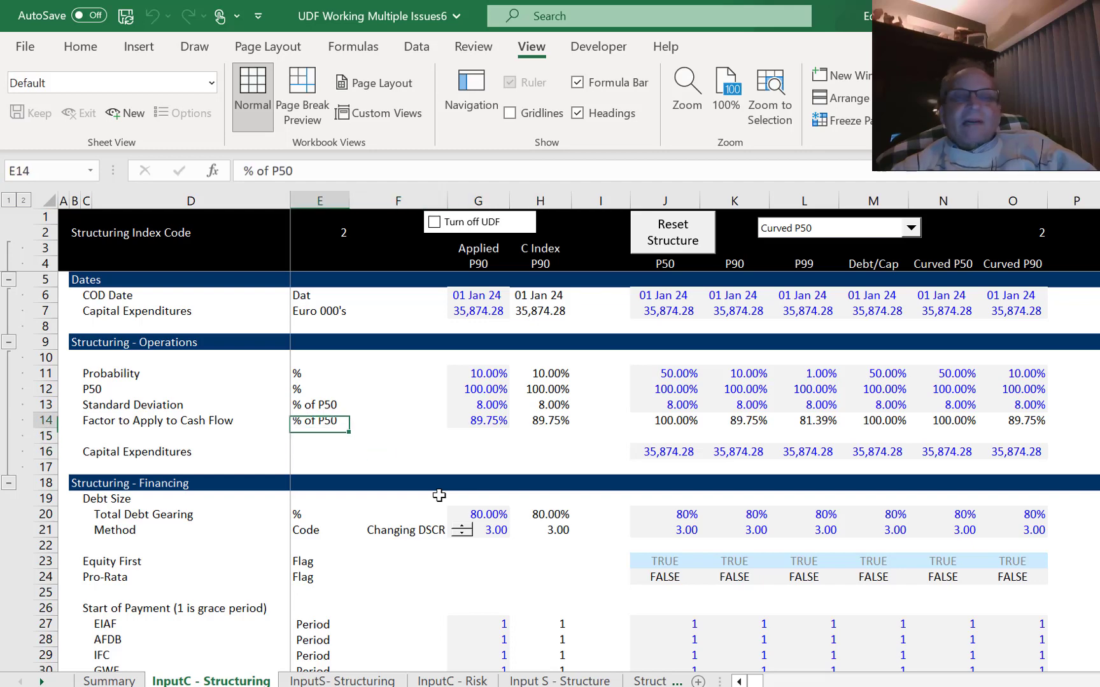
key(Up)
key(Up)
key(Up)
key(Down)
key(Down)
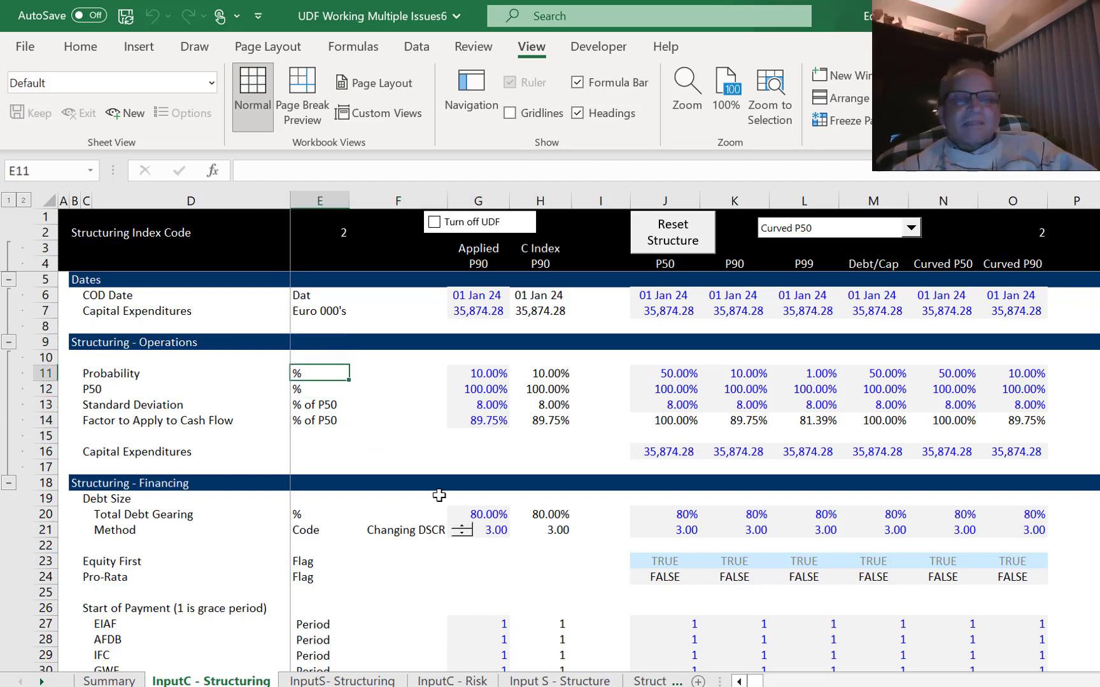
key(Down)
key(Down)
key(Down)
key(Down)
key(Down)
key(Left)
key(Left)
key(Left)
key(Left)
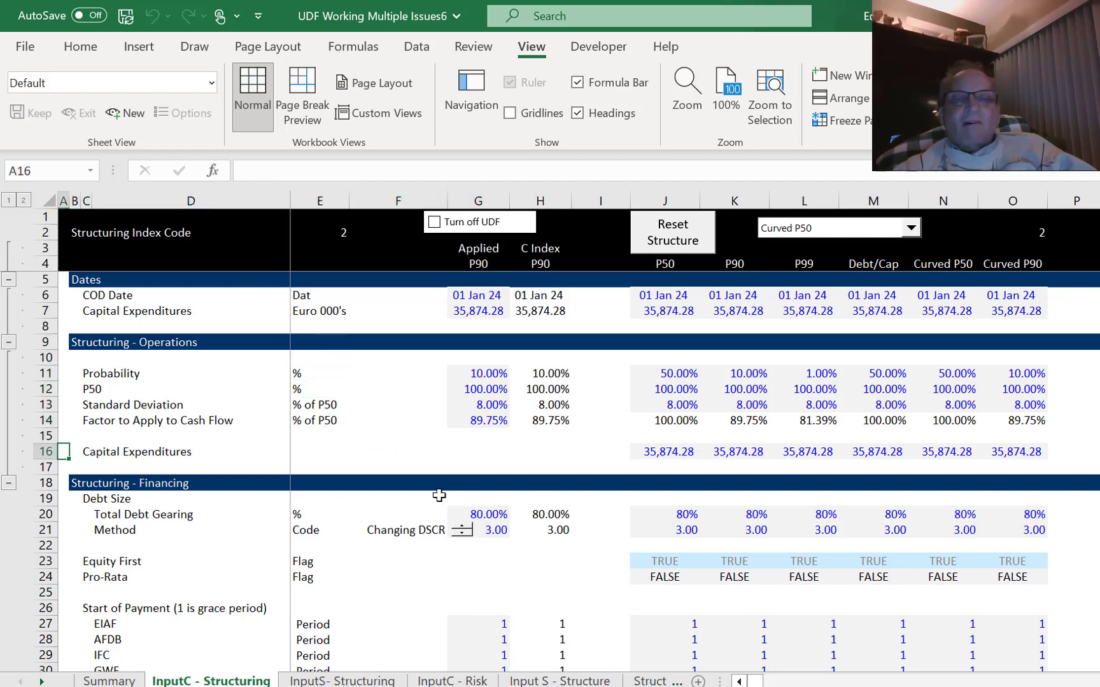
key(shift+space)
key(ctrl+minus)
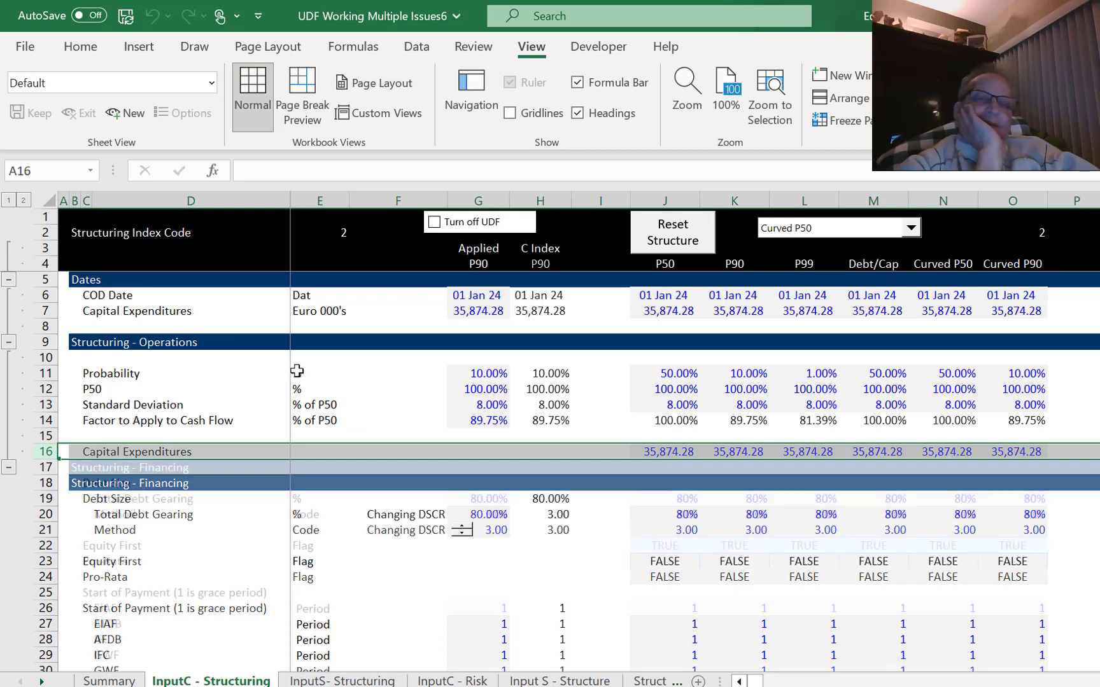
Turn off the UDF and delete the surplus blank row 16 above the Structuring - Financing heading.
click(439, 235)
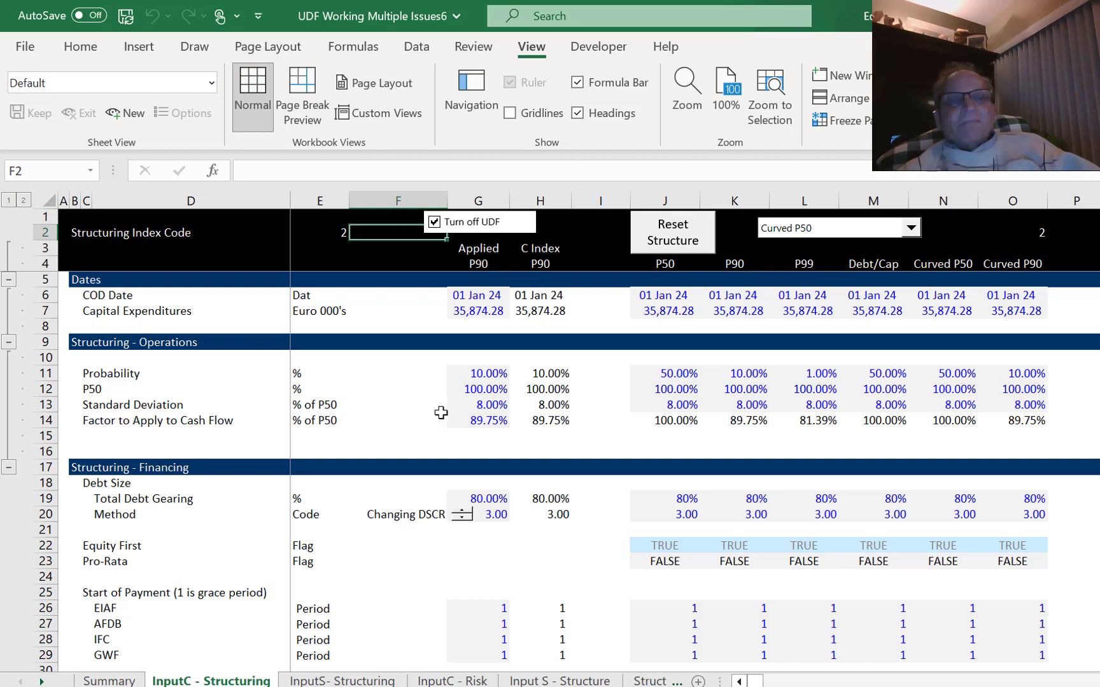
click(424, 431)
key(Left)
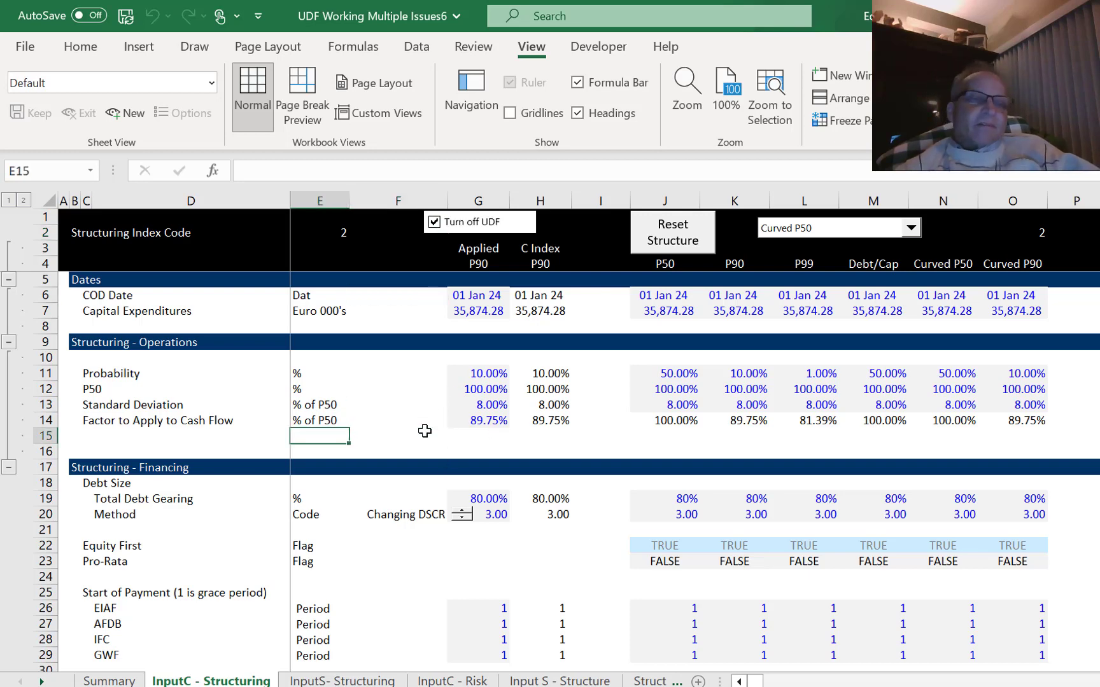
key(Down)
key(Left)
key(Left)
key(Left)
key(Left)
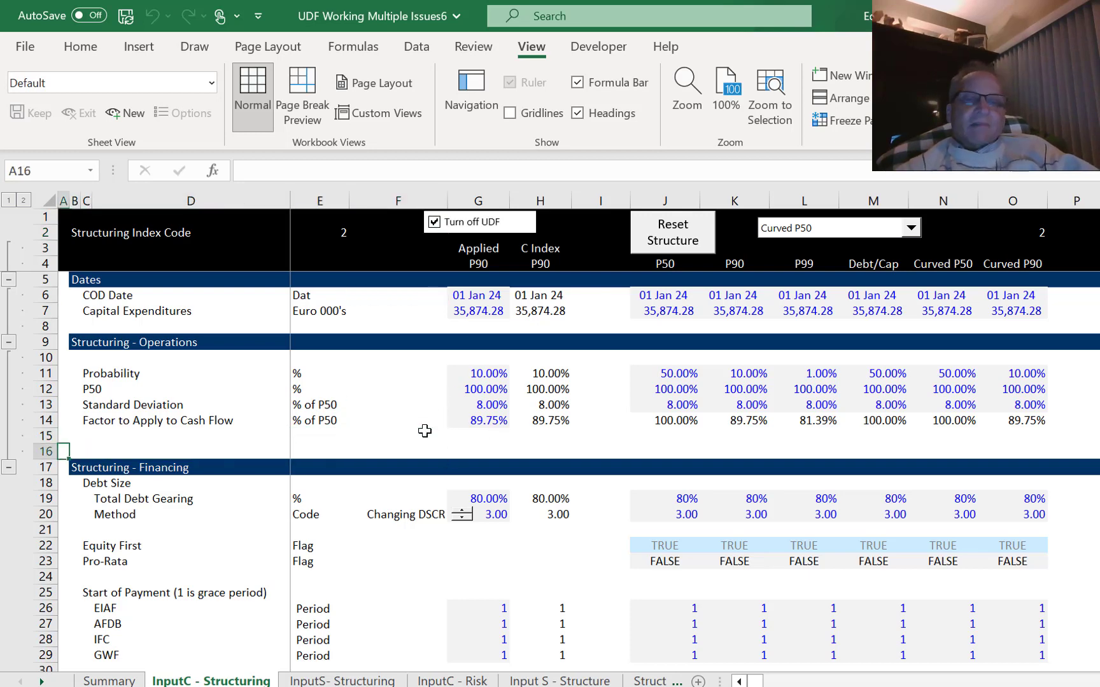
key(shift+space)
key(ctrl+minus)
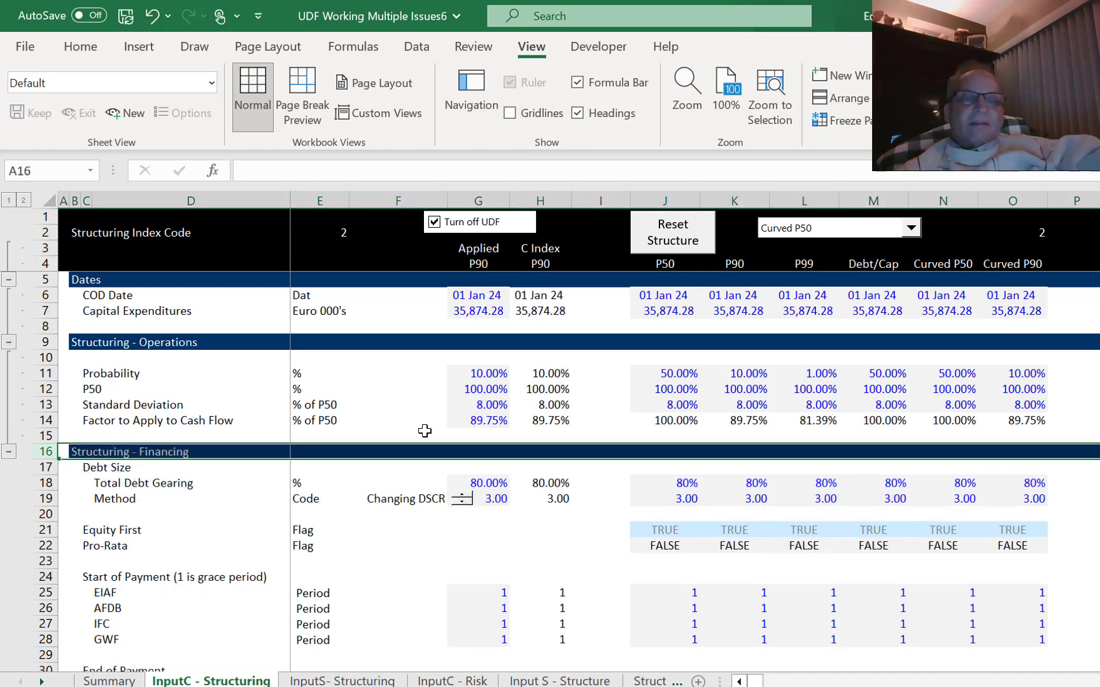
Examine the operations labels and the applied inputs down to the Equity First flag of the P50 case.
key(Up)
key(Up)
key(Right)
key(Right)
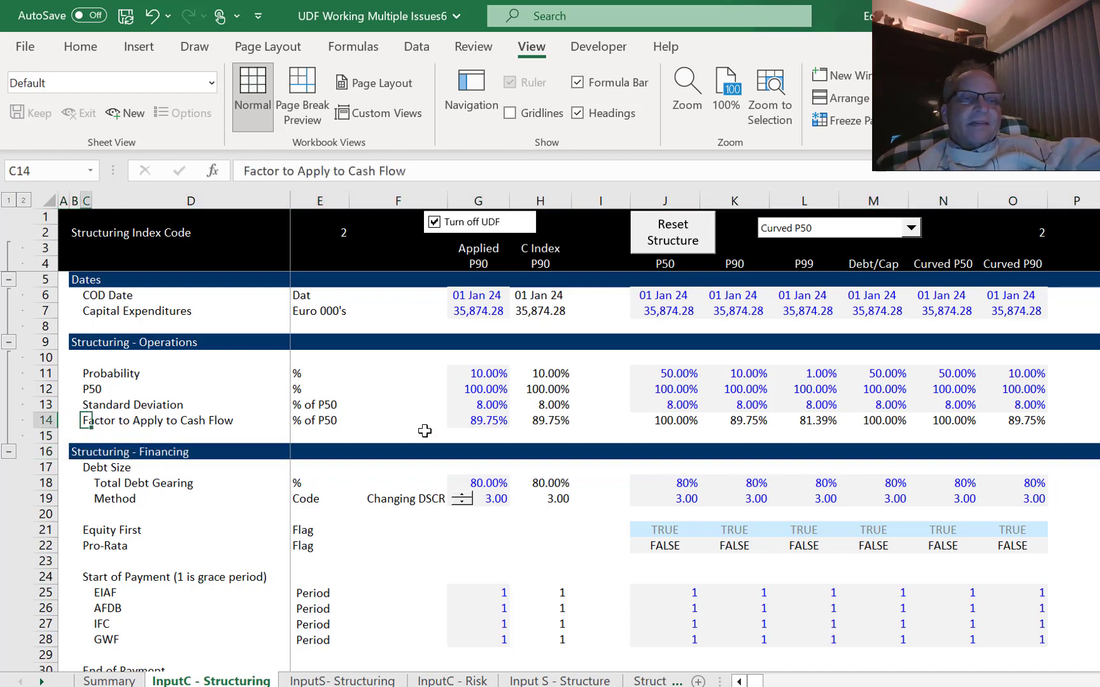
key(Up)
key(Up)
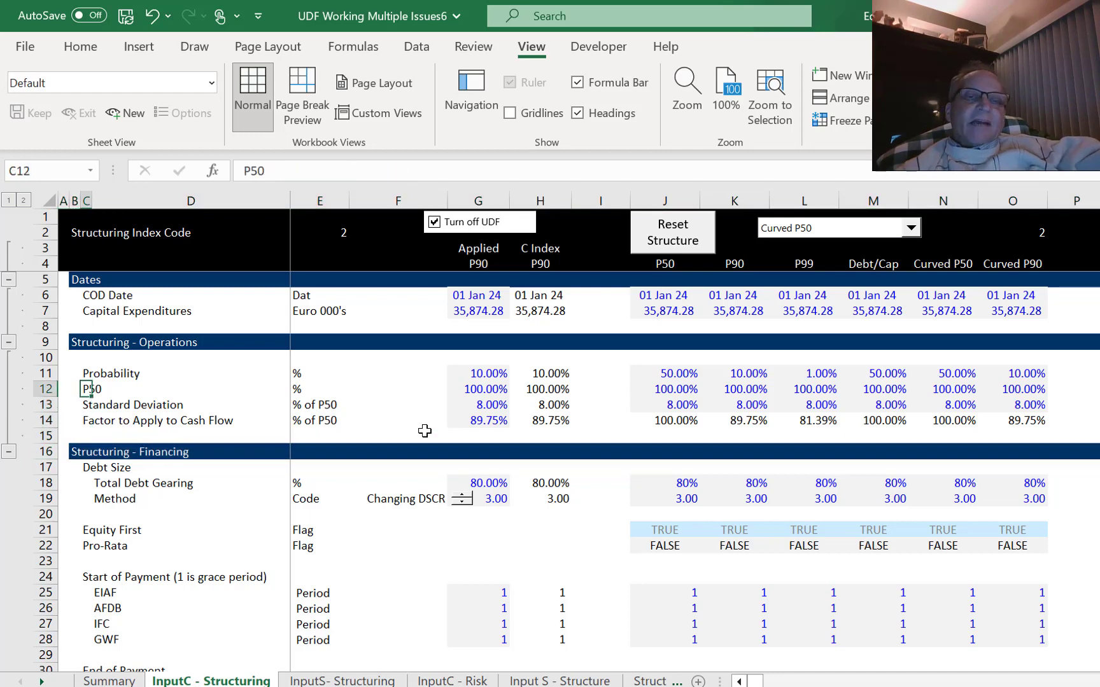
key(Right)
key(Right)
key(Right)
key(Right)
key(Down)
key(Down)
key(Down)
key(Down)
key(Down)
key(Down)
key(Down)
key(Down)
key(Down)
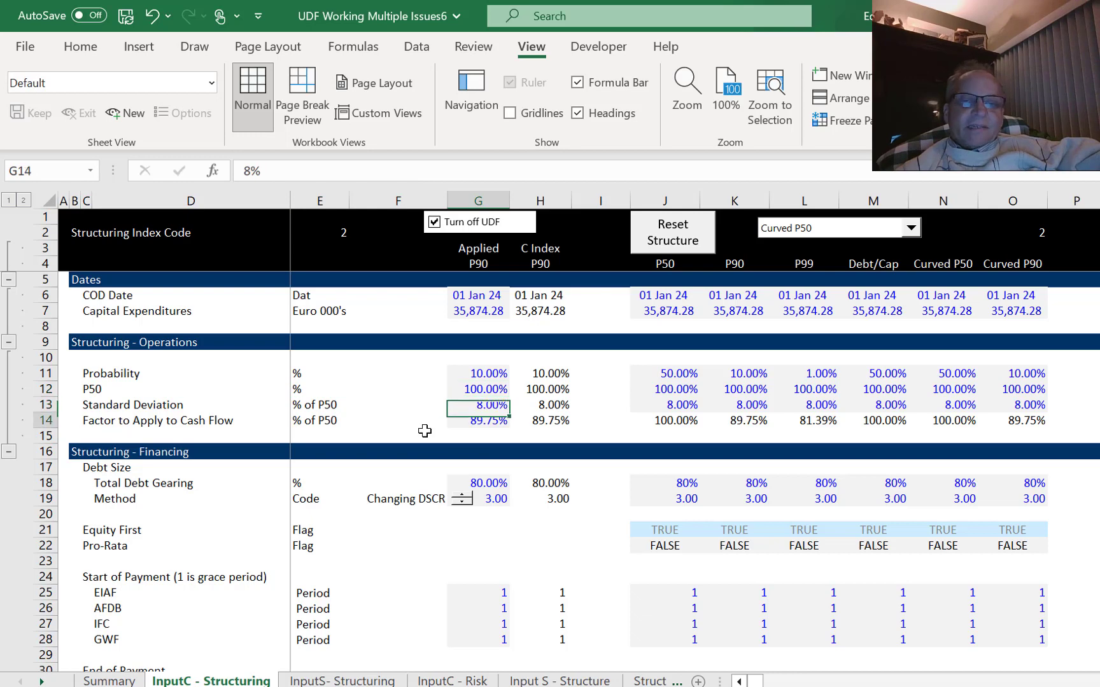
key(Right)
key(Right)
key(Right)
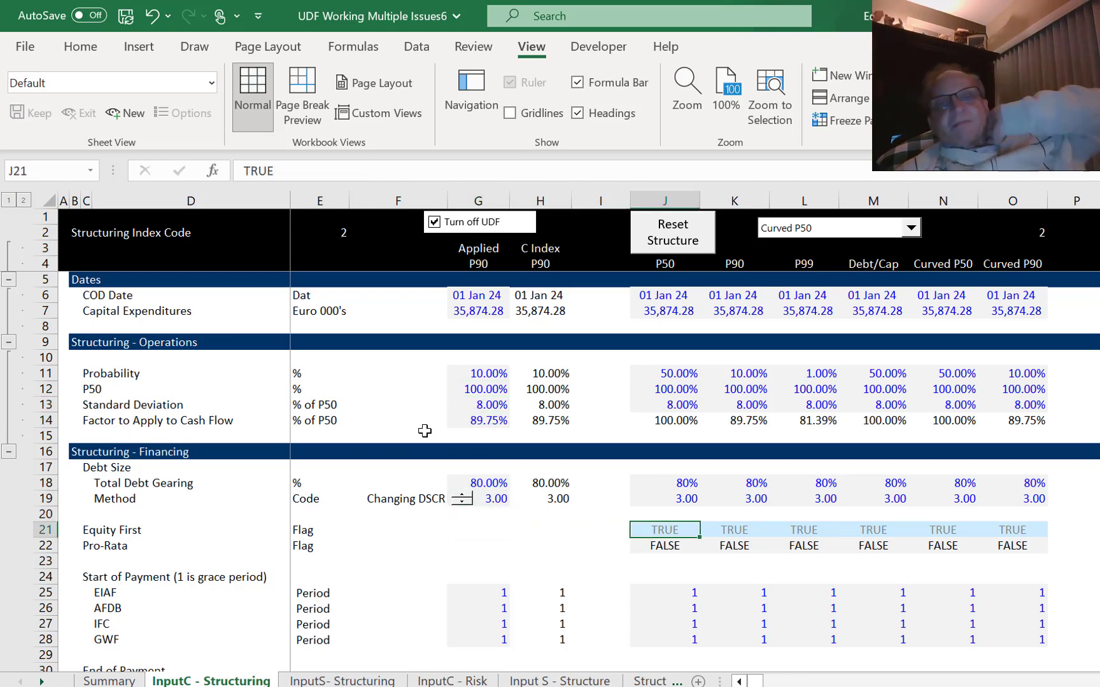
Review the P50 case's inputs from the Equity First flag up to Capital Expenditures under Dates.
key(Up)
key(Up)
key(Up)
key(Up)
key(Up)
key(Up)
key(Up)
key(Up)
key(Up)
key(Up)
key(Up)
key(Up)
key(Up)
key(Up)
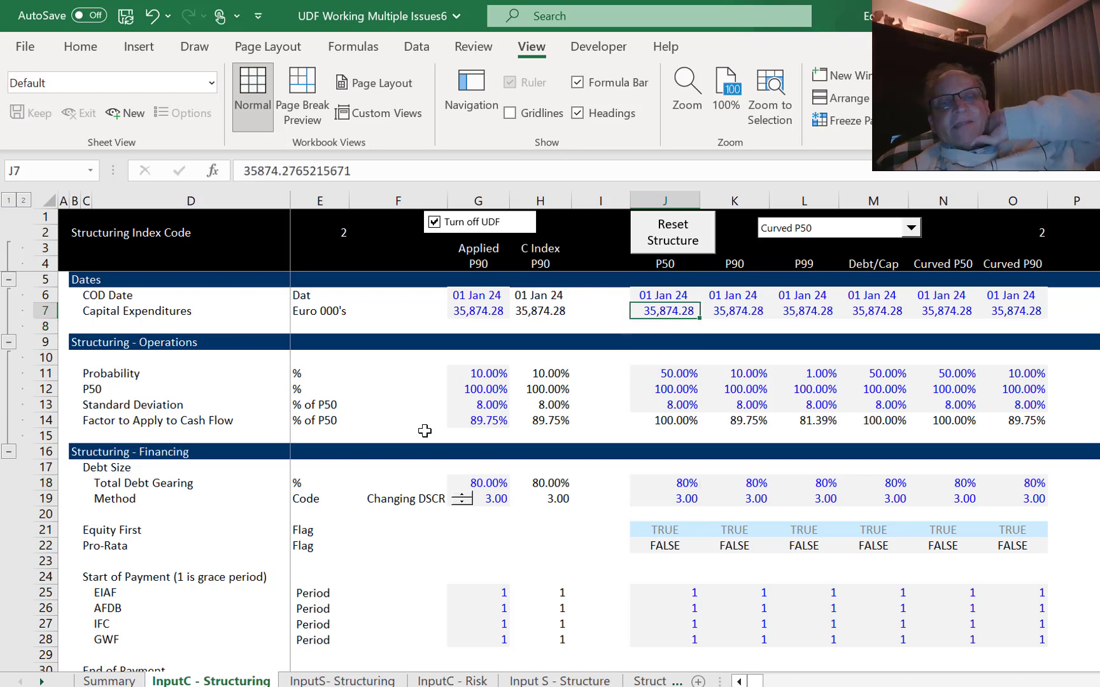
key(Down)
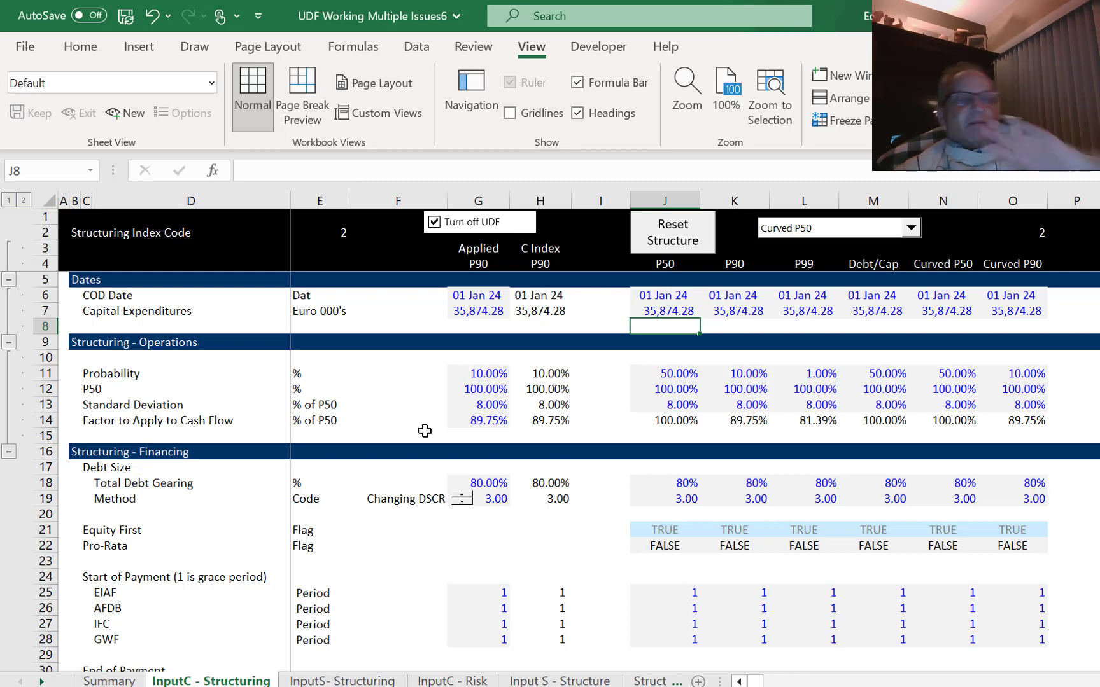
Insert a blank row above Capital Expenditures in the Dates section.
key(shift+space)
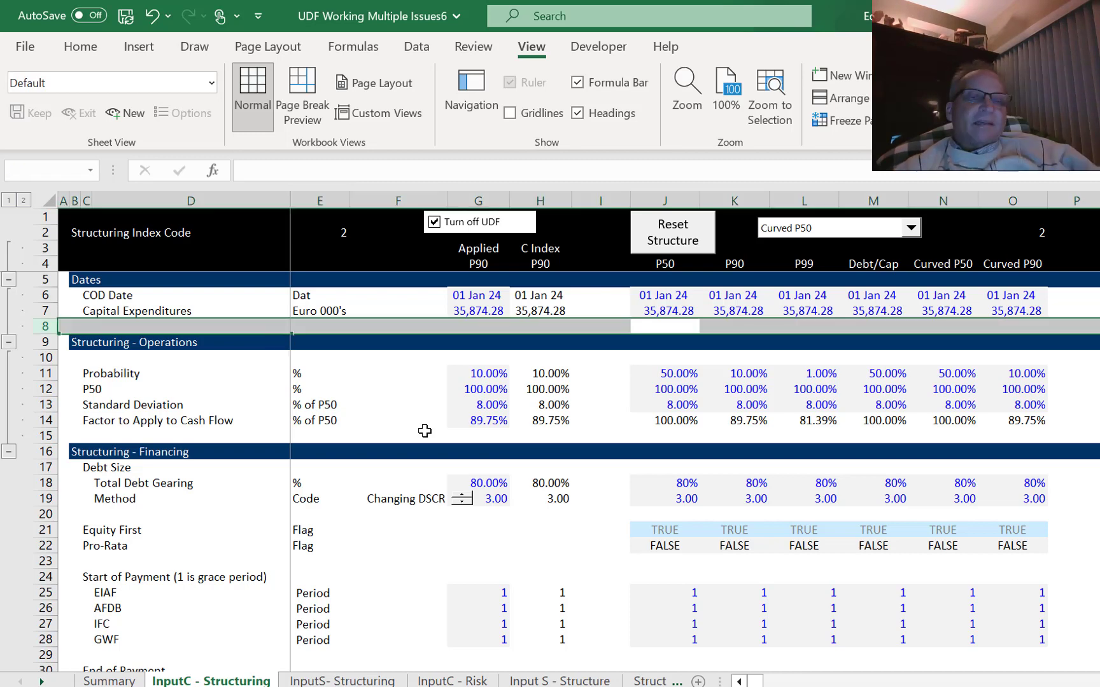
key(Up)
key(shift+space)
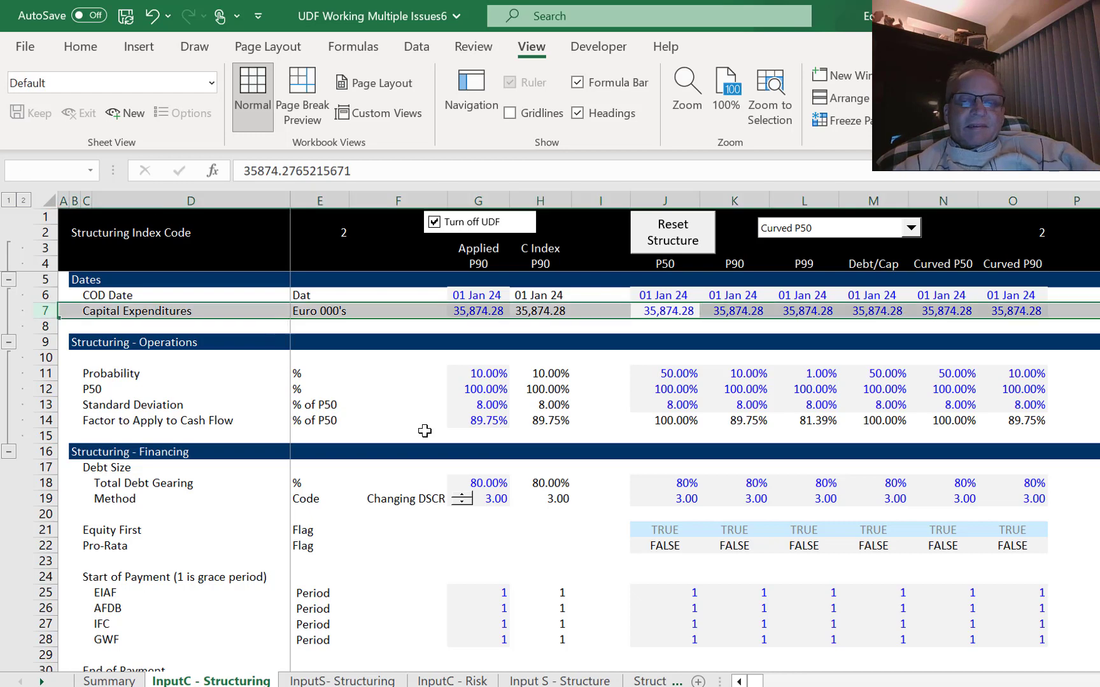
key(ctrl+plus)
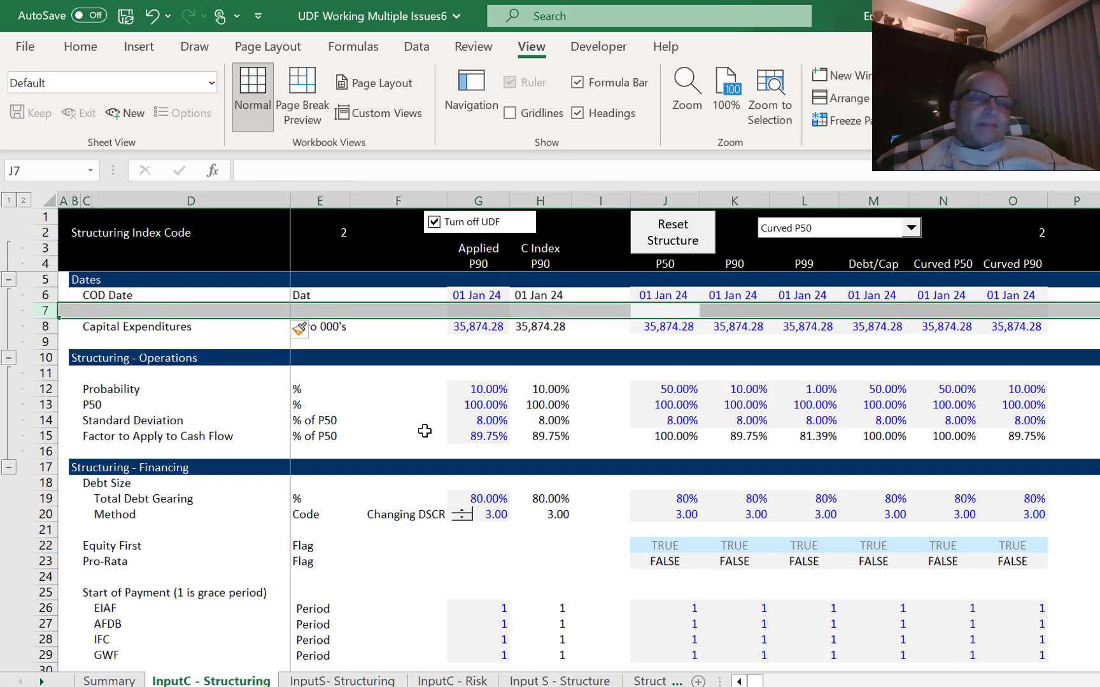
Insert a blank row above the Structuring - Operations heading to make room for another input below Capital Expenditures.
key(Down)
key(Left)
key(Left)
key(Left)
key(Home)
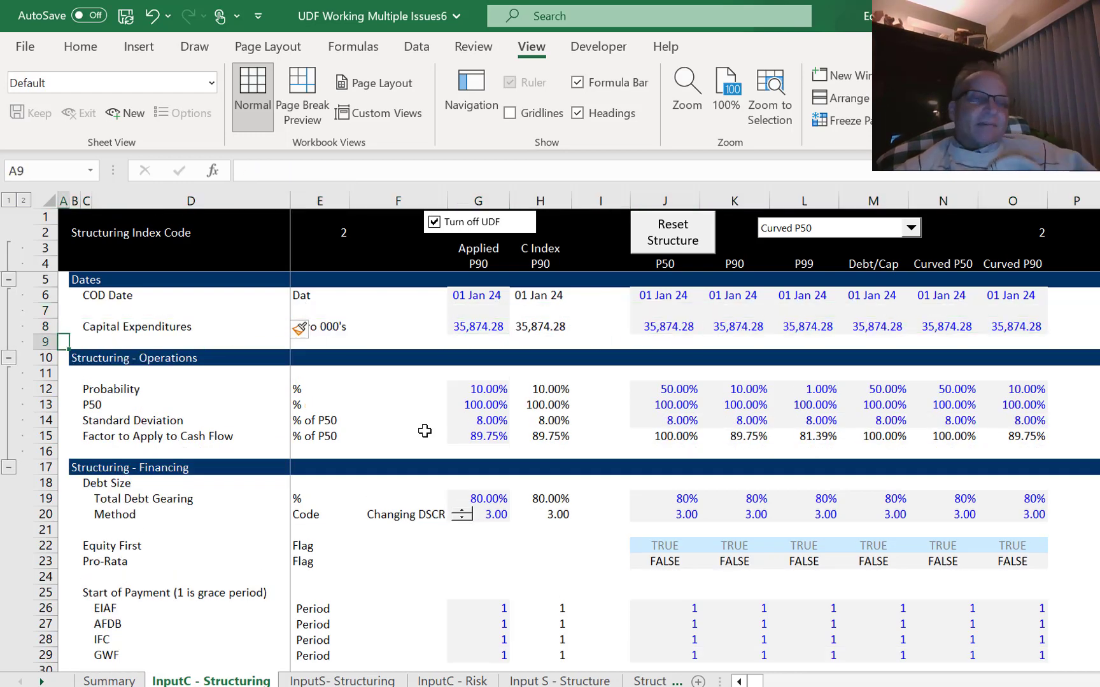
key(Down)
key(shift+space)
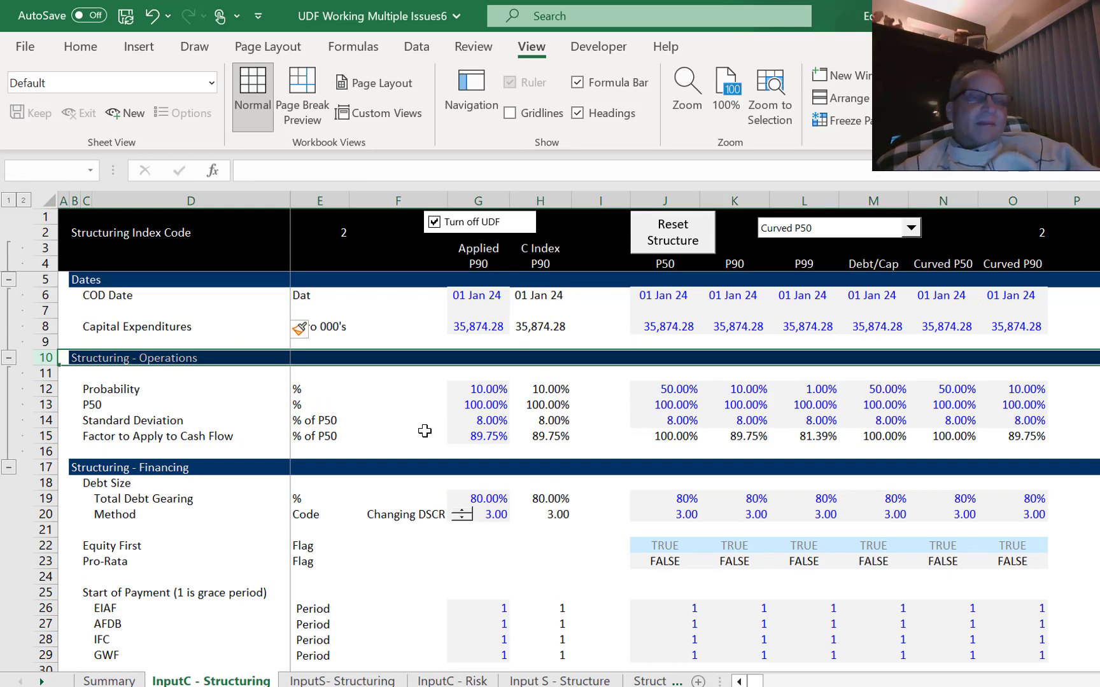
key(Up)
key(Down)
key(shift+space)
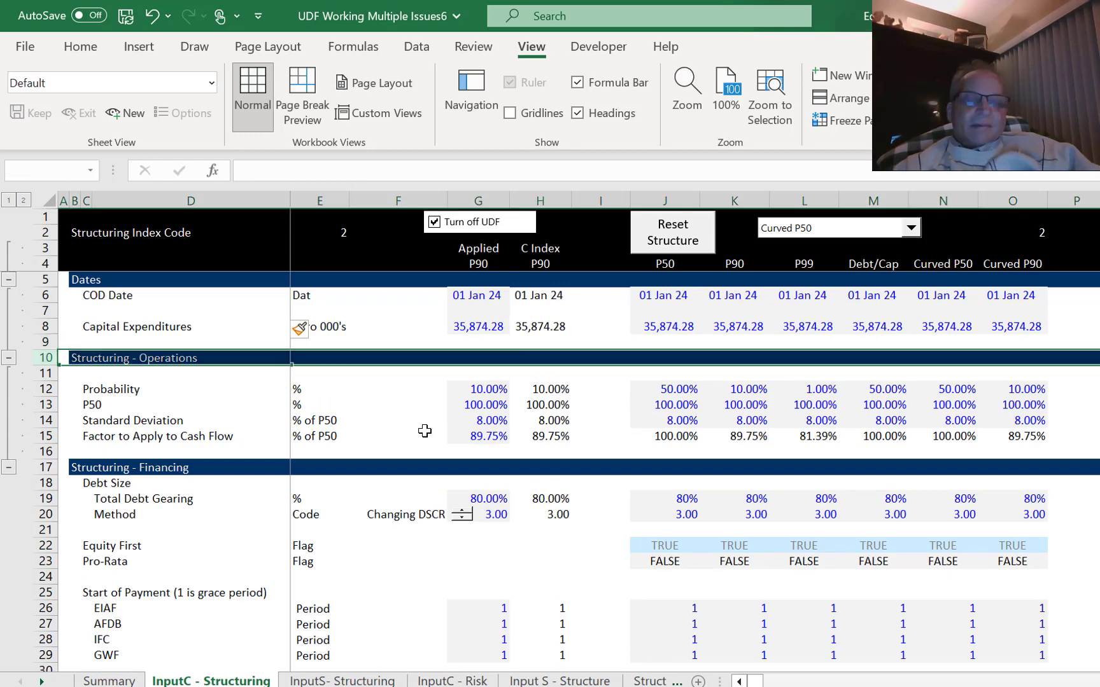
key(ctrl+shift+plus)
key(Up)
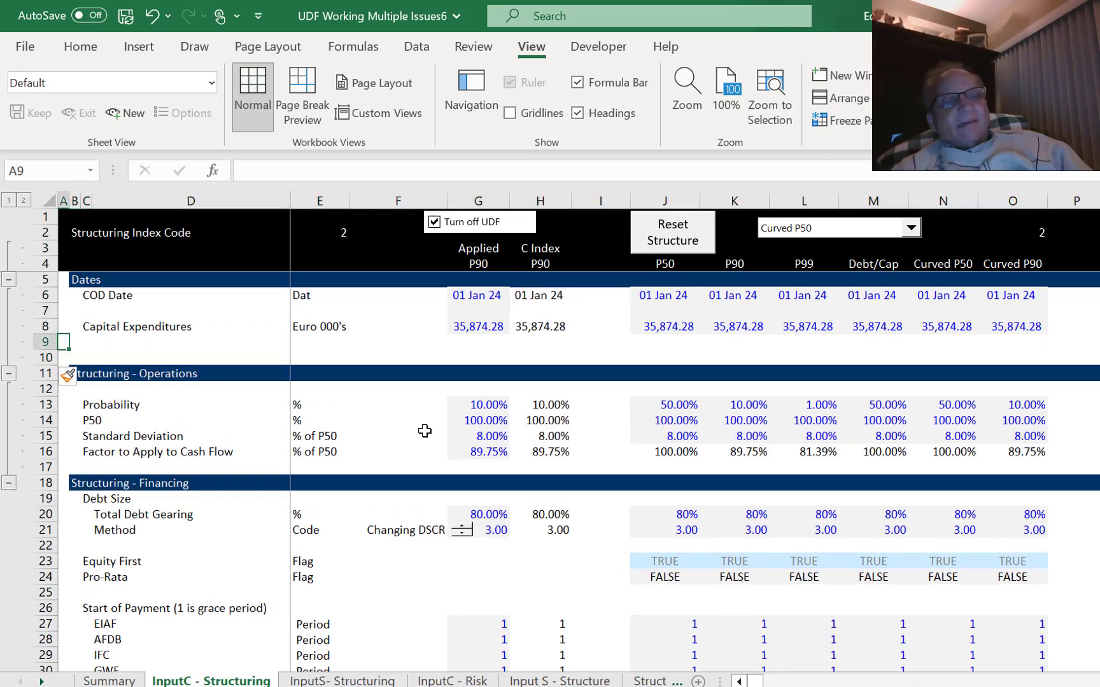
Label the row below Capital Expenditures "S-Cure Code" in cell C9.
key(Right)
key(Right)
text(S)
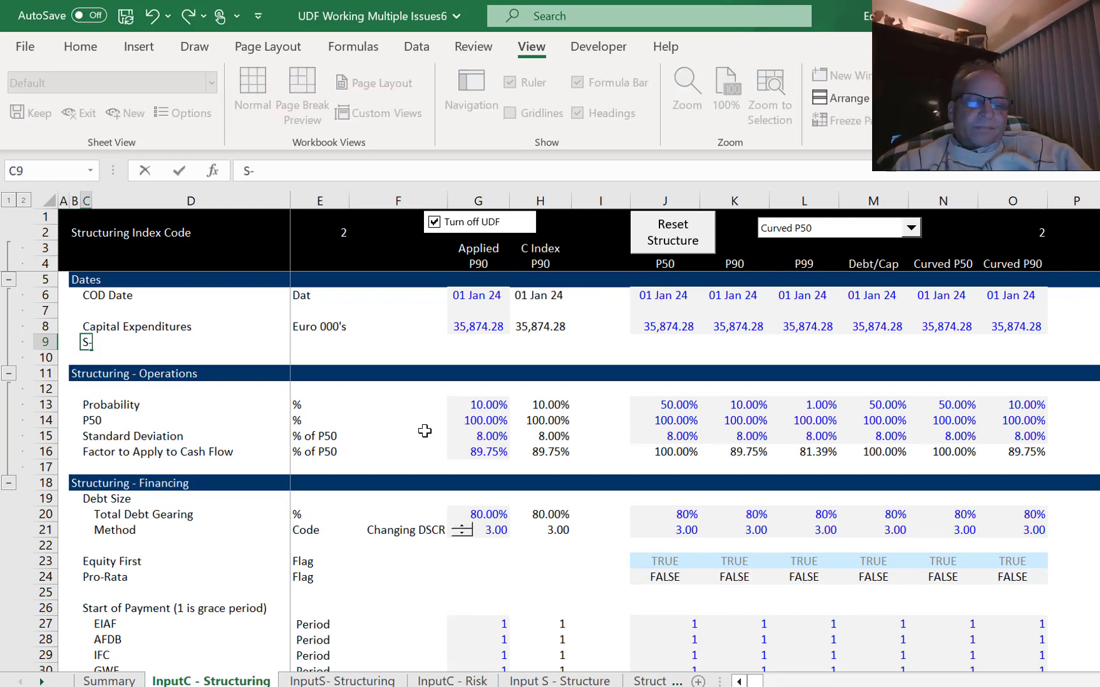
text(-Cure Code)
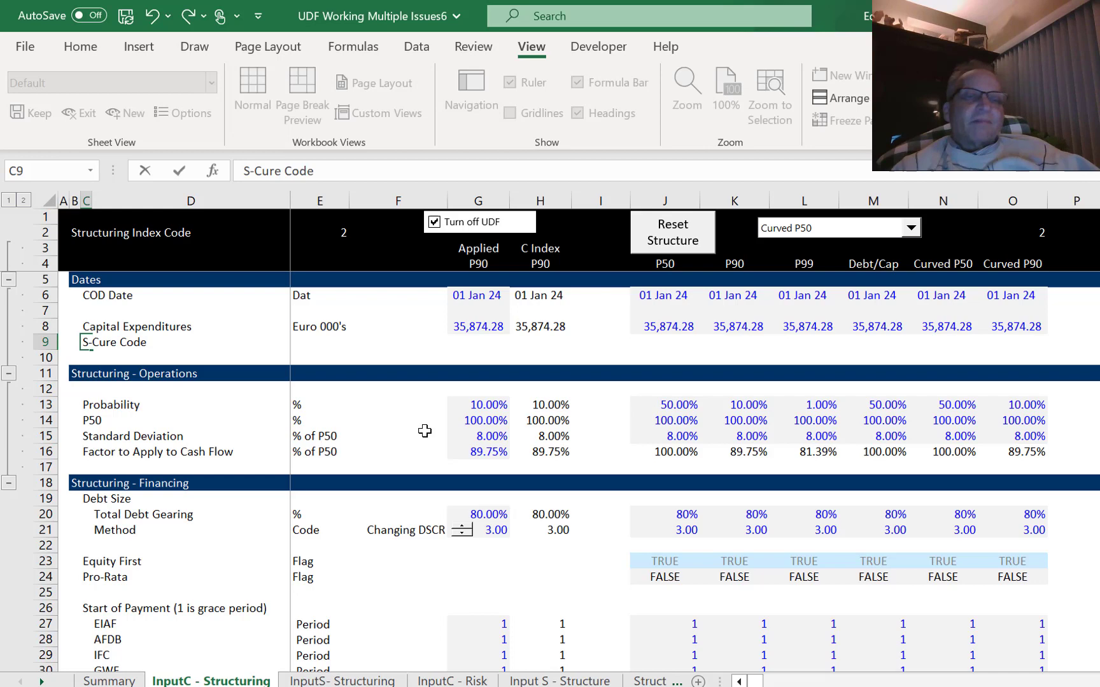
key(Return)
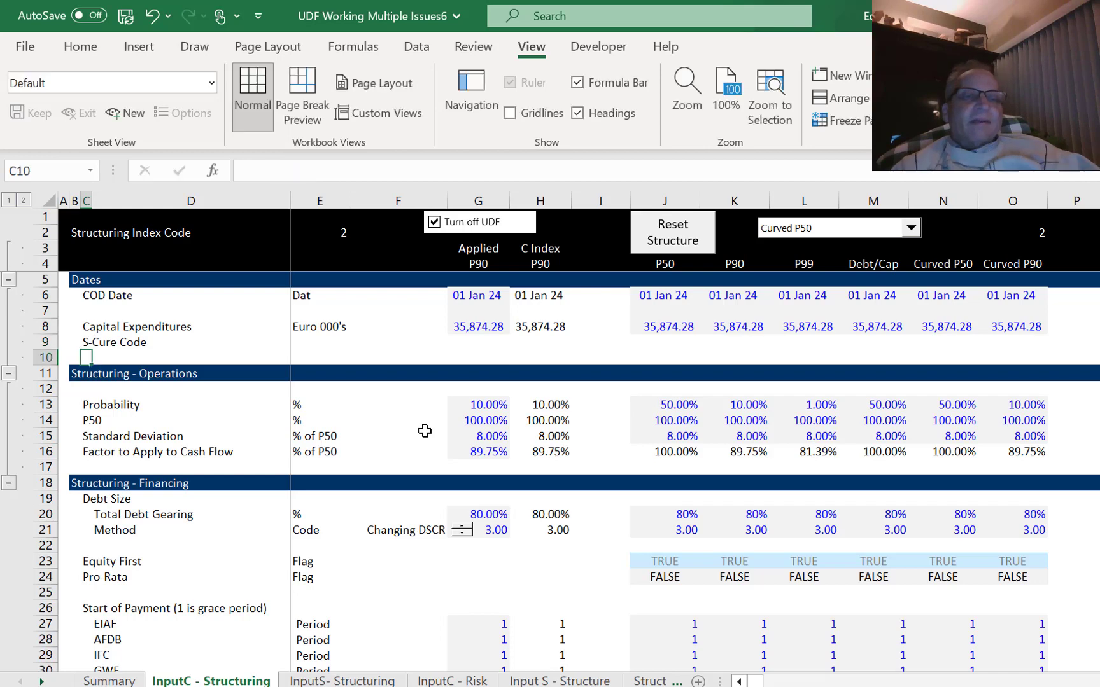
Enter "Code" as the unit of the S-Cure Code row in cell E9.
key(Up)
key(Right)
key(Right)
text(Cod)
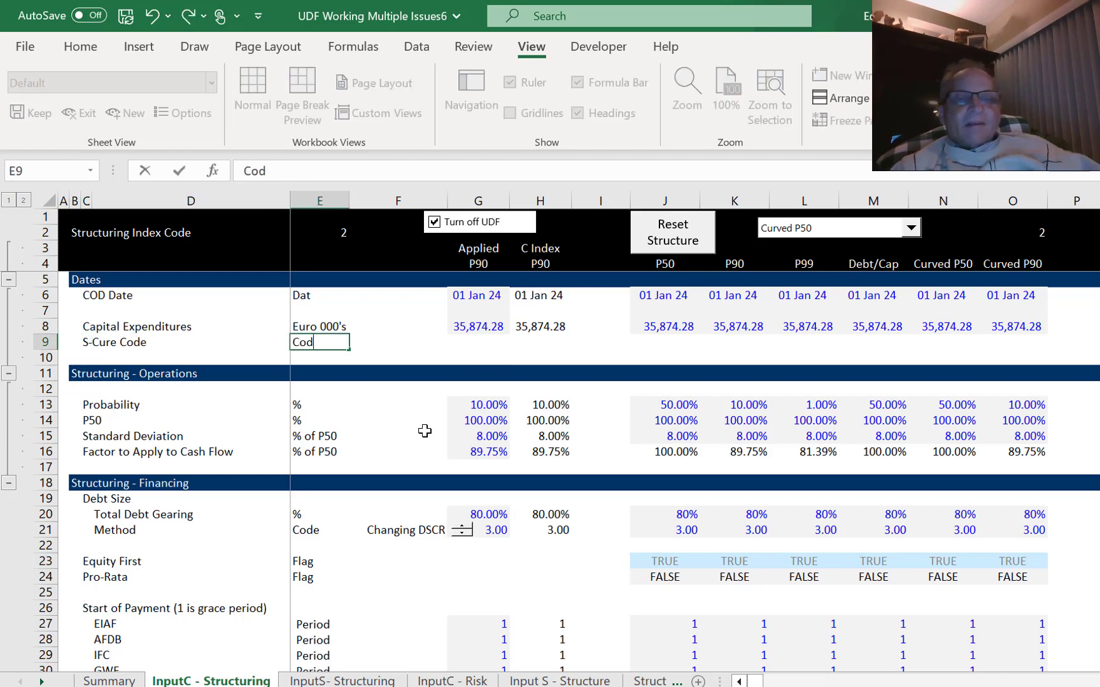
key(Return)
key(Up)
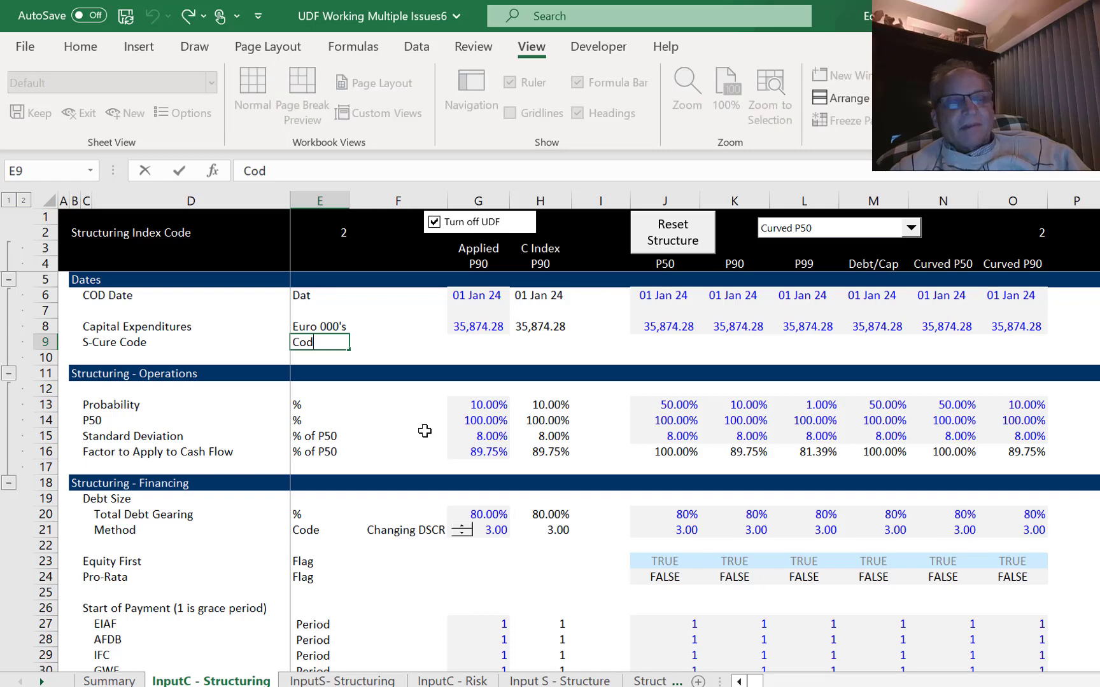
text(e)
key(Return)
Set the S-Cure Code of the P50 case to 1 and fill it across to the Curved P90 case.
key(Up)
key(Right)
key(Right)
key(Right)
key(Right)
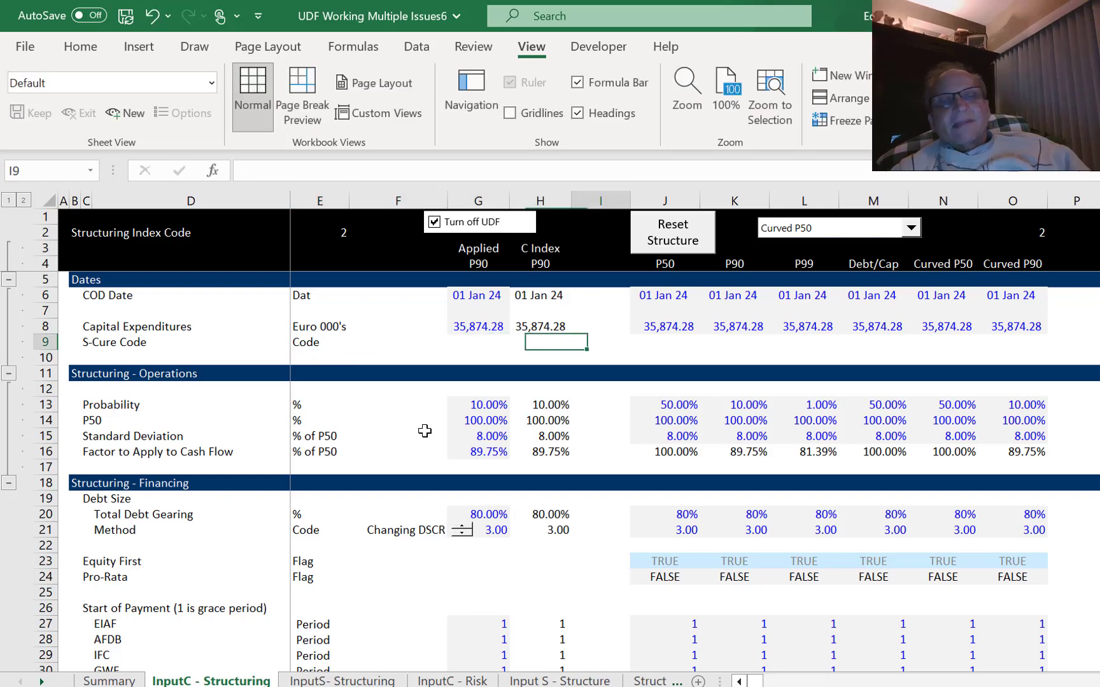
key(Right)
text(1)
key(Return)
key(Up)
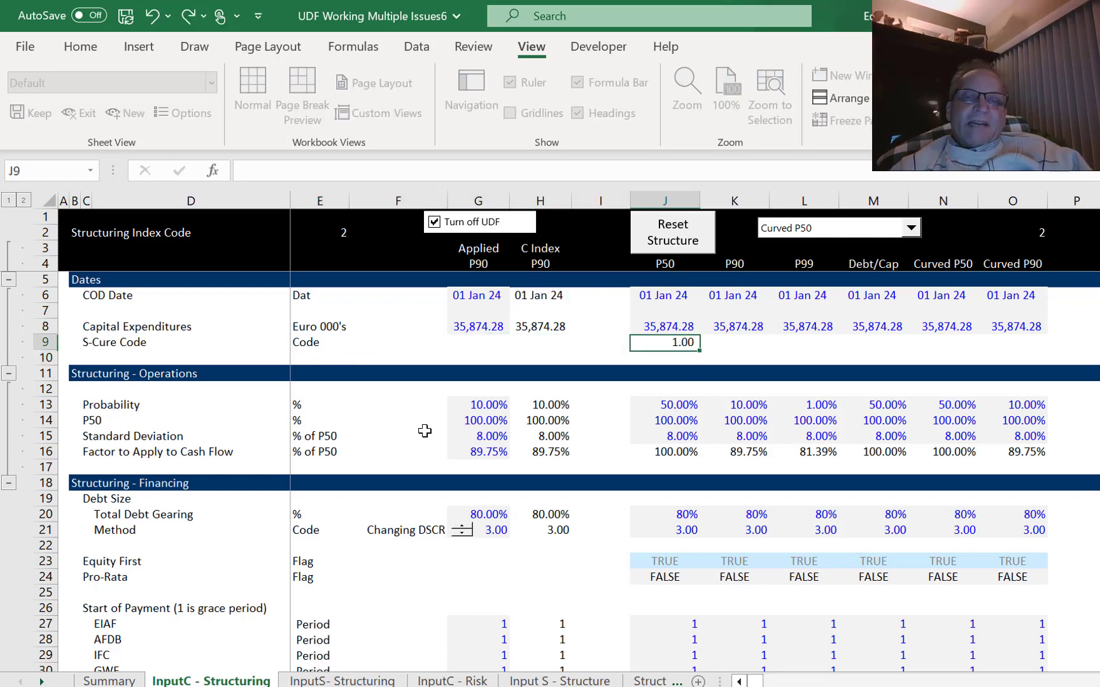
key(shift+Right)
key(shift+Right)
key(shift+Right)
key(shift+Right)
key(shift+Right)
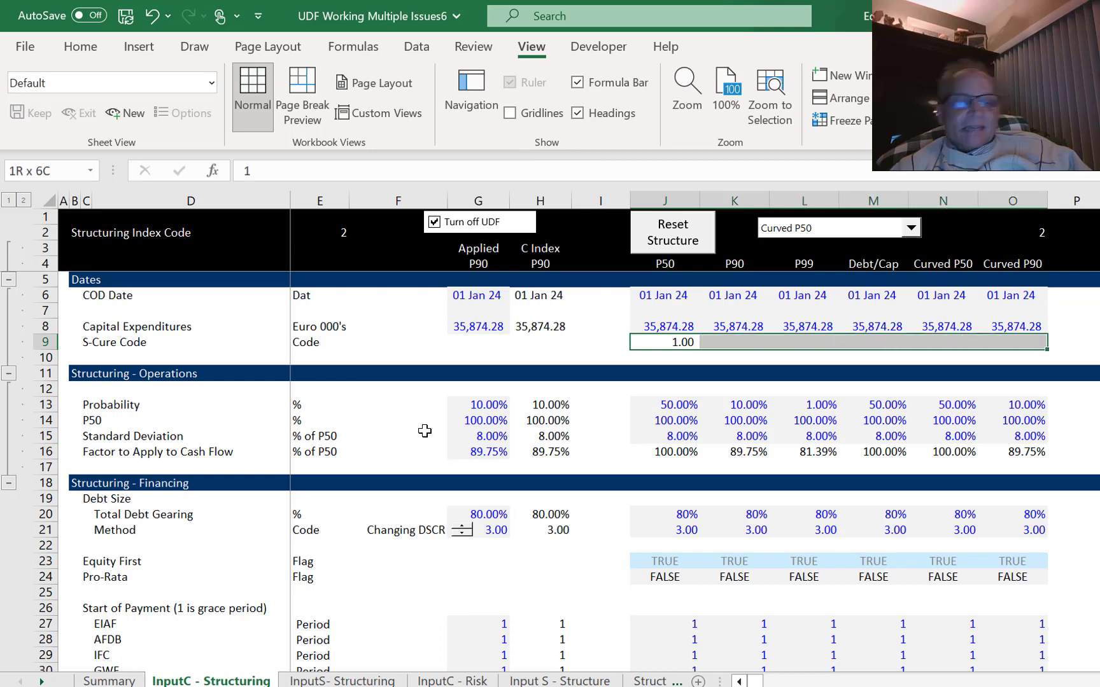
key(ctrl+r)
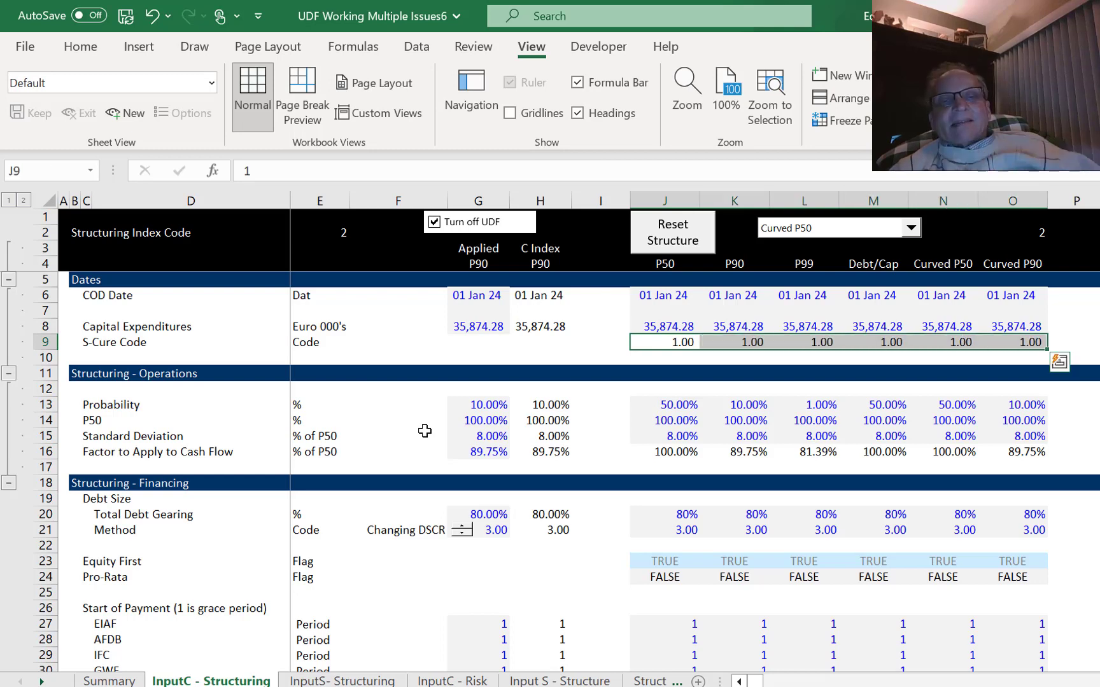
Copy the Capital Expenditures INDEX formula in the C Index column down to the S-Cure Code row.
key(Left)
key(Left)
key(Left)
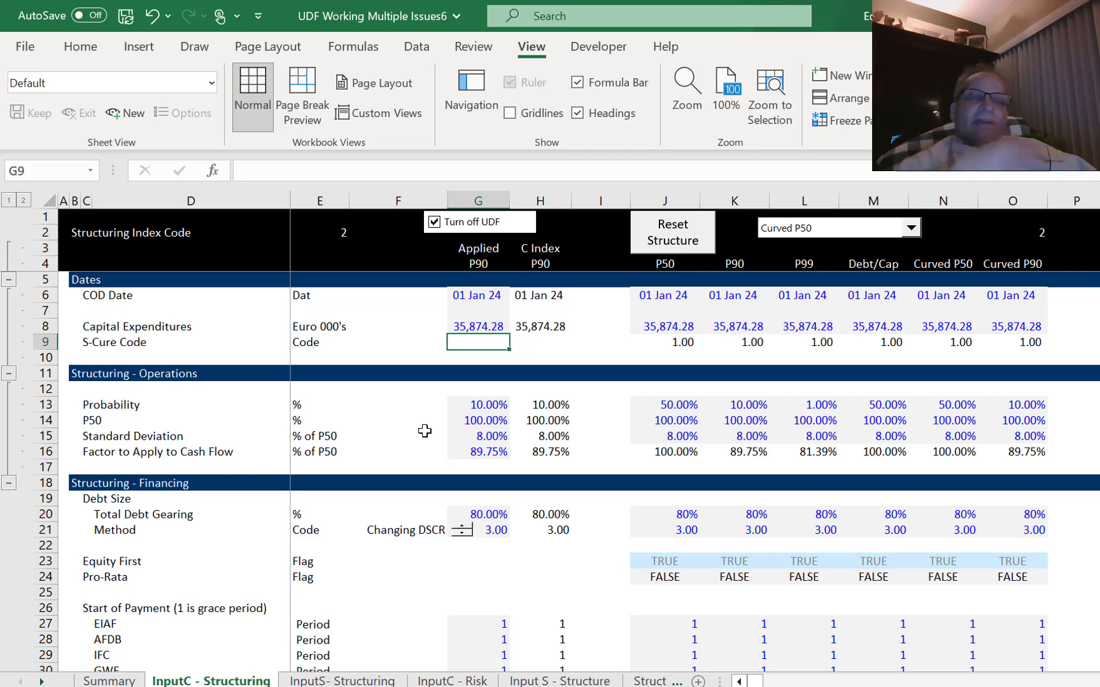
key(Right)
key(Up)
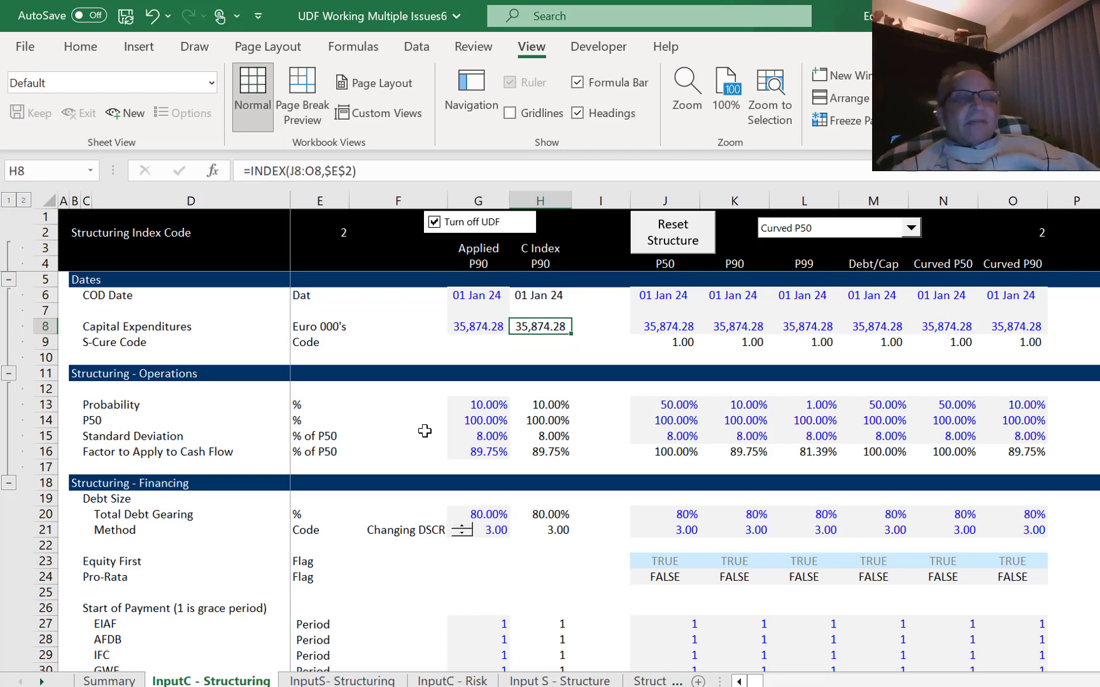
key(shift+Down)
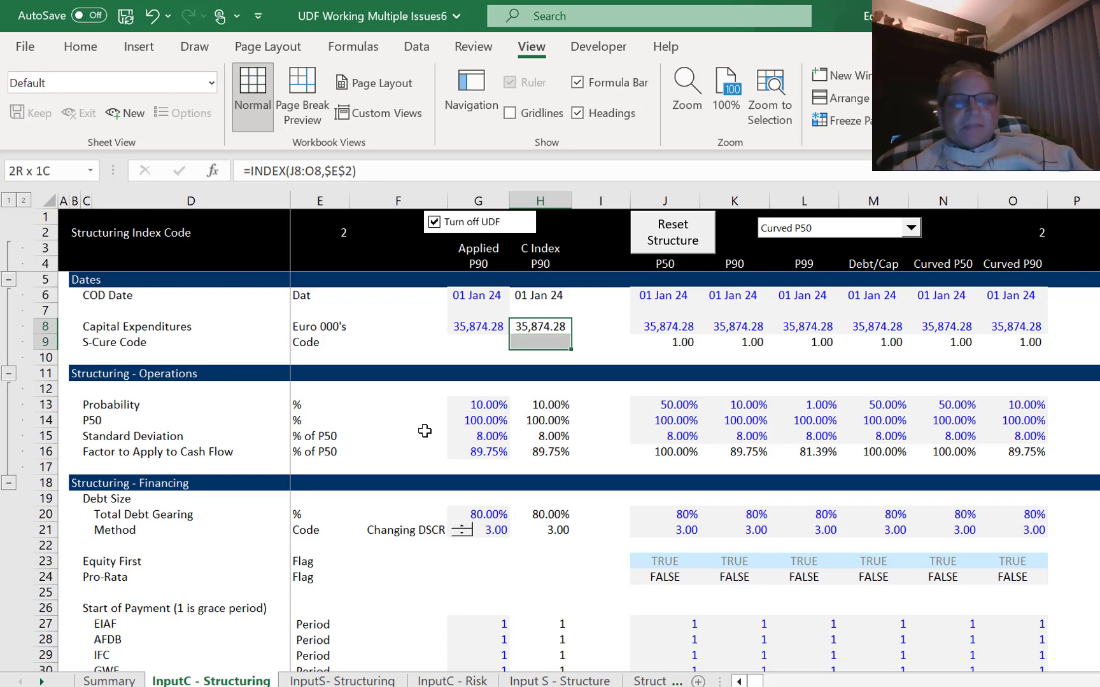
key(ctrl+d)
key(Down)
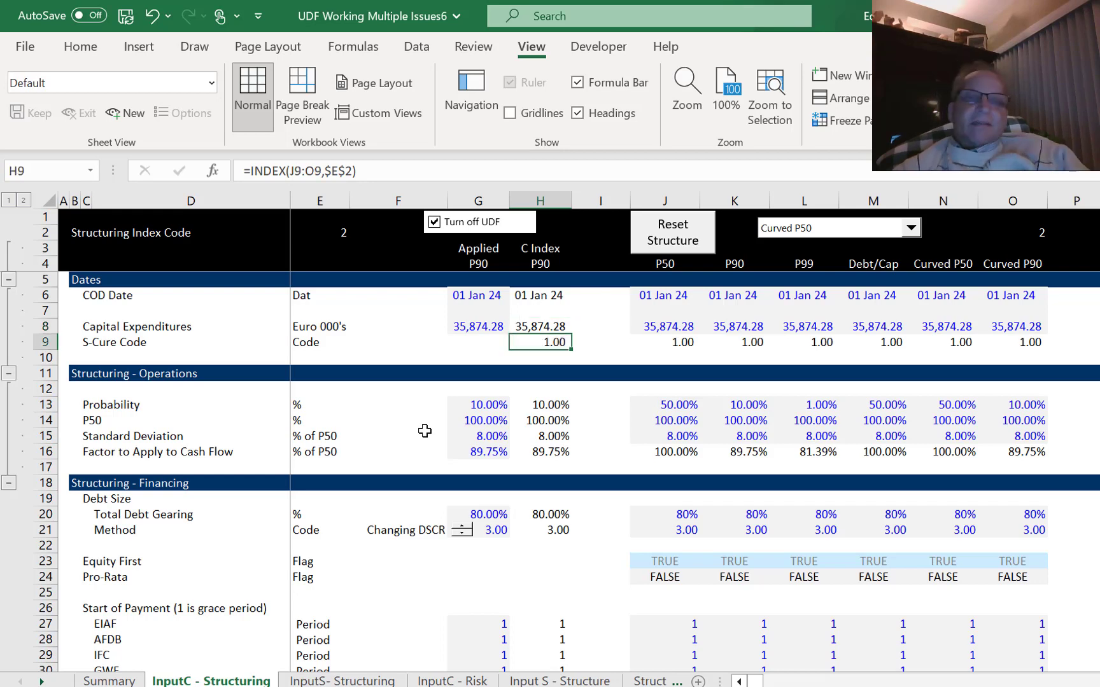
Check the ranges used by the S-Cure Code's C Index formula and compare it with the Applied cell beside it.
key(Up)
key(Down)
key(F2)
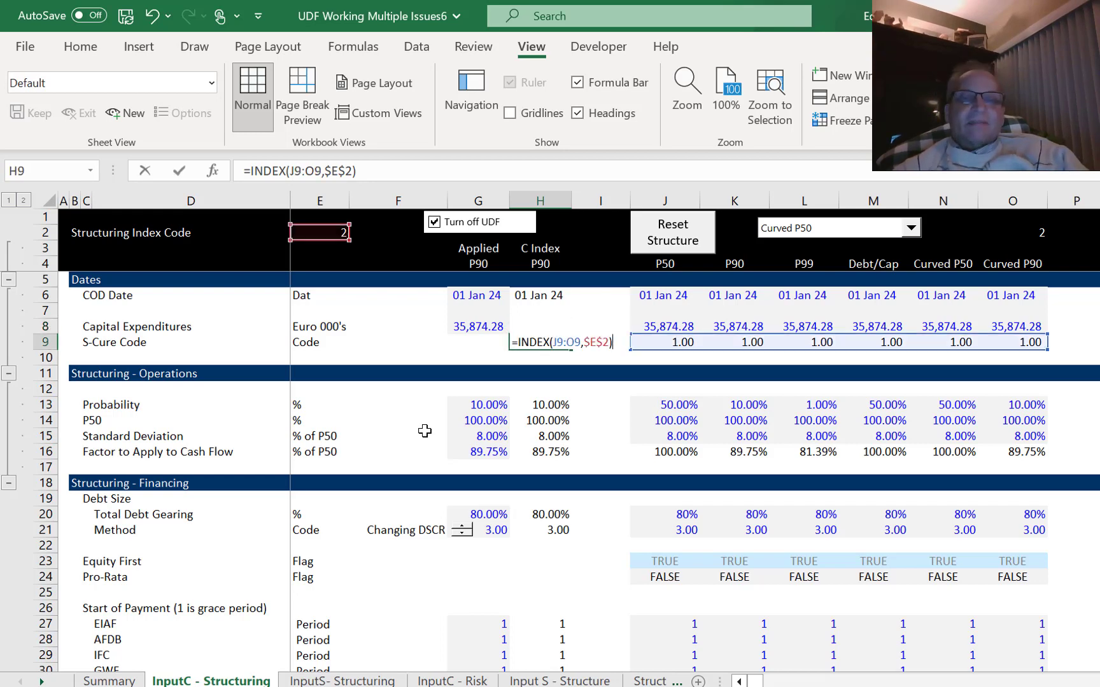
key(Escape)
key(Left)
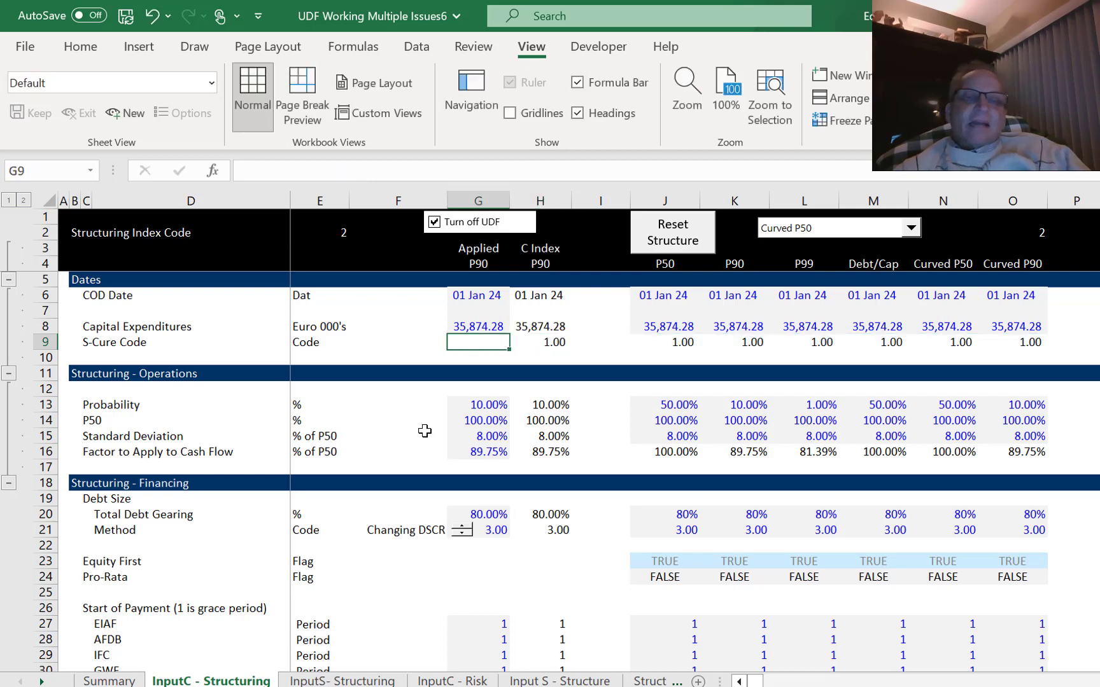
key(Right)
key(Left)
key(Right)
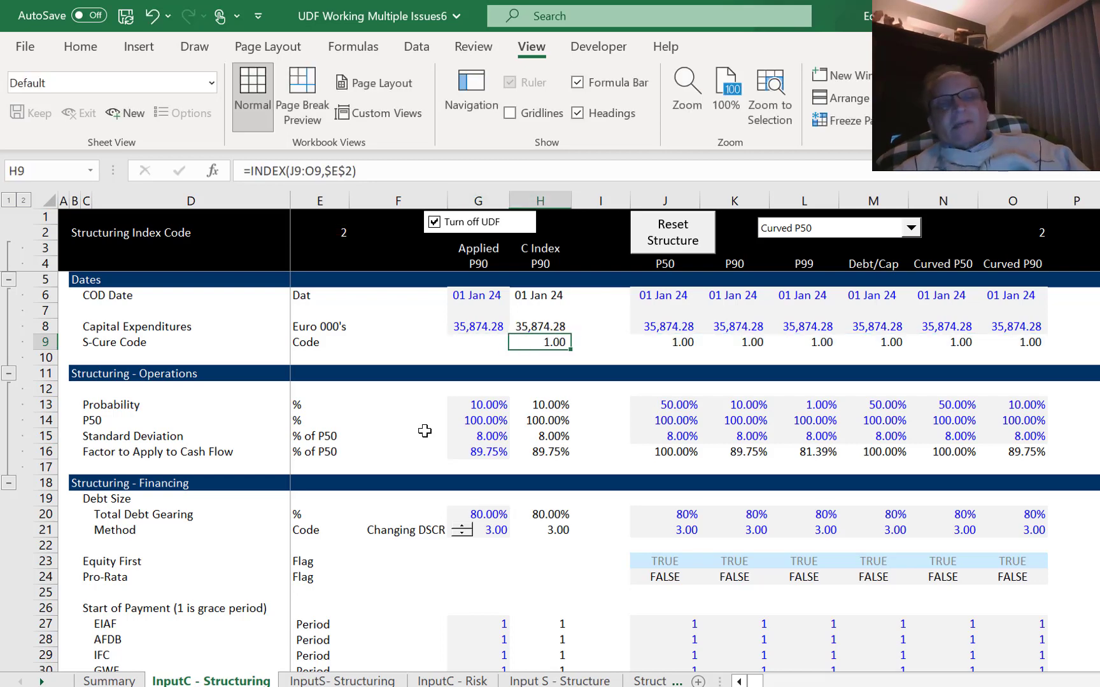
key(Left)
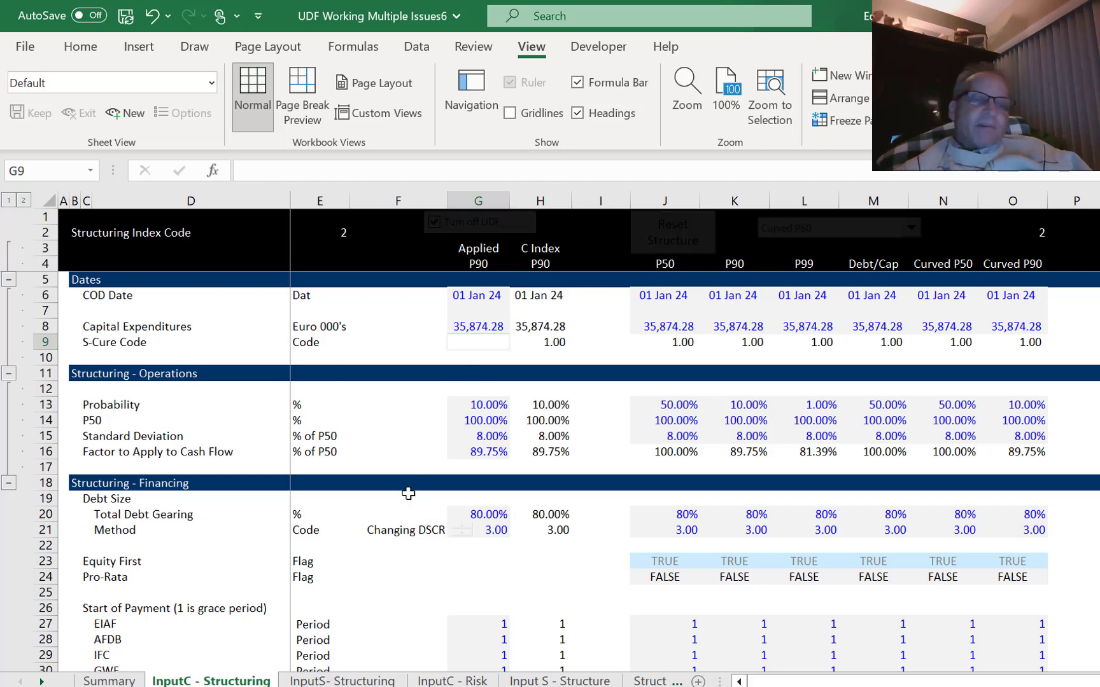
View the debt sizing and risk analysis controls on the Summary sheet and return to the InputC - Structuring sheet.
key(ctrl+Page_Up)
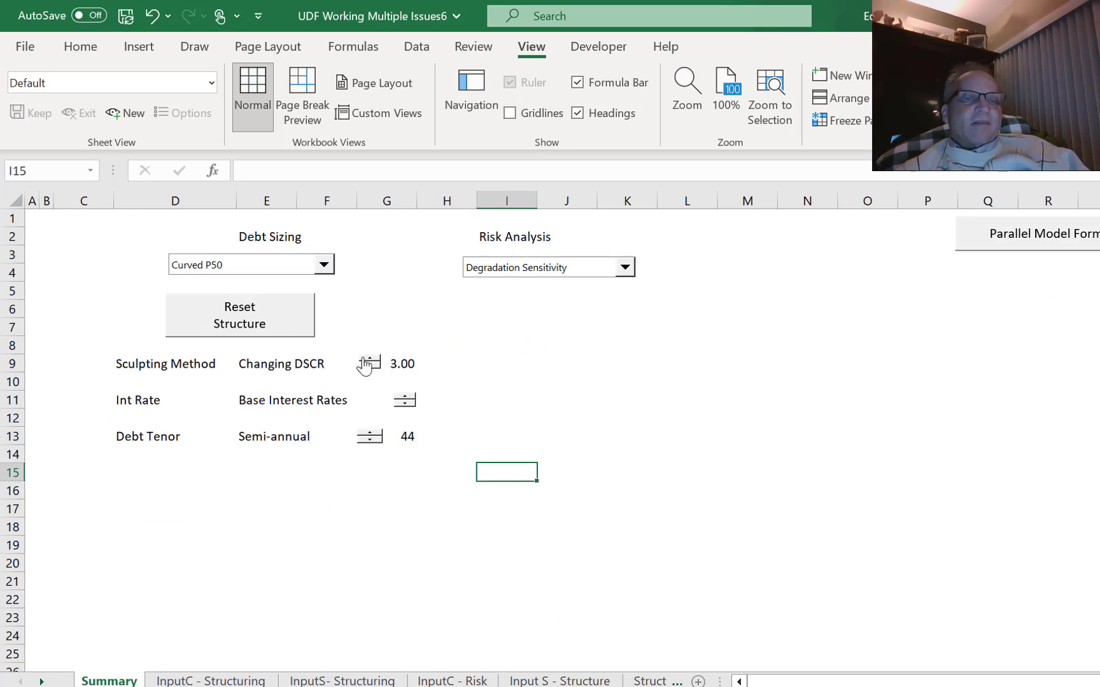
click(366, 539)
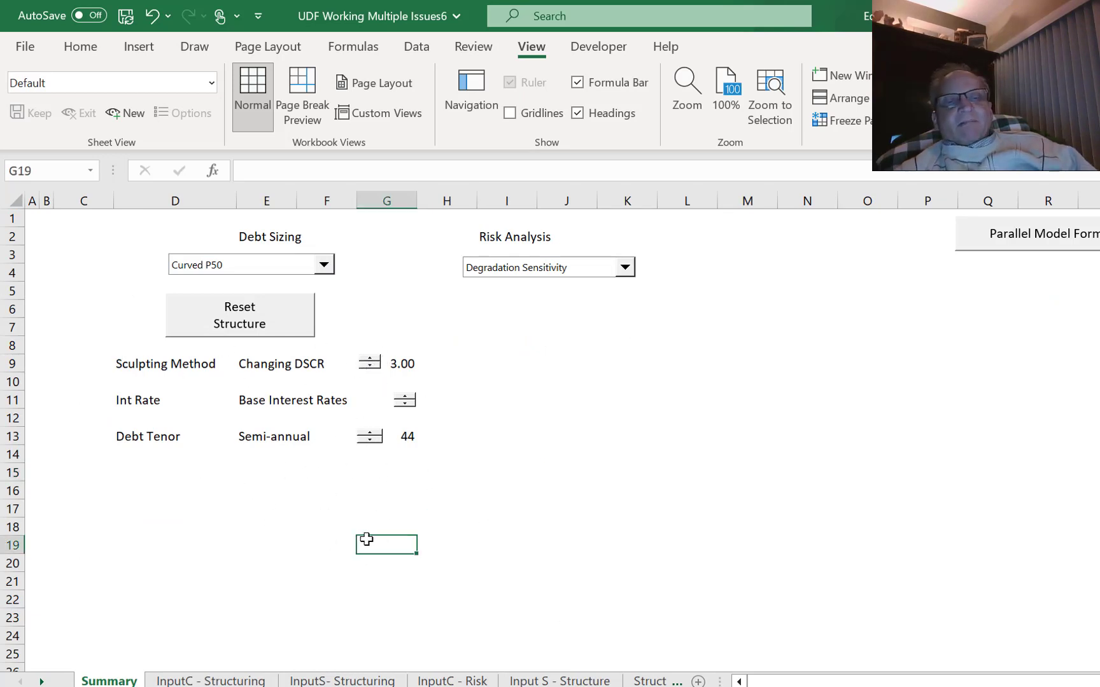
key(ctrl+Page_Down)
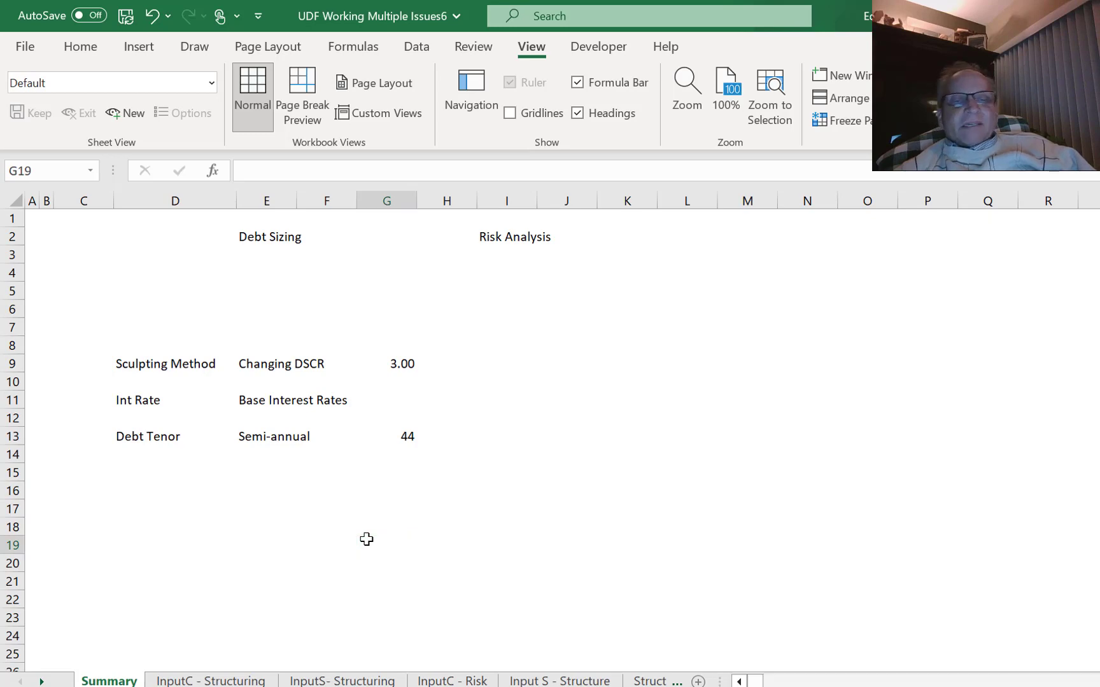
click(336, 558)
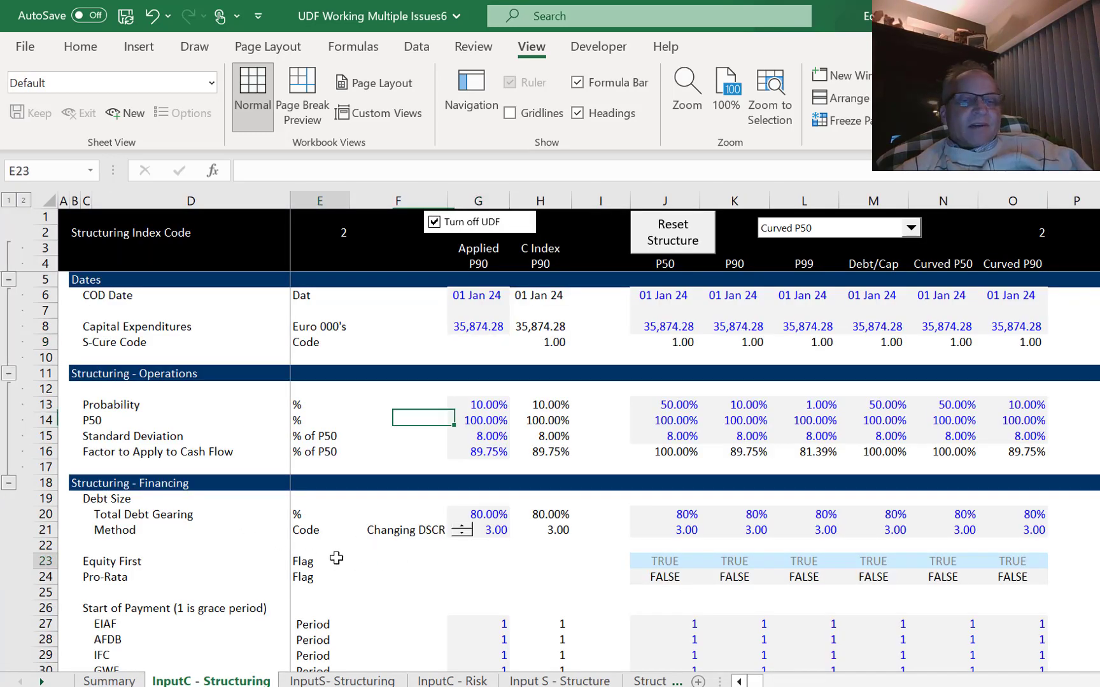
Review the P50 case's financing inputs from the debt sizing Method through the Start of Payment periods.
key(Up)
key(Up)
key(Right)
key(Right)
key(Right)
key(Right)
key(Right)
key(Right)
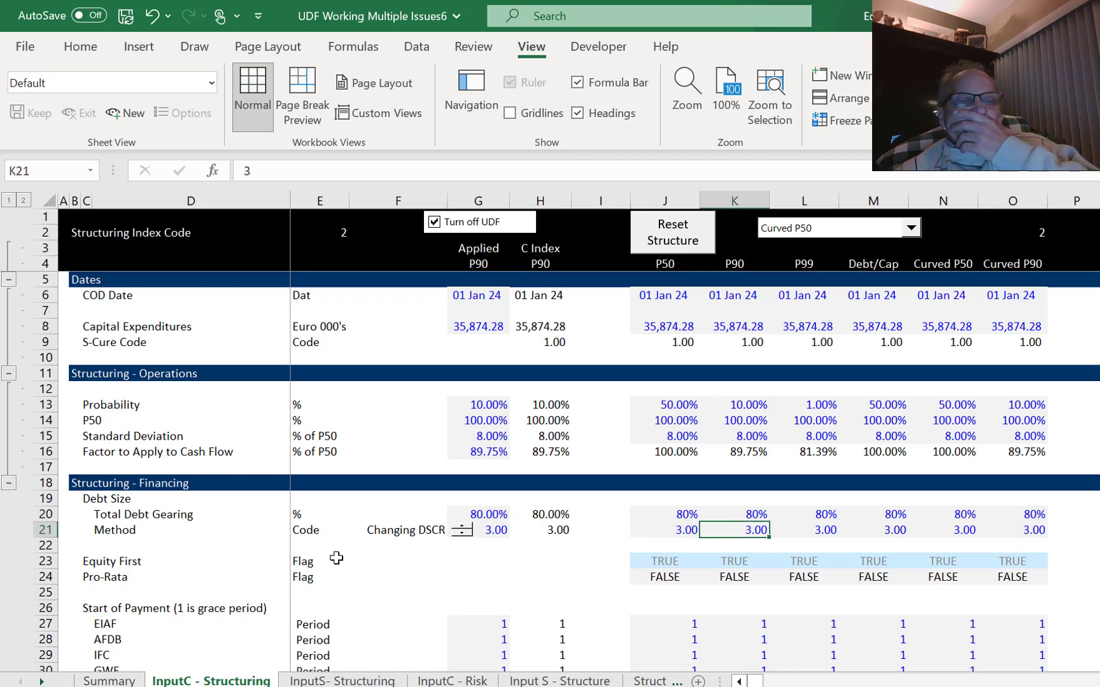
key(Left)
key(Down)
key(Down)
key(Down)
key(Down)
key(Down)
key(Down)
key(Down)
key(Down)
key(Down)
key(Down)
key(Down)
key(Down)
key(Down)
key(Down)
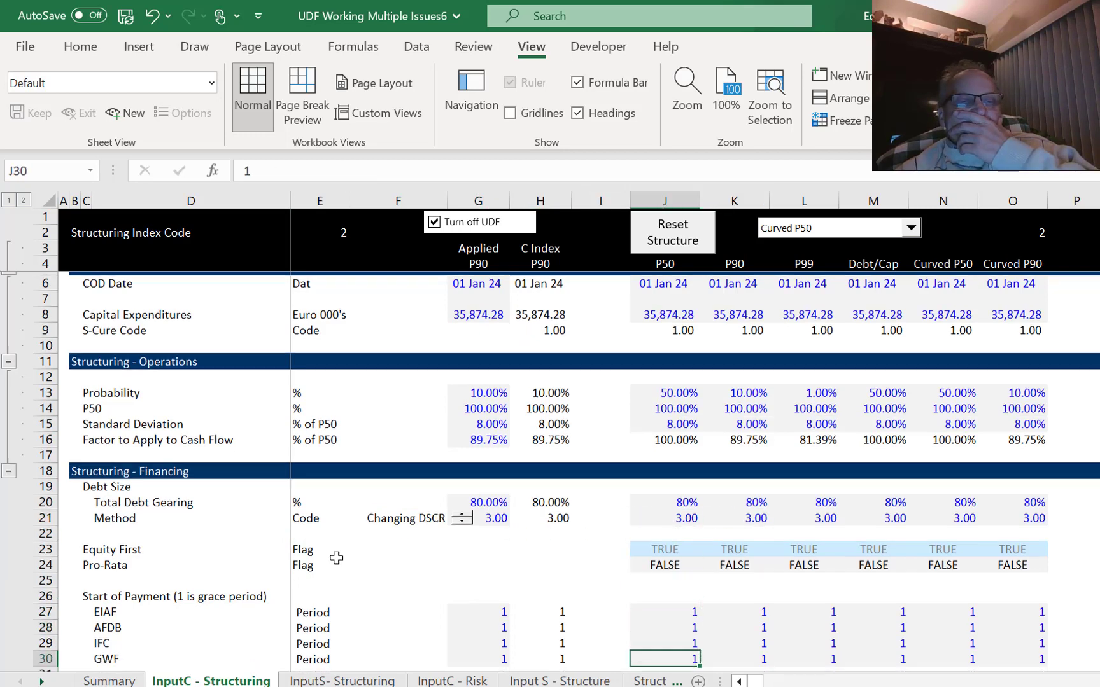
Review the P50 case's inputs from End of Payment through Percent of Issue, Minimum DSCR, Interest Rate Code and Up-Front Fee.
key(Down)
key(Down)
key(Down)
key(Down)
key(Down)
key(Down)
key(Down)
key(Down)
key(Down)
key(Down)
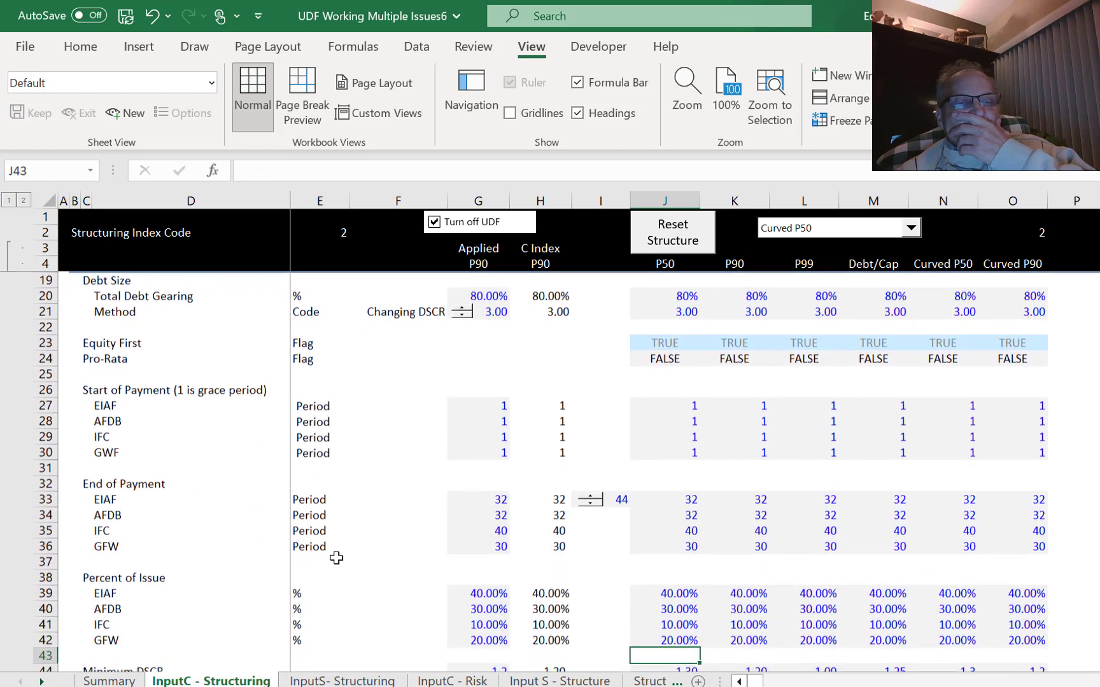
key(Down)
key(Down)
key(Down)
key(Down)
key(Down)
key(Down)
key(Down)
key(Down)
key(Down)
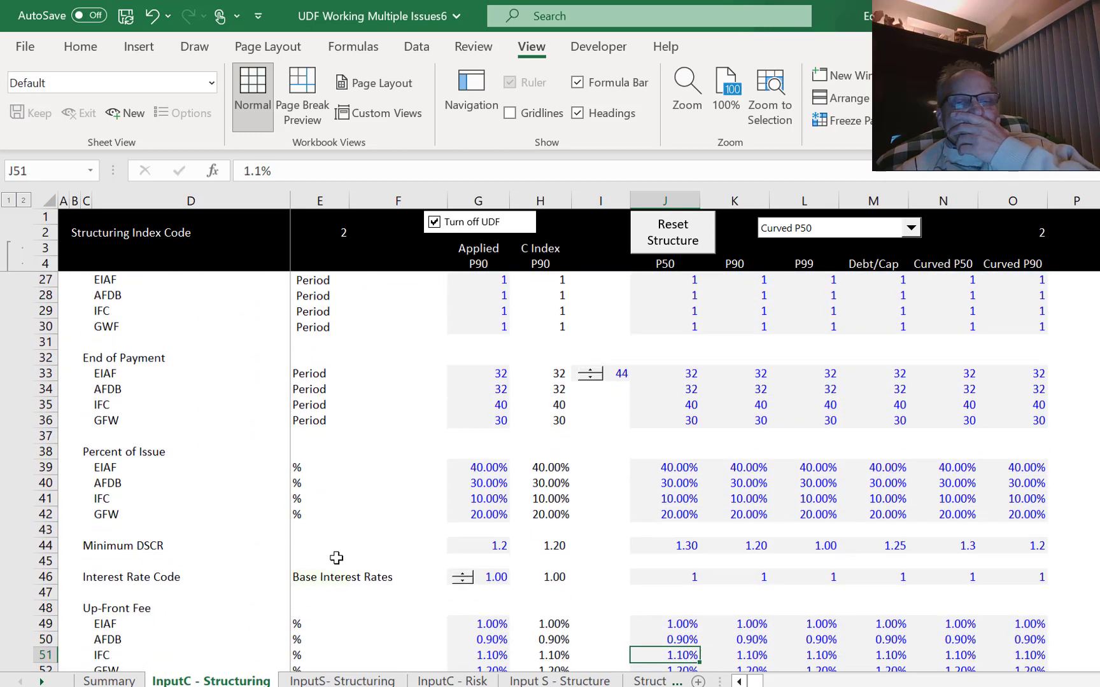
key(Down)
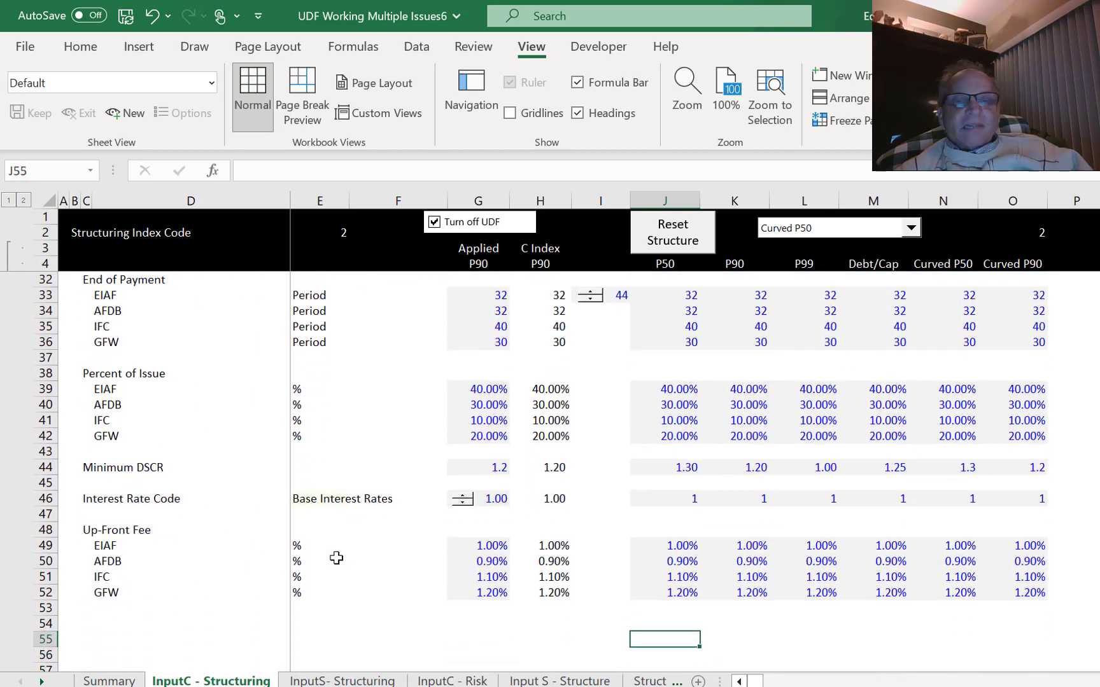
Go back to the P50 case's End of Payment periods and examine them for each lender.
key(Page_Up)
key(Up)
key(Down)
key(Down)
key(Down)
key(Down)
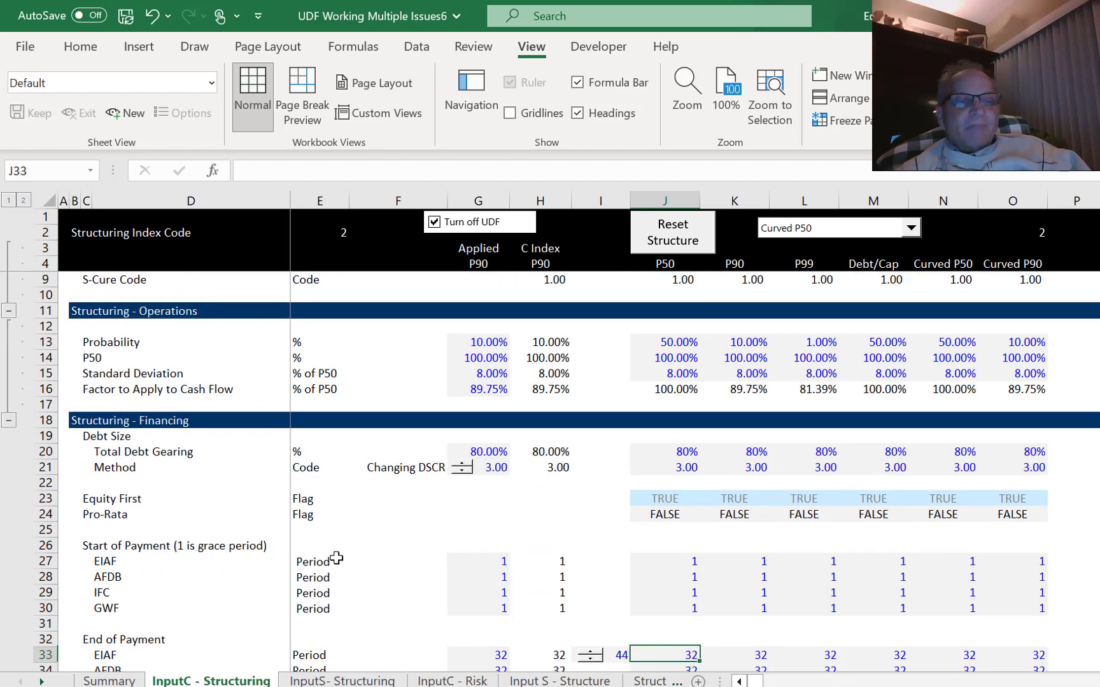
key(Down)
key(Down)
key(Down)
key(Down)
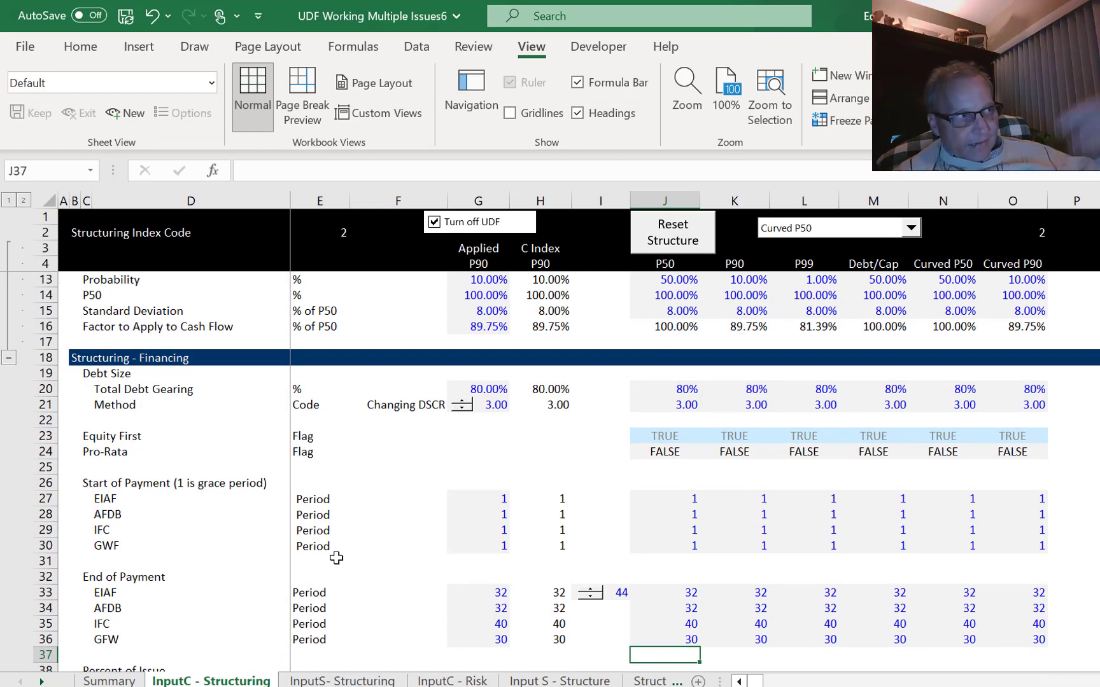
Go back up through the P50 case's inputs from the End of Payment periods to the debt sizing Method.
key(Up)
key(Up)
key(Up)
key(Up)
key(Up)
key(Up)
key(Up)
key(Up)
key(Up)
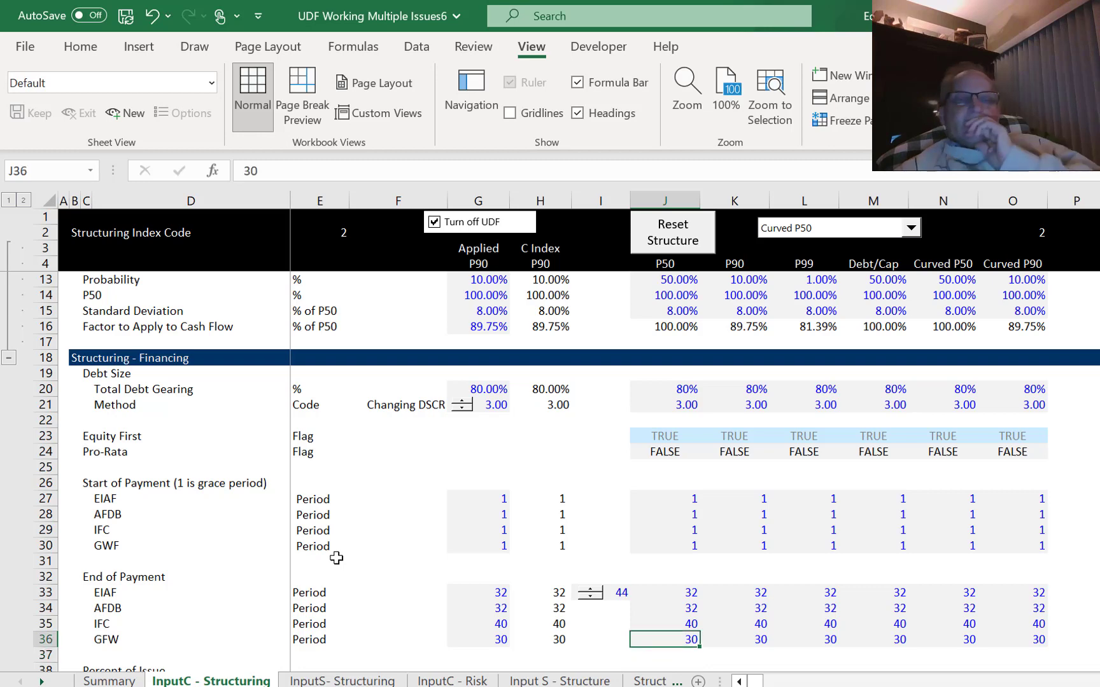
key(Up)
key(Up)
key(Up)
key(Up)
key(Up)
key(Up)
key(Up)
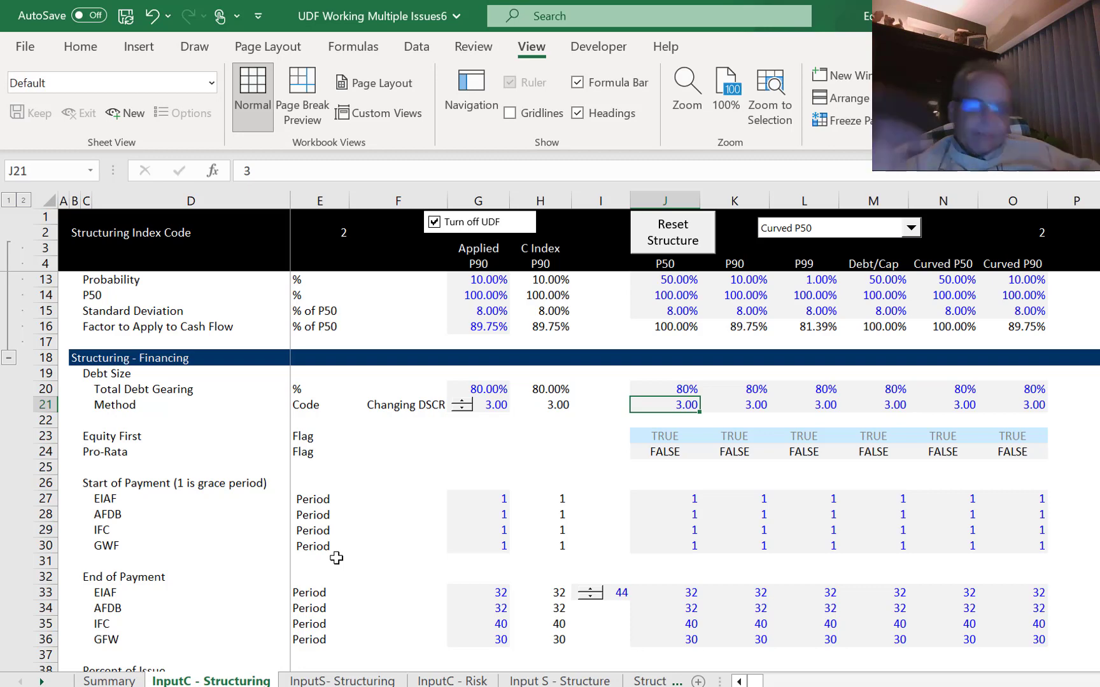
Compare the debt sizing Method codes across the cases from P50 to Curved P50.
key(Right)
key(Right)
key(Right)
key(Right)
key(Right)
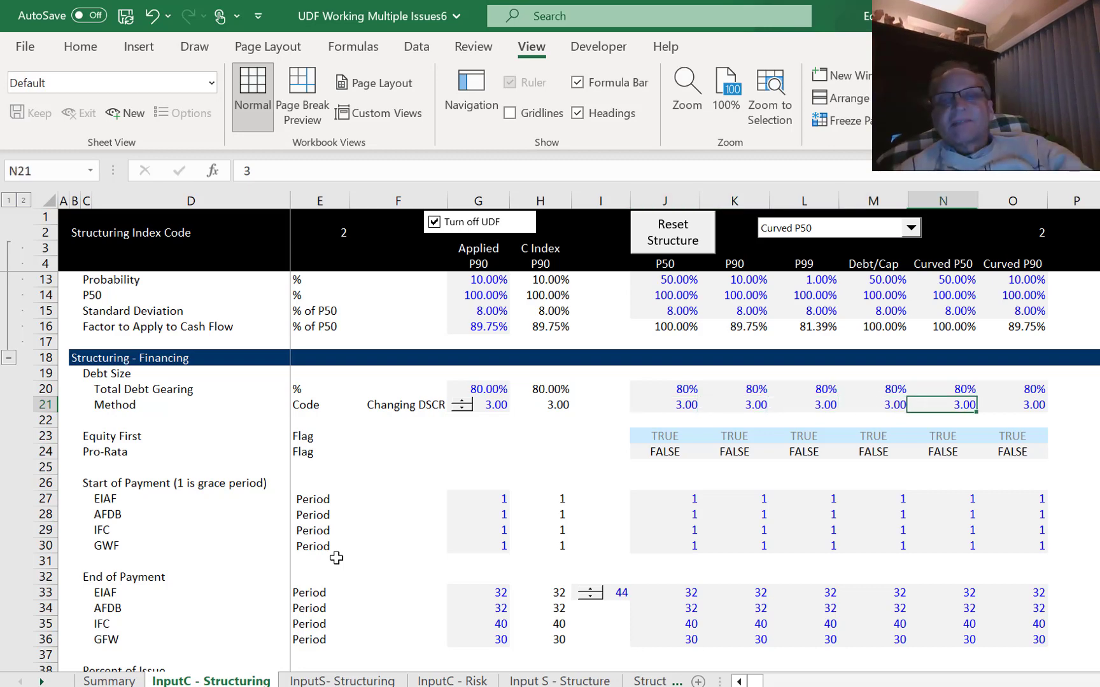
key(Left)
key(Left)
key(Left)
key(Left)
key(Left)
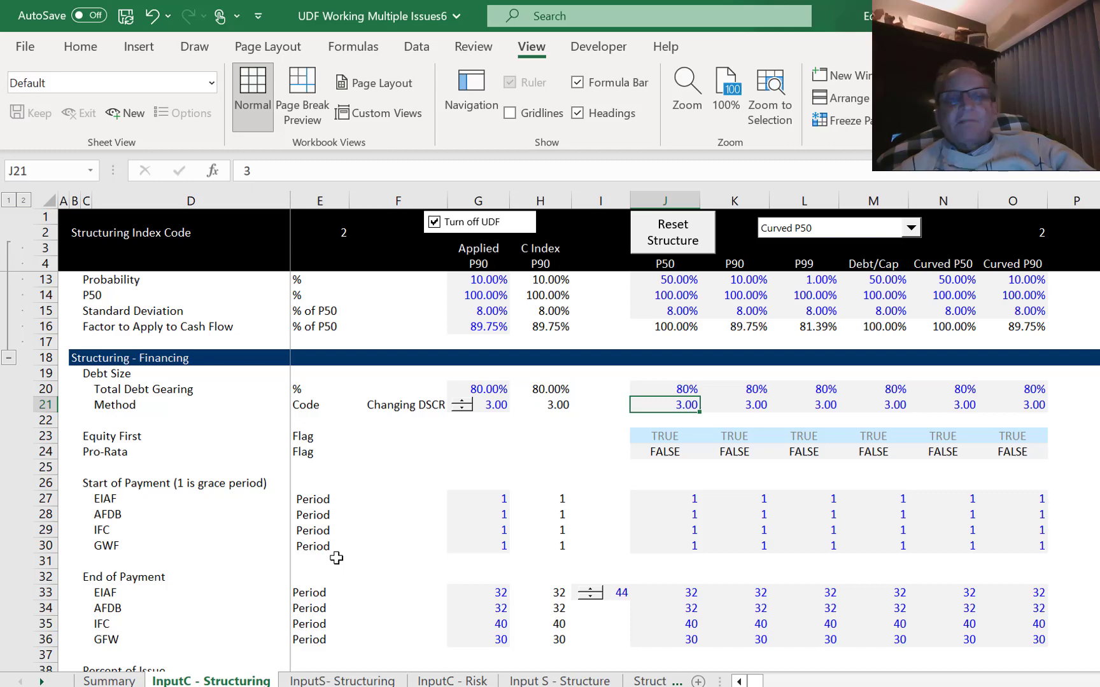
Set the debt sizing Method code to 2 for the P50, P90 and P99 cases.
text(2)
key(Right)
text(2)
key(Tab)
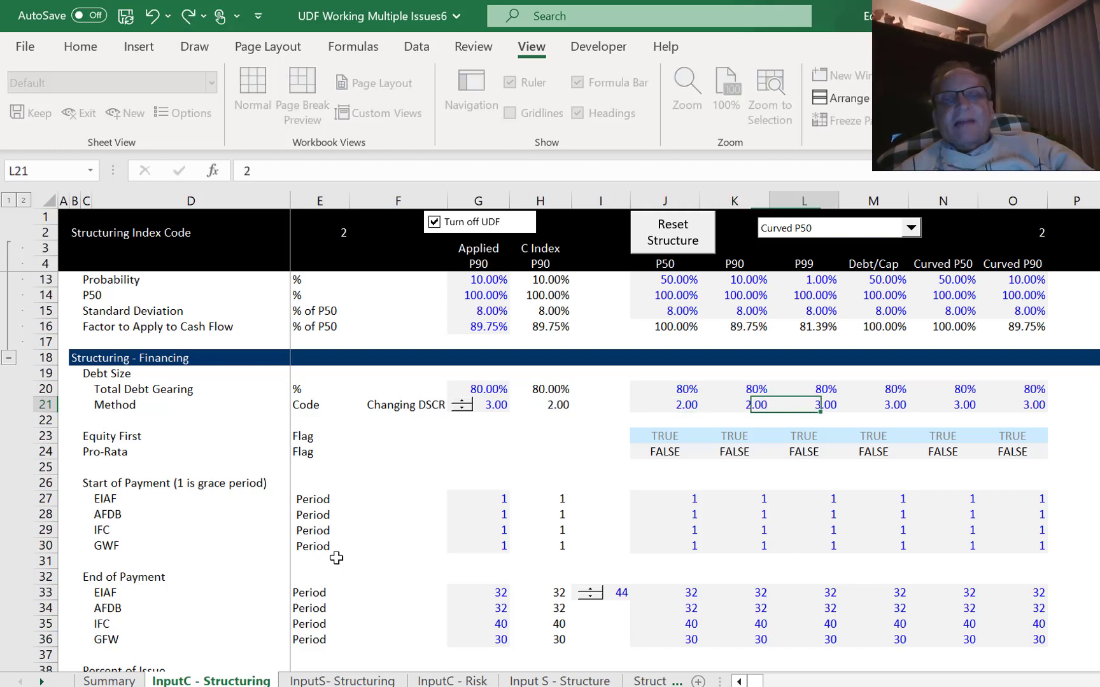
text(2)
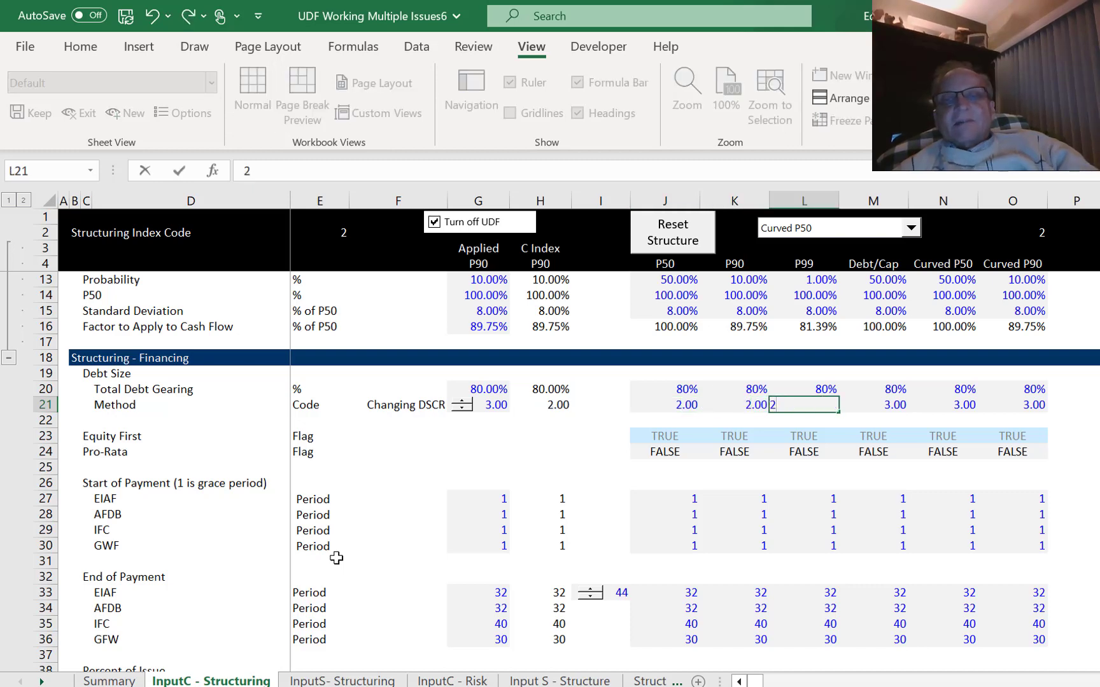
key(Tab)
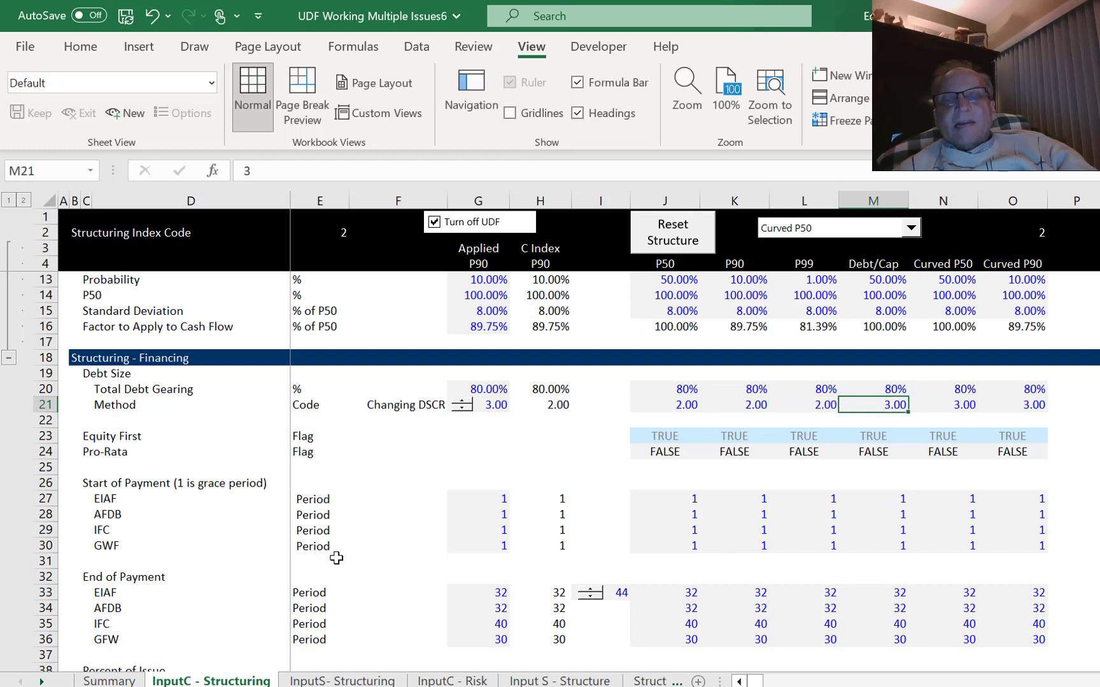
Set the debt sizing Method code to 1 for the Debt/Cap case.
key(Left)
key(Right)
key(Right)
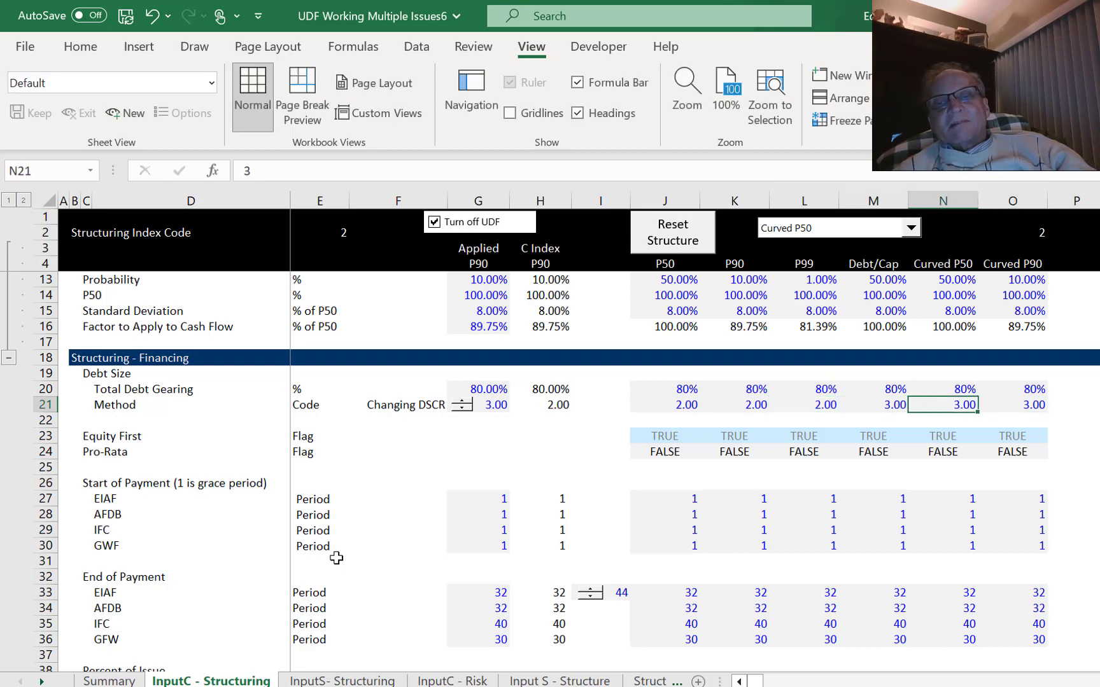
key(Left)
text(1)
key(Tab)
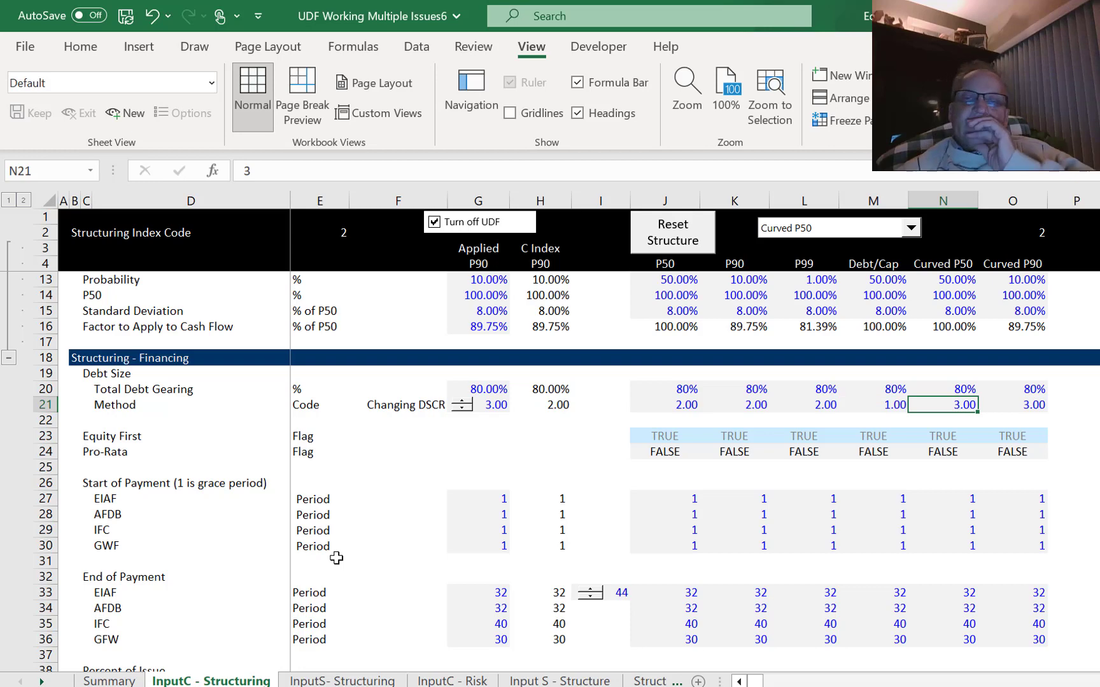
Set the debt sizing Method code to 2 for the Debt/Cap case.
key(Left)
key(Right)
key(Right)
key(Left)
key(Left)
text(2)
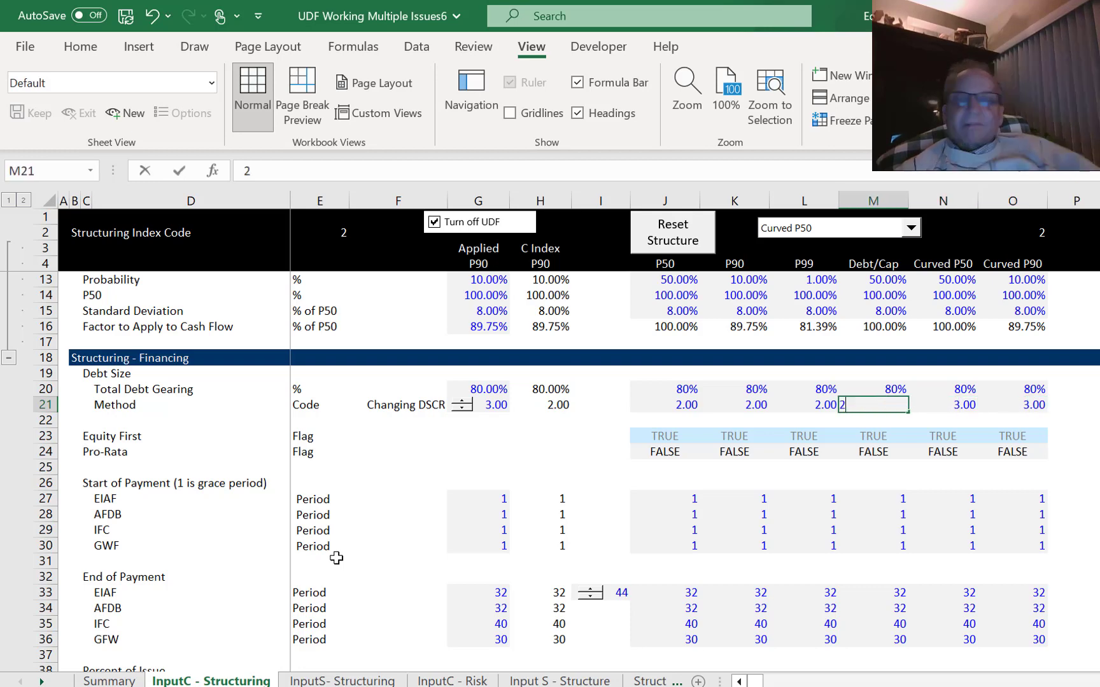
key(Return)
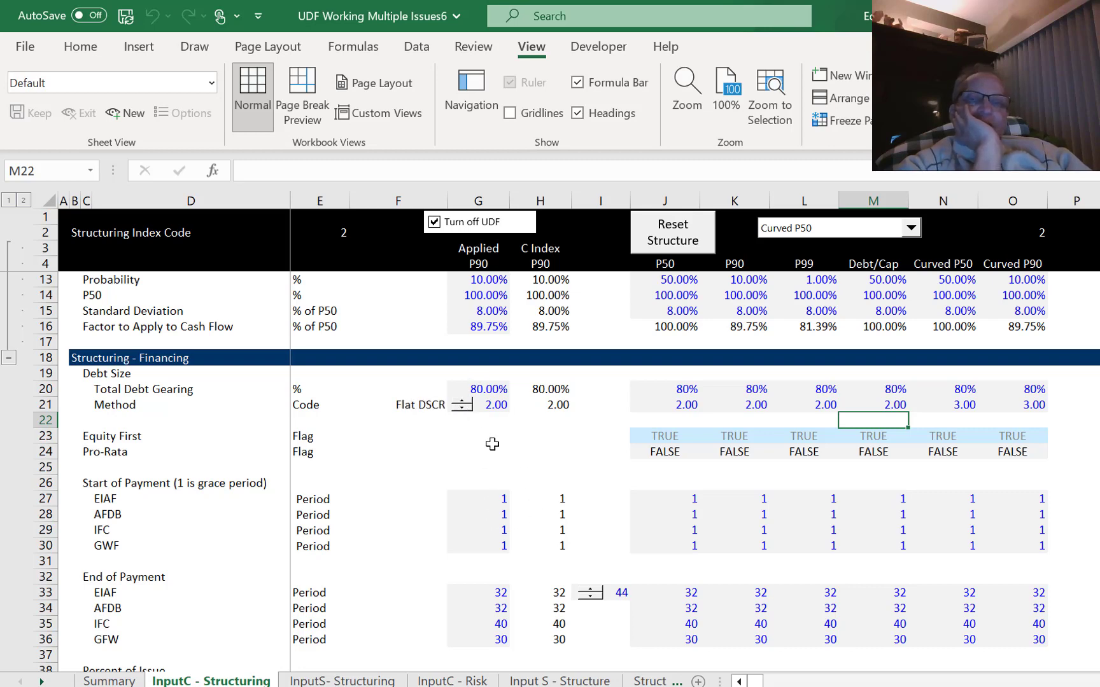
Open the code of the macro assigned to the Reset Structure button.
click(543, 293)
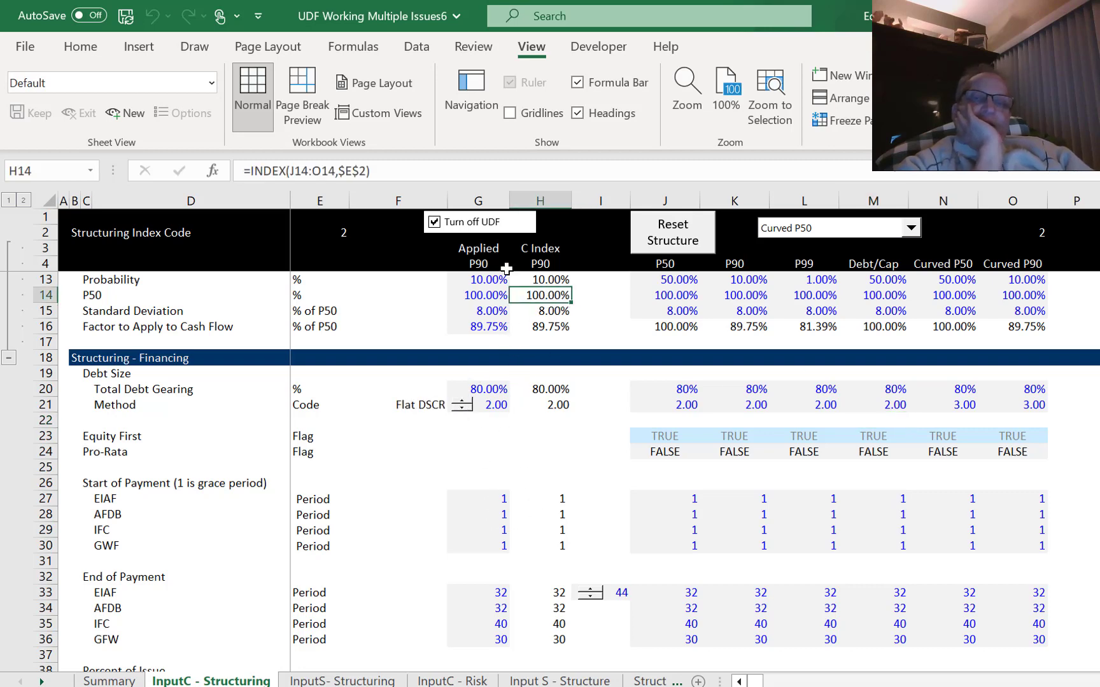
right_click(647, 240)
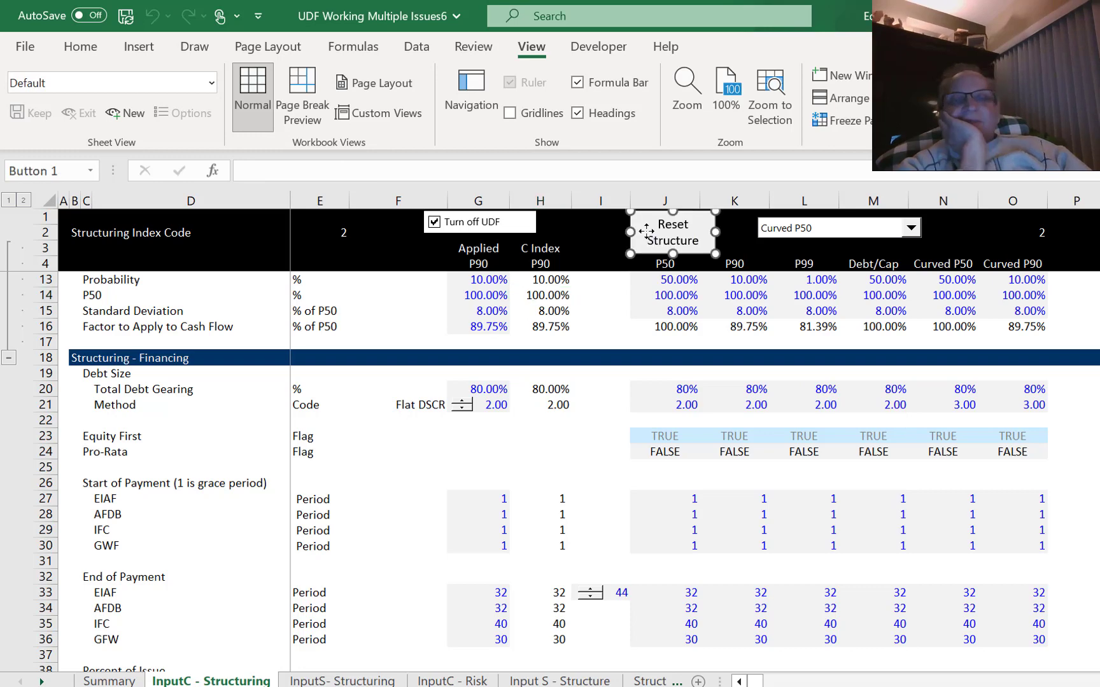
click(719, 418)
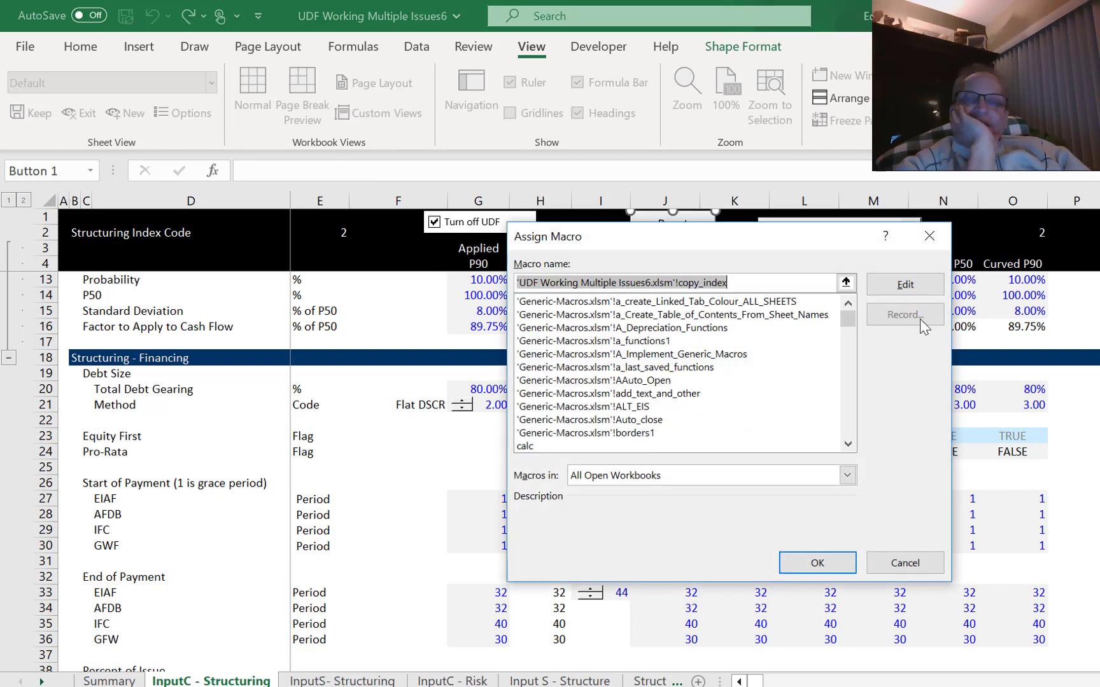
click(895, 284)
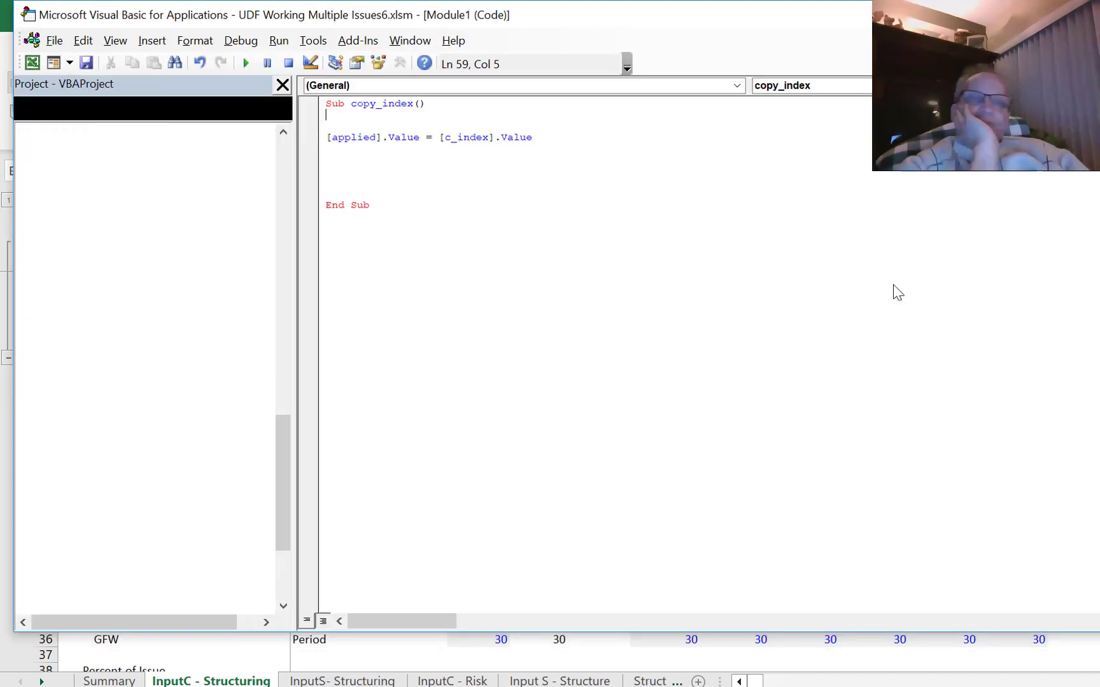
Remove two blank lines below the assignment statement in the copy_index macro and return to the worksheet.
click(401, 176)
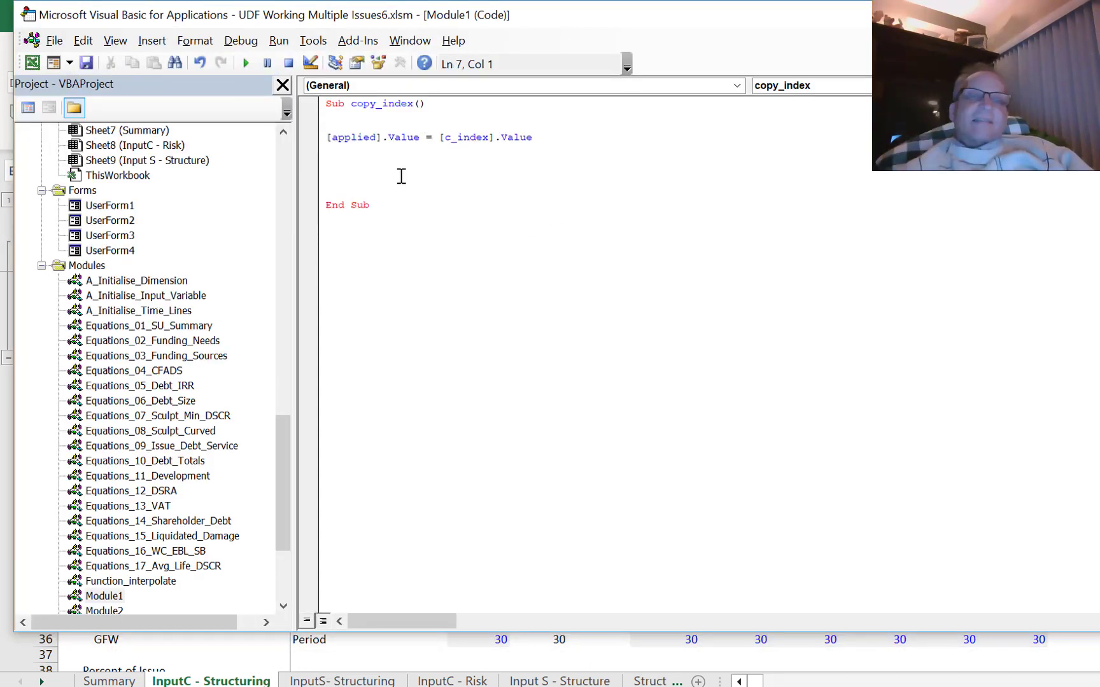
key(BackSpace)
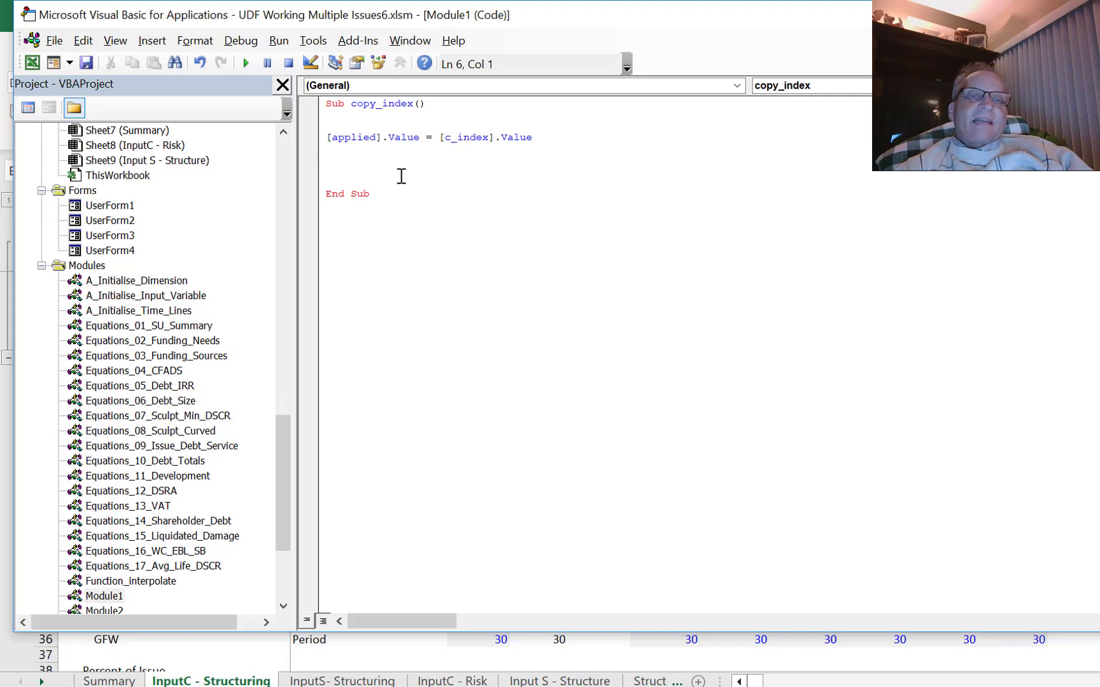
key(BackSpace)
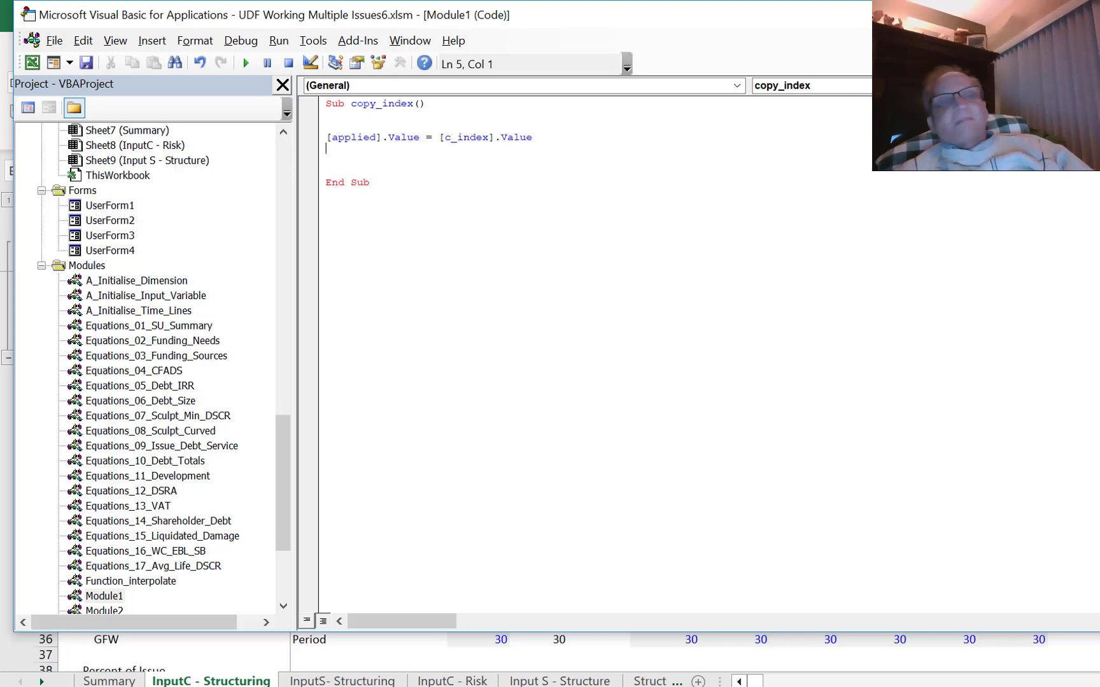
key(alt+F11)
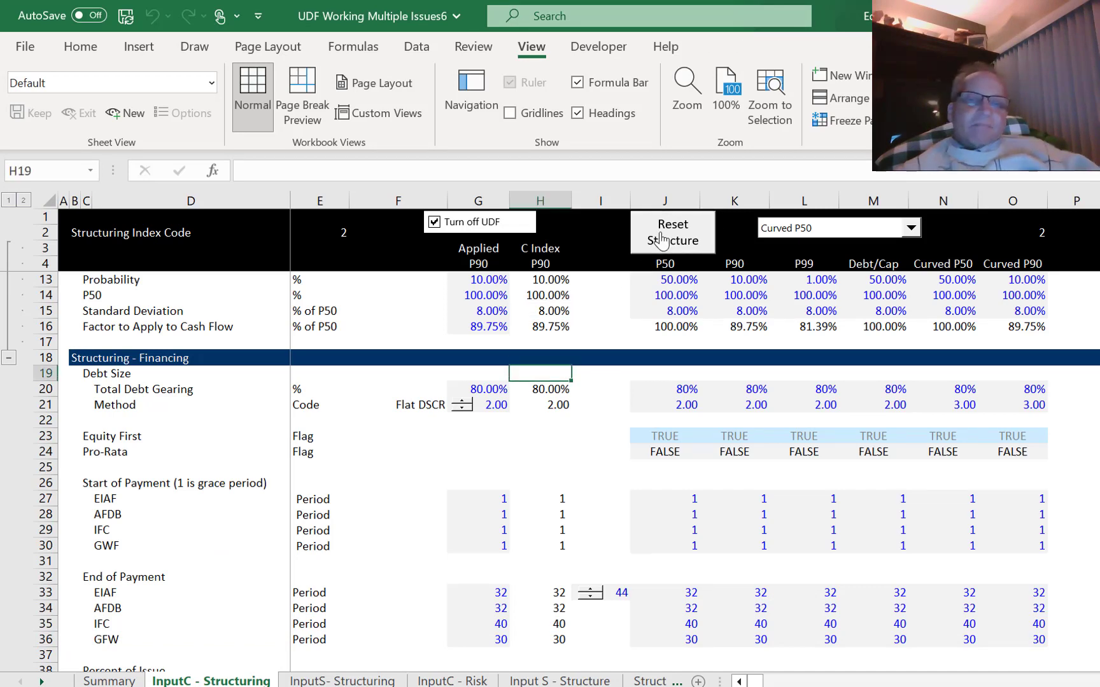
Copy the C Index formula from the Method row into the Equity First and Pro-Rata rows.
click(522, 441)
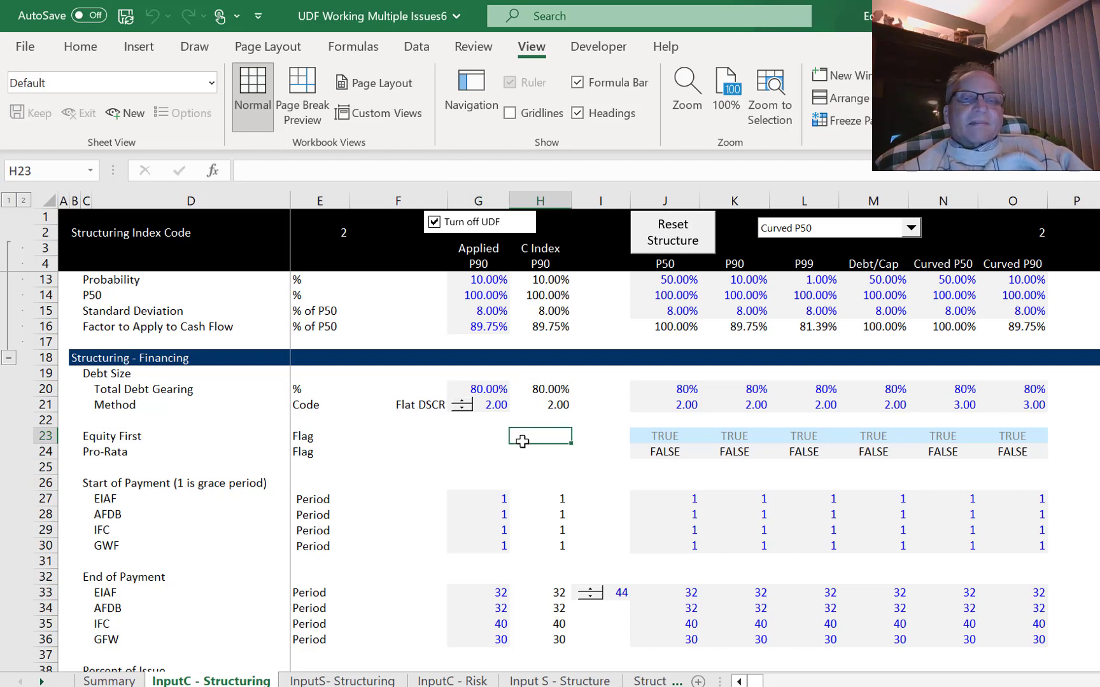
key(Up)
key(Up)
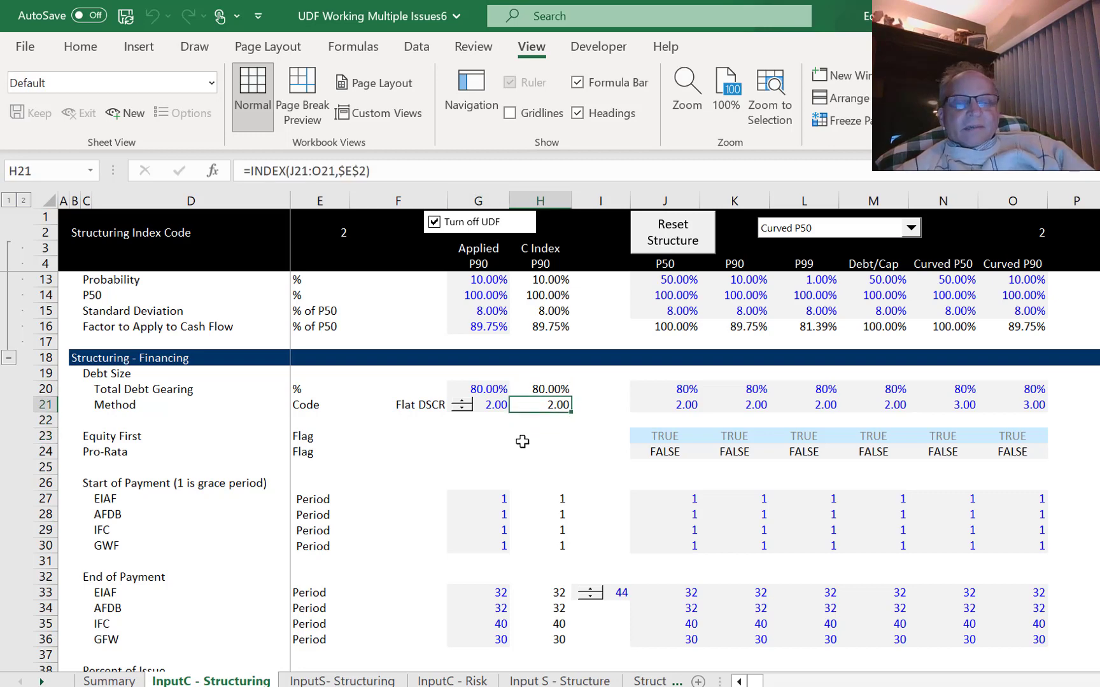
click(522, 441)
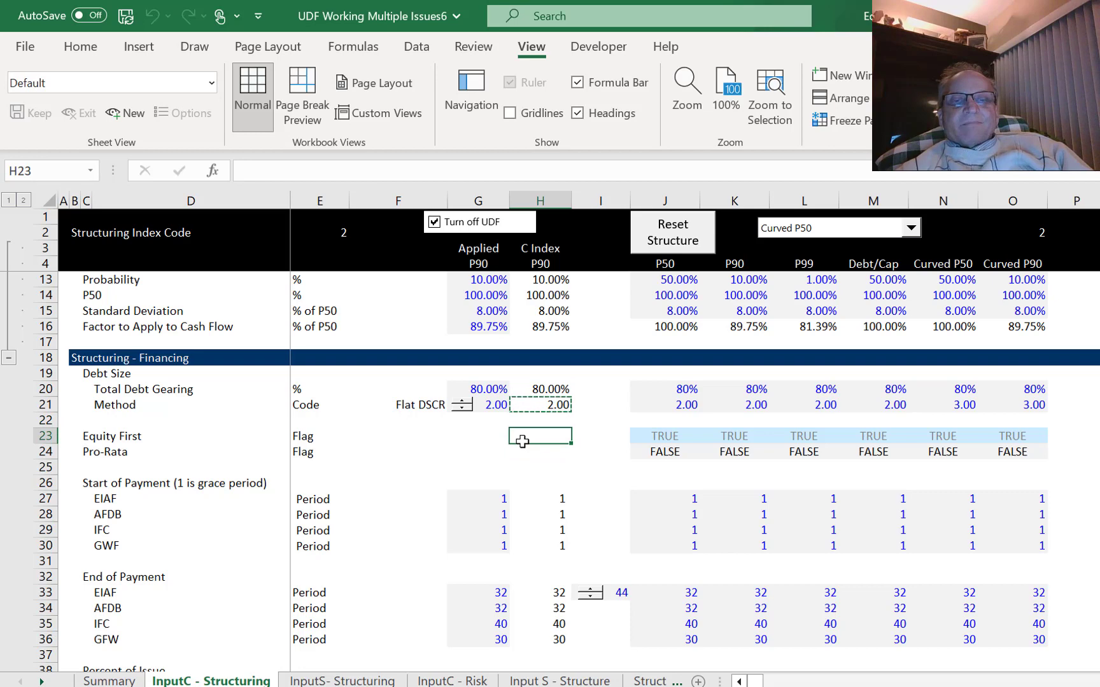
key(ctrl+v)
key(Down)
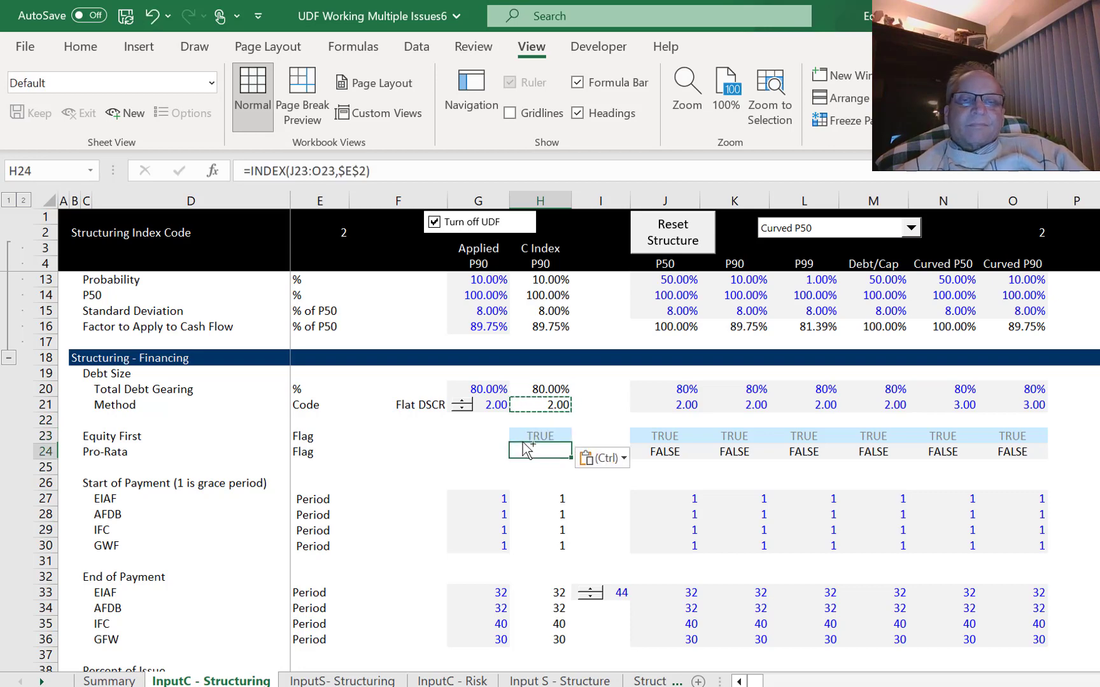
key(ctrl+v)
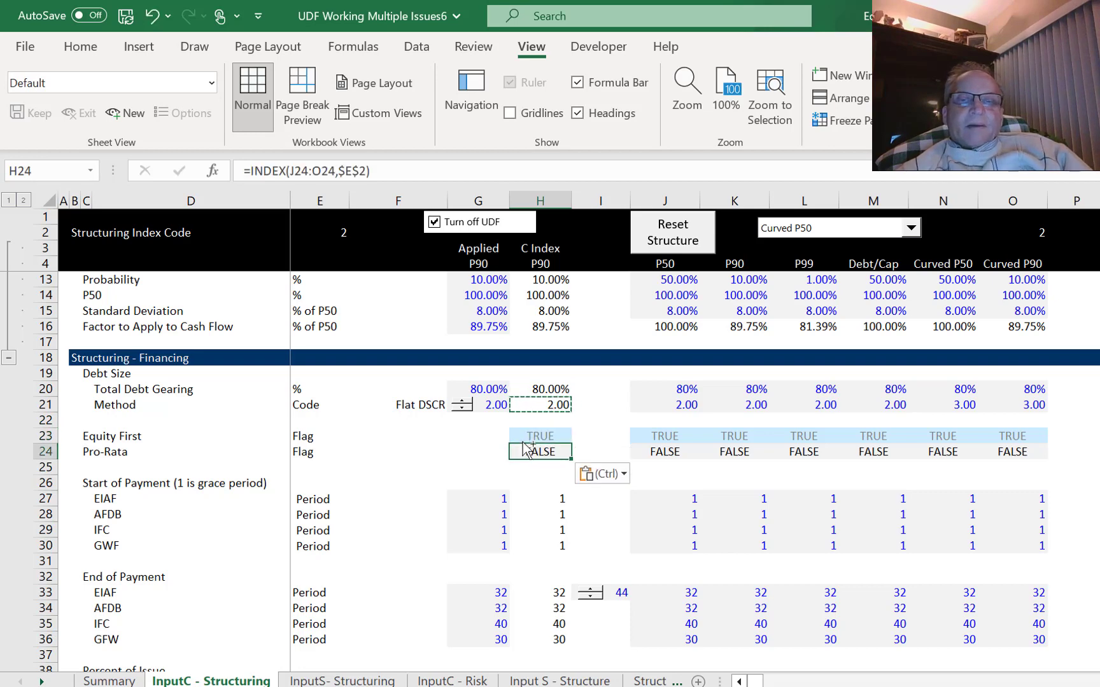
Run the Reset Structure macro and check the Equity First and Pro-Rata flags in the Applied column.
click(672, 242)
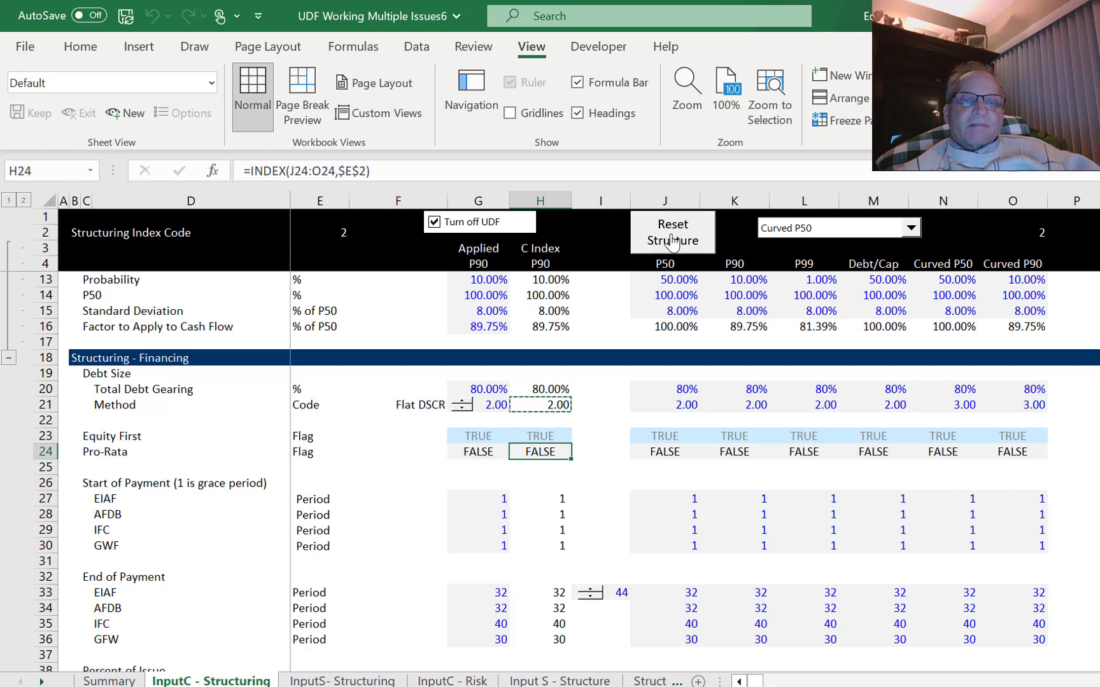
key(Left)
key(Right)
key(Left)
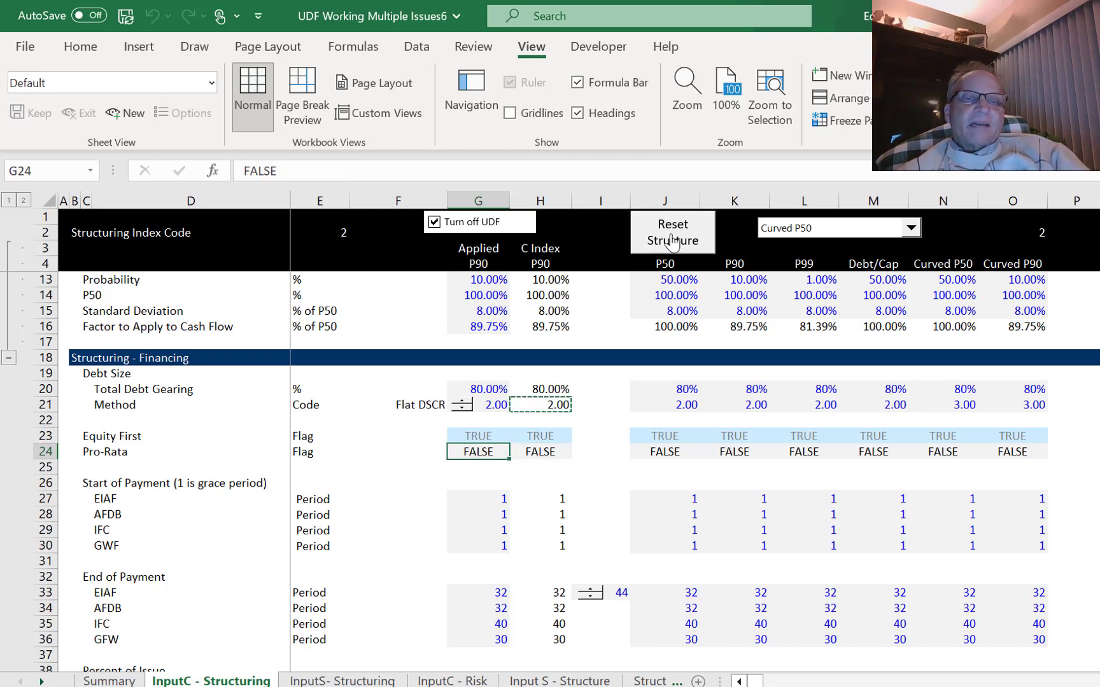
key(Up)
key(Left)
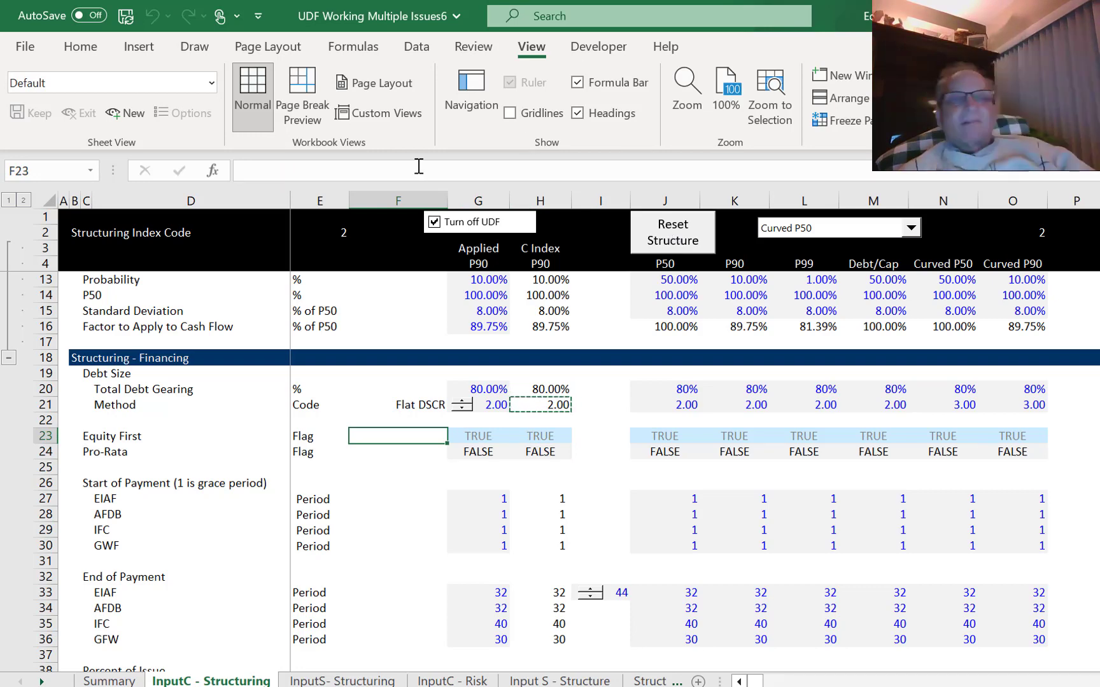
Review the financing inputs from below the End of Payment periods up to the debt sizing Method description.
click(398, 658)
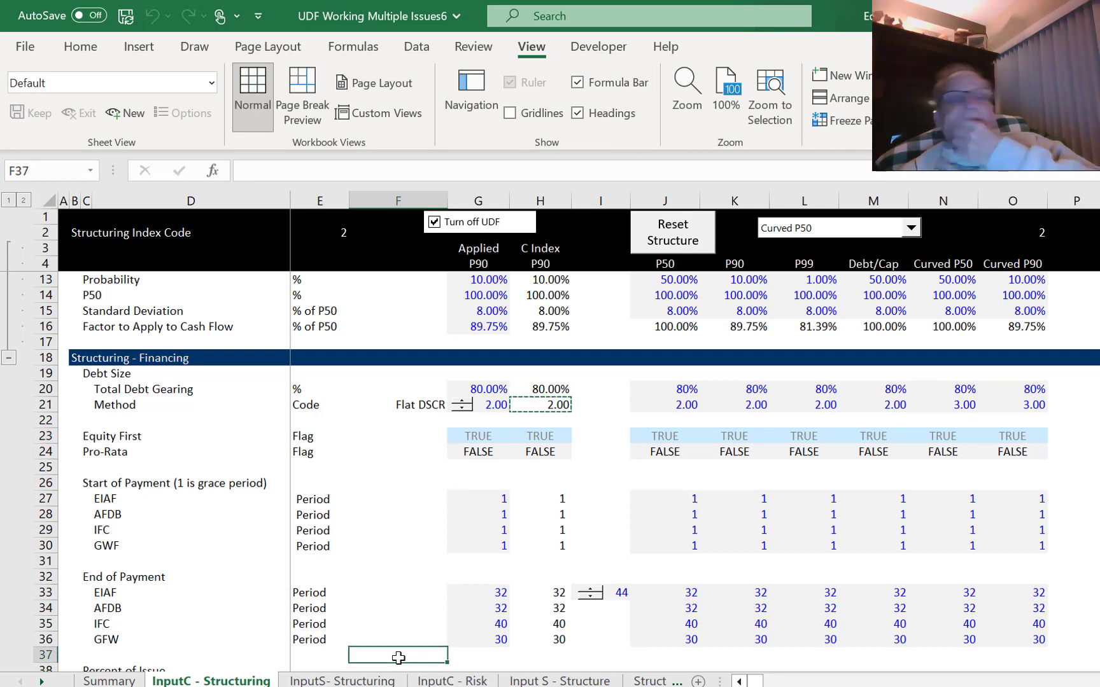
key(Up)
key(Up)
key(Up)
key(Up)
key(Up)
key(Up)
key(Up)
key(Up)
key(Up)
key(Up)
key(Up)
key(Up)
key(Up)
key(Up)
key(Up)
key(Up)
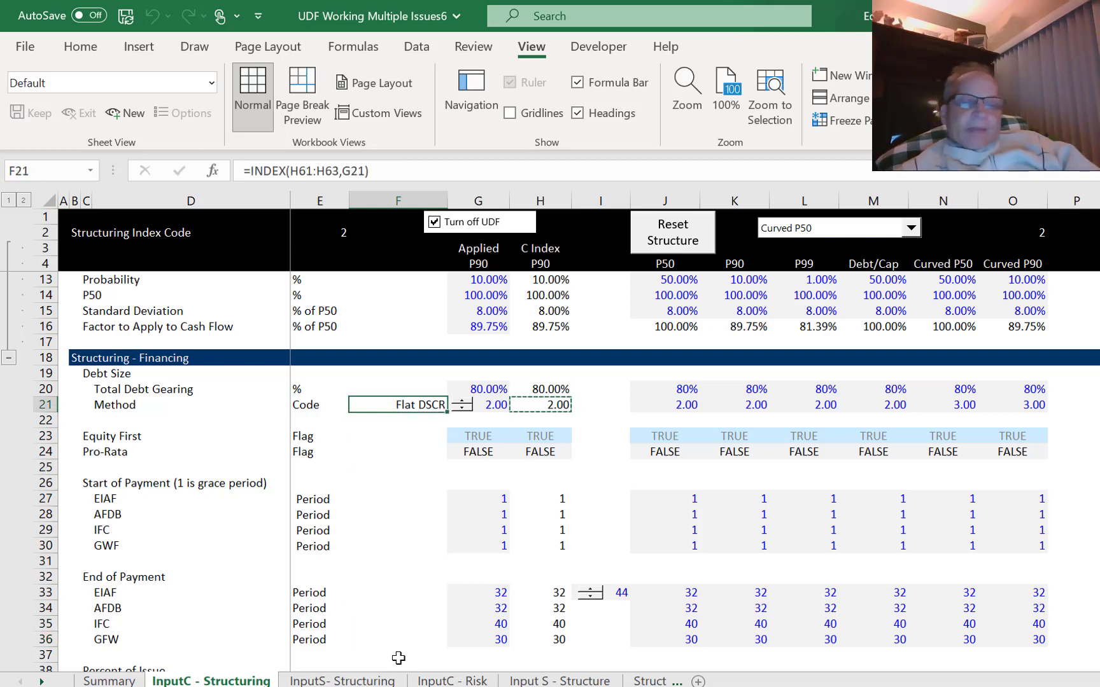
Switch to the InputS- Structuring sheet and go up to its Construction section.
key(ctrl+Page_Down)
key(Left)
key(Left)
key(Up)
key(Up)
key(Up)
key(Up)
key(Up)
key(Up)
key(Up)
key(Up)
key(Up)
key(Up)
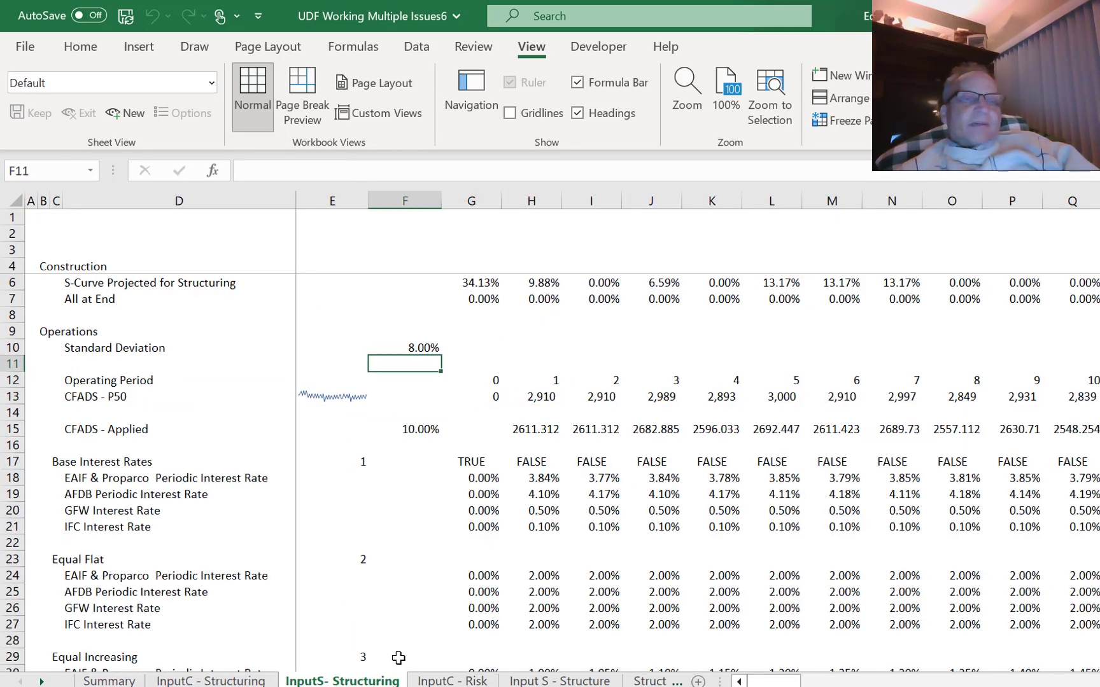
Insert a blank row above the period numbers in the Construction section.
key(Down)
key(Left)
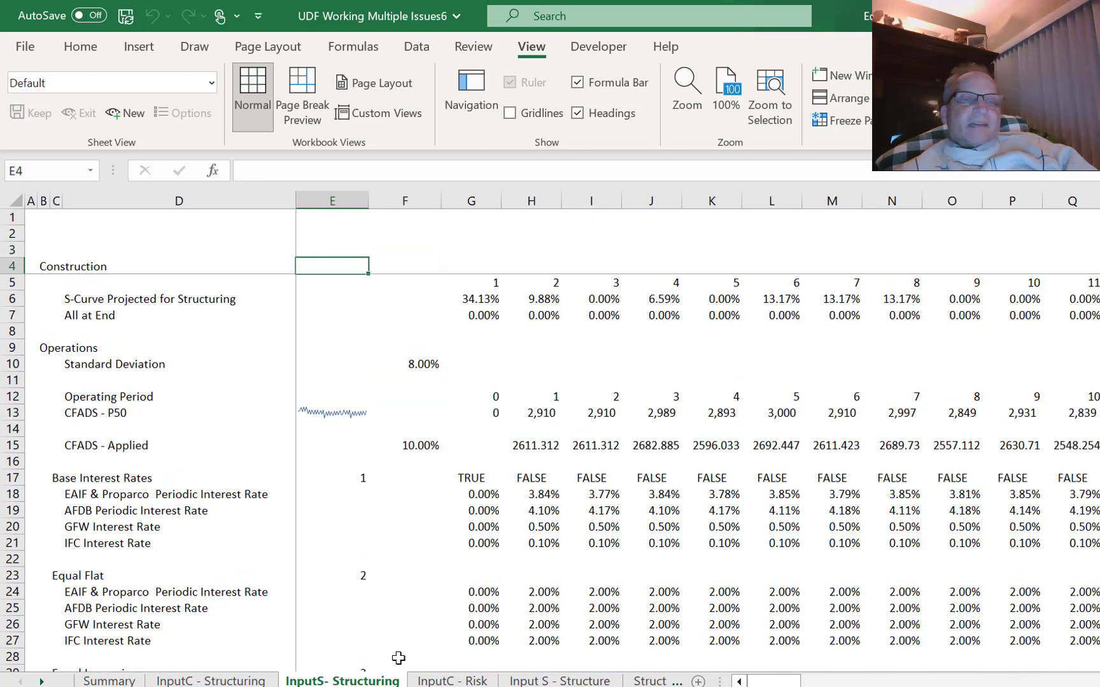
key(Down)
key(Left)
key(Left)
key(Right)
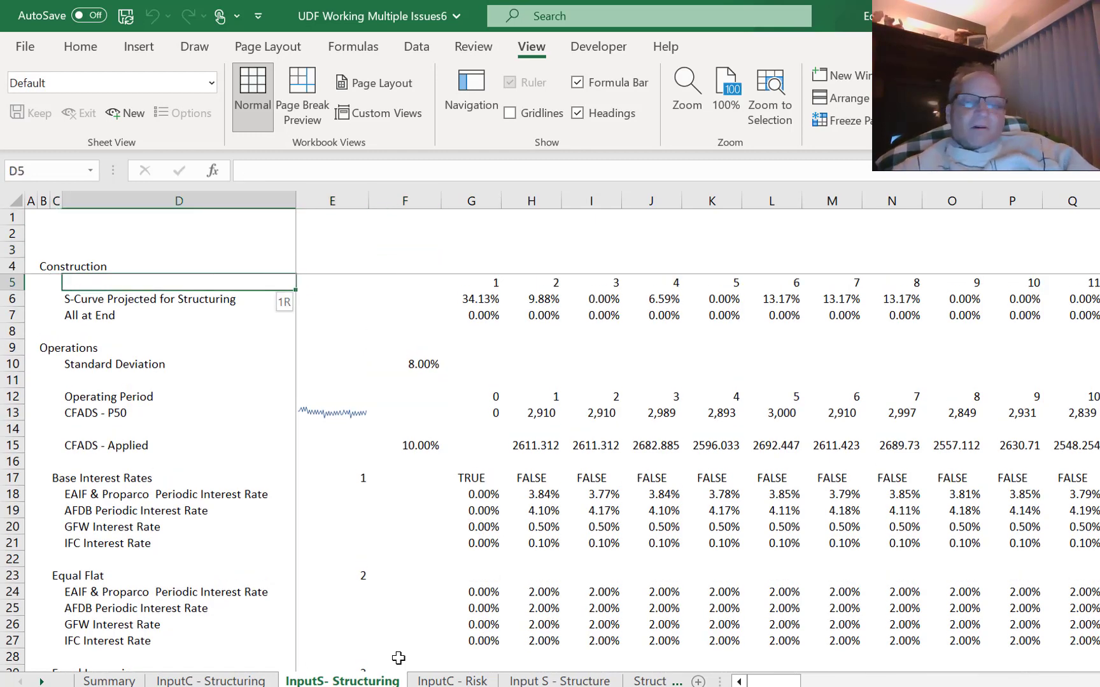
key(shift+space)
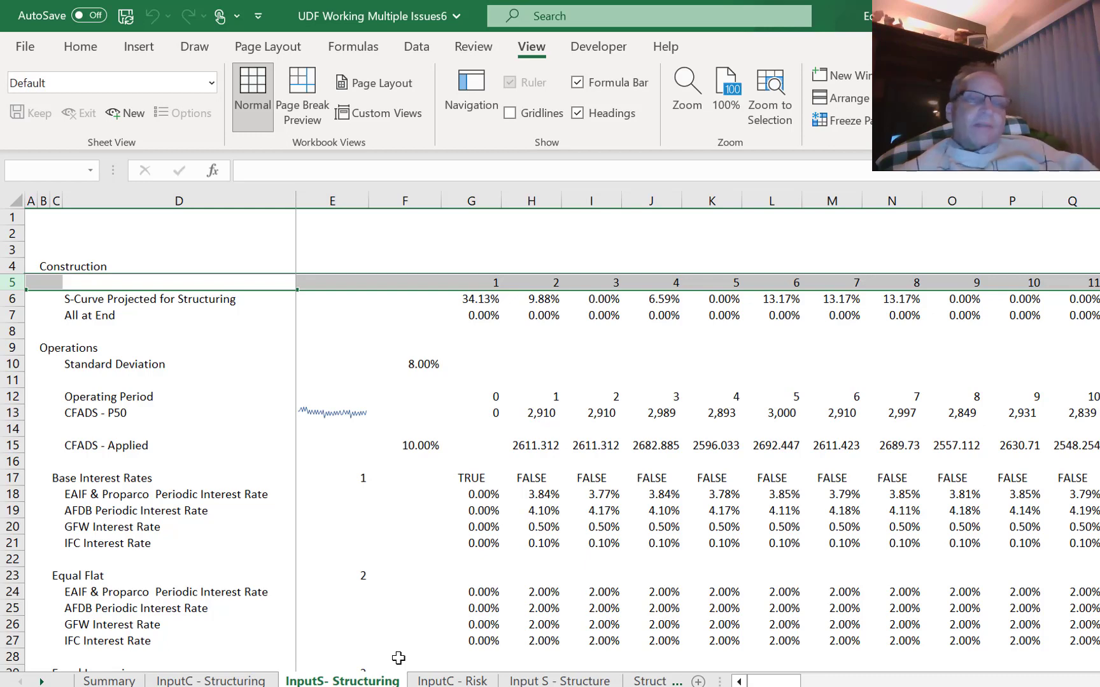
key(ctrl+plus)
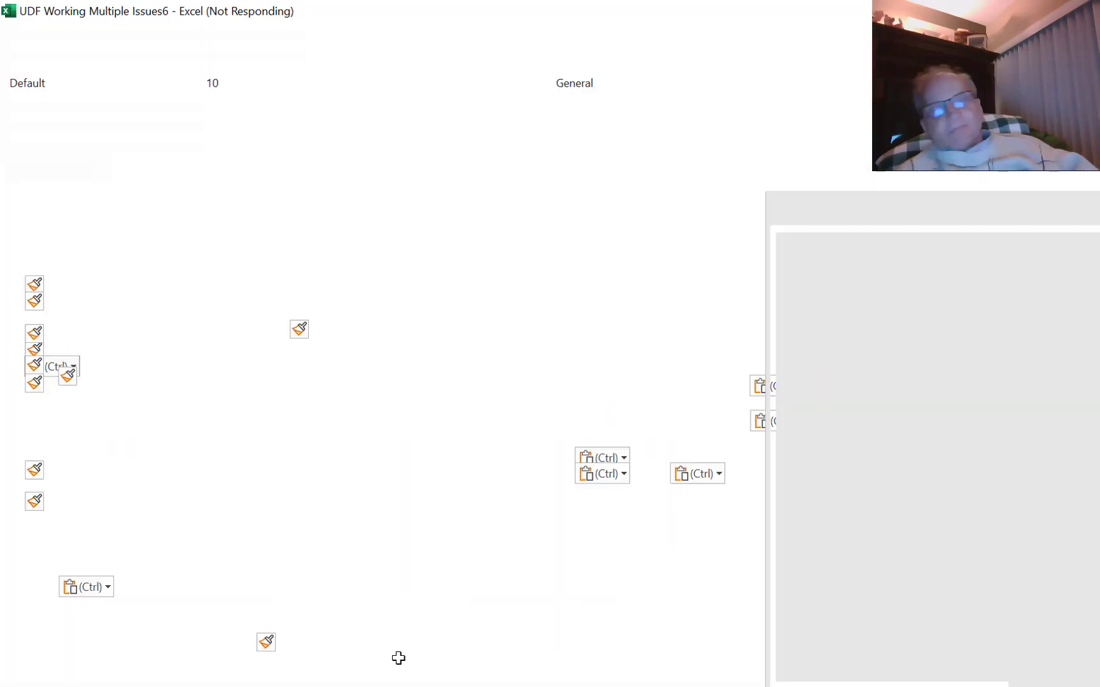
key(Left)
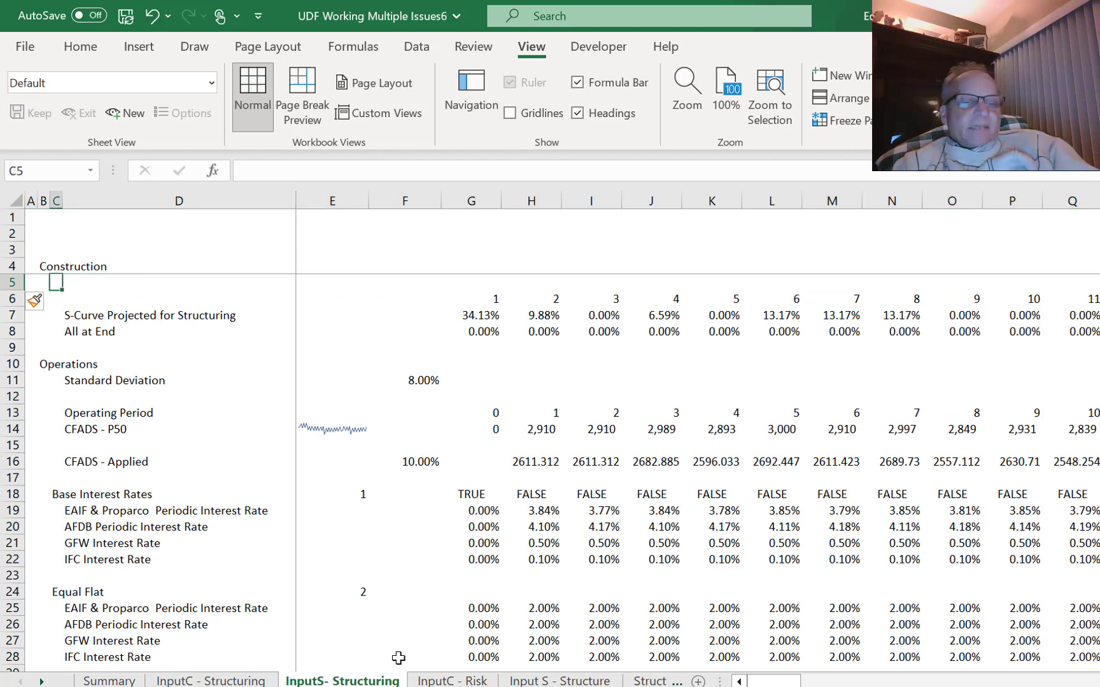
Label the new row in the Construction section "S-curve Code" and enter code 1 for it in column E.
text(S-)
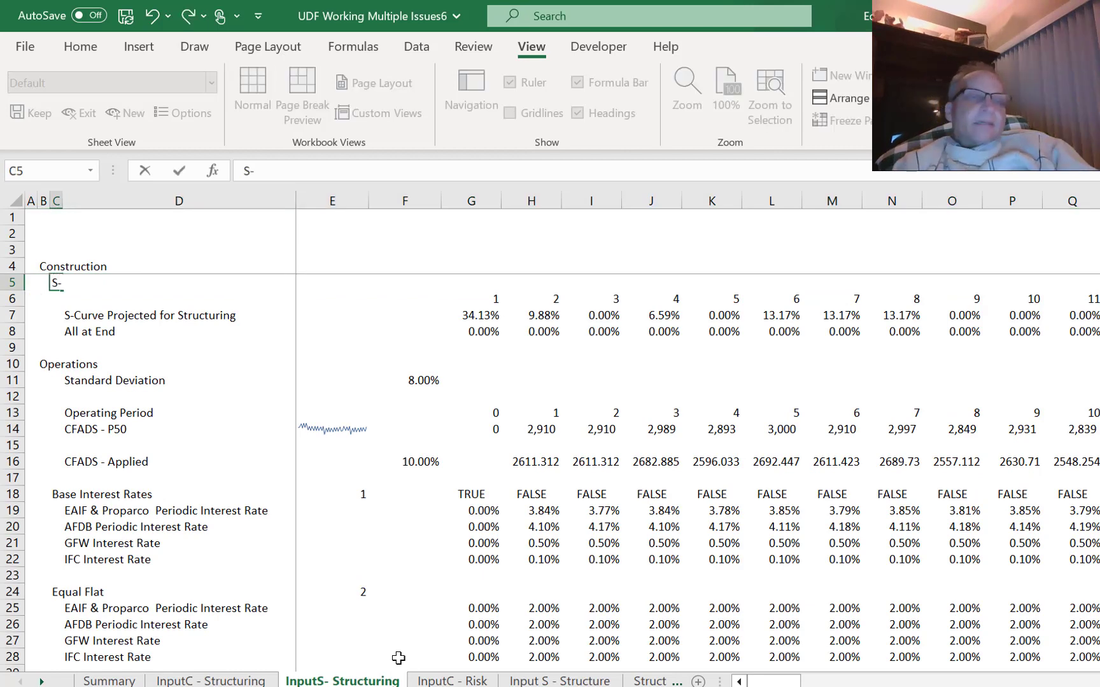
text(curve Coe)
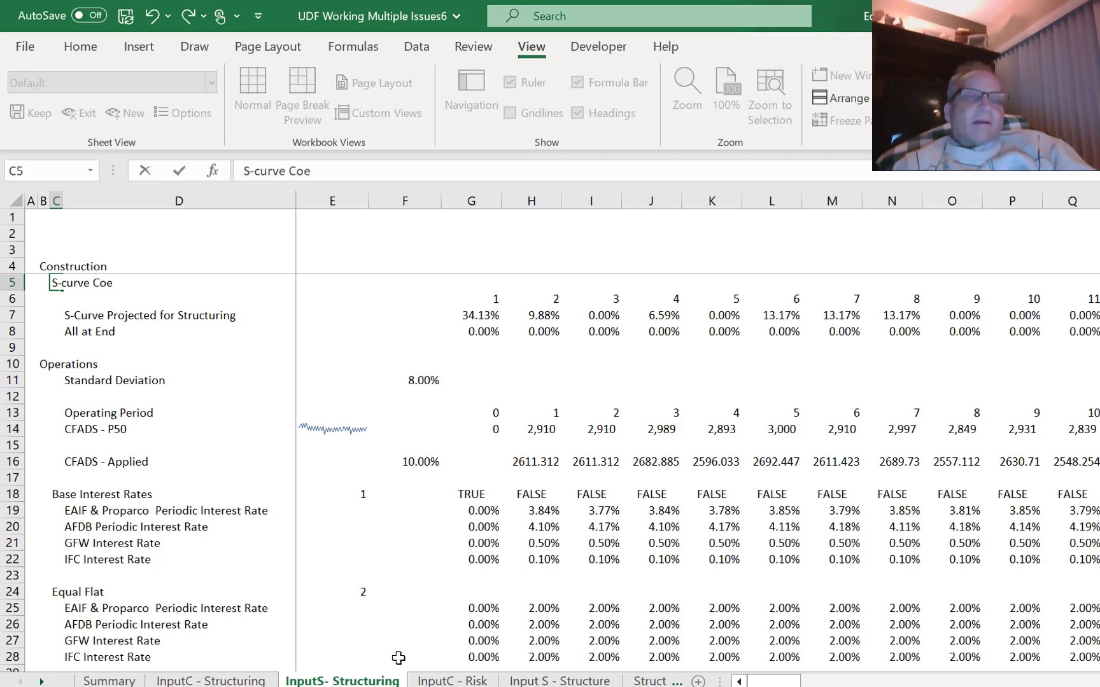
key(BackSpace)
text(de)
key(Tab)
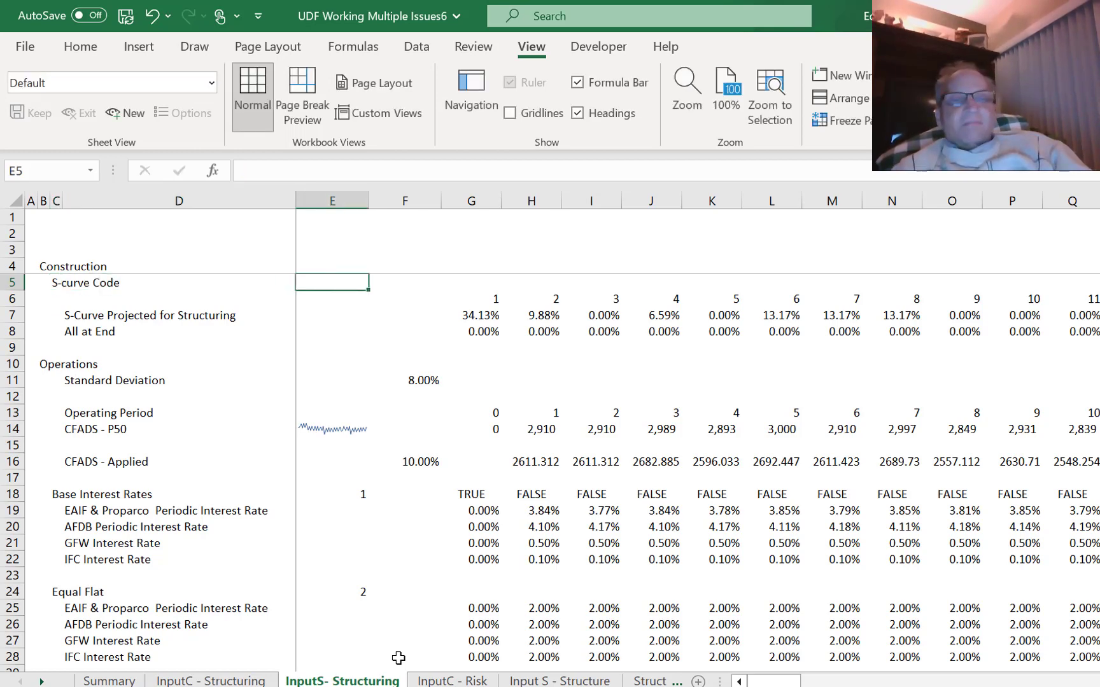
text(1)
key(Return)
key(Return)
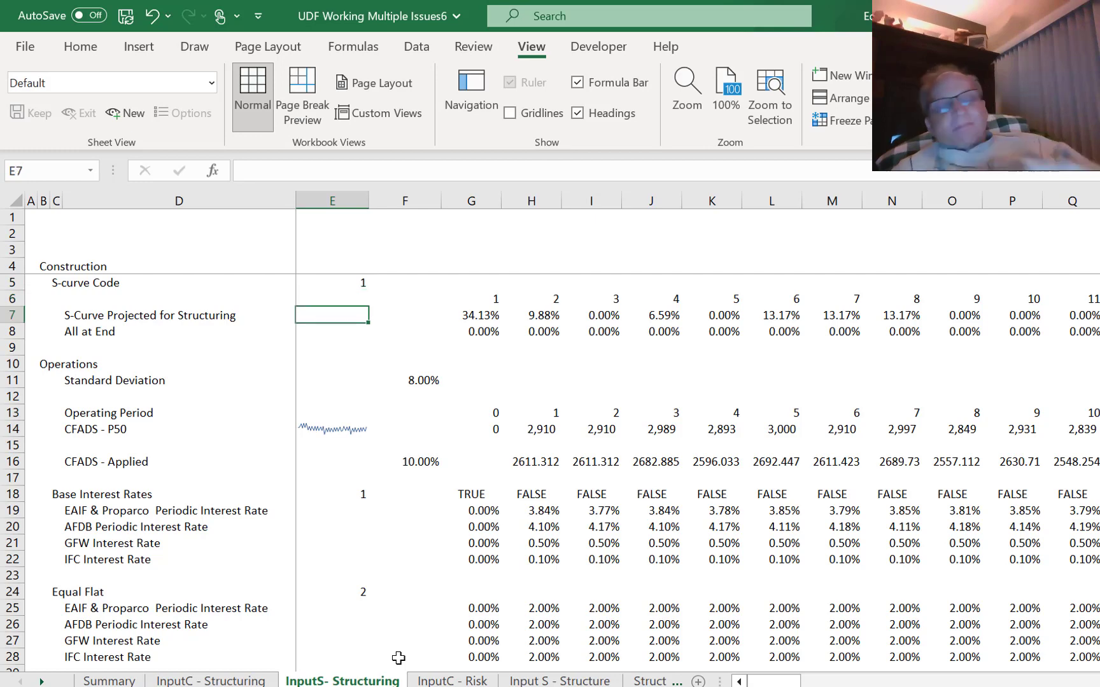
Go from the S-curve percentages down to the Interest Rate Applied block and inspect the CHOOSE formula of its first EAIF & Proparco rate.
key(Return)
key(Up)
key(Right)
key(Right)
key(Right)
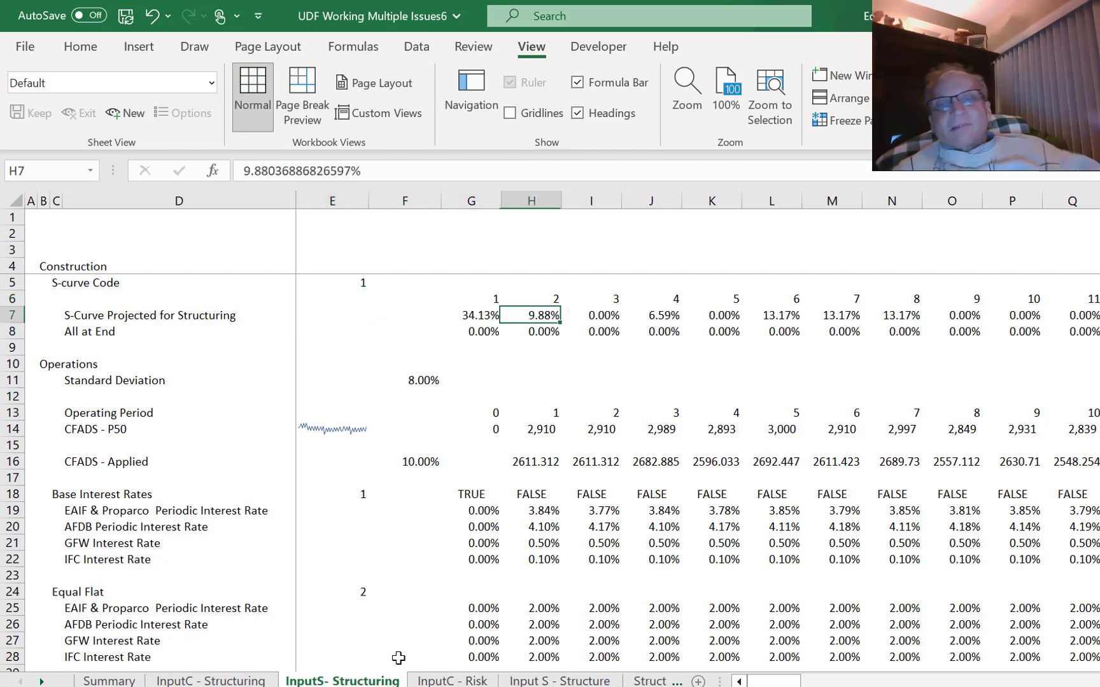
key(Left)
key(Down)
key(Down)
key(Down)
key(Down)
key(Down)
key(Down)
key(Down)
key(Down)
key(Down)
key(Down)
key(Down)
key(Down)
key(Down)
key(Down)
key(Down)
key(Down)
key(Down)
key(Down)
key(Down)
key(Down)
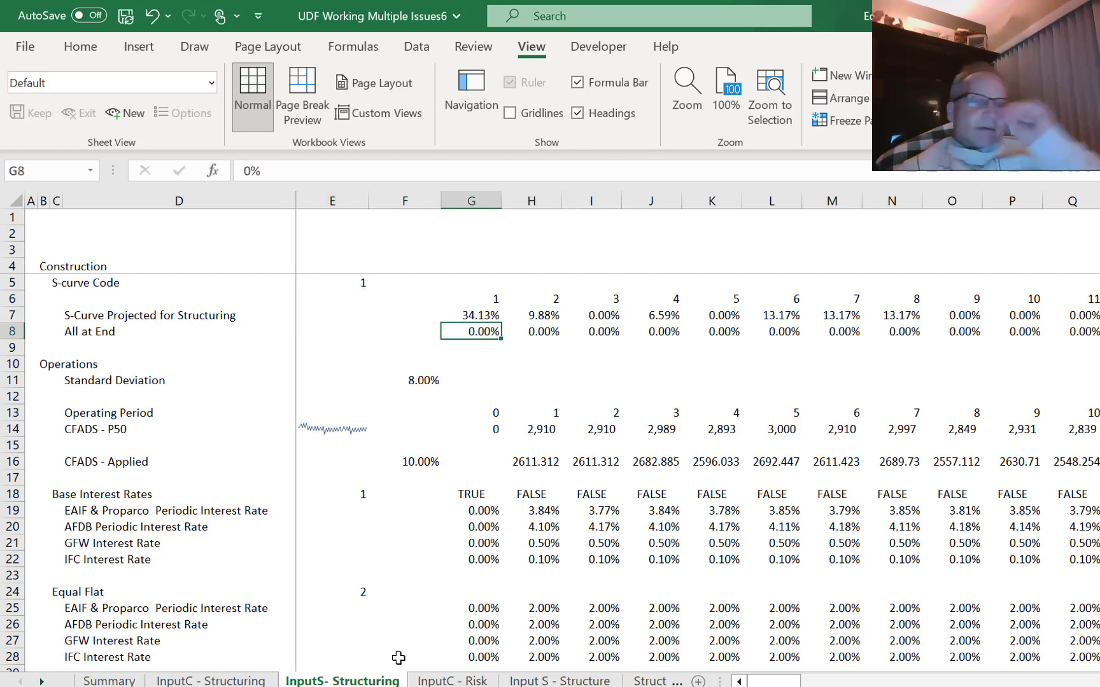
key(Down)
key(Down)
key(Down)
key(Down)
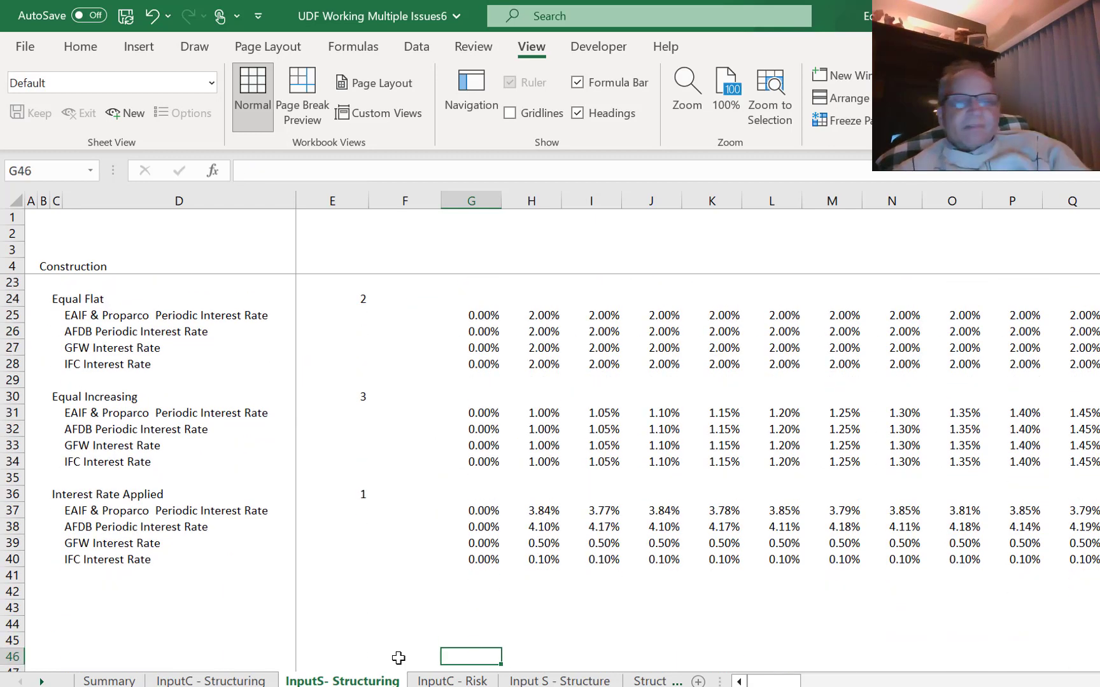
key(Up)
key(Up)
key(Up)
key(Up)
key(Up)
key(Up)
key(Up)
key(Up)
key(Up)
key(F2)
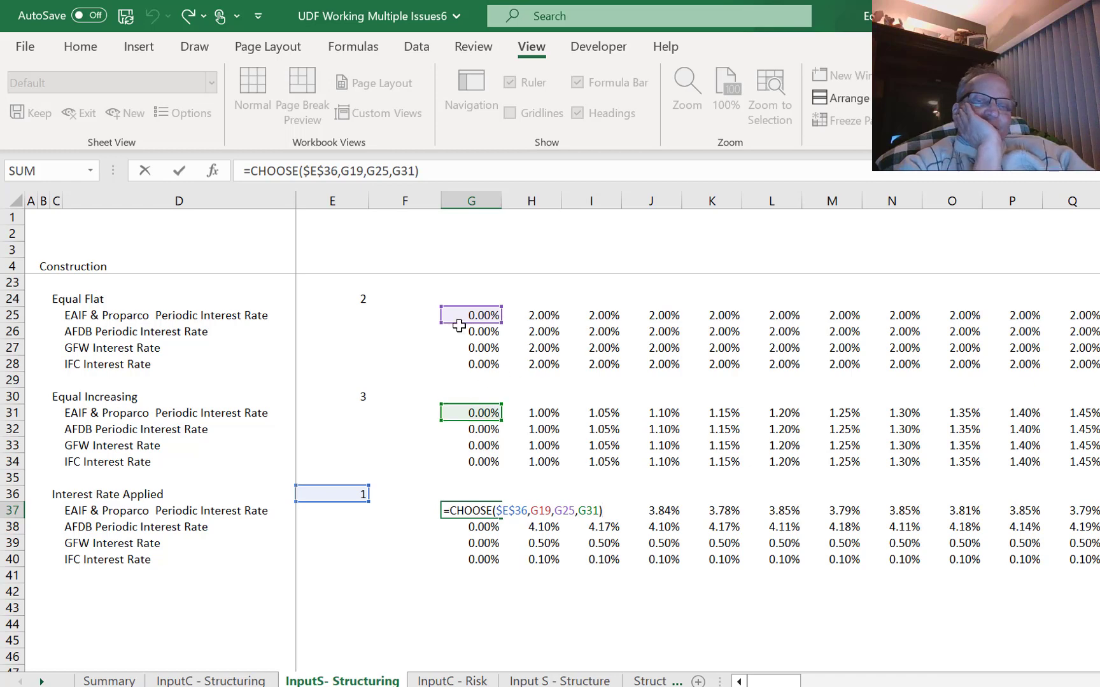
click(420, 574)
key(Up)
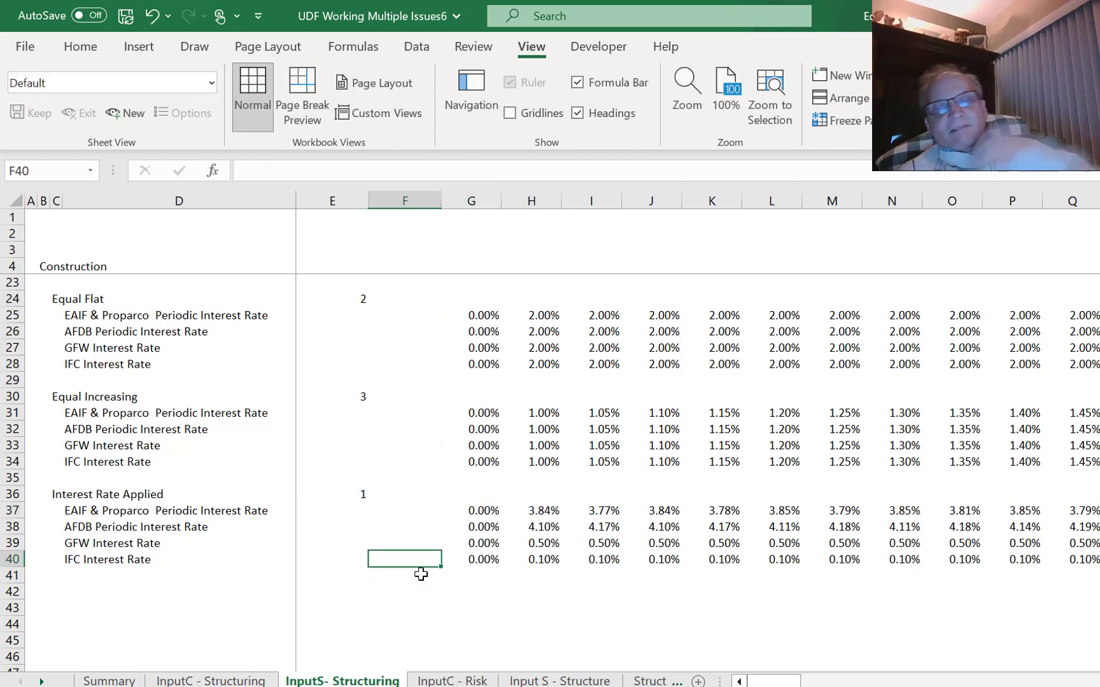
Review the interest rate blocks back up to the Construction section and down again to the Base Interest Rates.
key(Up)
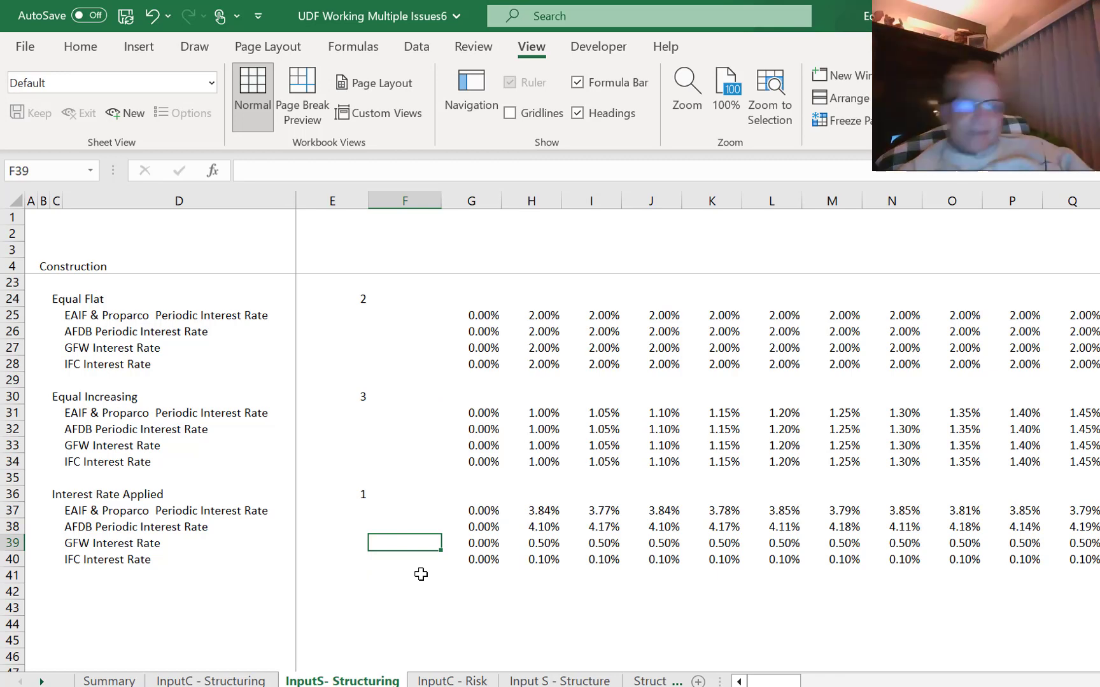
key(Up)
key(Up)
key(Up)
key(Up)
key(Up)
key(Up)
key(Up)
key(Up)
key(Up)
key(Up)
key(Up)
key(Up)
key(Up)
key(Up)
key(Up)
key(Up)
key(Up)
key(Up)
key(Up)
key(Up)
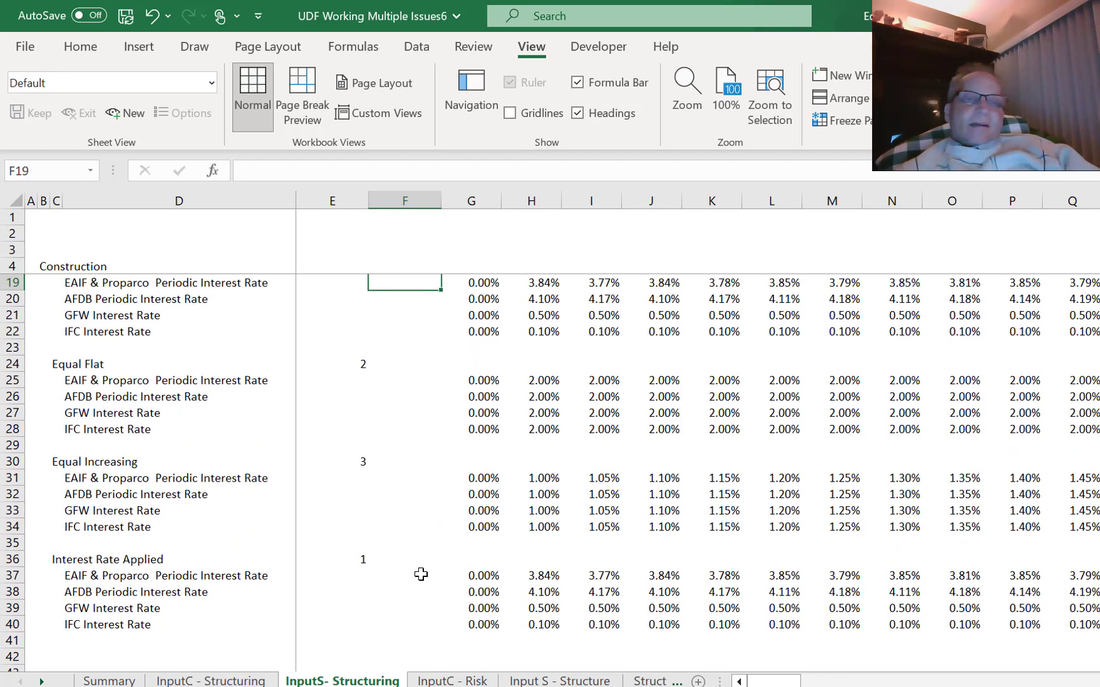
key(Up)
key(Up)
key(Up)
key(Up)
key(Up)
key(Up)
key(Up)
key(Up)
key(Up)
key(Up)
key(Down)
key(Down)
key(Down)
key(Down)
key(Down)
key(Down)
key(Down)
key(Down)
key(Down)
key(Down)
key(Down)
key(Down)
key(Down)
key(Down)
key(Down)
key(Down)
key(Down)
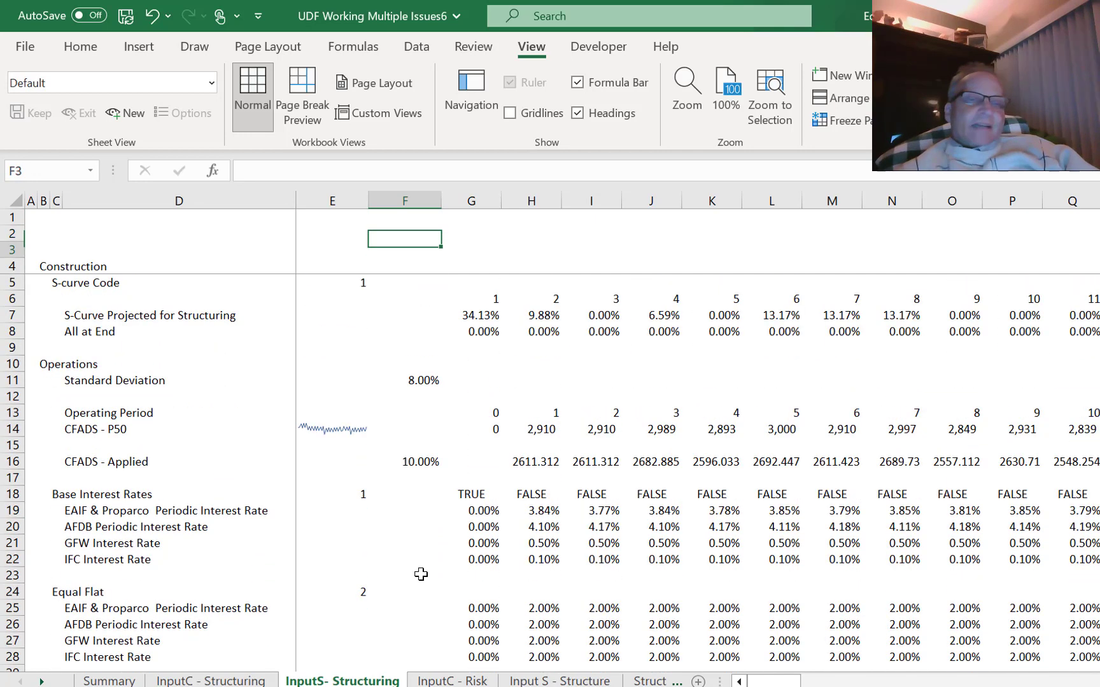
key(Down)
key(Down)
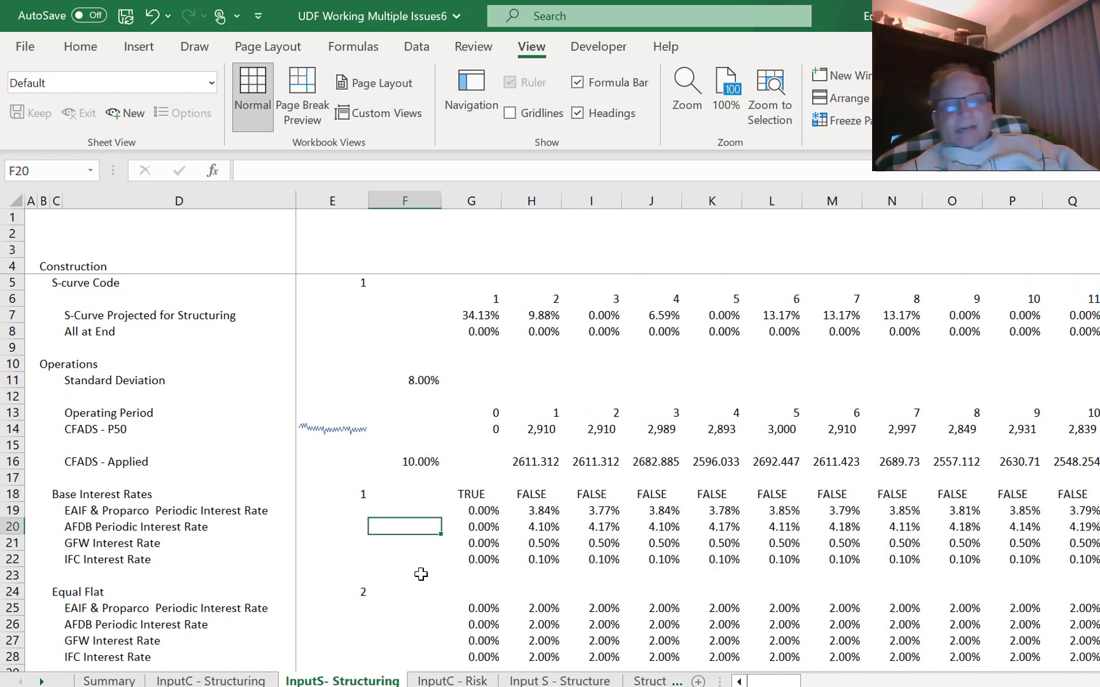
Glance at the InputC - Risk sheet, return to InputC - Structuring and clear the Turn off UDF option.
key(ctrl+Page_Down)
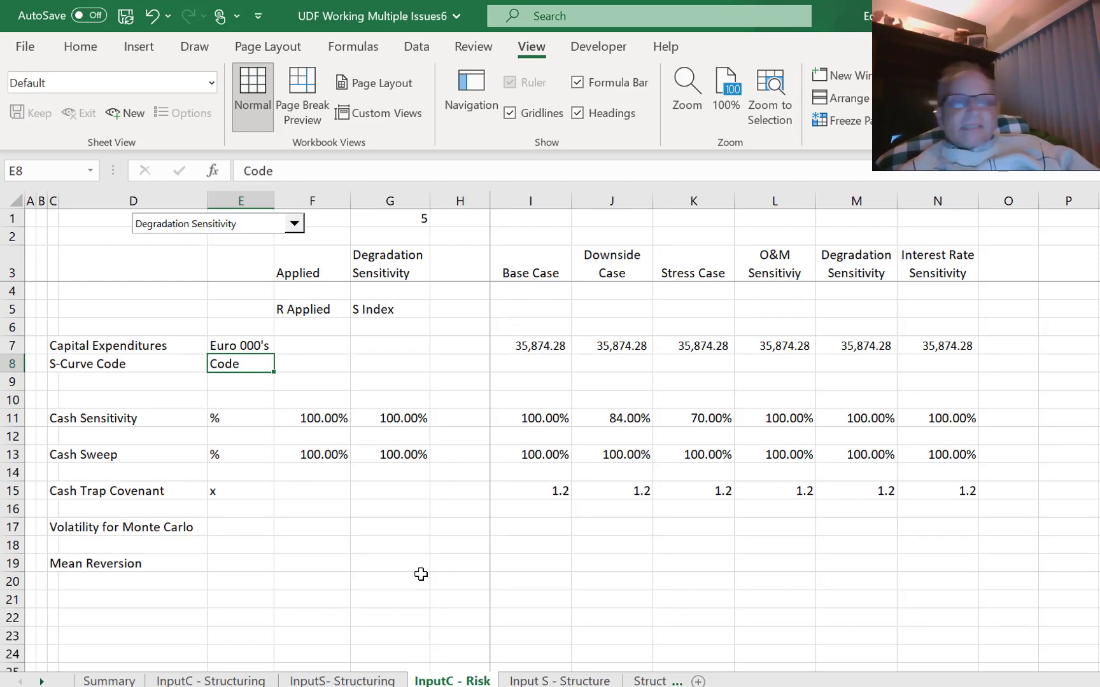
key(ctrl+Page_Up)
key(ctrl+Page_Up)
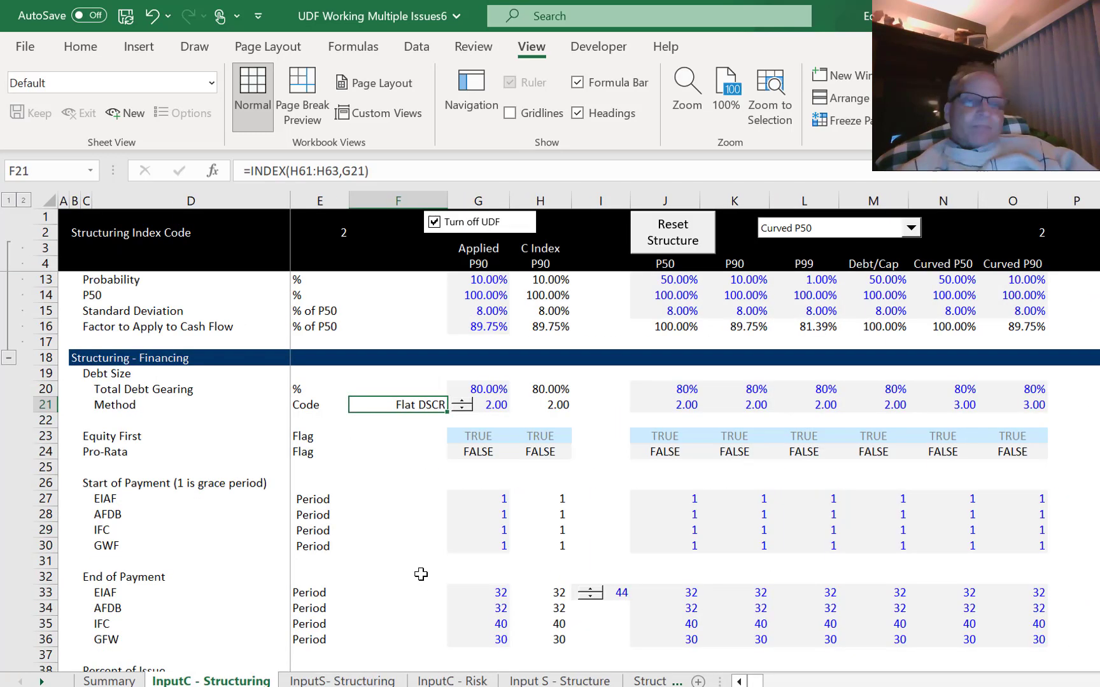
click(450, 230)
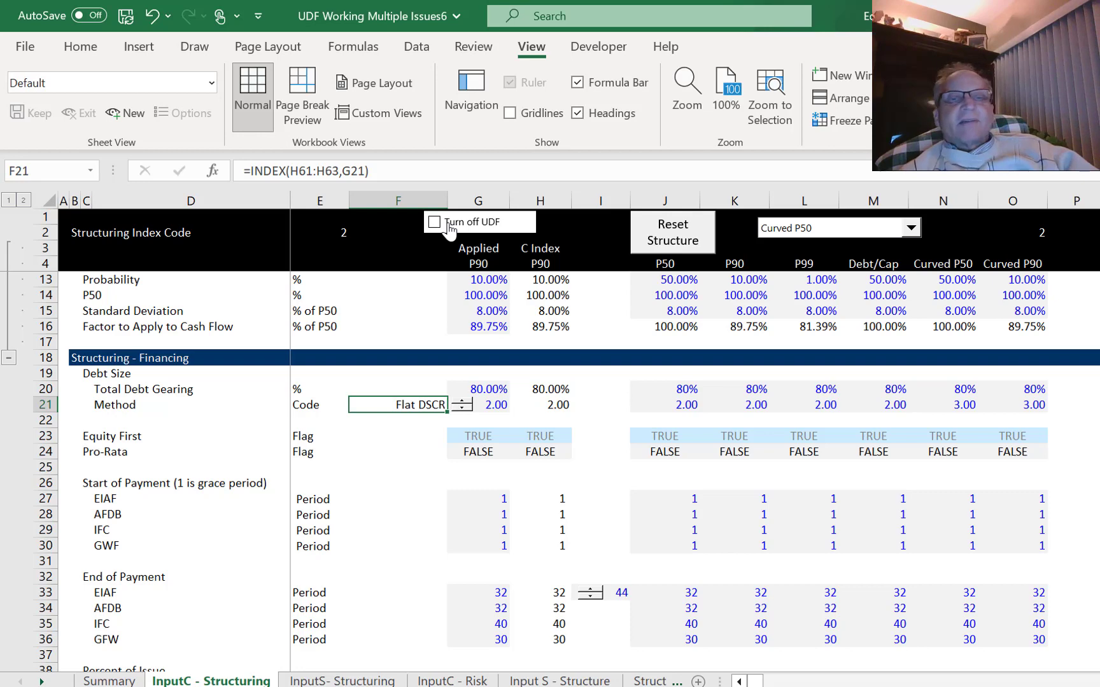
click(428, 293)
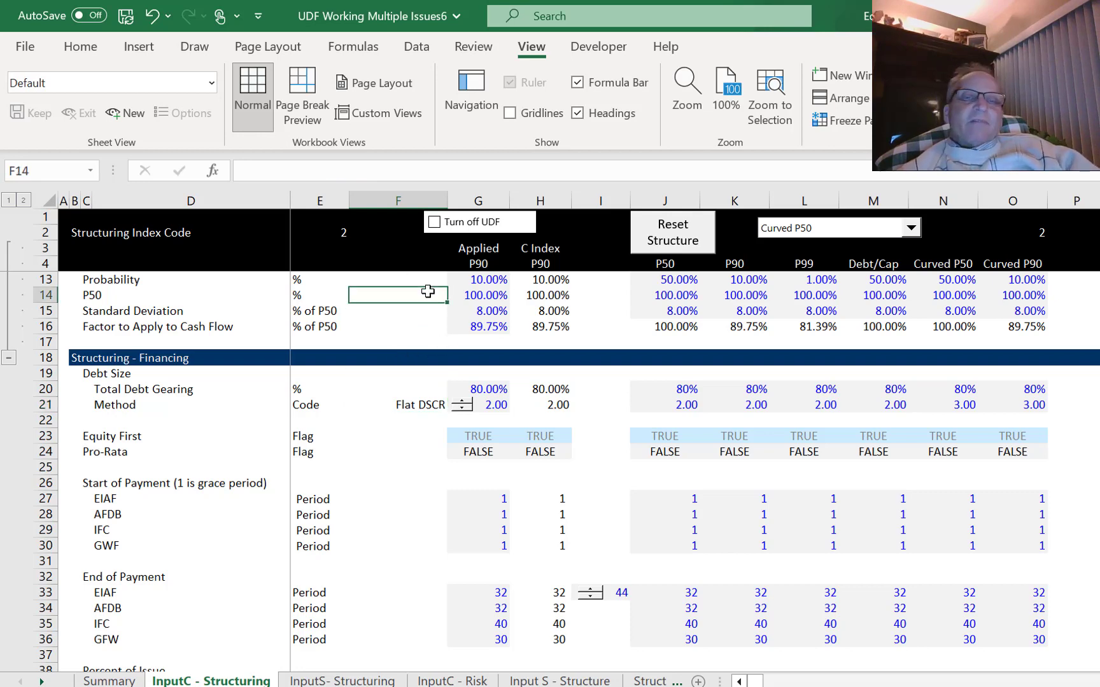
key(Down)
key(Down)
key(Down)
key(Down)
key(Down)
key(Down)
key(Down)
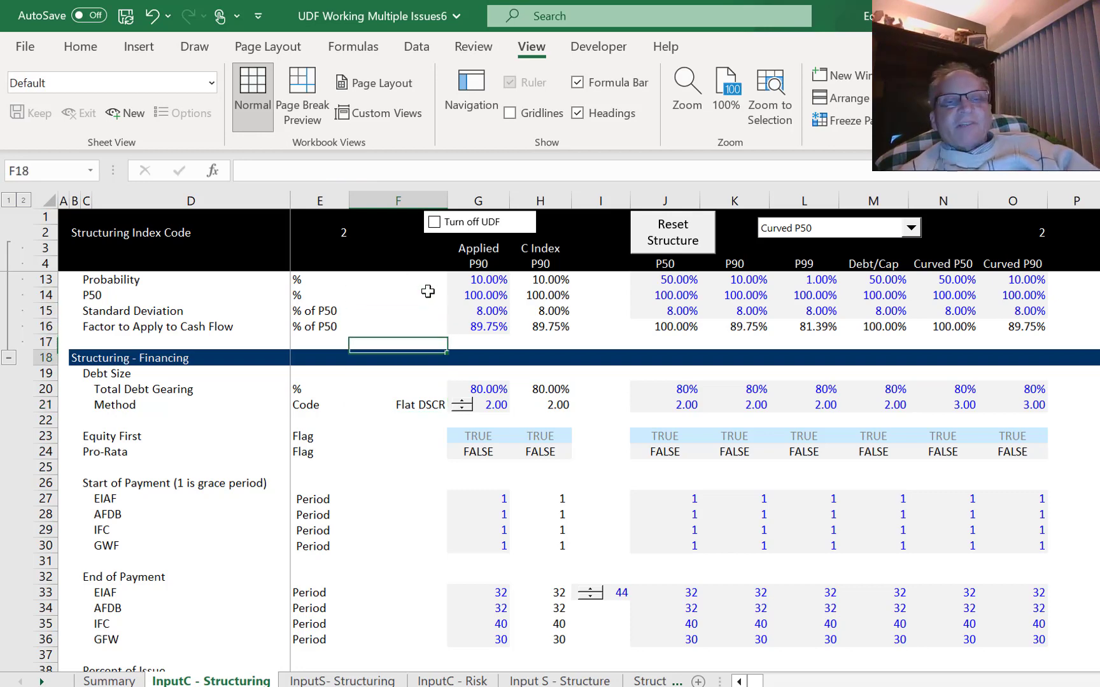
key(Up)
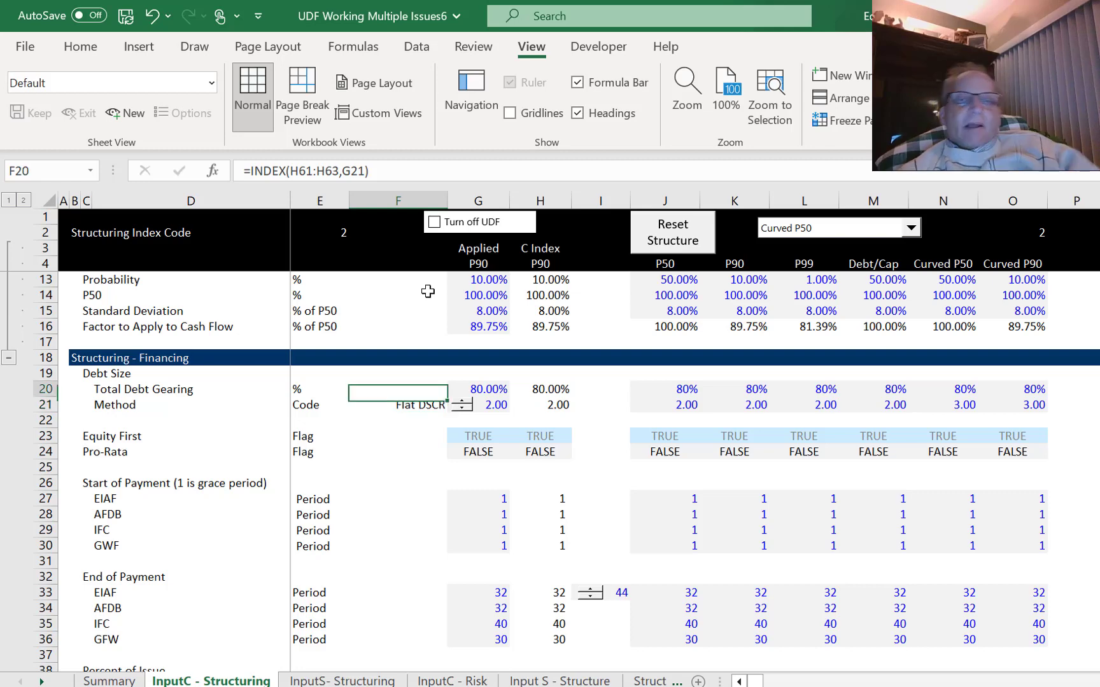
Set the structuring case selector beside Reset Structure to Debt/Cap.
click(811, 233)
scroll(813, 237, up, 1)
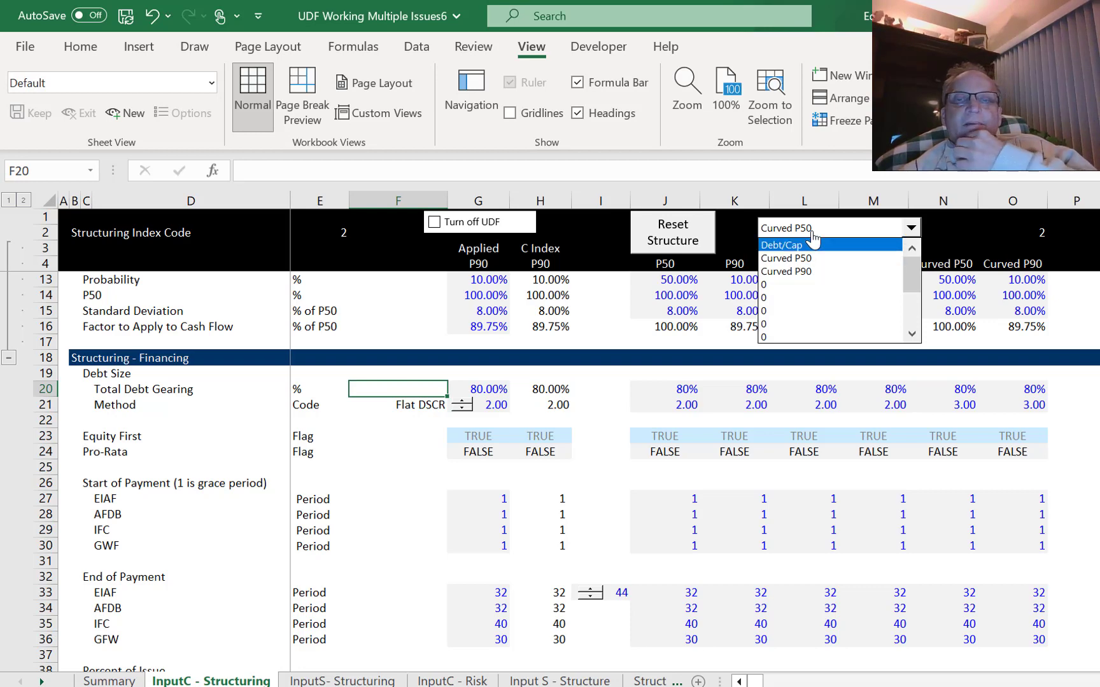
click(813, 245)
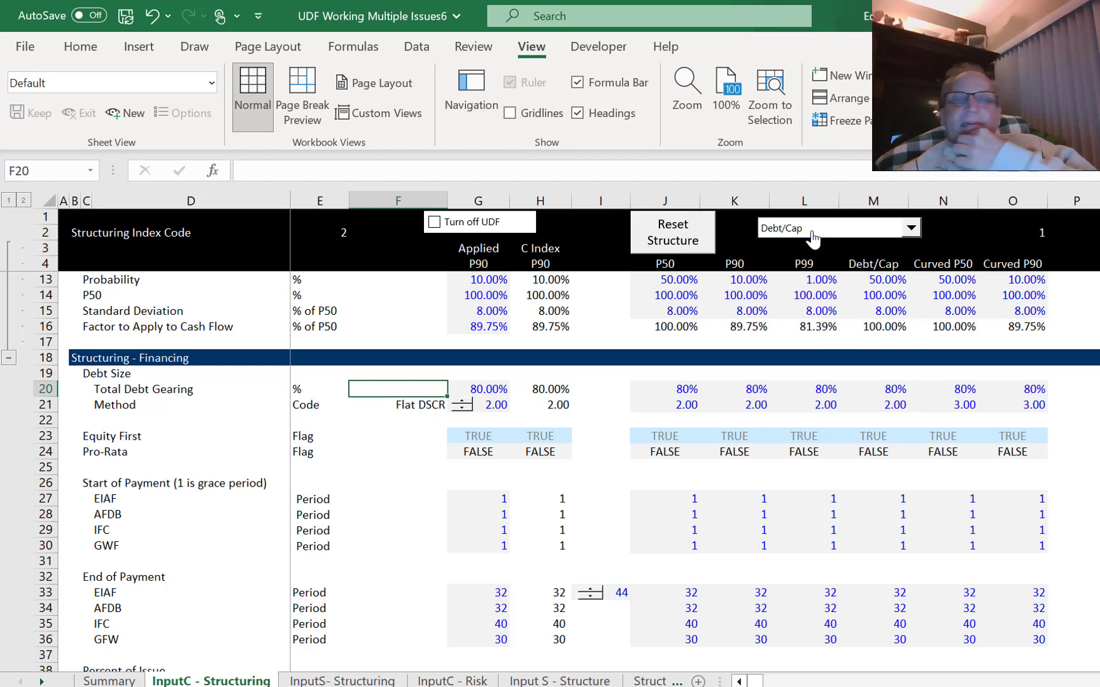
key(Down)
key(Up)
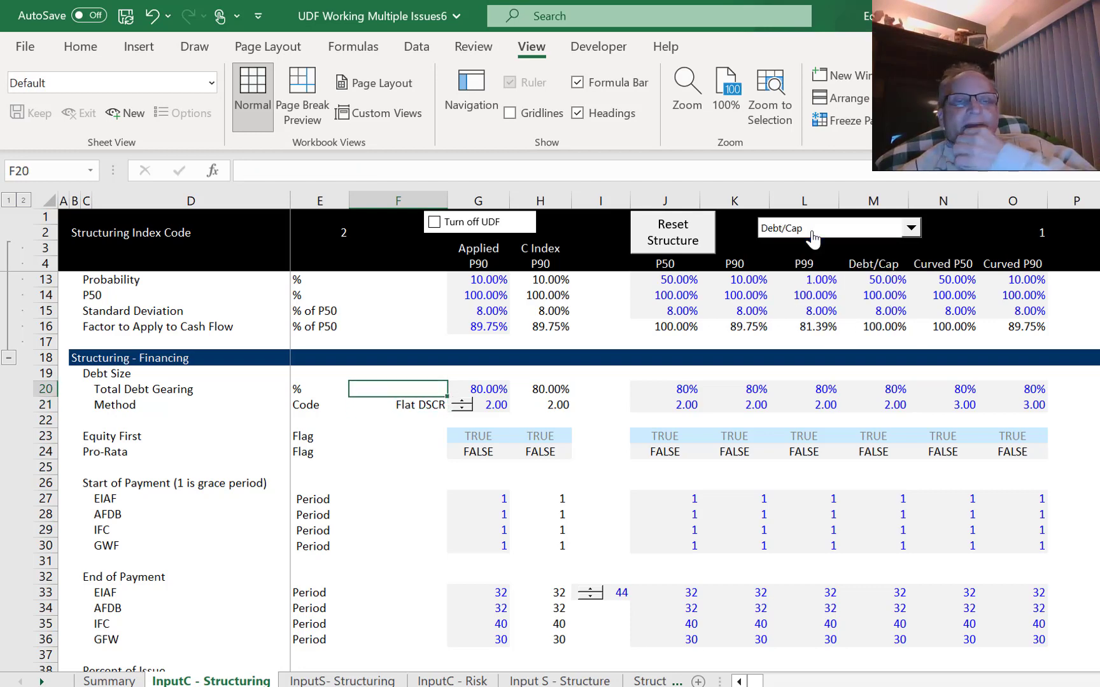
key(Right)
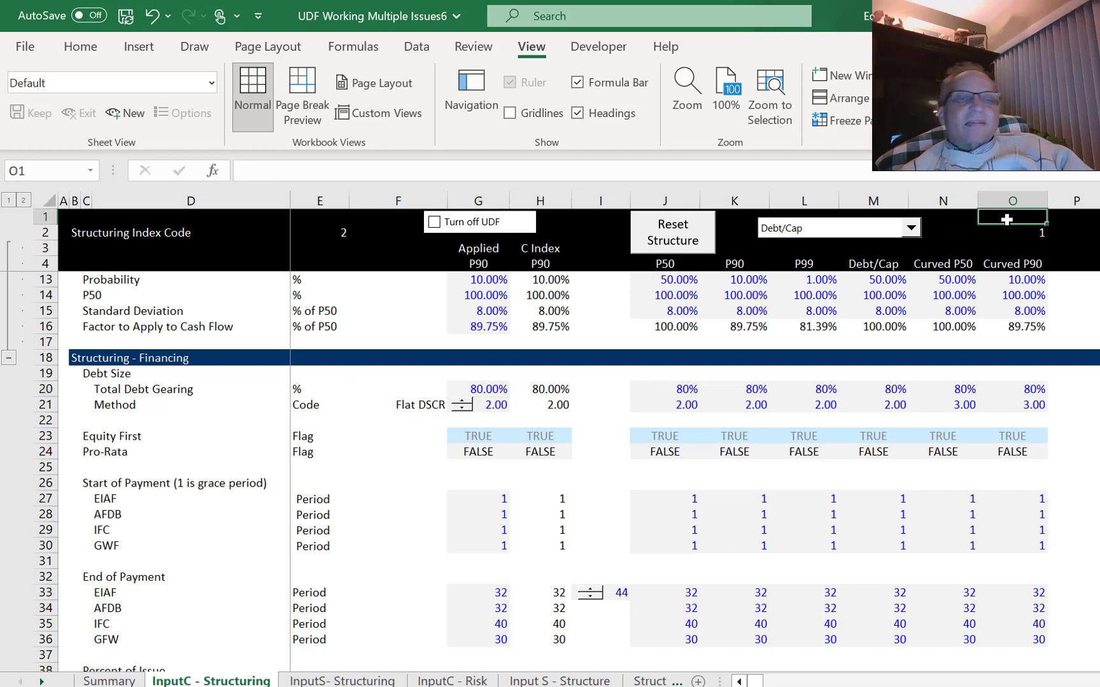
Set the Structuring Index Code to 1 and run the Reset Structure macro to update the Applied column.
click(347, 232)
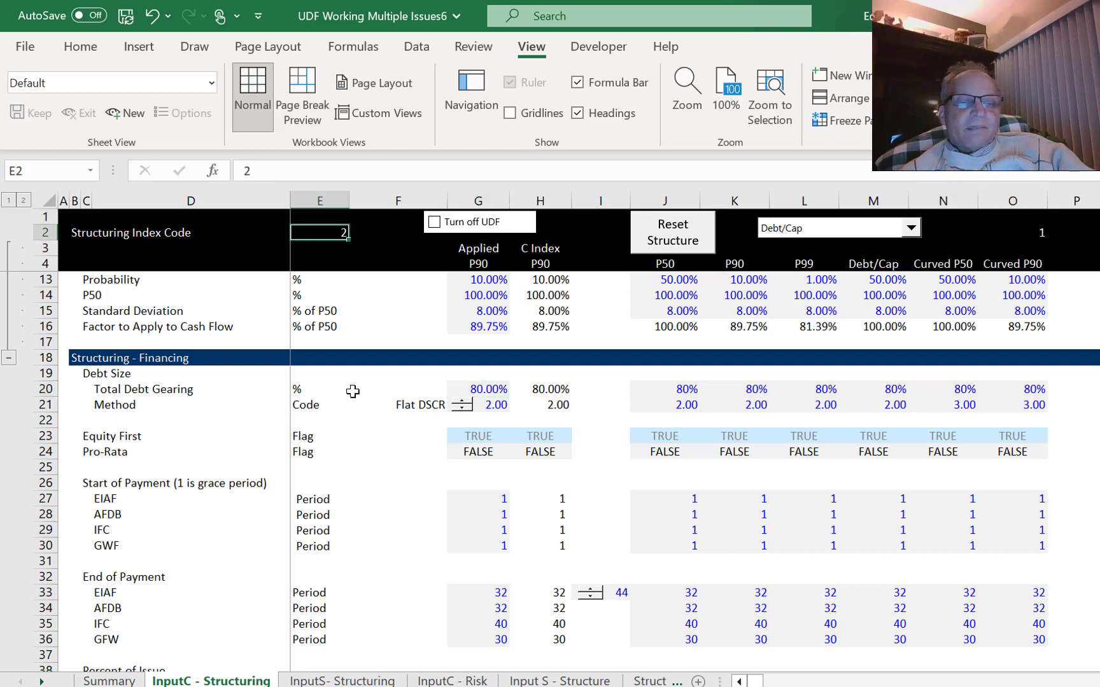
text(1)
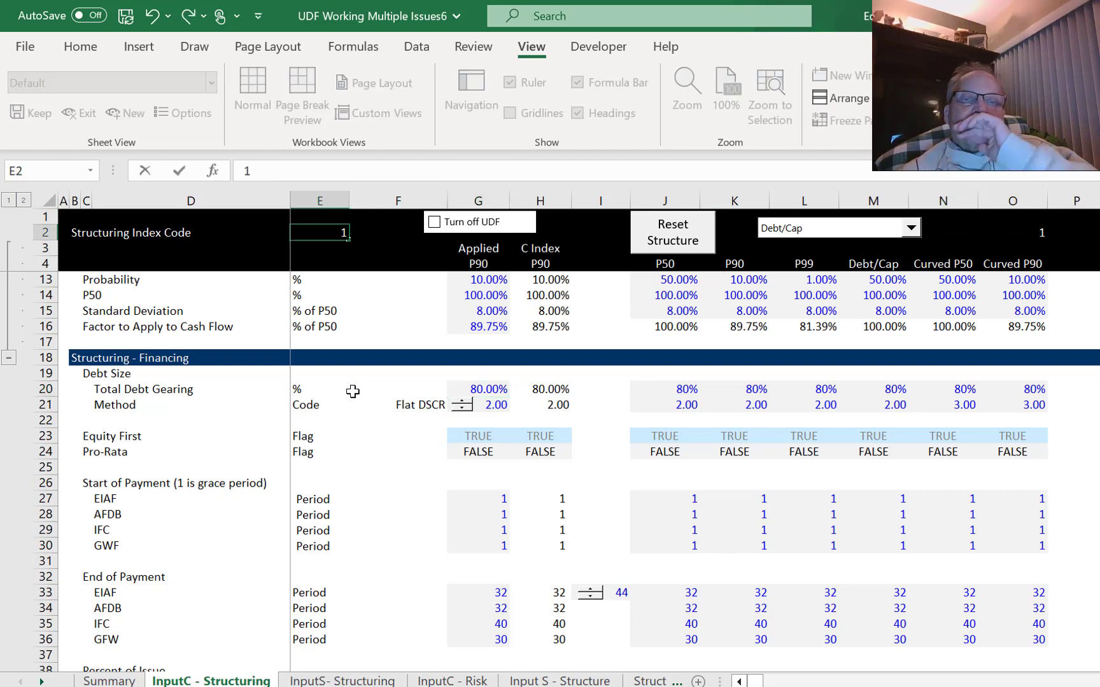
key(Return)
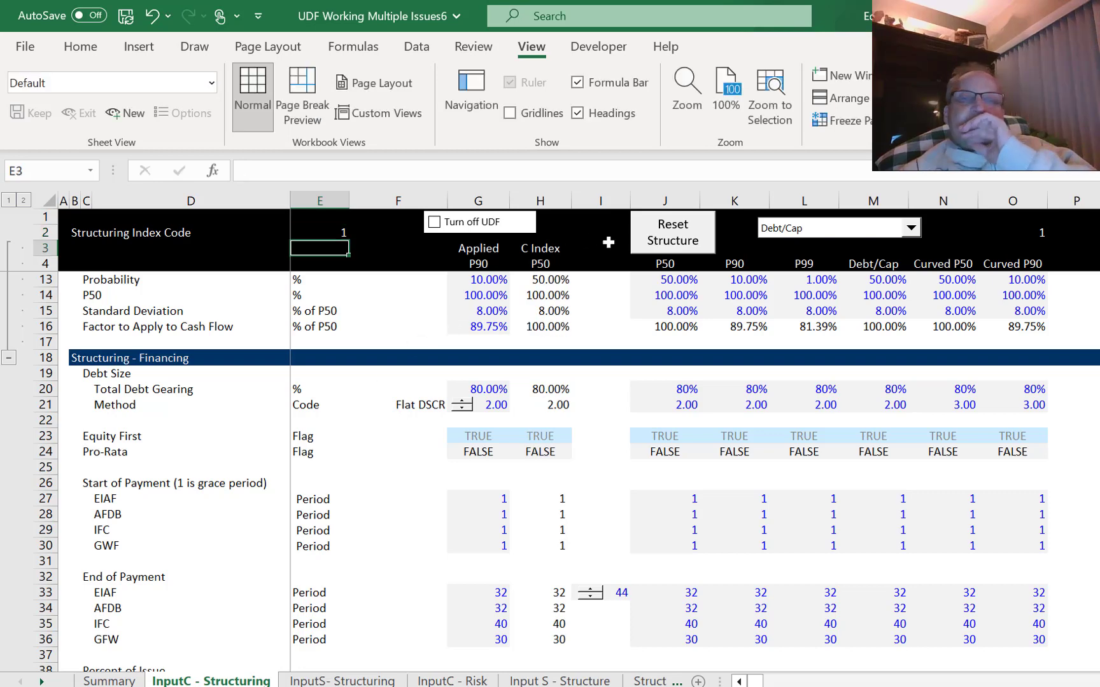
click(650, 244)
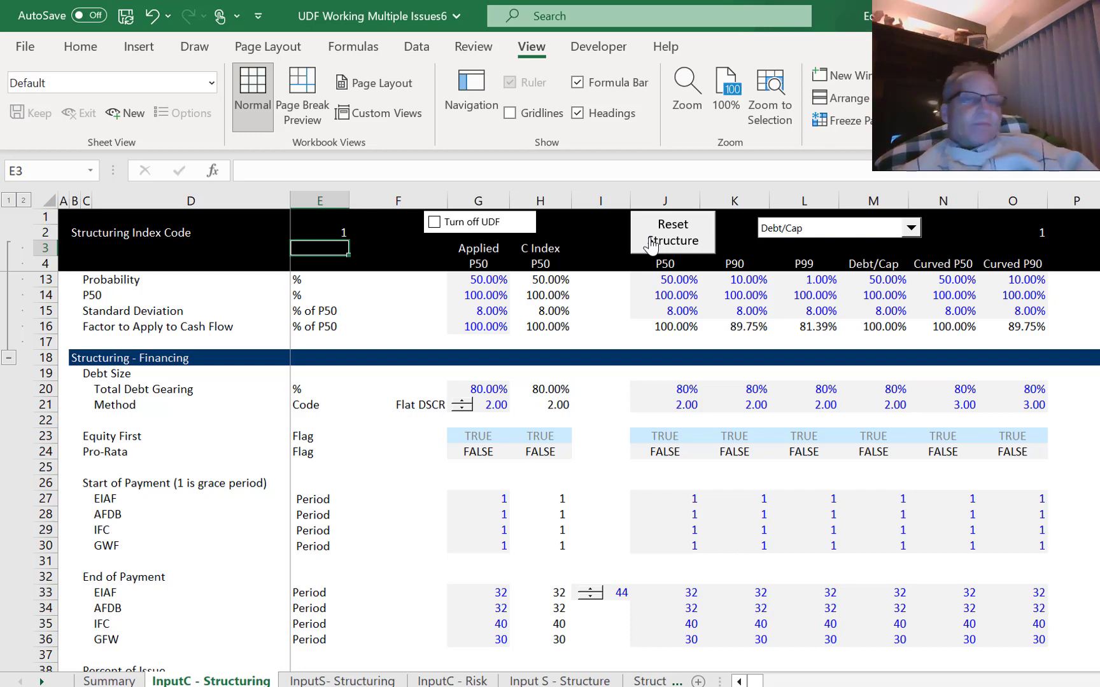
key(Up)
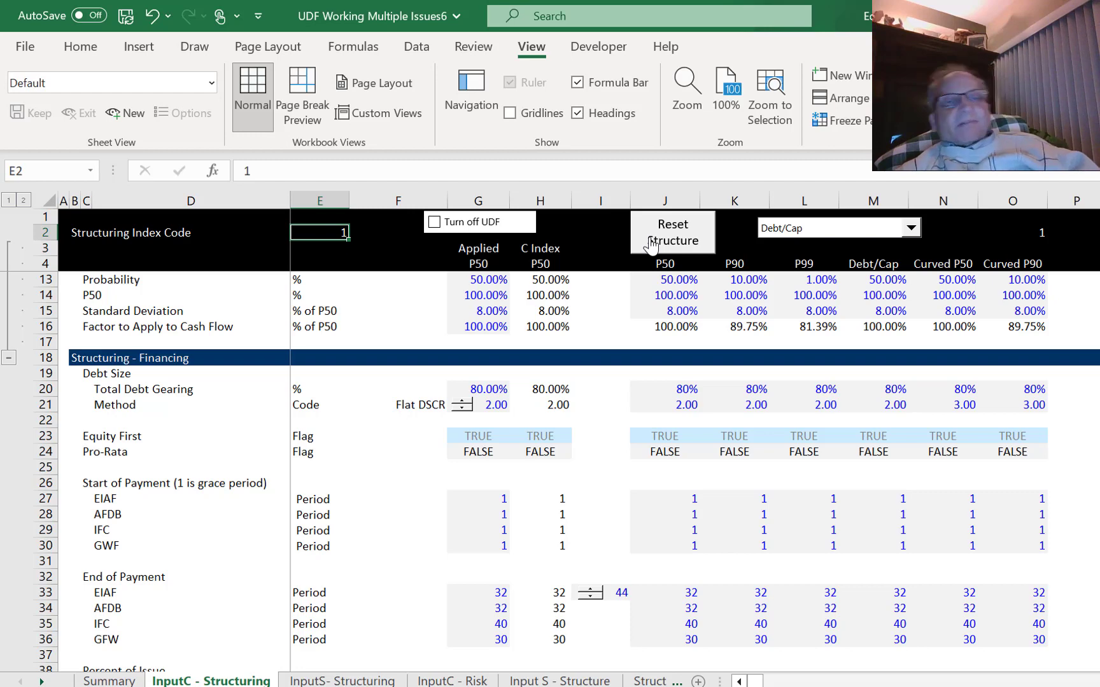
click(650, 246)
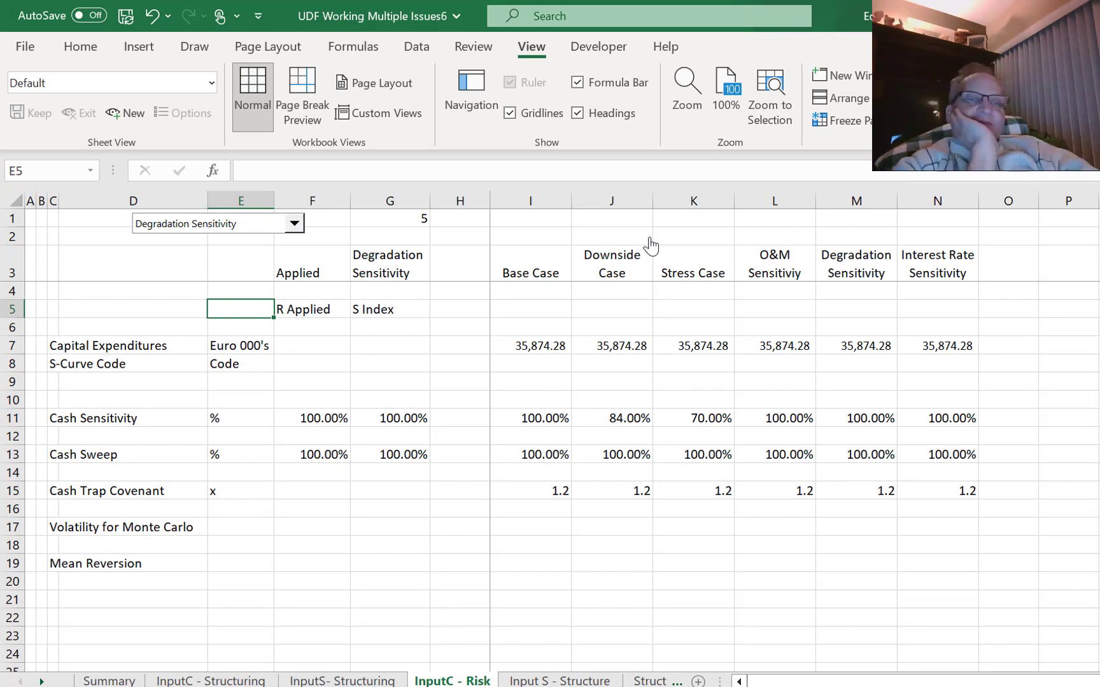
Set the scenario selector on the InputC - Risk sheet to Base Case.
click(282, 226)
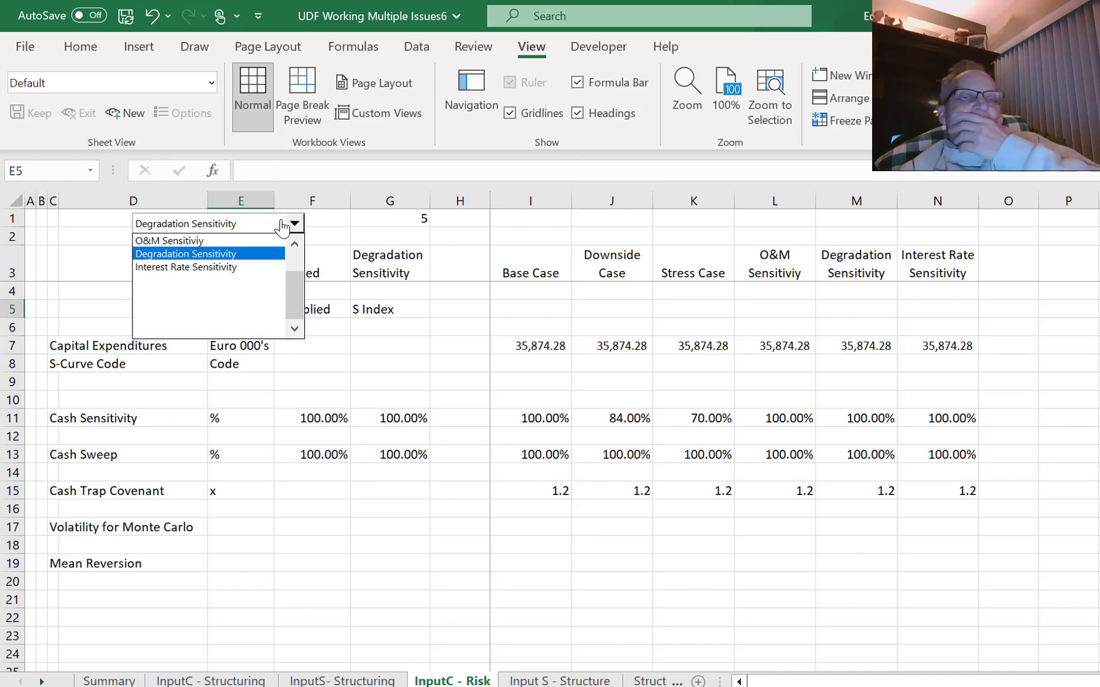
key(Up)
key(Up)
key(Up)
key(Up)
key(Return)
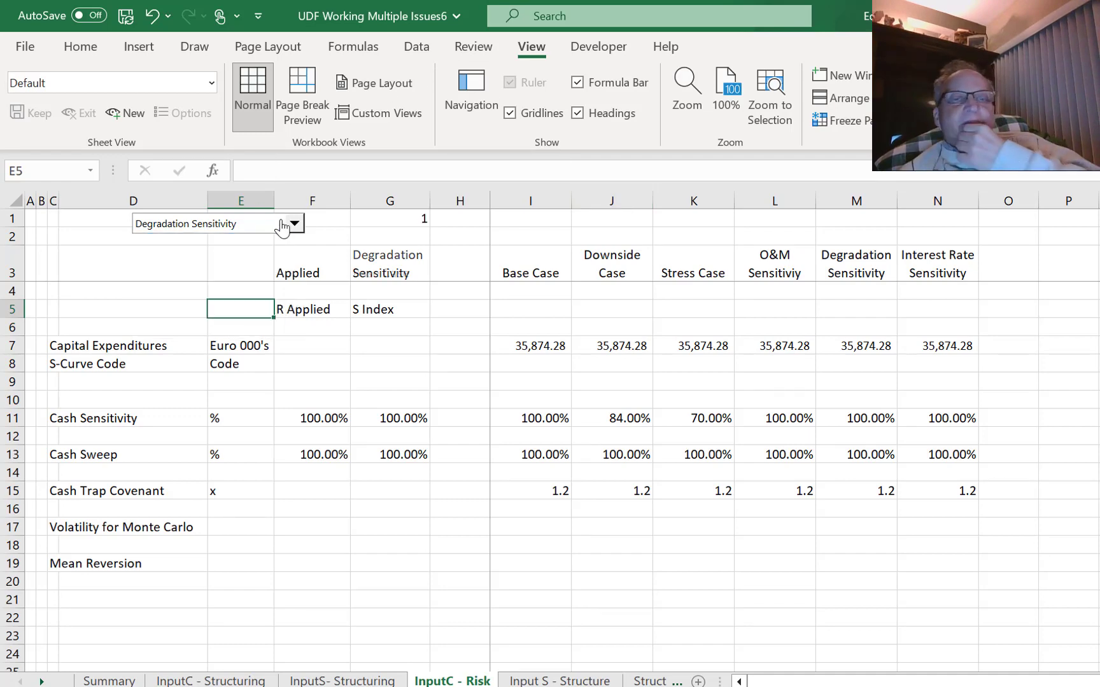
click(444, 358)
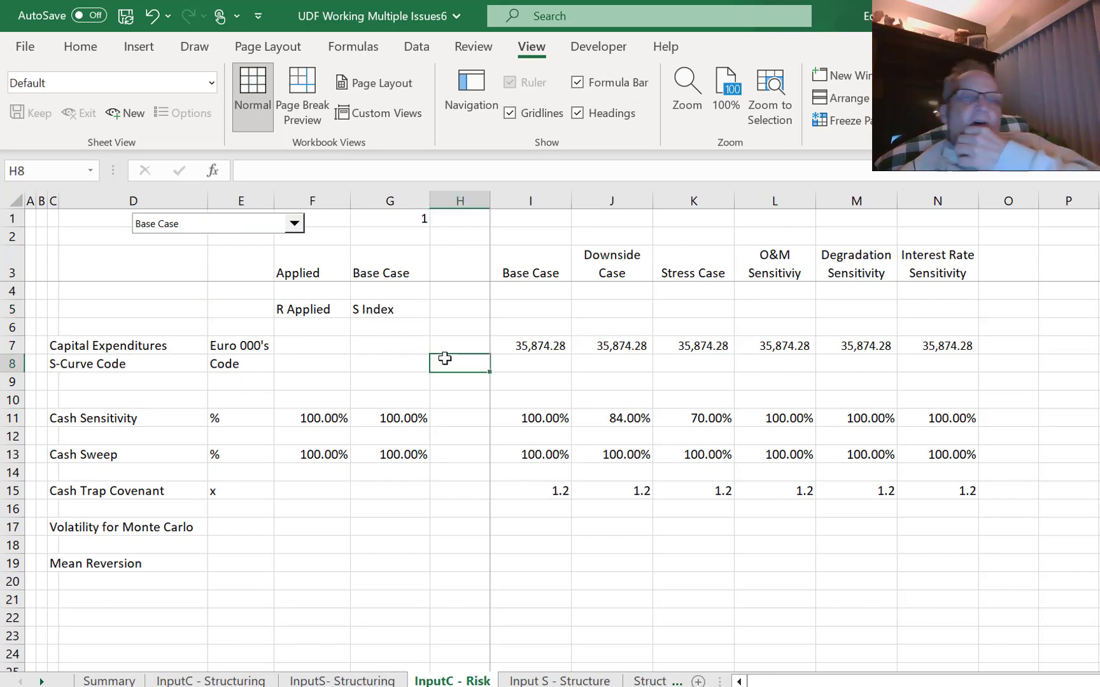
Set the risk scenario selector to Downside Case and hide the gridlines on the InputC - Risk sheet.
click(233, 230)
key(Down)
key(Return)
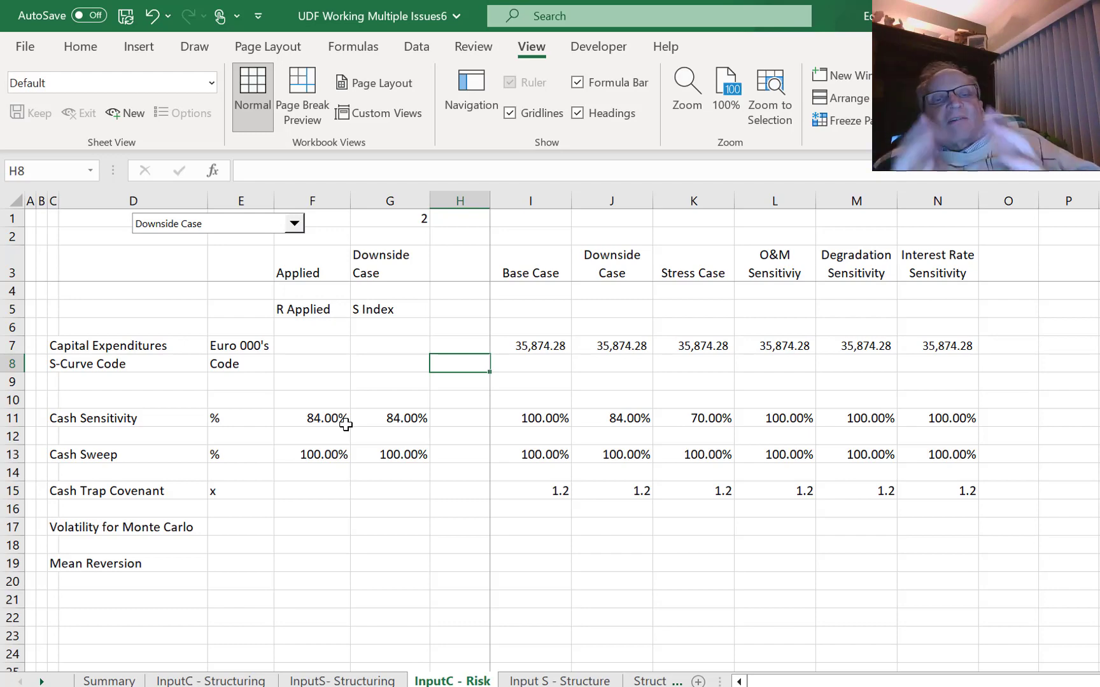
click(523, 114)
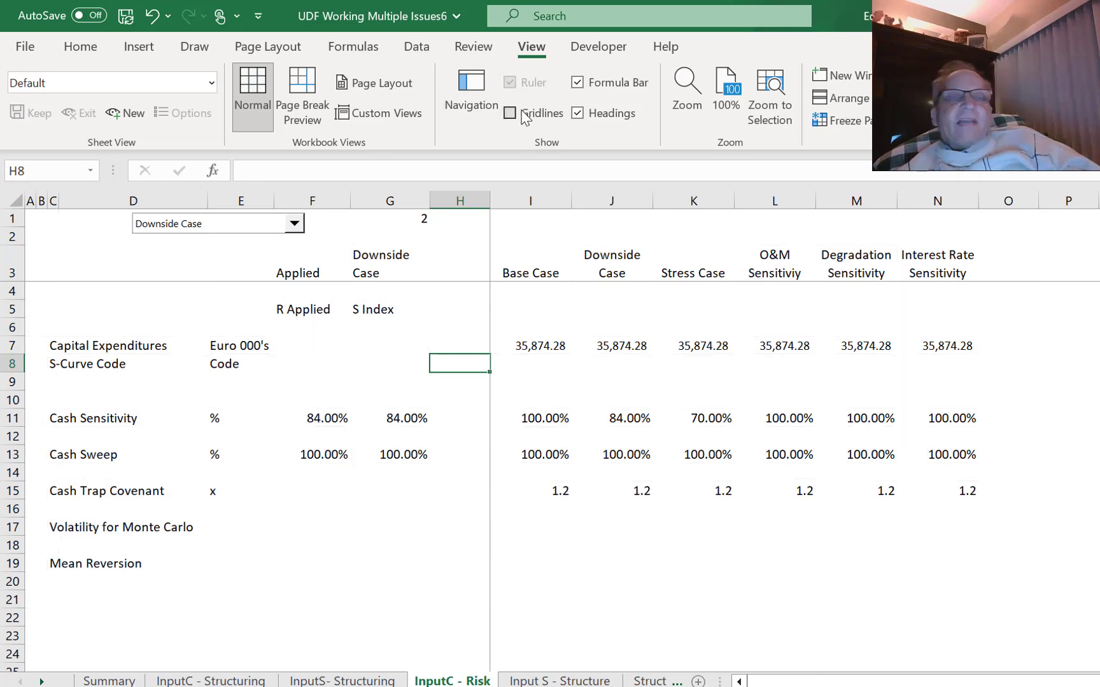
click(578, 539)
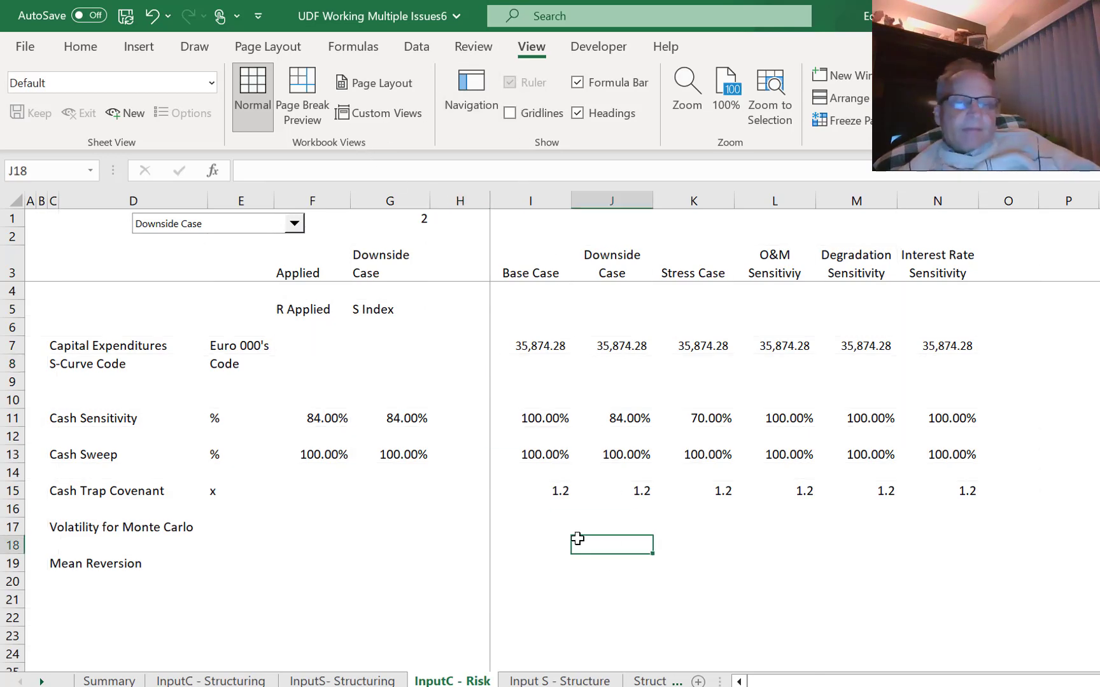
Examine the applied CFADS and S-curve inputs on the Input S - Structure sheet, inspecting the first-period CFADS value.
key(ctrl+Page_Down)
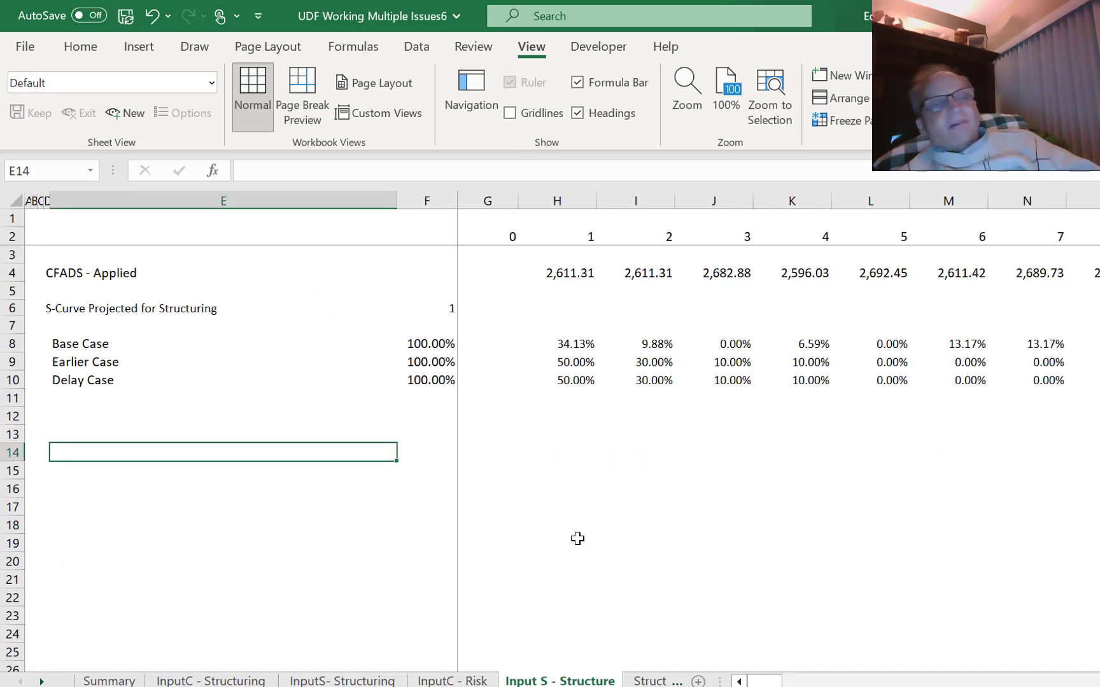
key(Up)
key(Up)
key(Up)
key(Up)
key(Up)
key(Up)
key(Up)
key(Up)
key(Up)
key(Up)
key(Right)
key(Right)
key(Right)
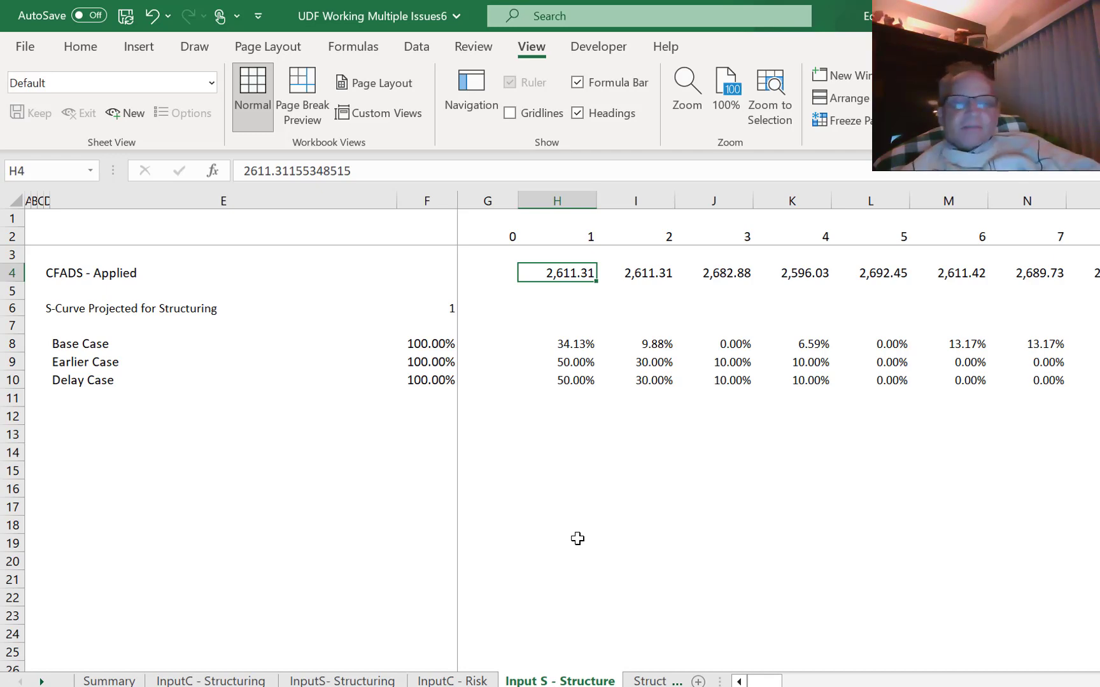
Review the InputC - Structuring, InputC - Risk and Input S - Structure sheets again to compare their input layouts.
key(ctrl+Page_Up)
key(ctrl+Page_Up)
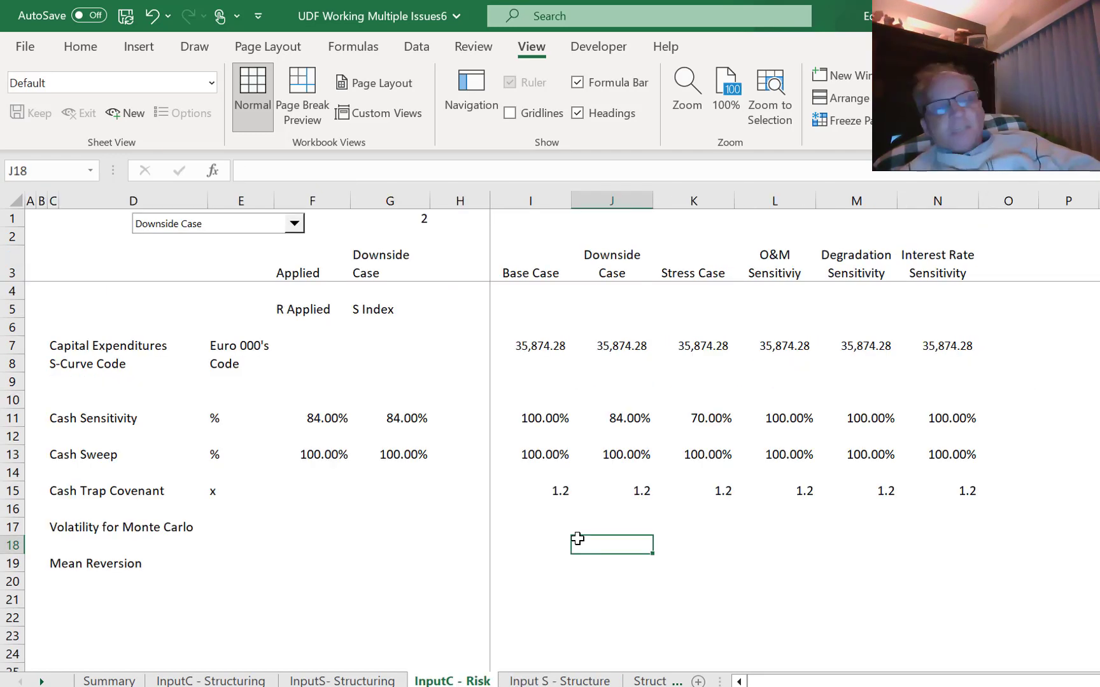
key(ctrl+Page_Up)
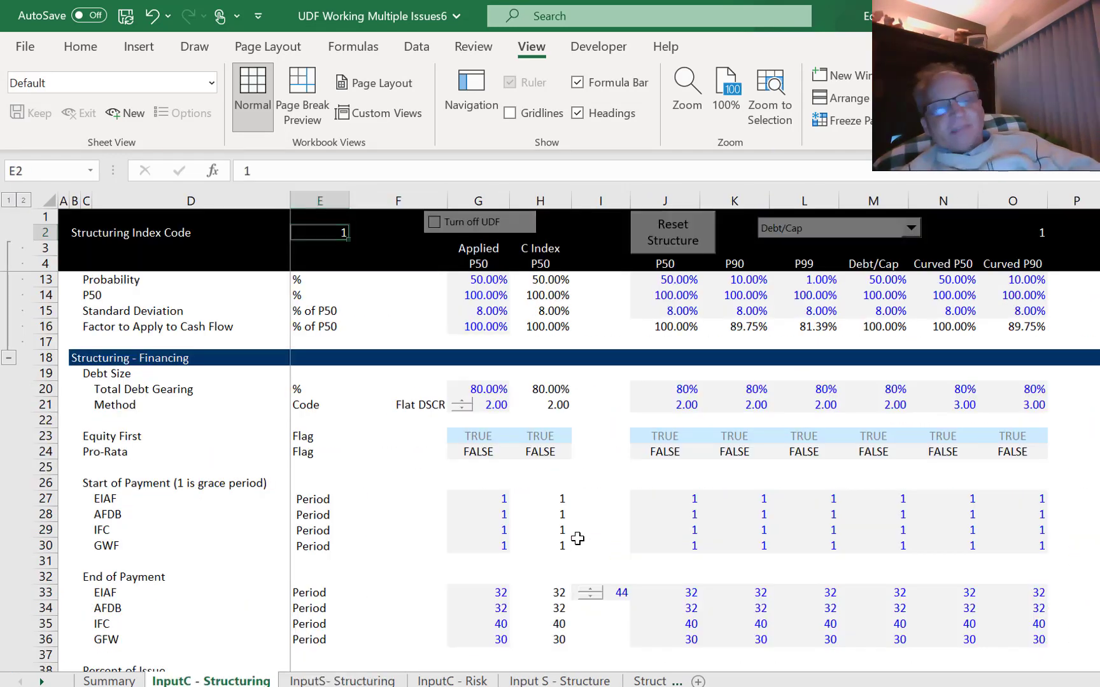
key(ctrl+Page_Down)
key(ctrl+Page_Down)
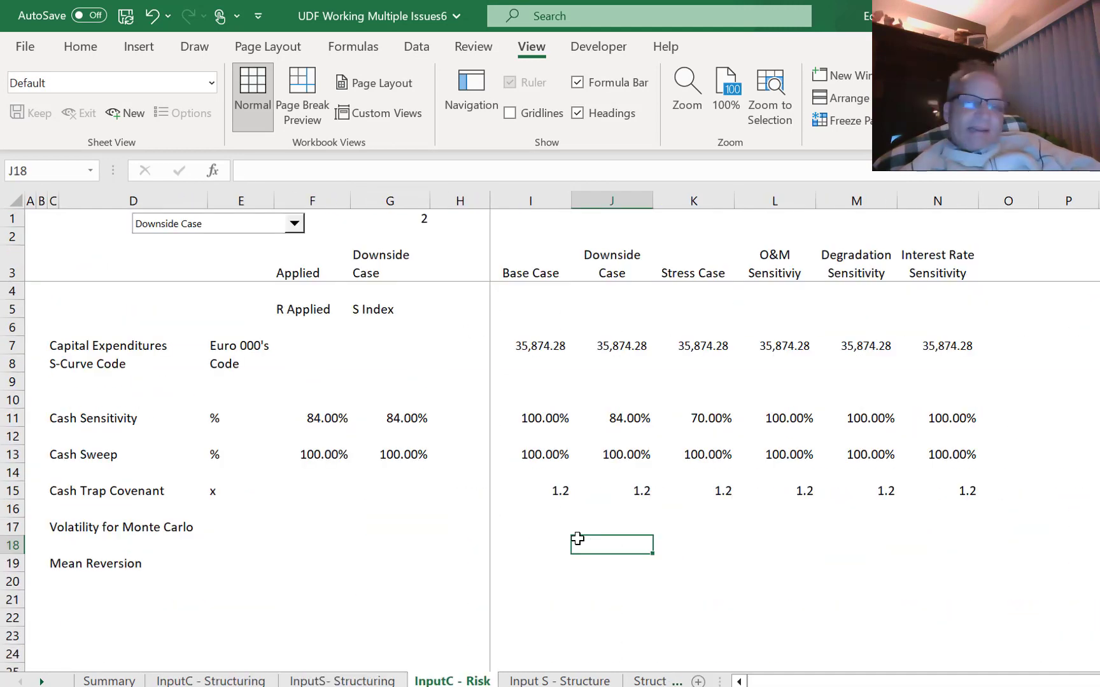
key(ctrl+Page_Down)
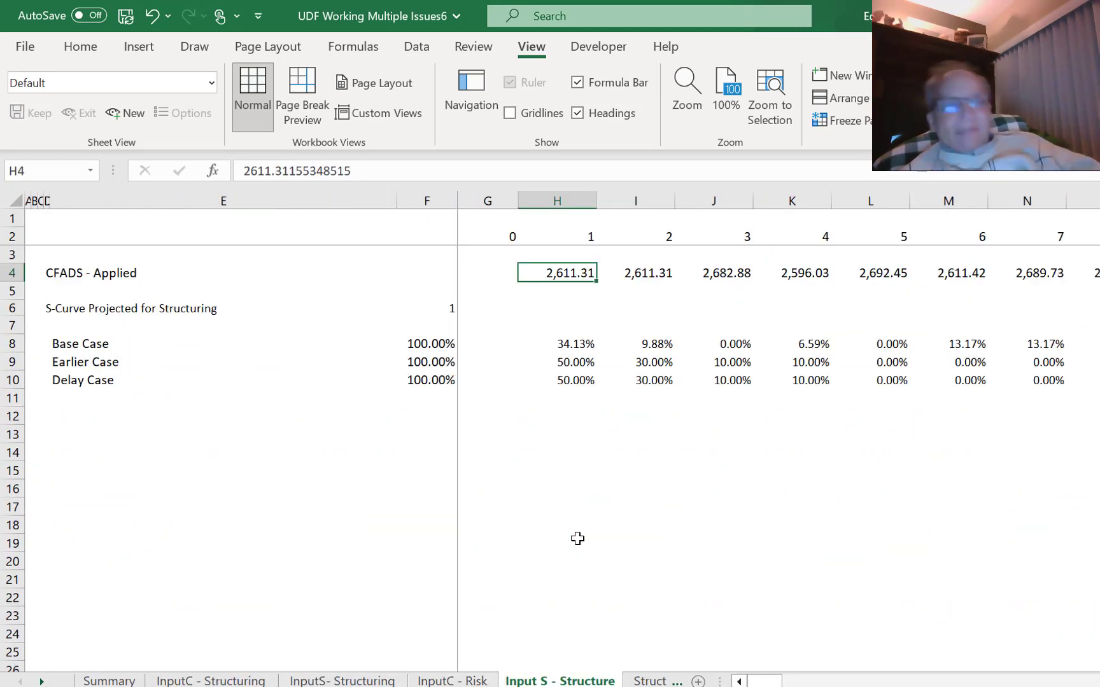
Hide the gridlines on the Structuring Model sheet.
key(ctrl+Page_Down)
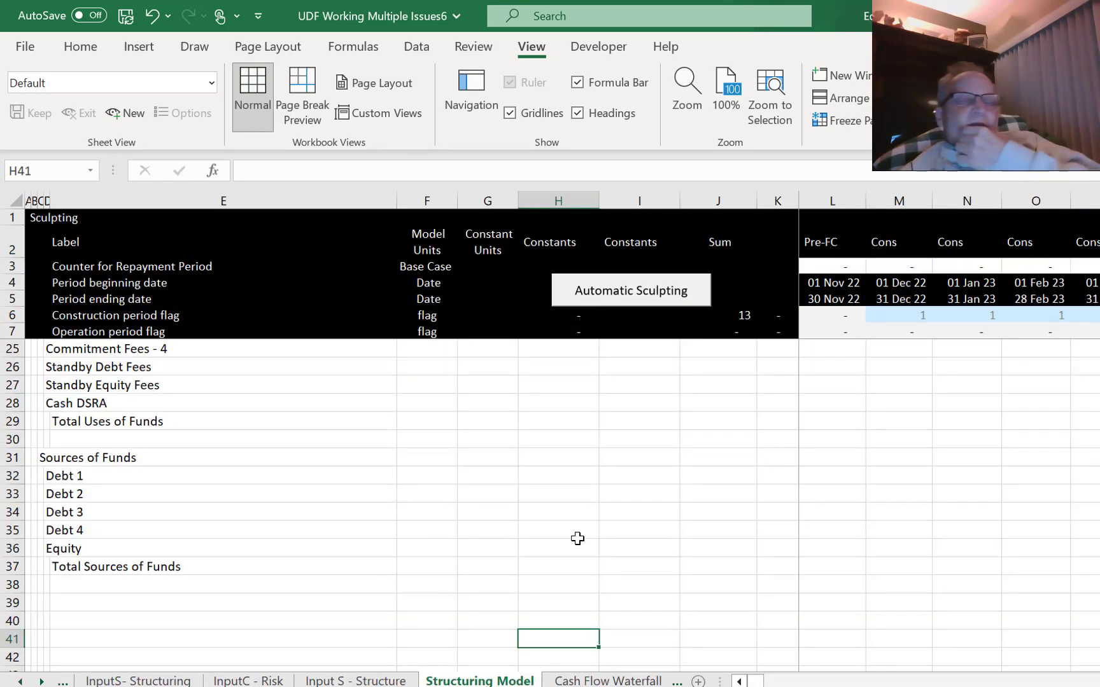
key(Page_Up)
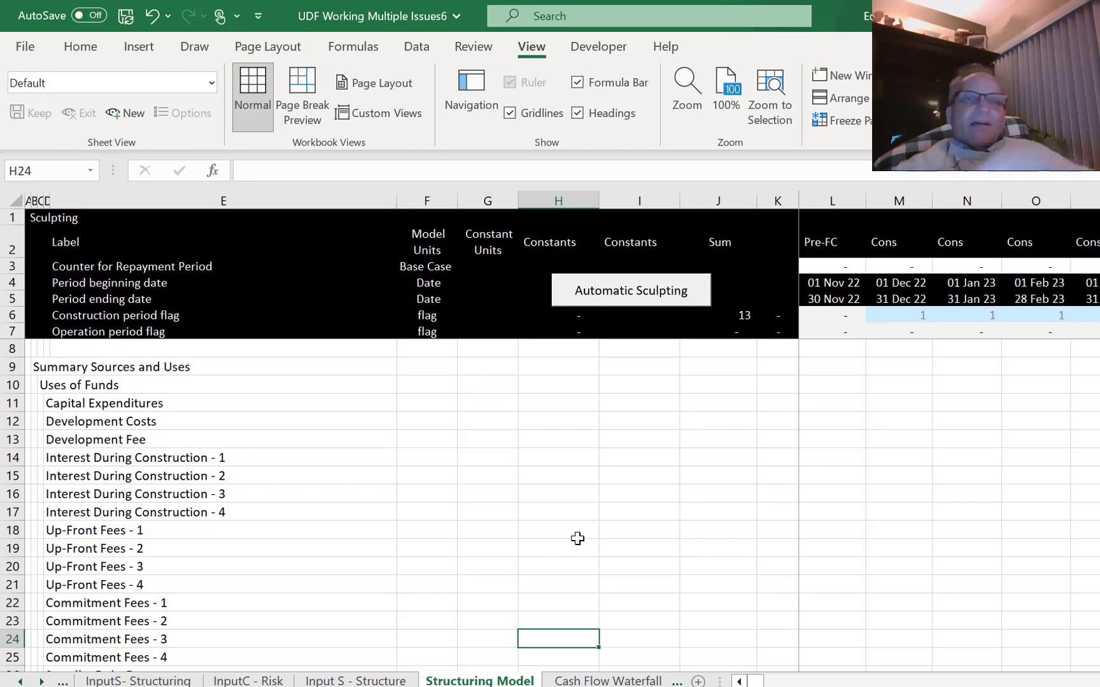
click(510, 113)
Insert six blank rows above the Summary Sources and Uses heading on the Structuring Model sheet.
click(262, 423)
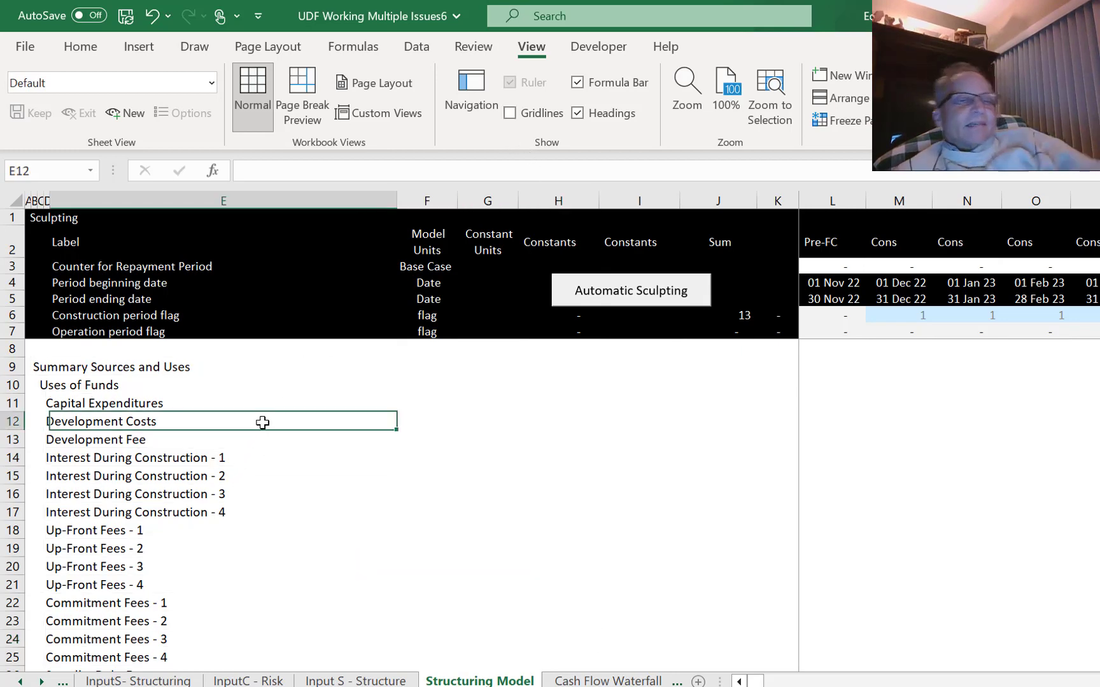
key(Left)
key(Left)
key(Left)
key(Left)
key(Up)
key(Up)
key(Up)
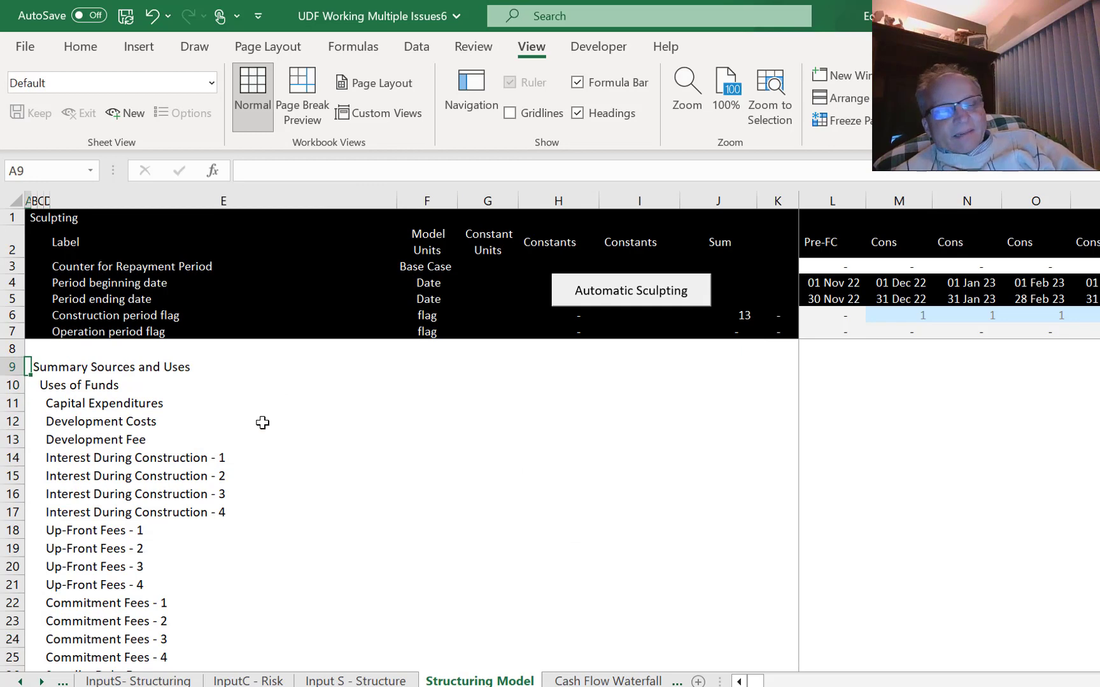
key(shift+space)
key(shift+Down)
key(shift+Down)
key(shift+Down)
key(shift+Down)
key(shift+Down)
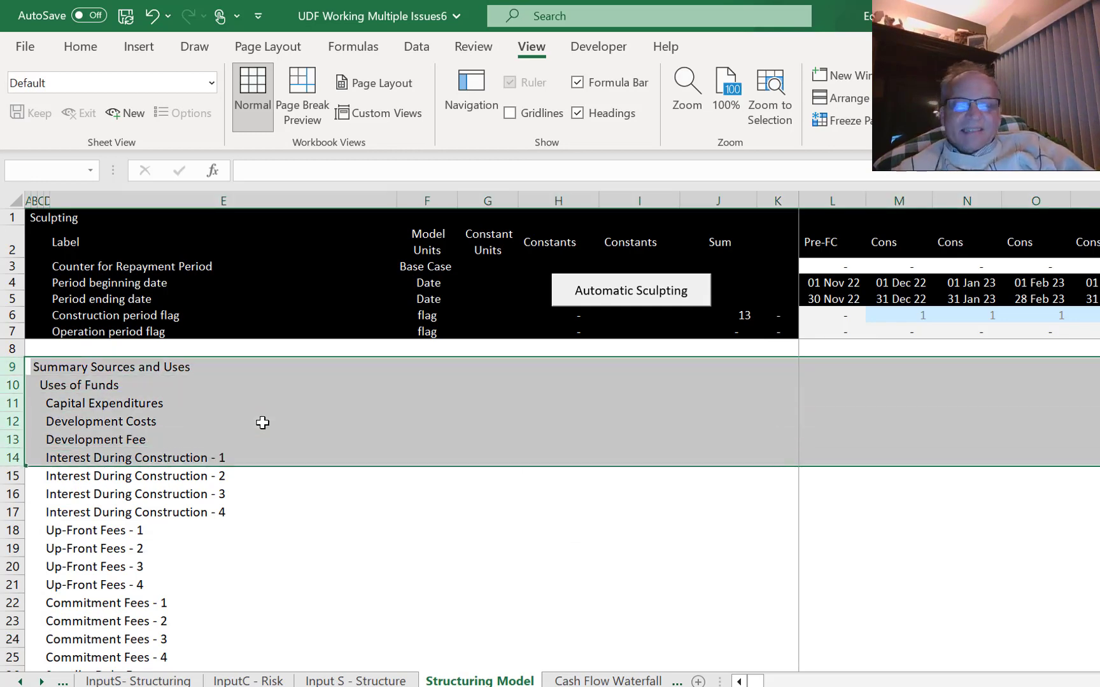
key(ctrl+plus)
Enter the heading Cap Exp in cell B9 at the start of the new blank rows.
key(Right)
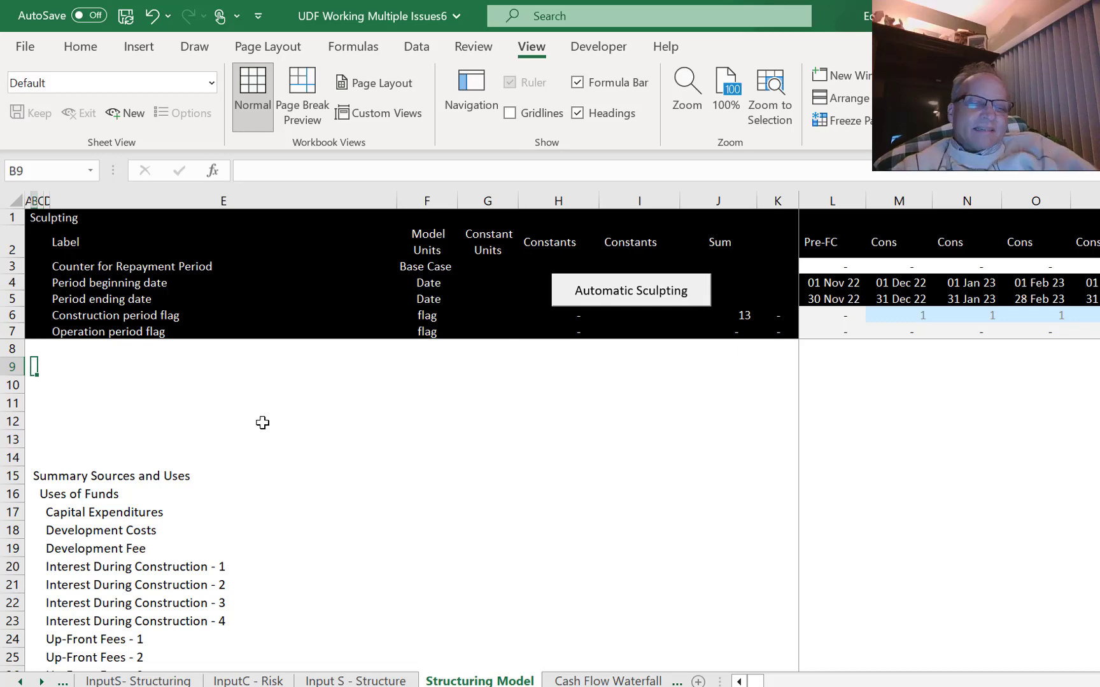
text(Cap)
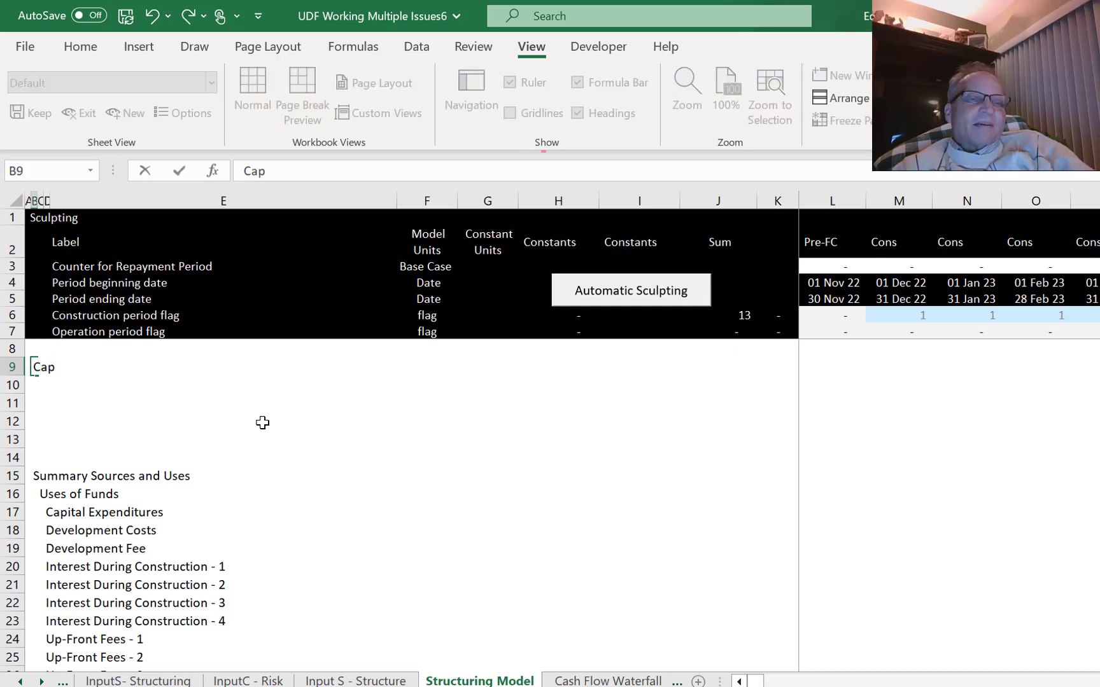
text( Ex)
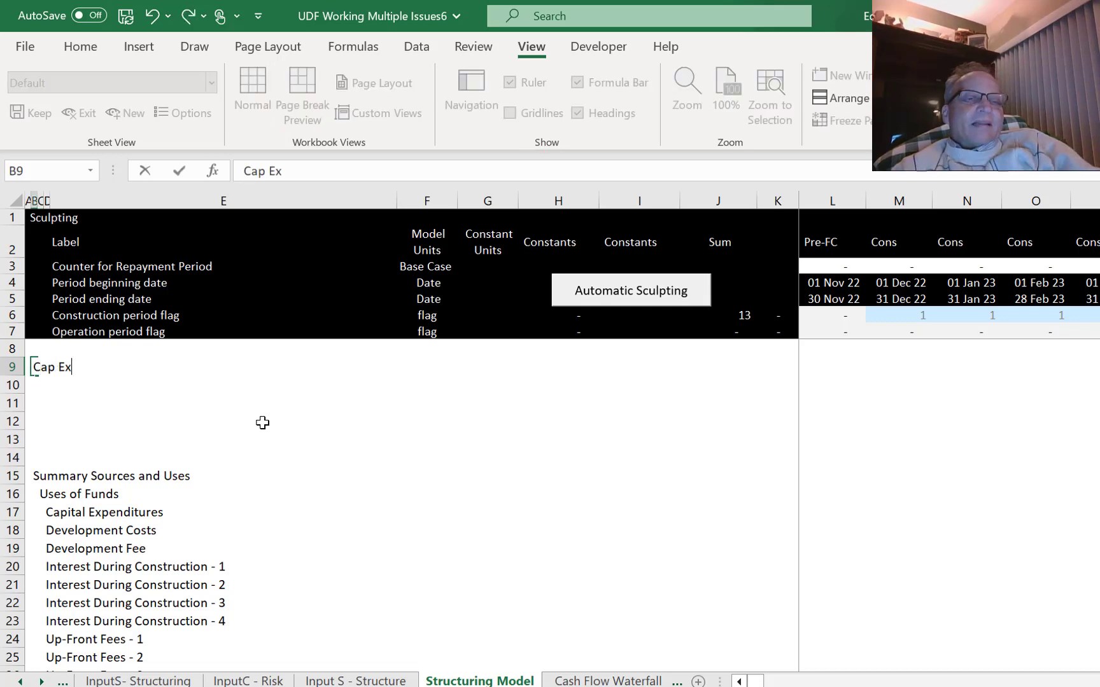
text(p)
key(Down)
Examine the uses and sources of funds line items and the empty area beneath them on the Structuring Model sheet.
key(Down)
key(Down)
key(Down)
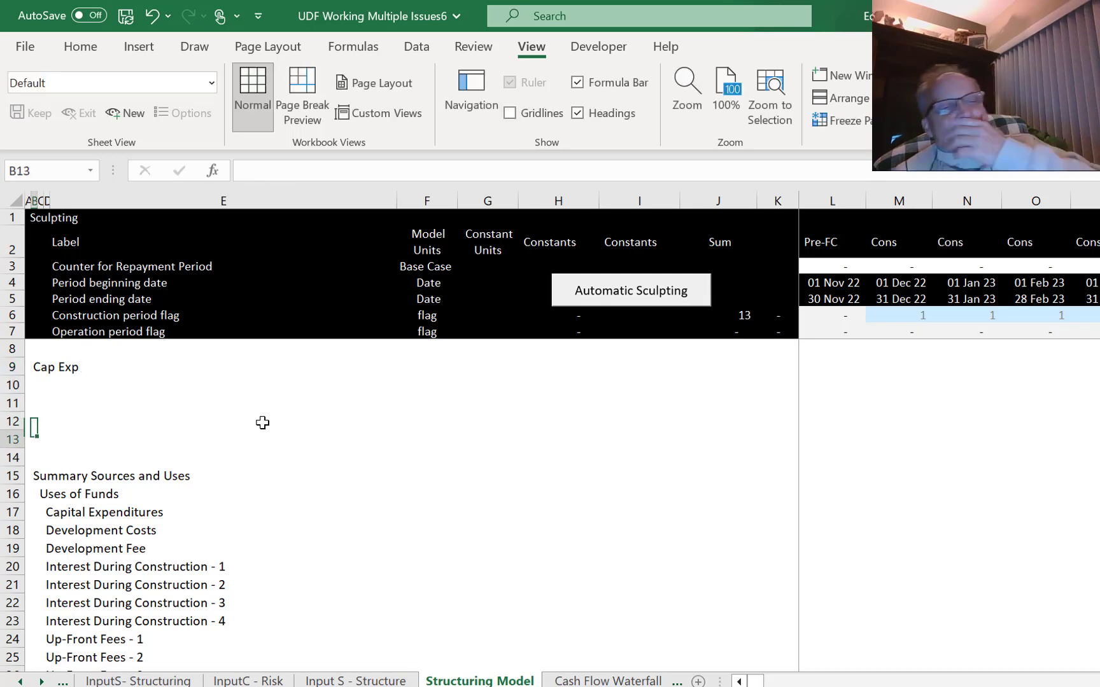
key(Down)
key(Down)
key(Down)
key(Down)
key(Down)
key(Down)
key(Down)
key(Down)
key(Down)
key(Down)
key(Down)
key(Down)
key(Down)
key(Down)
key(Down)
key(Down)
key(Down)
key(Down)
key(Down)
key(Down)
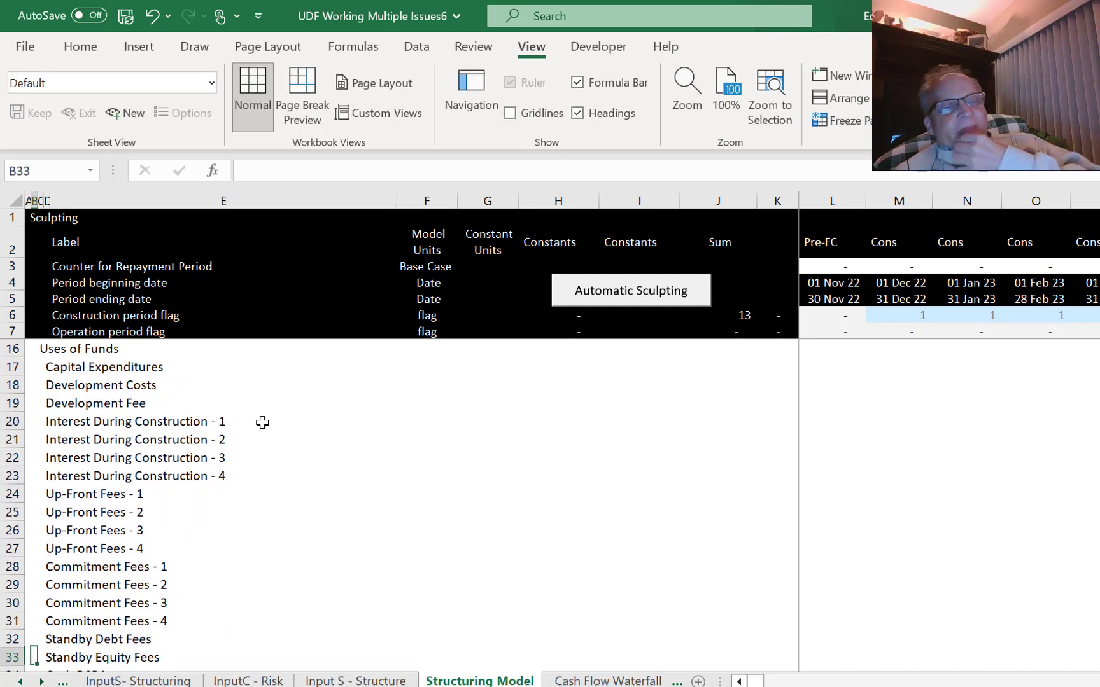
key(Down)
key(Down)
key(Down)
key(Down)
key(Down)
key(Down)
key(Down)
key(Down)
key(Down)
key(Down)
key(Down)
key(Down)
key(Down)
key(Down)
key(Down)
key(Down)
key(Down)
key(Down)
key(Down)
key(Down)
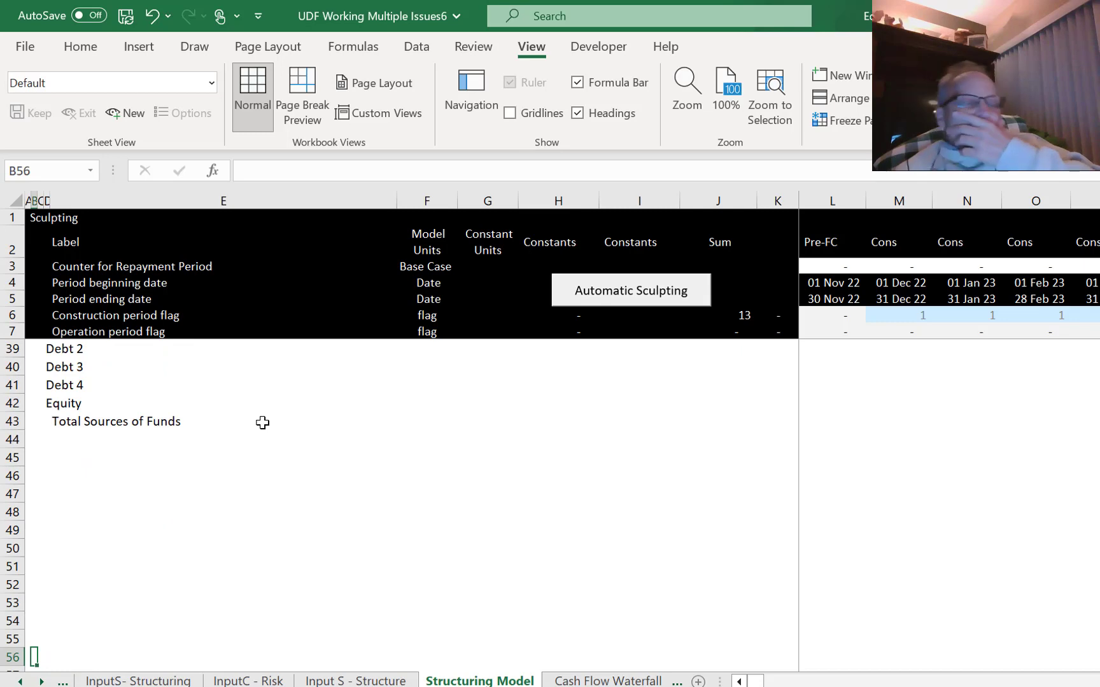
key(Up)
key(Up)
key(Up)
key(Up)
key(Up)
key(Up)
key(Up)
key(Up)
key(Up)
key(Up)
key(Up)
key(Up)
key(Up)
key(Up)
key(Up)
key(Up)
key(Up)
key(Up)
key(Up)
key(Up)
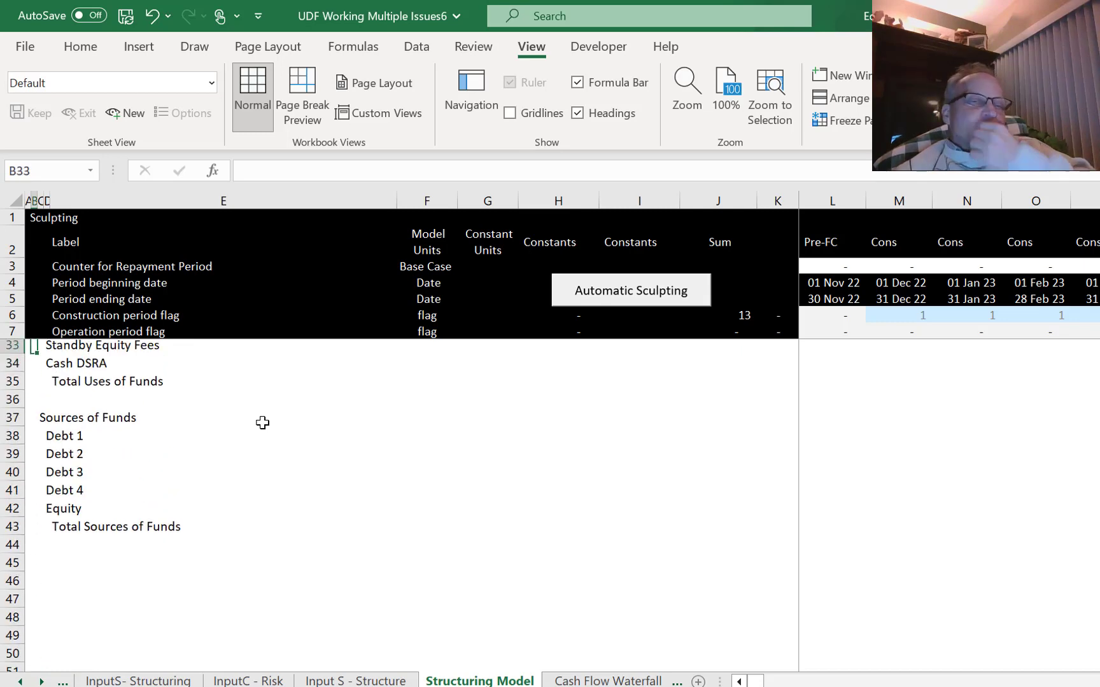
key(Up)
key(Up)
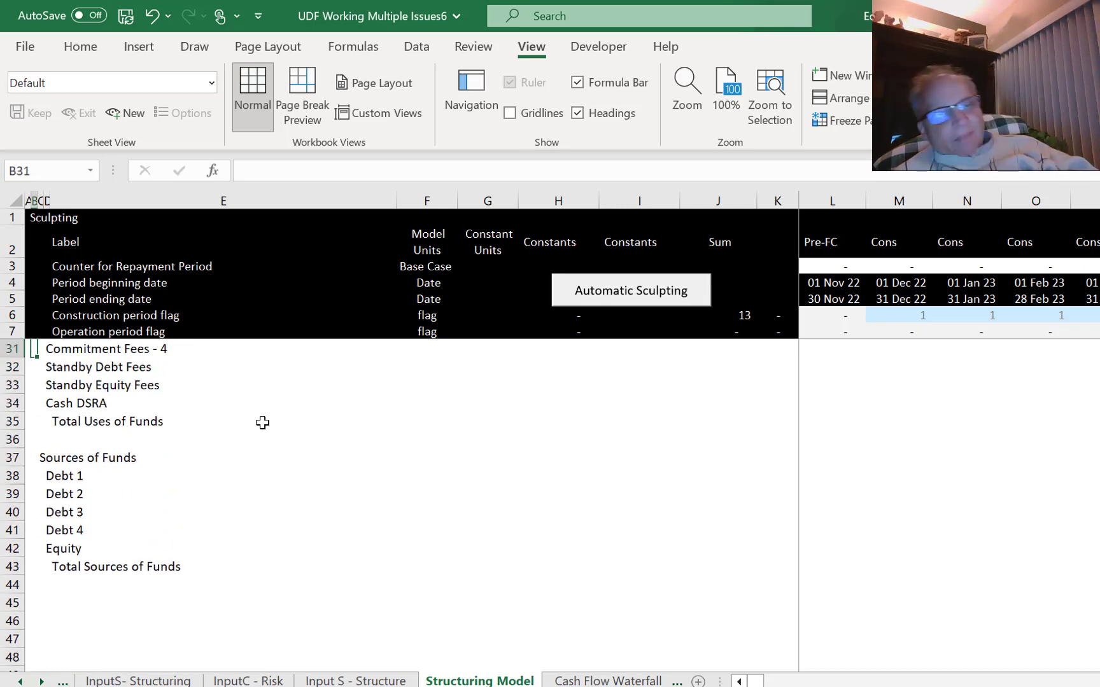
key(Down)
key(Down)
key(Down)
key(Down)
key(Down)
key(Down)
key(Down)
key(Down)
key(Down)
key(Down)
key(Down)
key(Down)
key(Down)
key(Down)
key(Down)
key(Down)
key(Down)
key(Down)
key(Down)
key(Down)
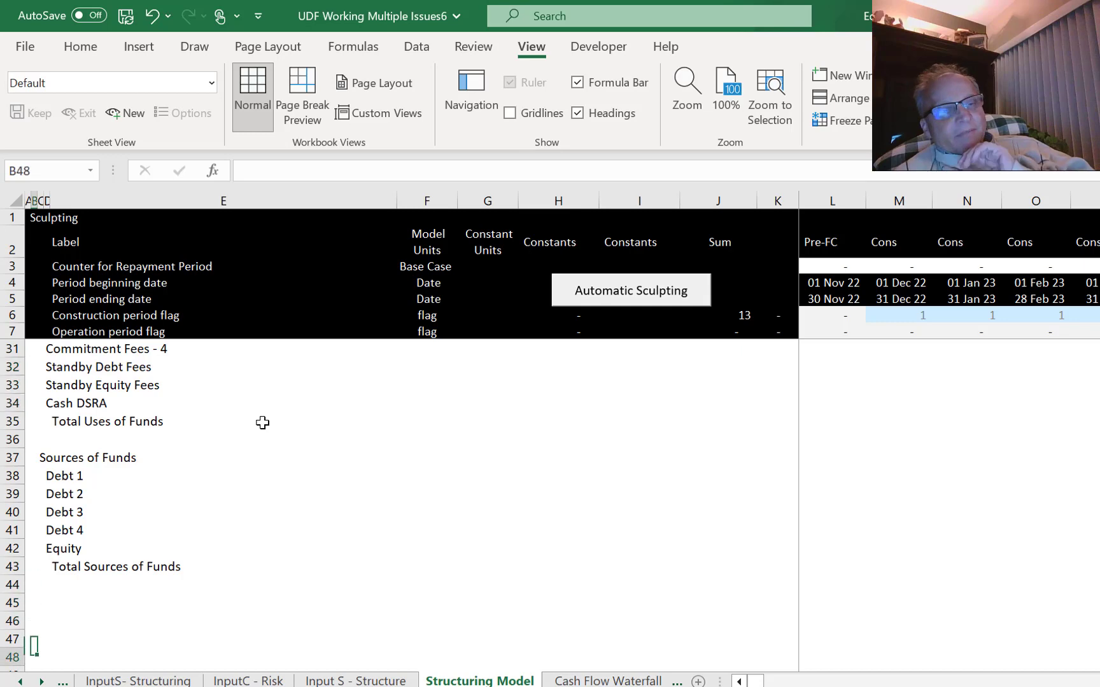
key(Down)
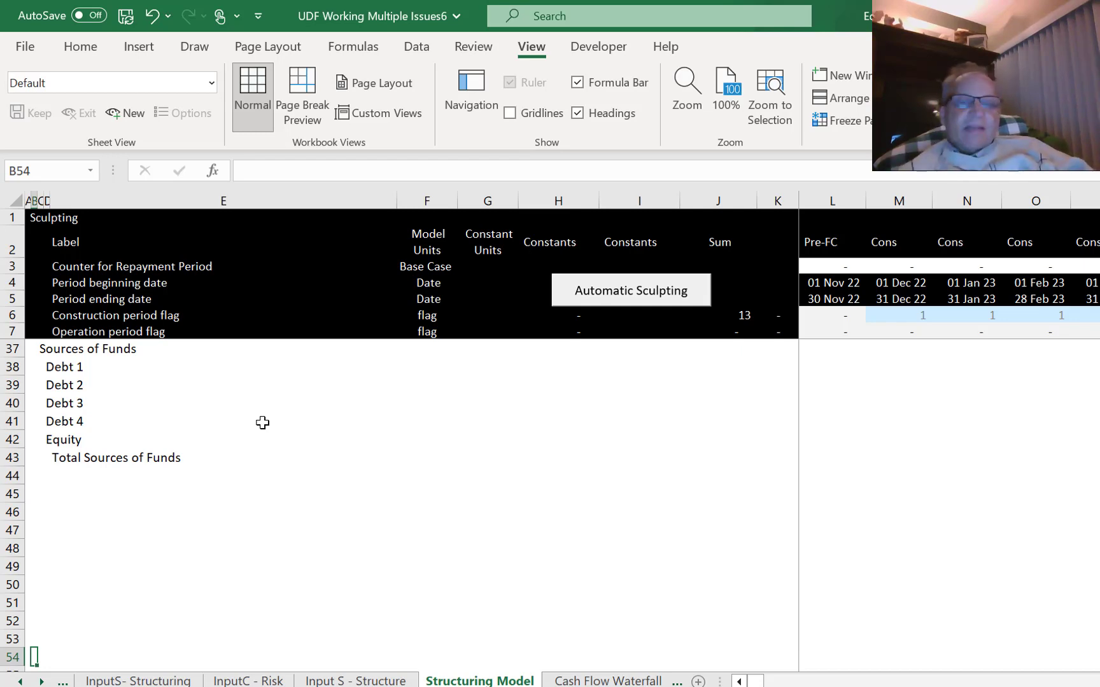
Inspect the formula for the first-period Total Repayment on the Cash Flow Waterfall sheet.
key(ctrl+Page_Down)
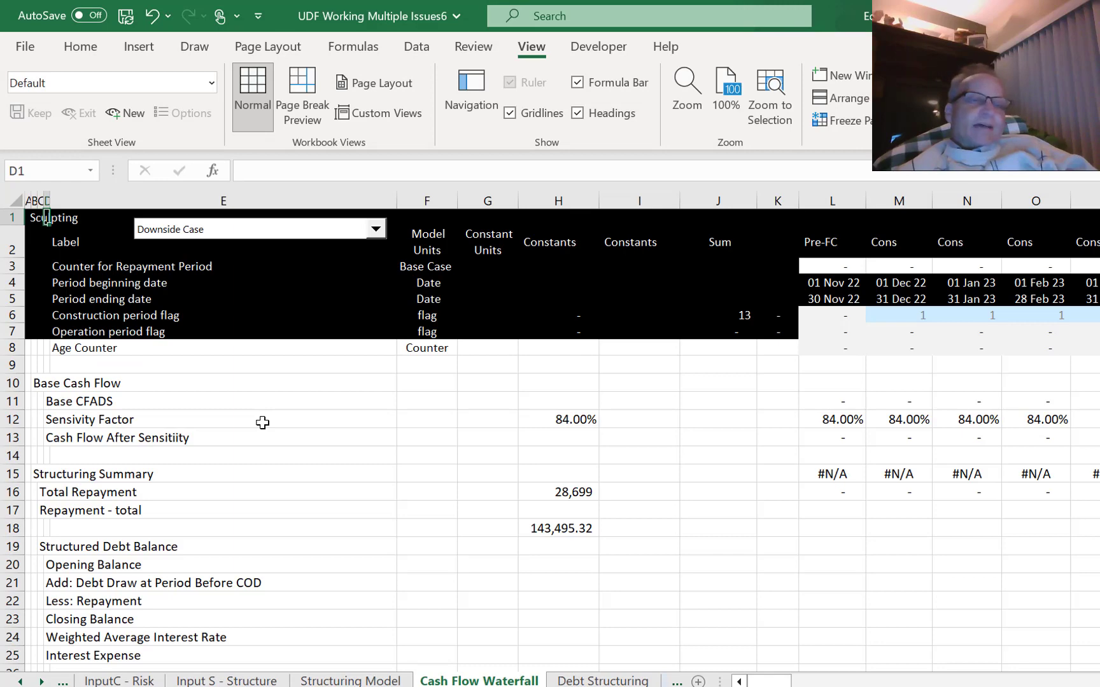
key(Down)
key(Down)
key(Down)
key(Down)
key(Down)
key(Down)
key(Down)
key(Down)
key(Down)
key(Down)
key(Down)
key(Down)
key(Down)
key(Down)
key(Down)
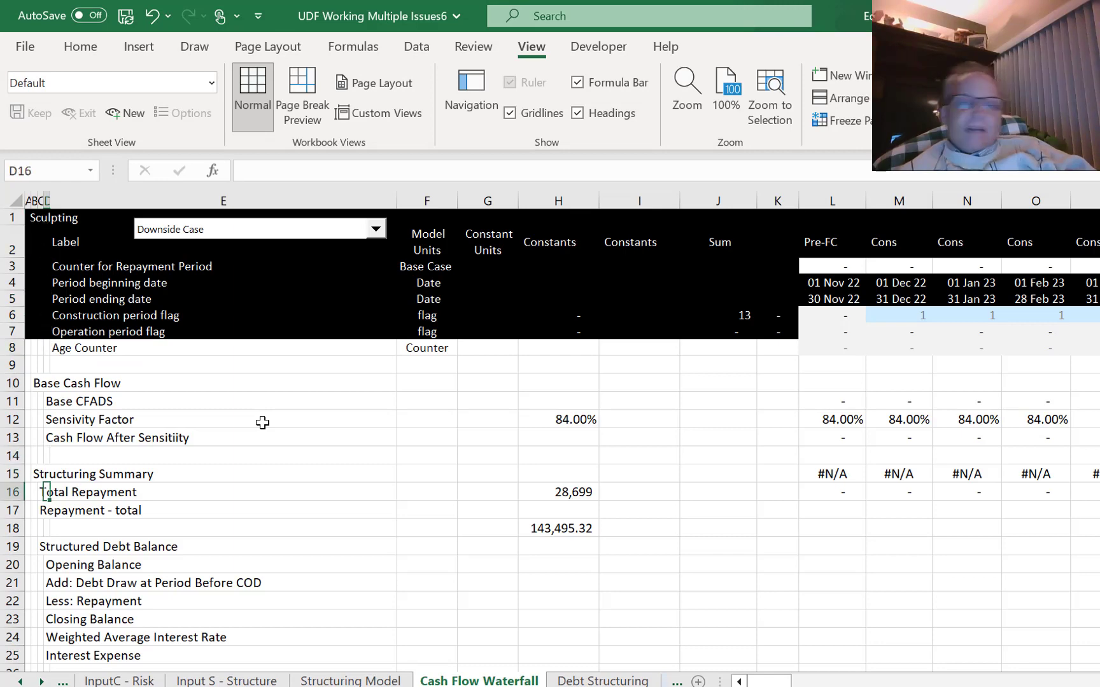
key(Right)
key(Right)
key(Right)
key(Right)
key(Right)
key(Right)
key(Right)
key(Right)
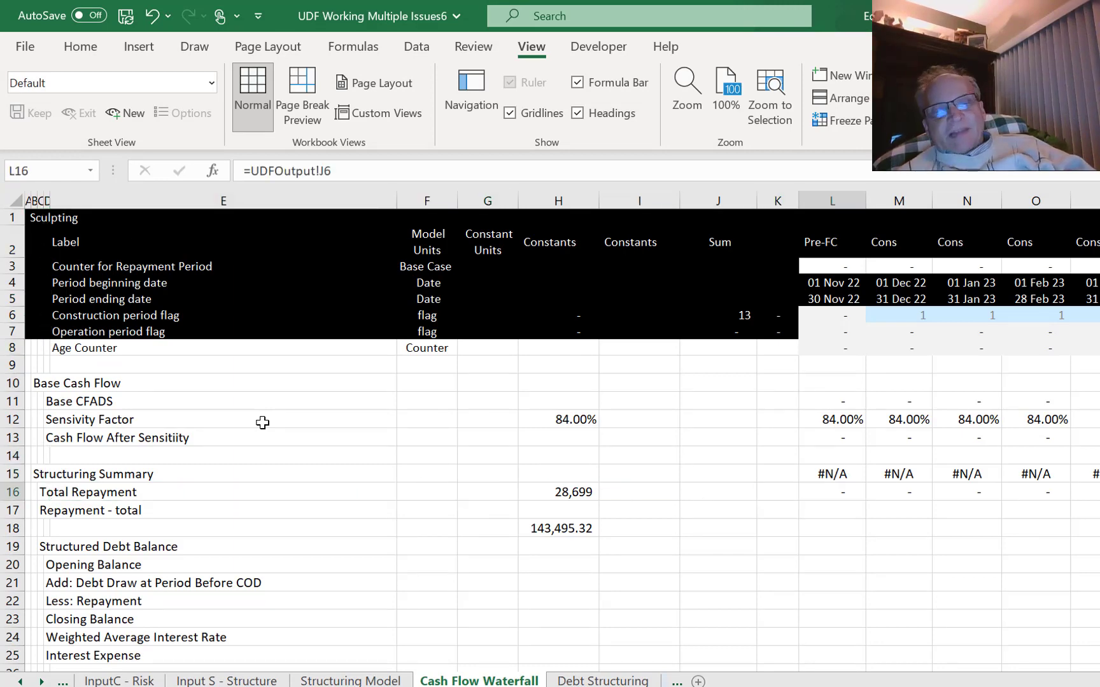
Bring up the Test sheet to view its Computed Repayment and UDF Repayment rows.
key(ctrl+Page_Down)
key(ctrl+Page_Down)
key(ctrl+Page_Down)
key(ctrl+Page_Down)
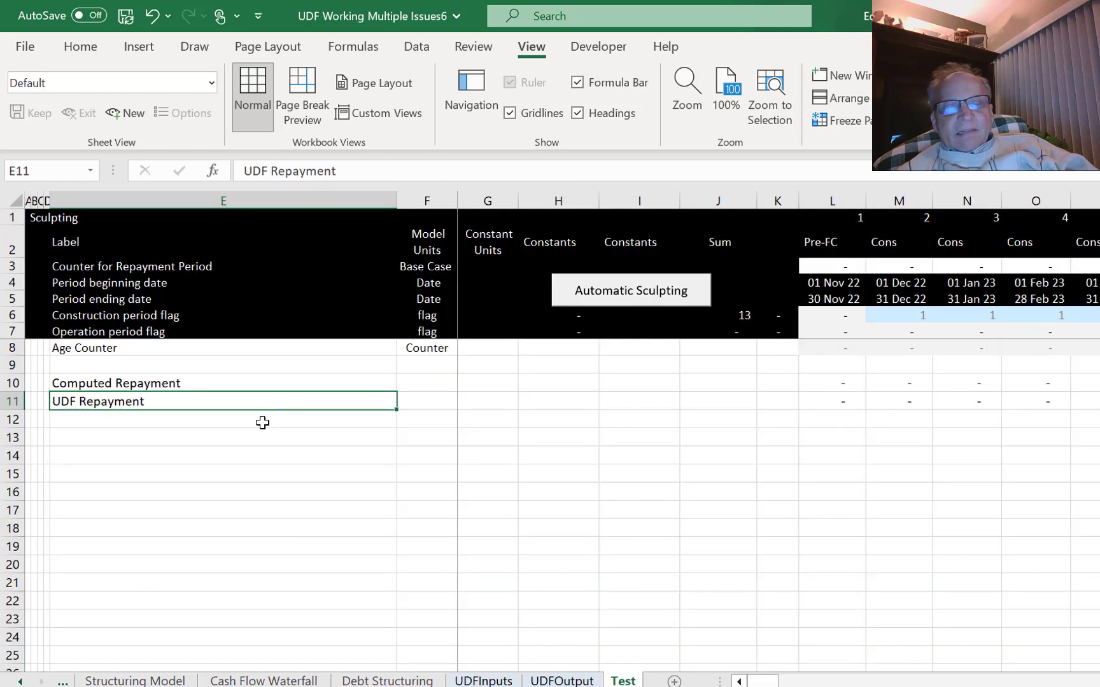
Bring up the UDFOutput sheet to view its debt repayment, interest rate and per-issue repayment rows.
key(Up)
key(Up)
key(Up)
key(Up)
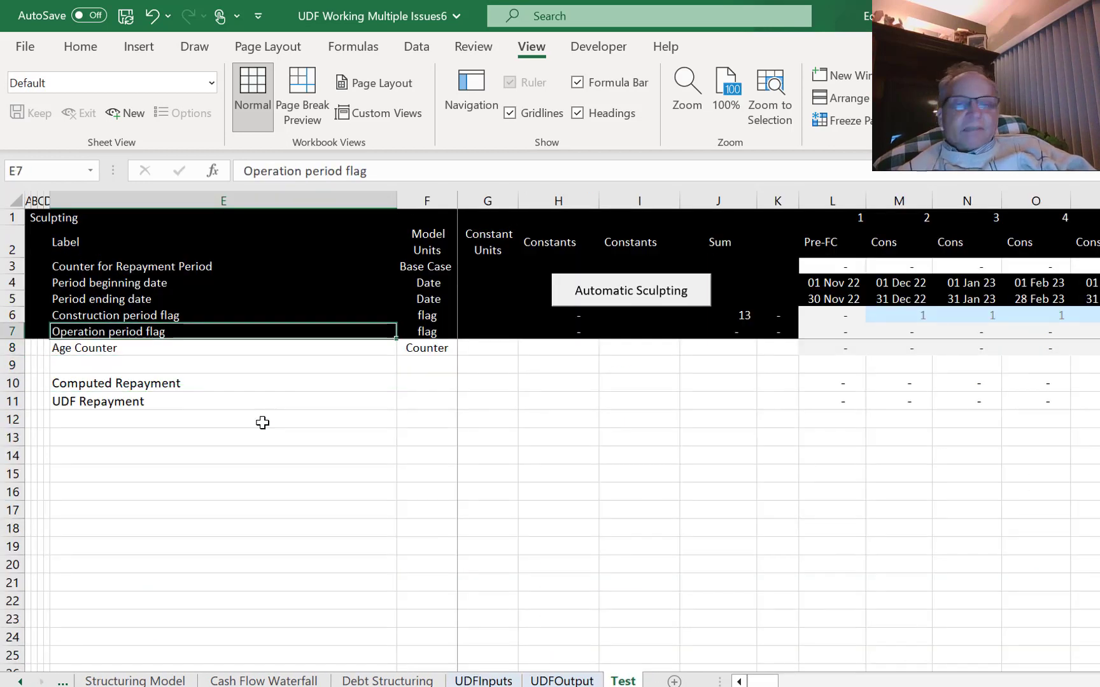
key(Up)
key(Up)
key(ctrl+Page_Up)
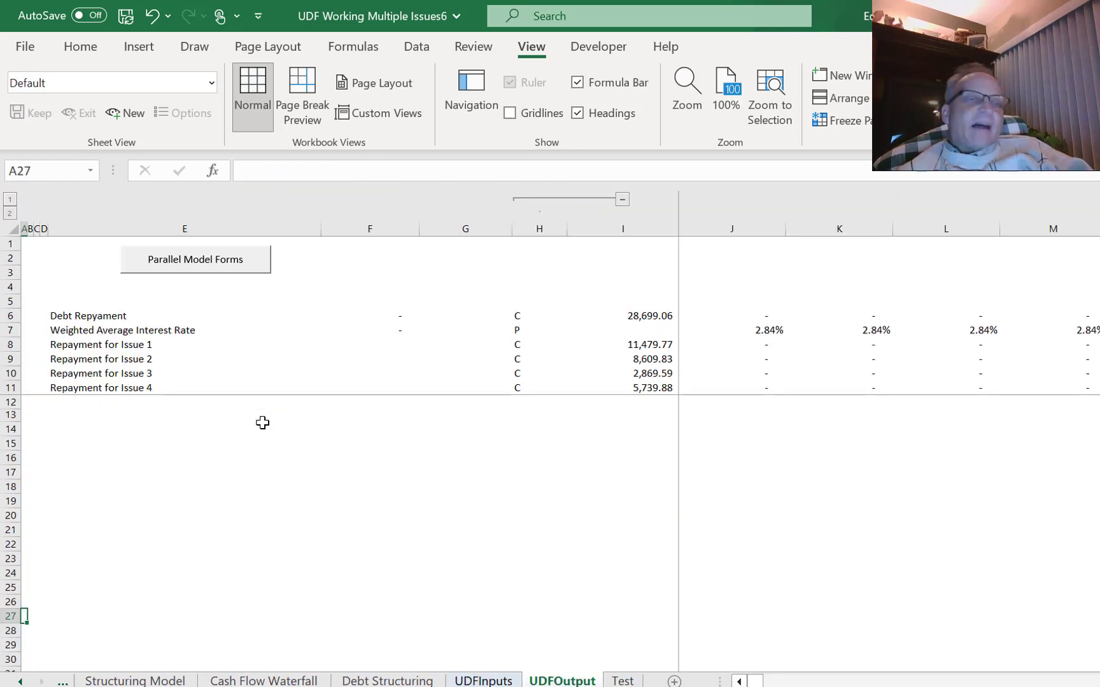
key(Down)
key(Down)
key(Up)
key(Up)
key(Up)
key(Up)
key(Up)
key(Up)
key(Up)
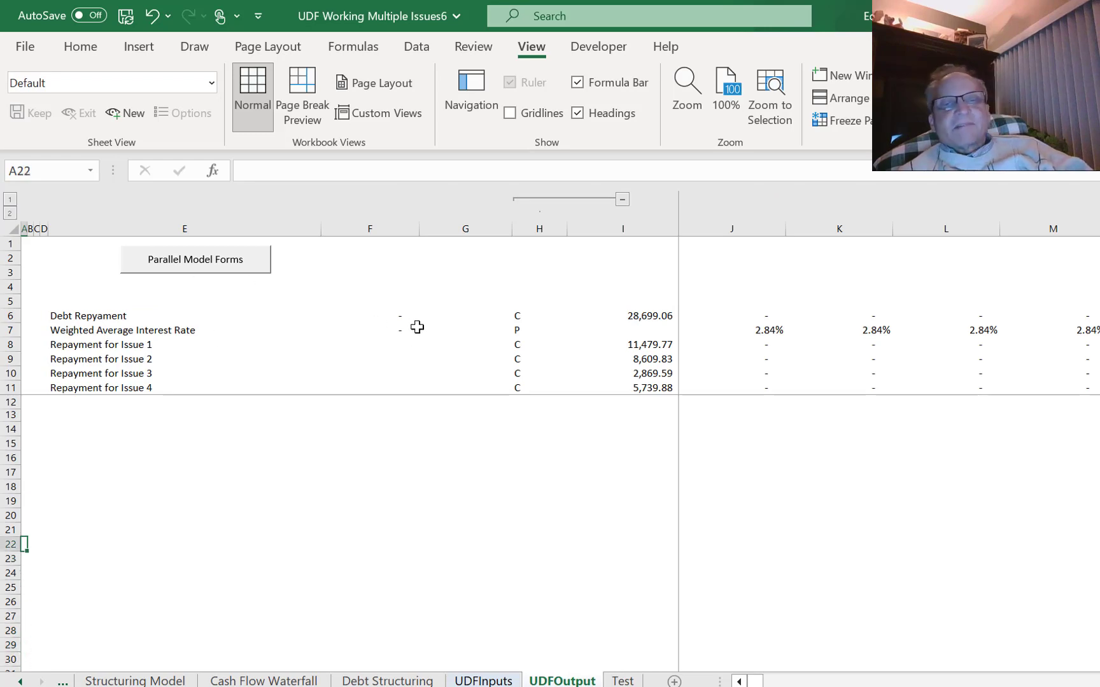
Inspect the Circular_resolution array formula in cells I7 and I6 of the UDFOutput sheet.
click(417, 327)
key(Right)
key(Right)
key(Right)
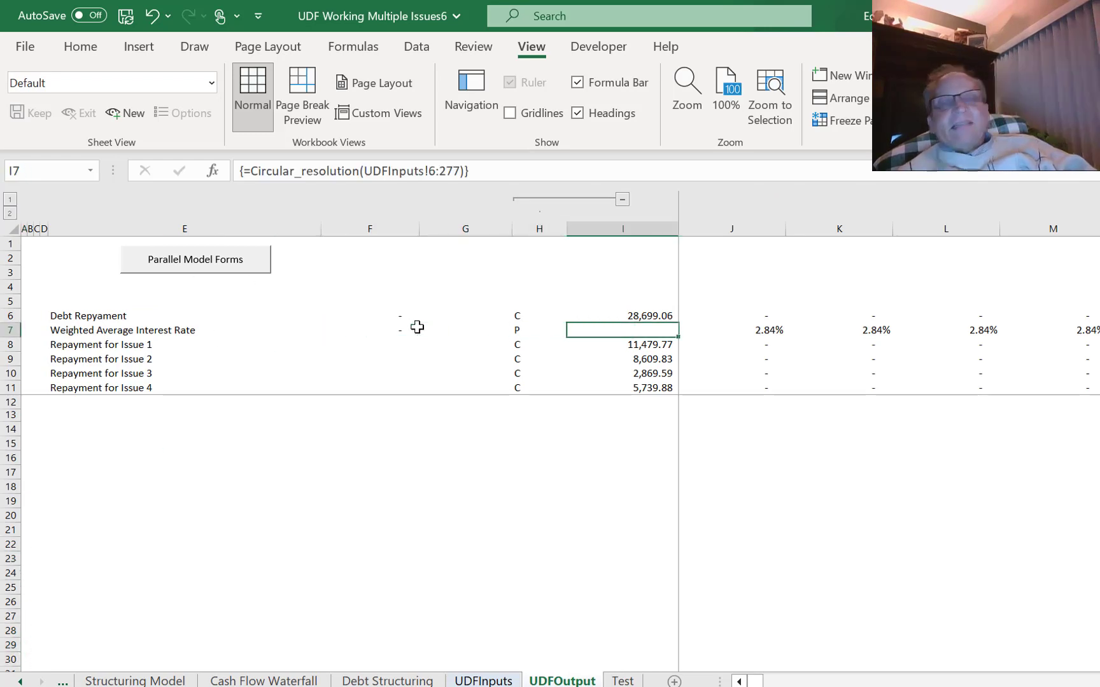
key(Up)
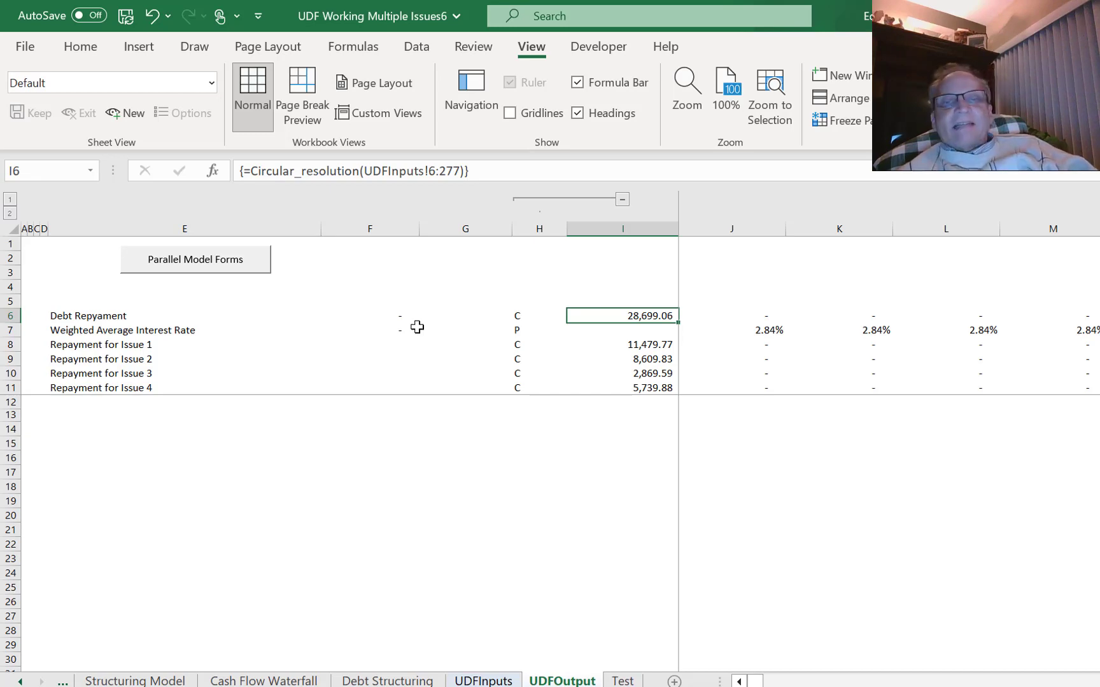
key(Right)
key(Left)
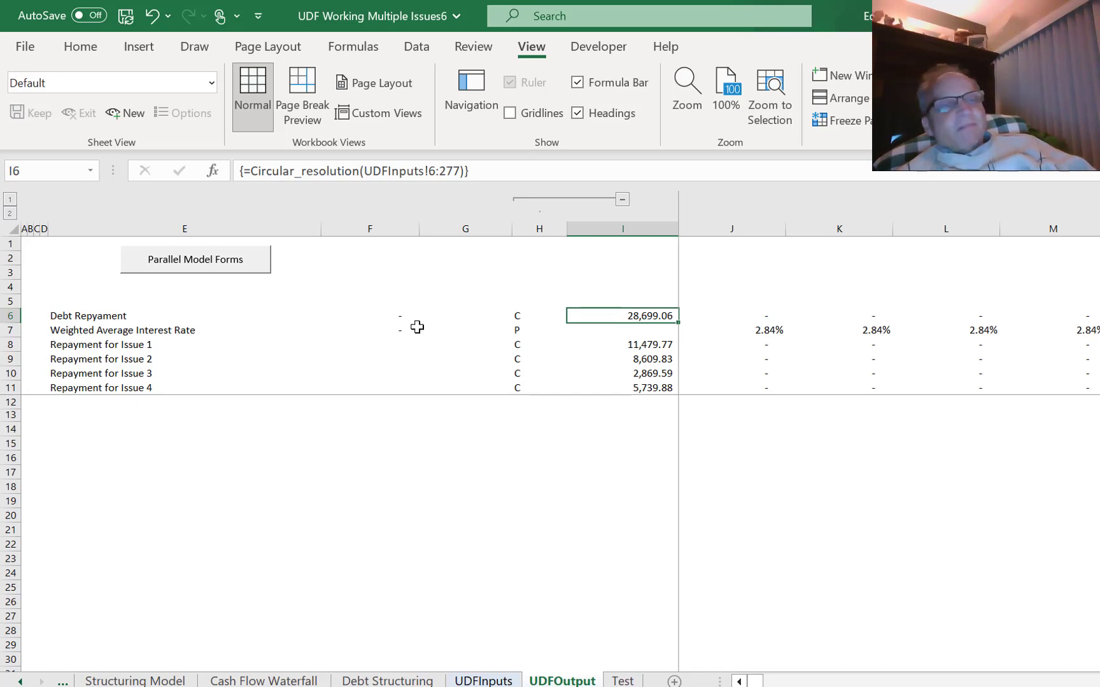
Find the end of the array formula range and the code text stored beneath it in column I.
key(Down)
key(Down)
key(Down)
key(Up)
key(ctrl+Down)
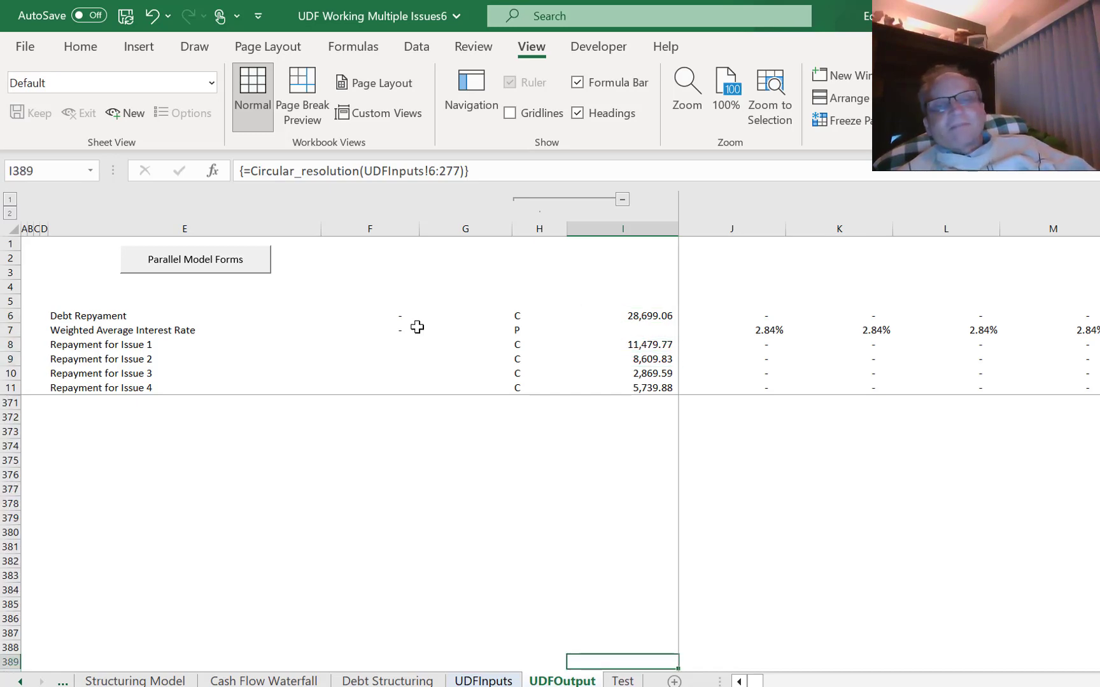
key(ctrl+Down)
key(Up)
key(Up)
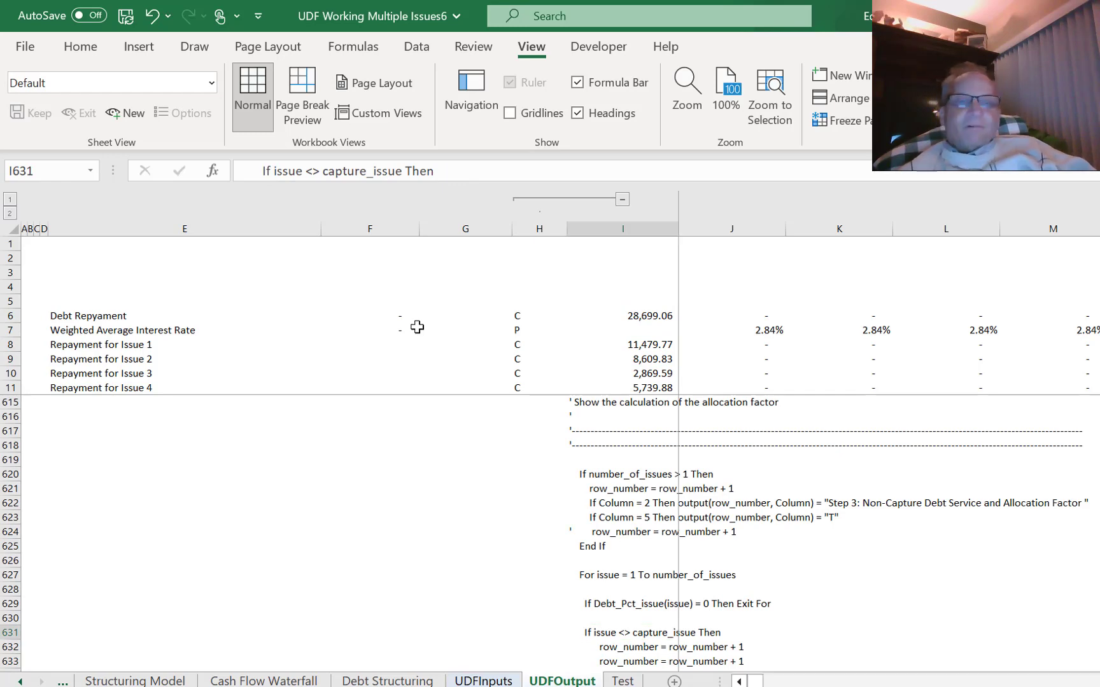
key(ctrl+Page_Up)
key(ctrl+Page_Down)
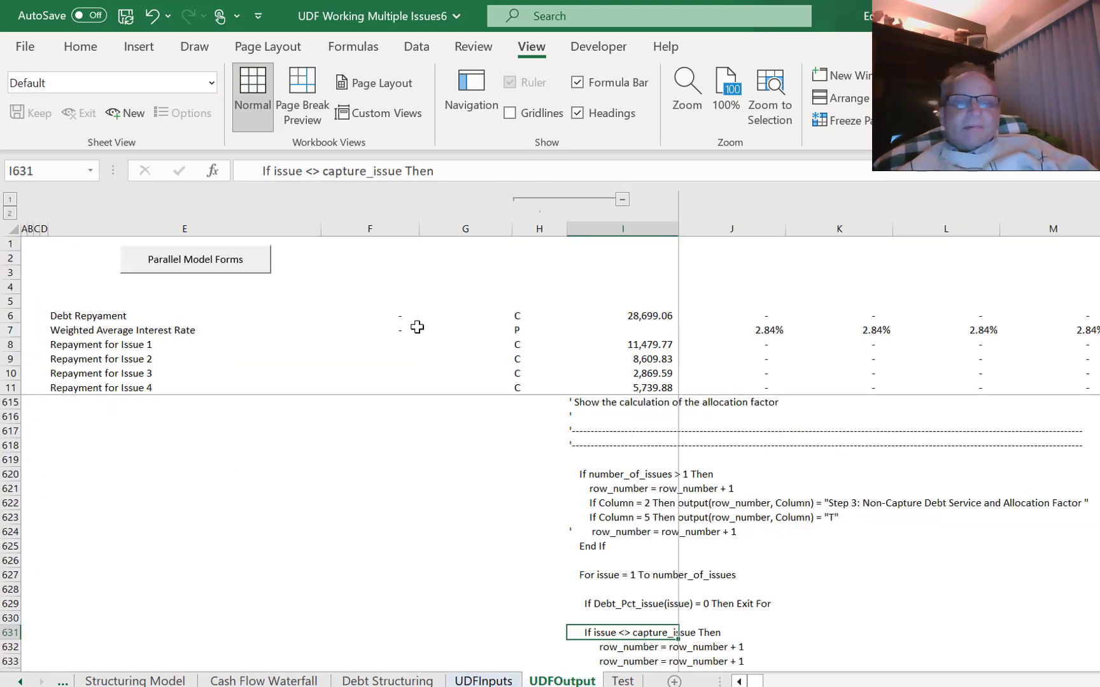
Examine the stored code lines in column I, working back up into the array formula rows.
click(552, 421)
key(Up)
key(Up)
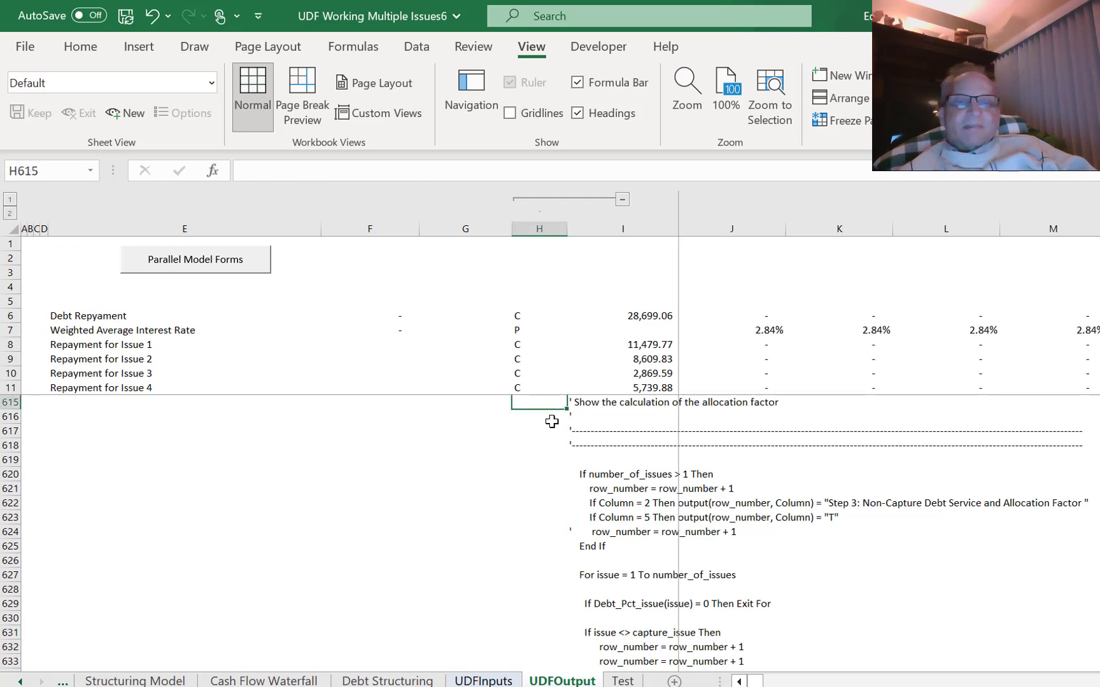
key(Right)
key(Page_Up)
key(Page_Up)
key(Page_Up)
key(Page_Up)
key(Page_Up)
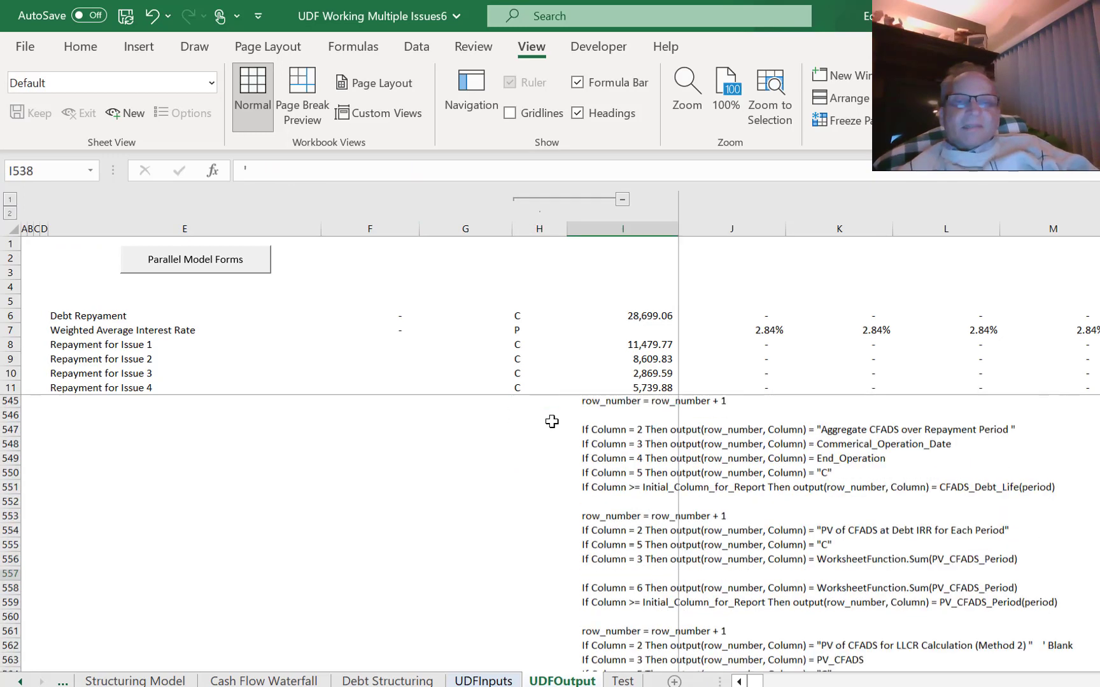
key(Page_Up)
key(Page_Up)
key(Page_Up)
key(Page_Up)
key(Page_Up)
key(Page_Up)
key(Page_Up)
key(Page_Up)
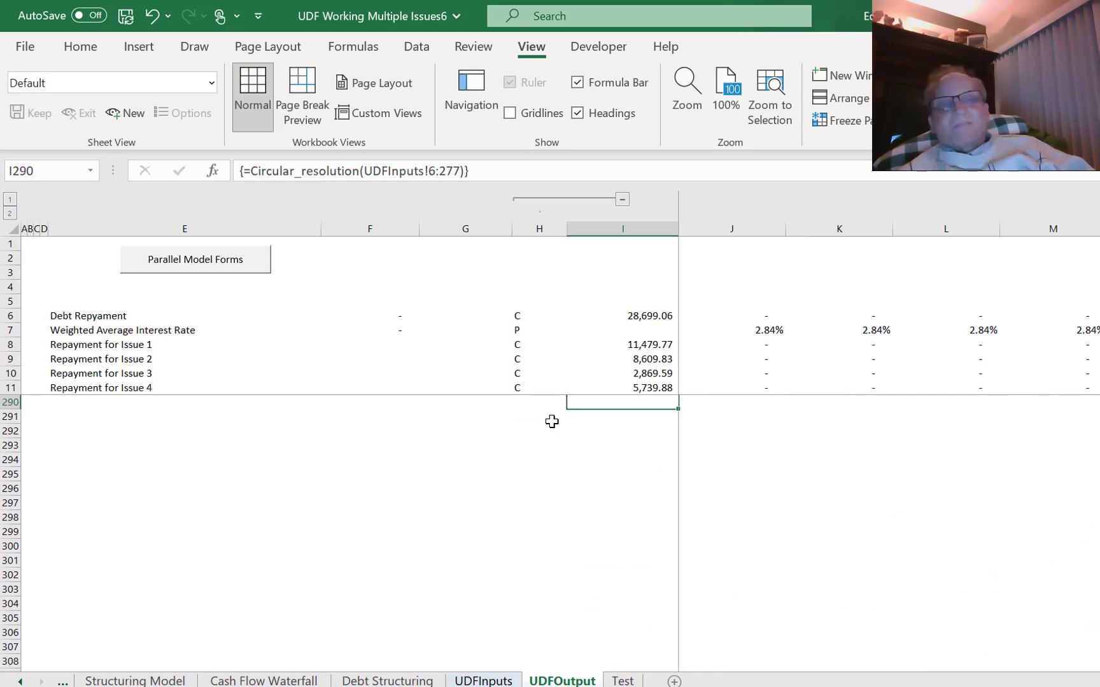
Look over the Debt Structuring sheet and the Cash Flow Waterfall sheet.
key(ctrl+Page_Up)
key(ctrl+Page_Up)
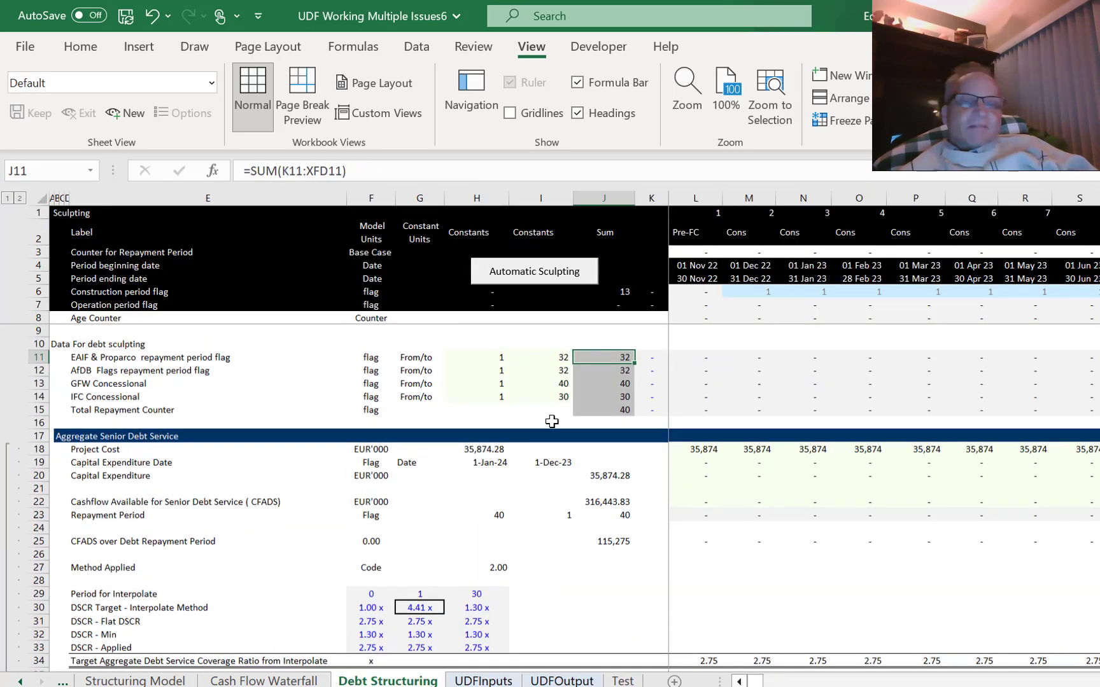
key(ctrl+Page_Up)
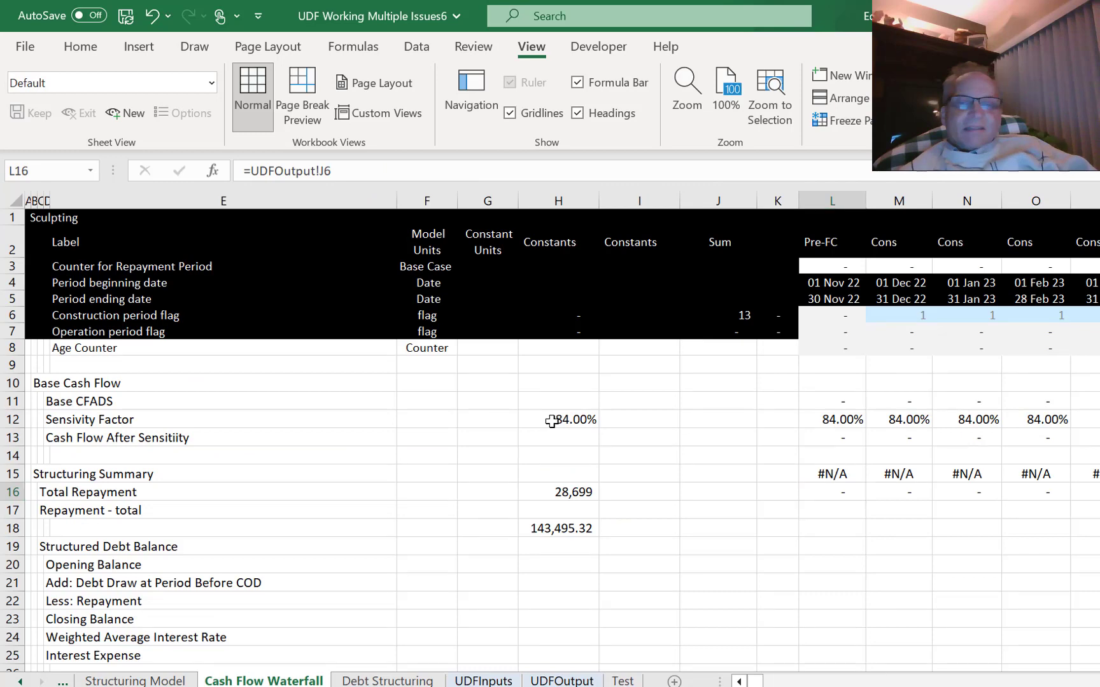
key(ctrl+Page_Up)
key(ctrl+Page_Down)
key(ctrl+Page_Down)
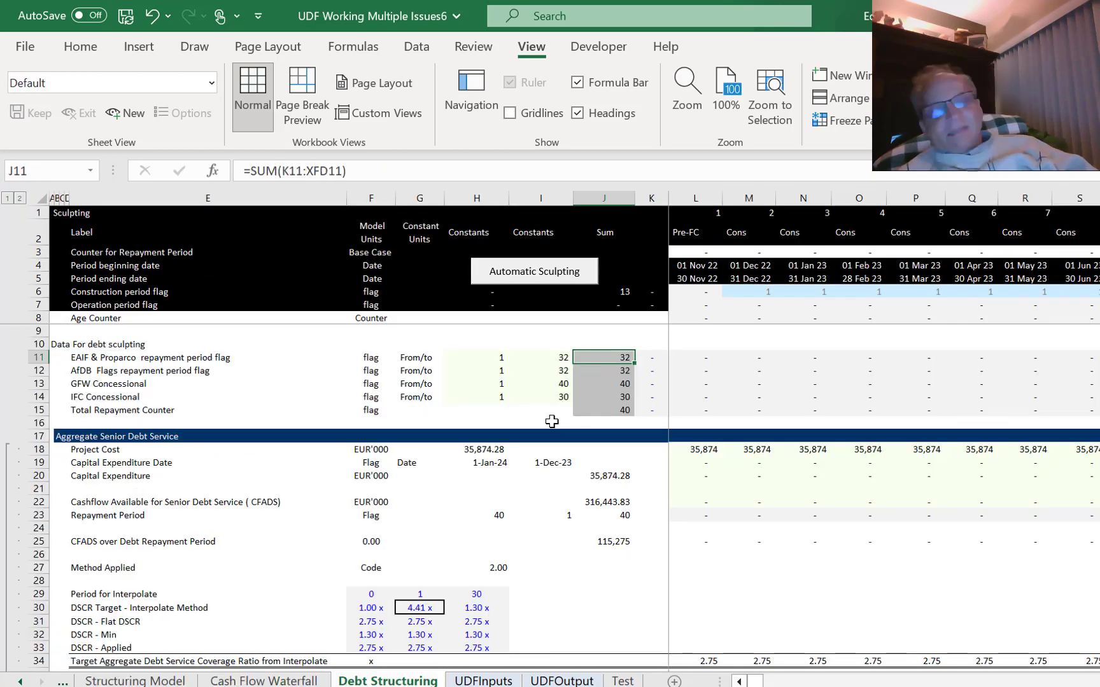
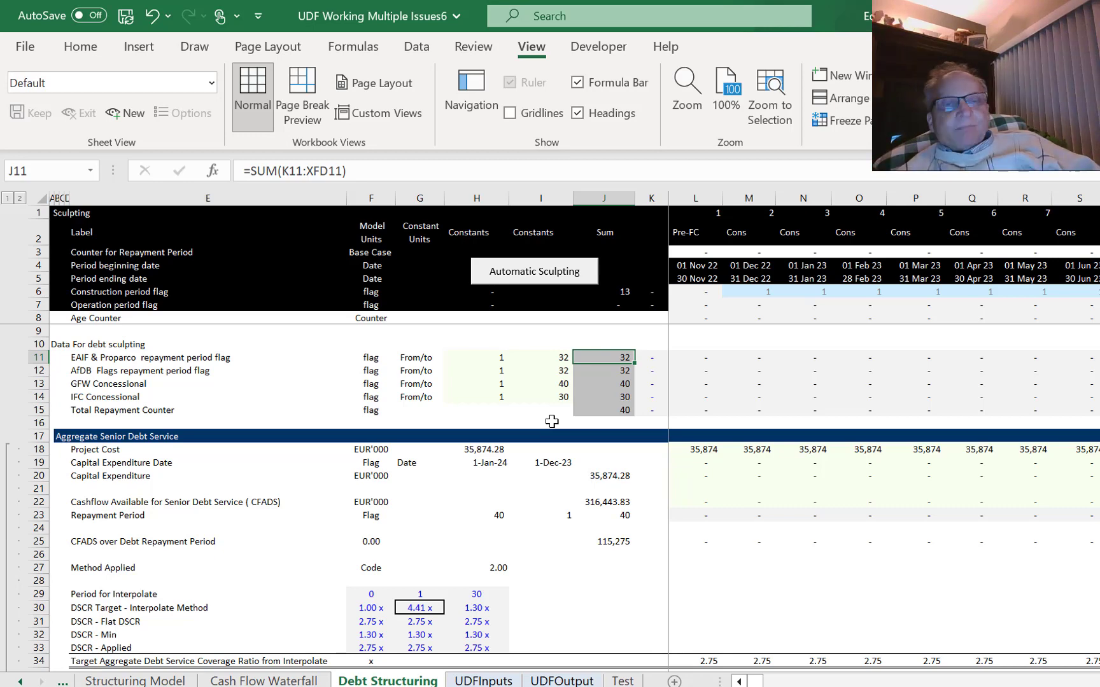
Replace the Cap Exp heading in cell B9 of the Structuring Model sheet with Capitlal Expenditure.
key(ctrl+Page_Up)
key(ctrl+Page_Up)
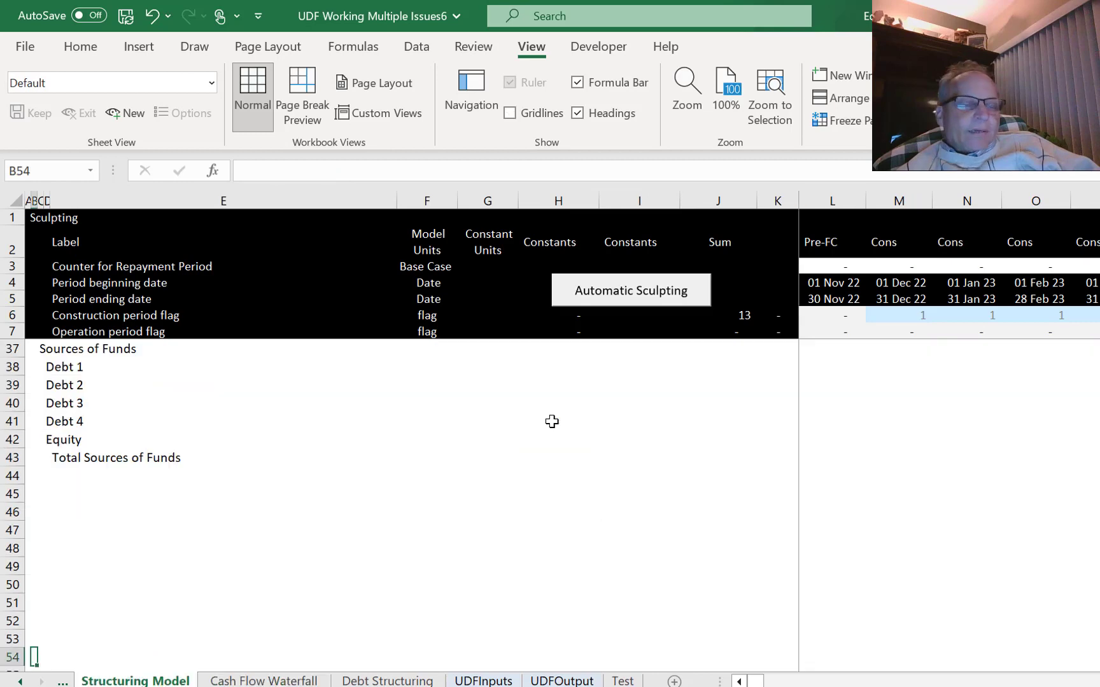
key(Page_Up)
key(Page_Up)
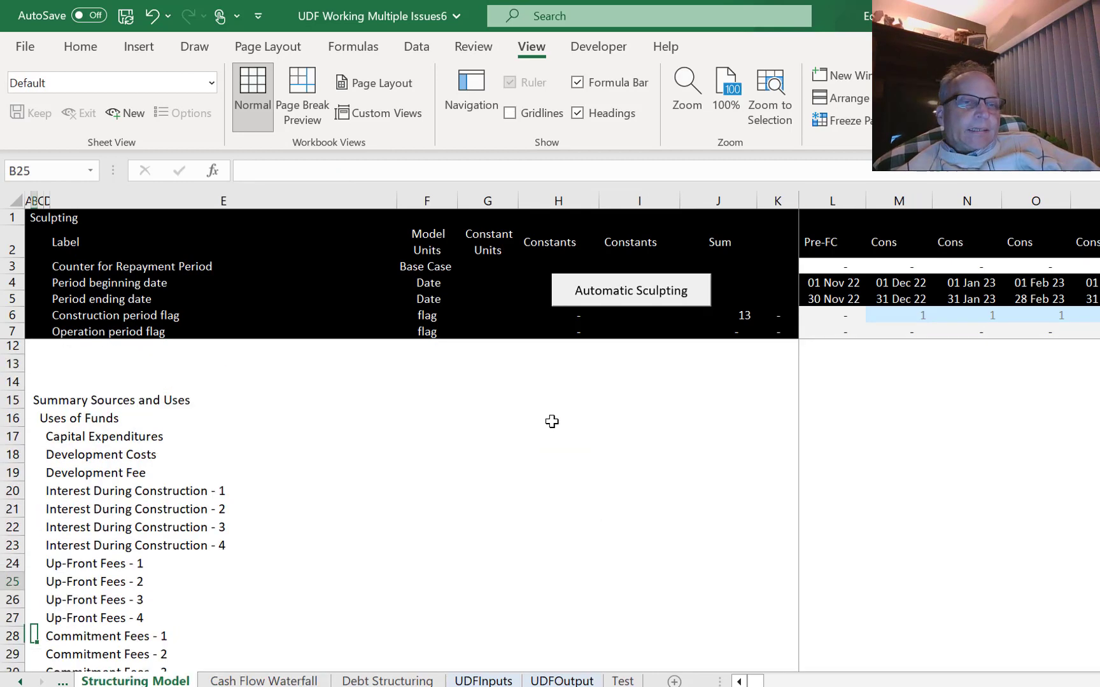
key(Down)
key(Down)
key(Left)
key(Up)
key(Up)
key(Up)
key(Up)
key(Up)
key(Up)
key(Up)
key(Up)
key(Up)
key(Up)
key(Up)
key(Up)
key(Up)
key(Up)
key(Up)
key(Up)
key(Up)
key(Up)
key(Up)
key(Up)
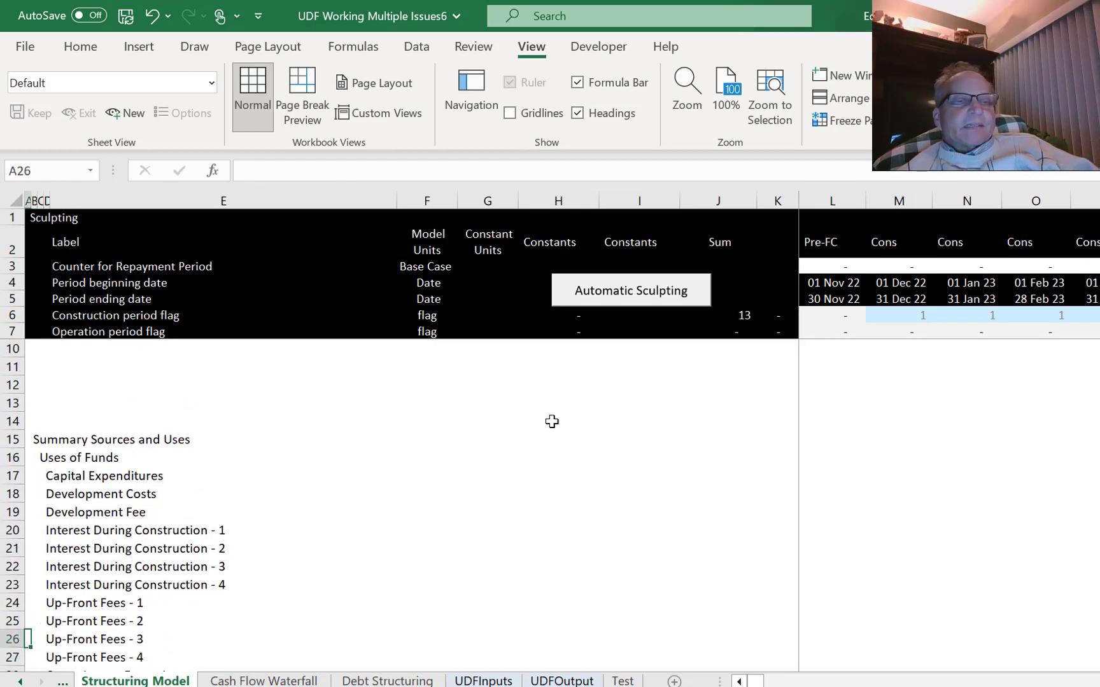
key(Up)
key(Up)
key(Up)
key(Up)
key(Up)
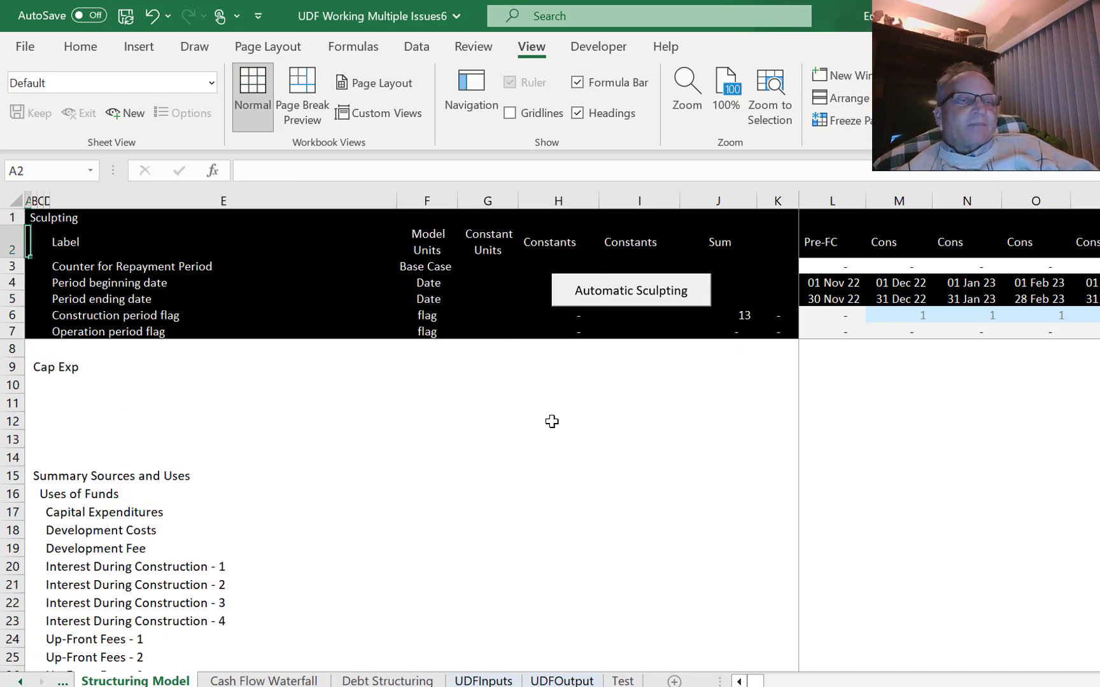
key(Down)
key(Down)
key(Down)
key(Down)
key(Down)
key(Down)
key(Right)
key(Down)
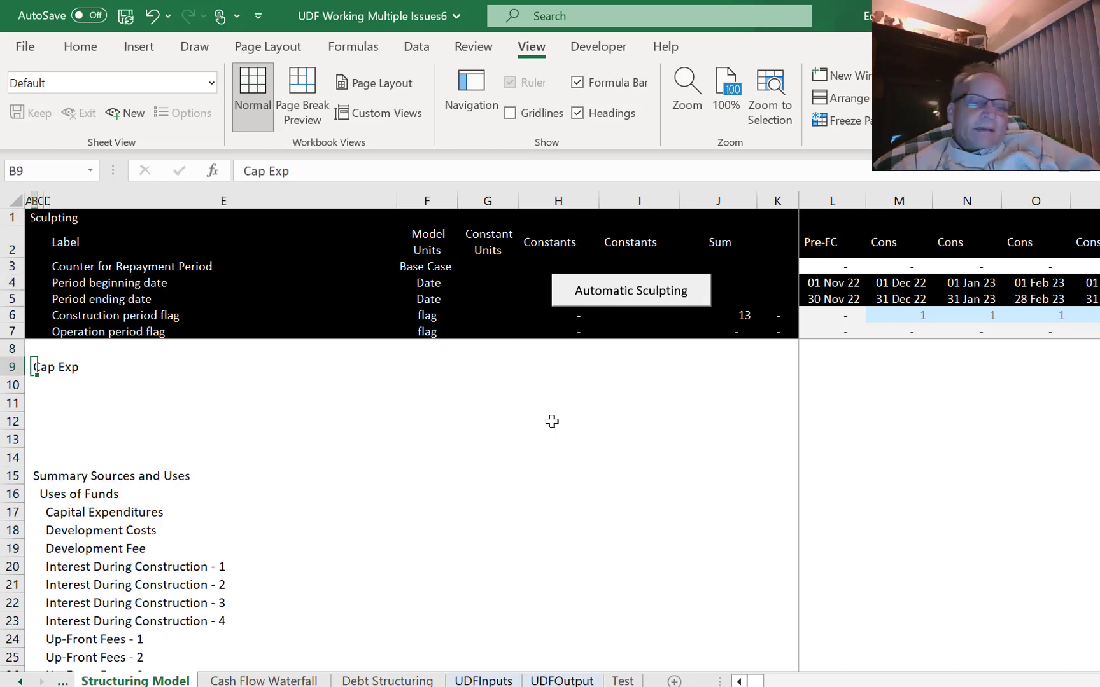
text(Capitla Ex)
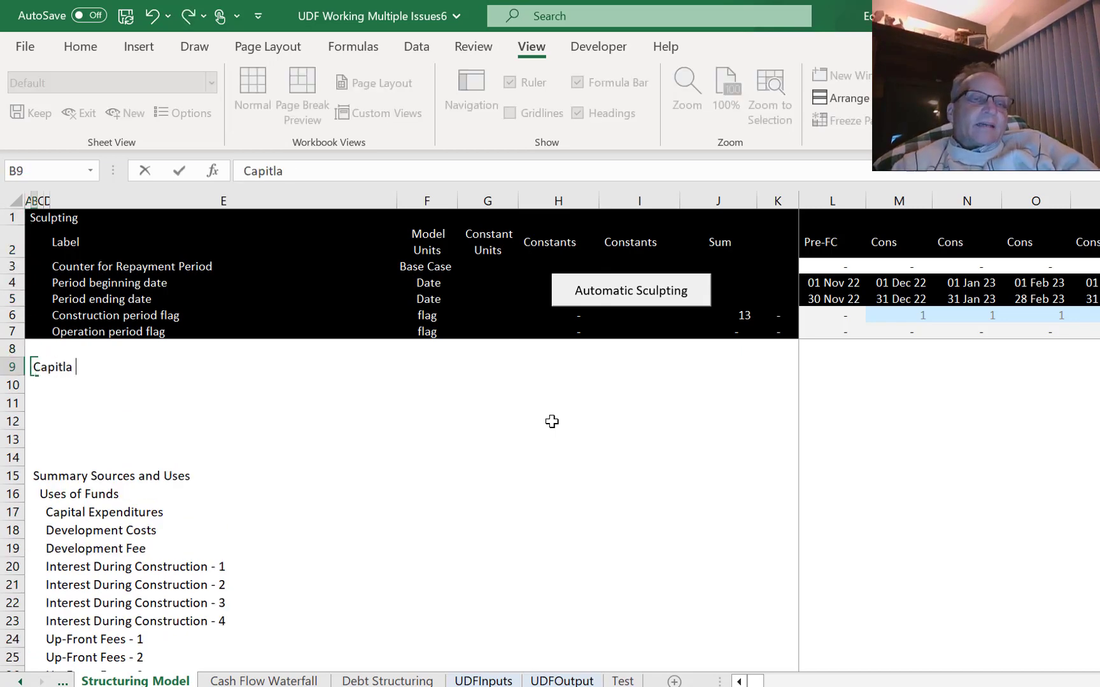
key(BackSpace)
key(BackSpace)
key(BackSpace)
text(l)
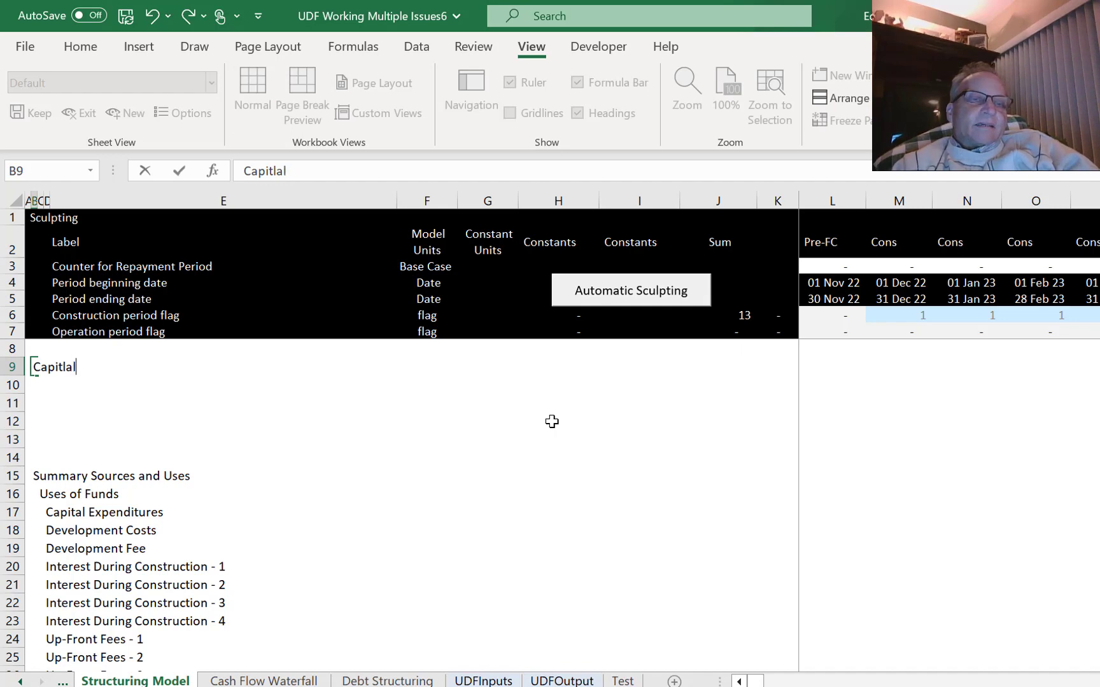
text( Expenditu)
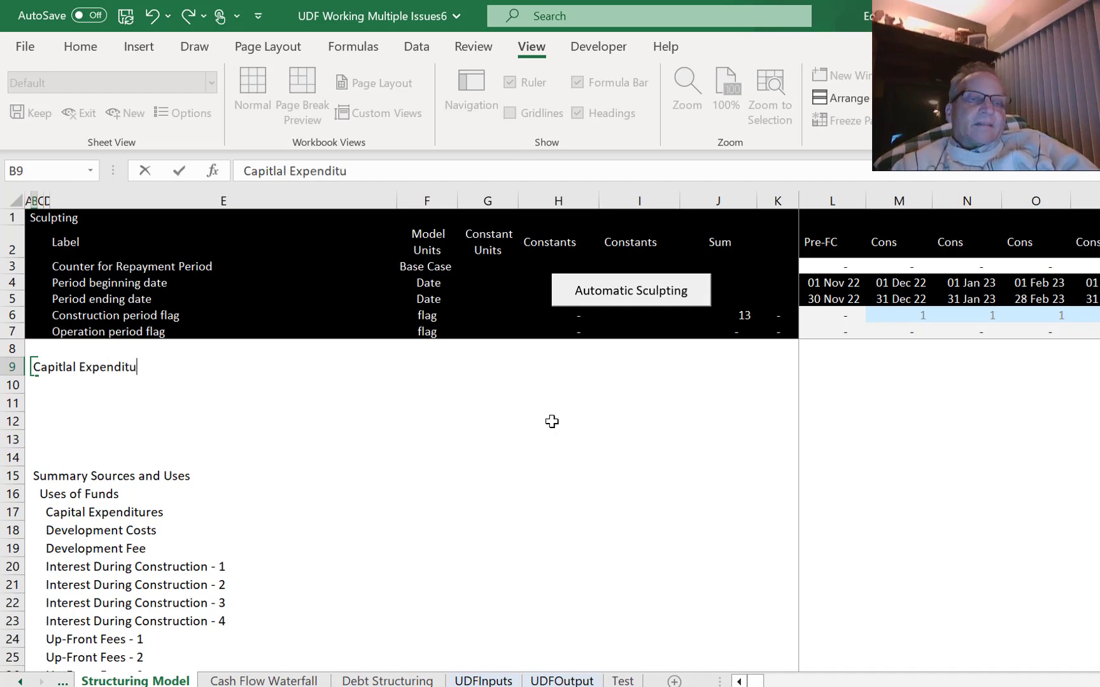
text(re)
key(Return)
Enter the indented label Total Cap Exp in cell D10 beneath the capital expenditure heading.
key(Right)
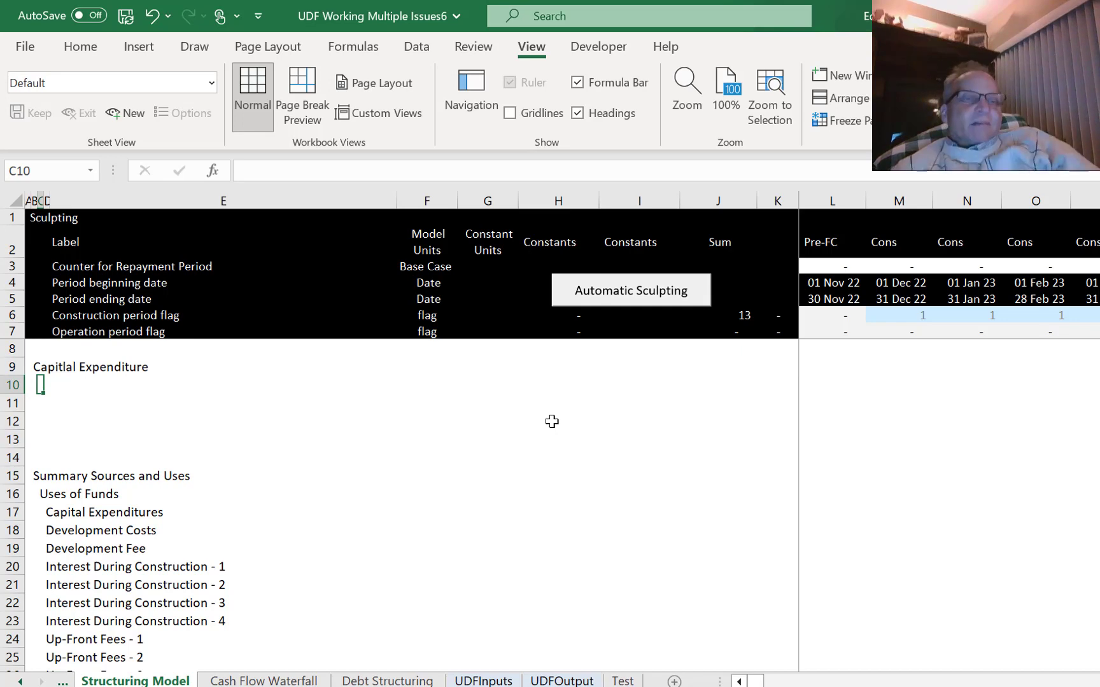
click(552, 421)
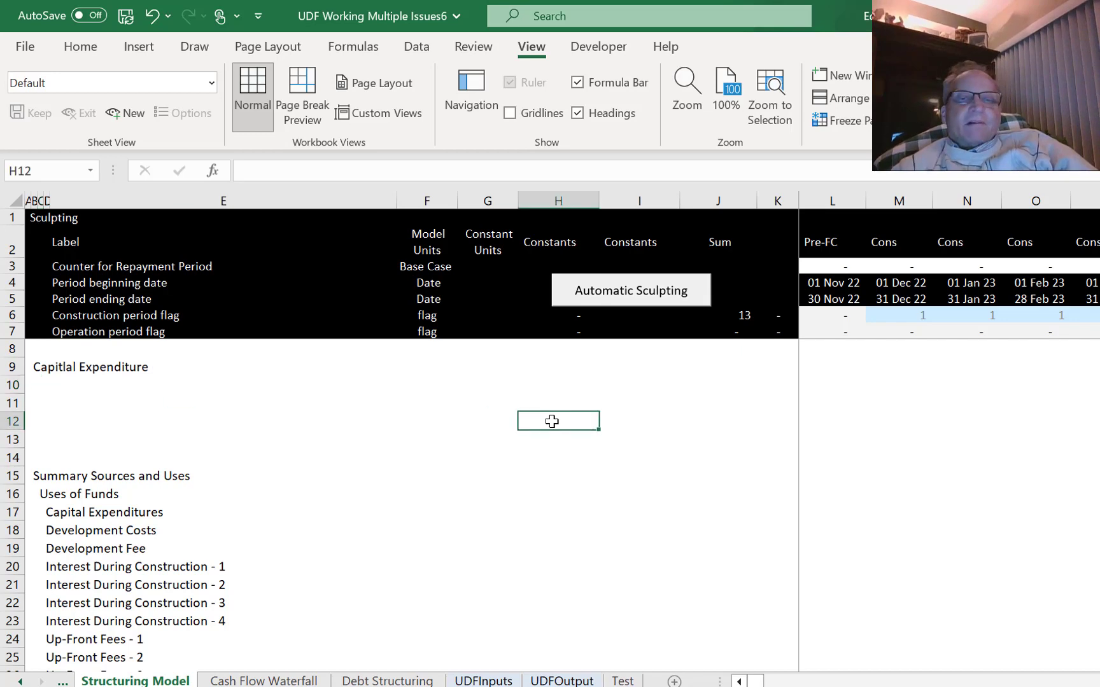
key(Up)
key(Up)
key(Left)
key(Left)
key(Left)
key(Left)
key(Left)
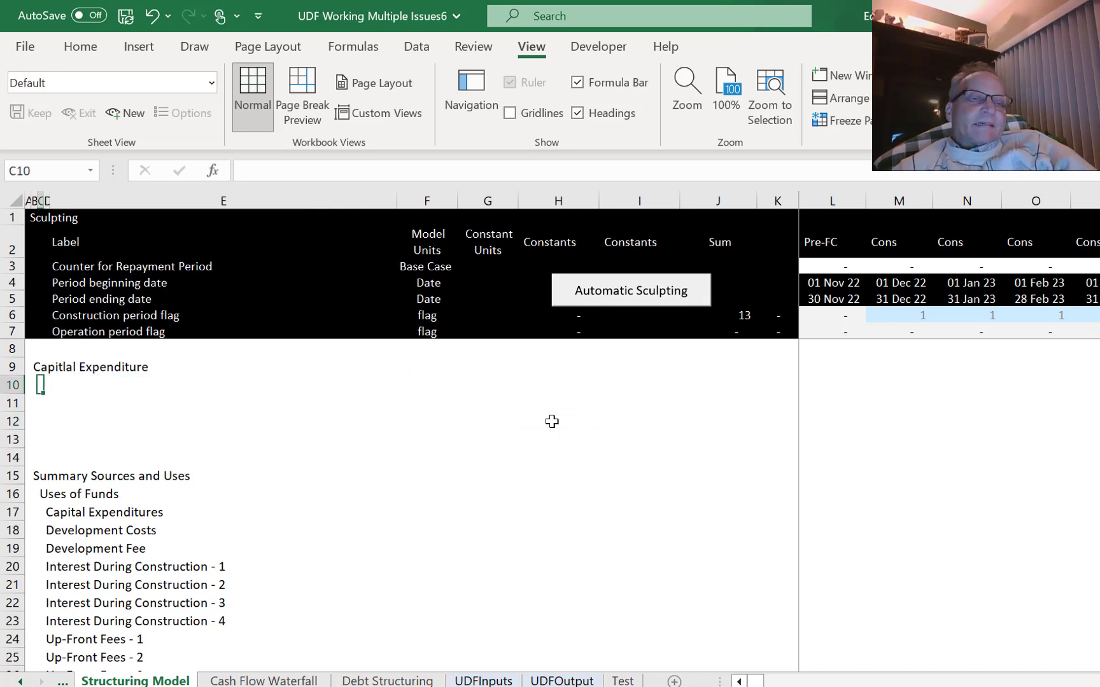
key(Right)
text(Total )
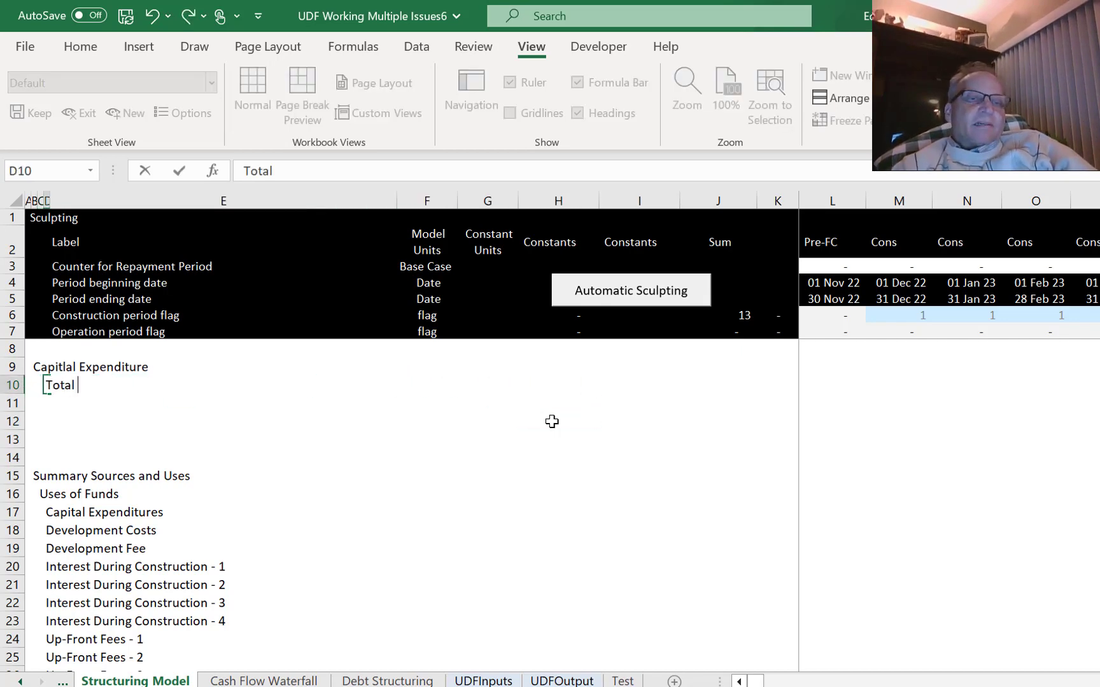
text(Cap Expn)
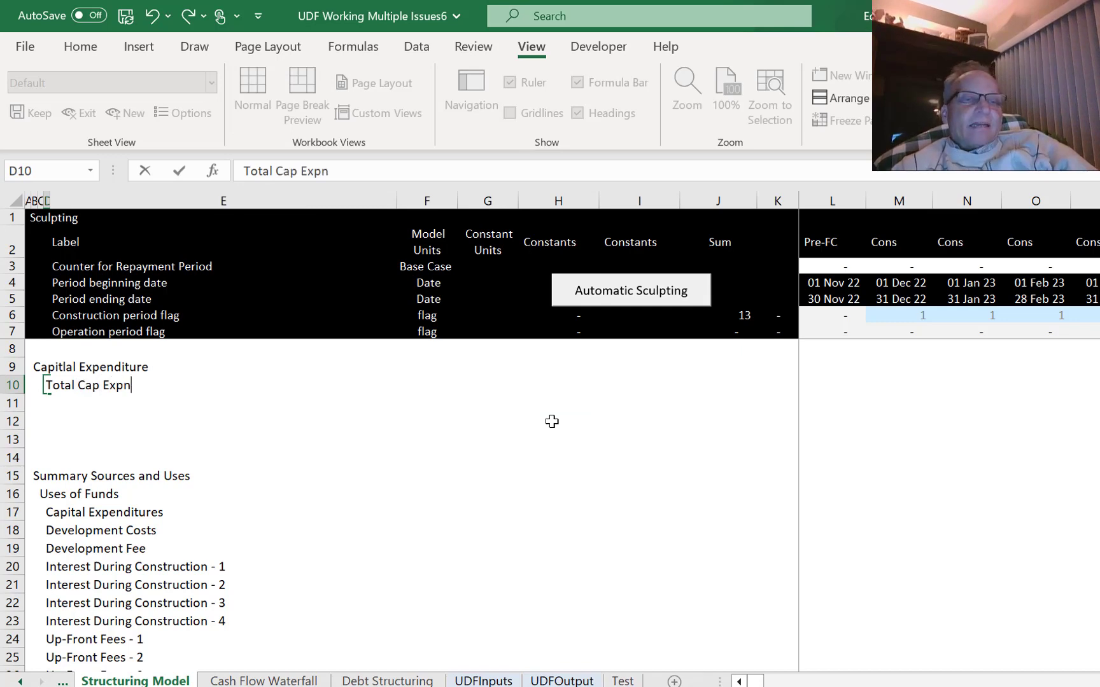
key(BackSpace)
key(Return)
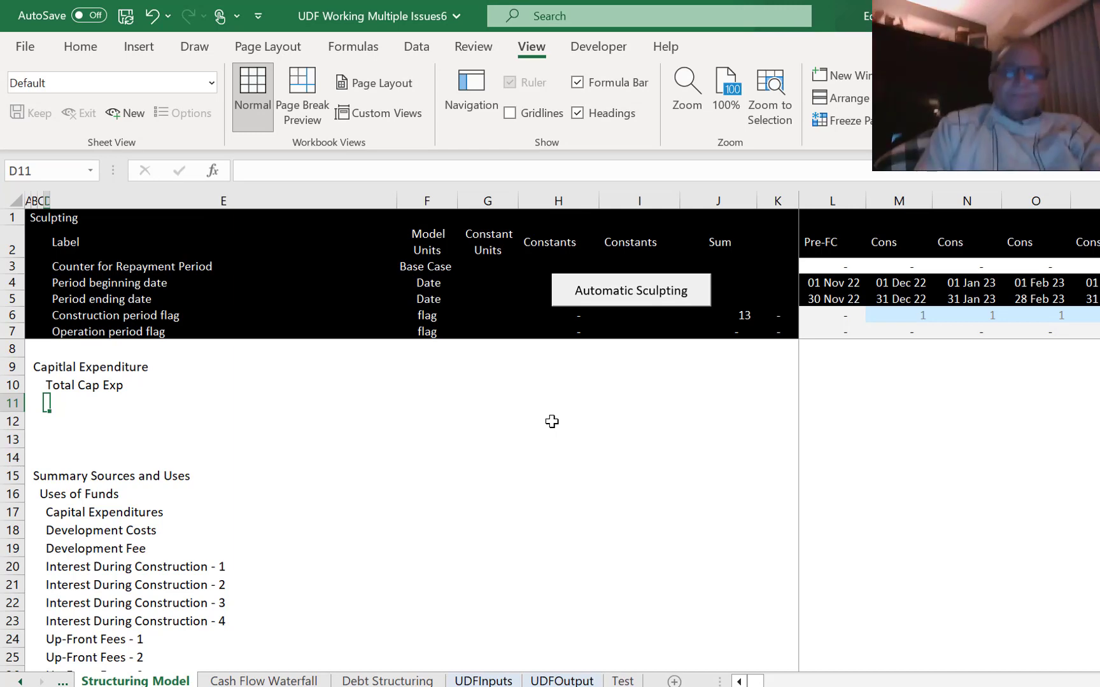
Enter the label S-curve in cell D11 beneath Total Cap Exp.
text(S-cr)
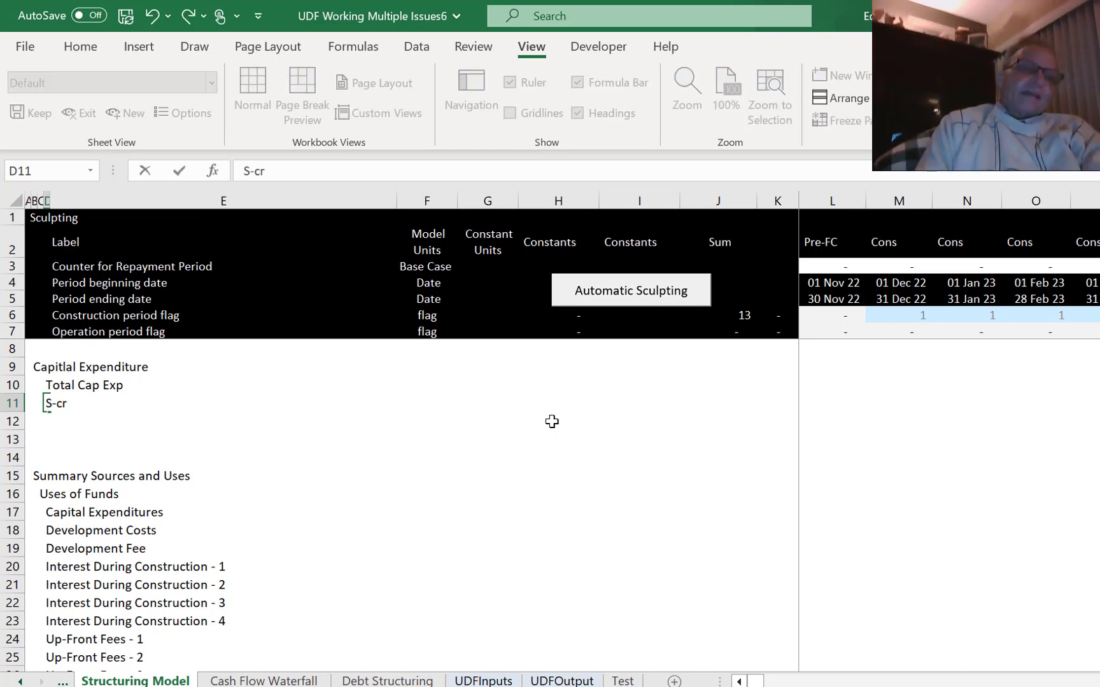
key(BackSpace)
text(ucre)
key(BackSpace)
key(BackSpace)
key(BackSpace)
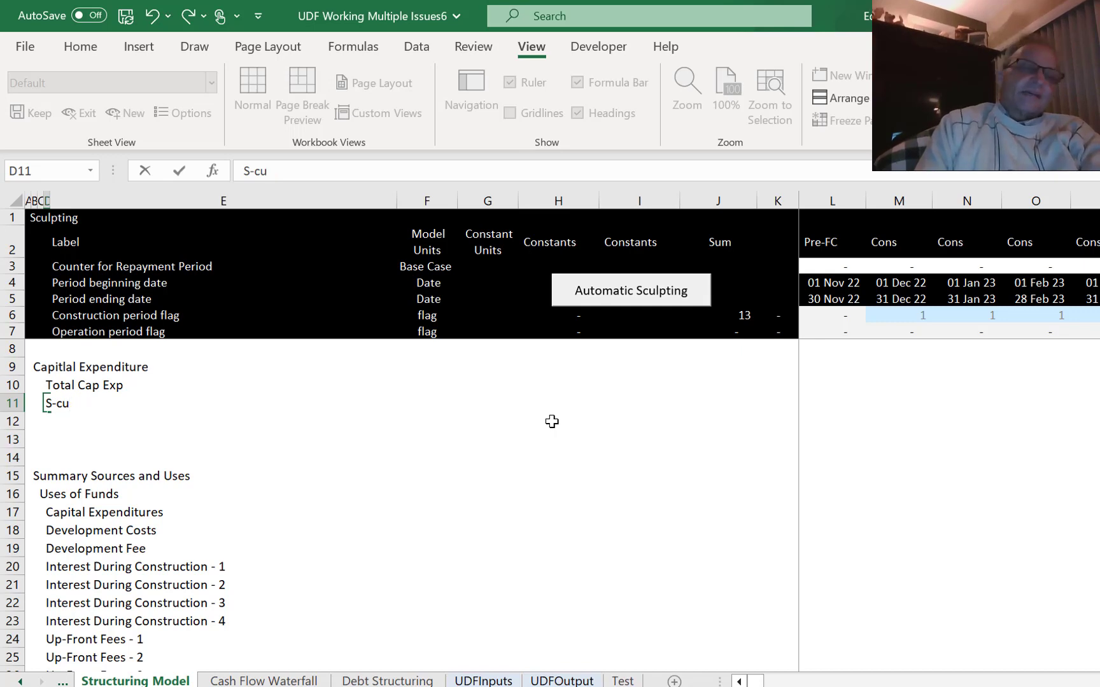
text(rve)
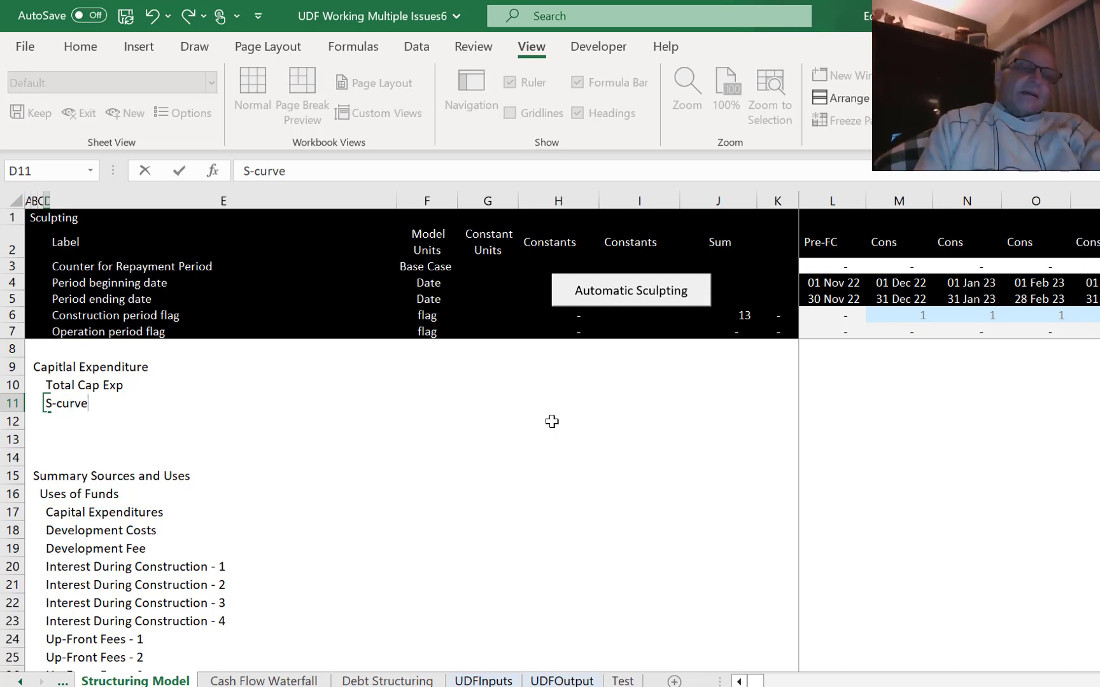
key(Return)
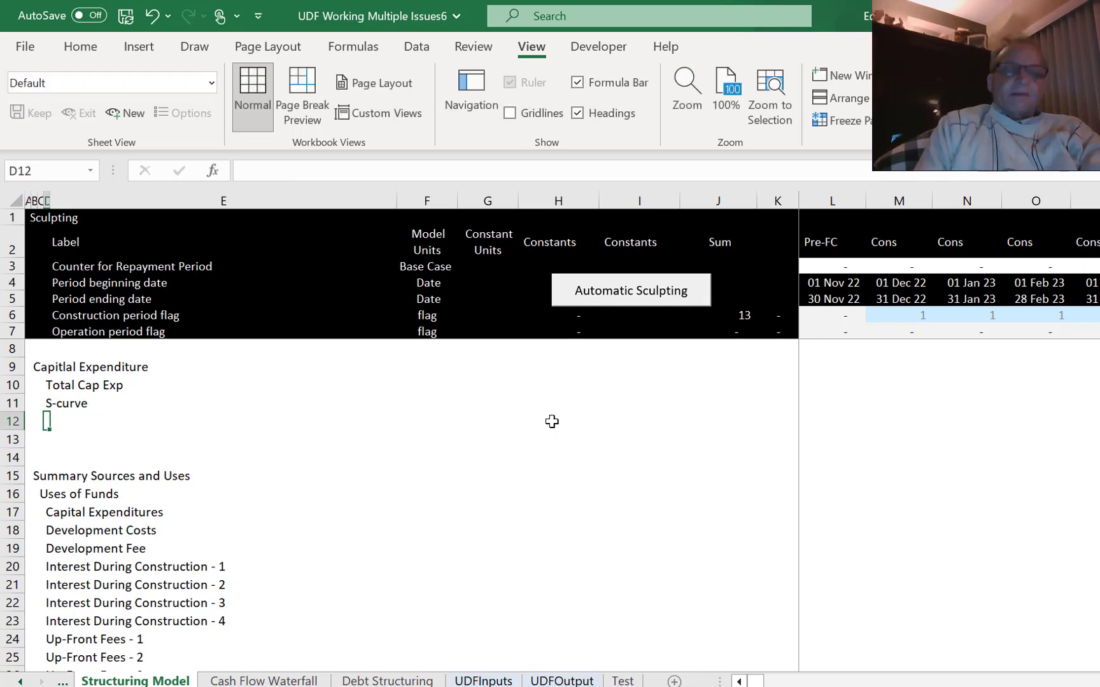
Enter the label Periodic Cap Exp in cell D12 beneath S-curve.
text(Periodic C)
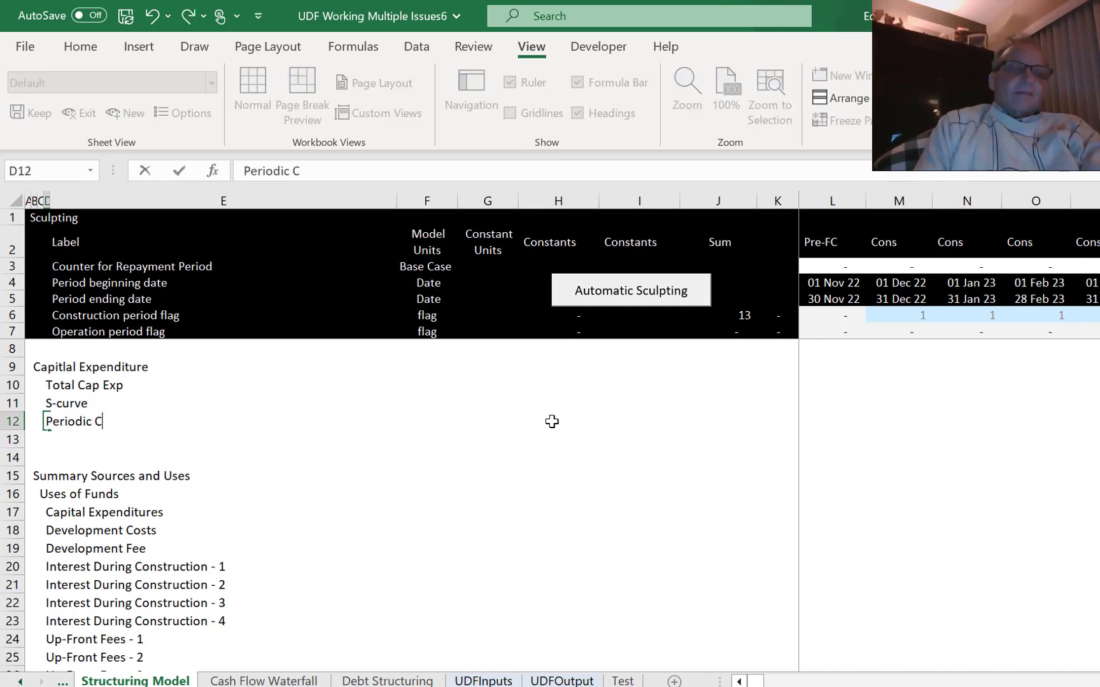
text(ap Exp)
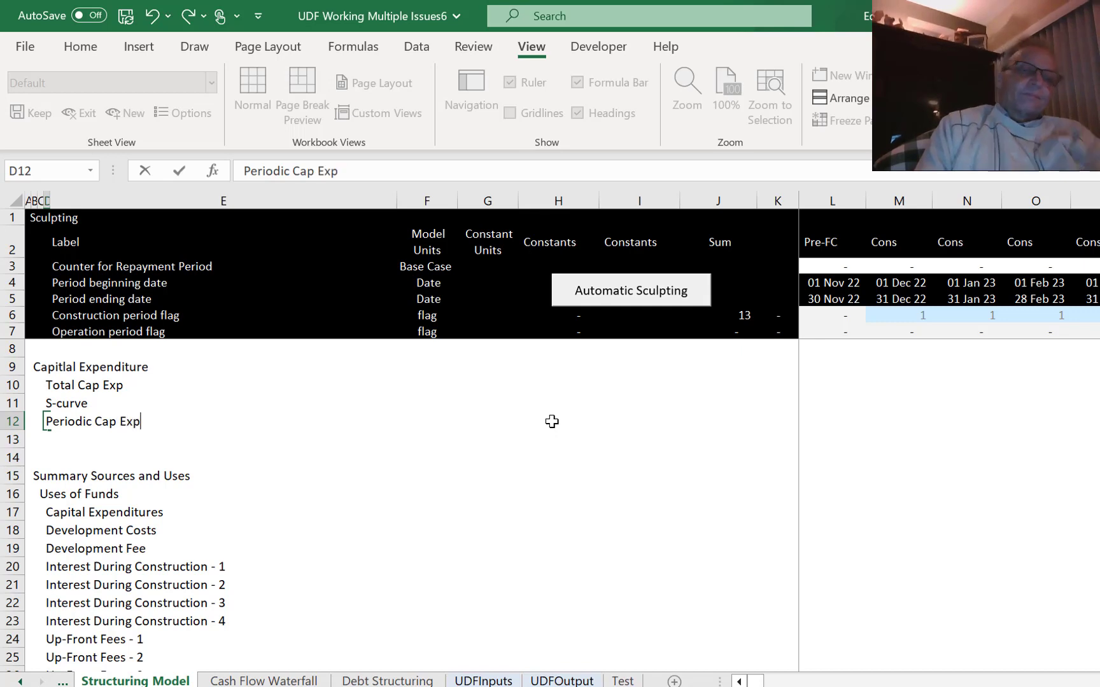
key(Return)
Delete the Development Costs and Development Fee rows, 18 and 19, from the Uses of Funds list.
key(Down)
key(Down)
key(Down)
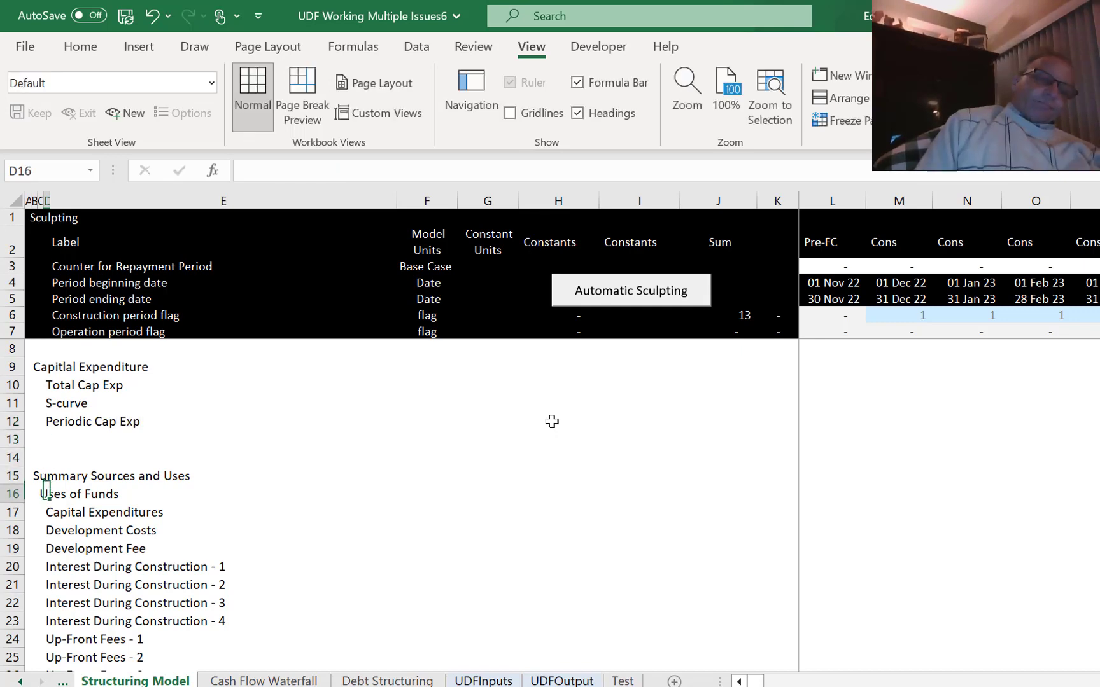
key(Down)
key(Down)
key(Left)
key(Left)
key(Left)
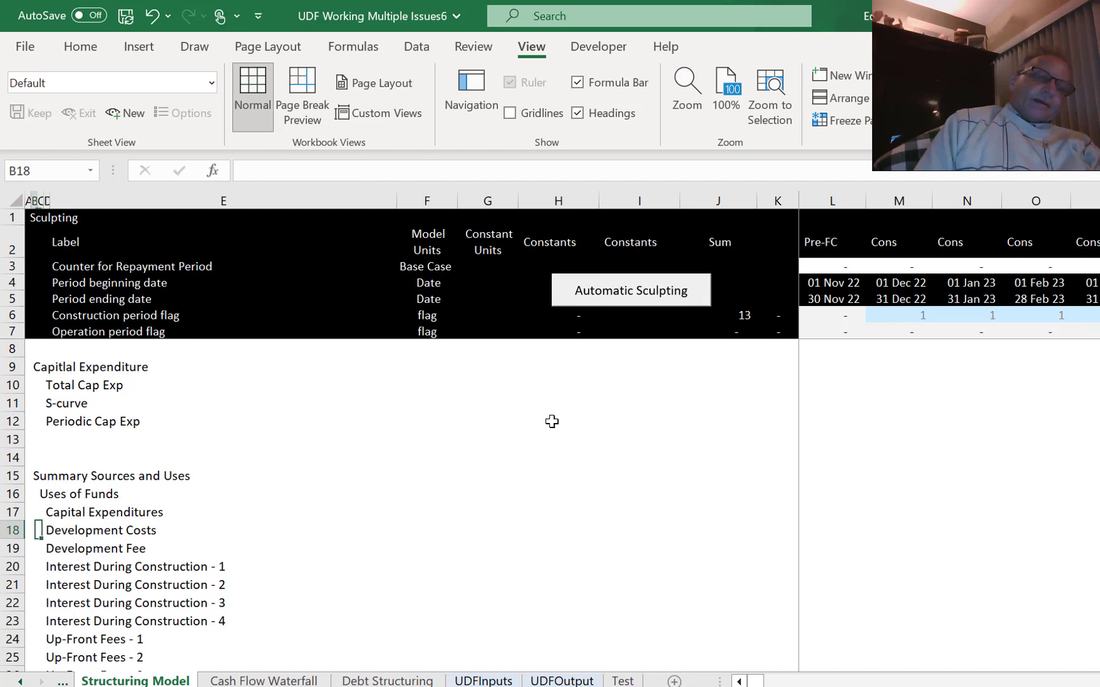
key(shift+space)
key(shift+Down)
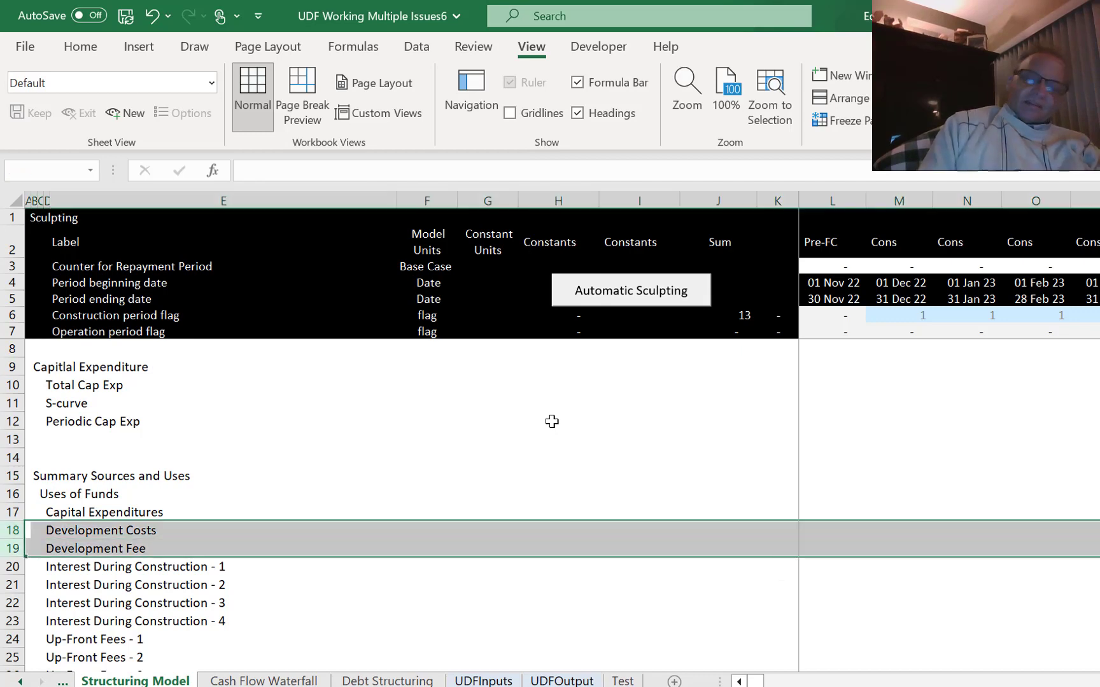
key(ctrl+minus)
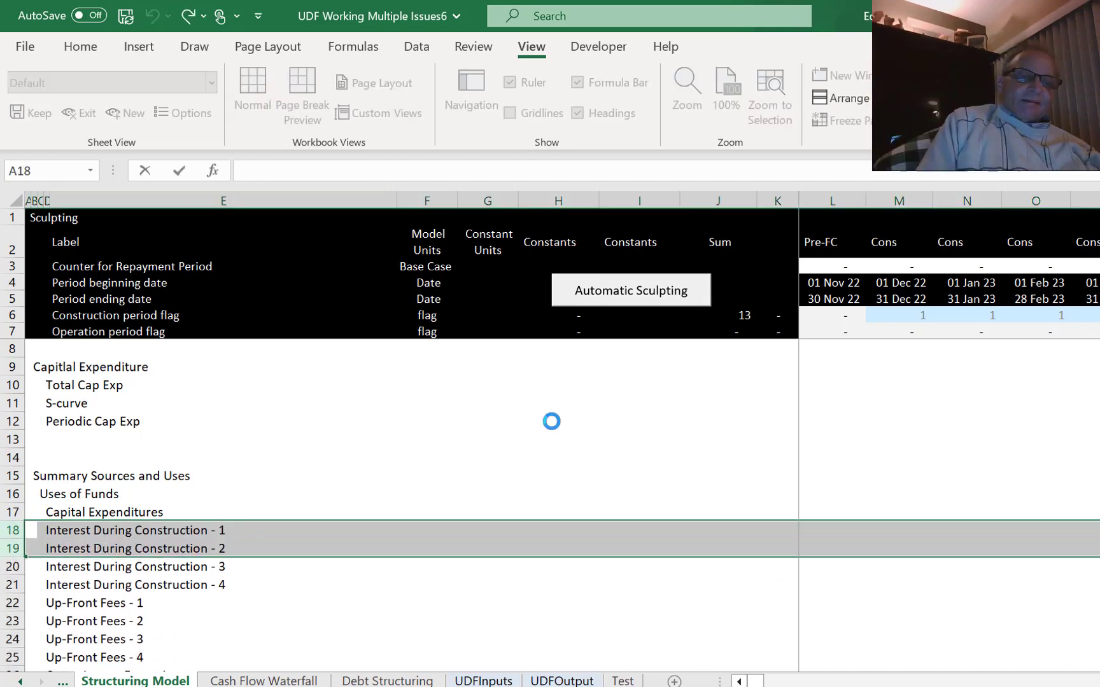
Copy the EUR'000 unit from cell F22 of the Debt Structuring sheet into the Total Cap Exp model unit cell F10 of the Structuring Model sheet.
key(Up)
key(Up)
key(Up)
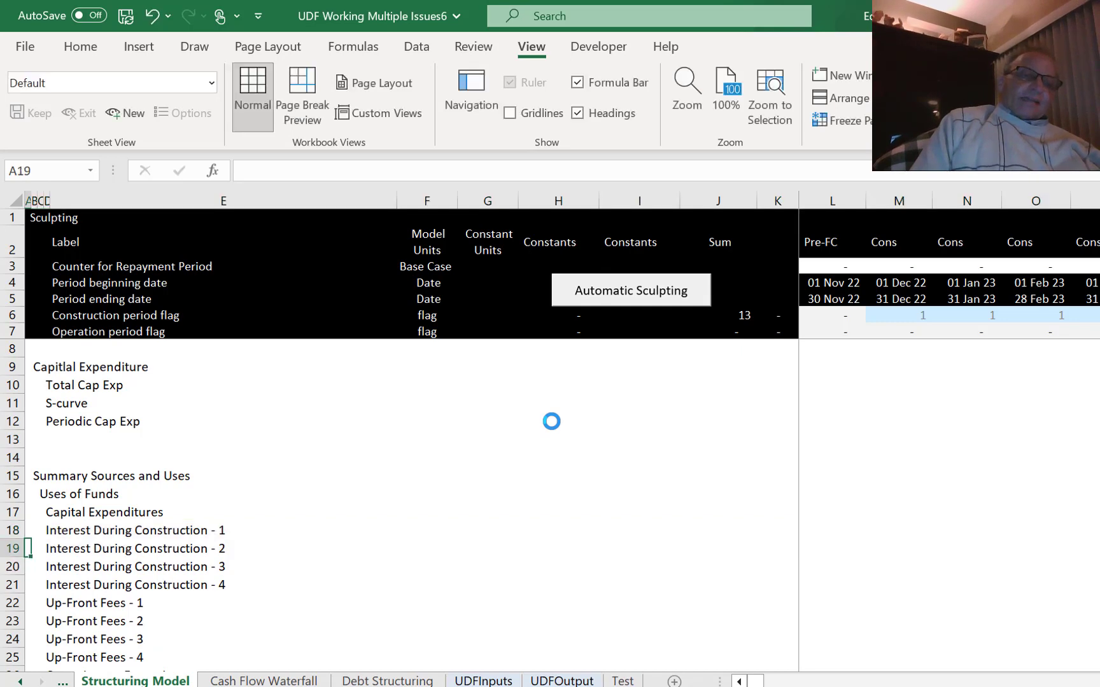
key(Up)
key(Up)
key(Up)
key(Up)
key(Up)
key(Up)
key(Down)
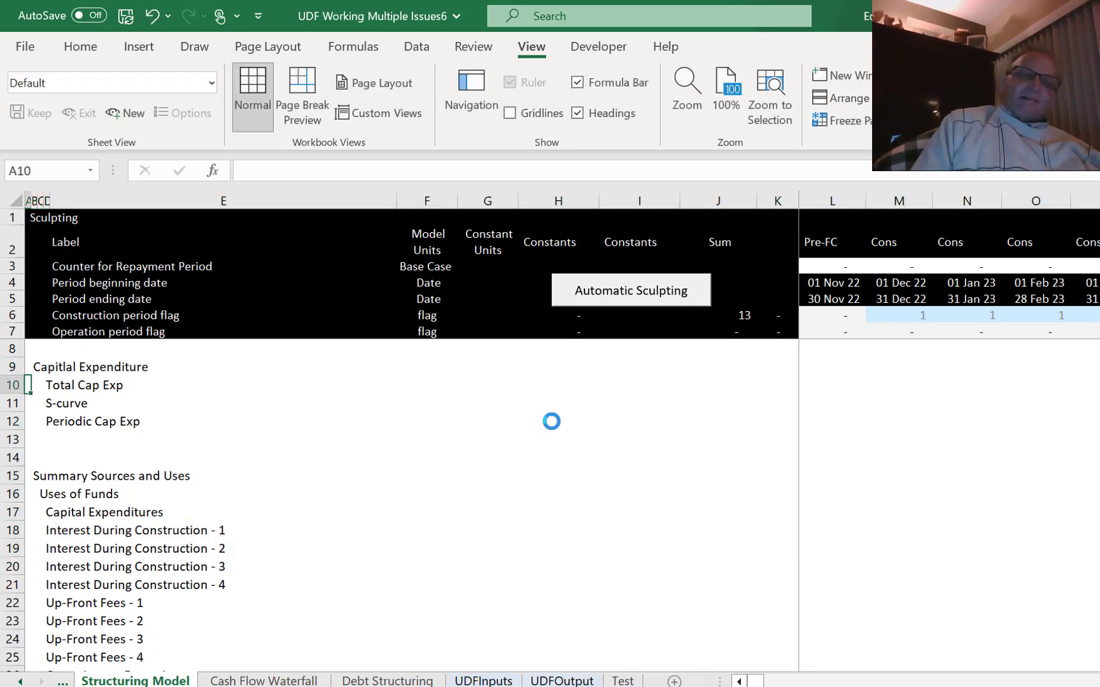
key(Right)
key(Right)
key(Right)
key(Right)
key(Right)
key(Right)
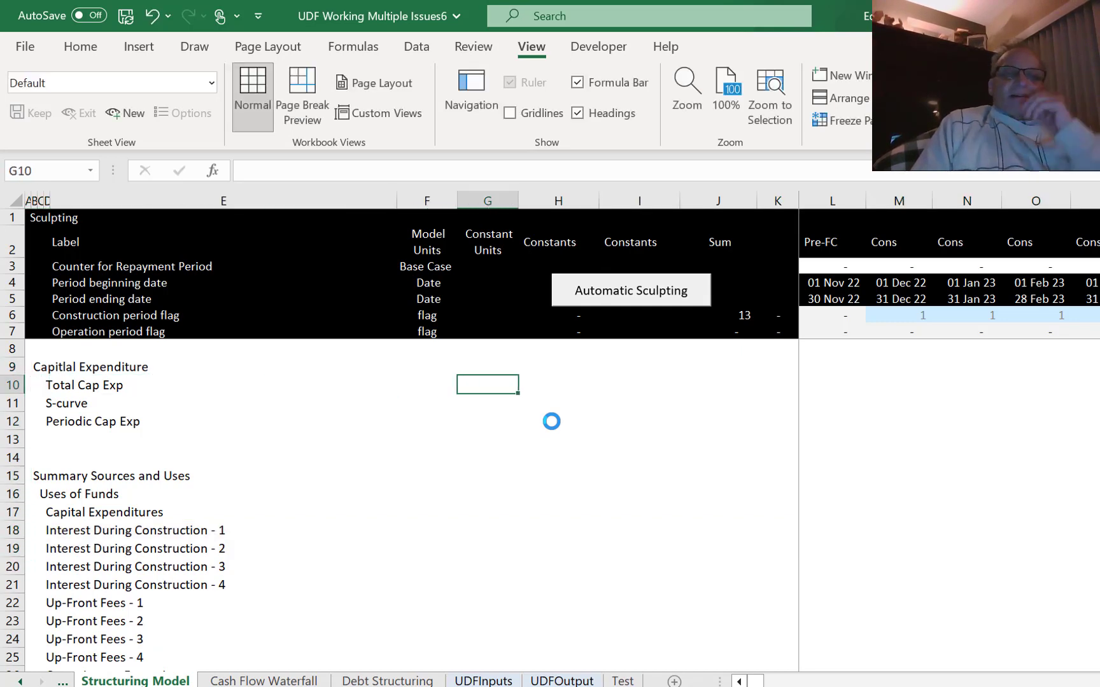
key(Left)
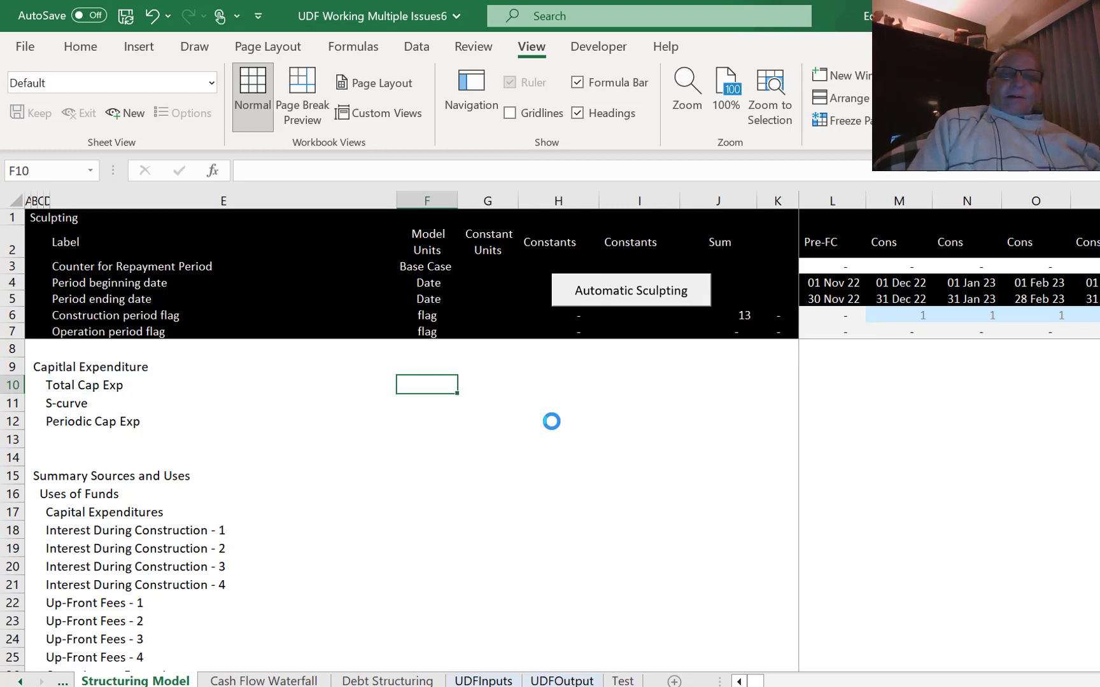
key(Right)
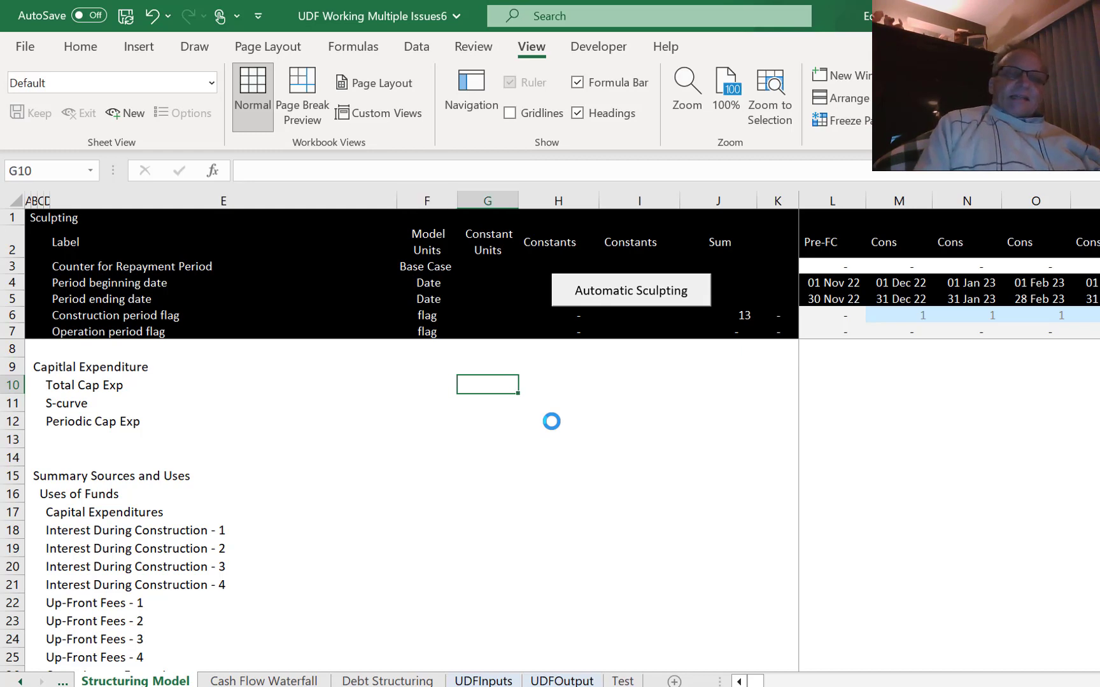
key(Left)
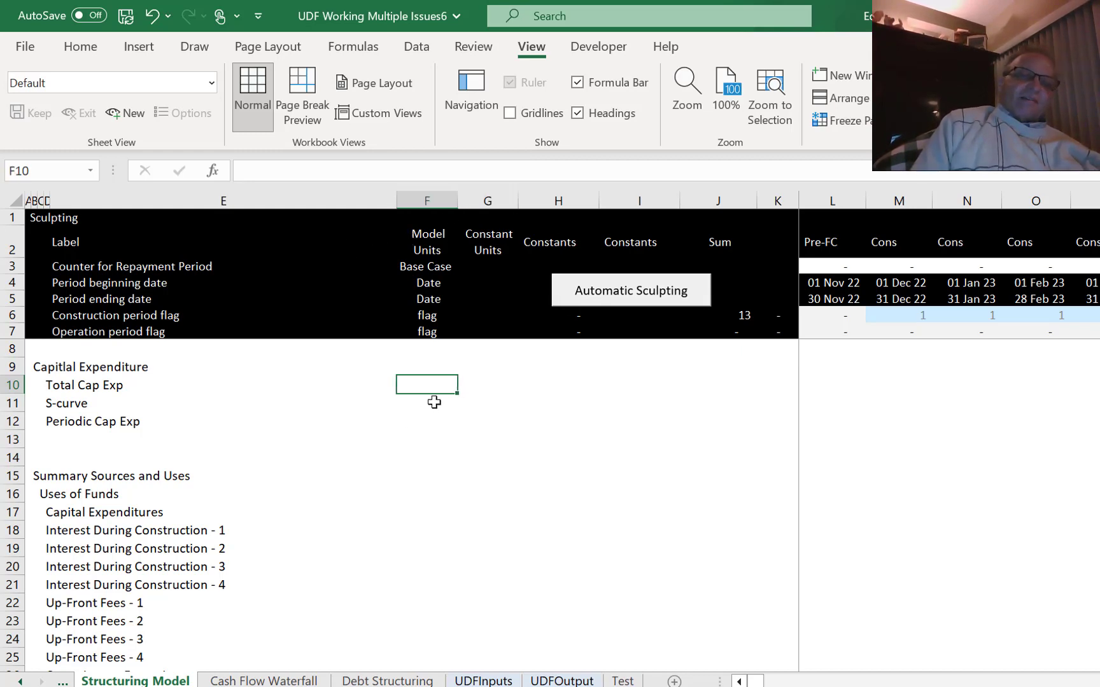
key(Left)
key(Right)
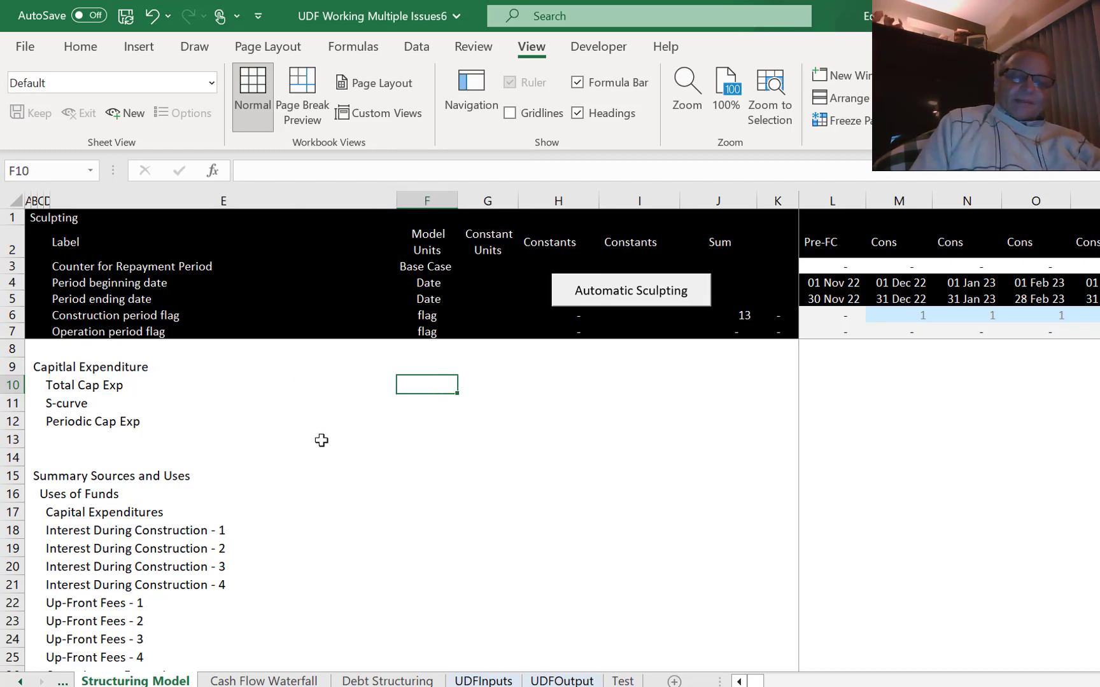
key(ctrl+Page_Down)
key(ctrl+Page_Down)
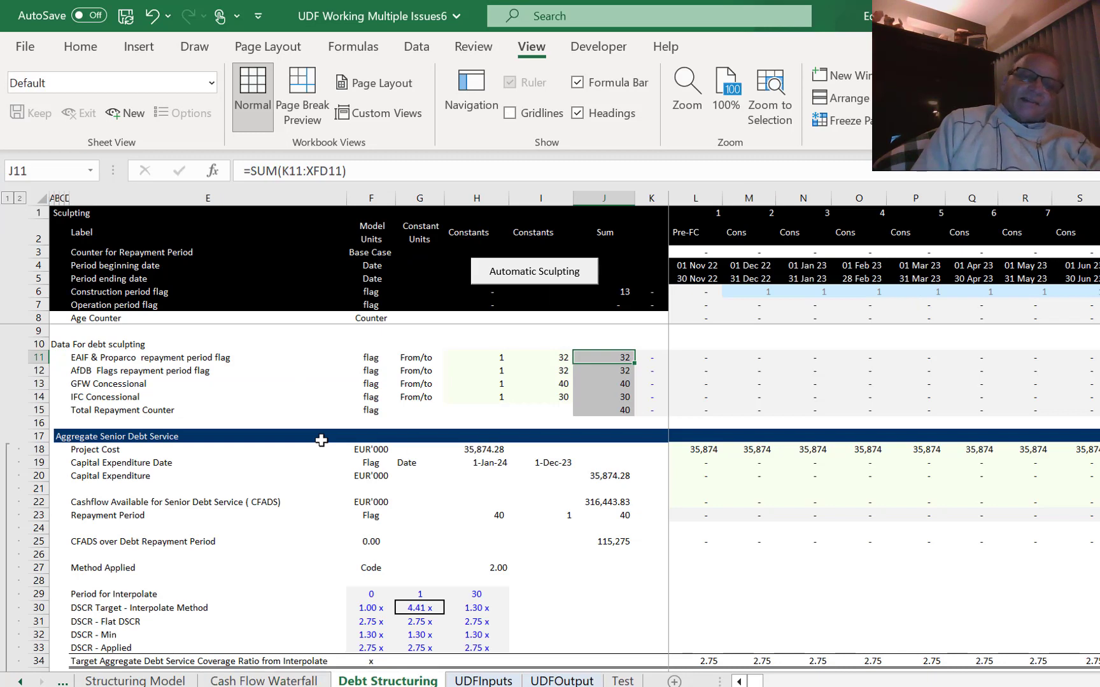
click(357, 504)
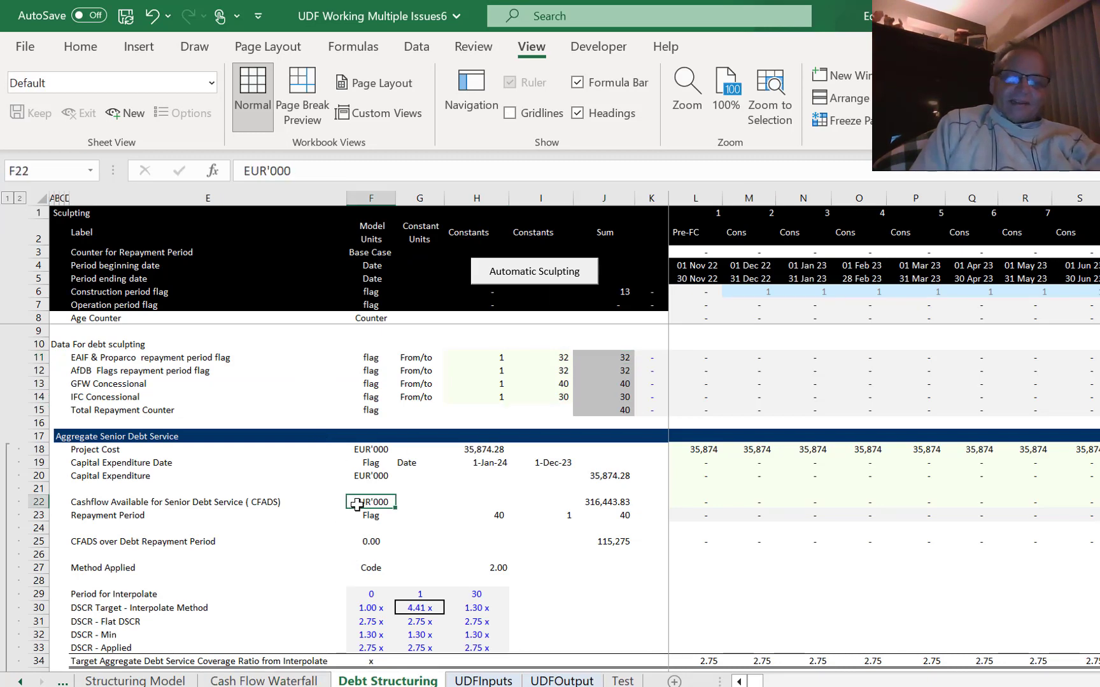
key(ctrl+Page_Up)
key(ctrl+Page_Up)
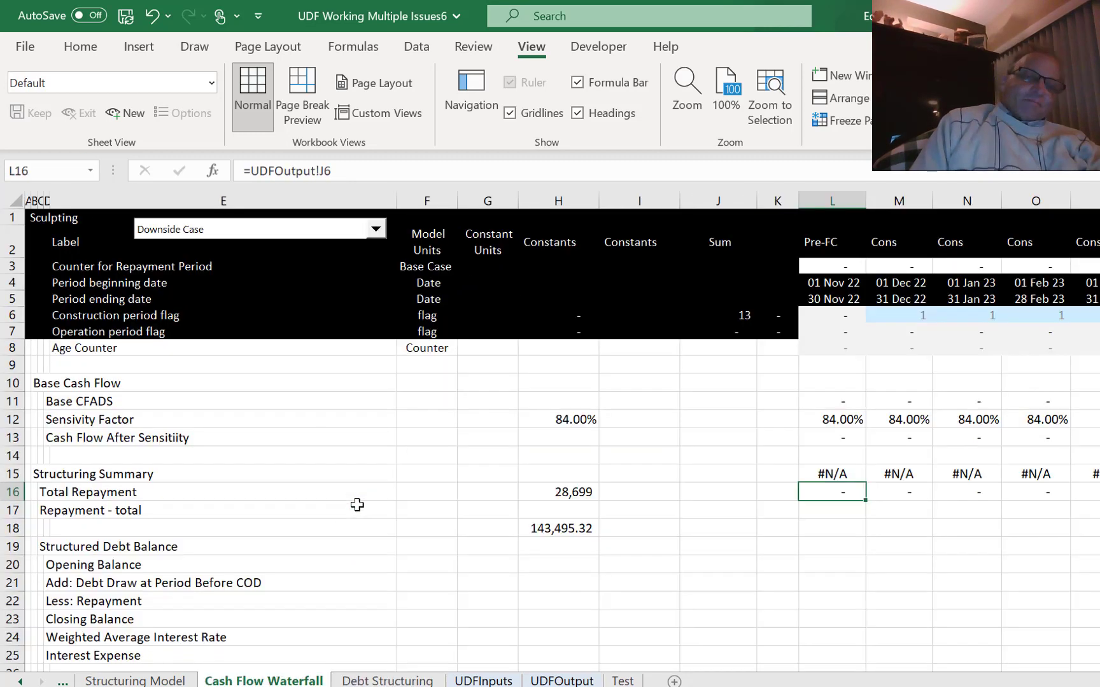
key(Left)
key(Right)
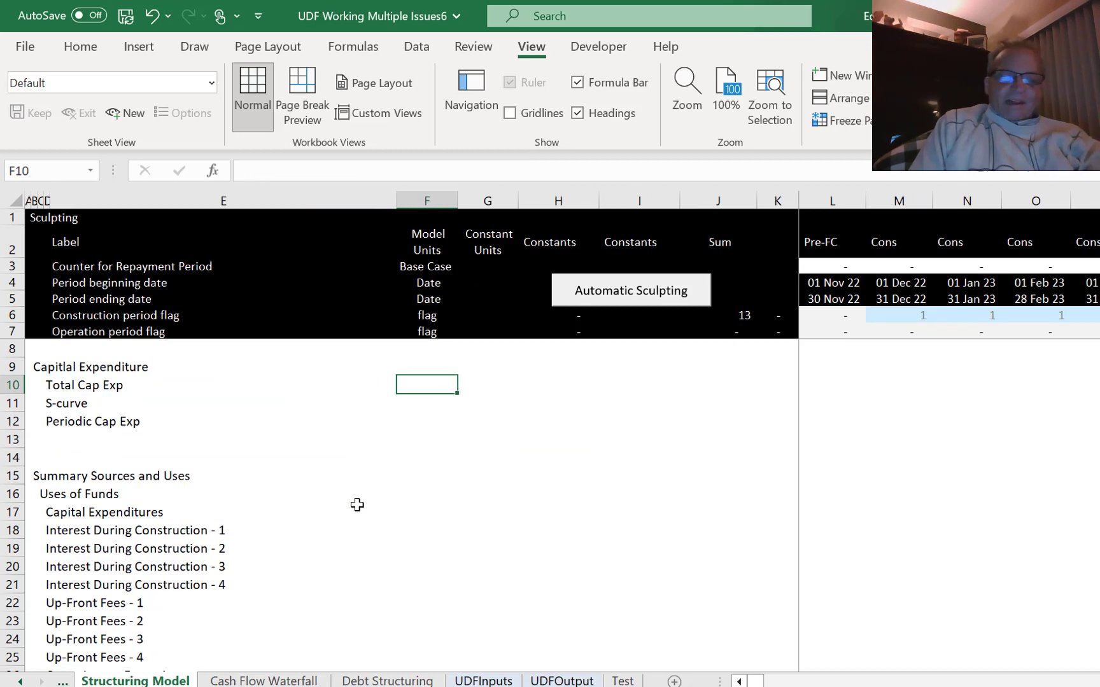
key(alt+e)
key(s)
key(Return)
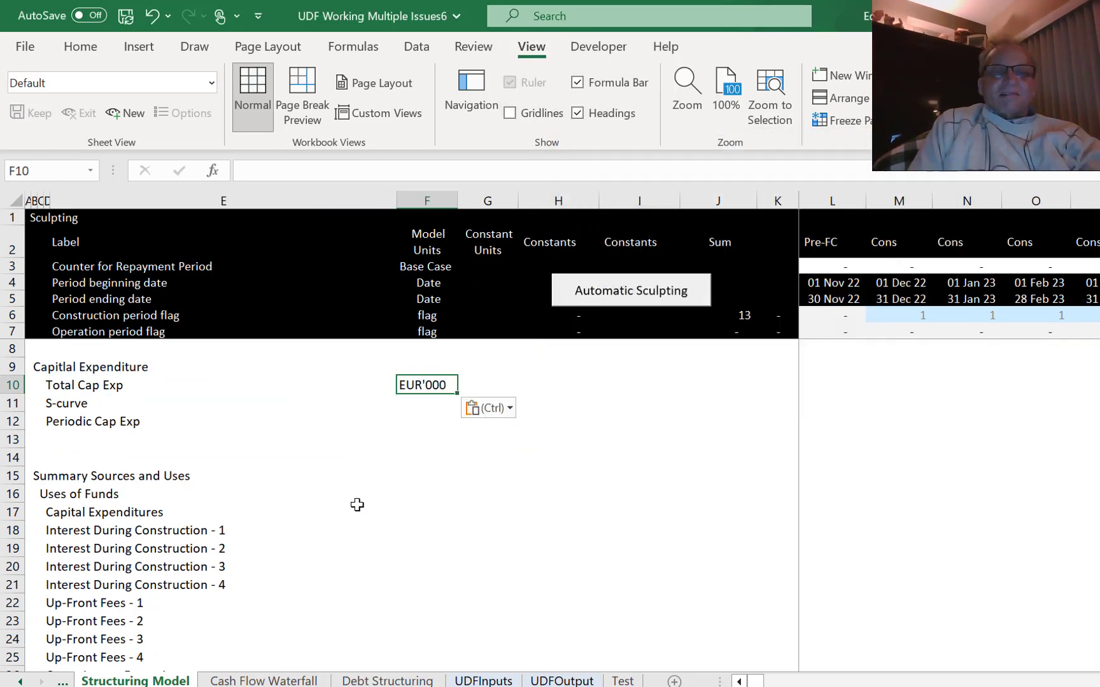
Enter % as the S-curve model unit in cell F11.
key(Down)
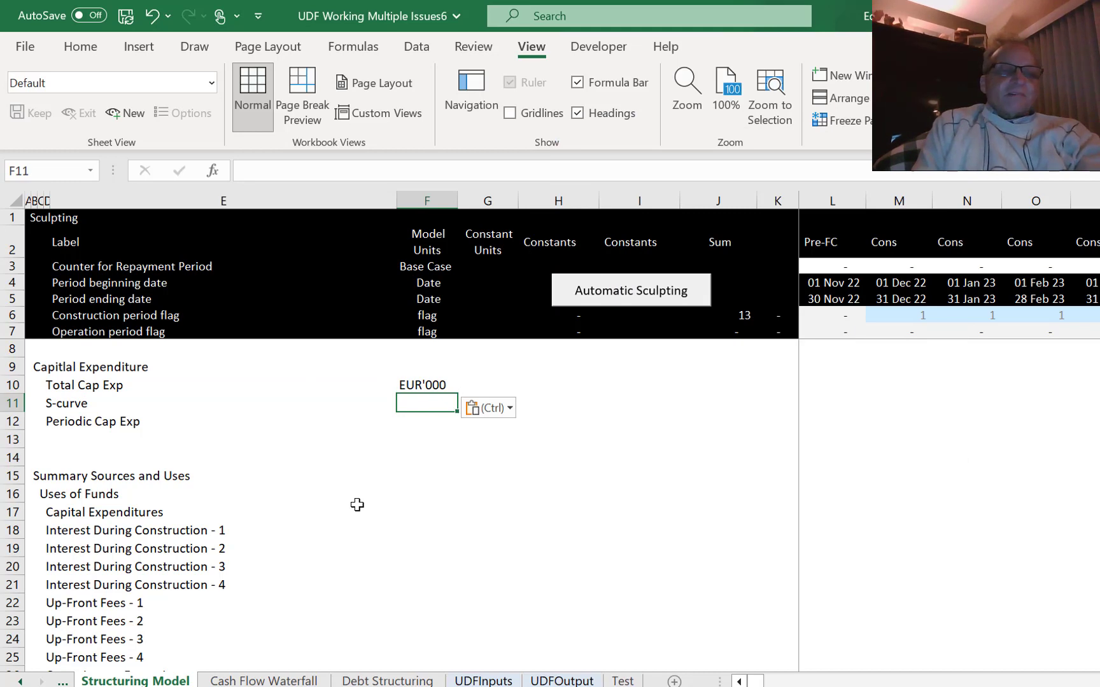
text(%)
key(Up)
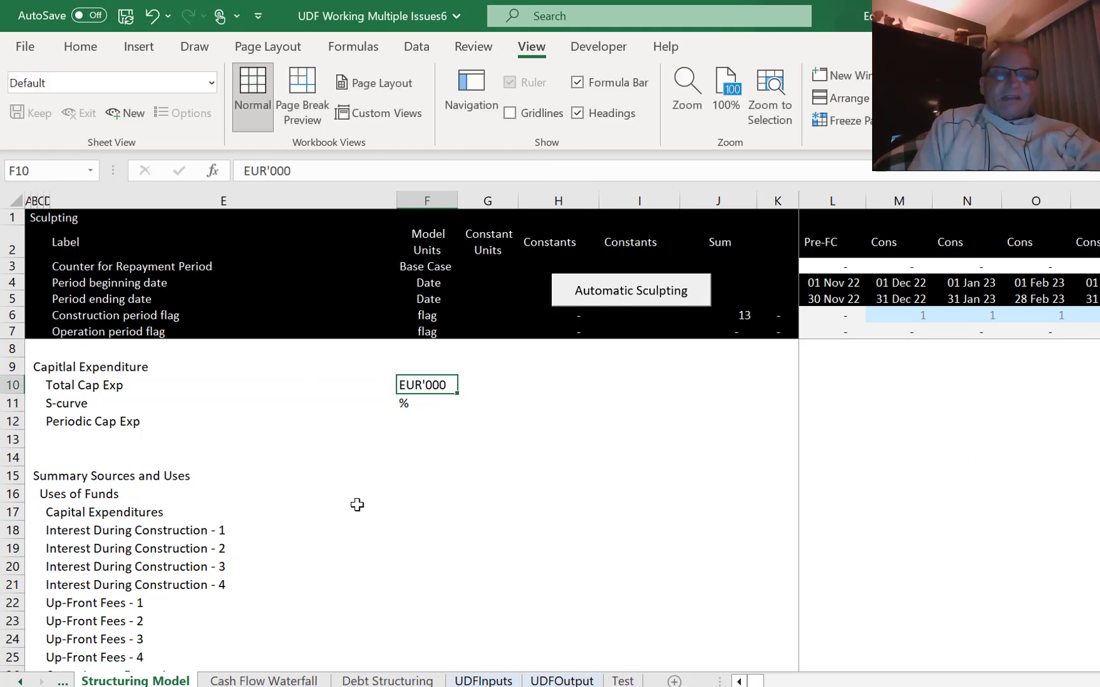
Copy the EUR'000 and % model units across into the Constant Units cells G10 and G11.
key(ctrl+c)
key(Right)
key(ctrl+v)
key(Left)
key(Down)
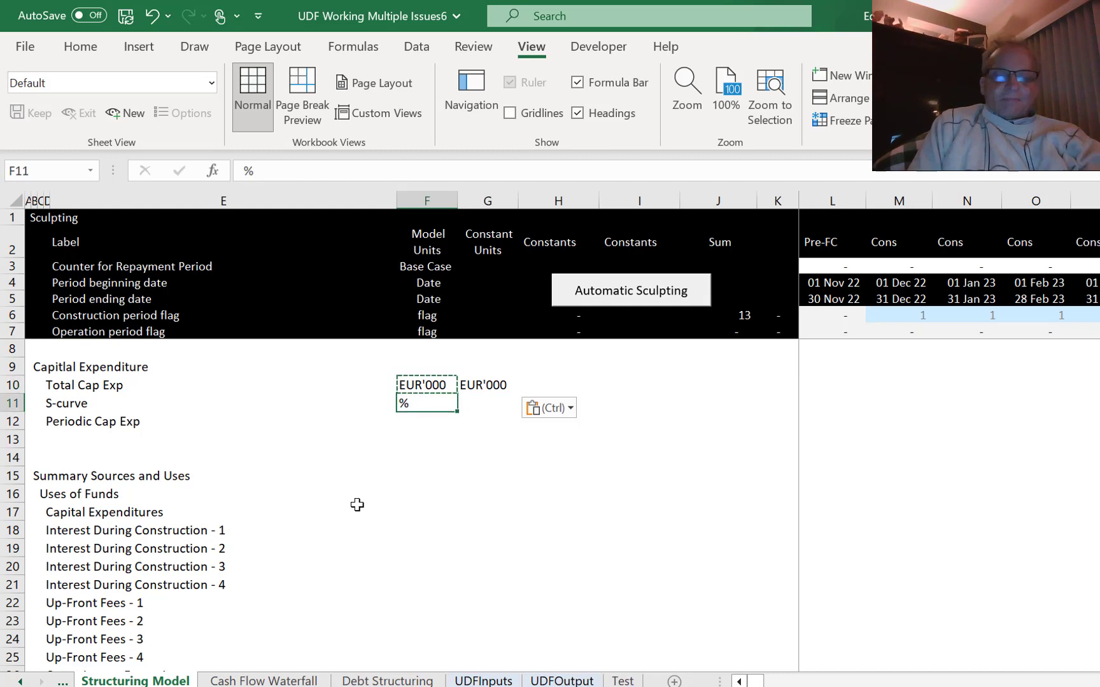
key(ctrl+c)
key(Right)
key(ctrl+v)
key(Up)
Link Total Cap Exp cell H10 to Capital Expenditures cell G8 of the InputC - Structuring sheet, and format it with thousands separators and no decimals.
key(Right)
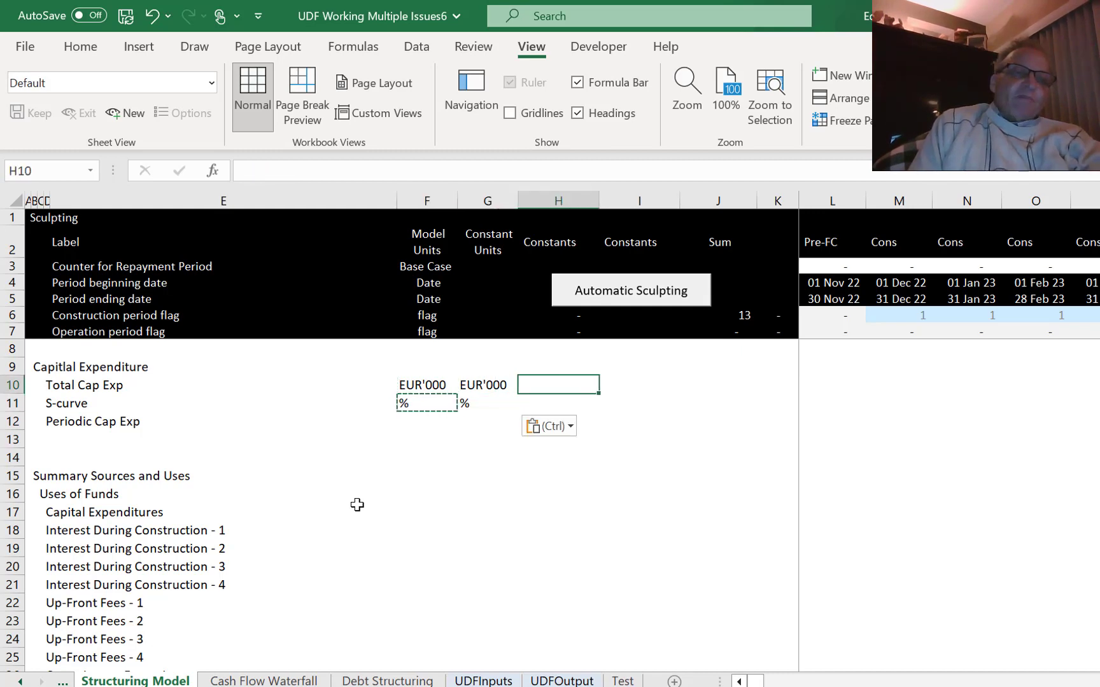
key(Escape)
text(=)
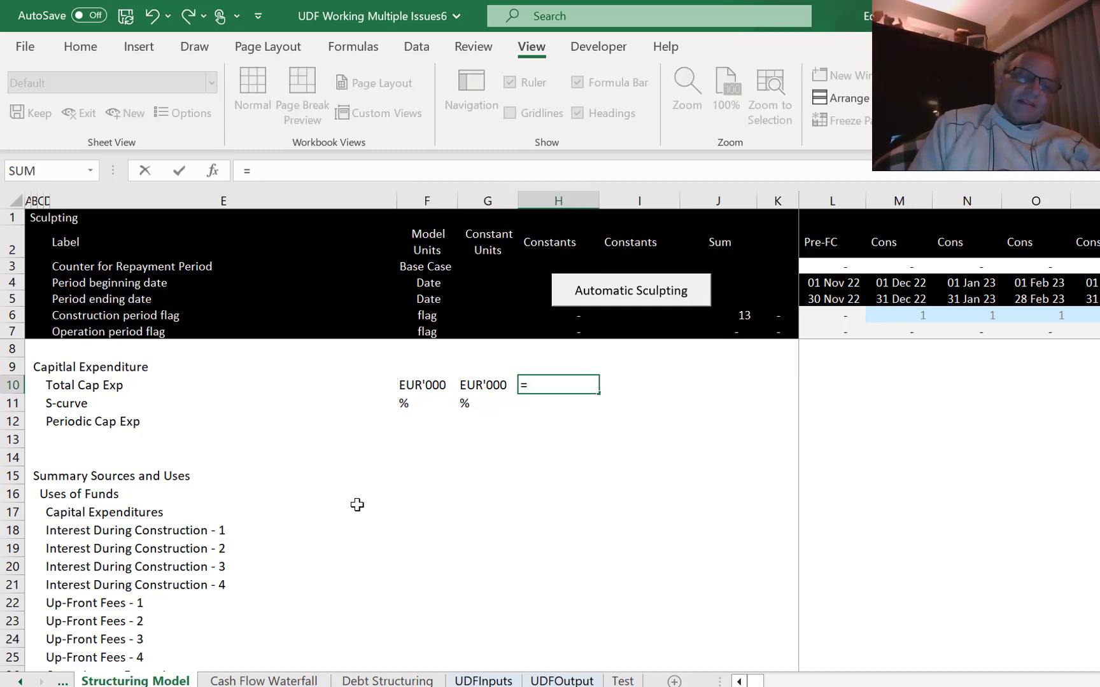
key(ctrl+Page_Up)
key(ctrl+Page_Up)
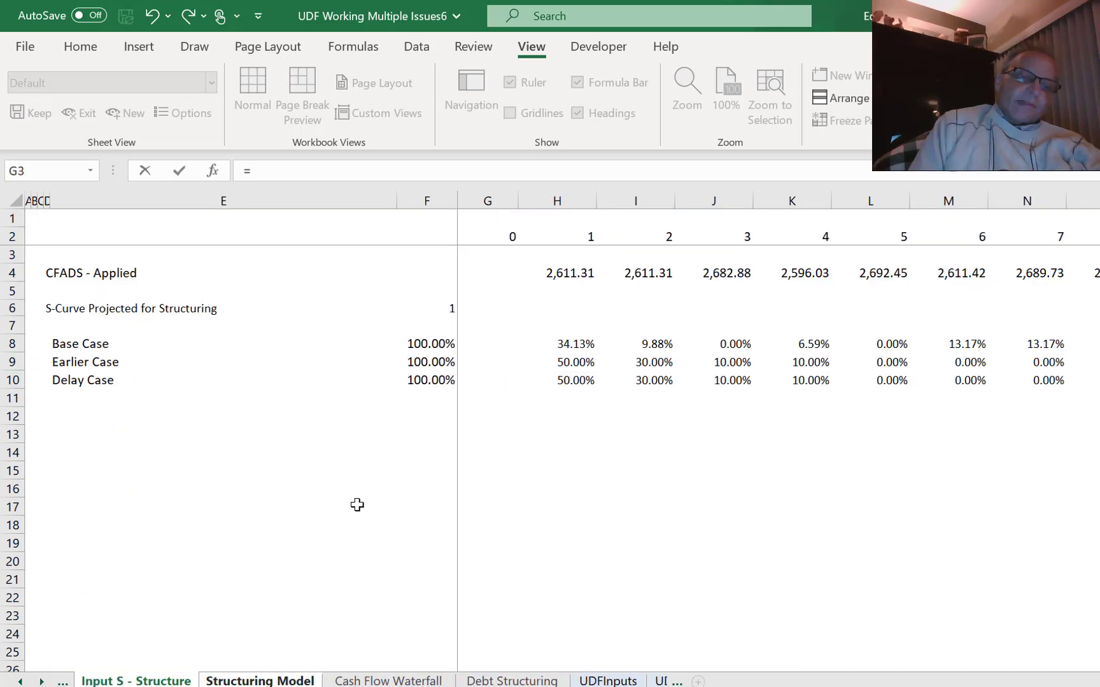
key(ctrl+Page_Up)
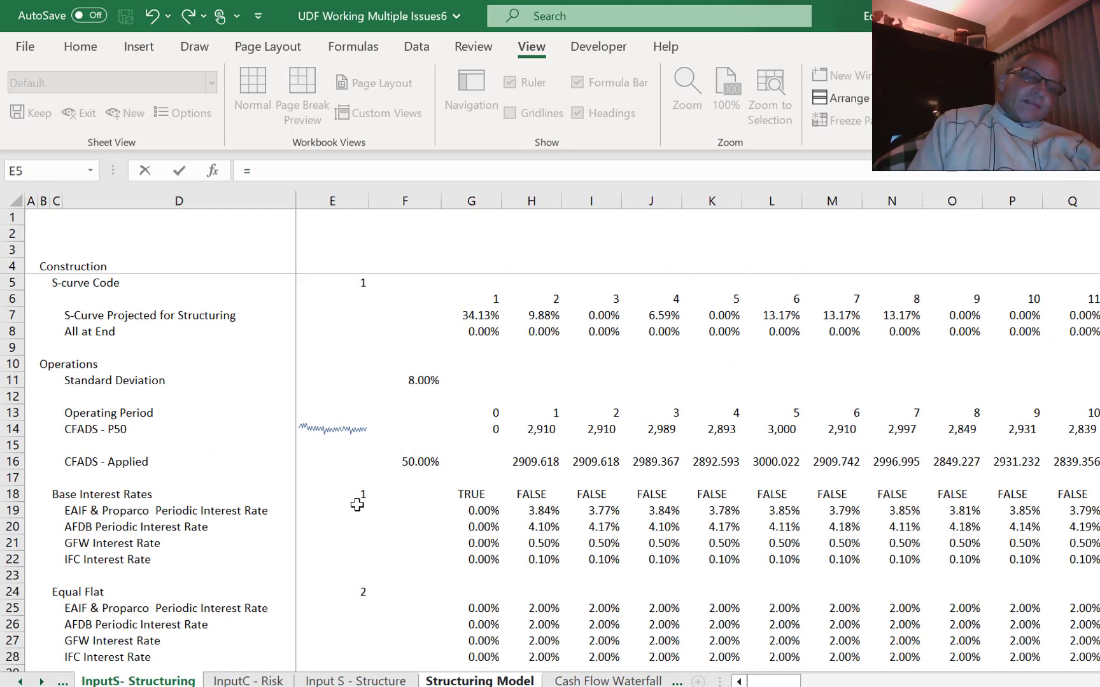
key(ctrl+Page_Up)
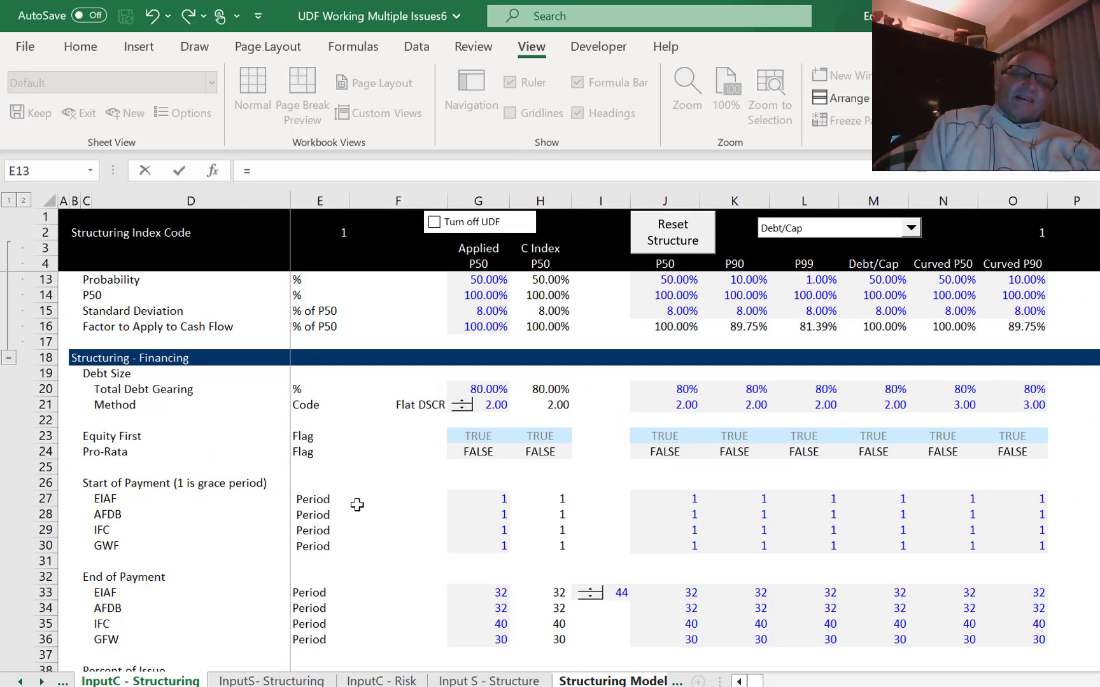
key(Left)
key(Right)
key(Right)
key(Right)
key(Right)
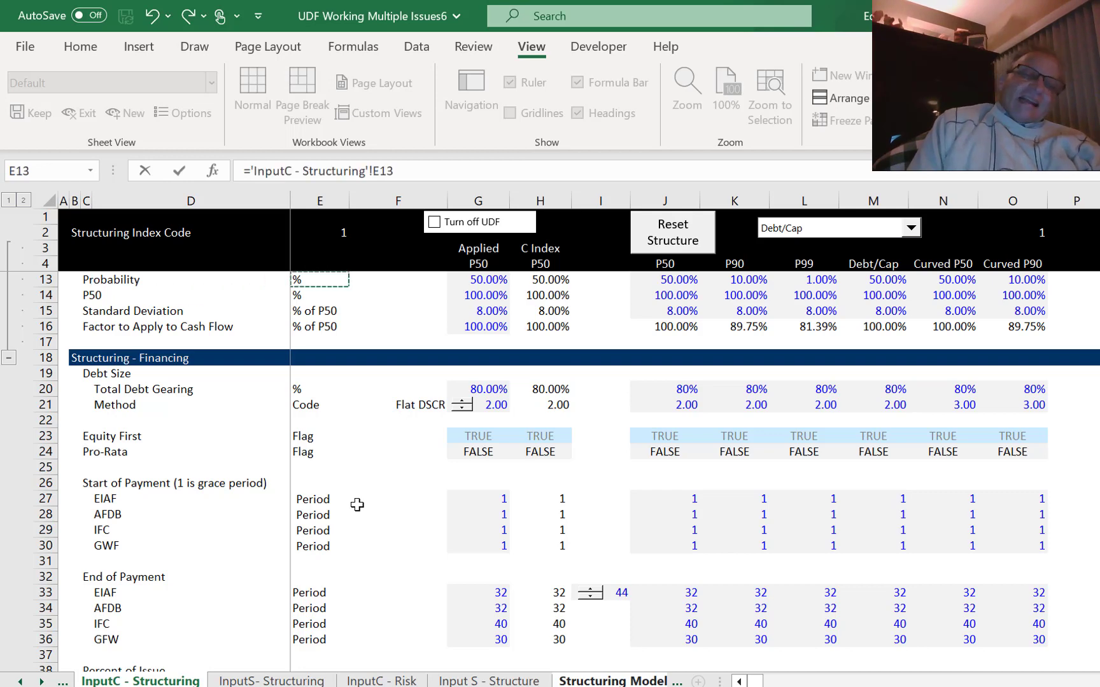
key(Left)
key(Up)
key(Up)
key(Up)
key(Up)
key(Up)
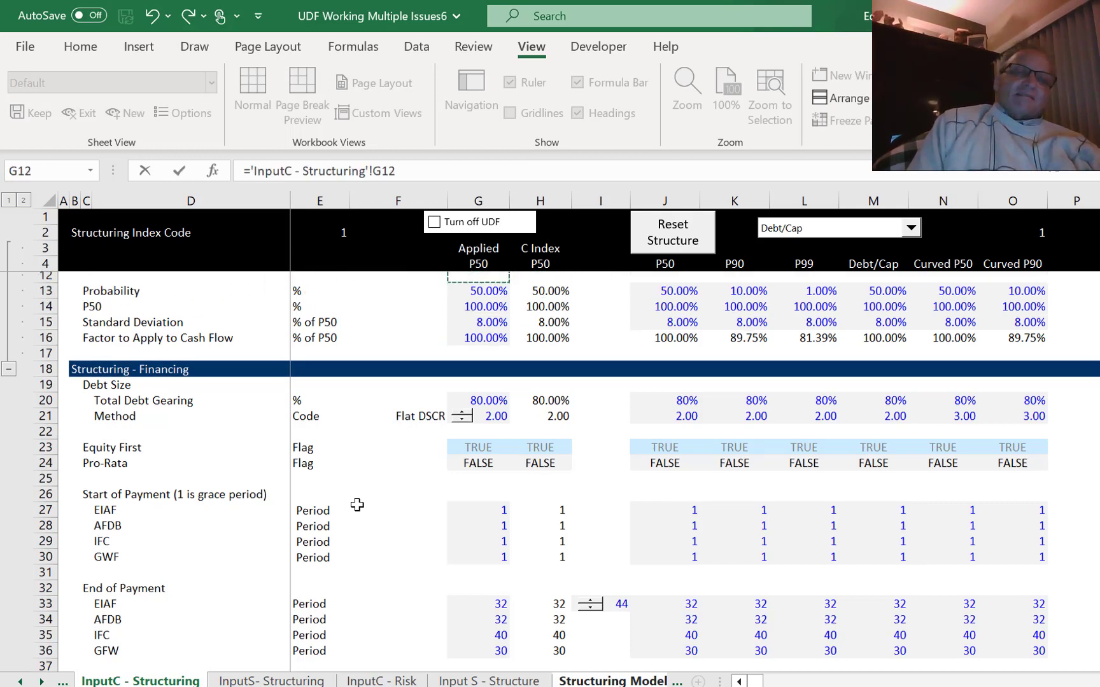
key(Up)
key(Up)
key(Up)
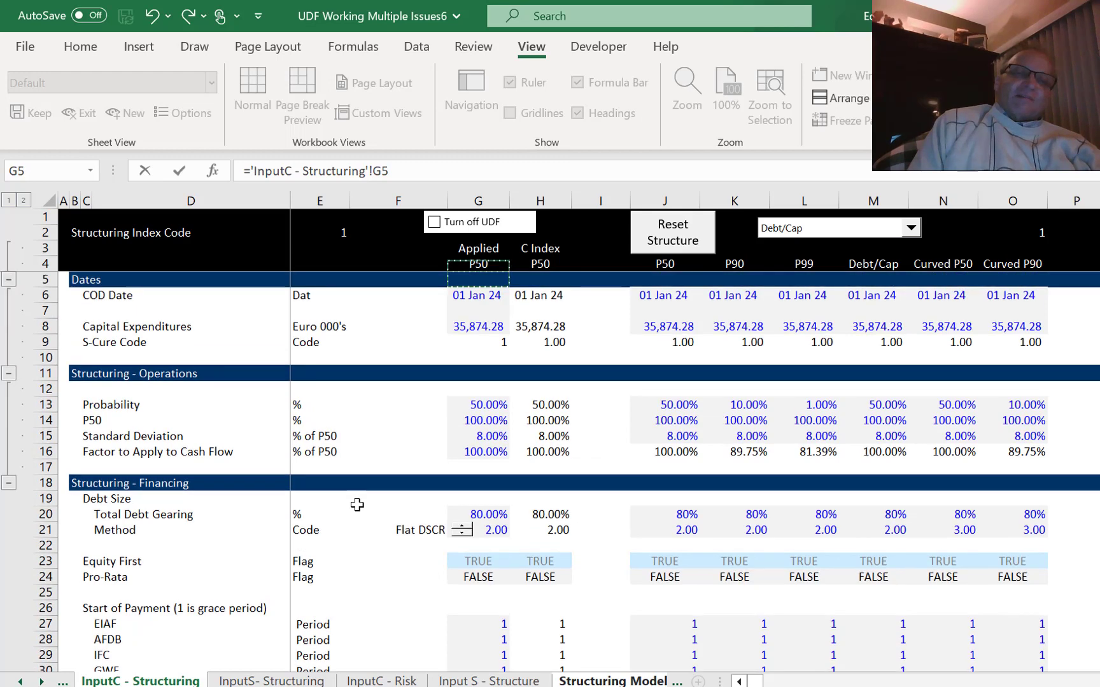
key(Down)
key(Down)
key(Down)
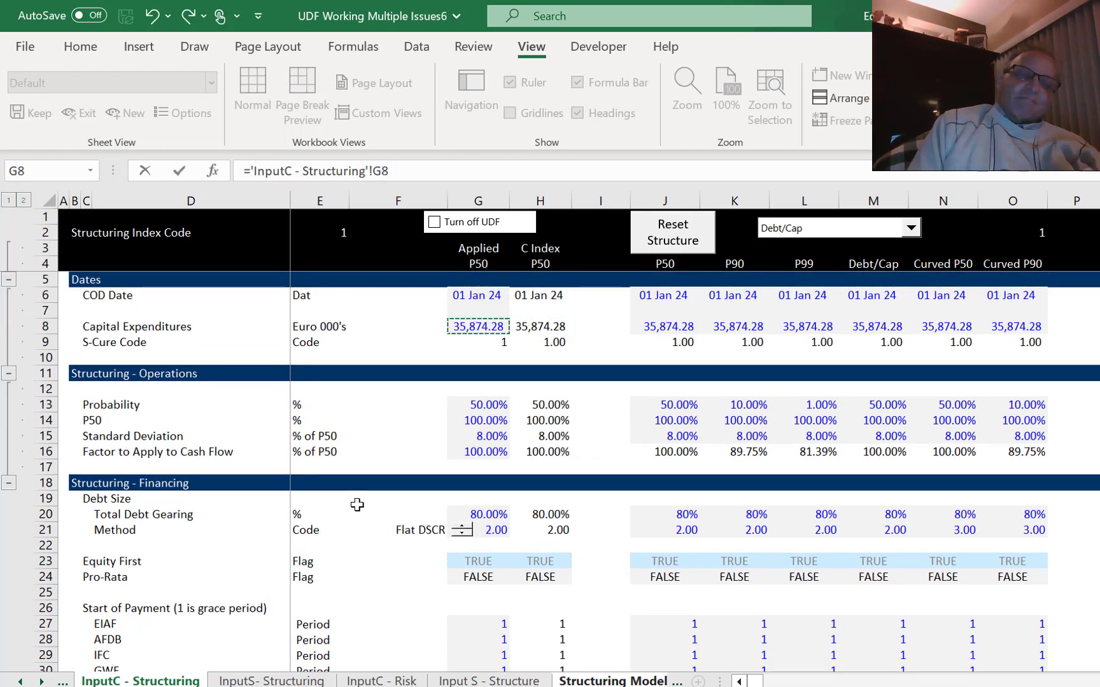
key(Left)
key(Right)
key(Left)
key(Right)
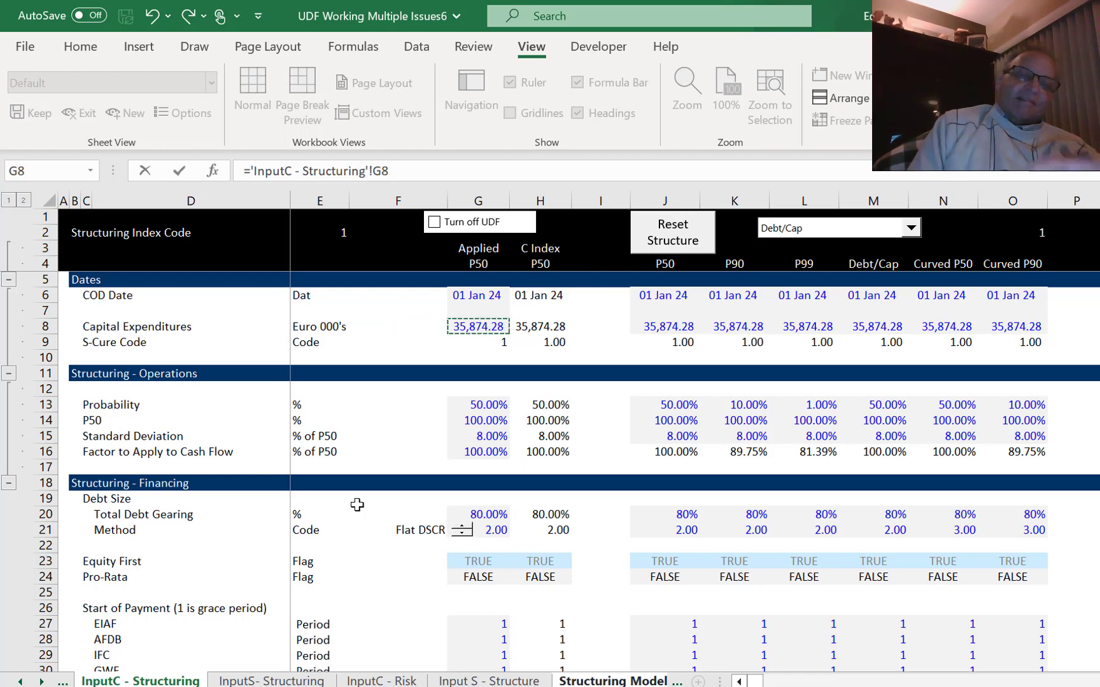
key(Return)
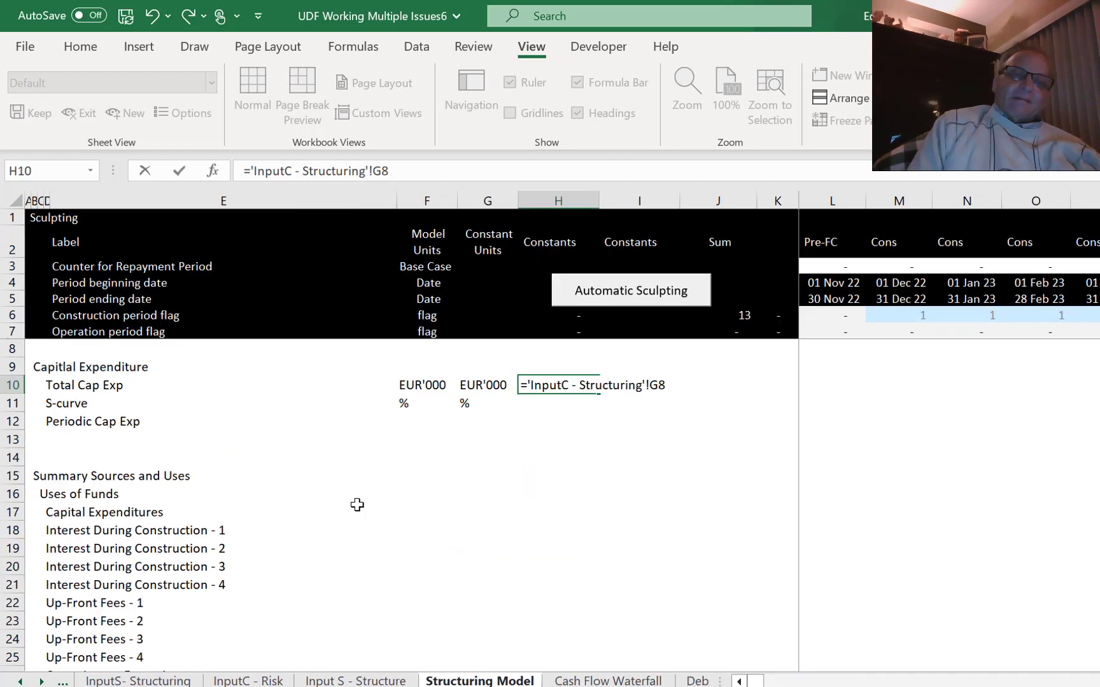
key(Up)
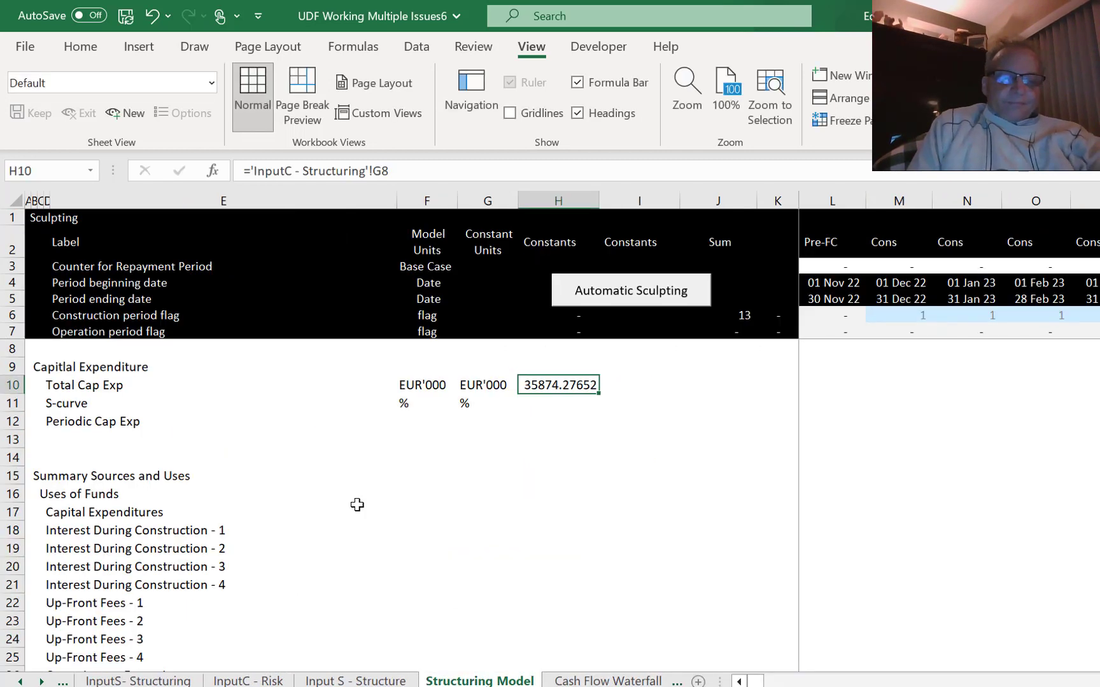
key(ctrl+shift+1)
Link Total Cap Exp cell L10 to the constant with =$H$10 and fill the formula across the timeline.
key(Right)
key(Right)
key(Right)
key(Right)
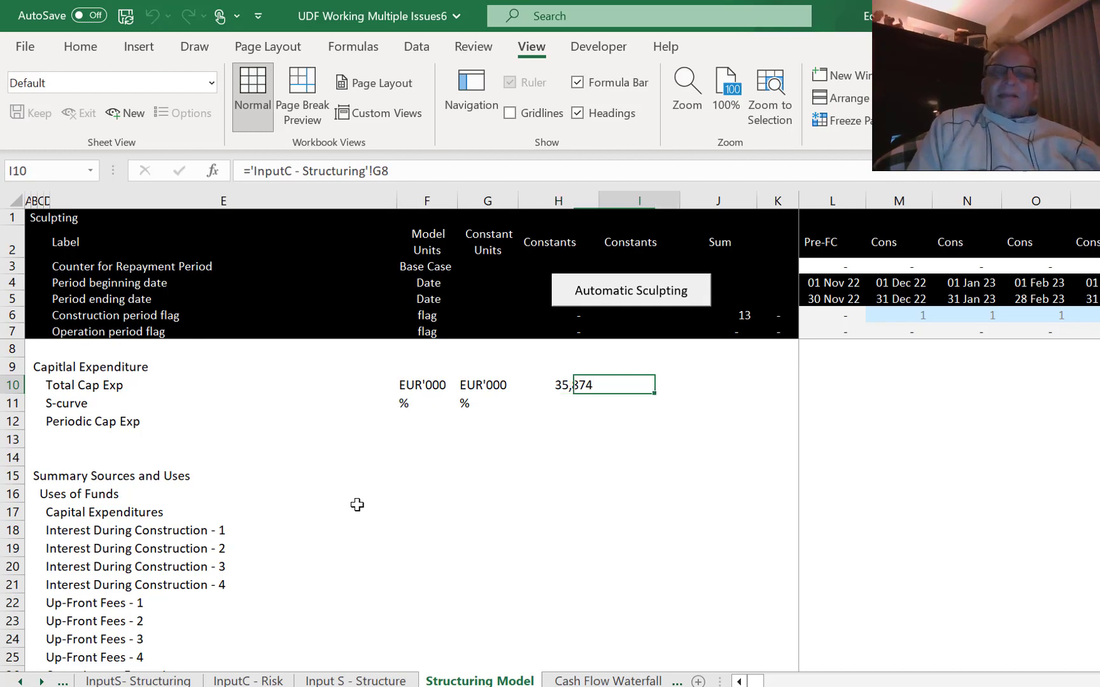
text(=)
key(Left)
key(Left)
key(Left)
key(Left)
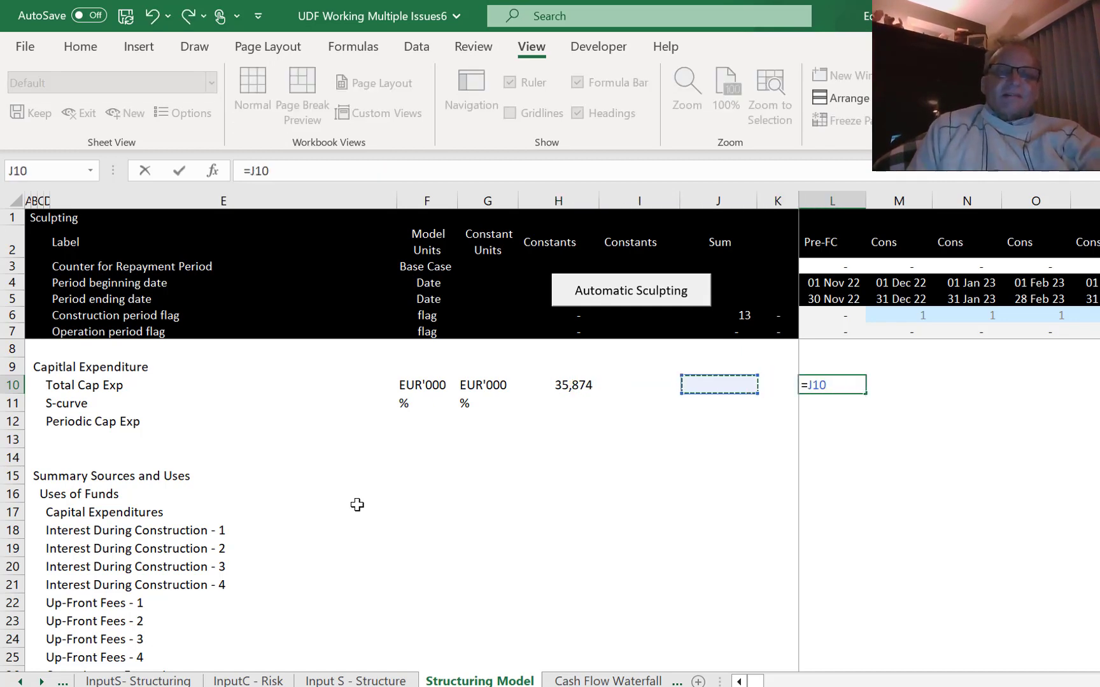
key(F4)
key(Return)
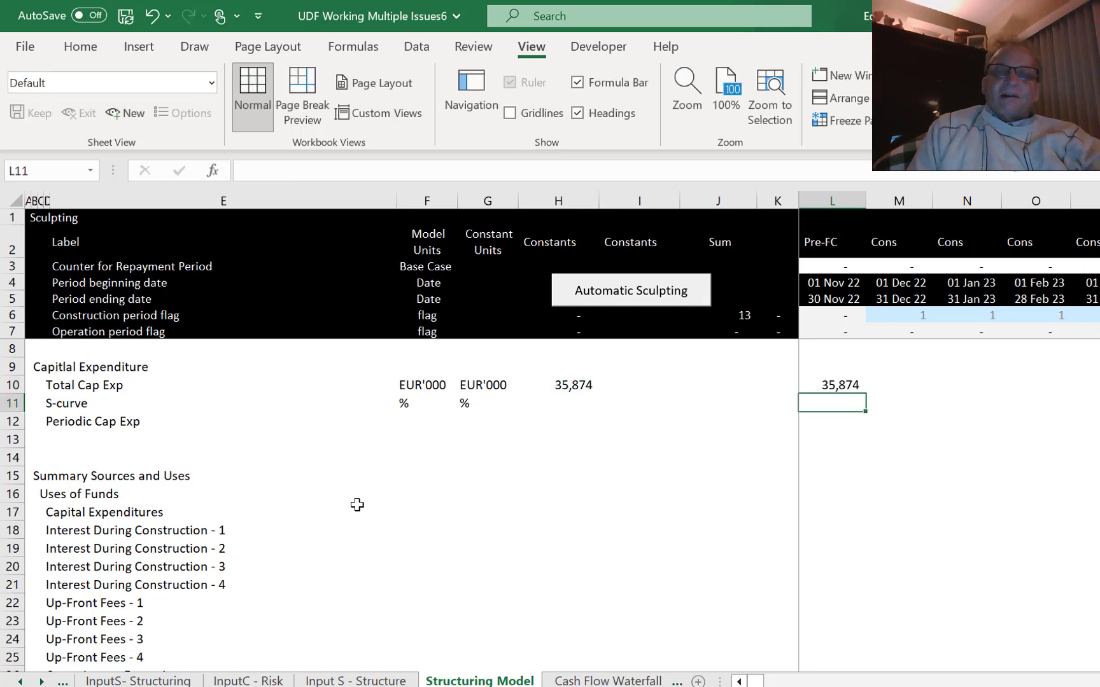
key(Up)
key(ctrl+shift+r)
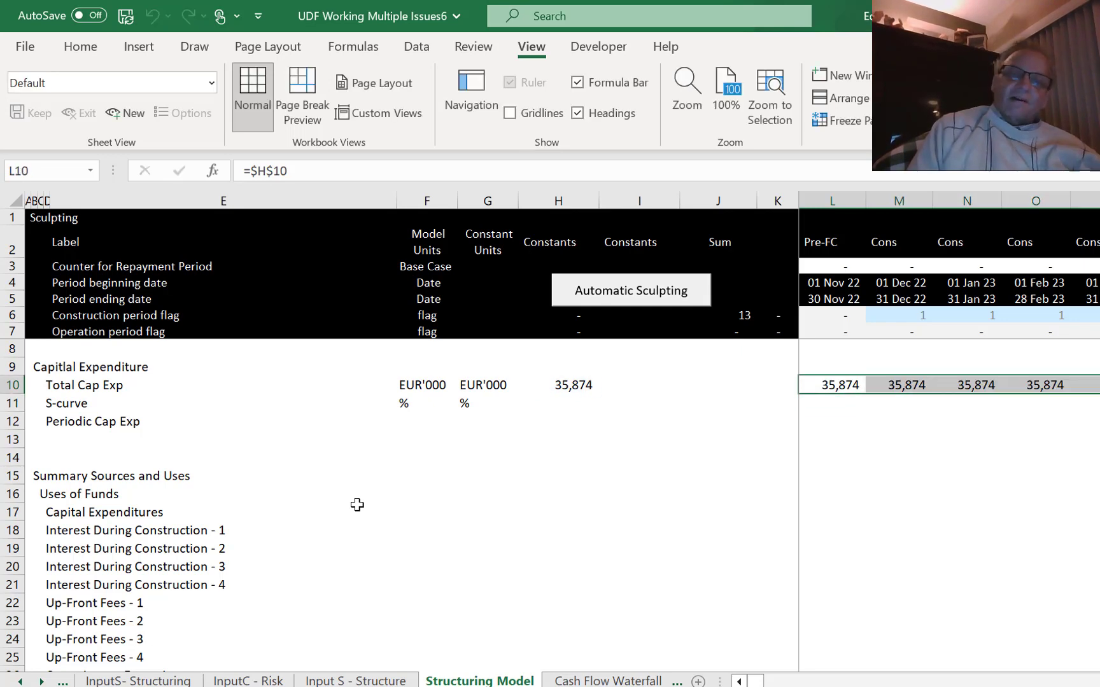
Review the units, the constant and the linked period formula in the Total Cap Exp row.
key(Down)
key(Left)
key(Left)
key(Left)
key(Left)
key(Left)
key(Left)
key(Left)
key(Left)
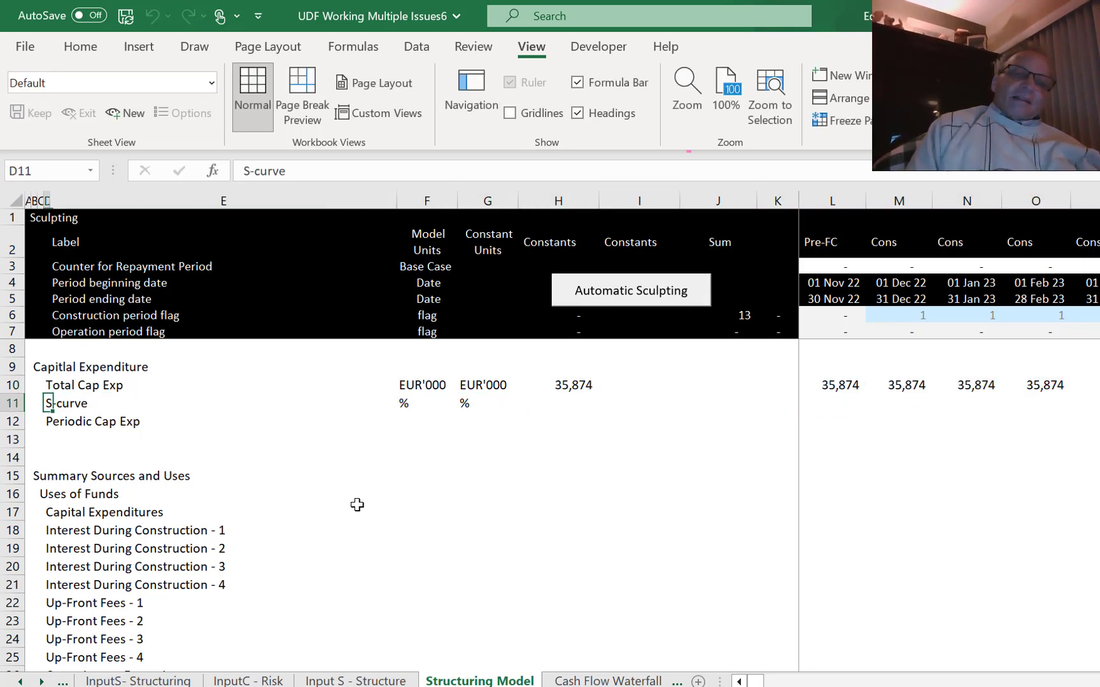
key(Right)
key(Right)
key(Right)
key(Right)
key(Up)
key(Left)
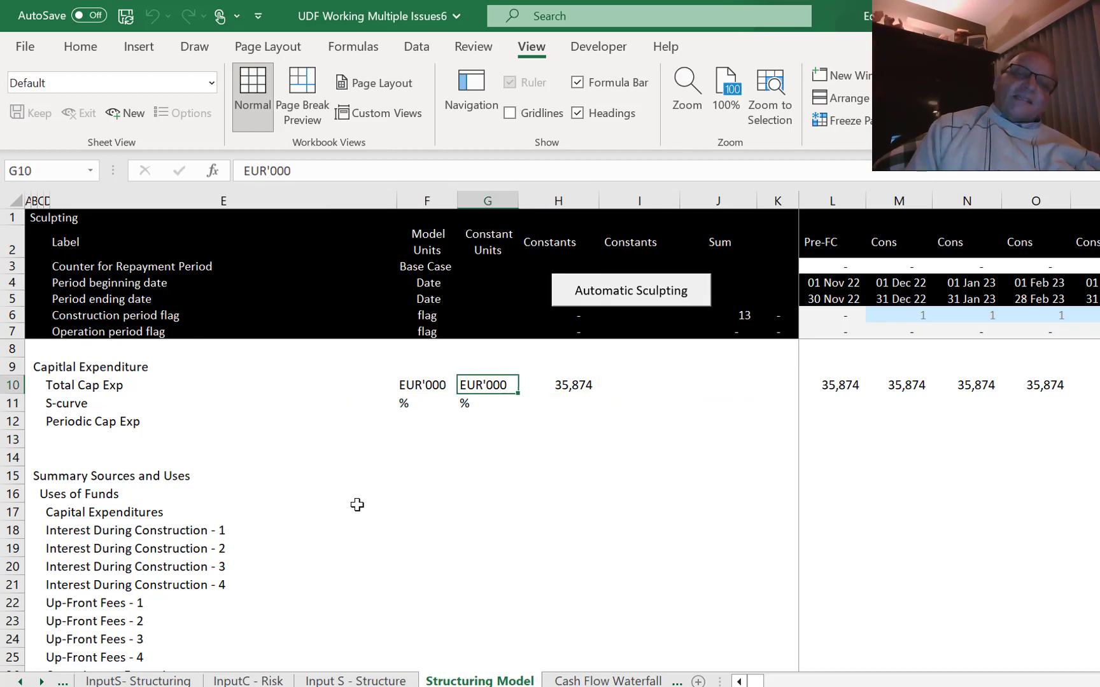
key(Right)
key(Left)
key(Right)
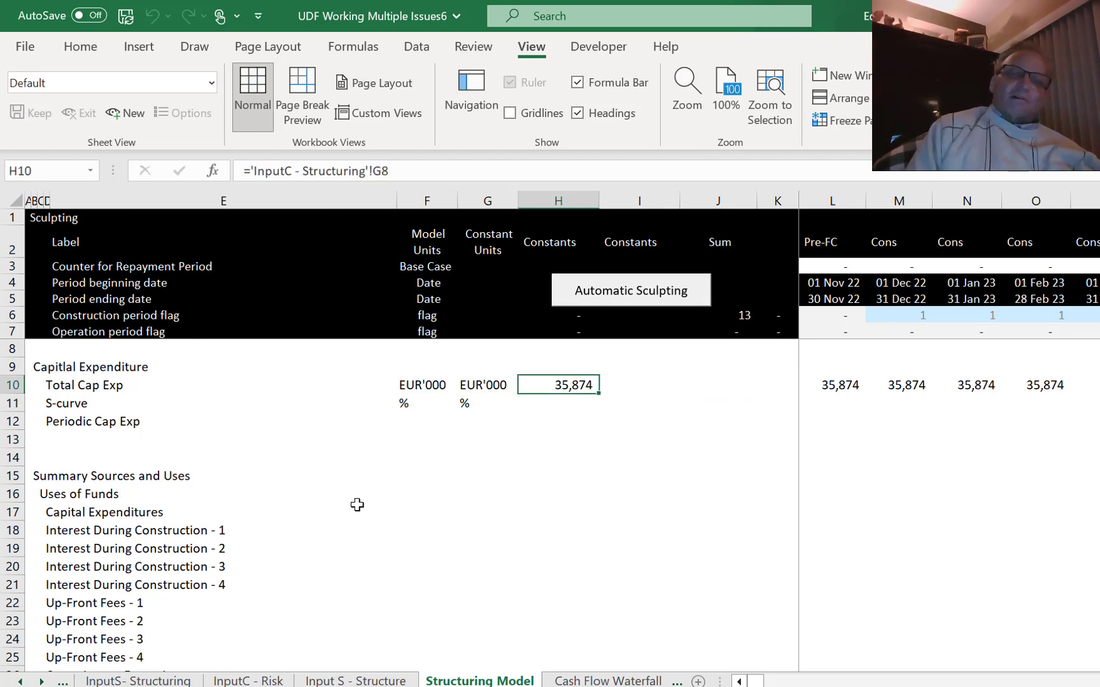
key(Left)
key(Right)
key(Left)
key(Right)
key(Left)
key(Right)
key(Right)
key(Right)
key(Right)
key(Right)
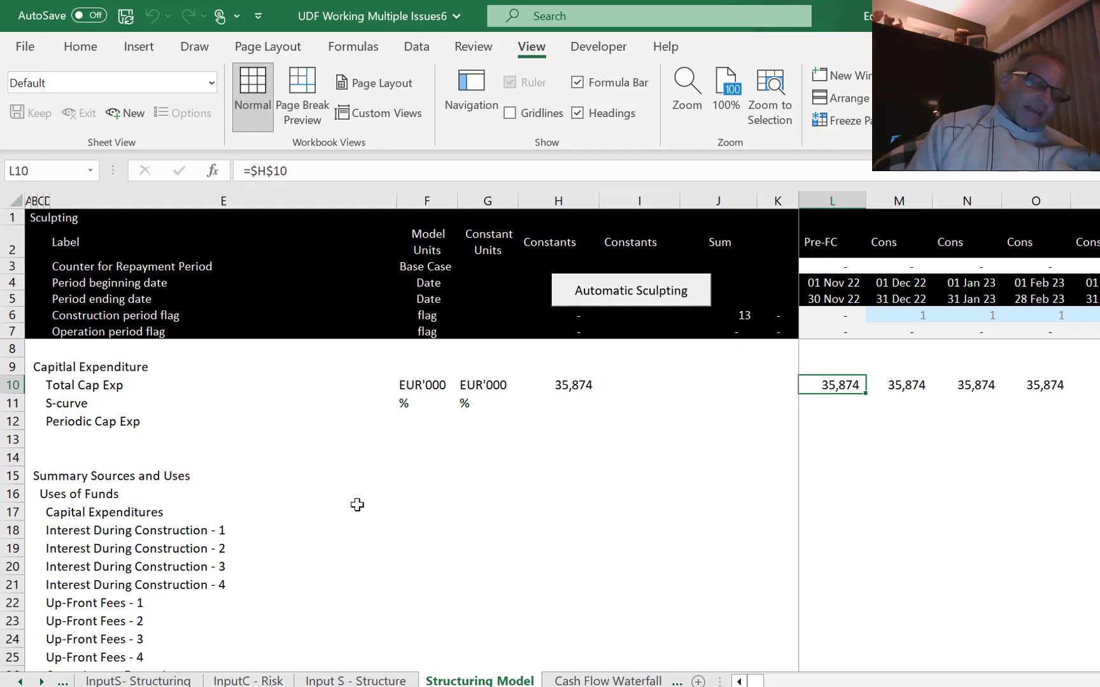
key(Left)
key(Left)
key(Left)
key(Left)
key(Left)
key(Left)
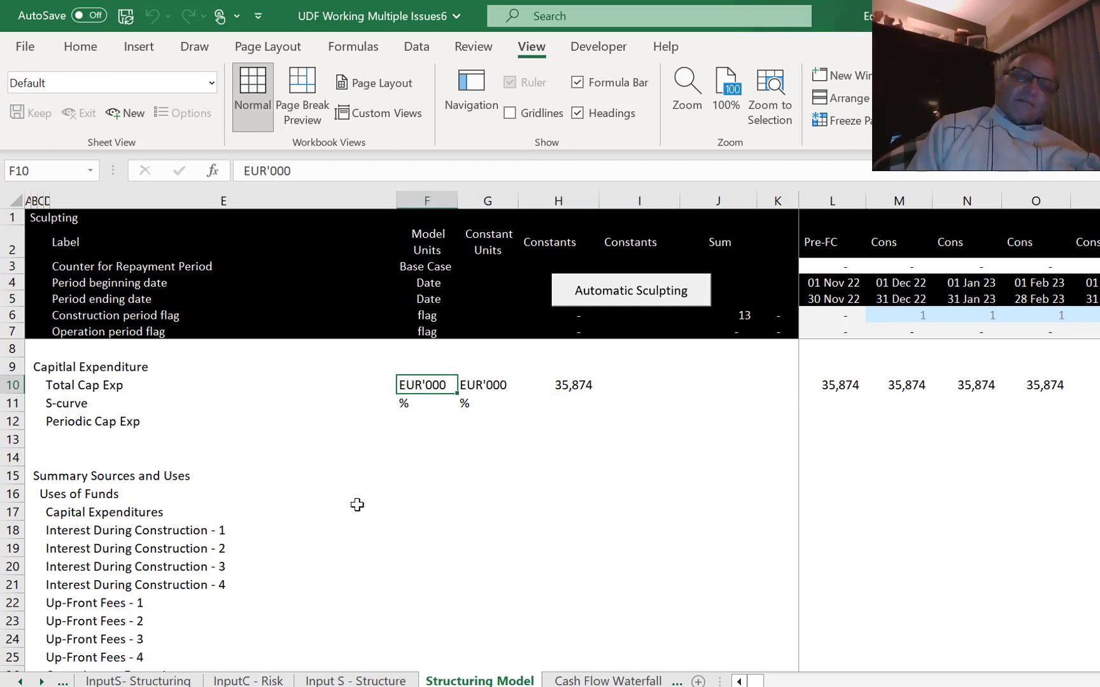
Examine the S-curve row's unit and empty cells, and the date and flag rows above its first timeline column.
key(Down)
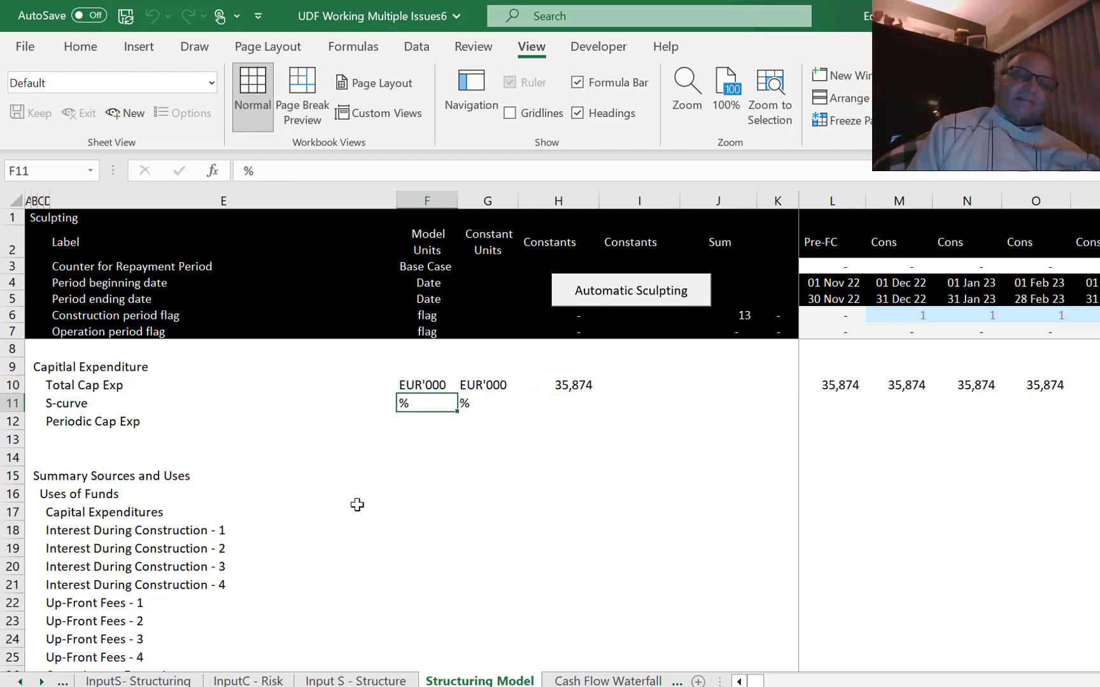
key(Right)
key(Right)
key(Right)
key(Right)
key(Right)
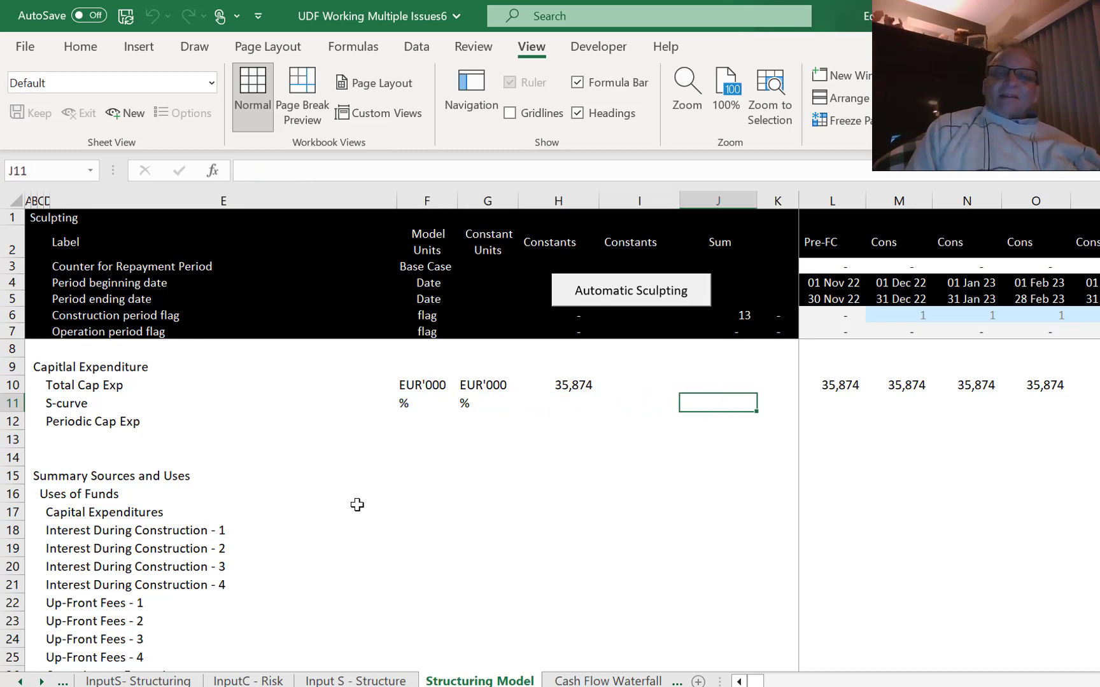
key(Right)
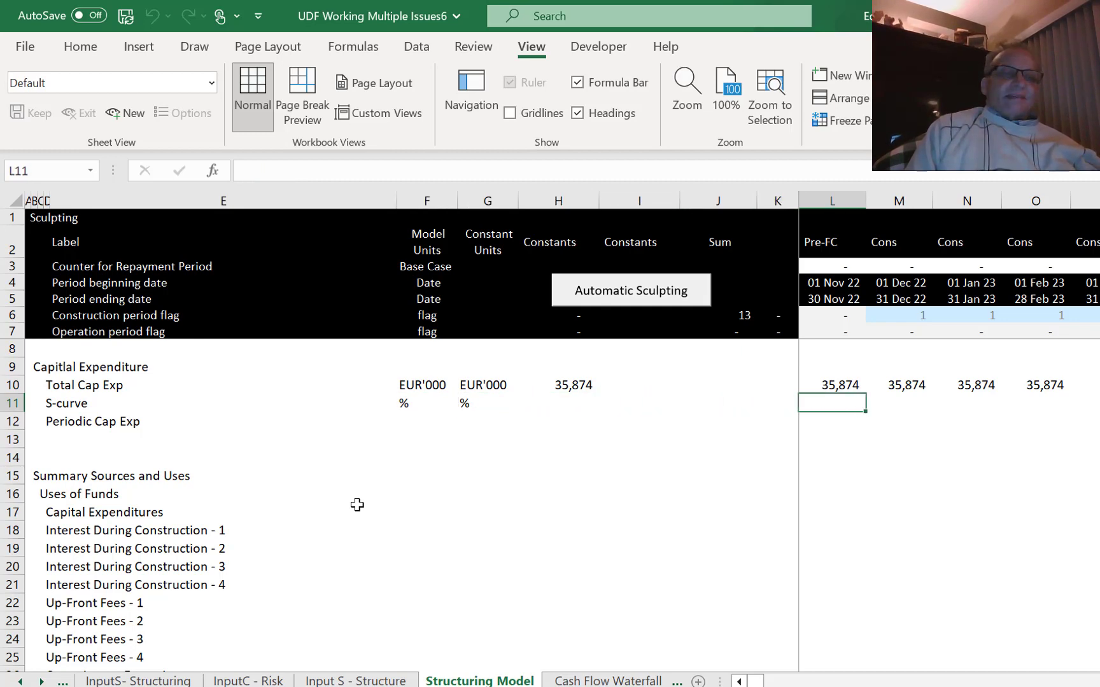
key(Up)
key(Up)
key(Up)
key(Up)
key(Up)
key(Down)
key(Down)
key(Down)
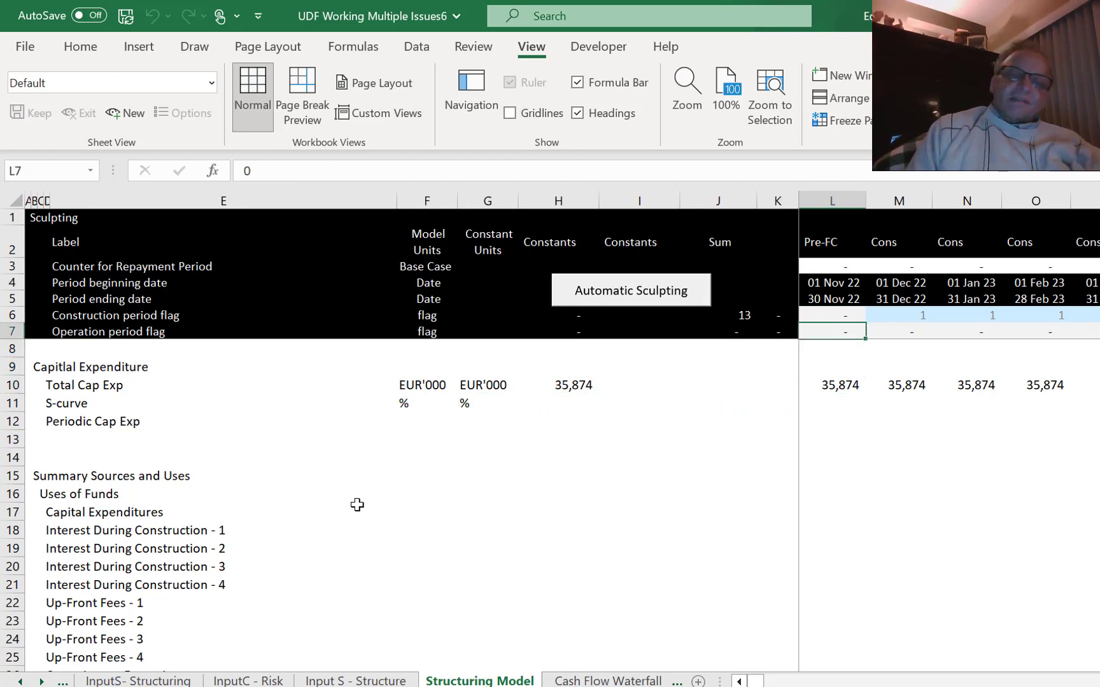
key(Down)
key(Down)
On the InputS- Structuring sheet, enter 0 in cell F6 ahead of the S-curve period numbers.
key(ctrl+Page_Up)
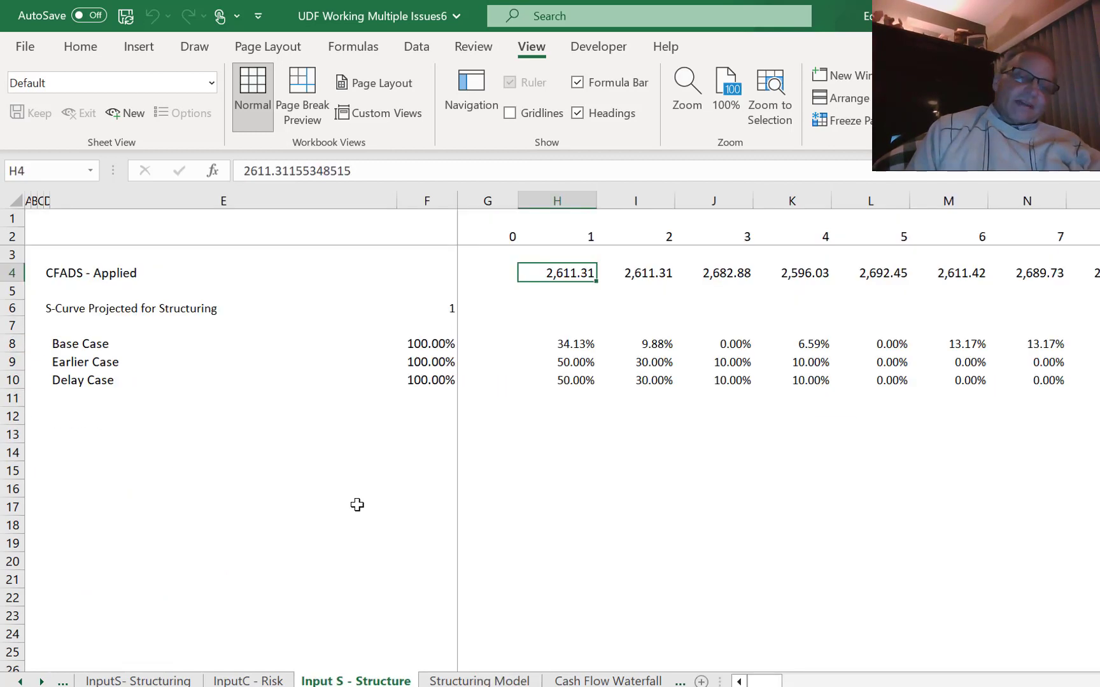
key(ctrl+Page_Up)
key(ctrl+Page_Up)
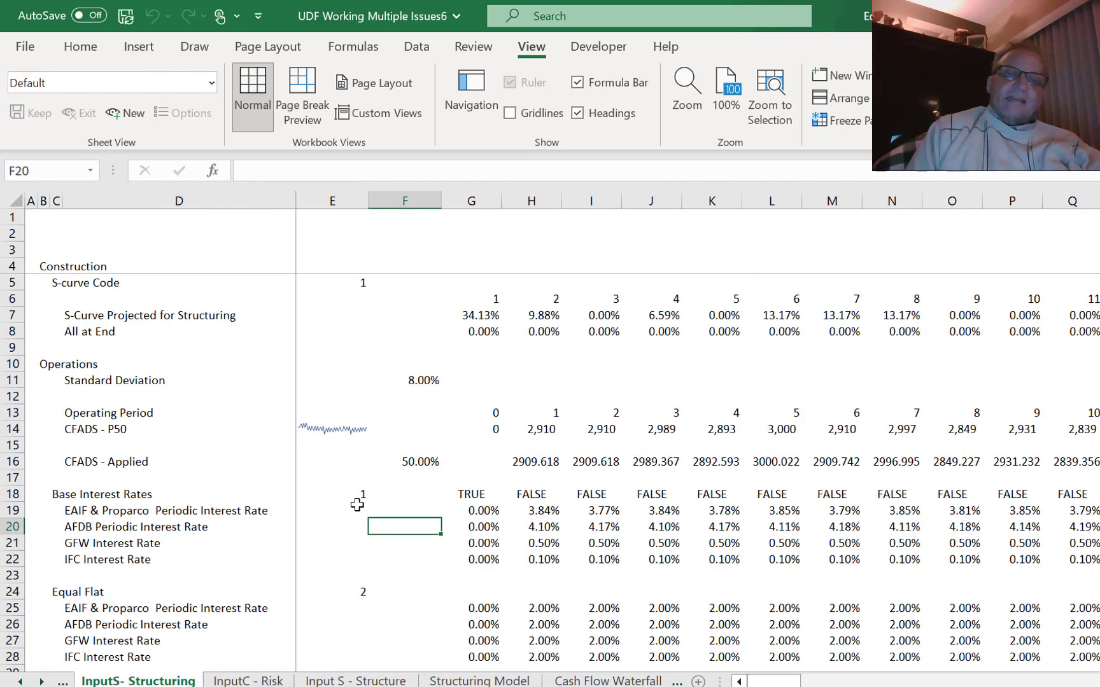
key(Up)
key(Up)
key(Up)
key(Up)
key(Up)
key(Up)
key(Up)
key(Up)
key(Up)
key(Up)
key(Up)
key(Up)
key(Up)
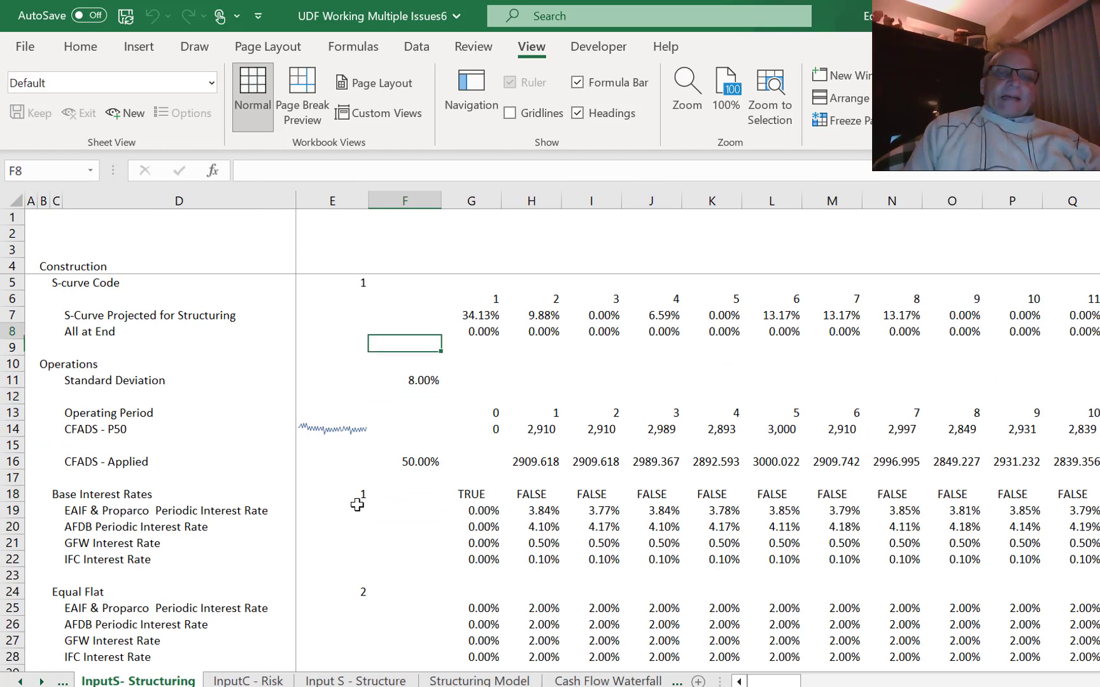
key(Down)
key(Up)
key(Up)
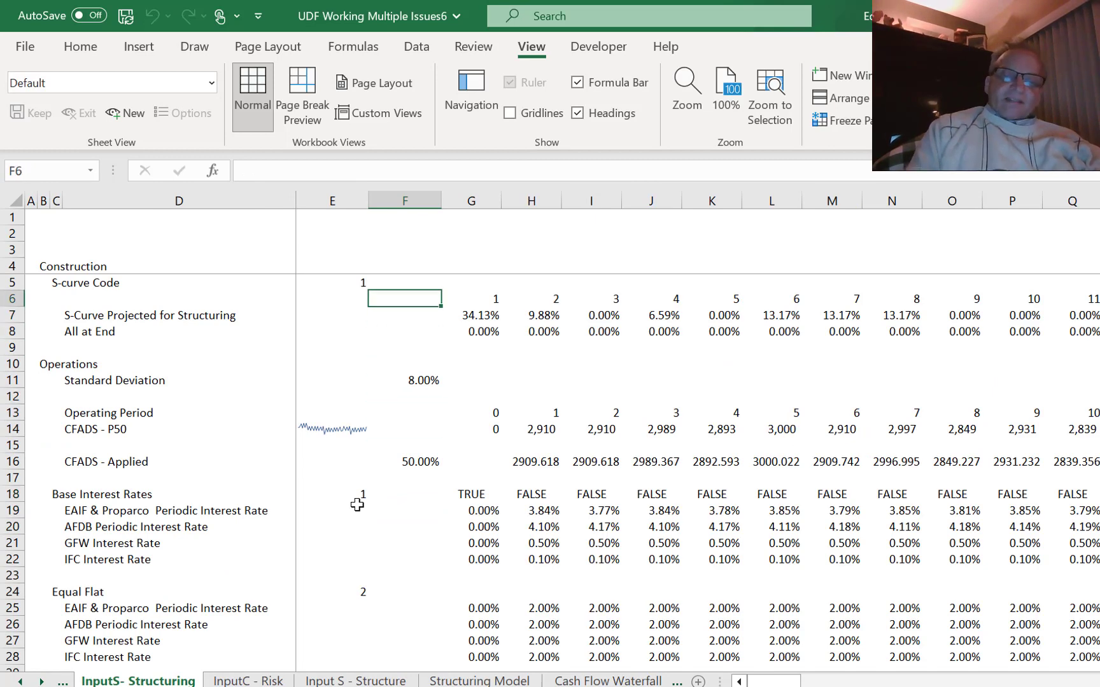
text(0)
key(Return)
Copy the 0% from cell G8 of the All at End row into the period 0 cell F8.
key(Down)
key(Right)
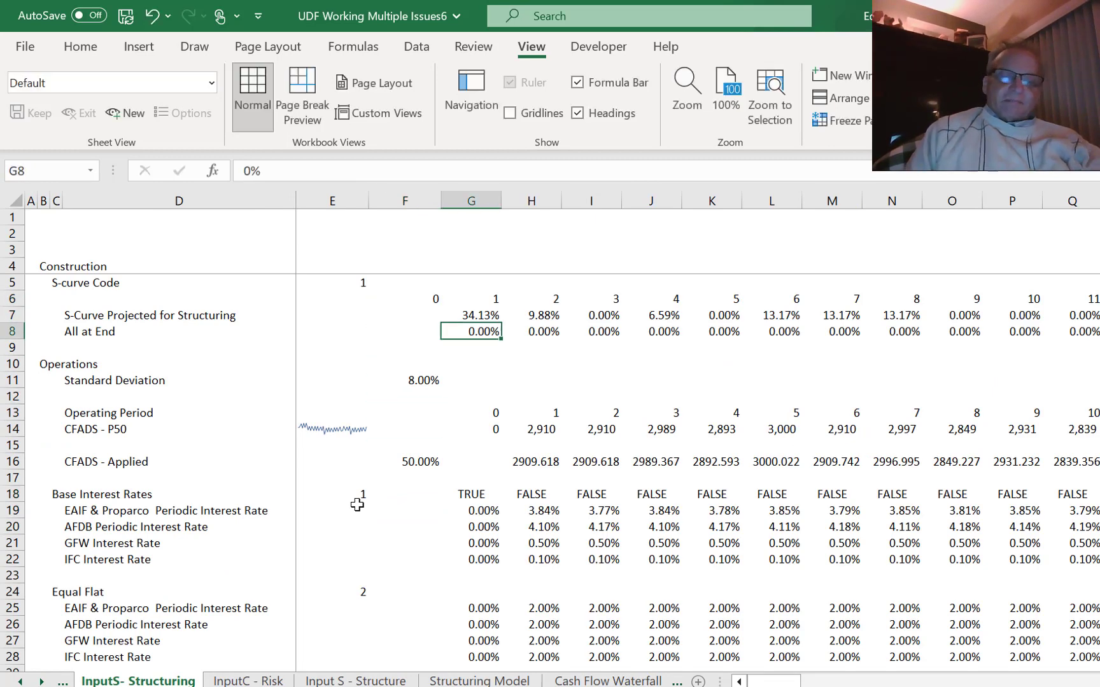
key(ctrl+c)
key(Left)
key(ctrl+v)
click(357, 501)
key(Escape)
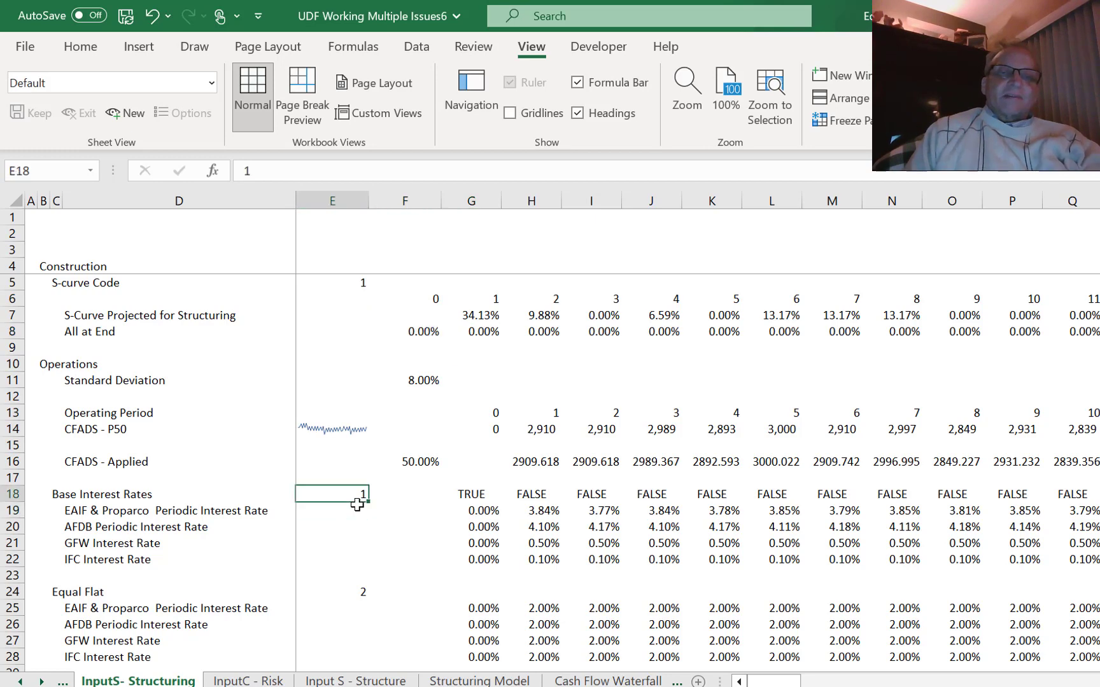
Copy the 0% from cell F8 into period 0 cell F7 of the S-Curve Projected for Structuring row.
key(Up)
key(Up)
key(Up)
key(Up)
key(Up)
key(Up)
key(Up)
key(Up)
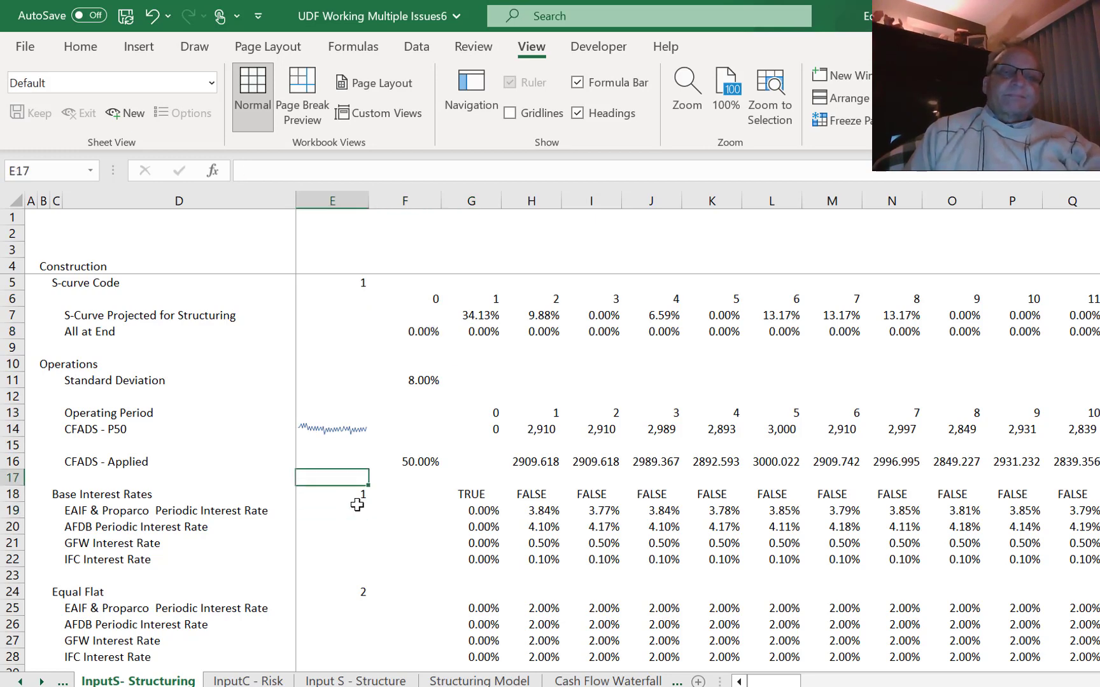
key(Right)
key(Up)
key(Right)
key(Left)
key(Up)
key(ctrl+c)
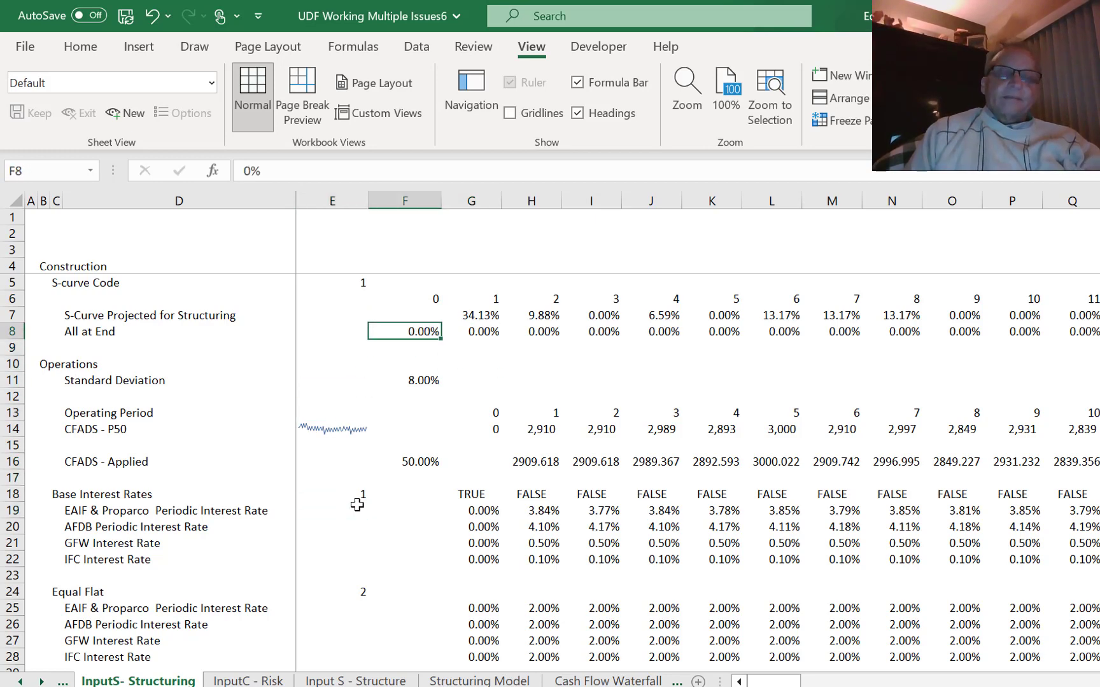
key(Up)
key(ctrl+v)
key(Escape)
key(Down)
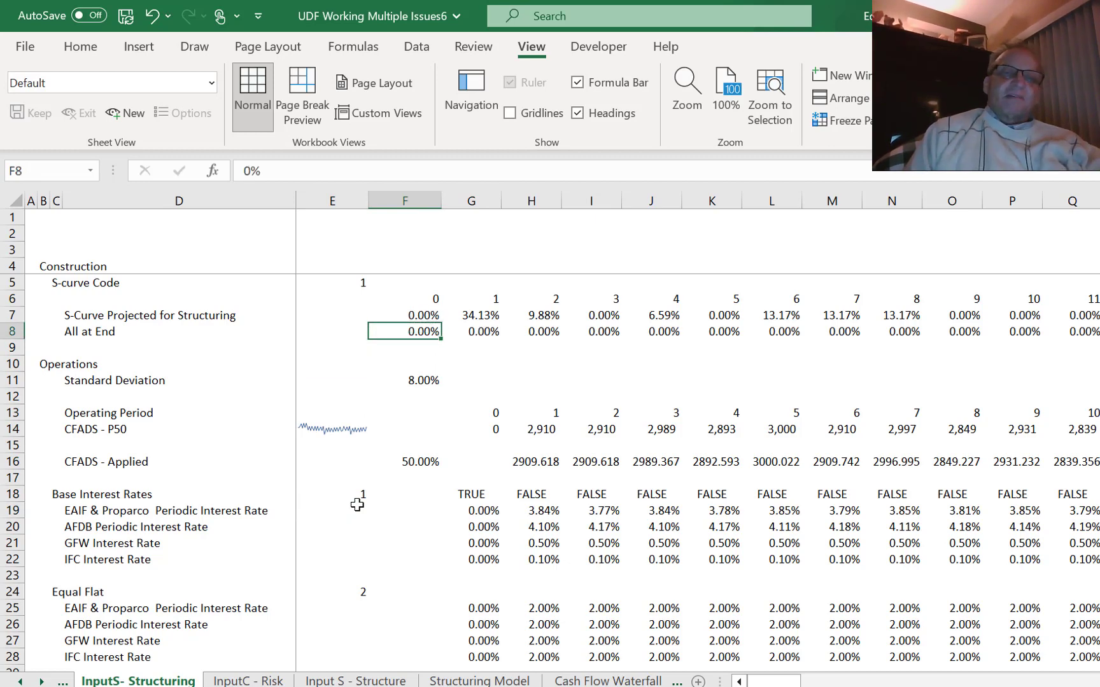
key(Up)
Return to the Structuring Model sheet and insert a blank row above Total Cap Exp.
key(ctrl+Page_Down)
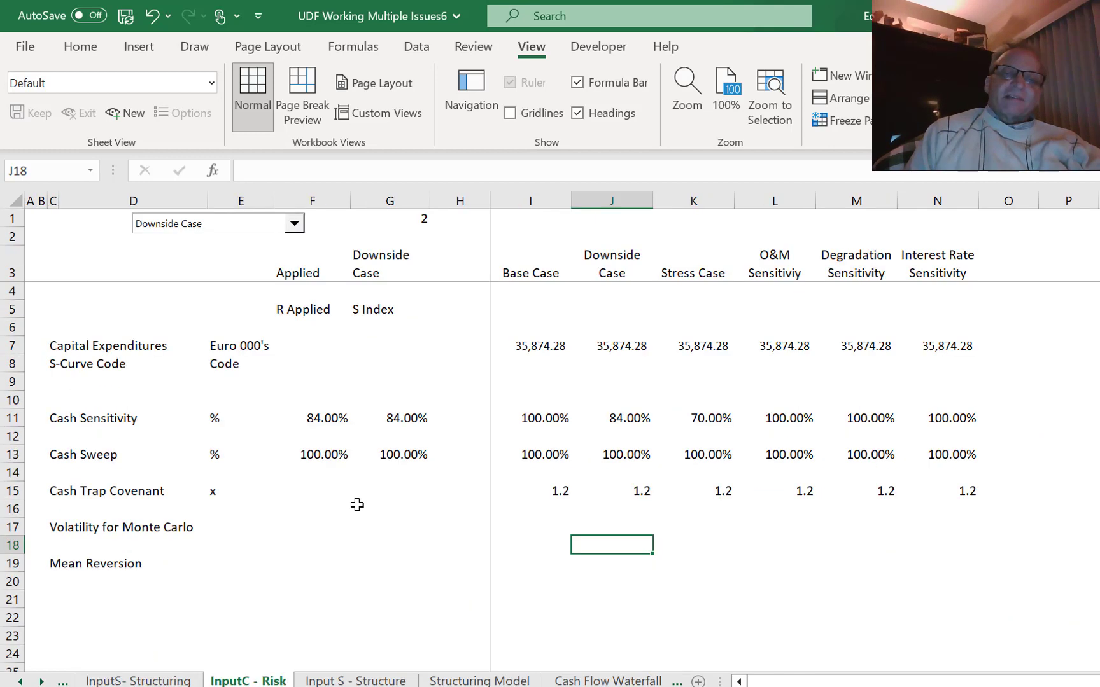
key(ctrl+Page_Down)
key(ctrl+Page_Down)
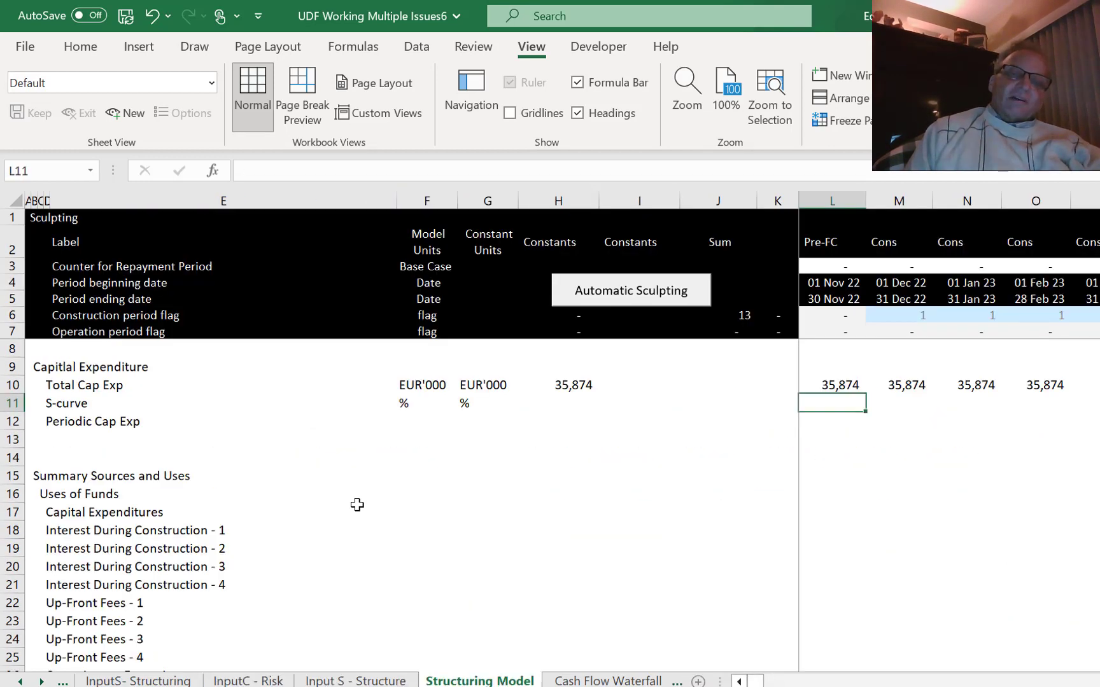
key(Right)
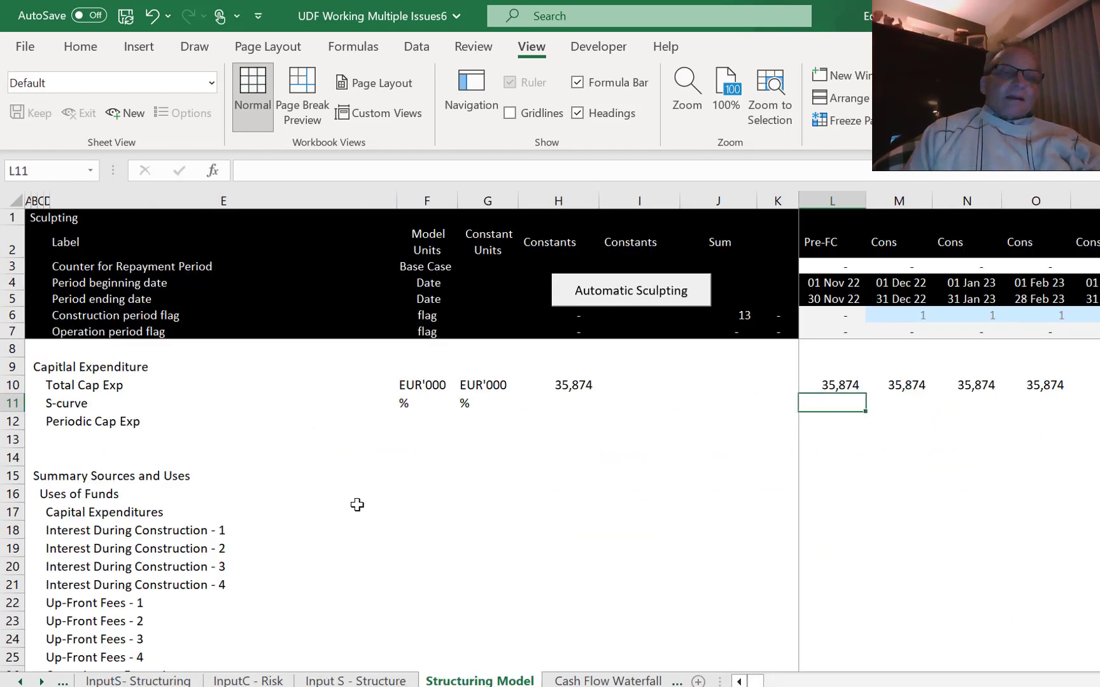
key(Up)
key(shift+space)
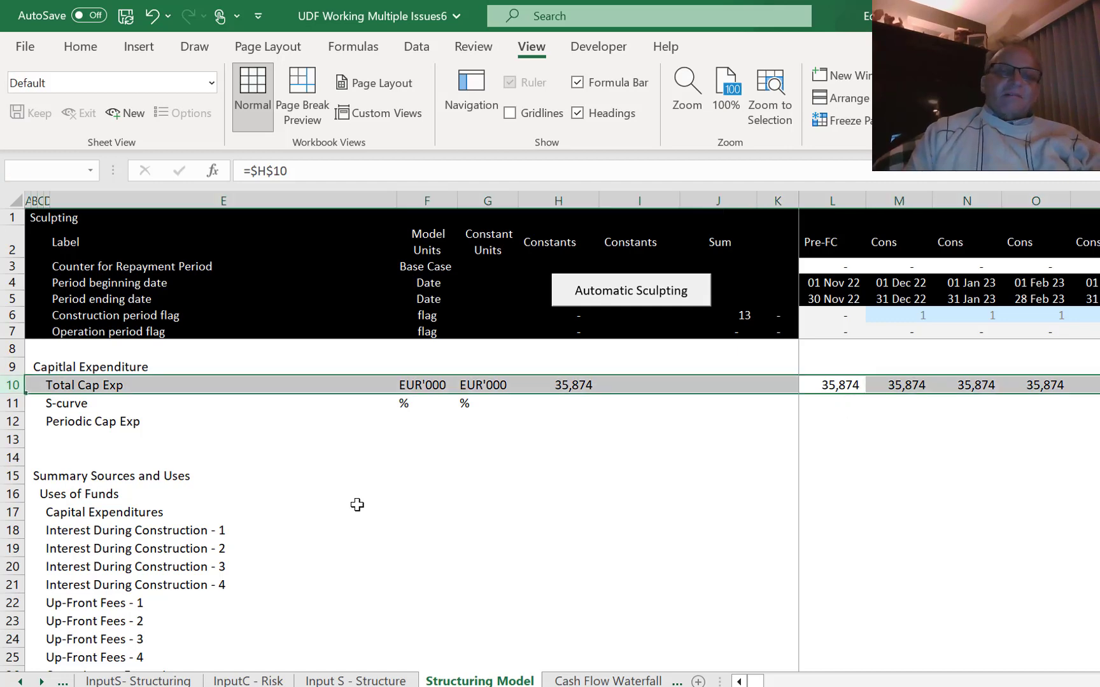
key(ctrl+shift+plus)
Label the new row Construction Period in cell D10.
key(Home)
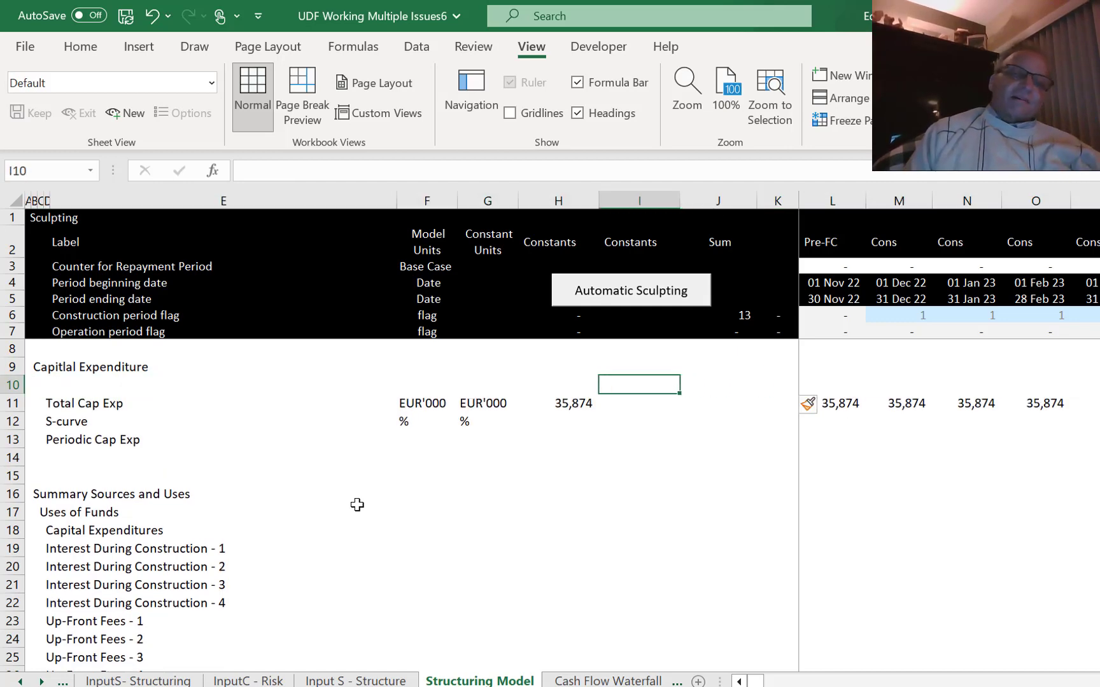
key(Right)
key(Right)
key(Right)
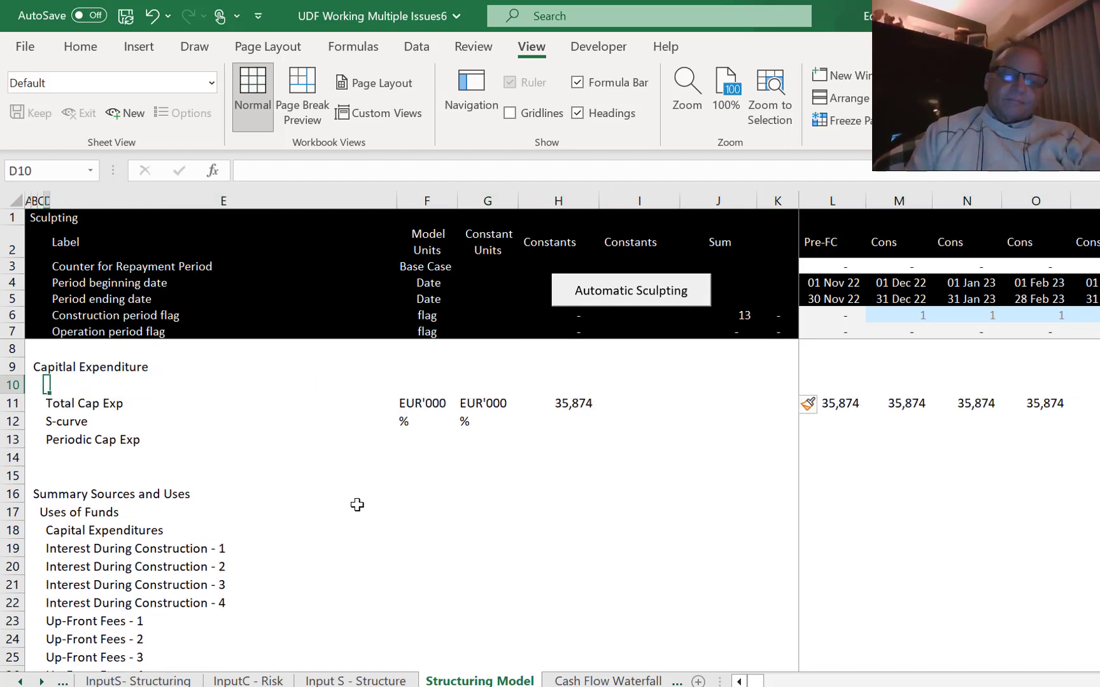
text(Constrruct)
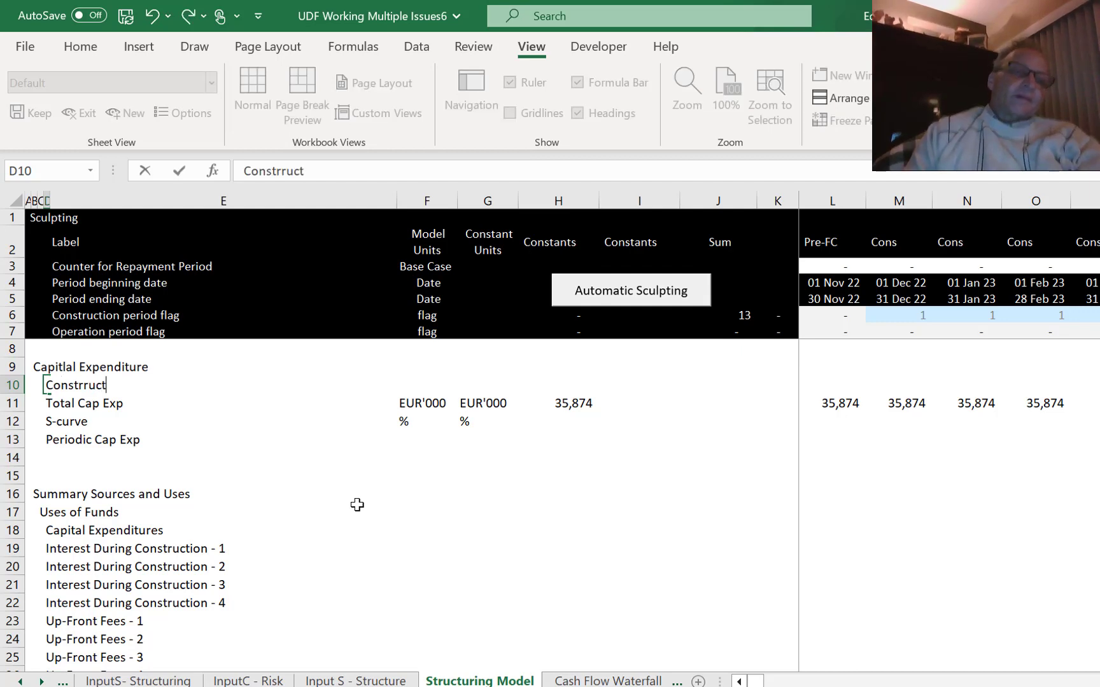
key(BackSpace)
key(BackSpace)
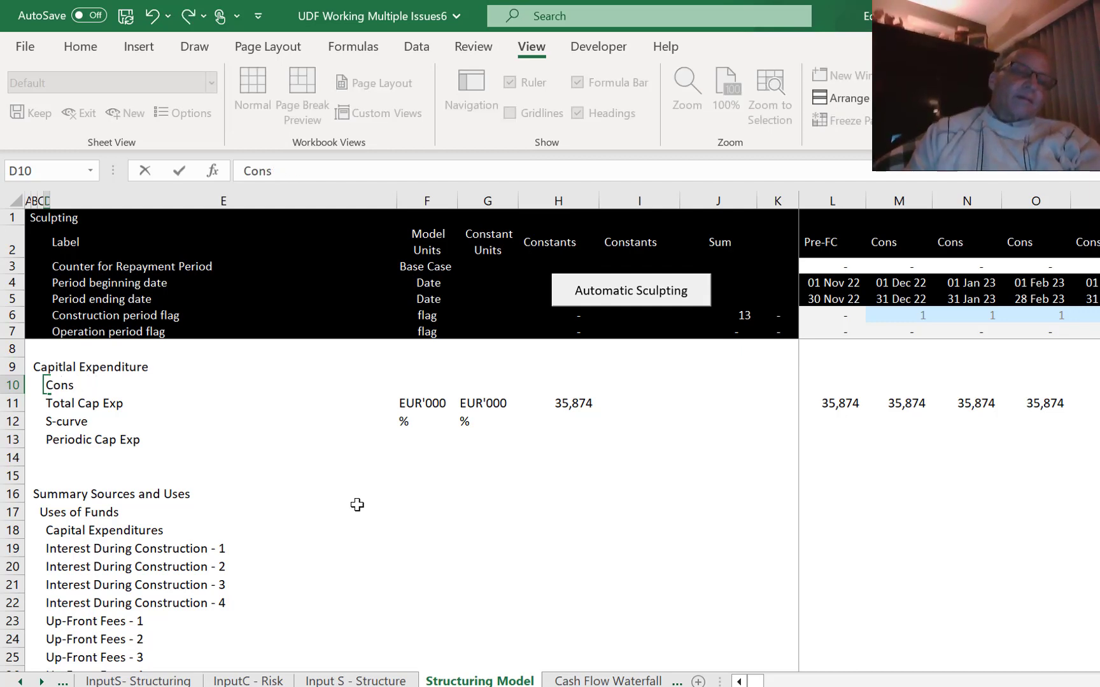
text(truction)
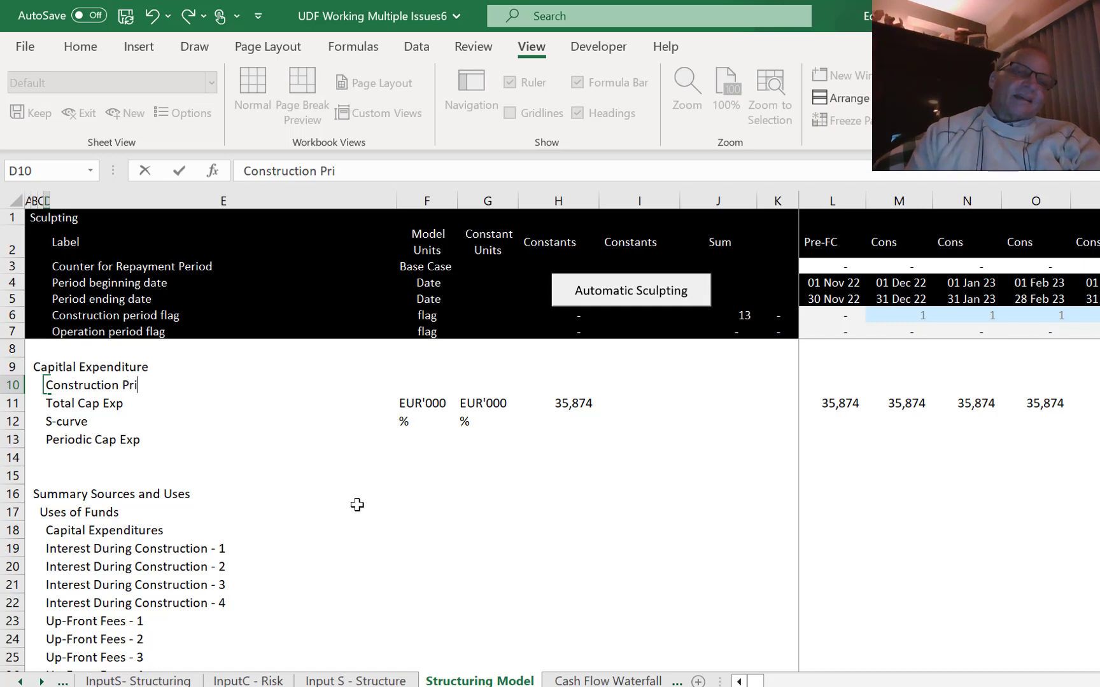
text( Period)
key(Return)
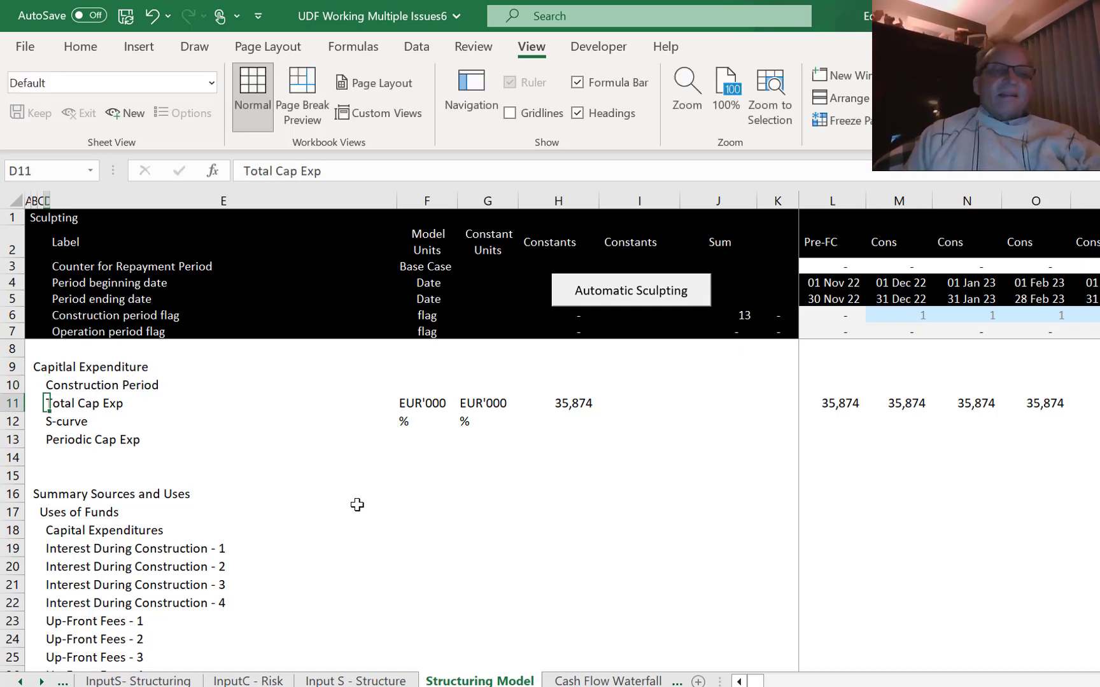
Select the Construction Period row's Constant Units cell G10.
key(Up)
key(Right)
key(Right)
key(Right)
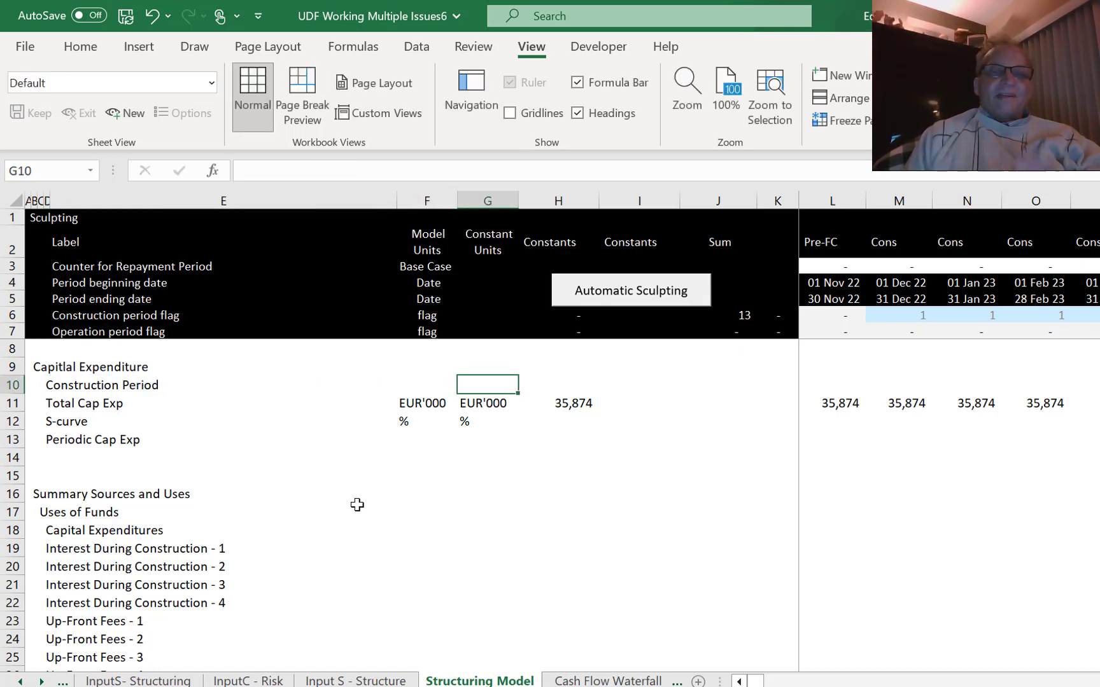
Enter "Counter" as the model unit of the Construction Period row in F10.
key(Left)
key(Right)
key(Left)
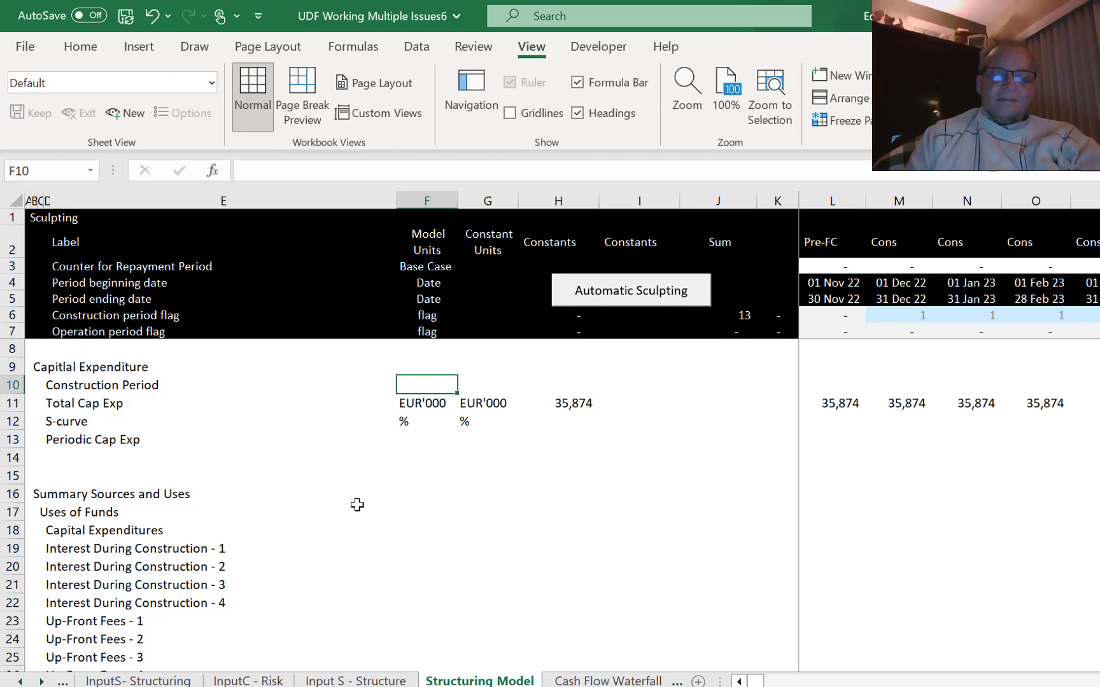
text(Counter)
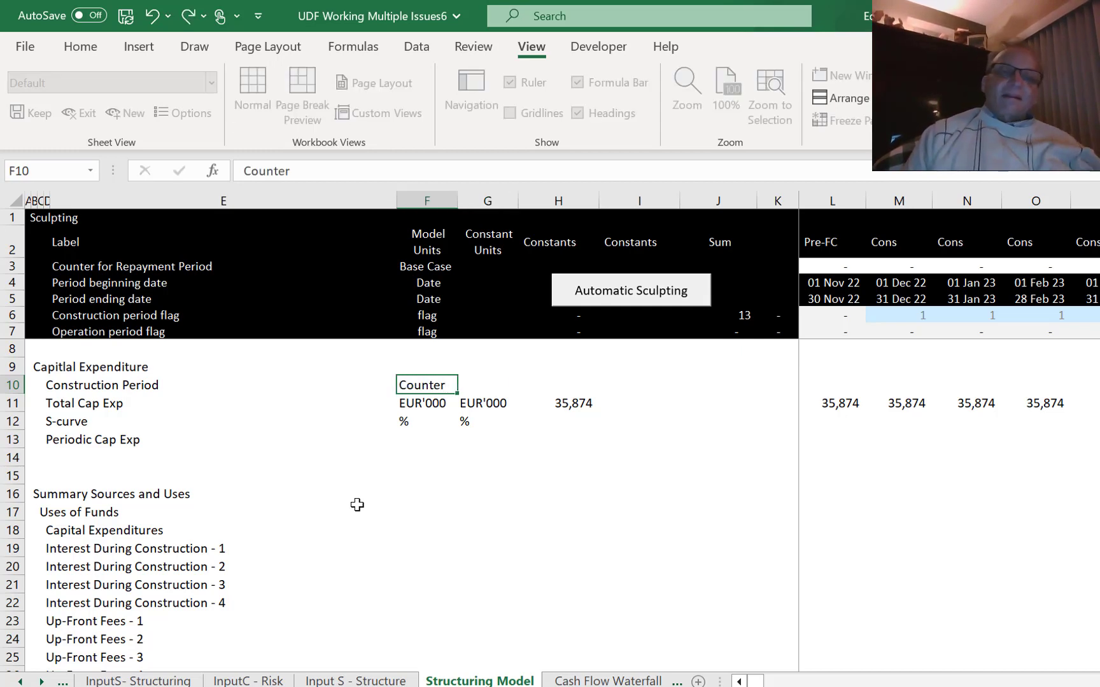
key(Return)
Build the construction period counter in L10 with =K10+L6 and fill it across the timeline.
key(Up)
key(Right)
key(Right)
key(Right)
key(Right)
key(Right)
key(Right)
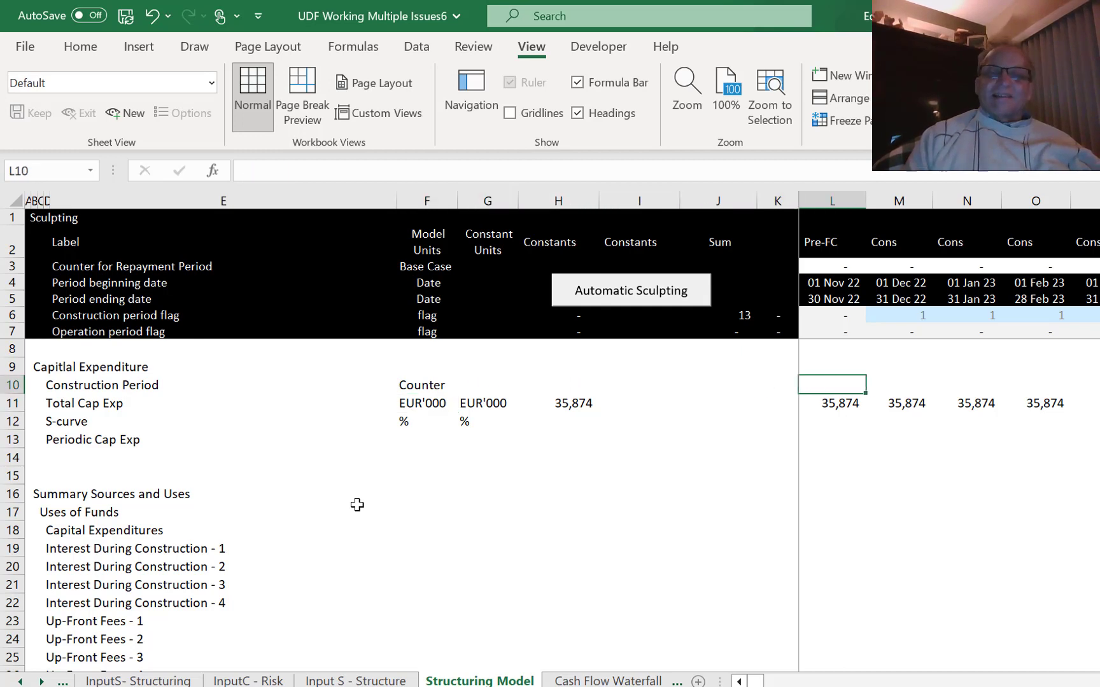
text(=)
key(Left)
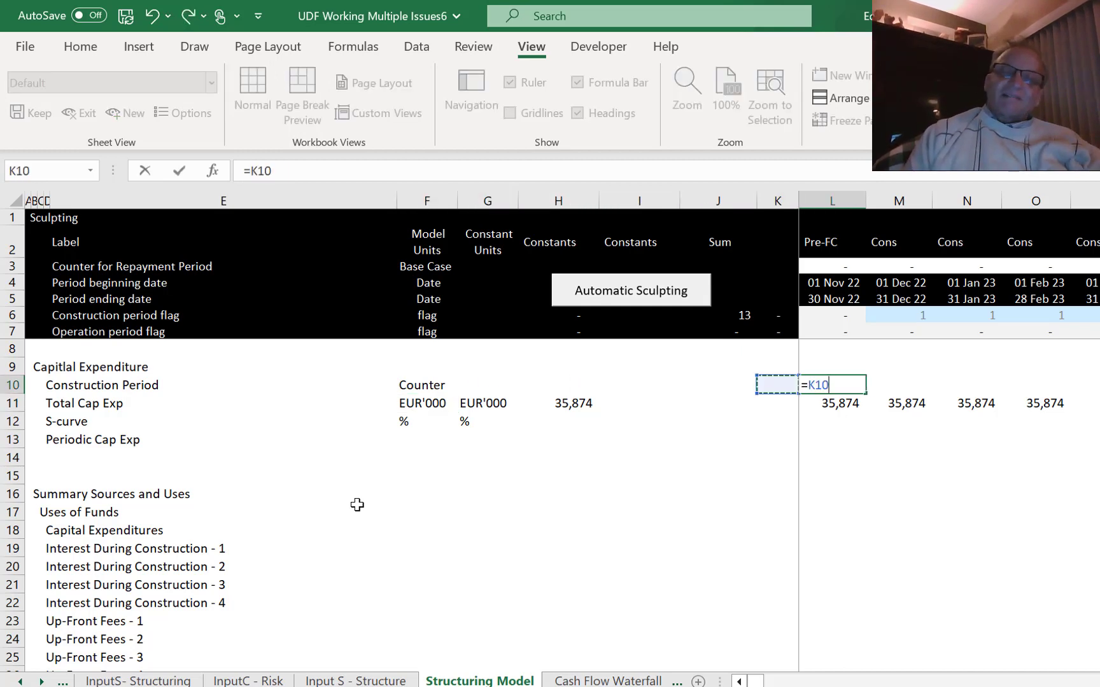
text(+)
key(Up)
key(Up)
key(Up)
key(Up)
key(Up)
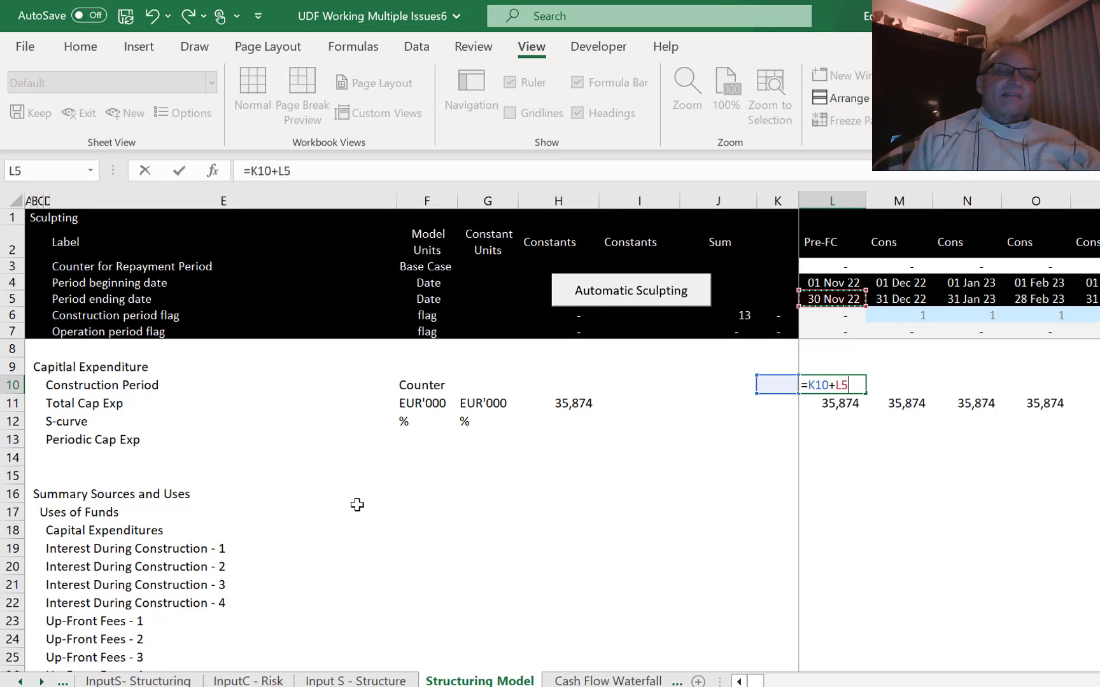
key(Down)
key(Return)
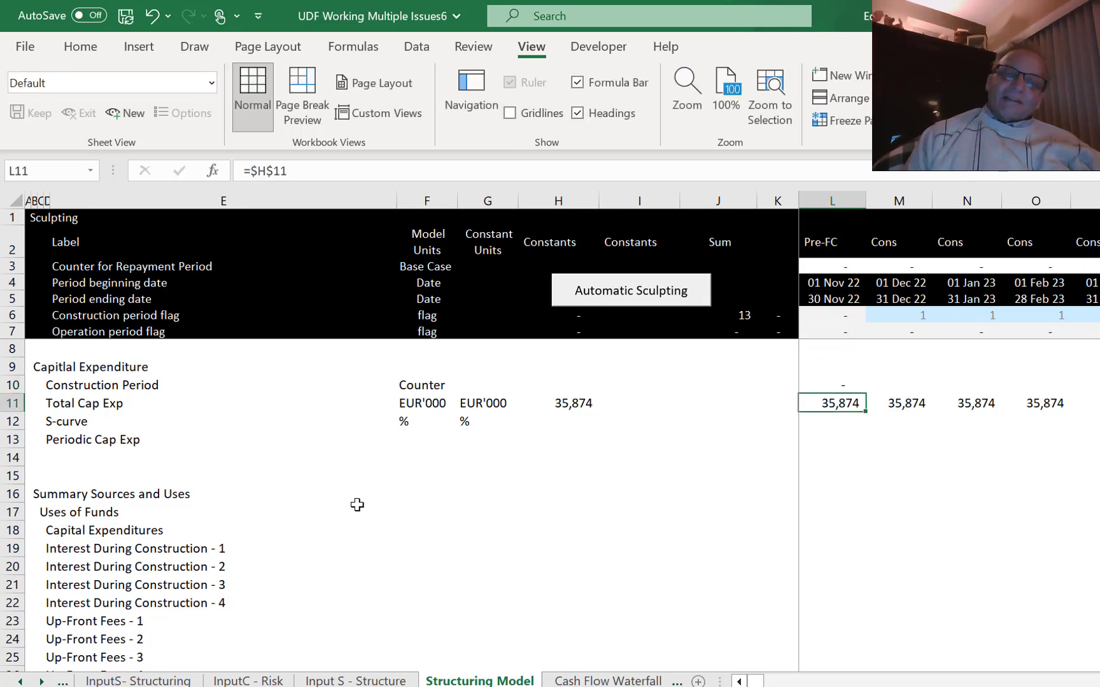
key(Up)
key(ctrl+shift+r)
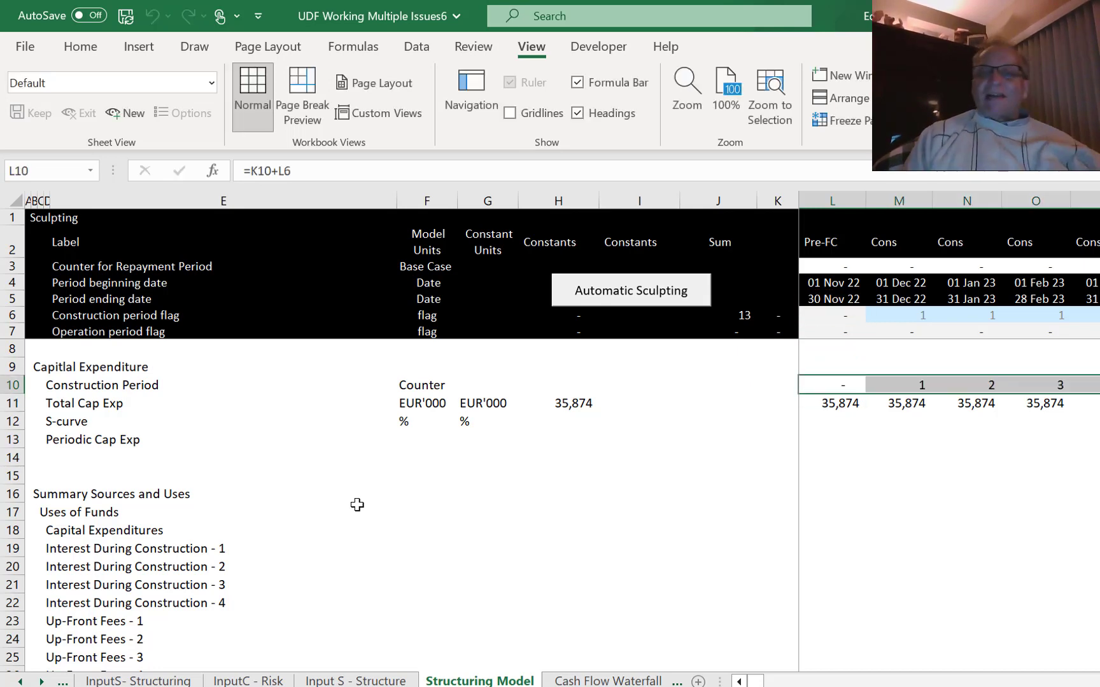
Examine the Construction Period counter in row 10 across the construction and operation columns of the timeline.
key(Right)
key(Right)
key(Right)
key(Right)
key(Right)
key(Right)
key(Right)
key(Right)
key(Right)
key(Right)
key(Right)
key(Right)
key(Right)
key(Right)
key(Right)
key(Right)
key(Right)
key(Right)
key(Right)
key(Right)
key(Right)
key(Right)
key(Right)
key(Right)
key(Right)
key(Right)
key(Right)
key(Right)
key(Right)
key(Right)
key(Right)
key(Right)
key(Right)
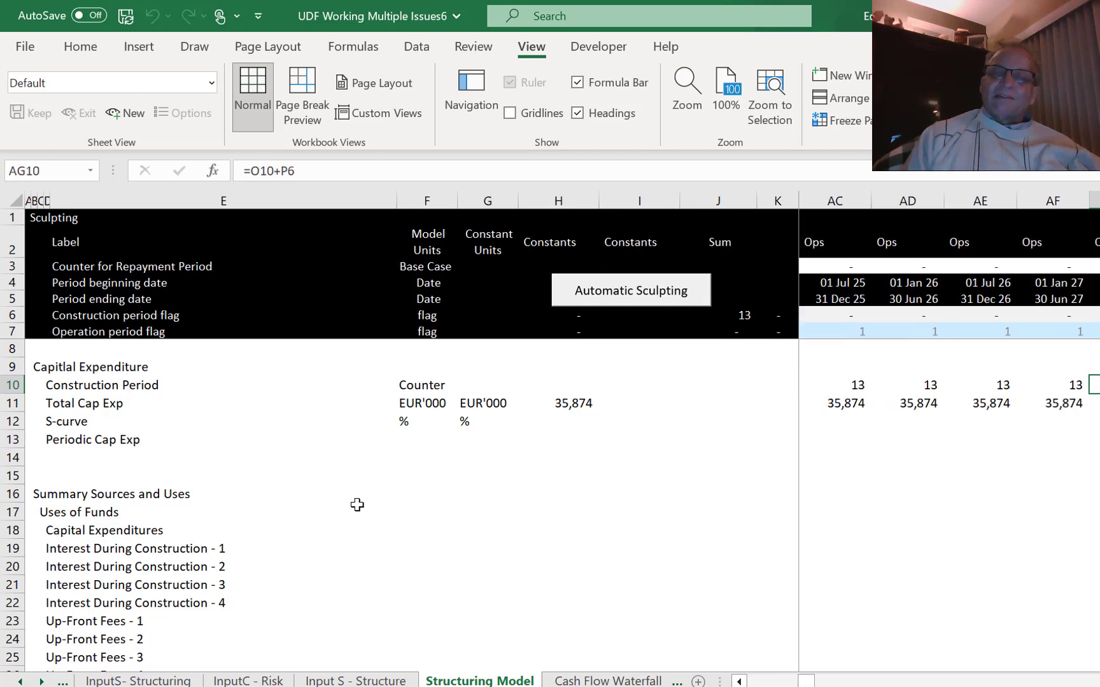
key(Left)
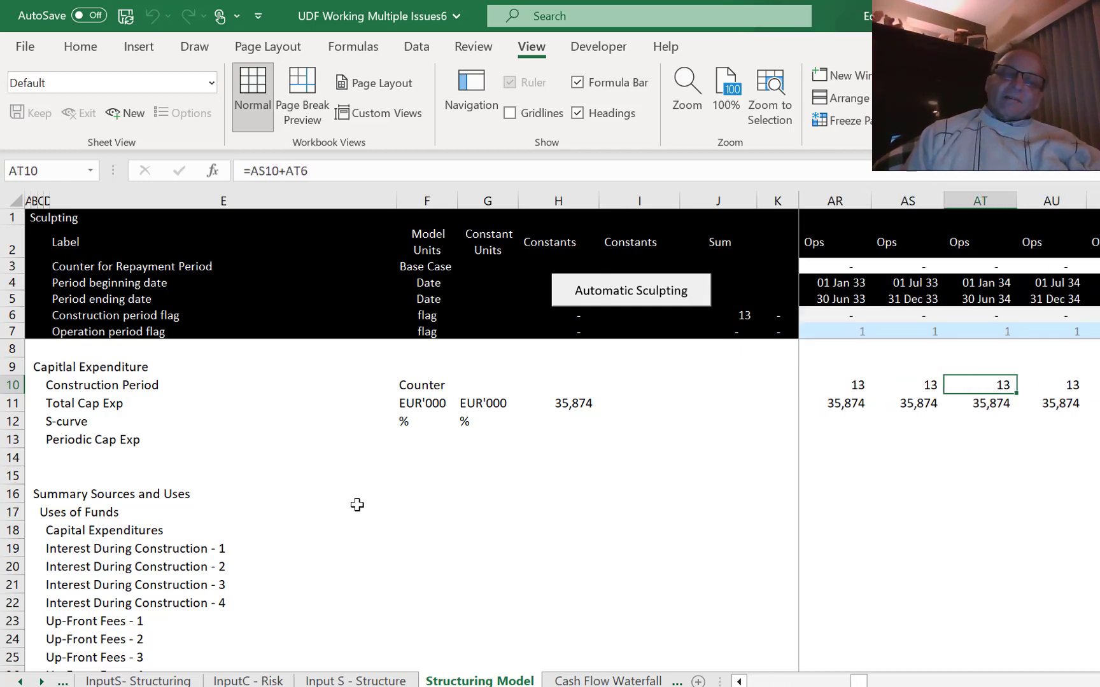
key(Left)
key(Left)
key(Left)
key(Left)
key(Left)
key(Left)
key(Left)
key(Left)
key(Left)
key(Left)
key(Left)
key(Left)
key(Left)
key(Left)
key(Left)
key(Left)
key(Left)
key(Left)
key(Left)
key(Left)
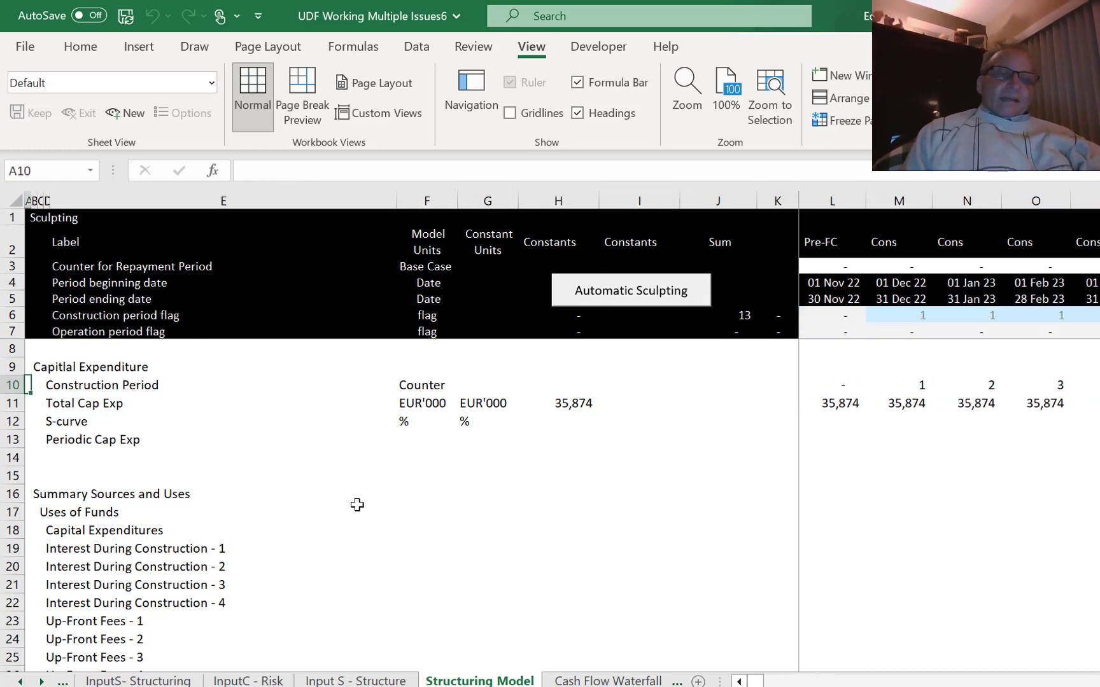
Enter a LOOKUP in S-curve cell L12 that finds L10 in row 6 of InputS- Structuring and returns the value from row 7.
key(Down)
key(Down)
key(Right)
key(Right)
key(Right)
key(Right)
key(Right)
key(Right)
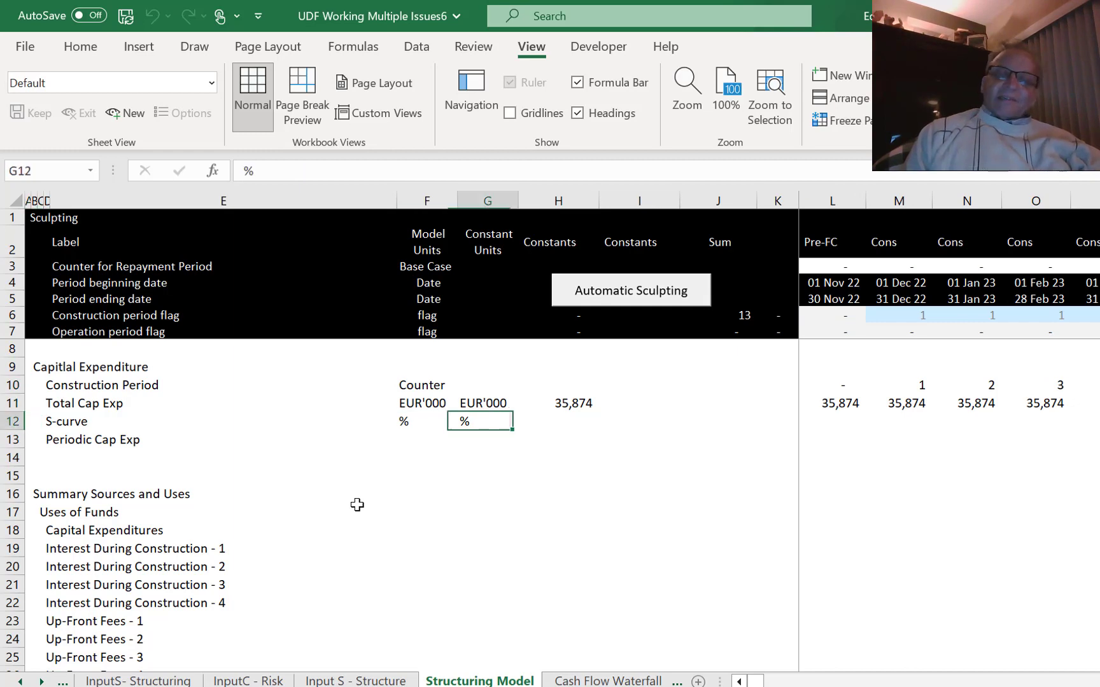
key(Right)
key(Right)
key(Right)
key(Right)
key(Right)
key(Right)
key(Left)
text(=)
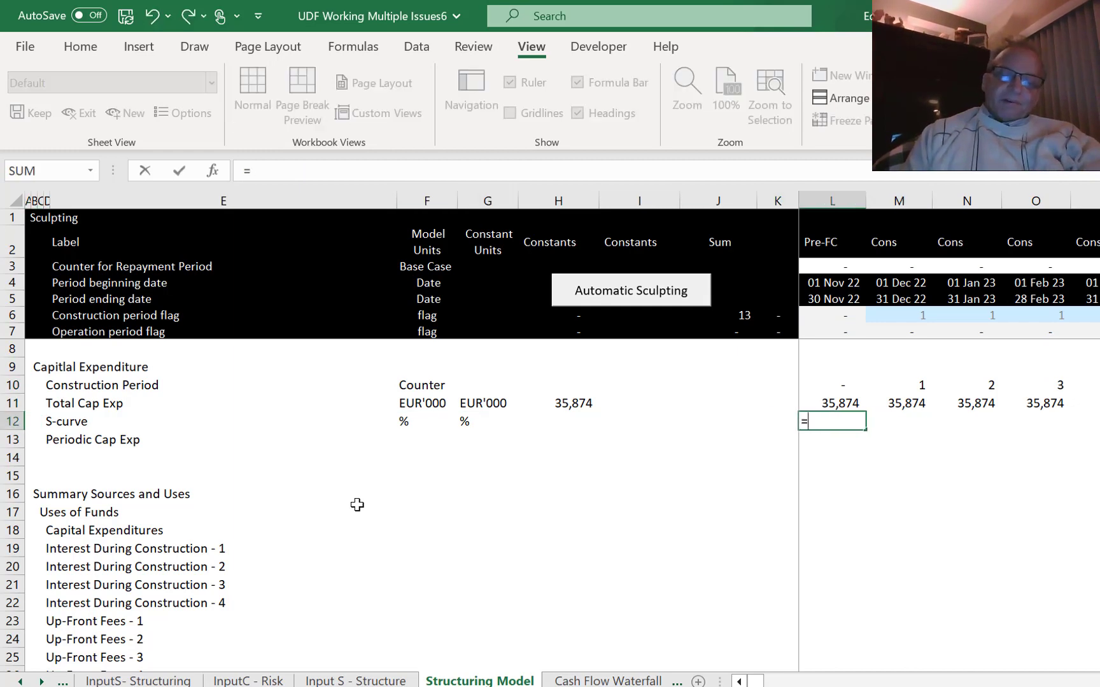
text(look)
key(Tab)
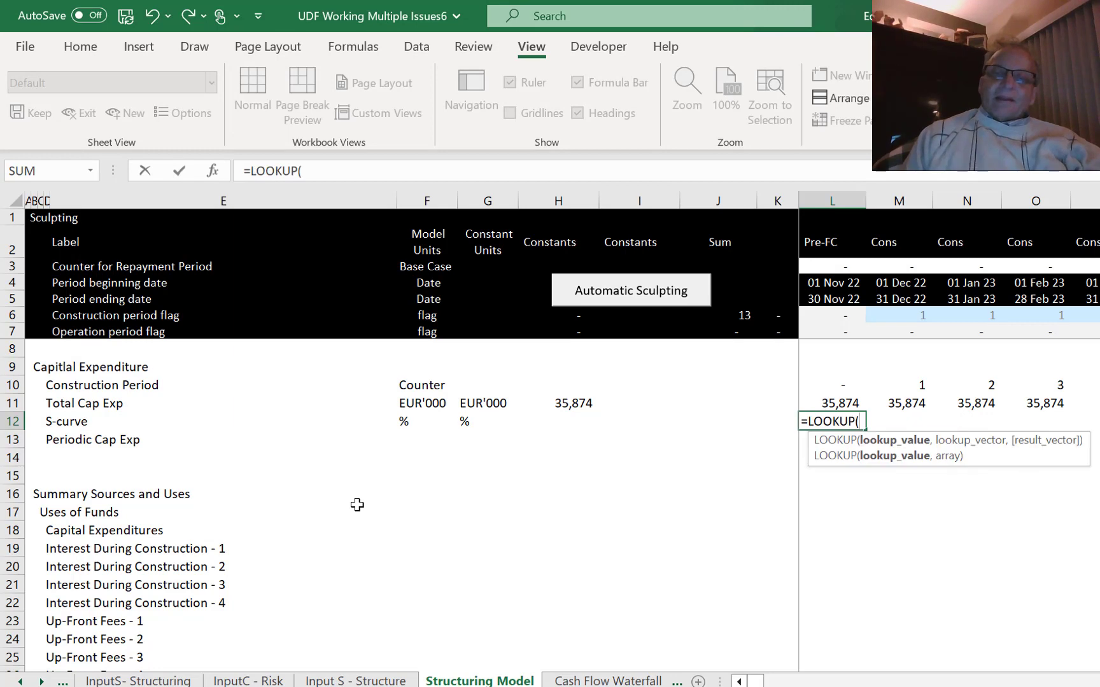
key(Up)
key(Up)
text(,)
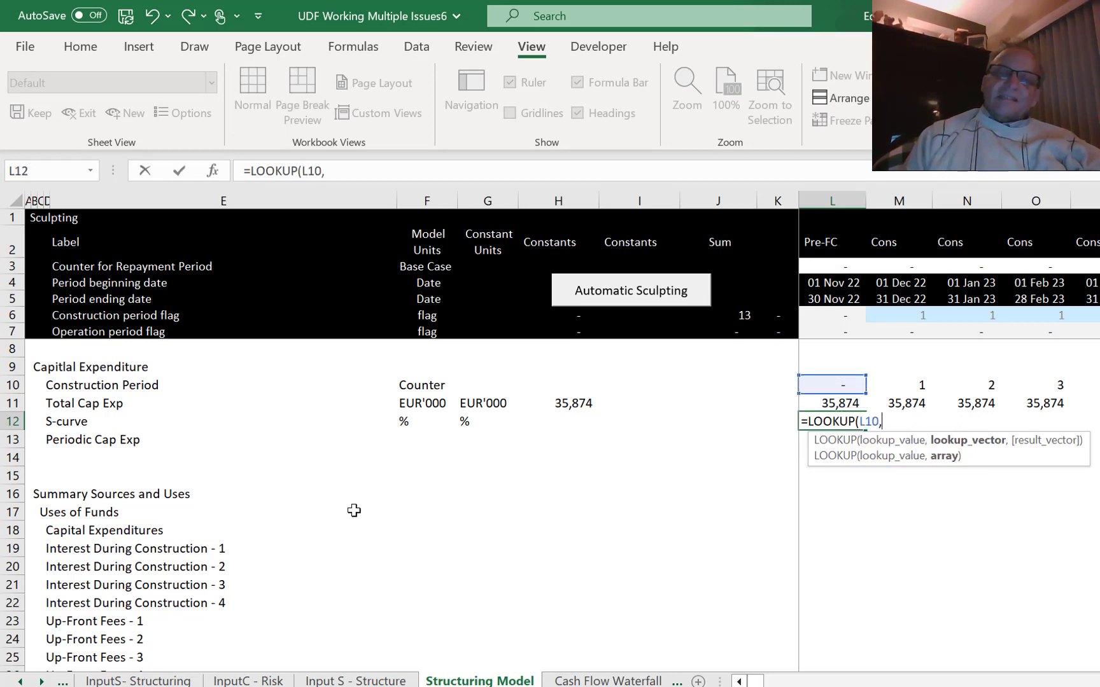
key(ctrl+Page_Up)
key(ctrl+Page_Up)
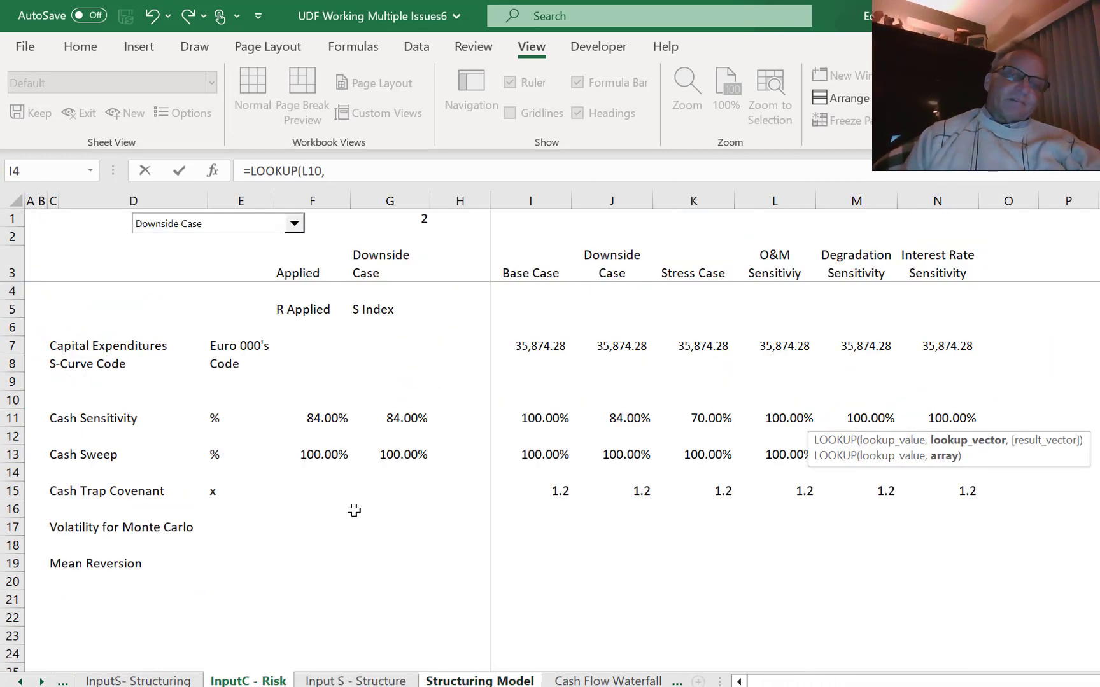
key(ctrl+Page_Up)
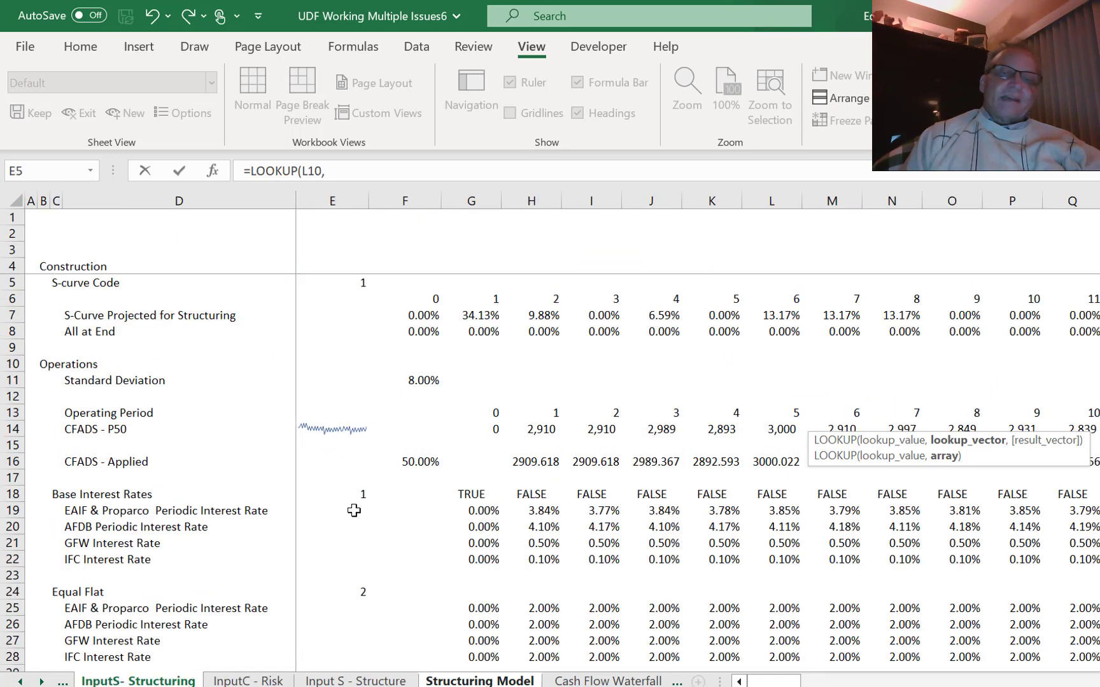
click(15, 299)
text(,)
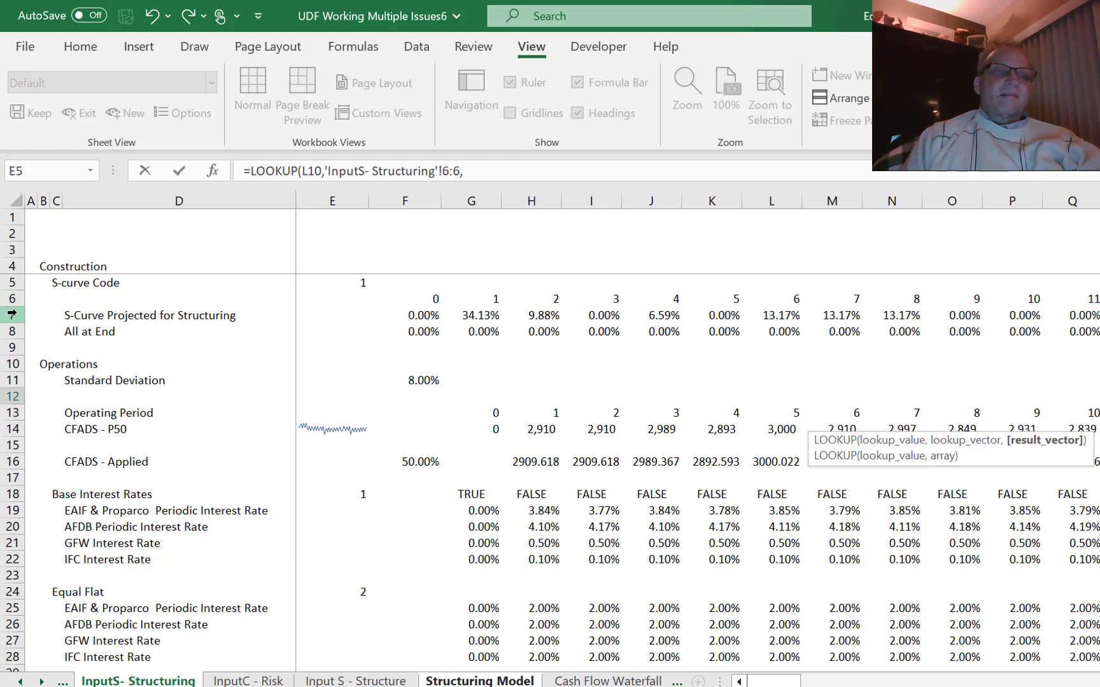
click(16, 315)
key(Return)
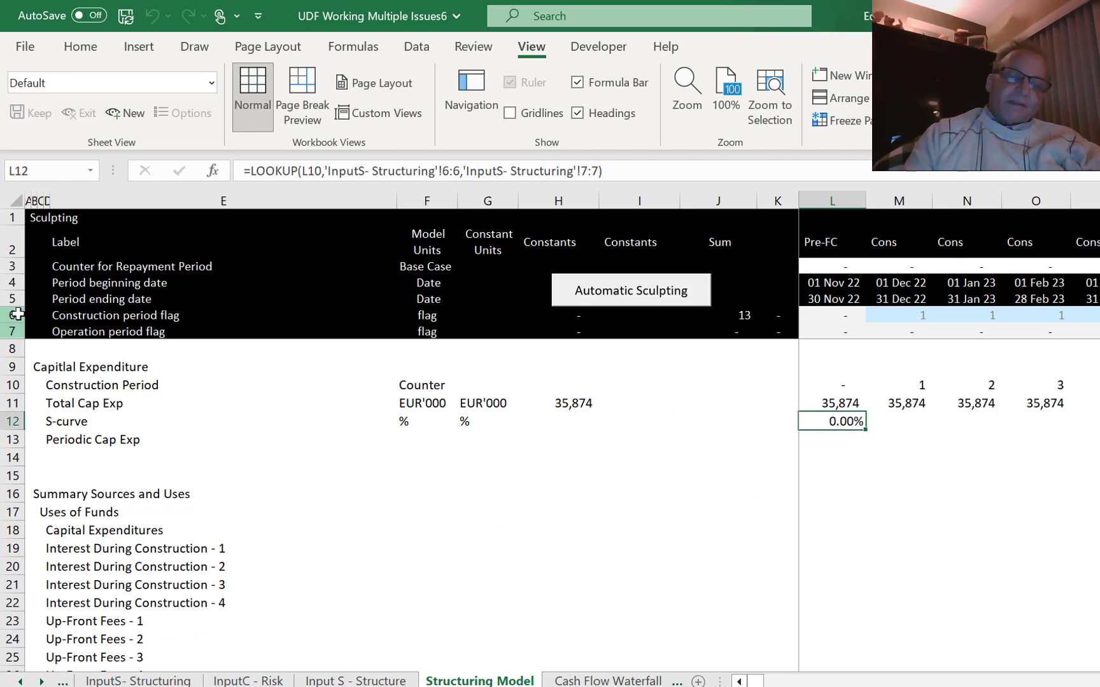
Fill the S-curve formula across row 12 and add a sum of L12:XFD12 in J12.
key(ctrl+shift+Right)
key(ctrl+r)
key(Left)
key(Left)
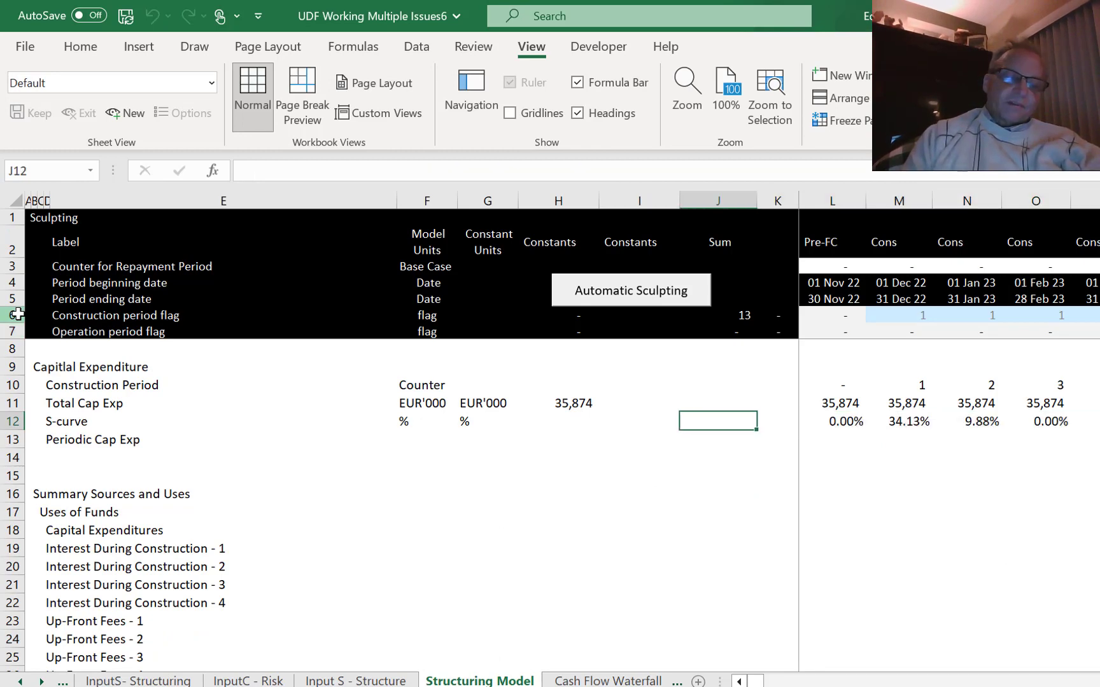
key(ctrl+shift+s)
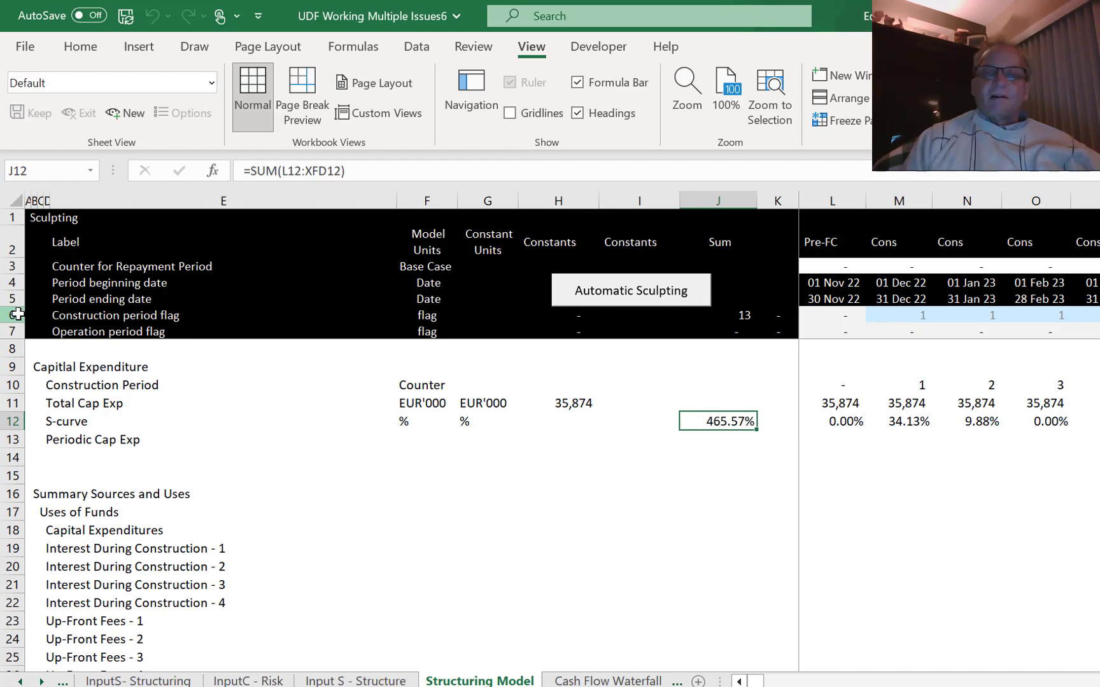
Multiply the S-curve lookup in L12 by the construction period flag L6 and refill it across the row.
key(Right)
key(Right)
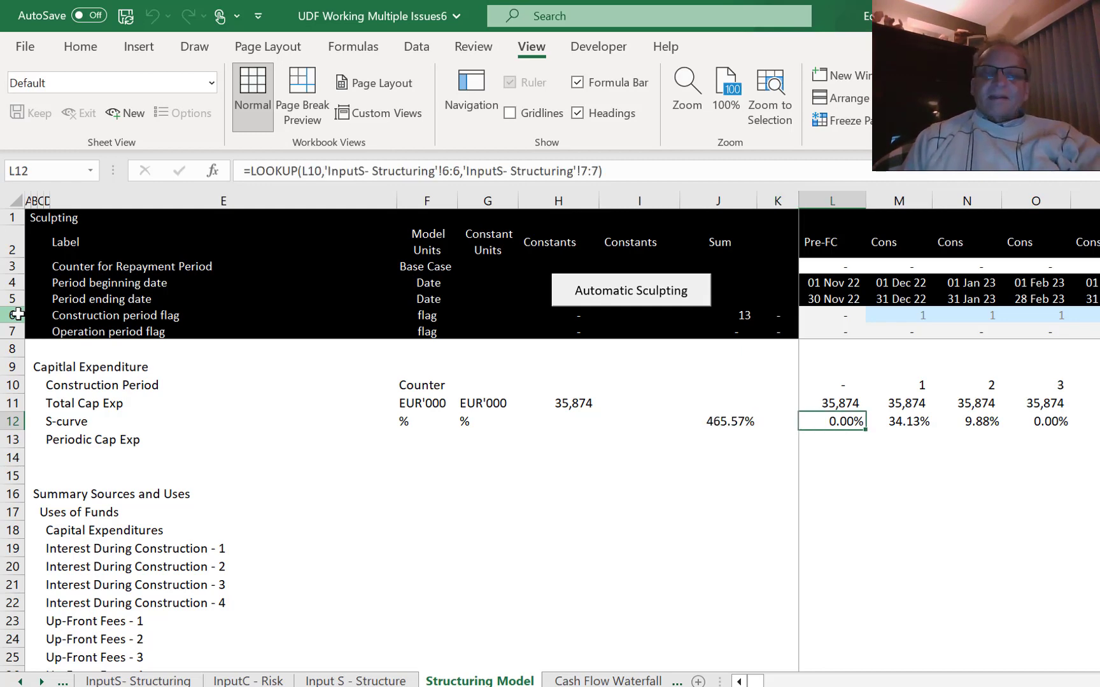
key(F2)
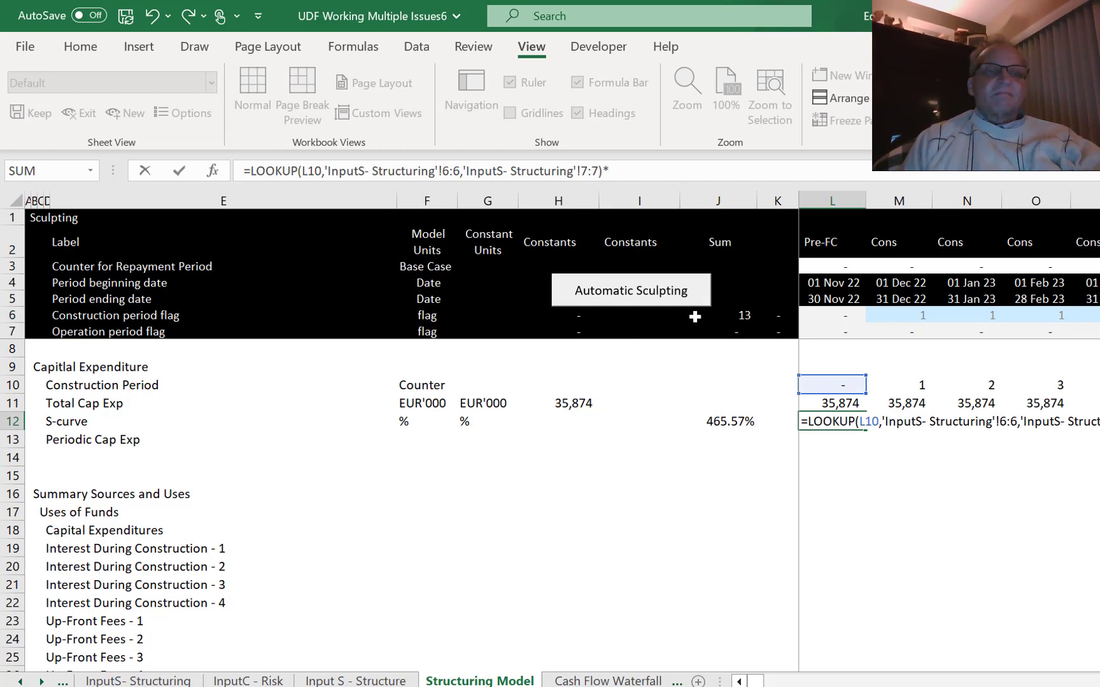
click(831, 315)
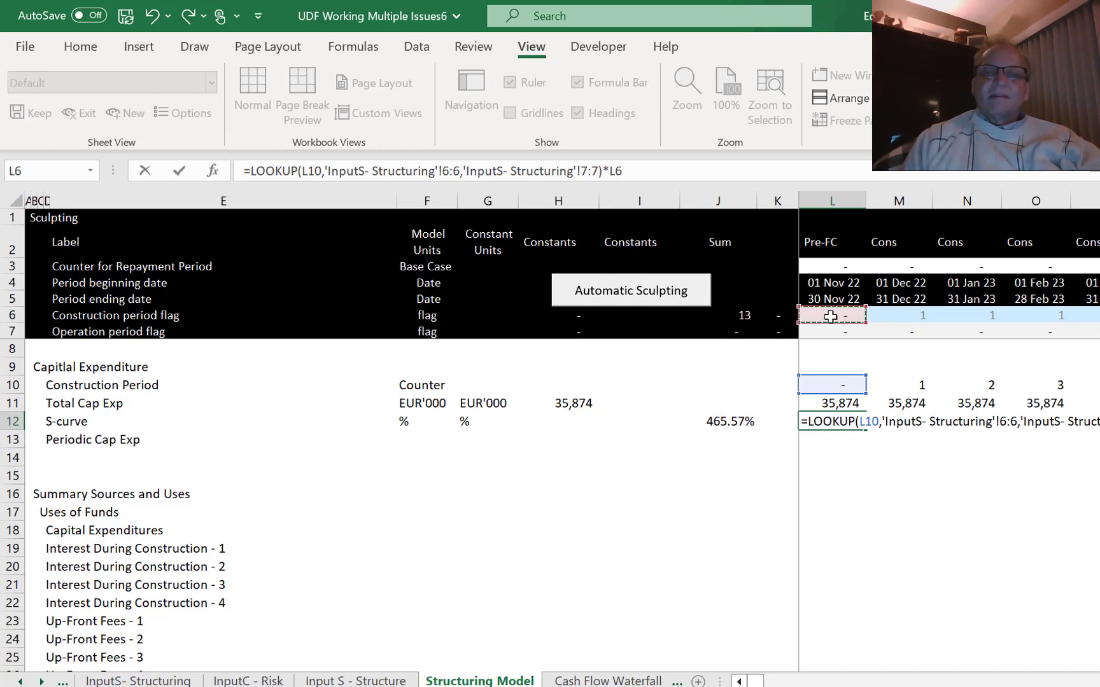
key(Return)
key(Up)
key(ctrl+shift+r)
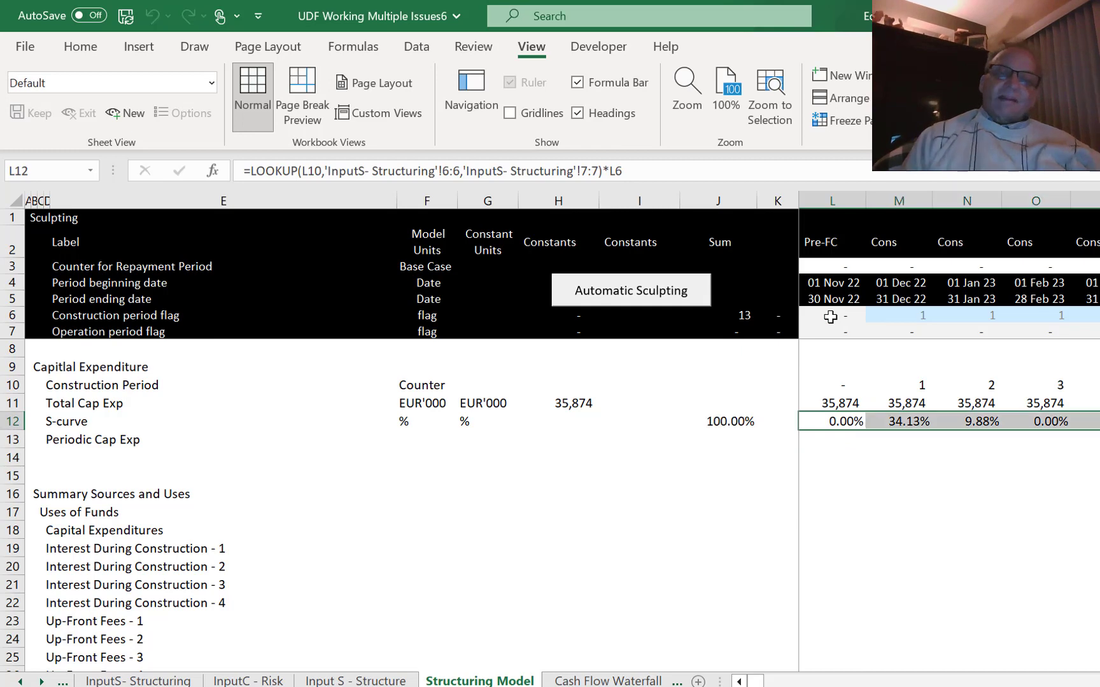
Copy the EUR'000 unit from F11 to the Periodic Cap Exp row in F13.
key(Left)
key(Right)
key(Left)
key(Left)
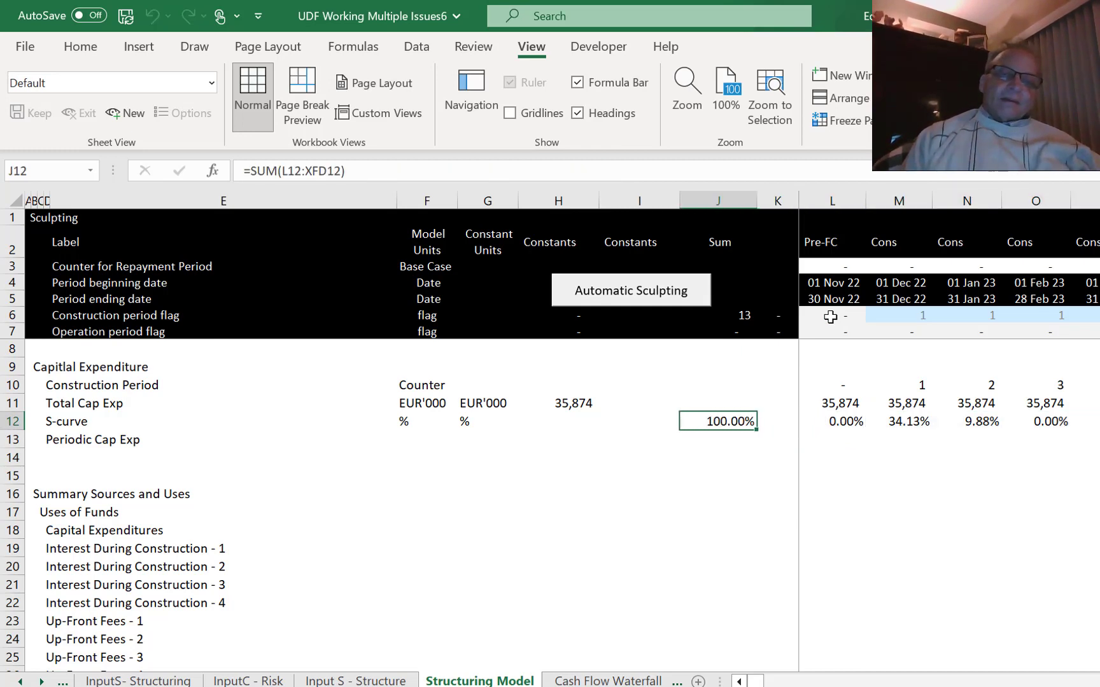
key(Left)
key(Left)
key(Left)
key(Left)
key(Left)
key(Down)
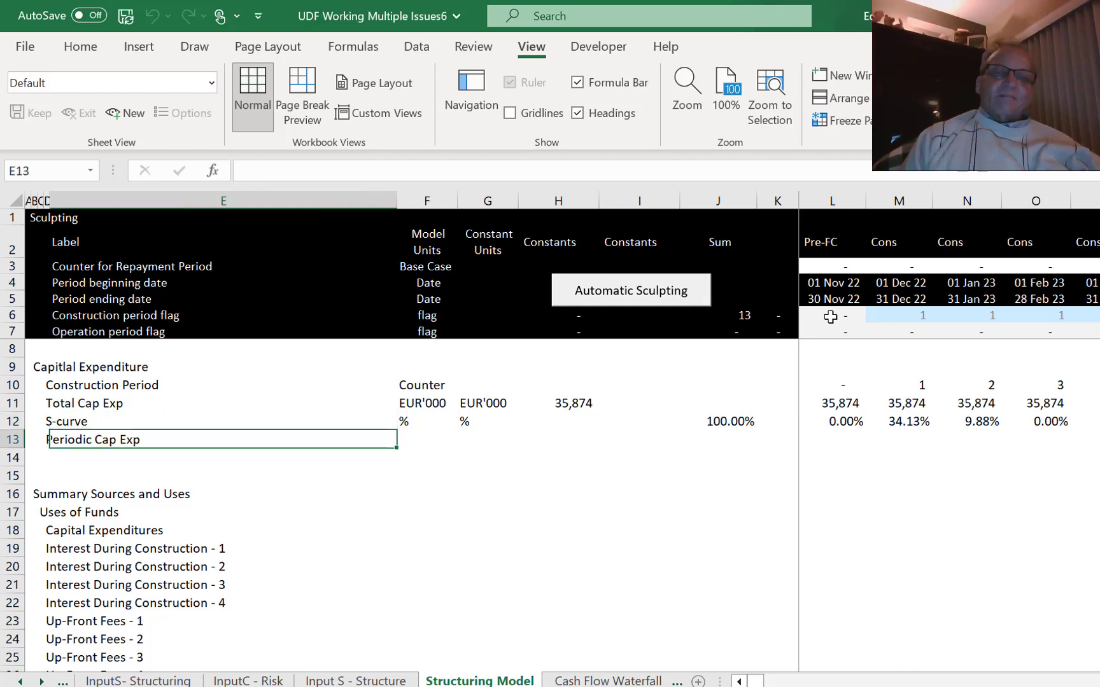
key(Right)
key(Right)
key(Left)
key(Up)
key(Up)
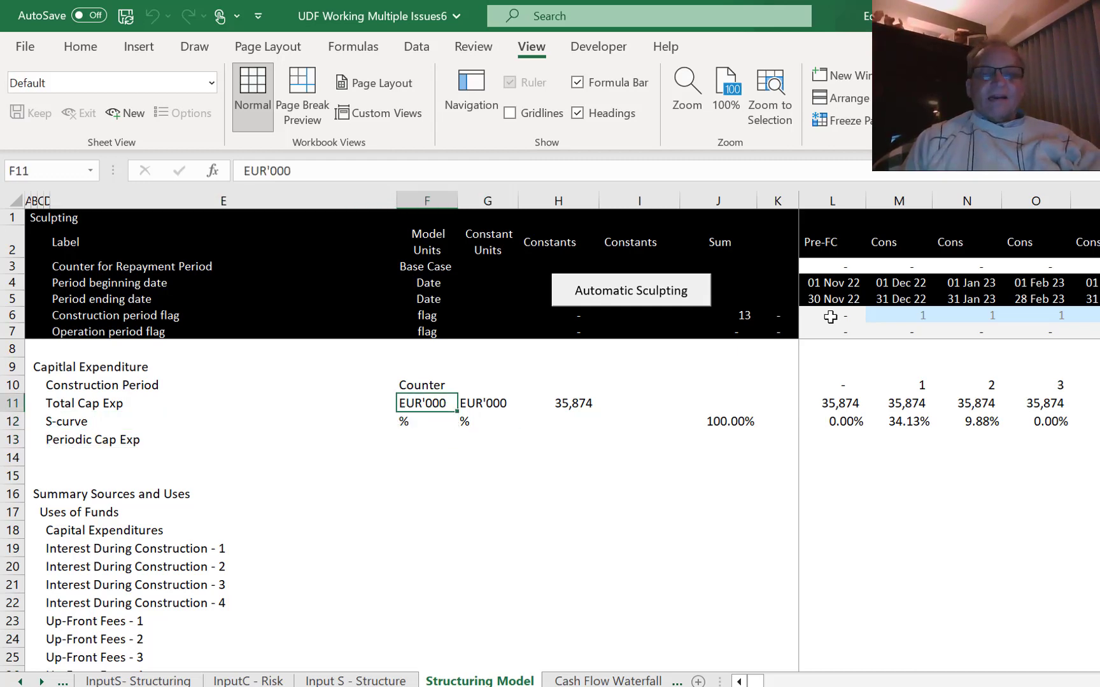
key(shift+Right)
key(Left)
key(Right)
key(ctrl+c)
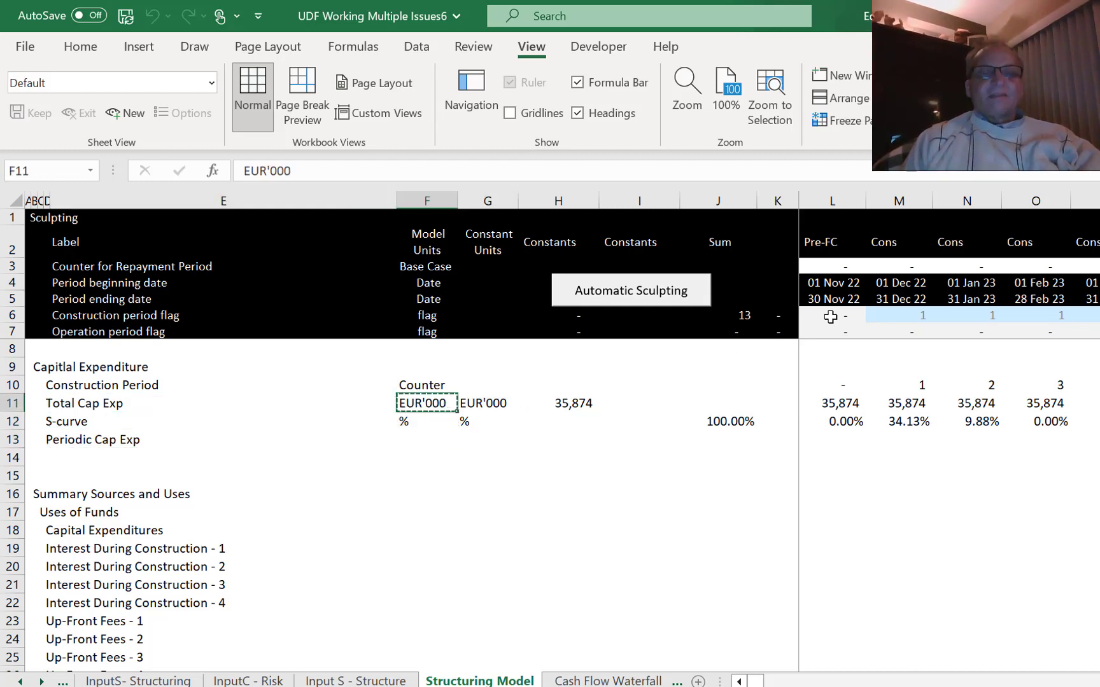
key(Down)
key(Down)
key(ctrl+v)
key(Escape)
key(Right)
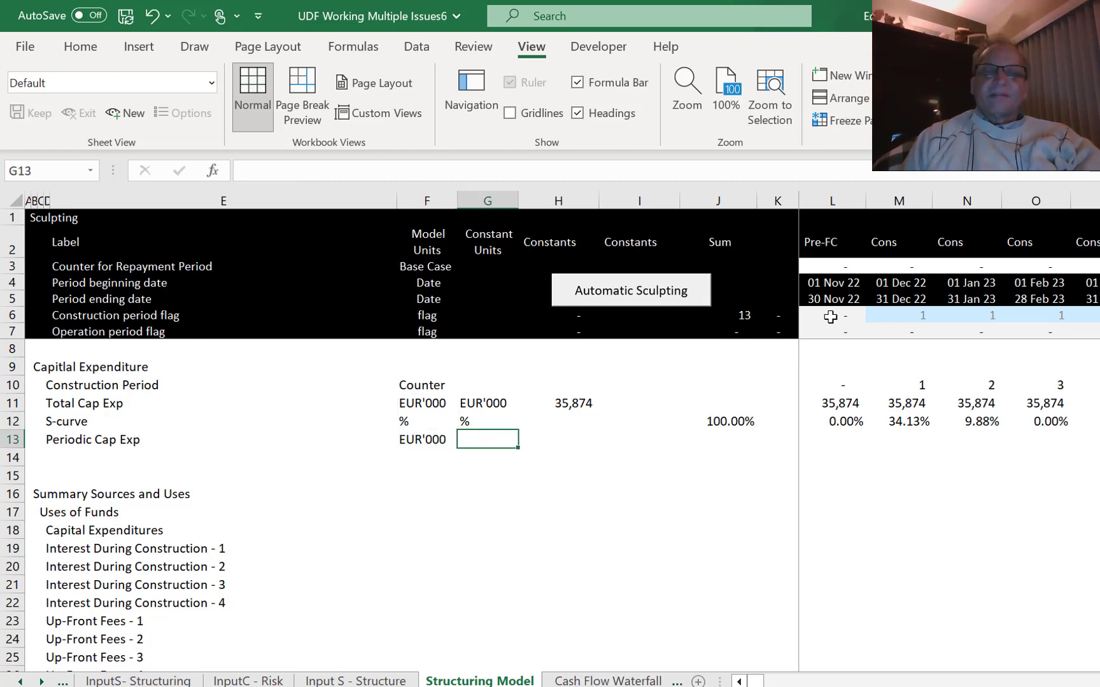
Calculate Periodic Cap Exp in L13 as =L11*L12 and fill it across the timeline.
key(Right)
key(Right)
key(Right)
key(Right)
key(Right)
key(Right)
key(Left)
text(=)
key(Down)
key(Up)
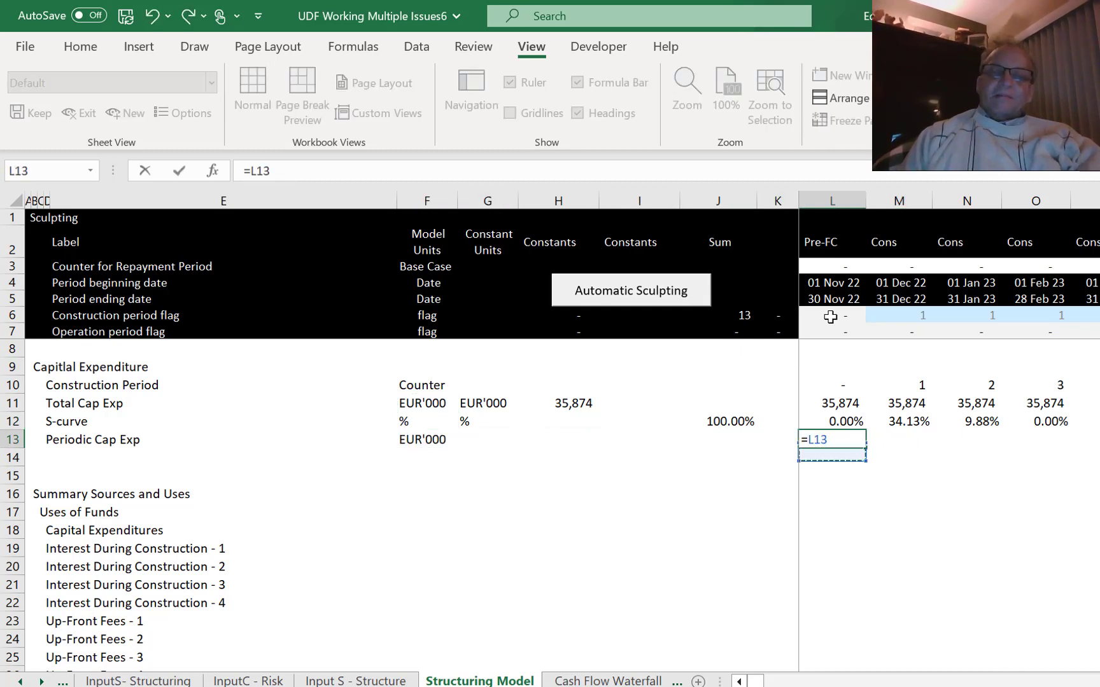
key(Up)
key(Up)
text(*)
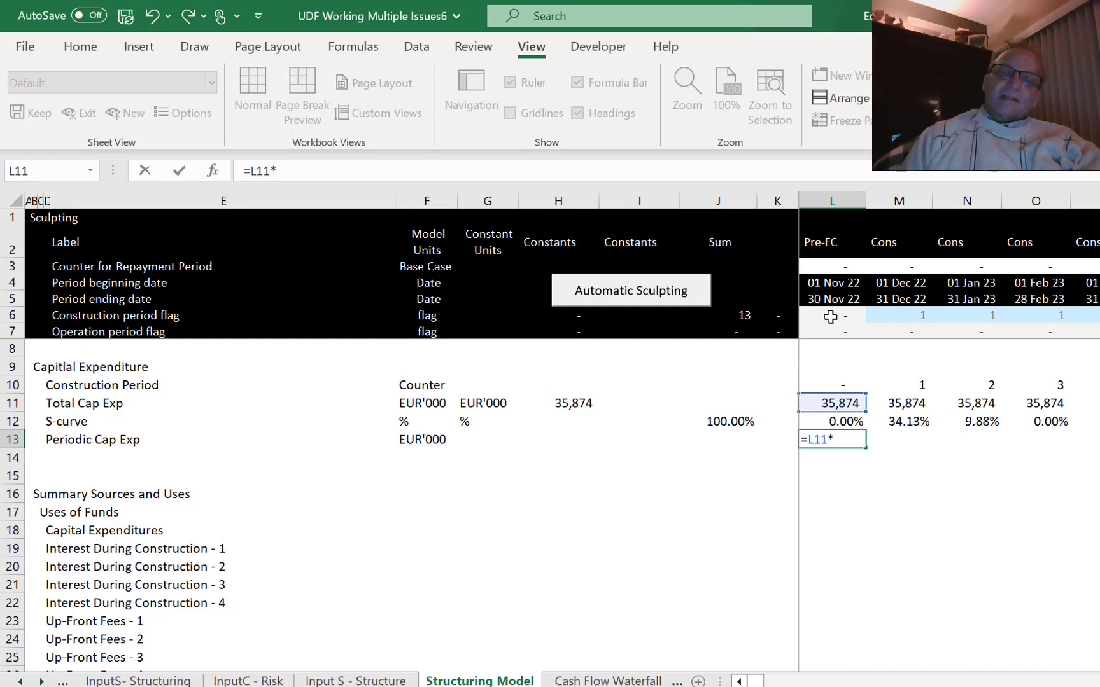
key(Down)
key(Return)
key(Up)
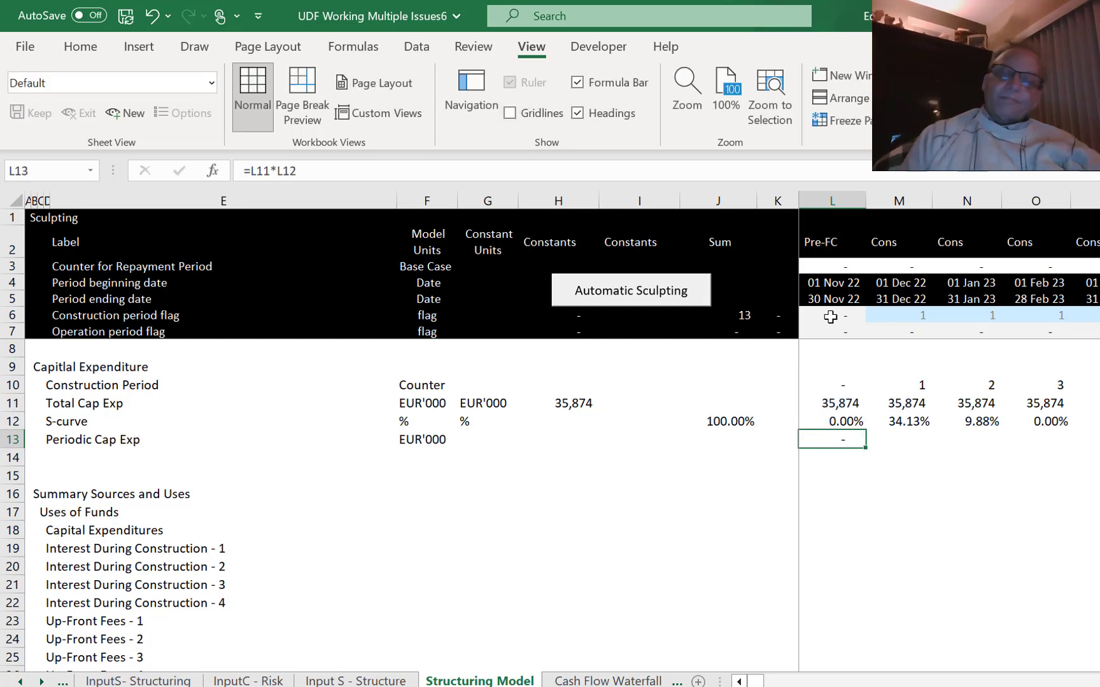
key(ctrl+shift+Right)
key(ctrl+r)
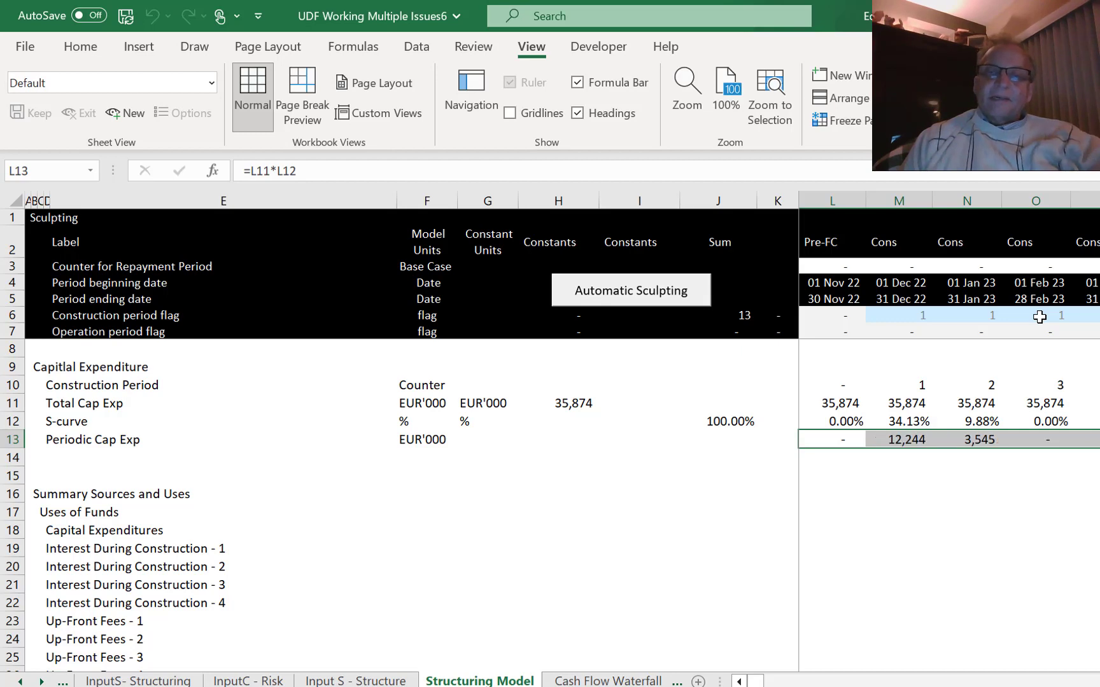
Add a sum of the Periodic Cap Exp row across the timeline in J13.
key(Left)
key(Left)
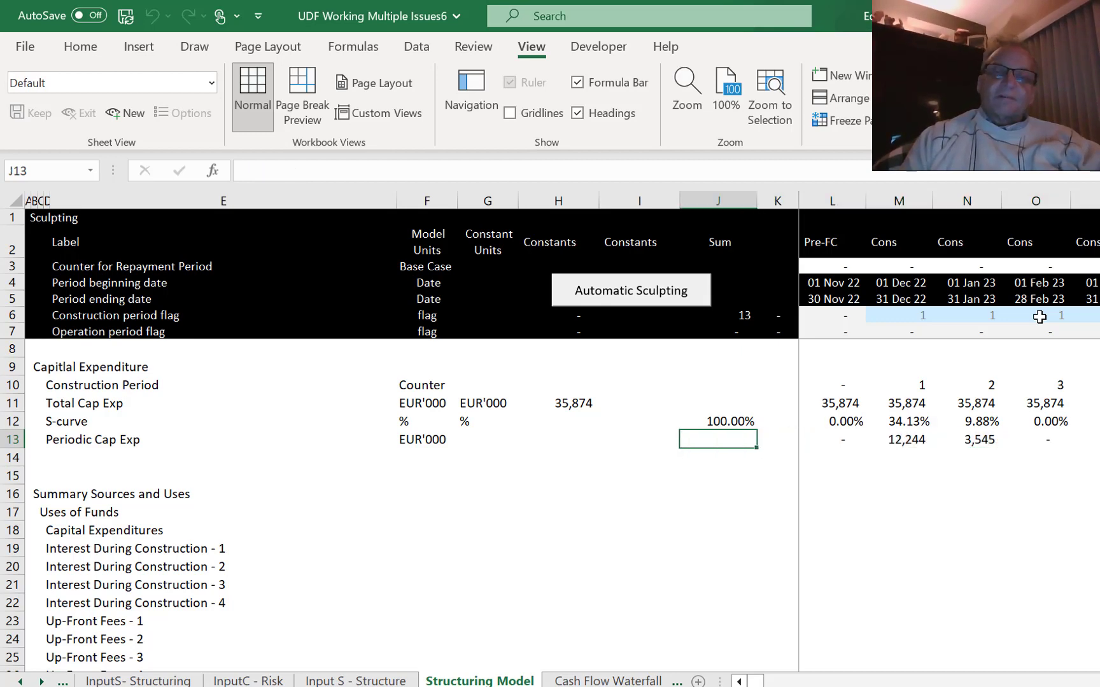
key(ctrl+shift+s)
Copy the EUR'000 unit from F13 to the Capital Expenditures row in F18.
key(Left)
key(Left)
key(Left)
key(Left)
key(Down)
key(Down)
key(Down)
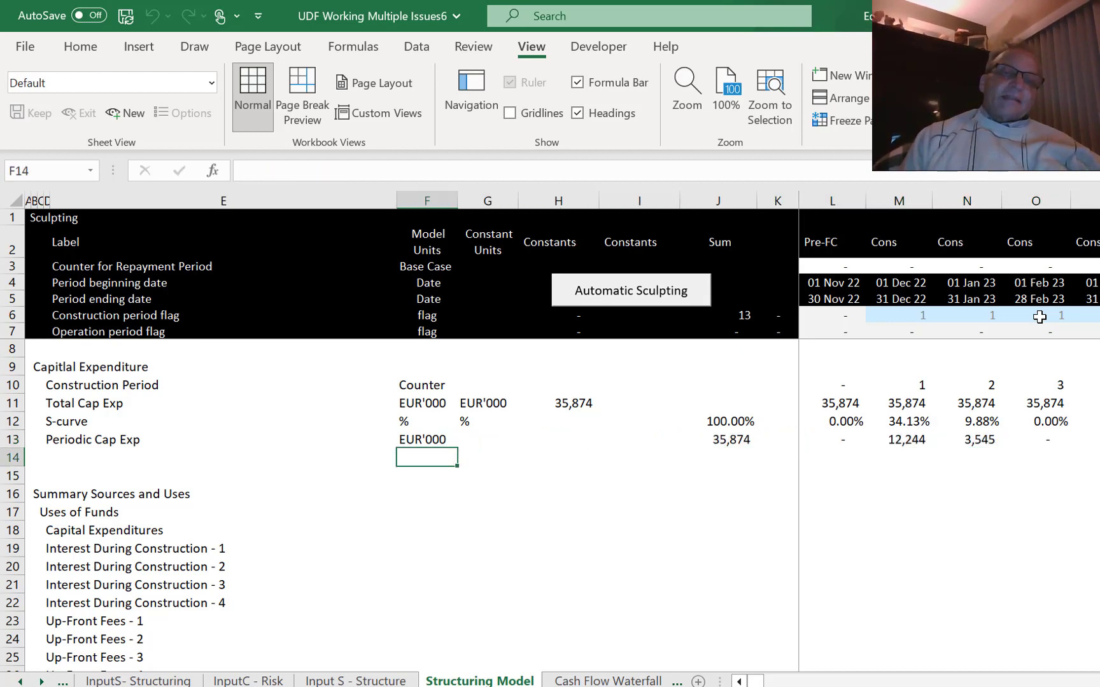
key(Down)
key(Left)
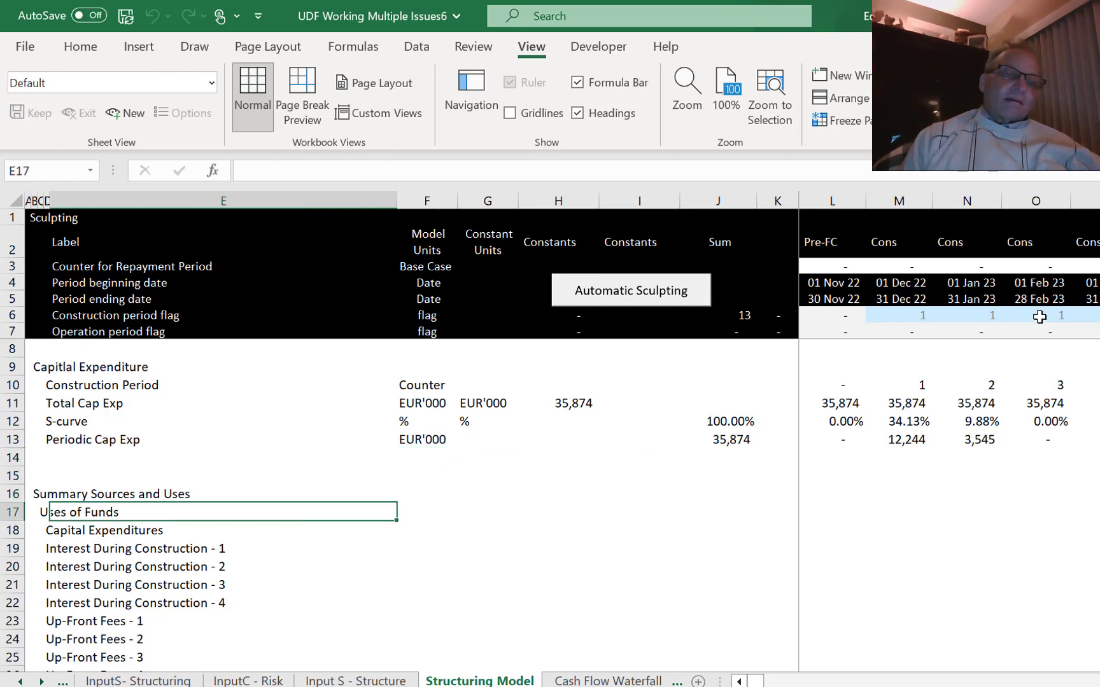
key(Left)
key(Right)
key(Down)
key(Up)
key(Up)
key(Up)
key(Up)
key(Up)
key(Up)
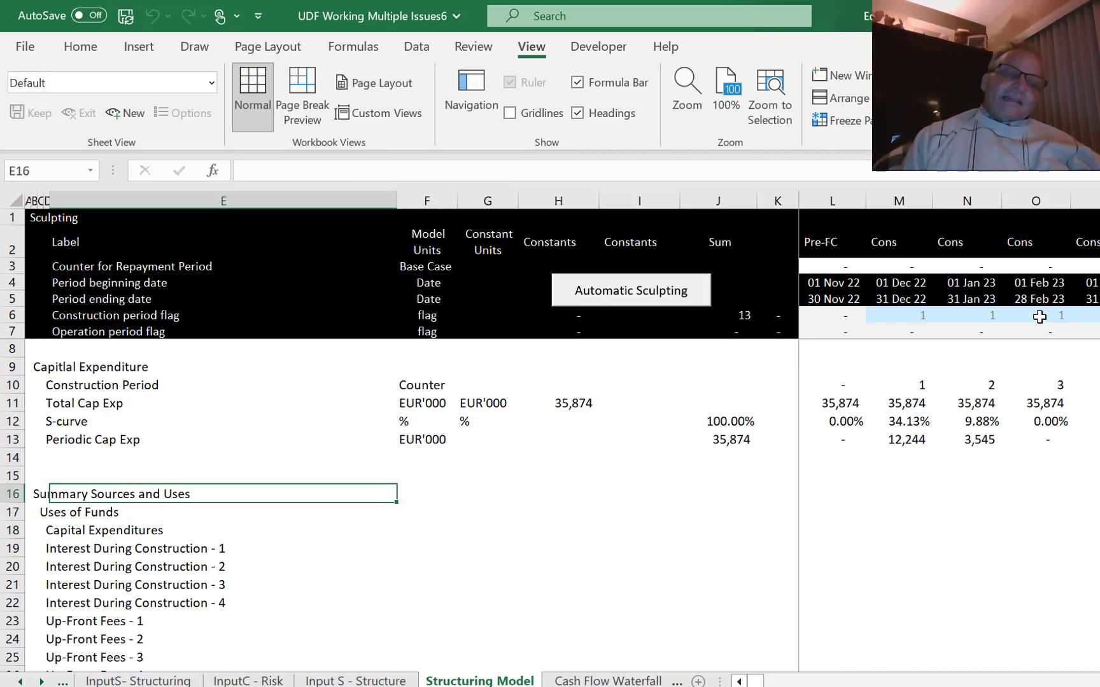
key(Down)
key(Right)
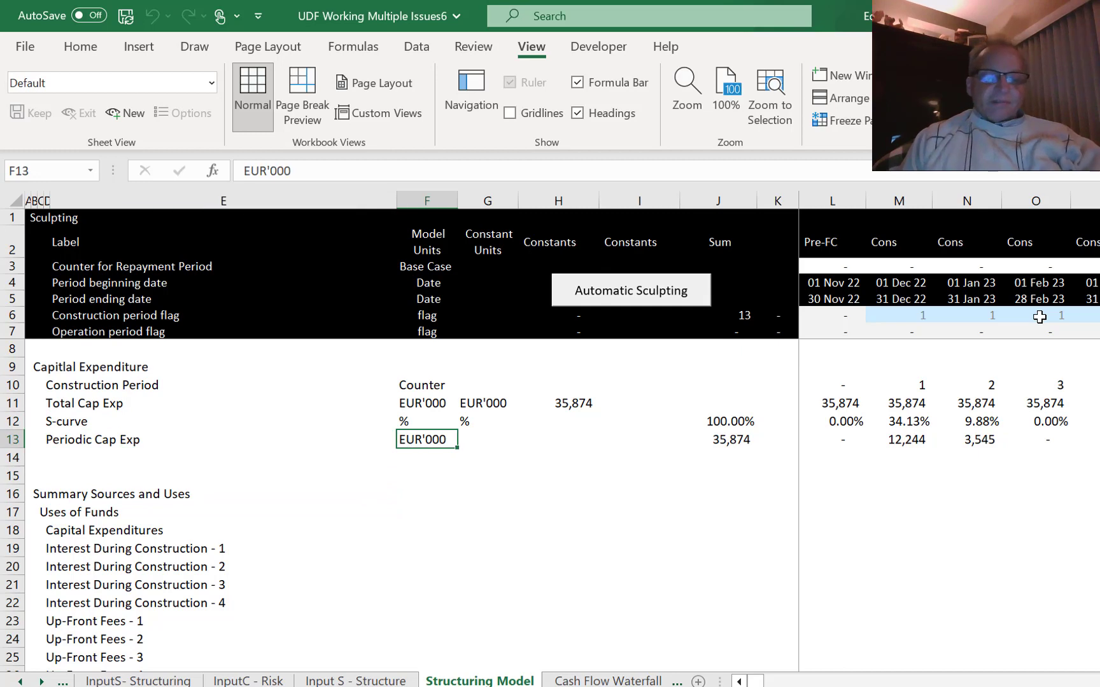
key(Down)
key(Down)
key(Down)
key(Down)
key(Down)
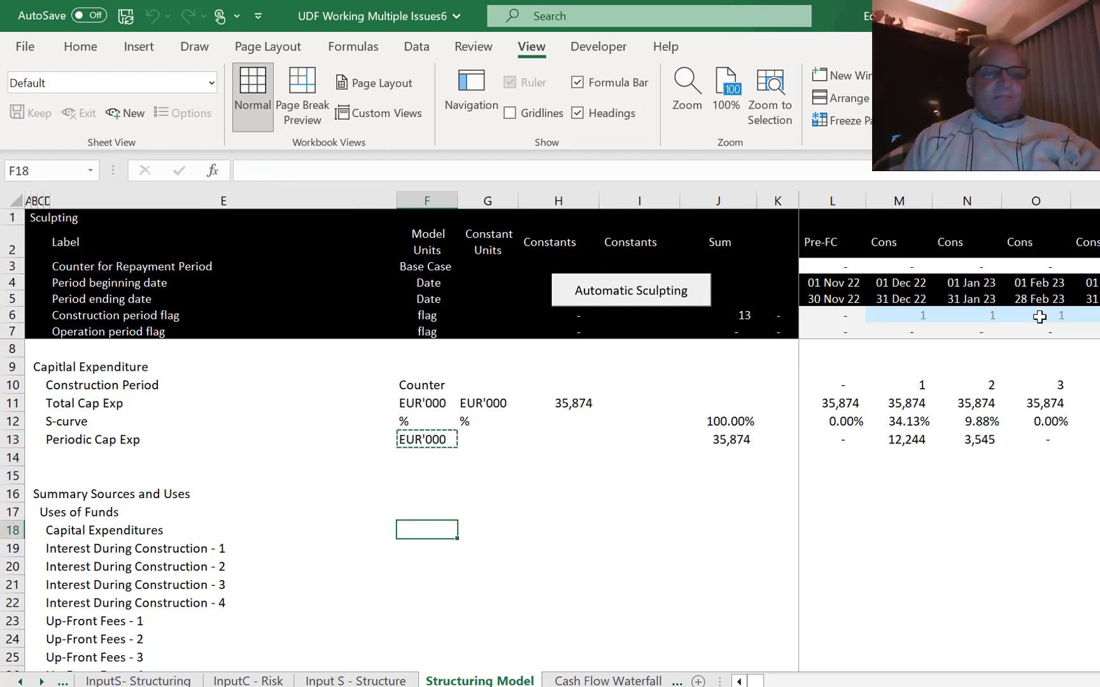
key(ctrl+v)
Fill the EUR'000 unit down the uses of funds rows from F18 through Cash DSRA in F33.
key(shift+Down)
key(shift+Down)
key(shift+Down)
key(shift+Down)
key(shift+Down)
key(shift+Down)
key(shift+Down)
key(shift+Down)
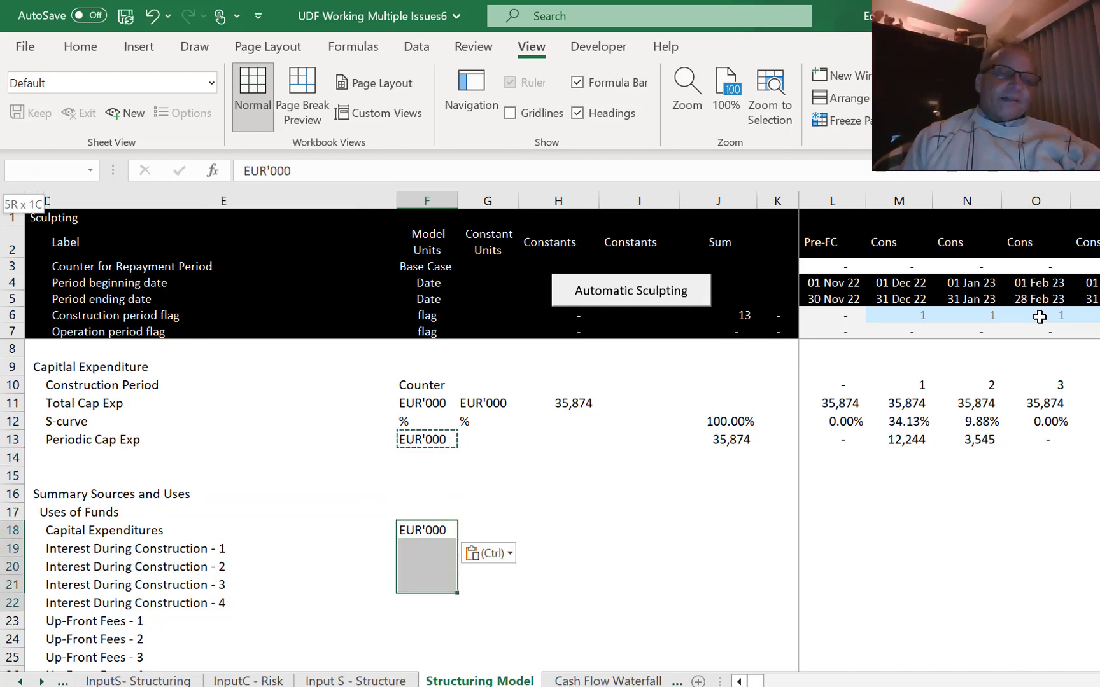
key(shift+Down)
key(shift+Down)
key(shift+Down)
key(shift+Down)
key(shift+Down)
key(shift+Down)
key(shift+Down)
key(shift+Down)
key(shift+Down)
key(shift+Down)
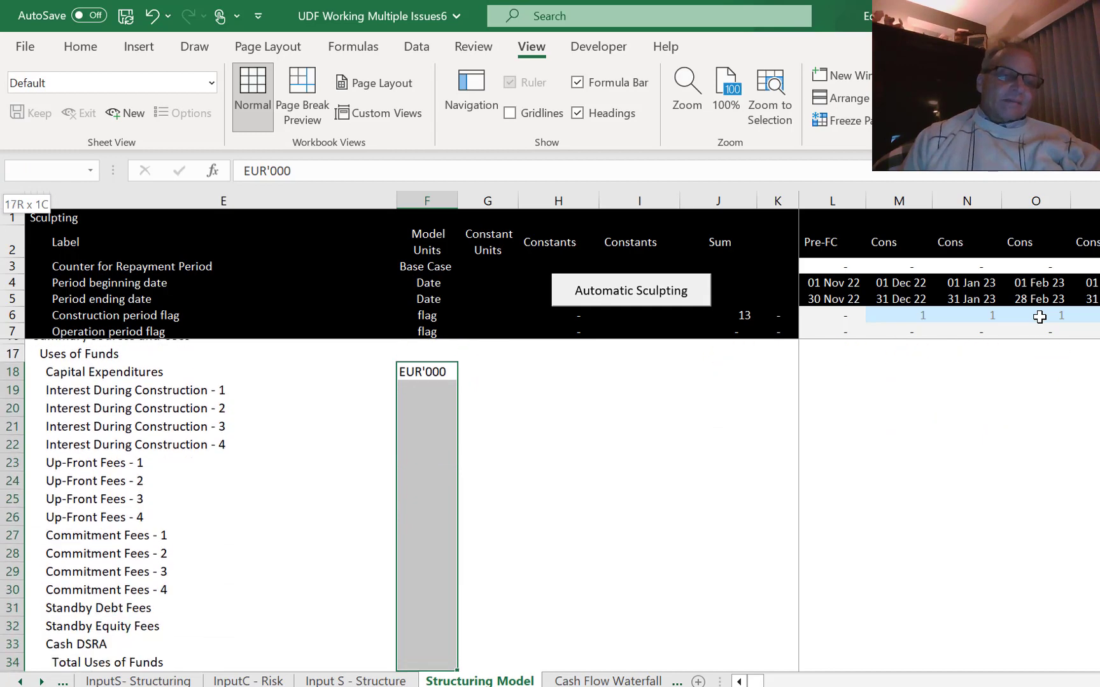
key(shift+Up)
key(shift+Up)
key(shift+Up)
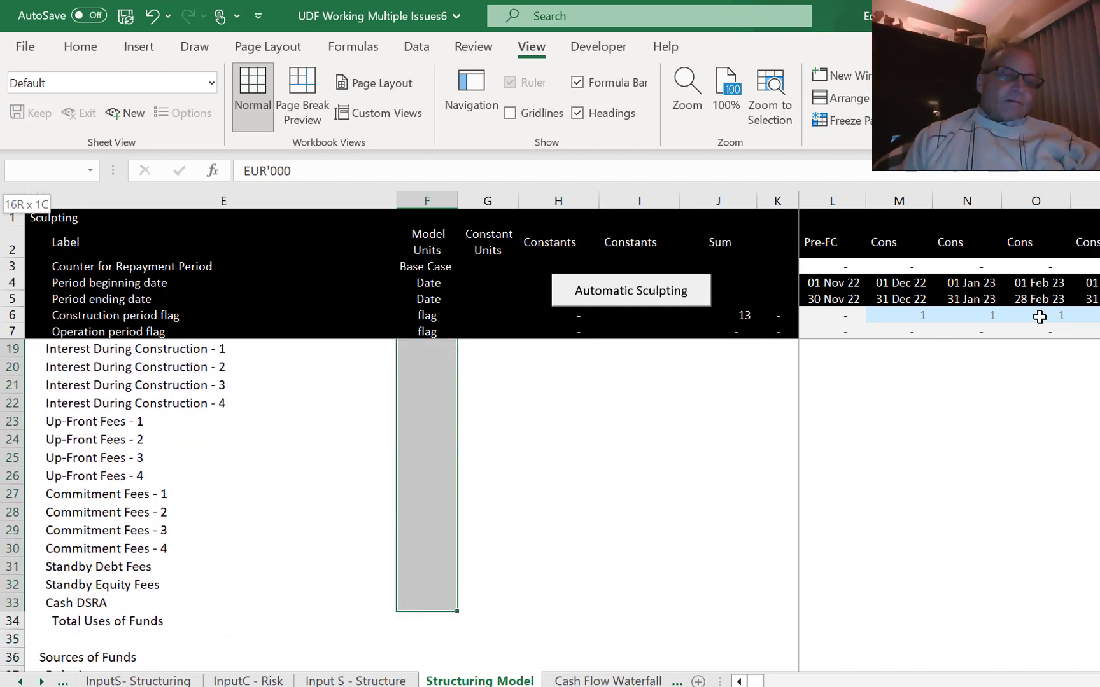
key(ctrl+v)
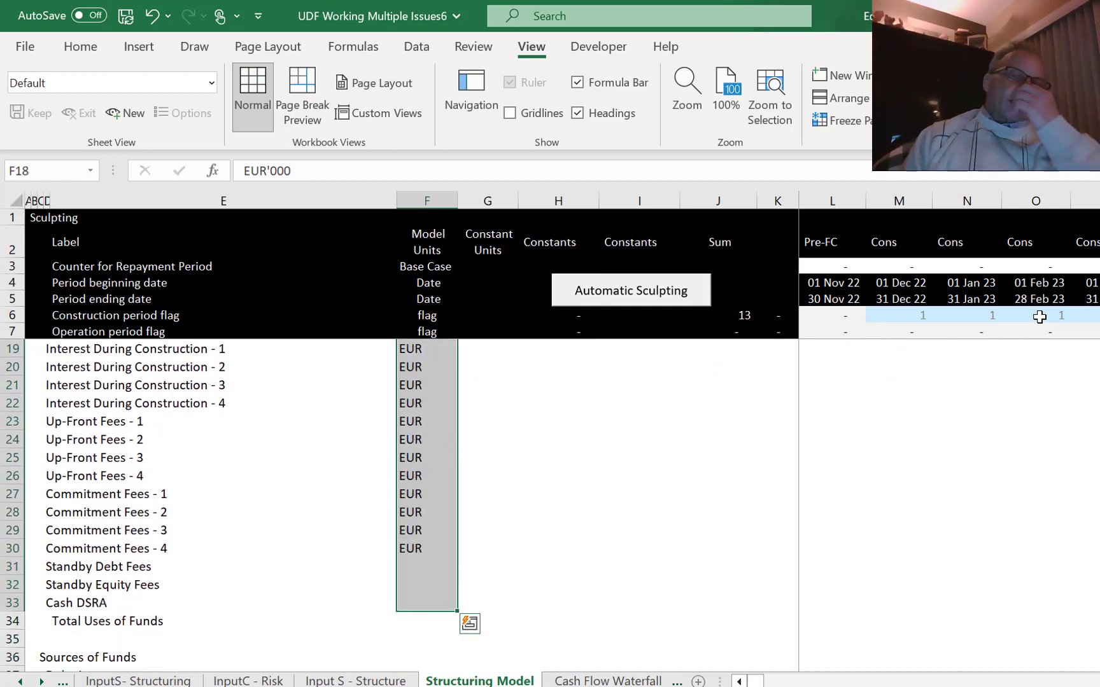
key(Down)
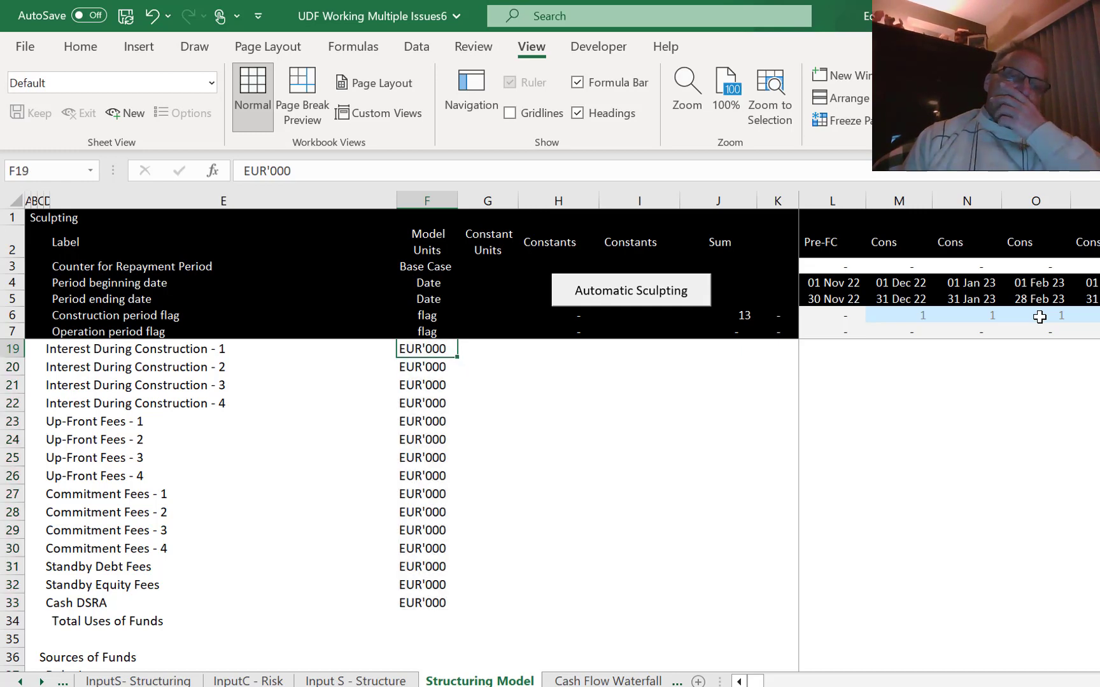
Link the Capital Expenditures amount in H18 to the Periodic Cap Exp sum with =J13.
key(Up)
key(Up)
key(Up)
key(Up)
key(Up)
key(Up)
key(Up)
key(Up)
key(Down)
key(Down)
key(Down)
key(Down)
key(Down)
key(Down)
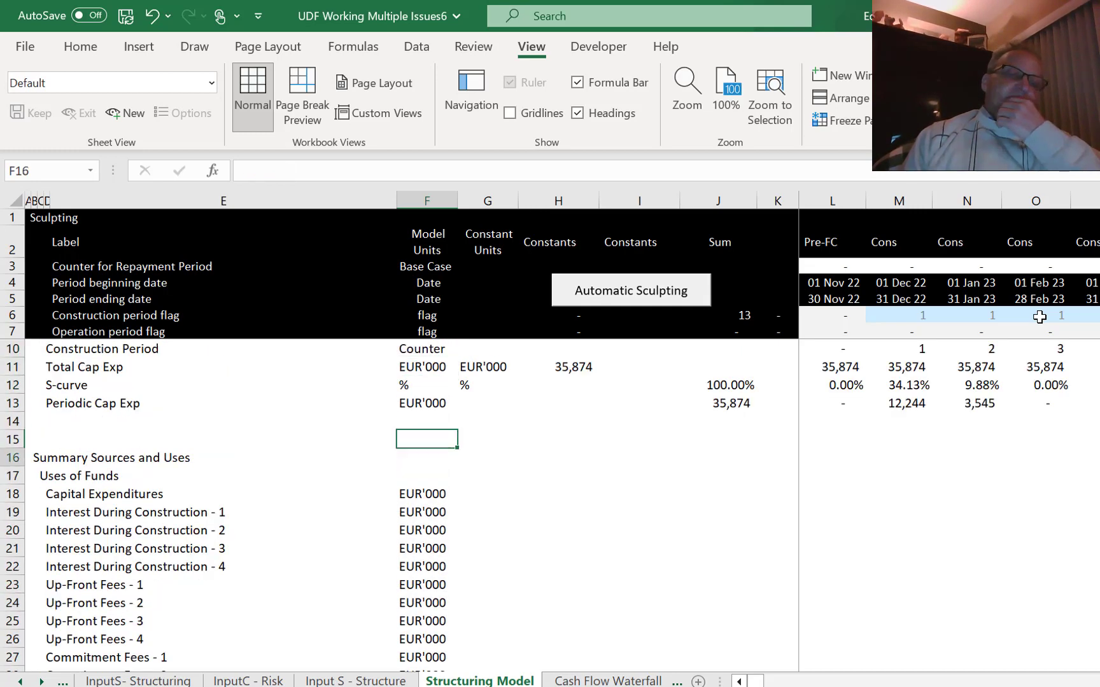
key(Down)
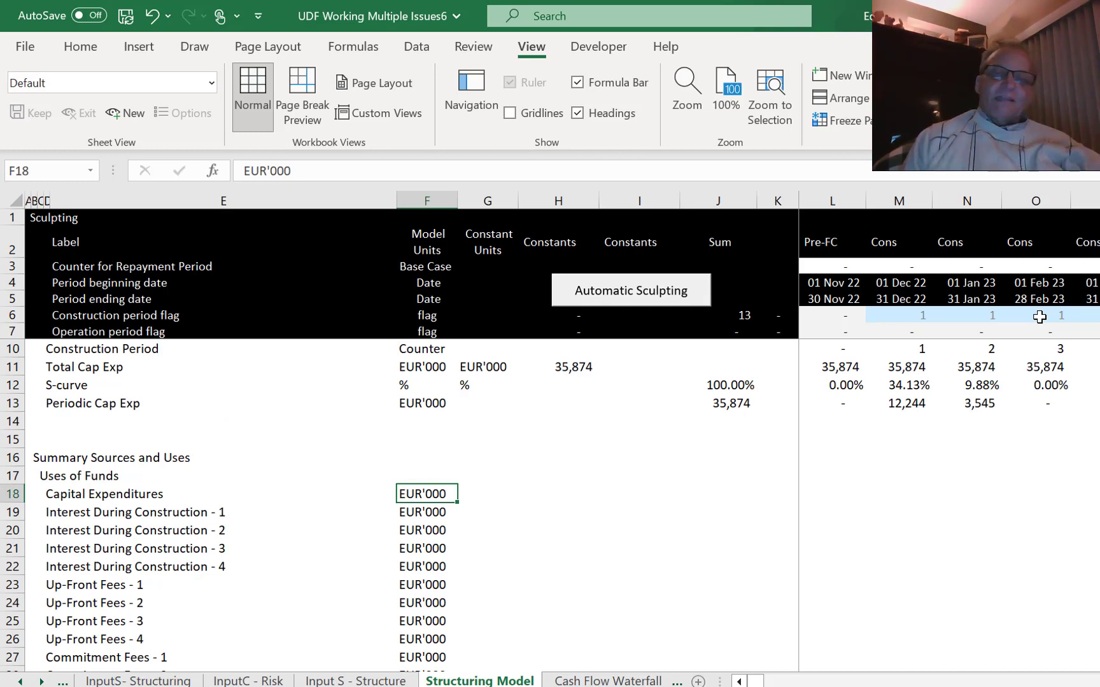
key(Right)
key(Right)
key(Left)
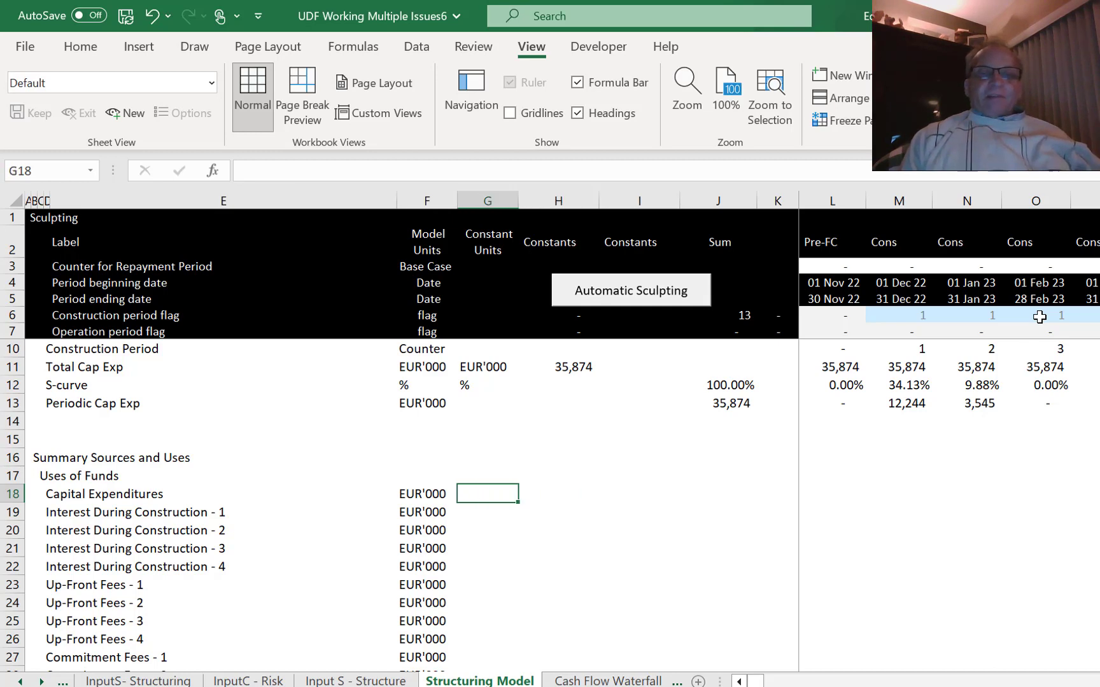
key(Right)
text(=)
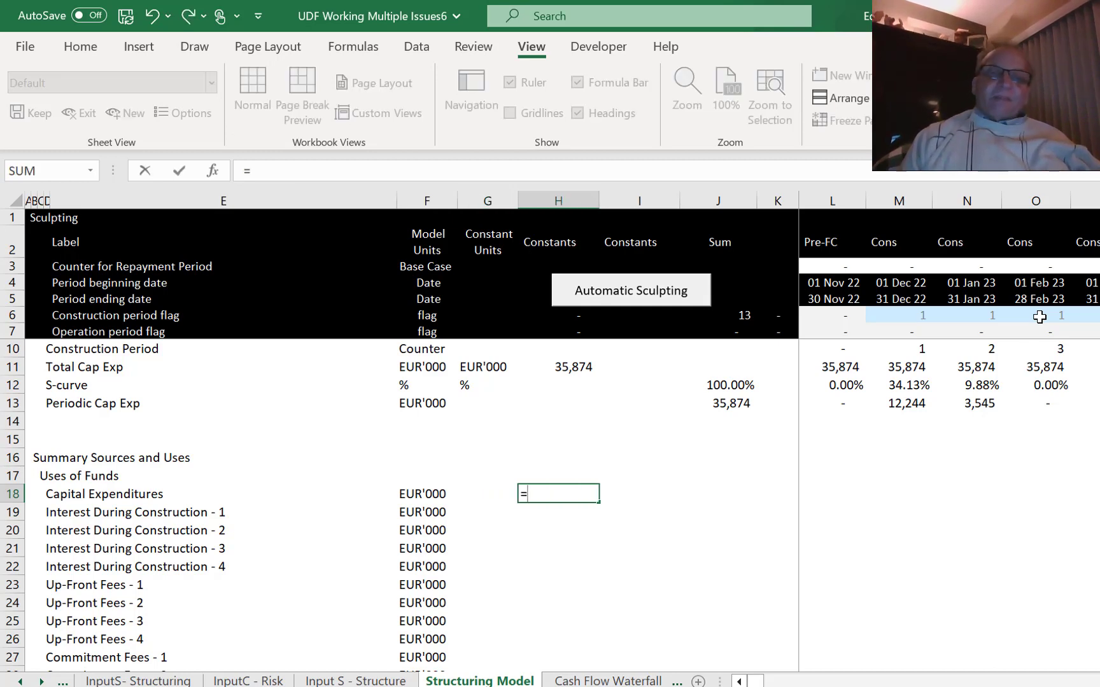
key(Up)
key(Up)
key(Up)
key(Up)
key(Up)
key(Up)
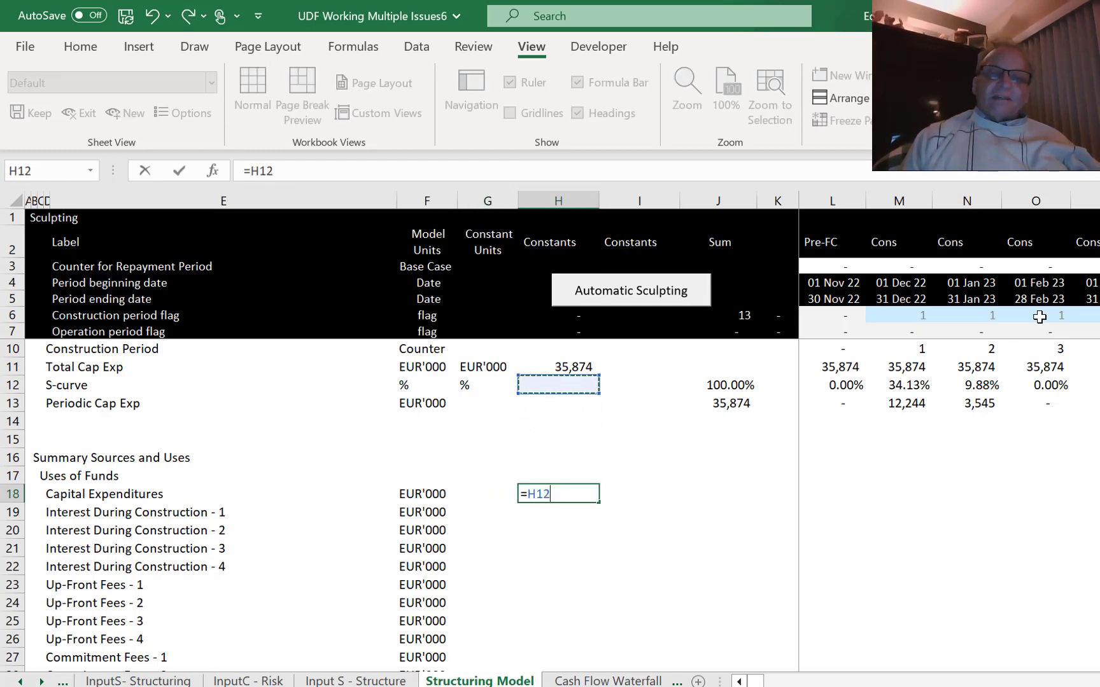
key(Right)
key(Right)
key(Down)
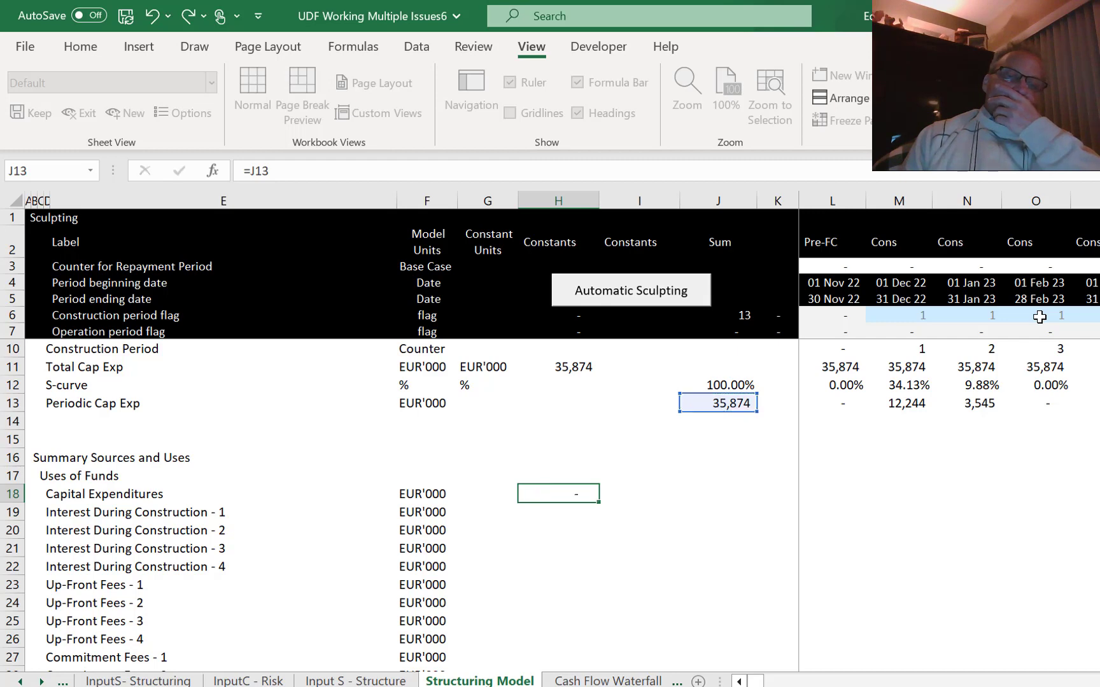
key(Return)
key(Up)
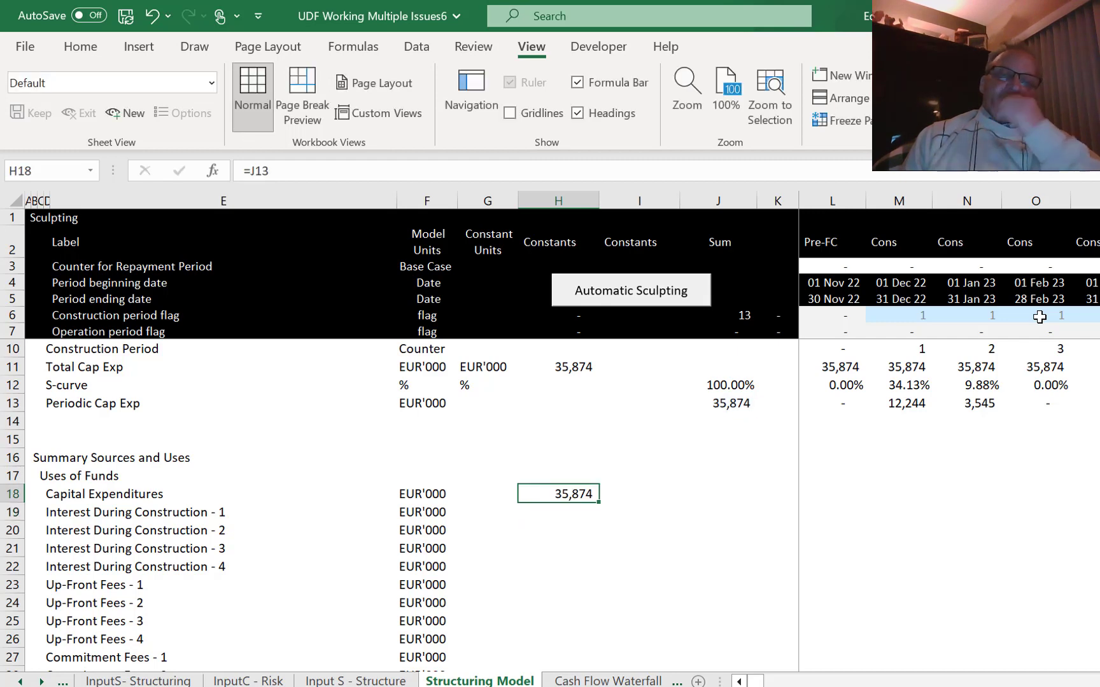
Fill the EUR'000 unit from F33 down to the Total Uses of Funds row in F34.
key(Down)
key(Left)
key(Down)
key(Down)
key(Down)
key(Down)
key(Down)
key(Down)
key(Down)
key(Down)
key(Down)
key(Down)
key(Down)
key(Down)
key(Down)
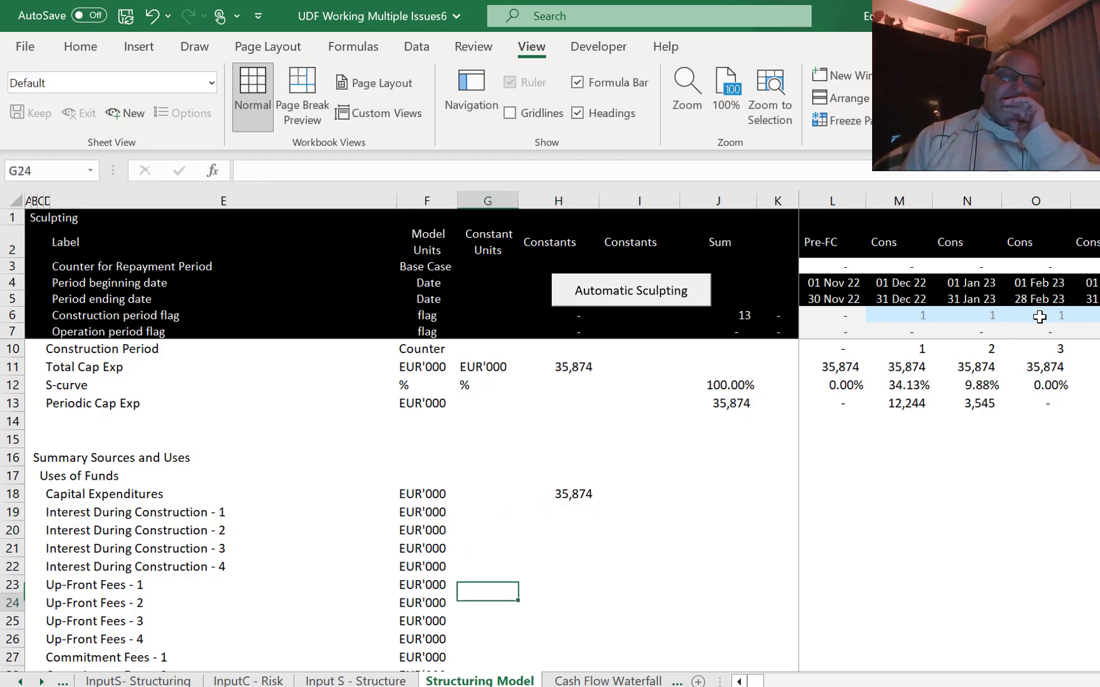
key(Down)
key(Down)
key(Down)
key(Down)
key(Down)
key(Up)
key(Up)
key(Up)
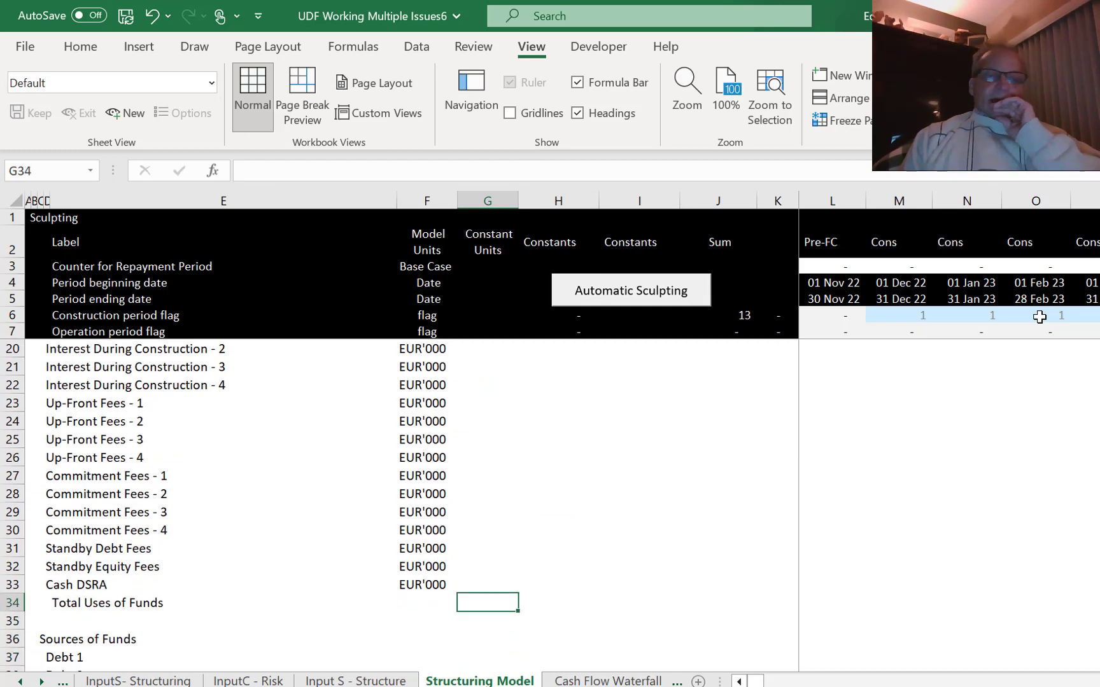
key(Right)
key(Up)
key(Left)
key(Left)
key(Left)
key(Left)
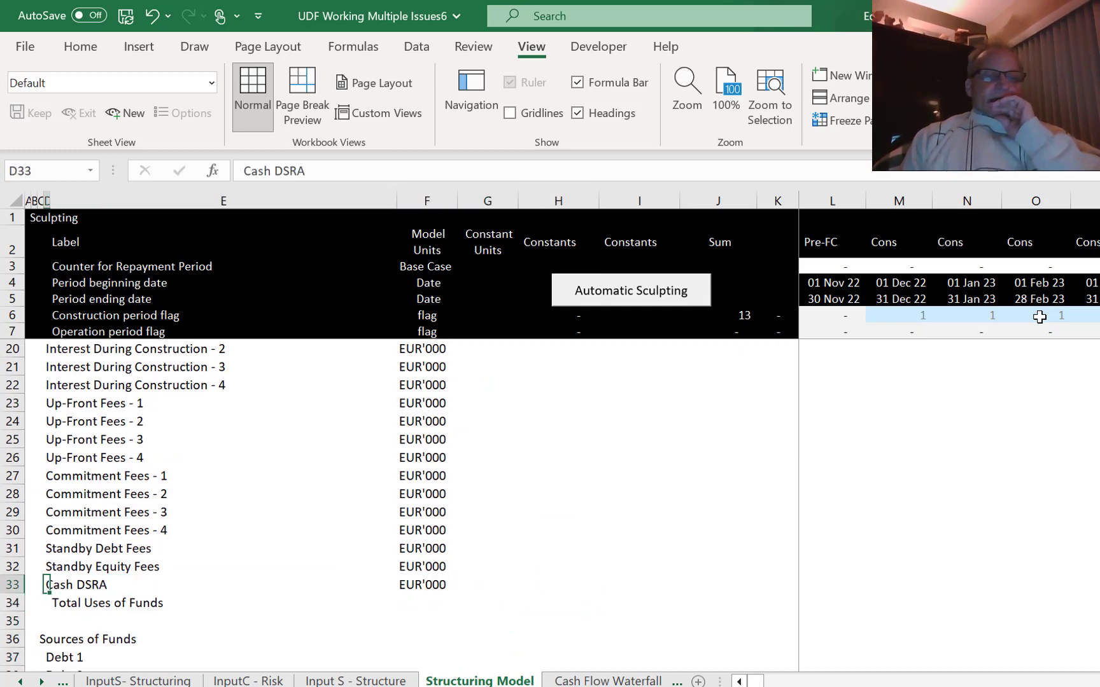
key(Down)
key(Right)
key(Up)
key(Right)
key(shift+Down)
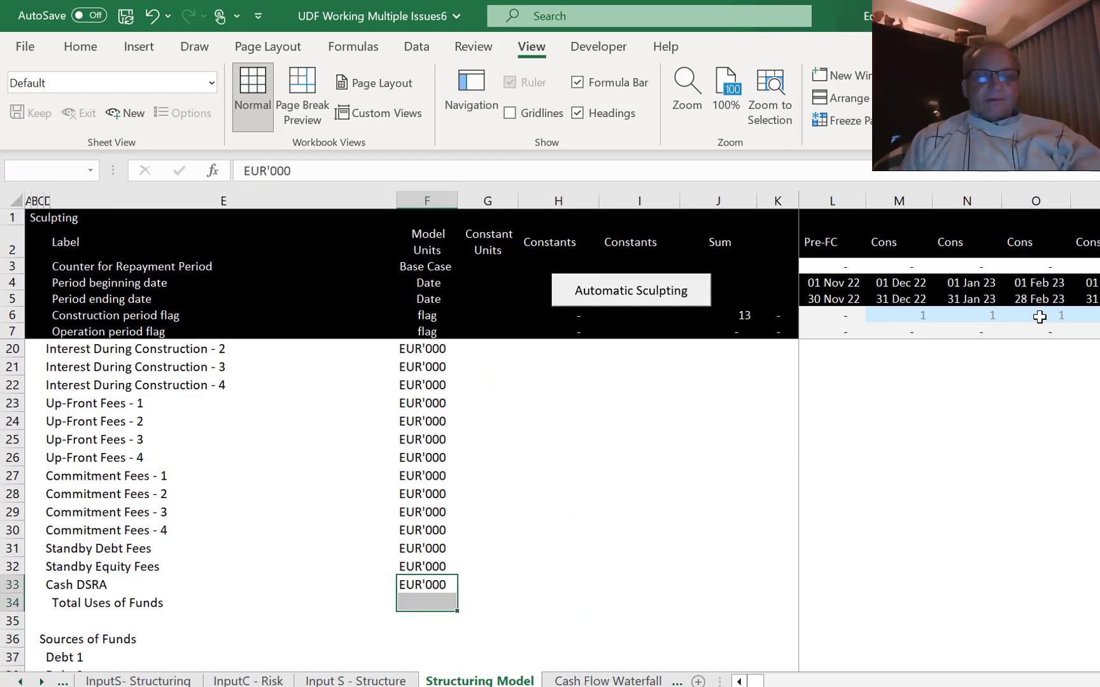
key(ctrl+d)
Enter =SUM(H18:H32) in H33 to total the uses of funds.
key(Right)
key(Right)
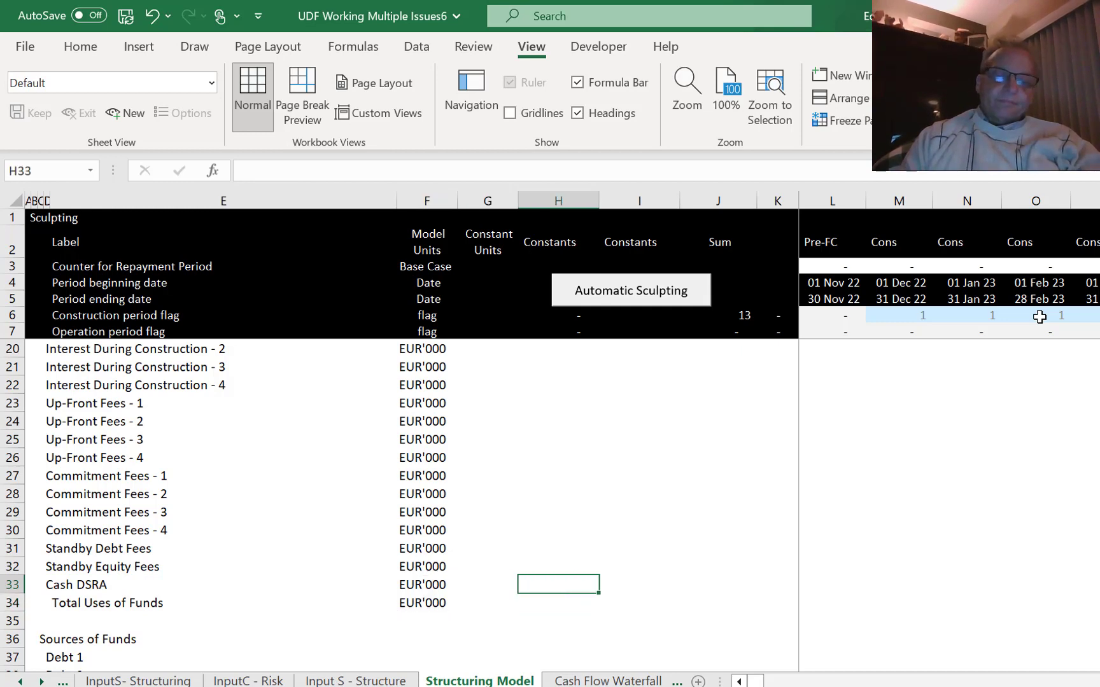
text(=sum()
key(Up)
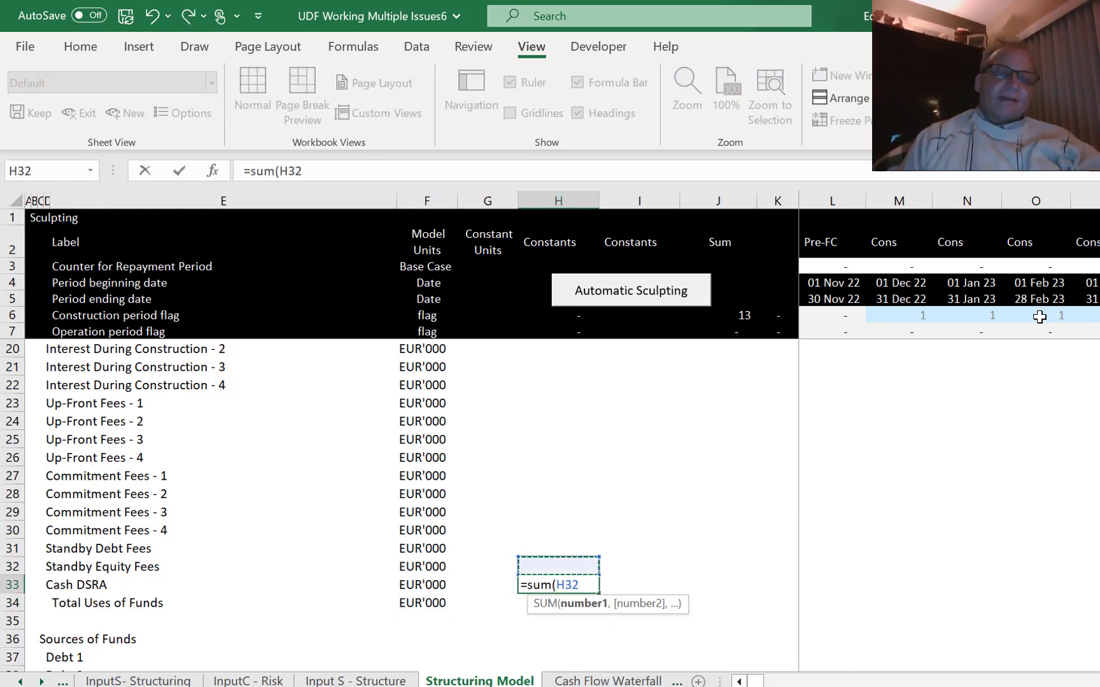
key(shift+Up)
key(shift+Up)
key(shift+Up)
key(shift+Up)
key(shift+Up)
key(shift+Up)
key(shift+Up)
key(shift+Up)
key(shift+Up)
key(shift+Up)
key(shift+Up)
key(shift+Up)
key(shift+Up)
key(shift+Up)
key(shift+Up)
key(shift+Up)
key(shift+Up)
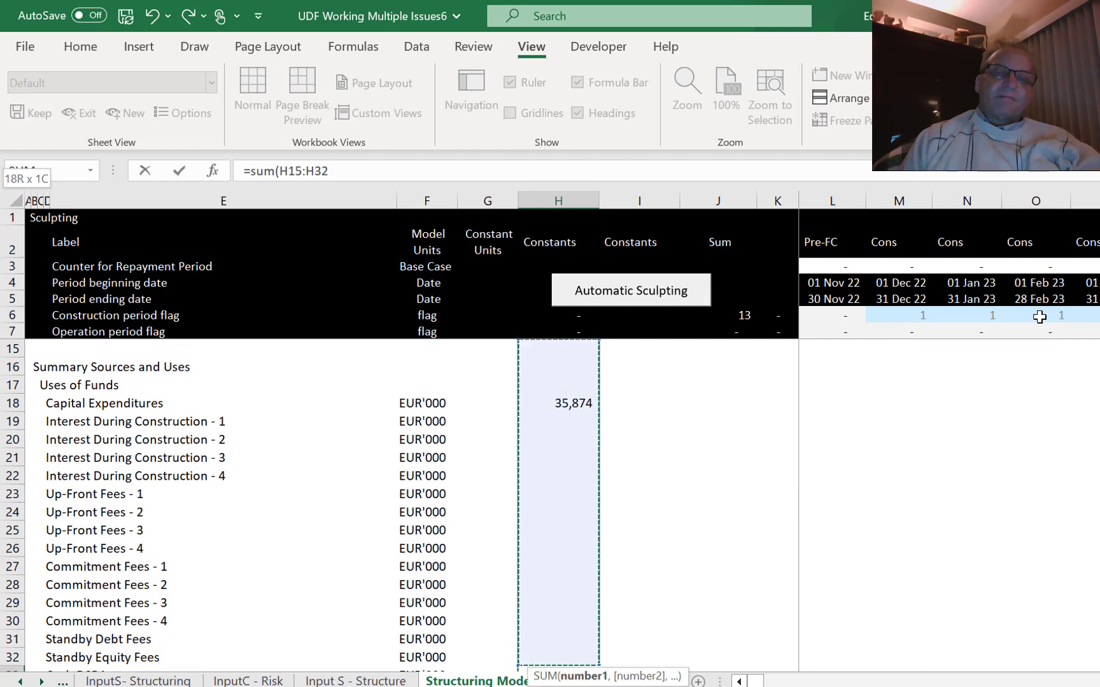
key(shift+Down)
key(shift+Down)
key(shift+Down)
key(Return)
key(Up)
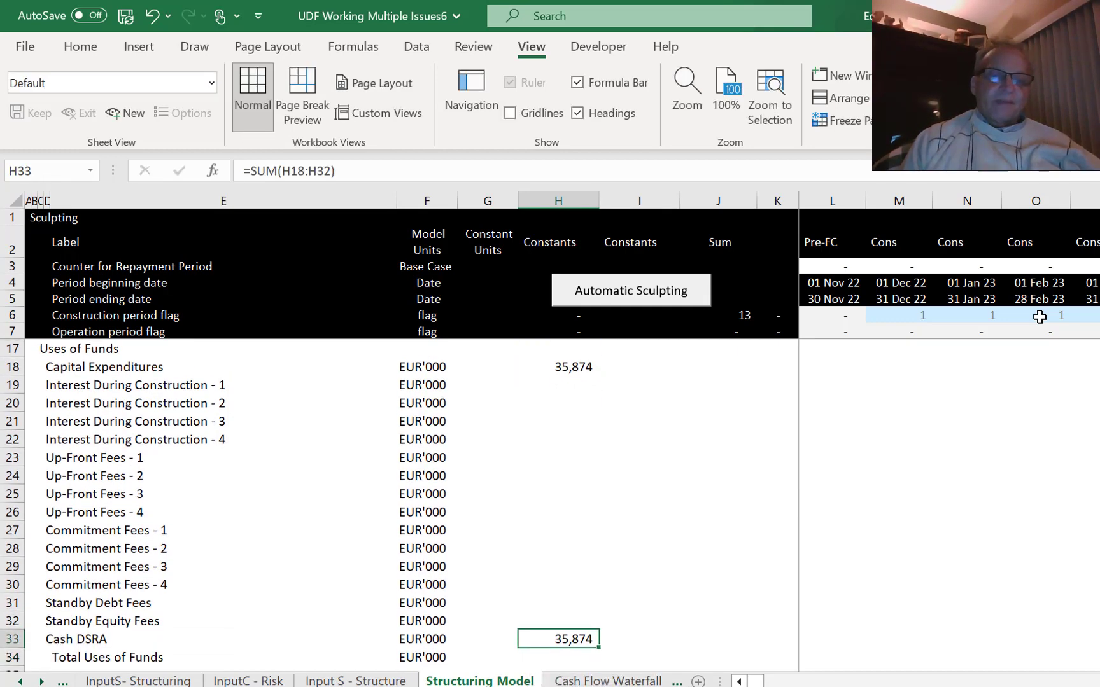
Move the uses of funds sum from H33 to the Total Uses of Funds row in H34.
key(Down)
scroll(1039, 316, down, 1)
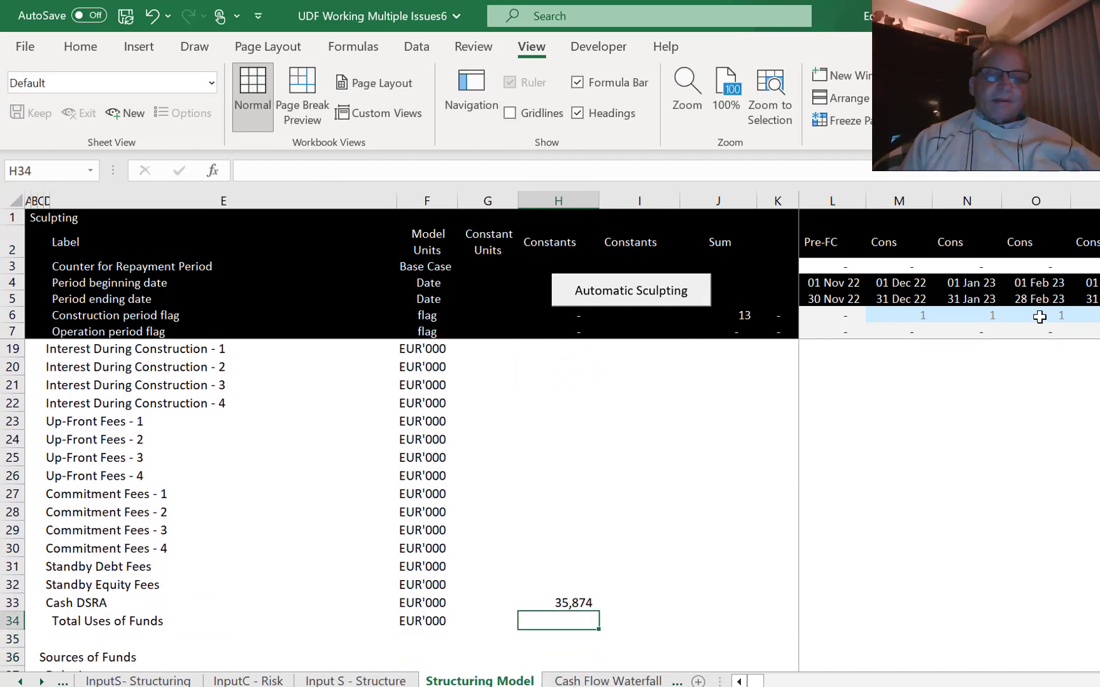
key(Up)
key(Down)
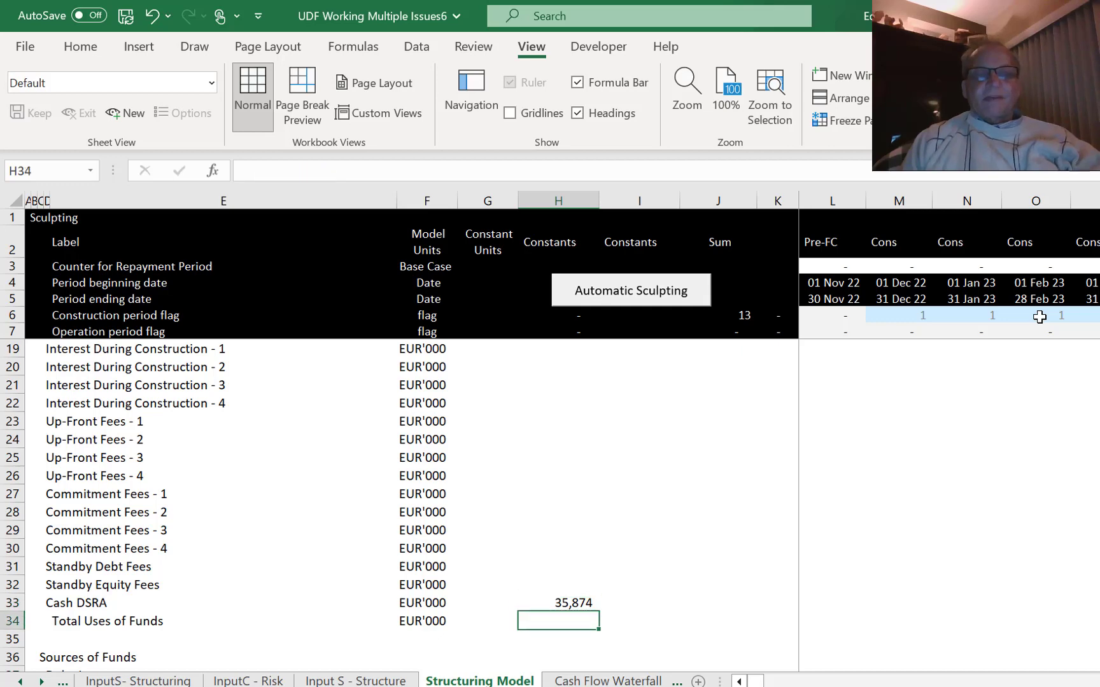
text(35,874)
Add a border line above the Total Uses of Funds row across E34 to H34.
key(Left)
key(Left)
key(Left)
key(Right)
key(shift+Right)
key(shift+Right)
key(shift+Right)
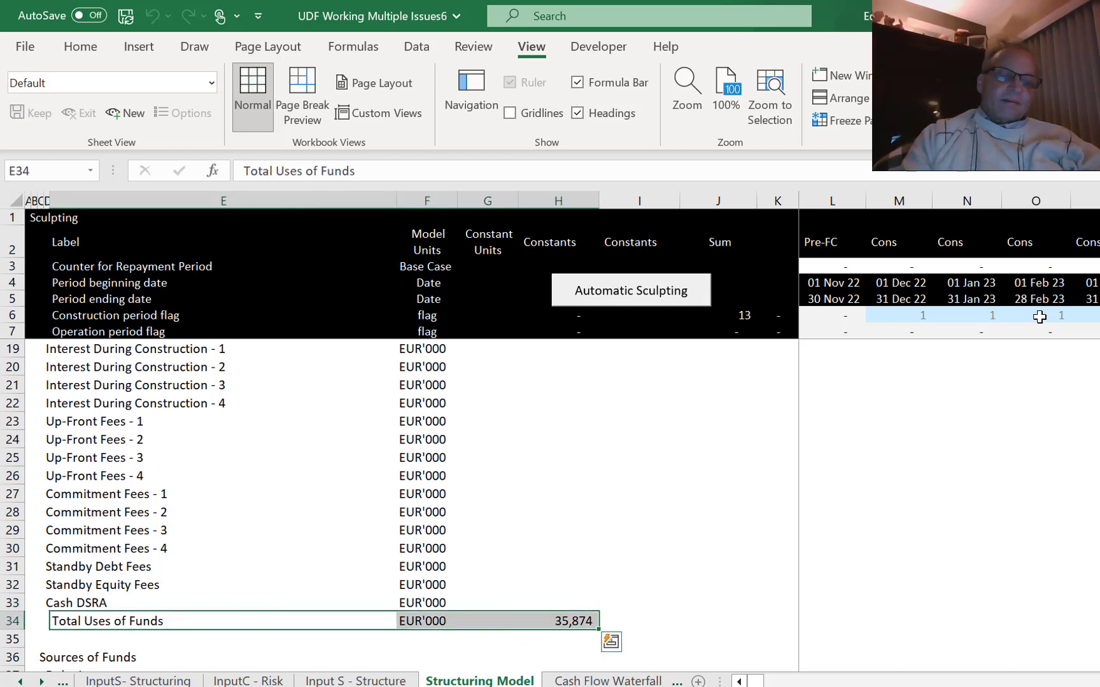
Copy the EUR'000 unit from the Standby Equity Fees row in F32 to the Debt 1 row in F37.
key(Down)
key(Down)
key(Down)
key(Down)
key(Down)
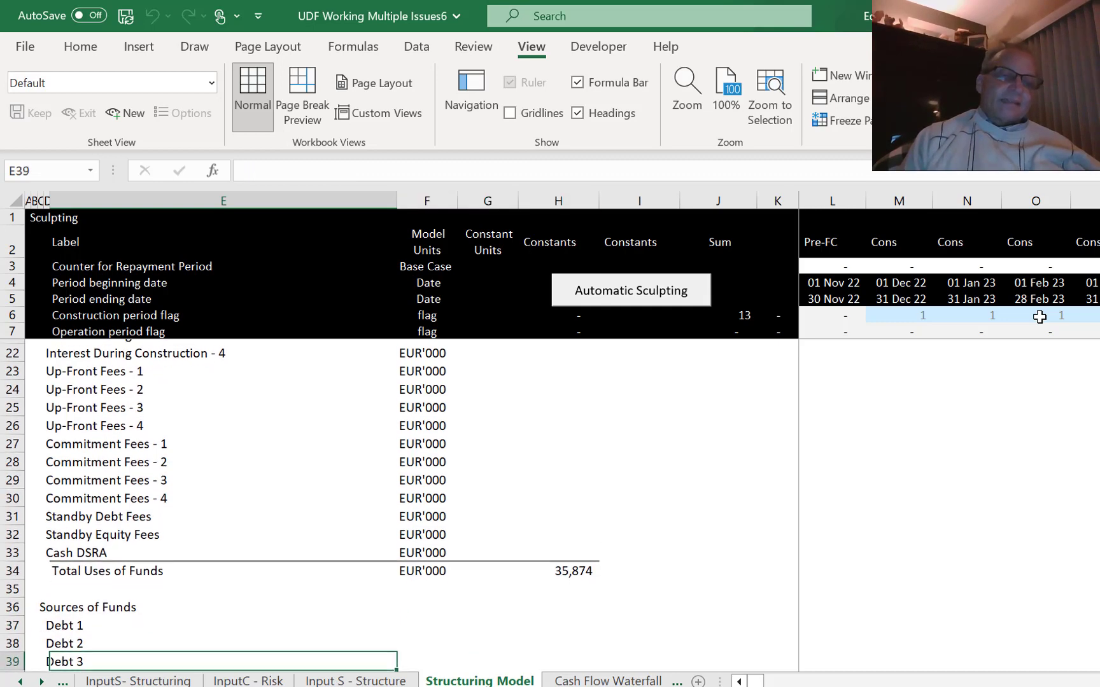
key(Up)
key(Up)
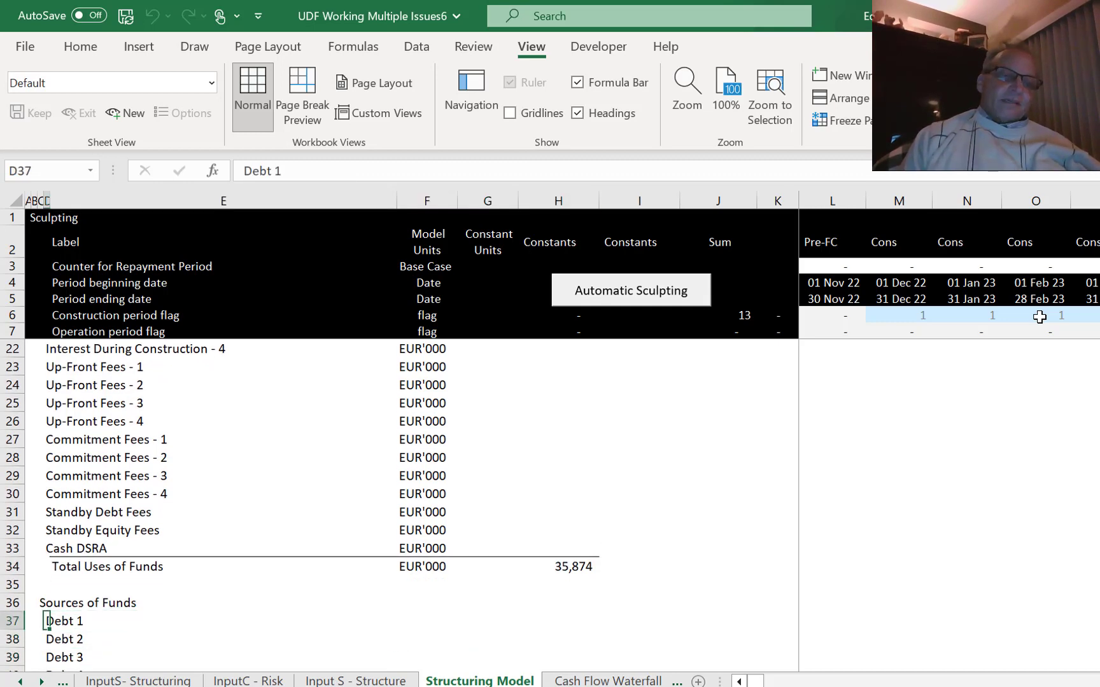
key(Right)
key(Up)
key(Up)
key(Up)
key(Up)
key(Up)
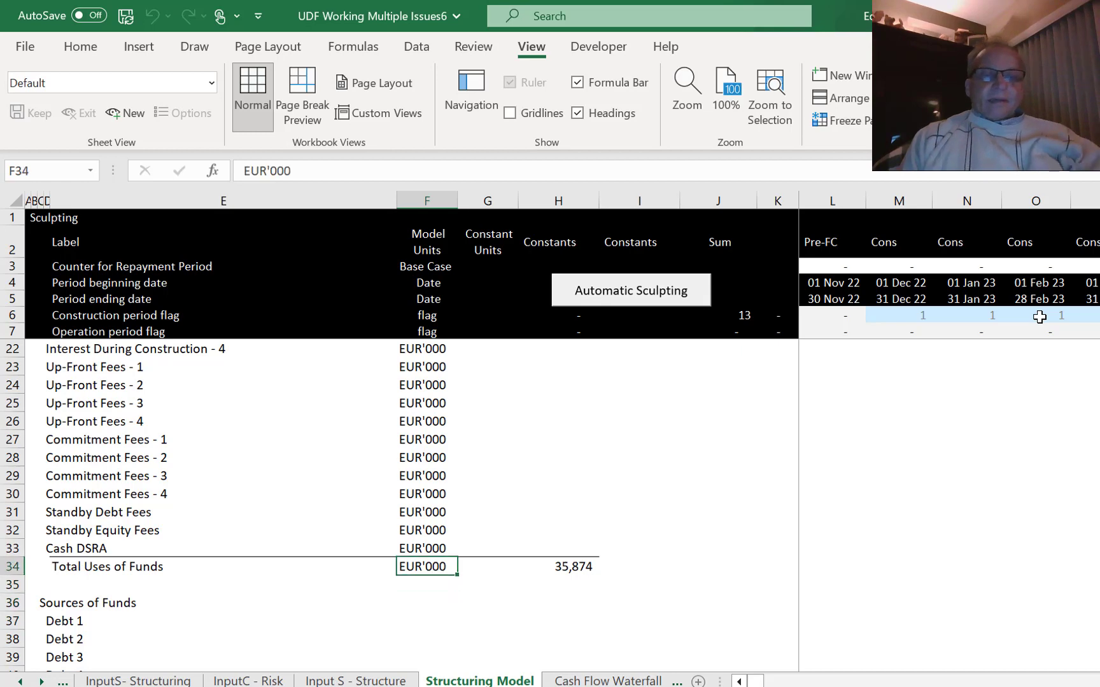
key(ctrl+c)
key(Down)
key(Down)
key(Down)
key(Down)
key(Down)
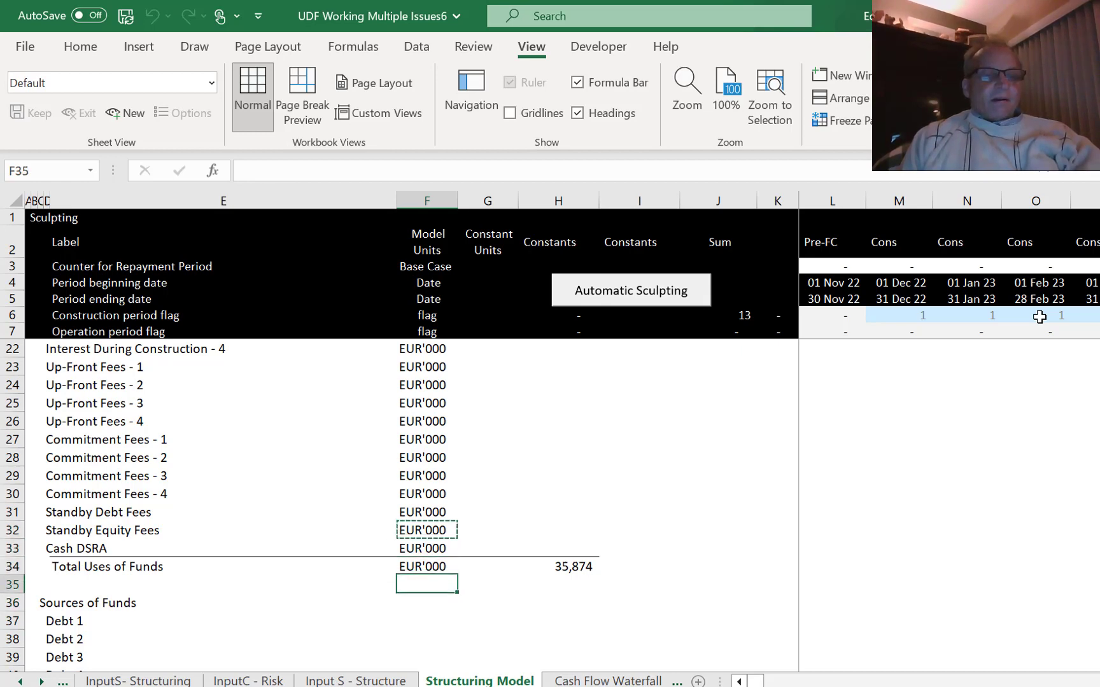
key(ctrl+v)
key(Down)
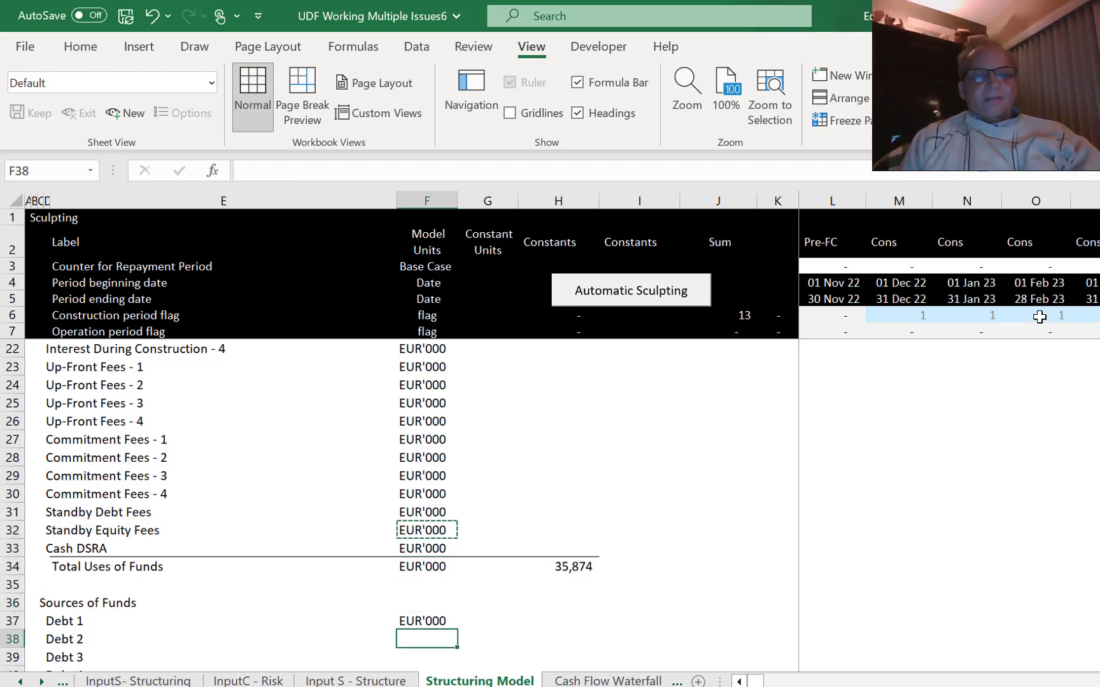
Paste the EUR'000 unit into F38 to F42, covering Debt 2 through Total Sources of Funds.
key(ctrl+v)
key(Down)
key(ctrl+v)
key(Down)
key(ctrl+v)
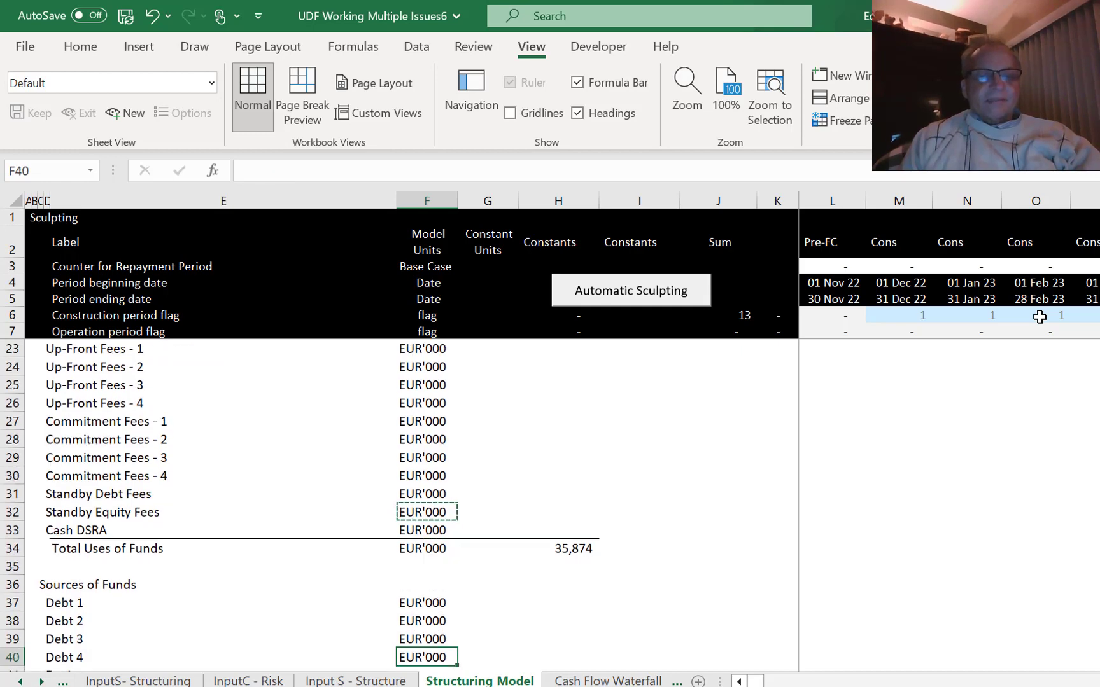
key(Down)
key(ctrl+v)
key(Down)
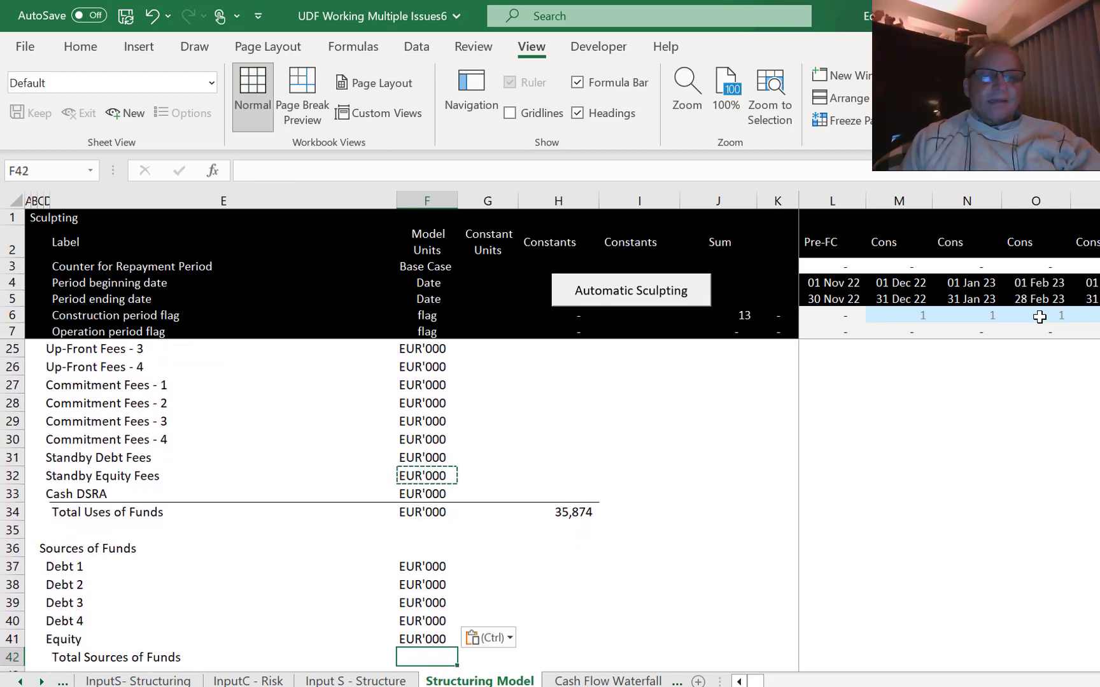
key(ctrl+v)
key(Up)
key(Up)
key(Up)
key(Up)
key(Up)
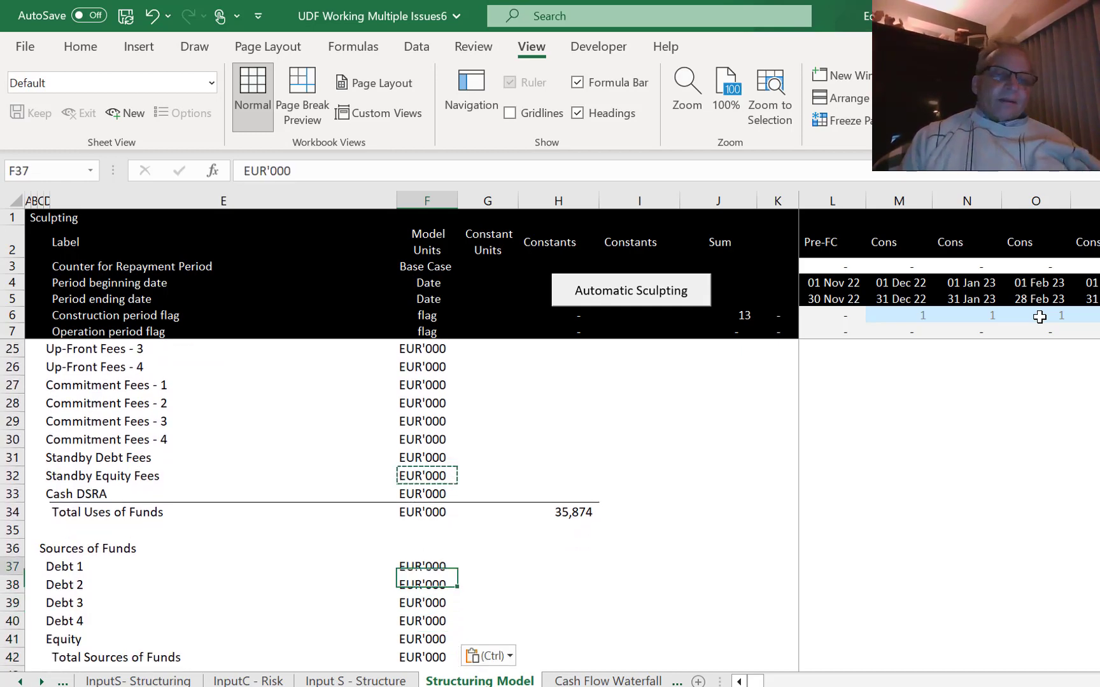
key(Right)
key(Right)
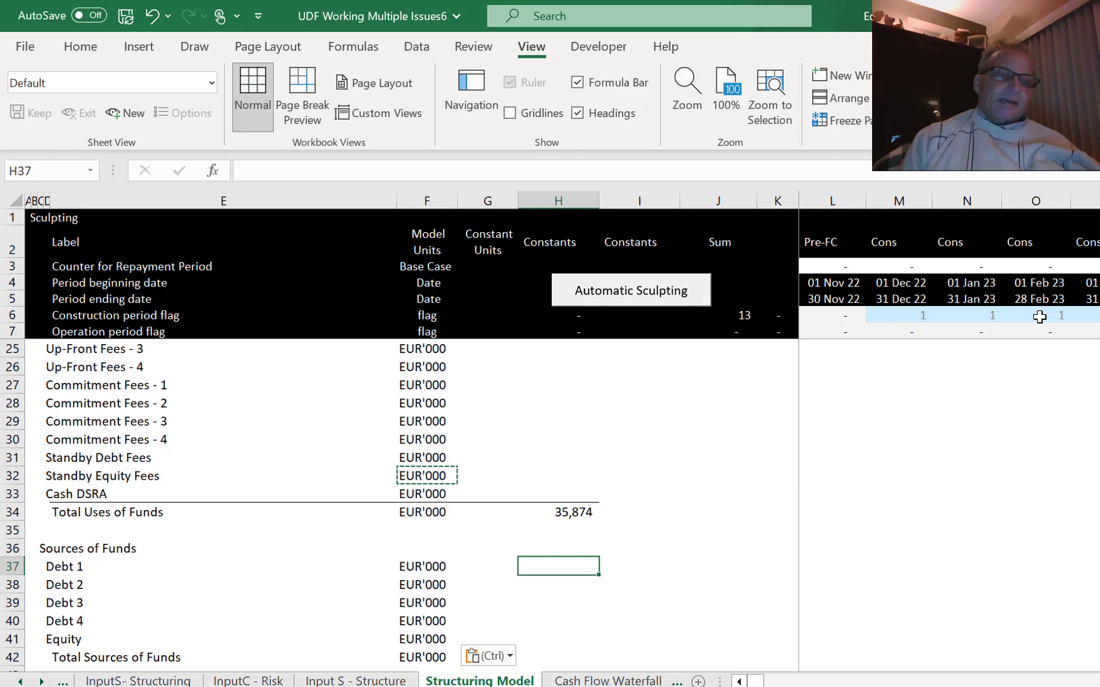
Insert two blank rows above the Sources of Funds heading in row 36.
key(Left)
key(Left)
key(Left)
key(Left)
key(Left)
key(Up)
key(Up)
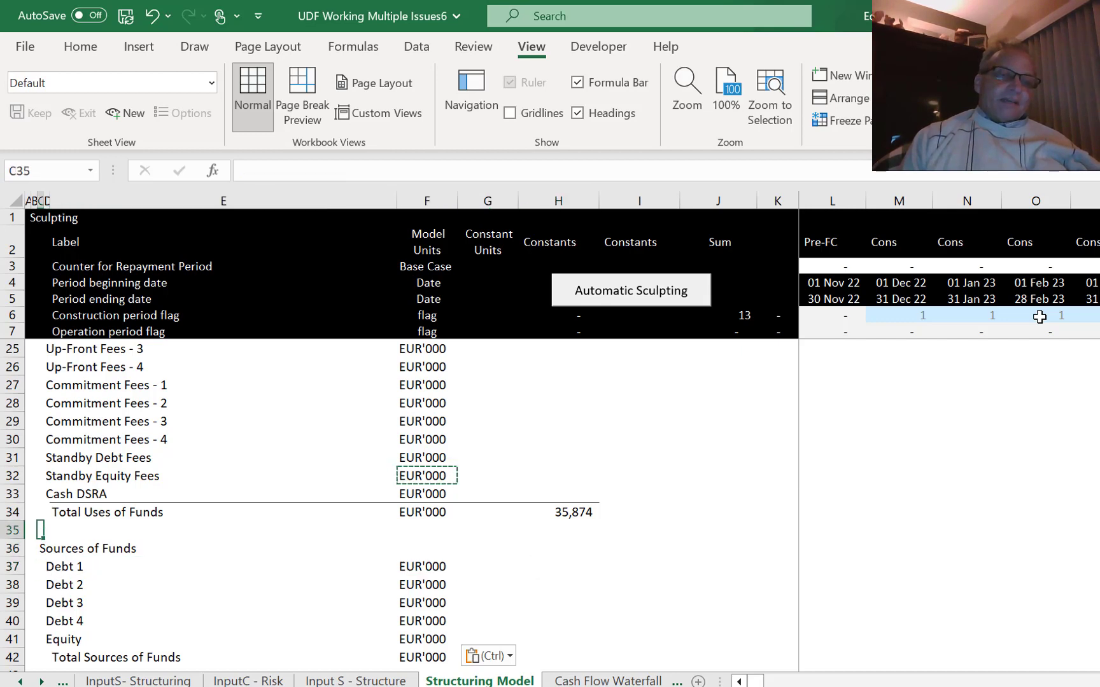
key(Down)
key(shift+space)
key(ctrl+shift+plus)
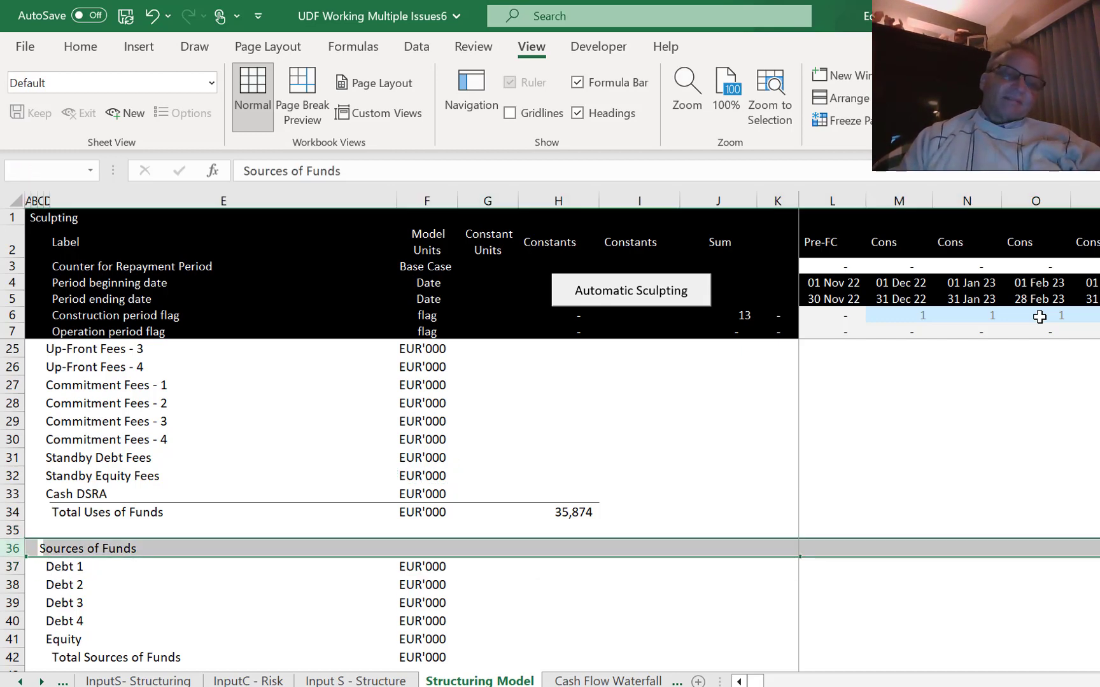
key(ctrl+shift+plus)
Enter the label Total Debt in D36, between the uses and sources of funds.
key(Right)
key(Left)
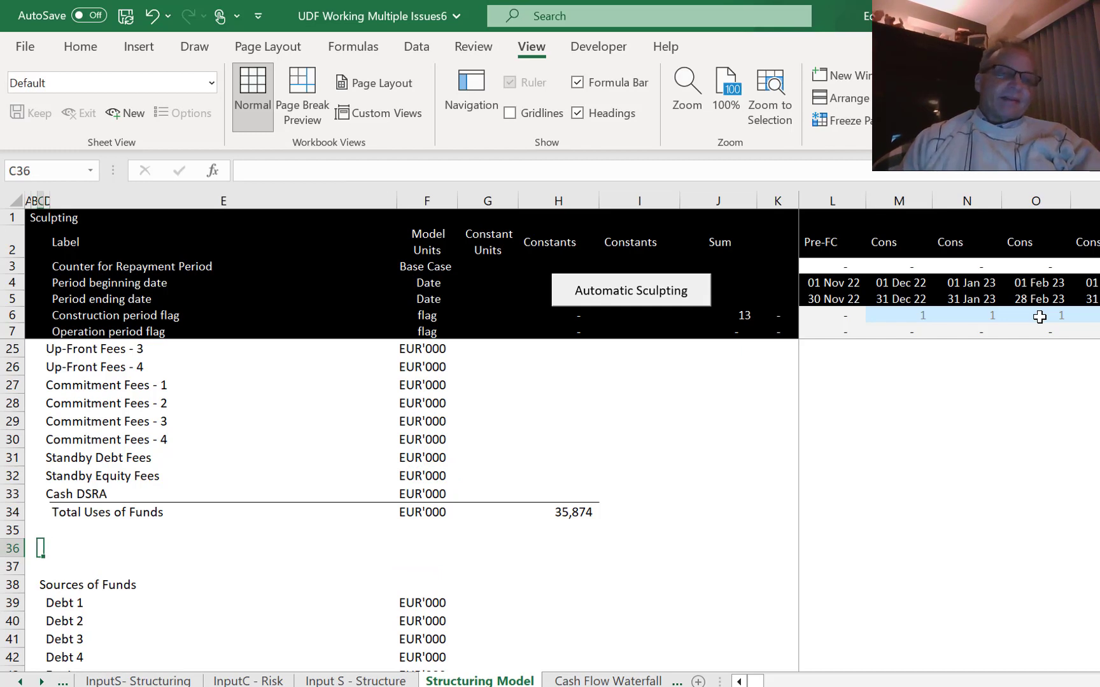
key(Right)
key(Right)
key(Left)
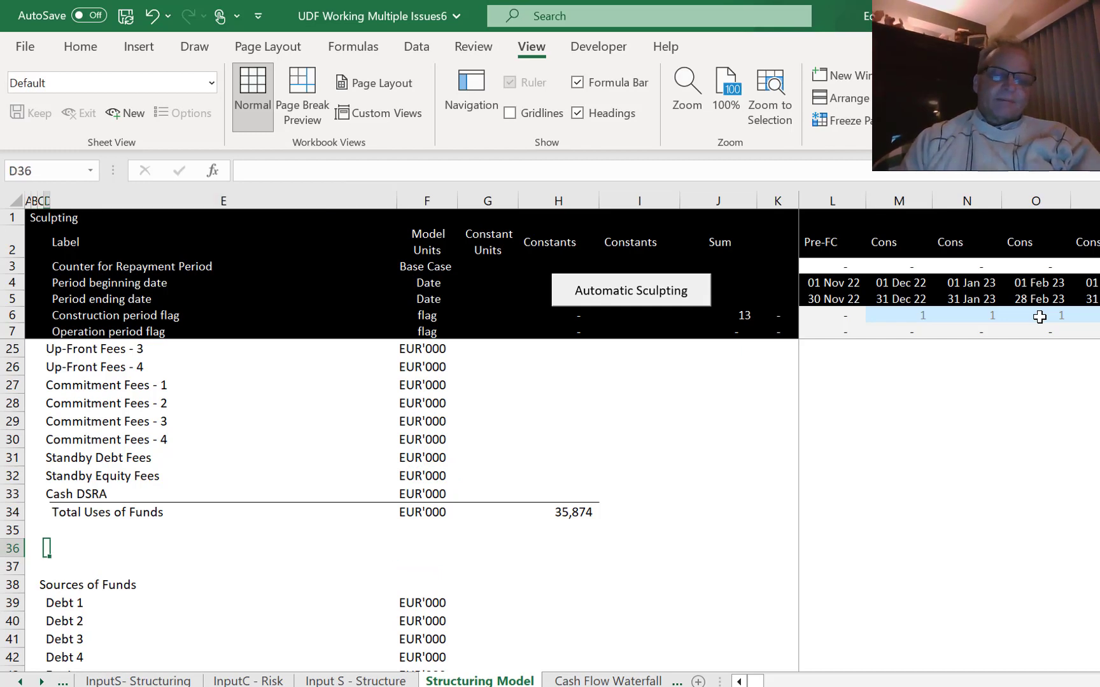
text(Total Debt)
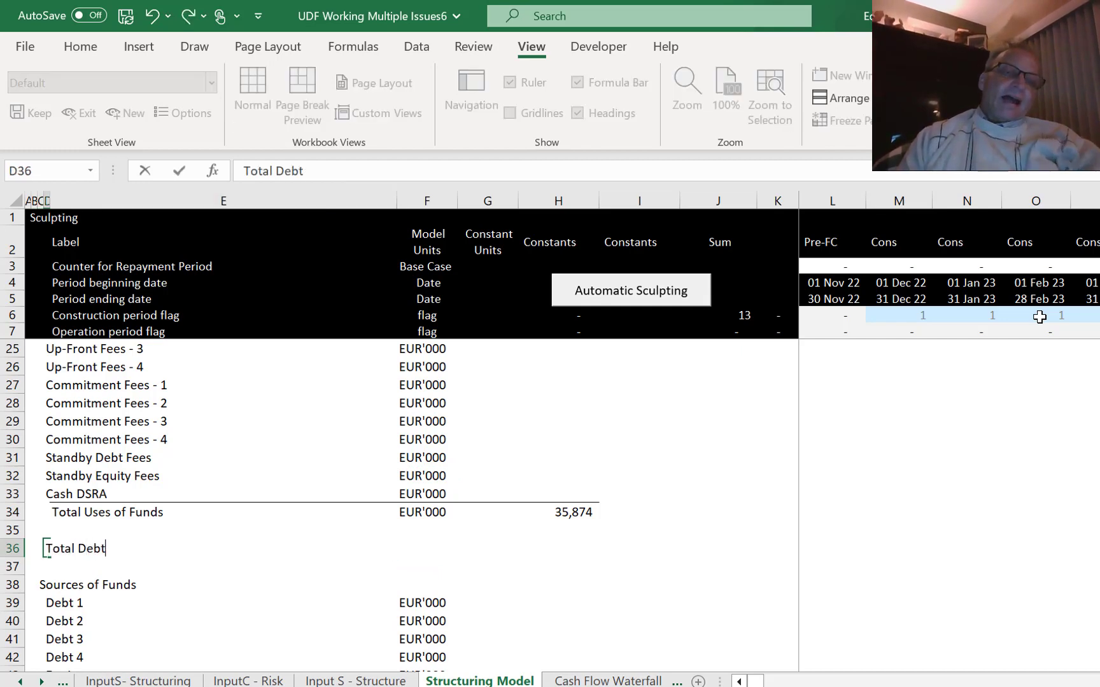
key(Return)
Copy the EUR'000 unit from F32 to the Total Debt row in F36.
key(Up)
key(Right)
key(Right)
key(Up)
key(Up)
key(Up)
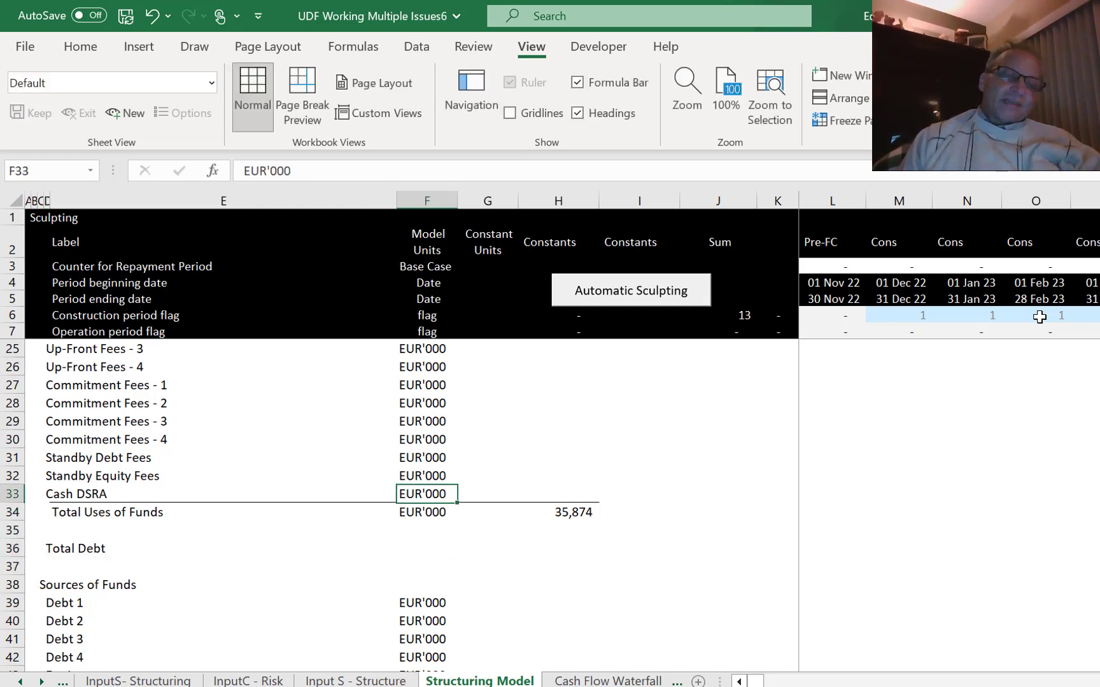
key(Up)
key(ctrl+c)
key(Down)
key(Down)
key(Down)
key(Down)
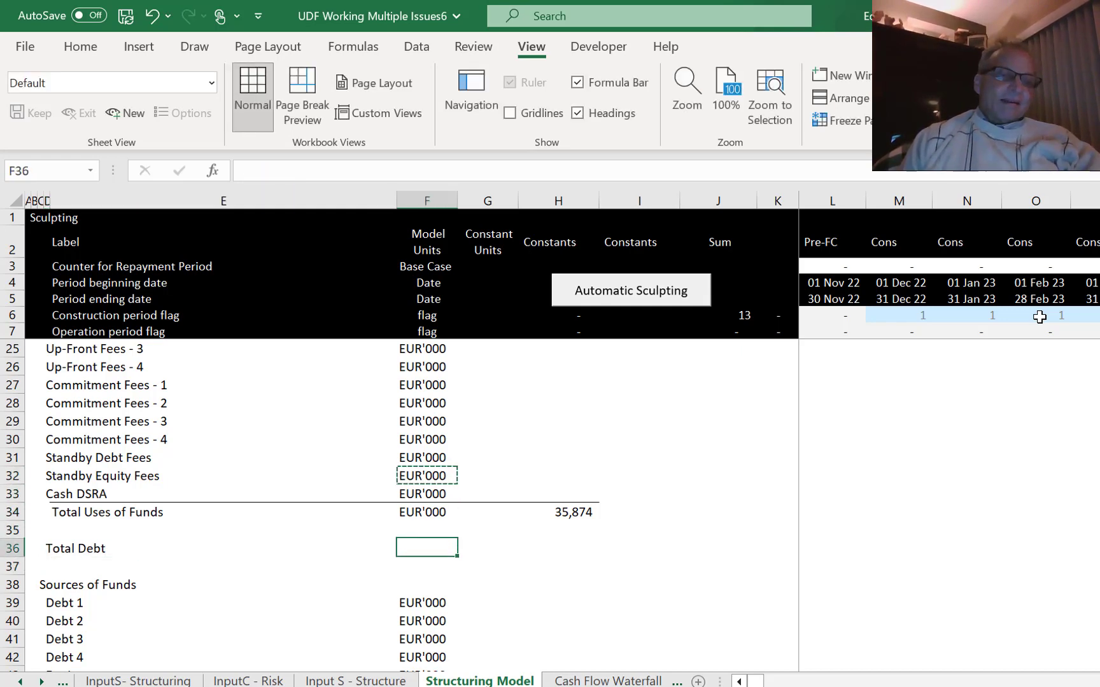
key(ctrl+v)
Link I36 on the Total Debt row to the applied Total Debt Gearing with ='InputC - Structuring'!G20.
key(Right)
key(Right)
key(Right)
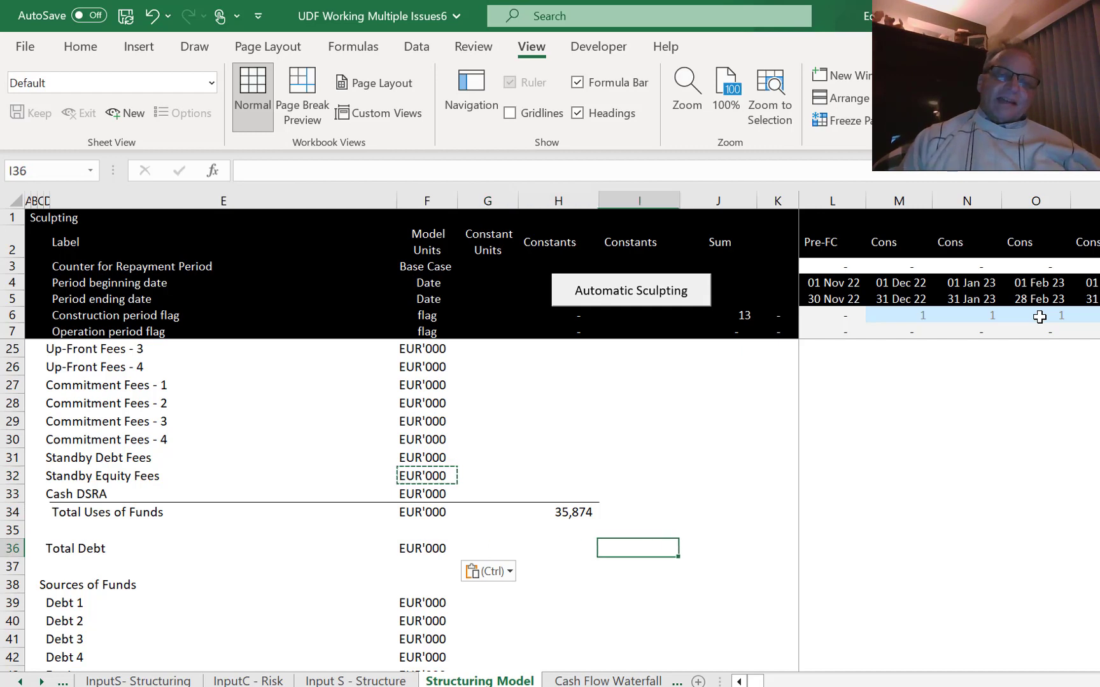
text(=)
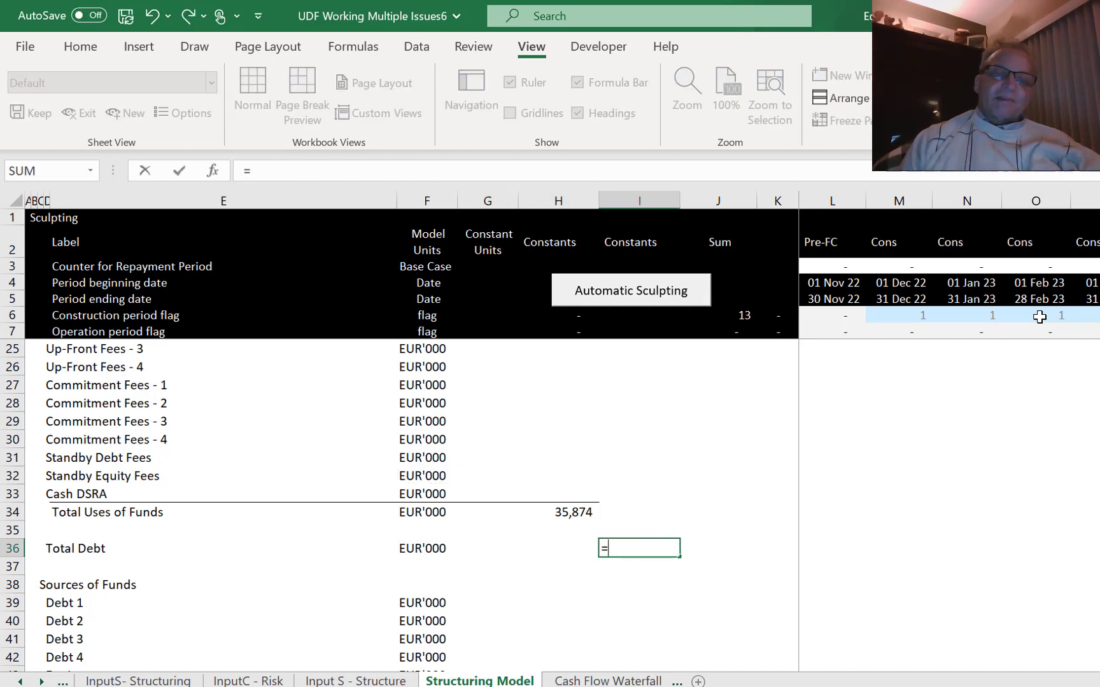
key(ctrl+Page_Up)
key(ctrl+Page_Up)
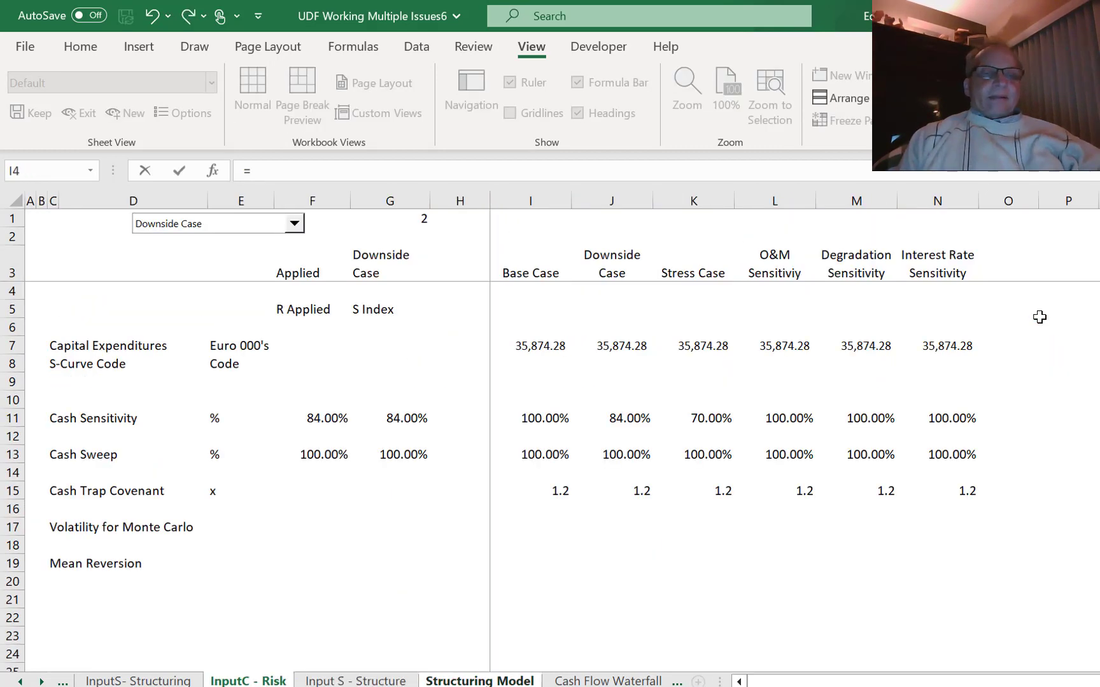
key(ctrl+Page_Up)
key(ctrl+Page_Up)
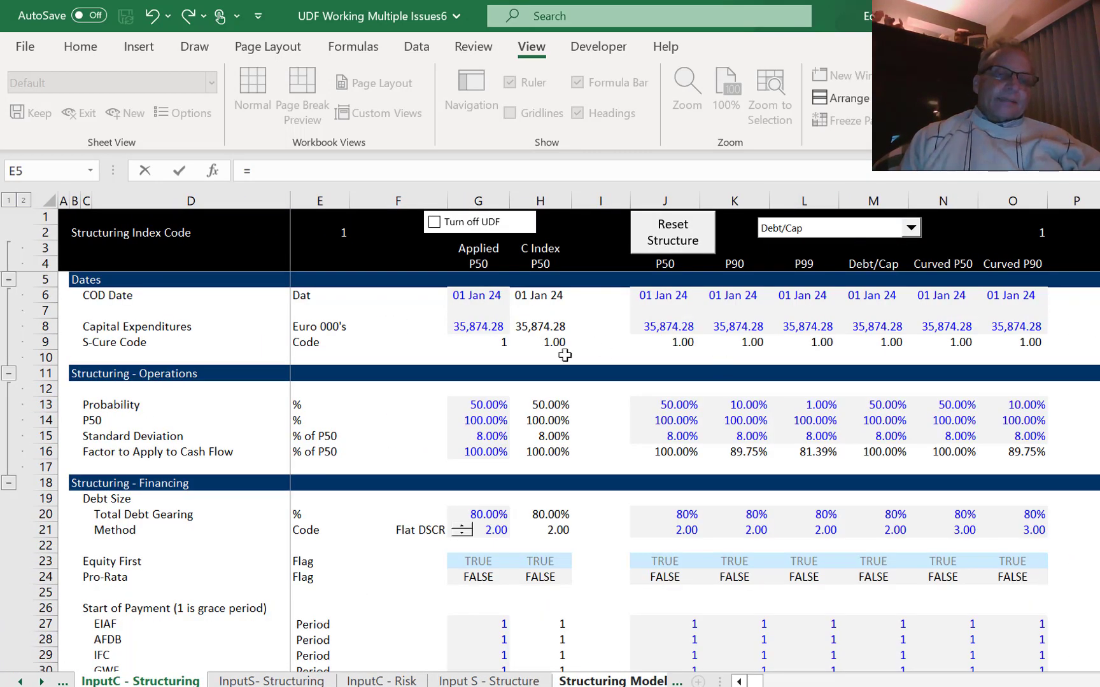
click(482, 510)
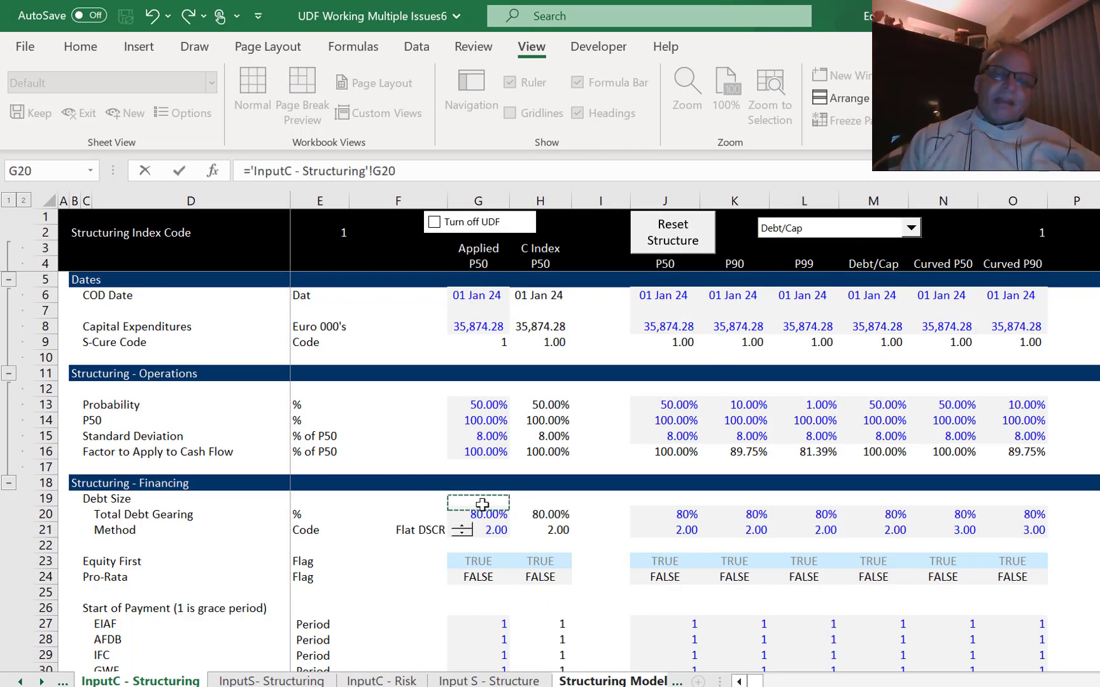
key(Return)
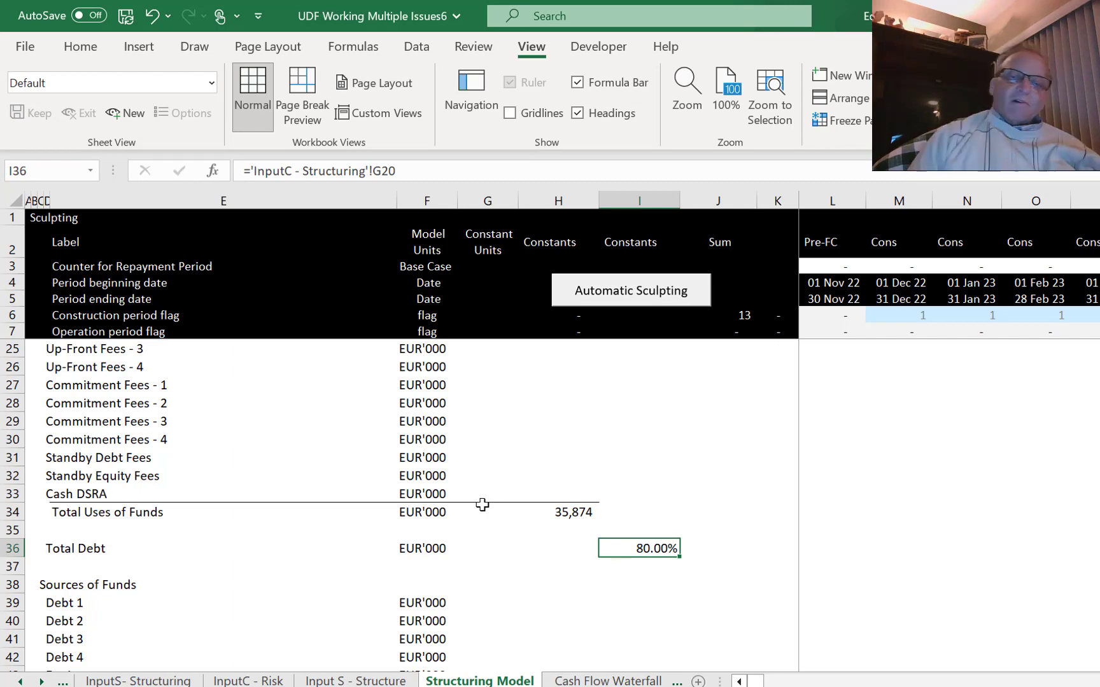
Calculate Total Debt in H36 with =H34*I36 and format the amount without decimals.
key(Left)
text(=)
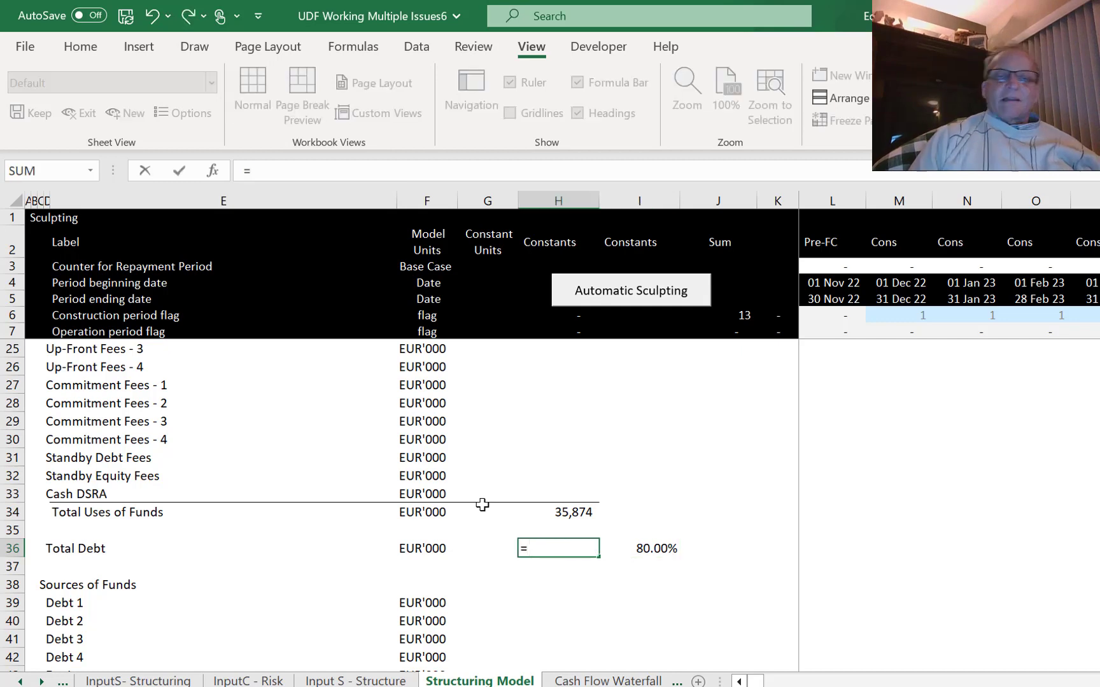
key(Up)
key(Up)
text(*)
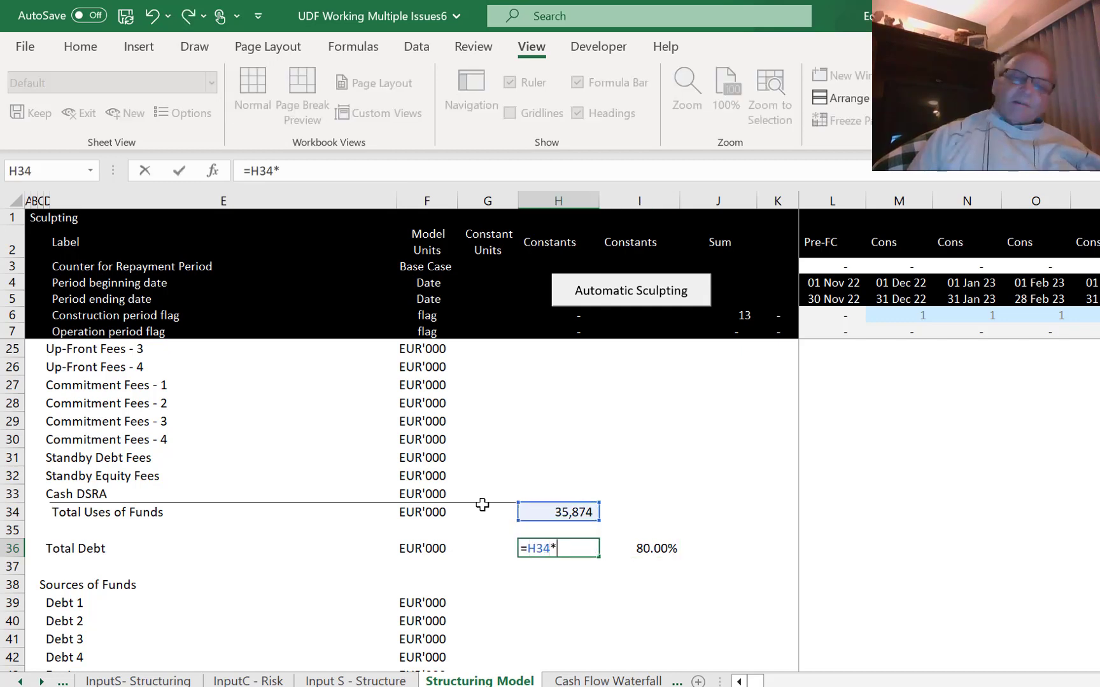
key(Right)
key(ctrl+Return)
key(Return)
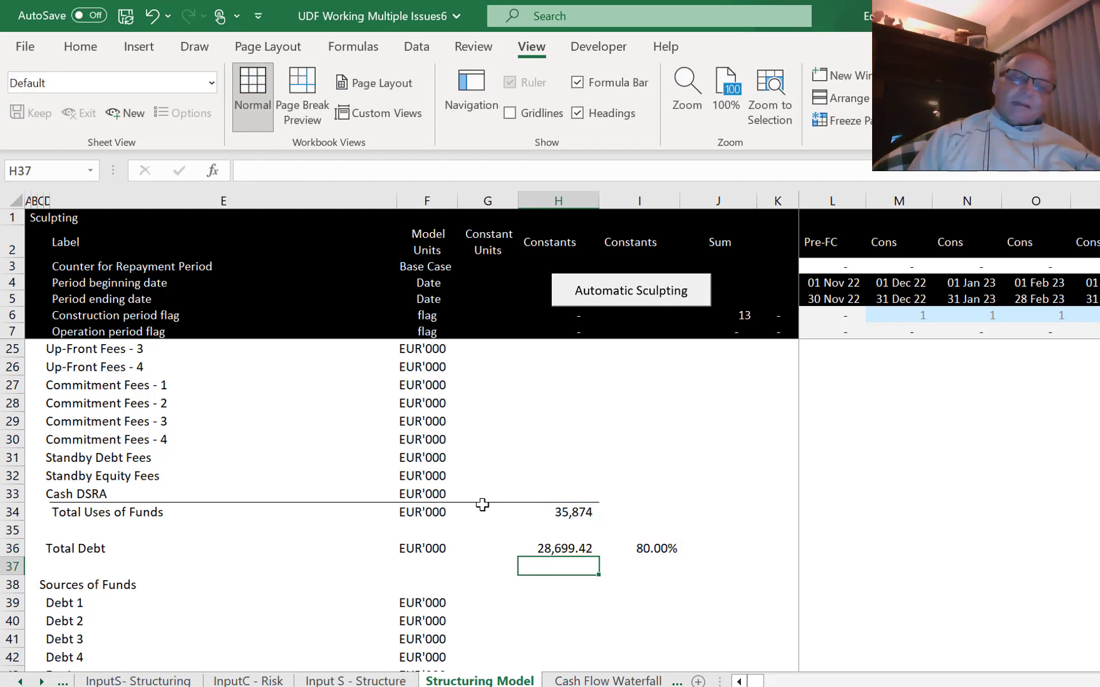
key(Up)
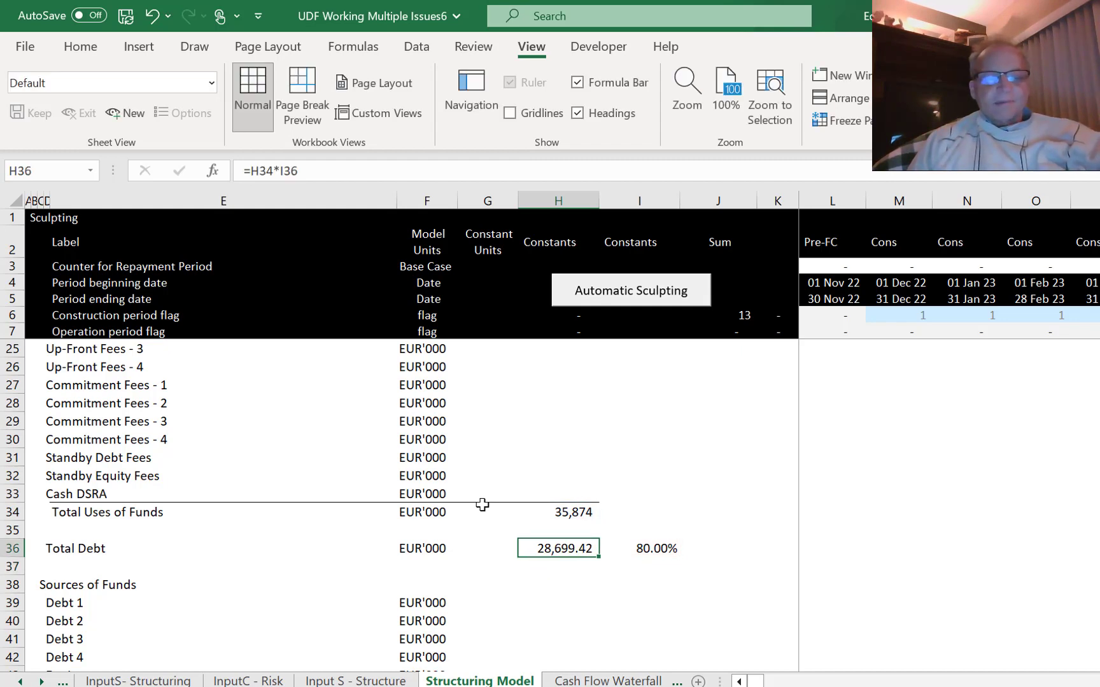
Link I39 on the Debt 1 row to the applied EIAF Percent of Issue with ='InputC - Structuring'!G39.
key(Down)
key(Down)
key(Down)
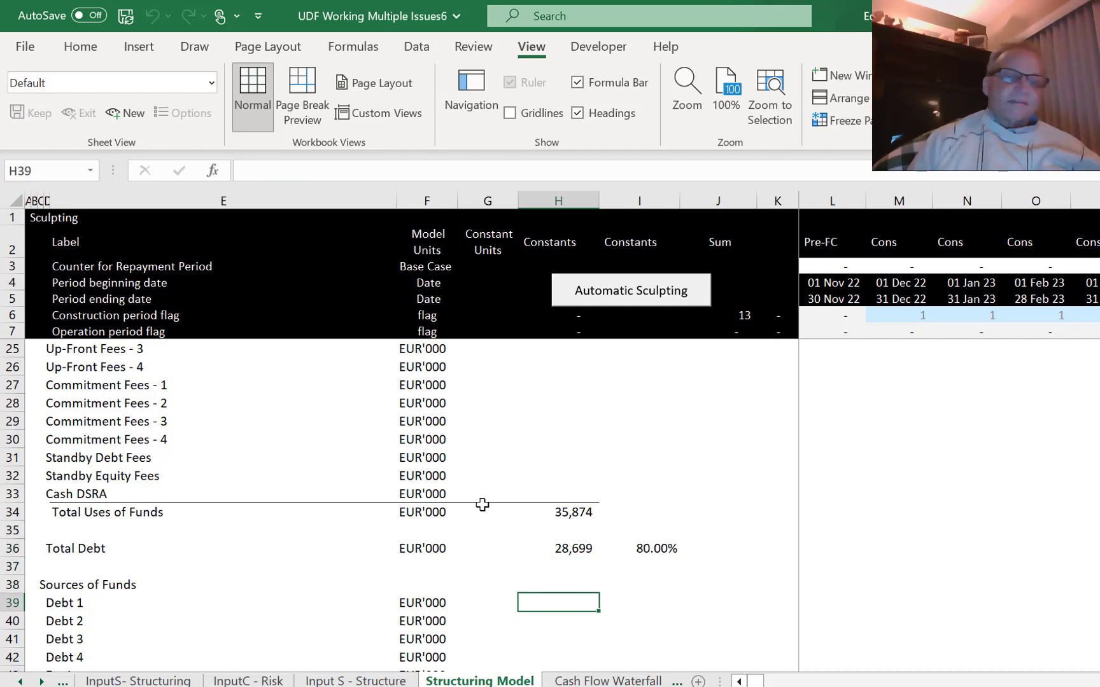
key(Right)
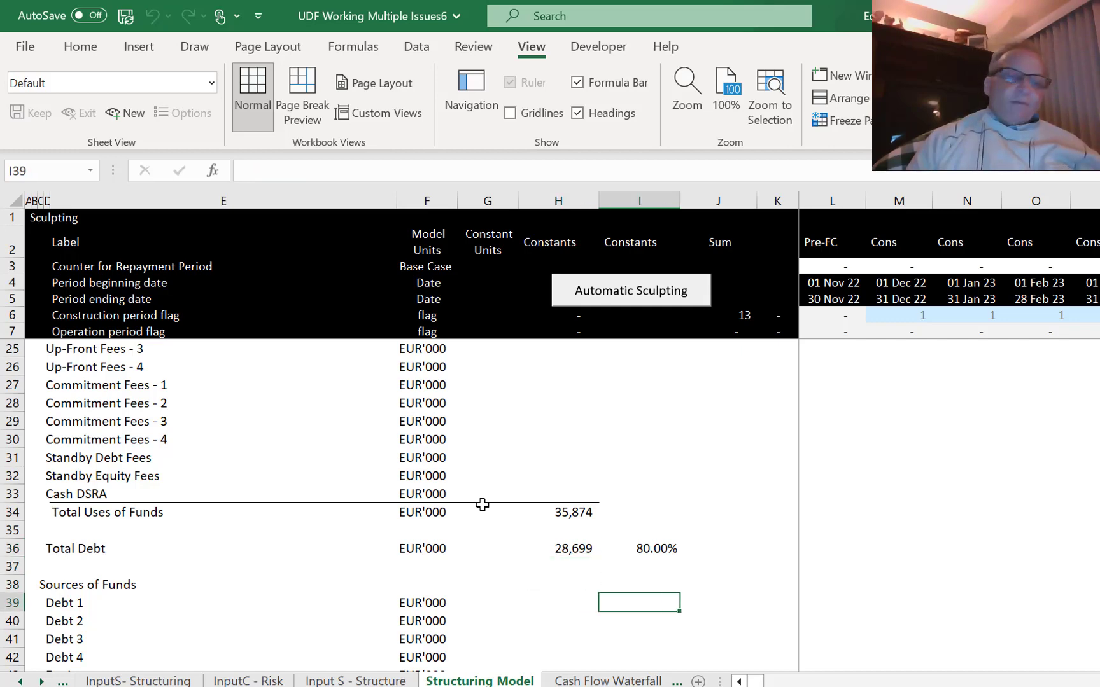
text(=)
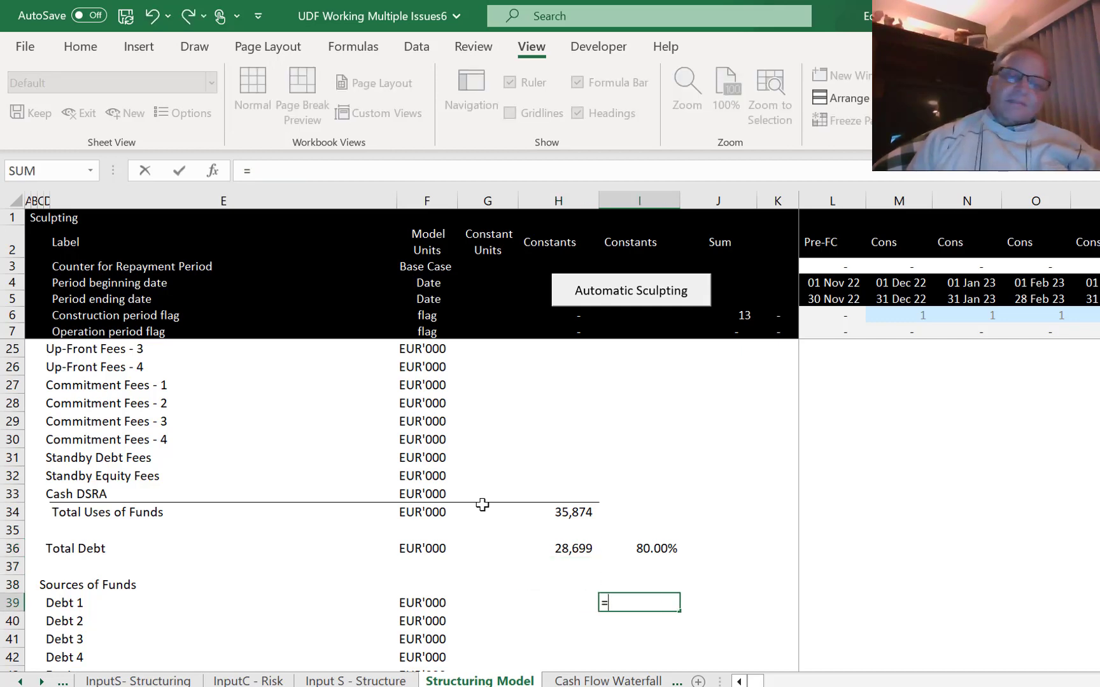
key(ctrl+Page_Up)
key(ctrl+Page_Up)
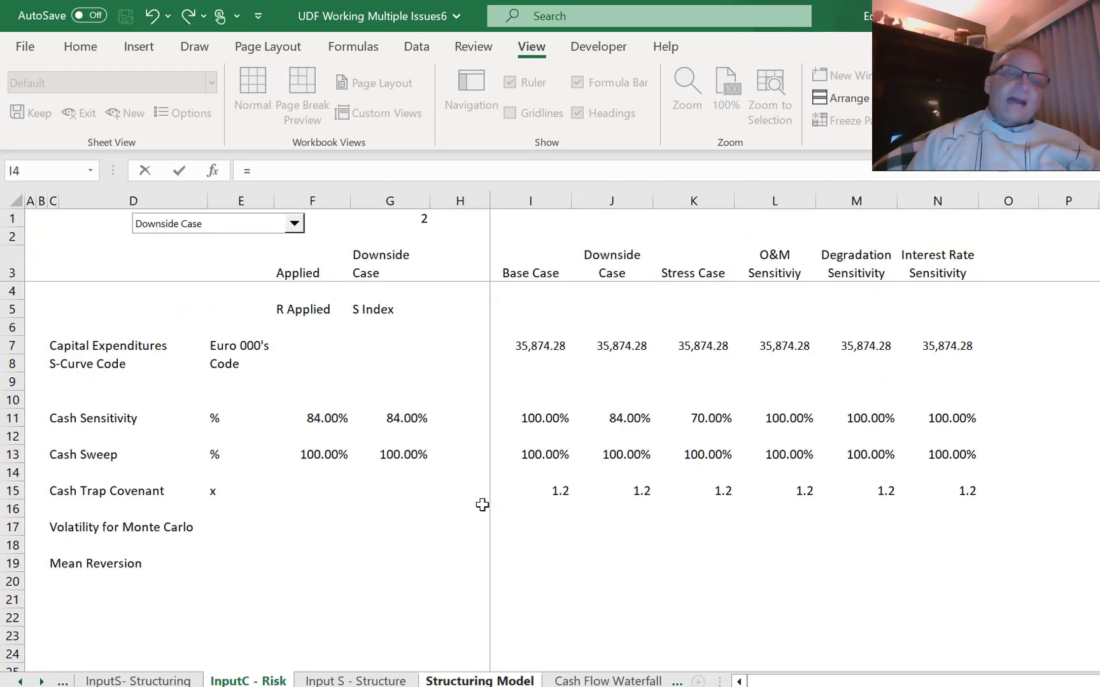
key(ctrl+Page_Up)
key(ctrl+Page_Up)
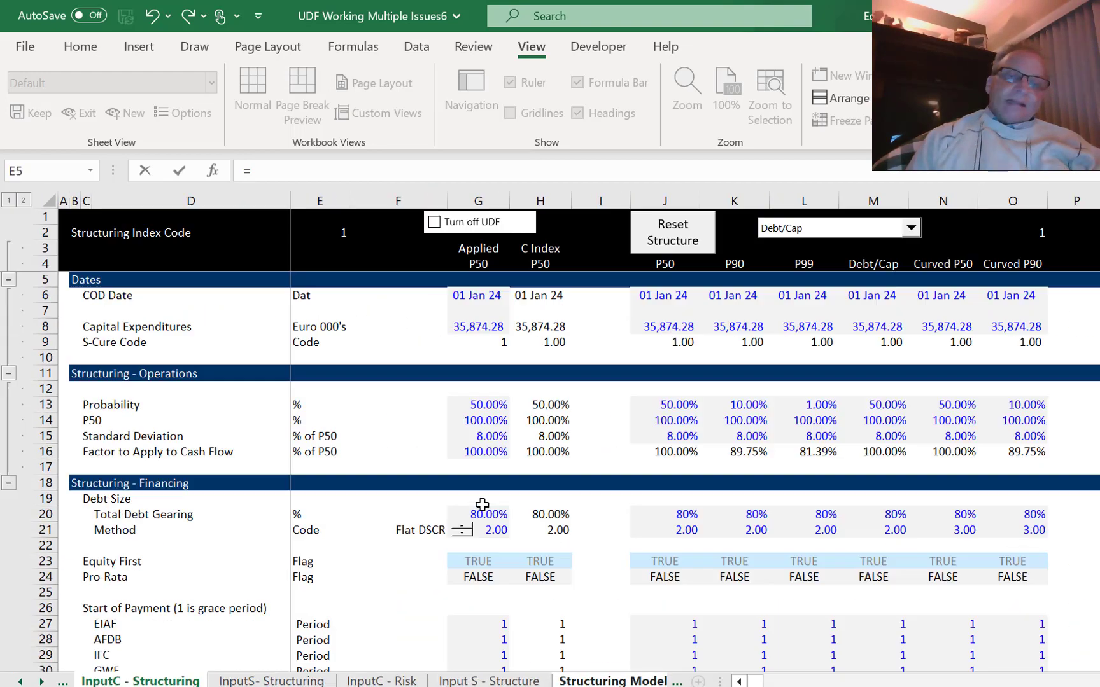
click(518, 562)
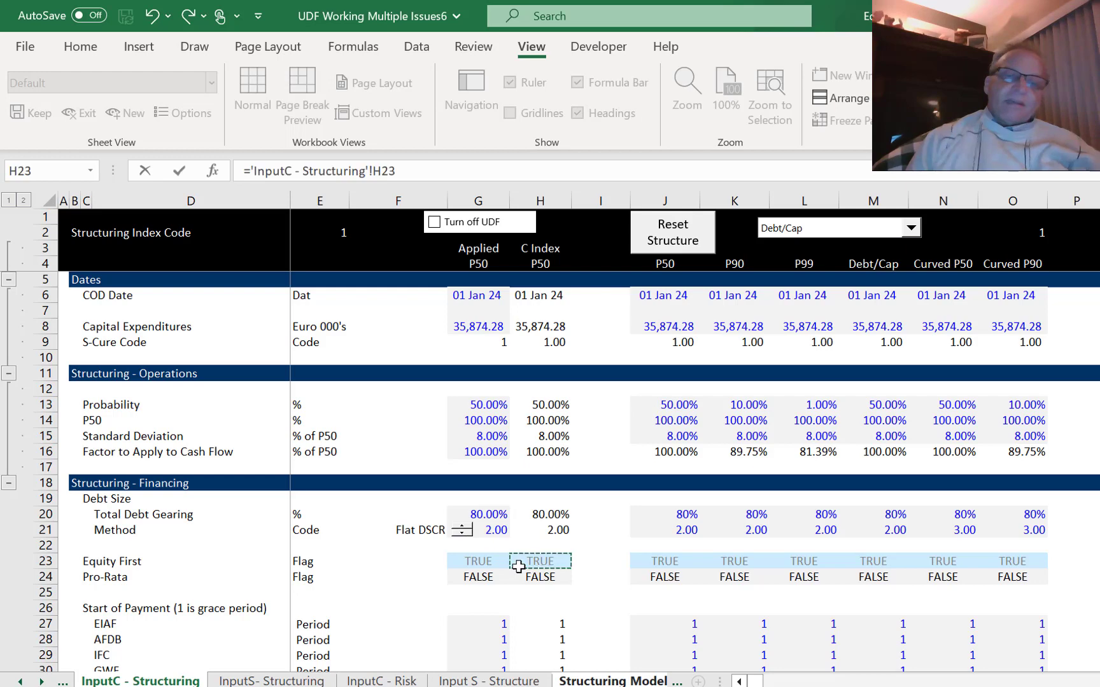
key(Down)
key(Down)
key(Down)
key(Down)
key(Down)
key(Down)
key(Down)
key(Down)
key(Down)
key(Down)
key(Down)
key(Down)
key(Down)
key(Down)
key(Down)
key(Down)
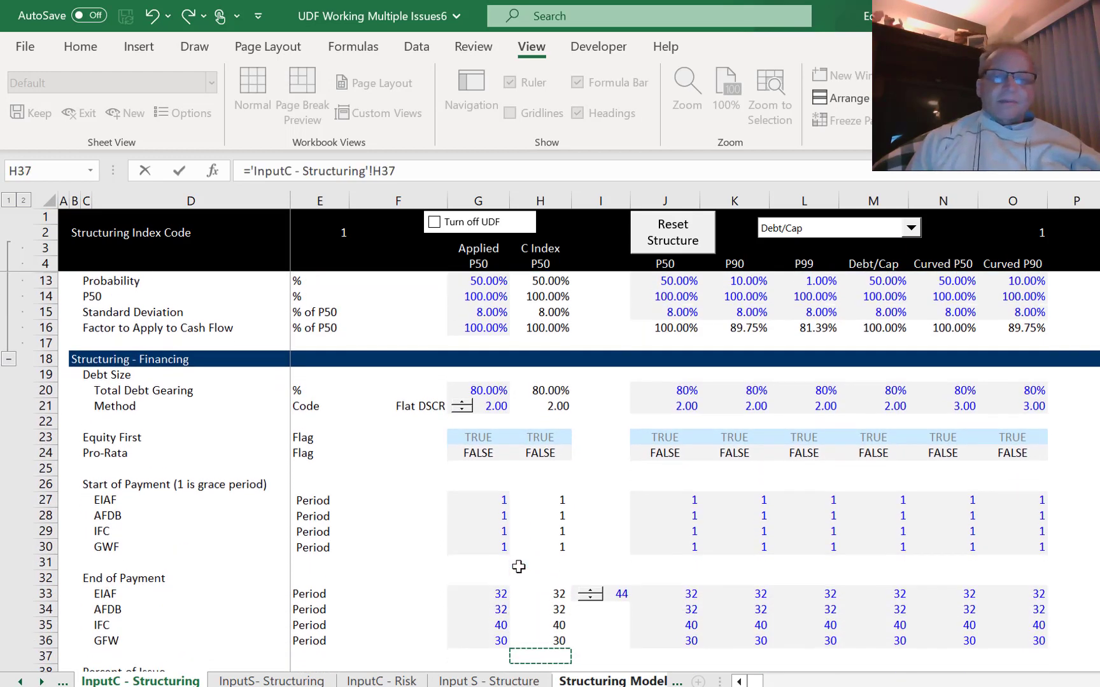
key(Down)
key(Down)
key(Down)
key(Down)
key(Down)
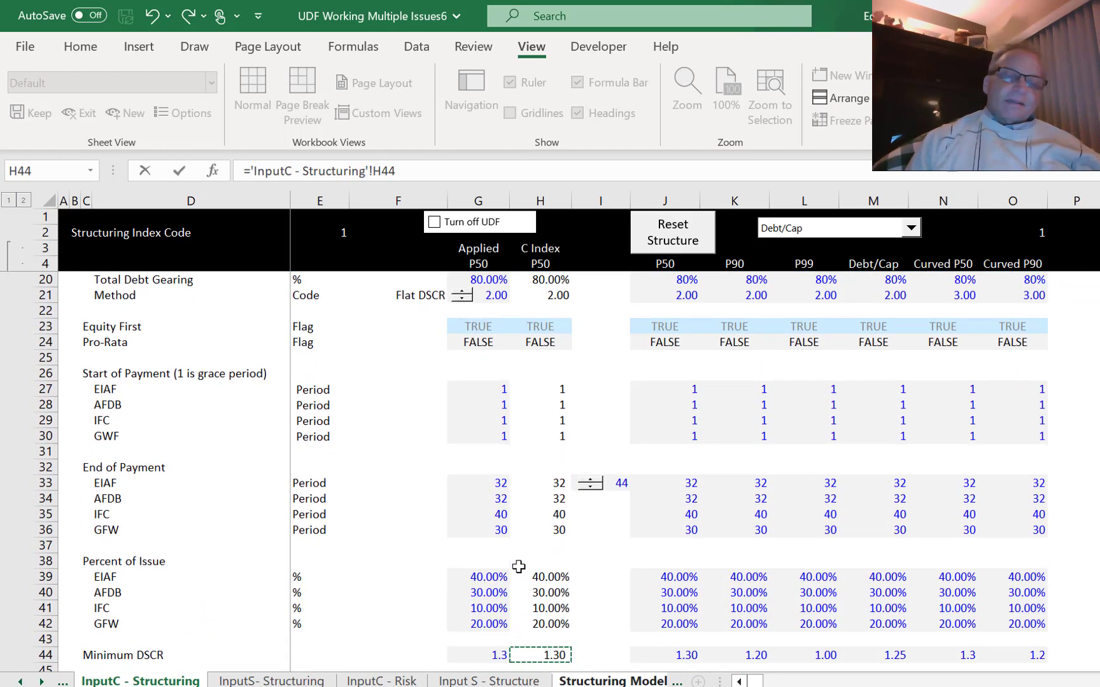
key(Up)
key(Up)
key(Up)
key(Up)
key(Up)
key(Left)
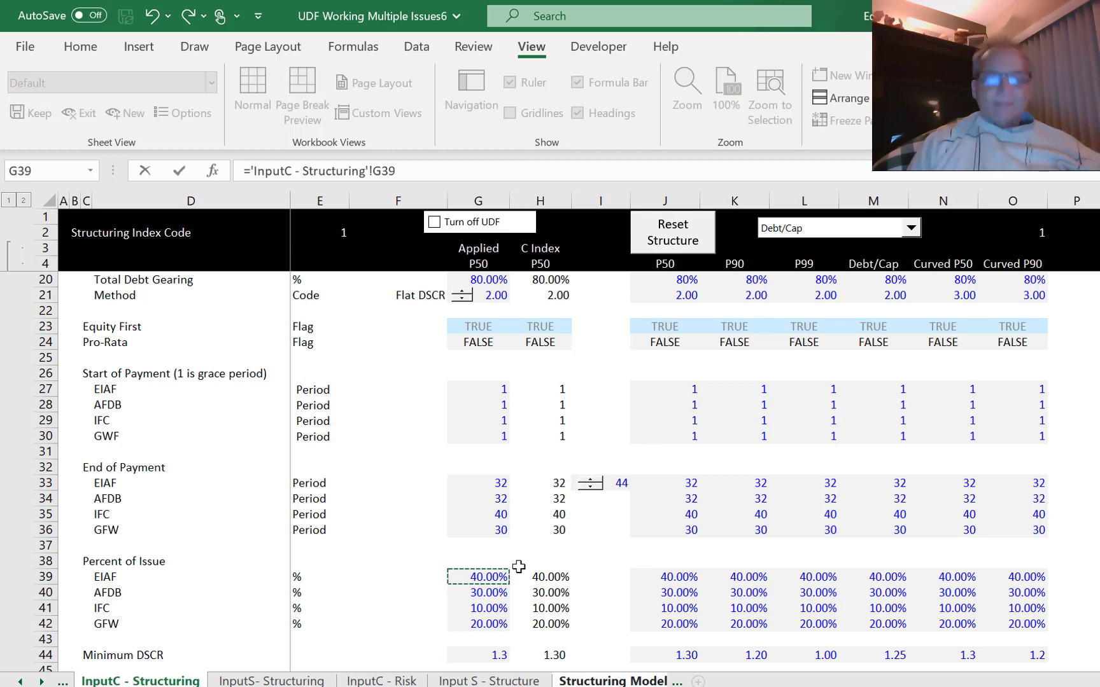
key(Return)
Fill the percent-of-issue link from I39 down to I42 for Debt 2 to Debt 4.
key(Up)
key(shift+Down)
key(shift+Down)
key(shift+Down)
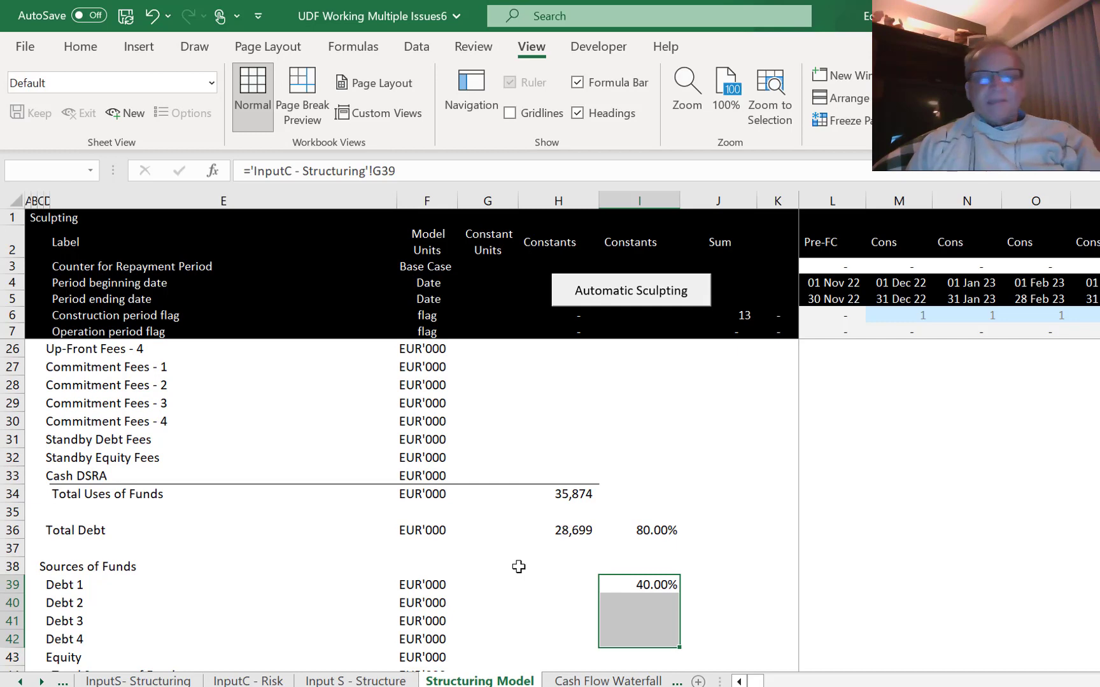
Calculate Debt 1 in H39 with =$H$36*I39 and format the amount without decimals.
key(Left)
text(=)
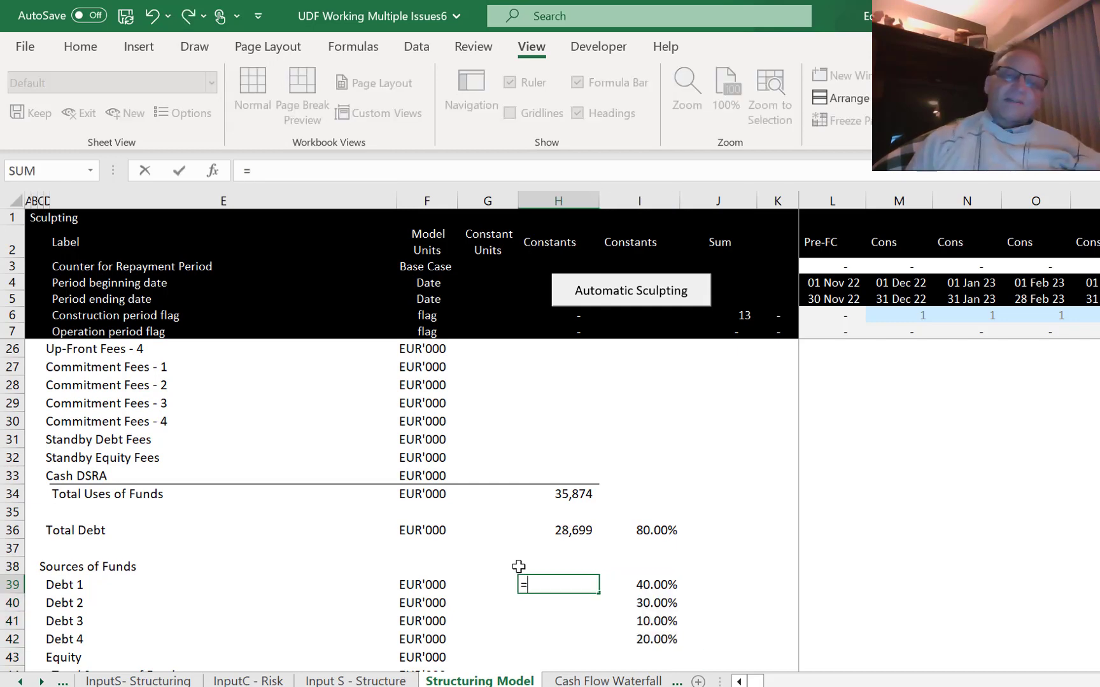
key(Up)
key(Up)
key(Up)
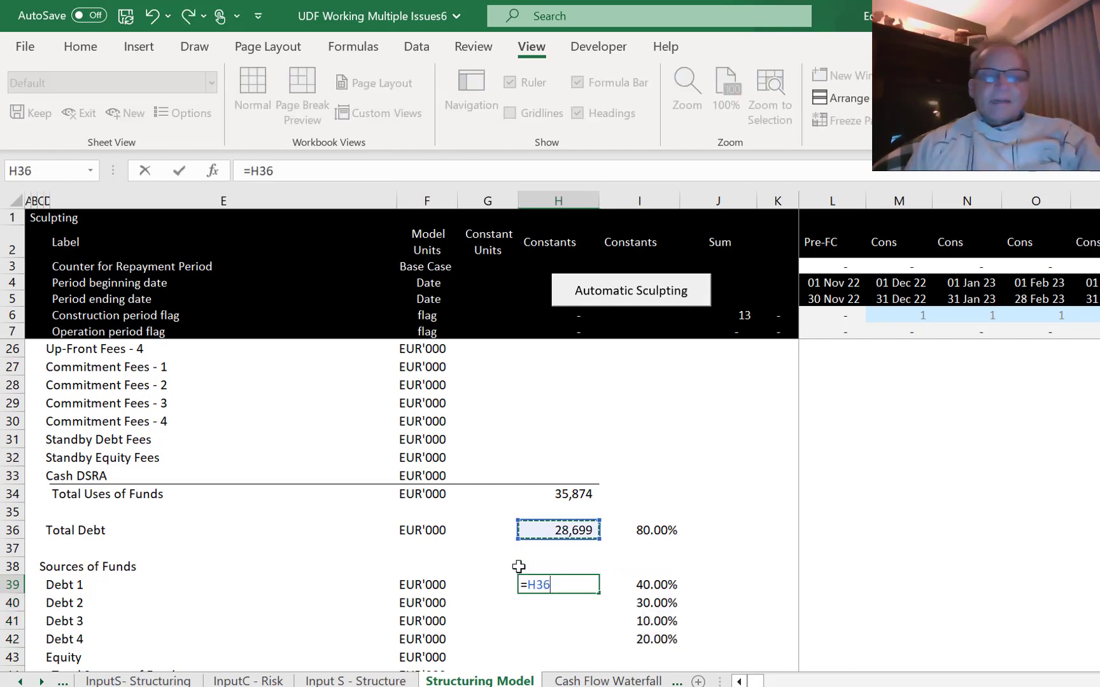
key(F4)
text(*)
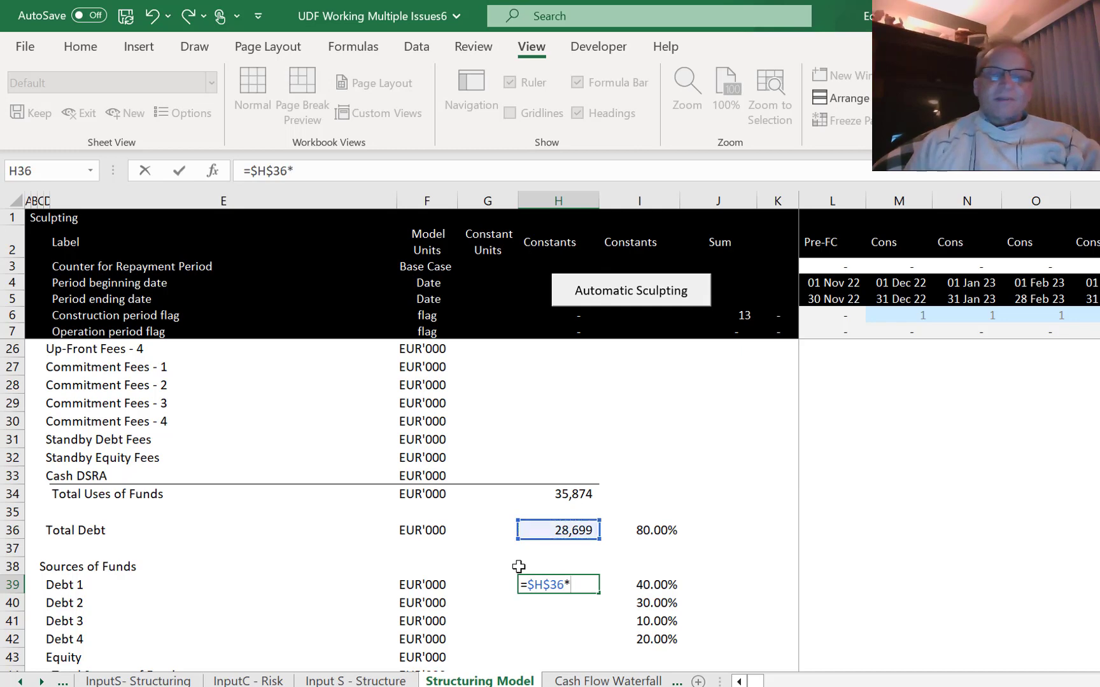
key(Right)
key(ctrl+Return)
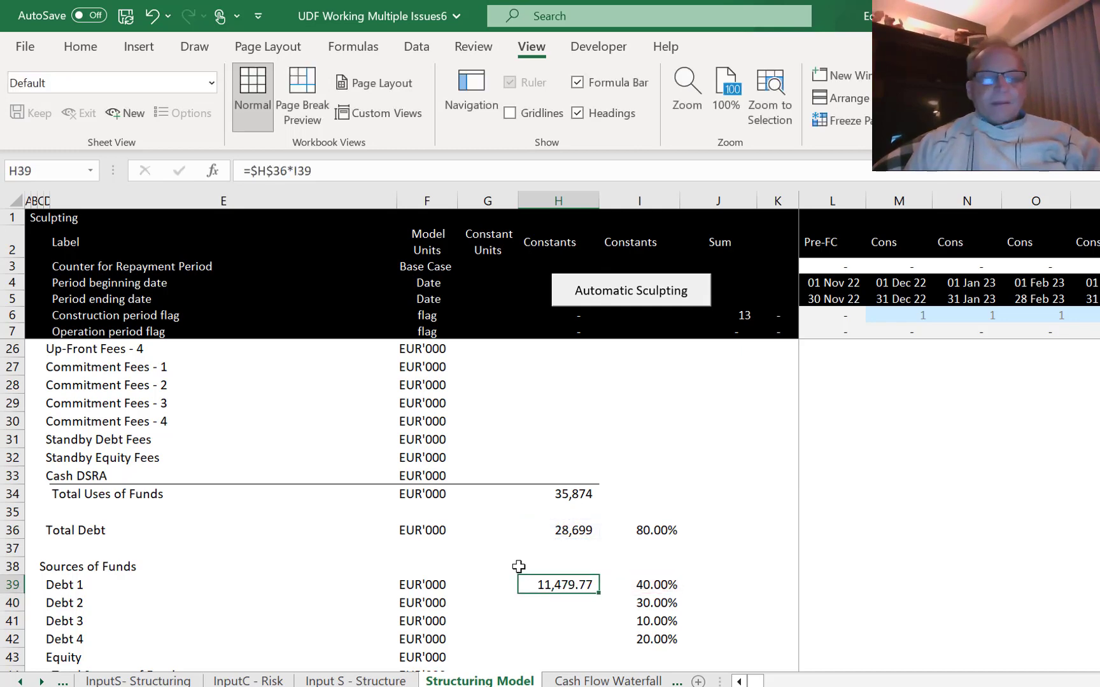
key(ctrl+shift+a)
Fill the Debt 1 amount formula down through H42 for the remaining debt tranches.
key(shift+Down)
key(shift+Down)
key(shift+Down)
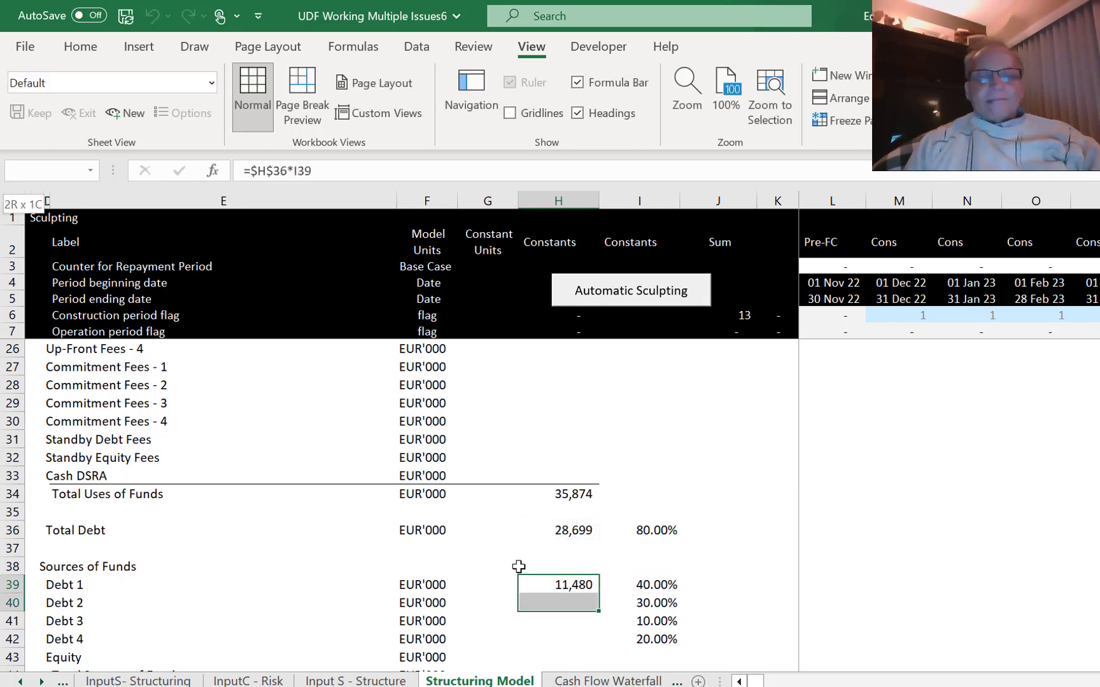
key(ctrl+d)
Calculate Equity in H43 as total uses of funds less total debt with =H34-H36.
key(Down)
key(Down)
key(Down)
key(Down)
key(Down)
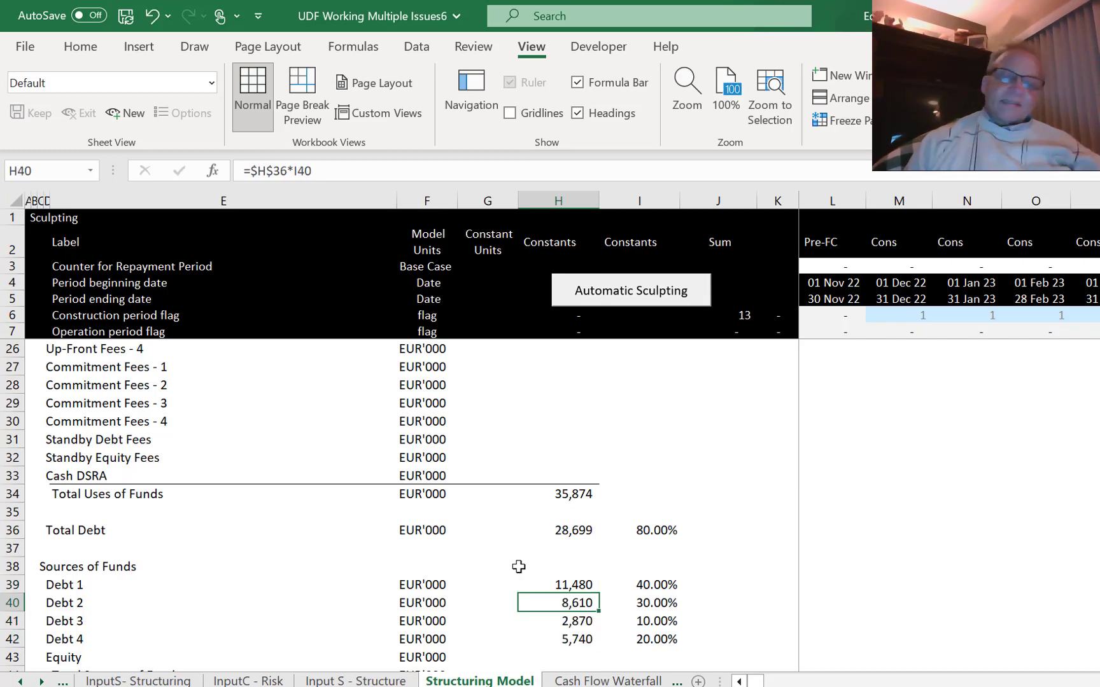
key(Down)
key(Up)
key(Up)
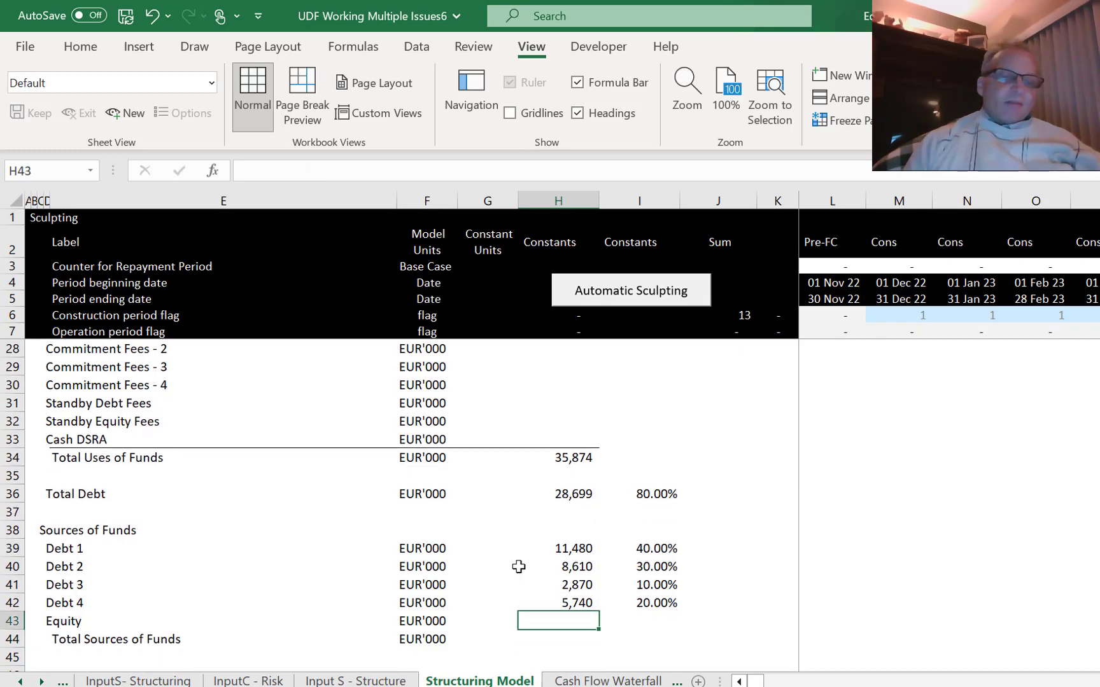
text(=)
key(Up)
key(Up)
key(Up)
key(Up)
key(Up)
key(Up)
key(Up)
key(Up)
key(Up)
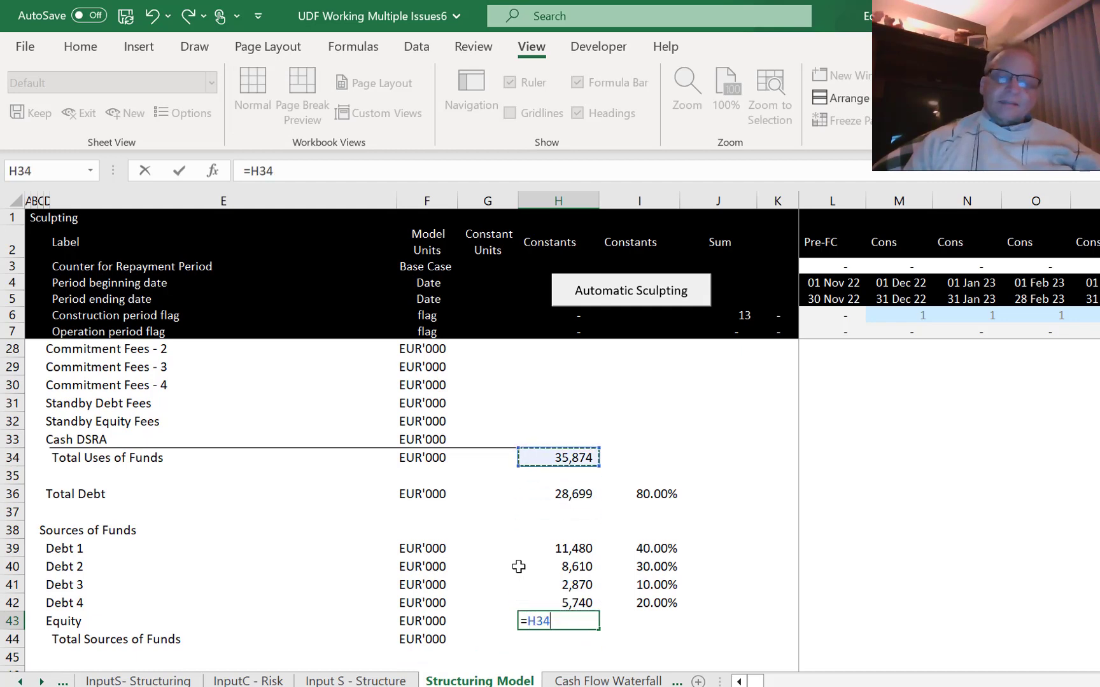
text(-)
key(Up)
key(Up)
key(Up)
key(Up)
key(Up)
key(Up)
key(Up)
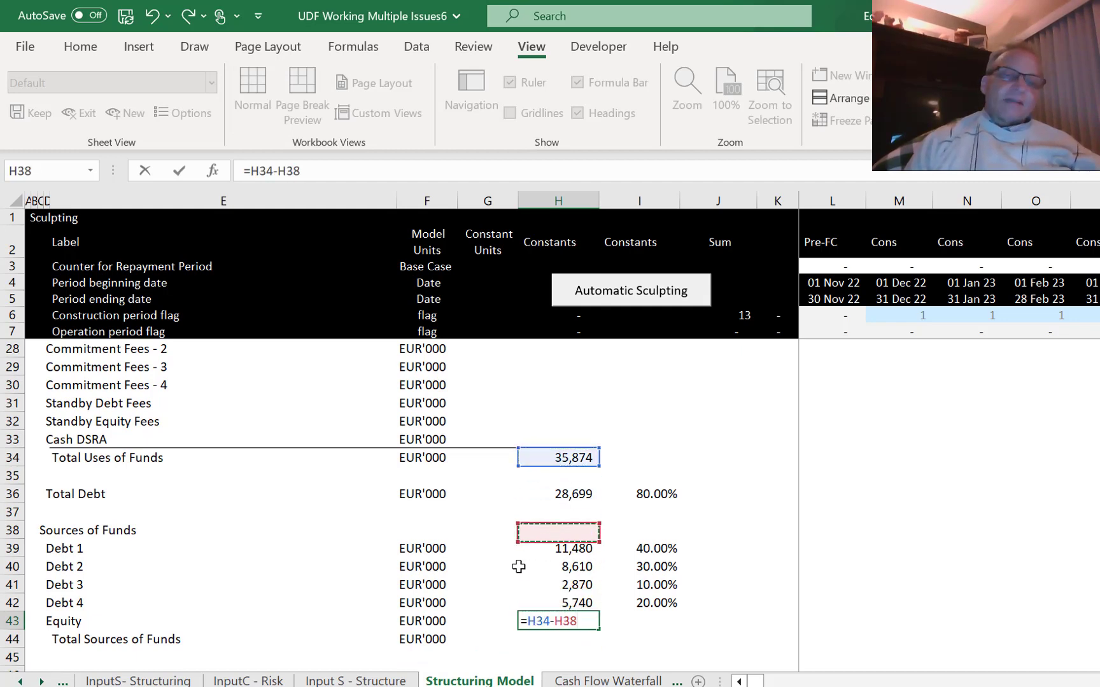
key(Return)
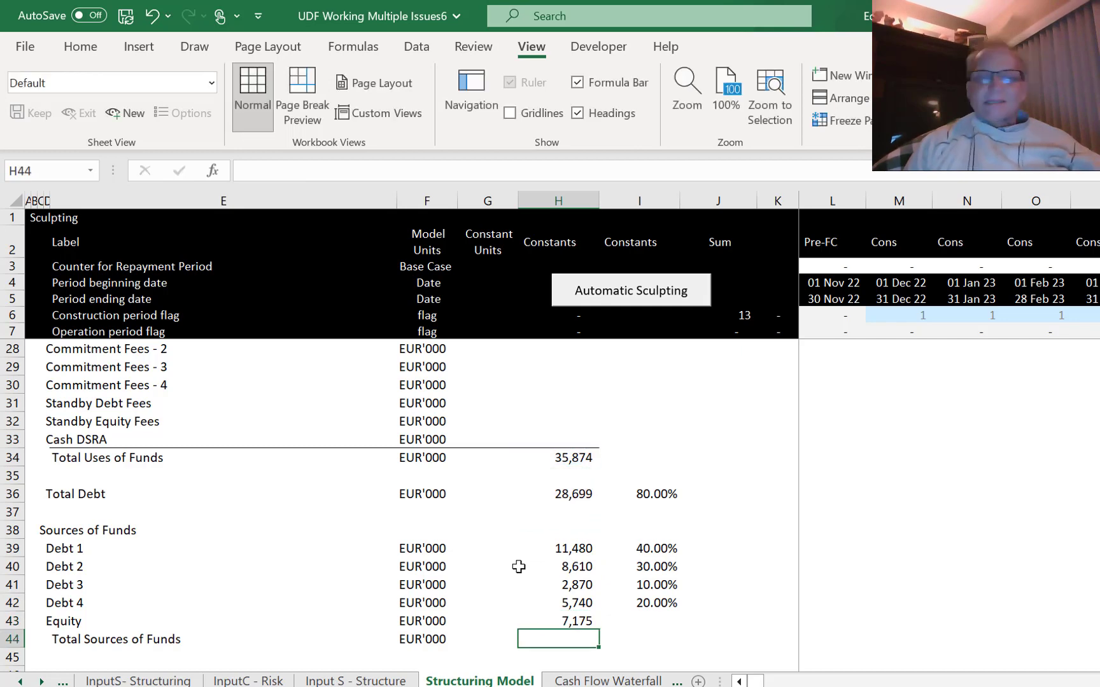
key(Up)
key(Right)
key(Left)
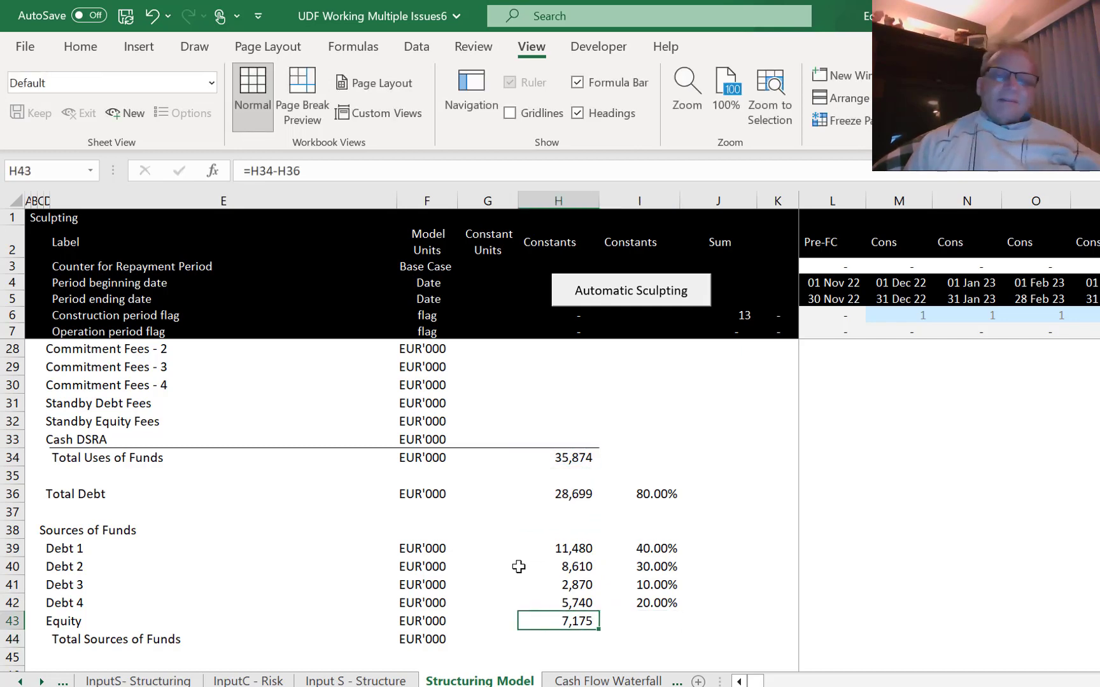
Total the sources of funds in H44 with =SUM(H39:H43).
key(Down)
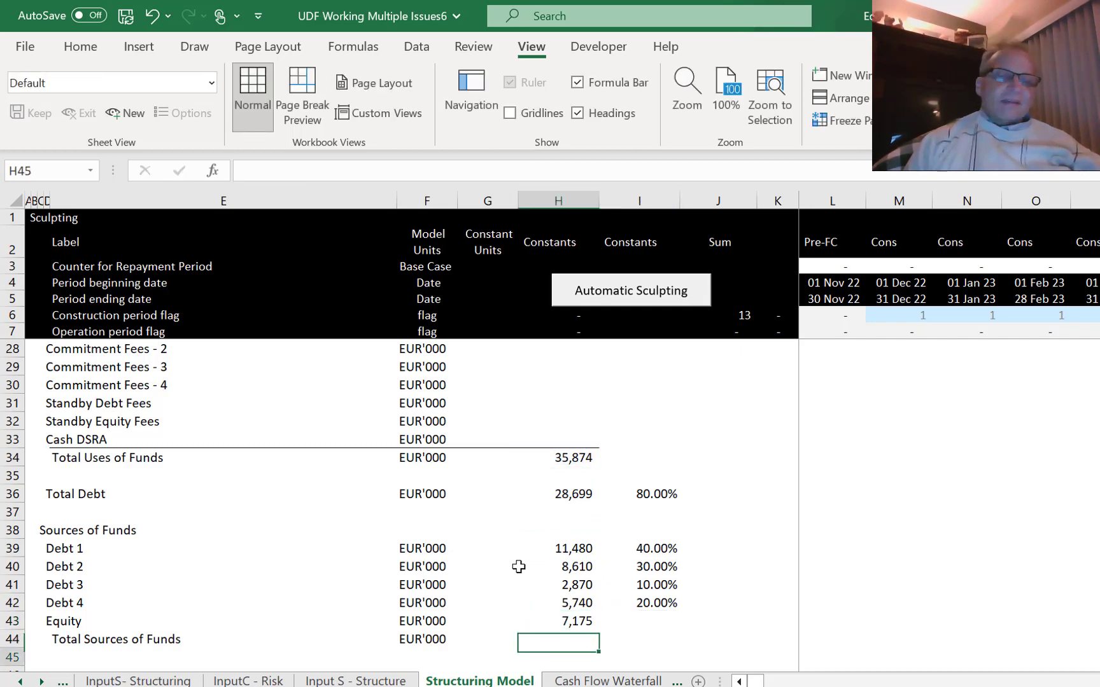
key(Down)
key(Up)
key(Up)
key(Down)
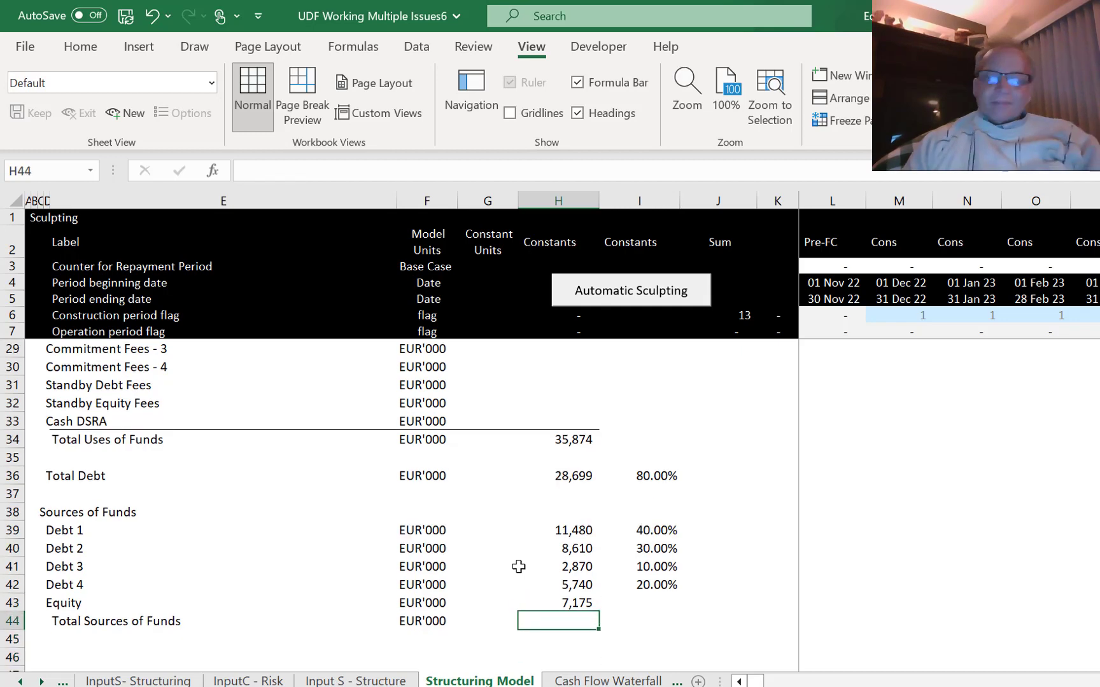
key(alt+equal)
key(Return)
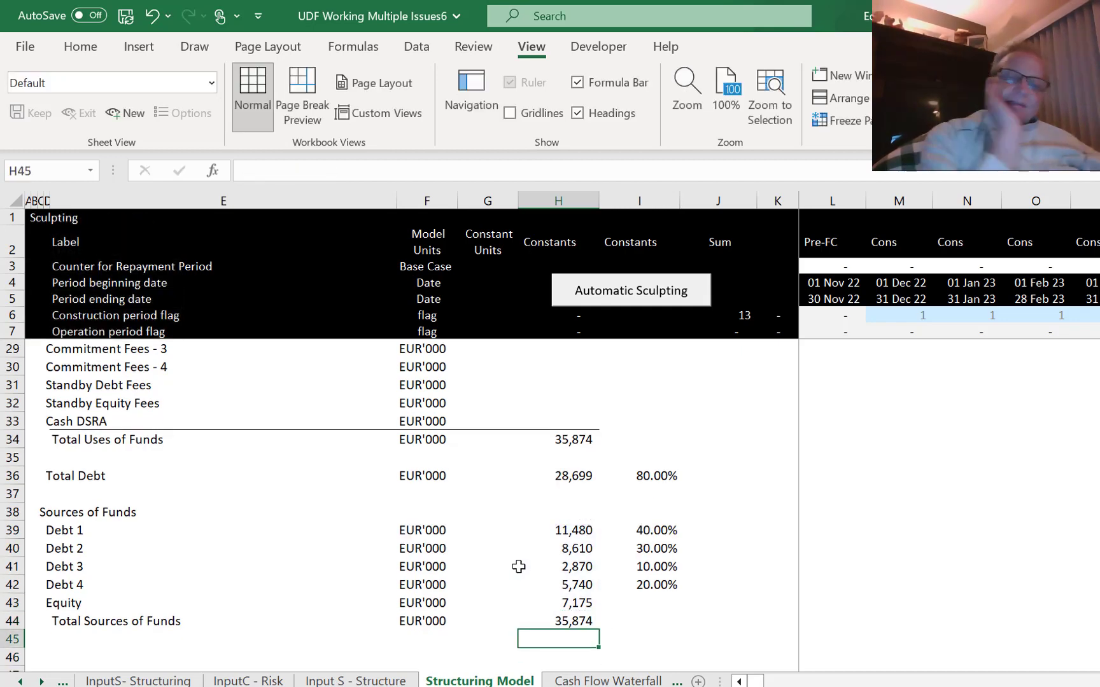
key(Up)
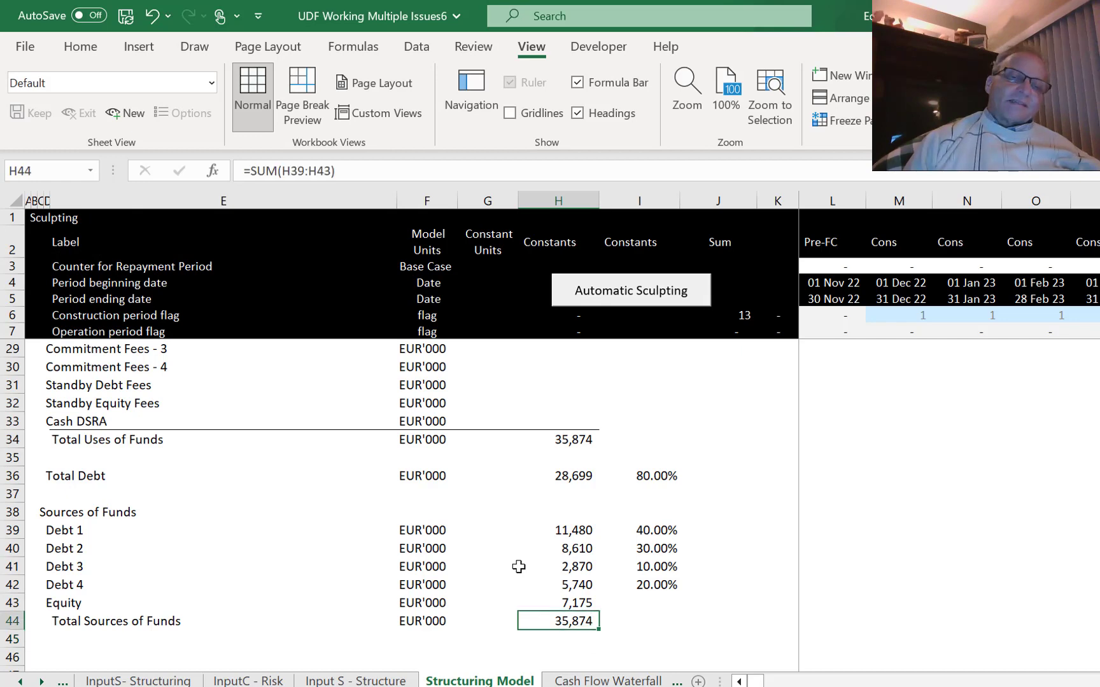
Add a top border to the Total Sources of Funds row across E44:H44.
key(Left)
key(Left)
key(Left)
key(Left)
key(Right)
key(shift+Right)
key(shift+Right)
key(shift+Right)
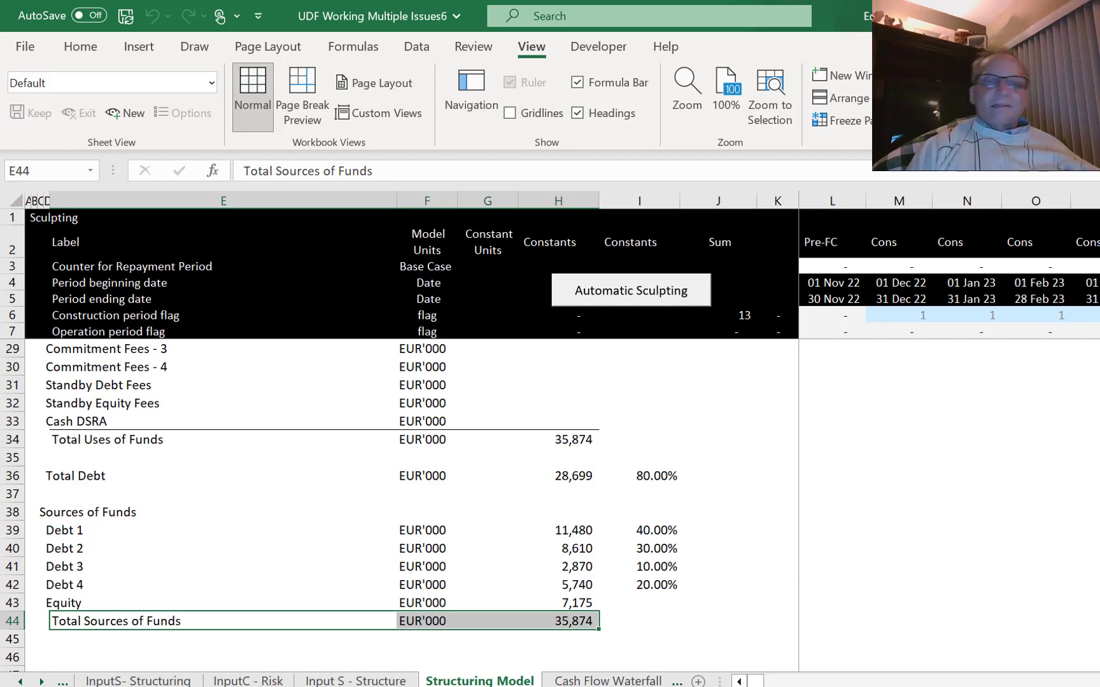
Review the summary table from Sources of Funds up to the Capital Expenditures row.
scroll(579, 444, down, 1)
click(494, 478)
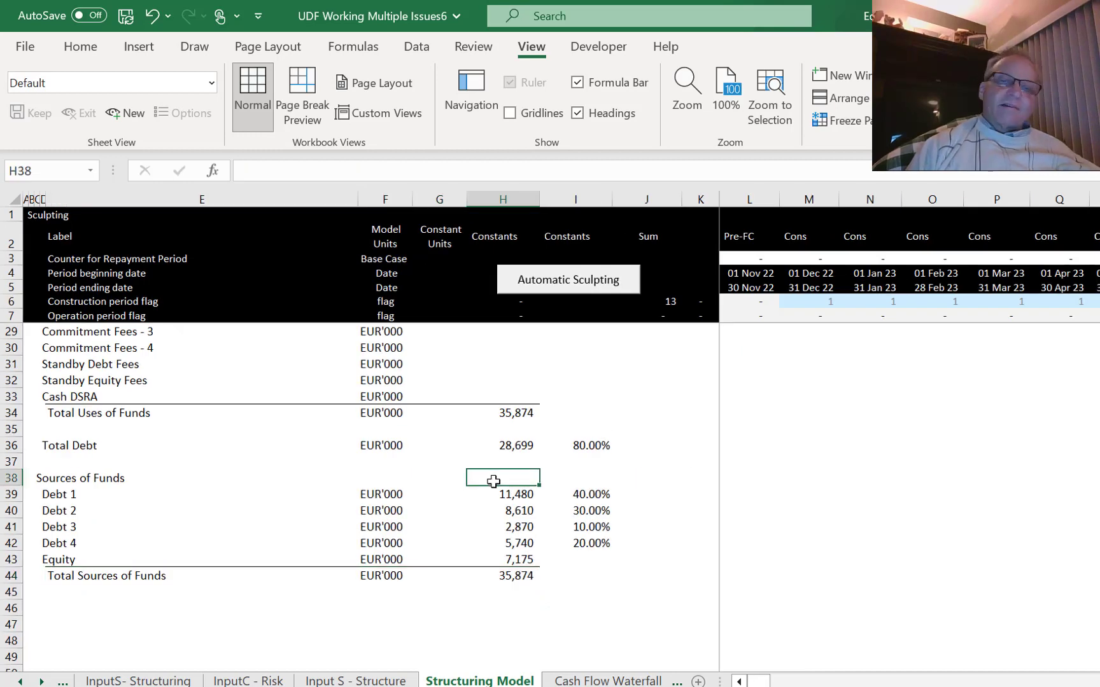
key(Up)
key(Up)
key(Up)
key(Up)
key(Up)
key(Up)
key(Up)
key(Up)
key(Up)
key(Up)
key(Up)
key(Up)
key(Up)
key(Up)
key(Up)
key(Up)
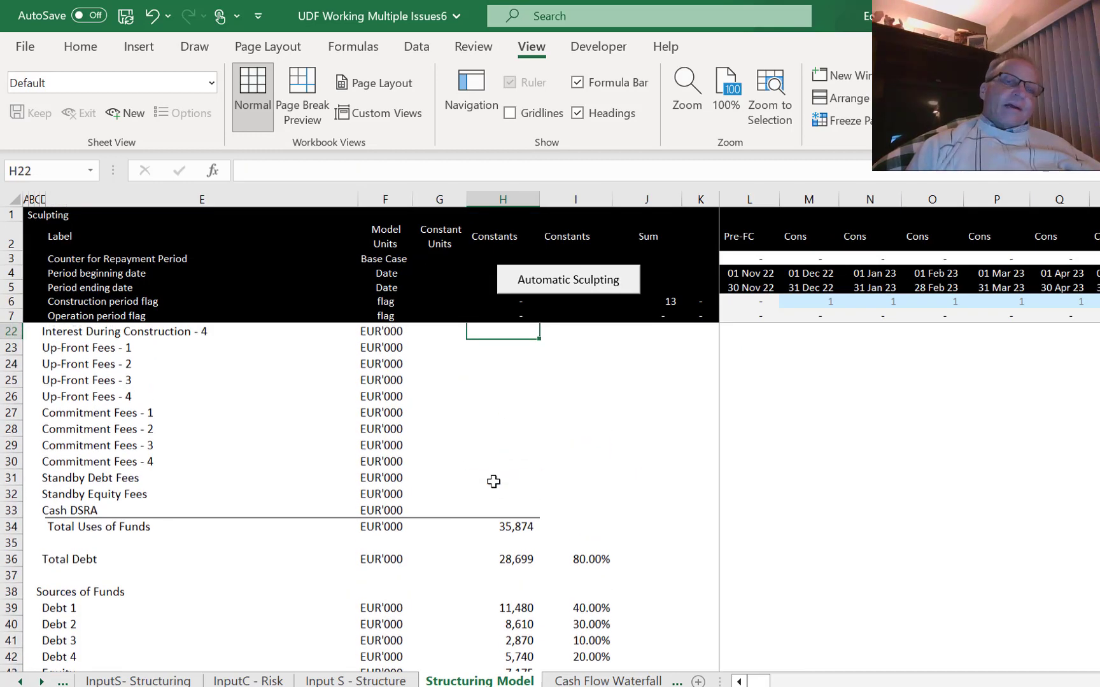
key(Up)
key(Up)
key(Up)
key(Up)
key(Up)
key(Up)
key(Down)
key(Down)
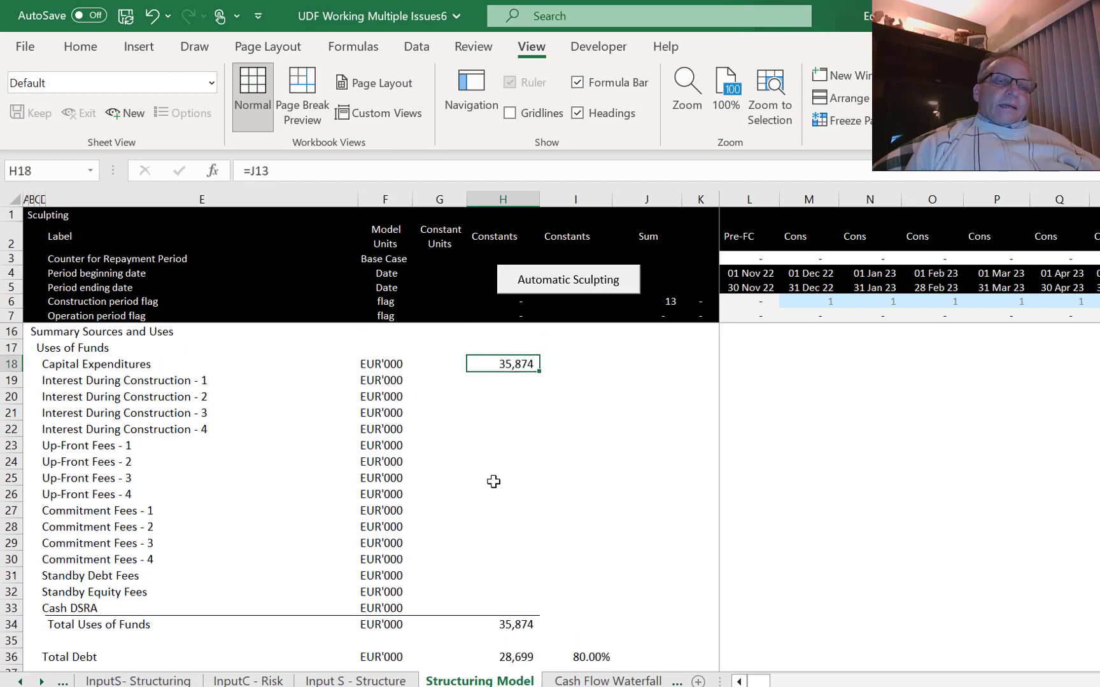
key(Left)
key(Left)
key(Left)
key(Left)
key(Right)
key(Left)
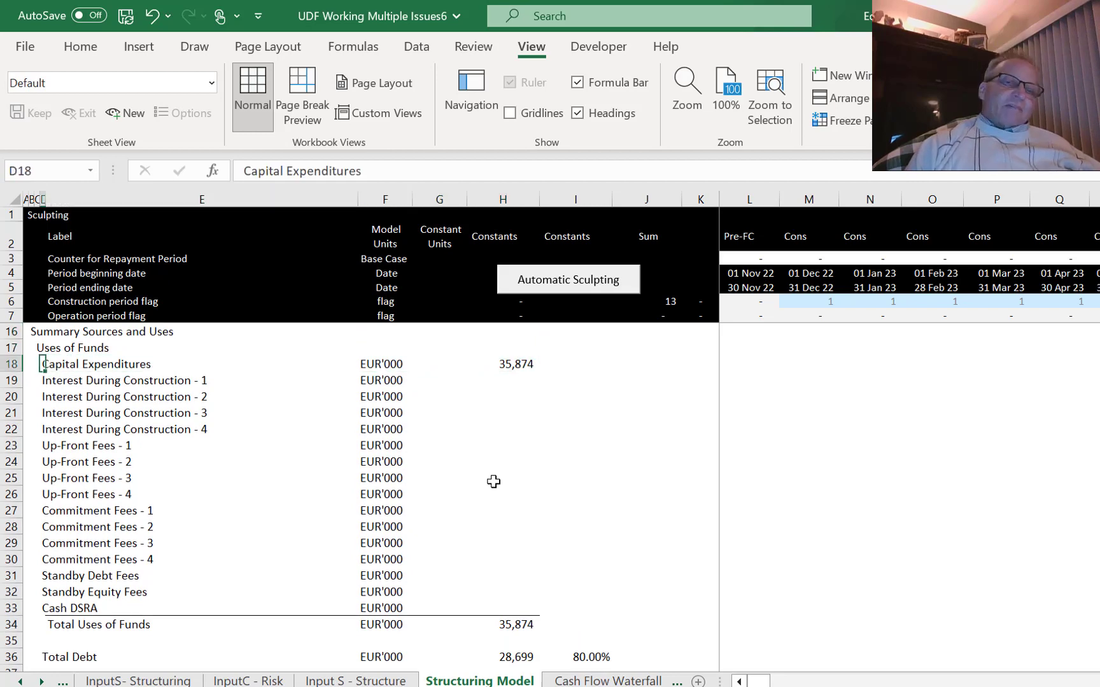
key(Down)
key(Down)
key(Up)
key(Up)
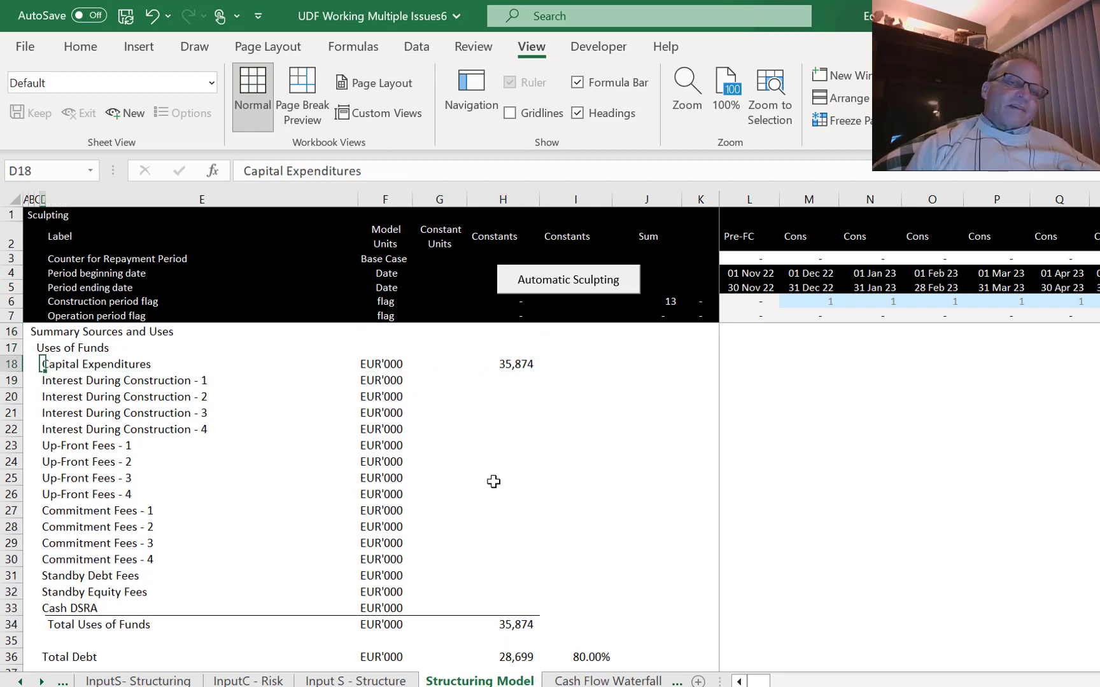
Duplicate the Uses of Funds labels and units in C17:F34 to C47, below the Total Sources of Funds row.
key(Left)
key(Up)
key(Up)
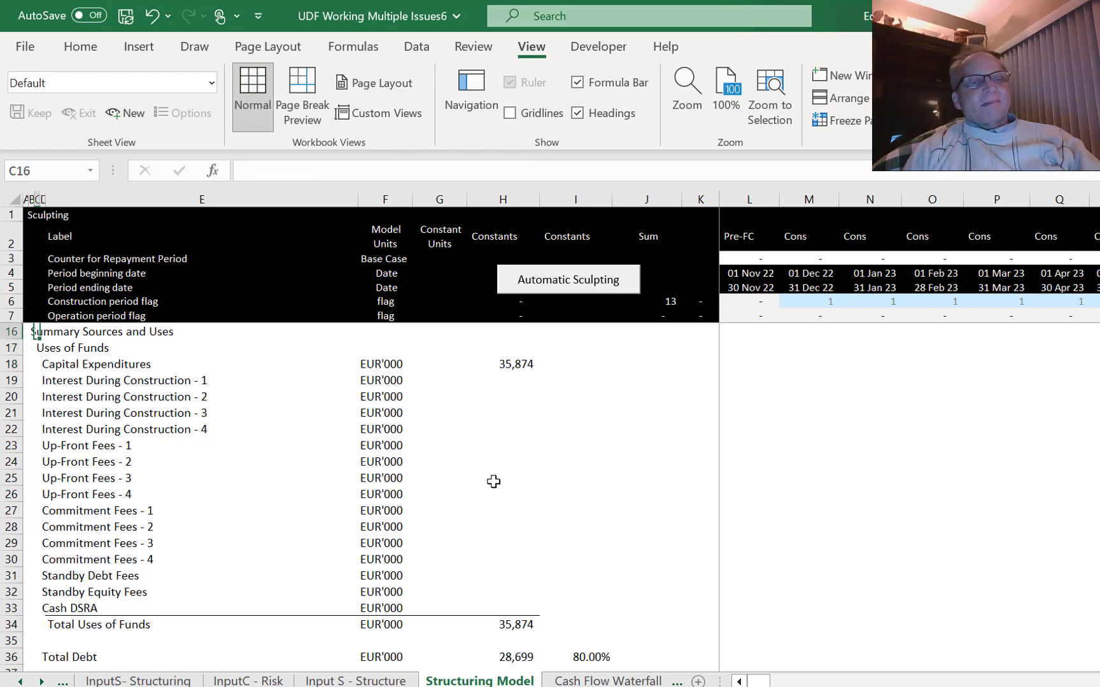
key(Left)
key(Down)
key(Right)
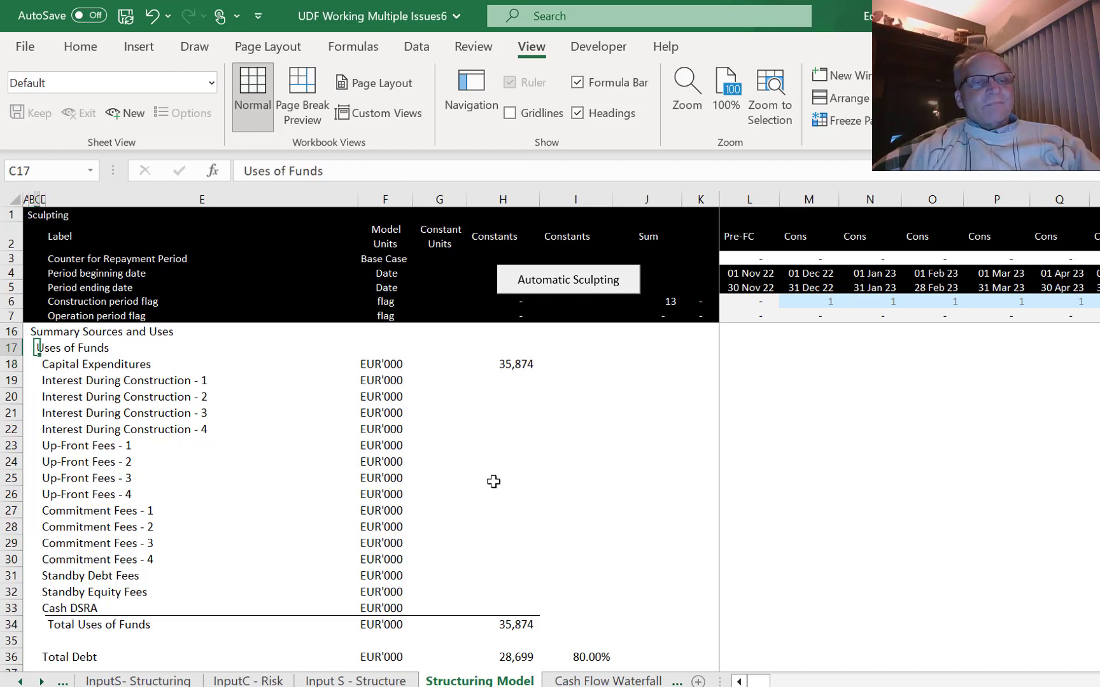
key(shift+Right)
key(shift+Right)
key(shift+Down)
key(shift+Right)
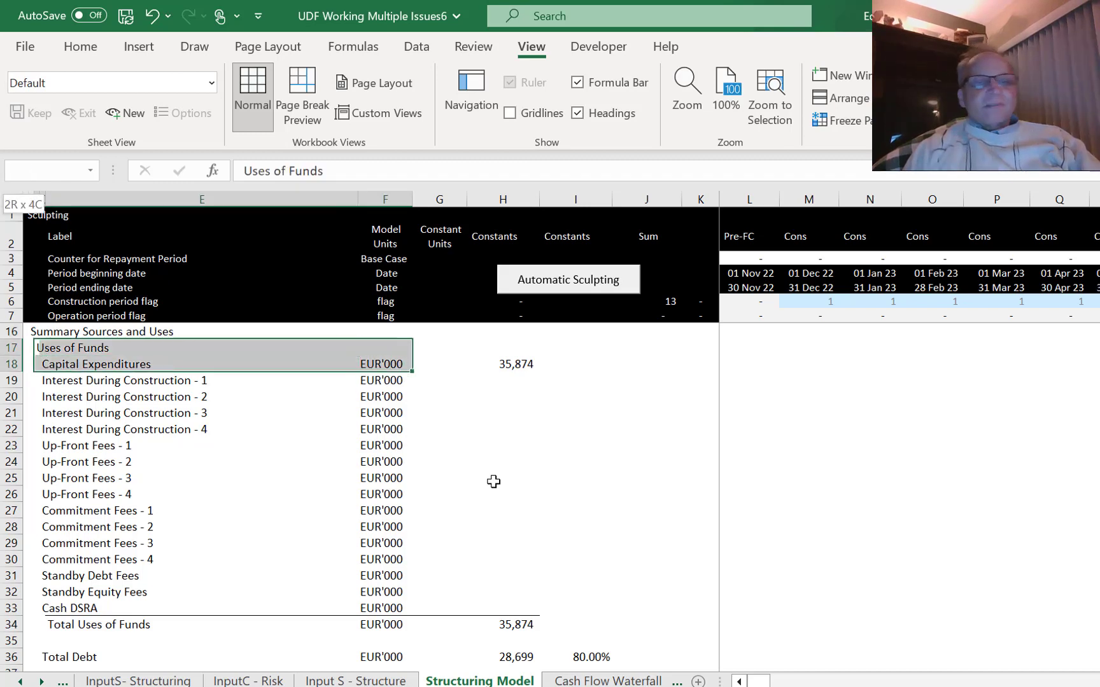
key(shift+Down)
key(shift+Down)
key(shift+Down)
key(shift+Down)
key(shift+Down)
key(shift+Down)
key(shift+Down)
key(shift+Down)
key(shift+Down)
key(shift+Down)
key(shift+Down)
key(shift+Down)
key(shift+Down)
key(shift+Down)
key(shift+Down)
key(shift+Down)
key(shift+Down)
key(shift+Up)
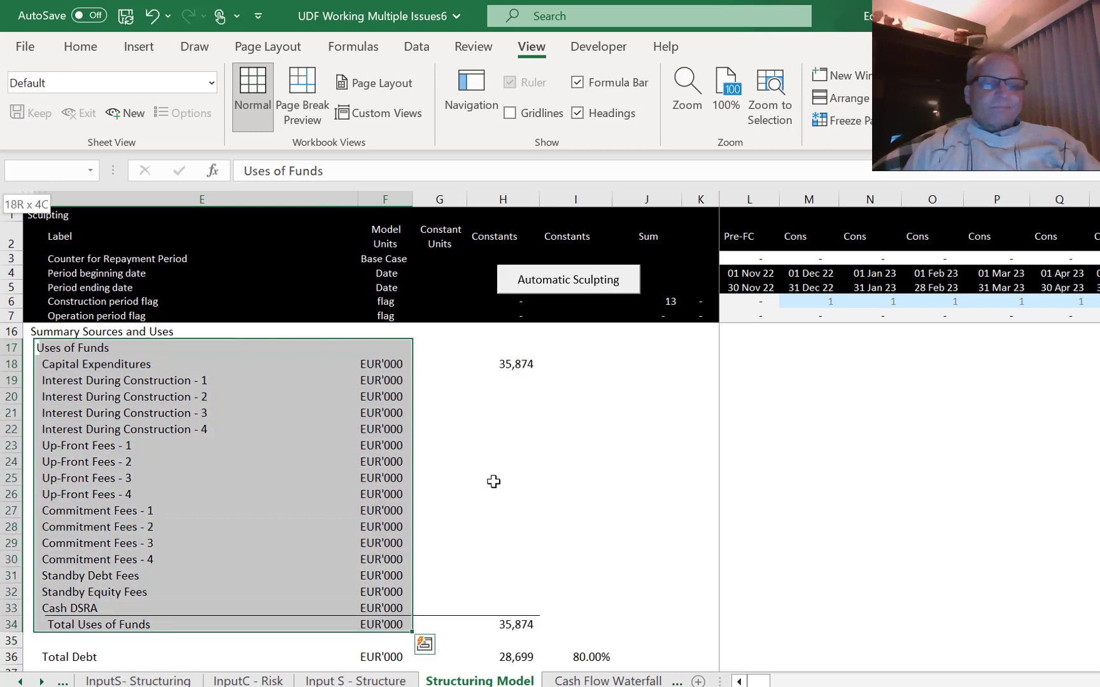
key(ctrl+c)
key(Down)
key(Down)
key(Down)
key(Down)
key(Down)
key(Down)
key(Down)
key(Down)
key(Down)
key(Down)
key(Down)
key(Down)
key(Down)
key(Down)
key(Down)
key(Down)
key(Down)
key(Down)
key(Down)
key(Down)
key(Down)
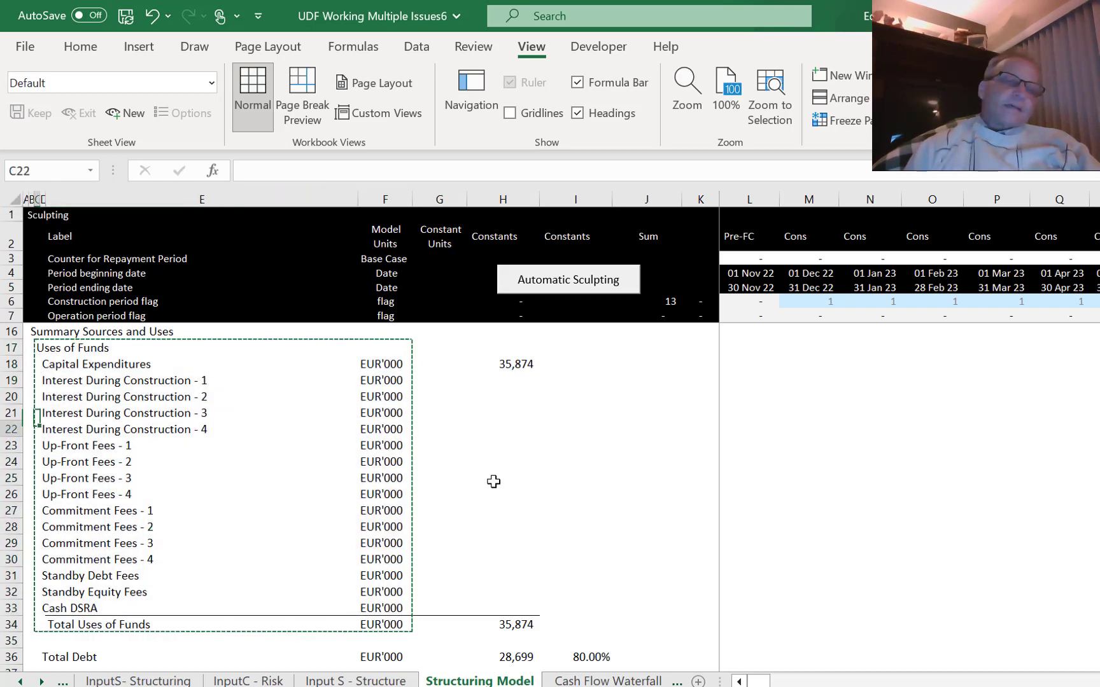
key(Down)
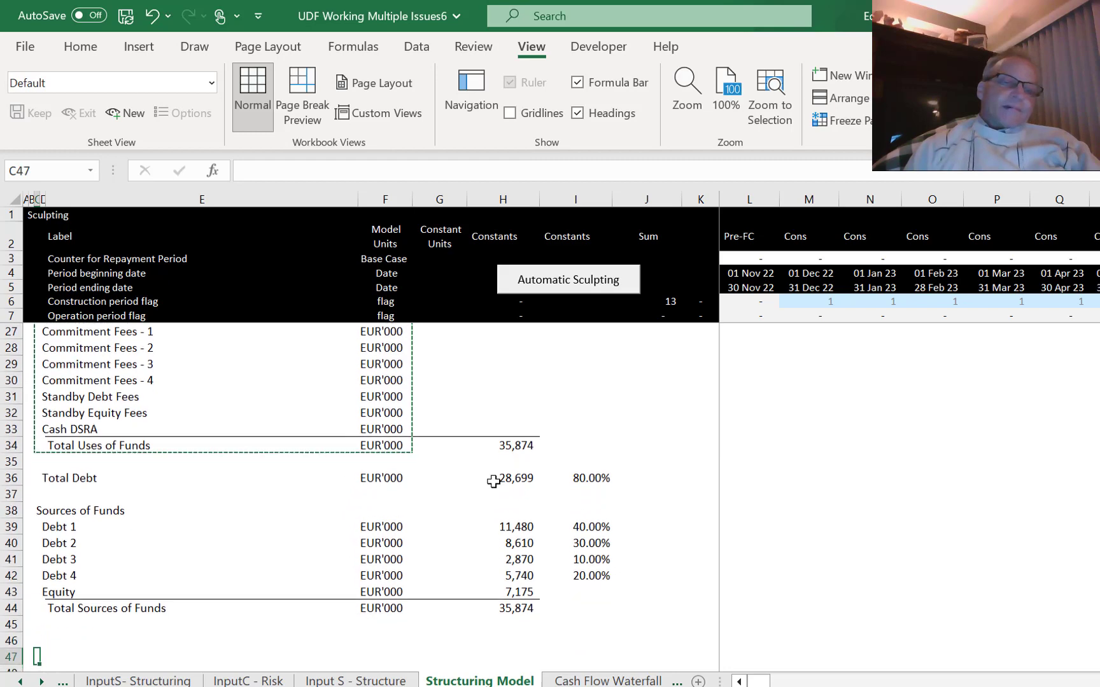
key(ctrl+v)
click(493, 482)
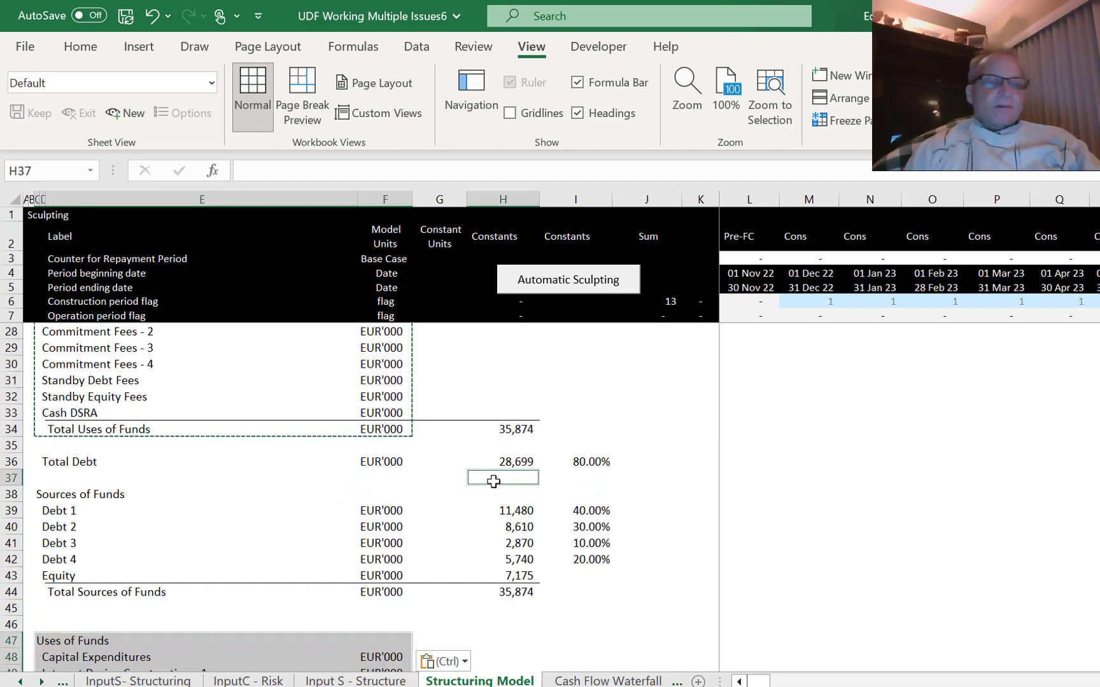
Rename the heading of the duplicated block in C47 to "Fund Needs".
key(Left)
key(Down)
key(Down)
key(Down)
key(Down)
key(Down)
key(Down)
key(Down)
key(Down)
key(Down)
key(Down)
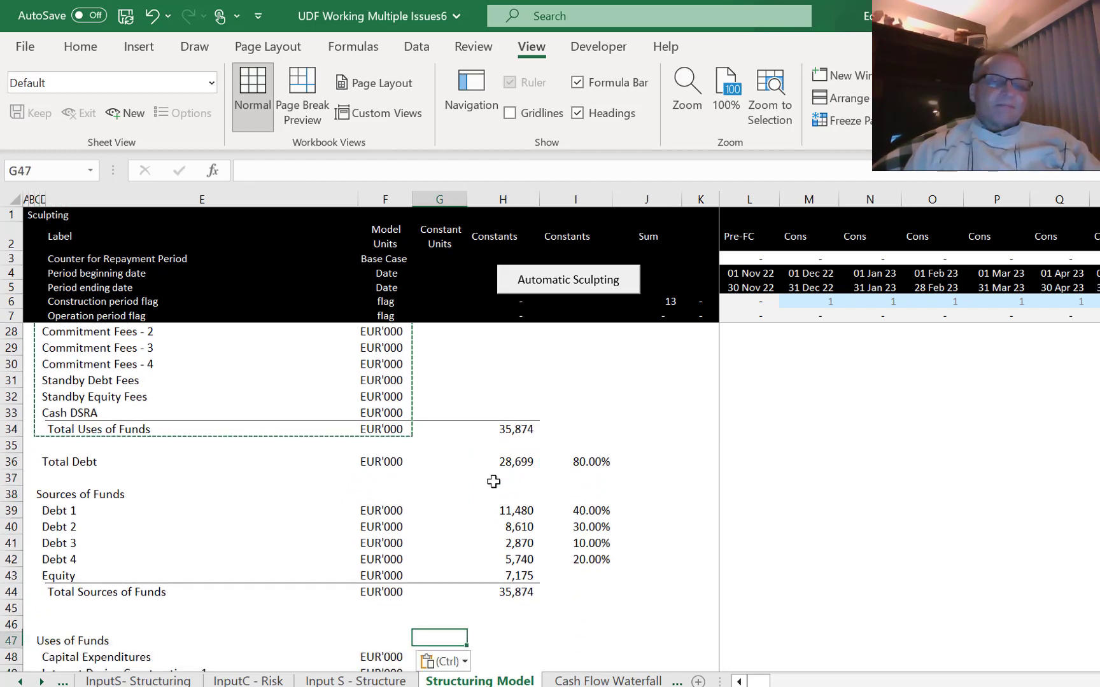
key(Left)
key(Left)
key(Left)
key(Left)
key(Escape)
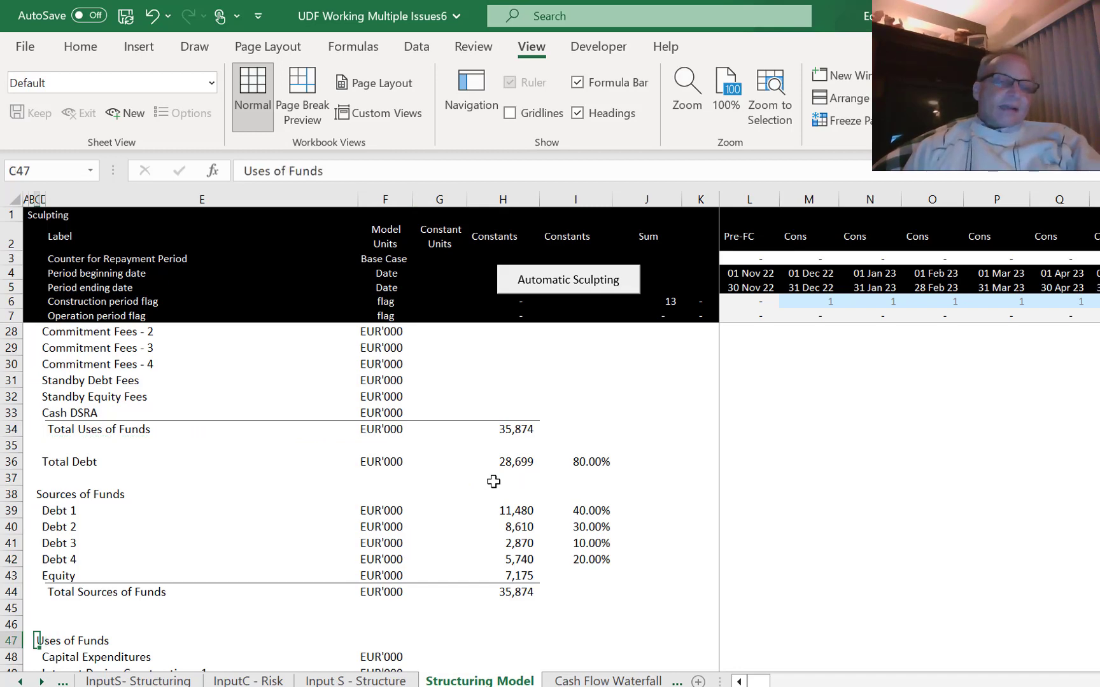
text(Fund )
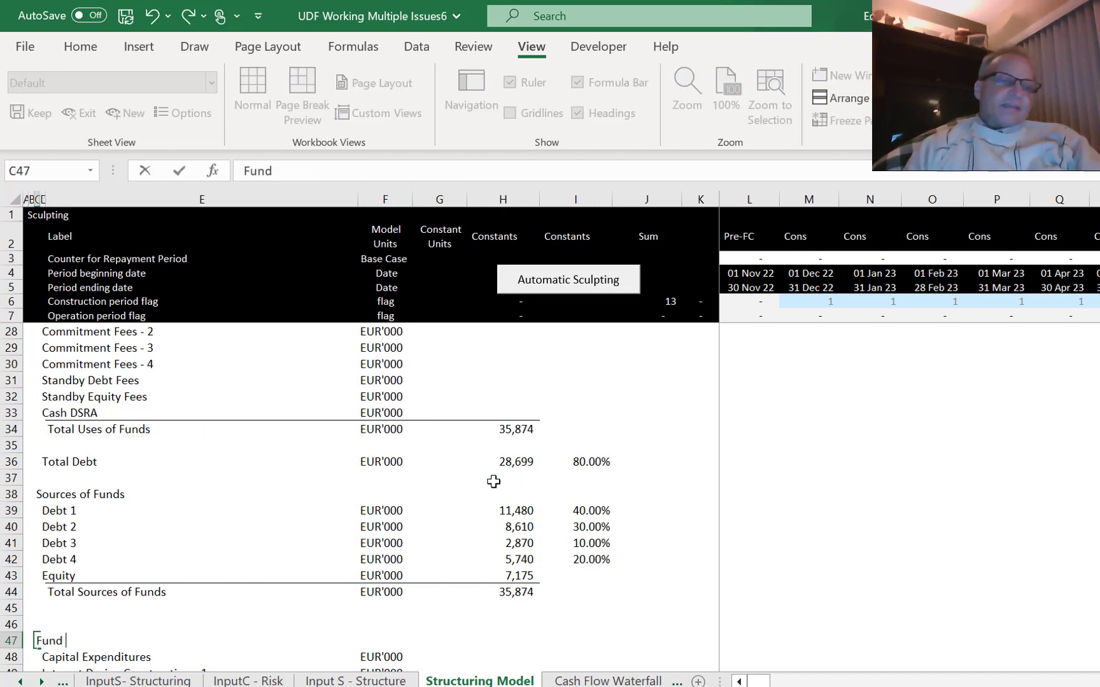
text(Needs)
key(Return)
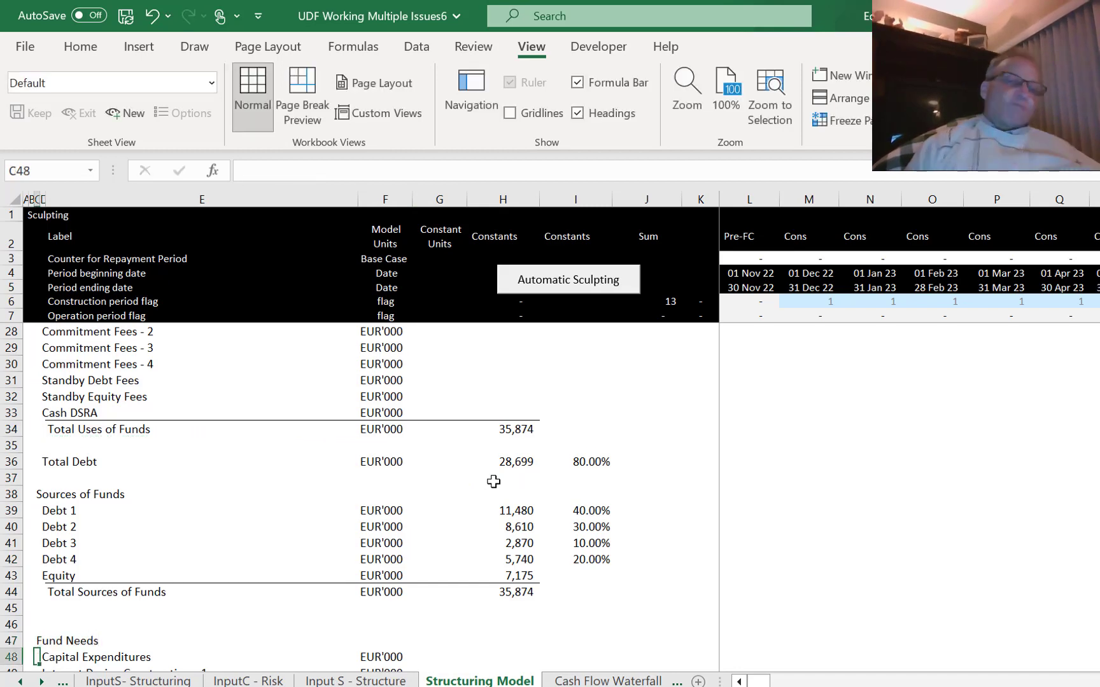
Change the total label under Cash DSRA in E64 to "Fund Needs".
key(Down)
key(Down)
key(Down)
key(Down)
key(Down)
key(Down)
key(Down)
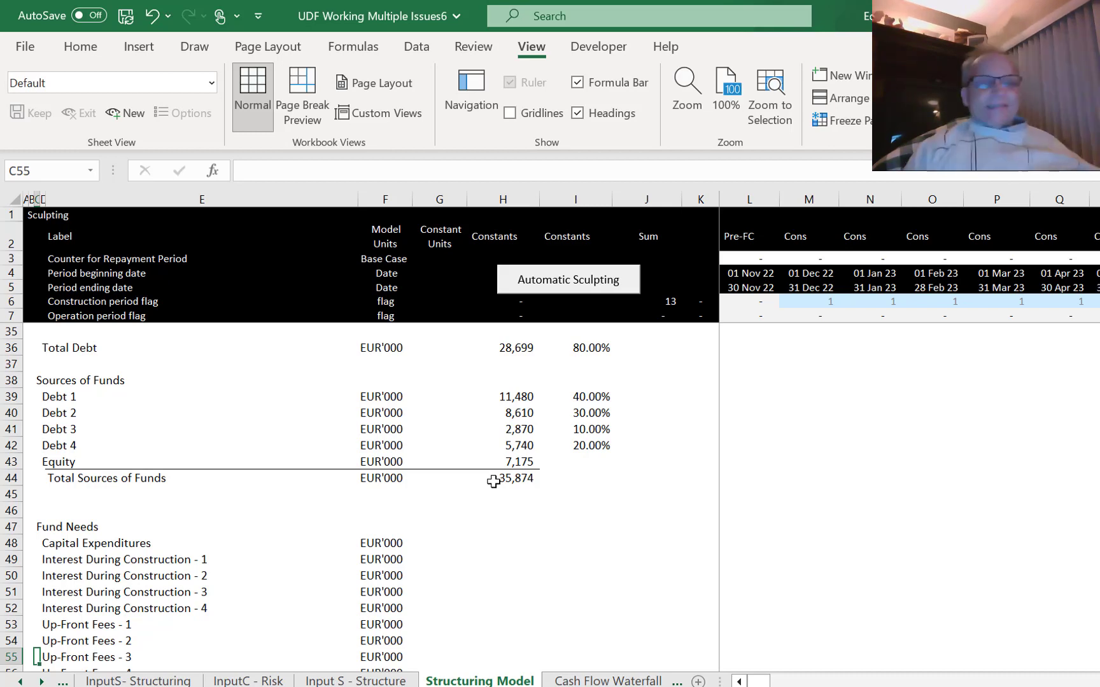
key(Down)
key(Down)
key(Down)
key(Down)
key(Down)
key(Down)
key(Down)
key(Down)
key(Down)
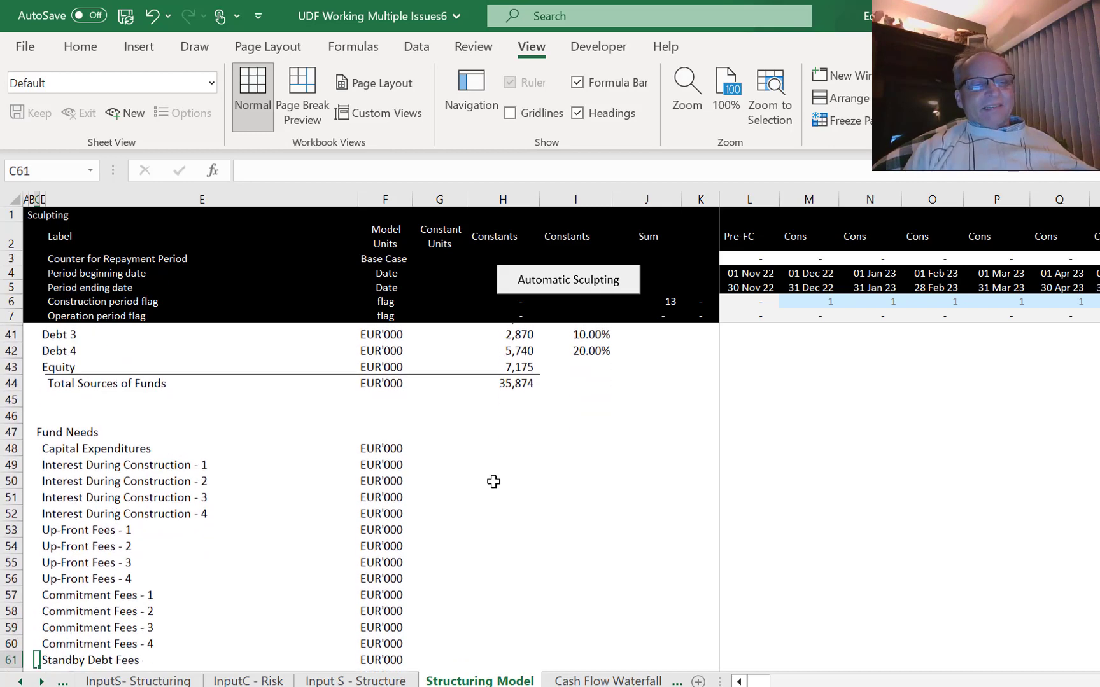
key(Down)
key(Right)
key(Right)
key(Up)
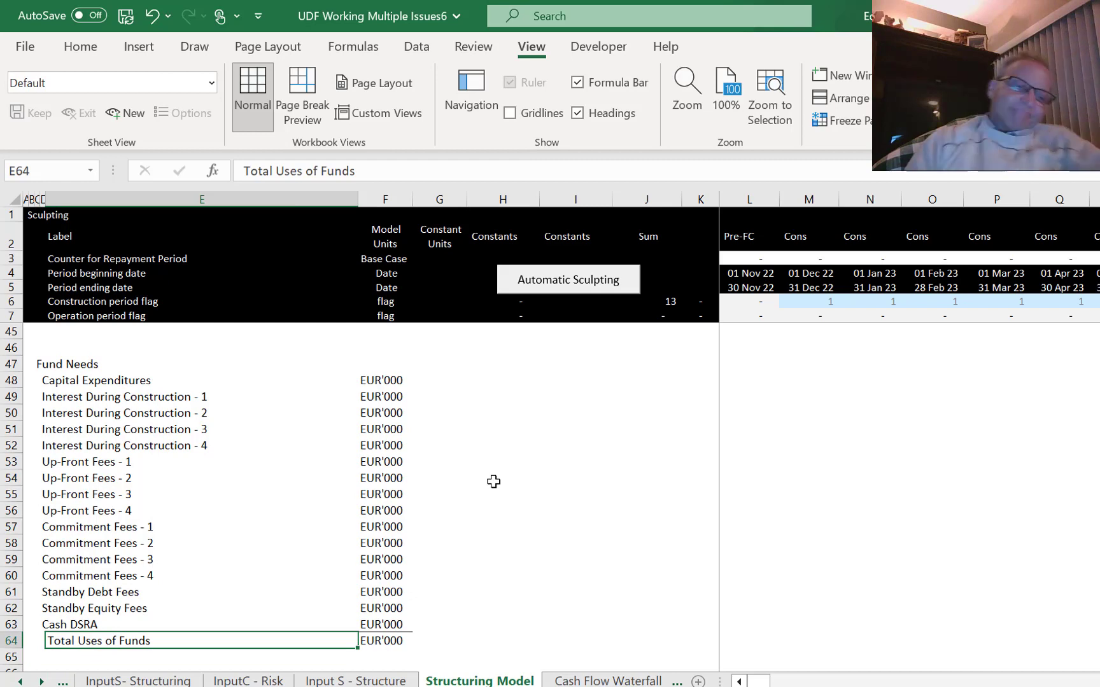
text(Fund)
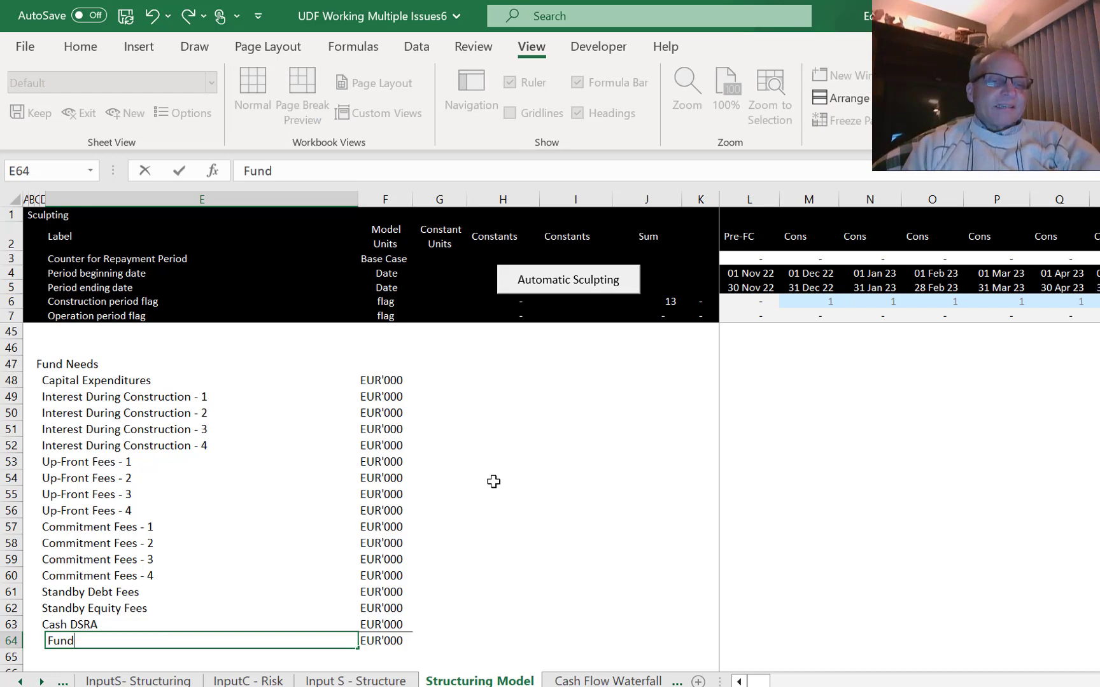
text( Needs)
key(ctrl+Return)
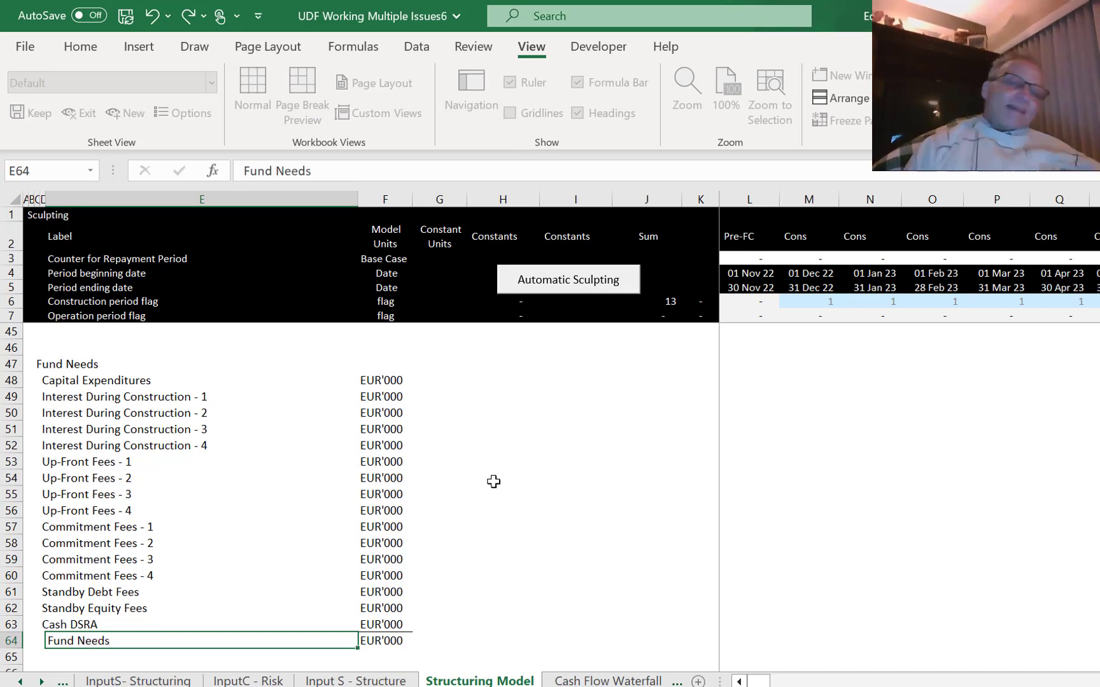
Link Capital Expenditures under Fund Needs to the Periodic Cap Exp row with =L13 in L48, and fill it across the monthly timeline.
key(Up)
key(Right)
key(Right)
key(Right)
key(Right)
key(Right)
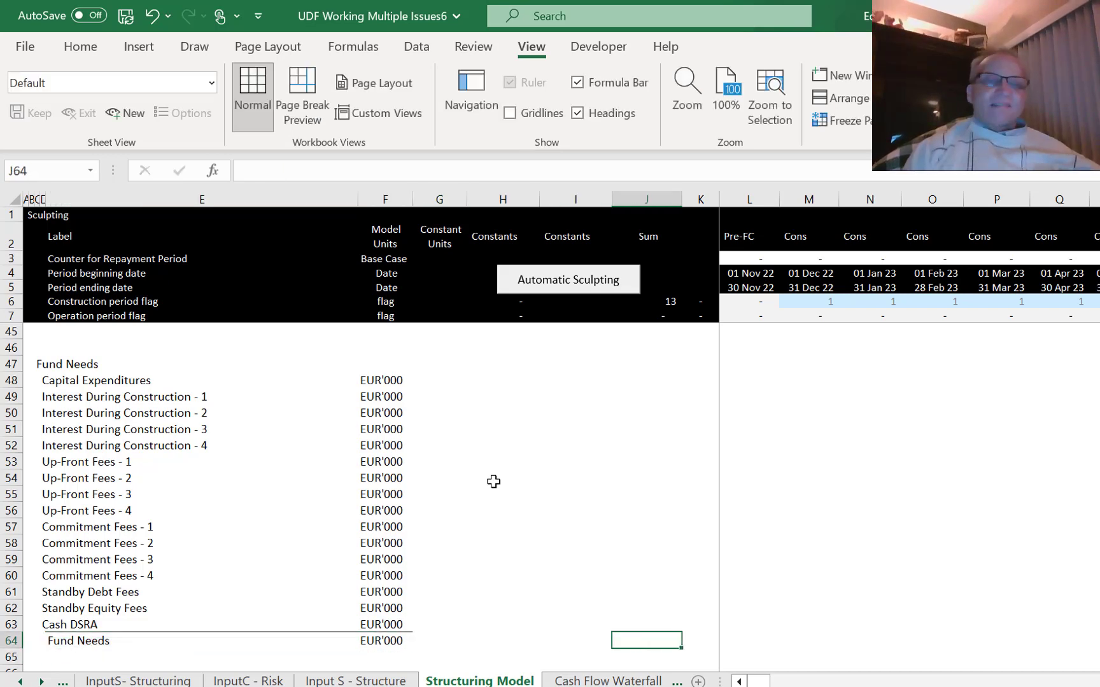
key(Right)
key(Right)
key(Up)
key(Up)
key(Up)
key(Up)
key(Up)
key(Up)
key(Up)
key(Up)
key(Up)
key(Up)
key(Up)
key(Up)
key(Up)
key(Up)
key(Up)
key(Up)
key(Up)
key(Up)
key(Up)
key(Up)
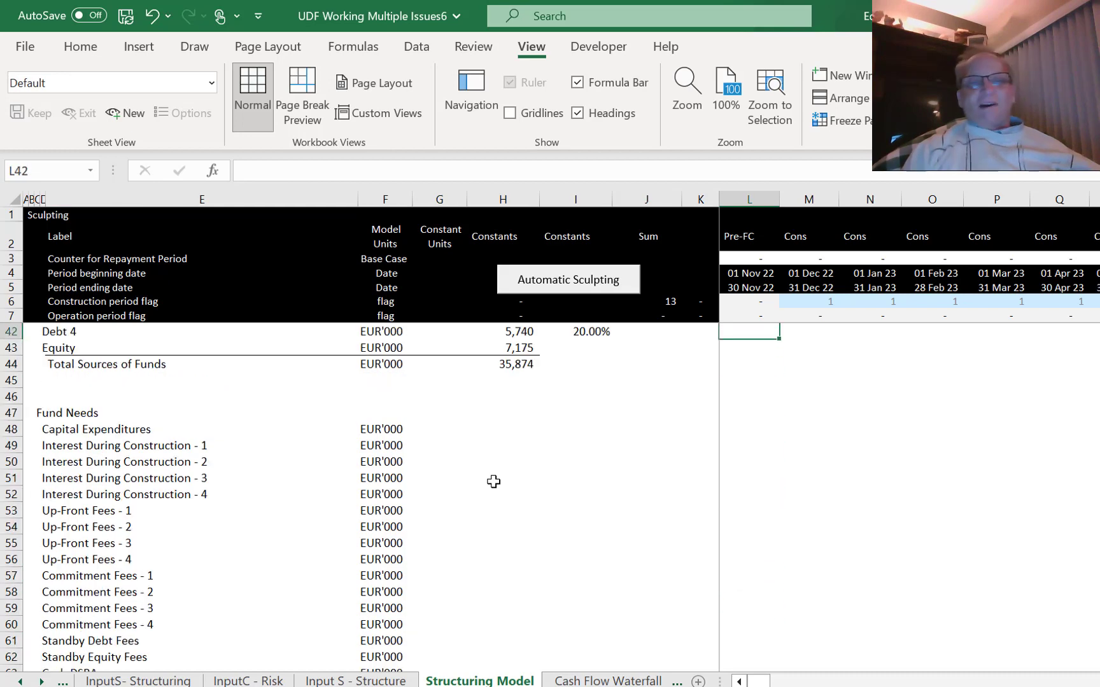
key(Up)
key(Up)
key(Down)
key(Down)
key(Down)
key(Down)
key(Down)
key(Down)
key(Down)
key(Down)
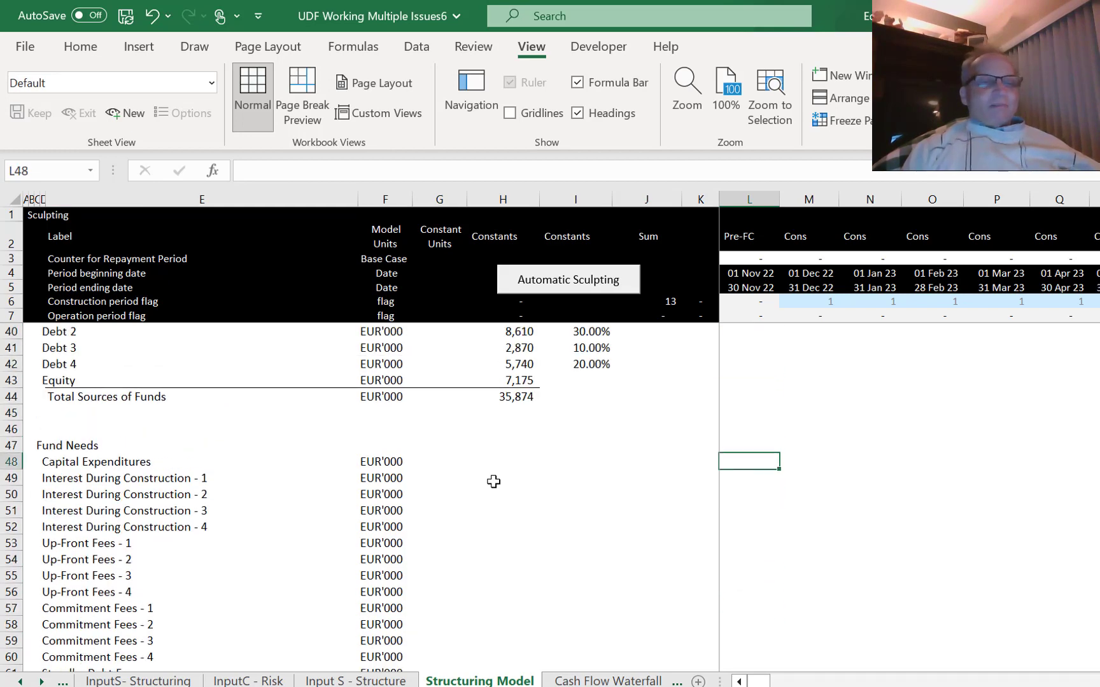
key(Up)
key(Left)
key(Left)
key(Left)
key(Left)
key(Left)
key(Left)
key(Left)
key(Left)
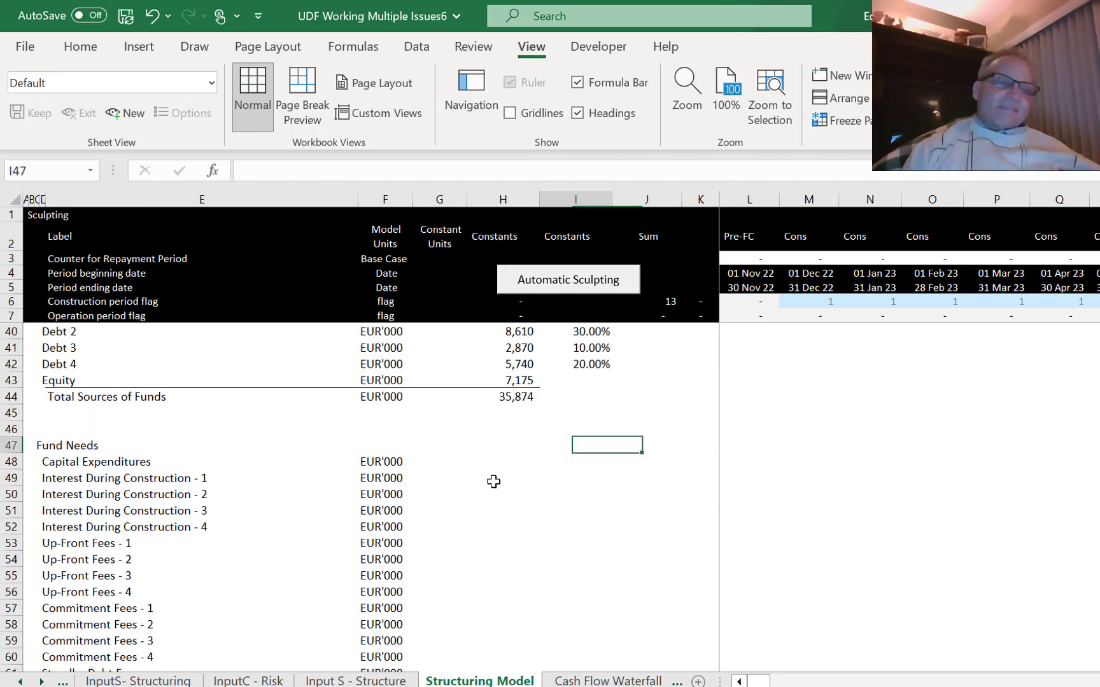
key(Down)
key(Right)
key(Right)
key(Right)
key(Right)
key(Right)
key(Right)
key(Right)
key(Right)
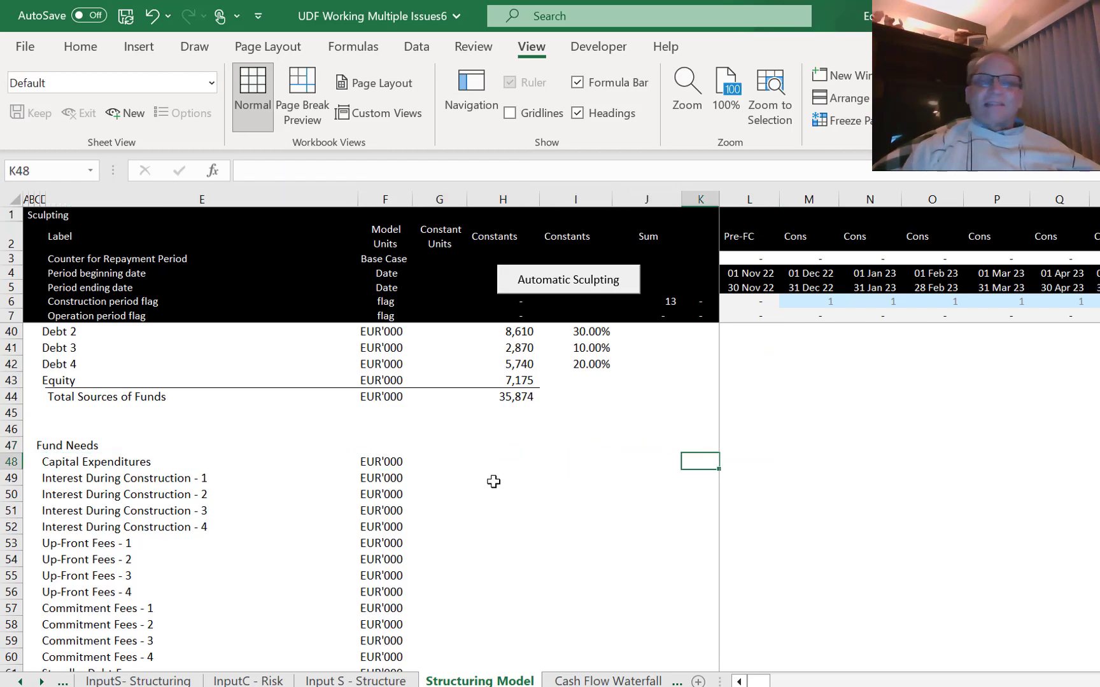
text(=)
key(Up)
key(Up)
key(Up)
key(Up)
key(Up)
key(Up)
key(Up)
key(Up)
key(Up)
key(Up)
key(Up)
key(Up)
key(Up)
key(Up)
key(Up)
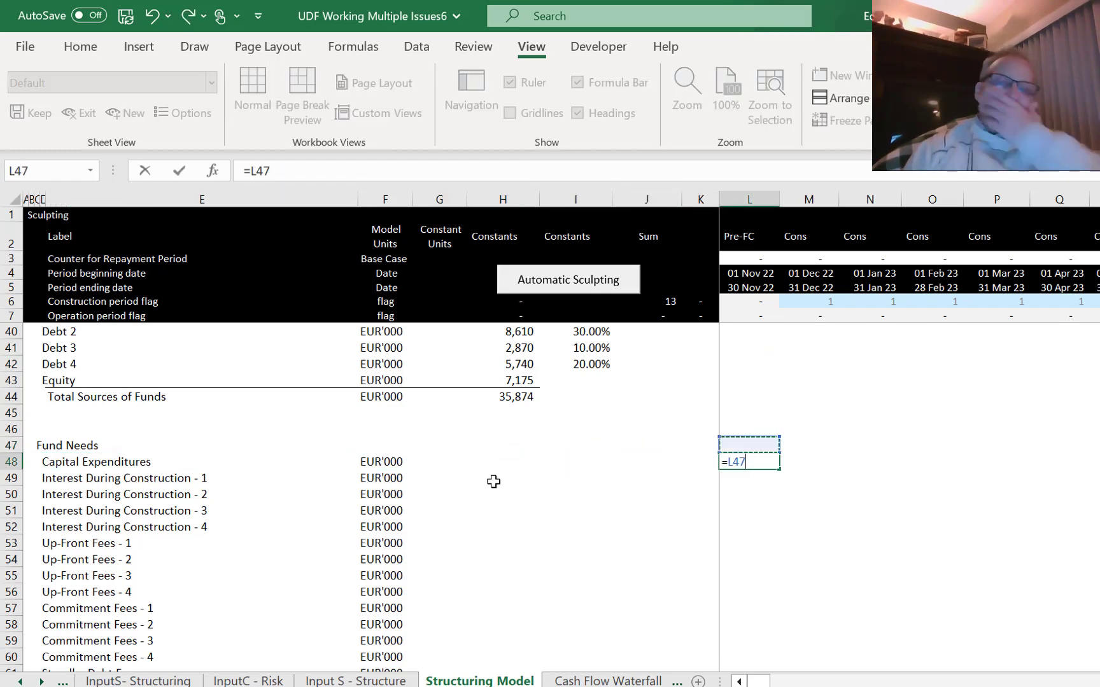
key(Up)
key(Up)
key(Up)
key(Up)
key(Up)
key(Up)
key(Up)
key(Up)
key(Up)
key(Up)
key(Up)
key(Up)
key(Up)
key(Up)
key(Up)
key(Up)
key(Up)
key(Up)
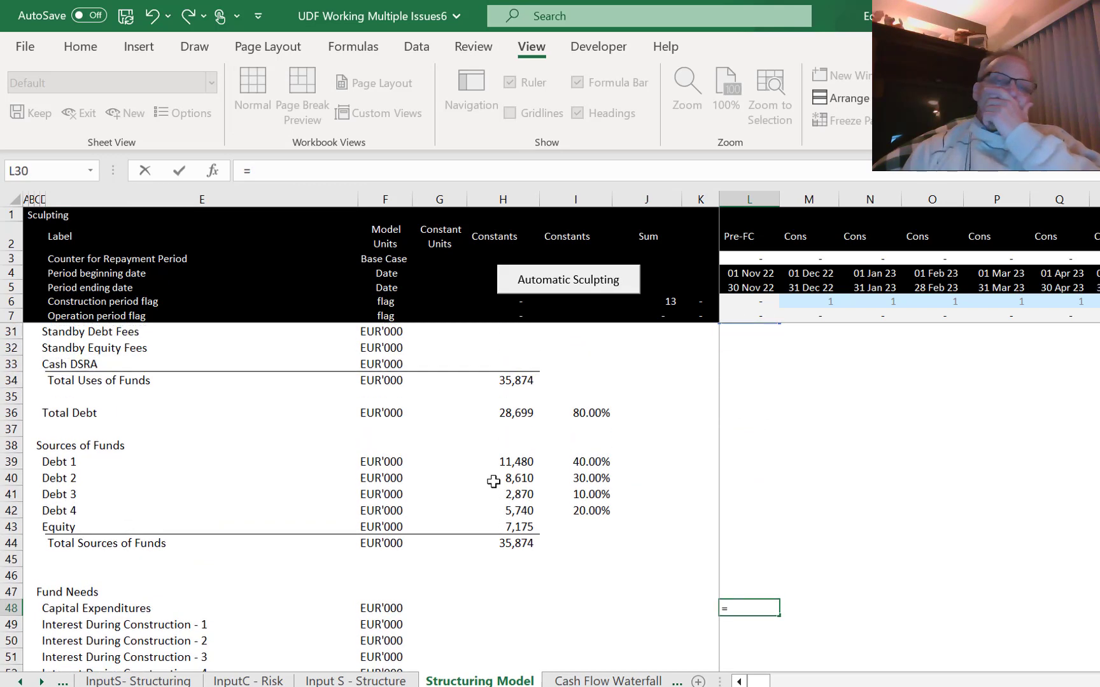
key(Up)
key(Up)
key(Up)
key(Up)
key(Up)
key(Up)
key(Up)
key(Up)
key(Up)
key(Up)
key(Up)
key(Up)
key(Up)
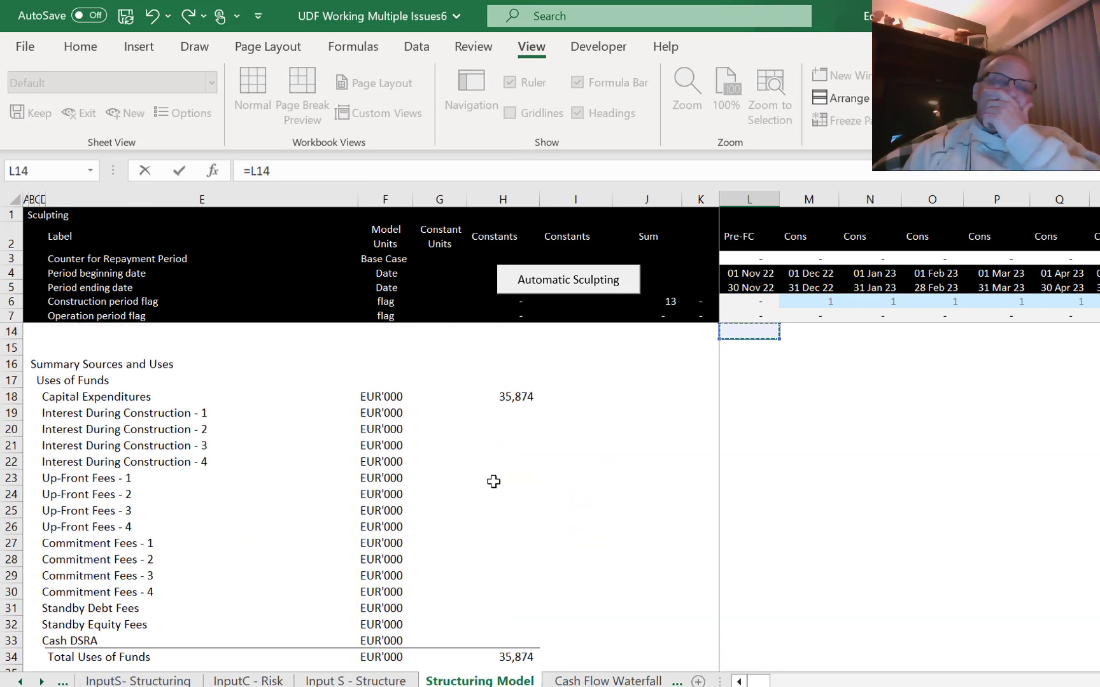
key(Down)
key(Down)
key(Down)
key(Down)
key(Down)
key(Down)
key(Down)
key(Down)
key(Down)
key(Down)
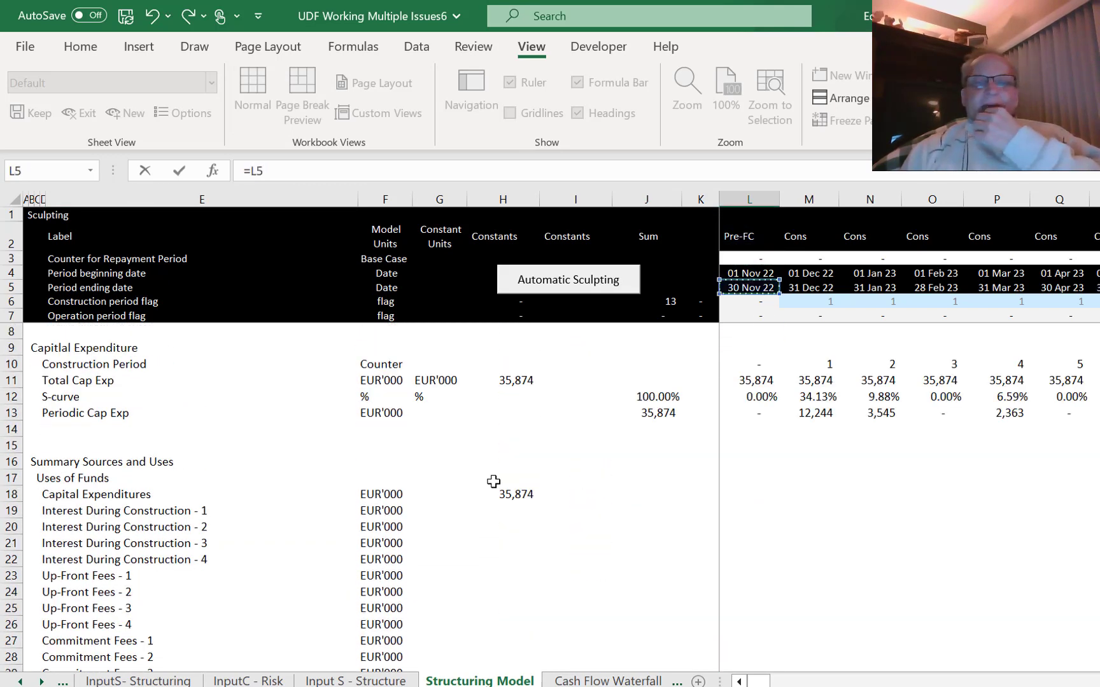
key(Down)
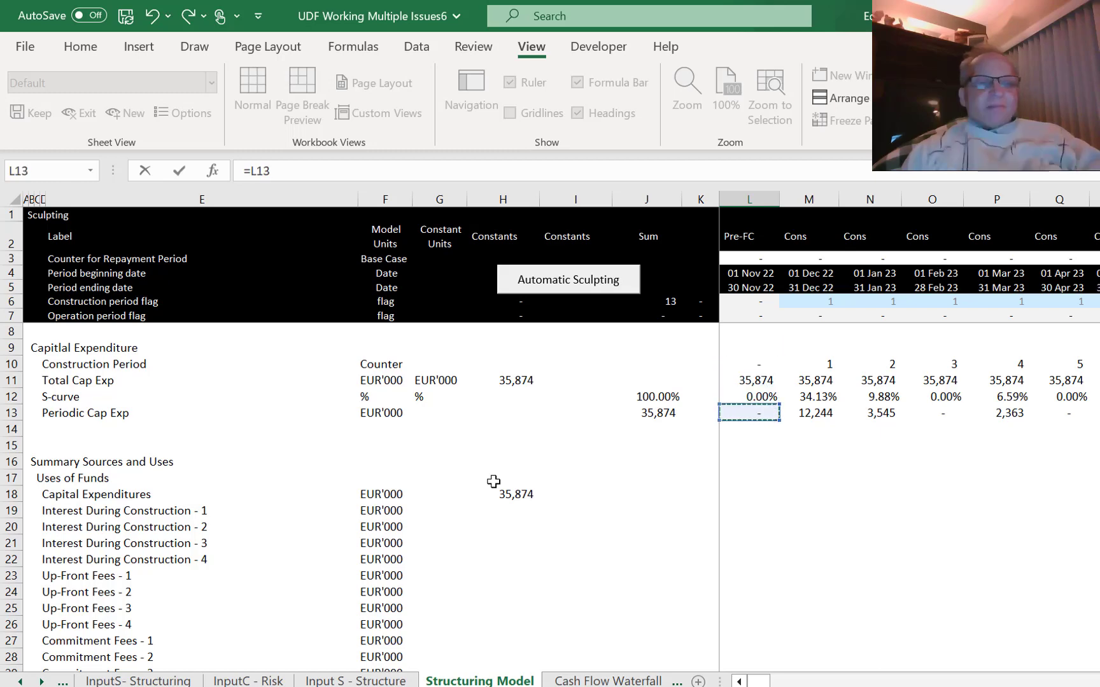
key(Return)
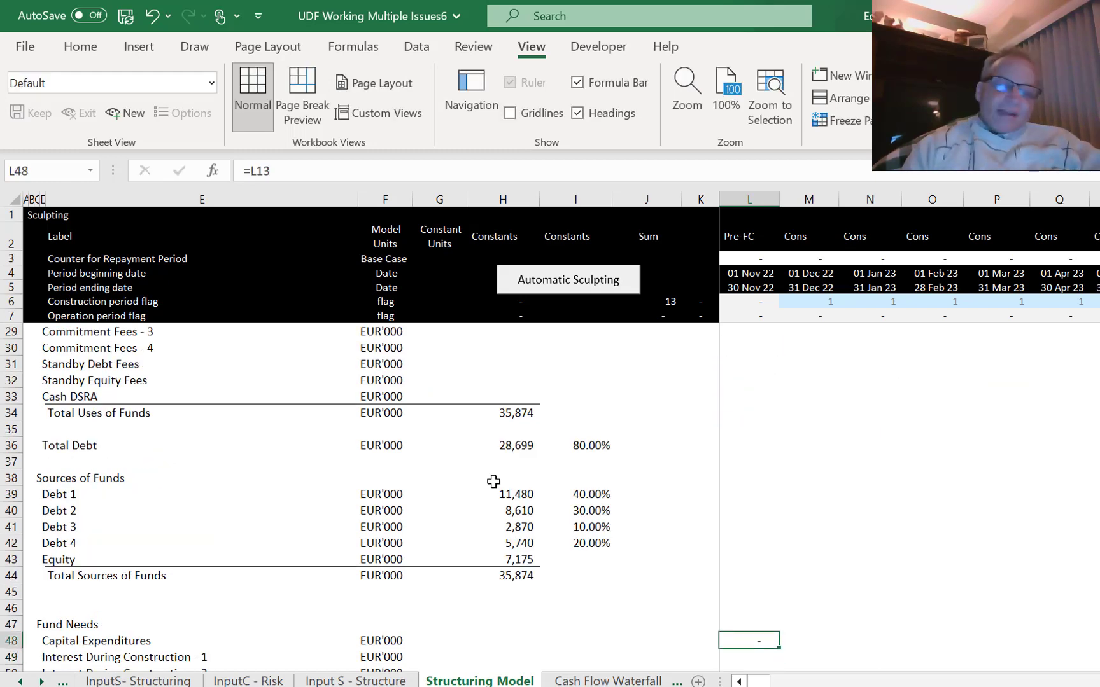
Review the Fund Needs rows down to Commitment Fees - 3 and check the Capital Expenditures formulas filled across row 48.
key(Down)
key(Down)
key(Down)
key(Down)
key(Down)
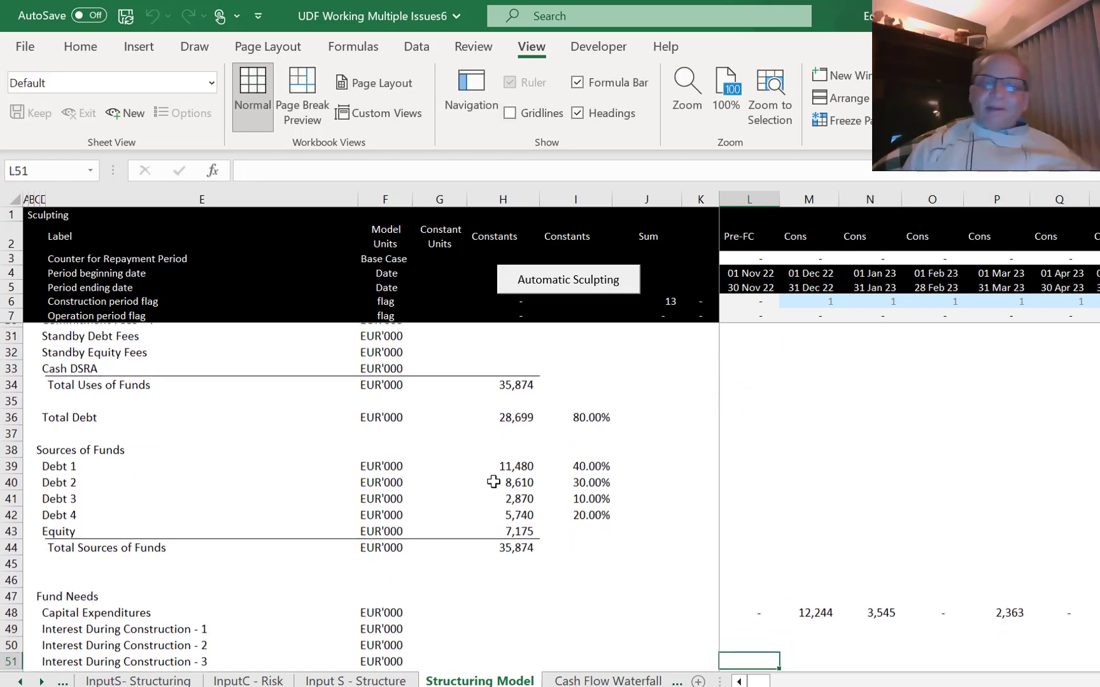
key(Down)
key(Down)
key(Down)
key(Down)
key(Down)
key(Down)
key(Down)
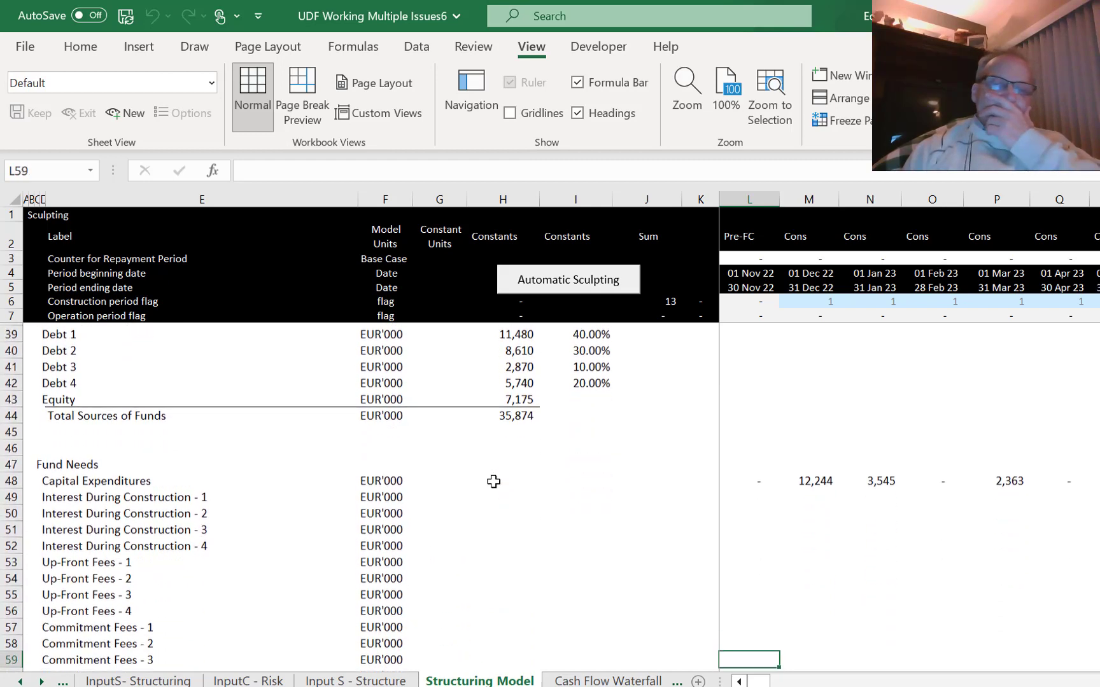
key(Up)
key(Up)
key(Up)
key(Up)
key(Up)
key(Up)
key(Up)
key(Up)
key(Up)
key(Up)
key(Up)
key(Up)
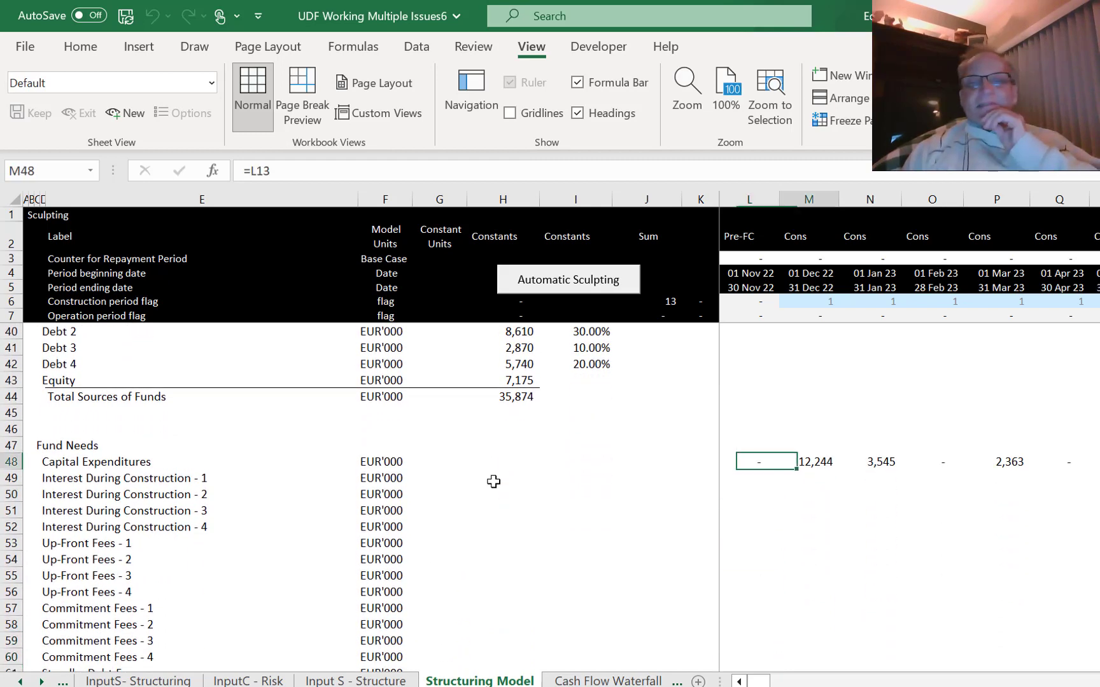
key(Right)
key(Right)
key(Right)
key(Left)
key(Left)
key(Right)
key(Left)
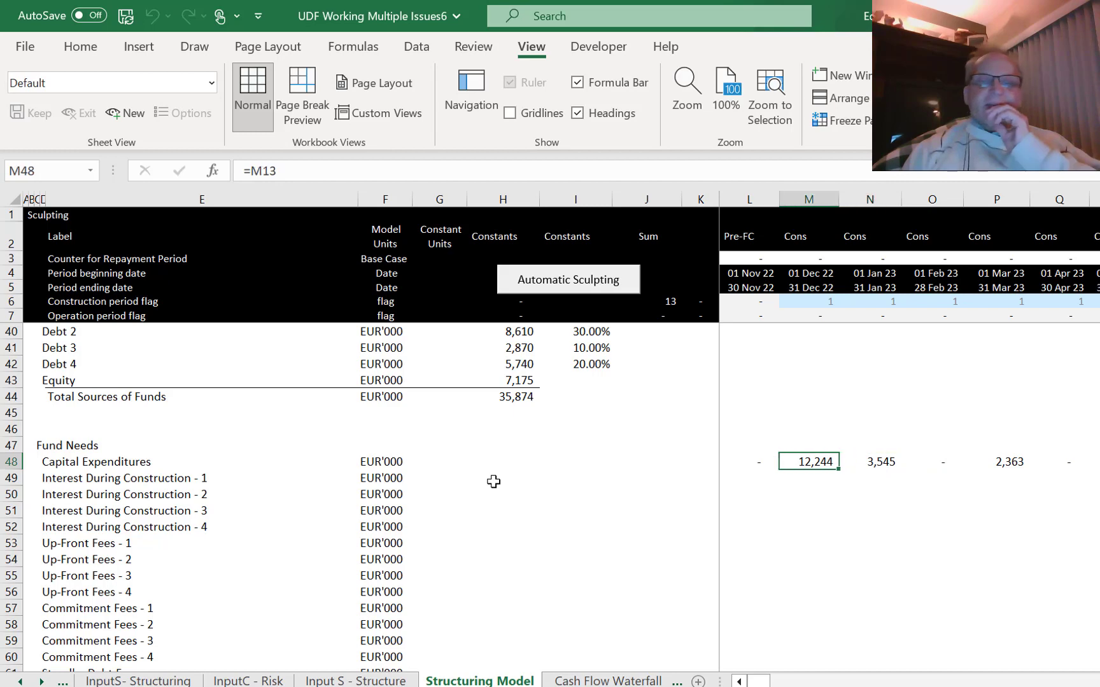
Total the Fund Needs Capital Expenditures row across the timeline in the Sum column, with =SUM(L48:XFD48) in J48.
key(Left)
key(Left)
key(Left)
key(Left)
key(Right)
key(Right)
key(Left)
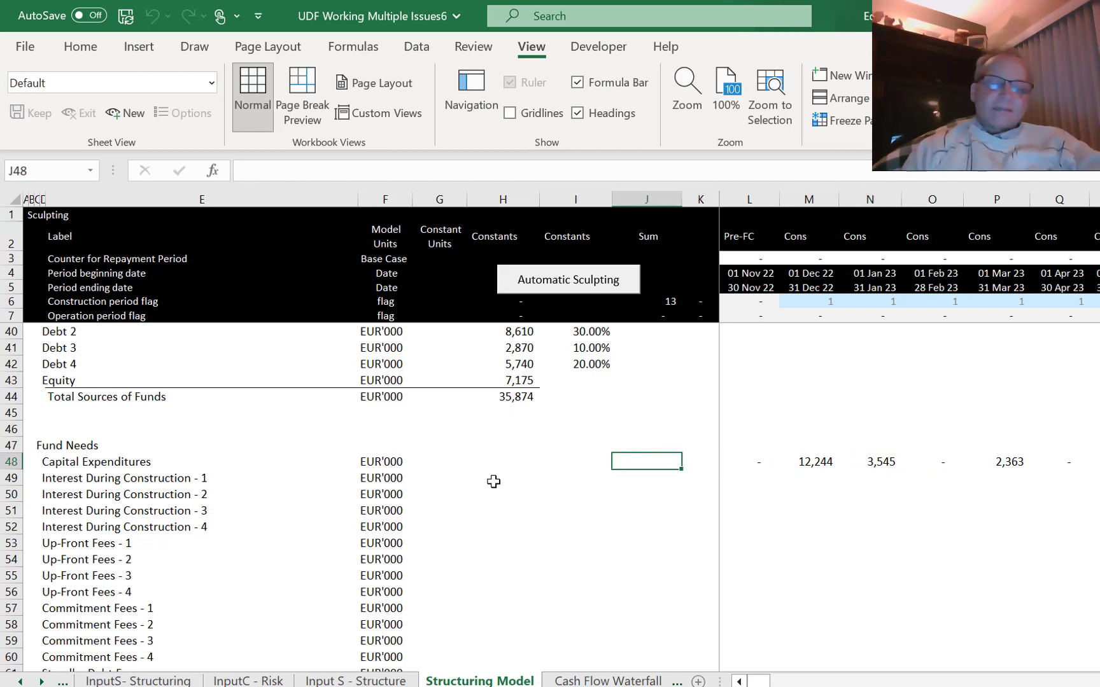
key(ctrl+shift+s)
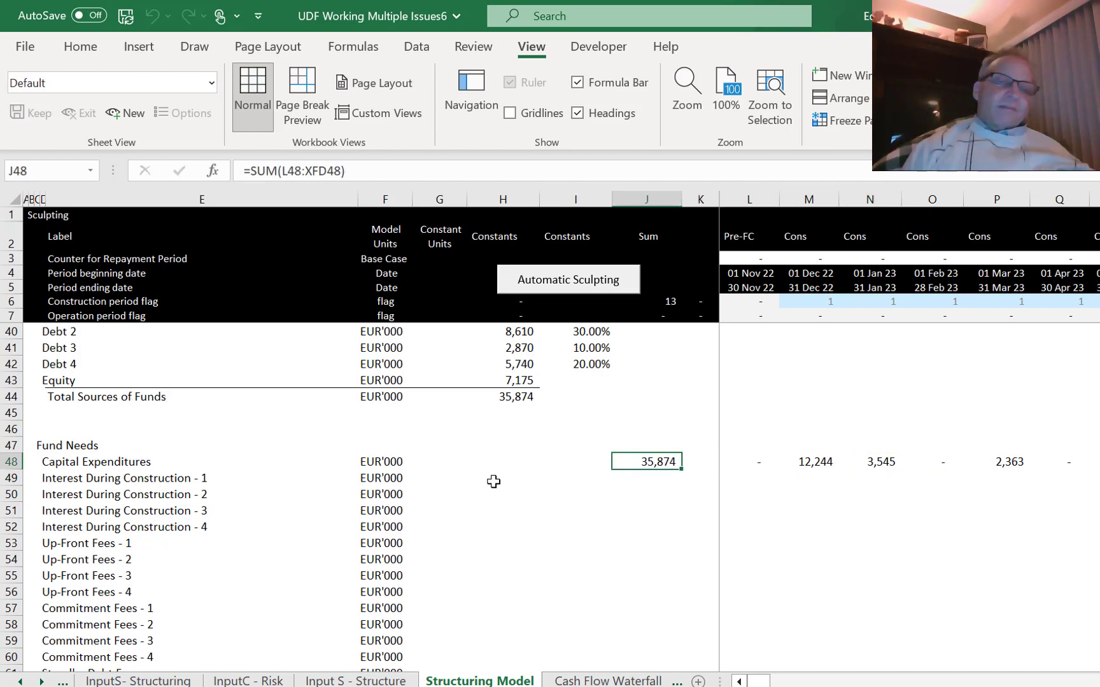
Review the Fund Needs rows from Capital Expenditures down to Cash DSRA, looking at their Sum column cells.
key(Down)
key(Down)
key(Down)
key(Down)
key(Down)
key(Down)
key(Down)
key(Down)
key(Down)
key(Down)
key(Down)
key(Down)
key(Down)
key(Down)
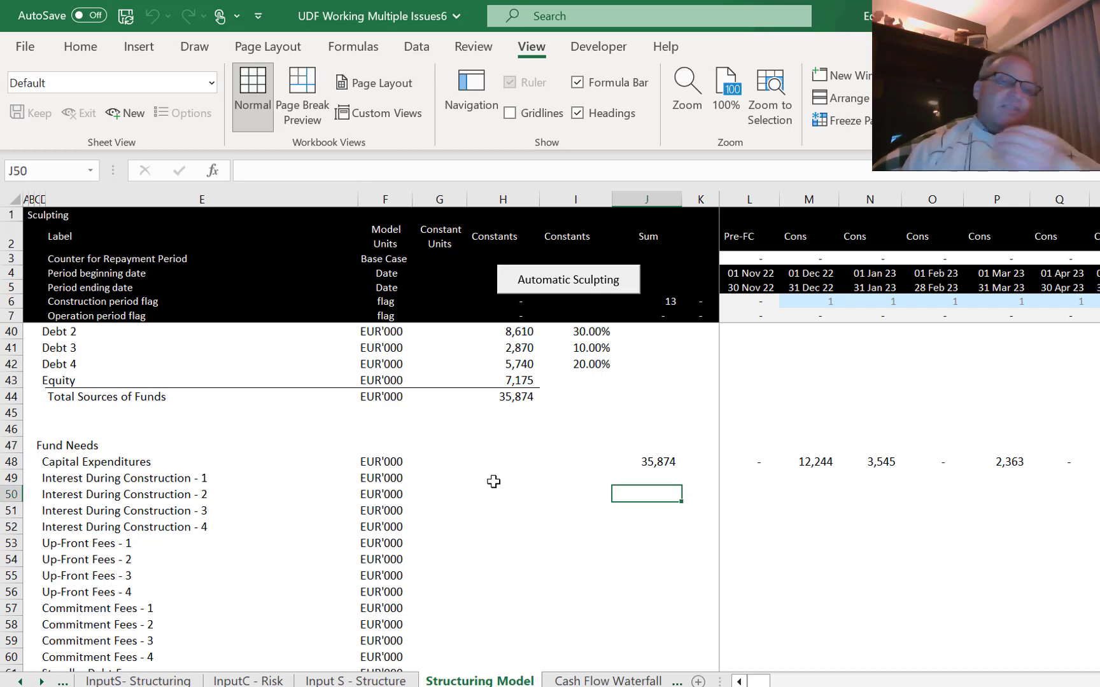
key(Up)
key(Up)
key(Up)
key(Up)
key(Up)
key(Up)
key(Up)
key(Up)
key(Up)
key(Up)
key(Up)
key(Up)
key(Up)
key(Up)
key(Up)
key(Up)
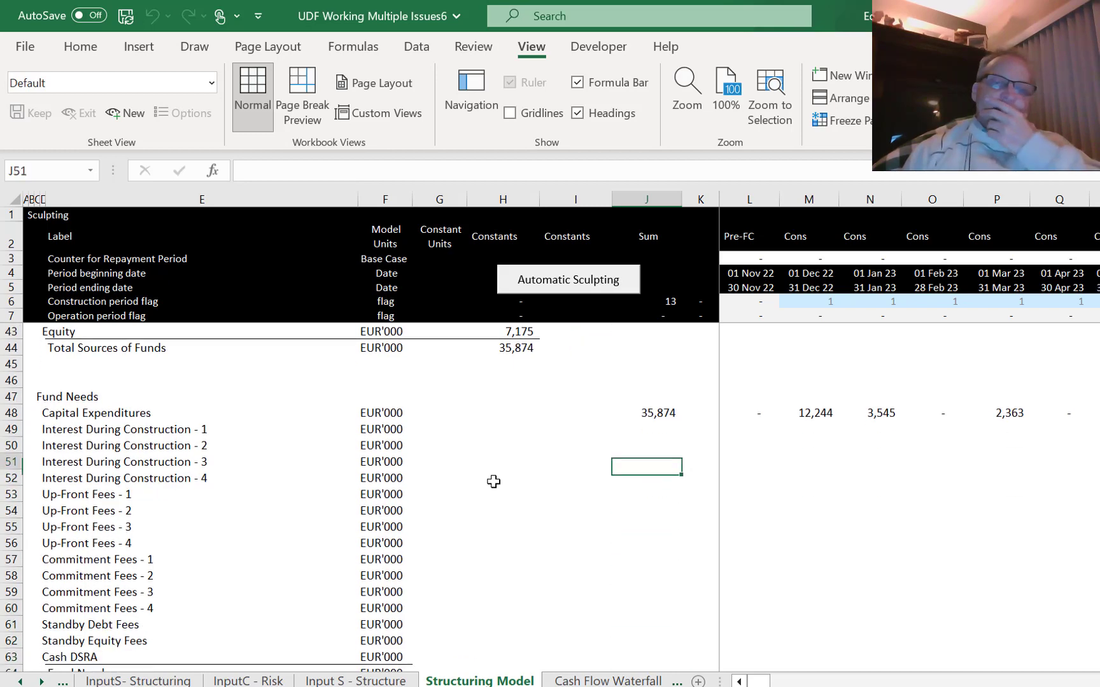
key(Down)
key(Down)
key(Down)
Return to the Uses of Funds section and check the Capital Expenditures formula in H18 and the interest rows below it.
key(Up)
key(Up)
key(Up)
key(Up)
key(Up)
key(Up)
key(Up)
key(Up)
key(Up)
key(Up)
key(Up)
key(Up)
key(Up)
key(Up)
key(Up)
key(Up)
key(Up)
key(Up)
key(Up)
key(Up)
key(Up)
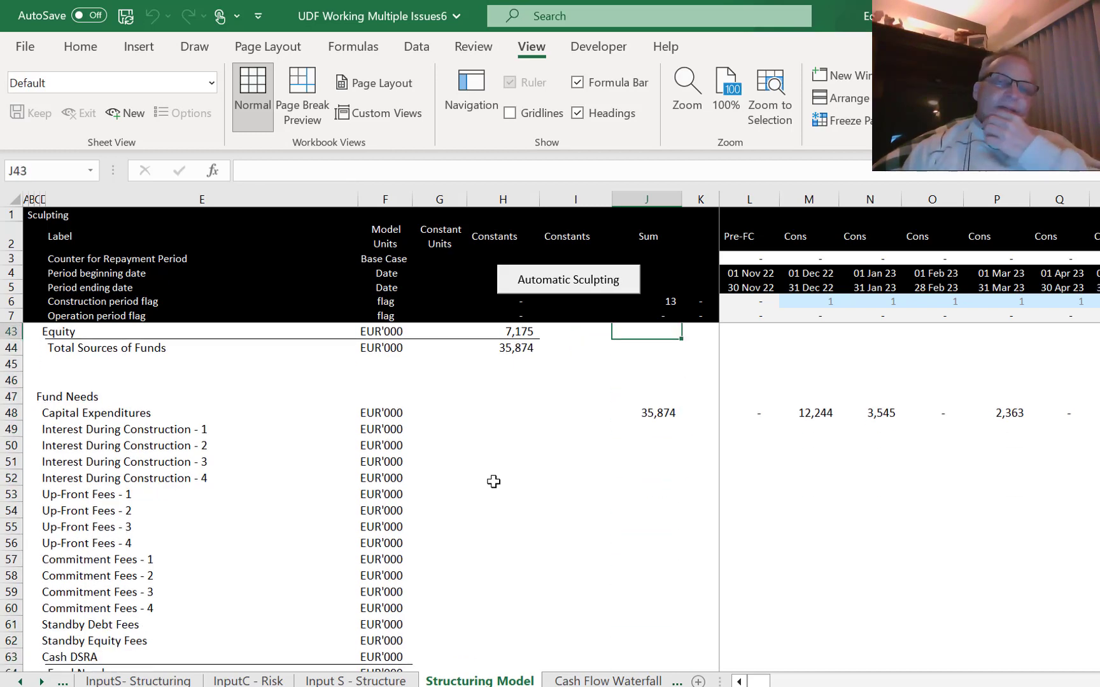
key(Up)
key(Up)
key(Up)
key(Up)
key(Left)
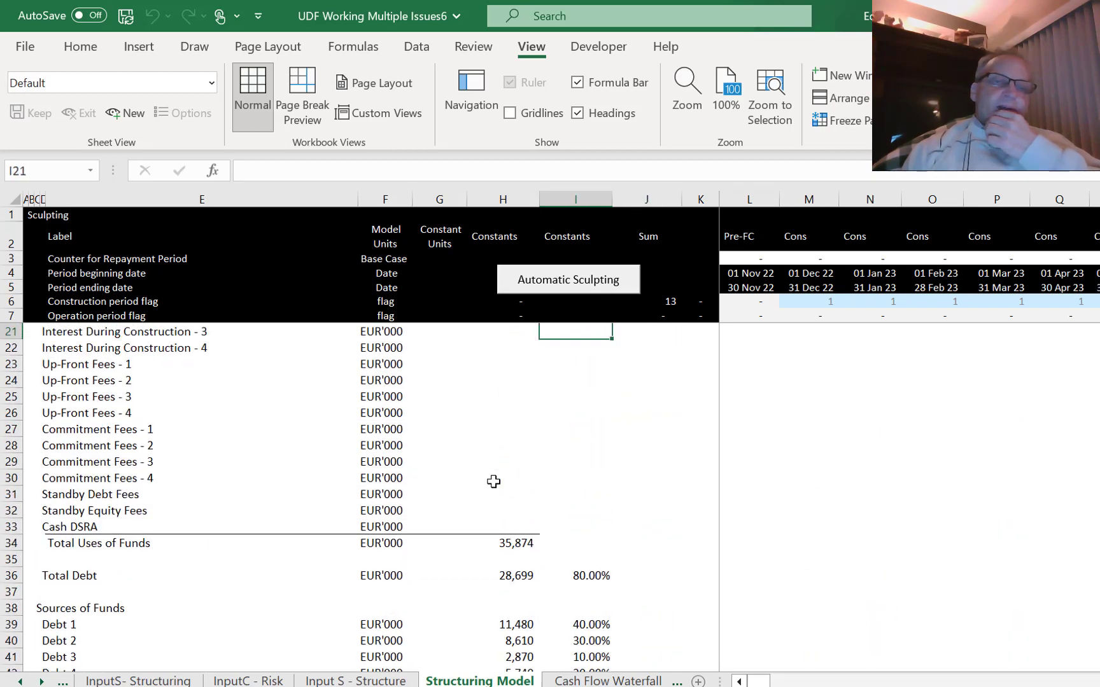
key(Left)
key(Up)
key(Up)
key(Up)
key(Up)
key(Down)
key(Down)
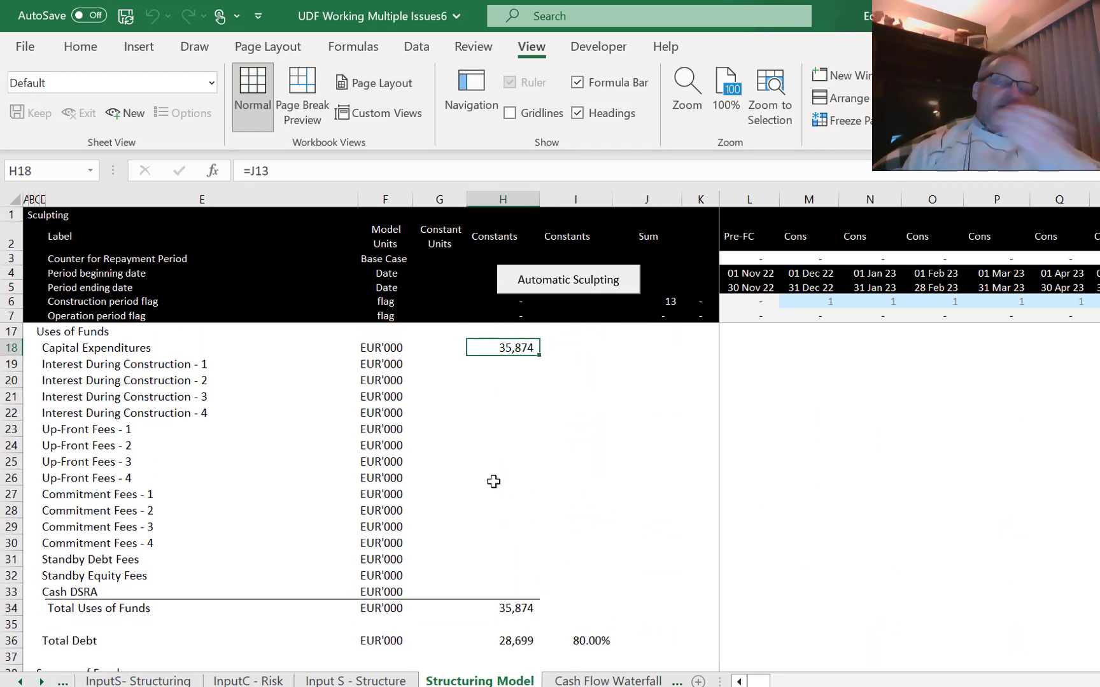
key(Down)
key(Down)
key(Down)
key(Down)
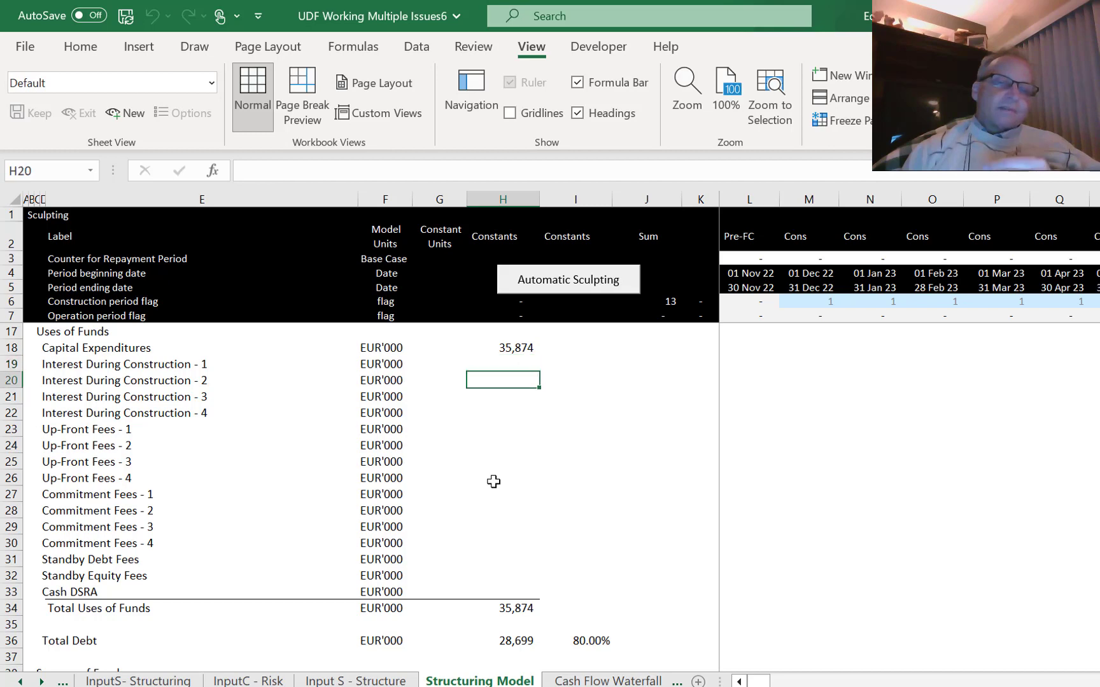
key(Up)
key(Up)
key(Up)
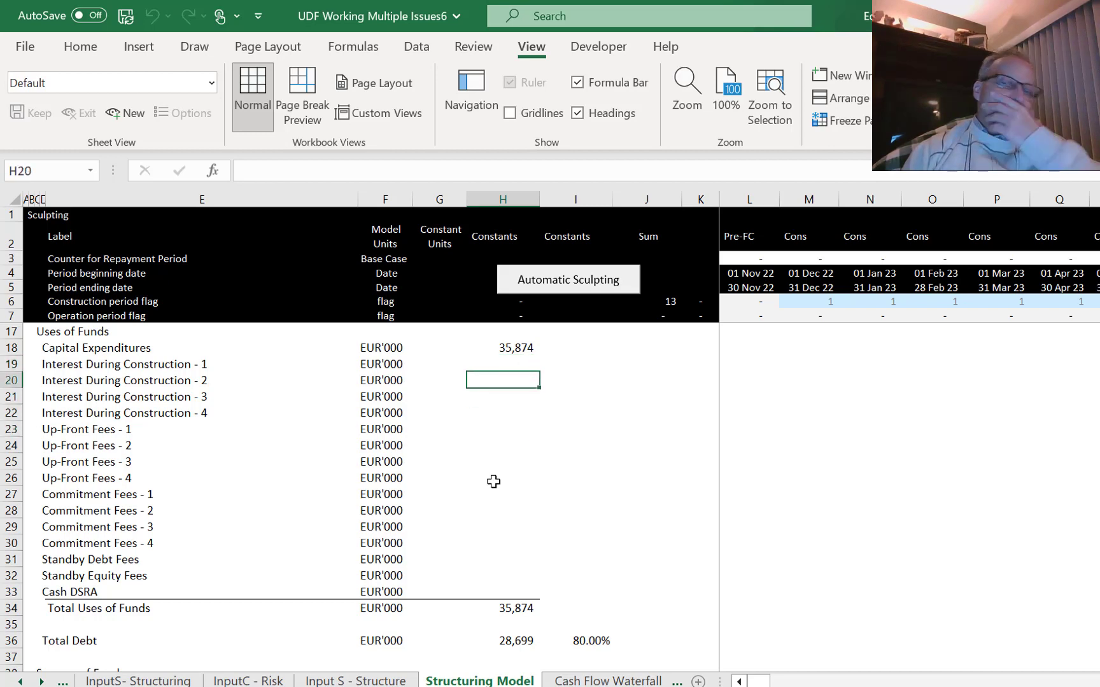
Examine the Constants column from Uses of Funds through Total Debt and Sources of Funds down to the Fund Needs section.
key(Down)
key(Down)
key(Down)
key(Down)
key(Down)
key(Down)
key(Down)
key(Down)
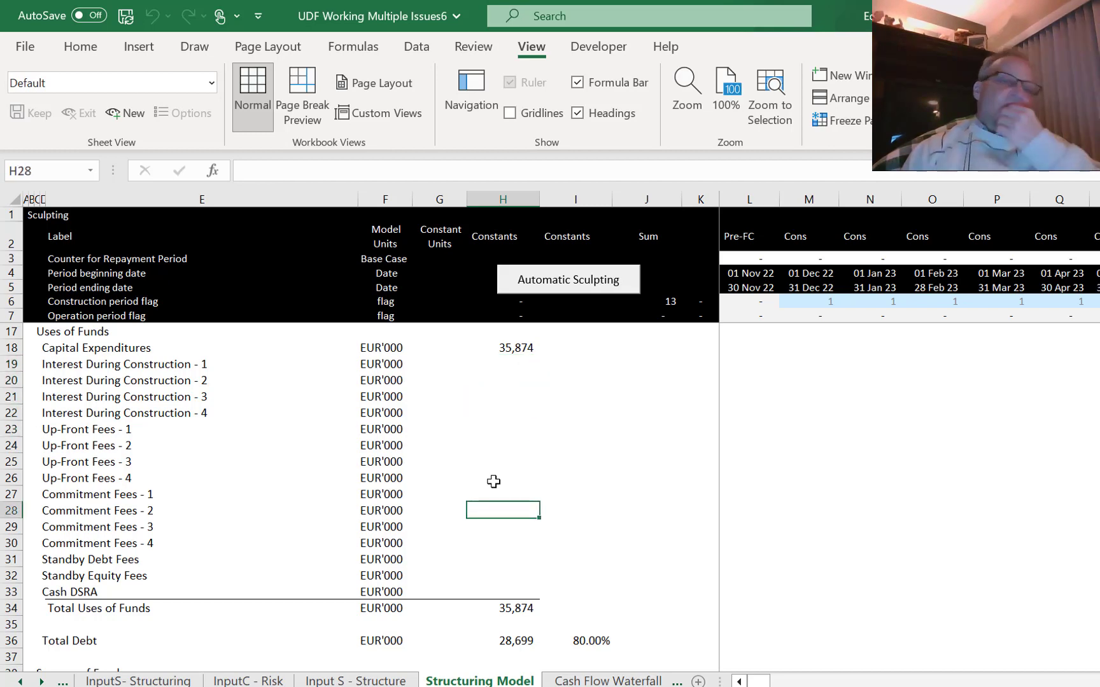
key(Down)
key(Down)
key(Down)
key(Down)
key(Down)
key(Down)
key(Down)
key(Down)
key(Down)
key(Down)
key(Down)
key(Down)
key(Down)
key(Down)
key(Down)
key(Down)
key(Down)
key(Down)
key(Down)
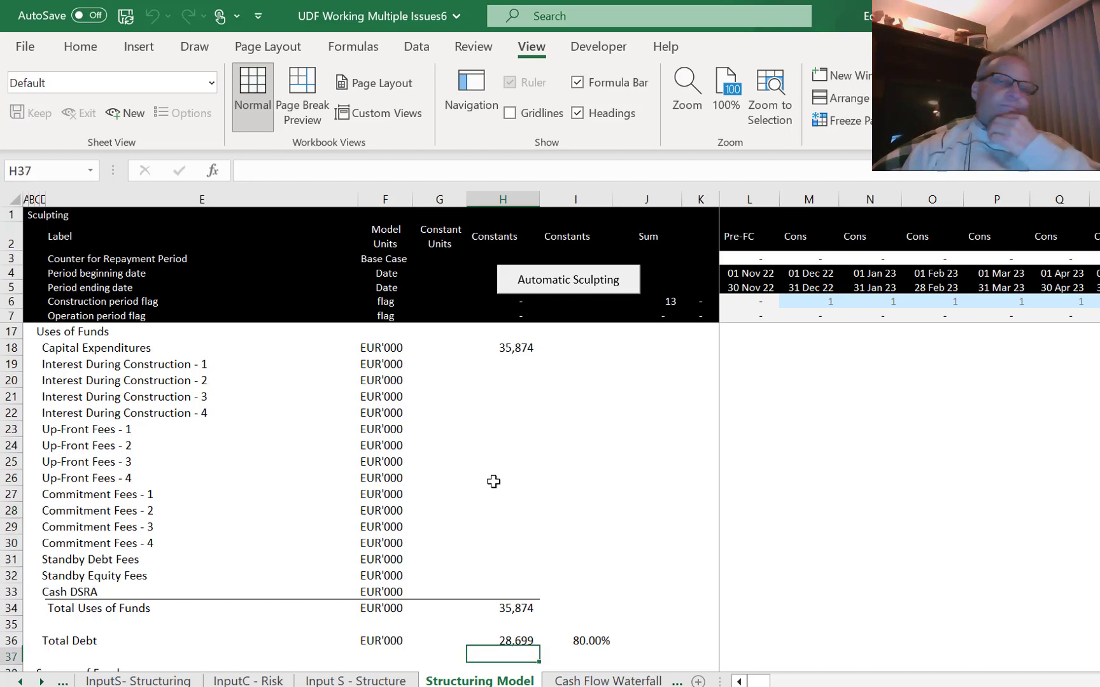
key(Down)
key(Down)
key(Down)
key(Down)
key(Down)
key(Down)
key(Down)
key(Down)
key(Down)
key(Down)
key(Down)
key(Down)
key(Down)
key(Down)
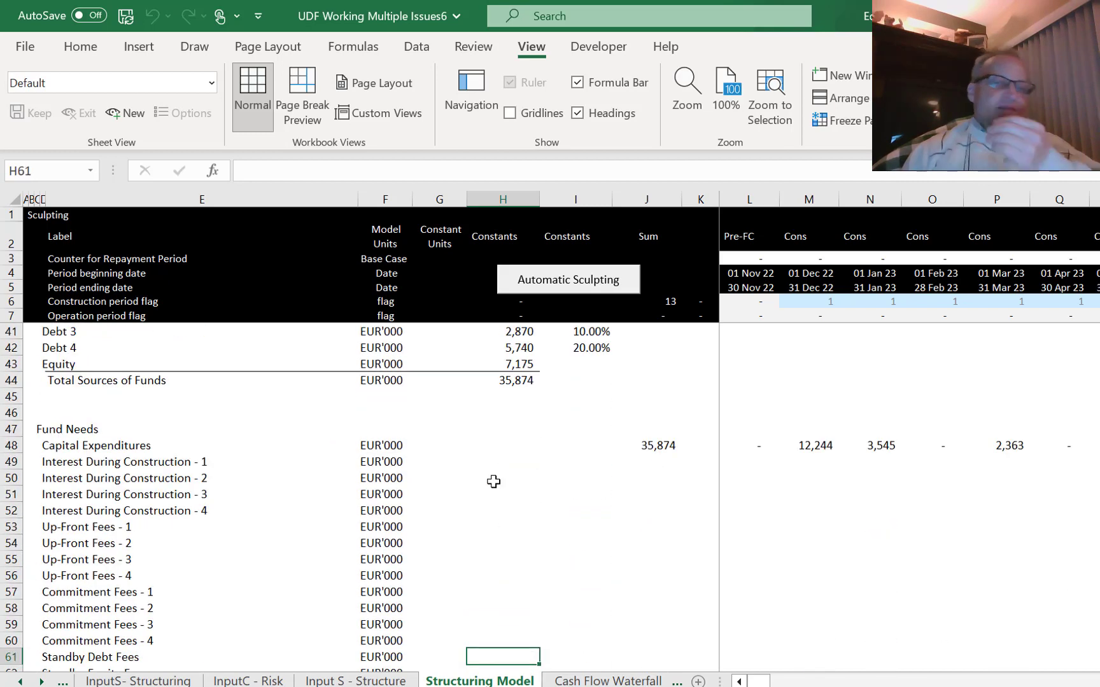
Look over the Interest During Construction rows under Fund Needs, from the Constants column across to the Sum column.
key(Up)
key(Up)
key(Up)
key(Up)
key(Up)
key(Up)
key(Up)
key(Up)
key(Up)
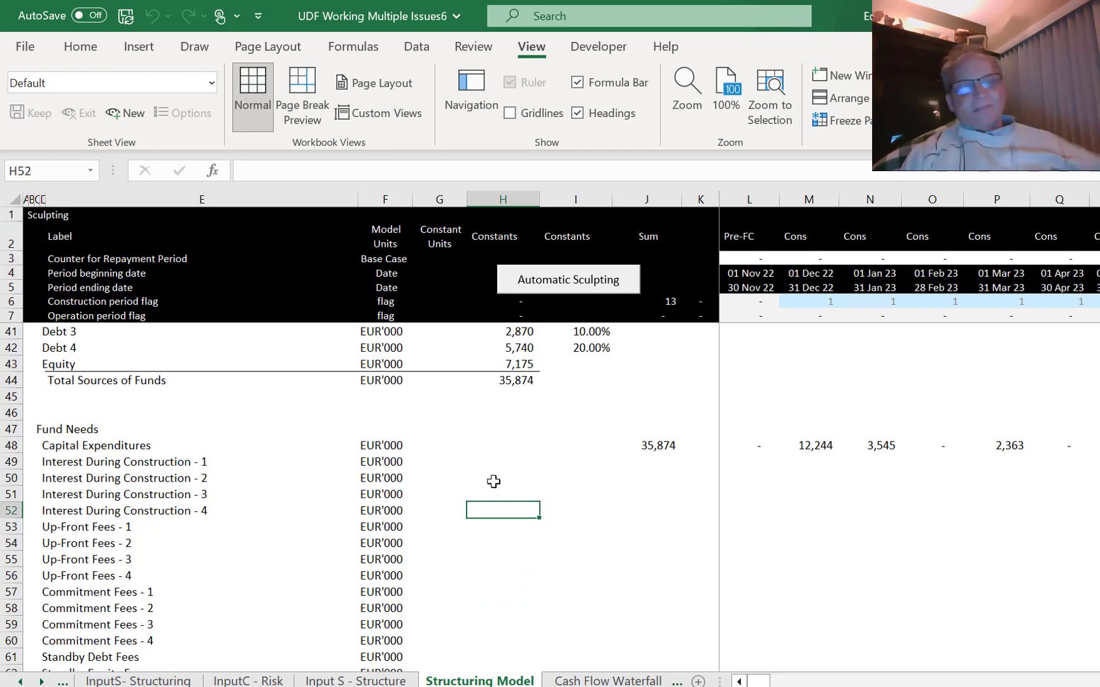
key(Down)
key(Up)
key(Up)
key(Up)
key(Up)
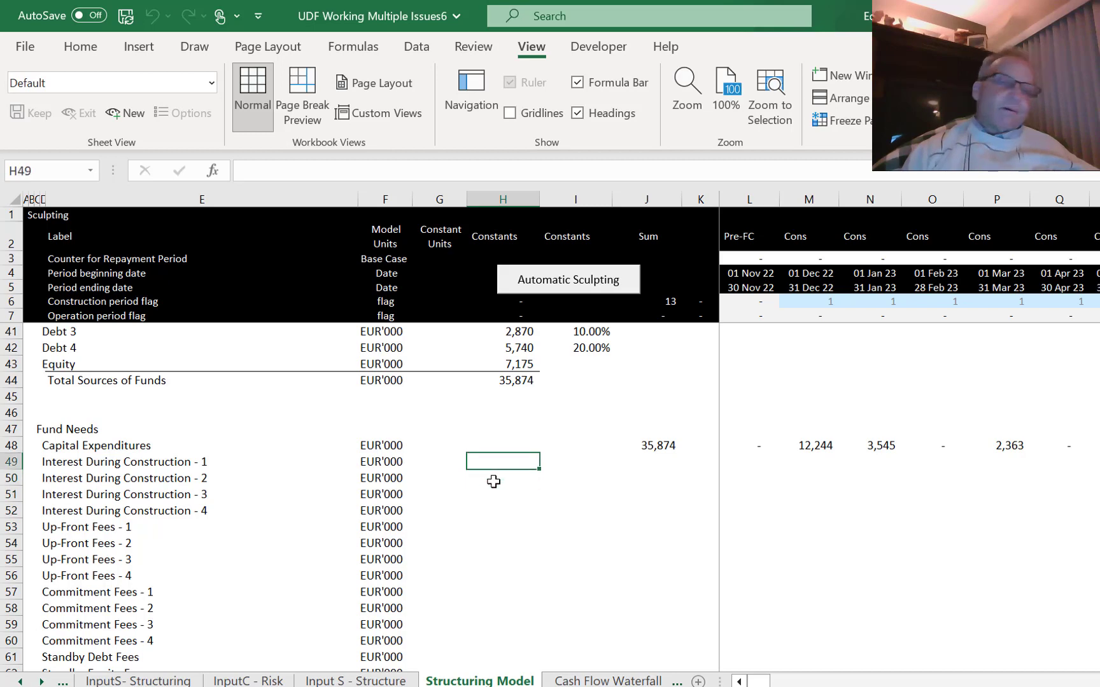
key(Right)
key(Right)
key(Right)
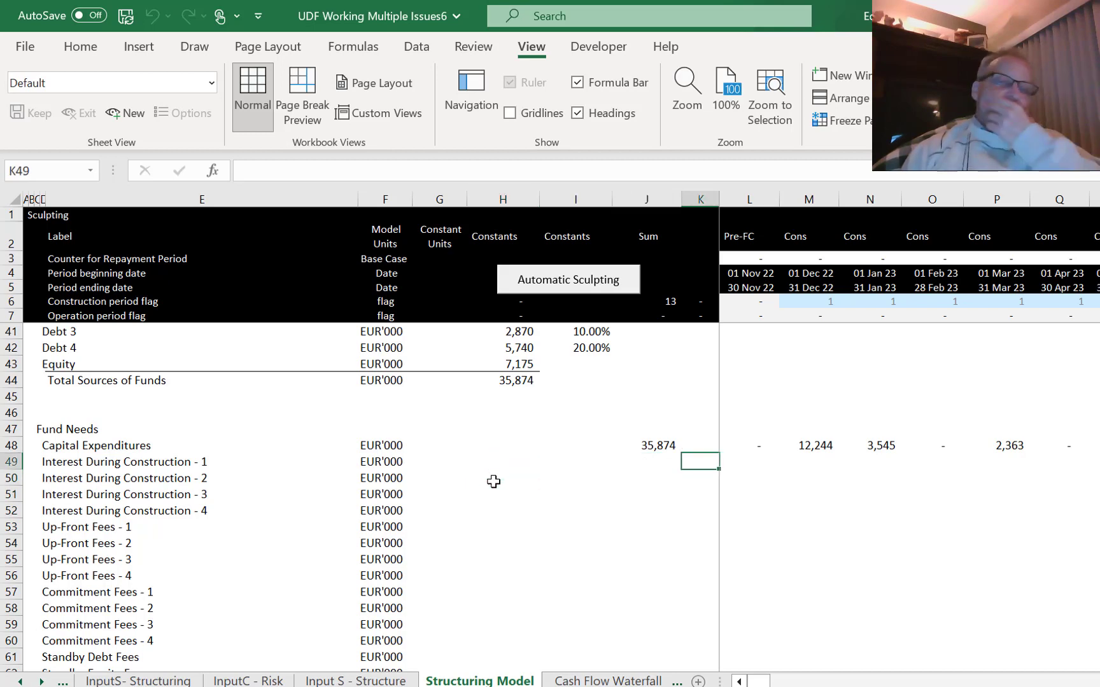
key(Left)
key(Left)
key(Left)
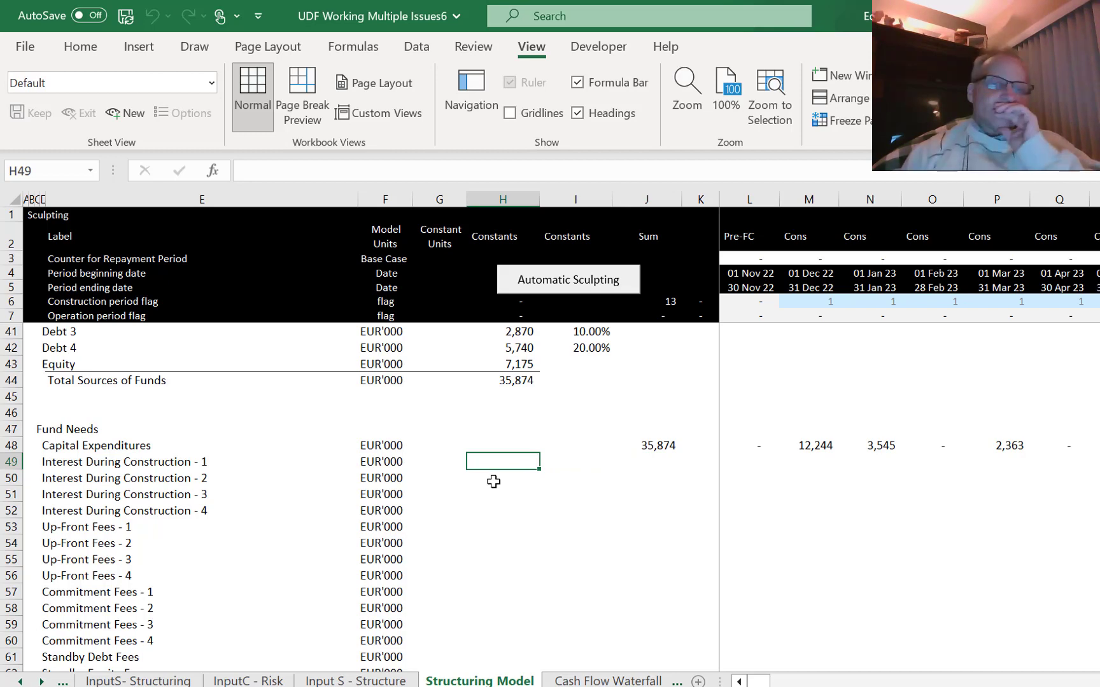
Total the Fund Needs rows in L64 with =SUM(L48:L63) and fill the formula across the timeline.
key(Down)
key(Down)
key(Right)
key(Down)
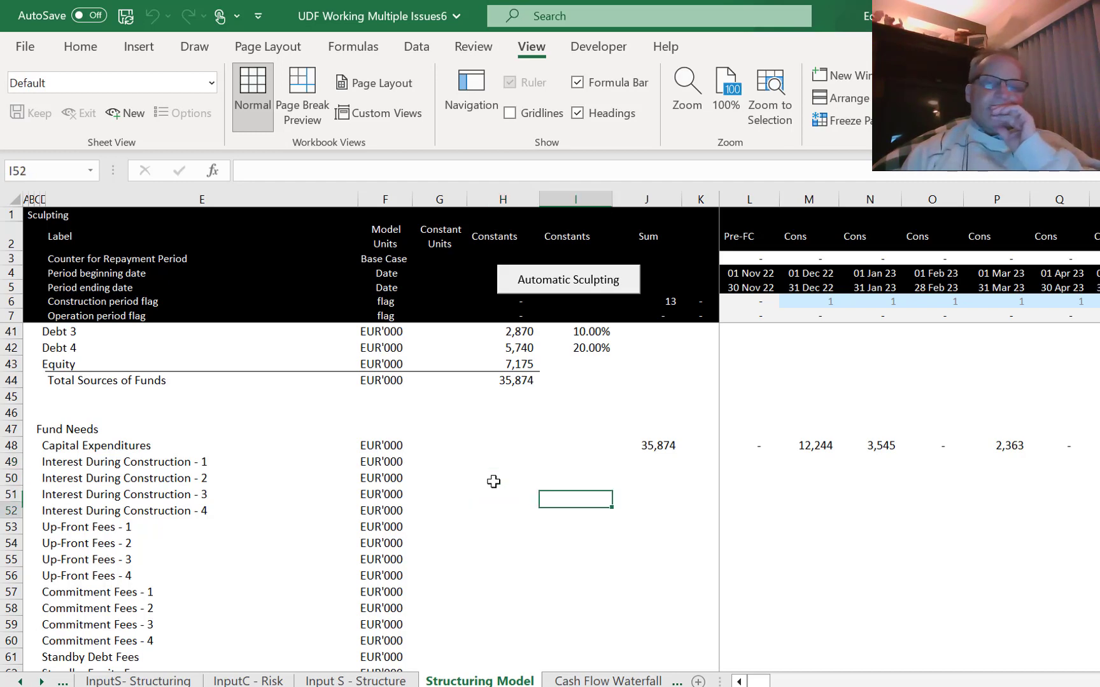
key(Down)
key(Down)
key(Down)
key(Down)
key(Down)
key(Down)
key(Down)
key(Down)
key(Down)
key(Down)
key(Down)
key(Down)
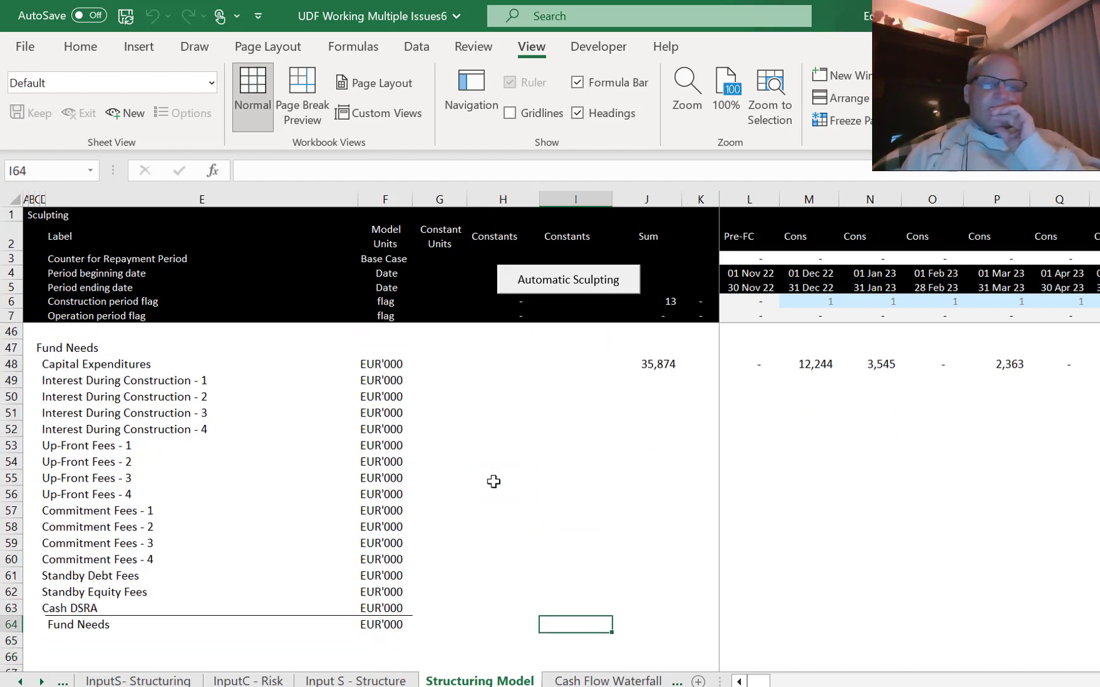
key(Left)
key(Left)
key(Left)
key(Right)
key(Right)
key(Right)
key(Right)
key(Right)
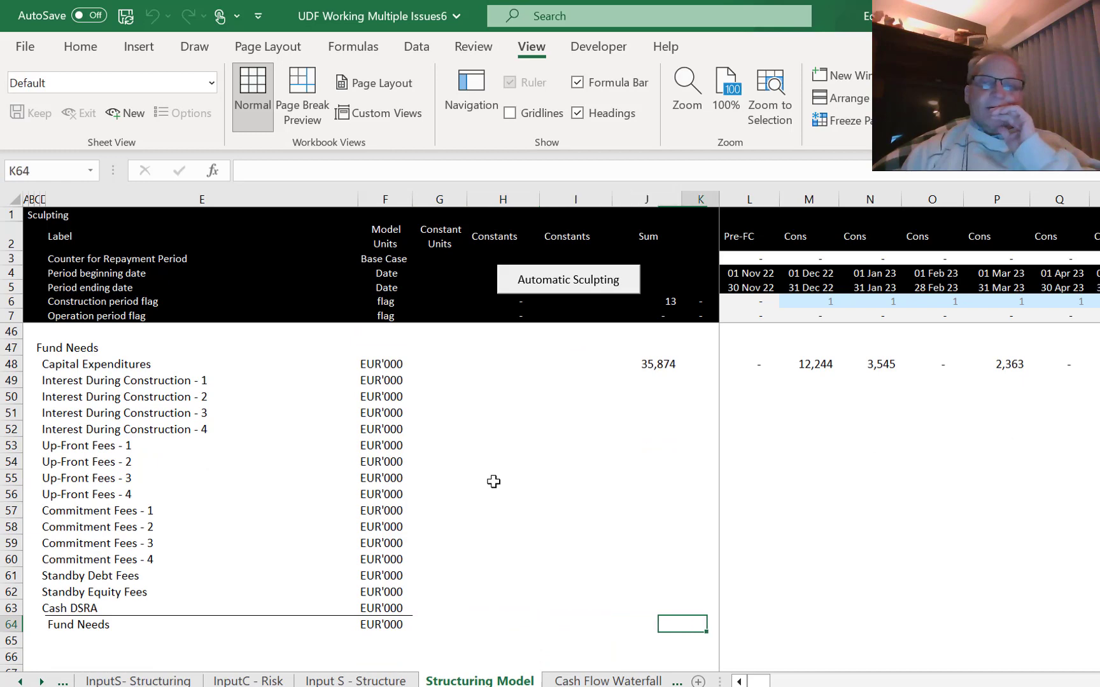
key(Right)
key(Right)
key(Left)
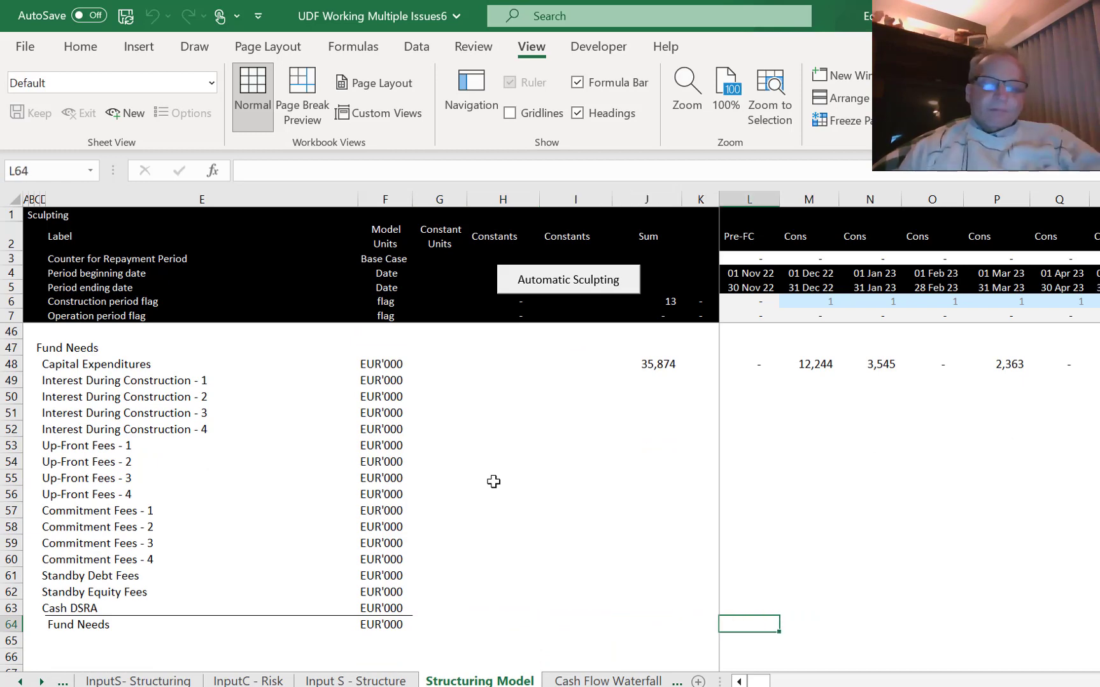
key(alt+equal)
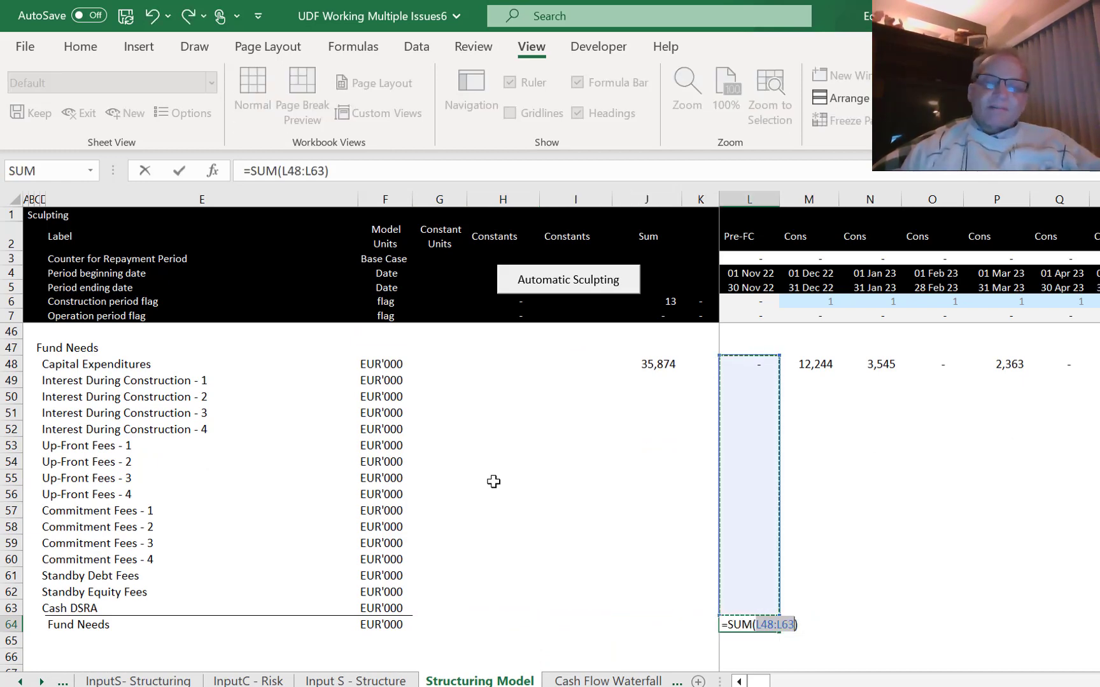
key(Return)
key(Up)
key(ctrl+shift+Right)
key(ctrl+r)
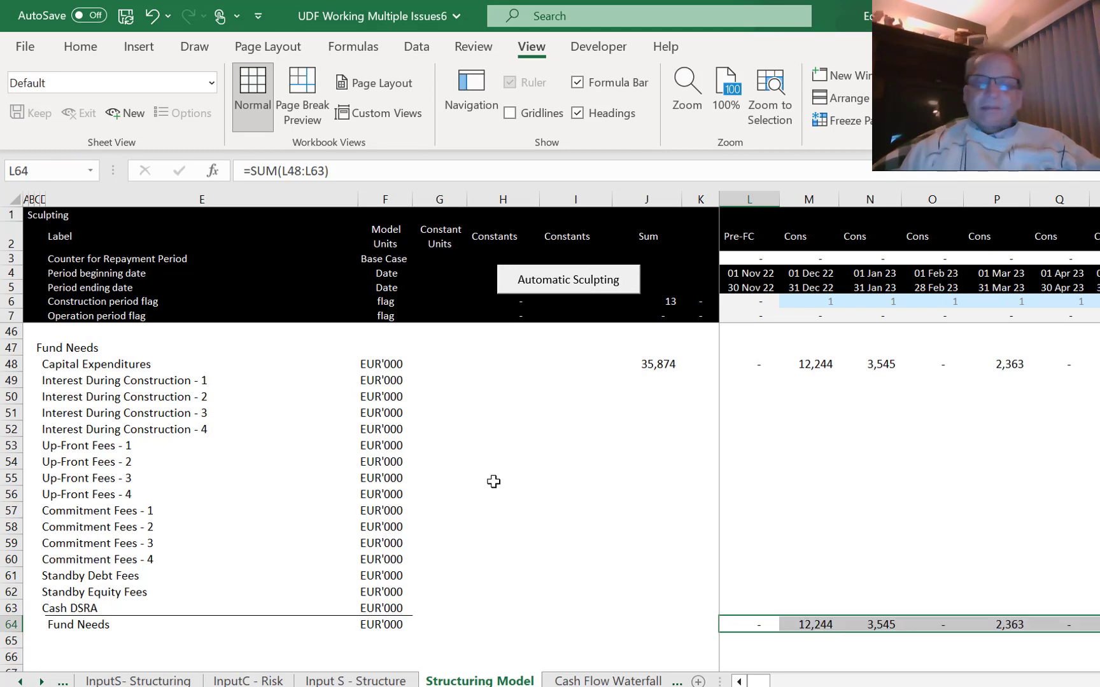
Add a top border to the Fund Needs total row 64 from the label in column E across the whole timeline.
key(Left)
key(Left)
key(Left)
key(Left)
key(Left)
key(Left)
key(Left)
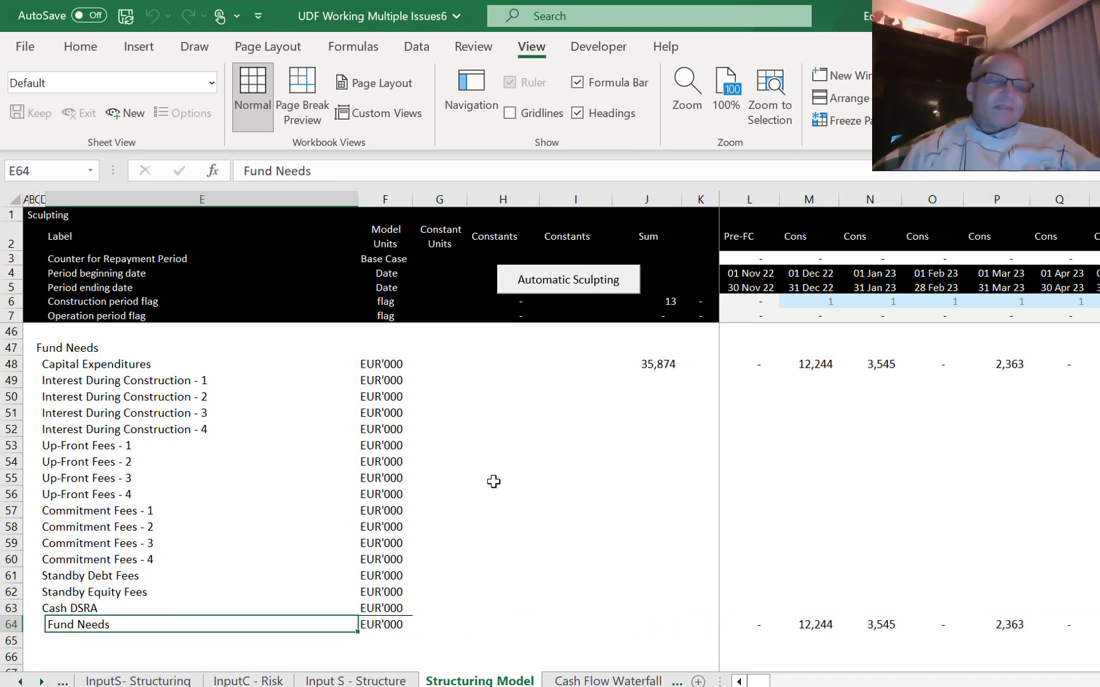
key(ctrl+shift+Right)
key(ctrl+shift+Right)
key(ctrl+shift+Right)
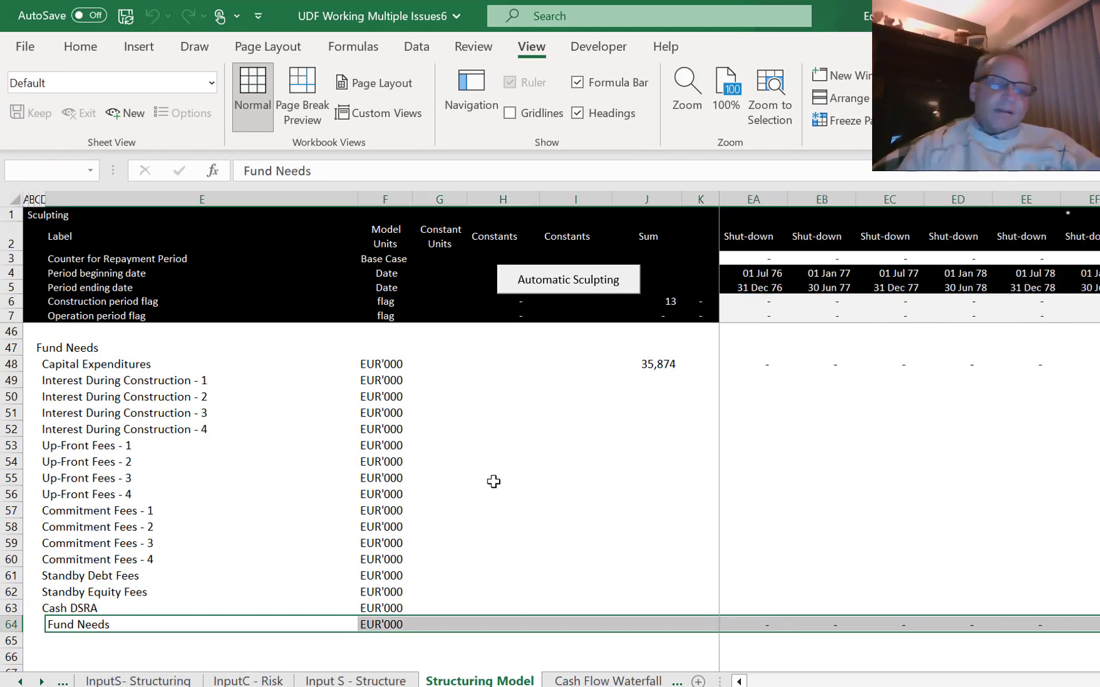
key(Right)
key(Right)
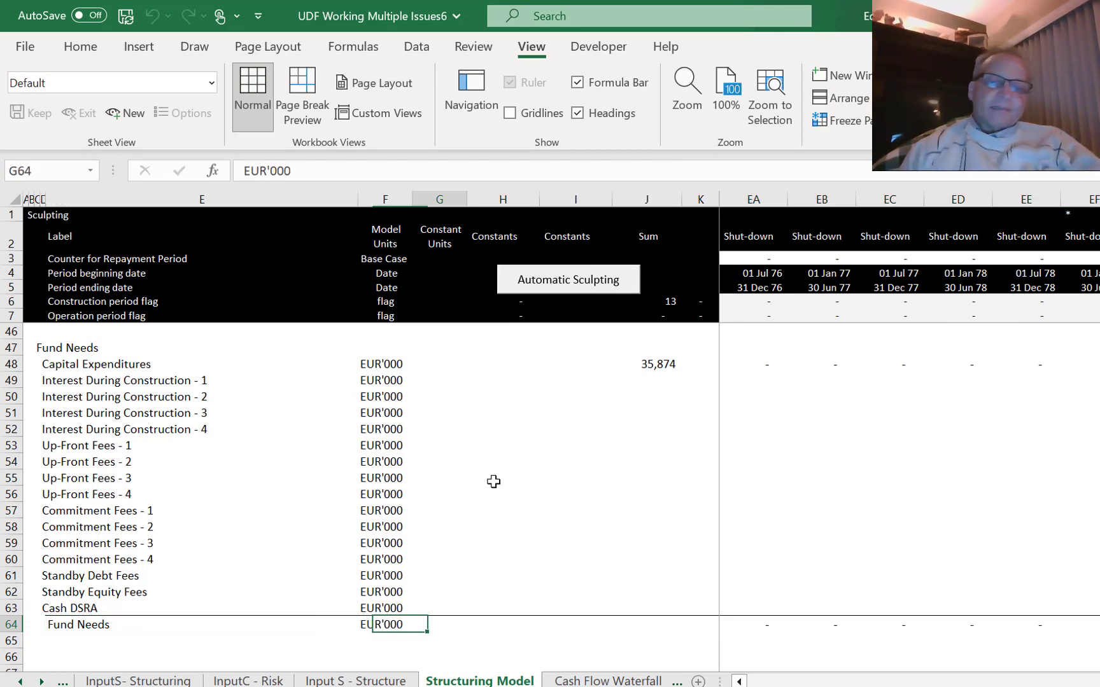
key(Right)
key(Right)
key(Right)
key(Right)
key(Right)
key(Left)
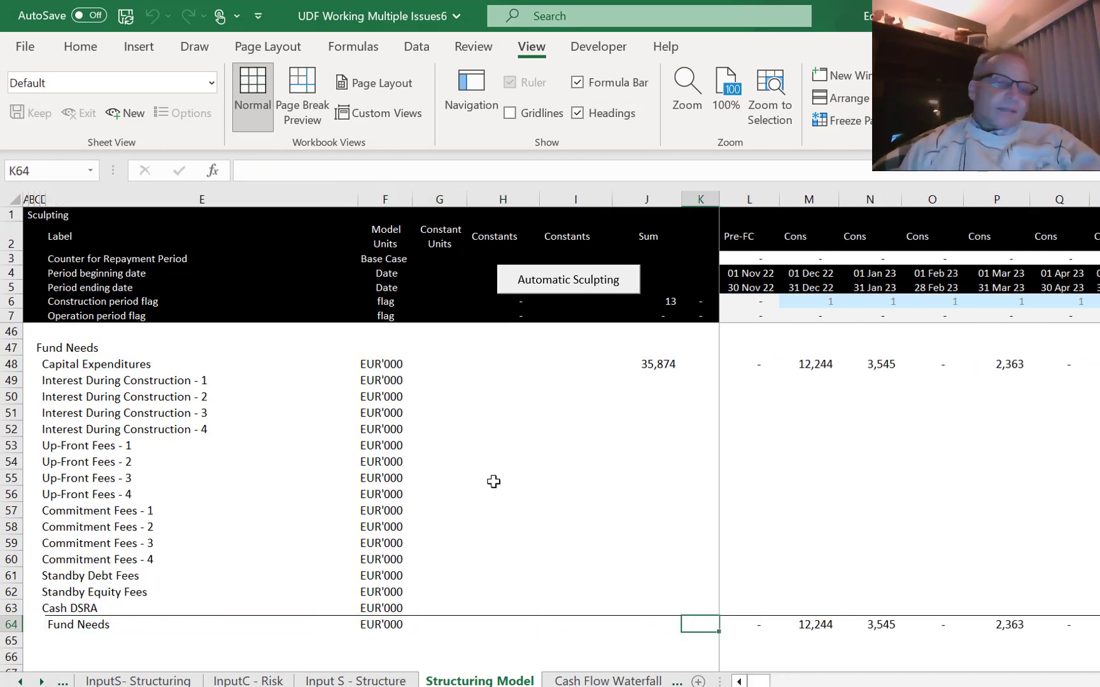
Rename the total row label in E64 as "Funding Need".
key(Left)
key(Left)
key(Left)
key(Left)
key(Left)
key(Left)
key(F2)
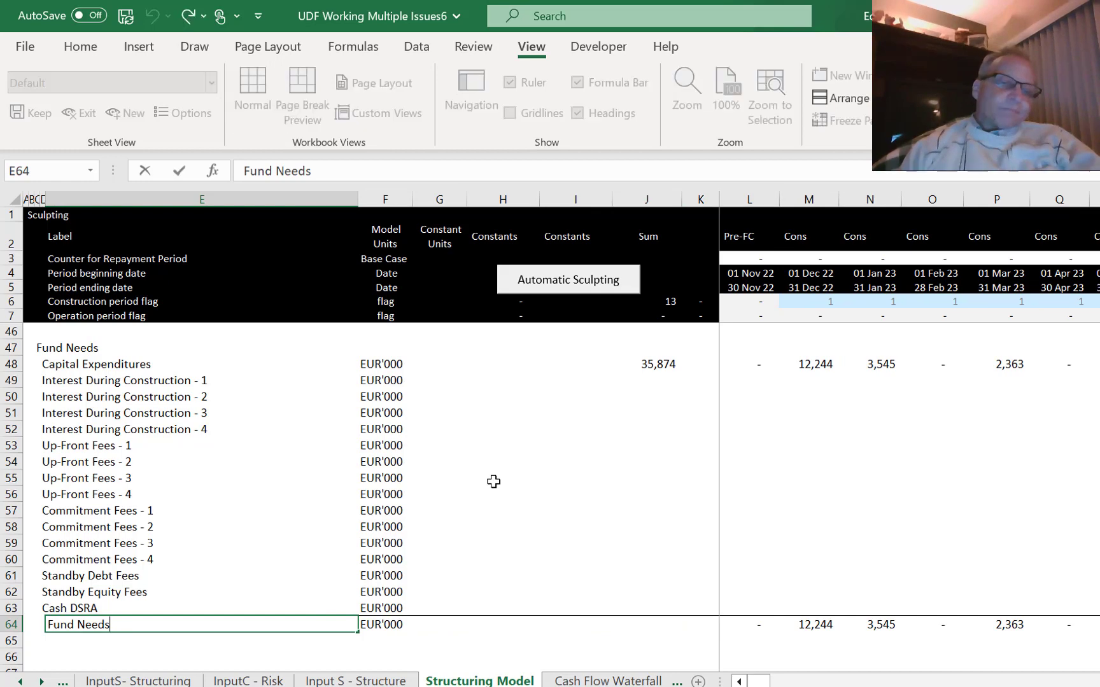
key(BackSpace)
key(BackSpace)
key(BackSpace)
key(BackSpace)
key(BackSpace)
text(i)
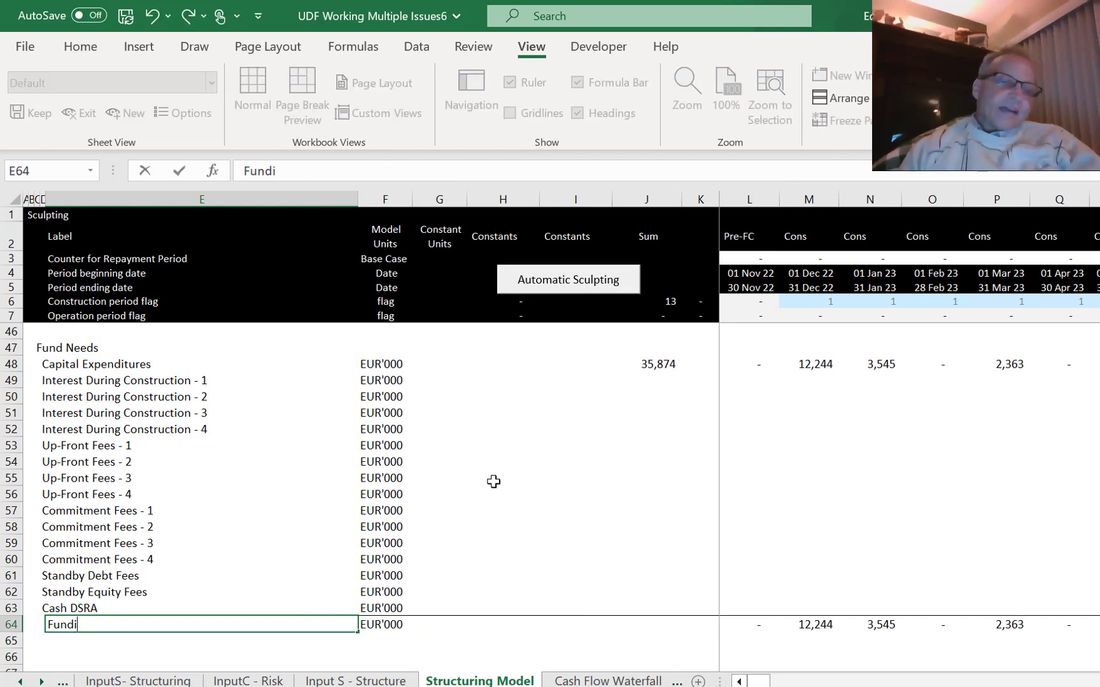
text(ng Ne)
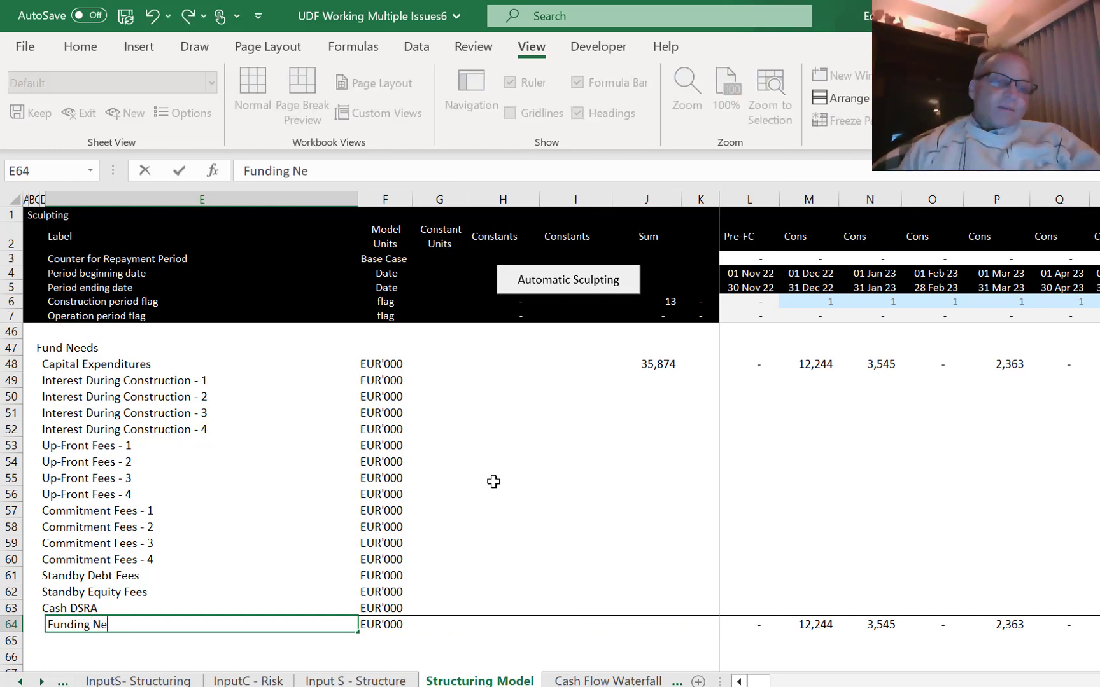
text(ed)
key(Return)
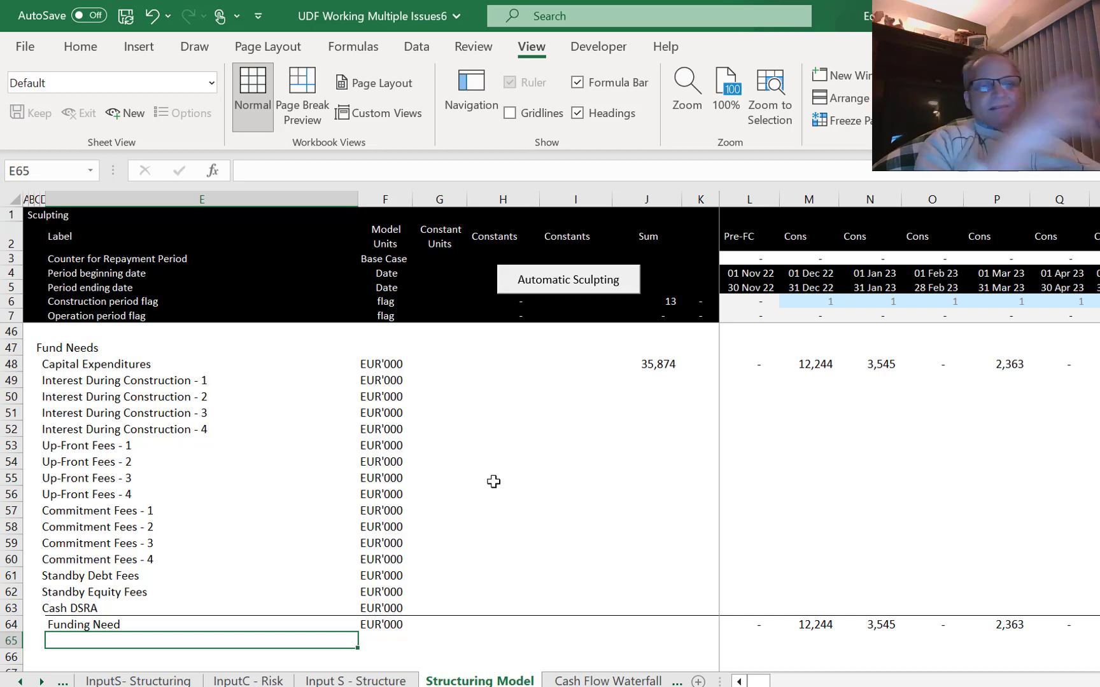
Correct the total row label in E64 to the plural "Funding Needs".
key(Down)
scroll(494, 482, down, 1)
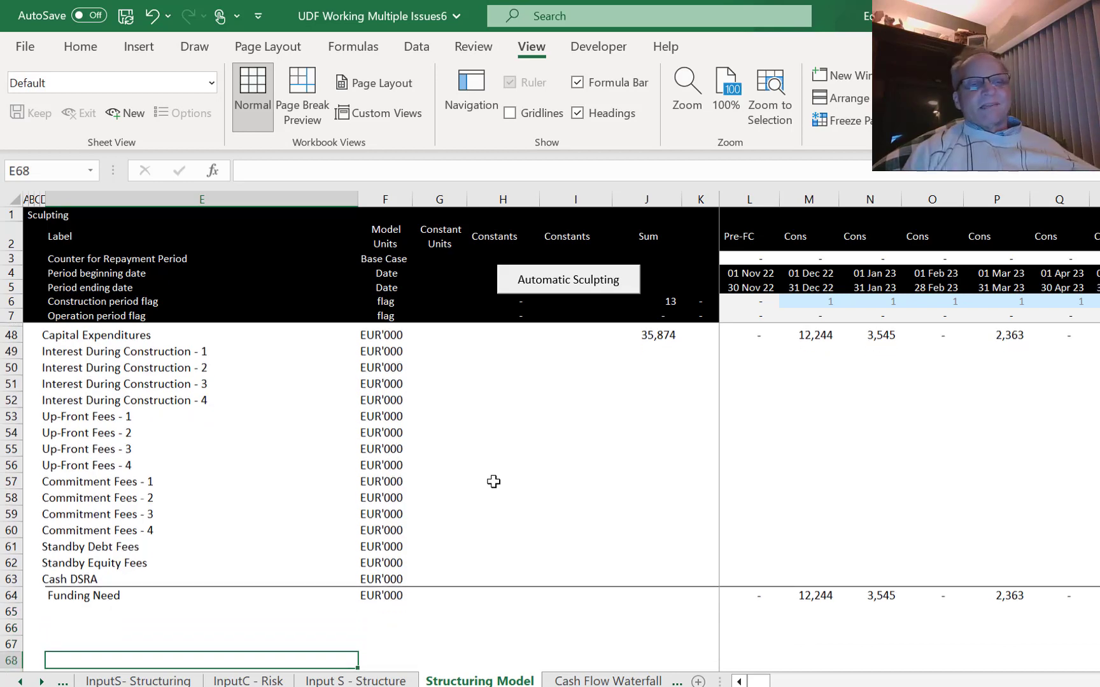
key(Up)
key(Up)
key(Up)
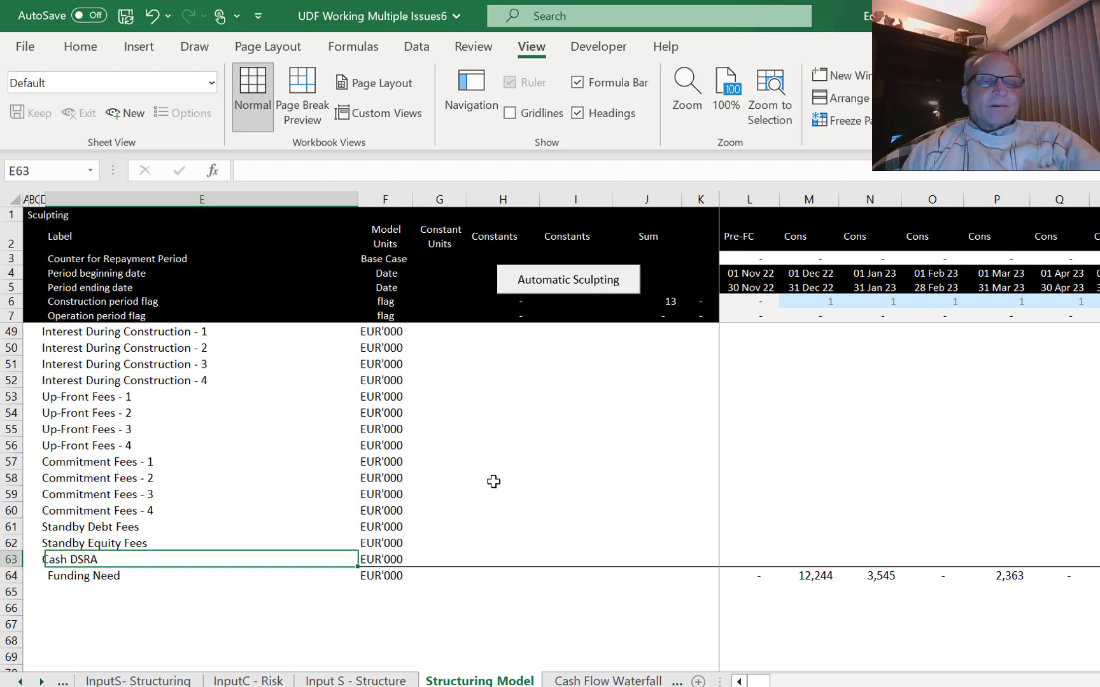
key(F2)
key(Return)
key(F2)
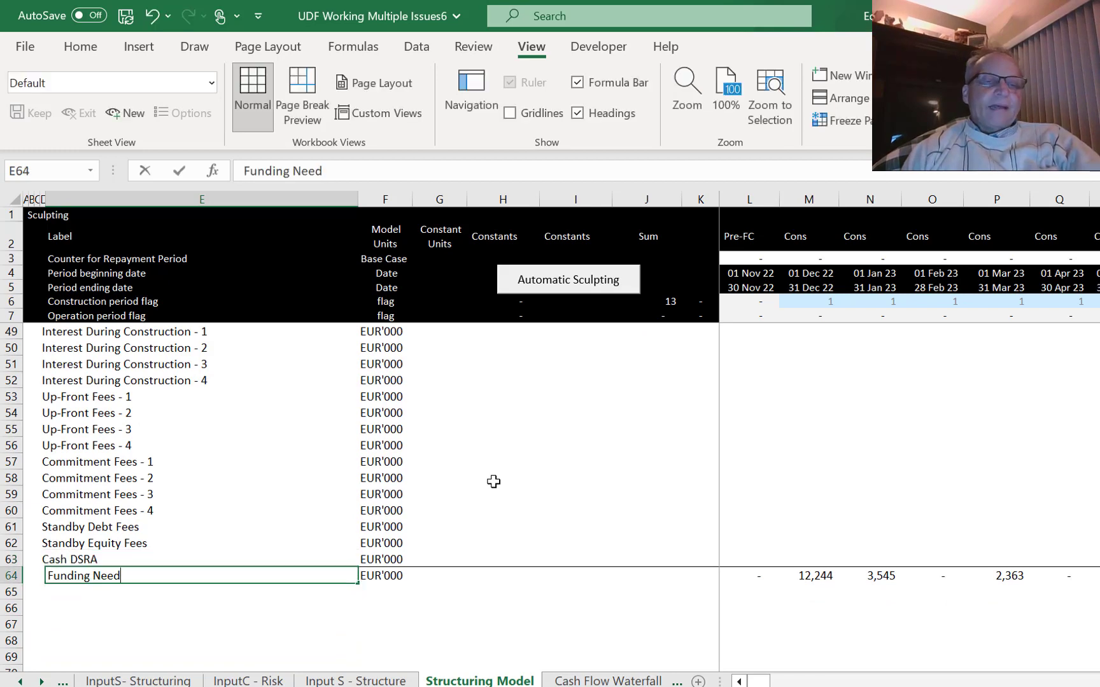
text(s)
key(Return)
key(Down)
key(Down)
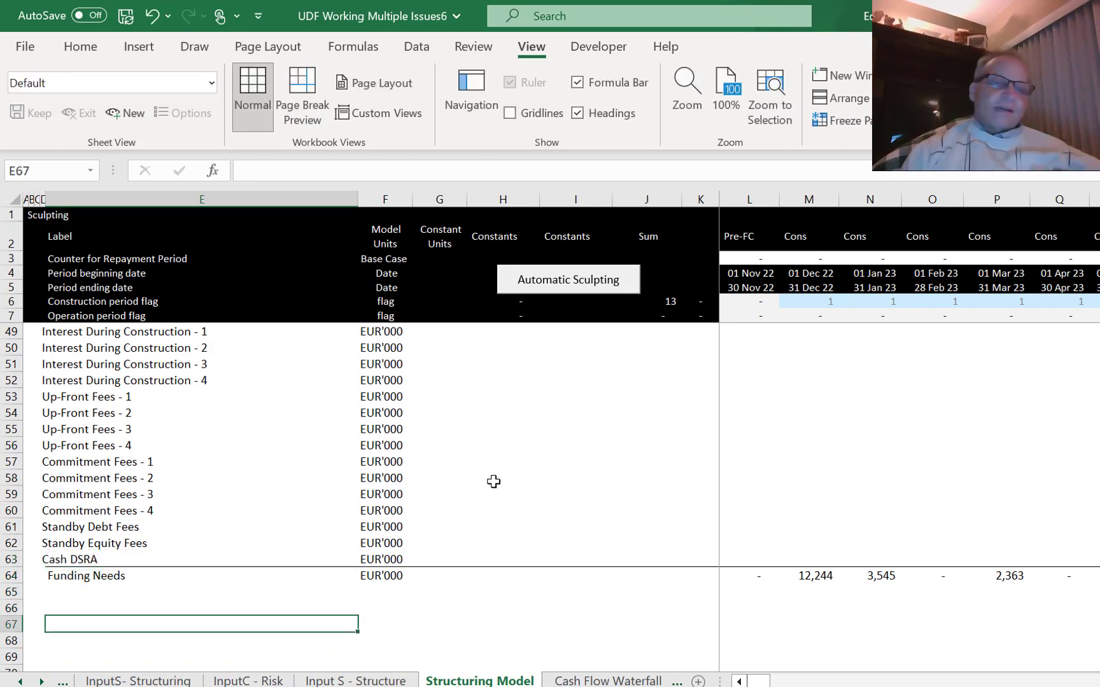
Rename the section heading in C47 above Capital Expenditures as "Funding Needs".
key(Up)
key(Up)
key(Up)
key(Down)
key(Down)
key(Left)
key(Left)
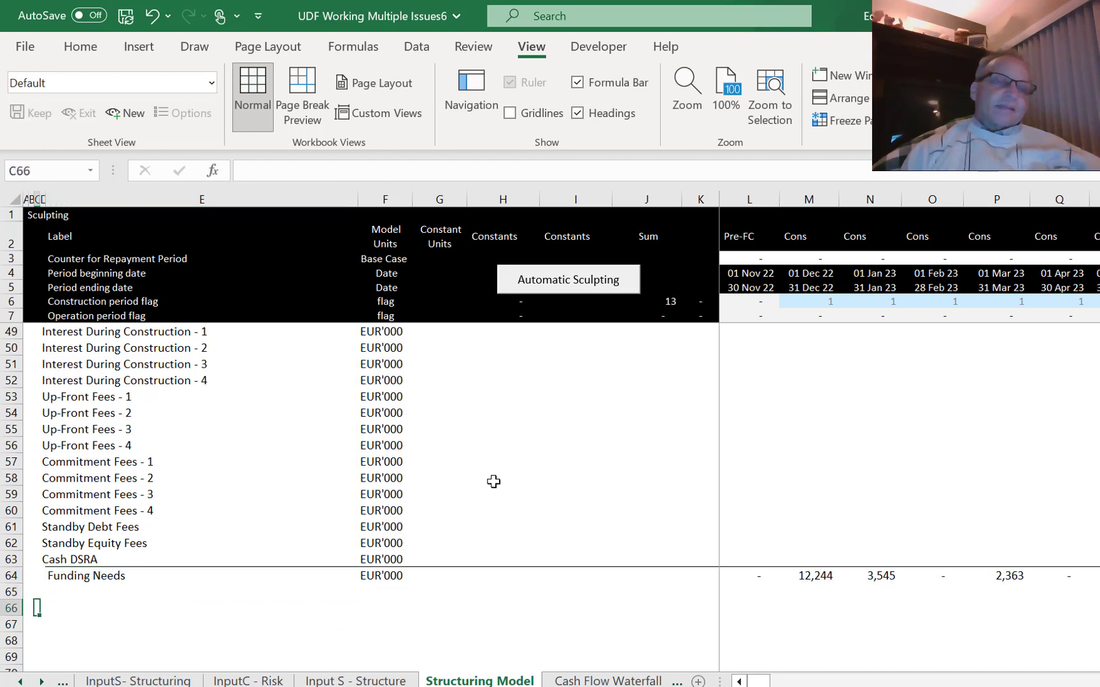
key(Up)
key(Up)
key(Up)
key(Up)
key(Up)
key(Up)
key(Up)
key(Up)
key(Up)
key(Up)
key(Up)
key(Up)
key(Up)
key(Up)
key(Up)
key(Up)
key(Up)
key(Up)
key(Up)
key(Up)
key(Up)
key(Up)
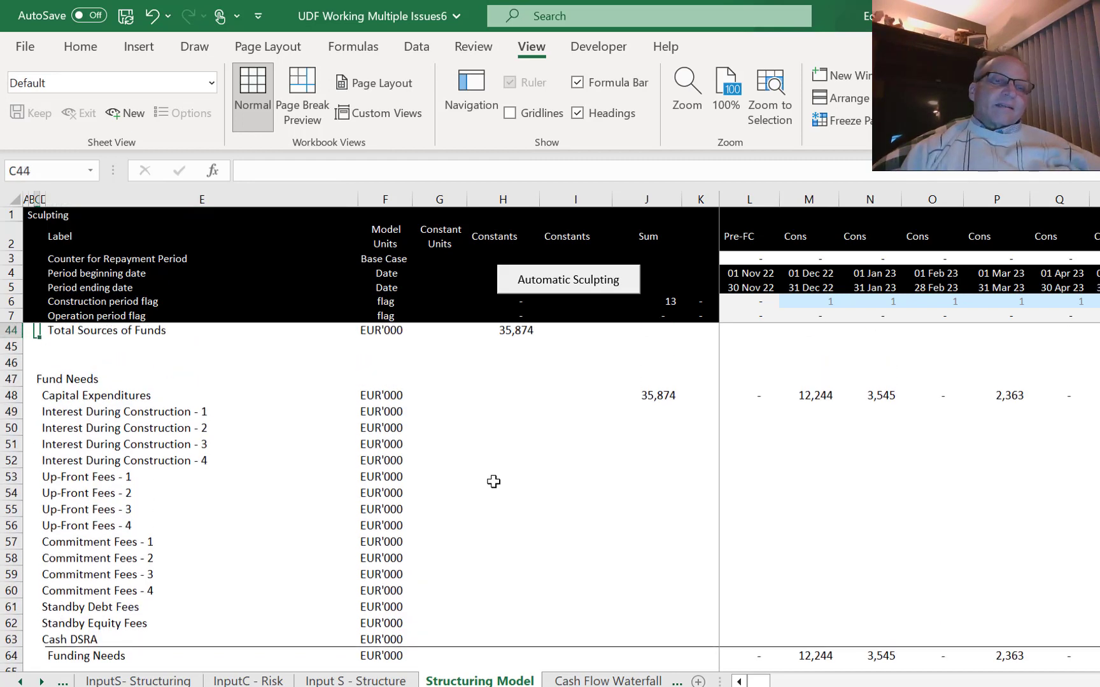
key(Down)
key(Down)
key(Down)
key(Down)
key(Up)
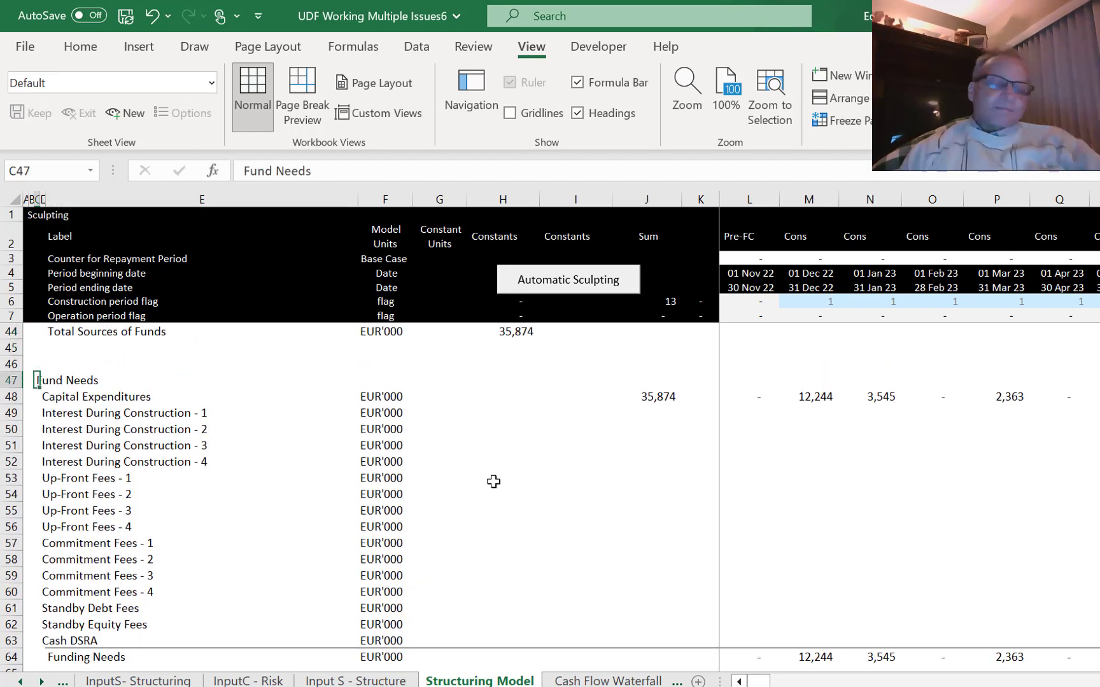
key(Down)
key(Up)
key(F2)
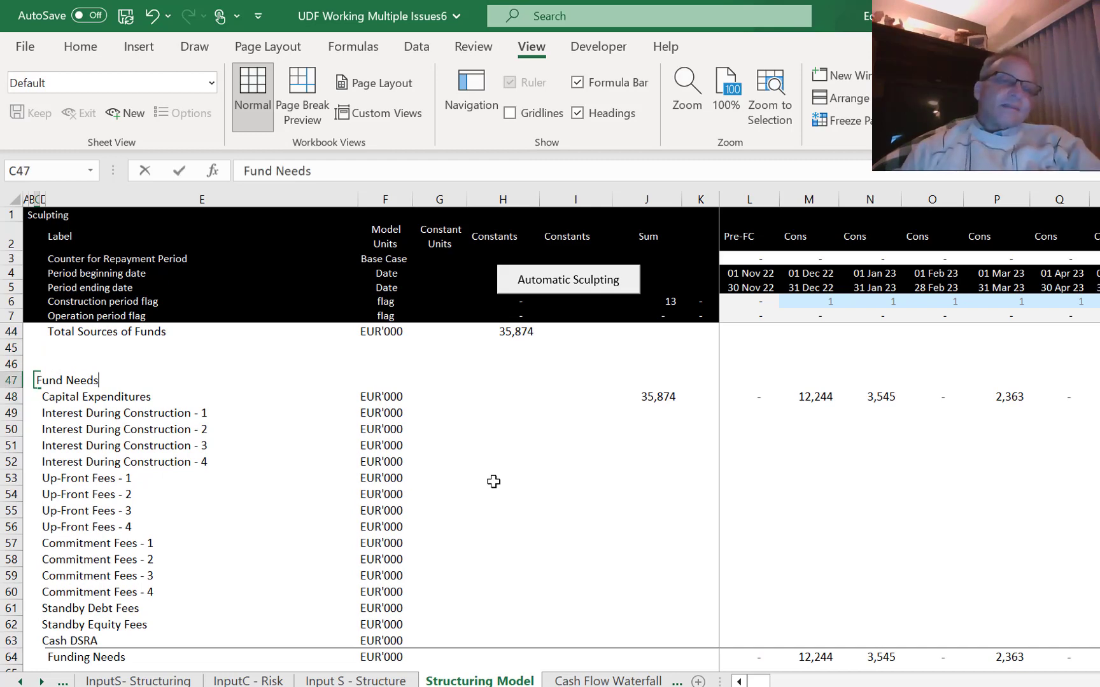
key(BackSpace)
key(BackSpace)
key(BackSpace)
key(BackSpace)
key(BackSpace)
key(BackSpace)
text(in)
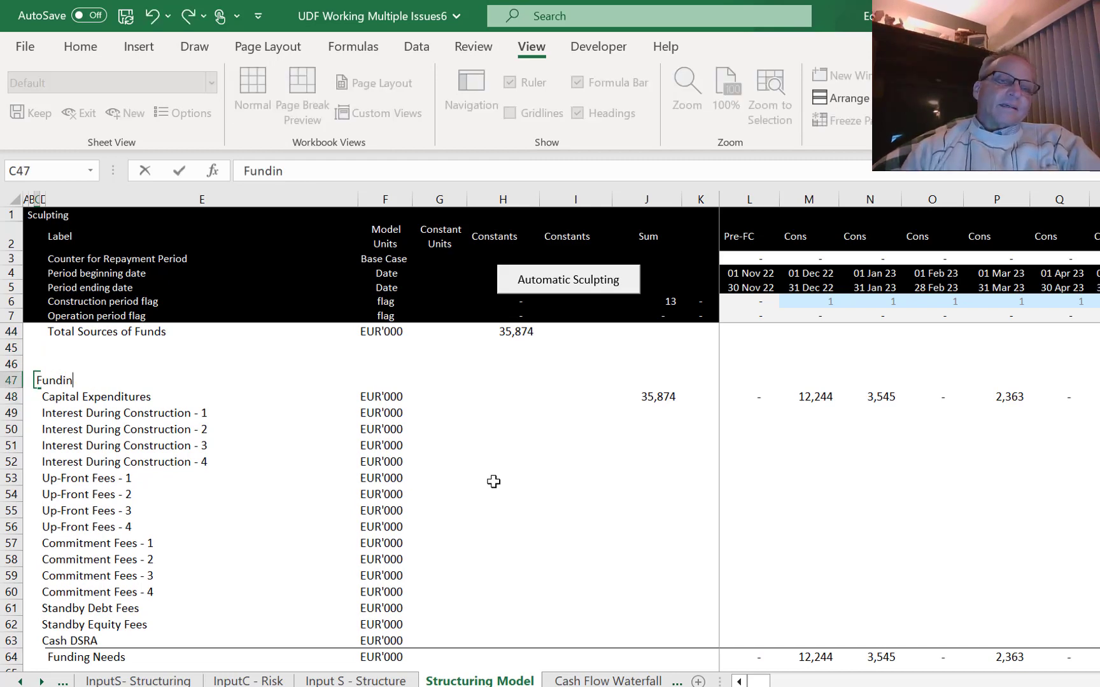
text(g Nee)
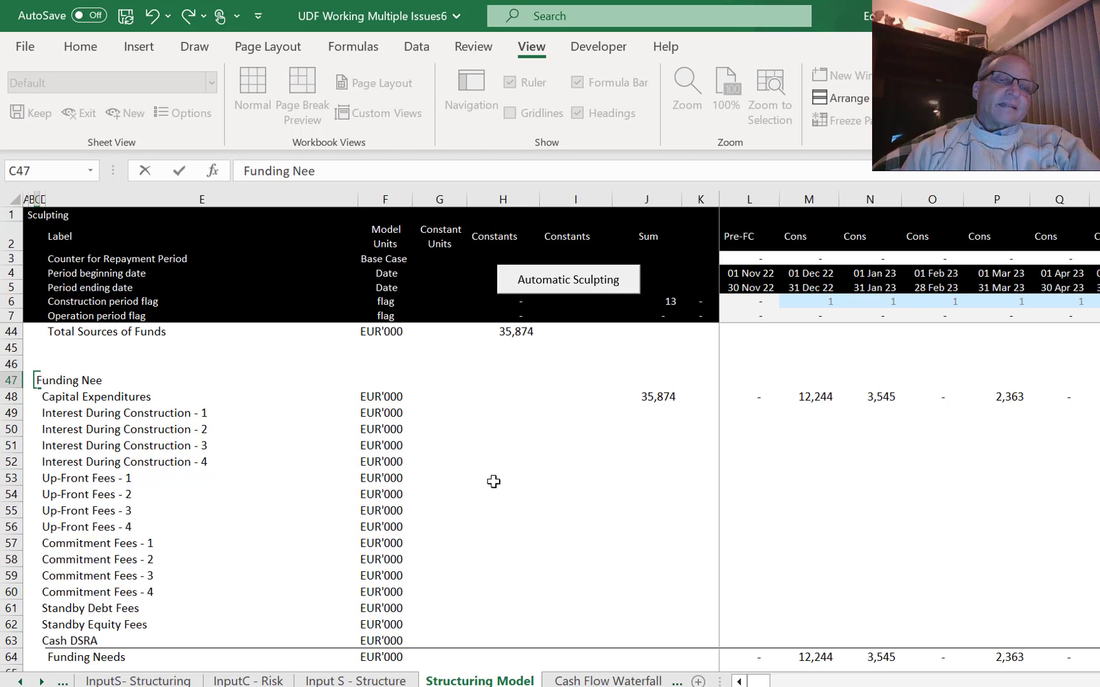
text(ds)
key(Return)
Enter the section heading "Funding Source" in C66, two rows below the Funding Needs total.
key(Down)
key(Down)
key(Down)
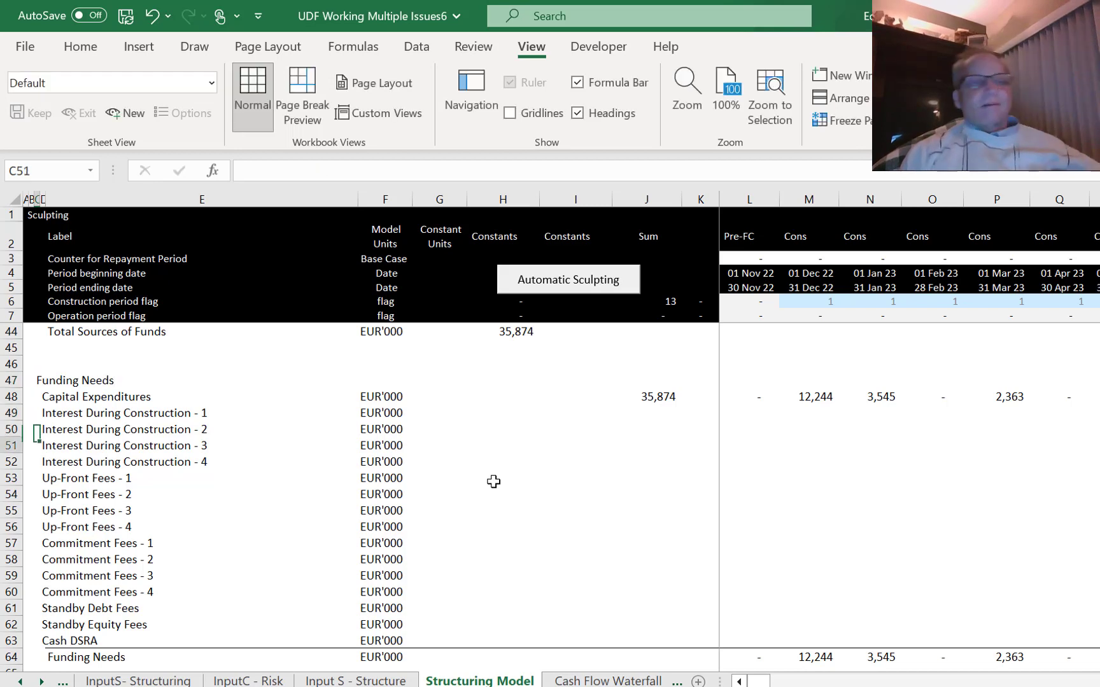
key(Down)
key(Down)
key(Down)
key(Down)
key(Down)
key(Down)
key(Down)
key(Down)
key(Down)
key(Down)
key(Down)
key(Down)
key(Down)
key(Down)
key(Down)
key(Down)
key(Down)
key(Down)
key(Down)
key(Up)
key(Up)
key(Up)
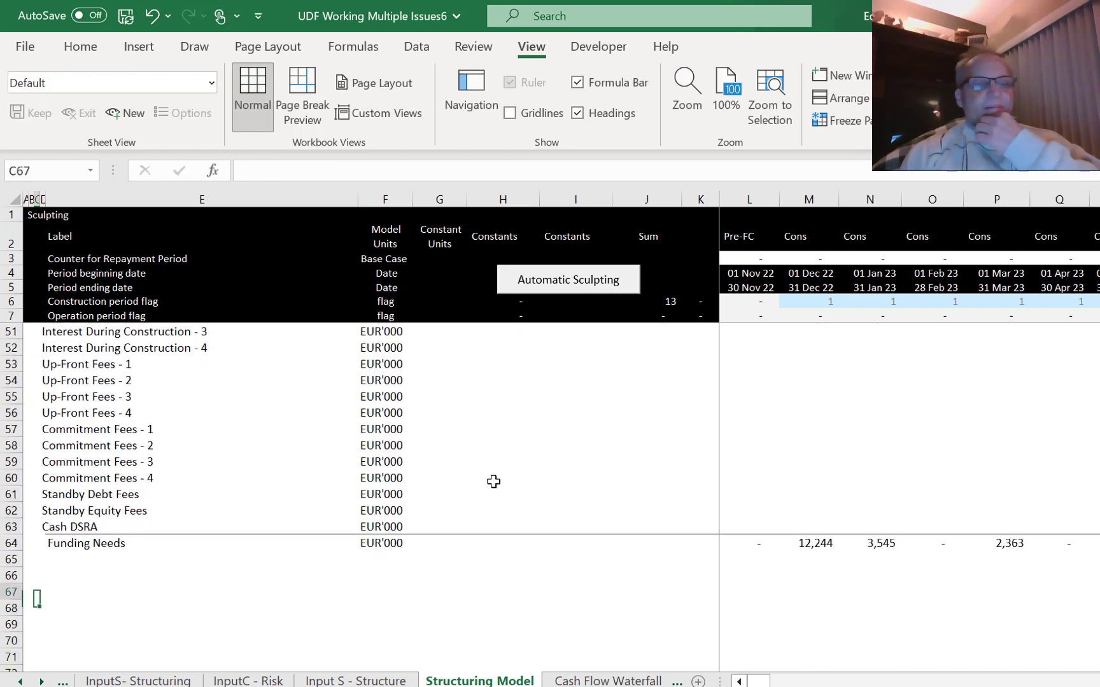
key(Up)
key(Up)
key(Down)
text(F)
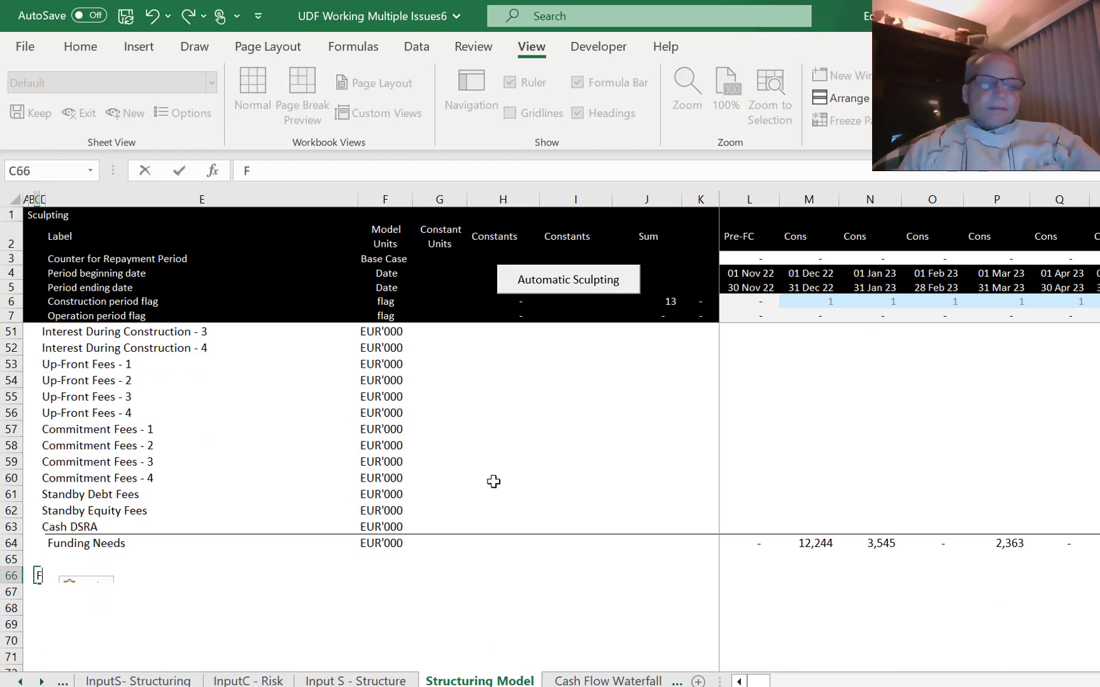
text(unding S)
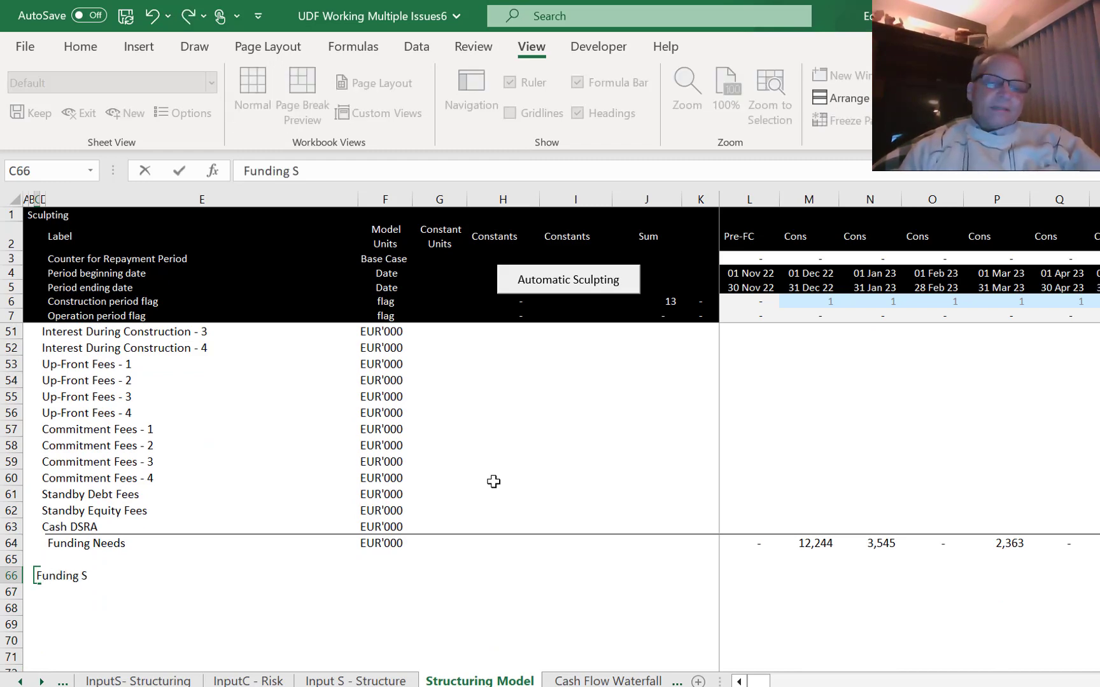
text(ource)
key(Return)
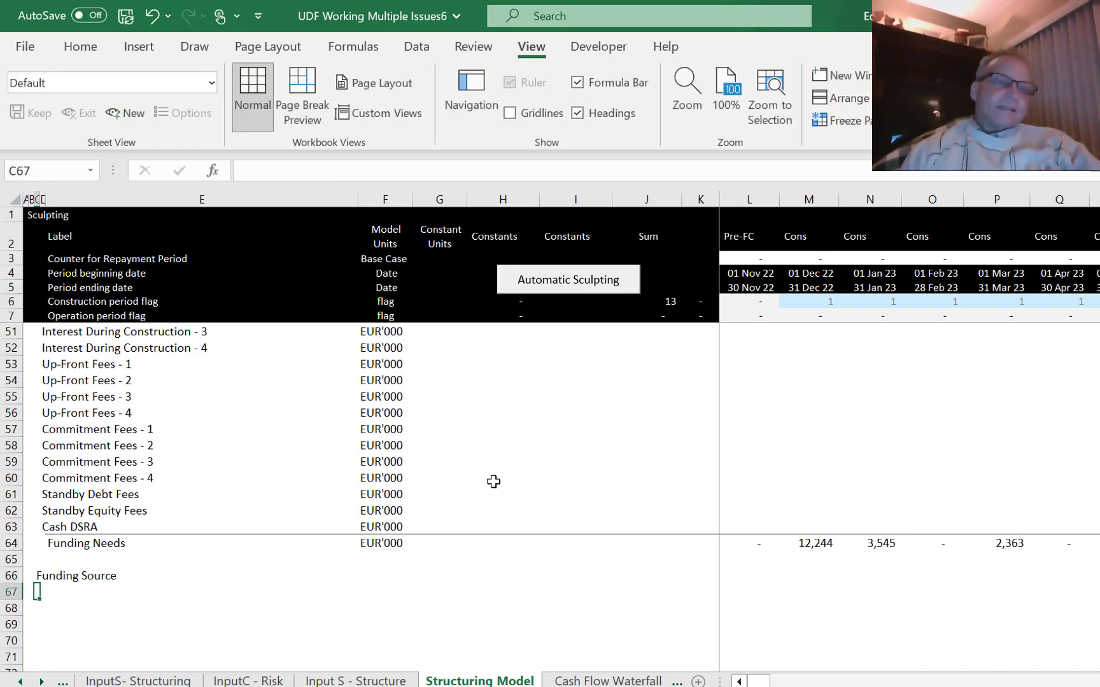
Correct the section heading in C66 to the plural "Funding Sources".
key(Up)
key(F2)
text(s)
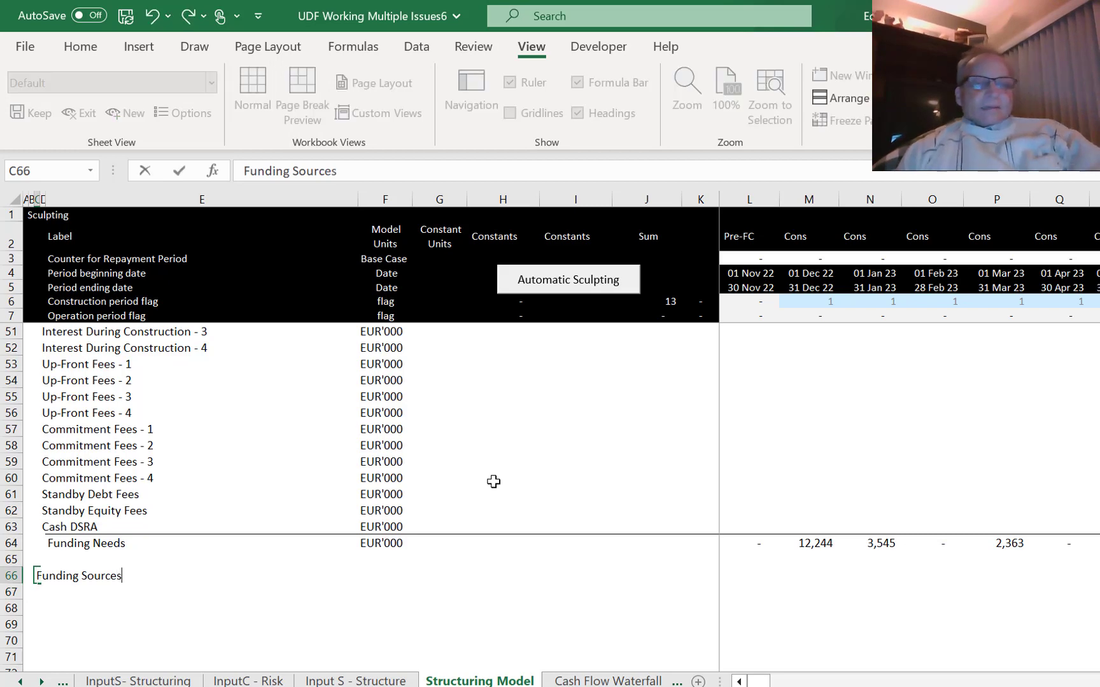
key(Return)
key(Up)
key(Up)
key(Up)
key(Up)
key(Down)
key(Down)
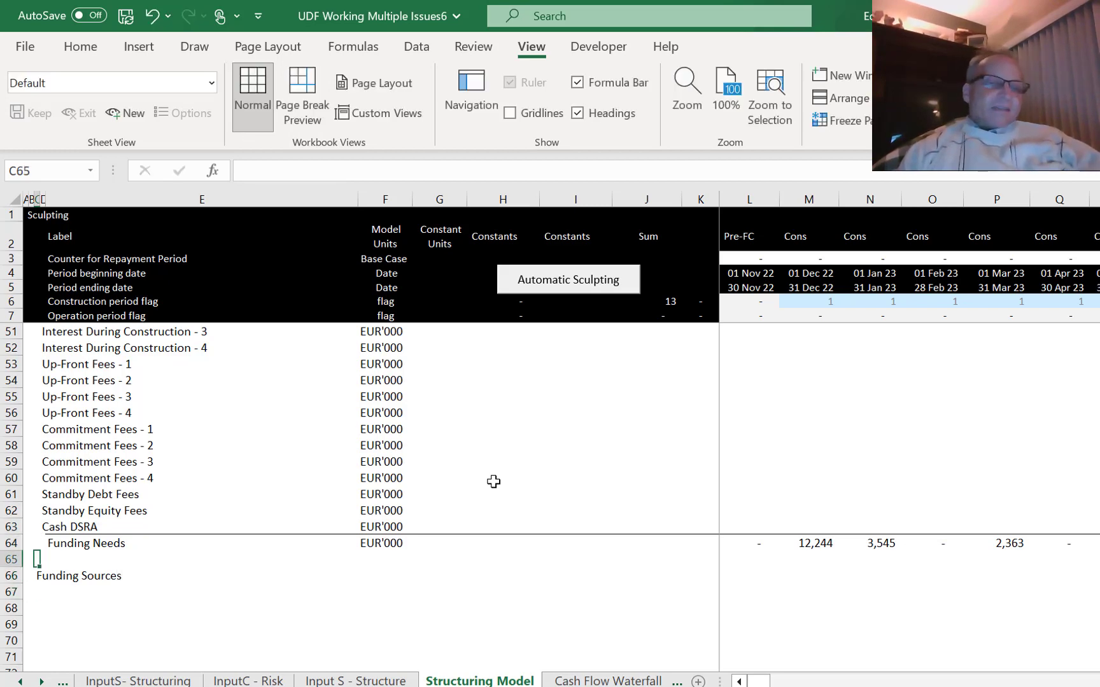
key(Down)
key(Down)
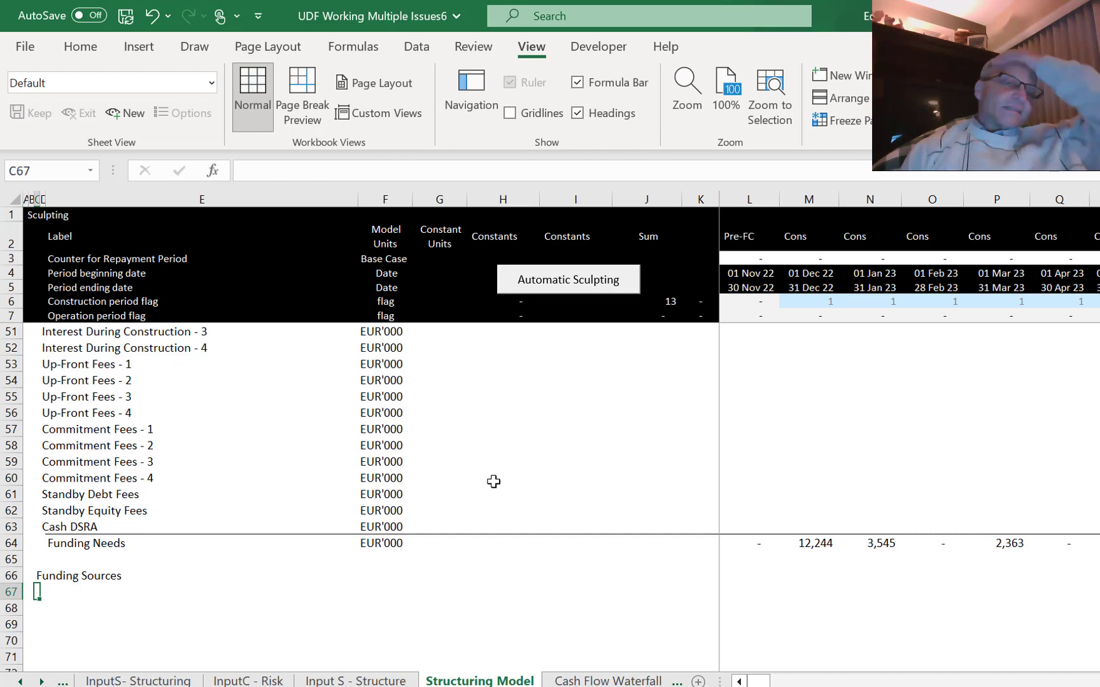
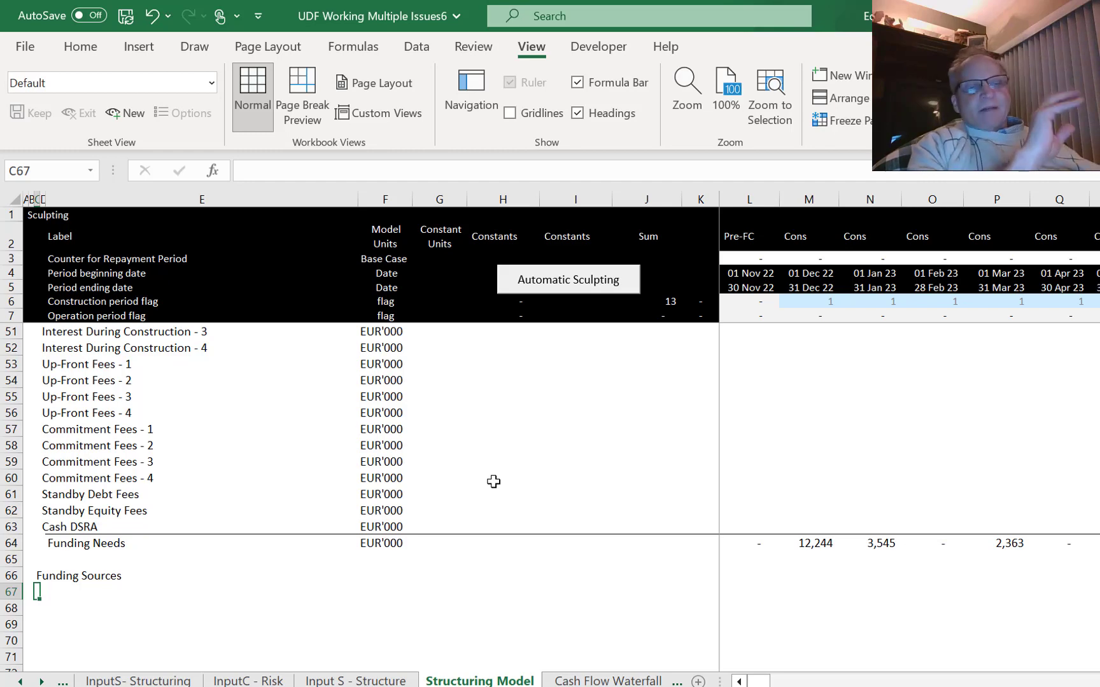
Enter the row label "Equity Commitment" in D68, two rows below the Funding Sources heading.
key(Down)
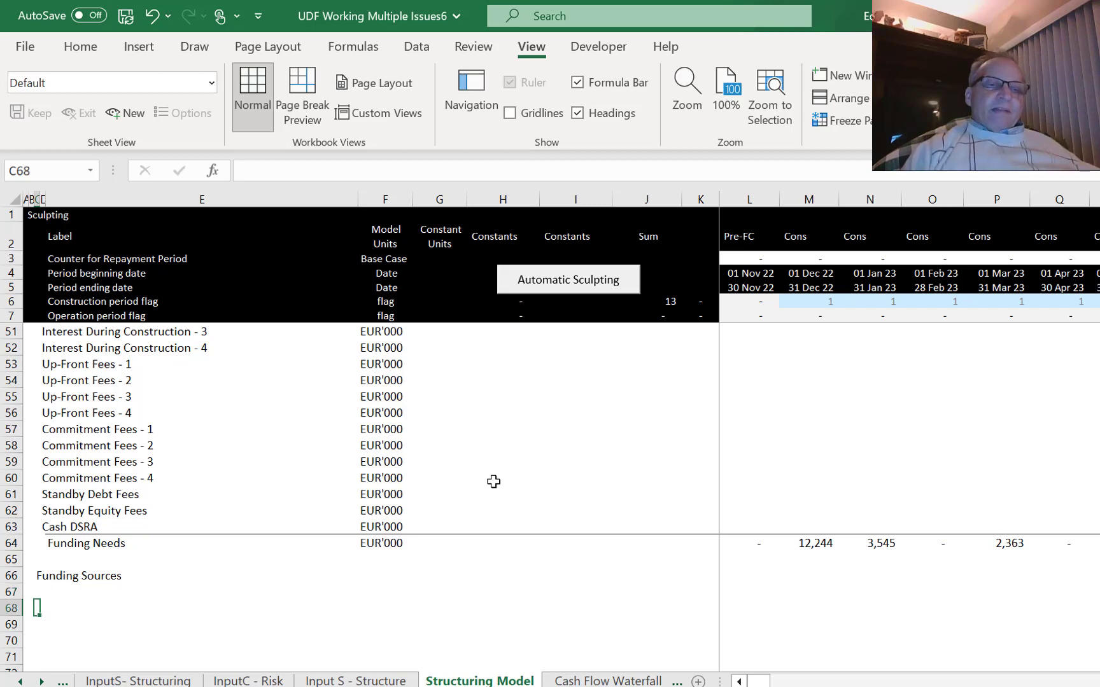
key(Right)
key(Up)
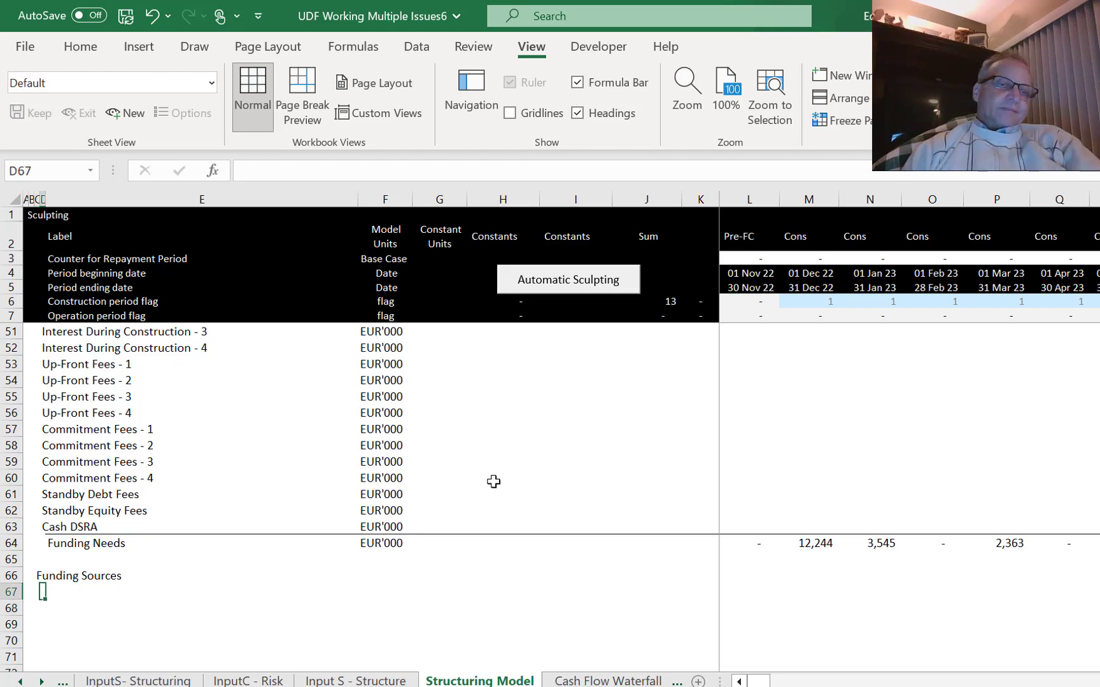
key(Down)
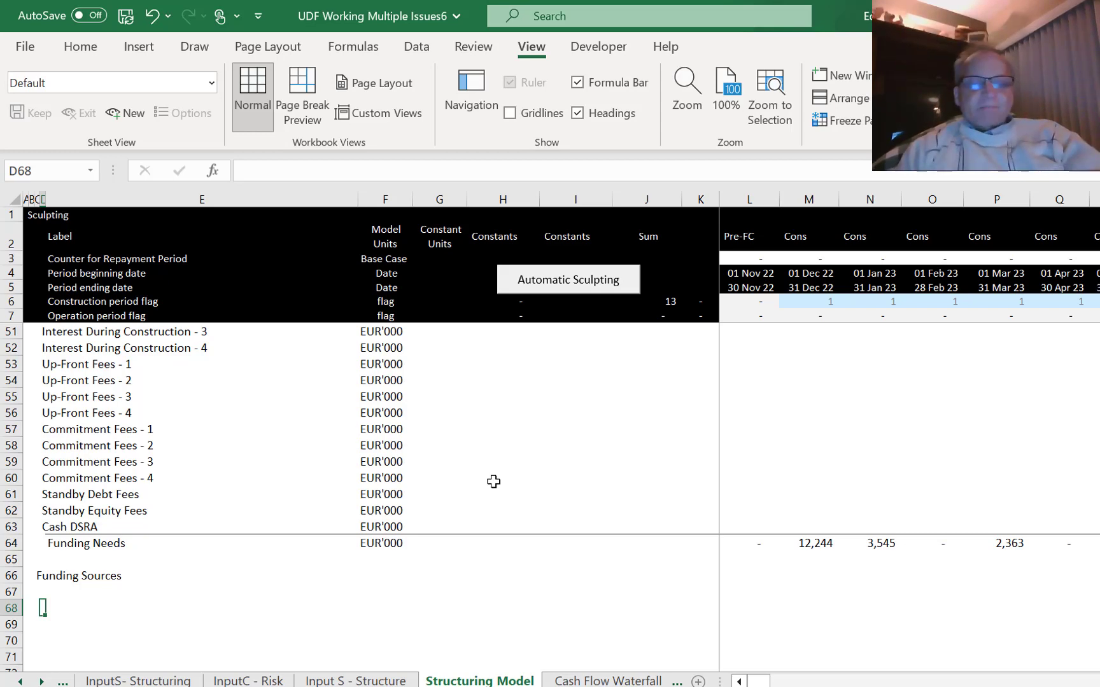
text(Equity)
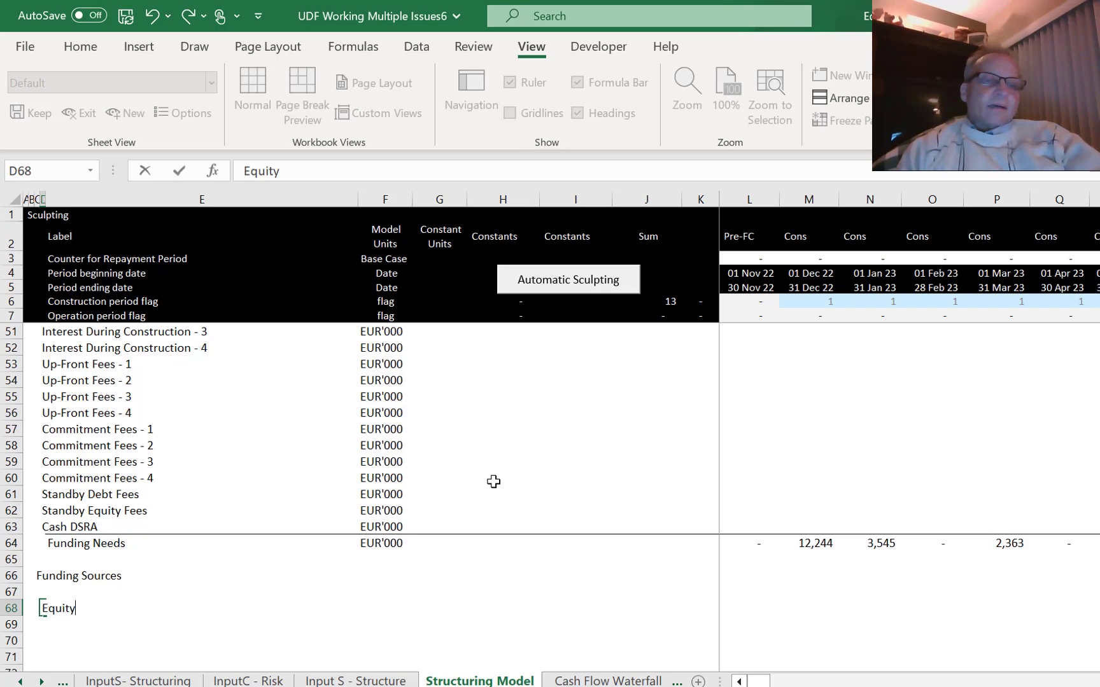
text( Commitment)
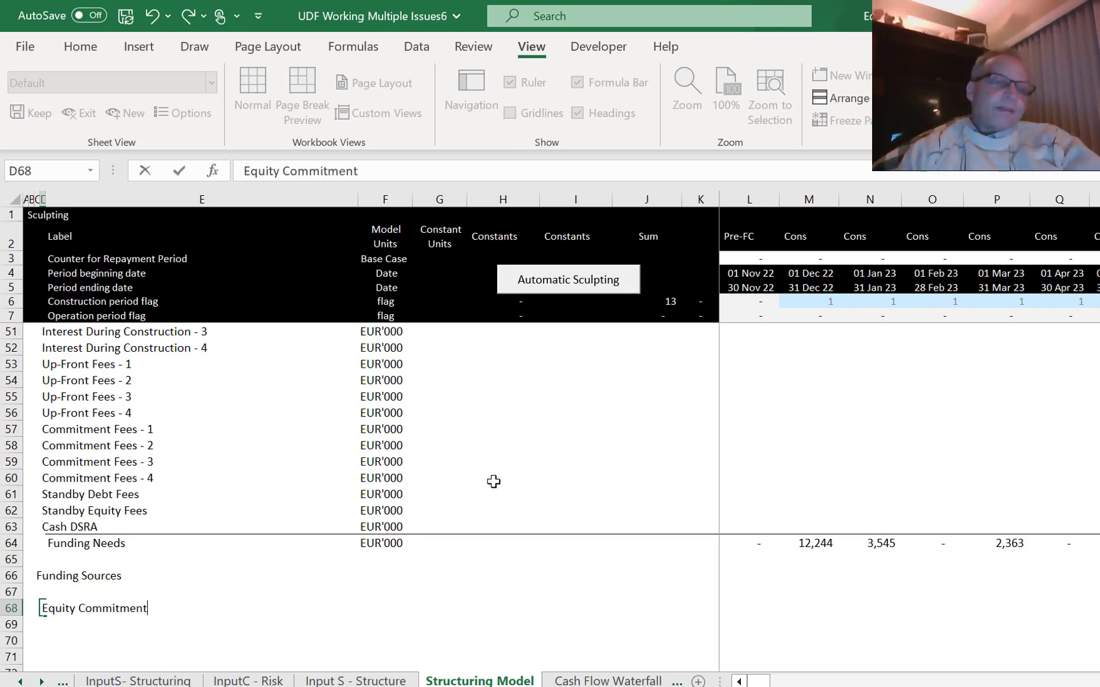
key(Return)
key(Up)
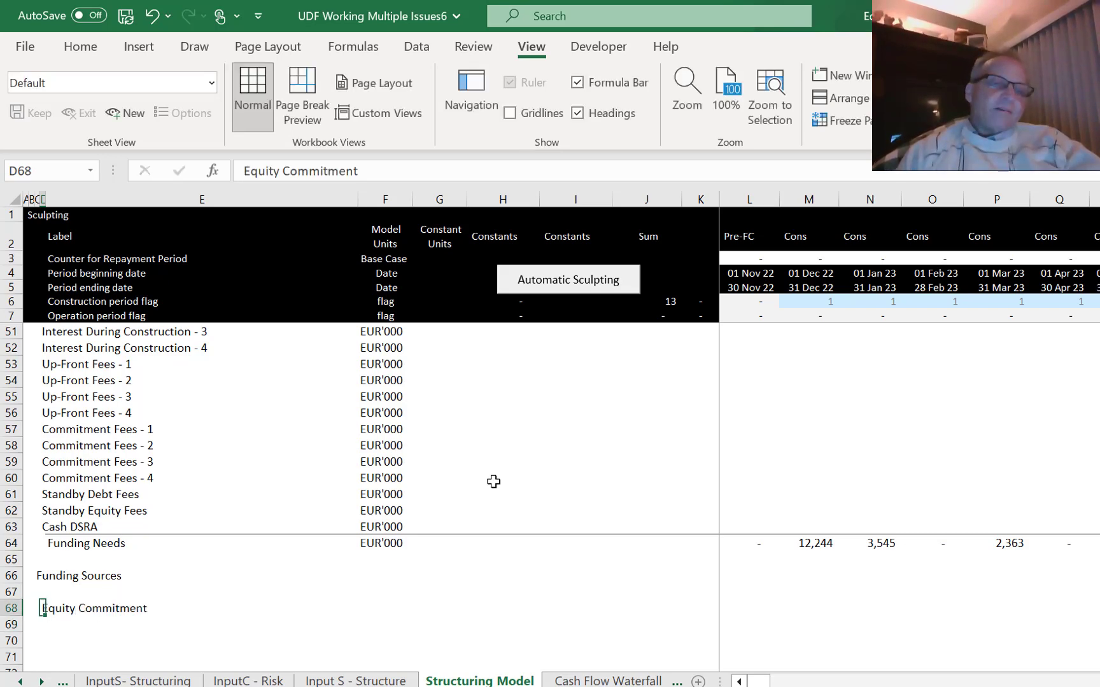
Try to copy the EUR'000 unit from the Standby Equity Fees row into F68.
key(Right)
key(Up)
key(Up)
key(Up)
key(Up)
key(Up)
key(Up)
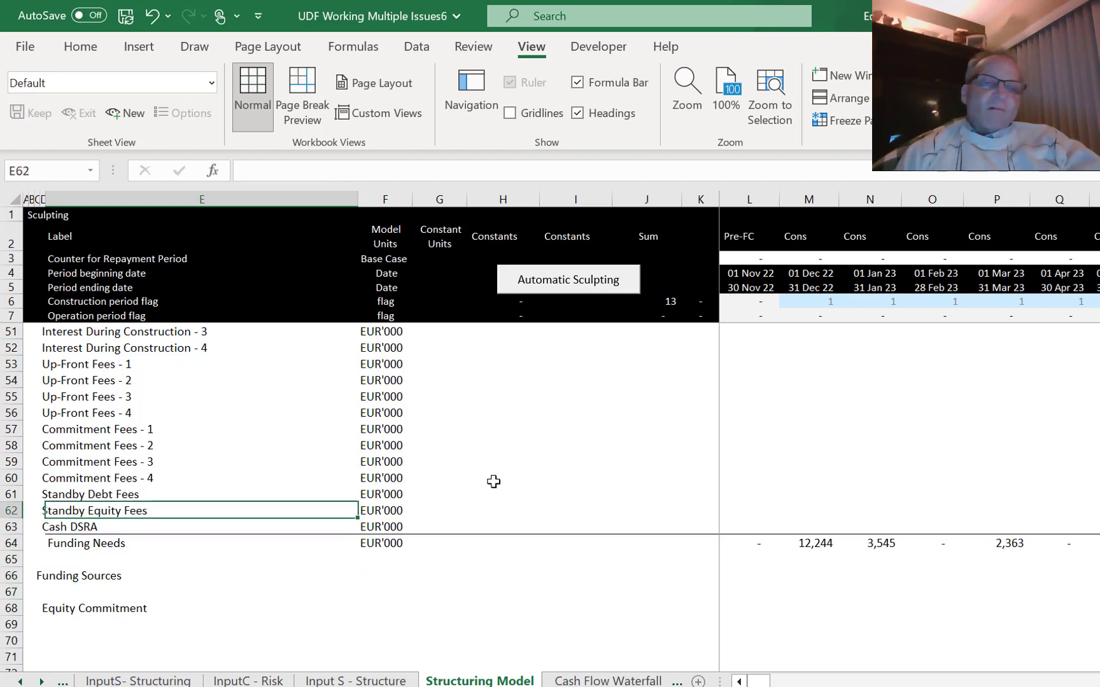
key(Right)
key(Down)
key(Down)
key(Down)
key(Down)
key(Down)
key(Down)
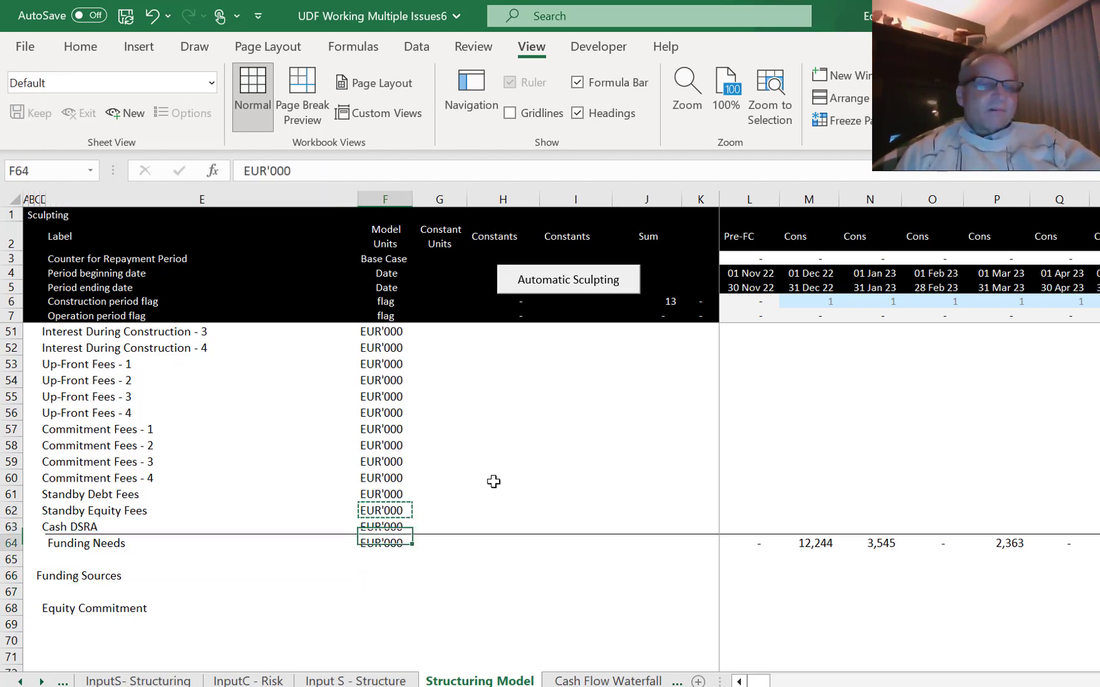
key(F2)
text(v)
key(ctrl+Return)
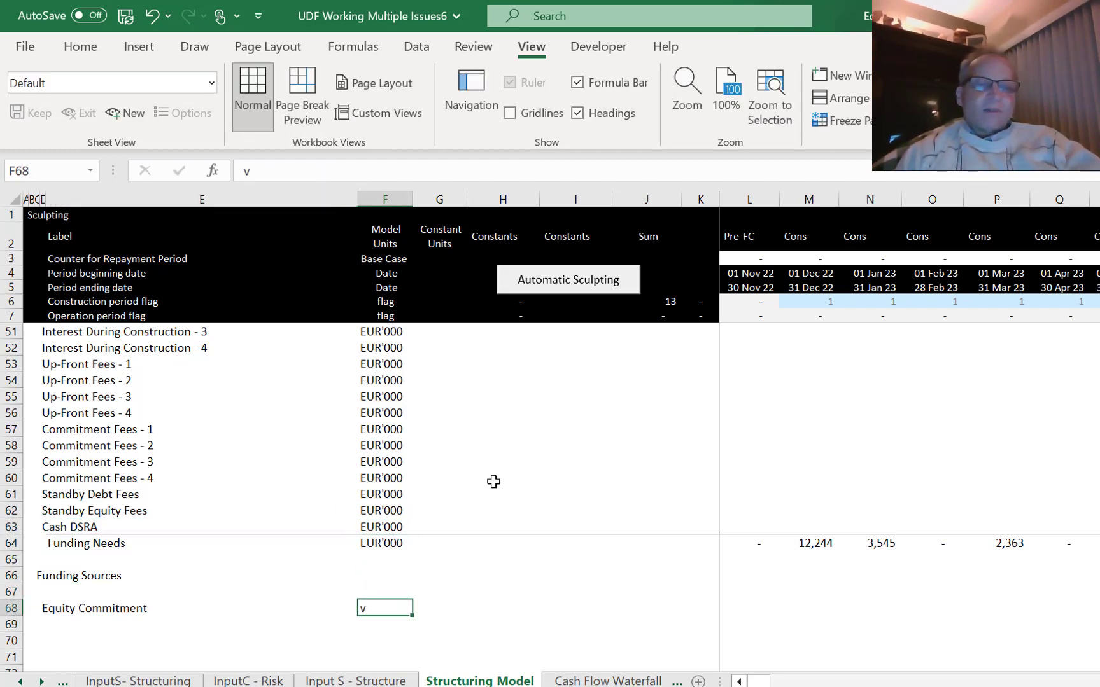
Fill the Equity Commitment unit in F68 with EUR'000 copied from F62.
key(Up)
key(Up)
key(Up)
key(Up)
key(Up)
key(Up)
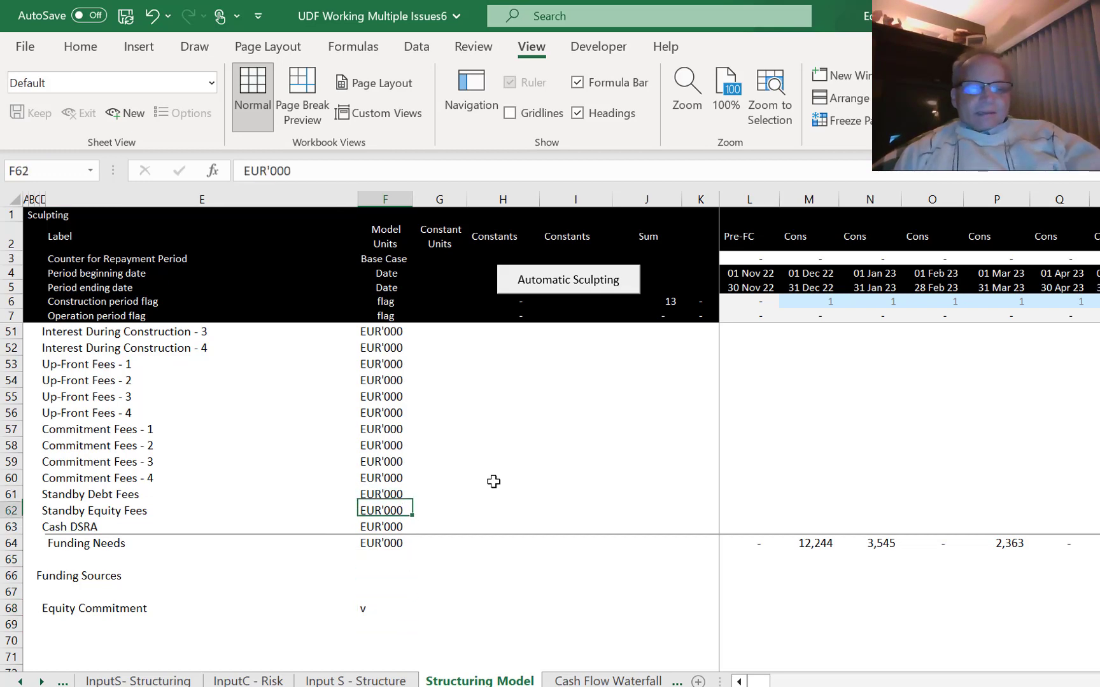
key(ctrl+c)
key(Down)
key(Down)
key(Down)
key(Down)
key(Down)
key(Down)
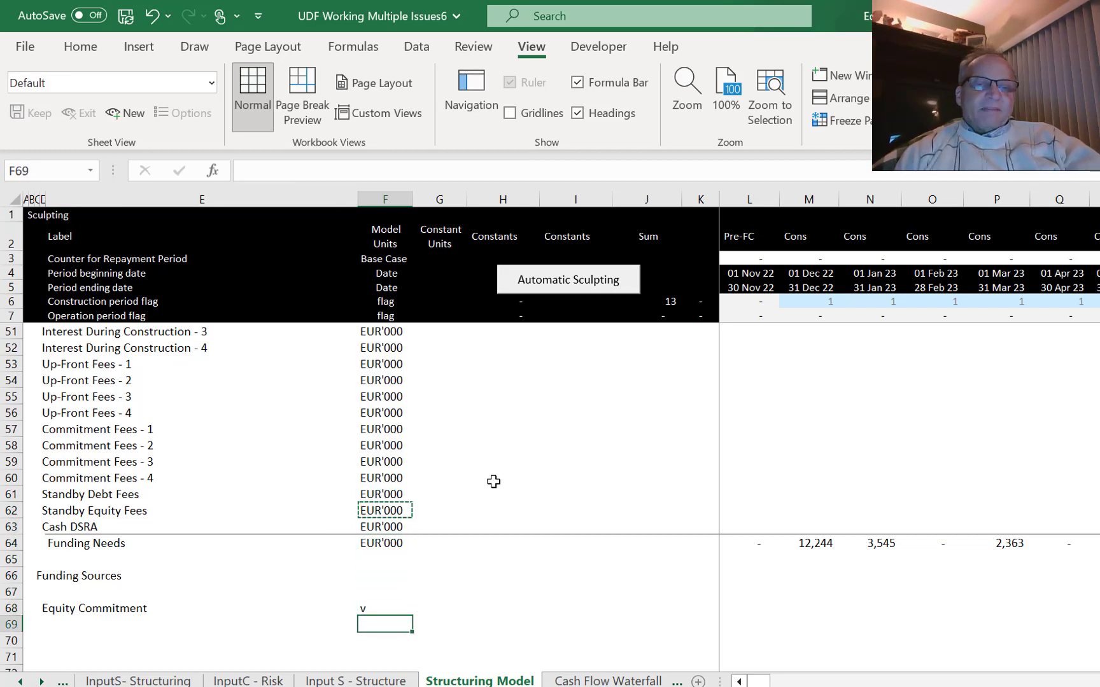
key(ctrl+v)
Enter the row label "Less: Equity Already Commited" in D69 below Equity Commitment.
key(Down)
key(Left)
key(Left)
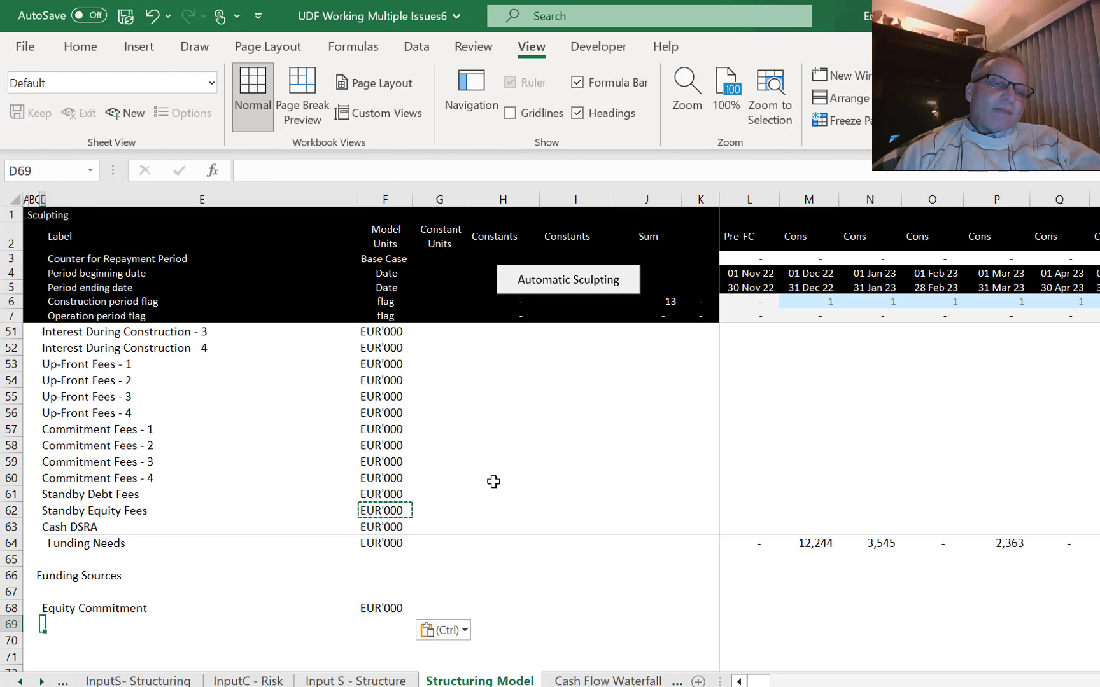
text(Less)
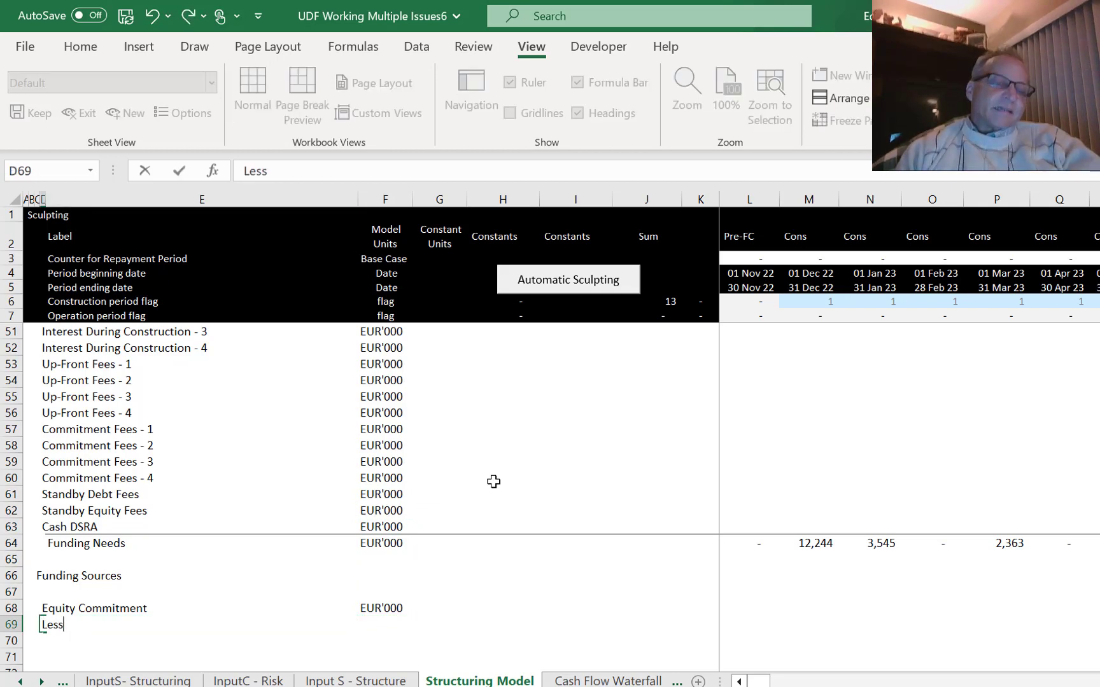
text(: Equ)
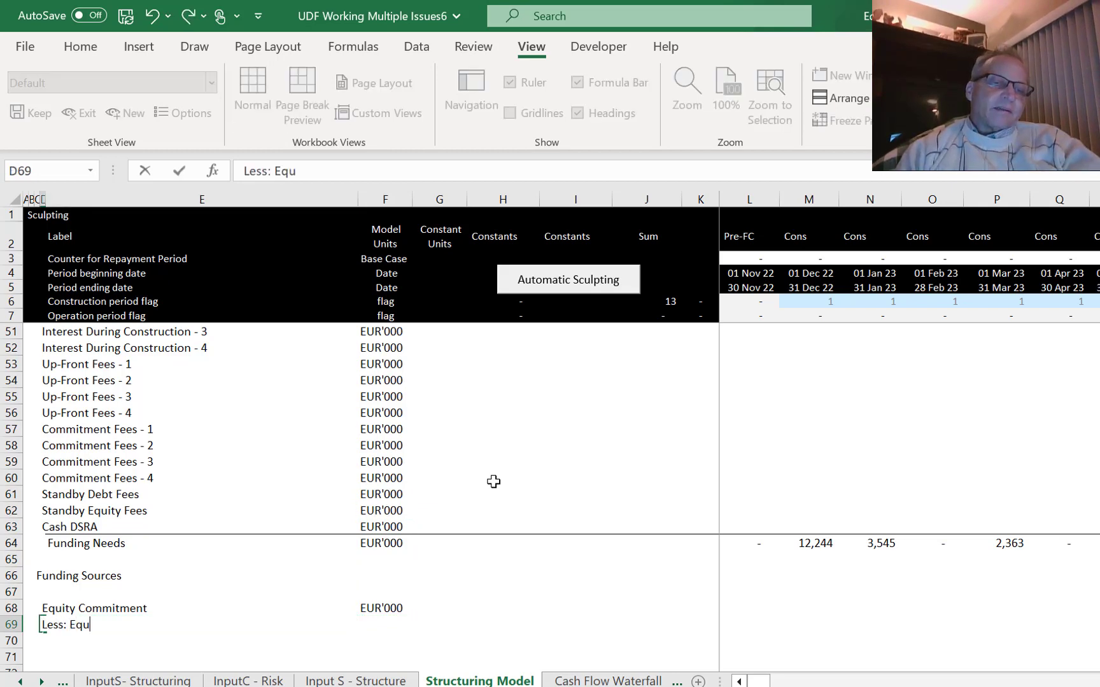
text(iyt)
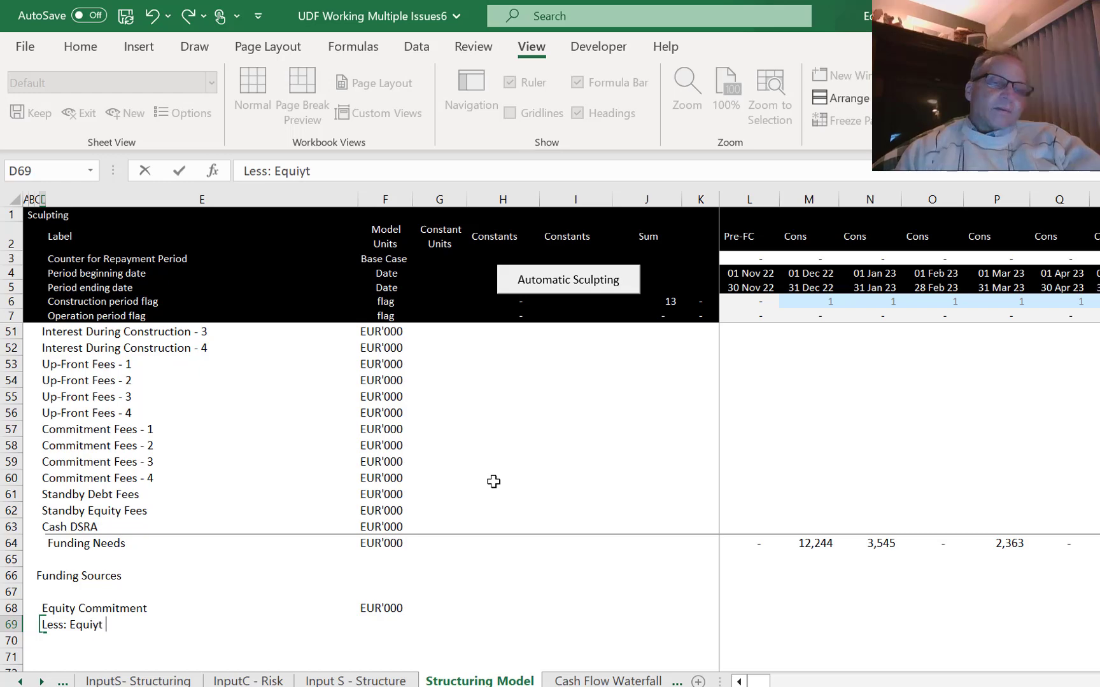
key(BackSpace)
key(BackSpace)
key(BackSpace)
text(ity )
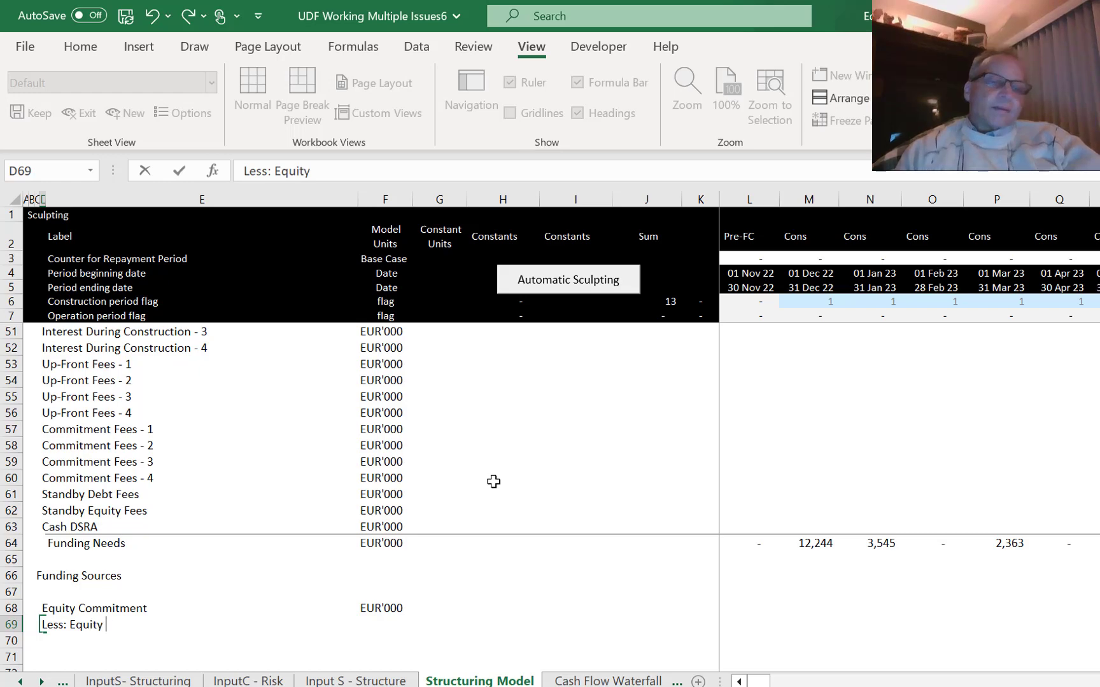
text(Already )
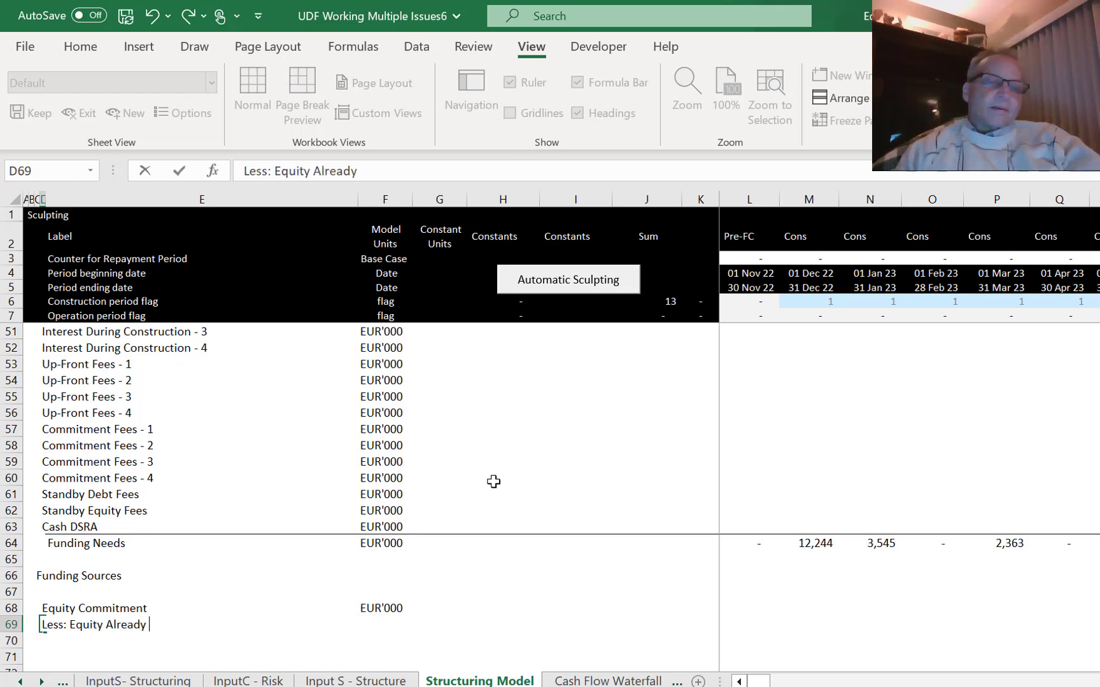
text(Commitme)
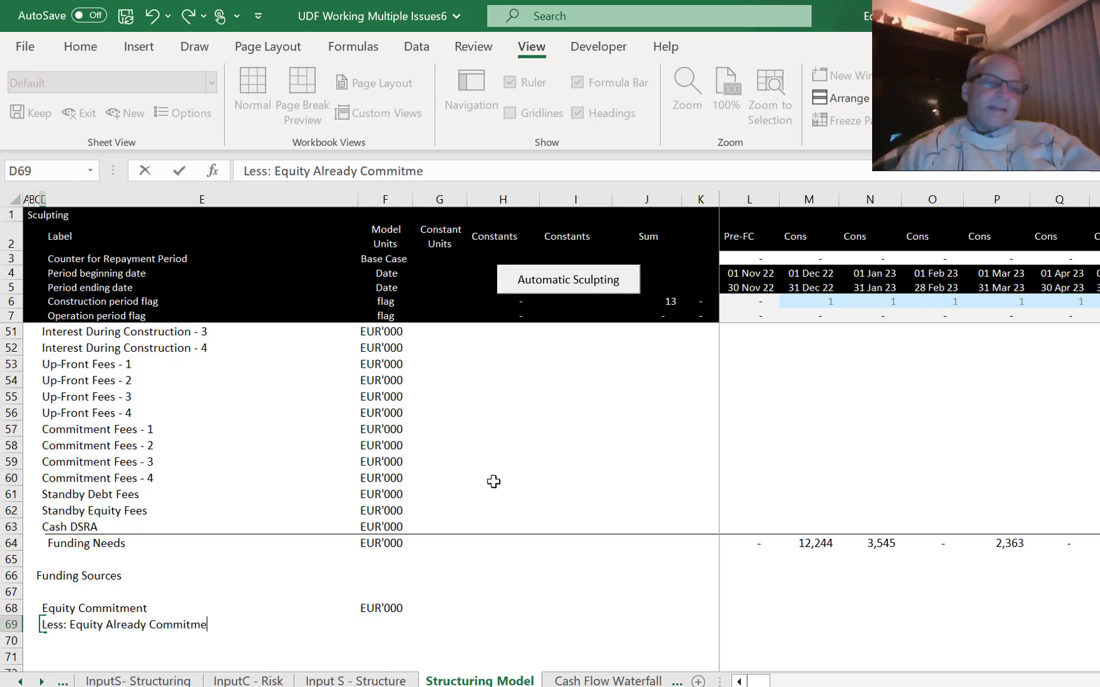
key(BackSpace)
key(BackSpace)
key(BackSpace)
text(ted)
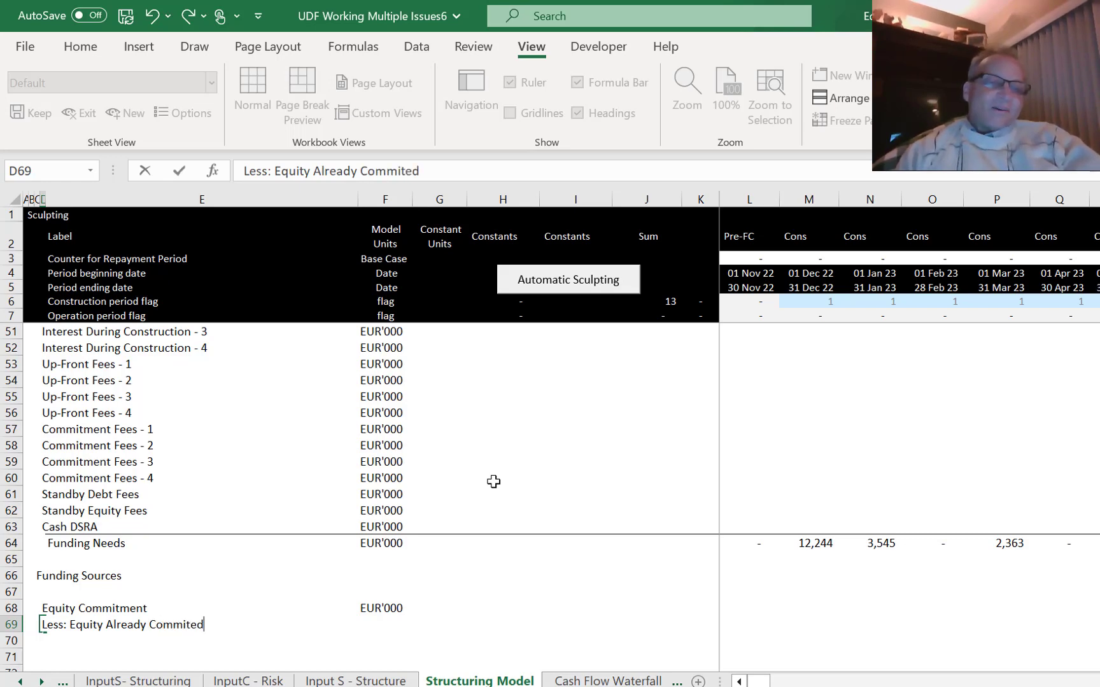
key(Return)
key(Up)
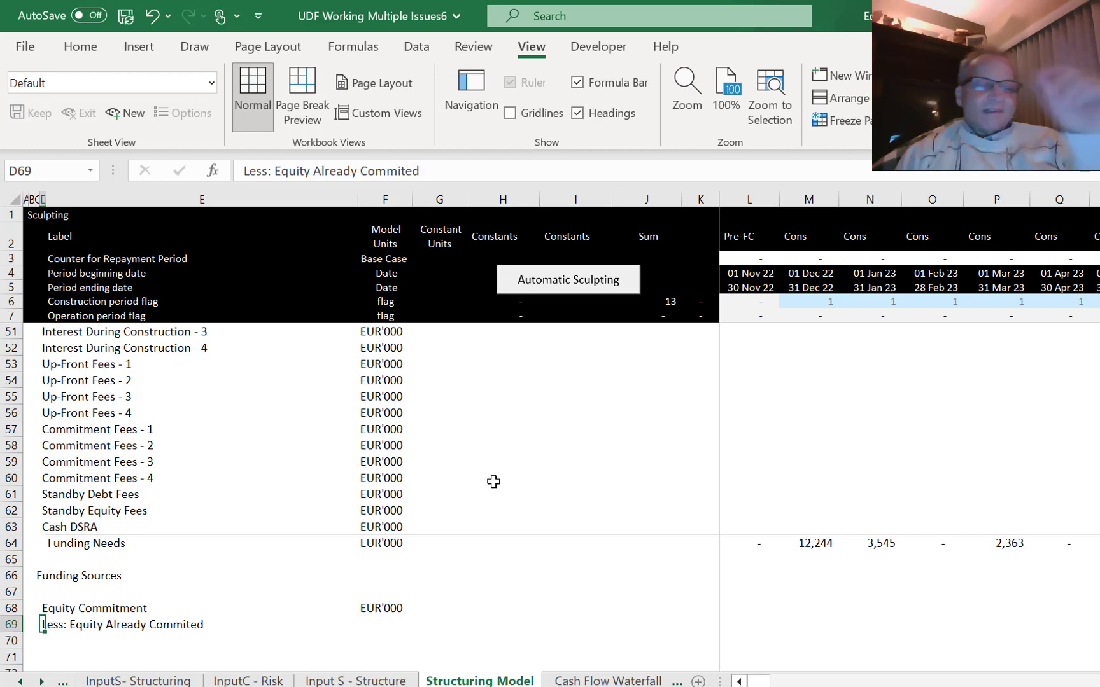
Enter the row label "Remaining Equity" in D70 below Less: Equity Already Commited.
key(Down)
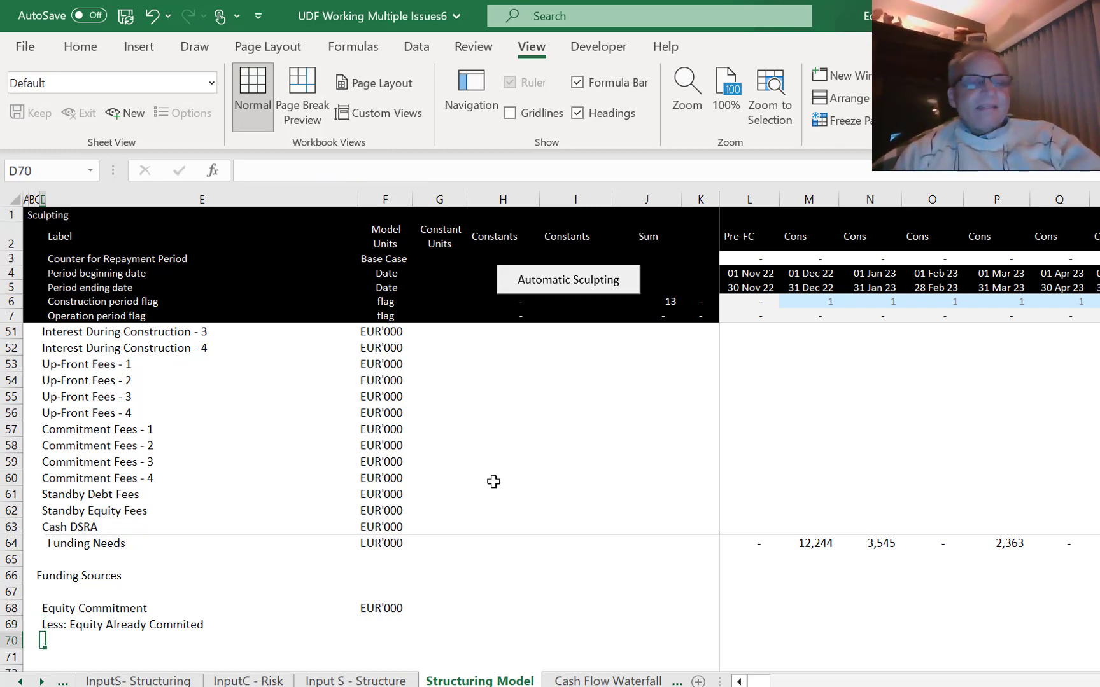
text(Net)
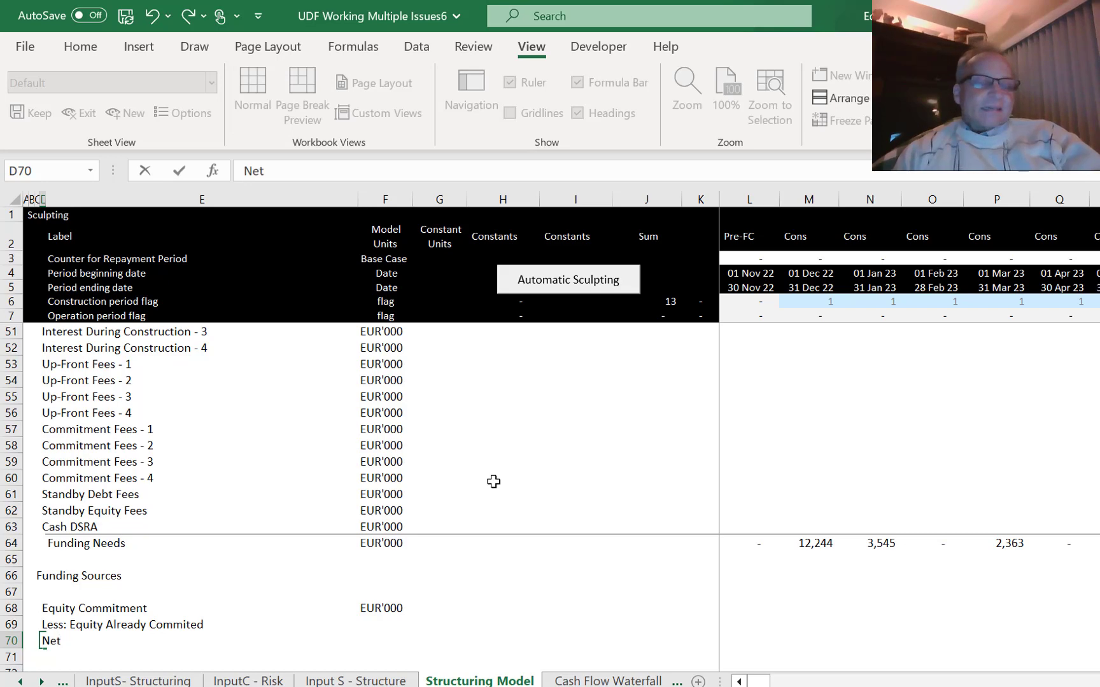
text( Eq)
key(BackSpace)
key(BackSpace)
key(BackSpace)
key(BackSpace)
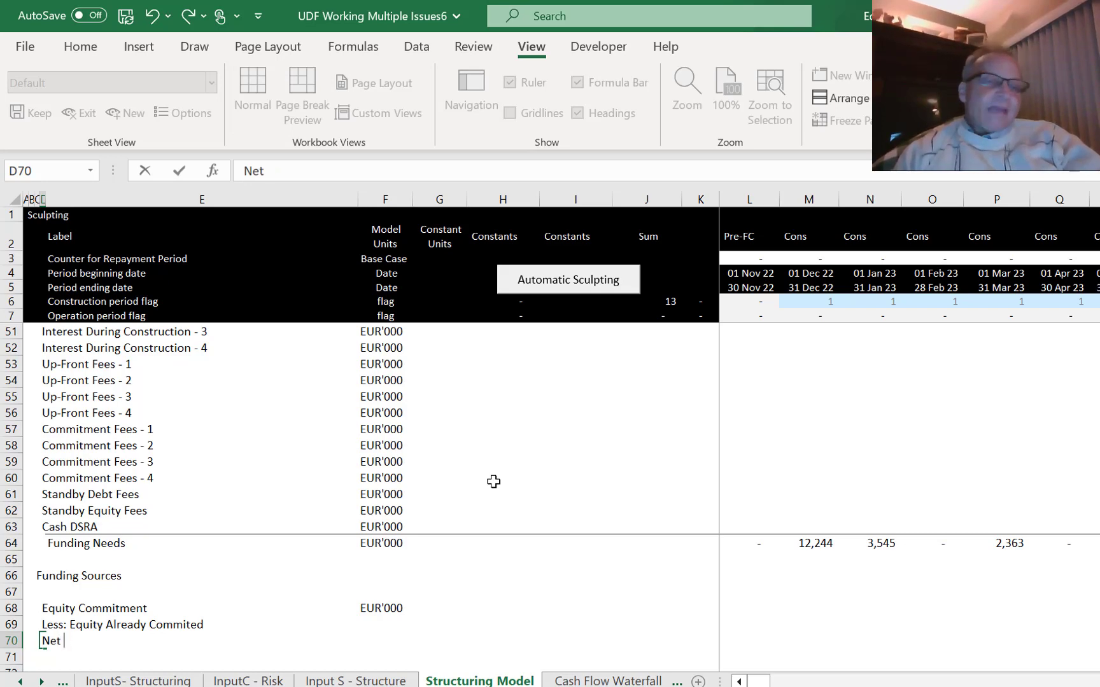
key(BackSpace)
key(BackSpace)
text(Remaini)
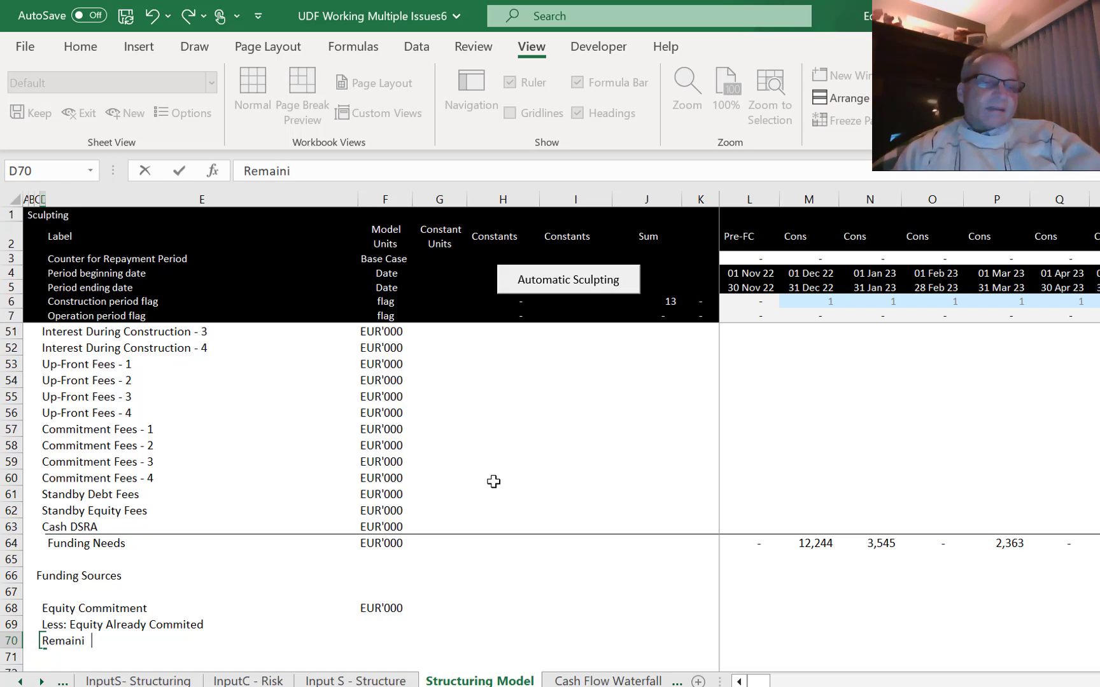
key(BackSpace)
text(ng)
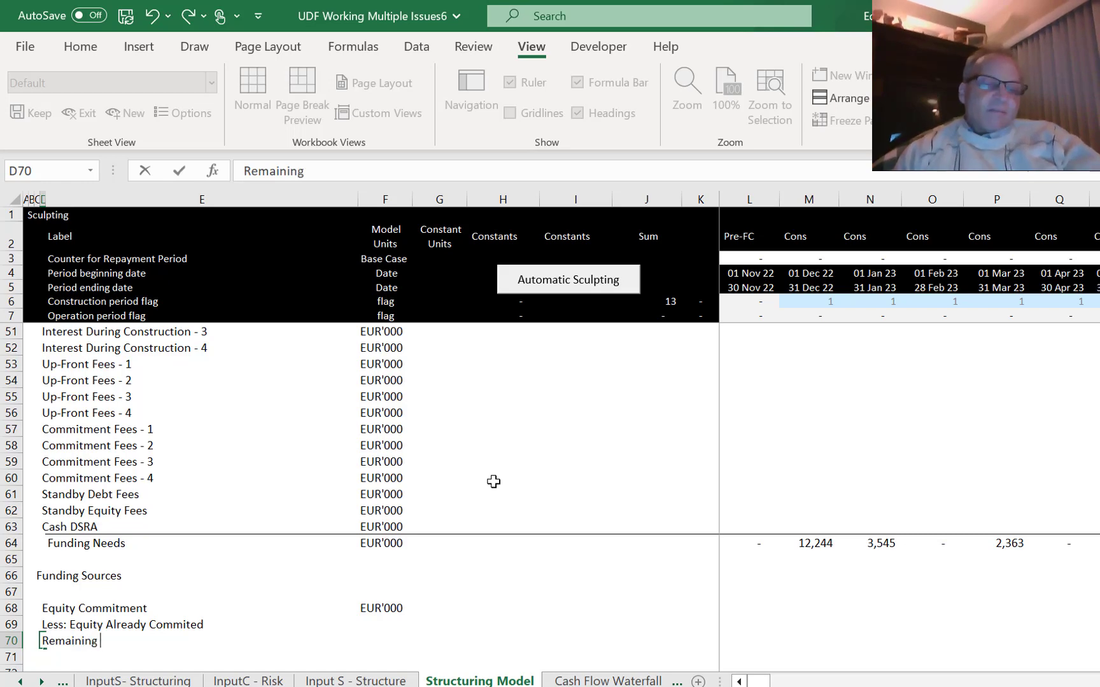
text( Equity)
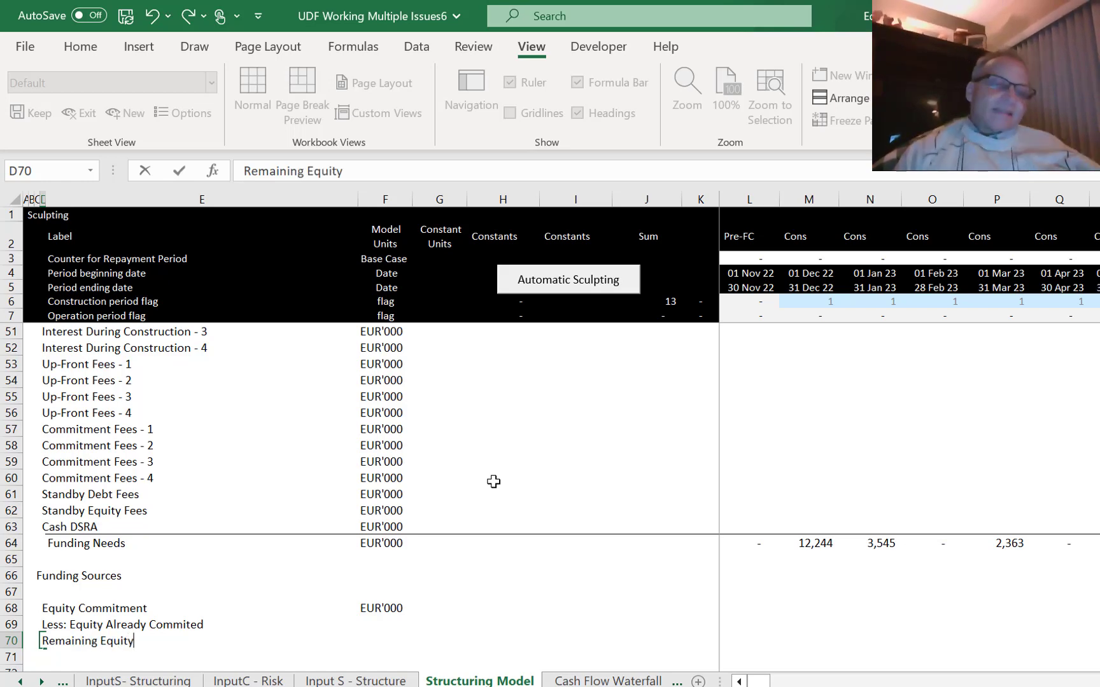
key(Return)
Enter the row label "Opening Equity" in D72, leaving one blank row below Remaining Equity.
key(Down)
key(Down)
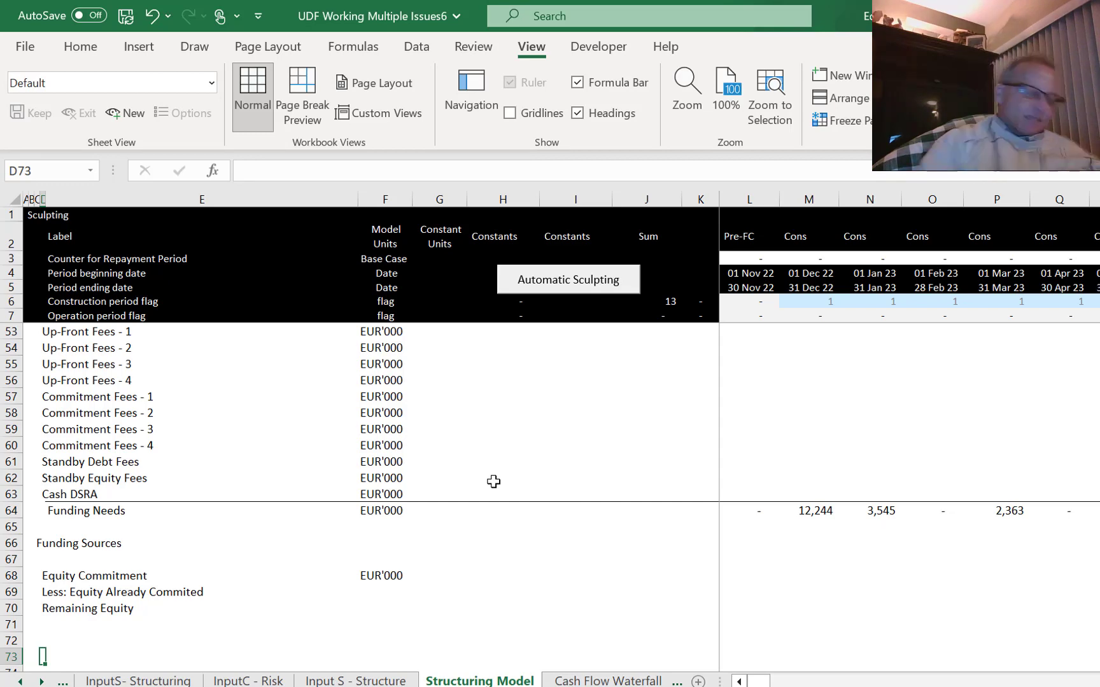
key(Up)
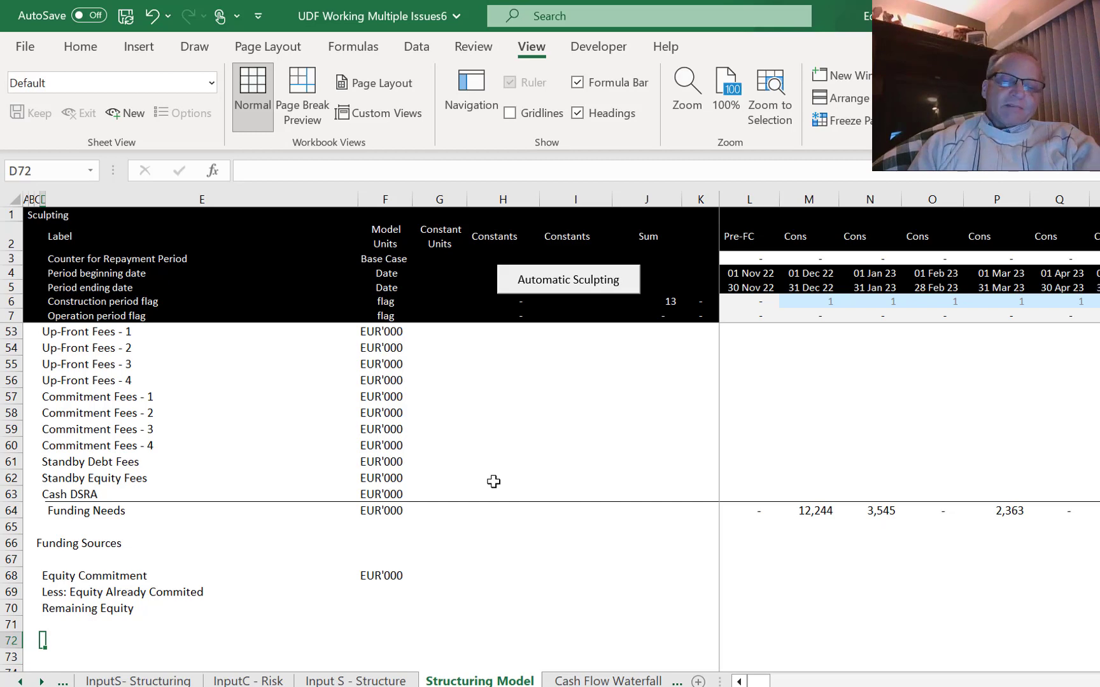
text(Opening )
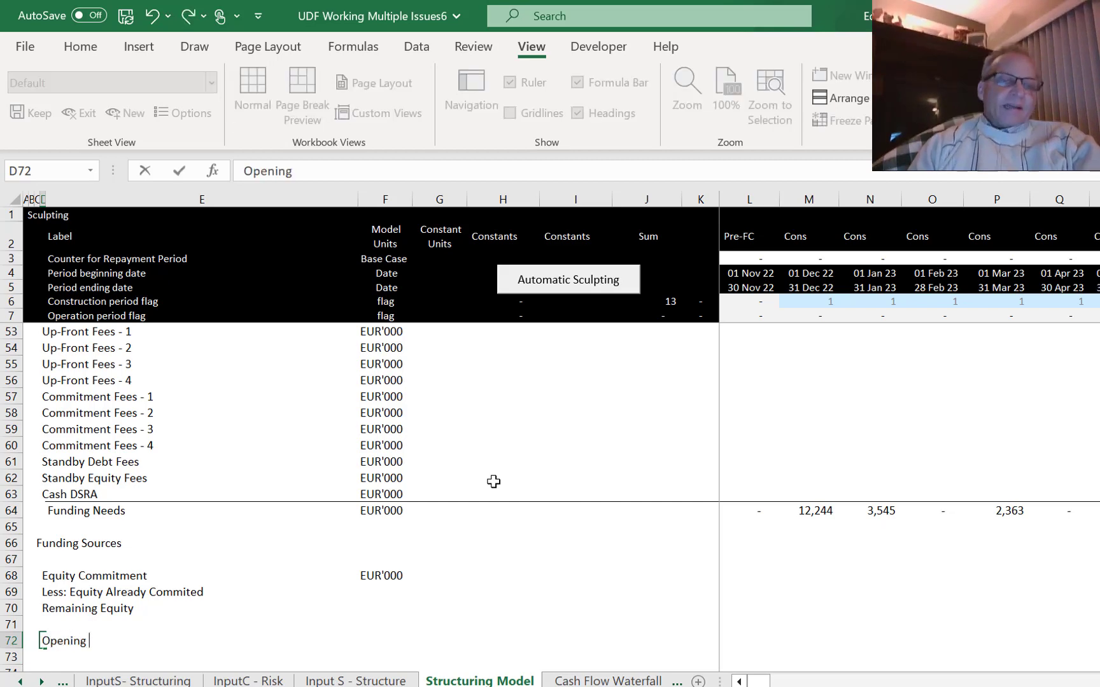
text(Equity)
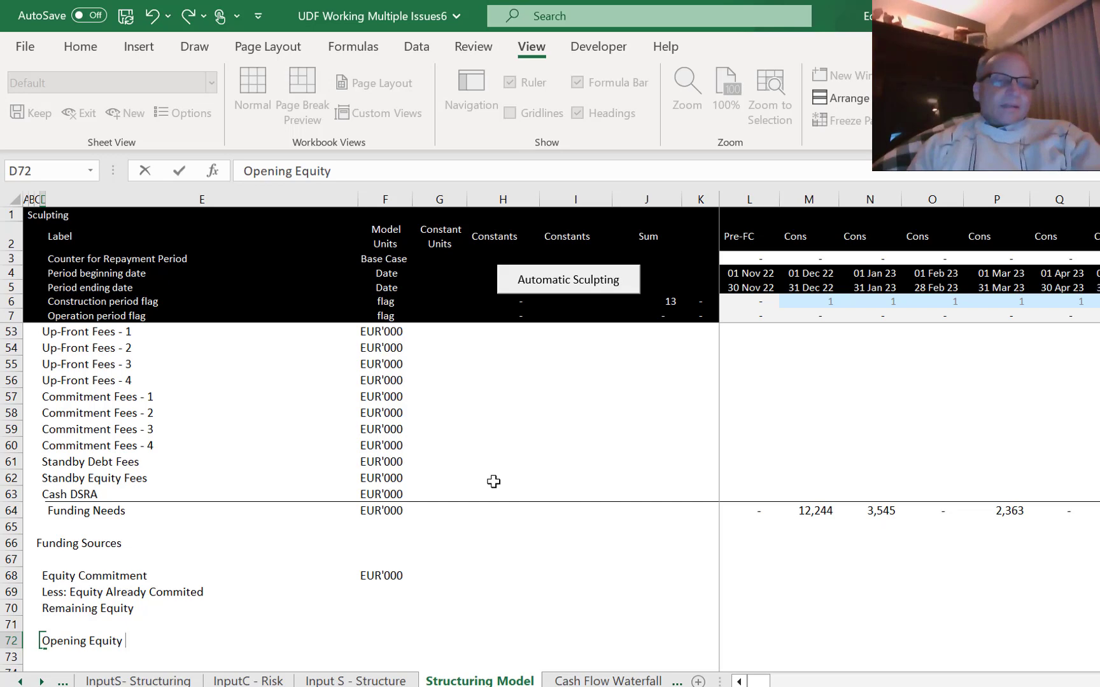
key(Return)
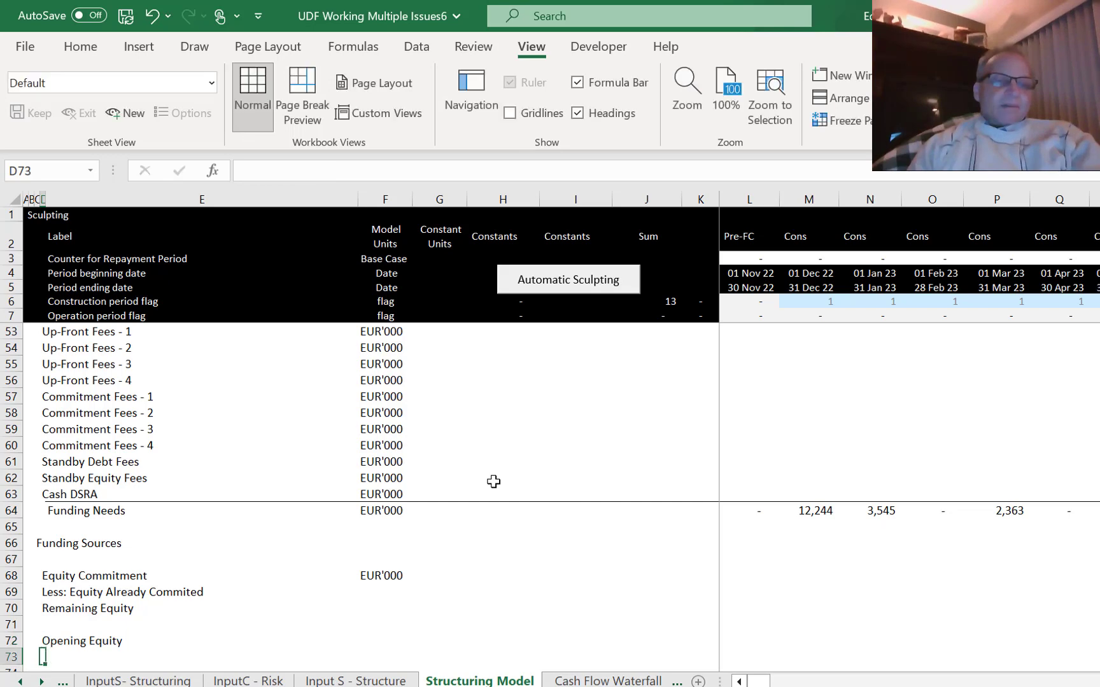
Enter the row label "Add: Equity Draws (Min Fund, Remaining)" in D73 below Opening Equity.
text(Add;)
key(BackSpace)
key(BackSpace)
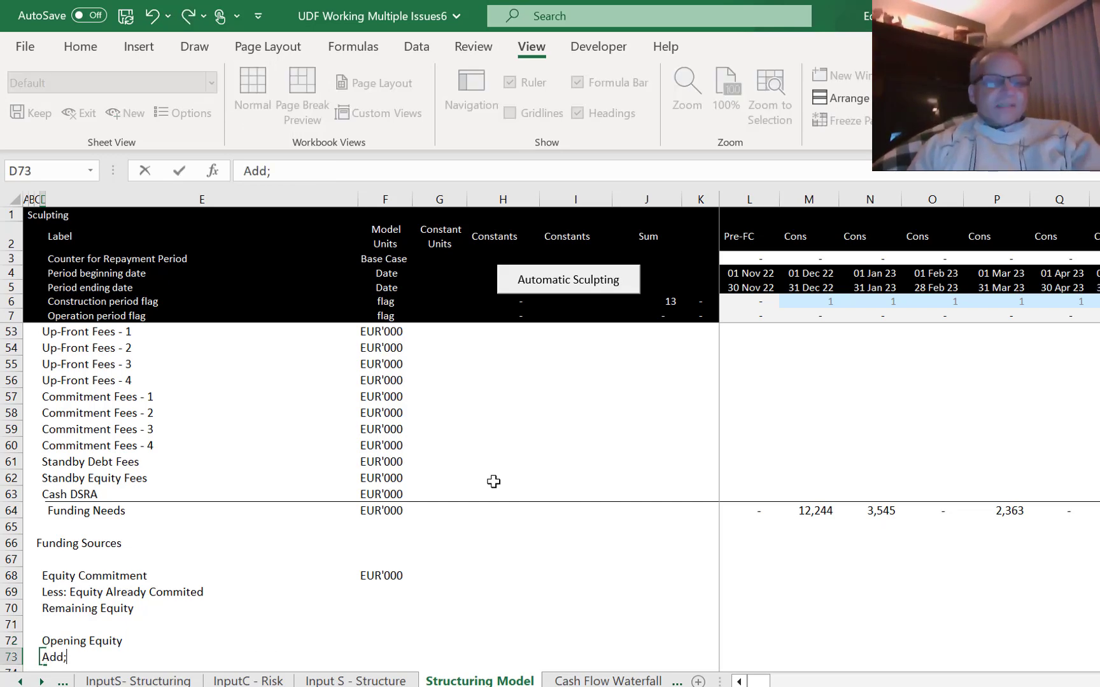
text(: E)
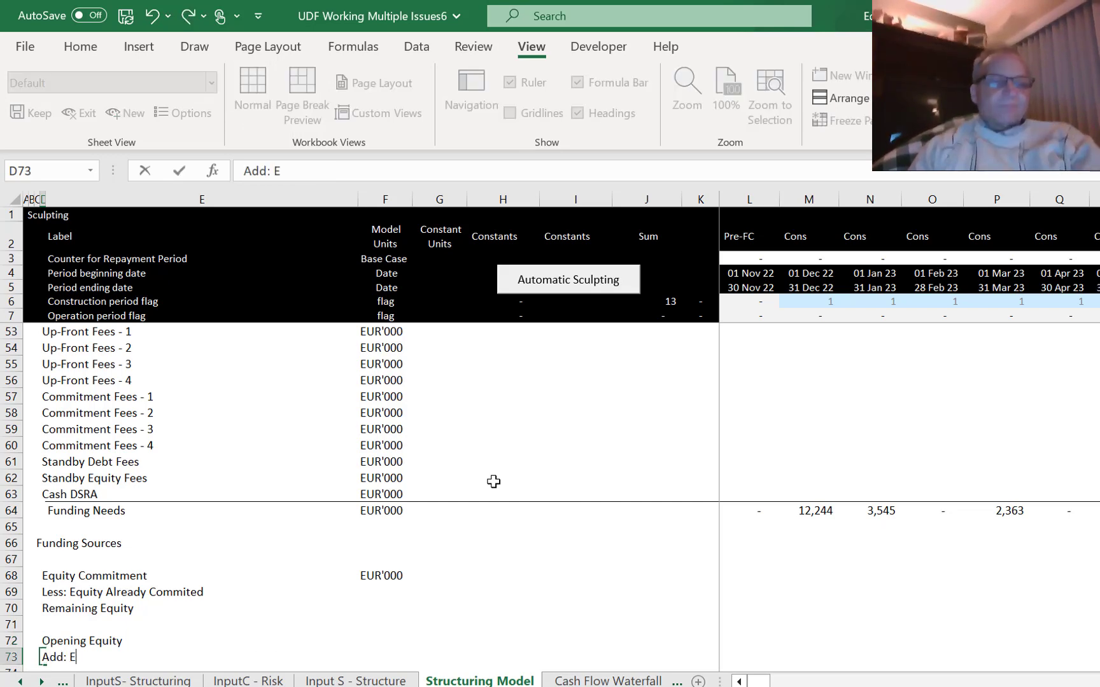
text(quity Dra)
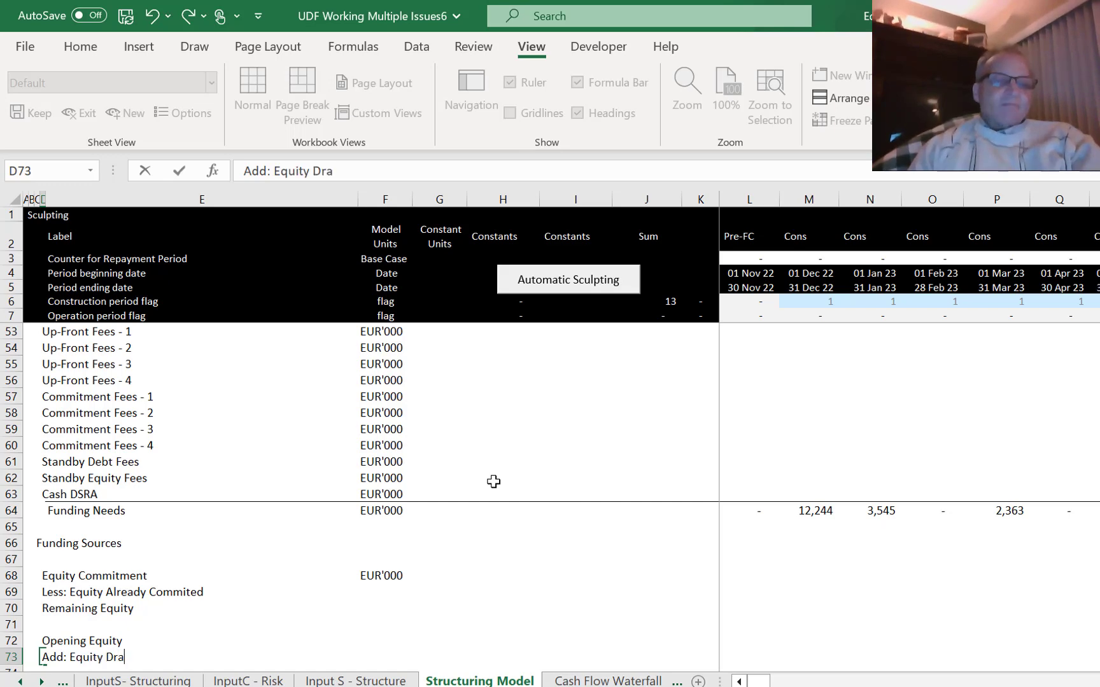
text(ws ()
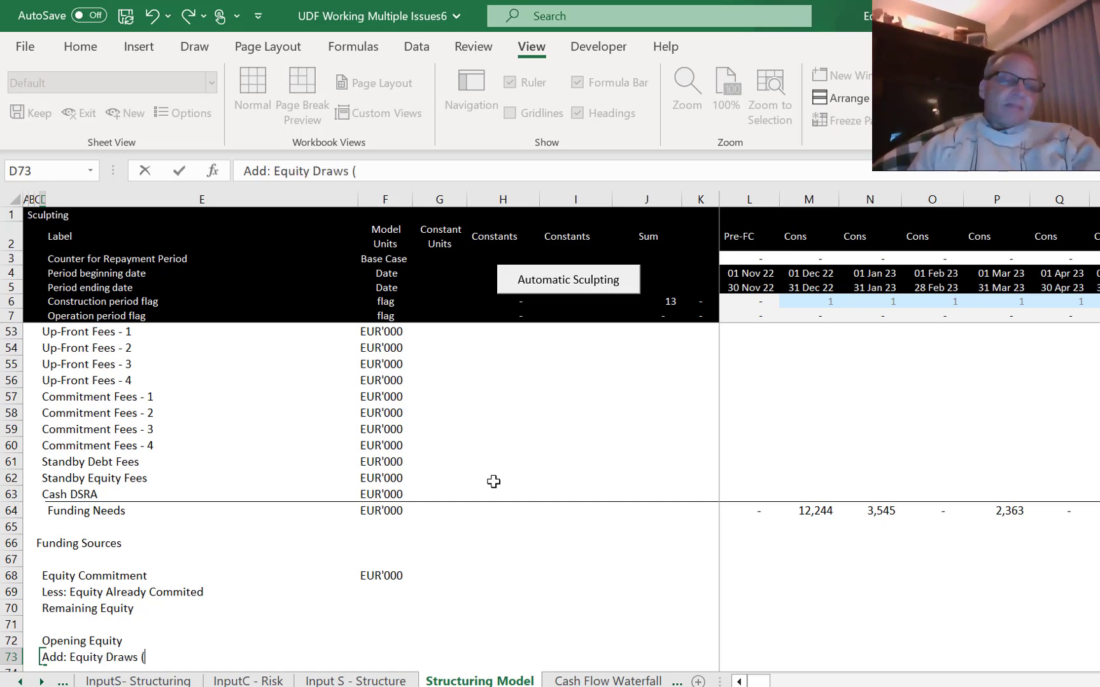
text(Minf)
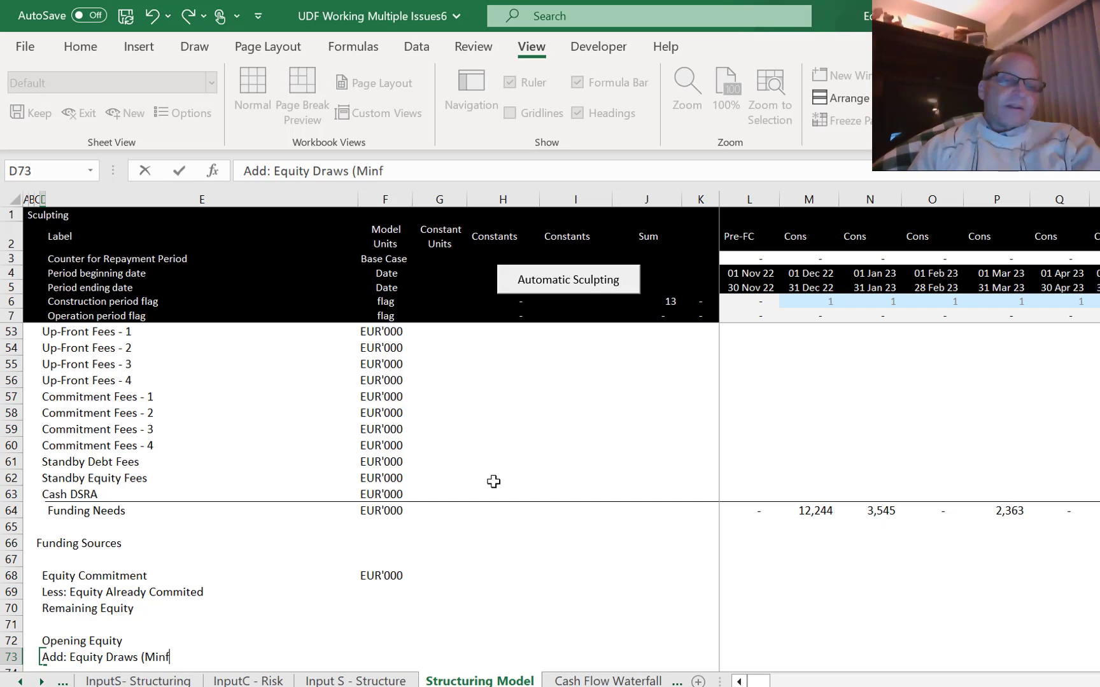
key(BackSpace)
text(Fund)
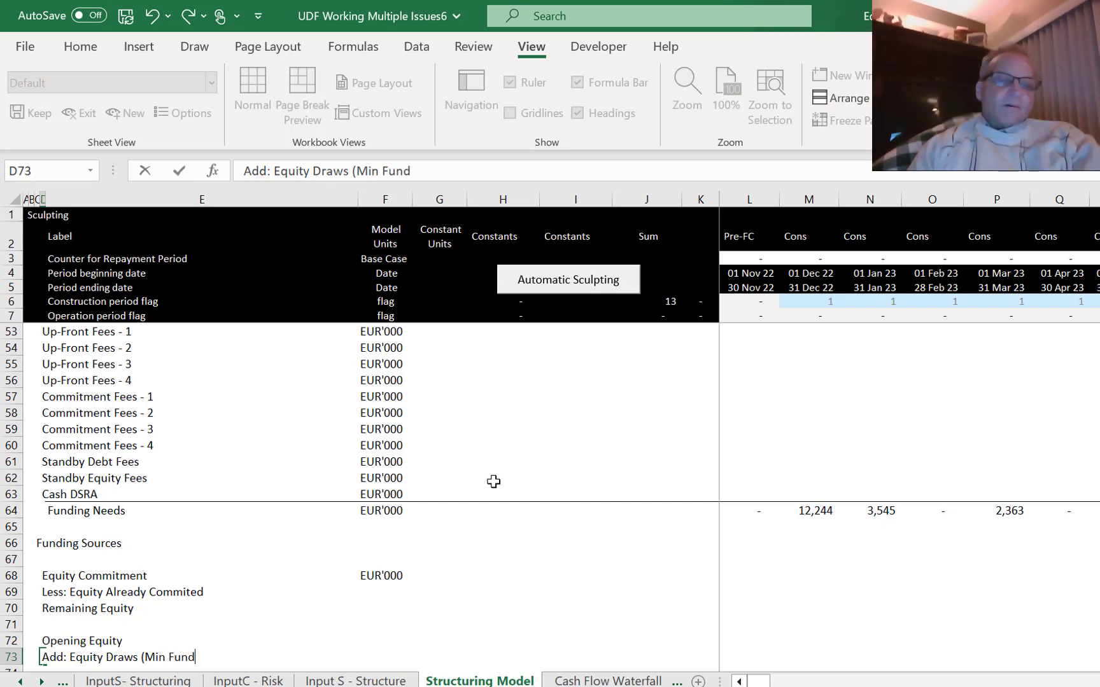
text(, Rem)
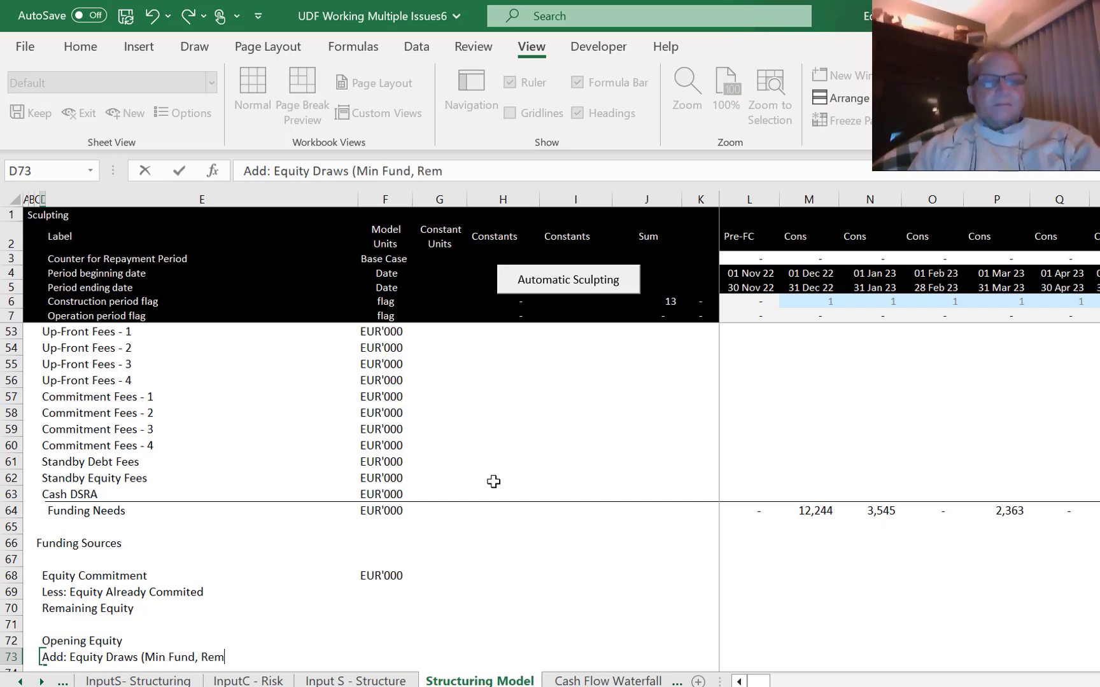
text(aining))
key(BackSpace)
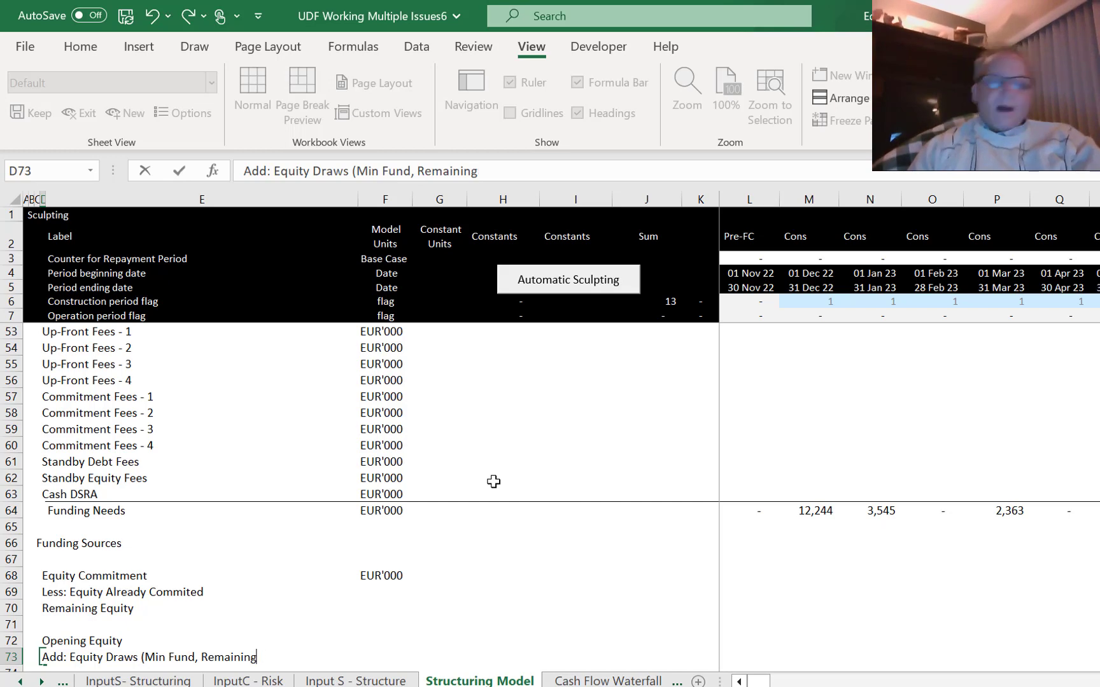
text())
key(Return)
key(Return)
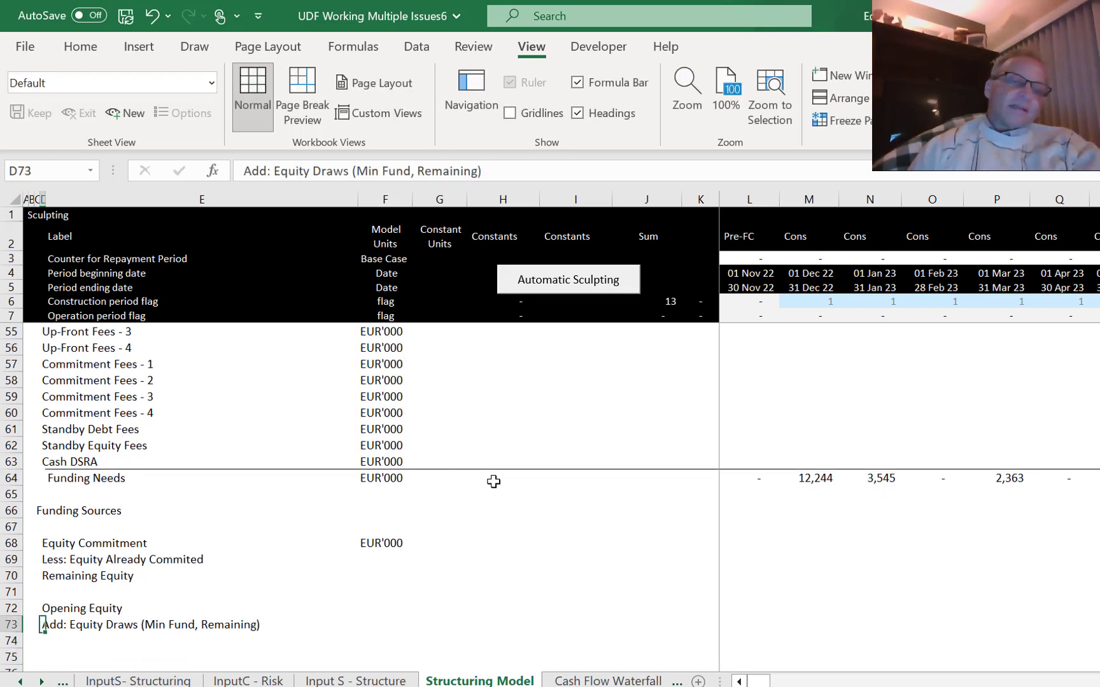
Enter the row label "Closing Balance" in D74 below the equity draws row.
key(Up)
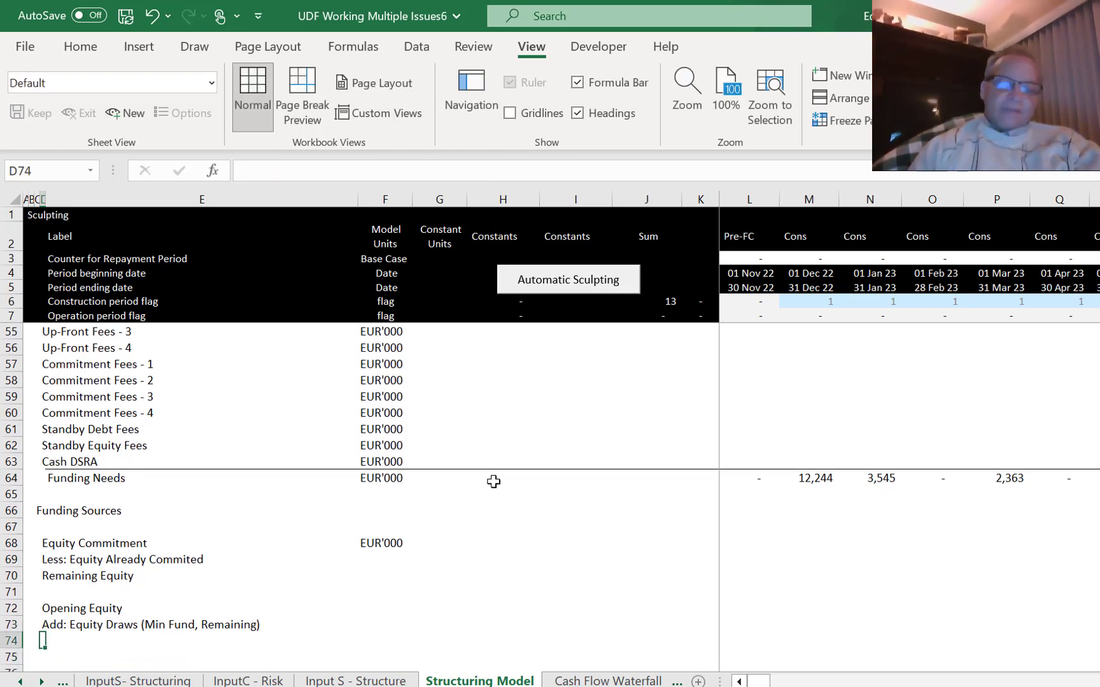
text(Closing)
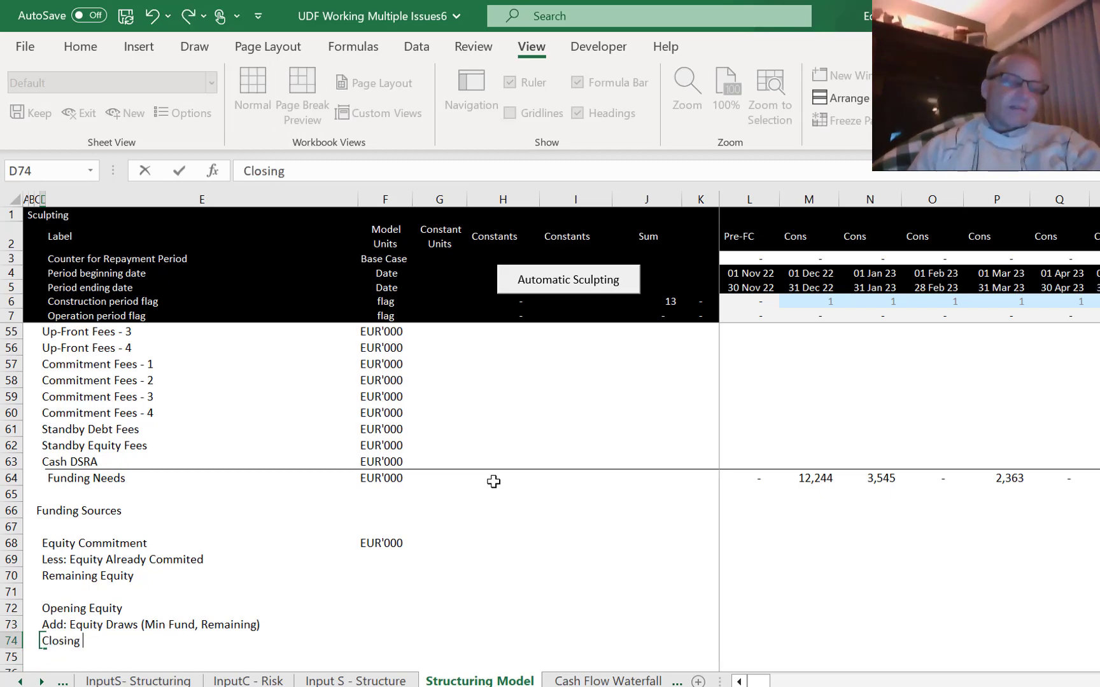
text( Balance)
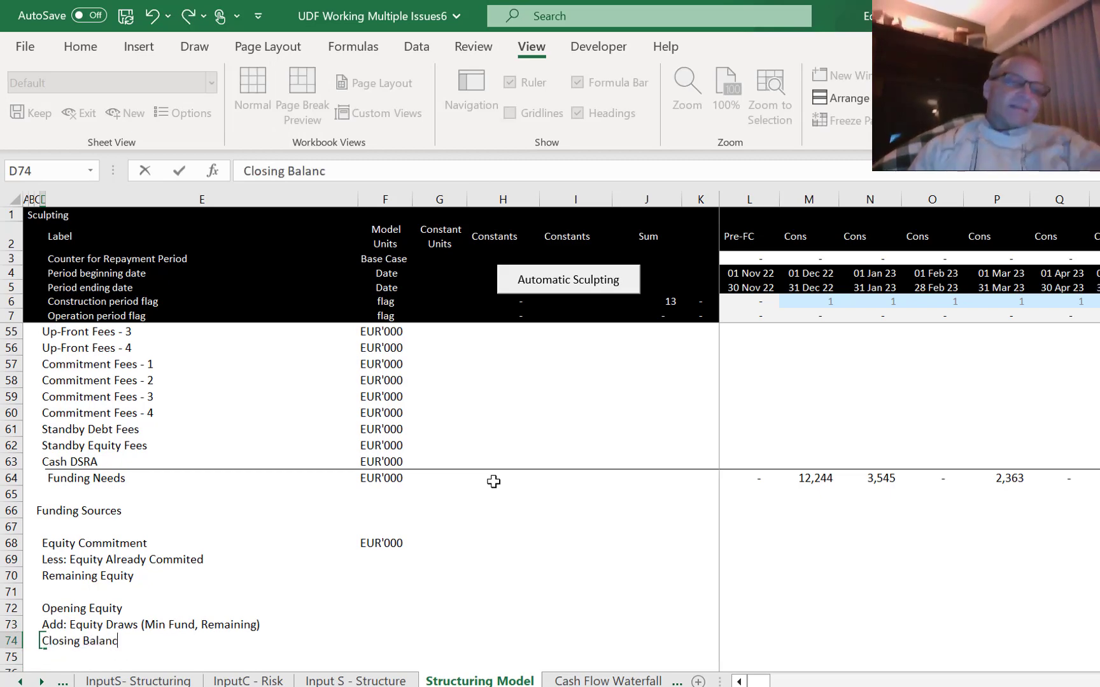
key(Return)
Fill the EUR'000 unit from F68 down to the Equity Already Commited and Remaining Equity rows in F69:F70.
key(Up)
key(Up)
key(Up)
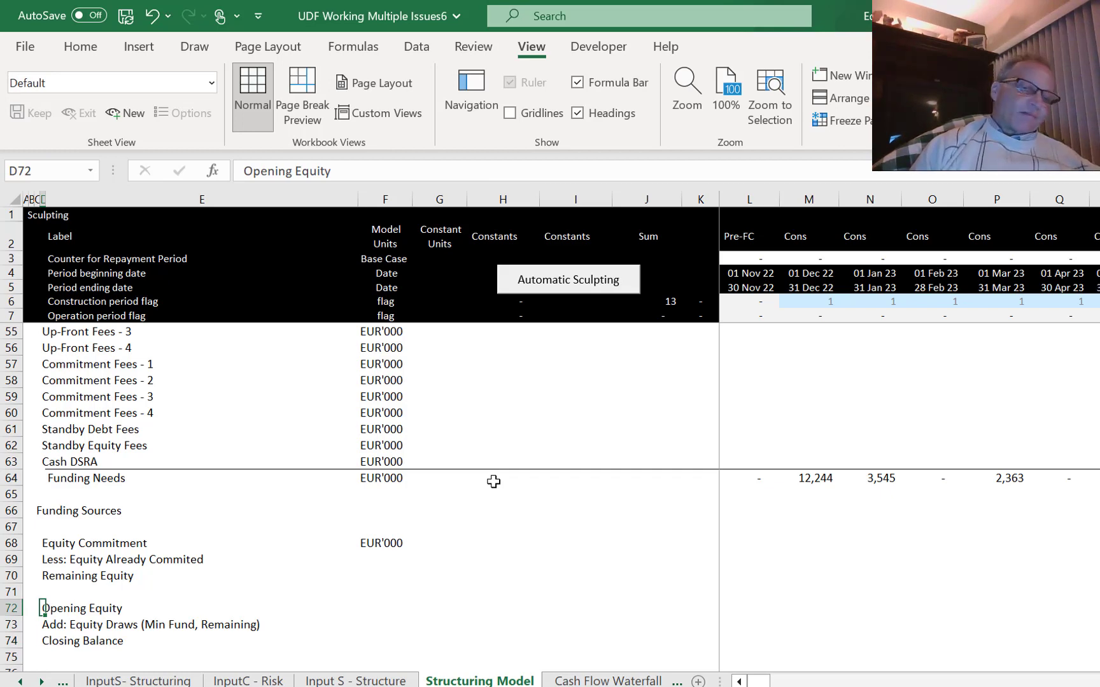
key(Down)
key(Down)
key(Up)
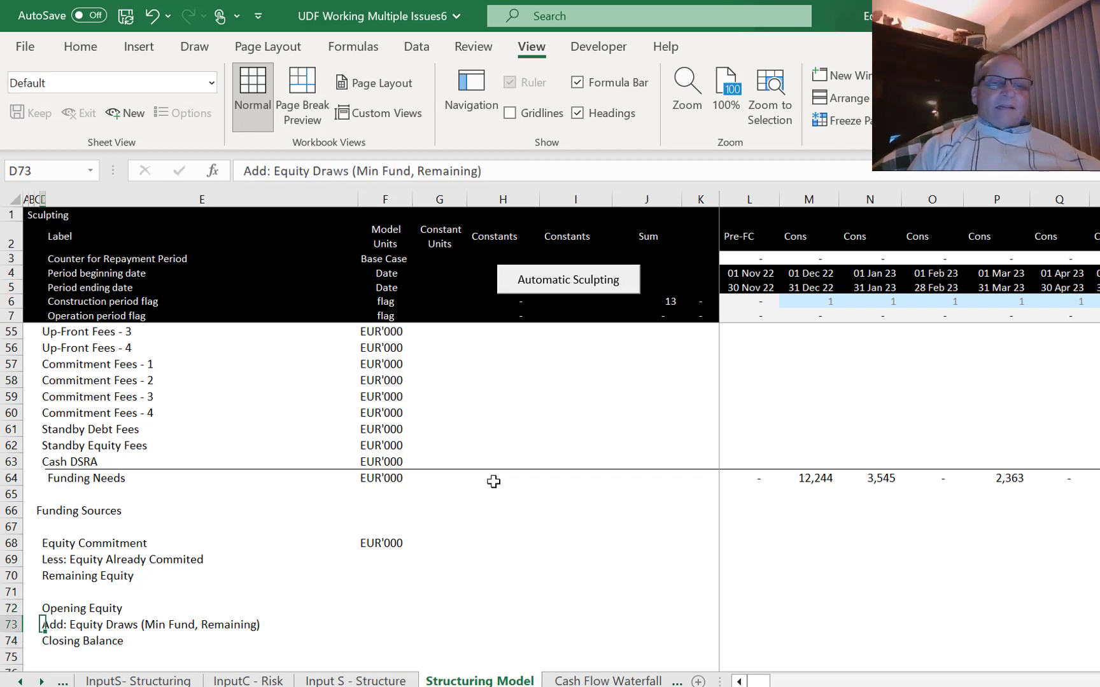
key(Right)
key(Right)
key(Right)
key(Up)
key(Up)
key(Up)
key(Up)
key(Left)
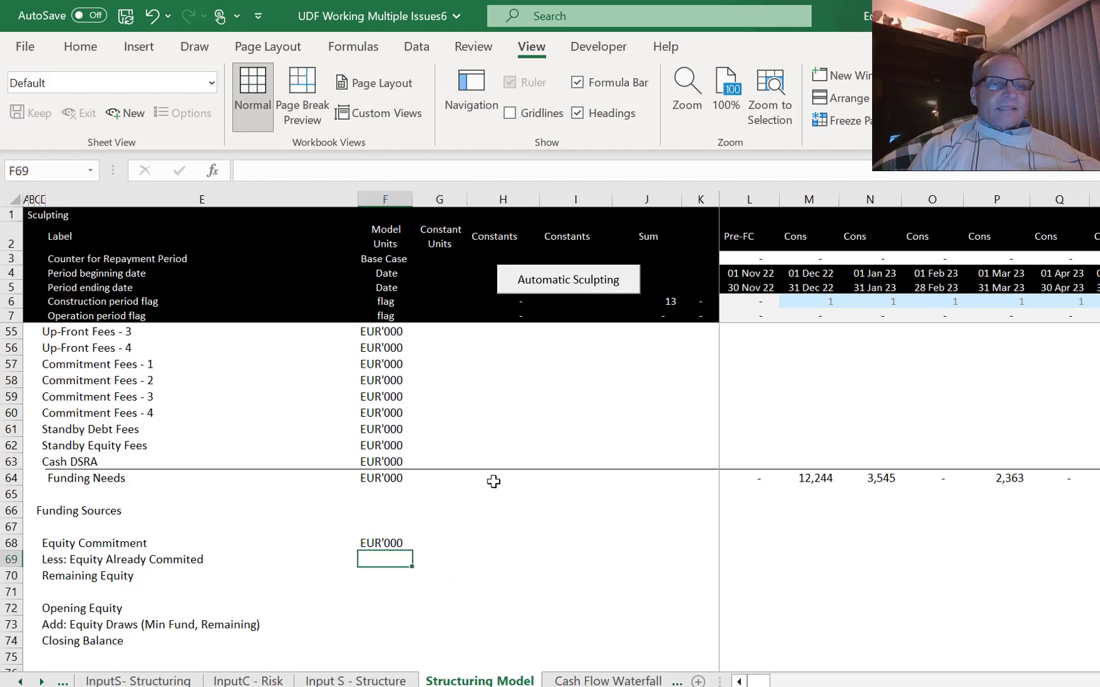
key(Left)
key(Right)
key(Right)
key(Up)
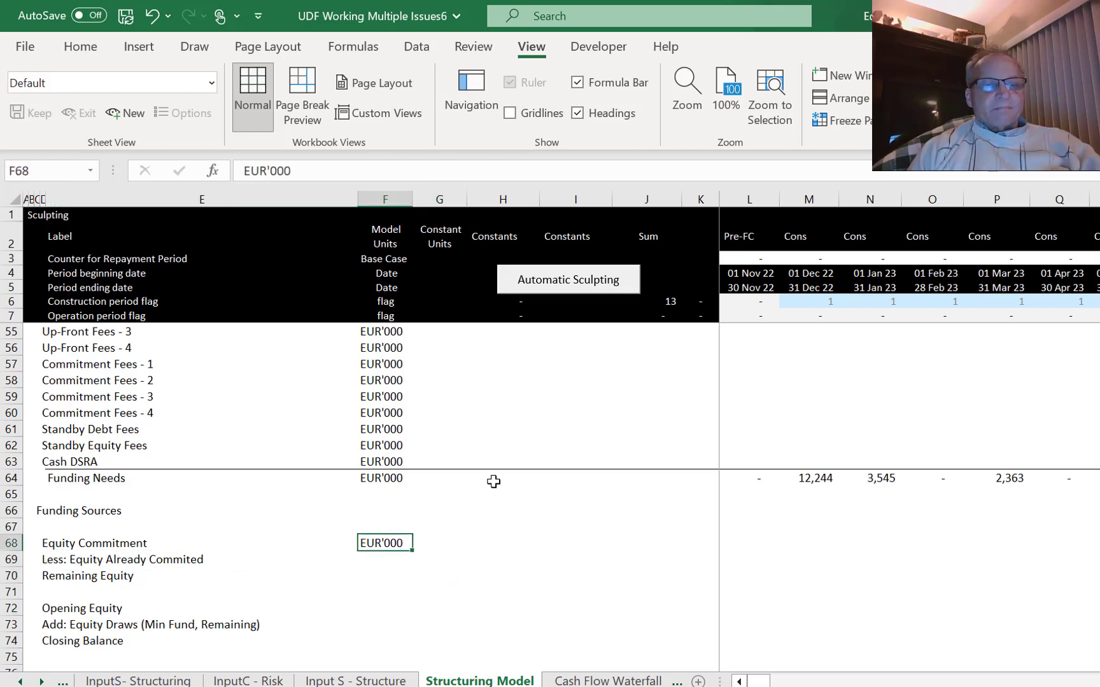
key(shift+Down)
key(shift+Down)
key(ctrl+d)
Copy the EUR'000 unit from F70 to the Opening Equity, Equity Draws and Closing Balance rows in F72:F74.
key(Down)
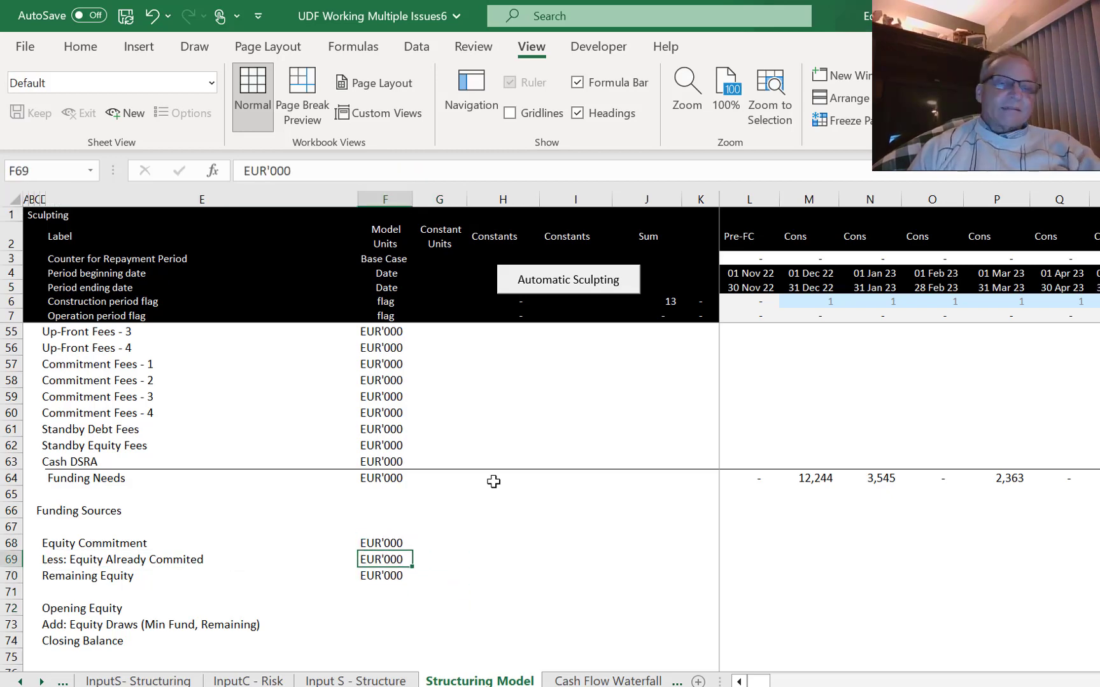
key(Down)
key(Up)
key(ctrl+c)
key(Down)
key(Down)
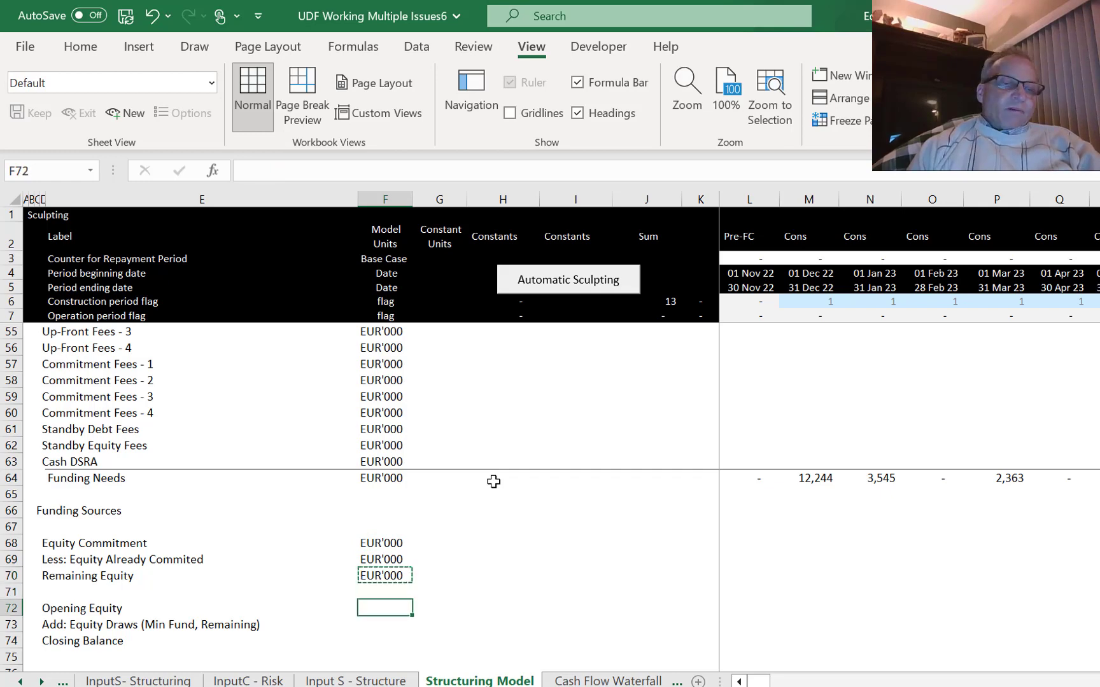
key(Down)
key(Up)
key(ctrl+v)
key(Down)
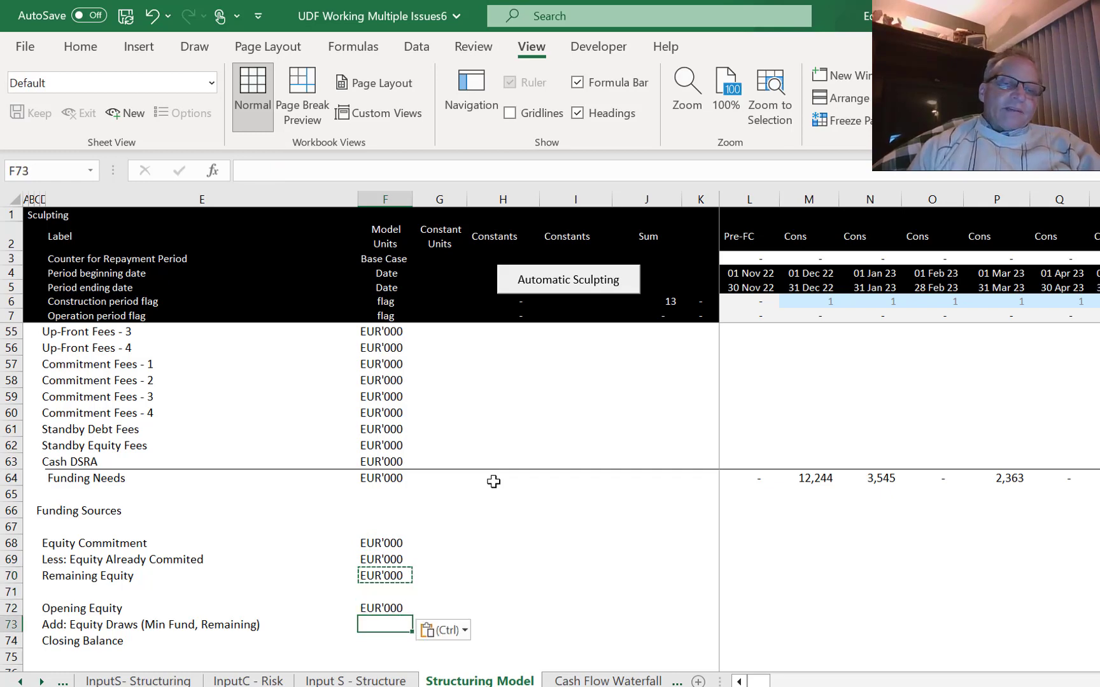
key(ctrl+v)
key(Down)
key(ctrl+v)
key(Escape)
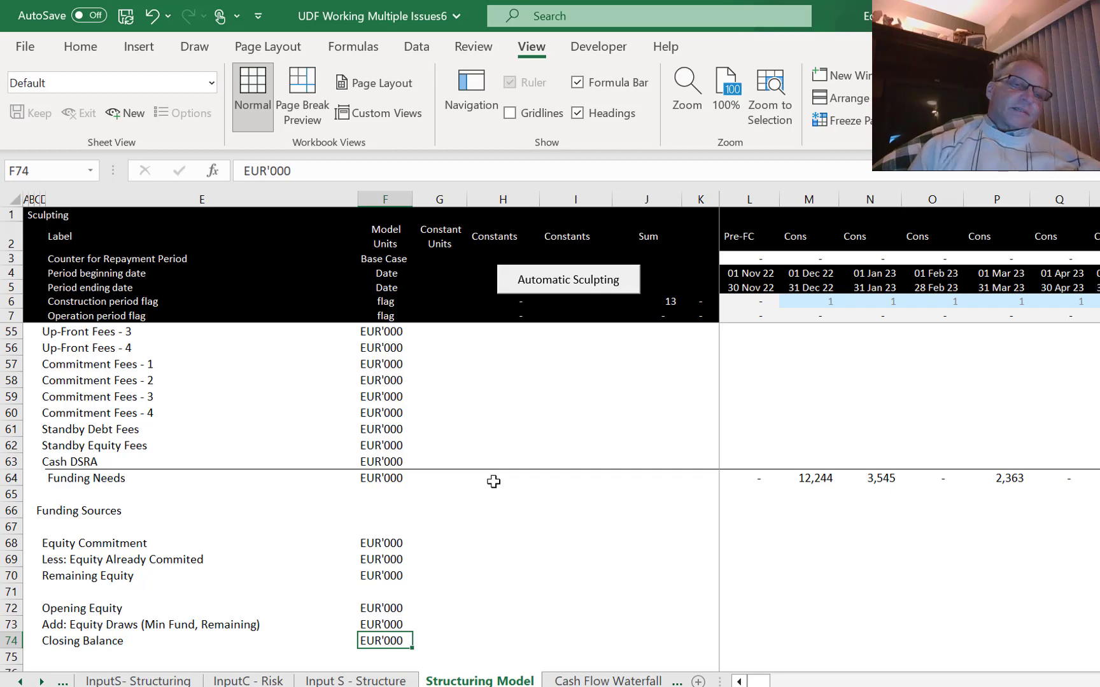
key(Left)
key(Up)
key(Up)
key(Up)
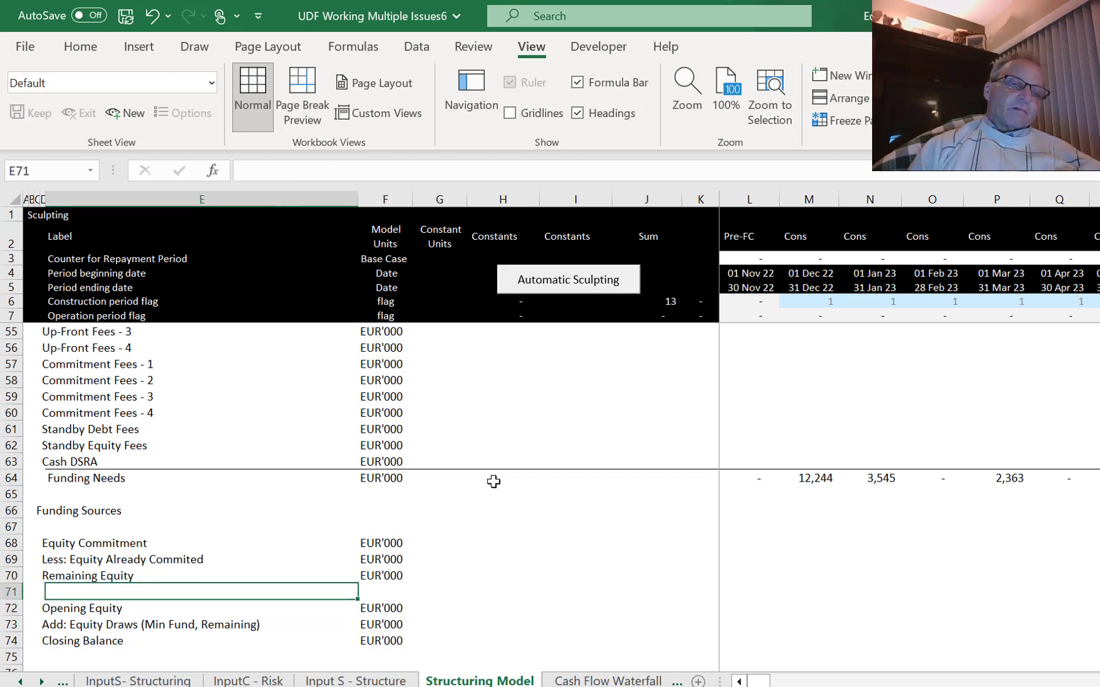
key(Right)
key(Up)
key(Up)
key(Up)
key(Right)
key(Right)
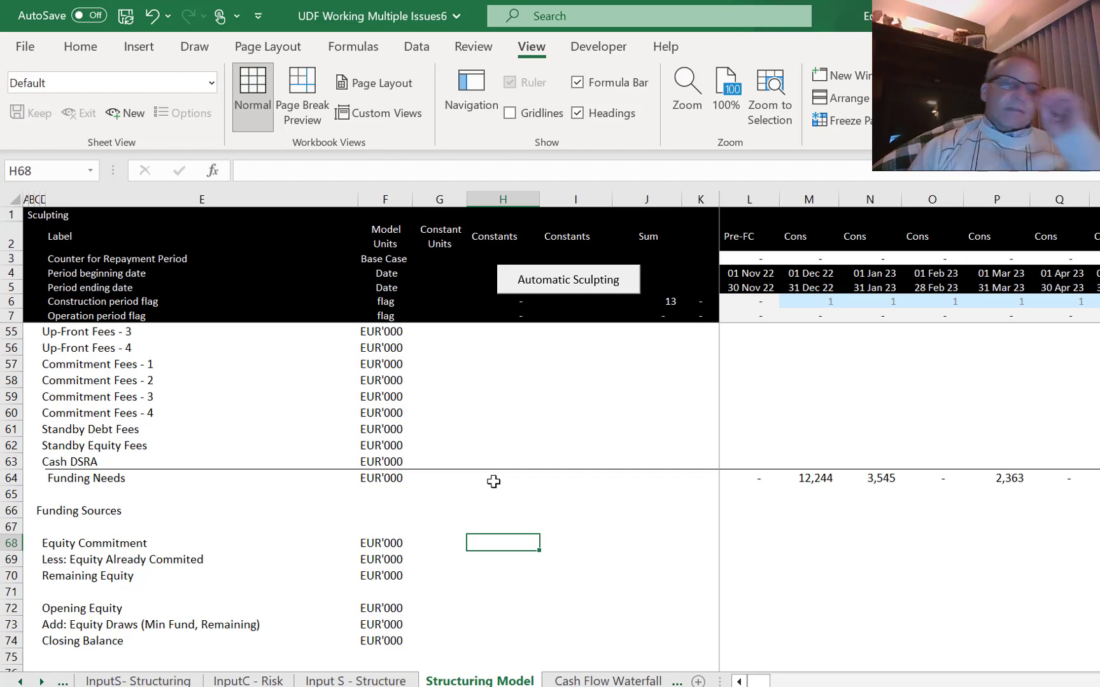
text(=)
key(Escape)
Copy the Equity Commitment row's EUR'000 unit from F68 into its constant units cell G68.
key(Left)
key(Left)
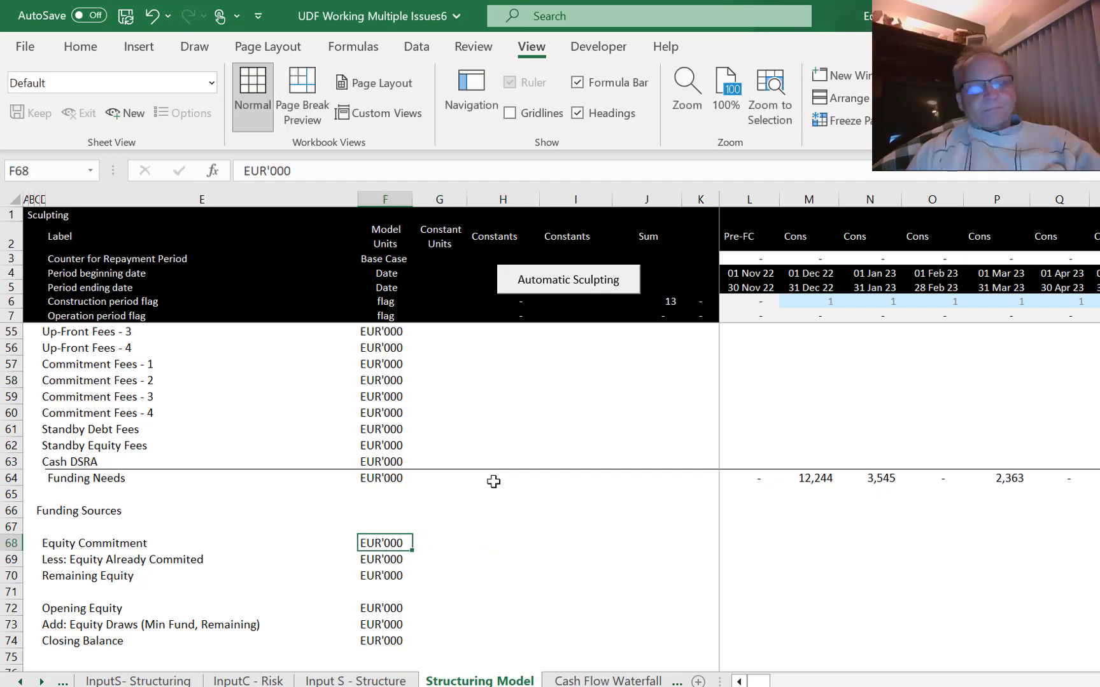
key(ctrl+c)
key(Right)
key(ctrl+v)
key(Right)
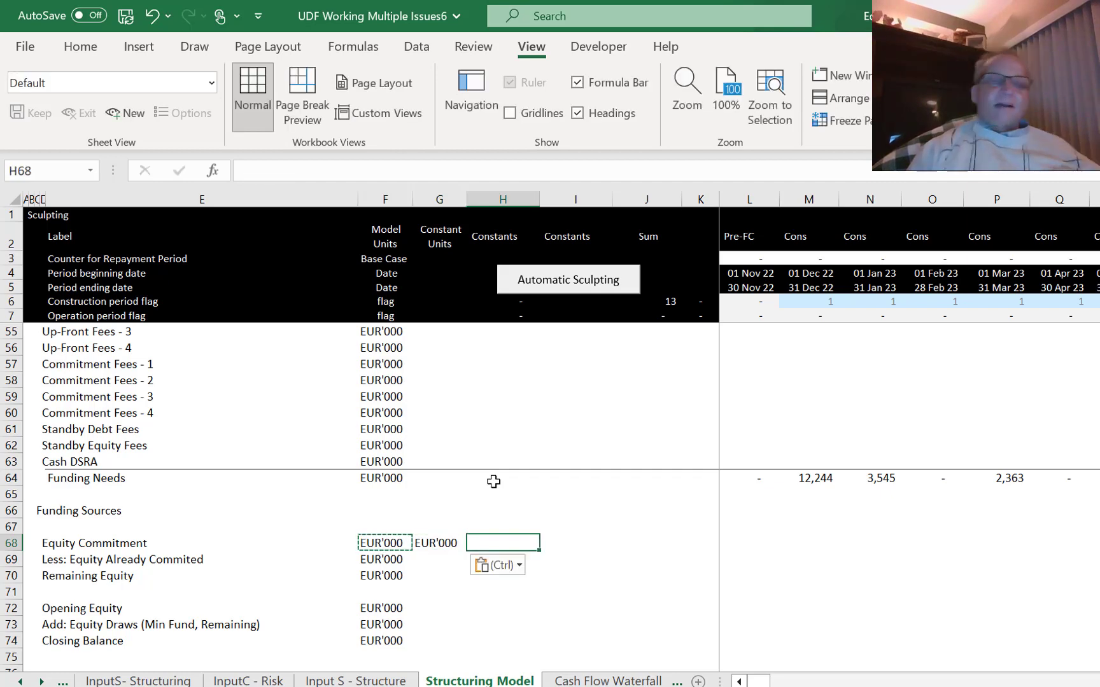
Link the Equity Commitment constant in H68 to the Equity amount in H43 of the Sources of Funds table.
text(=)
key(Up)
key(Up)
key(Up)
key(Up)
key(Up)
key(Up)
key(Up)
key(Up)
key(Up)
key(Up)
key(Up)
key(Up)
key(Up)
key(Up)
key(Up)
key(Up)
key(Up)
key(Up)
key(Up)
key(Up)
key(Up)
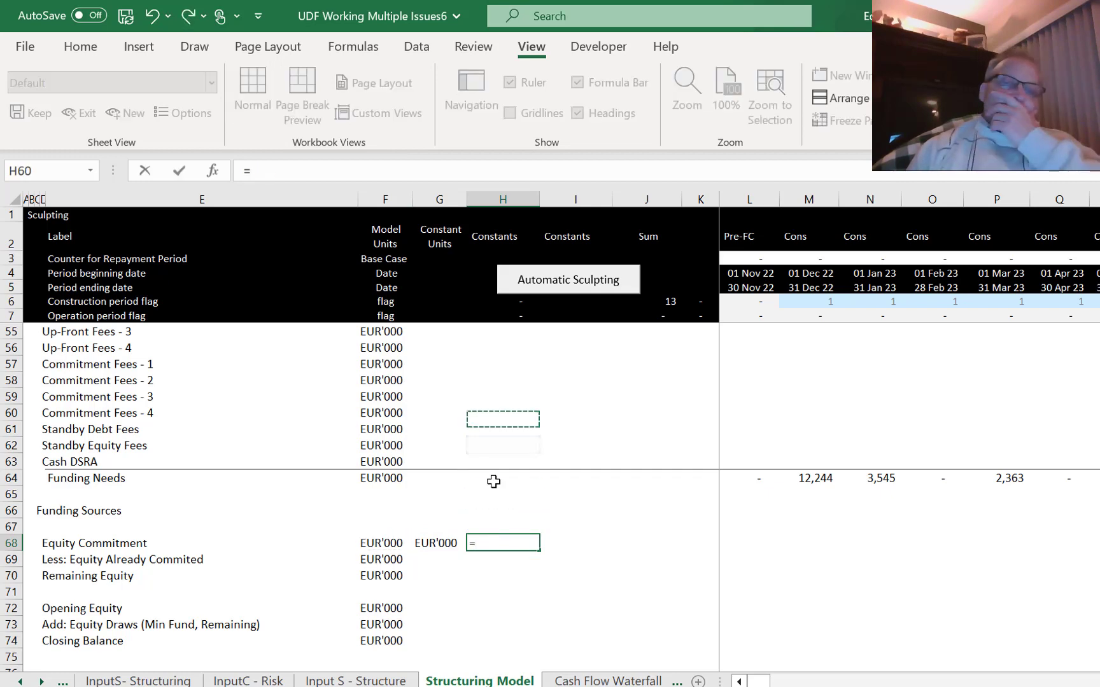
key(Up)
key(Up)
key(Up)
key(Up)
key(Up)
key(Up)
key(Up)
key(Up)
key(Up)
key(Up)
key(Up)
key(Up)
key(Up)
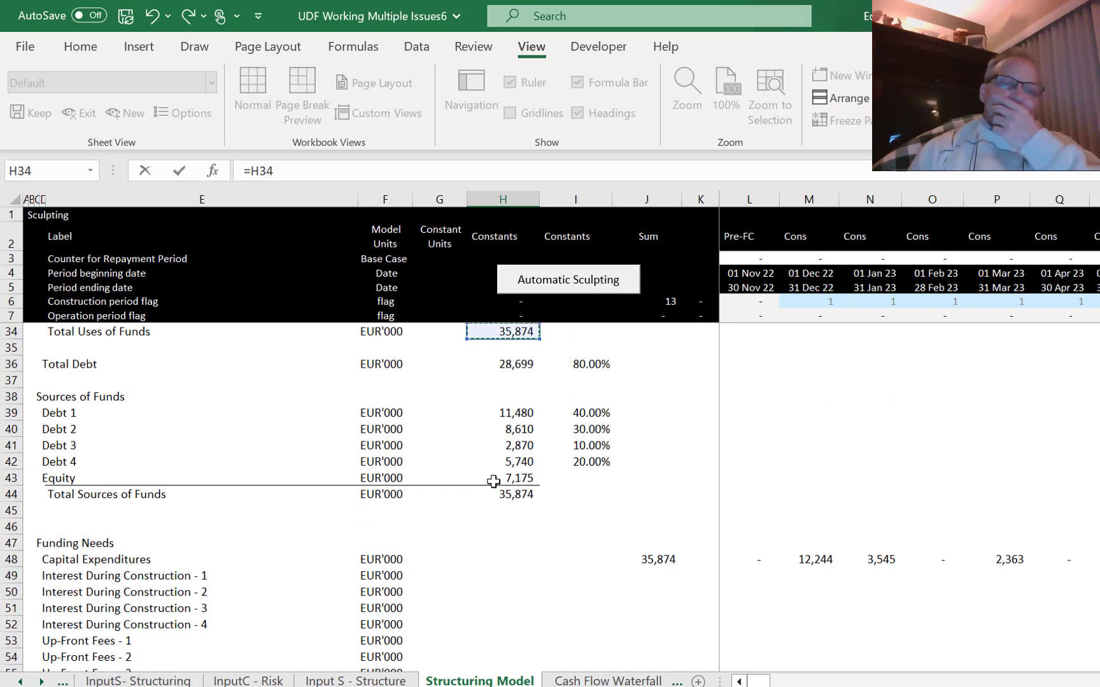
key(Down)
key(Down)
click(494, 479)
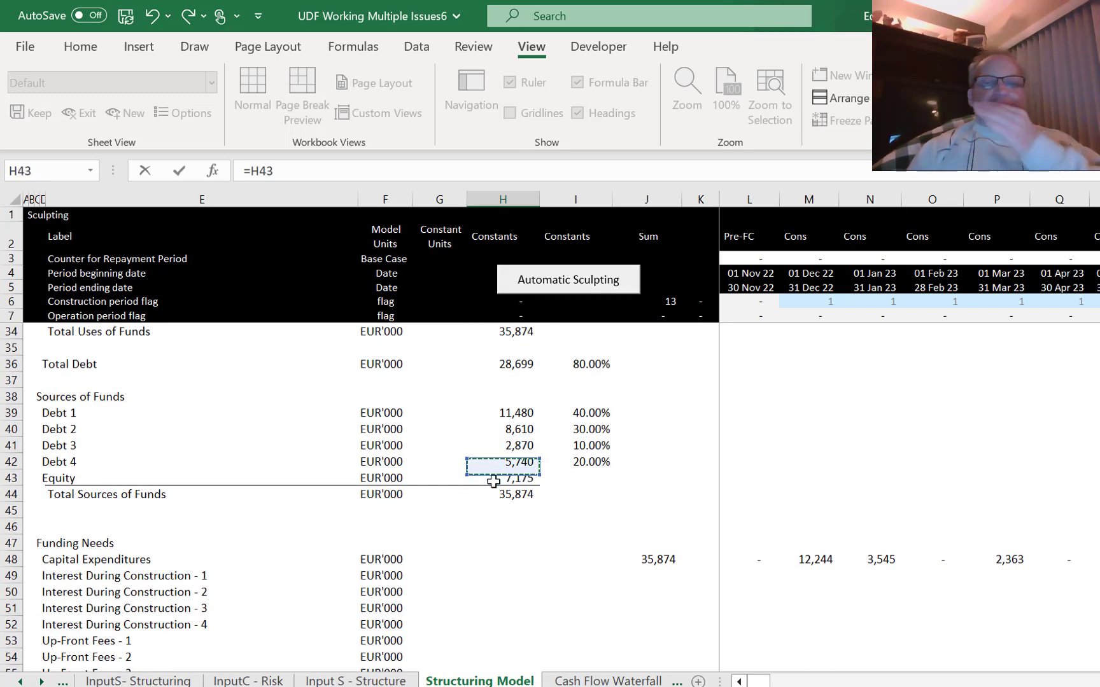
key(Return)
scroll(494, 482, down, 1)
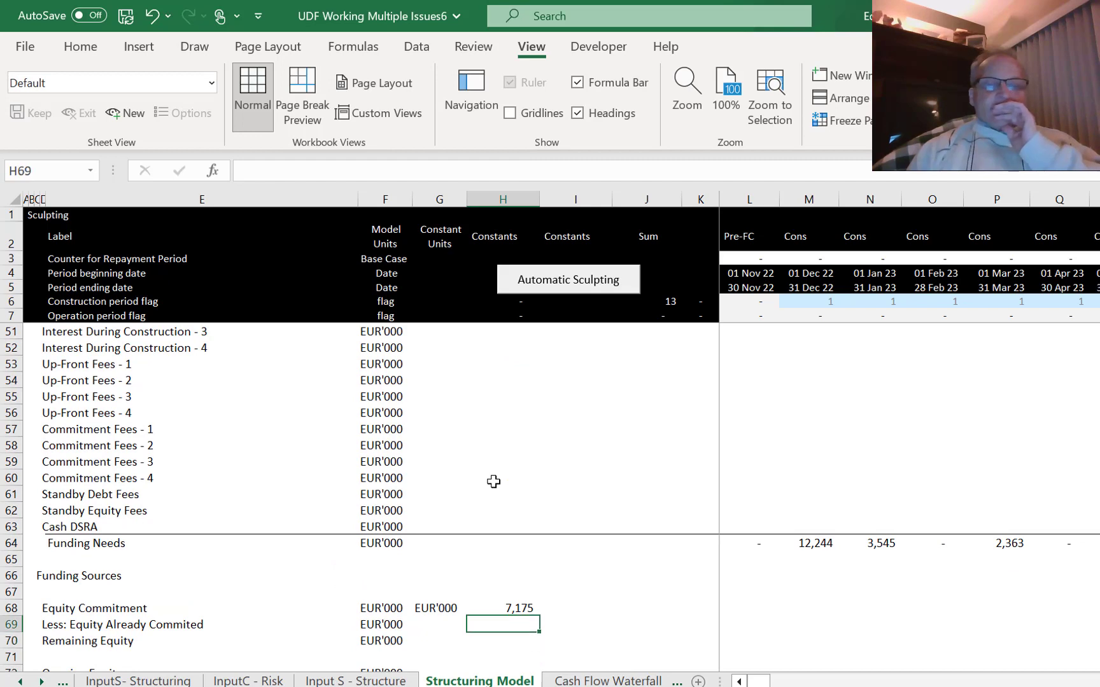
Enter =$H$68 in L68 of the Equity Commitment row and fill it across the timeline columns.
key(Up)
key(Right)
key(Right)
key(Right)
key(Right)
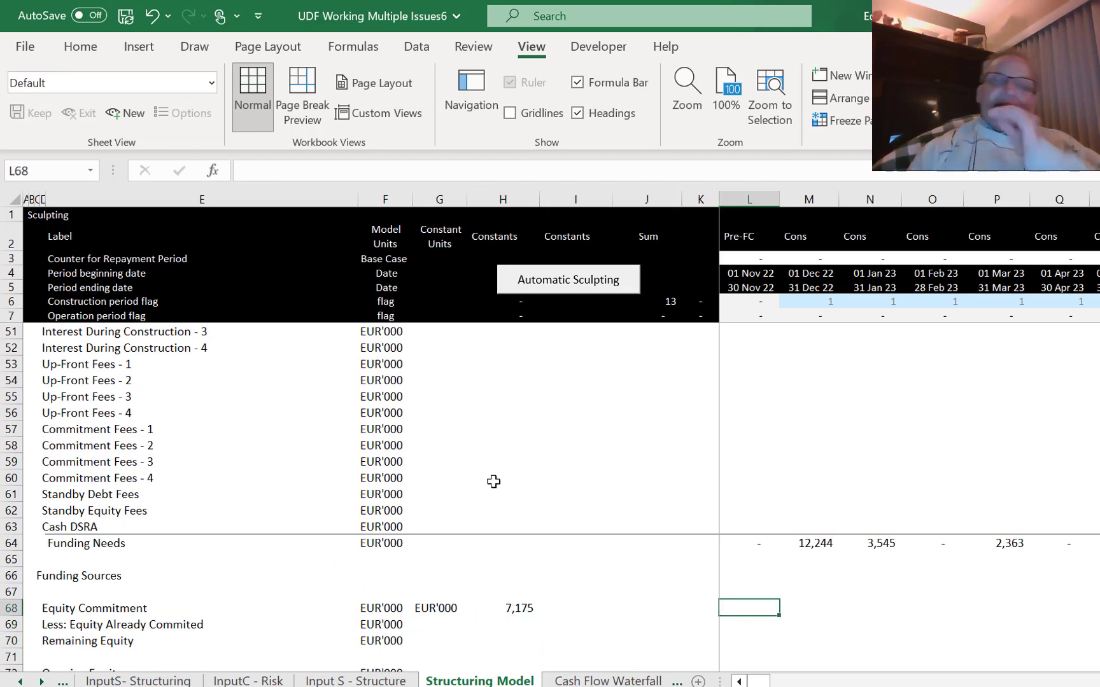
text(=)
key(Left)
key(Left)
key(Left)
key(Left)
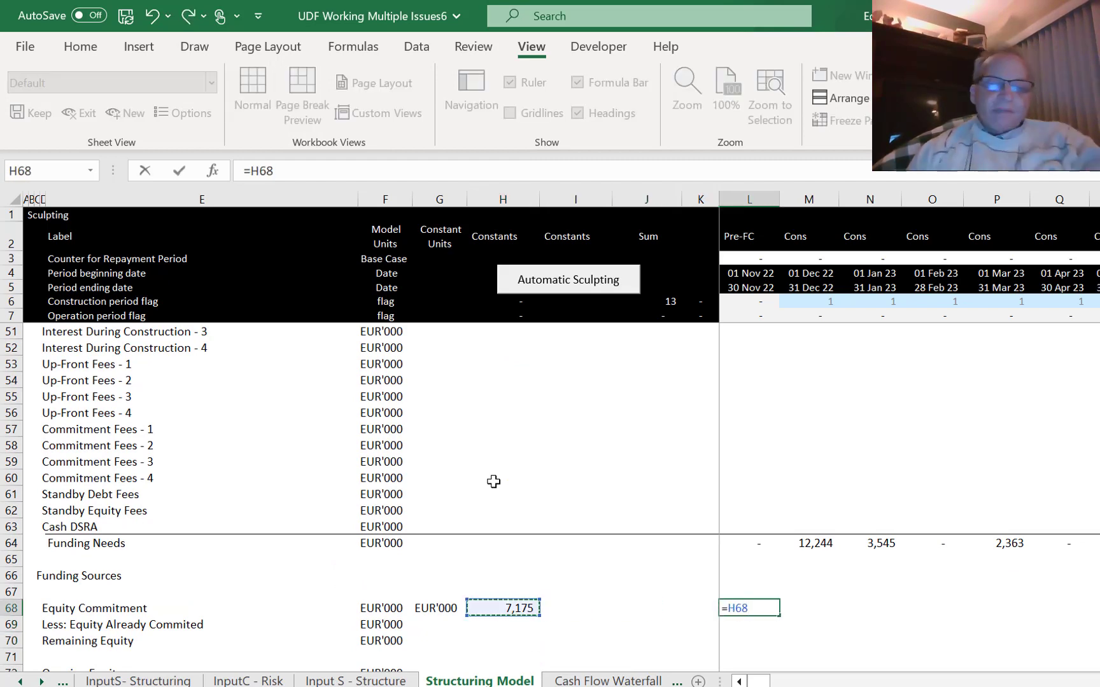
key(F4)
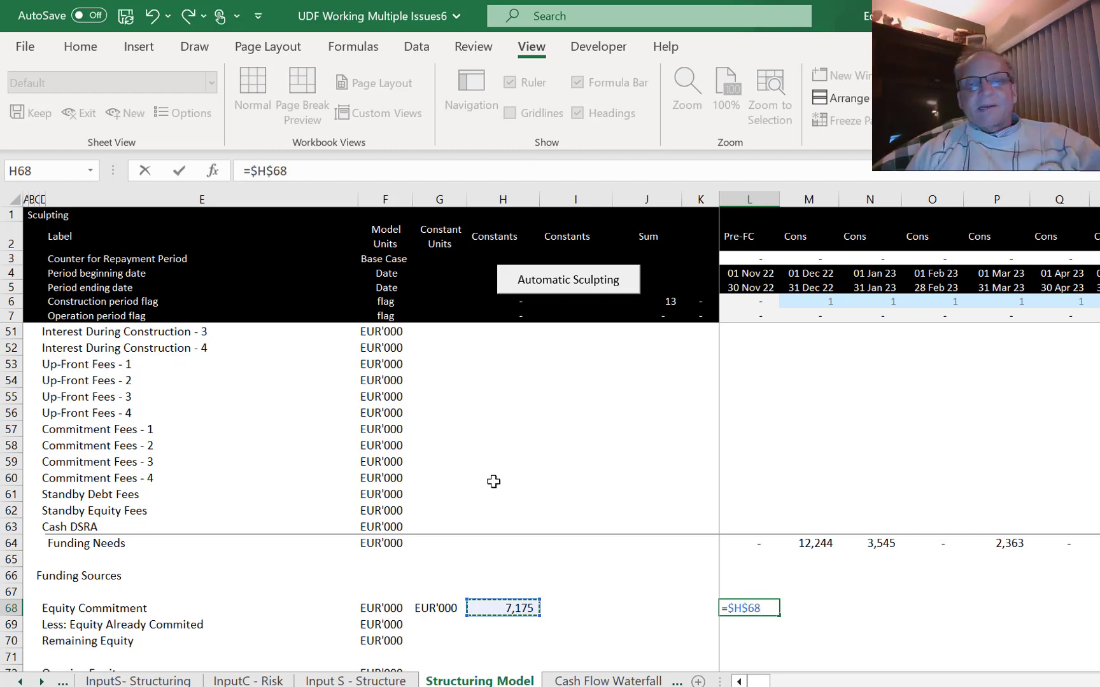
key(ctrl+Return)
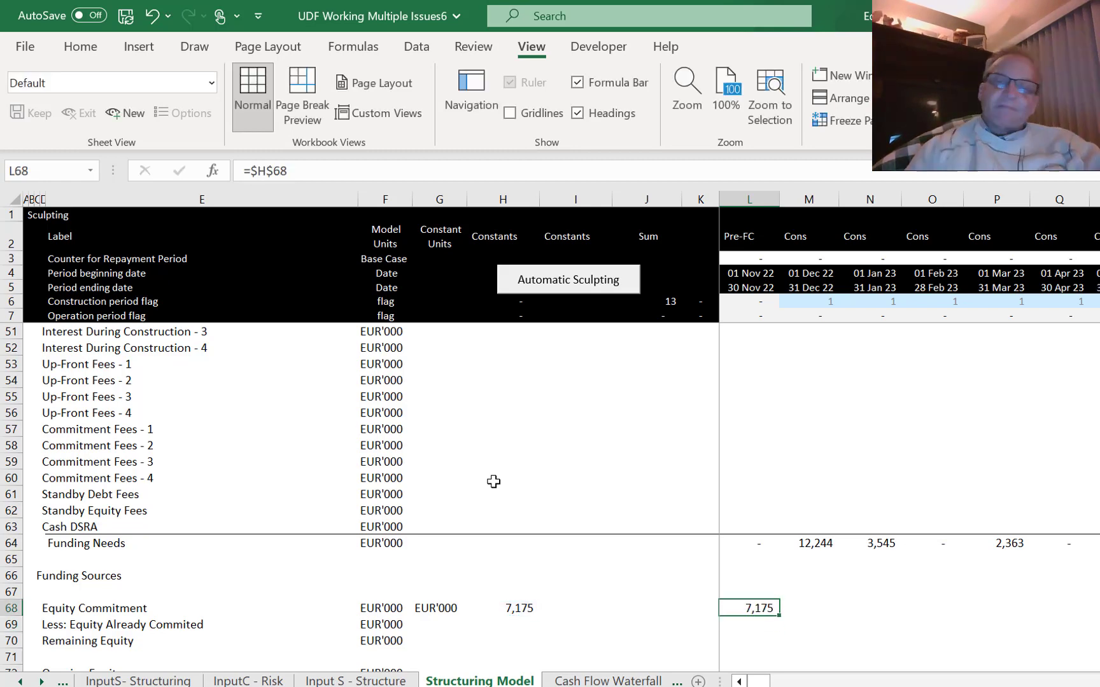
key(ctrl+shift+Right)
key(ctrl+r)
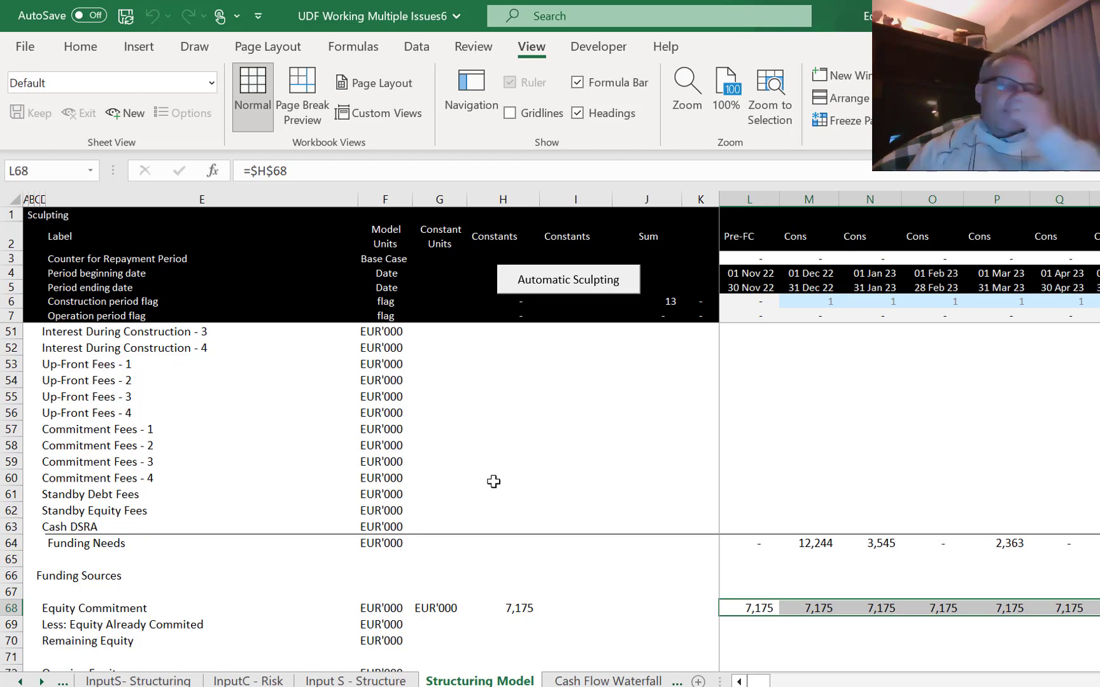
Enter =L72 in L69 so the Equity Already Commited row picks up Opening Equity.
key(Down)
key(Down)
key(Down)
key(Down)
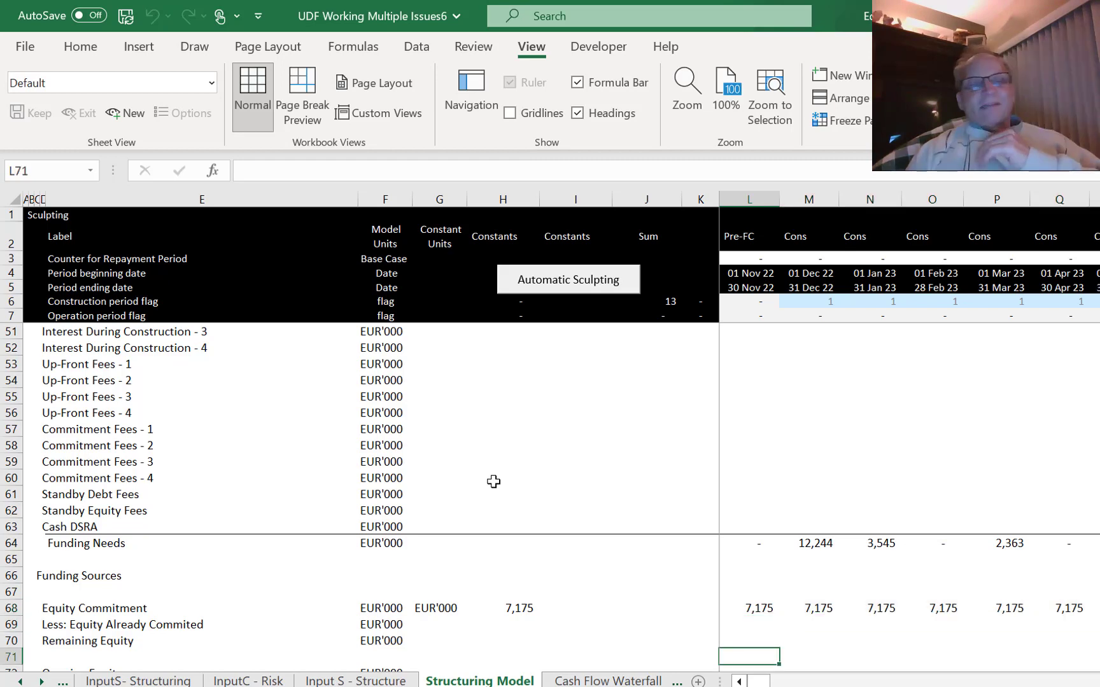
key(Up)
key(Up)
key(Up)
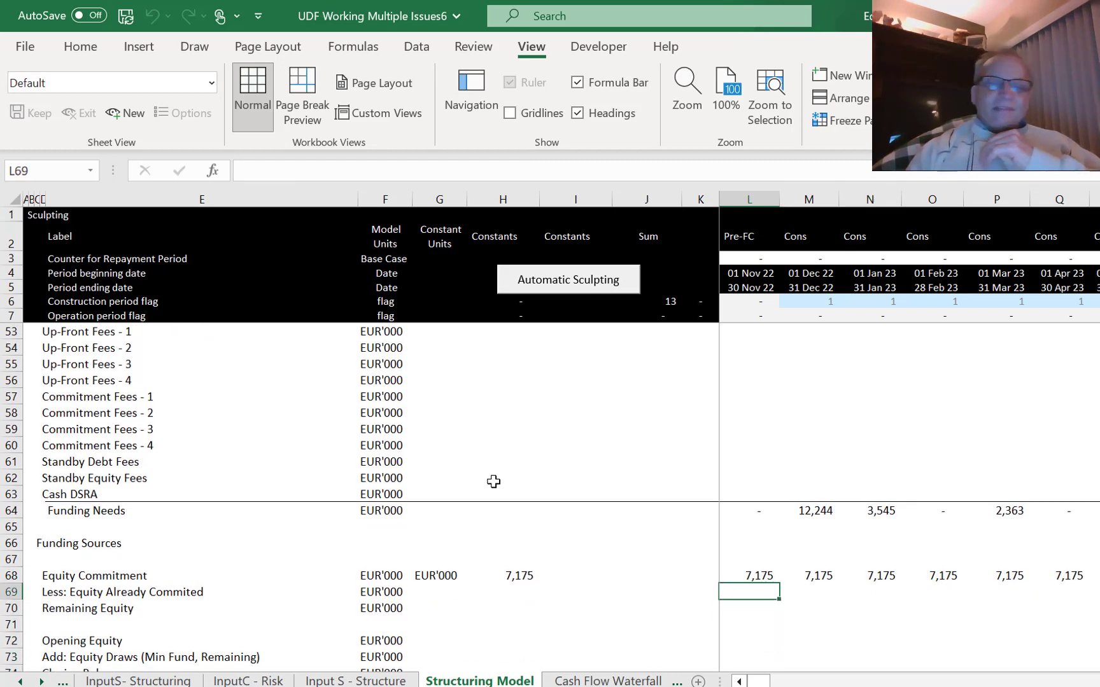
text(=)
key(Down)
key(Down)
key(Down)
key(Down)
key(Down)
key(Down)
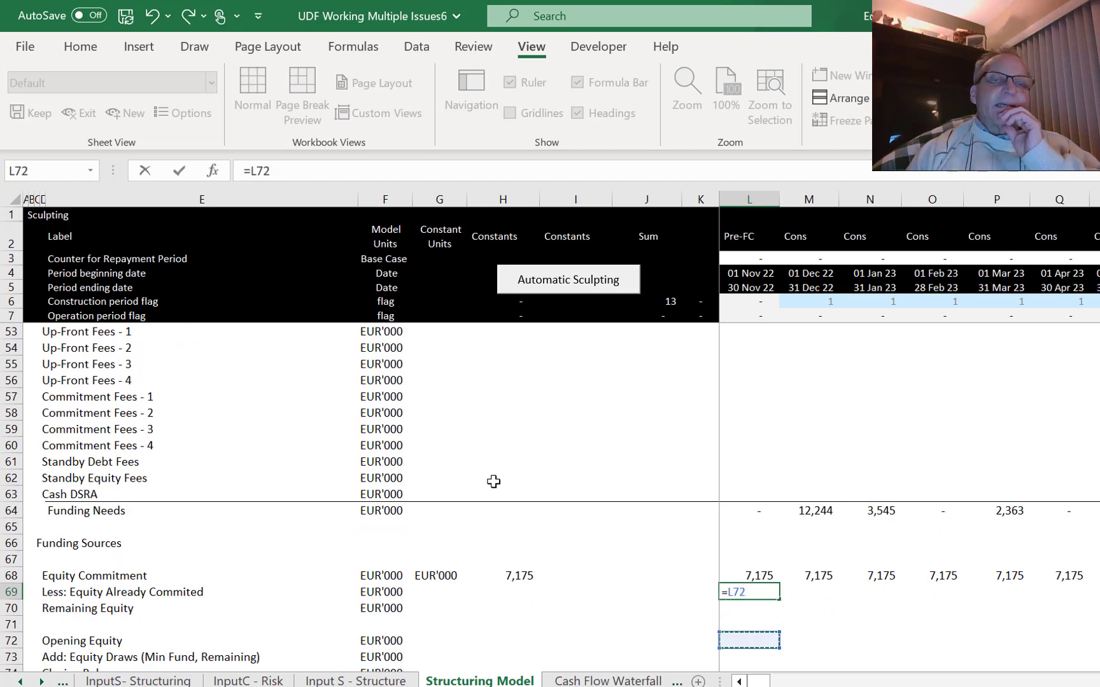
key(Up)
key(Up)
key(Up)
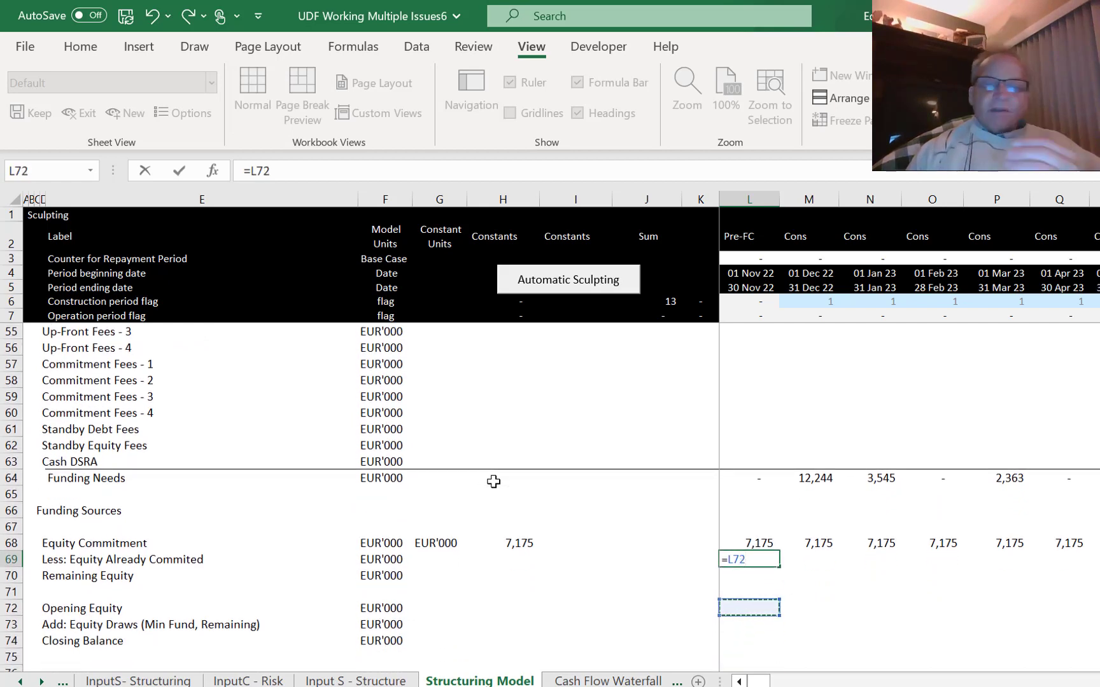
key(Return)
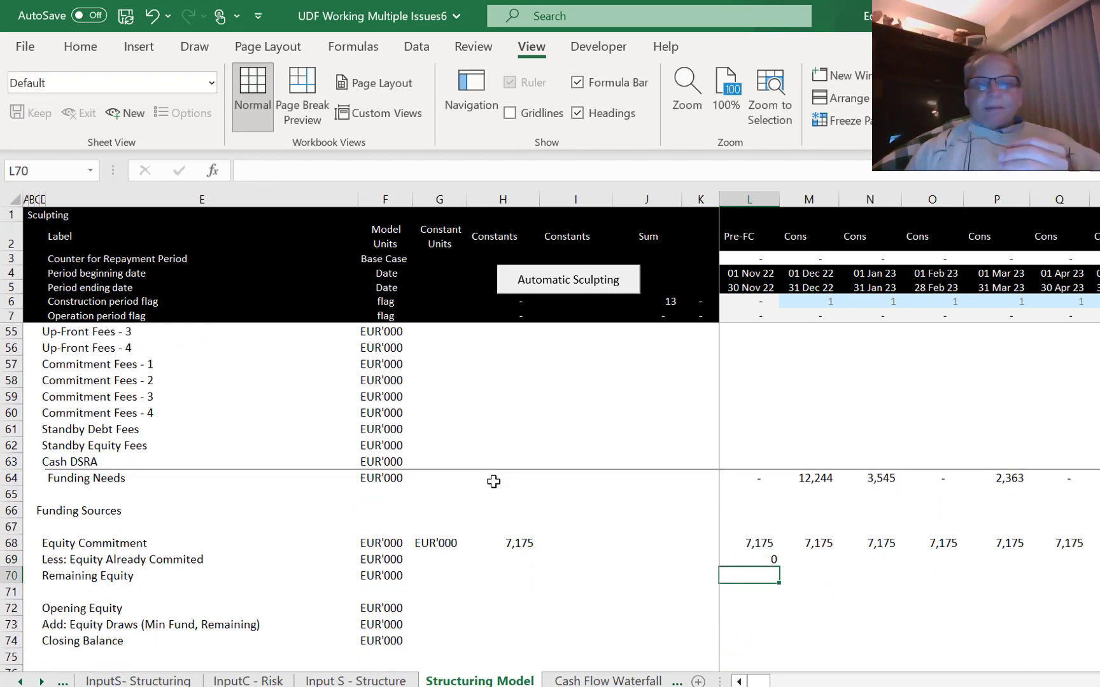
Calculate Remaining Equity in L70 as commitment less equity already committed, =L68-L69.
text(=)
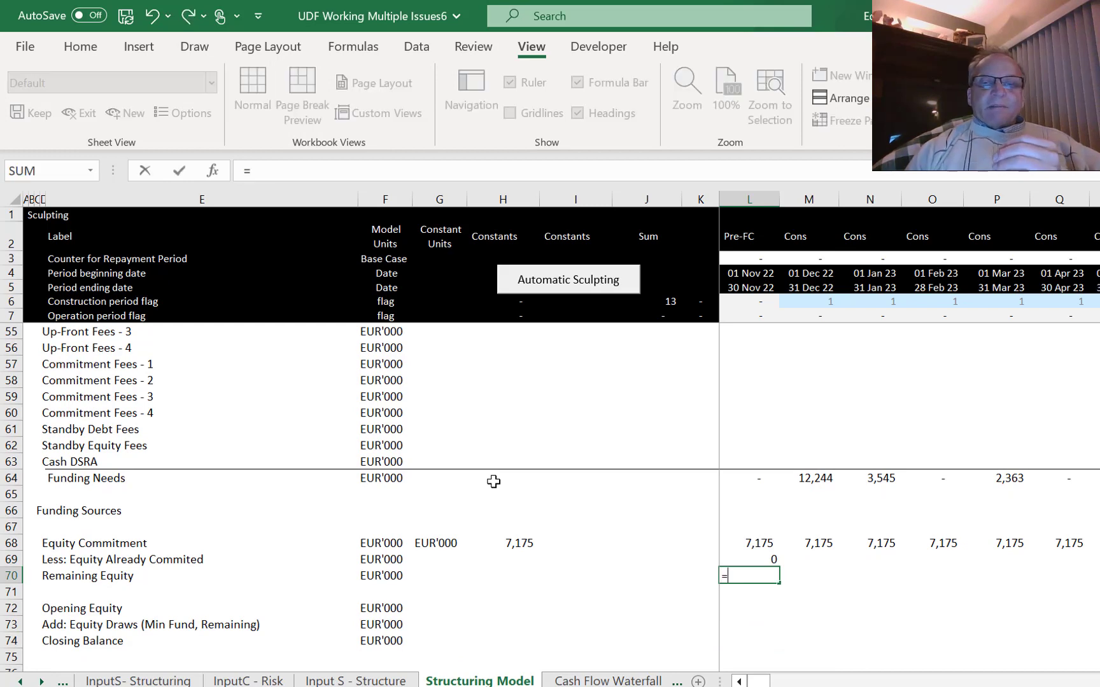
key(Up)
key(Up)
text(-)
key(Up)
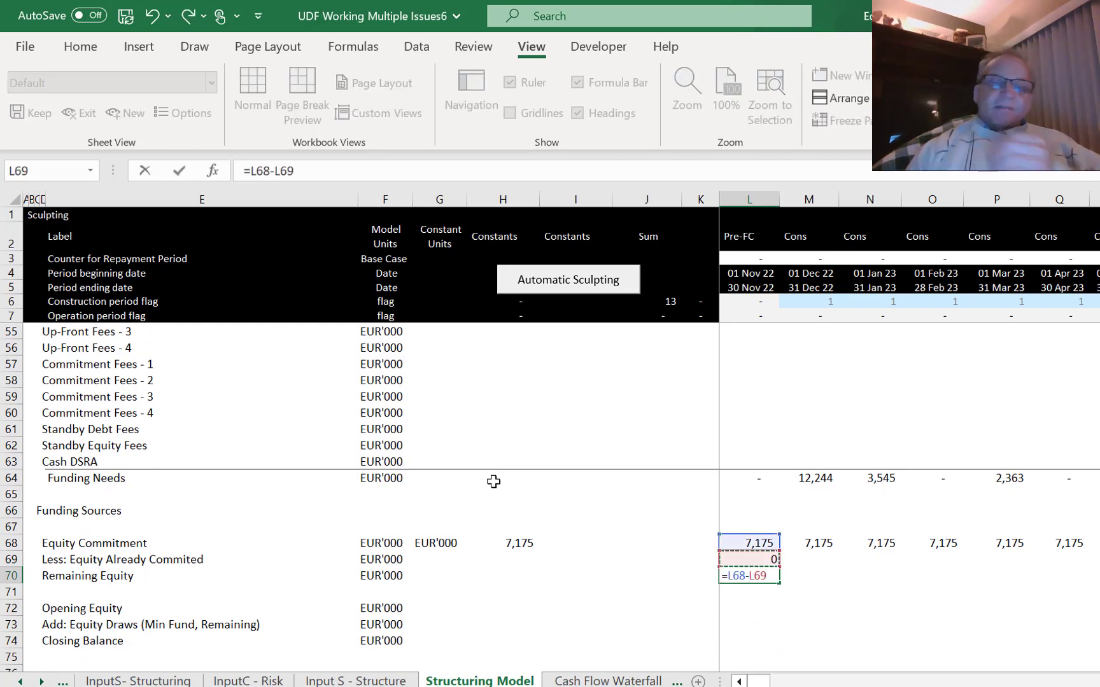
key(Return)
Link Opening Equity in L72 to the previous period's Closing Balance cell, K74.
key(Down)
key(Down)
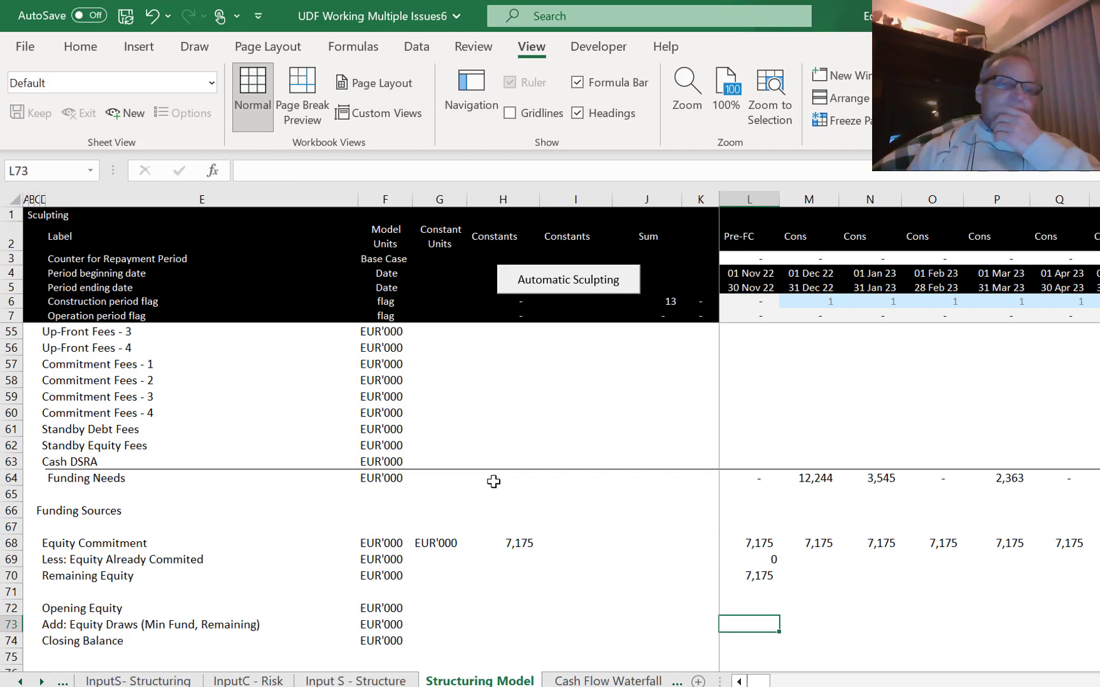
key(Up)
text(==)
key(Down)
key(BackSpace)
key(BackSpace)
key(BackSpace)
key(BackSpace)
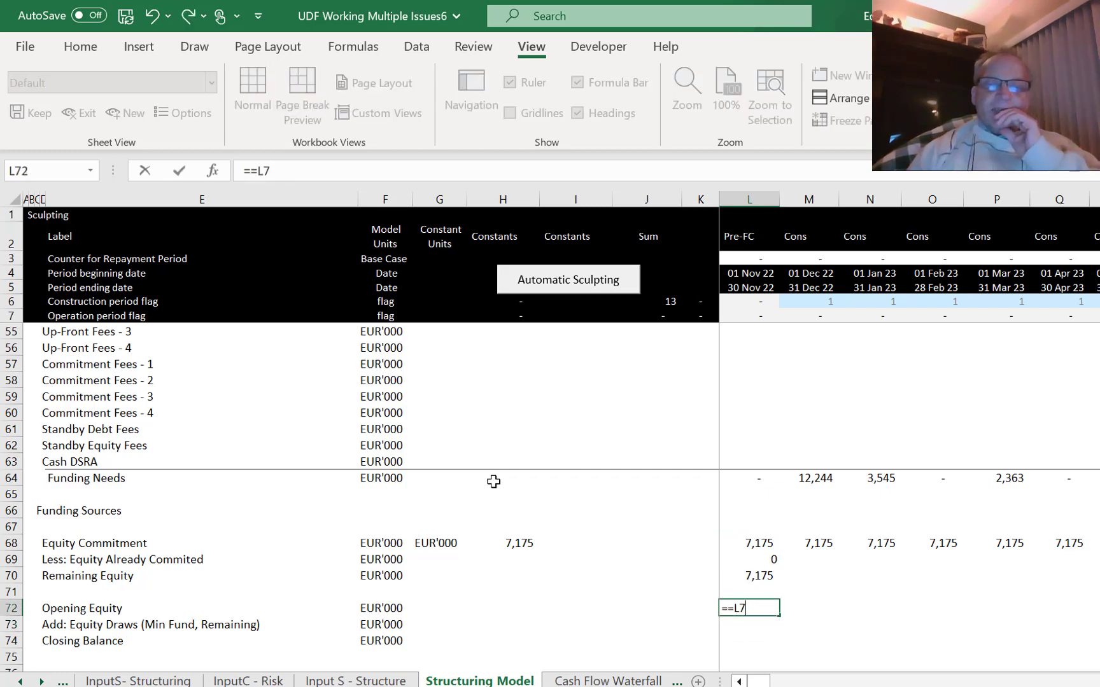
key(Down)
key(Down)
key(Down)
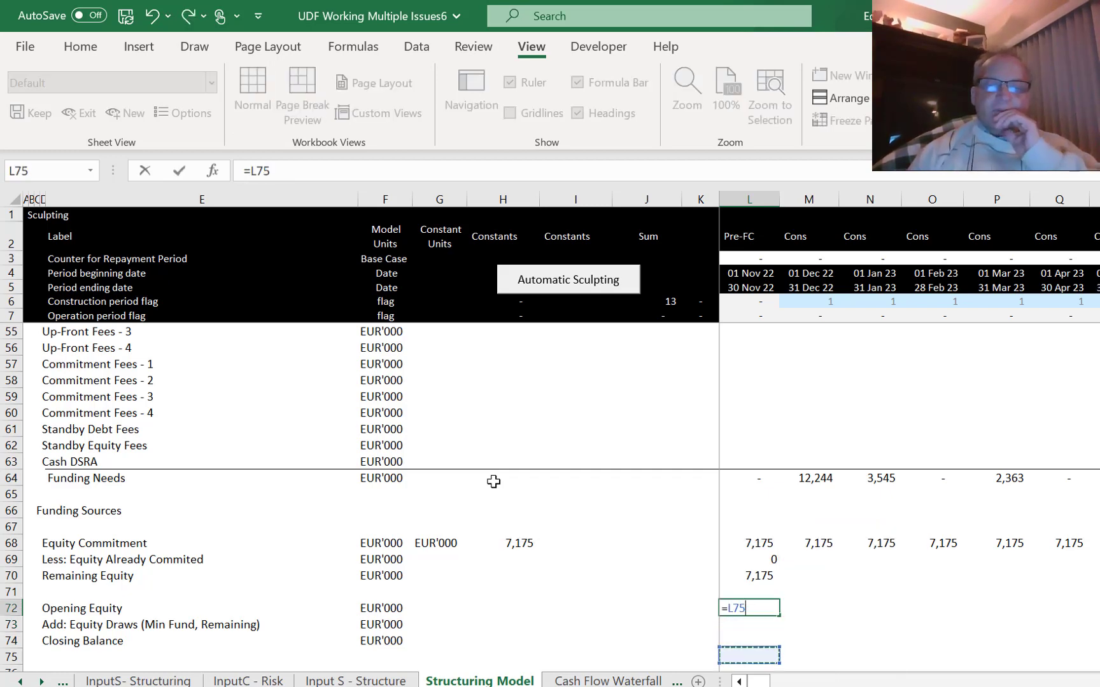
key(Left)
key(Up)
key(Return)
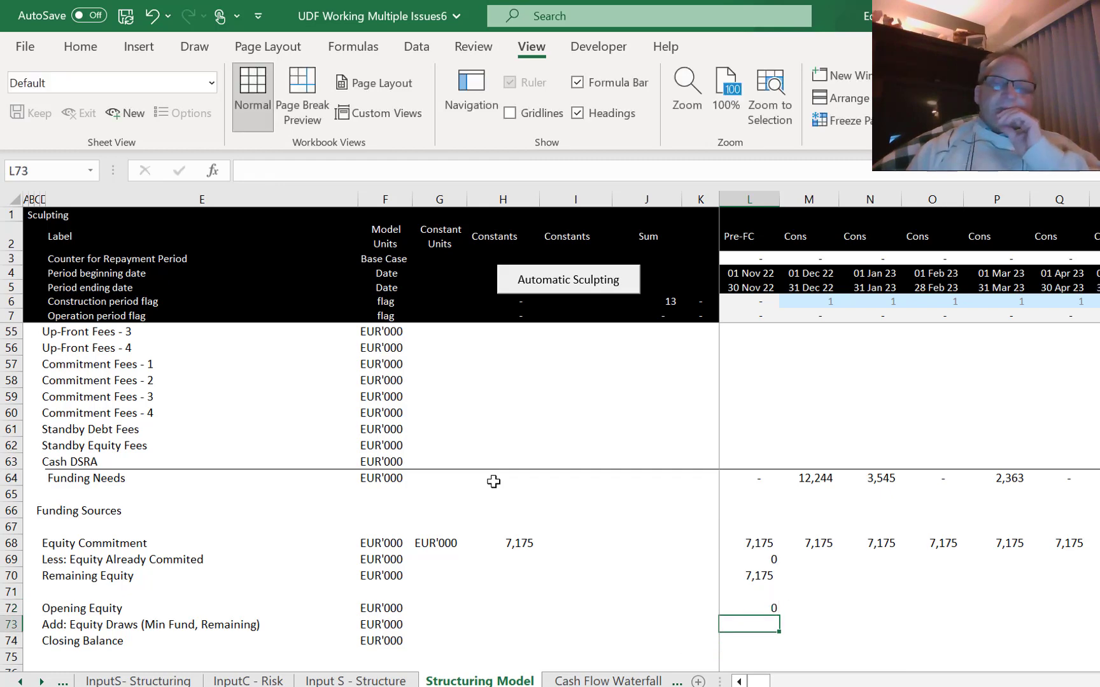
Enter =MIN(L70,L64) in L73 to limit Equity Draws to the lower of Remaining Equity and Funding Needs.
key(Left)
key(Right)
key(Up)
key(Left)
key(Down)
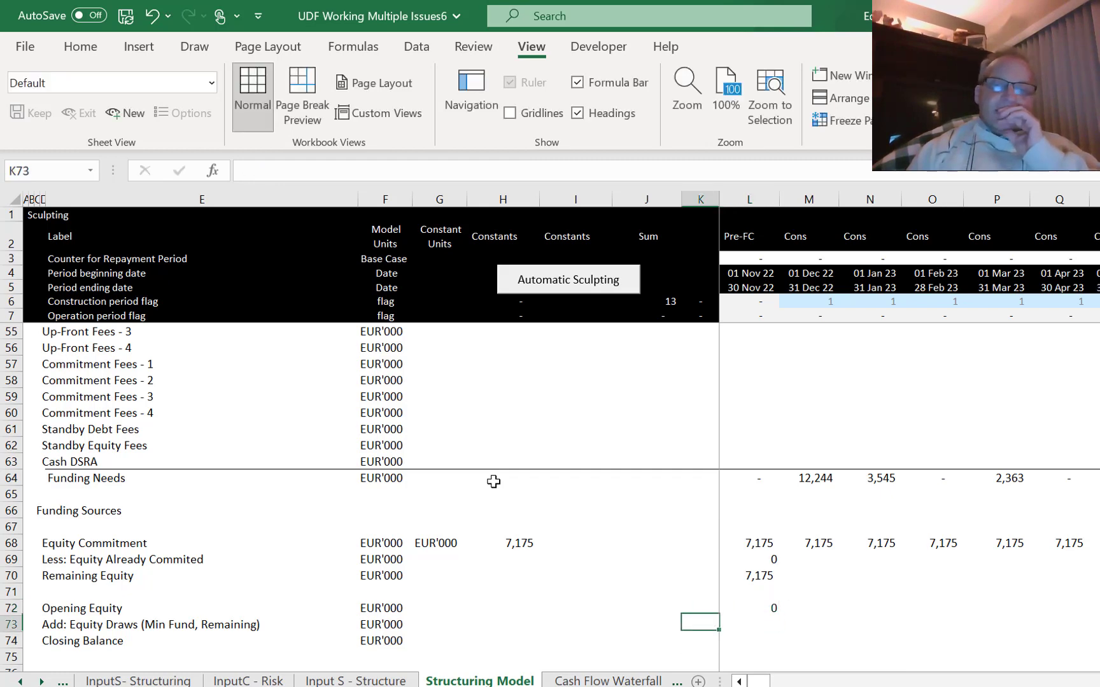
key(Right)
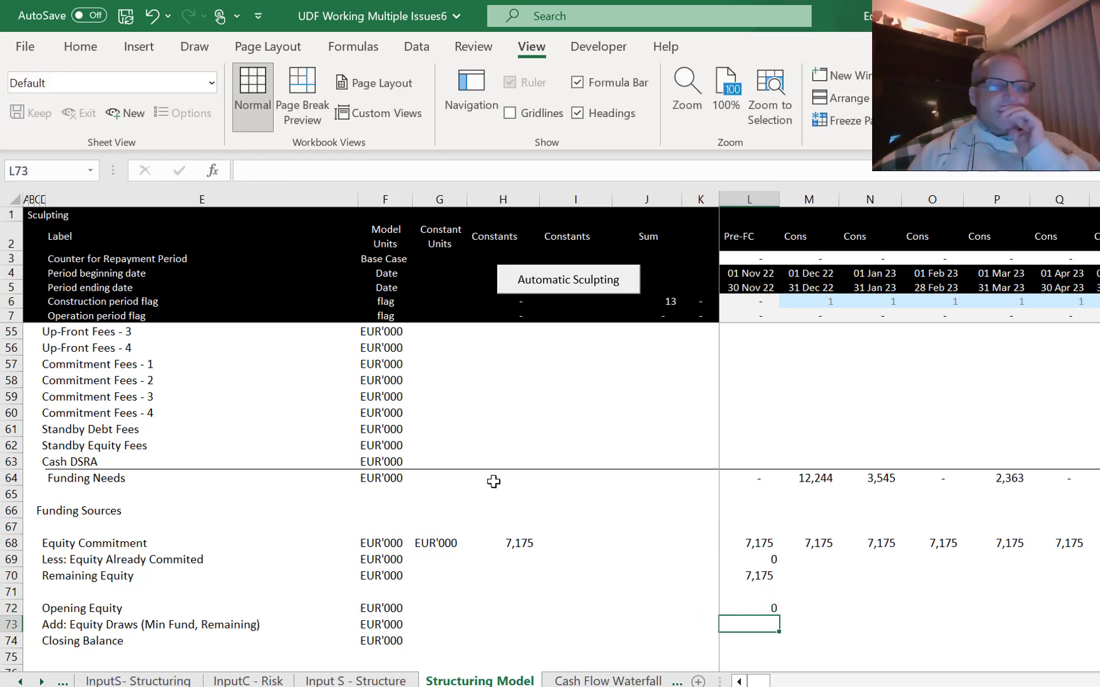
text(=min()
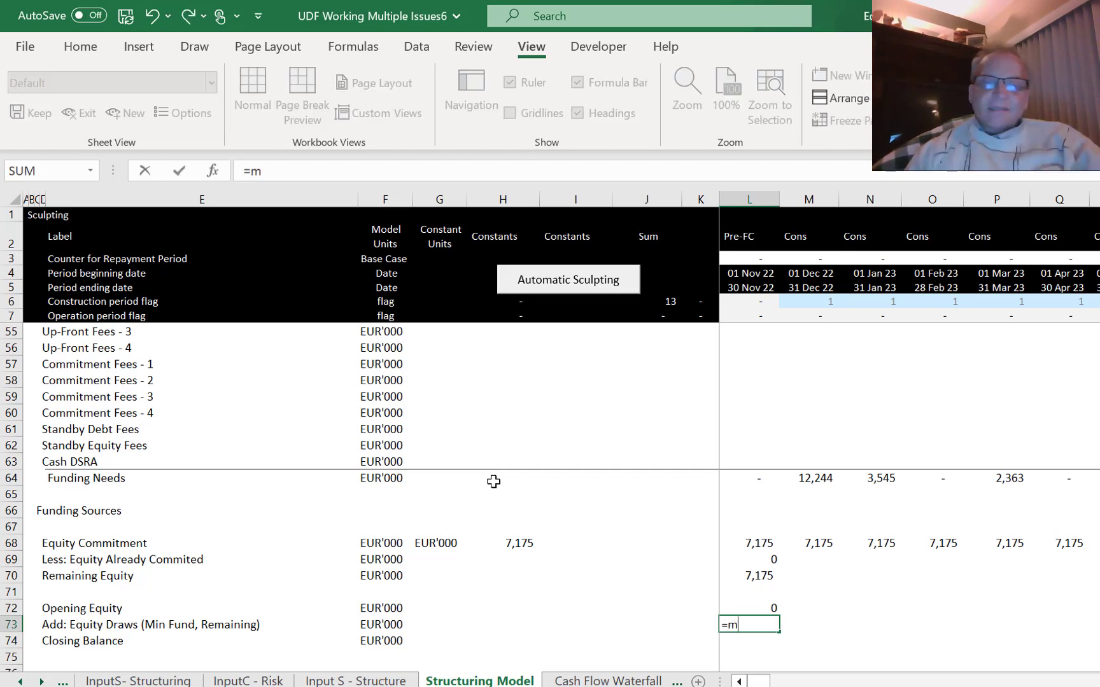
key(Up)
key(Up)
key(Up)
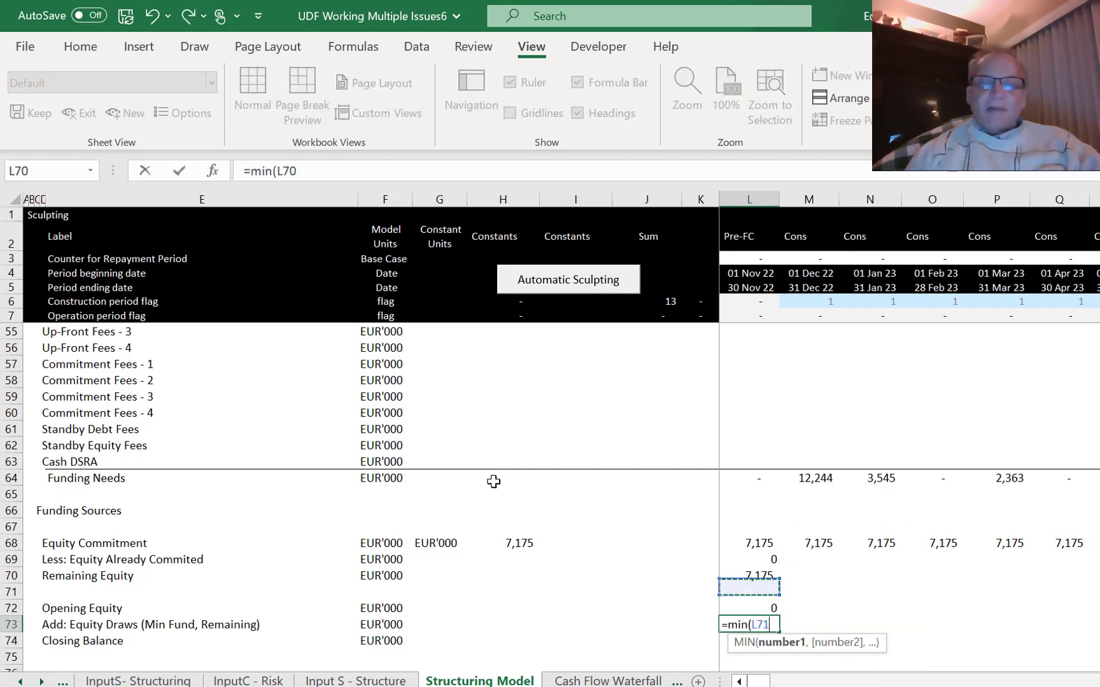
text(,)
key(Up)
key(Up)
key(Up)
key(Up)
key(Up)
key(Up)
key(Up)
key(Up)
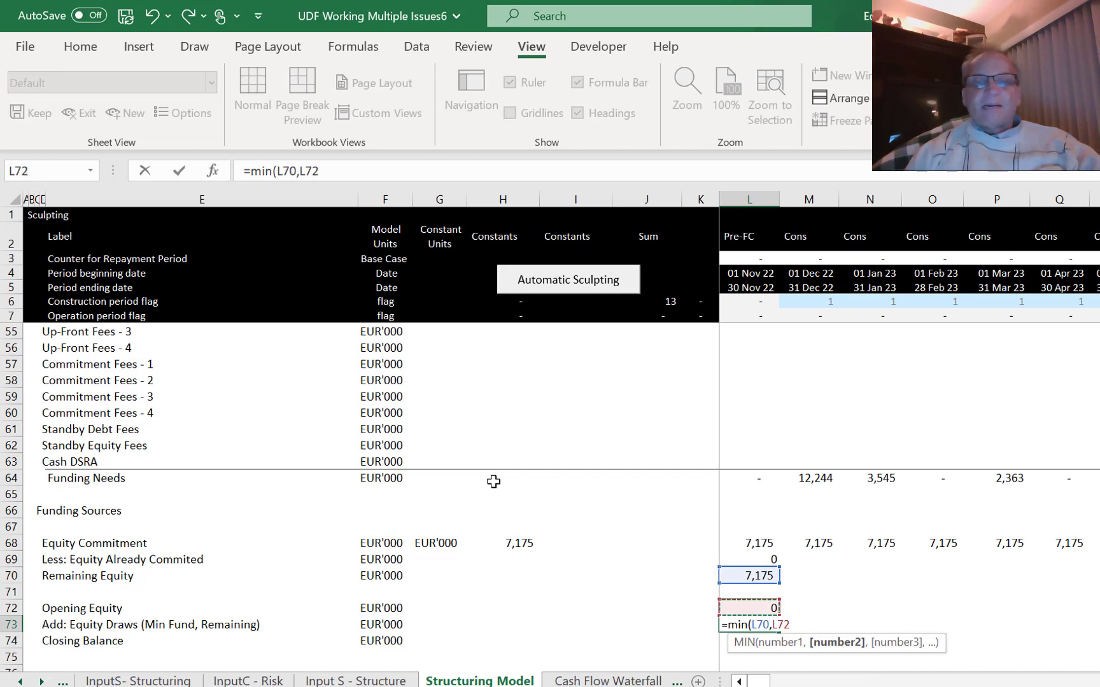
key(Up)
key(Return)
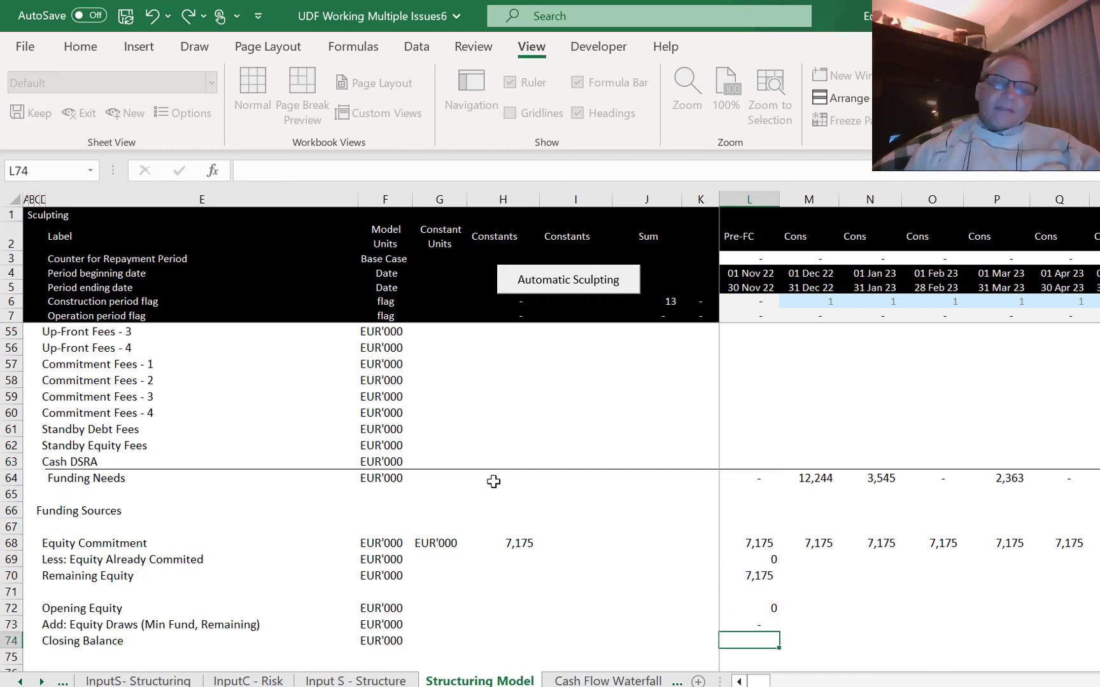
Calculate the Closing Balance in L74 as Opening Equity plus Equity Draws, =L72+L73.
text(=)
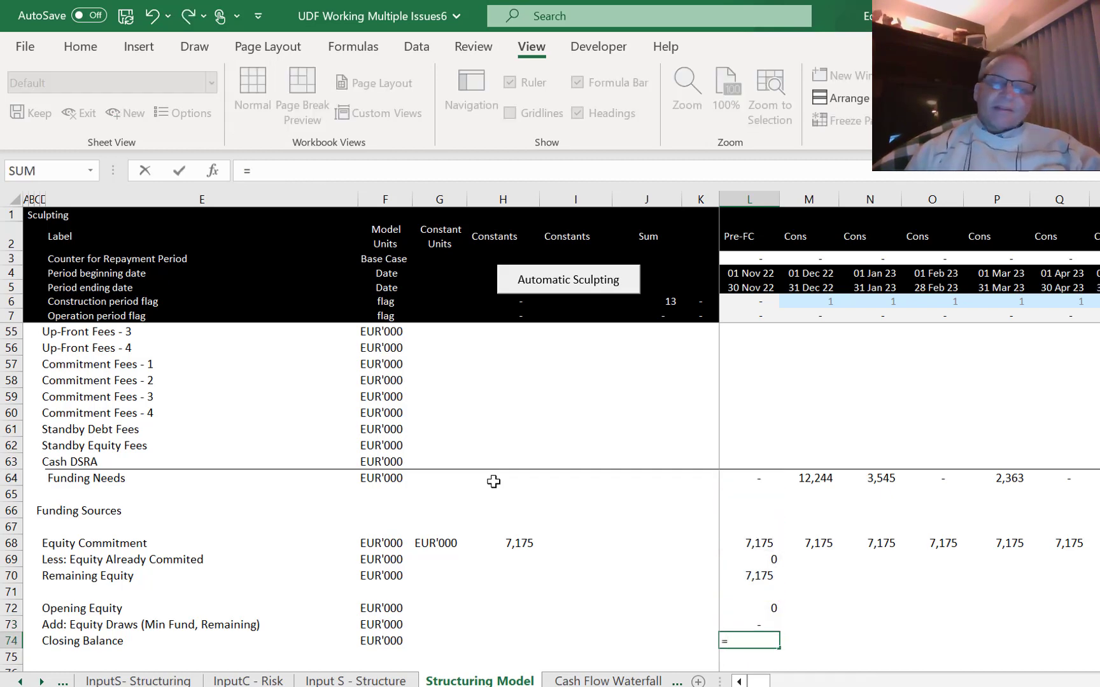
key(Up)
key(Up)
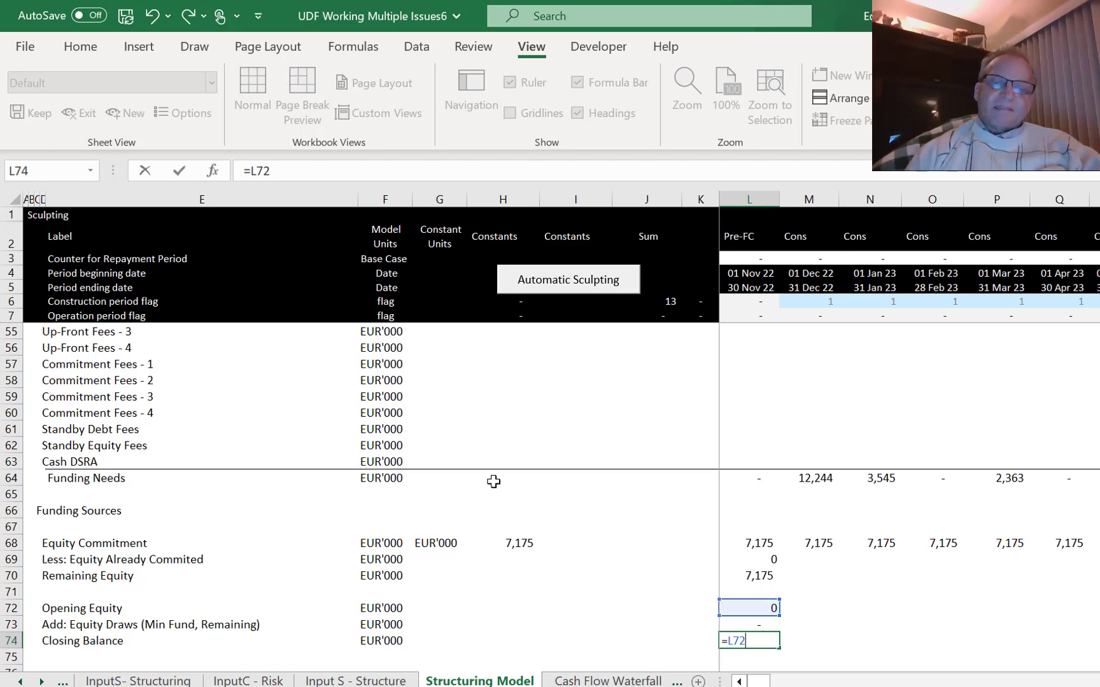
text(+)
key(Up)
key(Return)
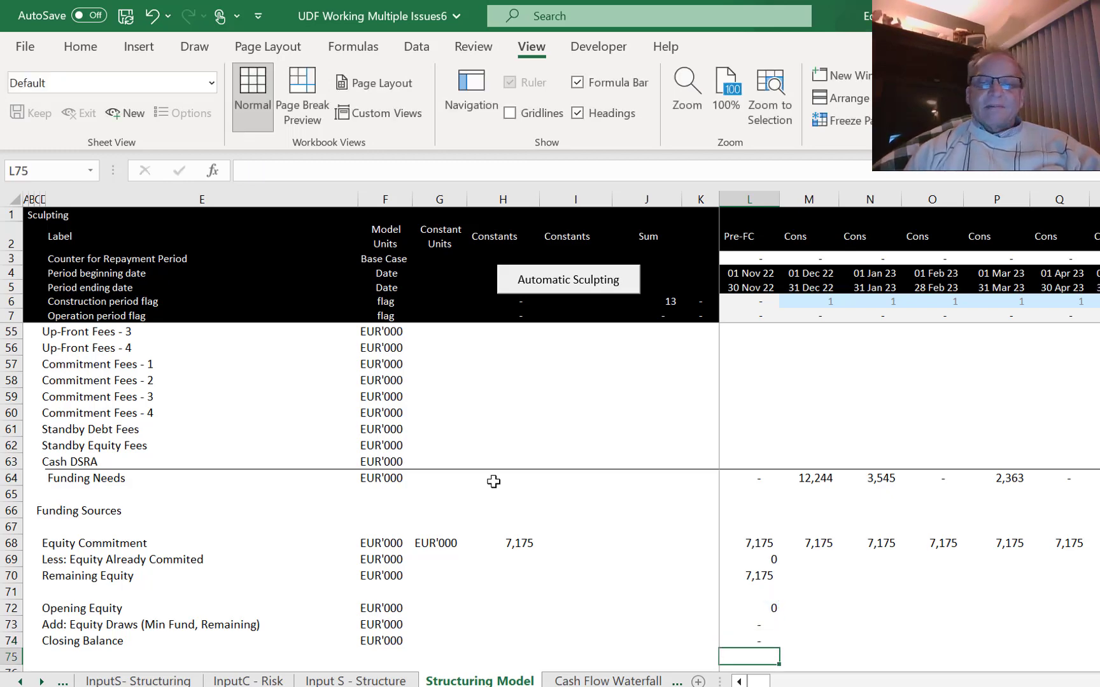
Format L69:L74 with the model's number style that shows zeros as dashes, and fill the formulas across the timeline columns.
key(Up)
key(Up)
key(Up)
key(Up)
key(Up)
key(shift+Down)
key(shift+Down)
key(shift+Down)
key(shift+Down)
key(shift+Down)
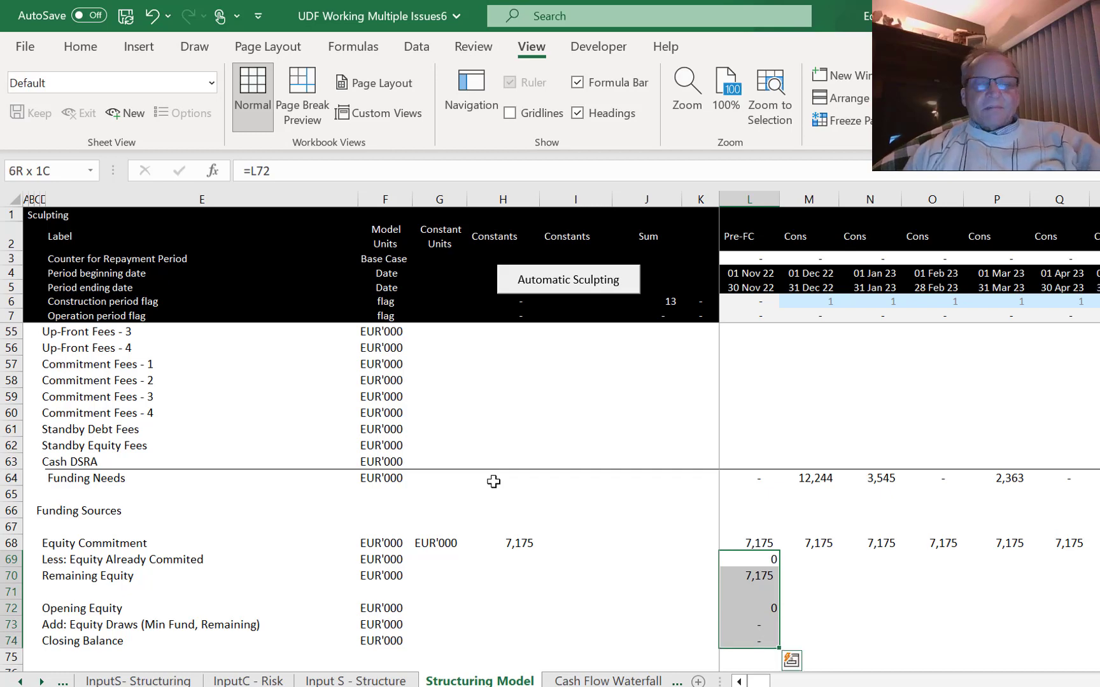
key(ctrl+shift+a)
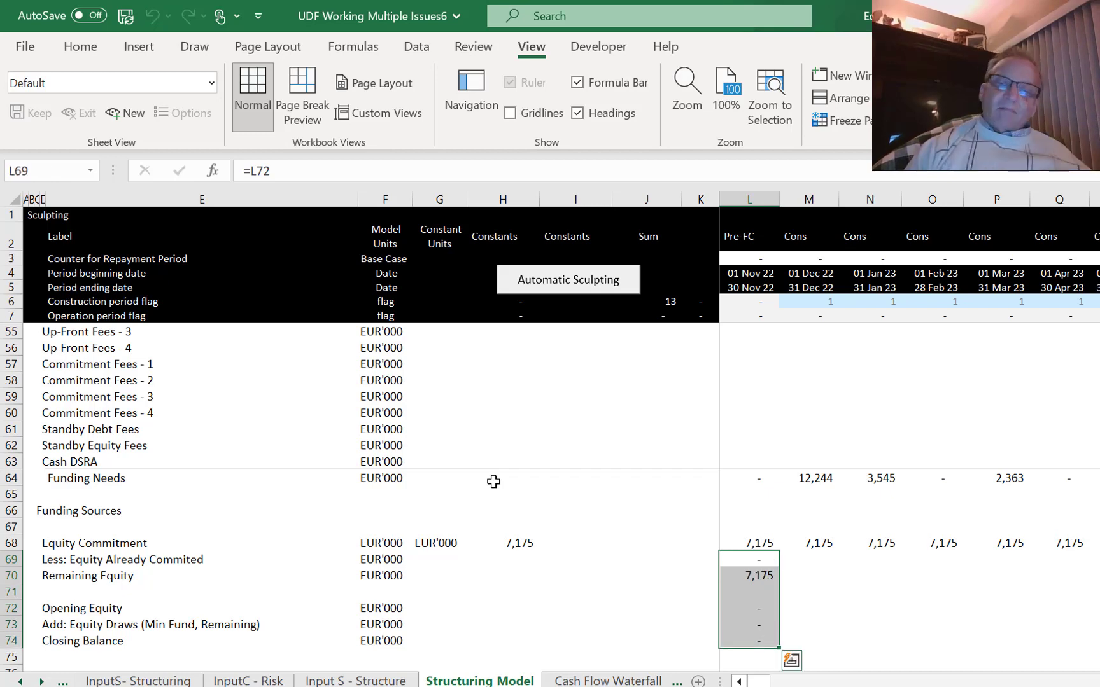
key(ctrl+shift+r)
Check the Equity Draws MIN formulas in row 73 across the pre-FC and first construction periods.
key(Down)
key(Down)
key(Down)
key(Right)
key(Down)
key(Right)
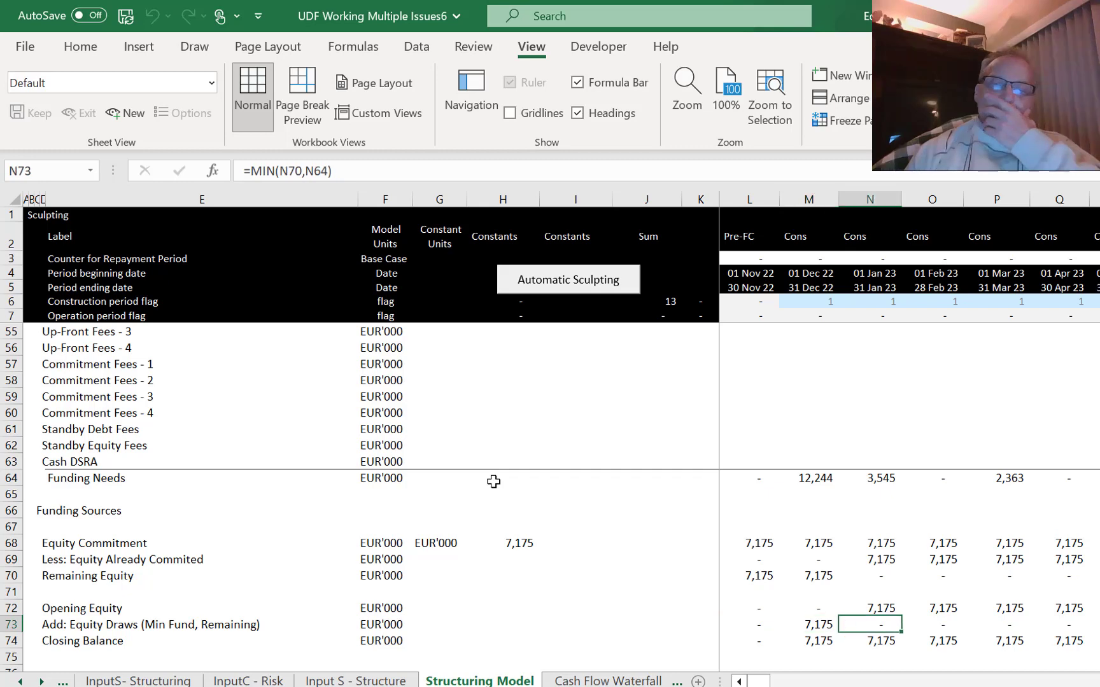
key(Left)
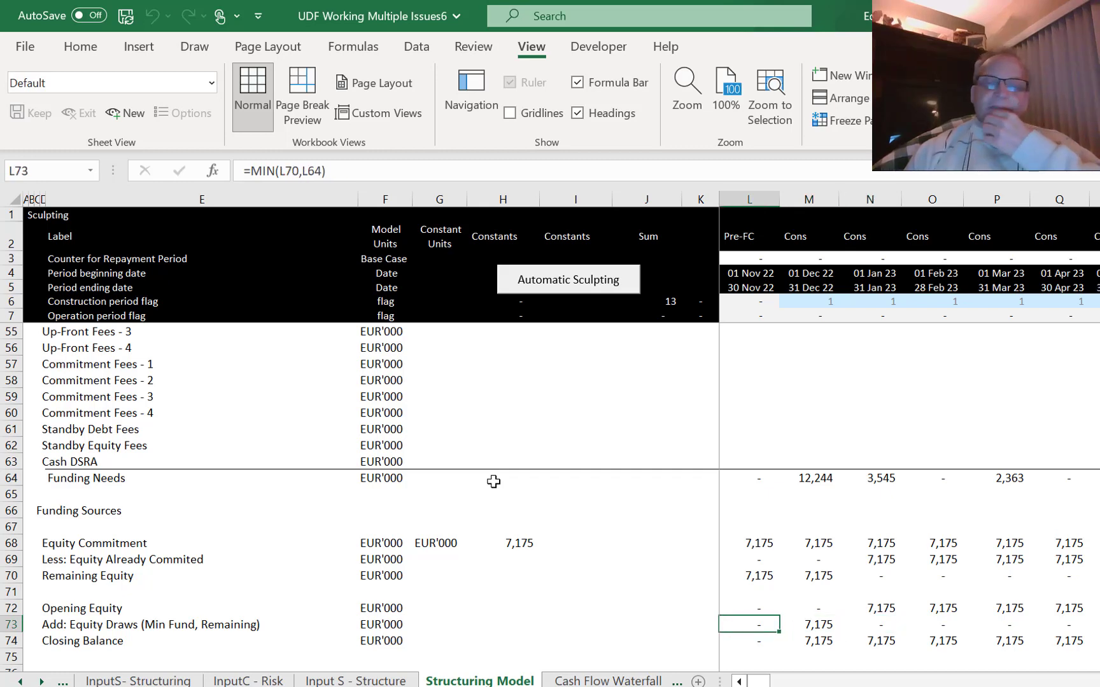
key(Right)
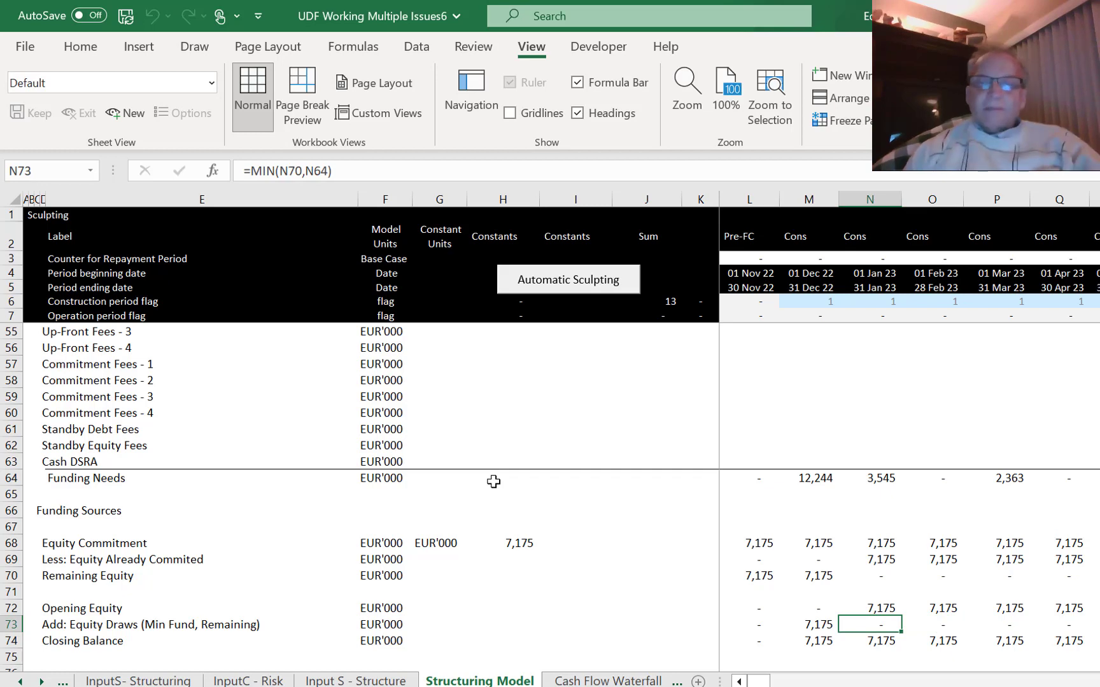
key(F2)
key(Escape)
key(Left)
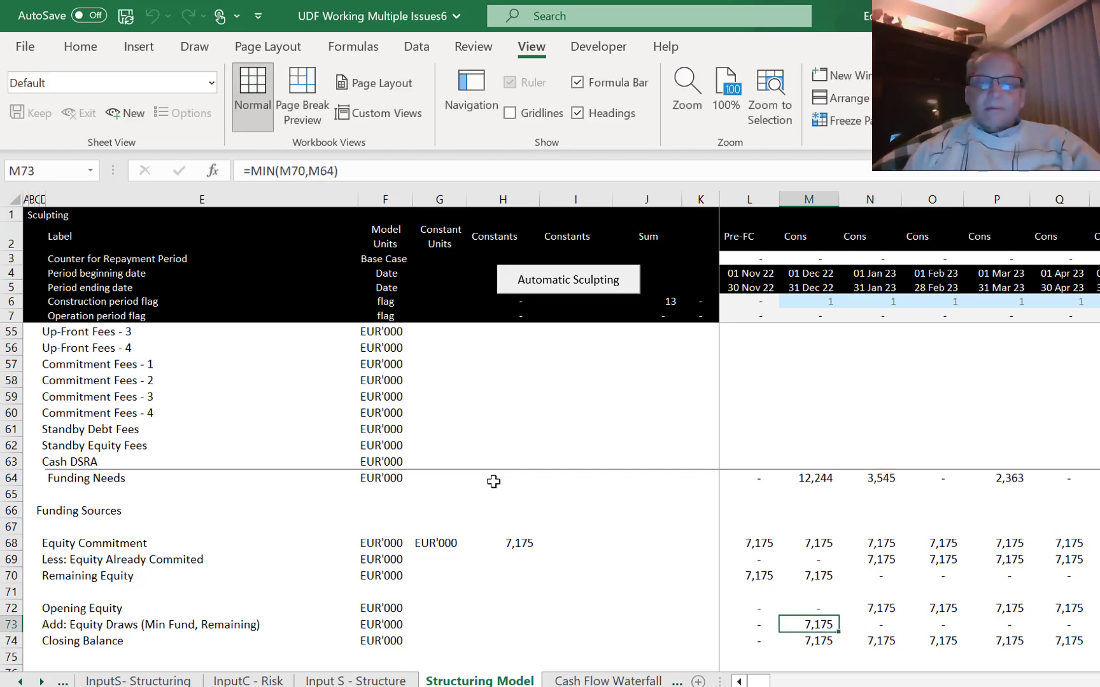
Compare the Remaining Equity formula in L70 with the Equity Draws formula in M73.
key(Up)
key(Up)
key(Up)
key(Left)
key(Up)
key(Down)
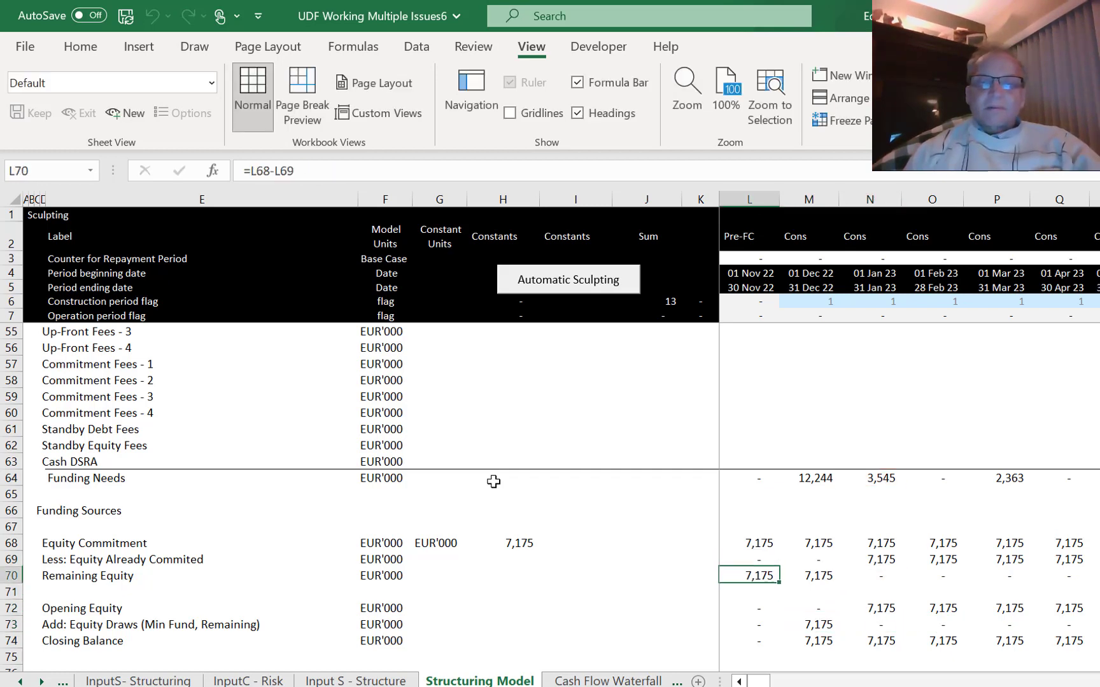
key(Left)
key(Right)
key(Right)
key(Down)
key(Down)
key(Down)
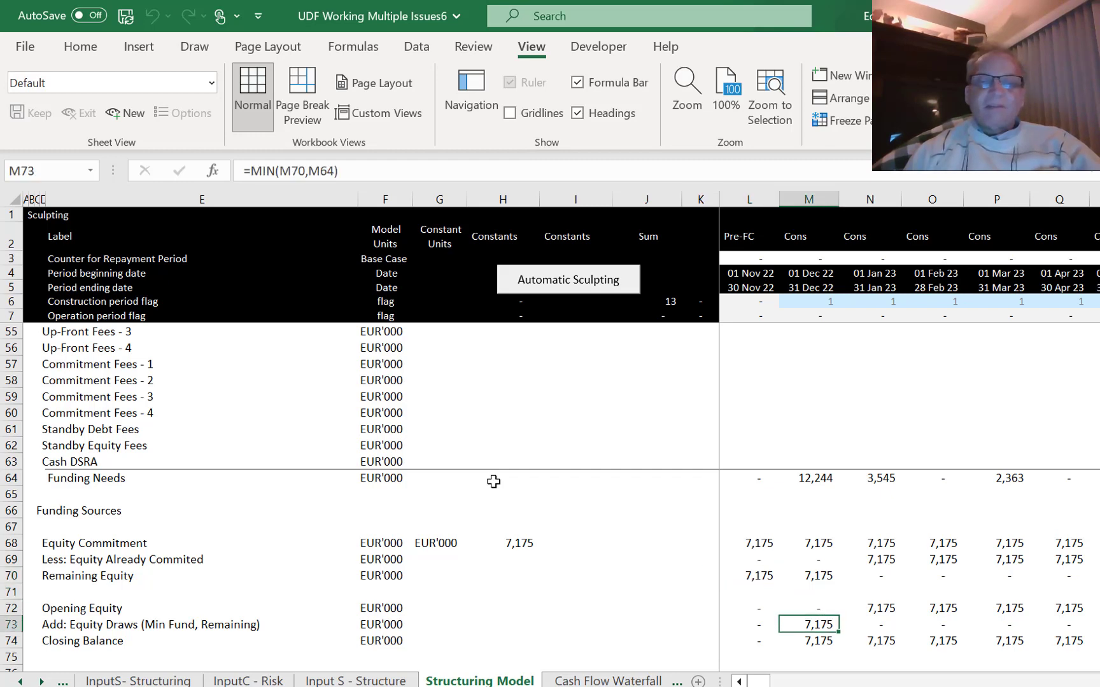
Review the equity Closing Balance in row 74 across the construction periods.
key(Down)
key(Right)
key(Right)
key(Right)
key(Right)
key(Right)
key(Right)
key(Right)
key(Right)
key(Right)
key(Right)
key(Right)
key(Right)
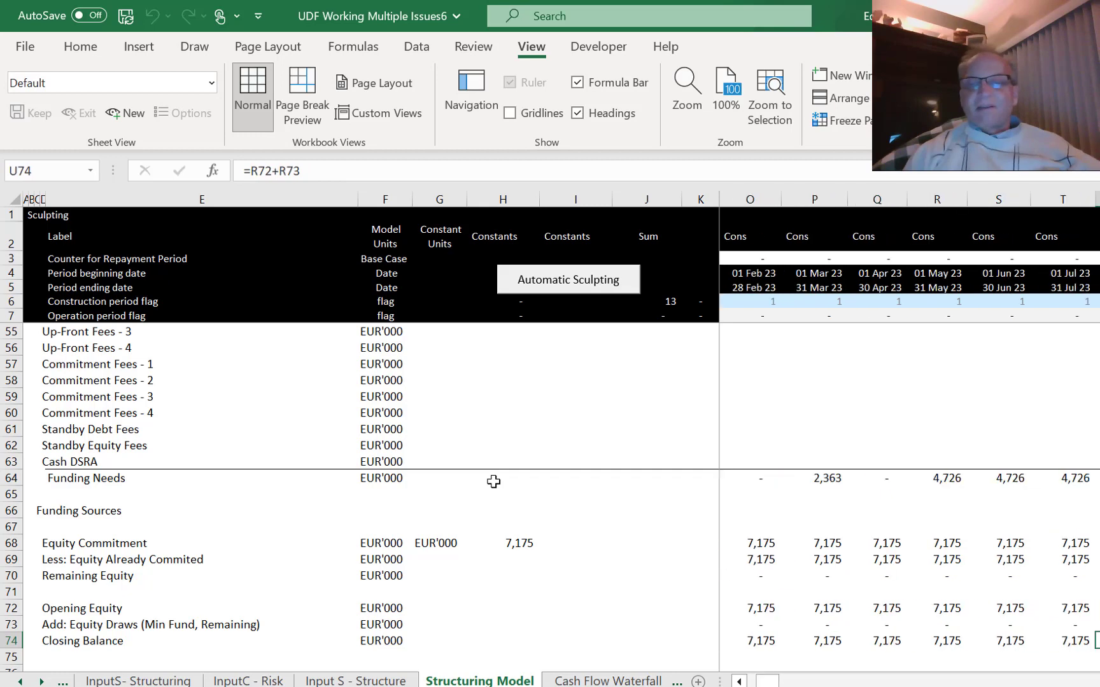
key(Right)
key(Right)
key(Right)
key(Left)
key(Left)
key(Left)
key(Left)
key(Left)
key(Left)
key(Left)
key(Left)
key(Left)
key(Left)
key(Left)
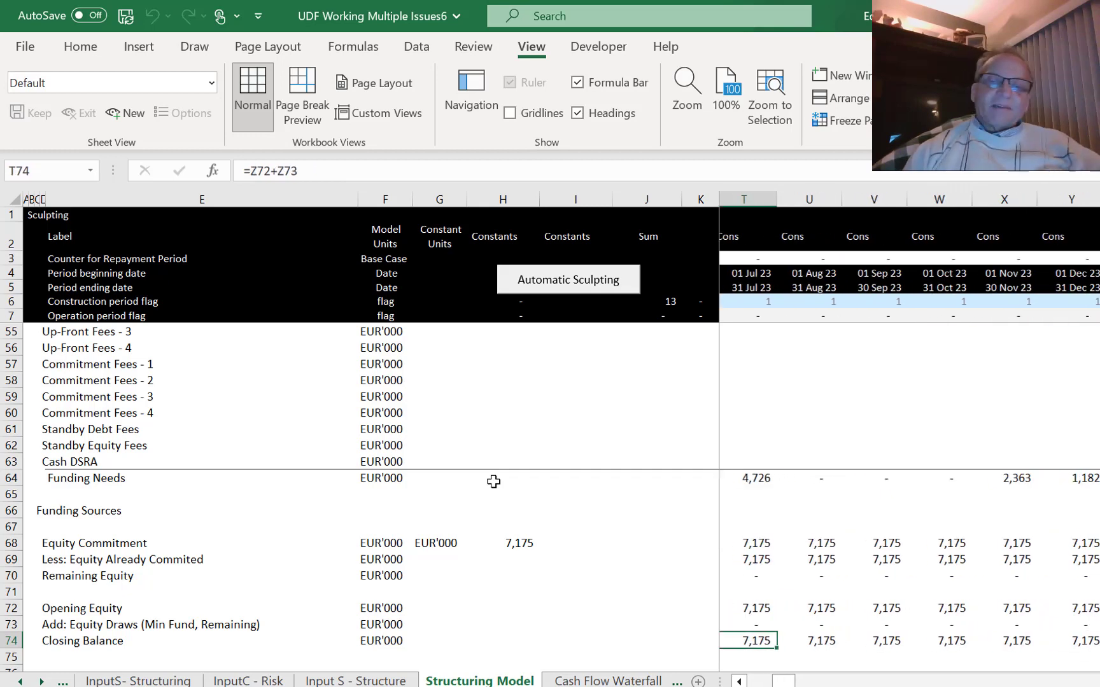
key(Left)
key(Left)
key(Left)
key(Left)
key(Left)
key(Left)
key(Left)
key(Left)
key(Left)
key(Left)
key(Left)
key(Left)
key(Left)
key(Left)
key(Left)
key(Left)
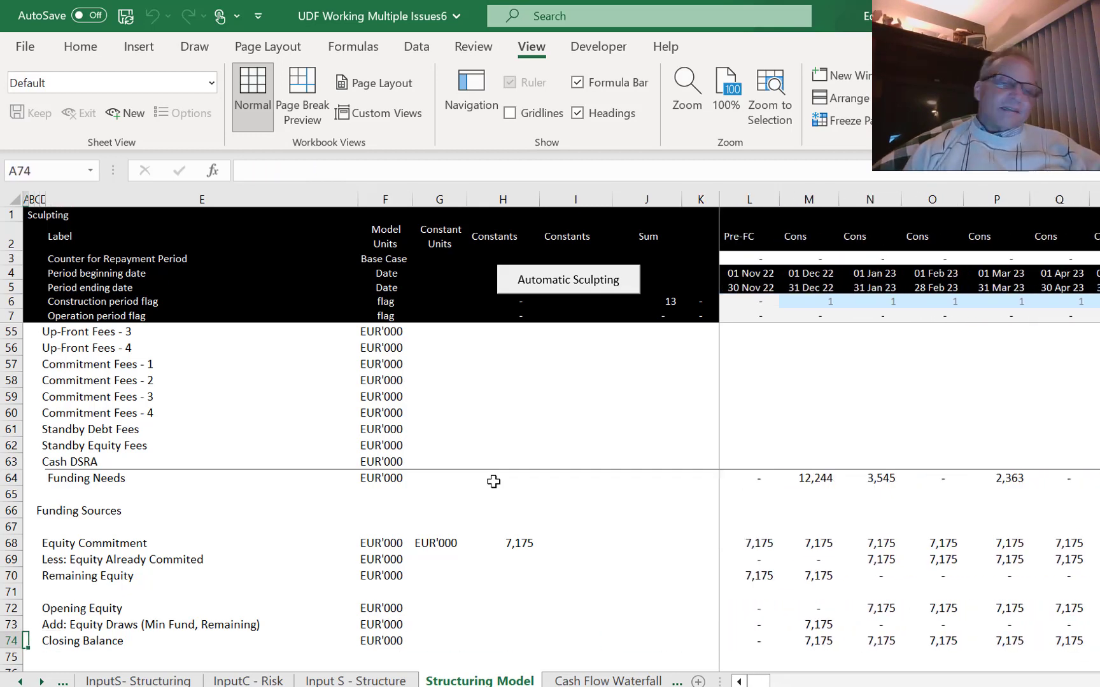
key(ctrl+Page_Up)
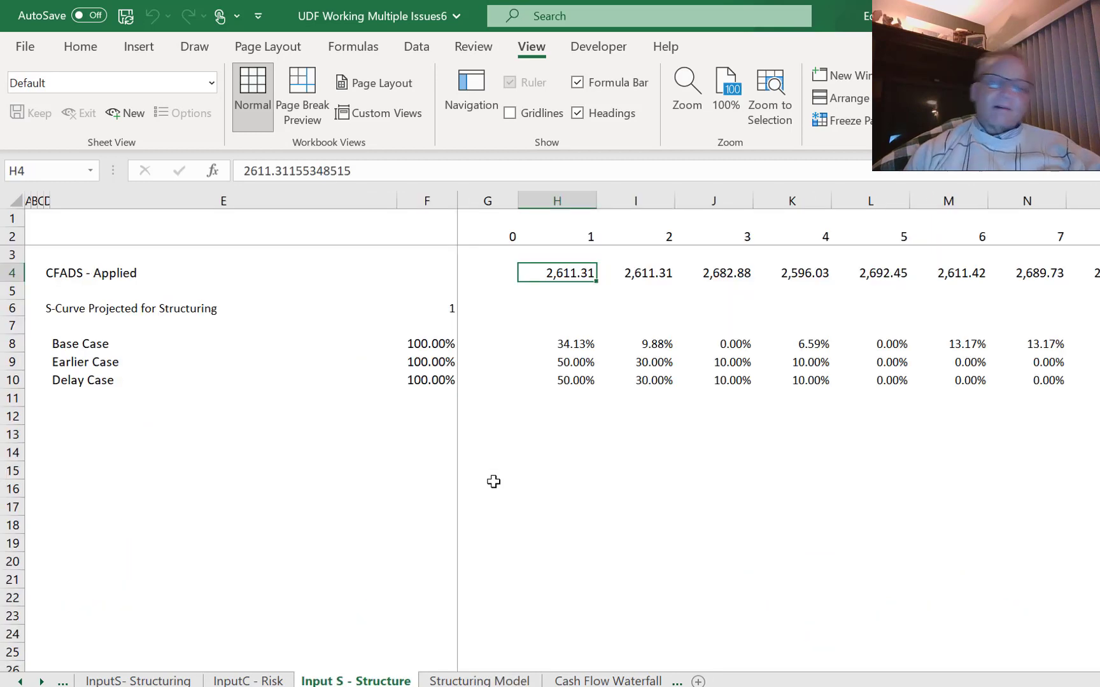
key(ctrl+Page_Down)
key(Down)
key(Up)
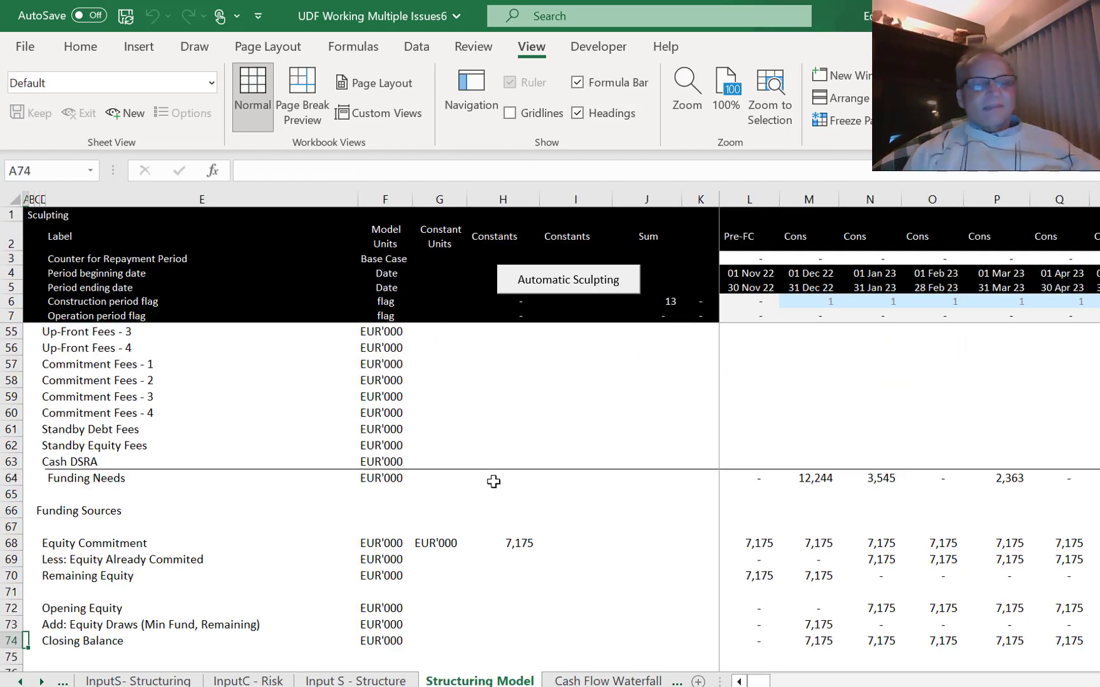
key(Up)
key(Down)
key(Down)
key(Down)
key(Up)
key(Up)
Enter the label Debt Draws in D76, below the equity account.
key(Down)
key(Down)
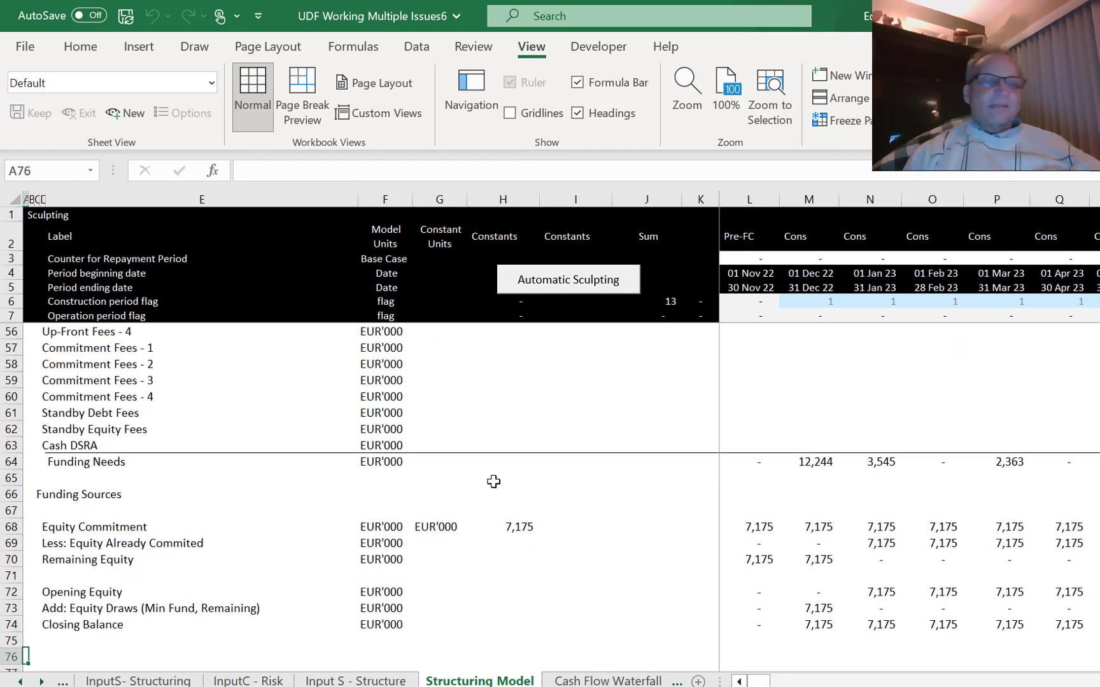
key(Right)
key(Right)
key(Right)
key(Up)
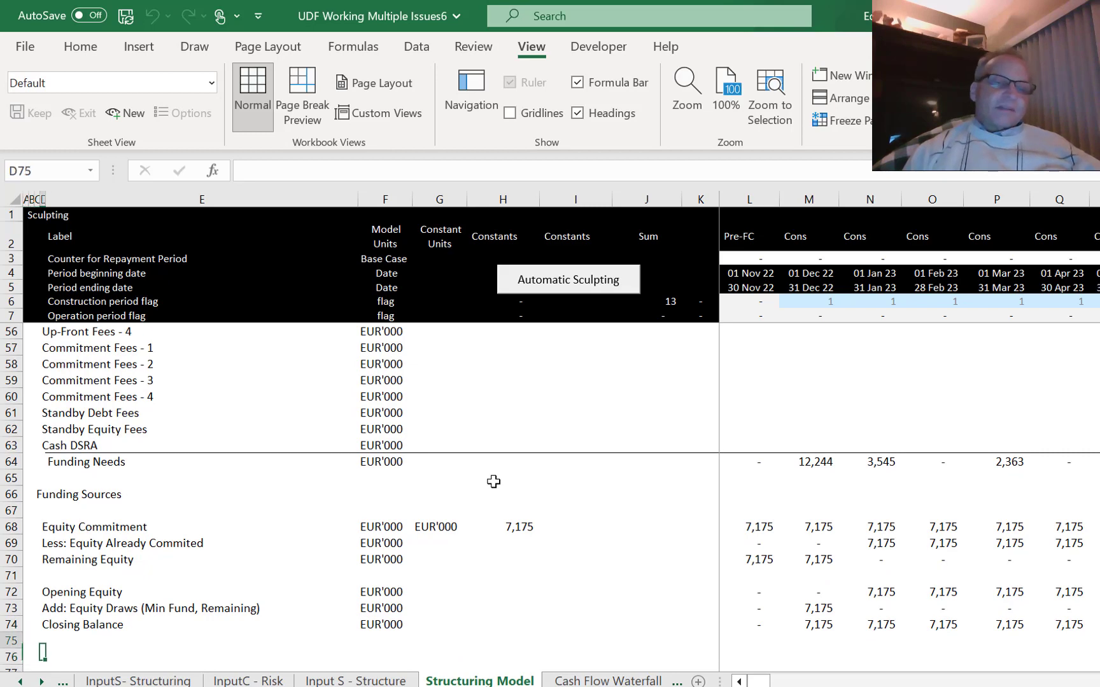
key(Down)
text(Deb)
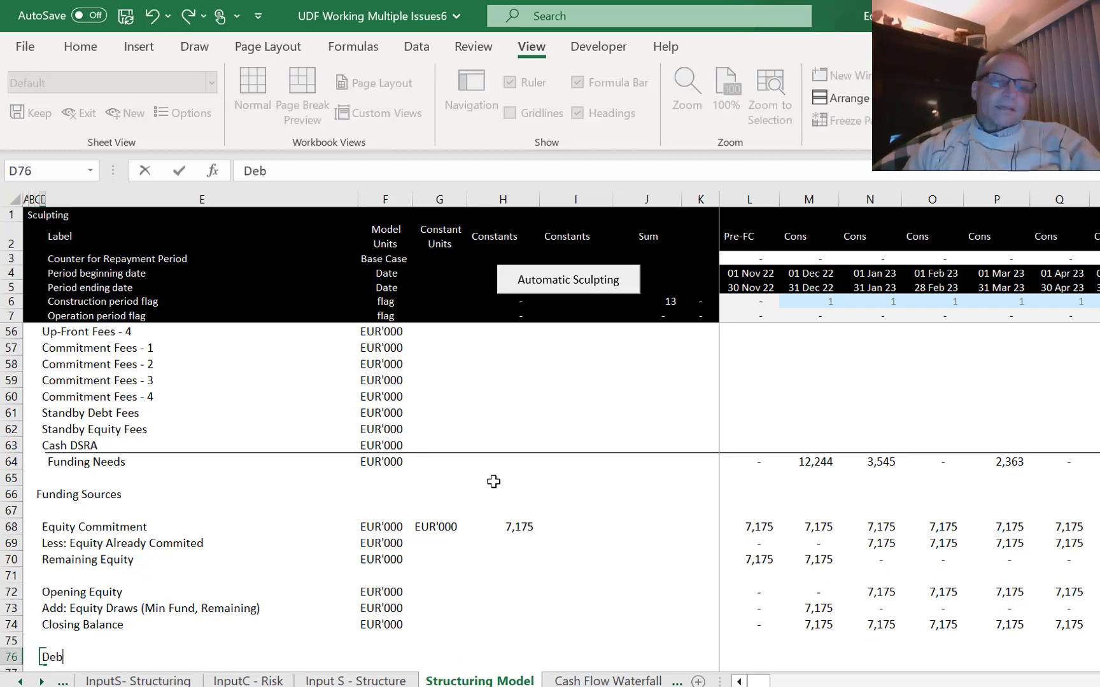
text(t Draws)
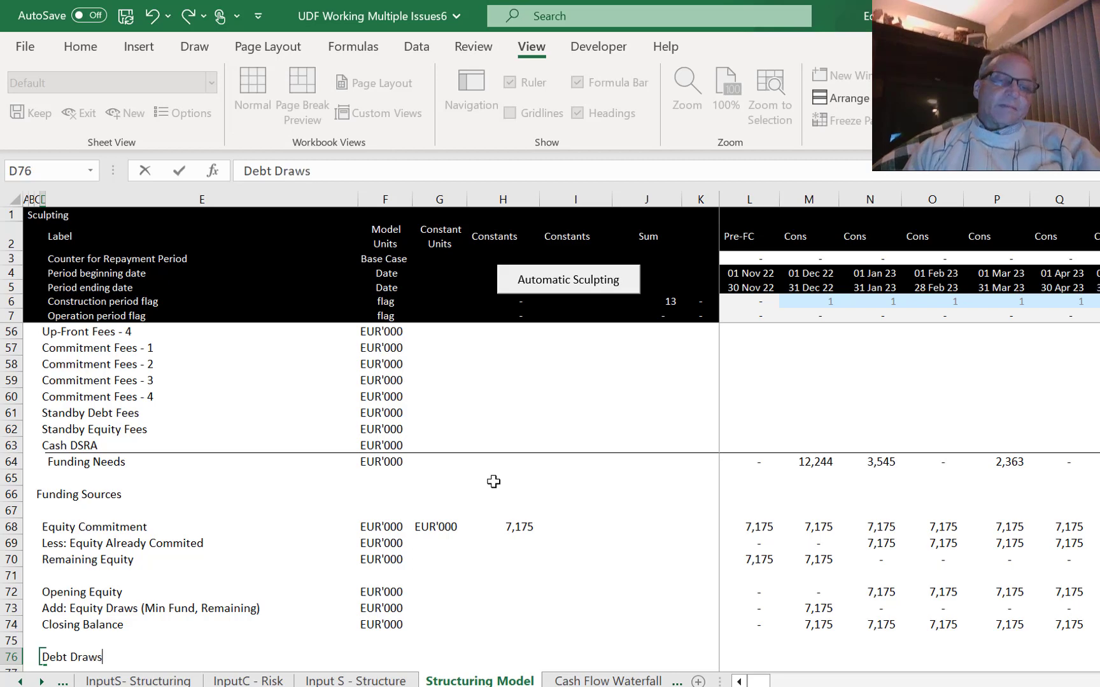
key(Return)
Copy the EUR'000 unit from the Closing Balance row, F74, into F76.
key(Up)
key(Right)
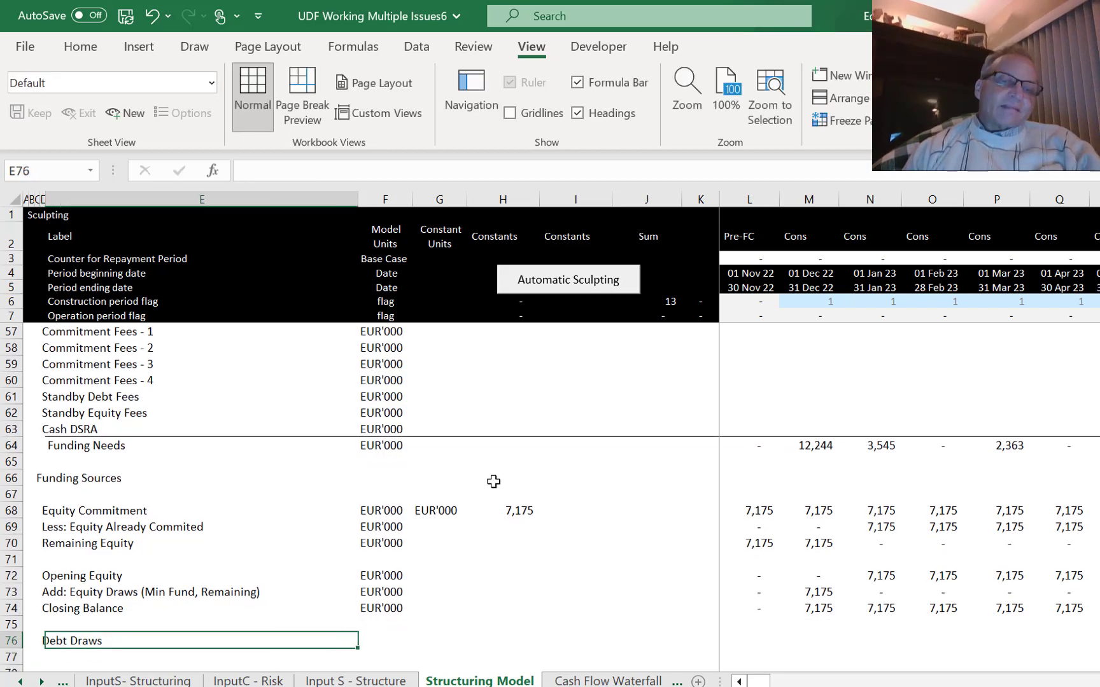
key(Right)
key(Up)
key(Up)
key(ctrl+c)
key(Down)
key(Down)
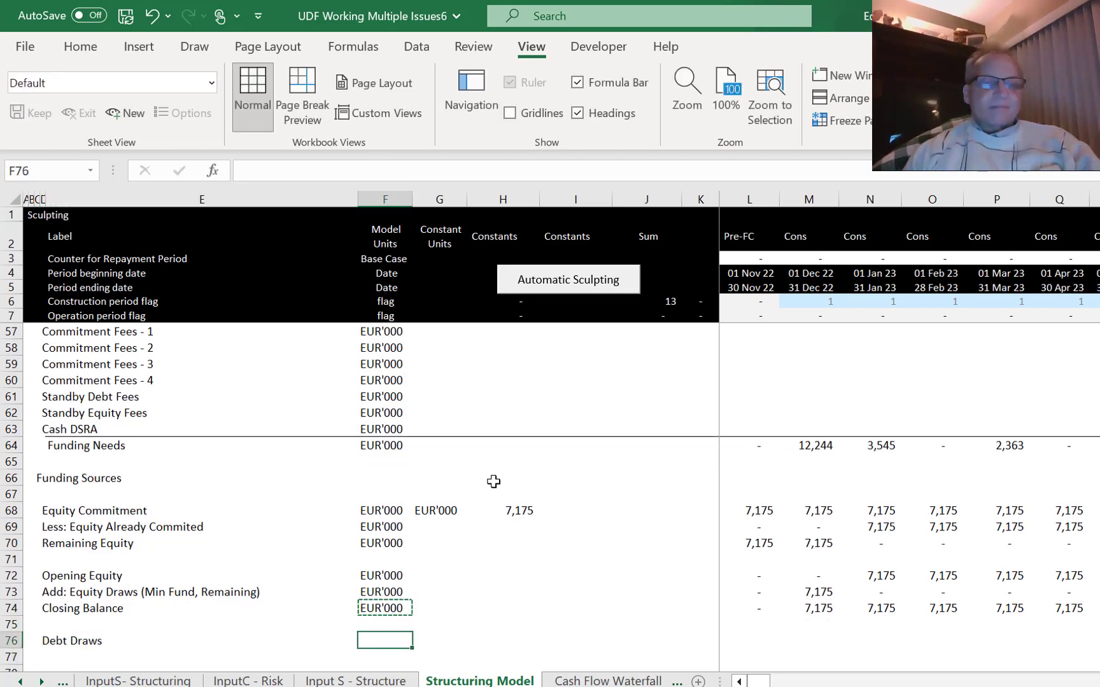
key(ctrl+v)
key(Escape)
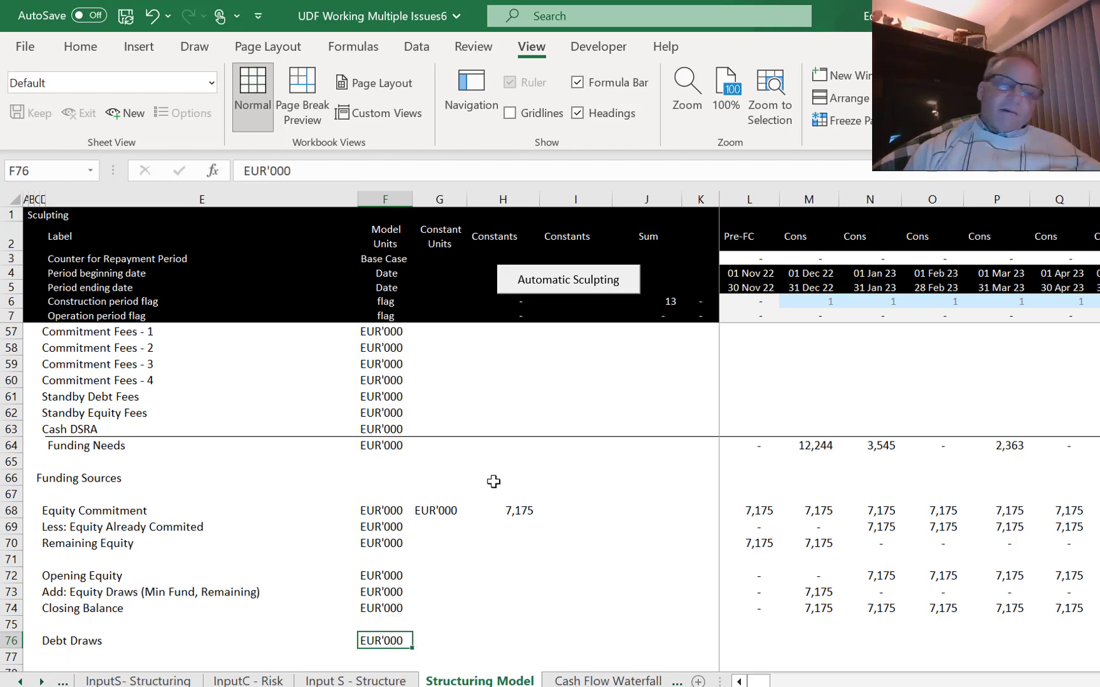
Replace the label in D76 with Total Debt Draws.
key(Left)
key(Left)
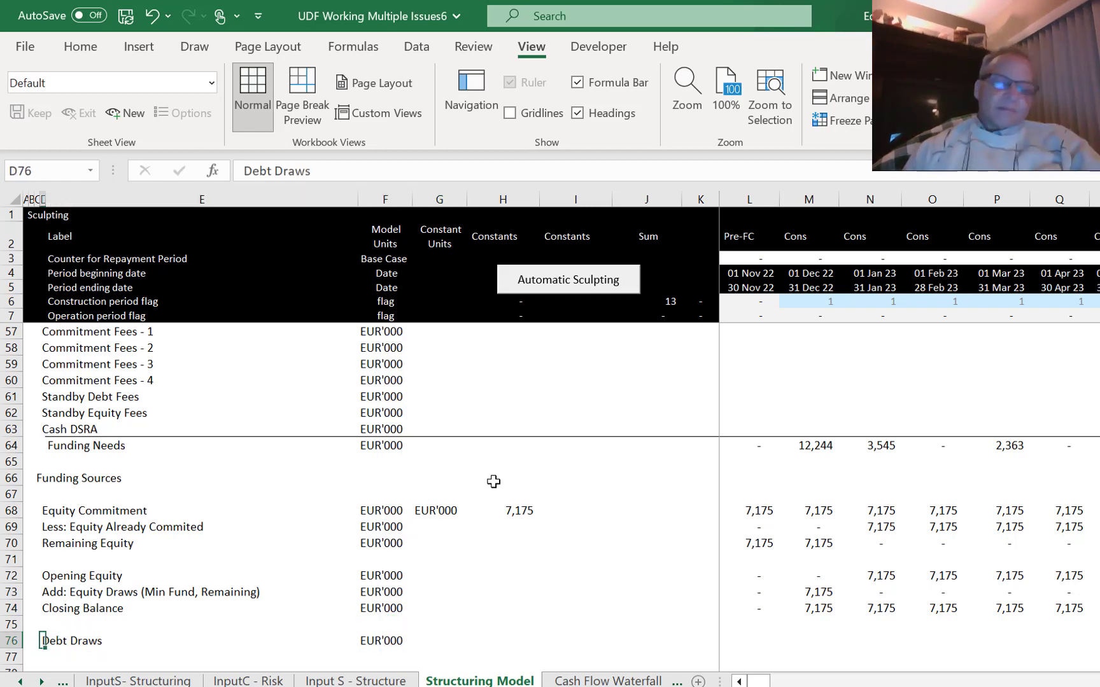
text(Total De)
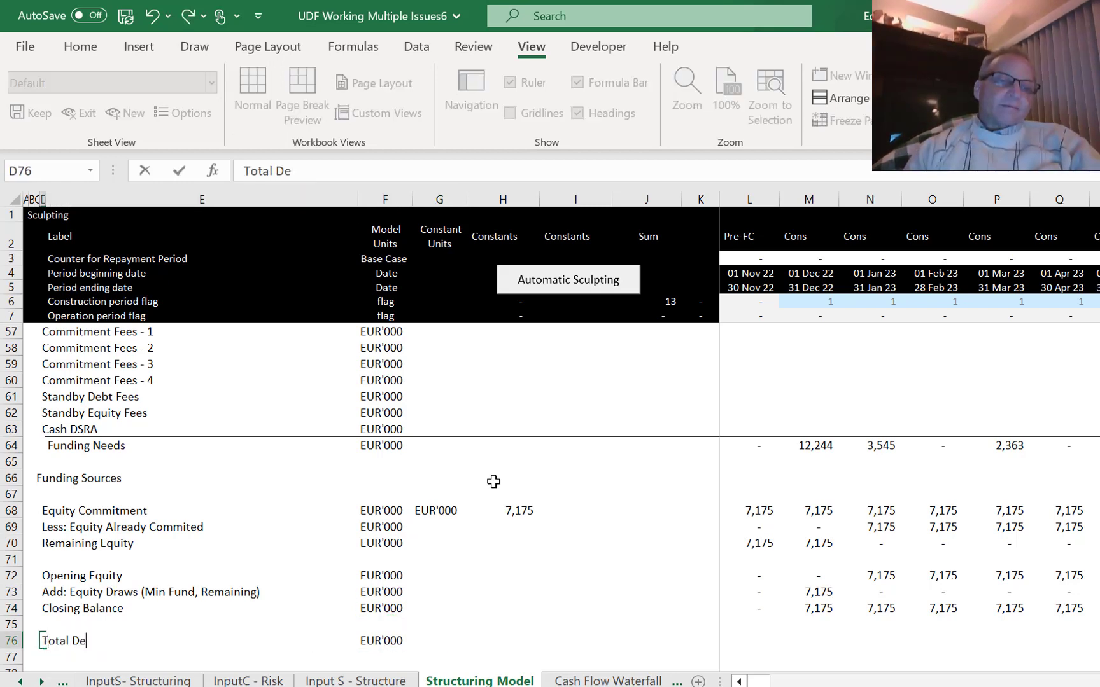
text(bt Draws)
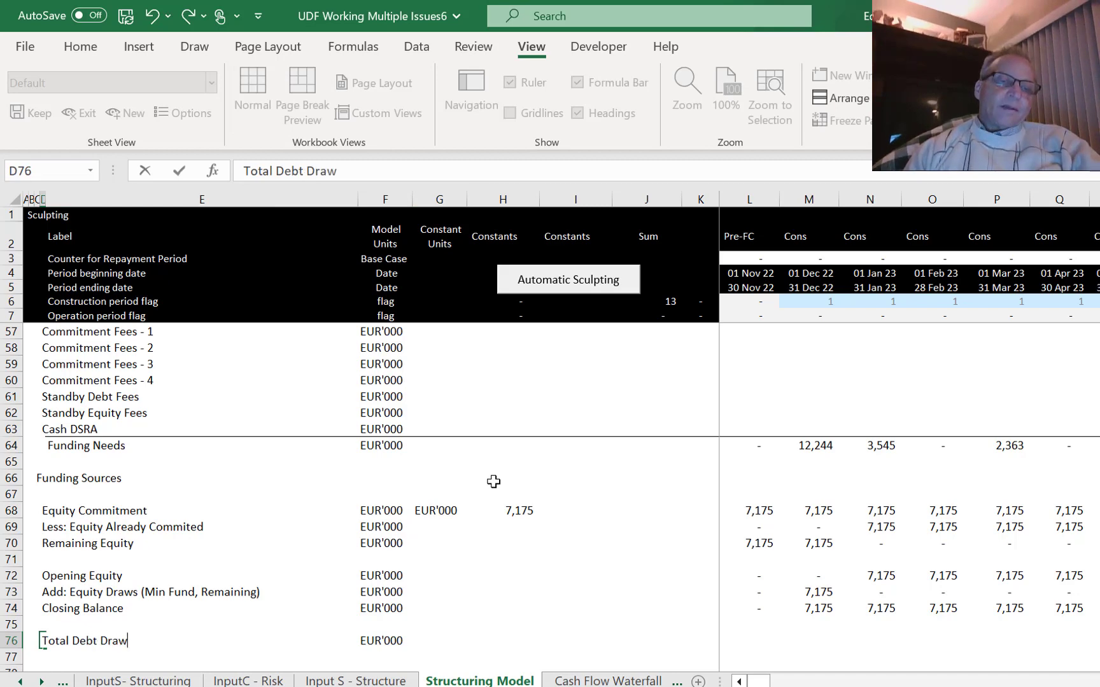
key(Return)
Calculate Total Debt Draws in L76 as Funding Needs minus Equity Draws, =L64-L73, and fill it across the timeline columns.
key(Right)
key(Right)
key(Right)
key(Right)
key(Right)
key(Right)
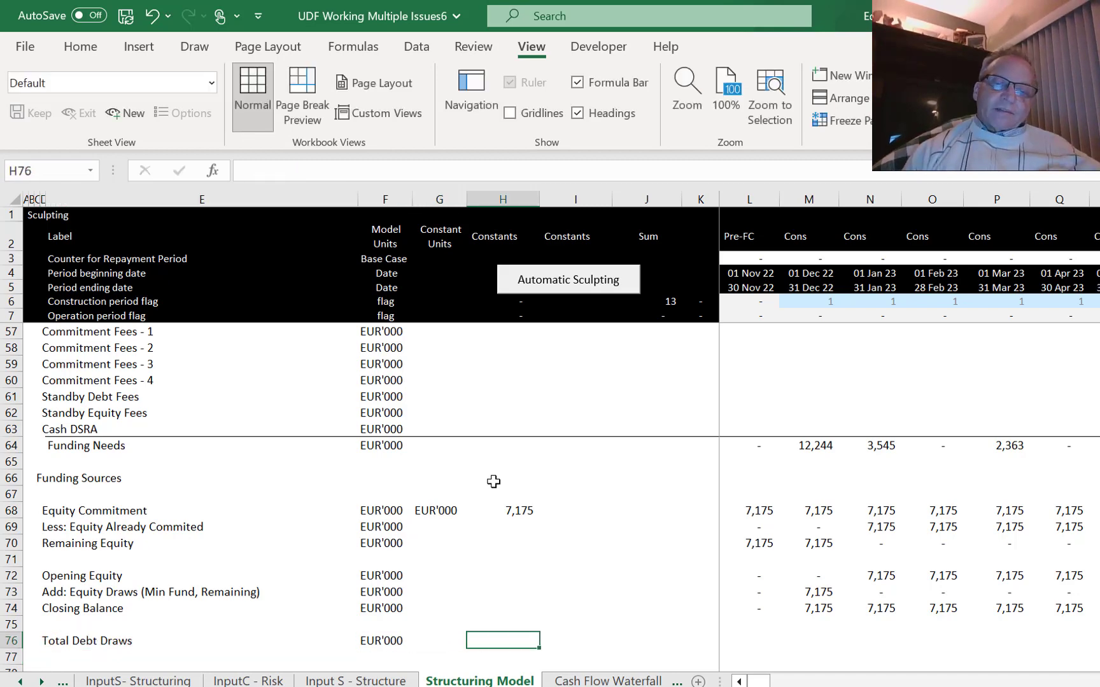
key(Right)
key(Right)
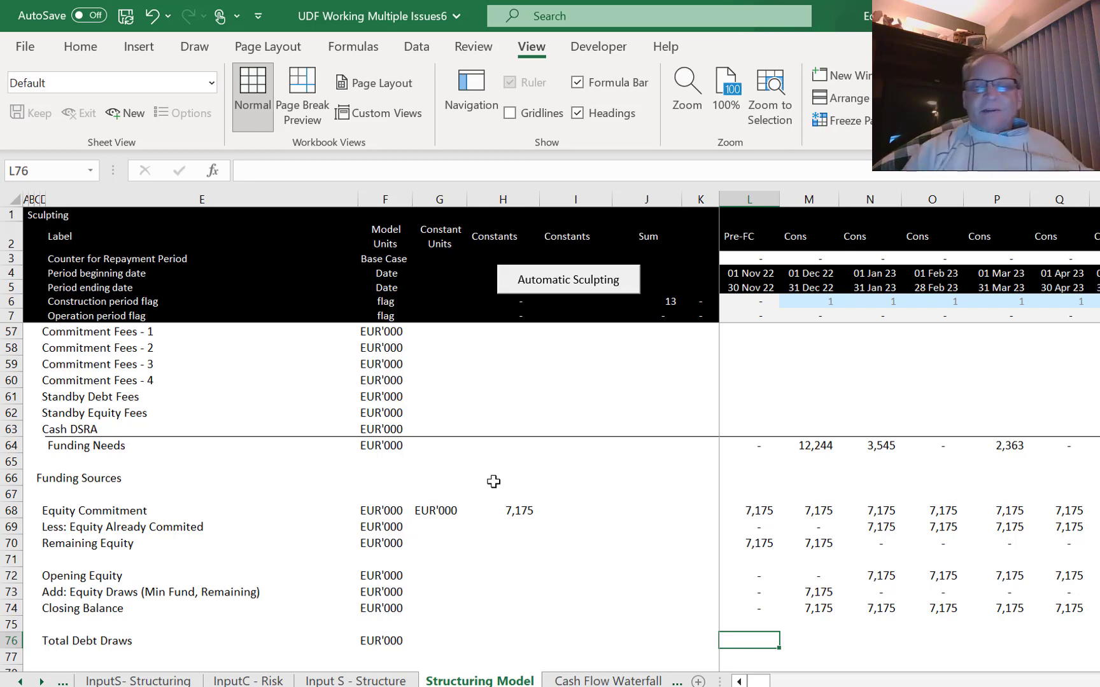
text(=)
key(Up)
key(Up)
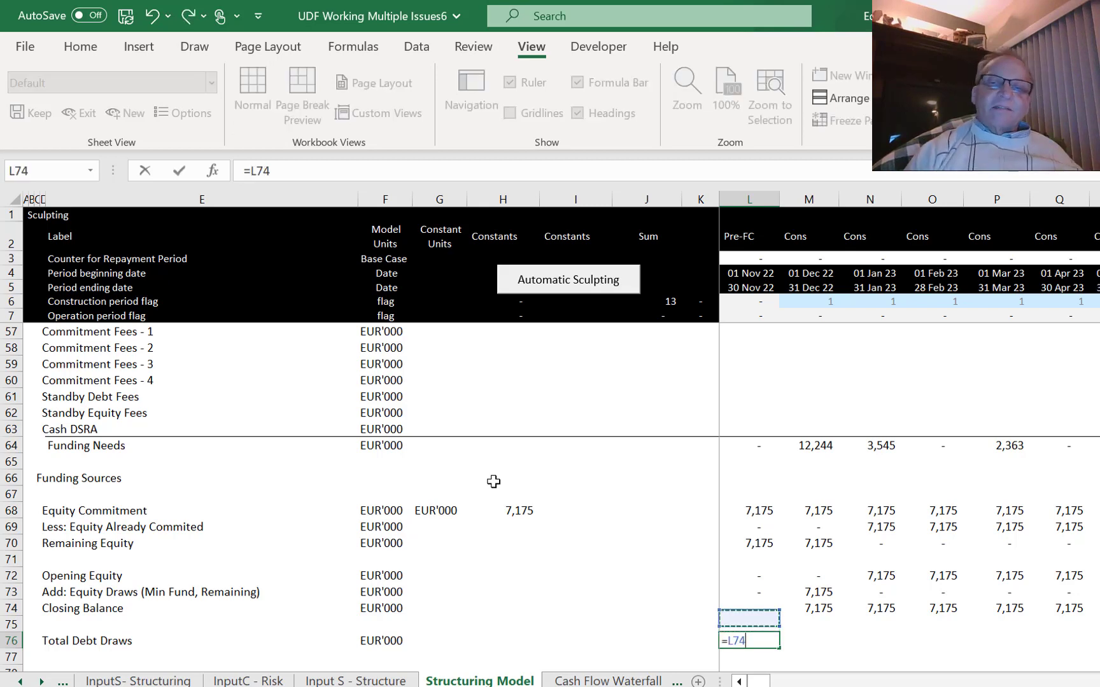
key(Up)
key(Up)
key(Up)
key(Up)
key(Up)
key(Up)
key(Up)
key(Up)
key(Up)
key(Up)
text(-)
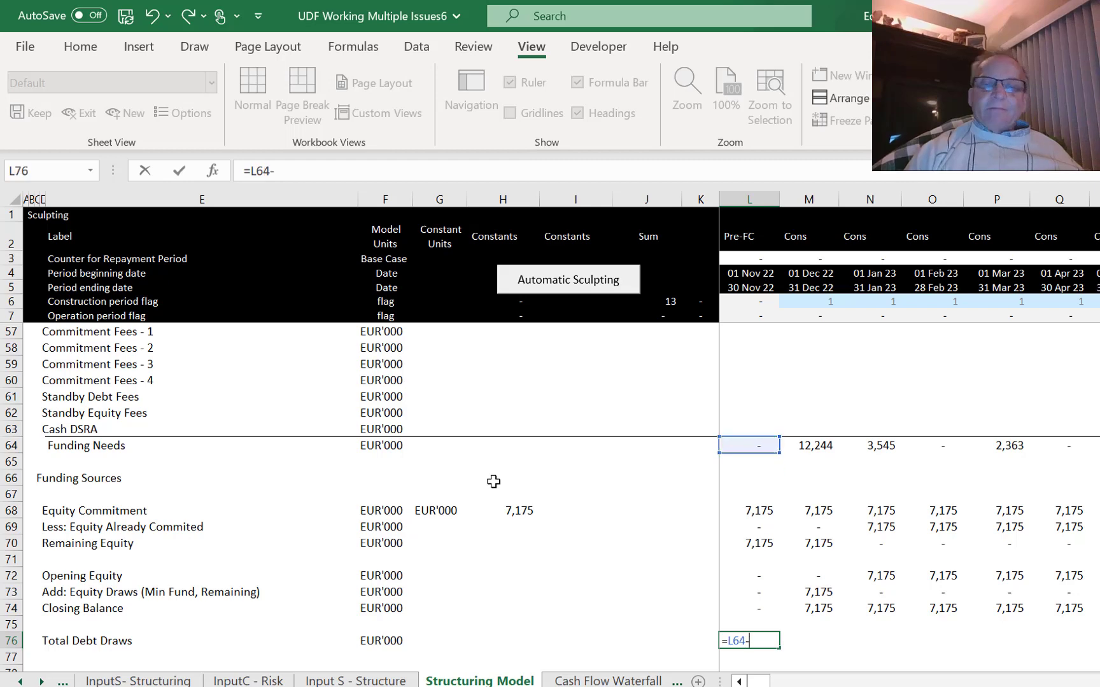
key(Up)
key(Up)
key(Up)
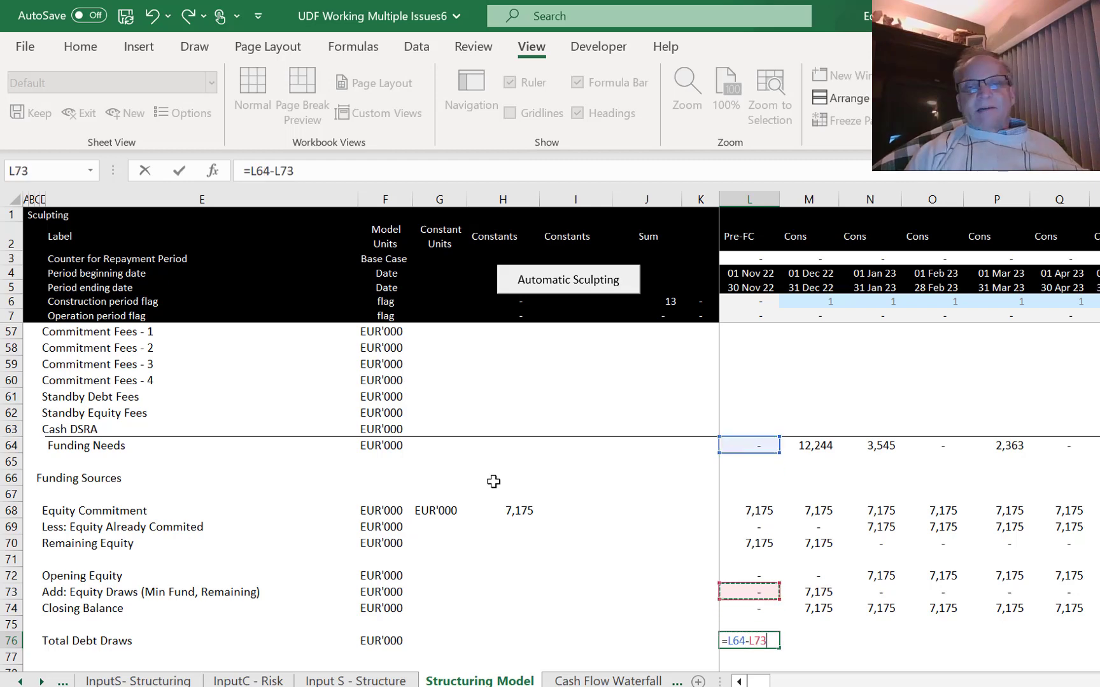
key(Return)
key(Up)
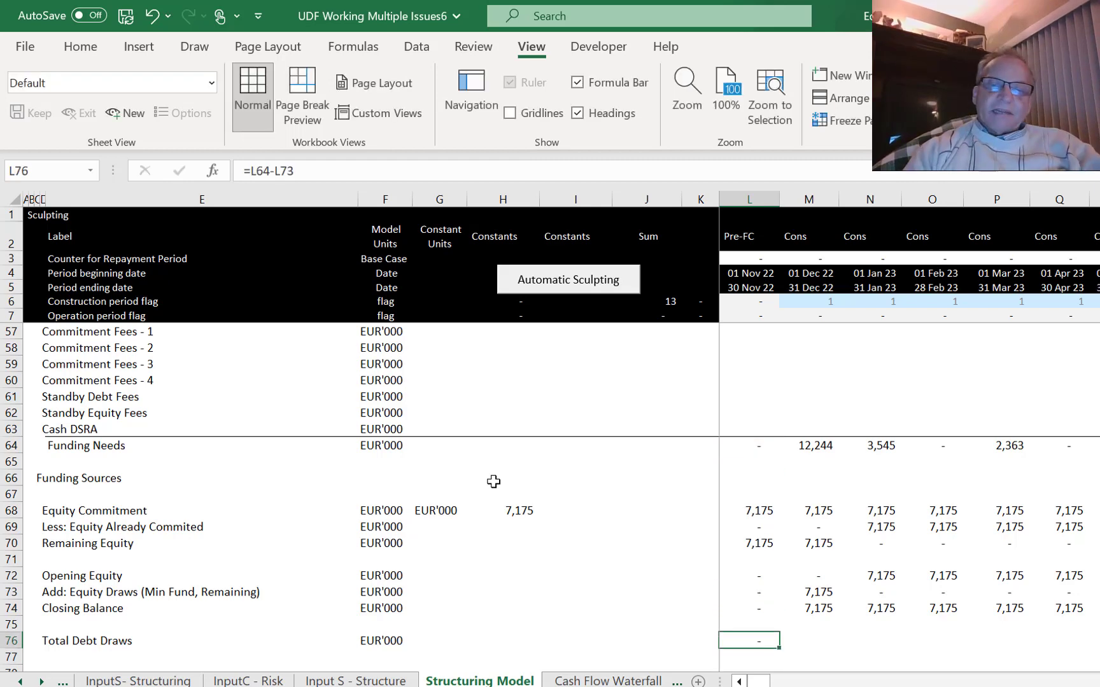
key(ctrl+shift+Right)
key(ctrl+r)
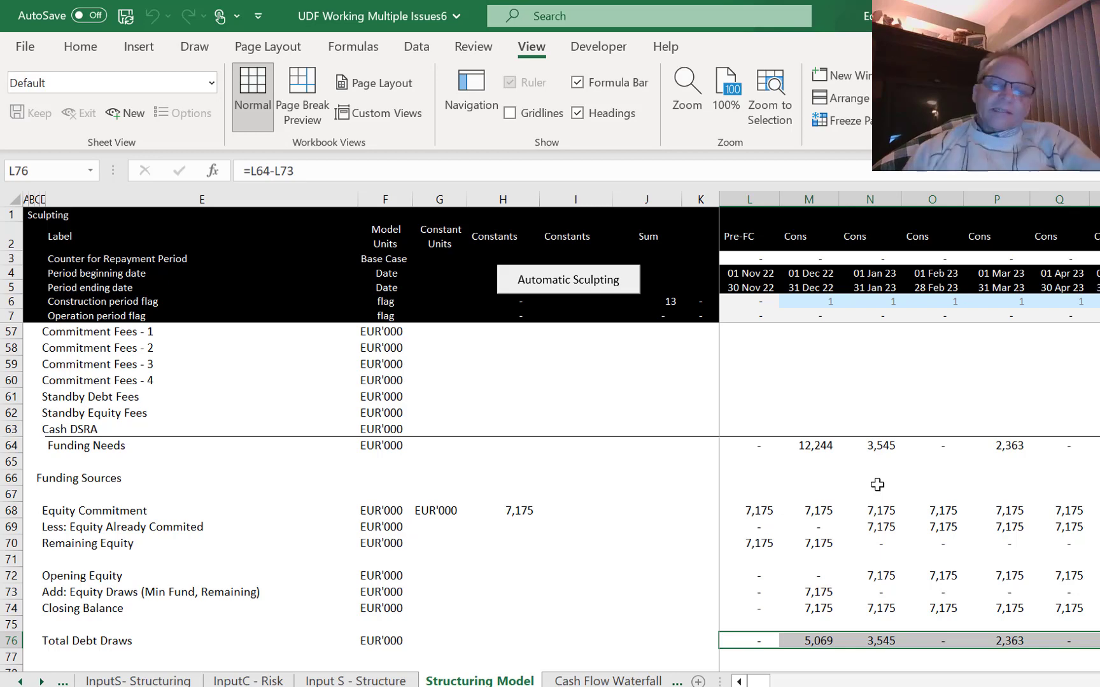
Extend the label in D76 to Total Debt Draws (Equity First).
key(Left)
key(Left)
key(Left)
key(Left)
key(Left)
key(Left)
key(Left)
key(Left)
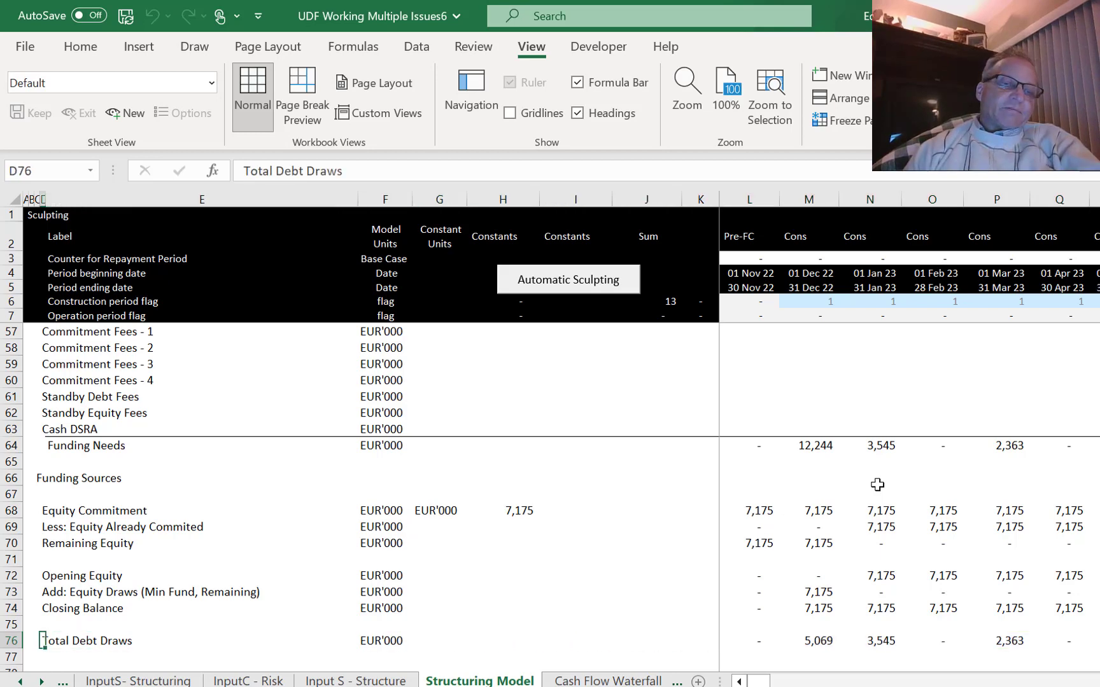
key(F2)
text(()
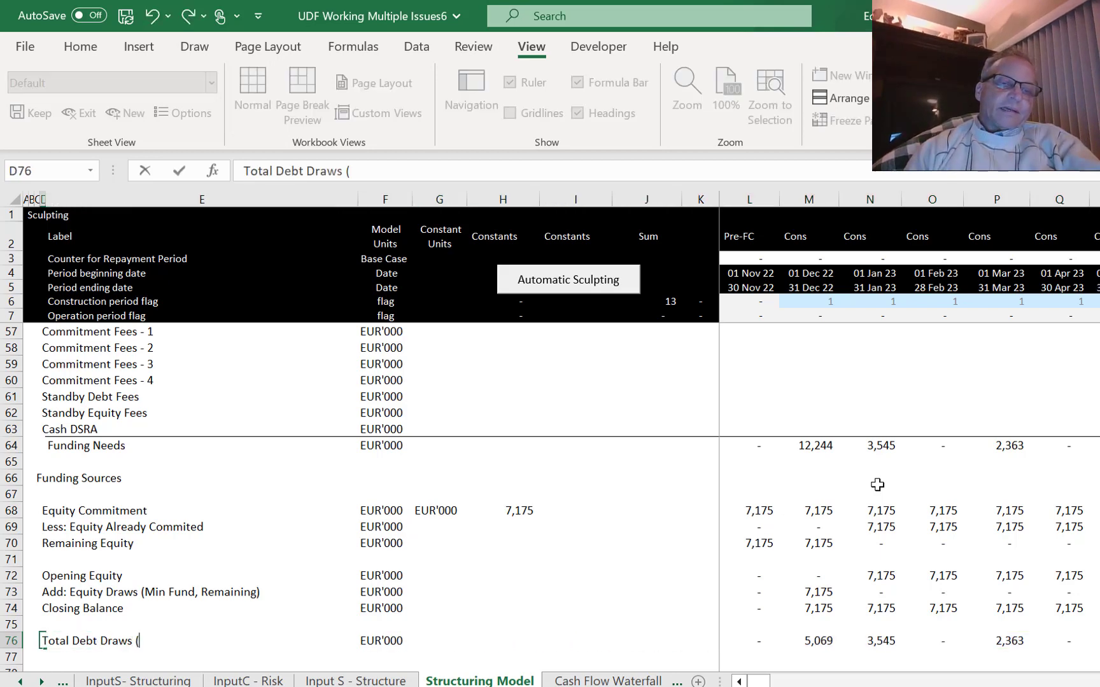
text(Equity F)
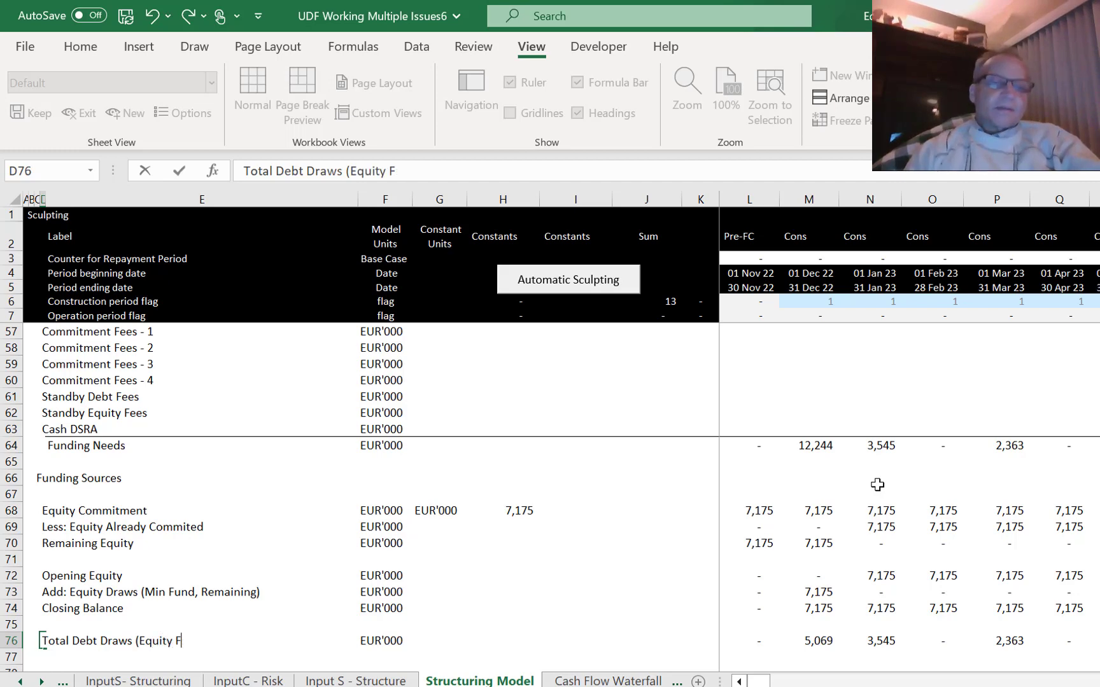
text(irst))
key(Return)
key(Return)
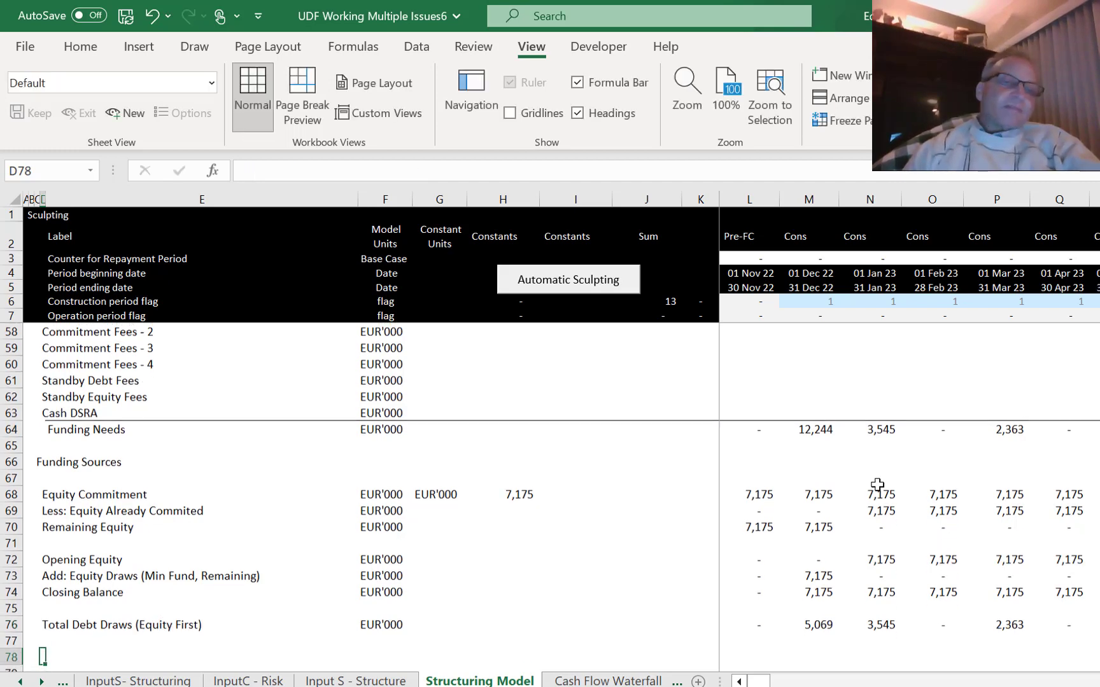
Review the Funding Sources rows from the section heading in row 66 down to Total Debt Draws in row 76.
key(Left)
key(Up)
key(Up)
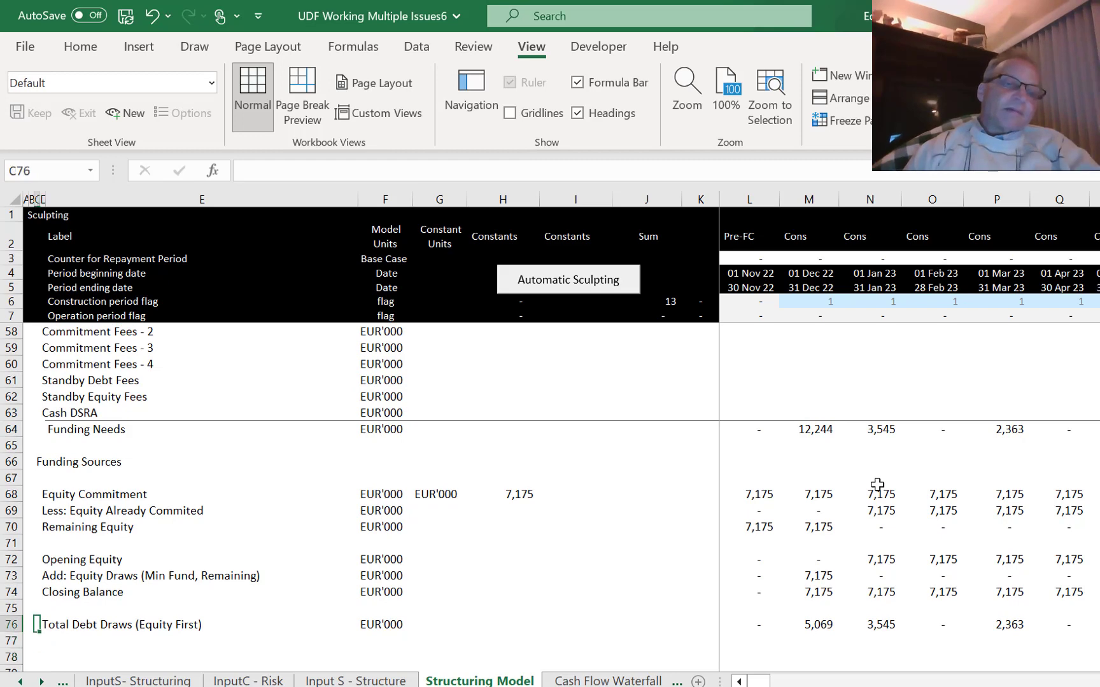
key(Up)
key(Up)
key(Up)
key(Up)
key(Up)
key(Up)
key(Up)
key(Up)
key(Up)
key(Up)
key(Down)
key(Down)
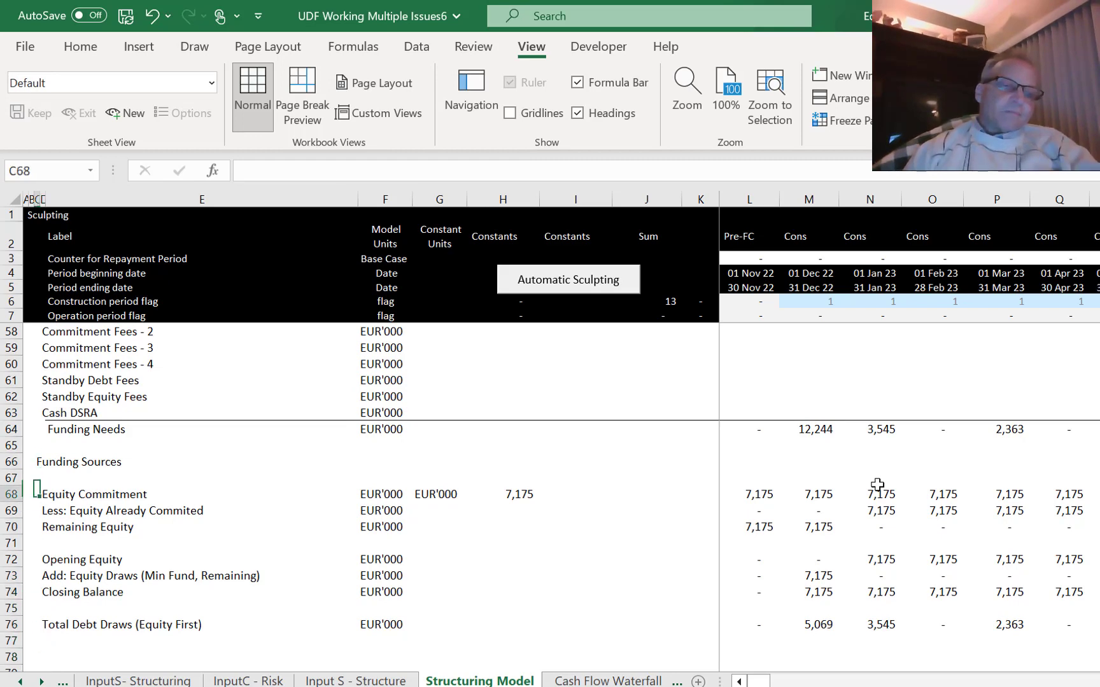
key(Down)
key(Down)
key(Down)
key(Down)
key(Down)
key(Down)
key(Down)
key(Down)
key(Down)
key(Down)
key(Right)
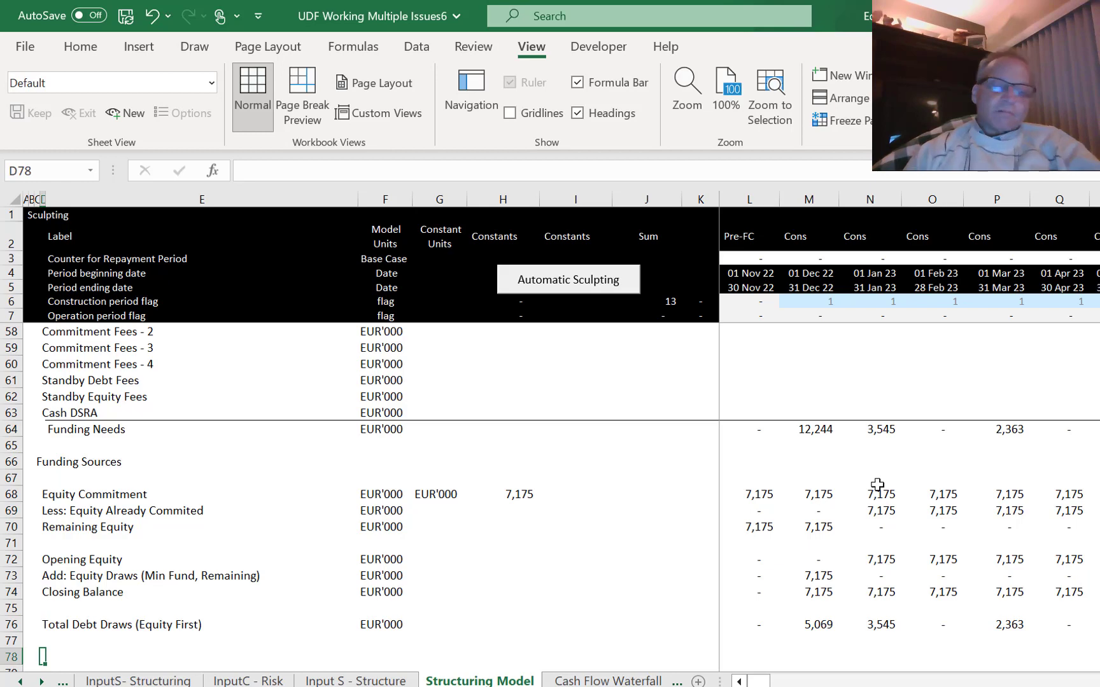
Enter the row label "Pro-Rata Equity" in cell D78, below the Total Debt Draws row.
text(Prod)
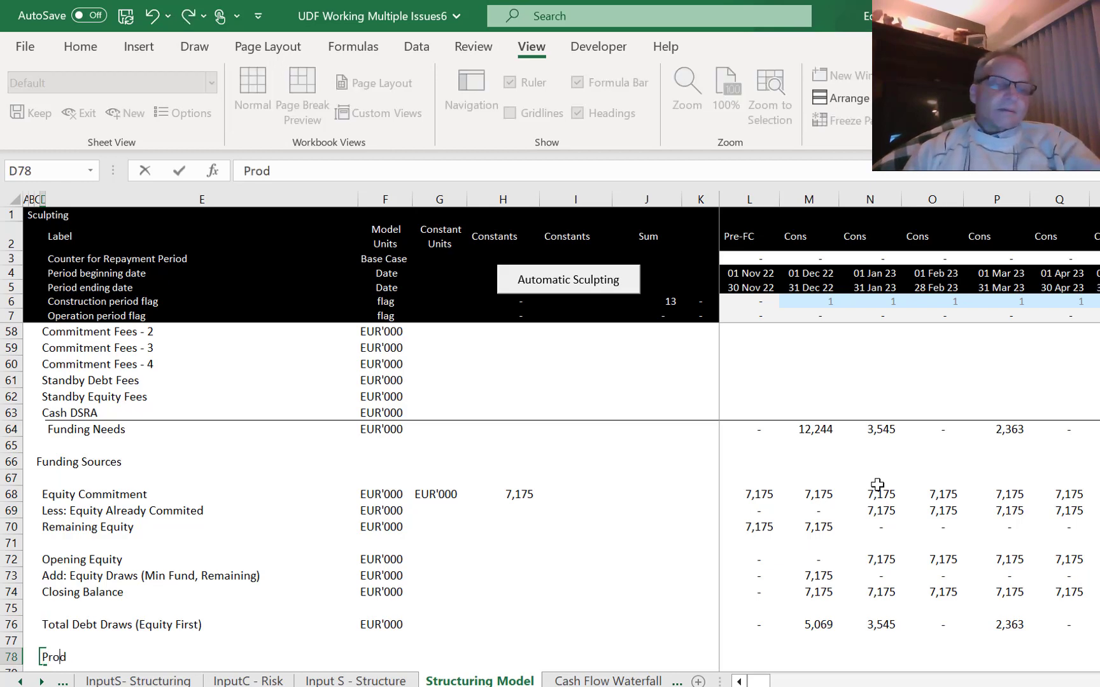
key(BackSpace)
text(-Rata )
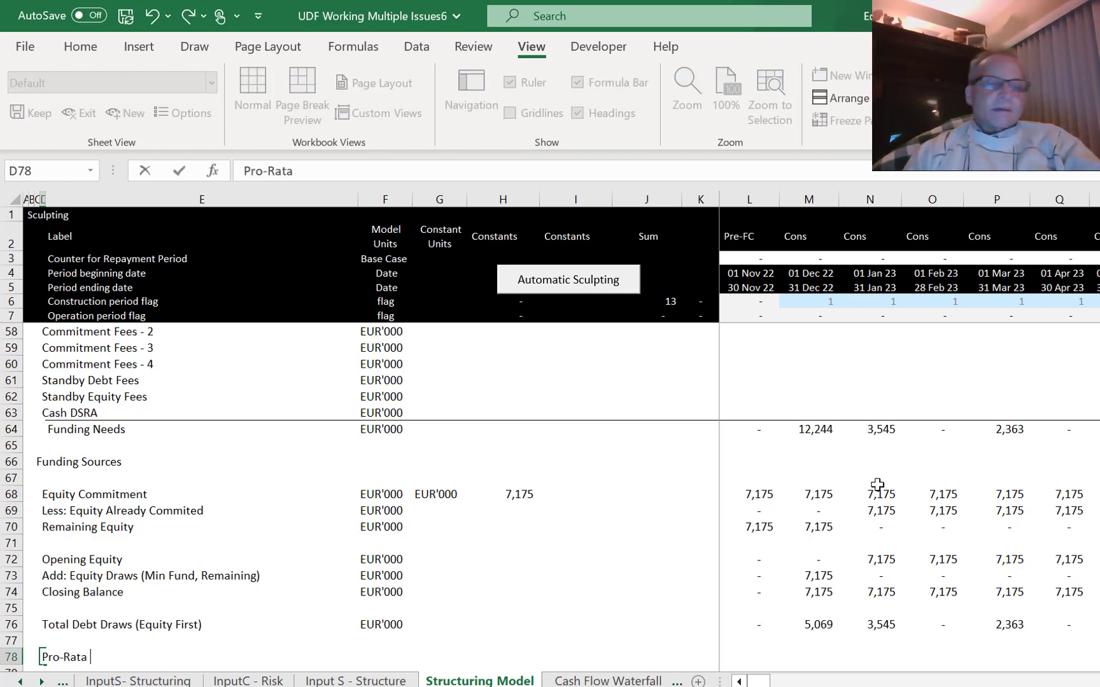
text(Equity)
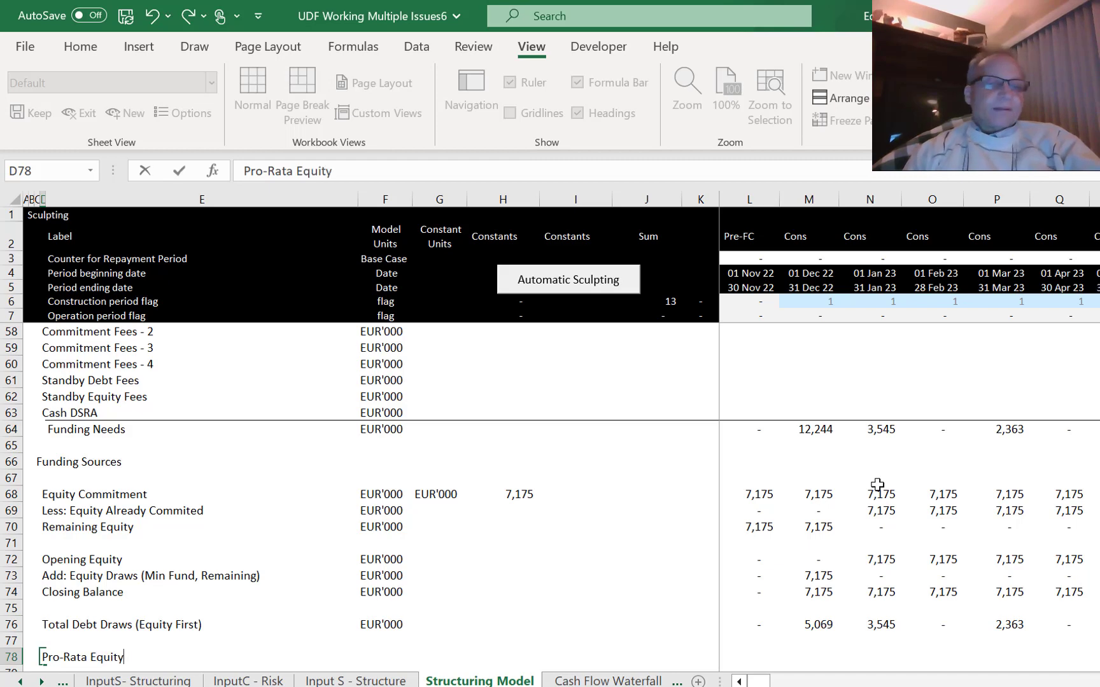
key(Return)
Enter the row label "Pro-Rata Debt" in cell D79.
text(P)
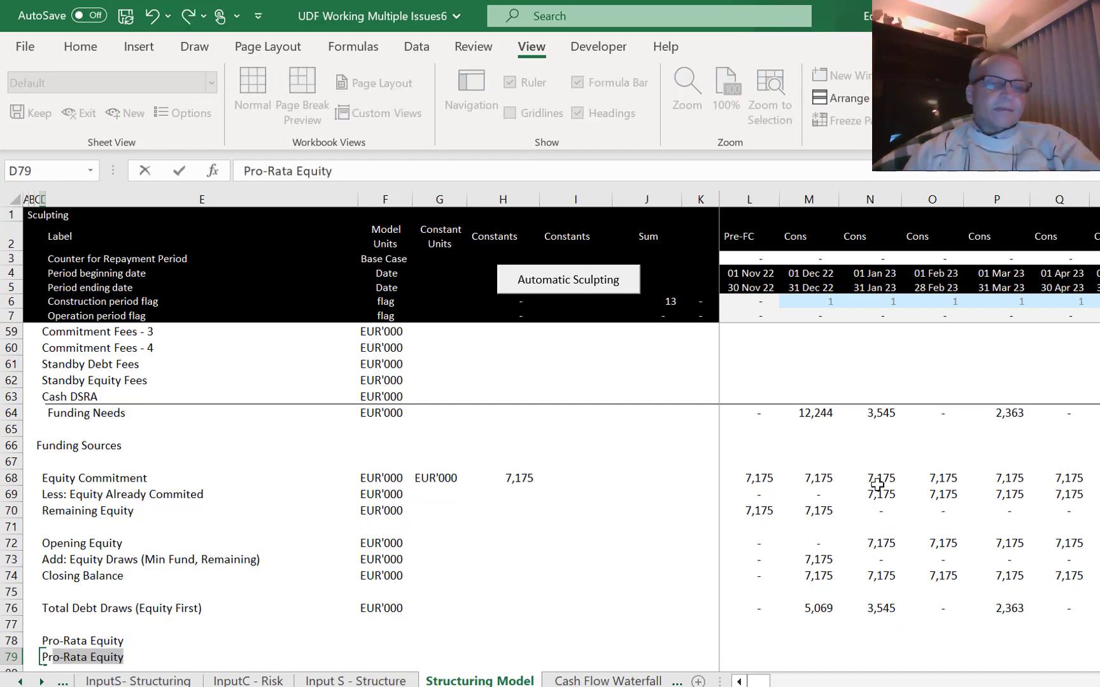
text(ro)
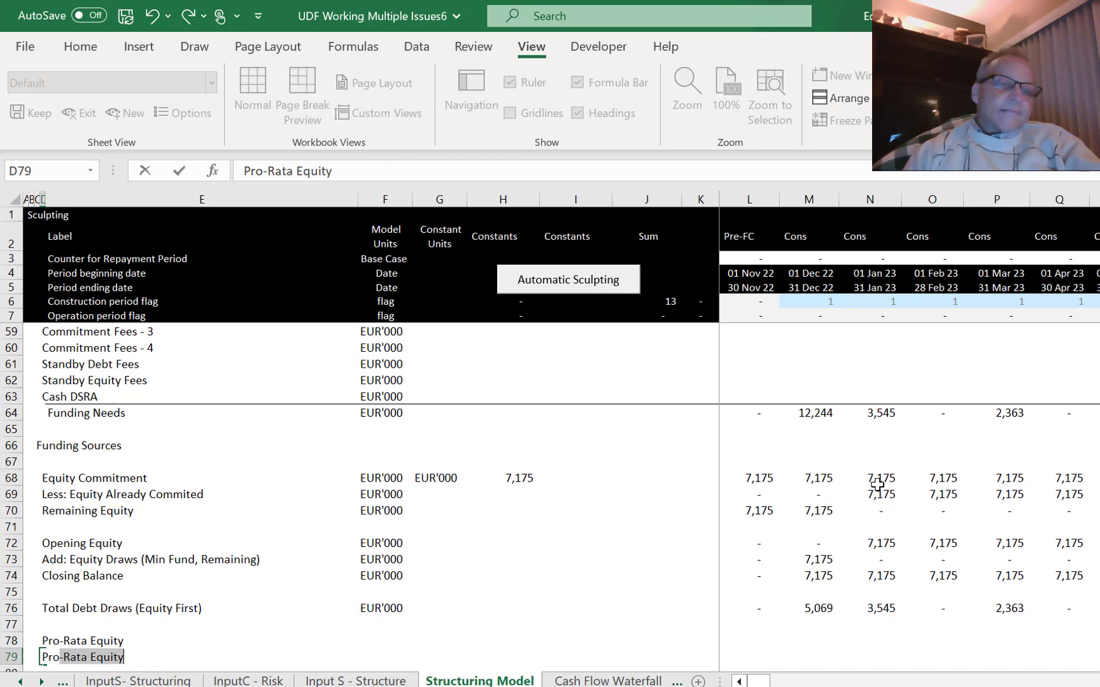
text(-)
text(Rata)
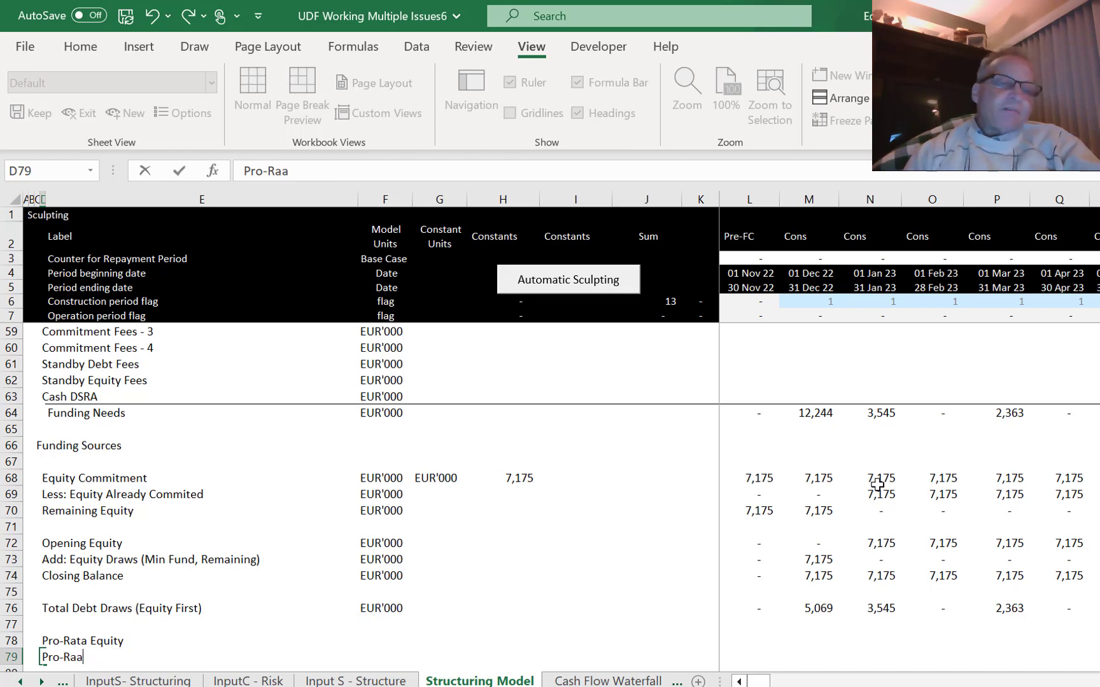
key(BackSpace)
text(ta E)
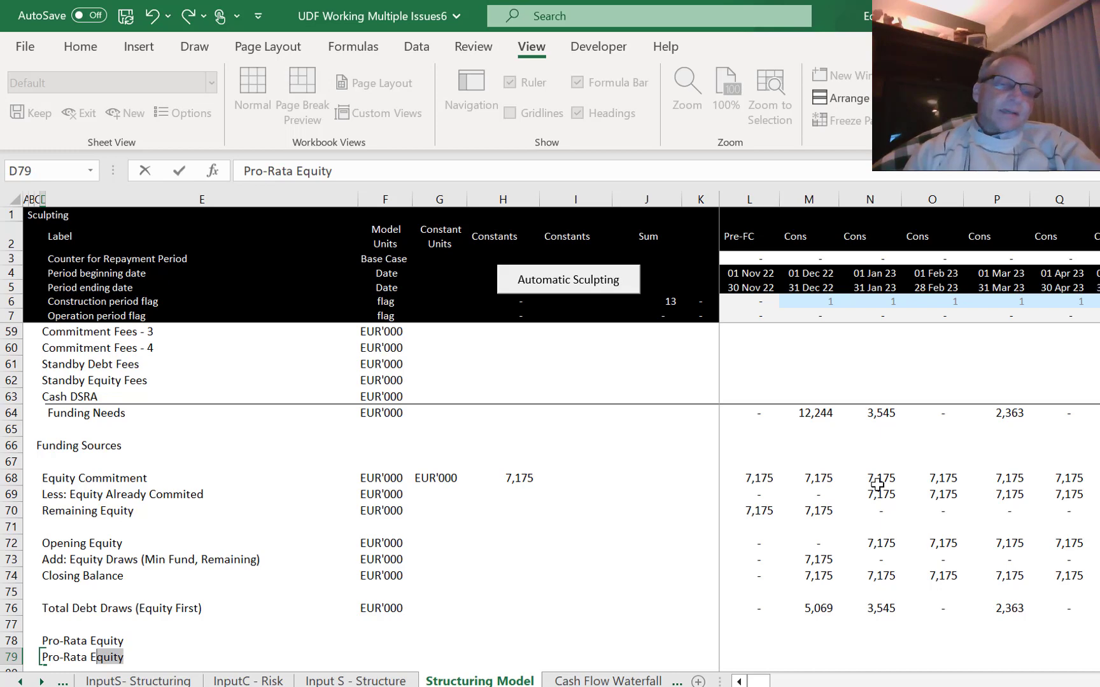
key(BackSpace)
key(BackSpace)
text(Debt)
key(Return)
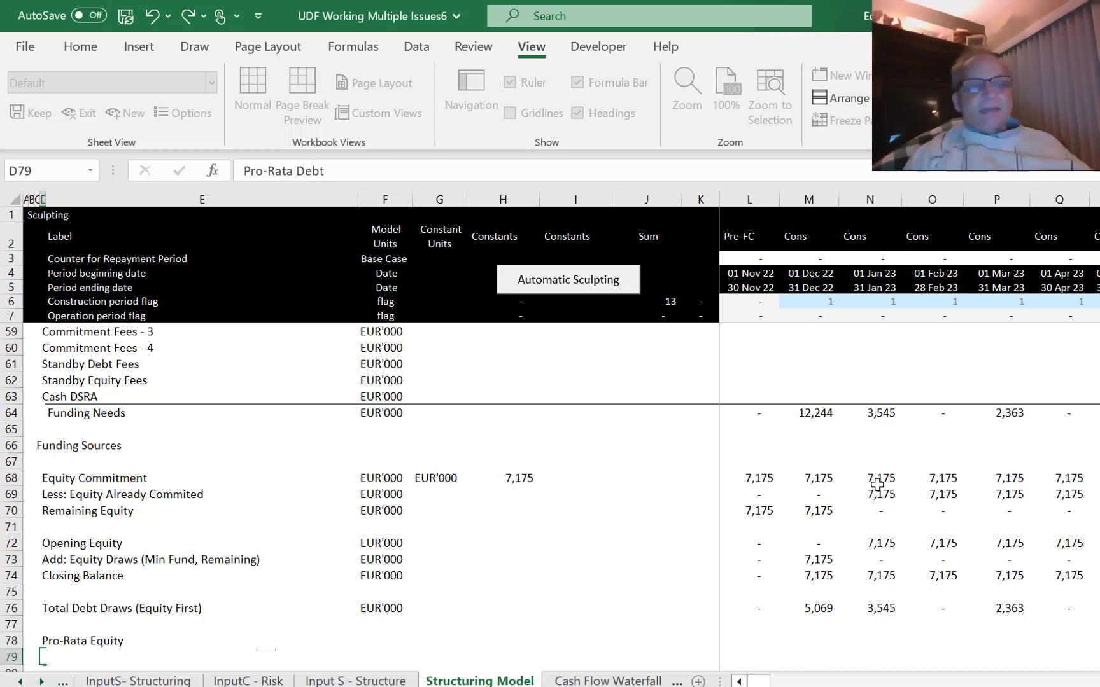
Copy the EUR'000 unit from the Total Debt Draws row to the Pro-Rata Equity and Pro-Rata Debt rows, F78 and F79.
key(Up)
key(Up)
key(Up)
key(Right)
key(Right)
key(Up)
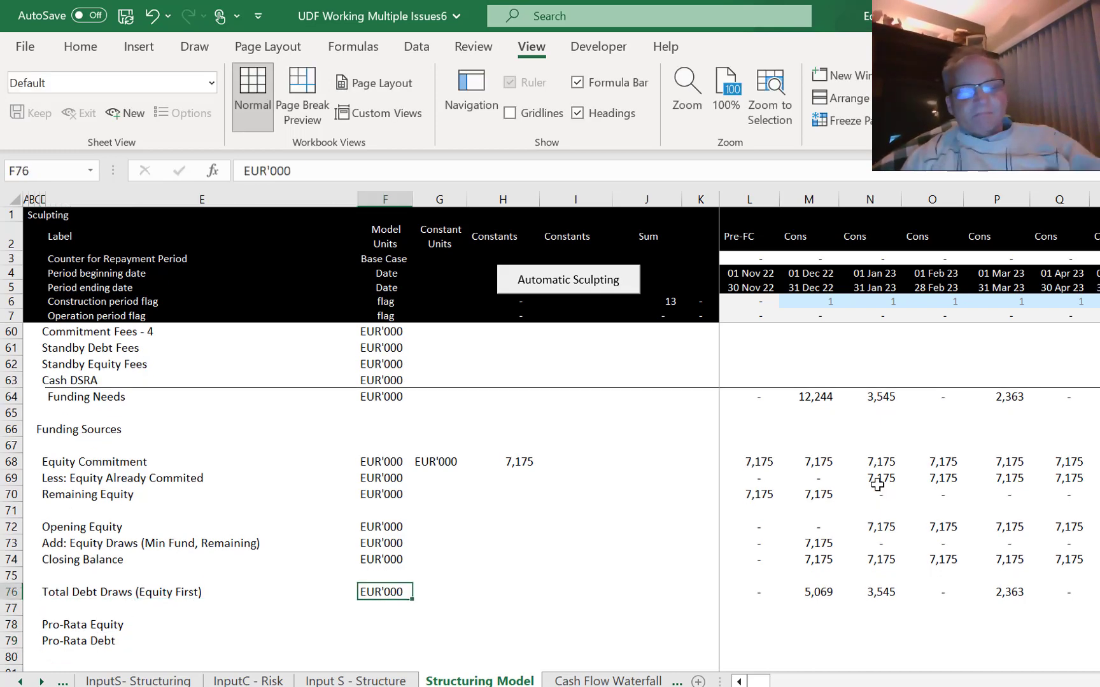
key(ctrl+c)
key(Down)
key(Down)
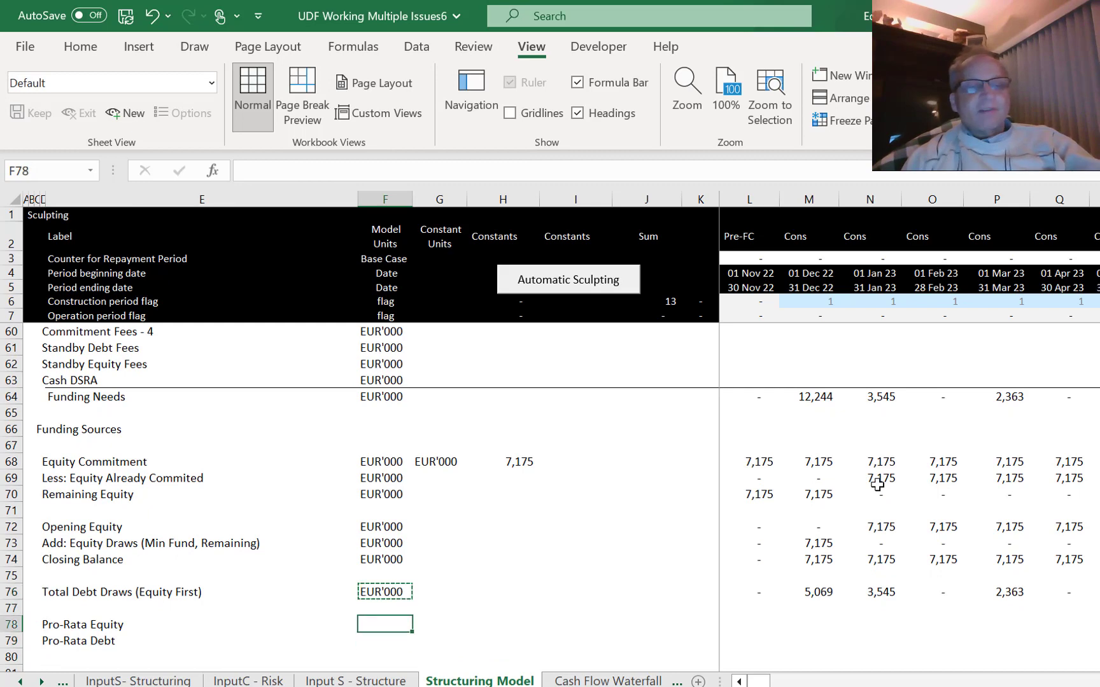
key(ctrl+v)
key(Down)
key(ctrl+v)
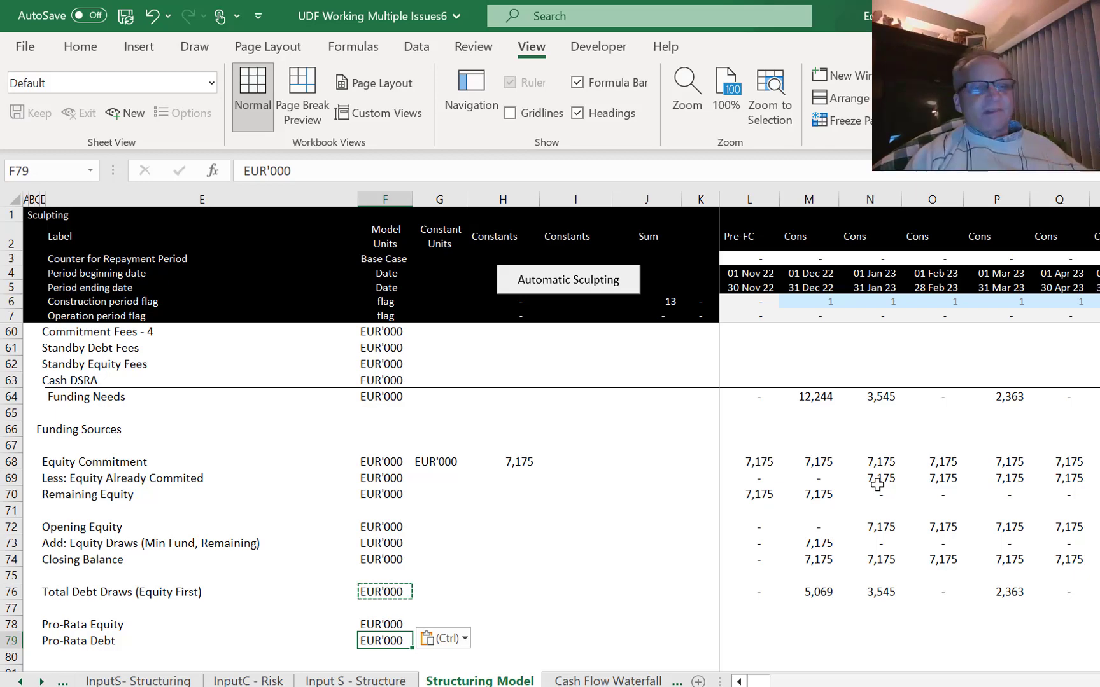
Enter % as the constant unit for both the Pro-Rata Equity and Pro-Rata Debt rows, in G78 and G79.
key(Up)
key(Right)
key(Right)
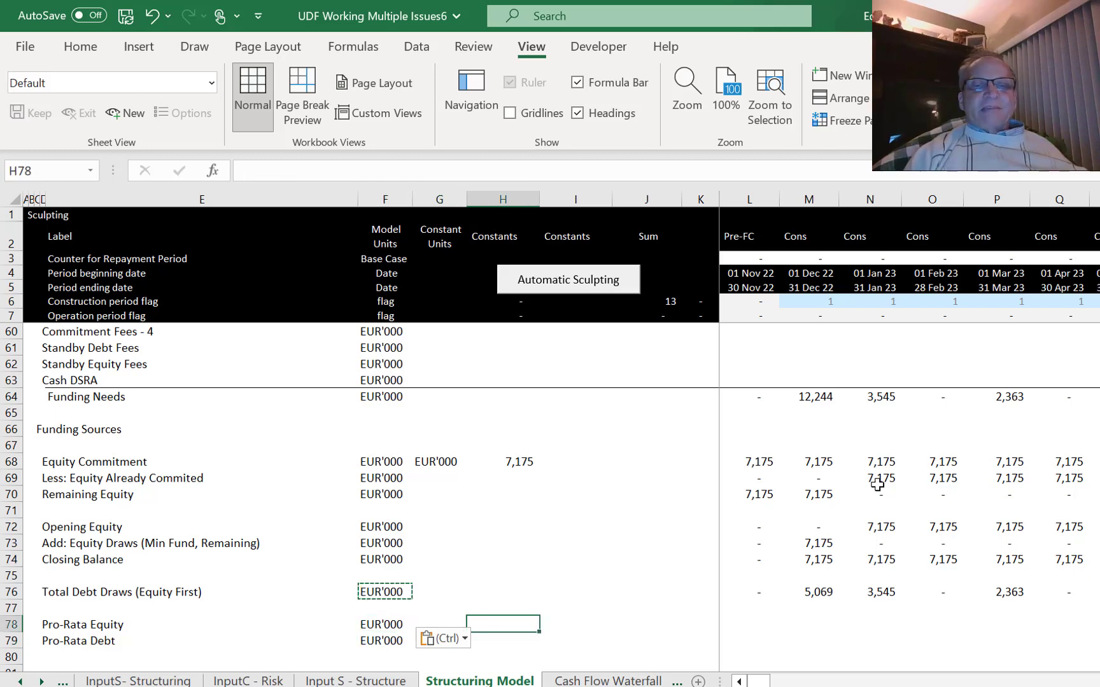
key(Left)
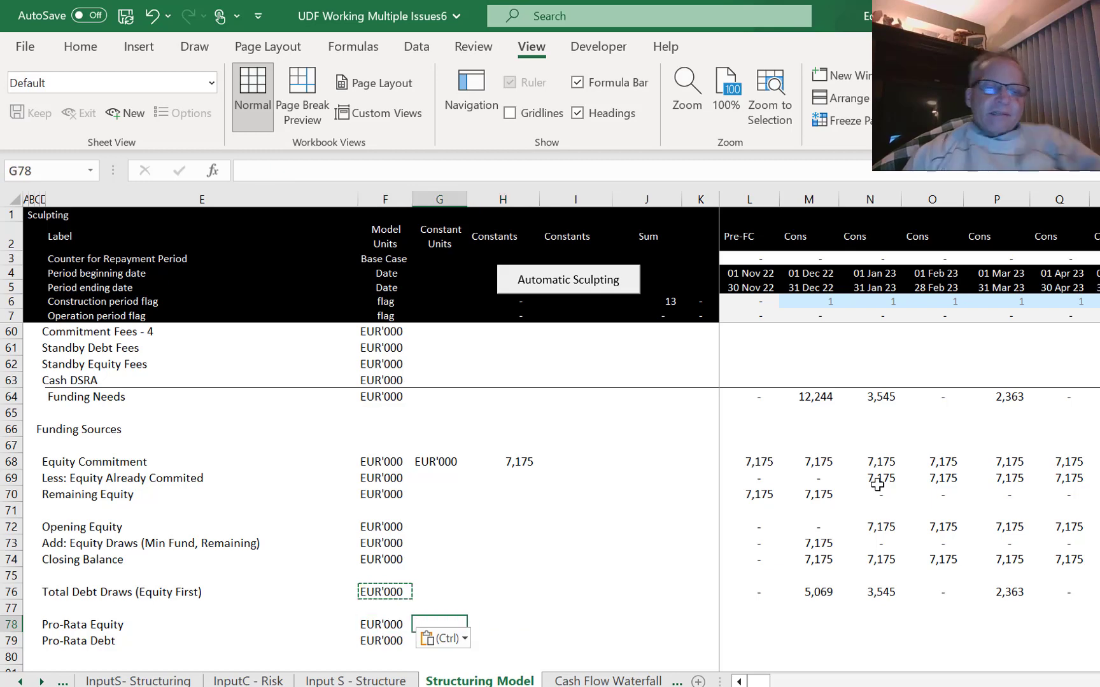
text(%)
key(Return)
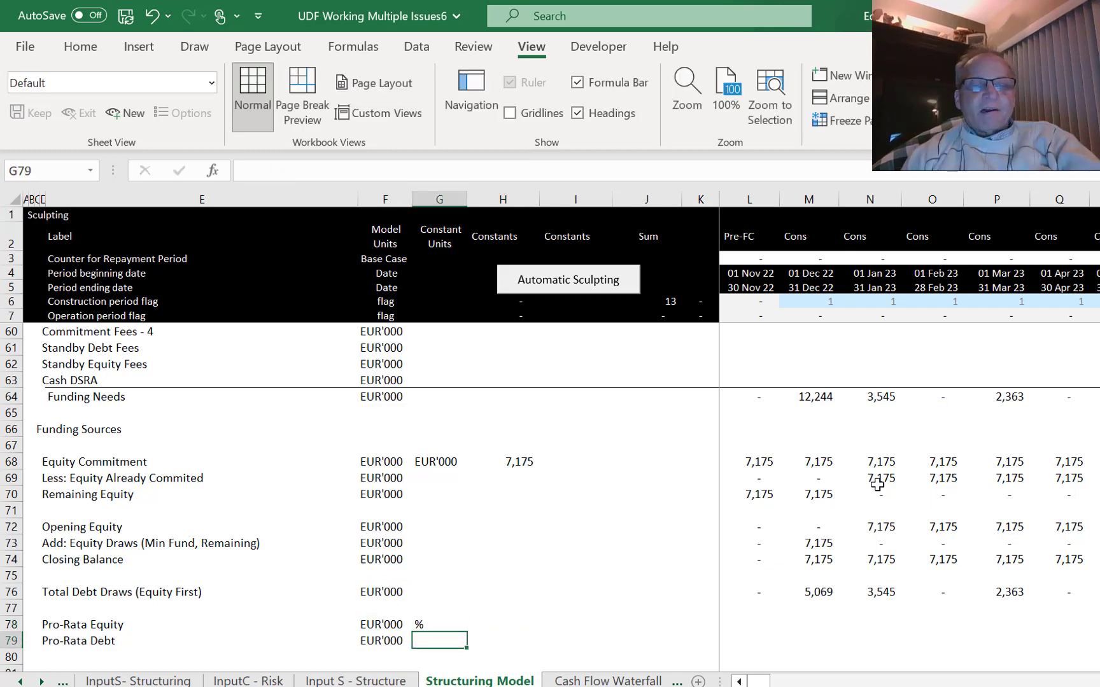
text(%)
key(ctrl+Return)
Calculate equity's share of total uses of funds in I43 with =H43/H34 and format it as a percentage.
key(Up)
key(Up)
key(Up)
key(Up)
key(Up)
key(Up)
key(Up)
key(Up)
key(Up)
key(Up)
key(Up)
key(Up)
key(Up)
key(Up)
key(Up)
key(Up)
key(Up)
key(Up)
key(Up)
key(Up)
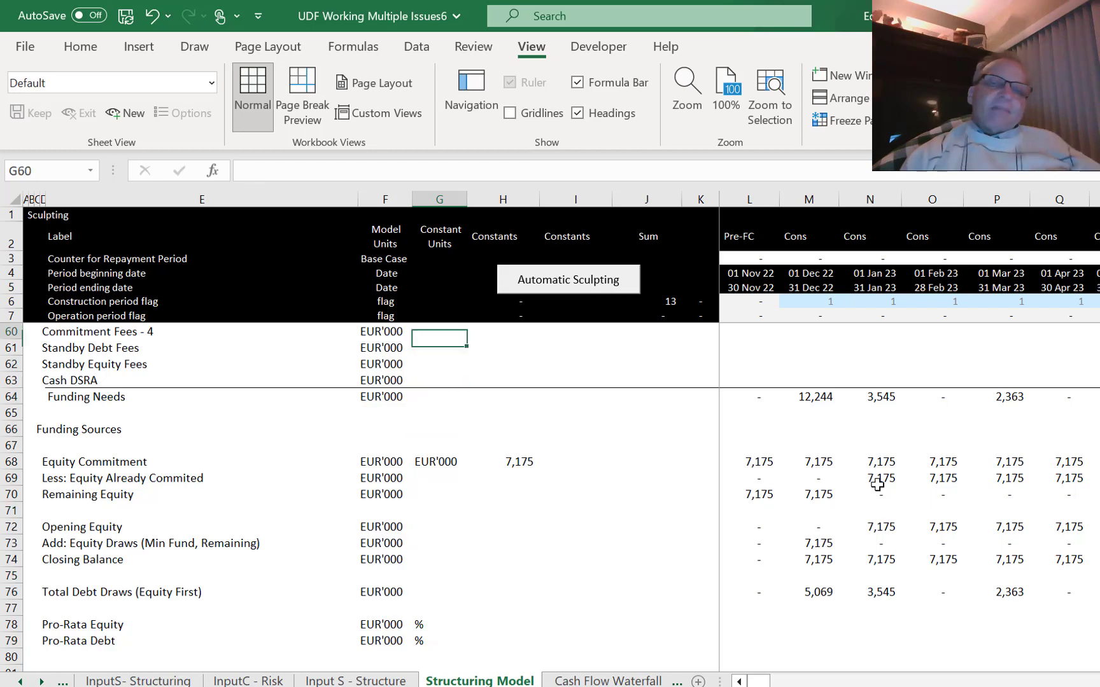
key(Up)
key(Up)
key(Up)
key(Up)
key(Up)
key(Up)
key(Up)
key(Up)
key(Up)
key(Up)
key(Up)
key(Up)
key(Up)
key(Up)
key(Up)
key(Up)
key(Up)
key(Up)
key(Up)
key(Up)
key(Up)
key(Up)
key(Up)
key(Up)
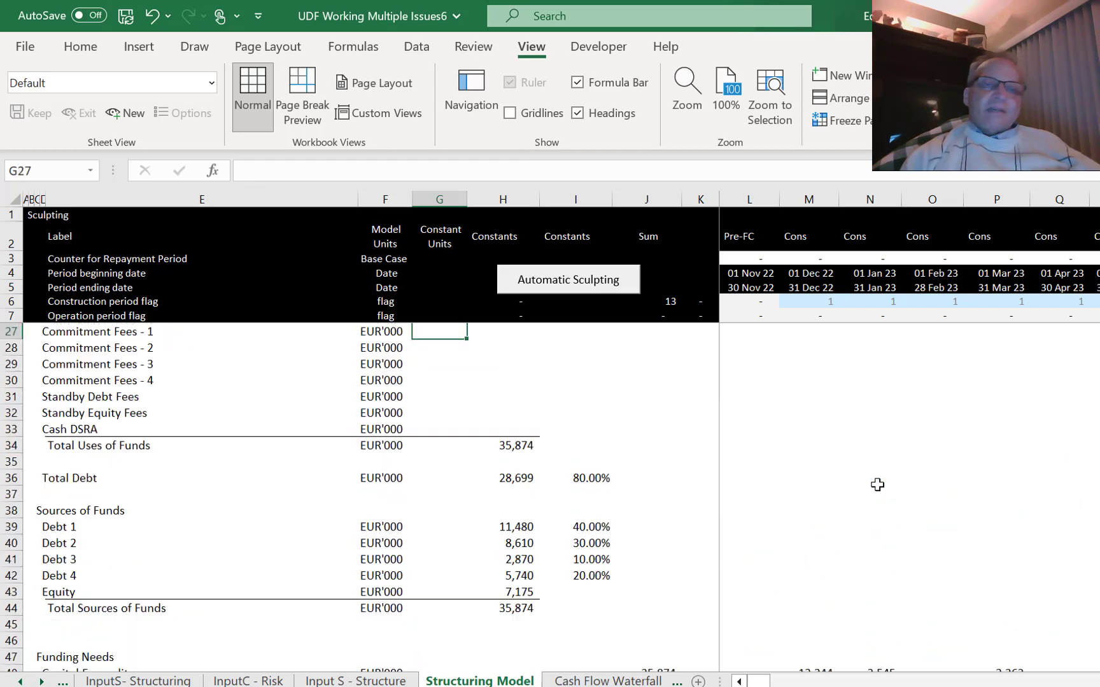
key(Down)
key(Down)
key(Down)
key(Down)
key(Down)
key(Down)
key(Down)
key(Down)
key(Down)
key(Down)
key(Down)
key(Down)
key(Up)
key(Up)
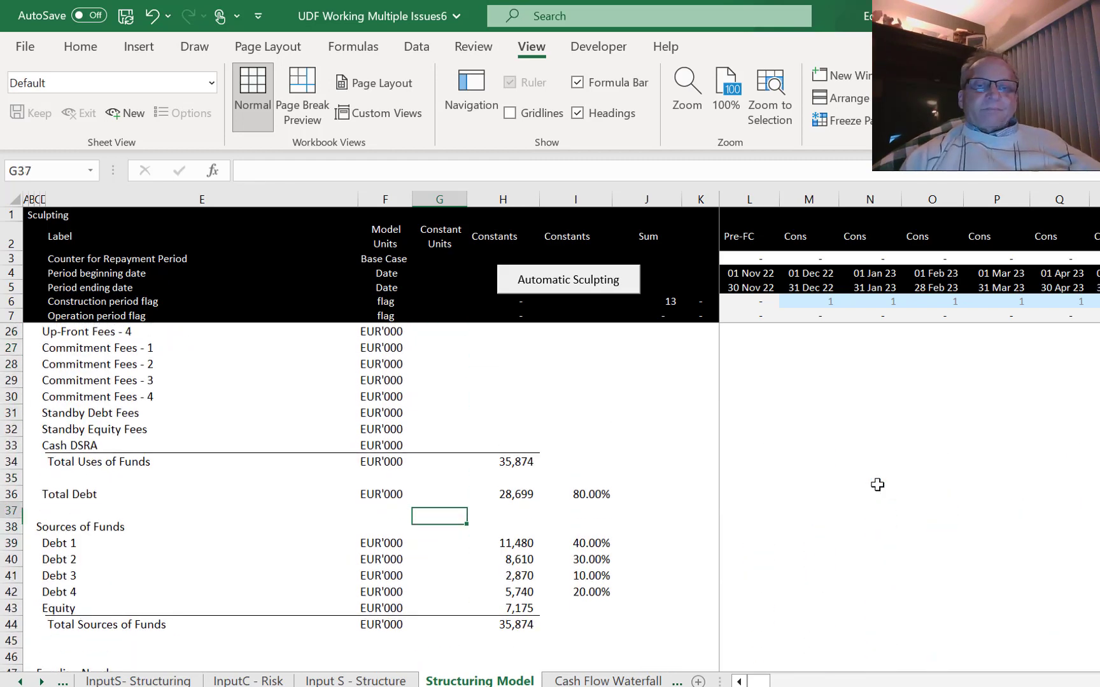
key(Right)
key(Right)
key(Down)
key(Down)
key(Down)
key(Down)
key(Down)
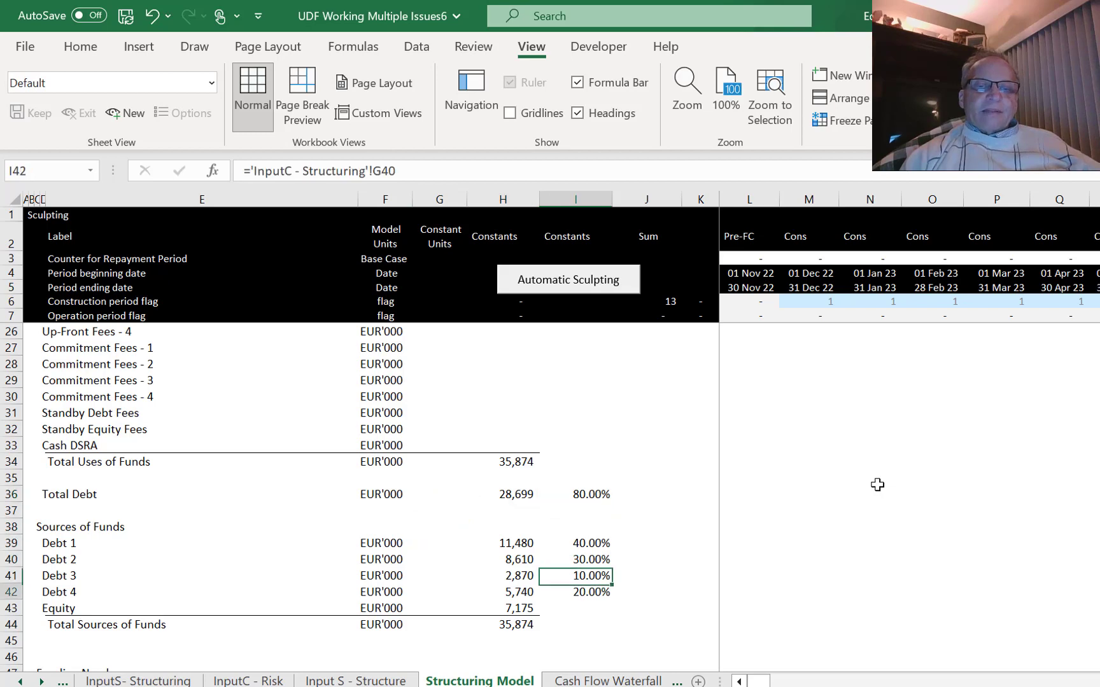
key(Down)
key(Down)
key(Down)
key(Up)
text(=)
key(Left)
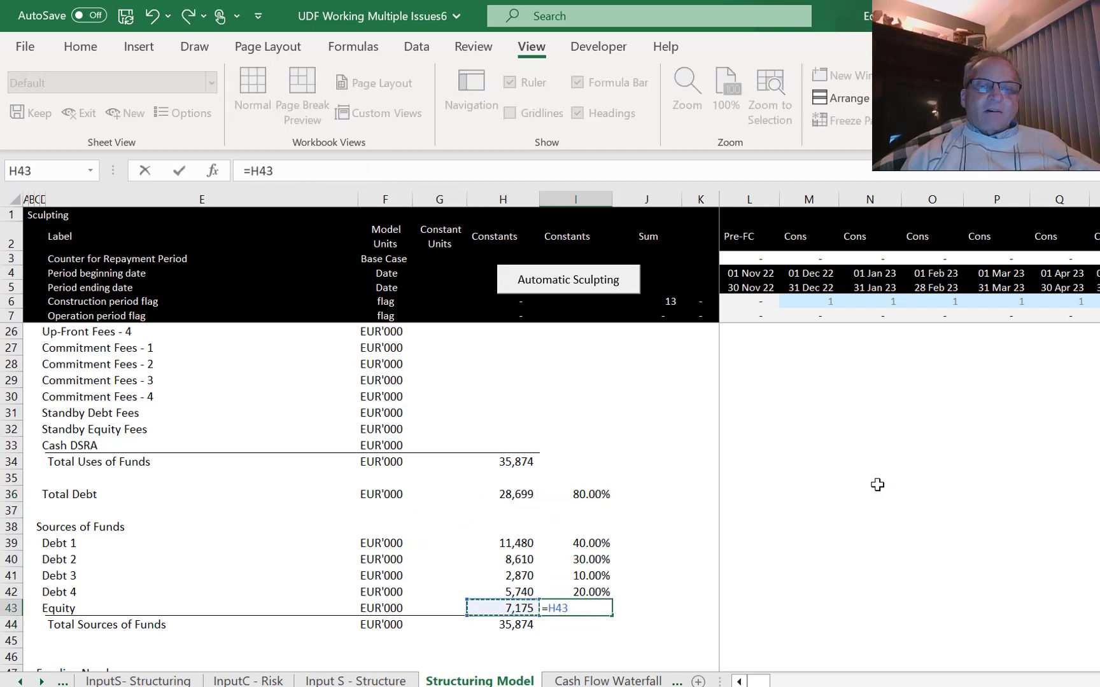
text(/)
key(Up)
key(Up)
key(Up)
key(Up)
key(Up)
key(Up)
key(Up)
key(Up)
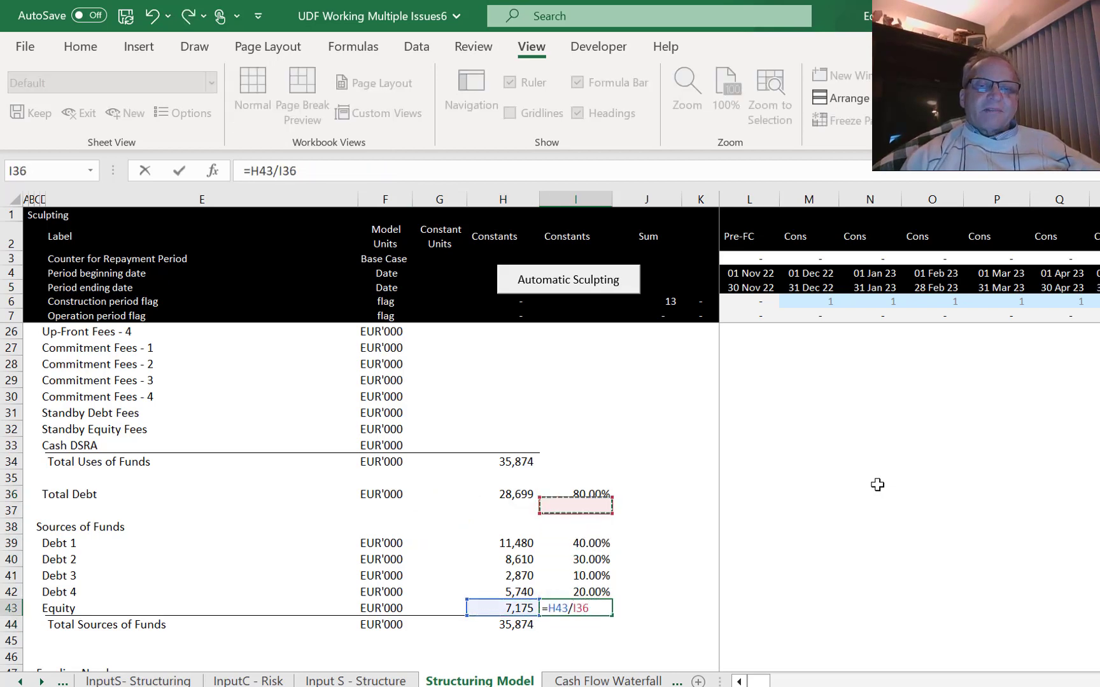
key(Left)
key(Up)
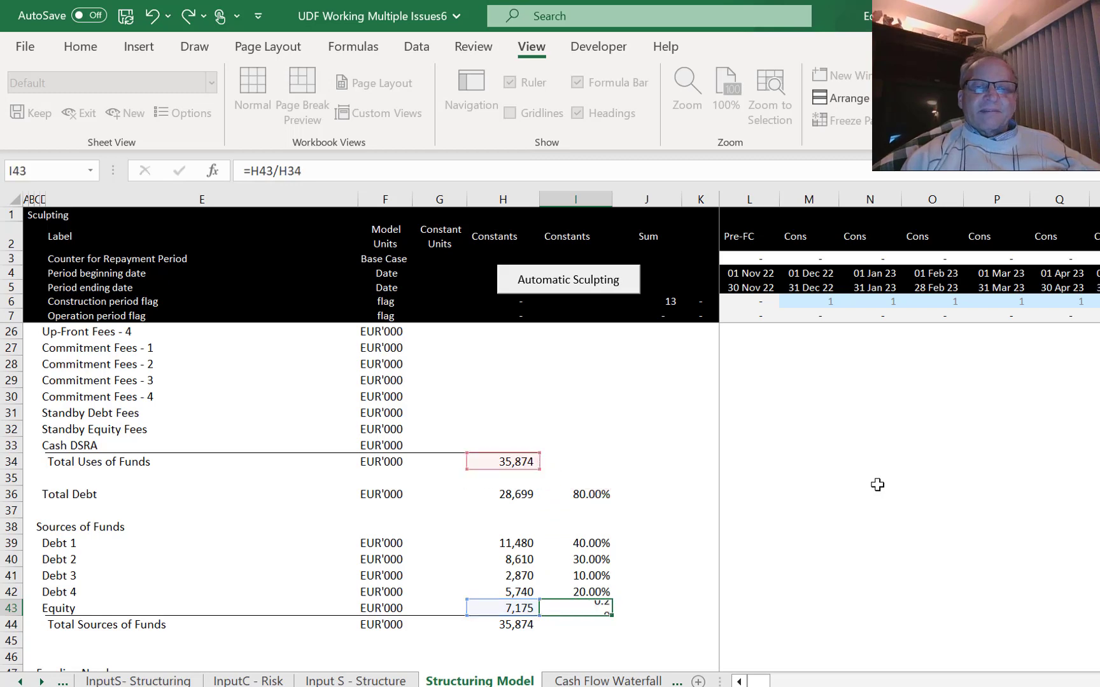
key(ctrl+Return)
key(ctrl+shift+5)
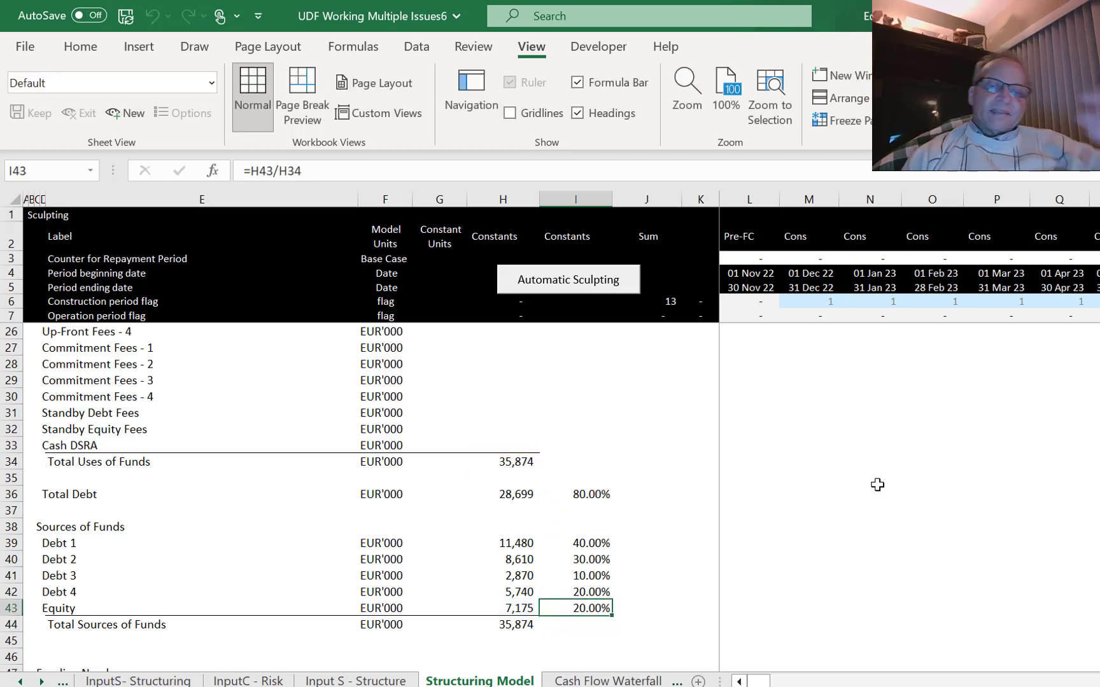
Move the Debt 1 to Debt 4 percentages from I39:I42 to G39:G42 in the Sources of Funds table.
key(Up)
key(Up)
key(Up)
key(Up)
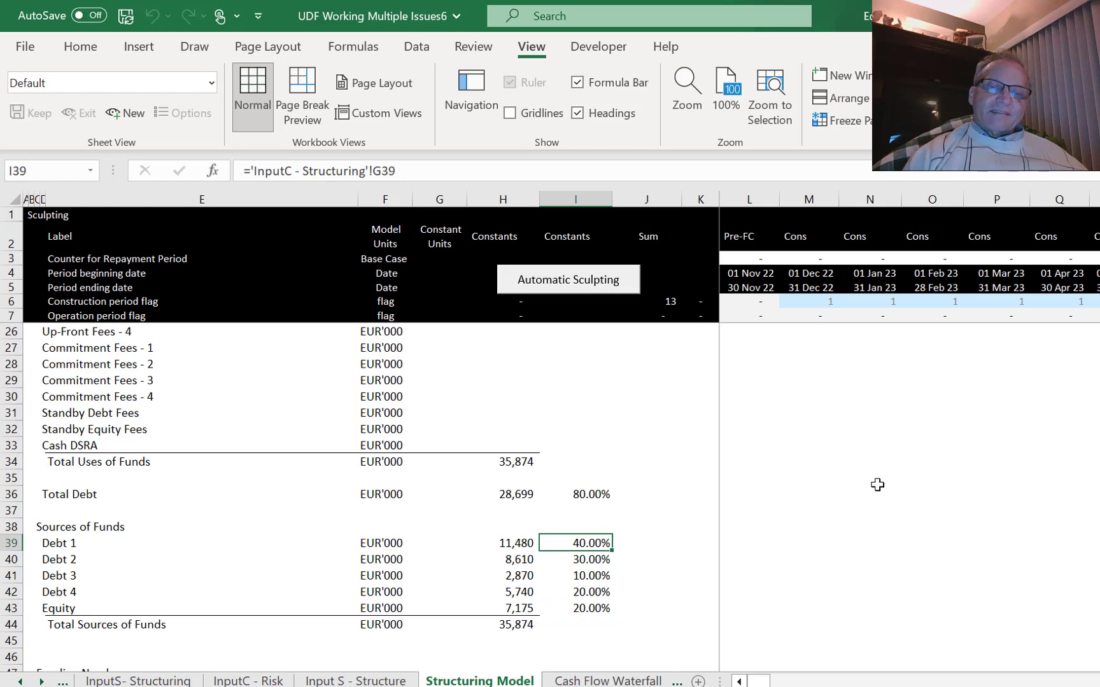
key(Up)
key(Down)
key(Down)
key(Down)
key(Down)
key(Down)
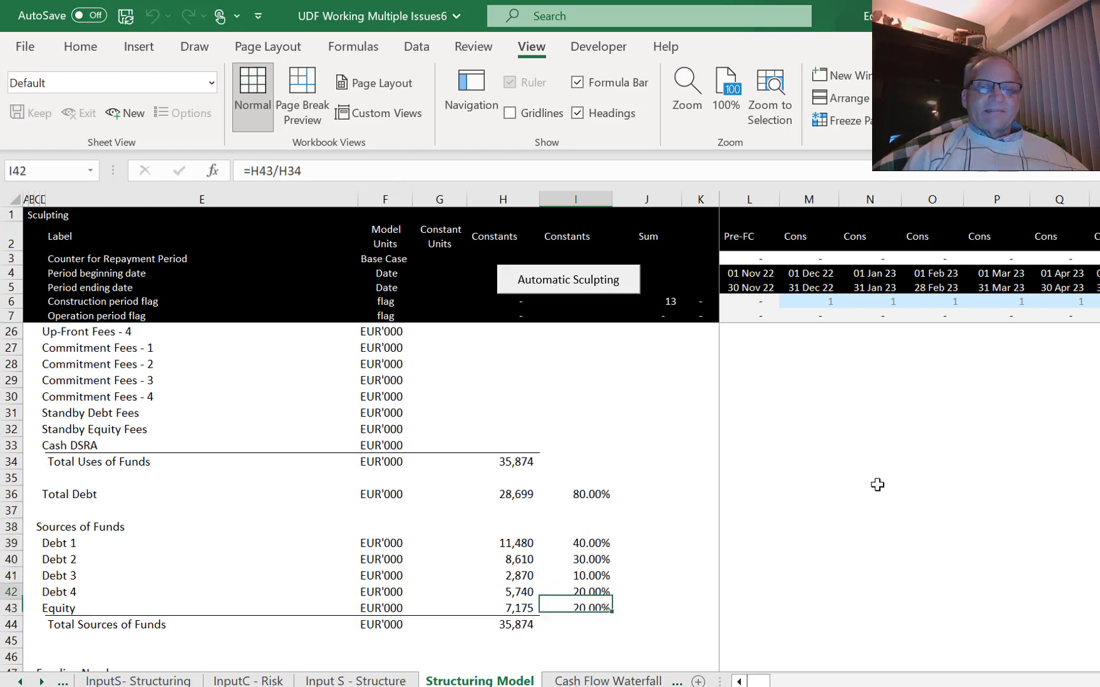
key(Up)
key(Up)
key(Up)
key(Up)
key(Left)
key(Left)
key(Right)
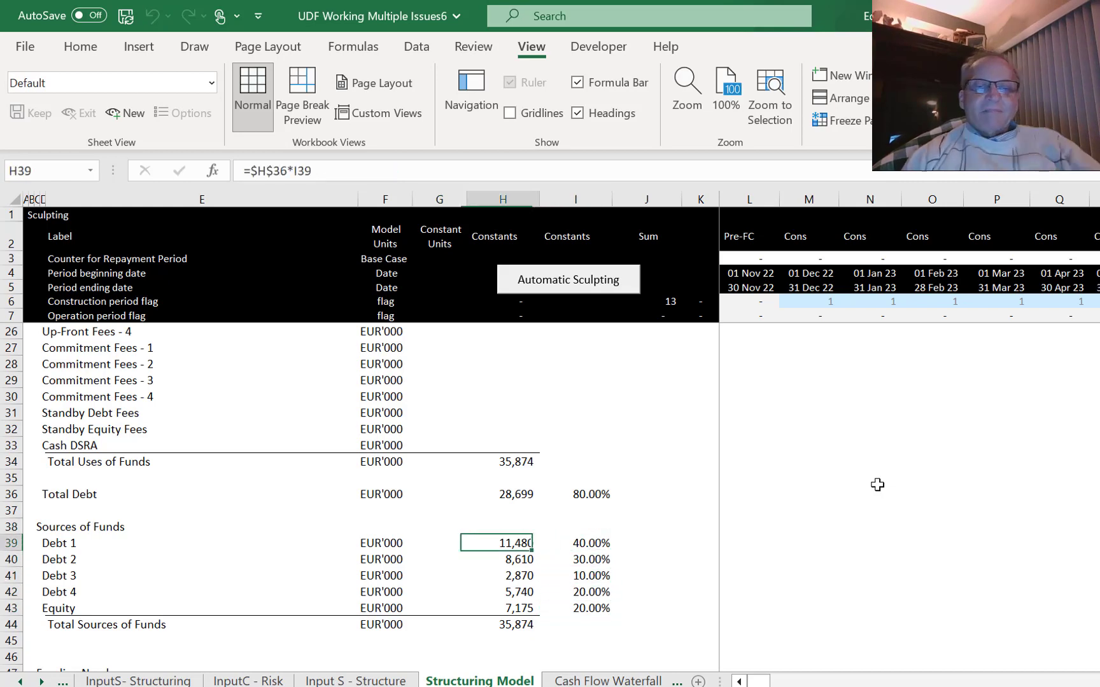
key(Right)
key(shift+Down)
key(shift+Down)
key(shift+Down)
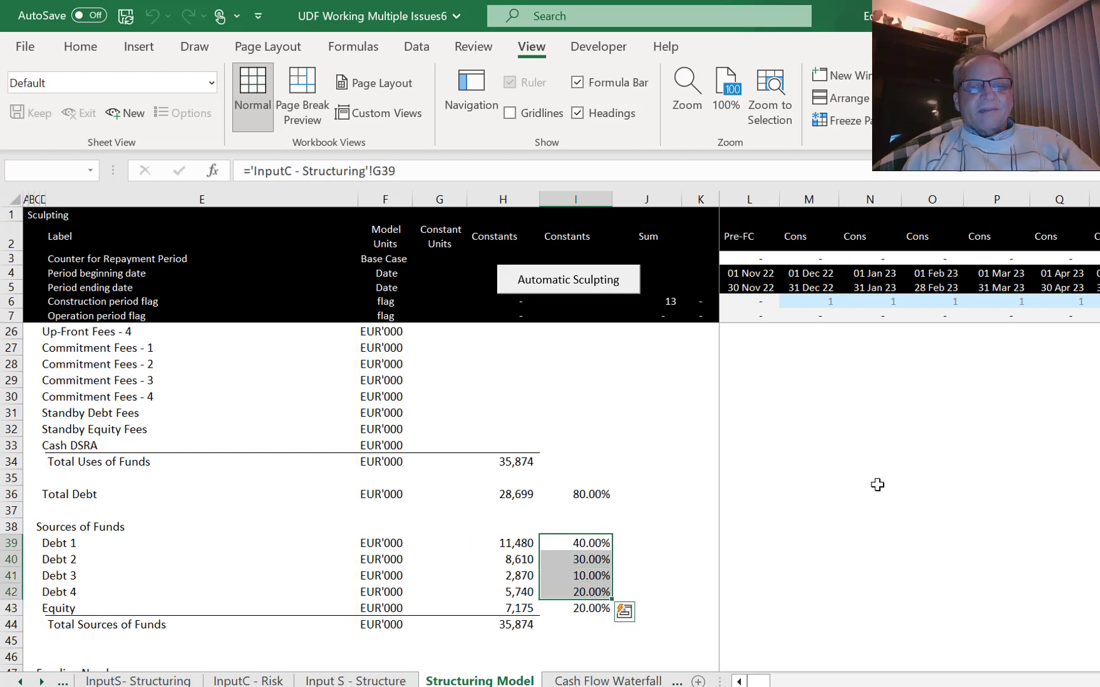
key(ctrl+x)
key(Left)
key(Left)
key(ctrl+v)
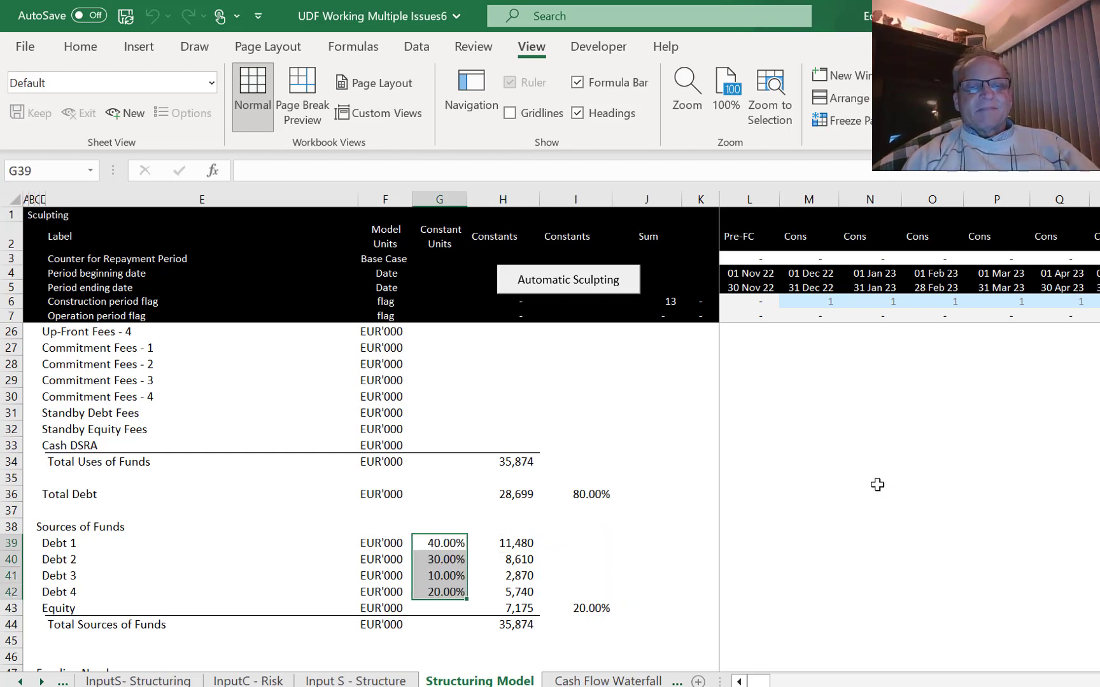
Link the Pro-Rata Equity constant in H78 to equity's percentage in the Sources of Funds table with =I43.
key(Down)
key(Down)
key(Down)
key(Down)
key(Down)
key(Down)
key(Down)
key(Down)
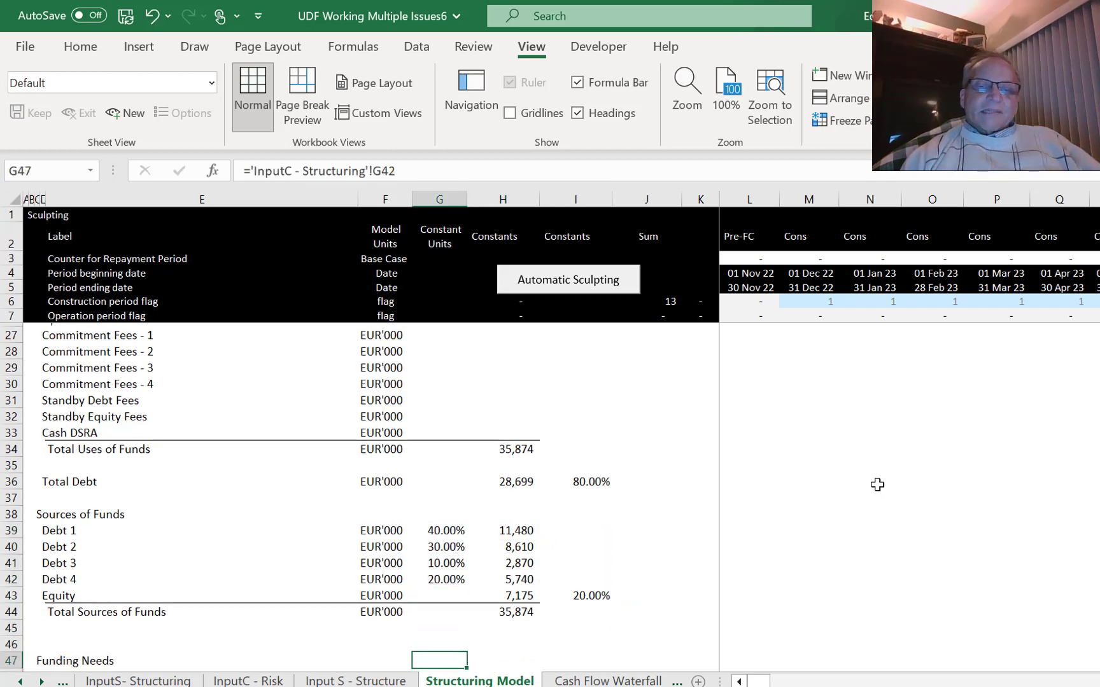
key(Down)
key(Down)
key(Down)
key(Down)
key(Down)
key(Down)
key(Down)
key(Down)
key(Down)
key(Down)
key(Down)
key(Down)
key(Down)
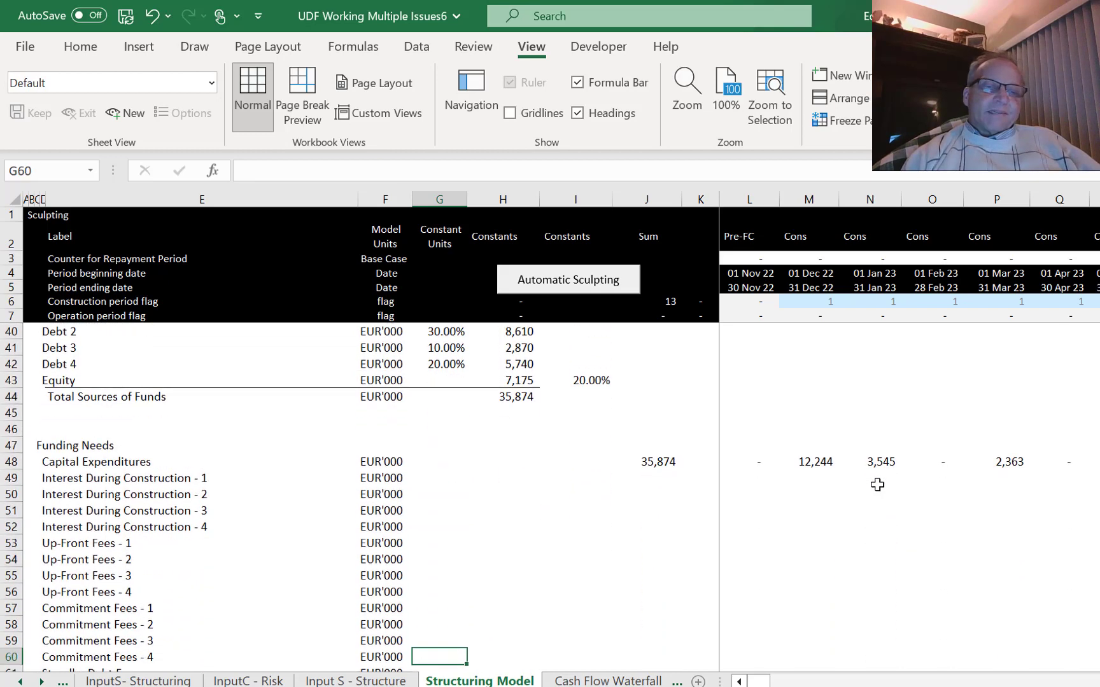
key(Down)
key(Down)
key(Down)
key(Down)
key(Down)
key(Down)
key(Down)
key(Down)
key(Down)
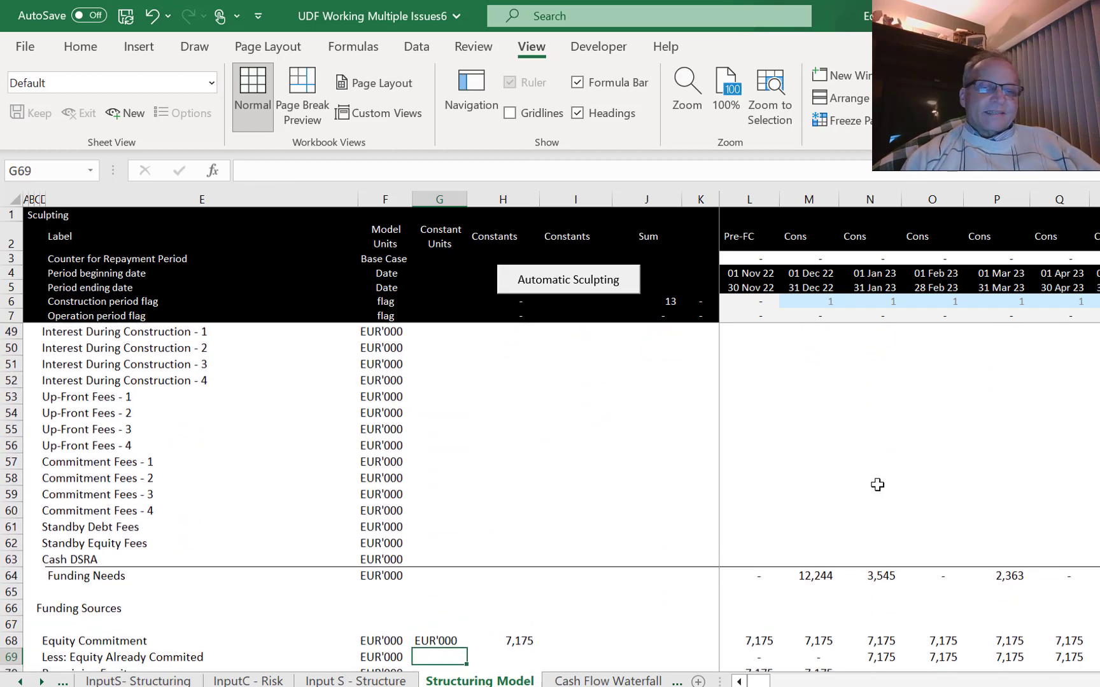
key(Down)
key(Down)
key(Down)
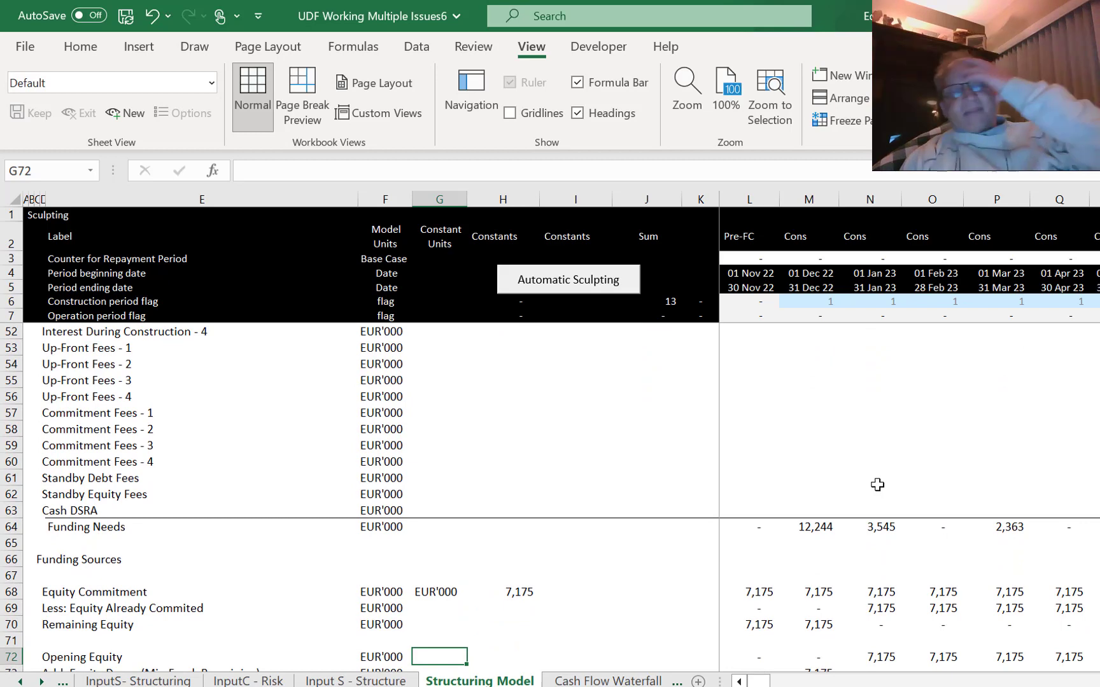
key(Down)
key(Down)
key(Down)
key(Down)
key(Down)
key(Down)
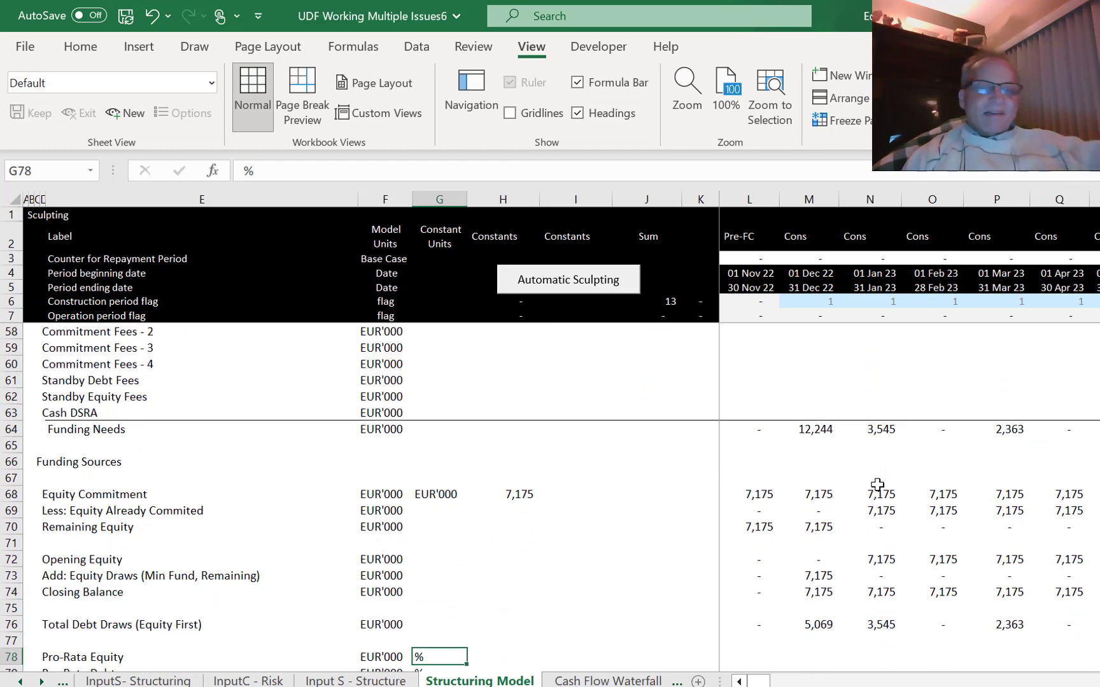
key(Down)
key(Up)
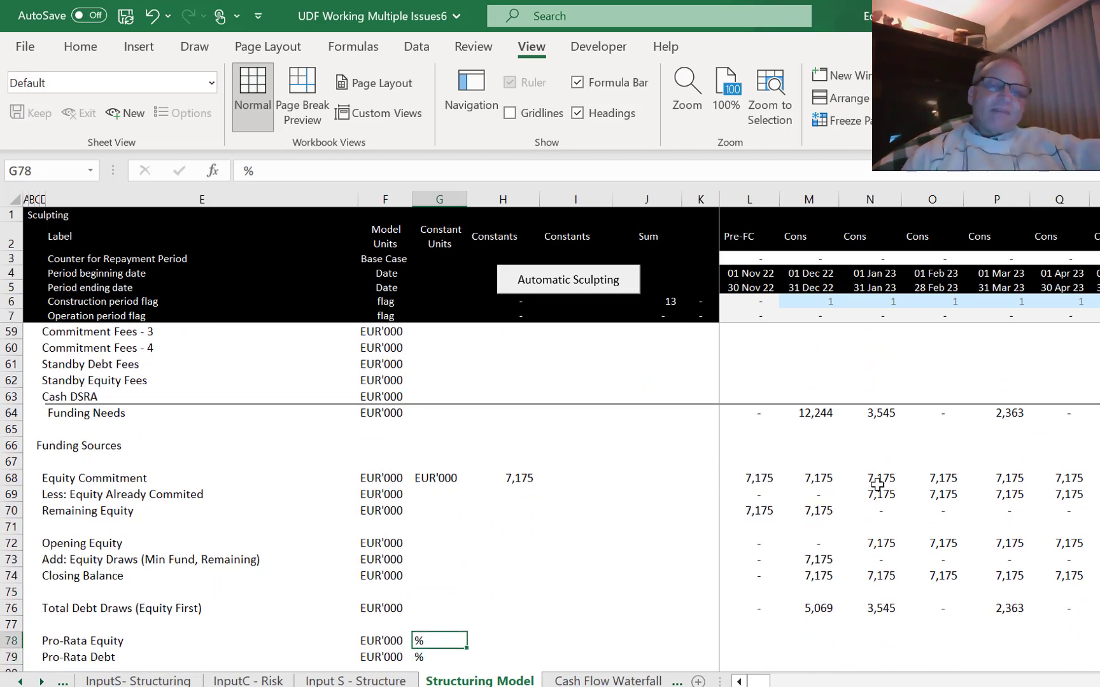
key(Right)
text(=)
key(Up)
key(Up)
key(Up)
key(Up)
key(Up)
key(Up)
key(Up)
key(Up)
key(Up)
key(Up)
key(Up)
key(Up)
key(Up)
key(Up)
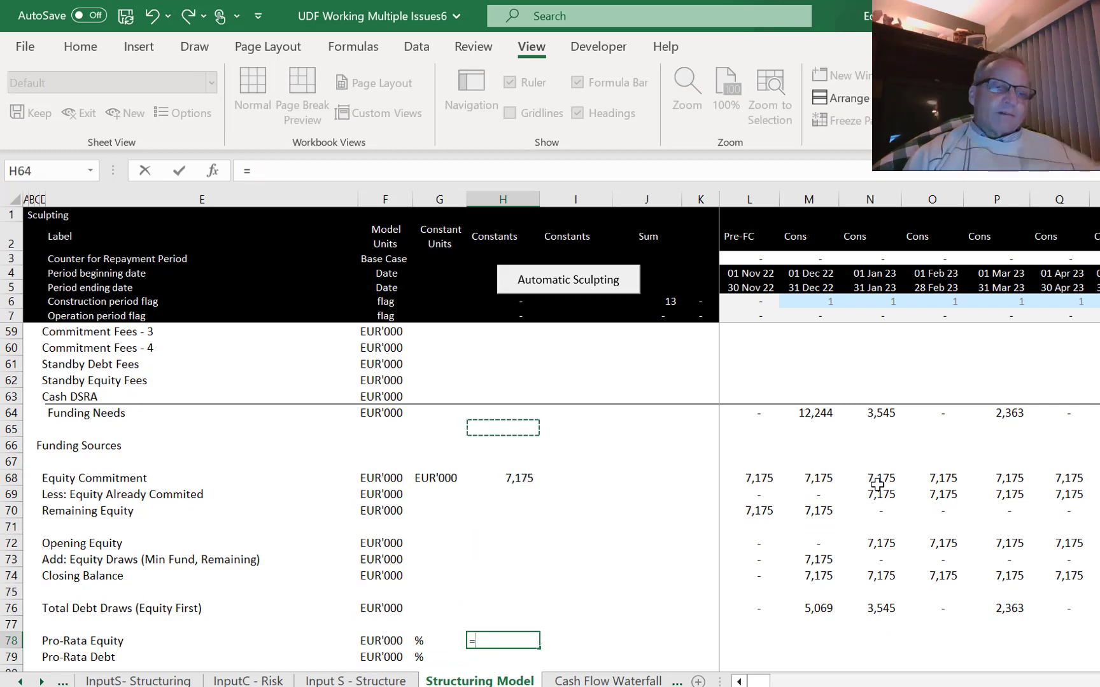
key(Up)
key(Up)
key(Up)
key(Up)
key(Up)
key(Up)
key(Up)
key(Up)
key(Up)
key(Up)
key(Up)
key(Up)
key(Up)
key(Up)
key(Up)
key(Up)
key(Up)
key(Up)
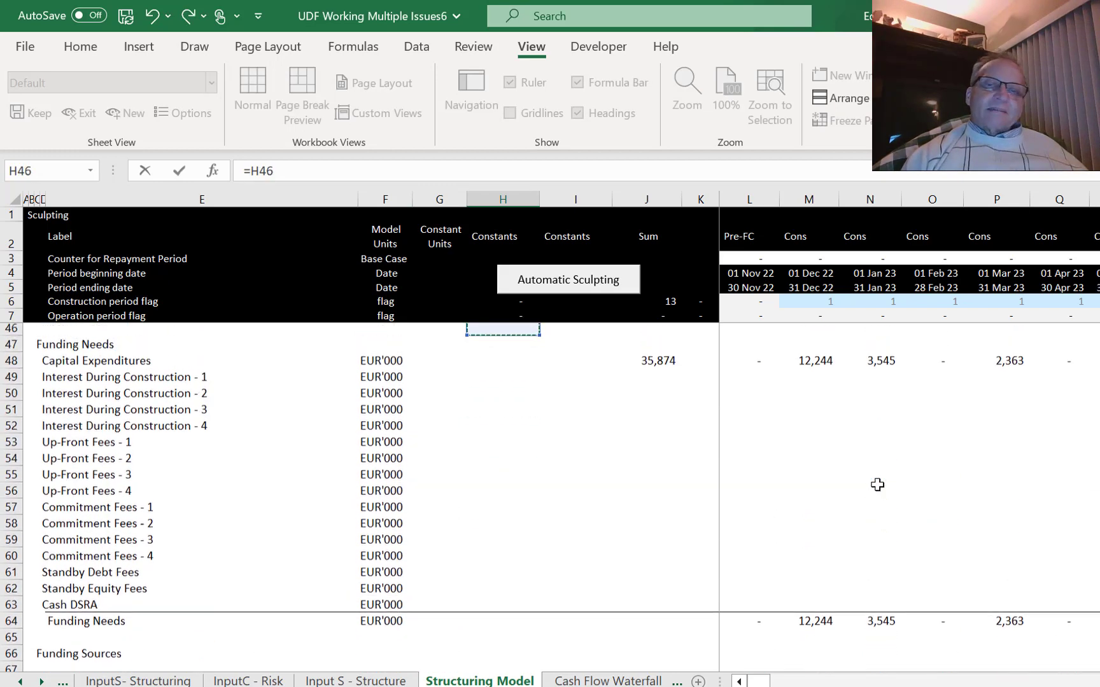
key(Up)
key(Up)
key(Up)
key(Up)
key(Up)
key(Up)
key(Up)
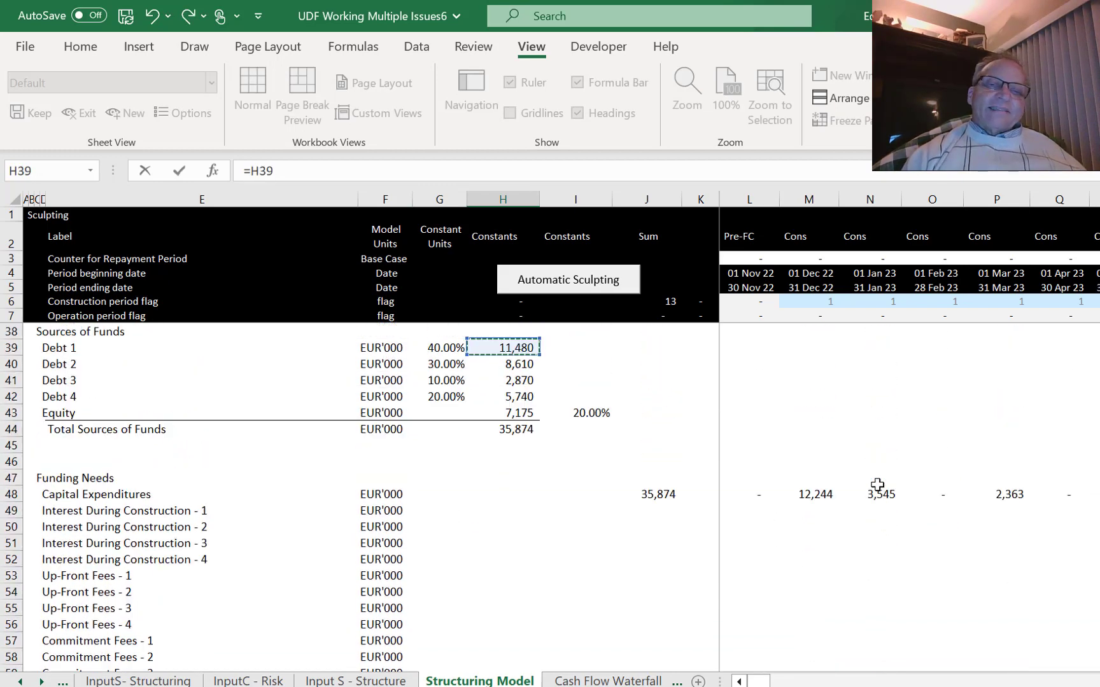
key(Down)
key(Down)
key(Down)
key(Down)
key(Right)
key(Return)
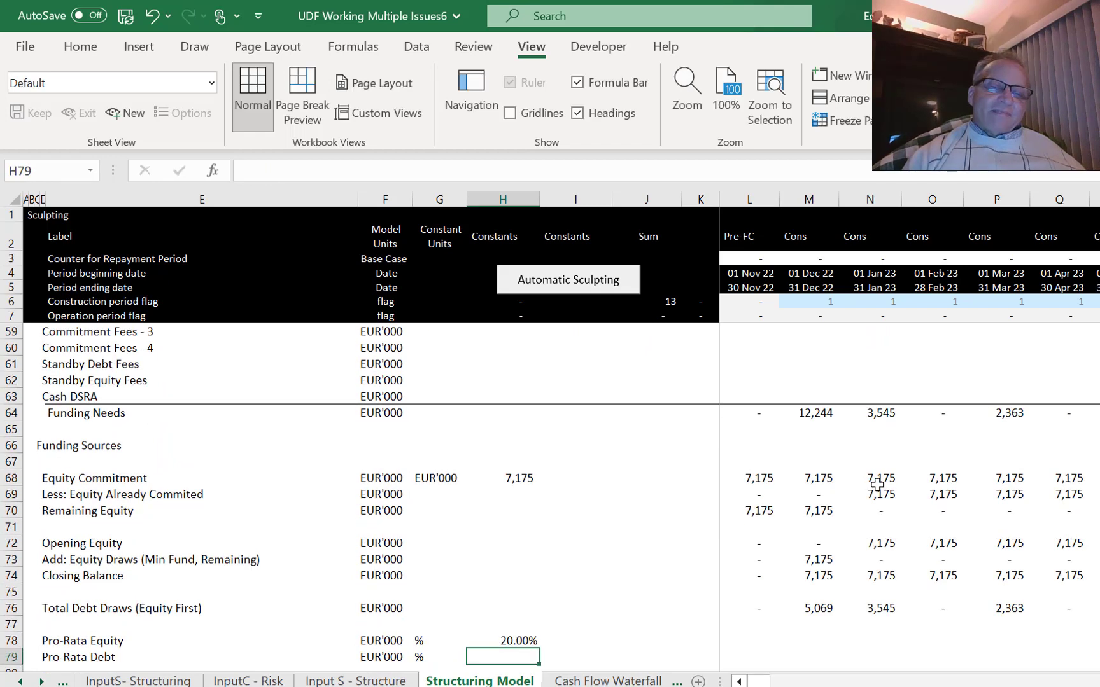
Link the Pro-Rata Debt constant in H79 to the Total Debt percentage with =I36.
text(=)
key(Up)
key(Up)
key(Up)
key(Up)
key(Up)
key(Up)
key(Up)
key(Up)
key(Up)
key(Up)
key(Up)
key(Up)
key(Up)
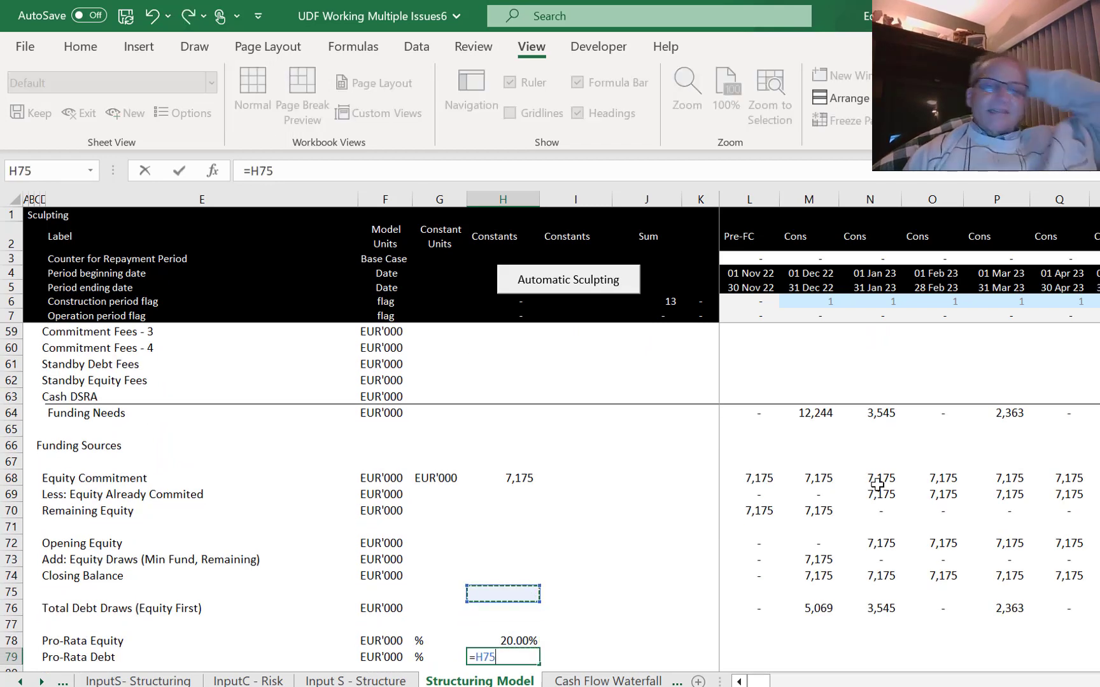
key(Up)
key(Up)
key(Up)
key(Up)
key(Up)
key(Up)
key(Up)
key(Up)
key(Up)
key(Up)
key(Up)
key(Up)
key(Up)
key(Up)
key(Up)
key(Up)
key(Up)
key(Up)
key(Up)
key(Up)
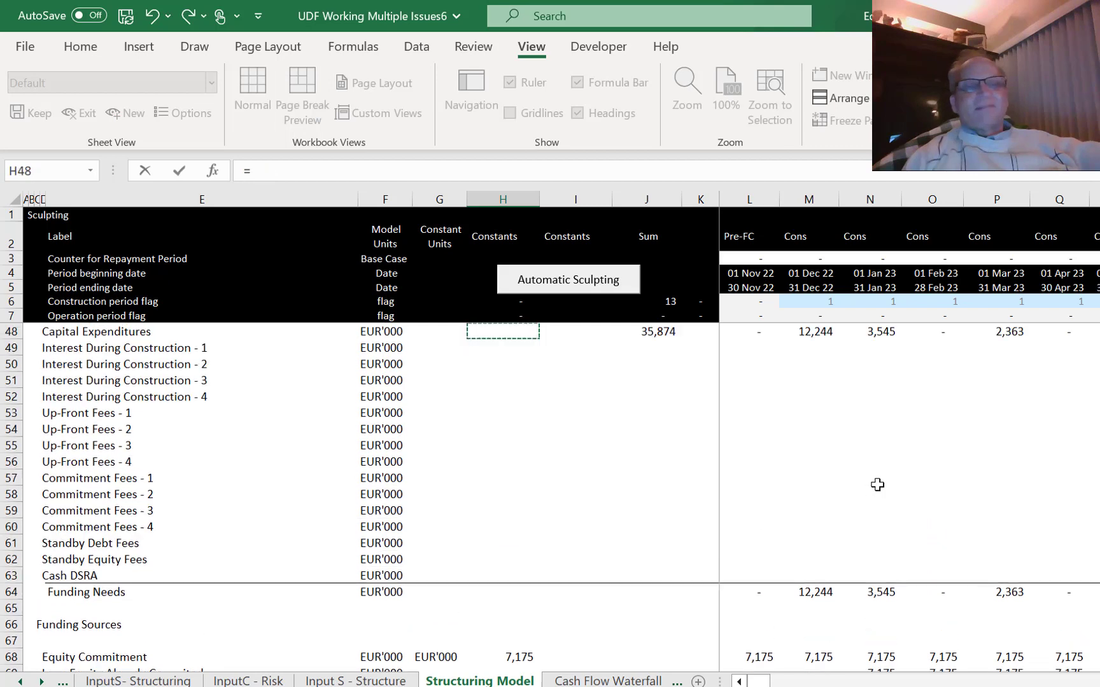
key(Up)
key(Up)
key(Up)
key(Up)
key(Up)
key(Up)
key(Up)
key(Up)
key(Up)
key(Up)
key(Up)
key(Up)
key(Up)
key(Up)
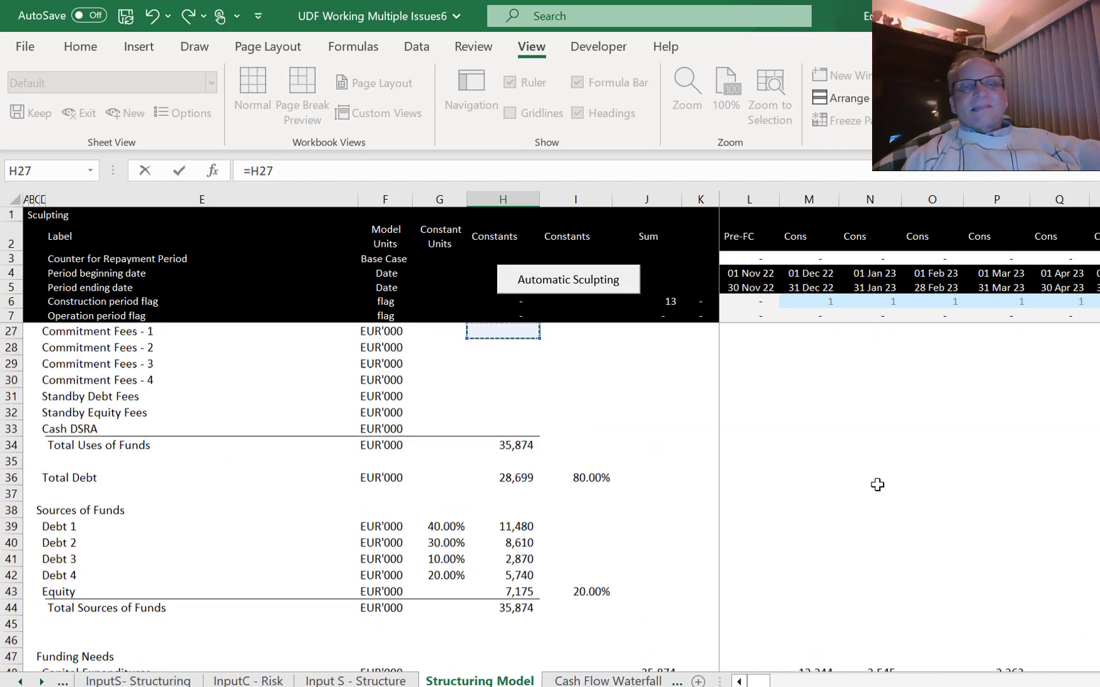
key(Down)
key(Down)
key(Down)
key(Down)
key(Down)
key(Down)
key(Down)
key(Down)
key(Down)
key(Right)
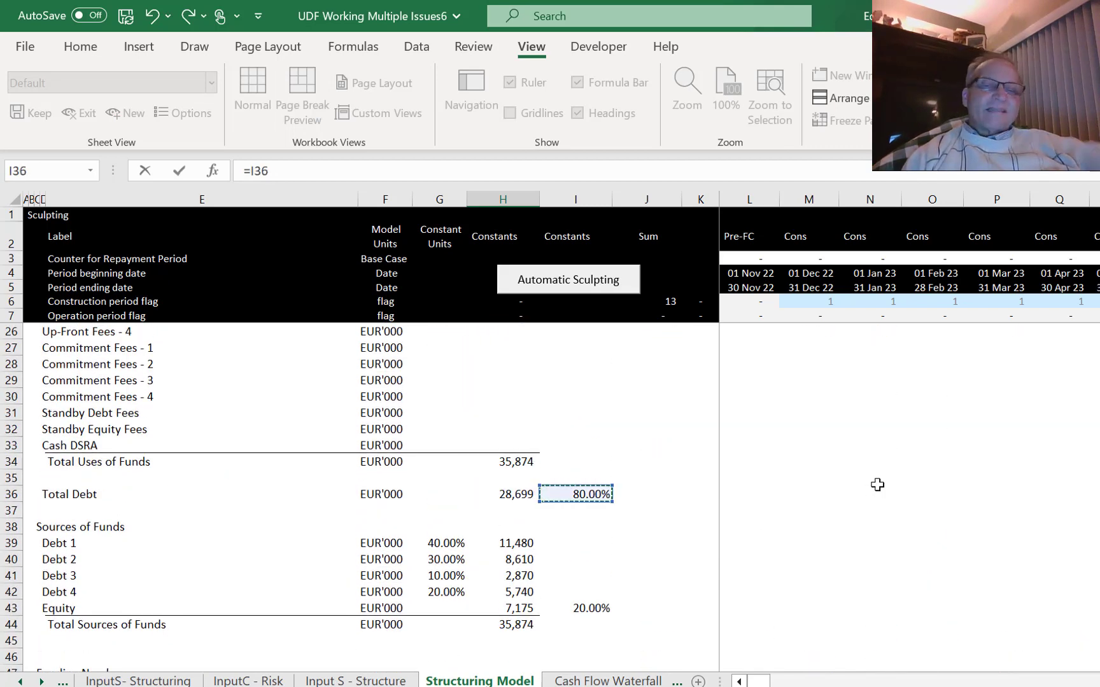
key(Return)
Calculate period Pro-Rata Equity in L78 as the equity percentage times Funding Needs with =$H$78*L64.
key(Up)
key(Up)
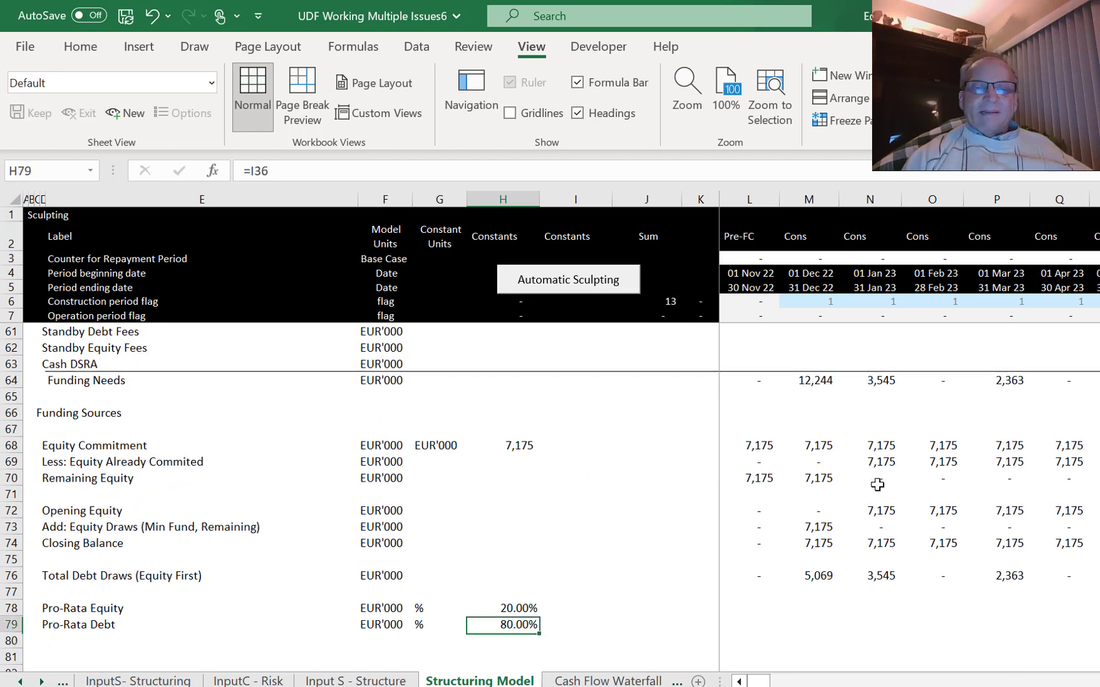
key(Right)
key(Right)
key(Right)
key(Right)
text(=)
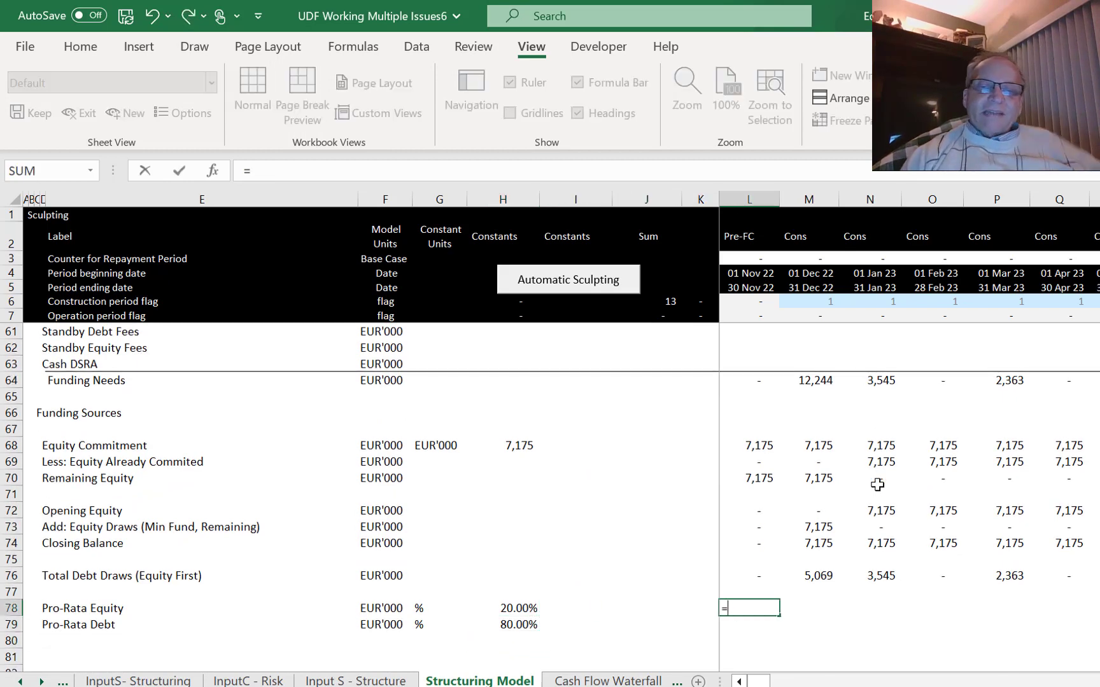
key(Left)
key(Left)
key(Left)
key(Left)
key(F4)
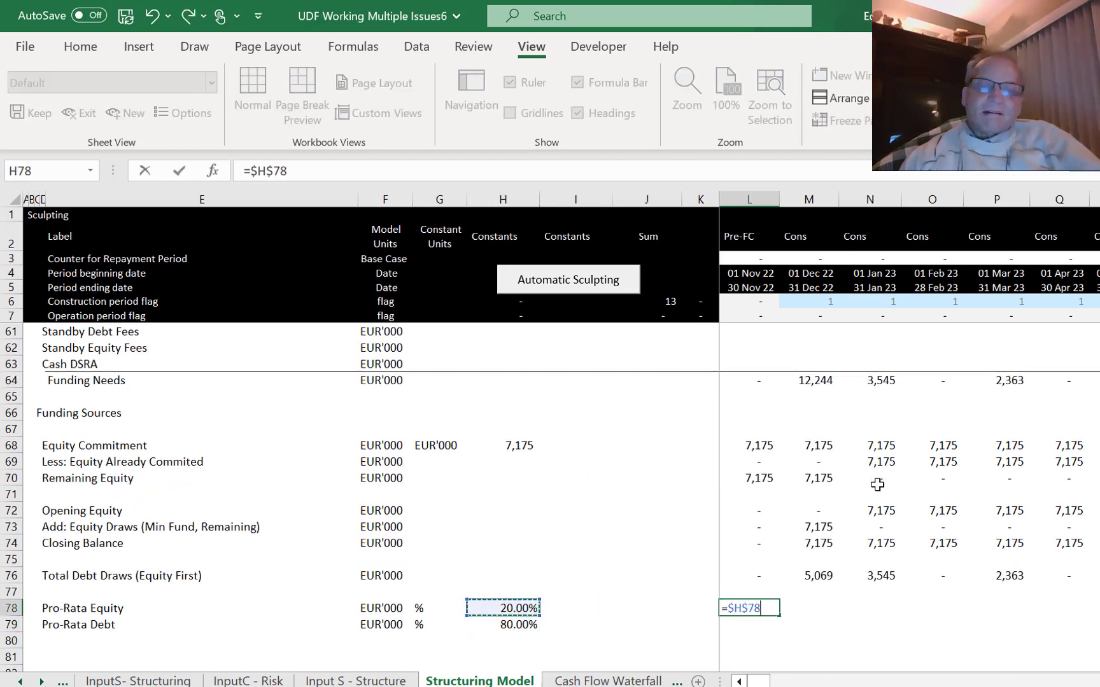
text(*)
key(Up)
key(Up)
key(Up)
key(Up)
key(Up)
key(Up)
key(Up)
key(Up)
key(Up)
key(Up)
key(Up)
key(Up)
key(Up)
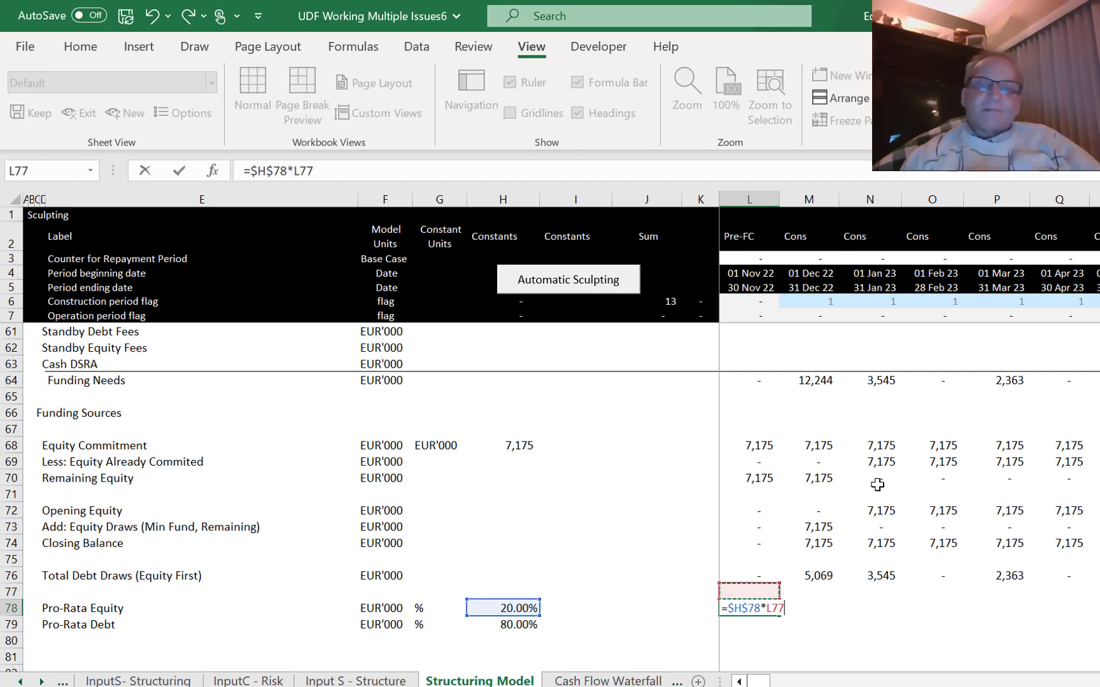
key(Up)
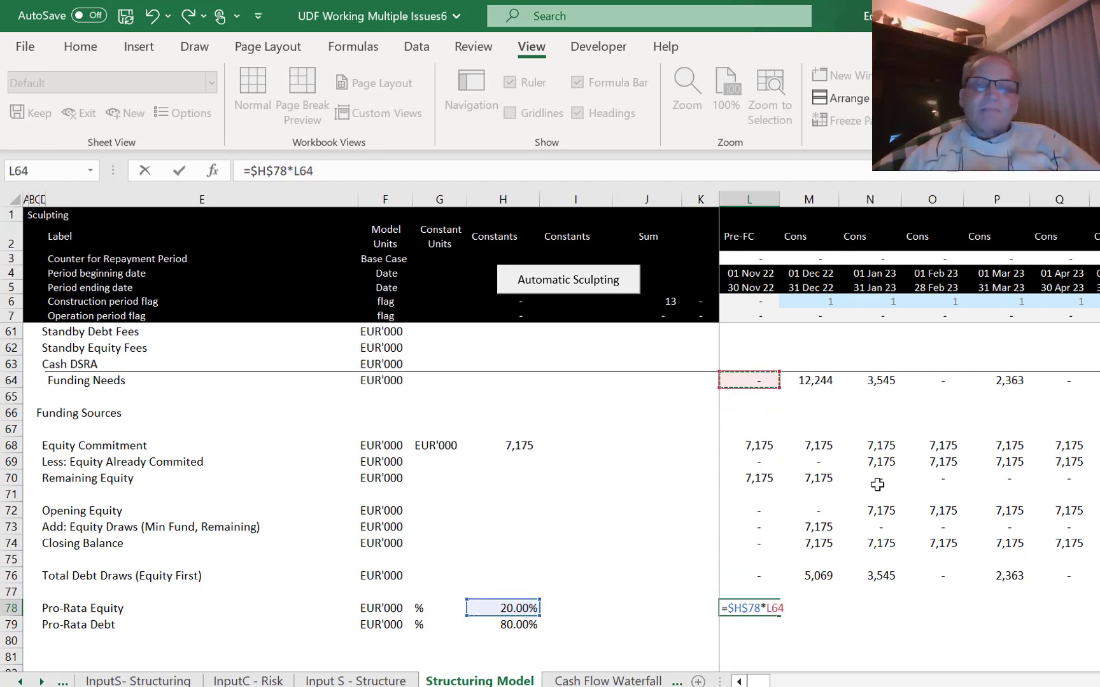
key(Return)
Calculate period Pro-Rata Debt in L79 as the debt percentage times Funding Needs with =$H$79*L64.
text(=)
key(Left)
key(Left)
key(Left)
key(Left)
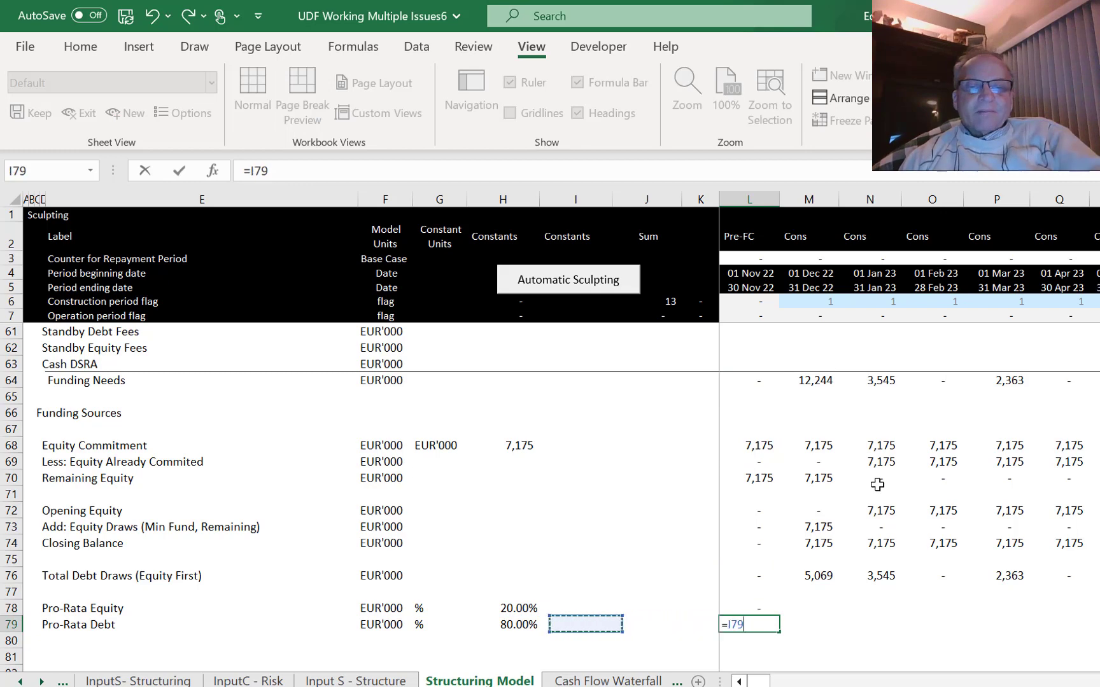
key(F4)
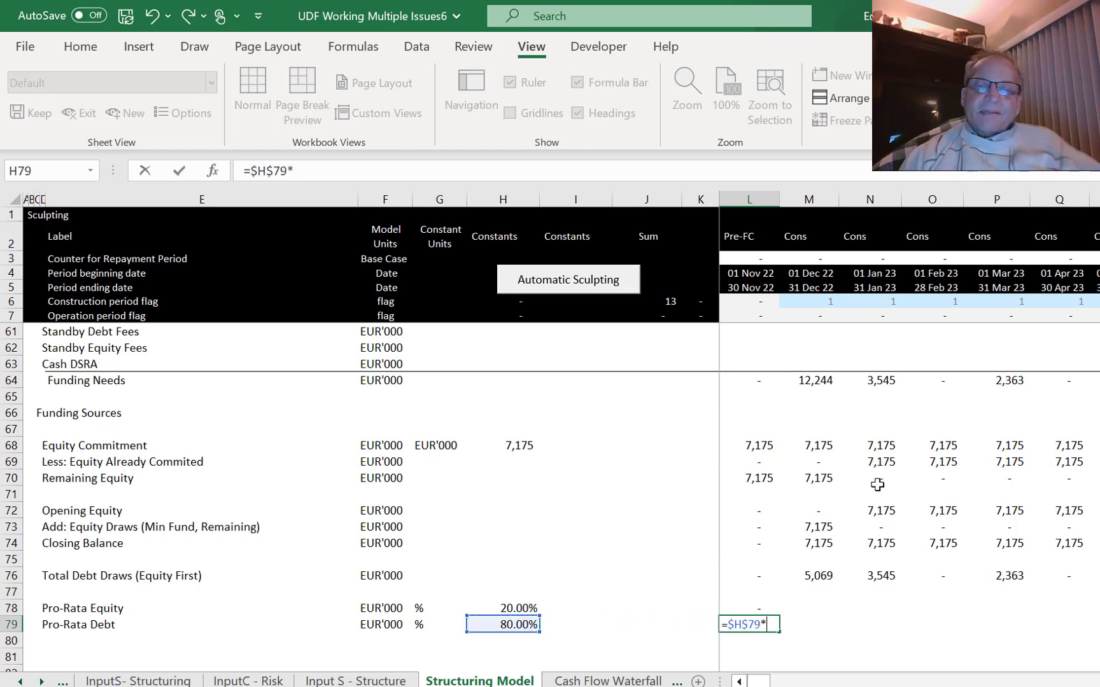
text(*)
key(Up)
key(Up)
key(Up)
key(Up)
key(Up)
key(Up)
key(Up)
key(Up)
key(Up)
key(Up)
key(Up)
key(Up)
key(Up)
key(Up)
key(Up)
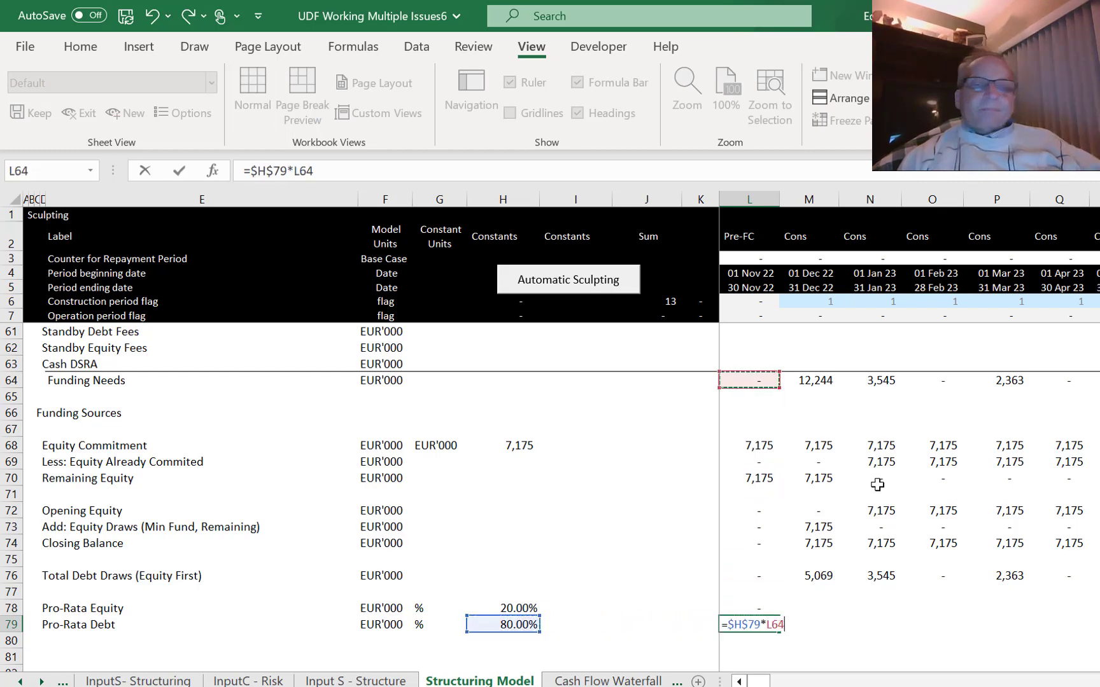
key(Return)
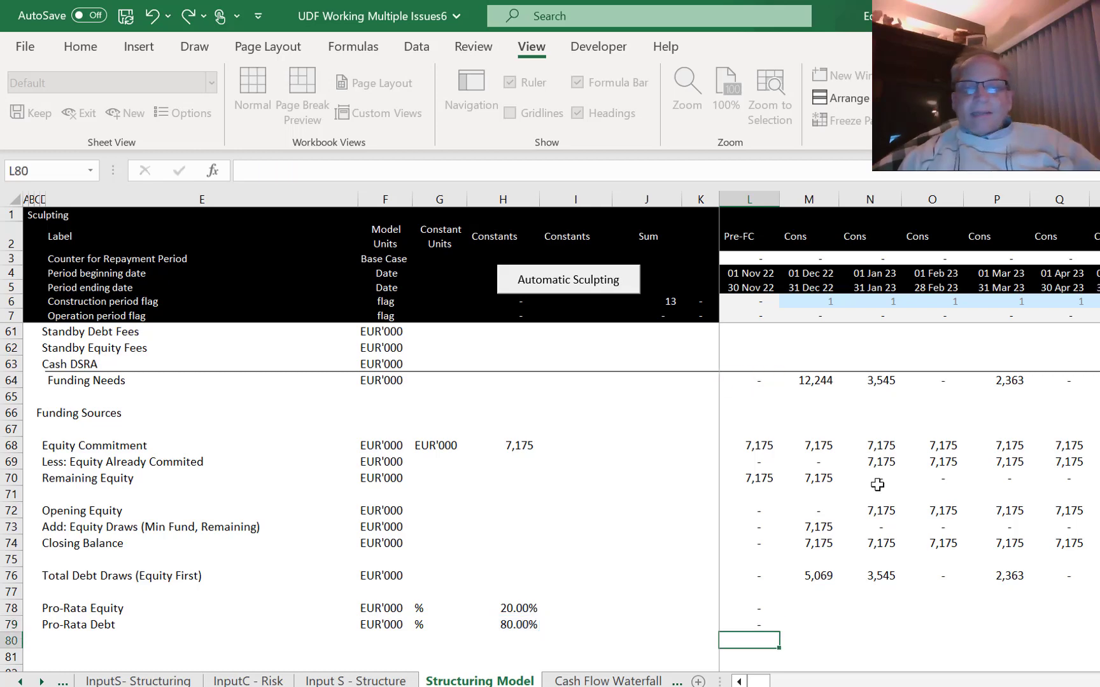
Copy the Pro-Rata Equity and Pro-Rata Debt formulas from L78:L79 across all the period columns.
key(Up)
key(Up)
key(shift+Down)
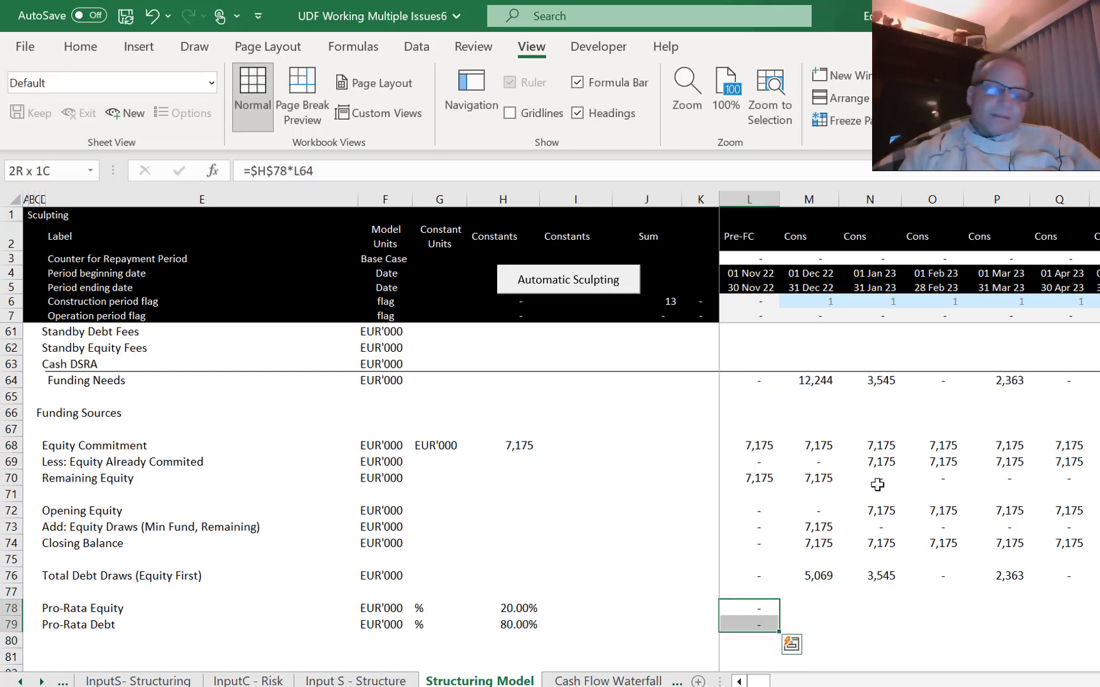
key(ctrl+shift+r)
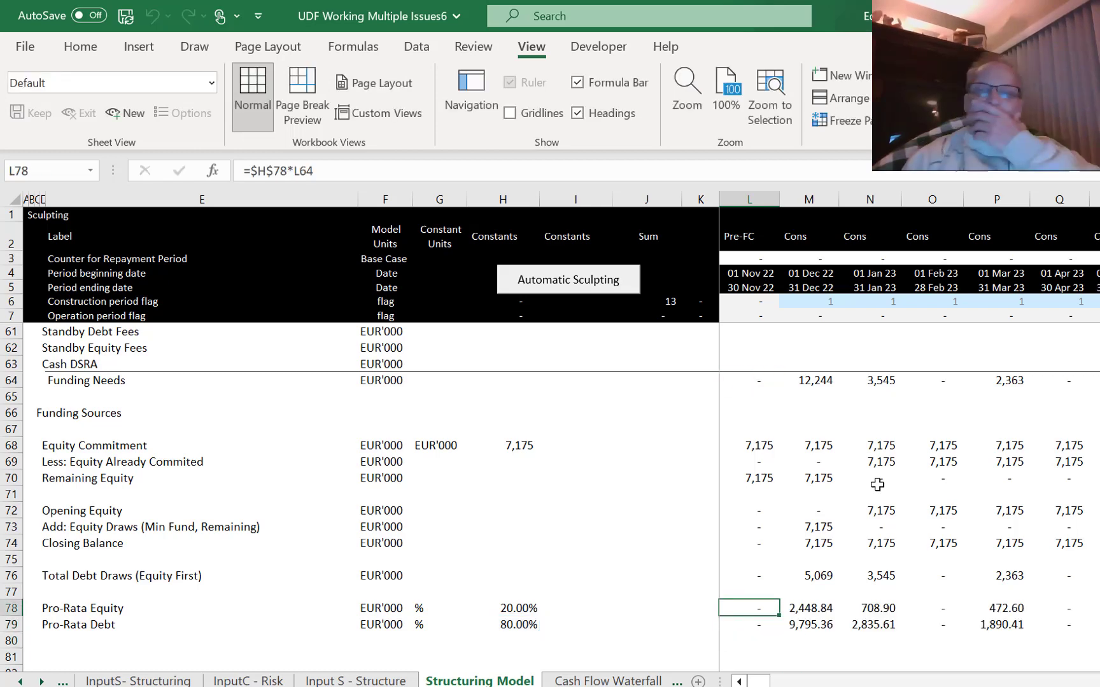
Format the period values in the Pro-Rata Equity and Pro-Rata Debt rows as whole numbers without decimals.
key(shift+Down)
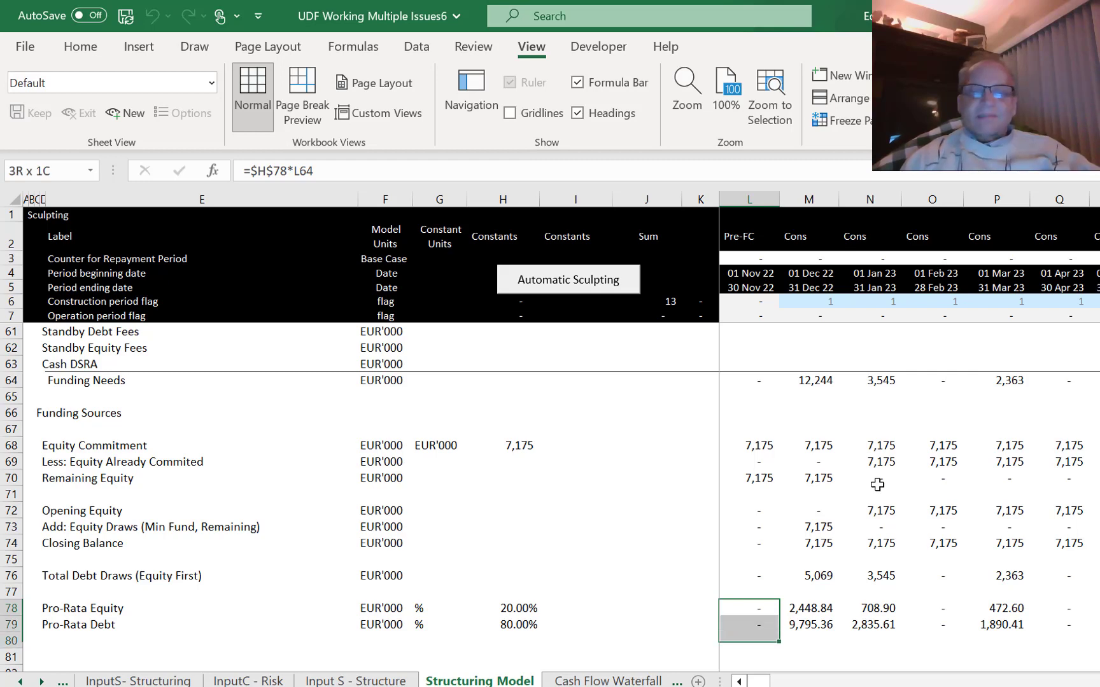
key(ctrl+shift+Right)
key(ctrl+shift+Right)
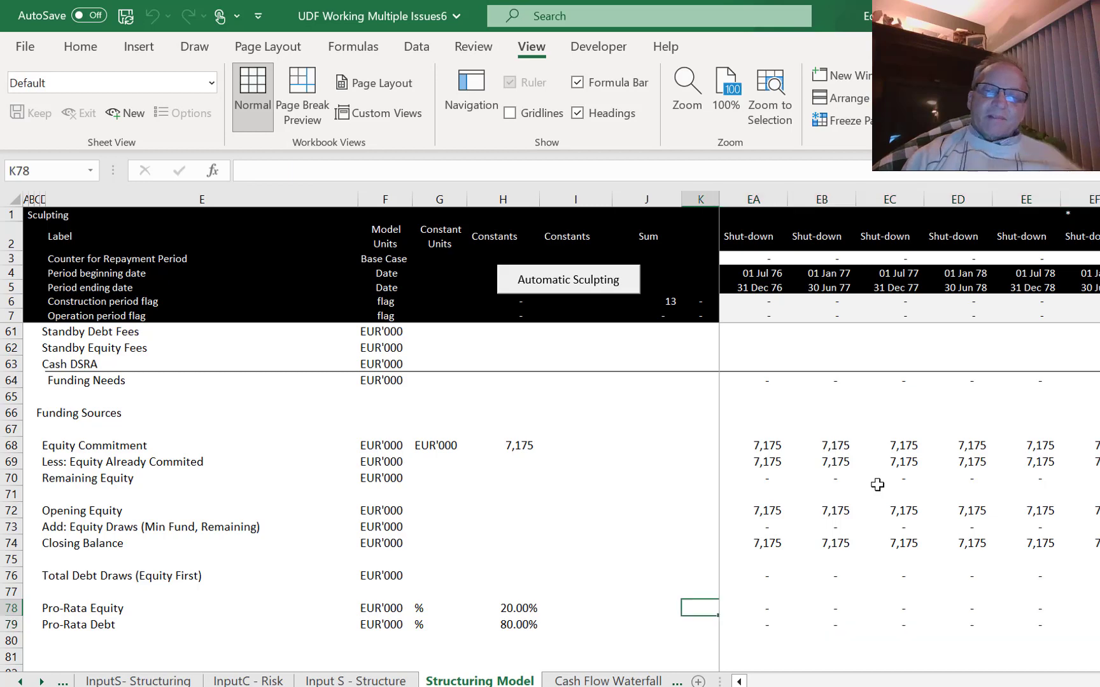
key(Down)
key(Up)
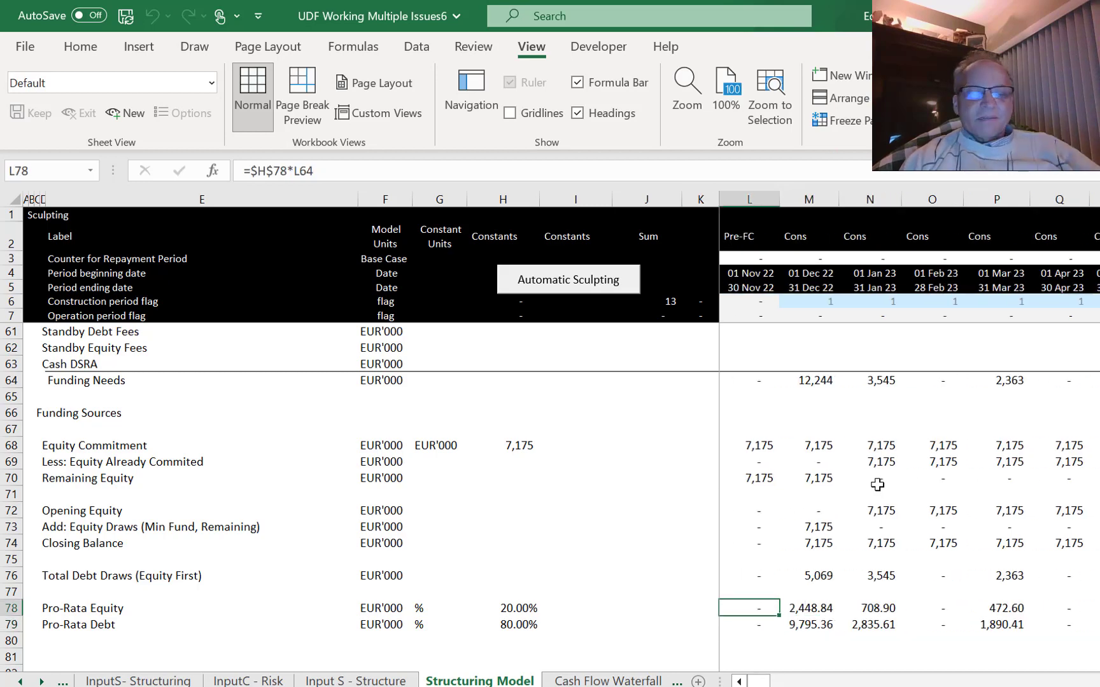
key(shift+Down)
key(shift+Right)
key(ctrl+shift+Right)
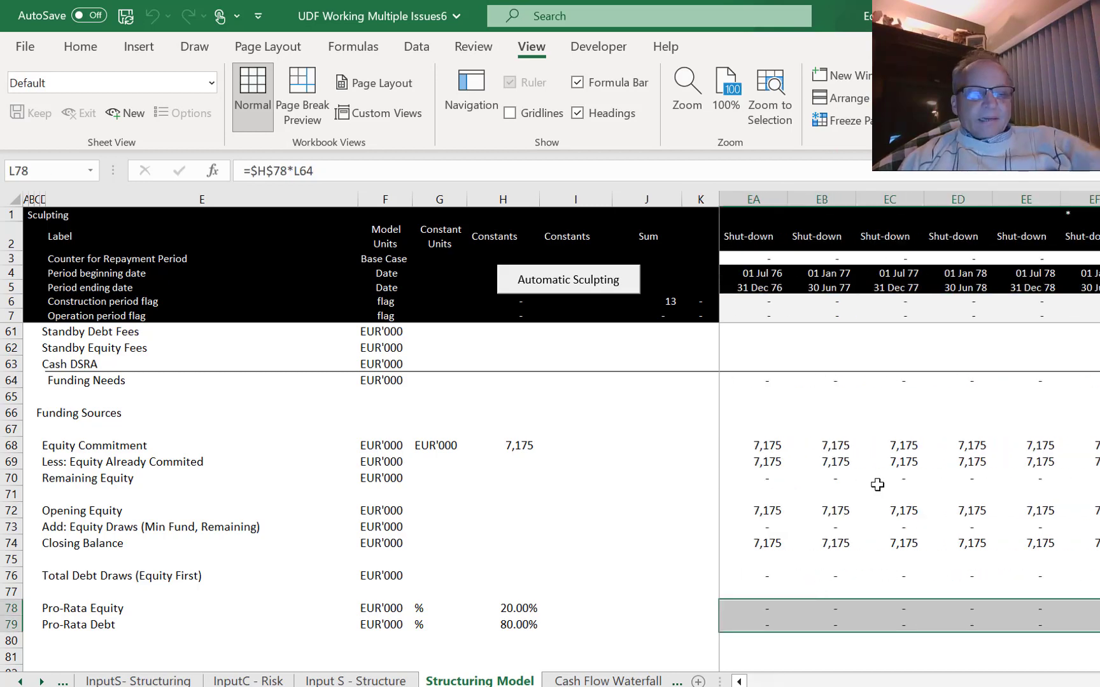
Add the row label Final Equity Funding in D81, below the pro-rata rows.
key(Left)
key(Left)
key(Left)
key(Left)
key(Left)
key(Left)
key(Left)
key(Left)
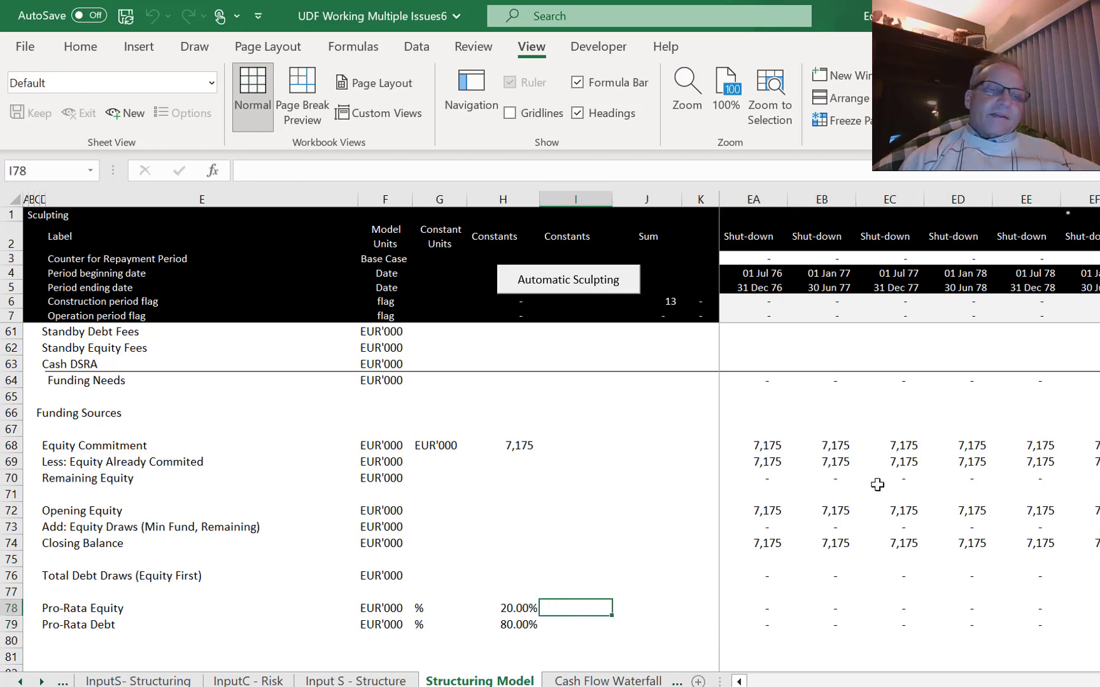
key(Left)
key(Down)
key(Down)
key(Down)
key(Down)
key(Down)
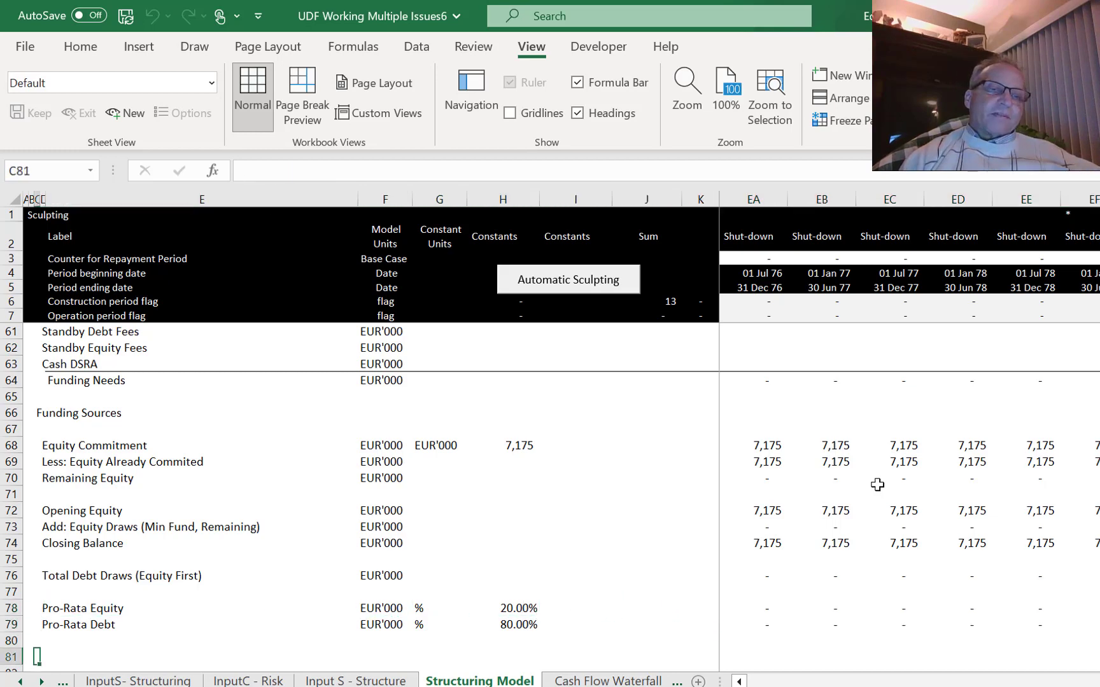
key(Up)
key(Up)
key(Up)
key(Down)
key(Right)
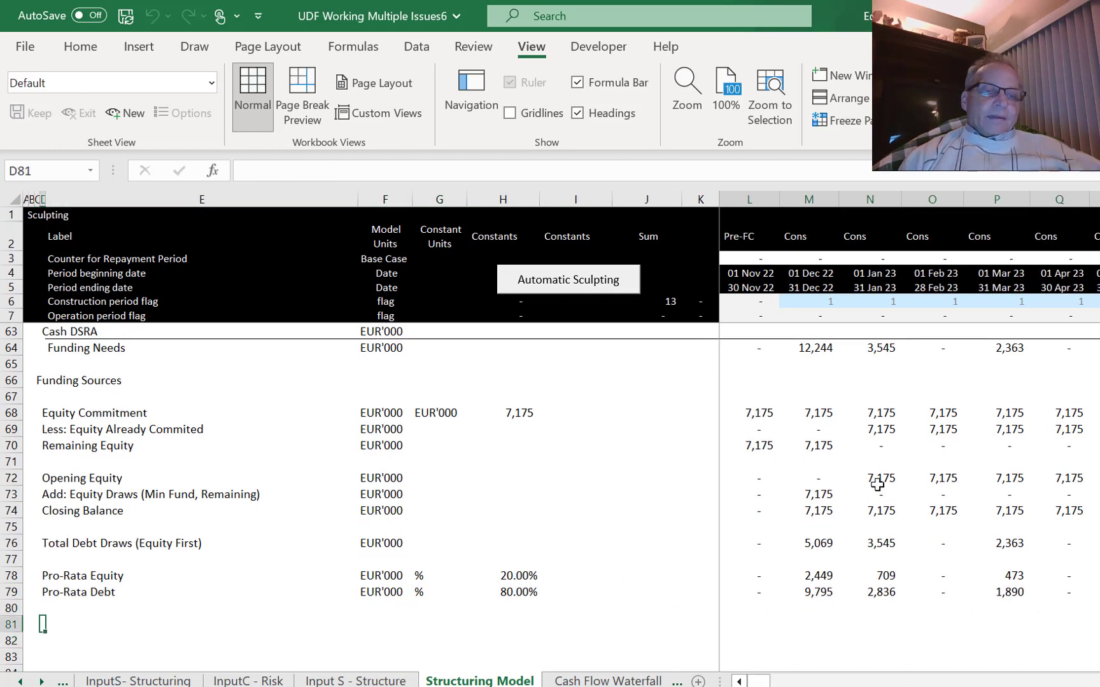
text(Equity Funding)
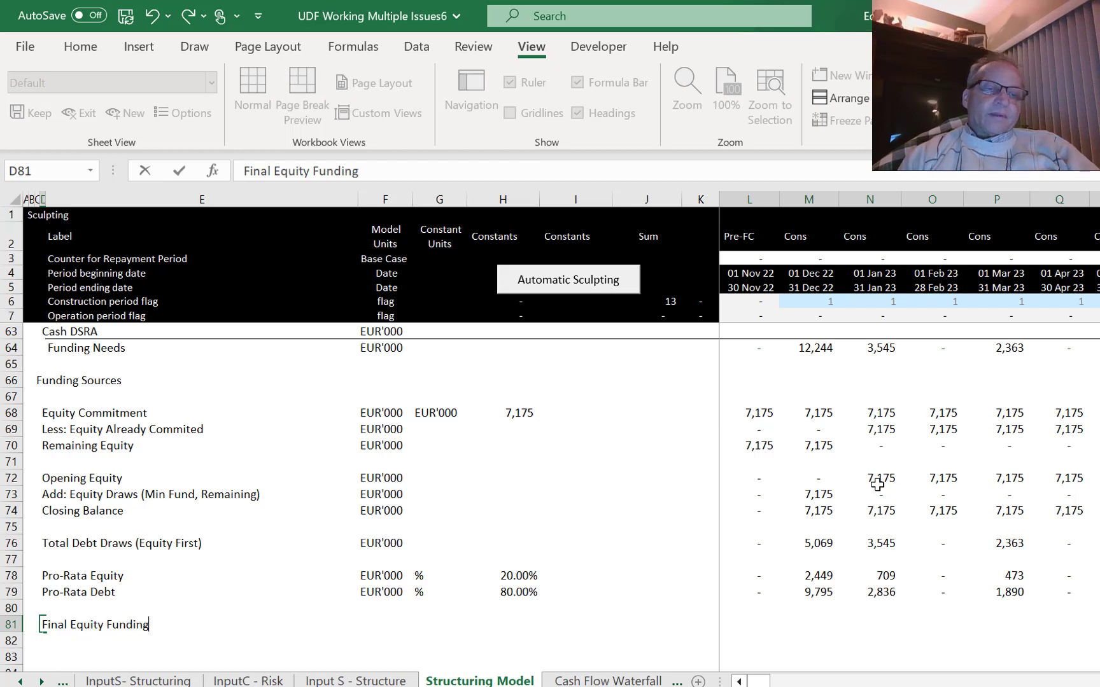
key(Return)
Add the row label Final Debt Funding in D82.
text(final)
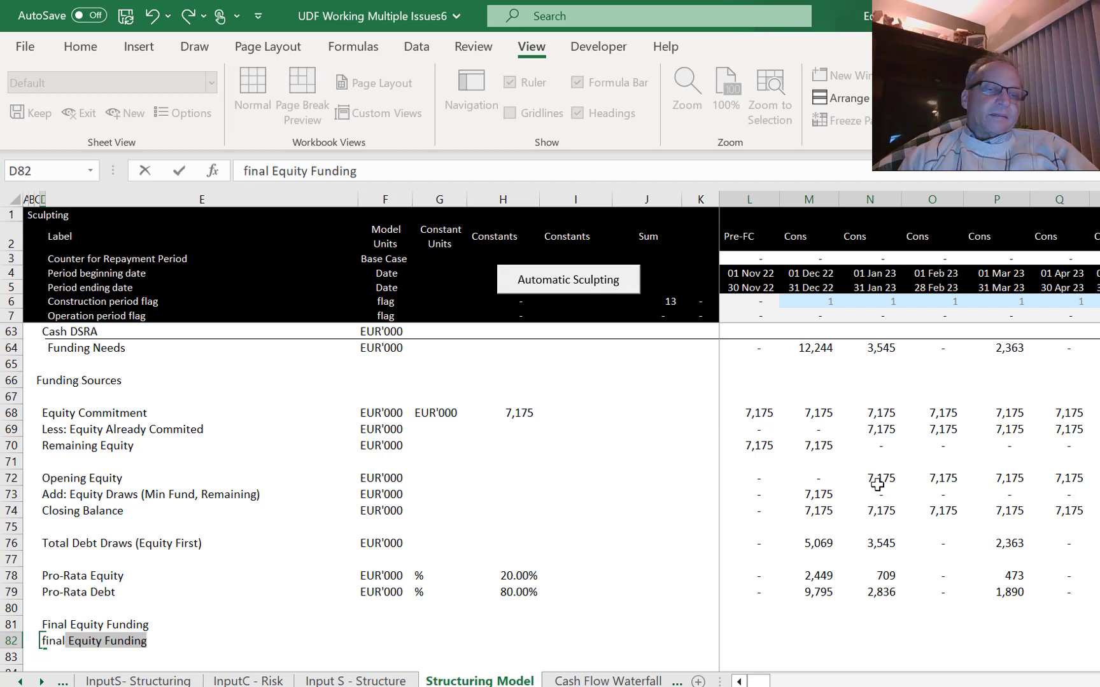
key(Escape)
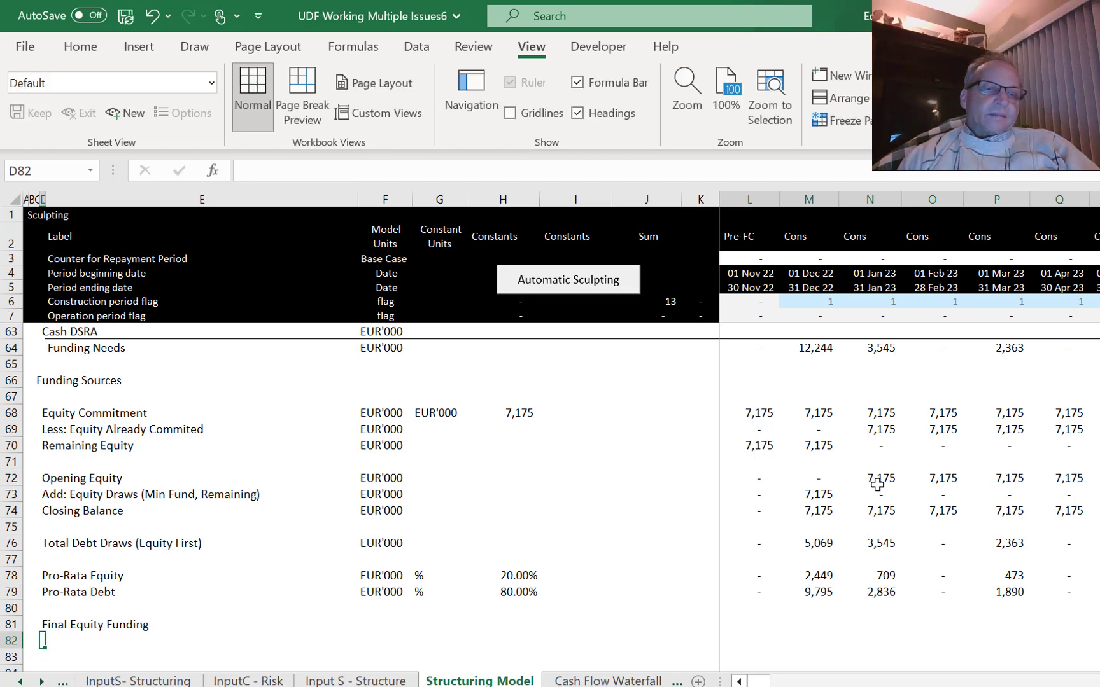
text(Final)
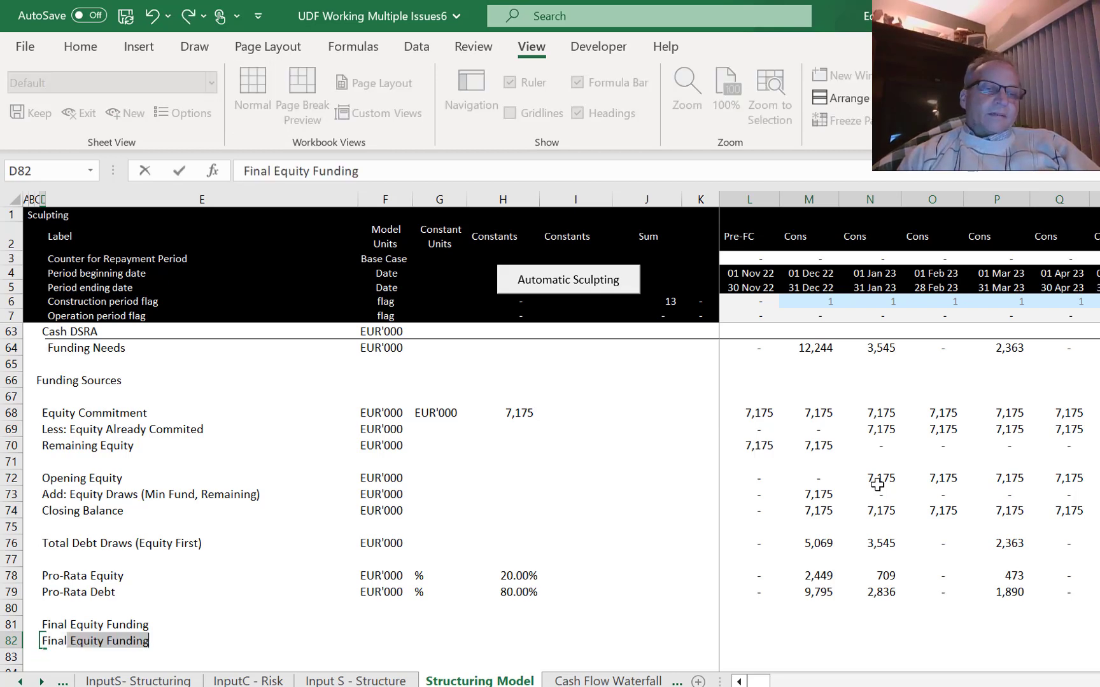
text(l)
key(BackSpace)
text(Deb)
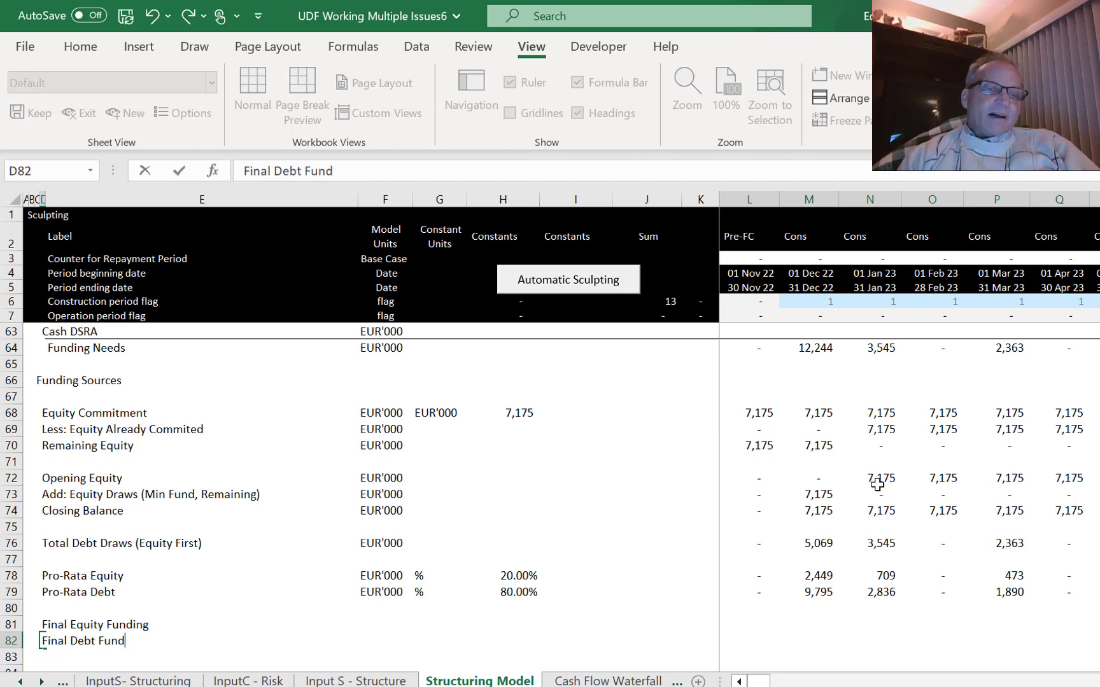
text(t Funding)
key(Return)
Copy the EUR'000 model unit from the Pro-Rata Debt row to F81 and F82 for the final funding rows.
key(Up)
key(Up)
key(Right)
key(Right)
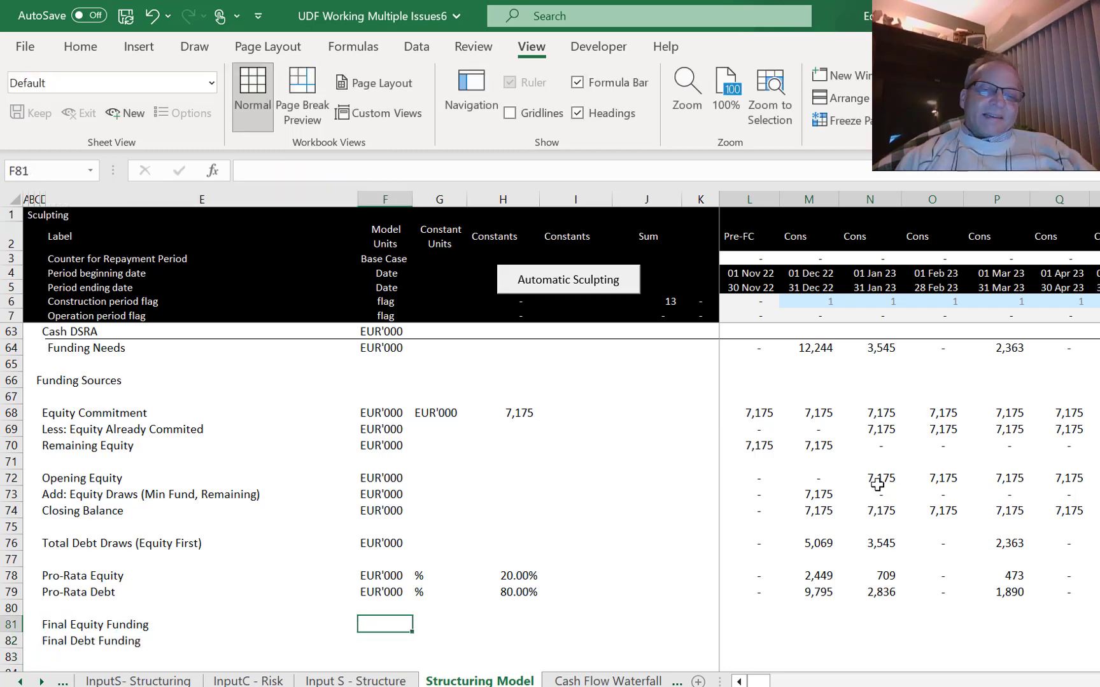
key(Up)
key(Up)
key(Down)
key(Down)
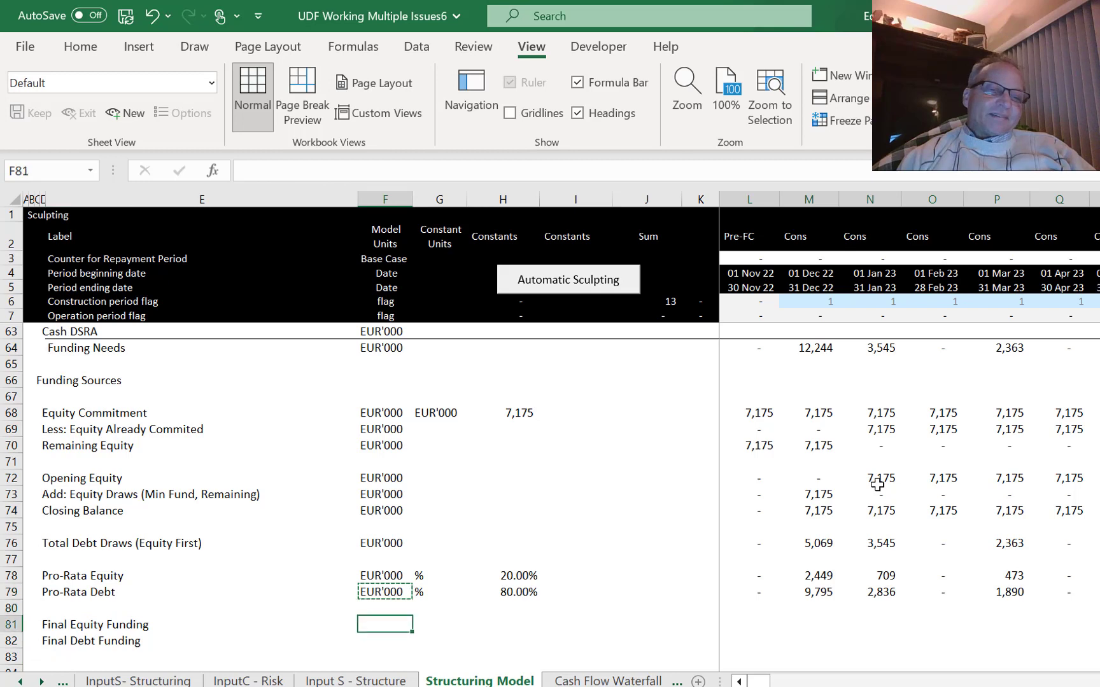
text(EUR'000)
key(Down)
text(EUR'000)
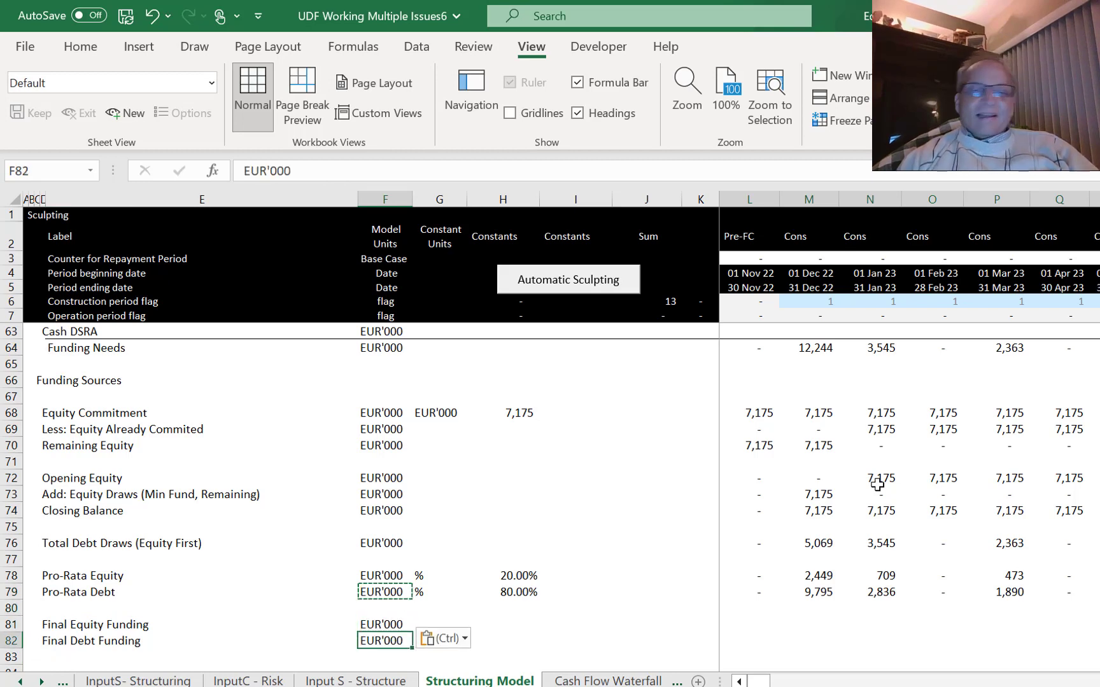
key(Escape)
key(Up)
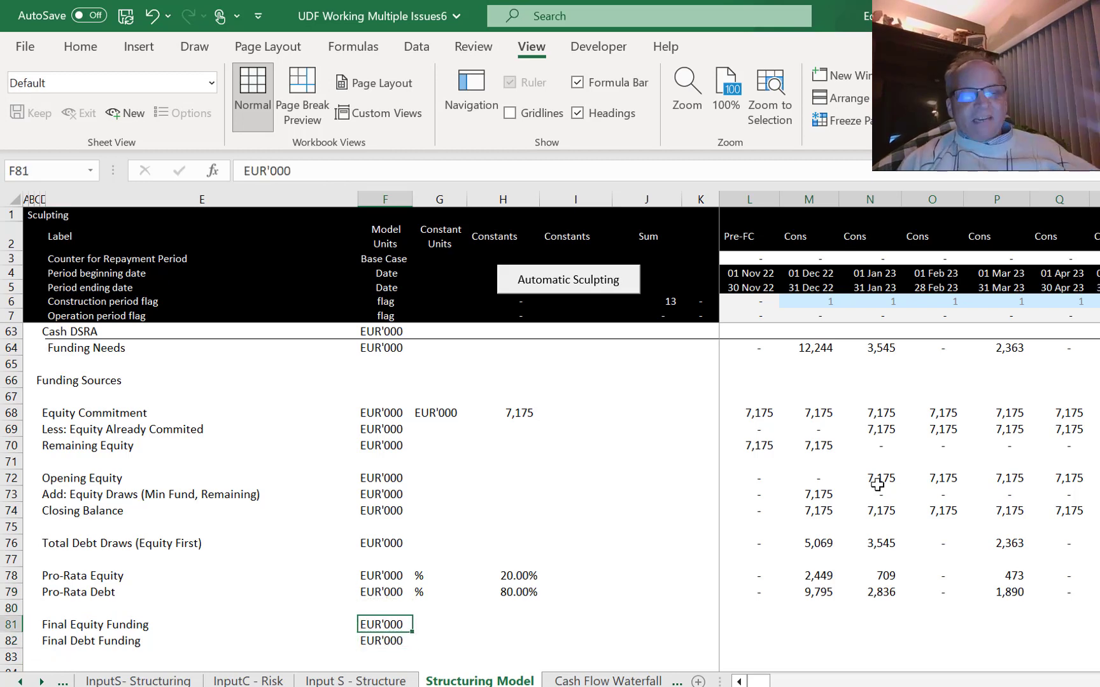
Enter Flag as the constant unit in G81 and G82 for the final equity and debt funding rows.
key(Right)
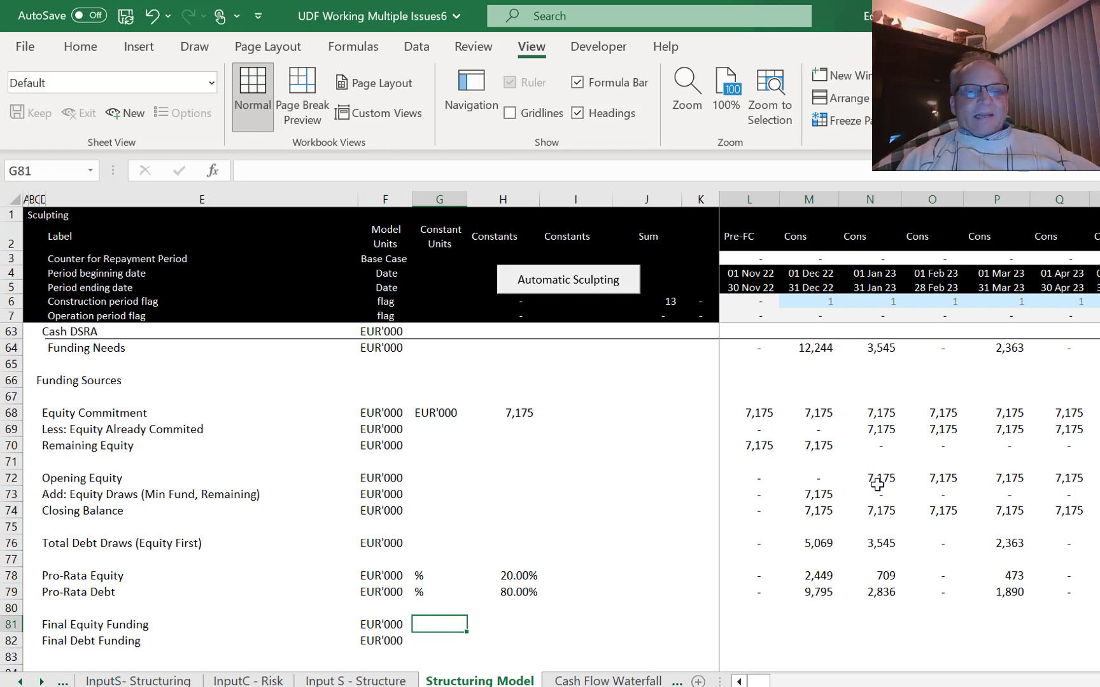
key(Up)
key(Up)
key(Down)
key(Down)
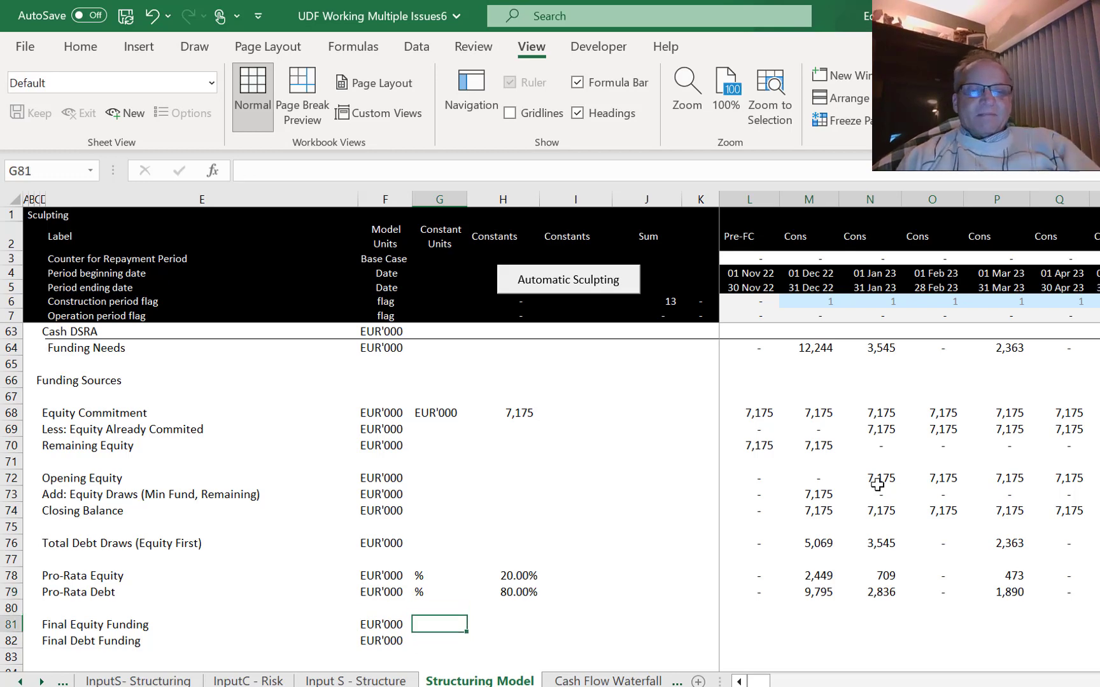
text(Flag)
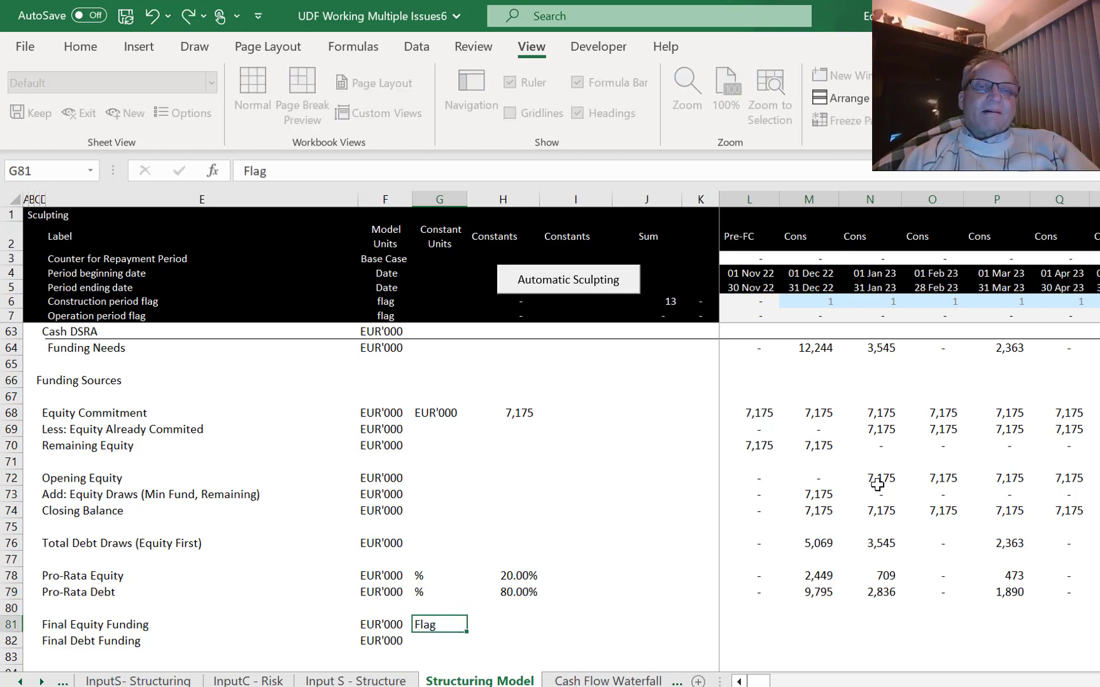
key(Return)
text(Flag)
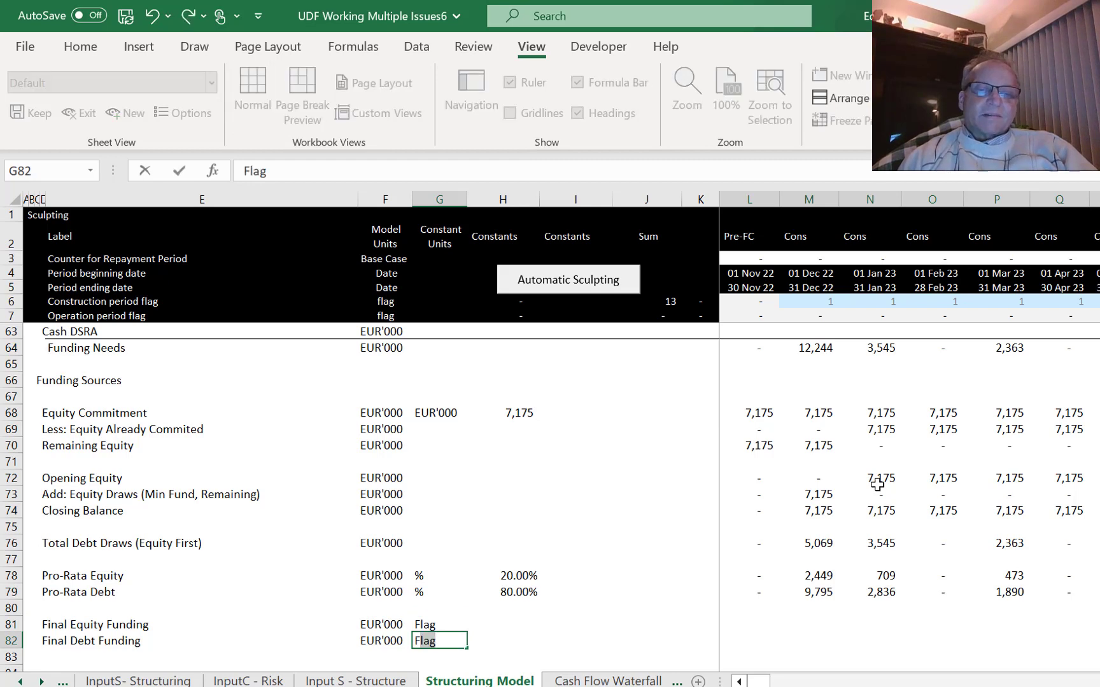
key(Right)
Link H81 of the Final Equity Funding row to the applied Equity First flag in G23 of the InputC - Structuring sheet.
key(Up)
text(=)
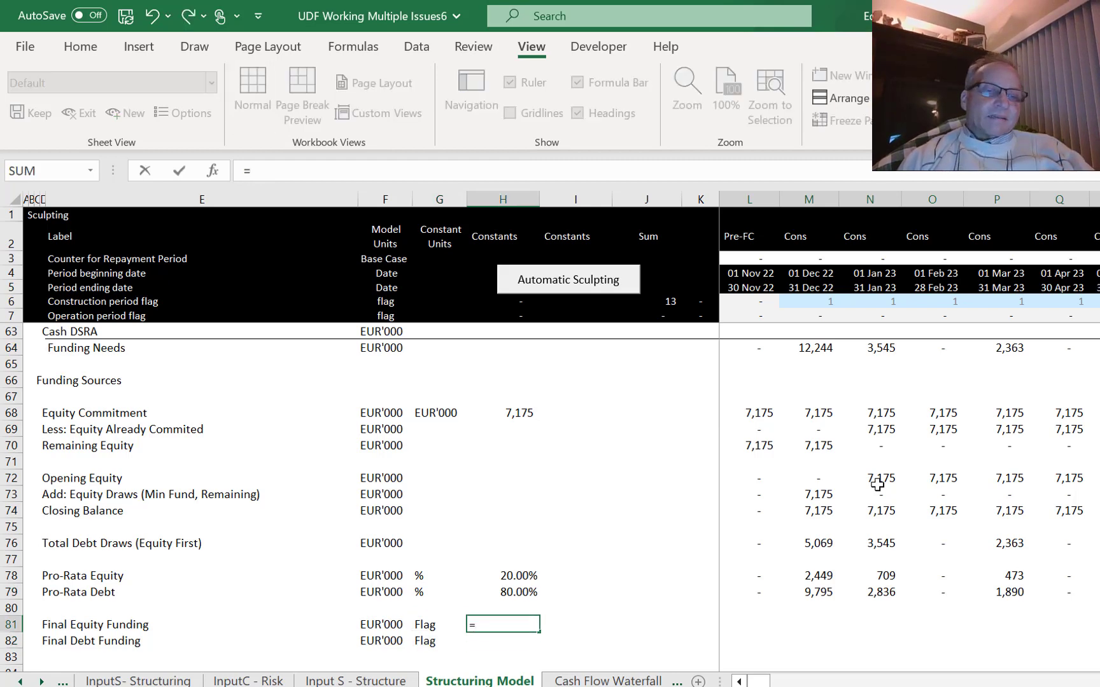
key(ctrl+Page_Up)
key(ctrl+Page_Up)
key(ctrl+Page_Up)
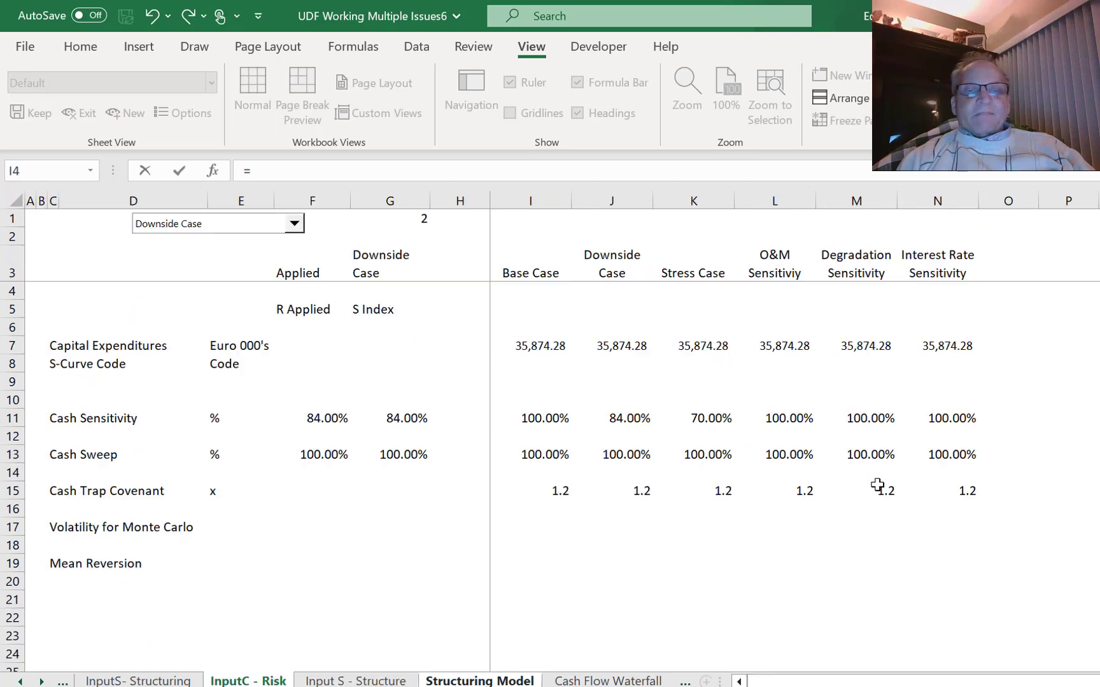
key(ctrl+Page_Up)
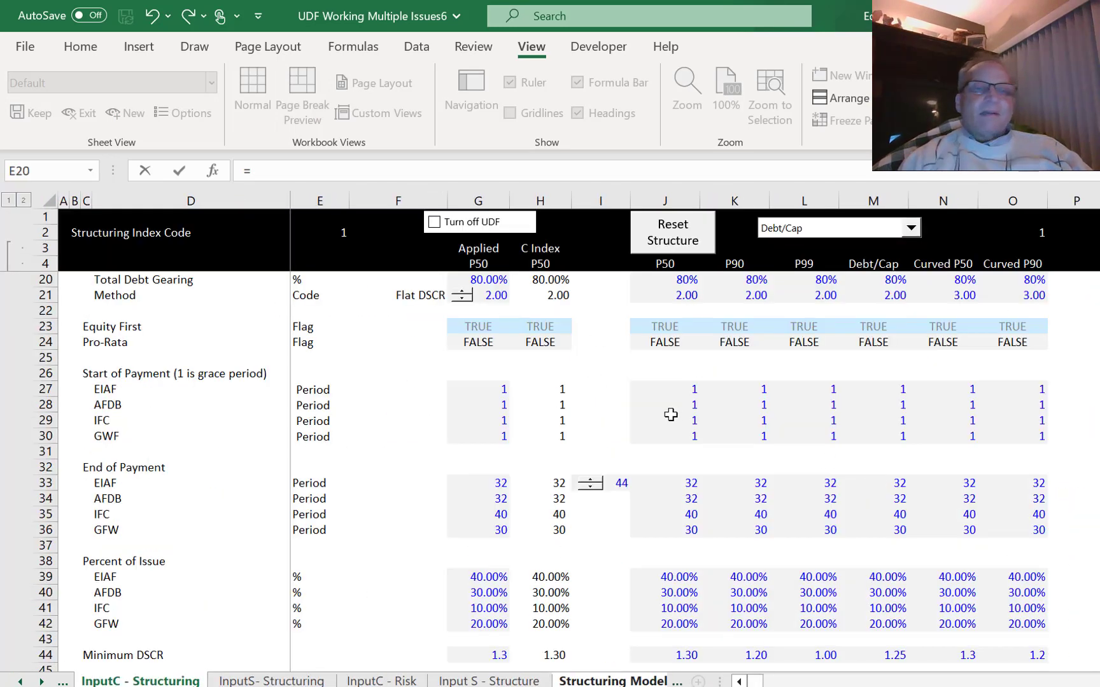
click(470, 313)
key(Down)
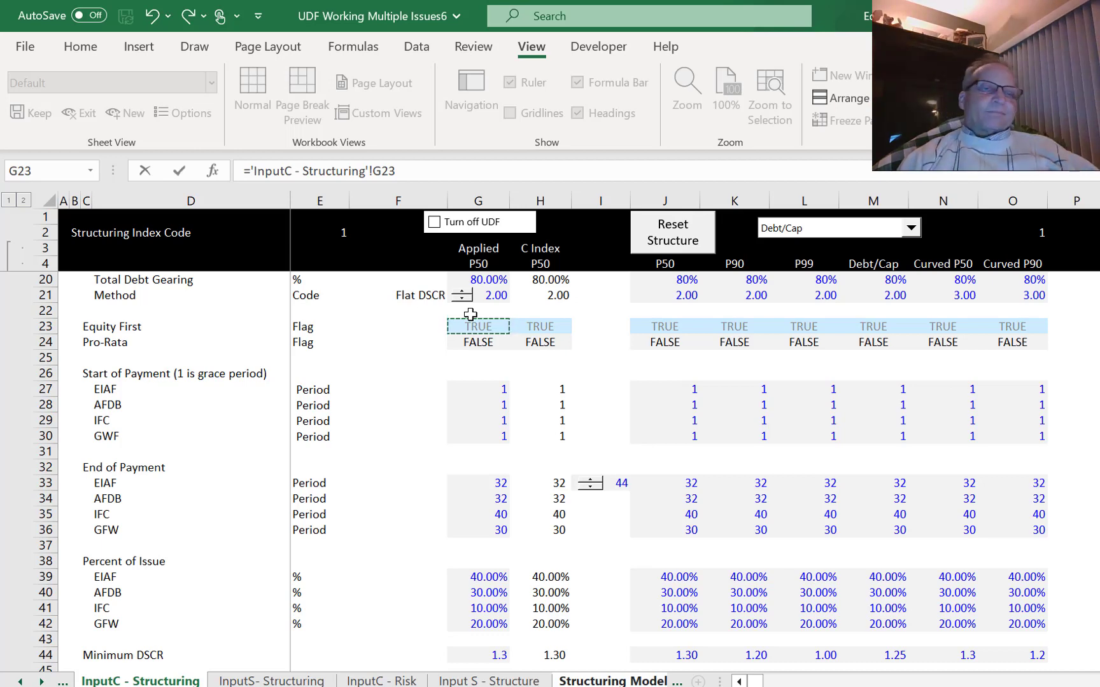
key(Return)
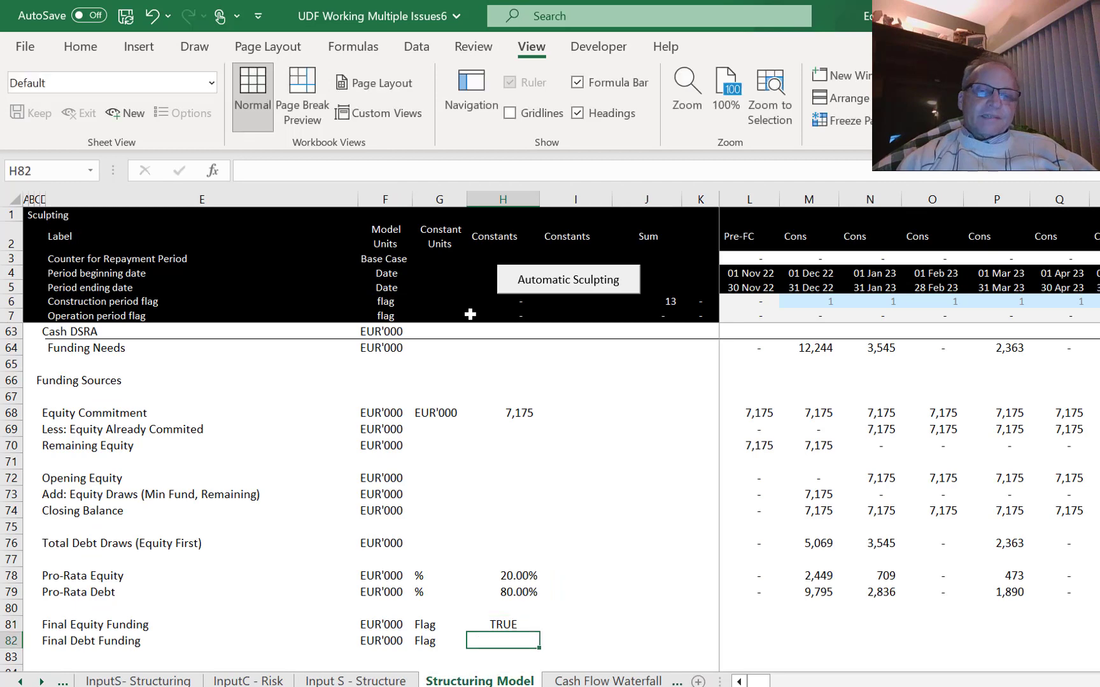
Change the constant unit in G81 to Eq Fst and copy it down to G82.
key(Up)
key(Left)
key(F2)
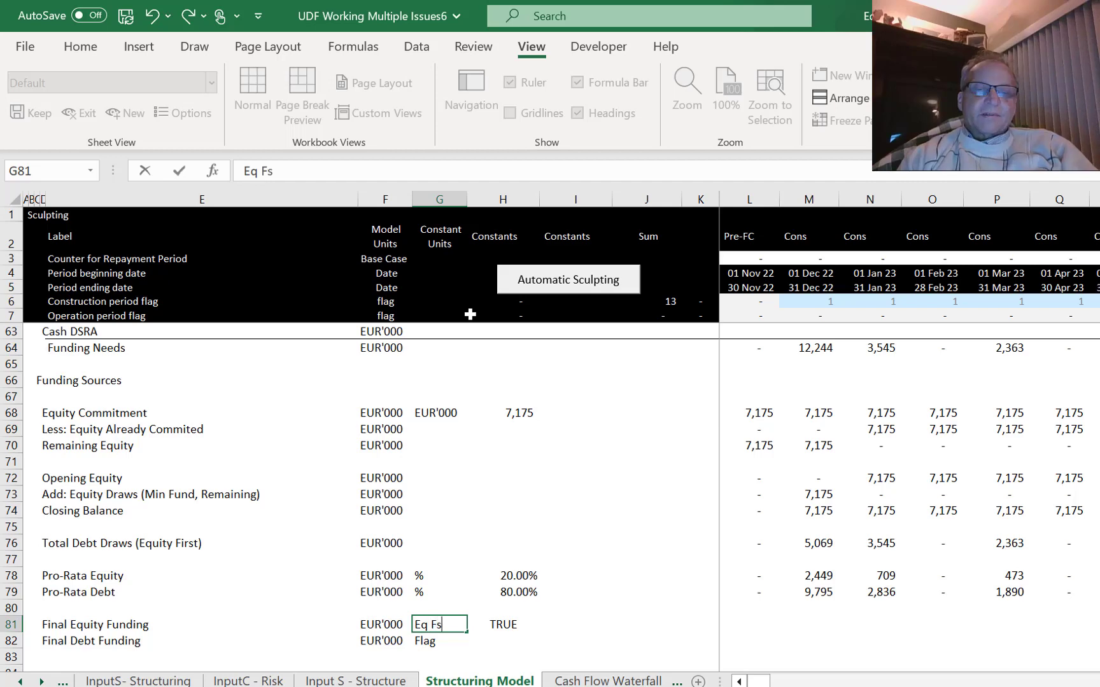
key(Return)
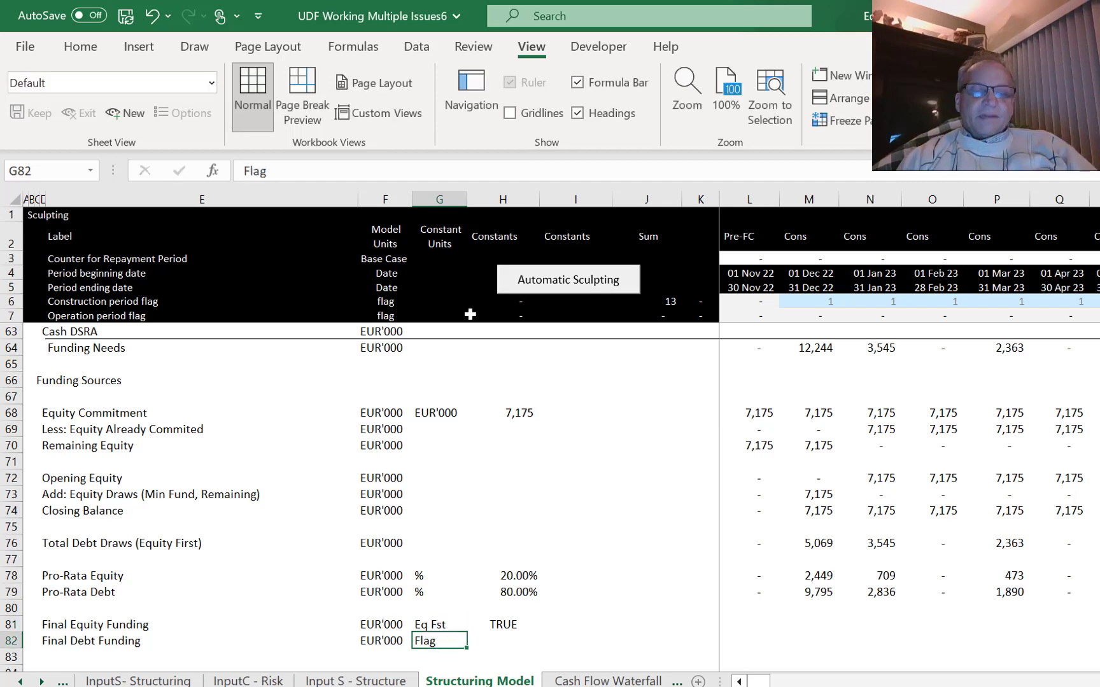
key(ctrl+f)
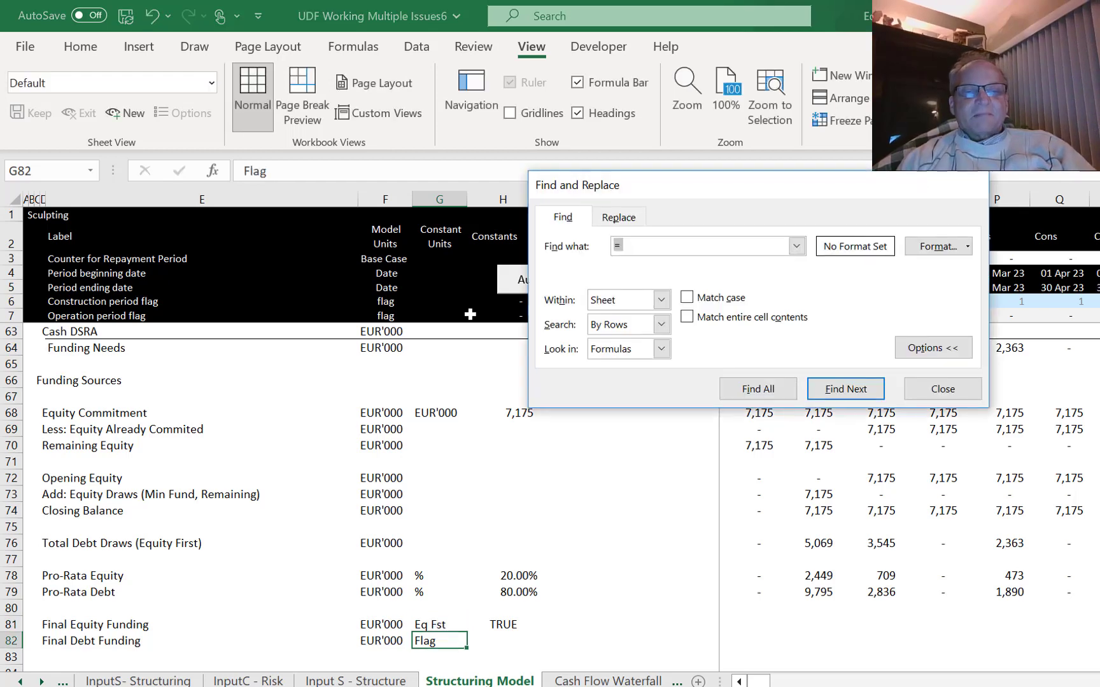
key(Escape)
key(ctrl+d)
Make the H81 flag link absolute as ='InputC - Structuring'!$G$23 and copy it down to H82.
key(Right)
key(Up)
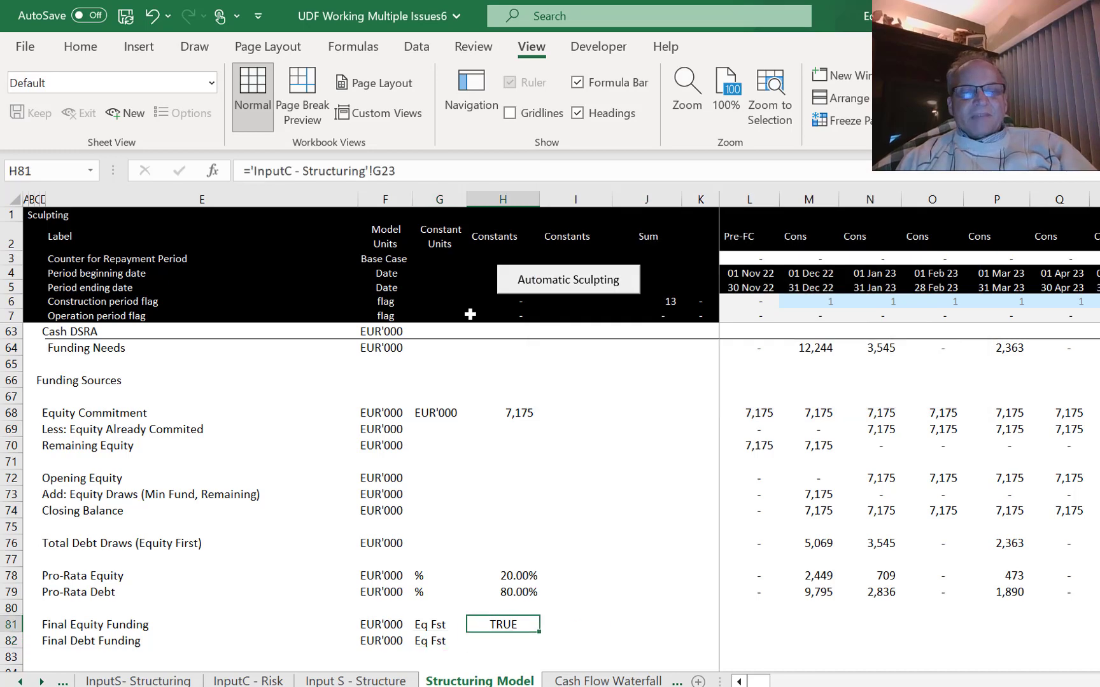
key(F2)
key(F4)
key(Return)
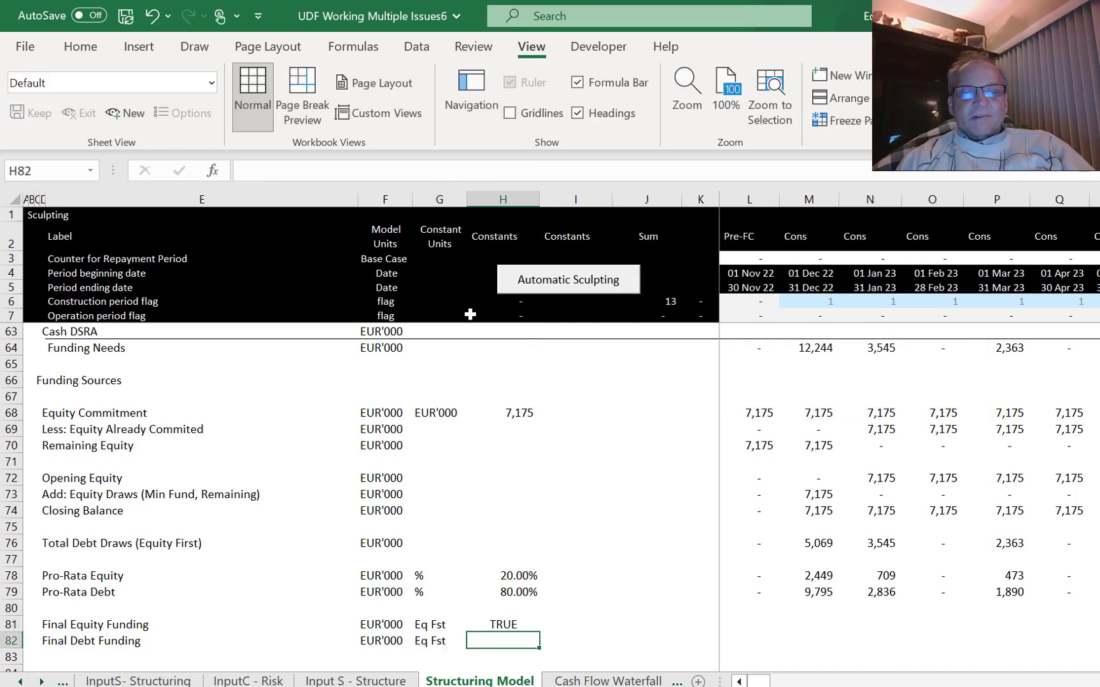
key(Up)
key(Right)
key(Right)
key(Right)
key(Right)
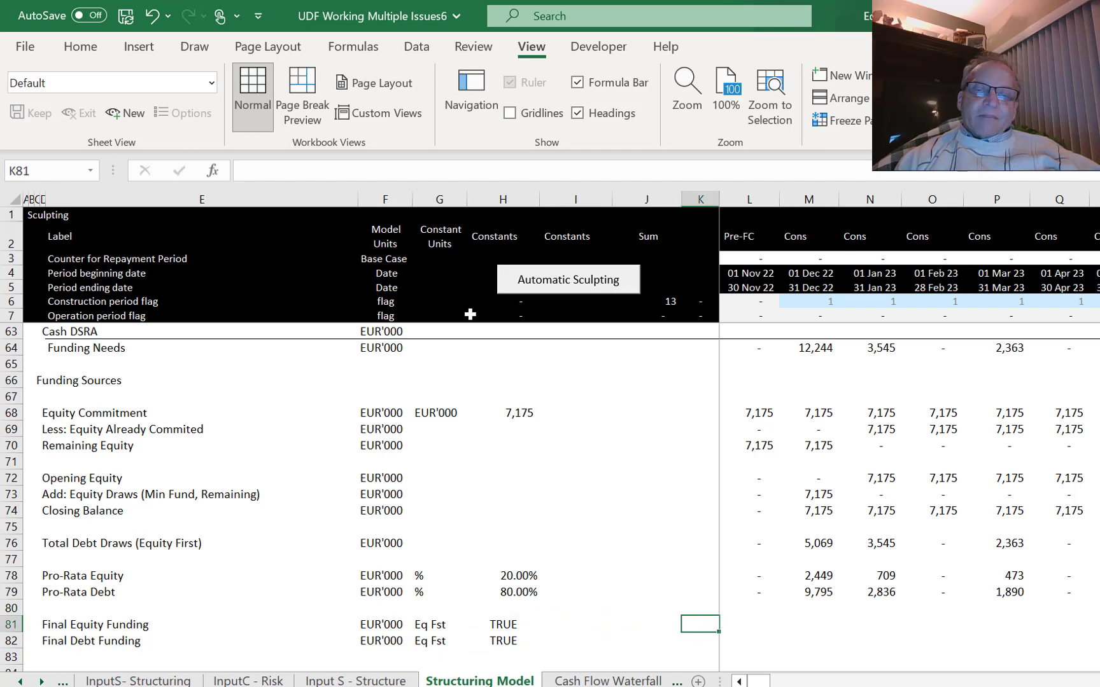
click(471, 314)
text(if)
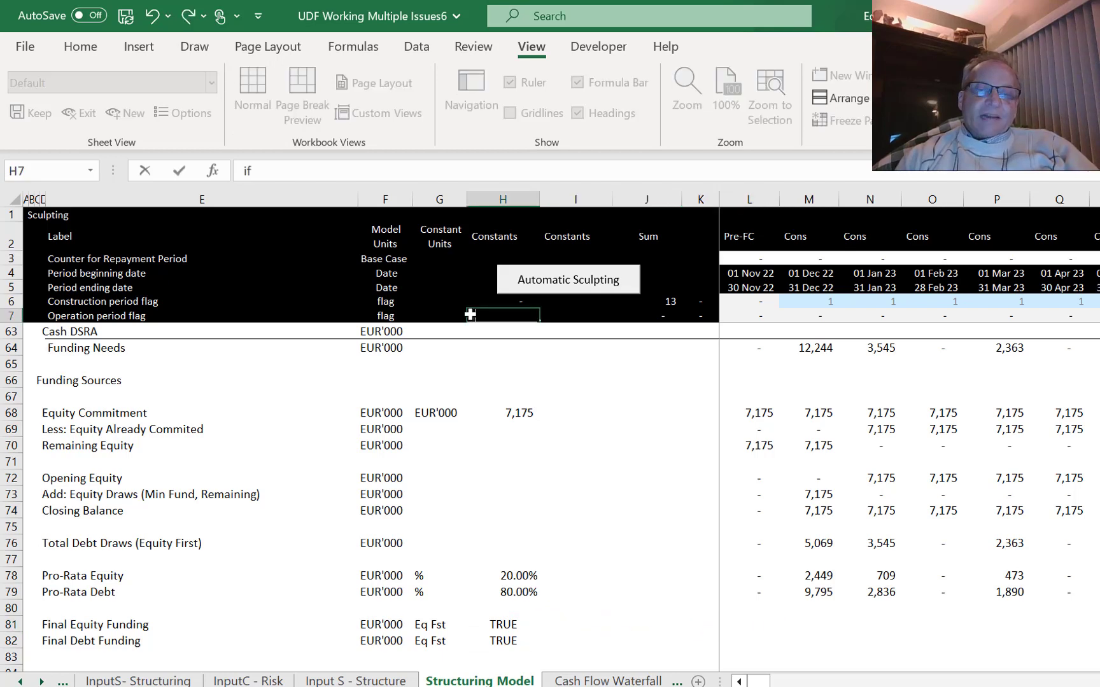
key(Escape)
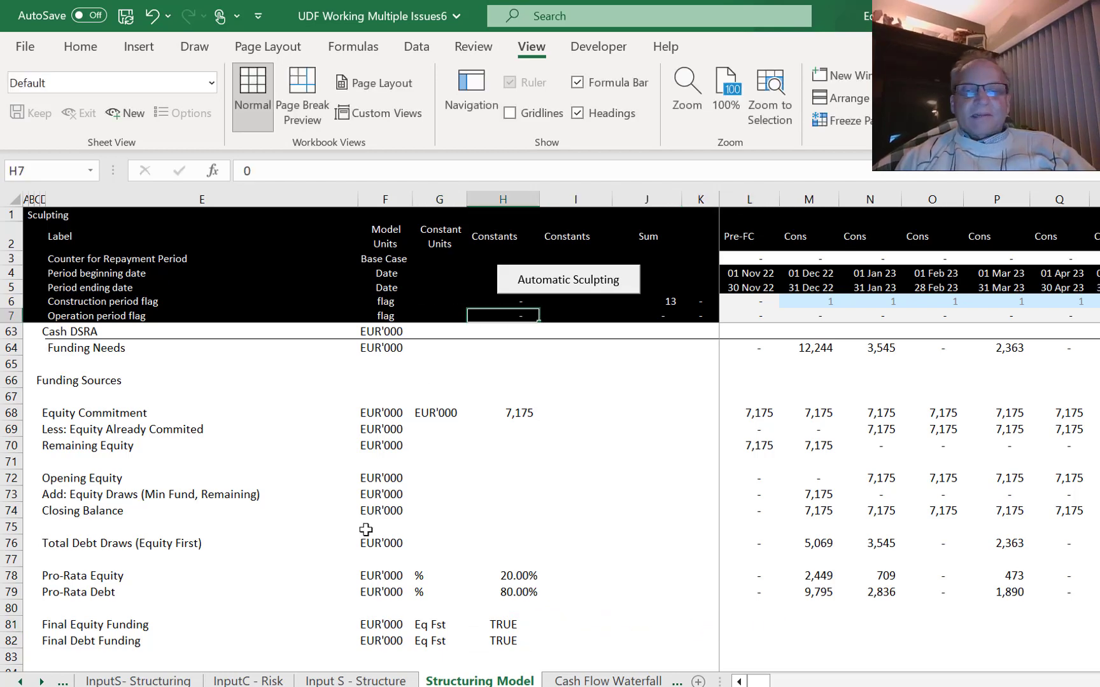
Enter =IF($H$81,L73,L78) in L81 to choose between the equity draws and the pro-rata equity for Final Equity Funding.
click(788, 621)
key(Left)
key(Left)
key(Right)
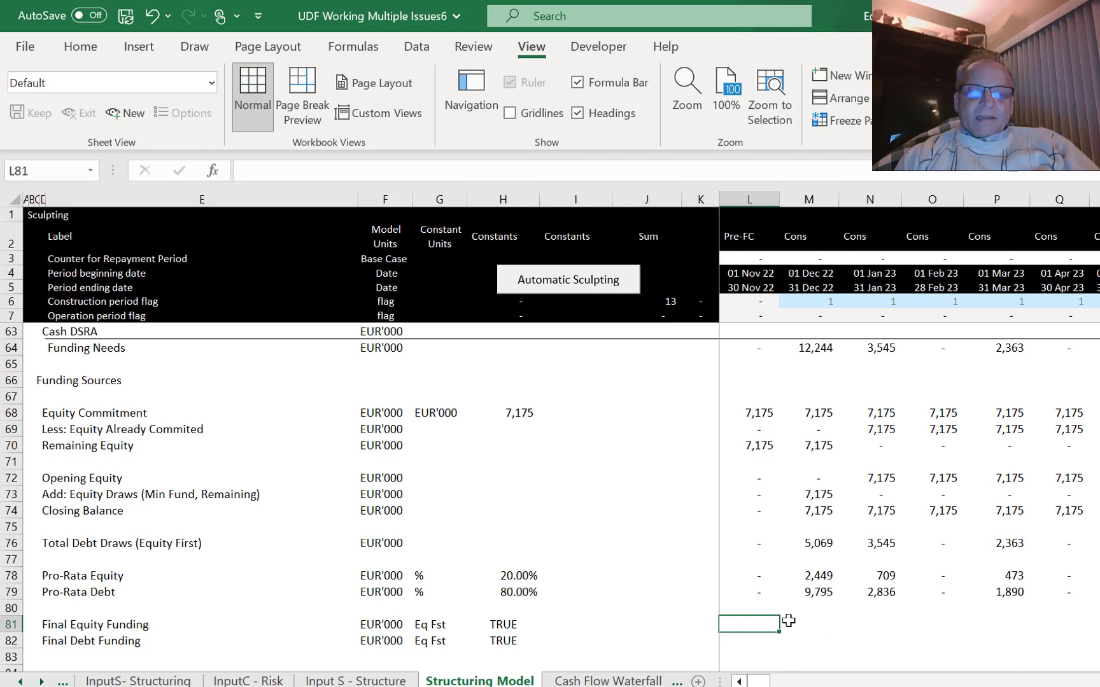
text(=if()
key(Left)
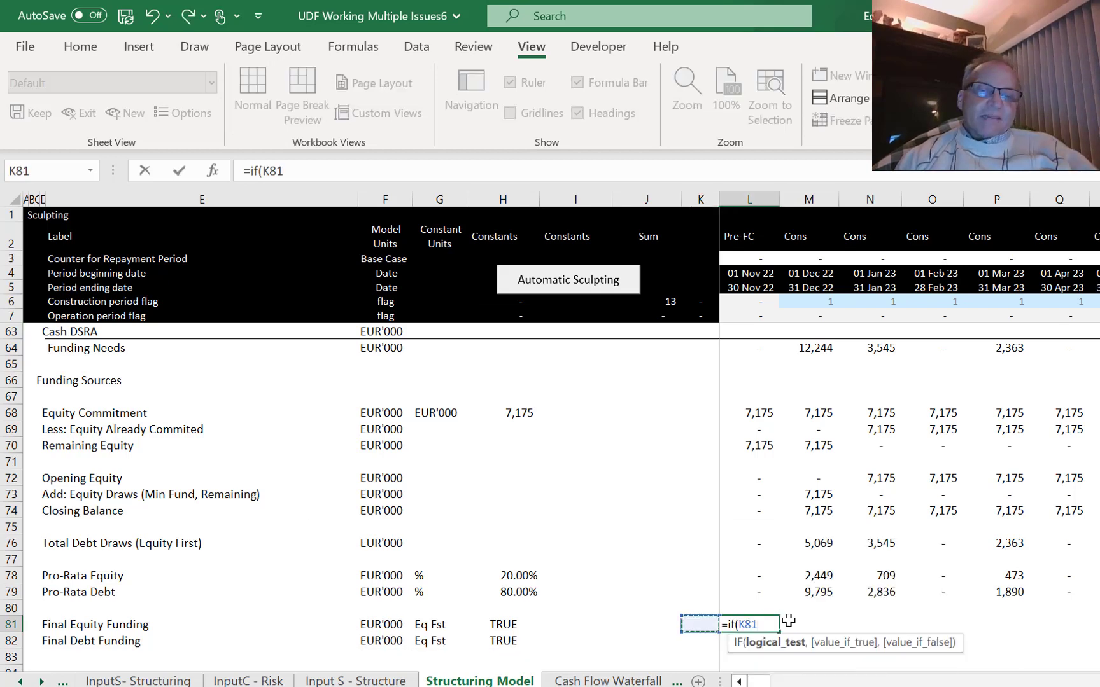
key(Left)
key(Left)
key(Left)
key(F4)
text(,)
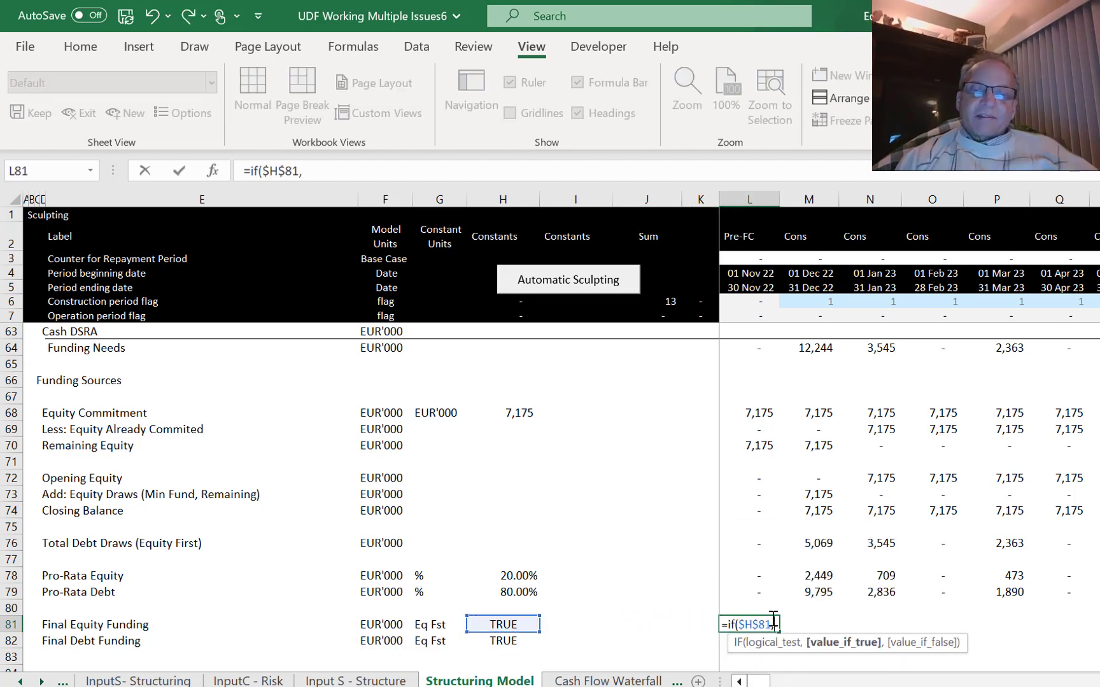
key(Up)
key(Up)
key(Up)
key(Up)
key(Up)
key(Up)
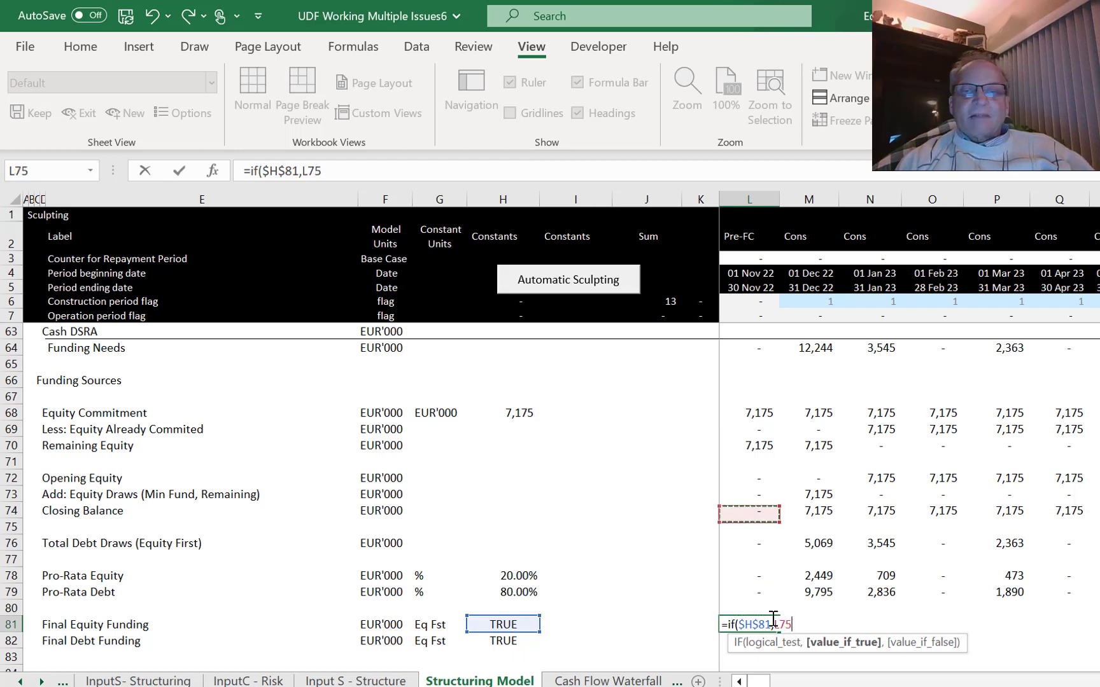
key(Up)
key(Up)
text(,)
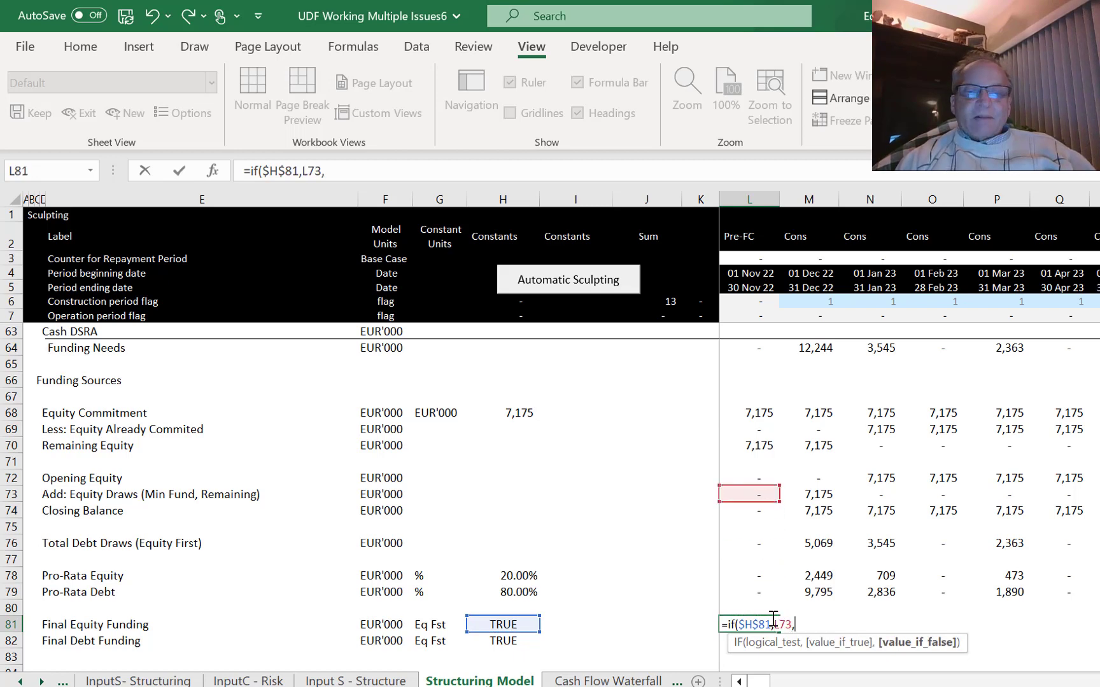
key(Up)
key(Up)
key(Up)
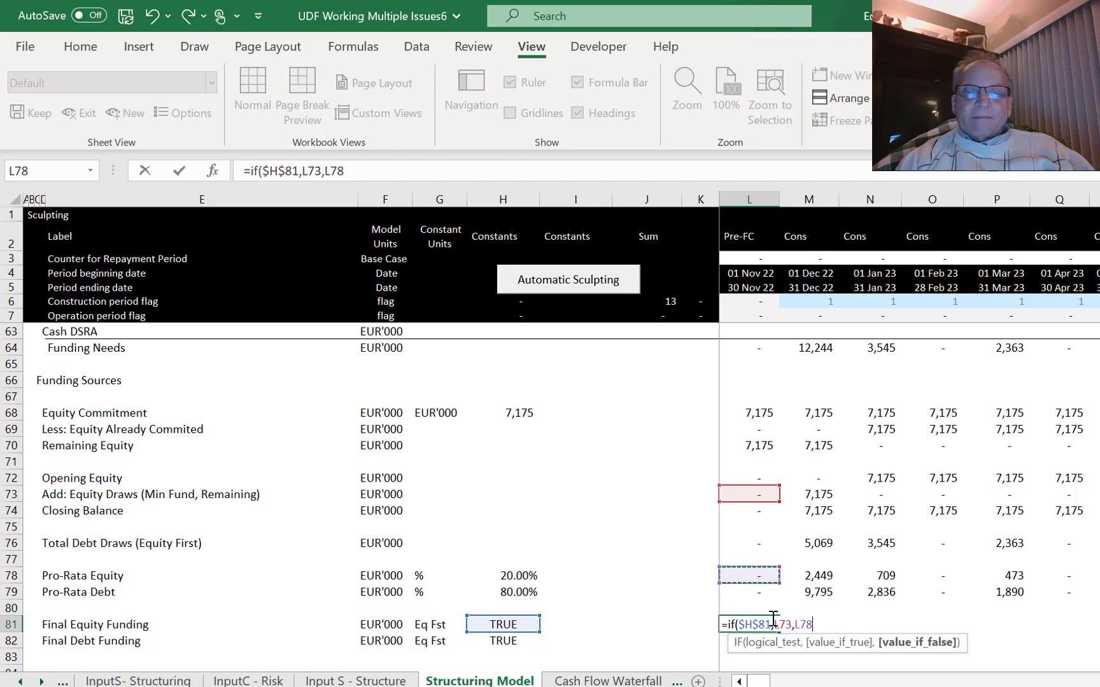
key(ctrl+Return)
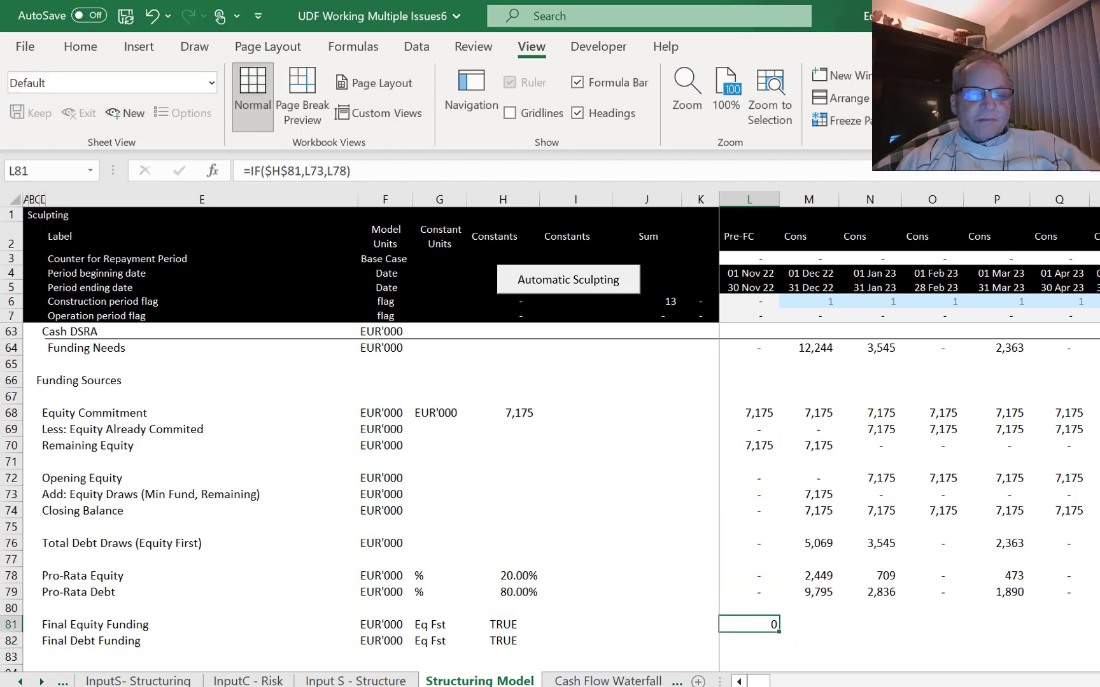
Enter =IF($H$82,L76,L79) in L82 to choose between the equity-first debt draws and the pro-rata debt for Final Debt Funding.
mouse_move(676, 686)
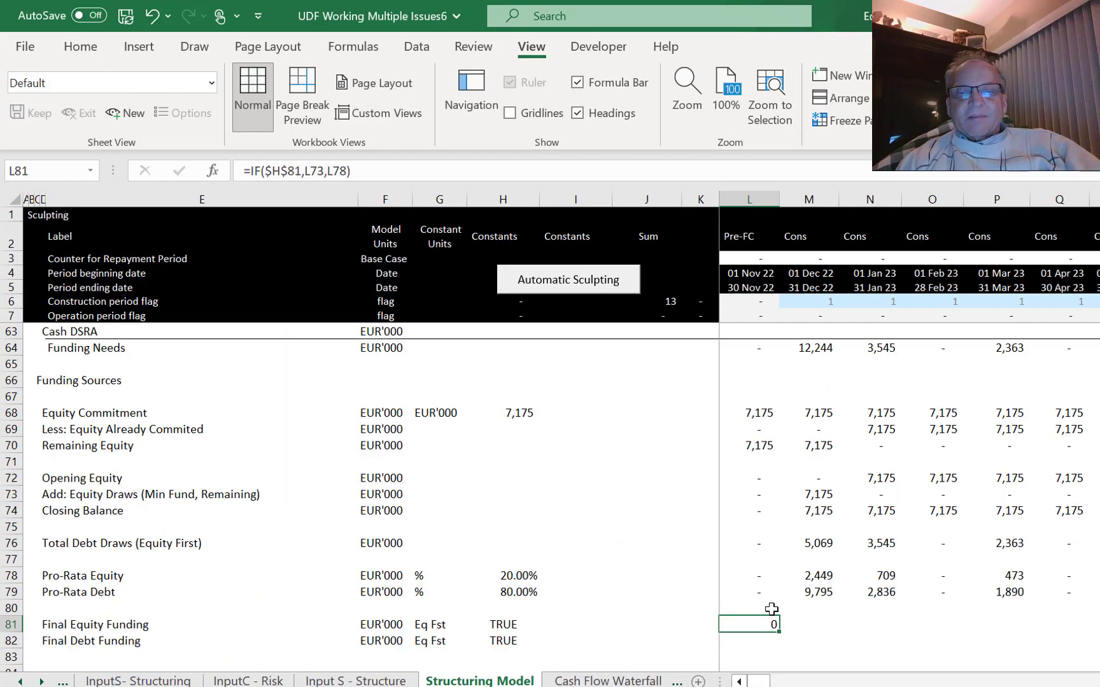
key(Down)
text(=f)
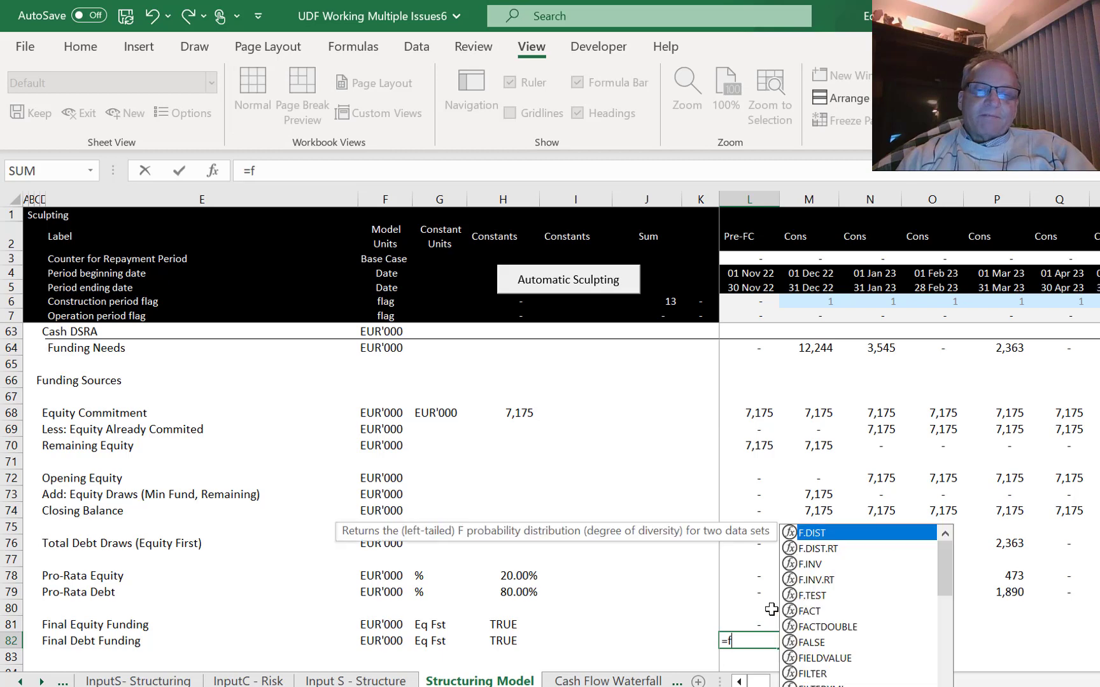
key(BackSpace)
text(if()
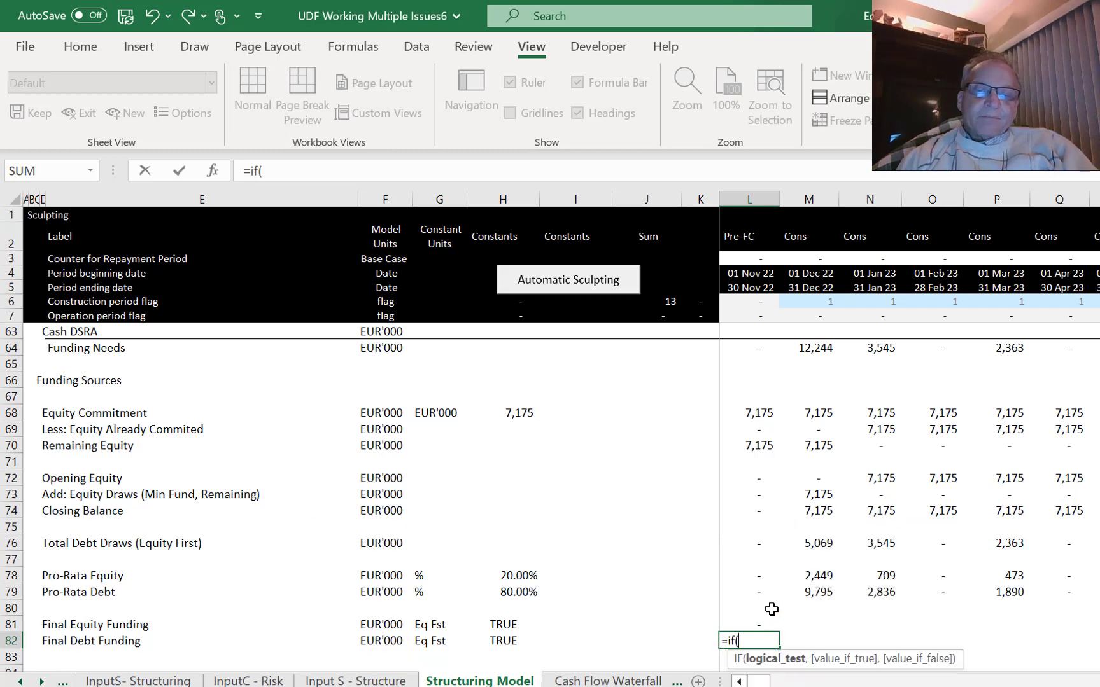
key(Left)
key(Left)
key(Left)
key(Left)
key(Left)
key(Right)
key(F4)
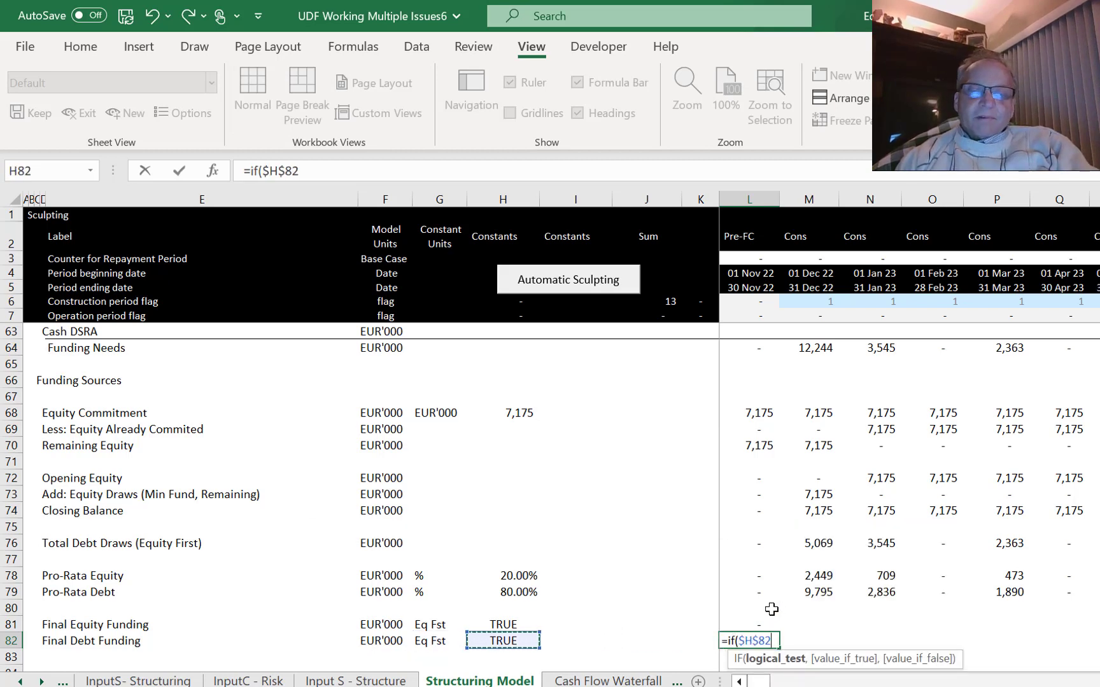
text(,)
key(Up)
key(Up)
key(Up)
key(Up)
key(Up)
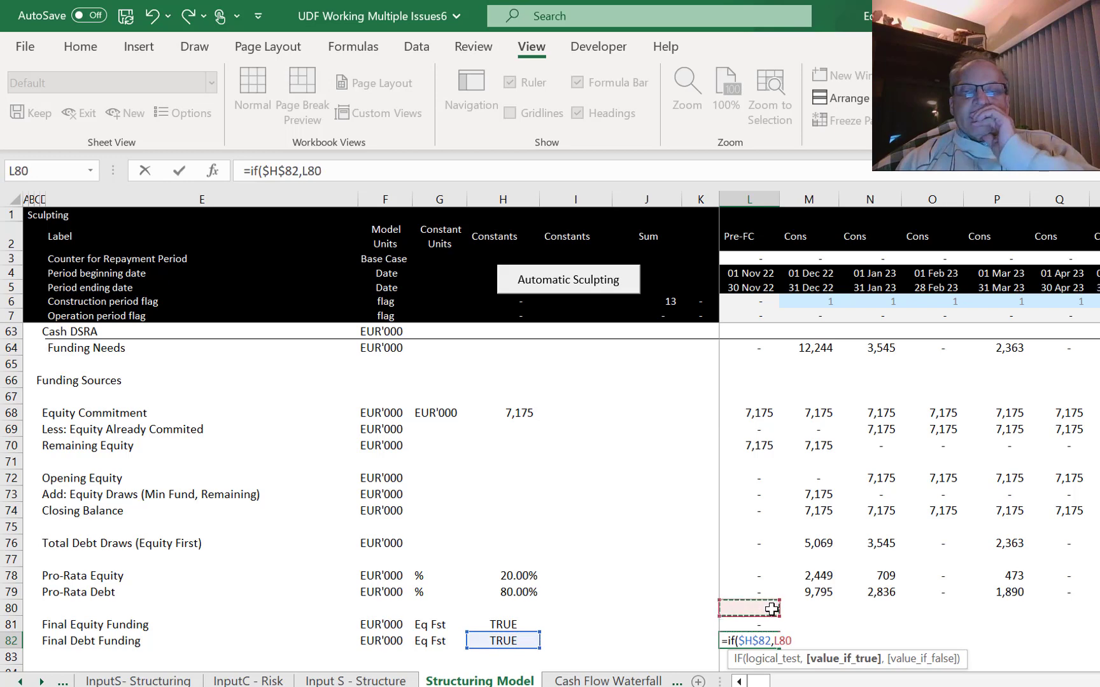
key(Down)
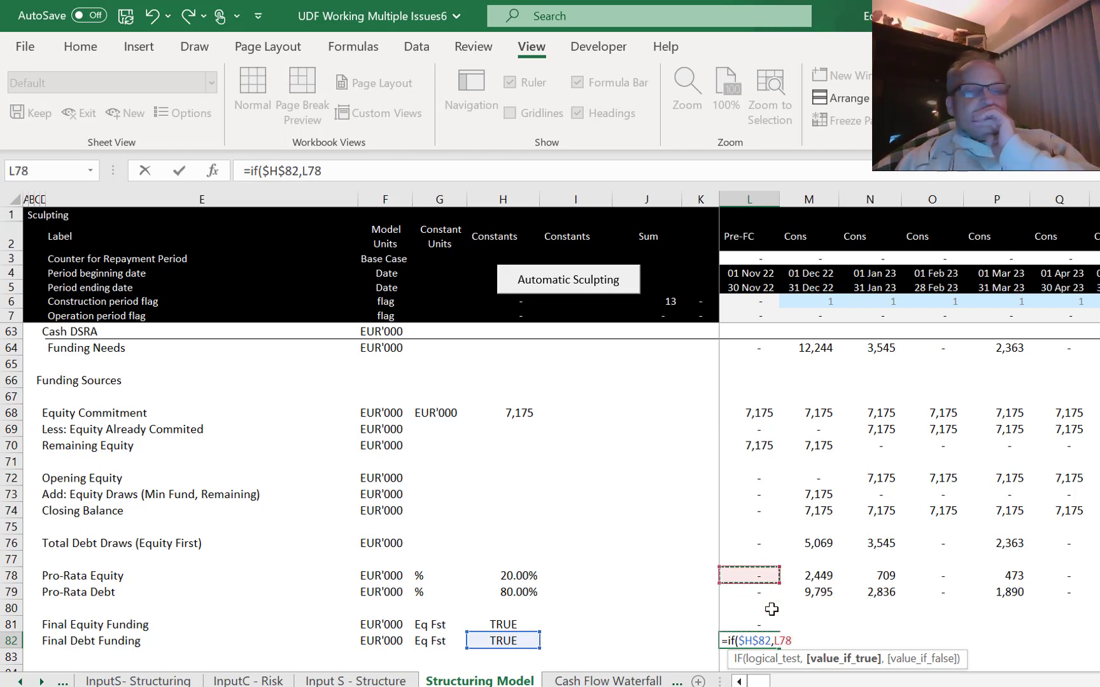
key(Up)
key(Up)
text(,)
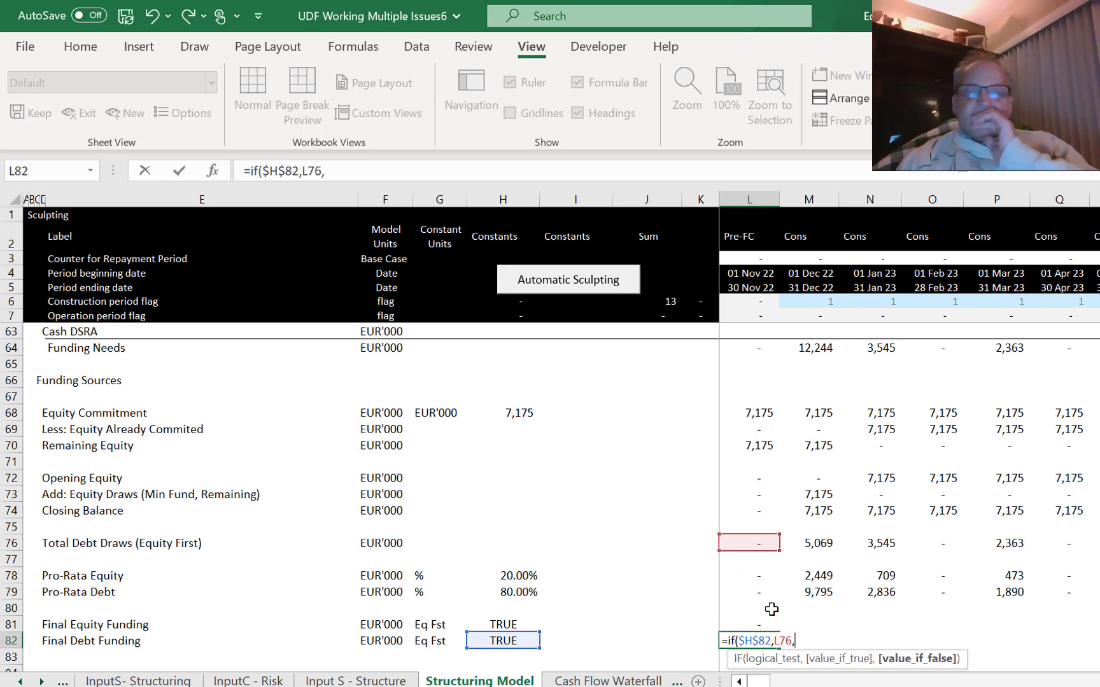
key(Up)
key(Up)
key(Up)
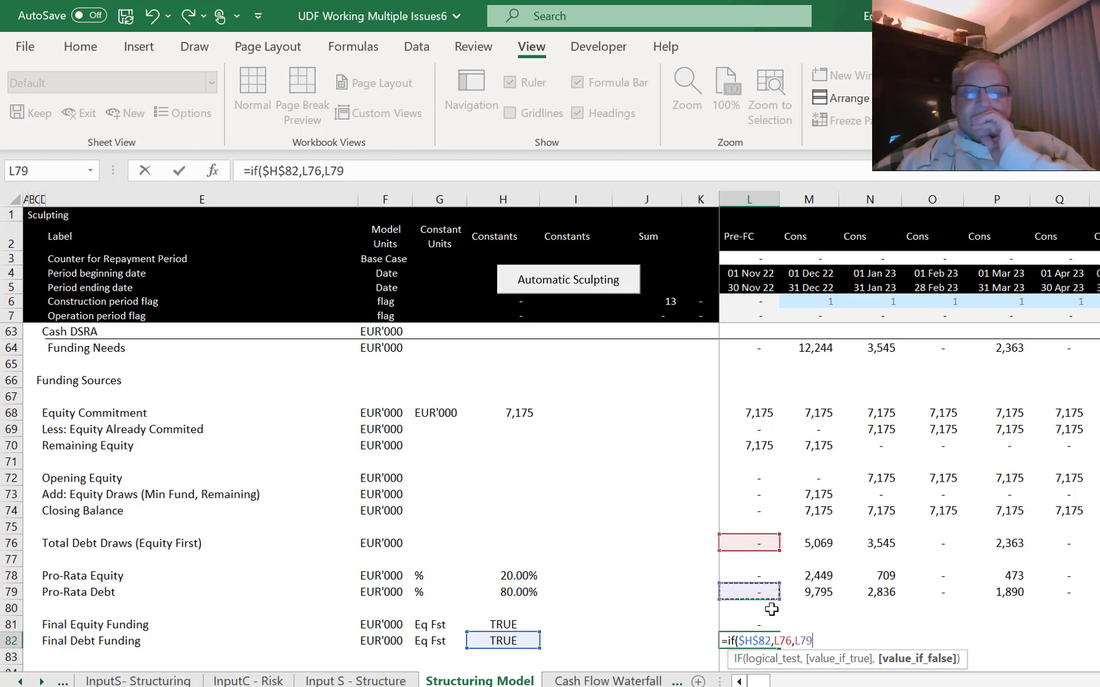
key(Return)
Copy the final equity and debt funding formulas in L81:L82 across all timeline periods.
key(Up)
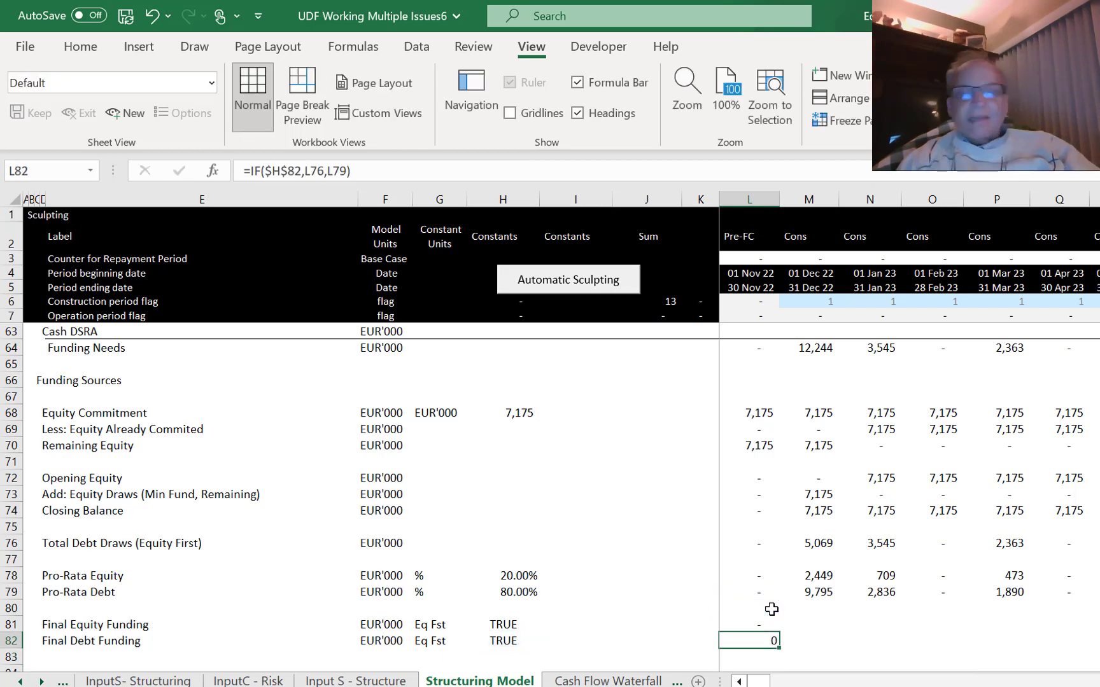
key(Up)
key(shift+Down)
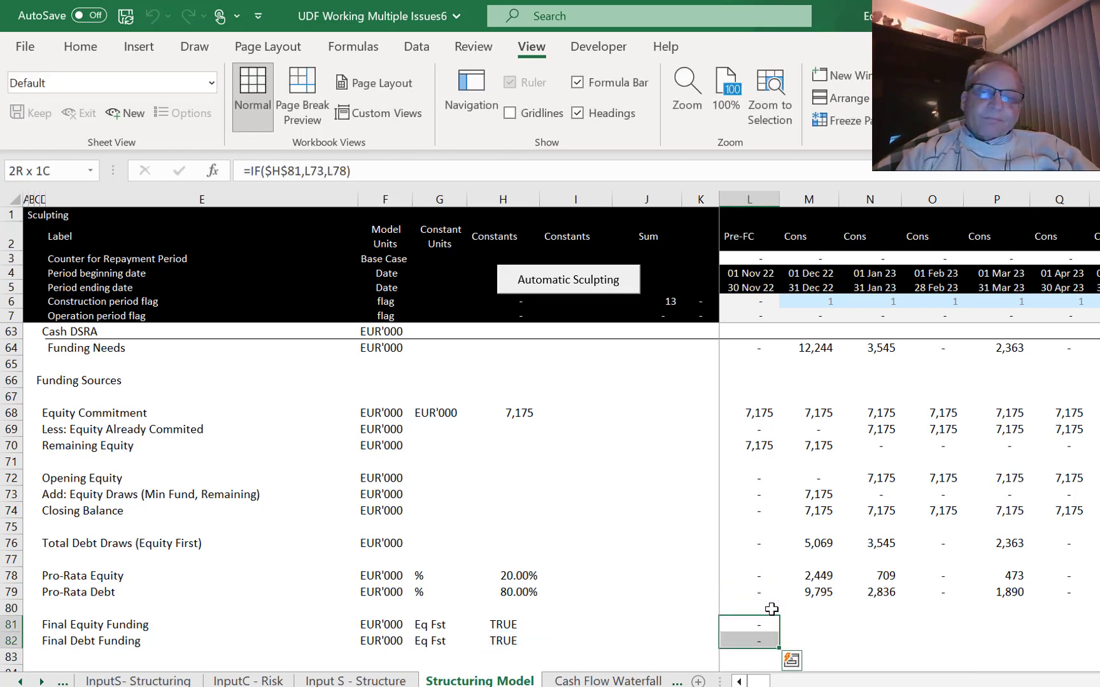
key(ctrl+shift+r)
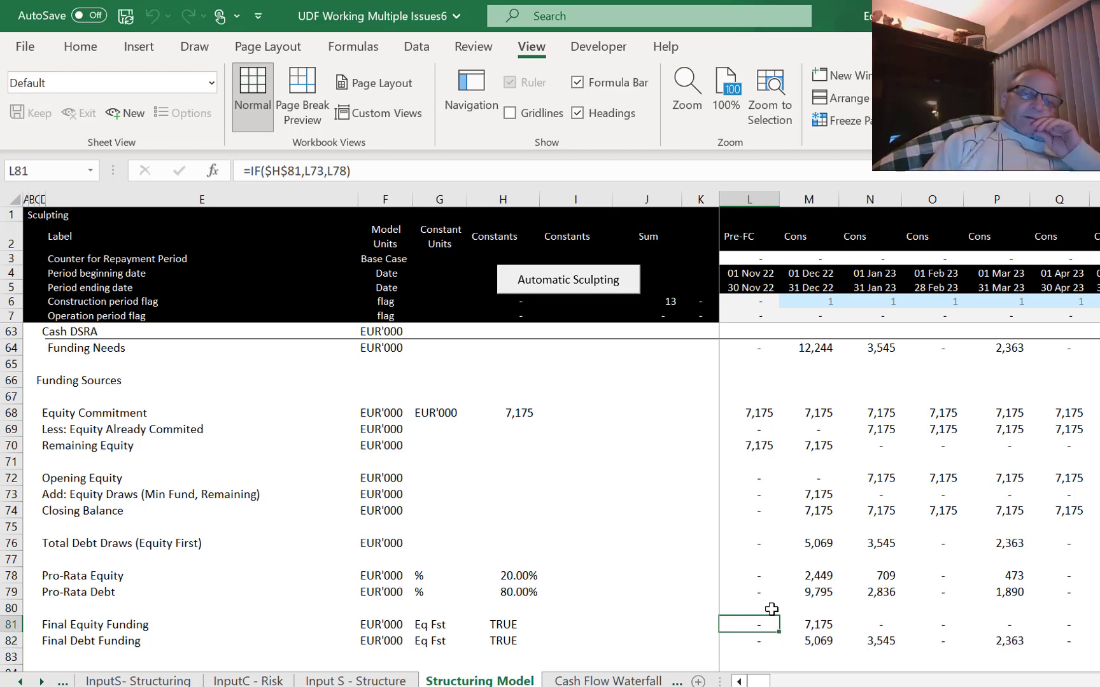
Add a top border across the Final Equity Funding row from label cell D81 through the end of the timeline.
key(Left)
key(Left)
key(Left)
key(Left)
key(Left)
key(Left)
key(Left)
key(Left)
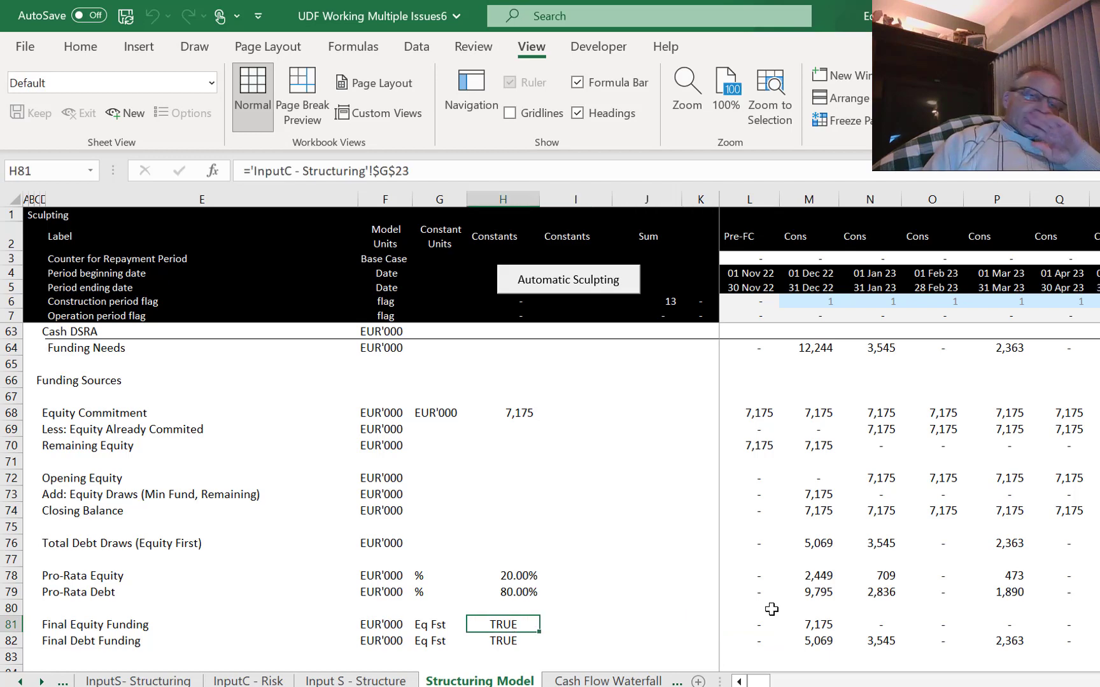
key(shift+Right)
key(shift+Left)
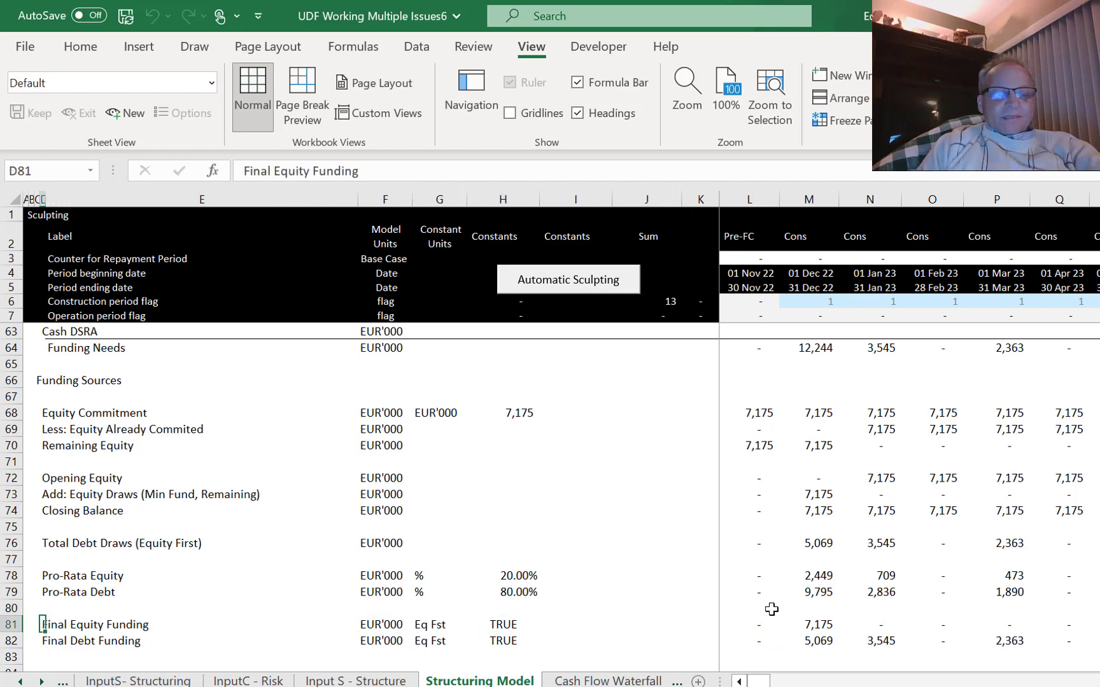
key(shift+Right)
key(shift+Right)
key(shift+Right)
key(shift+Right)
key(shift+Right)
key(shift+Right)
key(shift+Right)
key(shift+Right)
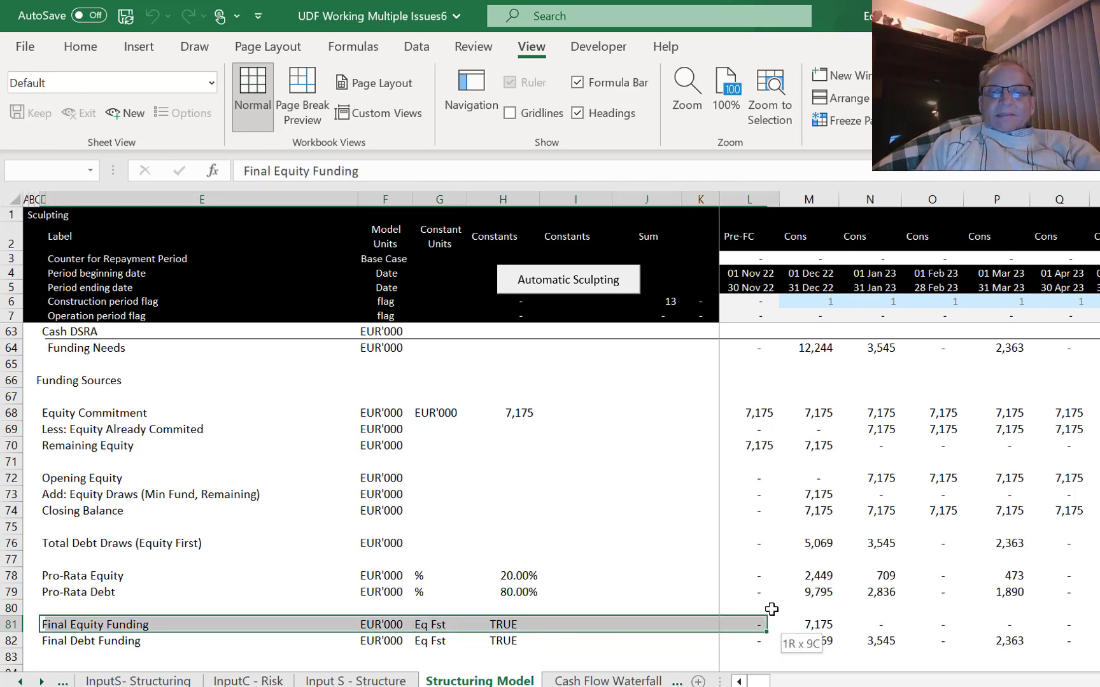
key(ctrl+shift+Right)
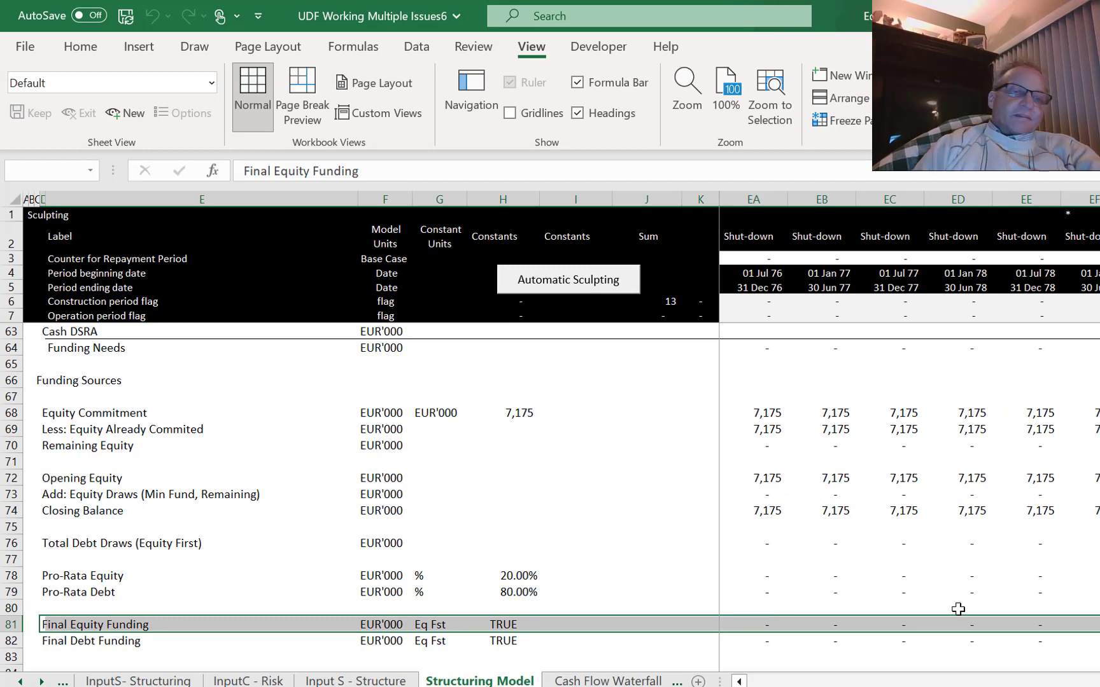
Add a top border across the Final Debt Funding row from label cell D82 through the end of the timeline.
key(Down)
key(shift+Right)
key(shift+Right)
key(shift+Right)
key(shift+Right)
key(shift+Right)
key(shift+Right)
key(shift+Right)
key(shift+Right)
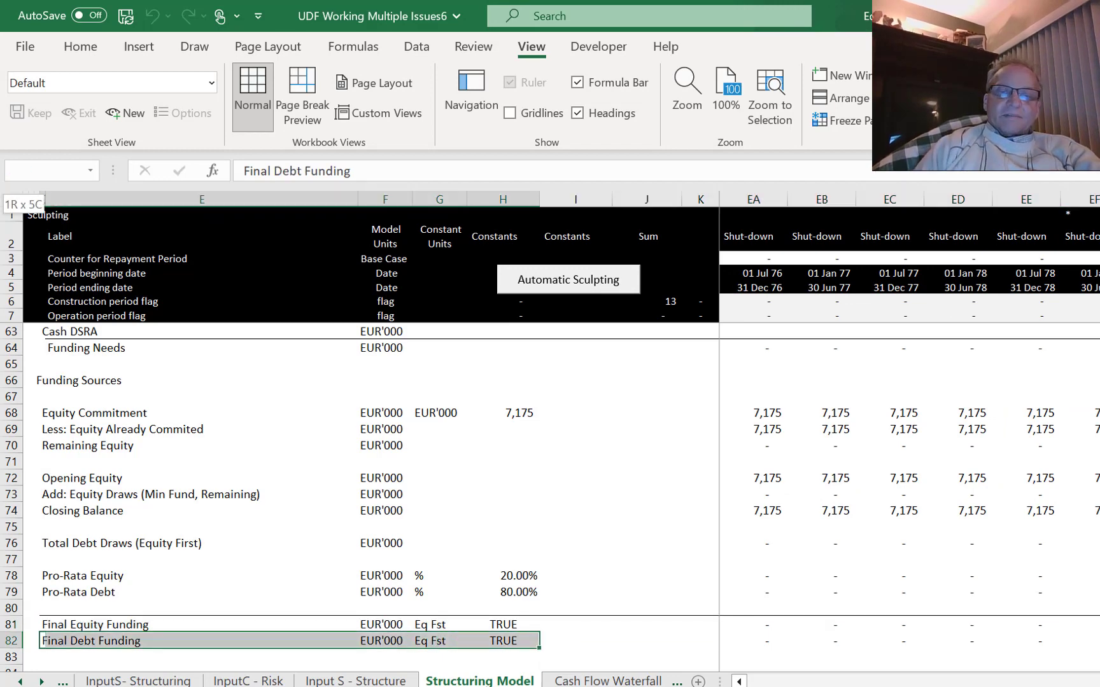
key(ctrl+shift+Right)
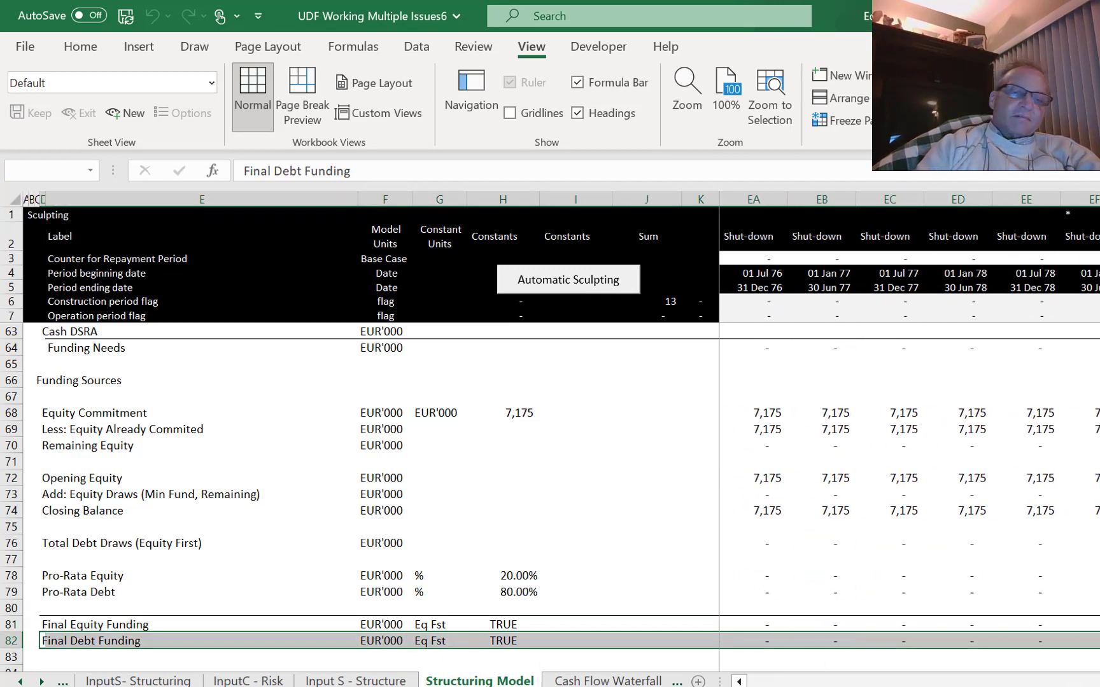
key(Down)
key(Down)
key(Down)
key(Down)
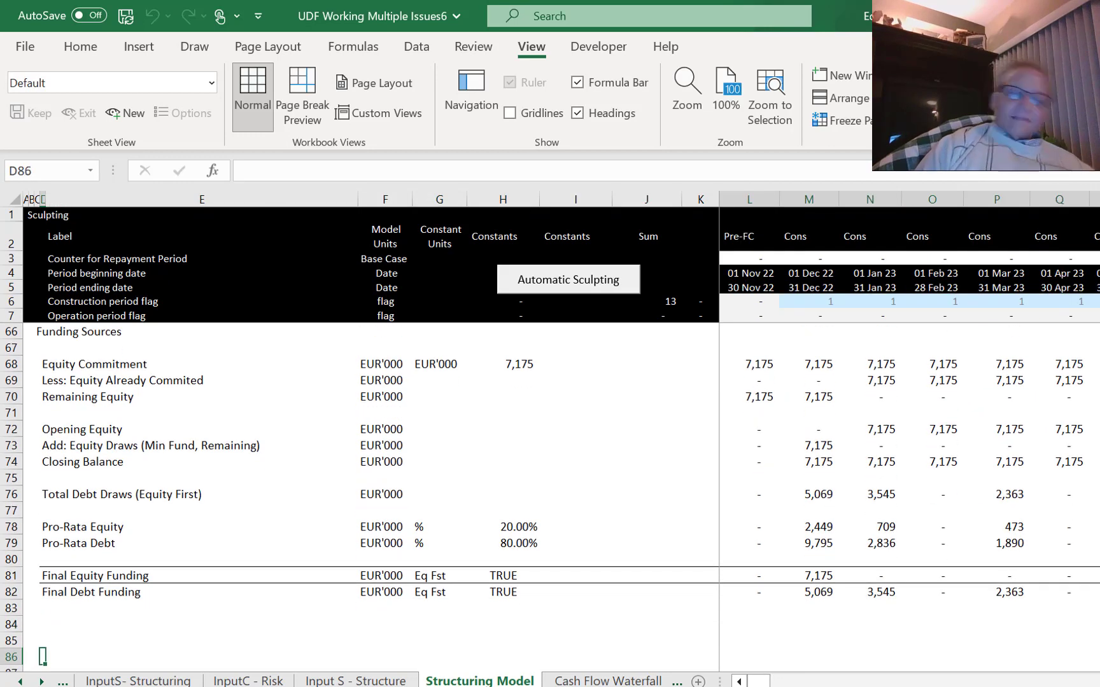
key(Down)
key(Up)
key(Up)
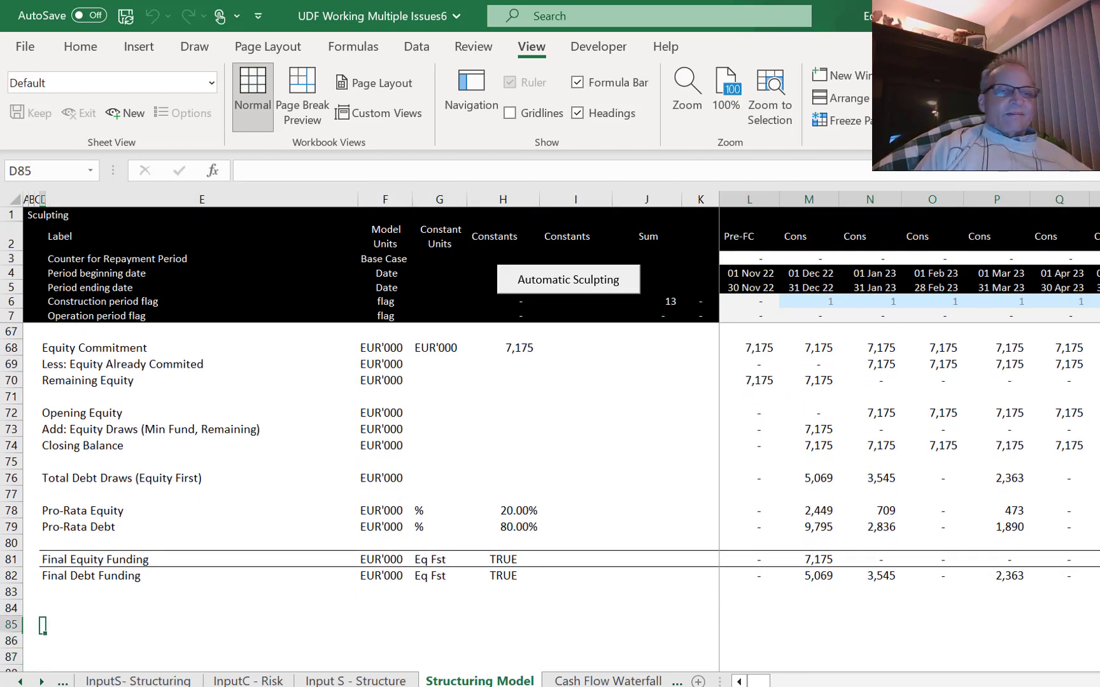
key(Left)
key(Up)
key(Up)
key(Up)
key(Up)
key(Up)
key(Up)
key(Up)
key(Up)
key(Up)
key(Up)
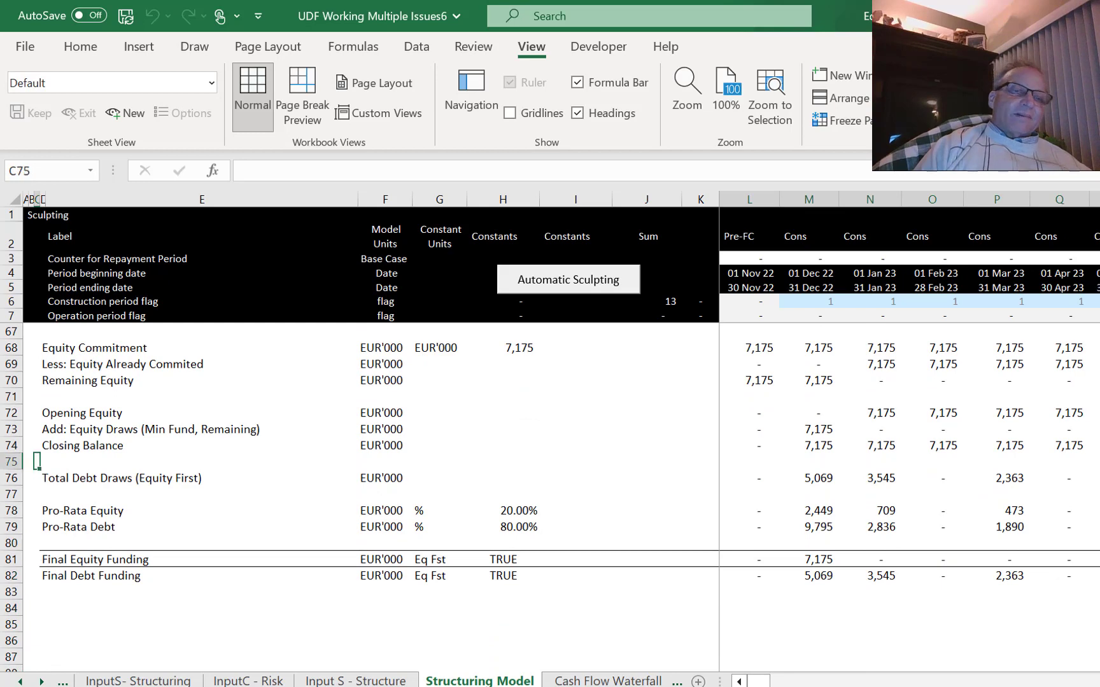
key(Down)
key(Down)
key(Down)
key(Down)
key(Down)
key(Down)
key(Down)
key(Down)
key(Down)
key(Down)
key(Down)
key(Down)
key(Up)
key(Up)
key(Up)
key(Up)
key(Up)
key(Up)
key(Up)
key(Up)
key(Up)
key(Up)
key(Up)
key(Up)
key(Up)
key(Up)
key(Up)
key(Up)
key(Up)
key(Up)
key(Up)
key(Up)
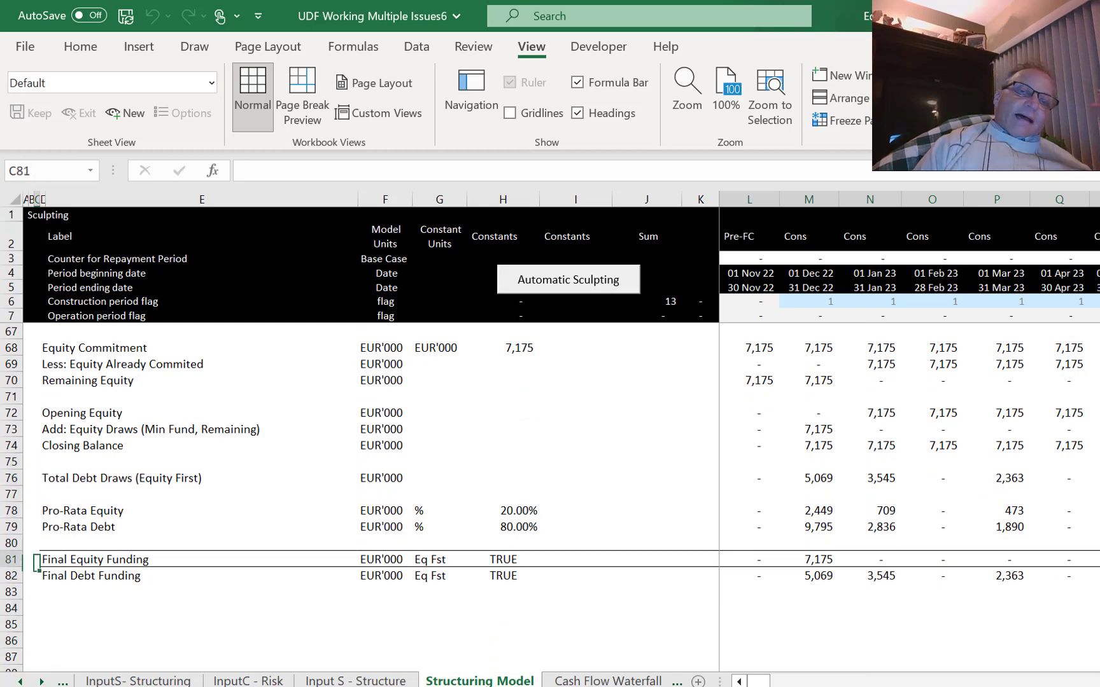
key(Up)
key(Up)
key(Up)
key(Down)
key(Down)
key(Down)
key(Down)
key(Down)
key(Down)
key(Down)
key(Down)
key(Down)
key(Down)
key(Down)
key(Down)
key(Down)
key(Down)
key(Down)
key(Down)
key(Down)
key(Down)
key(Down)
key(Down)
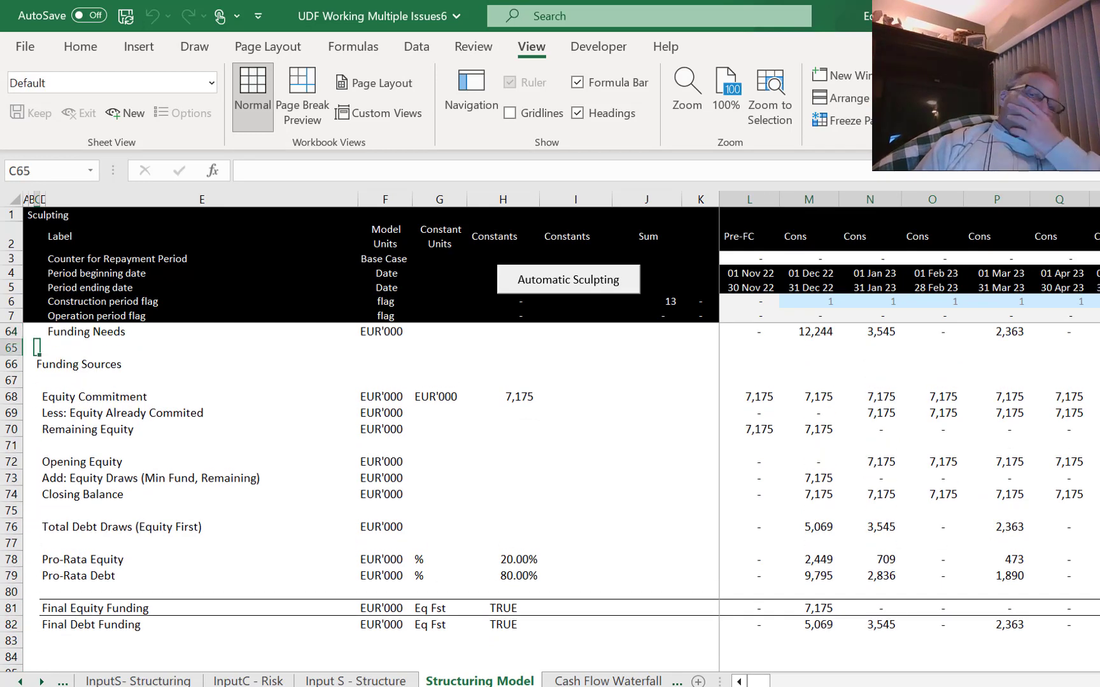
key(Down)
key(Down)
key(Up)
key(Up)
key(Up)
key(Up)
key(Up)
key(Up)
key(Up)
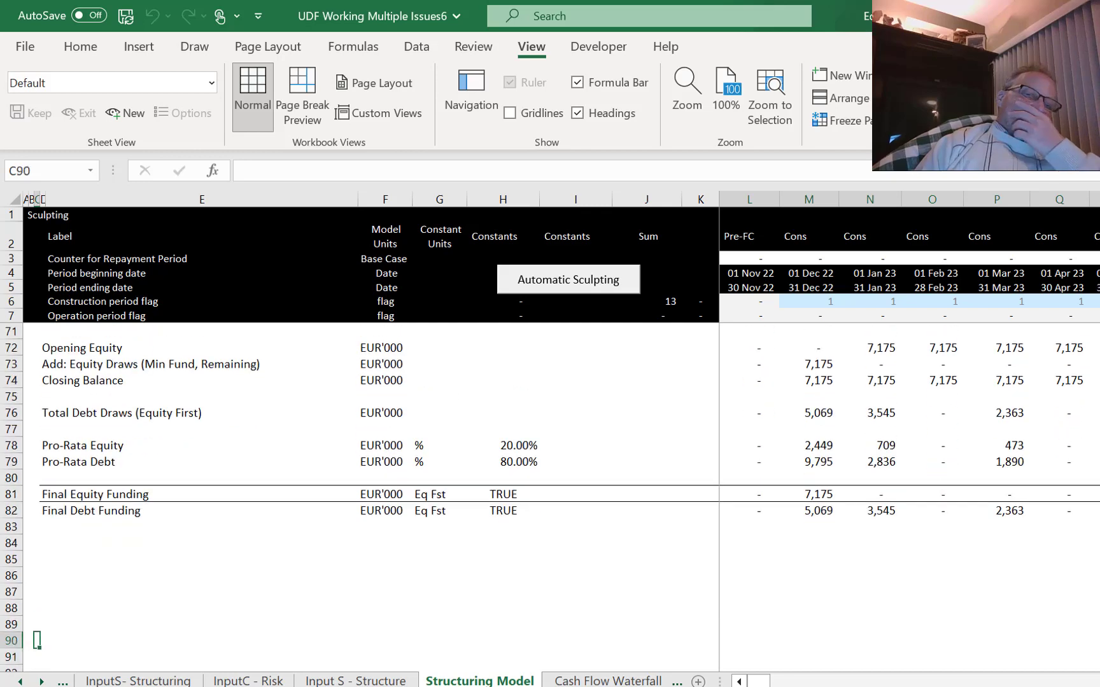
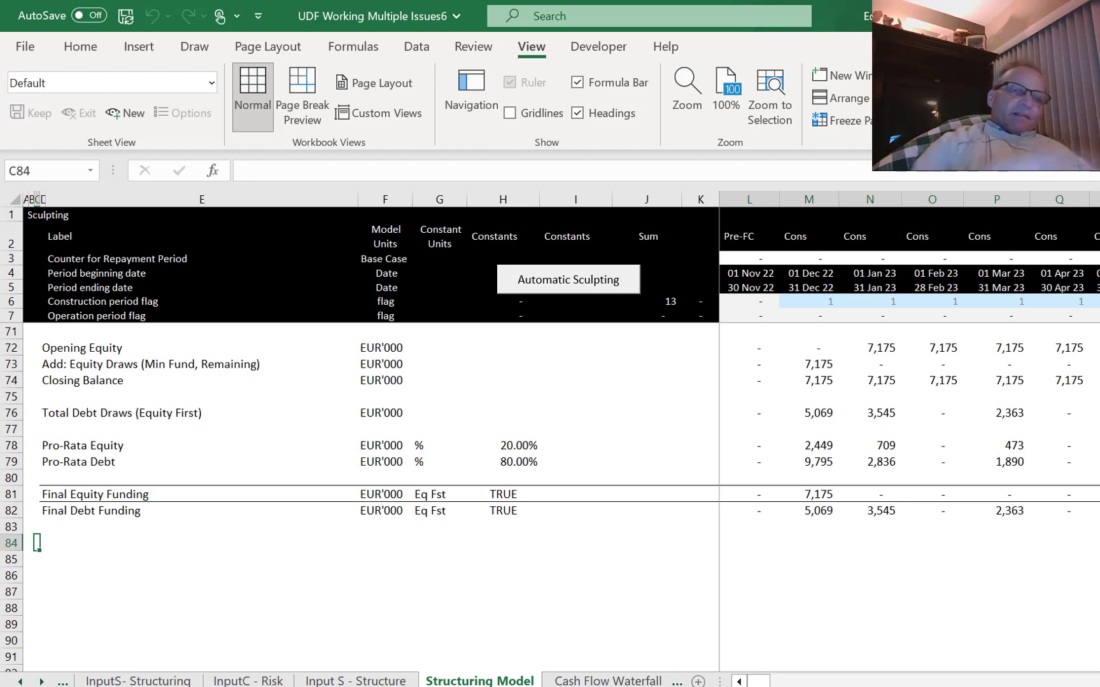
Go back up through the Funding Needs rows to the Debt 1 label in D39 of the Sources of Funds block.
key(Right)
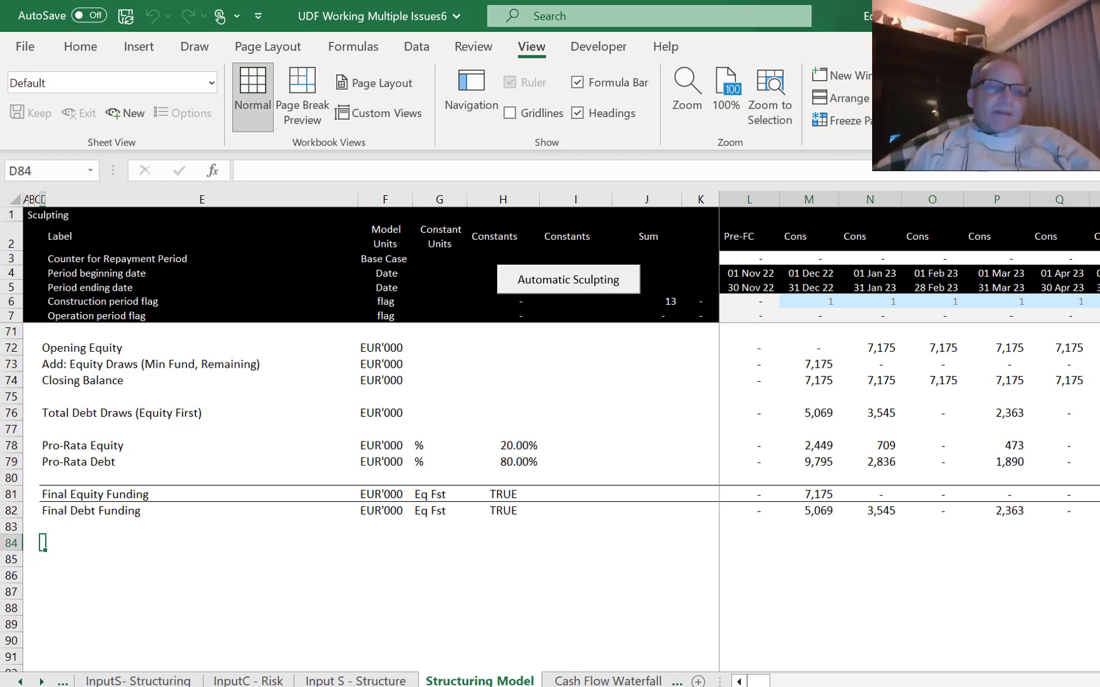
key(Up)
key(Up)
key(Up)
key(Up)
key(Up)
key(Up)
key(Up)
key(Up)
key(Up)
key(Up)
key(Up)
key(Up)
key(Up)
key(Up)
key(Up)
key(Up)
key(Up)
key(Up)
key(Up)
key(Up)
key(Up)
key(Up)
key(Up)
key(Up)
key(Up)
key(Up)
key(Up)
key(Up)
key(Up)
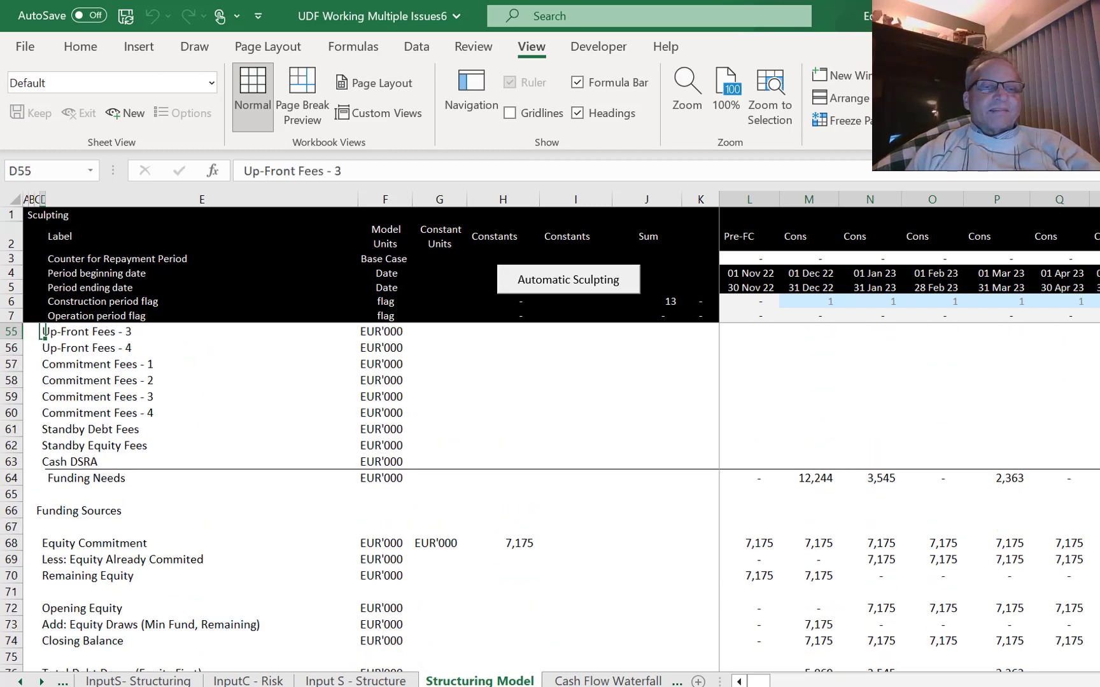
key(Up)
key(Up)
key(Up)
key(Up)
key(Up)
key(Up)
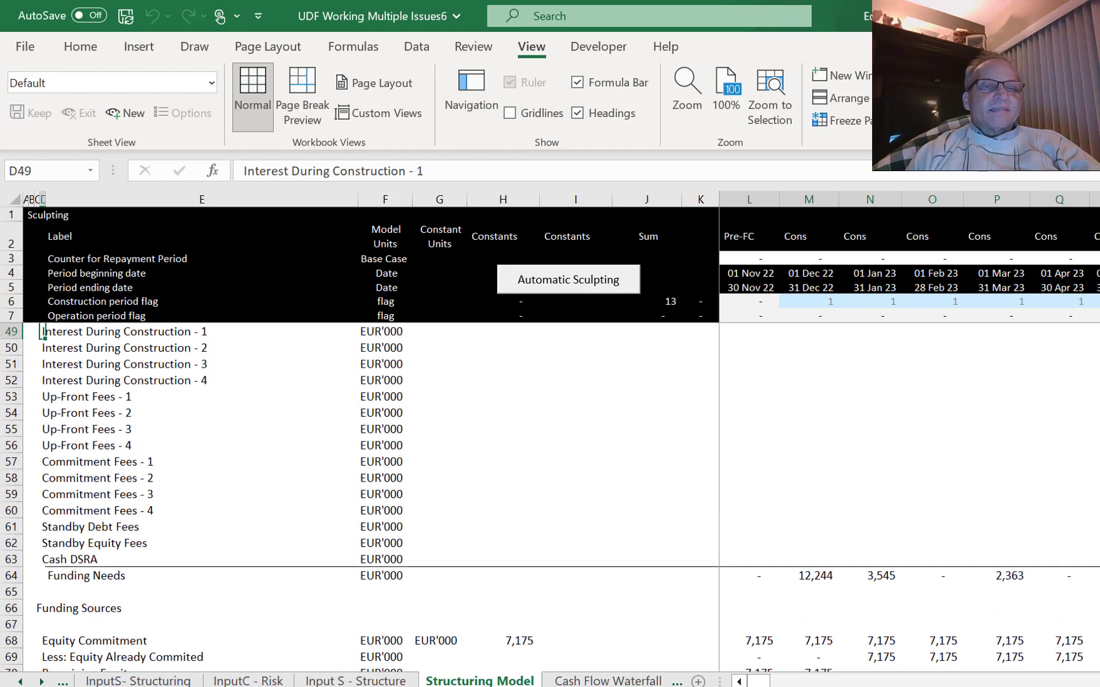
key(Up)
key(Up)
key(Up)
key(Up)
key(Up)
key(Up)
key(Up)
key(Up)
key(Up)
key(Up)
key(Up)
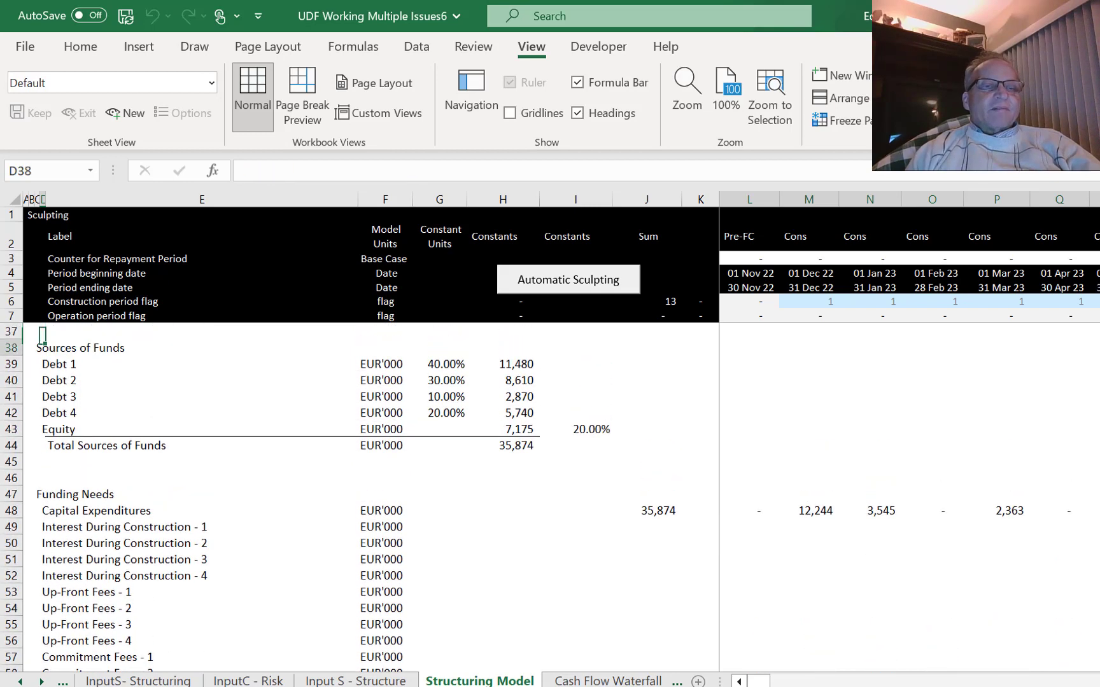
key(Down)
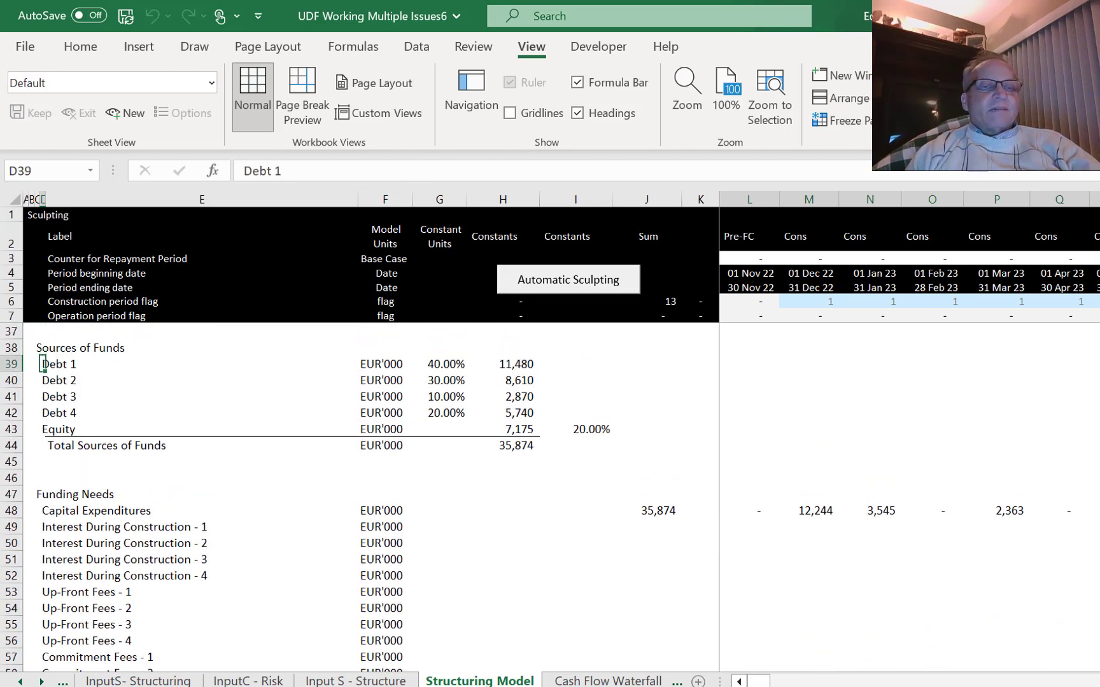
Copy the four lender names EIAF, AFDB, IFC and GFW from the End of Payment block on the InputC - Structuring sheet.
key(ctrl+Page_Up)
key(ctrl+Page_Up)
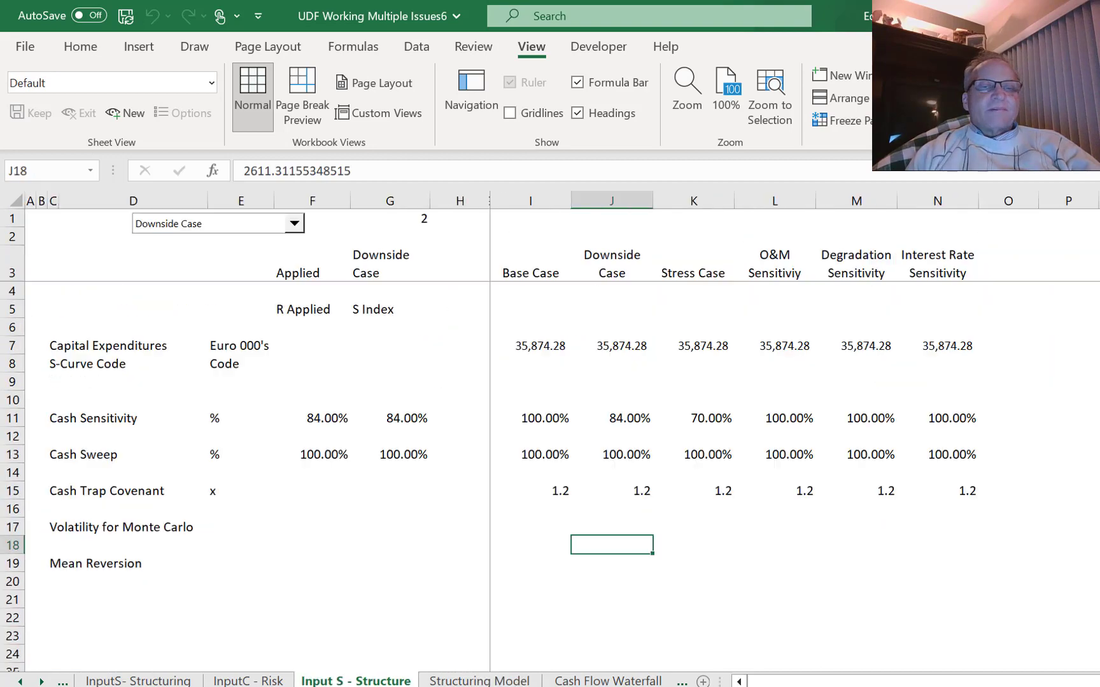
key(ctrl+Page_Up)
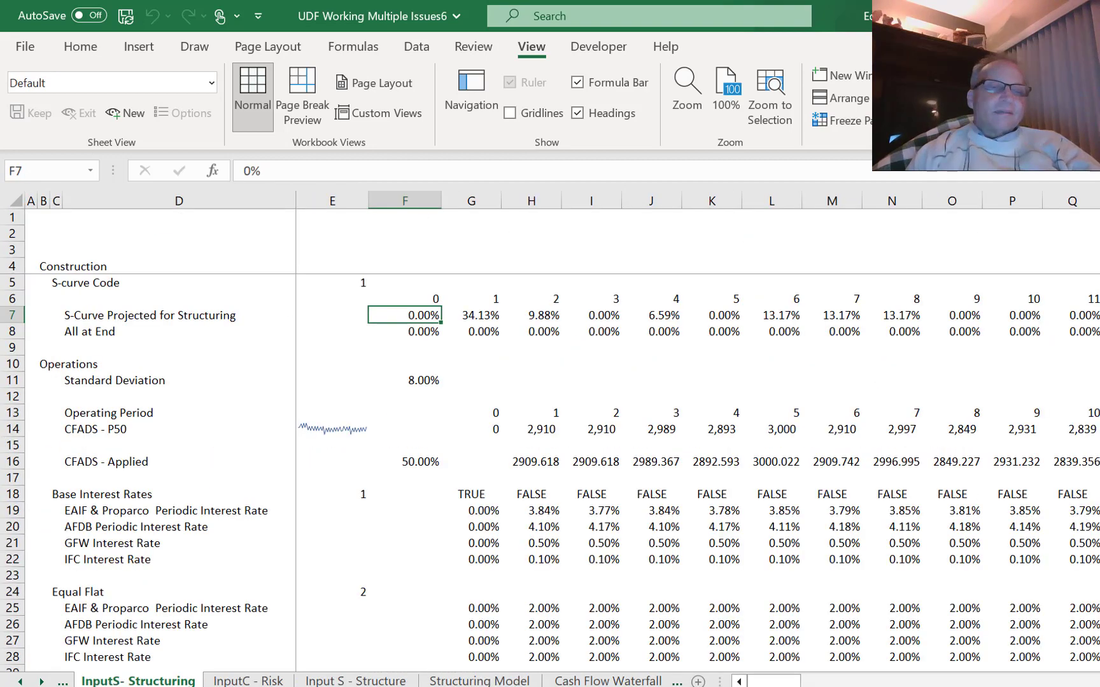
key(ctrl+Page_Up)
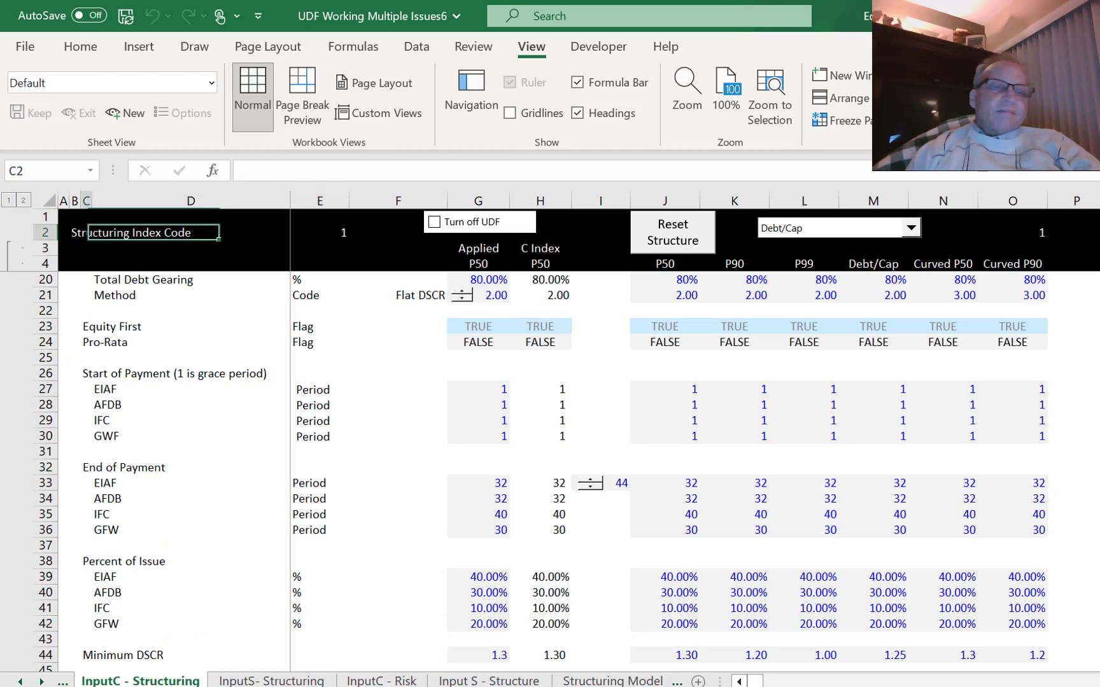
key(Down)
key(Down)
key(Down)
key(Down)
key(Down)
key(Down)
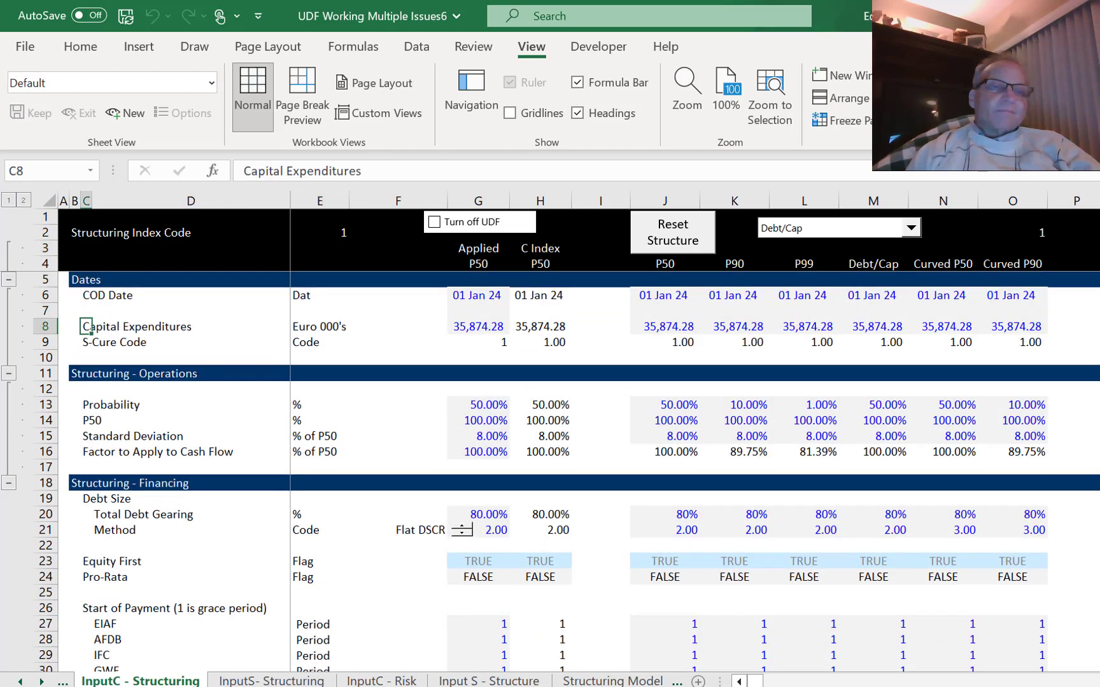
key(Page_Down)
key(Up)
key(Right)
key(Down)
key(shift+Down)
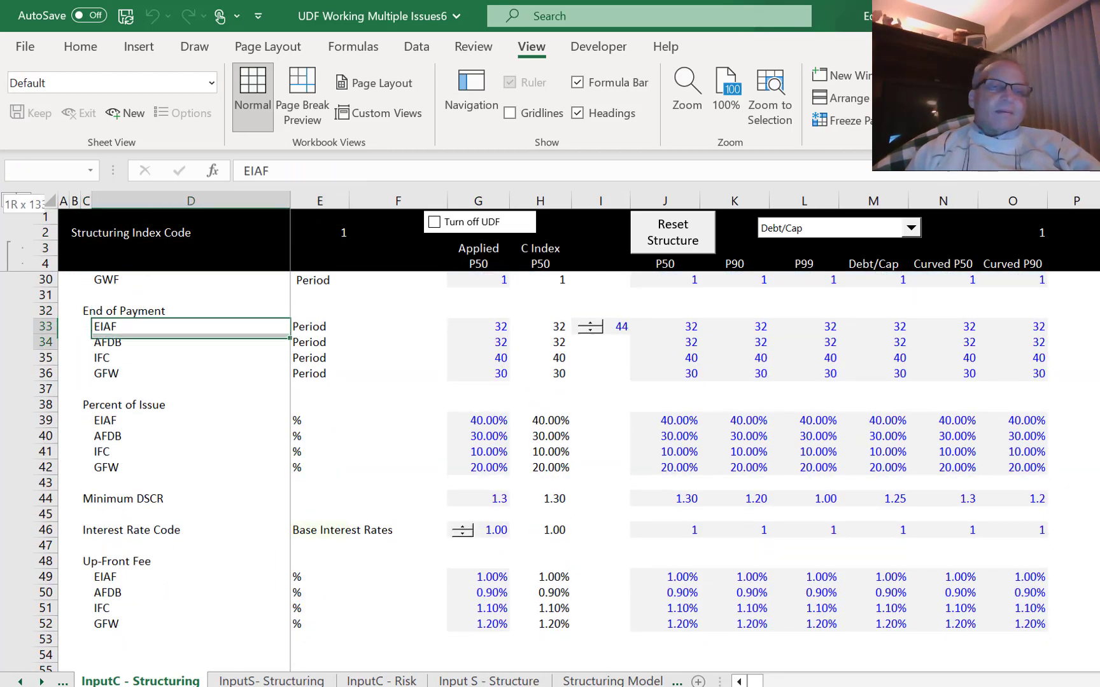
key(shift+Down)
key(shift+Down)
key(ctrl+c)
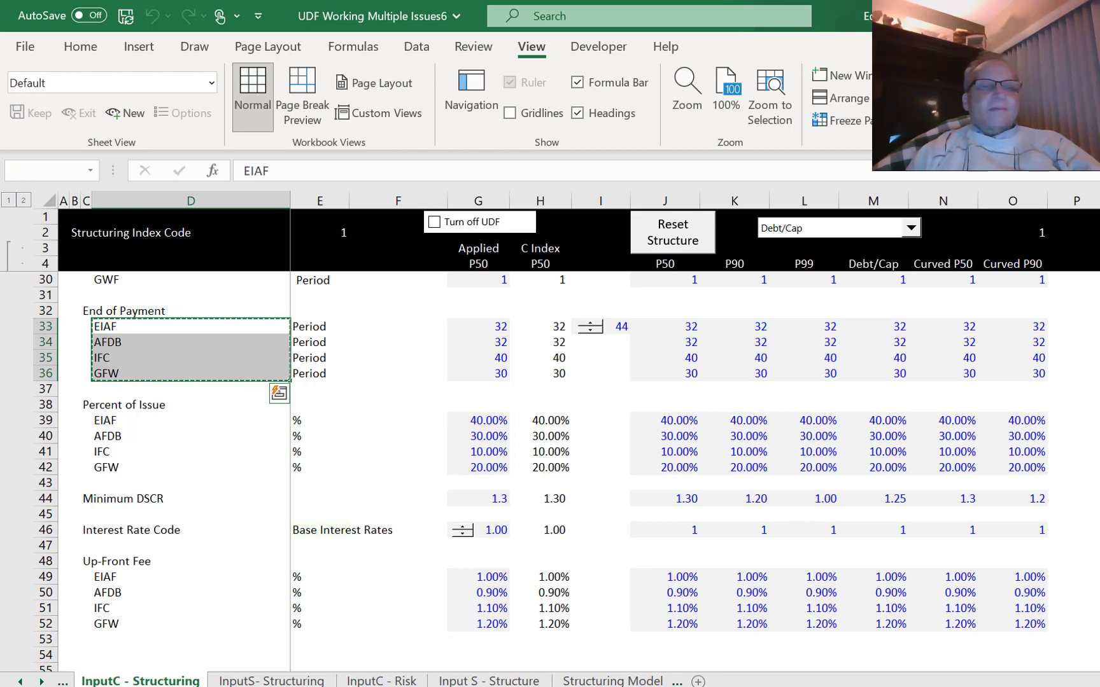
Paste the copied lender names over the Debt 1 to Debt 4 labels in D39:D42 of the Structuring Model sheet.
key(ctrl+Page_Down)
key(ctrl+Page_Down)
key(ctrl+Page_Down)
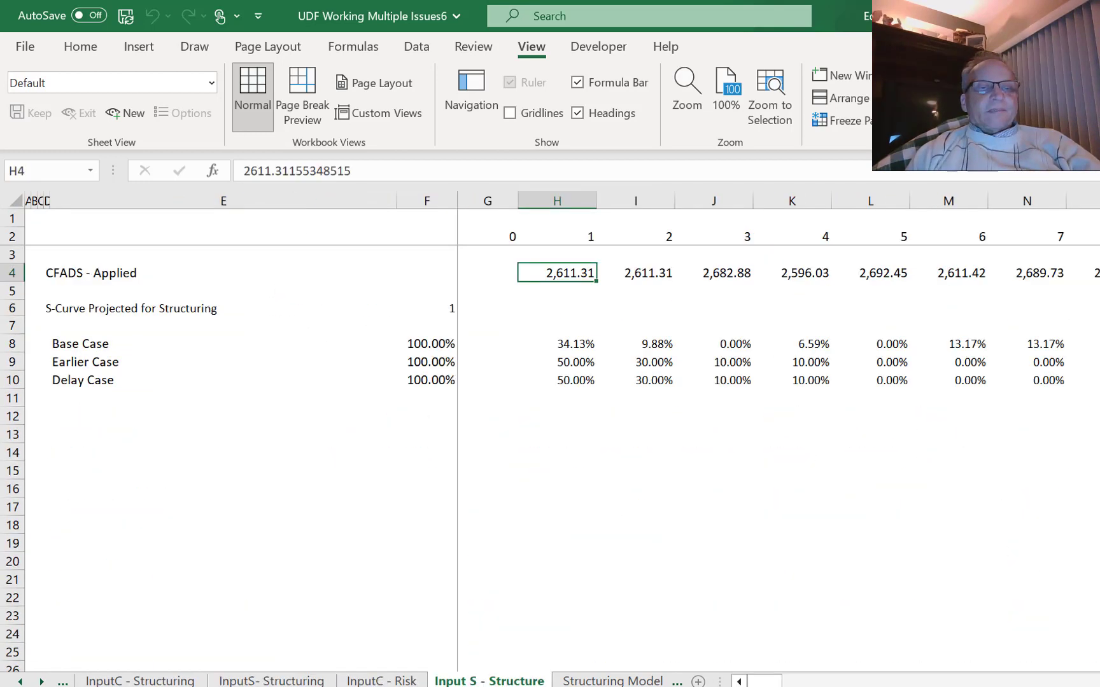
key(ctrl+Page_Down)
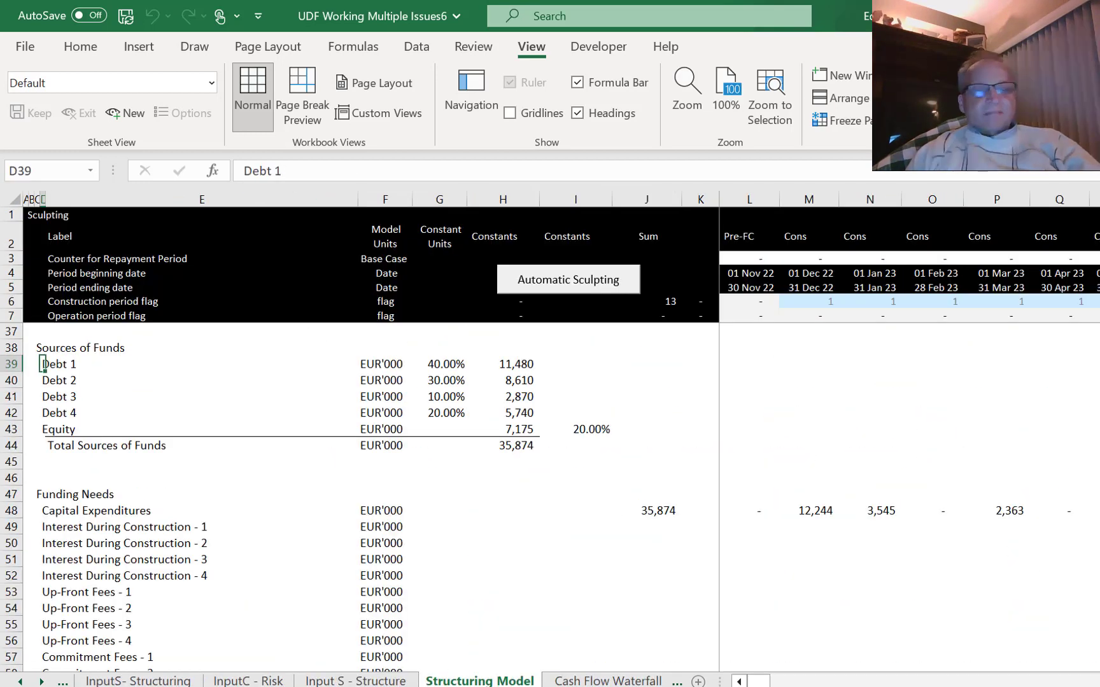
key(ctrl+v)
key(Right)
key(Down)
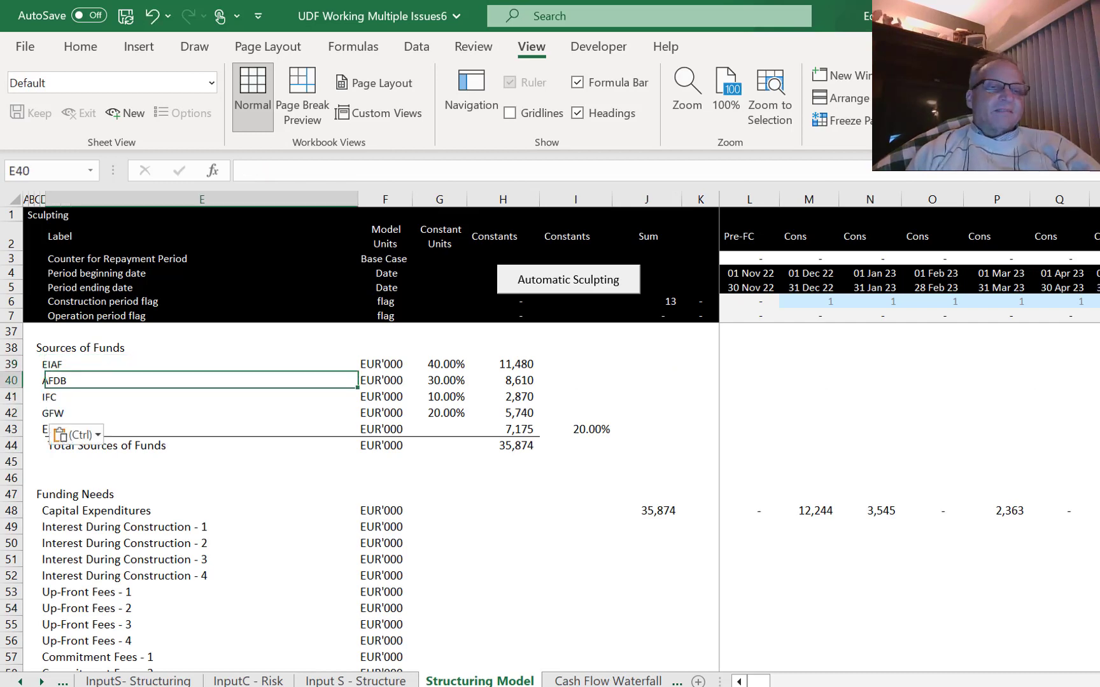
Copy the labels EIAF, AFDB, IFC, GFW and Equity from D39:D43 into D84:D88, below the Final Debt Funding row.
key(Down)
key(Down)
key(Down)
key(Down)
key(Down)
key(Down)
key(Down)
key(Down)
key(Up)
key(Up)
key(Up)
key(Up)
key(Up)
key(Left)
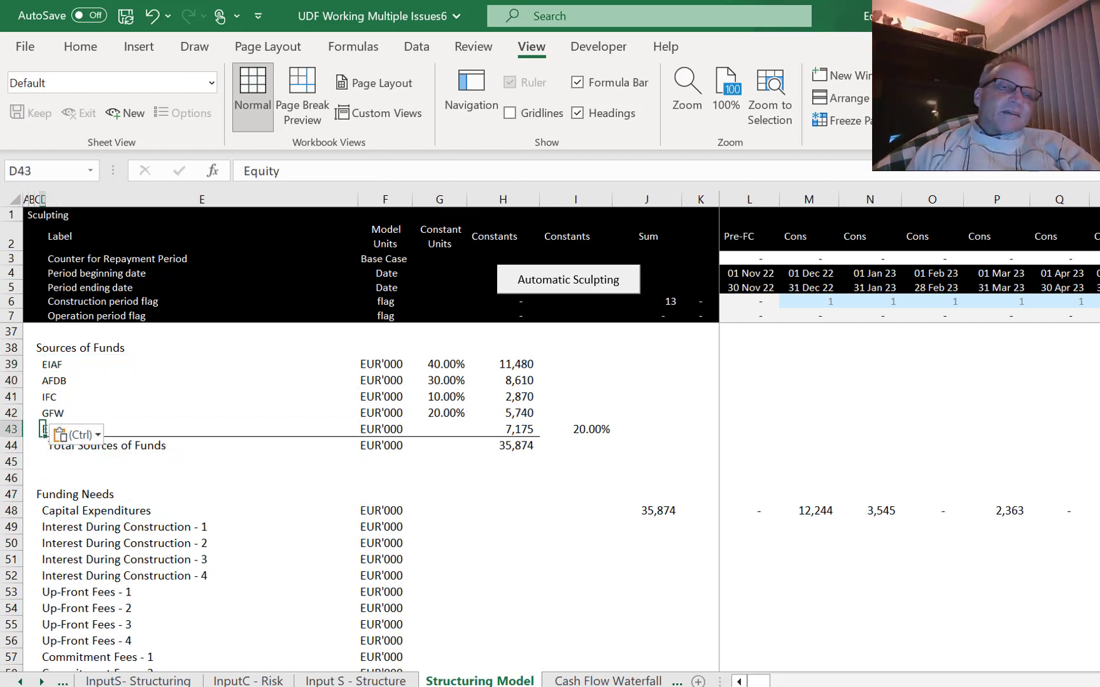
key(Up)
key(Up)
key(Up)
key(Up)
key(shift+Down)
key(shift+Down)
key(shift+Down)
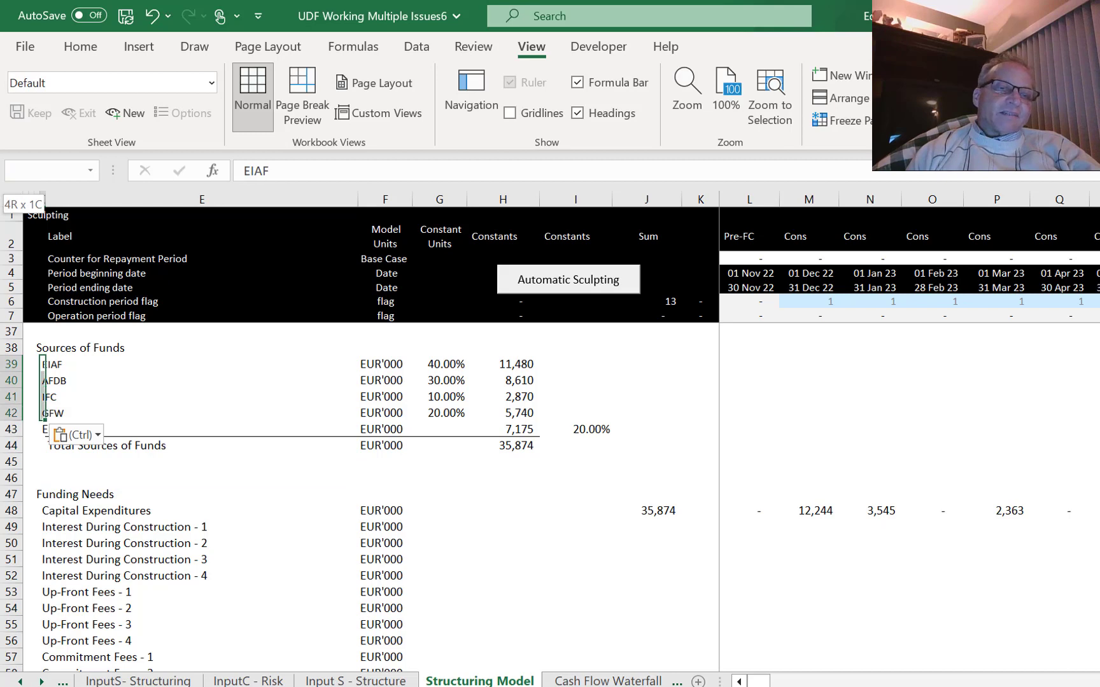
key(shift+Down)
key(ctrl+c)
key(Down)
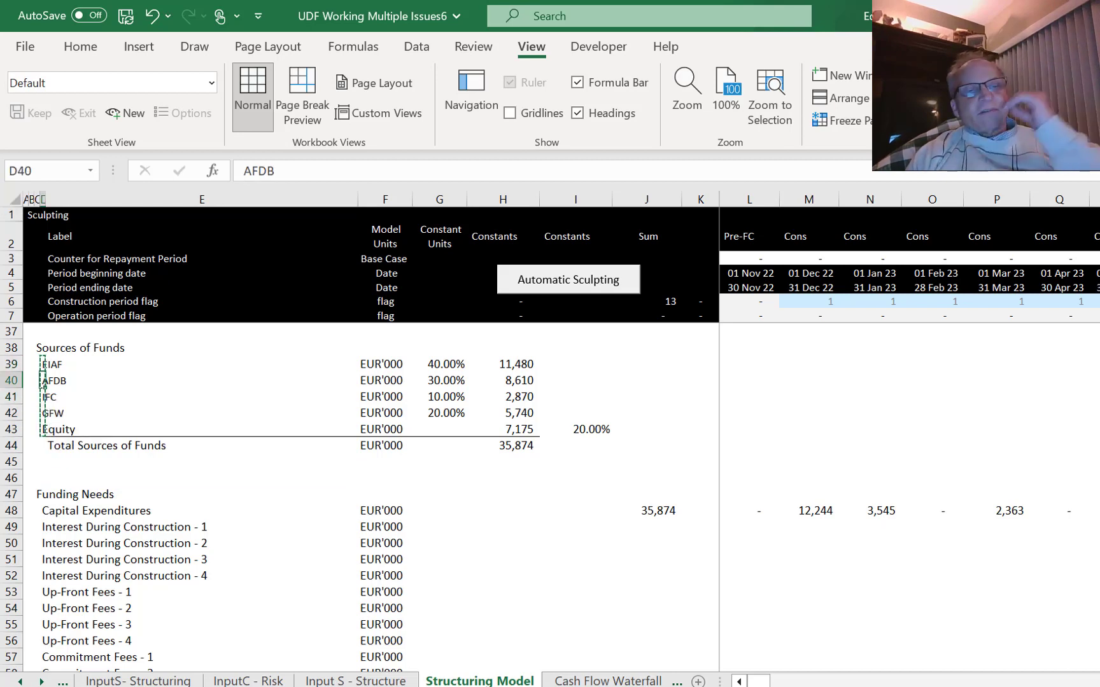
key(Down)
key(Down)
key(Down)
key(Down)
key(Down)
key(Down)
key(Down)
key(Down)
key(Down)
key(Down)
key(Down)
key(Down)
key(Down)
key(Down)
key(Down)
key(Down)
key(Down)
key(Down)
key(Down)
key(Down)
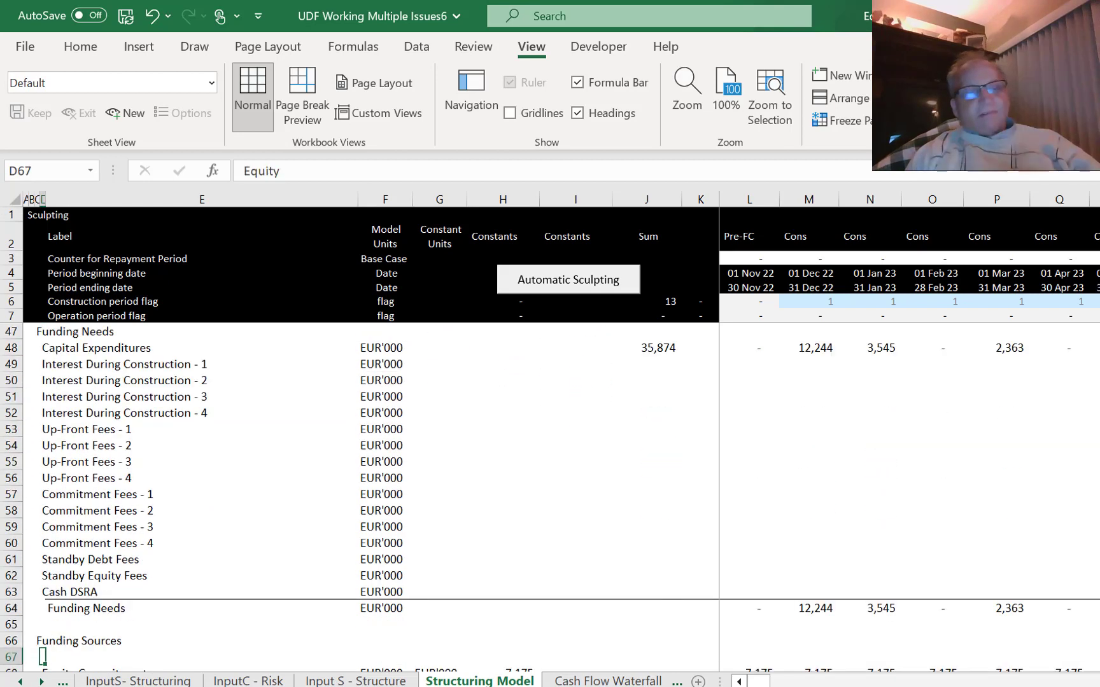
key(Down)
key(Down)
key(Down)
key(Down)
key(Down)
key(Down)
key(Down)
key(Down)
key(Down)
key(Down)
key(Down)
key(Down)
key(Down)
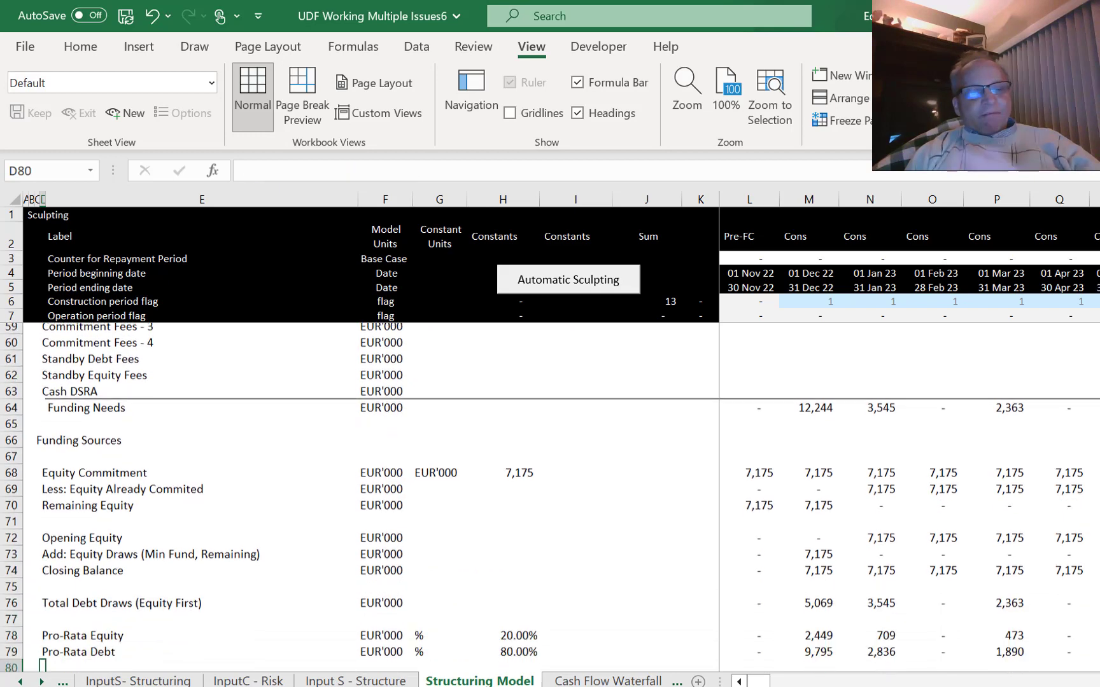
key(Down)
key(Down)
key(Down)
key(Down)
key(Down)
key(Down)
key(Down)
key(Down)
key(Down)
key(Down)
key(Down)
key(Up)
key(Up)
key(Up)
key(Up)
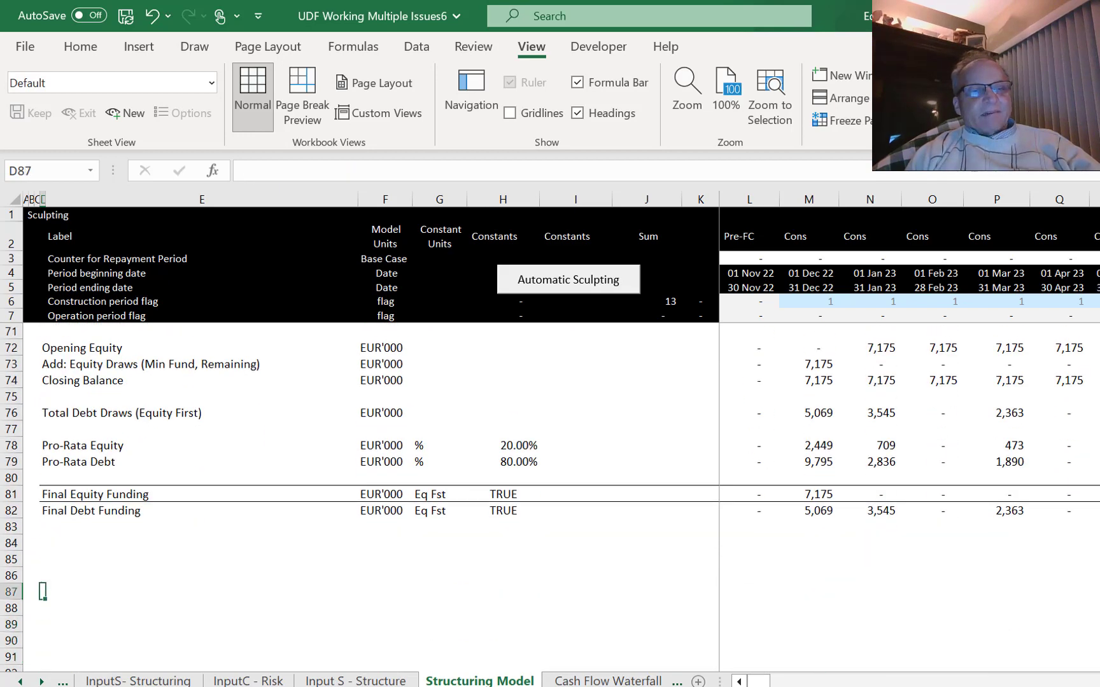
key(Up)
key(Up)
key(Up)
key(Up)
key(Down)
key(ctrl+v)
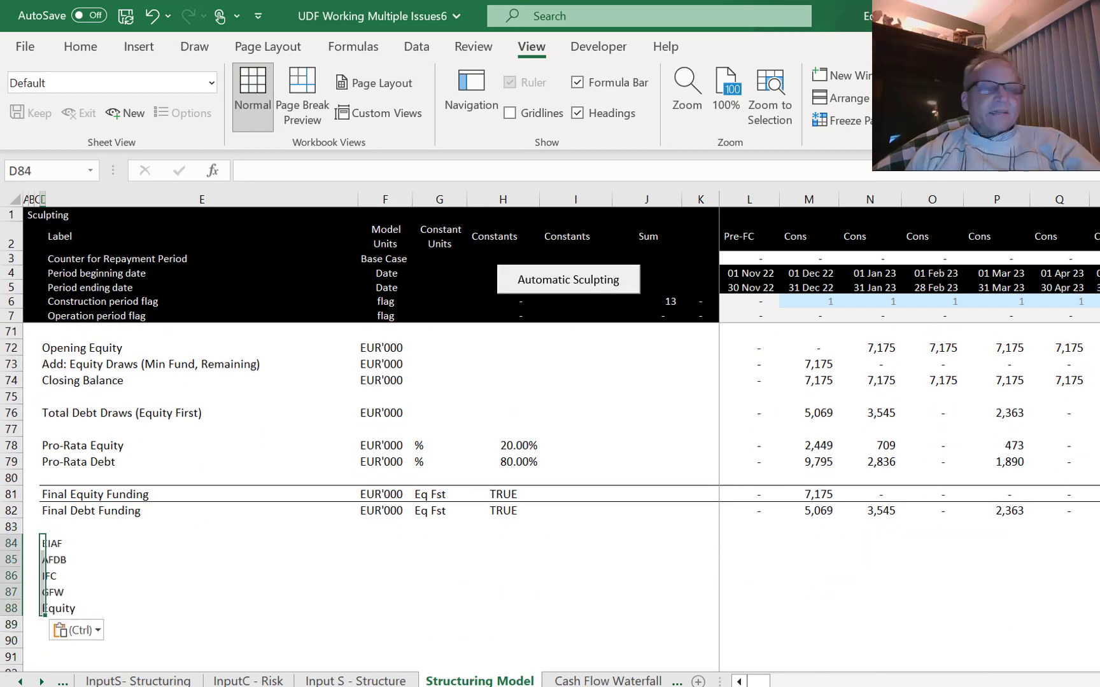
Replace the EIAF label in D84 with the formula =D39& " Funded", linked to the Sources of Funds label.
key(Right)
key(Left)
key(F2)
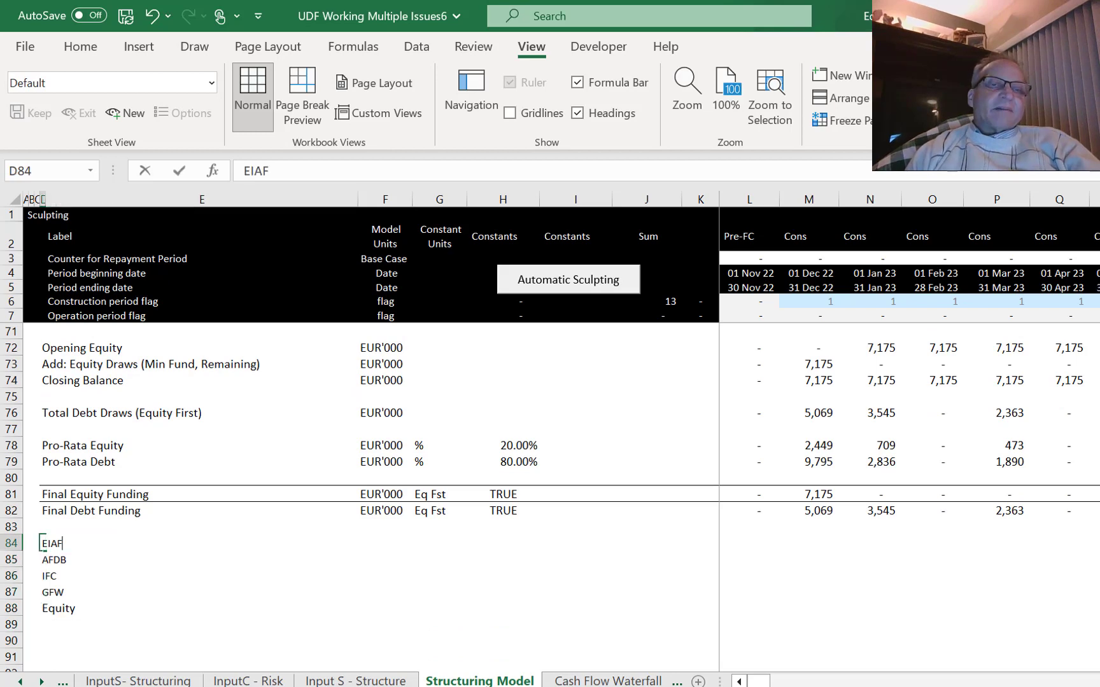
key(Escape)
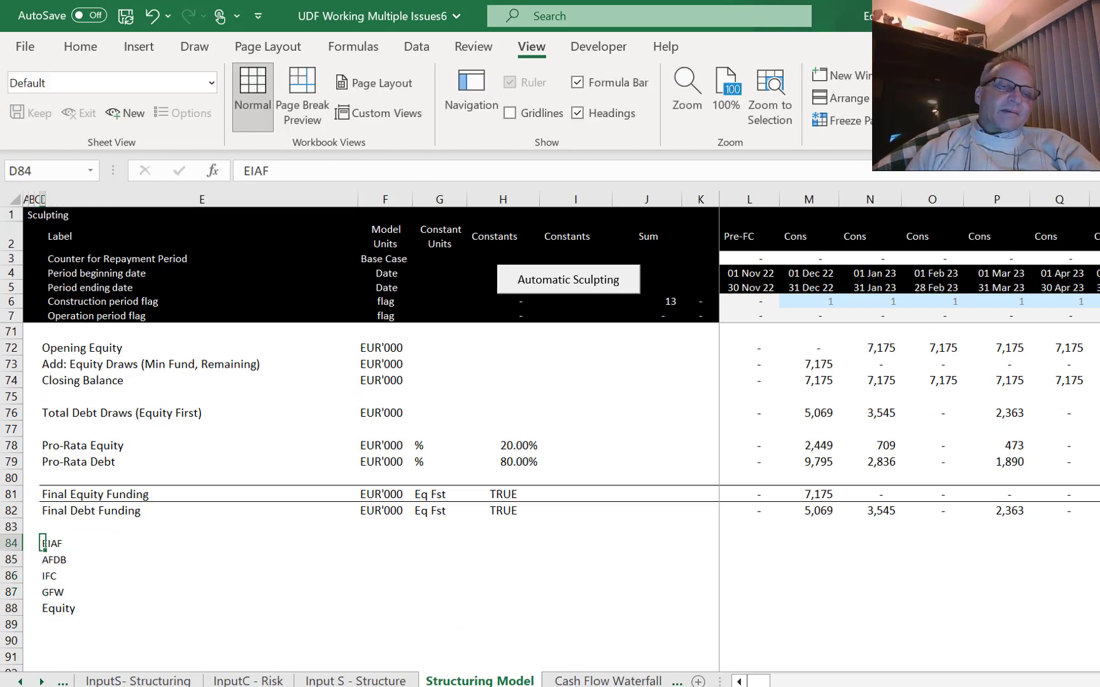
text(=)
key(Page_Up)
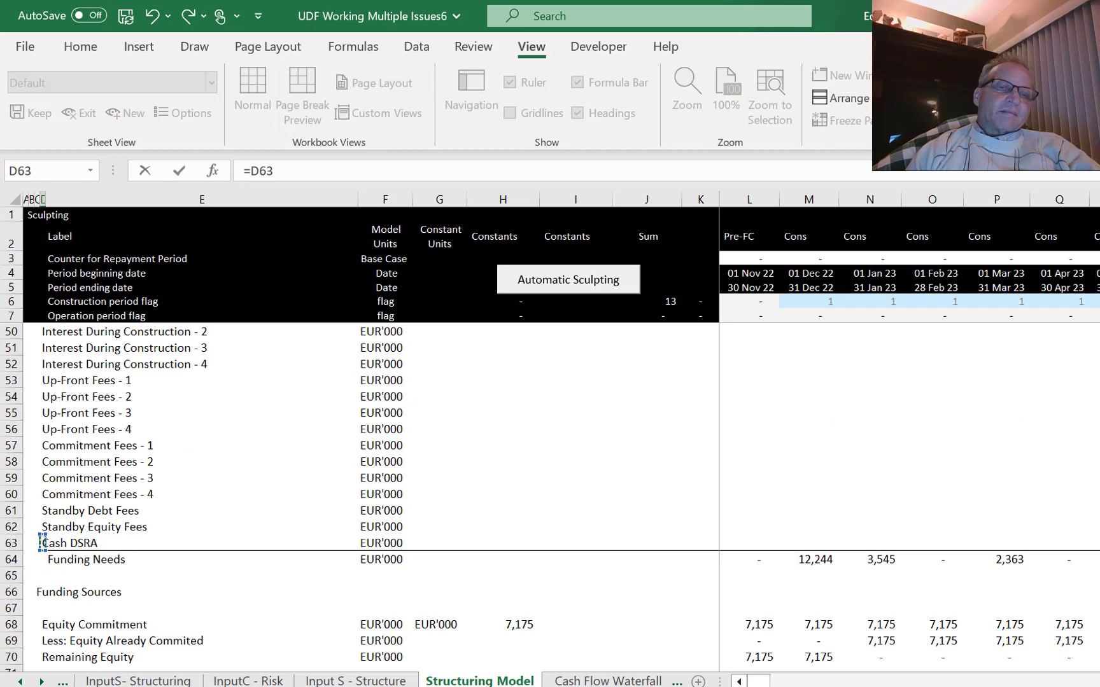
key(Page_Up)
key(Up)
key(Down)
key(Down)
key(Down)
key(Down)
key(Down)
key(Down)
key(Down)
key(Down)
key(Down)
key(Down)
key(Down)
key(Down)
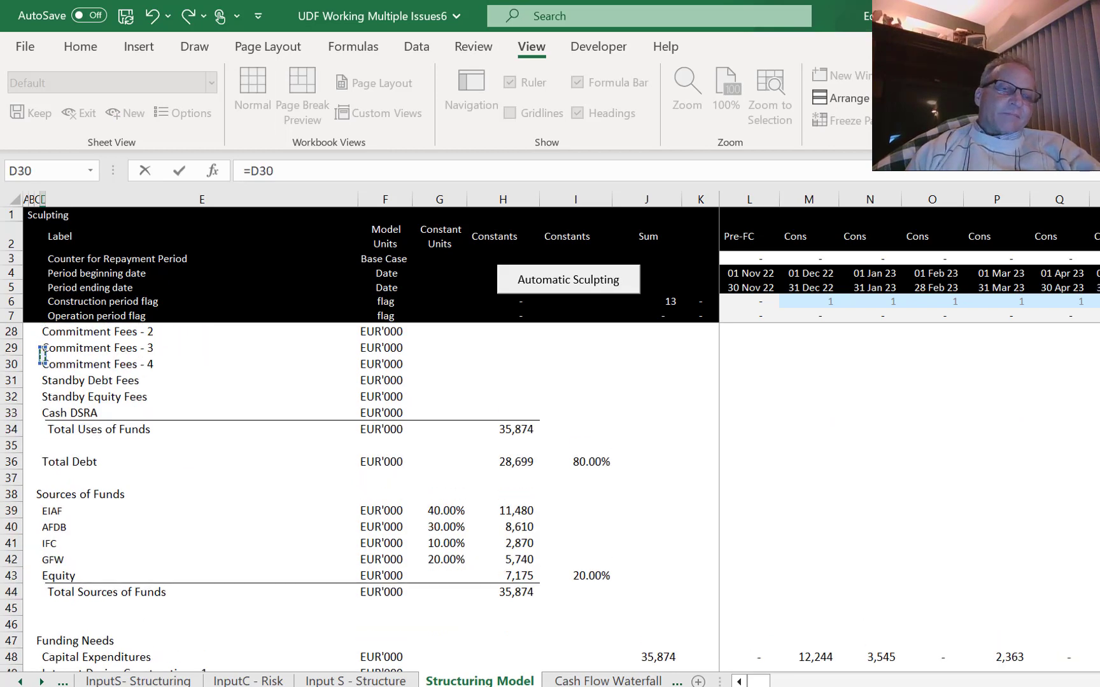
key(Up)
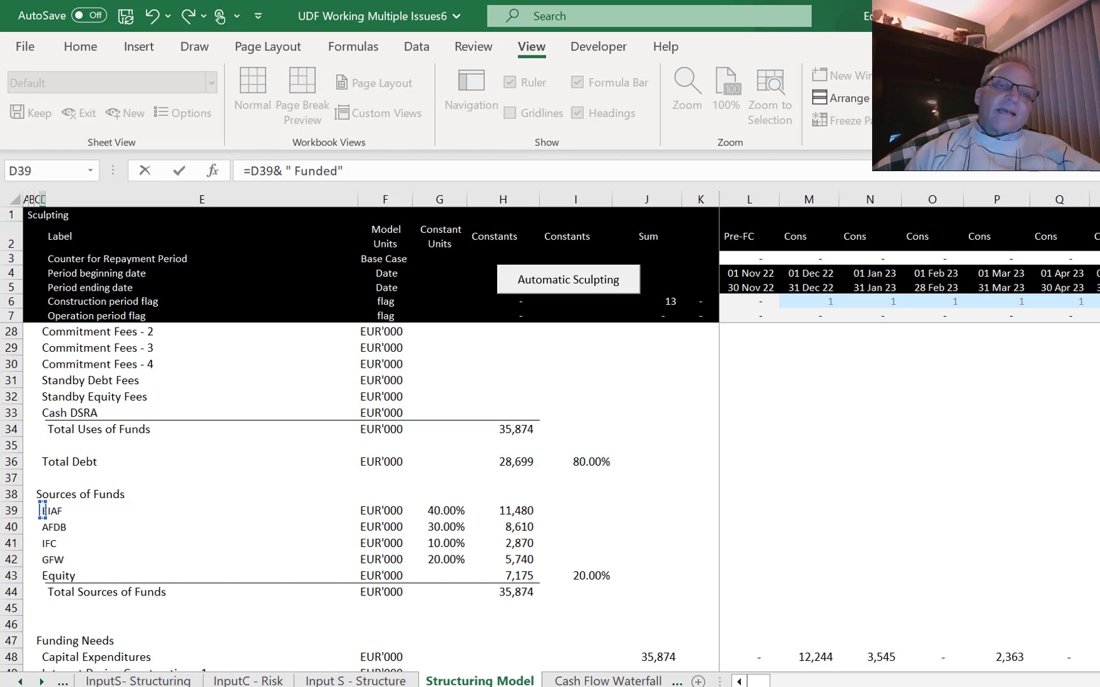
key(Return)
Fill the " Funded" label formula from D84 down through D87 for the AFDB, IFC and GFW rows.
key(Up)
key(ctrl+shift+Down)
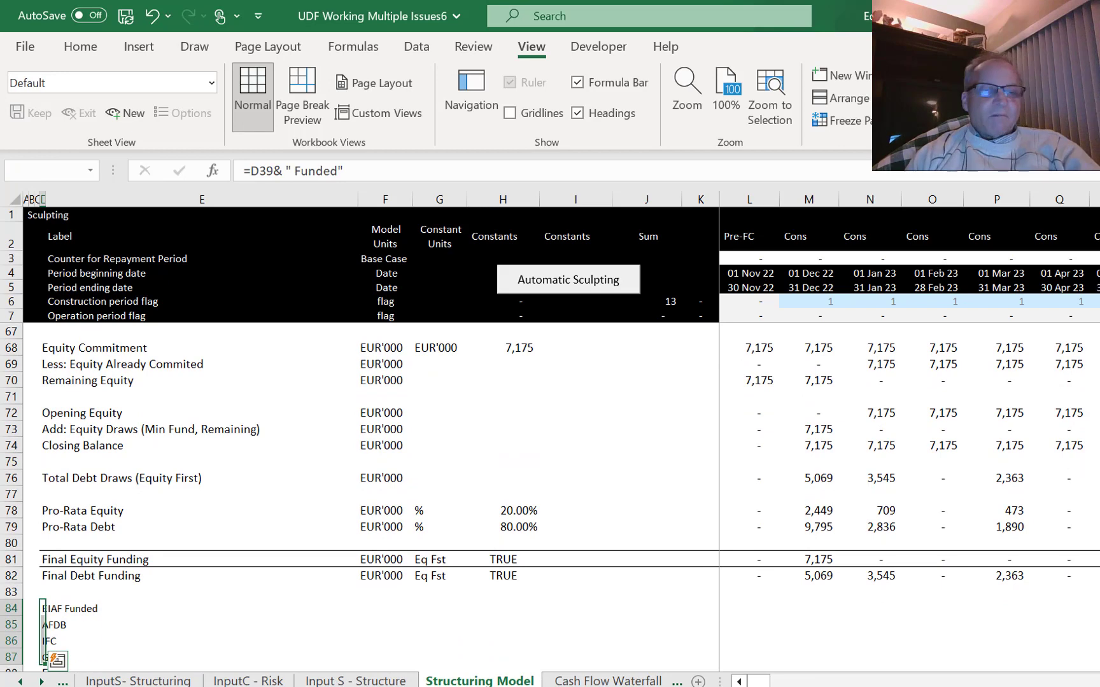
key(ctrl+d)
Delete the Equity label in D88 below the four funded-debt labels.
key(Down)
key(Down)
key(Down)
key(Down)
key(Down)
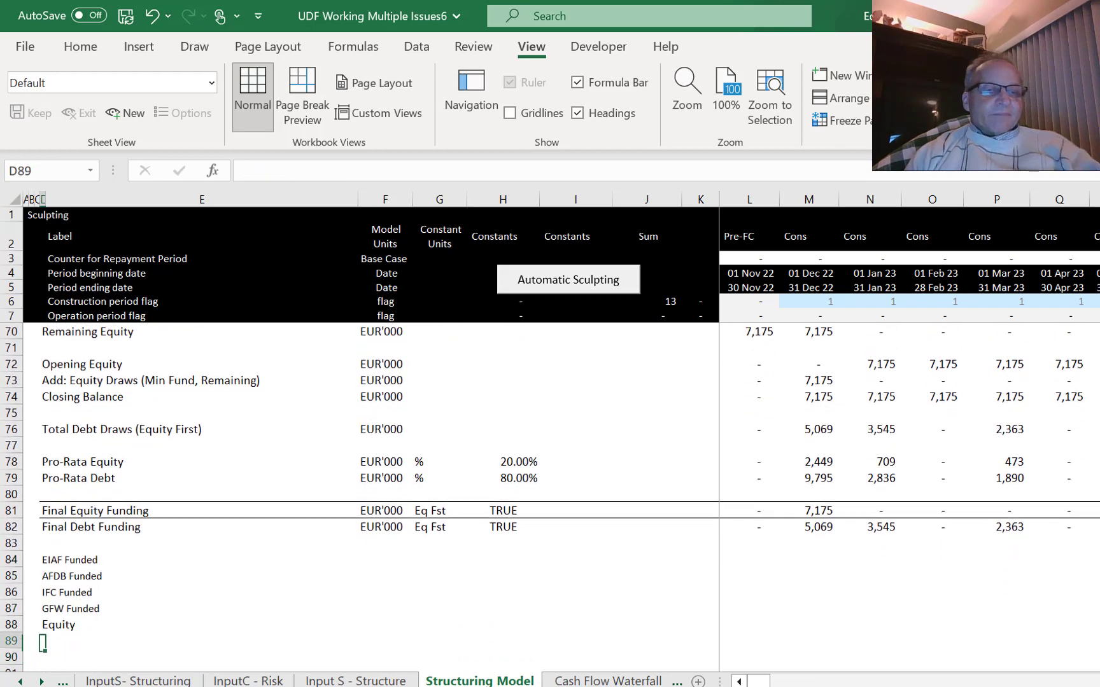
key(Up)
key(Up)
key(Down)
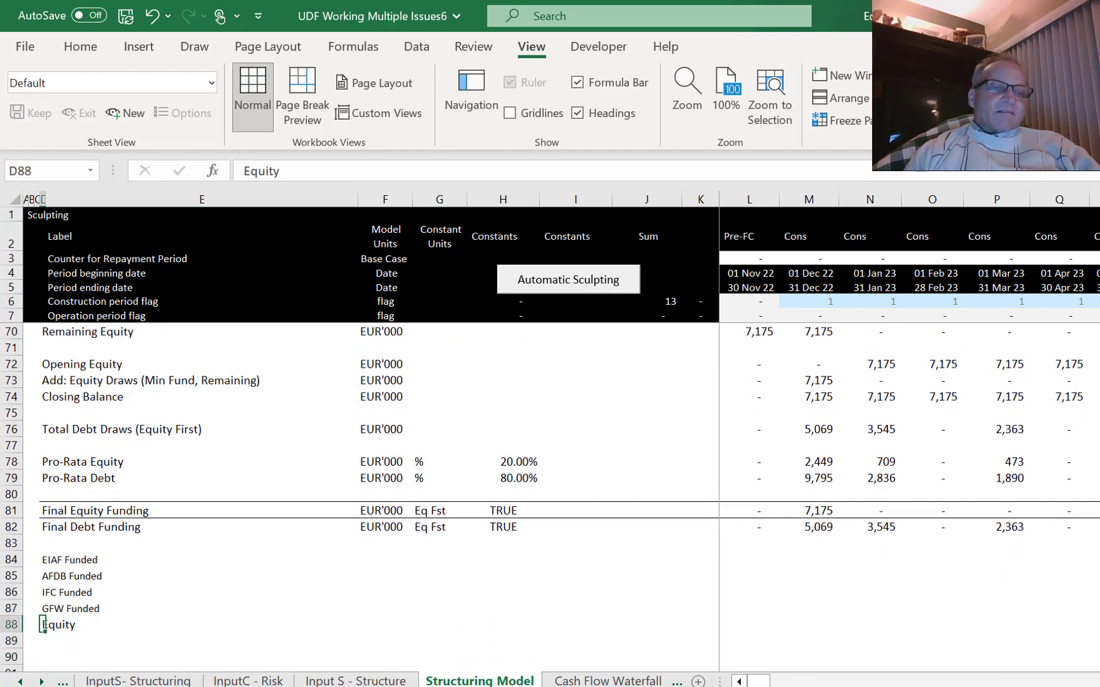
key(Delete)
Copy the EUR'000 unit from the Total Debt Draws row (F76) into F84 of the EIAF Funded row.
key(Up)
key(Up)
key(Up)
key(Right)
key(Right)
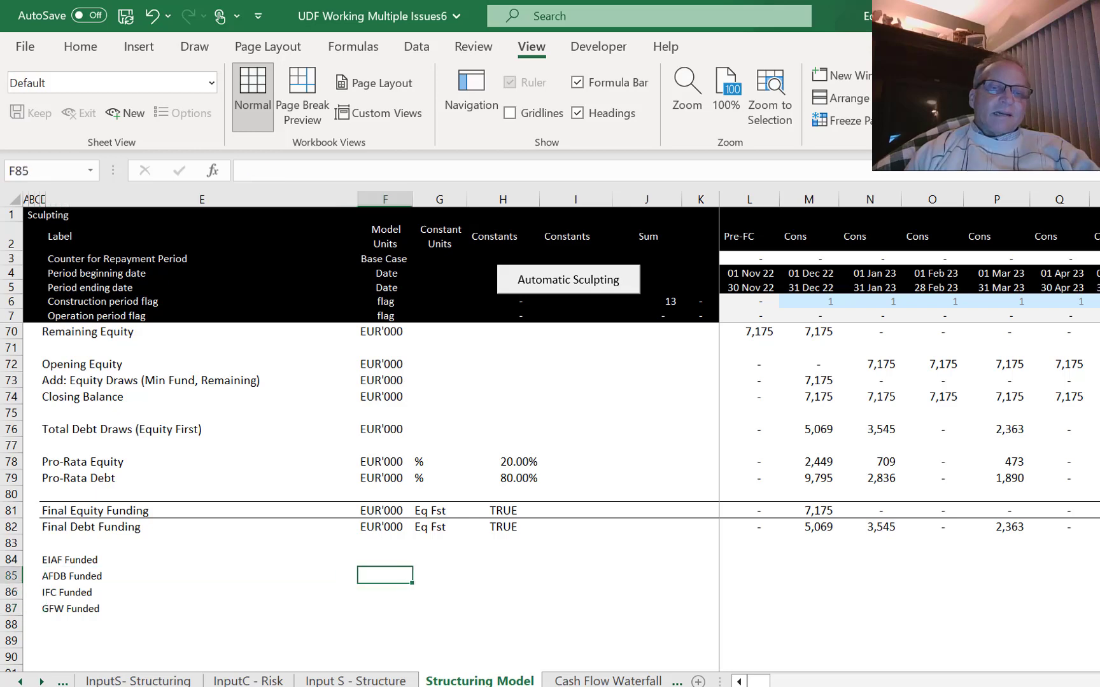
key(Up)
key(Up)
key(Up)
key(Up)
key(Up)
key(Up)
key(Up)
key(Up)
key(Up)
key(ctrl+c)
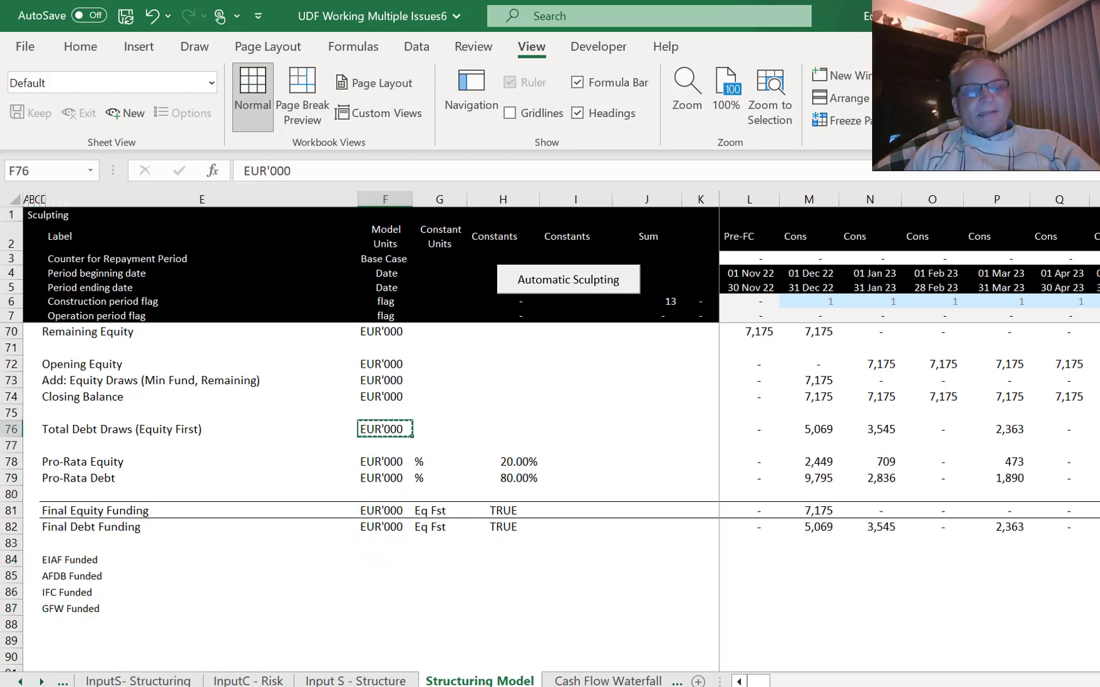
key(Down)
key(Down)
key(Down)
key(Down)
key(Down)
key(Down)
key(Down)
key(Down)
key(ctrl+v)
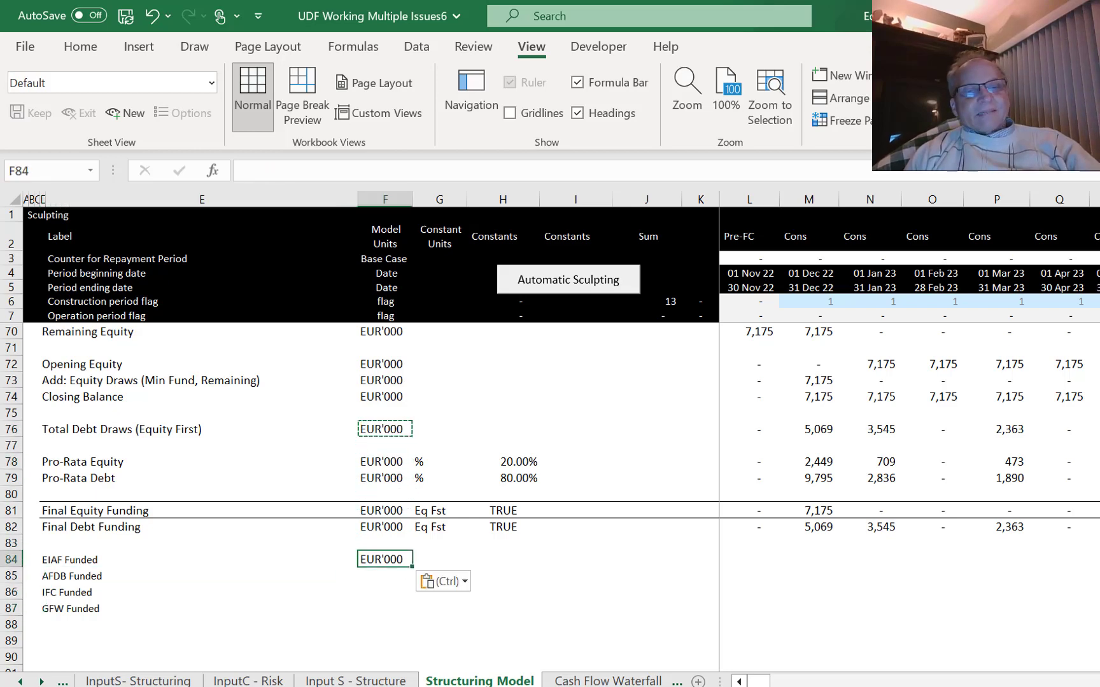
Paste the EUR'000 unit into F85:F87 for the AFDB, IFC and GFW Funded rows.
key(Down)
key(ctrl+v)
key(Down)
key(ctrl+v)
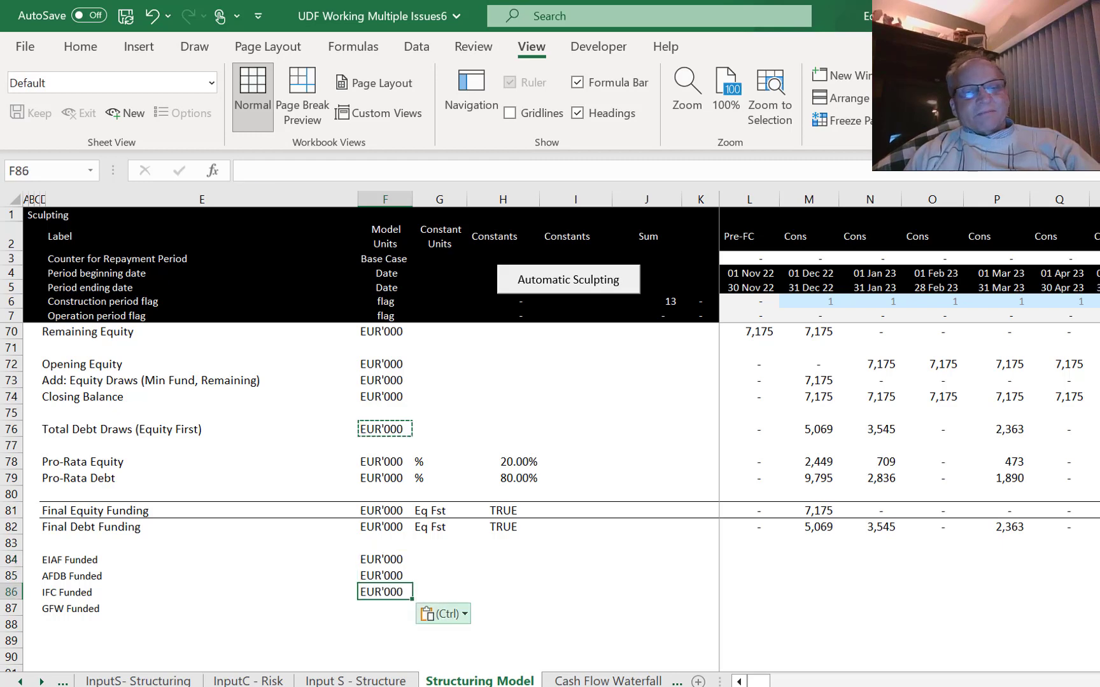
key(ctrl)
key(Escape)
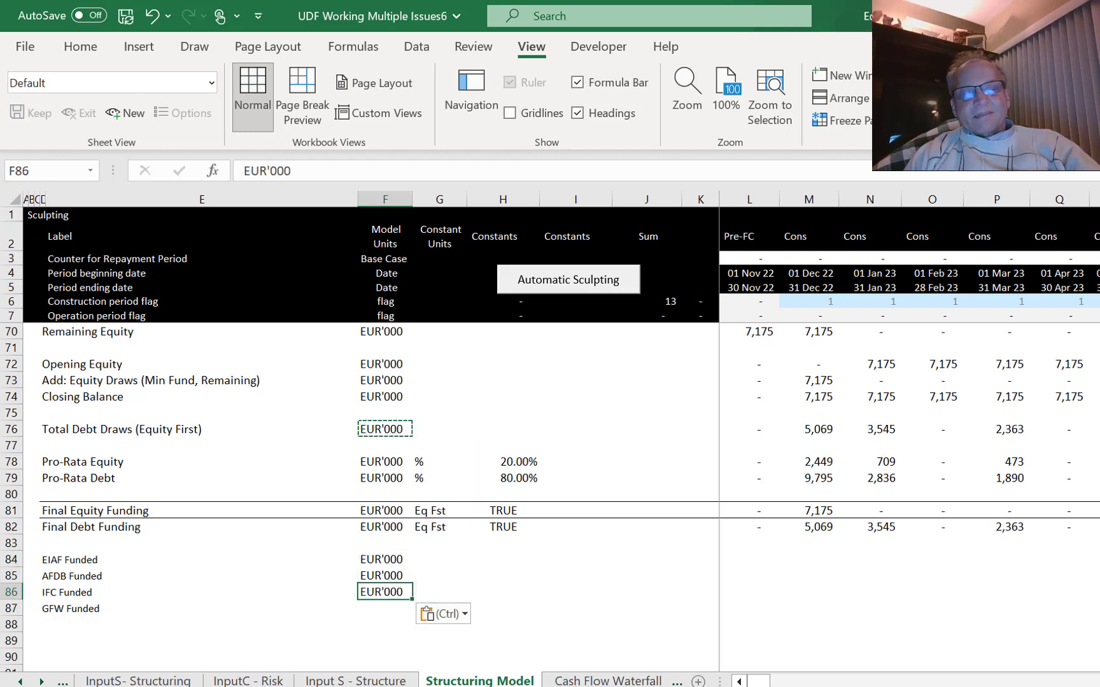
key(ctrl+c)
key(Down)
key(ctrl+v)
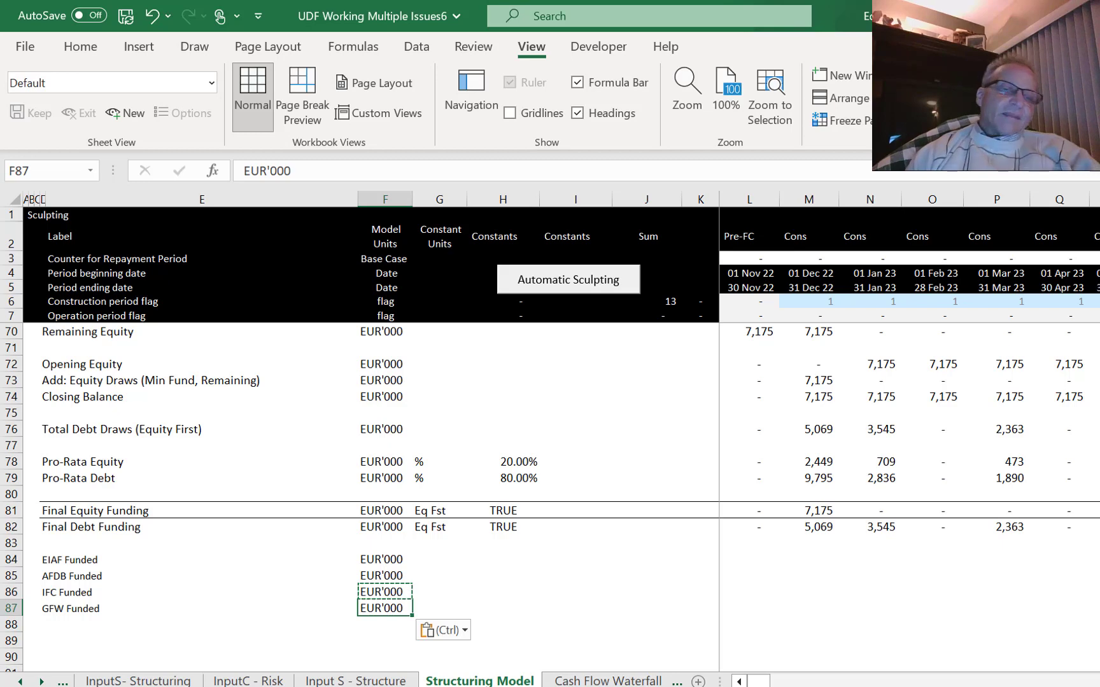
key(Escape)
Review the rows from the new EIAF Funded row up to Opening Equity in row 72 and back to F84.
key(Up)
key(Up)
key(Up)
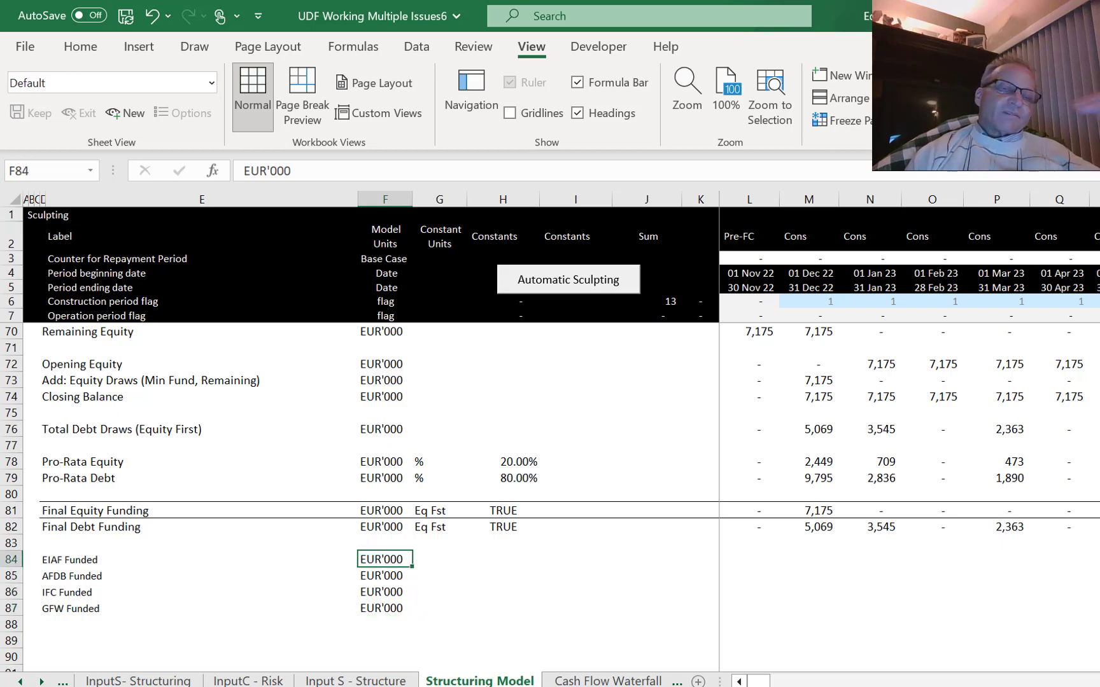
key(Up)
key(Up)
key(Up)
key(Up)
key(Up)
key(Up)
key(Up)
key(Up)
key(Up)
key(Up)
key(Up)
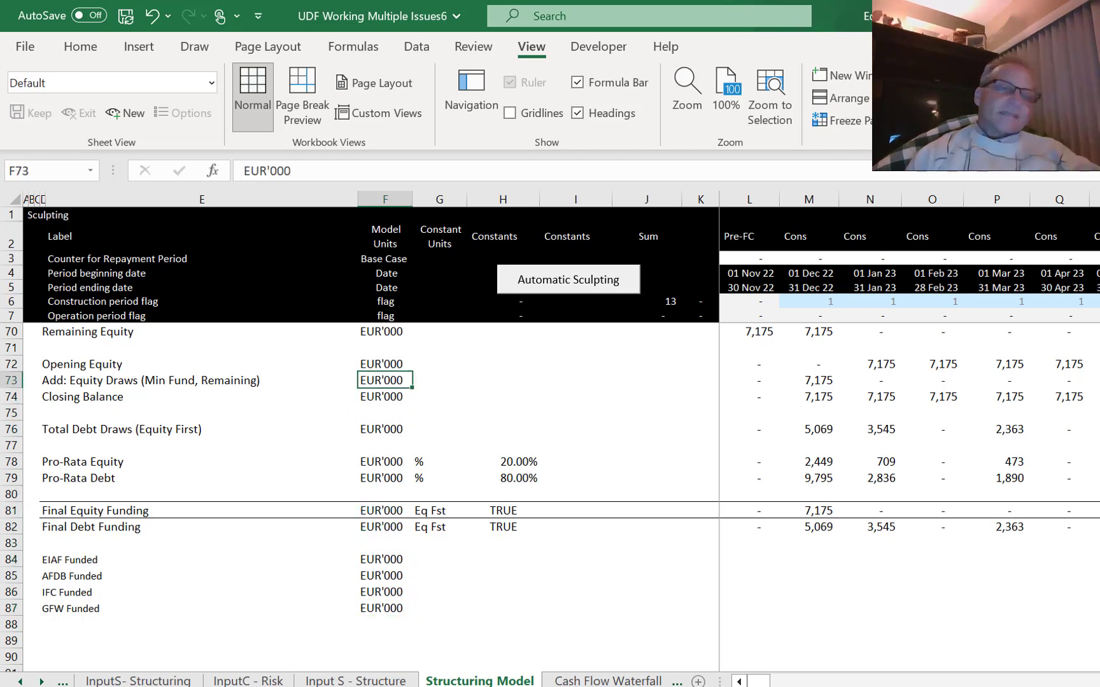
key(Up)
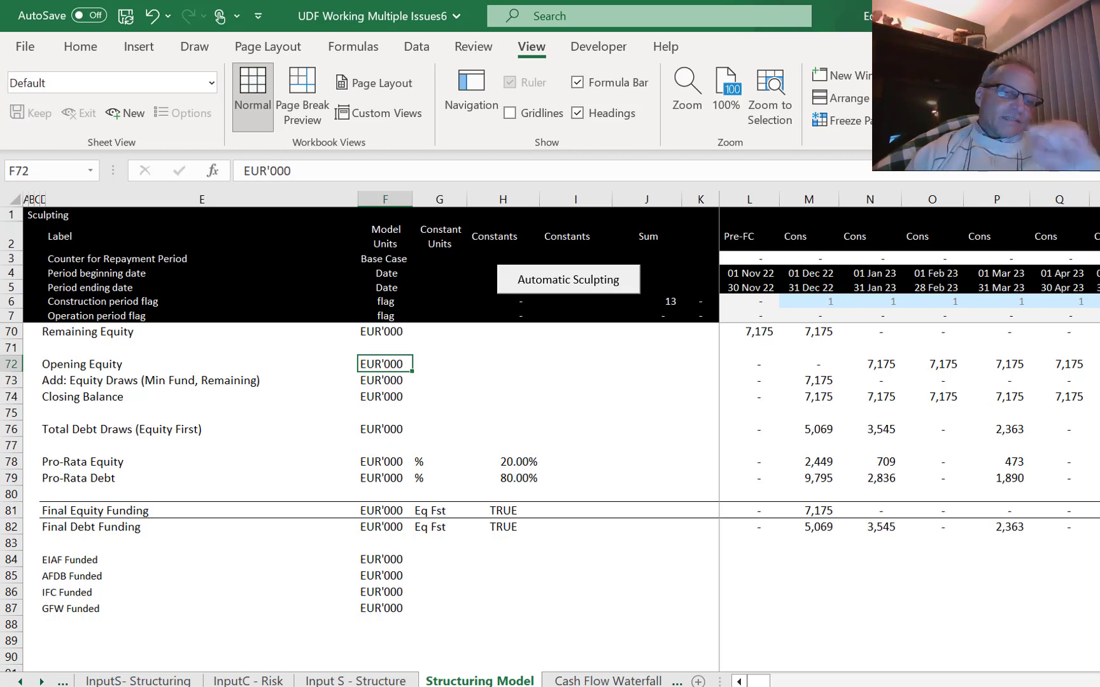
key(Down)
key(Down)
key(Down)
key(Down)
key(Down)
key(Down)
key(Down)
key(Down)
key(Down)
key(Down)
key(Down)
key(Down)
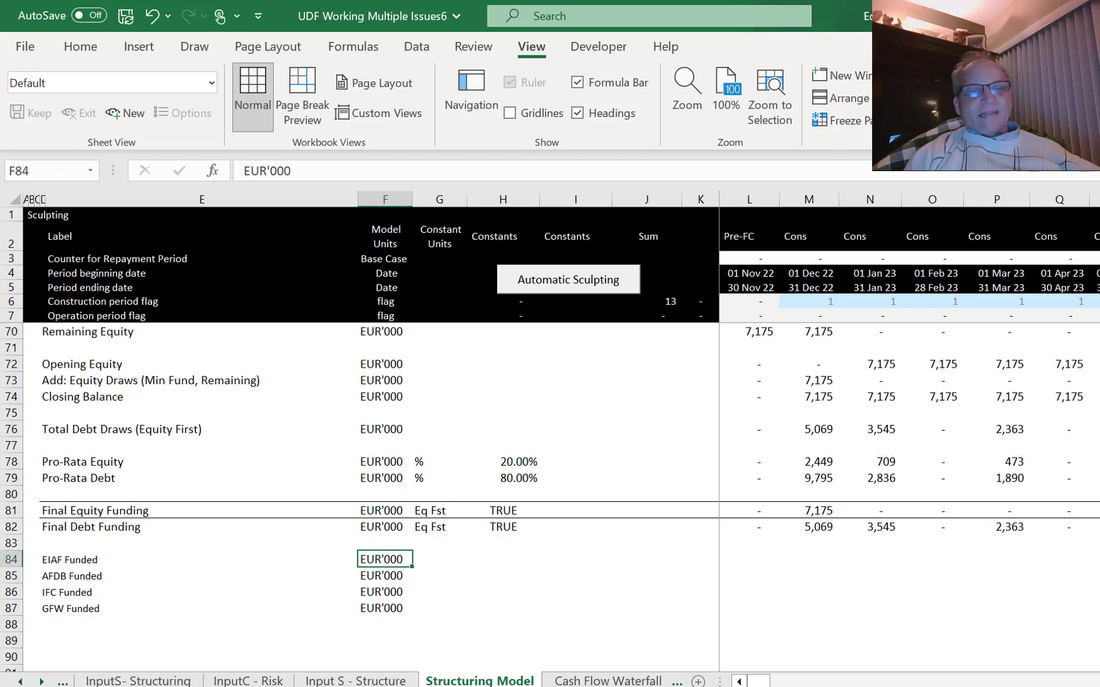
Enter % as the constant unit in G84 and fill it down through G87.
key(Right)
key(Right)
key(Right)
key(Right)
key(Right)
key(Right)
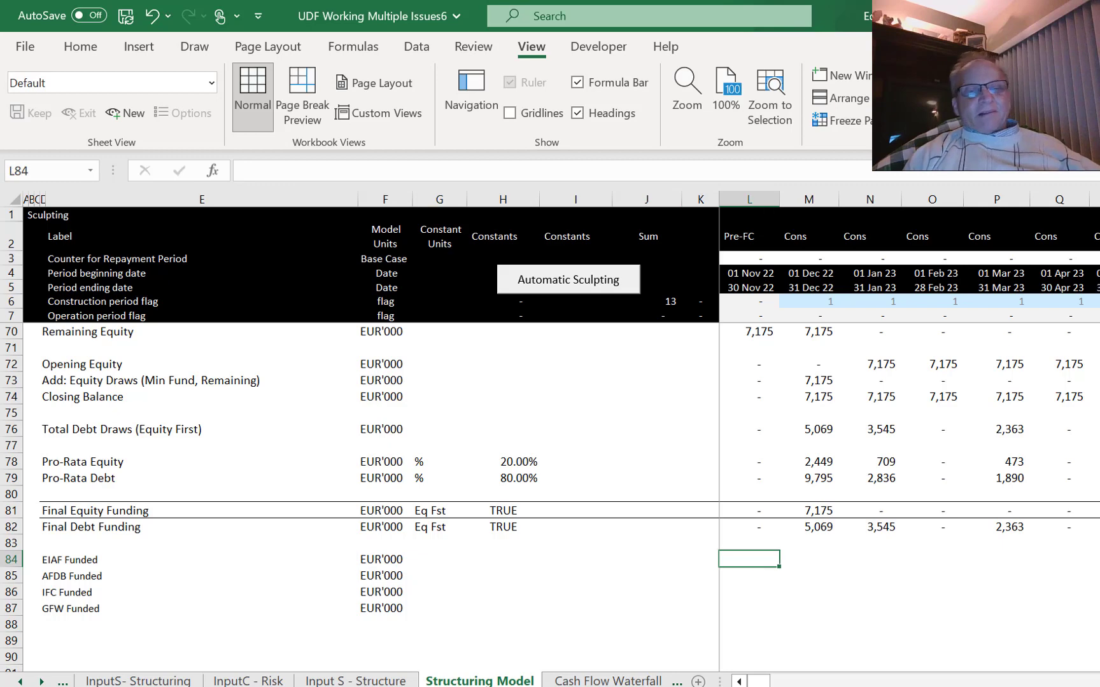
key(Left)
key(Left)
key(Left)
key(Left)
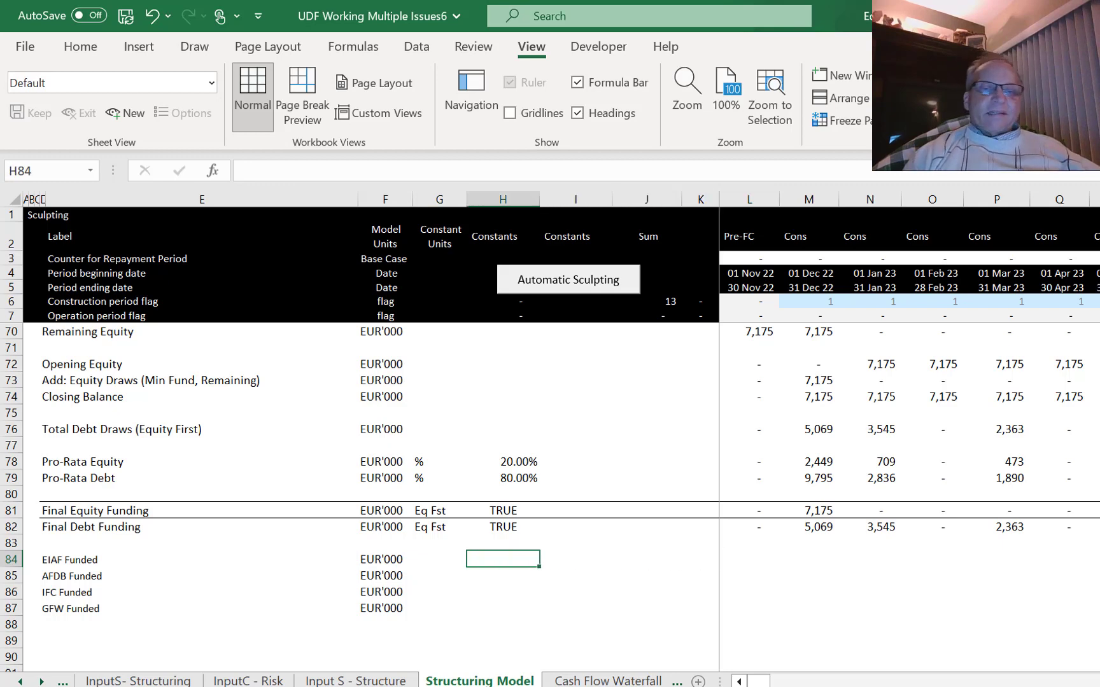
key(Left)
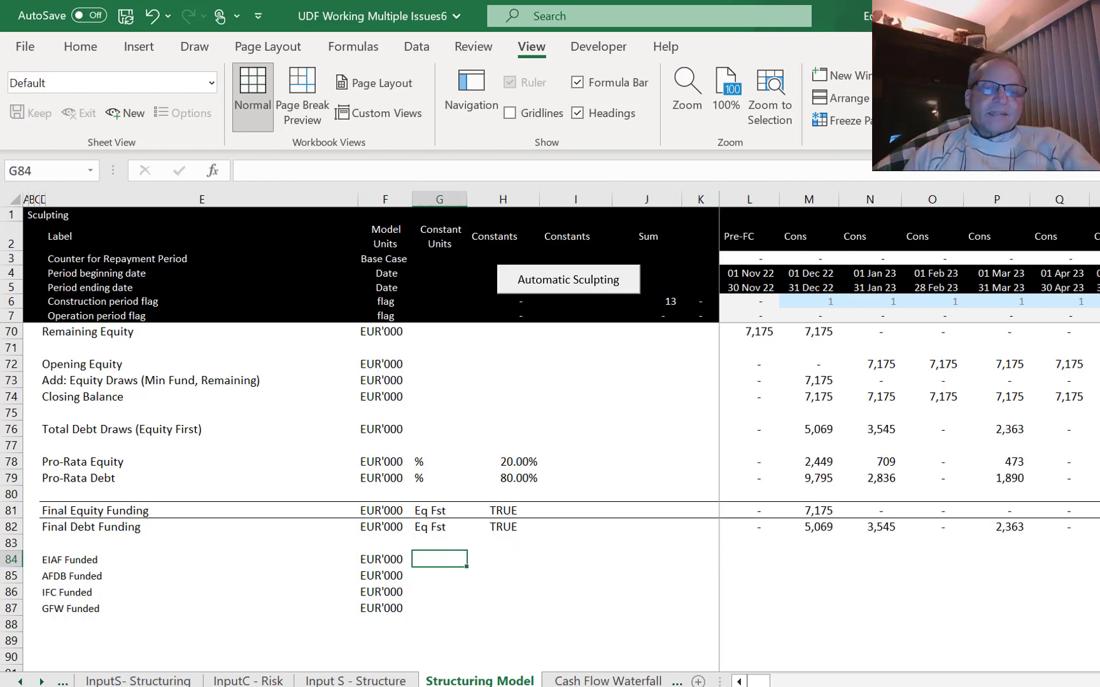
text(%)
key(shift+Down)
key(shift+Down)
key(shift+Down)
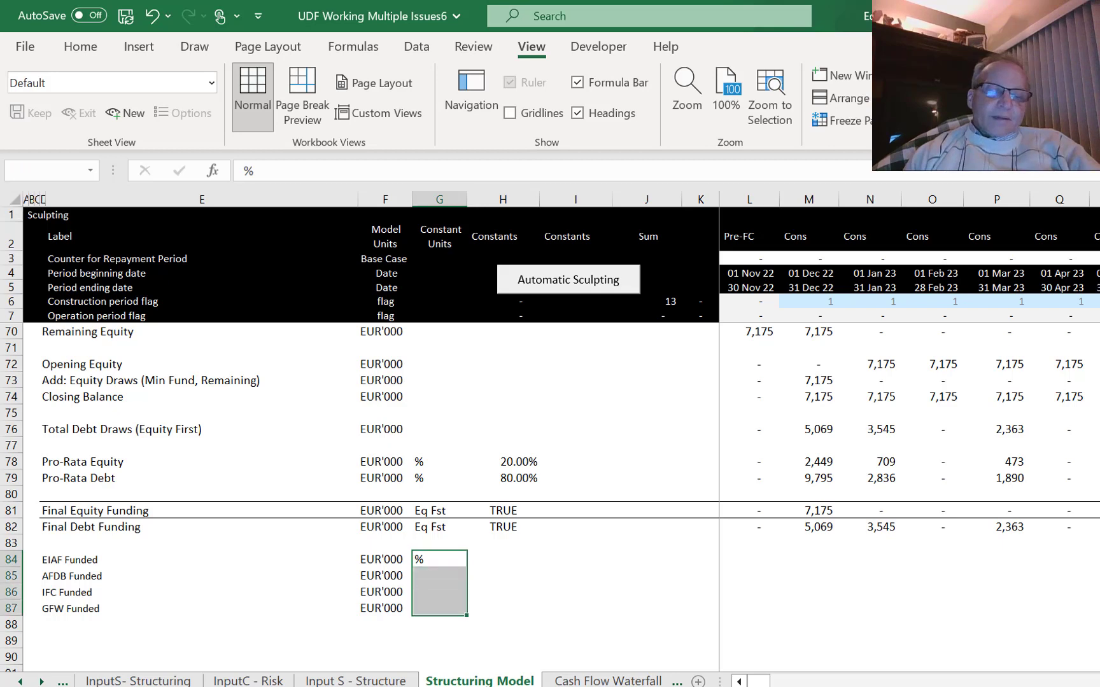
key(ctrl+d)
key(Right)
text(=)
key(Up)
key(Up)
key(Up)
key(Up)
key(Up)
key(Up)
key(Up)
key(Up)
key(Up)
key(Up)
key(Up)
key(Up)
key(Up)
key(Up)
key(Up)
key(Up)
key(Up)
key(Up)
key(Up)
key(Up)
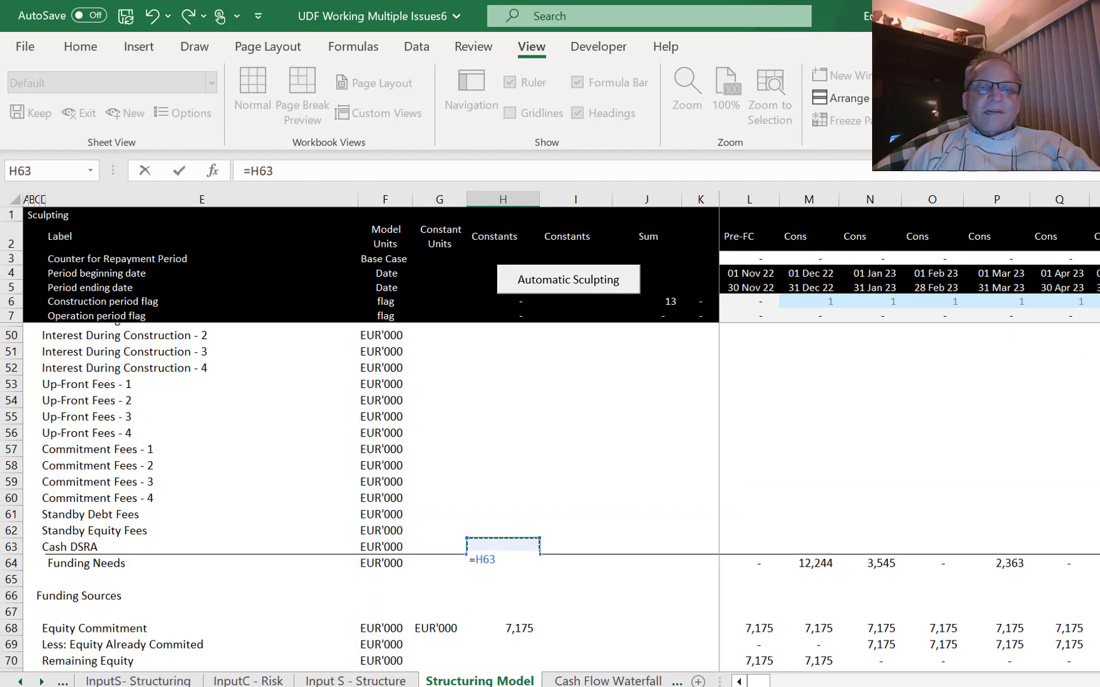
key(Up)
key(Escape)
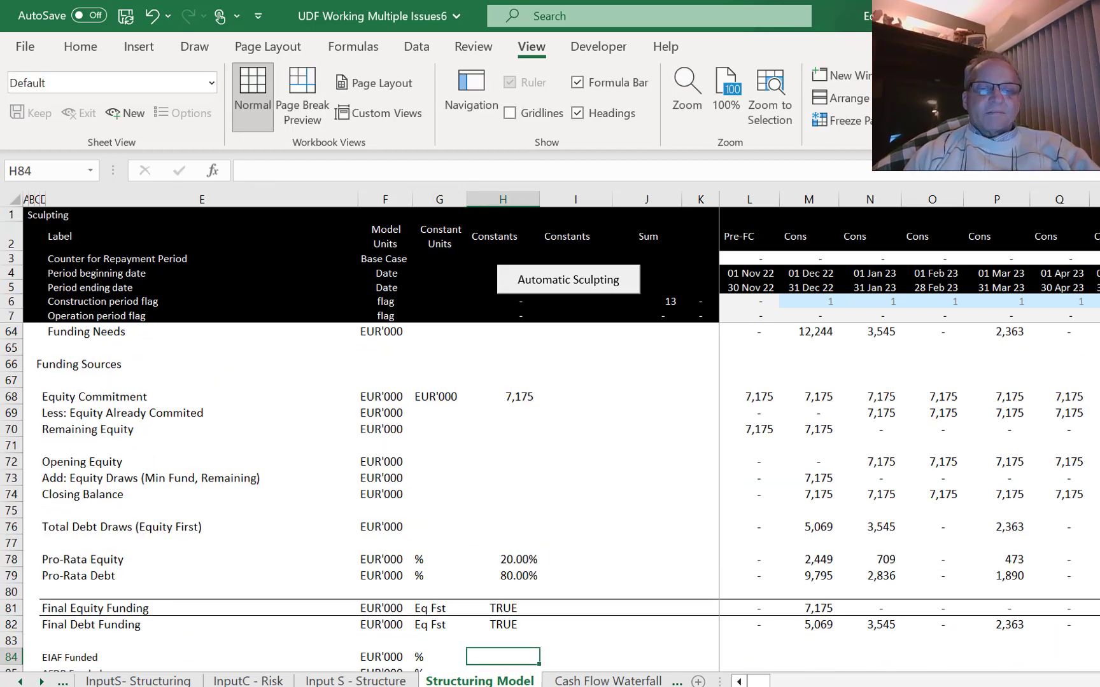
Link H84 to the applied EIAF Percent of Issue in G39 of the InputC - Structuring sheet.
text(=)
key(ctrl+Page_Up)
key(ctrl+Page_Up)
key(ctrl+Page_Up)
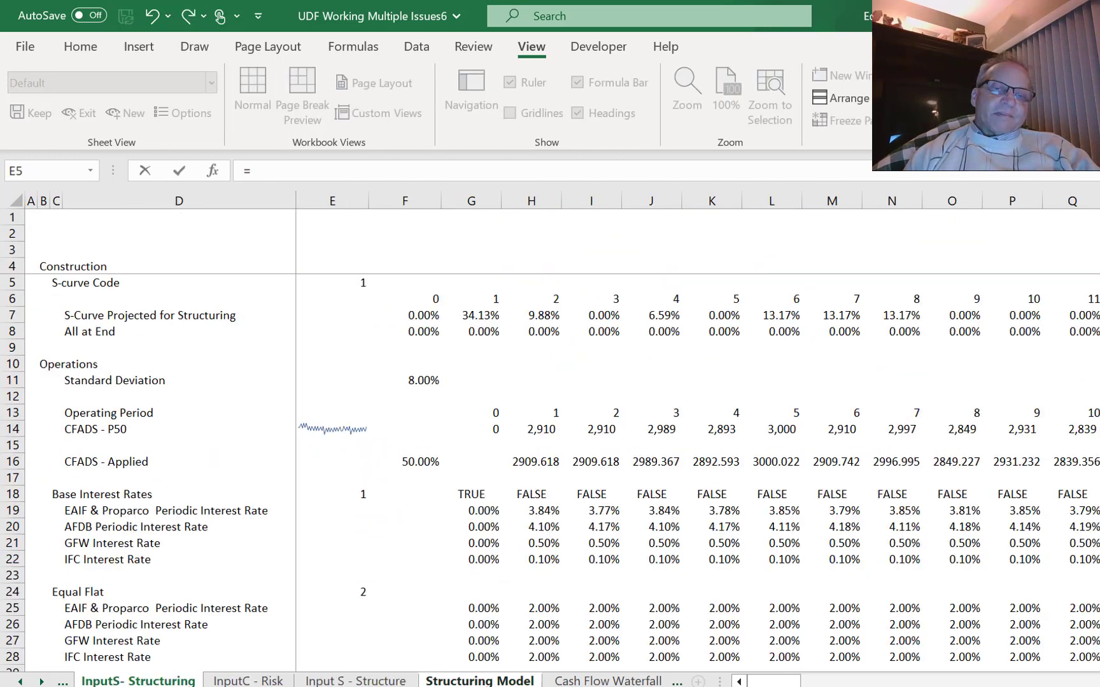
key(ctrl+Page_Up)
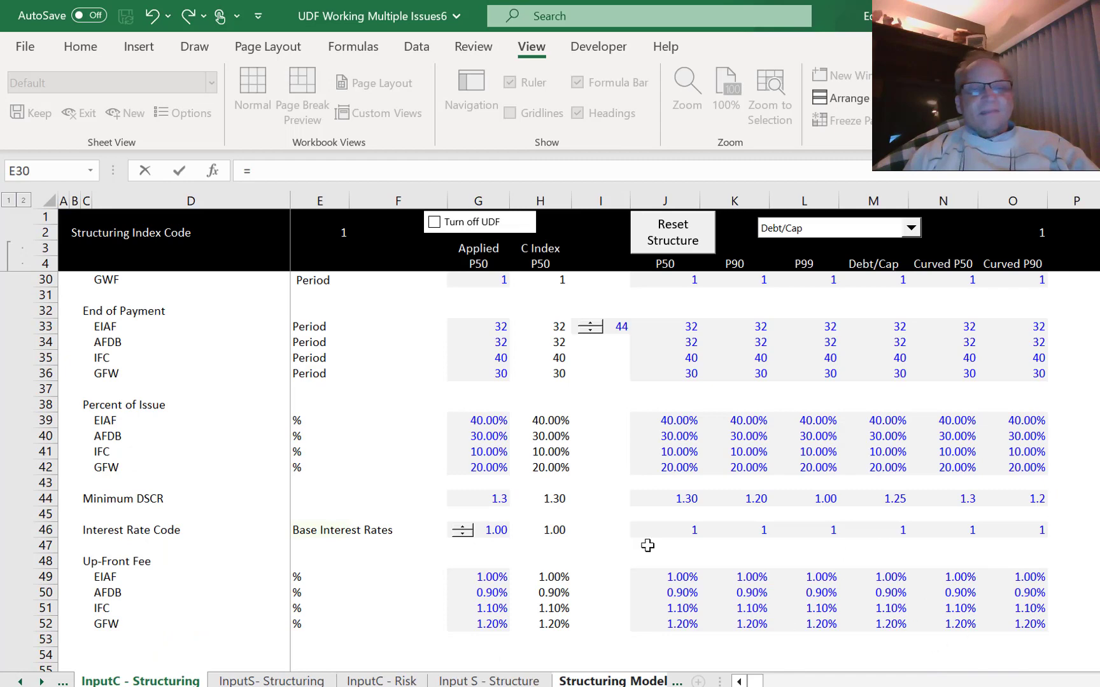
click(478, 423)
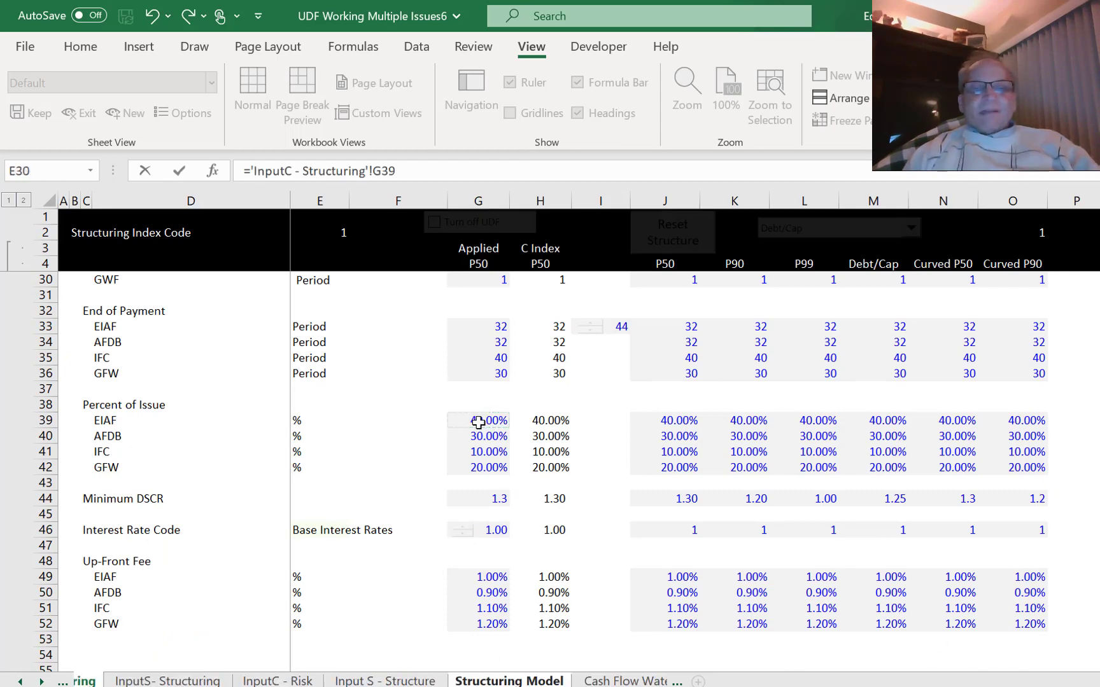
key(Return)
Fill the Percent of Issue link from H84 down through H87 for AFDB, IFC and GFW.
key(Up)
key(shift+Down)
key(shift+Down)
key(shift+Down)
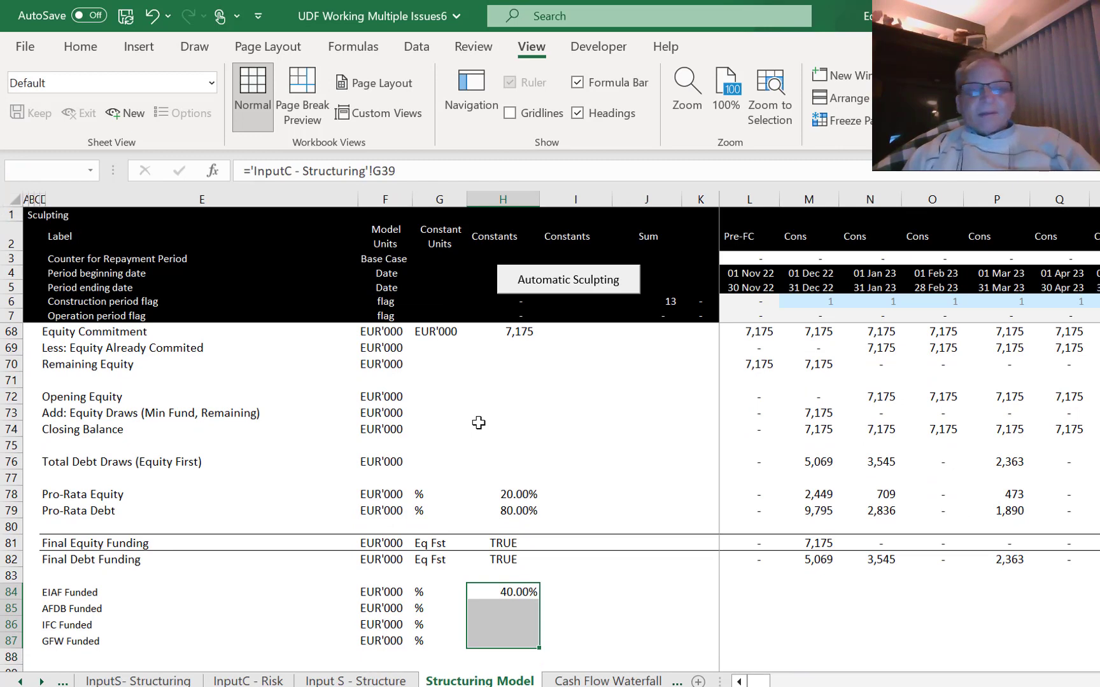
key(ctrl+d)
Enter the formula =L$82*$H84 in L84 to split Final Debt Funding by the EIAF percentage.
key(Right)
key(Right)
key(Right)
key(Right)
text(=)
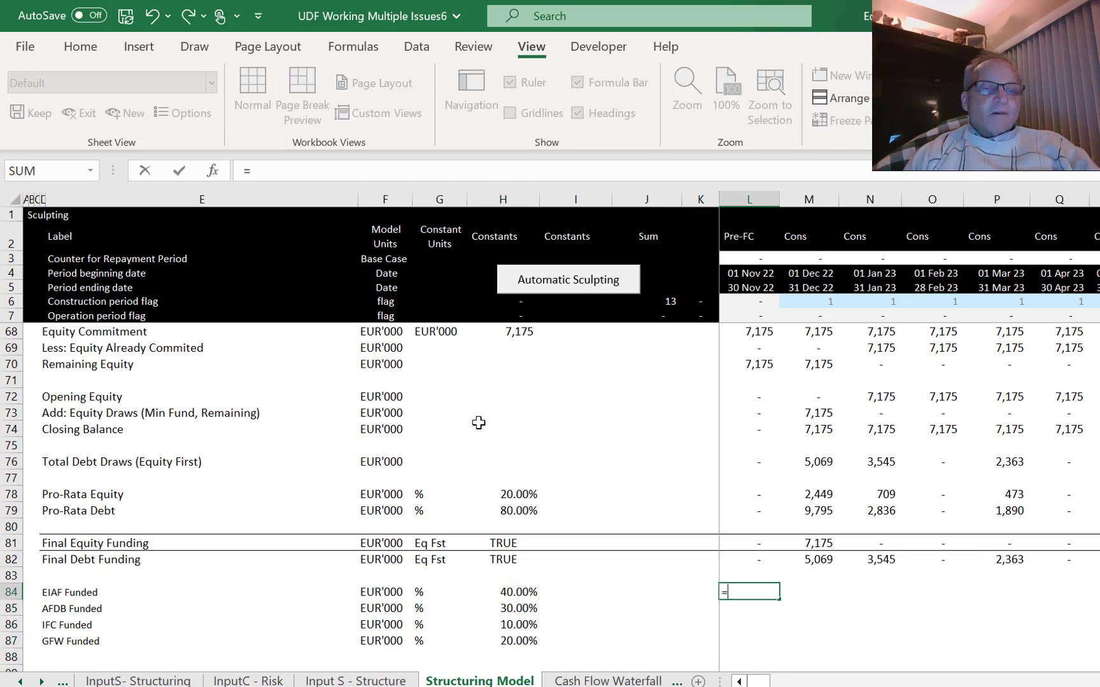
key(Up)
key(Up)
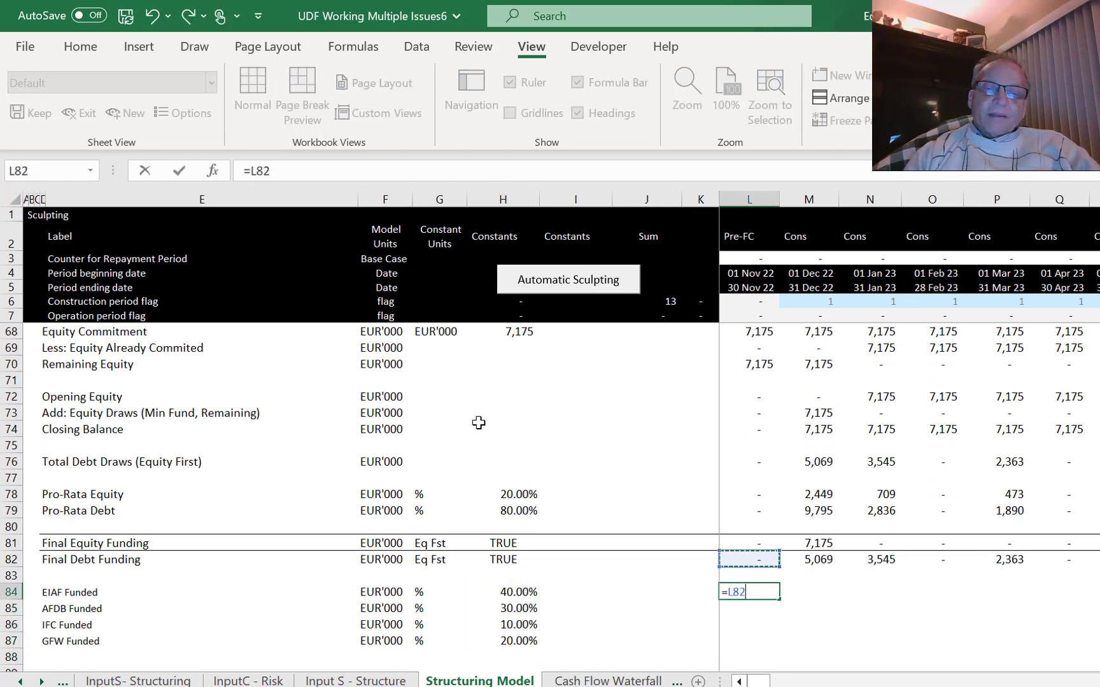
key(F4)
key(F4)
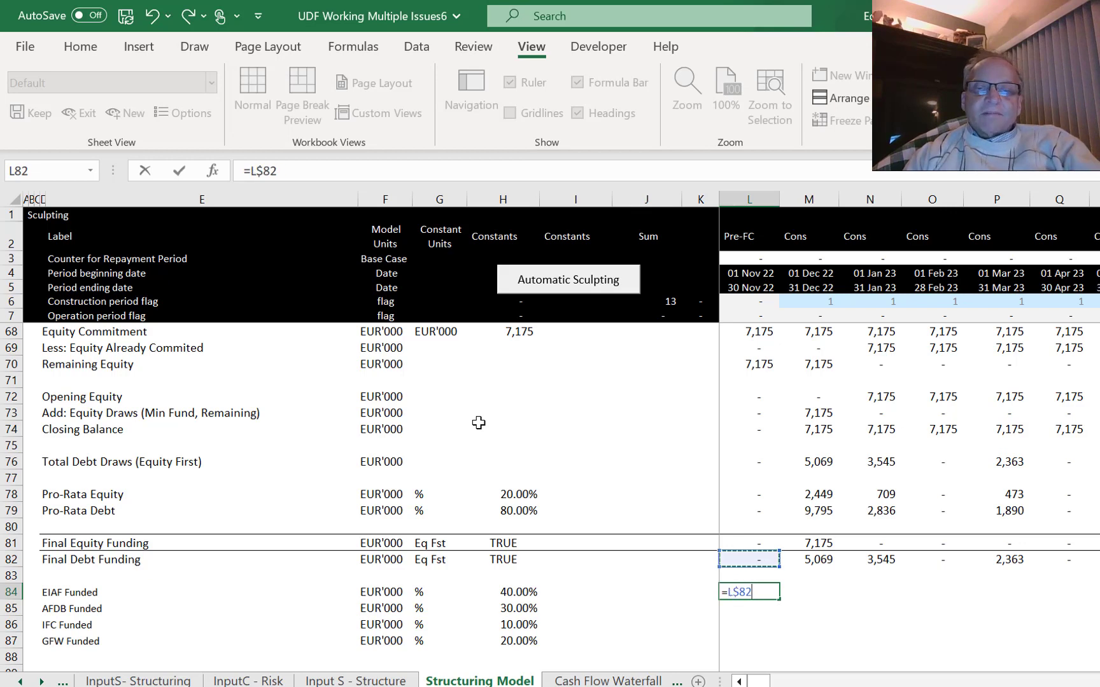
text(*)
key(Left)
key(Left)
key(Left)
key(Left)
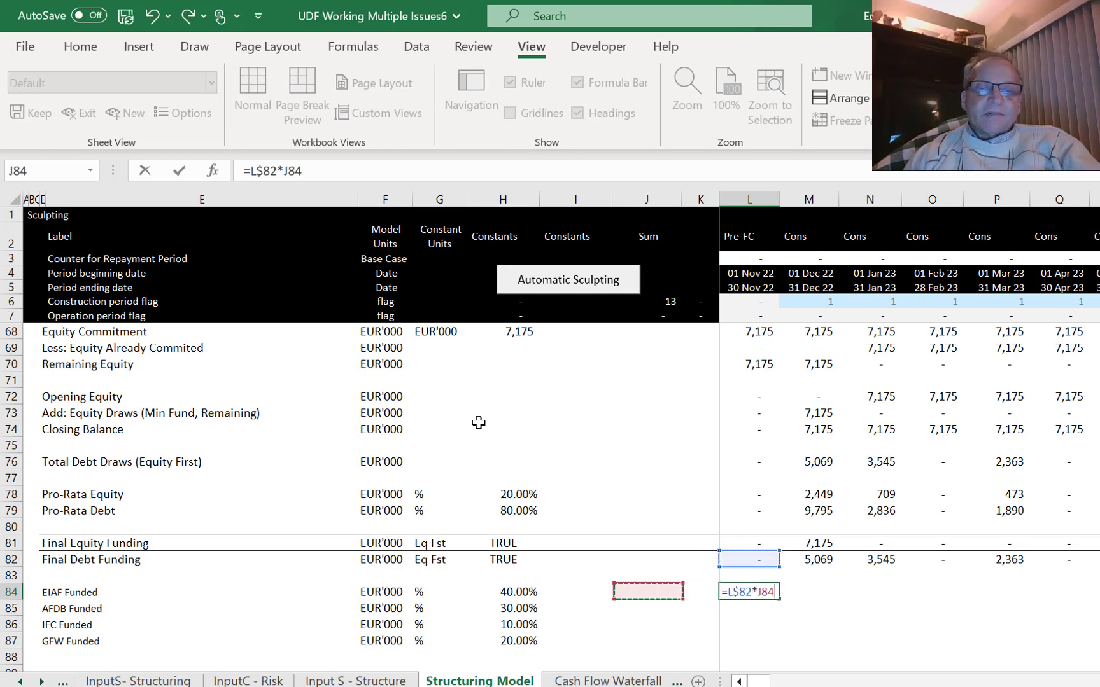
key(F4)
key(F4)
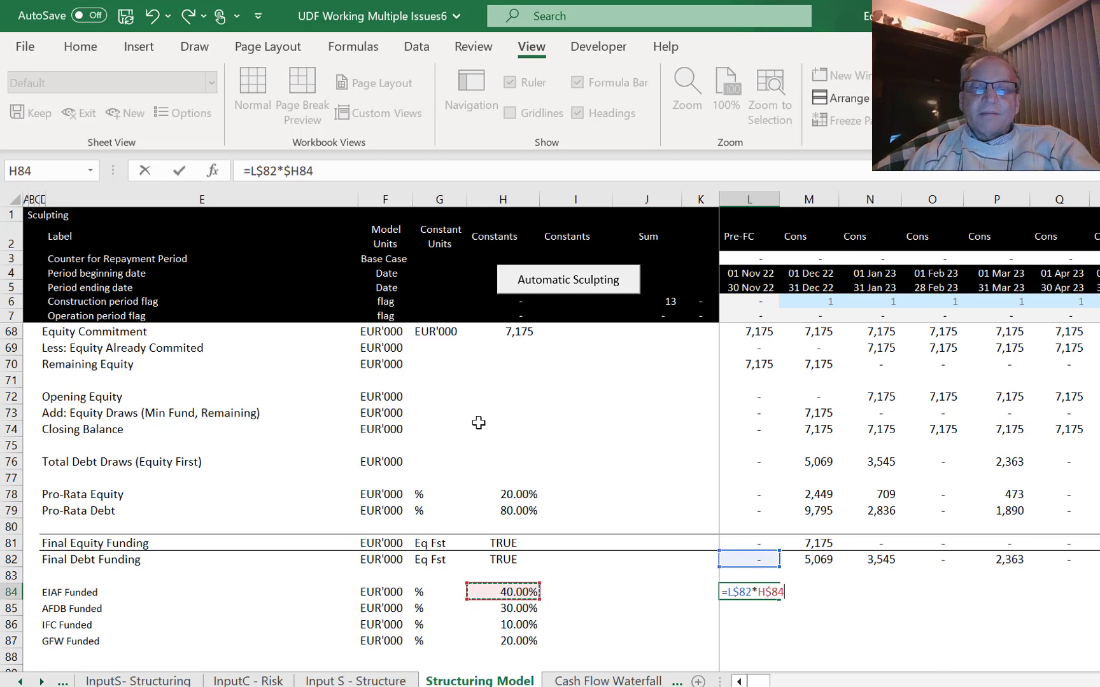
key(F4)
key(ctrl+Return)
Fill the L84 formula down through L87 for AFDB, IFC and GFW and across all periods.
key(shift+Down)
key(shift+Down)
key(shift+Down)
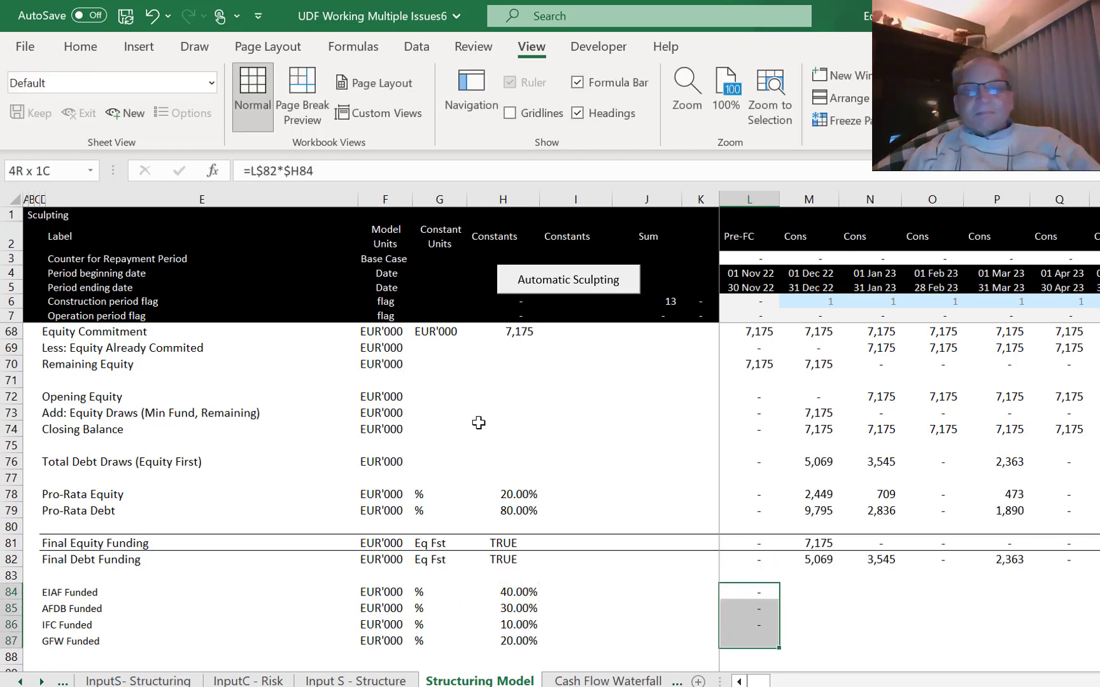
key(ctrl+d)
key(ctrl+shift+r)
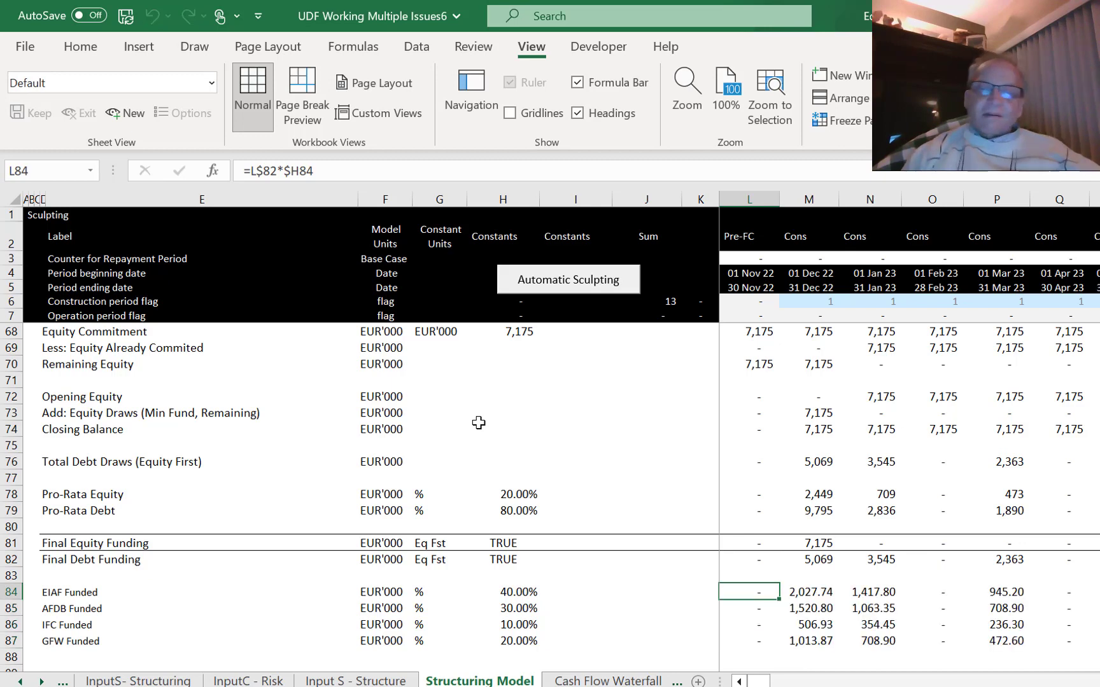
Format the EIAF, AFDB, IFC and GFW Funded rows from L84 across all periods as numbers without decimals.
key(shift+Down)
key(shift+Down)
key(shift+Down)
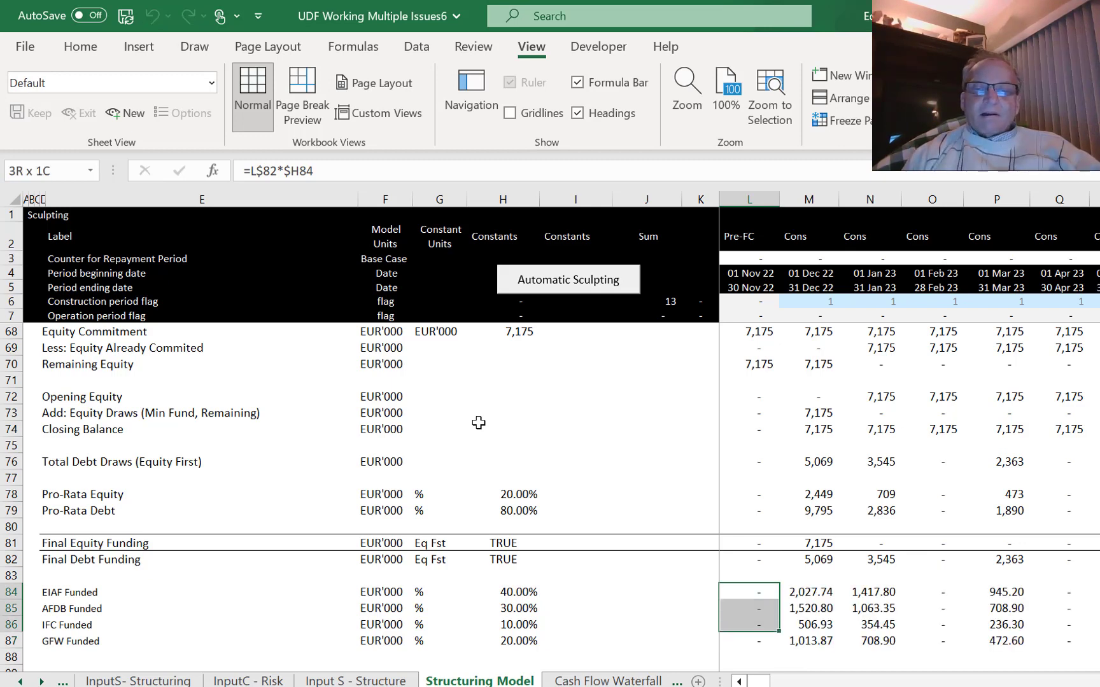
key(ctrl+shift+Right)
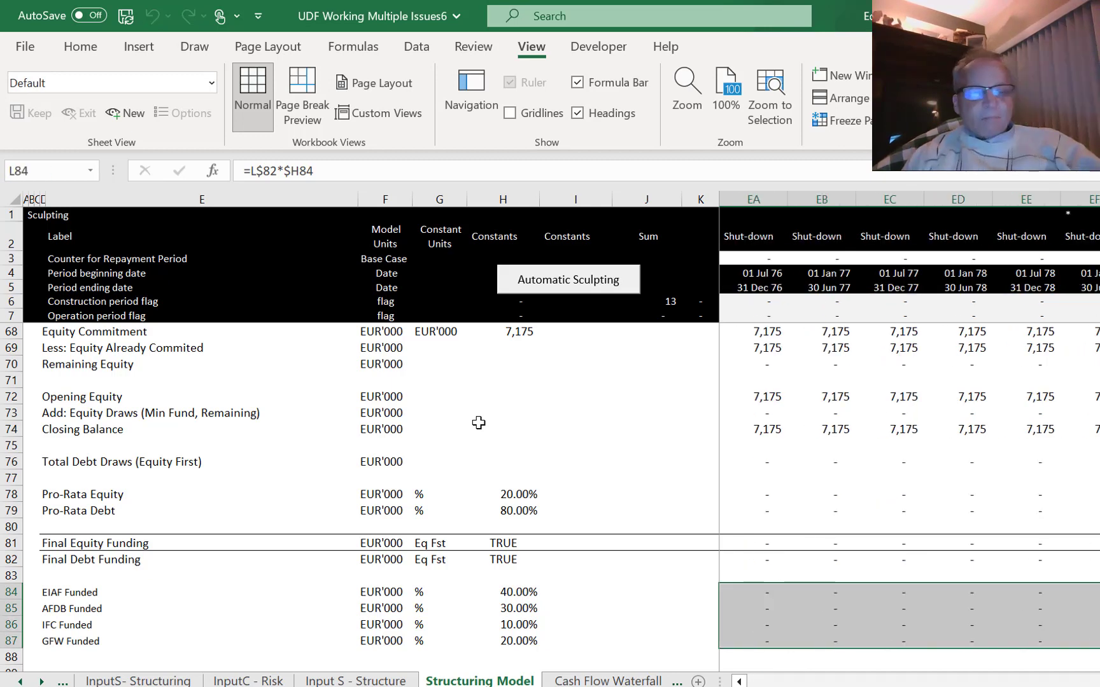
key(Left)
key(Left)
key(Left)
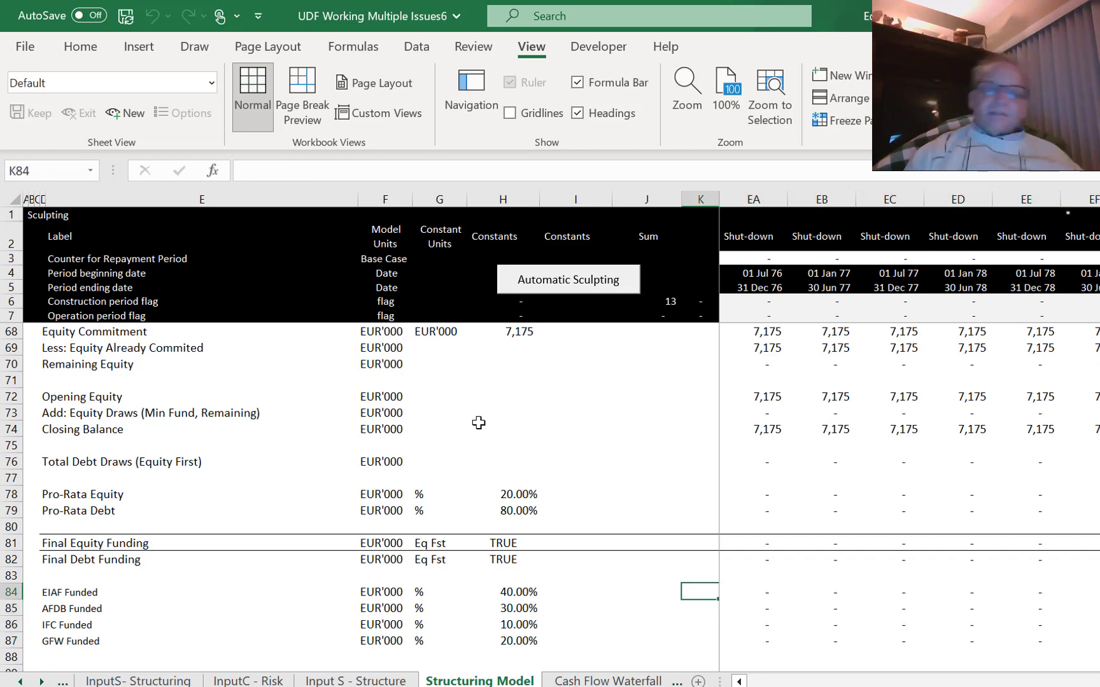
key(Right)
key(Right)
key(Right)
key(Left)
key(Left)
key(Left)
key(Left)
key(Left)
key(Left)
key(Left)
key(Left)
key(Left)
key(Left)
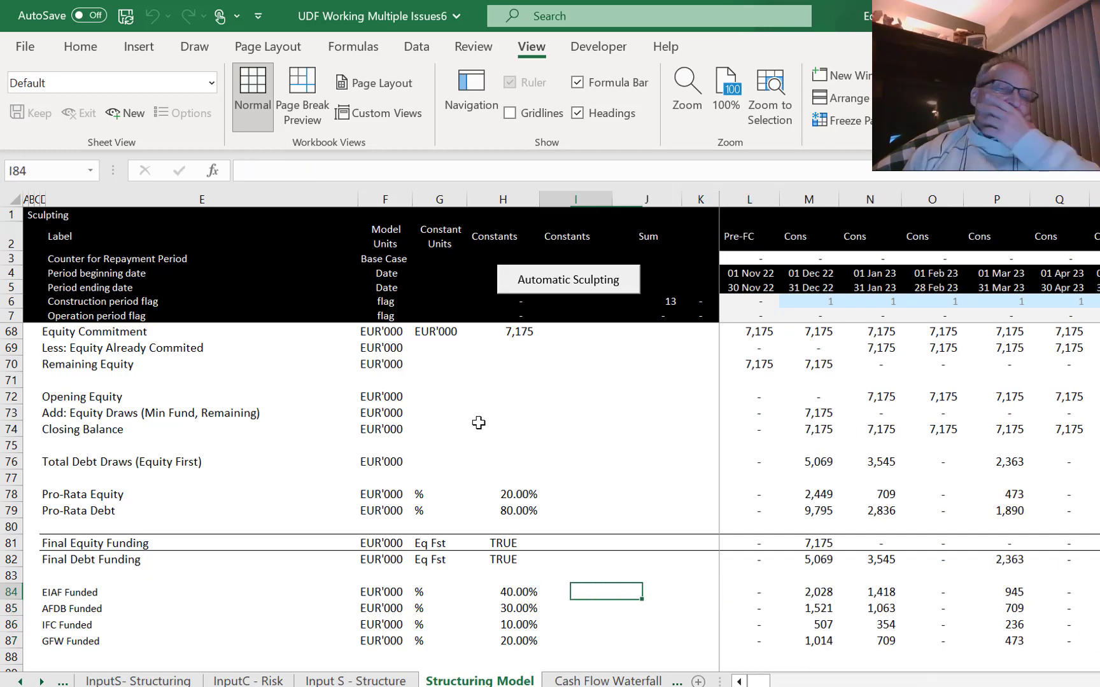
Enter the section heading Debt Balance in C89, below the GFW Funded row.
key(Down)
key(Down)
key(Down)
key(Down)
key(Down)
key(Down)
key(Down)
key(Down)
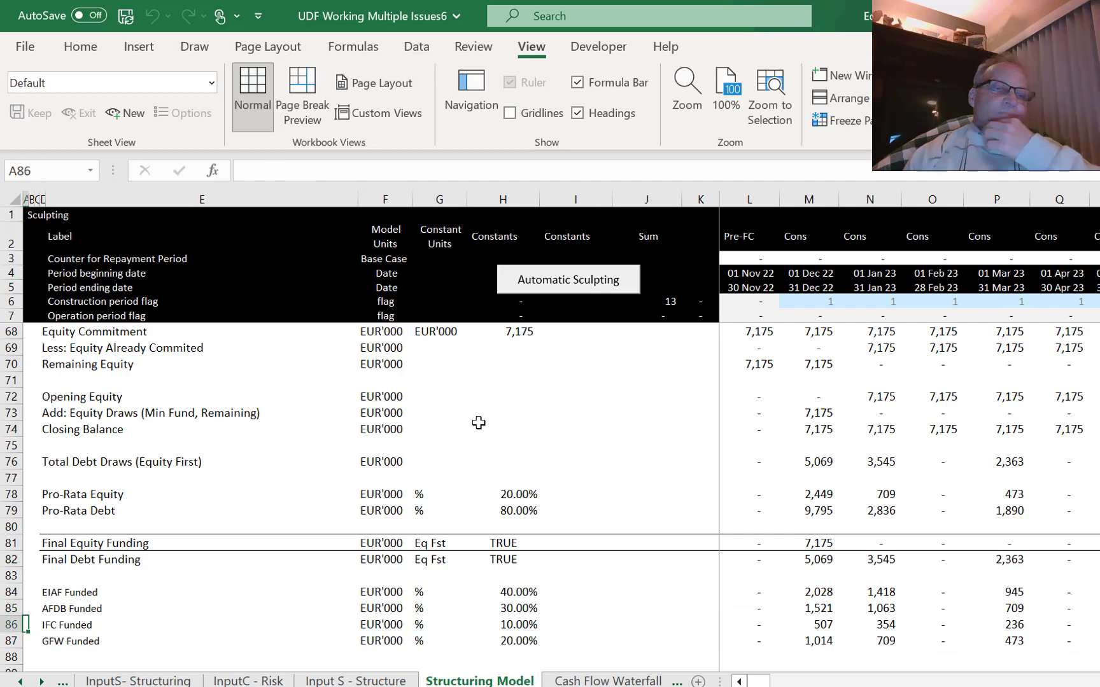
key(Up)
key(Up)
key(Up)
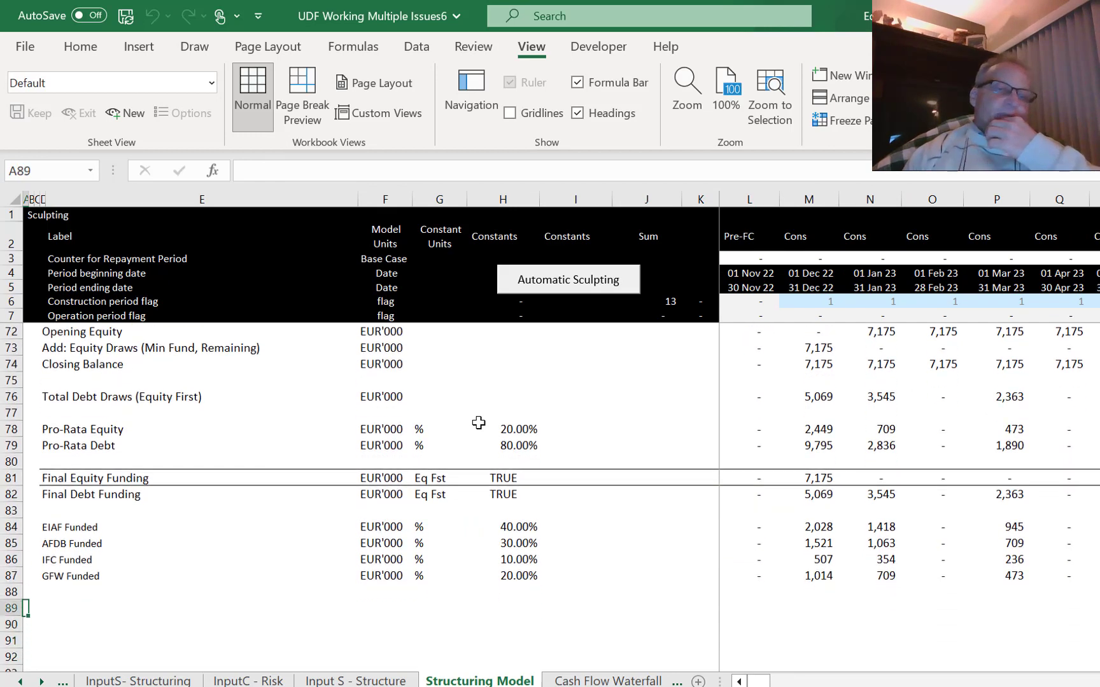
key(Up)
key(Down)
key(Right)
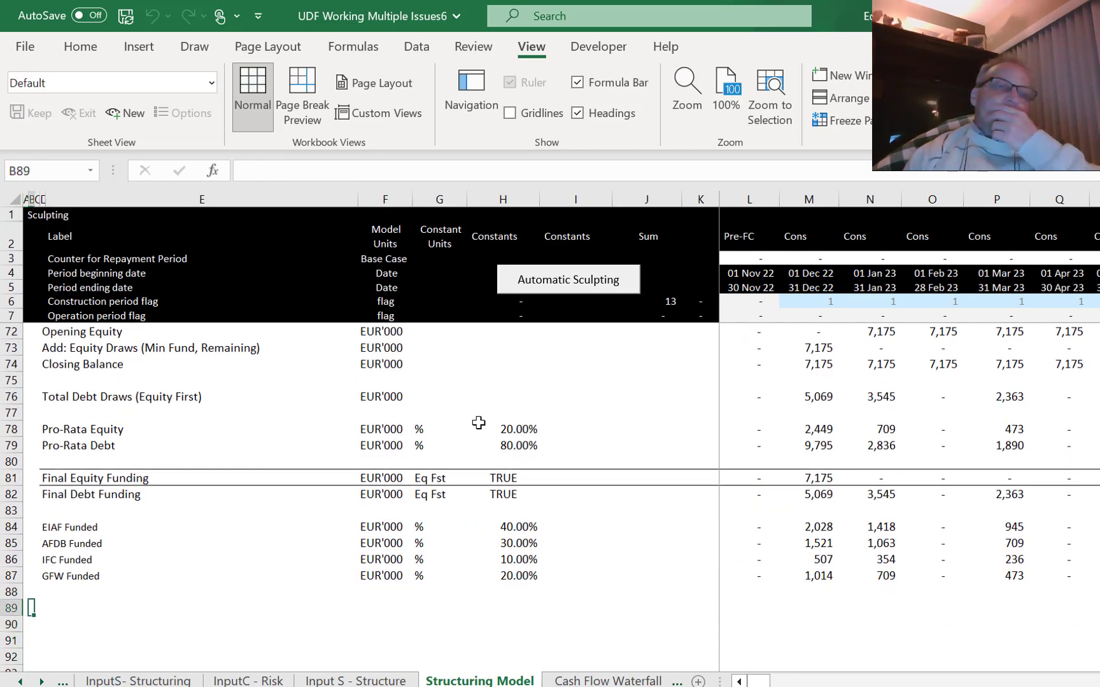
key(Right)
key(Left)
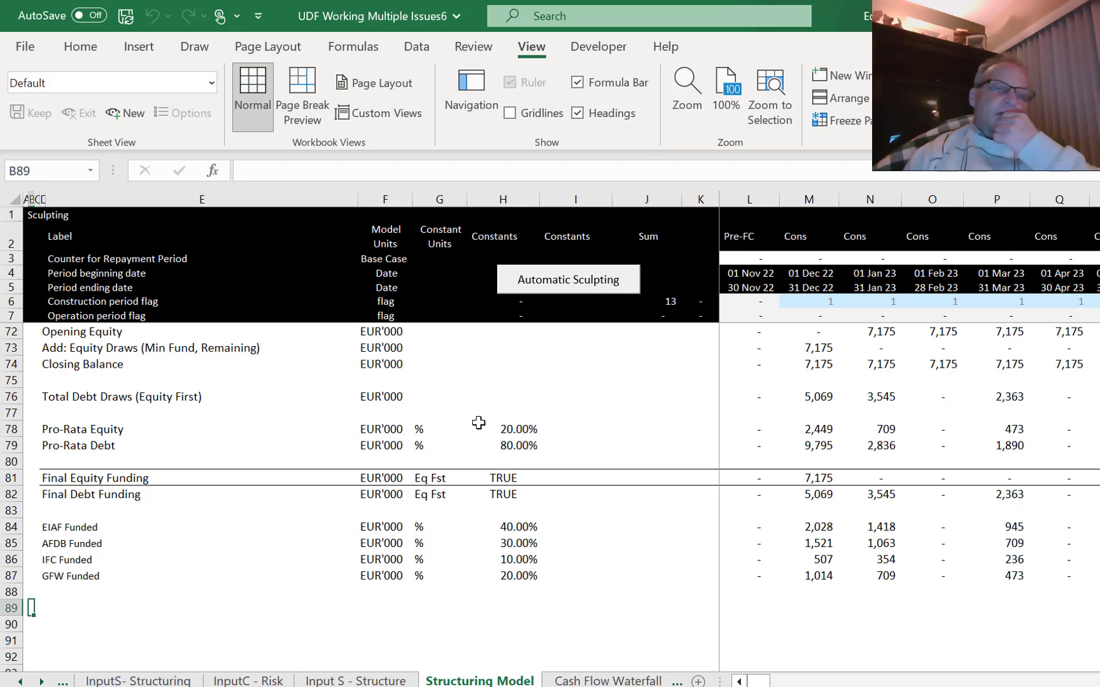
key(Right)
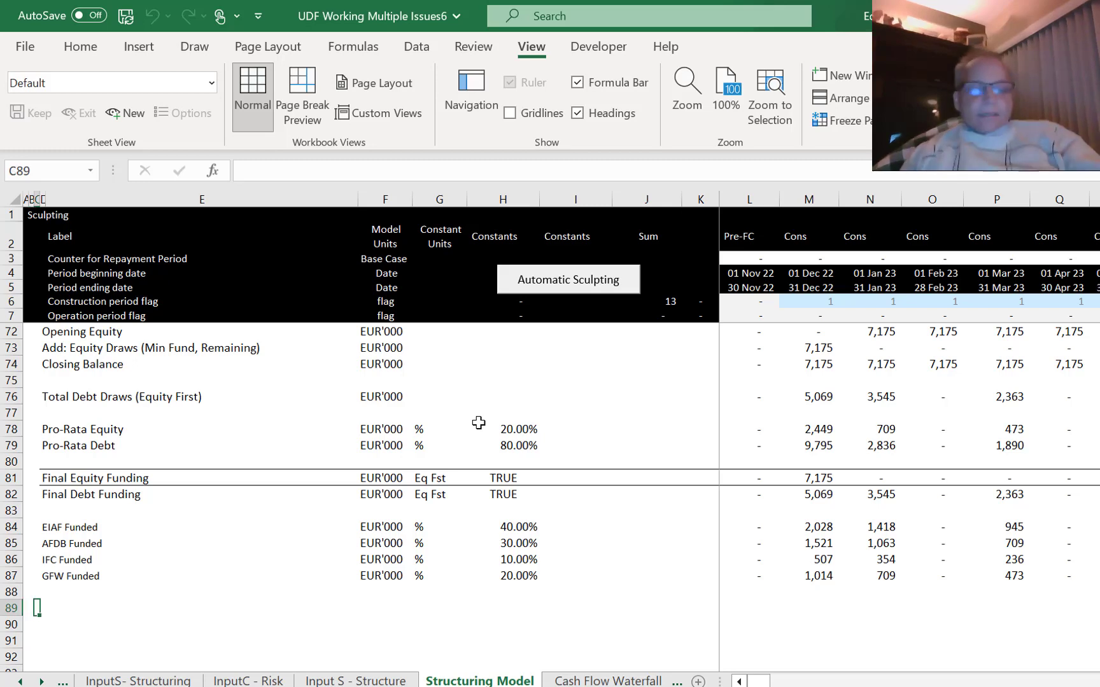
text(Debt Balace)
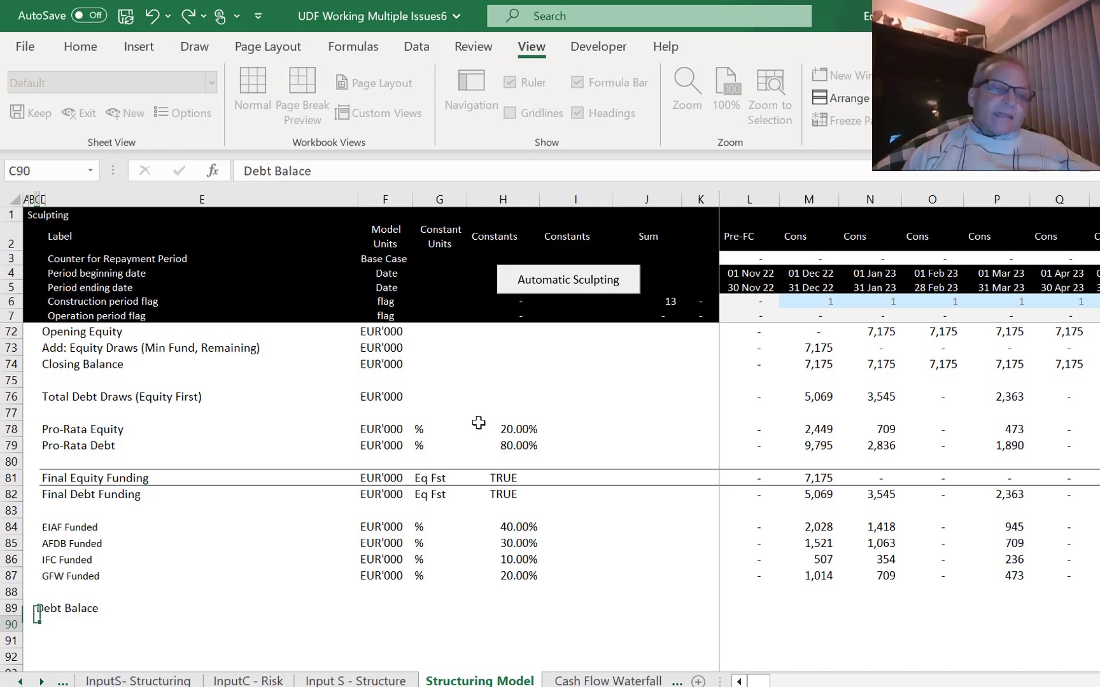
key(ctrl+Return)
text(Debt Bala)
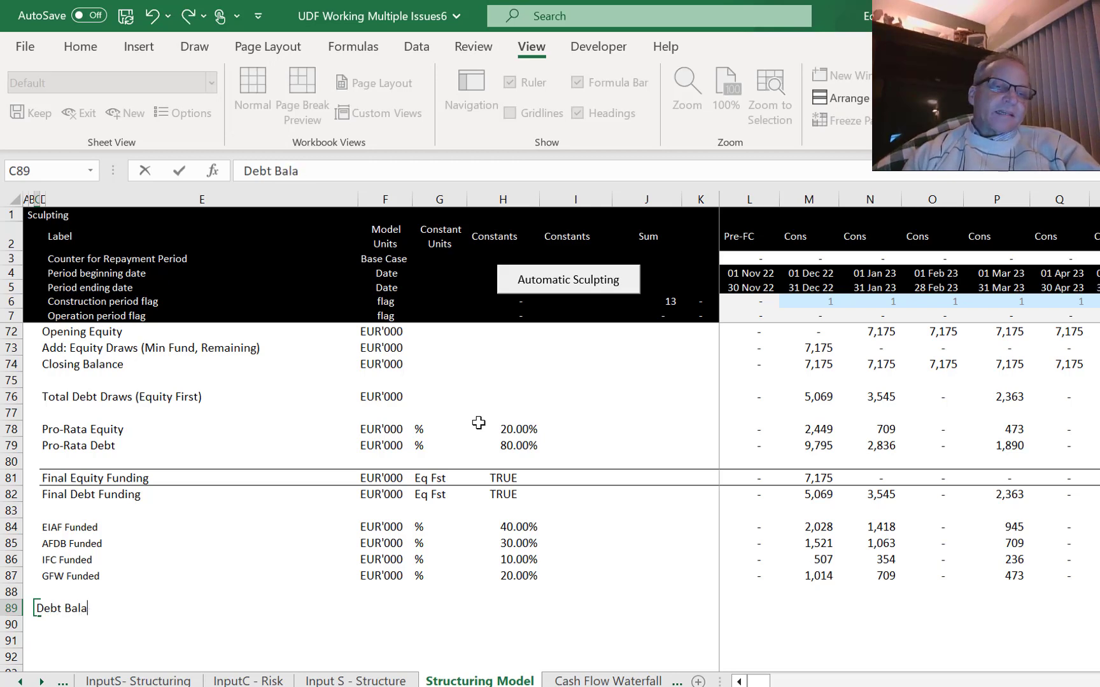
text(nce)
key(Return)
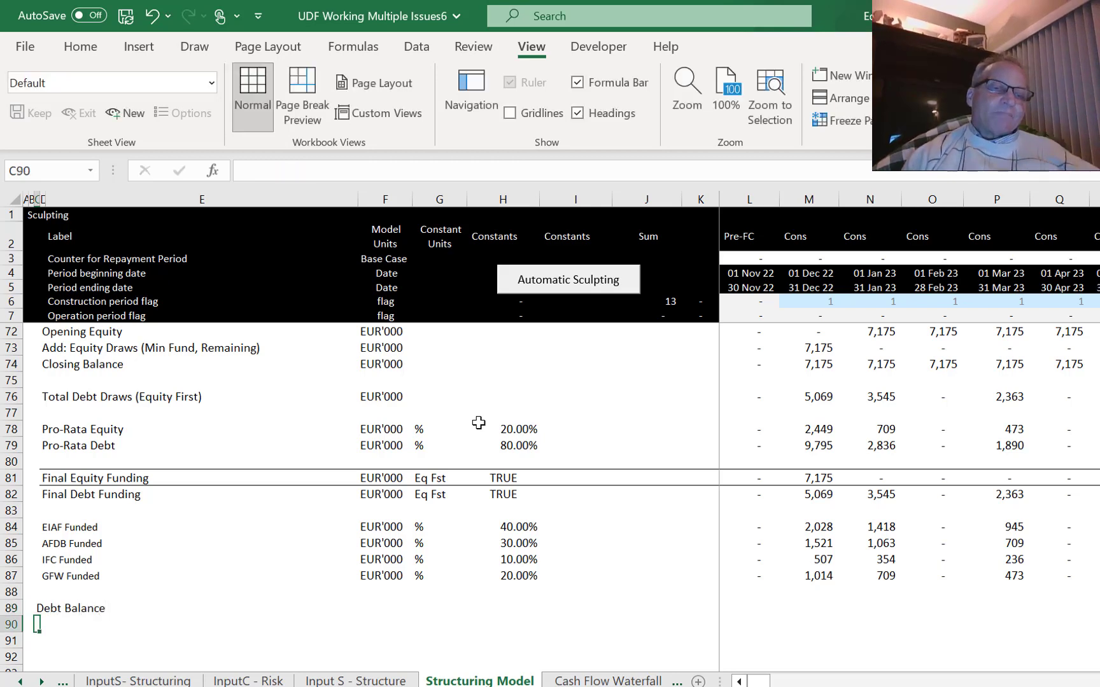
Review the funded rows above the Debt Balance heading and the blank rows down to row 92.
key(Up)
key(Up)
key(Up)
key(Up)
key(Up)
key(Up)
key(Down)
key(Down)
key(Down)
key(Down)
key(Down)
key(Down)
key(Down)
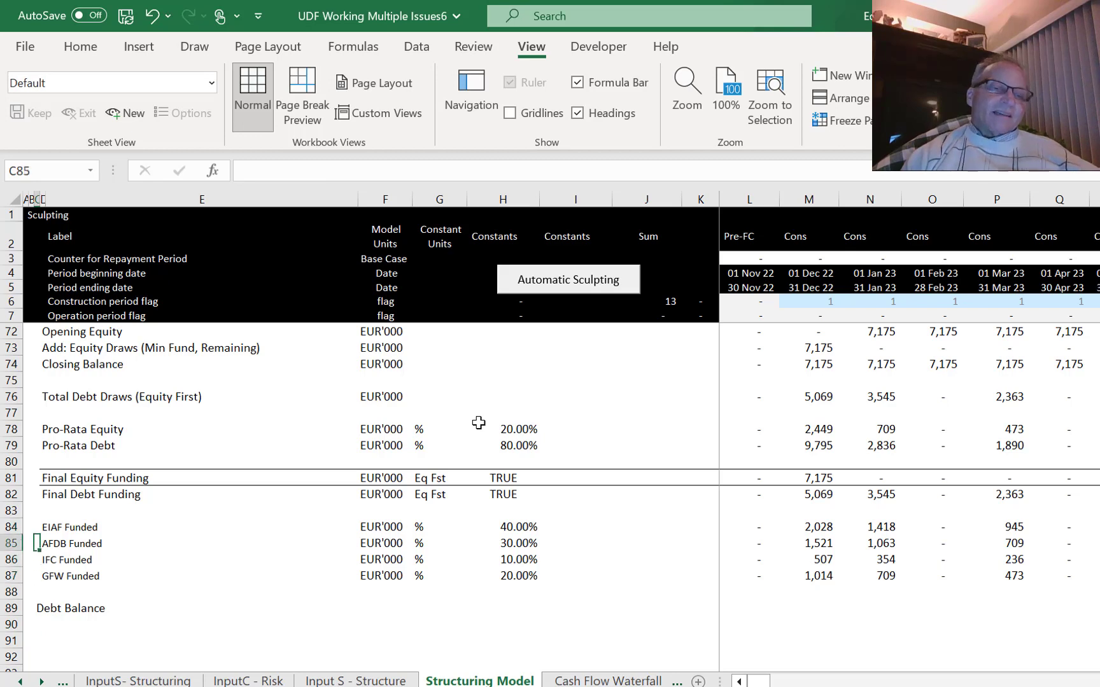
key(Down)
key(Down)
key(Down)
key(Down)
key(Down)
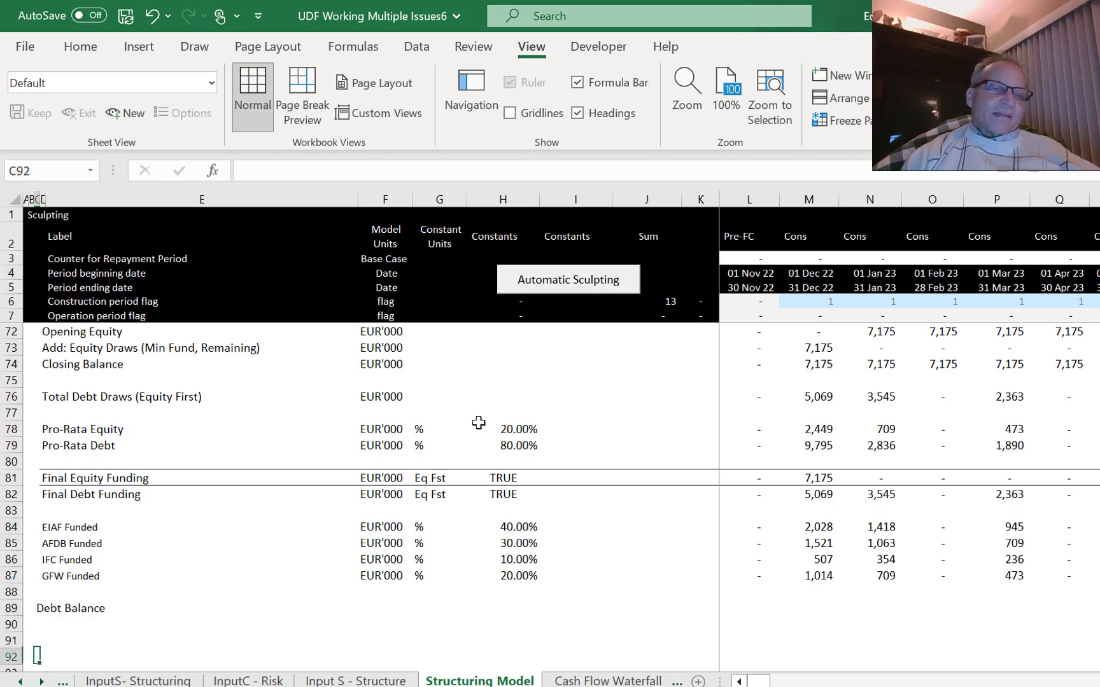
key(ctrl+Up)
key(Down)
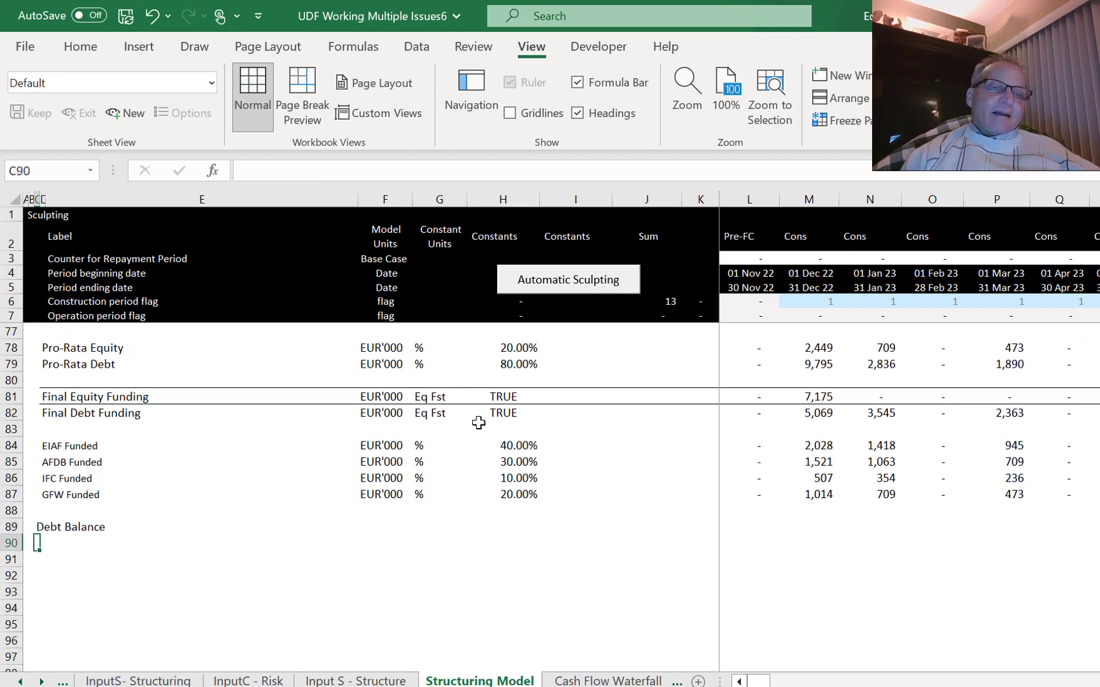
Enter the label formula =D39&" Repayment" in D90, linked to the EIAF name under Sources of Funds.
key(Right)
text(=)
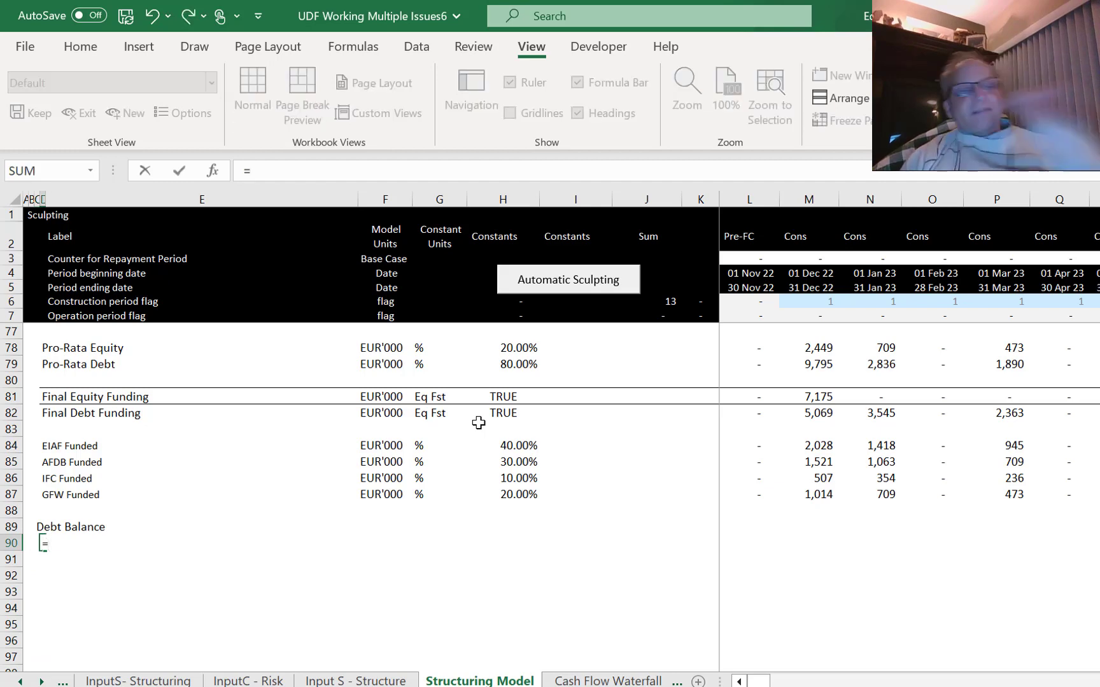
key(Up)
key(Up)
key(Up)
key(Up)
key(Up)
key(Up)
key(Up)
key(Up)
key(Up)
key(Up)
key(Up)
key(Up)
key(Up)
key(Up)
key(Up)
key(Up)
key(Up)
key(Up)
key(Up)
key(Up)
key(Up)
key(Up)
key(Up)
key(Up)
key(Up)
key(Up)
key(Up)
key(Up)
key(Up)
key(Up)
key(Up)
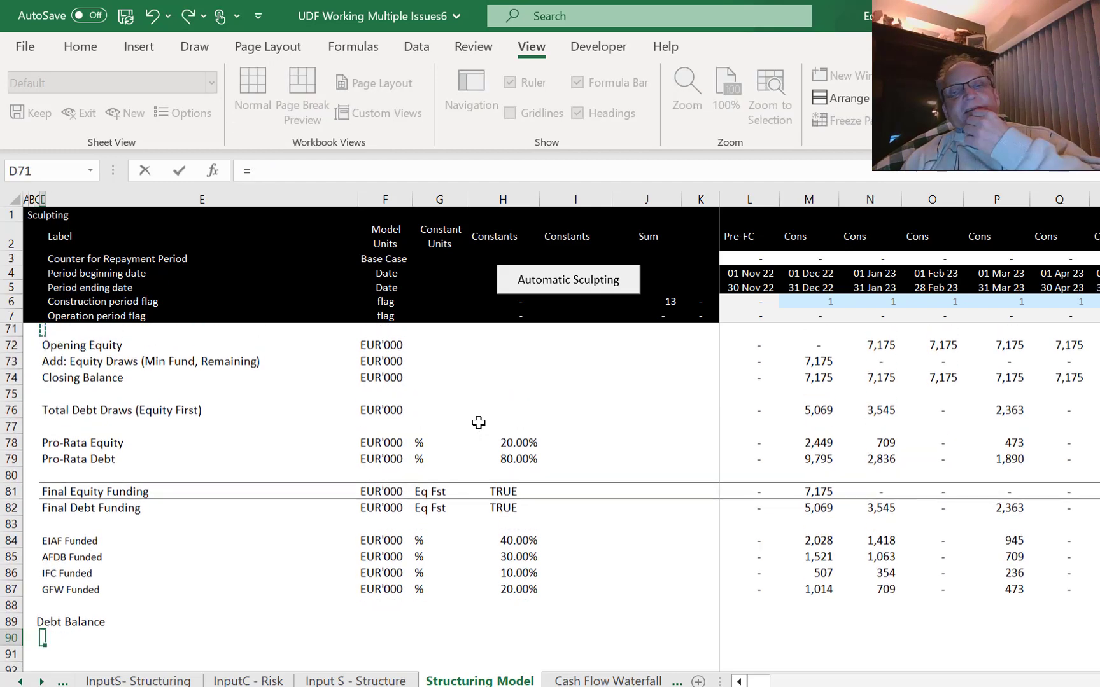
key(Up)
key(Up)
key(Up)
key(Up)
key(Up)
key(Up)
key(Up)
key(Up)
key(Up)
key(Up)
key(Up)
key(Up)
key(Up)
key(Up)
key(Up)
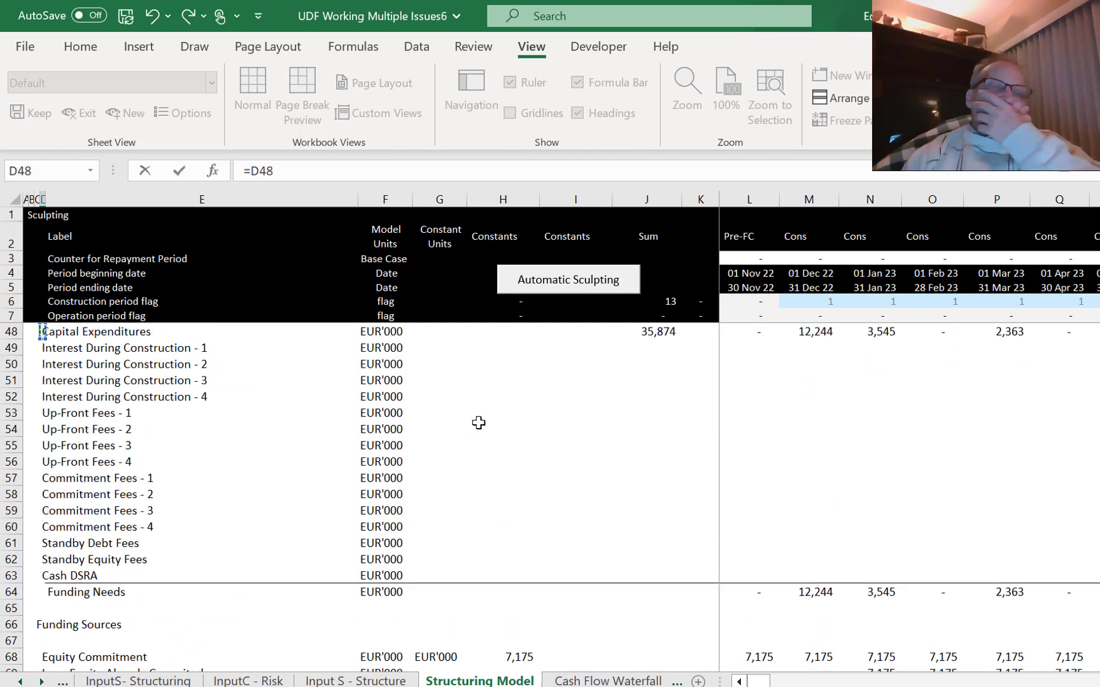
key(Up)
key(Up)
key(Up)
key(Up)
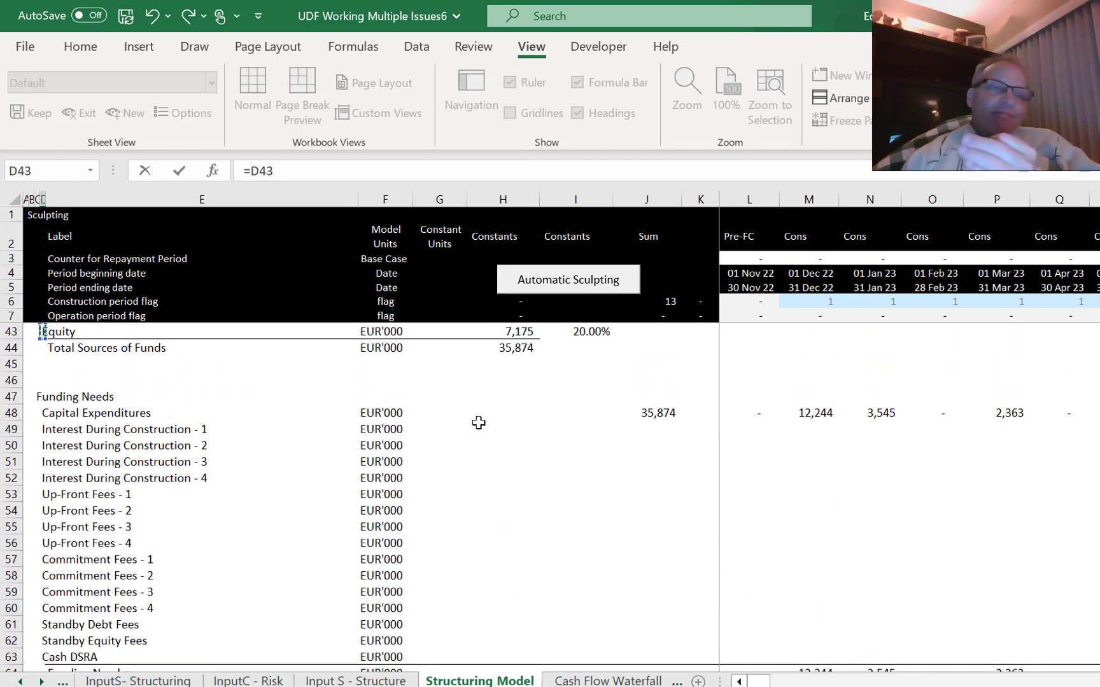
key(Up)
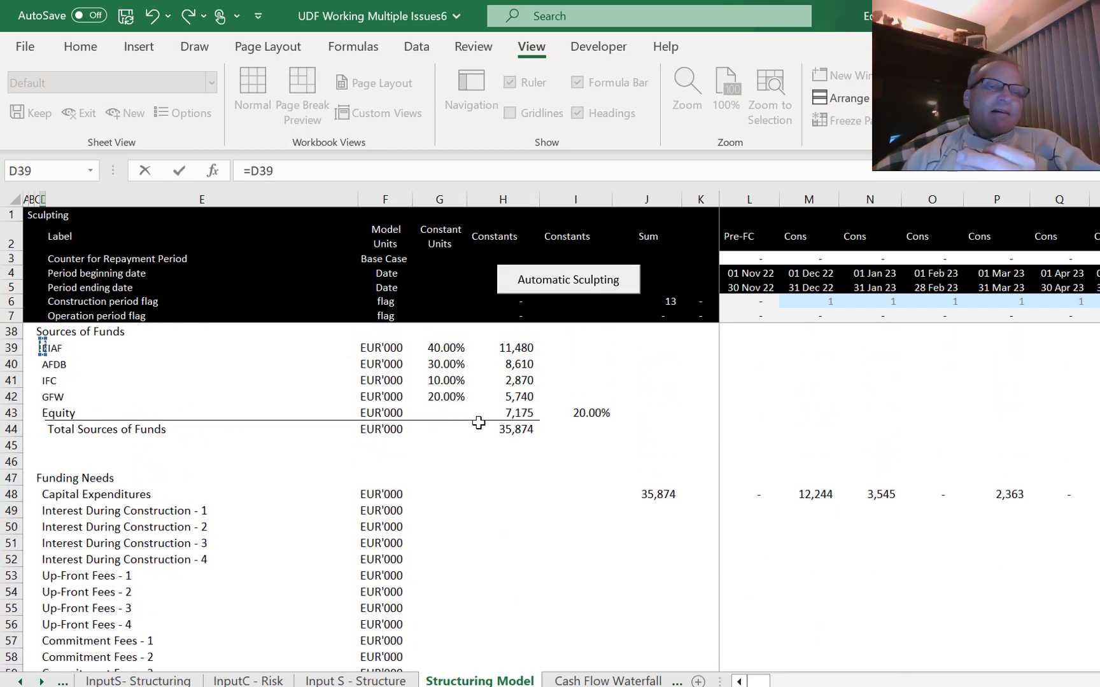
shift+click(478, 422)
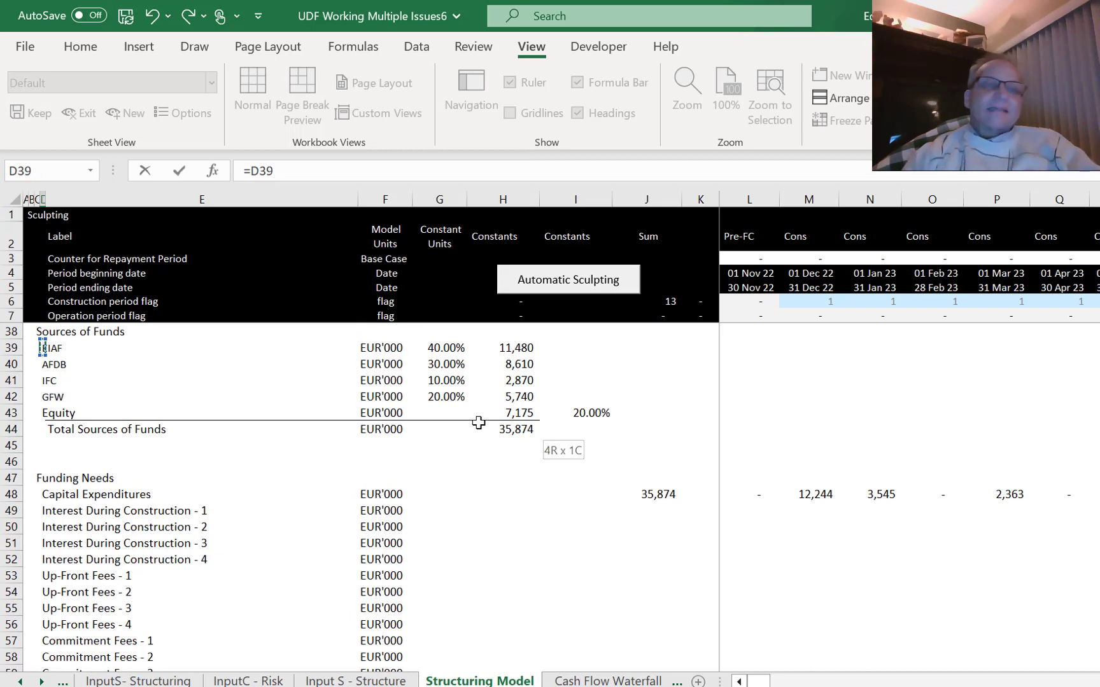
key(Left)
key(Right)
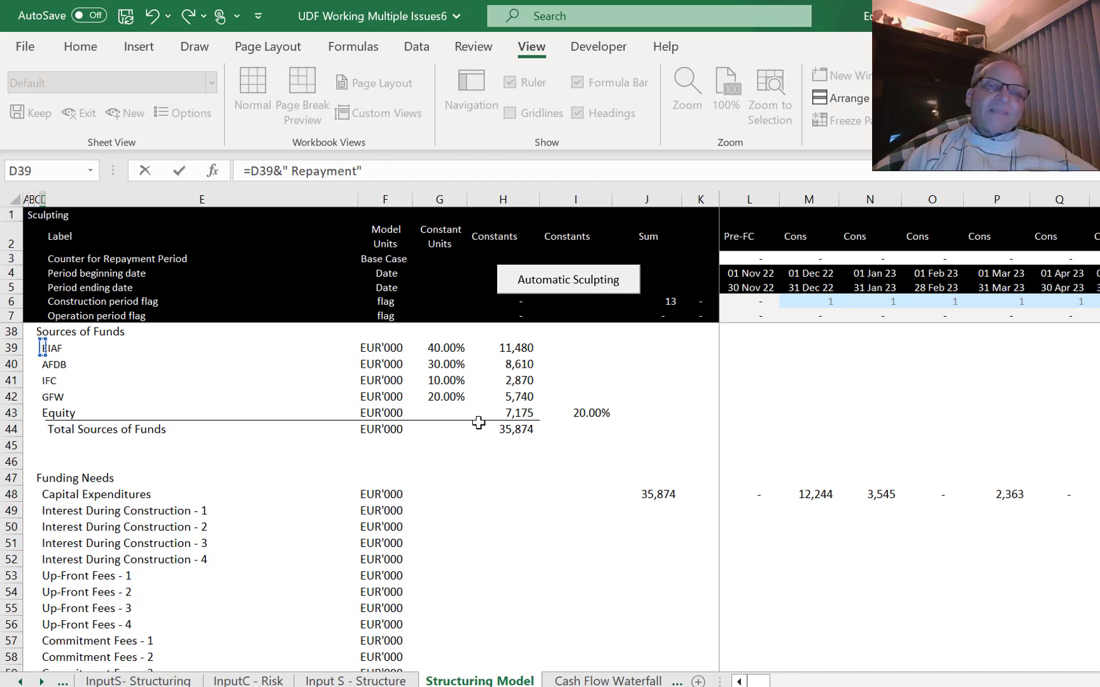
key(Return)
key(Up)
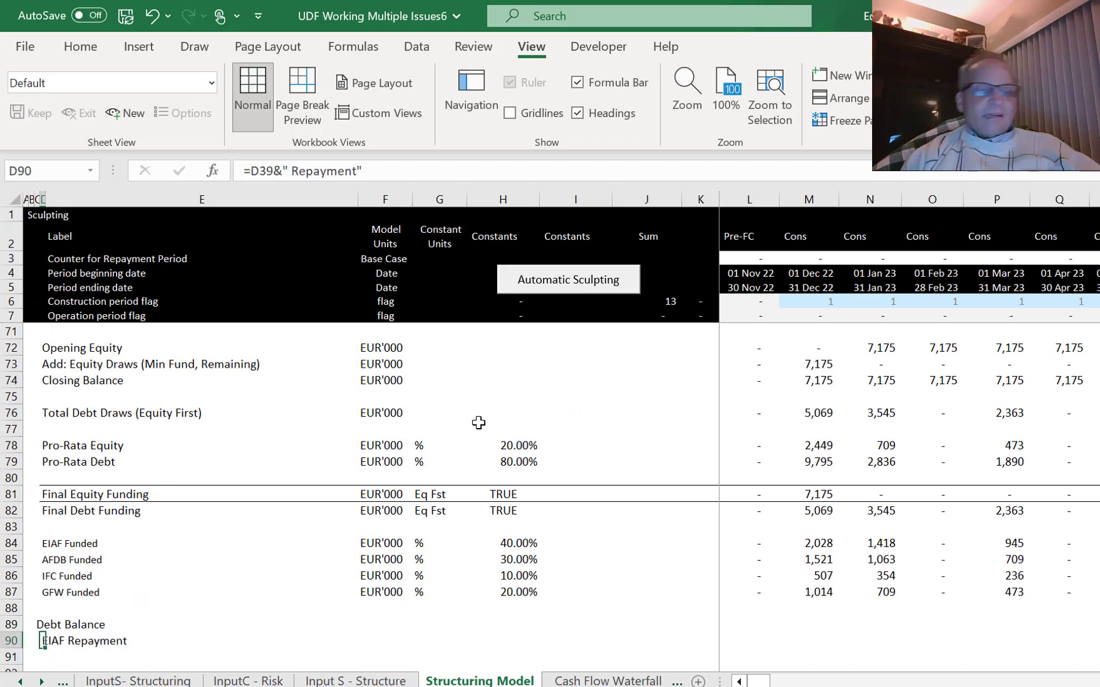
Fill the Repayment label formula from D90 down through D93 for AFDB, IFC and GFW.
key(shift+Down)
key(shift+Down)
key(shift+Down)
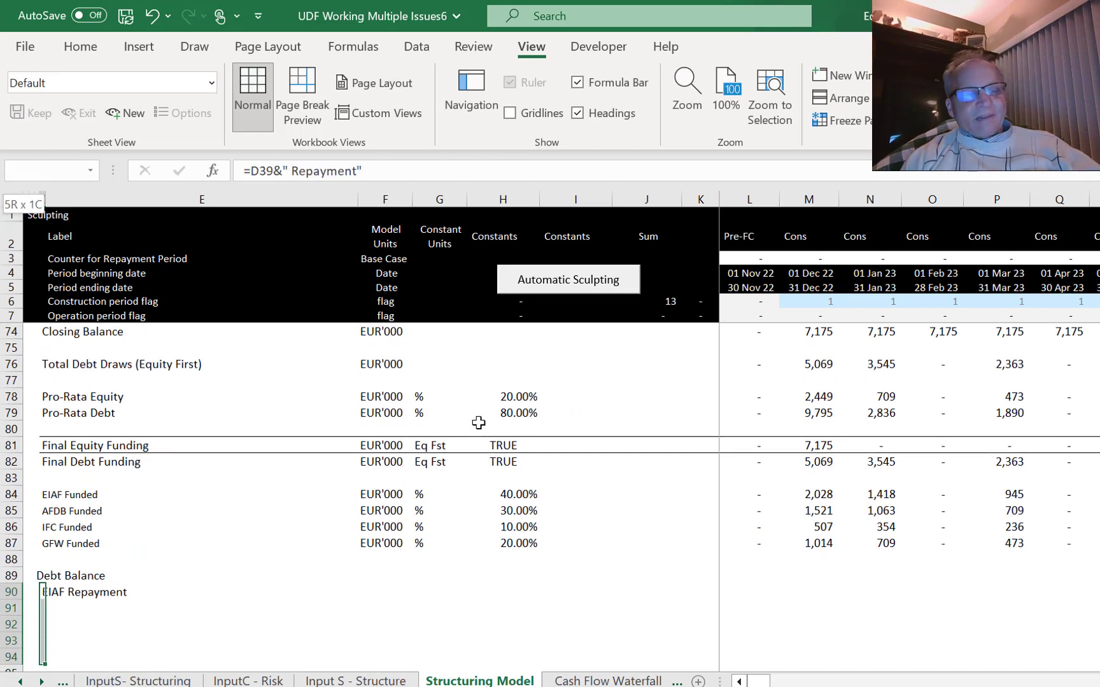
key(ctrl+d)
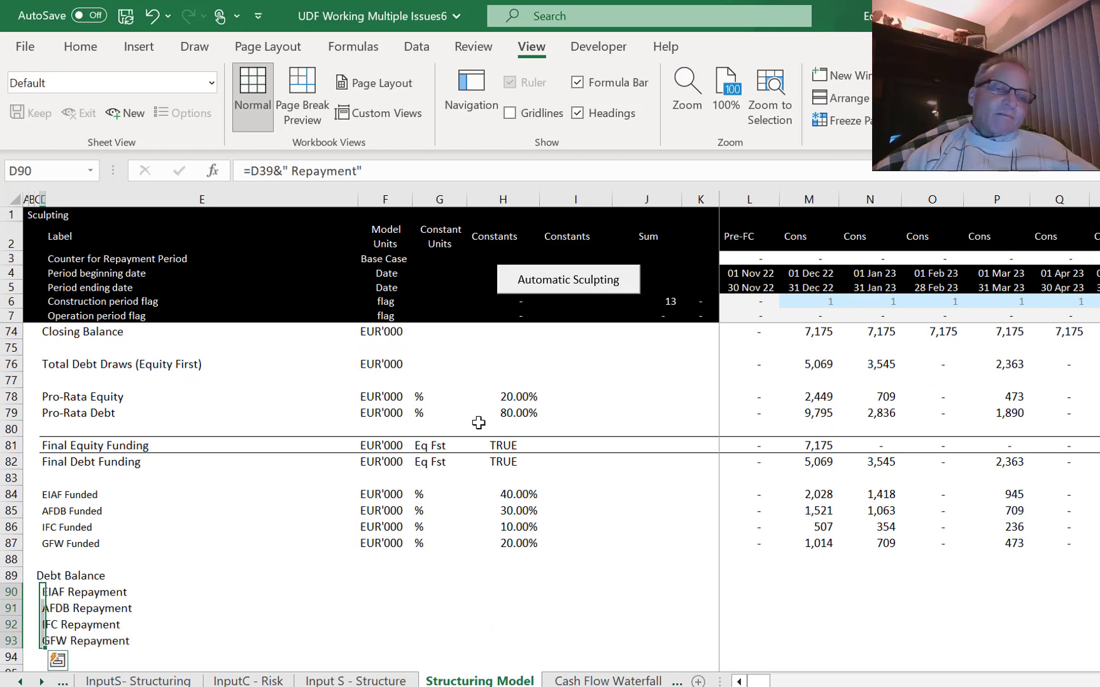
key(shift+Up)
key(shift+Up)
key(shift+Up)
key(Right)
key(Right)
key(Left)
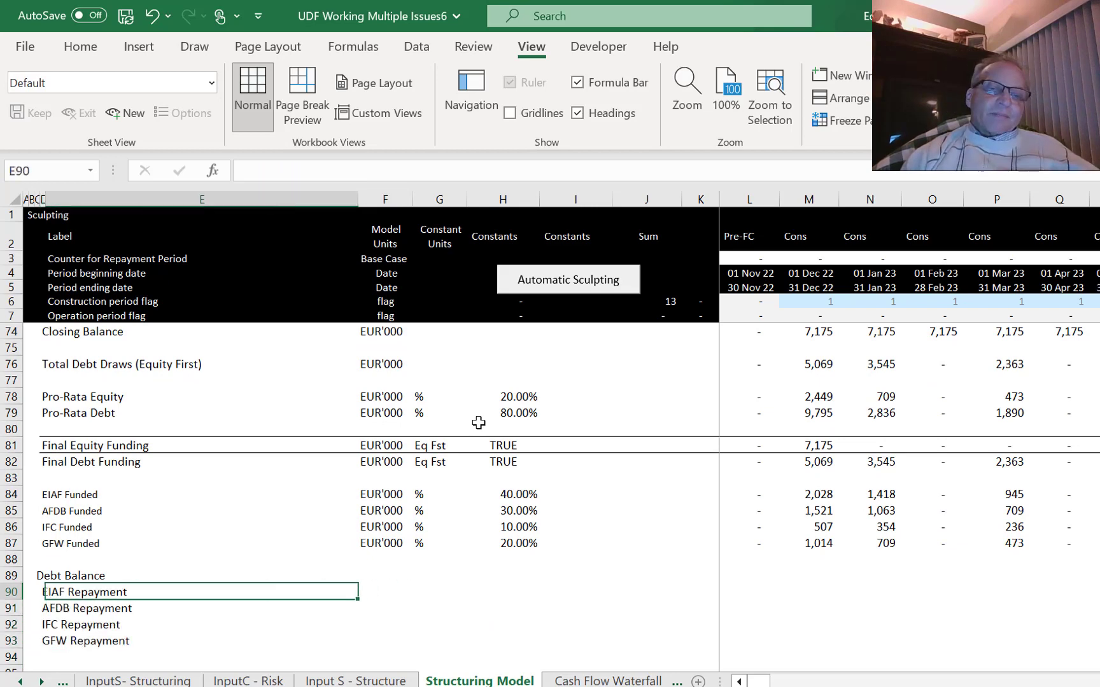
key(Right)
key(Up)
key(Up)
key(Up)
key(Up)
key(Up)
key(Up)
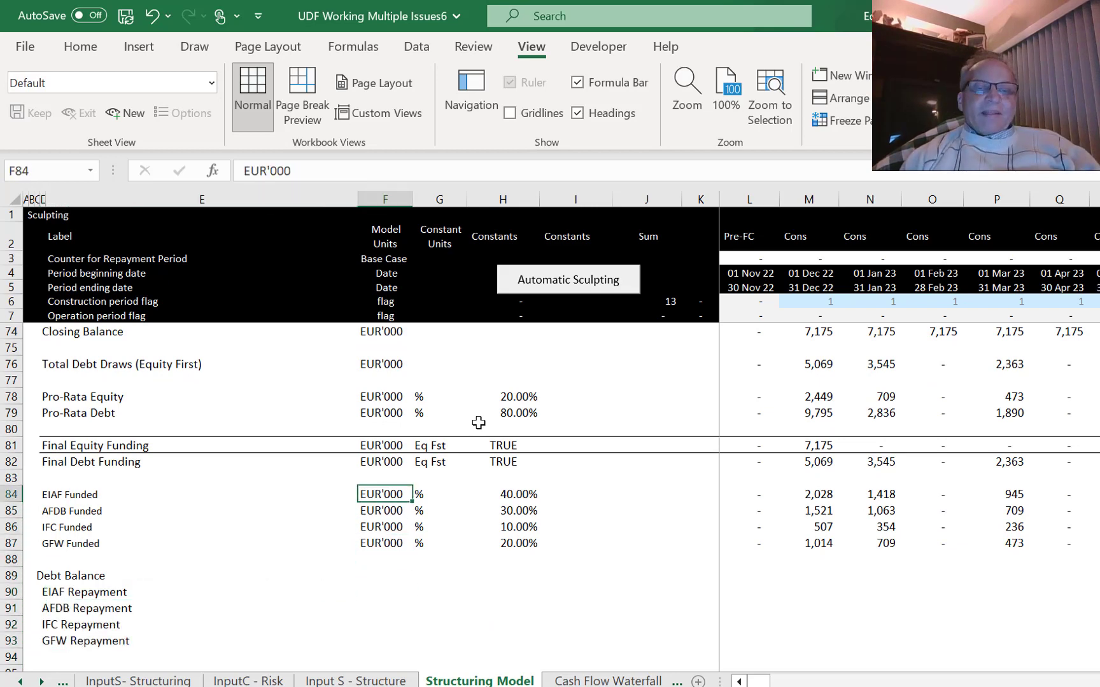
key(ctrl+Down)
key(ctrl+Down)
key(Up)
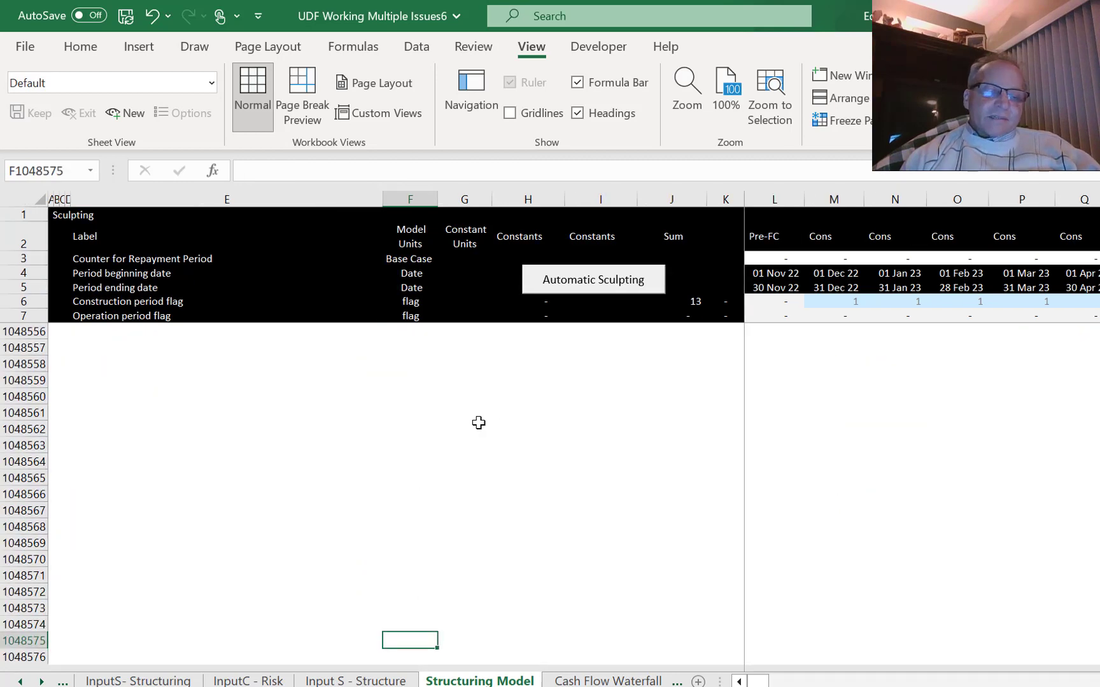
key(ctrl+Up)
key(Up)
key(Up)
key(Up)
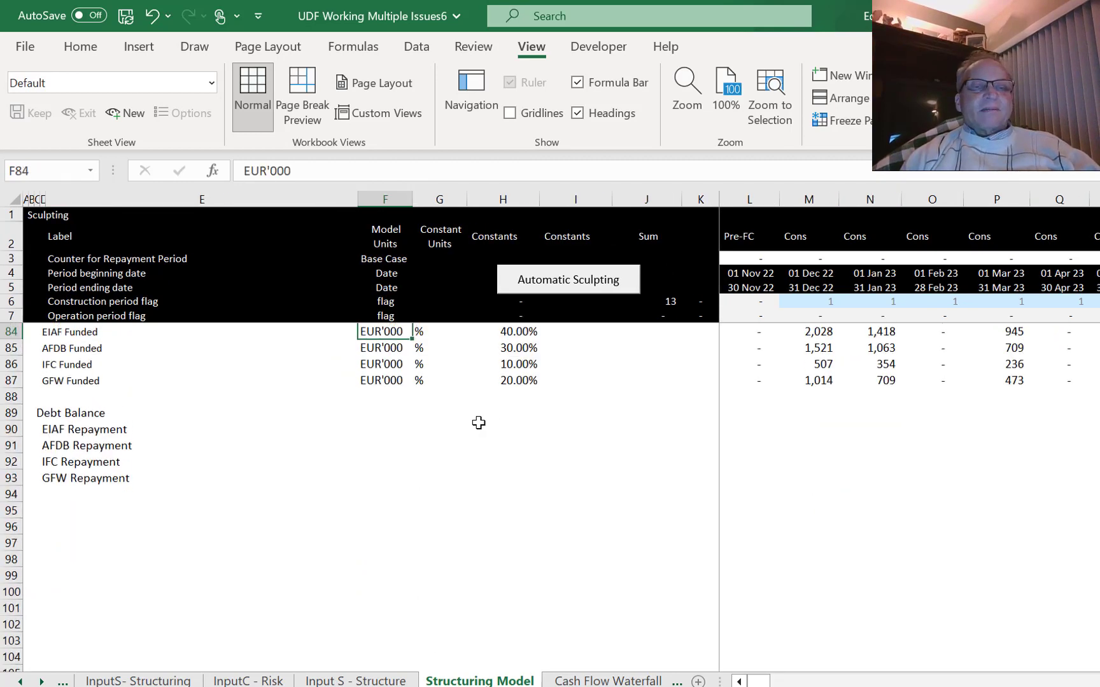
key(Up)
key(Down)
key(shift+Down)
key(shift+Down)
key(shift+Down)
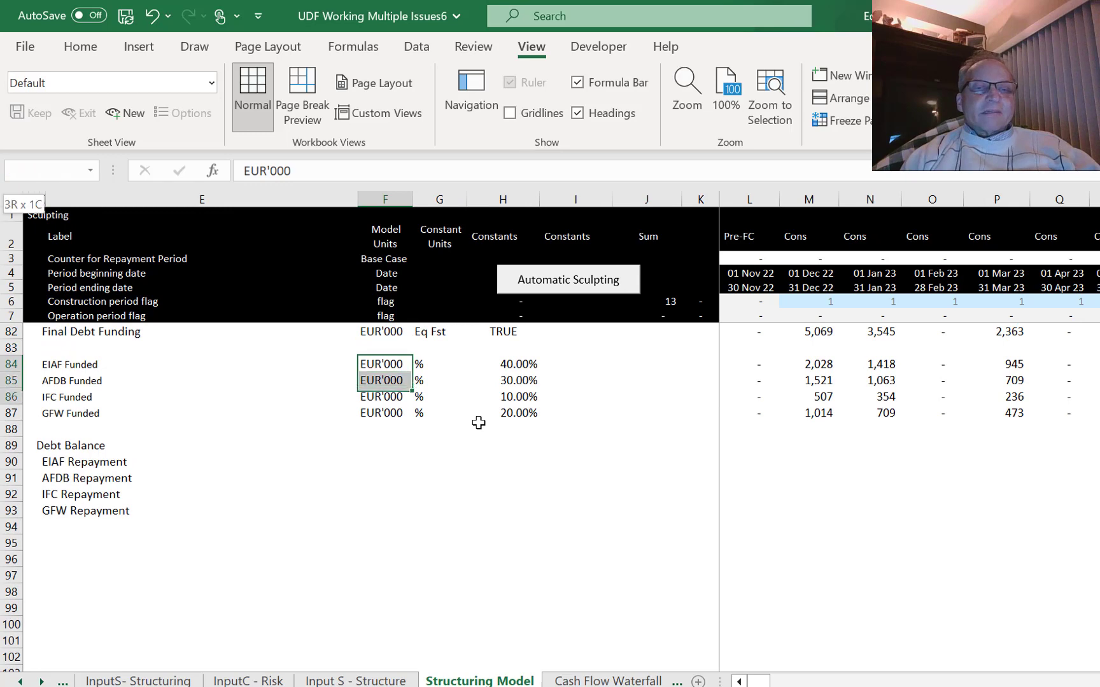
key(ctrl+c)
click(479, 423)
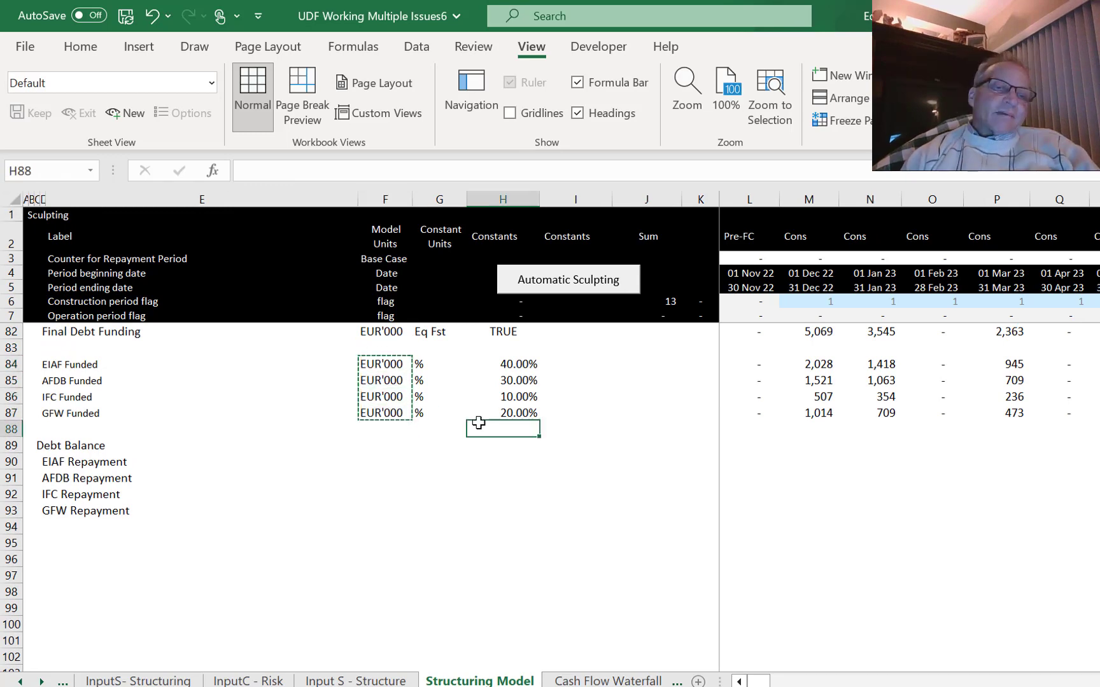
key(Down)
key(Left)
key(Left)
key(Left)
key(Left)
key(Right)
key(Down)
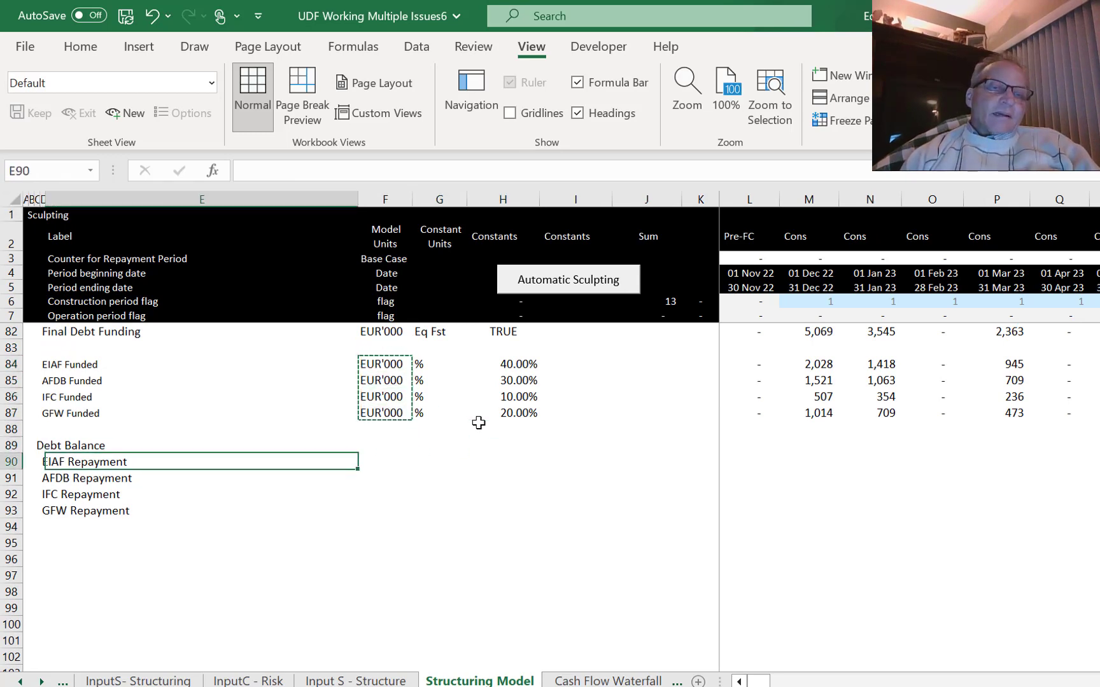
key(Right)
click(480, 423)
key(Left)
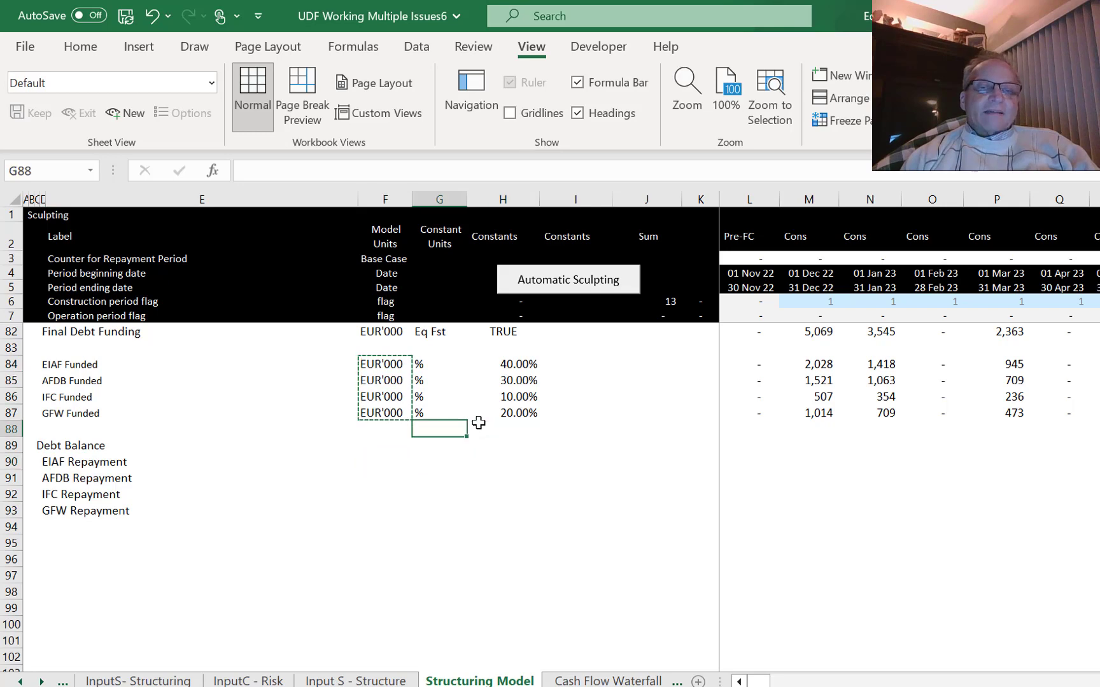
key(Down)
key(Left)
click(479, 423)
key(Left)
key(Left)
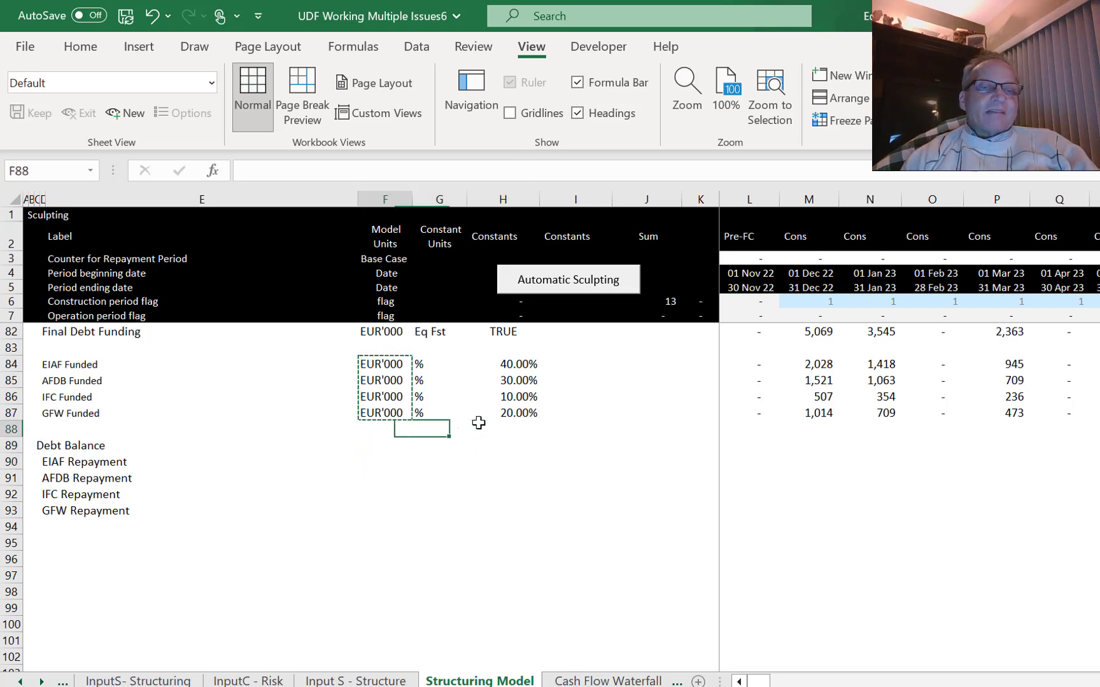
click(479, 423)
key(Left)
key(Left)
key(Down)
key(Down)
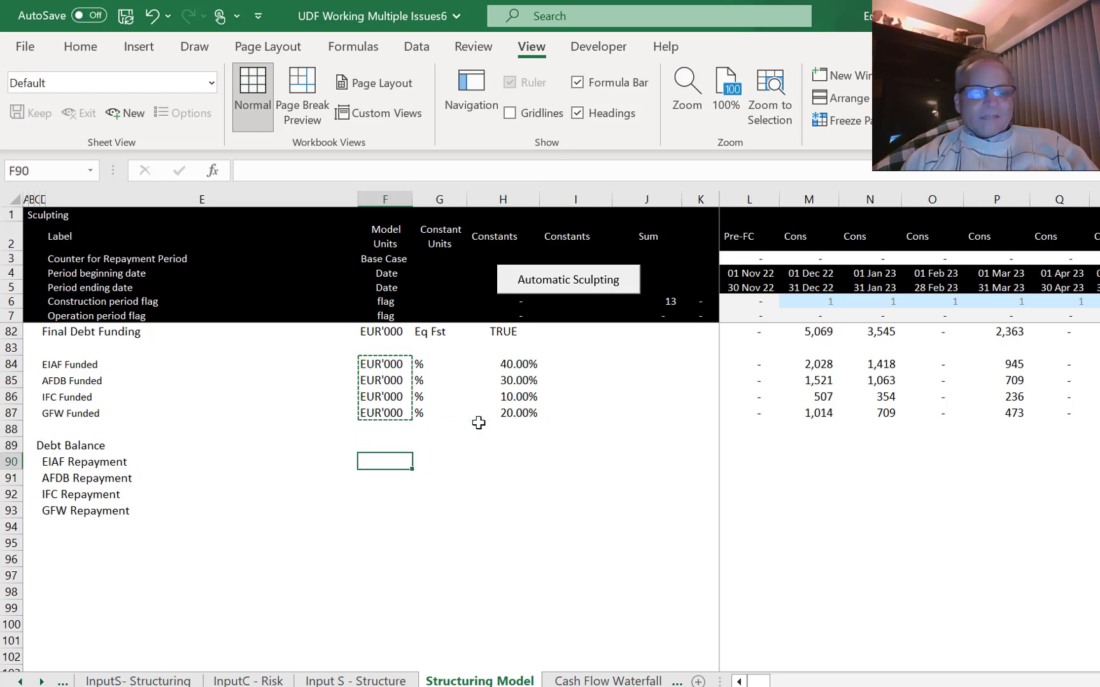
ctrl+double_click(479, 423)
key(Escape)
key(Left)
key(Left)
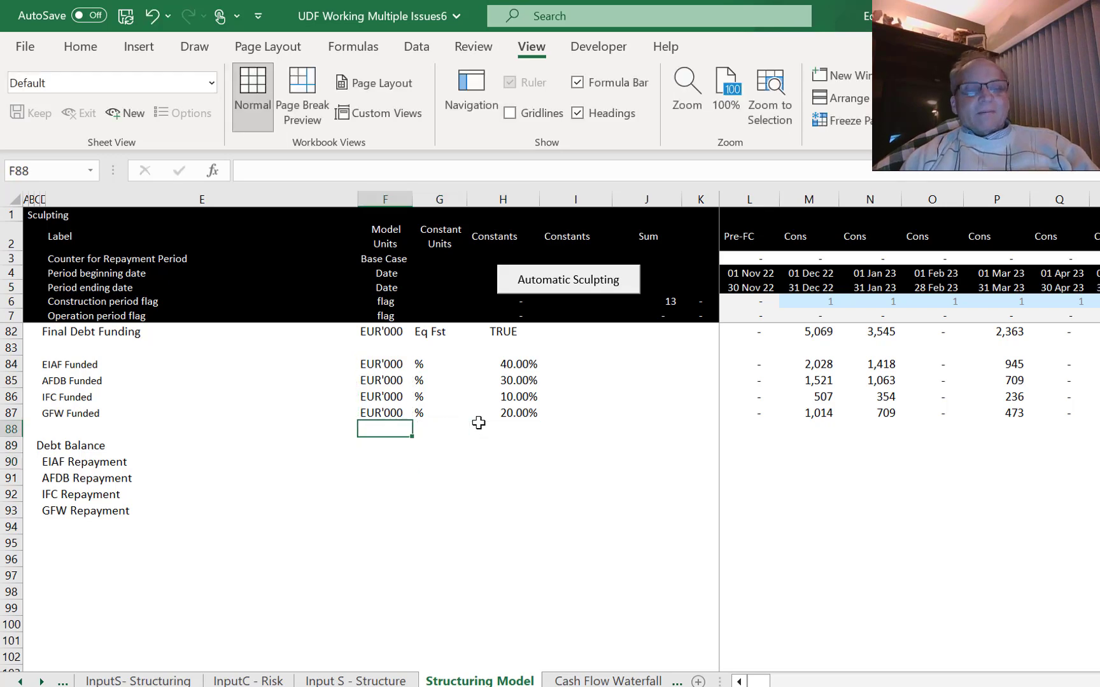
Copy the EUR'000 units of the four funded rows in F84:F87 to the repayment rows in F90:F93.
key(Down)
key(Up)
key(Up)
key(Up)
key(Up)
key(Up)
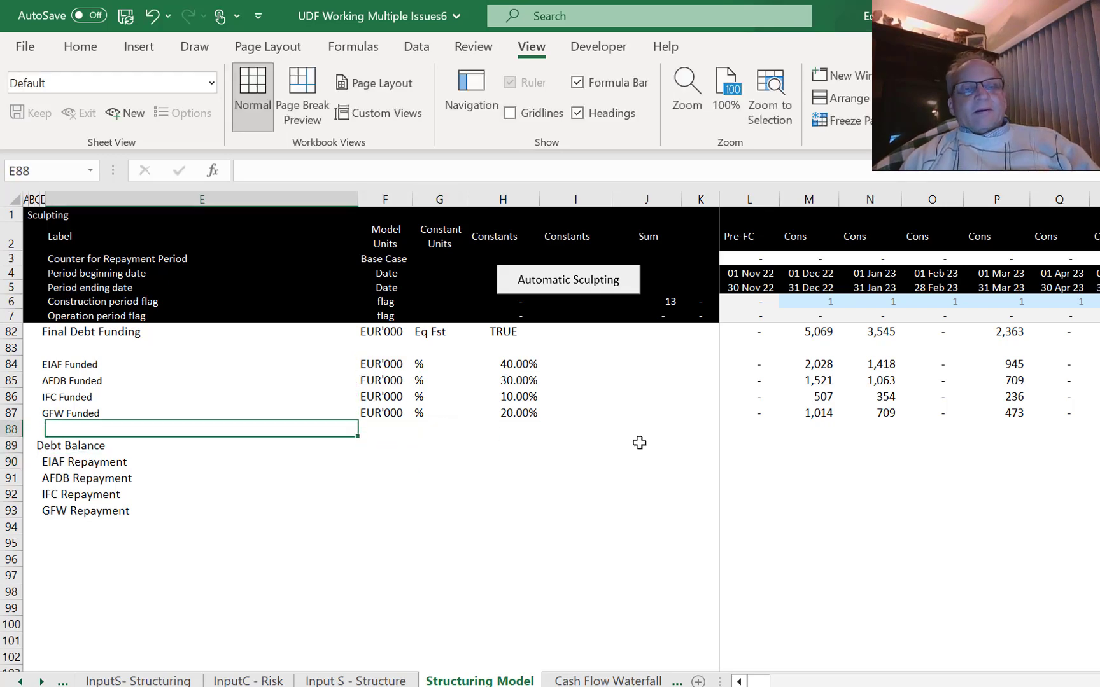
key(shift+Down)
key(shift+Down)
key(shift+Down)
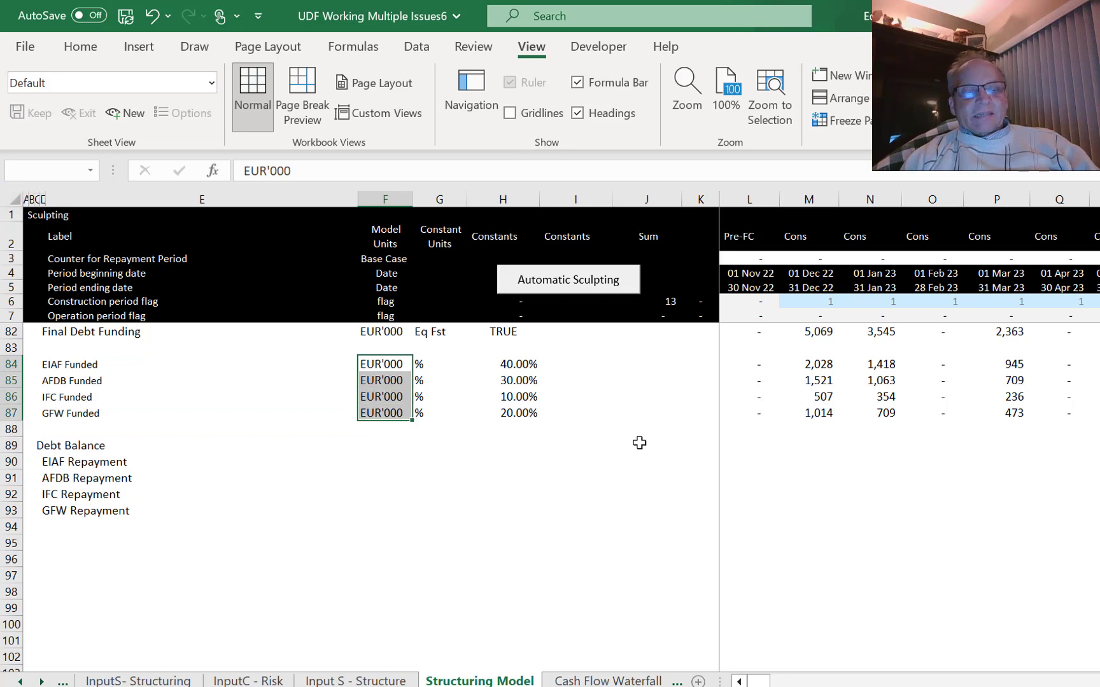
key(ctrl+q)
key(Escape)
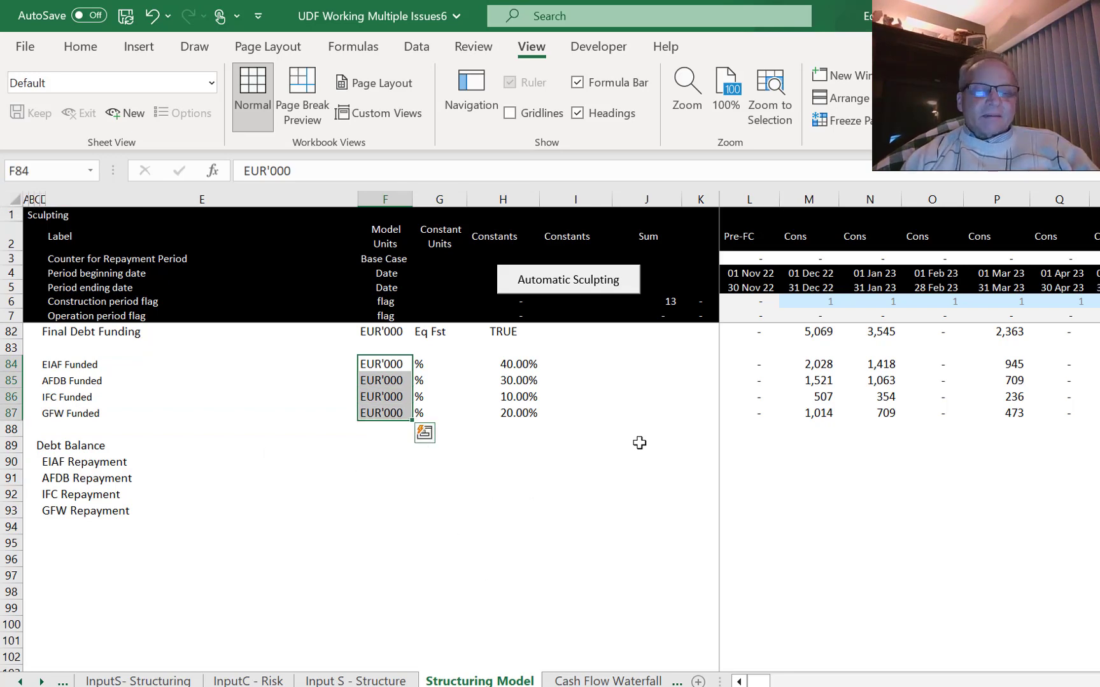
key(ctrl+c)
key(Down)
key(Down)
key(Down)
key(Down)
key(Down)
key(Down)
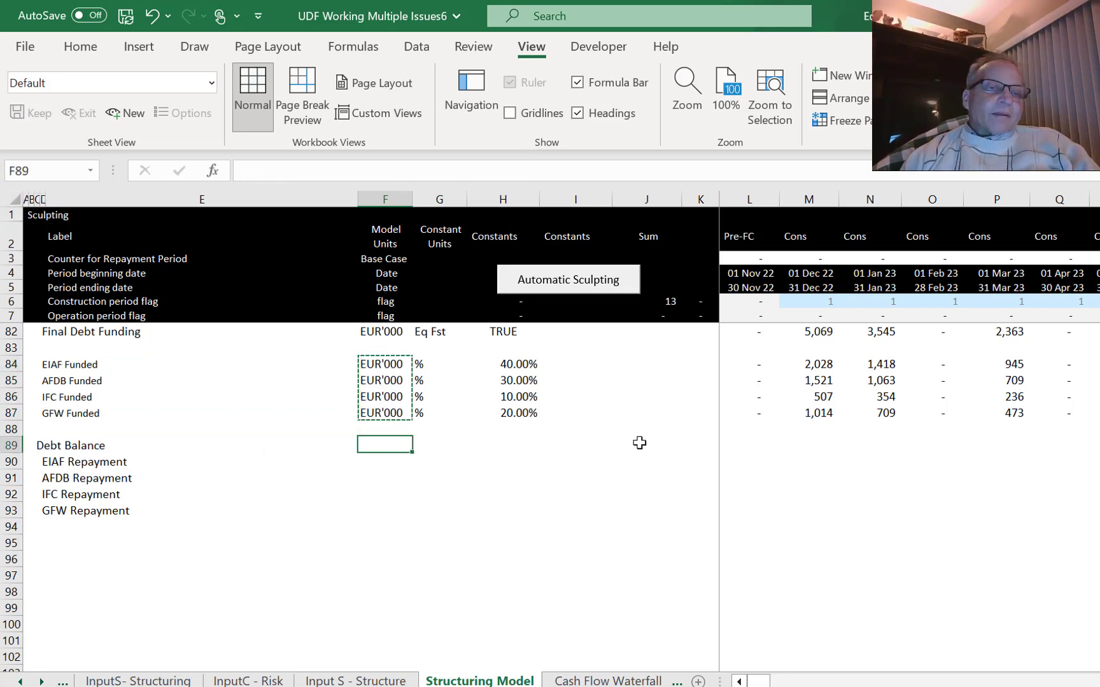
key(ctrl+v)
Link the Pre-FC EIAF Repayment in L90 to Repayment for Issue 1 on the UDFOutput sheet with =UDFOutput!J8.
key(Right)
key(Right)
key(Right)
key(Right)
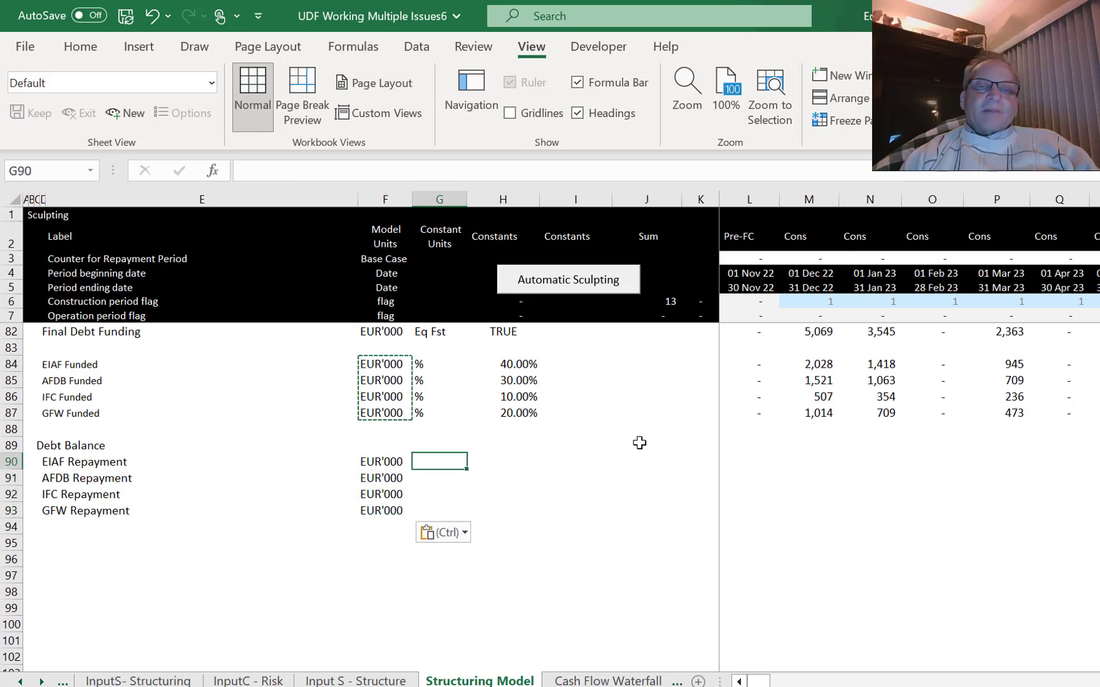
key(Right)
key(Right)
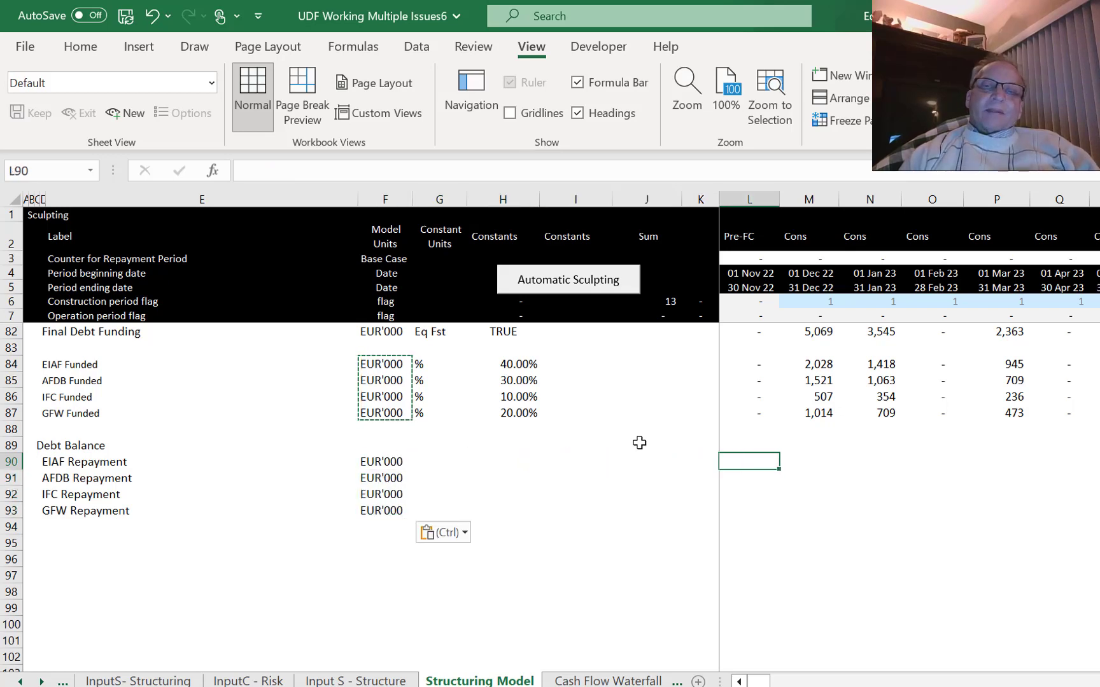
text(=)
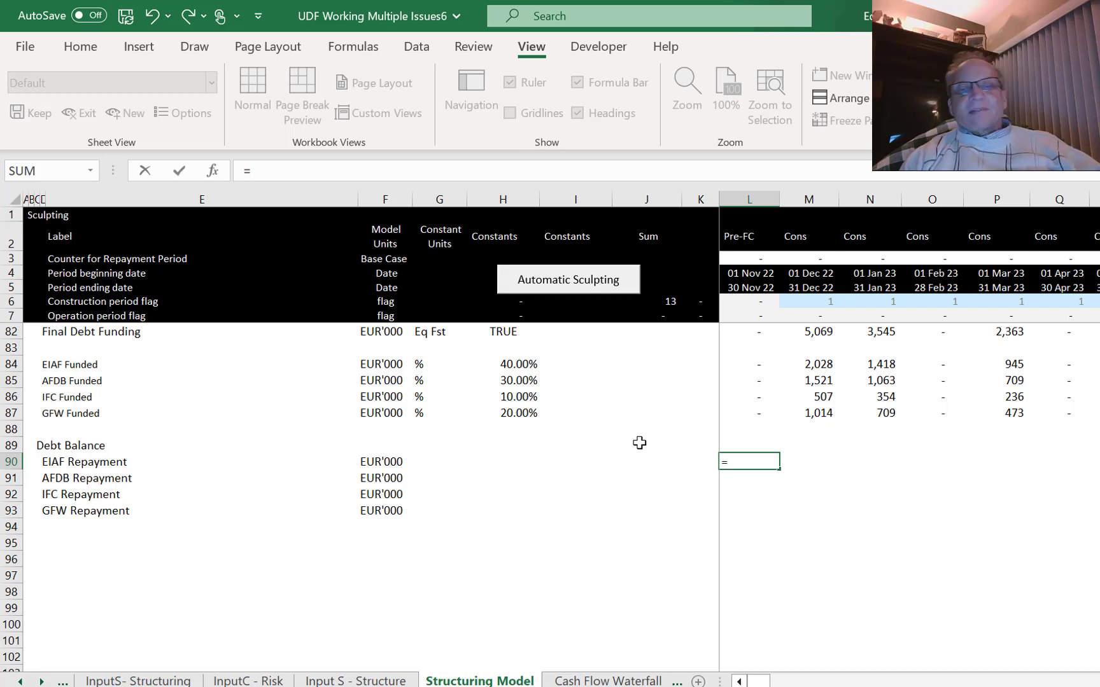
key(ctrl+Page_Down)
key(ctrl+Page_Down)
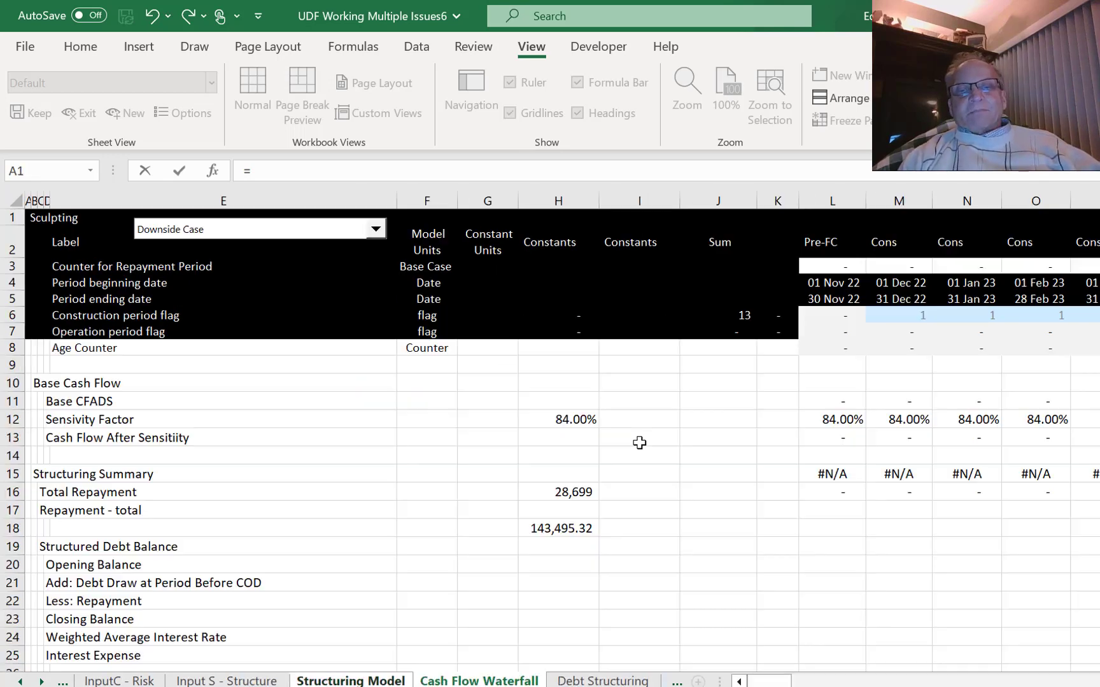
key(ctrl+Page_Down)
key(ctrl+Page_Down)
key(ctrl+Page_Down)
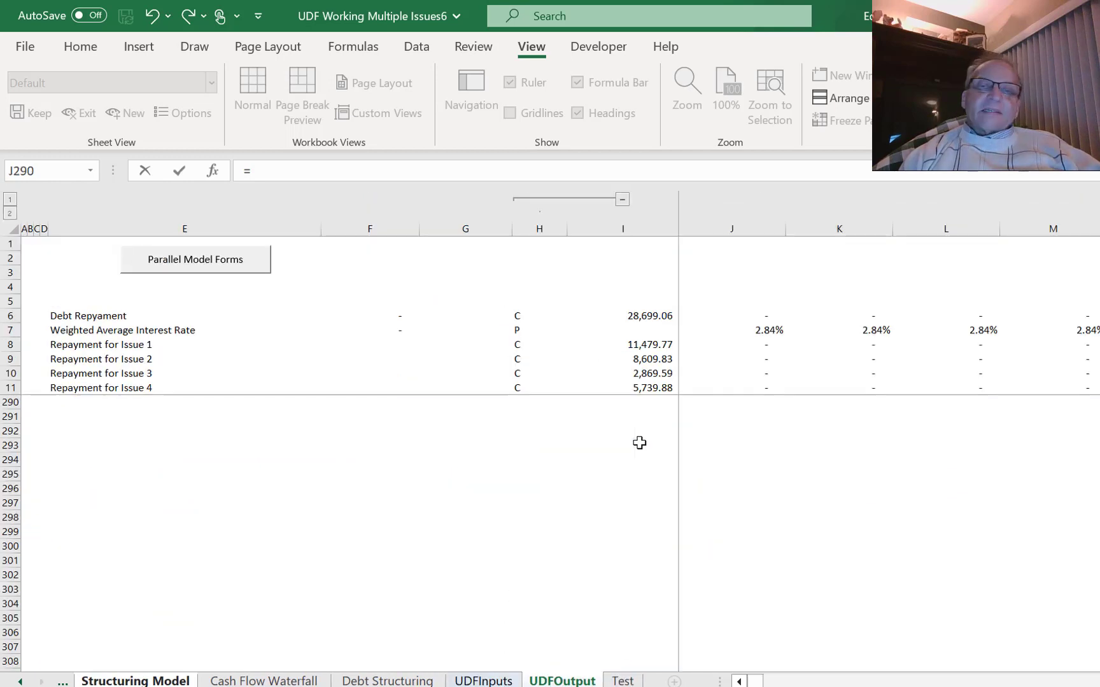
key(ctrl+Page_Up)
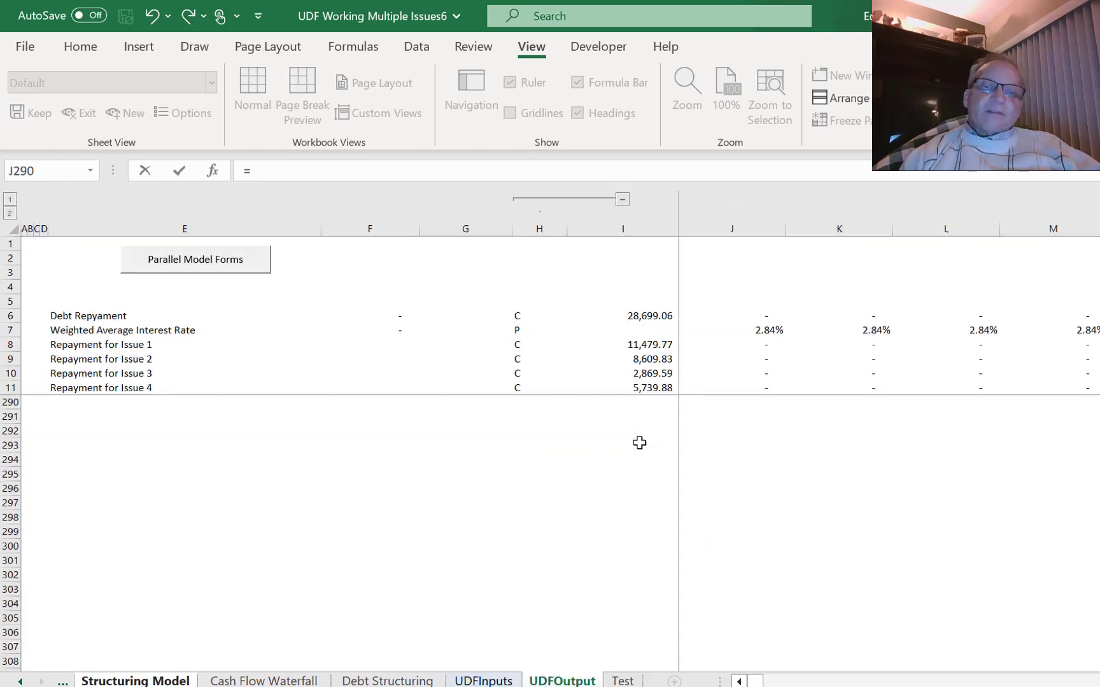
key(Down)
key(Right)
key(Down)
key(Down)
key(Up)
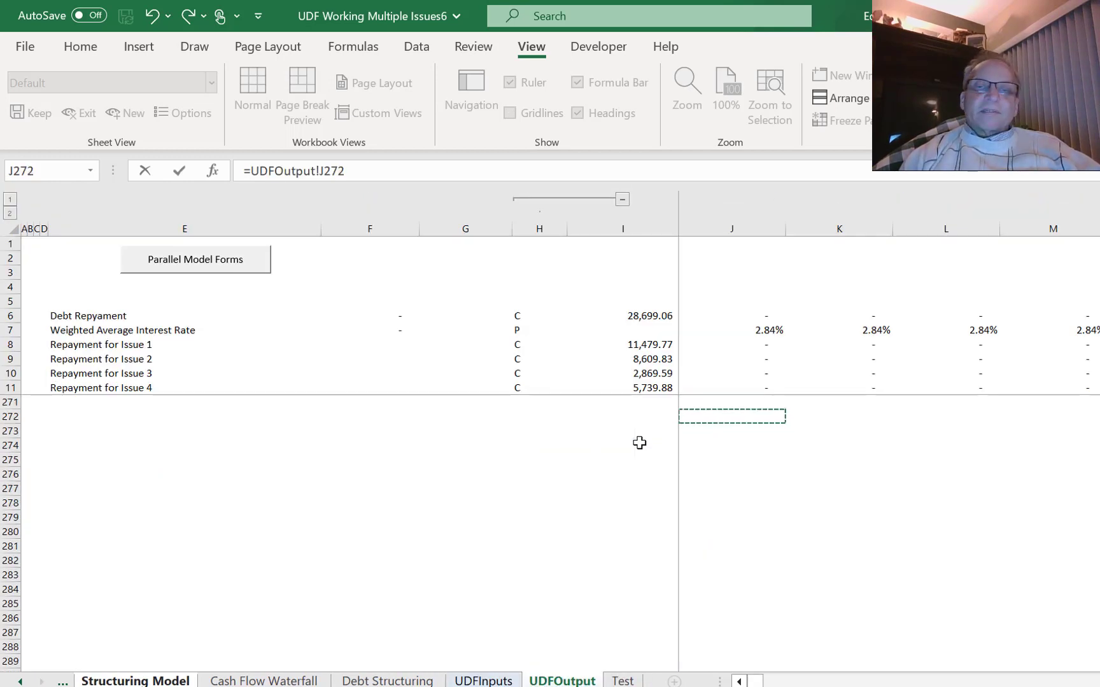
key(Up)
key(Up)
key(Up)
key(Up)
key(Left)
key(Left)
key(Up)
key(Up)
key(Up)
key(Up)
key(Up)
key(Up)
key(Up)
key(Up)
key(Up)
key(Up)
key(Up)
key(Up)
key(Up)
key(Up)
key(Up)
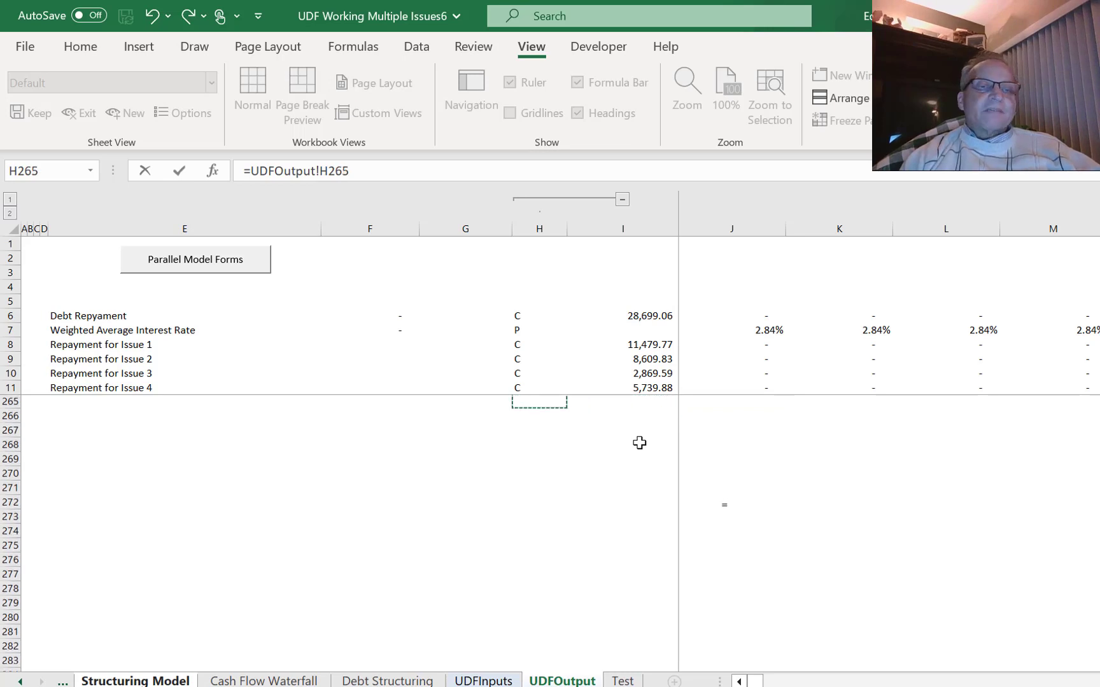
key(Down)
key(Down)
key(Down)
key(Down)
key(Down)
key(Down)
key(Down)
key(Down)
key(Down)
key(Down)
key(Down)
key(Down)
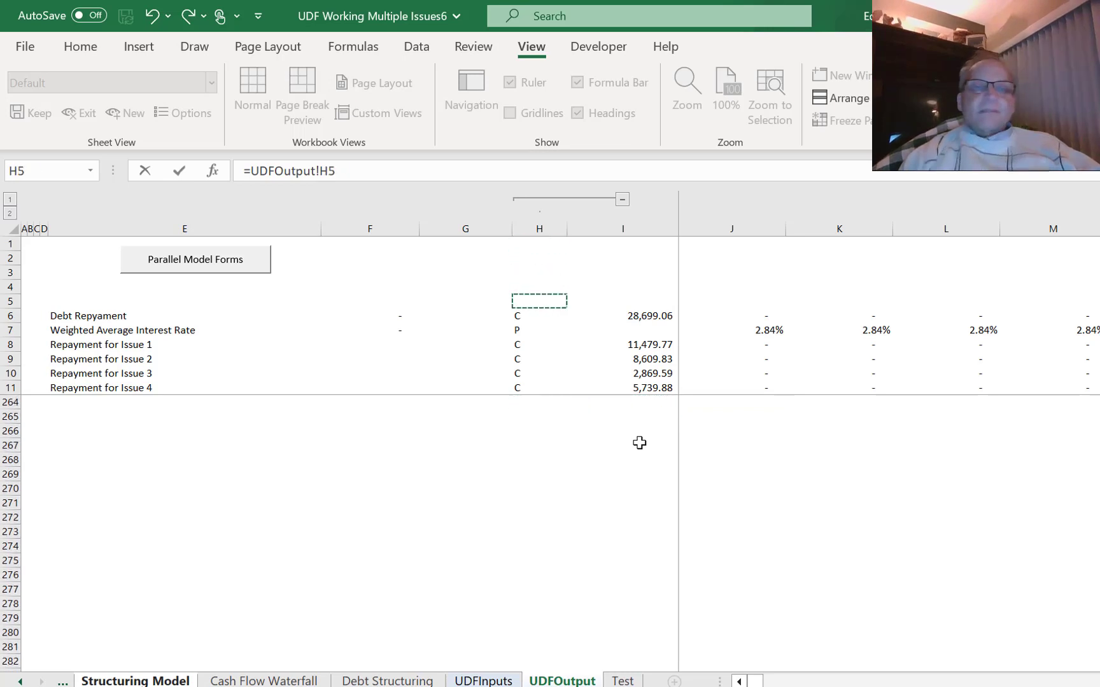
key(Up)
key(Up)
key(Up)
key(Up)
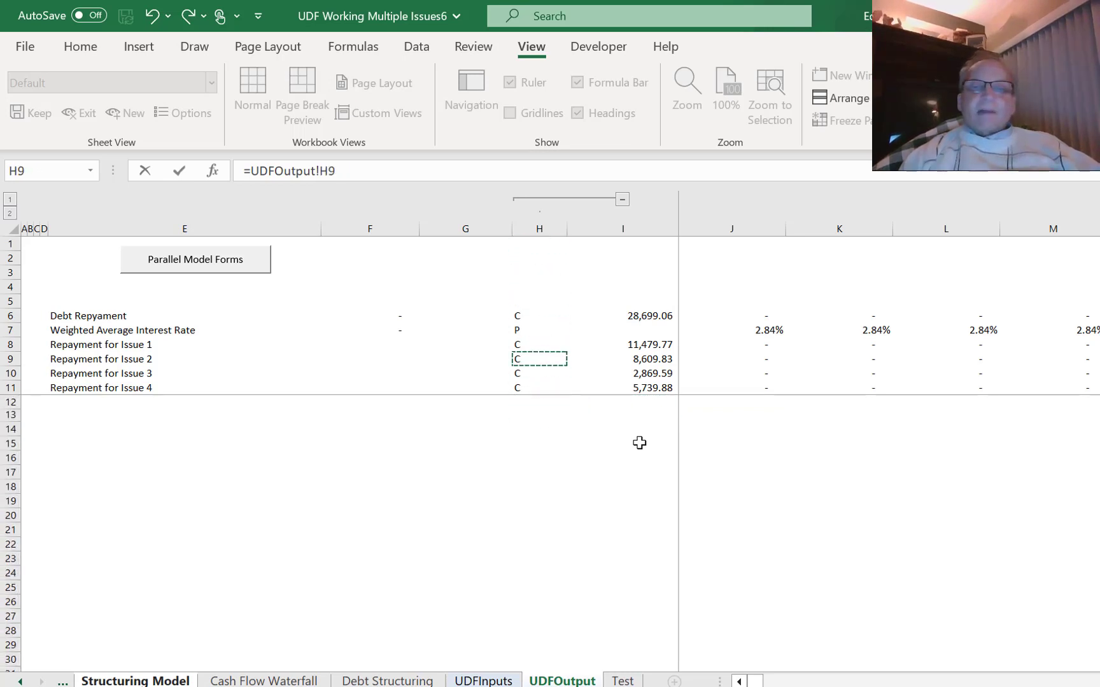
key(Up)
key(Right)
key(Right)
key(Right)
key(Left)
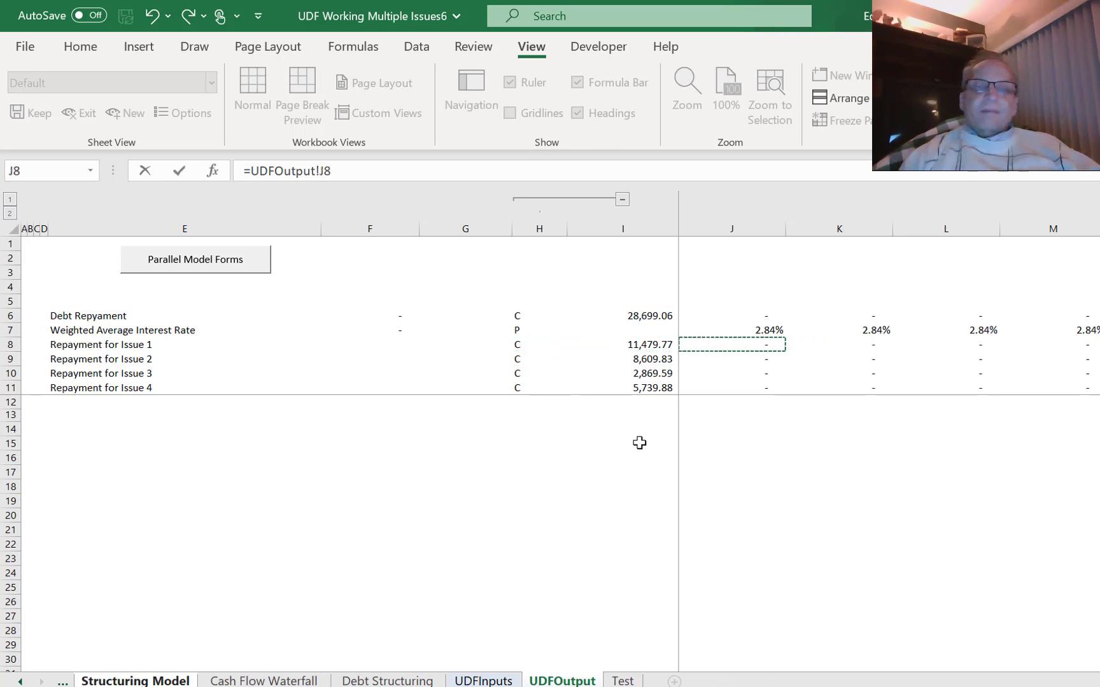
key(Return)
key(Up)
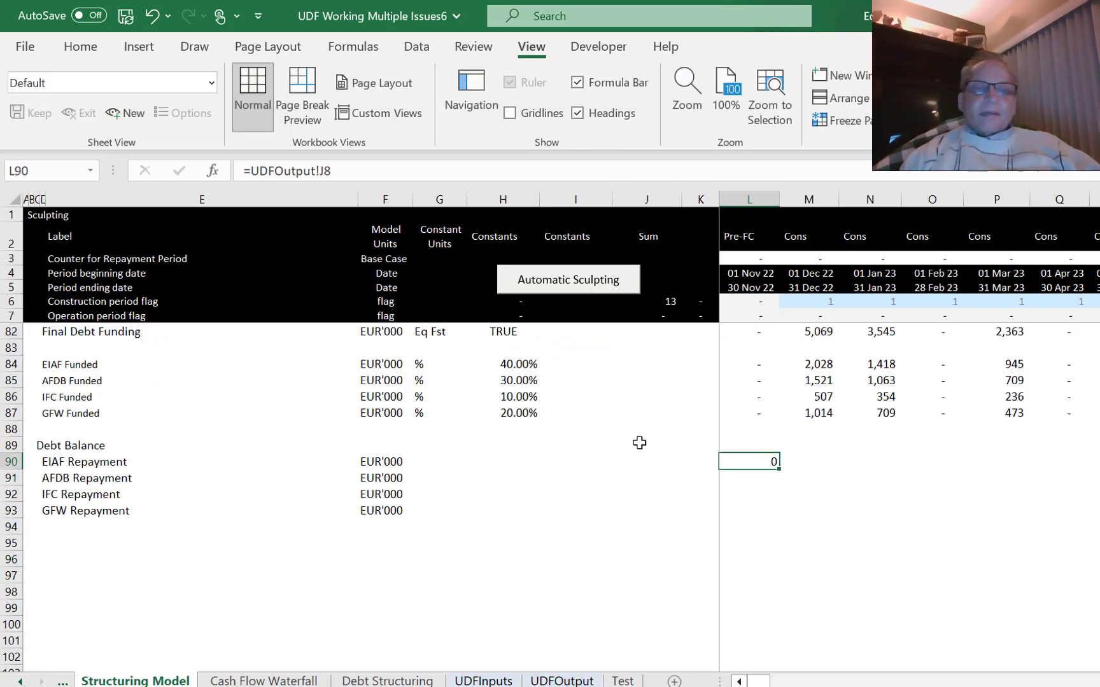
Fill the L90 repayment link down through L93 and across all periods, using the number format that shows zeros as dashes.
key(shift+Down)
key(shift+Down)
key(shift+Down)
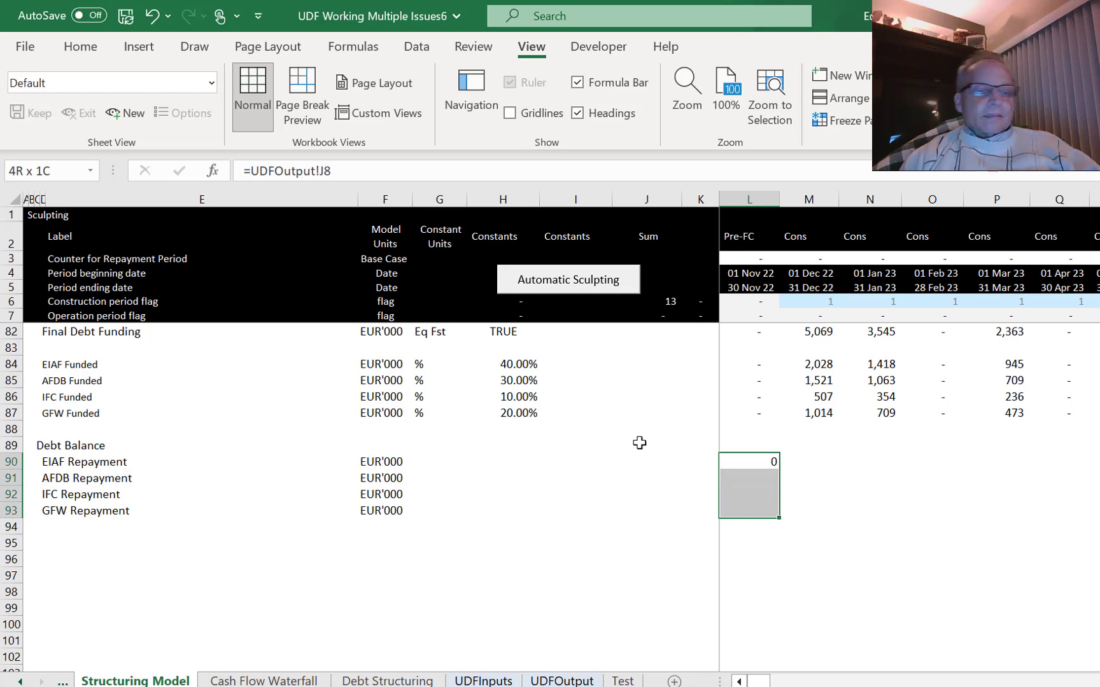
key(ctrl+d)
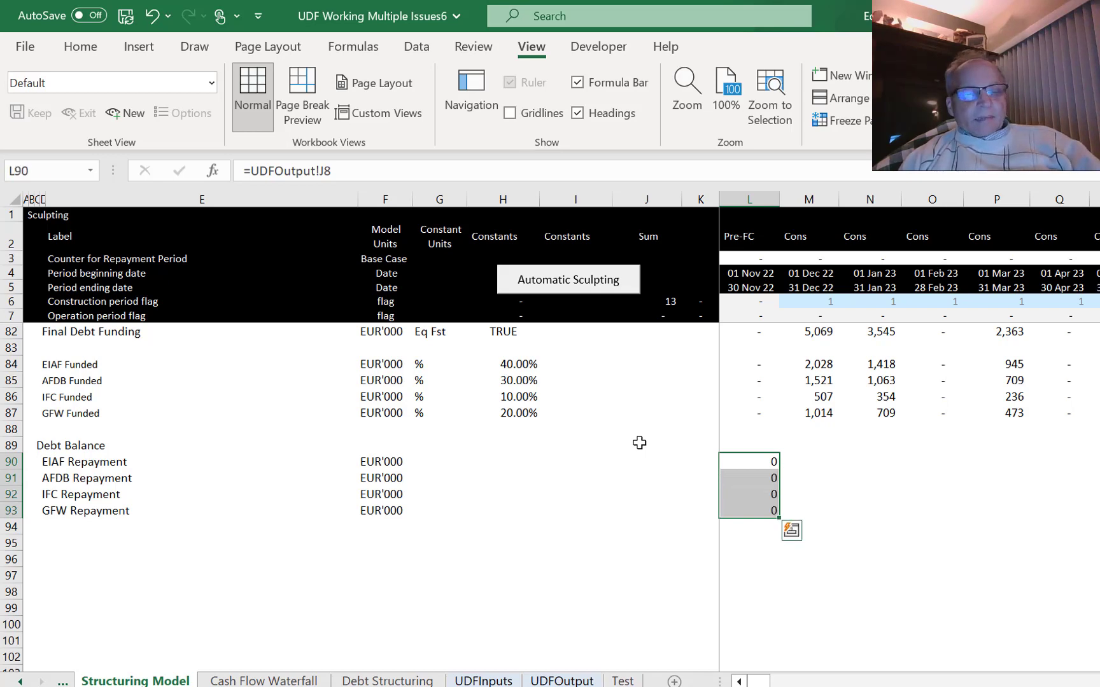
key(ctrl+shift+1)
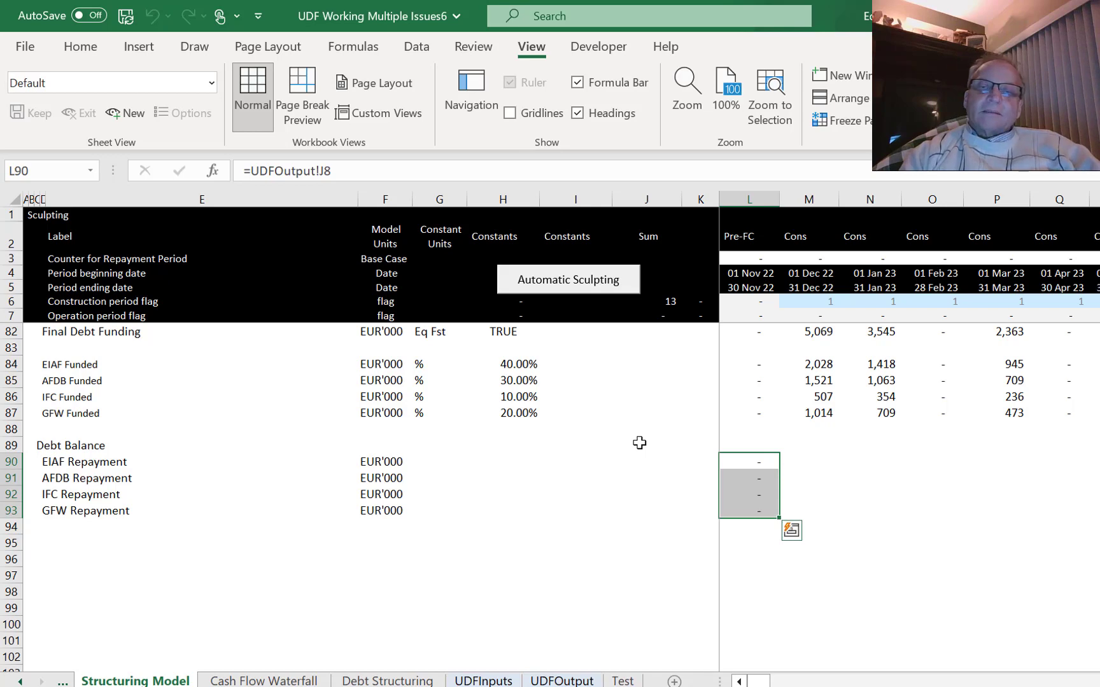
key(ctrl+alt+r)
Total the EIAF Repayment row in J90 with =SUM(L90:XFD90) and fill the sum down through J93.
key(Left)
key(Left)
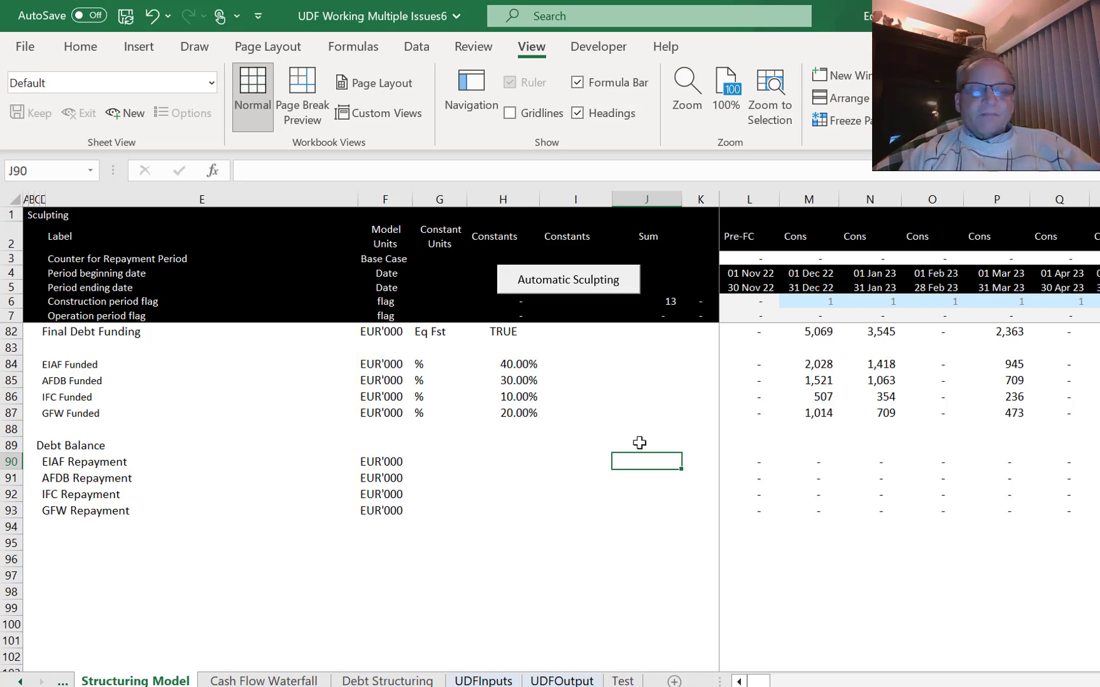
key(ctrl+alt+s)
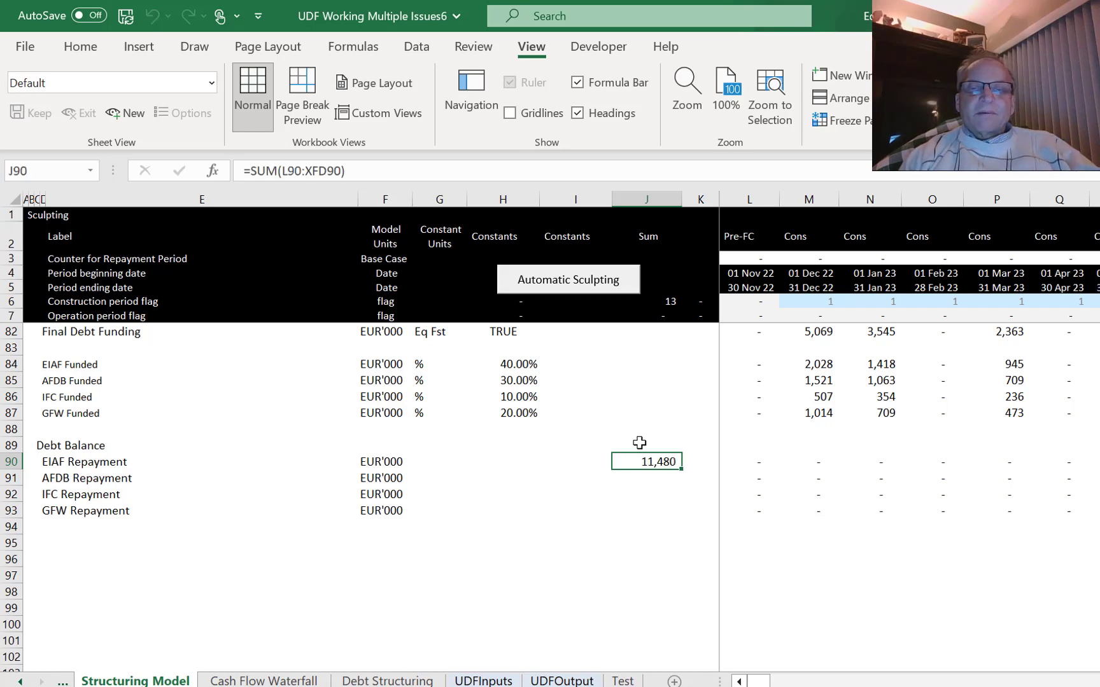
key(shift+Down)
key(shift+Down)
key(shift+Down)
key(ctrl+d)
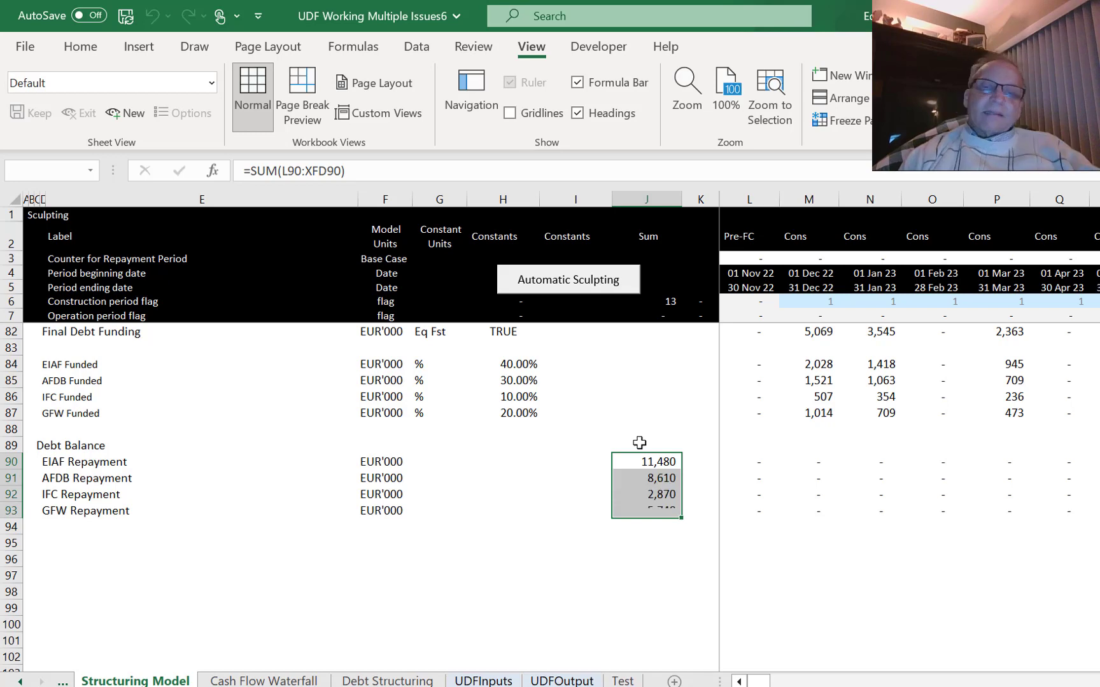
Review the Final Equity, Final Debt and per-issue funded rows above Debt Balance, checking their Sum column.
key(Up)
key(Up)
key(Up)
key(Up)
key(Up)
key(Up)
key(Up)
key(Up)
key(Up)
key(Up)
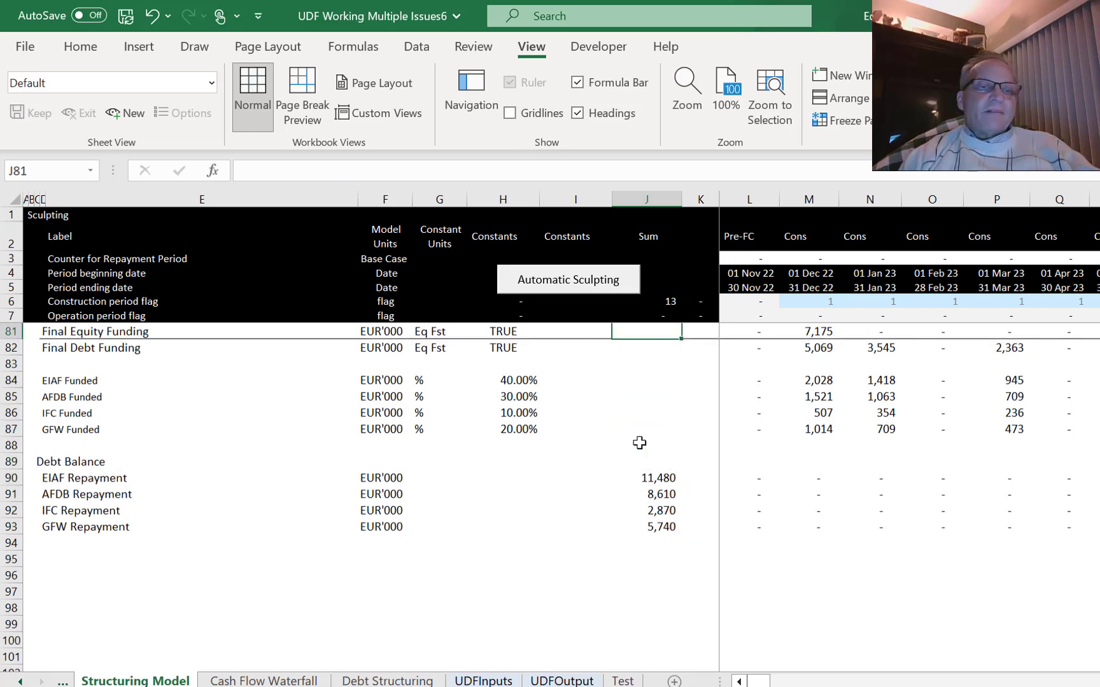
key(Down)
key(Down)
key(Down)
key(Down)
key(Down)
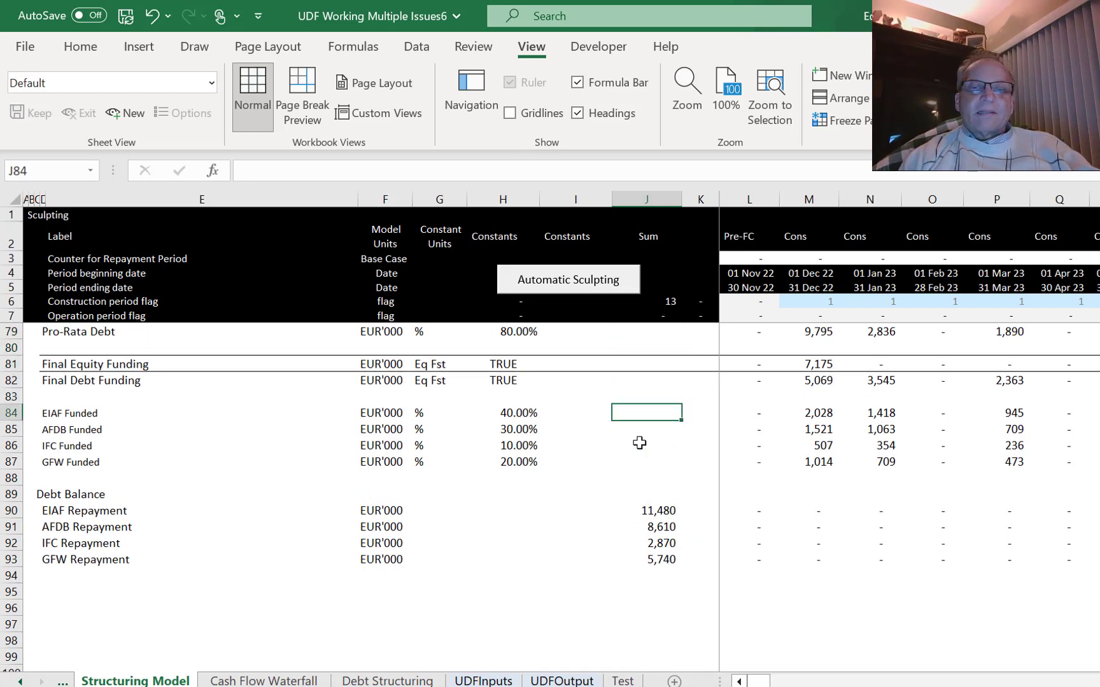
key(Left)
key(Right)
key(Right)
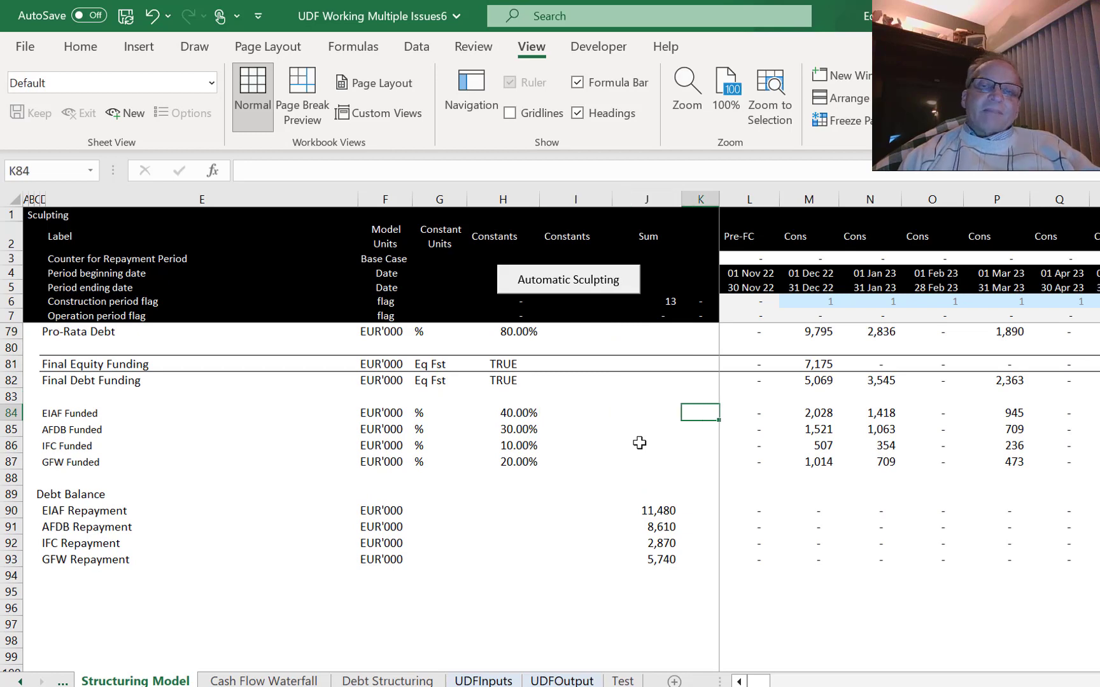
Total the EIAF Funded row in J84 with =SUM(L84:XFD84) and fill the sum down through J87.
key(Left)
key(Right)
key(Left)
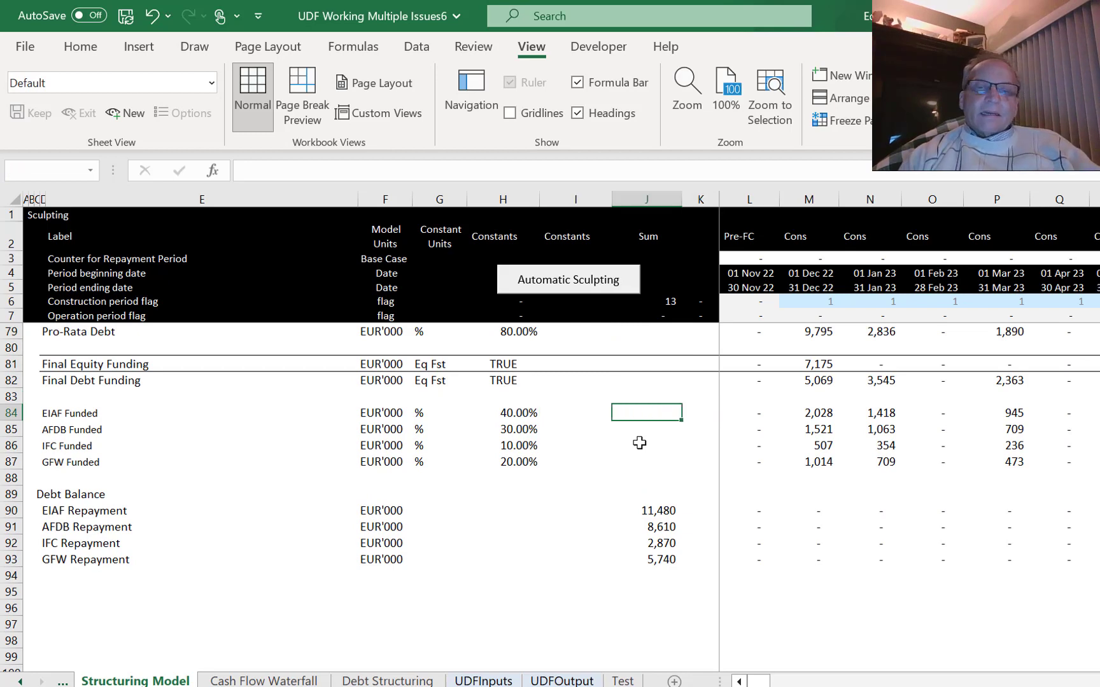
key(ctrl+shift+a)
key(shift+Down)
key(shift+Down)
key(shift+Down)
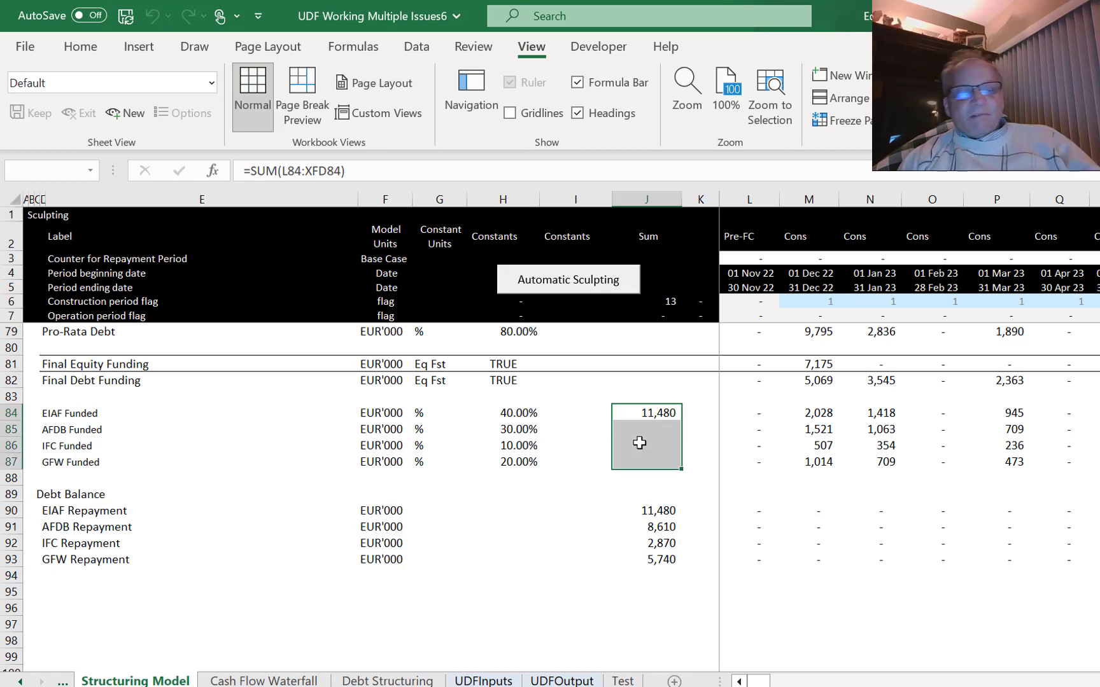
key(ctrl+d)
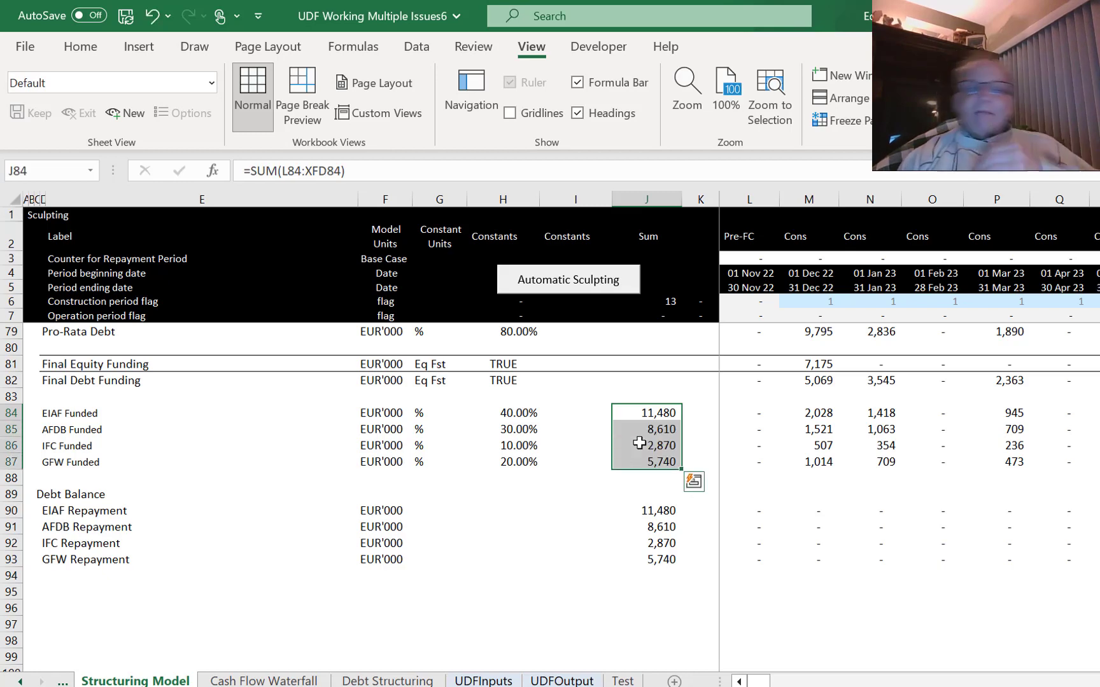
Compare the summed EIAF Repayment in J90 with the summed EIAF Funded in J84.
key(Down)
key(Down)
key(Down)
key(Down)
key(Down)
key(Down)
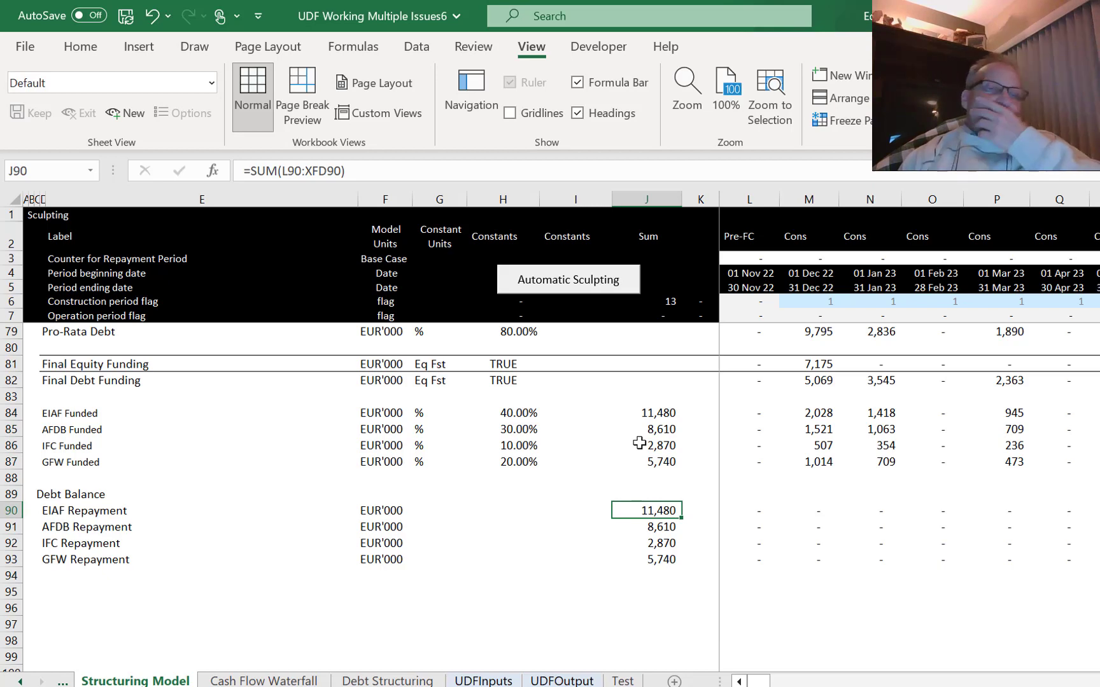
key(Up)
key(Up)
key(Up)
key(Up)
key(Up)
key(Up)
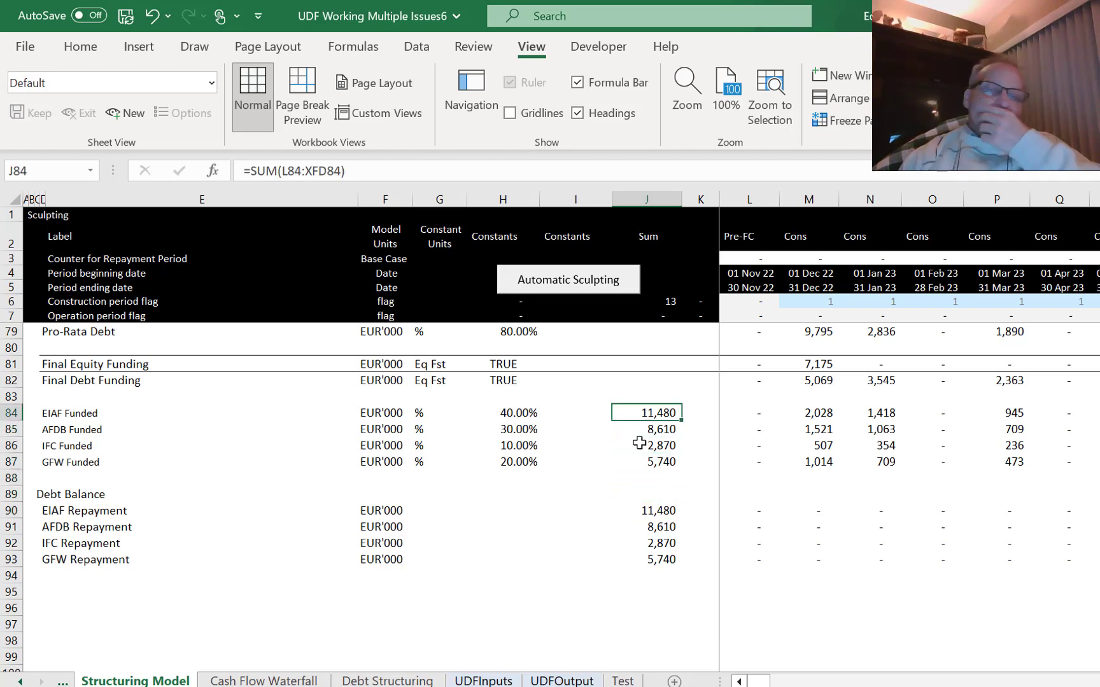
Examine the EIAF, AFDB, IFC and GFW Repayment rows across the construction and operating periods.
key(Left)
key(Left)
key(Down)
key(Down)
key(Down)
key(Down)
key(Down)
key(Down)
key(Left)
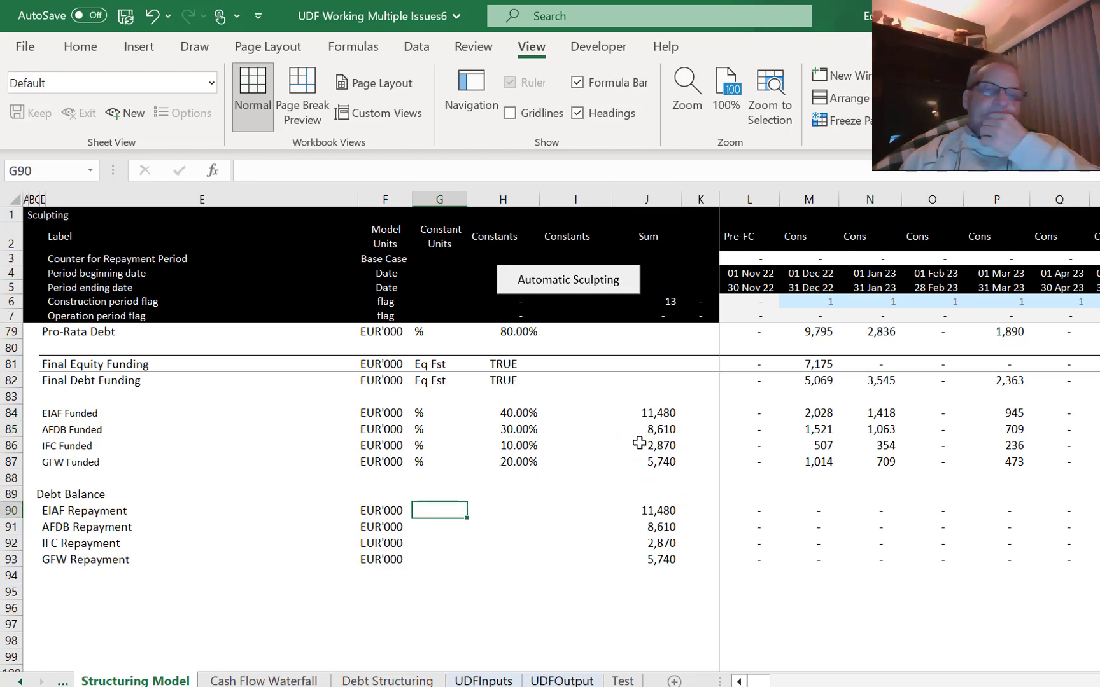
key(Left)
key(Right)
key(Right)
key(Right)
key(Right)
key(Right)
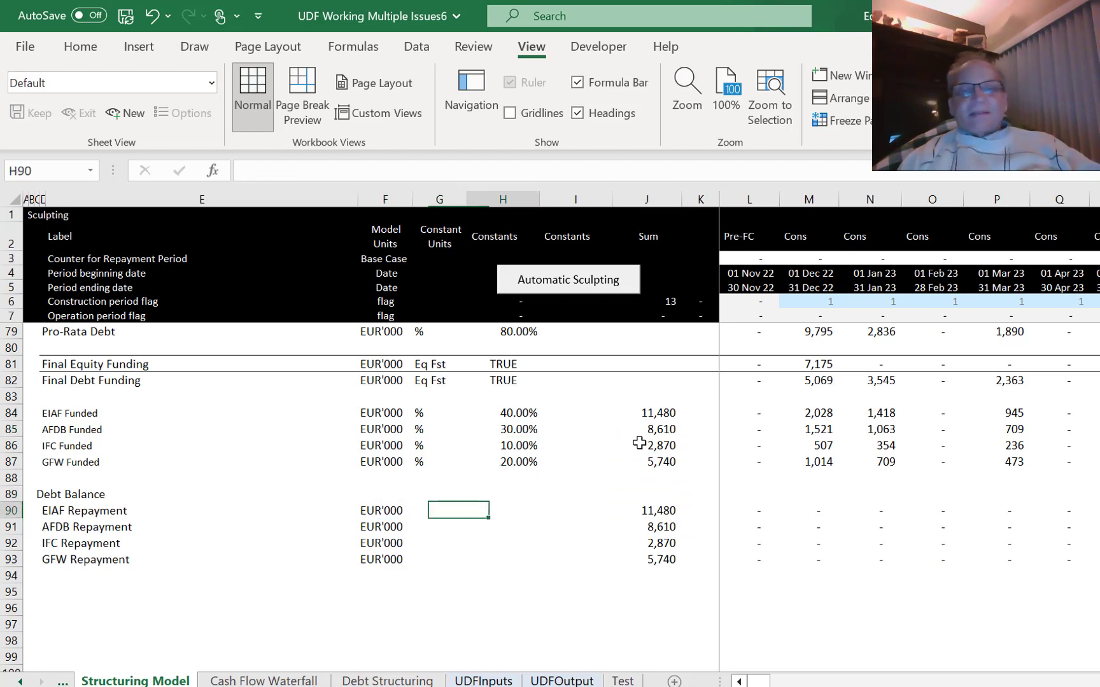
key(Right)
key(Right)
key(Right)
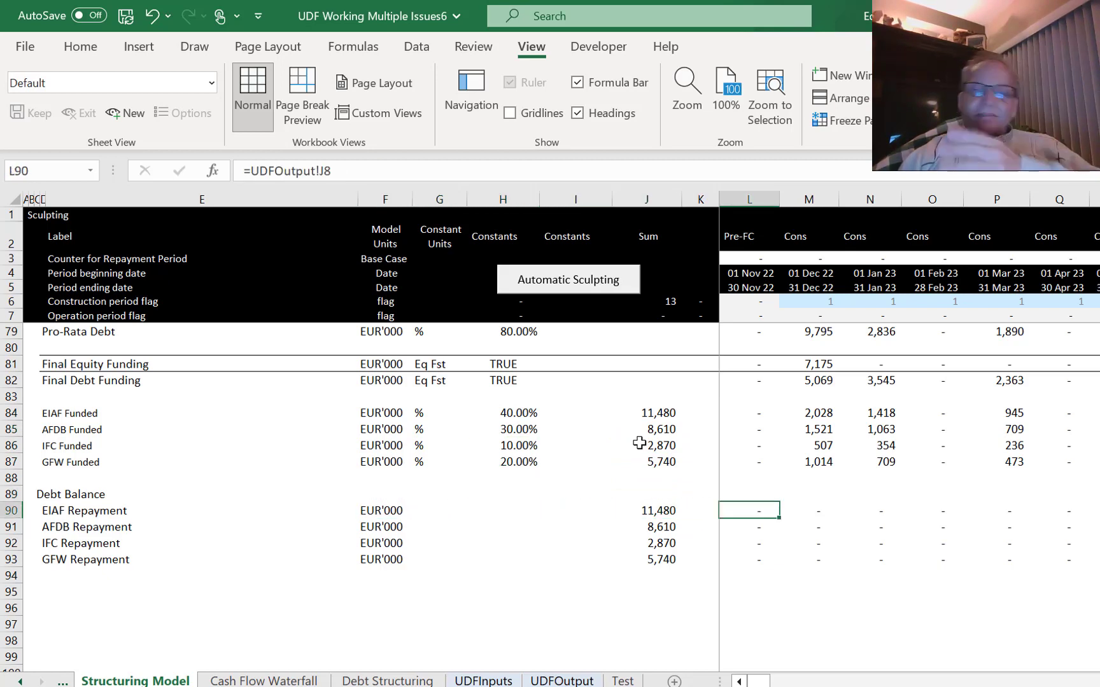
key(Right)
key(Right)
key(Right)
key(Right)
key(Right)
key(Right)
key(Right)
key(Right)
key(Right)
key(Right)
key(Right)
key(Right)
key(Right)
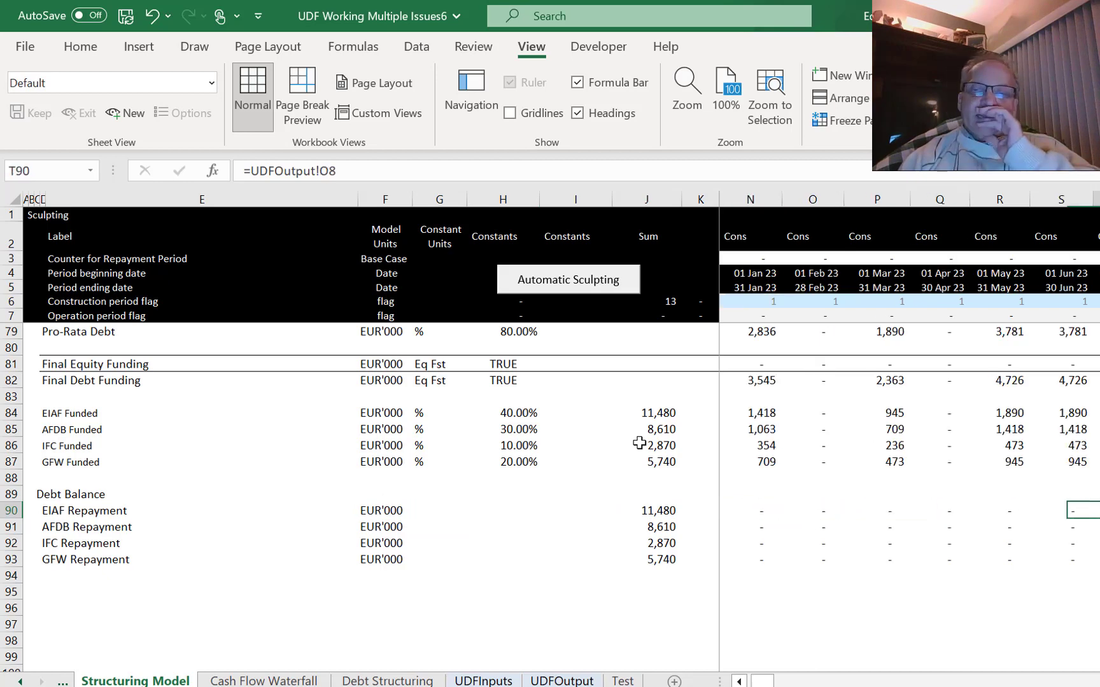
key(Right)
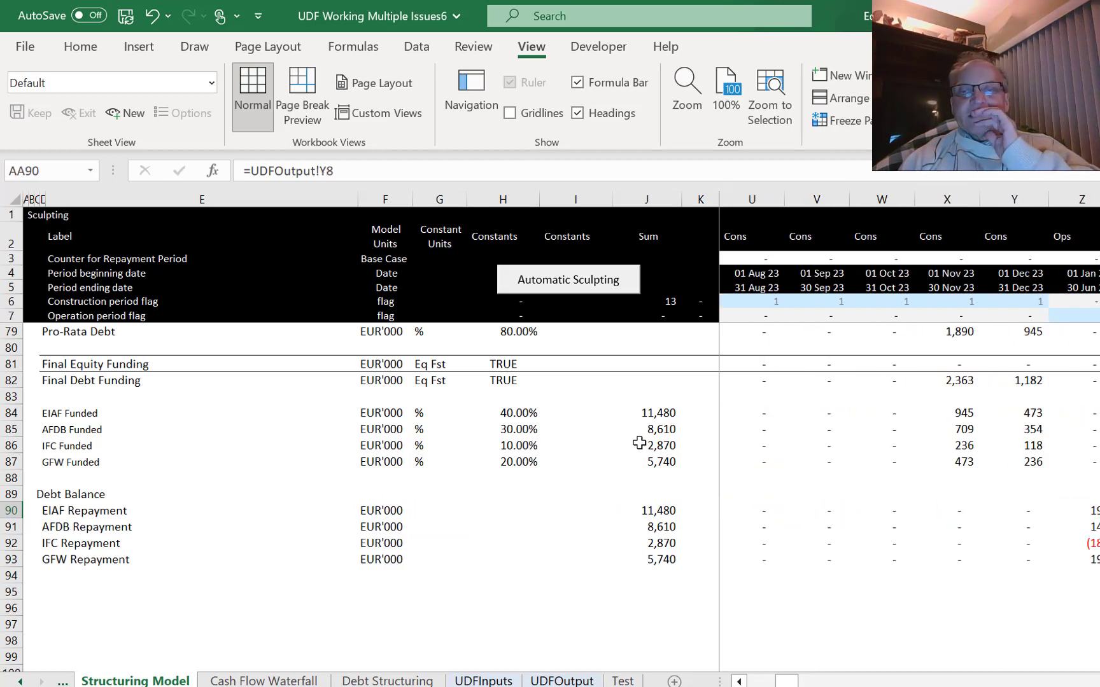
key(Right)
key(Right)
key(Right)
key(Right)
key(Right)
key(Right)
key(Right)
key(Right)
key(Right)
key(Right)
key(Right)
key(Right)
key(Right)
key(Right)
key(Right)
key(Right)
key(Right)
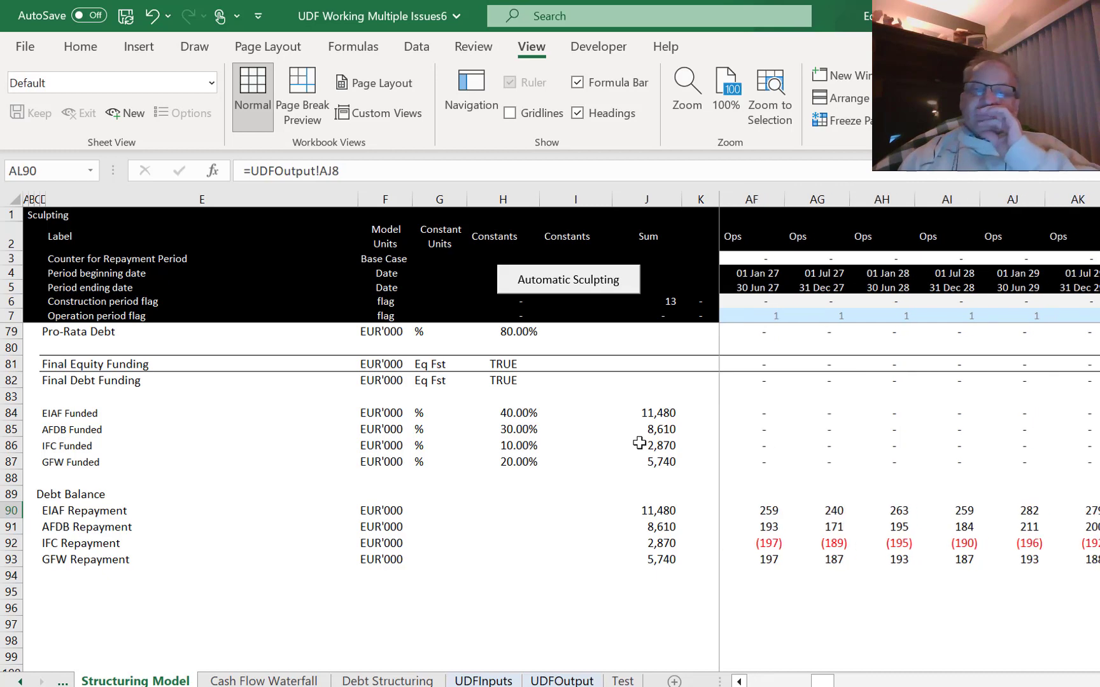
key(Right)
key(Right)
key(Right)
key(Right)
key(Left)
key(Left)
key(Left)
key(Left)
key(Left)
key(Left)
key(Left)
key(Left)
key(Left)
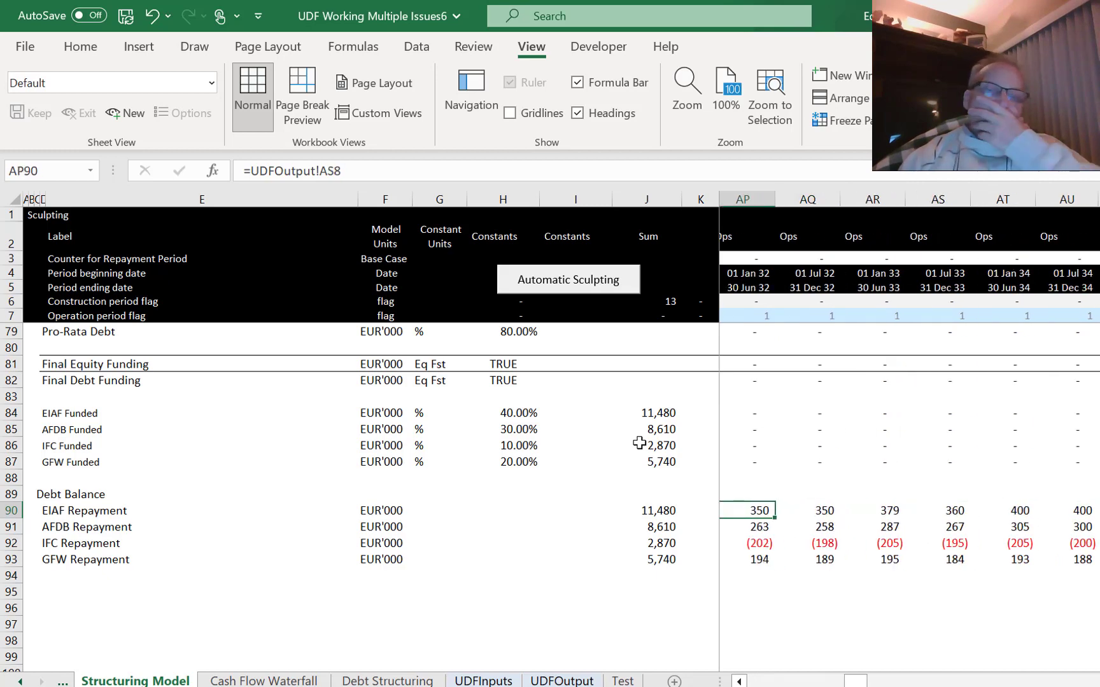
key(Left)
key(Left)
key(Left)
key(Left)
key(Left)
key(Left)
key(Left)
key(Left)
key(Left)
key(Left)
key(Left)
key(Left)
key(Left)
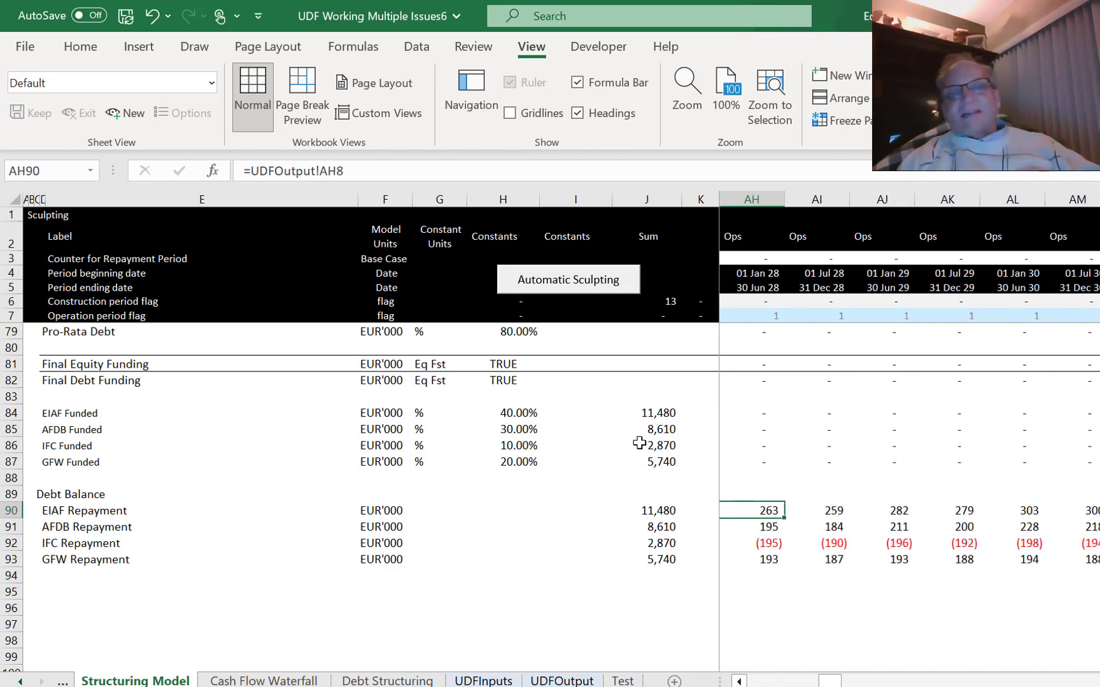
key(Home)
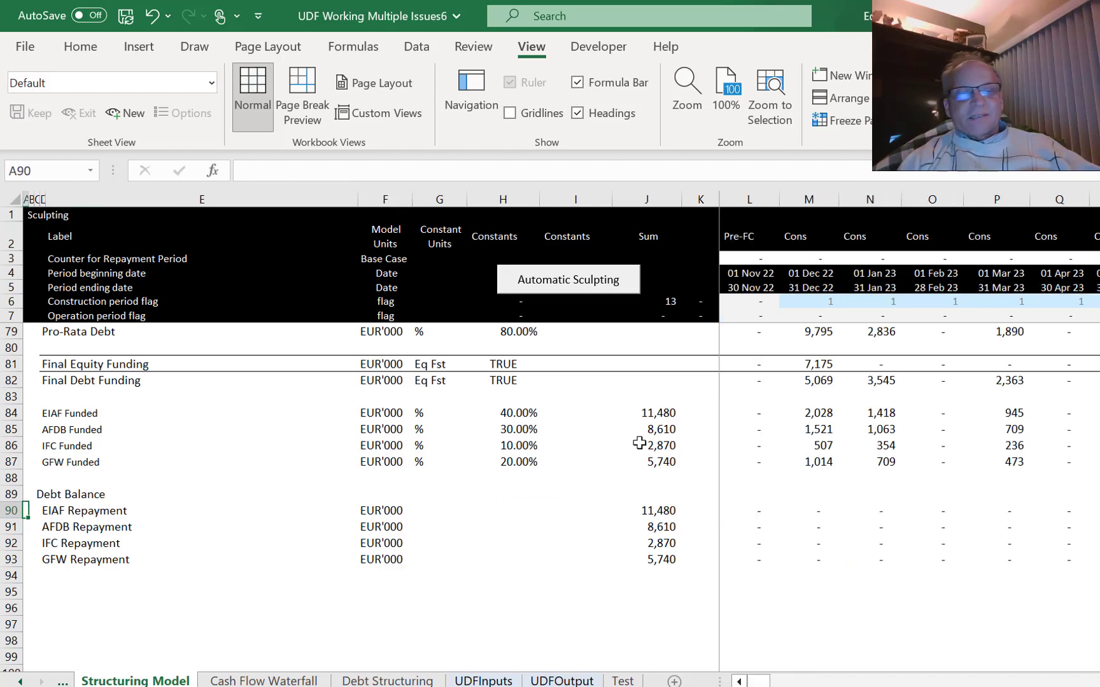
Review the per-issue payment periods, issue percentages and up-front fees on the InputC - Structuring sheet.
key(ctrl+Page_Up)
key(ctrl+Page_Up)
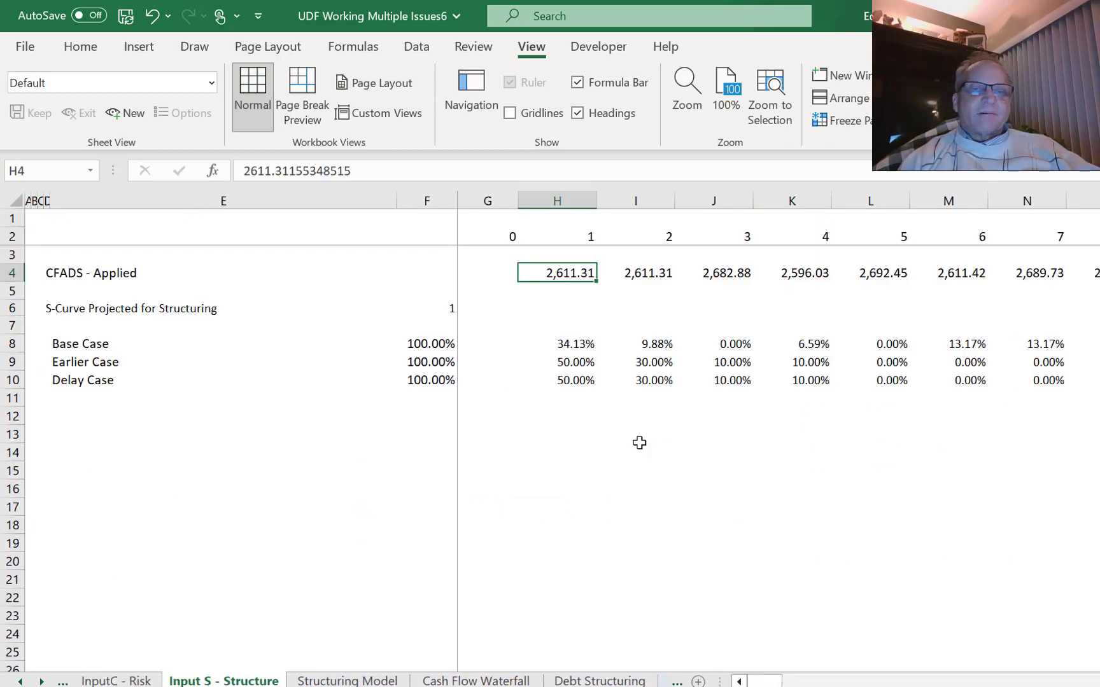
key(ctrl+Page_Up)
key(ctrl+Page_Up)
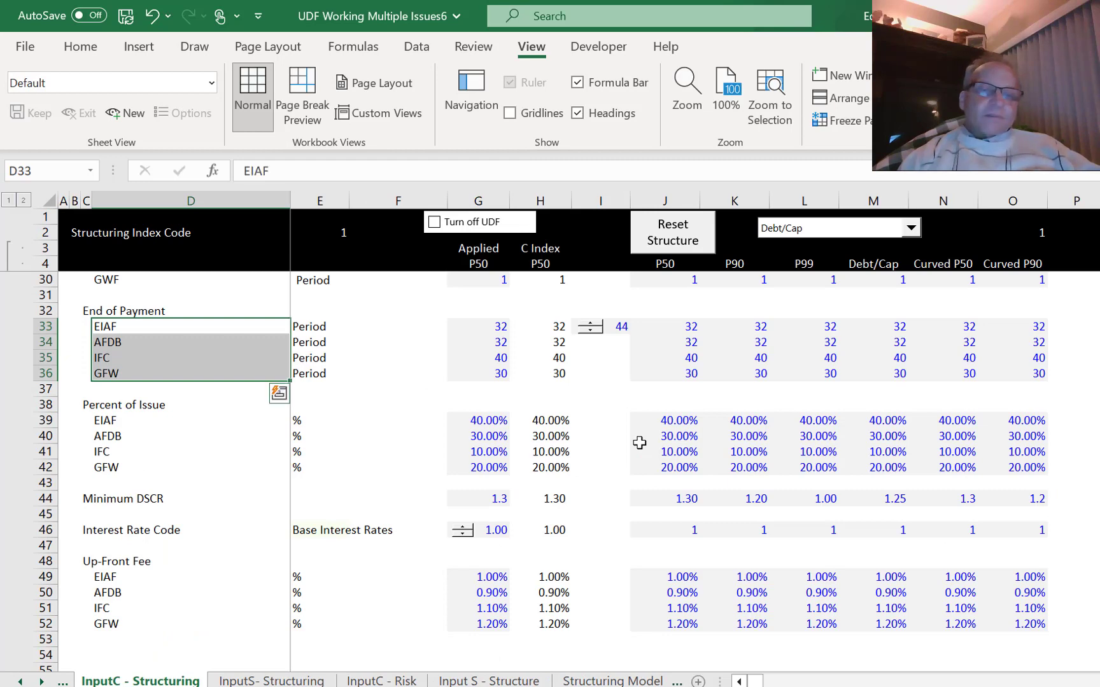
key(Left)
key(Right)
key(Right)
key(Left)
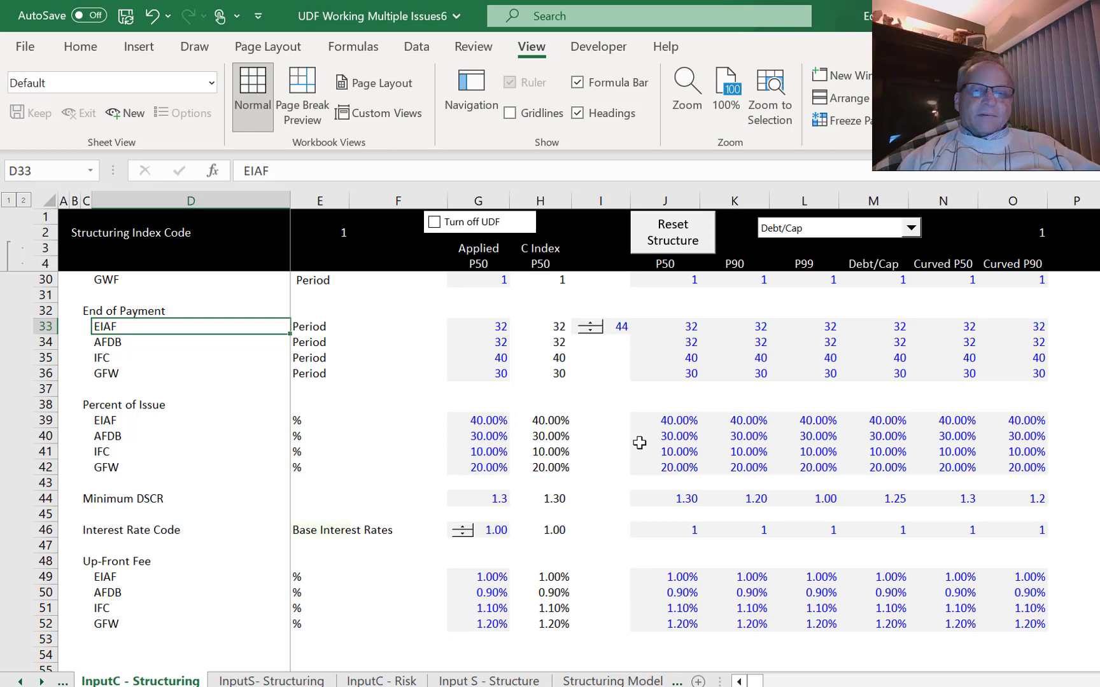
key(Down)
key(Down)
key(Down)
key(Down)
key(Down)
key(Down)
key(Down)
key(Down)
key(Down)
key(Down)
key(Down)
key(Down)
key(Down)
key(Down)
key(Down)
key(Down)
key(Down)
key(Down)
key(Down)
key(Down)
key(Down)
key(Down)
key(Down)
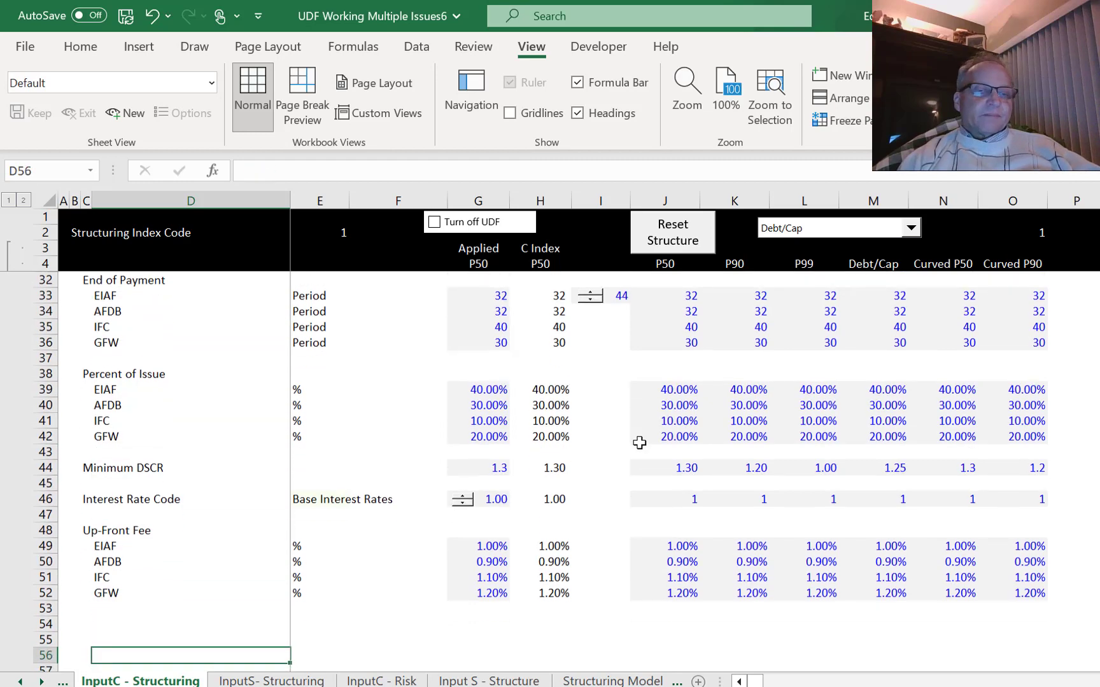
key(Up)
key(Up)
key(Up)
key(Up)
key(Up)
key(Up)
key(Up)
key(Up)
key(Up)
key(Up)
key(Up)
key(Up)
key(Up)
key(Up)
key(Up)
key(Up)
key(Up)
key(Up)
key(Up)
key(Up)
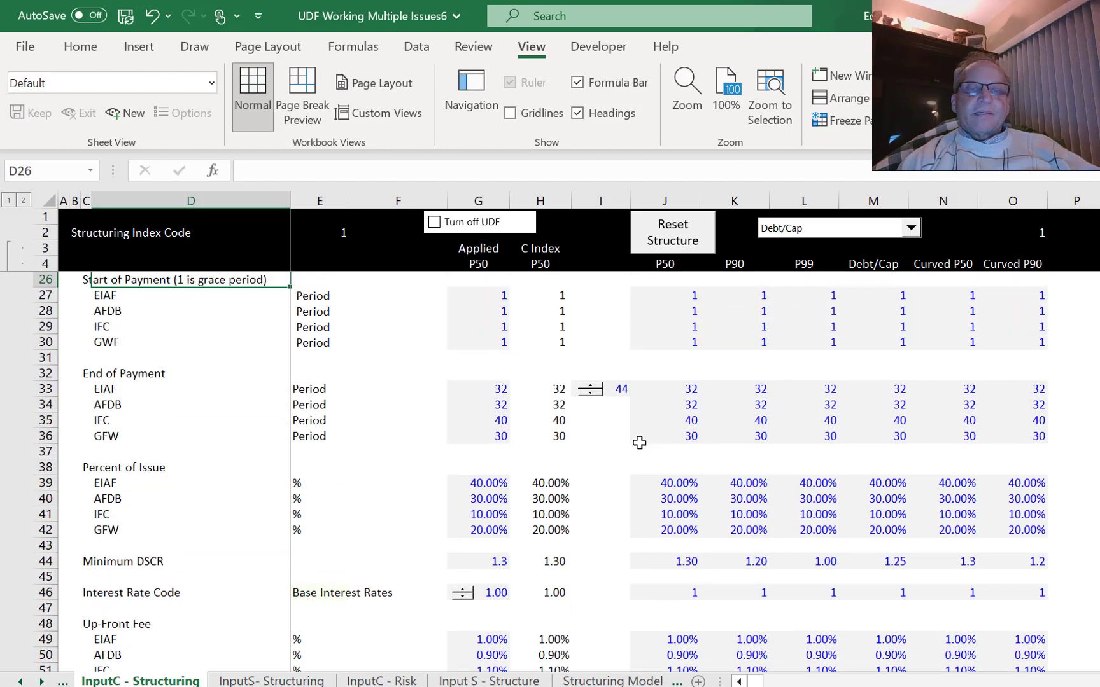
Lower the End of Payment spinner value in I33 to 43 and link EIAF's applied period in G33 to it with =I33.
click(584, 395)
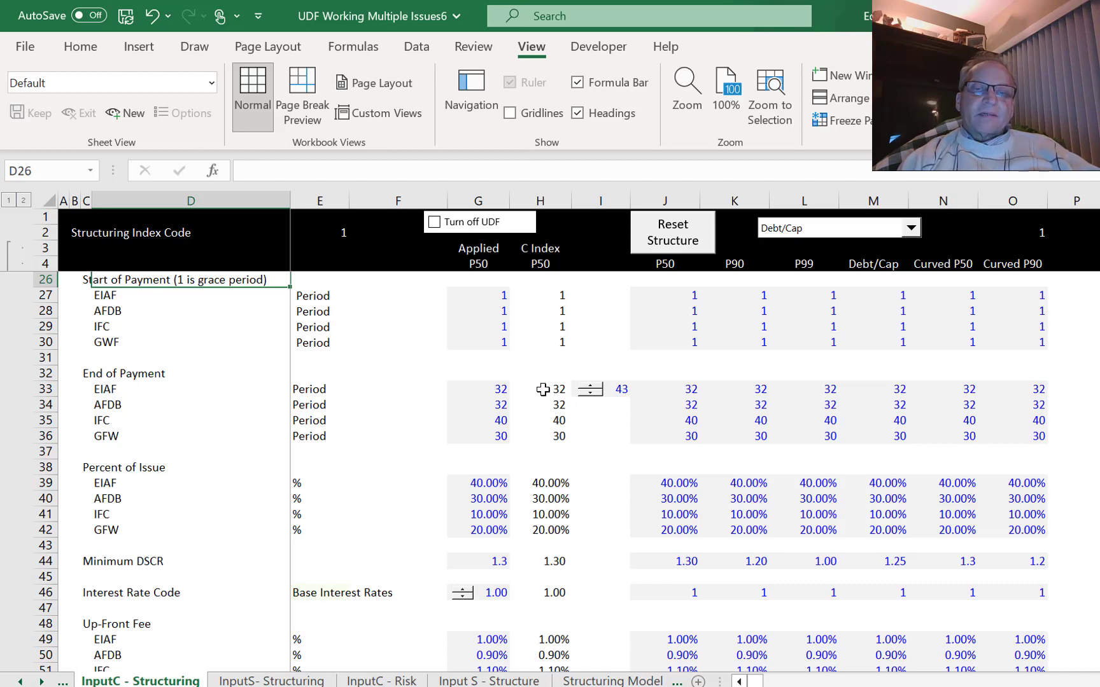
click(481, 392)
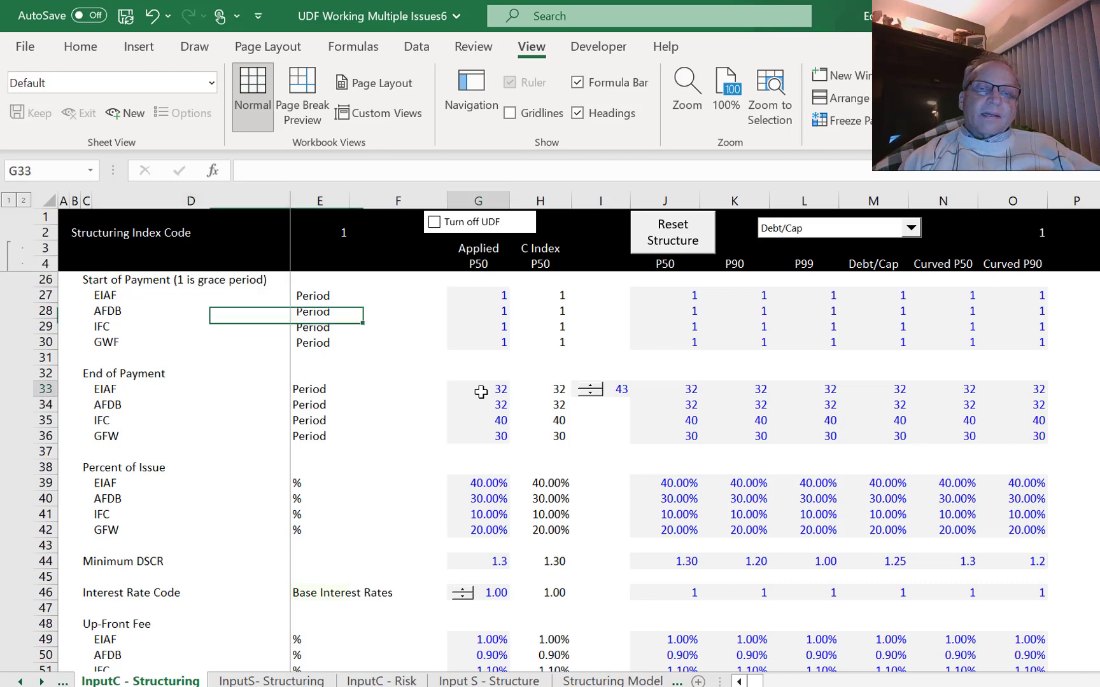
text(=)
key(Right)
key(Right)
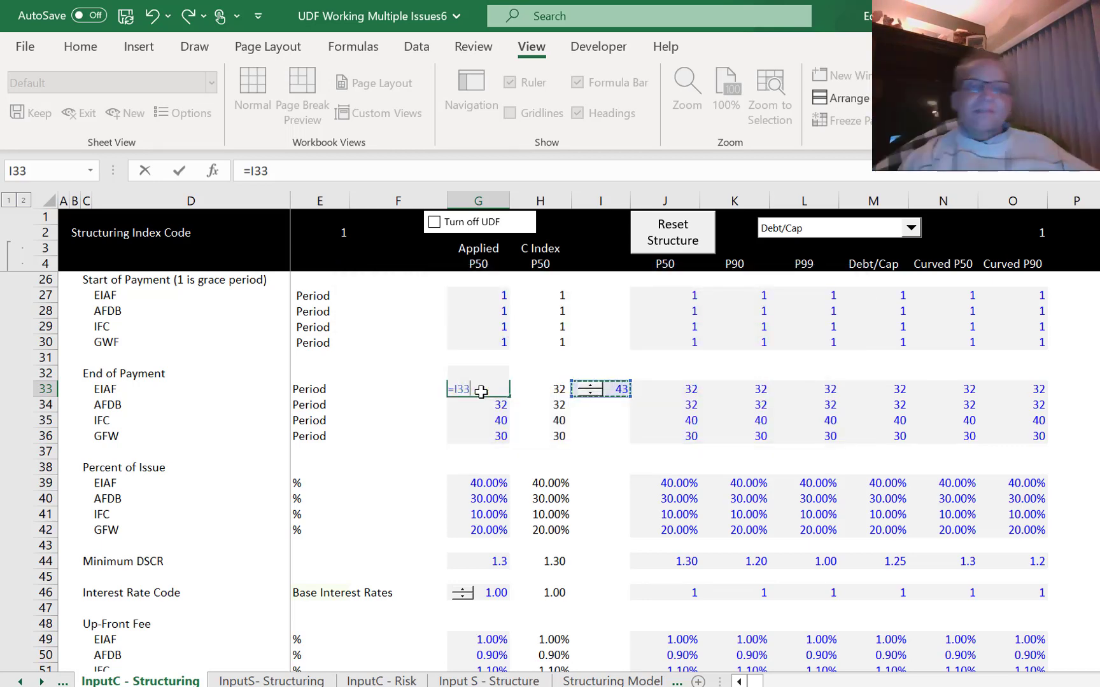
key(Return)
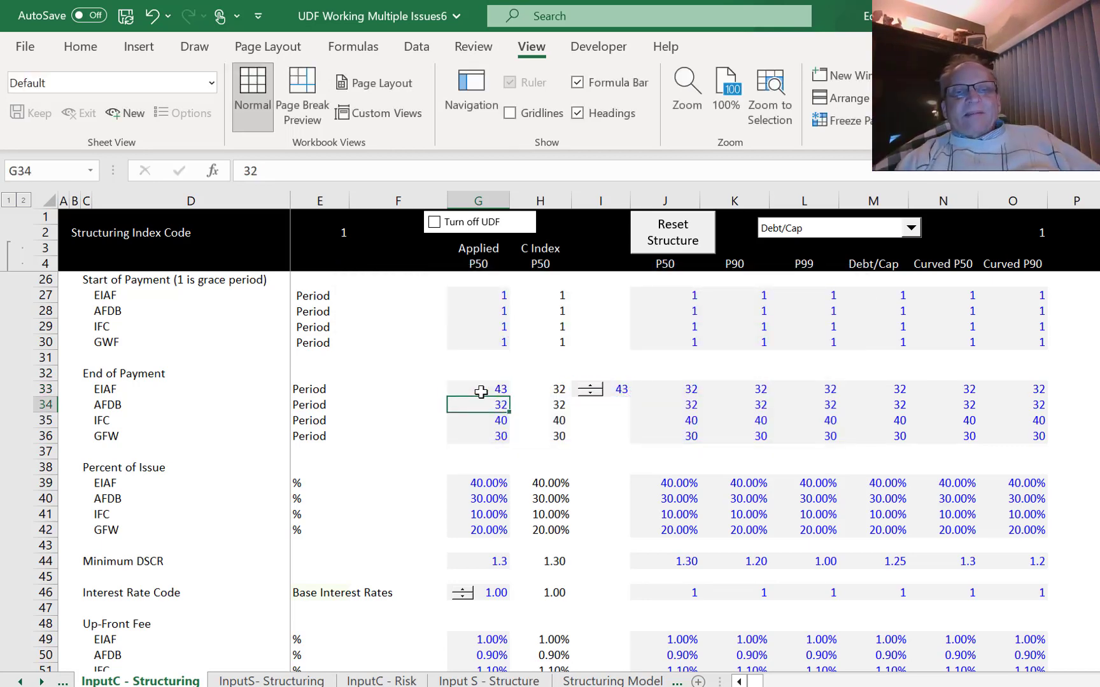
Enable Turn off UDF and make the EIAF End of Payment link in G33 absolute as =$I$33.
click(461, 387)
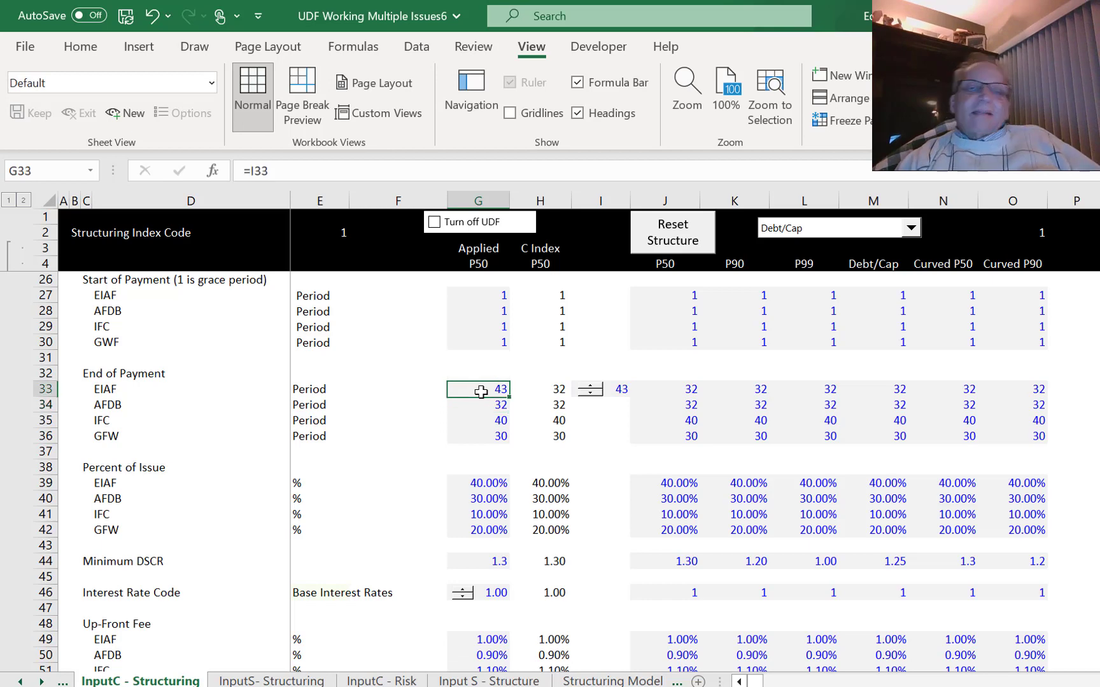
click(439, 226)
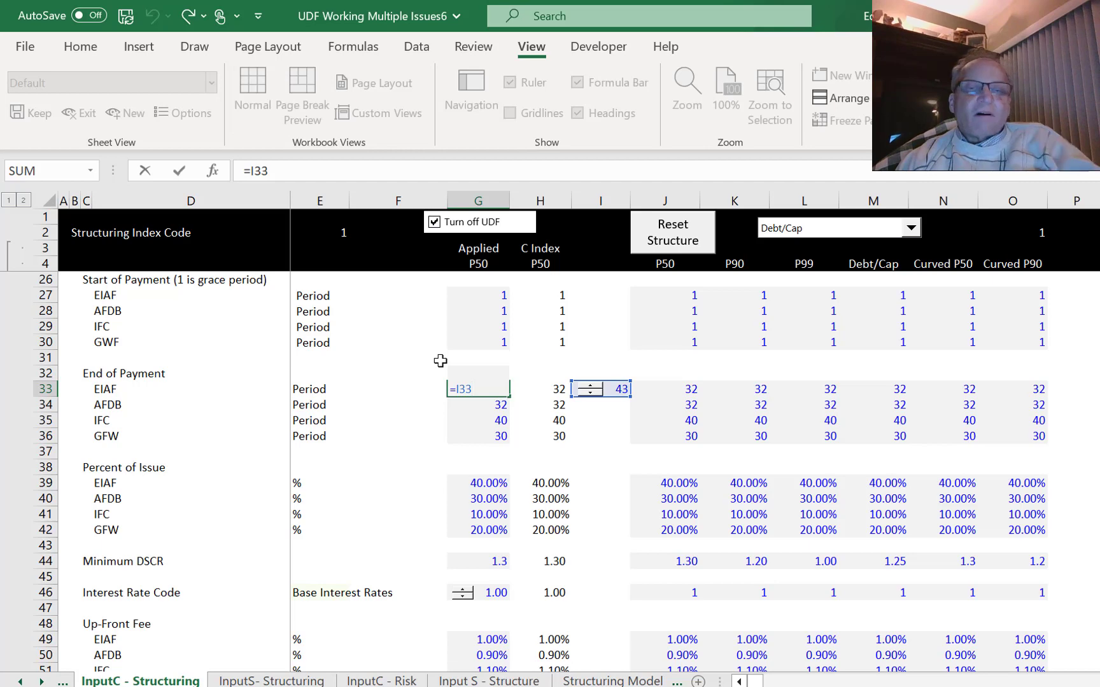
key(F4)
key(Return)
key(Up)
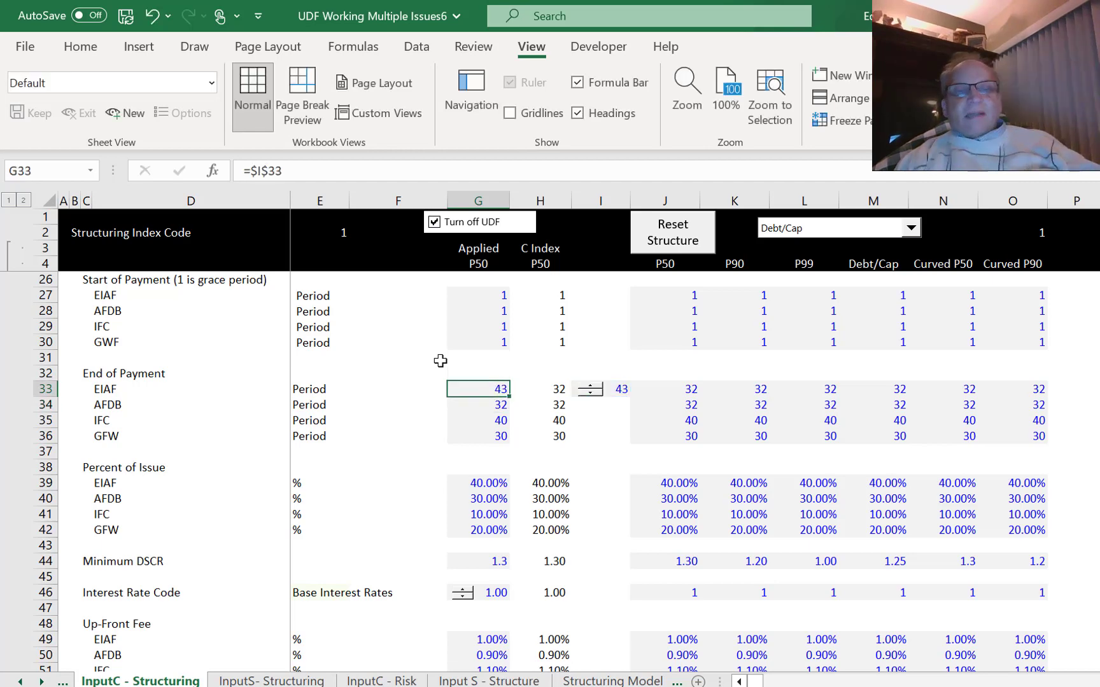
Fill the =$I$33 link down through G36 for the AFDB, IFC and GFW End of Payment inputs, and disable Turn off UDF.
key(shift+Down)
key(shift+Down)
key(shift+Down)
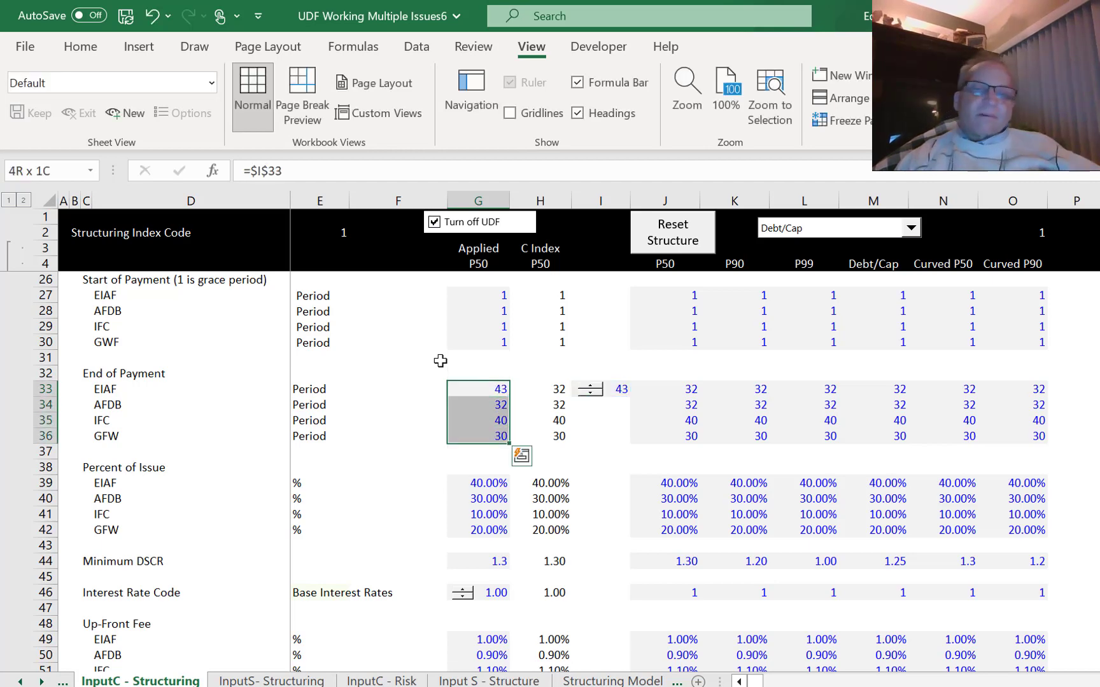
key(ctrl+d)
key(Left)
key(Right)
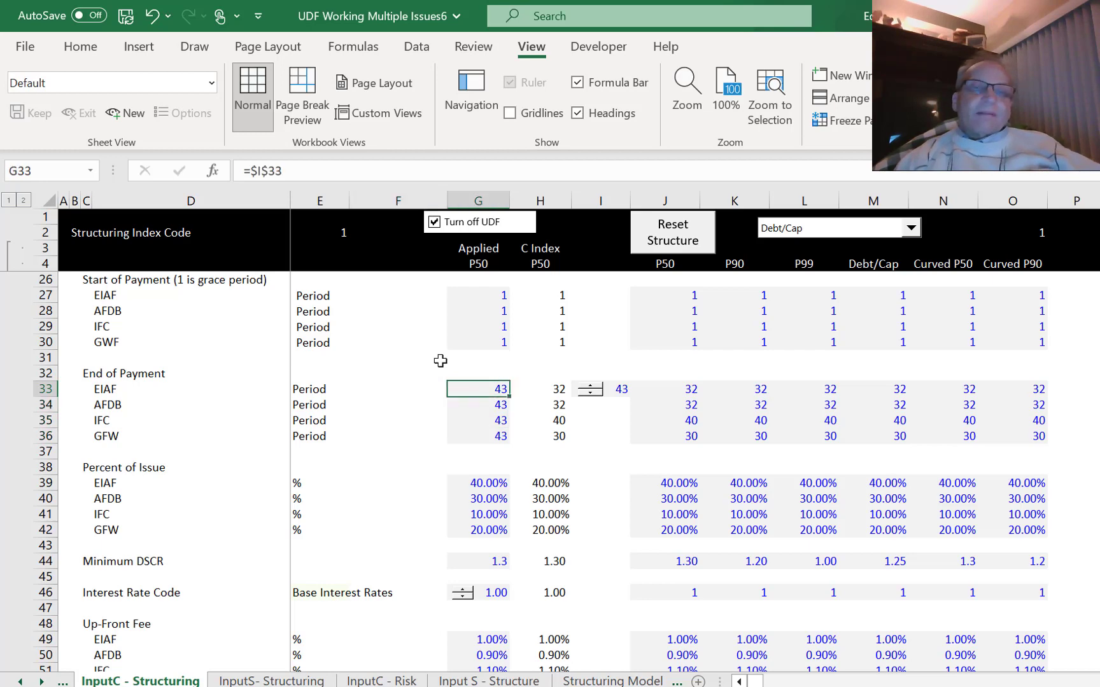
click(434, 227)
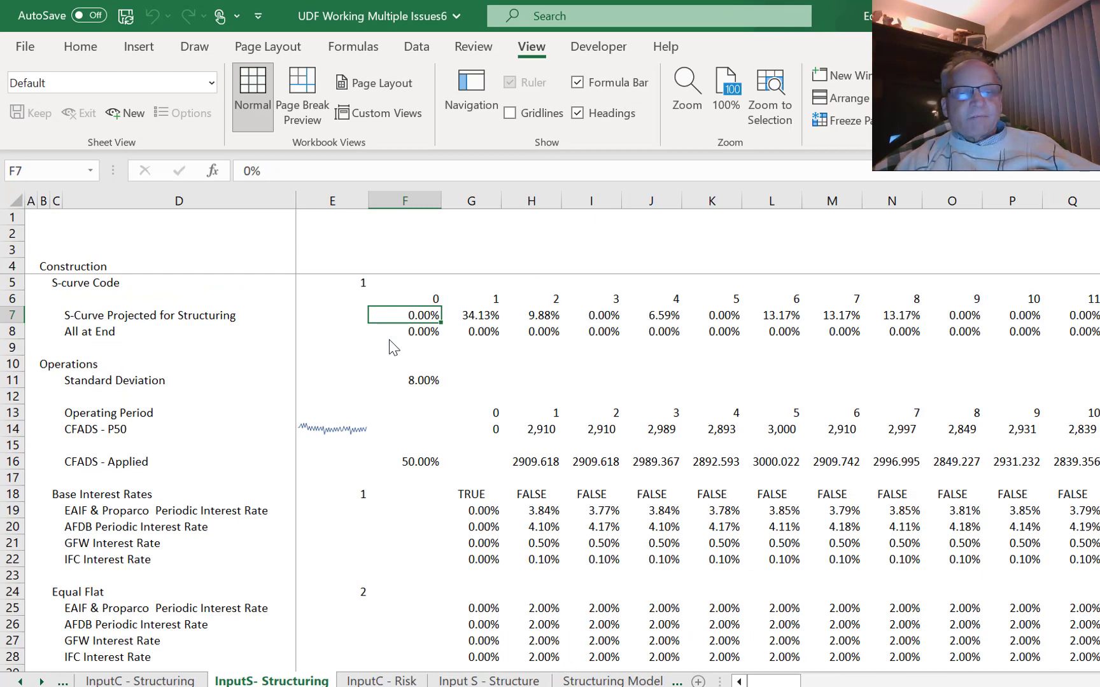
Review the four issues' Repayment rows on the Structuring Model sheet from construction up to the first operating period.
key(ctrl+Page_Down)
key(ctrl+Page_Down)
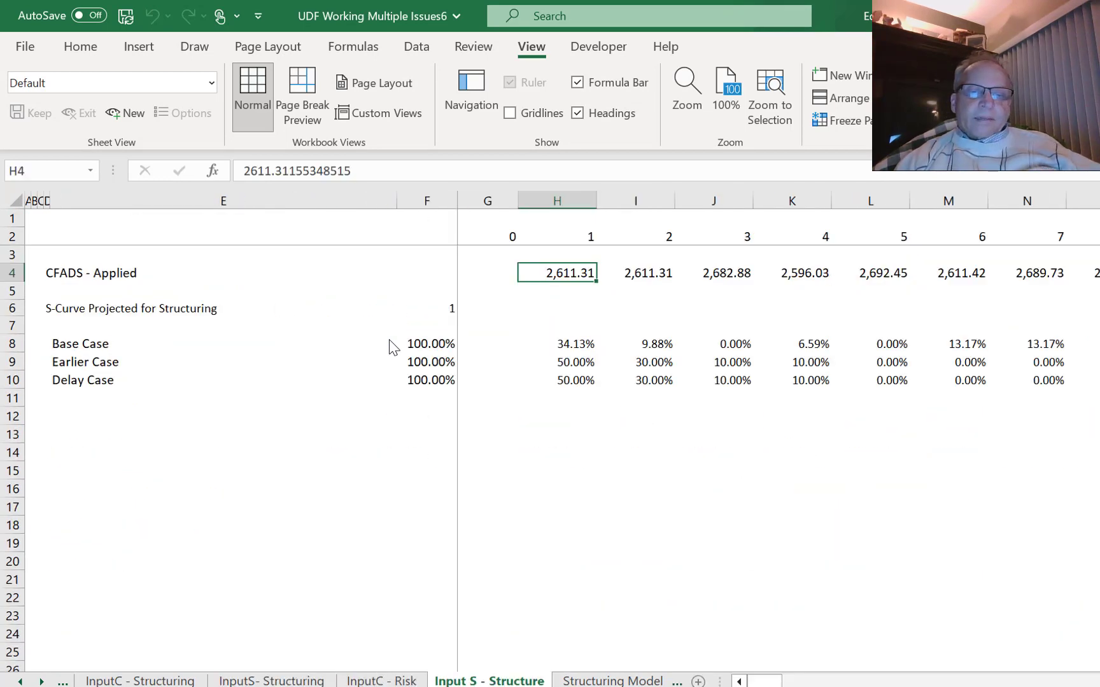
key(ctrl+Page_Down)
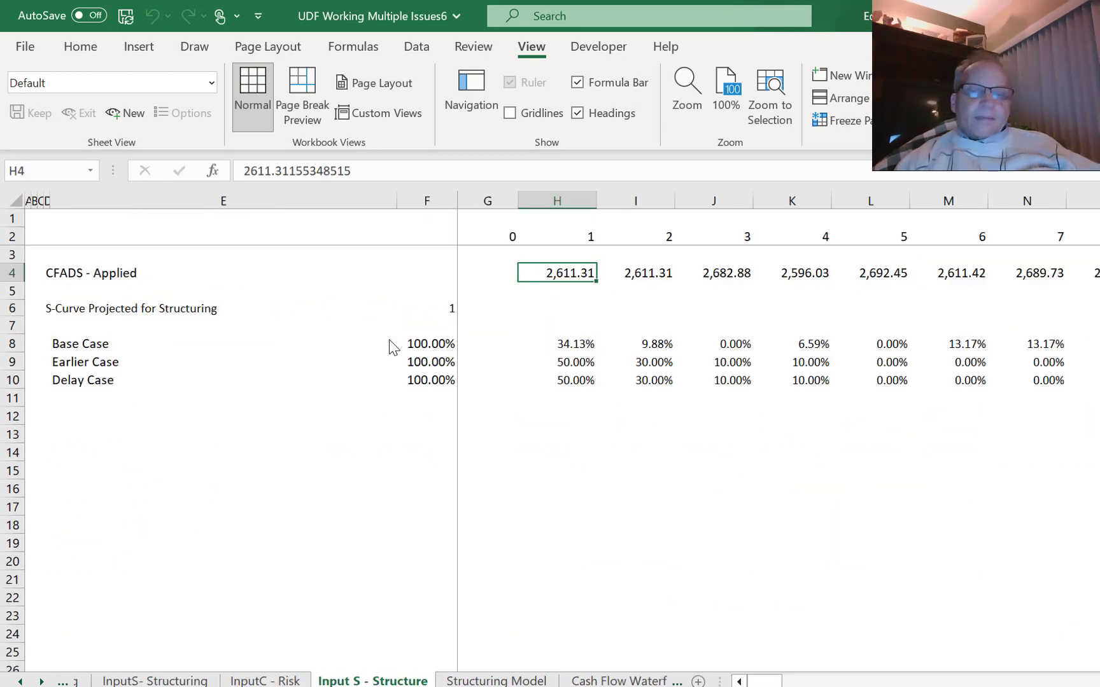
key(Down)
key(Down)
key(Down)
key(Down)
key(Down)
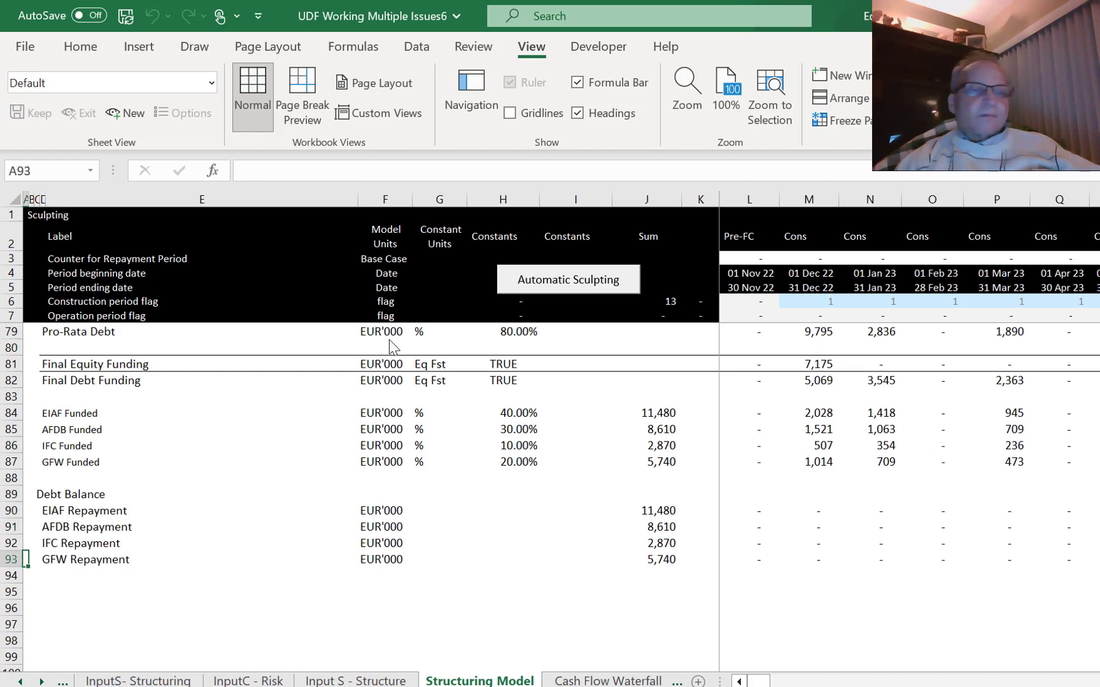
key(Up)
key(Up)
key(Up)
key(Up)
key(Right)
key(Right)
key(Right)
key(Right)
key(Right)
key(Right)
key(Right)
key(Right)
key(Right)
key(Right)
key(Right)
key(Right)
key(Right)
key(Right)
key(Right)
key(Right)
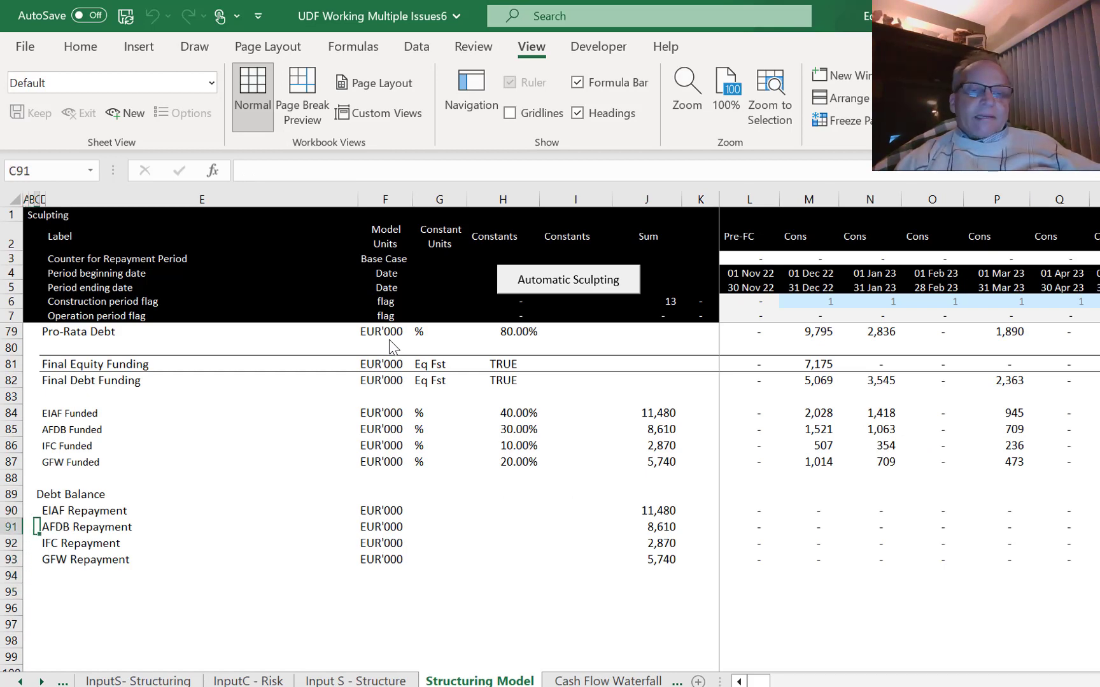
key(Right)
key(Right)
key(Right)
key(Right)
key(Right)
key(Right)
key(Right)
key(Right)
key(Right)
key(Right)
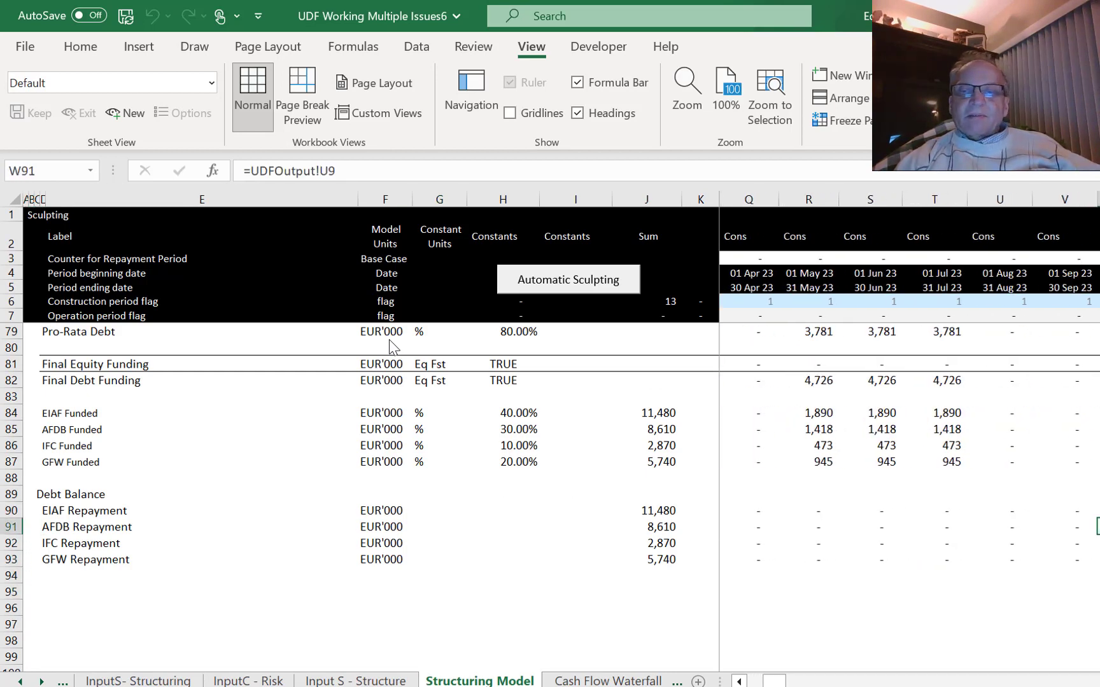
key(Left)
key(Up)
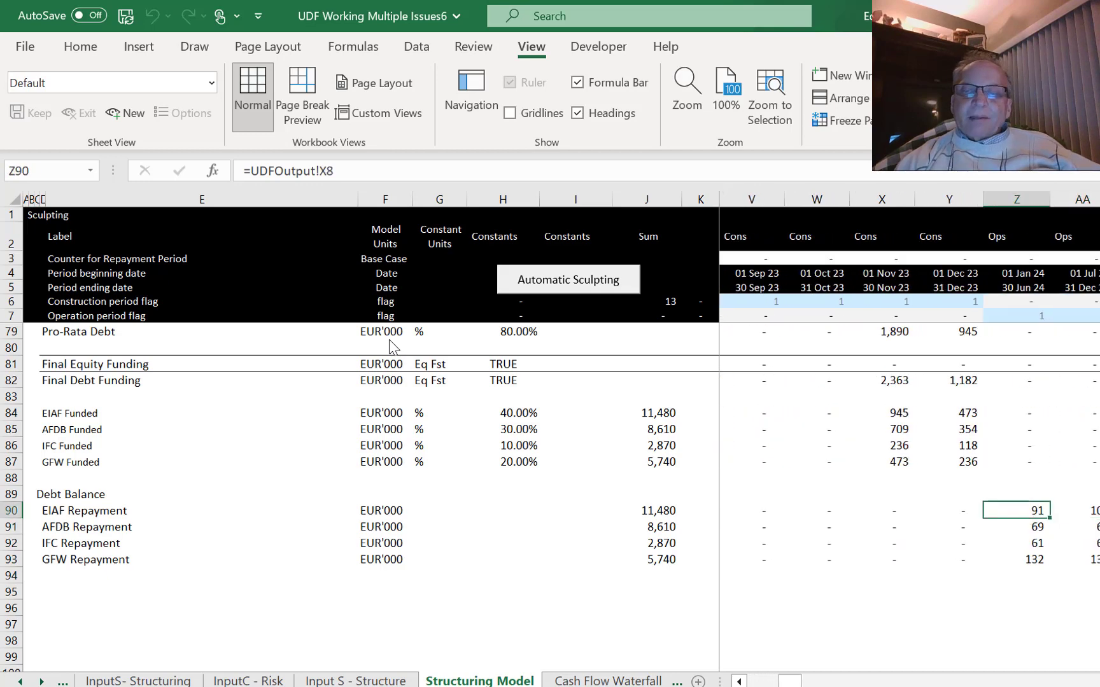
Examine how the EIAF, AFDB, IFC and GFW repayments develop across the operating periods into the 2040s.
key(Down)
key(Down)
key(Down)
key(Right)
key(Right)
key(Right)
key(Right)
key(Right)
key(Right)
key(Right)
key(Right)
key(Right)
key(Right)
key(Right)
key(Right)
key(Right)
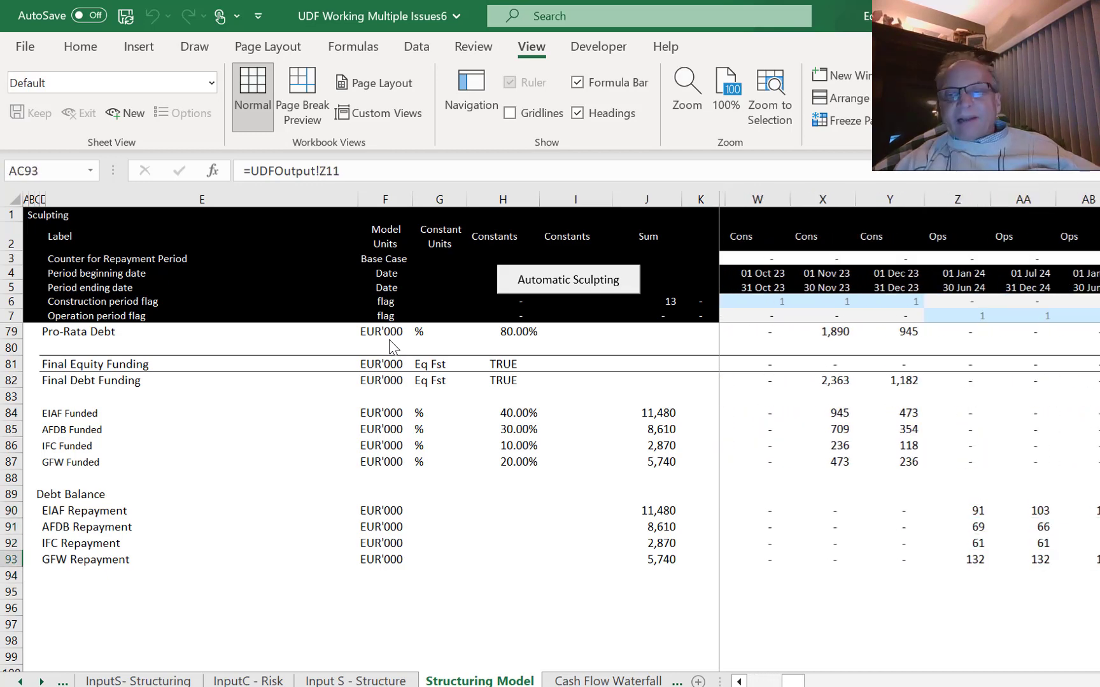
key(Right)
key(Right)
key(Right)
key(Right)
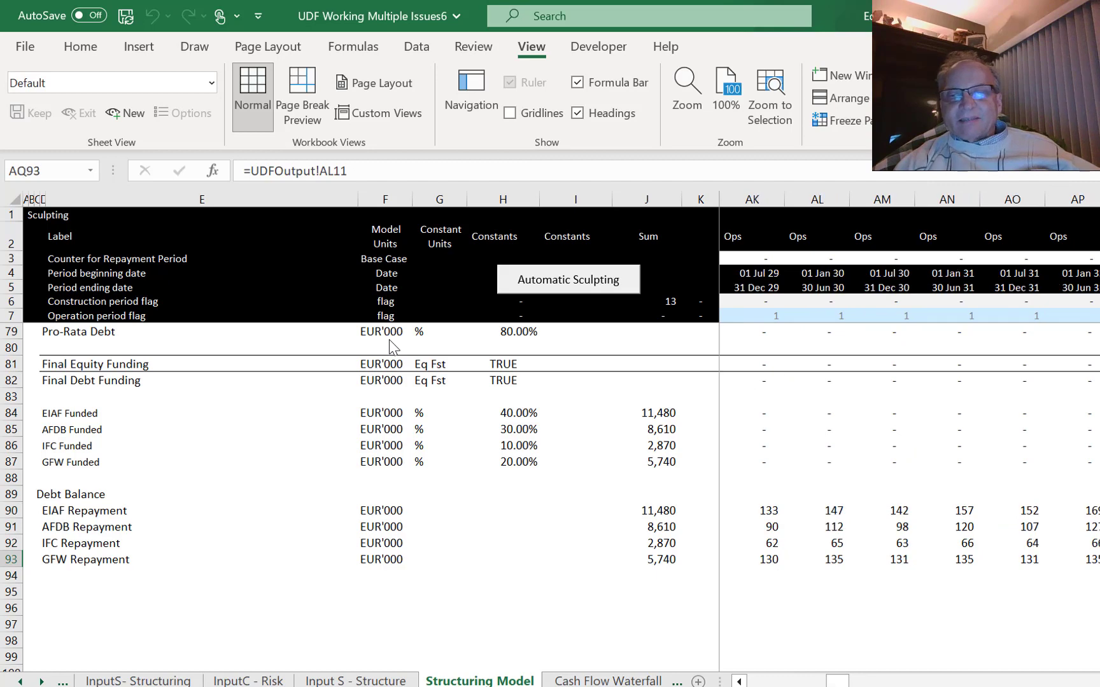
key(Right)
key(Right)
key(Right)
key(Right)
key(Right)
key(Right)
key(Right)
key(Right)
key(Right)
key(Right)
key(Right)
key(Right)
key(Right)
key(Right)
key(Right)
key(Right)
key(Right)
key(Right)
key(Right)
key(Right)
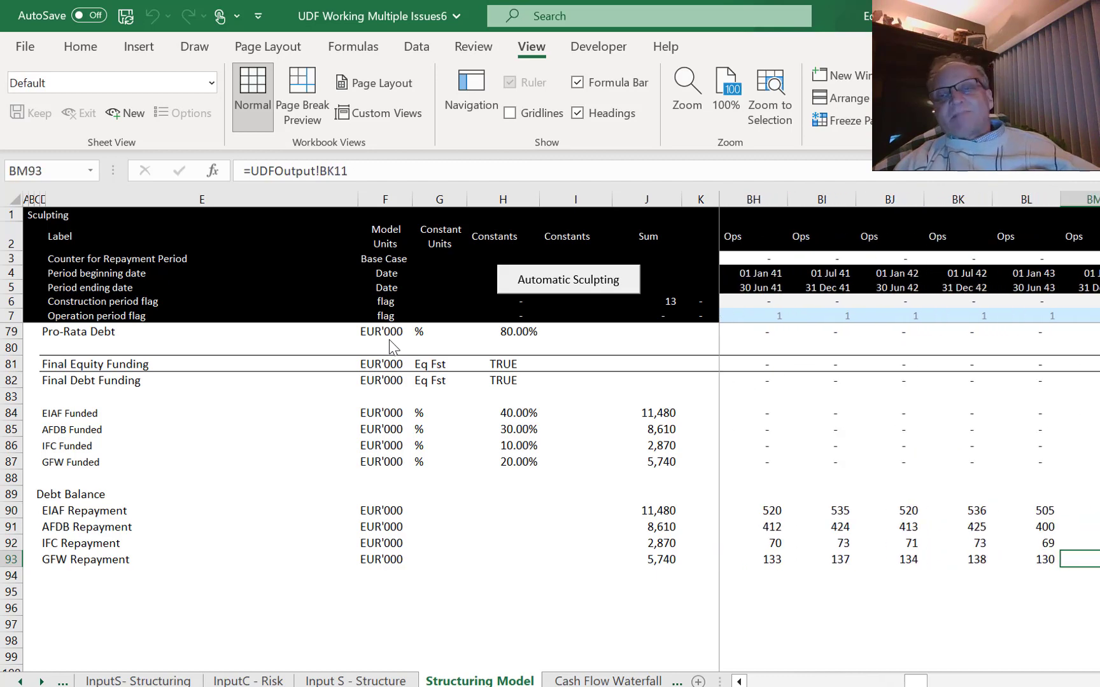
key(Right)
key(Right)
key(Right)
key(Right)
key(Right)
Recheck the per-issue repayments from the 2040s periods back to the construction start and the row labels and sums.
key(Left)
key(Left)
key(Left)
key(Left)
key(Left)
key(Left)
key(Left)
key(Left)
key(Left)
key(Left)
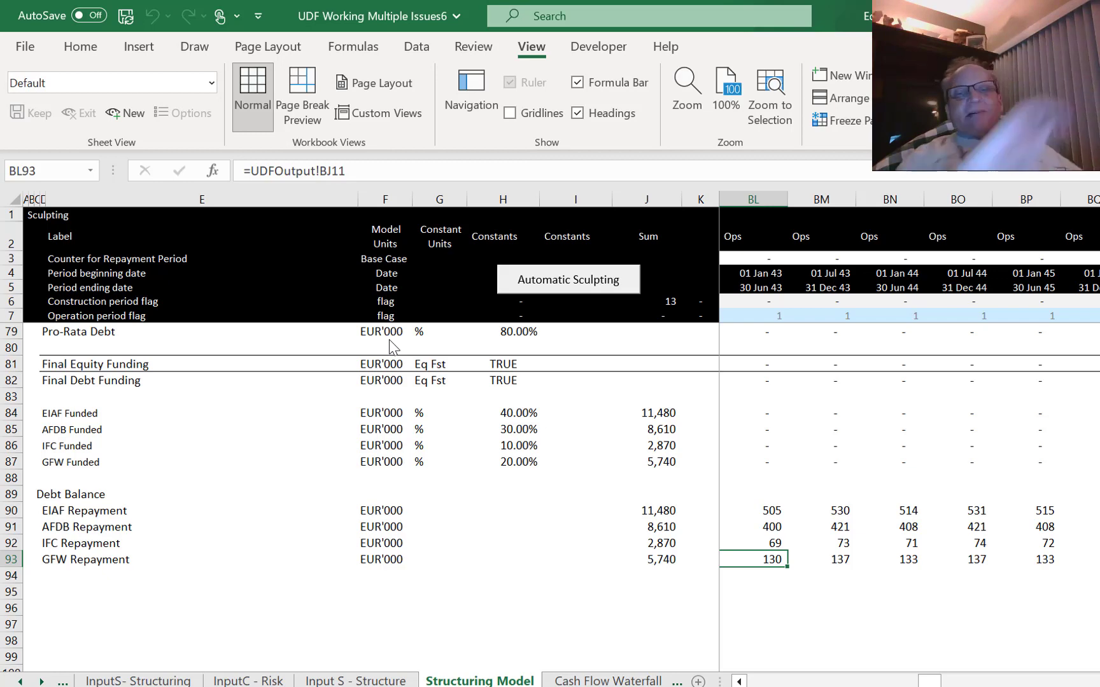
key(Left)
key(Left)
key(Left)
key(Left)
key(Left)
key(Left)
key(Left)
key(Left)
key(Left)
key(Left)
key(Left)
key(Left)
key(Left)
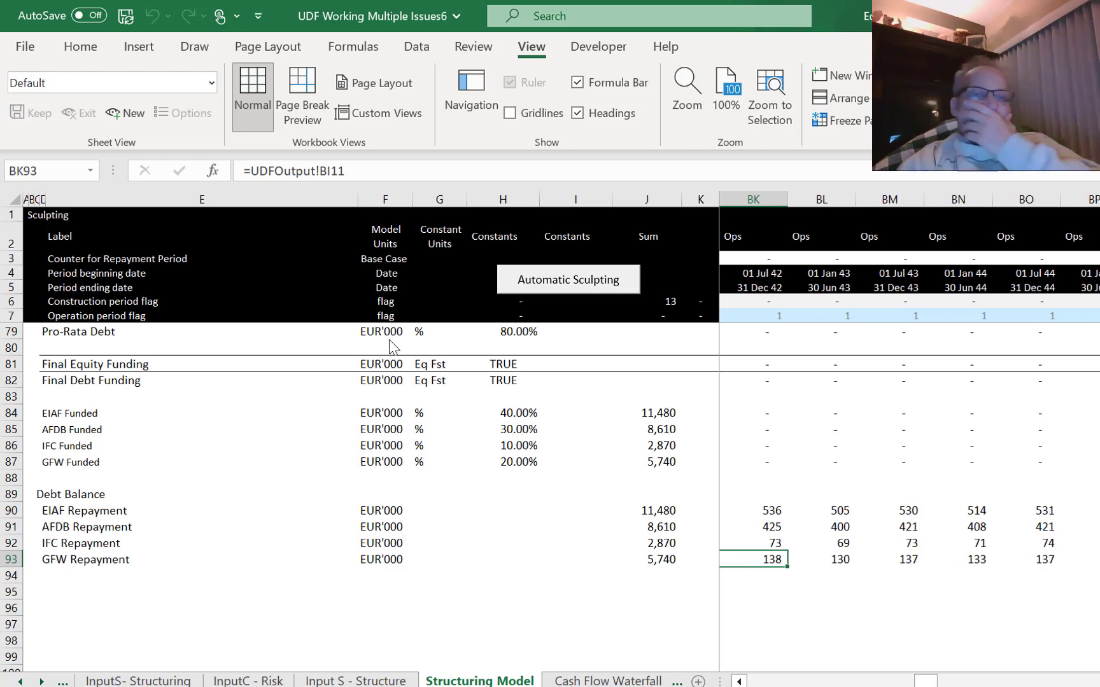
key(Left)
key(Left)
key(Left)
key(Left)
key(Left)
key(Left)
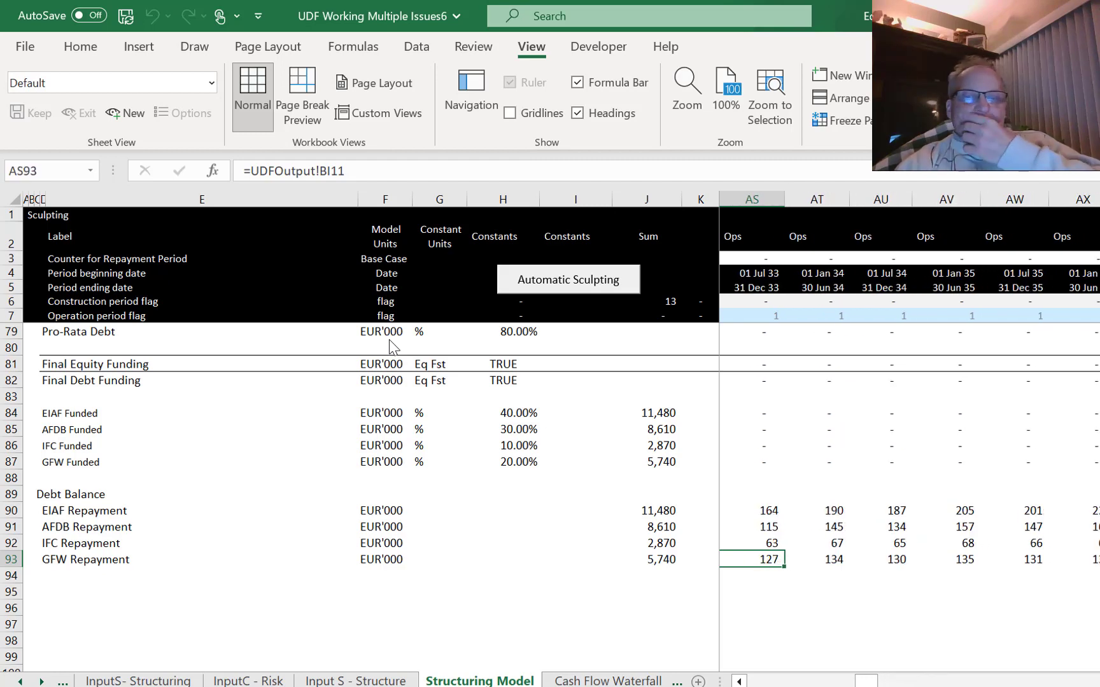
key(Left)
key(Left)
key(Left)
key(Left)
key(Left)
key(Left)
key(Left)
key(Left)
key(Left)
key(Left)
key(Left)
key(Left)
key(Left)
key(Left)
key(Left)
key(Left)
key(Left)
key(Left)
key(Left)
key(Left)
key(Left)
key(Left)
key(Left)
key(Left)
key(Left)
key(Left)
key(Left)
key(Left)
key(Left)
key(Left)
key(Left)
key(Left)
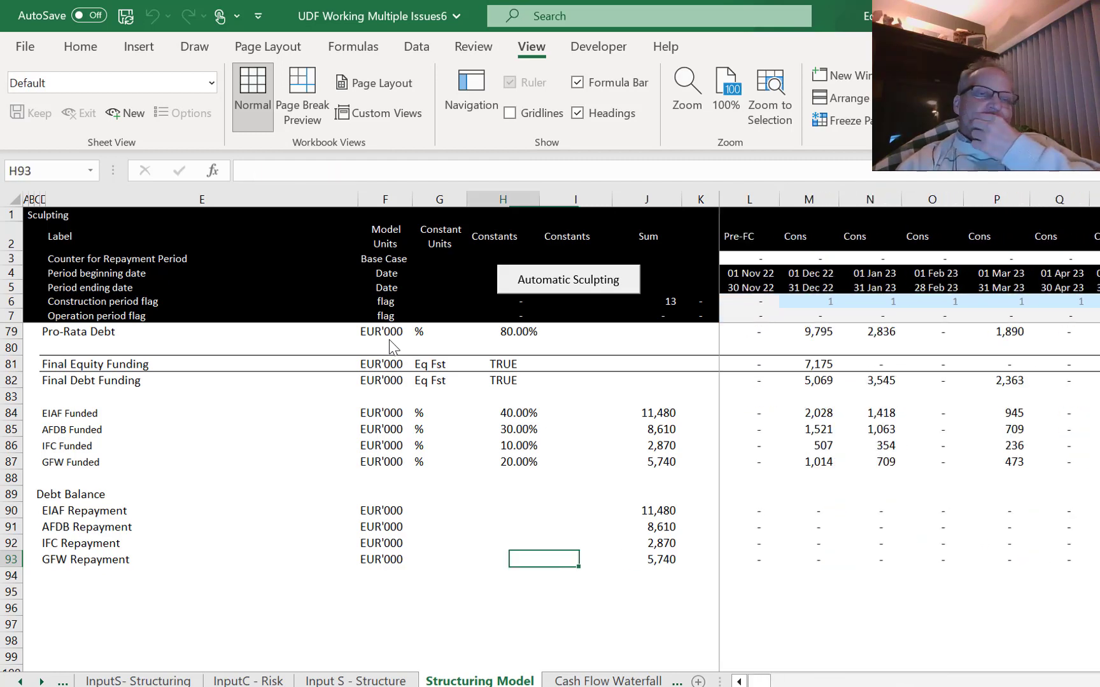
key(Up)
key(Up)
key(Up)
key(Up)
key(Up)
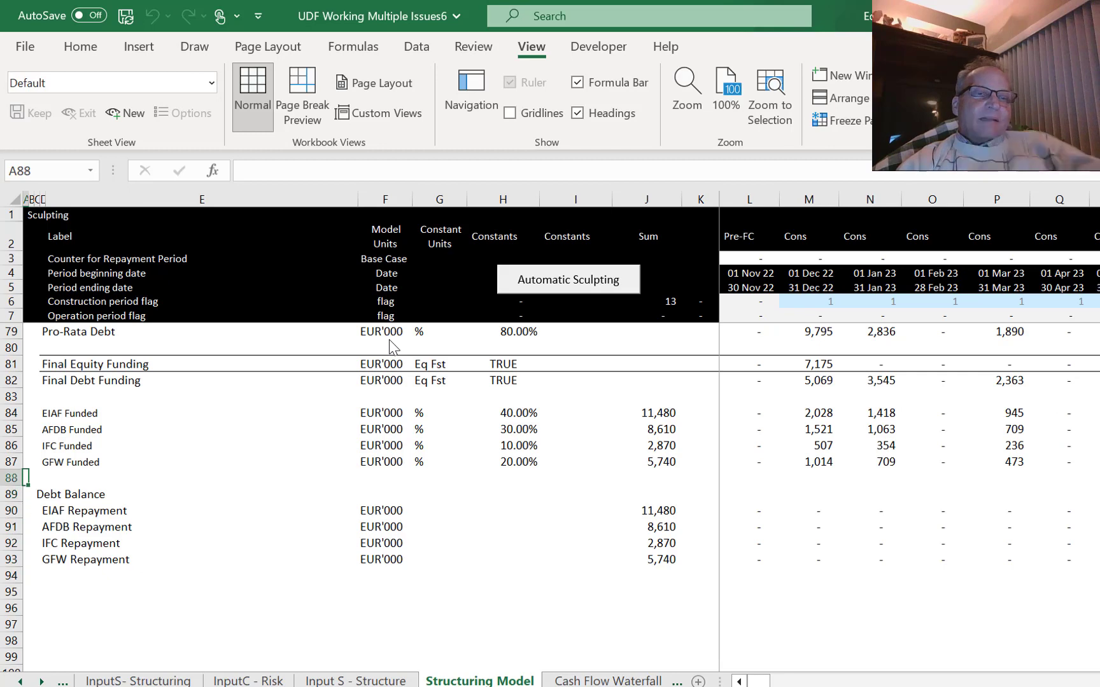
Change the section heading in C89 to "Debt Balance and Repayment".
key(Down)
key(Down)
key(Up)
key(Right)
key(Right)
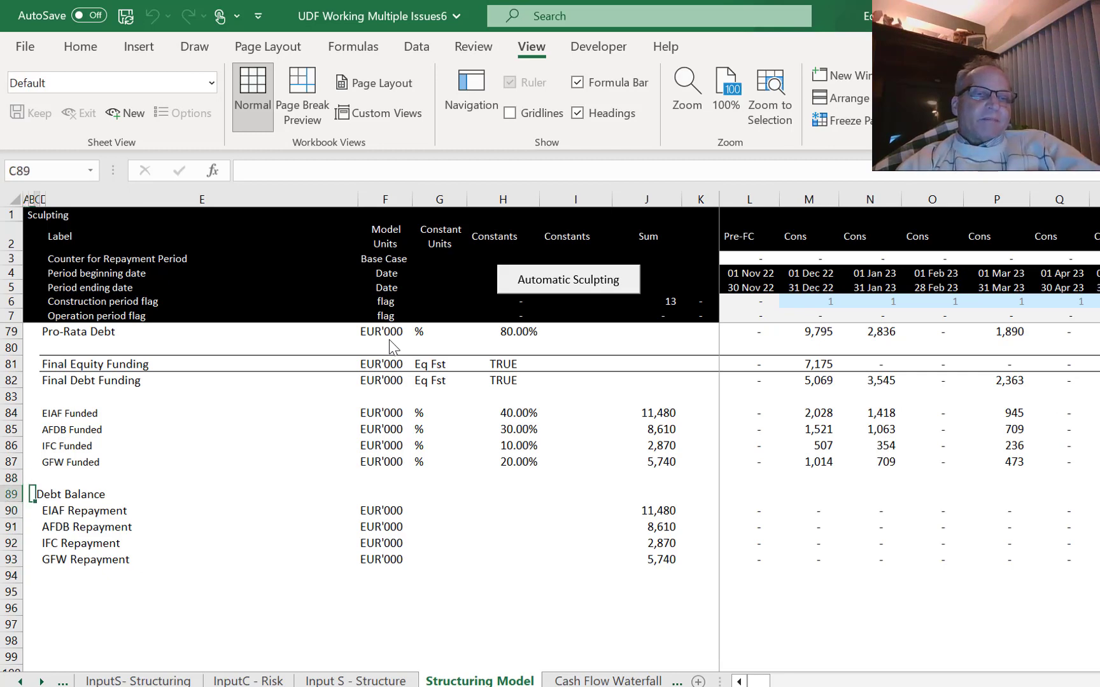
key(F2)
key(BackSpace)
key(BackSpace)
key(BackSpace)
key(BackSpace)
key(BackSpace)
key(BackSpace)
key(BackSpace)
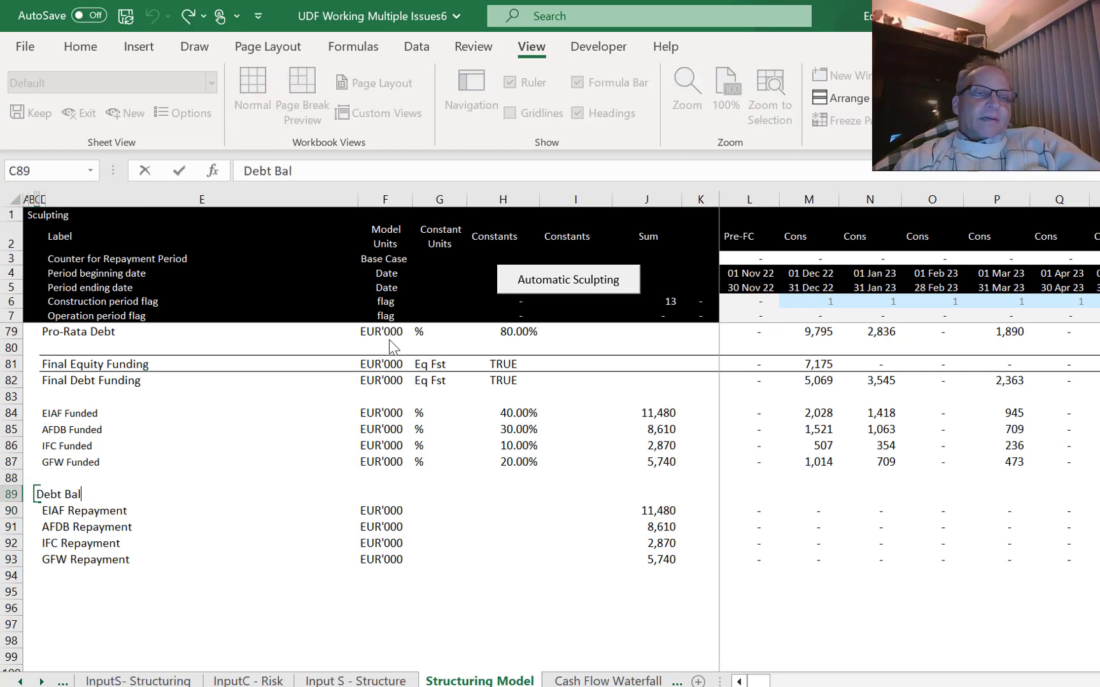
text(Balance and )
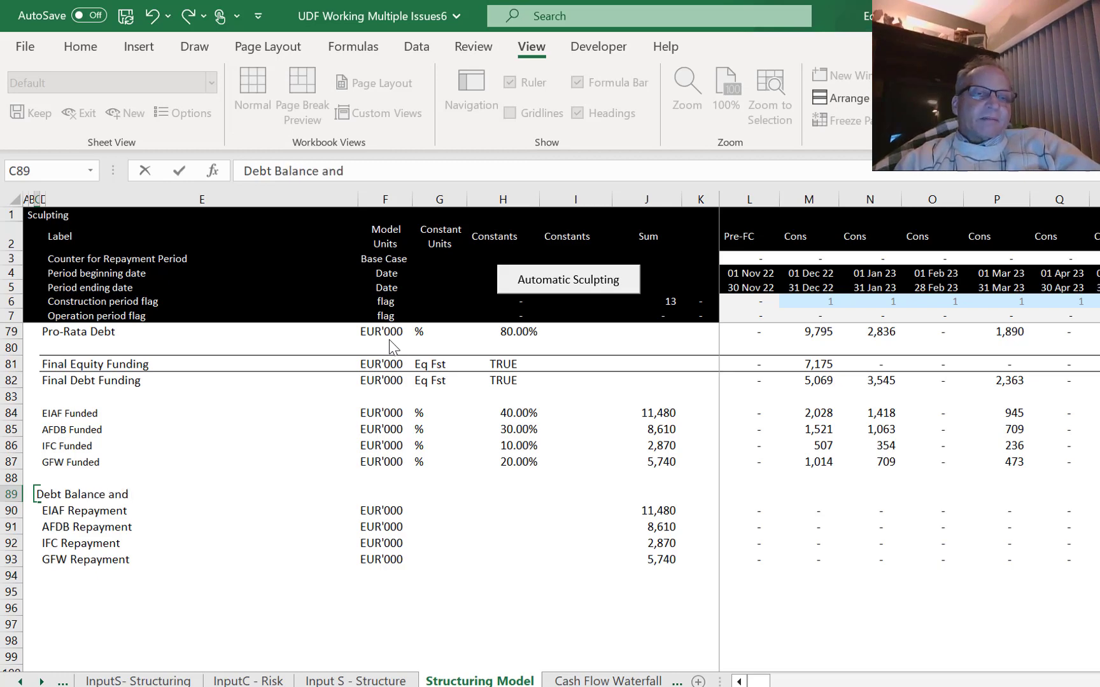
text(Repay)
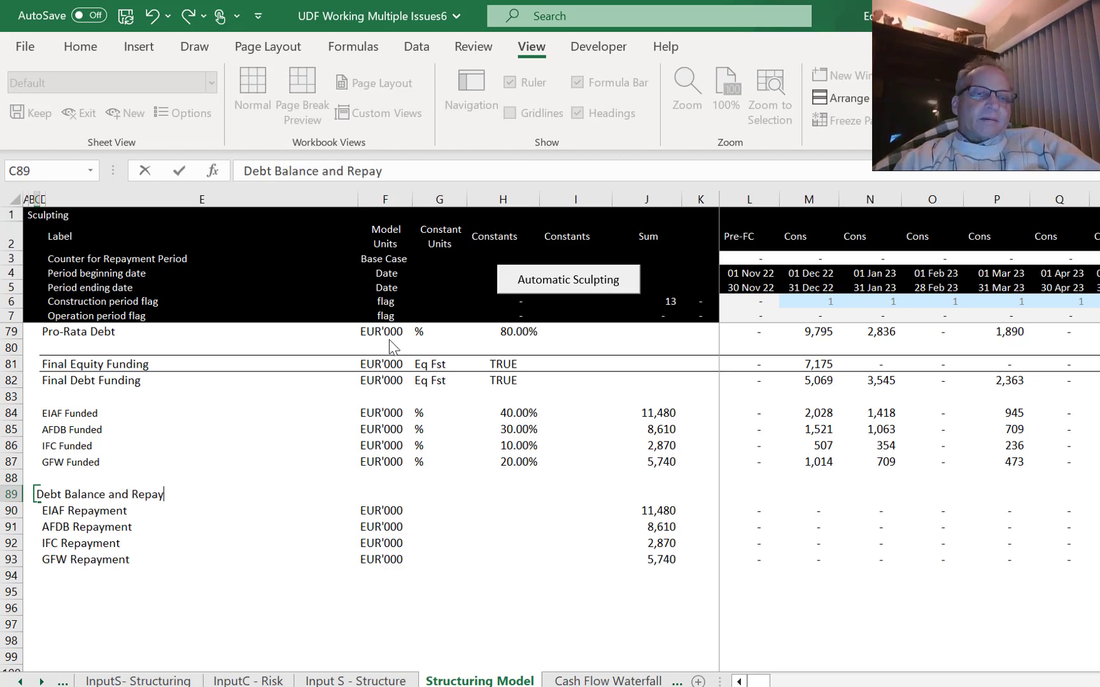
text(ment)
key(Return)
key(Return)
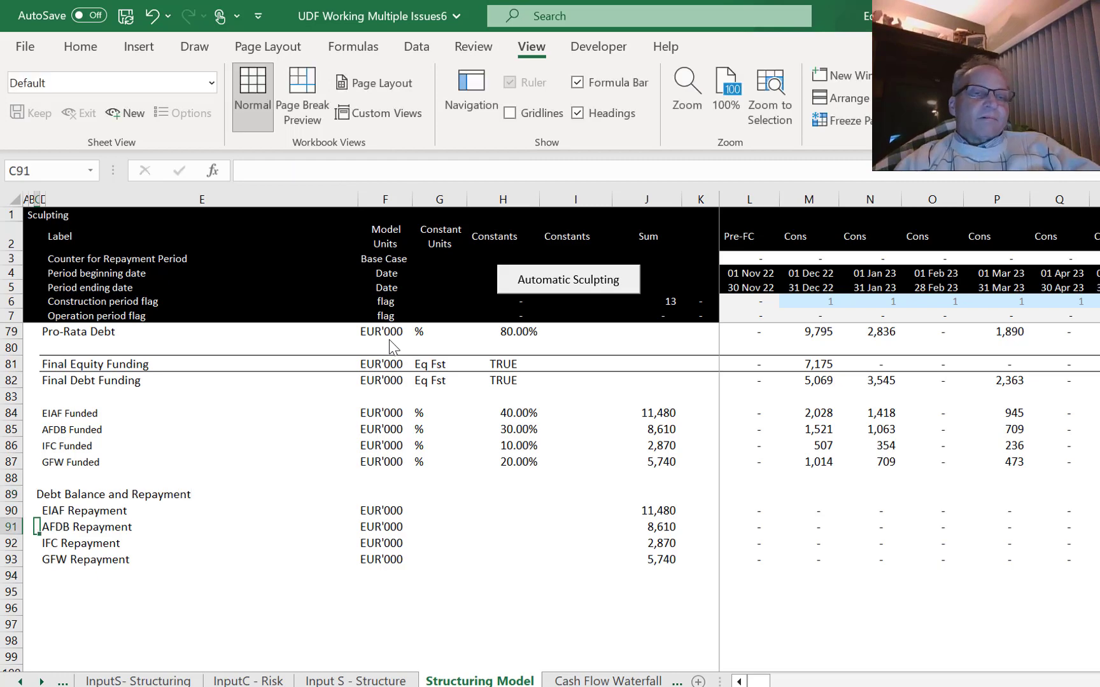
Link D95, below the Repayment rows, to the EIAF name in D39 under Sources of Funds.
key(Down)
key(Down)
key(Down)
key(Down)
key(Down)
key(Up)
key(Right)
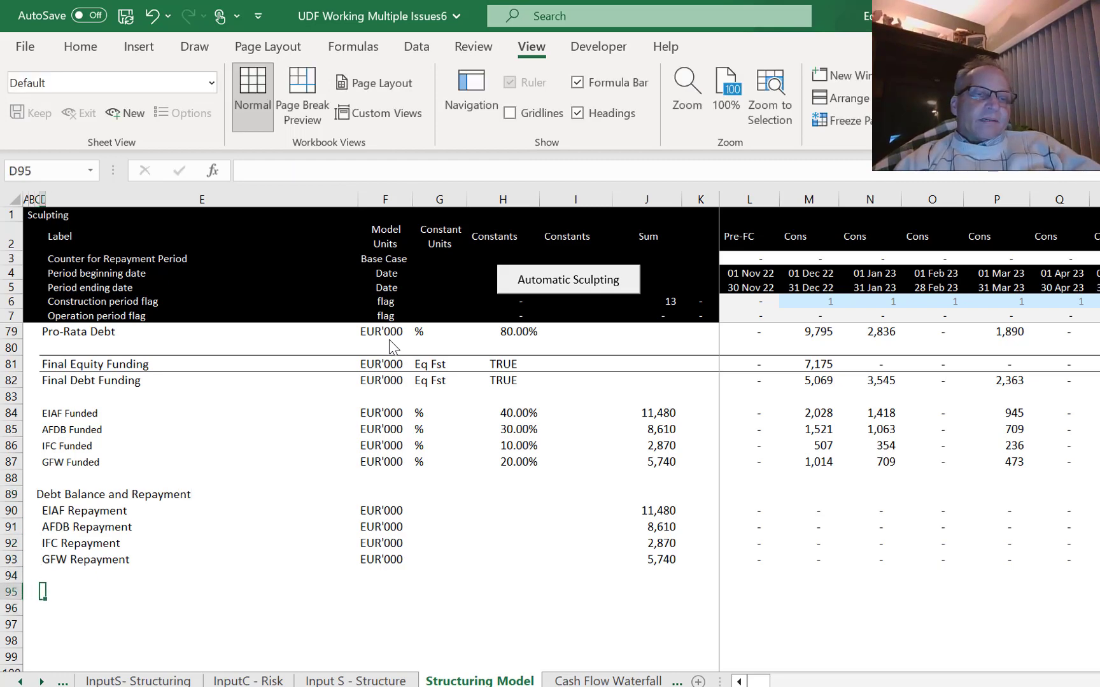
key(Left)
key(Right)
key(Right)
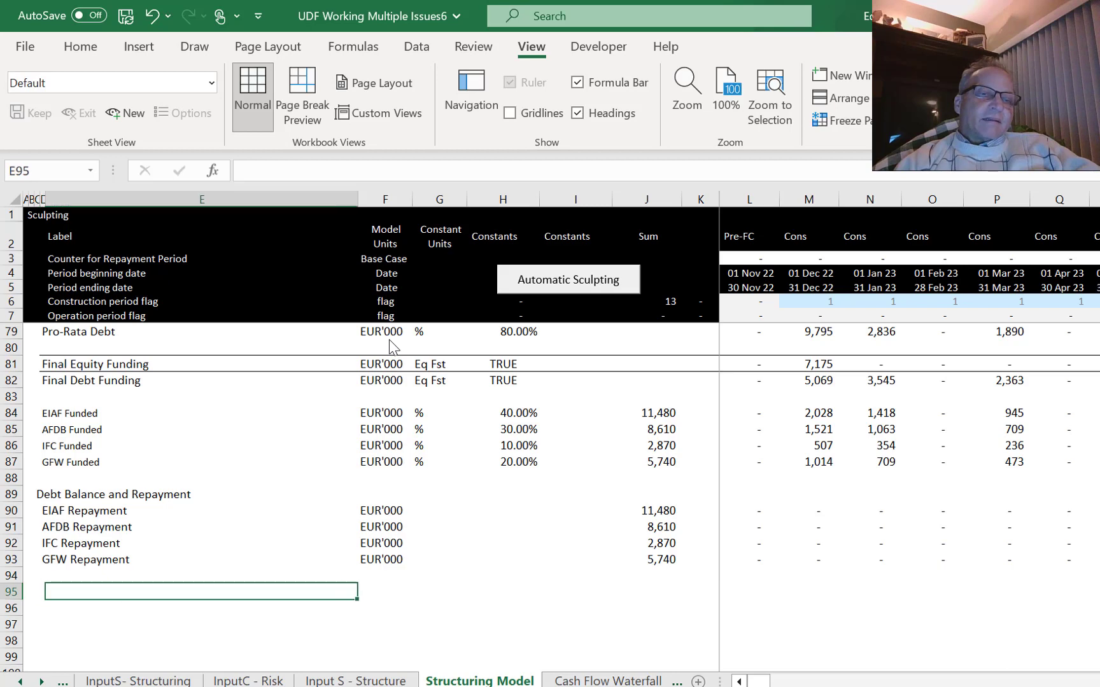
key(Left)
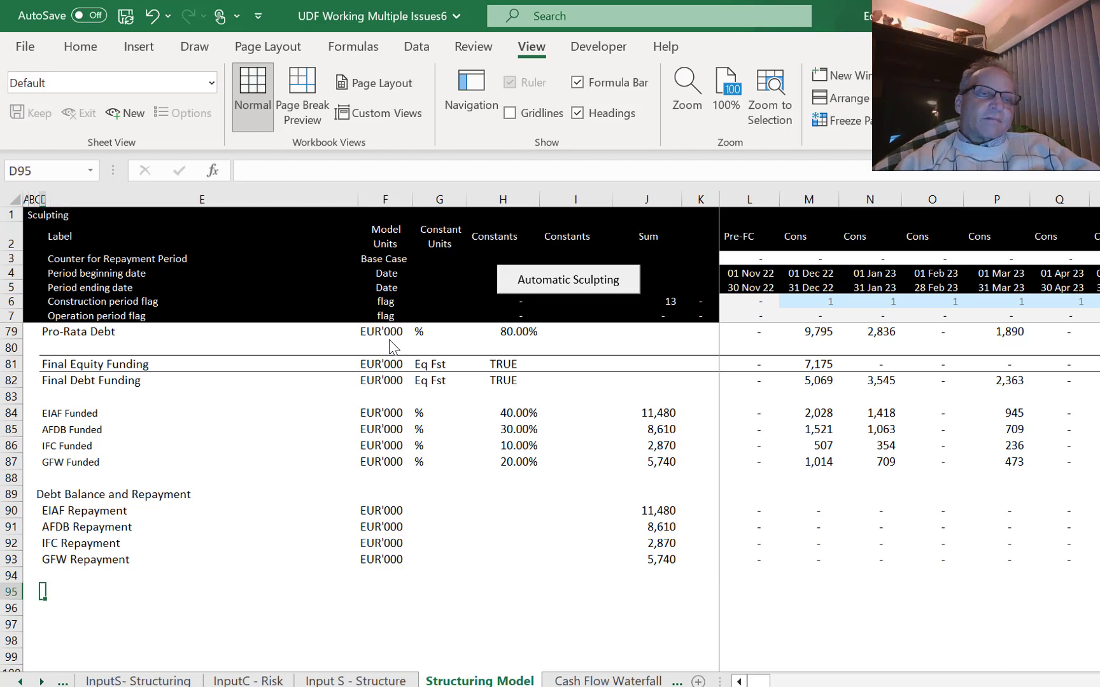
text(=)
key(Up)
key(Up)
key(Up)
key(Up)
key(Up)
key(Up)
key(Up)
key(Up)
key(Up)
key(Up)
key(Up)
key(Up)
key(Up)
key(Up)
key(Up)
key(Up)
key(Up)
key(Up)
key(Up)
key(Up)
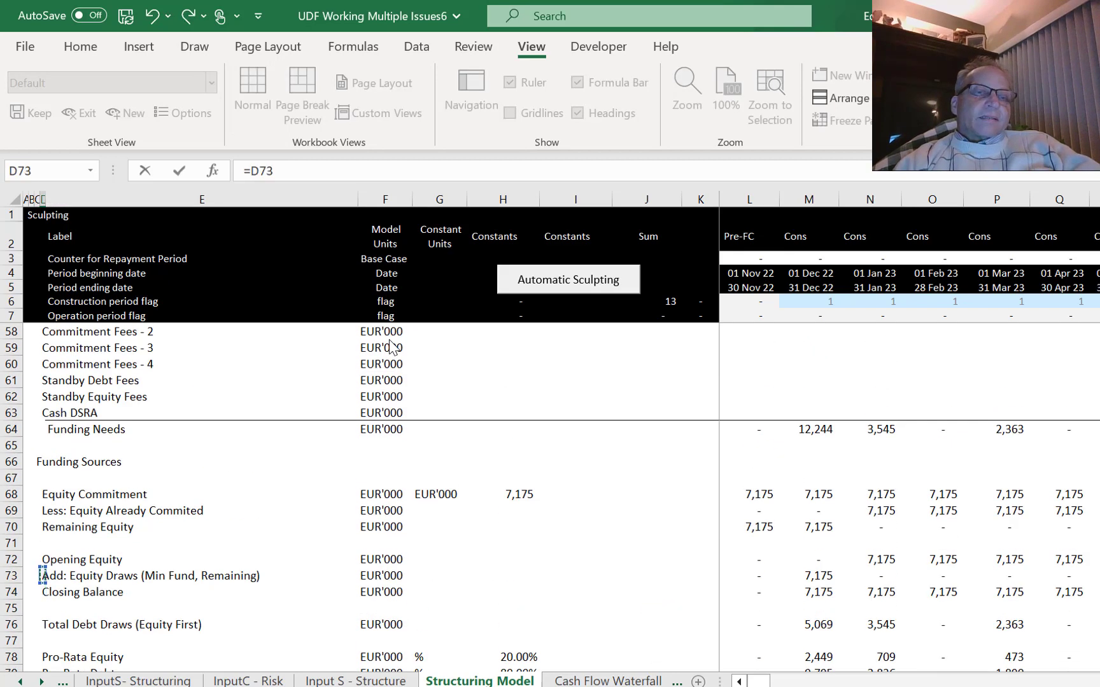
key(Up)
key(Up)
key(Up)
key(Up)
key(Up)
key(Up)
key(Up)
key(Up)
key(Up)
key(Up)
key(Up)
key(Up)
key(Up)
key(Up)
key(Up)
key(Up)
key(Up)
key(Up)
key(Up)
key(Up)
key(Down)
key(Down)
key(Down)
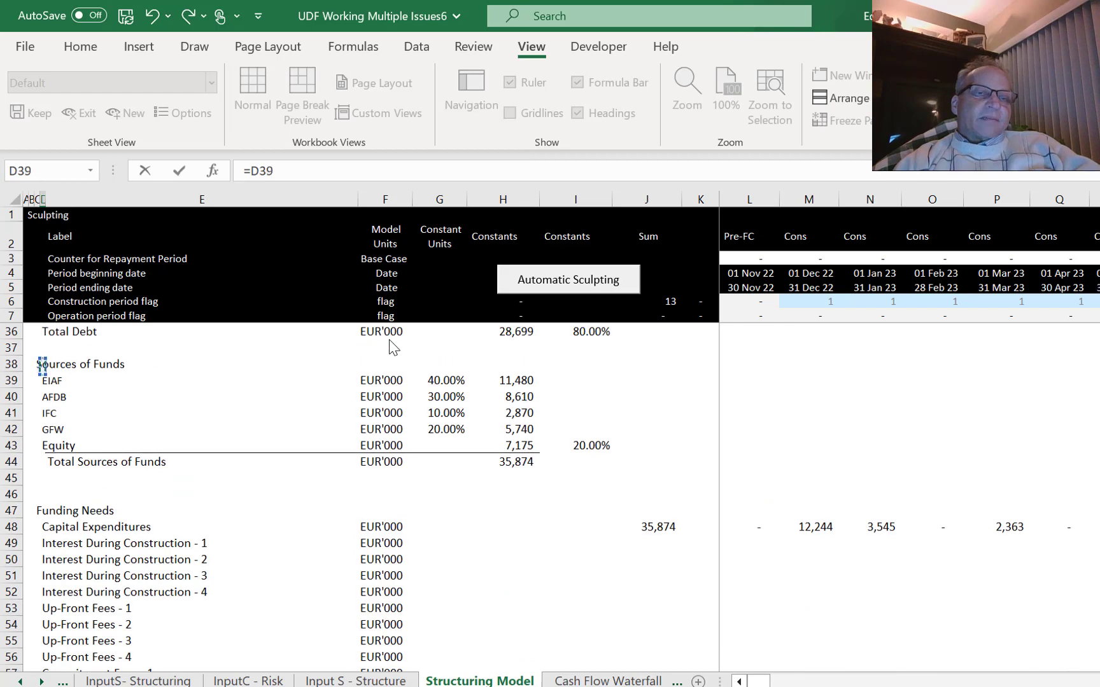
key(Return)
Label the first two rows of the EIAF account in E96 and E97 as "Opening" and "Add: Draws".
key(Down)
key(Down)
key(Down)
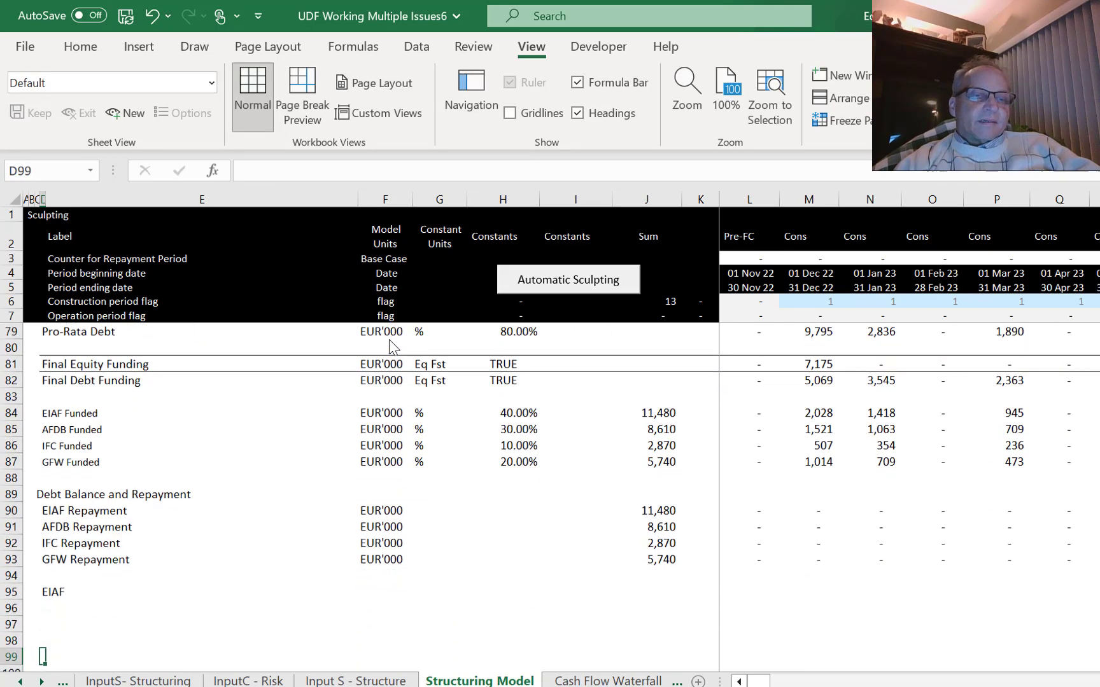
key(Up)
key(Up)
key(Up)
key(Right)
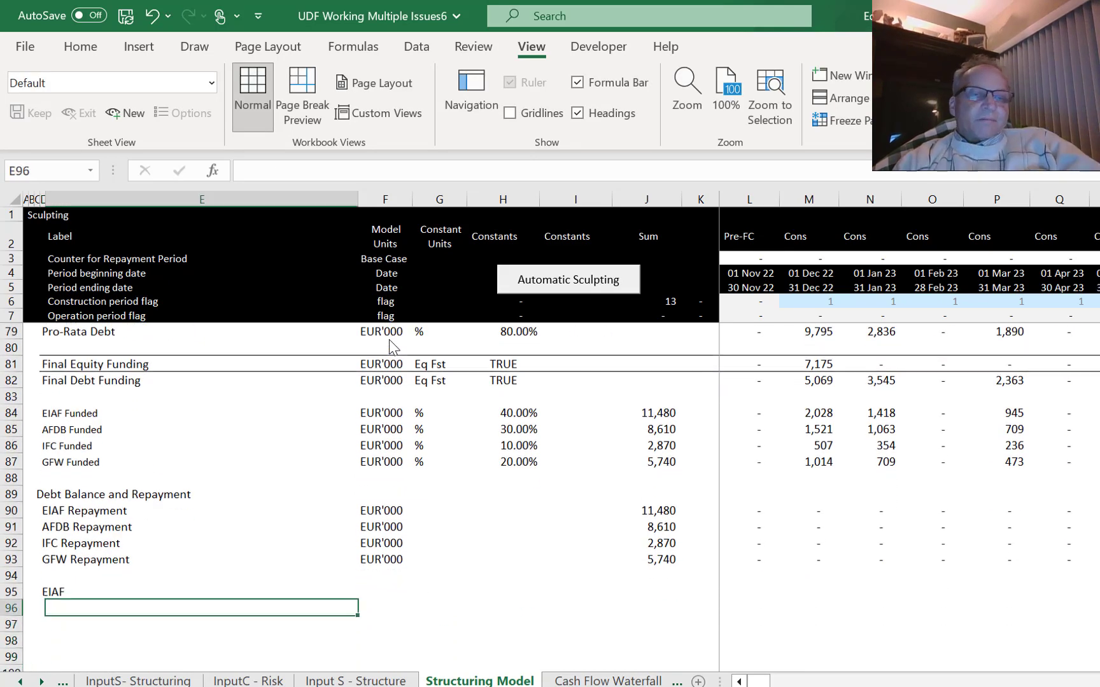
text(Opera)
key(BackSpace)
key(BackSpace)
key(BackSpace)
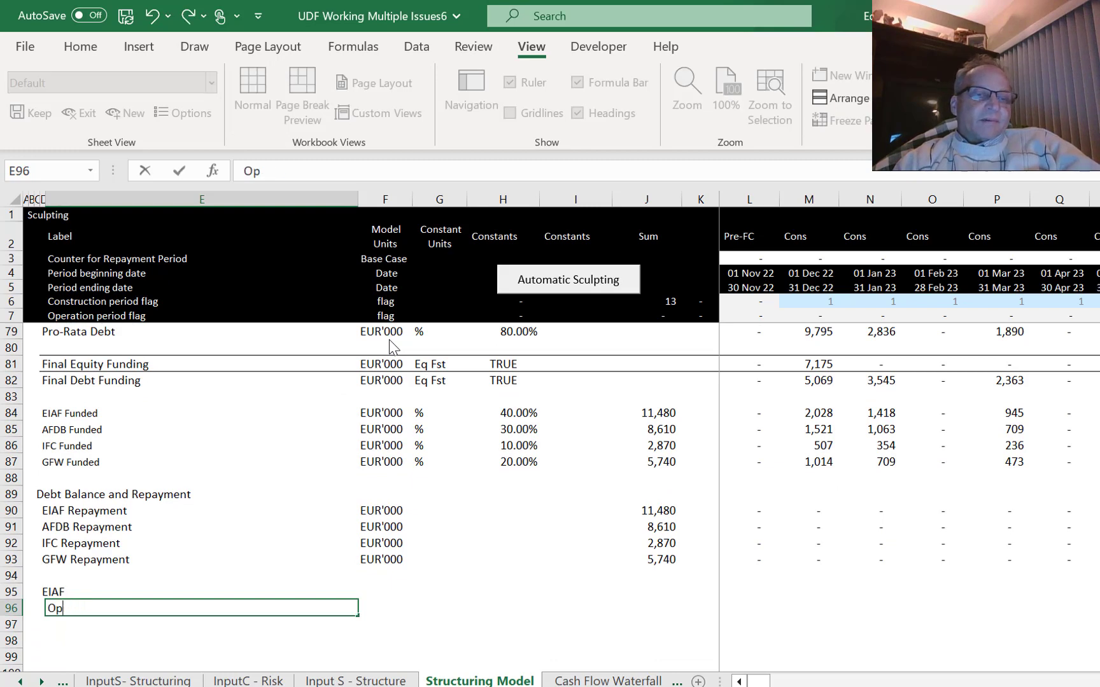
text(pening)
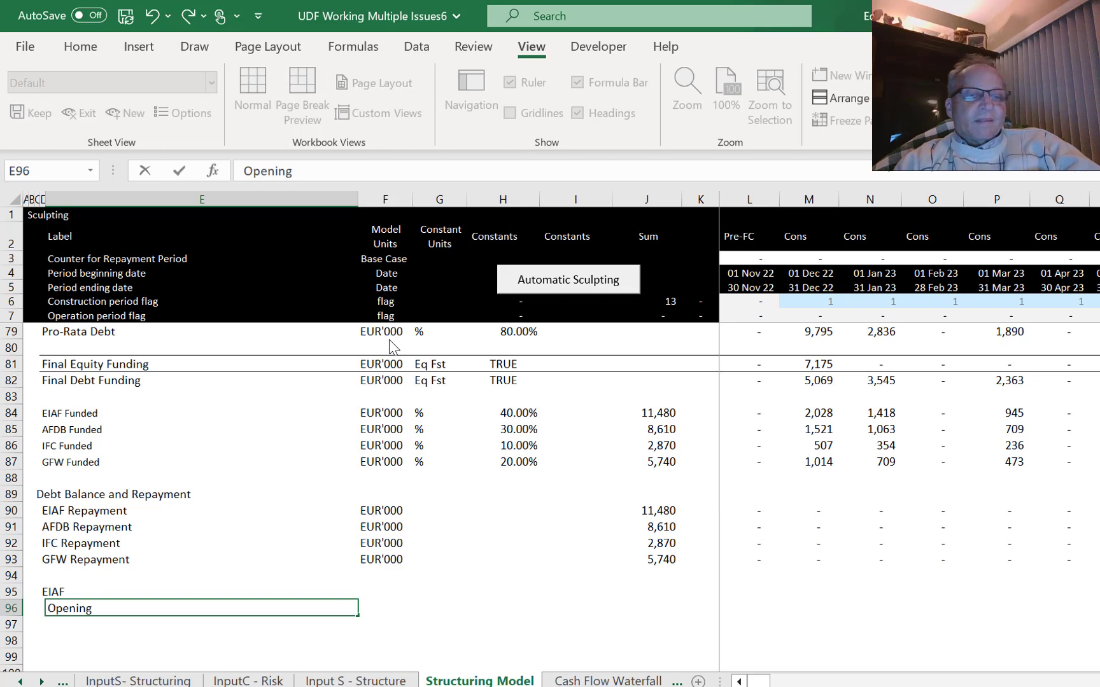
key(Return)
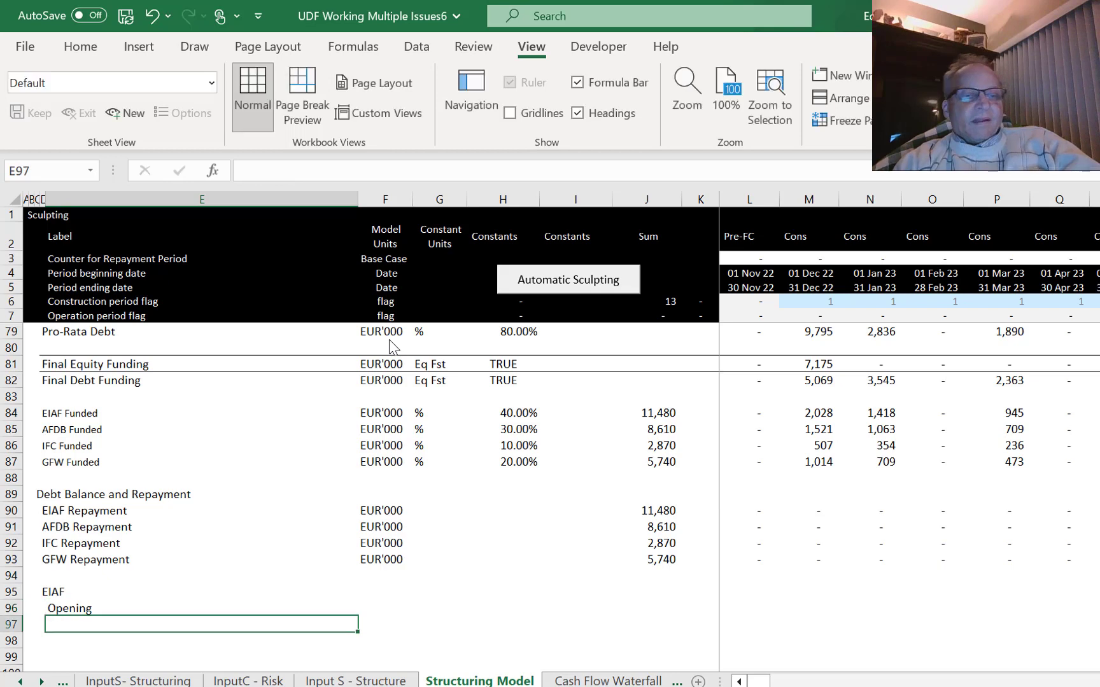
text(Add: Draws)
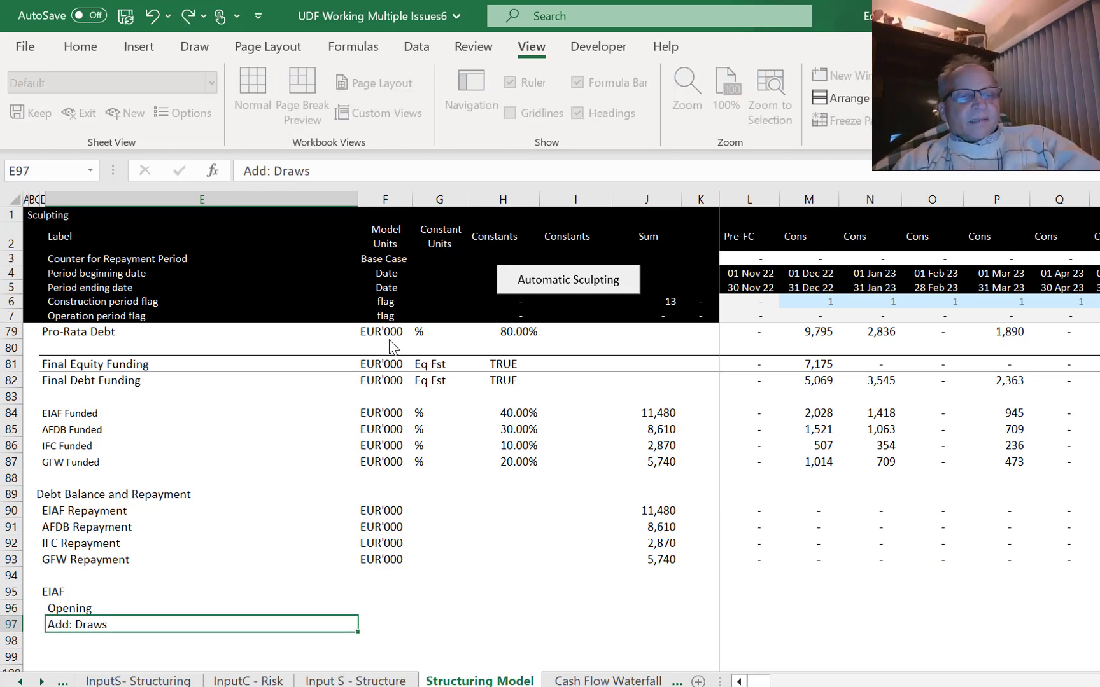
key(Return)
Add the labels "Less: Repayment" and "Closing" in E98 and E99 to complete the EIAF balance account.
text(L)
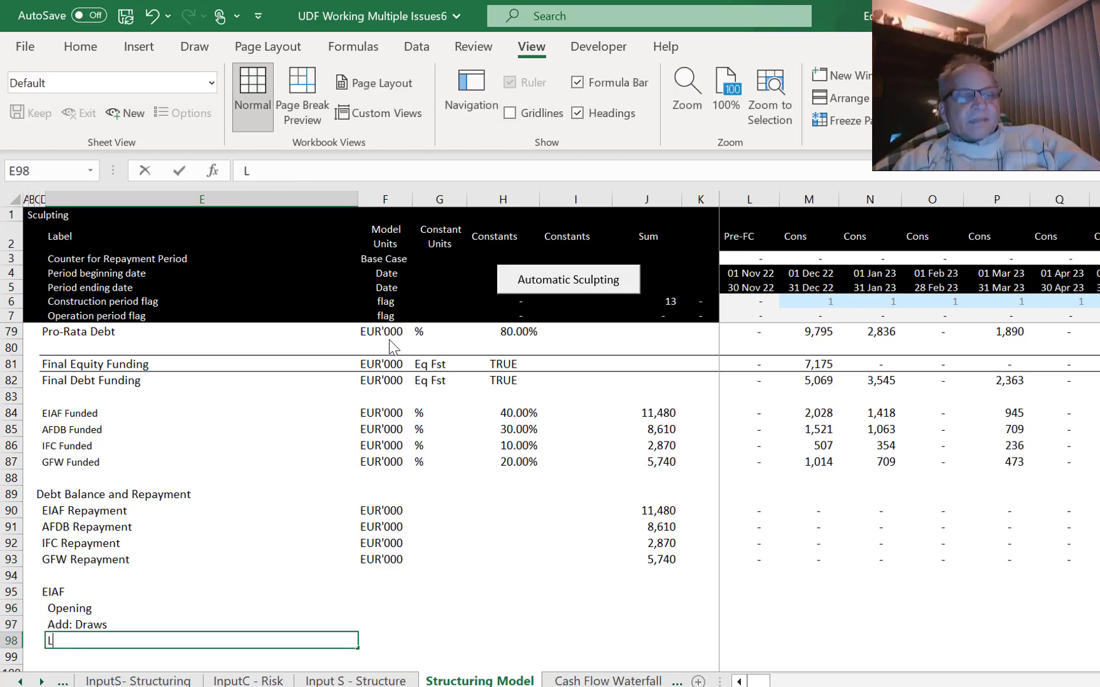
text(ess: )
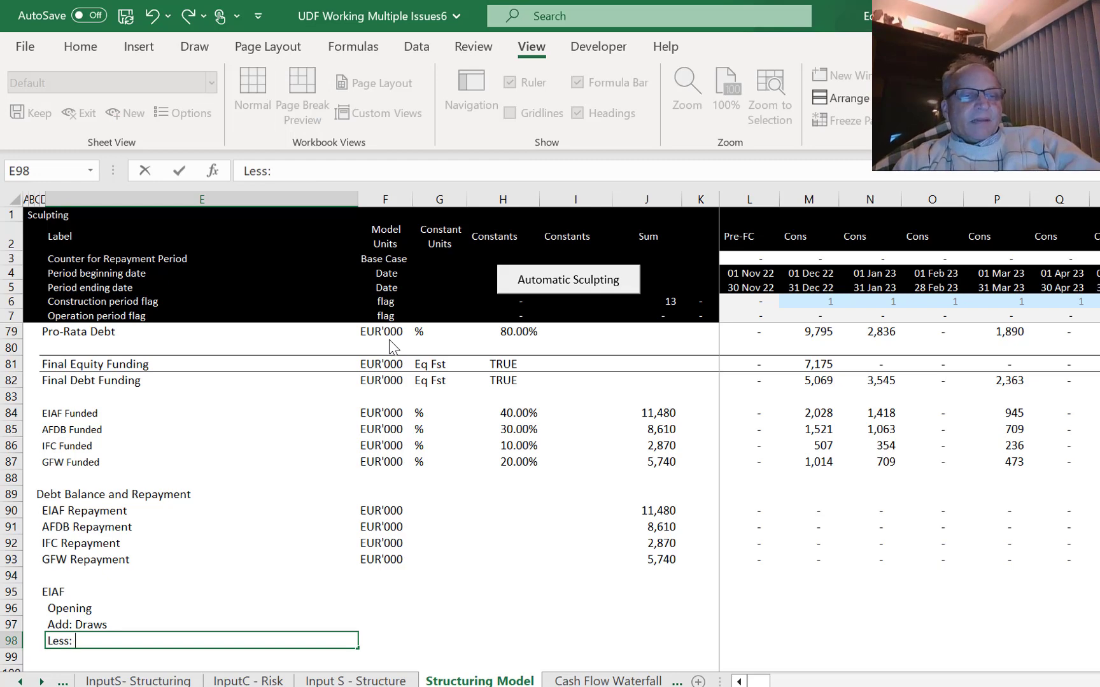
text(Repayment)
key(Return)
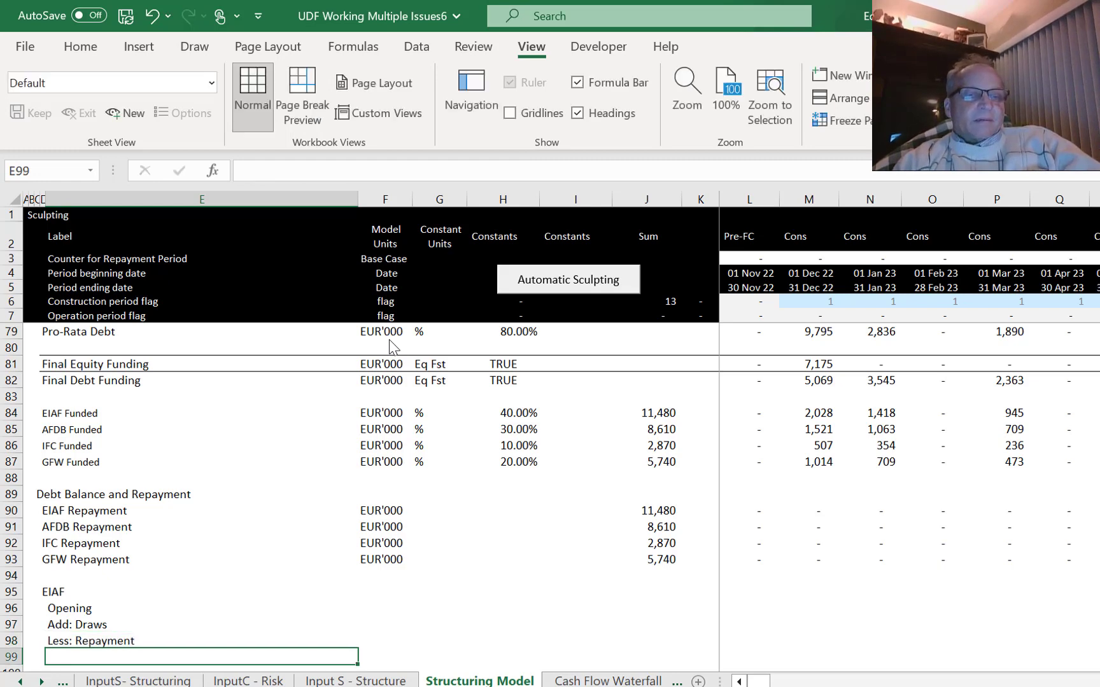
text(Cl)
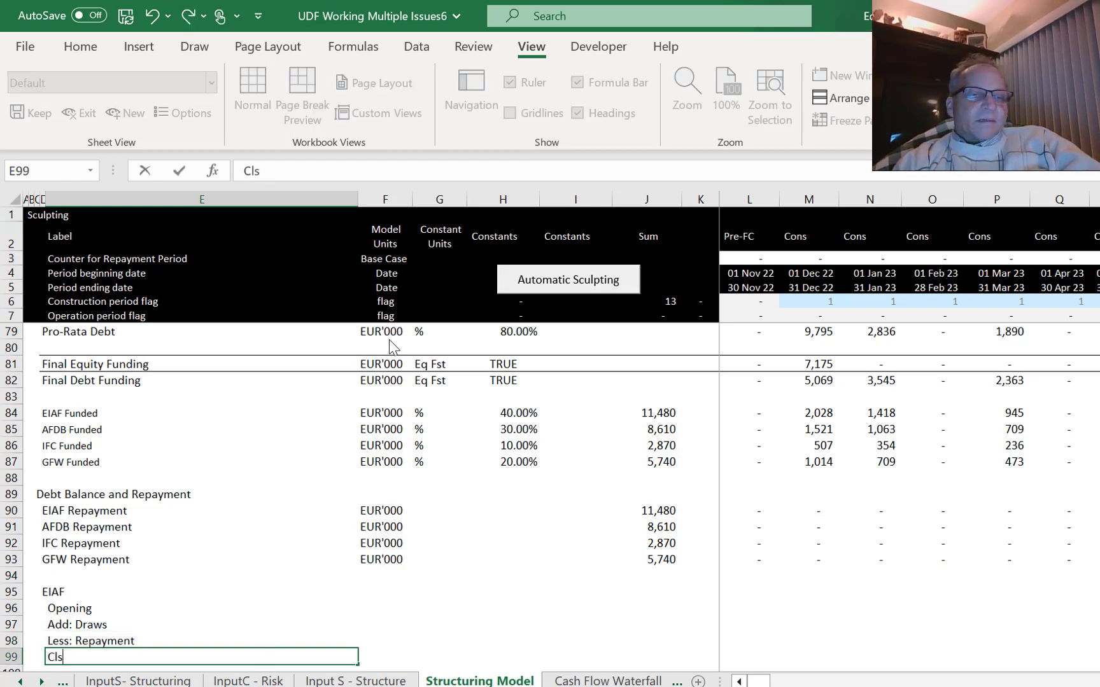
text(s)
key(BackSpace)
text(osing)
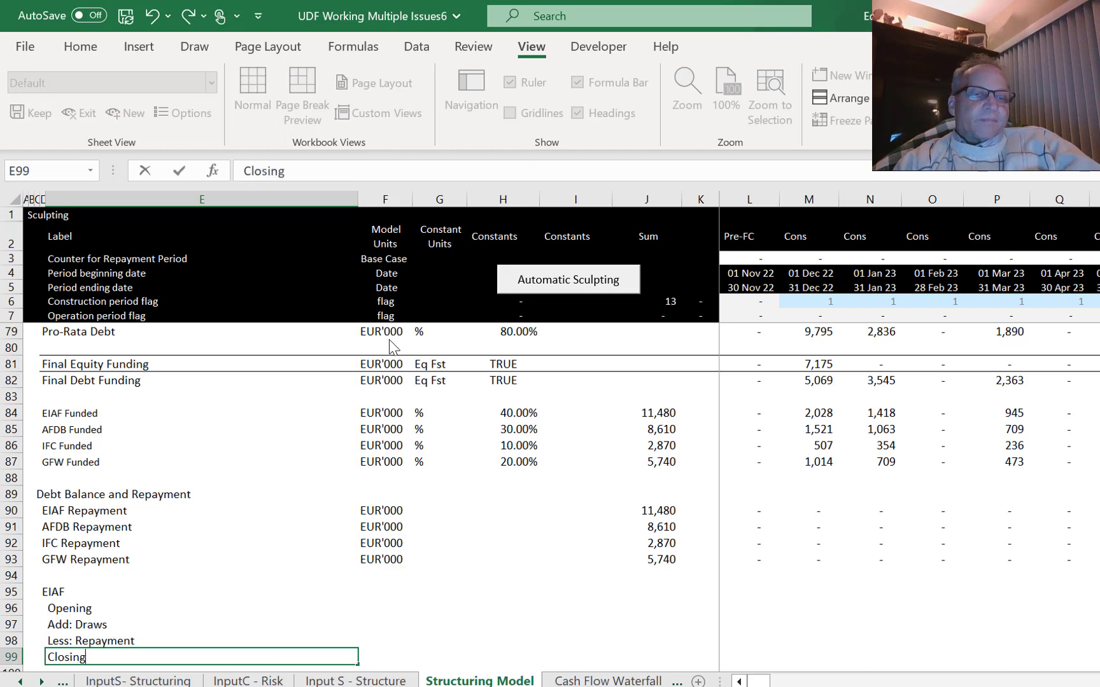
key(Return)
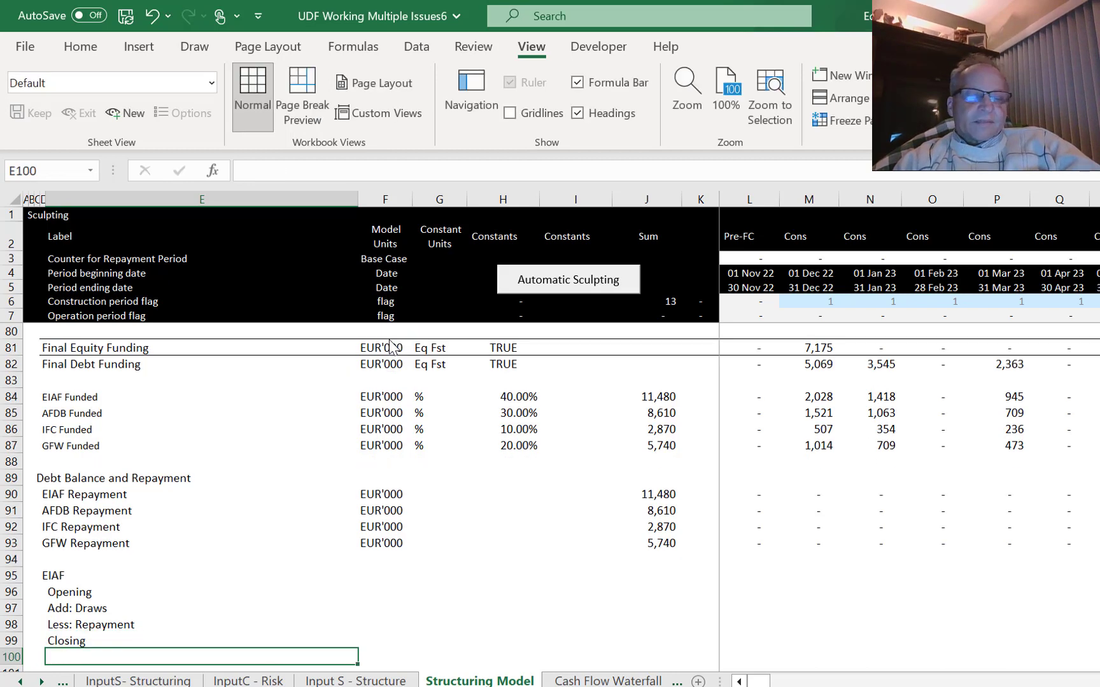
Enter "Interest Rate" and "Interest Cost" as labels in E100 and E101 below the Closing row.
text(Interest)
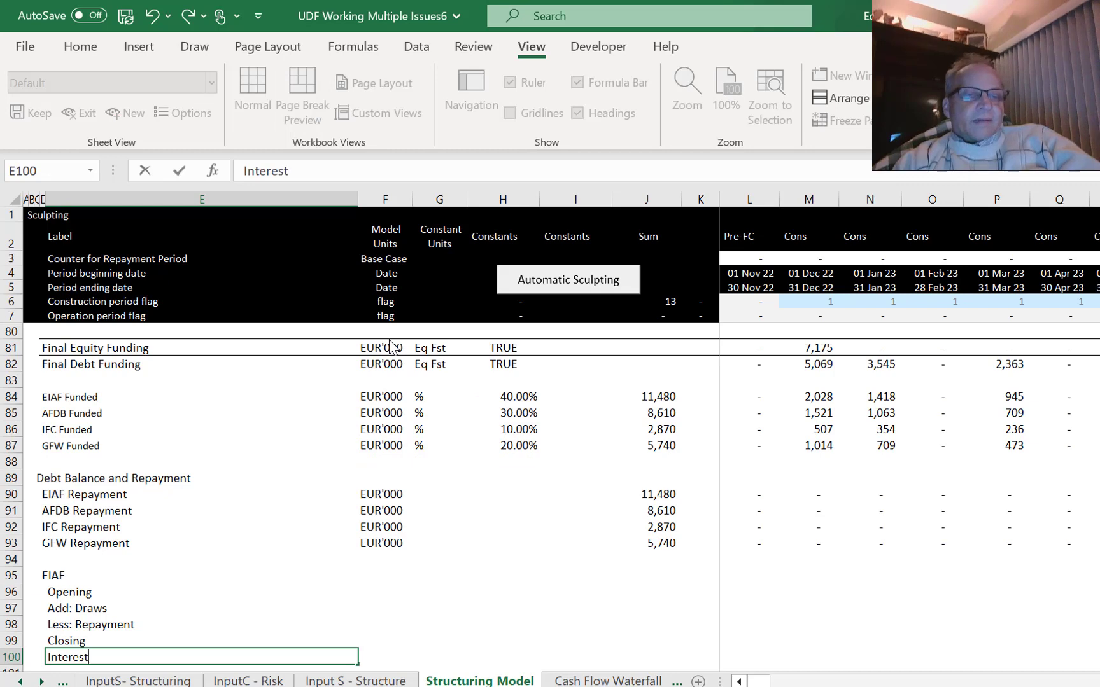
text( Rate)
key(Return)
key(ctrl+d)
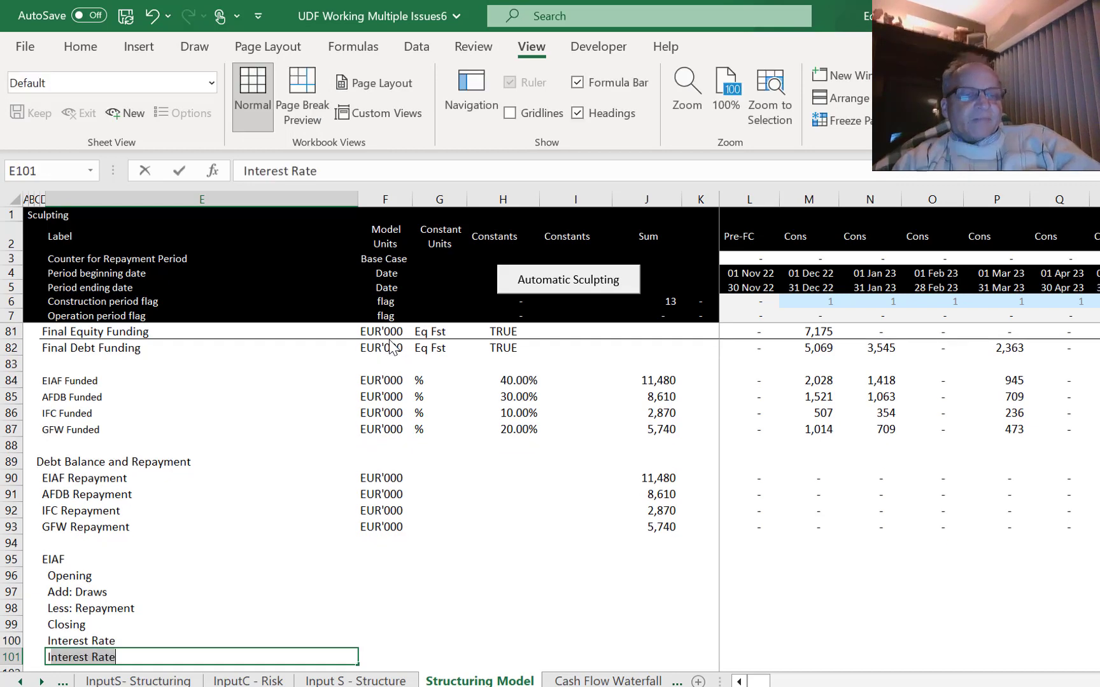
key(F2)
key(ctrl+shift+Left)
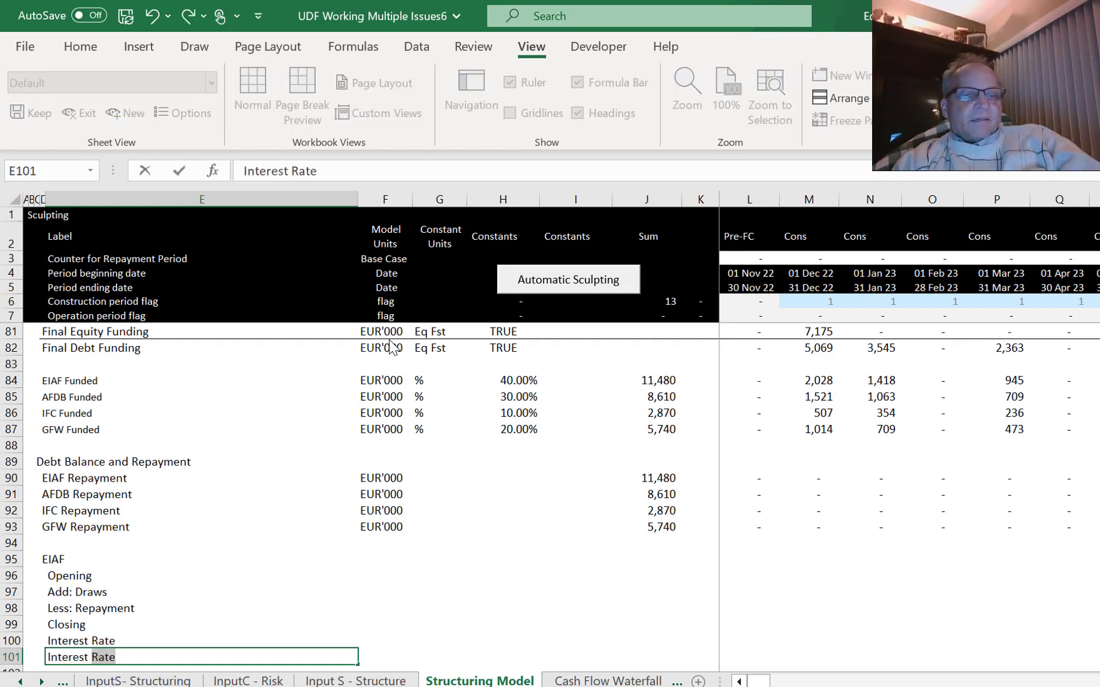
text(E)
key(BackSpace)
text(Cost)
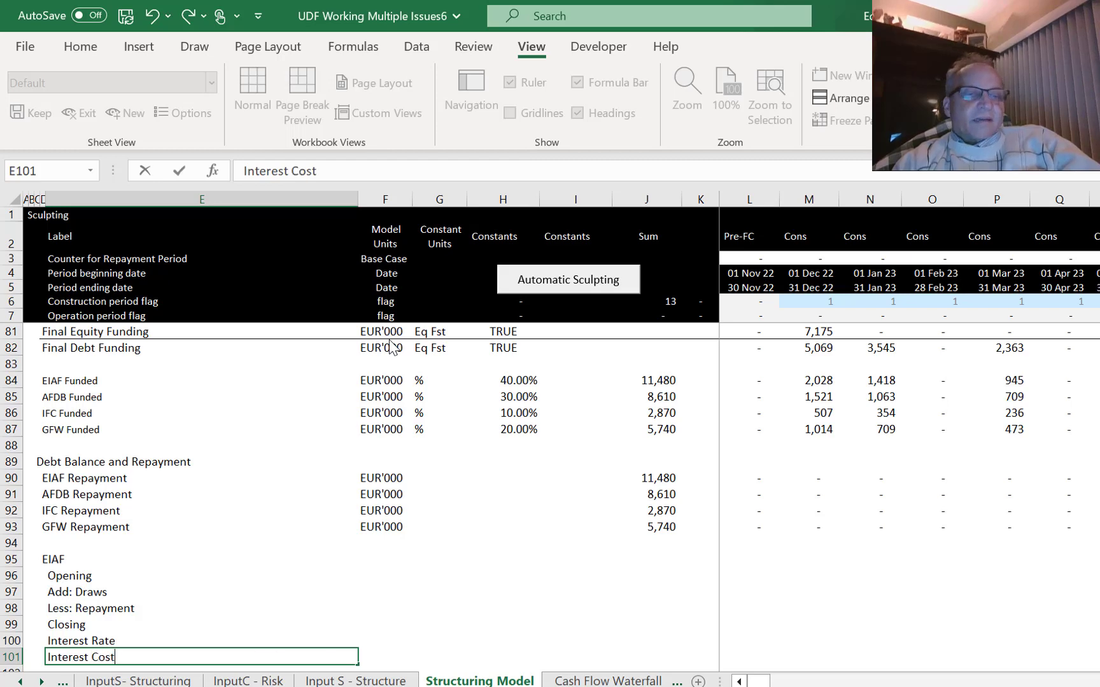
key(Return)
Enter "Interest During Construction" and "Interest Expense" as labels in E102 and E103.
text(Interes)
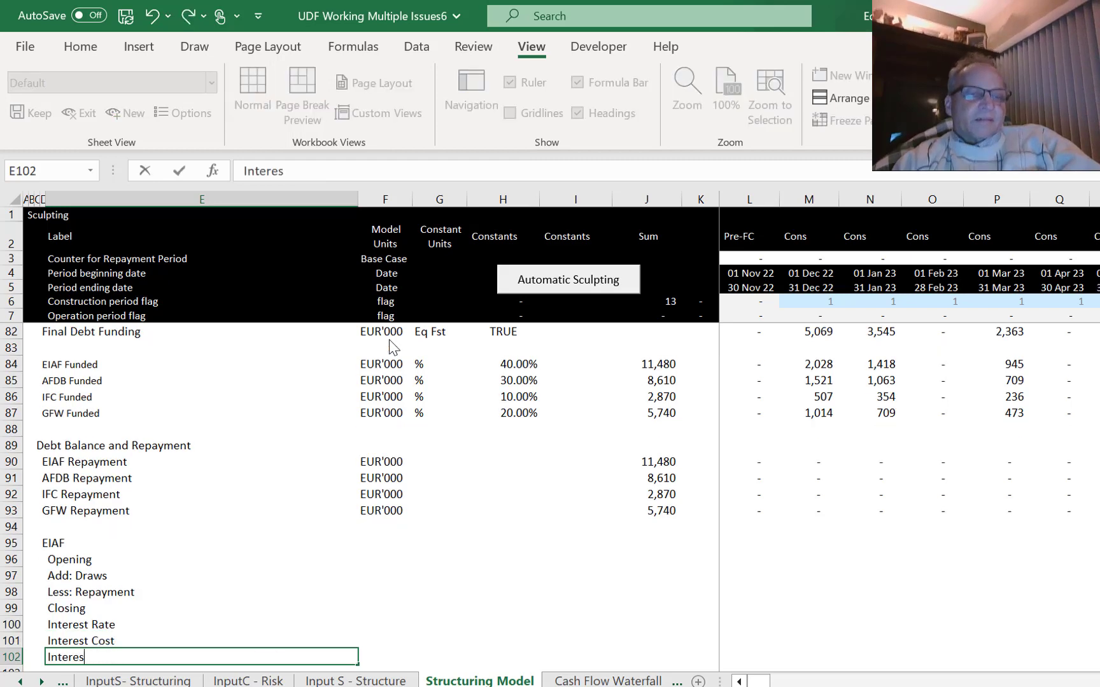
text(t During C)
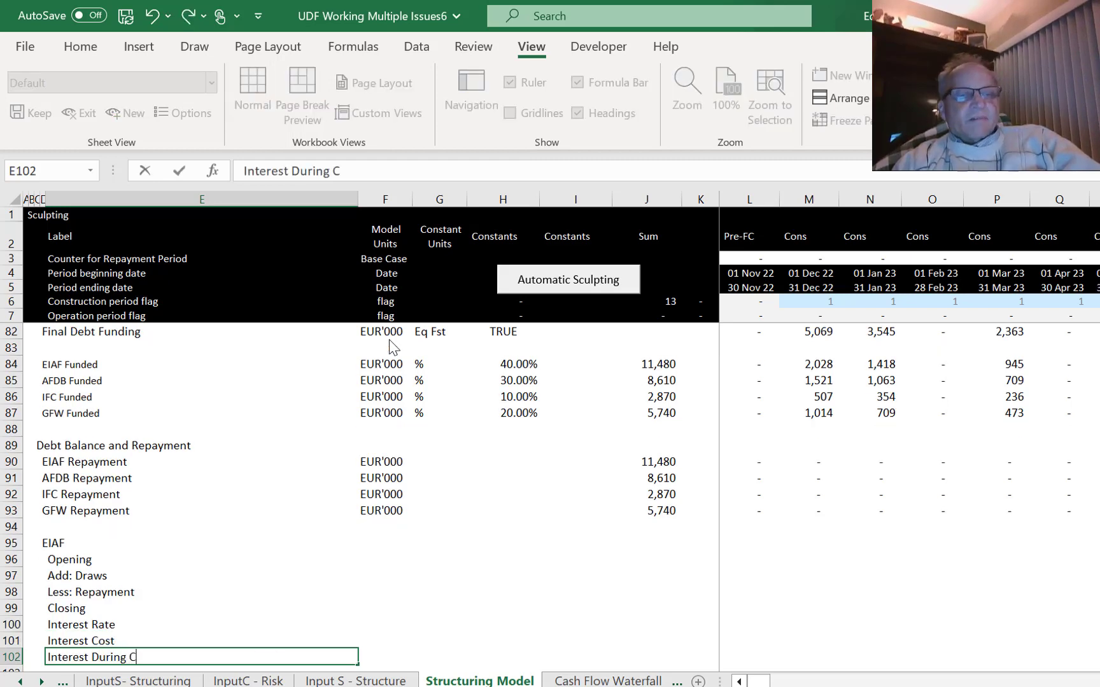
text(onstruction)
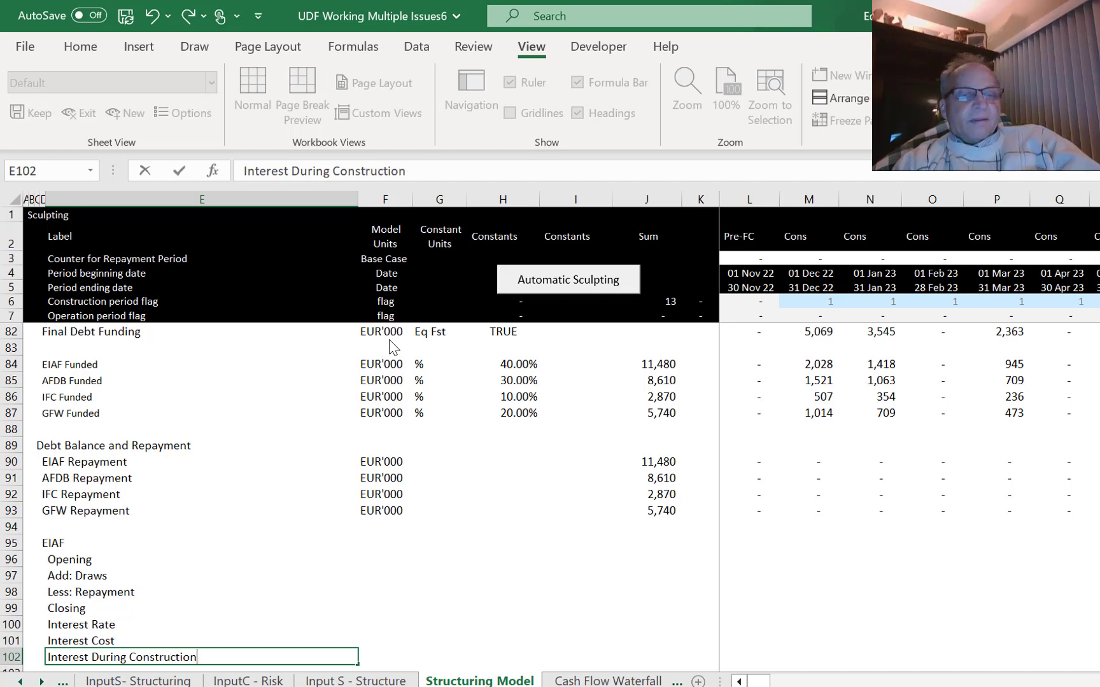
key(Return)
text(Interest)
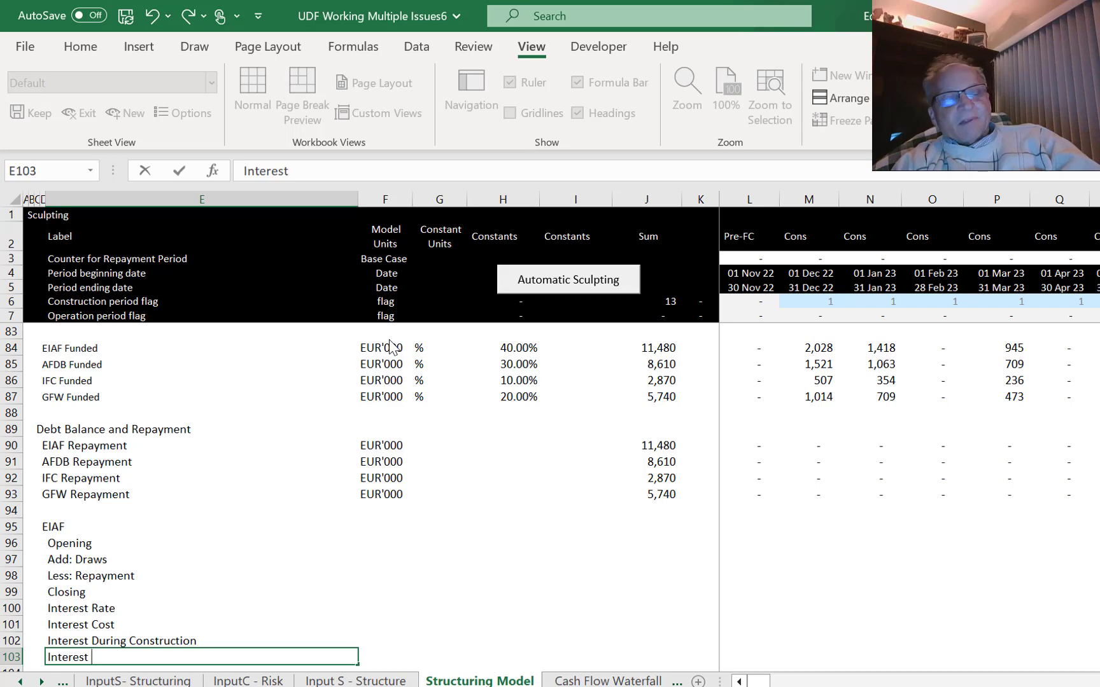
text( E)
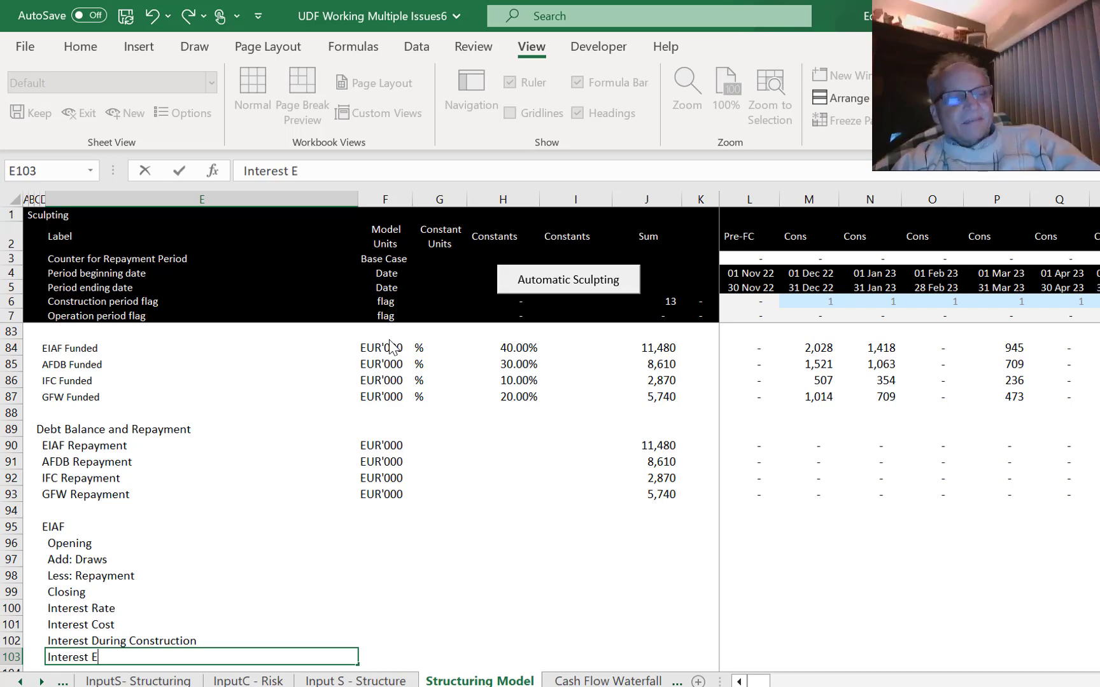
text(xpense)
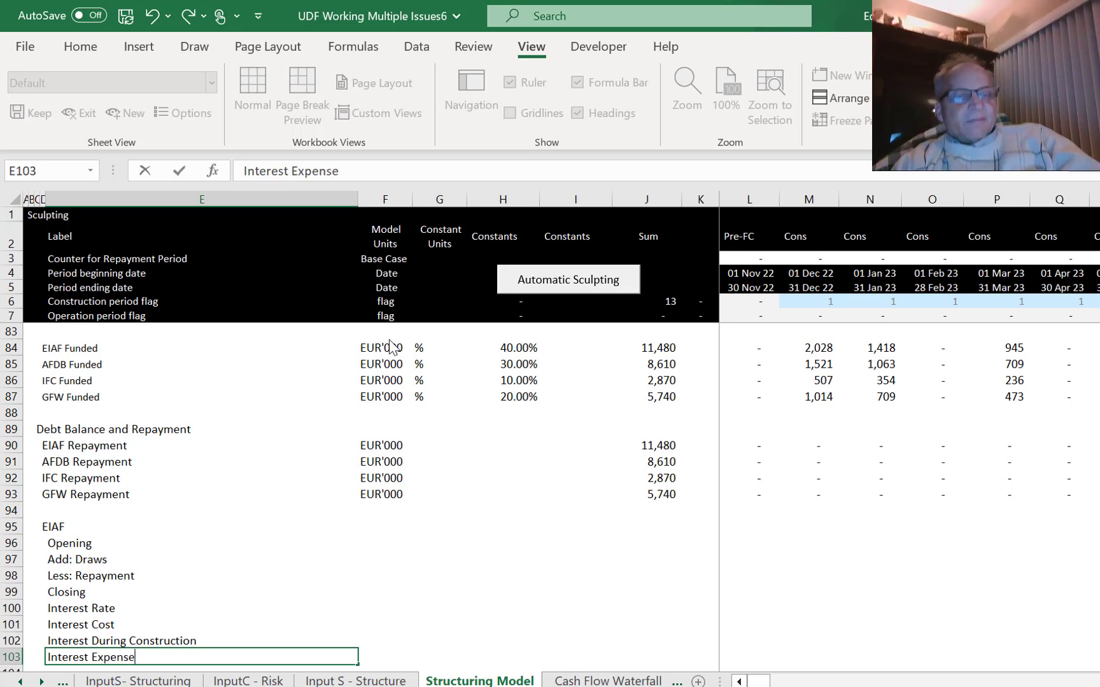
key(Return)
Insert a blank row between the EIAF Closing row and the Interest Rate row.
key(Up)
key(Up)
key(Up)
key(Up)
key(Up)
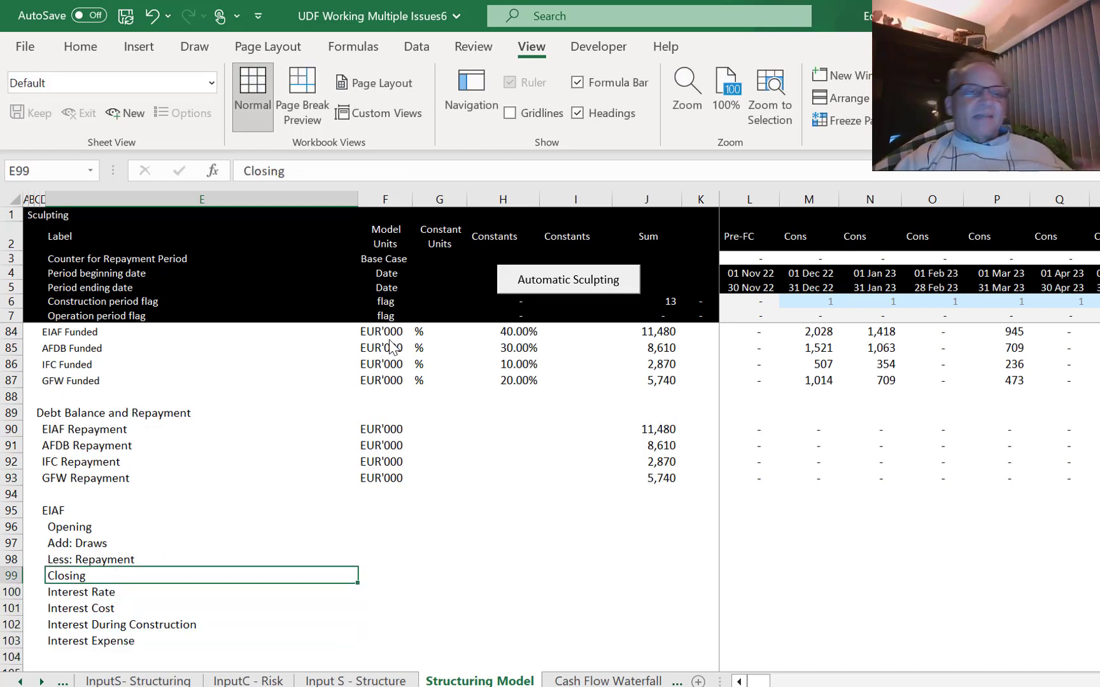
key(Down)
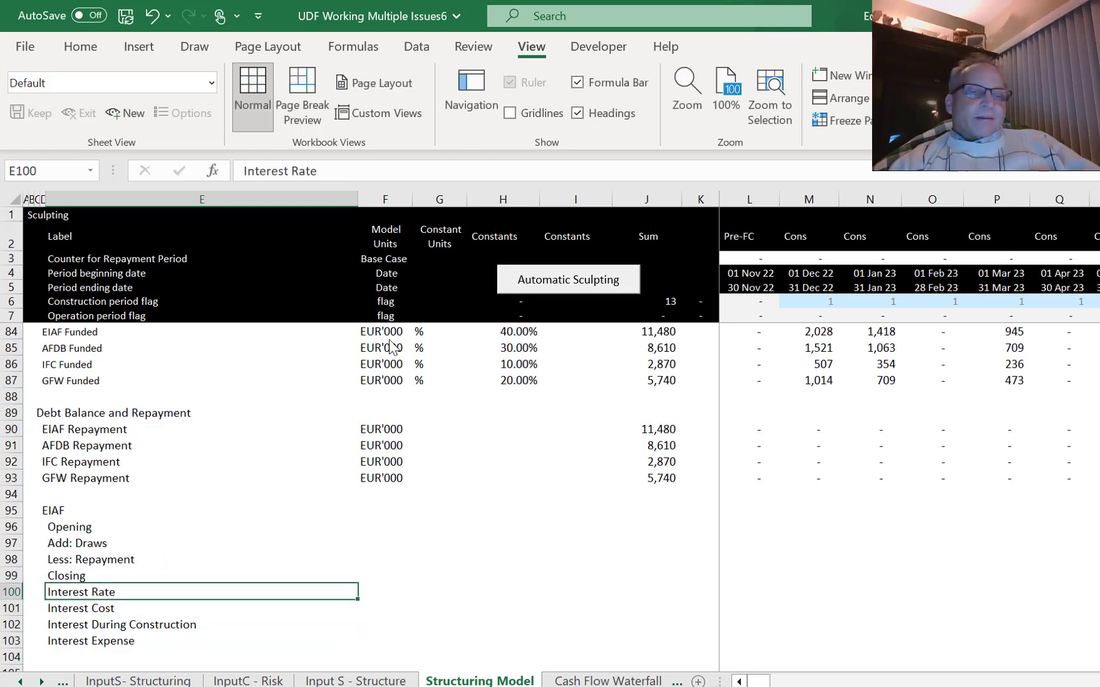
key(shift+space)
key(ctrl+shift+plus)
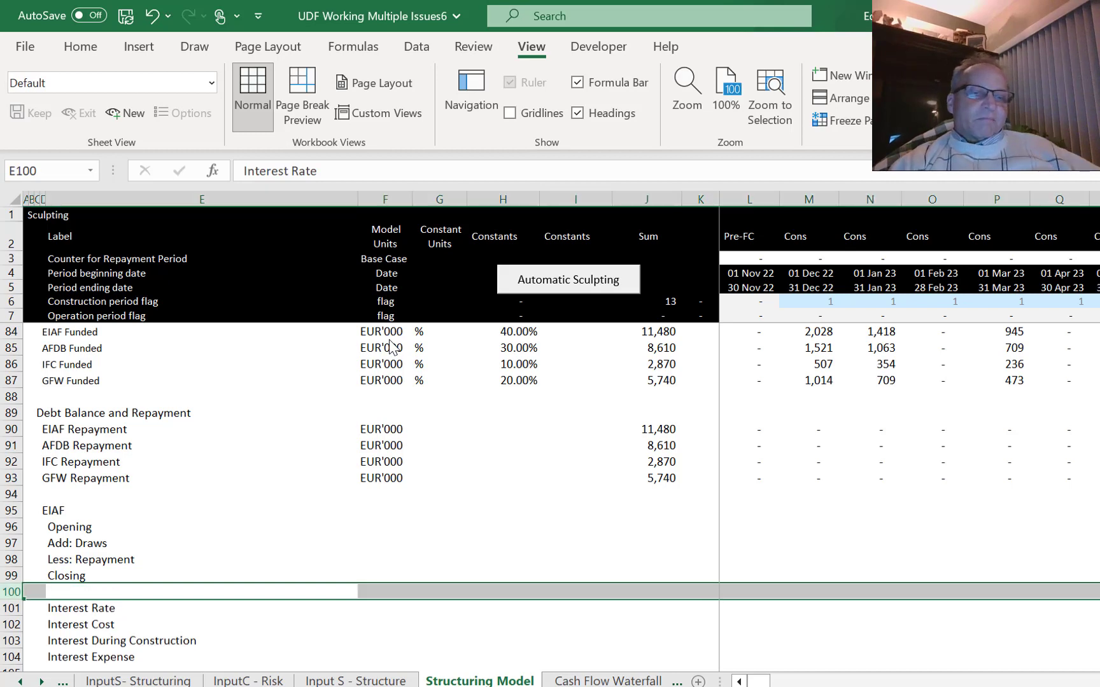
Copy the EUR'000 unit from the GFW Repayment row into F96 for the EIAF Opening row.
key(Up)
key(shift+space)
key(Up)
key(Up)
key(Up)
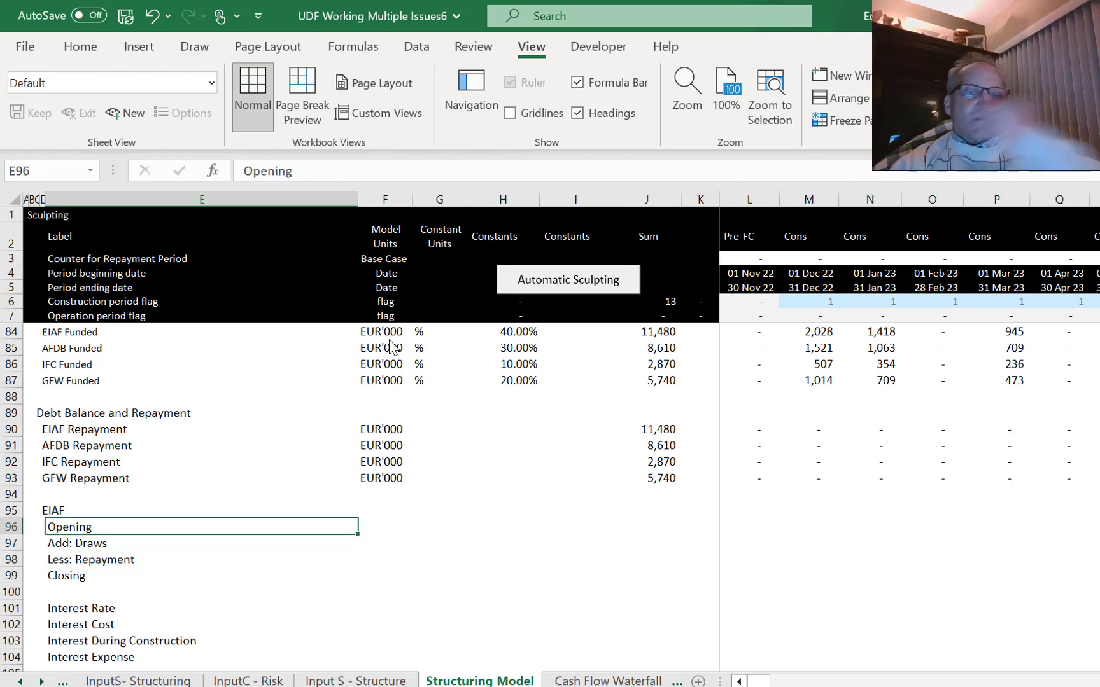
key(Up)
key(Up)
key(Up)
key(Up)
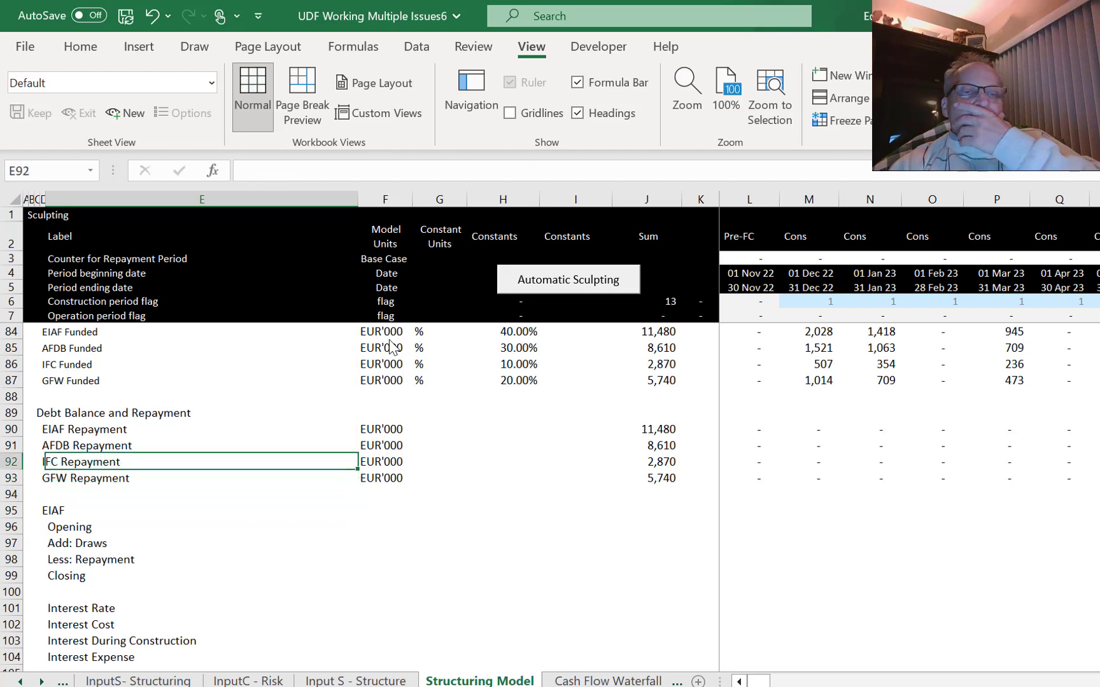
key(Right)
key(Down)
key(ctrl+c)
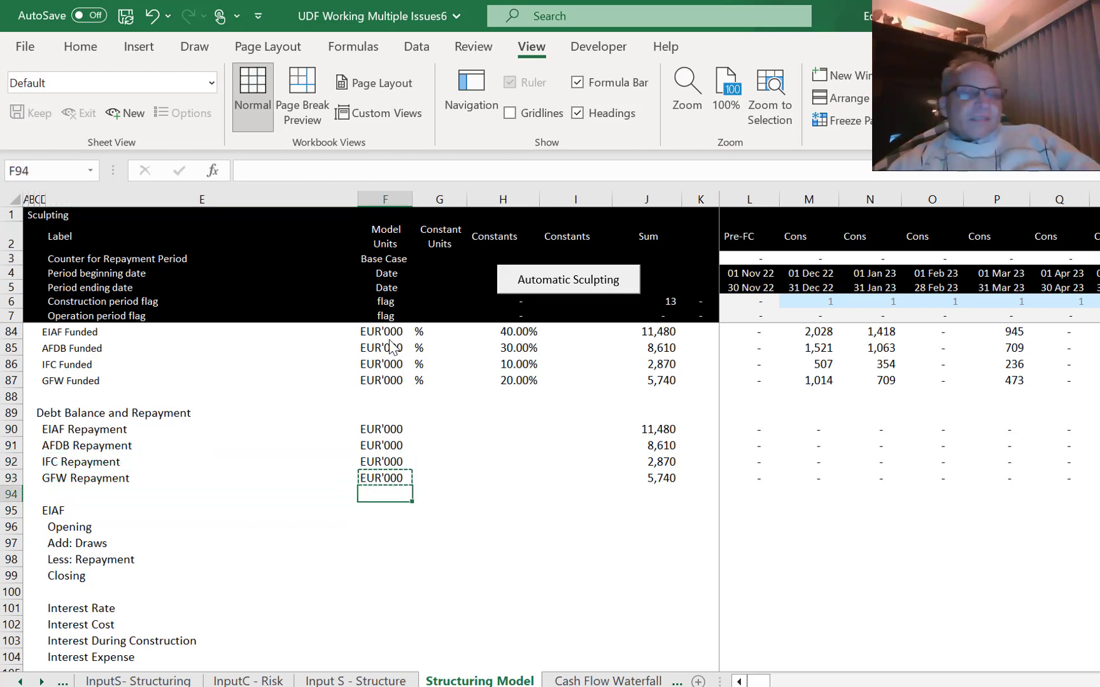
key(Down)
key(Down)
key(Down)
key(ctrl+v)
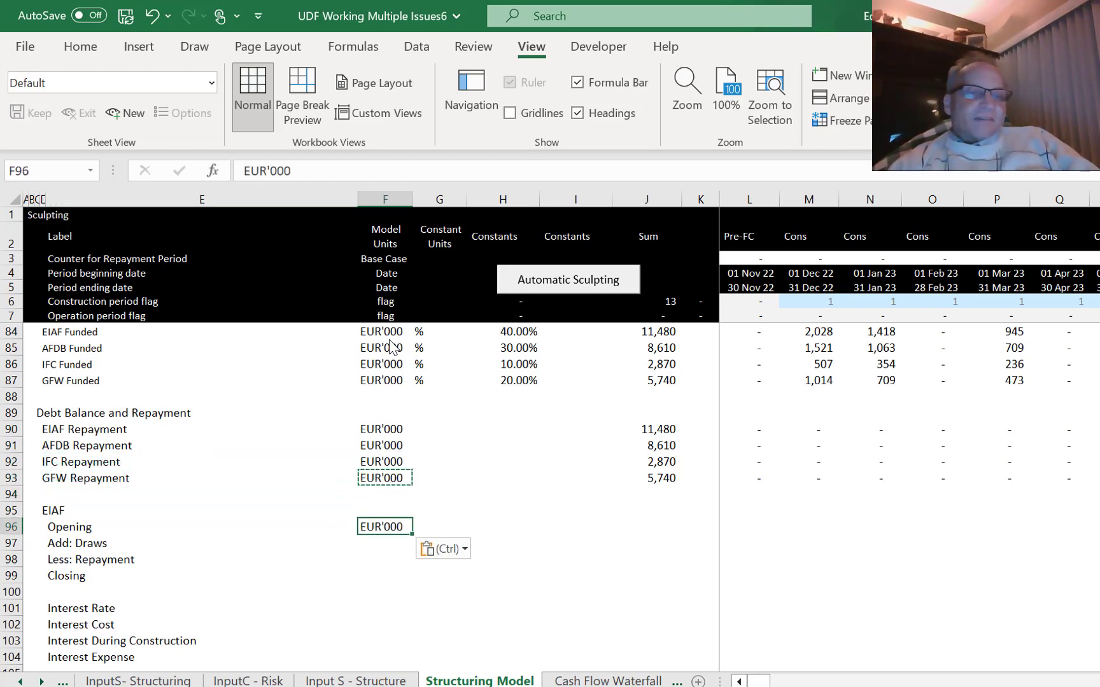
Paste the copied EUR'000 unit into F97 to F99 for the Draws, Repayment and Closing rows.
key(Down)
key(ctrl+v)
key(Down)
key(ctrl+v)
key(Down)
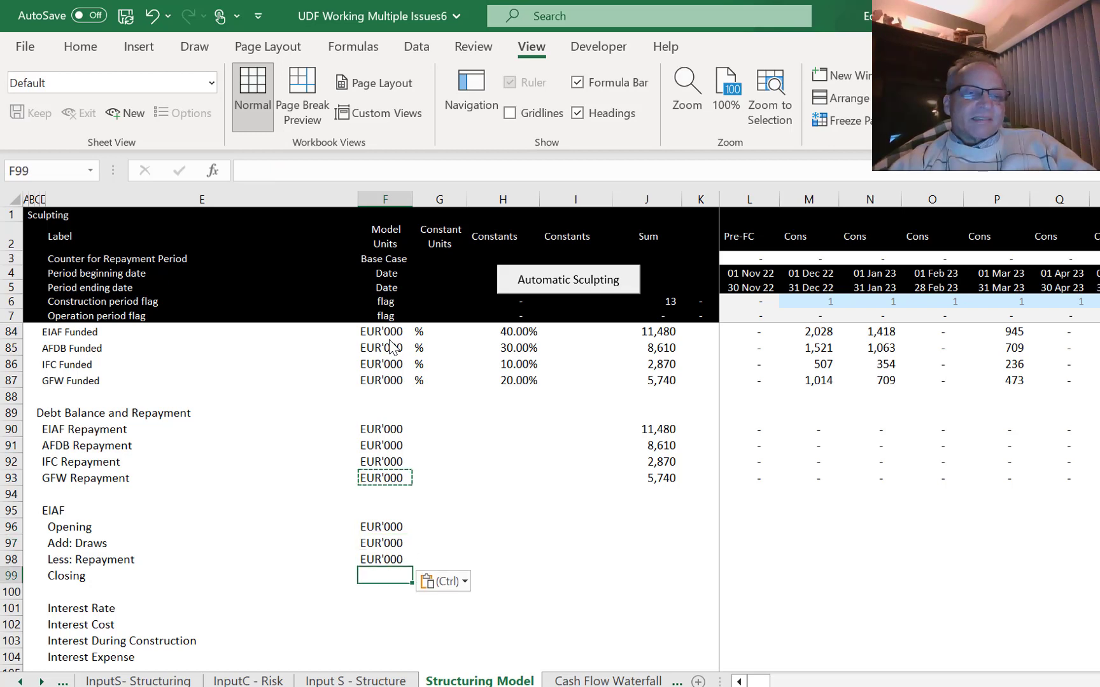
key(ctrl+v)
key(Escape)
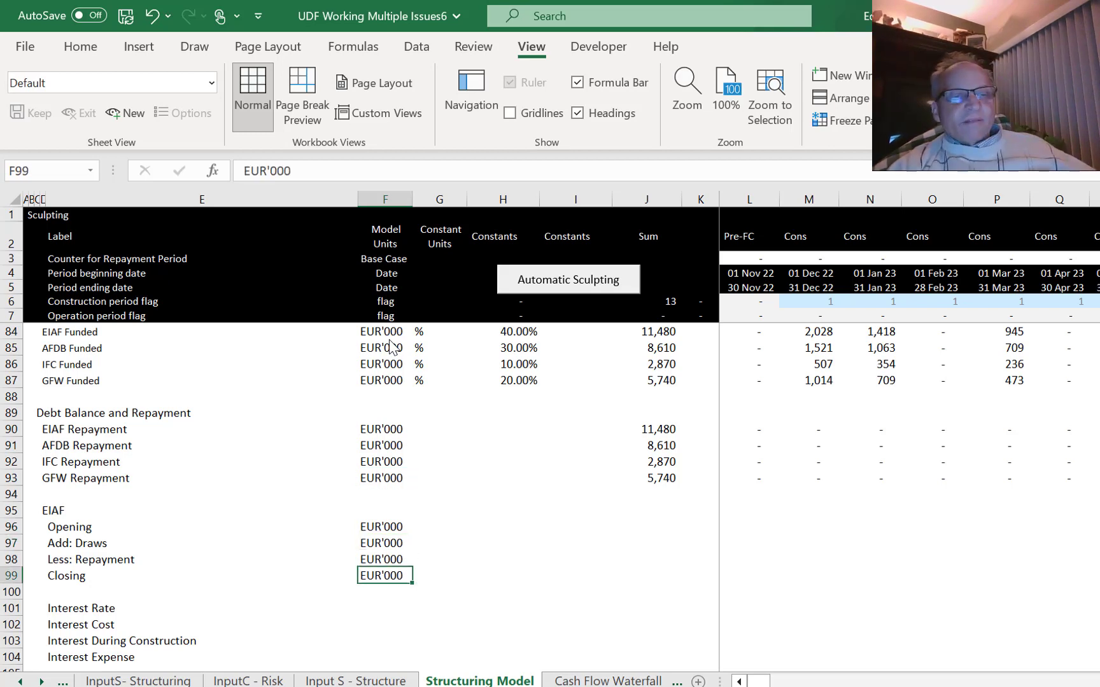
Enter "%" as the unit of the Interest Rate row in F101.
key(Down)
key(Down)
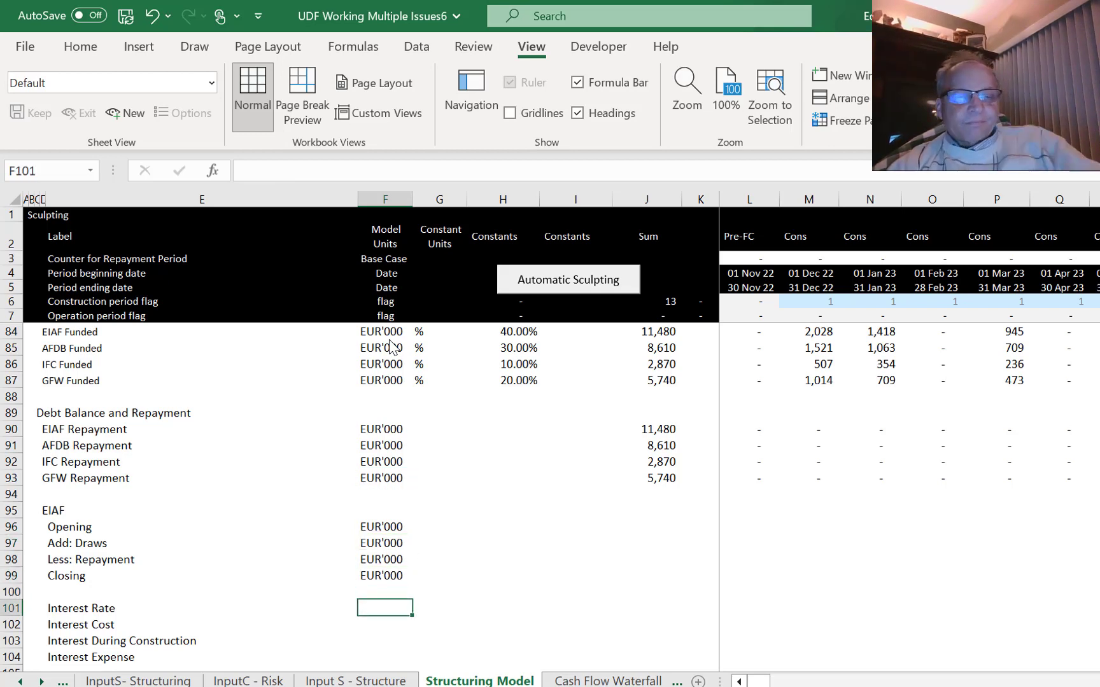
text(%)
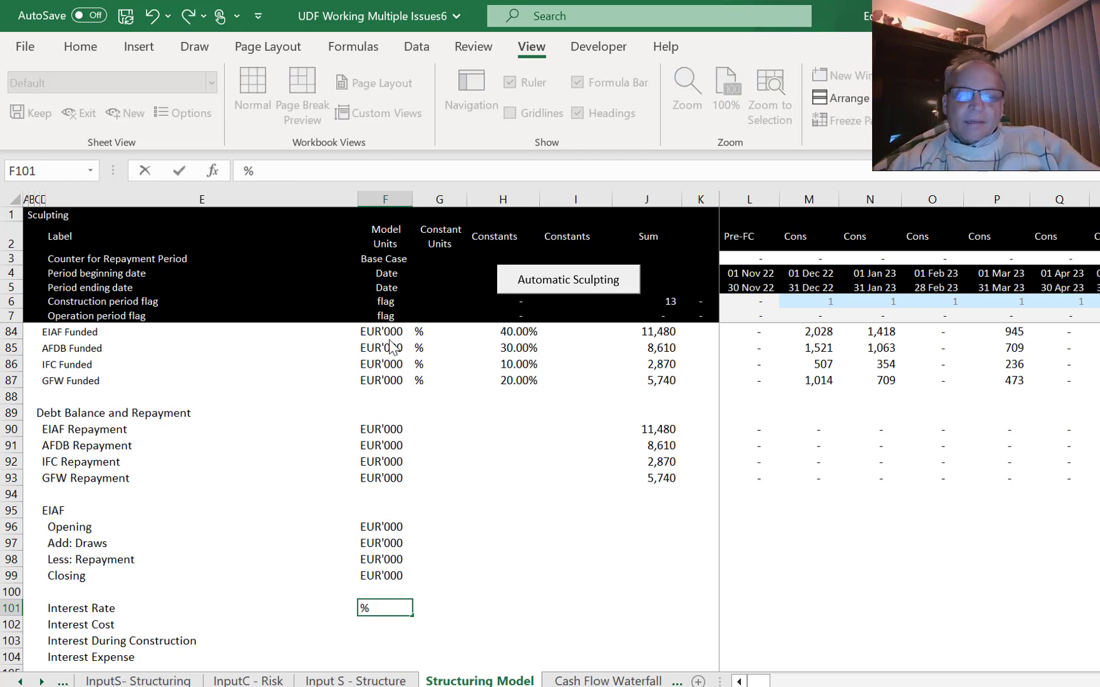
Set the Interest Rate unit to % p.p. and copy the EUR'000 unit to Interest Cost, Interest During Construction and Interest Expense.
text( p.p.)
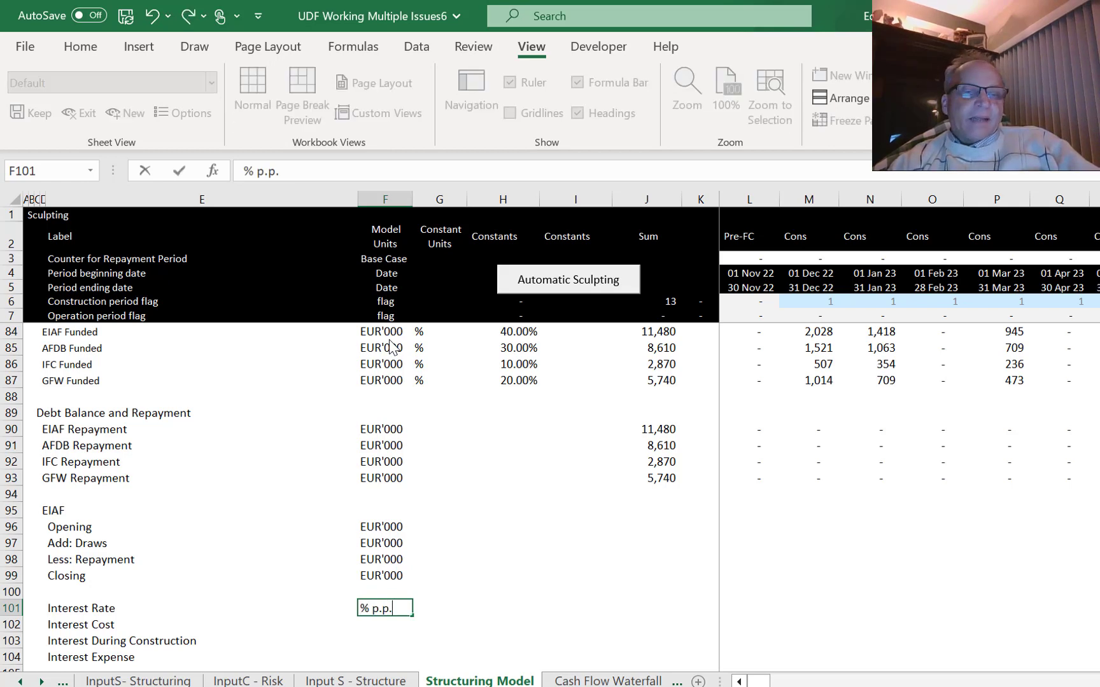
key(Return)
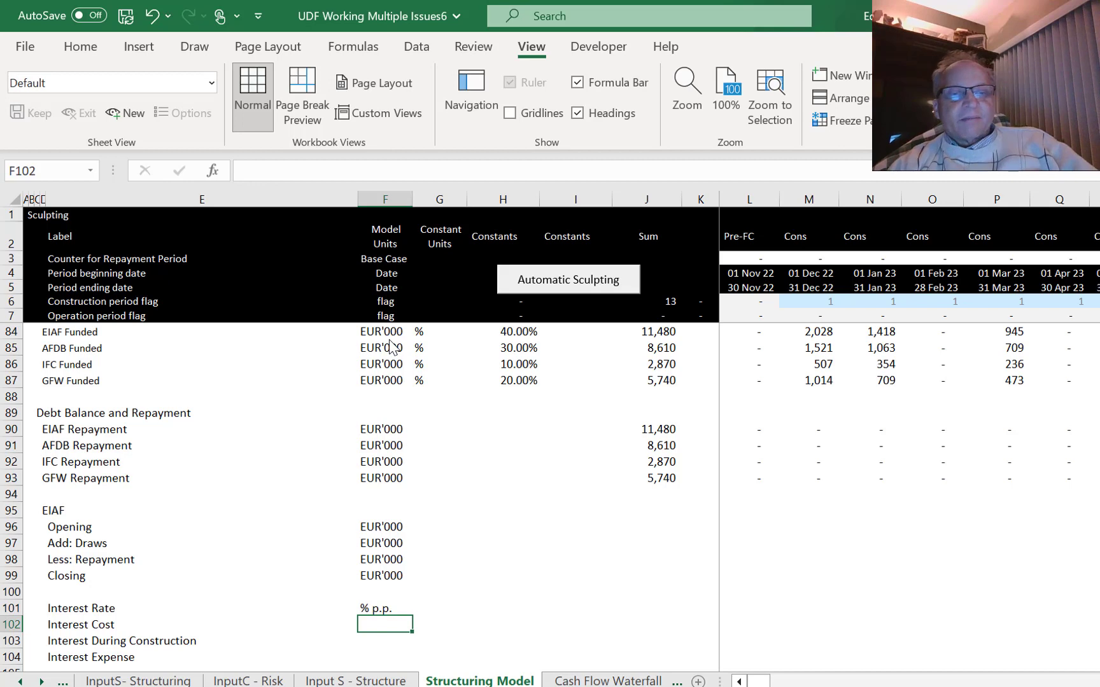
key(Up)
key(Up)
key(Up)
key(ctrl+c)
key(Down)
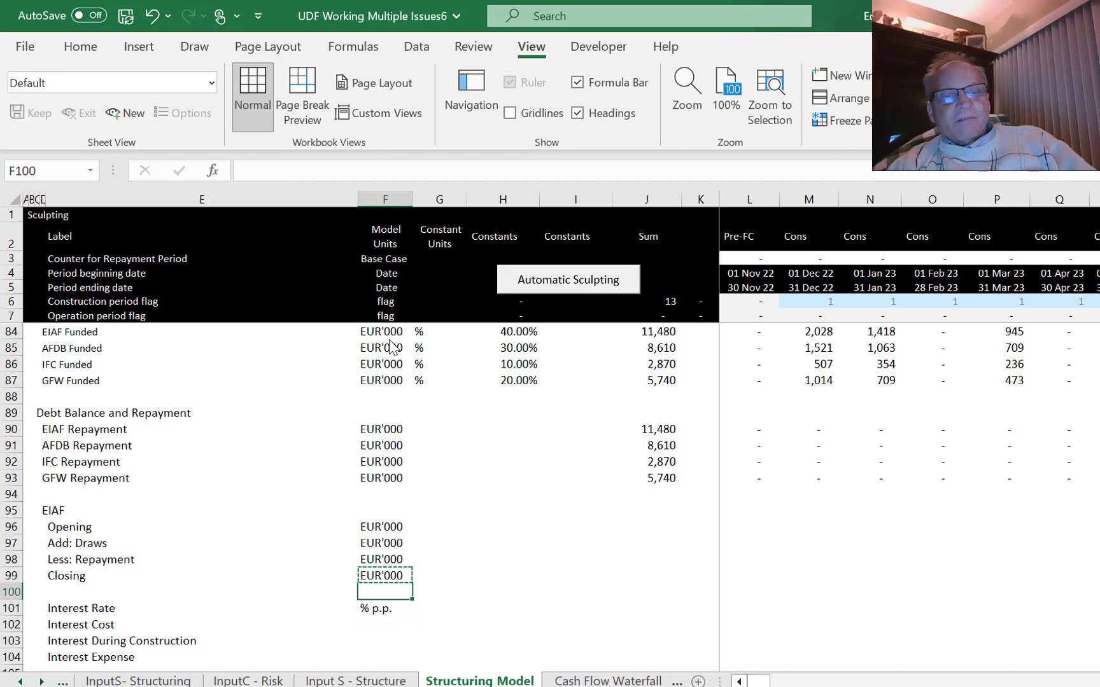
key(Down)
key(Down)
key(ctrl+v)
key(Down)
key(ctrl+v)
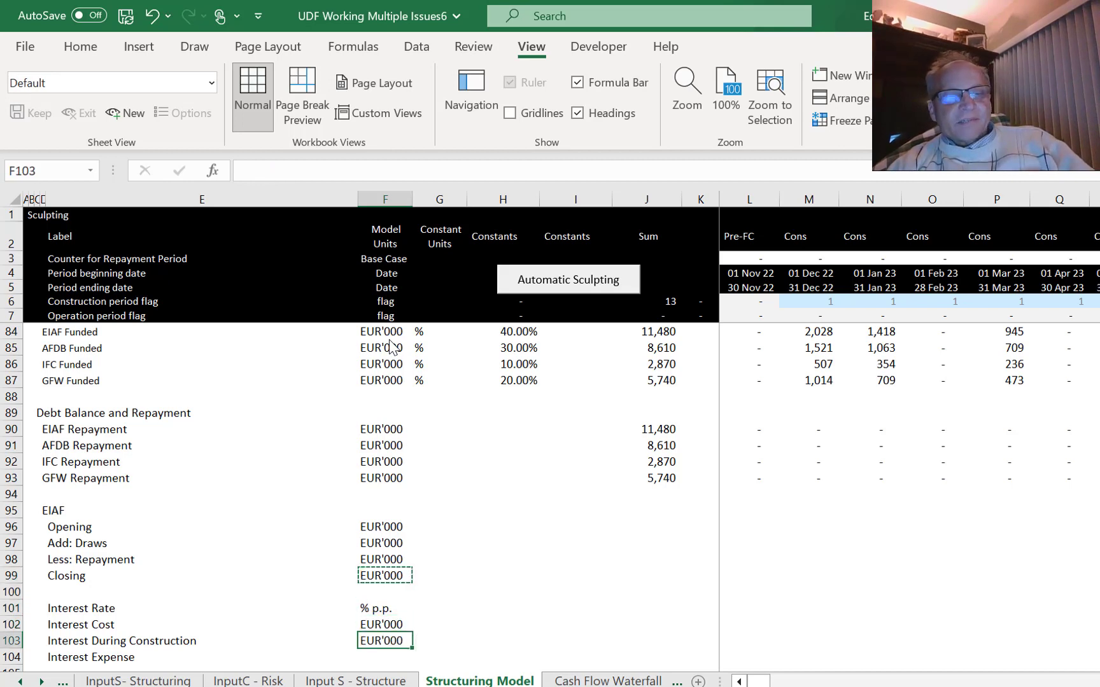
key(Down)
key(ctrl+v)
key(Escape)
Link the EIAF Opening balance in L96 to the previous period's Closing balance with =K99.
key(Up)
key(Up)
key(Up)
key(Up)
key(Up)
key(Up)
key(Up)
key(Up)
key(Up)
key(Up)
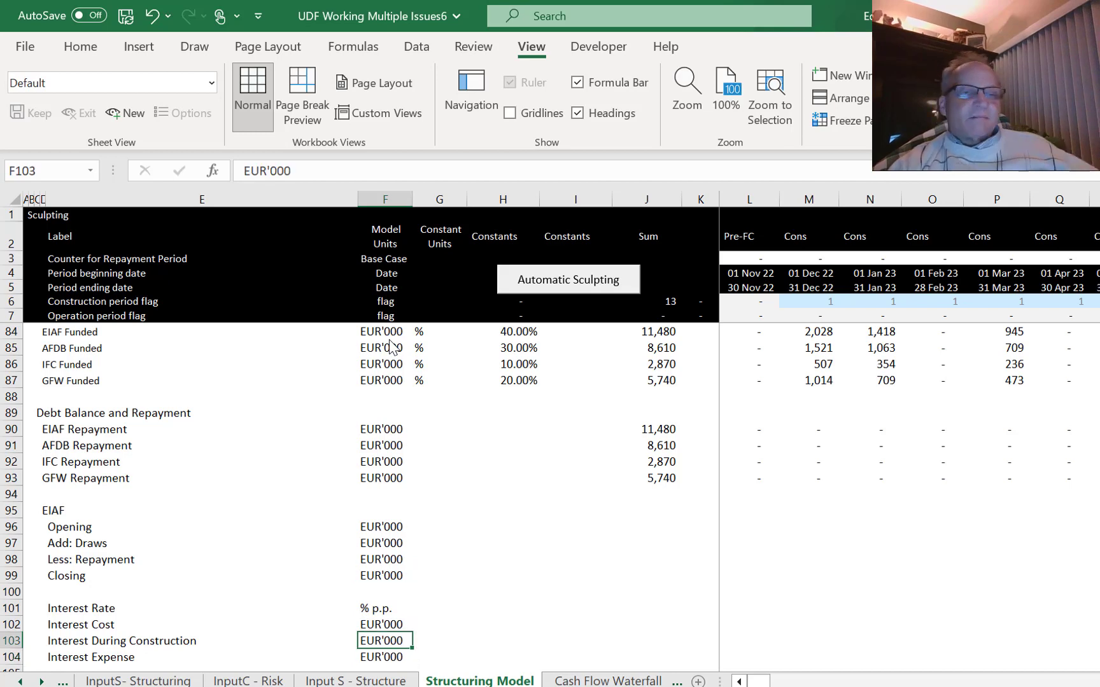
key(Down)
key(Down)
key(Right)
key(Right)
key(Right)
key(Right)
key(Right)
key(Right)
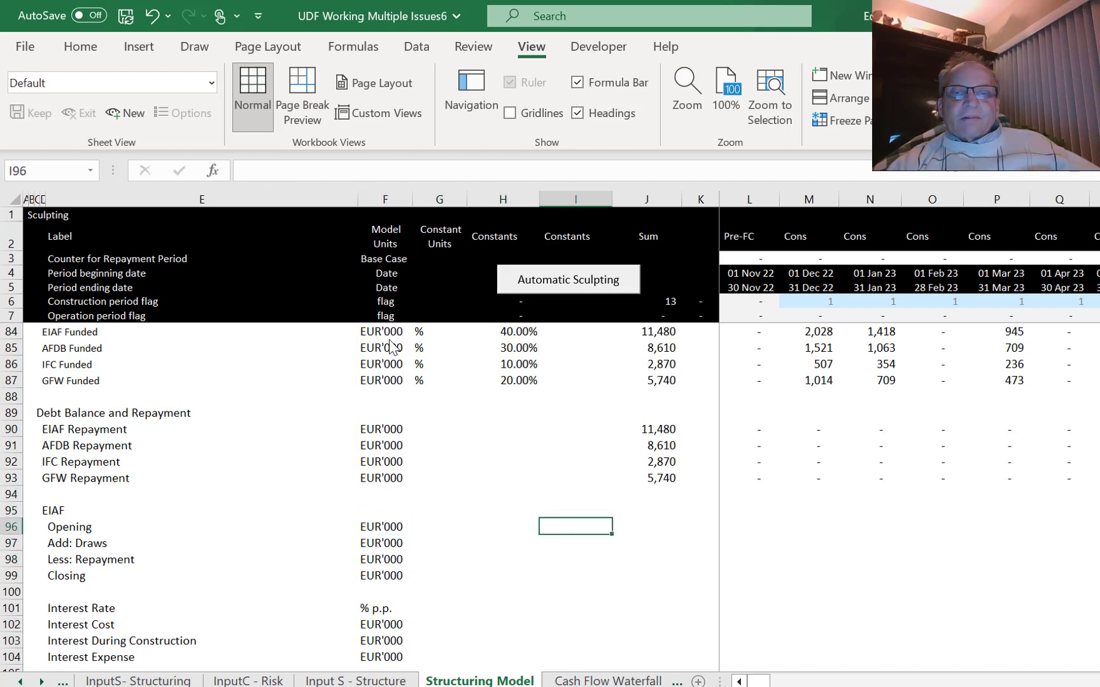
text(=)
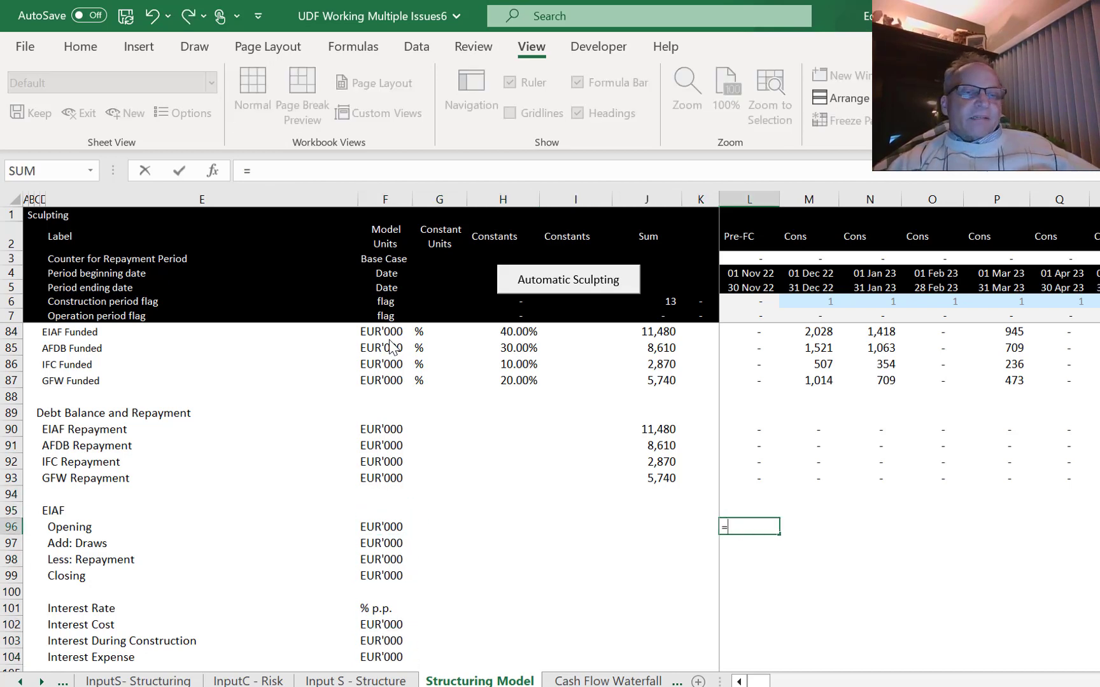
key(Down)
key(Down)
key(Down)
key(Left)
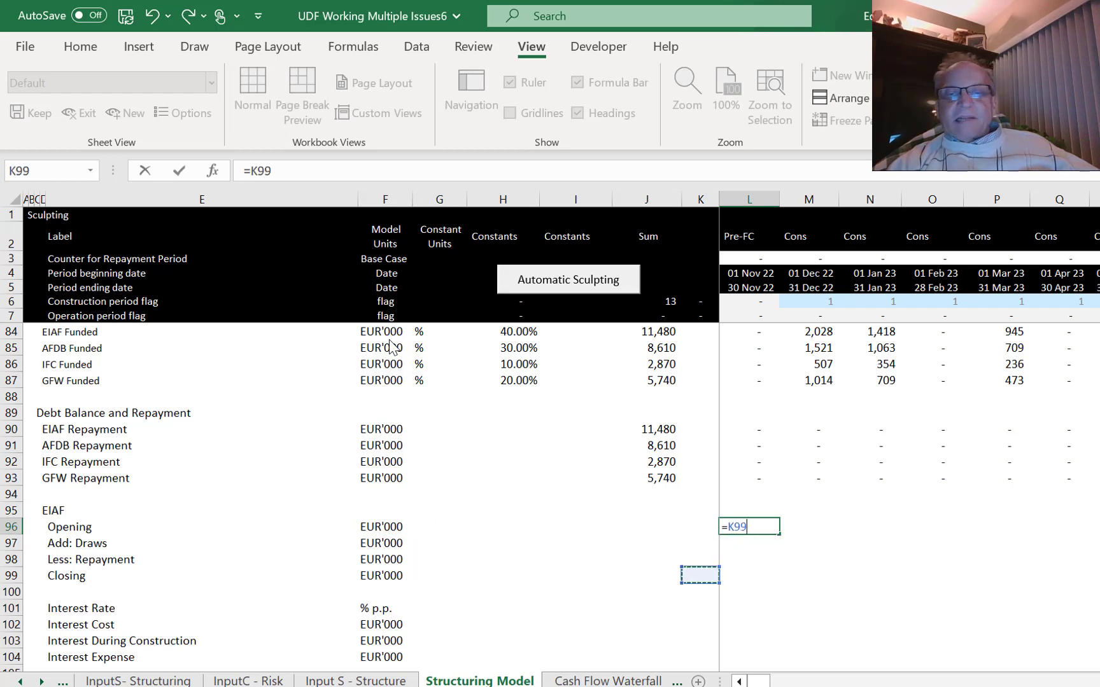
key(ctrl+Return)
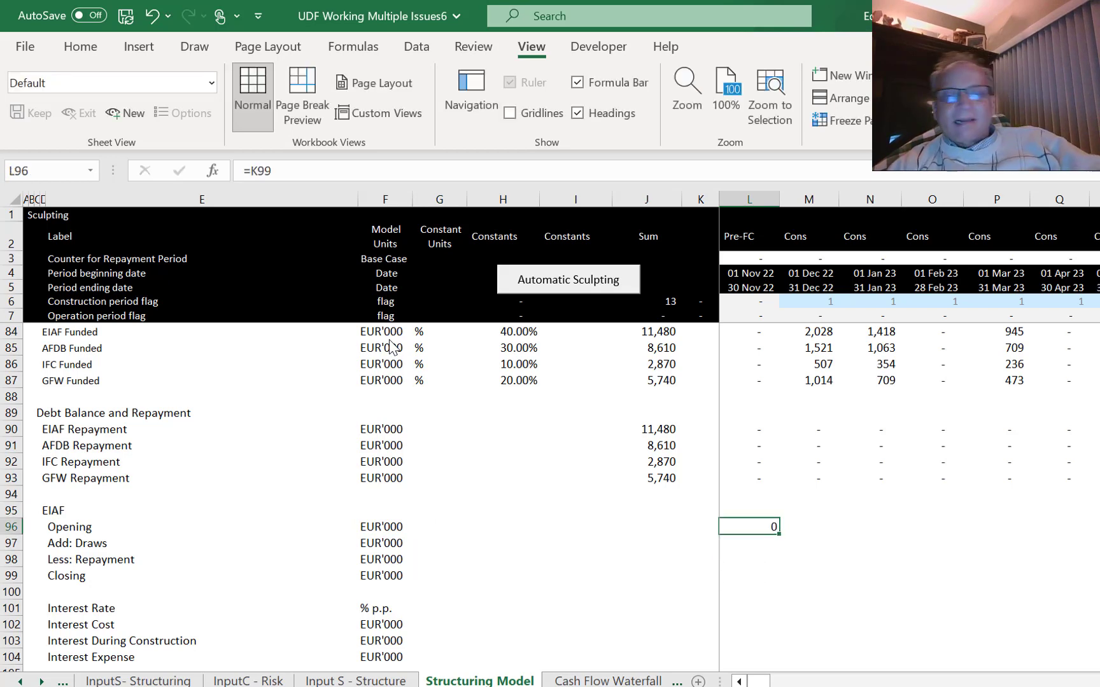
Link the EIAF Add: Draws cell L97 to the EIAF Funded row with =L84.
key(Down)
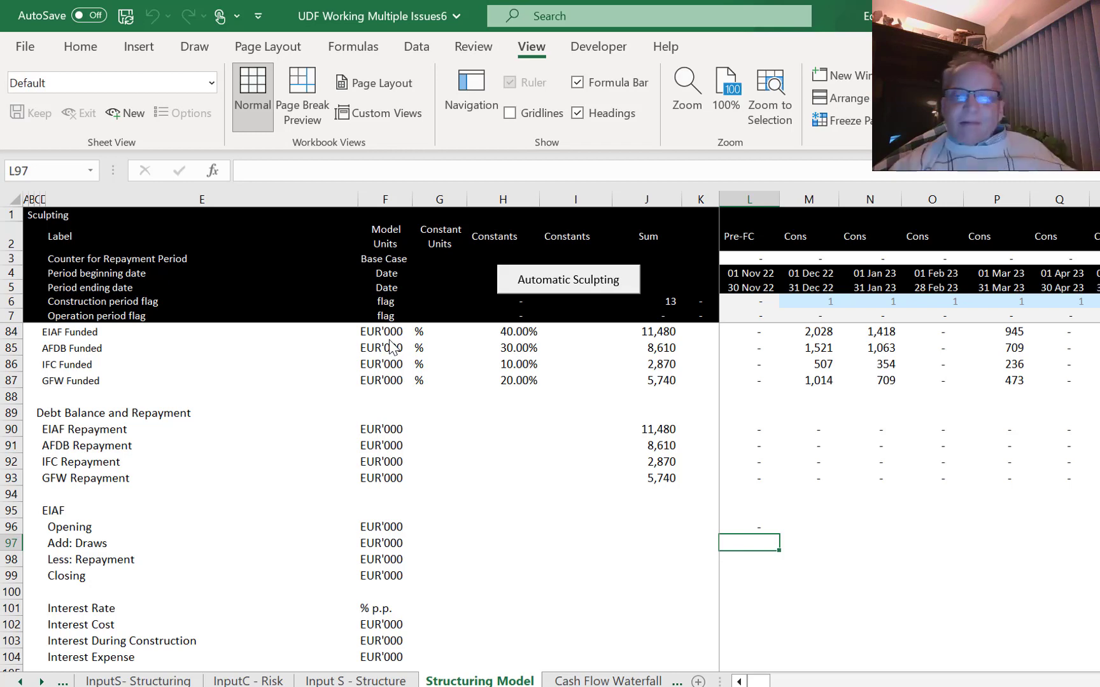
text(=)
key(Up)
key(Up)
key(Up)
key(Up)
key(Up)
key(Up)
key(Up)
key(Up)
key(Up)
key(Up)
key(Up)
key(Up)
key(Up)
key(Up)
key(Up)
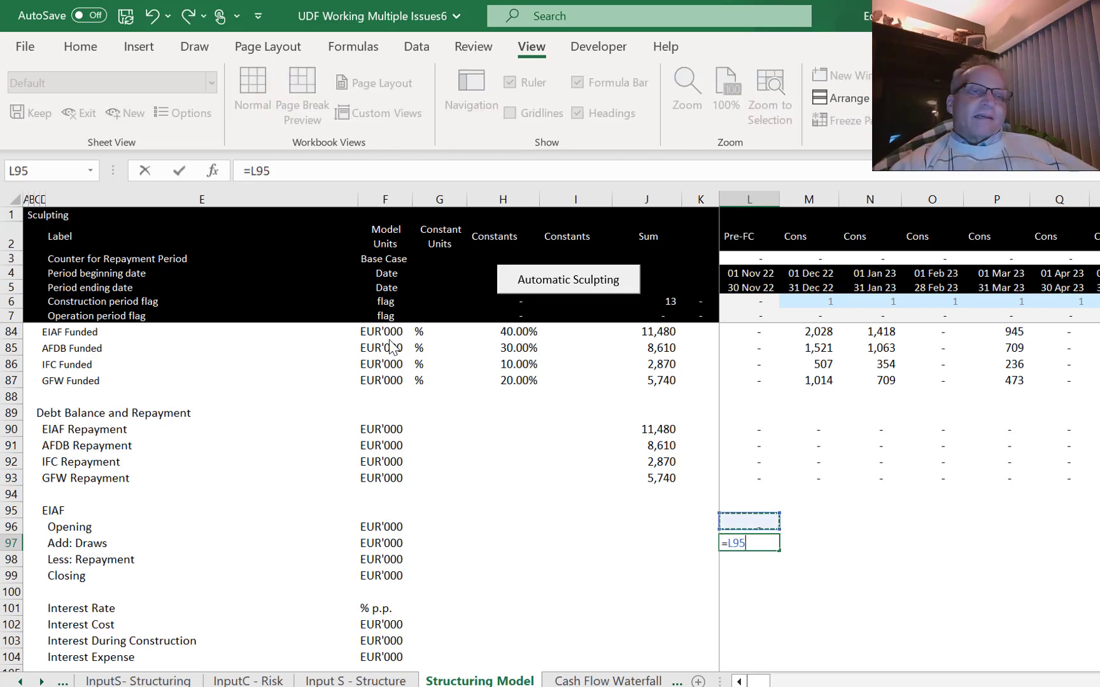
key(Down)
key(Down)
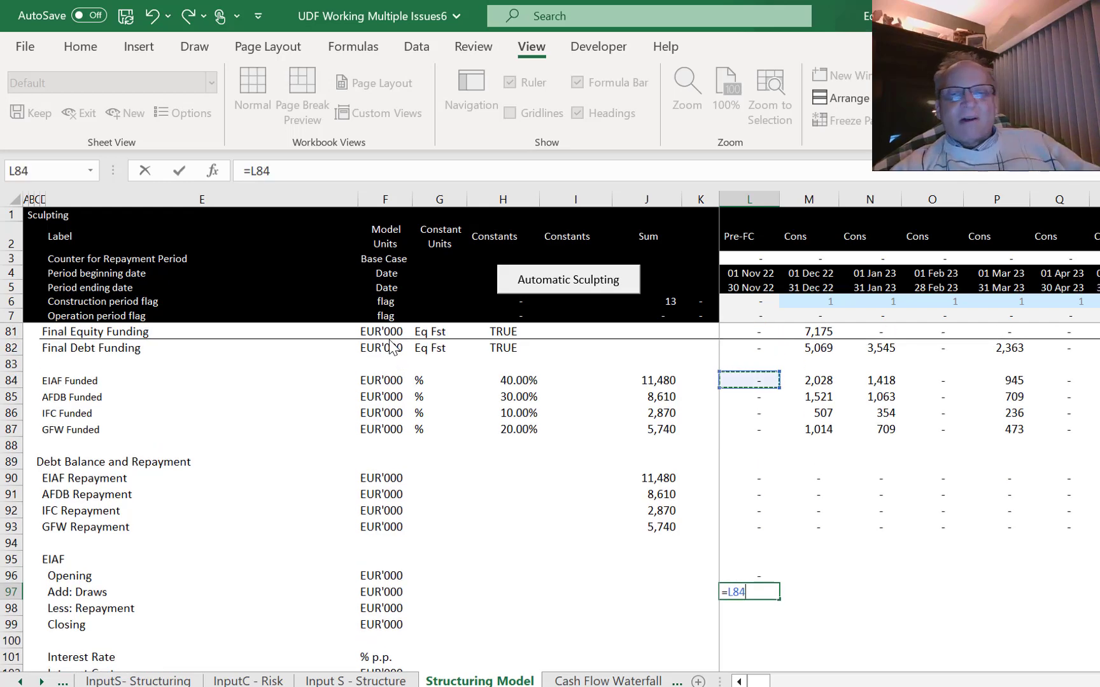
key(Return)
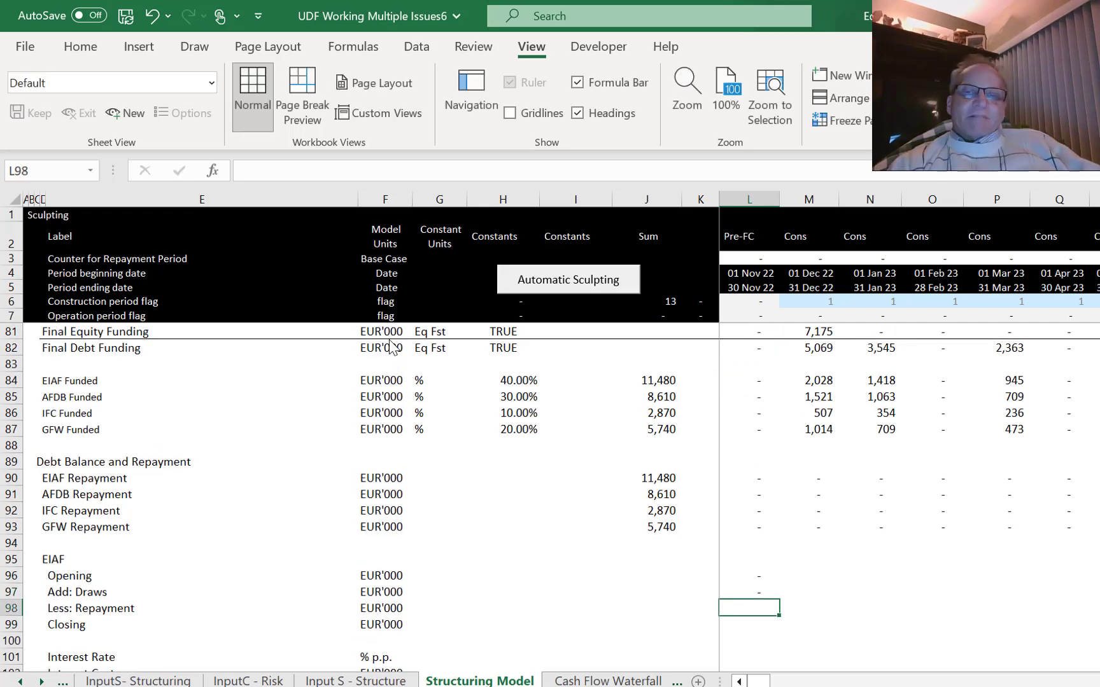
Link the EIAF Less: Repayment cell L98 to the EIAF Repayment row with =L90.
text(=)
key(Up)
key(Up)
key(Up)
key(Up)
key(Up)
key(Up)
key(Up)
key(Up)
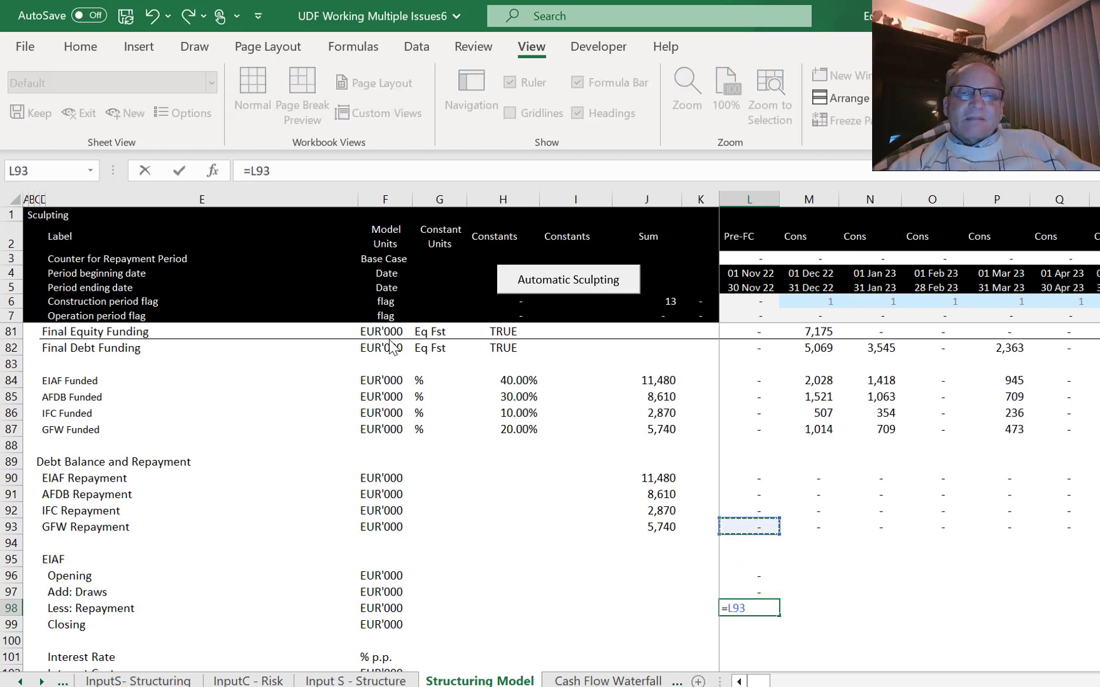
key(Return)
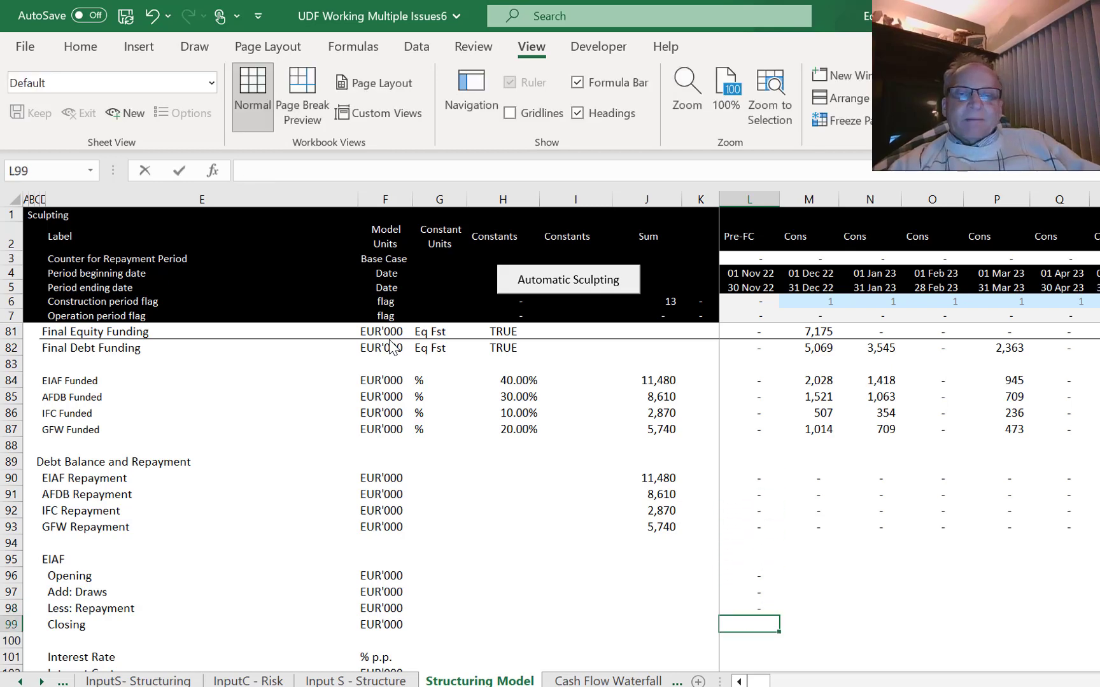
Calculate the EIAF Closing balance in L99 as opening plus draws minus repayment with =L96+L97-L98.
text(=)
key(Up)
key(Up)
key(Up)
text(+)
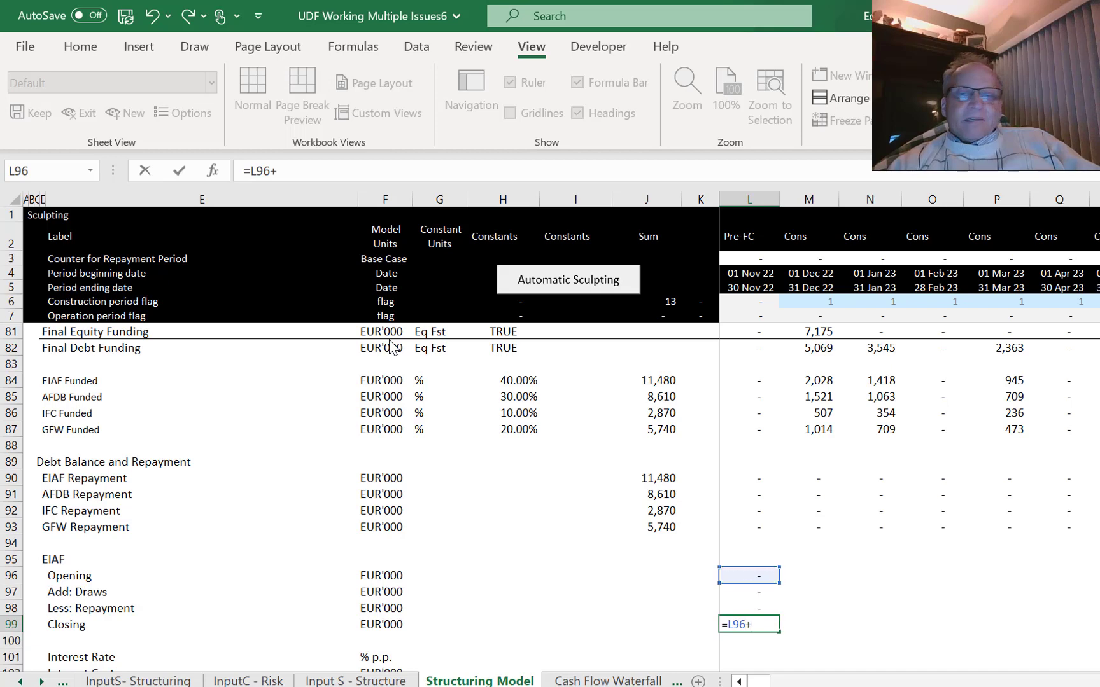
key(Up)
key(Up)
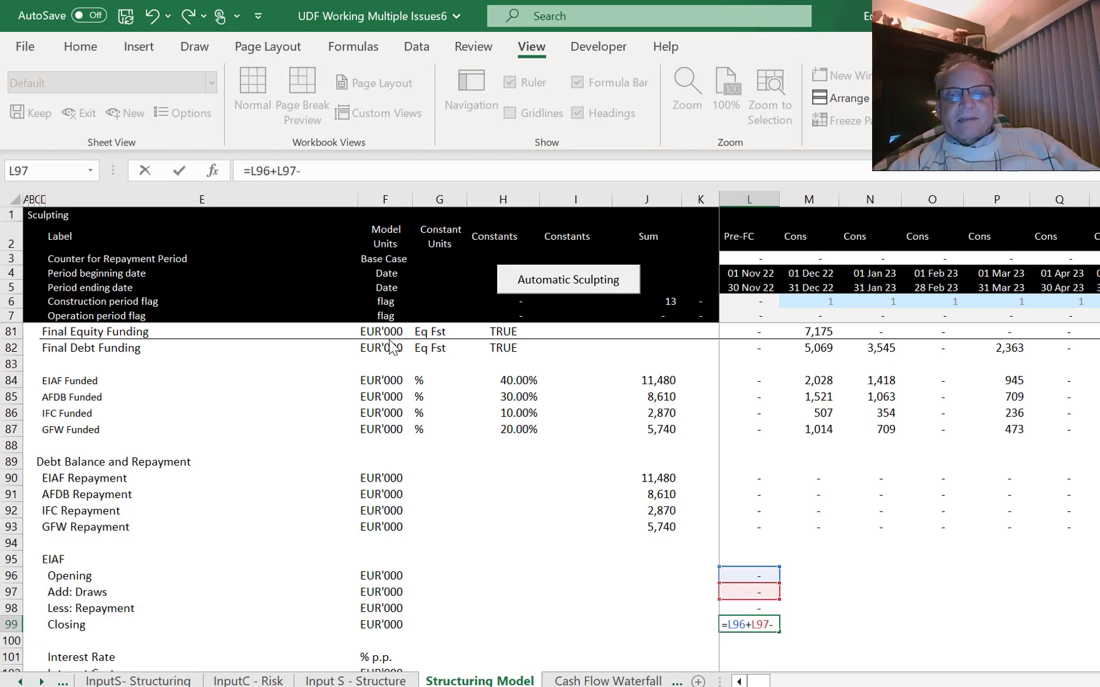
text(-)
key(Up)
key(Return)
Copy the EIAF Opening, Draws, Repayment and Closing formulas in L96:L99 across all timeline periods.
key(Up)
key(Up)
key(Up)
key(Up)
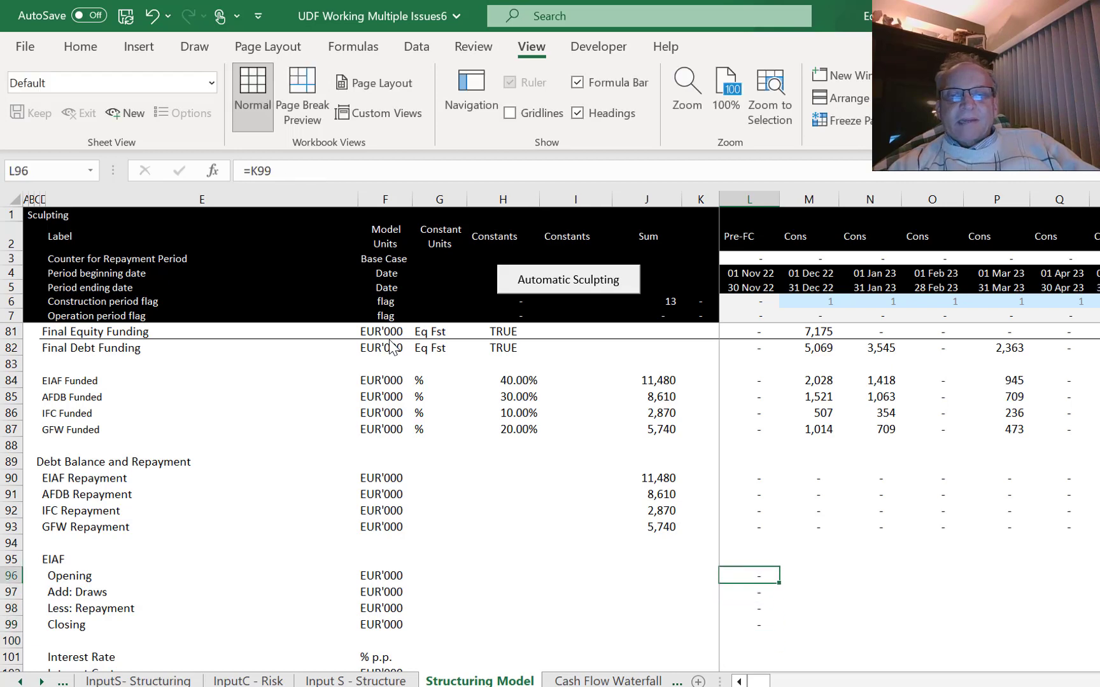
key(shift+Down)
key(shift+Down)
key(shift+Down)
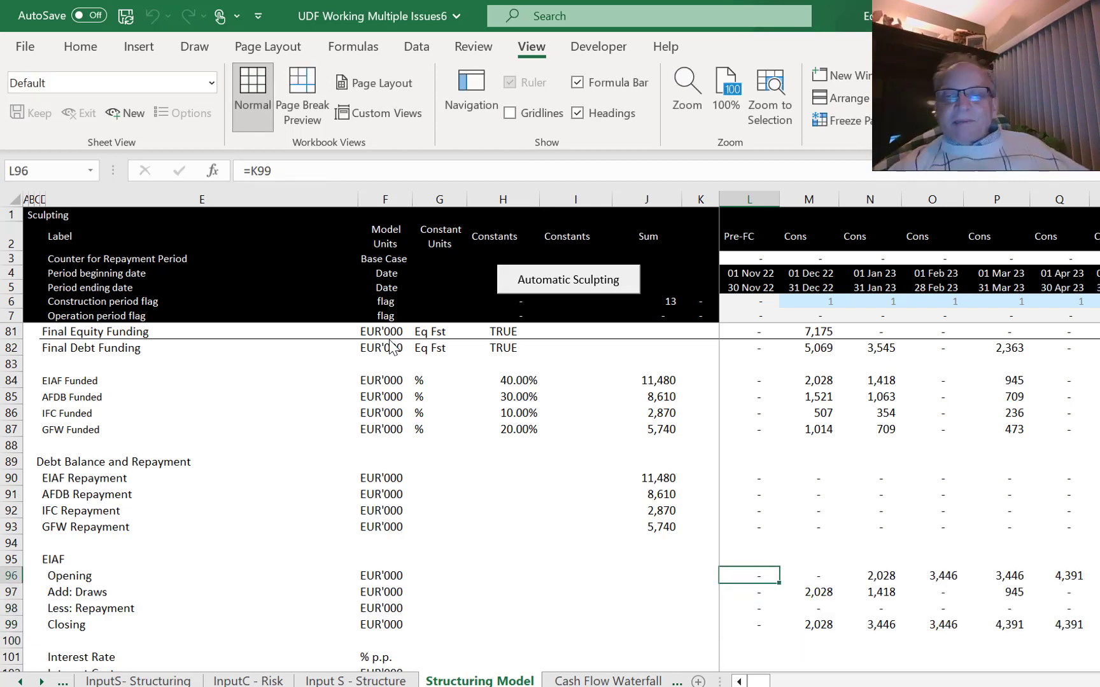
Examine the EIAF balances across the construction and operation periods through final repayment, and return to the row labels.
key(Right)
key(Right)
key(Right)
key(Right)
key(Right)
key(Right)
key(Right)
key(Right)
key(Right)
key(Right)
key(Right)
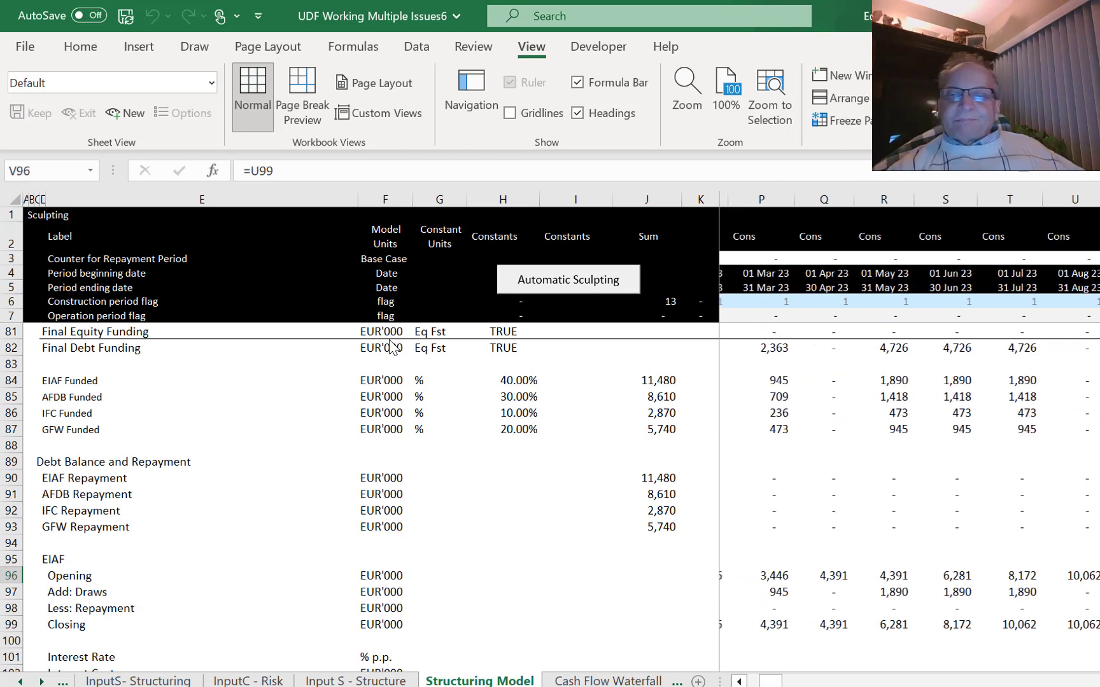
key(Right)
key(Right)
key(Right)
key(Right)
key(Right)
key(Right)
key(Right)
key(Right)
key(Right)
key(Right)
key(Right)
key(Right)
key(Right)
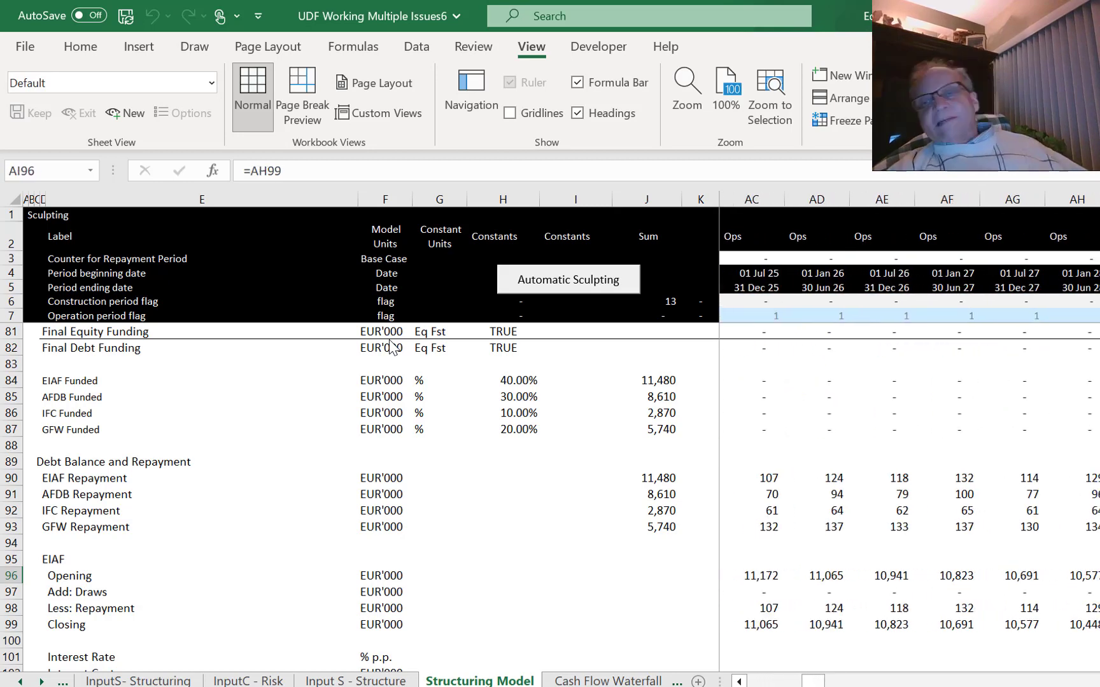
key(Right)
key(Right)
key(Right)
key(Right)
key(Right)
key(Right)
key(Right)
key(Right)
key(Right)
key(Right)
key(Right)
key(Right)
key(Right)
key(Right)
key(Right)
key(Right)
key(Right)
key(Right)
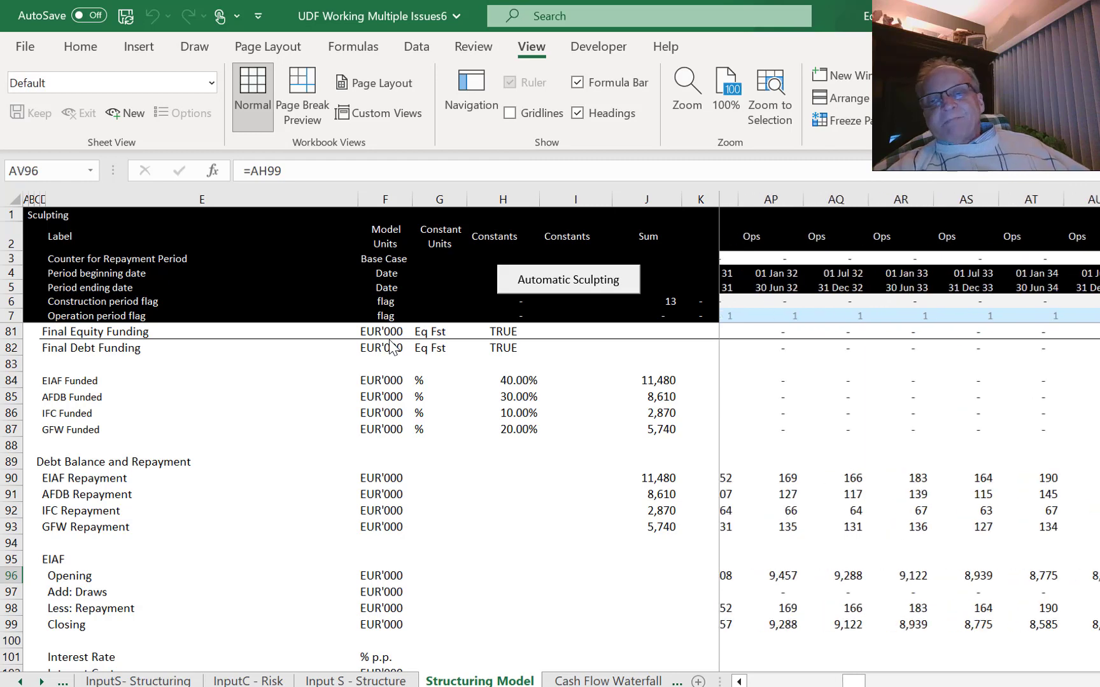
key(Right)
key(Right)
key(Right)
key(Right)
key(Right)
key(Right)
key(Right)
key(Right)
key(Right)
key(Right)
key(Right)
key(Right)
key(Right)
key(Right)
key(Right)
key(Right)
key(Right)
key(Right)
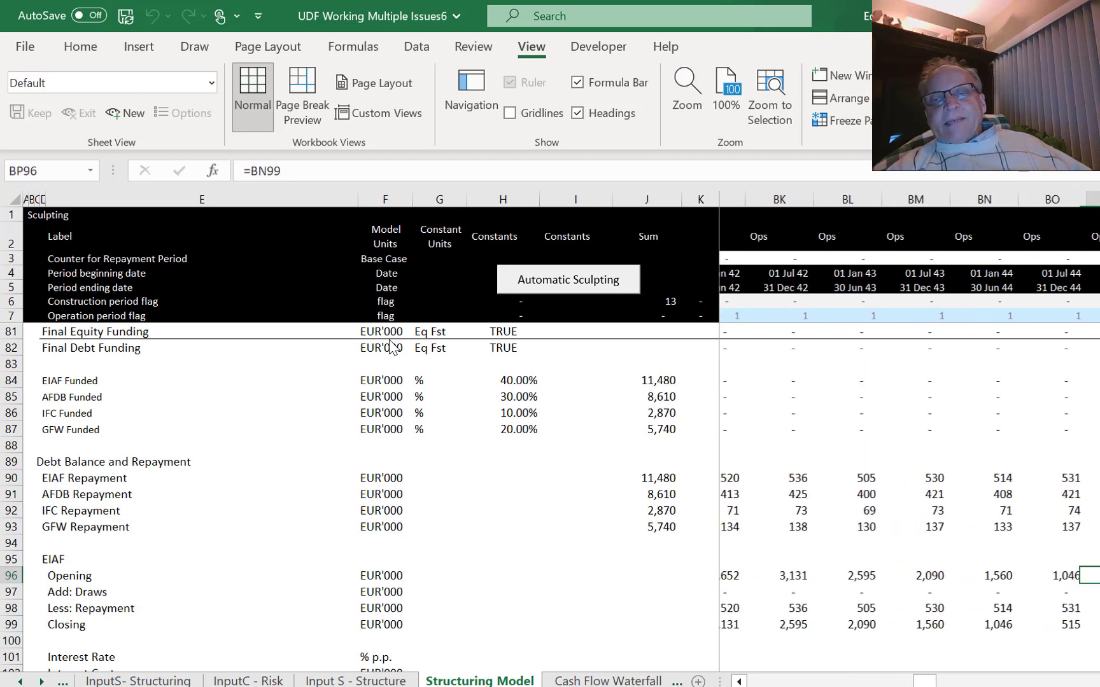
key(Left)
key(Left)
key(Left)
key(Left)
key(Left)
key(Left)
key(Left)
key(Left)
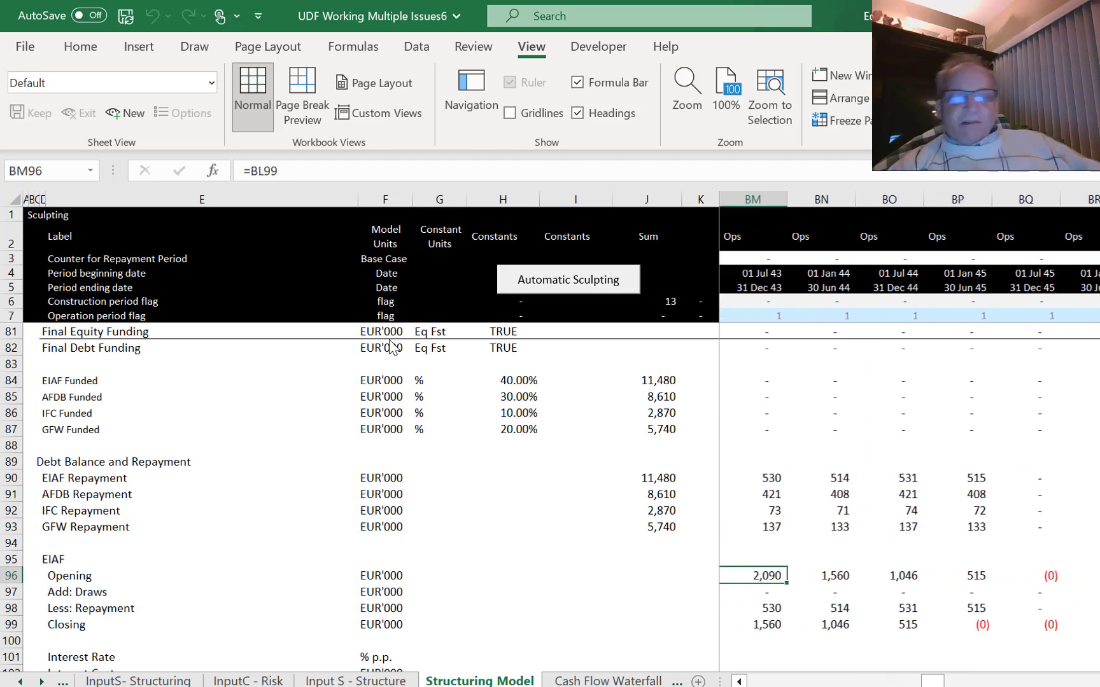
key(ctrl+Left)
key(ctrl+Left)
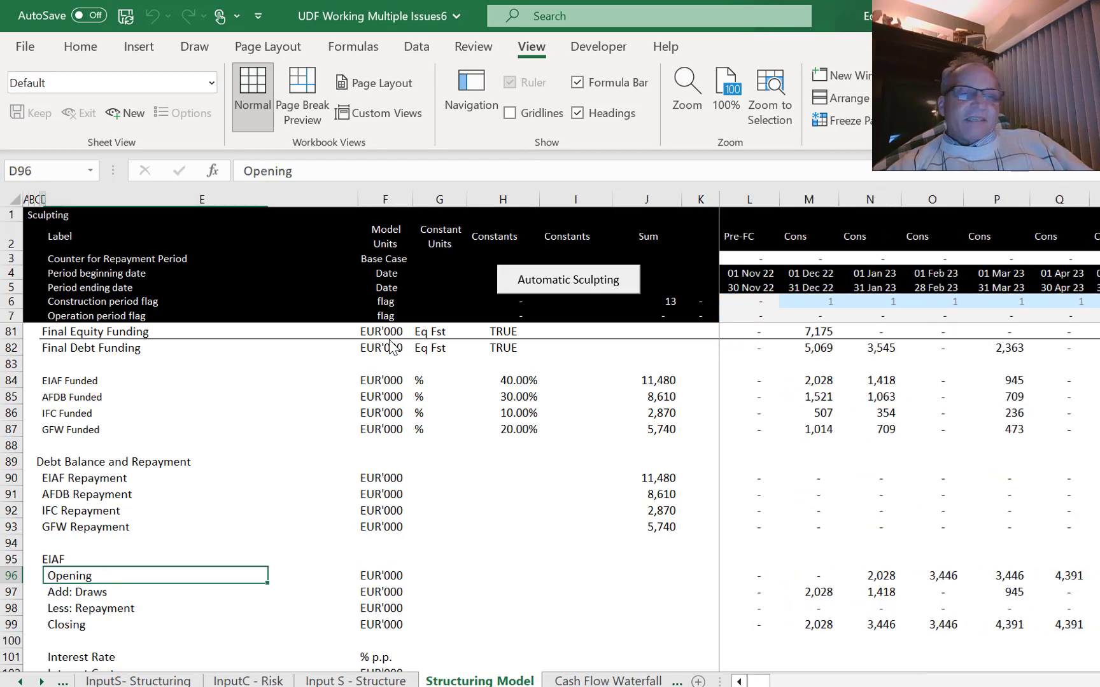
key(Left)
key(Left)
key(Down)
key(Down)
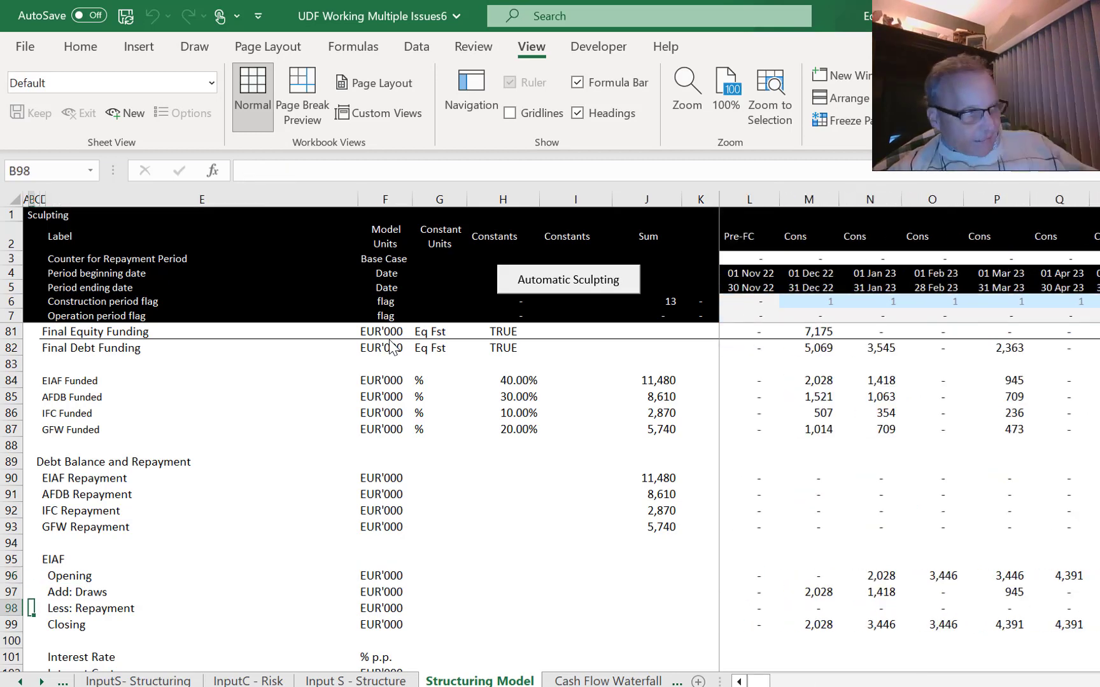
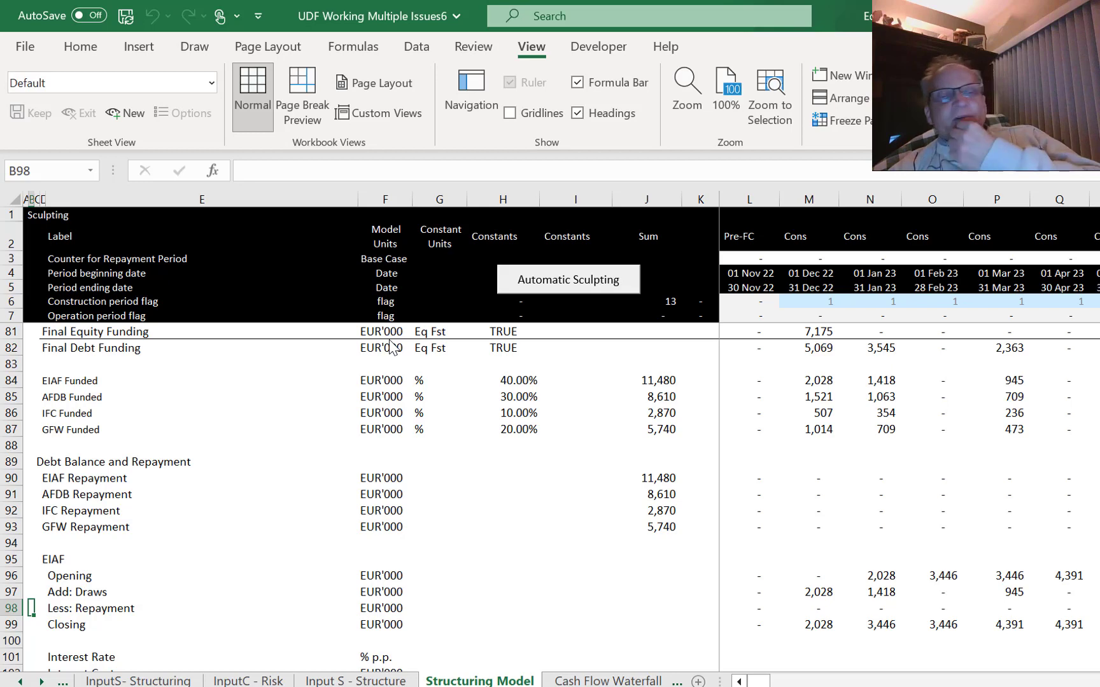
key(Down)
key(Down)
key(Down)
key(Down)
key(Down)
key(Up)
key(Up)
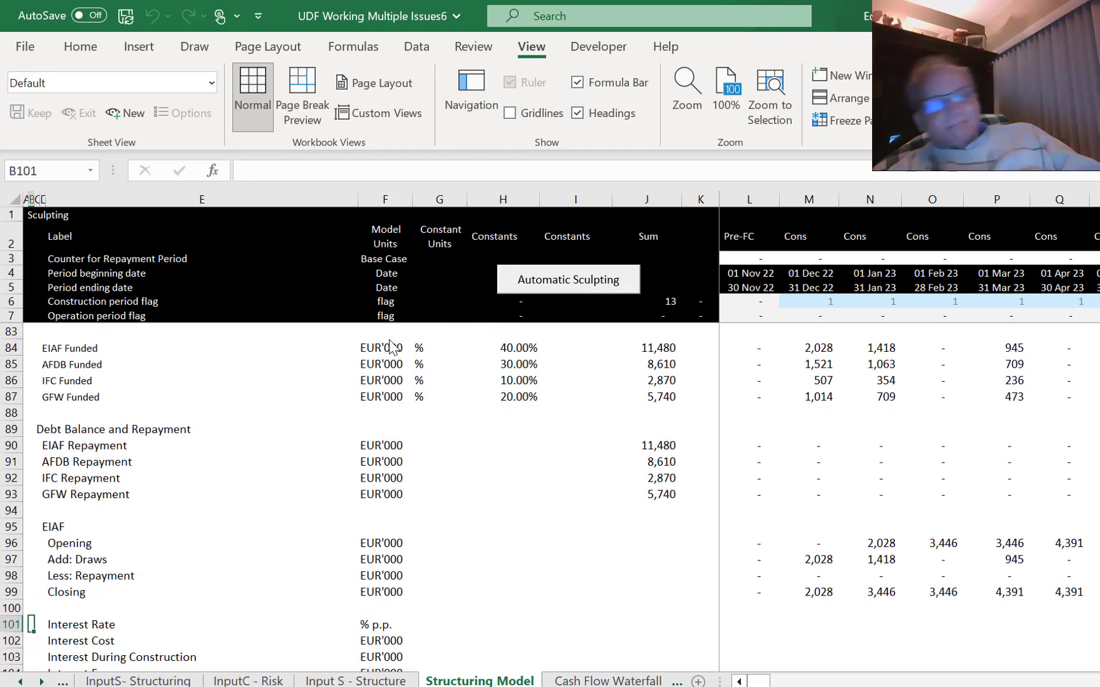
key(Right)
key(Right)
key(Right)
key(Right)
key(Right)
key(Right)
key(Right)
key(Right)
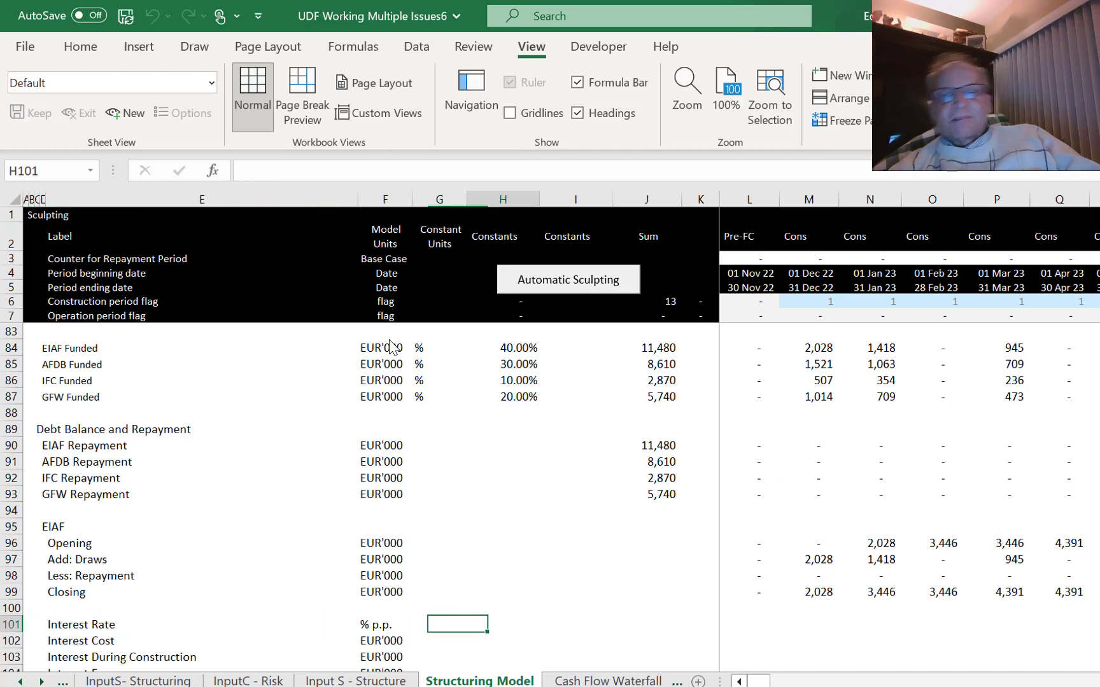
key(Right)
key(Right)
text(=)
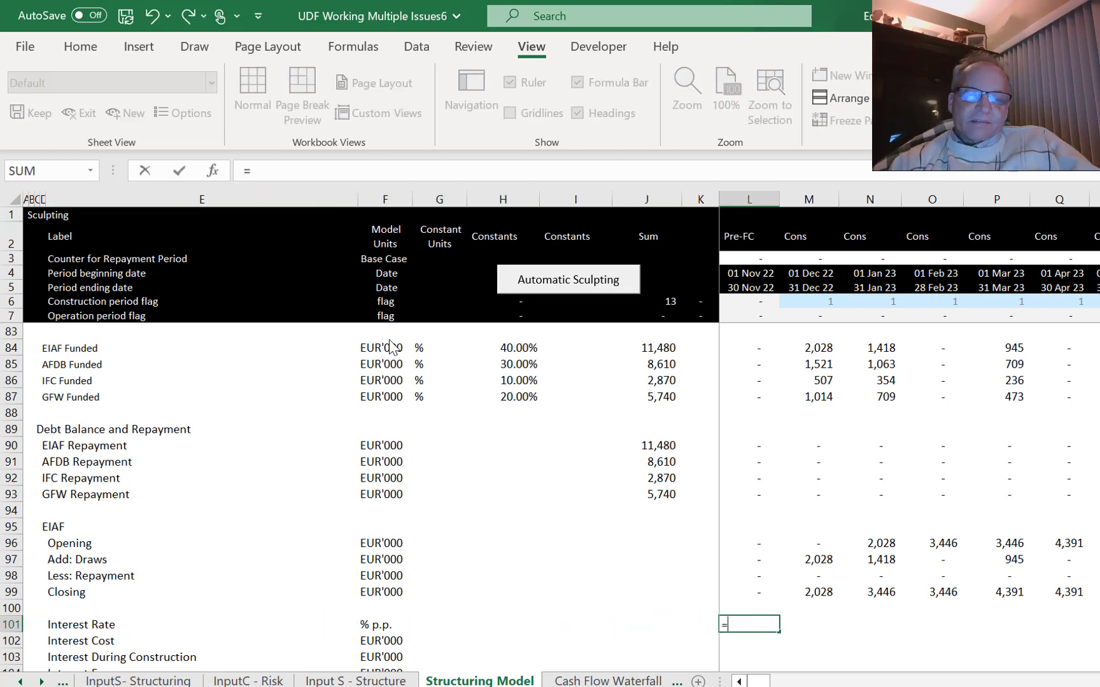
text(loo)
key(Tab)
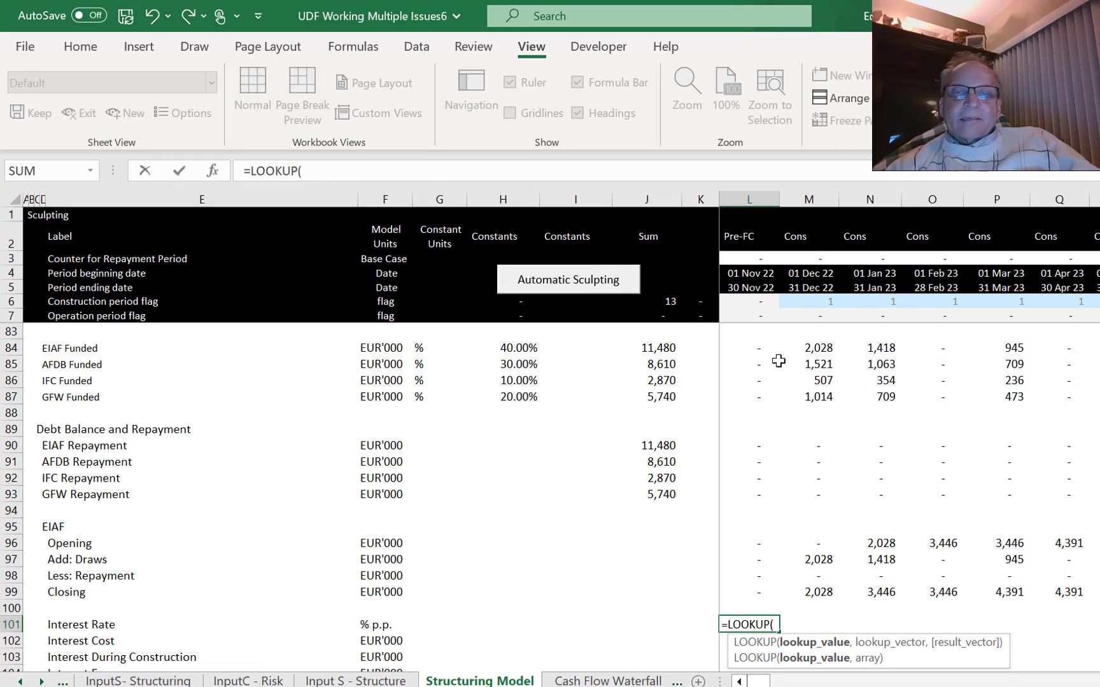
key(Escape)
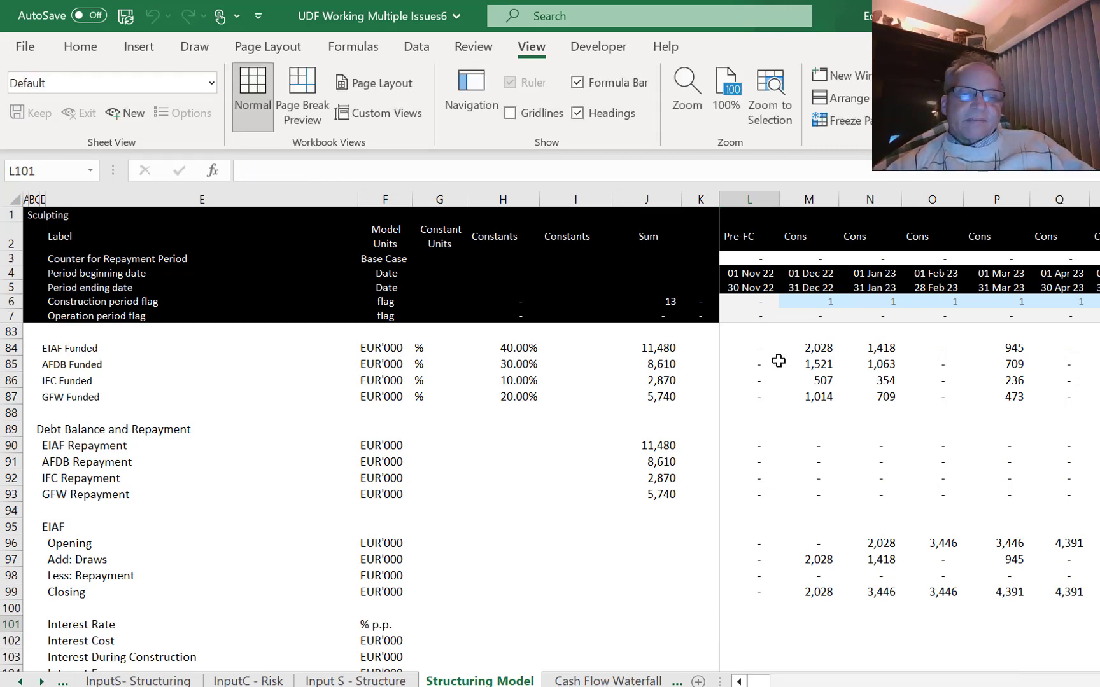
Examine the operating period row and the base, flat, increasing and applied interest rate tables on the InputS- Structuring sheet.
key(ctrl+Page_Up)
key(ctrl+Page_Up)
key(ctrl+Page_Up)
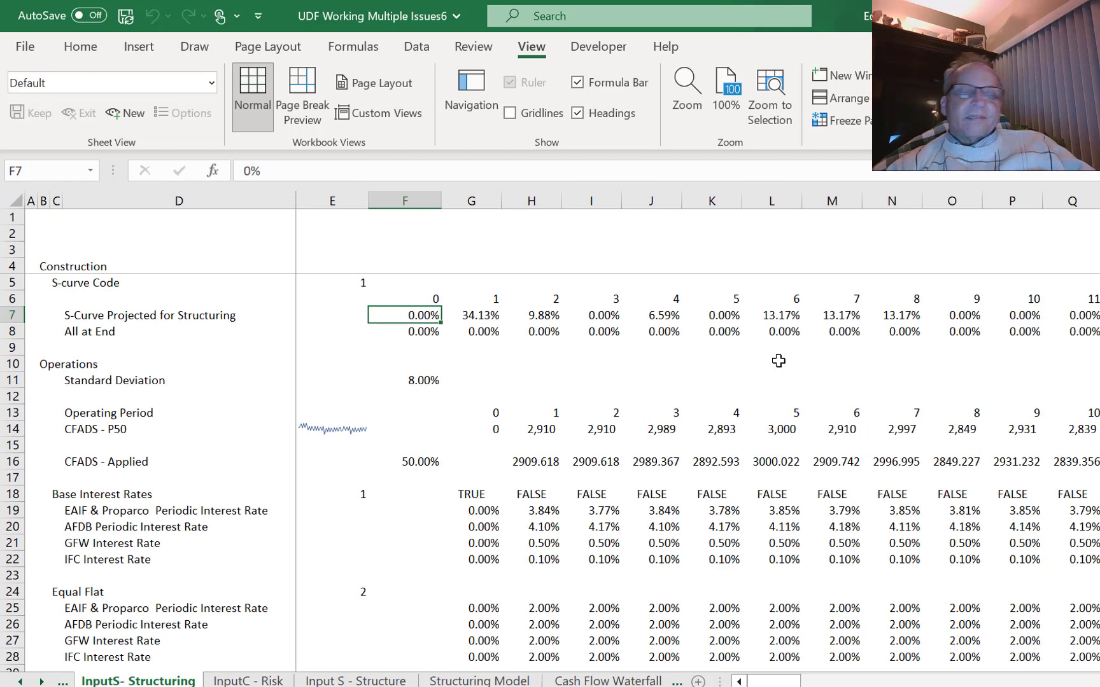
key(ctrl+Page_Up)
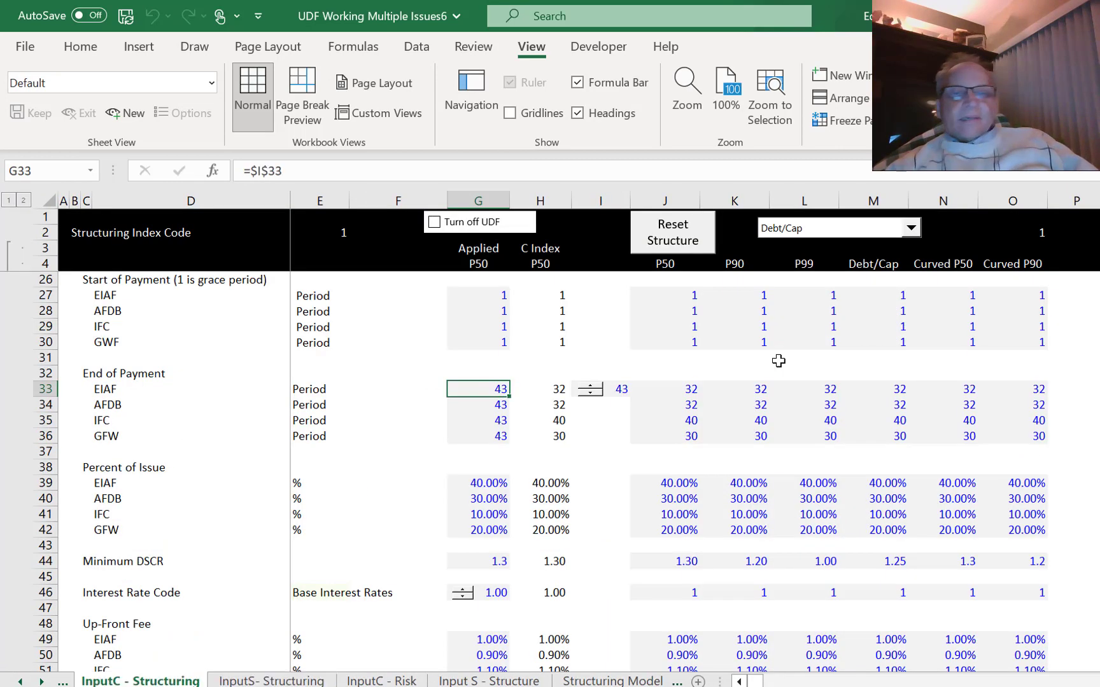
key(ctrl+Page_Down)
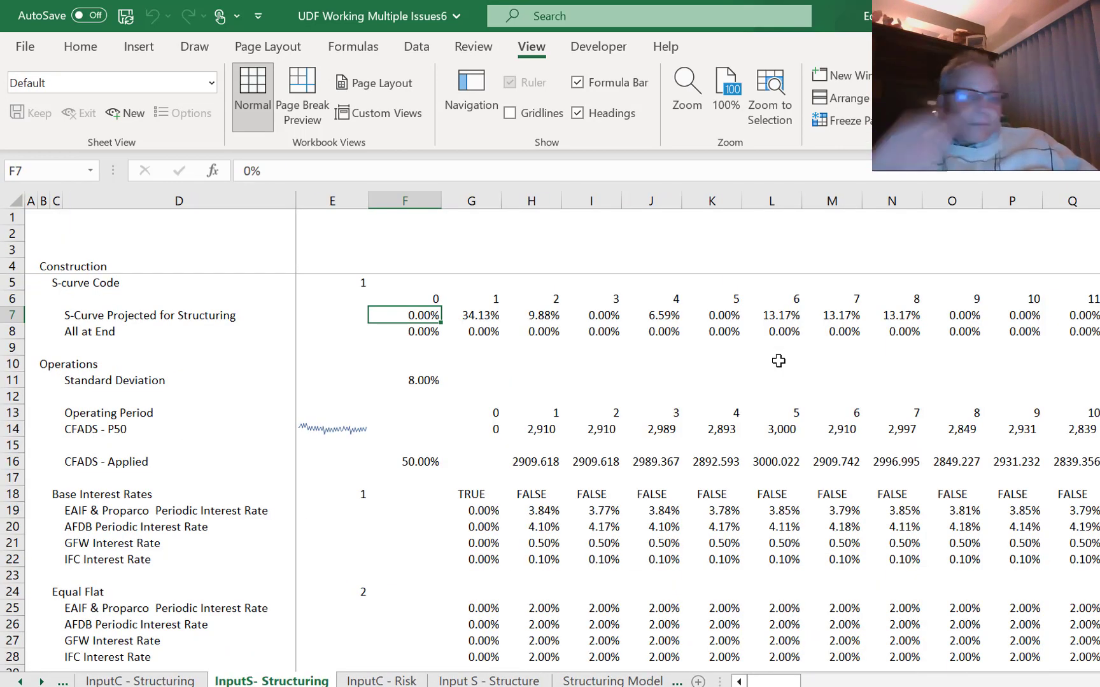
key(Down)
key(Down)
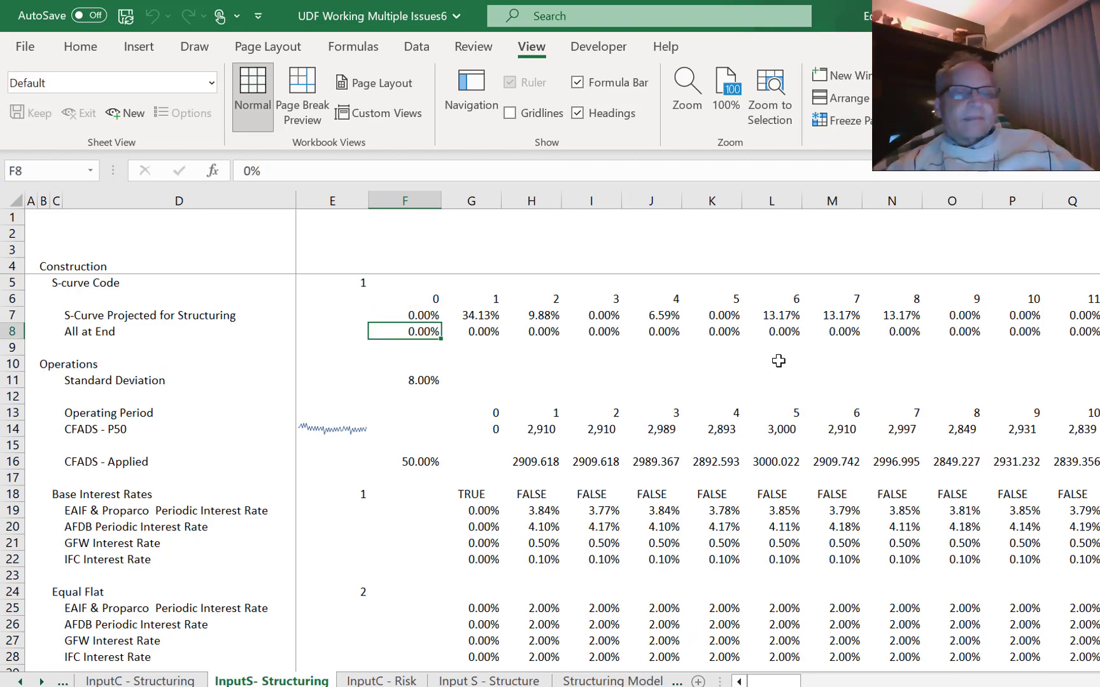
key(Down)
key(Down)
key(Down)
key(Down)
key(Down)
key(Down)
key(Down)
key(Down)
key(Down)
key(Down)
key(Down)
key(Right)
key(Down)
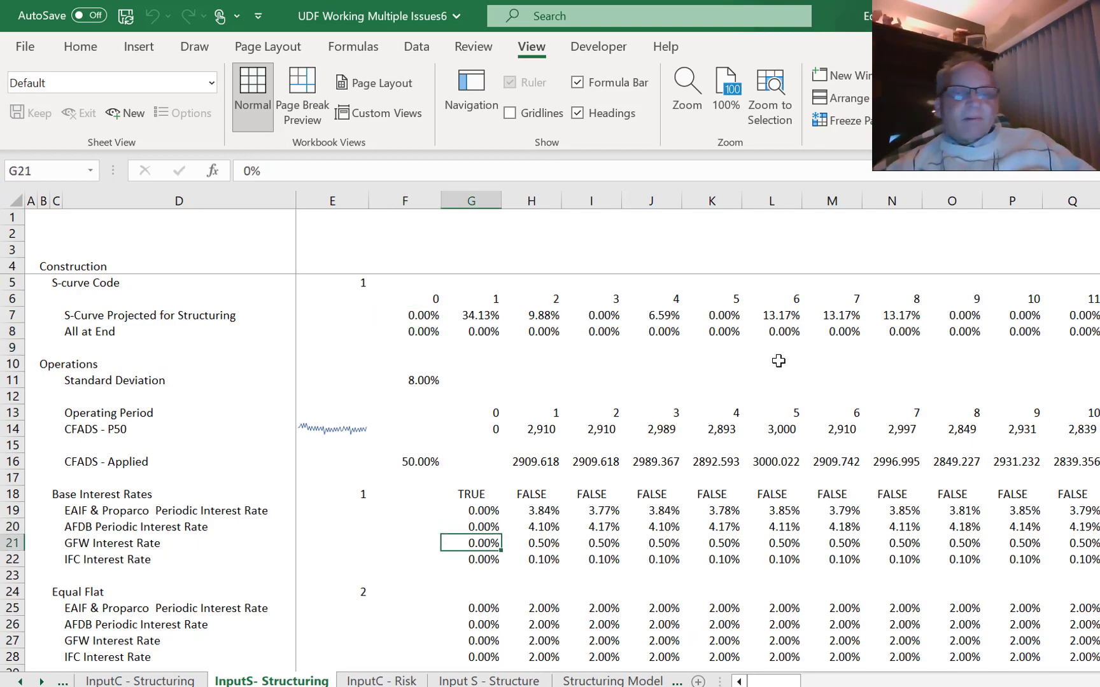
key(Down)
key(Down)
key(Down)
key(Down)
key(Down)
key(Down)
key(Down)
key(Down)
key(Down)
key(Down)
key(Down)
key(Down)
key(Down)
key(Down)
key(Down)
key(Down)
key(Down)
key(Down)
key(Down)
key(Down)
key(Down)
key(Down)
key(Down)
key(Down)
key(Down)
key(Down)
key(Down)
key(Down)
key(Down)
key(Down)
key(Up)
key(Up)
key(Up)
key(Up)
key(Up)
key(Up)
key(Up)
key(Up)
key(Up)
key(Up)
key(Up)
key(Up)
key(Up)
key(Up)
key(Up)
key(Up)
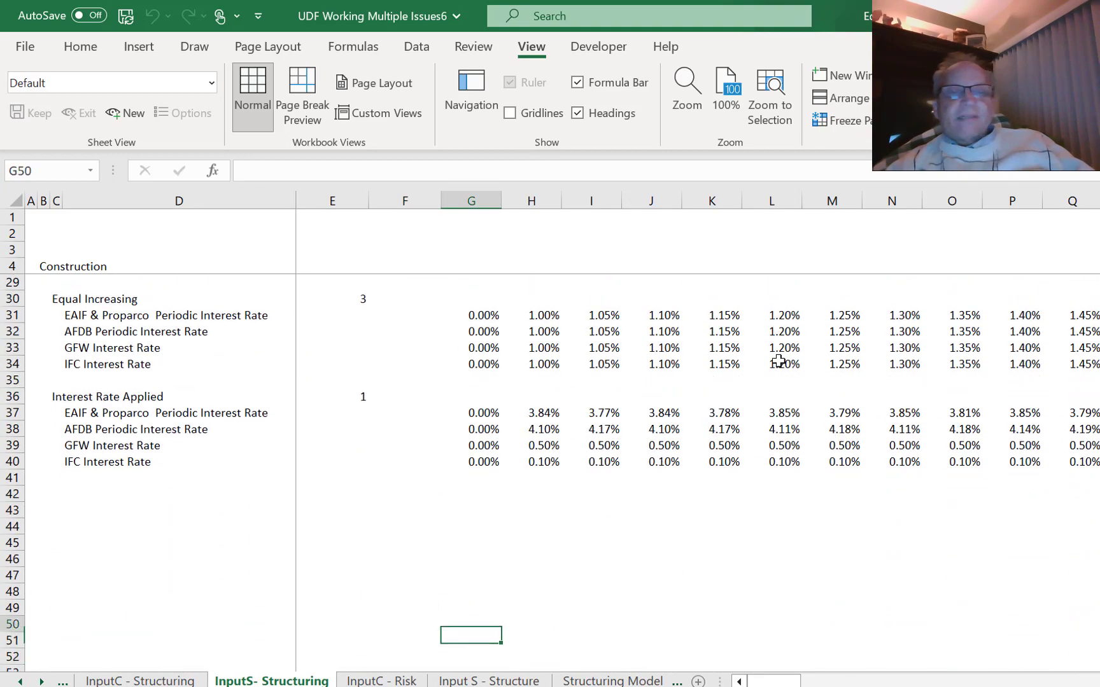
key(Up)
key(Up)
key(Up)
key(Up)
key(Up)
key(Up)
key(Up)
key(Up)
key(Up)
key(Up)
key(Up)
key(Up)
key(Up)
key(Up)
key(Up)
key(Up)
key(Up)
key(Up)
key(Up)
key(Up)
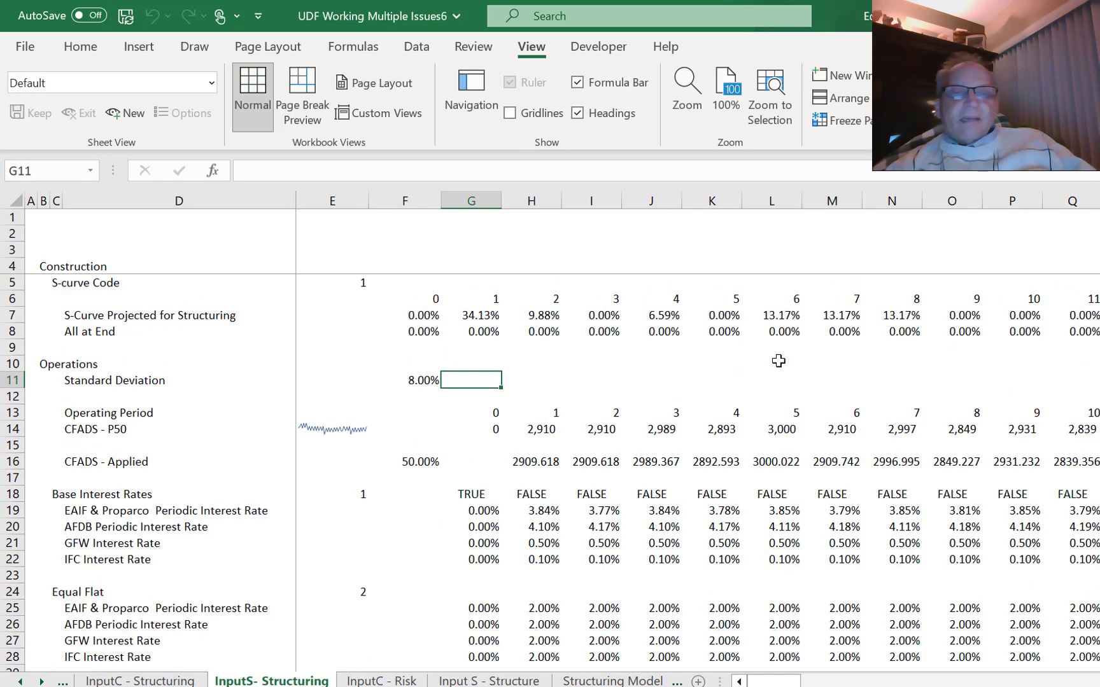
Rename the Operating Period label in D13 of the InputS- Structuring sheet to Model Period.
key(Down)
key(Down)
key(Right)
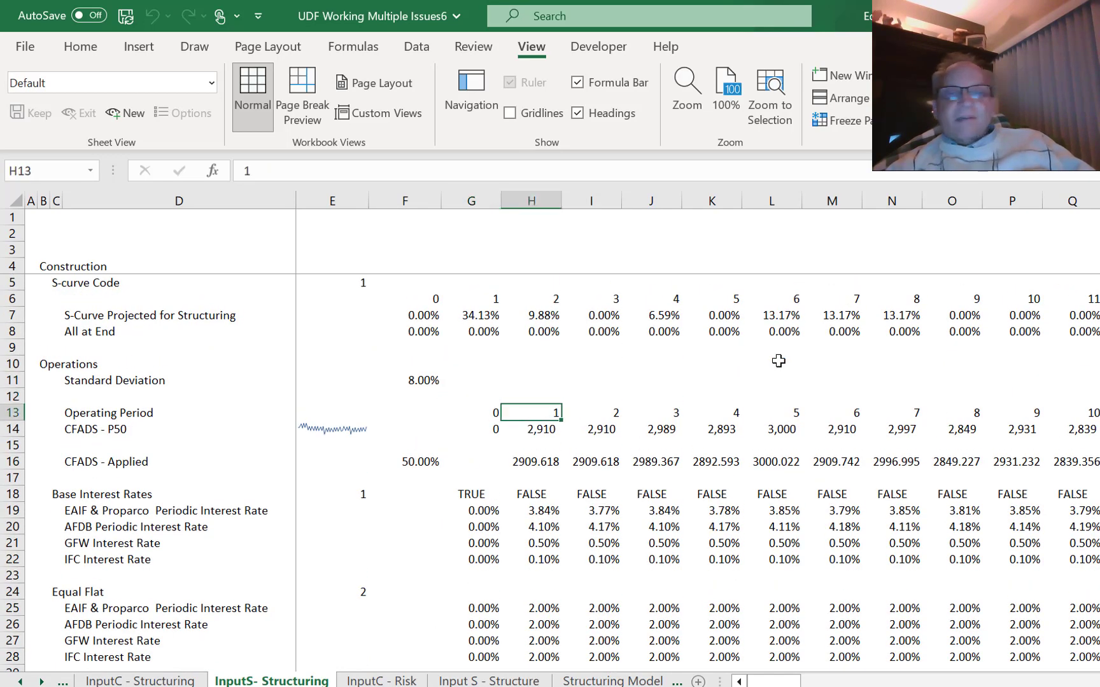
key(Left)
key(Left)
key(Left)
key(Left)
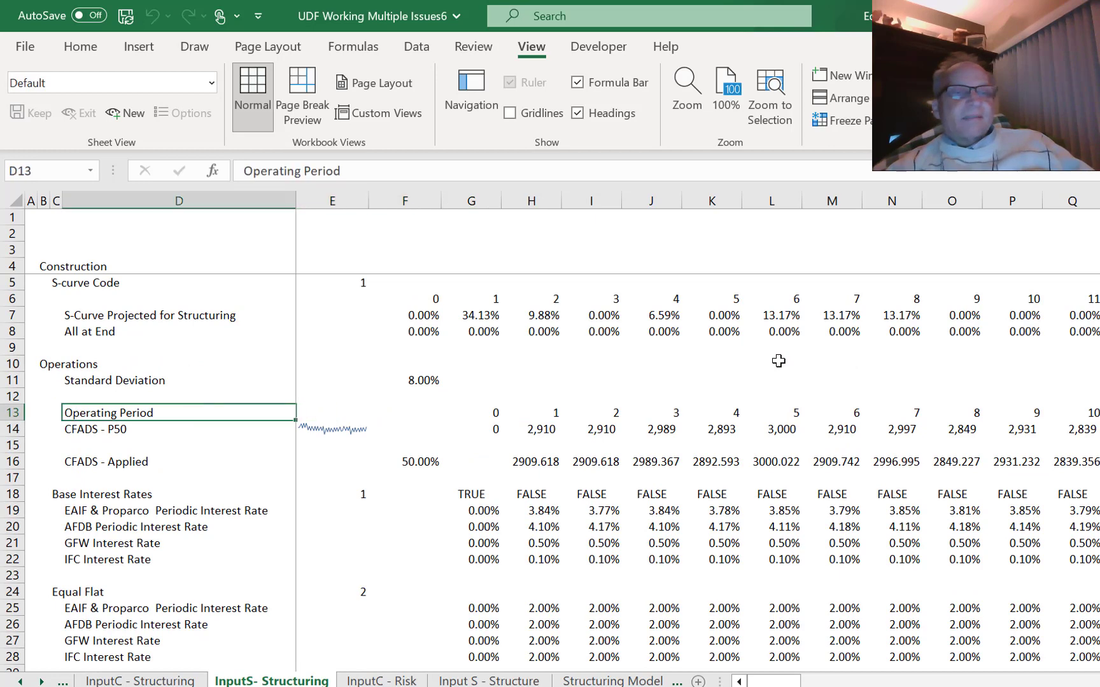
key(Left)
key(Right)
text(M)
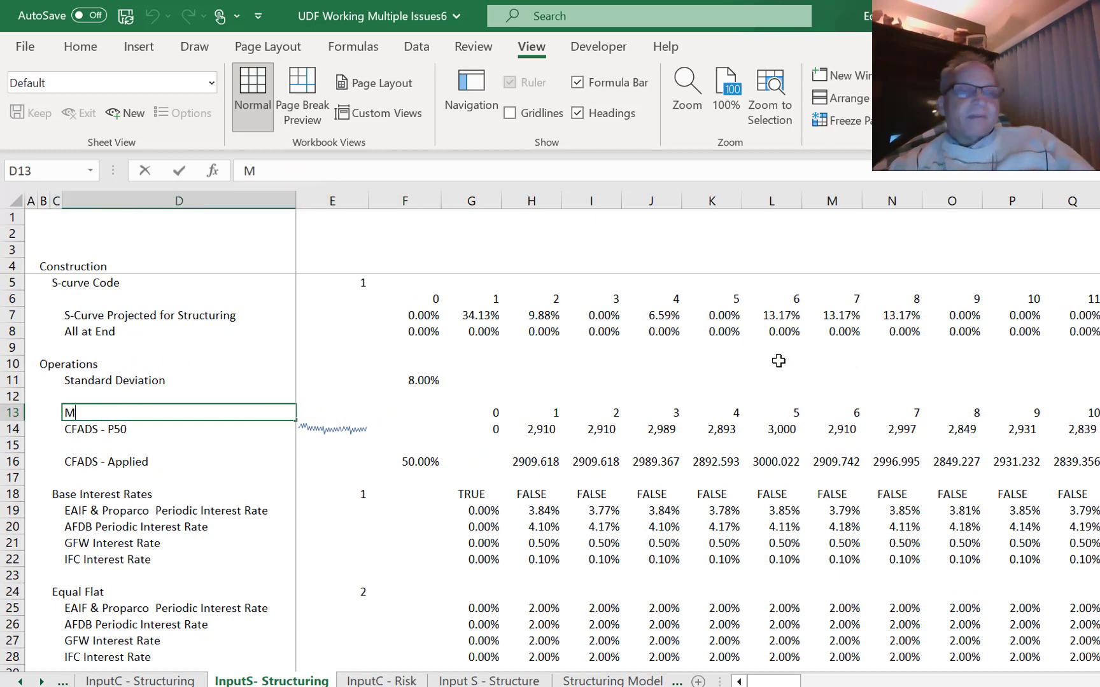
text(odel Period)
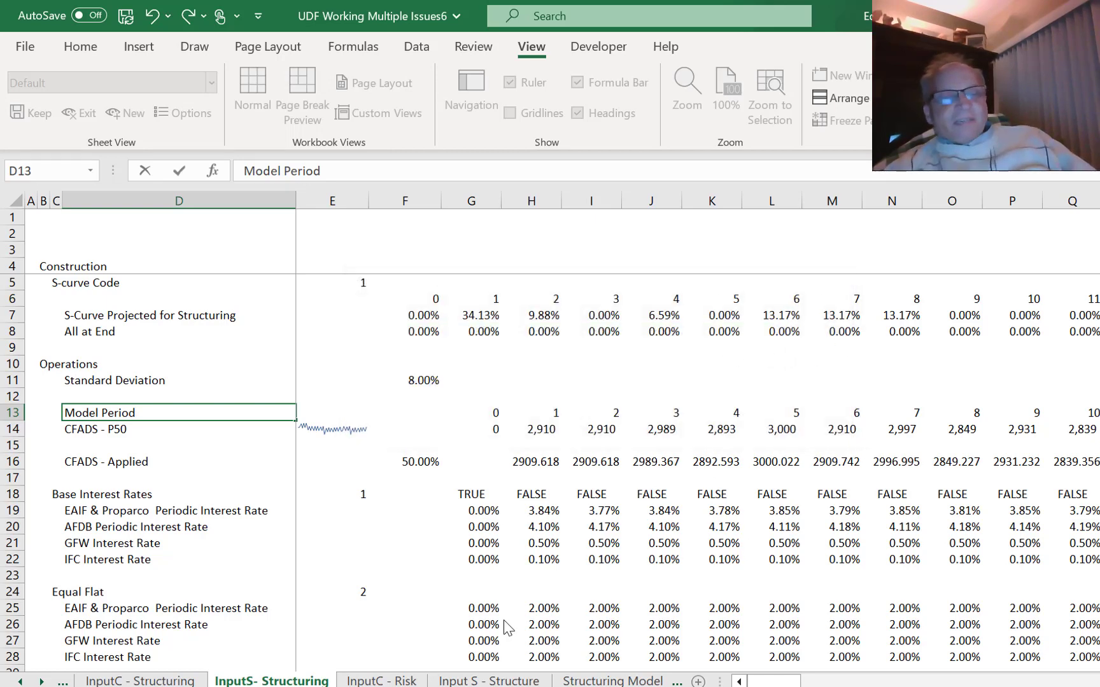
key(Return)
click(488, 490)
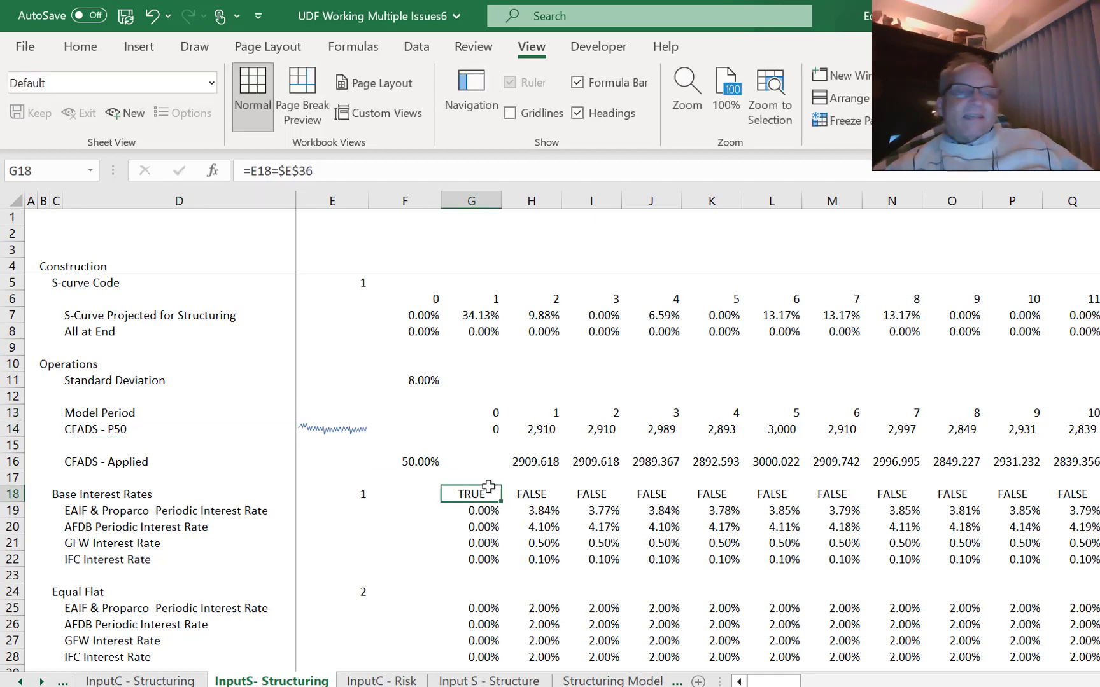
Enable the Turn off UDF option on the InputC - Structuring sheet.
key(ctrl+Page_Up)
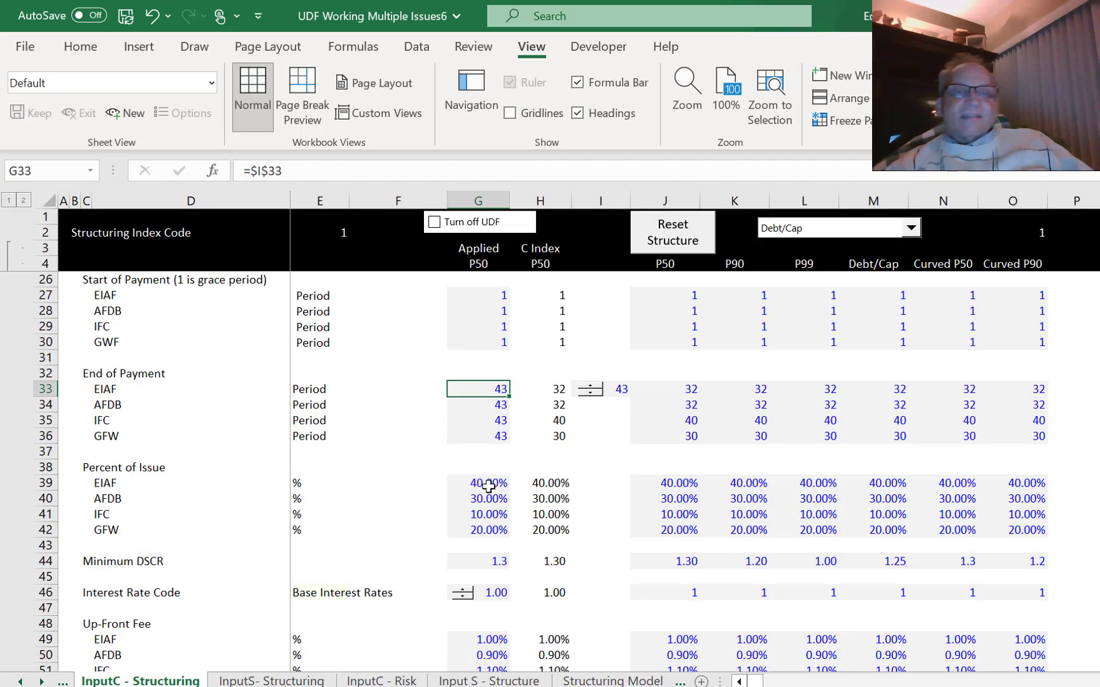
click(430, 226)
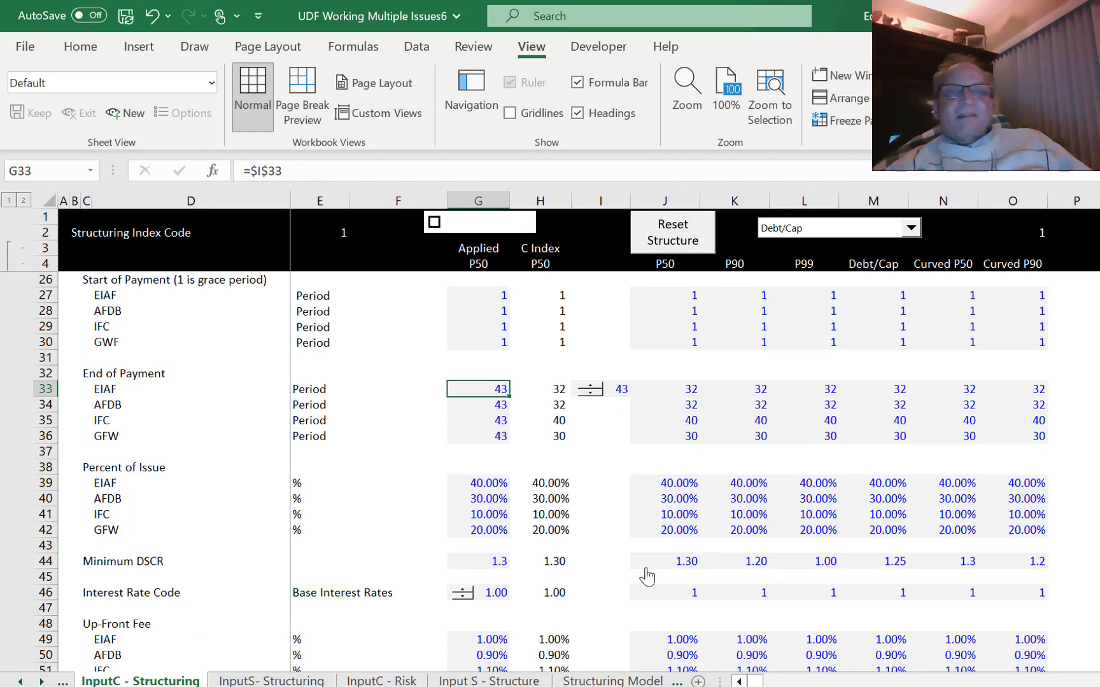
click(602, 508)
key(Right)
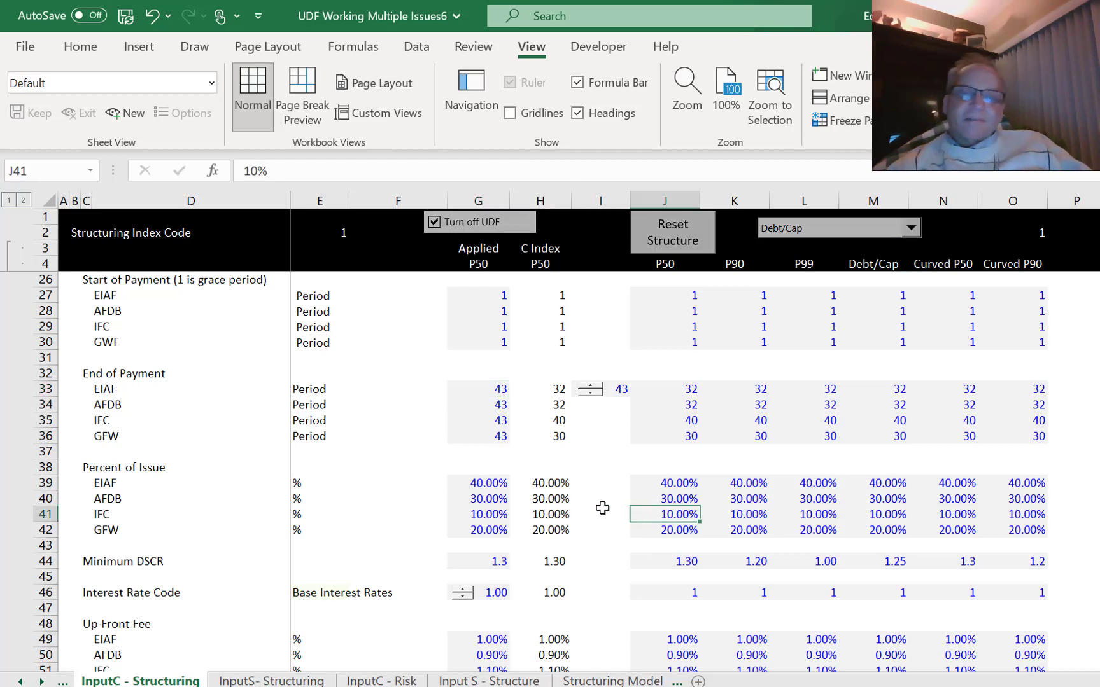
Return to the Structuring Model sheet and examine the debt repayment rows and EIAF balances with the UDF turned off.
key(ctrl+Page_Down)
key(ctrl+Page_Down)
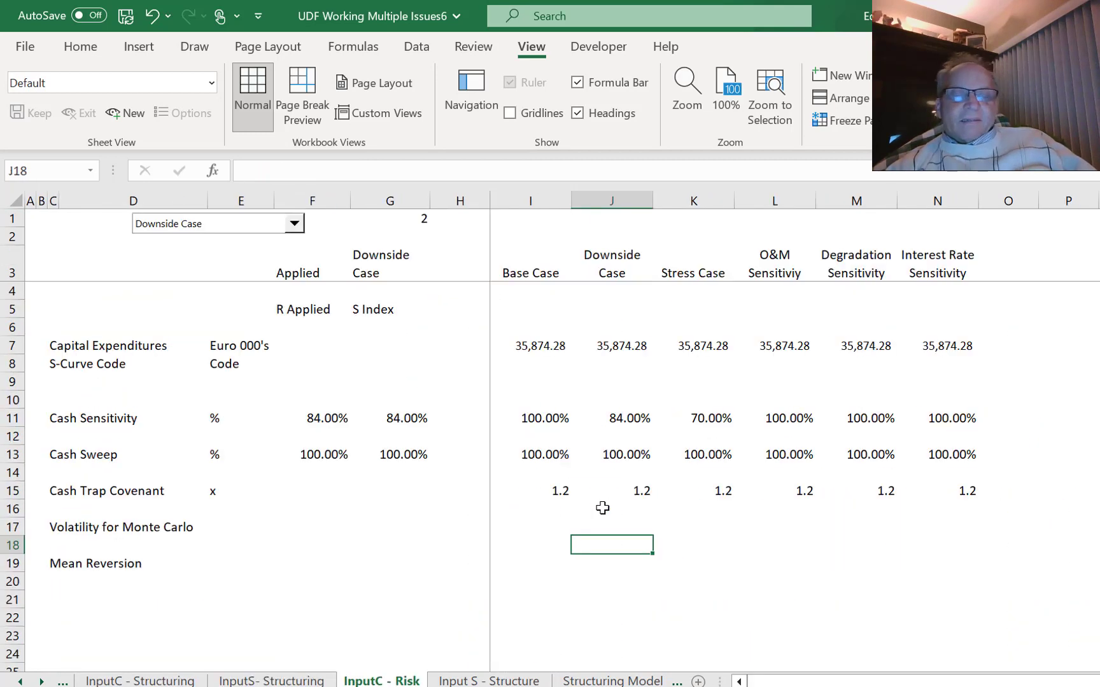
key(ctrl+Page_Down)
key(ctrl+Page_Down)
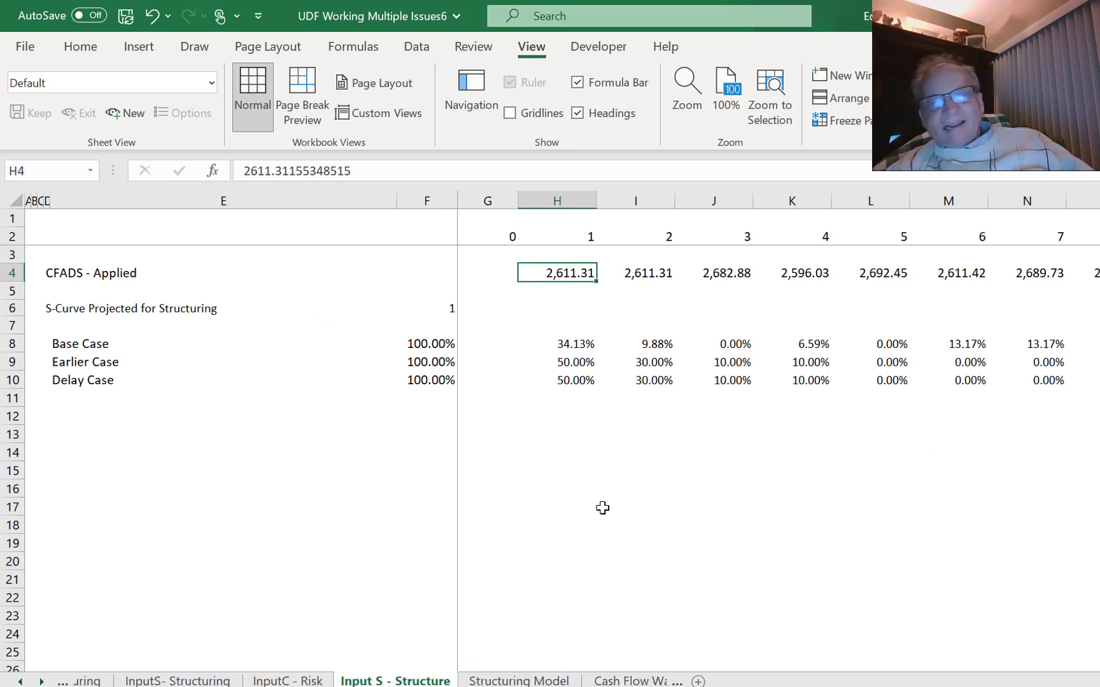
key(Up)
key(Up)
key(Up)
key(Up)
key(Up)
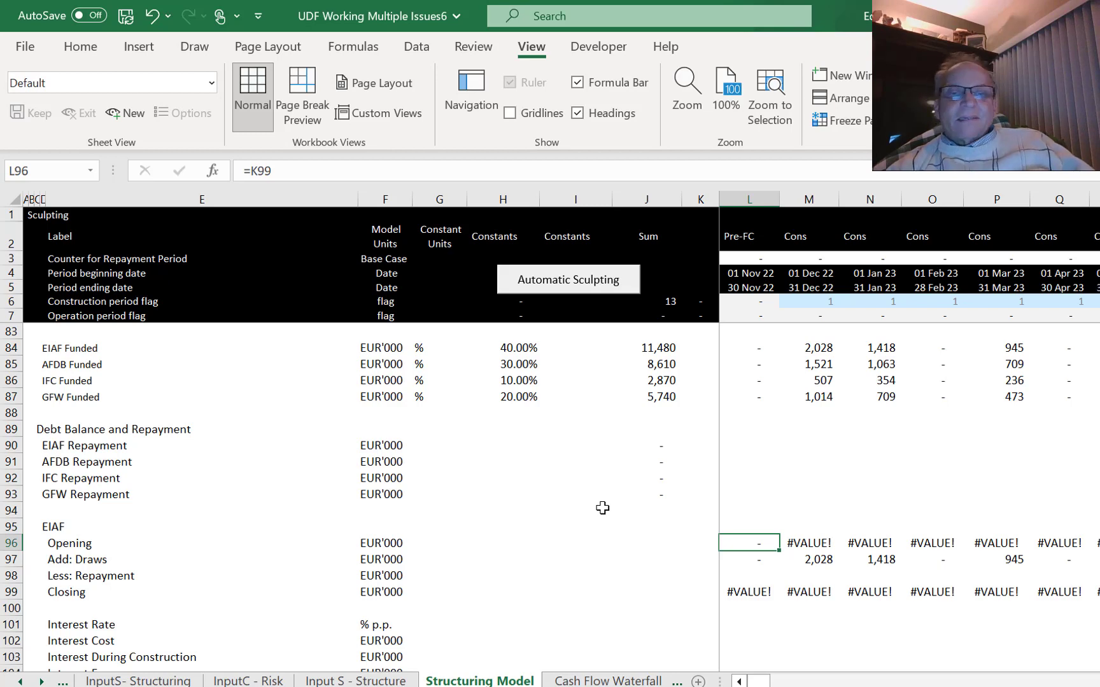
key(Up)
key(Up)
key(Up)
key(Up)
key(Down)
key(Down)
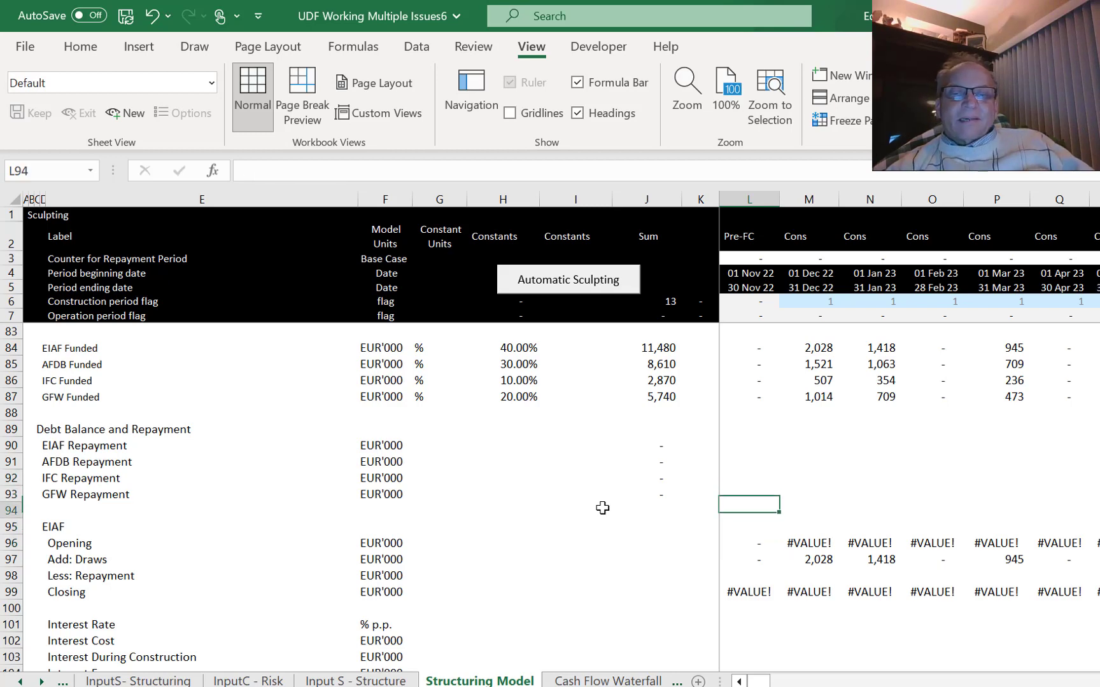
key(Down)
key(Down)
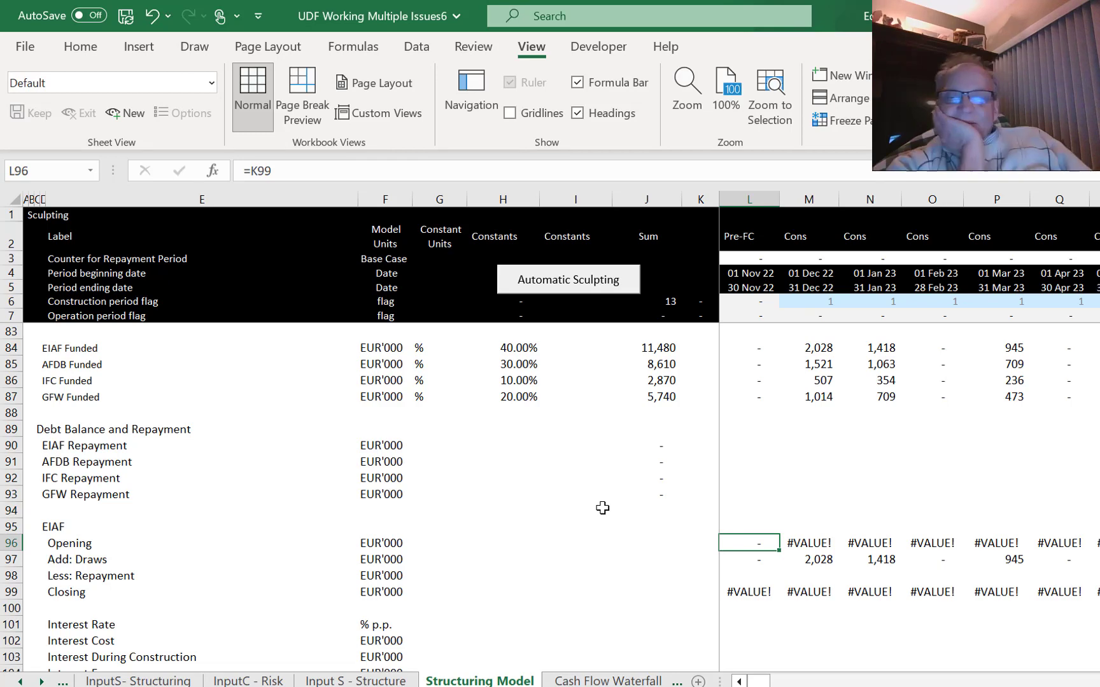
click(852, 686)
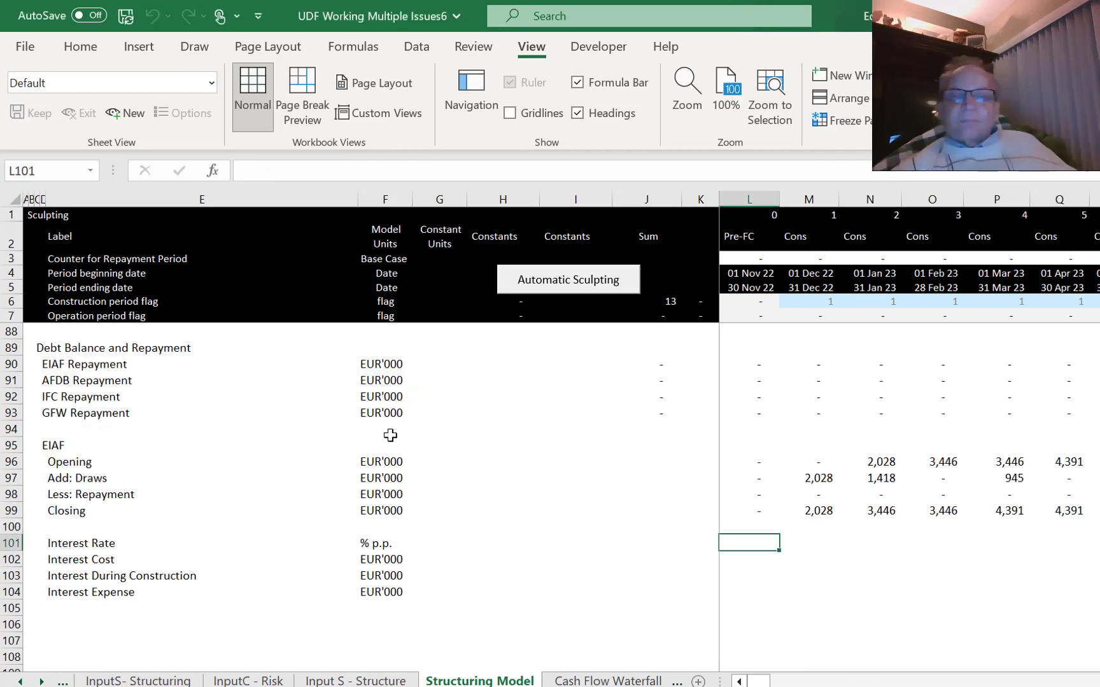
Review the UDFOutput repayment formulas in L90:L93 for all four lenders, and return to the EIAF Interest Rate cell L101.
click(743, 367)
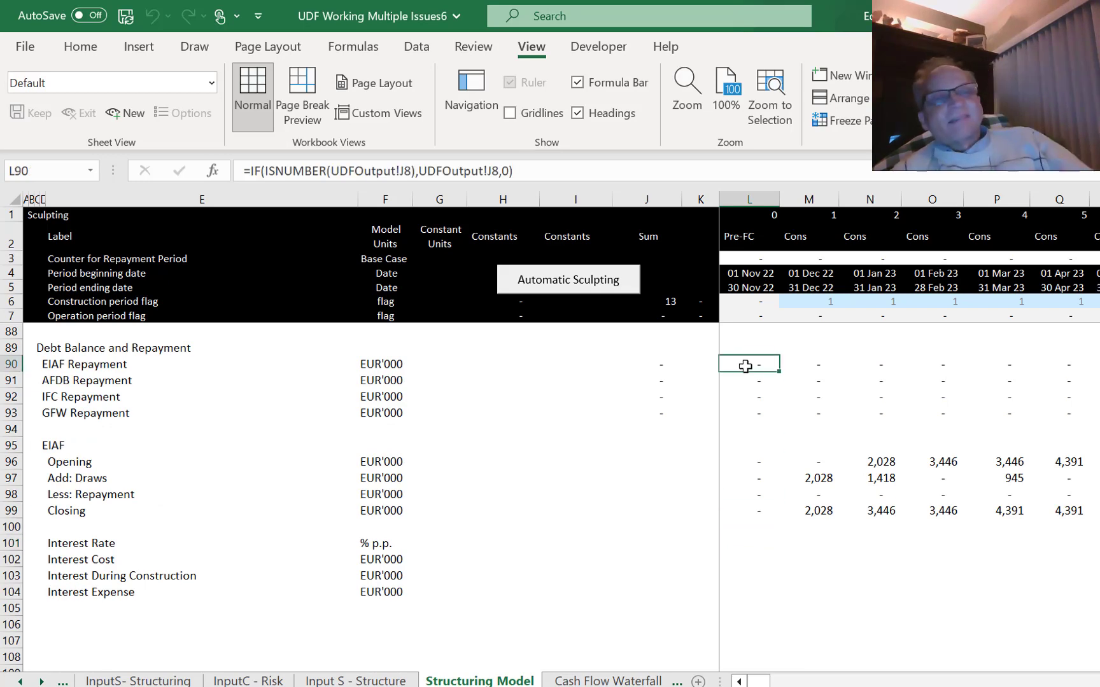
key(Down)
key(Down)
key(Up)
key(Up)
key(Down)
key(Down)
key(Down)
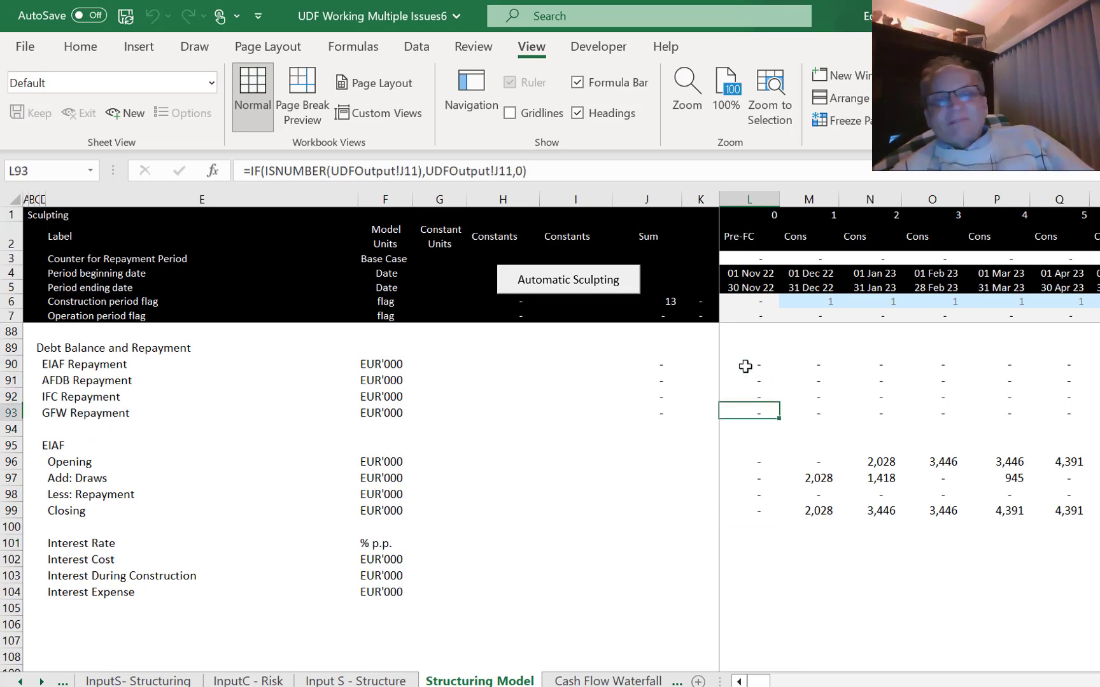
key(Down)
key(Down)
key(Down)
key(Down)
key(Down)
key(Down)
key(Down)
key(Down)
key(Down)
key(Up)
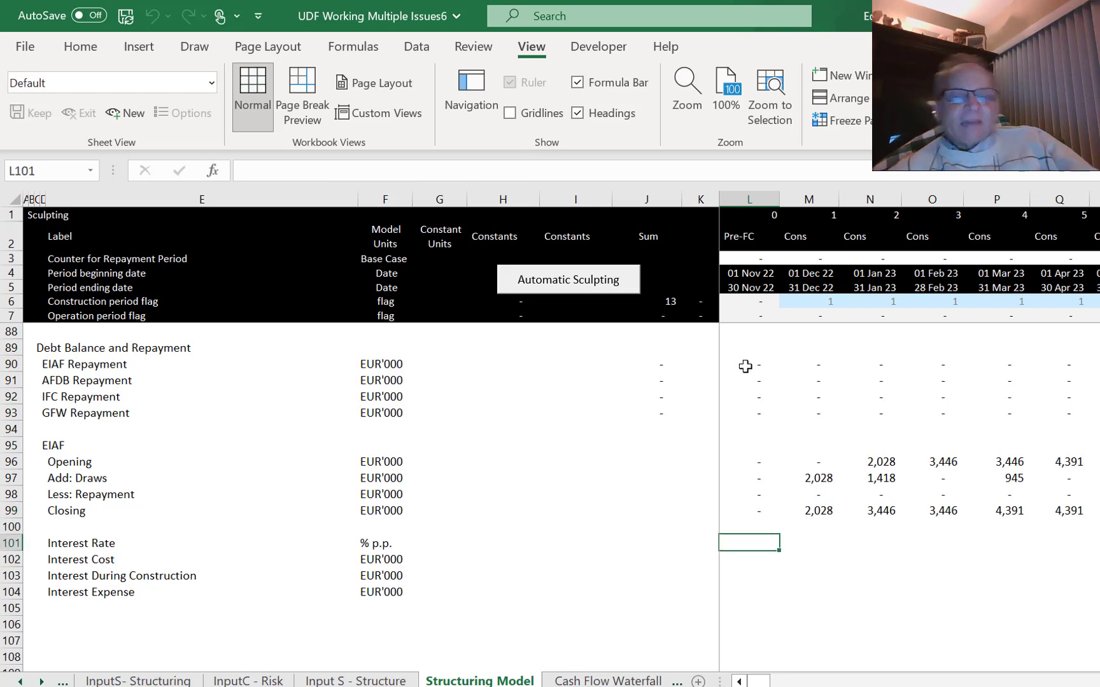
Start a LOOKUP formula in the EIAF Interest Rate cell L101 with the model period in L1 as the lookup value.
text(=in)
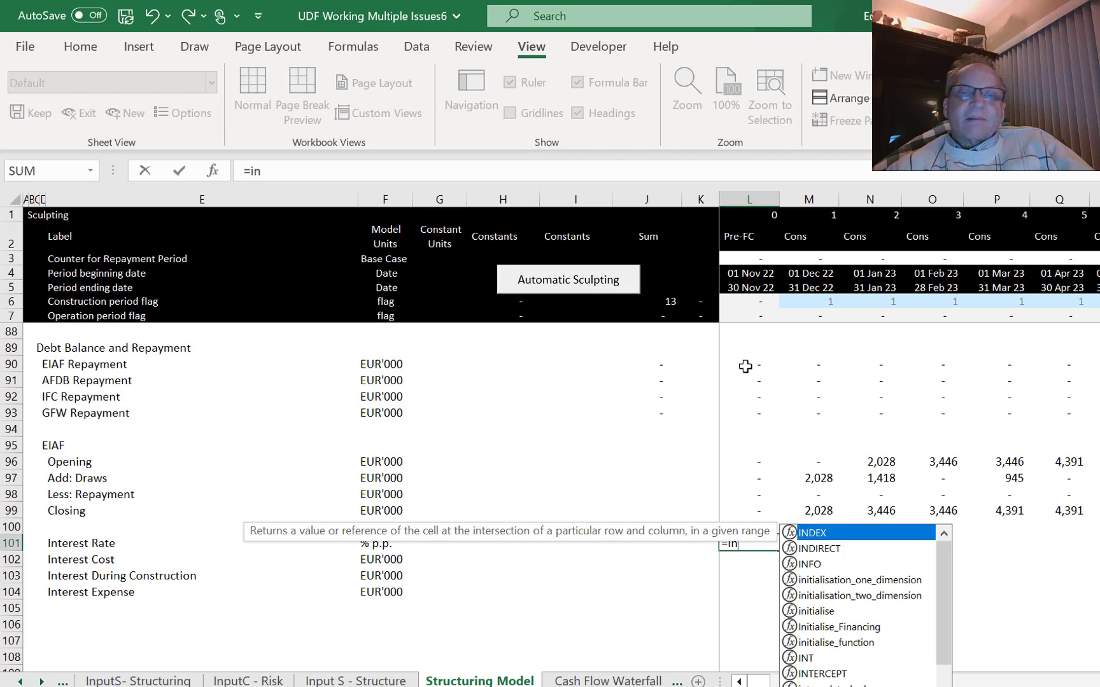
key(BackSpace)
key(BackSpace)
text(loo)
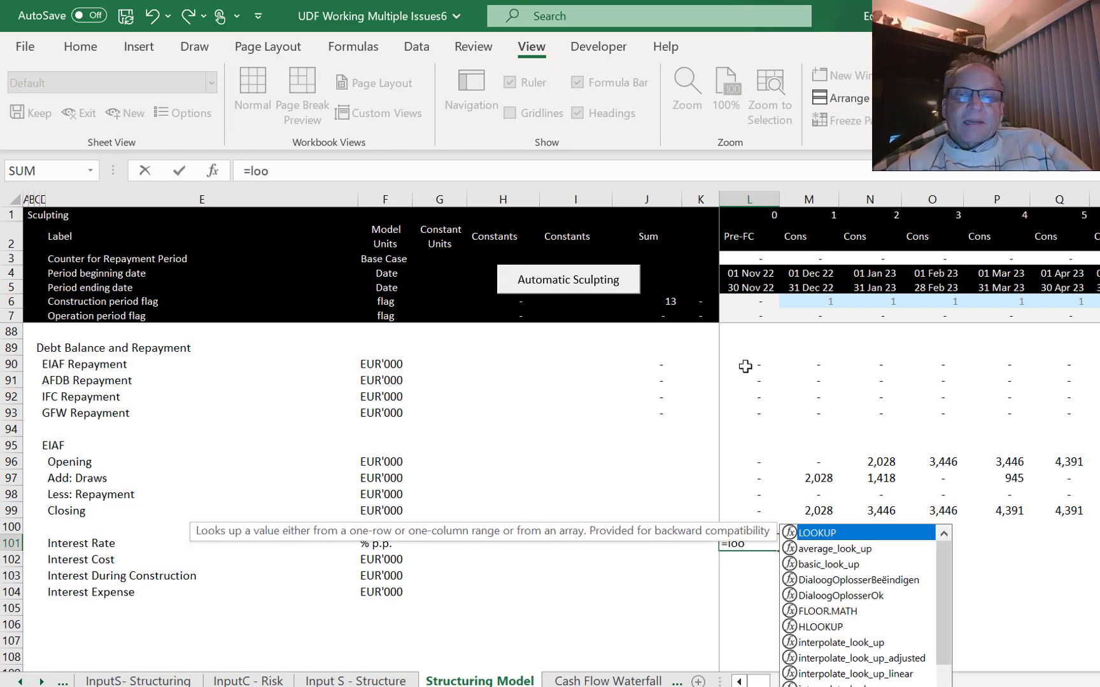
key(Down)
key(Up)
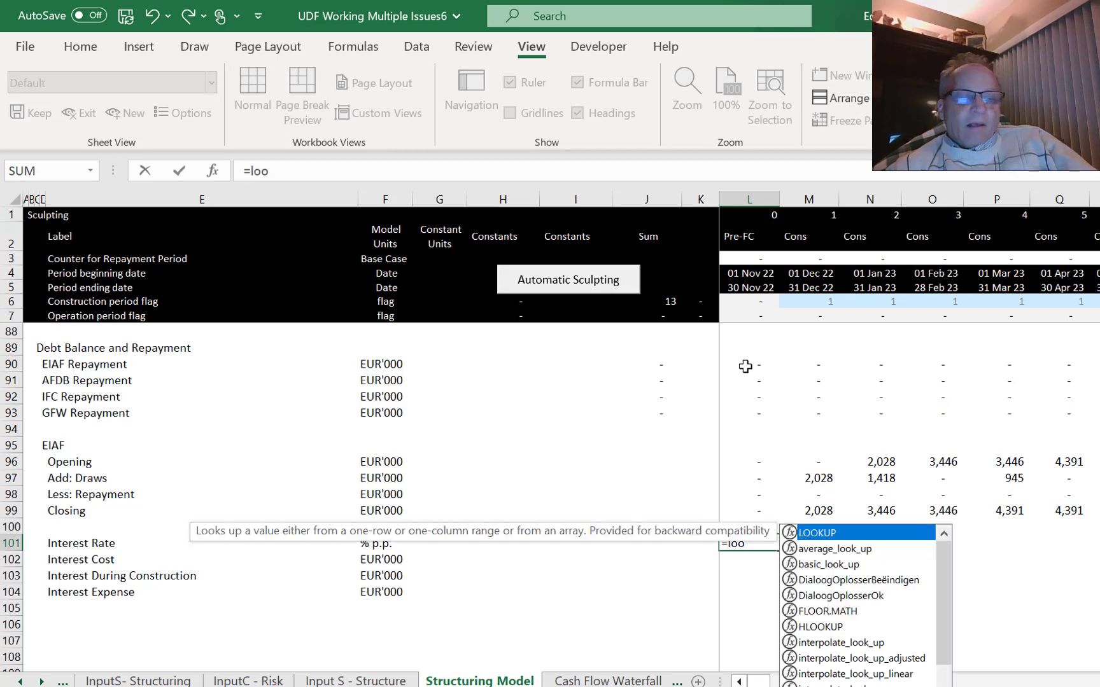
key(Tab)
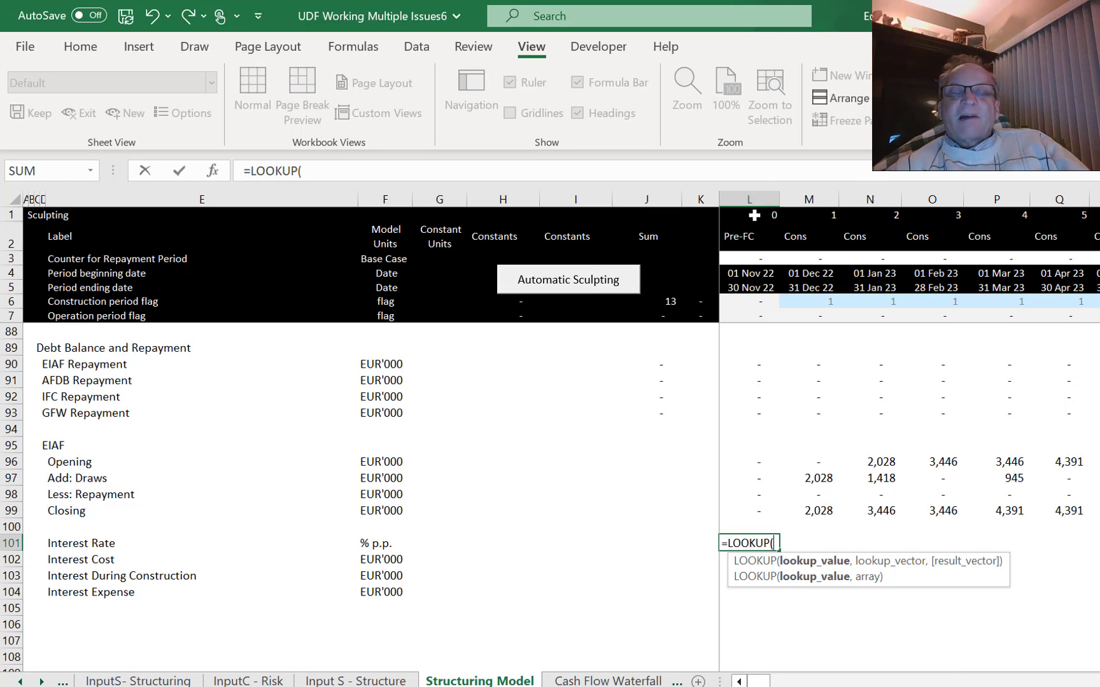
text(,)
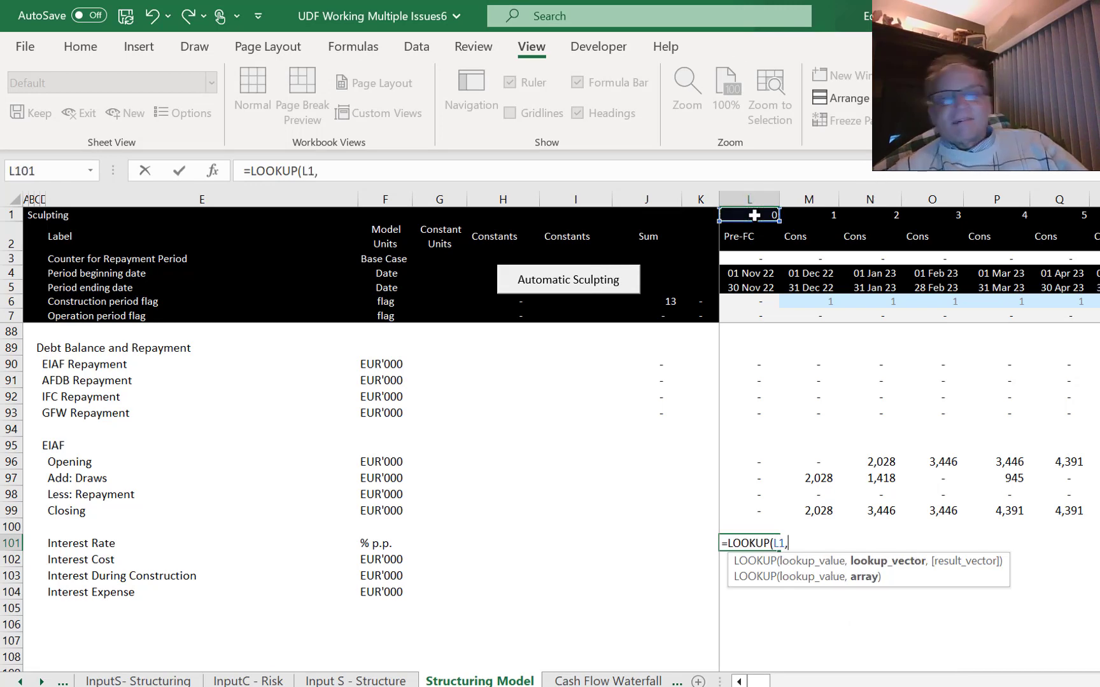
Set the lookup vector of the formula to the whole Model Period row 13 of the InputS- Structuring sheet.
key(ctrl+Page_Up)
key(ctrl+Page_Up)
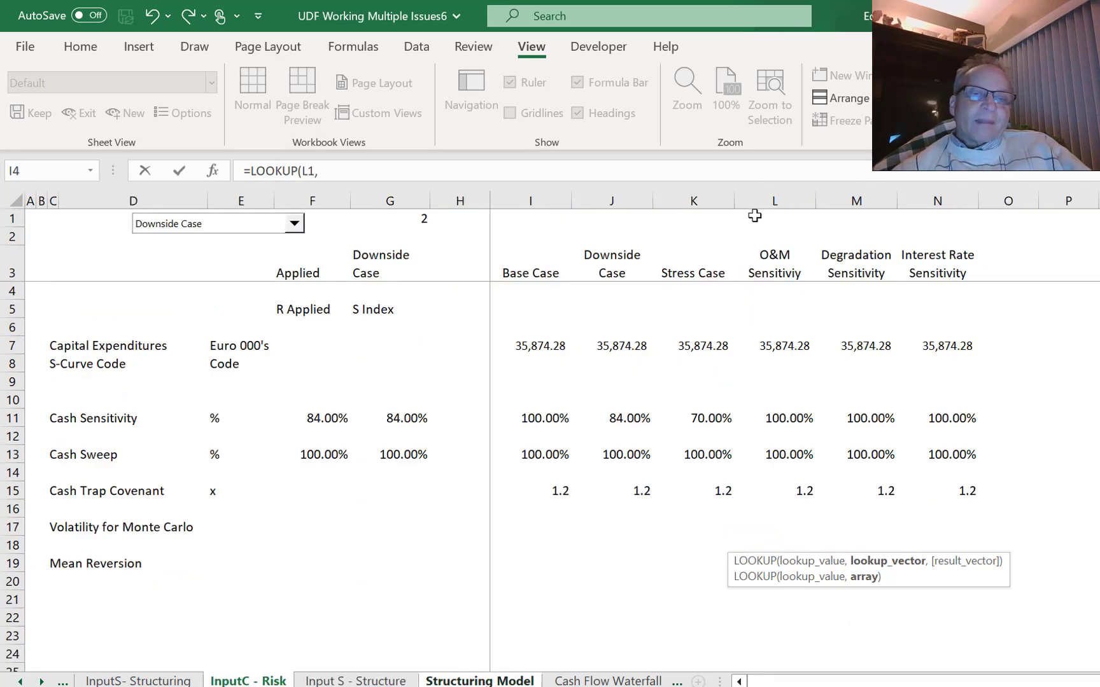
key(ctrl+Page_Up)
key(ctrl+Page_Up)
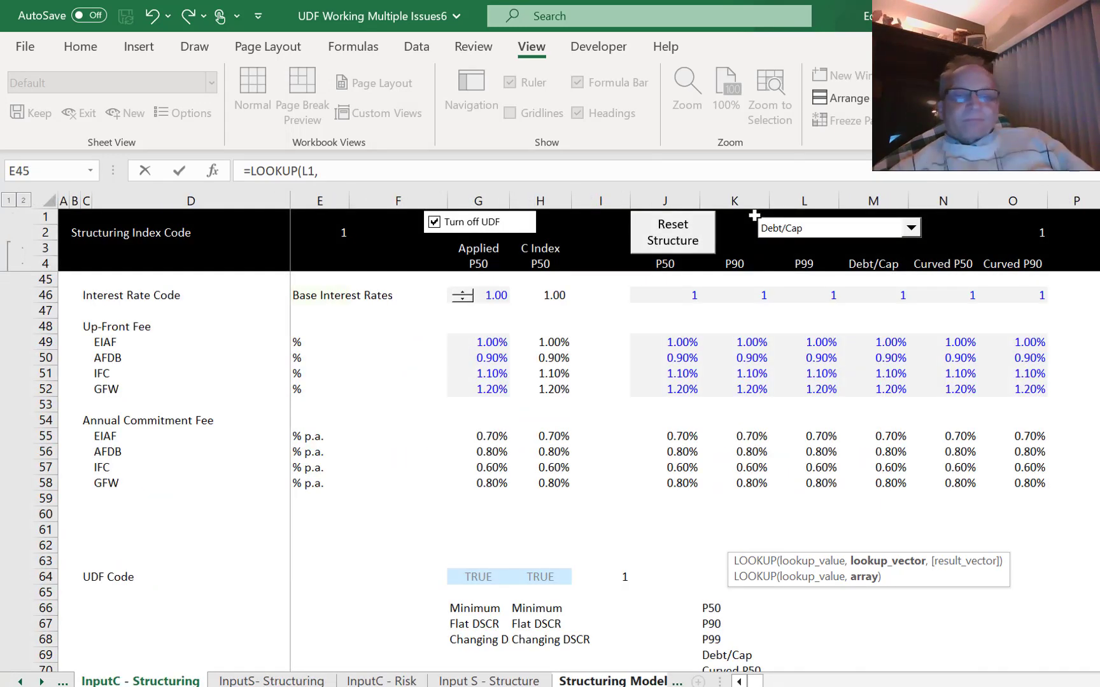
key(ctrl+Page_Down)
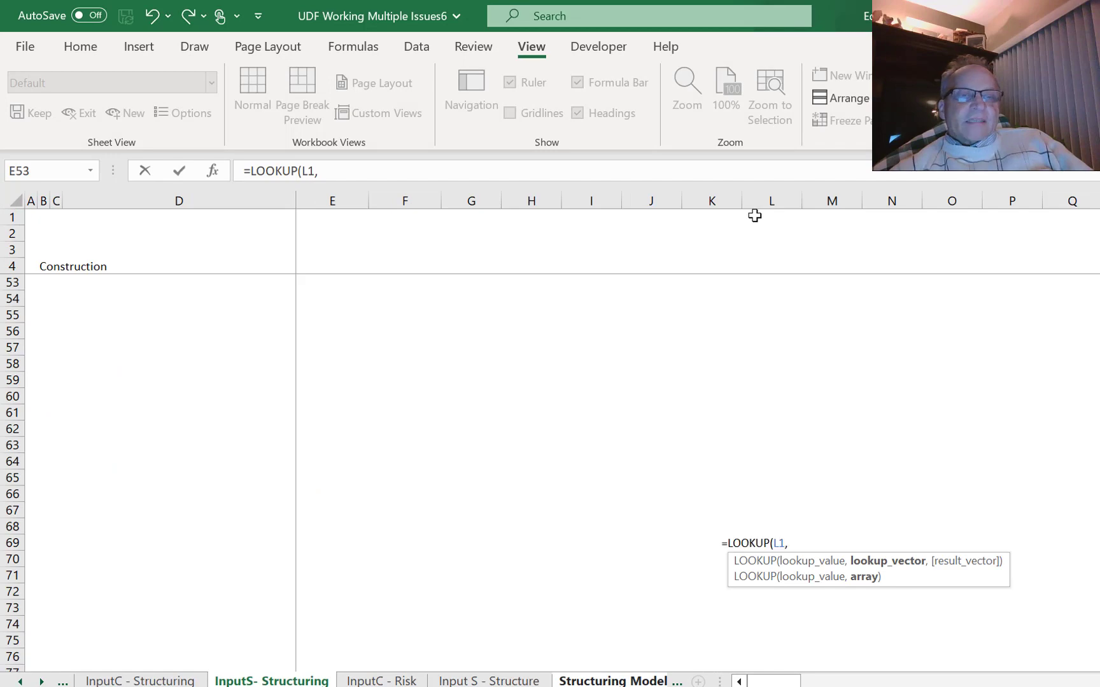
key(ctrl+Home)
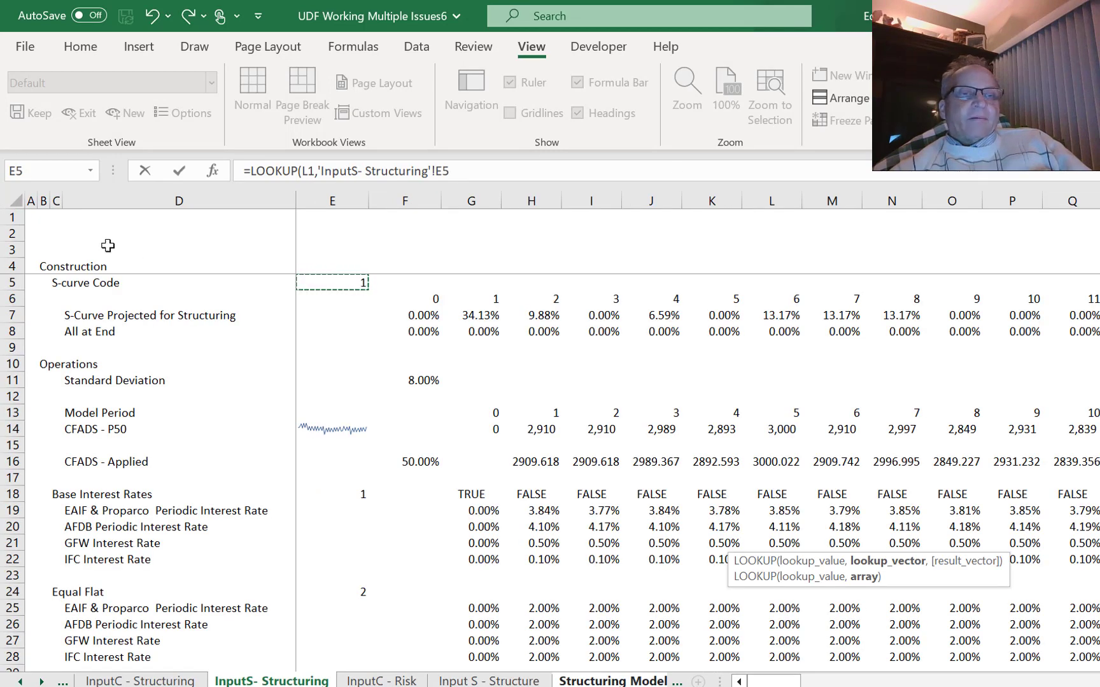
click(5, 412)
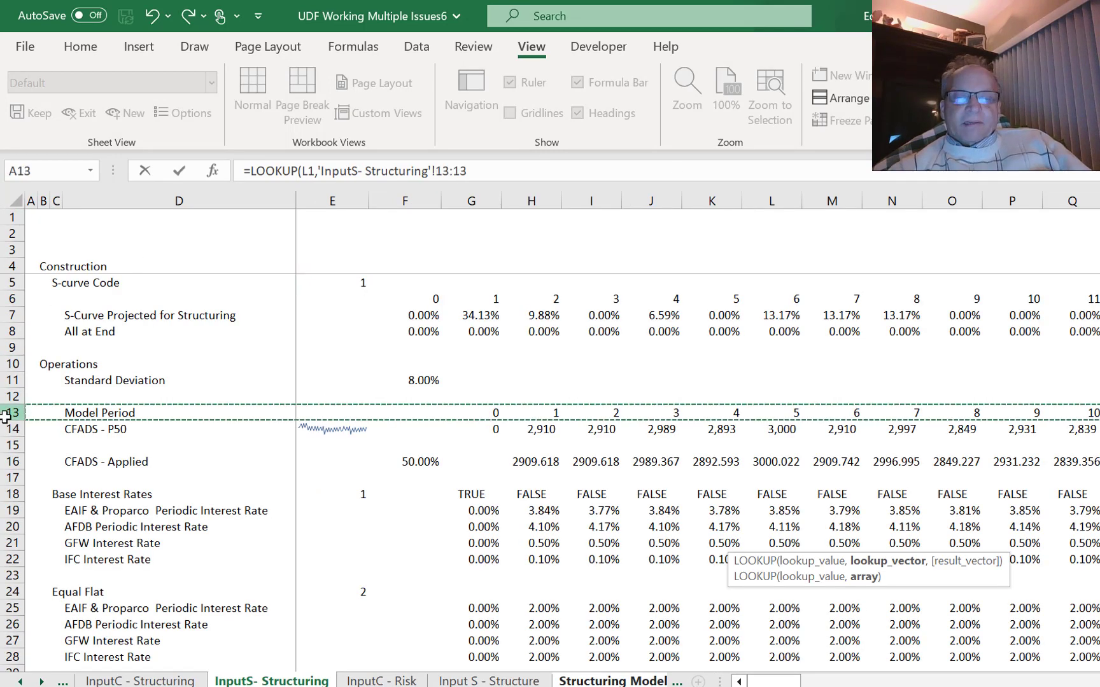
text(,)
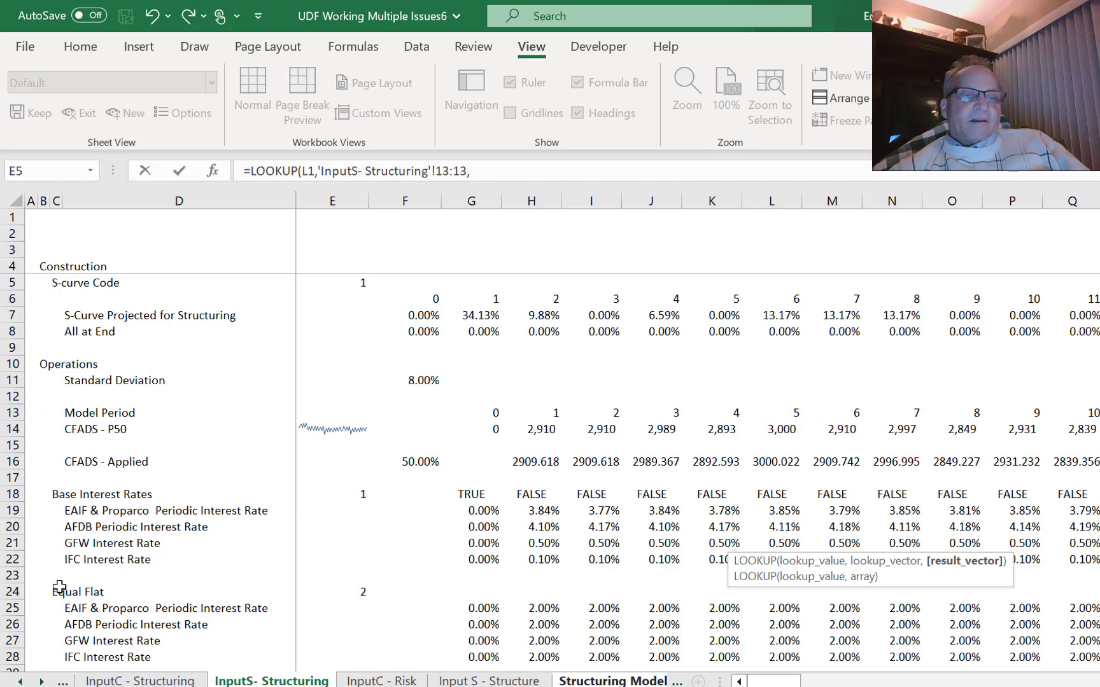
Complete the lookup with the applied EAIF & Proparco rate row 37 as result vector, and fill it across all periods as two-decimal percentages.
click(56, 607)
key(Down)
key(Down)
key(Down)
key(Down)
key(Down)
key(Down)
key(Down)
key(Down)
key(Down)
key(Down)
key(Down)
key(Down)
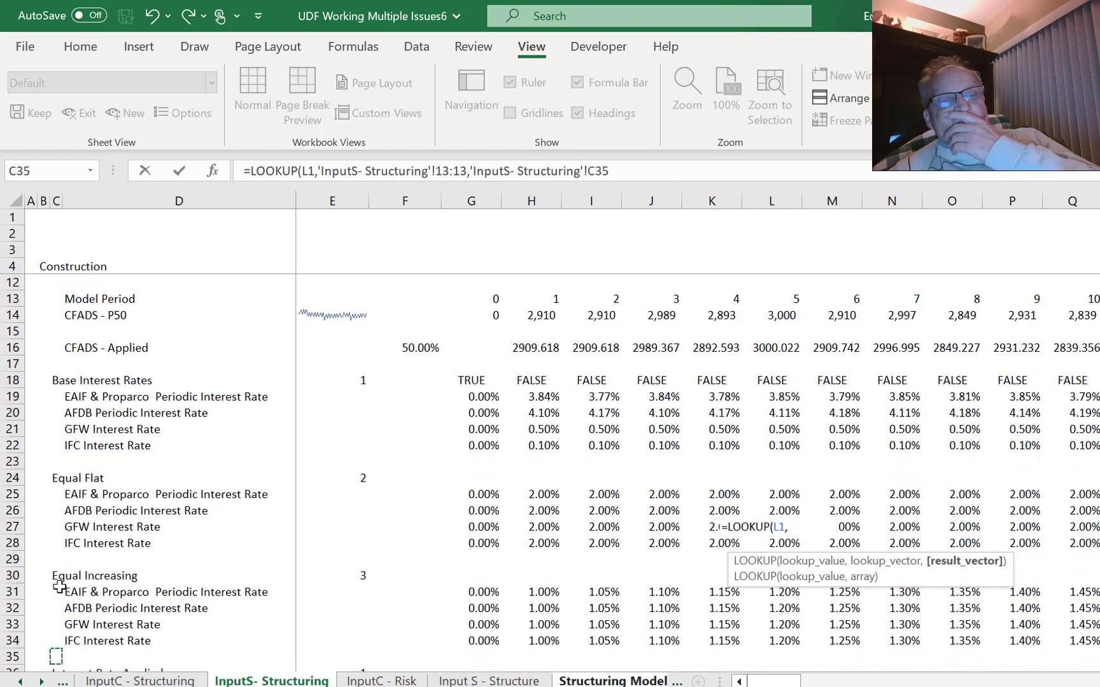
key(Down)
key(Down)
key(Down)
key(Down)
key(Down)
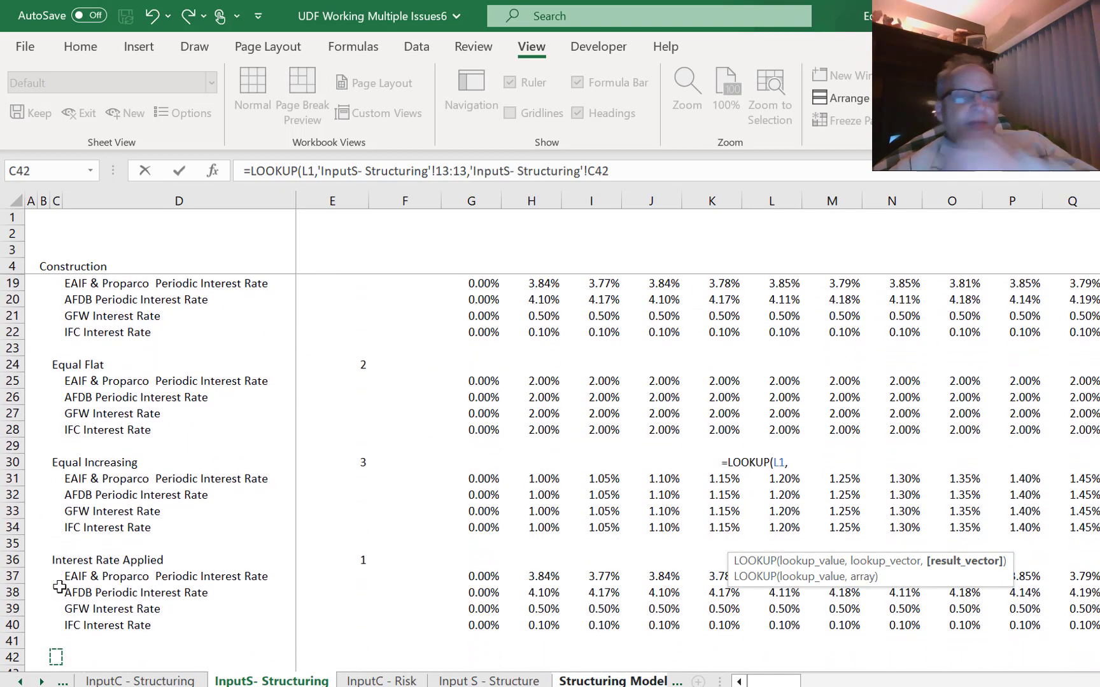
key(Up)
key(Up)
key(Up)
key(Up)
key(Up)
key(shift+space)
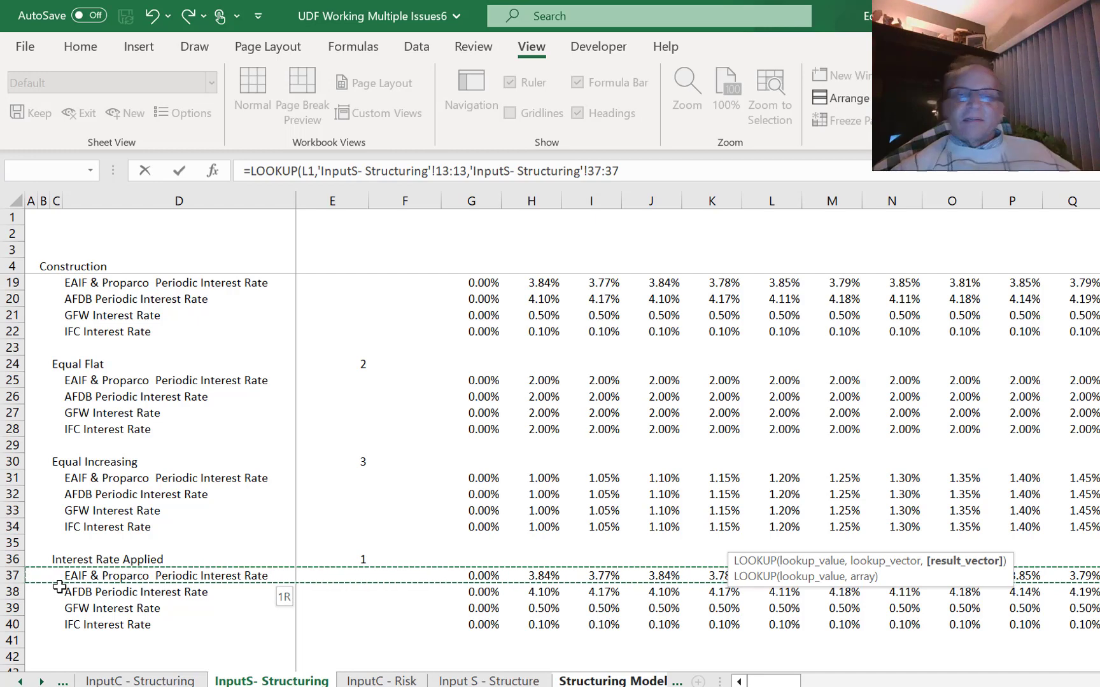
key(Return)
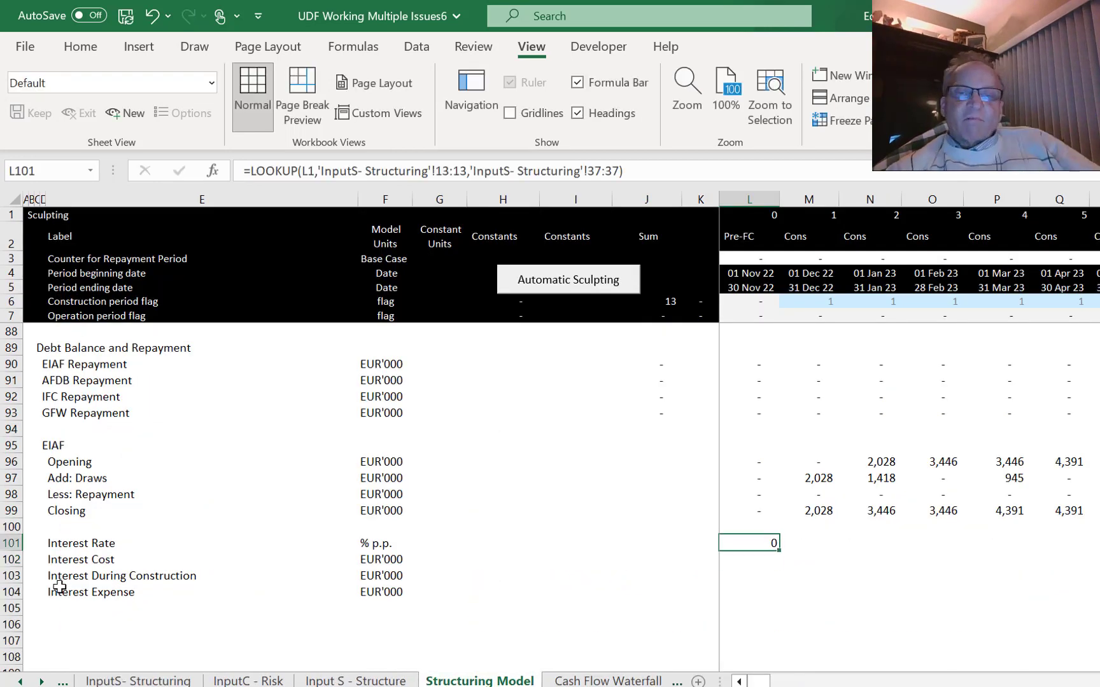
key(ctrl+shift+Right)
key(ctrl+r)
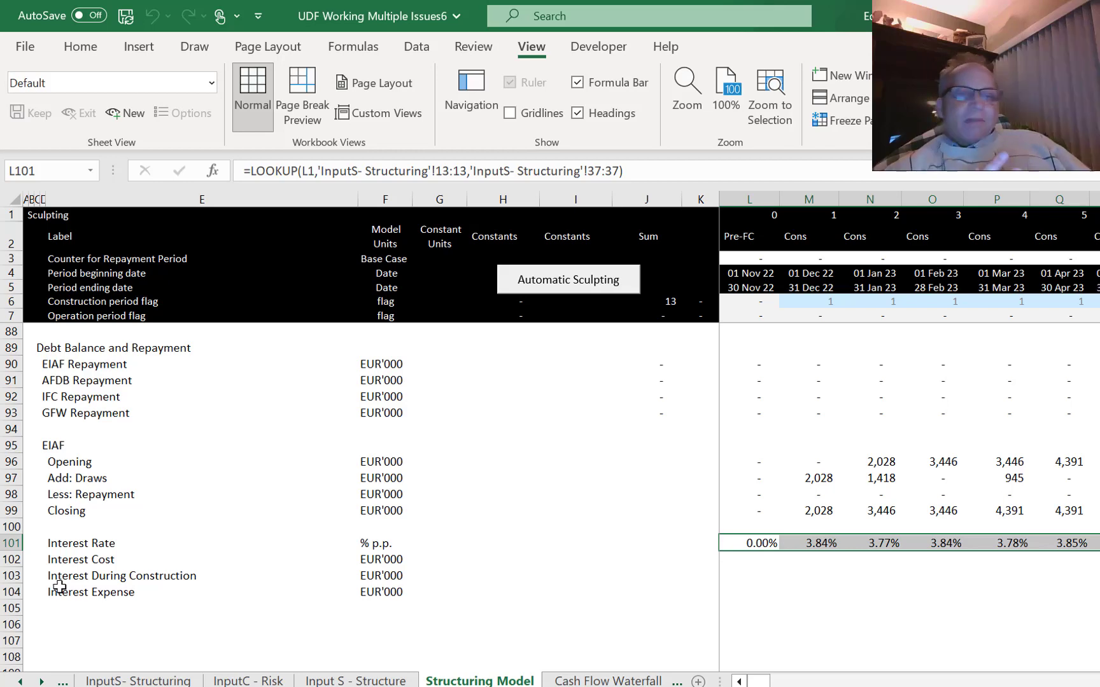
Calculate EIAF Interest Cost in L102 as =L101*L96 and fill it across all periods, formatted without decimals.
key(Down)
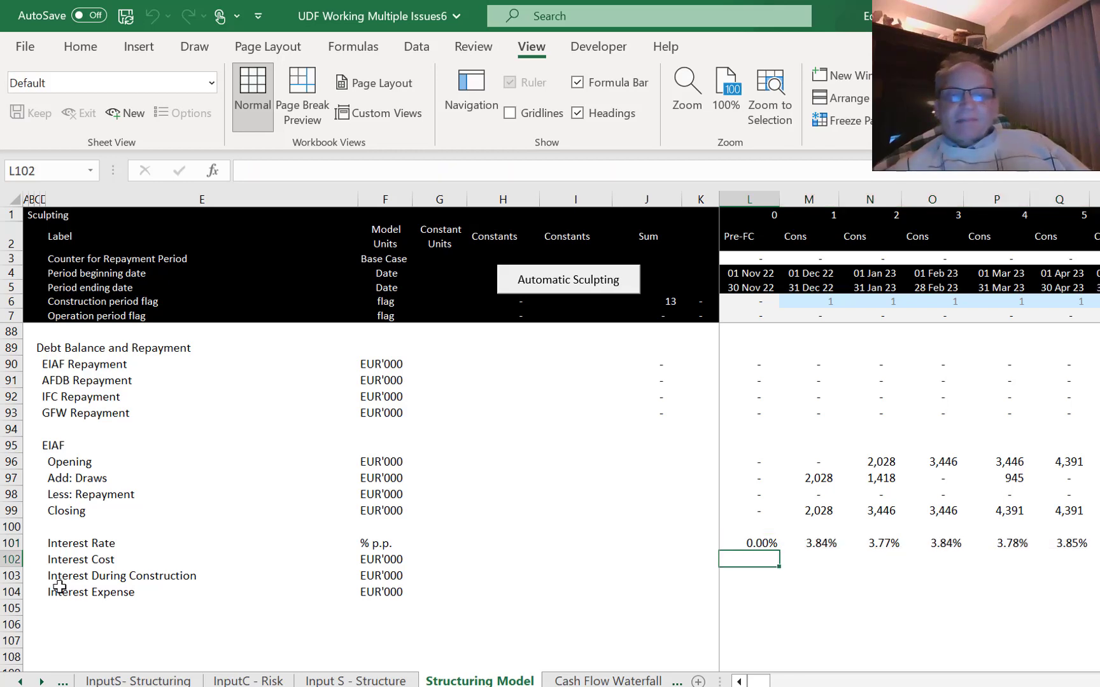
text(=)
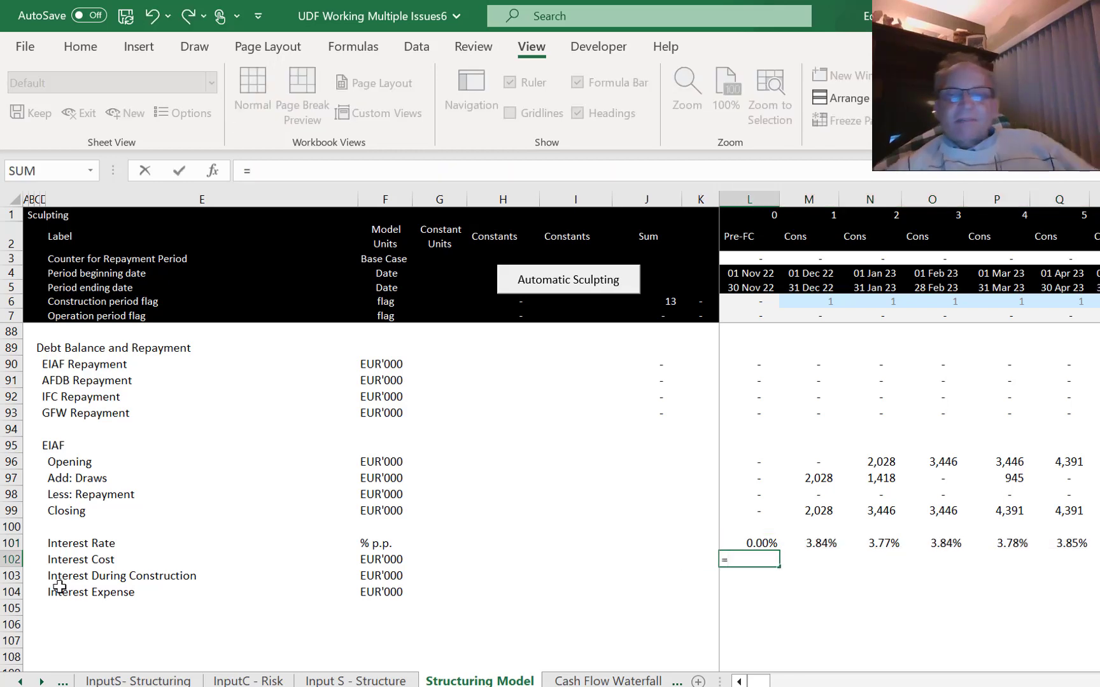
key(Up)
text(*)
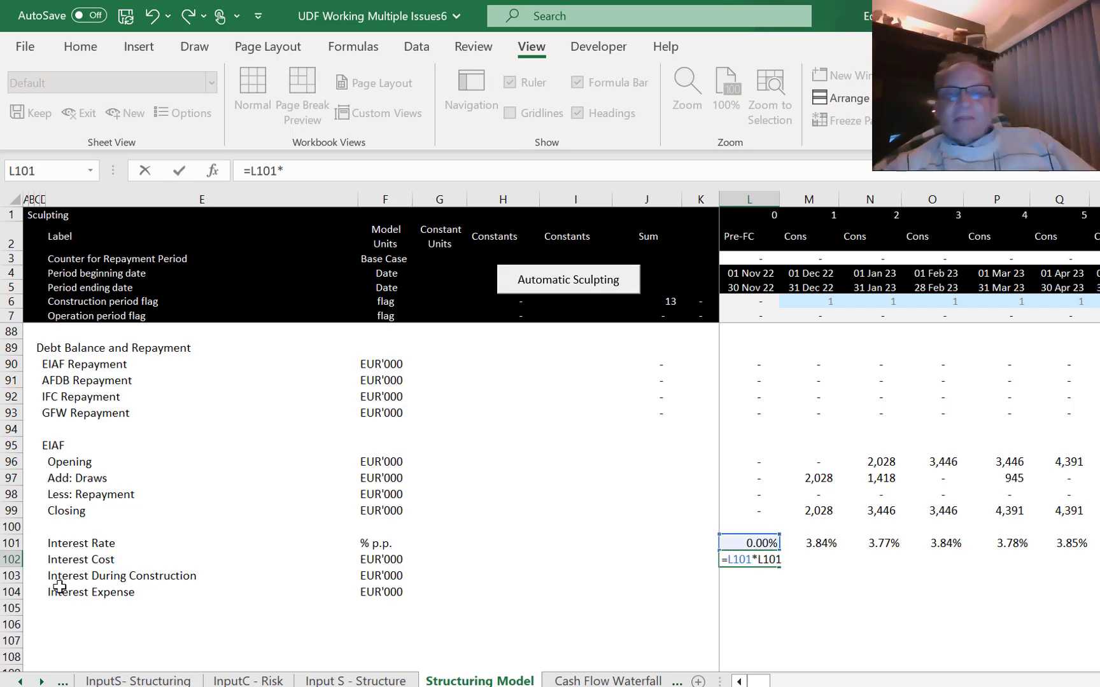
key(Up)
key(Up)
key(Up)
key(Up)
key(Up)
key(Return)
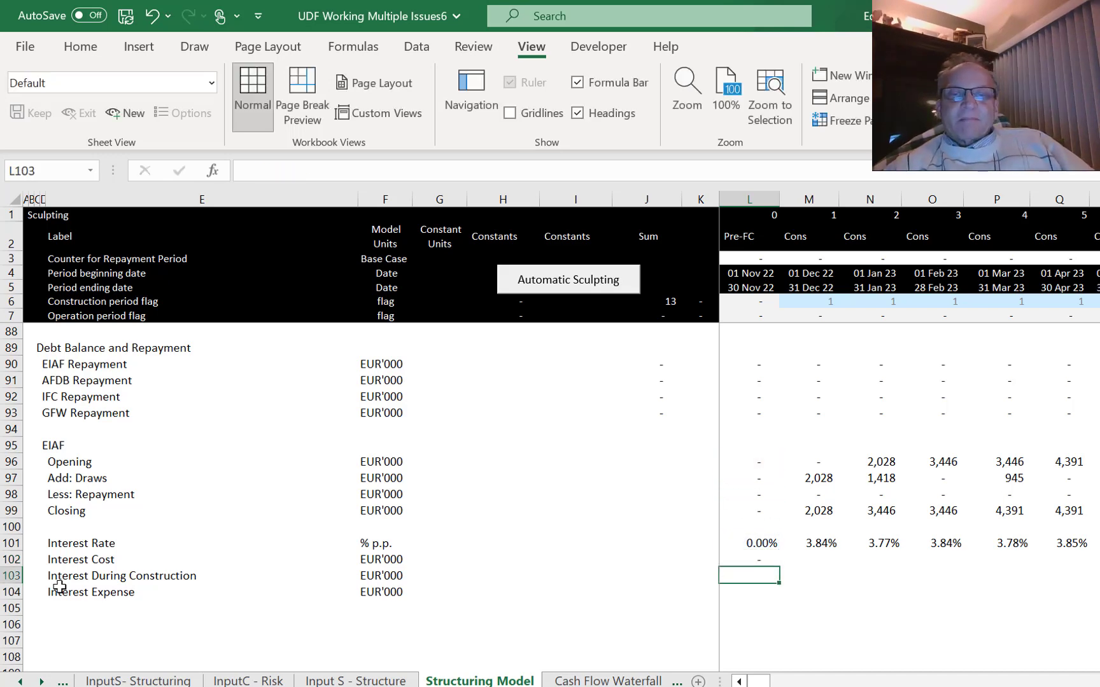
key(Up)
key(ctrl+shift+r)
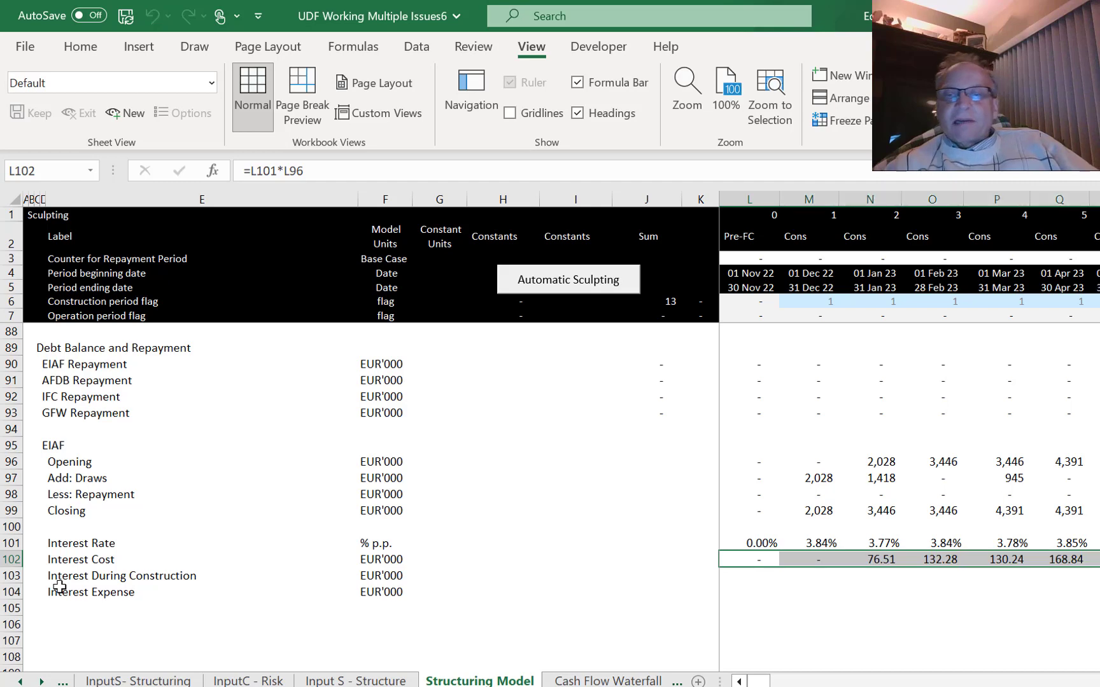
key(ctrl+shift+a)
Calculate Interest During Construction in L103 as =L102*L6, using the construction period flag, and fill it across all periods.
key(Down)
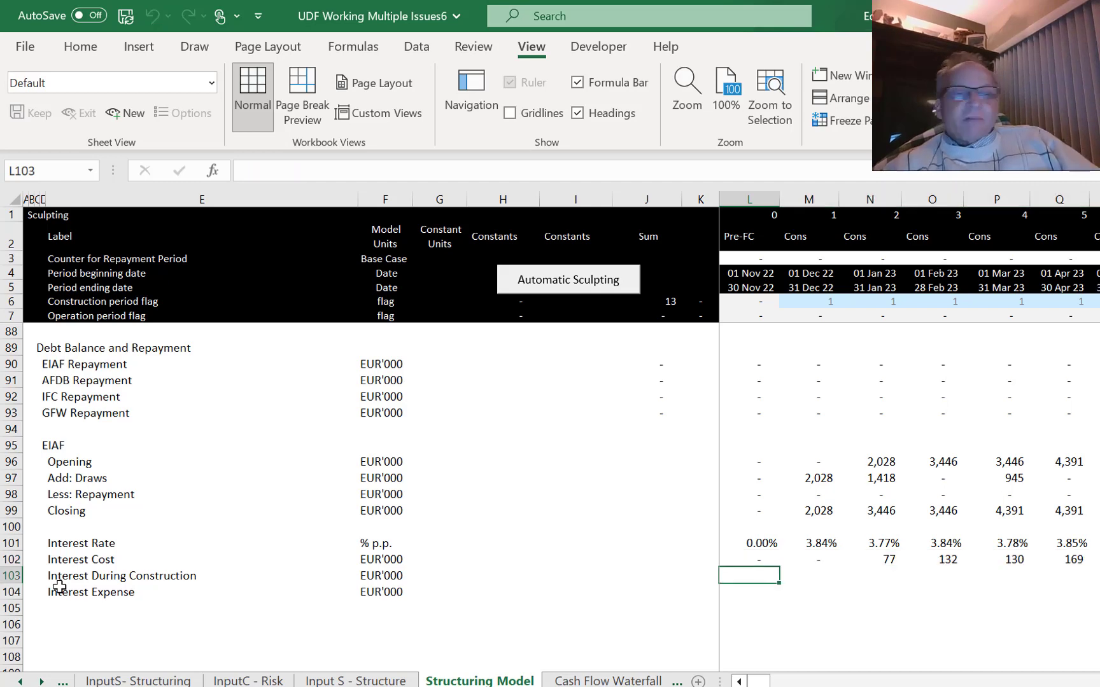
text(=)
key(Up)
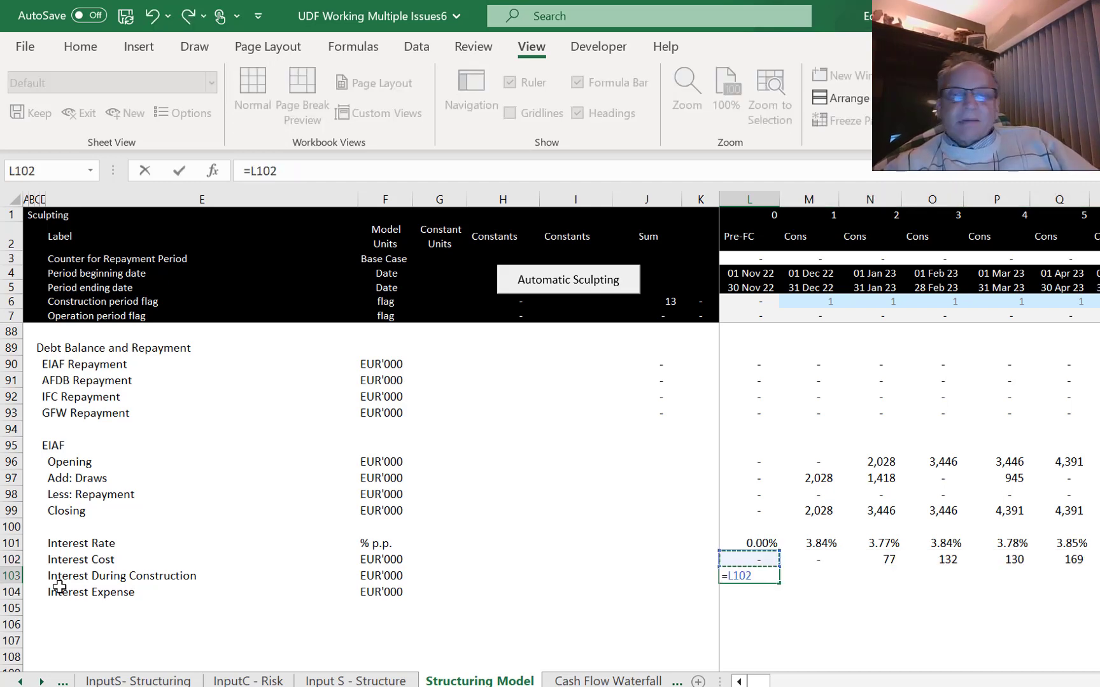
text(*)
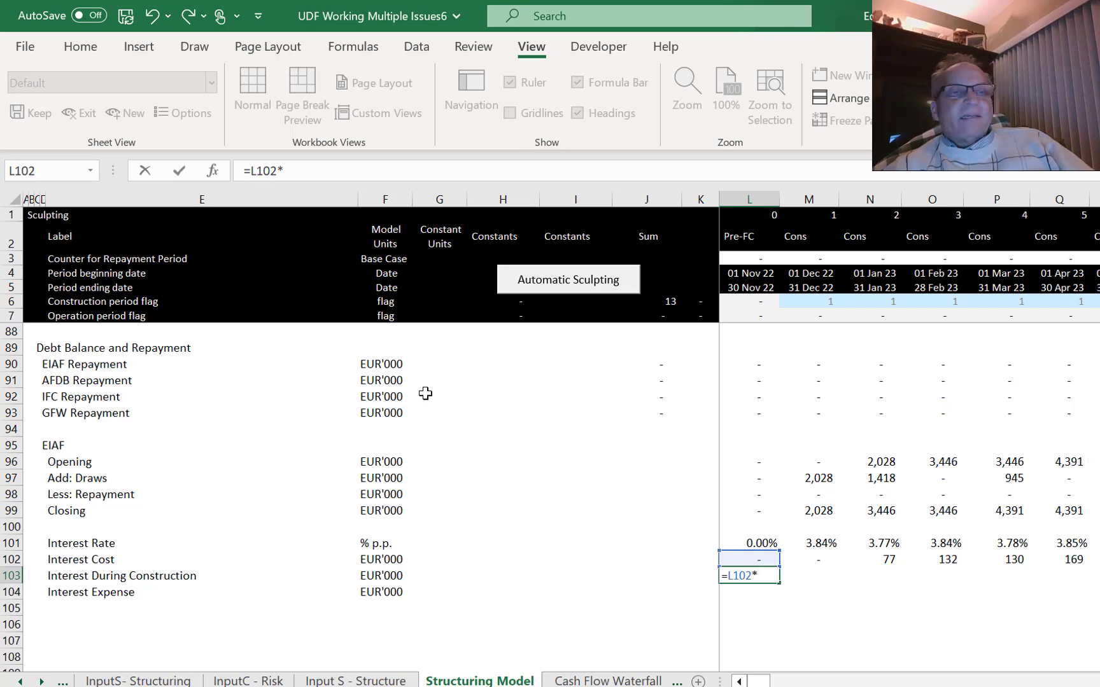
click(756, 303)
key(Return)
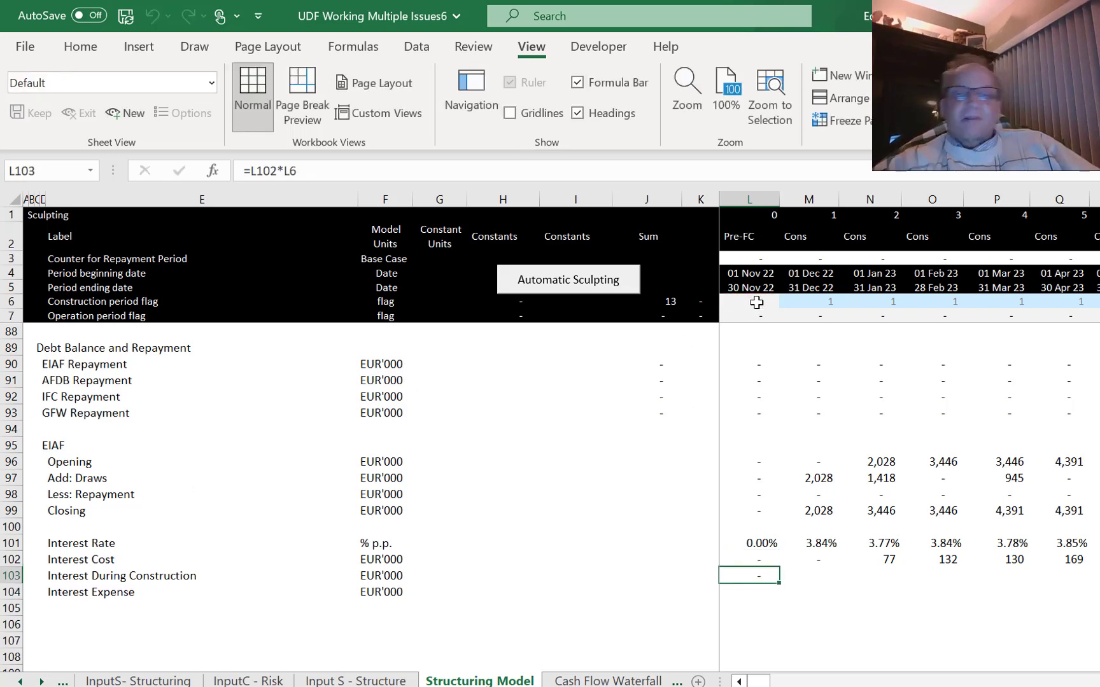
key(ctrl+shift+Right)
key(ctrl+r)
Calculate Interest Expense in L104 as =L102-L103 and fill it across all periods.
key(Down)
text(=)
key(Up)
key(Up)
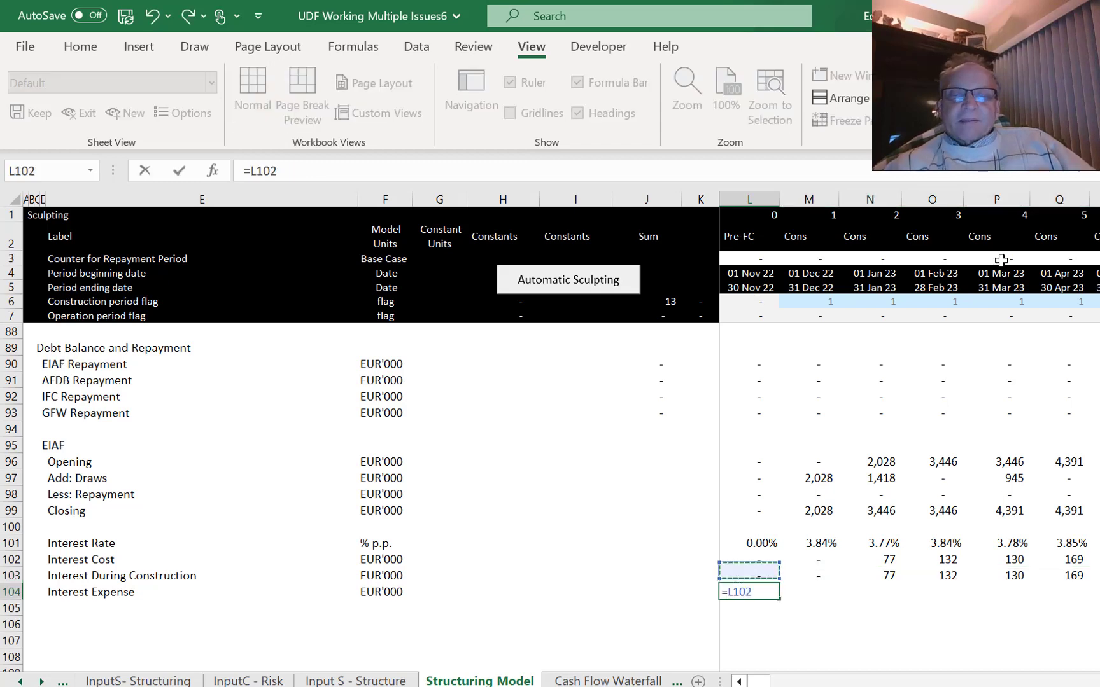
text(-)
key(Up)
key(Return)
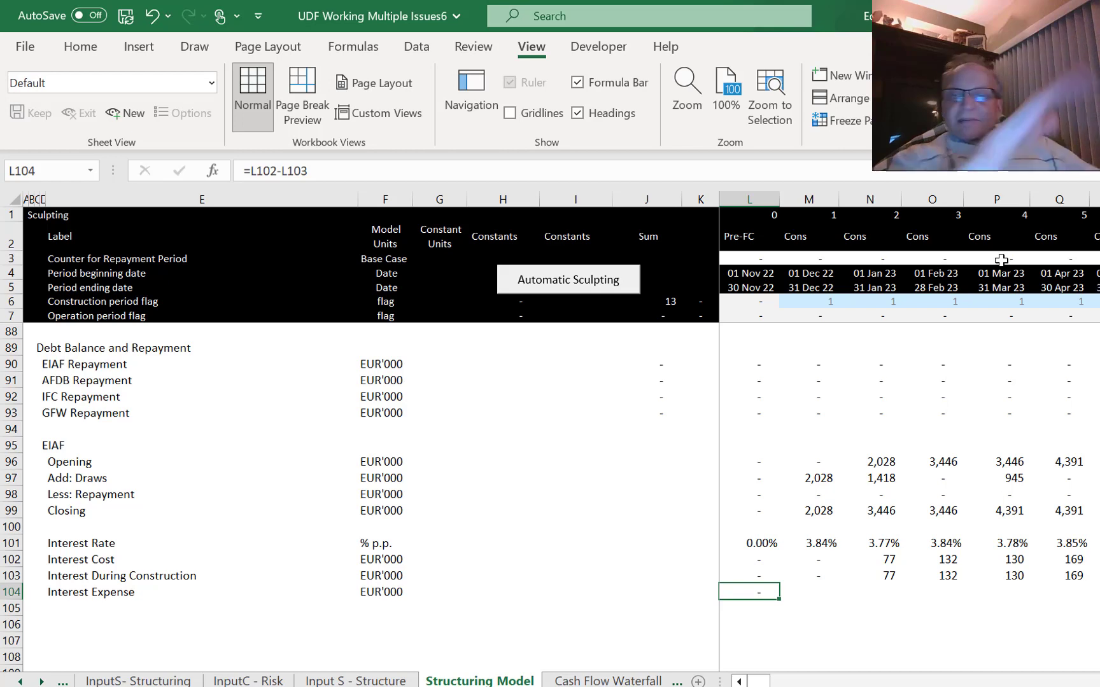
key(ctrl+shift+Right)
key(ctrl+r)
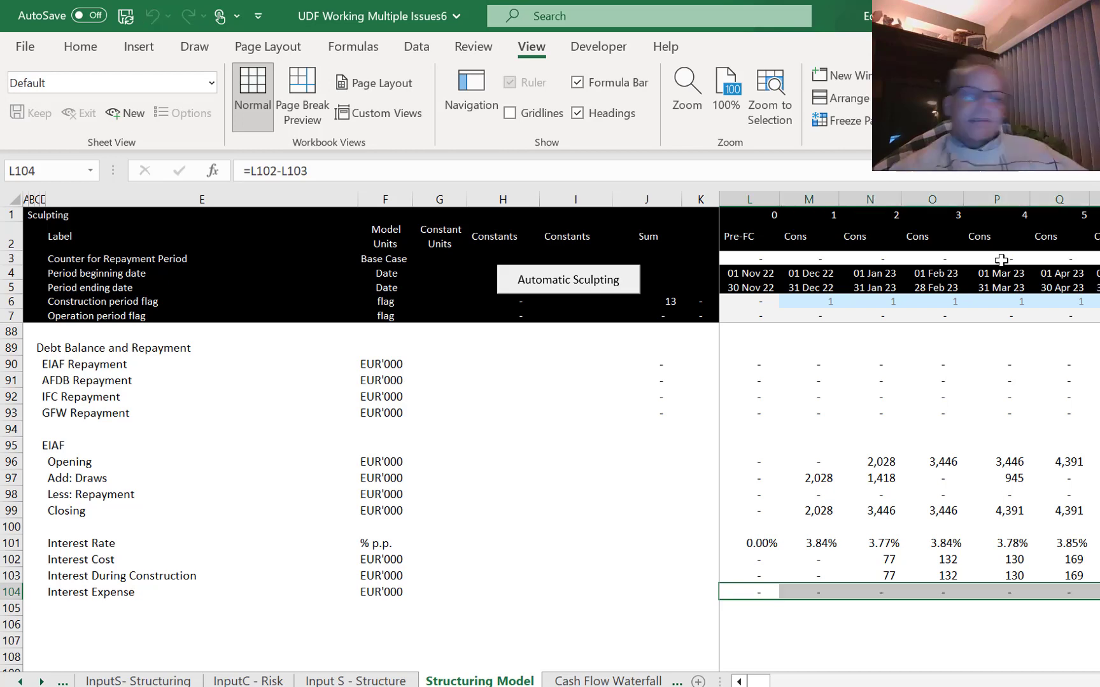
key(Down)
key(Down)
key(Left)
key(Left)
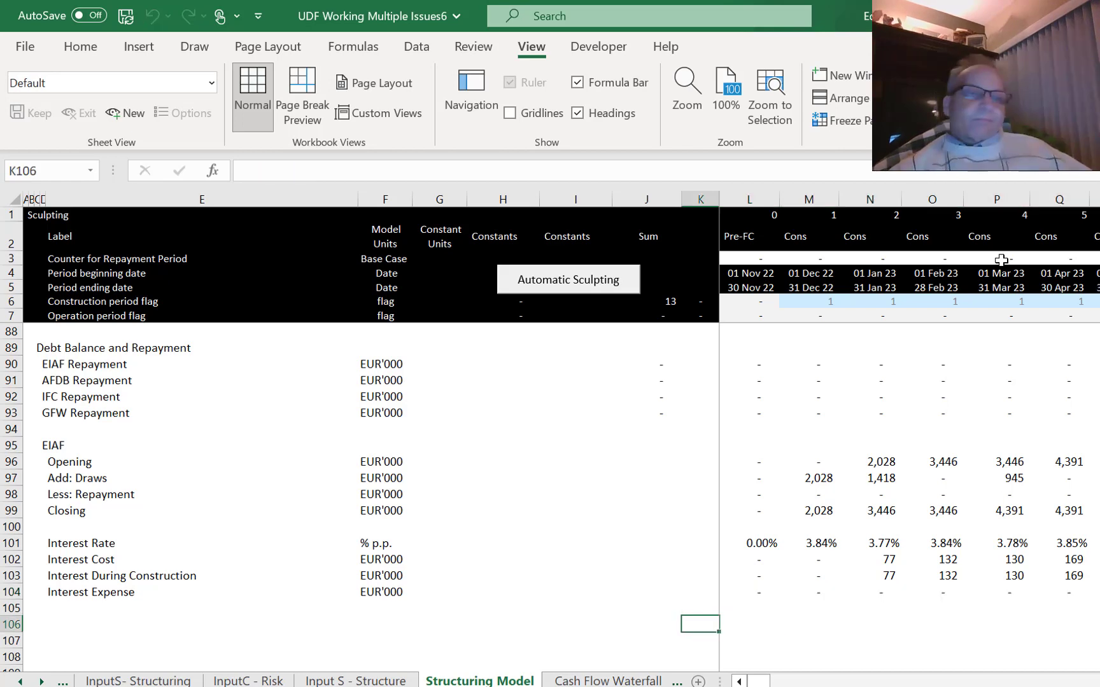
key(ctrl+Left)
key(Right)
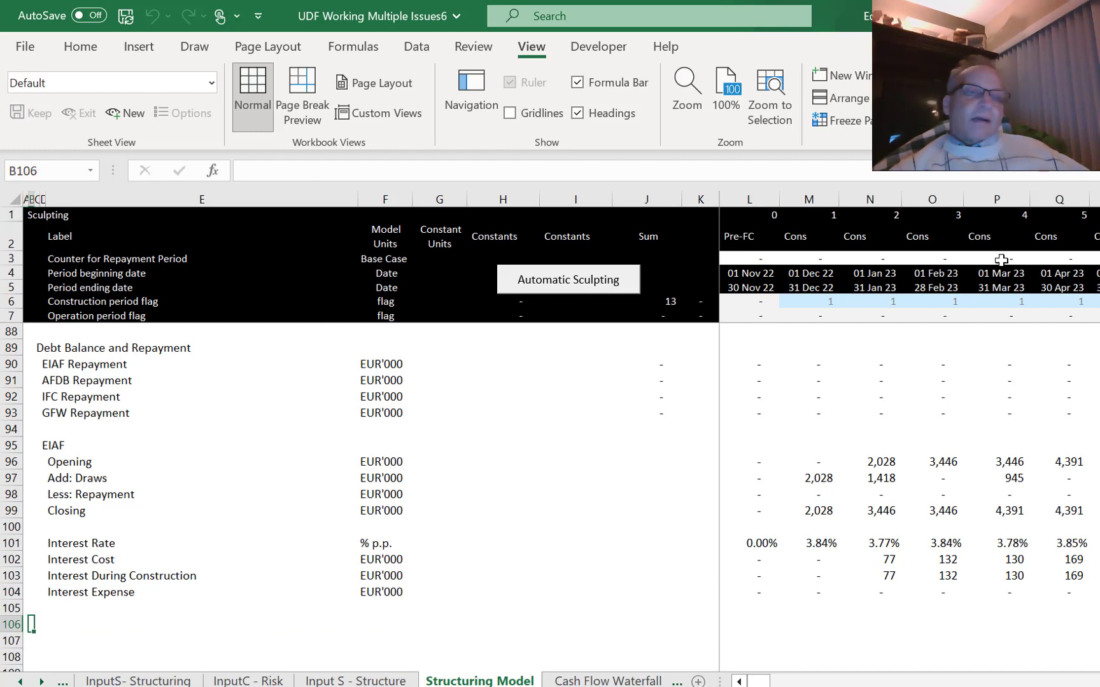
key(Right)
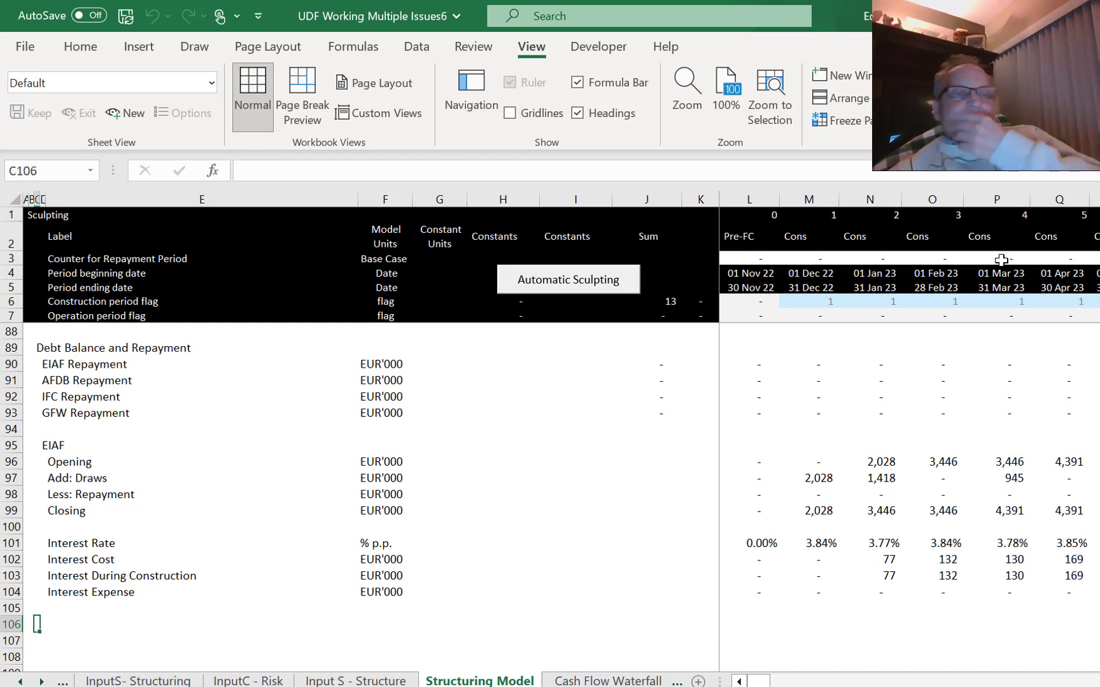
key(Right)
key(Right)
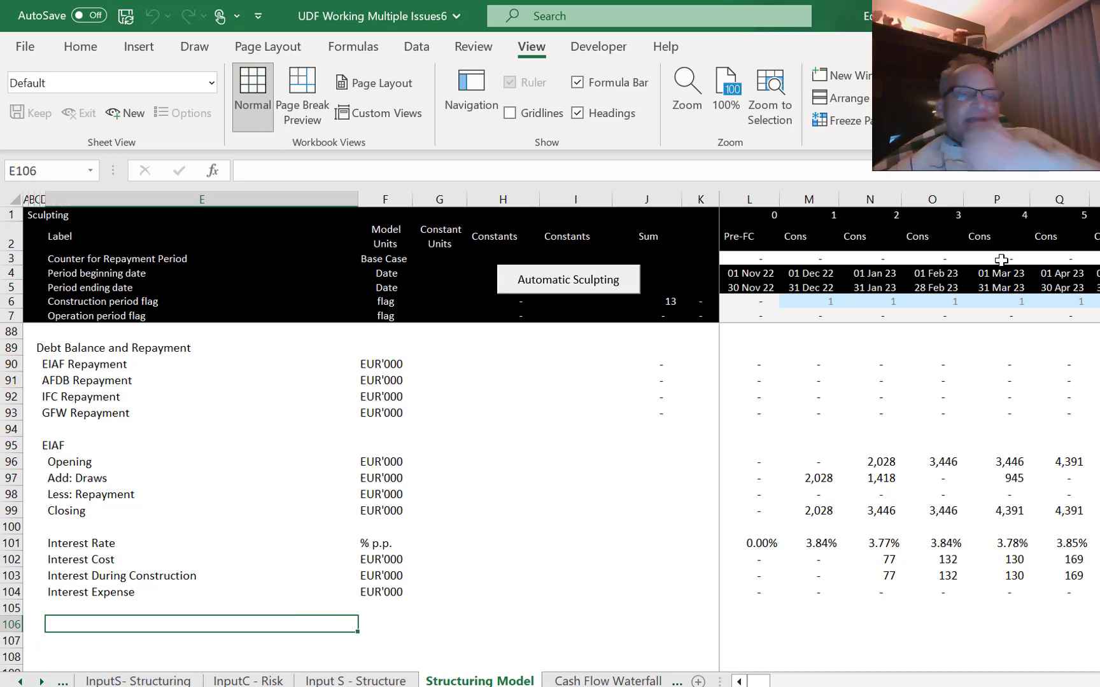
Insert two blank rows above EIAF Repayment, directly under the Debt Balance and Repayment heading.
key(Up)
key(Up)
key(Up)
key(Up)
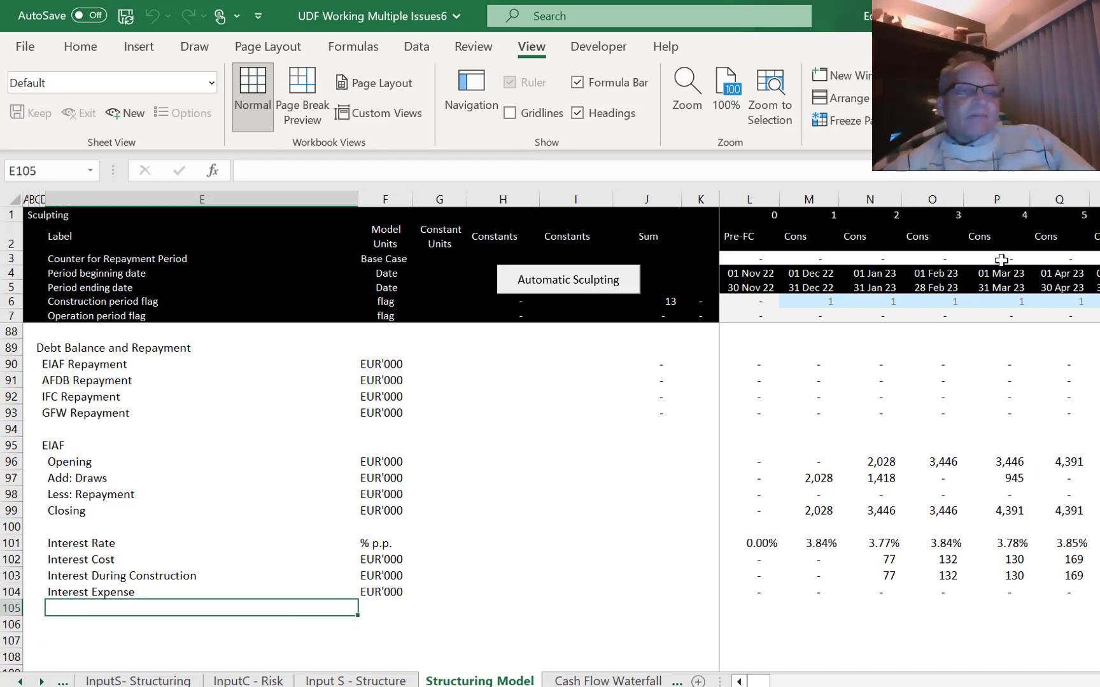
key(Up)
key(Up)
key(Up)
key(Up)
key(Up)
key(Up)
key(Up)
key(Up)
key(Up)
key(Up)
key(Up)
key(Up)
key(Up)
key(Up)
key(Down)
key(Down)
key(Down)
key(Down)
key(Down)
key(Down)
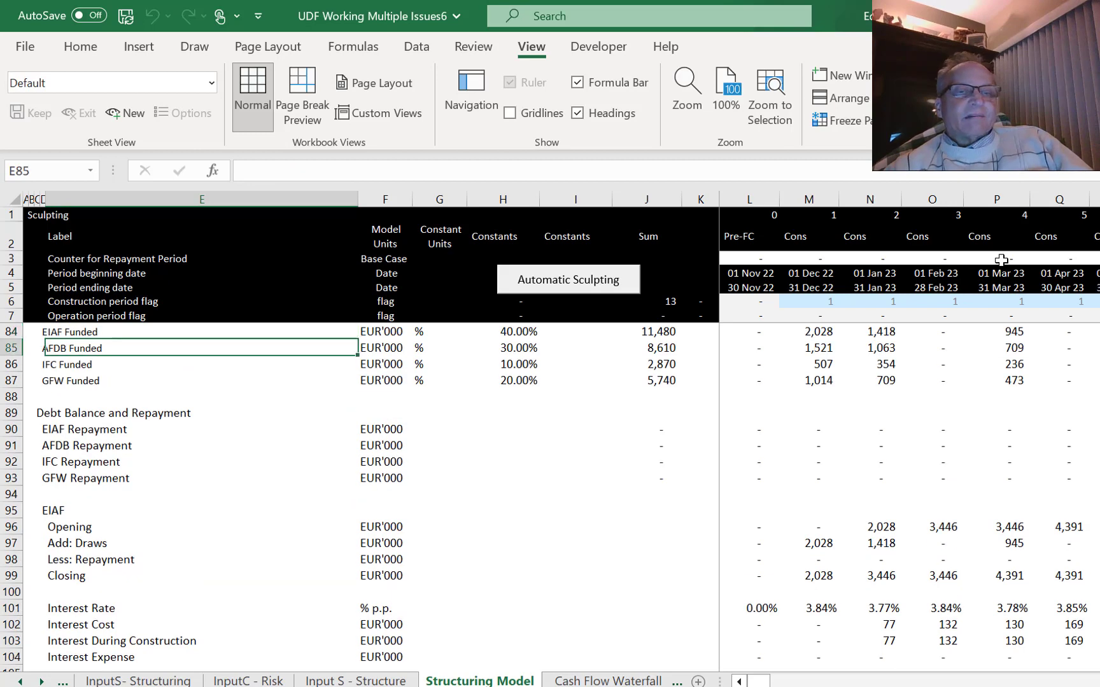
key(shift+space)
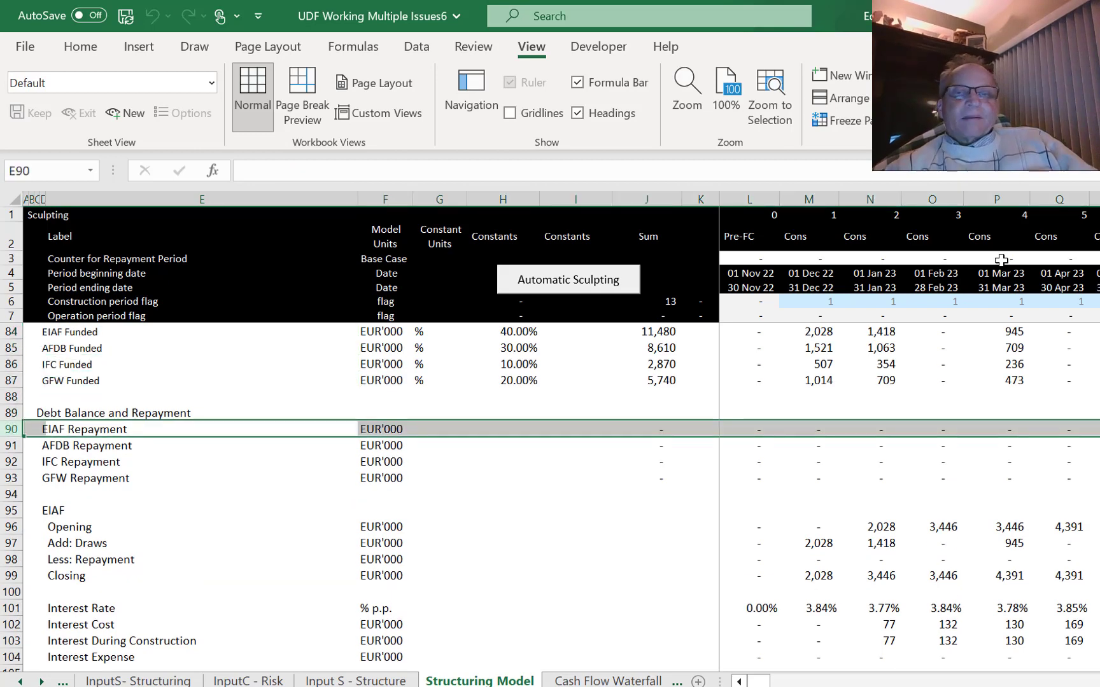
key(ctrl+shift+plus)
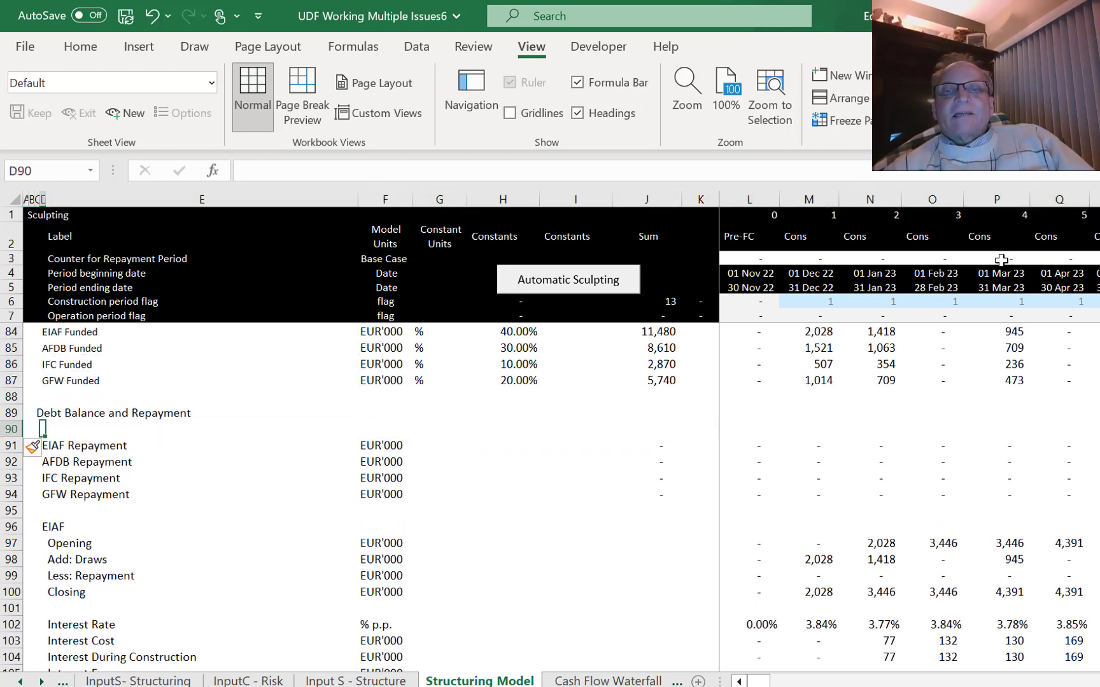
key(Right)
key(Right)
key(Right)
key(Left)
key(Left)
key(Left)
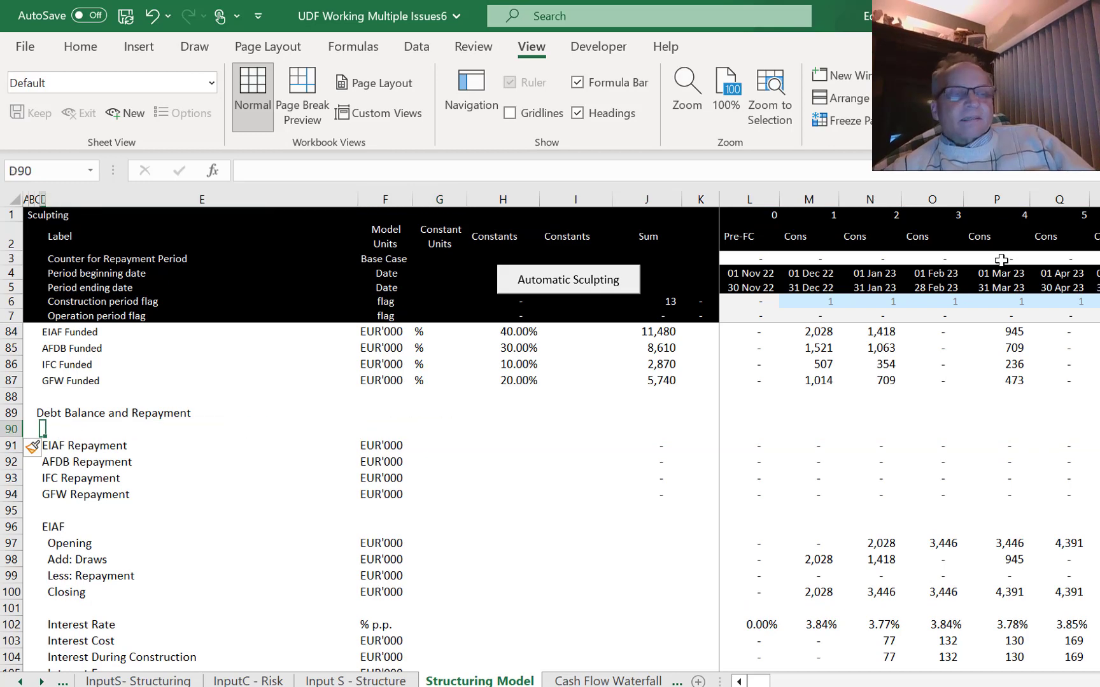
key(shift+space)
key(ctrl+shift+plus)
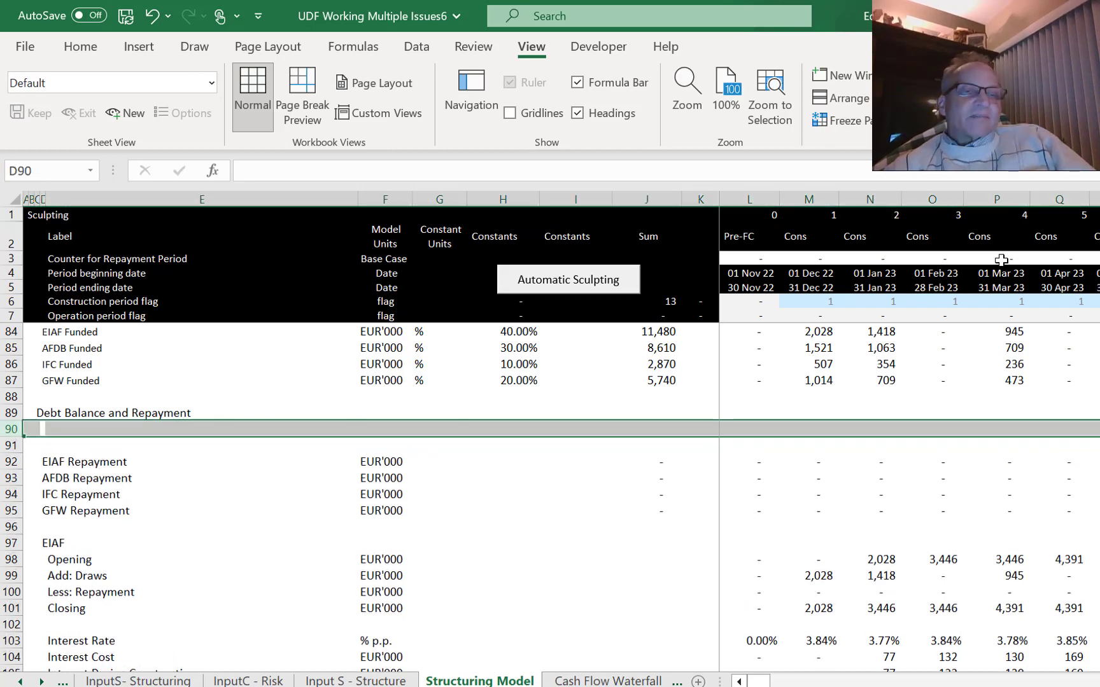
Label D90 "Financial Close Flag", with model unit "Flag" in F90 and constant unit "Date" in G90.
text(Fin)
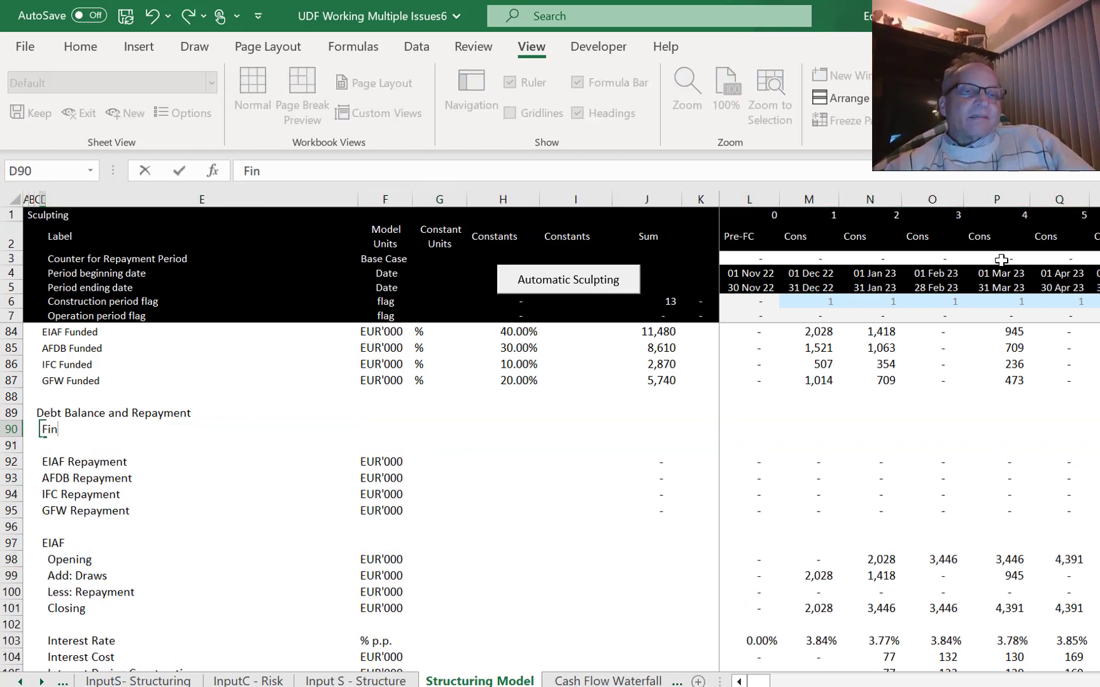
text(ancial Close Flag)
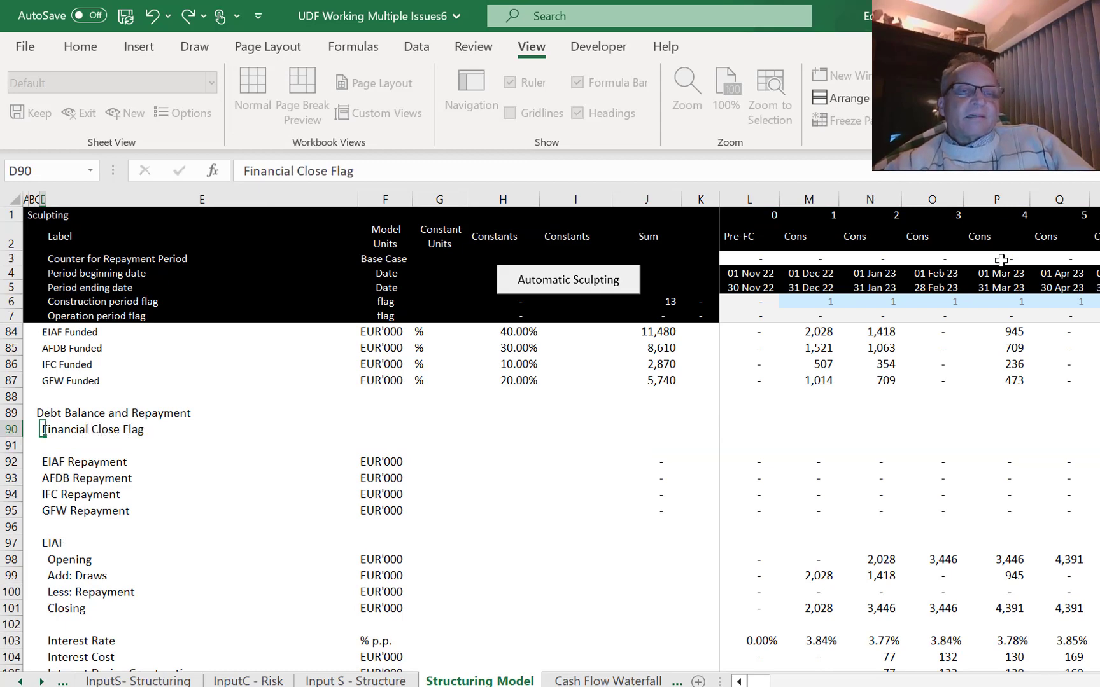
key(Tab)
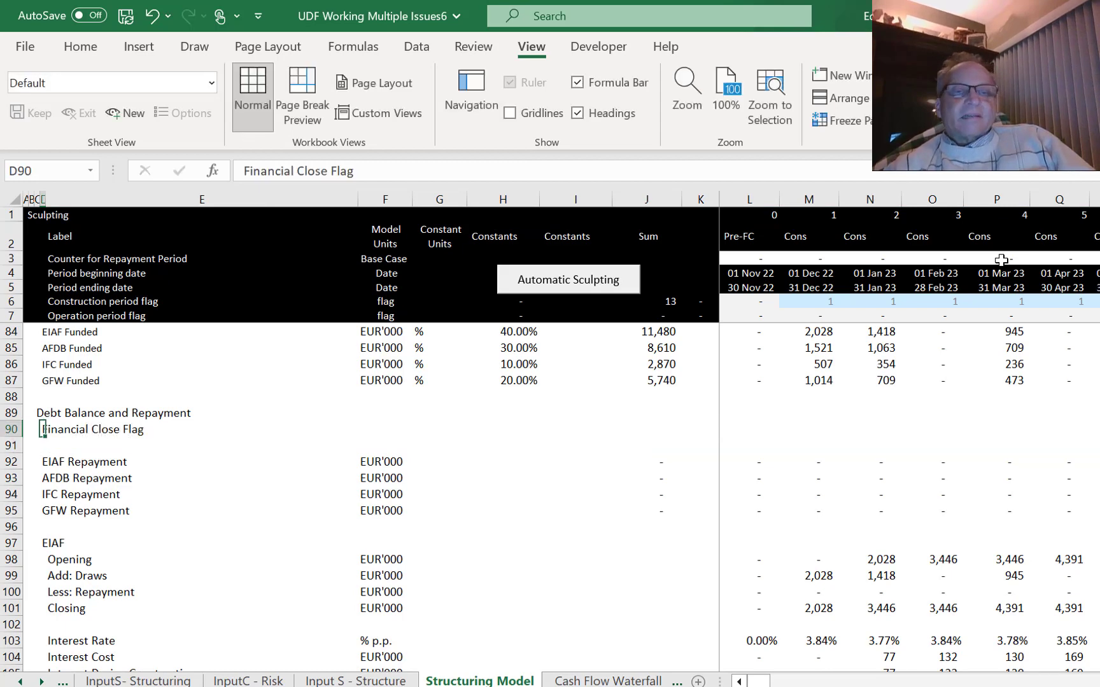
key(Tab)
text(Flag)
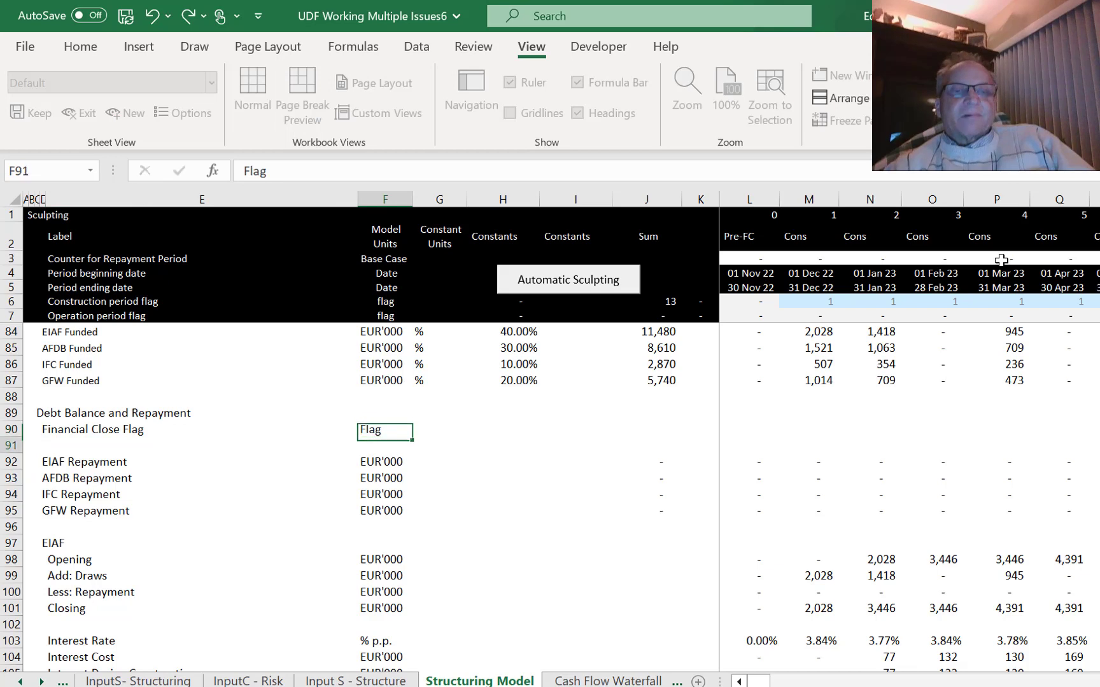
key(Tab)
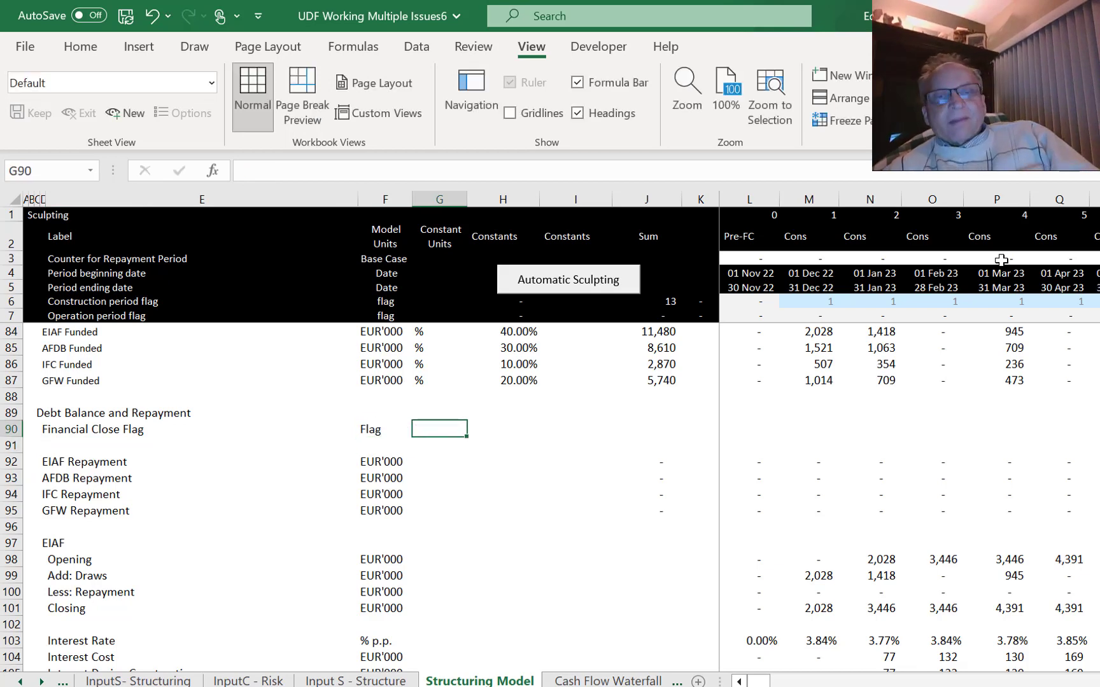
text(Date)
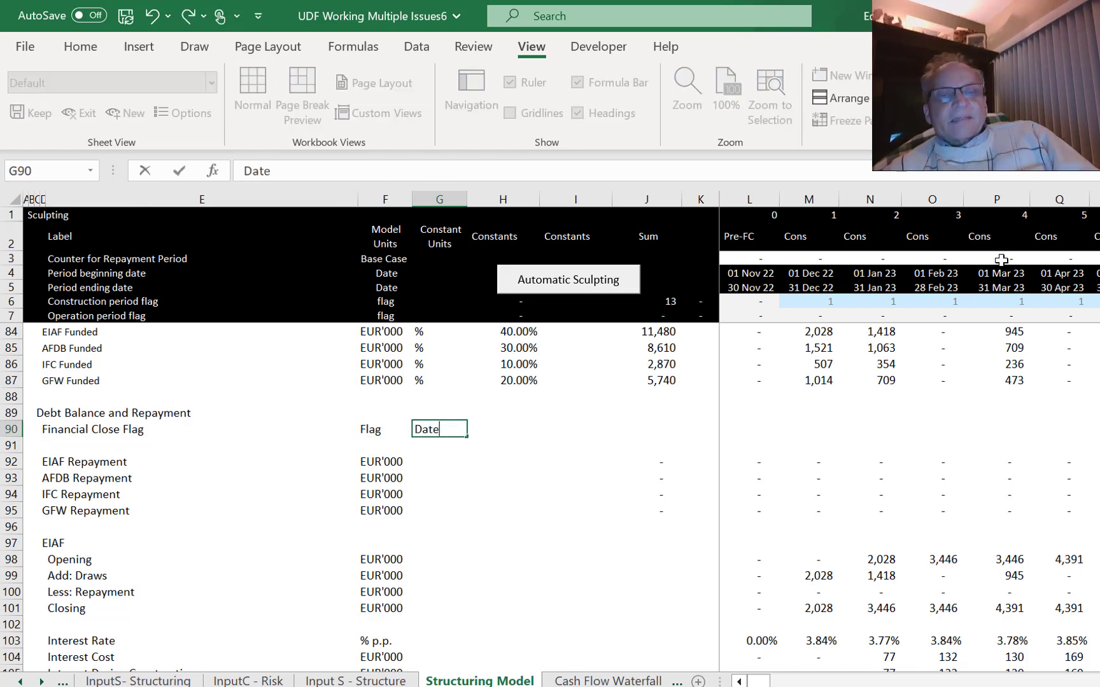
key(Tab)
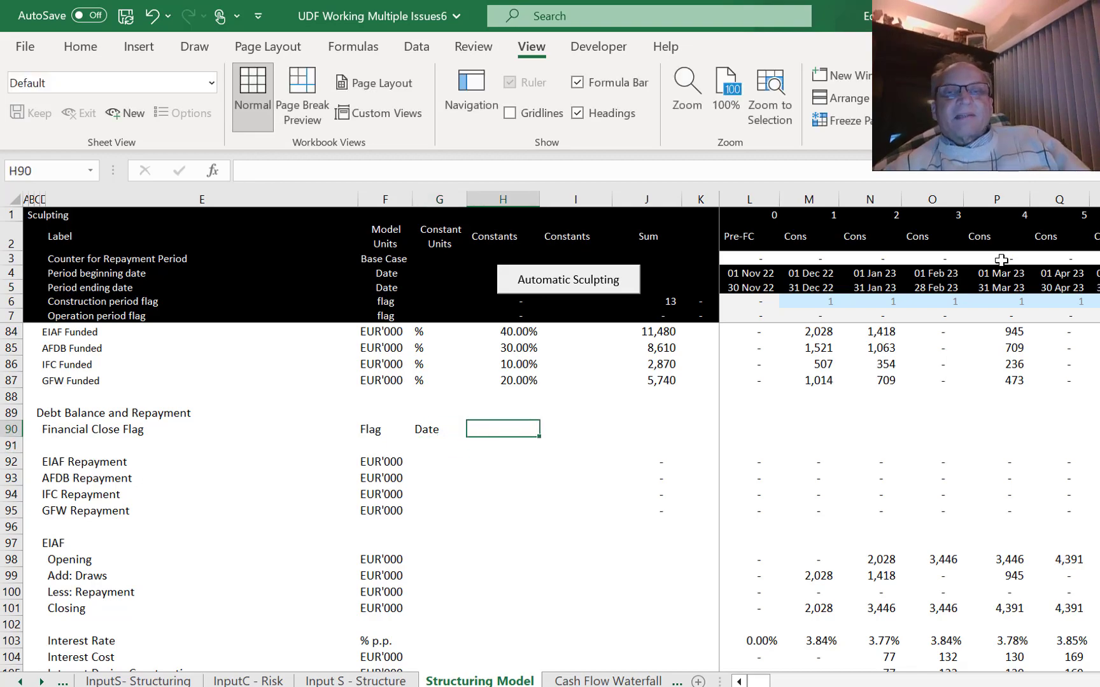
Start a formula in H90 and look through the input sheets for a financial close date to reference.
text(=)
key(ctrl+Page_Up)
key(ctrl+Page_Up)
key(ctrl+Page_Up)
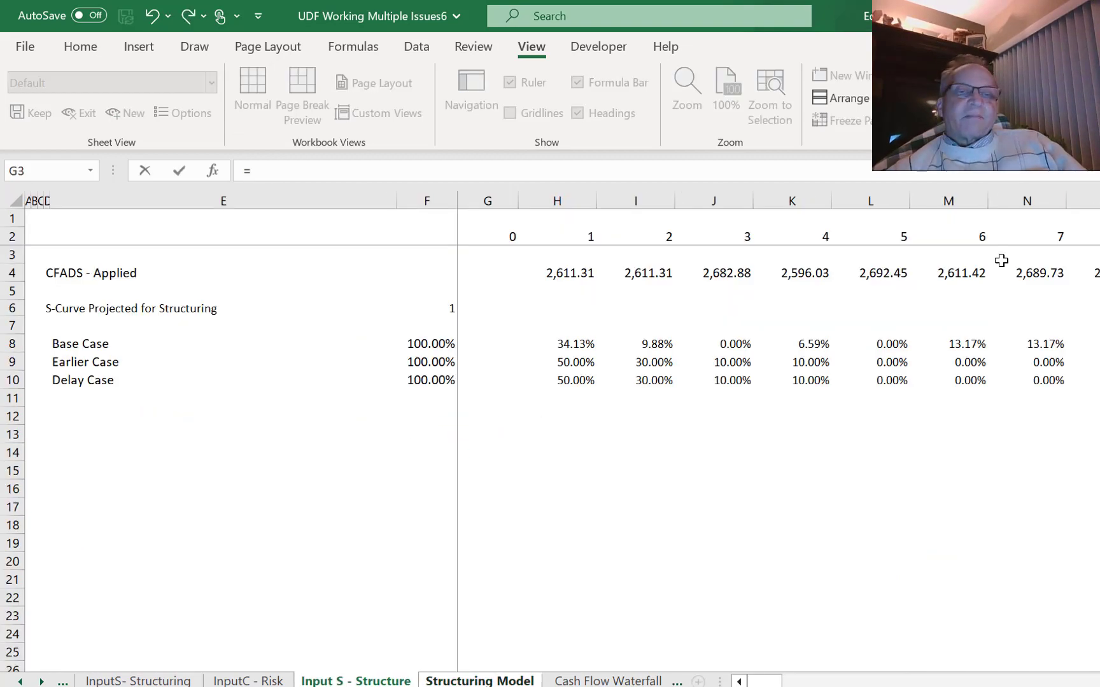
key(ctrl+Page_Up)
key(ctrl+Page_Up)
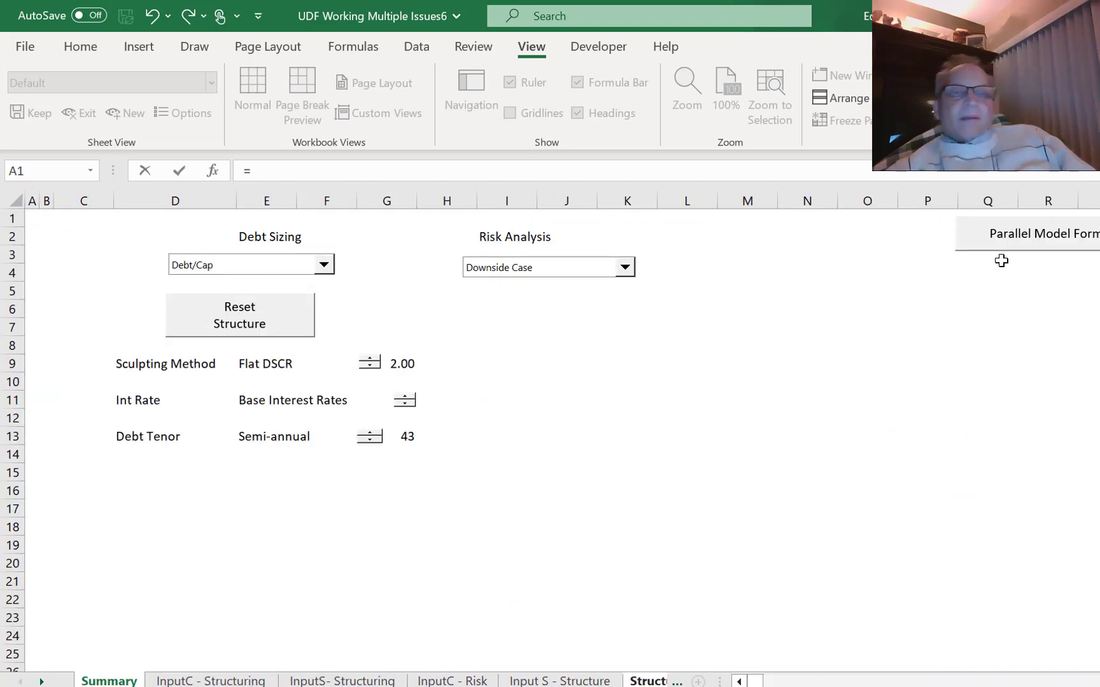
key(ctrl+Page_Down)
key(Page_Up)
key(Page_Up)
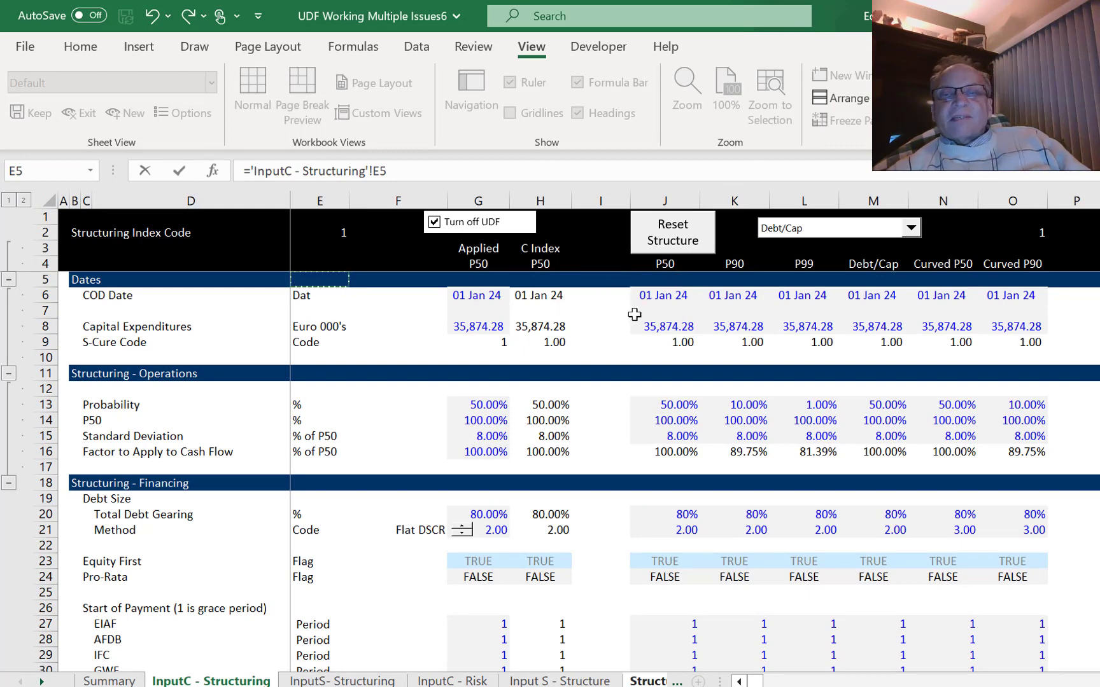
key(Return)
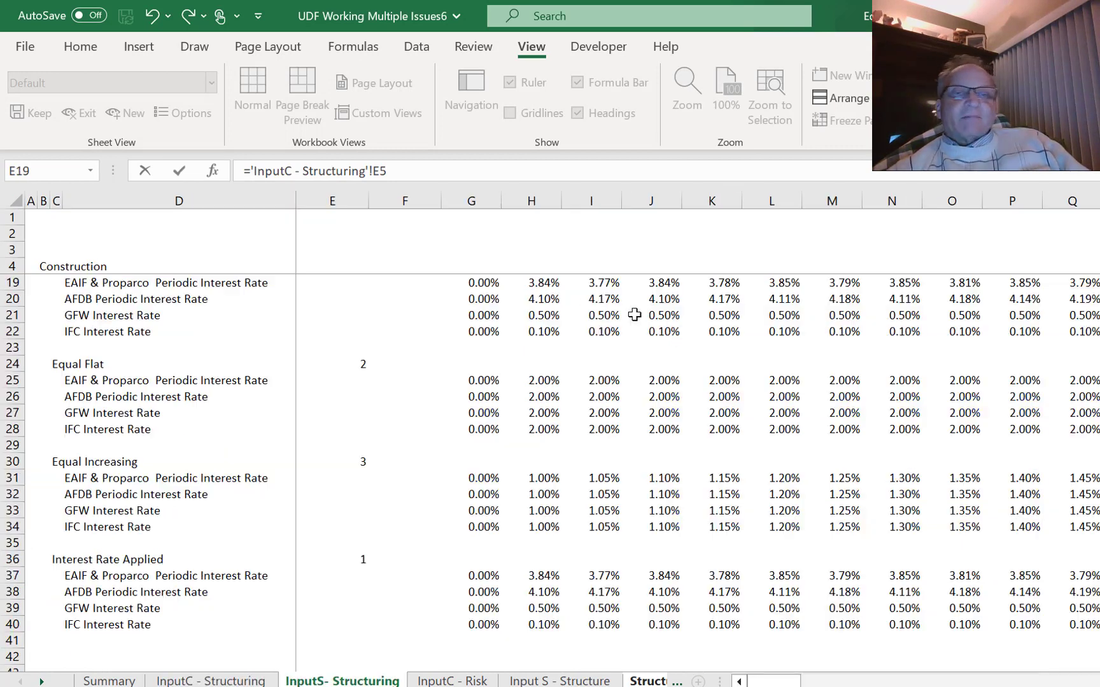
key(ctrl+Page_Down)
key(ctrl+Page_Down)
key(ctrl+Page_Down)
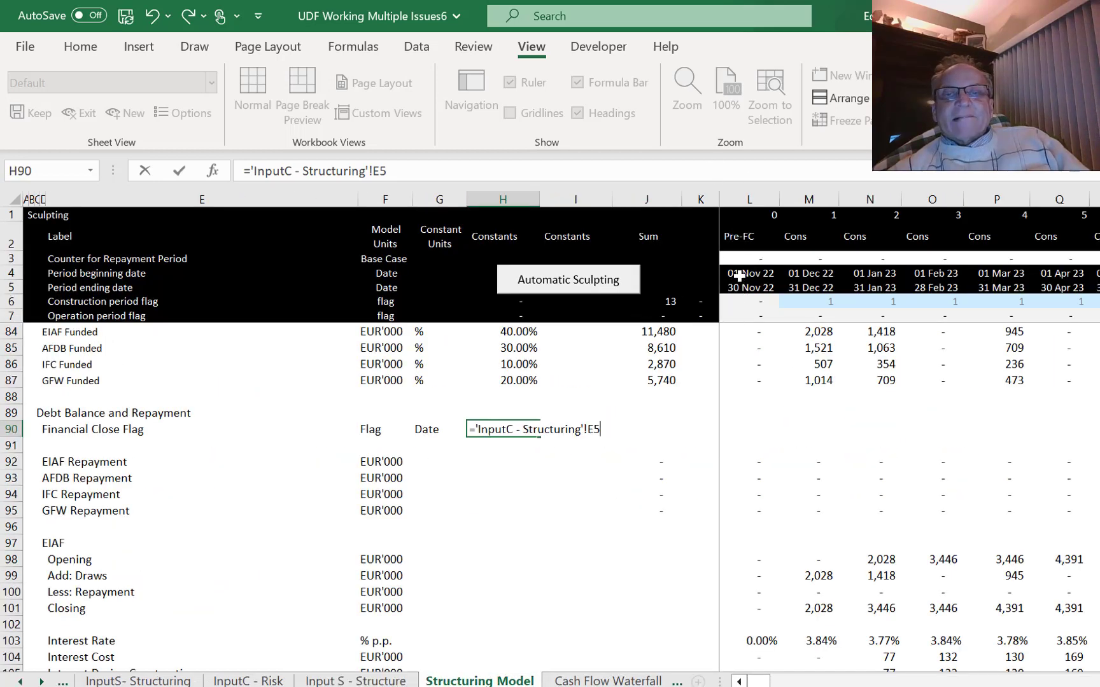
Link the financial close date in H90 to the Pre-FC period beginning date in L4.
click(739, 275)
key(Return)
key(Up)
Calculate the Financial Close Flag in L90 by testing L4=$H$90, and fill it across all periods as a 1/0 flag.
key(Right)
key(Right)
key(Right)
key(Right)
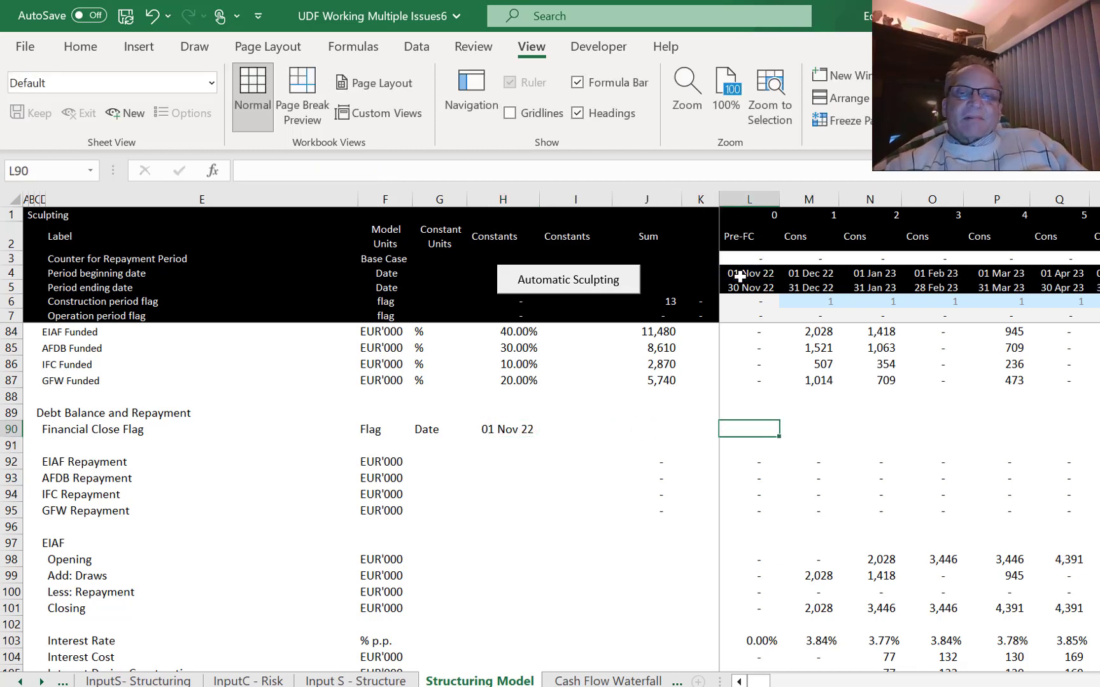
text(-)
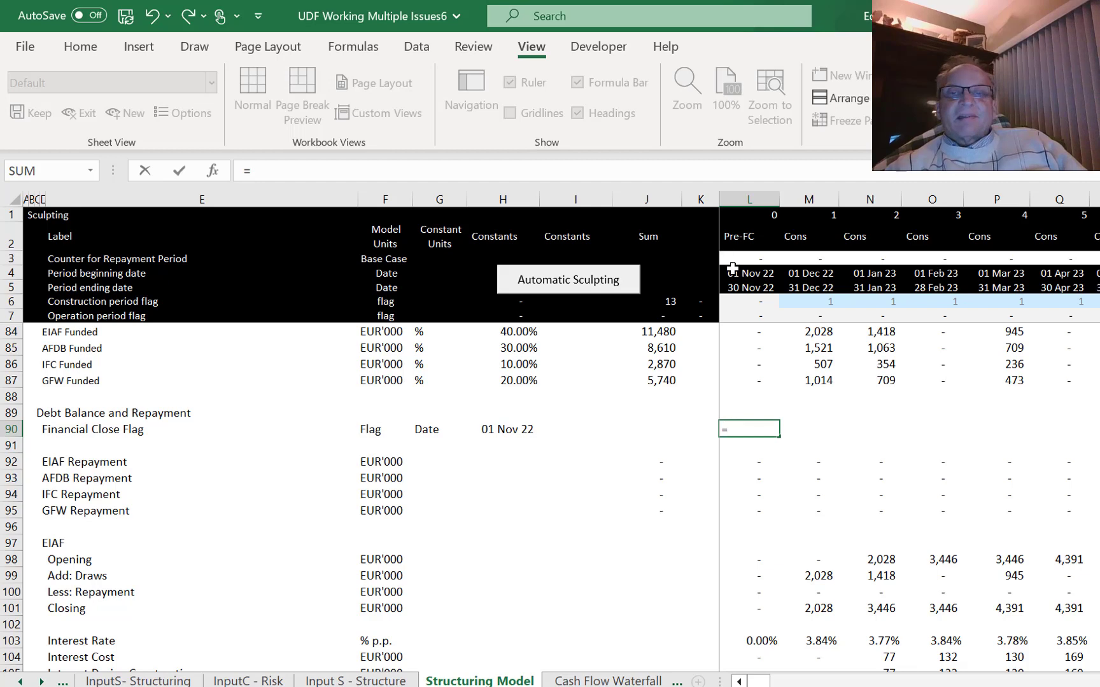
click(732, 268)
key(F4)
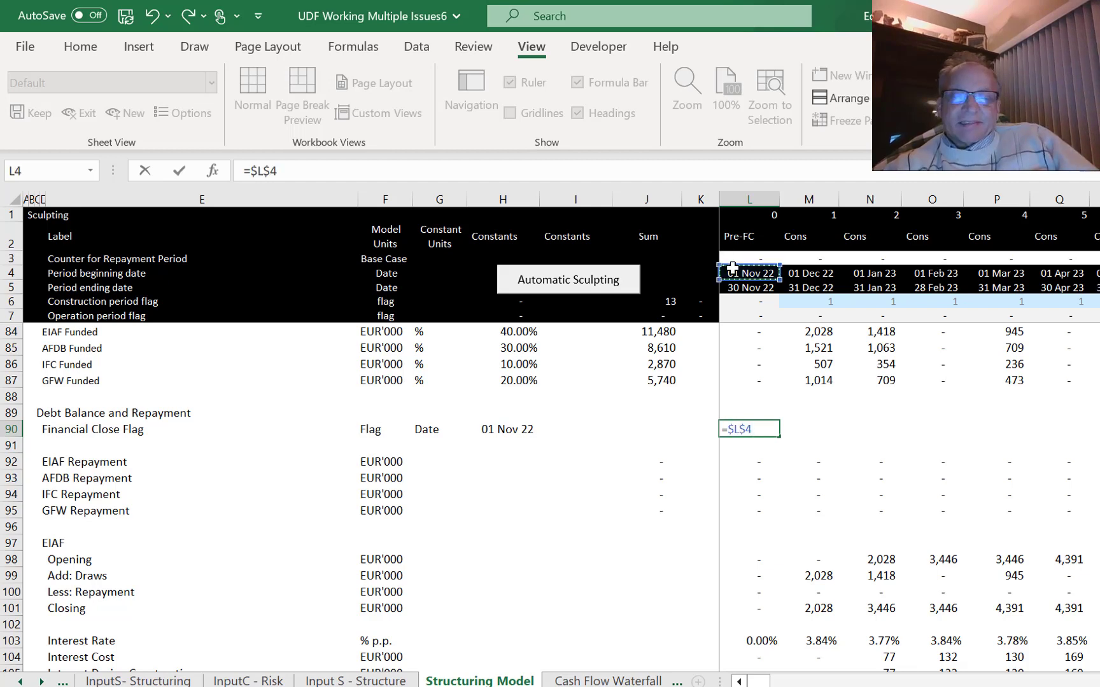
key(F4)
key(F4)
key(F4)
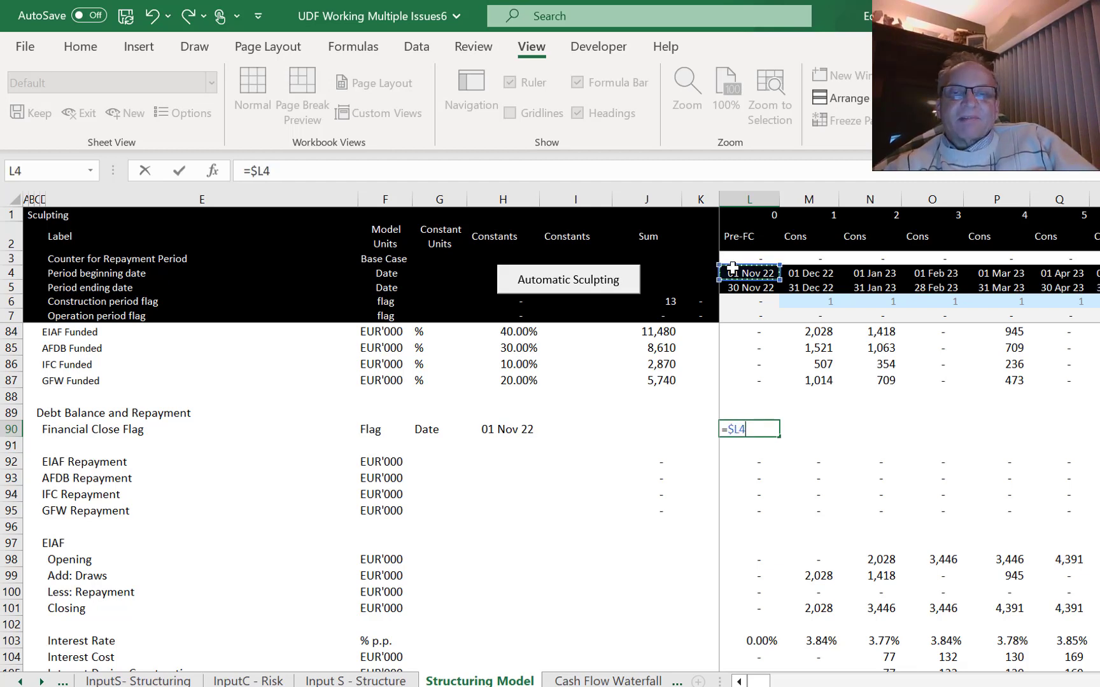
text(=)
key(Left)
key(Left)
key(Left)
key(Left)
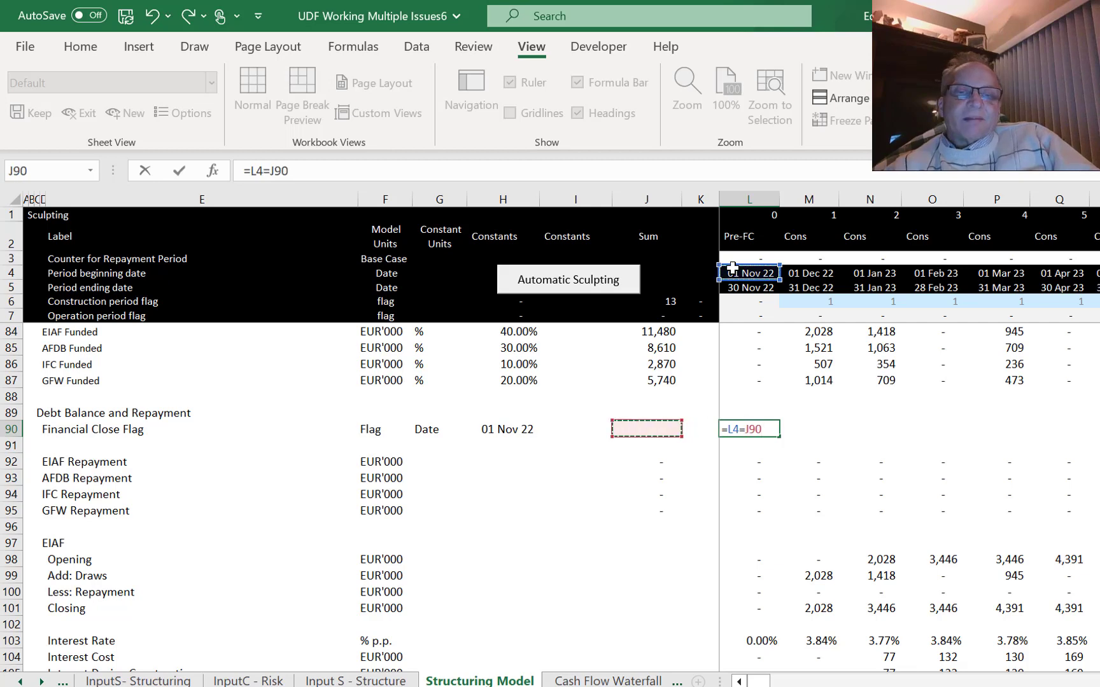
key(F4)
key(Return)
key(Up)
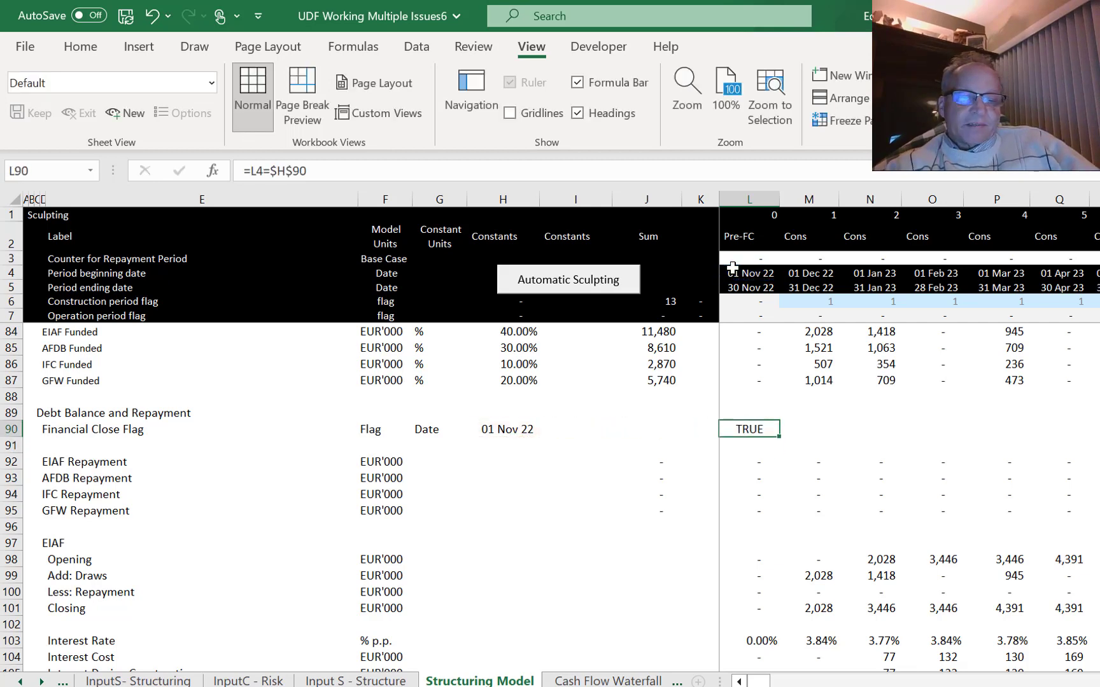
key(ctrl+shift+r)
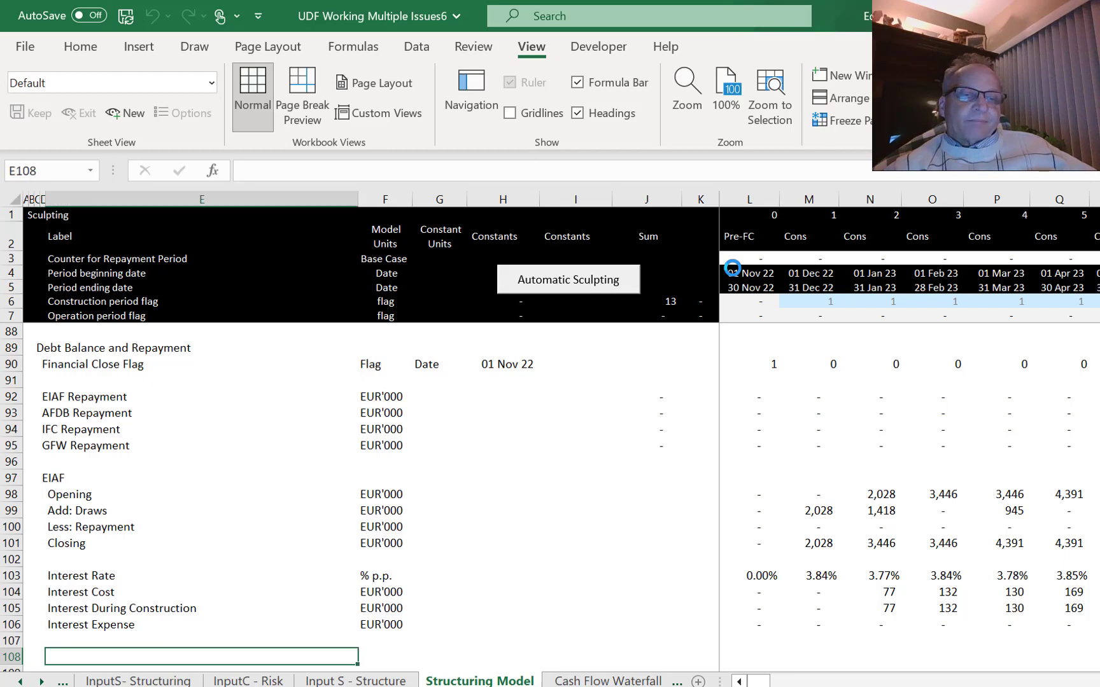
Add the label "Up-Front Fee" in E108, below the EIAF interest rows.
text(Up-Fron)
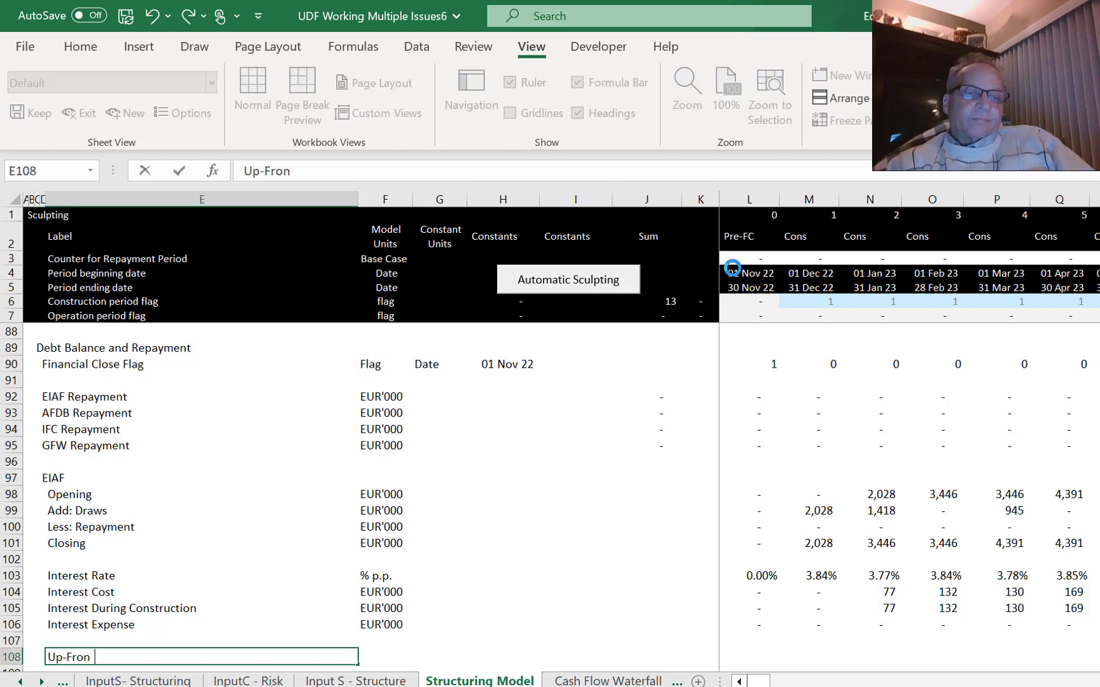
text(t Fee)
key(Return)
key(Up)
Copy the EUR'000 unit from the Interest Expense row to F108 and enter % as the constant unit in G108.
key(Right)
key(Right)
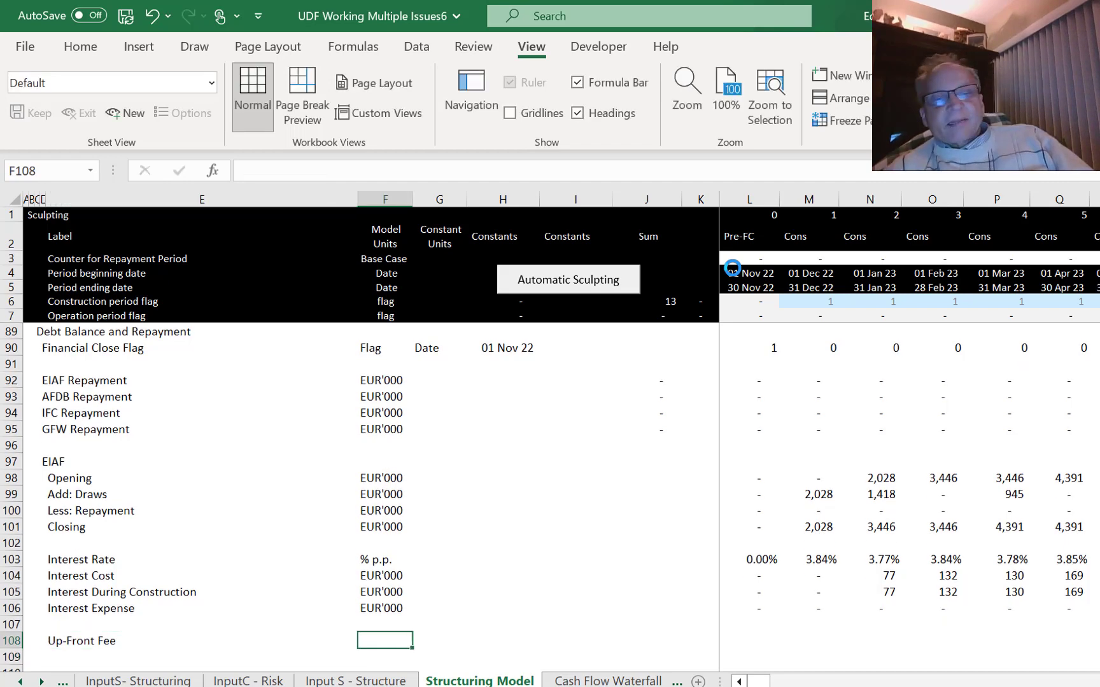
key(Up)
key(Up)
key(Left)
key(ctrl+c)
key(Down)
key(Down)
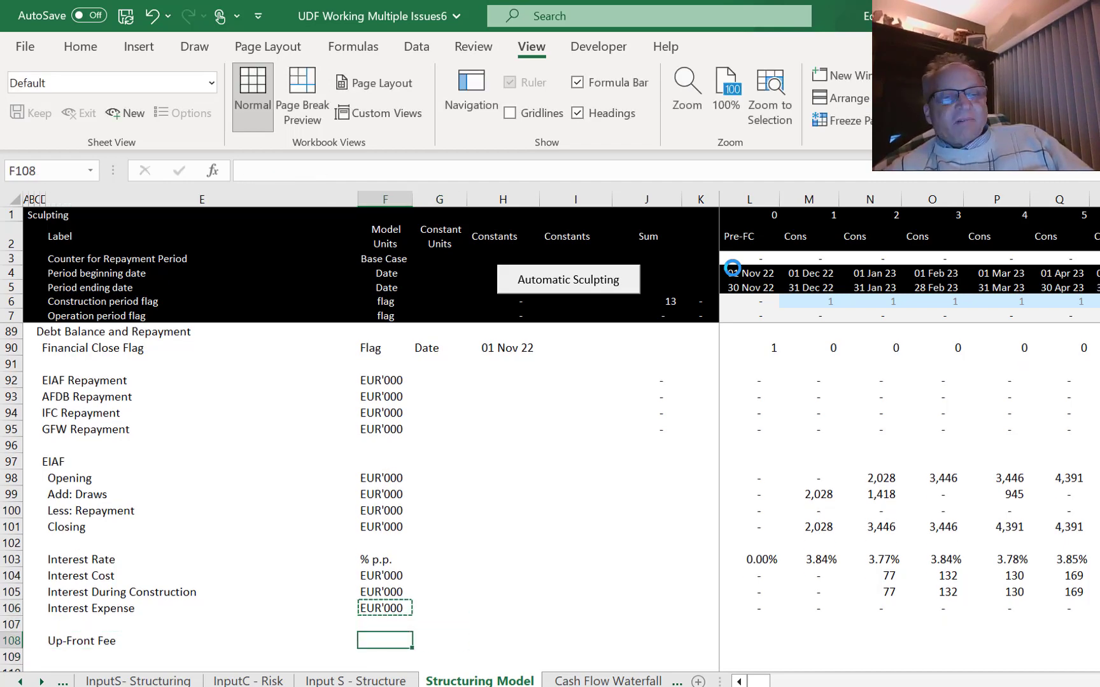
key(ctrl+v)
key(Right)
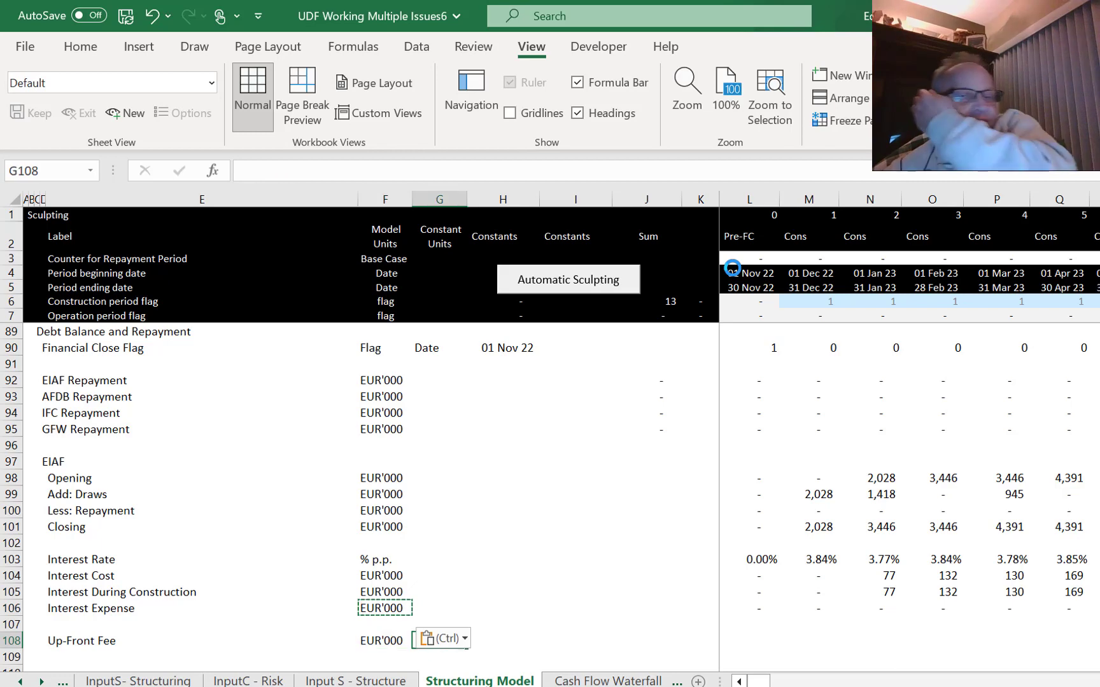
scroll(732, 267, down, 1)
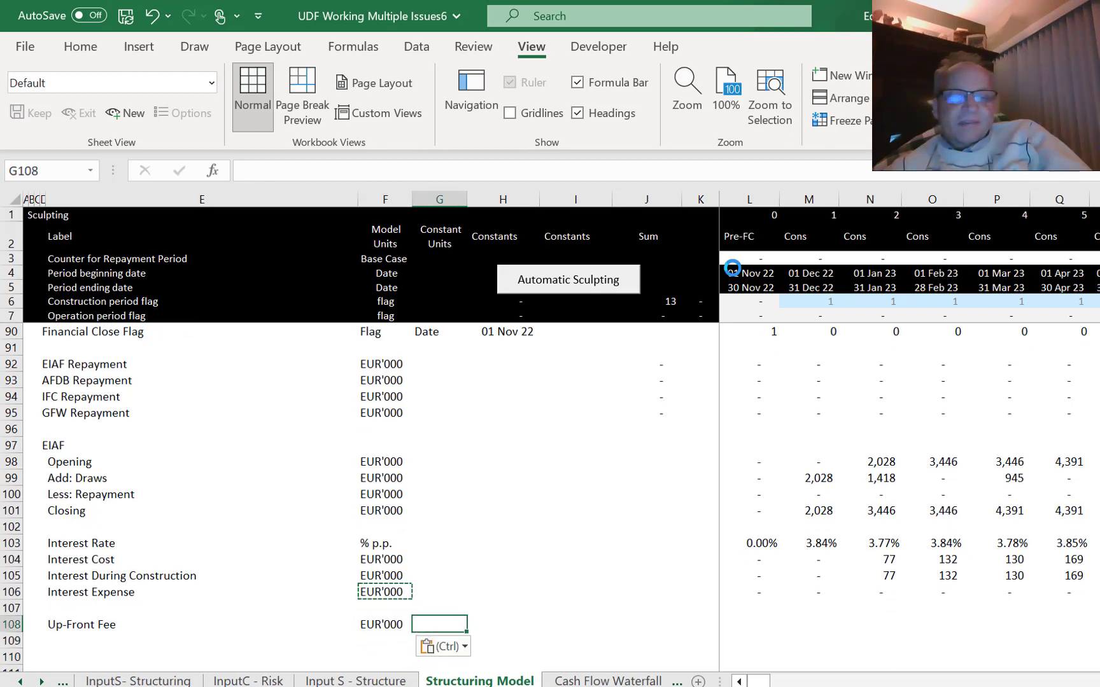
text(%)
key(Right)
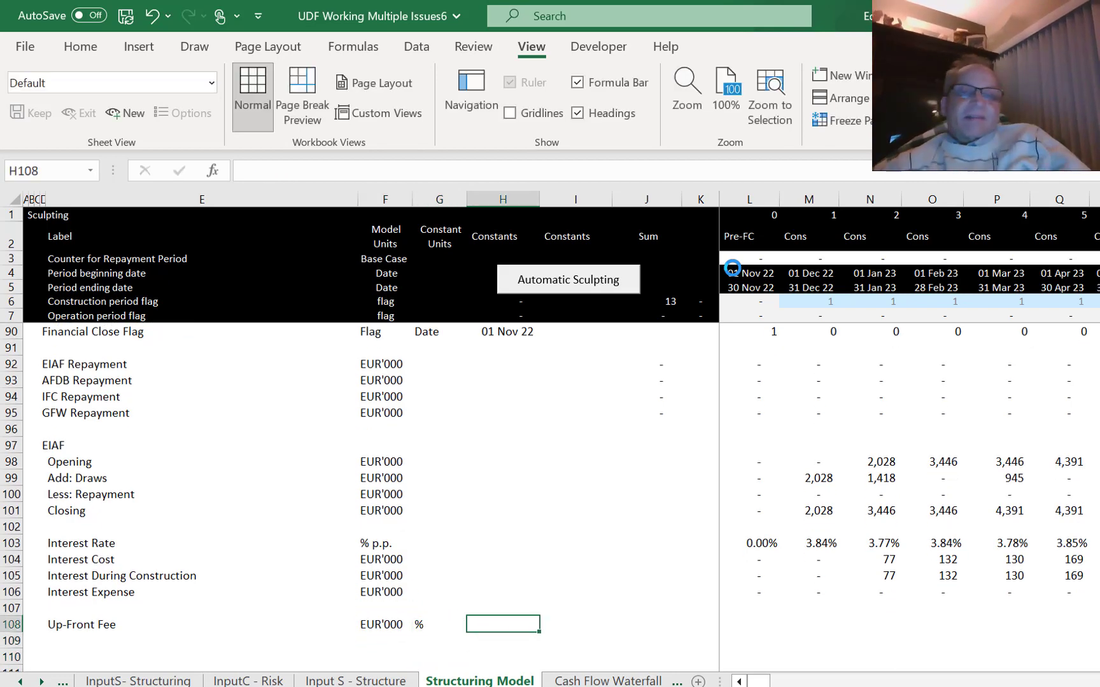
Link H108 to the applied EIAF up-front fee percentage in G49 of the InputC - Structuring sheet.
text(=)
key(ctrl+Page_Up)
key(ctrl+Page_Up)
key(ctrl+Page_Up)
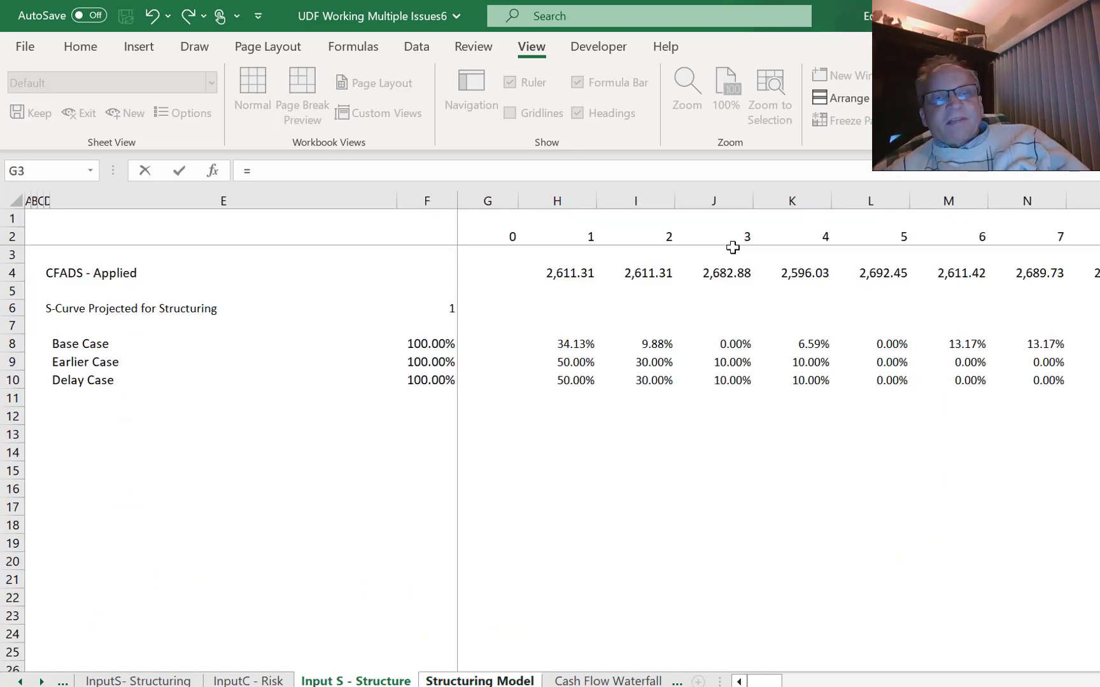
key(ctrl+Page_Up)
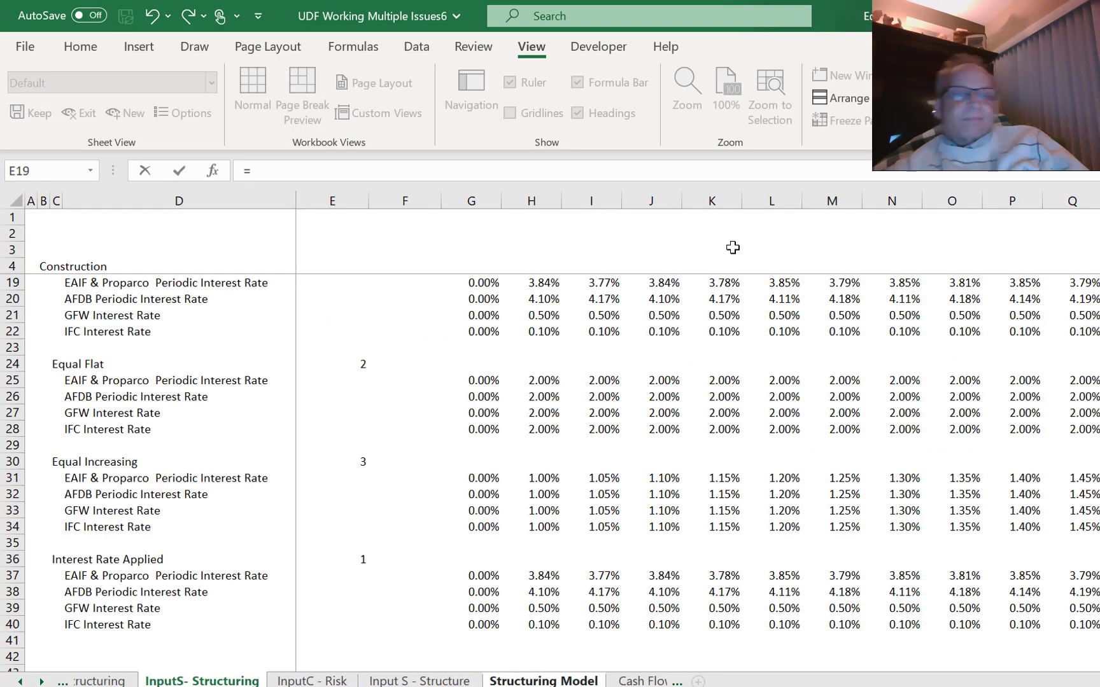
key(Down)
key(Down)
key(Down)
key(Down)
key(Down)
key(Down)
key(Down)
key(Down)
key(Down)
key(Down)
key(Down)
key(Down)
key(Down)
key(Down)
key(Down)
key(Down)
key(Down)
key(Down)
key(Down)
key(Down)
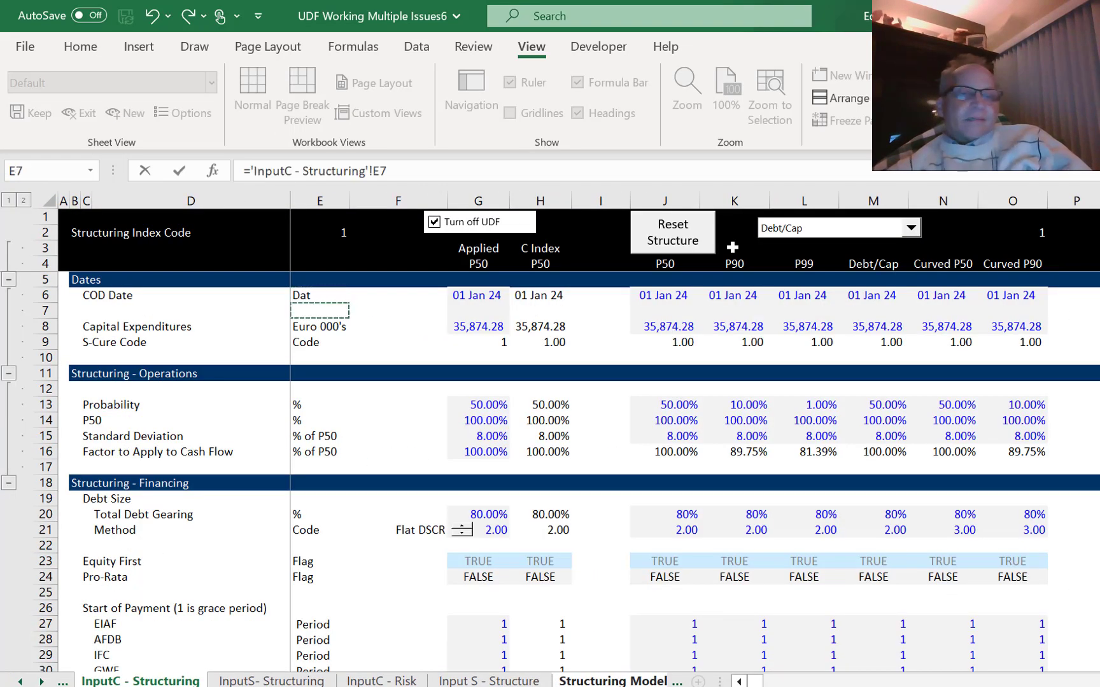
key(Down)
key(Down)
key(Down)
key(Down)
key(Down)
key(Down)
key(Down)
key(Down)
key(Down)
key(Down)
key(Down)
key(Down)
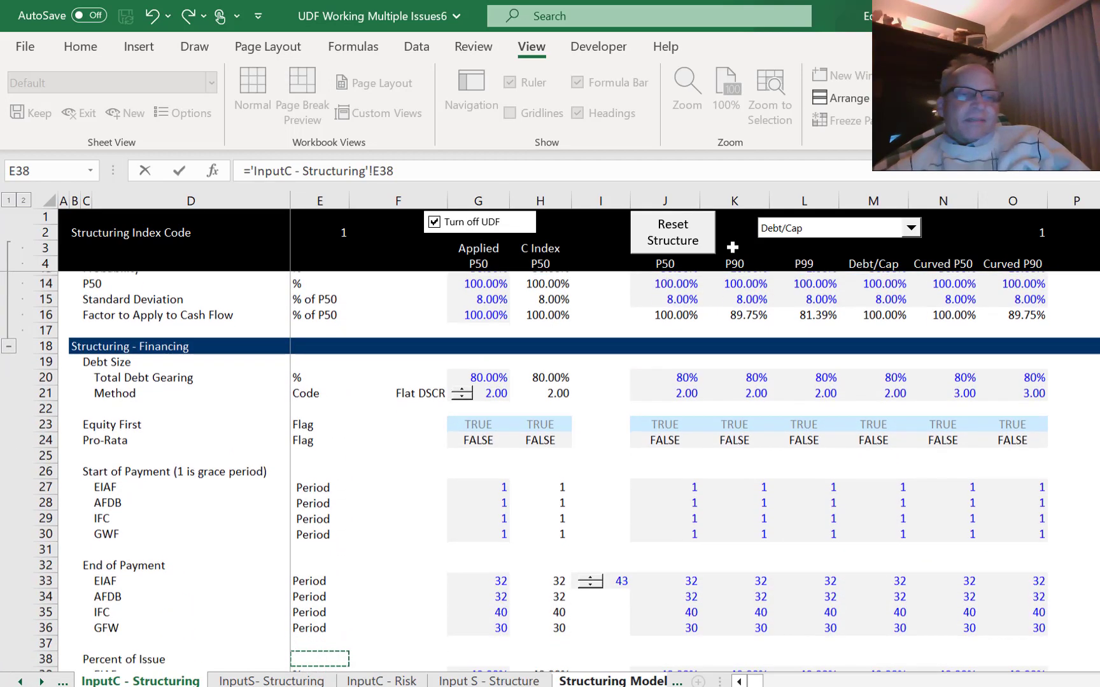
key(Down)
key(Down)
key(Down)
key(Down)
key(Down)
key(Down)
key(Down)
key(Down)
key(Down)
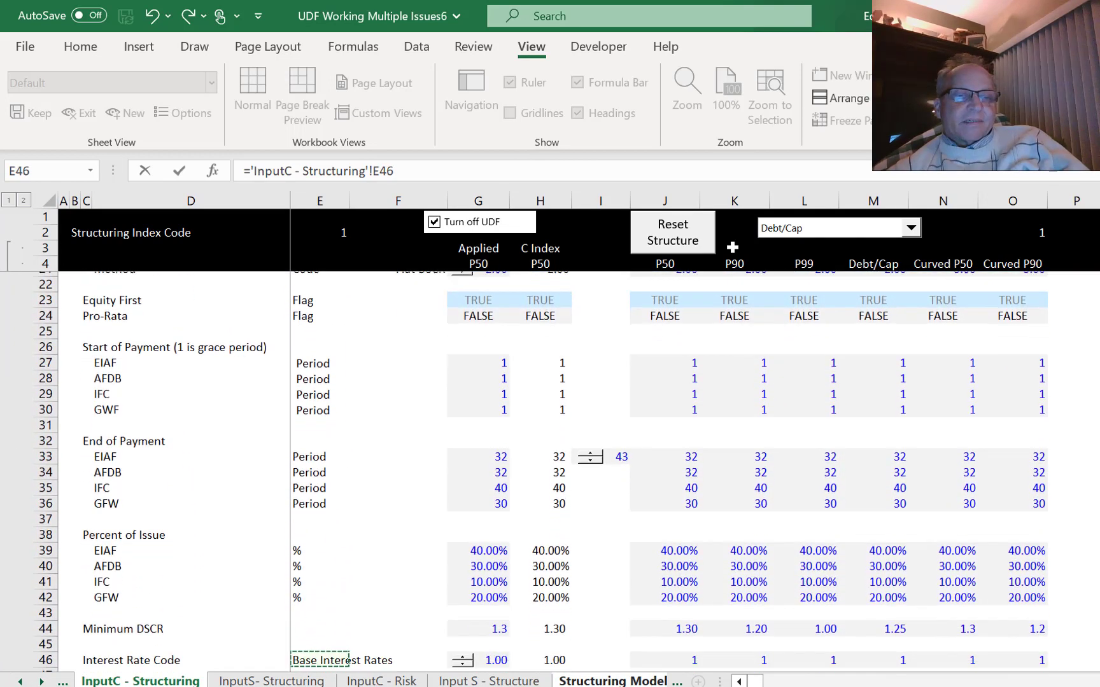
key(Down)
key(Down)
key(Up)
key(Up)
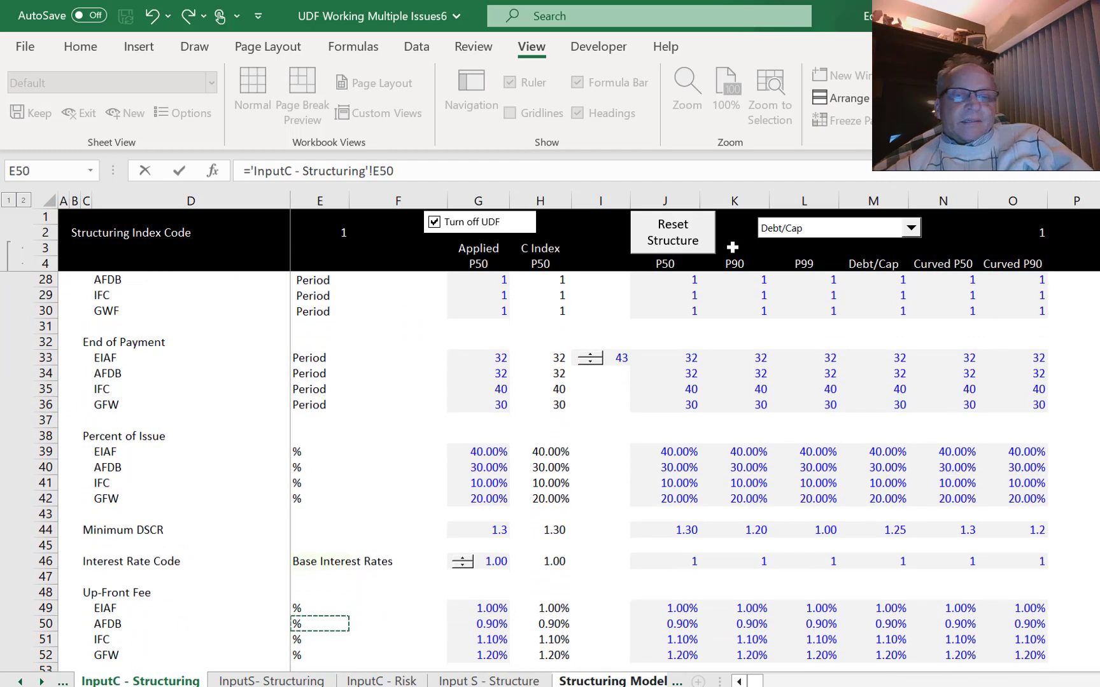
key(Up)
key(Right)
key(Right)
key(Tab)
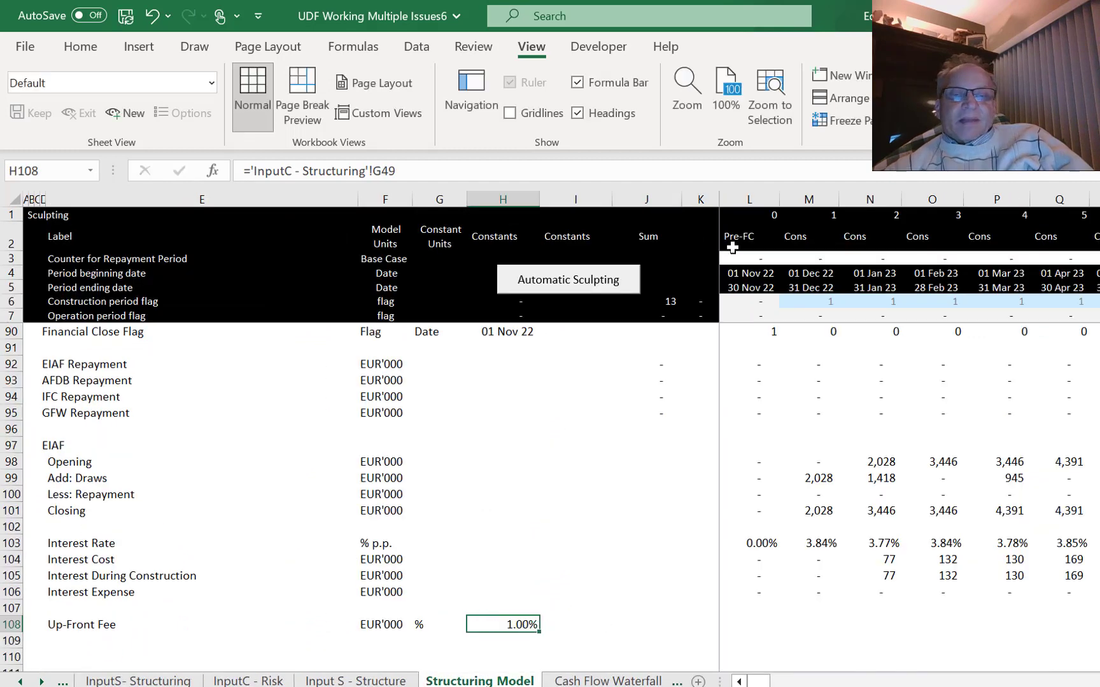
Link I108 to the EIAF Funded total in J84.
text(=)
key(Up)
key(Up)
key(Up)
key(Up)
key(Up)
key(Up)
key(Up)
key(Up)
key(Up)
key(Up)
key(Up)
key(Up)
key(Up)
key(Up)
key(Up)
key(Up)
key(Up)
key(Up)
key(Up)
key(Up)
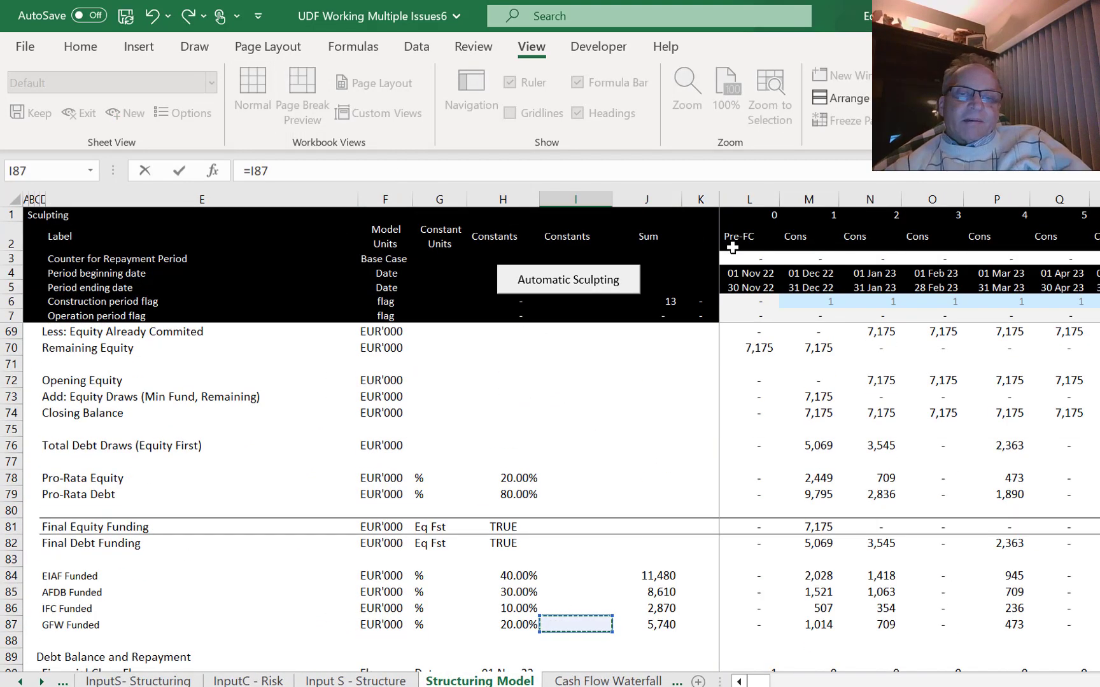
key(Up)
key(Up)
key(Up)
key(Right)
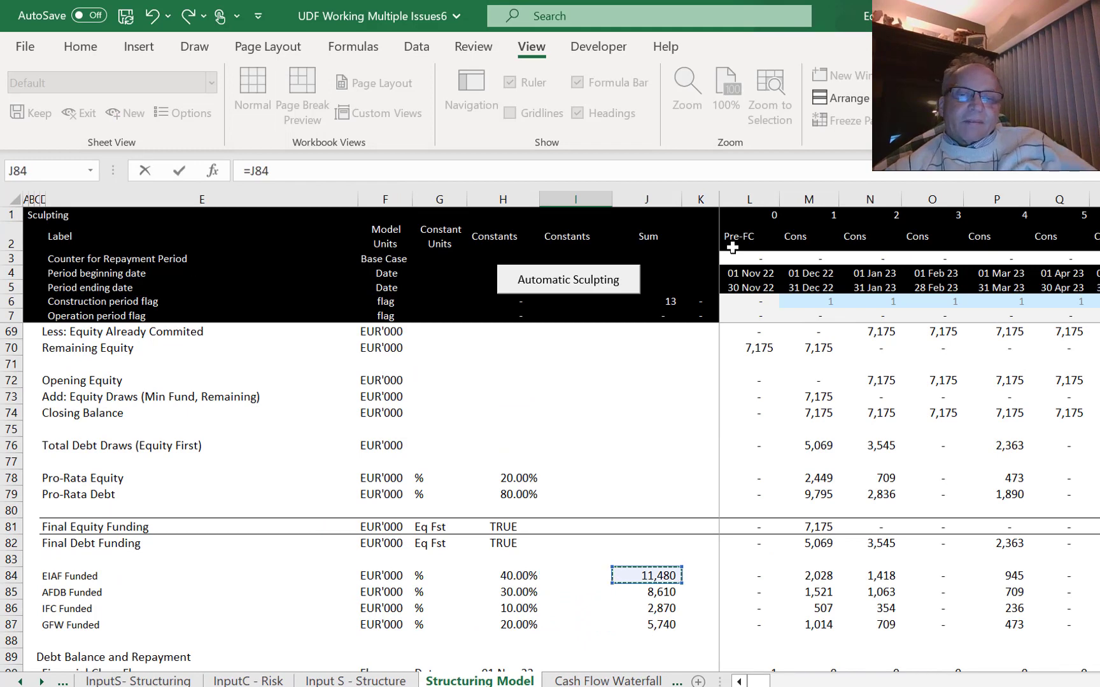
key(ctrl+Return)
Calculate the Up-Front Fee in L108 as =$H$108*$I$108*L$90, applying the Financial Close Flag.
key(Right)
key(Right)
key(Right)
text(=)
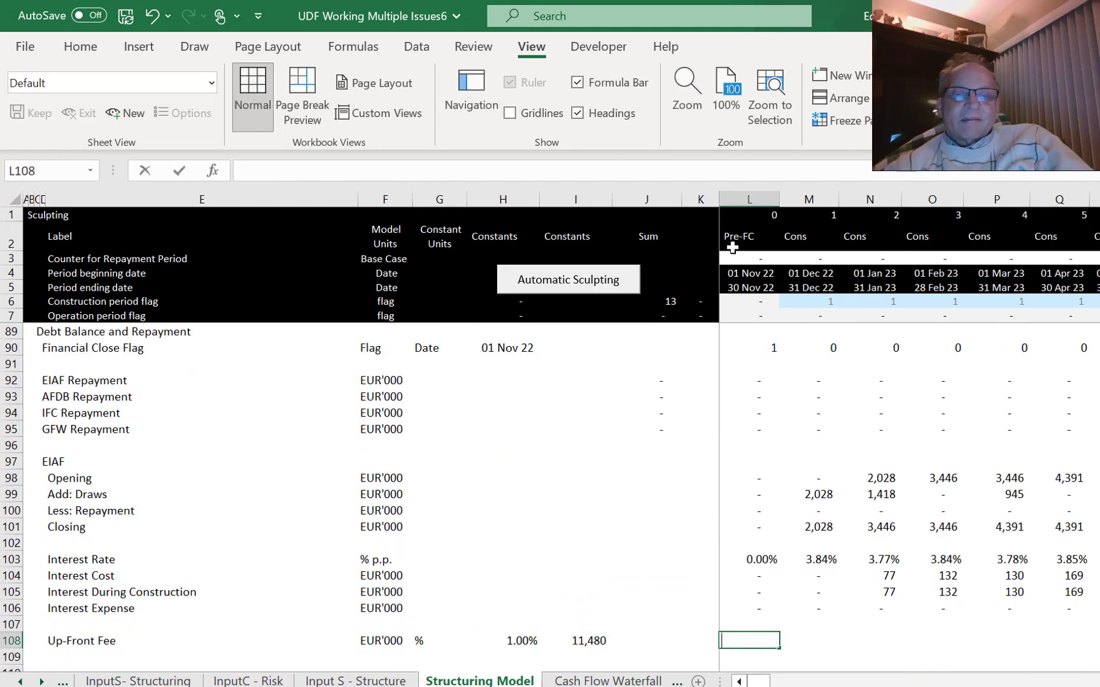
key(Left)
key(Left)
key(Left)
key(Left)
key(F5)
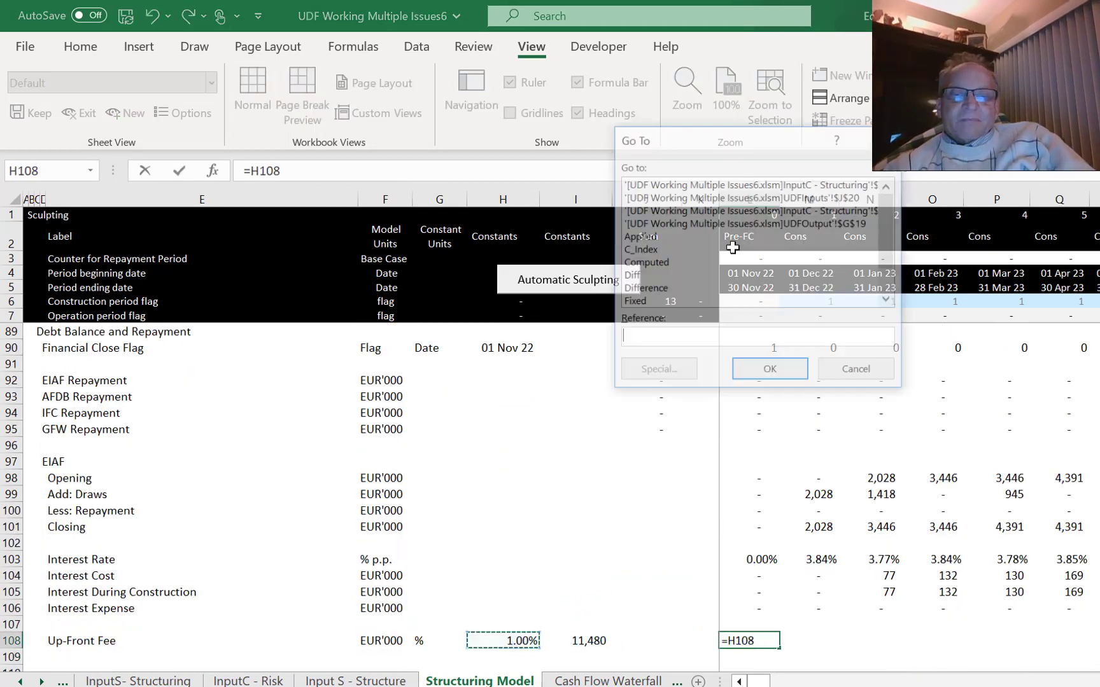
key(Escape)
key(F4)
text(*)
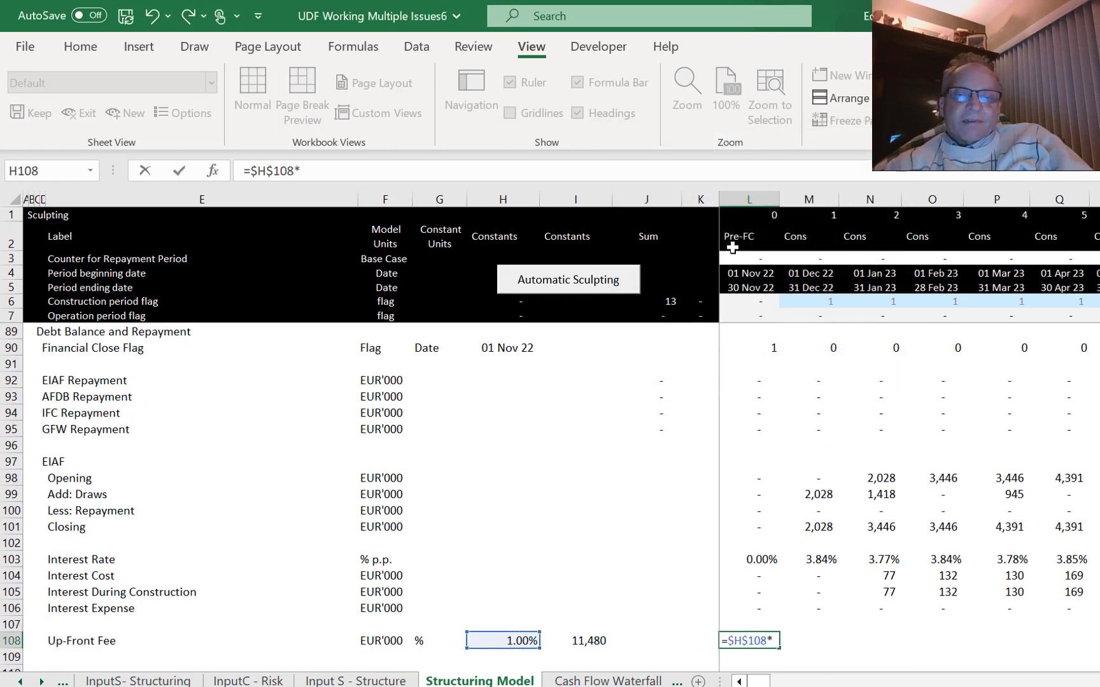
key(Left)
key(Left)
key(Left)
key(F4)
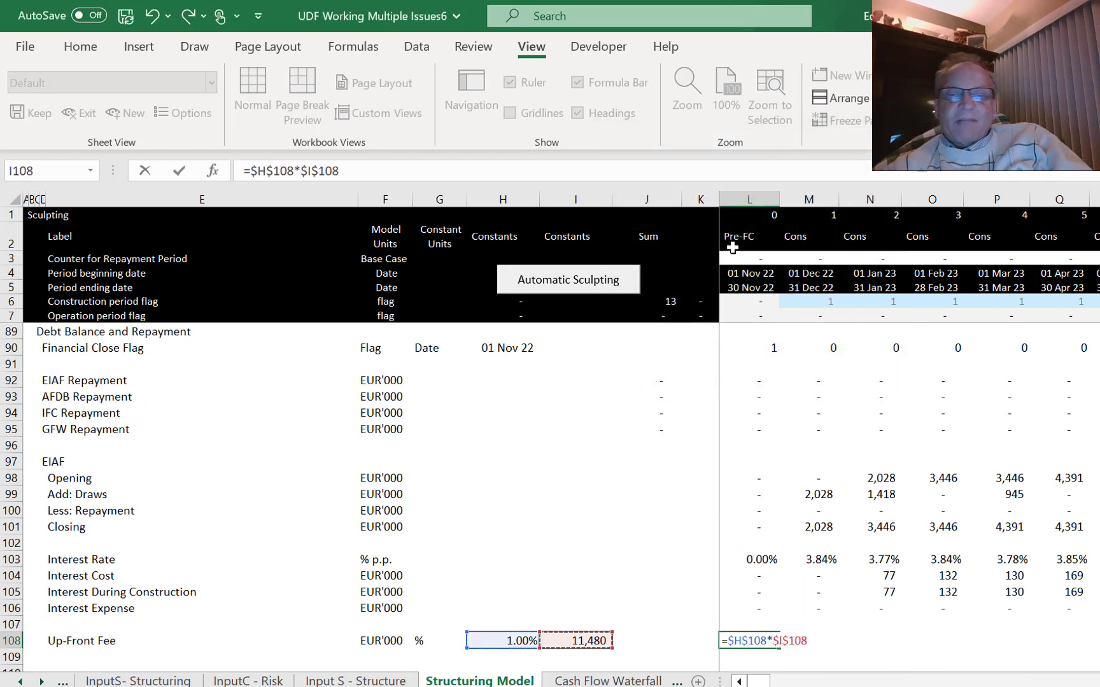
text(*)
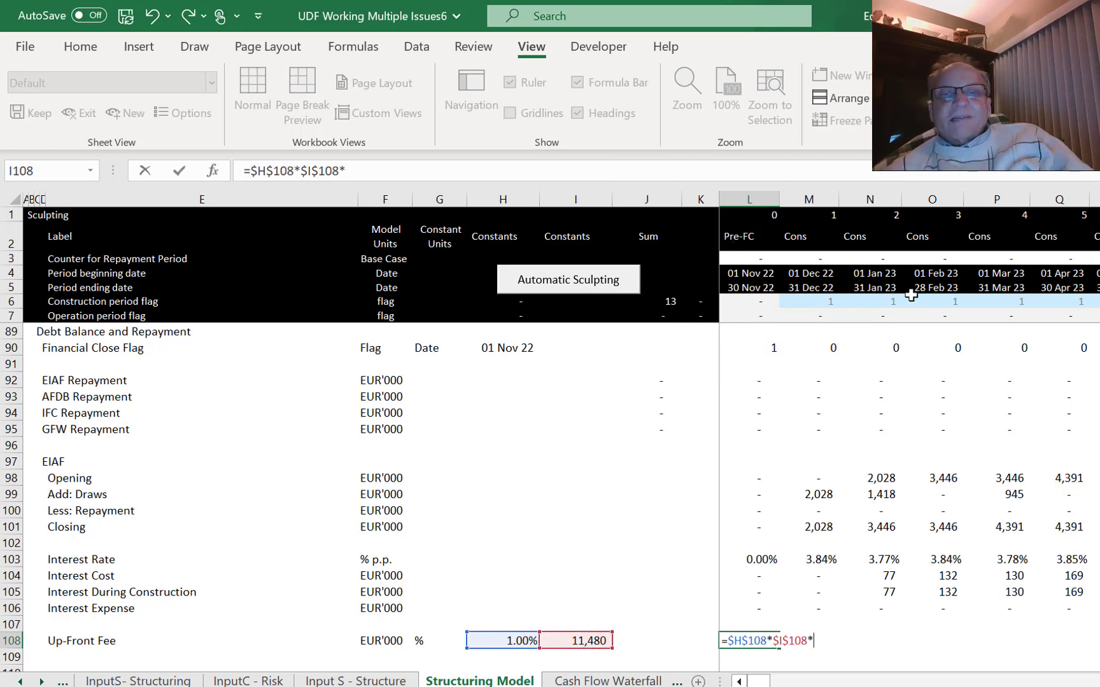
click(770, 350)
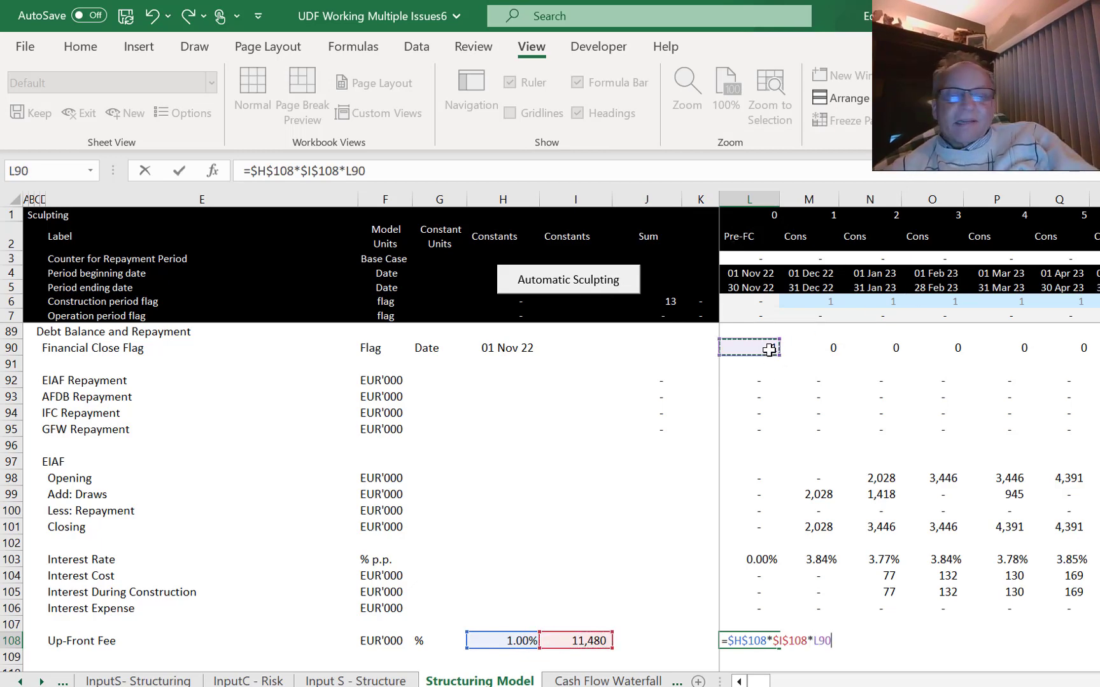
key(F4)
key(F4)
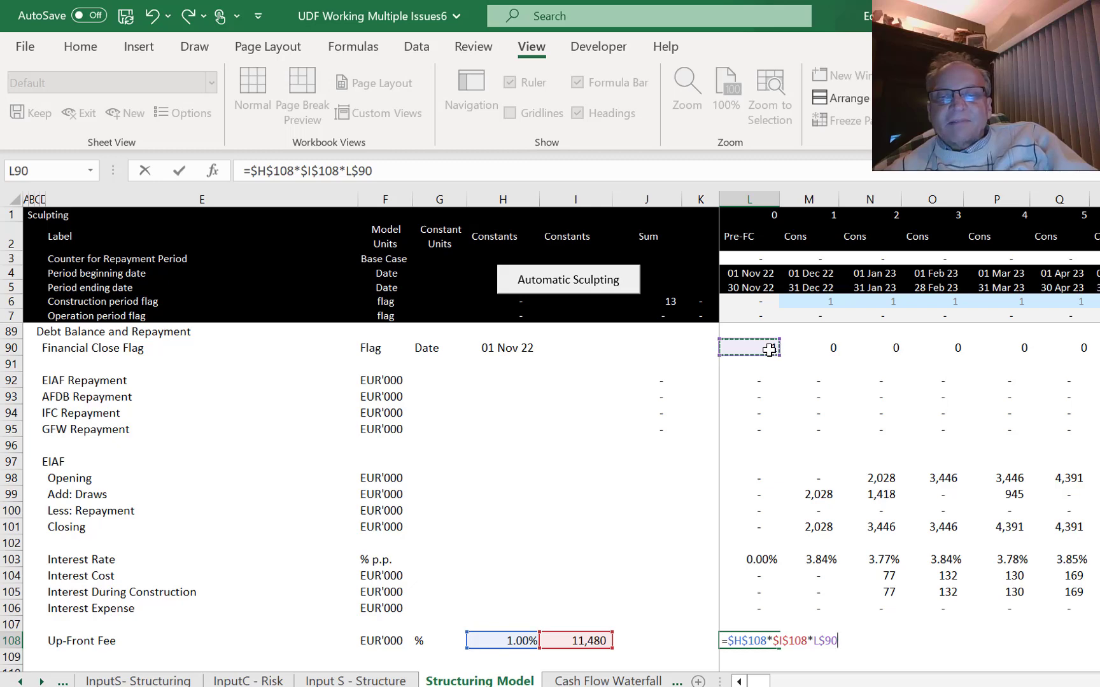
key(ctrl+Return)
Change the references in the L108 fee formula to $H108 and $I108, and fill it across all periods.
key(F2)
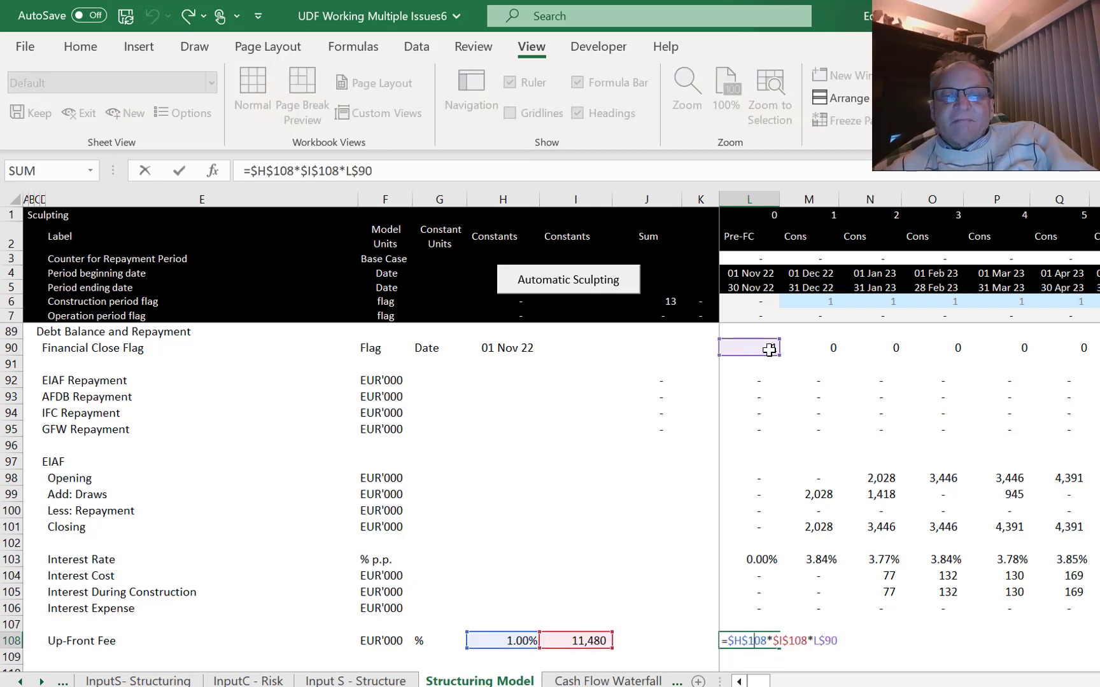
key(F4)
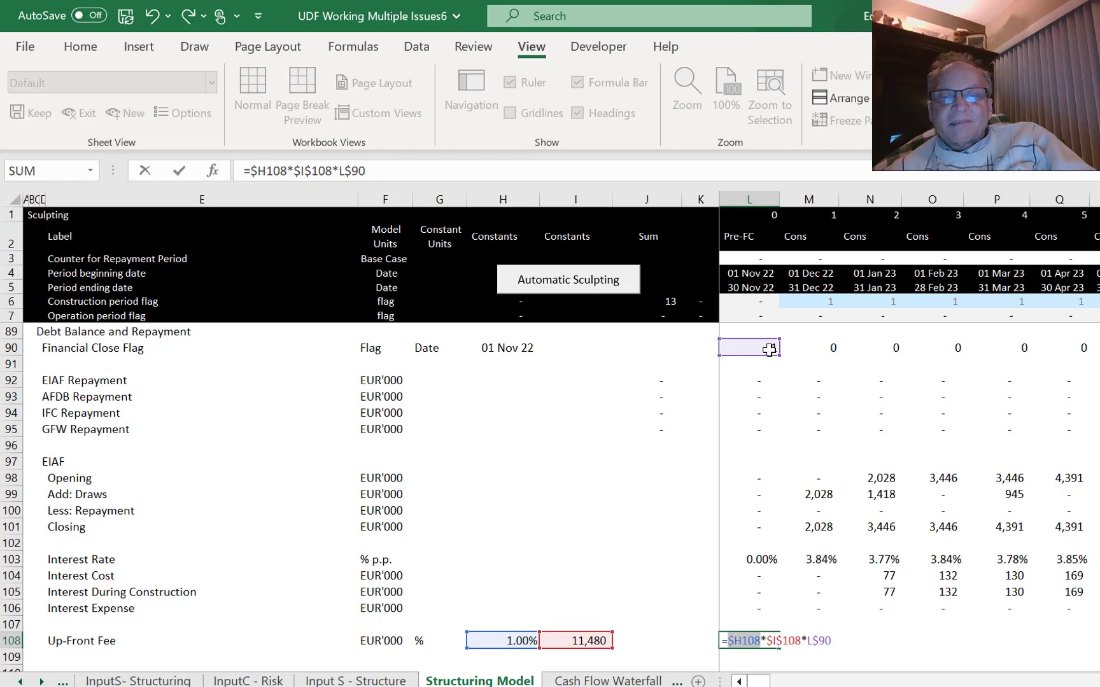
key(Right)
key(Right)
key(F4)
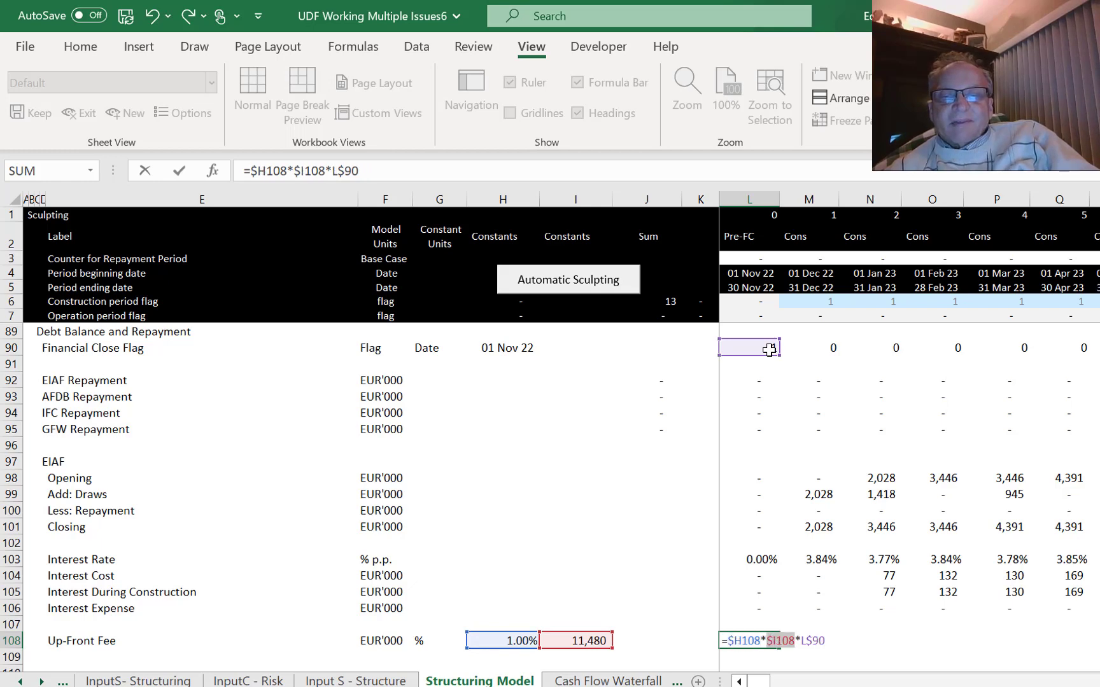
key(ctrl+Return)
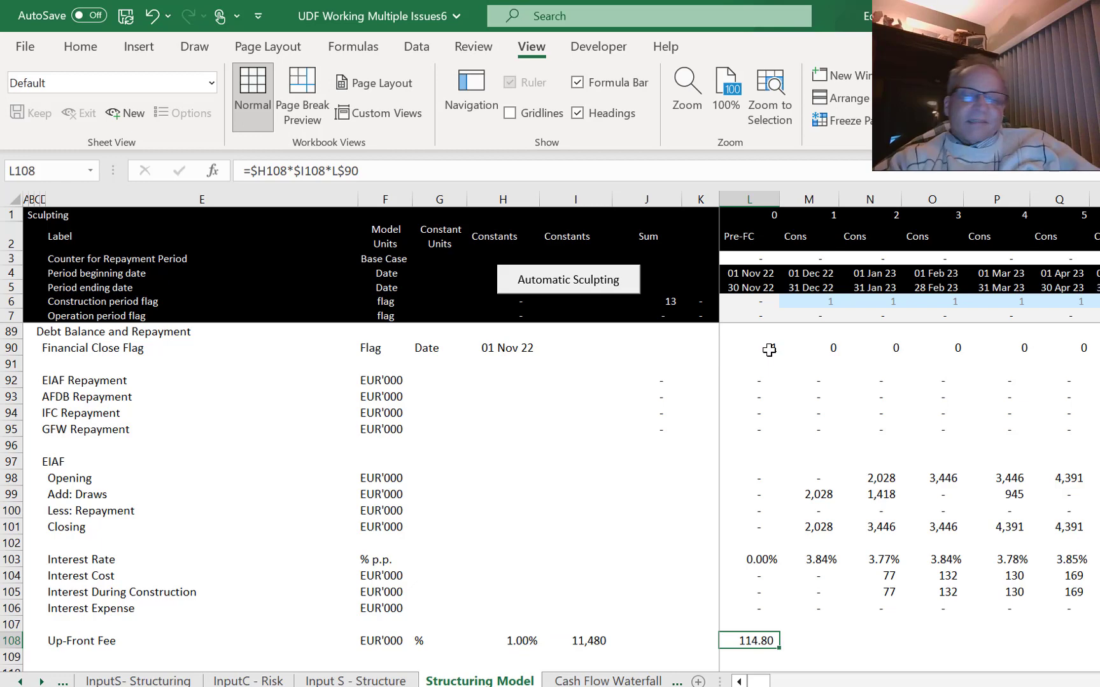
key(ctrl+shift+Right)
key(ctrl+r)
Add the labels "Commitment Fee" in E110 and "Undrawn Balance" in E111, below the Up-Front Fee row.
key(Down)
key(Down)
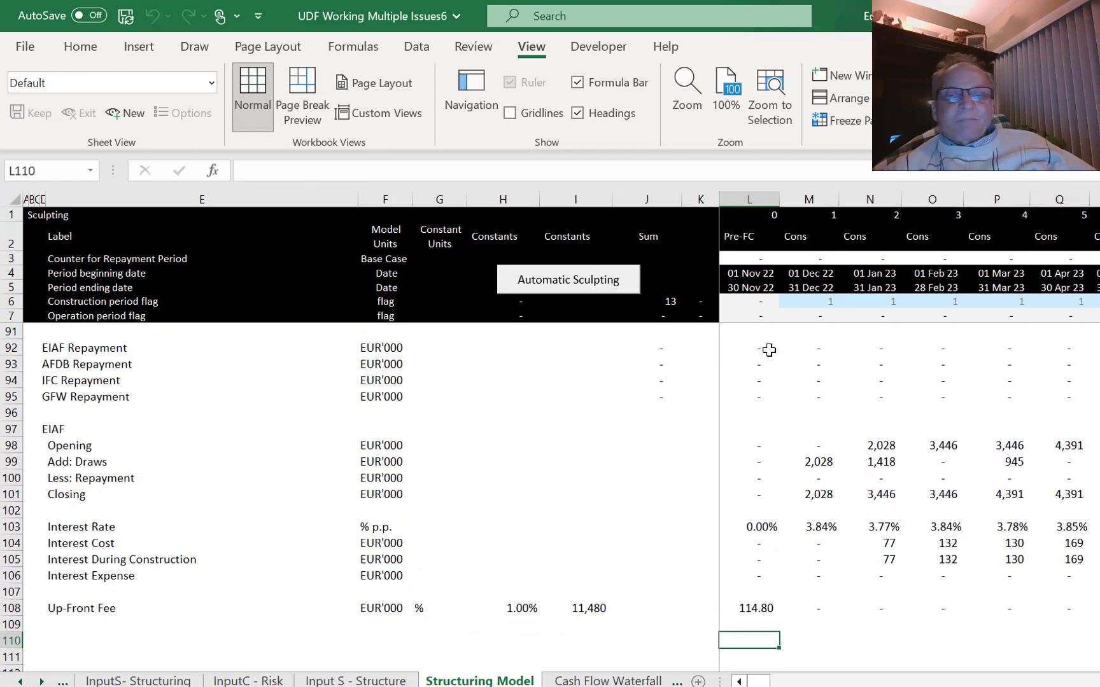
key(Left)
key(Left)
key(Left)
key(Left)
key(Left)
key(Left)
key(Left)
key(Left)
key(Up)
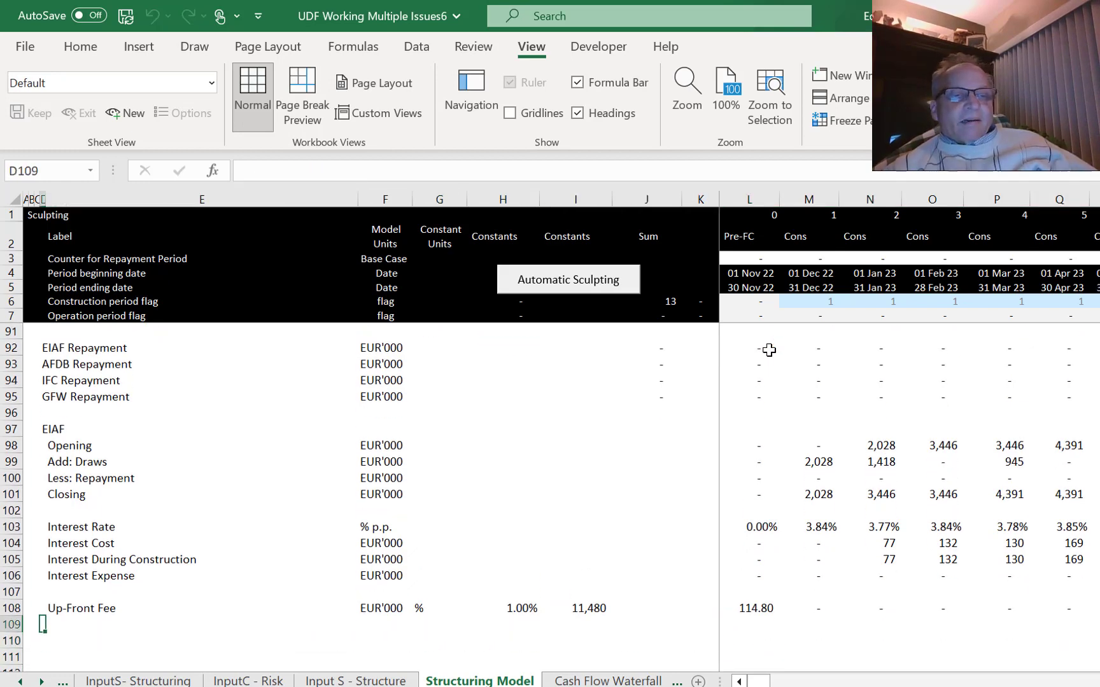
key(Down)
key(Right)
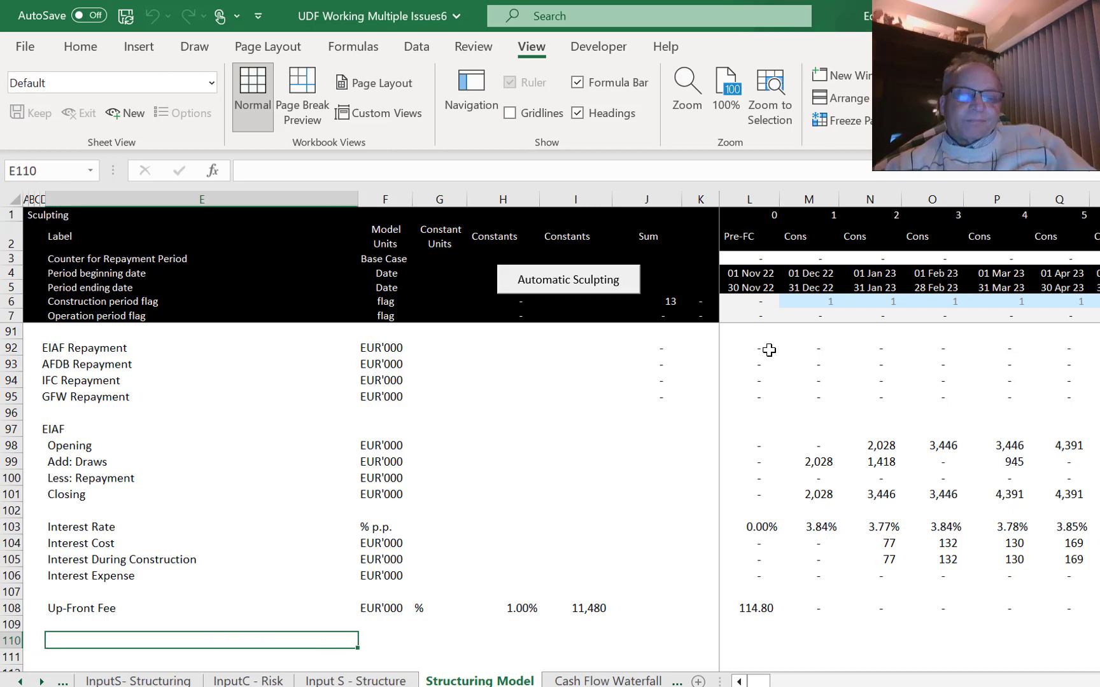
text(Commitme)
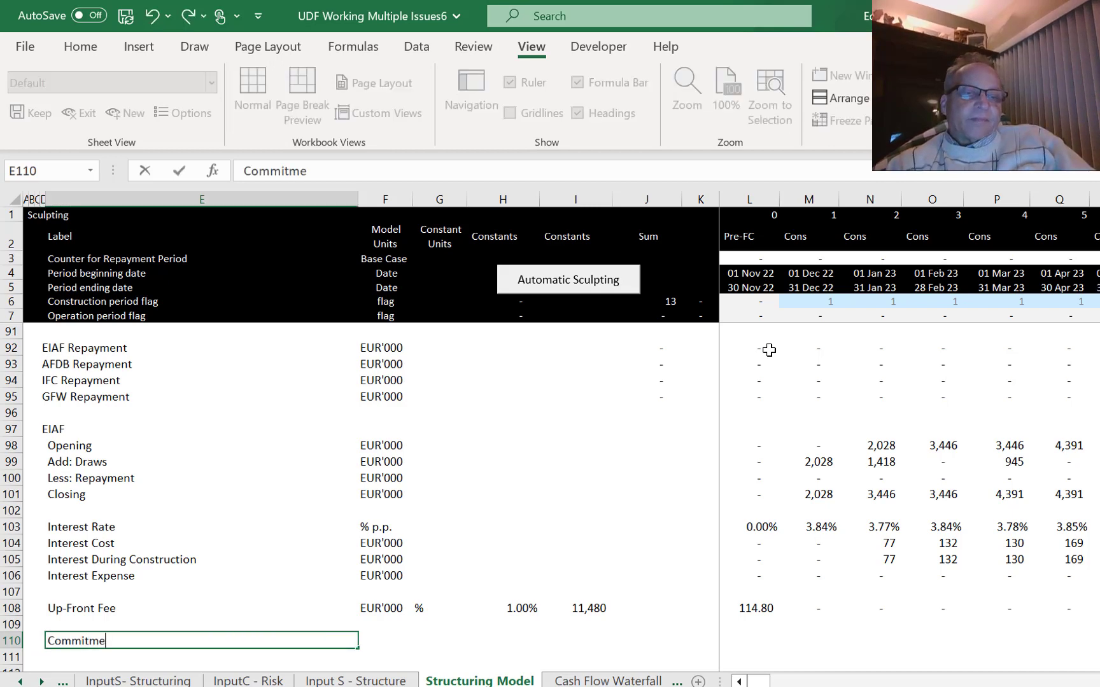
text(nt Fee)
key(Return)
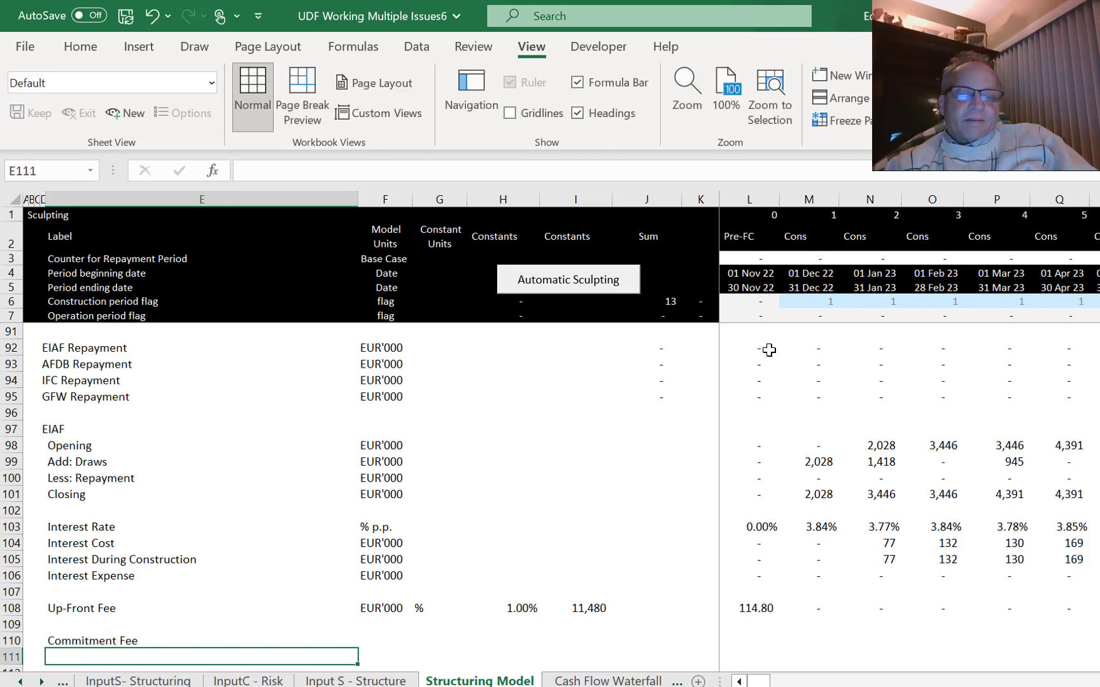
text(Undrawn)
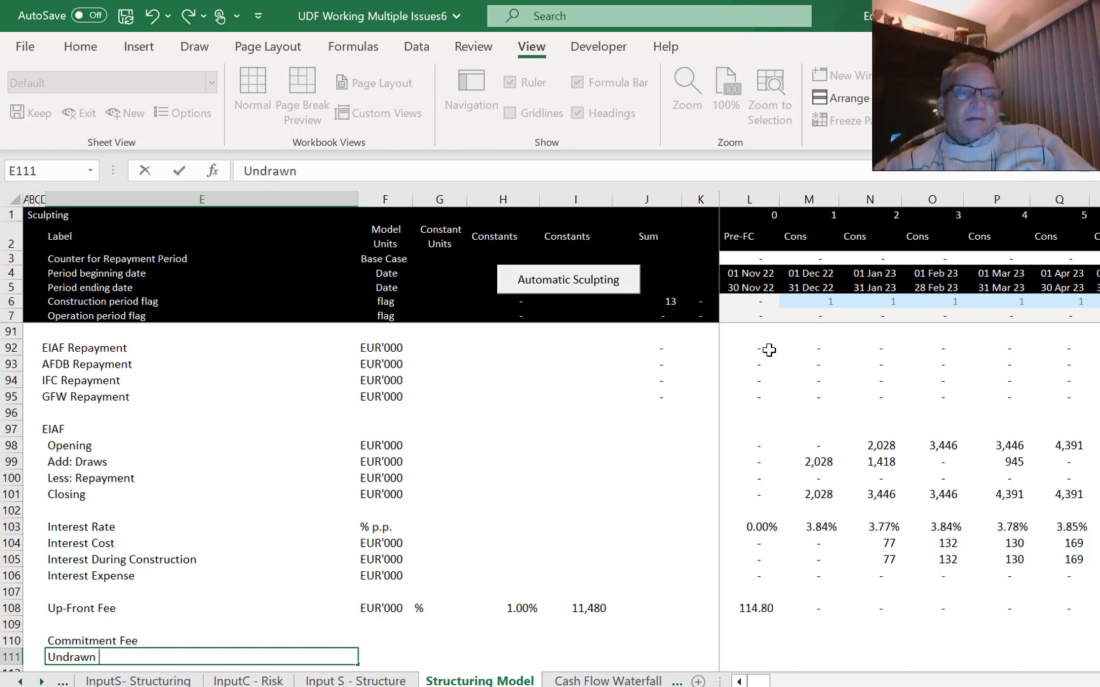
text(Balance)
key(Return)
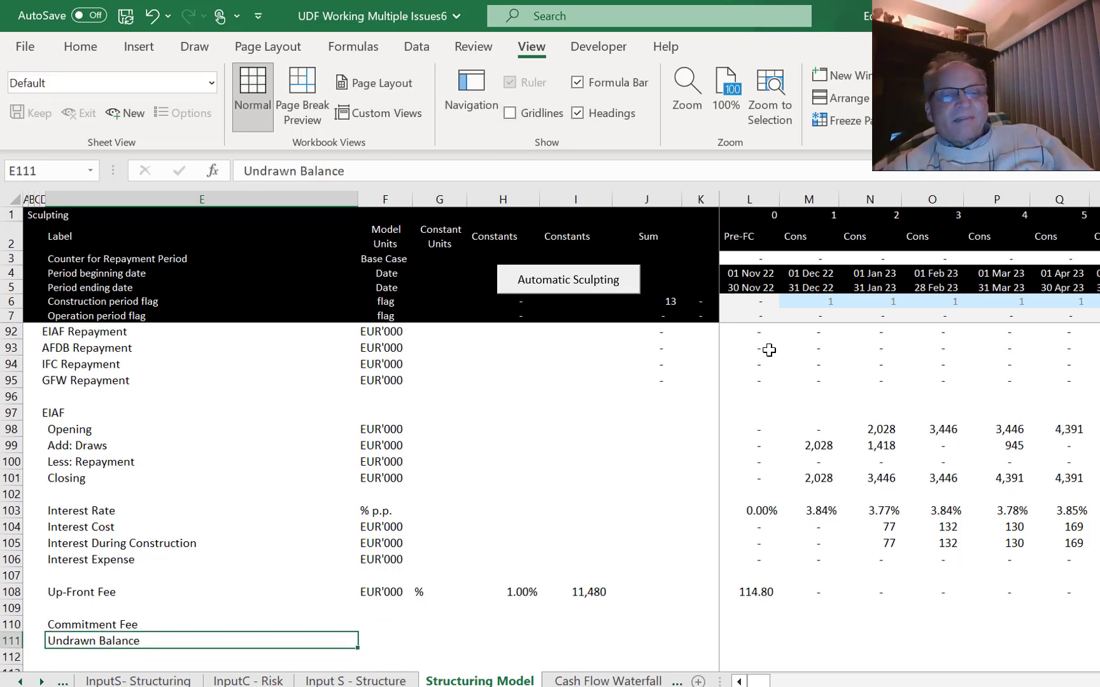
Copy the EUR'000 unit from the Up-Front Fee row to F111 and fill it into the constant unit in G111.
key(Right)
key(Up)
key(Up)
key(Up)
key(Up)
key(ctrl+c)
key(Down)
key(Down)
key(Down)
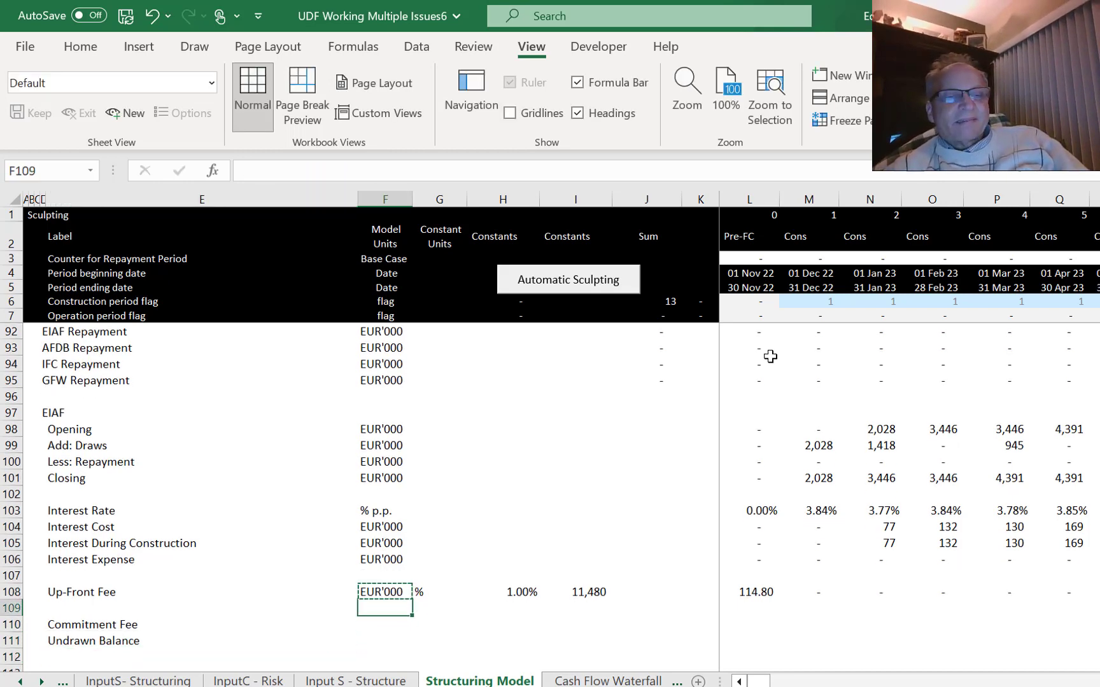
key(ctrl+v)
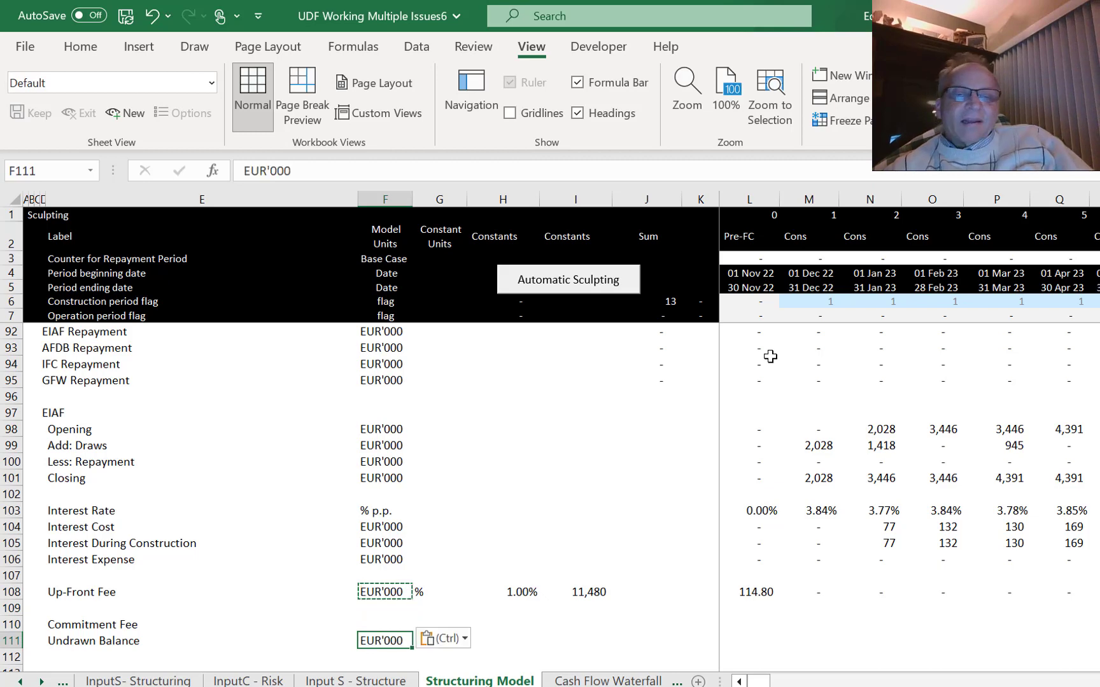
key(Escape)
key(Right)
key(Right)
key(Left)
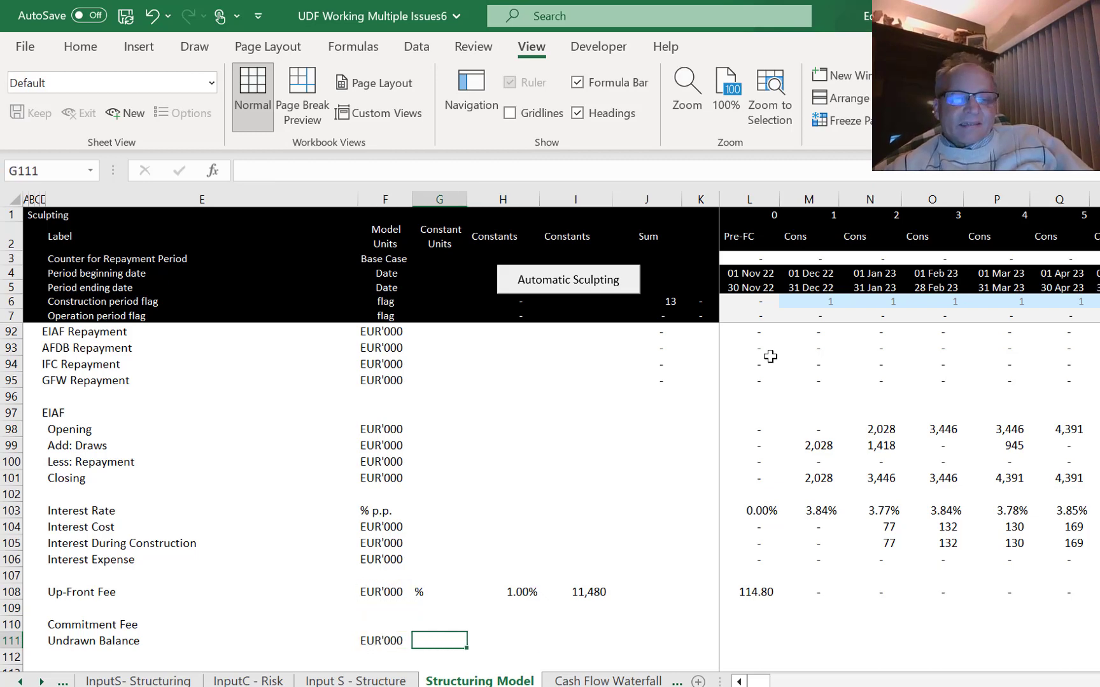
key(ctrl+r)
key(Right)
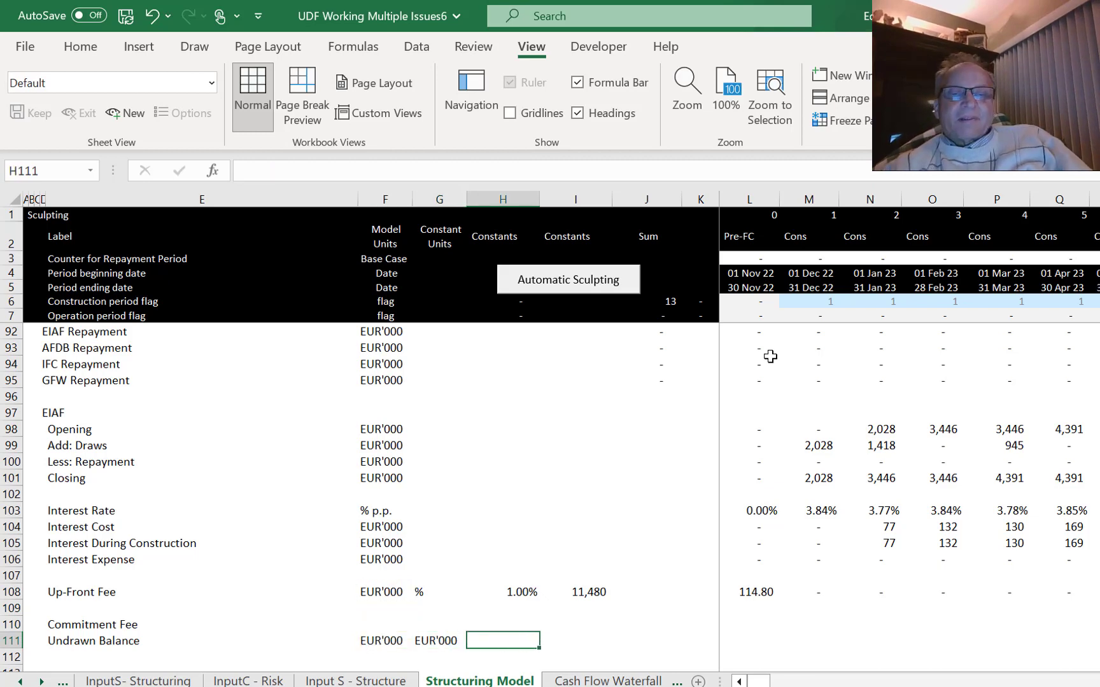
Link the Undrawn Balance constant in H111 to the EIAF Funded total in J84.
text(=)
key(Up)
key(Up)
key(Up)
key(Up)
key(Up)
key(Up)
key(Up)
key(Up)
key(Up)
key(Up)
key(Up)
key(Up)
key(Up)
key(Up)
key(Up)
key(Up)
key(Up)
key(Up)
key(Up)
key(Up)
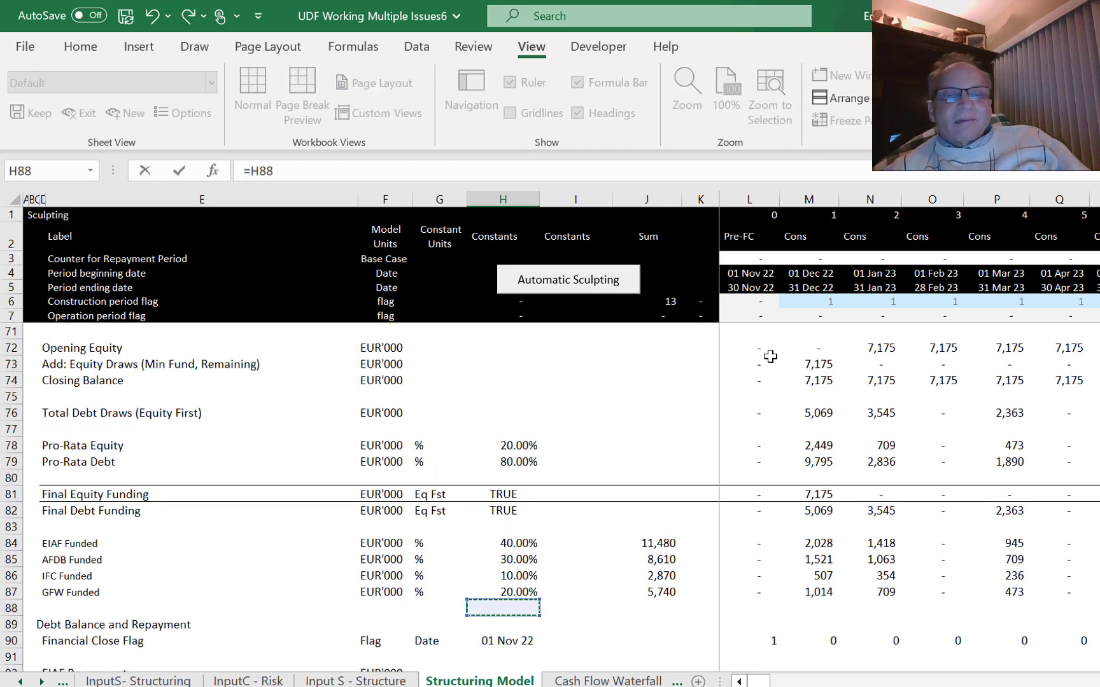
key(Up)
key(Up)
key(Up)
key(Up)
key(Up)
key(Down)
key(Right)
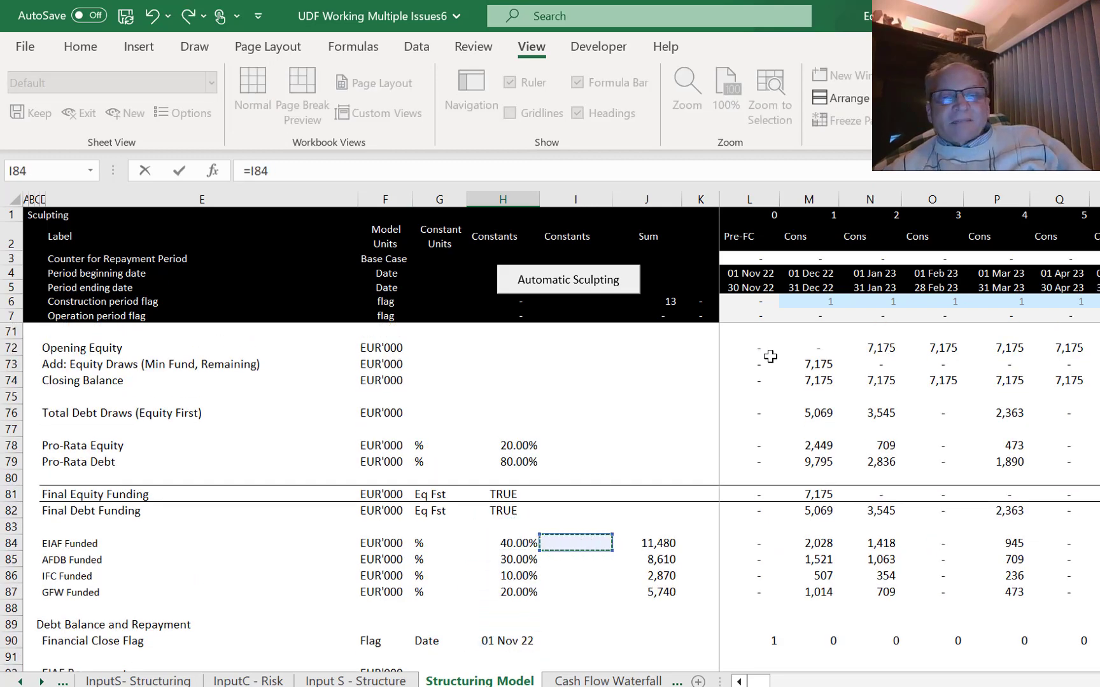
key(Right)
key(Return)
key(Up)
Calculate the Undrawn Balance in L111 as =$H111-L98, deducting the opening balance, and fill it across all periods.
key(Right)
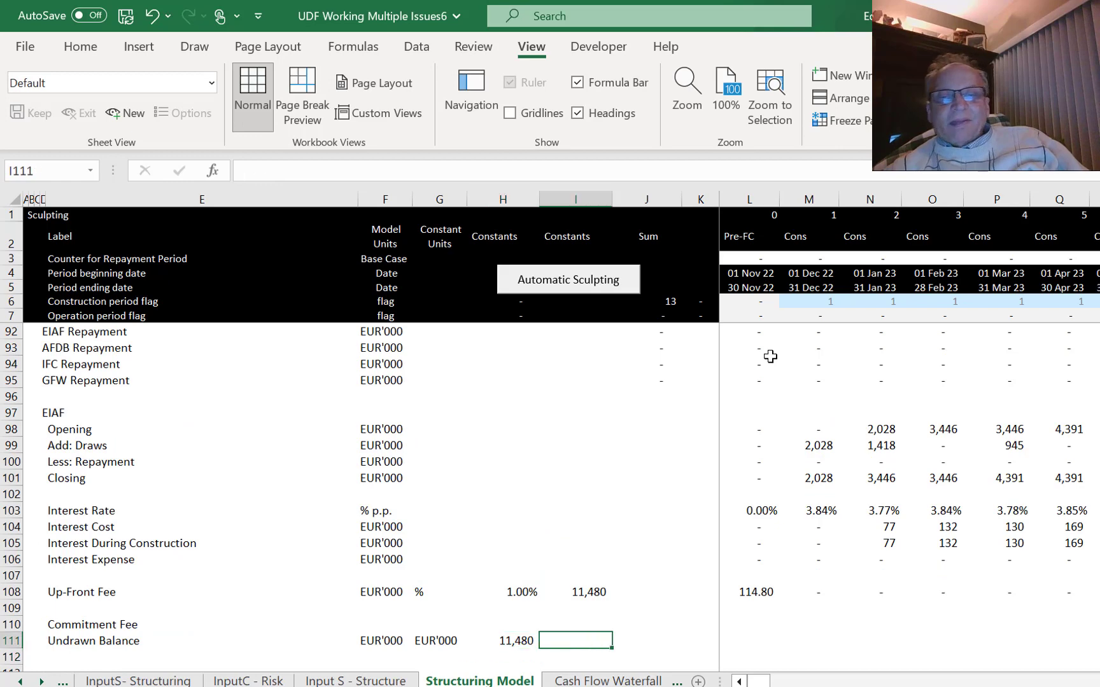
key(Right)
key(Right)
key(Right)
text(=)
key(Left)
key(Left)
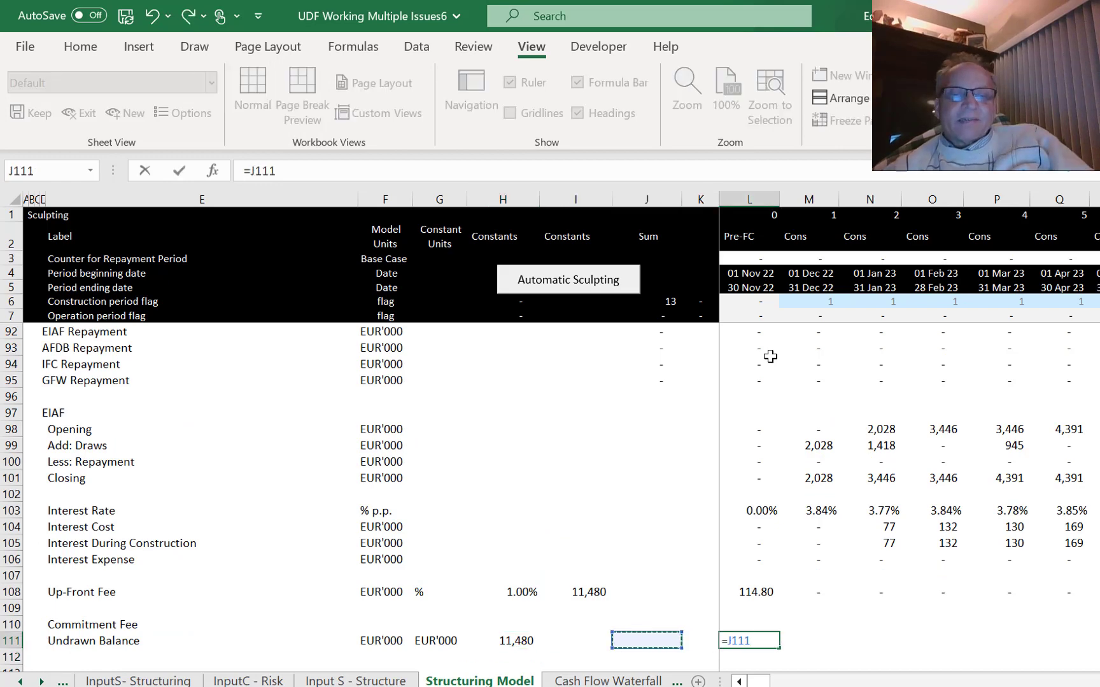
key(Left)
key(Left)
key(F4)
key(F4)
key(F4)
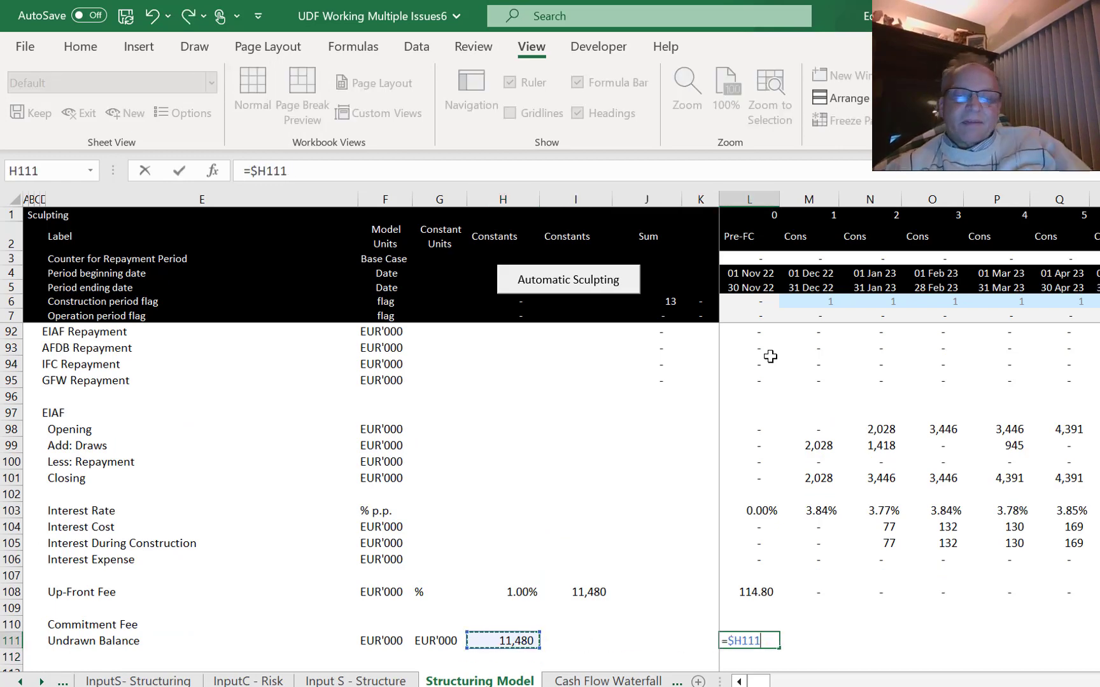
text(-)
key(Up)
key(Up)
key(Up)
key(Up)
key(Up)
key(Up)
key(Up)
key(Up)
key(Up)
key(Up)
key(Up)
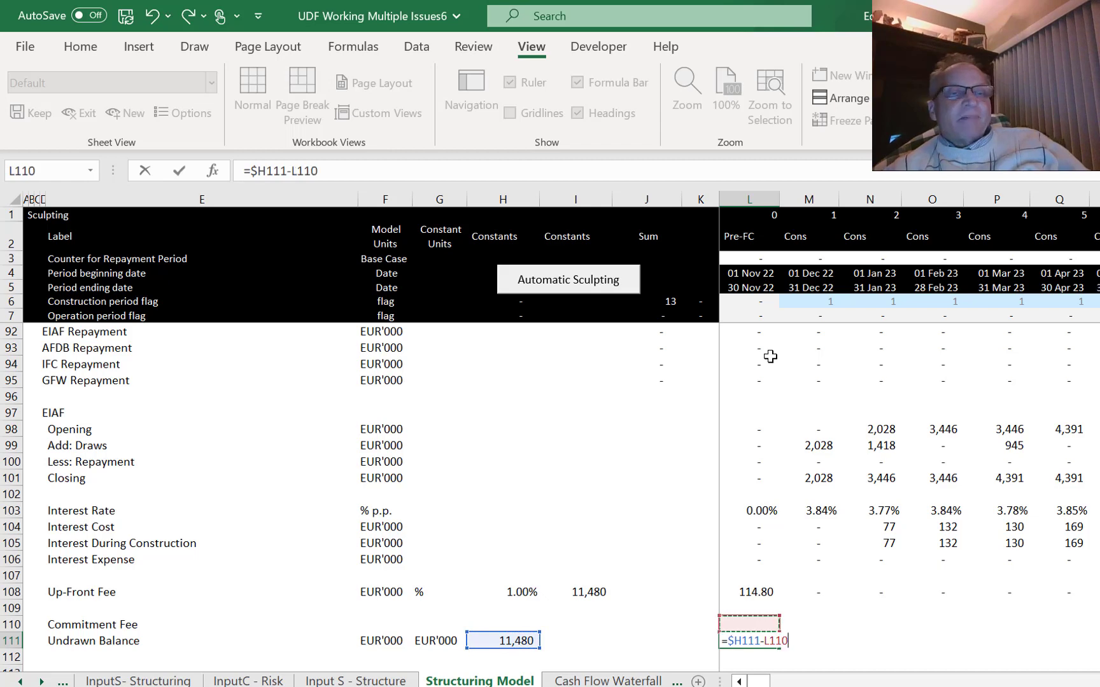
key(Up)
key(Up)
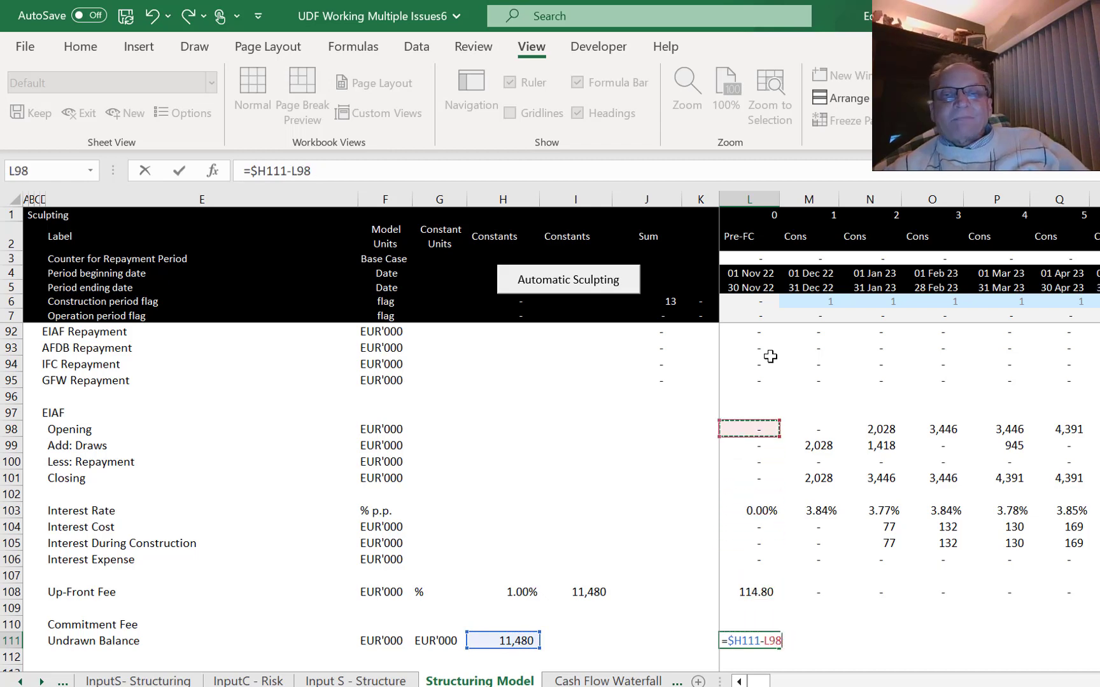
key(Return)
key(Up)
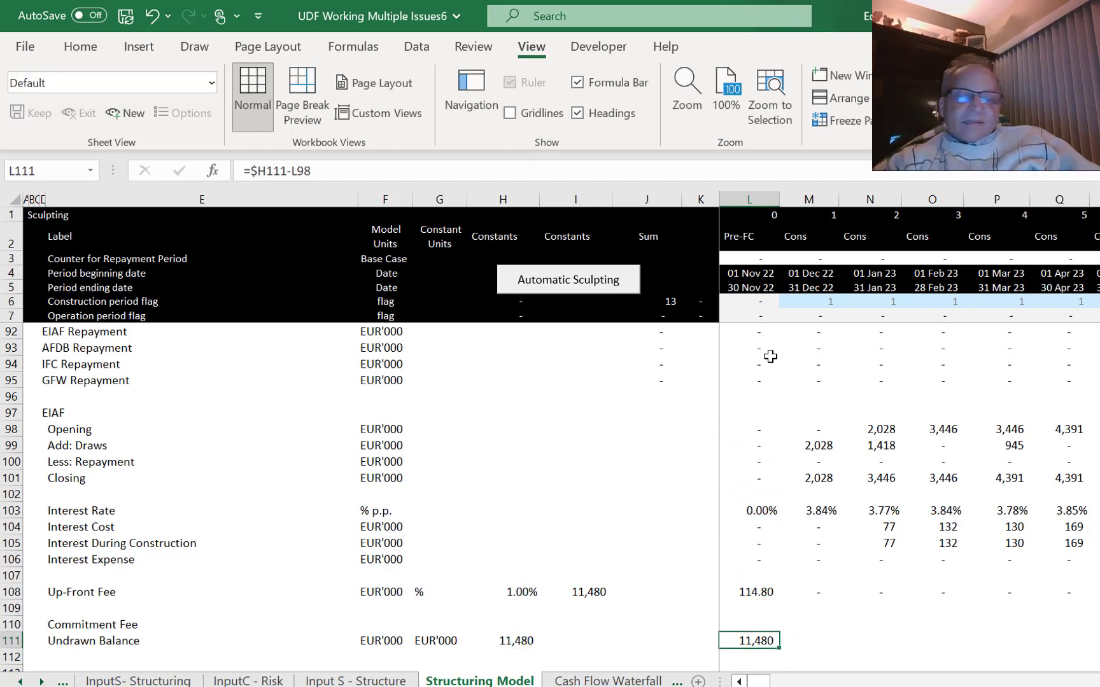
key(ctrl+shift+Right)
key(ctrl+r)
Add the label "Periodic Commitment Fee" in E112, below the Undrawn Balance row.
key(Down)
key(Left)
key(Left)
key(Left)
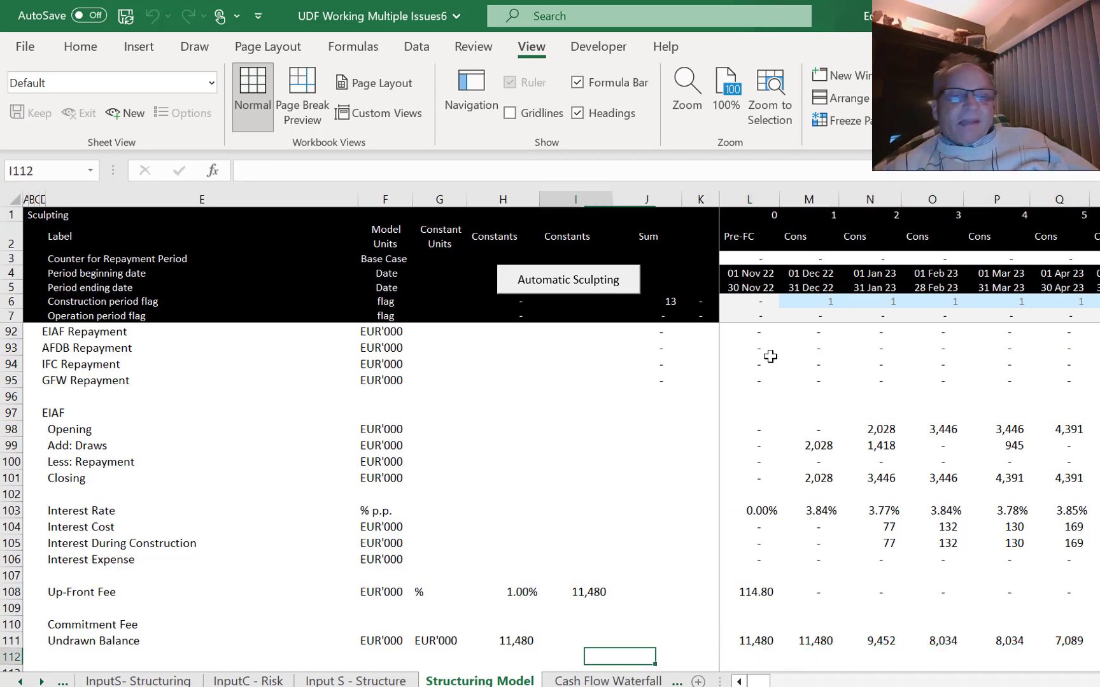
key(Left)
key(Left)
key(Left)
key(Left)
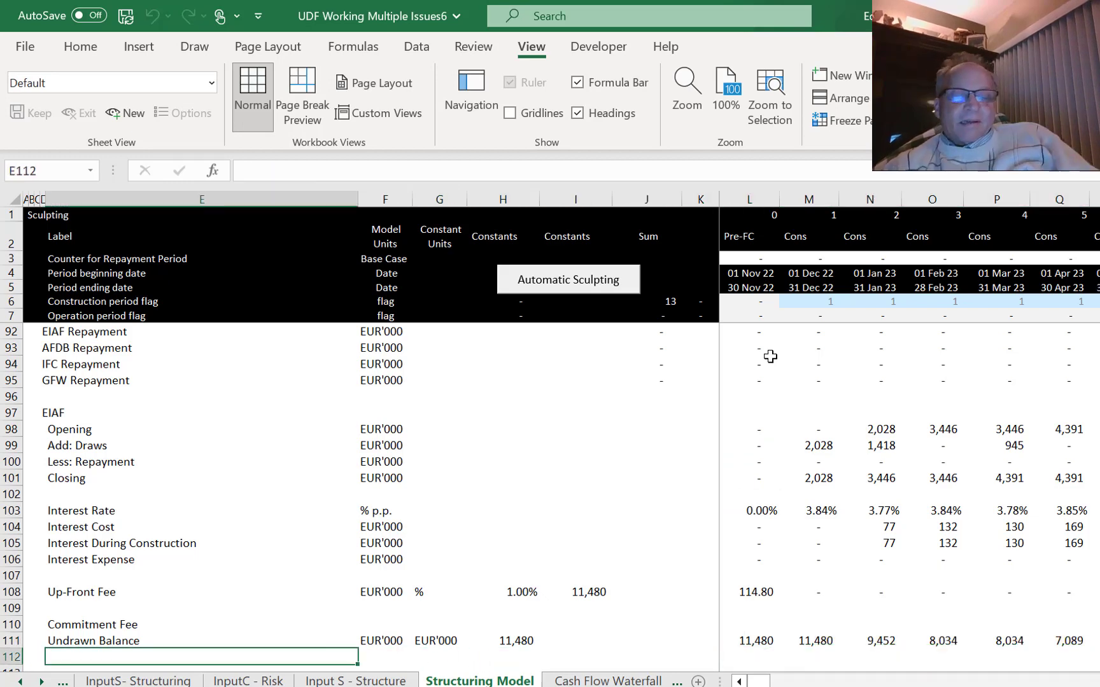
text(Perio)
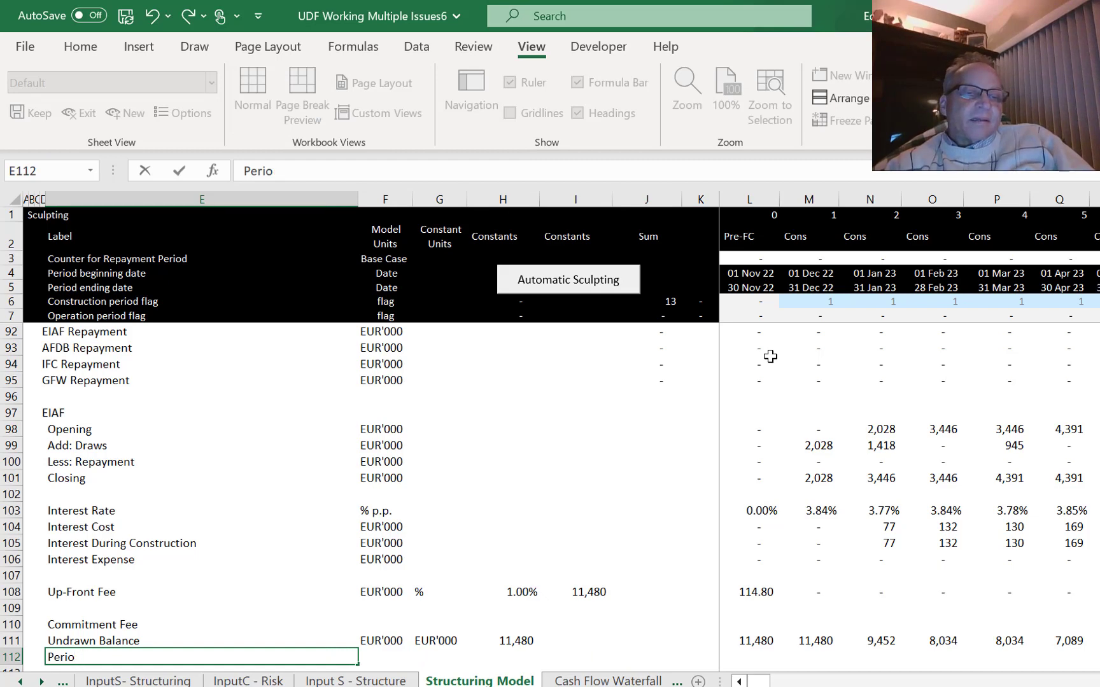
text(dic Comm)
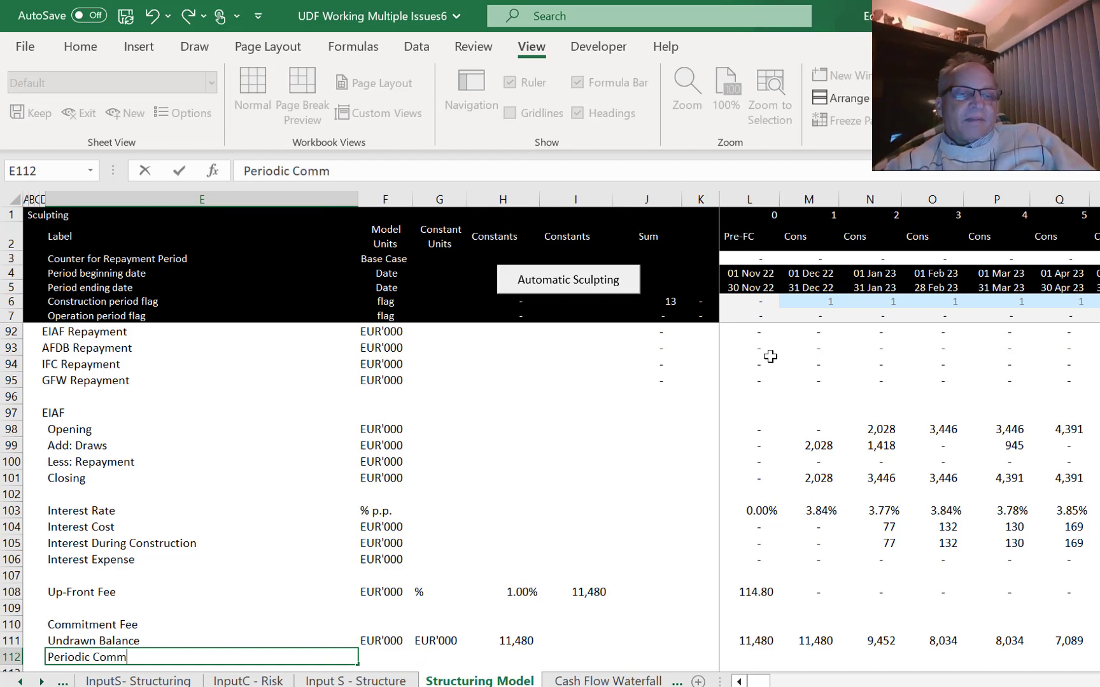
text(itment Fee)
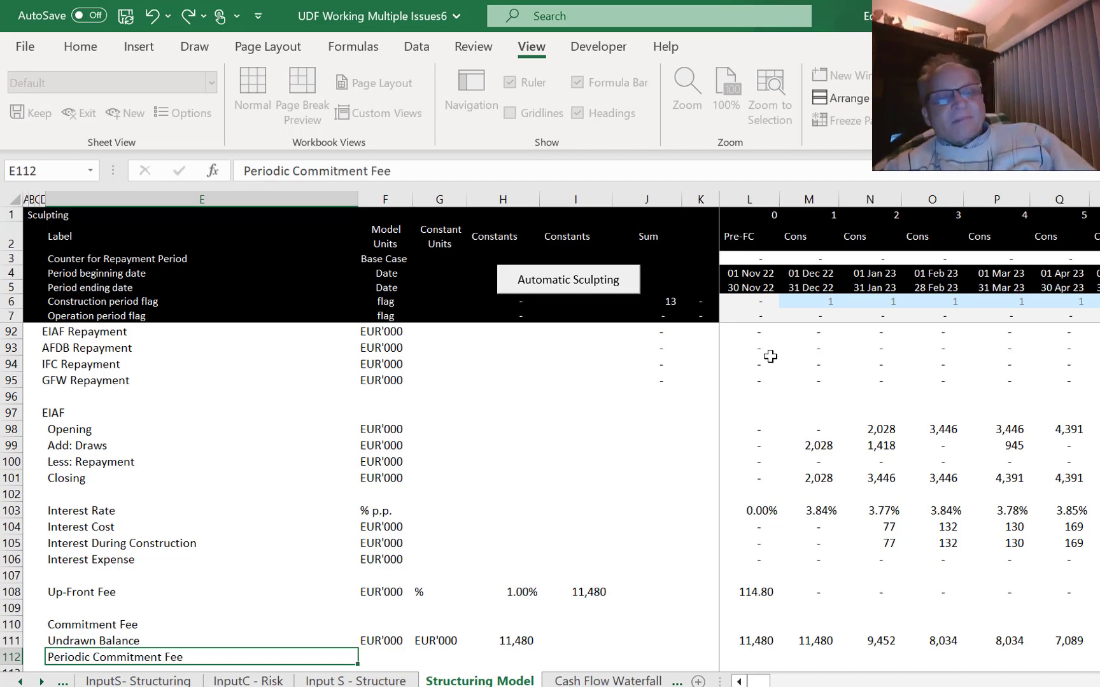
key(Return)
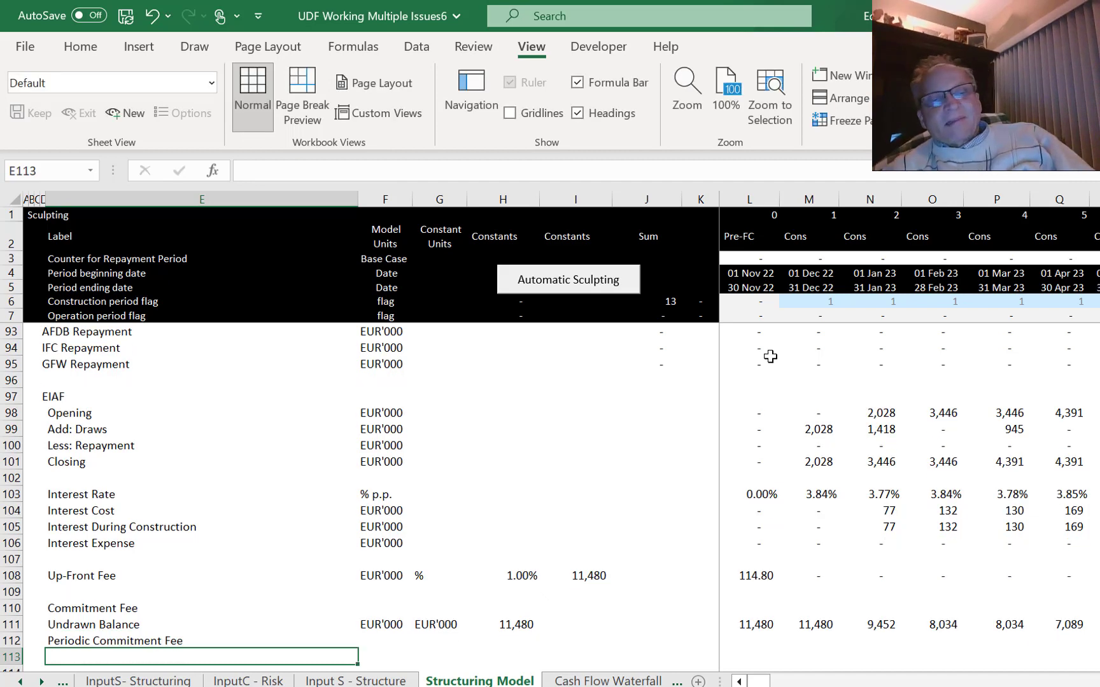
Copy the EUR'000 unit from F111 to F112 and enter % as the constant unit in G112.
key(Up)
key(Up)
key(Right)
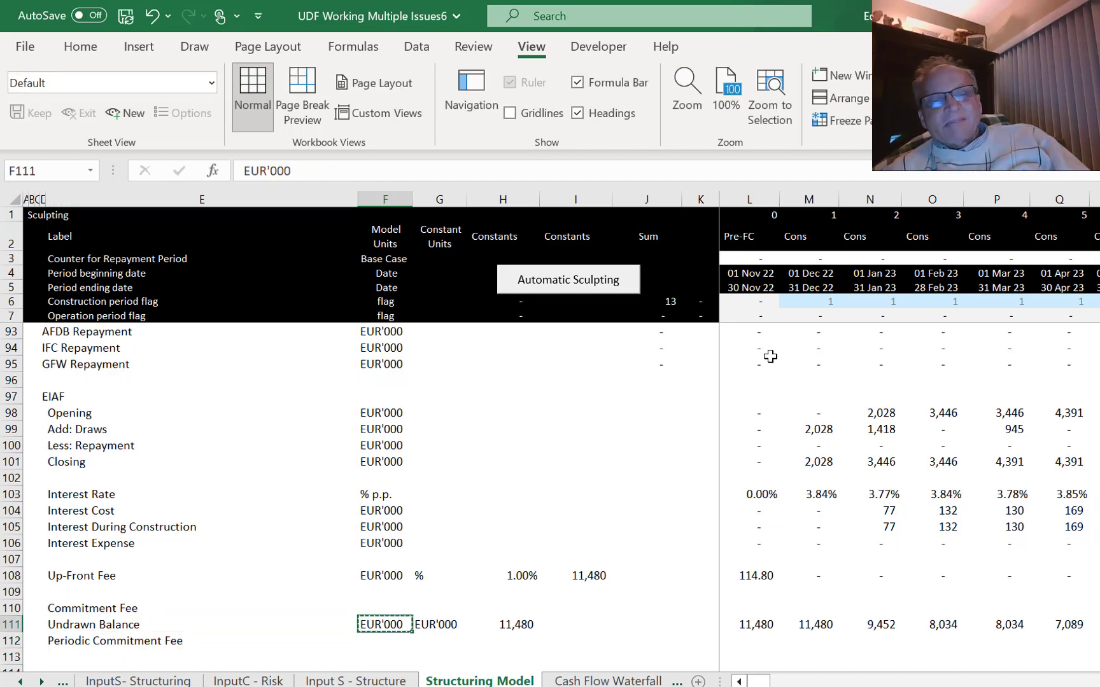
key(Down)
key(ctrl+v)
key(Right)
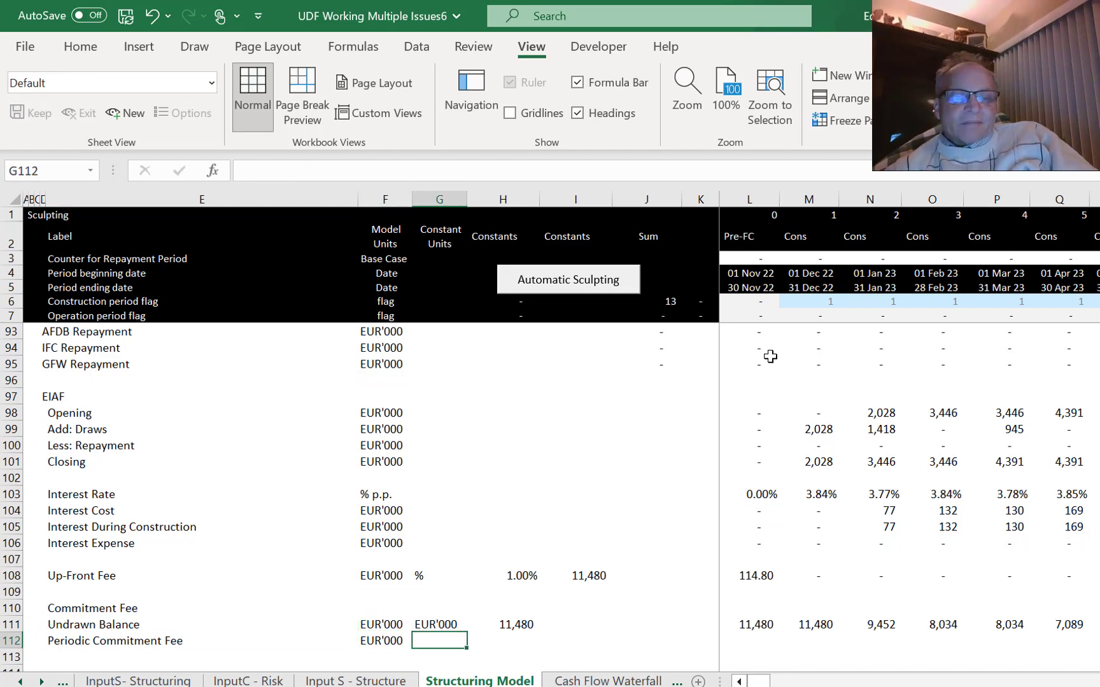
text(%)
key(Return)
key(Up)
Link H112 to the applied EIAF Annual Commitment Fee in G55 of the InputC - Structuring sheet.
key(Right)
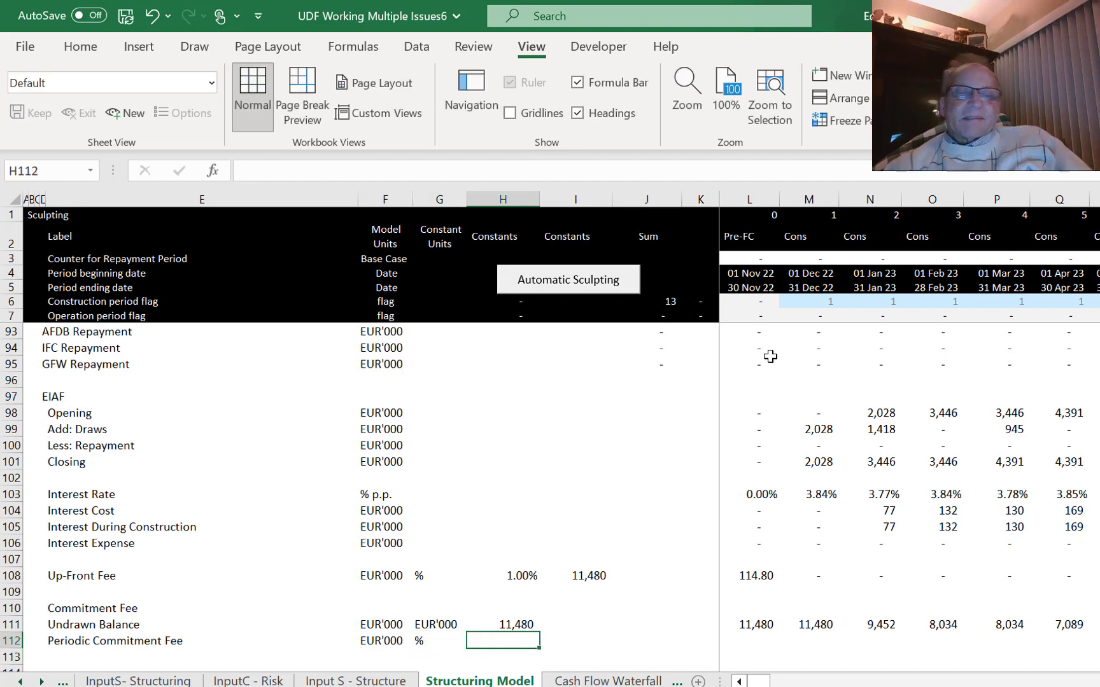
text(=)
key(ctrl+Page_Up)
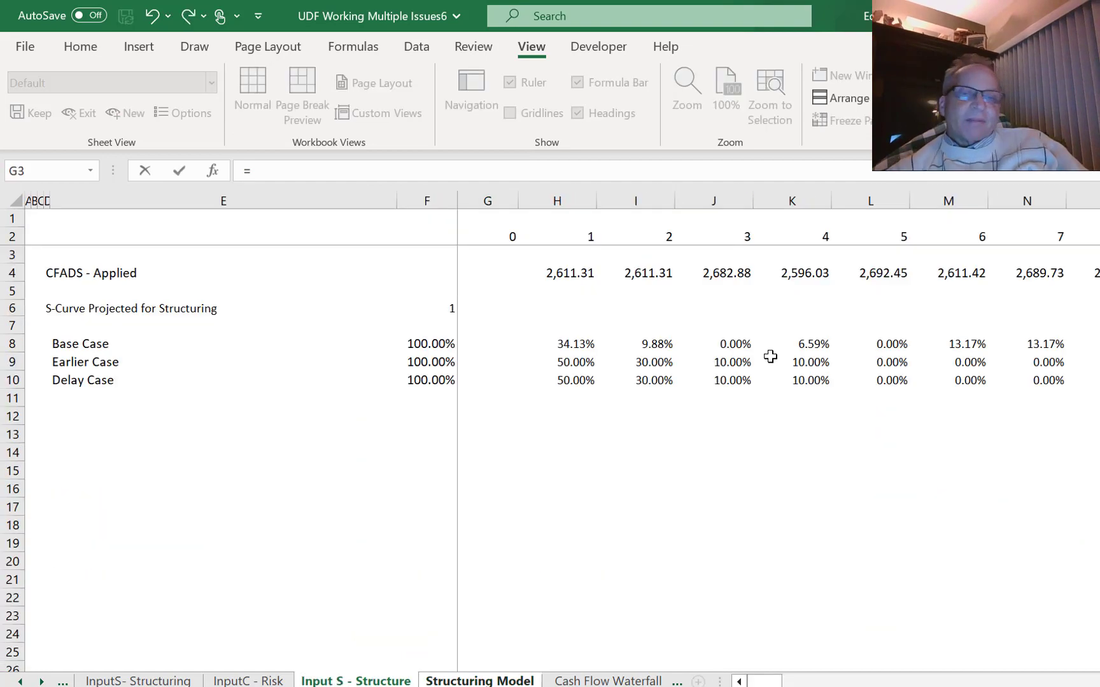
key(ctrl+Page_Up)
key(ctrl+Page_Up)
key(ctrl+Page_Up)
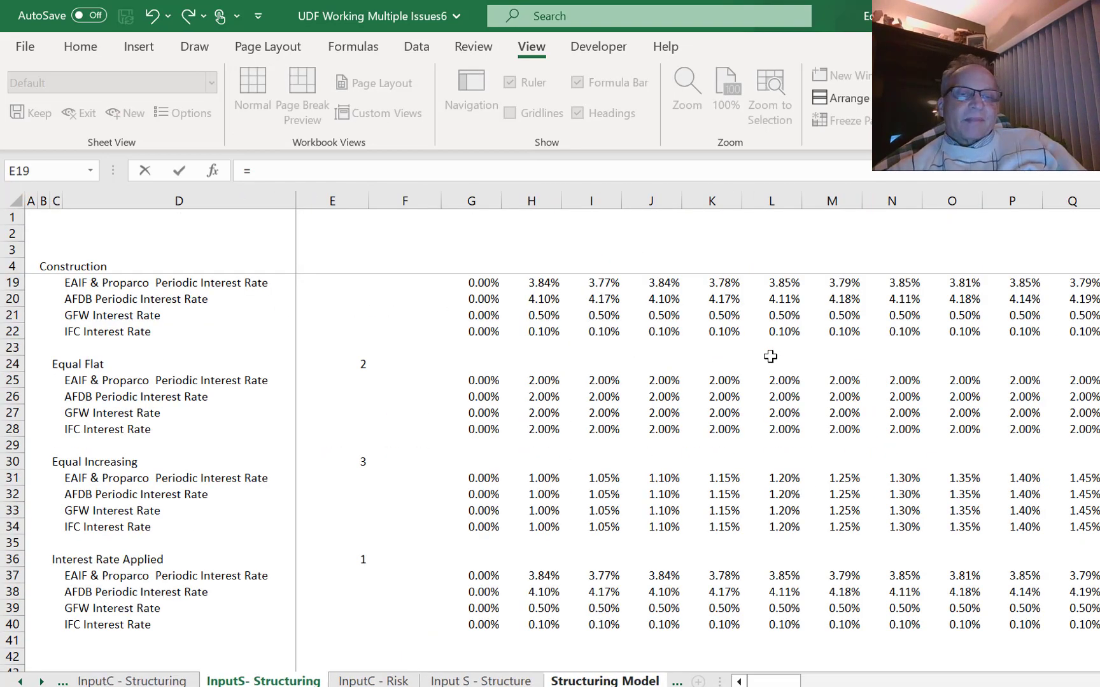
key(Down)
key(Down)
key(Down)
key(Down)
key(Down)
key(Down)
key(Down)
key(Down)
key(Down)
key(Down)
key(Down)
key(Down)
key(Down)
key(Down)
key(Down)
key(Down)
key(Down)
key(Down)
key(Down)
key(Down)
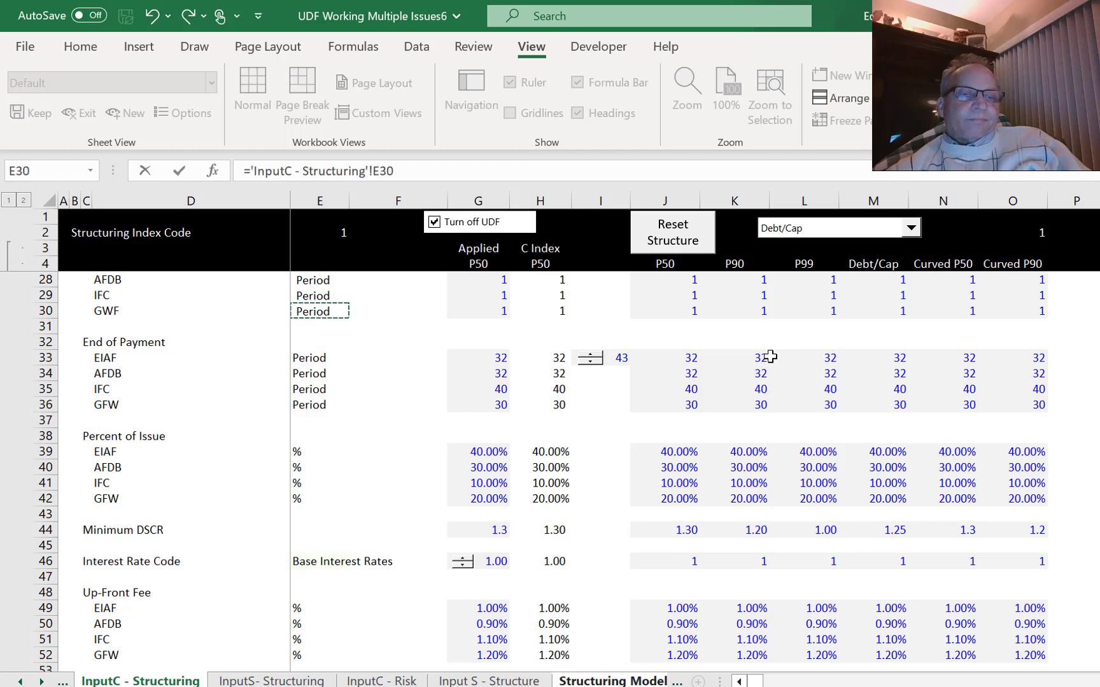
key(Down)
key(Down)
key(Down)
key(Down)
key(Down)
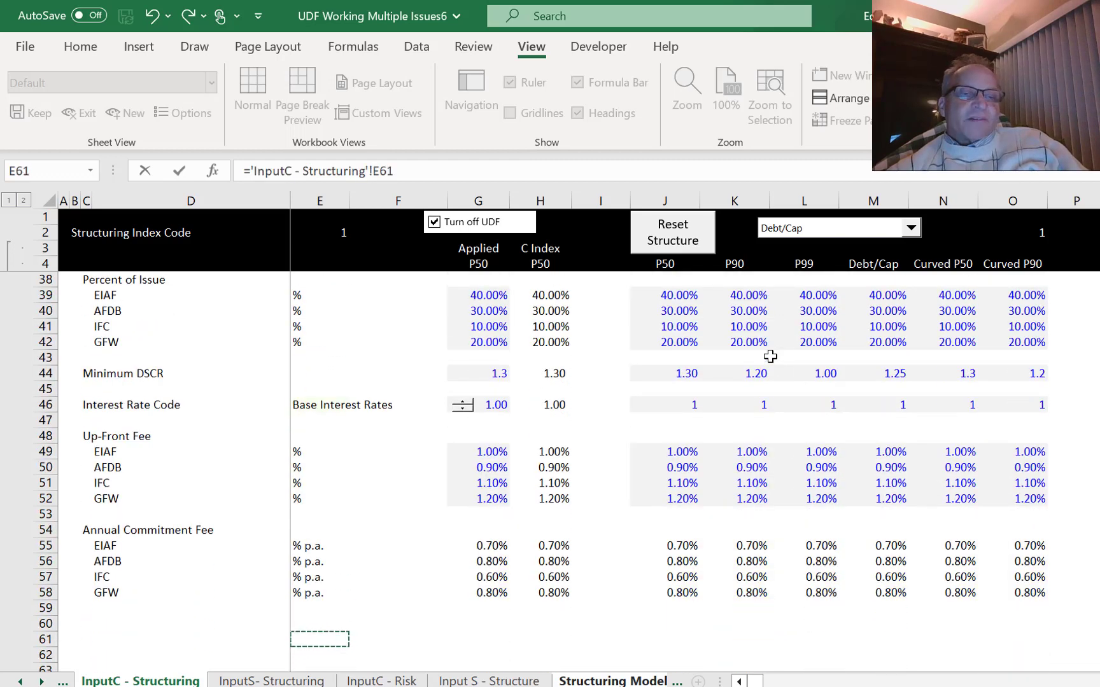
key(Up)
key(Up)
key(Up)
key(Up)
key(Right)
key(Right)
key(Right)
key(Left)
key(Left)
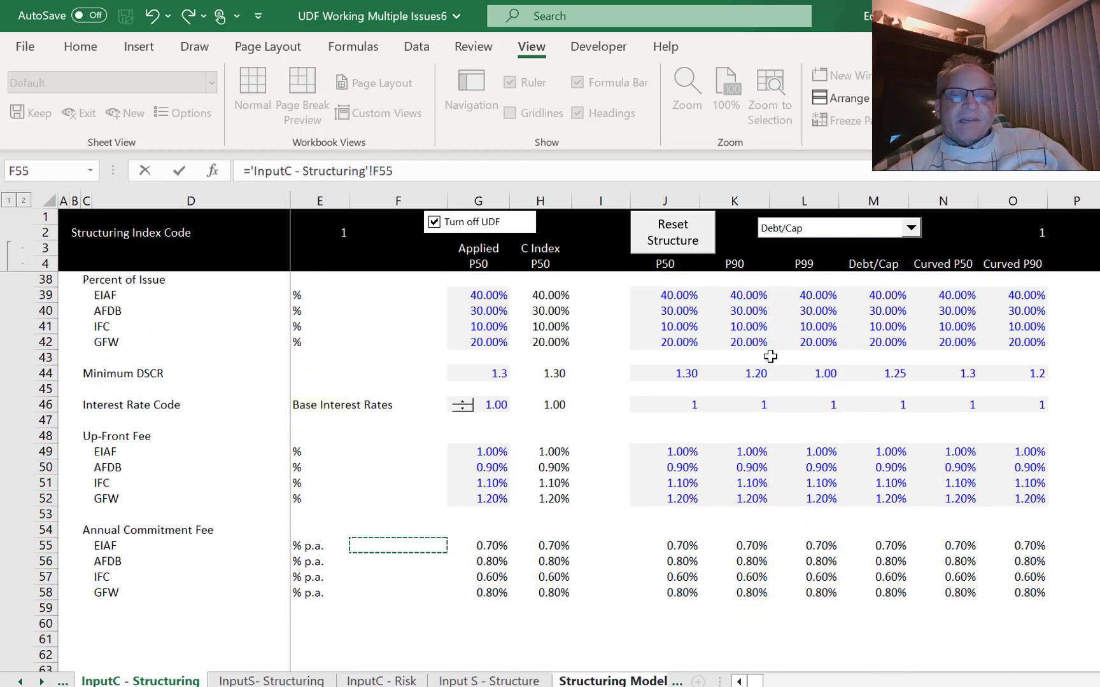
key(Right)
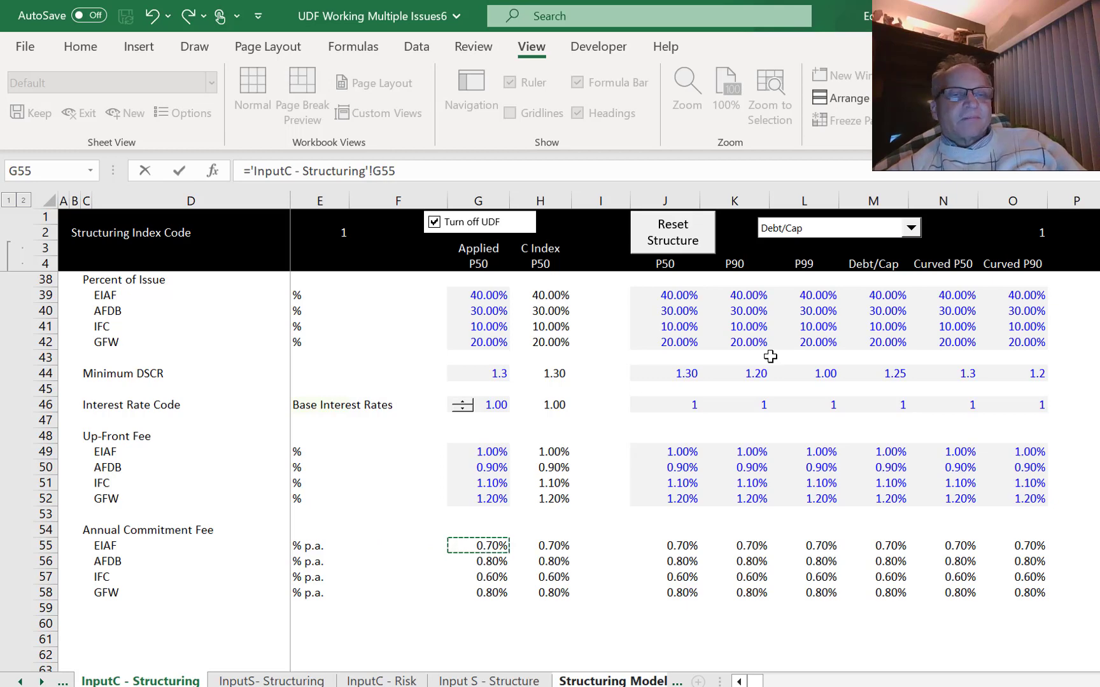
key(Return)
key(Up)
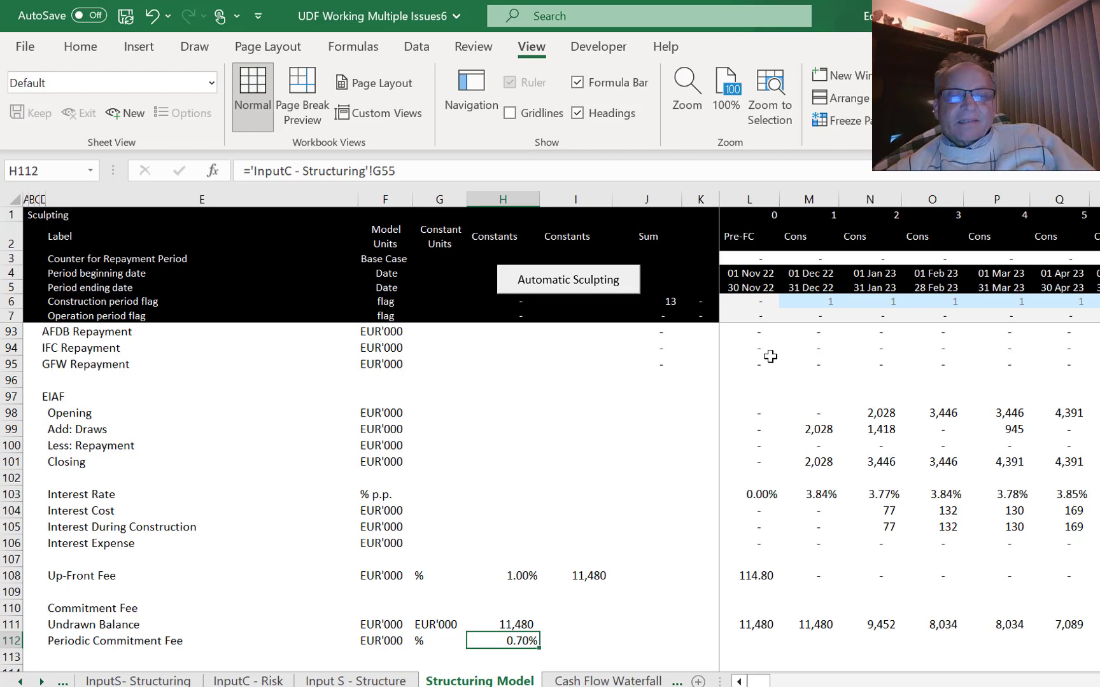
Convert the annual commitment fee to a monthly rate in I112 with =H112/12.
key(F2)
key(Tab)
text(=)
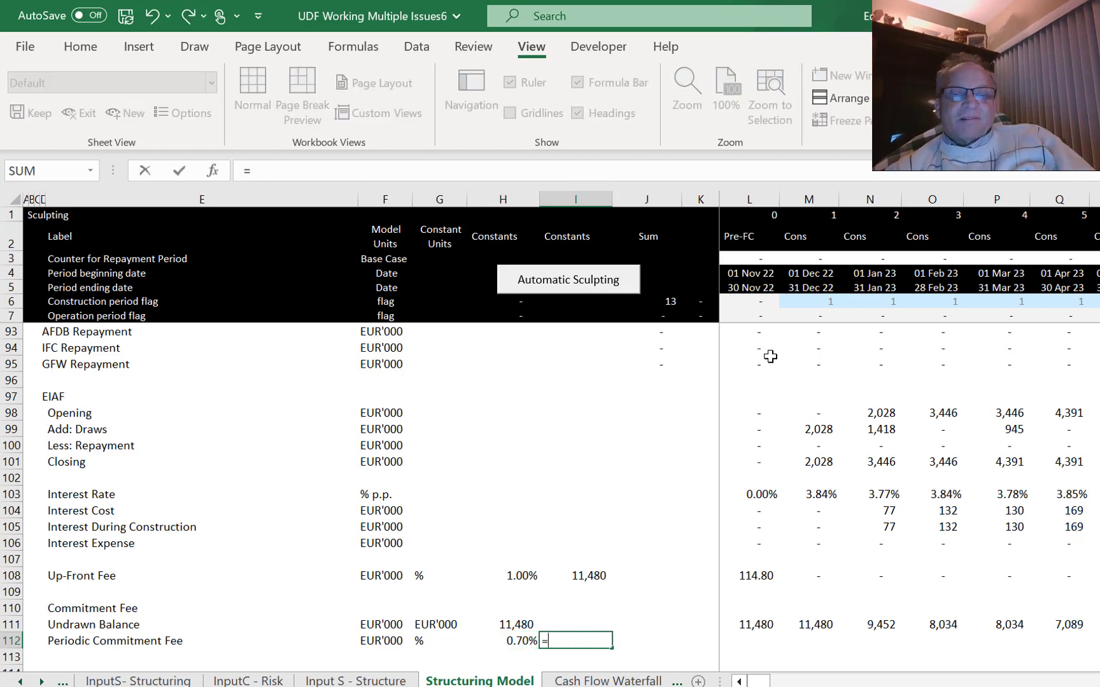
key(Left)
text(/12)
key(ctrl+Return)
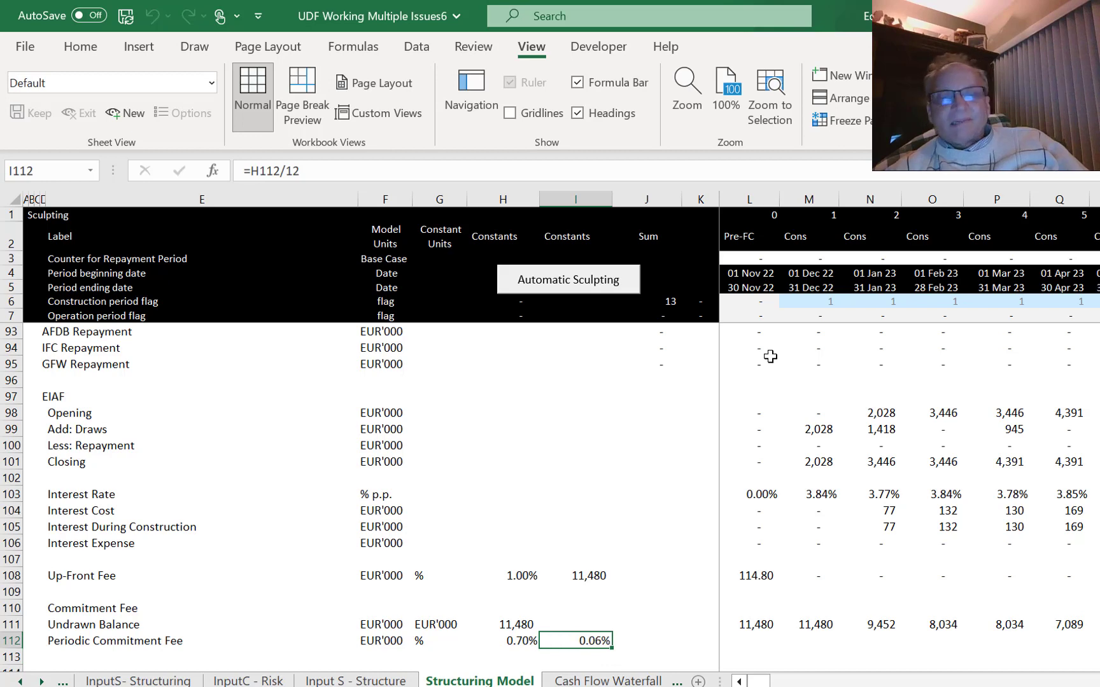
key(Right)
key(Right)
key(Right)
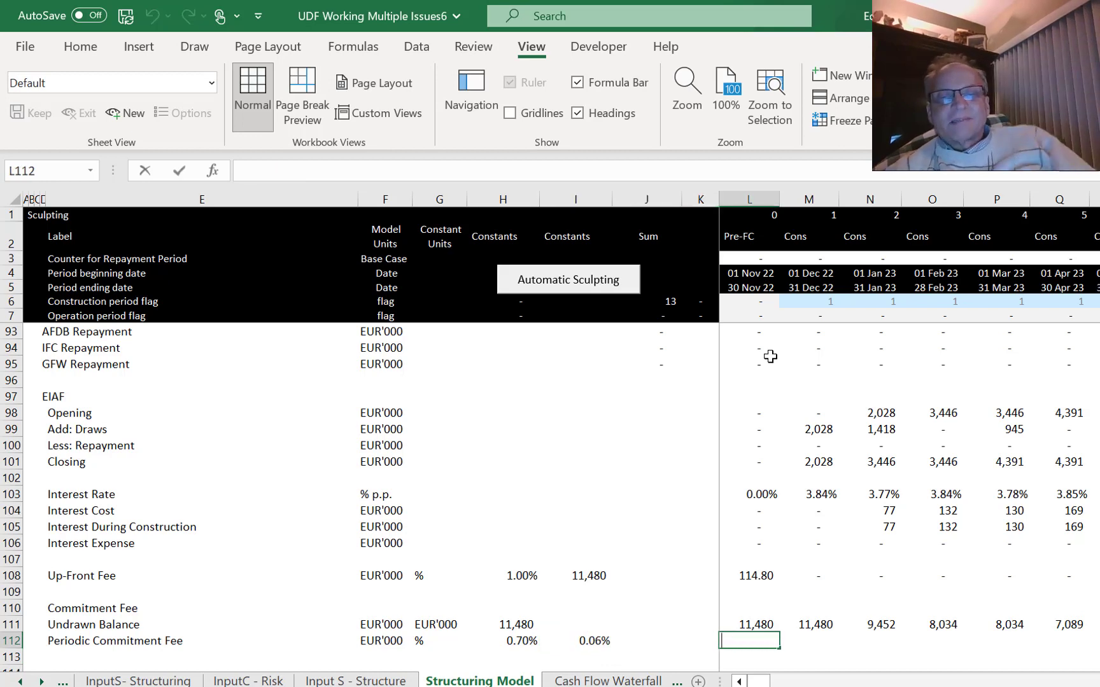
text(=)
key(Left)
key(Escape)
key(Left)
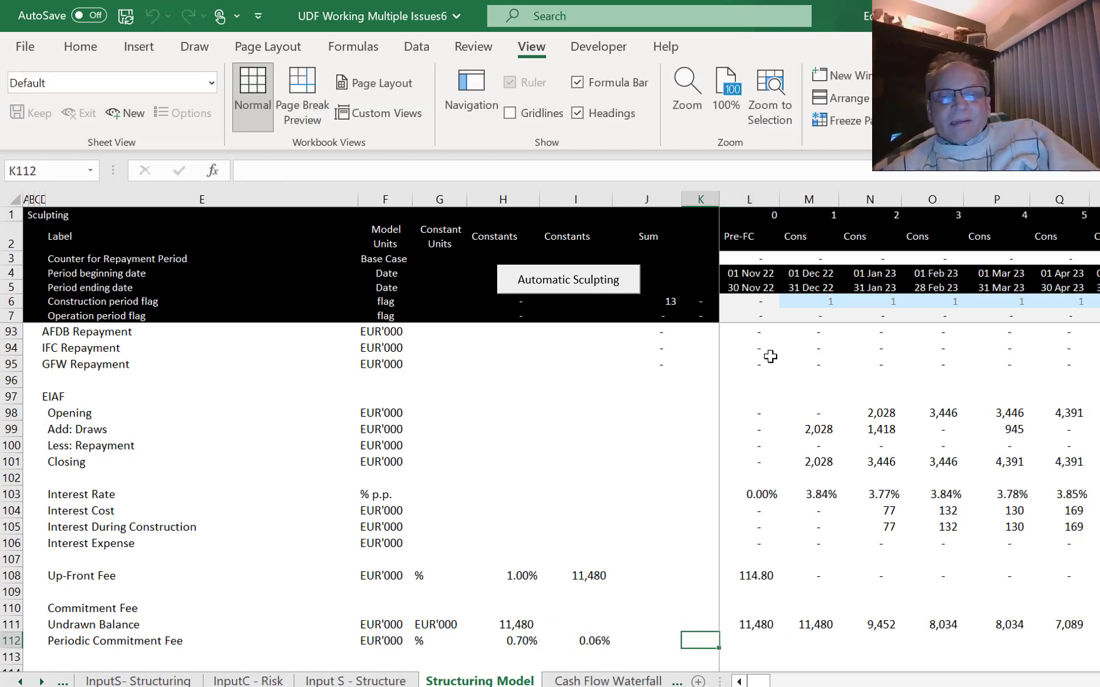
key(Right)
key(Up)
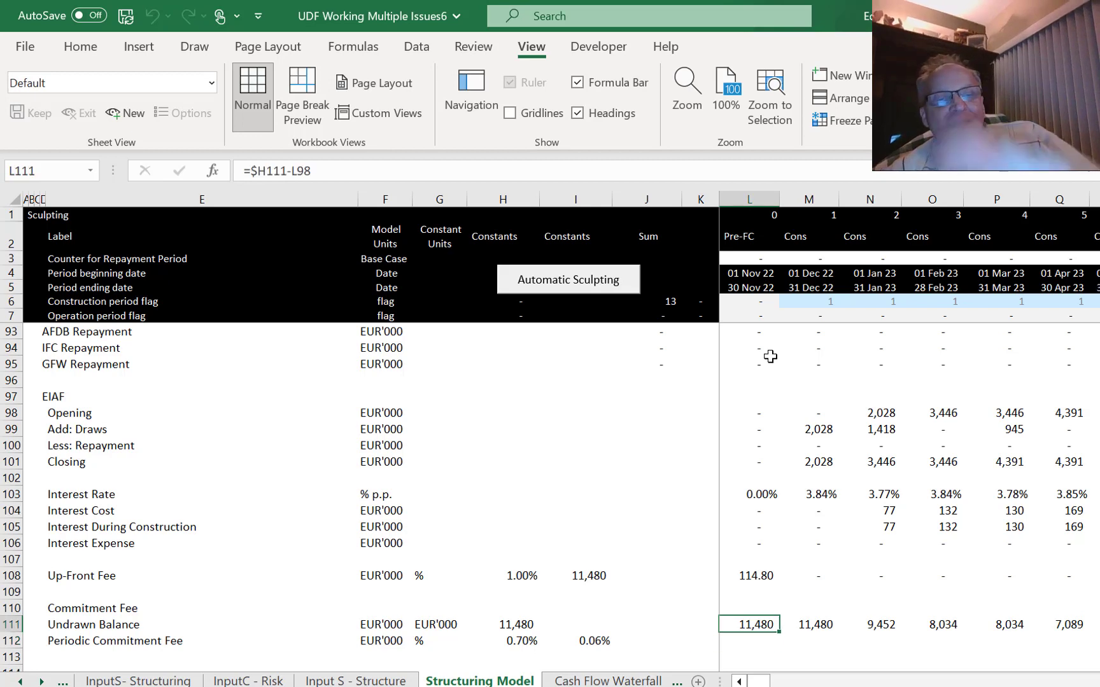
key(Down)
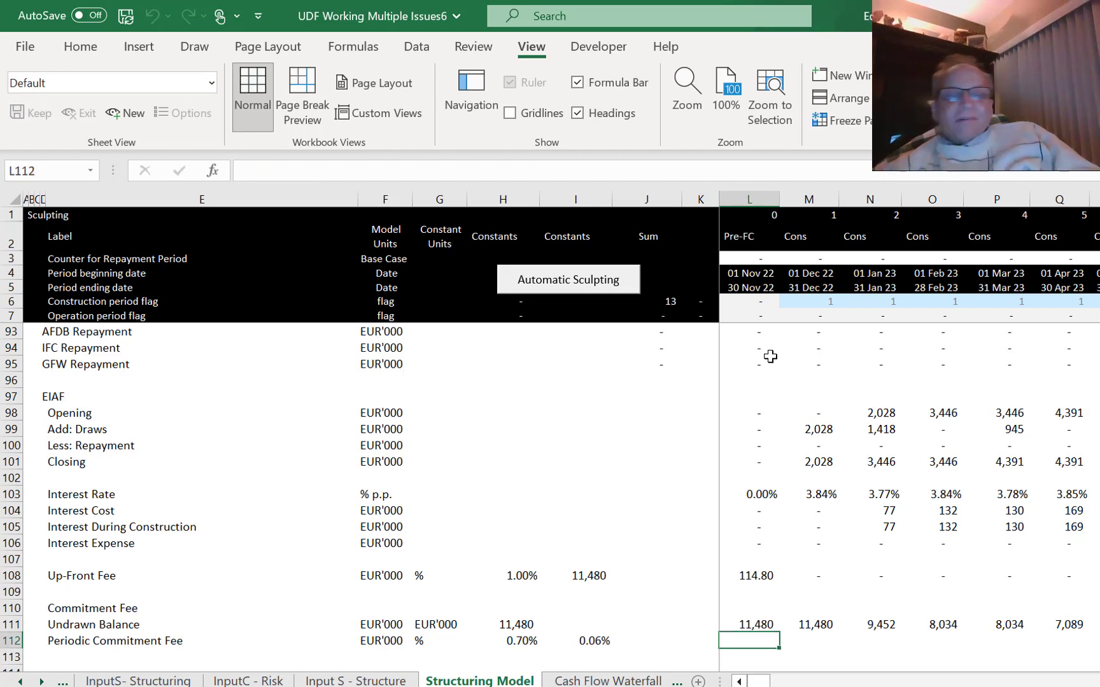
Calculate the Periodic Commitment Fee in L112 as =$I$112*L111*L6, applying the construction period flag, and fill it across all periods.
text(=)
key(Left)
key(Left)
key(Left)
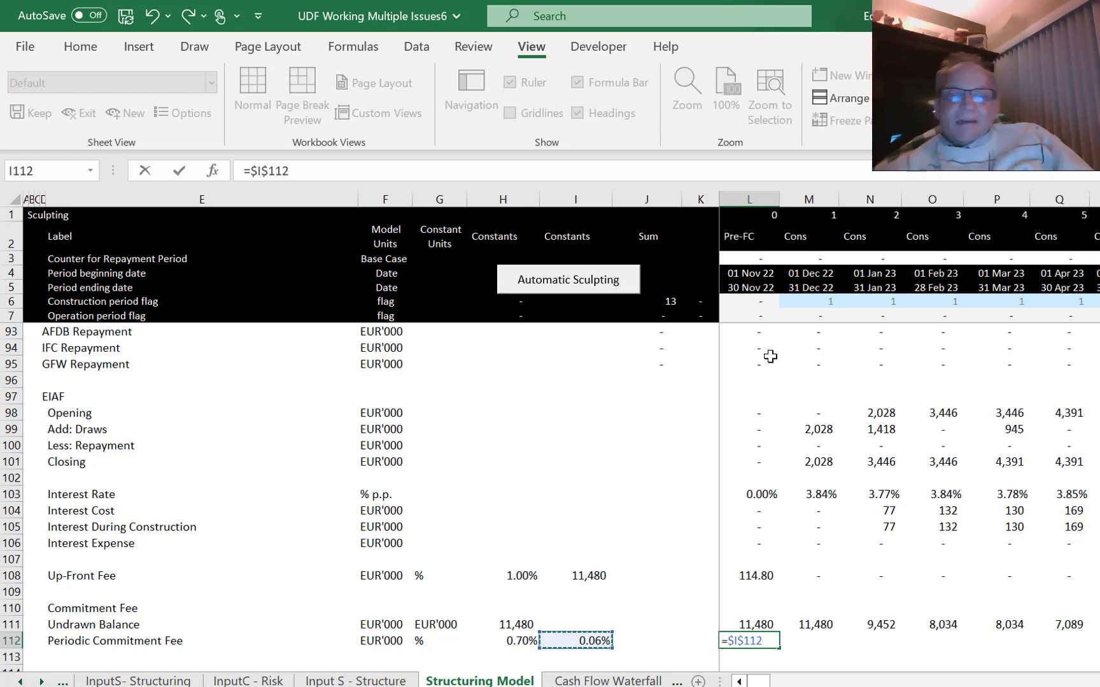
text(*)
key(Up)
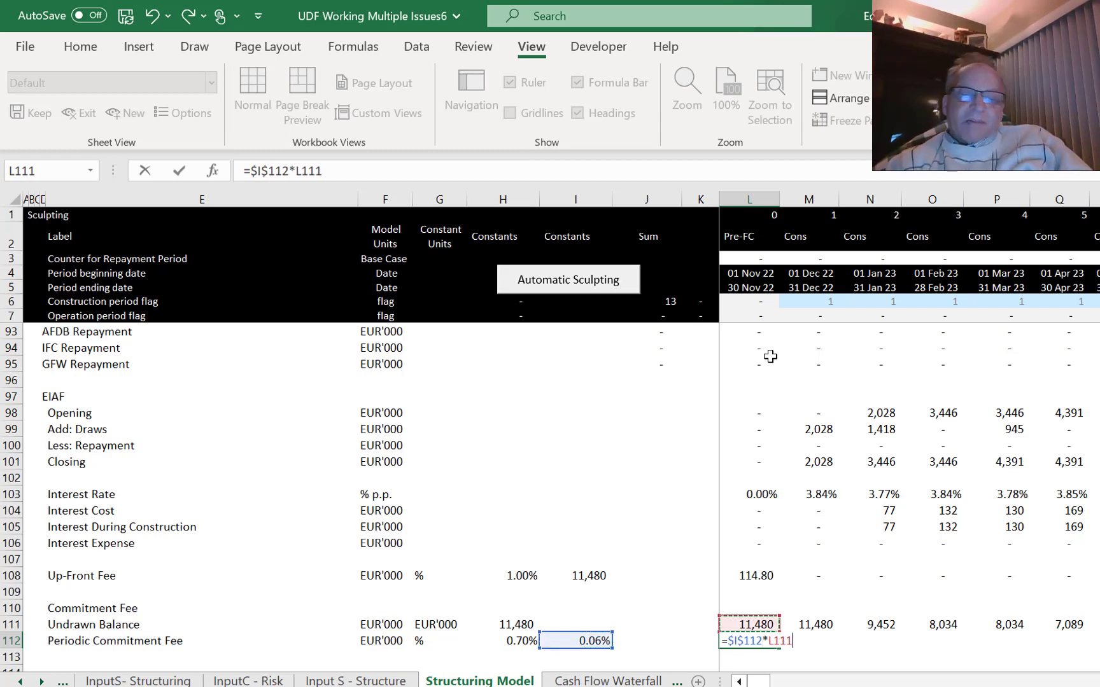
text(*)
click(753, 305)
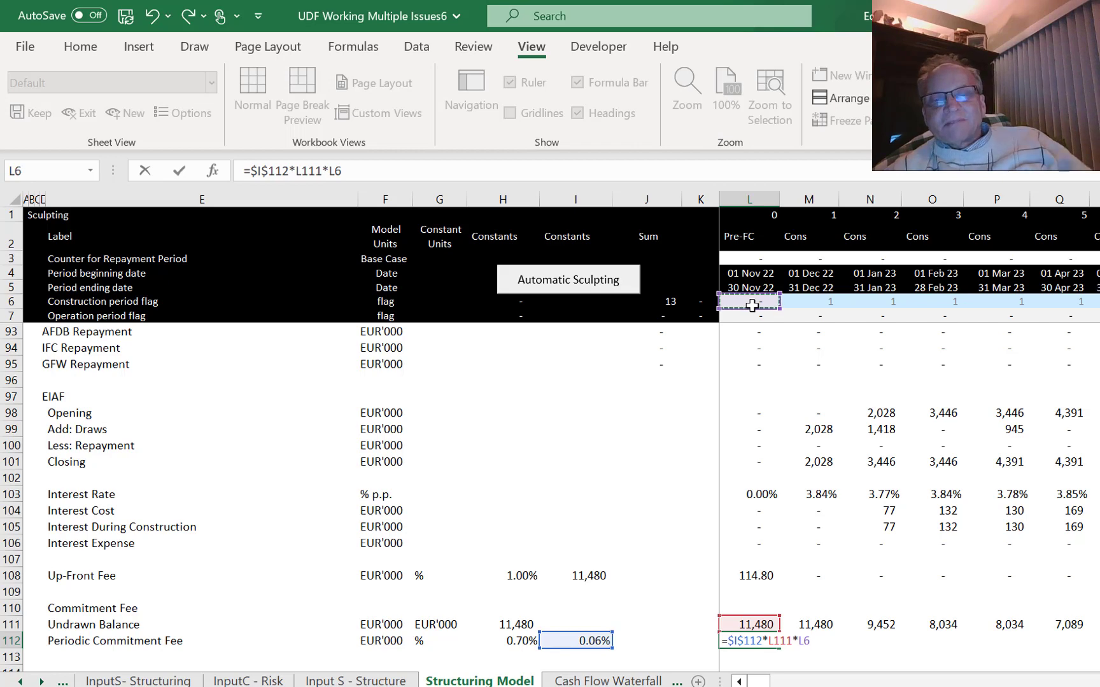
key(ctrl+Return)
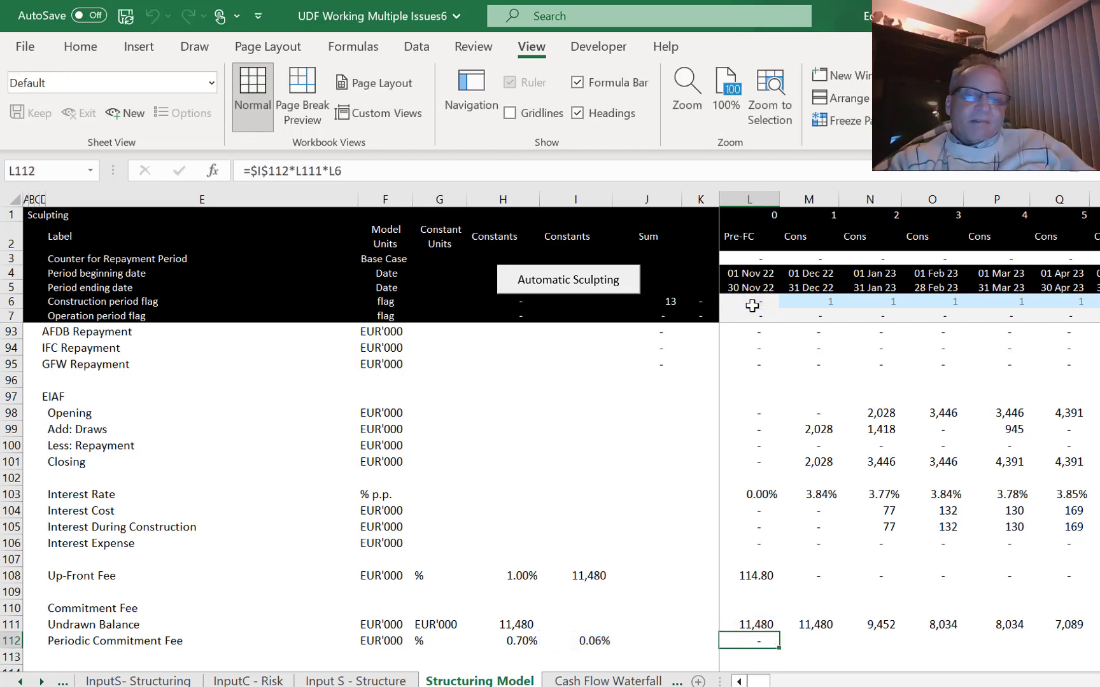
key(ctrl+shift+Right)
key(ctrl+r)
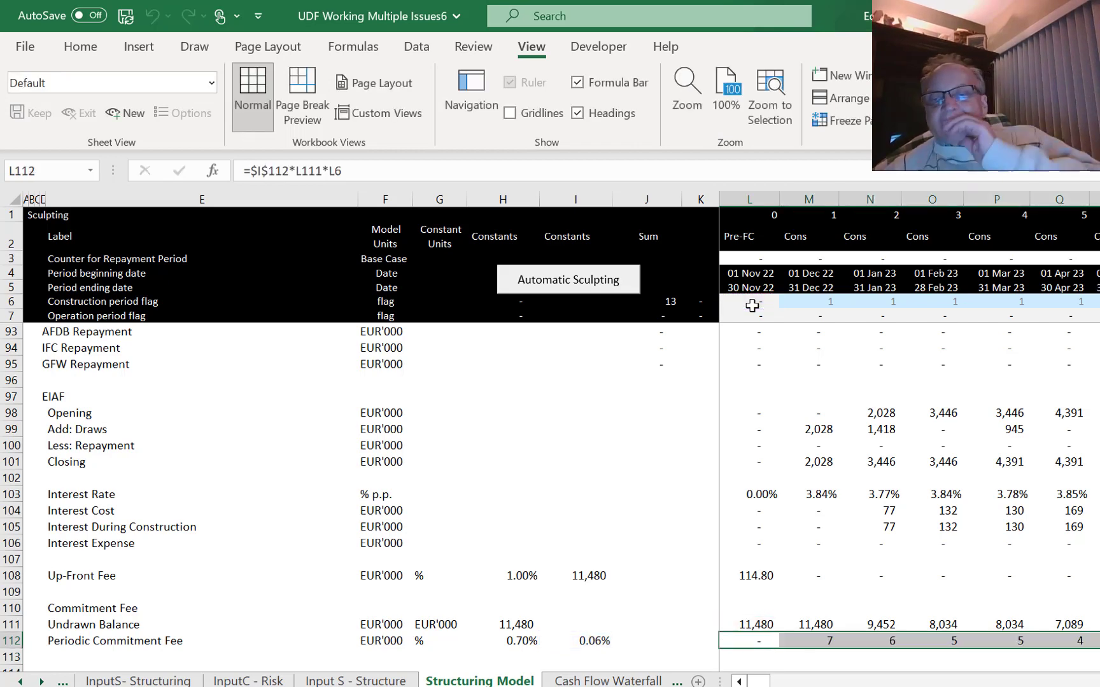
Check the EIAF Periodic Commitment Fee in row 112 across the construction periods up to the first operation periods.
key(Right)
key(Right)
key(Right)
key(Right)
key(Right)
key(Right)
key(Right)
key(Right)
key(Right)
key(Right)
key(Right)
key(Right)
key(Right)
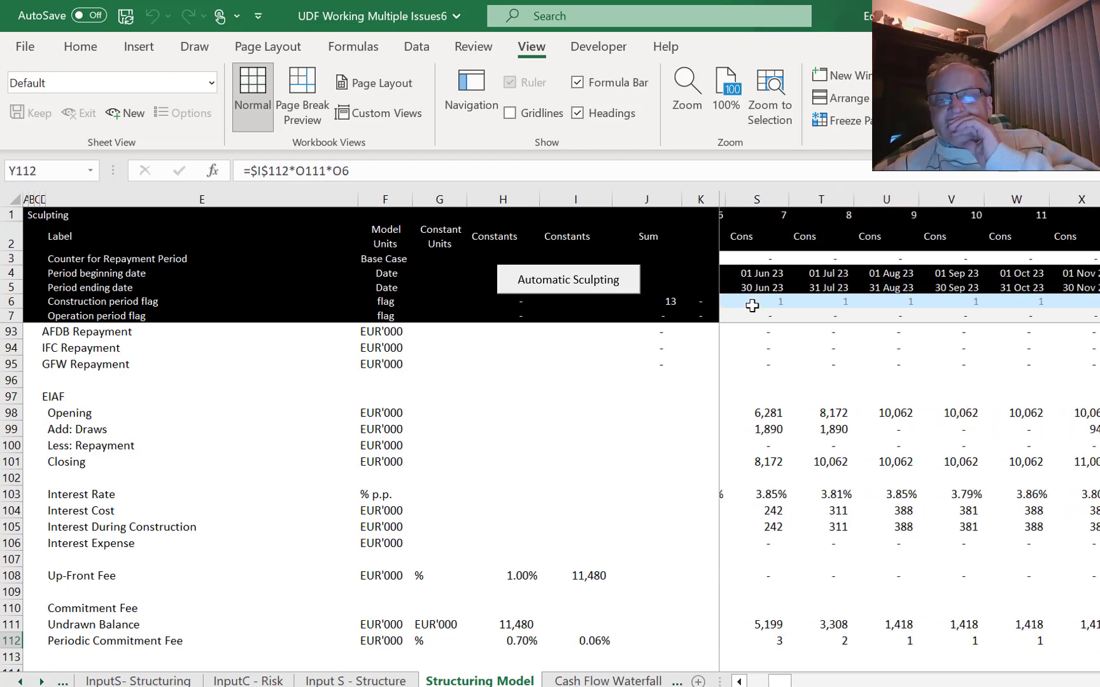
key(Right)
key(Right)
key(Right)
key(Right)
key(Right)
key(Left)
key(Left)
key(Left)
key(Left)
key(Left)
key(Left)
key(Left)
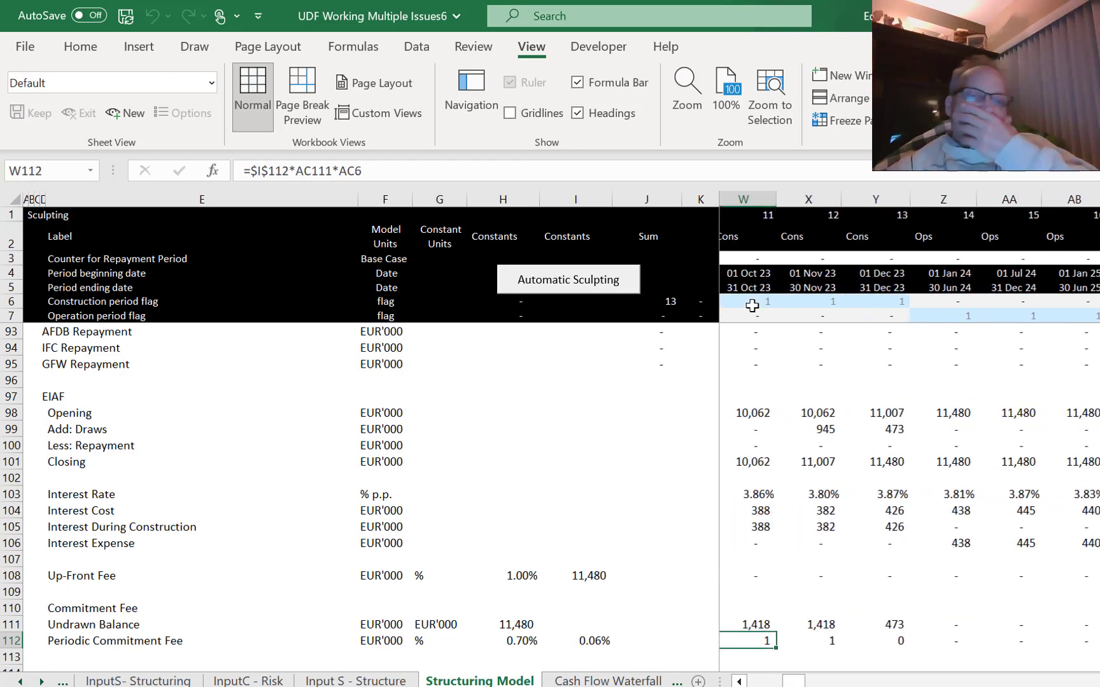
key(Left)
key(Left)
key(Left)
key(Left)
key(Left)
key(Left)
key(Left)
key(Left)
key(Left)
key(Left)
key(Left)
key(Left)
key(Left)
key(Left)
key(Left)
key(Left)
key(Left)
key(Left)
key(Left)
key(Left)
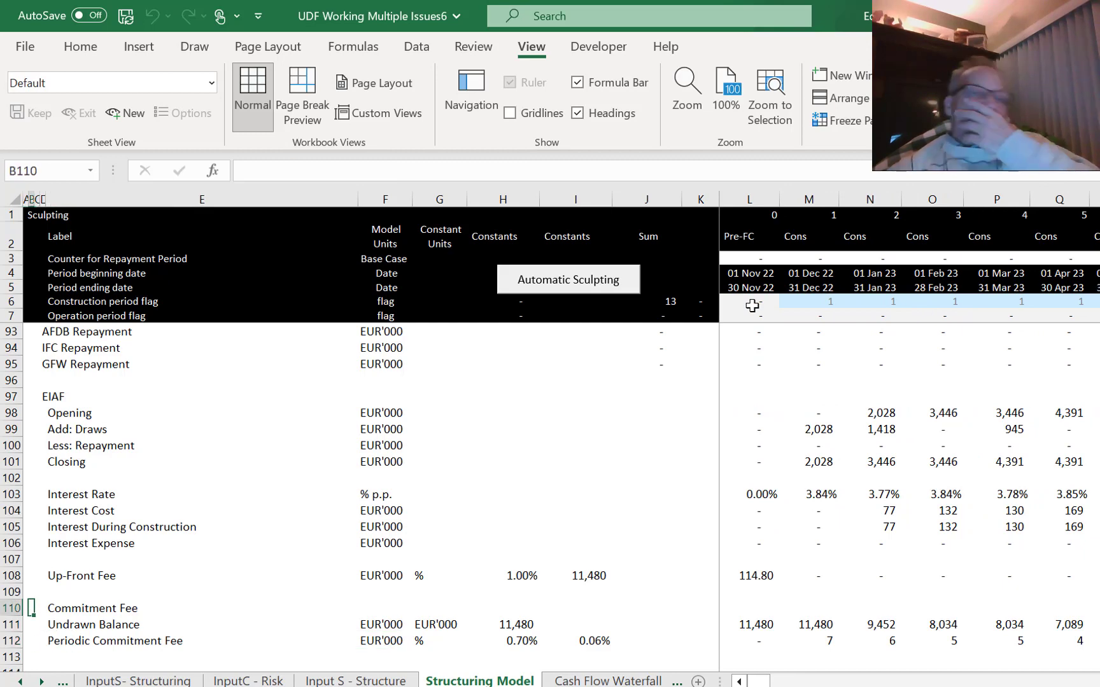
Look back through the debt repayment, lender funding and equity funding rows up to the Funding Needs section.
key(Up)
key(Up)
key(Up)
key(Up)
key(Up)
key(Up)
key(Up)
key(Up)
key(Up)
key(Up)
key(Up)
key(Up)
key(Up)
key(Up)
key(Up)
key(Up)
key(Up)
key(Up)
key(Up)
key(Up)
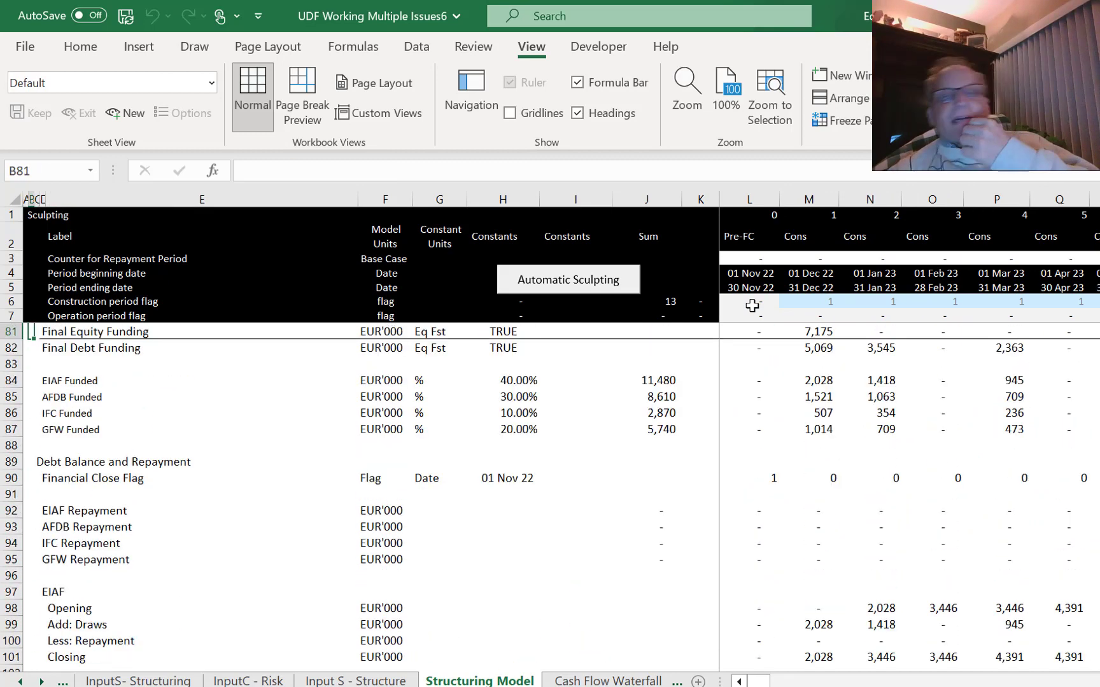
key(Up)
key(Up)
key(Up)
key(Up)
key(Up)
key(Up)
key(Up)
key(Up)
key(Up)
key(Up)
key(Up)
key(Up)
key(Up)
key(Up)
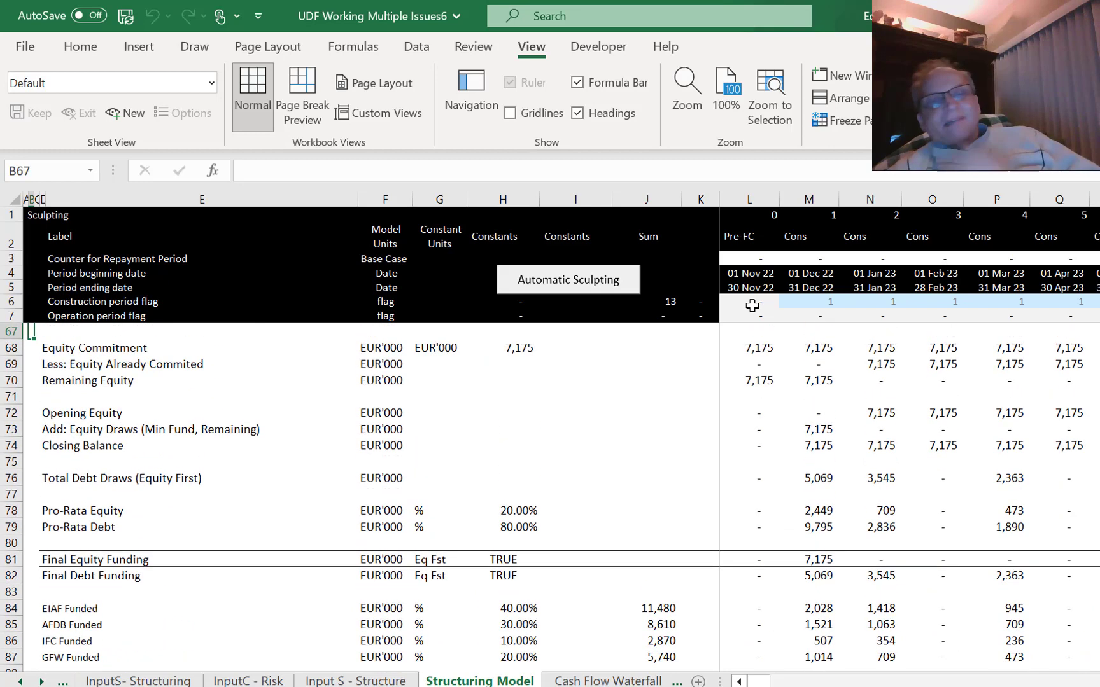
key(Up)
key(Up)
key(Up)
key(Up)
key(Up)
key(Up)
key(Up)
key(Up)
key(Up)
key(Up)
key(Up)
key(Up)
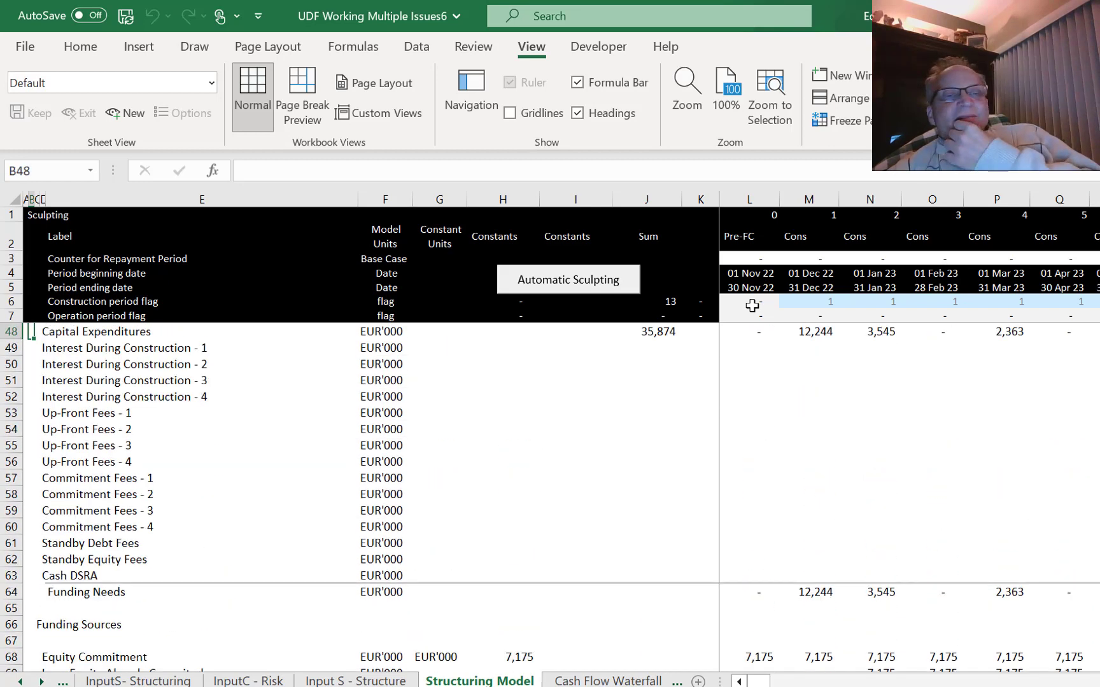
key(Up)
Examine the Interest During Construction rows of Funding Needs and the Sources of Funds table above them.
key(Down)
key(Down)
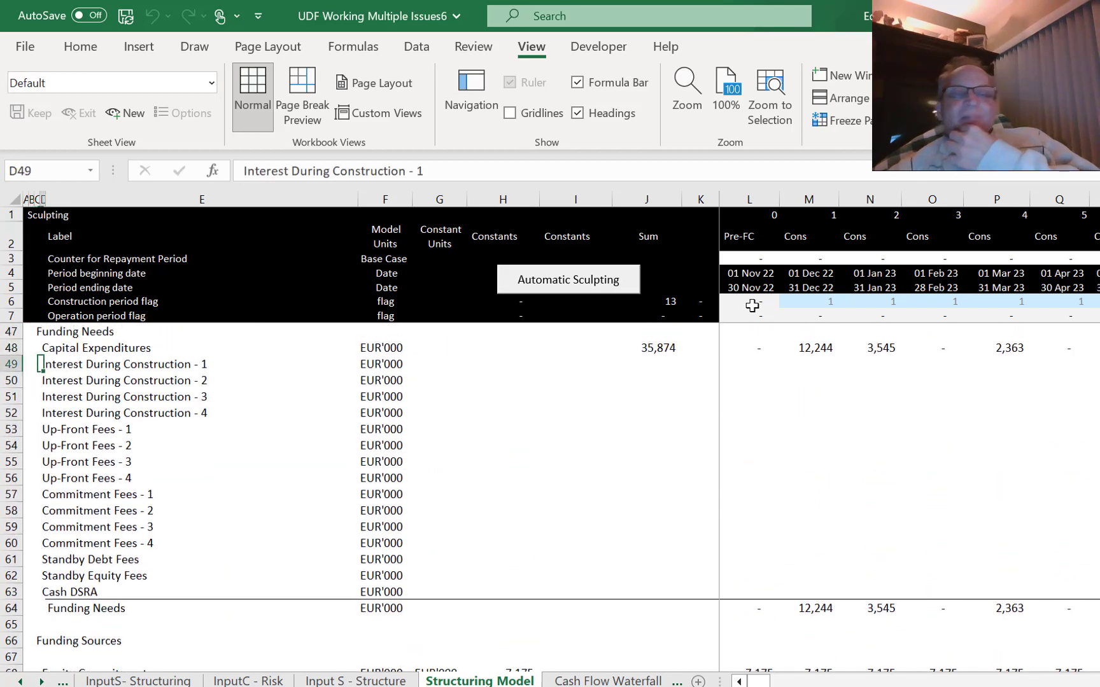
key(Right)
key(Right)
key(Right)
key(Right)
key(Left)
key(Left)
key(Right)
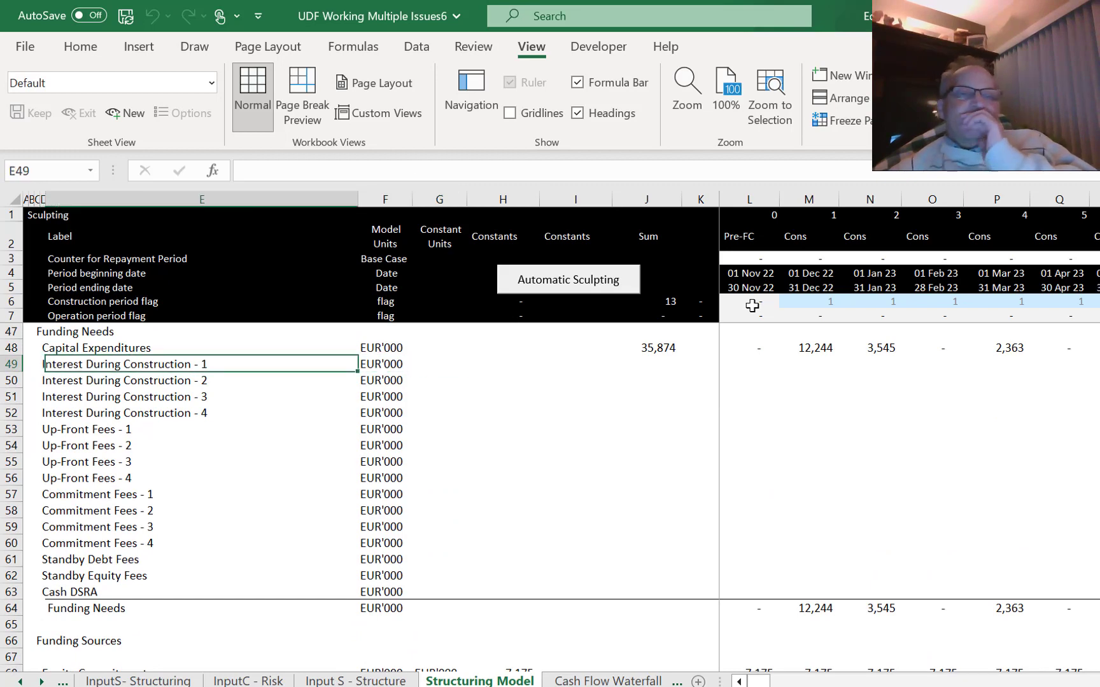
key(Left)
key(Up)
key(Up)
key(Up)
key(Up)
key(Up)
key(Up)
key(Up)
key(Up)
key(Up)
key(Up)
key(Up)
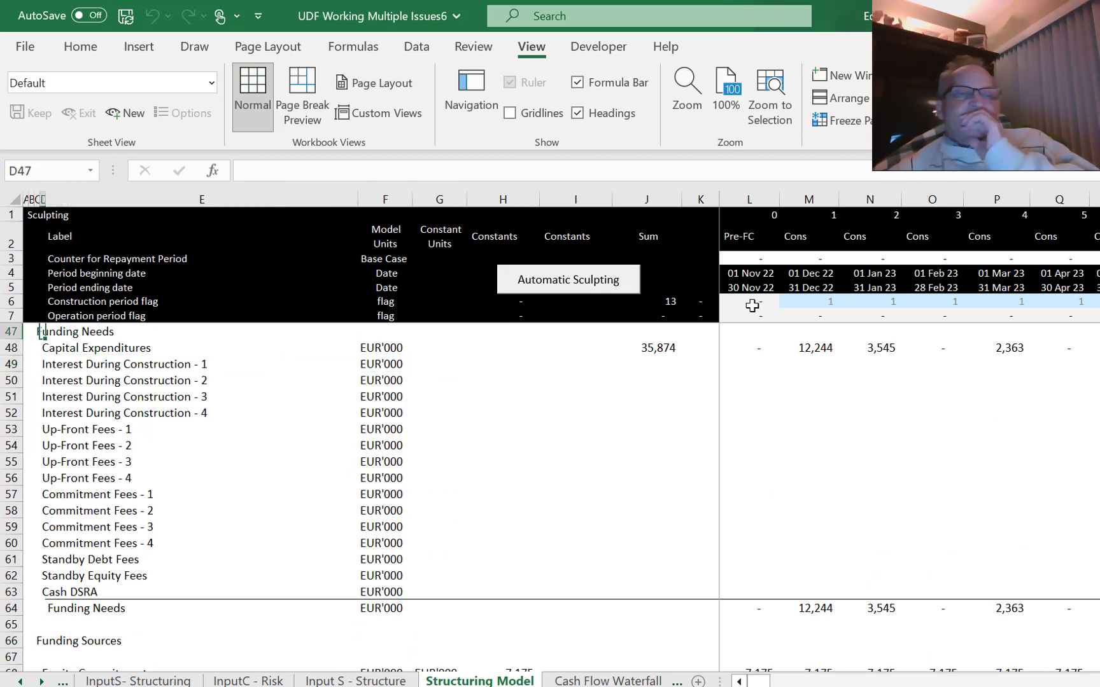
scroll(752, 306, up, 1)
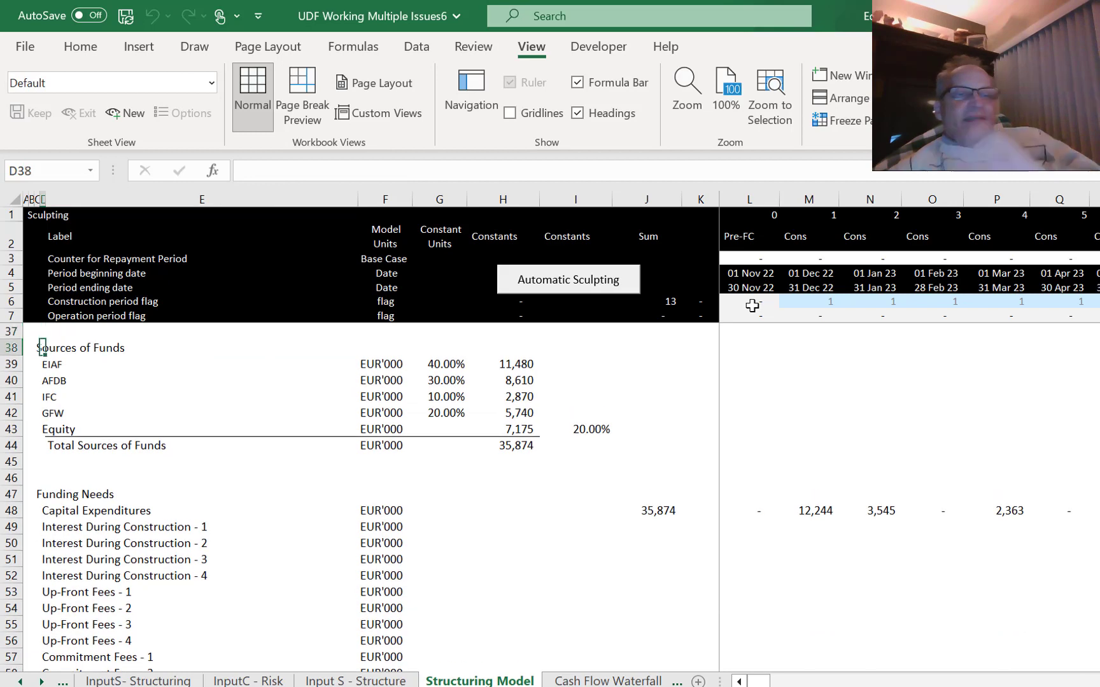
Link Interest During Construction - 1 in Funding Needs cell L49 to the EIAF Interest During Construction row with =L105.
key(Down)
key(Down)
key(Down)
key(Down)
key(Down)
key(Down)
key(Right)
key(Right)
key(Right)
key(Right)
key(Right)
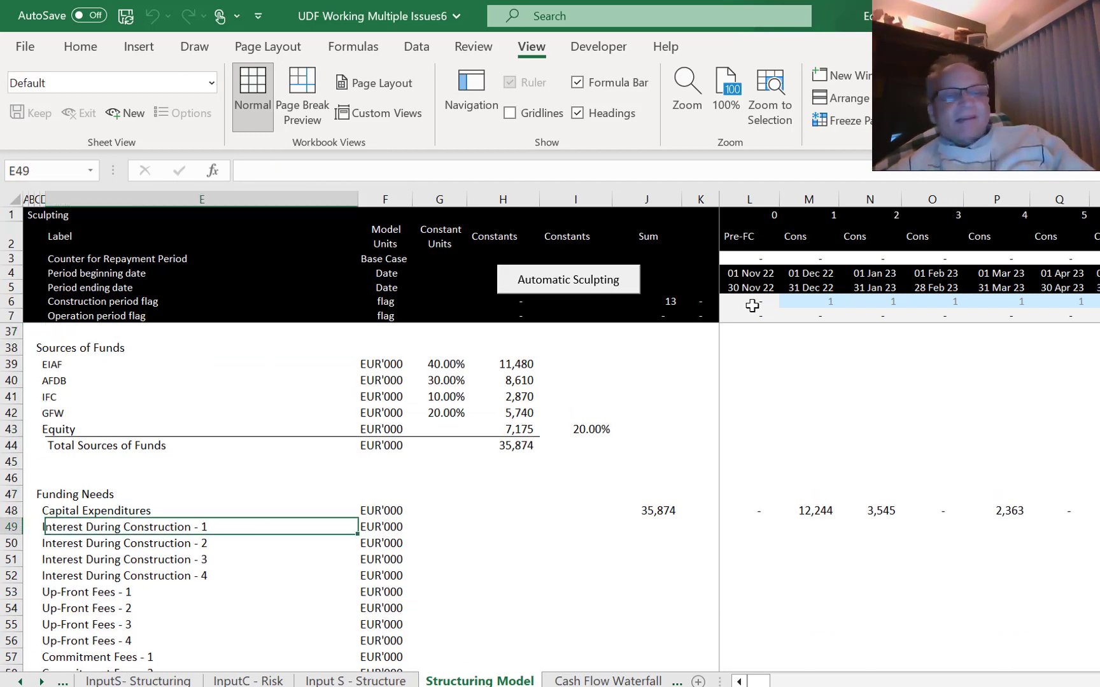
key(Right)
key(Right)
key(Right)
key(Right)
key(Left)
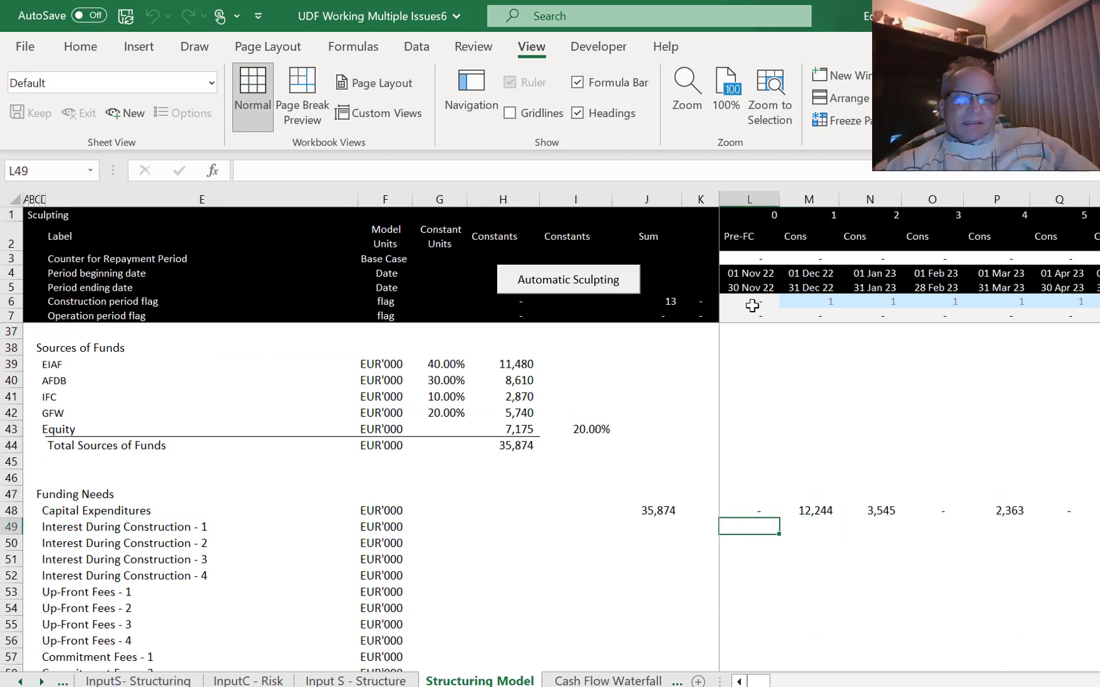
text(=)
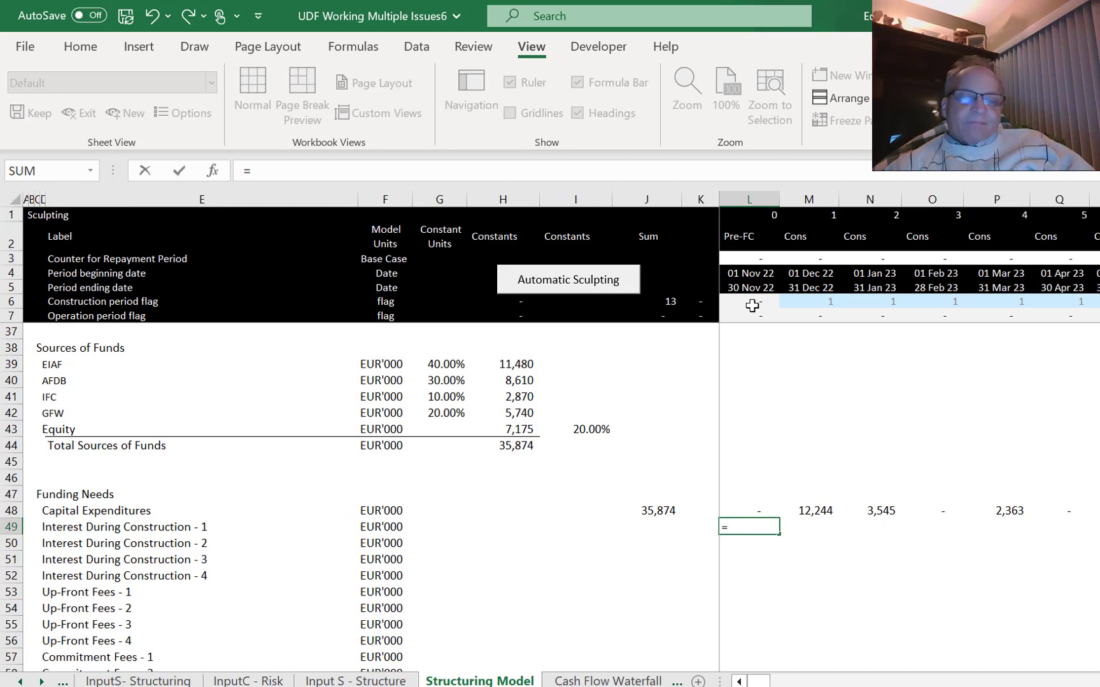
key(Down)
key(Down)
key(Down)
key(Down)
key(Down)
key(Down)
key(Down)
key(Down)
key(Down)
key(Down)
key(Down)
key(Down)
key(Down)
key(Down)
key(Down)
key(Down)
key(Down)
key(Down)
key(Down)
key(Down)
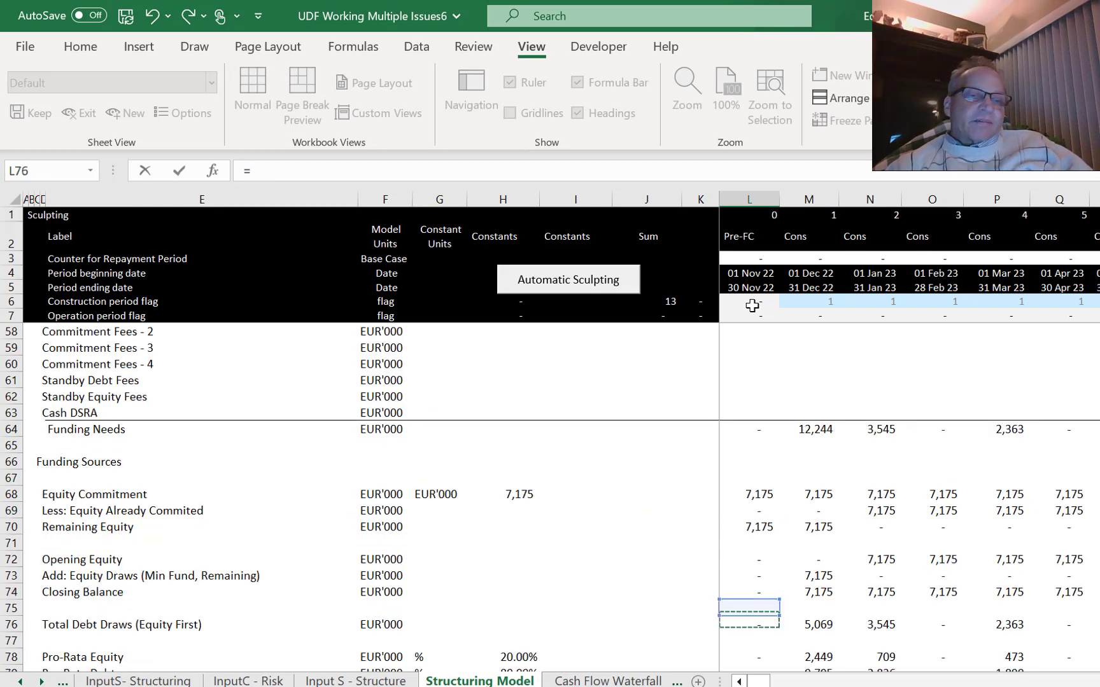
key(Down)
key(Down)
key(Down)
key(Down)
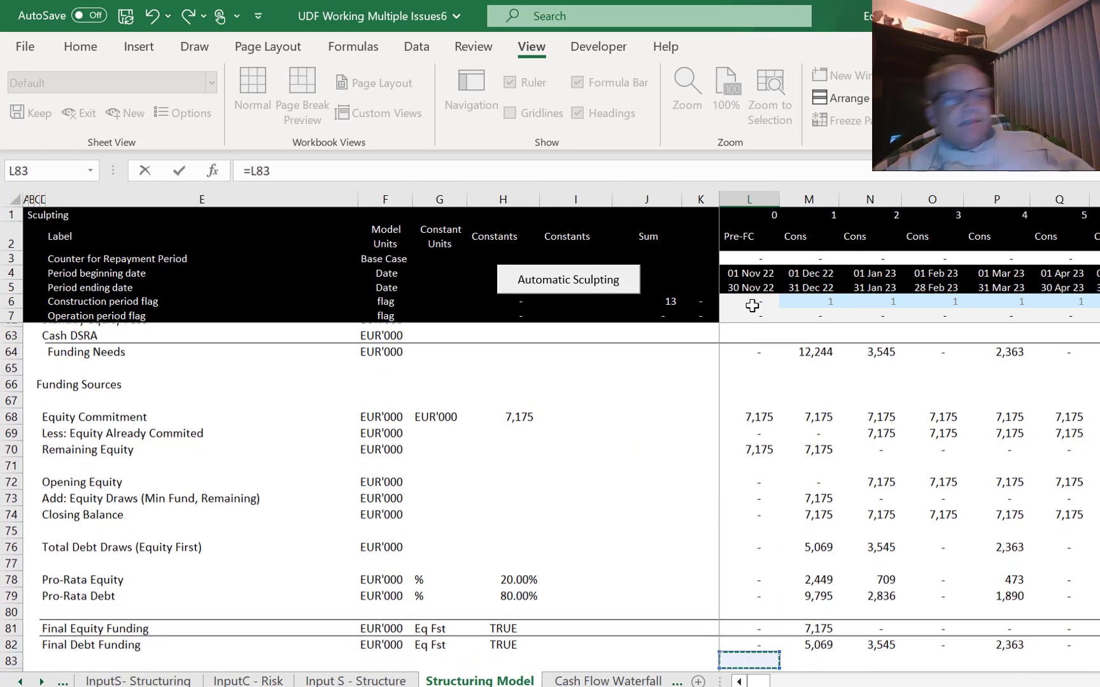
key(Down)
key(Down)
key(Down)
key(Down)
key(Down)
key(Down)
key(Down)
key(Down)
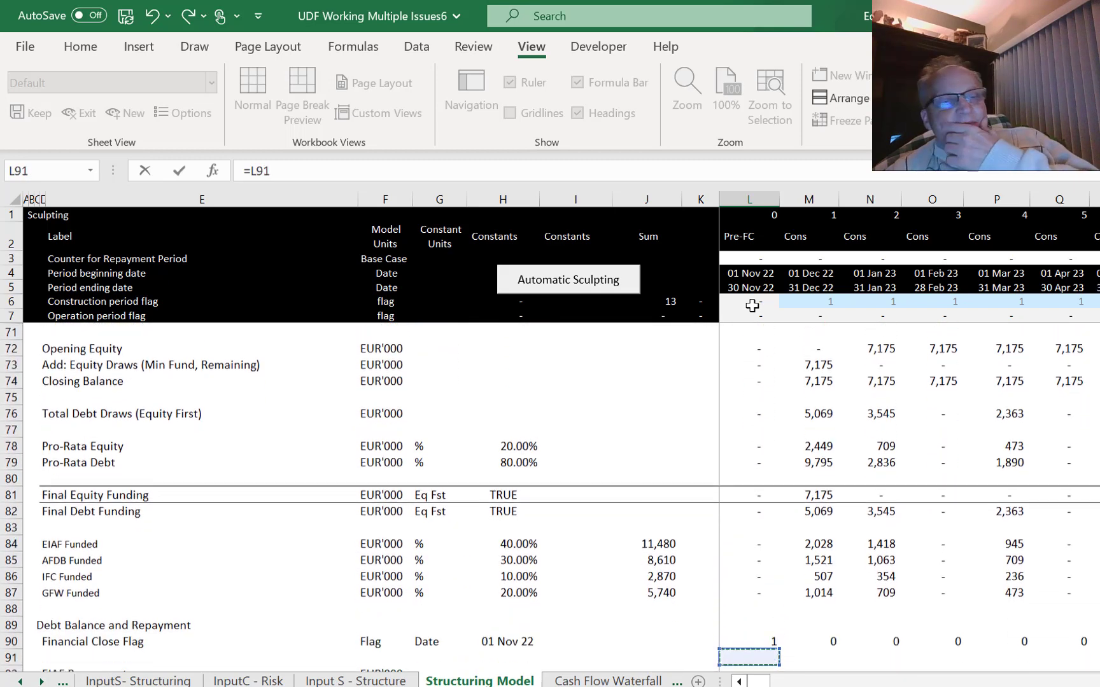
key(Down)
key(Down)
key(Down)
key(Down)
key(Down)
key(Down)
key(Down)
key(Down)
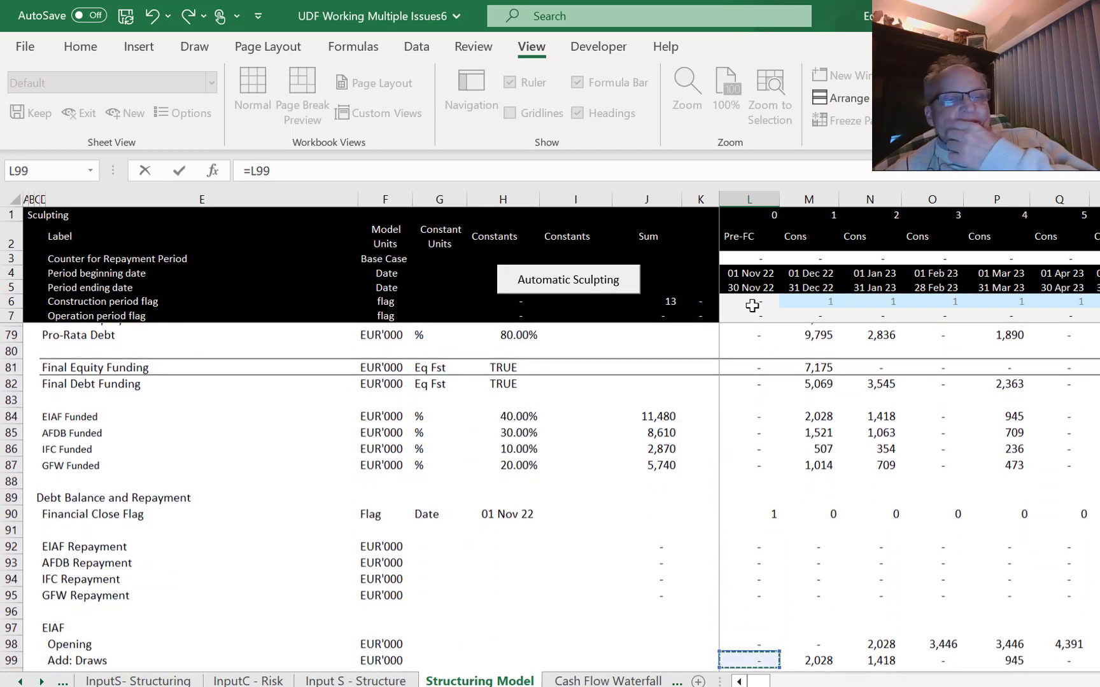
key(Down)
key(Down)
key(Down)
key(Down)
key(Down)
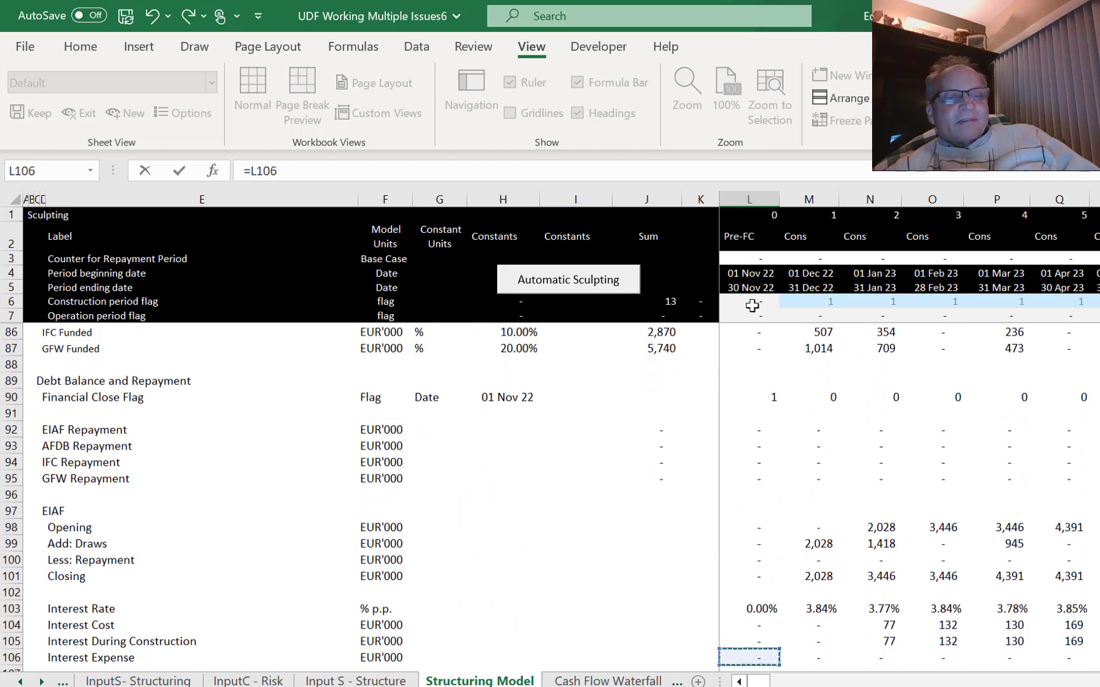
key(Up)
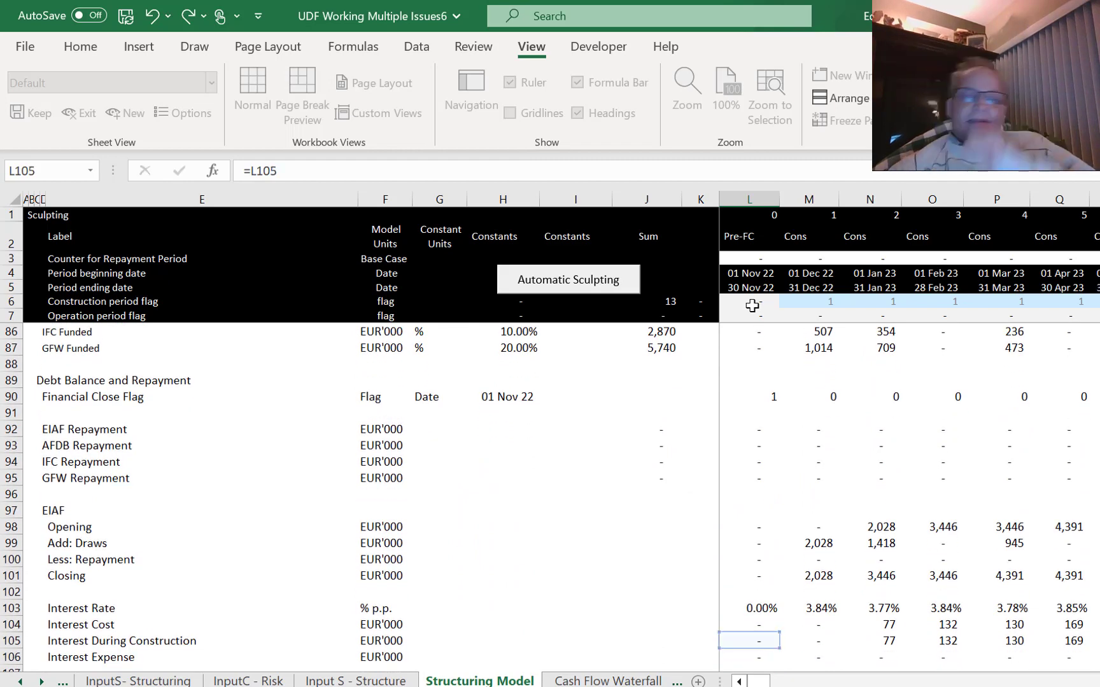
key(Return)
Fill the L49 Interest During Construction - 1 link across all periods of row 49.
key(Up)
key(Up)
key(Up)
key(Up)
key(Down)
key(Down)
key(Down)
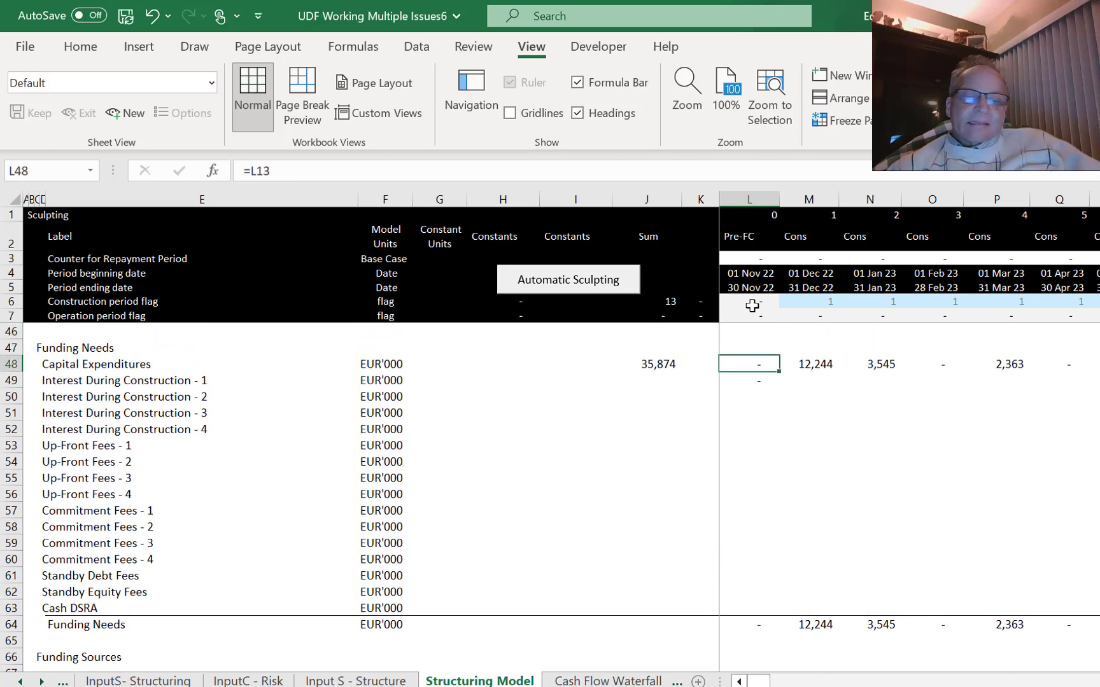
key(ctrl+shift+Right)
key(ctrl+r)
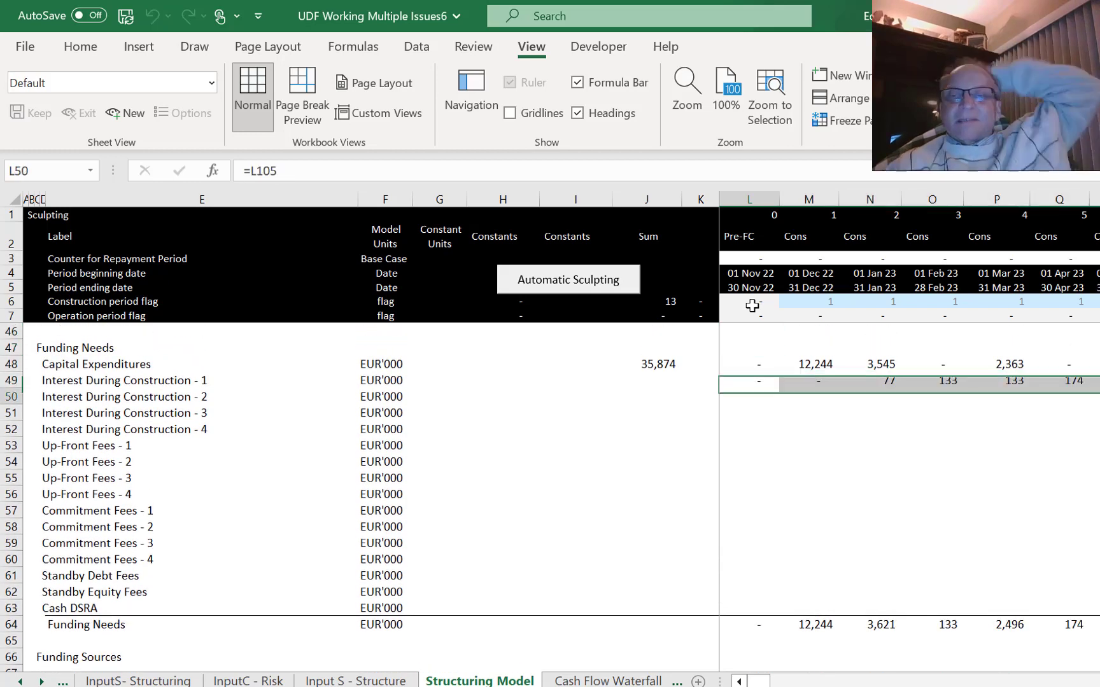
key(Down)
key(Down)
key(Up)
key(Up)
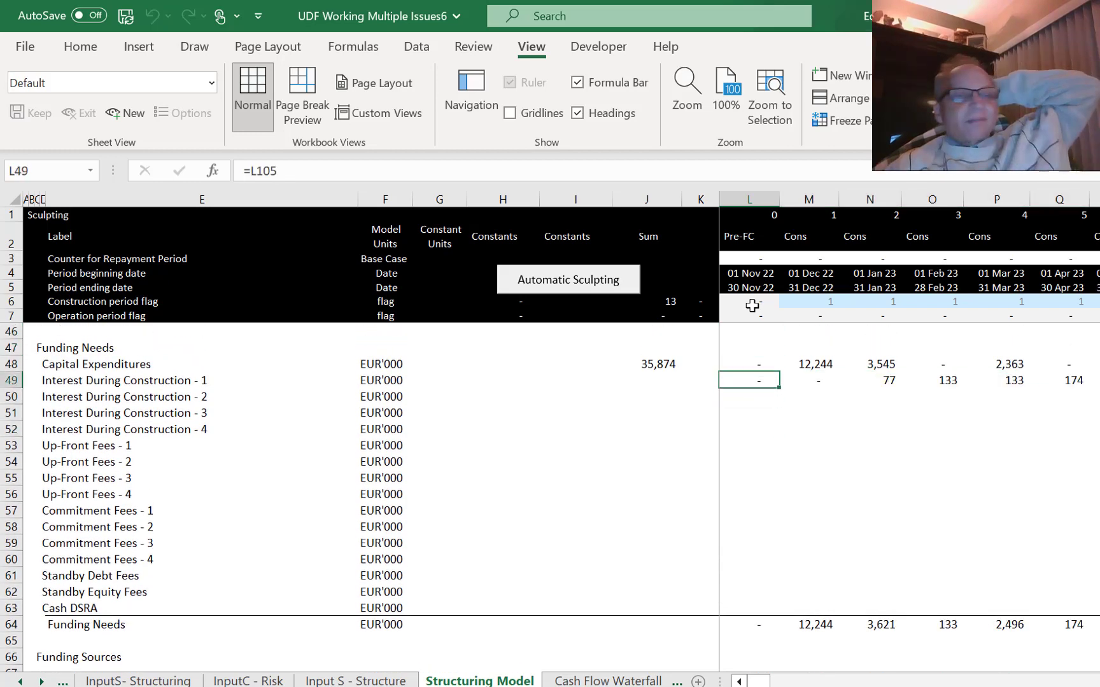
Link Up-Front Fees - 1 in Funding Needs cell L53 to the EIAF Up-Front Fee with =L108.
key(Down)
key(Down)
key(Down)
key(Down)
text(=)
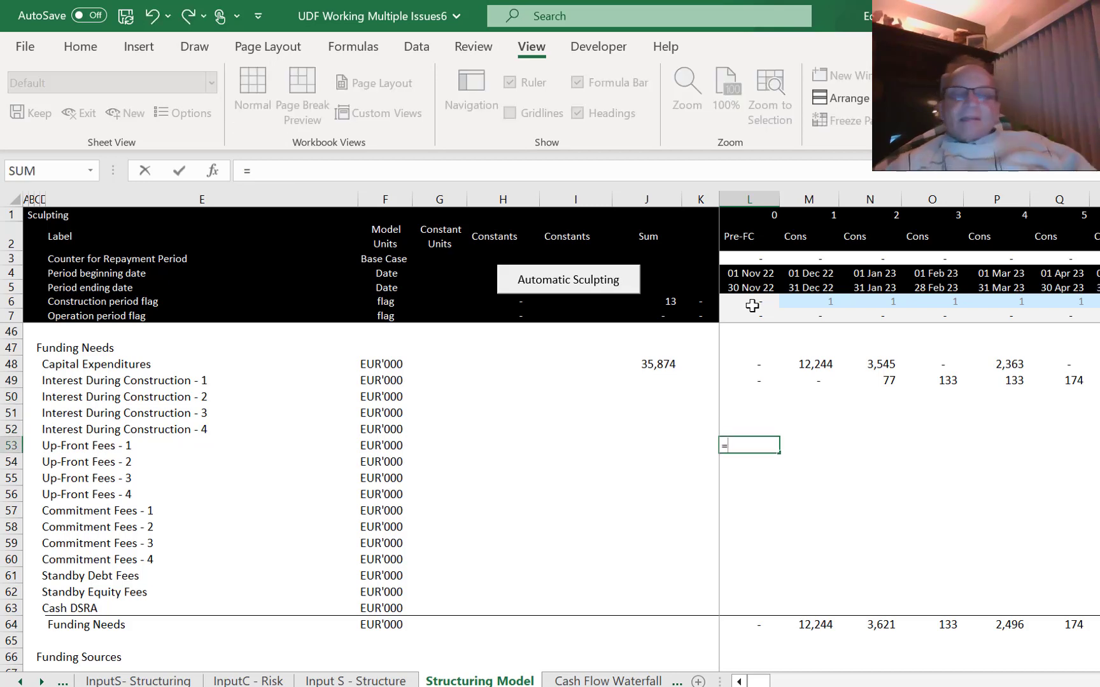
key(Down)
key(Down)
key(Down)
key(Down)
key(Down)
key(Down)
key(Down)
key(Down)
key(Down)
key(Down)
key(Down)
key(Down)
key(Down)
key(Down)
key(Down)
key(Down)
key(Down)
key(Down)
key(Down)
key(Down)
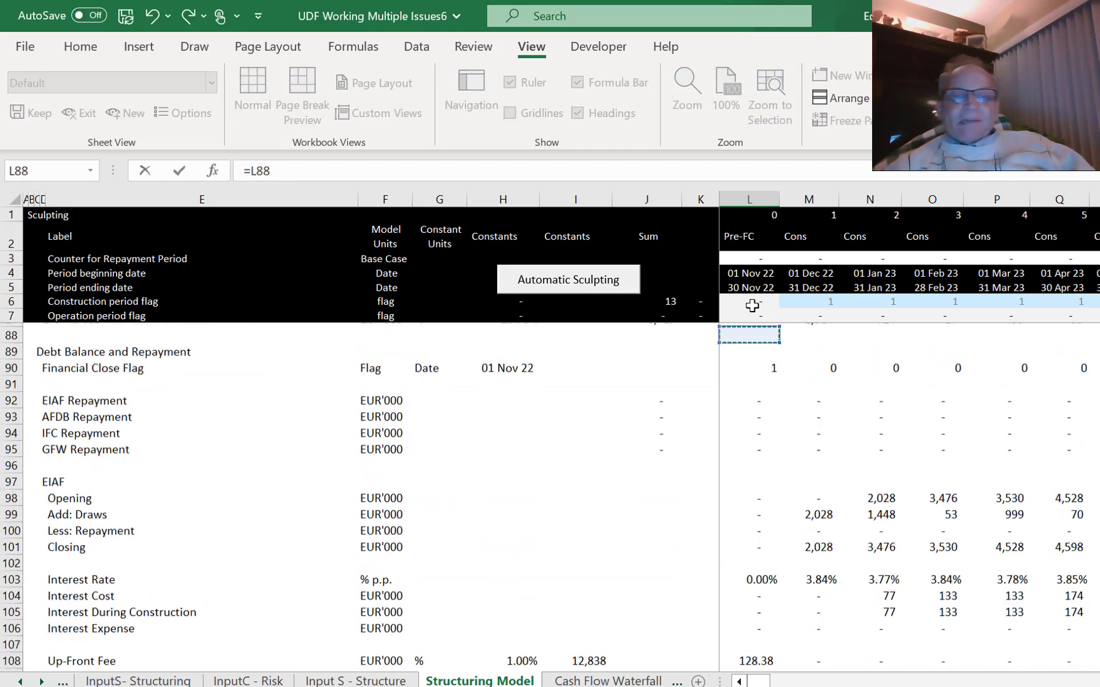
key(Down)
key(Down)
key(Down)
key(Down)
key(Down)
key(Down)
key(Down)
key(Down)
key(Down)
key(Down)
key(Down)
key(Down)
key(Down)
key(Down)
key(Down)
key(Down)
key(Down)
key(Down)
key(Down)
key(Down)
key(Down)
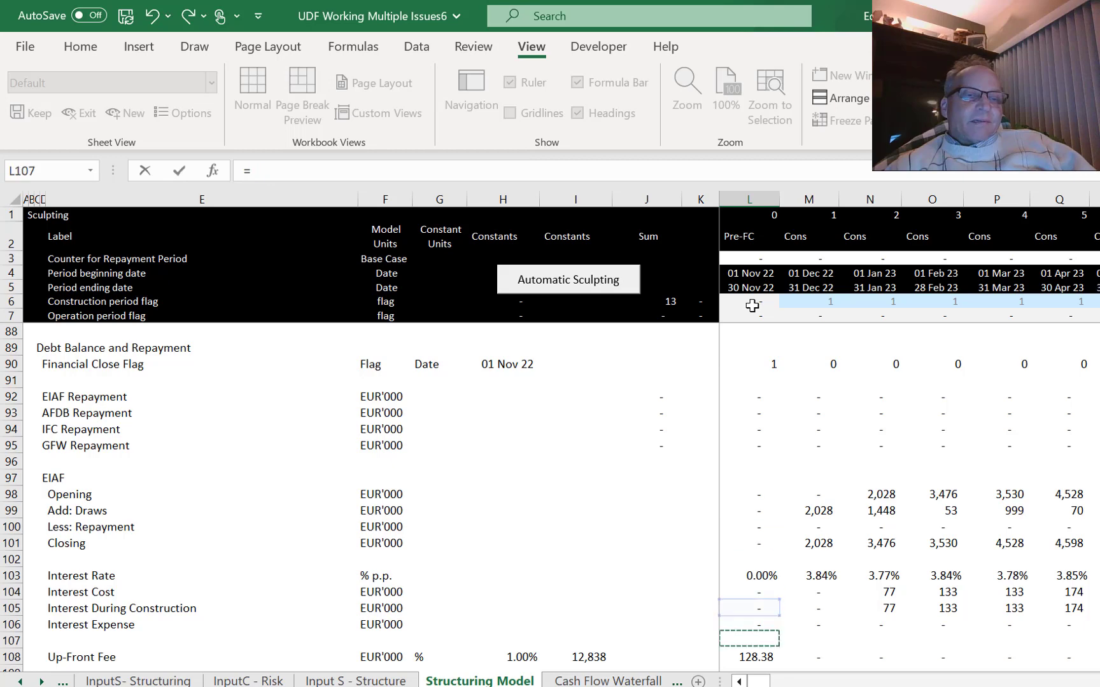
key(Up)
key(Up)
key(Up)
key(Up)
key(Up)
key(Up)
key(Up)
key(Up)
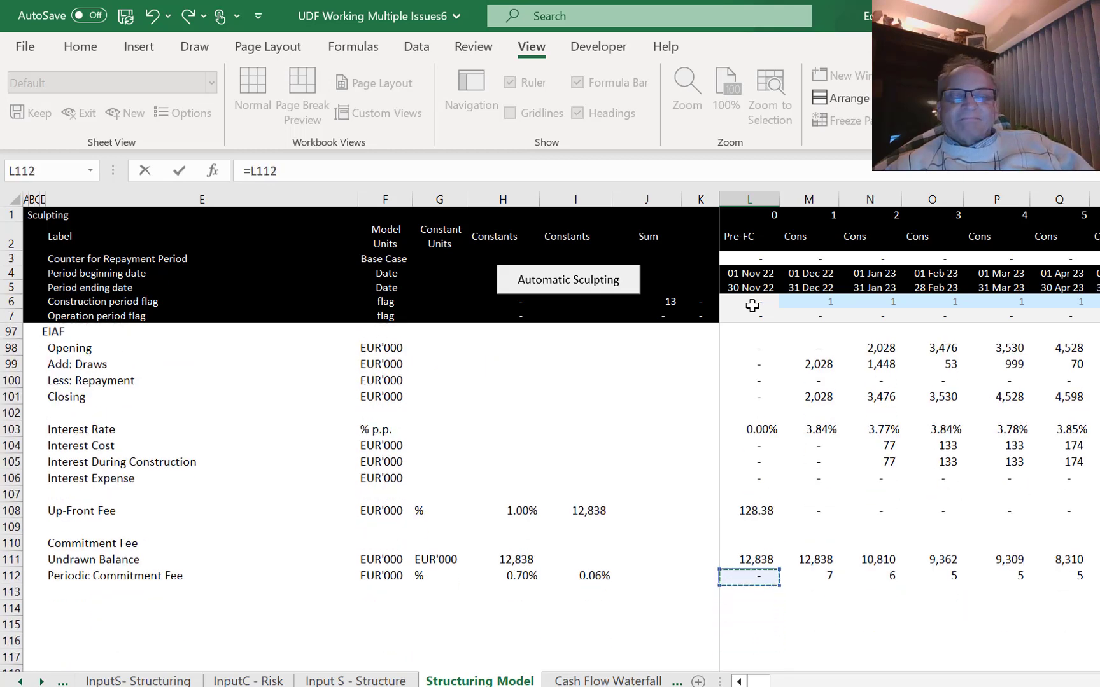
key(Return)
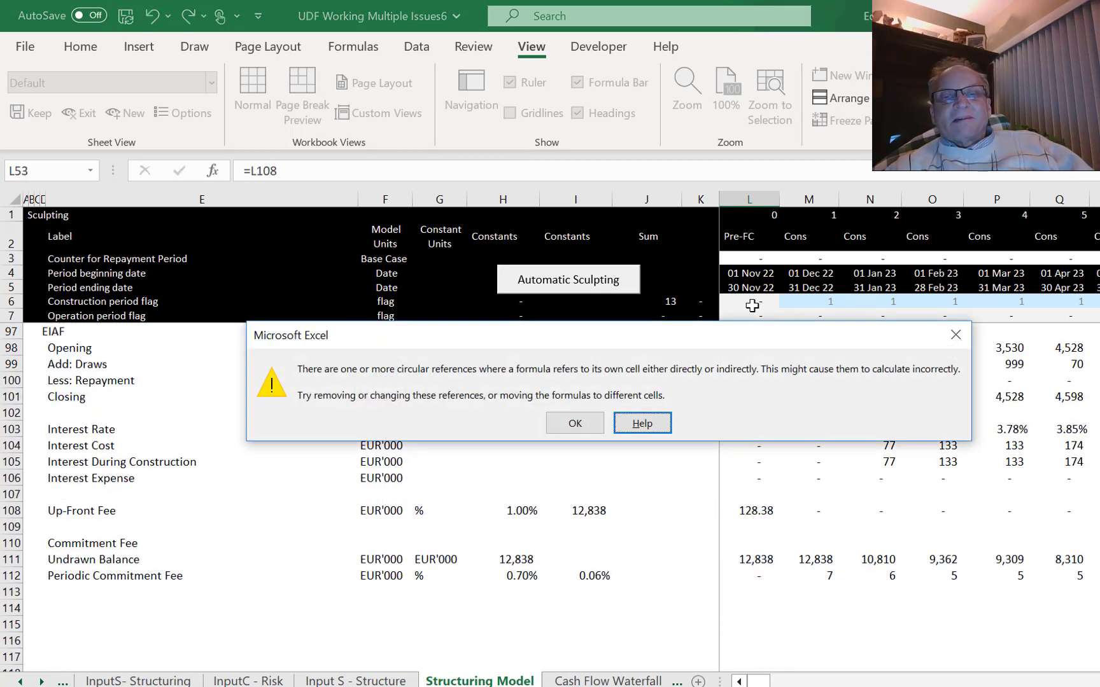
key(Return)
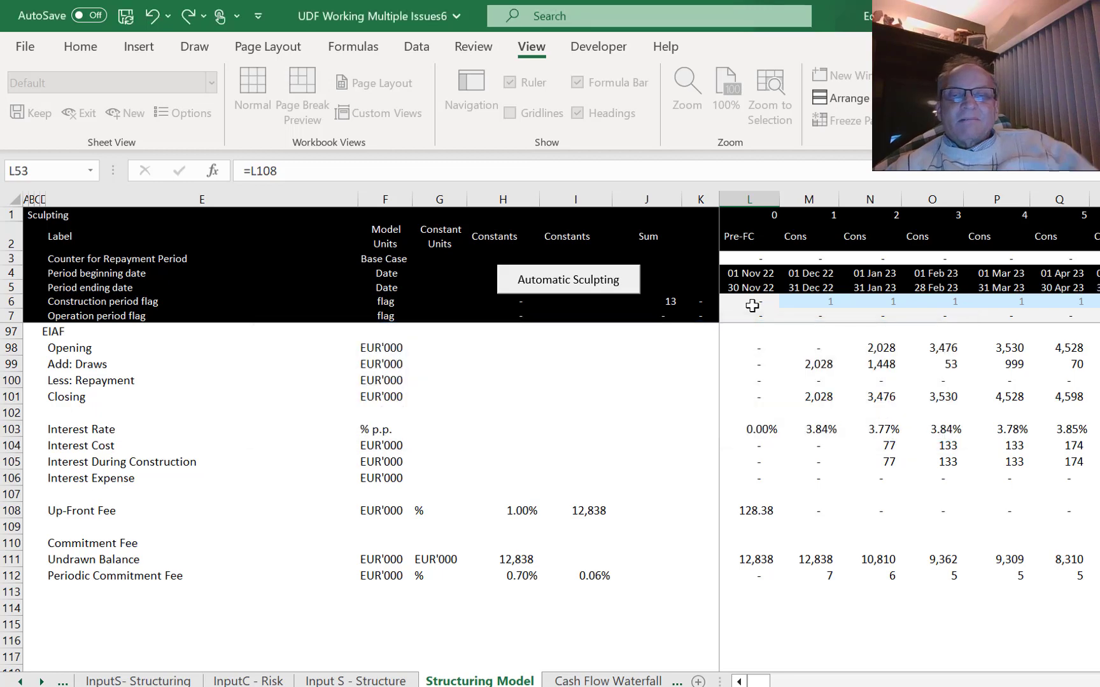
Examine the circular reference trace between Up-Front Fees - 1 and the Funding Needs total, along with the interest rows above.
key(Left)
key(Up)
key(Up)
key(Up)
key(Up)
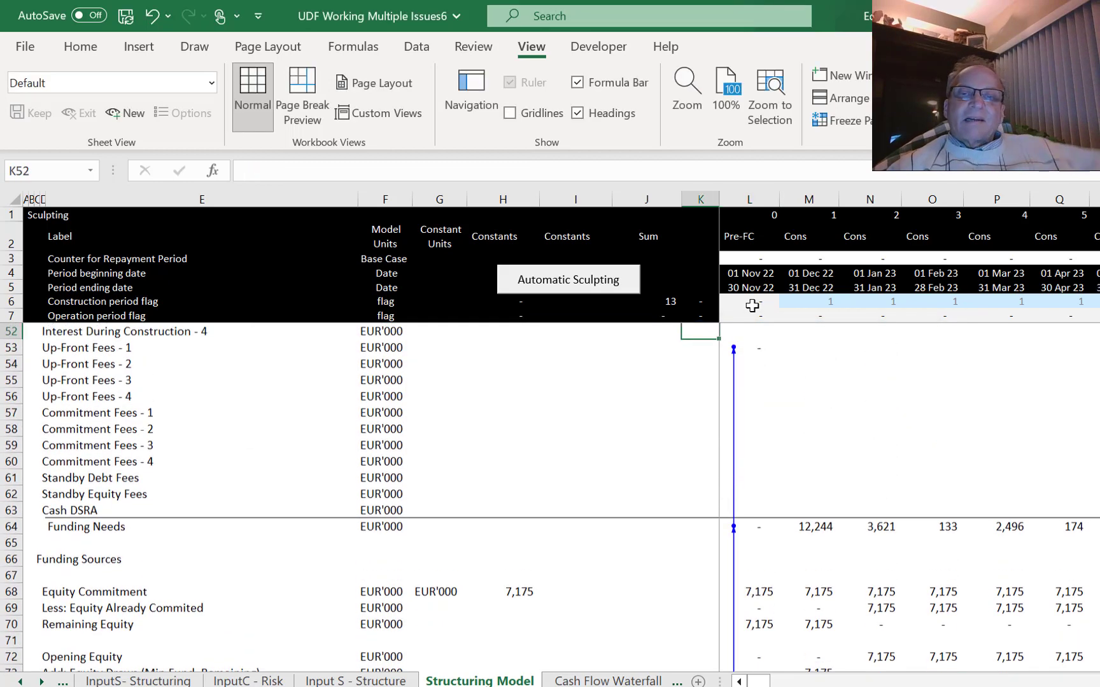
key(Up)
key(Up)
key(Up)
key(Down)
key(Down)
key(Down)
key(Down)
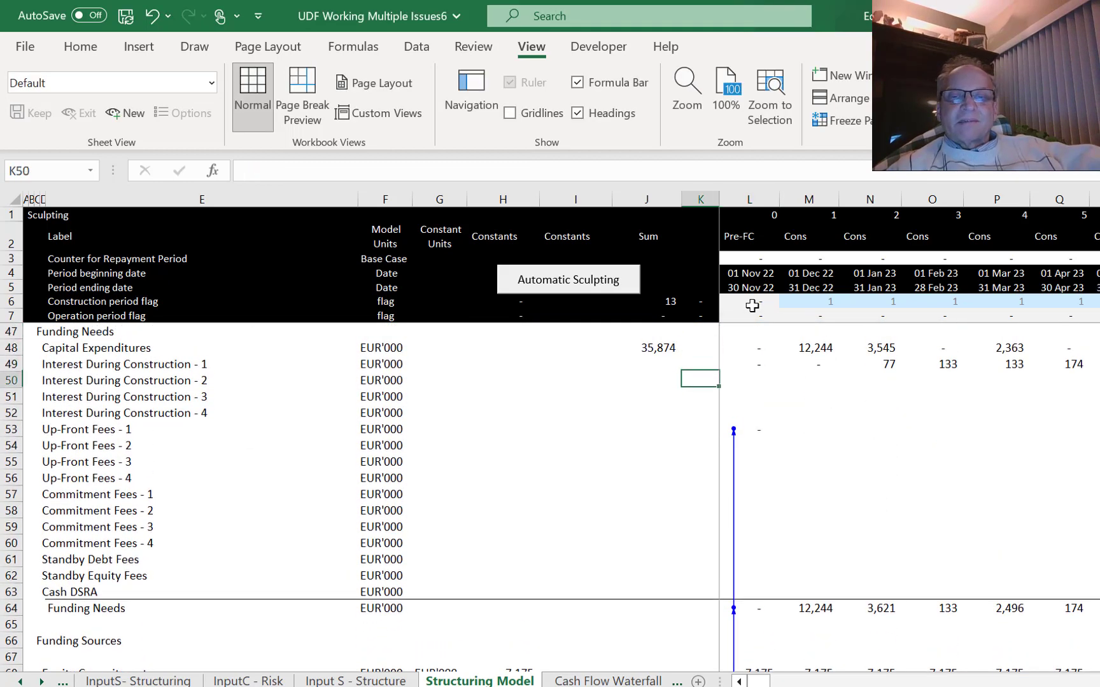
Follow the circular reference arrows in column L from Funding Needs through Total Debt Draws and EIAF Funded to the EIAF Up-Front Fee.
key(Right)
key(Down)
key(Down)
key(Down)
key(Down)
key(Down)
key(Down)
key(Down)
key(Down)
key(Down)
key(Down)
key(Down)
key(Down)
key(Down)
key(Down)
key(Down)
key(Down)
key(Down)
key(Down)
key(Down)
key(Down)
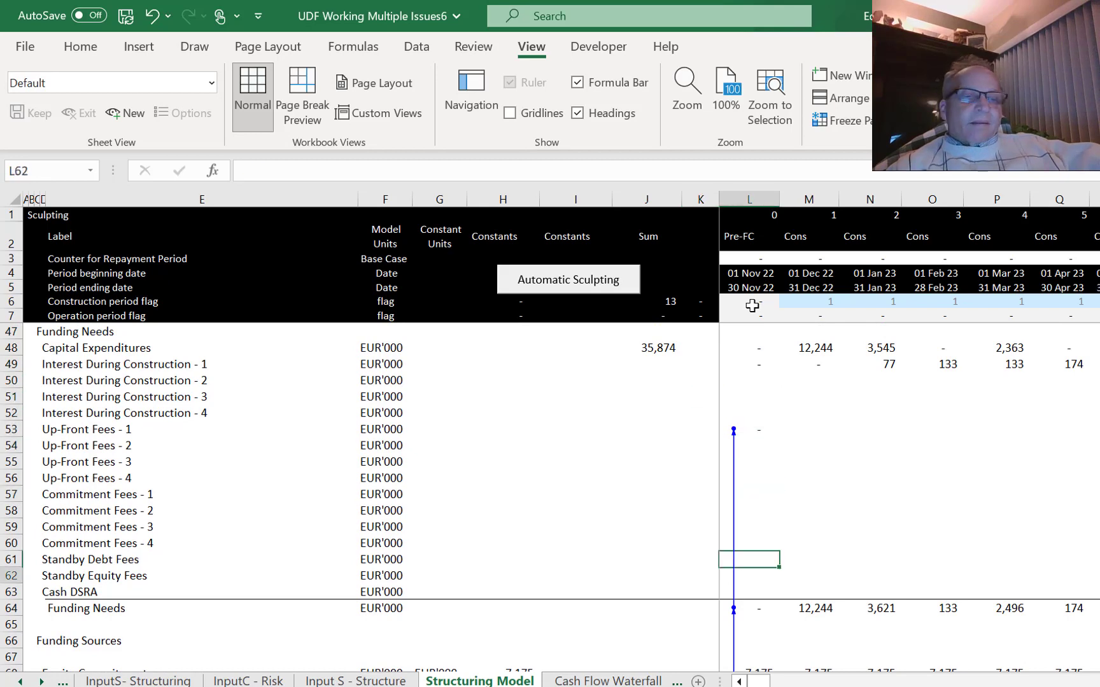
key(Up)
key(Up)
key(Down)
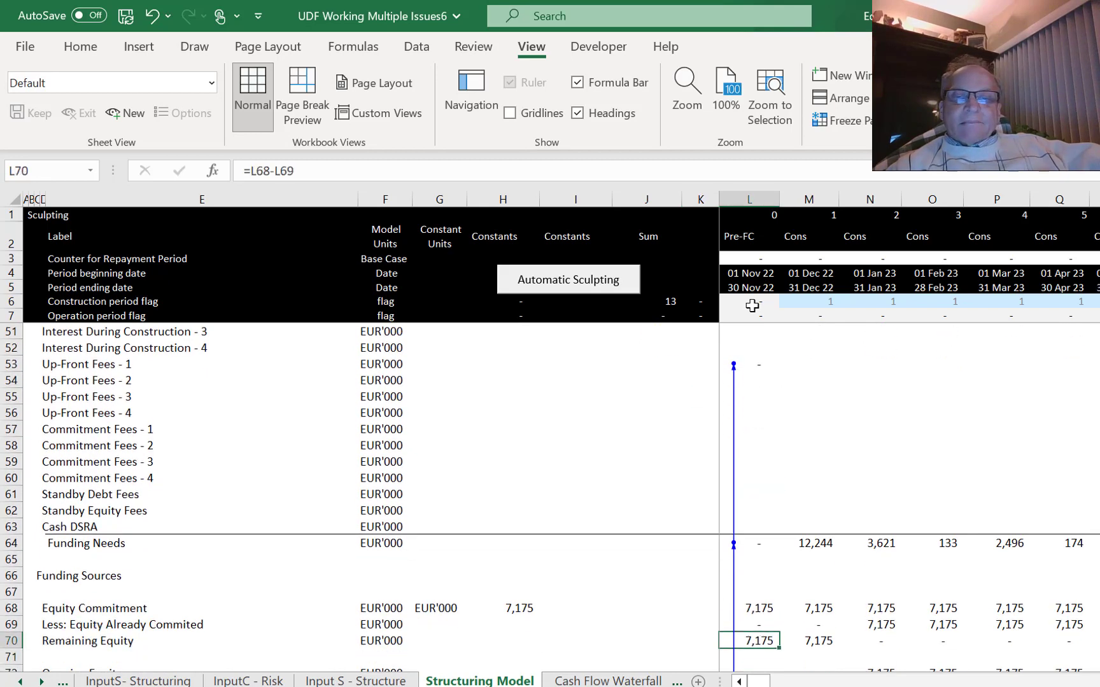
key(Down)
key(Down)
key(Down)
key(Down)
key(Down)
key(Down)
key(Down)
key(Down)
key(Down)
key(Down)
key(Down)
key(Down)
key(Down)
key(Down)
key(Down)
key(Down)
key(Down)
key(Down)
key(Down)
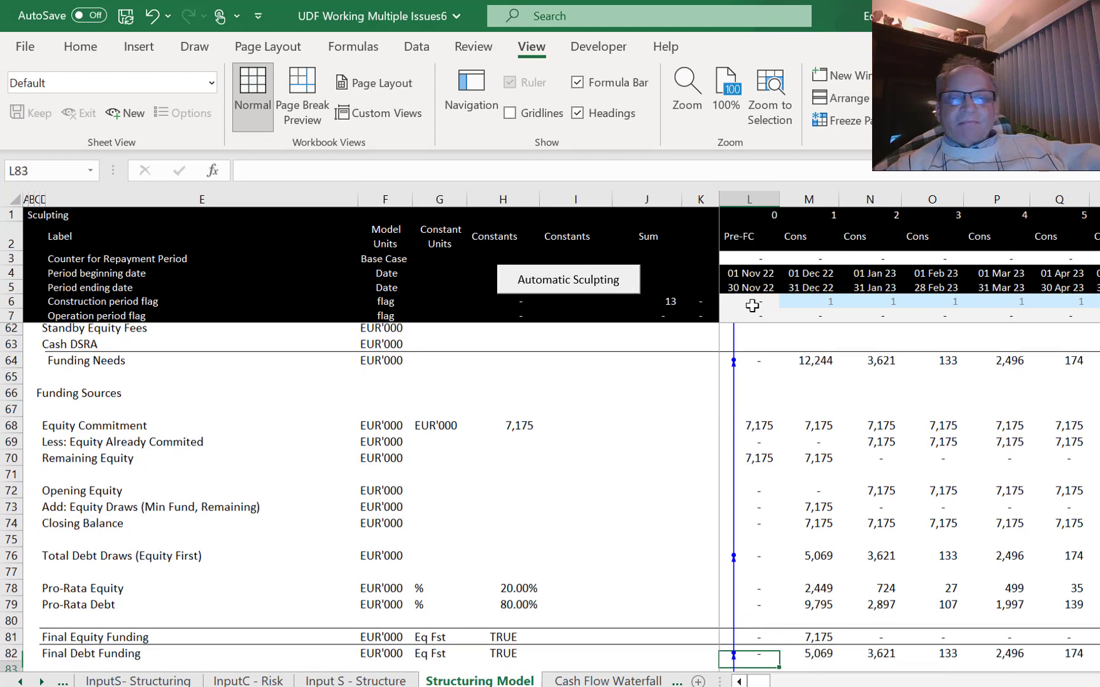
key(Down)
key(Down)
key(Down)
key(Down)
key(Down)
key(Down)
key(Down)
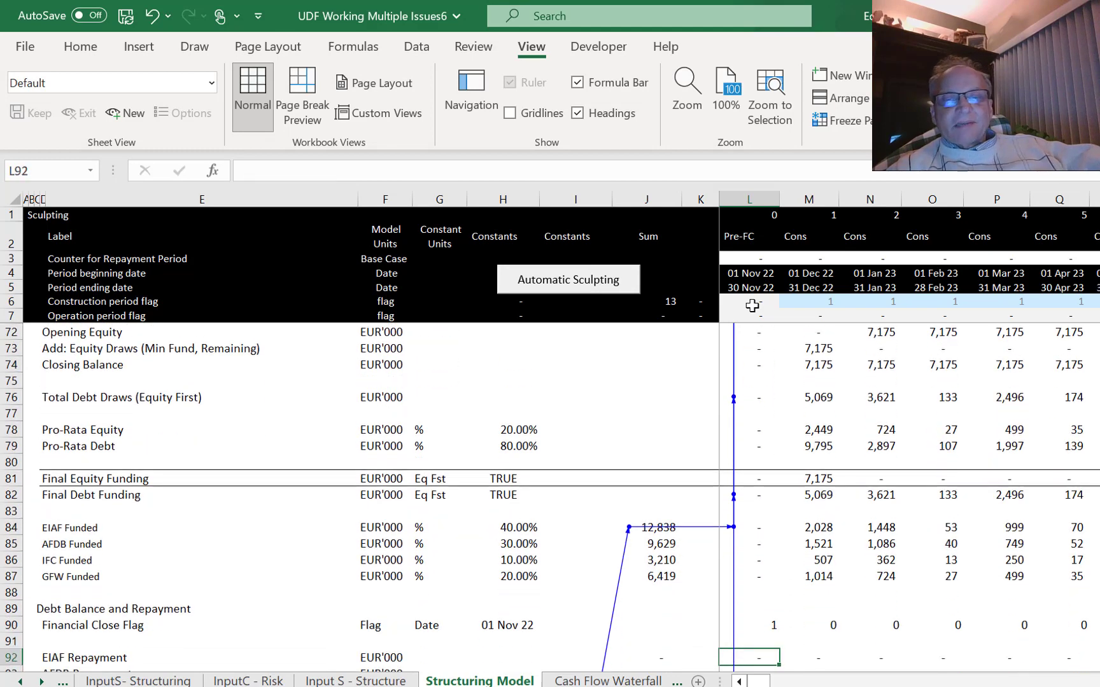
key(Down)
key(Down)
key(Down)
key(Down)
key(Down)
key(Down)
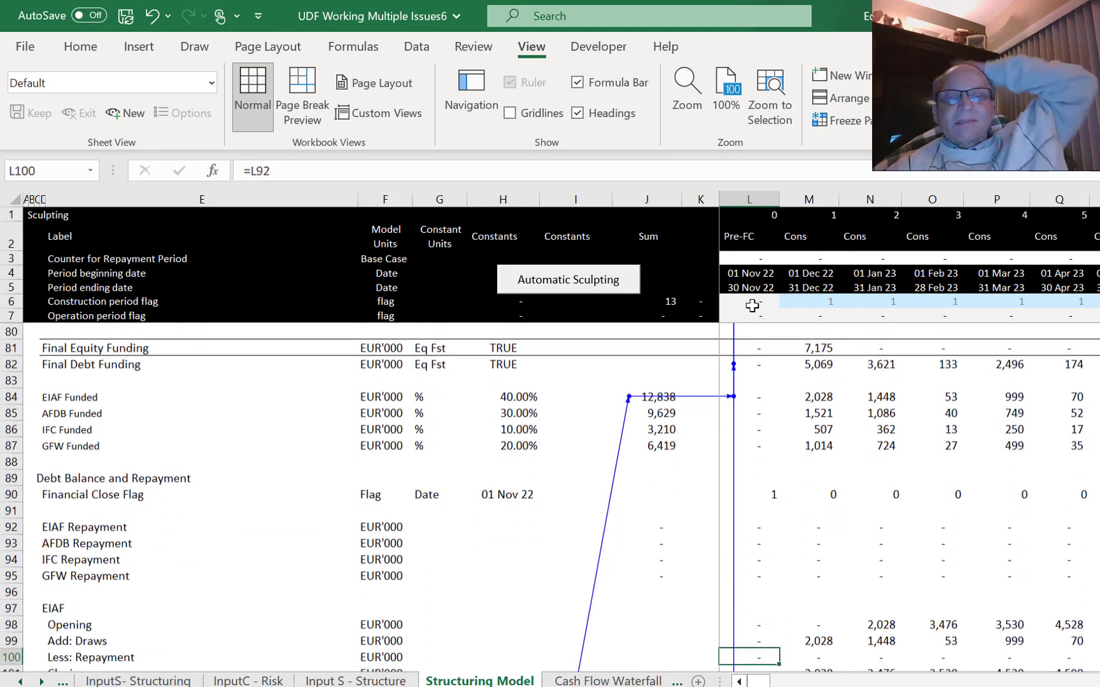
key(Down)
key(Down)
key(Down)
key(Down)
key(Down)
key(Down)
key(Down)
key(Down)
key(Down)
key(Down)
key(Down)
key(Down)
Trace the EIAF Up-Front Fee base back to the EIAF Funded sum in J84 and examine its formula.
key(Up)
key(Up)
key(Up)
key(Up)
key(Up)
key(Up)
key(Up)
key(Up)
key(Up)
key(Up)
key(Up)
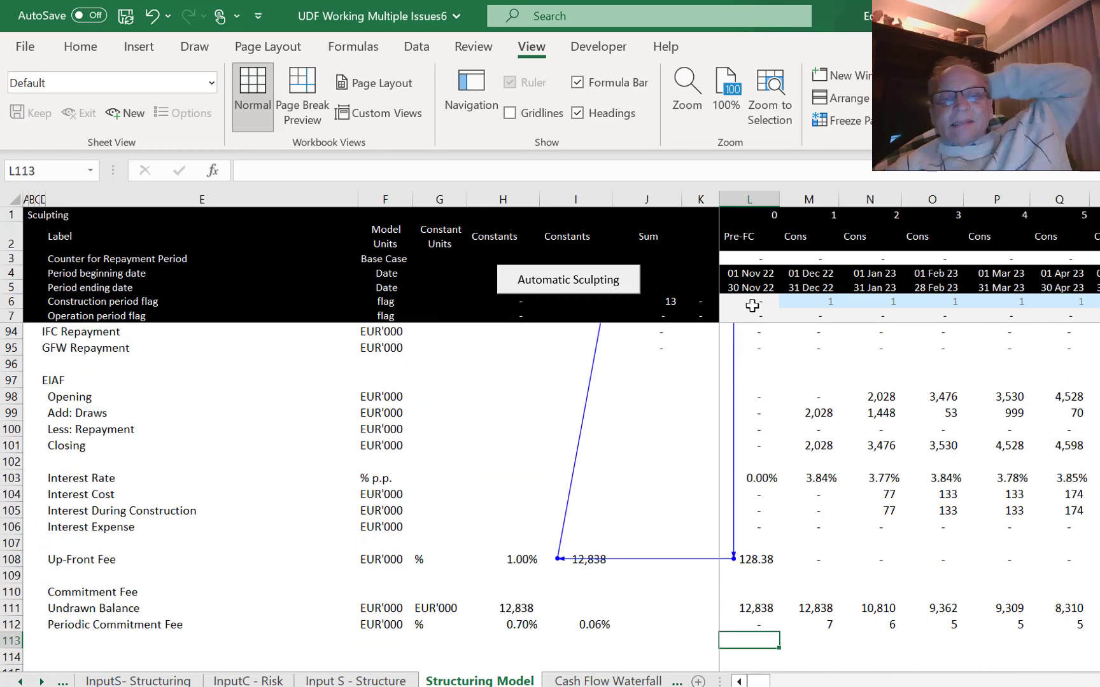
key(Up)
key(Up)
key(Up)
key(Up)
key(Up)
key(Up)
key(Up)
key(Up)
key(Up)
key(Up)
key(Up)
key(Up)
key(Up)
key(Up)
key(Up)
key(Up)
key(Up)
key(Up)
key(Up)
key(Up)
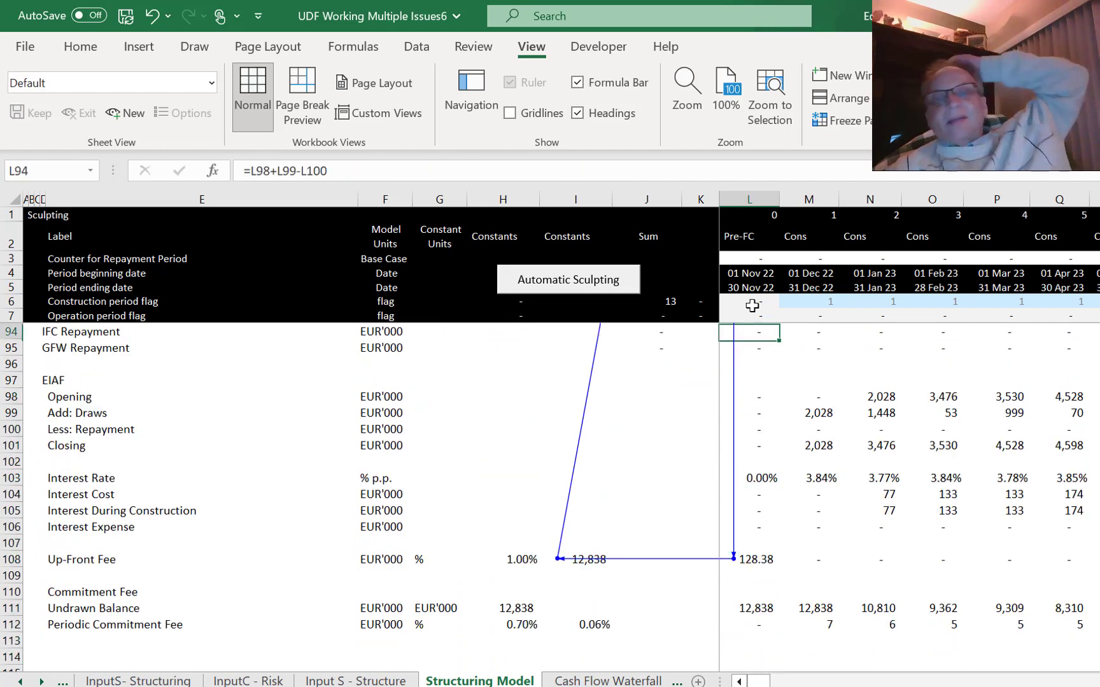
key(Up)
key(Up)
key(Up)
key(Up)
key(Up)
key(Up)
key(Up)
key(Up)
key(Up)
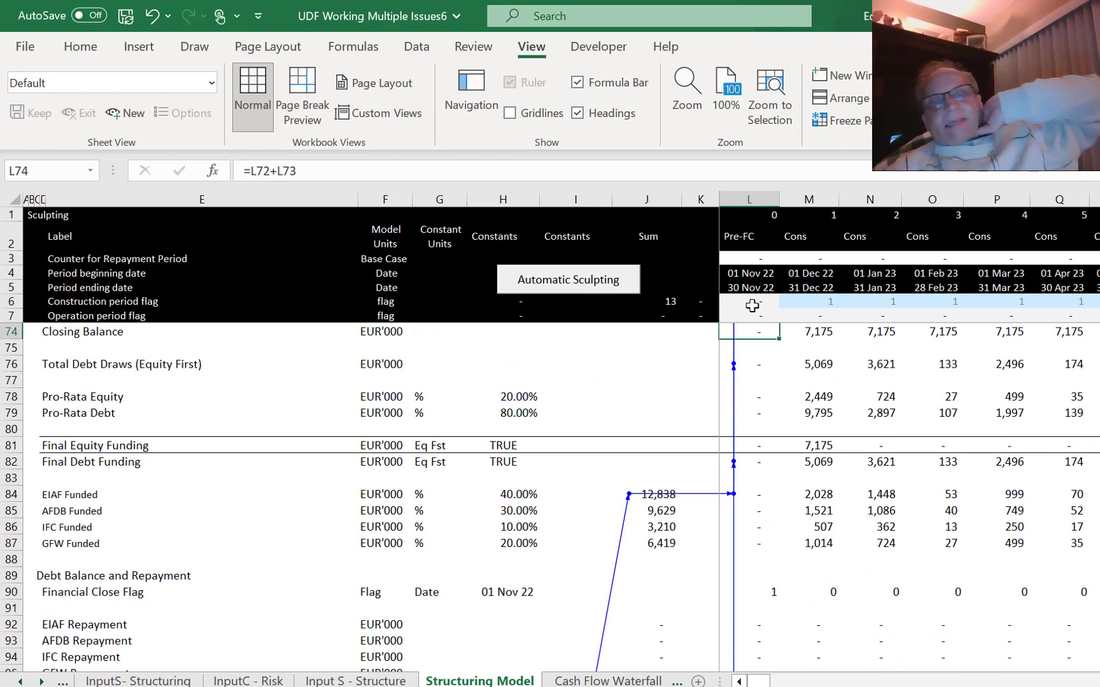
key(Left)
key(Left)
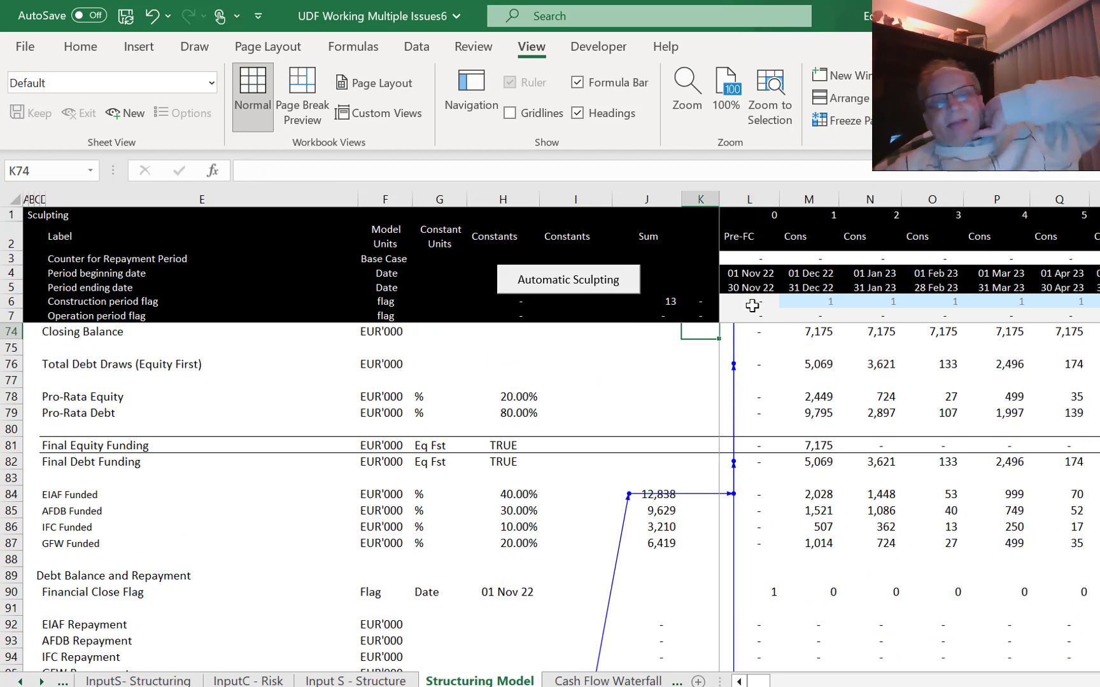
key(Down)
key(Down)
key(Down)
key(Down)
key(Down)
key(Down)
key(Down)
key(Down)
key(Down)
key(Down)
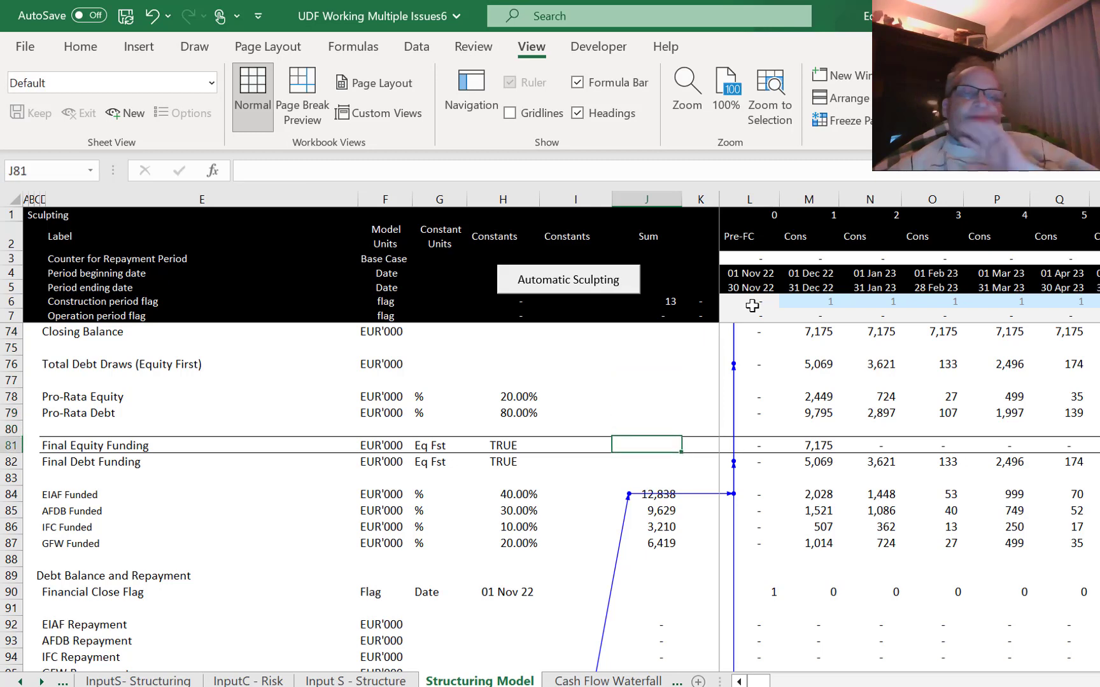
key(Down)
key(Down)
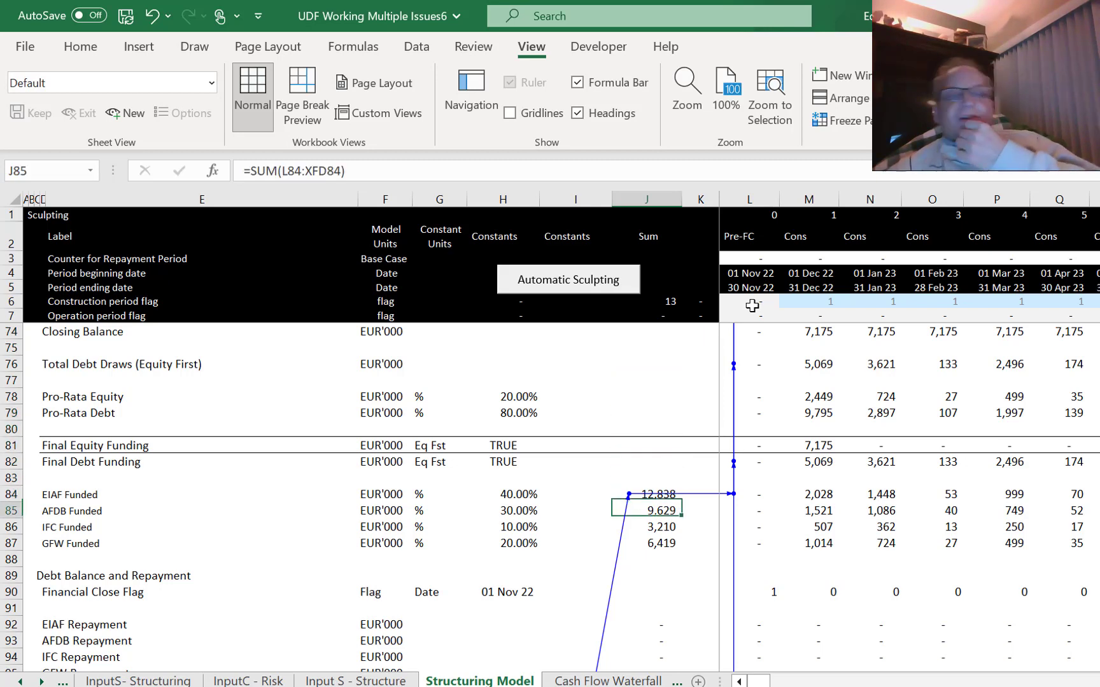
key(Up)
key(Up)
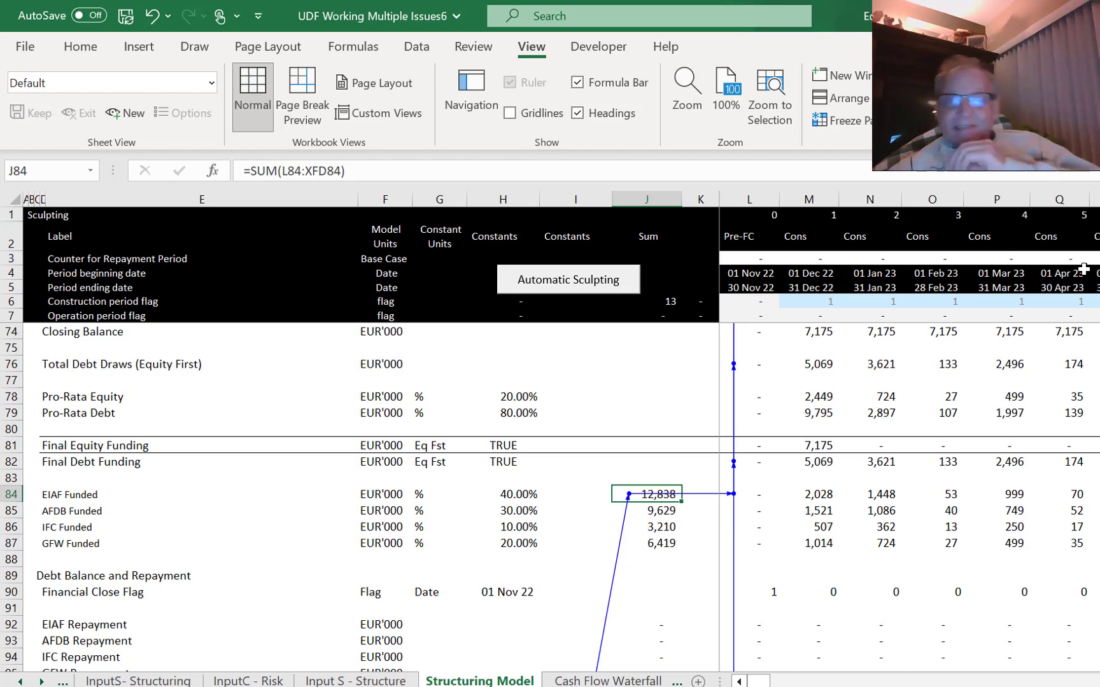
Link the EIAF Up-Front Fee base in I108 to the EIAF amount in Sources of Funds with =H39.
click(980, 686)
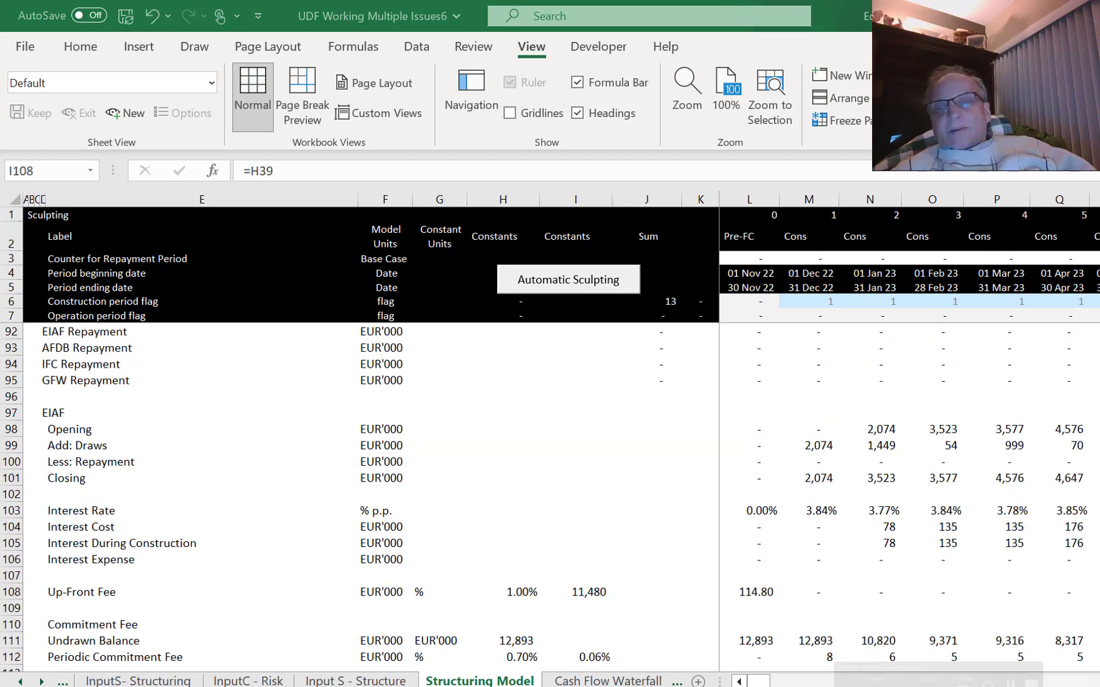
key(Left)
key(Right)
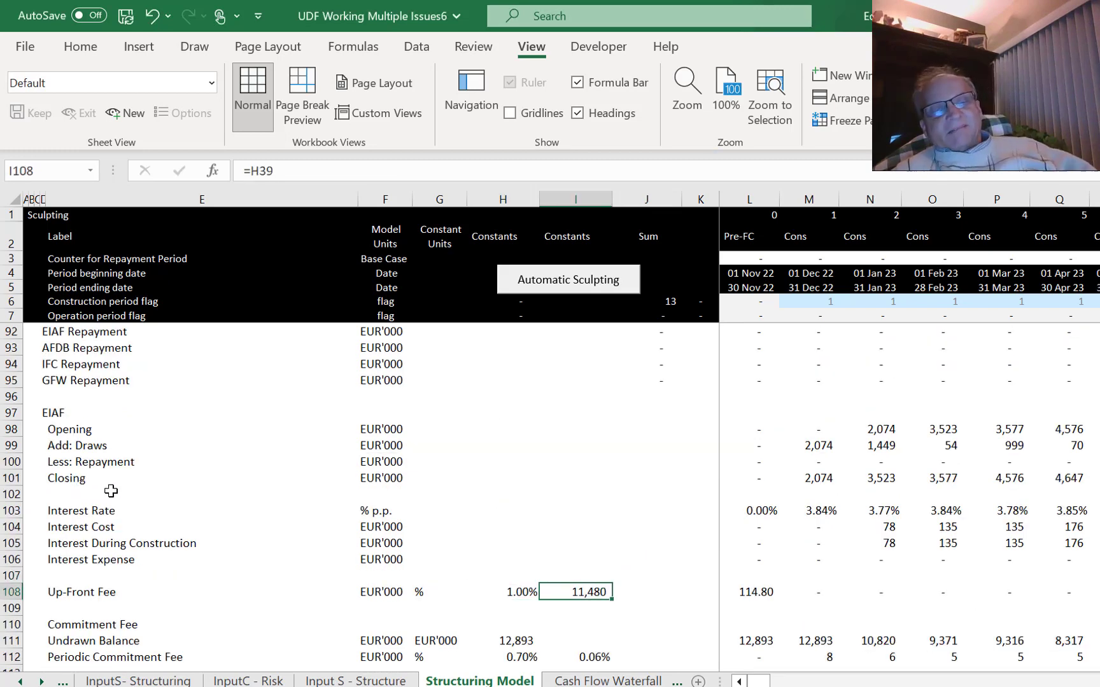
text(=)
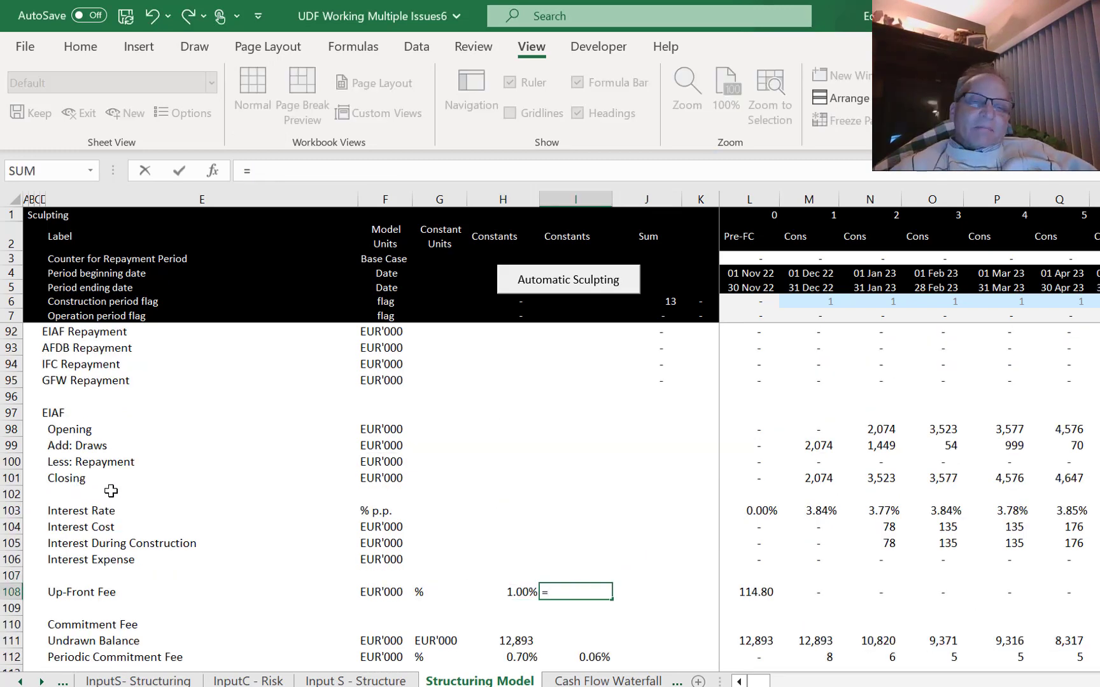
key(Up)
key(Up)
key(Up)
key(Up)
key(Up)
key(Up)
key(Up)
key(Up)
key(Up)
key(Up)
key(Up)
key(Up)
key(Up)
key(Up)
key(Up)
key(Up)
key(Up)
key(Up)
key(Up)
key(Up)
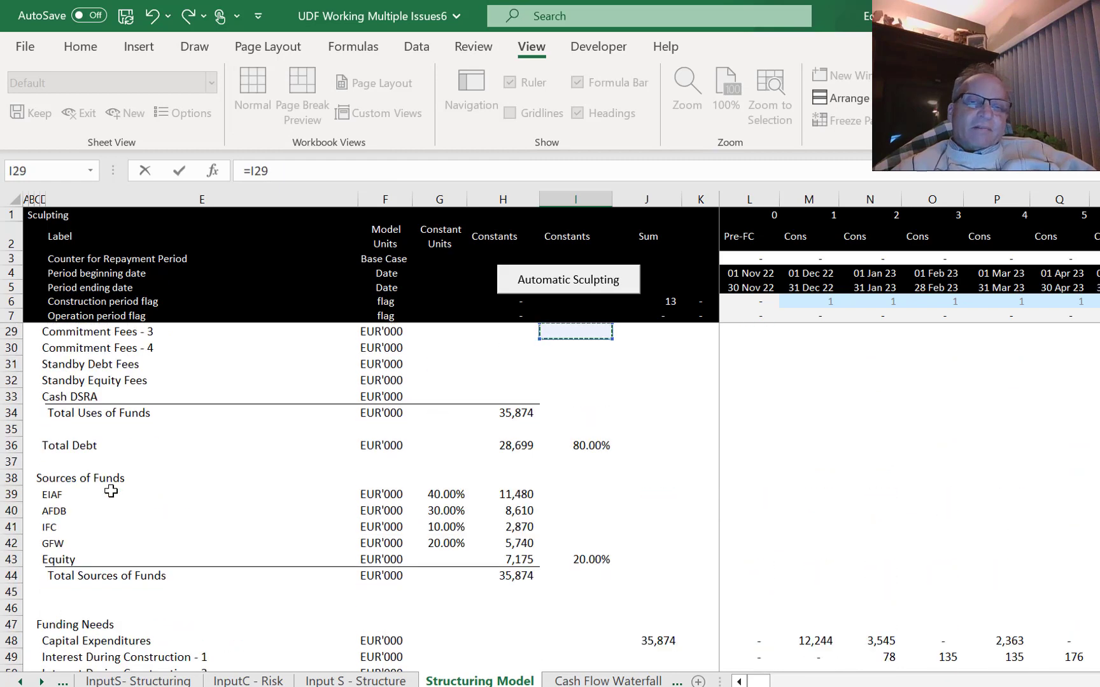
key(Down)
key(Down)
key(Down)
key(Down)
key(Down)
key(Down)
key(Down)
key(Down)
key(Down)
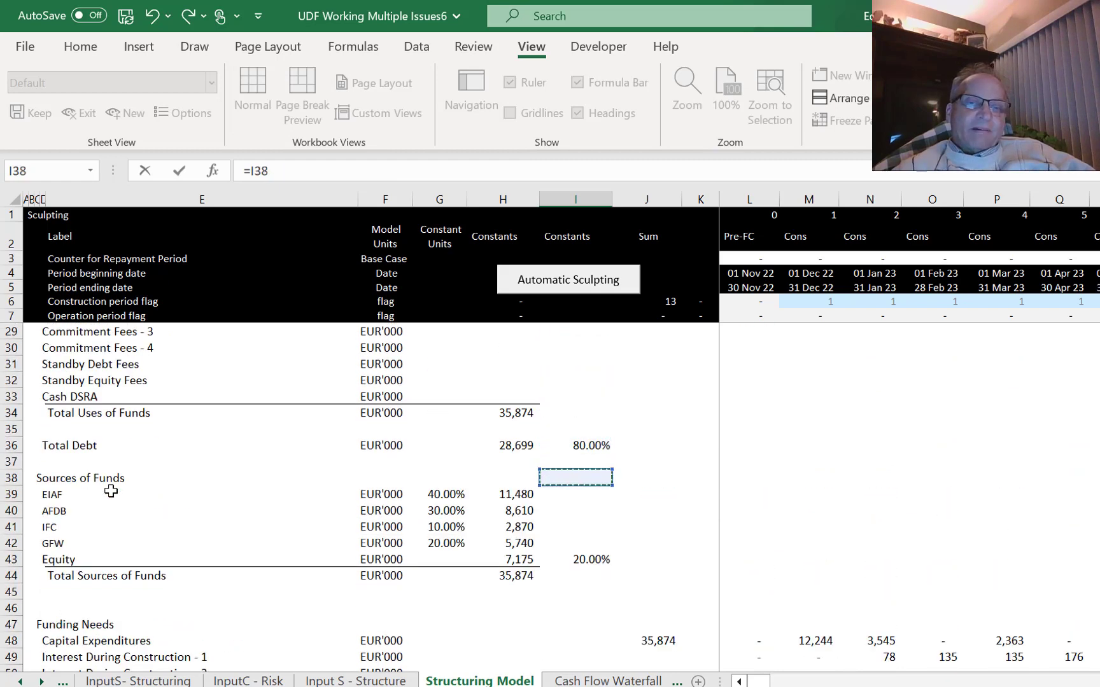
key(Down)
key(Left)
key(Return)
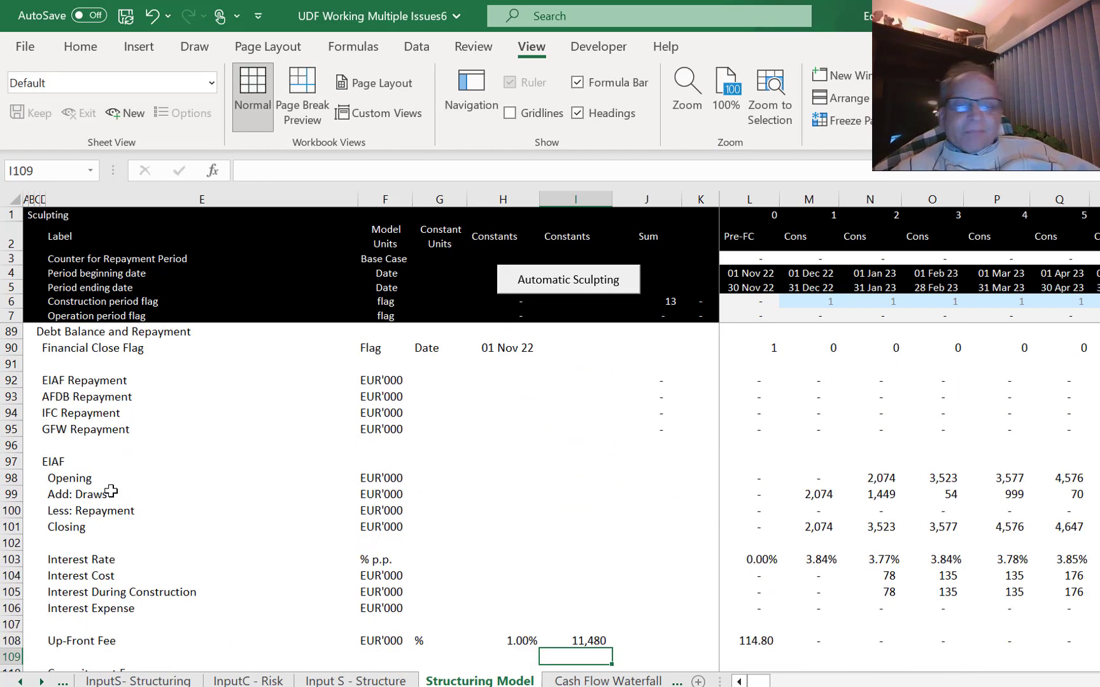
Fill the Up-Front Fees - 1 link in L53 across the remaining periods of row 53 in Funding Needs.
key(Down)
key(Down)
key(Down)
key(Down)
key(Up)
key(Up)
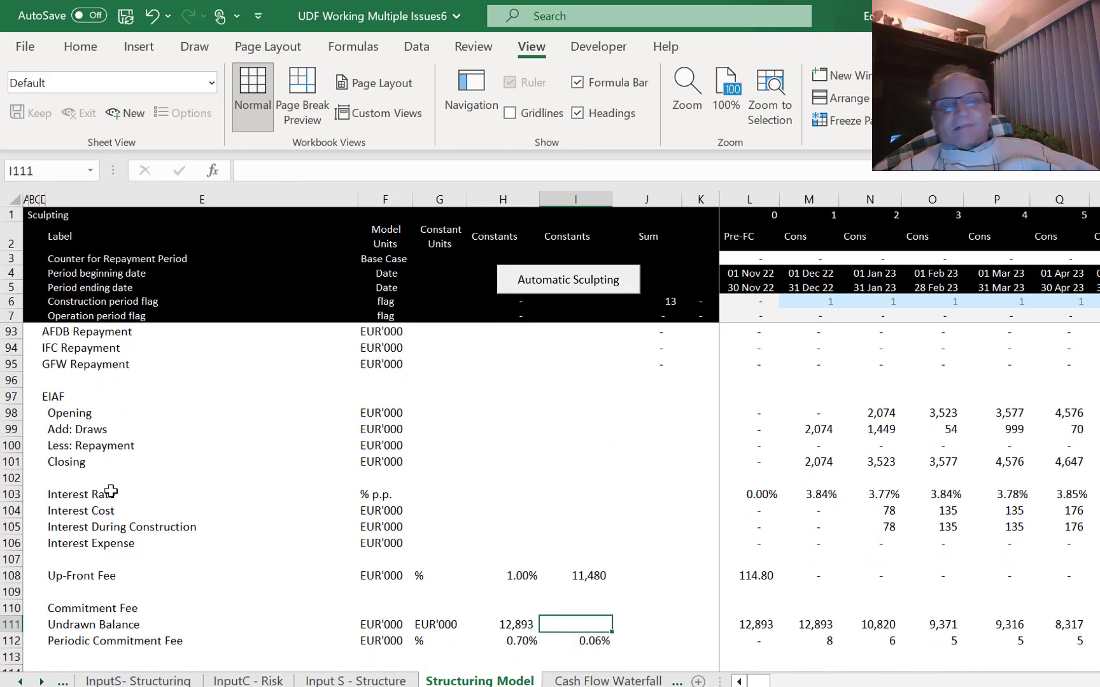
key(Up)
key(Up)
key(Up)
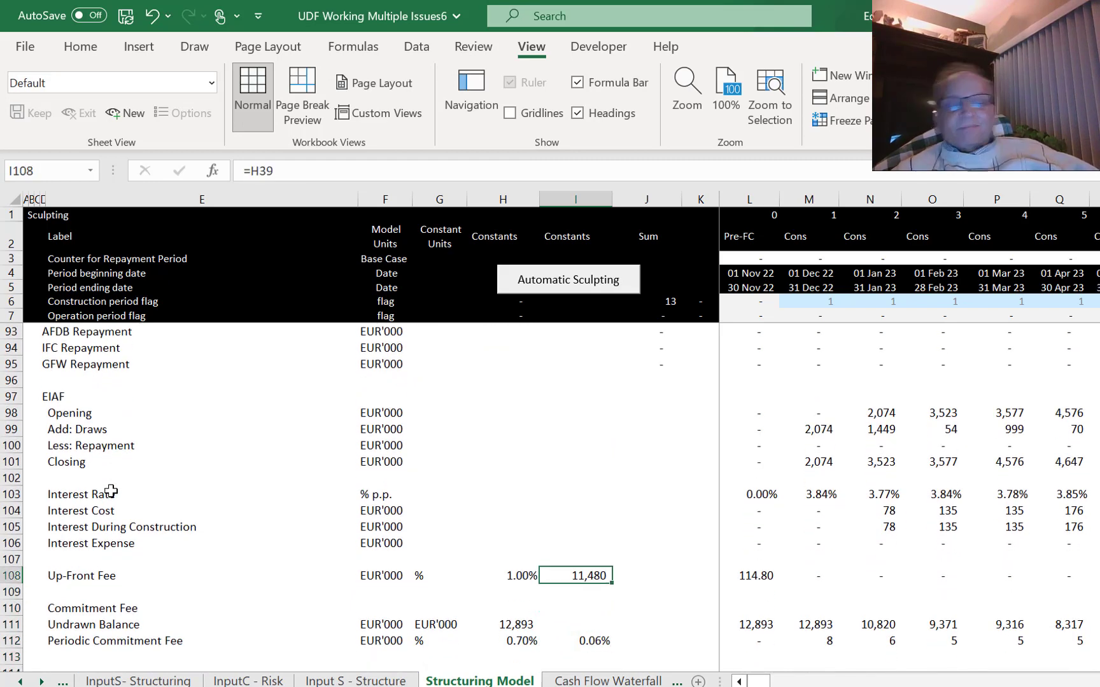
key(Page_Up)
key(Page_Up)
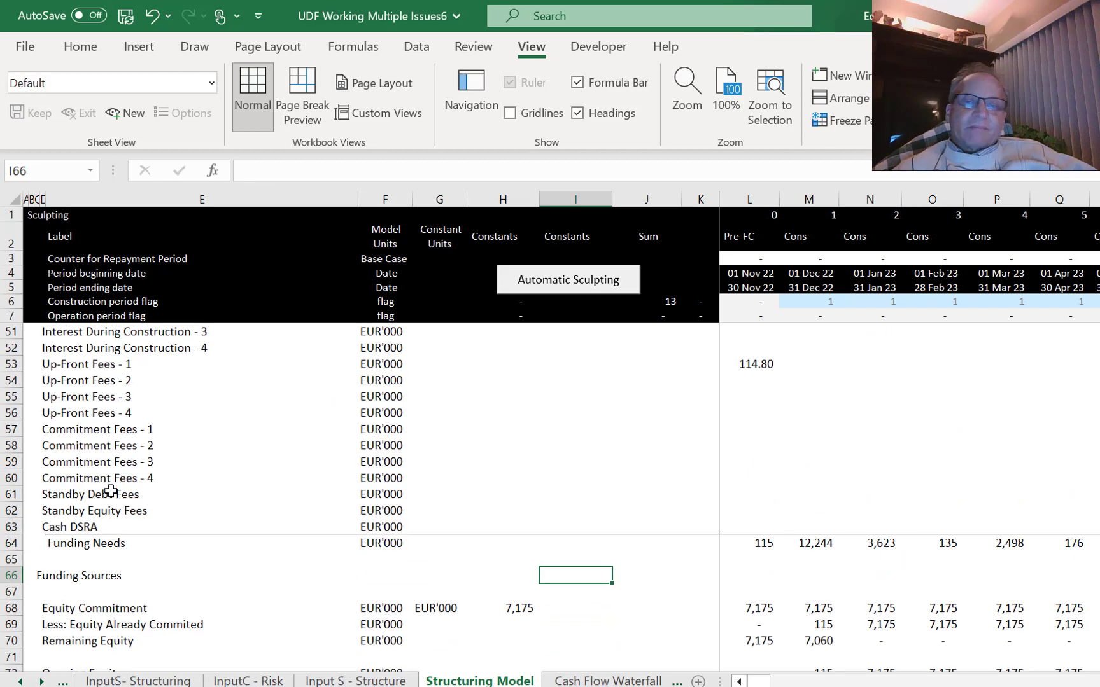
key(Up)
key(Up)
key(Up)
key(Up)
key(Up)
key(Up)
key(Up)
key(Up)
key(Up)
key(Up)
key(Up)
key(Up)
key(Up)
key(Up)
key(Up)
key(Up)
key(Up)
key(Up)
key(Up)
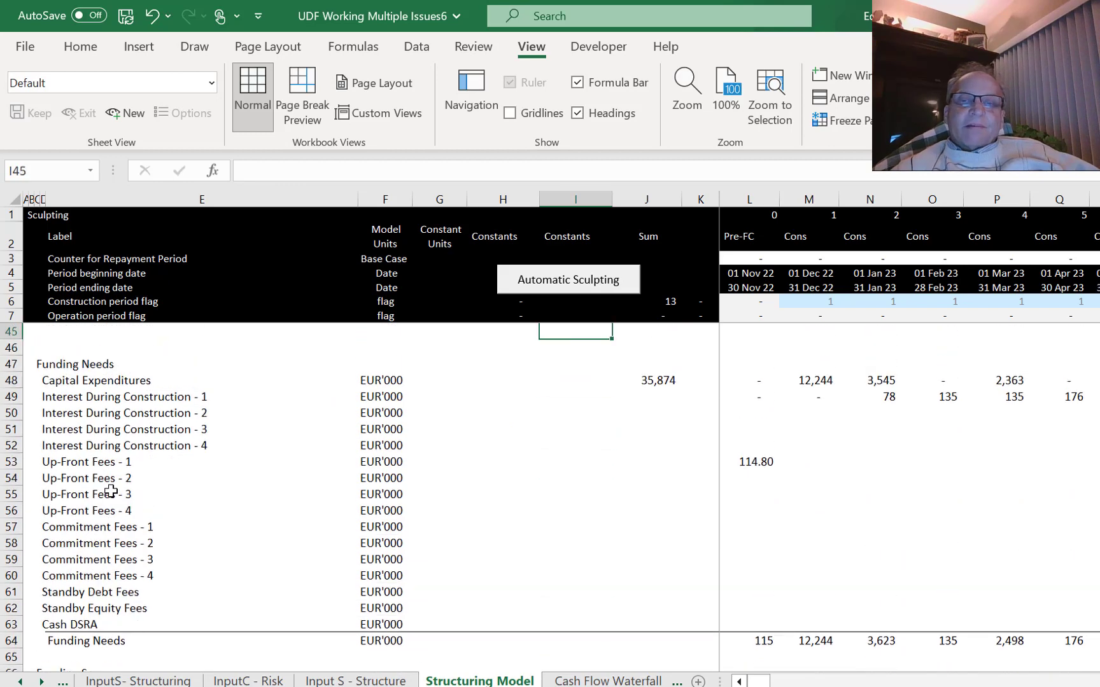
key(Down)
key(Down)
key(Down)
key(Down)
key(Down)
key(Down)
key(Down)
key(Down)
key(Right)
key(Right)
key(Right)
key(Up)
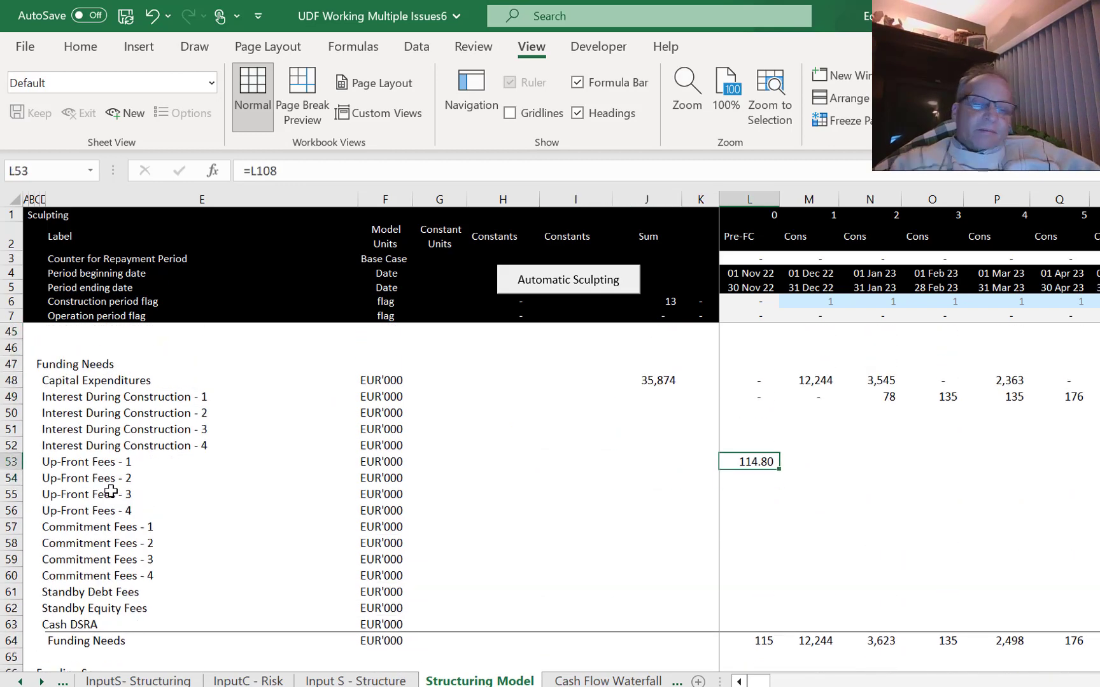
key(ctrl+shift+Right)
key(ctrl+r)
Link Commitment Fees - 1 in L57 of Funding Needs to the EIAF Periodic Commitment Fee with =L112.
key(Down)
key(Down)
key(Down)
key(Down)
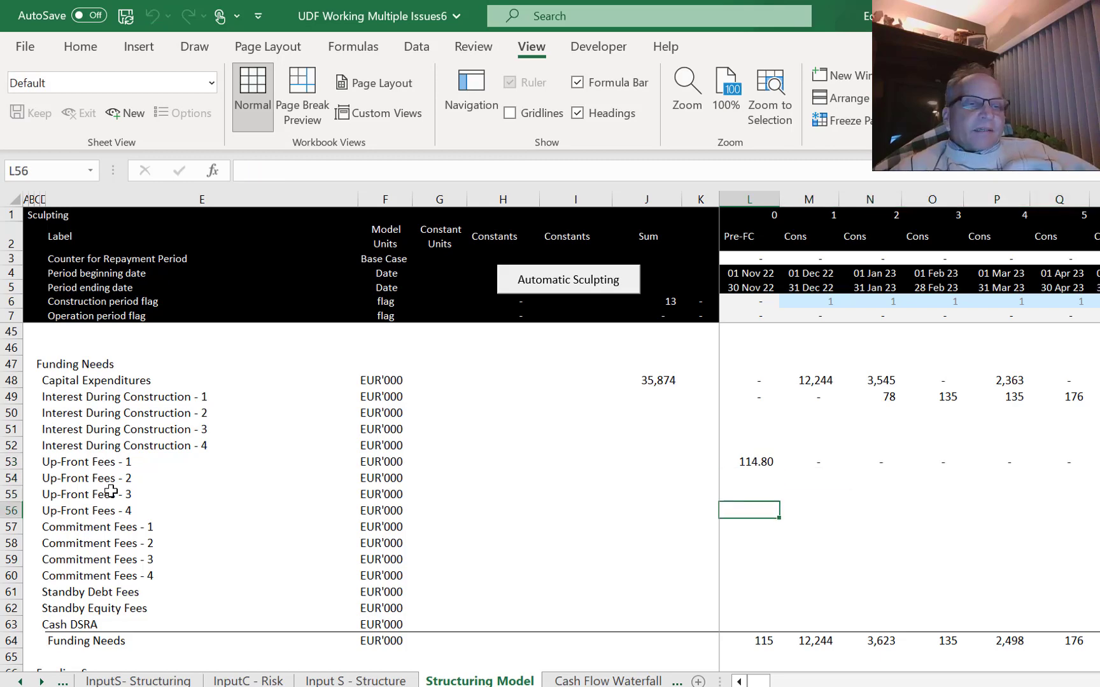
text(=)
key(Down)
key(Down)
key(Down)
key(Down)
key(Down)
key(Down)
key(Down)
key(Down)
key(Down)
key(Down)
key(Down)
key(Down)
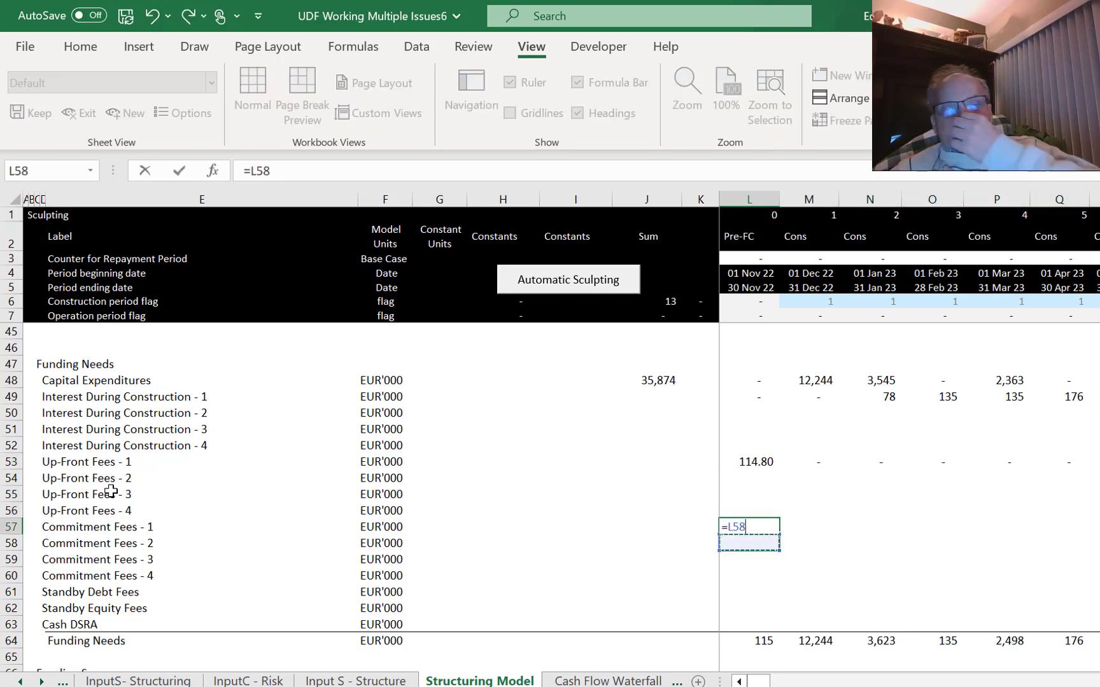
key(Down)
key(Down)
key(Down)
key(Down)
key(Down)
key(Down)
key(Down)
key(Down)
key(Down)
key(Down)
key(Down)
key(Down)
key(Down)
key(Down)
key(Down)
key(Down)
key(Down)
key(Down)
key(Down)
key(Down)
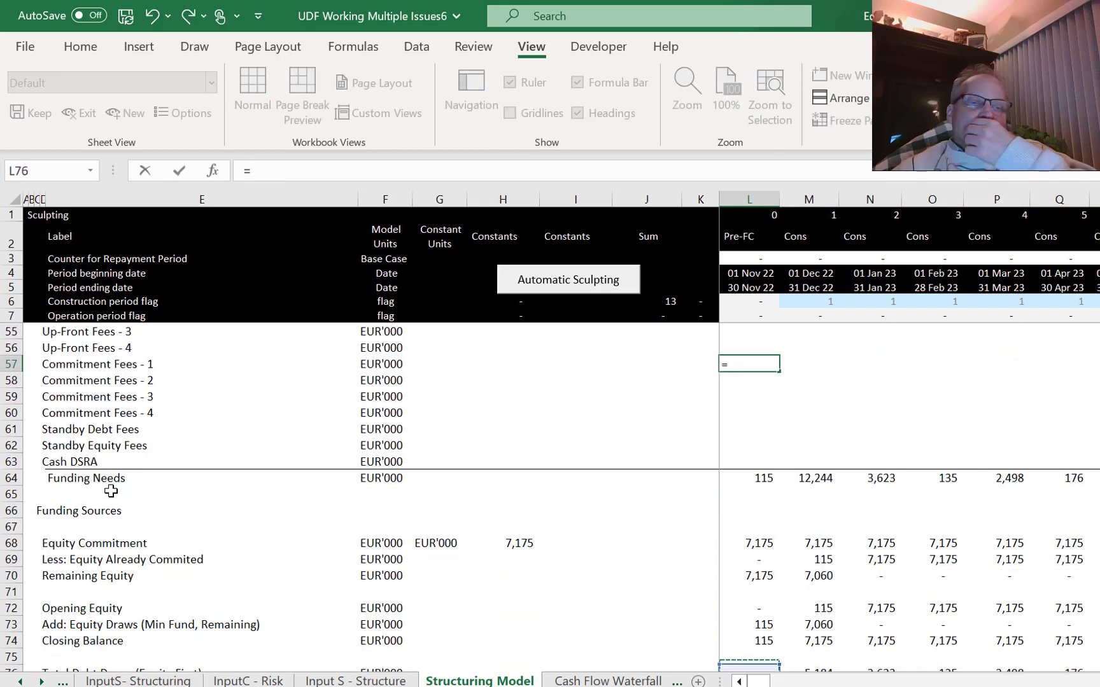
key(Down)
key(Down)
key(Down)
key(Down)
key(Down)
key(Down)
key(Down)
key(Down)
key(Down)
key(Down)
key(Down)
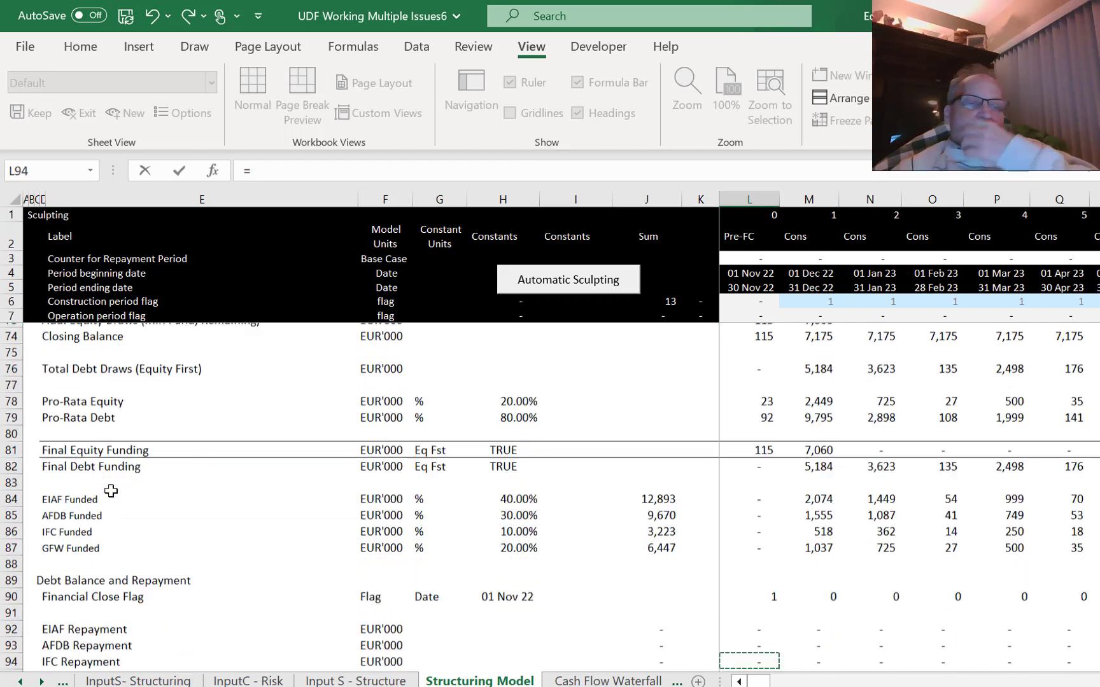
key(Down)
key(Down)
key(Down)
key(Down)
key(Down)
key(Down)
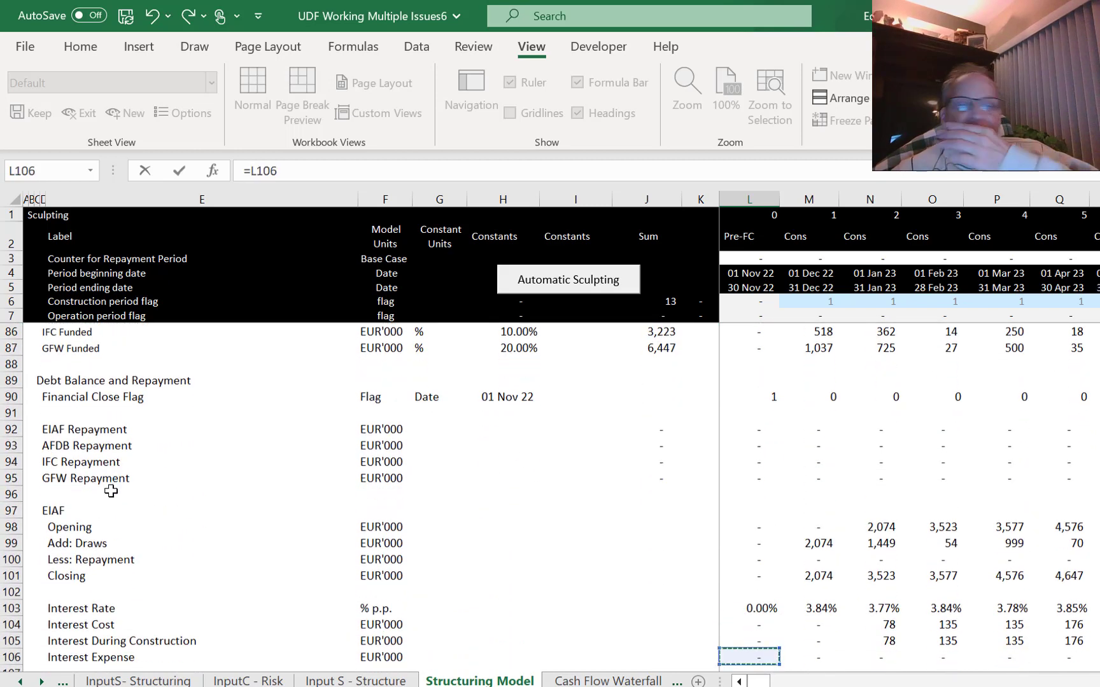
key(Down)
key(Down)
key(Down)
key(Down)
key(Down)
key(Down)
key(Down)
key(Down)
key(Down)
key(Down)
key(Up)
key(Up)
key(Up)
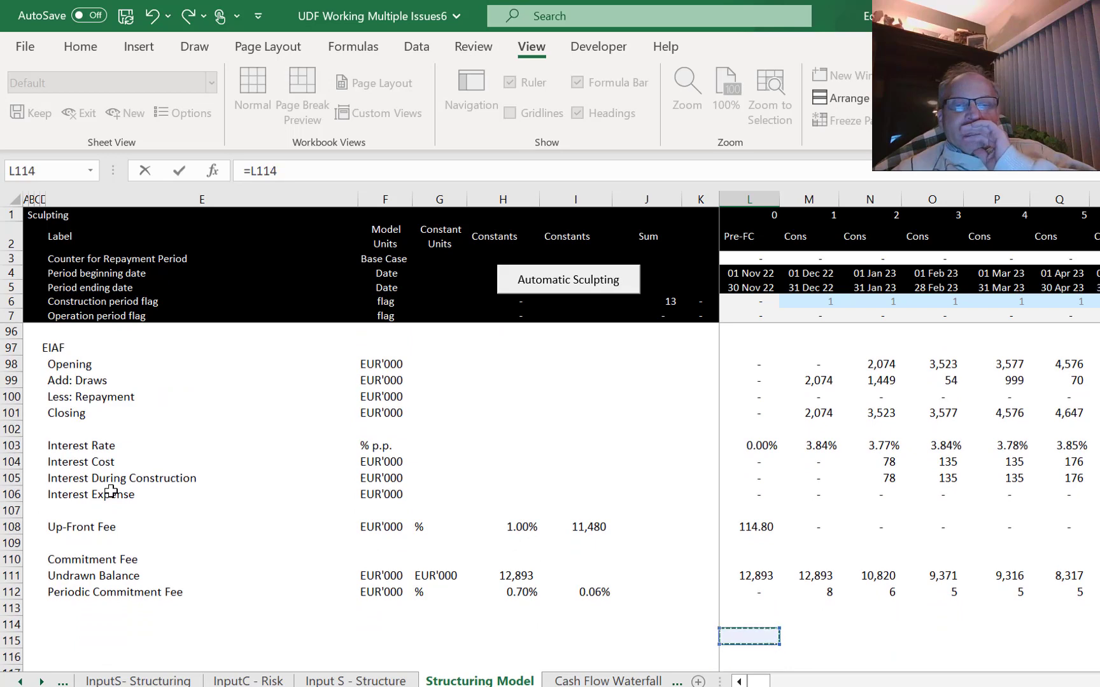
key(Up)
key(Left)
key(Left)
key(Left)
key(Left)
key(Up)
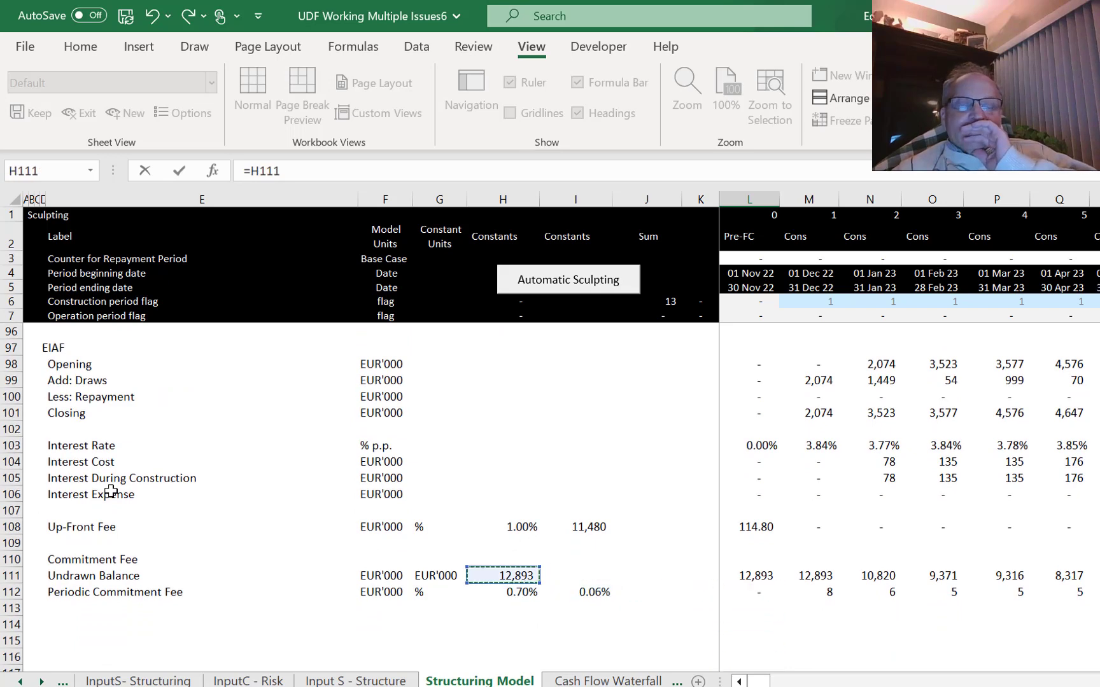
key(Right)
key(Right)
key(Right)
key(Right)
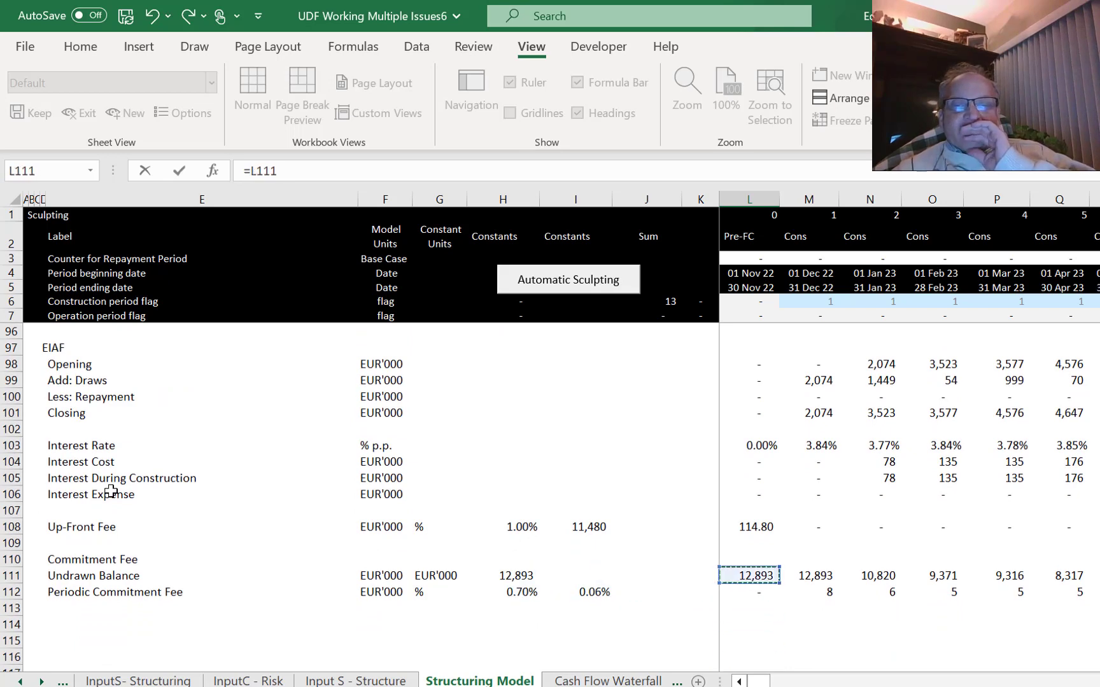
key(Down)
key(Return)
key(Return)
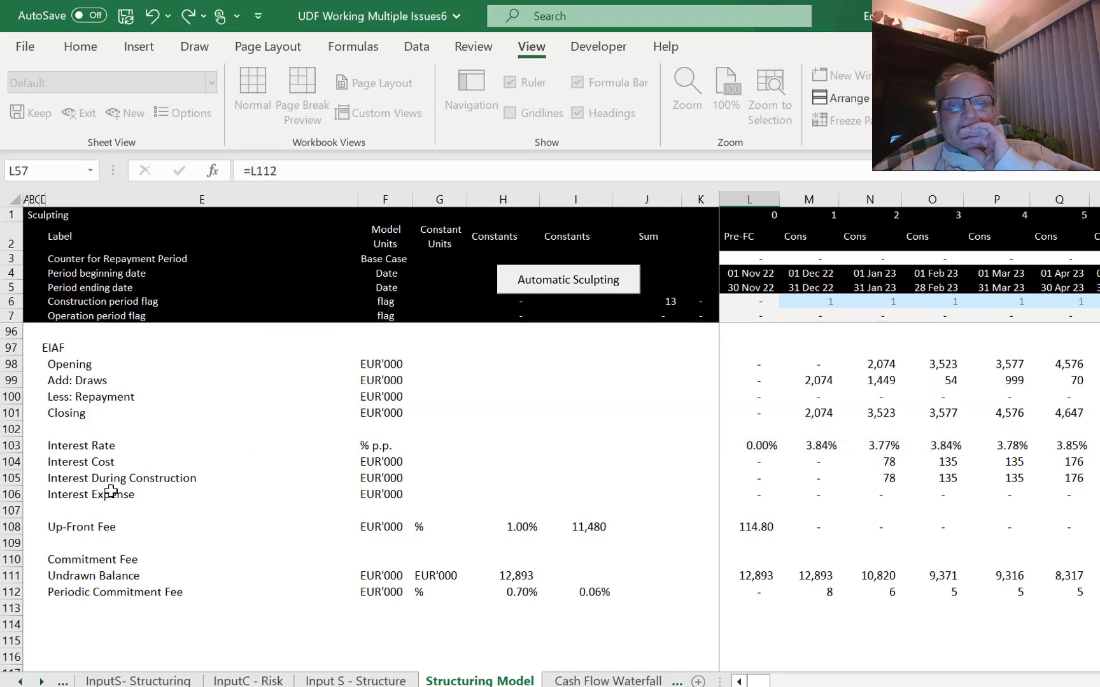
Follow the circular reference arrows down from Commitment Fees - 1 to the EIAF Undrawn Balance constant in H111 and examine its formula.
key(Down)
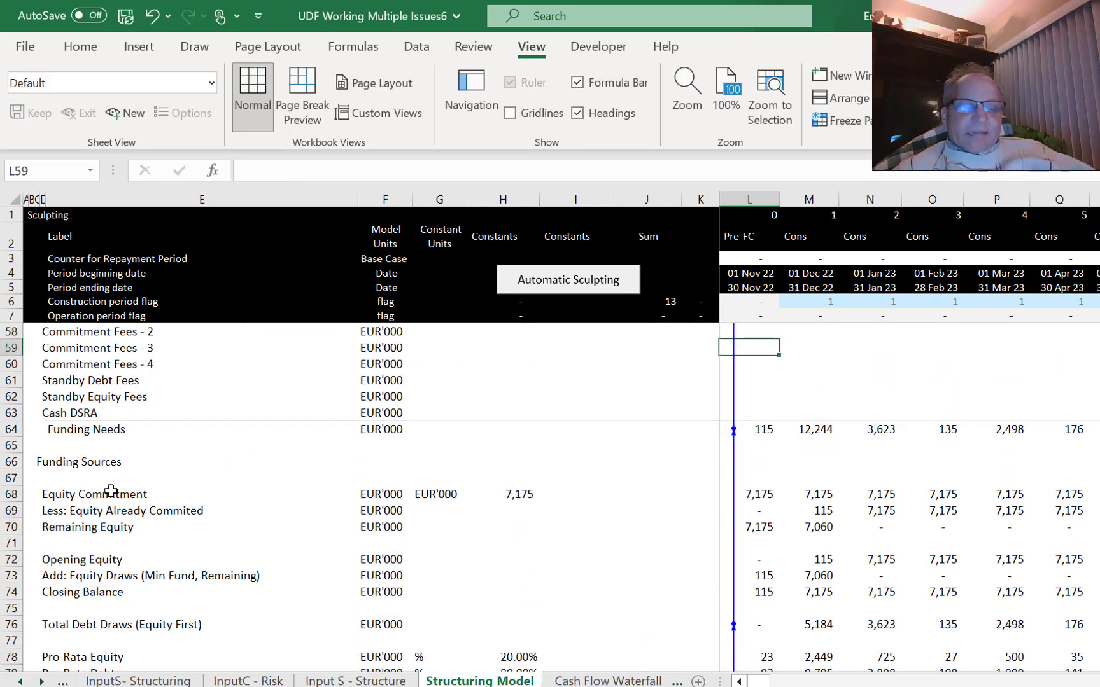
key(Page_Down)
scroll(111, 490, down, 3)
key(Page_Down)
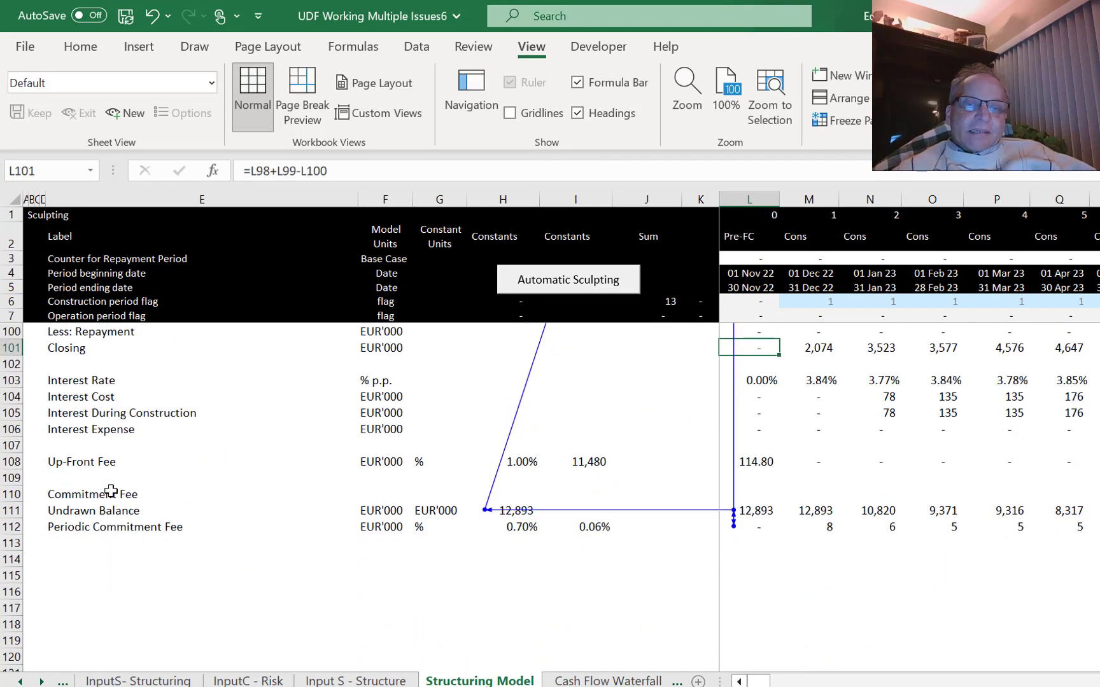
key(Left)
key(Left)
key(Left)
key(Down)
key(Down)
key(Down)
key(Down)
key(Down)
key(Down)
key(Down)
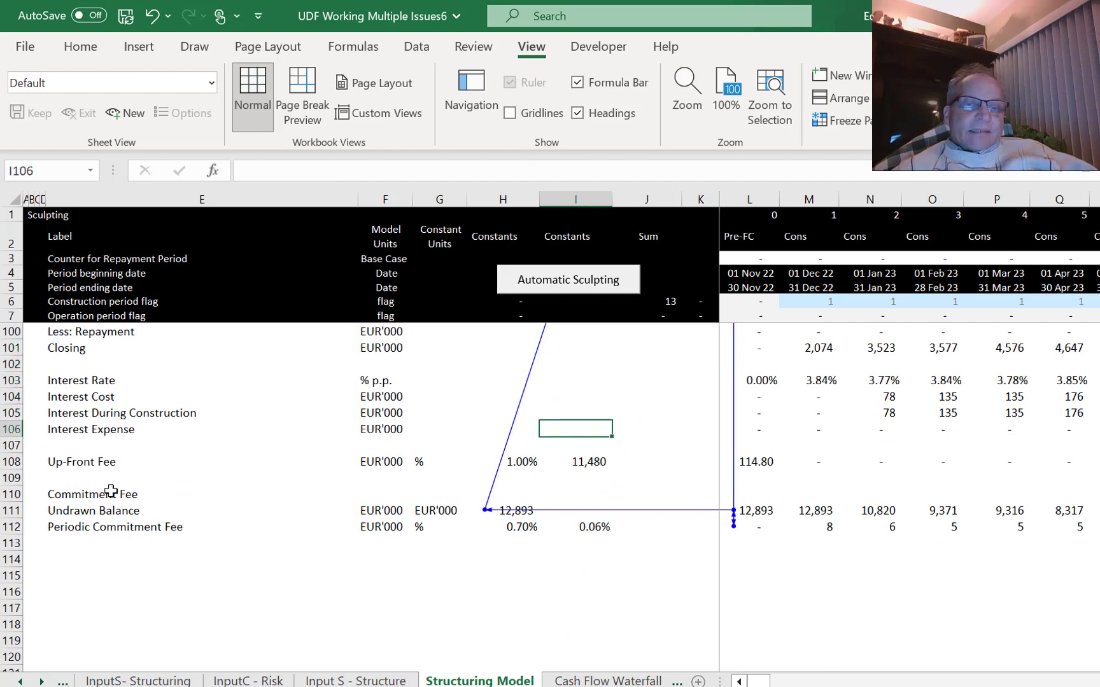
key(Left)
key(Left)
key(Down)
key(Down)
key(Down)
key(Right)
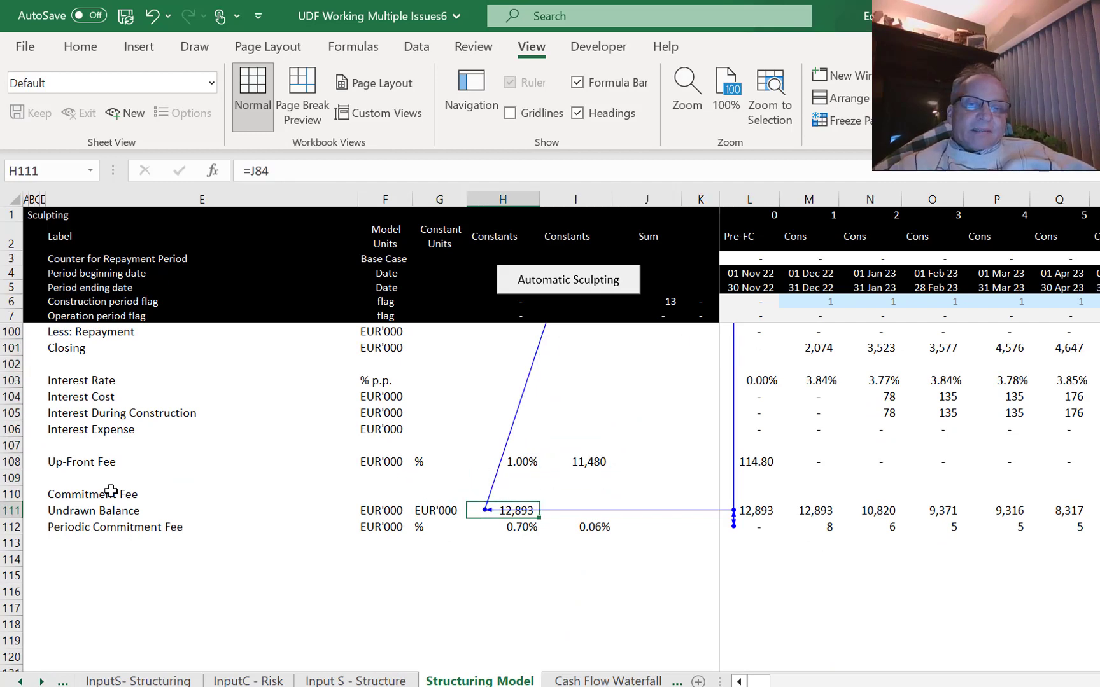
Link the EIAF Undrawn Balance constant in H111 to the EIAF amount in Sources of Funds with =H39.
text(=)
key(Up)
key(Up)
key(Up)
key(Up)
key(Up)
key(Up)
key(Up)
key(Up)
key(Up)
key(Up)
key(Up)
key(Up)
key(Up)
key(Up)
key(Up)
key(Up)
key(Up)
key(Up)
key(Up)
key(Up)
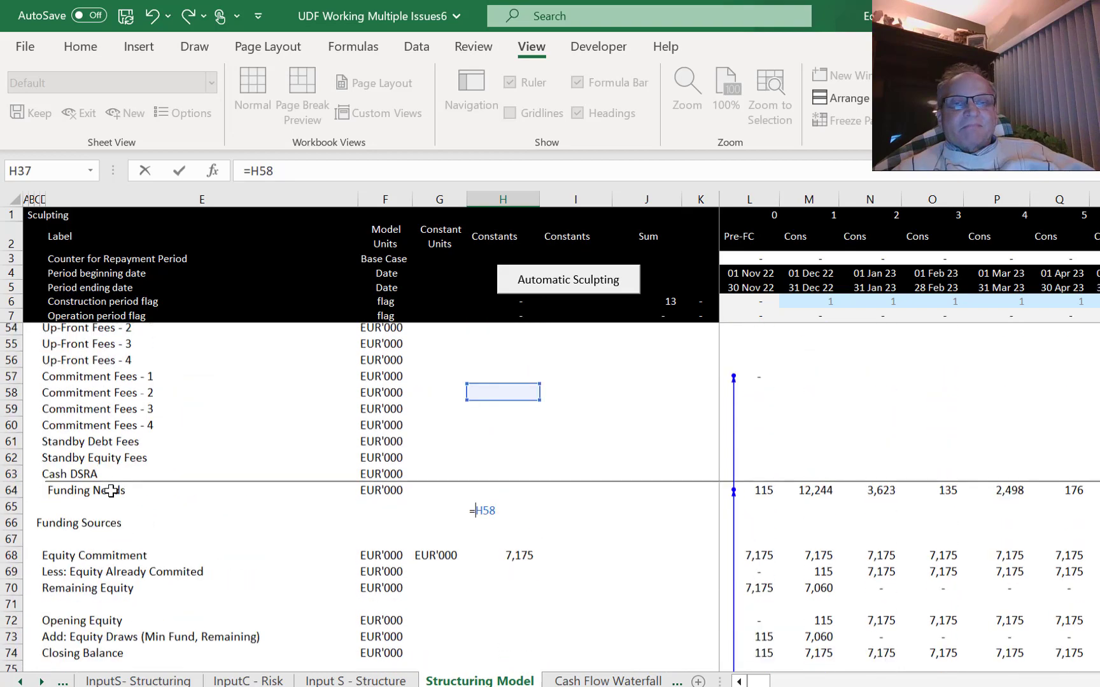
key(Down)
key(Down)
key(Down)
key(Down)
key(Down)
key(Down)
key(Down)
key(Down)
key(Down)
key(Down)
key(Down)
key(Down)
key(Down)
key(Down)
key(Down)
key(Down)
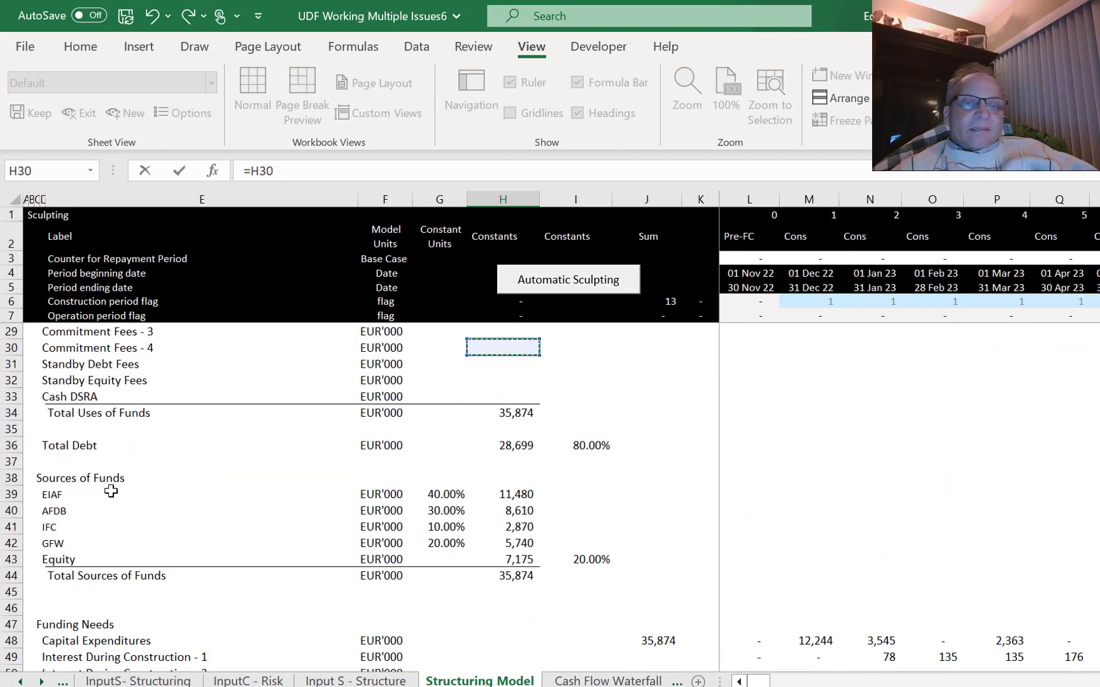
key(Down)
key(Down)
key(Down)
key(Down)
key(Down)
key(Down)
key(Down)
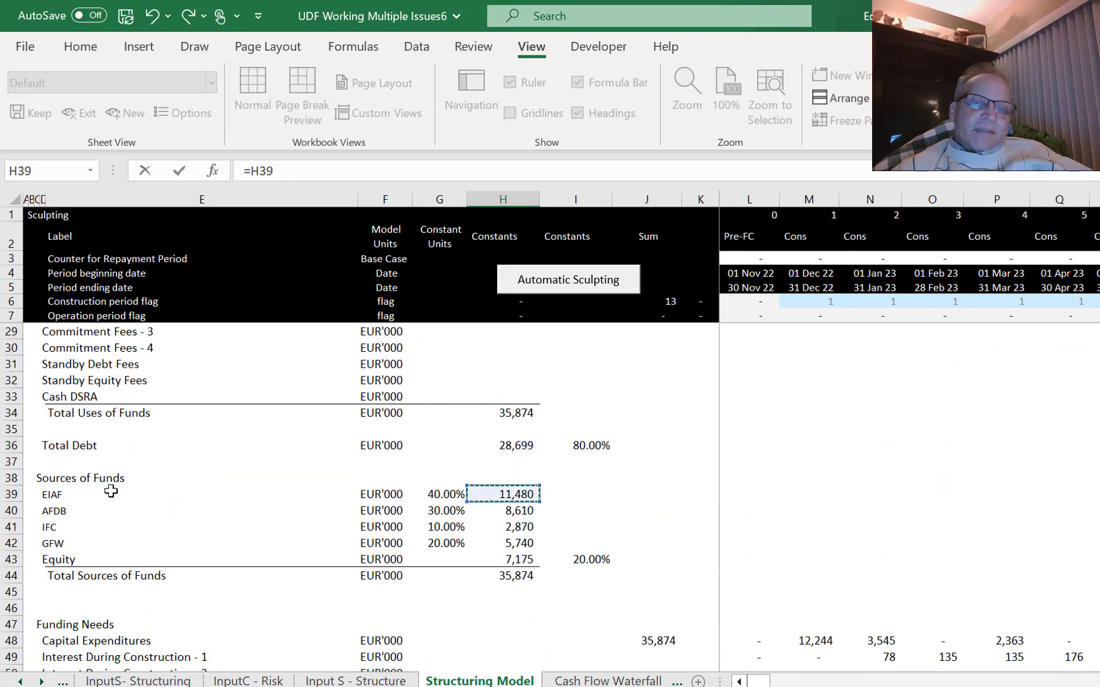
key(Return)
key(Down)
key(Down)
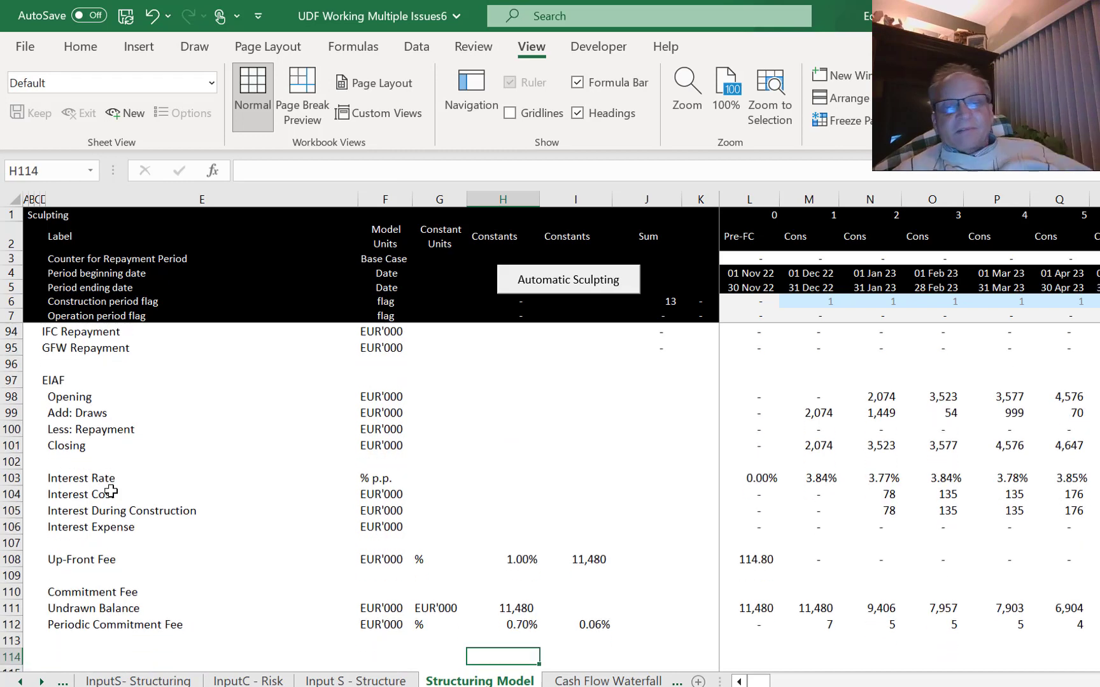
Review the sheet from Capital Expenditure and Sources and Uses through Funding Needs and EIAF Funded to the EIAF fee section.
key(Page_Up)
key(Page_Down)
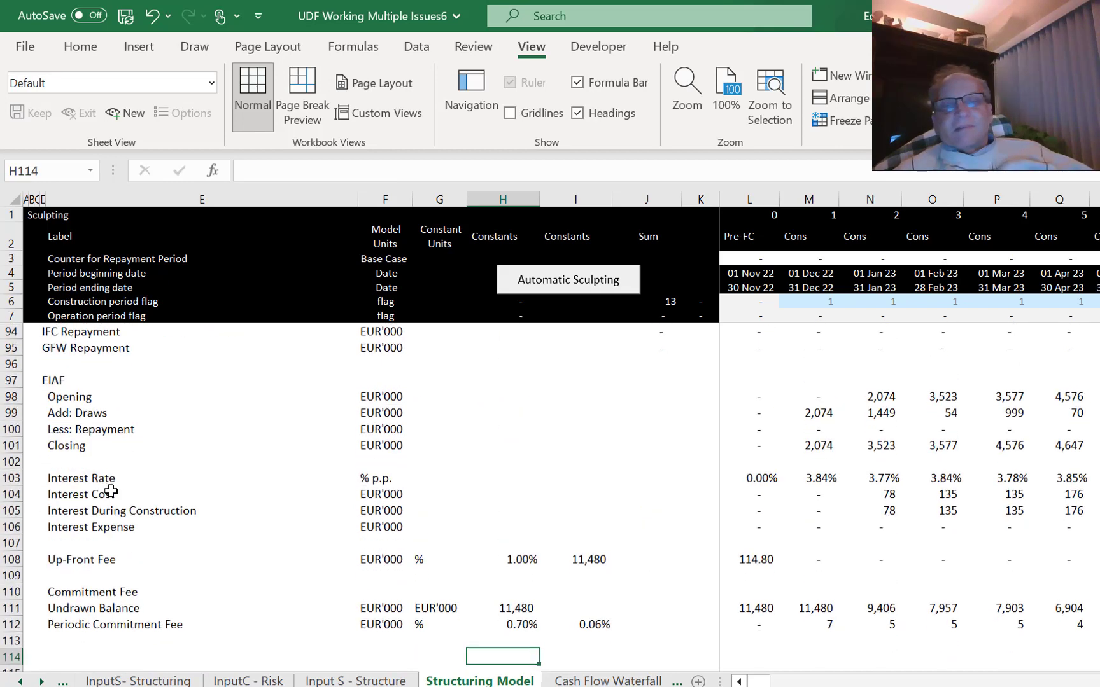
key(Up)
key(Page_Up)
key(Page_Up)
scroll(111, 490, up, 1)
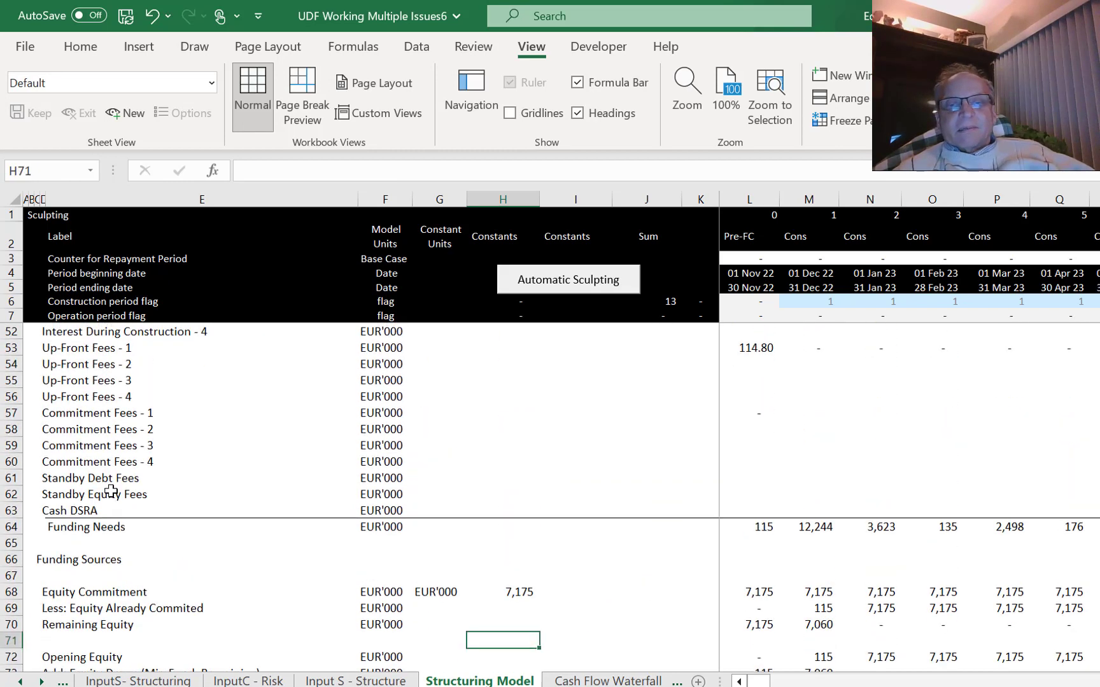
key(Page_Down)
key(Page_Up)
key(Page_Up)
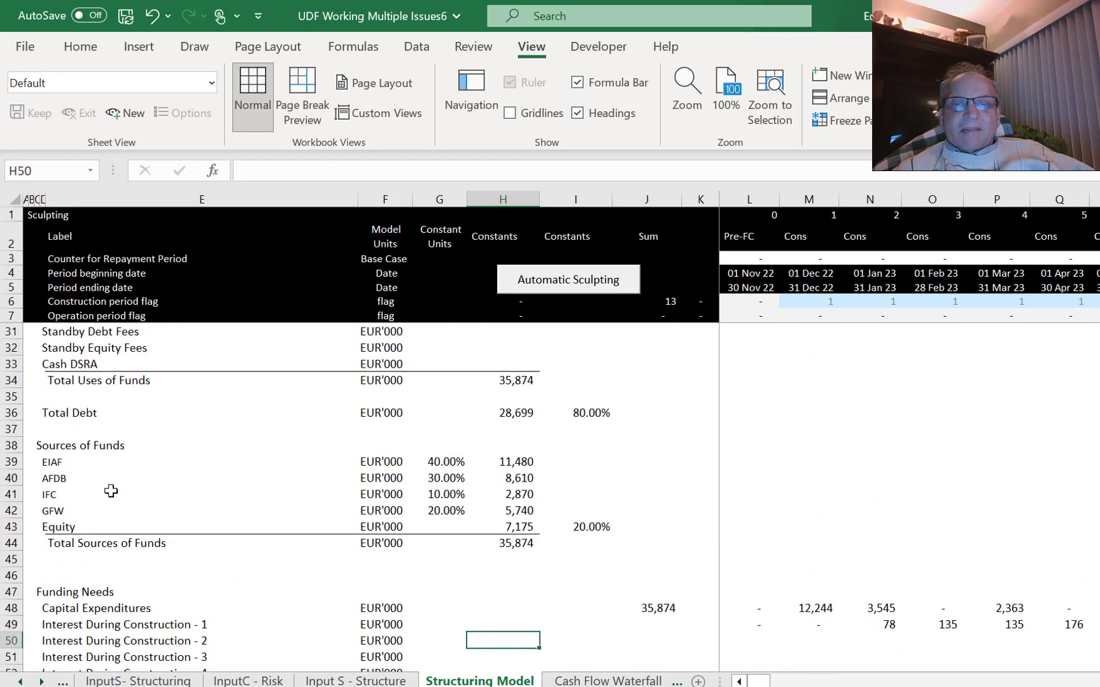
key(Page_Down)
key(Page_Down)
key(Page_Down)
key(Page_Down)
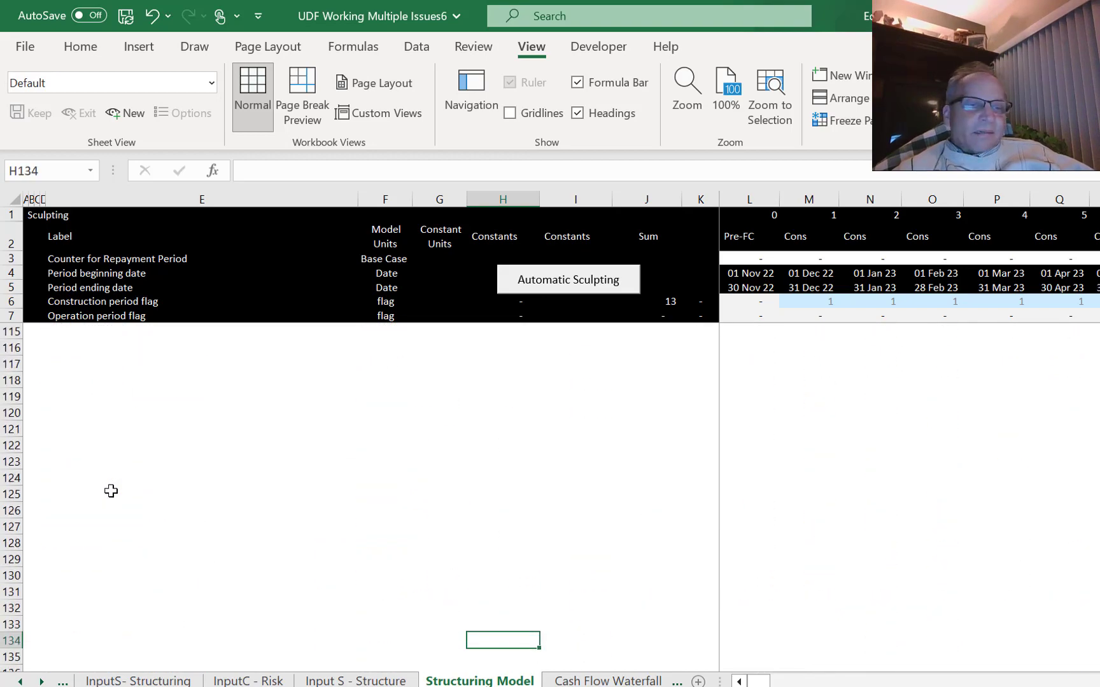
key(Page_Up)
key(Page_Up)
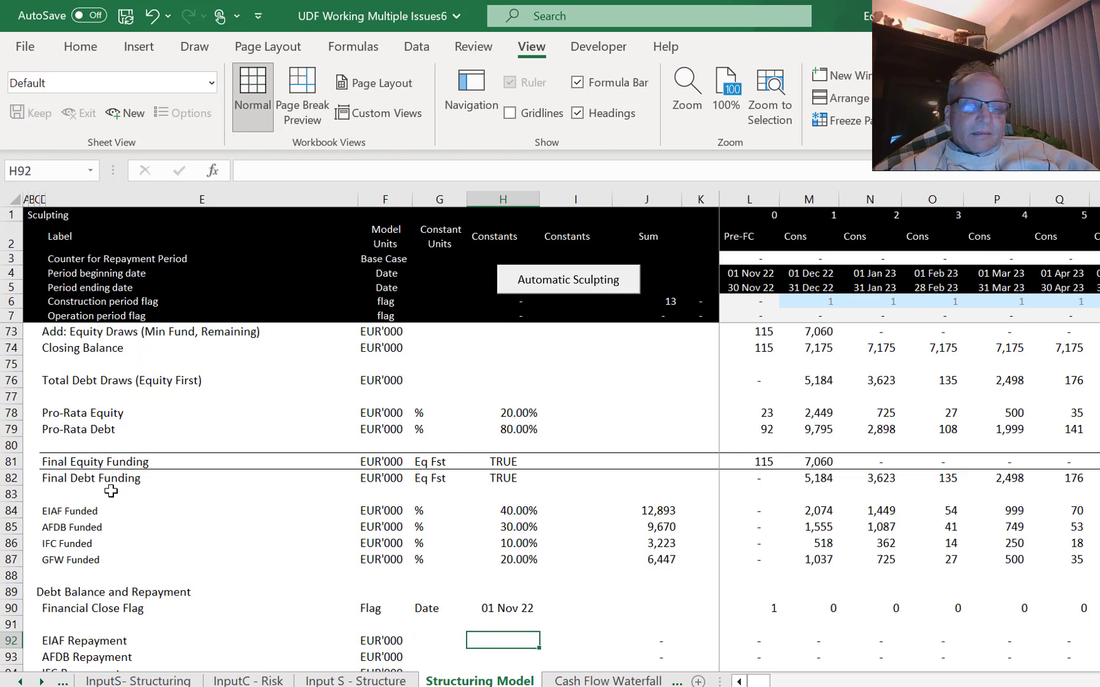
key(Page_Up)
key(Page_Up)
key(Page_Up)
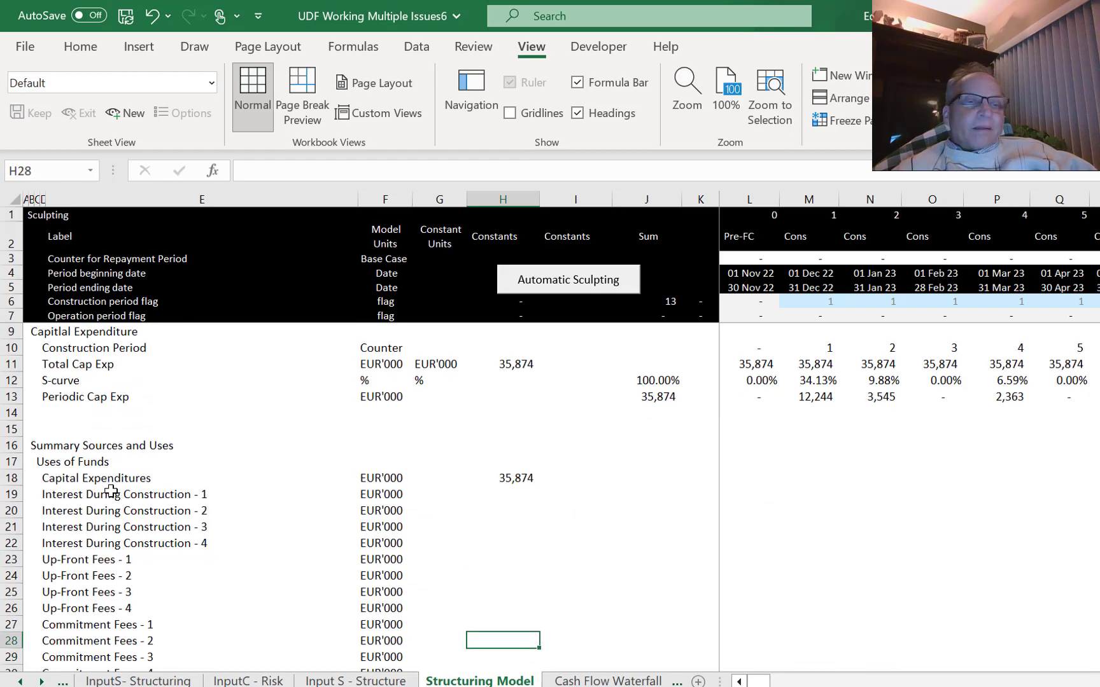
key(Page_Down)
key(Page_Down)
key(Page_Down)
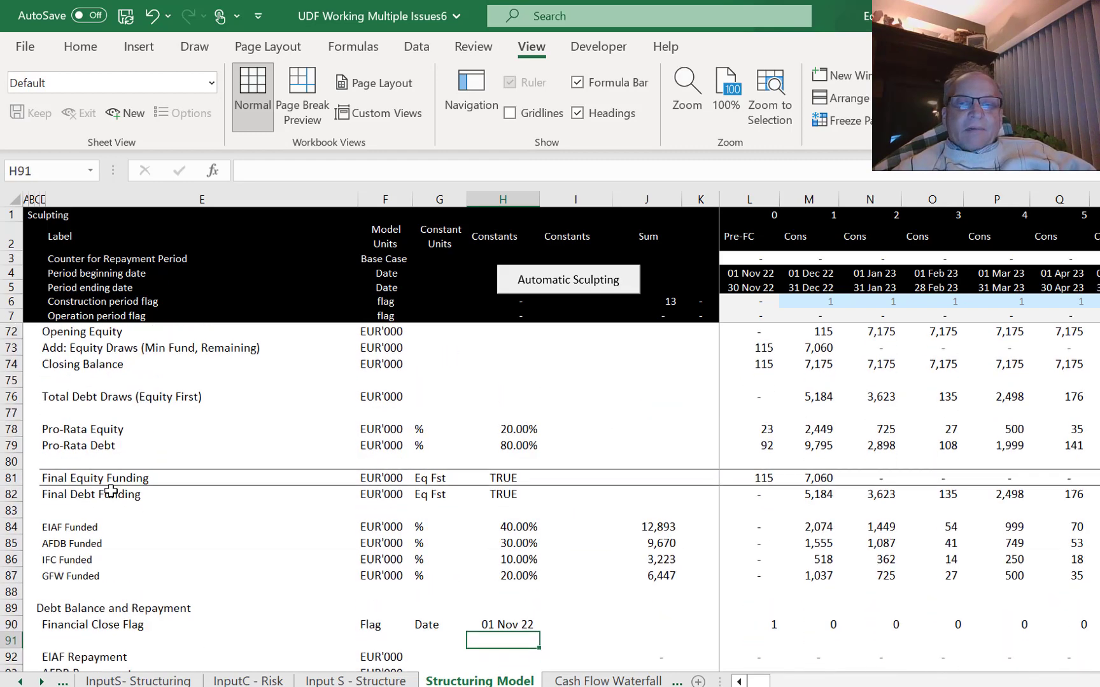
key(Page_Down)
key(Page_Down)
key(Page_Up)
key(Page_Up)
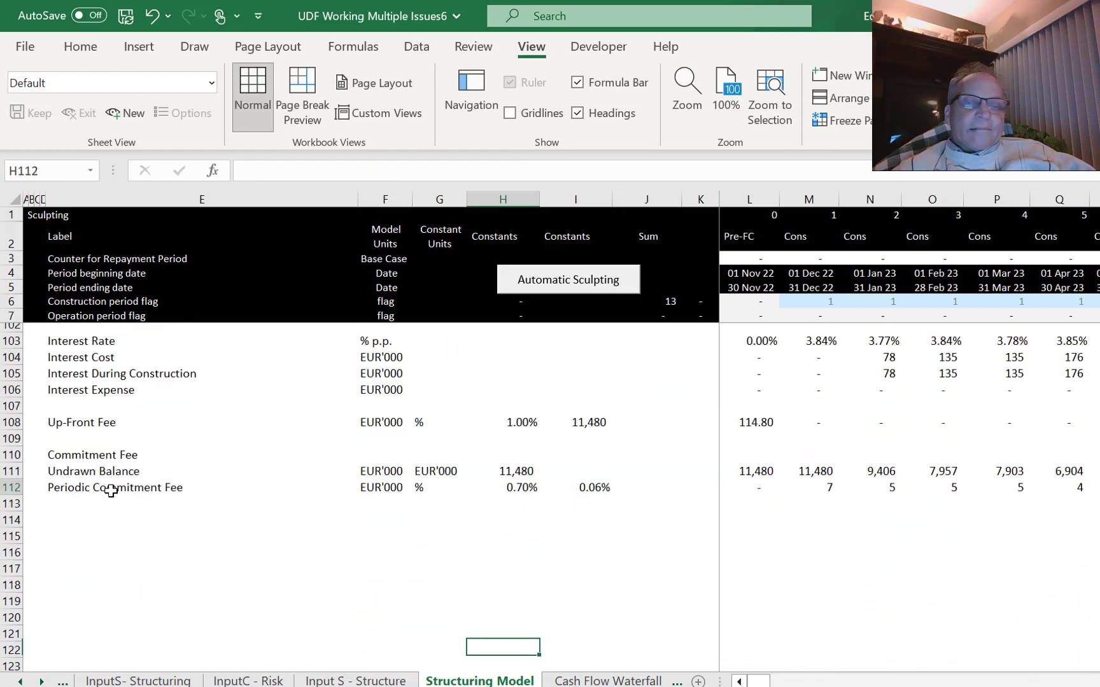
key(Down)
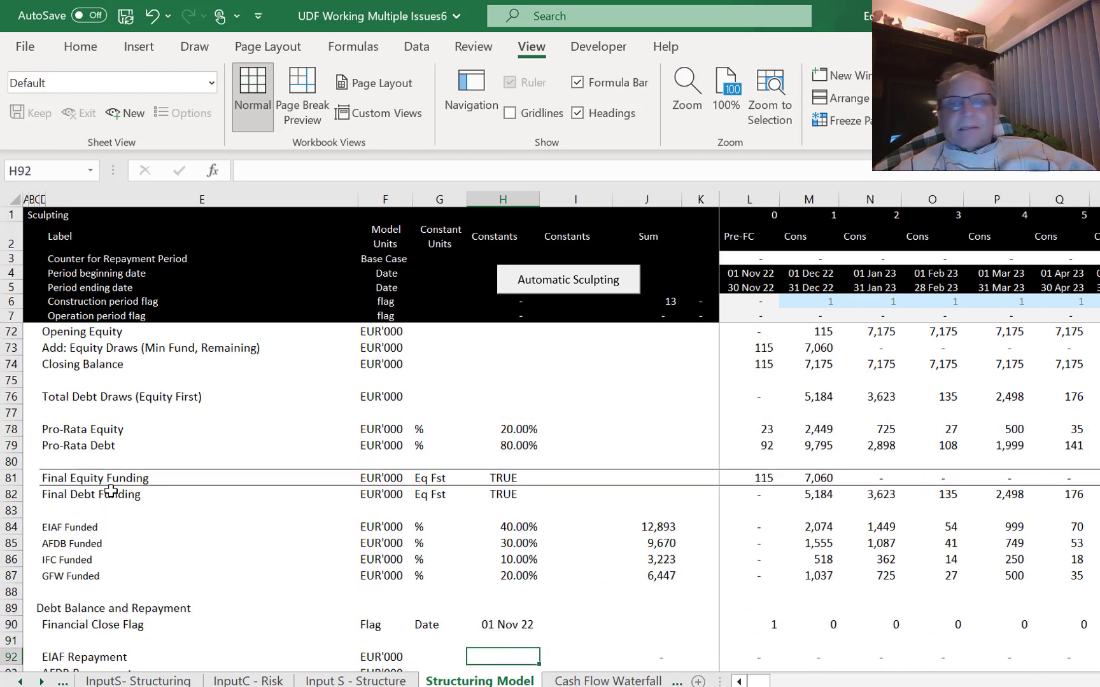
Fill the Commitment Fees - 1 link in L57 across the remaining periods of row 57 in Funding Needs.
key(Page_Up)
key(Up)
key(Up)
key(Up)
key(Up)
key(Up)
key(Up)
key(Up)
key(Up)
key(Up)
key(Up)
key(Up)
key(Up)
key(Up)
key(Up)
key(Up)
key(Up)
key(Up)
key(Up)
key(Up)
key(Up)
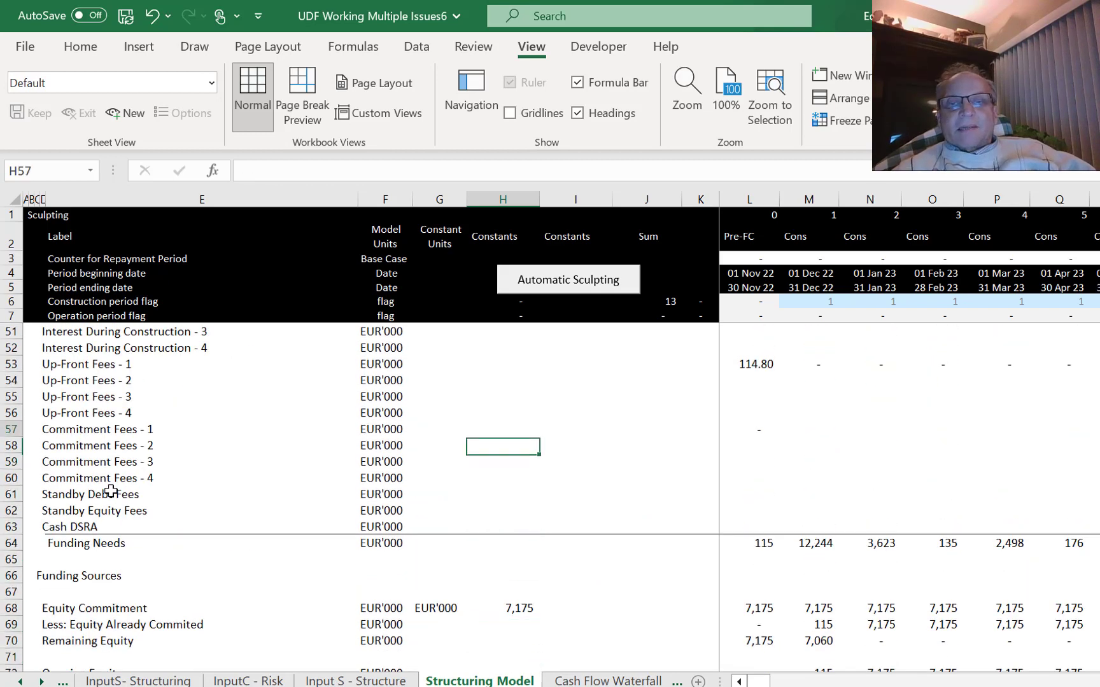
key(Right)
key(Down)
key(Down)
key(Down)
key(Down)
key(Down)
key(Down)
key(Down)
key(Down)
key(Down)
key(Right)
key(Right)
key(Up)
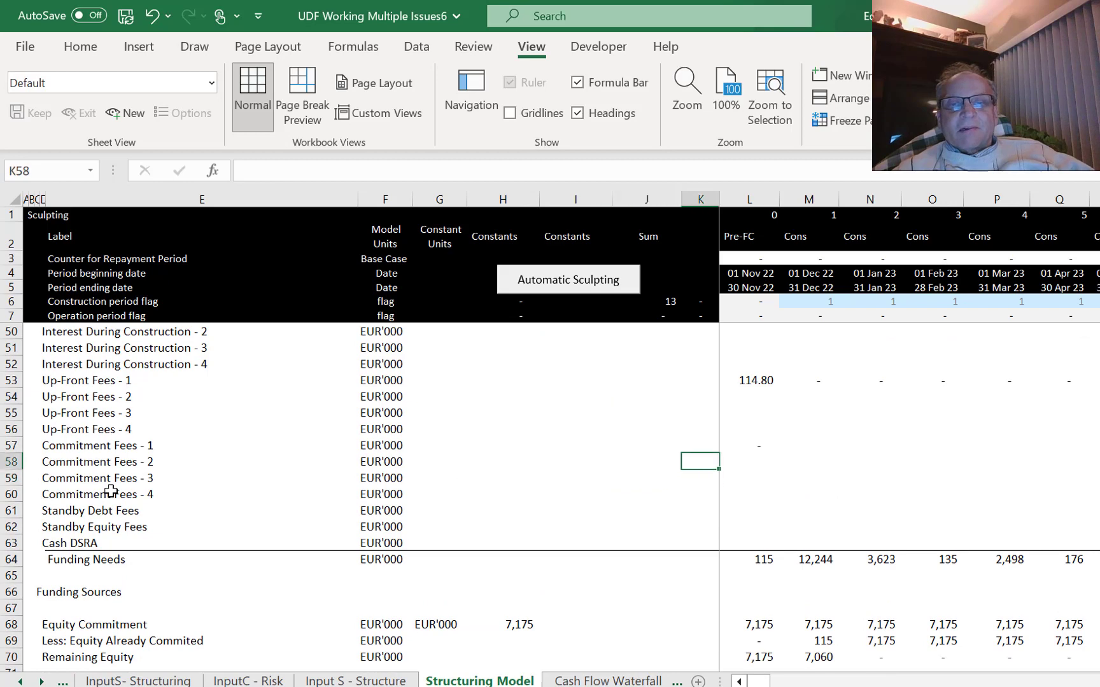
key(Up)
key(Right)
key(ctrl+shift+r)
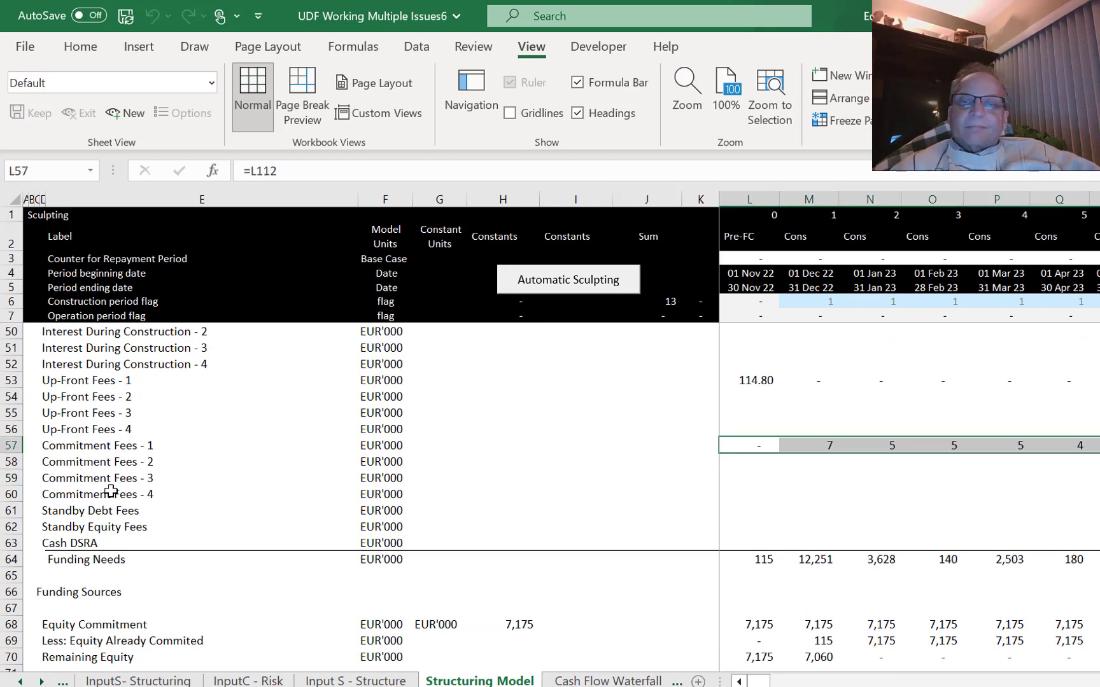
key(ctrl+shift+Left)
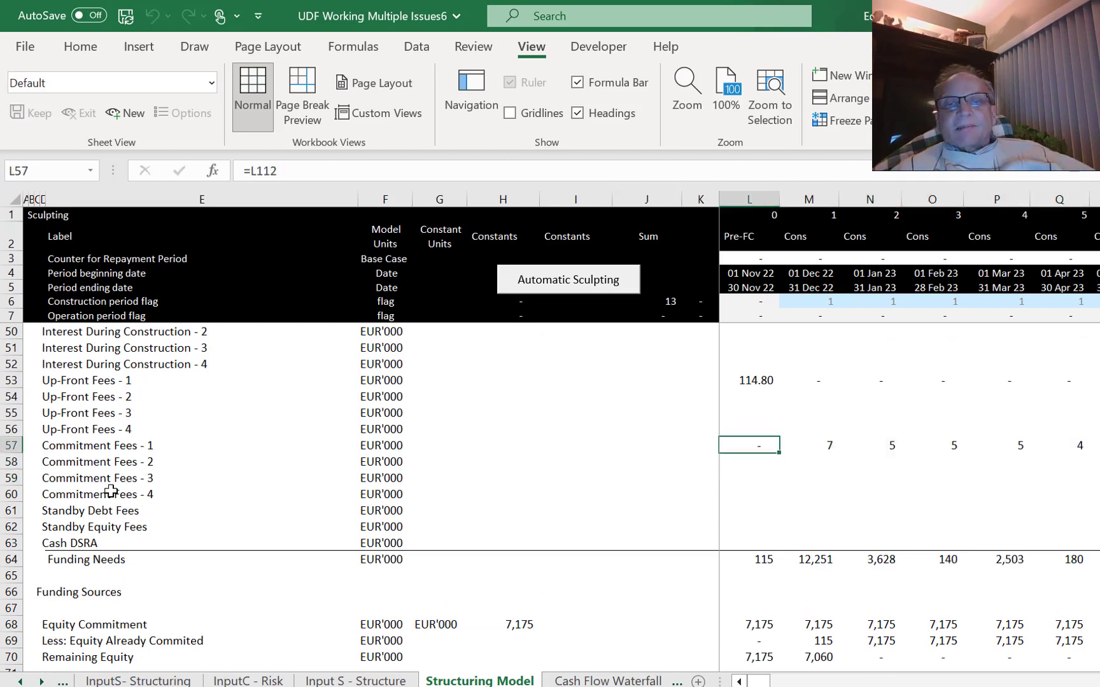
key(Right)
key(Left)
Format the Up-Front Fees - 1 values in row 53 without decimals, from L53 across all periods.
key(Up)
key(Up)
key(Up)
key(Up)
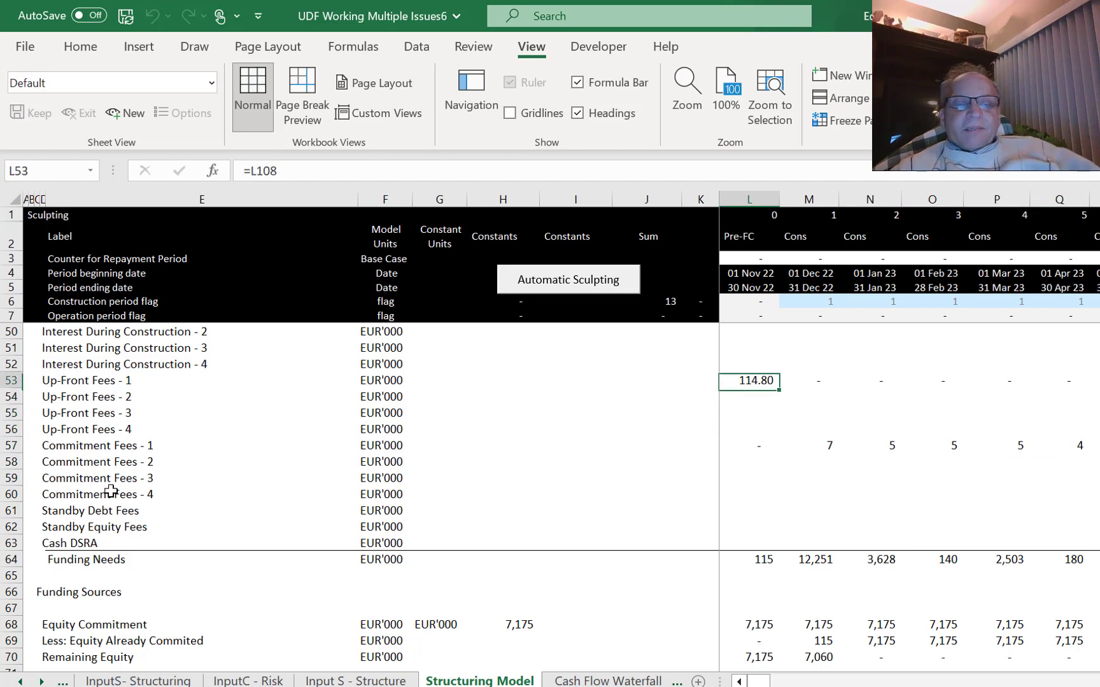
key(ctrl+shift+Right)
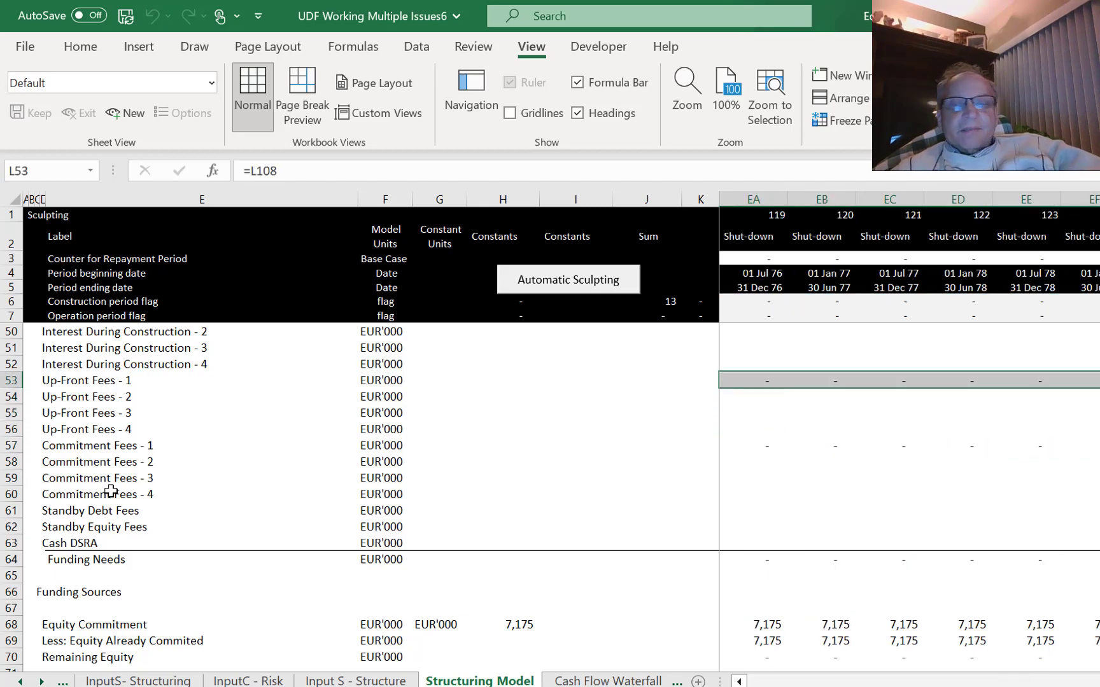
key(Left)
Fill the Capital Expenditures sum formula from J48 down through Cash DSRA in J63 of Funding Needs.
key(Right)
key(Left)
key(Left)
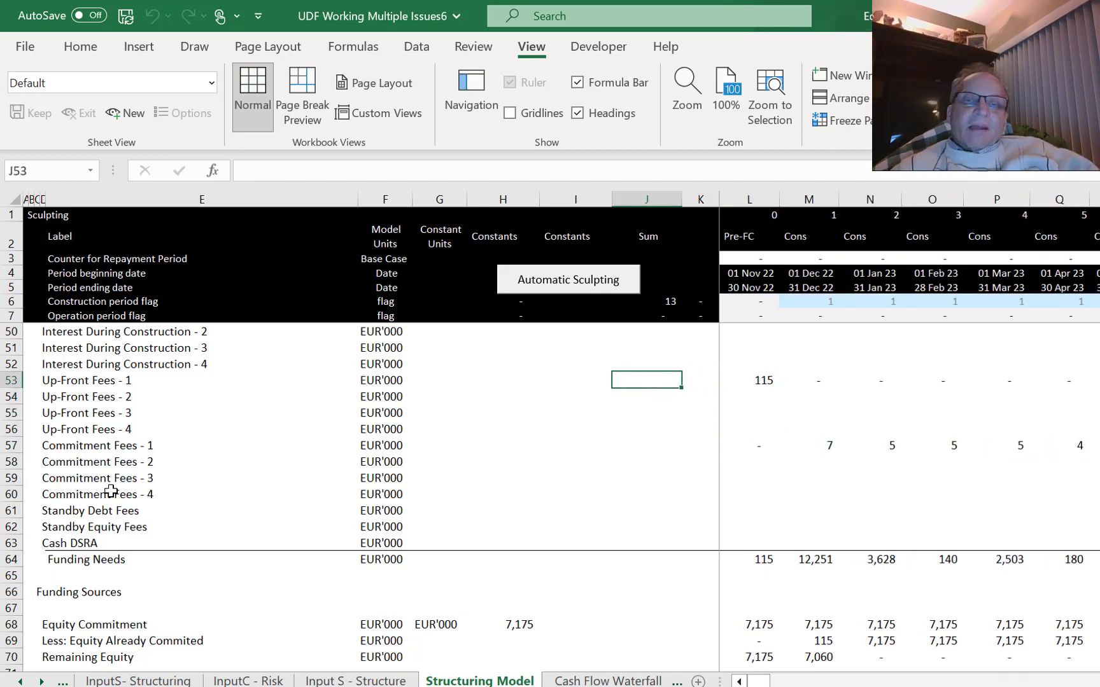
key(Left)
key(Right)
key(Up)
key(Up)
key(Up)
key(Up)
key(Up)
key(Up)
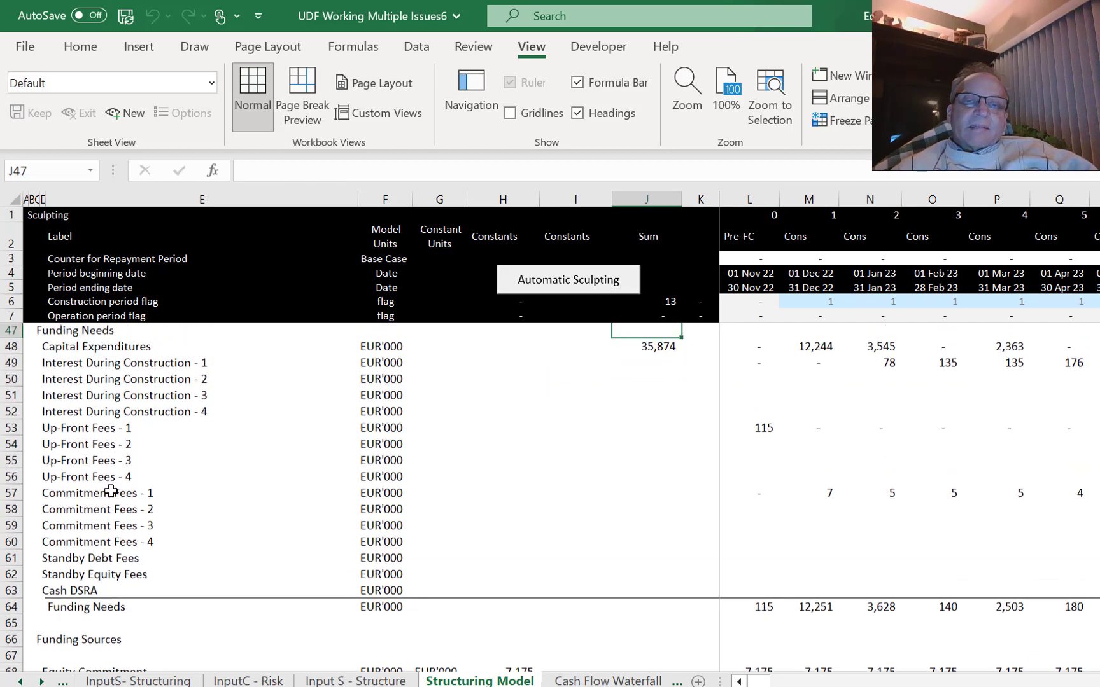
scroll(111, 491, up, 1)
key(Down)
key(shift+Down)
key(shift+Down)
key(shift+Down)
key(shift+Down)
key(shift+Down)
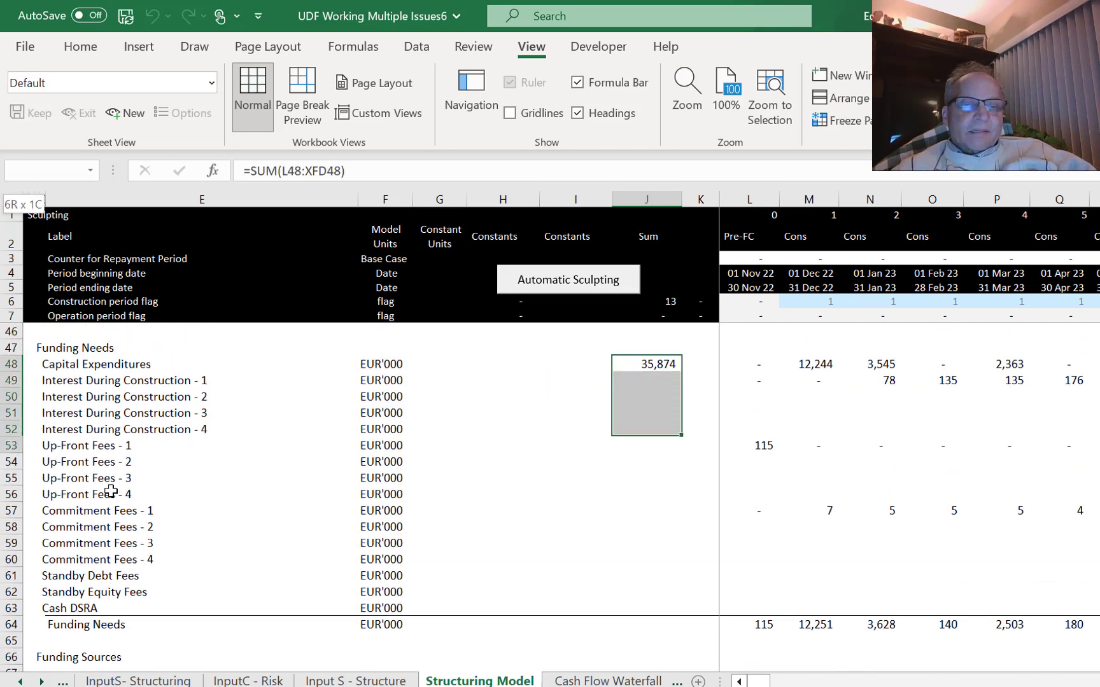
key(shift+Down)
key(shift+Down)
key(shift+Down)
key(shift+Down)
key(shift+Down)
key(shift+Down)
key(shift+Down)
key(shift+Down)
key(shift+Down)
key(shift+Down)
key(ctrl+d)
Try to fill the Funding Needs total row across from the blank sum cell J64 to L64.
key(Down)
key(Down)
key(Down)
key(Down)
key(Down)
key(Down)
key(Down)
key(Down)
key(Down)
key(Down)
key(Down)
key(Down)
key(Down)
key(Down)
key(Down)
key(Down)
key(Down)
key(Down)
key(Down)
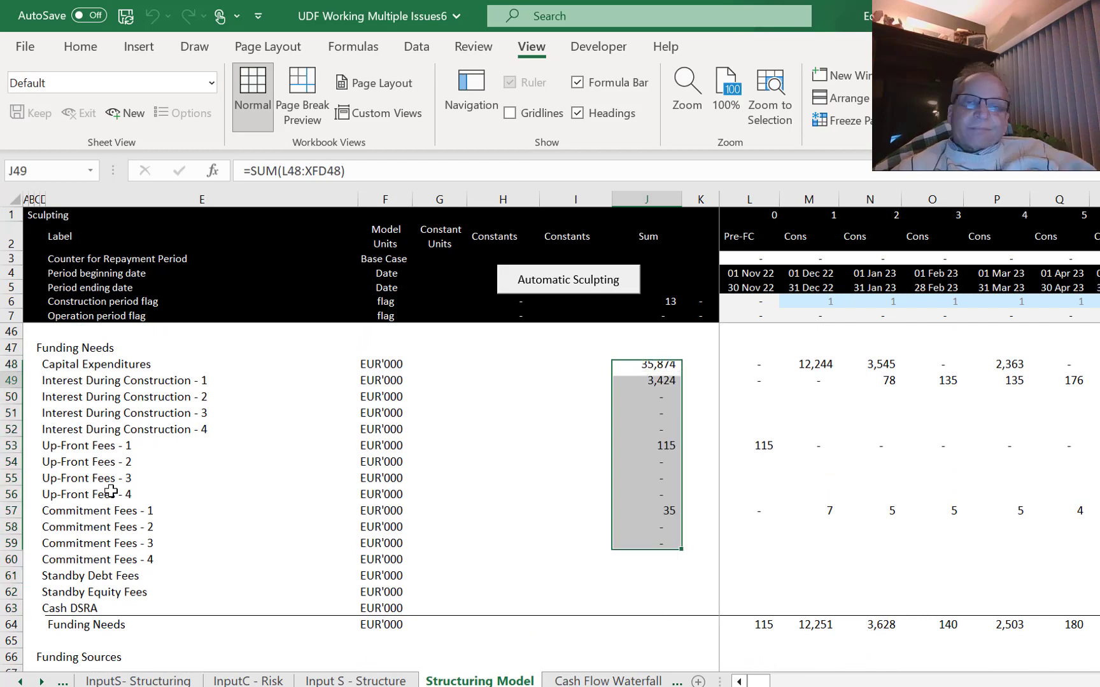
key(Up)
key(Up)
key(Up)
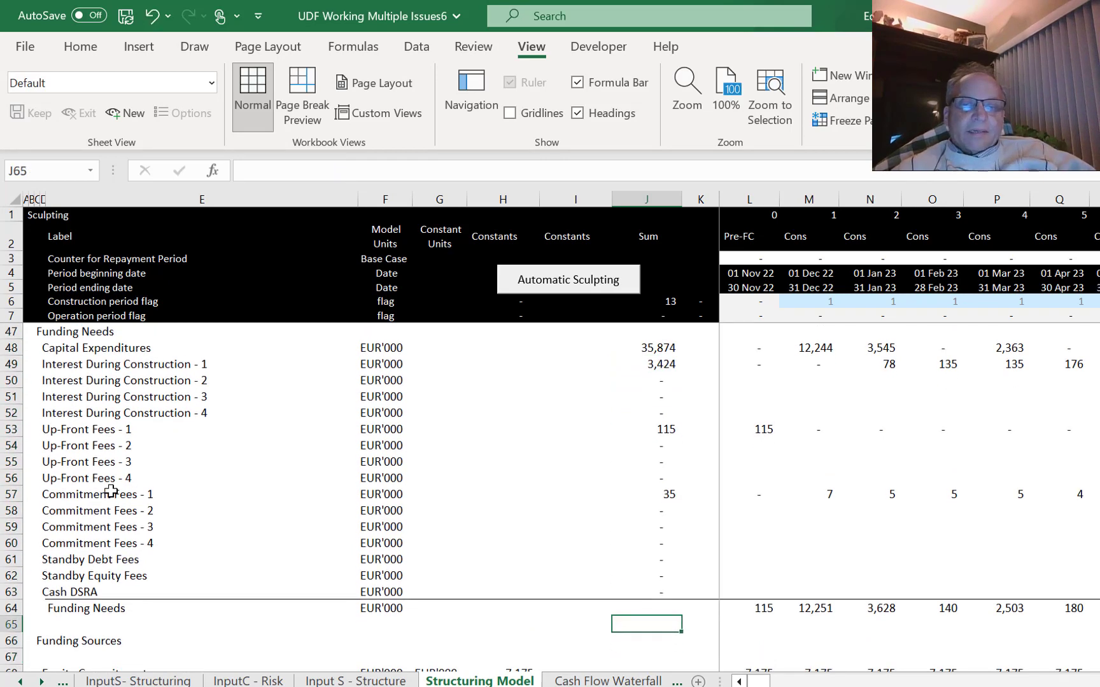
key(ctrl+shift+r)
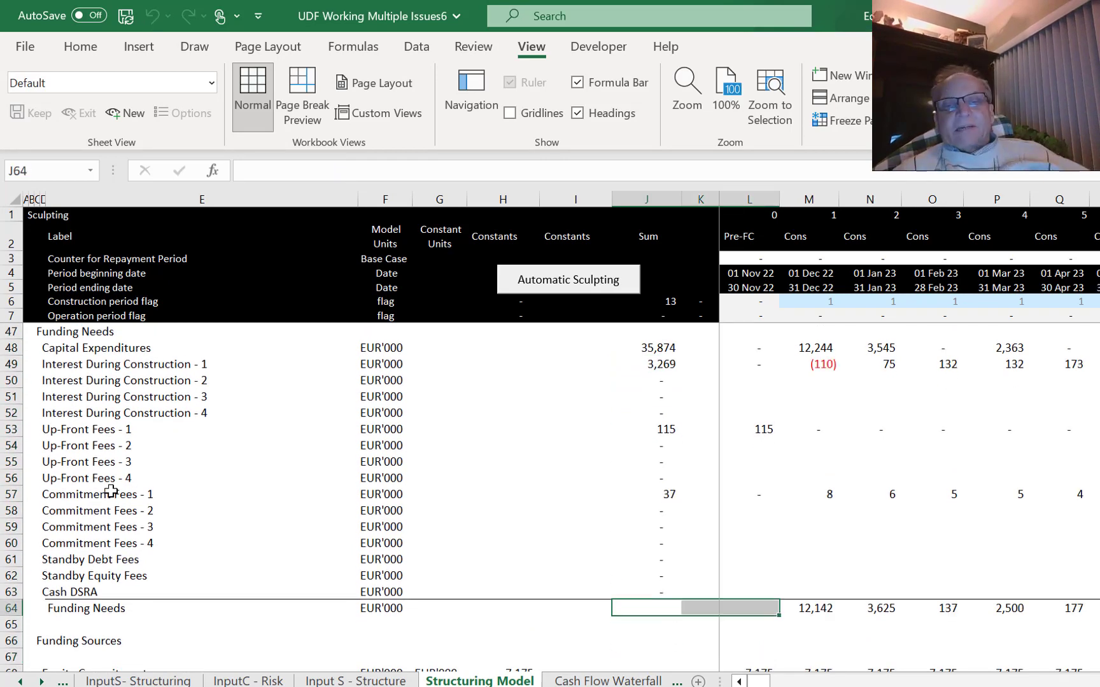
key(Left)
key(Right)
key(Right)
key(Right)
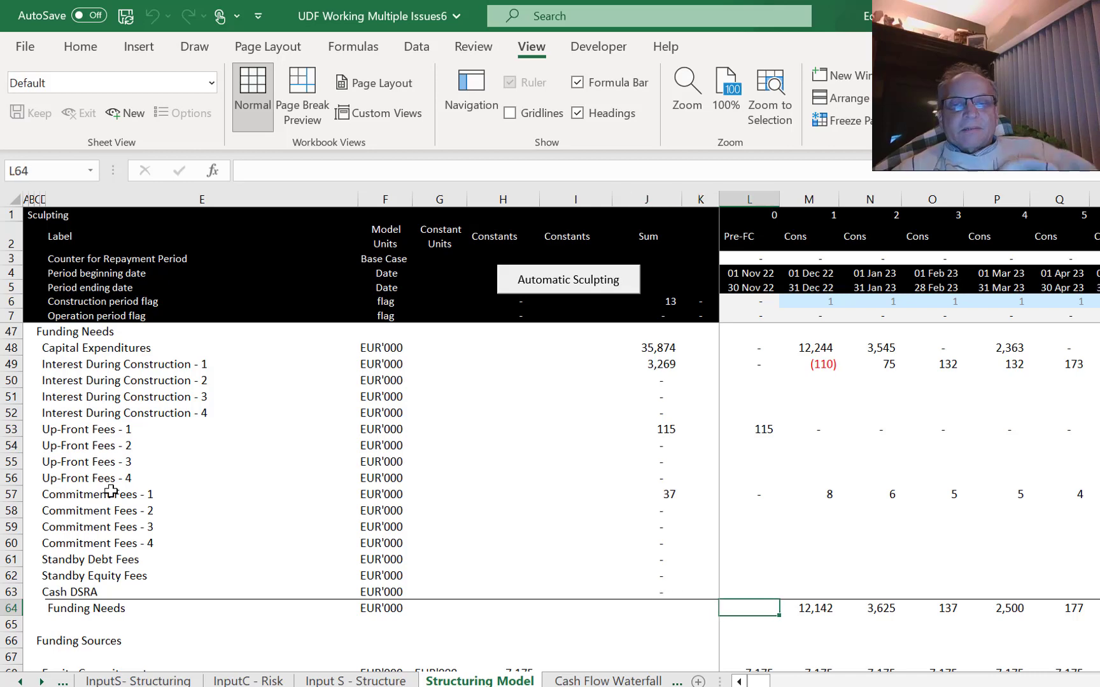
Copy the Funding Needs total formula =SUM(M48:M63) from M64 into the Pre-FC period cell L64.
key(Right)
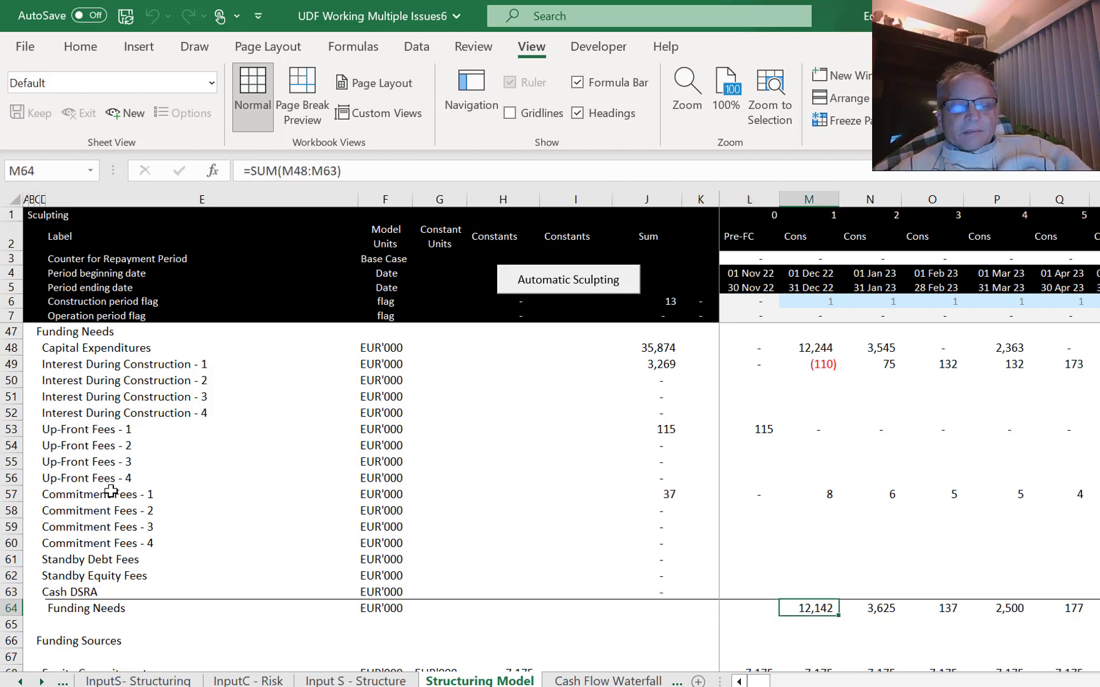
key(Left)
key(Right)
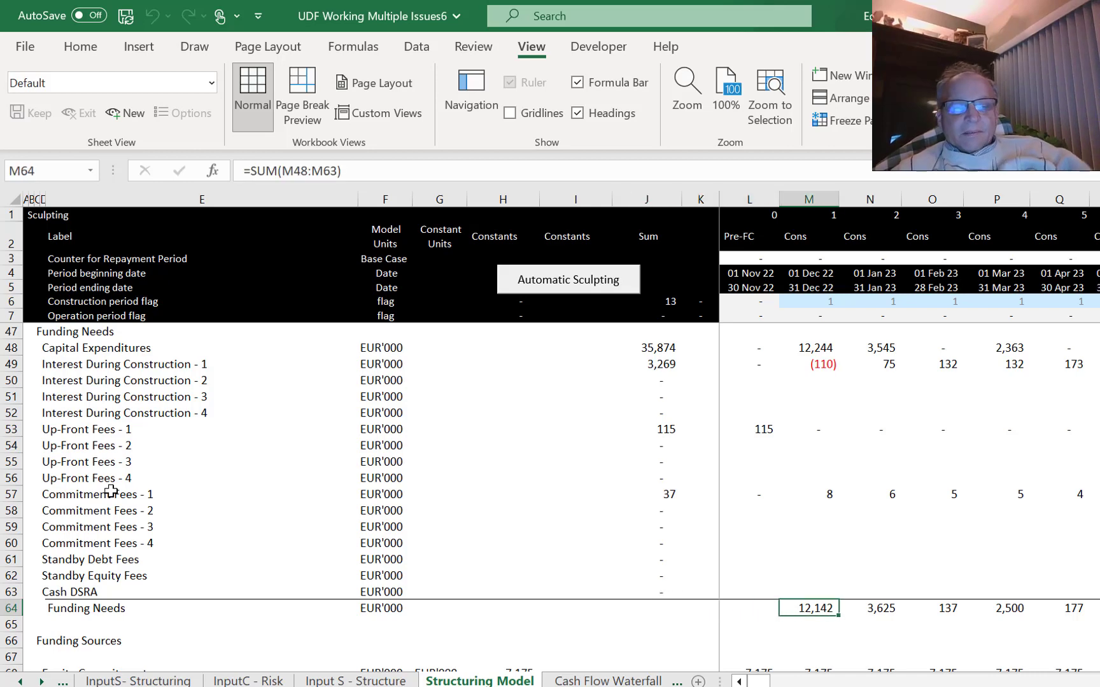
key(ctrl+c)
key(Left)
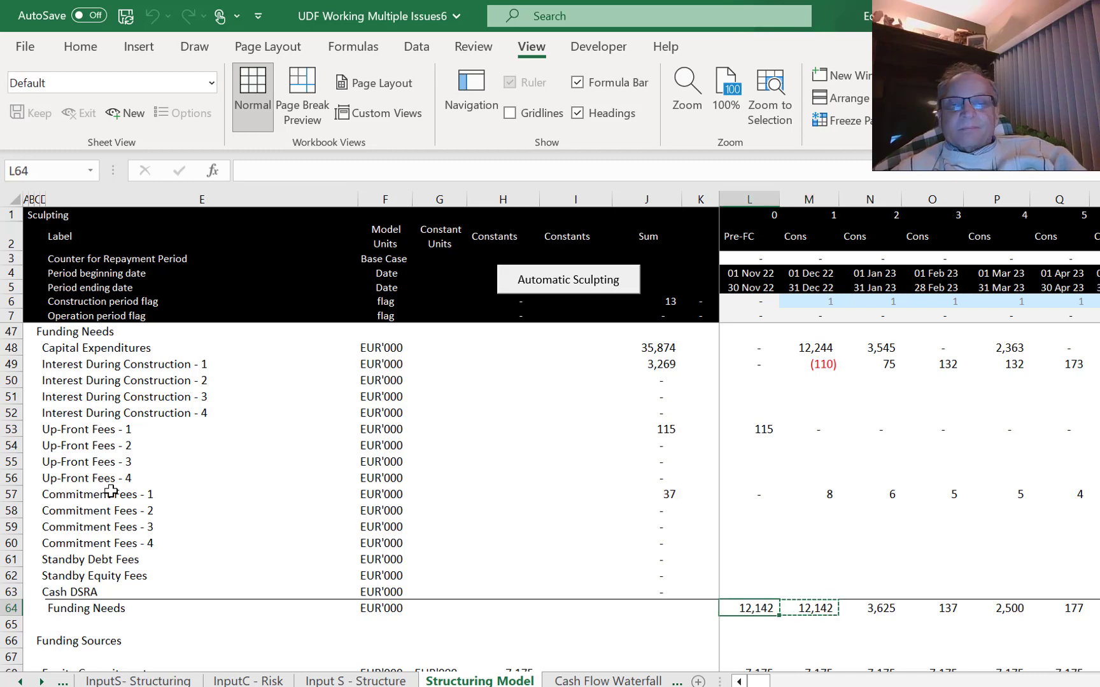
key(ctrl+v)
Fill the sum formula from Cash DSRA in J63 down into the Funding Needs total in J64.
key(Left)
key(Left)
key(ctrl)
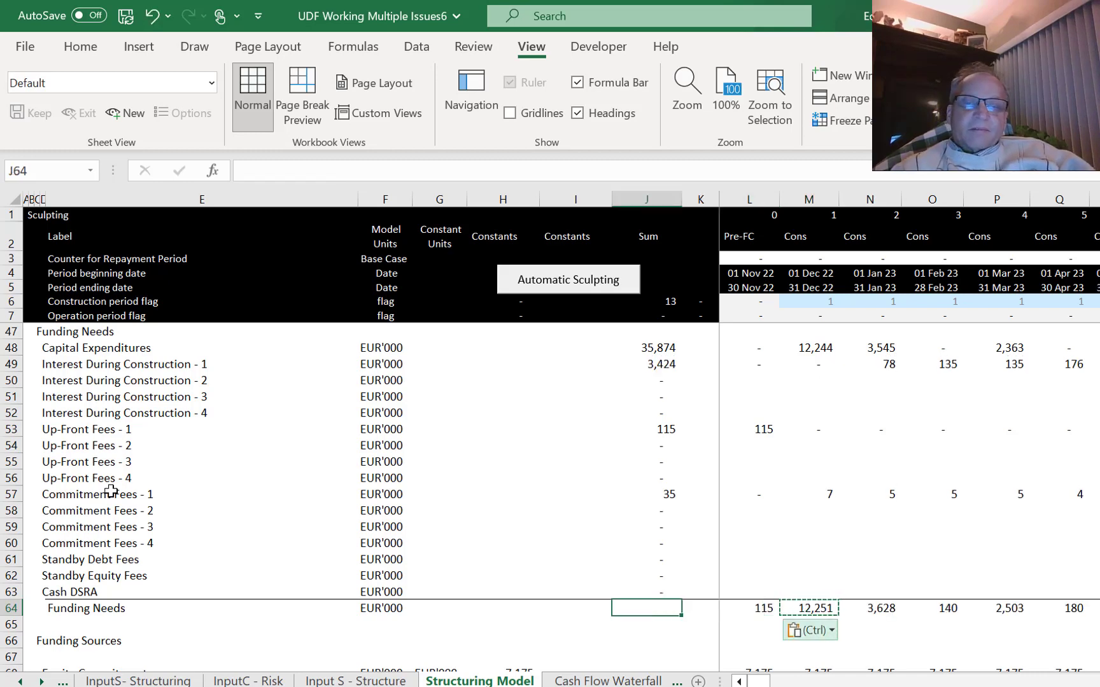
key(Escape)
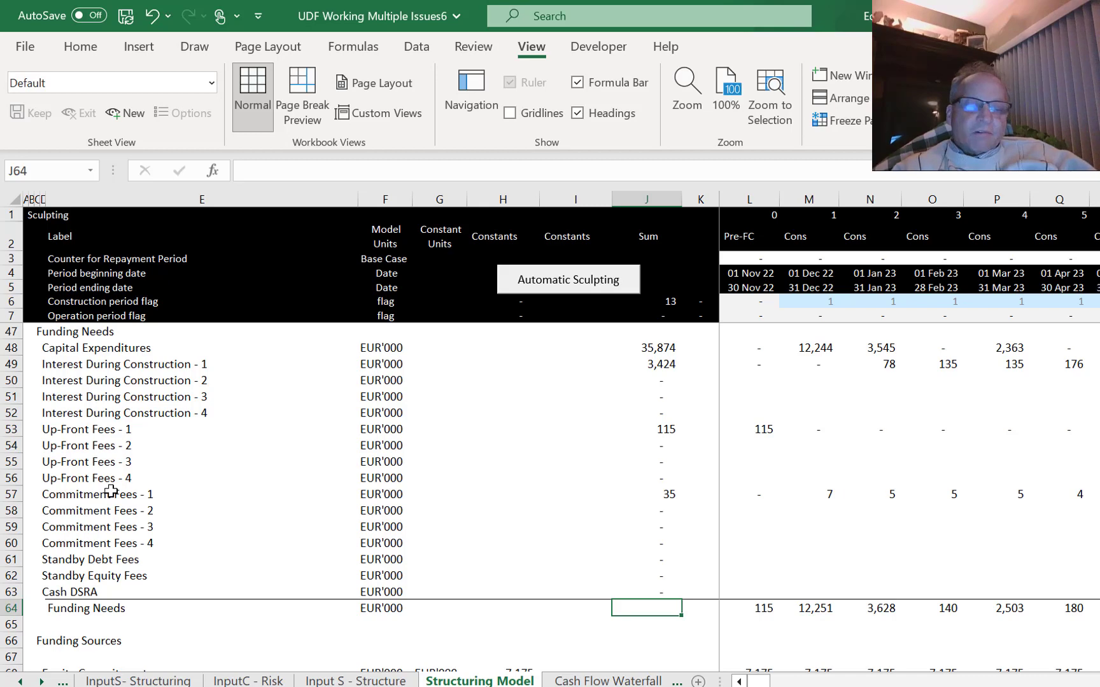
key(ctrl+d)
Link Interest During Construction - 1 in Uses of Funds, cell H19, to its Funding Needs sum with =J49.
key(Up)
key(Up)
key(Up)
key(Up)
key(Up)
key(Up)
key(Up)
key(Up)
key(Up)
key(Up)
key(Up)
key(Up)
key(Up)
key(Up)
key(Up)
key(Up)
key(Up)
key(Up)
key(Up)
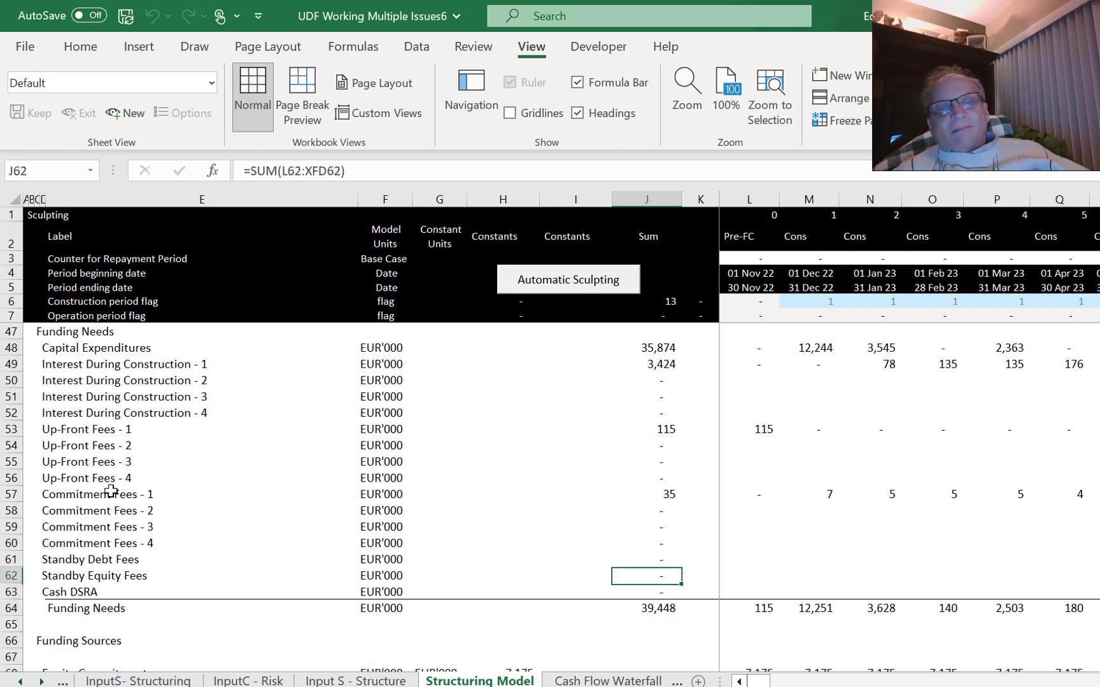
key(Up)
key(Up)
key(Up)
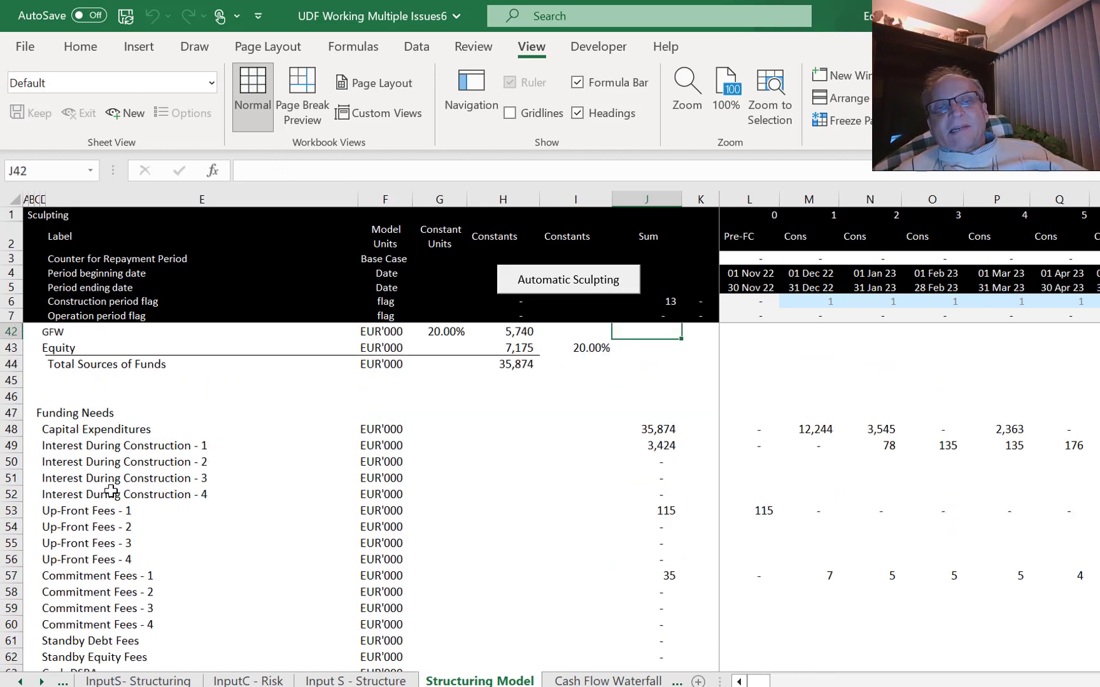
key(Up)
key(Up)
key(Up)
key(Up)
key(Up)
key(Up)
key(Up)
key(Up)
key(Up)
key(Up)
key(Up)
key(Up)
key(Up)
key(Up)
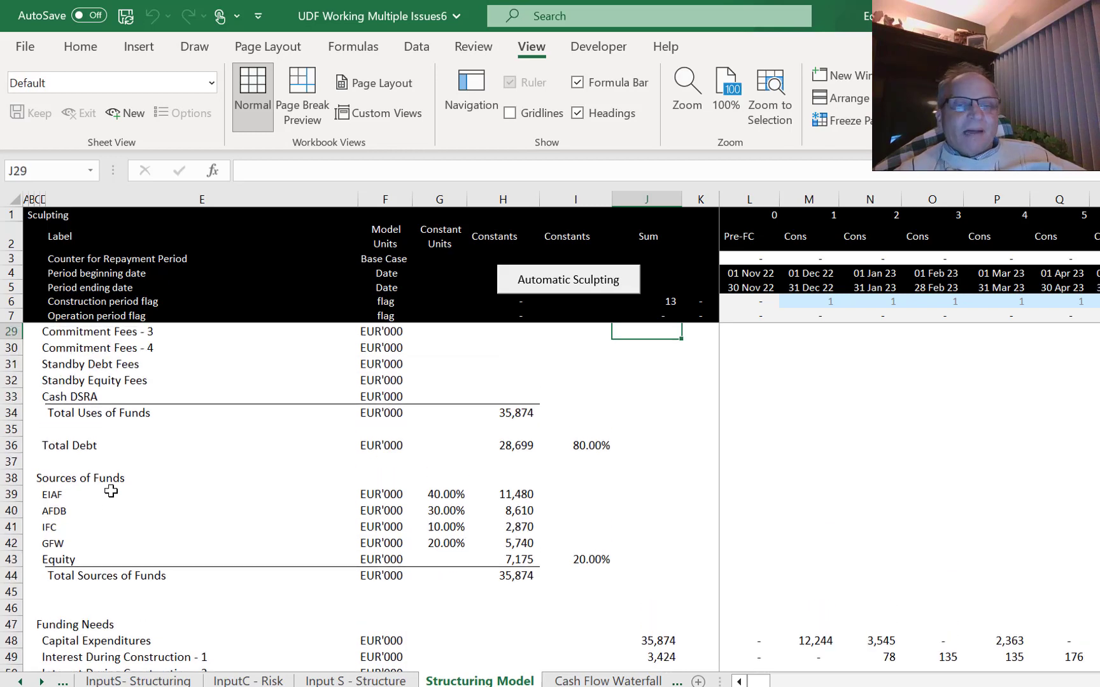
key(Up)
key(Up)
key(Up)
key(Up)
key(Up)
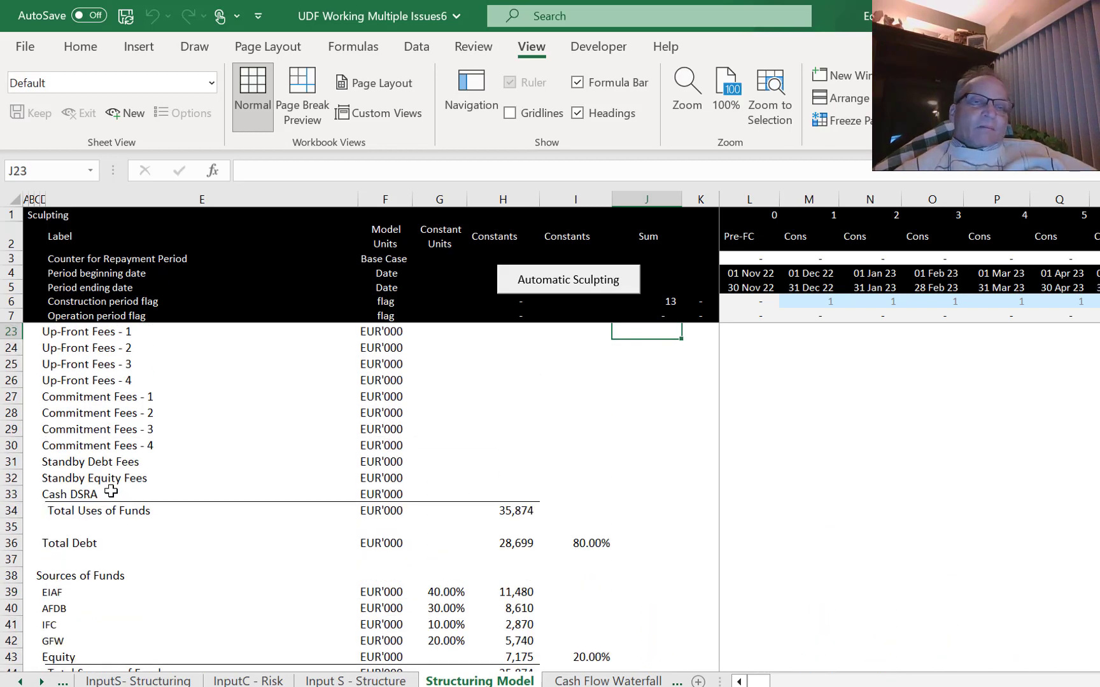
key(Up)
key(Up)
key(Up)
key(Up)
key(Up)
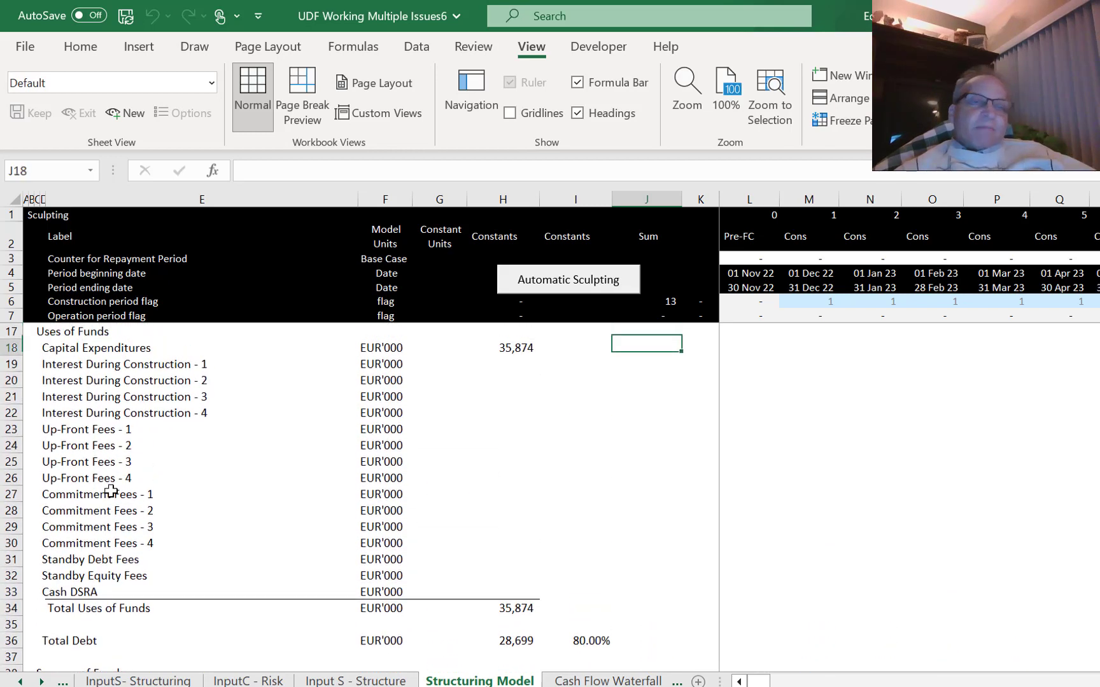
key(Down)
key(Left)
key(Left)
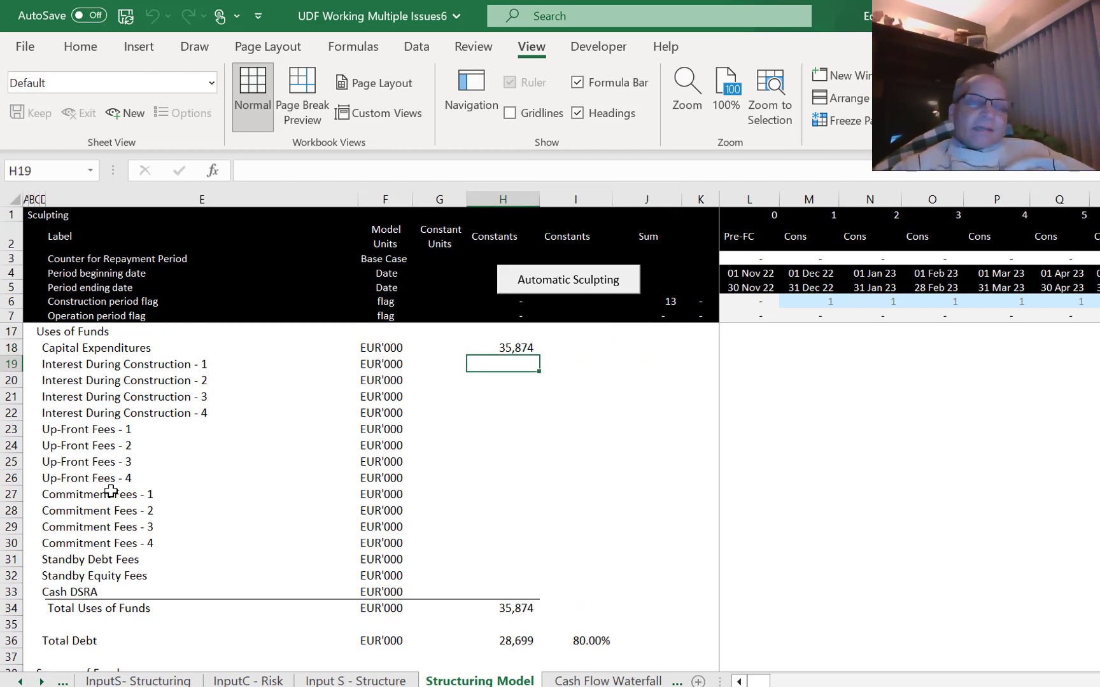
text(=)
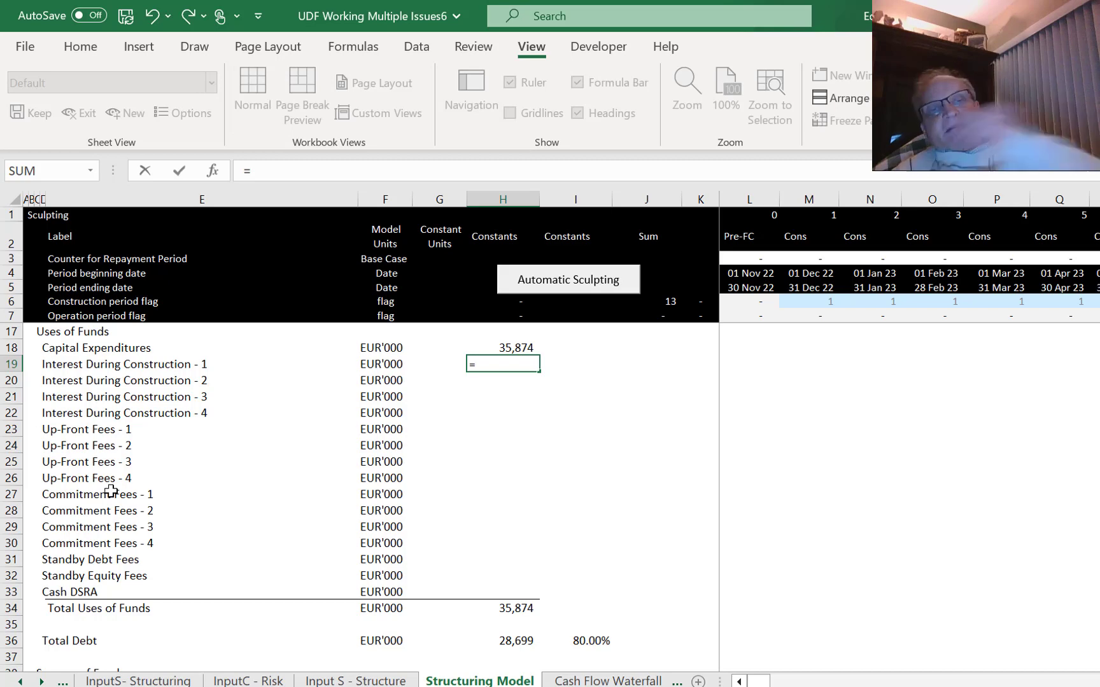
key(Down)
key(Down)
key(Down)
key(Down)
key(Down)
key(Down)
key(Down)
key(Down)
key(Down)
key(Down)
key(Down)
key(Down)
key(Down)
key(Down)
key(Down)
key(Down)
key(Down)
key(Down)
key(Down)
key(Down)
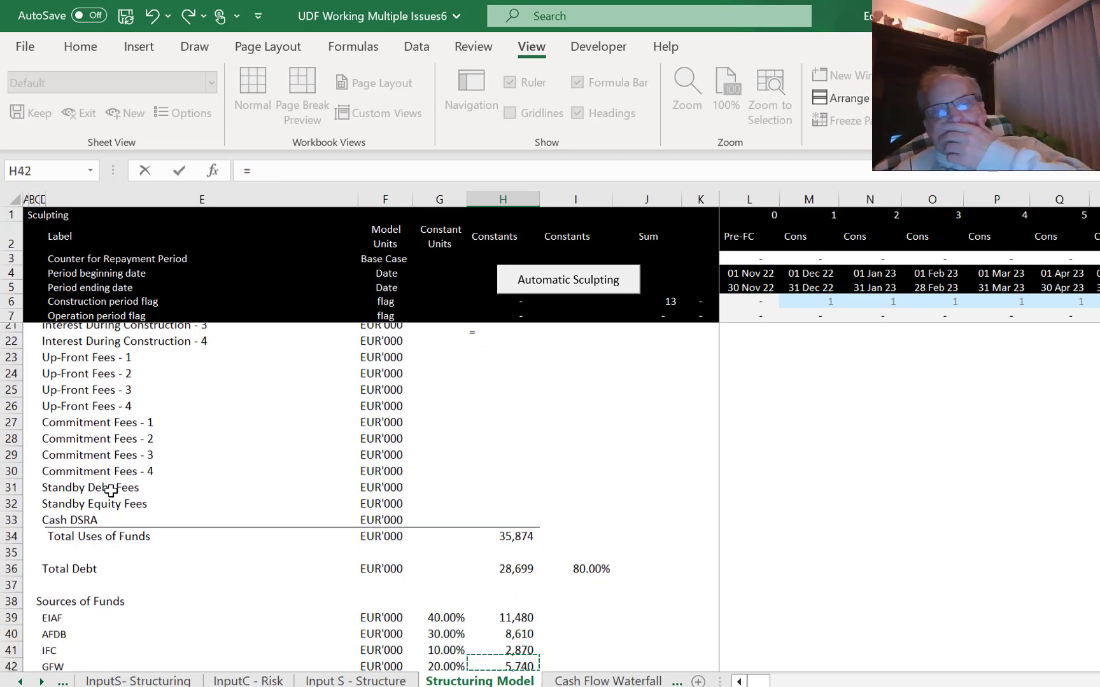
key(Down)
key(Down)
key(Down)
key(Down)
key(Down)
key(Down)
key(Down)
key(Down)
key(Down)
key(Down)
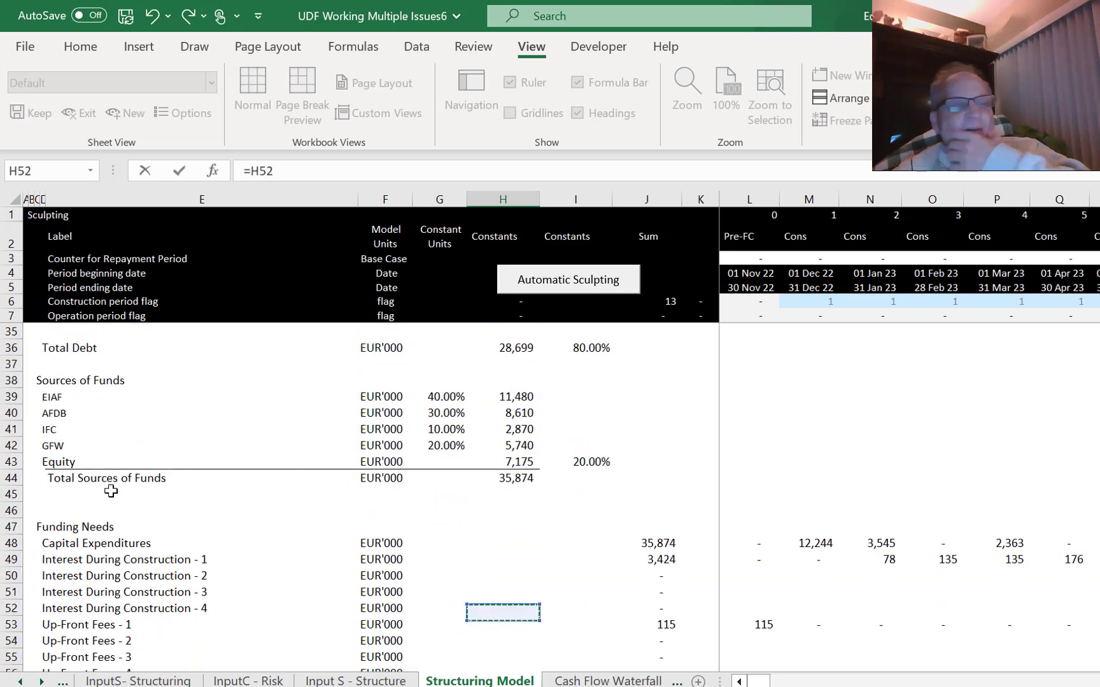
key(Up)
key(Up)
key(Up)
key(Up)
key(Right)
key(Right)
key(Down)
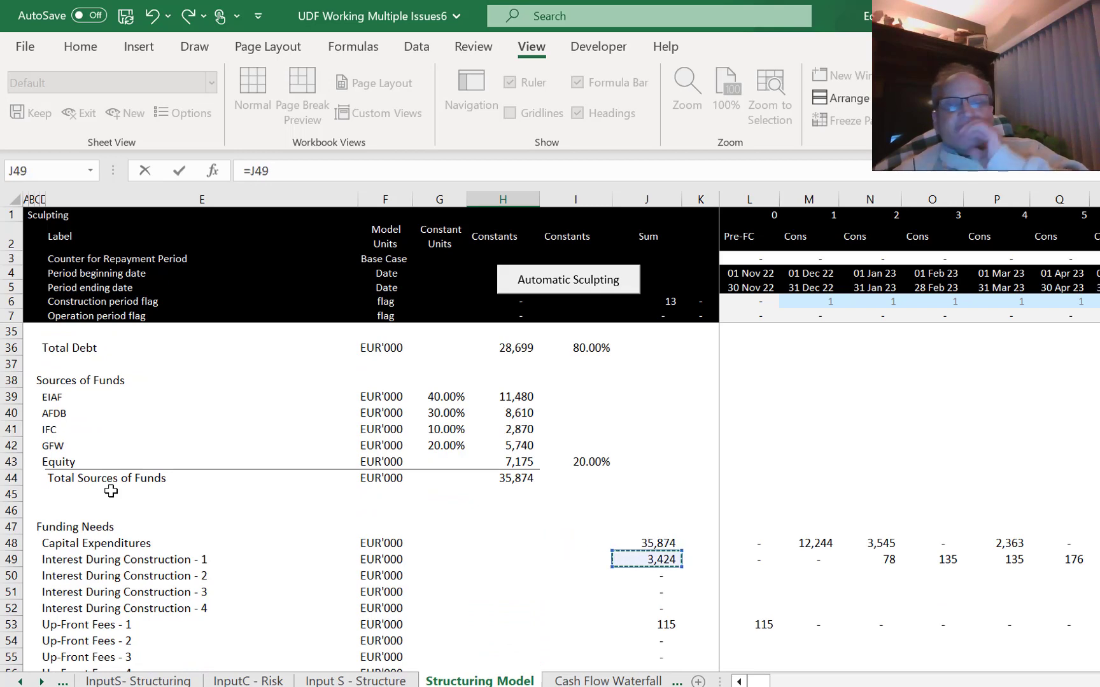
key(Return)
key(Return)
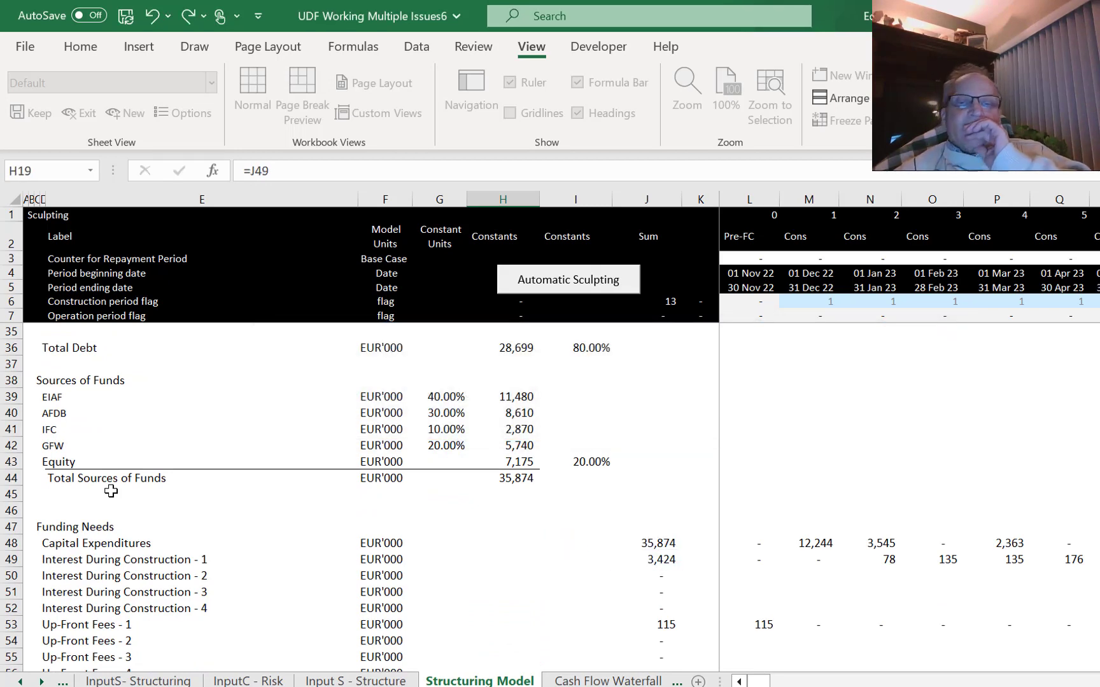
key(Up)
key(Up)
key(Up)
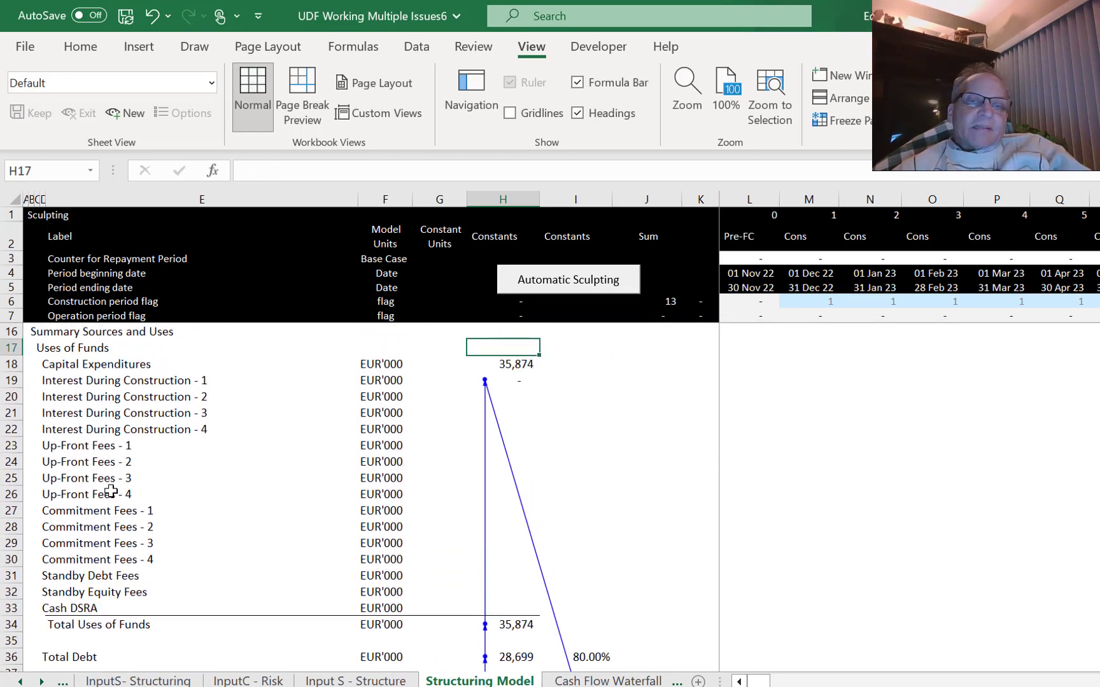
Clear the Interest During Construction - 1 link from cell H19 in Uses of Funds.
key(Down)
key(Down)
key(Up)
key(Up)
key(Up)
key(Up)
key(Up)
key(Up)
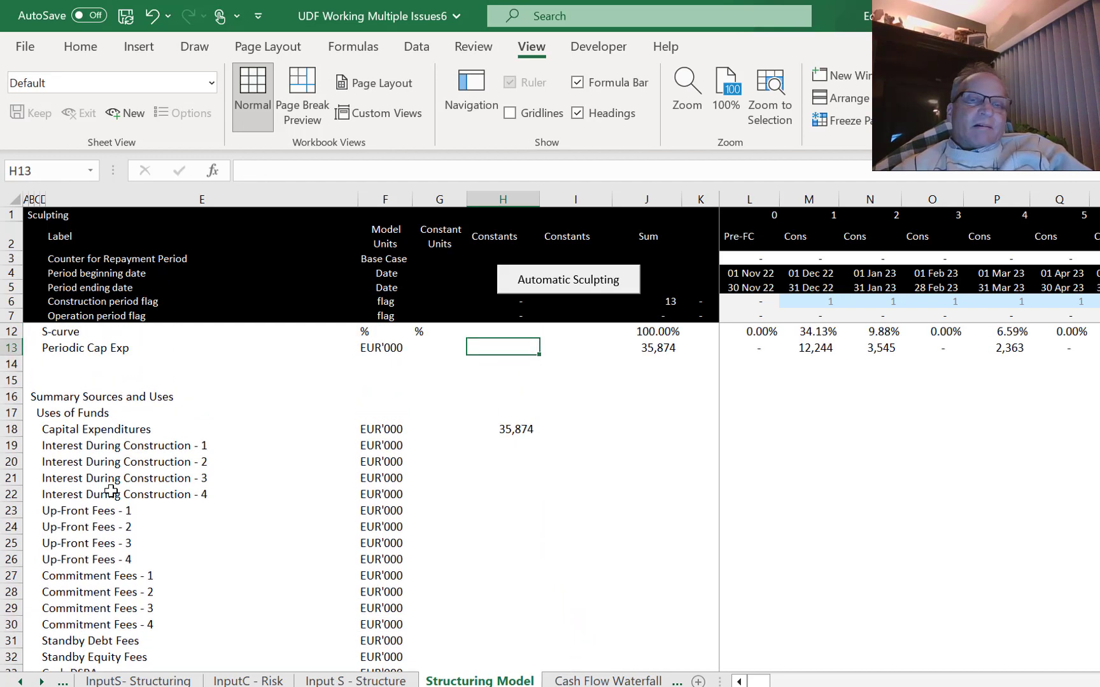
Add the column heading Applied in H17, above the Uses of Funds values.
key(Down)
key(Down)
key(Down)
key(Down)
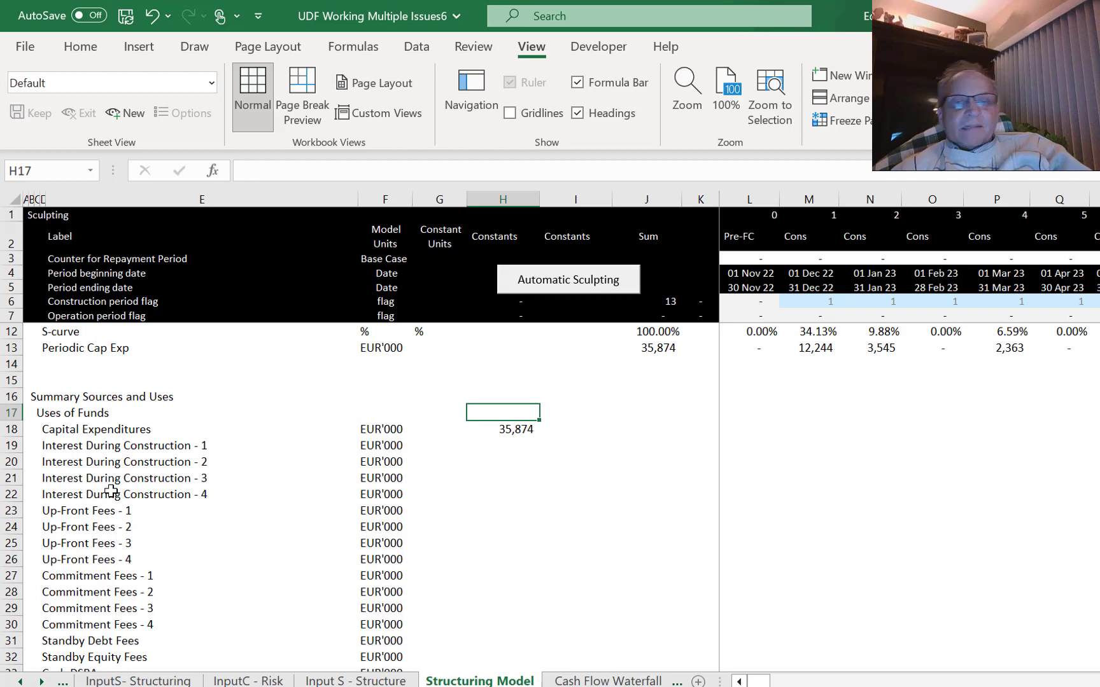
text(Applied)
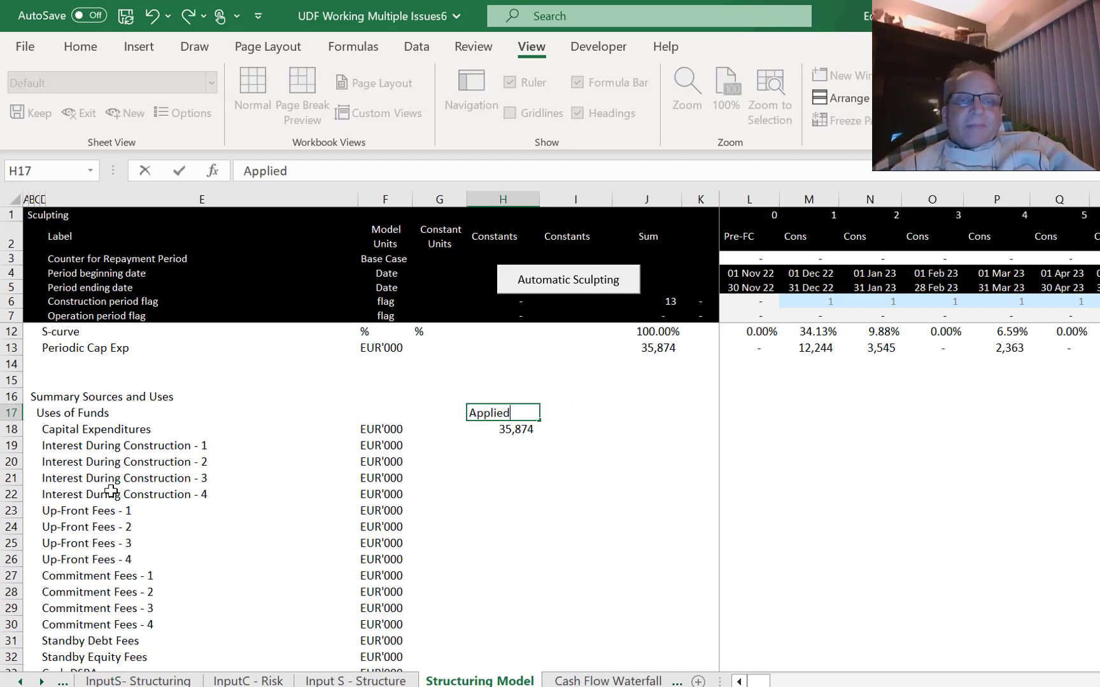
key(Return)
Add the column heading Fixed in J17 on the Uses of Funds row.
key(Up)
key(Right)
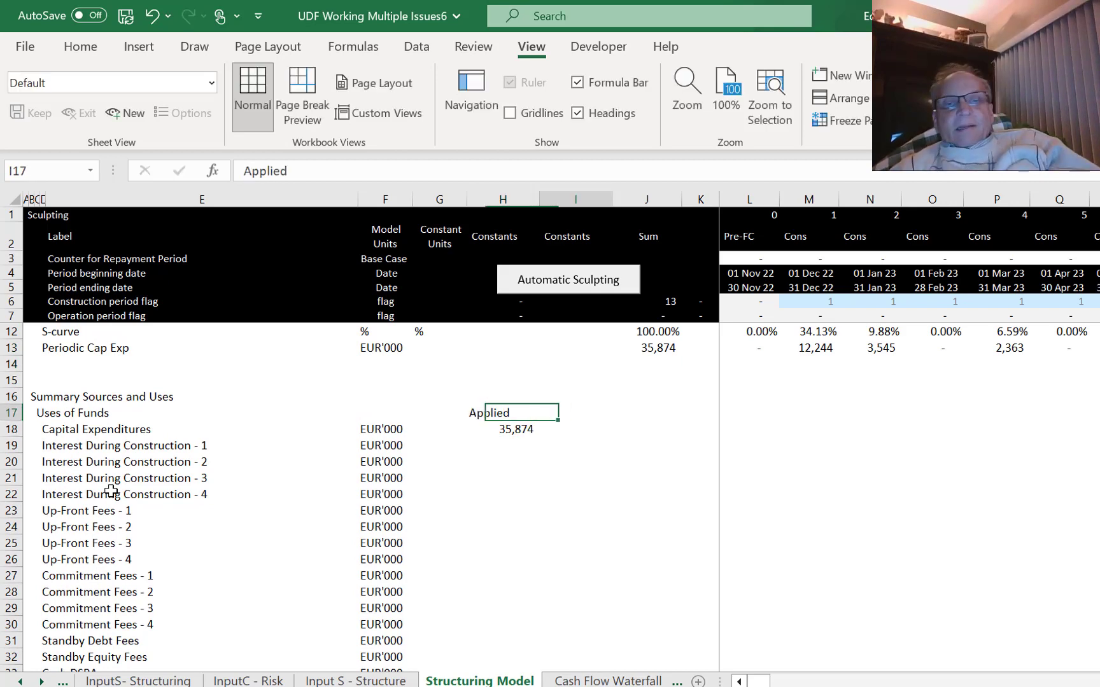
key(Right)
key(Left)
key(Right)
text(F)
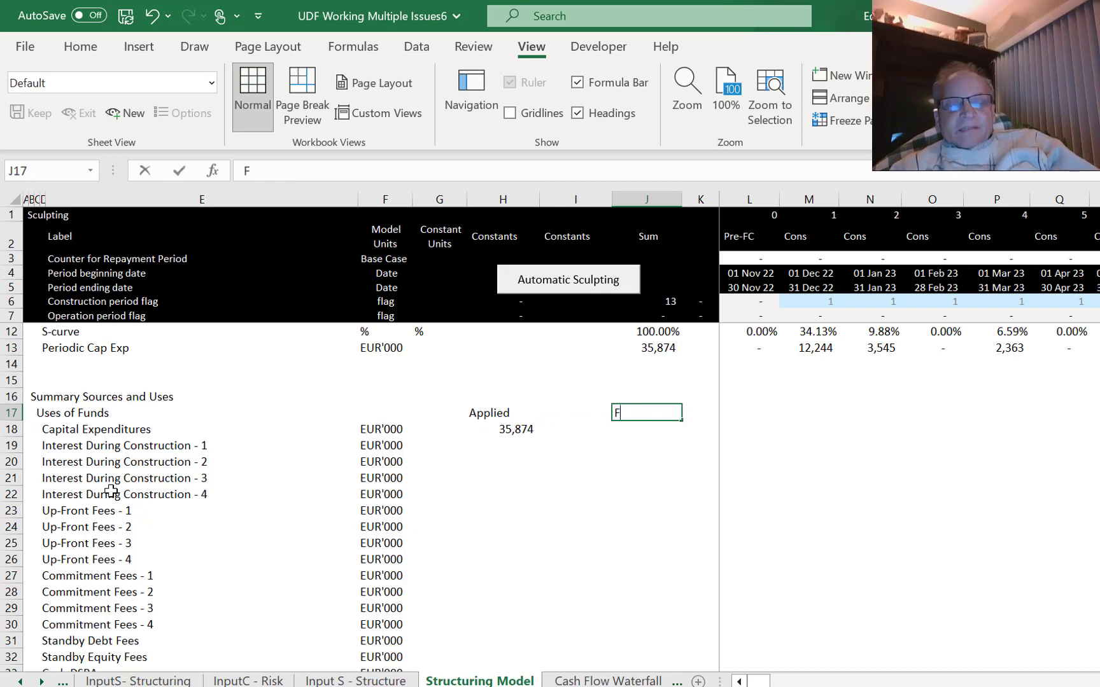
text(ixed)
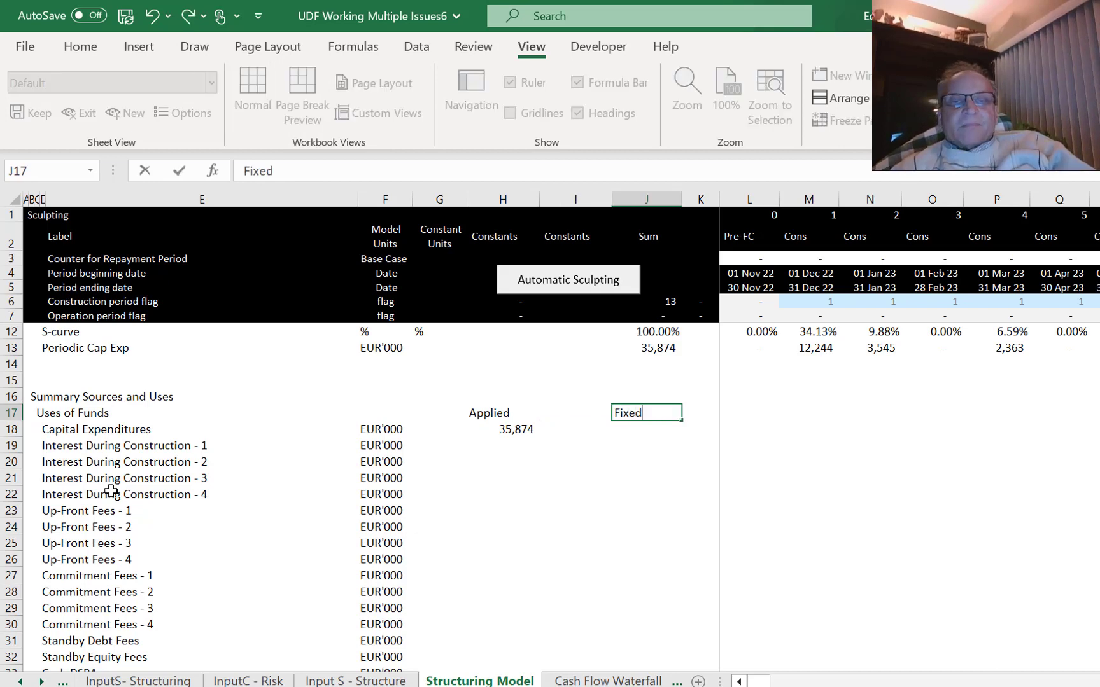
key(Return)
Move the heading Fixed from J17 to L17.
key(Up)
key(Right)
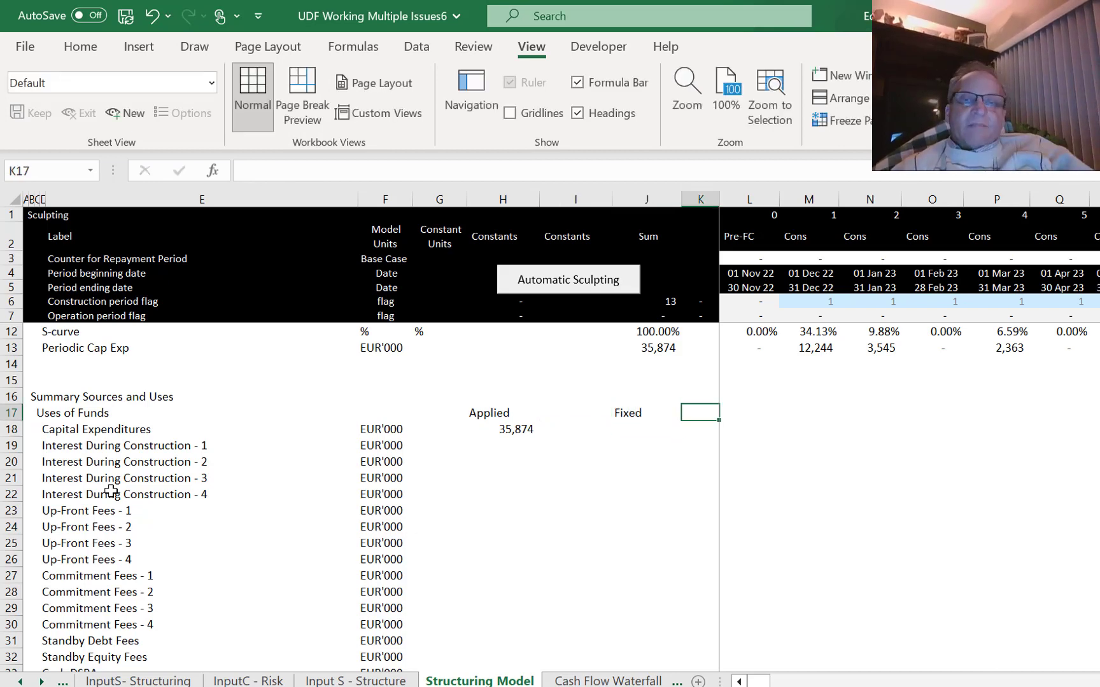
key(Right)
key(Left)
key(Left)
key(Left)
key(Right)
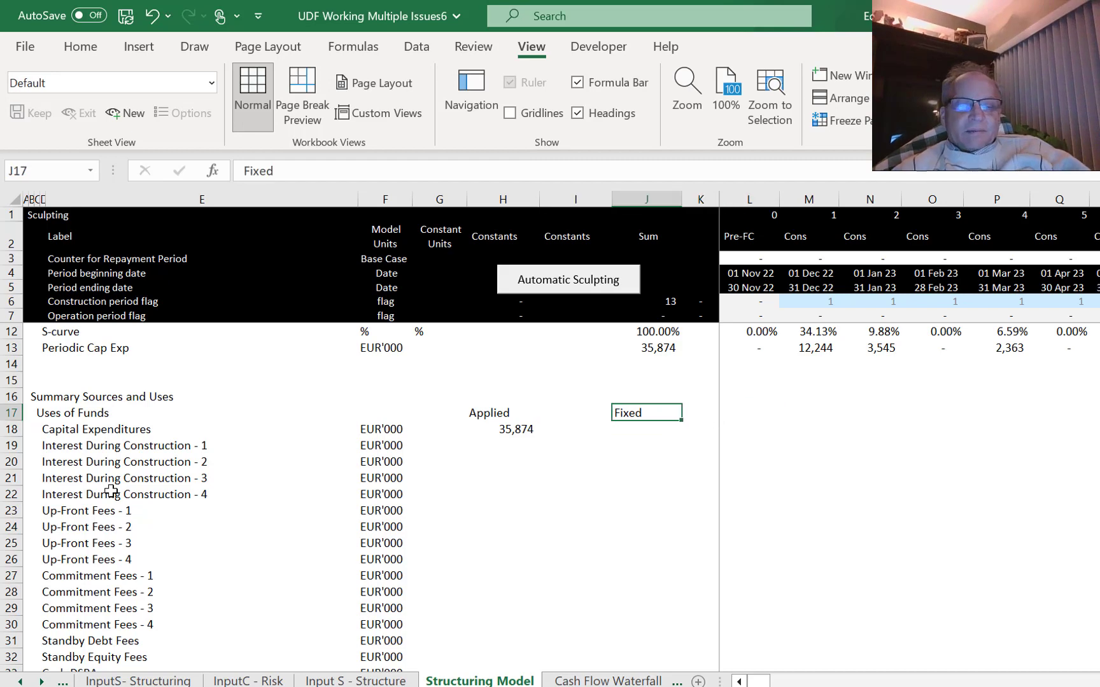
key(ctrl+x)
key(Right)
key(Right)
key(ctrl+v)
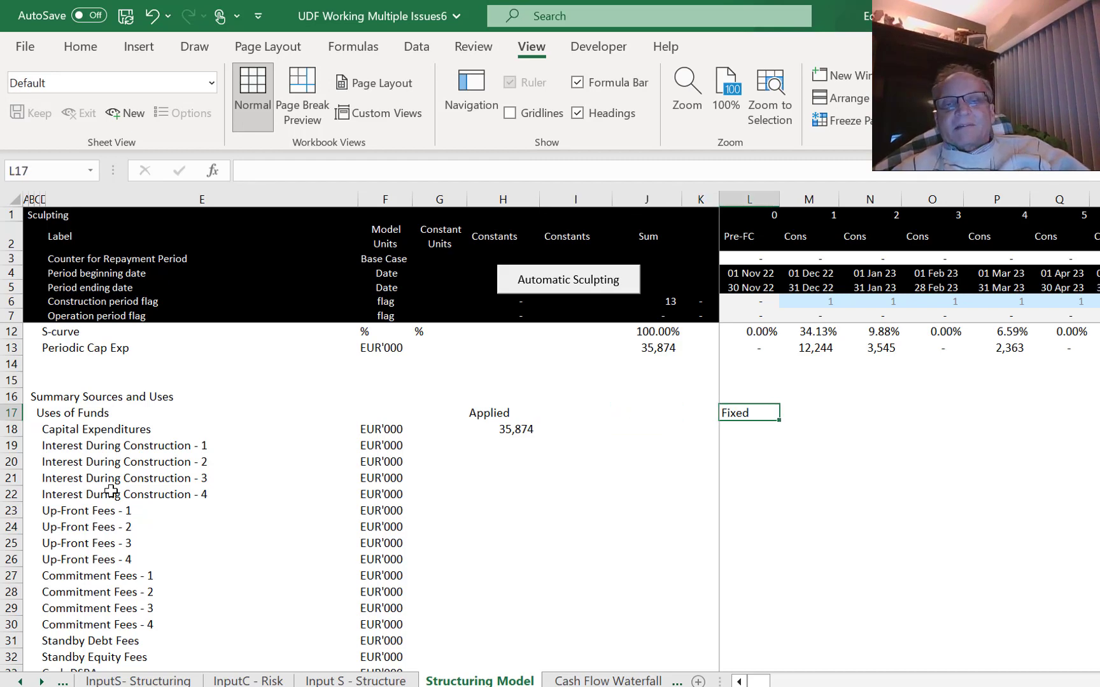
Add the column heading Computed in M17, beside Fixed.
key(Right)
text(Com)
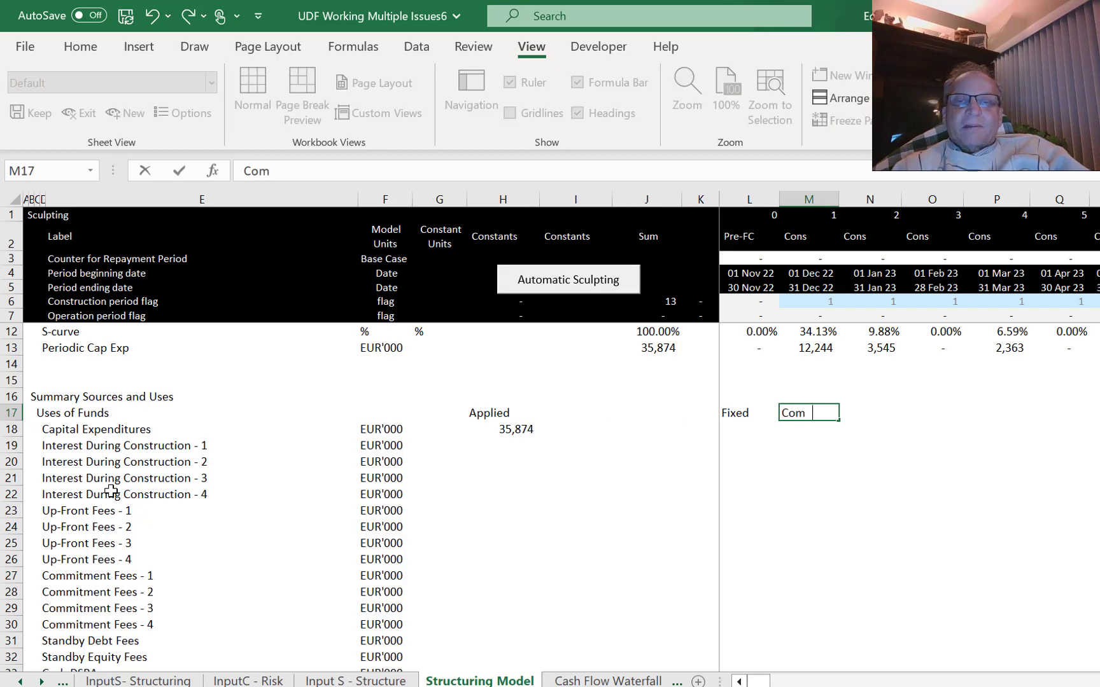
key(Return)
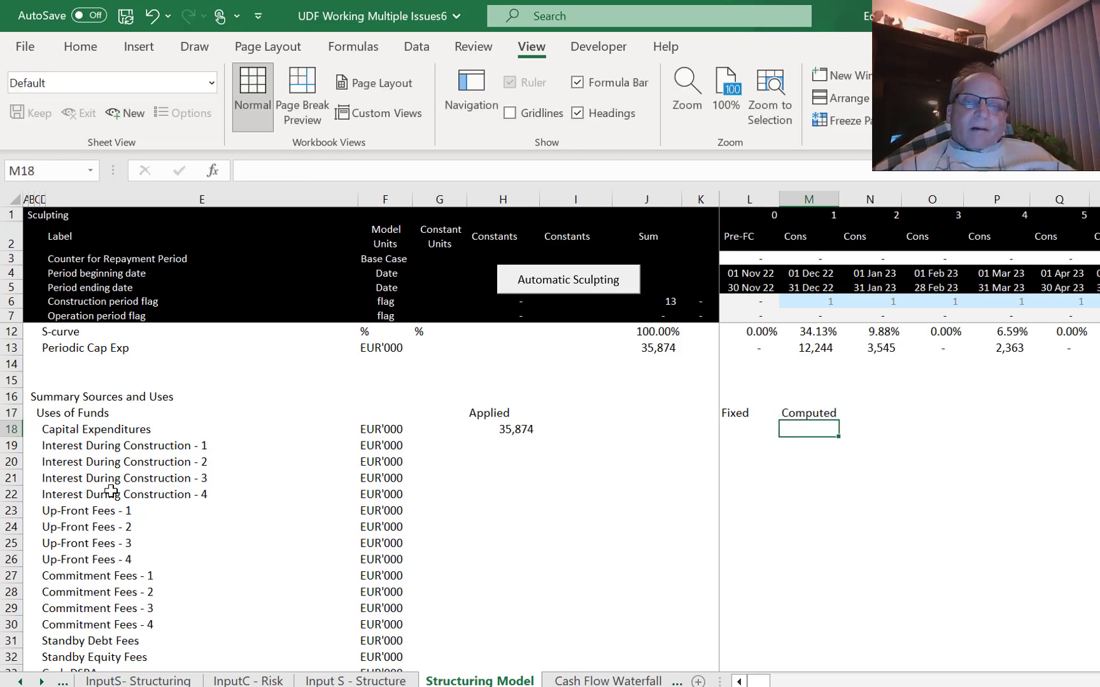
key(Up)
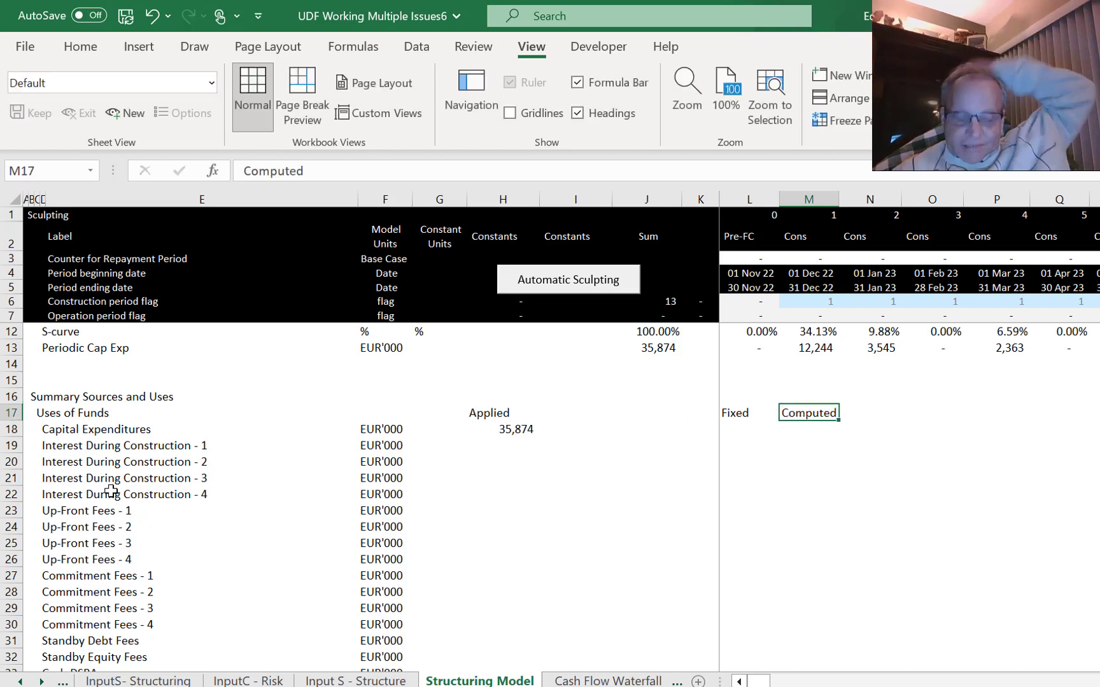
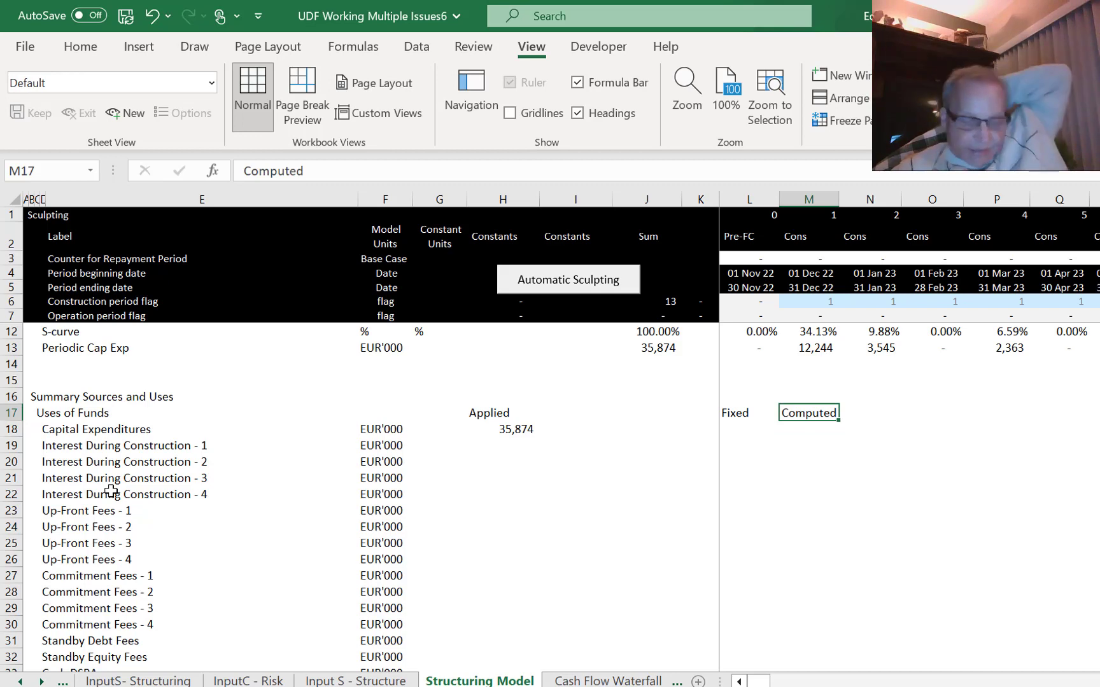
Add the column heading UDF in N17, beside Computed, and centre it in the cell.
key(Right)
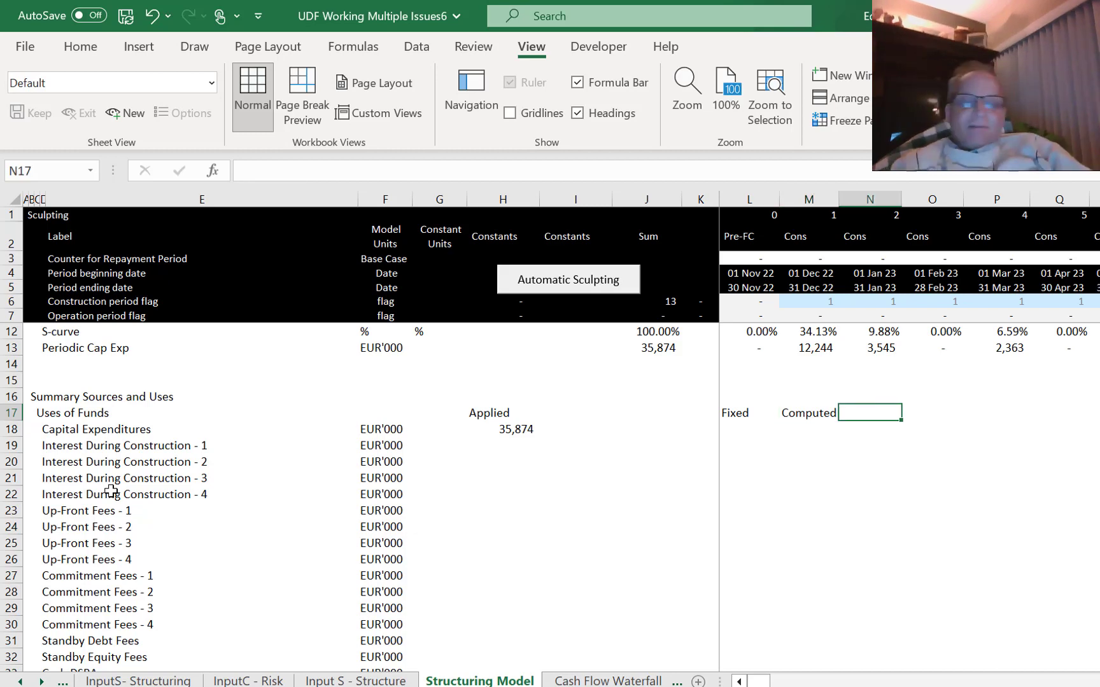
text(UF)
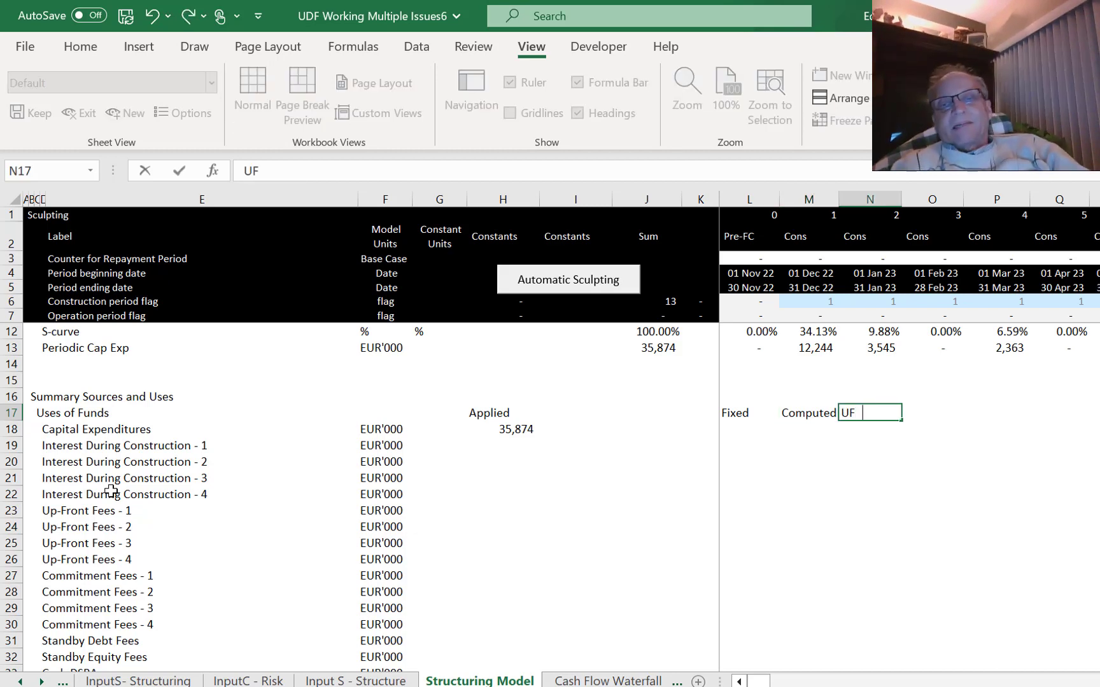
key(BackSpace)
key(BackSpace)
key(BackSpace)
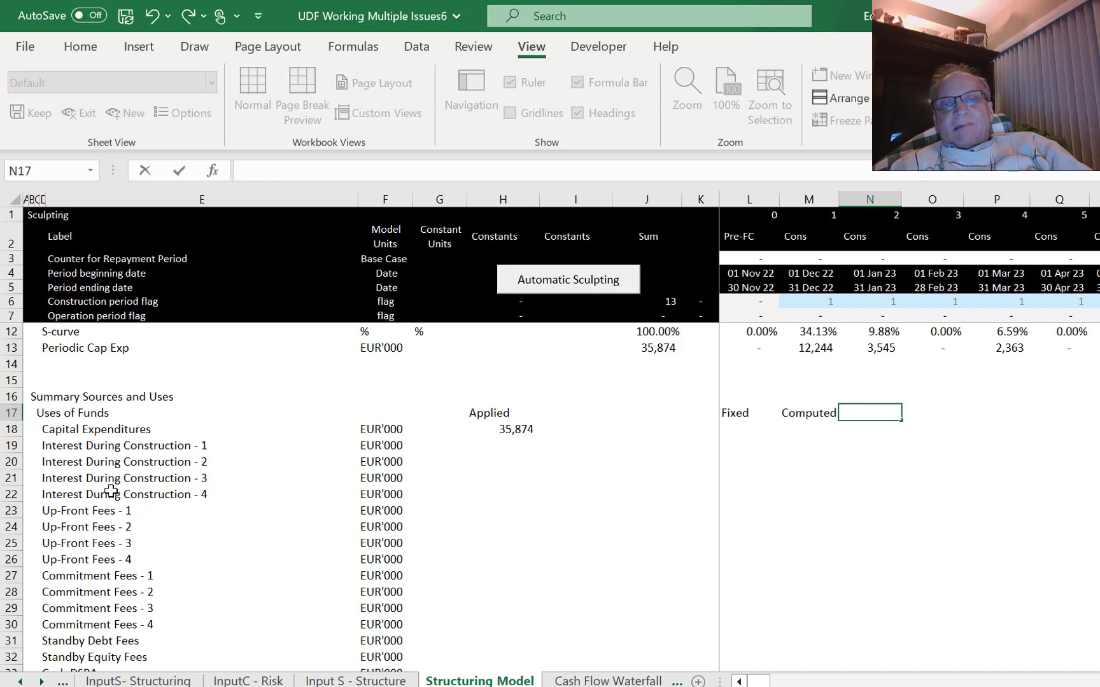
text(UDF)
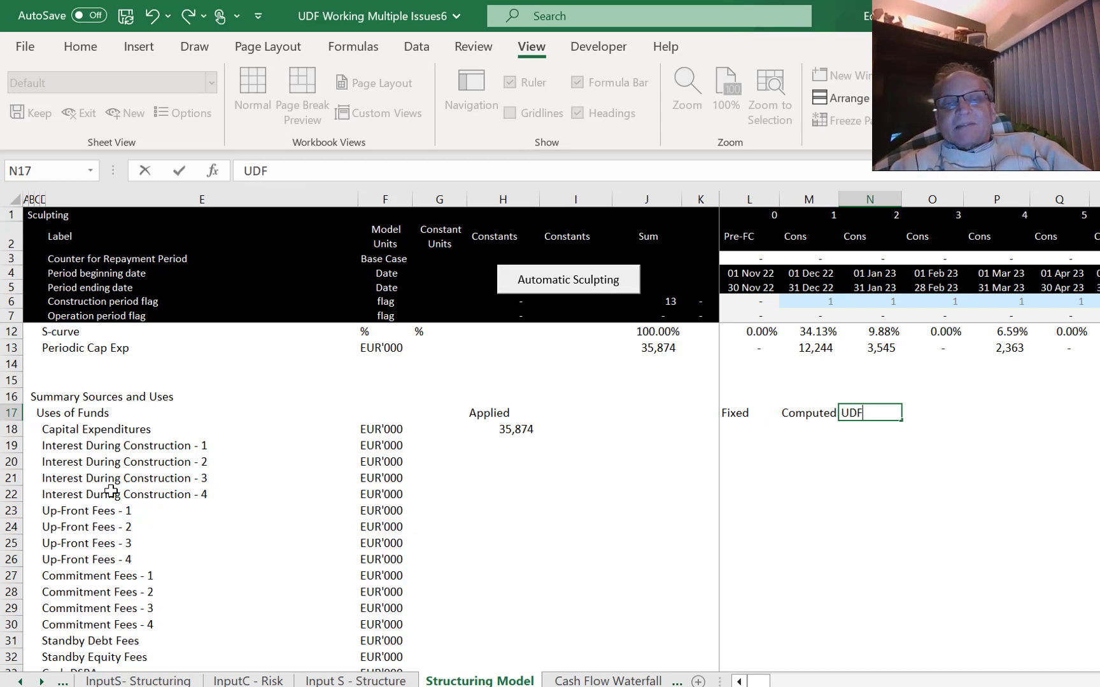
key(ctrl+Return)
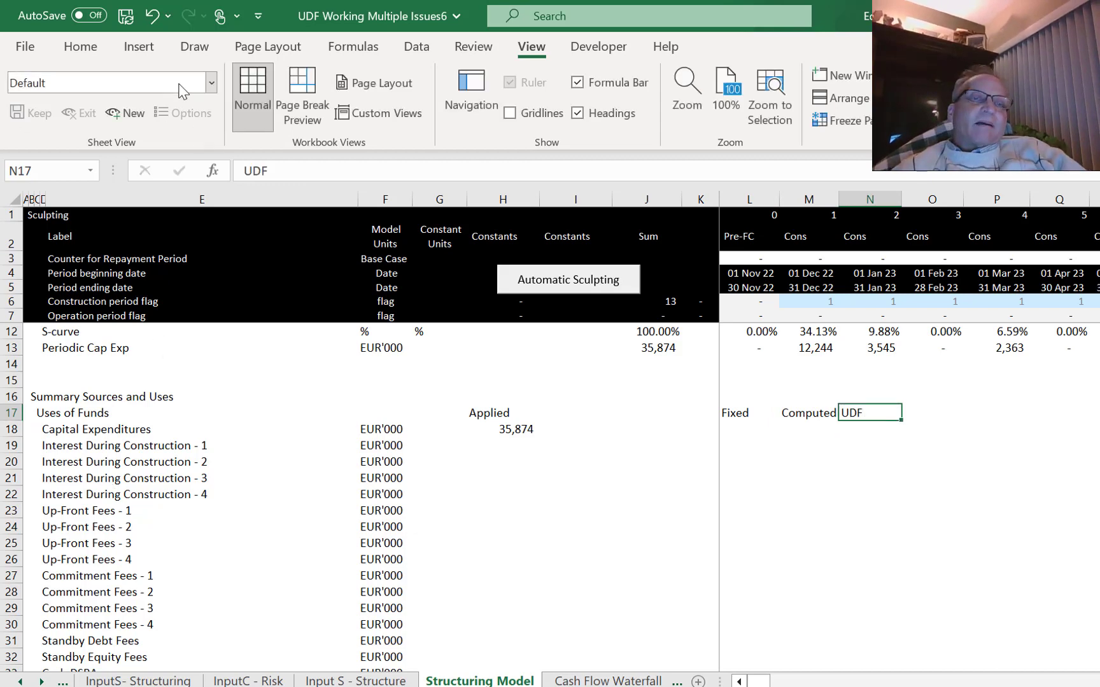
click(81, 43)
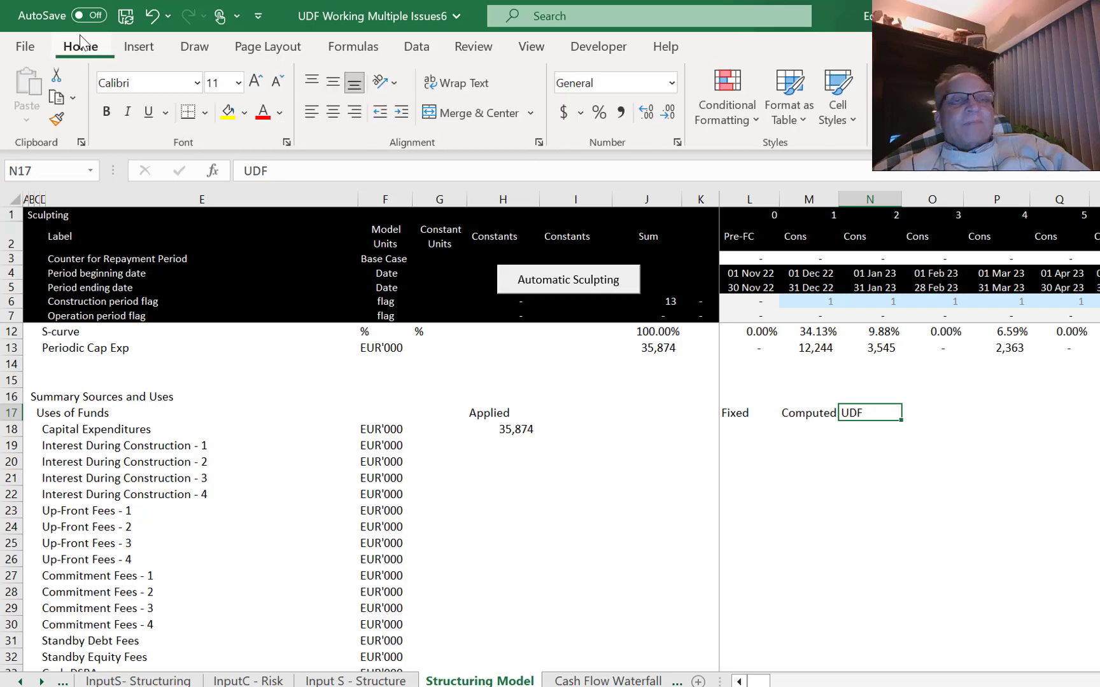
click(333, 112)
Link M19 in the Computed column to the Interest During Construction - 1 sum in Funding Needs.
click(650, 456)
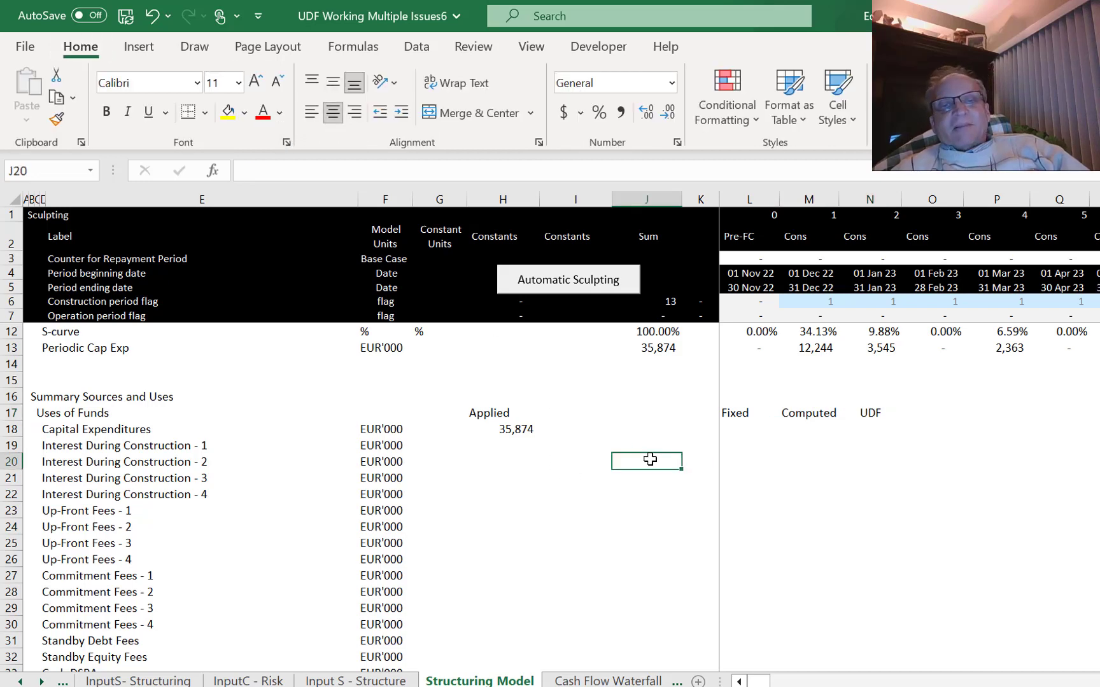
key(Left)
key(Left)
key(Up)
key(Up)
key(Right)
key(Right)
key(Right)
key(Right)
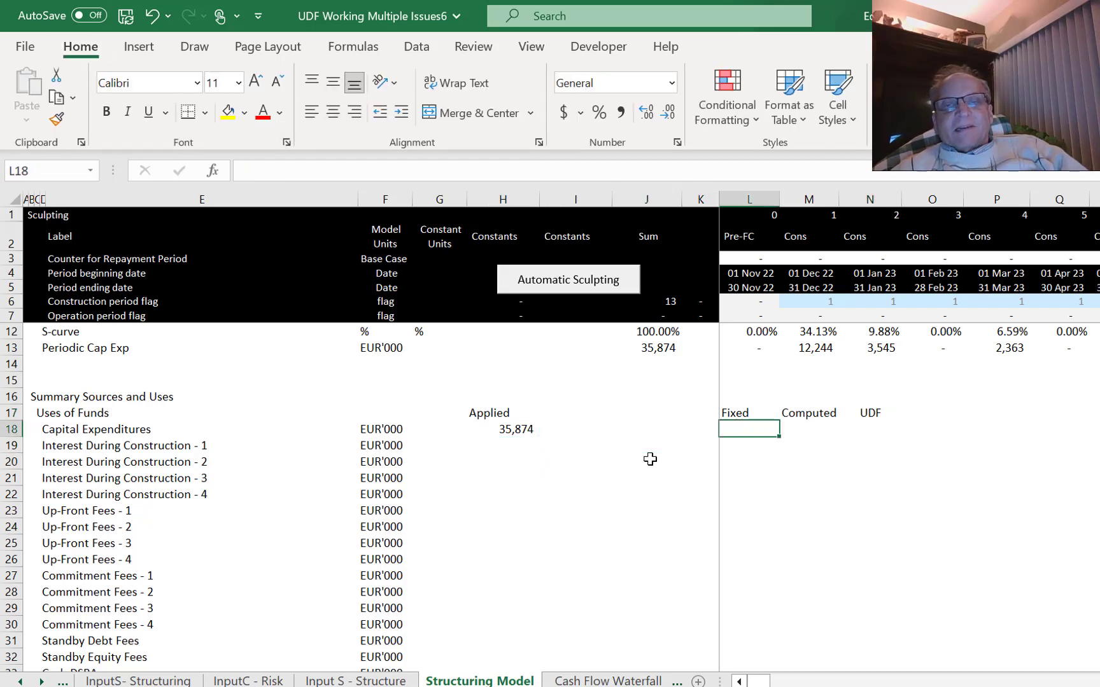
key(Right)
key(Down)
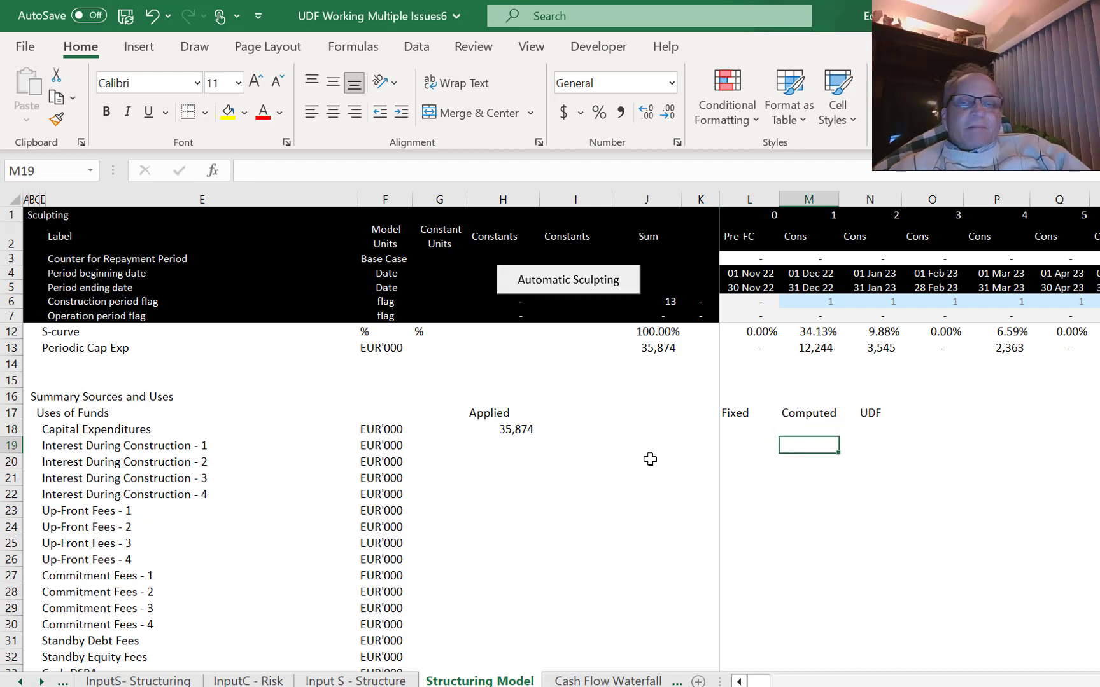
text(=)
key(Down)
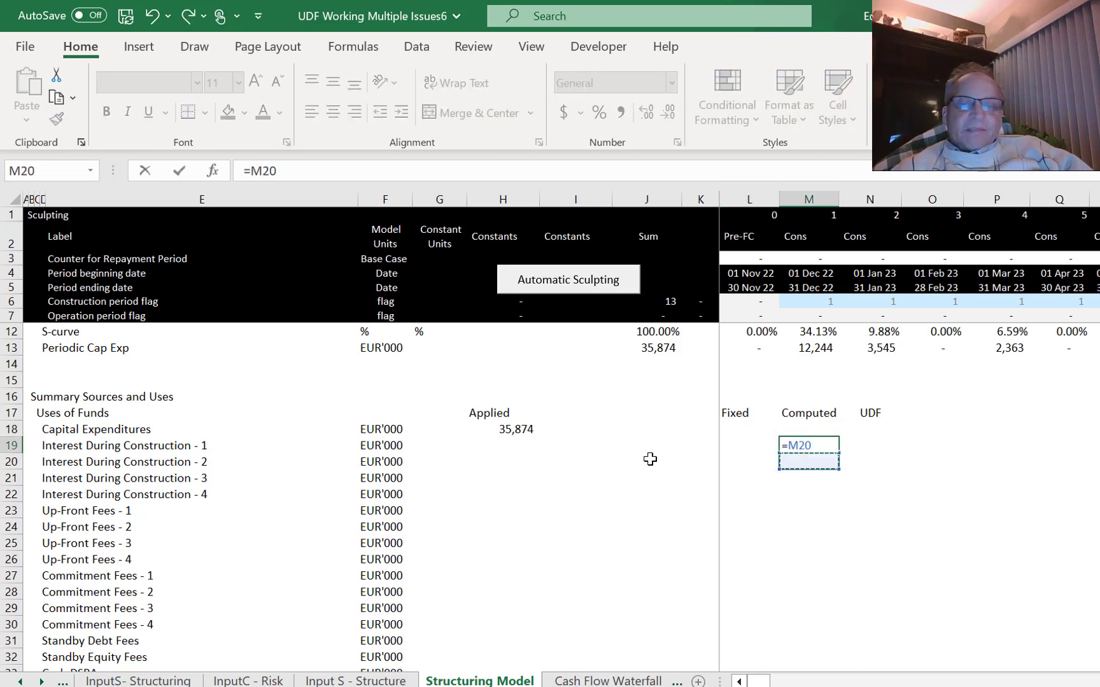
key(Page_Down)
key(Up)
key(Up)
key(Up)
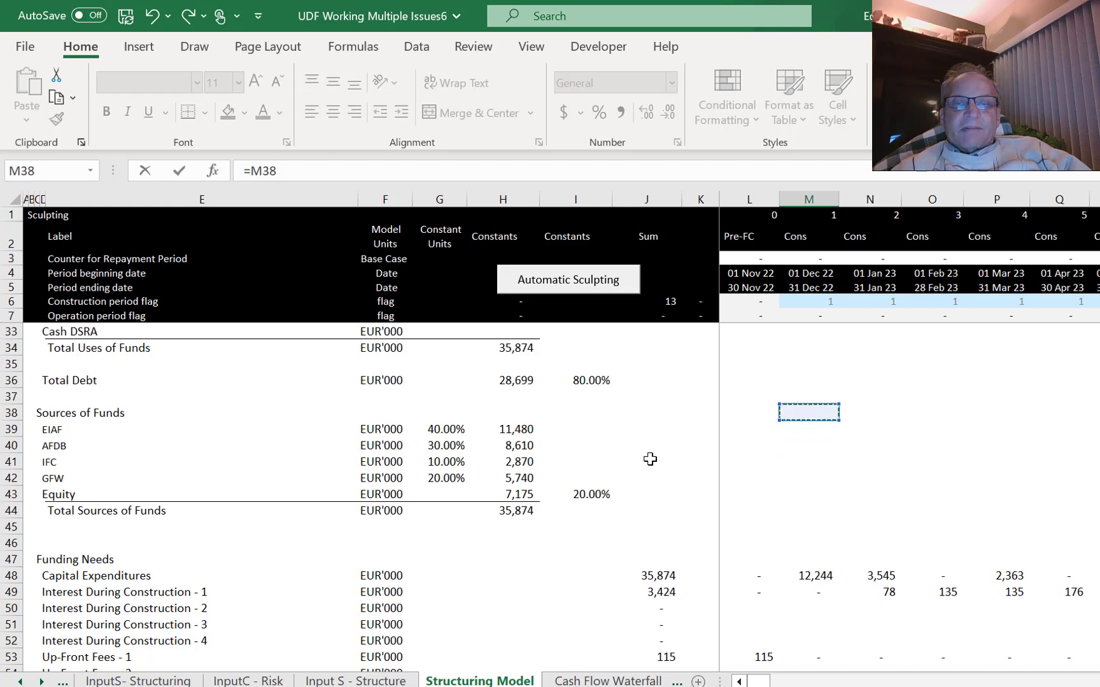
key(Page_Up)
key(Up)
key(Up)
key(Up)
key(Up)
key(Up)
key(Page_Down)
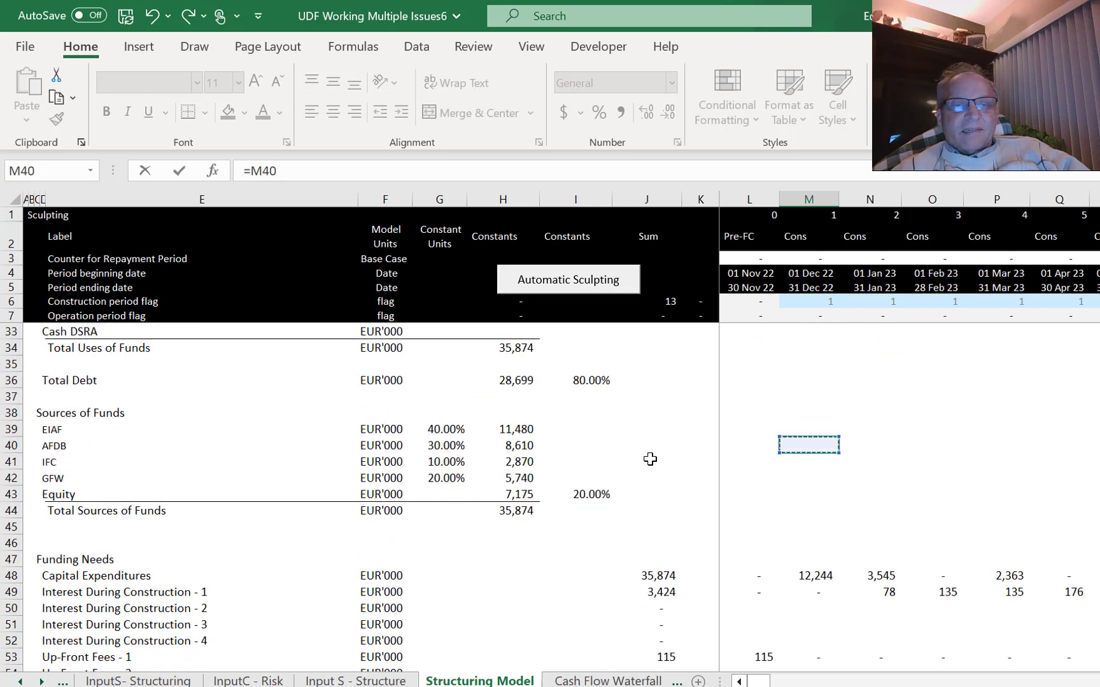
key(Down)
key(Down)
key(Down)
key(Down)
key(Down)
key(Down)
key(Down)
key(Down)
key(Down)
key(Down)
key(Down)
key(Down)
key(Left)
key(Left)
key(Up)
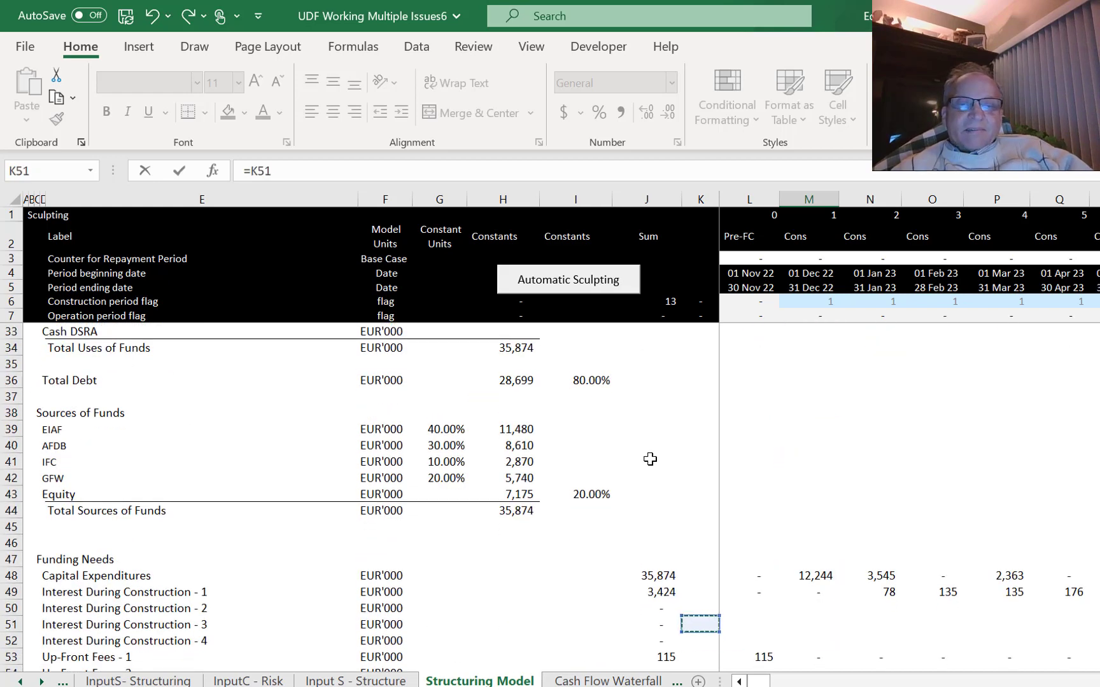
Link the Computed cell M19 for Interest During Construction - 1 to its funding needs sum in J49.
key(Up)
key(Up)
key(Left)
key(Return)
key(Up)
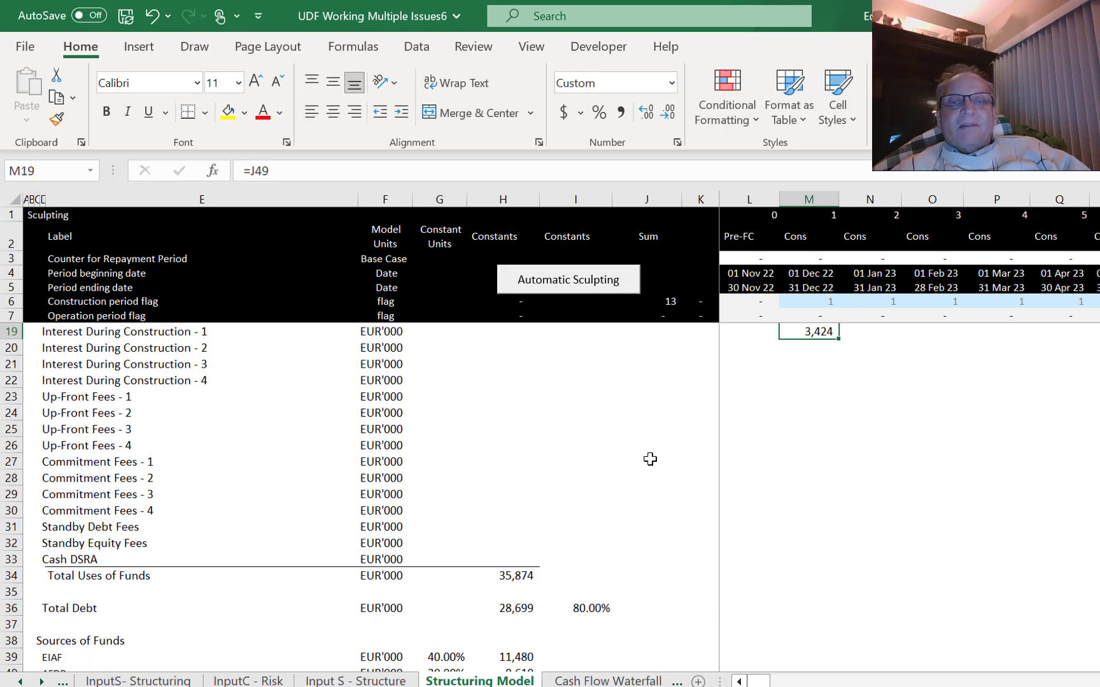
Link the Computed cell M23 for Up-Front Fees - 1 to the sum in J57.
key(Up)
key(Up)
key(Down)
key(Down)
key(Down)
key(Down)
key(Down)
key(Down)
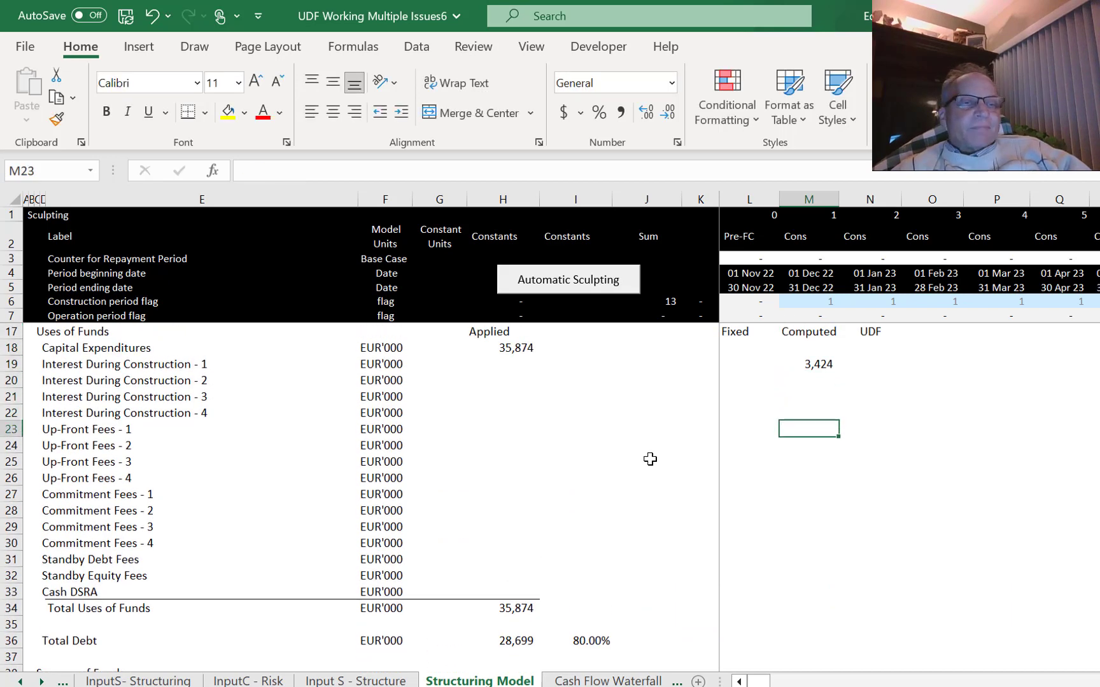
text(=)
key(Down)
key(Down)
key(Down)
key(Down)
key(Down)
key(Down)
key(Down)
key(Down)
key(Down)
key(Down)
key(Down)
key(Down)
key(Down)
key(Down)
key(Down)
key(Down)
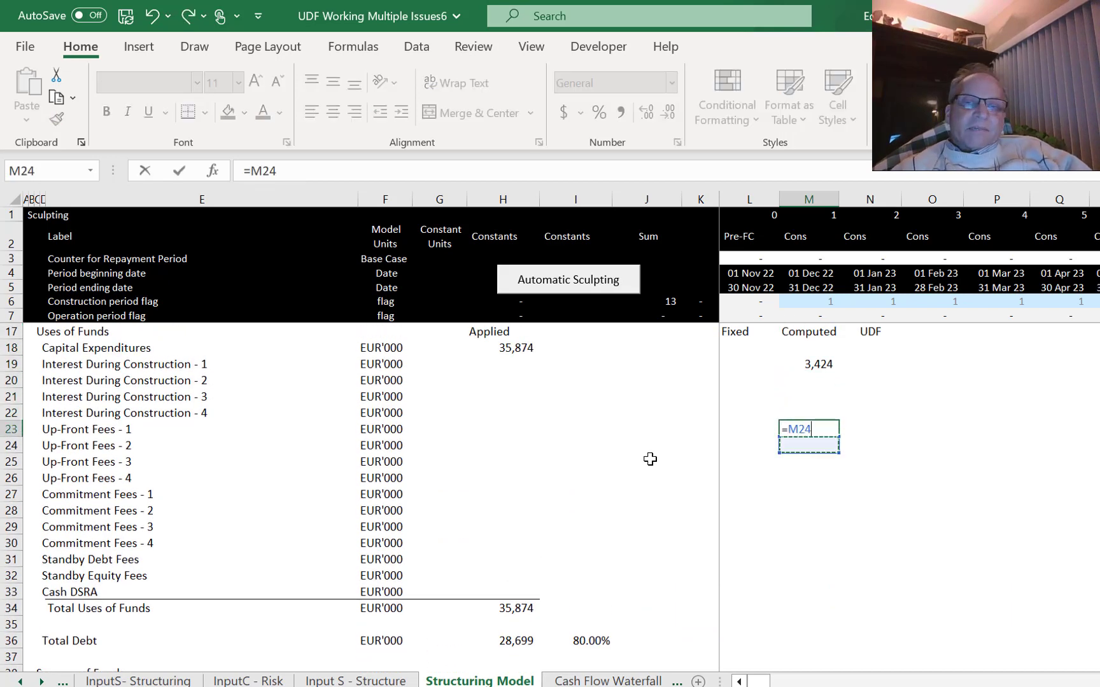
key(Down)
key(Down)
key(Down)
key(Down)
key(Down)
key(Down)
key(Down)
key(Down)
key(Down)
key(Down)
key(Down)
key(Down)
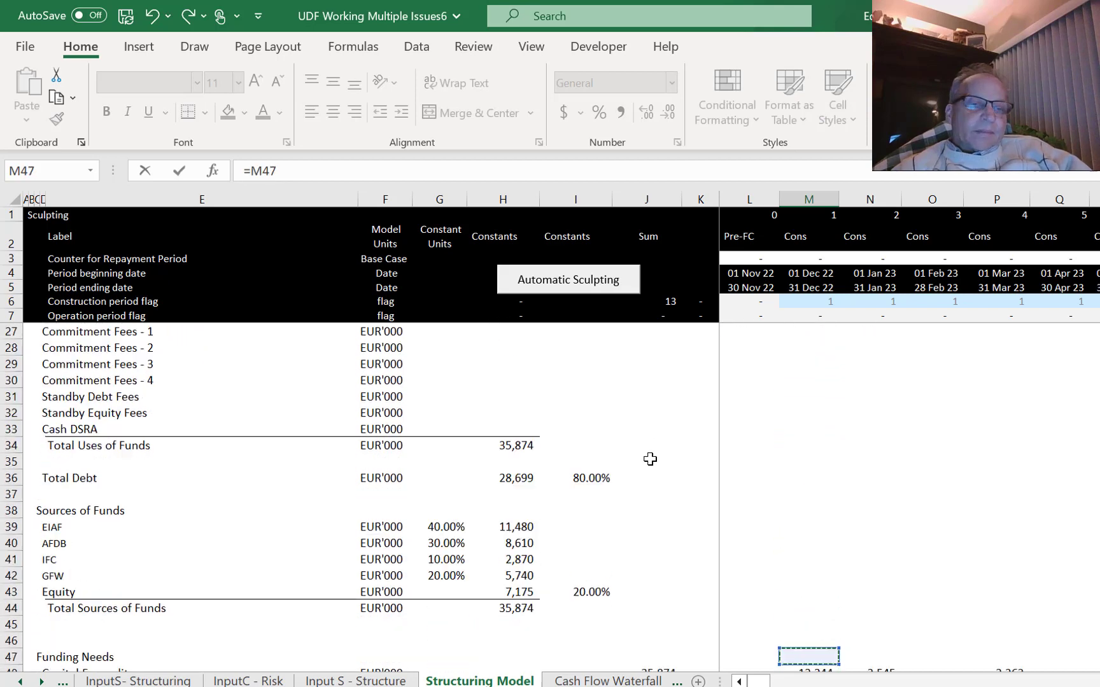
key(Down)
key(Down)
key(Down)
key(Down)
key(Down)
key(Down)
key(Down)
key(Down)
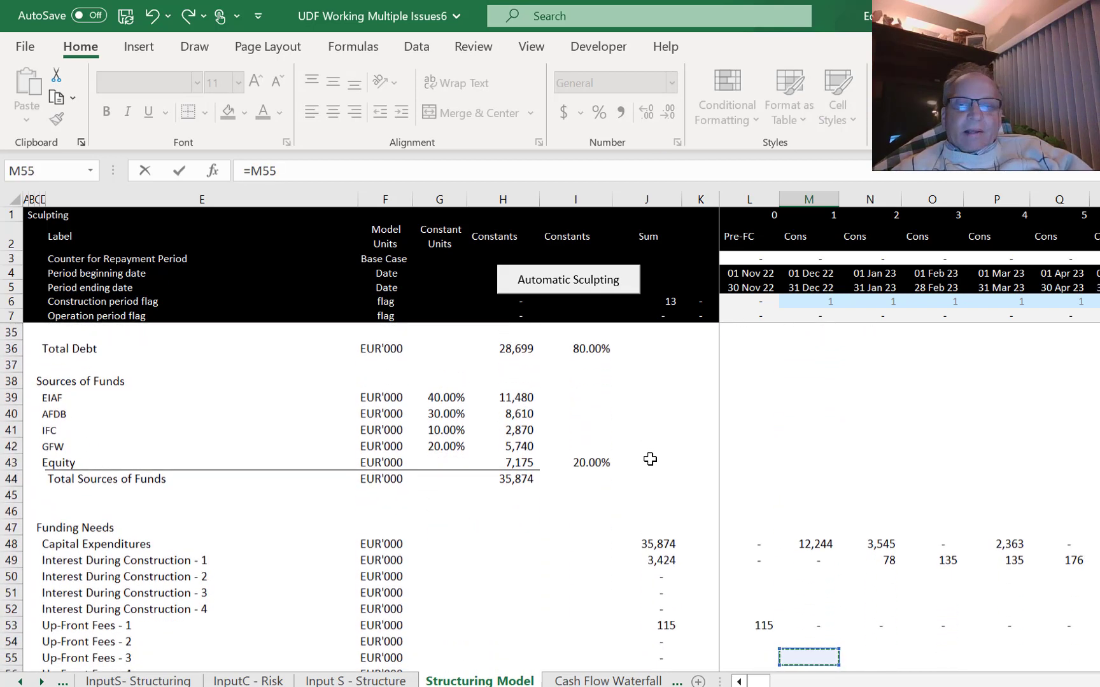
key(Up)
key(Up)
key(Up)
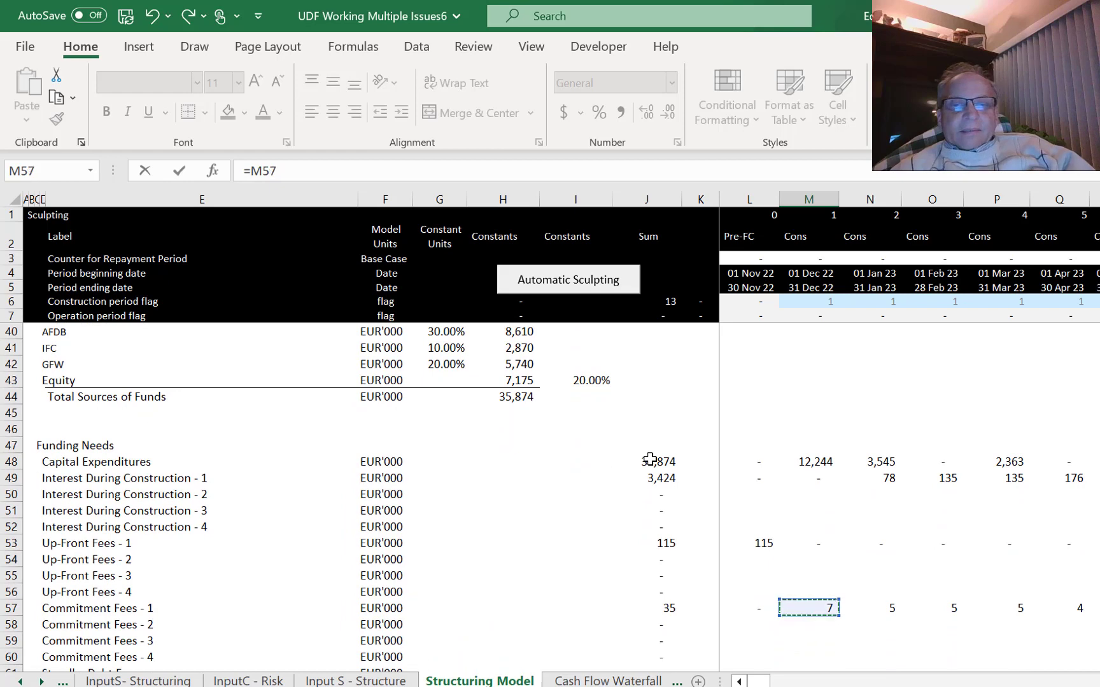
key(Left)
key(Left)
key(Left)
key(Down)
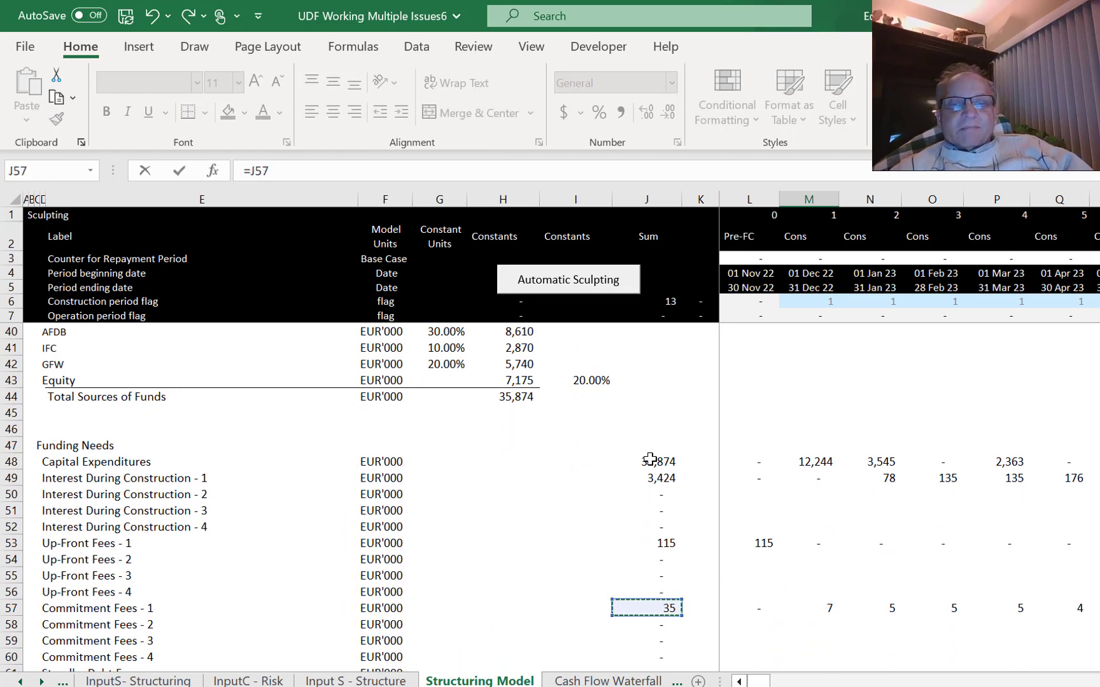
key(Return)
Link the Computed cell M27 for Commitment Fees - 1 to its funding needs sum in J57.
key(Up)
key(Up)
key(Up)
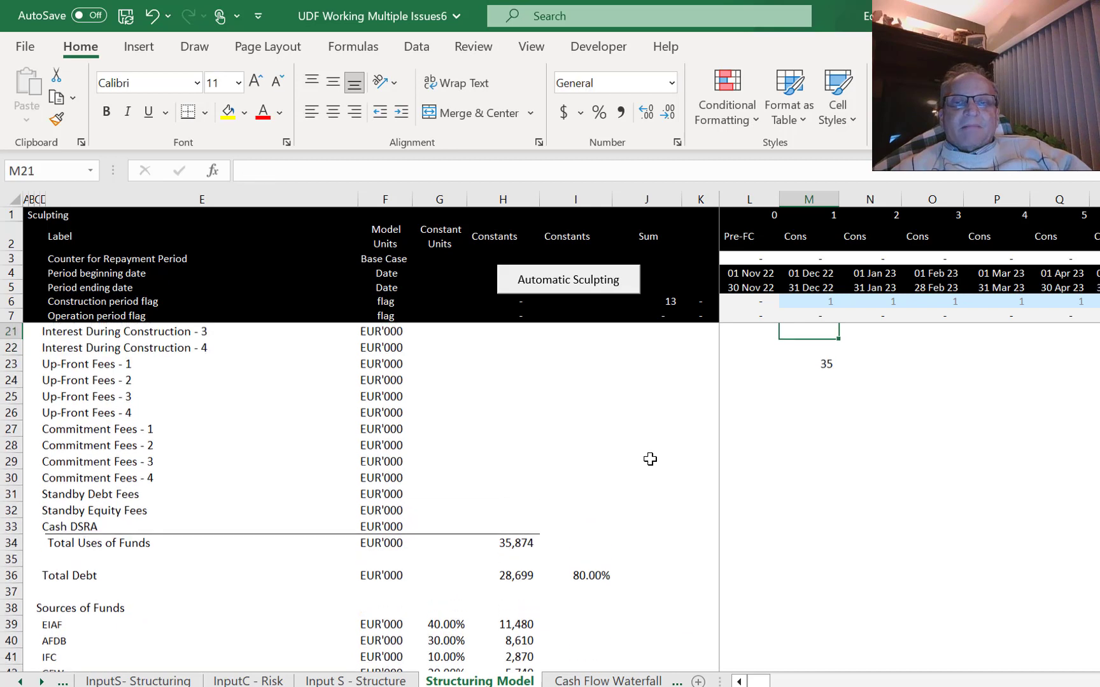
key(Up)
key(Up)
key(Up)
key(Down)
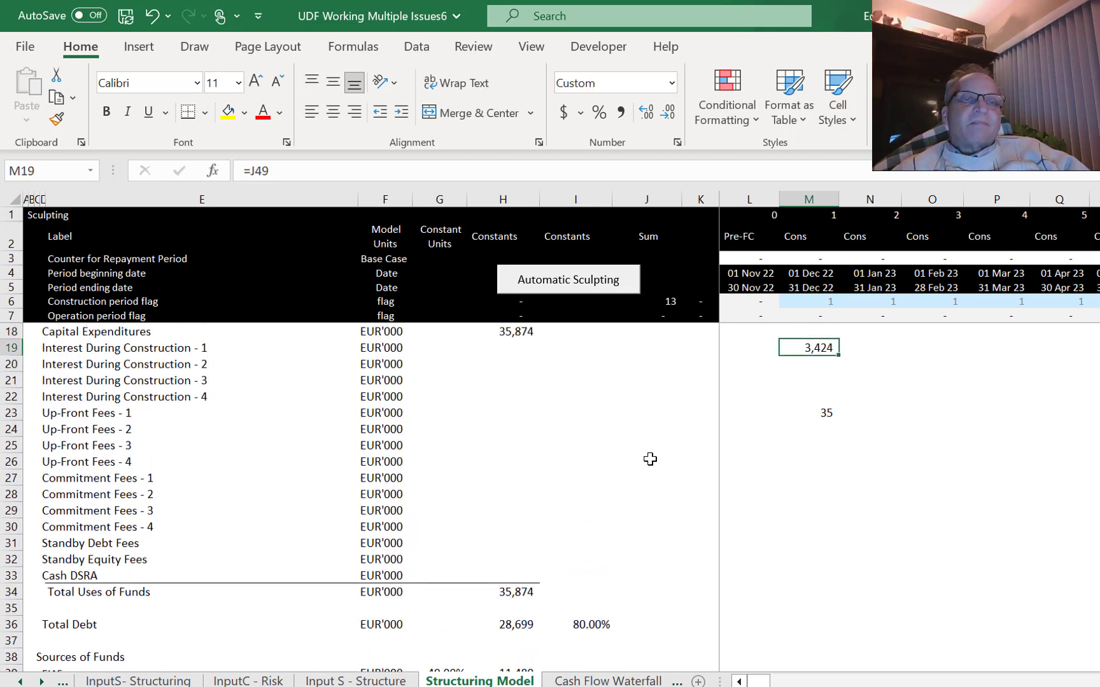
key(Down)
key(Down)
key(Down)
key(Down)
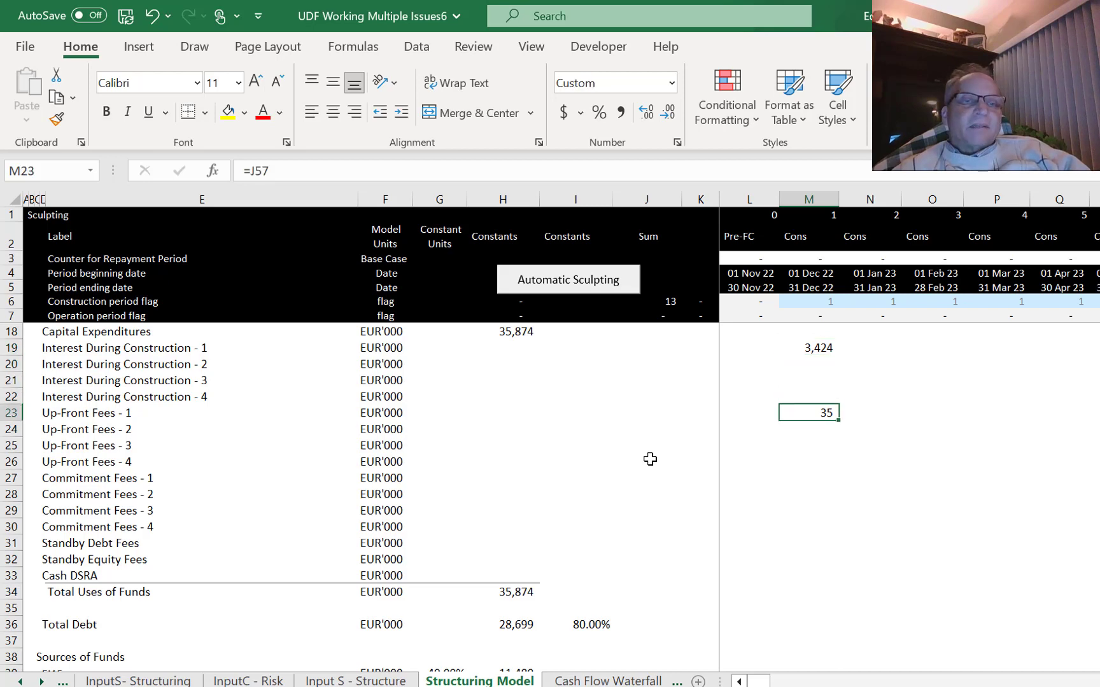
key(Down)
key(Down)
key(Down)
key(Up)
key(Up)
key(Down)
key(Down)
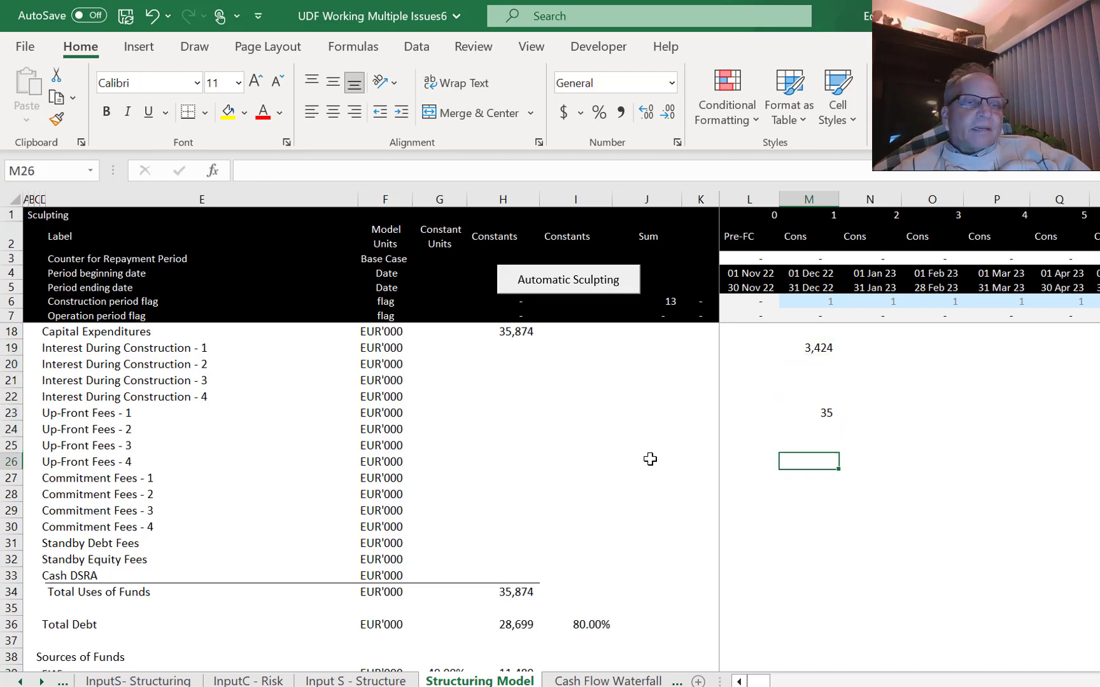
key(Down)
text(=)
key(Down)
key(Down)
key(Down)
key(Down)
key(Down)
key(Down)
key(Down)
key(Down)
key(Down)
key(Down)
key(Down)
key(Down)
key(Down)
key(Down)
key(Down)
key(Down)
key(Down)
key(Down)
key(Down)
key(Down)
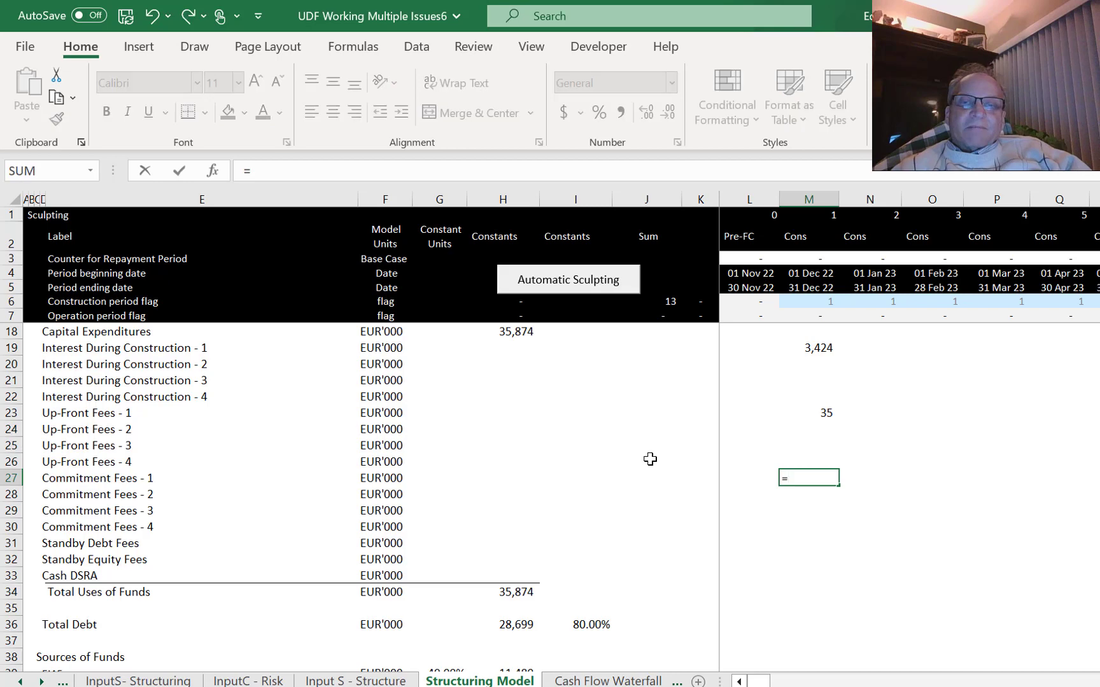
key(Left)
key(Left)
key(Left)
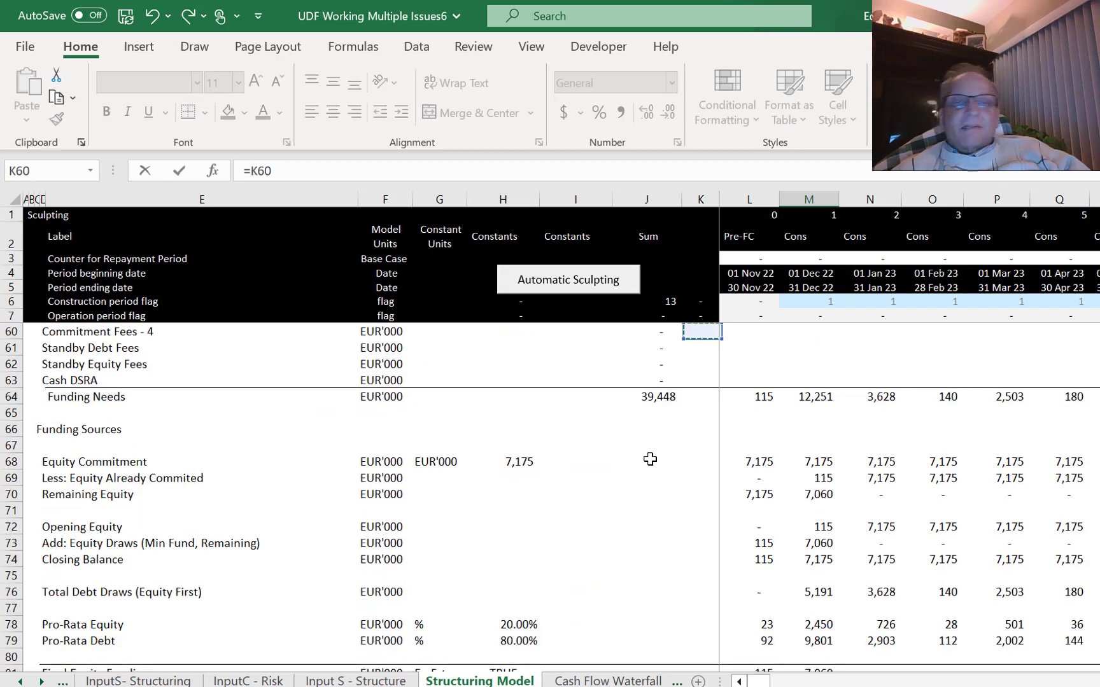
key(Up)
key(Up)
key(Up)
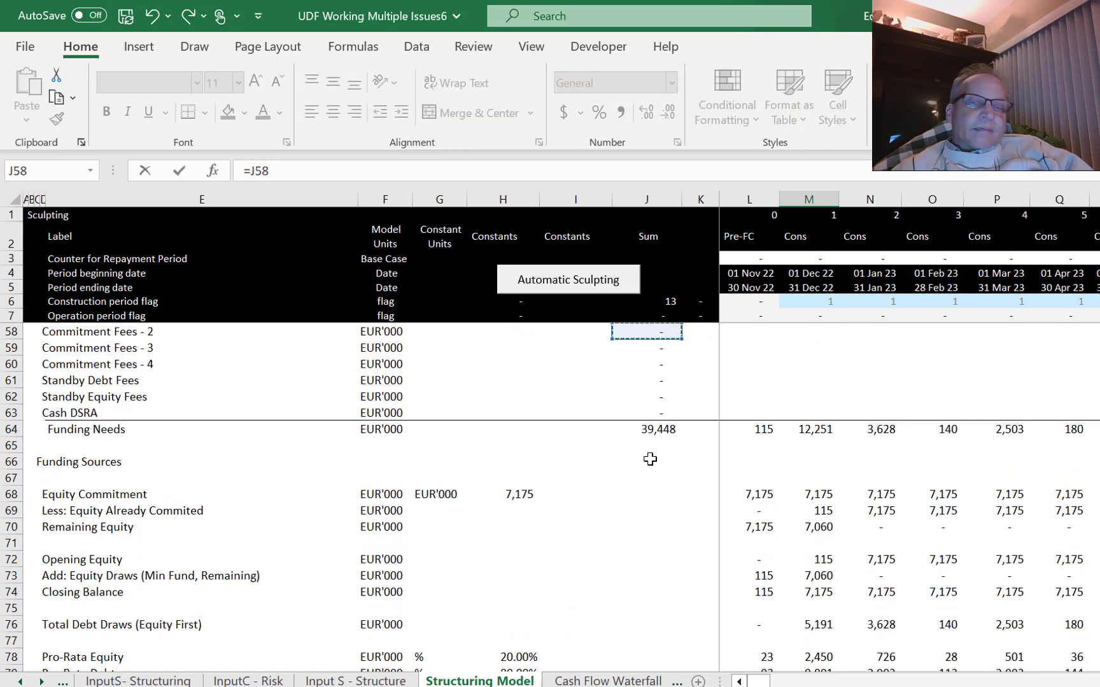
key(Down)
key(Down)
key(Down)
key(Down)
key(Down)
key(Down)
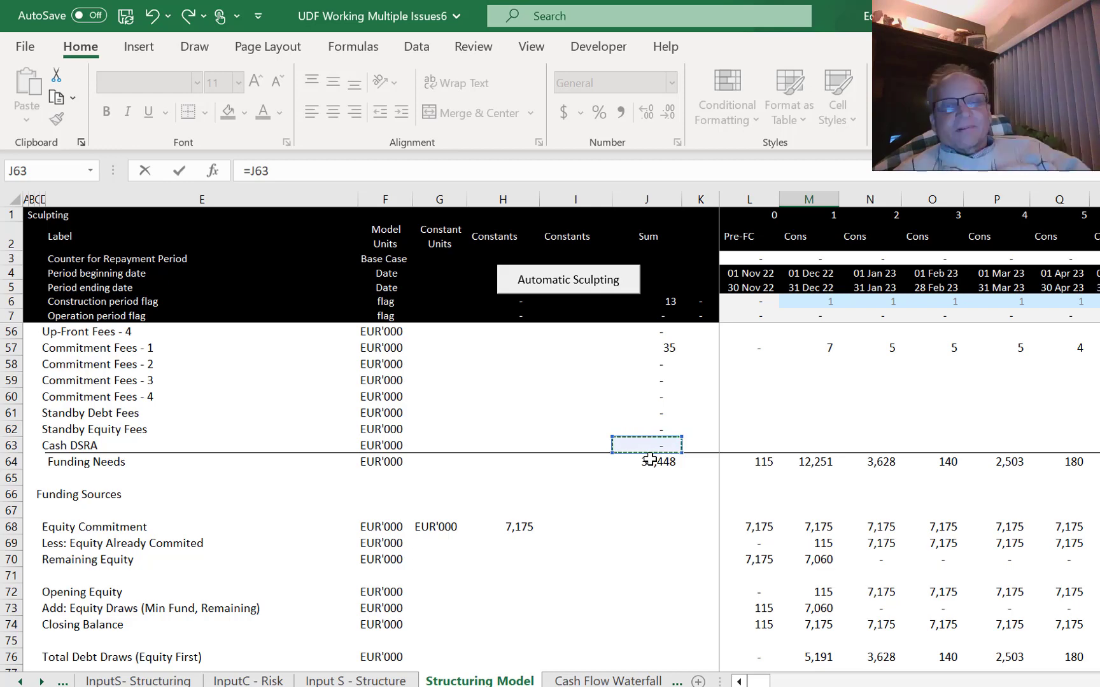
key(Right)
key(Right)
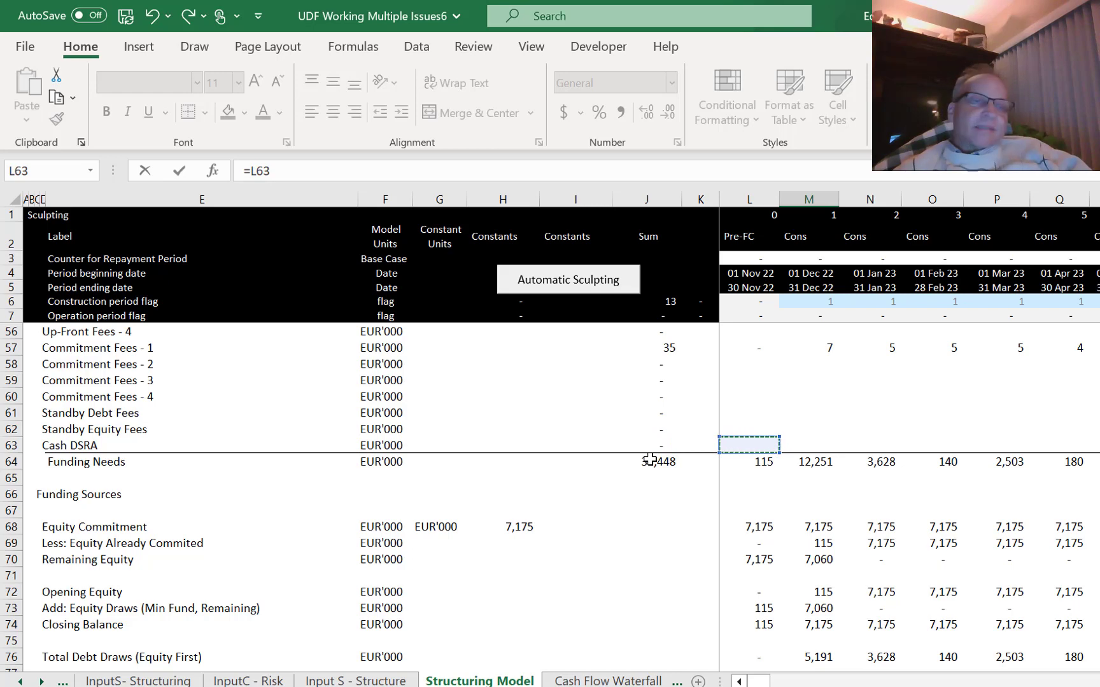
key(Left)
key(Left)
key(Up)
key(Up)
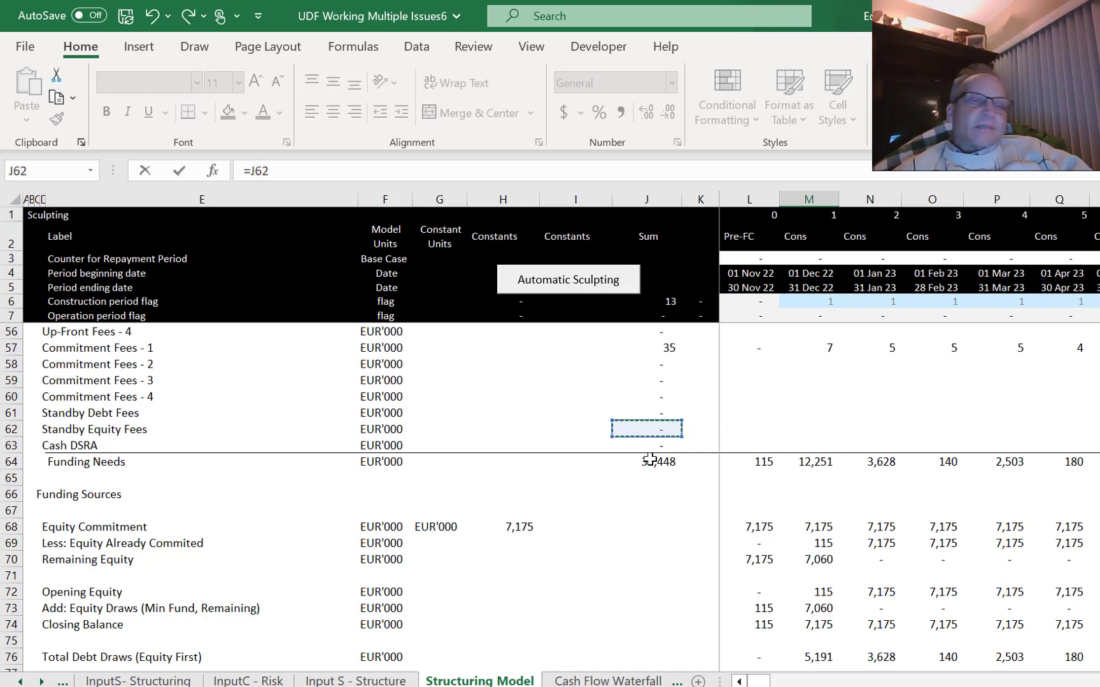
key(Up)
key(Up)
key(Up)
key(Up)
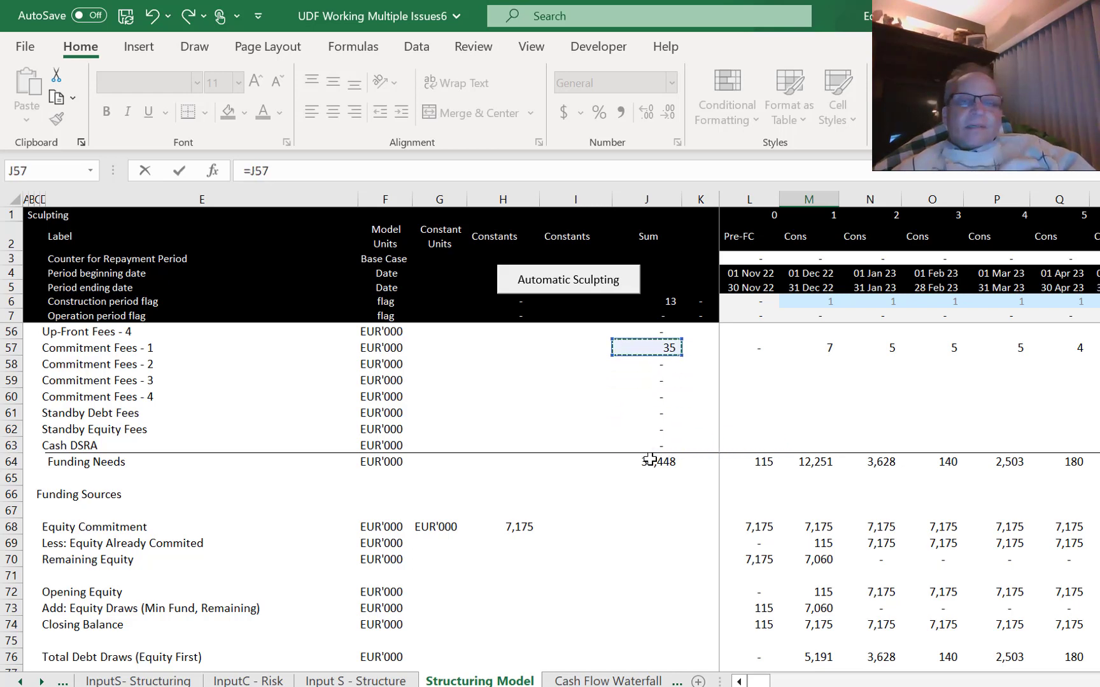
key(Return)
Replace the Up-Front Fees - 1 formula in M23 with a link to its funding needs sum, =J53.
key(Up)
key(Up)
key(Up)
key(Up)
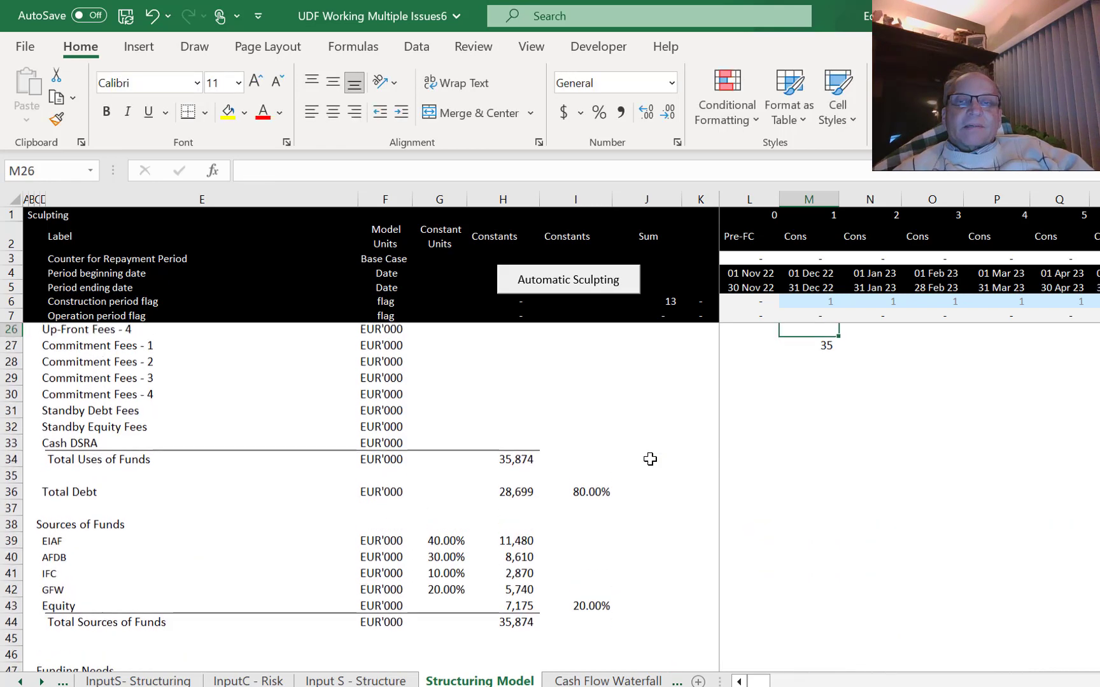
key(Up)
key(Up)
key(Up)
key(Up)
key(Down)
key(Down)
key(Down)
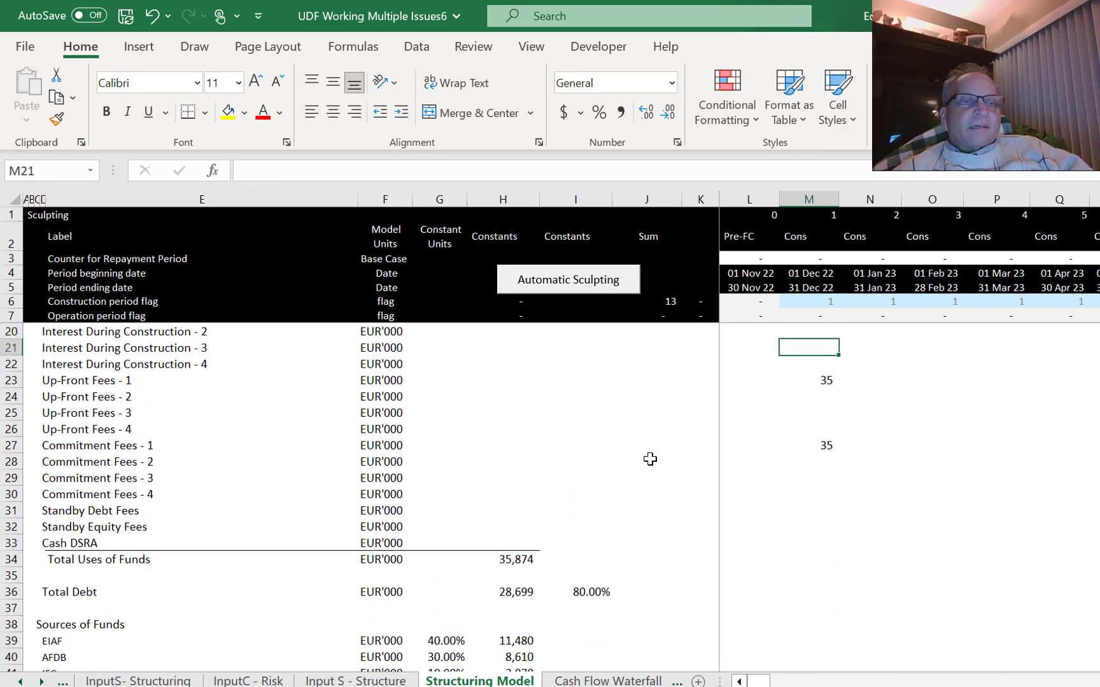
text(=)
key(Page_Down)
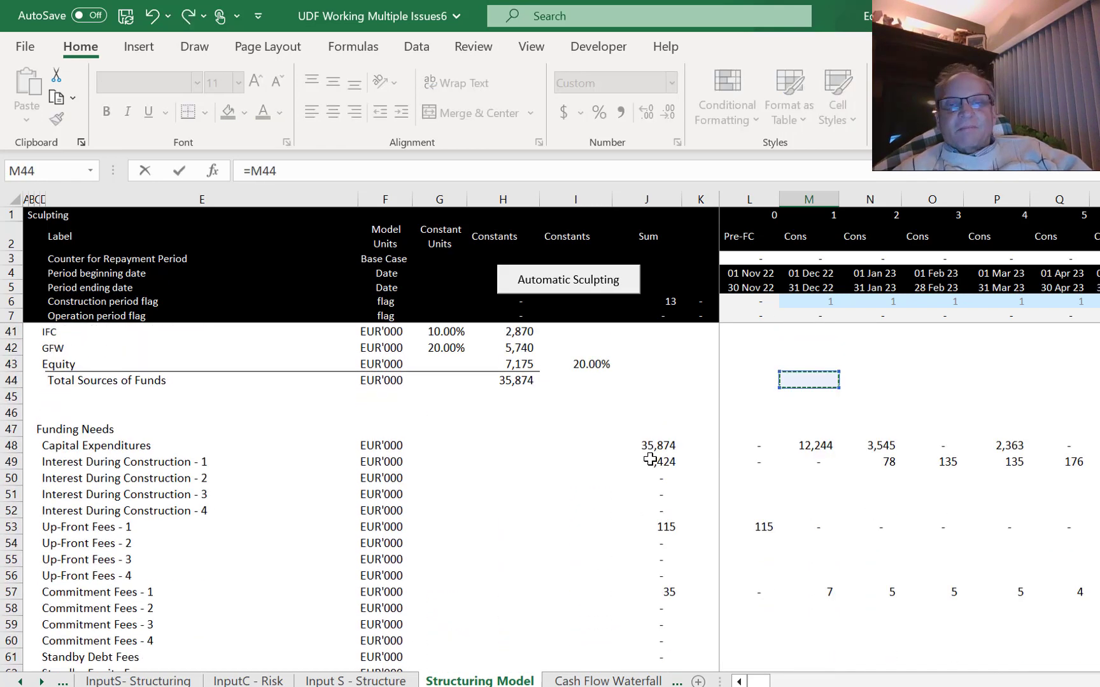
key(Down)
key(Down)
key(Down)
key(Down)
key(Down)
key(Down)
key(Down)
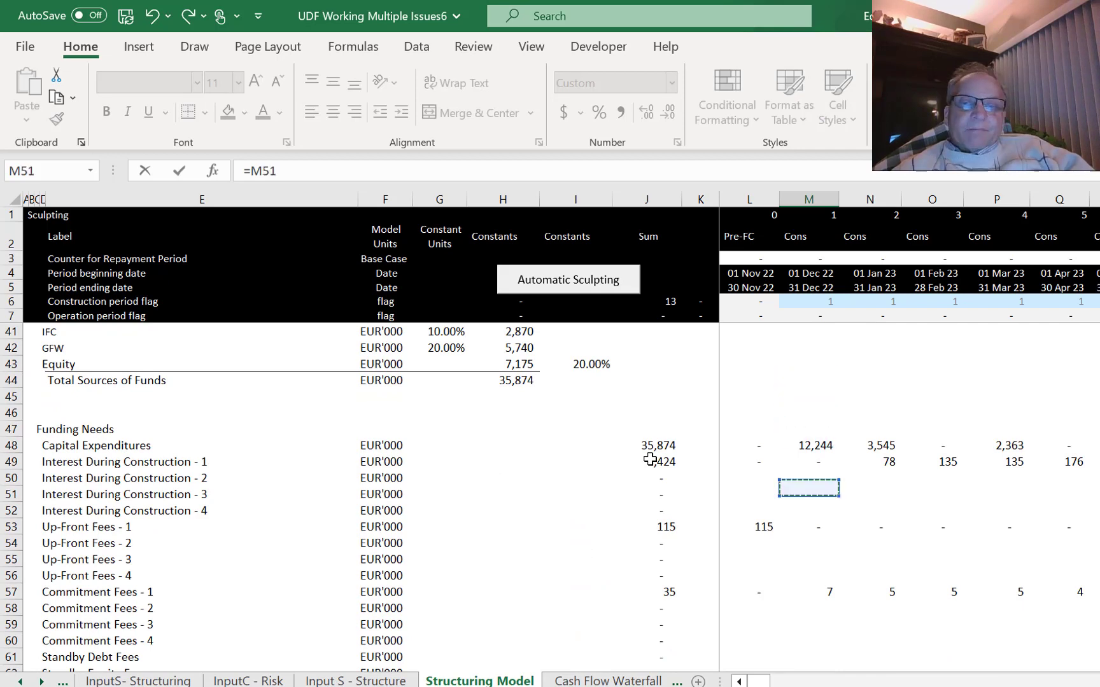
key(Down)
key(Left)
key(Left)
key(Down)
key(Return)
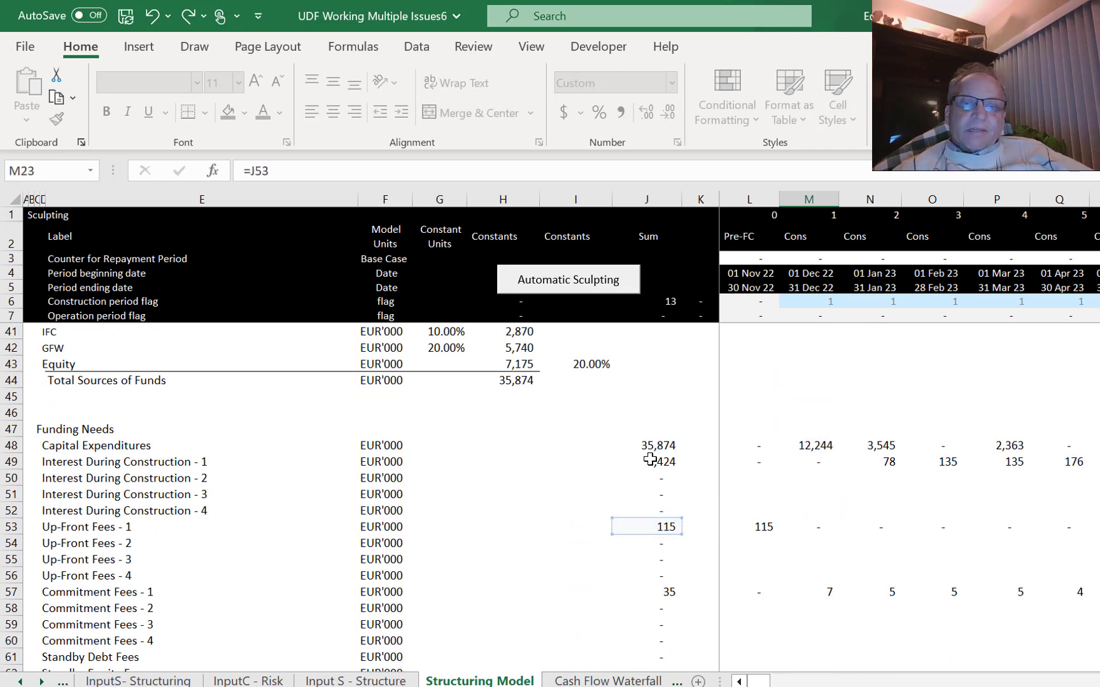
Review the Computed entries and the Fixed and Computed headings in row 17 of the Uses of Funds summary.
key(Up)
key(Up)
key(Up)
key(Up)
key(Up)
key(Up)
key(Up)
key(Up)
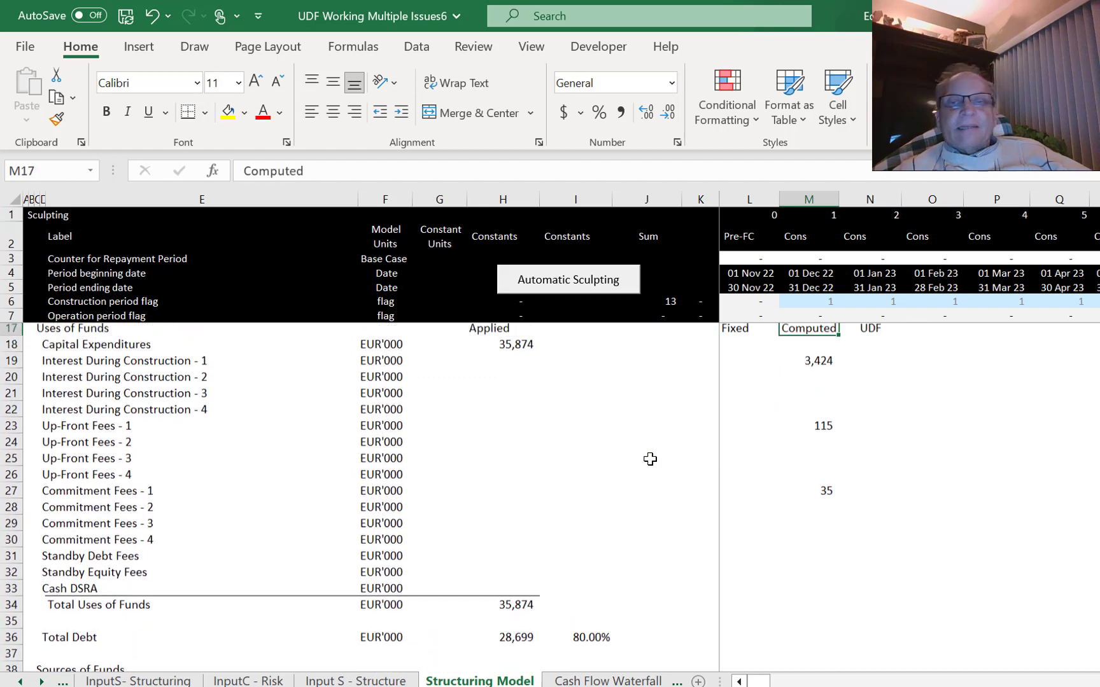
key(Down)
key(Down)
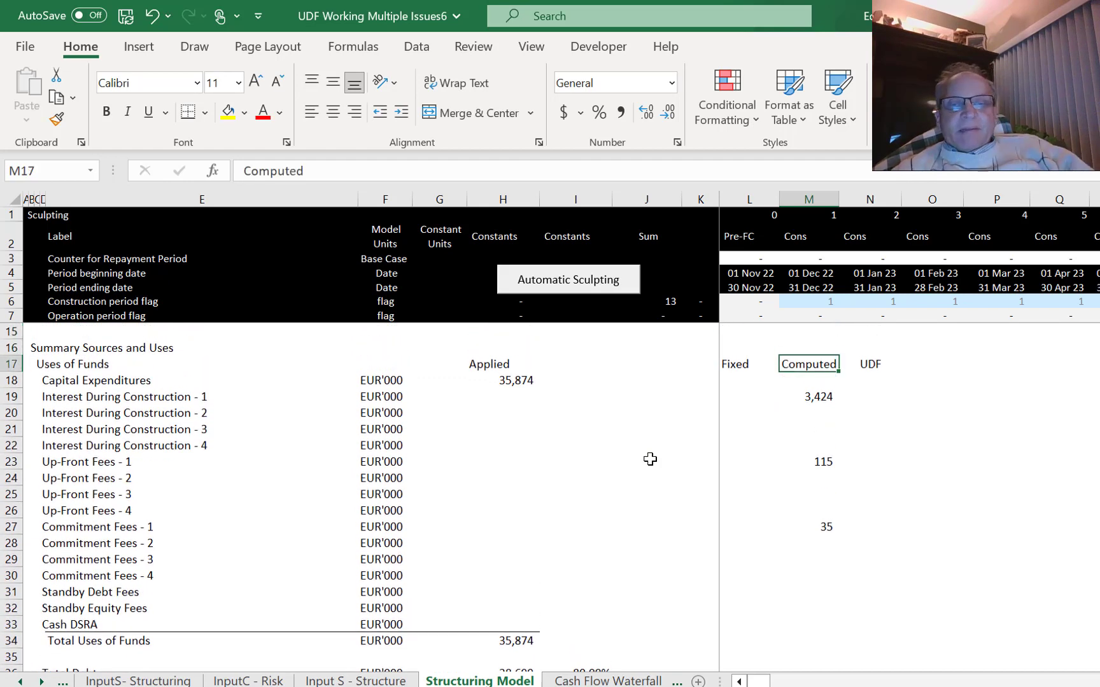
key(Left)
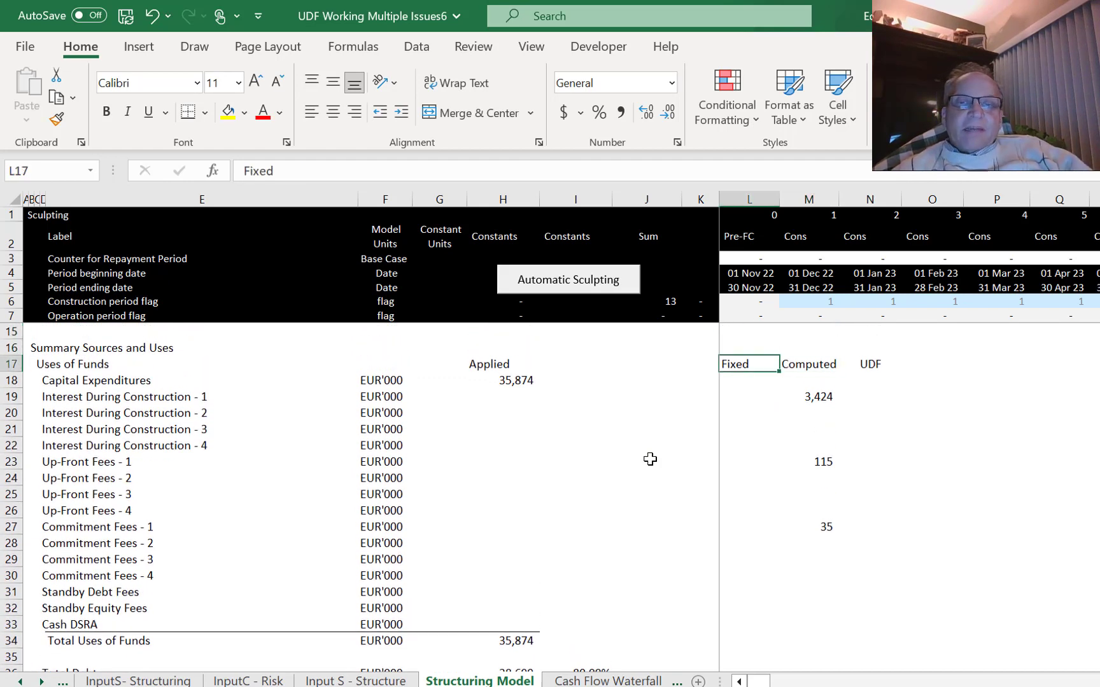
key(Left)
key(Right)
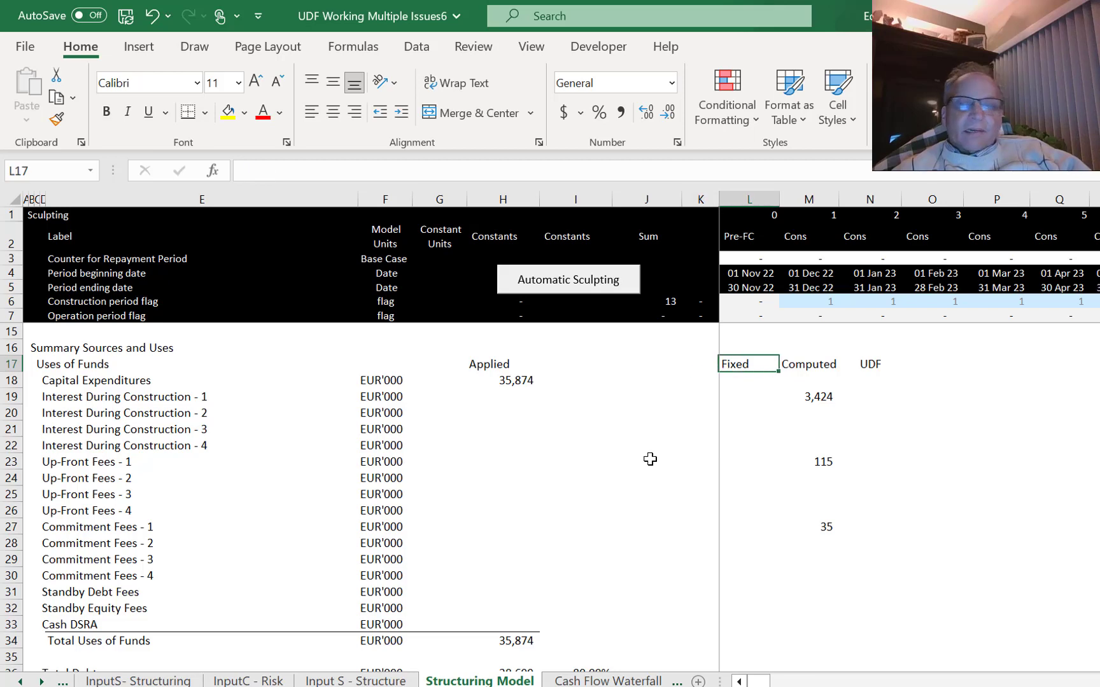
Create range names from the top row of L17:M33 for the Fixed and Computed columns.
key(Left)
key(Right)
key(shift+Right)
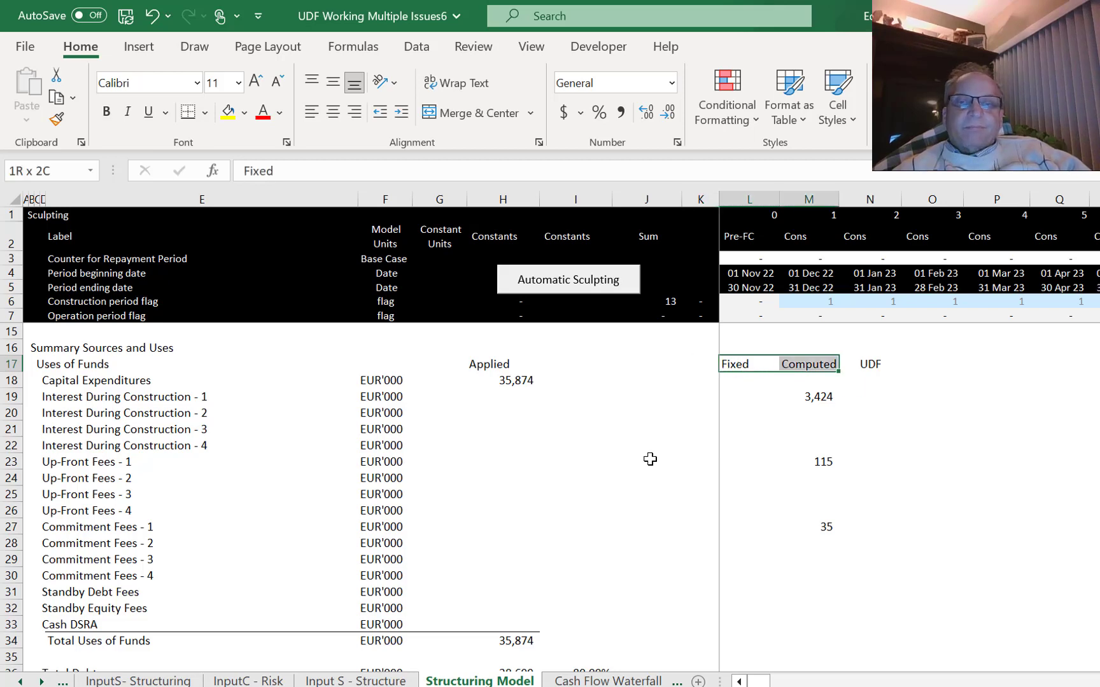
key(shift+Down)
key(shift+Down)
key(shift+Down)
key(shift+Down)
key(shift+Down)
key(shift+Down)
key(shift+Down)
key(shift+Down)
key(shift+Down)
key(shift+Down)
key(shift+Down)
key(shift+Down)
key(shift+Down)
key(shift+Down)
key(shift+Down)
key(shift+Down)
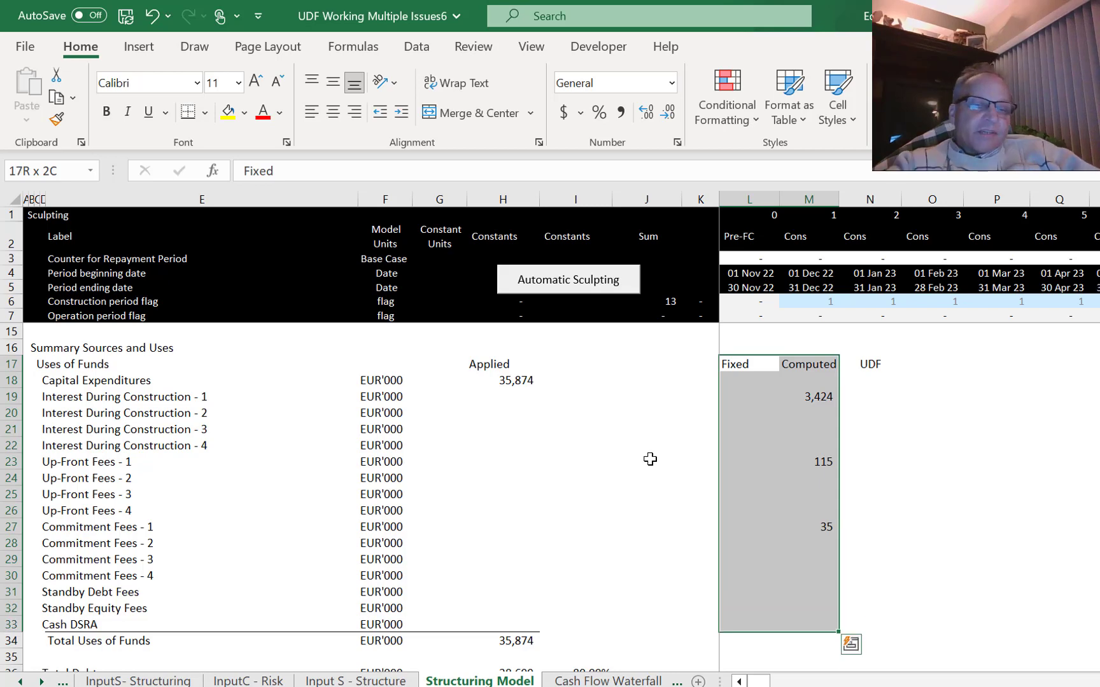
key(ctrl+shift+F3)
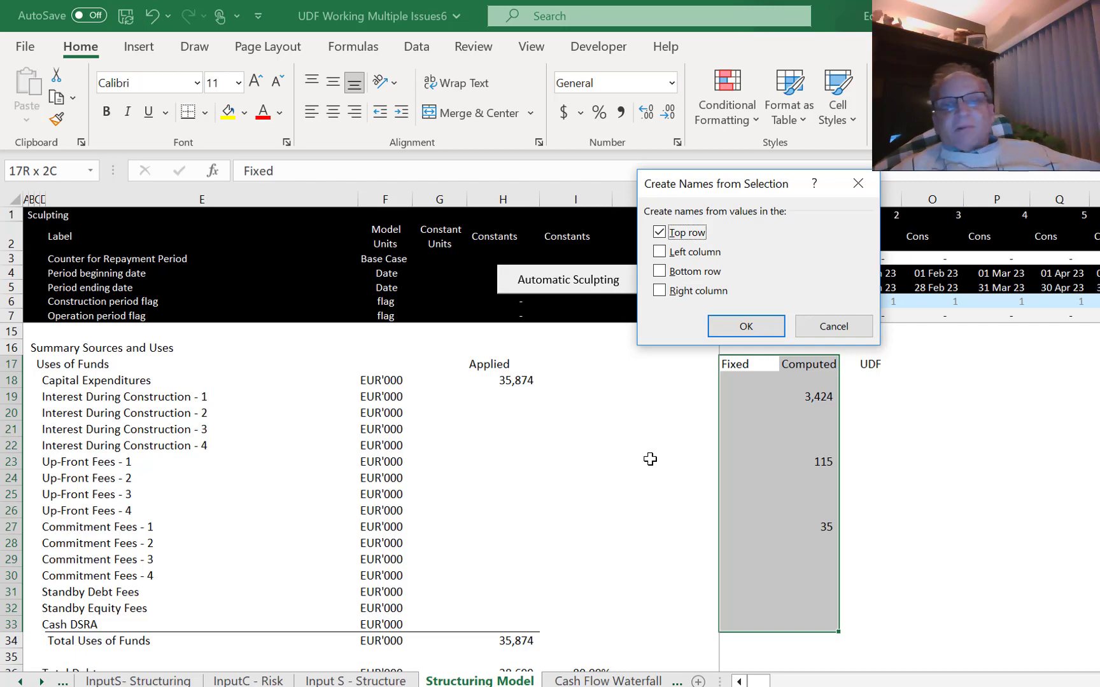
key(Return)
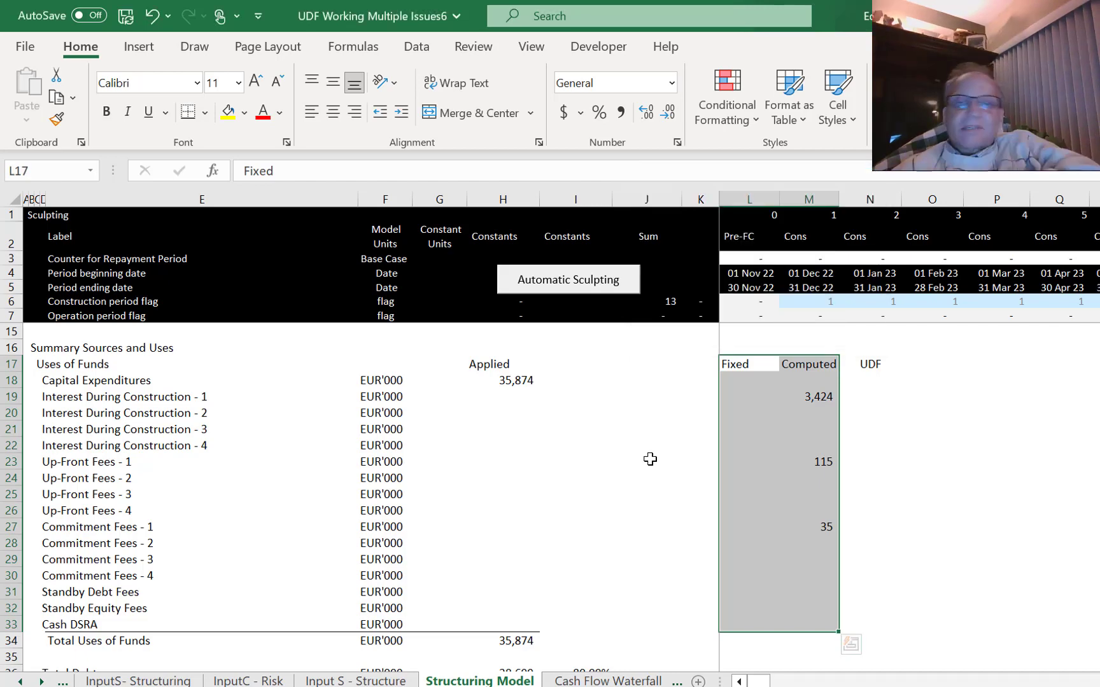
Center the Fixed and Computed headings in L17:M17.
key(Left)
key(Right)
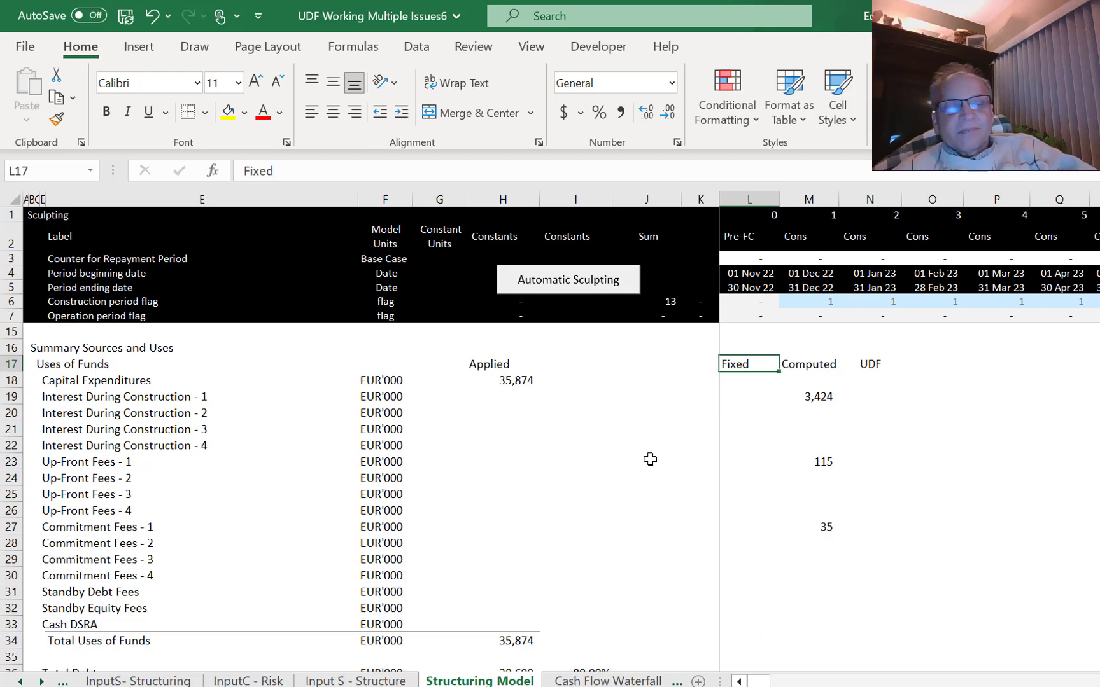
key(shift+Right)
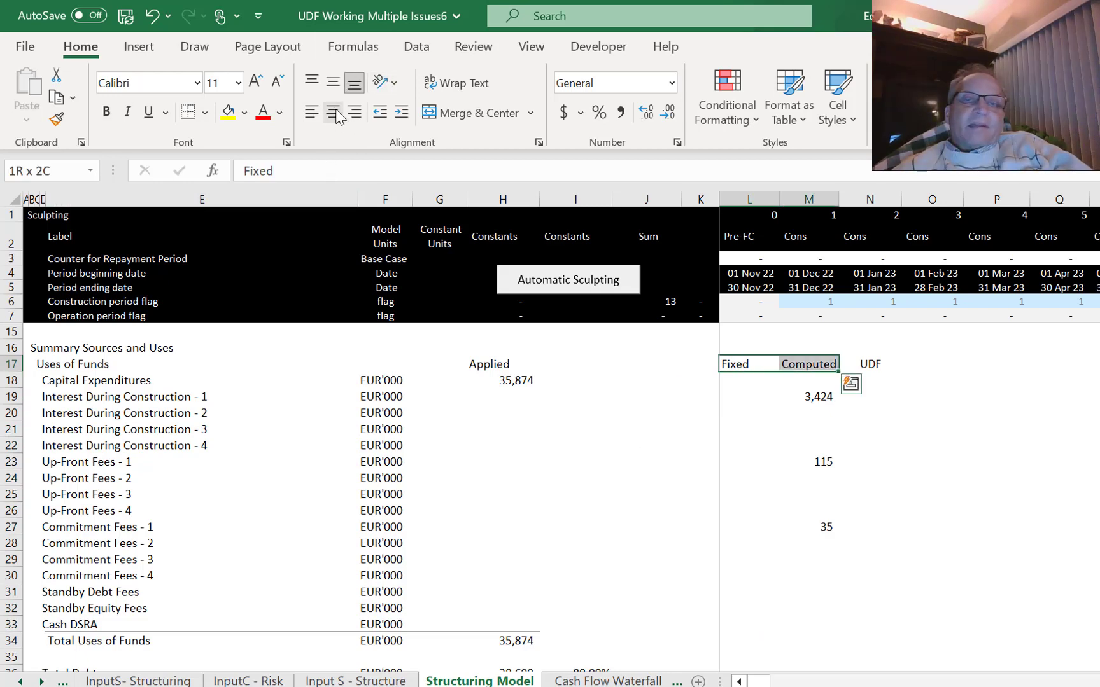
click(609, 477)
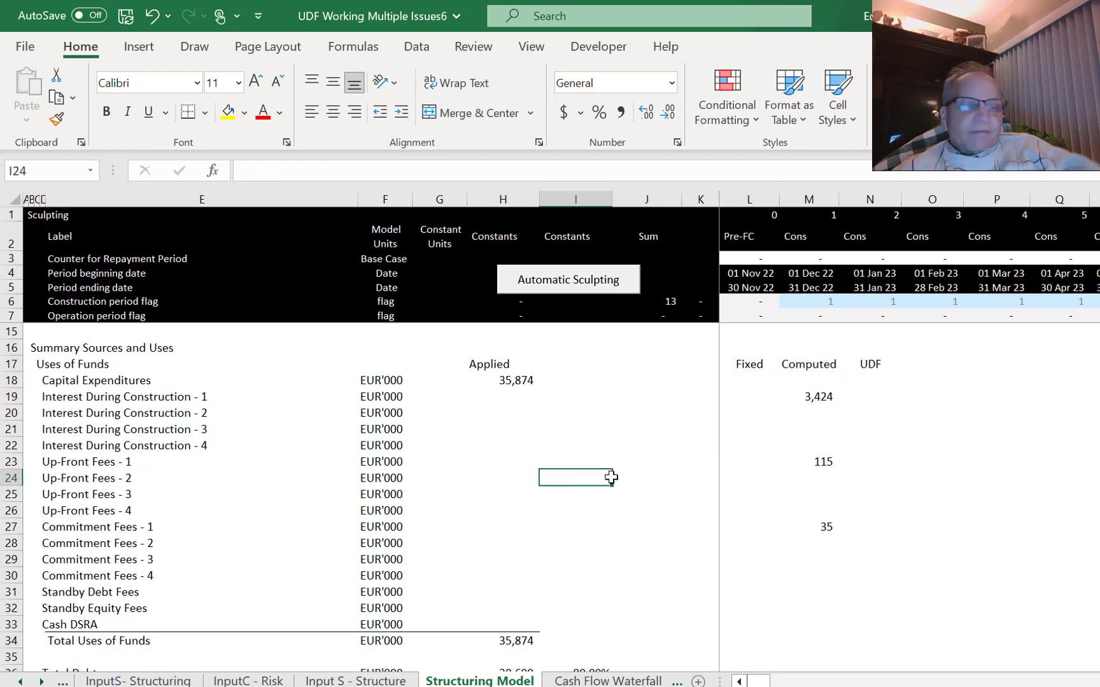
Check the defined names, then change the headings in L17 and M17 to Fixed S and Computed S.
key(ctrl+F3)
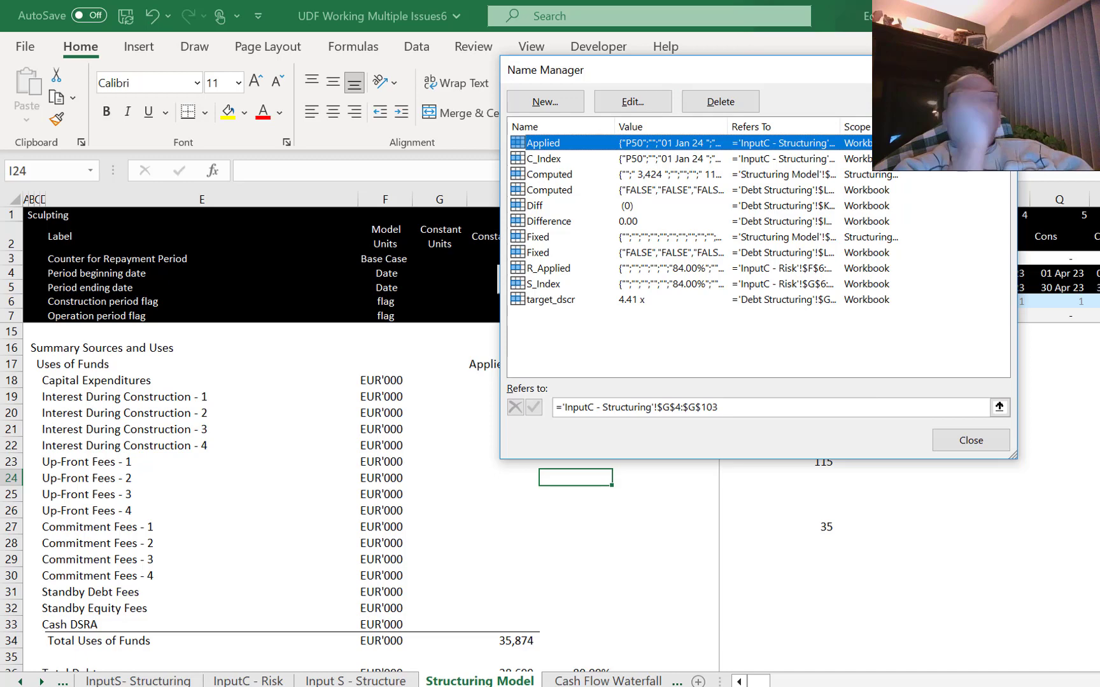
click(1002, 70)
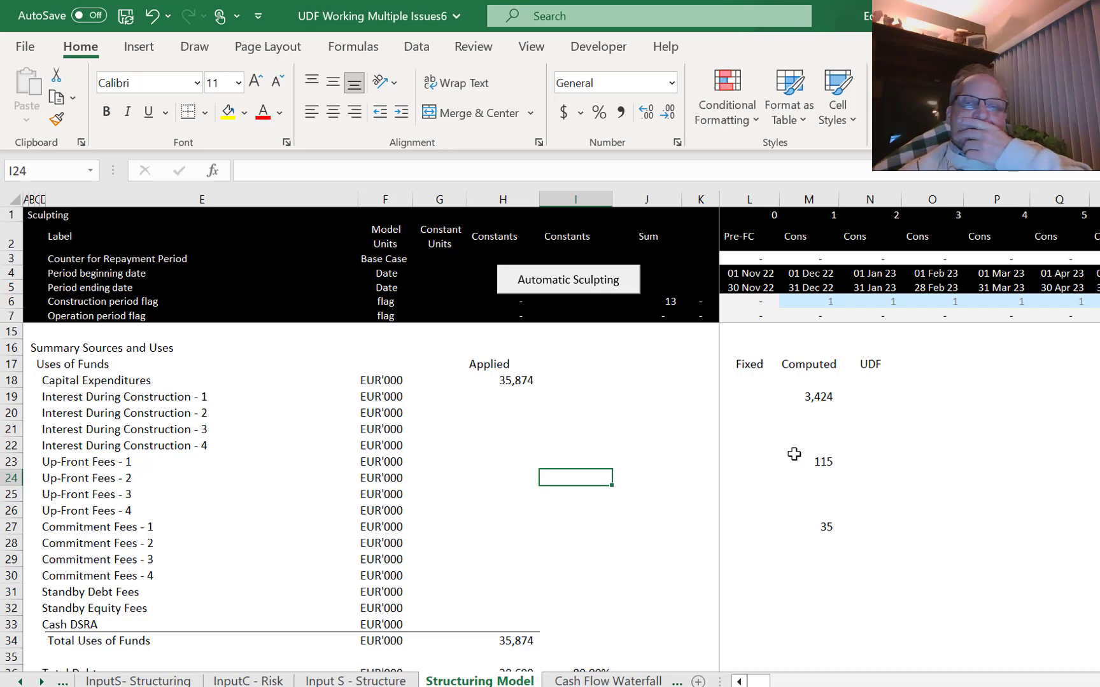
key(Up)
key(Up)
key(Up)
key(Up)
key(Up)
key(Up)
key(Up)
key(Up)
key(Right)
key(Right)
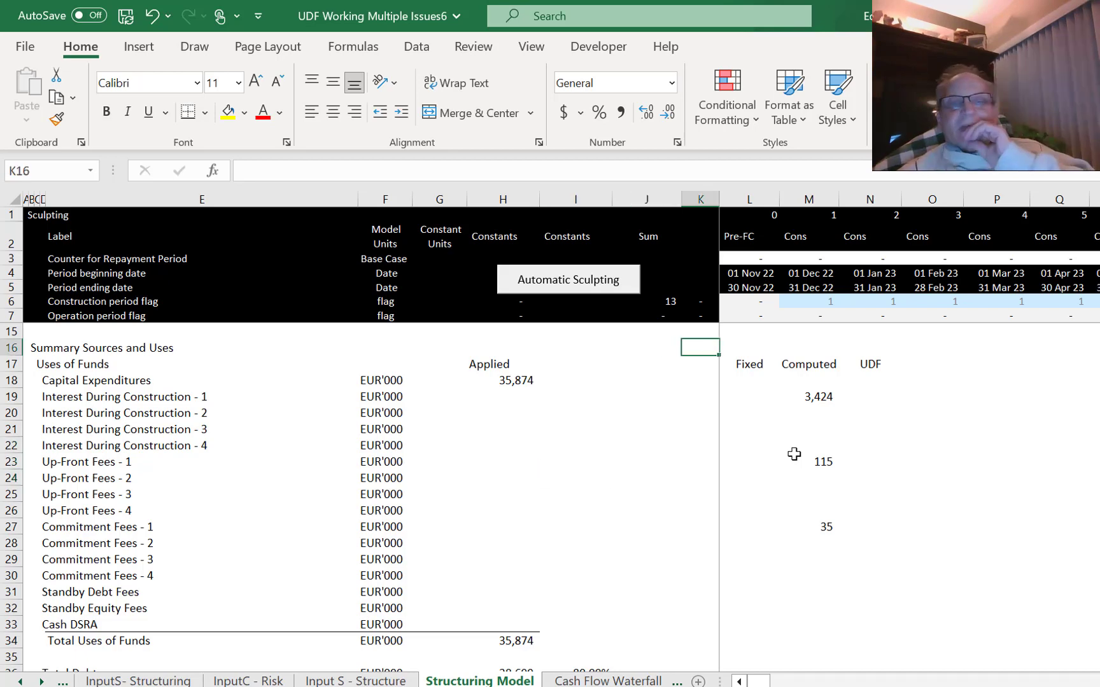
key(Down)
key(Right)
key(F2)
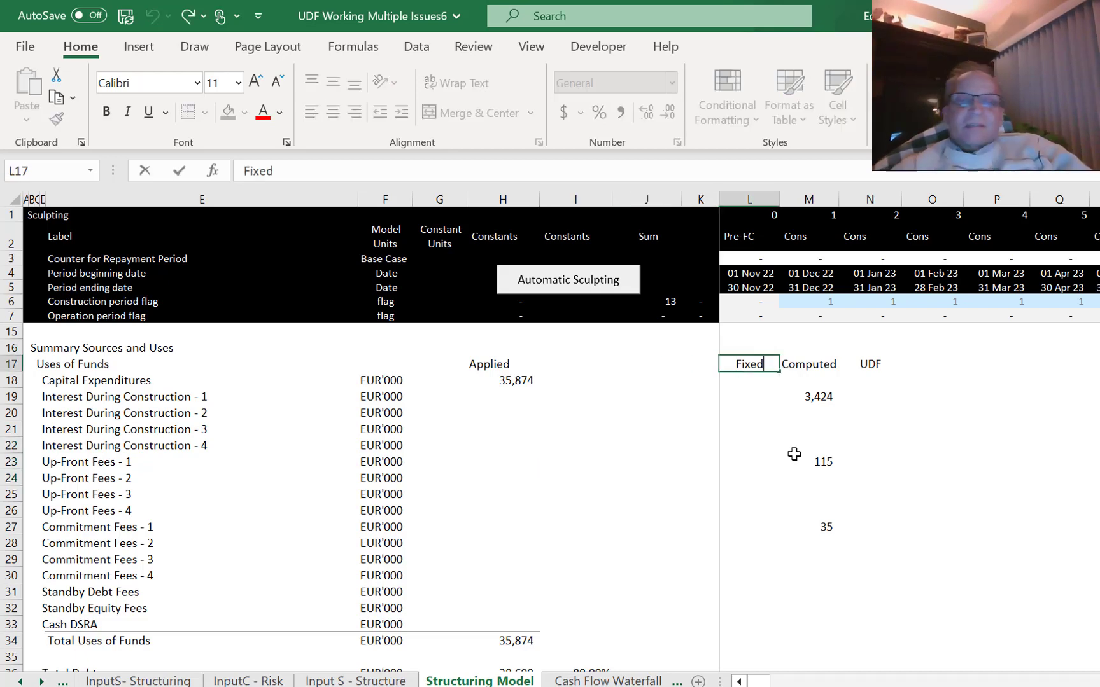
text(S)
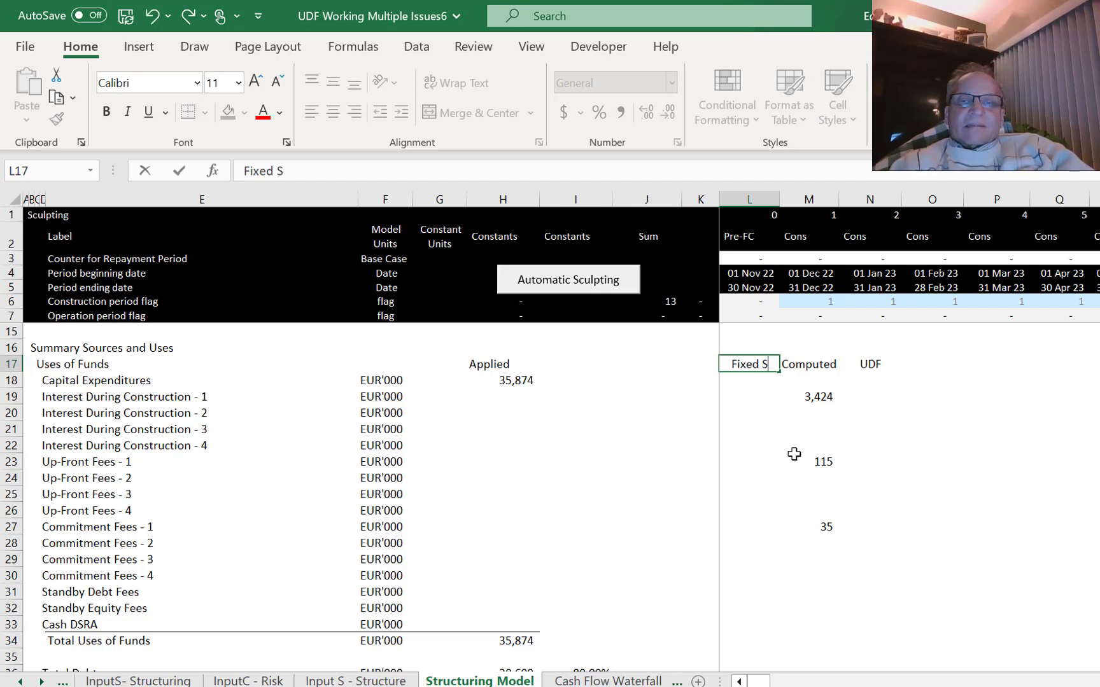
key(Return)
key(Up)
key(Right)
key(F2)
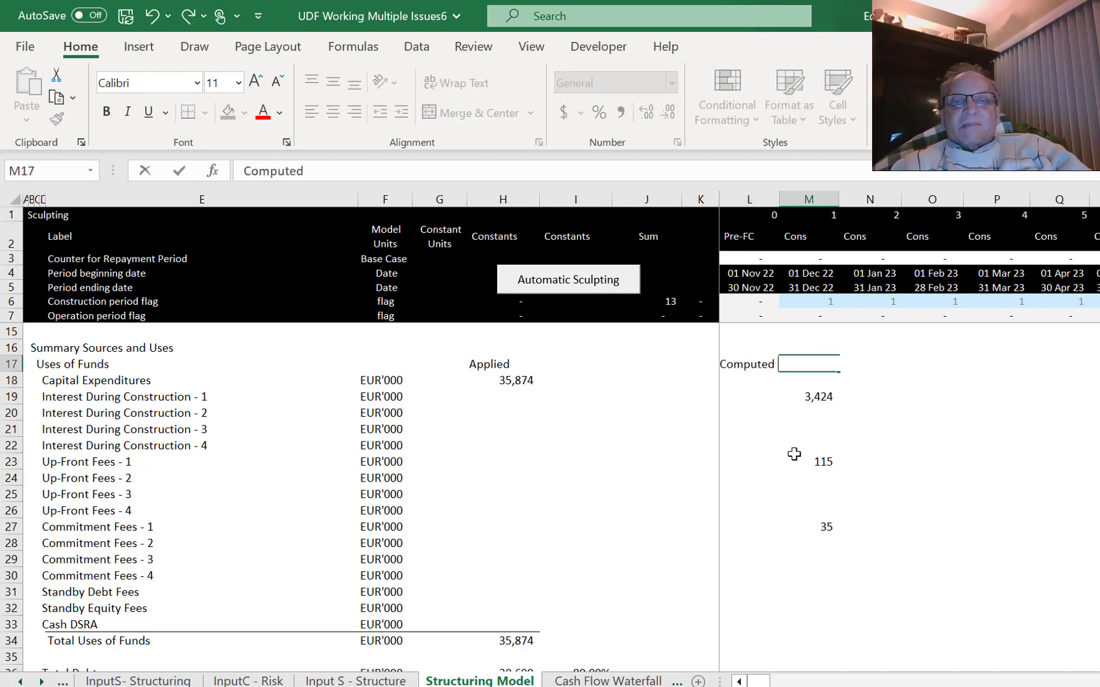
text(S)
key(Return)
key(Left)
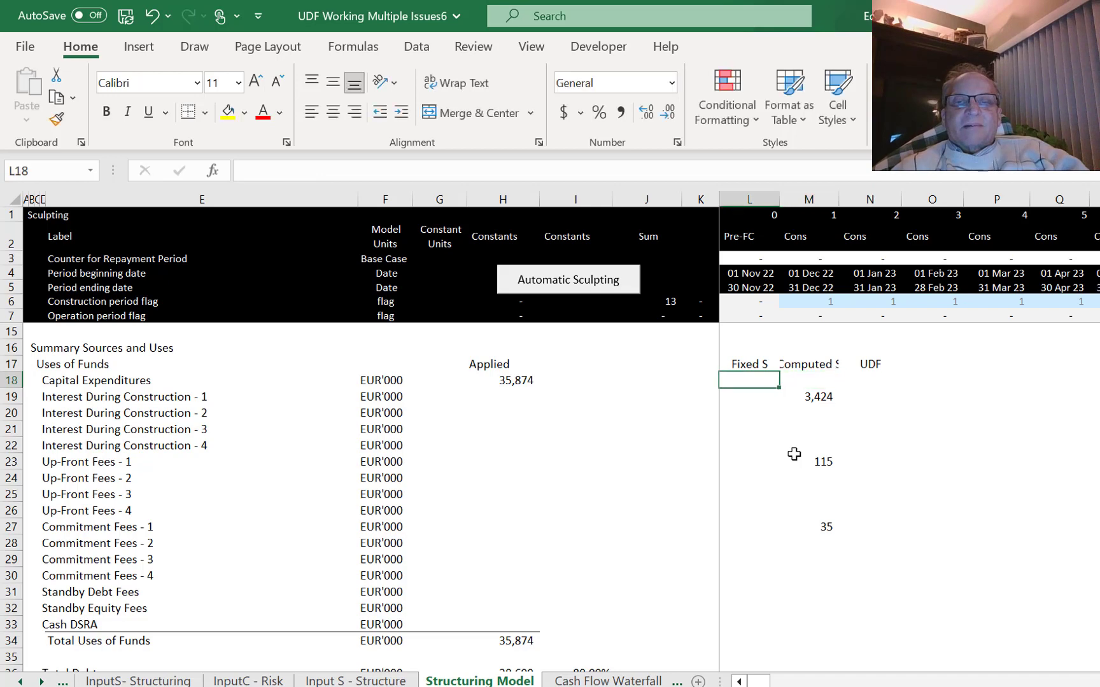
Create range names from the top row of L17:M33 for the Fixed S and Computed S columns.
key(Up)
key(shift+Right)
key(shift+Down)
key(shift+Down)
key(shift+Down)
key(shift+Down)
key(shift+Down)
key(shift+Down)
key(shift+Down)
key(shift+Down)
key(shift+Down)
key(shift+Down)
key(shift+Down)
key(shift+Down)
key(shift+Down)
key(shift+Down)
key(shift+Down)
key(shift+Down)
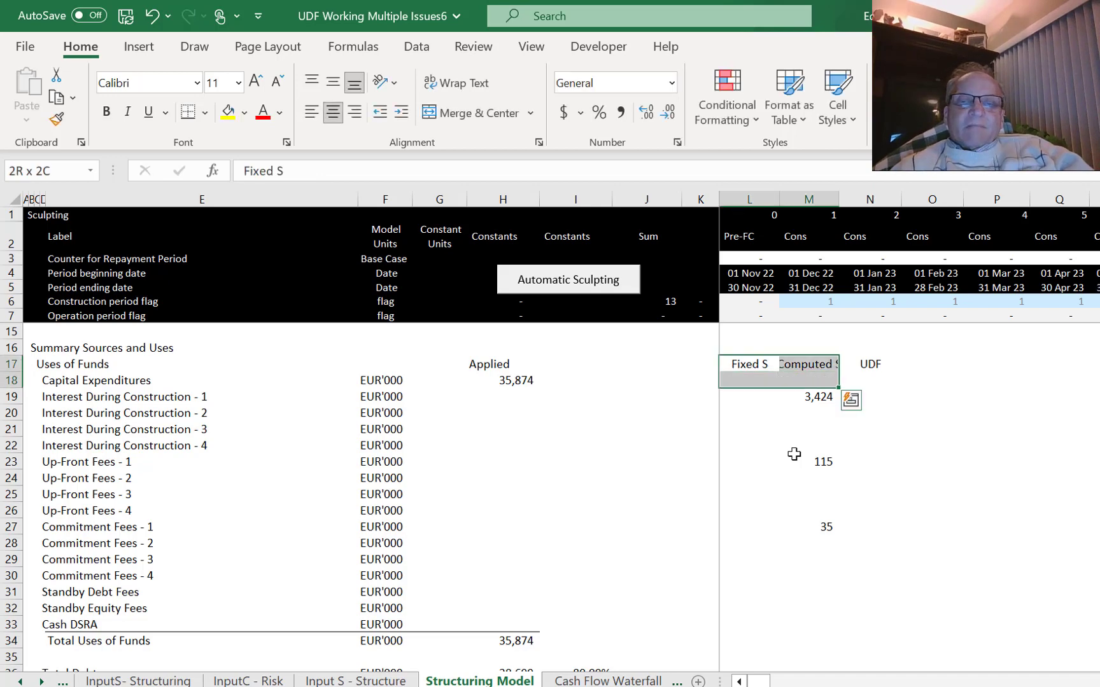
key(shift+Down)
key(shift+Up)
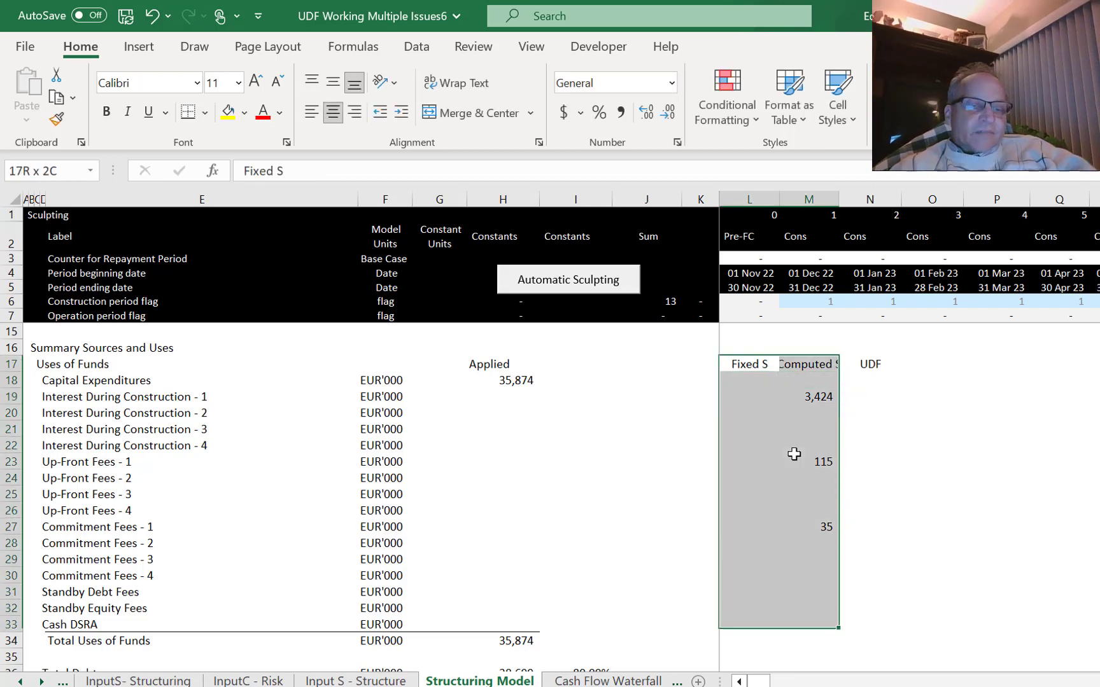
key(ctrl+shift+F3)
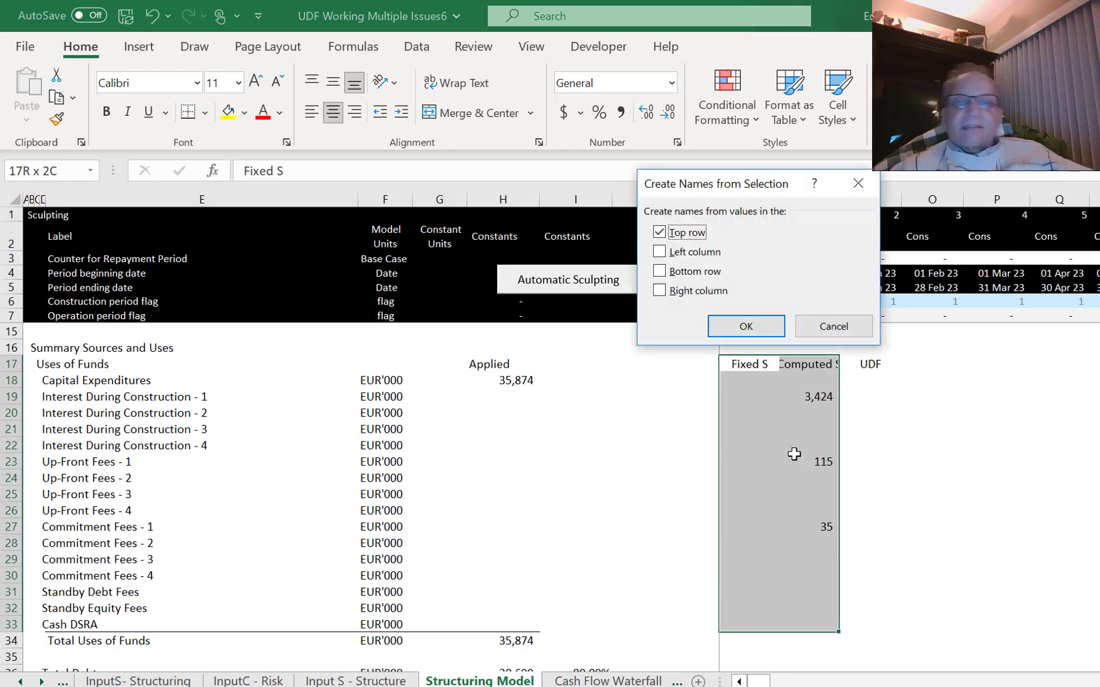
key(Return)
key(Left)
key(Right)
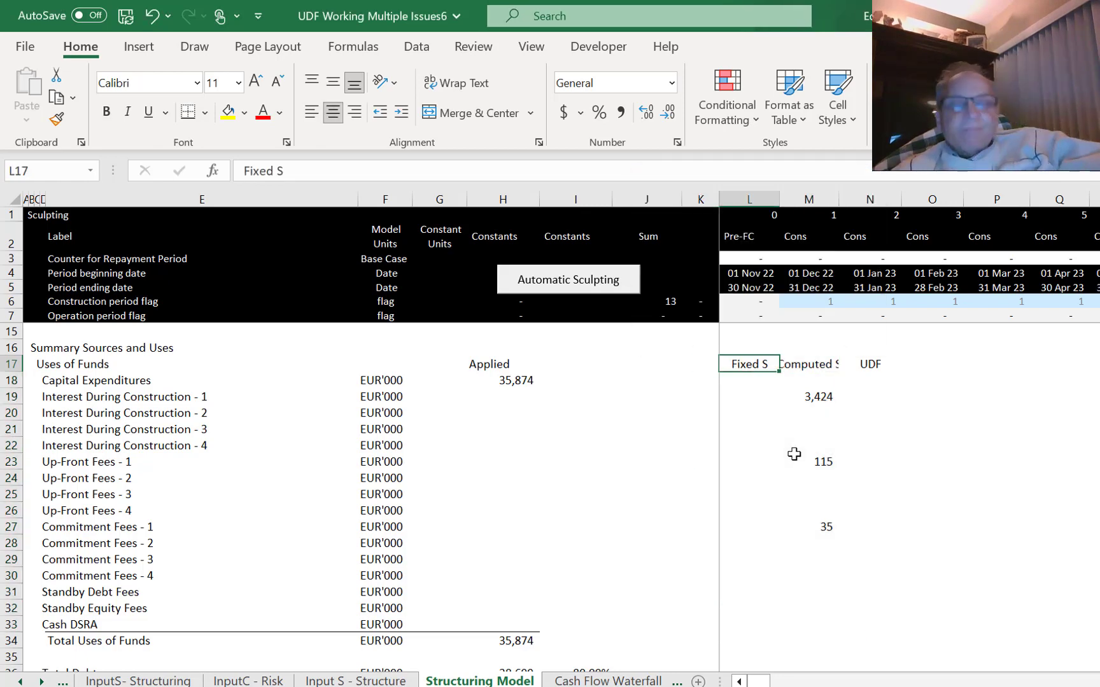
Delete the sheet-scoped names Computed and Fixed that refer to the Structuring Model sheet, keeping their workbook-scoped namesakes.
key(ctrl+F3)
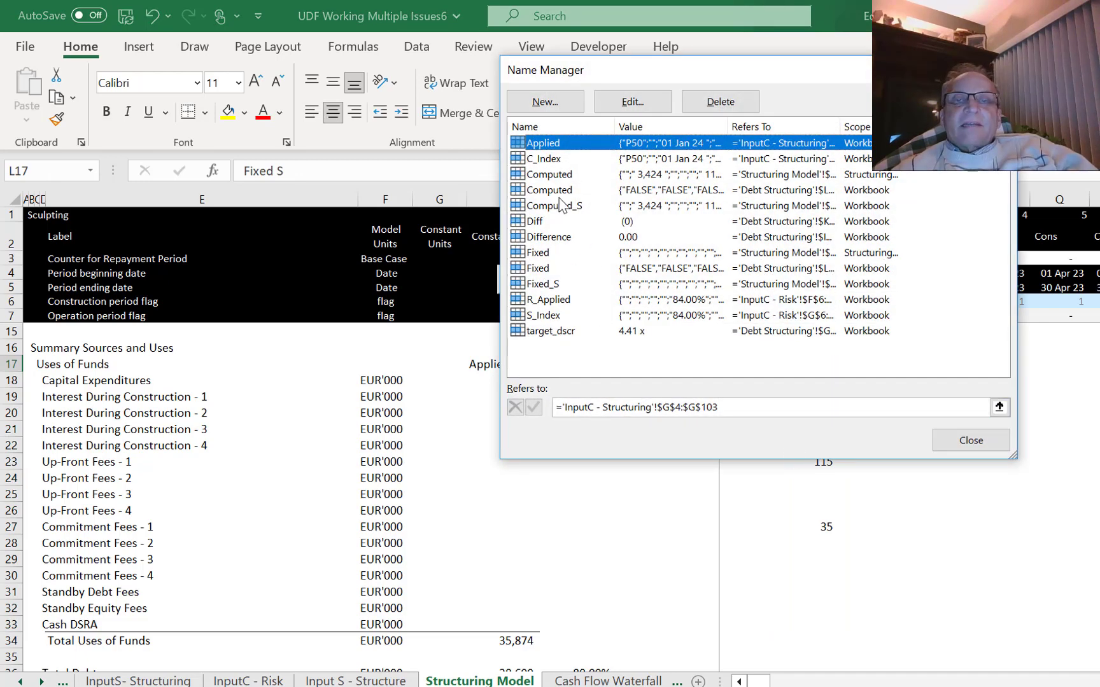
click(759, 176)
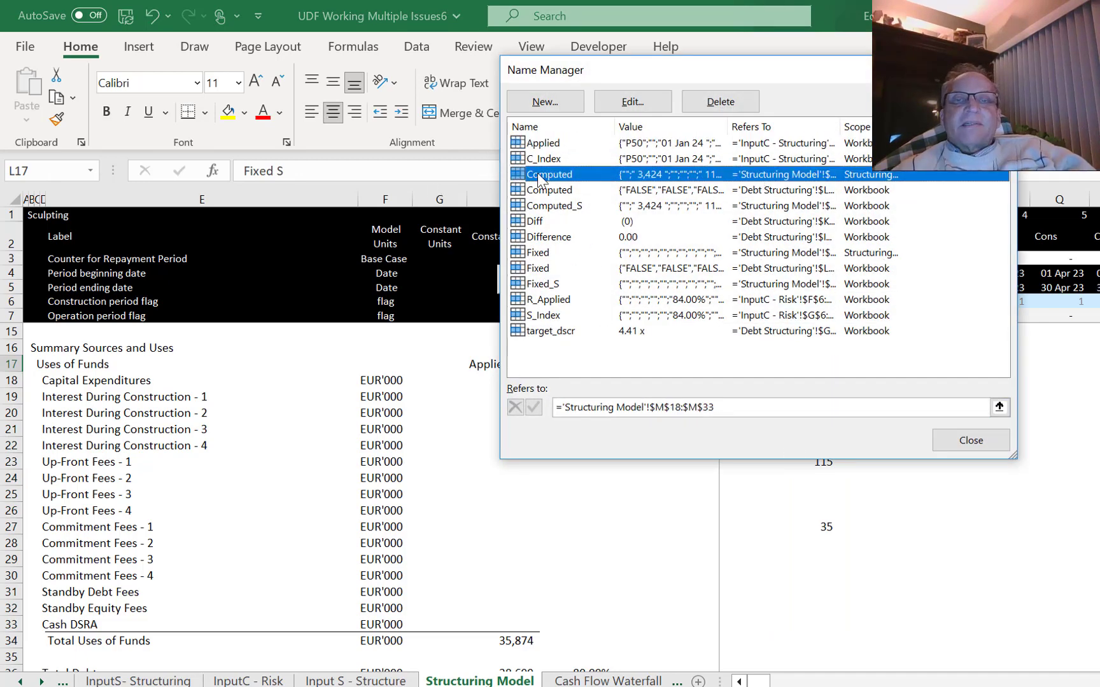
click(733, 101)
key(Return)
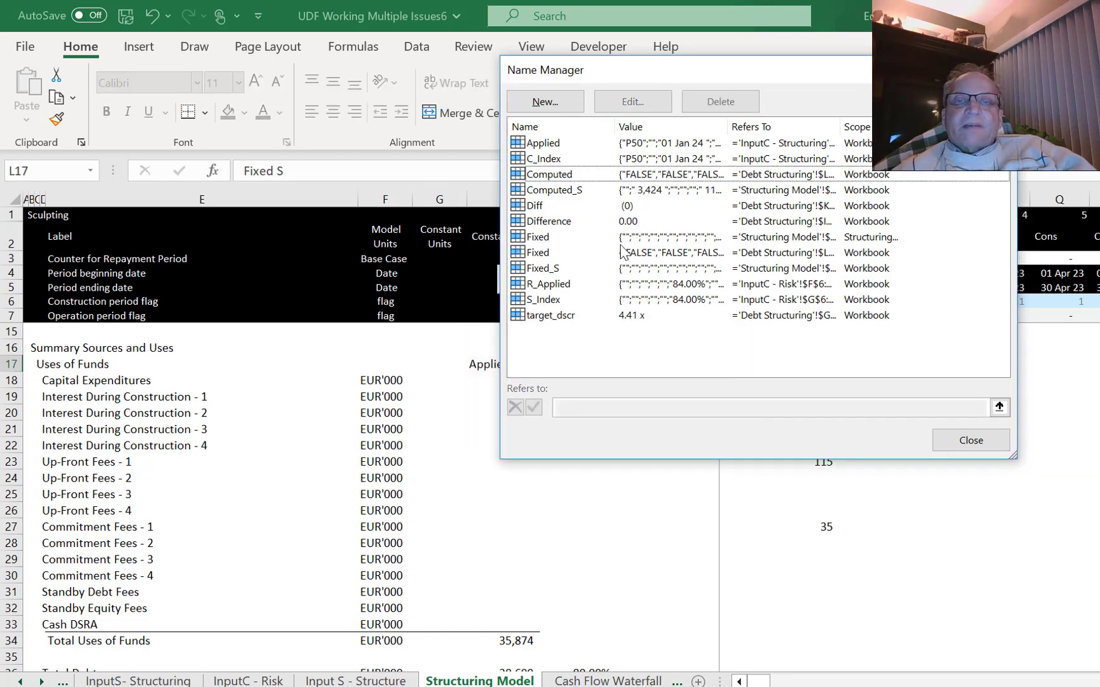
click(760, 239)
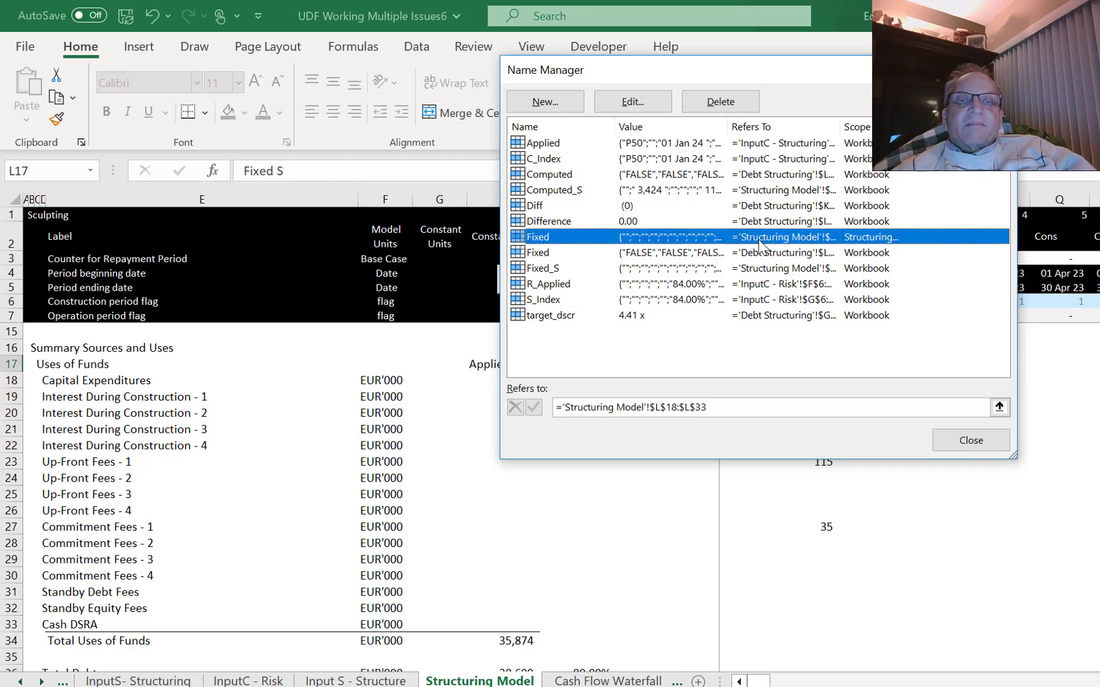
click(707, 102)
key(Return)
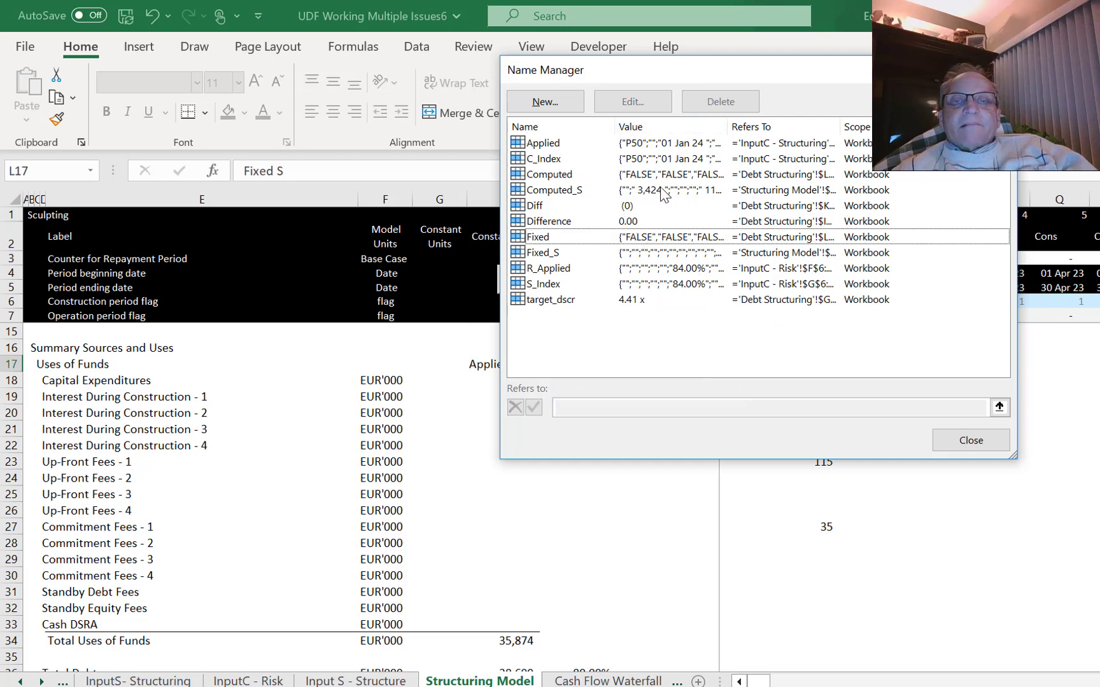
click(678, 180)
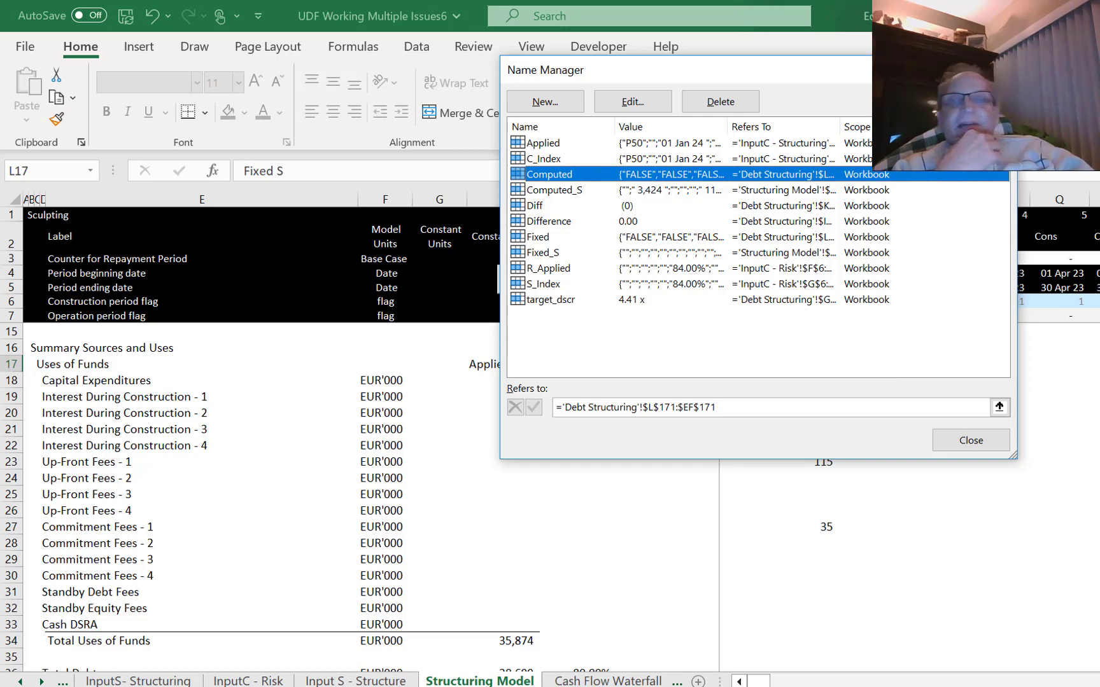
key(Escape)
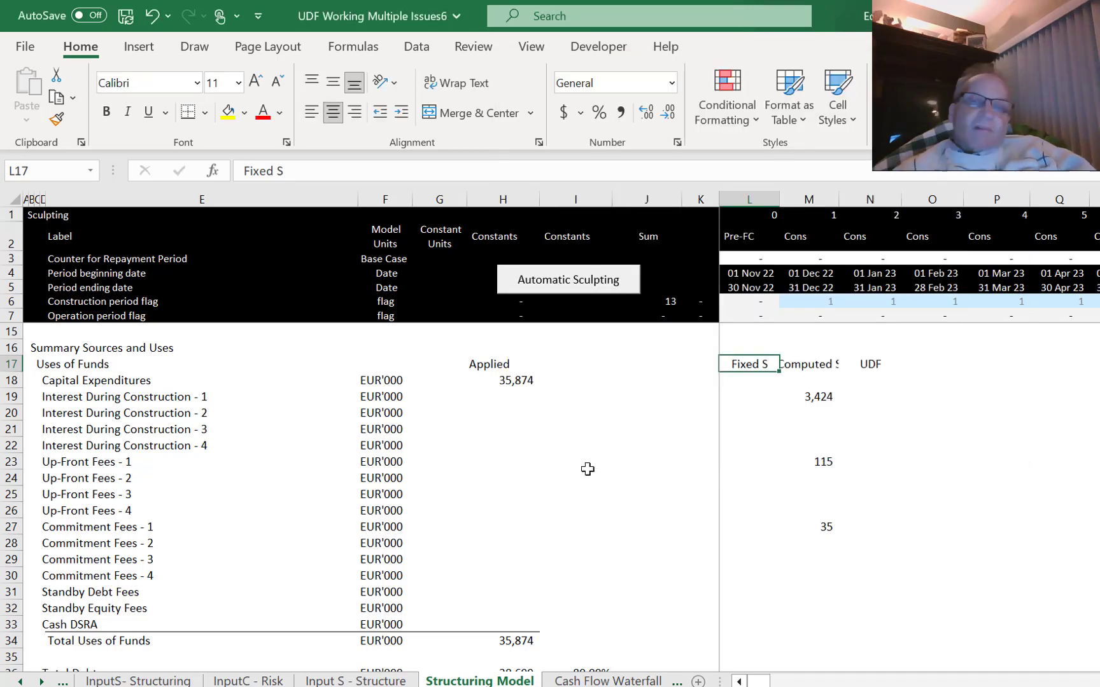
click(587, 469)
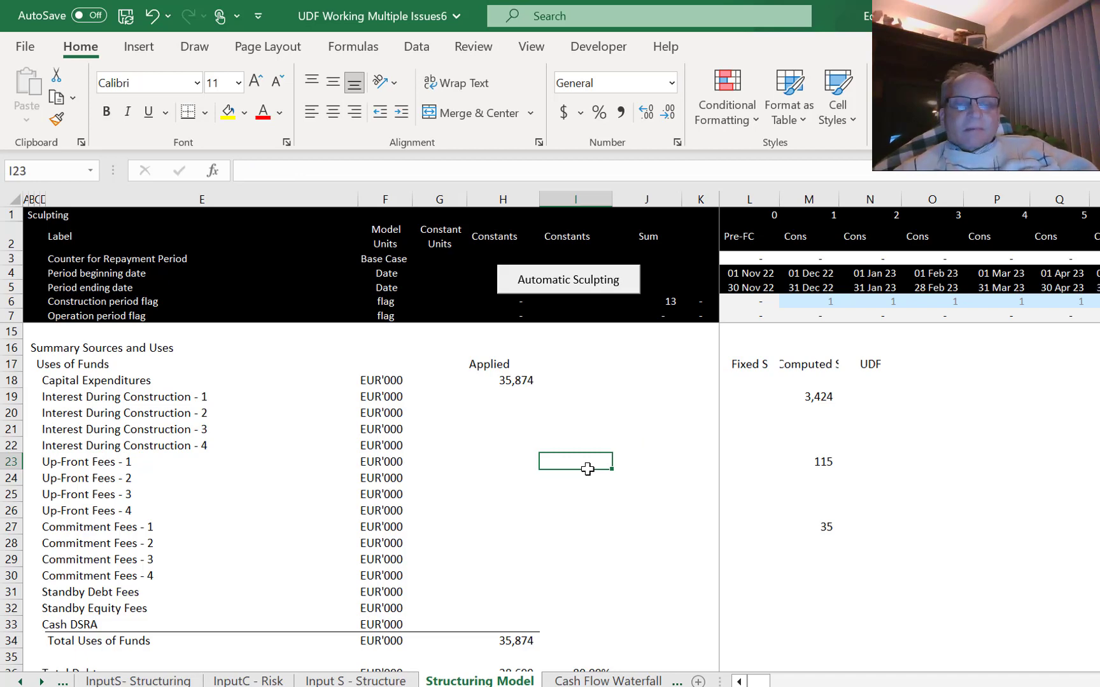
key(Left)
key(Left)
key(Left)
key(Left)
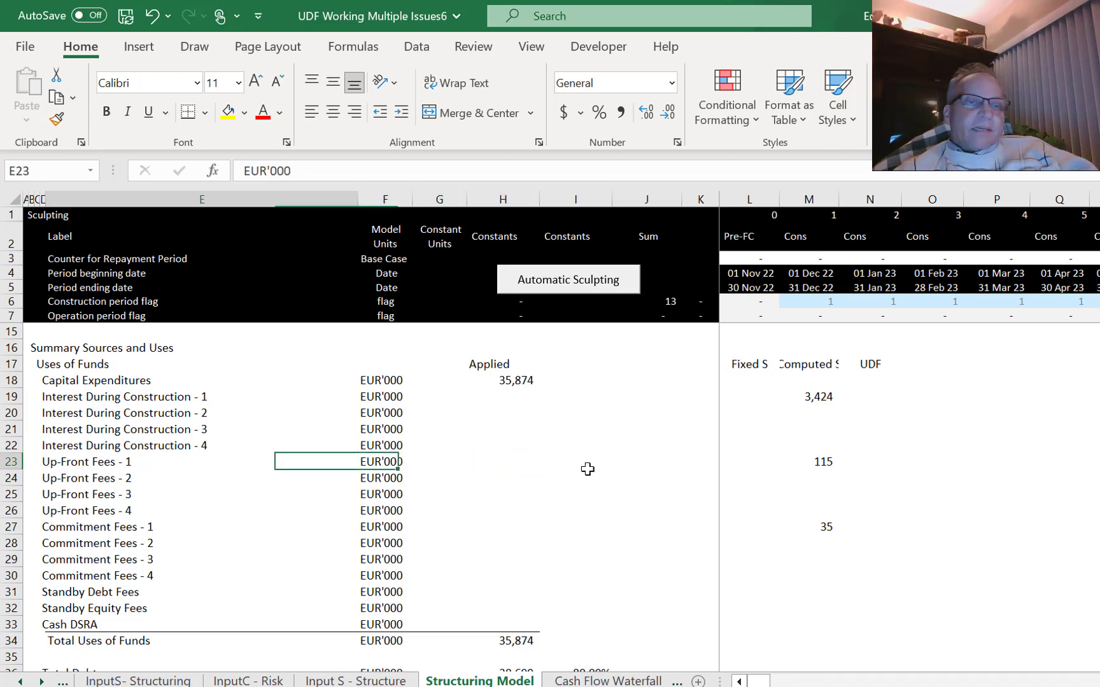
key(Right)
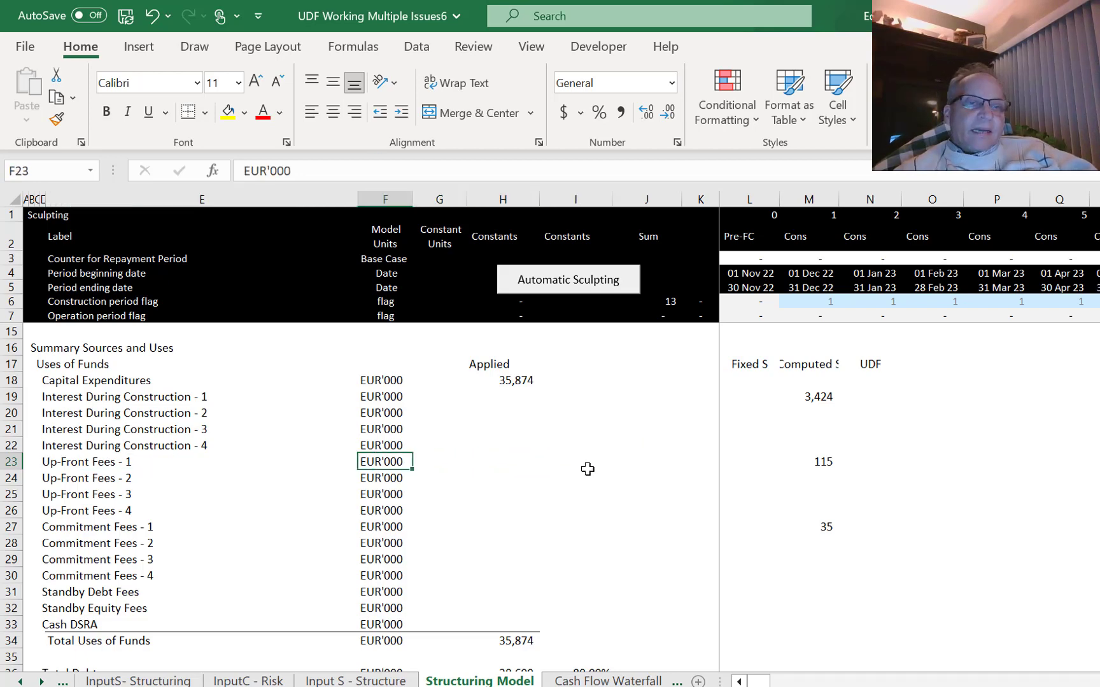
Cut the Automatic Sculpting button from the header area of the Structuring Model sheet.
click(559, 297)
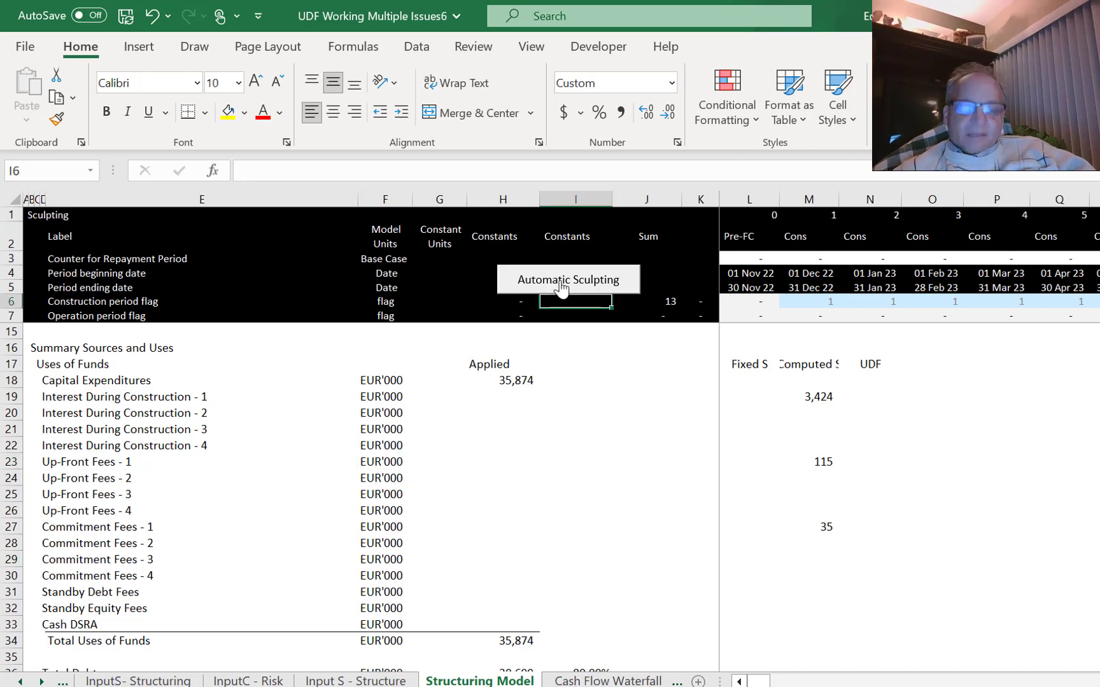
right_click(562, 285)
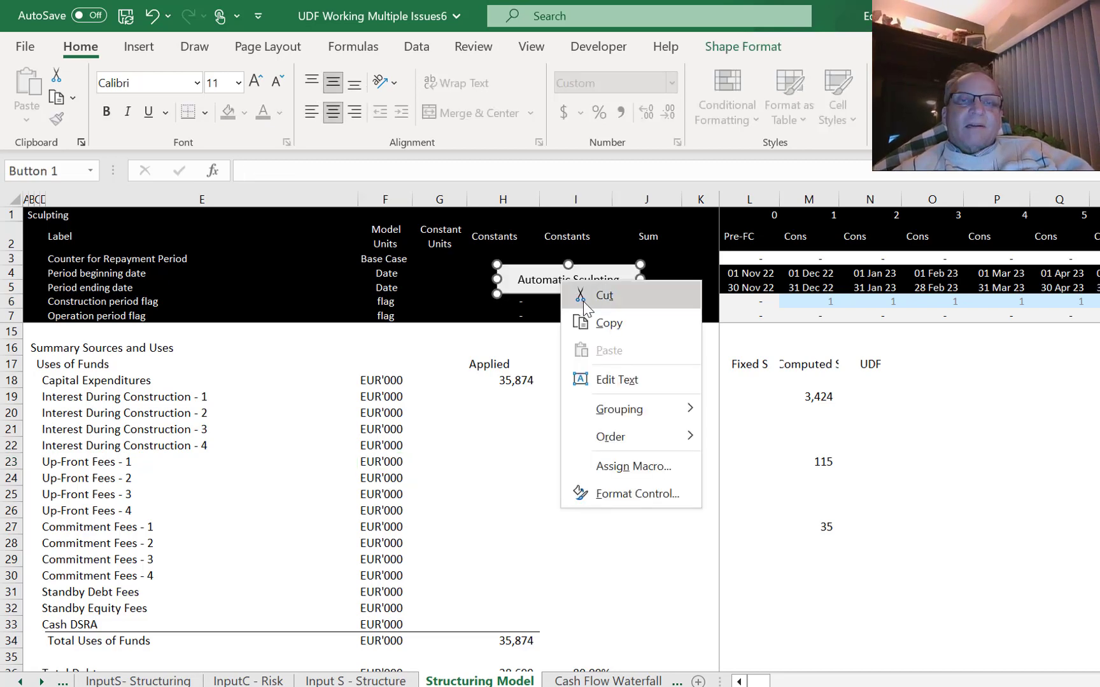
click(584, 299)
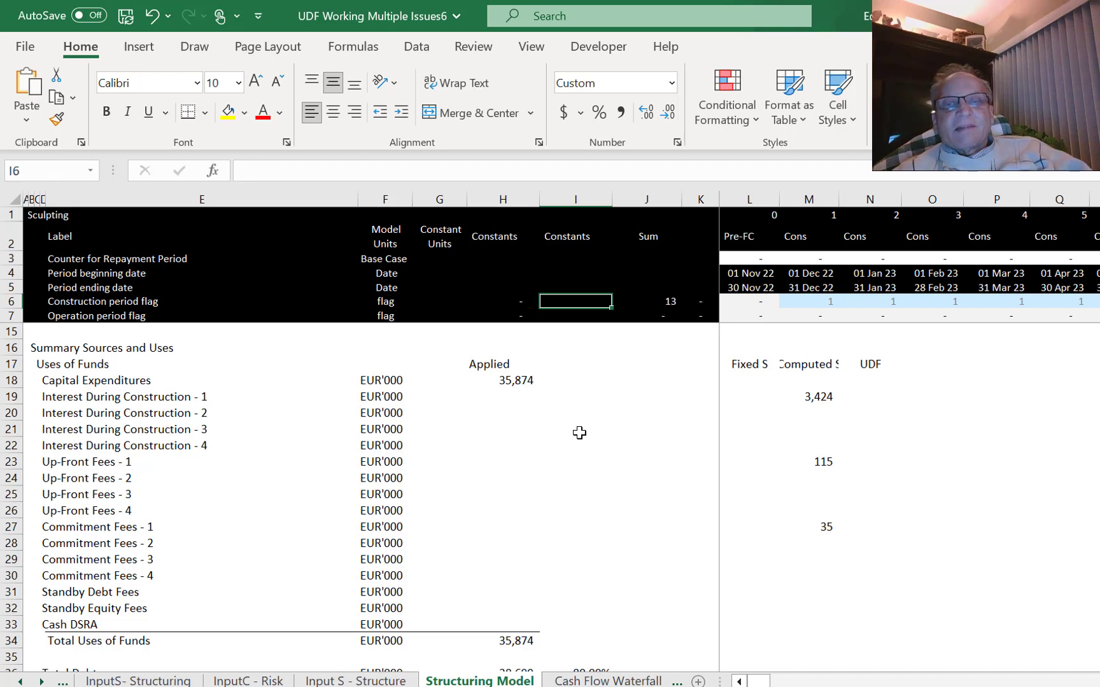
Add a form control button in the header area around H3:I4 and assign it the macro name copy_paste.
click(599, 47)
click(404, 94)
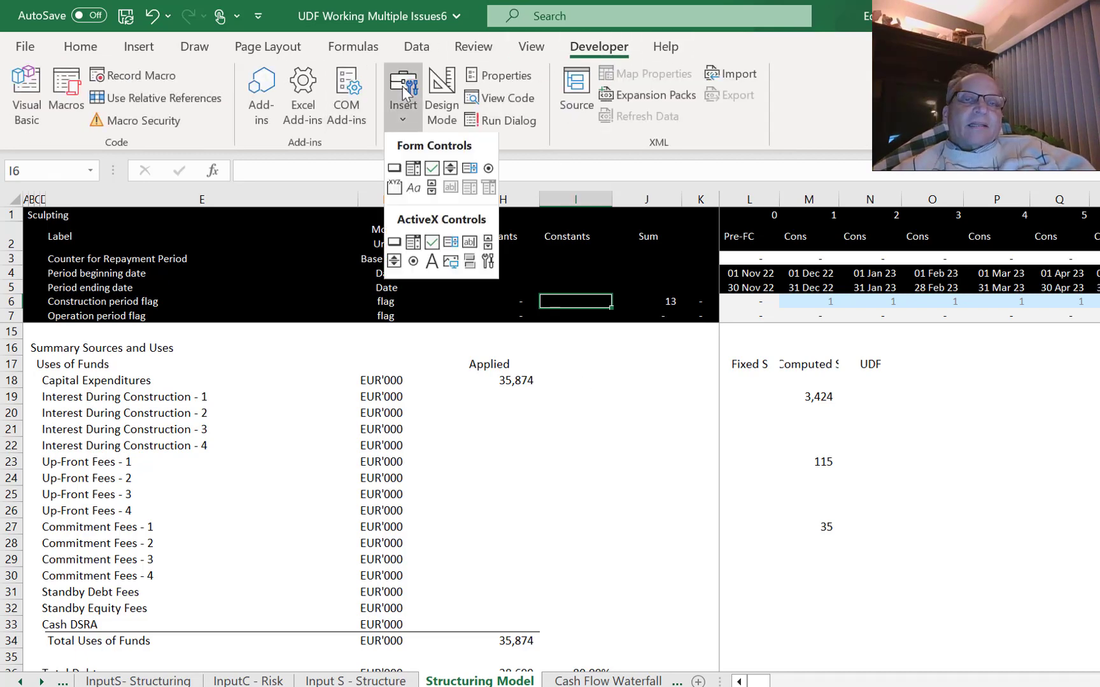
click(394, 168)
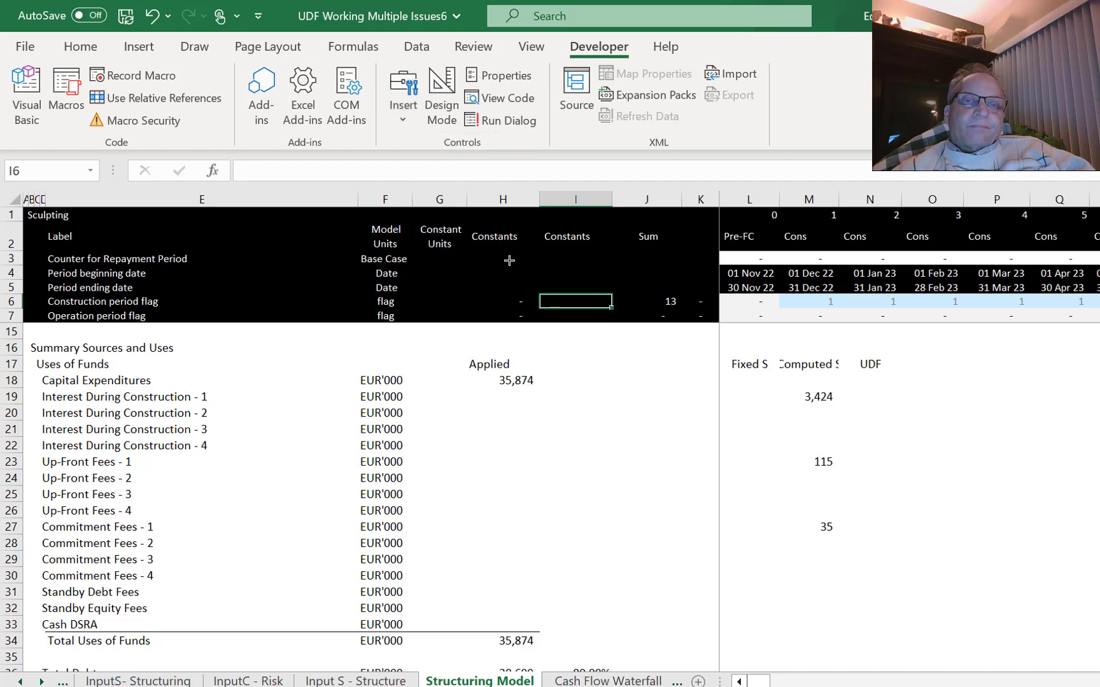
drag(500, 253, 604, 281)
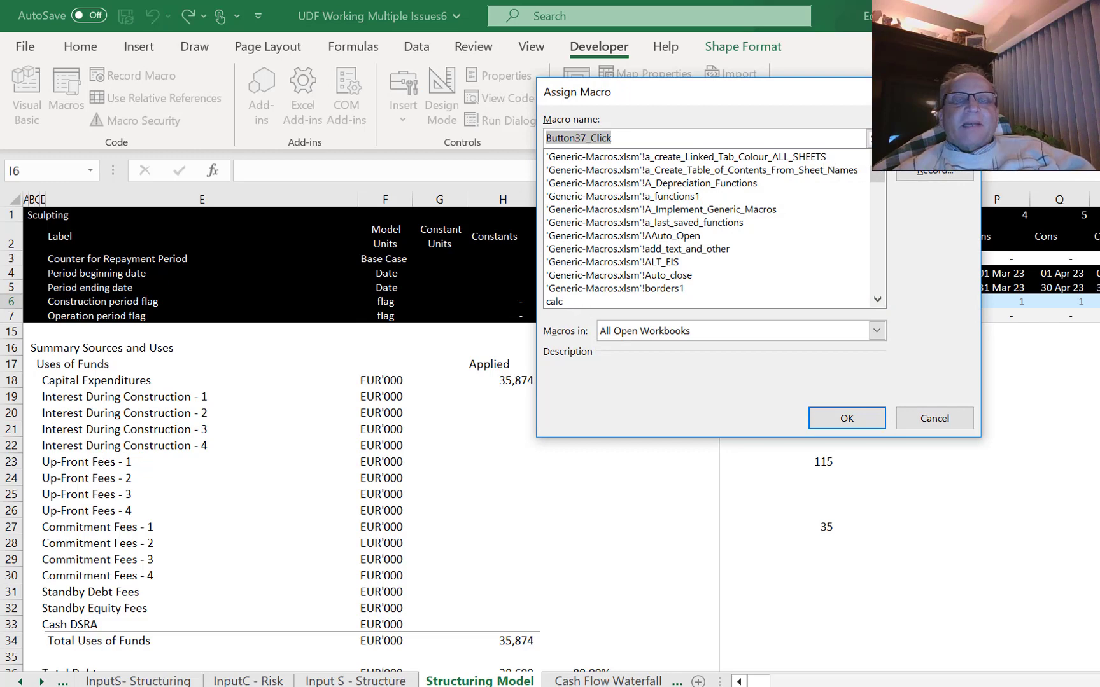
key(BackSpace)
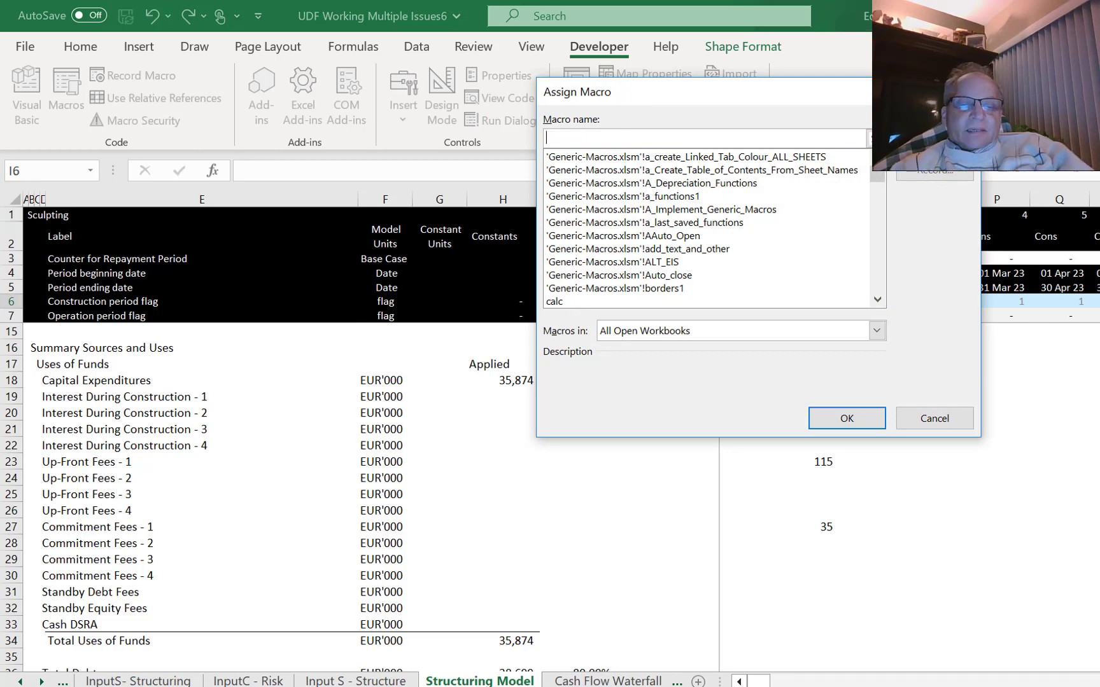
text(copy_)
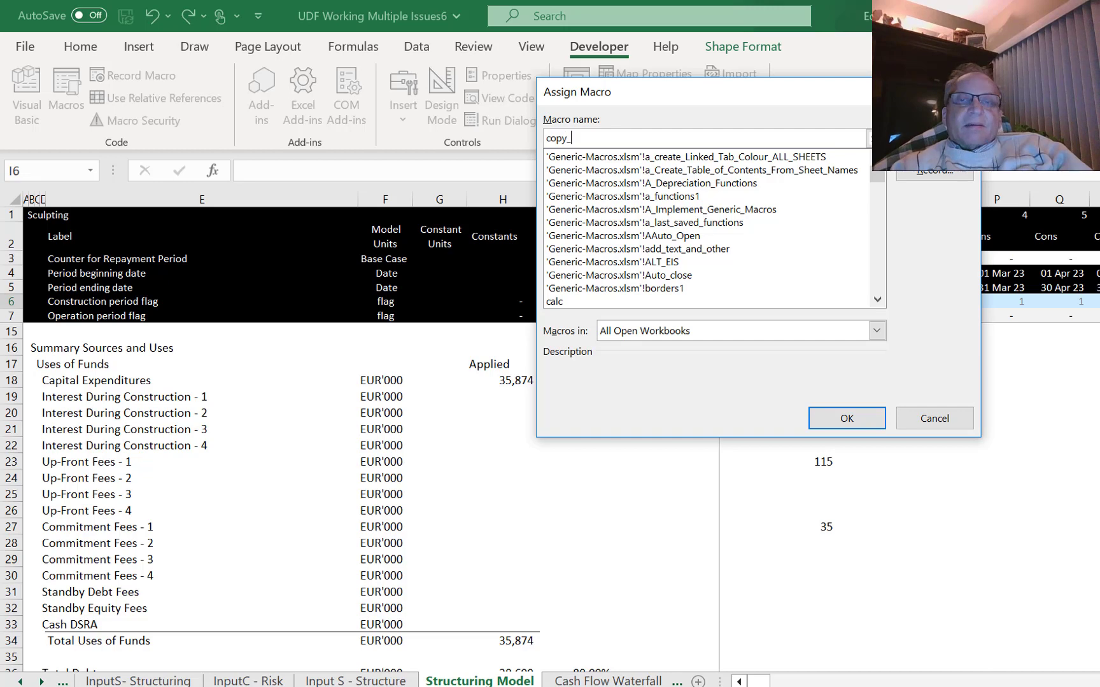
text(paste)
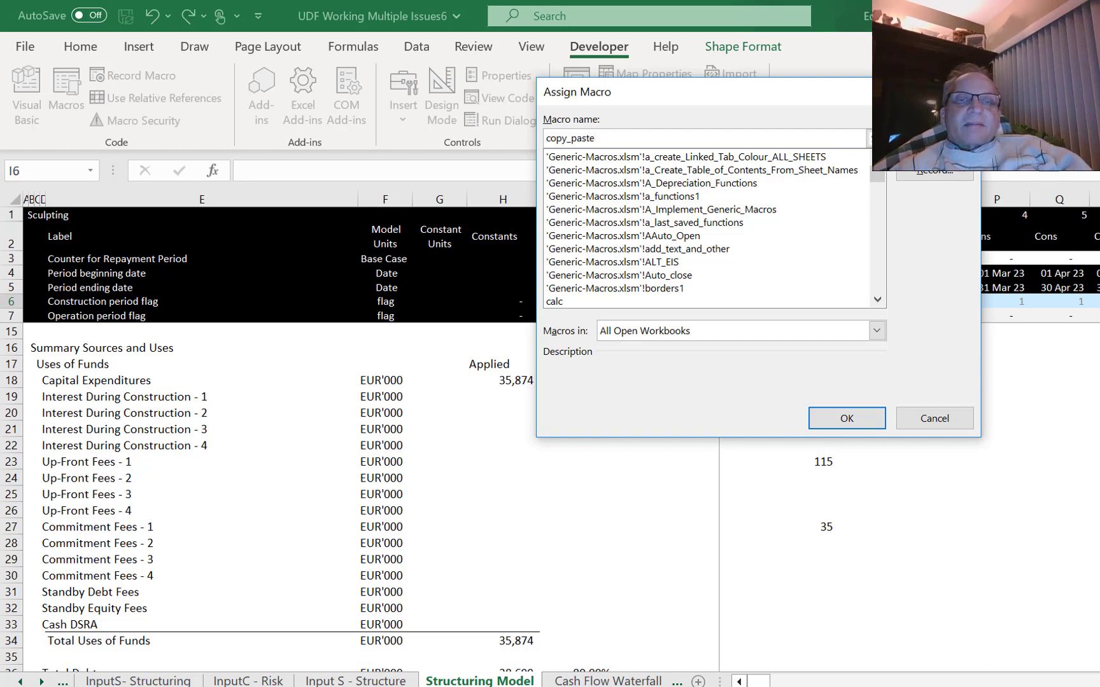
key(Return)
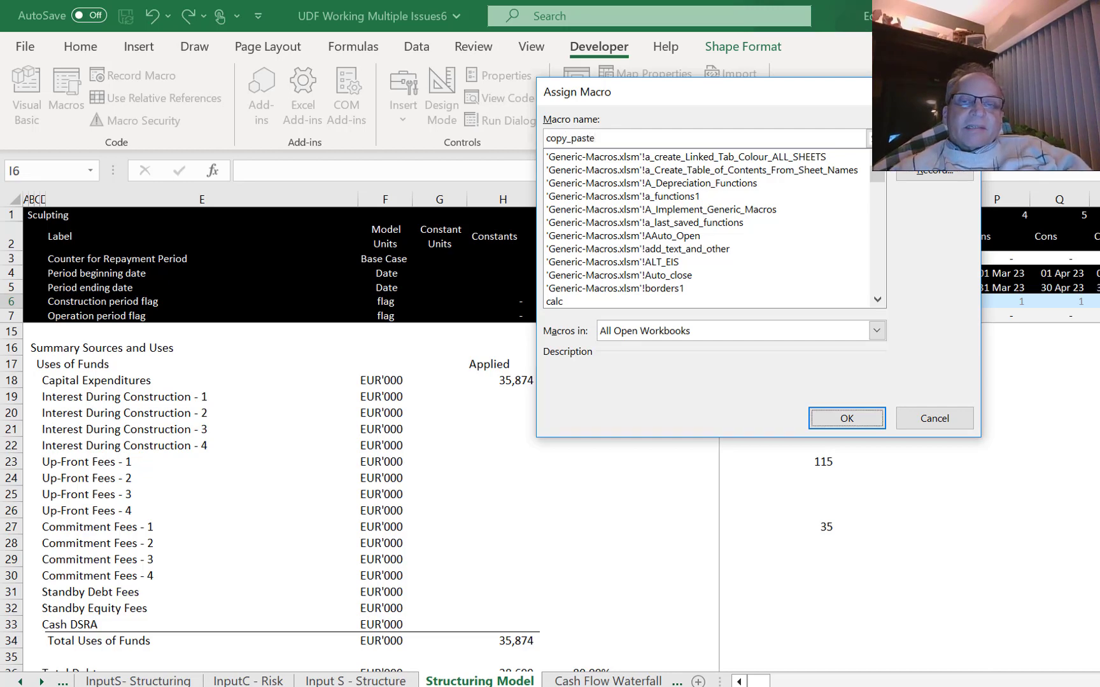
click(627, 412)
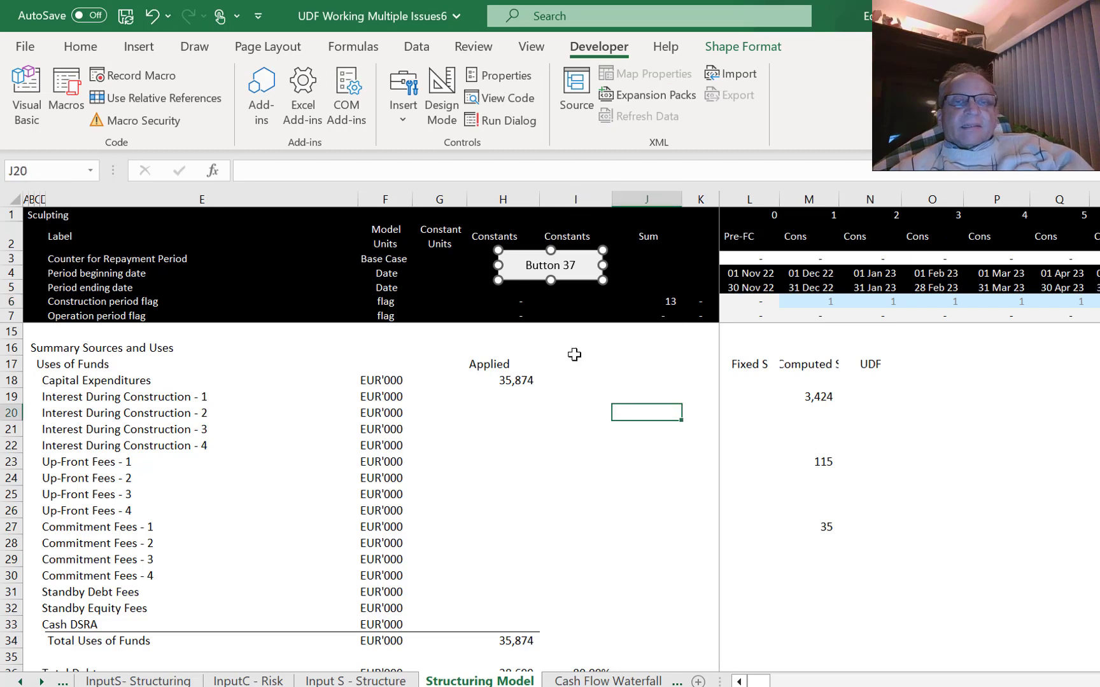
Create a new VBA procedure for the copy_paste macro assigned to Button 37.
right_click(546, 276)
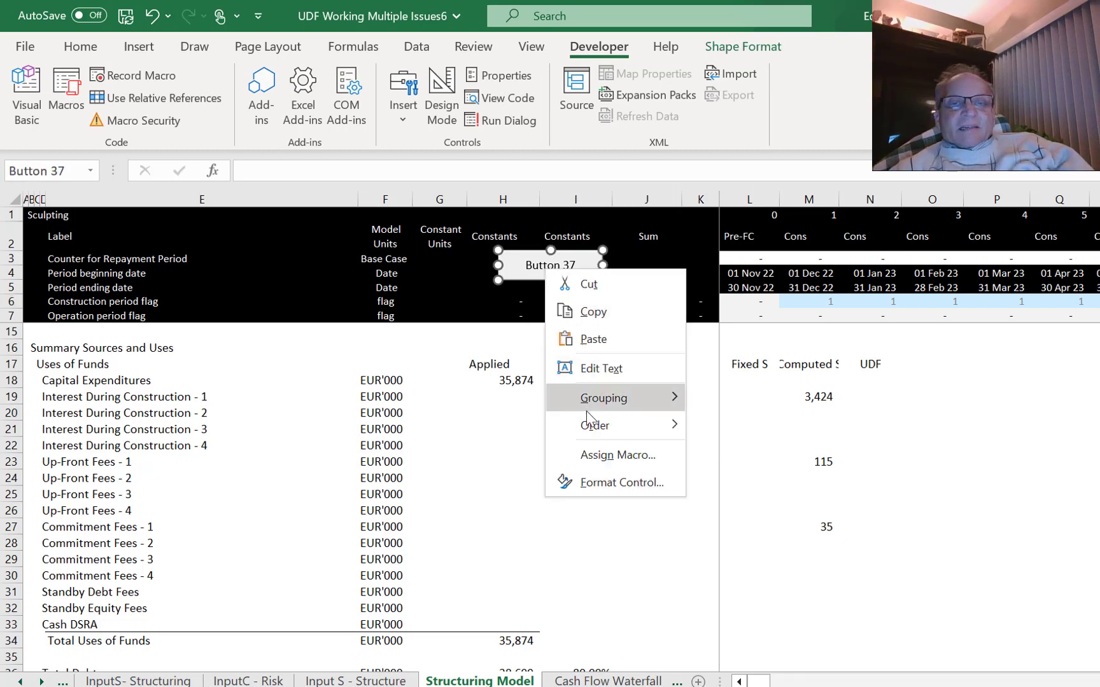
click(602, 456)
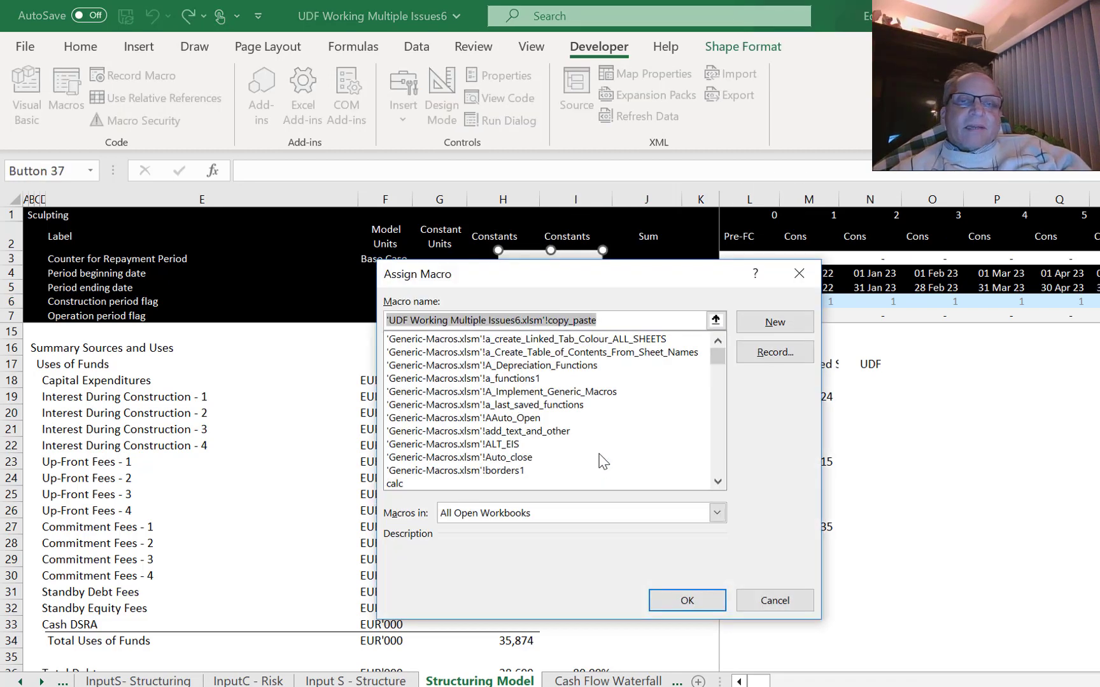
click(767, 322)
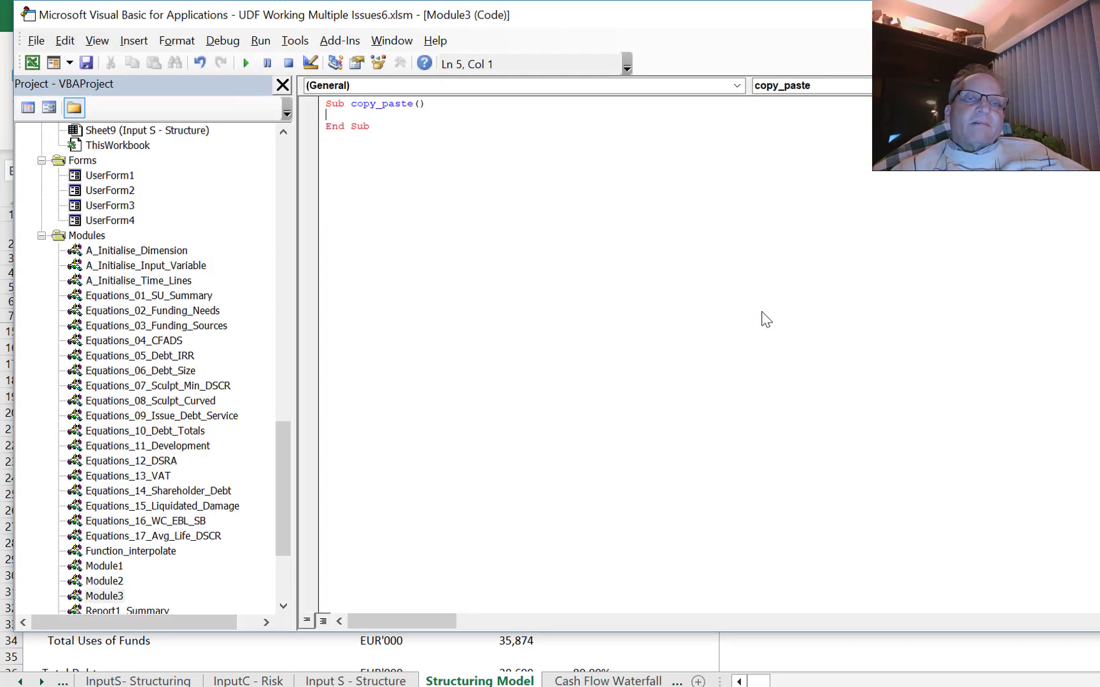
Start a loop in the copy_paste procedure with the line Do While [diff_s].Value <> 0.
key(Return)
key(Return)
key(Return)
key(Return)
key(Return)
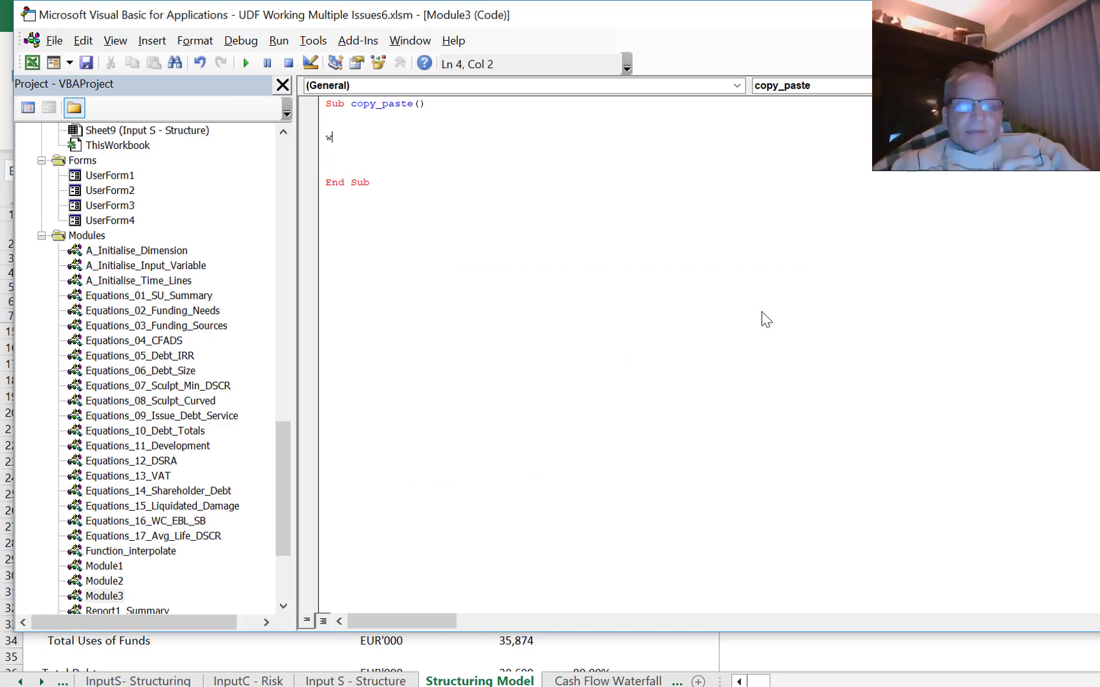
text(wh)
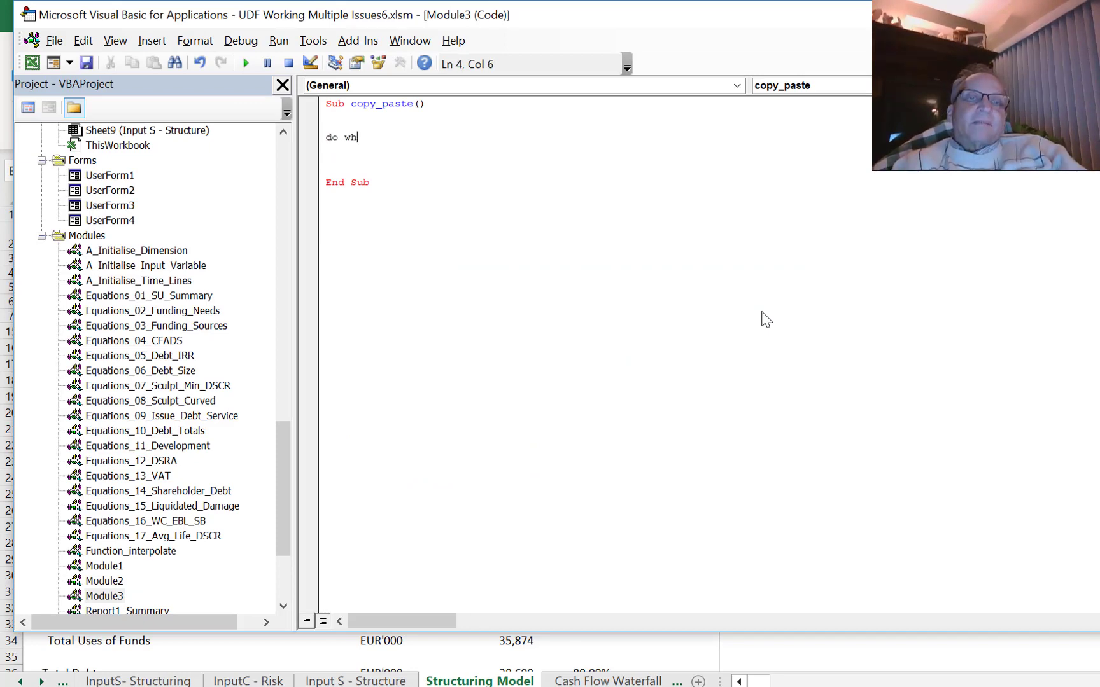
text(ile )
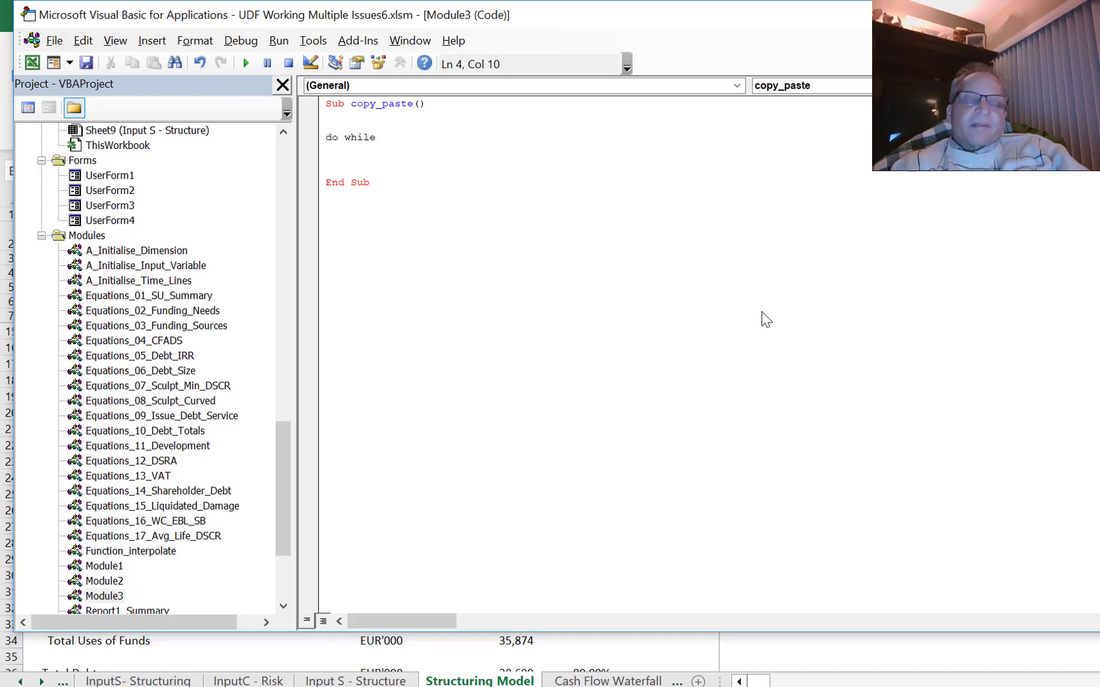
text([diffs)
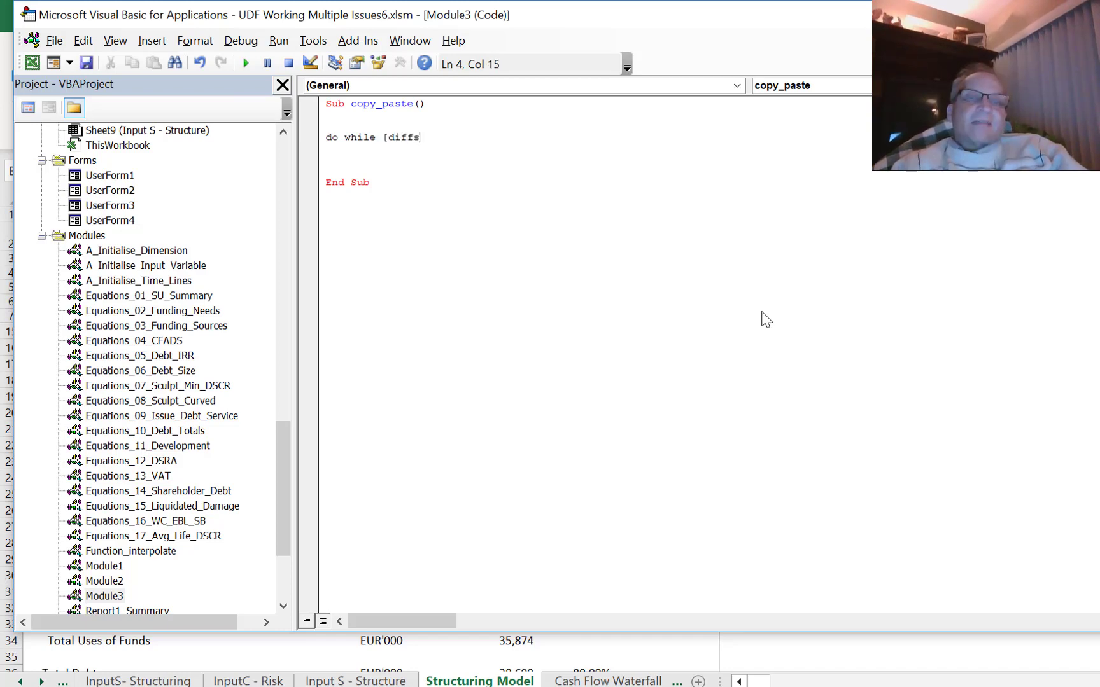
key(BackSpace)
text(+)
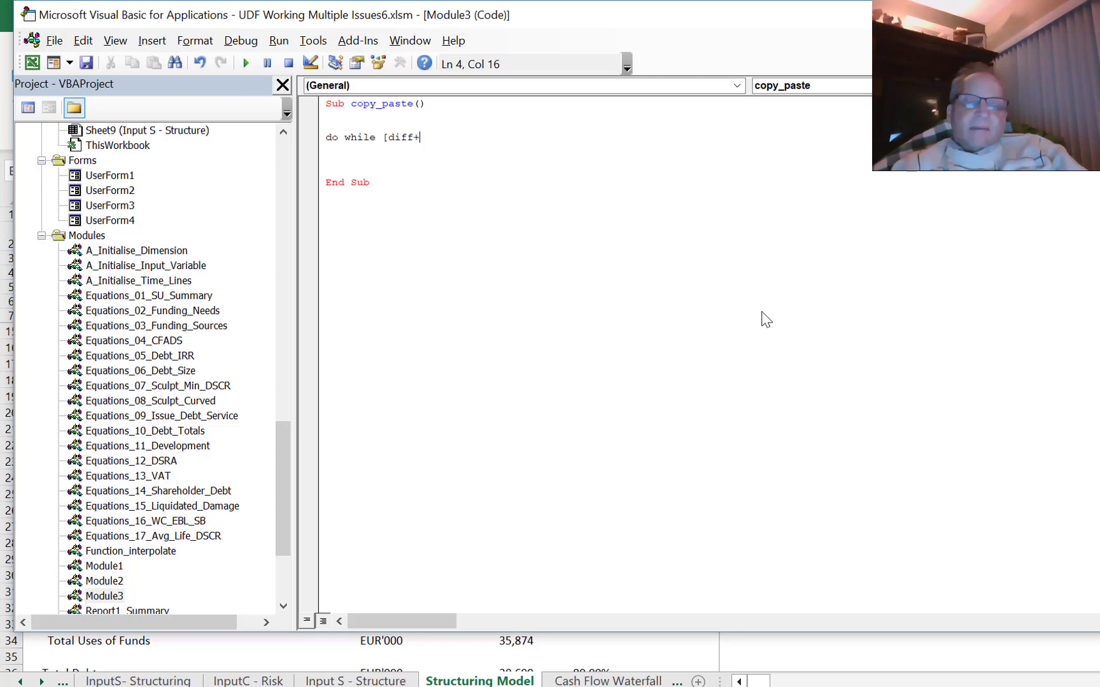
text(_s)
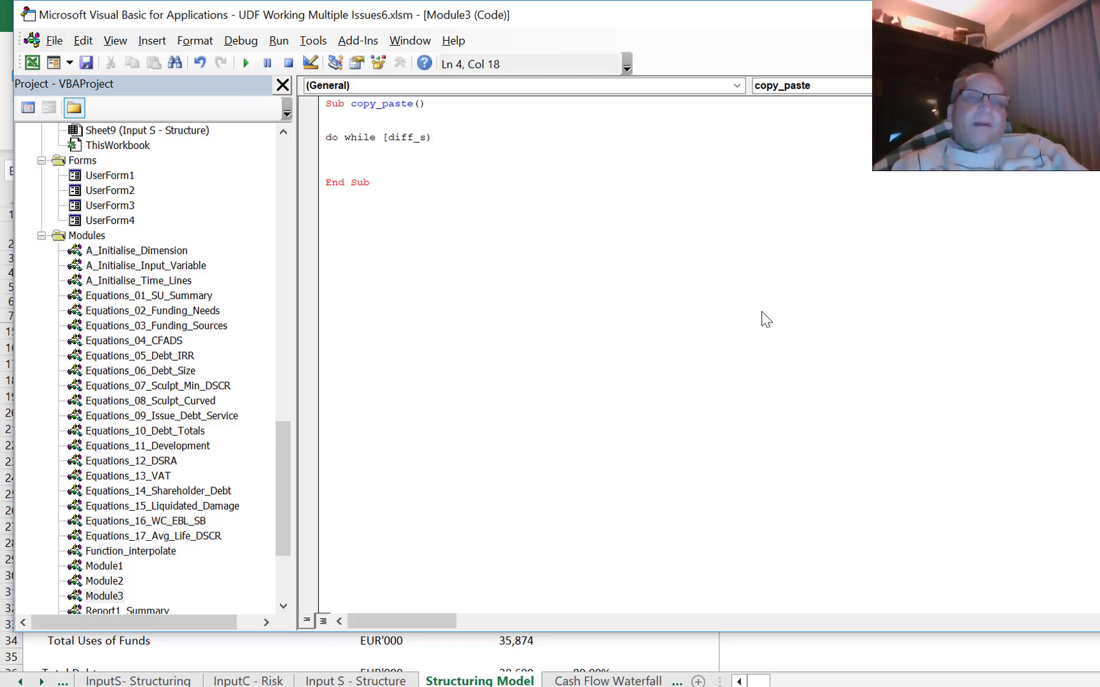
text(])
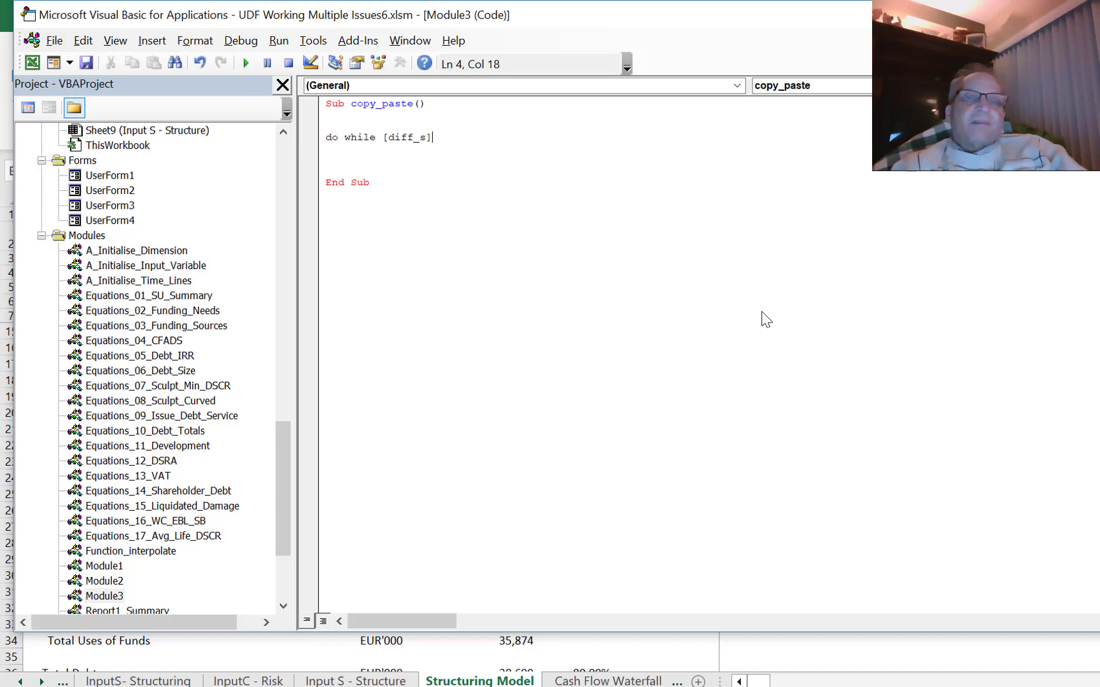
text(.value)
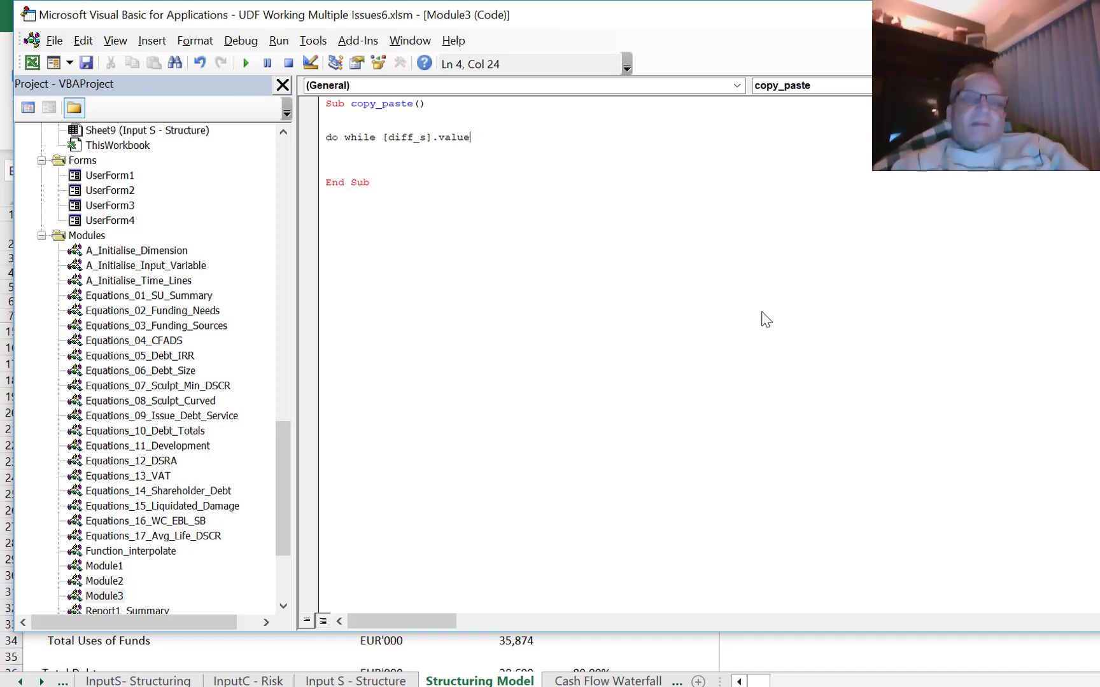
text(<> )
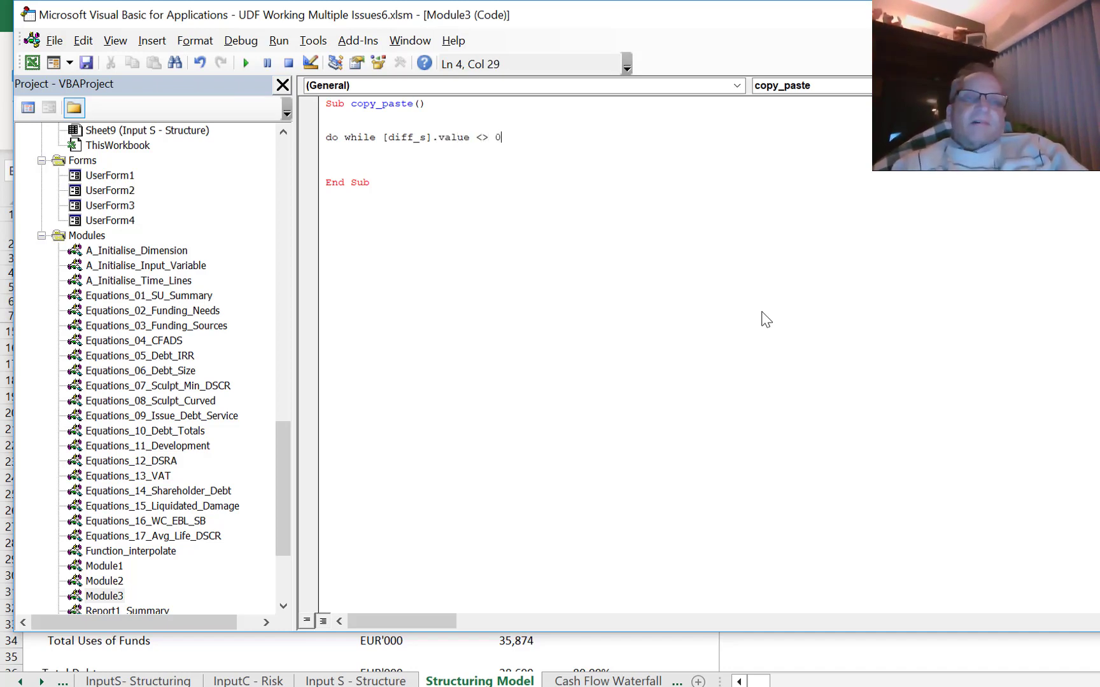
text(0)
key(Return)
key(Return)
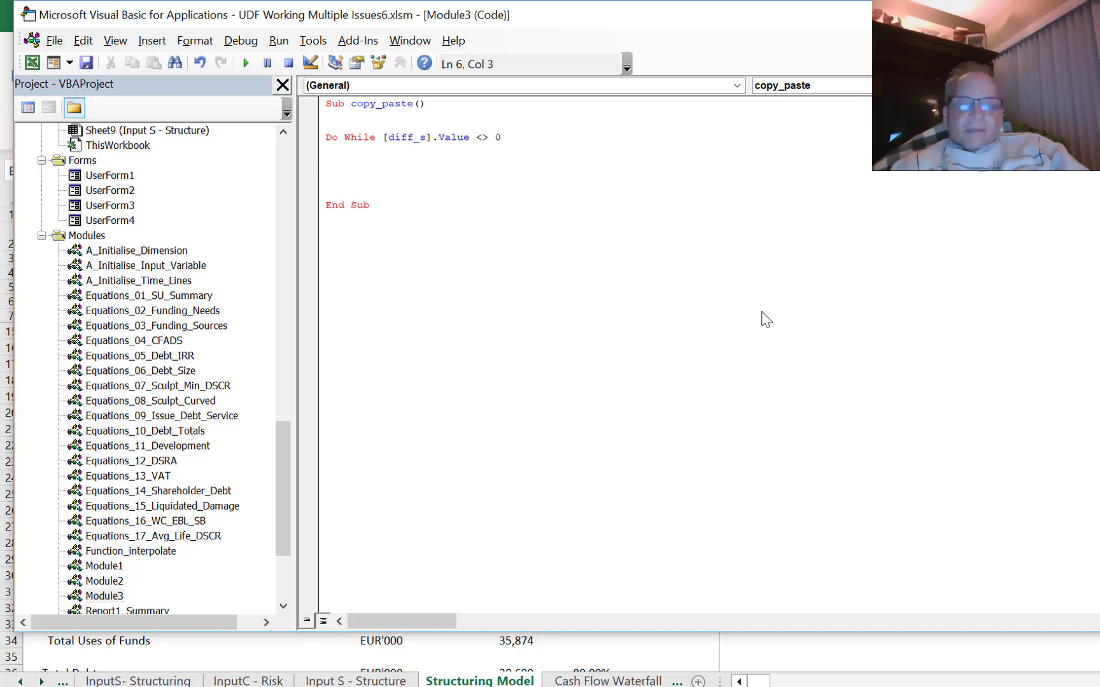
Add [fixed_s].Value = [computed_s].Value inside the Do While block and close the block with Loop.
text([)
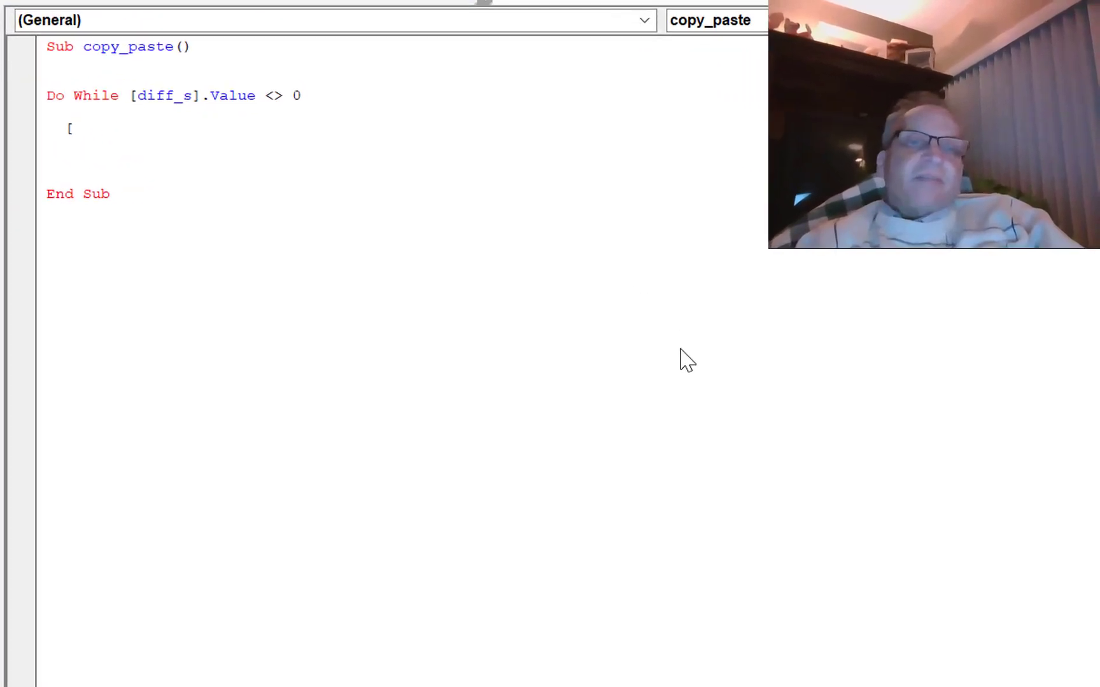
text(fixe)
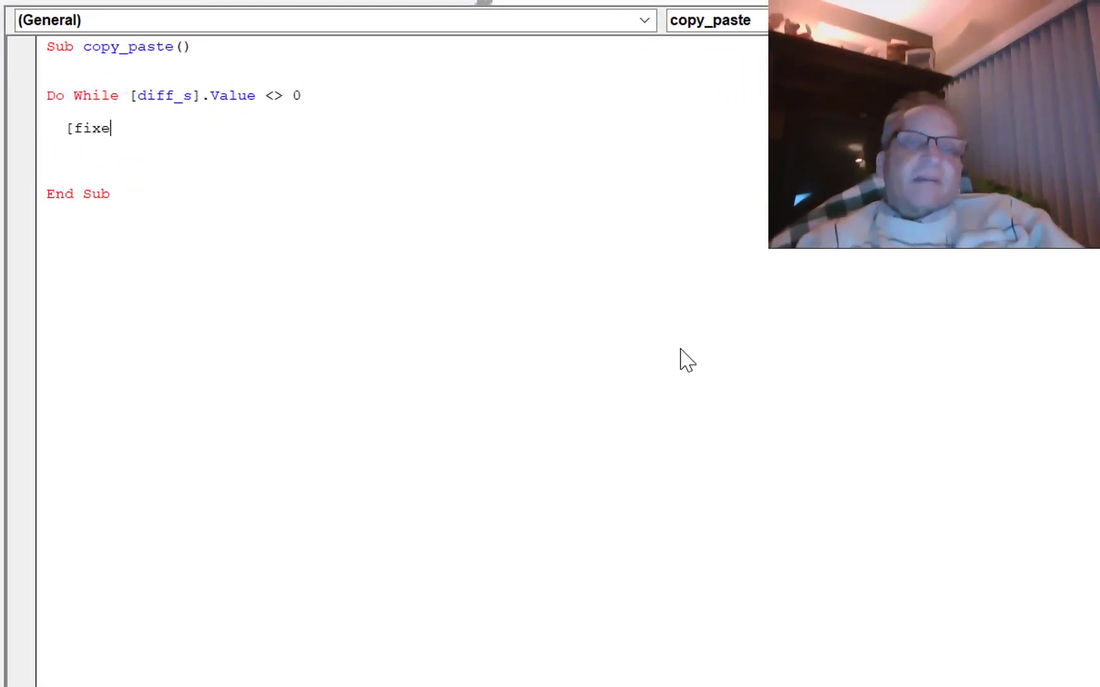
text(d_s)
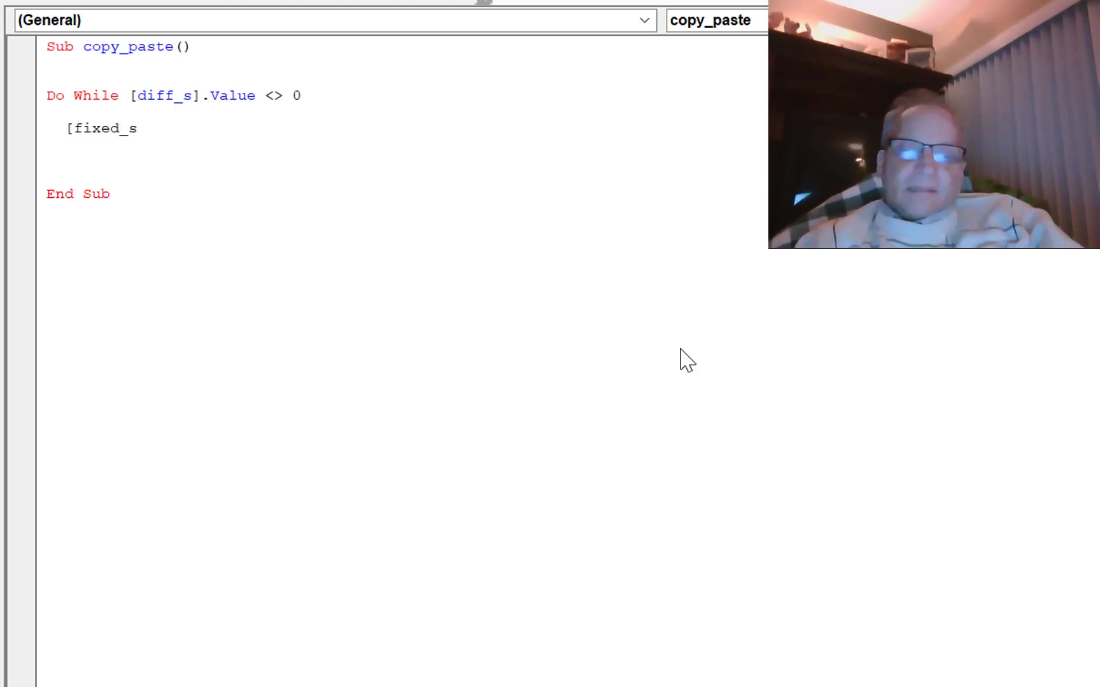
text(].value = co)
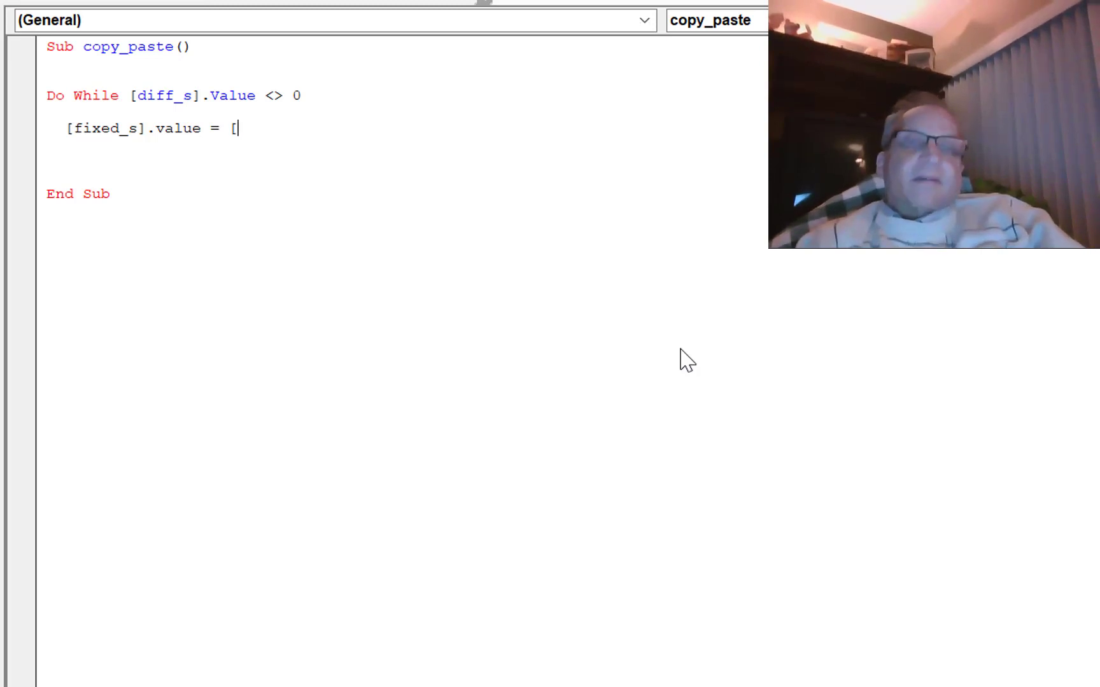
text(compute)
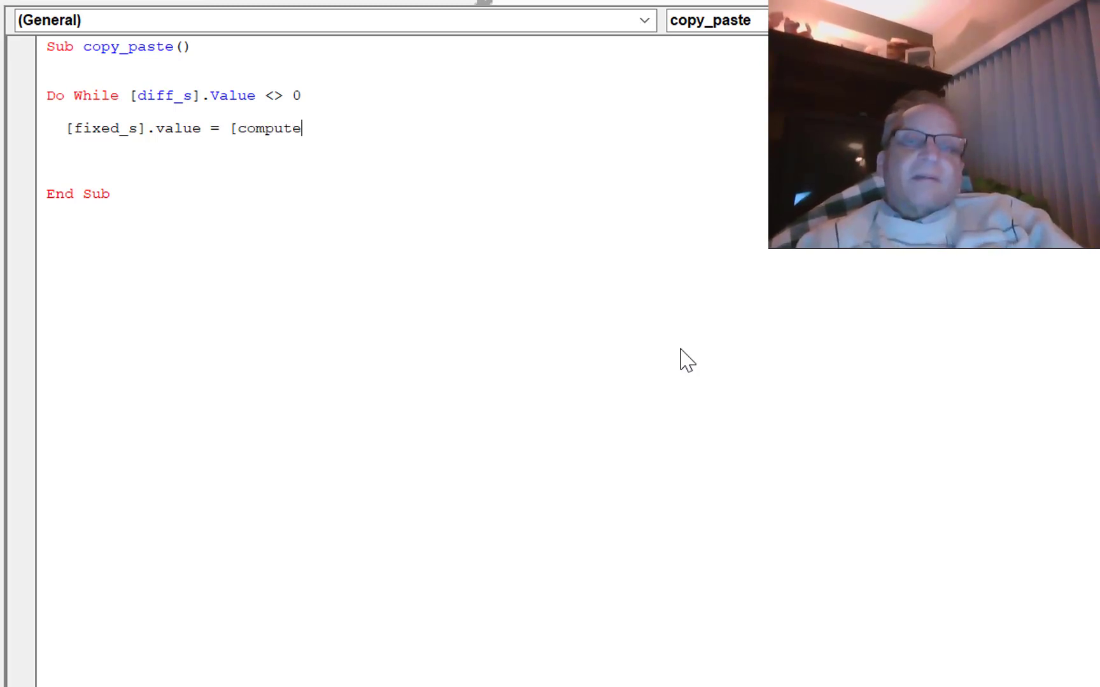
text(d_s)
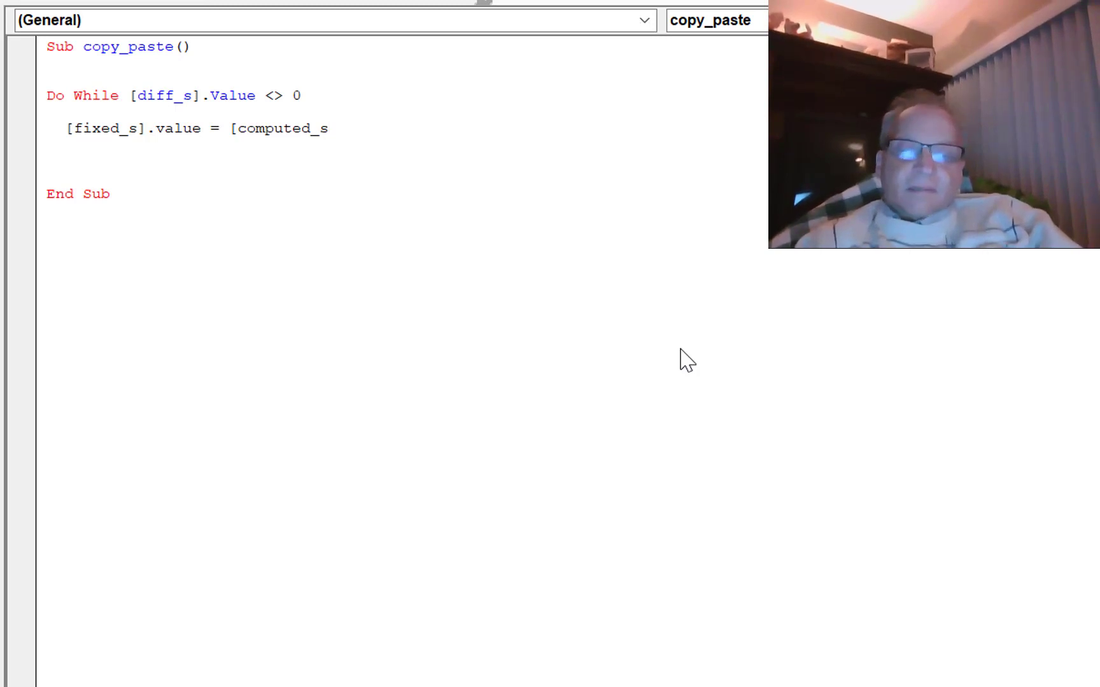
text(alue)
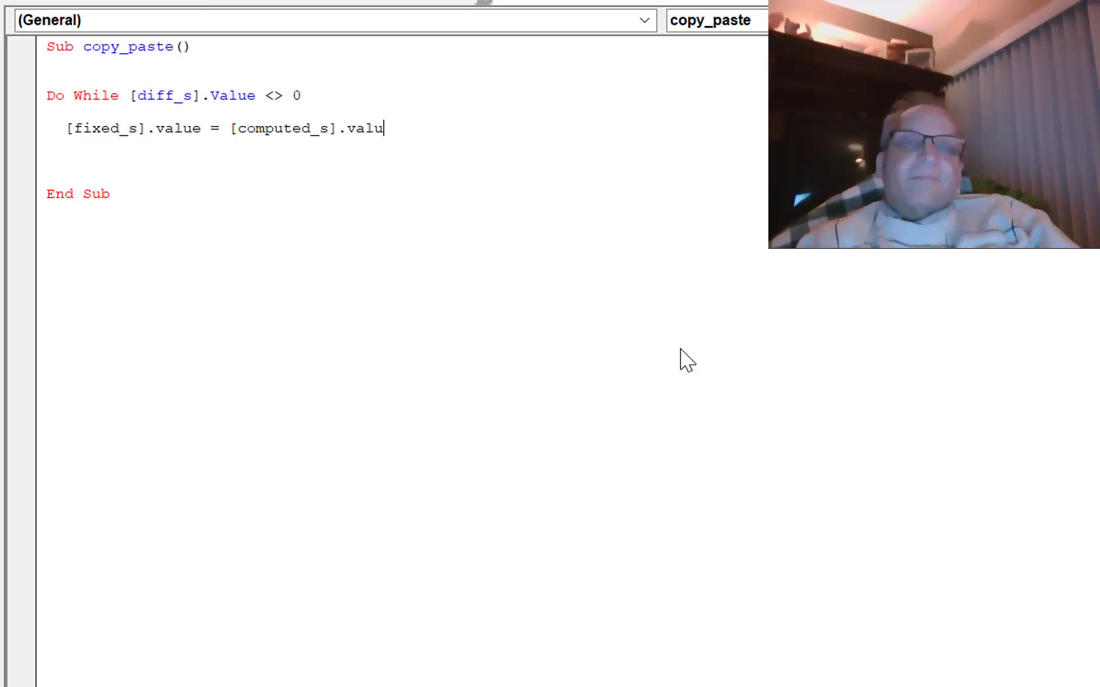
key(Return)
key(Return)
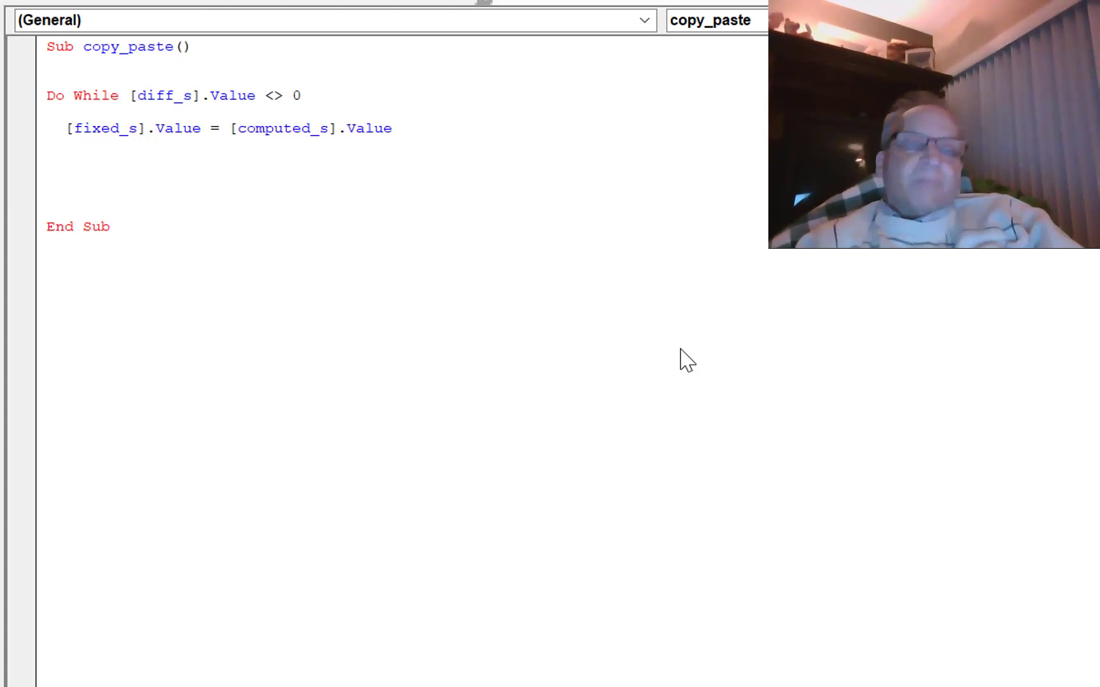
text(loop)
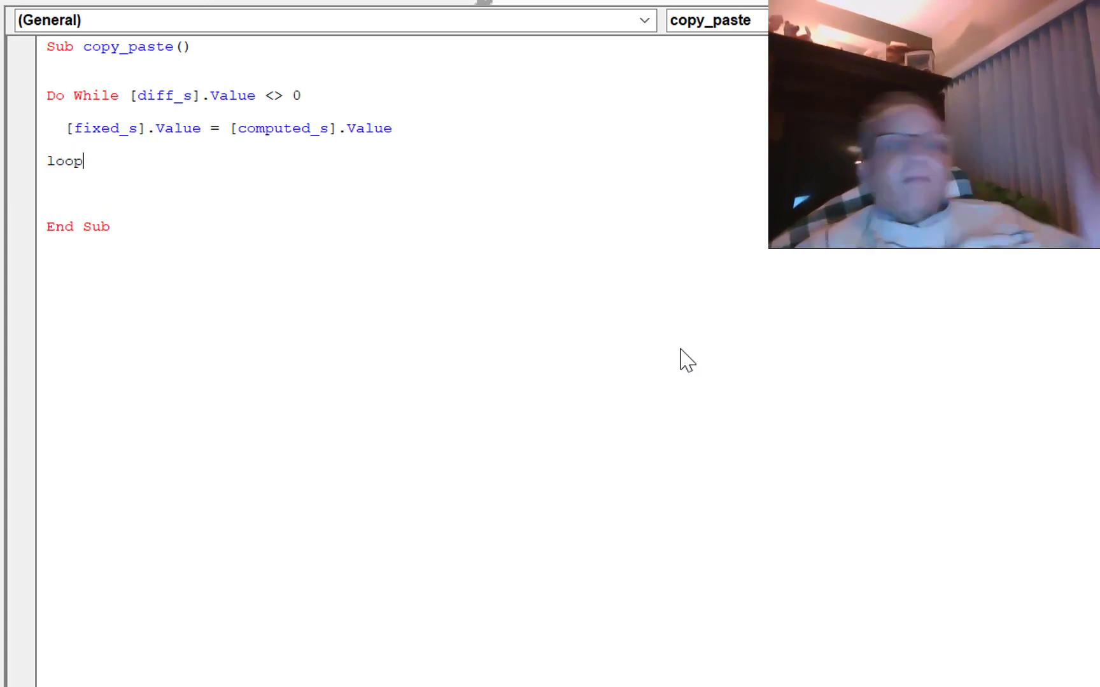
key(Up)
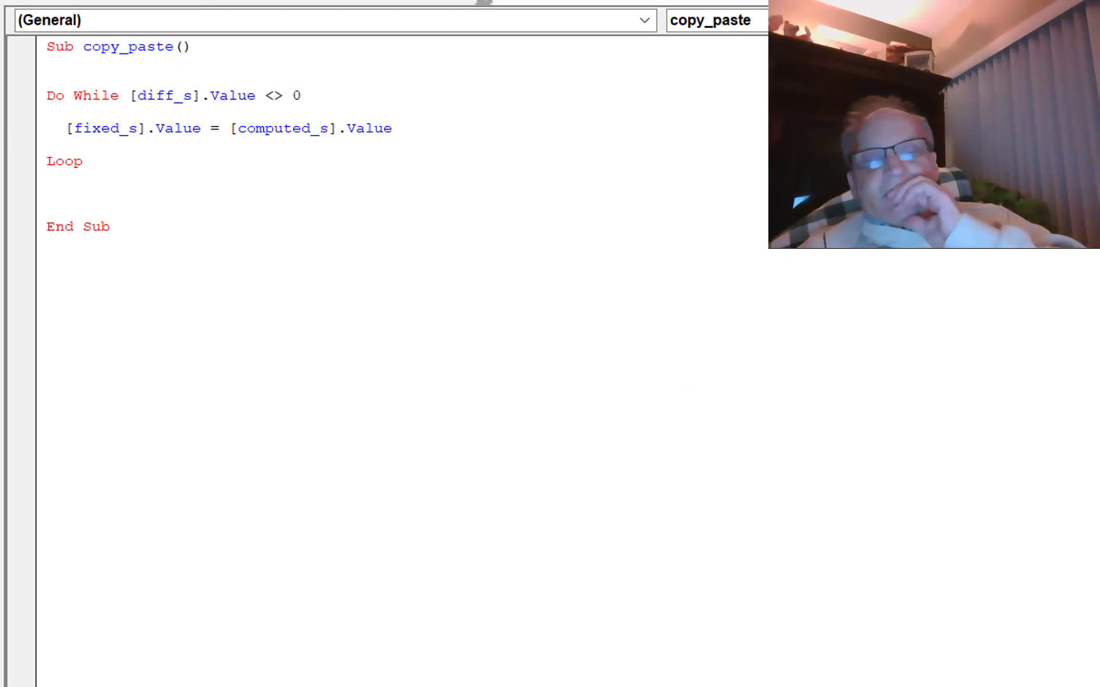
Return to the worksheet and examine the rows of the Fixed S and Computed S columns used by the macro.
key(alt+F11)
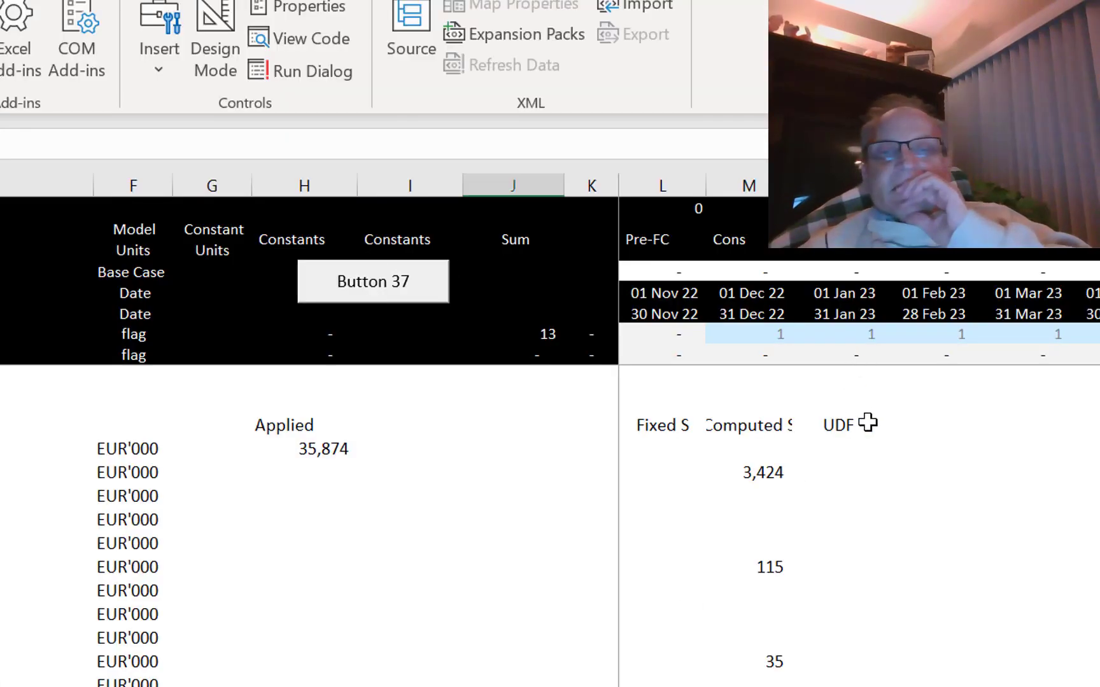
click(867, 423)
key(Left)
key(Left)
key(Left)
key(Right)
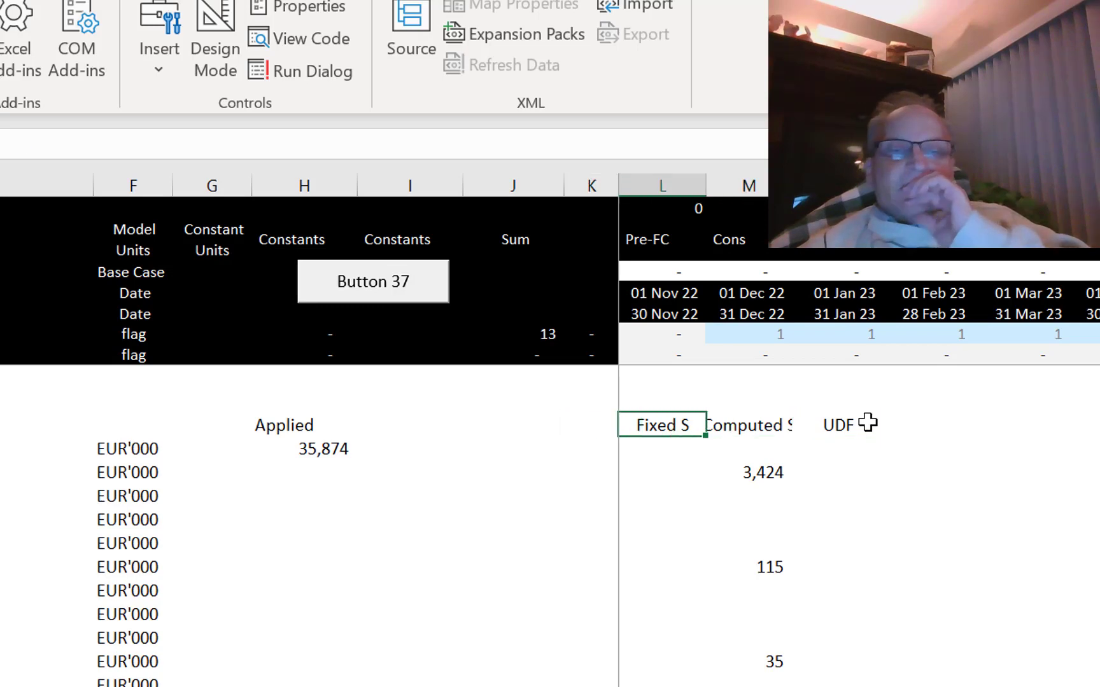
key(Down)
key(Down)
key(Down)
key(Down)
key(Down)
key(Down)
key(Down)
key(Down)
key(Down)
key(Down)
key(Down)
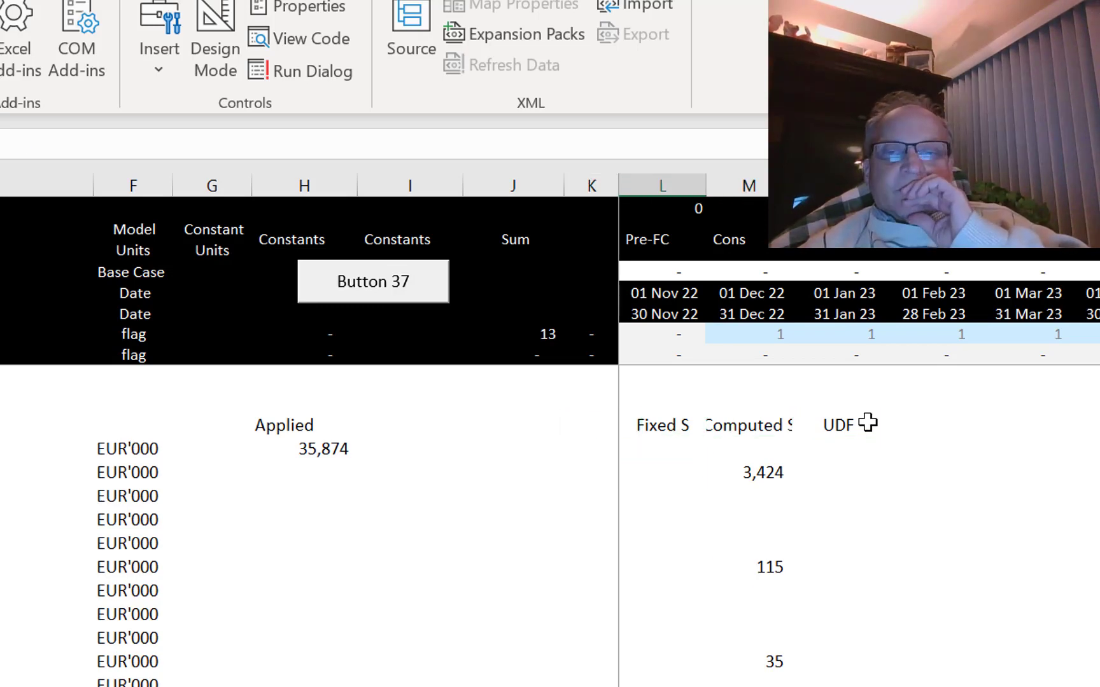
key(Right)
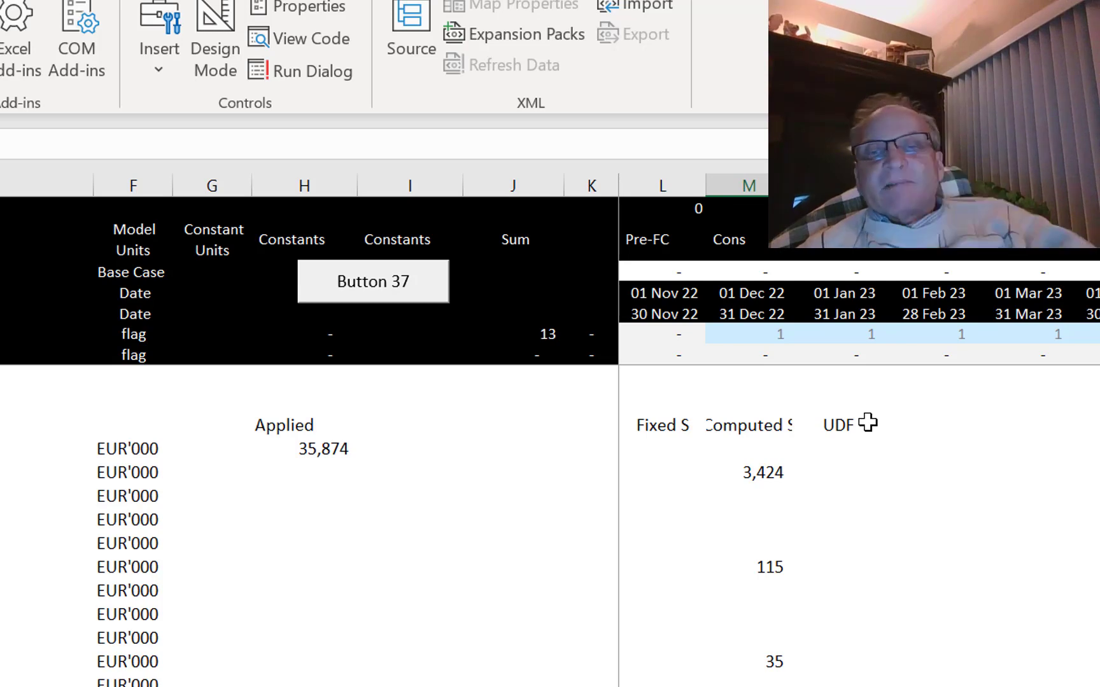
Replace the UDF header beside Computed S with the heading Difference.
key(Up)
key(Up)
key(Up)
key(Up)
key(Up)
key(Up)
key(Up)
key(Up)
key(Up)
key(Up)
key(Up)
key(Right)
key(Delete)
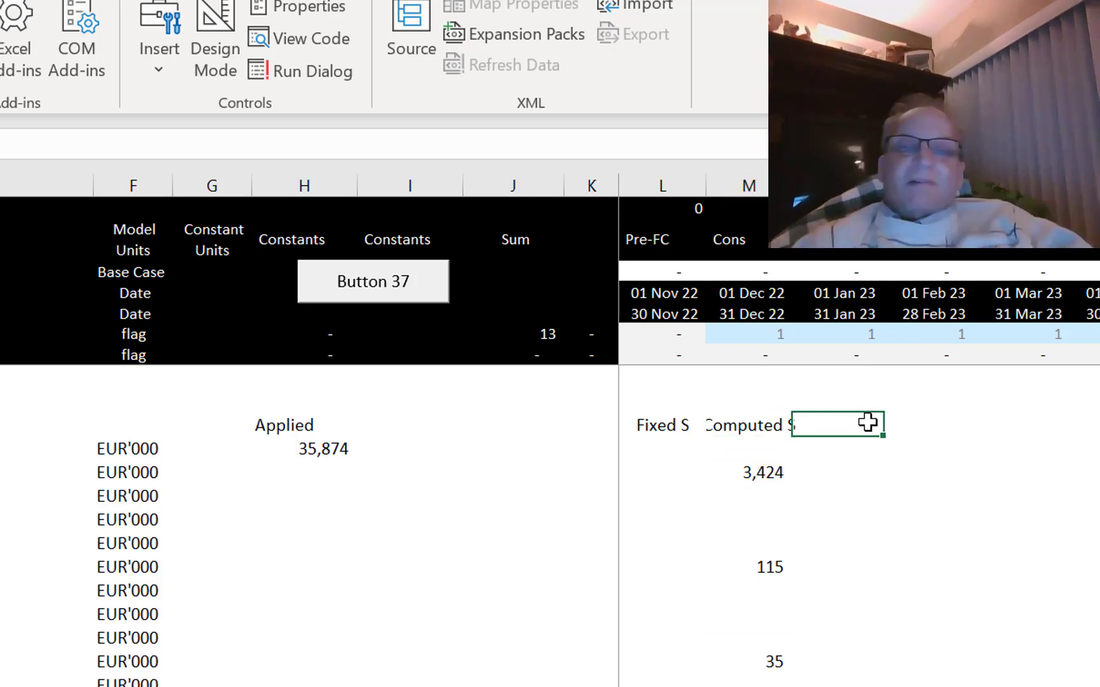
text(Differ)
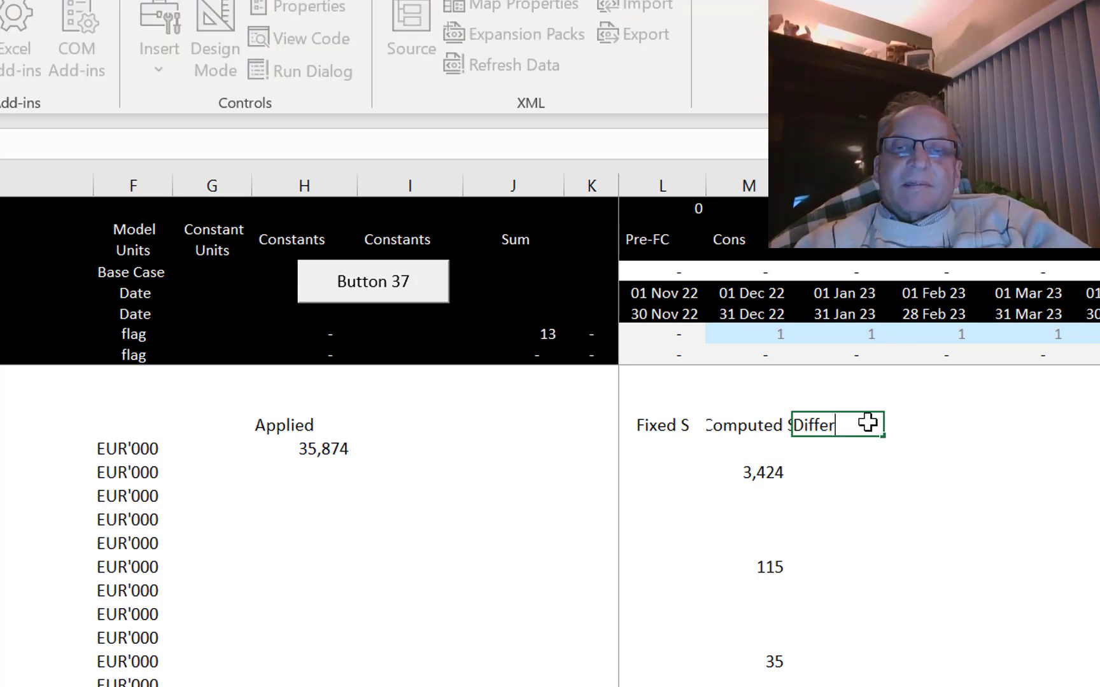
text(en)
key(BackSpace)
key(BackSpace)
key(BackSpace)
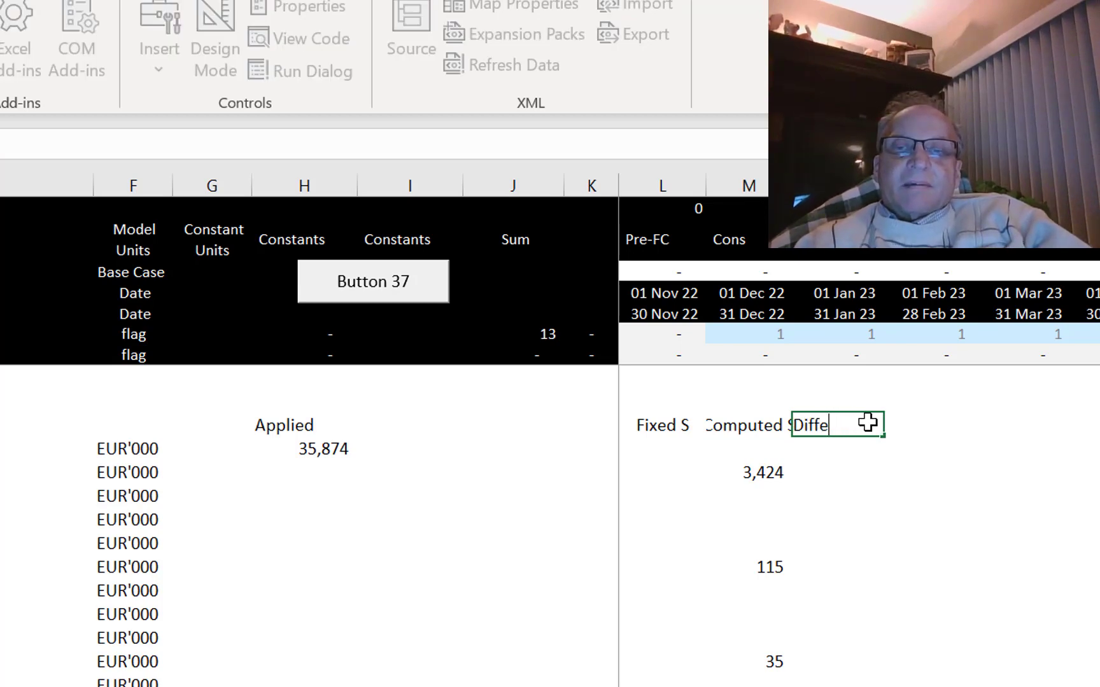
text(renc)
key(Return)
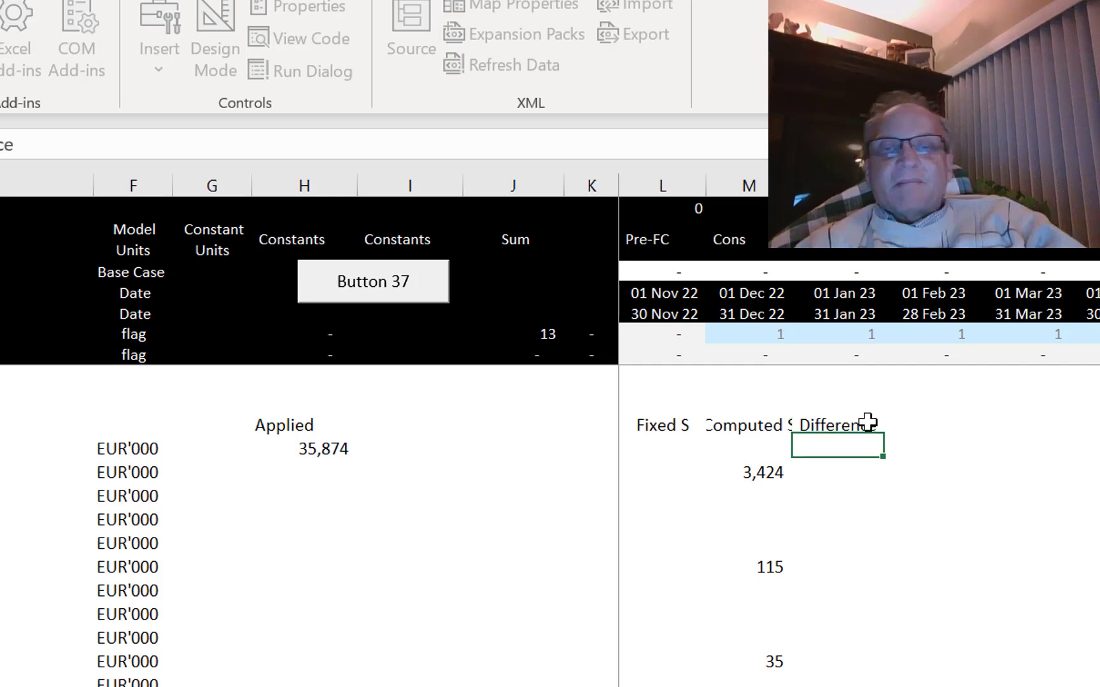
key(Left)
key(Up)
key(Left)
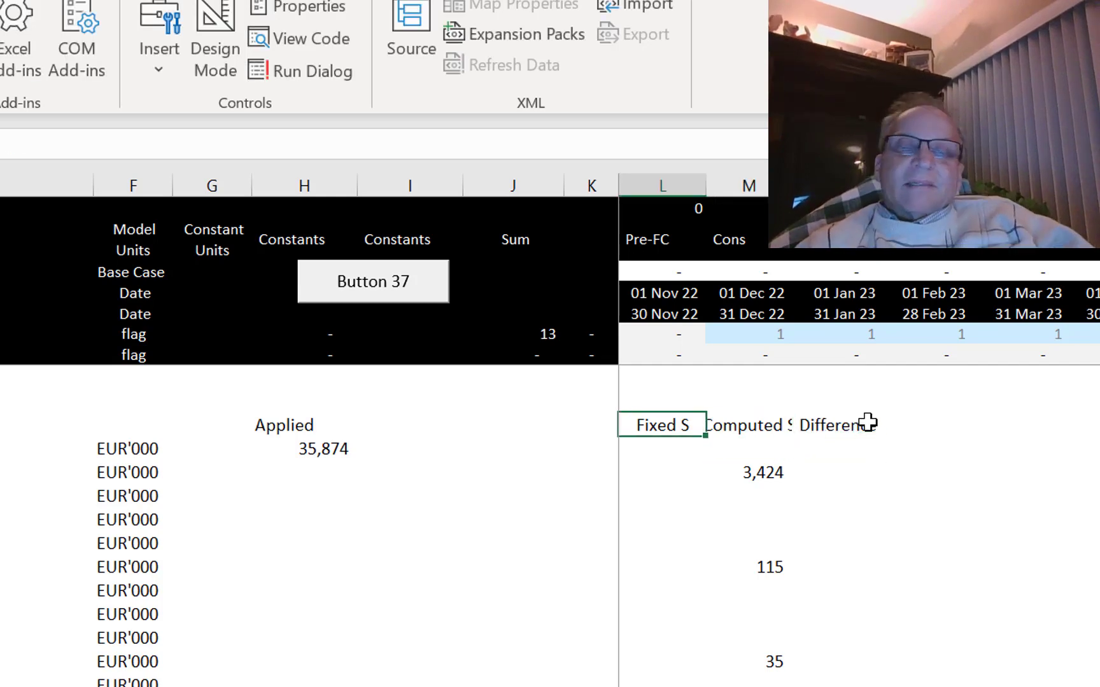
key(ctrl+space)
key(ctrl+Right)
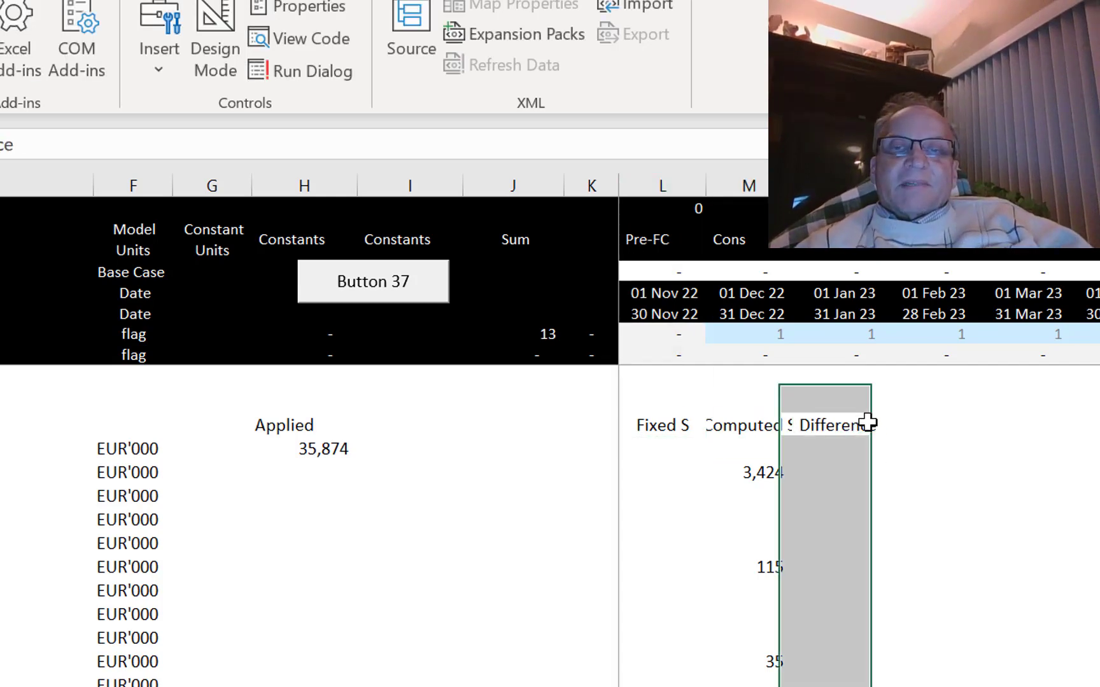
key(ctrl+Right)
key(Left)
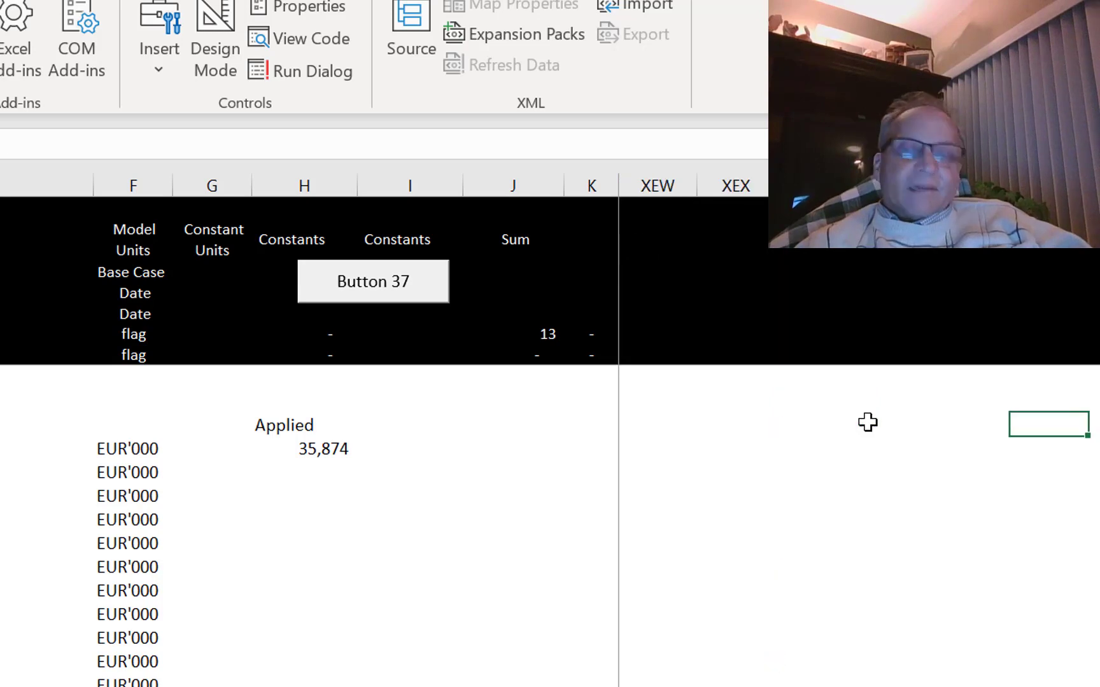
key(ctrl+Left)
key(Left)
key(Left)
key(Left)
key(Left)
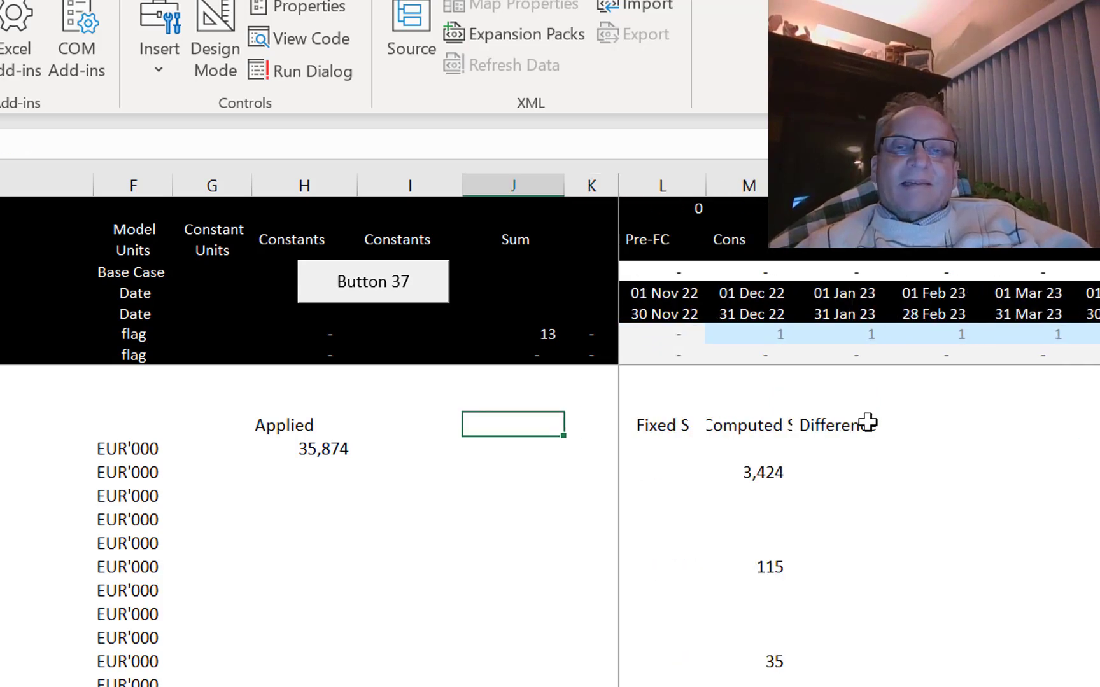
Fit the widths of all timeline columns from column L onward to their contents.
click(678, 295)
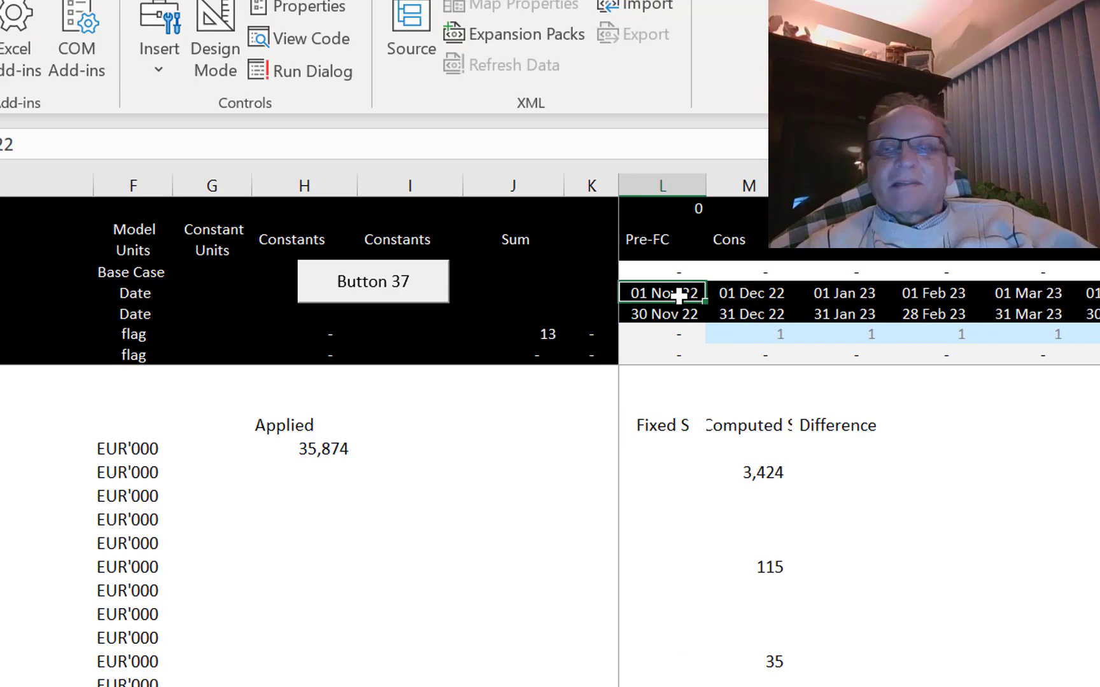
key(ctrl+shift+Right)
key(ctrl+space)
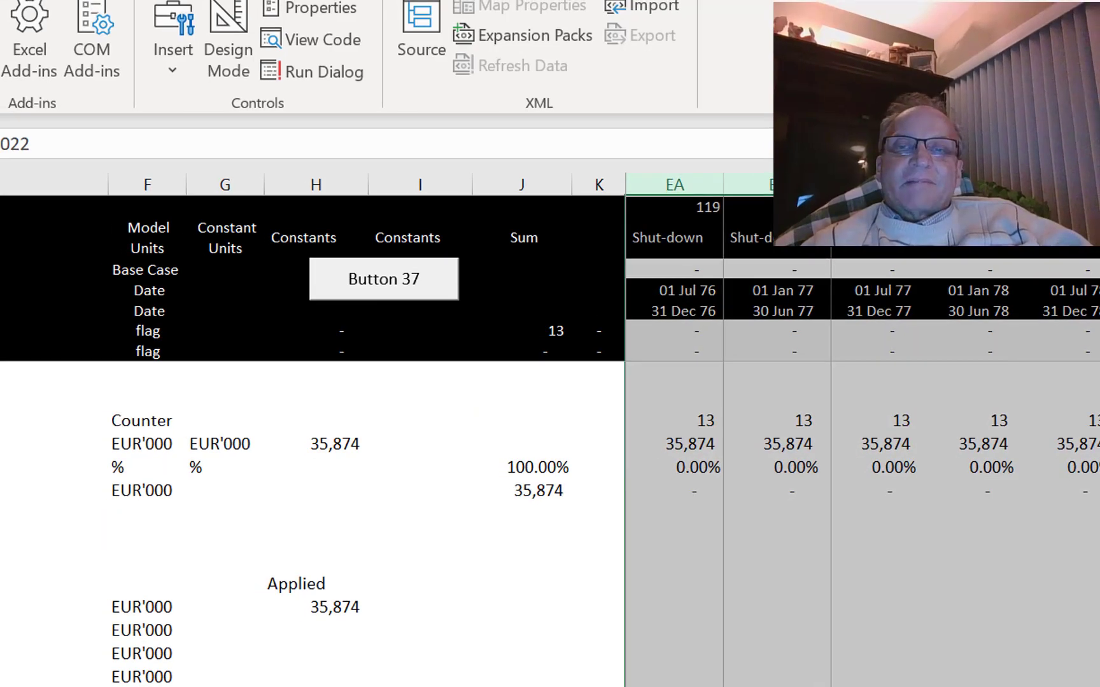
key(Left)
key(Left)
key(Right)
key(Right)
key(Right)
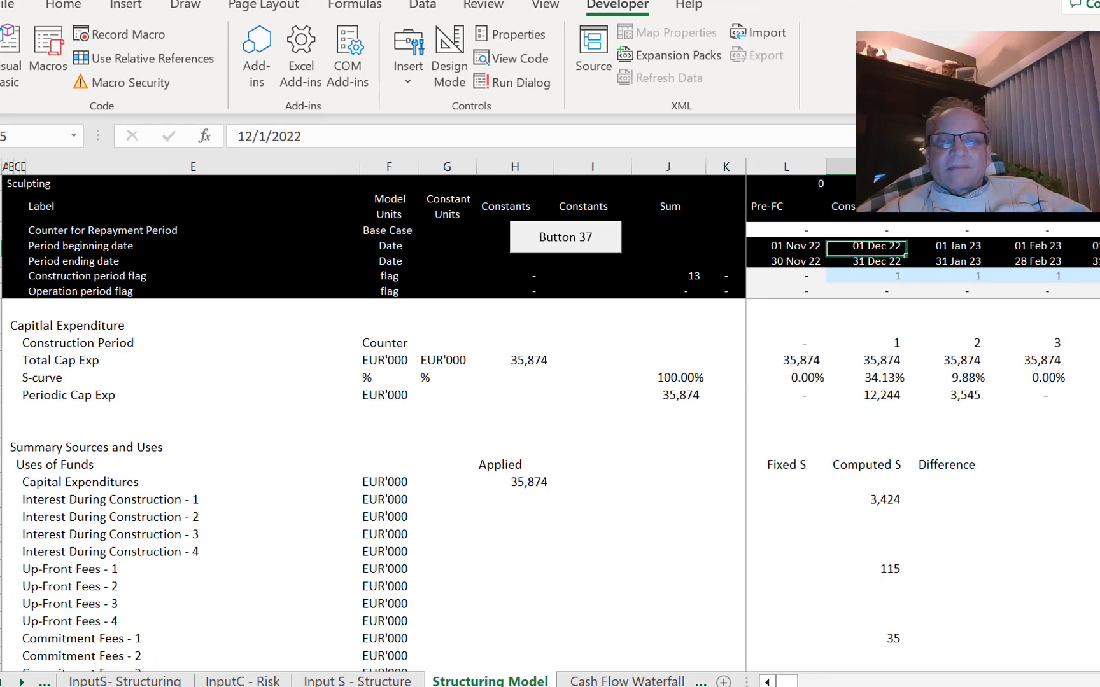
Enter the formula =L19-M19 in the Difference column for Interest During Construction - 1.
key(Down)
key(Down)
key(Down)
key(Down)
key(Down)
key(Down)
key(Down)
key(Down)
key(Down)
key(Down)
key(Down)
key(Down)
key(Down)
key(Down)
key(Down)
key(Down)
key(Down)
key(Up)
key(Up)
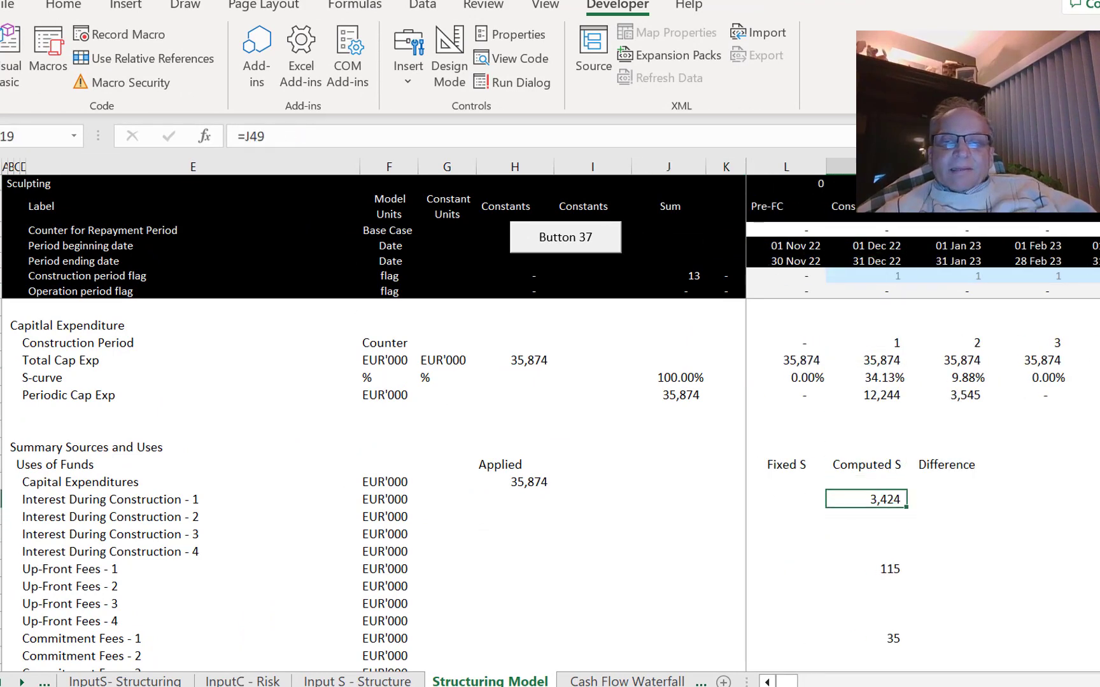
key(Right)
text(=)
key(Left)
key(Left)
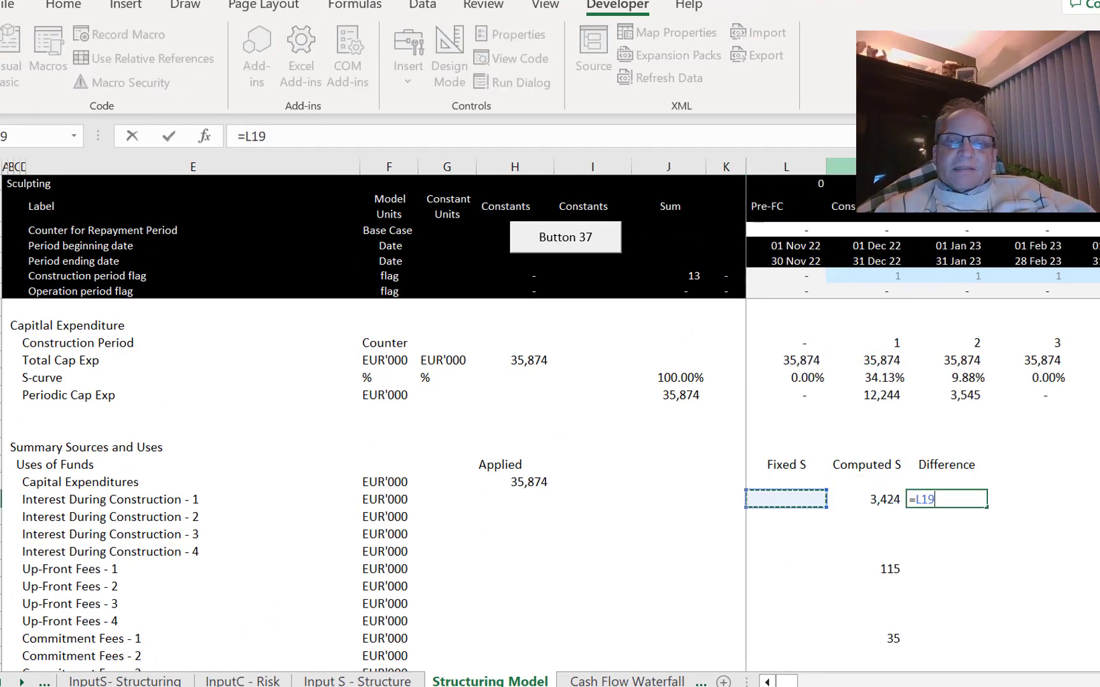
text(-)
key(Left)
key(ctrl+Return)
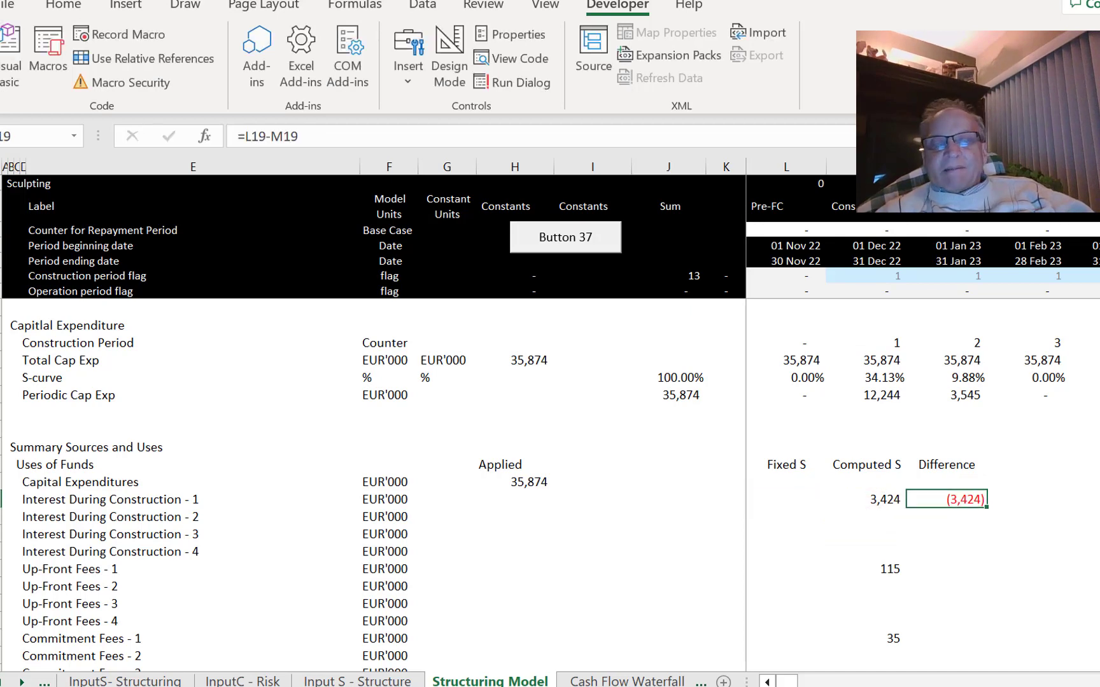
Fill the difference formula down through the Cash DSRA row.
key(shift+Down)
key(shift+Down)
key(shift+Down)
key(shift+Down)
key(shift+Down)
key(shift+Down)
key(shift+Down)
key(shift+Down)
key(shift+Down)
key(shift+Down)
key(shift+Down)
key(shift+Down)
key(shift+Down)
key(shift+Down)
key(shift+Down)
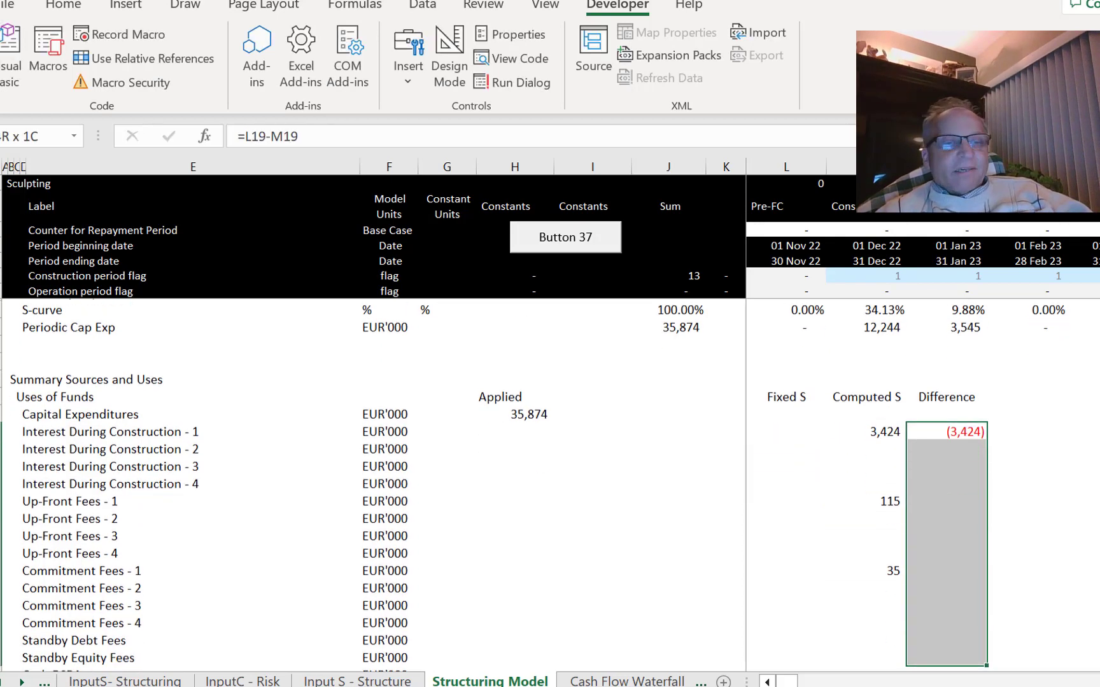
key(shift+Up)
key(shift+Up)
key(shift+Down)
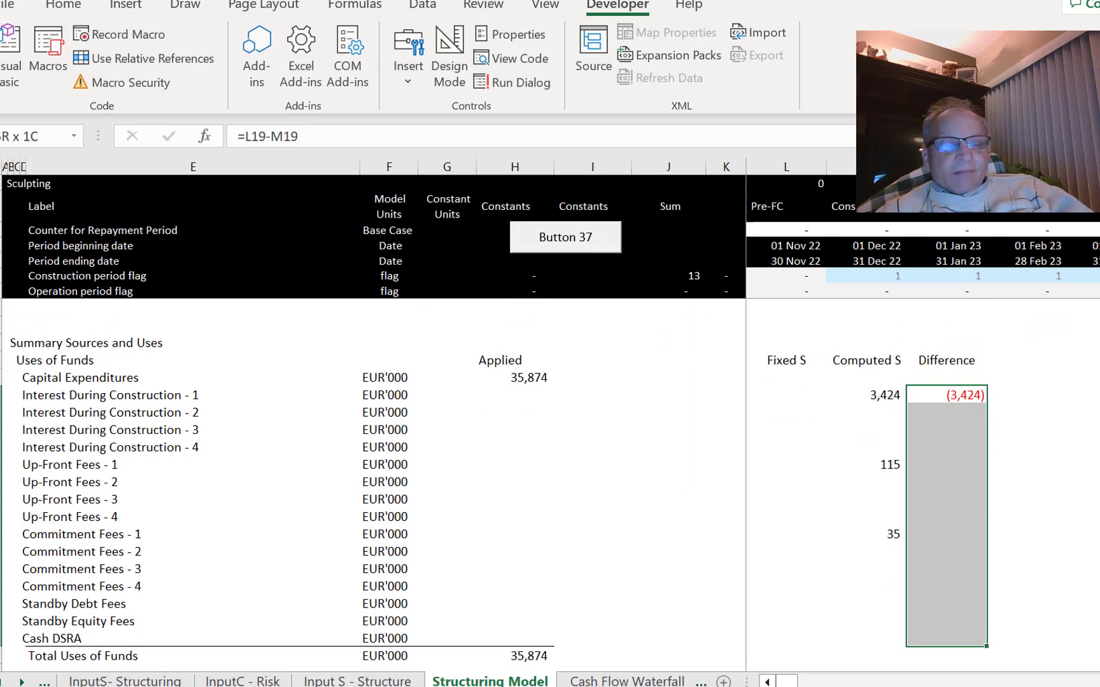
key(ctrl+d)
Sum the Difference column in the Total Uses of Funds row with =SUM(N19:N33).
key(Down)
key(Down)
key(Down)
key(Down)
key(Down)
key(Down)
key(Down)
key(Down)
key(Down)
key(Down)
key(Down)
key(Down)
key(Down)
key(Down)
key(Down)
key(Down)
key(Down)
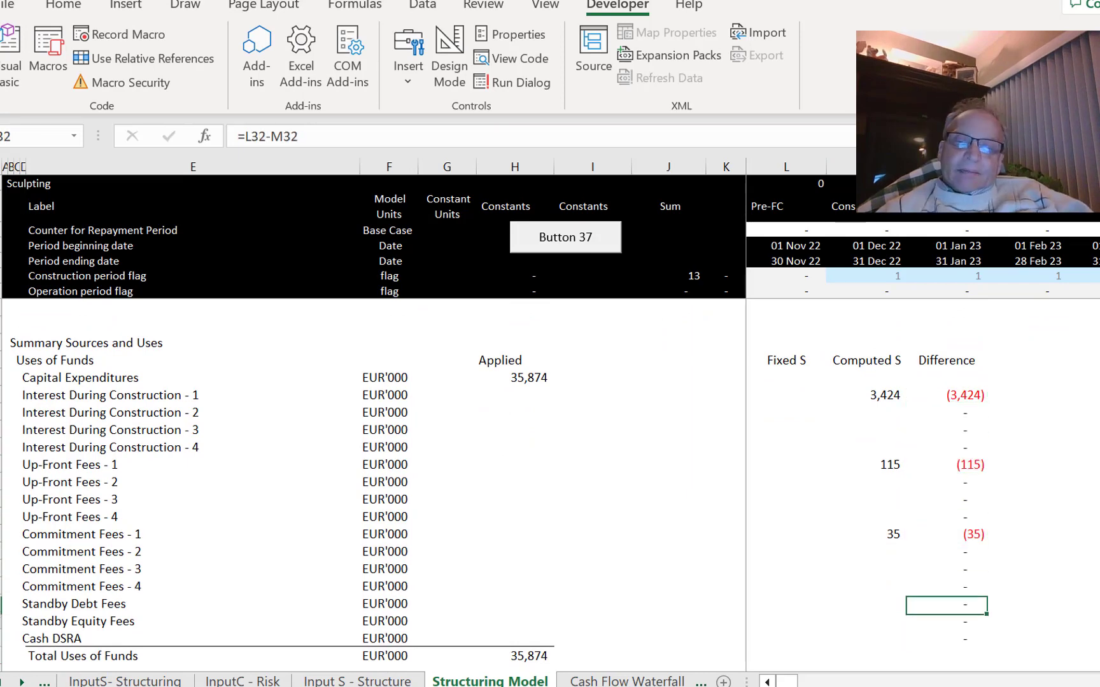
key(Up)
key(Up)
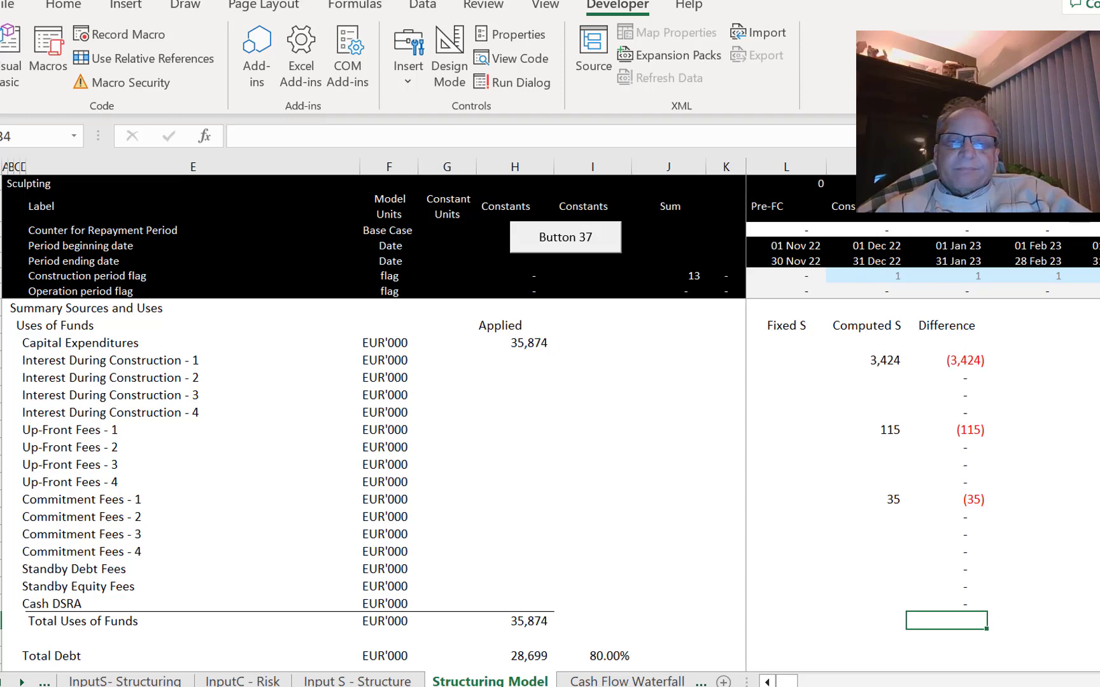
key(alt+equal)
key(ctrl+Return)
Label the difference total Diff s in the adjacent cell and create its range name from the right column.
key(Right)
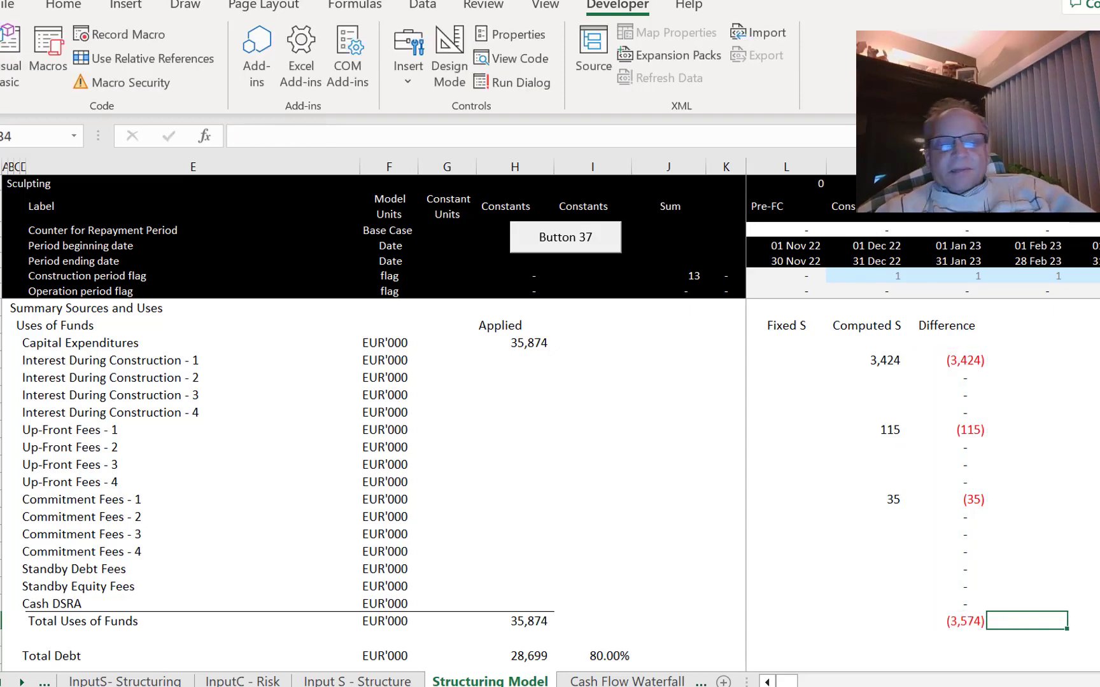
text(Diff)
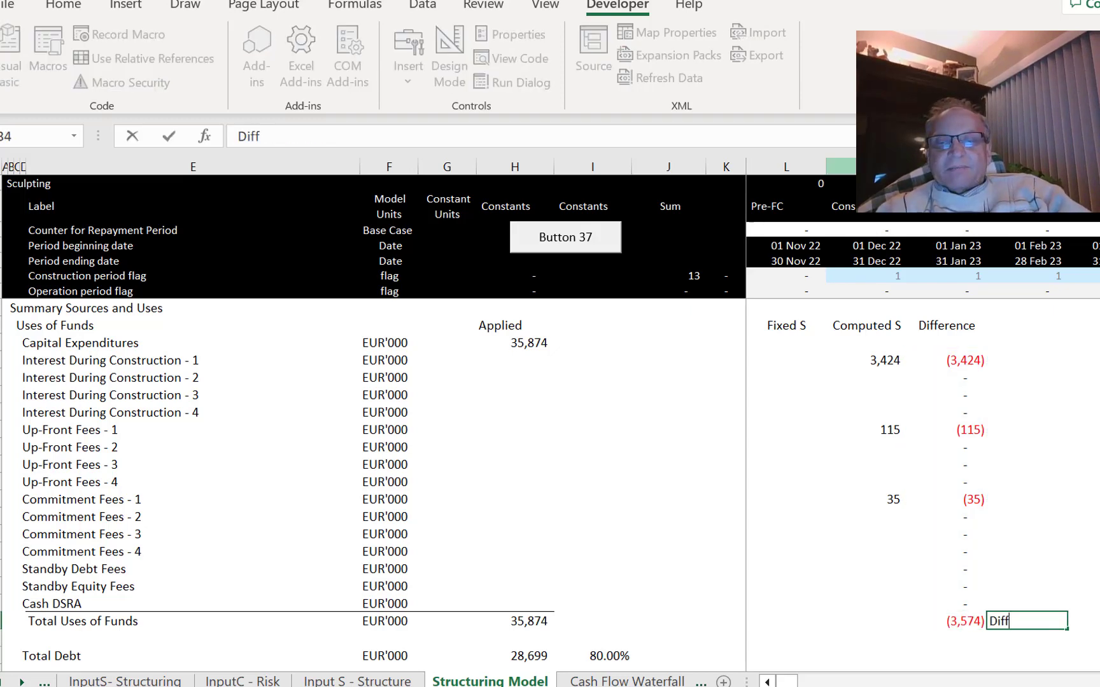
text( s)
key(ctrl+Return)
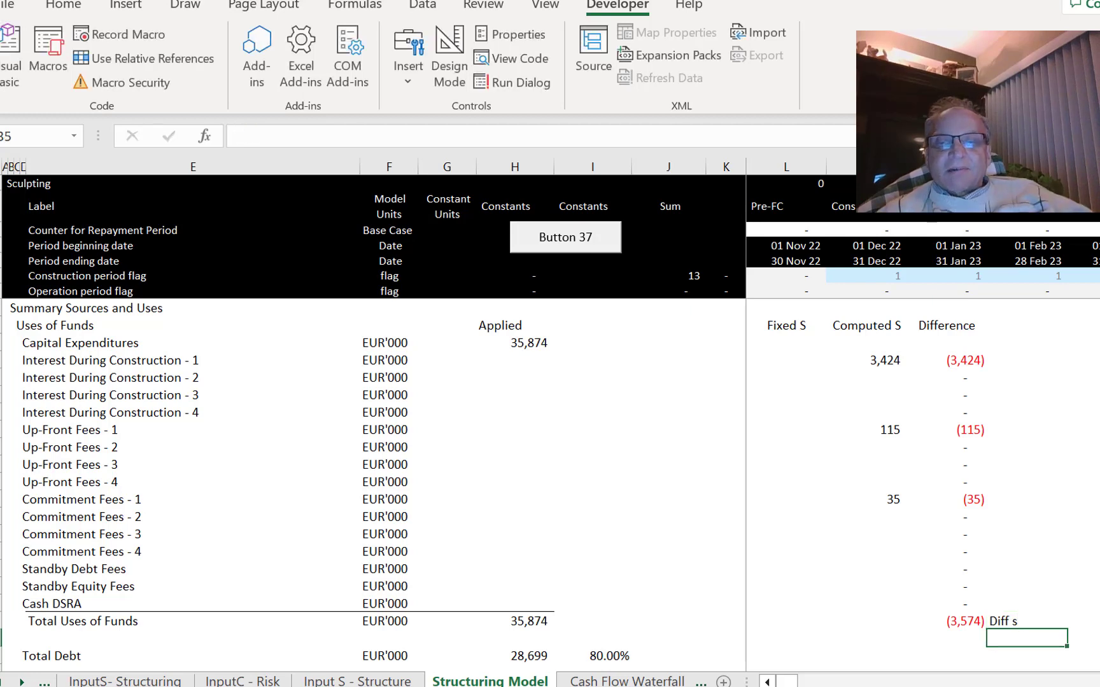
key(Left)
key(shift+Right)
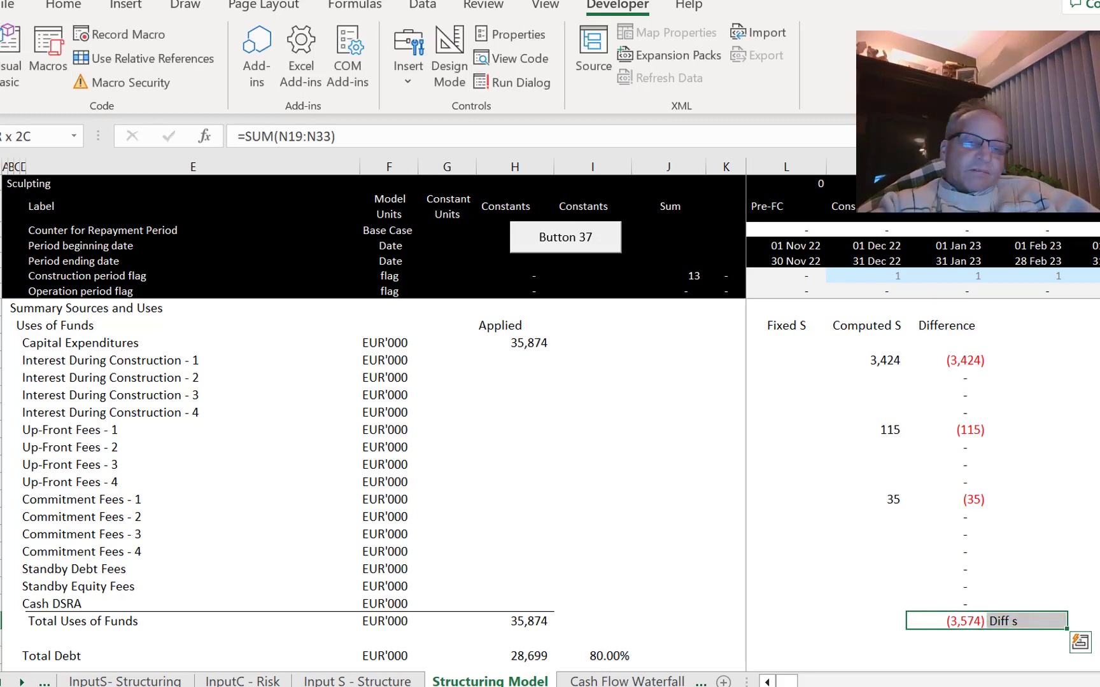
key(ctrl+shift+F3)
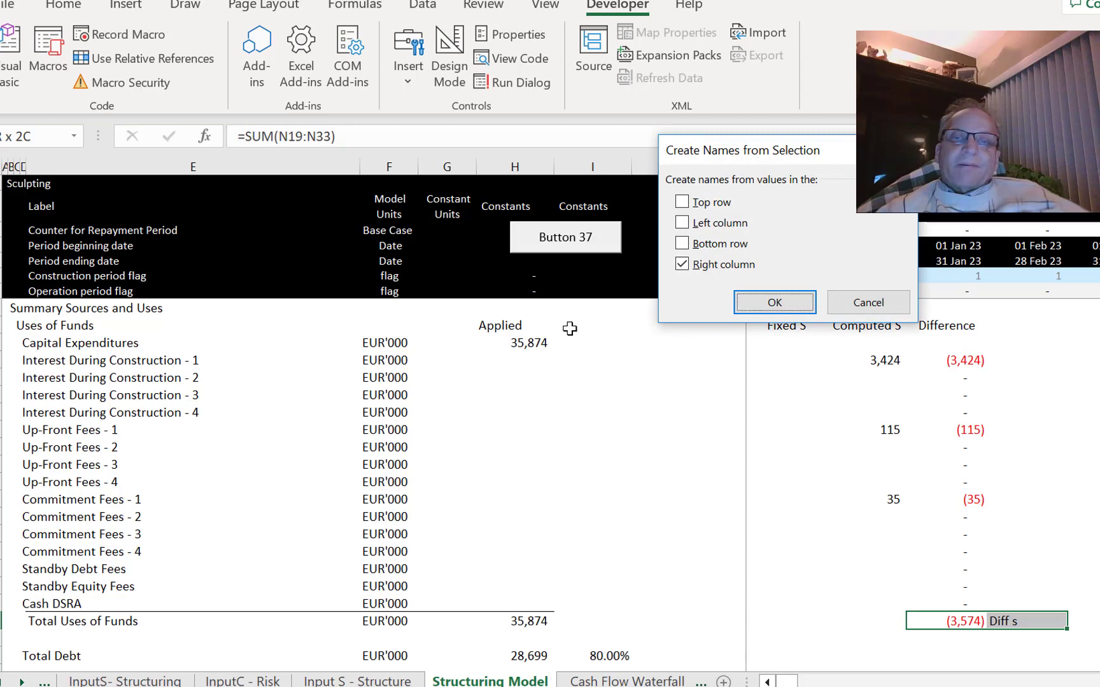
key(Return)
Open the code of the copy_paste macro assigned to Button 37, run it, and return to the worksheet.
right_click(542, 251)
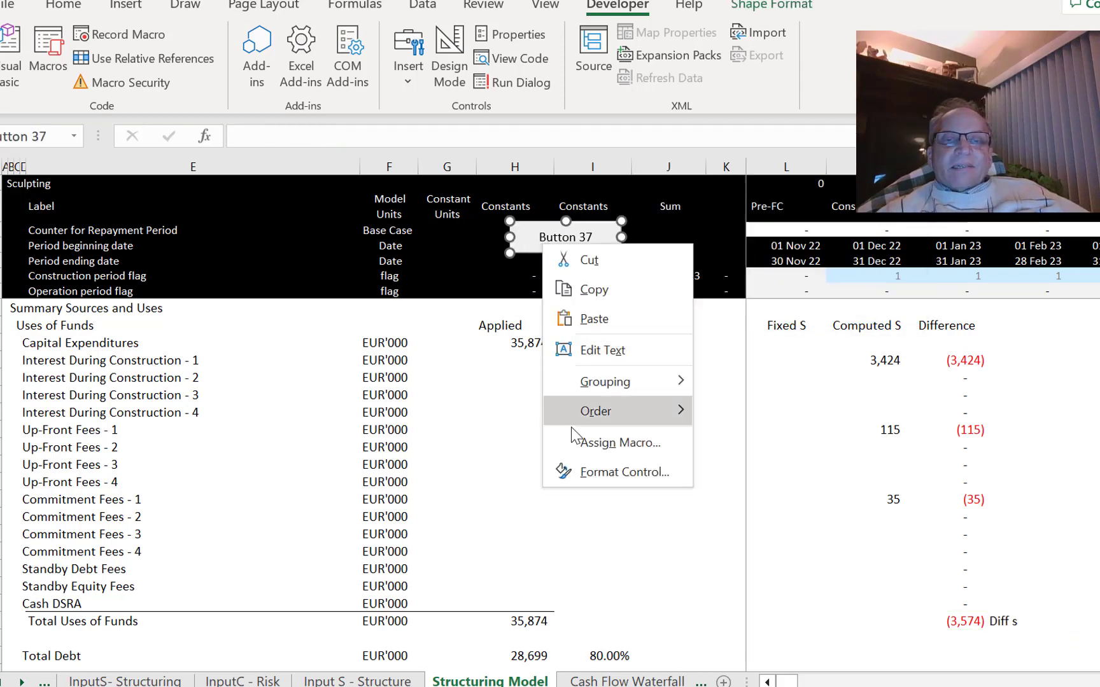
click(579, 442)
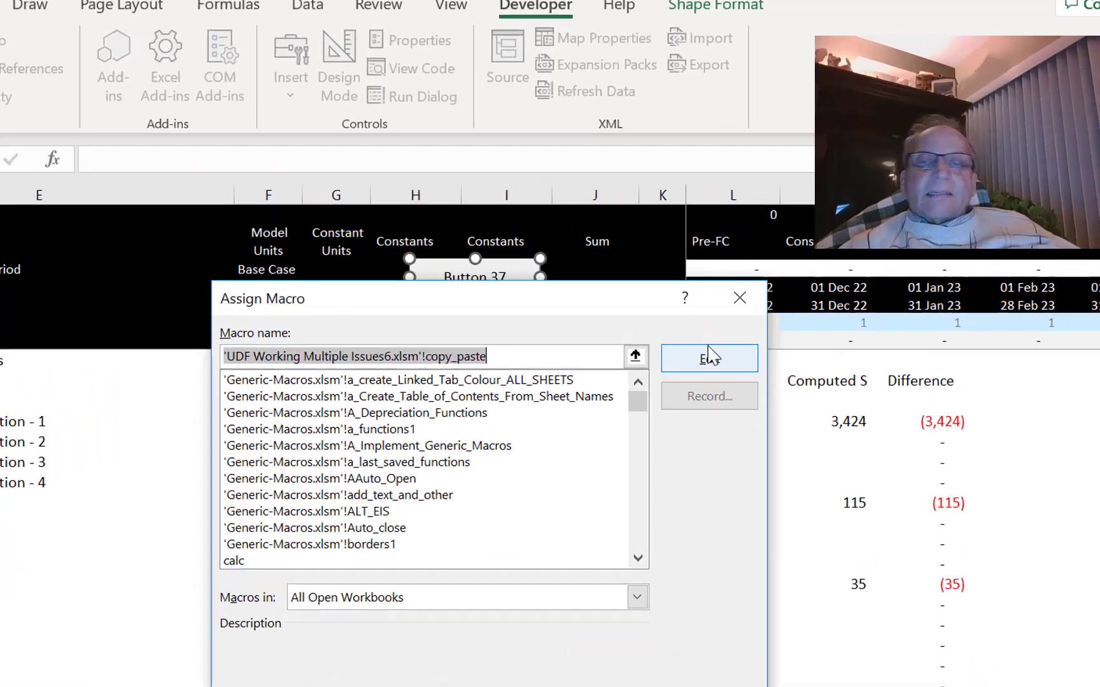
click(710, 358)
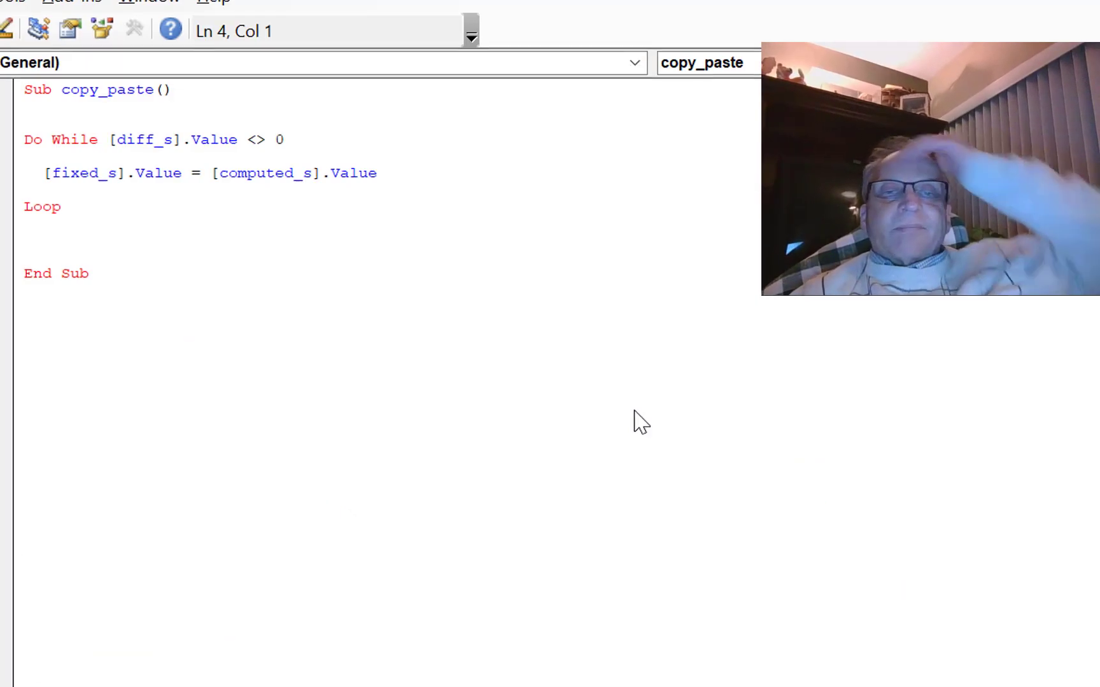
key(Up)
key(Up)
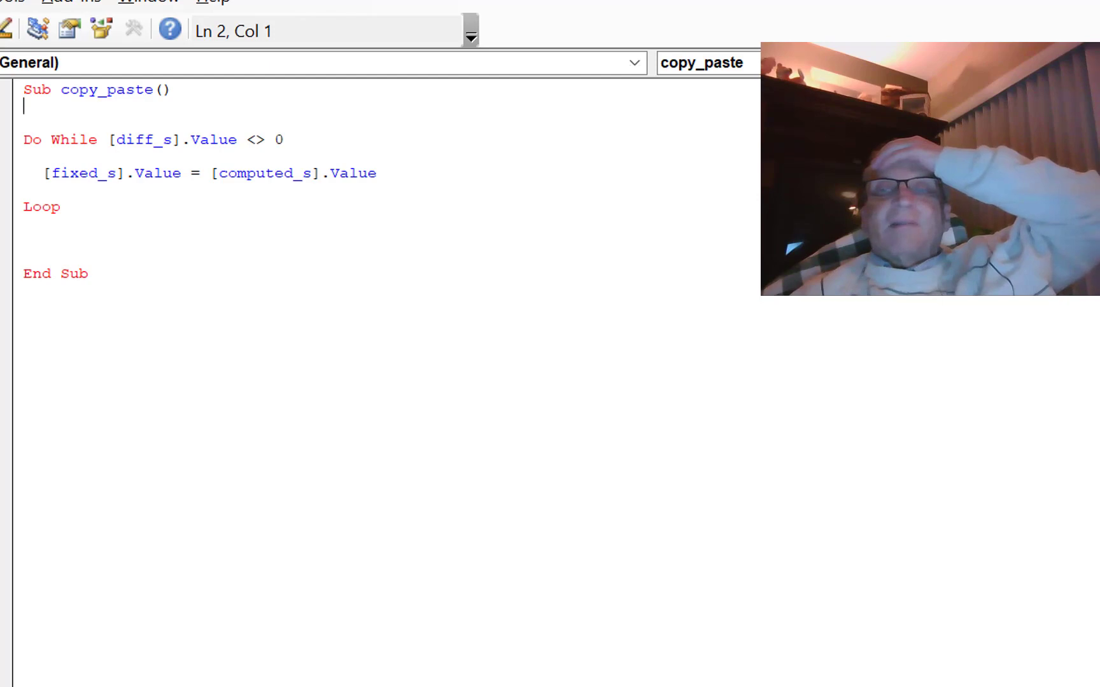
key(alt+F11)
Format the Fixed S values from Interest During Construction - 1 downward as whole numbers with thousands separators.
click(634, 510)
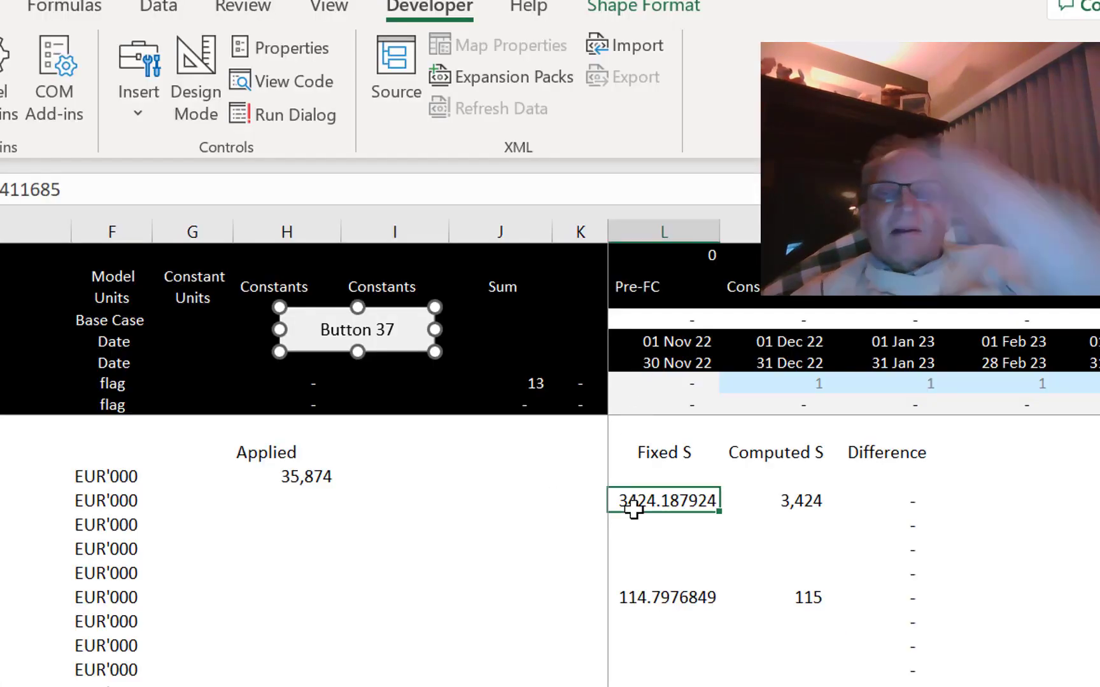
key(shift+Down)
key(shift+Down)
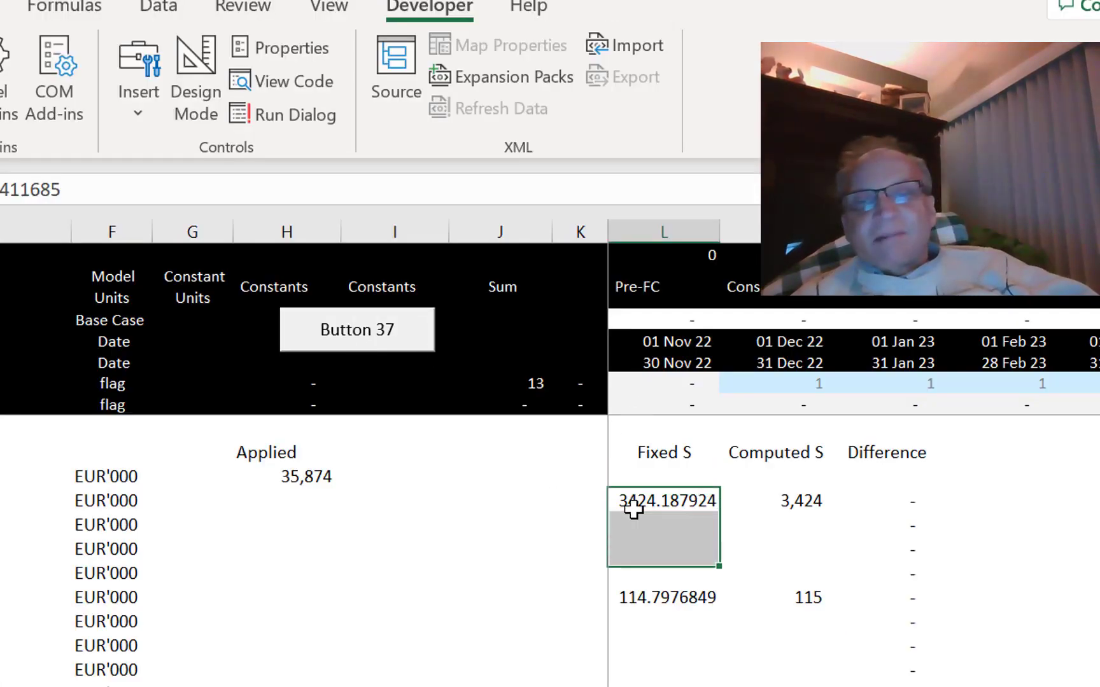
key(shift+Down)
key(shift+Down)
key(shift+Down)
key(shift+Down)
key(shift+Down)
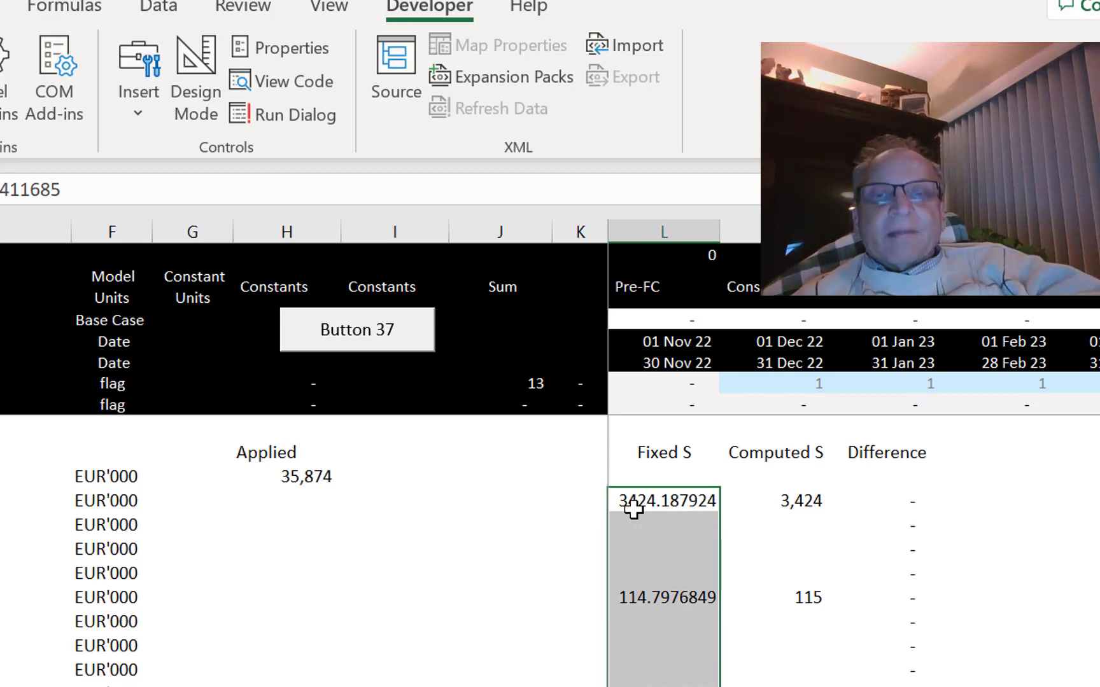
key(ctrl+shift+1)
key(Left)
key(Left)
key(Left)
key(Left)
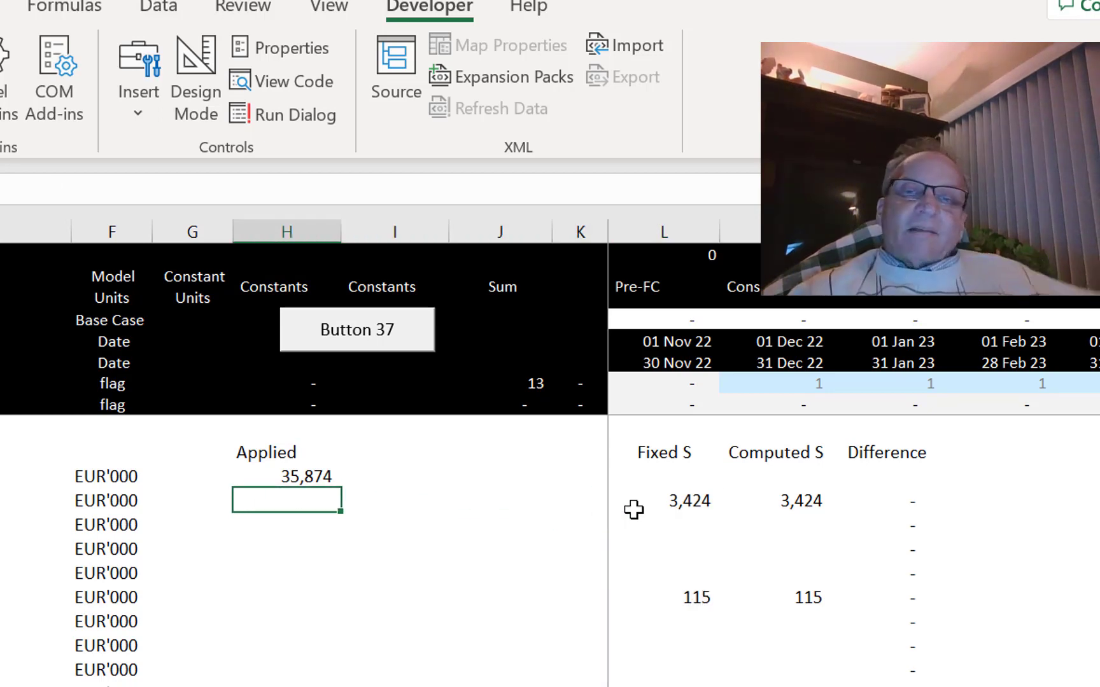
text(=)
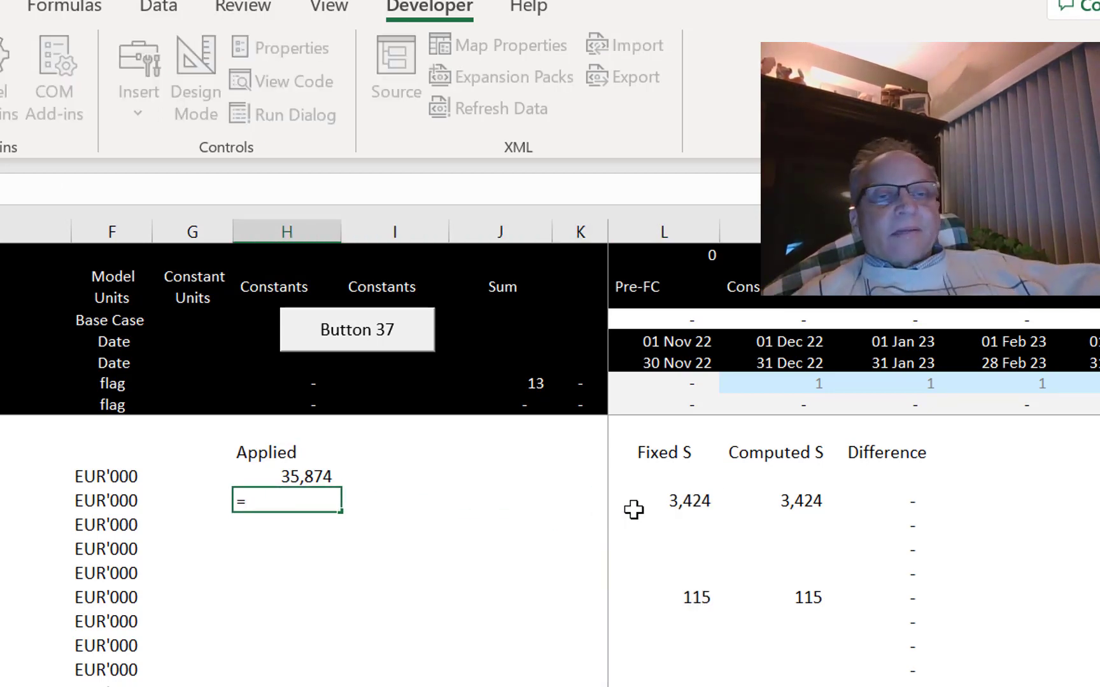
key(Down)
key(Down)
key(Down)
key(Down)
key(Down)
key(Down)
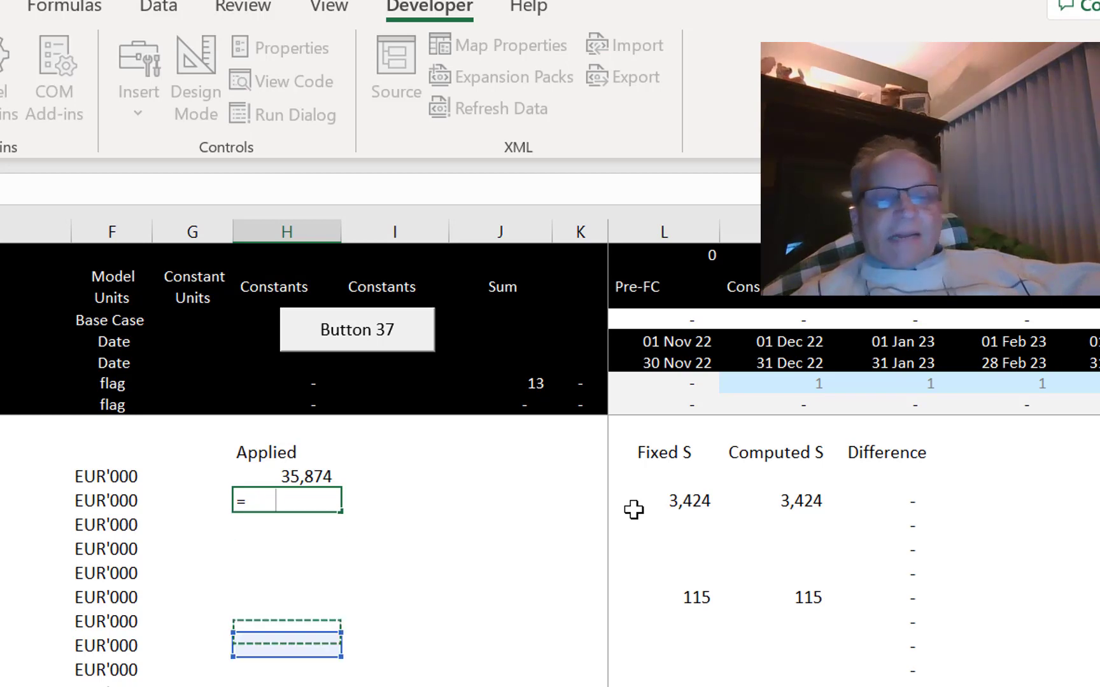
key(Down)
key(Down)
key(Down)
key(Down)
key(Down)
key(Down)
key(Down)
key(Down)
key(Down)
key(Down)
key(Down)
key(Down)
key(Down)
key(Down)
key(Down)
key(Down)
key(Down)
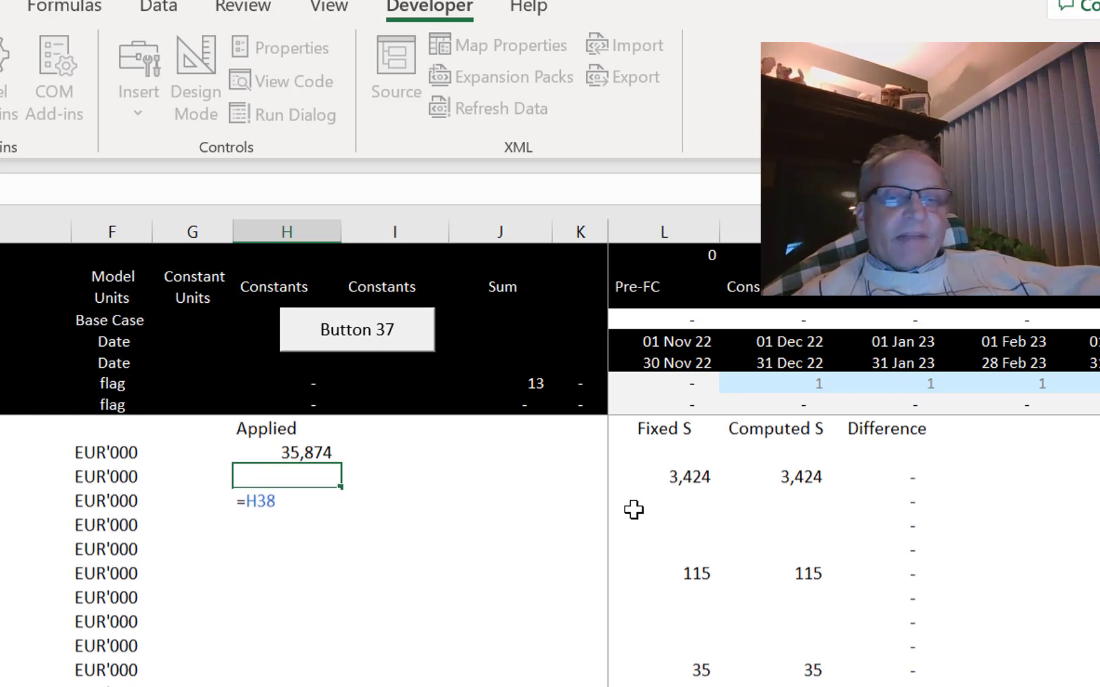
key(Down)
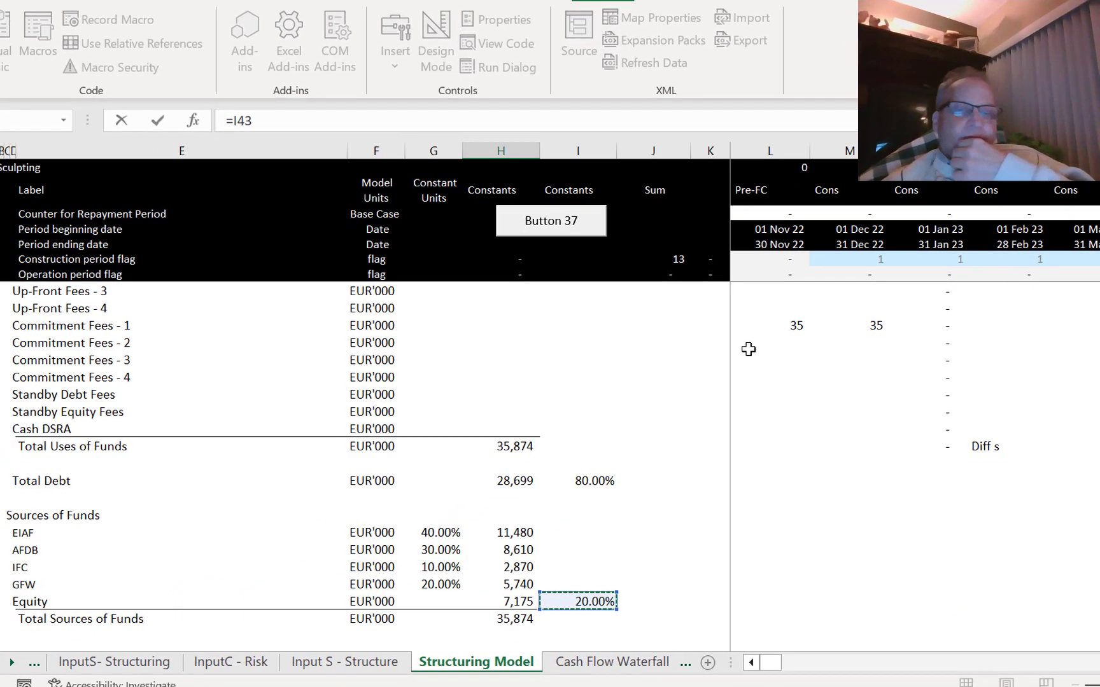
key(Up)
key(Up)
key(Up)
key(Up)
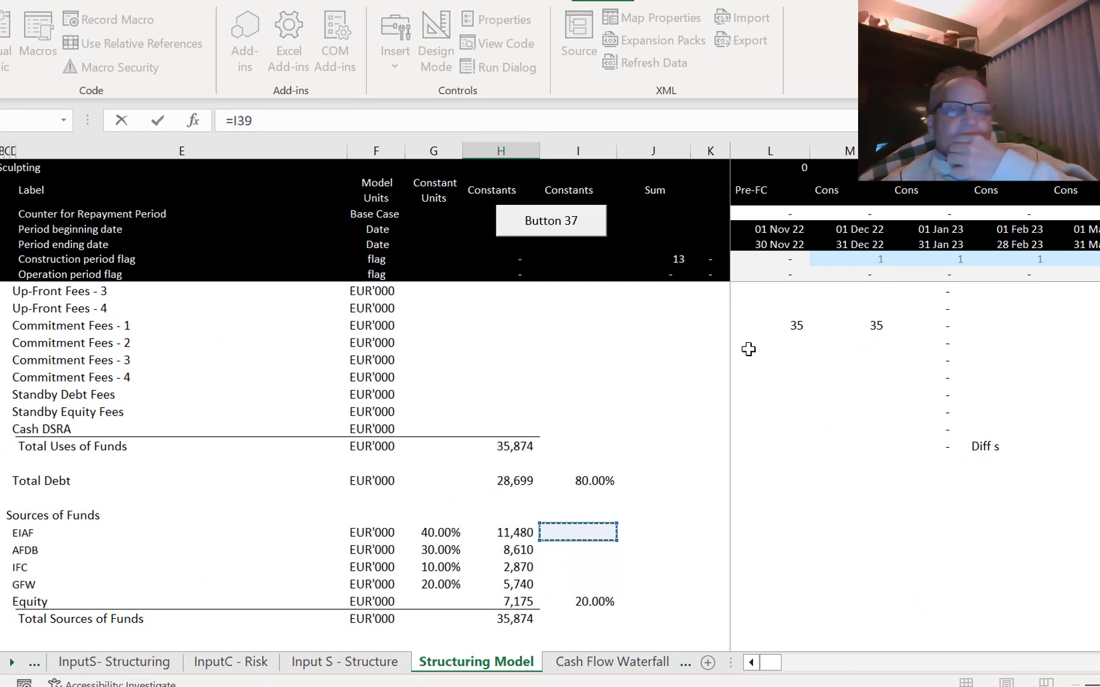
key(Up)
key(Up)
key(Up)
key(Up)
key(Up)
key(Up)
key(Up)
key(Up)
key(Up)
key(Up)
key(Up)
key(Up)
key(Up)
key(Up)
key(Up)
key(Up)
key(Right)
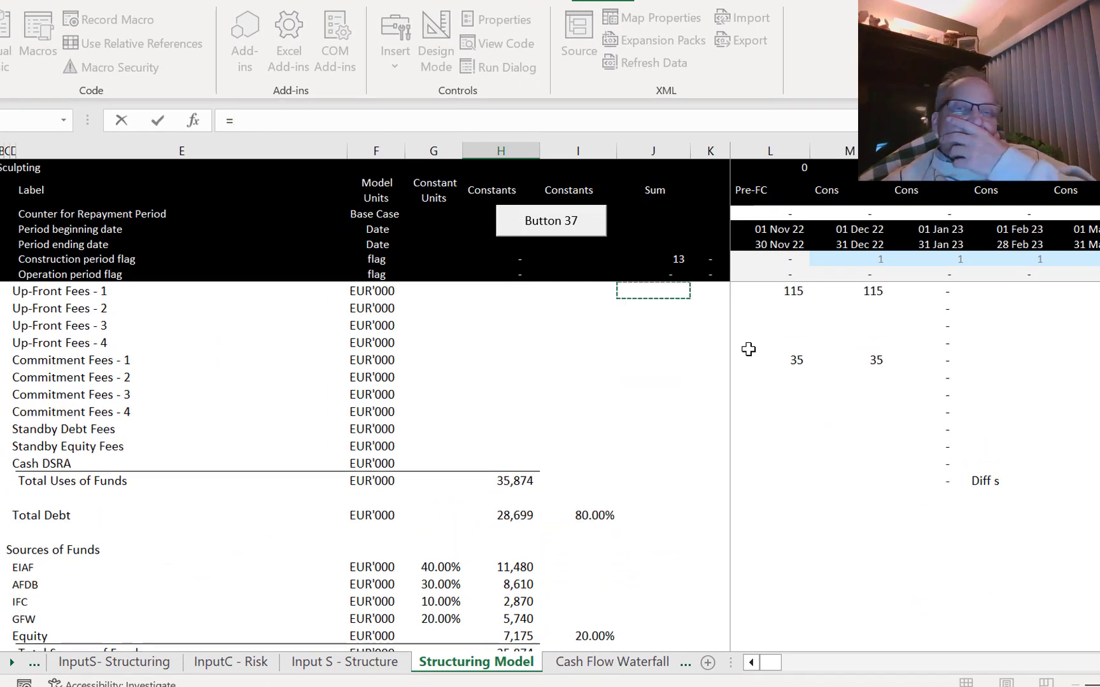
key(Up)
key(Up)
key(Up)
key(Up)
key(Up)
key(Up)
key(Left)
key(Down)
key(Down)
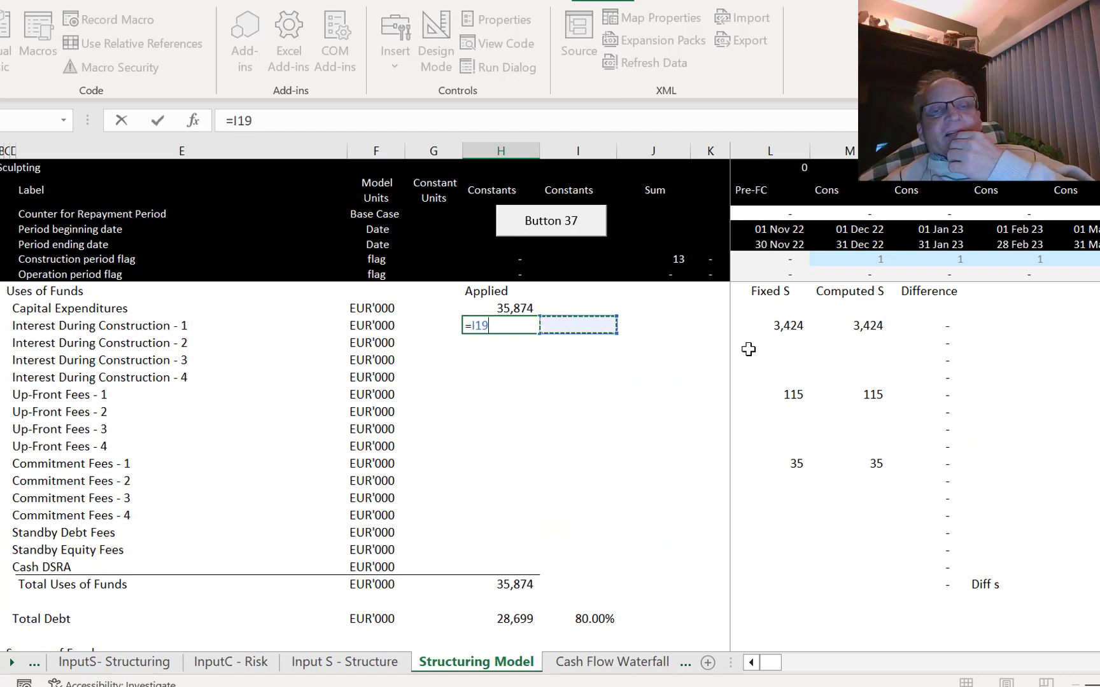
key(Left)
key(Left)
key(Right)
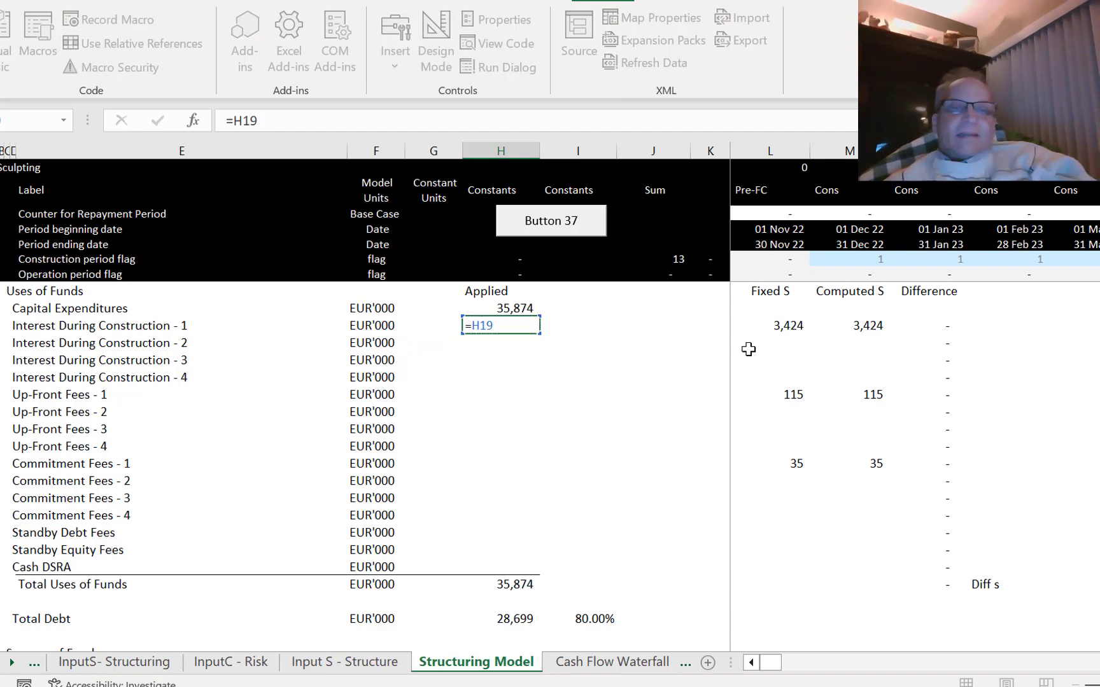
key(Escape)
key(Up)
key(Down)
key(Up)
key(Right)
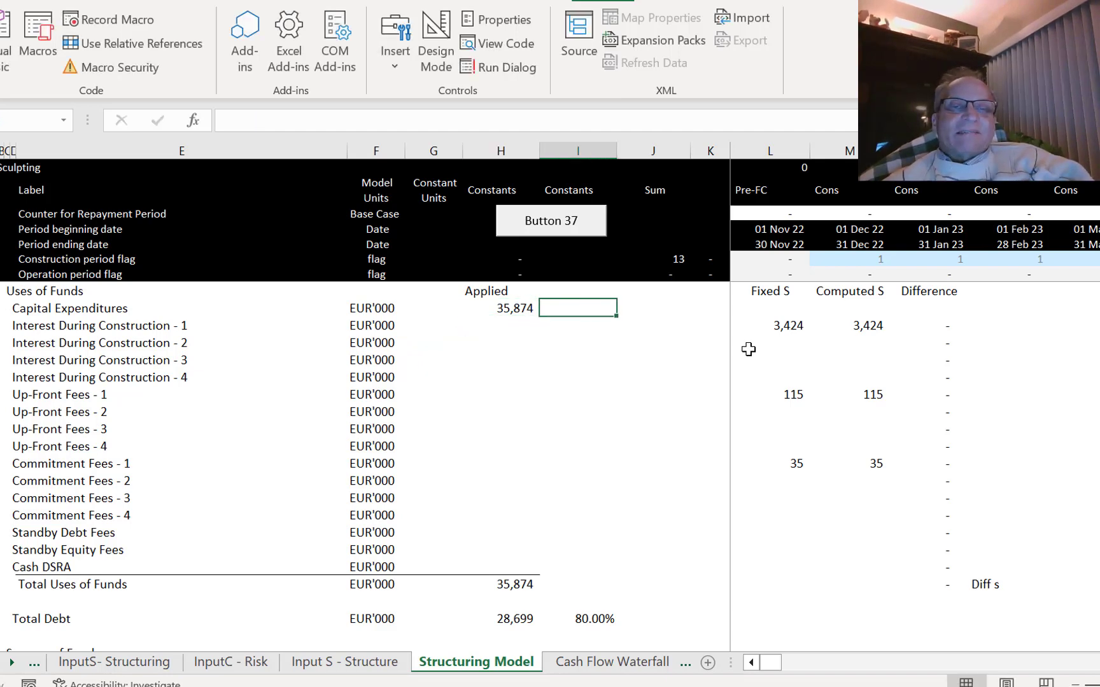
Link the Applied amount of Interest During Construction - 1 to its Fixed S value with =L19.
key(Left)
key(Down)
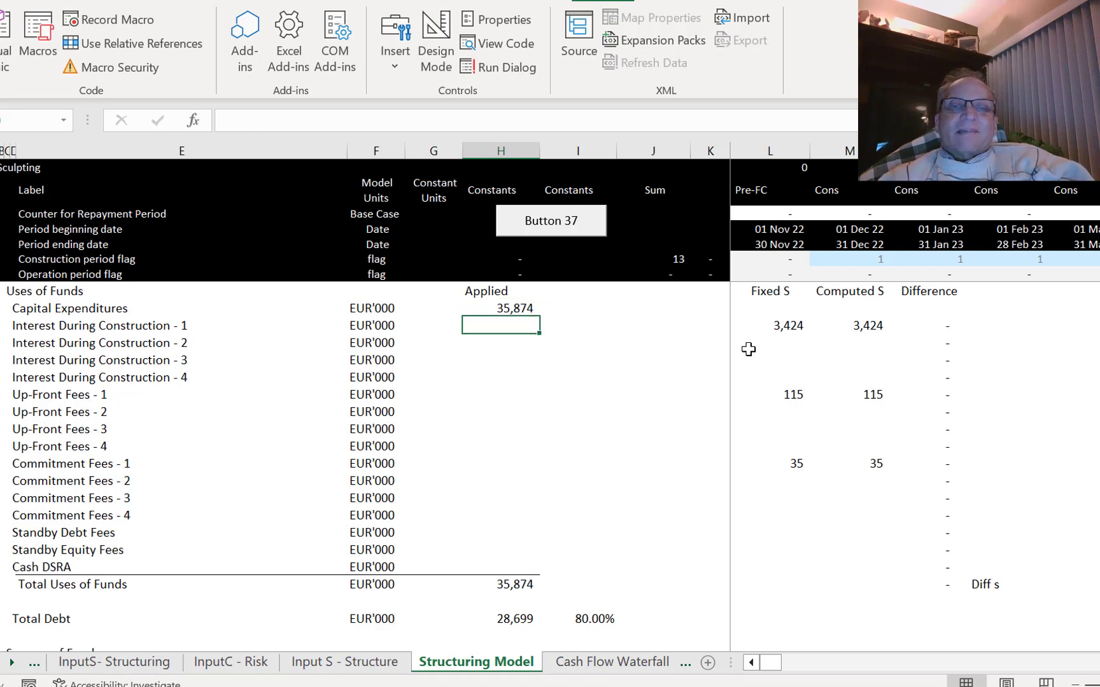
text(=)
key(Right)
key(Right)
key(Right)
key(Right)
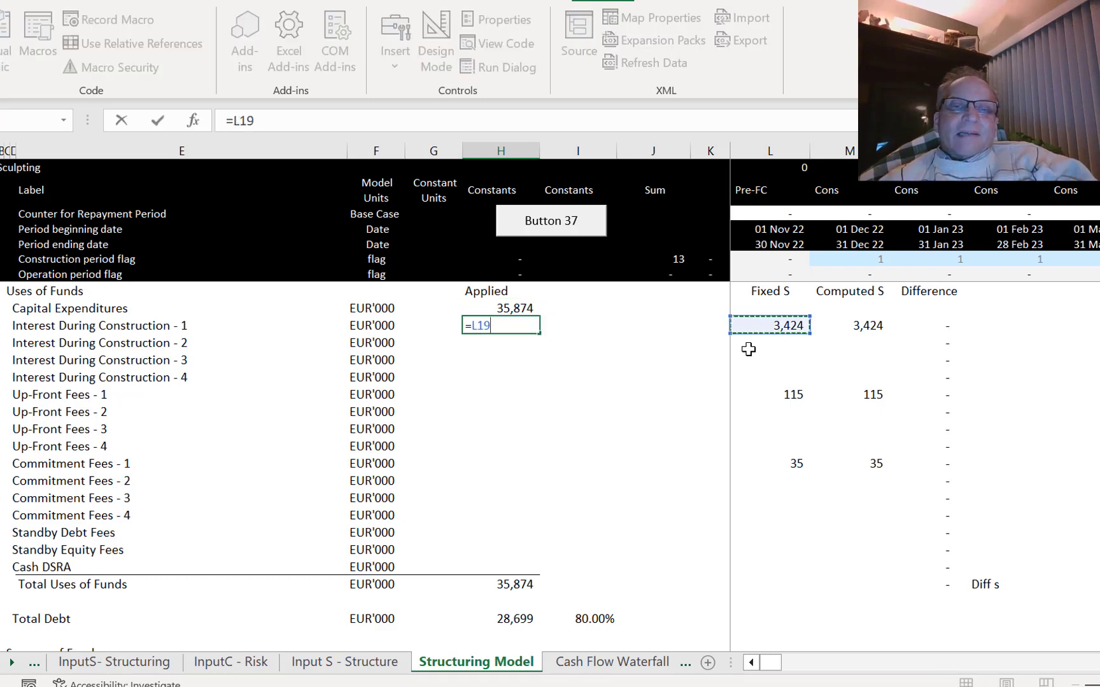
key(Return)
Fill the Applied formula from Interest During Construction - 1 down through Cash DSRA.
key(Up)
key(shift+Down)
key(shift+Down)
key(shift+Down)
key(shift+Down)
key(shift+Down)
key(shift+Down)
key(shift+Down)
key(shift+Down)
key(shift+Down)
key(shift+Down)
key(shift+Down)
key(shift+Down)
key(shift+Down)
key(shift+Down)
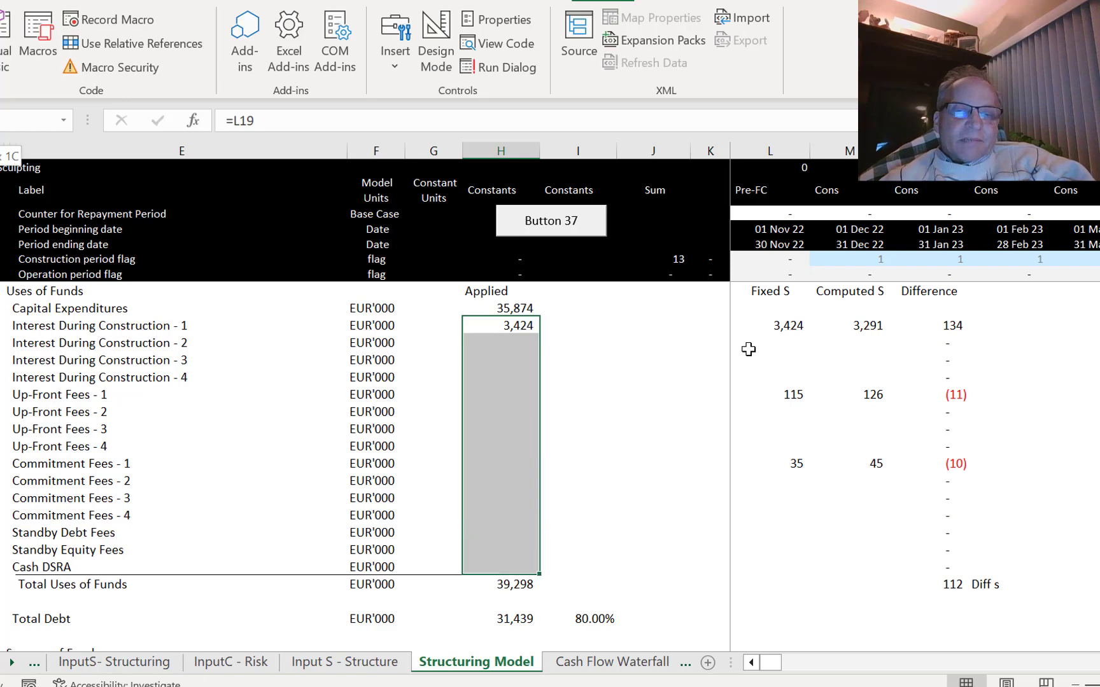
key(ctrl+d)
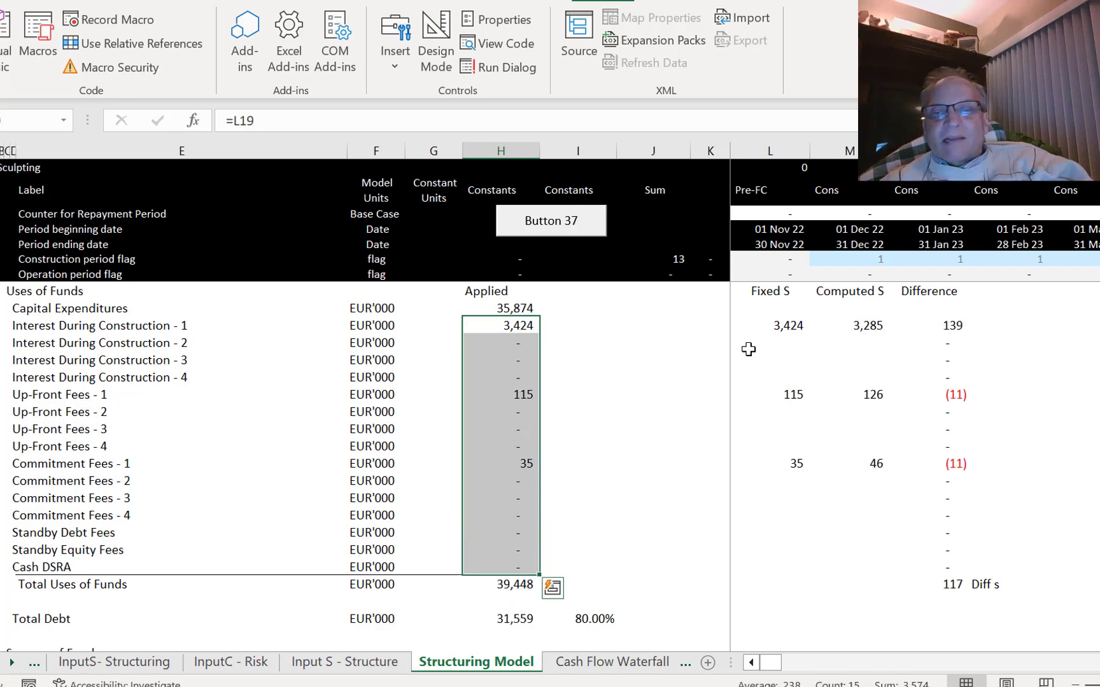
Run the copy_paste macro with Button 37 to update the Fixed S values.
click(768, 563)
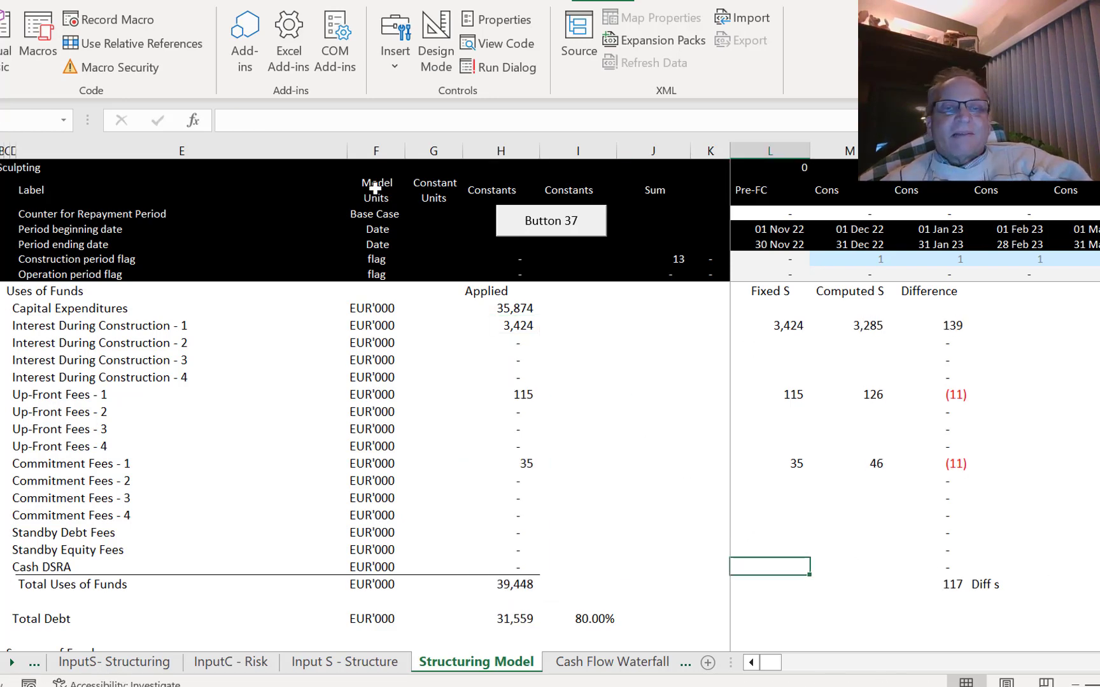
click(534, 222)
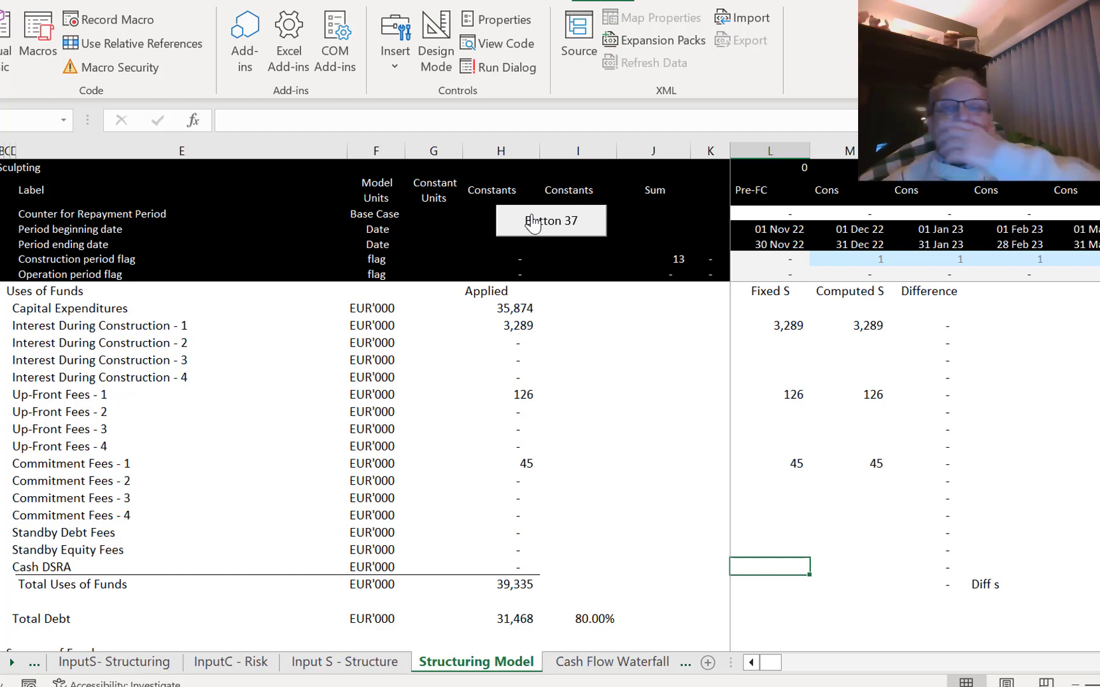
Examine the Sources of Funds, Funding Needs, Funding Sources and debt balance sections down to the EIAF interest rate.
key(Down)
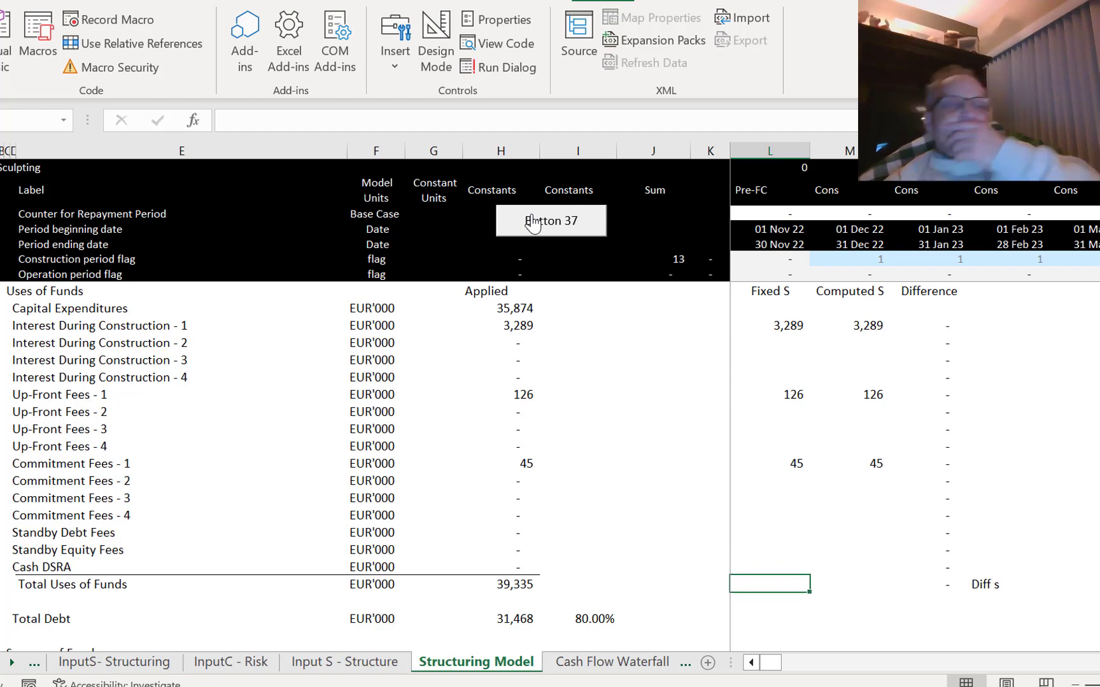
key(Down)
key(Down)
key(Down)
key(Down)
key(Down)
key(Down)
key(Down)
key(Down)
key(Down)
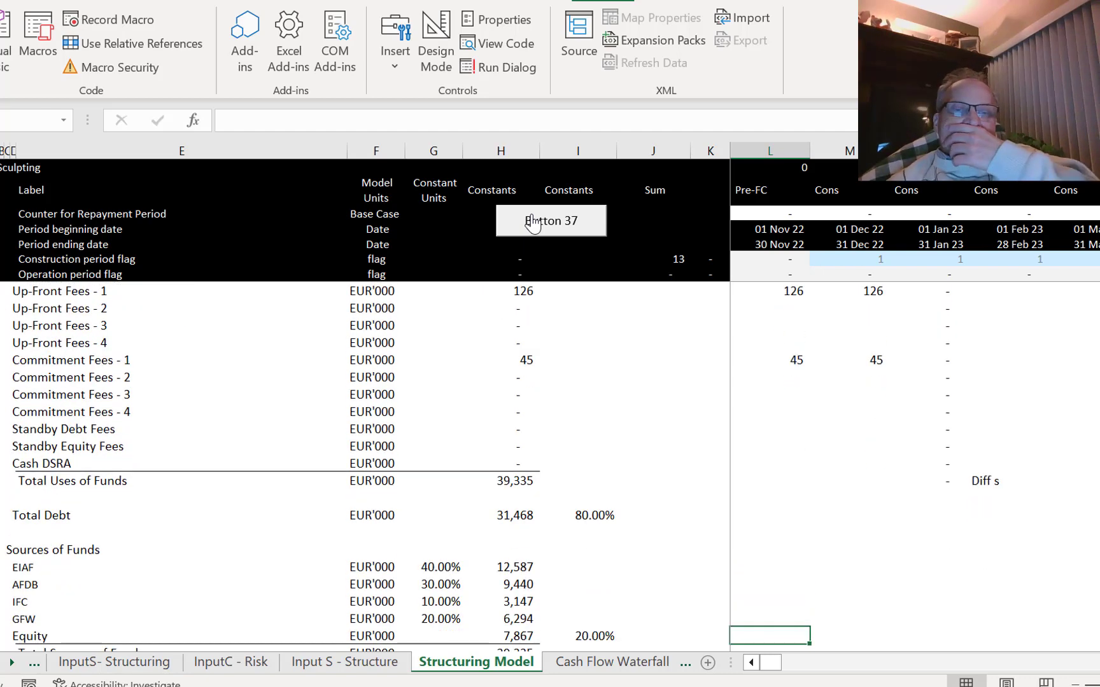
key(Down)
key(Down)
key(Down)
key(Down)
key(Down)
key(Down)
key(Down)
key(Down)
key(Down)
key(Down)
key(Down)
key(Down)
key(Down)
key(Down)
key(Down)
key(Down)
key(Down)
key(Down)
key(Down)
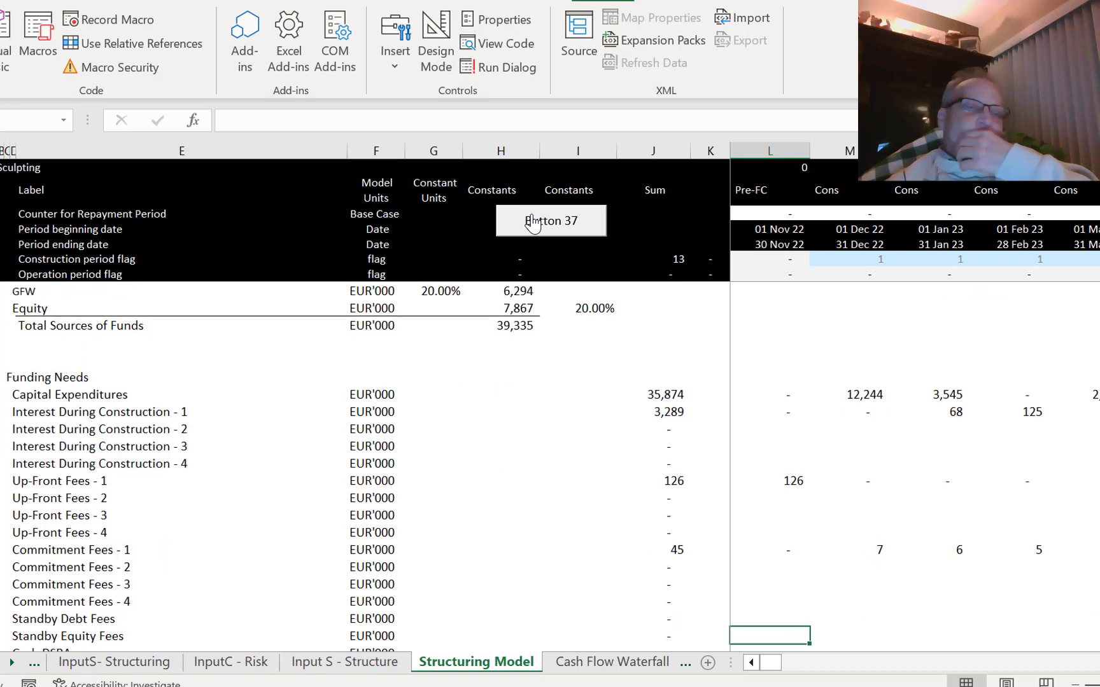
key(Down)
key(Down)
key(Down)
key(Down)
key(Down)
key(Down)
key(Down)
key(Down)
key(Down)
key(Down)
key(Down)
key(Down)
key(Down)
key(Down)
key(Down)
key(Down)
key(Down)
key(Down)
key(Down)
key(Down)
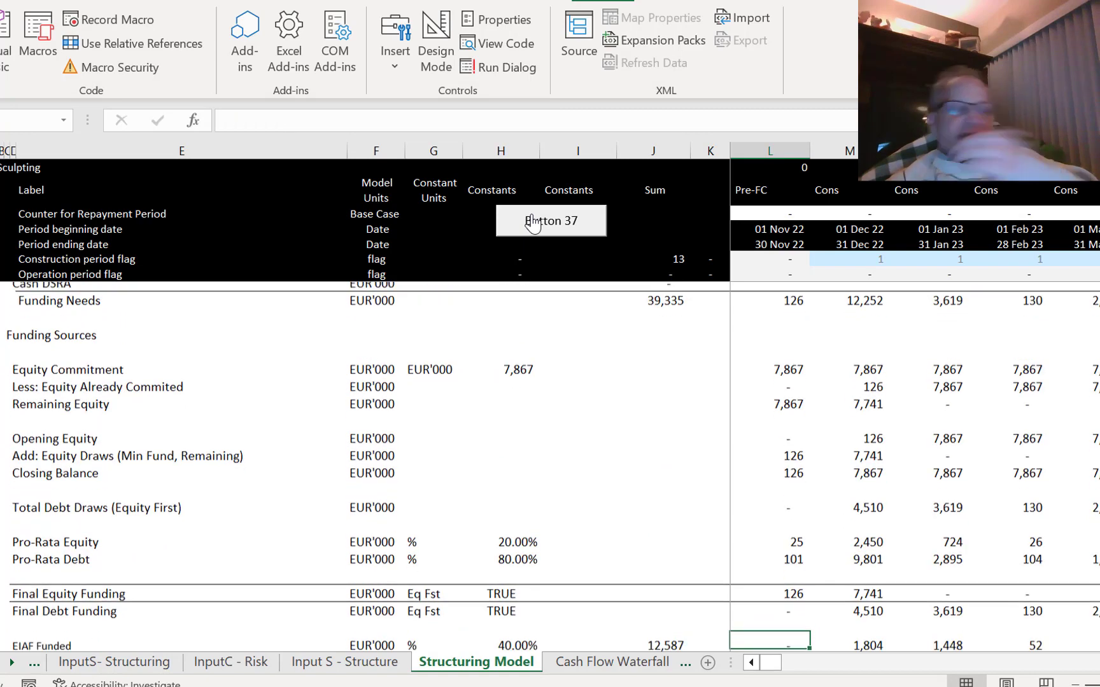
key(Down)
key(Down)
key(Down)
key(Down)
key(Down)
key(Down)
key(Down)
key(Down)
key(Down)
key(Down)
key(Down)
key(Down)
key(Down)
key(Down)
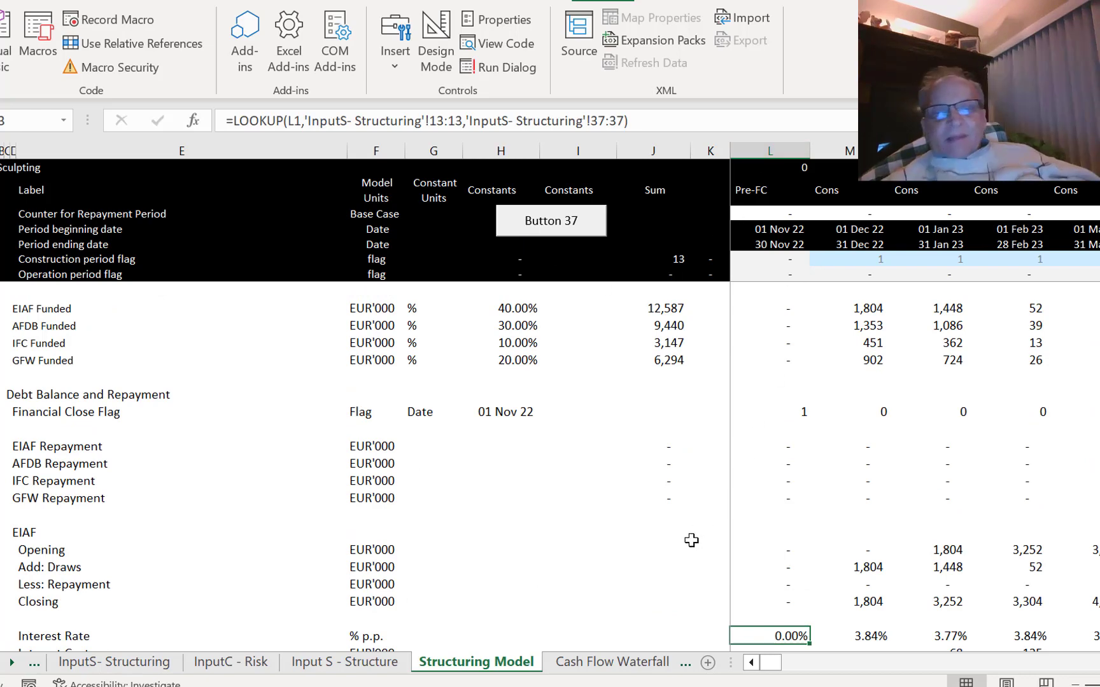
Switch to the other workbook whose Structuring Model has the Copy Paste button and a Summary Sources and Uses section.
click(846, 686)
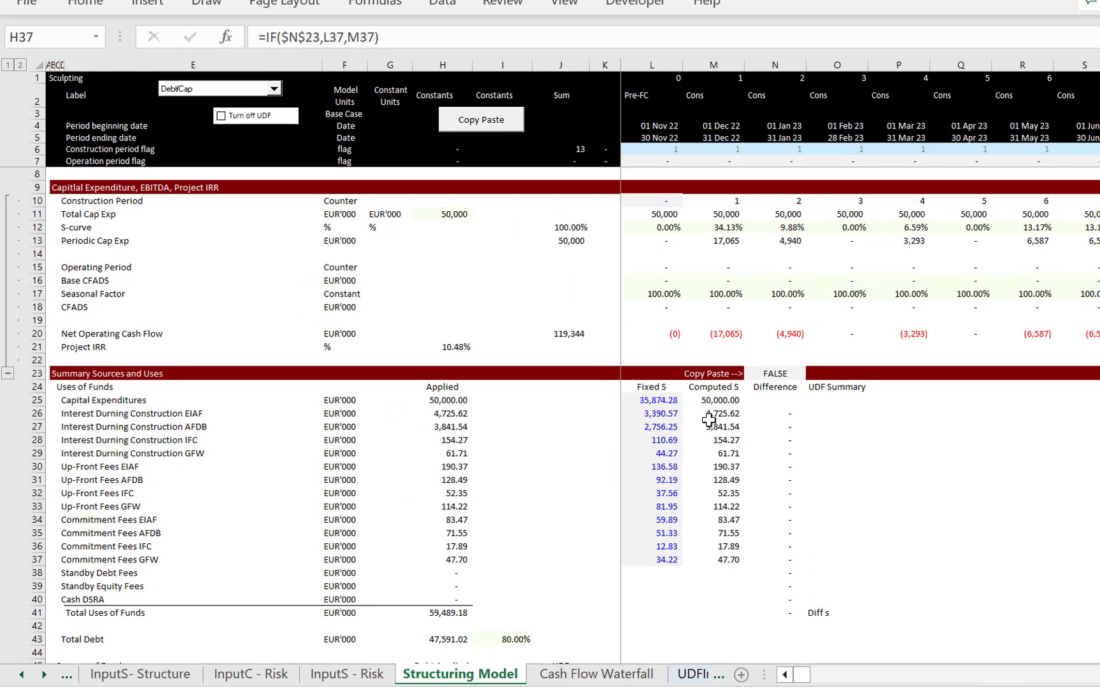
Examine the Fixed S values from Commitment Fees GFW up to the Copy Paste switch in the Summary Sources and Uses section.
key(Right)
key(Right)
key(Right)
key(Right)
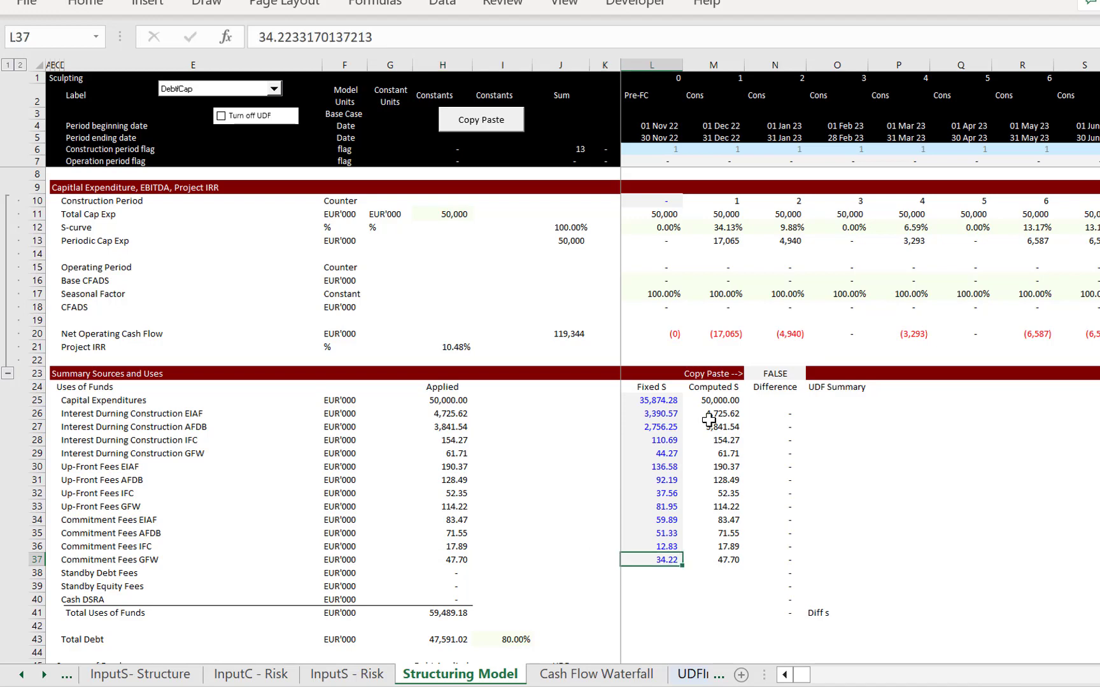
key(Up)
key(Up)
key(Up)
key(Up)
key(Up)
key(Up)
key(Up)
key(Up)
key(Up)
key(Up)
key(Up)
key(Up)
key(Up)
key(Up)
key(Right)
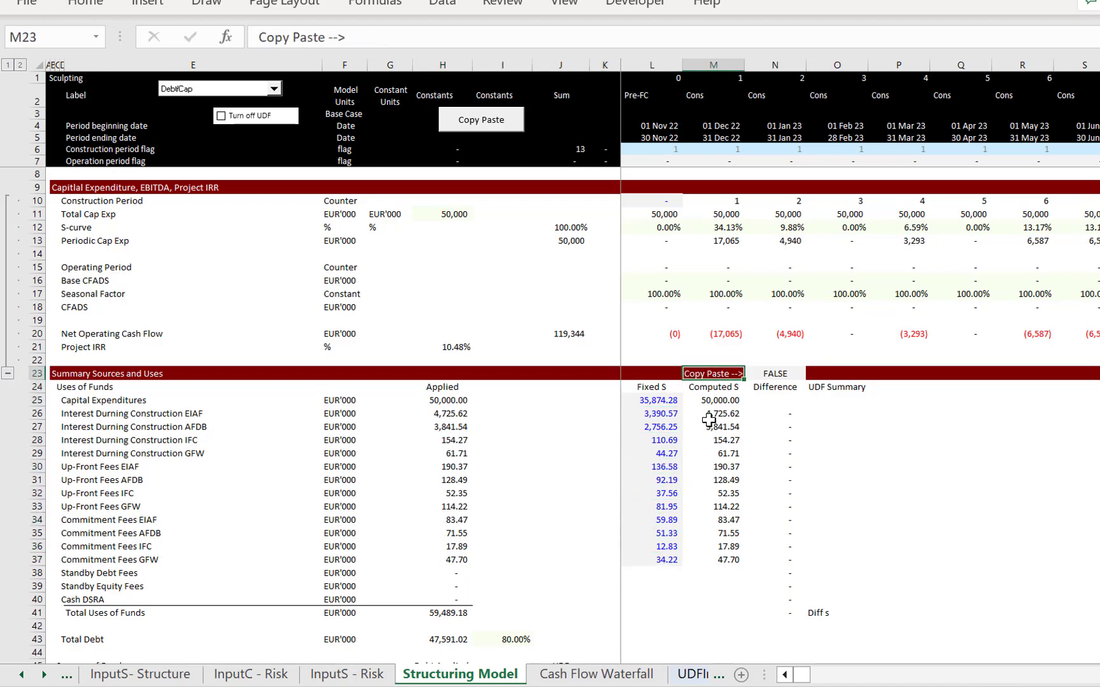
key(Right)
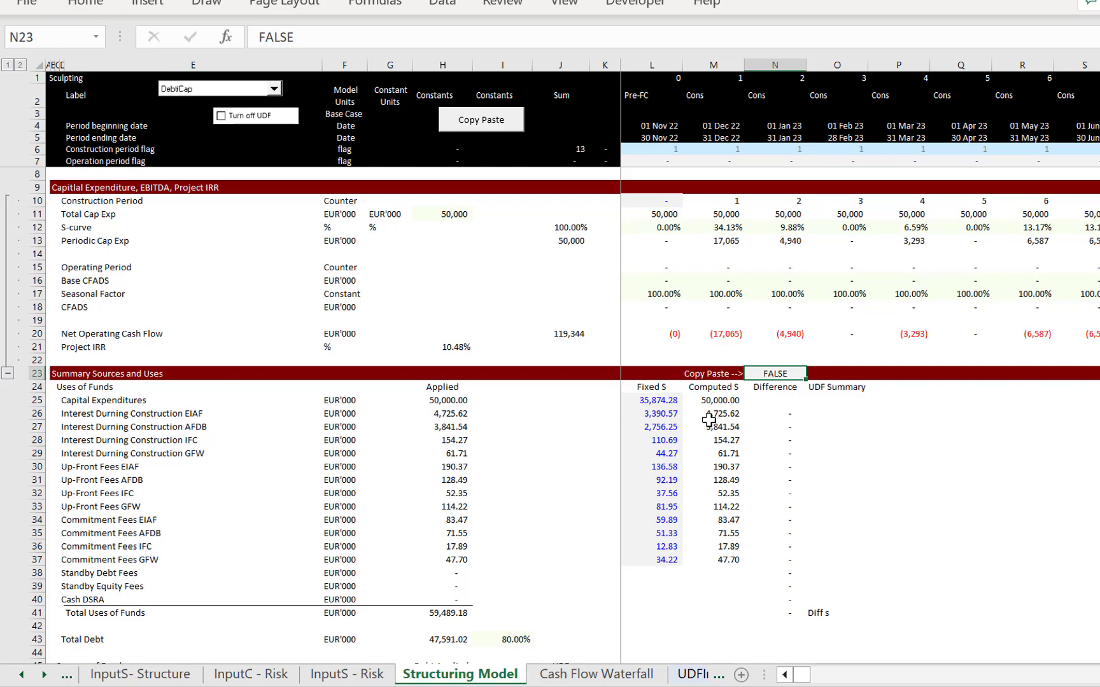
Compare the Fixed S constants with the Computed S formulas for the capital expenditure, interest and fee rows.
key(Left)
key(Left)
key(Down)
key(Down)
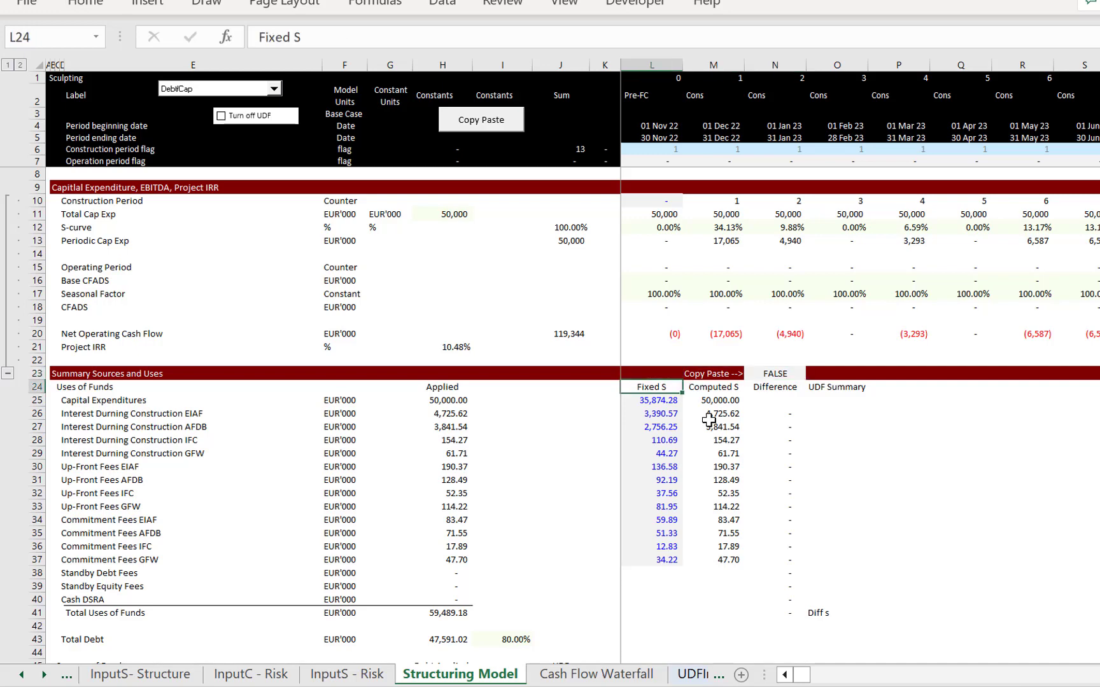
key(Right)
key(Left)
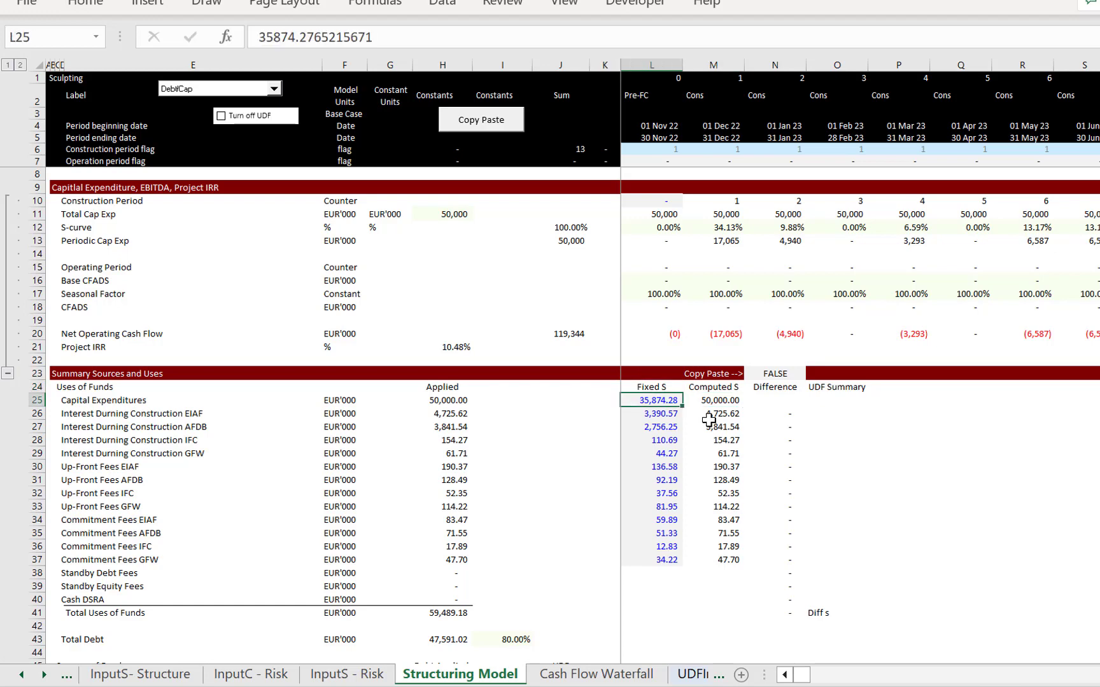
key(Down)
key(Down)
key(Down)
key(Down)
key(Down)
key(Down)
key(Down)
key(Down)
key(Down)
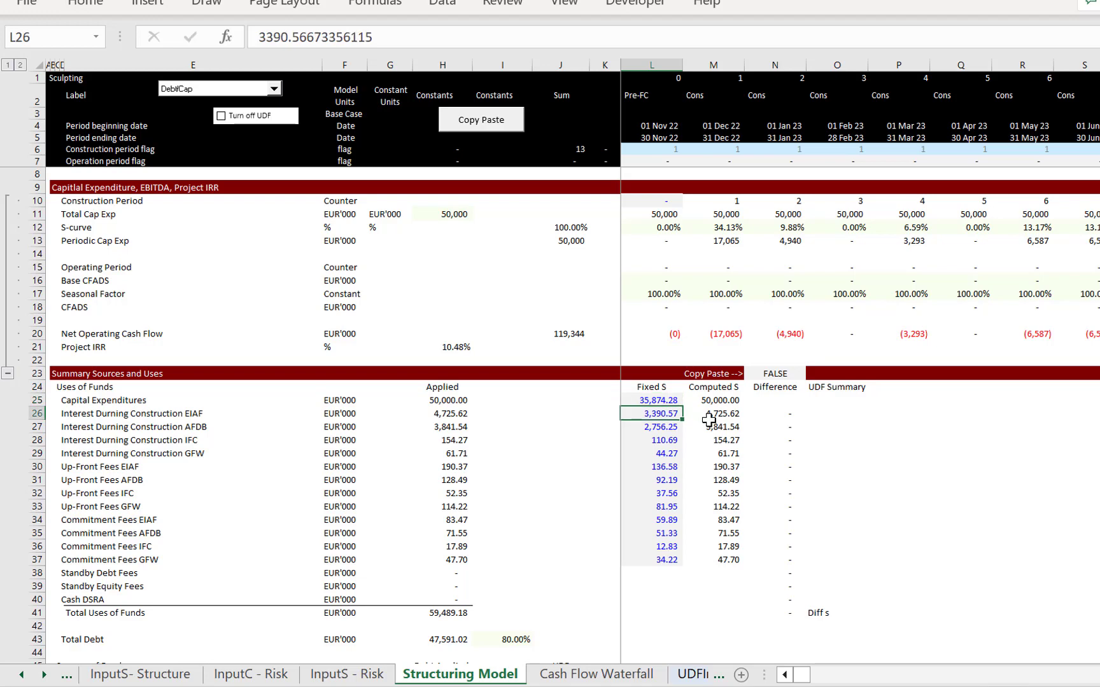
key(Right)
key(Up)
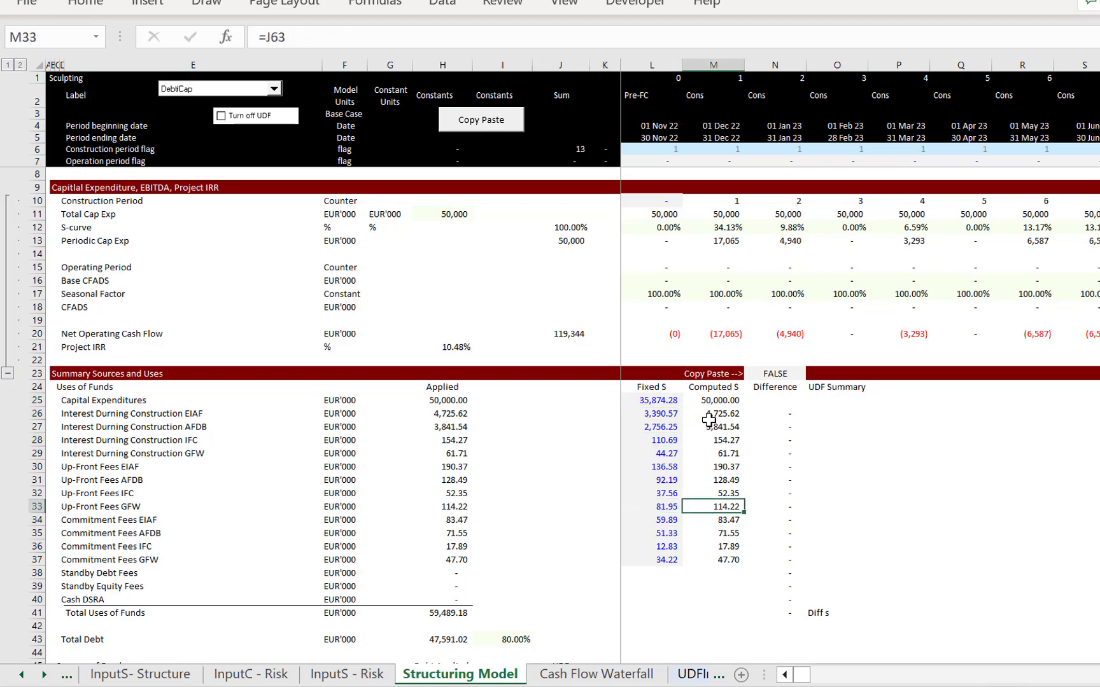
key(Up)
key(Up)
key(Up)
key(Up)
key(Up)
key(Up)
key(Up)
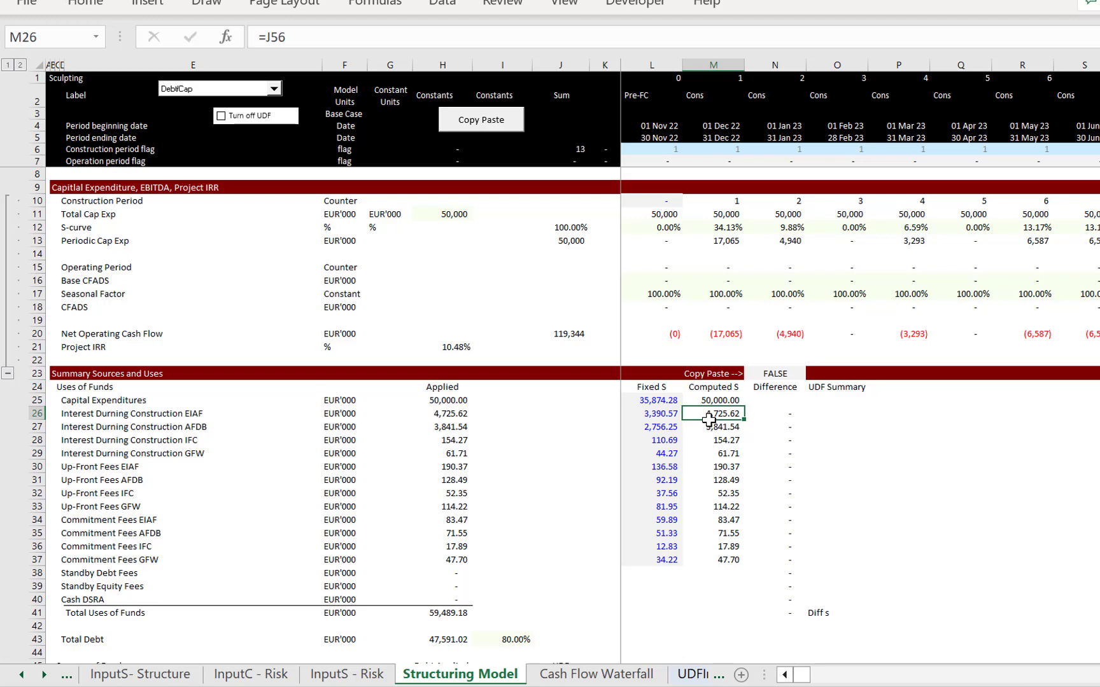
key(Down)
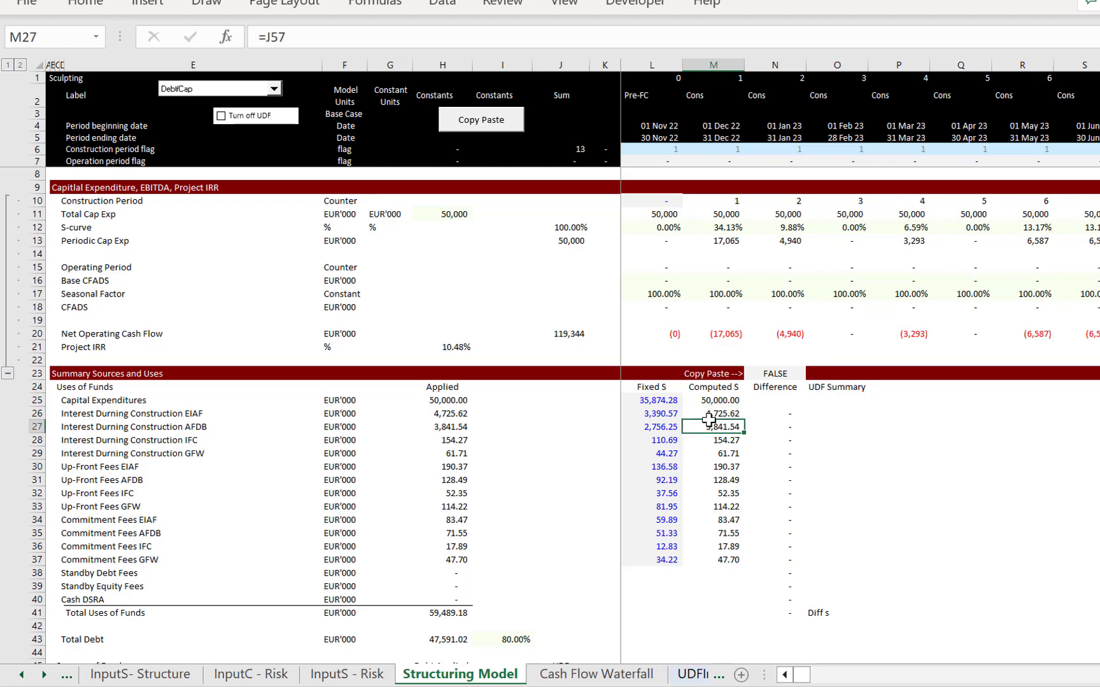
Check the Difference formula for Interest During Construction AFDB, which compares Fixed S with Computed S.
key(Right)
key(Right)
key(Right)
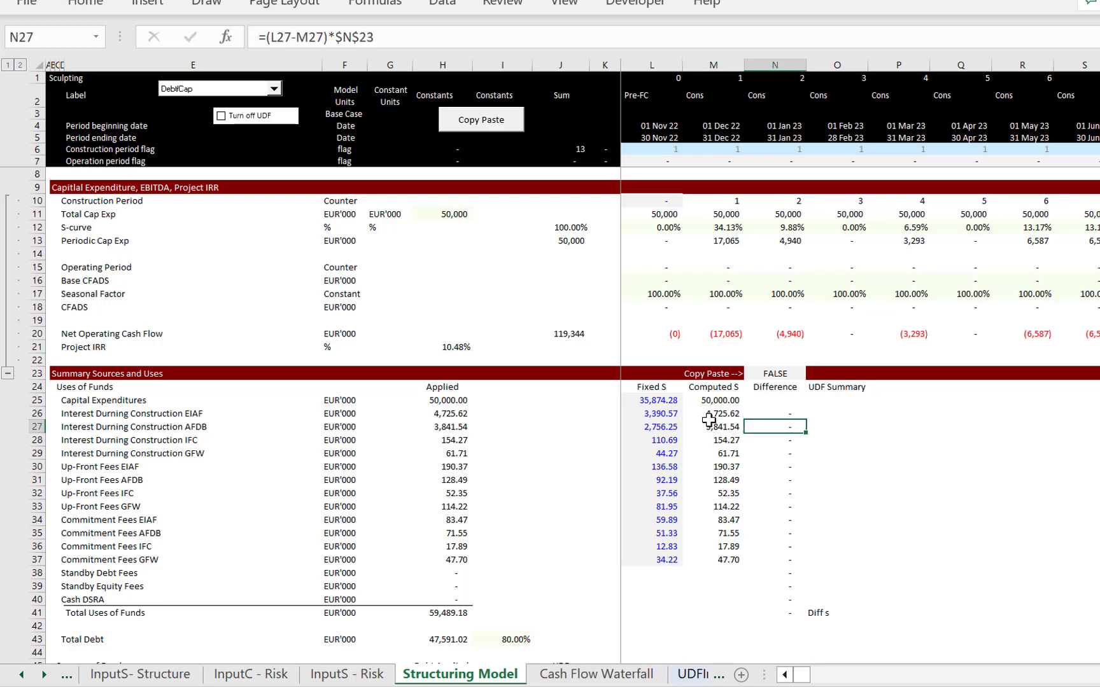
text([)
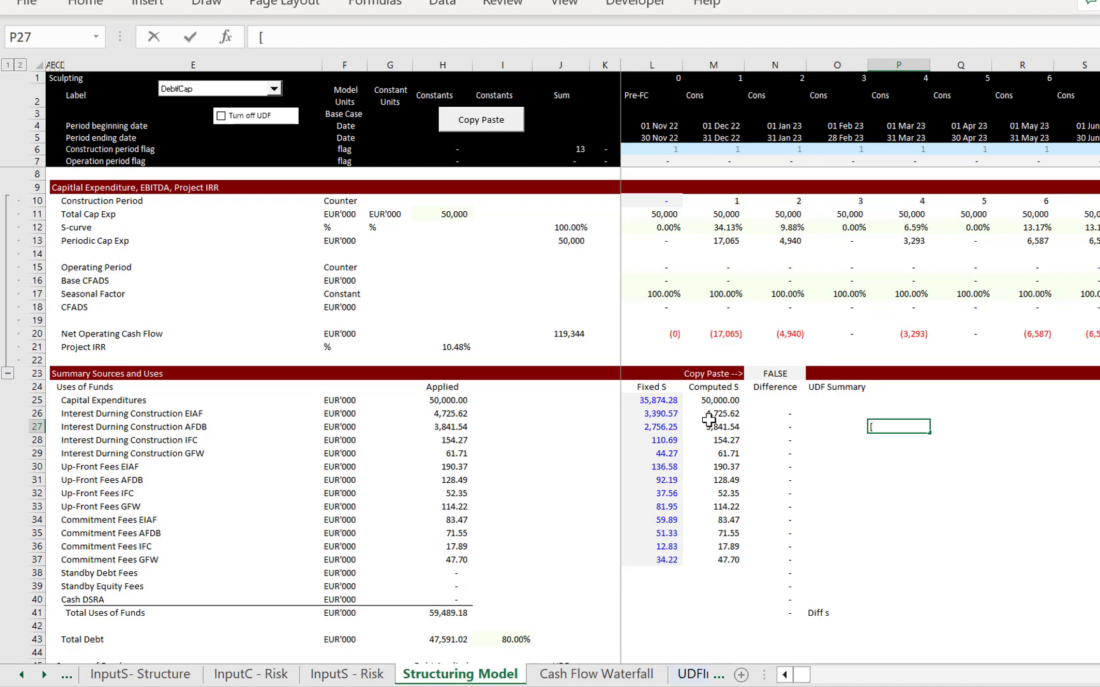
key(Return)
key(Left)
key(Up)
key(Right)
key(Left)
key(Left)
key(Left)
key(Up)
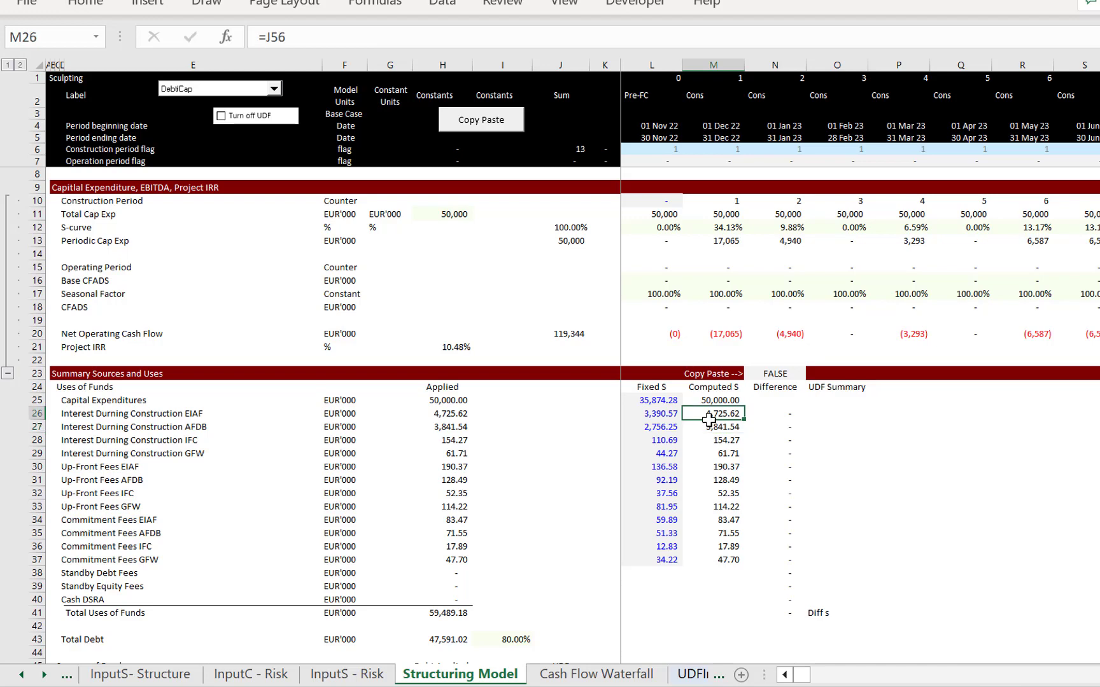
Trace Computed S for Interest During Construction EIAF to Funding Needs and inspect the sum formulas down to Up-Front Fees EIAF.
key(ctrl+bracketleft)
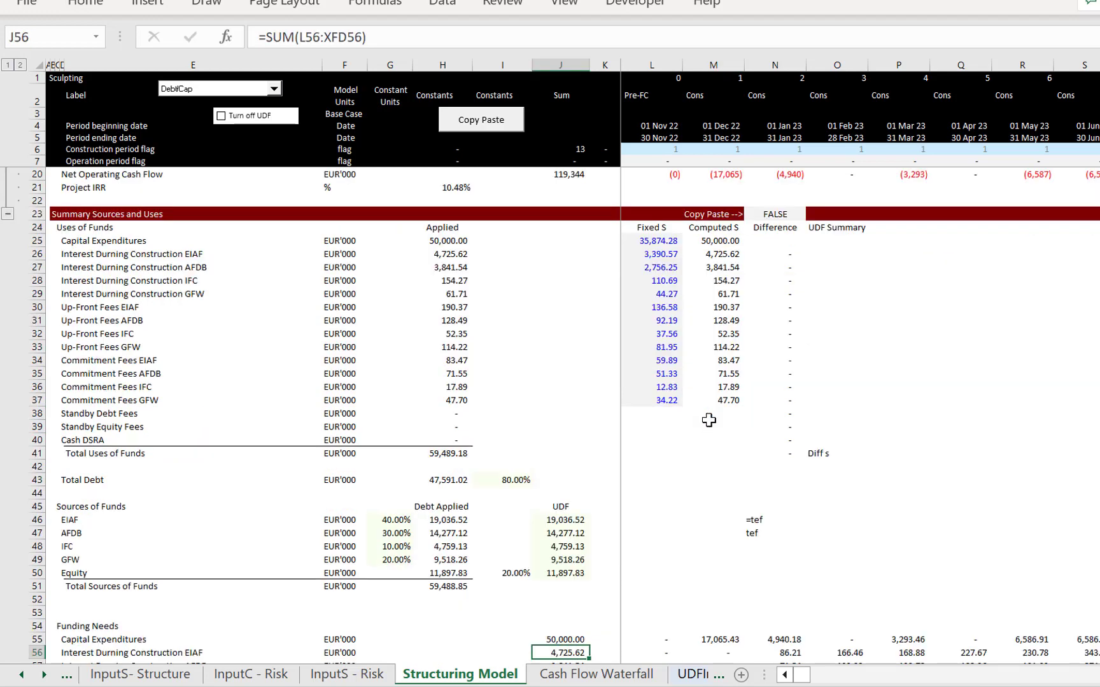
key(F2)
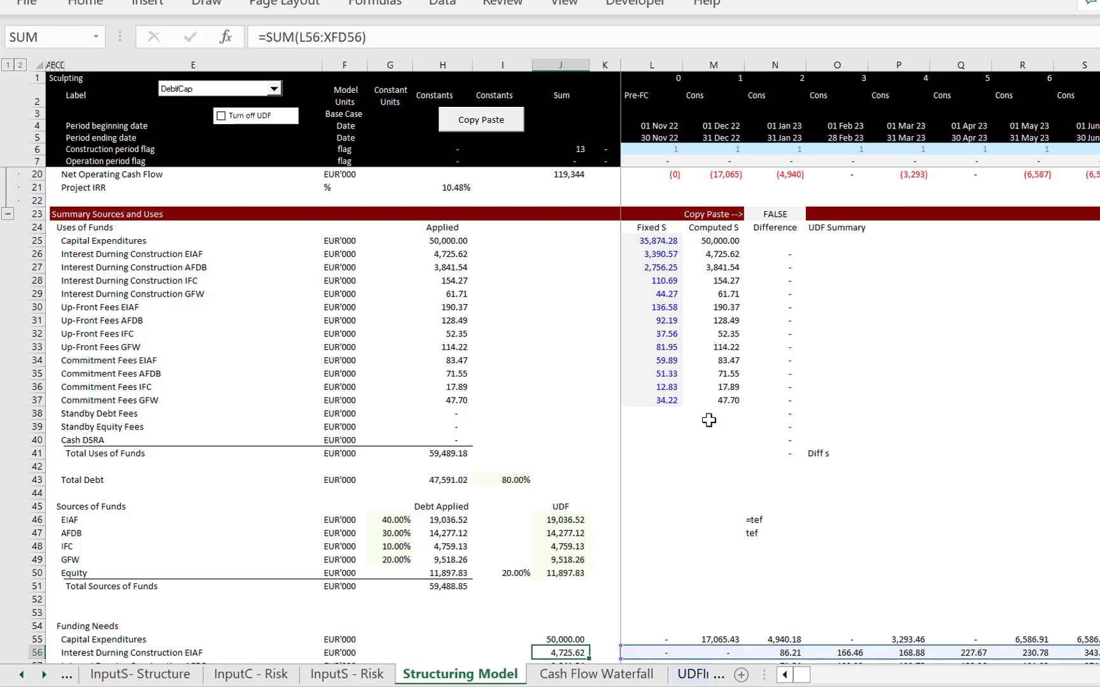
key(Return)
key(Return)
key(Return)
key(Return)
key(F2)
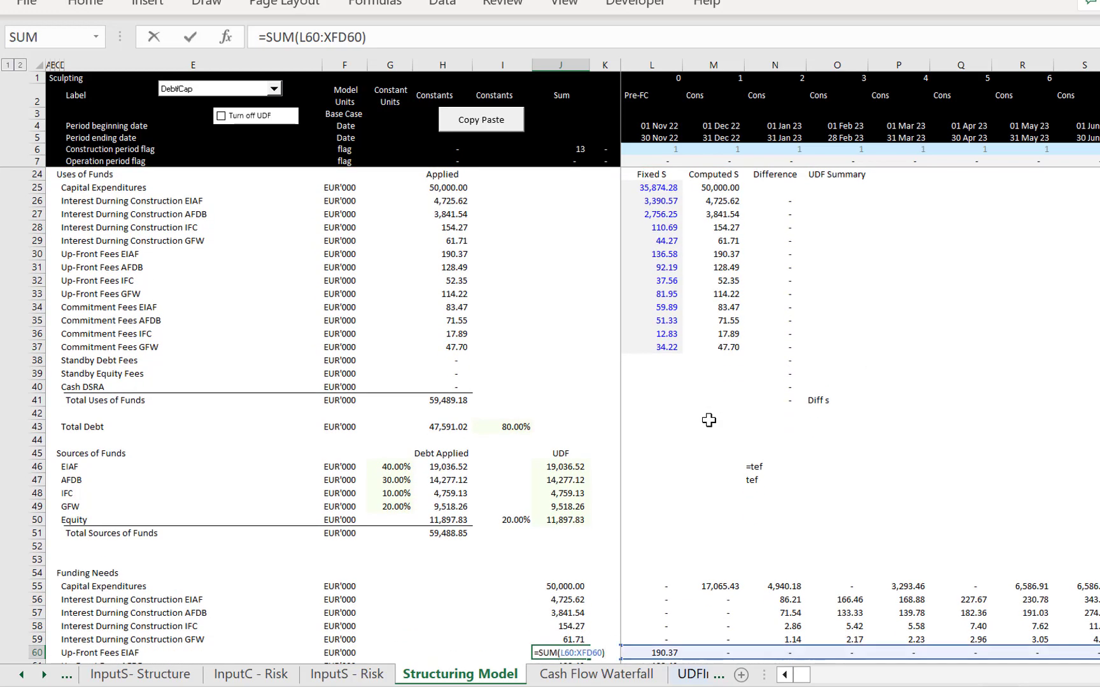
key(Return)
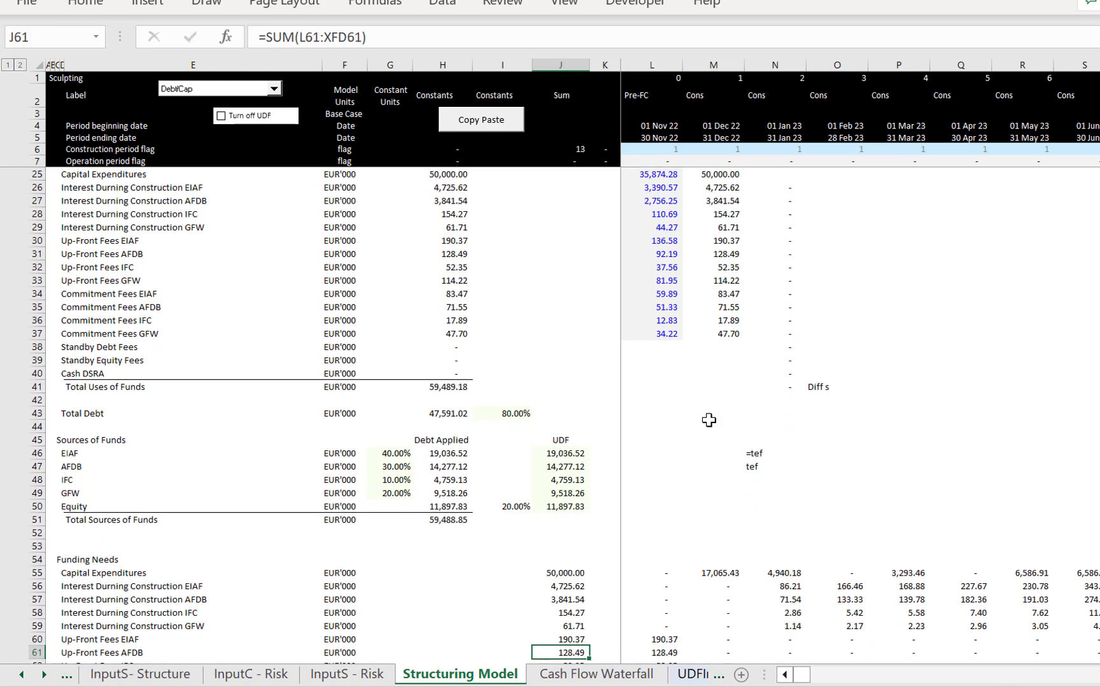
Return to the Computed S column and trace the Up-Front Fees AFDB value to its Funding Needs sum.
key(F5)
key(Return)
key(Up)
key(Up)
key(Up)
key(Up)
key(Up)
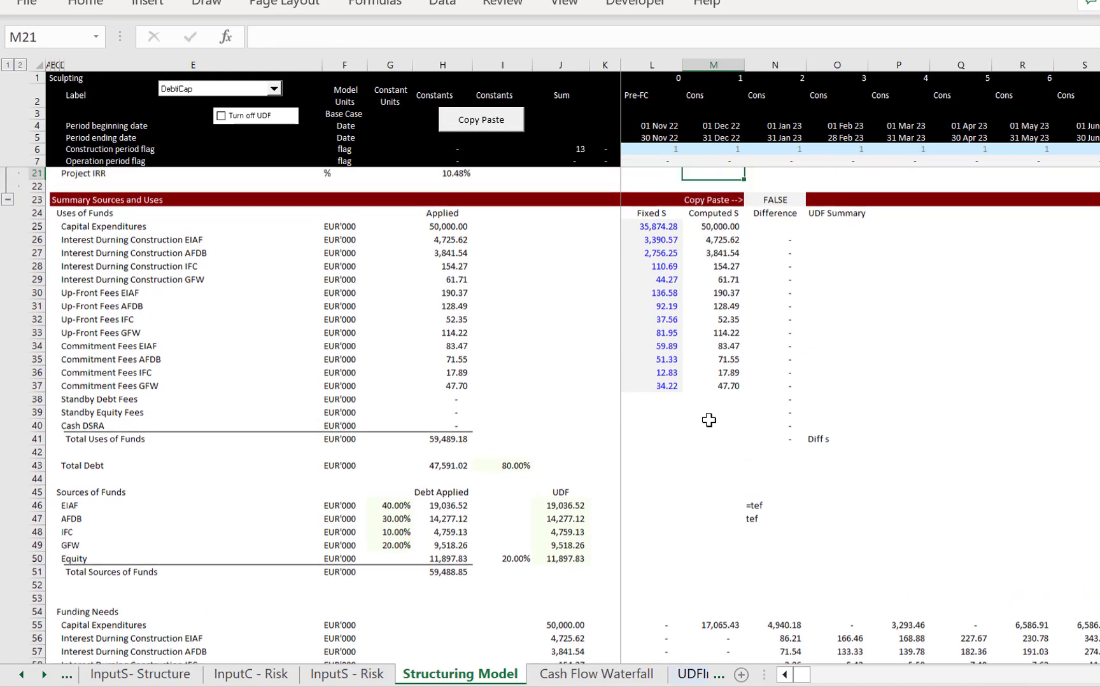
key(Down)
key(Down)
key(Down)
key(Down)
key(Down)
key(Down)
key(Down)
key(Down)
key(Down)
key(Down)
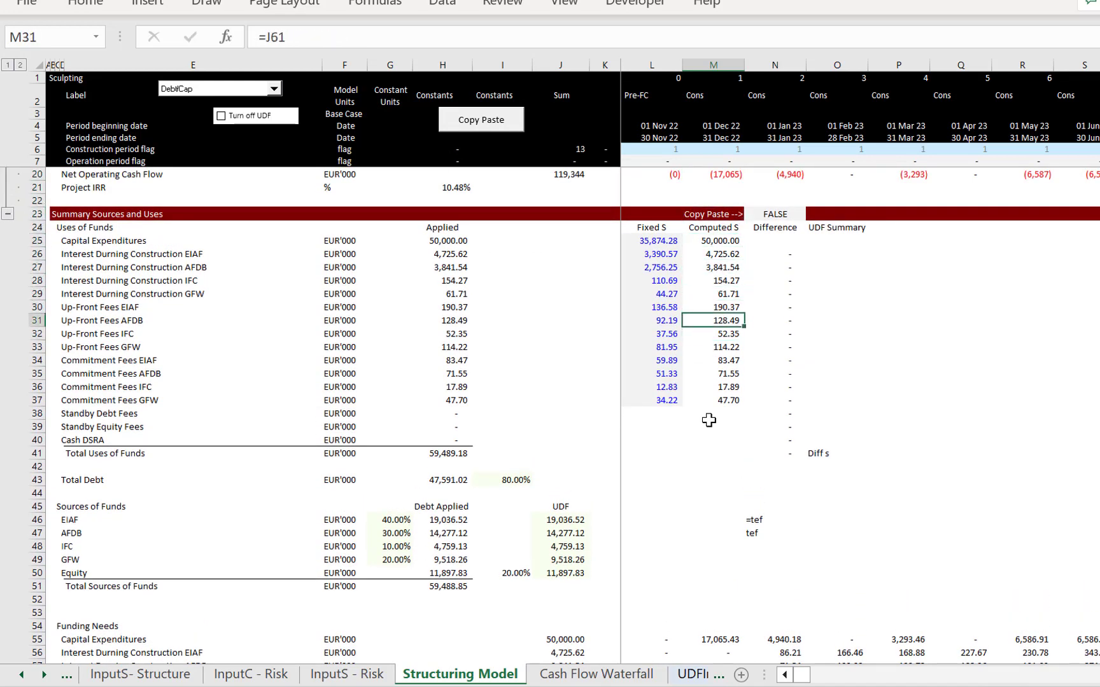
key(ctrl+bracketleft)
key(Down)
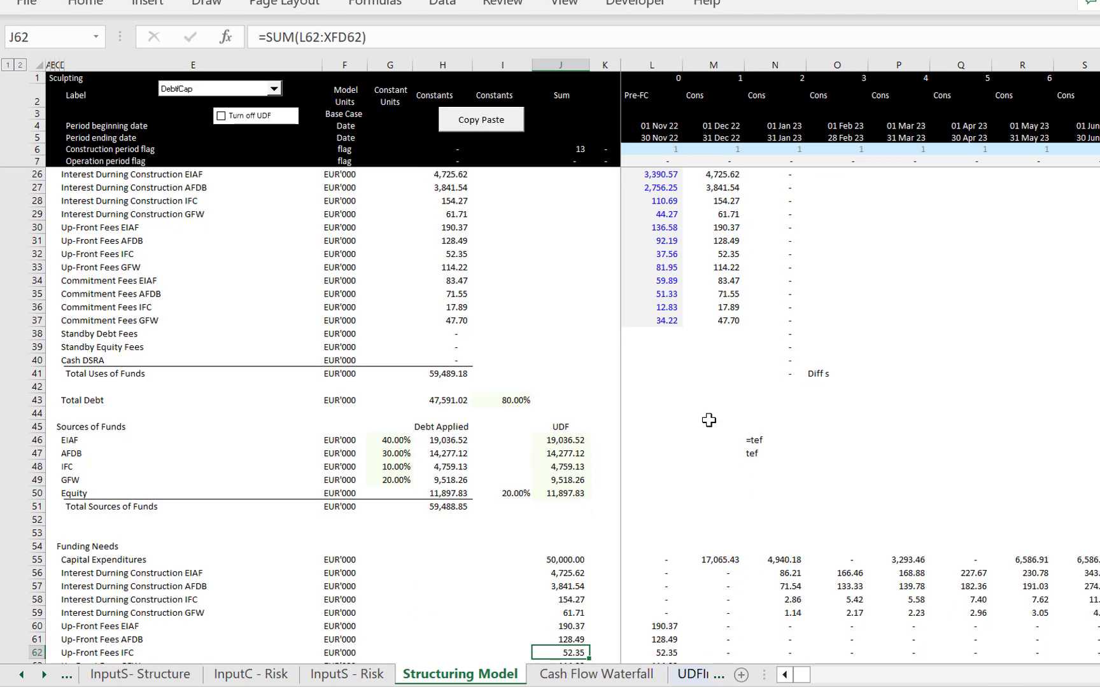
Examine the Funding Needs, Funding Sources and Debt Balance and Repayment sections down to the EIAF interest rows.
key(Up)
key(Up)
key(Down)
key(Down)
key(Down)
key(Down)
key(Down)
key(Down)
key(Down)
key(Down)
key(Down)
key(Down)
key(Down)
key(Down)
key(Down)
key(Down)
key(Down)
key(Down)
key(Down)
key(Down)
key(Down)
key(Down)
key(Down)
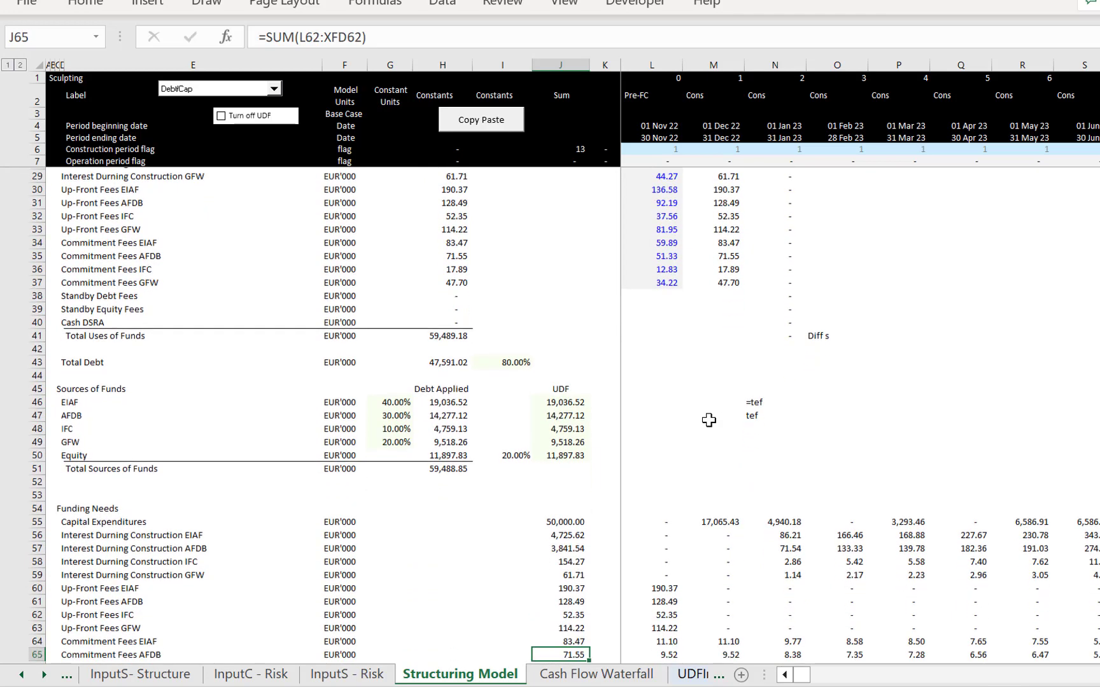
key(Down)
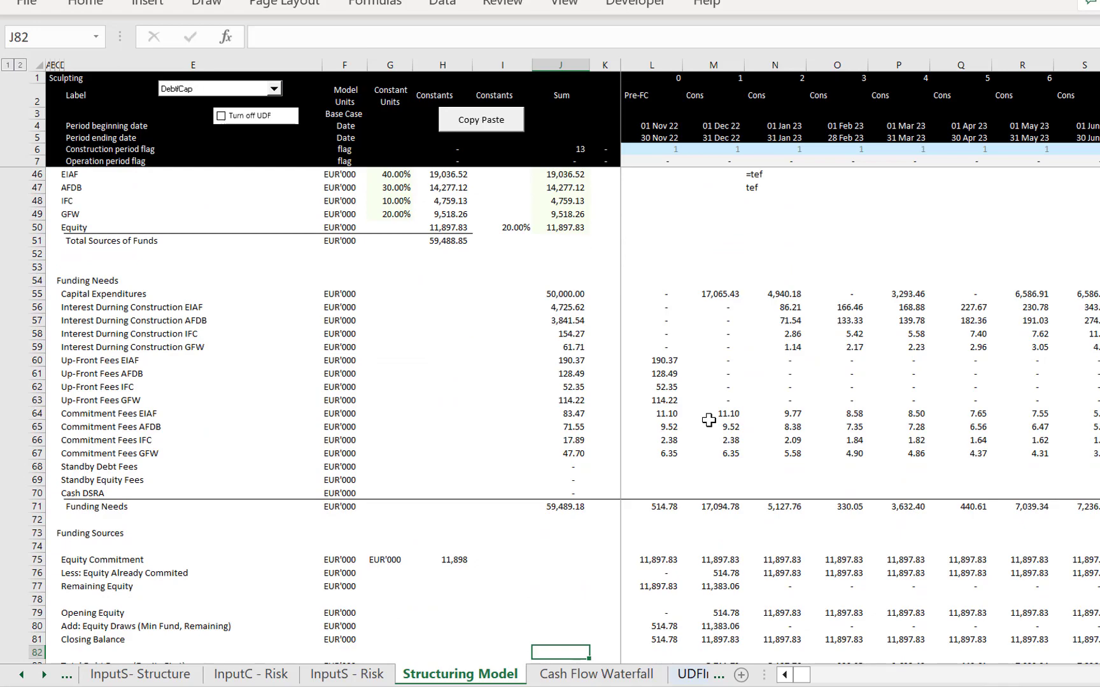
key(Down)
key(Down)
key(Down)
key(Down)
key(Down)
key(Down)
key(Down)
key(Down)
key(Down)
key(Down)
key(Down)
key(Down)
key(Down)
key(Down)
key(Down)
key(Down)
key(Down)
key(Down)
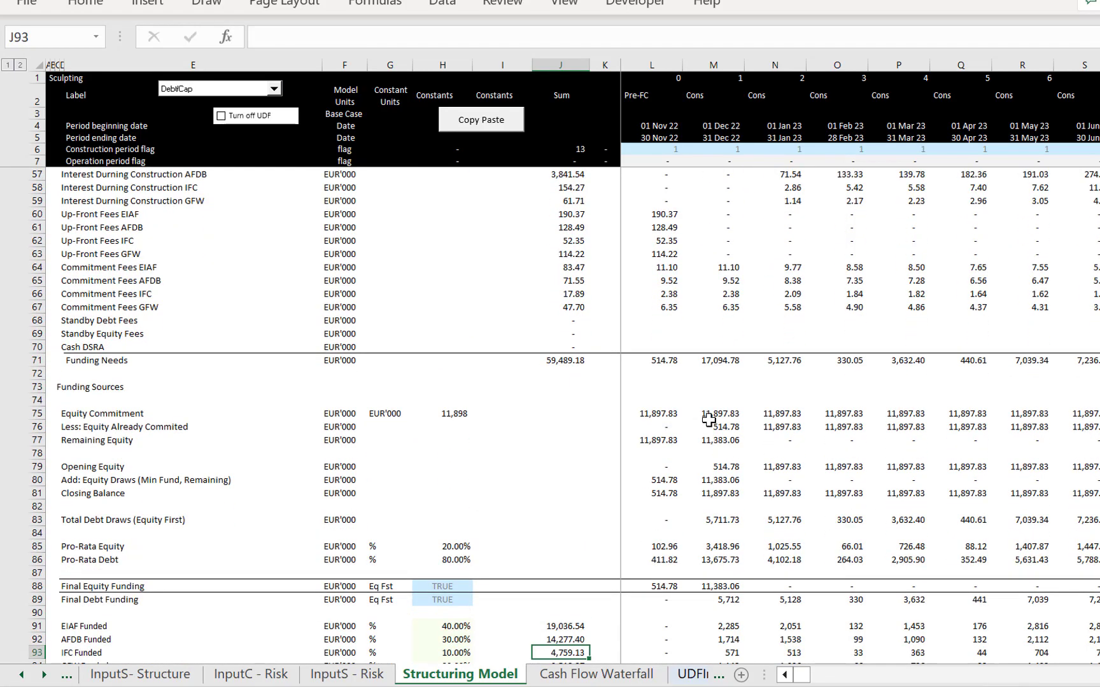
key(Down)
key(Down)
key(Down)
key(Down)
key(Down)
key(Down)
key(Down)
key(Down)
key(Down)
key(Down)
key(Down)
key(Down)
key(Down)
key(Down)
key(Up)
key(Up)
key(Up)
key(Up)
key(Up)
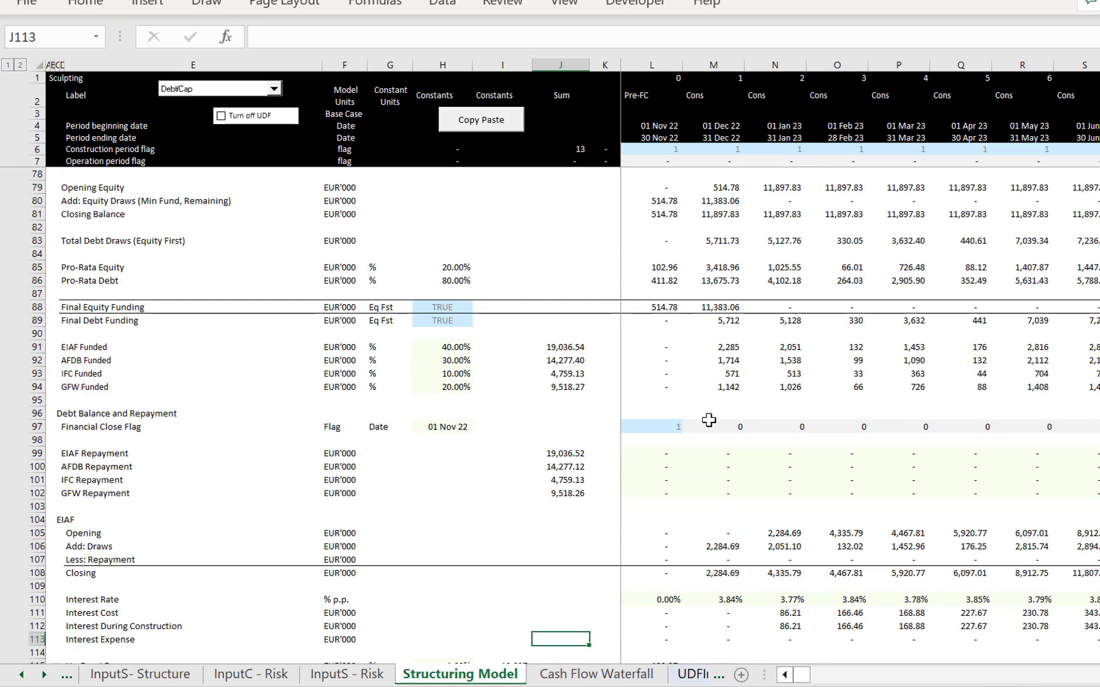
Review the Funding Sources section and inspect the constant funding shares for EIAF, AFDB and IFC Funded.
key(Up)
key(Up)
key(Up)
key(Up)
key(Up)
key(Up)
key(Up)
key(Up)
key(Up)
key(Up)
key(Up)
key(Up)
key(Up)
key(Up)
key(Up)
key(Up)
key(Up)
key(Up)
key(Up)
key(Up)
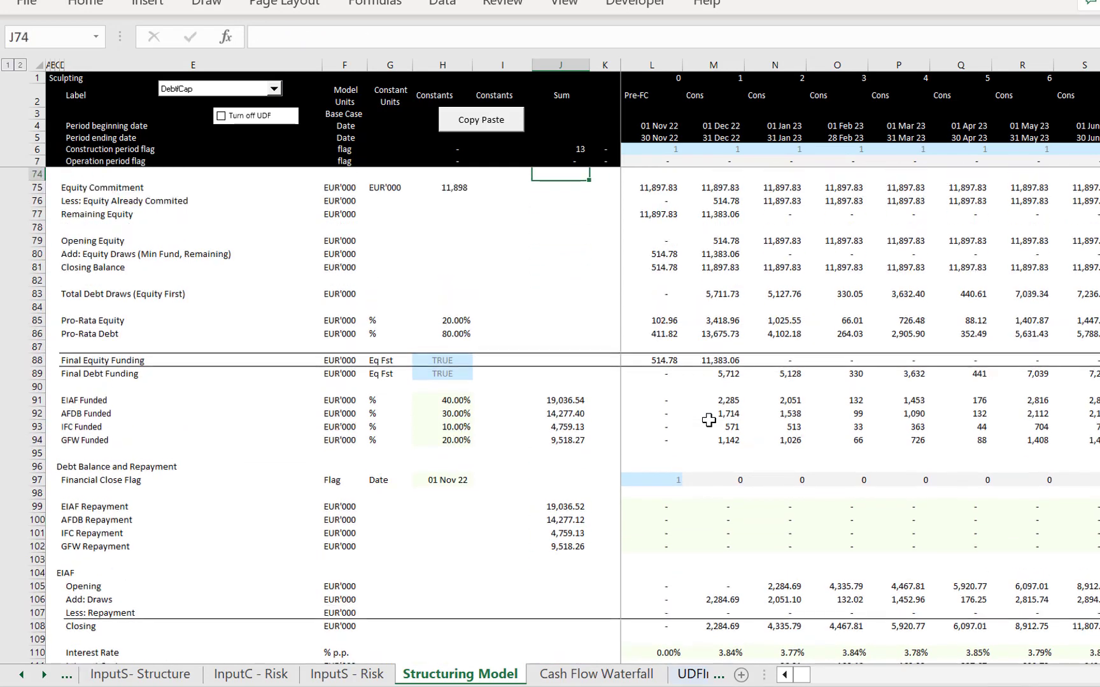
key(Down)
key(Down)
key(Down)
key(Down)
key(Down)
key(Down)
key(Down)
key(Down)
key(Down)
key(Left)
key(Left)
key(Down)
key(Down)
key(Down)
key(Down)
key(Down)
key(Down)
key(Down)
key(Down)
key(Down)
key(Down)
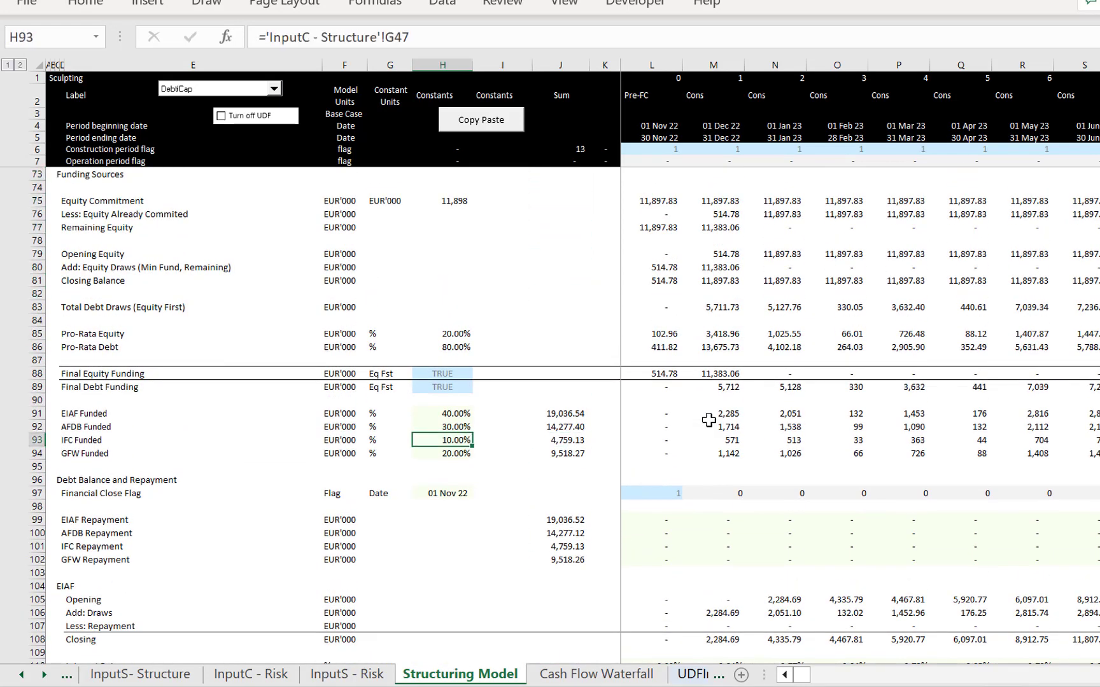
Check the December 2022 AFDB Funded formula, which multiplies Final Debt Funding by the lender's share.
key(Up)
key(Up)
key(Right)
key(Right)
key(Right)
key(Right)
key(Right)
key(Down)
key(Down)
key(Down)
key(Down)
key(Down)
key(Down)
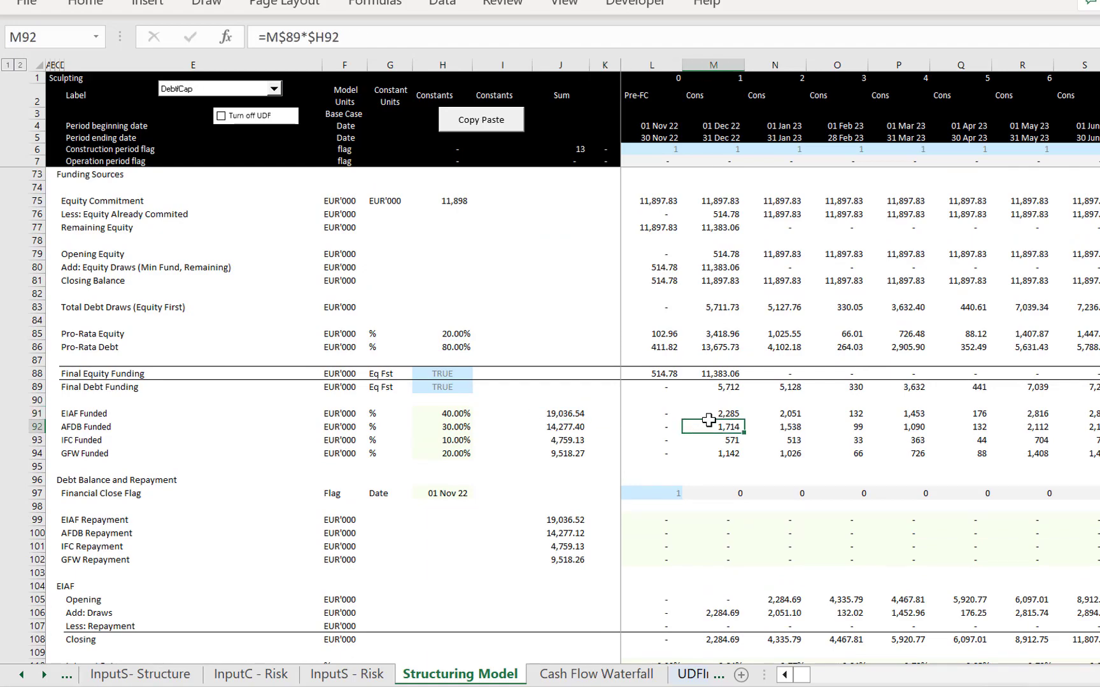
Examine the EIAF and AFDB debt accounts down to the IFC repayment row in the December 2022 column.
key(Down)
key(Down)
key(Down)
key(Down)
key(Down)
key(Down)
key(Down)
key(Down)
key(Down)
key(Down)
key(Down)
key(Down)
key(Down)
key(Down)
key(Down)
key(Down)
key(Down)
key(Down)
key(Down)
key(Down)
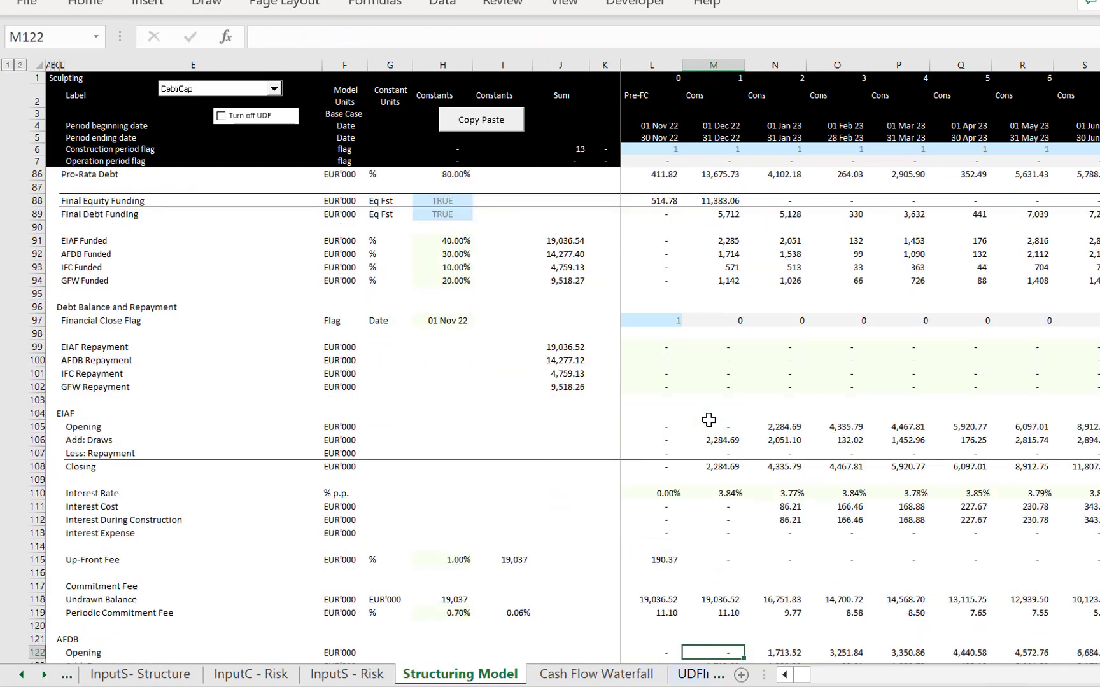
key(Down)
key(Down)
key(Down)
key(Down)
key(Down)
key(Down)
key(Down)
key(Down)
key(Down)
key(Down)
key(Down)
key(Down)
key(Down)
key(Down)
key(Down)
key(Down)
key(Down)
Return to the AFDB account and check that its December 2022 draws link to the AFDB Funded row.
key(Up)
key(Up)
key(Up)
key(Up)
key(Up)
key(Up)
key(Up)
key(Up)
key(Up)
key(Up)
key(Up)
key(Up)
key(Up)
key(Up)
key(Up)
key(Up)
key(Up)
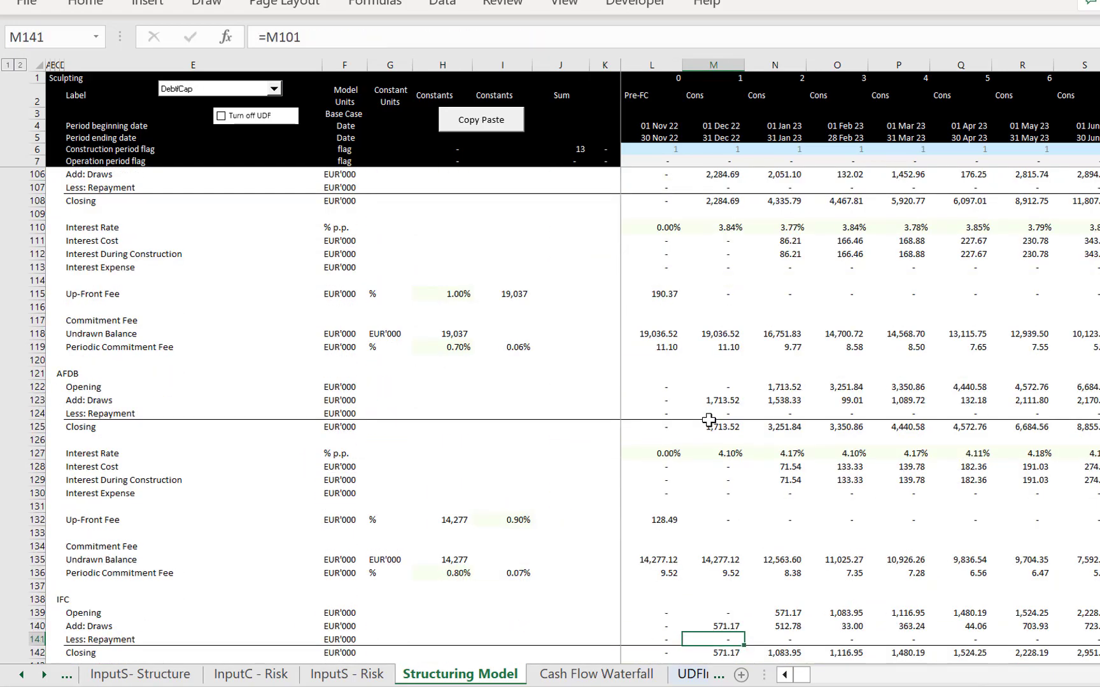
key(Up)
key(Up)
key(Up)
key(Up)
key(Down)
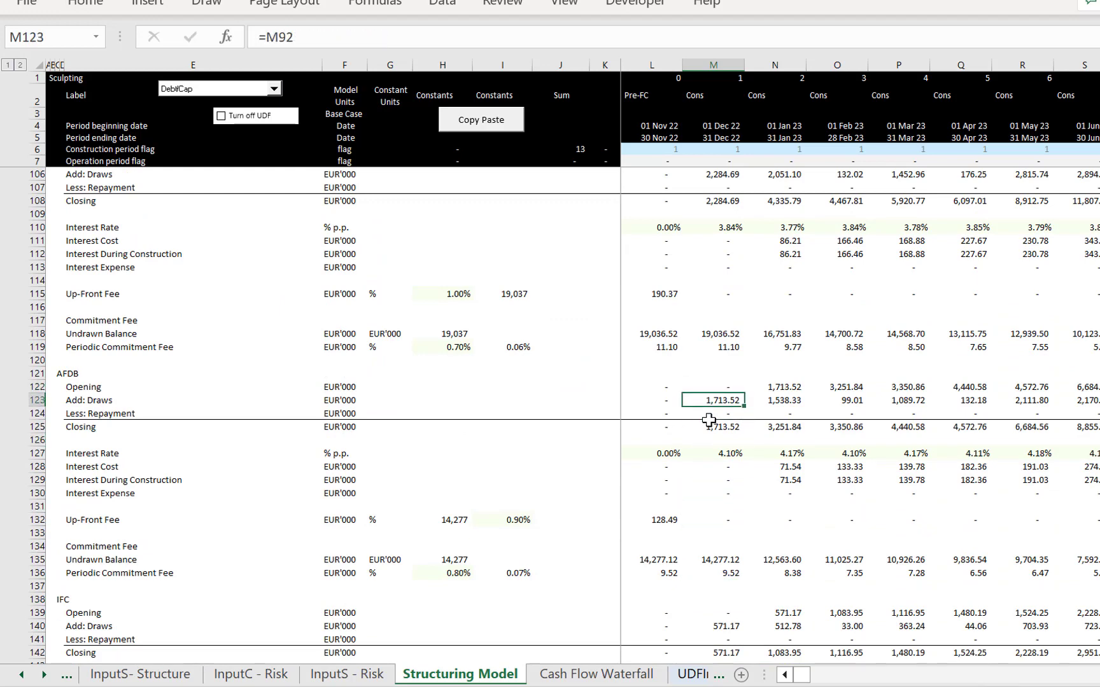
Examine the AFDB interest and fee rows and check the Pre-FC Periodic Commitment Fee formula.
key(Down)
key(Down)
key(Down)
key(Down)
key(Down)
key(Down)
key(Down)
key(Down)
key(Down)
key(Down)
key(Down)
key(Down)
key(Down)
key(Down)
key(Down)
key(Down)
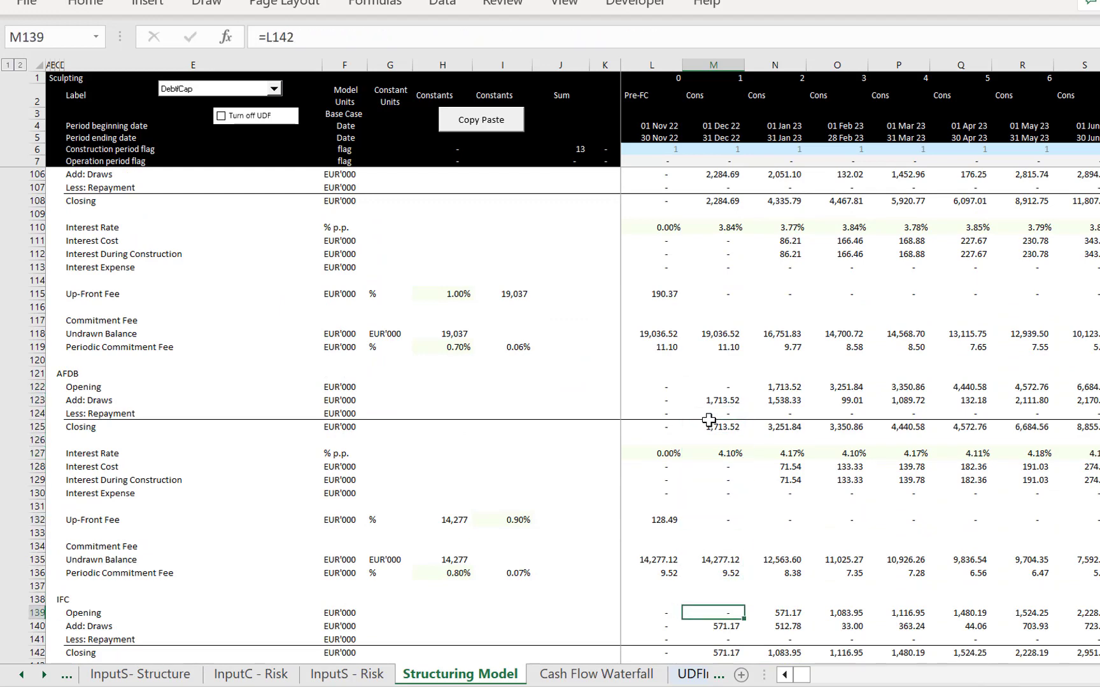
key(Up)
key(Up)
key(Up)
key(Up)
key(Up)
key(Up)
key(Left)
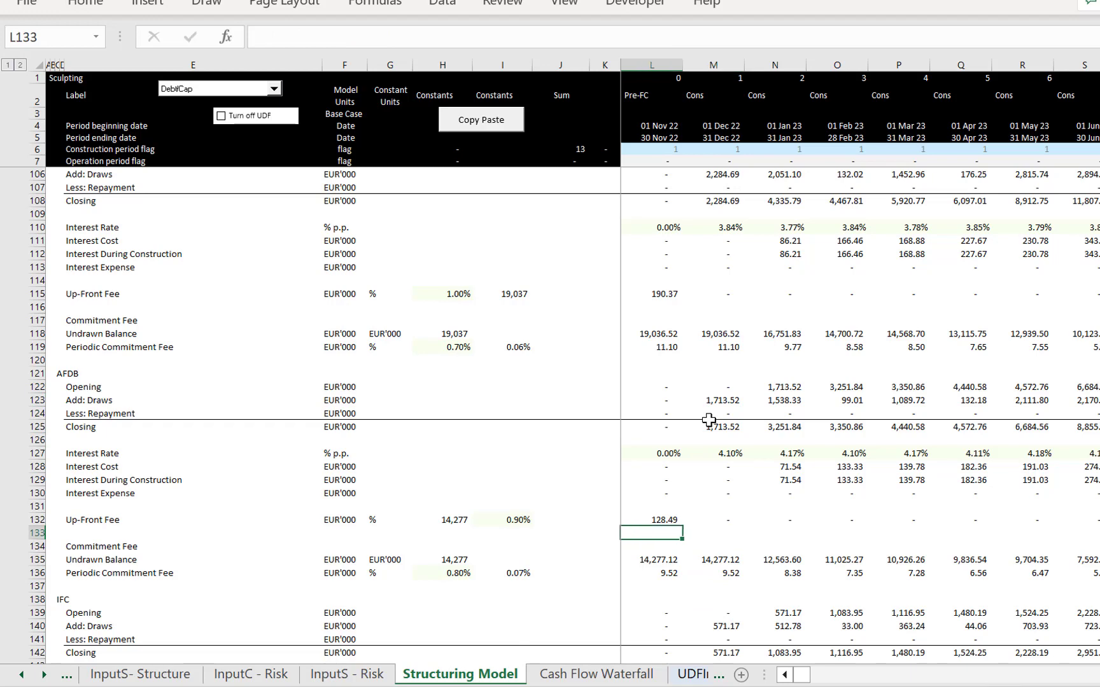
key(Up)
key(Down)
key(Down)
key(Down)
key(Down)
key(Down)
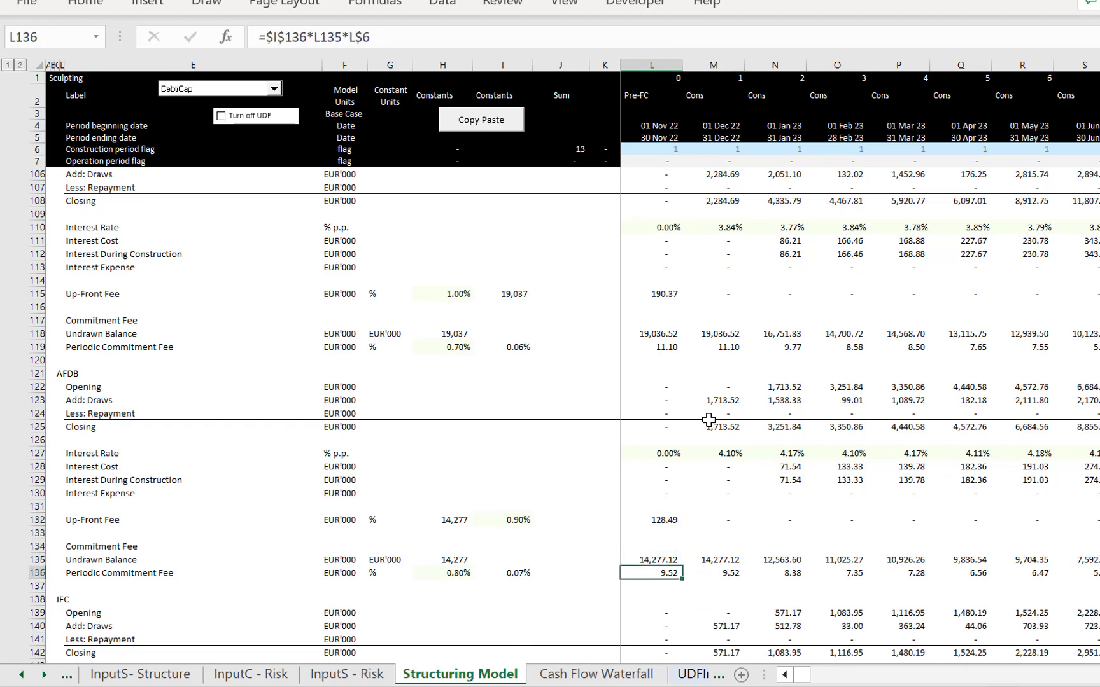
Examine the IFC account's balance, interest and fee rows down to the Pre-FC Undrawn Balance formula.
key(Down)
key(Down)
key(Down)
key(Down)
key(Down)
key(Down)
key(Down)
key(Down)
key(Down)
key(Down)
key(Down)
key(Down)
key(Down)
key(Down)
key(Down)
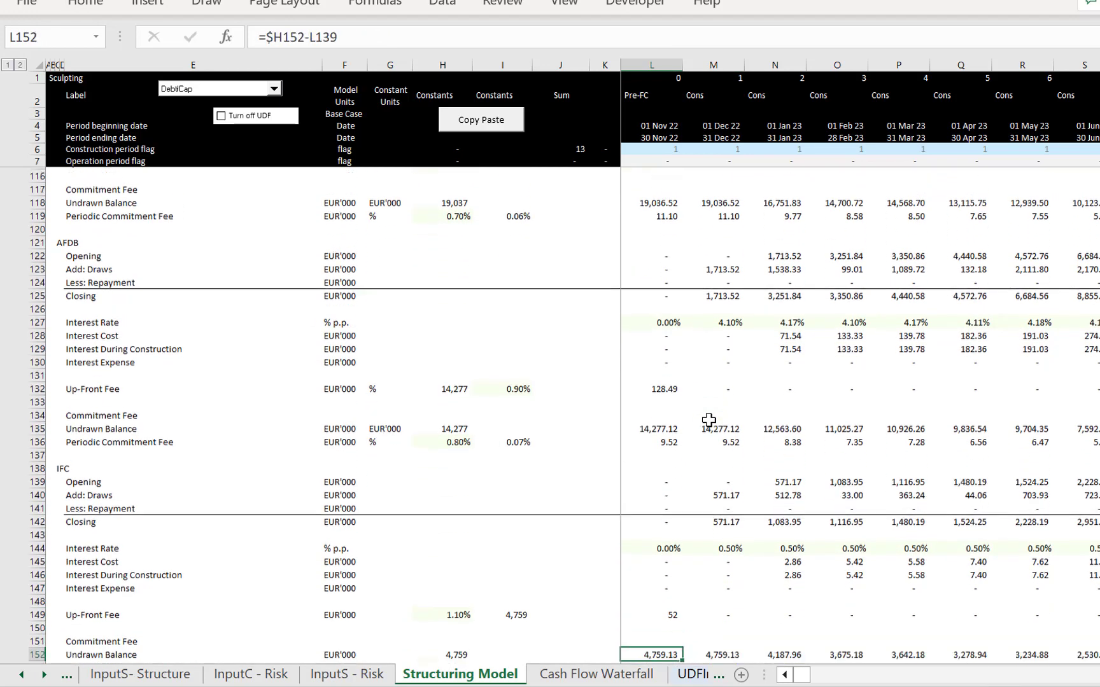
Return to the Summary Sources and Uses table to compare the Fixed S and Computed S columns.
key(Page_Up)
key(Page_Up)
key(Page_Up)
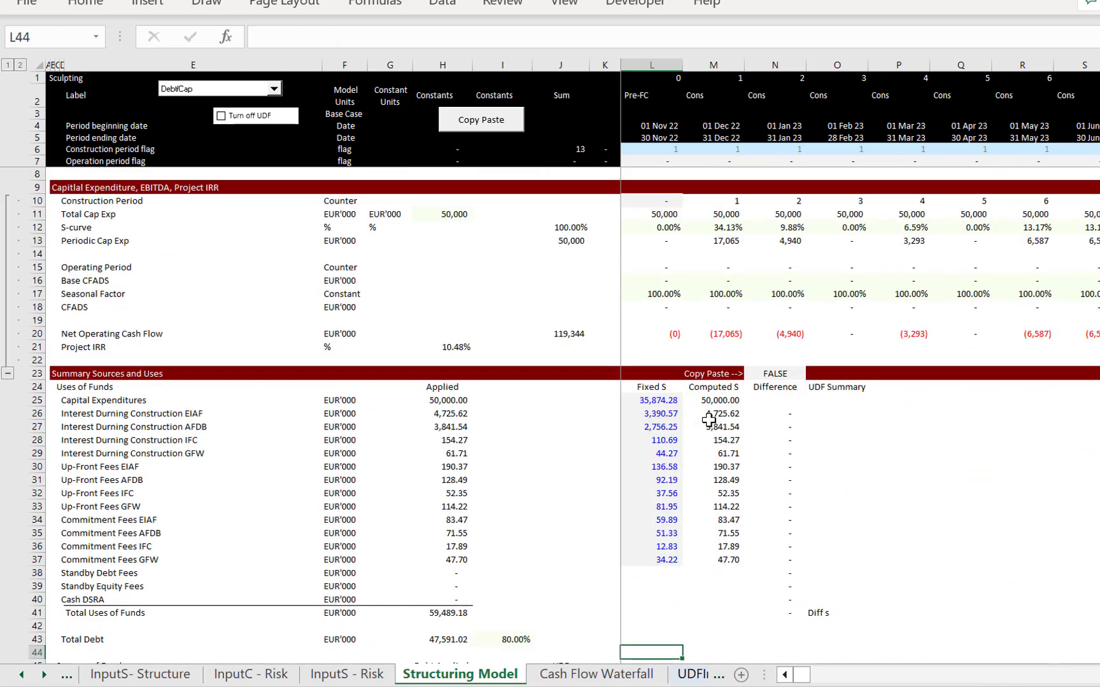
Go up to the Uses of Funds rows and highlight the Fixed S and Computed S values in L25:M37.
key(Left)
key(Up)
key(Up)
key(Up)
key(Up)
key(Up)
key(Up)
key(Up)
key(Up)
key(Up)
key(Up)
key(Up)
key(Up)
key(Up)
key(Up)
key(Up)
key(Up)
key(Up)
key(Up)
key(Up)
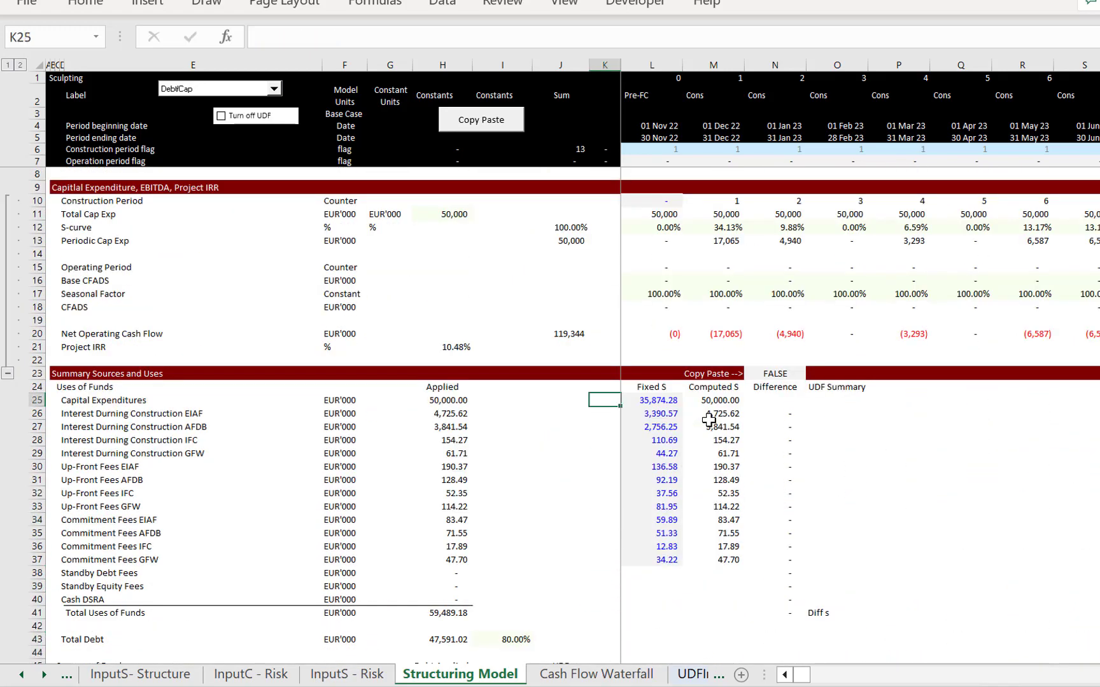
key(Right)
key(shift+Right)
key(shift+Down)
key(shift+Down)
key(shift+Down)
key(shift+Down)
key(shift+Down)
key(shift+Down)
key(shift+Down)
key(shift+Down)
key(shift+Down)
key(shift+Down)
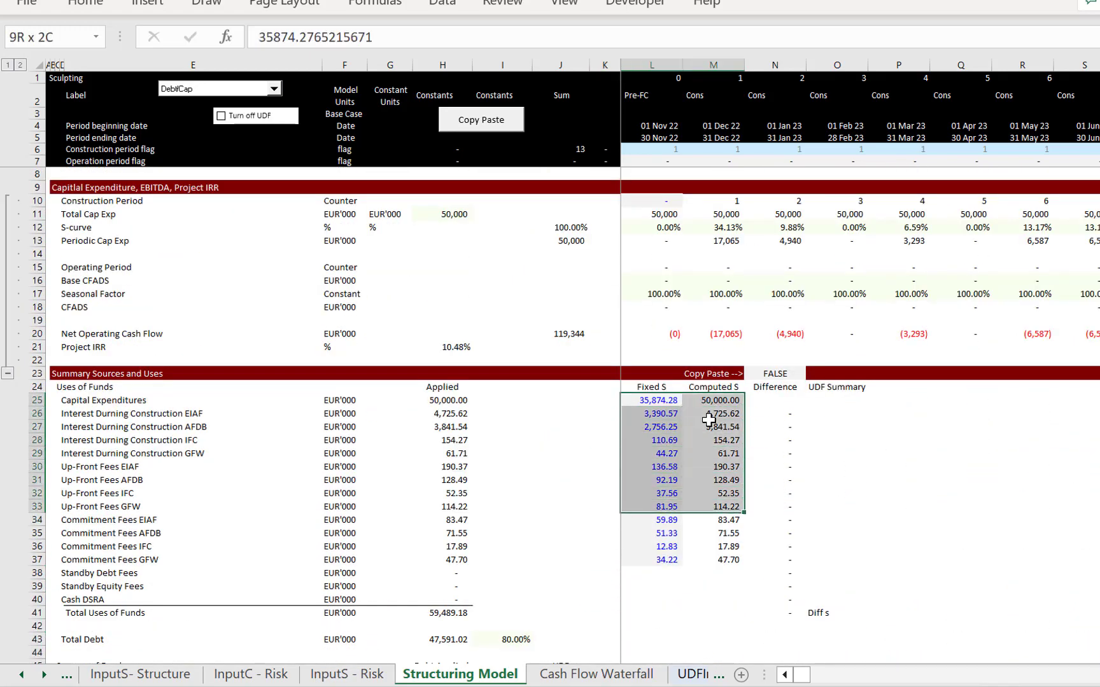
key(shift+Down)
key(shift+Down)
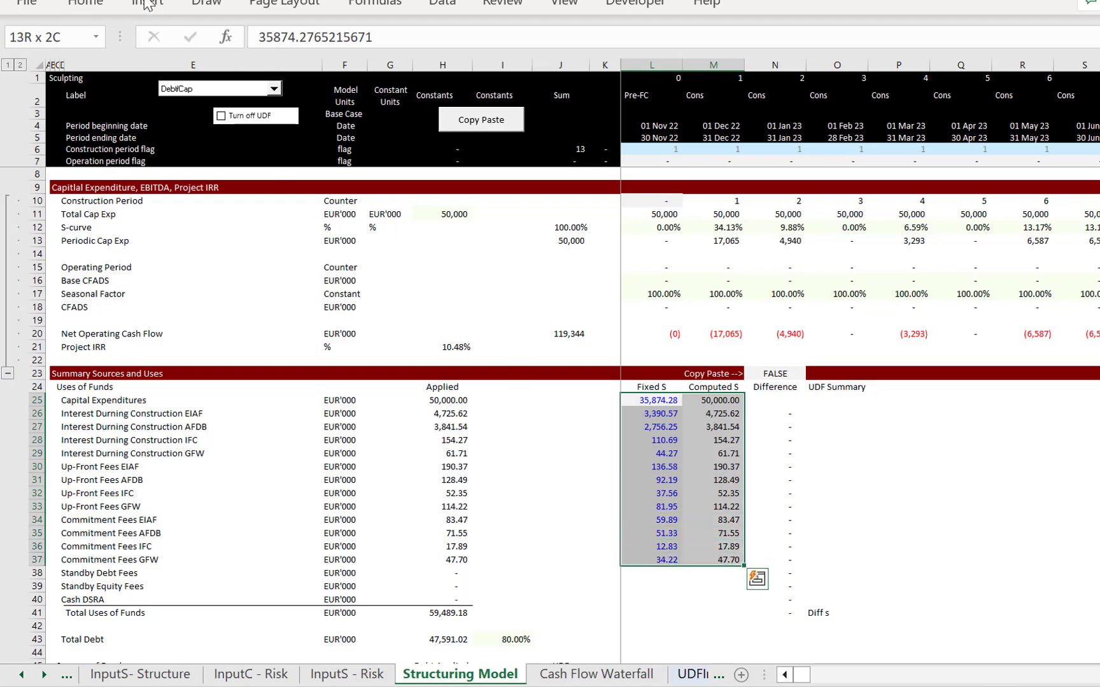
Highlight only the Fixed S values, from Capital Expenditures down to Commitment Fees GFW in L25:L37.
key(Left)
key(Right)
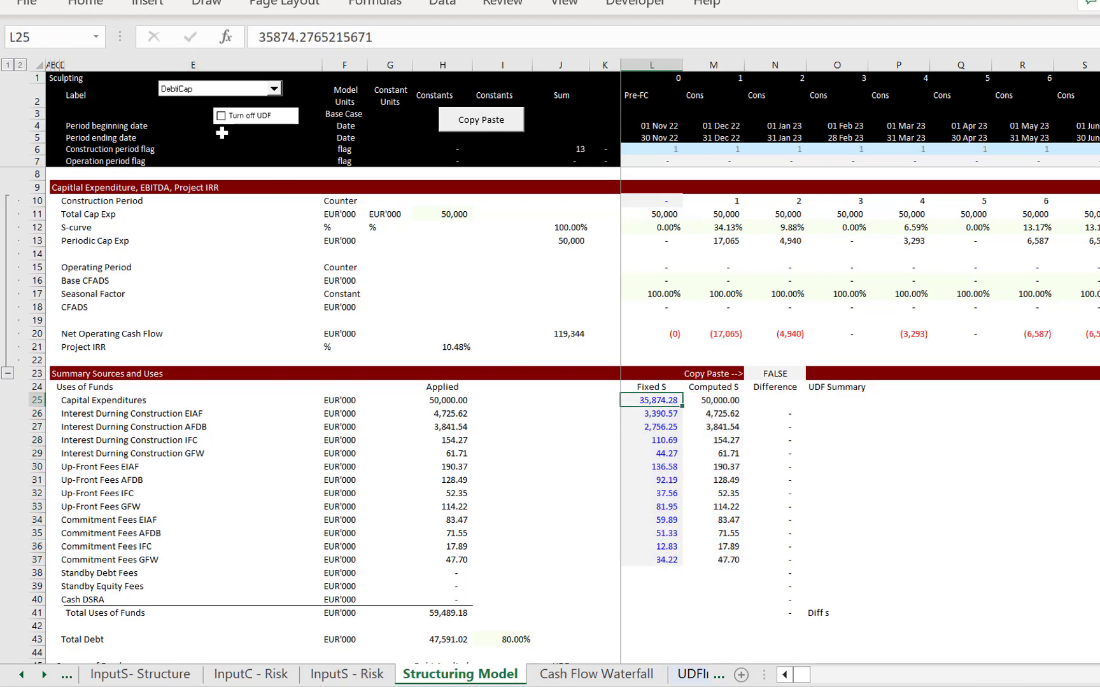
key(shift+Down)
key(shift+Down)
key(shift+Down)
key(shift+Down)
key(shift+Down)
key(shift+Down)
key(shift+Down)
key(shift+Down)
key(shift+Down)
key(shift+Down)
key(shift+Down)
key(shift+Down)
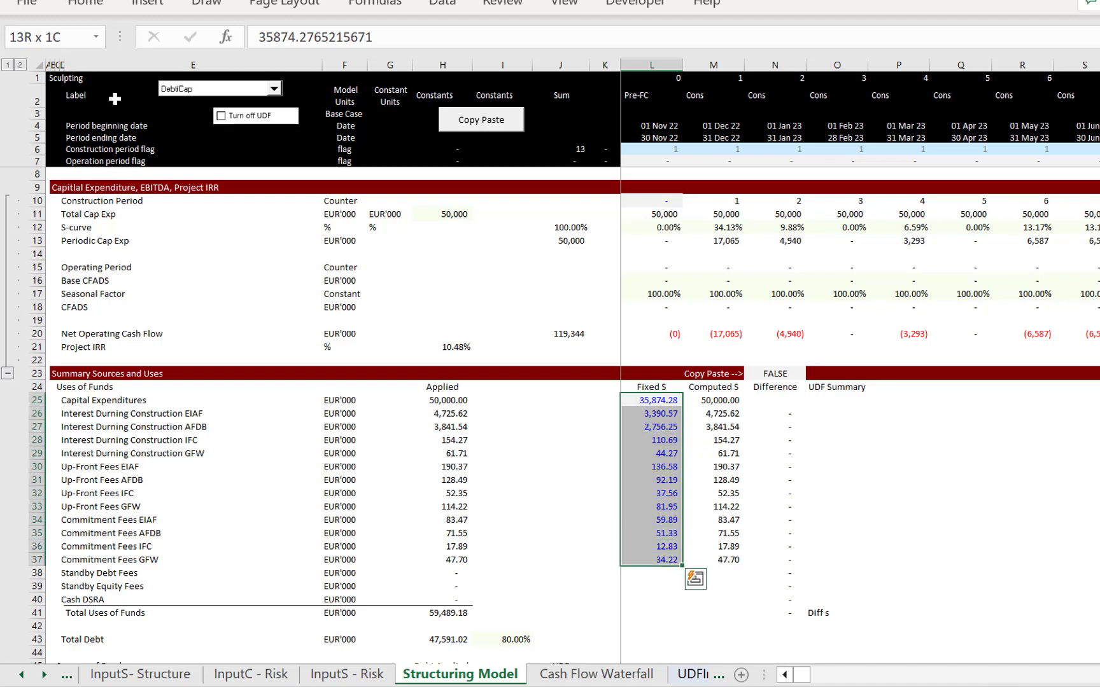
Review the Fixed S interest and fee values in L26:L37 separately from Capital Expenditures.
key(shift+Up)
key(shift+Up)
key(shift+Up)
key(shift+Up)
key(shift+Up)
key(shift+Up)
key(shift+Up)
key(shift+Up)
key(shift+Up)
key(shift+Up)
key(shift+Up)
key(shift+Up)
key(Down)
key(shift+Down)
key(shift+Down)
key(shift+Down)
key(shift+Down)
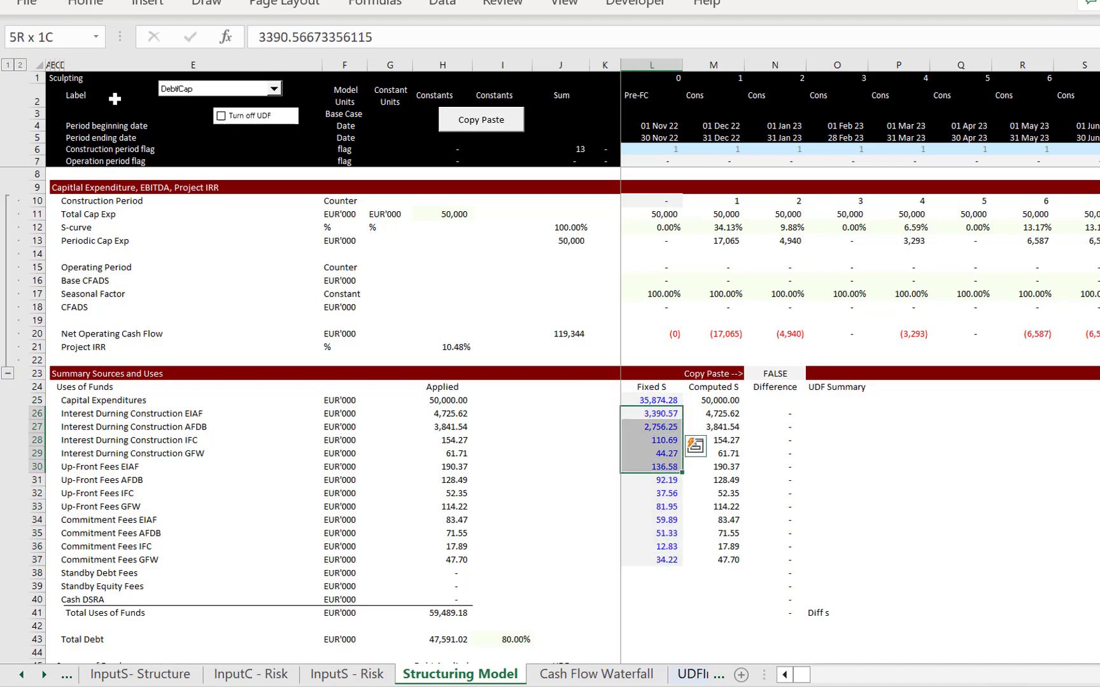
key(shift+Down)
key(shift+Down)
key(shift+Down)
key(shift+Down)
key(shift+Down)
key(shift+Down)
key(shift+Down)
key(Up)
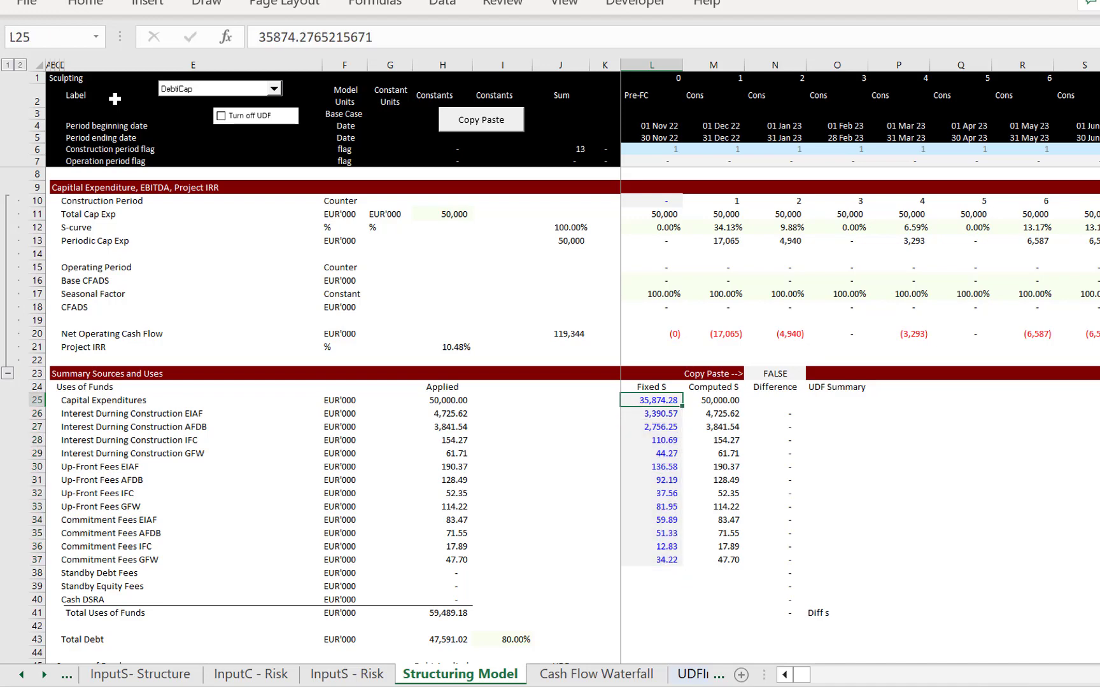
key(Down)
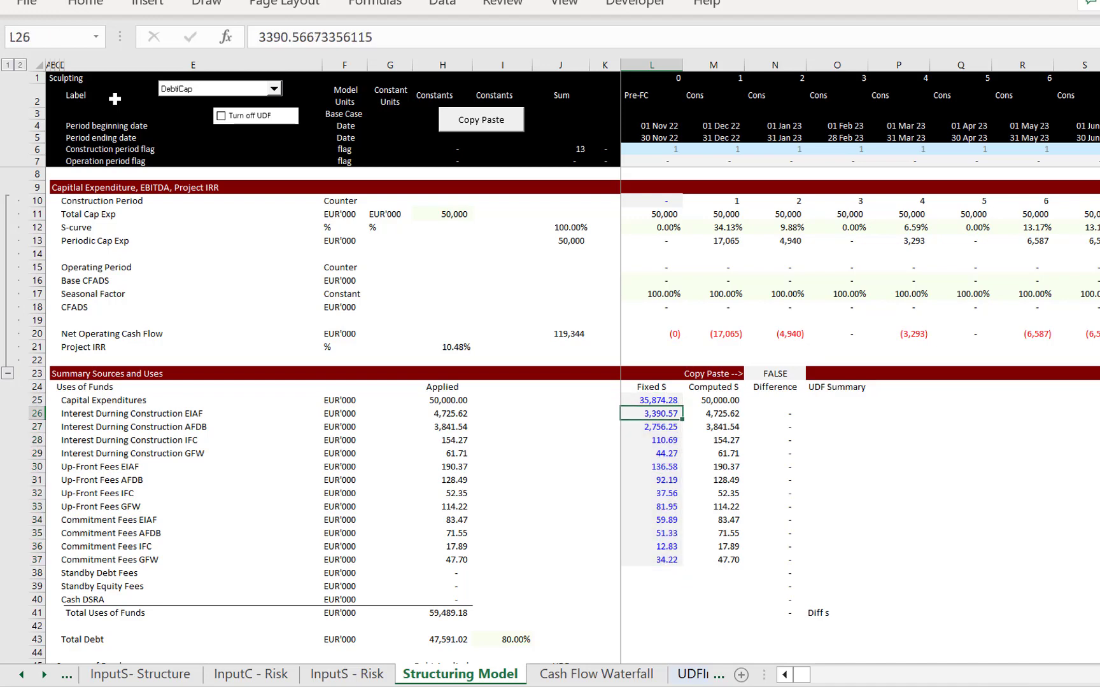
Check in the workbook's defined names which cells Computed_S covers, and compare the Fixed S and Computed S headings.
key(ctrl+F3)
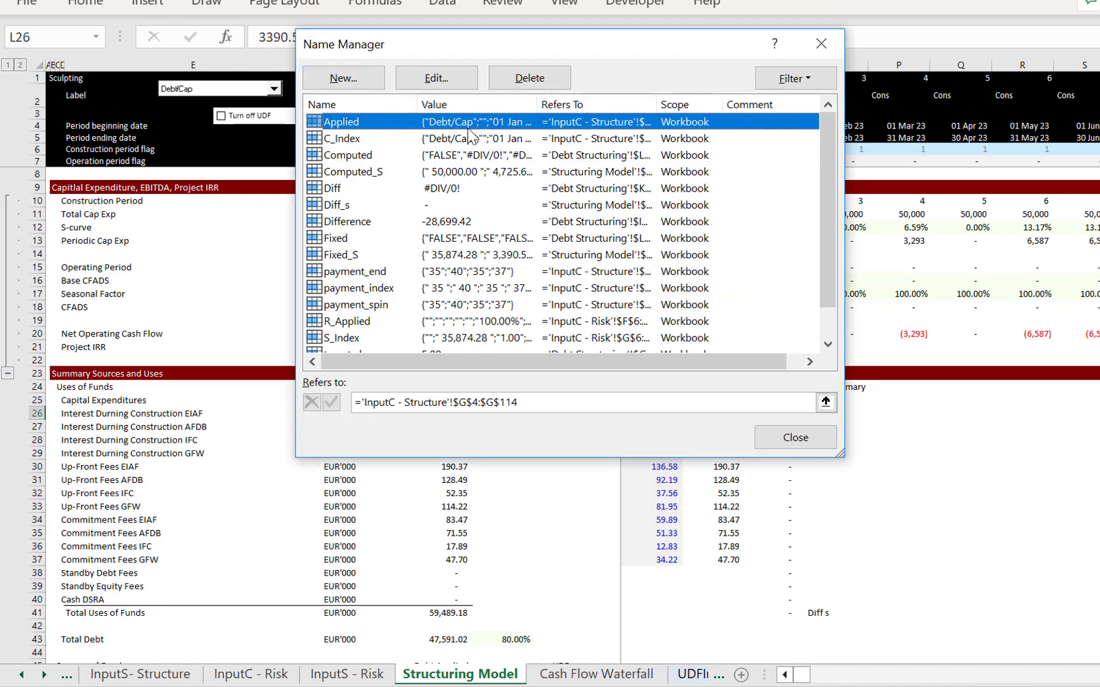
click(356, 155)
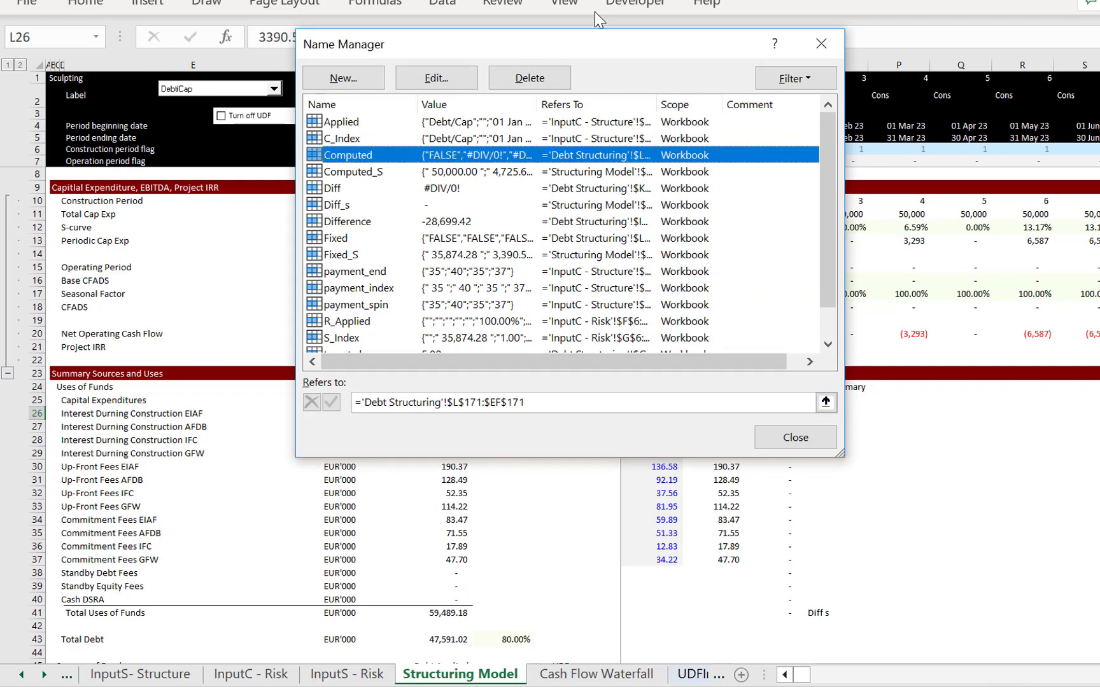
drag(599, 43, 961, 36)
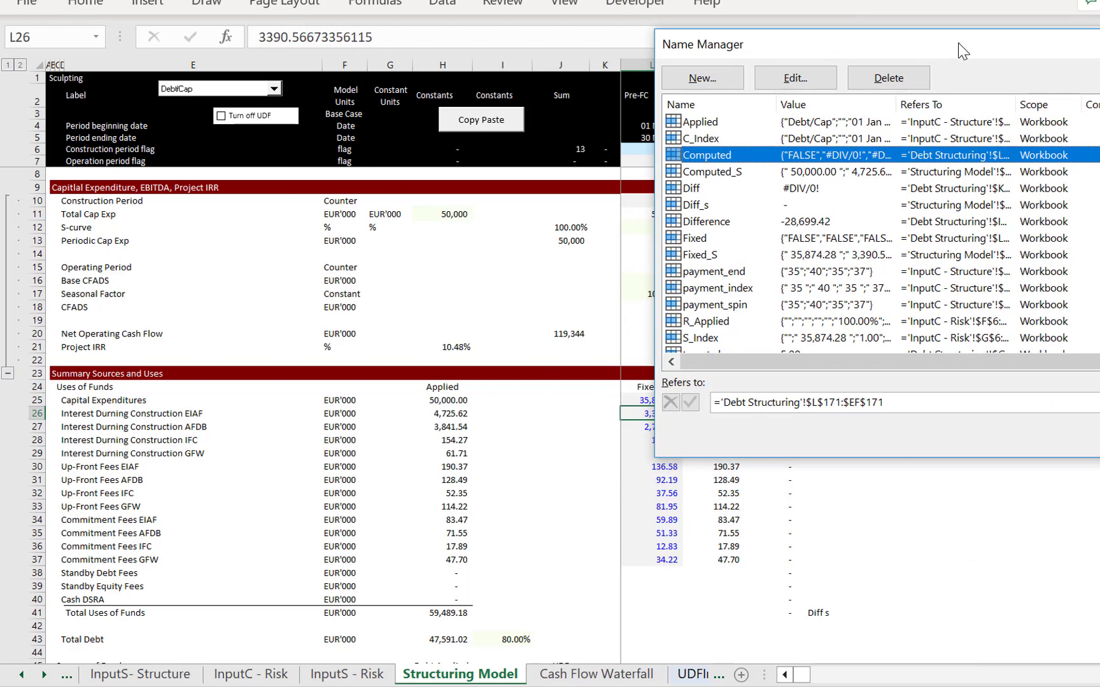
click(722, 172)
click(1099, 402)
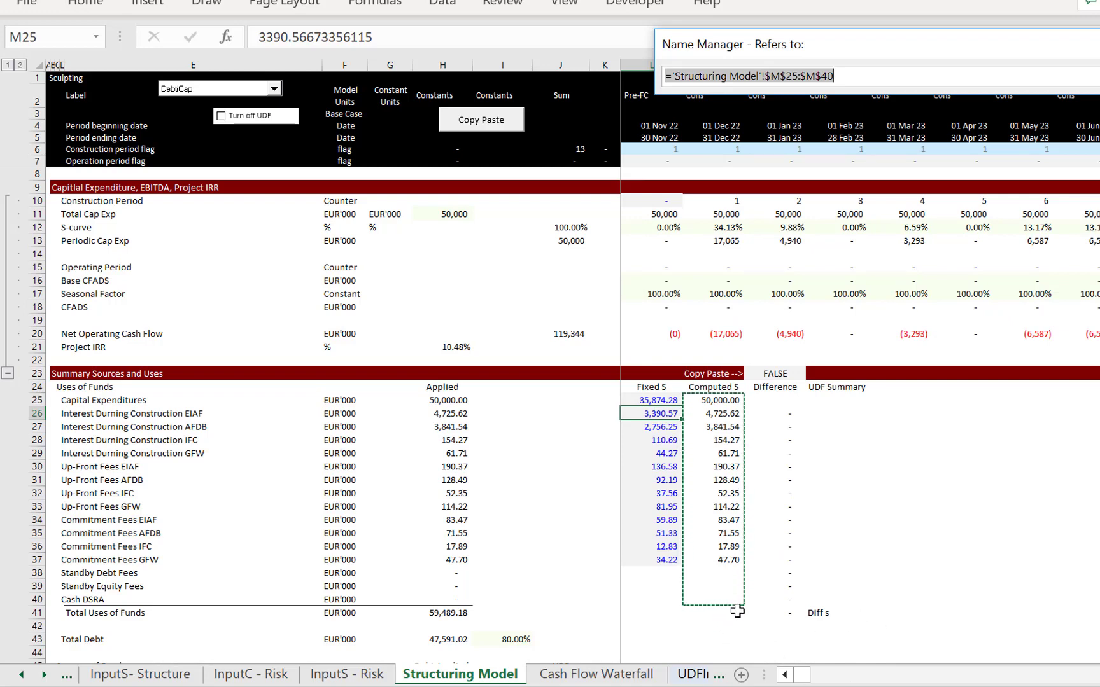
key(Return)
key(Escape)
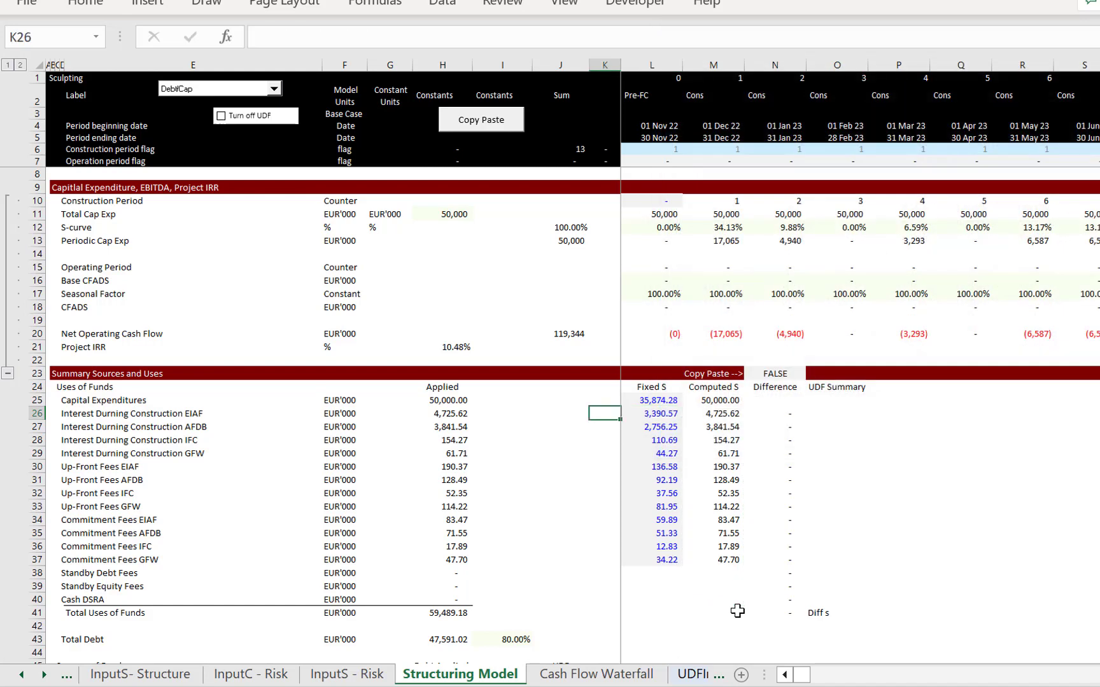
key(Up)
key(Up)
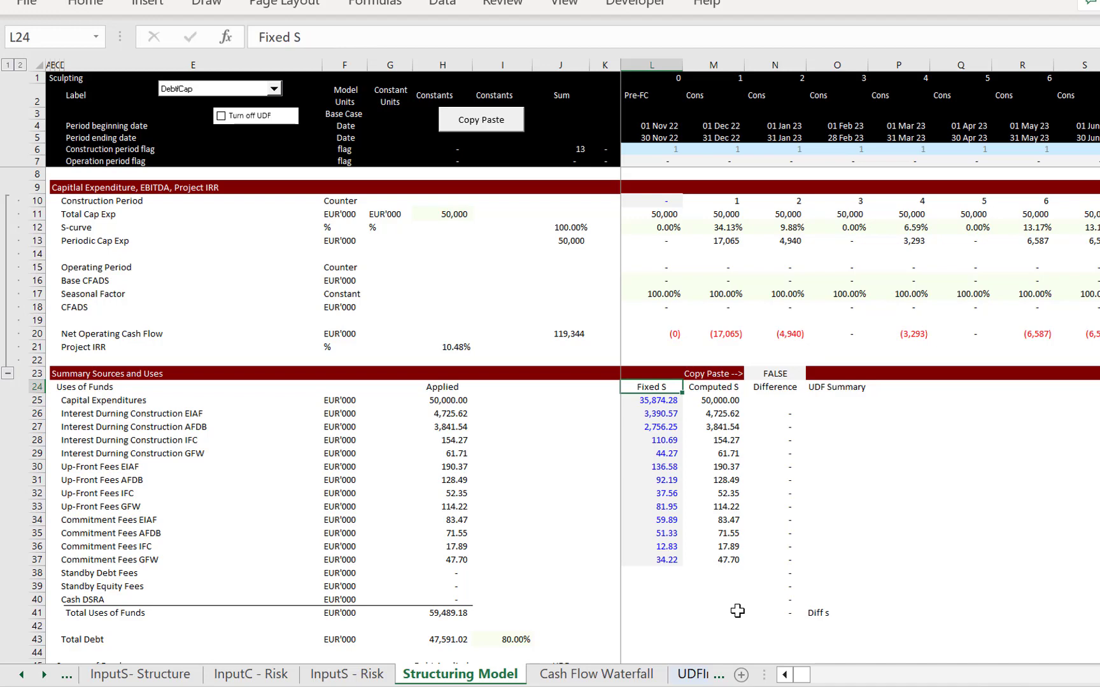
key(Right)
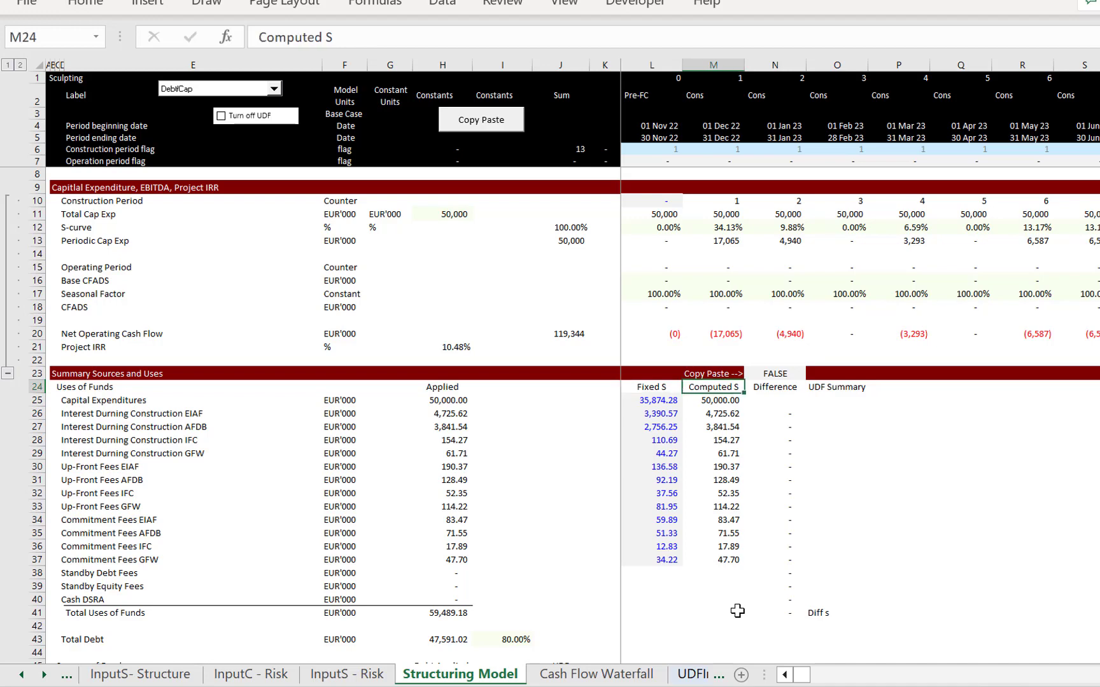
key(Left)
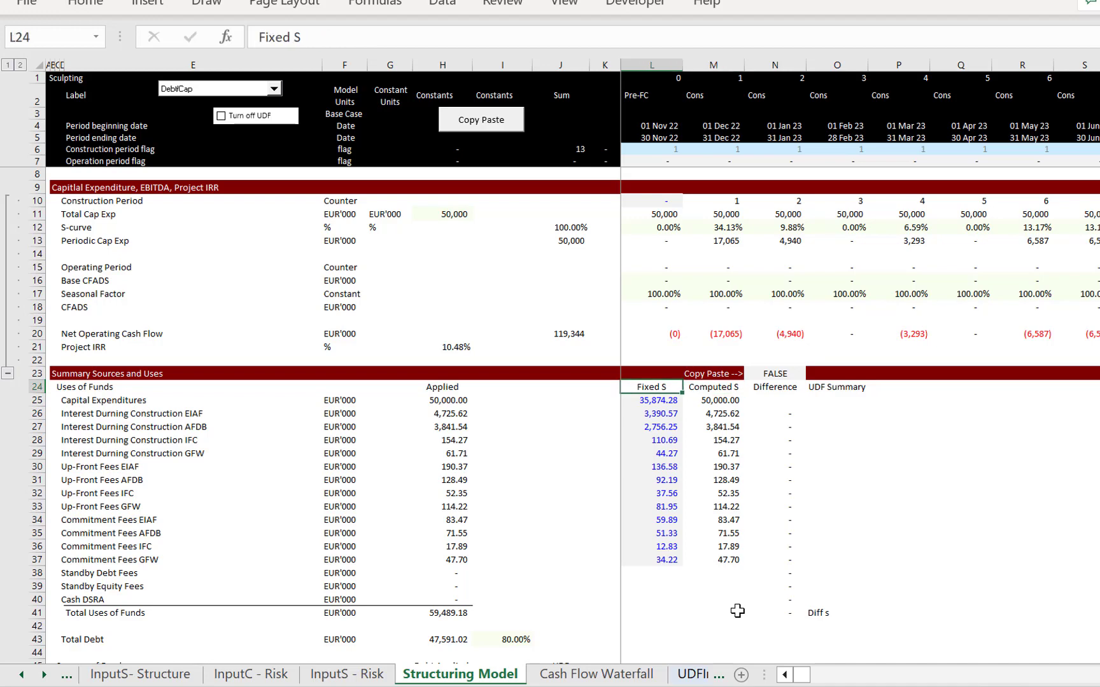
Write the macro line "[fixed_s].value = [computed_s].value" as a note in cell Q27.
key(Right)
key(Right)
key(Right)
key(Right)
key(Down)
key(Down)
key(Down)
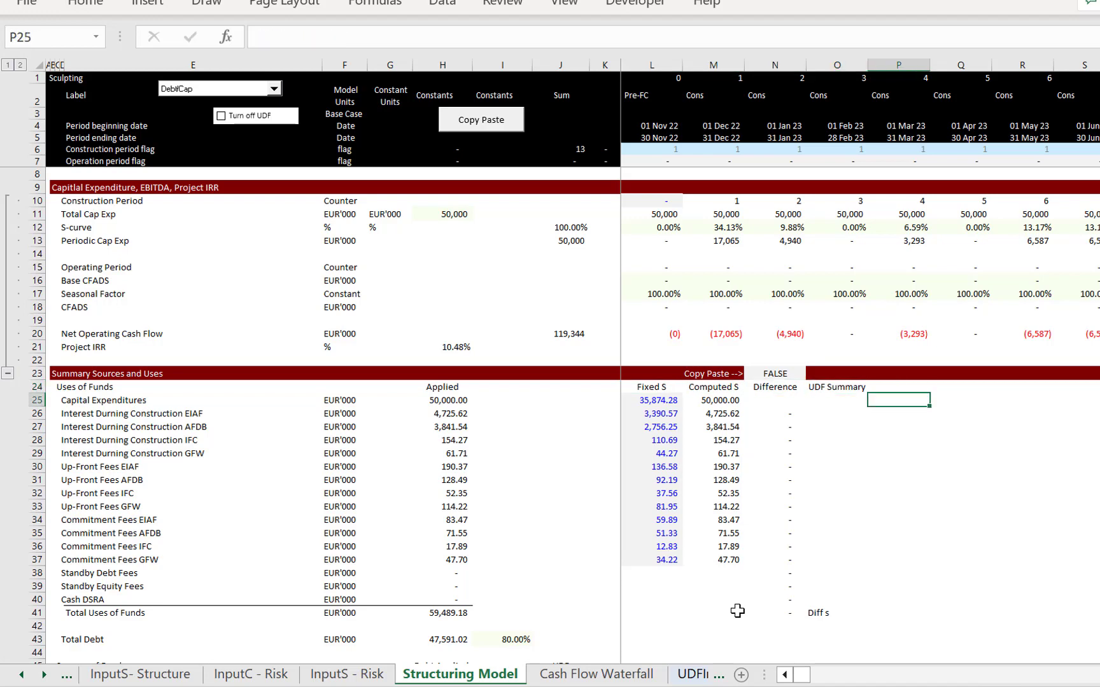
key(Right)
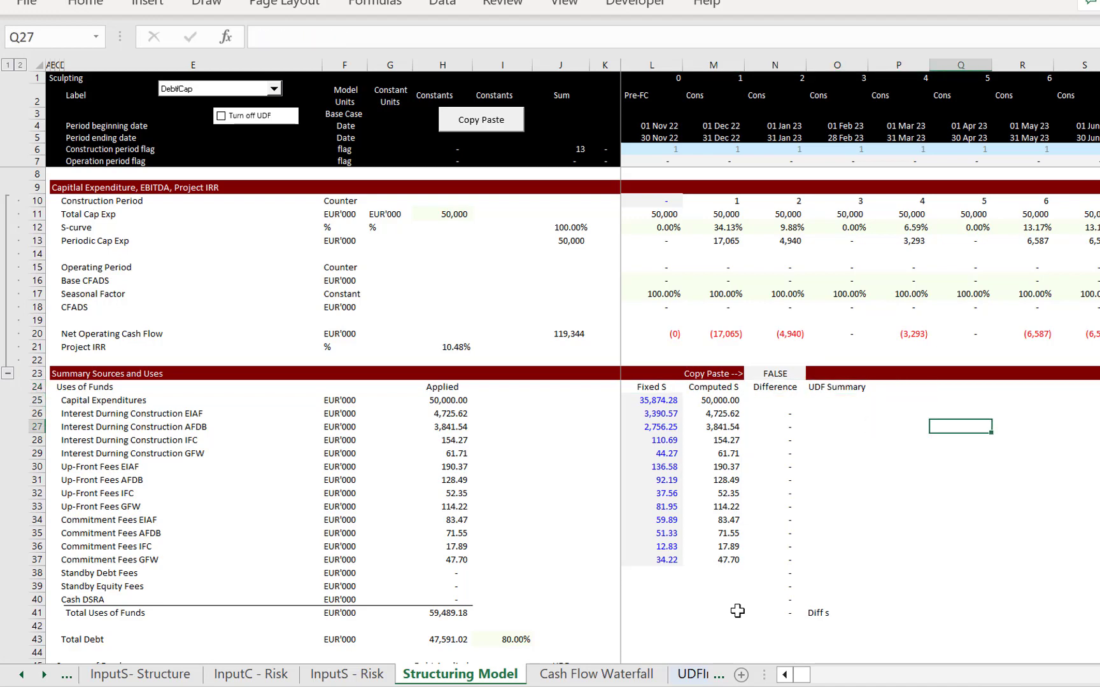
text(fixed)
text(+s)
key(BackSpace)
key(BackSpace)
key(BackSpace)
text(_s)
key(BackSpace)
text(s)
key(Home)
text([fixed_s)
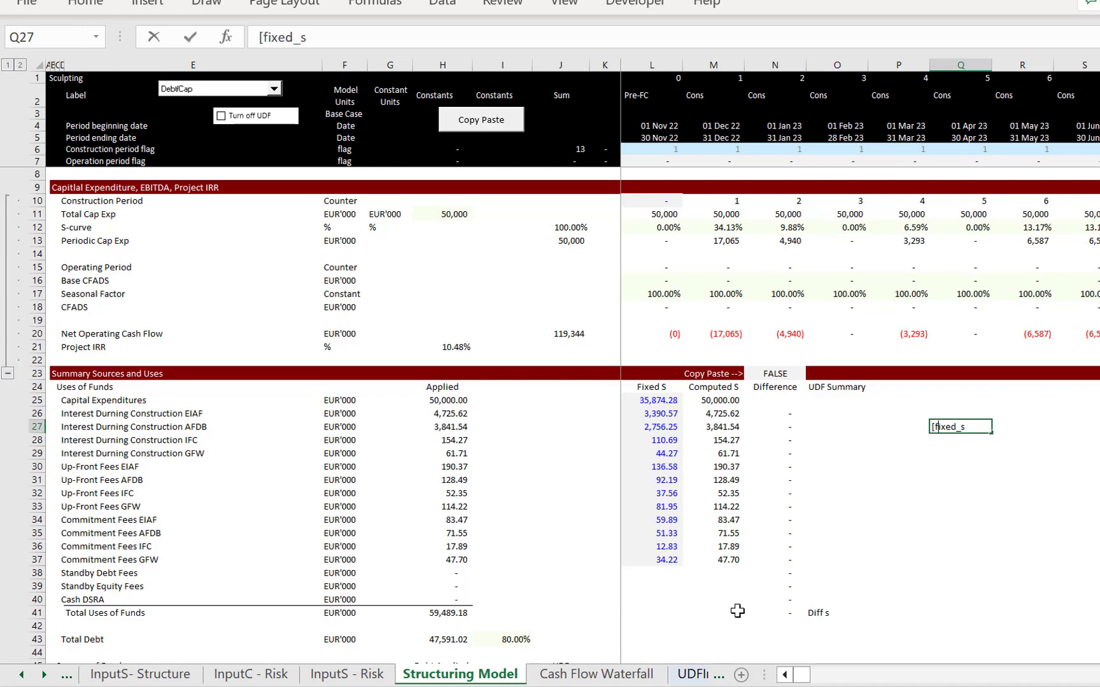
text(].value)
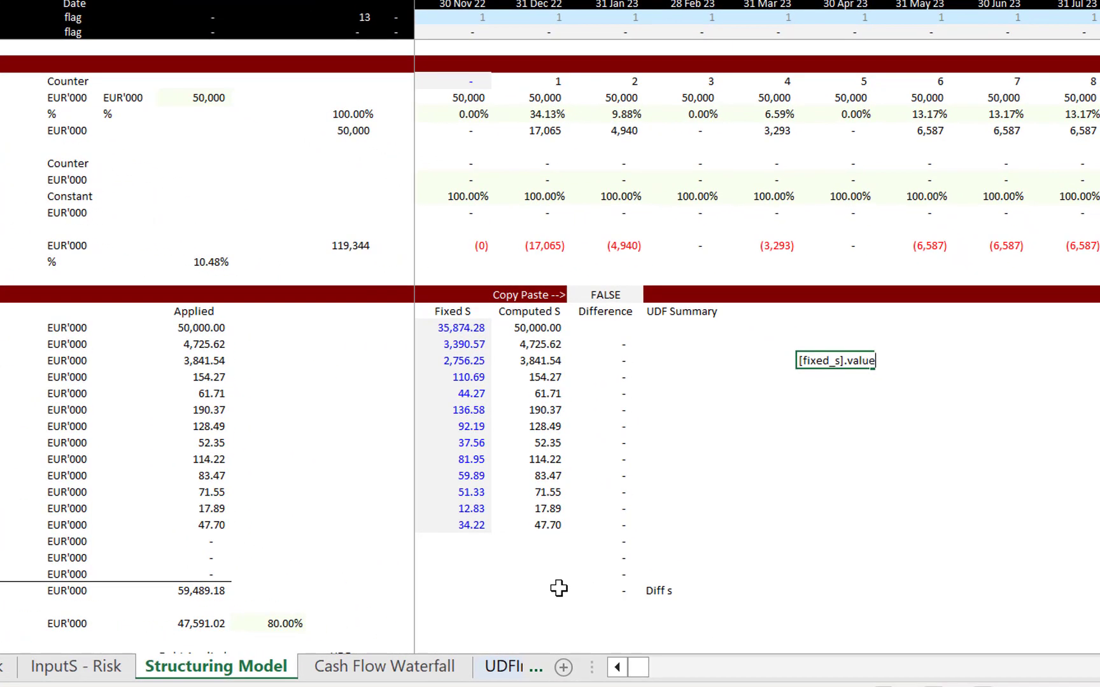
key(BackSpace)
text(e =)
text( co)
key(BackSpace)
key(BackSpace)
text([computed_s].va)
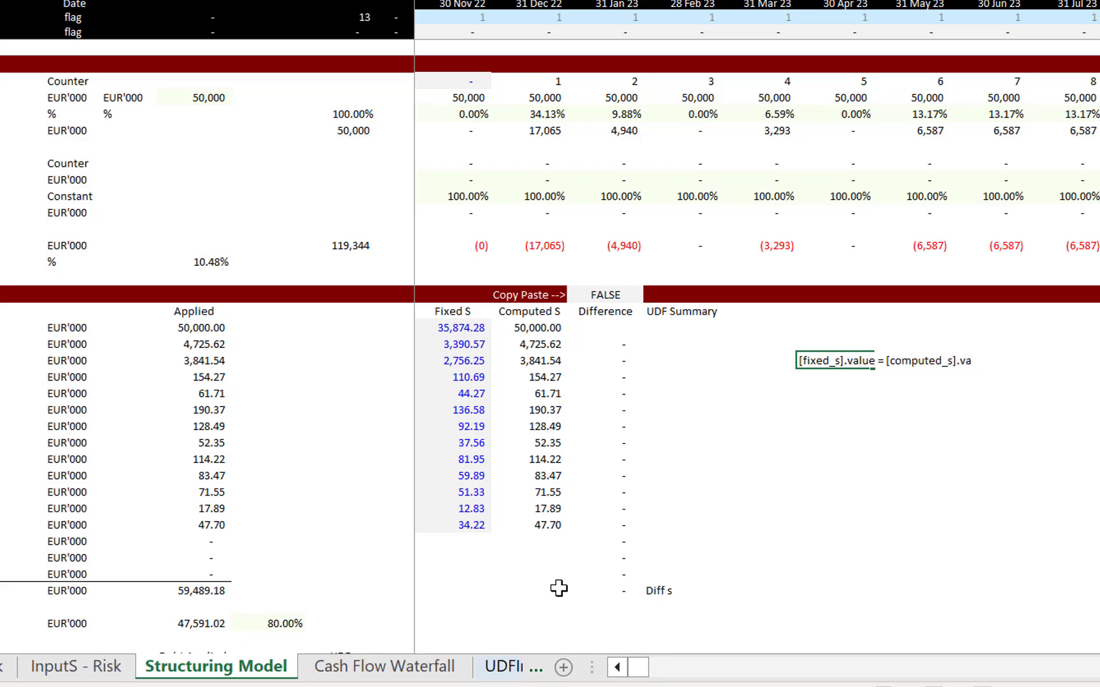
text(lue)
key(Up)
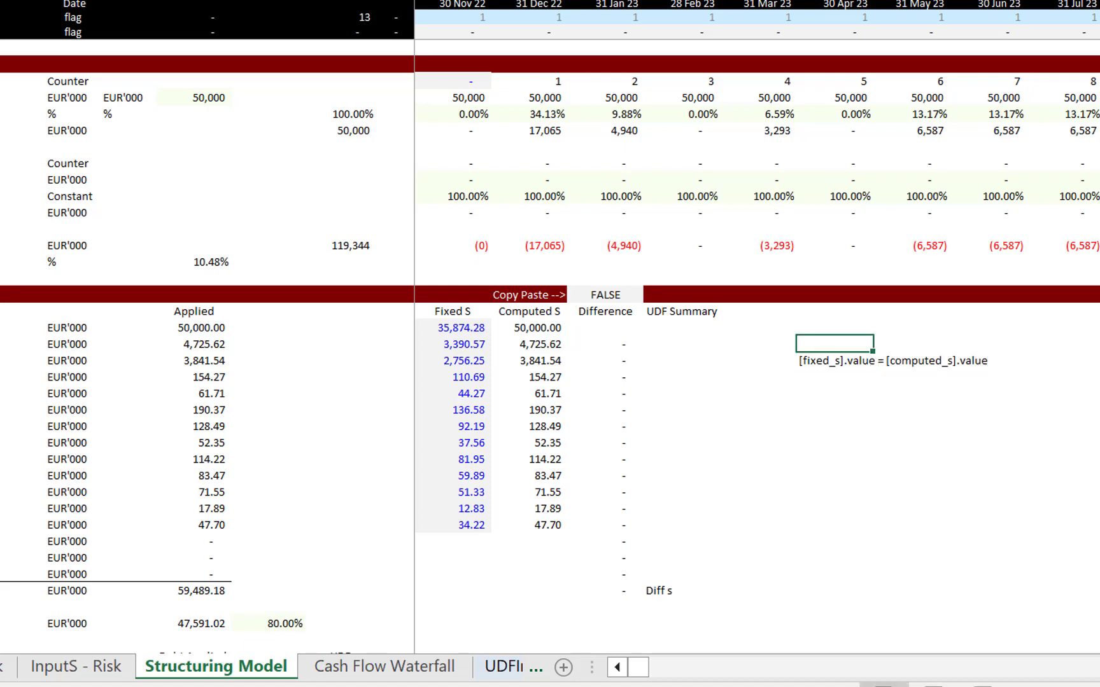
Inspect the formula of the Diff s total under the Difference column, leaving it unedited.
click(626, 591)
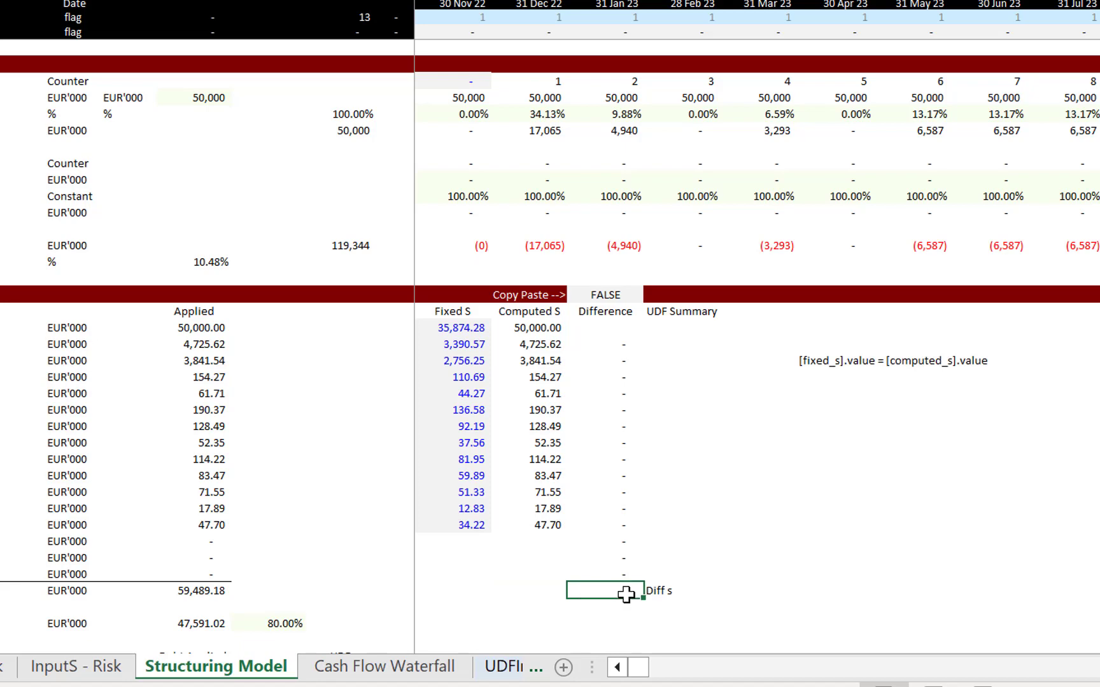
key(F2)
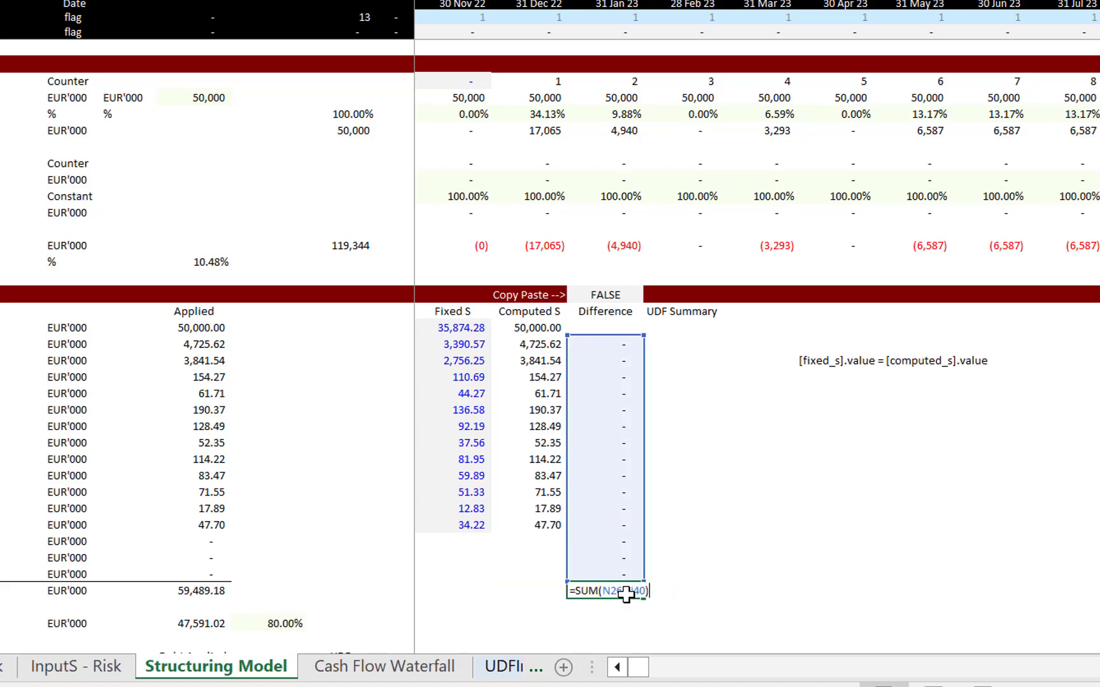
key(Escape)
key(Up)
key(Up)
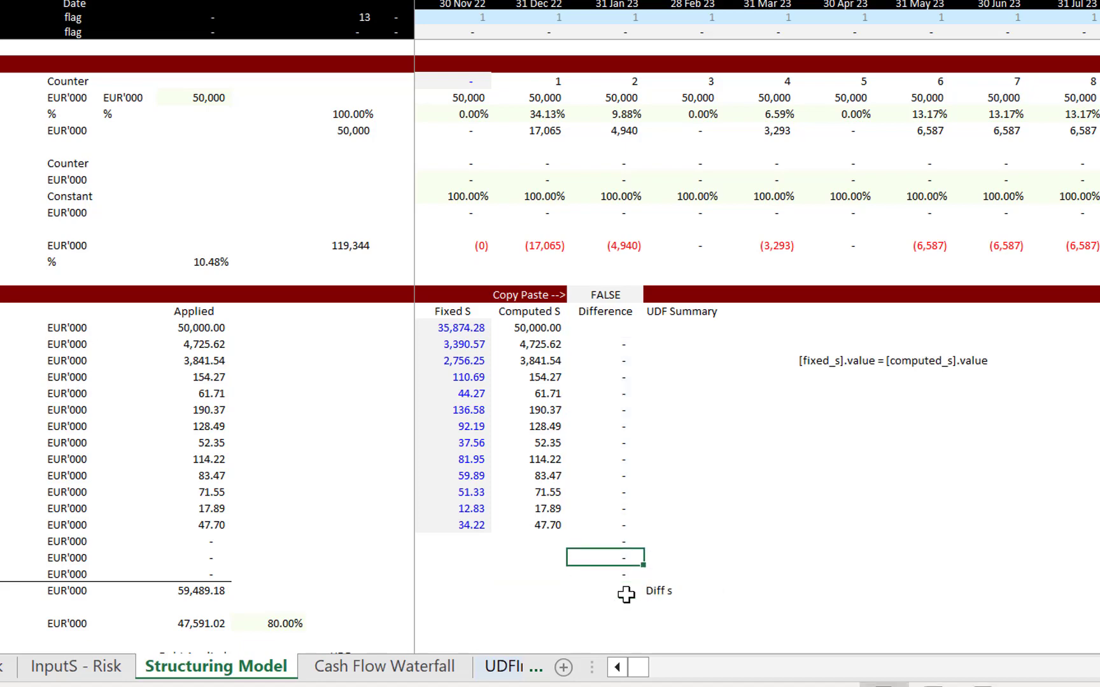
Write the loop condition "do while [diff_s].value <> 0" in Q25, two rows above the assignment note.
key(Up)
key(Up)
key(Up)
key(Up)
key(Up)
key(Up)
key(Up)
key(Up)
key(Up)
key(Up)
key(Up)
key(Up)
key(Up)
key(Up)
key(Right)
key(Right)
key(Right)
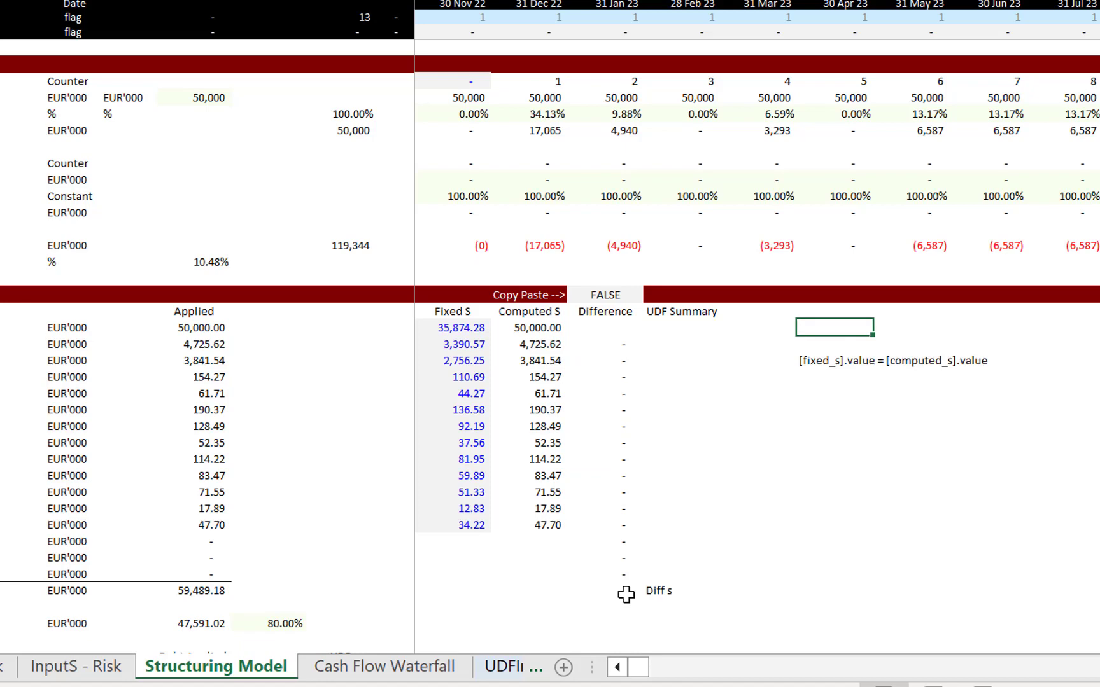
text(do while [diff)
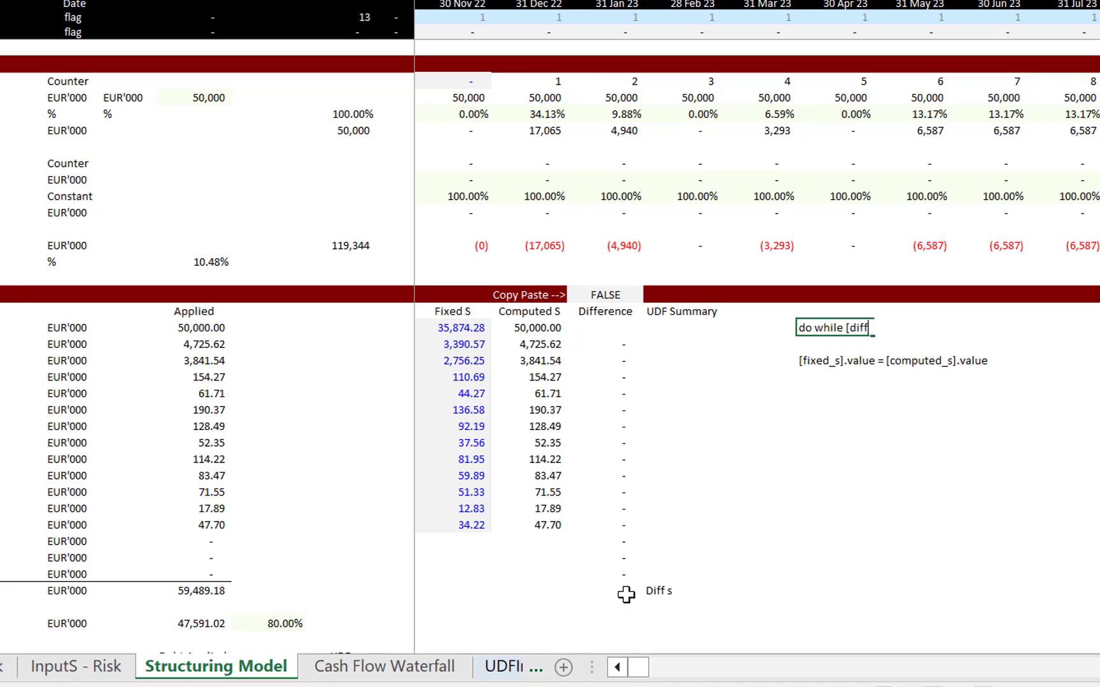
text(_s].value <> 0)
key(Return)
Close the macro note with "loop" in Q29, two rows below the assignment line.
key(Down)
key(Down)
key(Down)
key(Down)
key(Down)
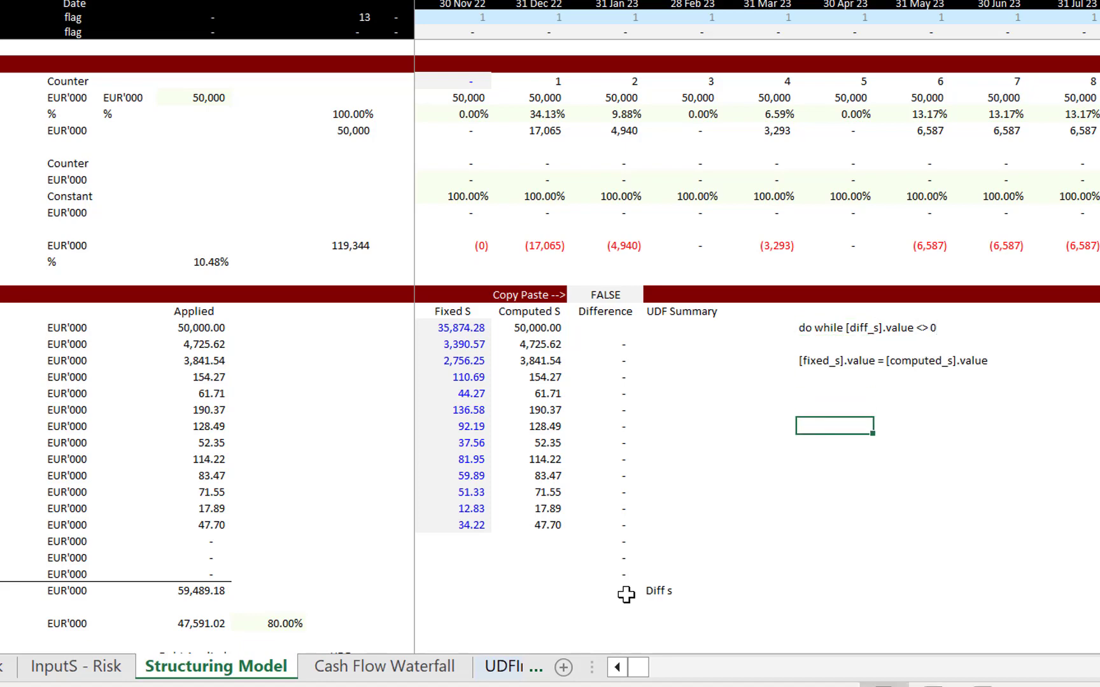
key(Up)
key(Up)
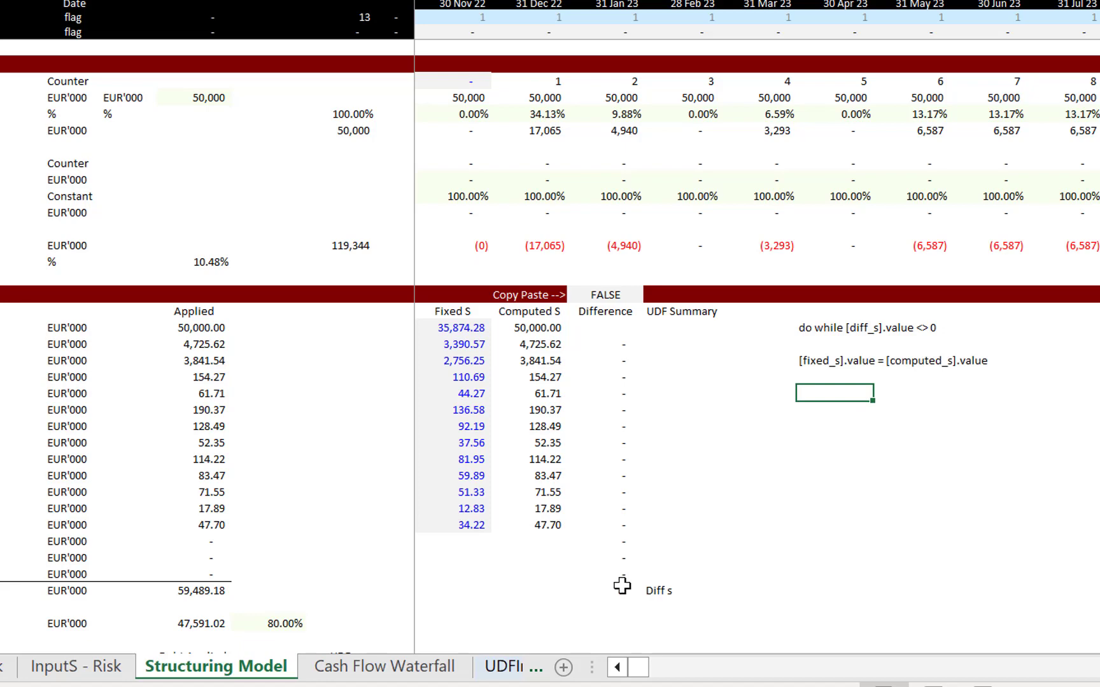
text(loop)
key(Up)
key(Up)
key(Up)
key(Up)
key(Up)
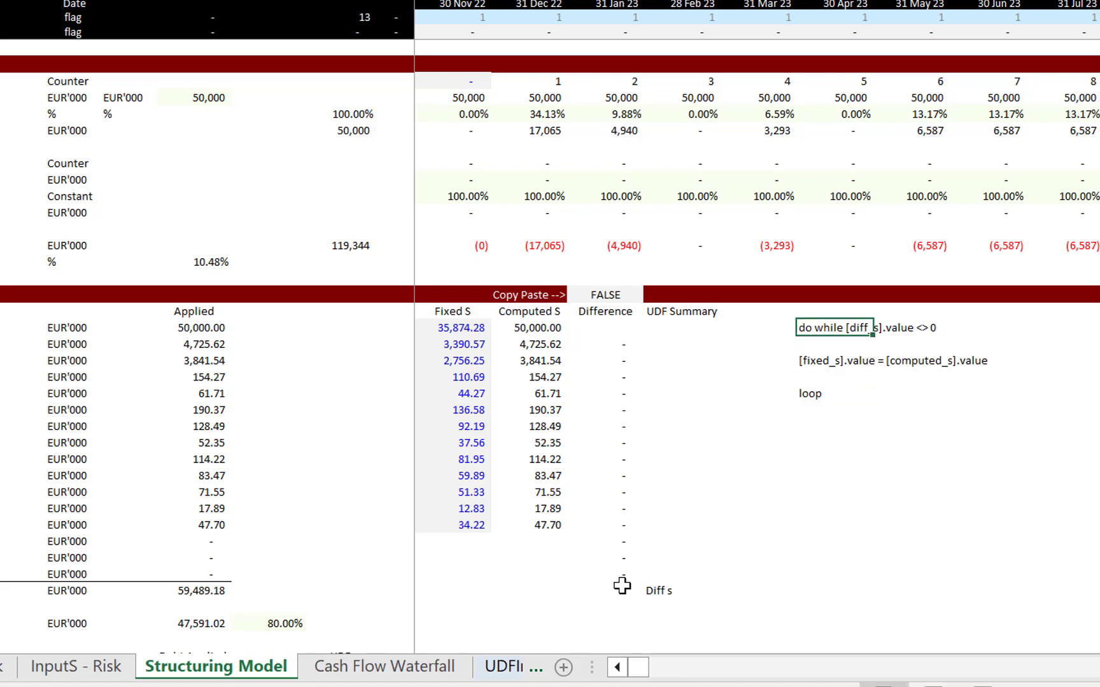
Inspect the debt split percentages and the formula of the first Debt Applied amount, leaving it unedited.
key(Left)
key(Left)
key(Left)
key(Left)
key(Left)
key(Left)
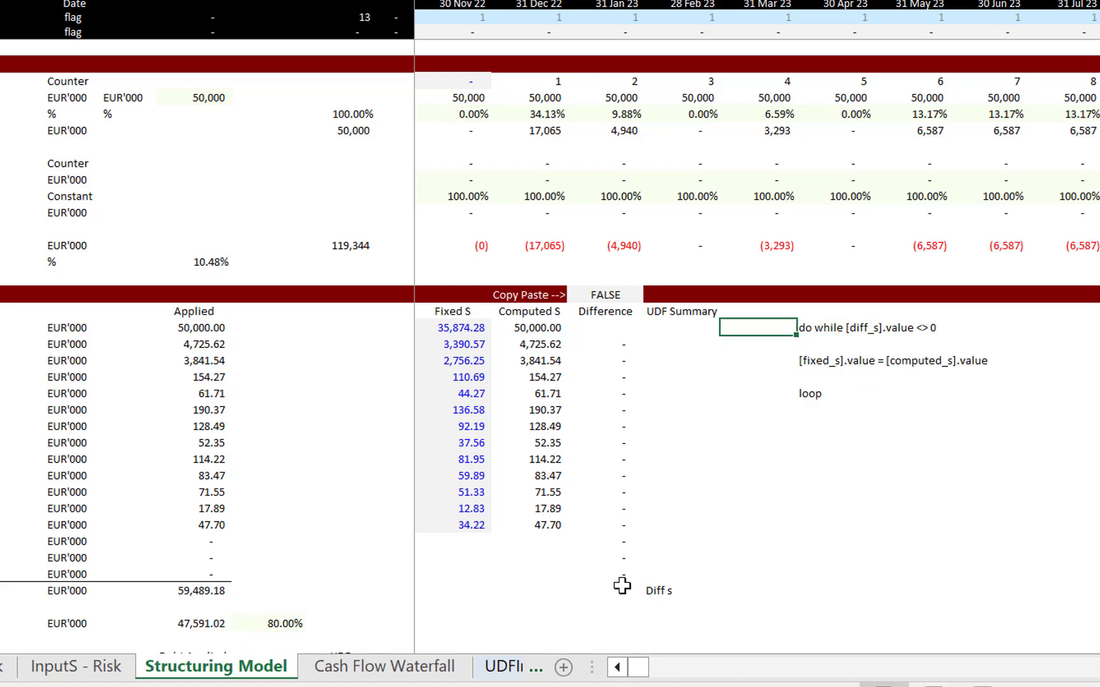
key(Right)
key(Down)
key(Down)
key(Down)
key(Down)
key(Down)
key(Down)
key(Down)
key(Down)
key(Down)
key(Down)
key(Down)
key(Down)
key(Down)
key(Down)
key(Down)
key(Down)
key(Down)
key(Down)
key(Down)
key(Down)
key(Down)
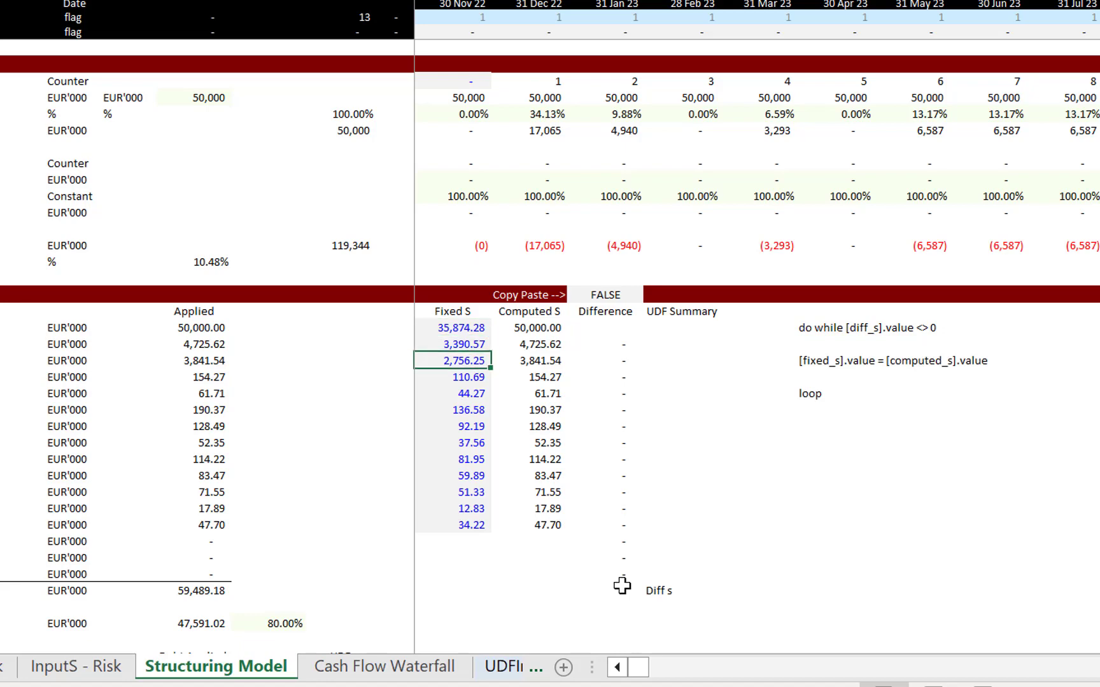
key(Left)
key(Left)
key(Left)
key(Left)
key(Left)
key(Left)
key(Left)
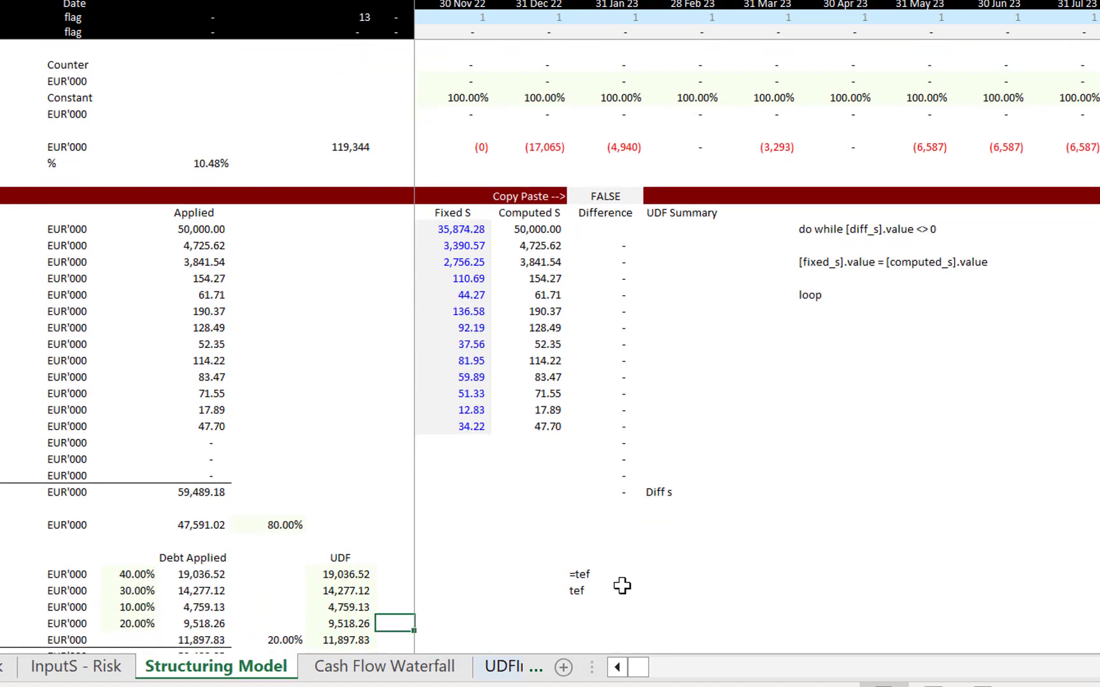
key(Right)
key(Right)
key(Up)
key(Up)
key(Up)
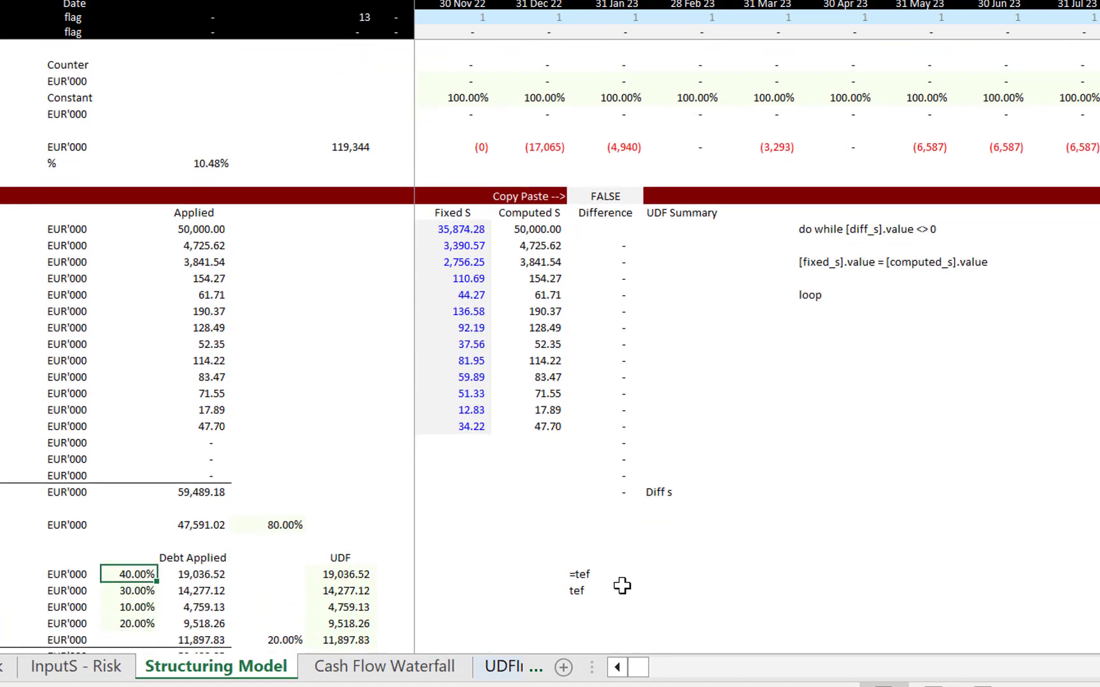
key(Right)
key(F2)
key(Escape)
Inspect the SUM formula that totals the Applied column, leaving it unedited.
key(Up)
key(Up)
key(Up)
key(Up)
key(Up)
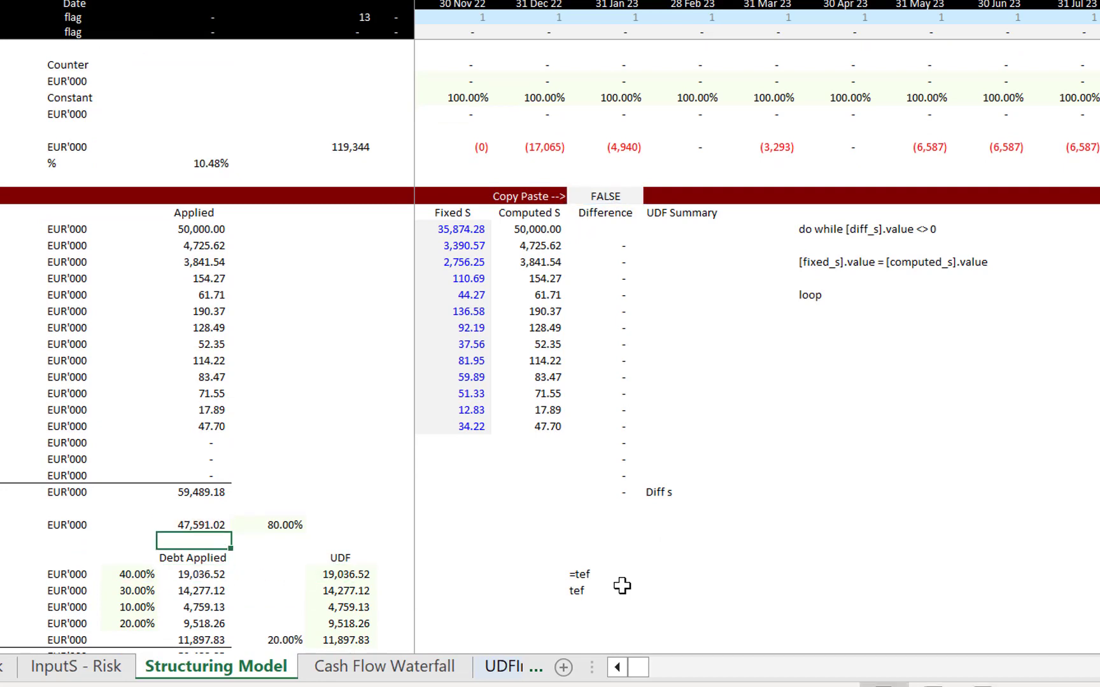
key(F2)
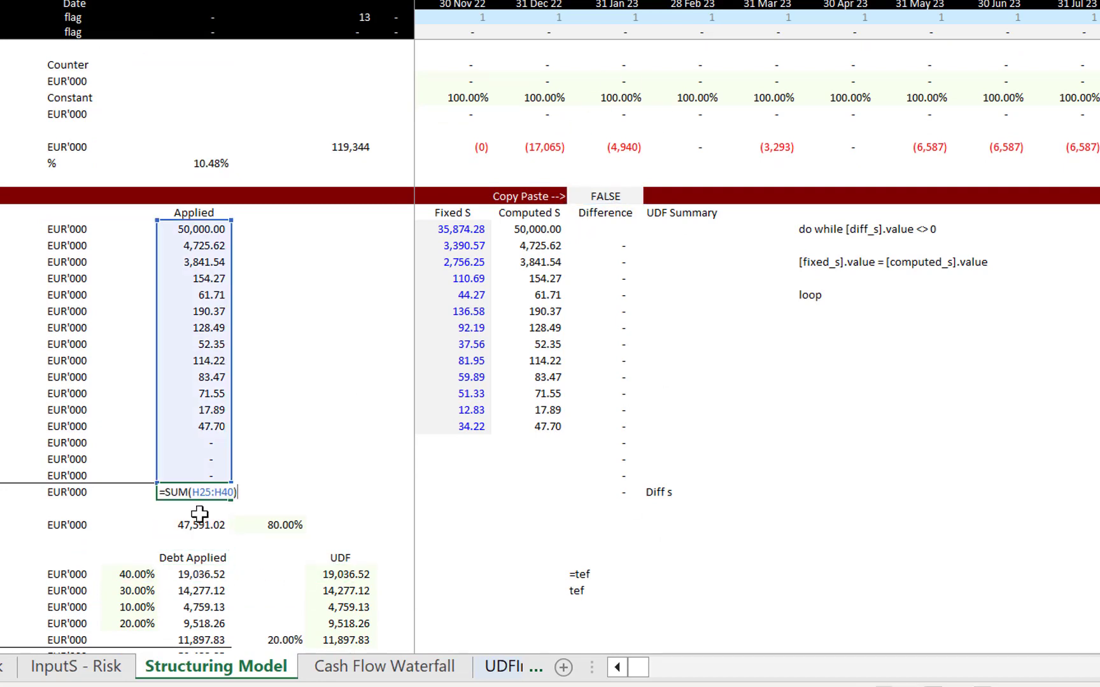
key(Left)
key(Left)
key(Left)
key(Left)
key(Left)
key(Left)
key(Left)
key(Left)
key(Left)
key(Left)
key(Left)
key(Left)
key(Left)
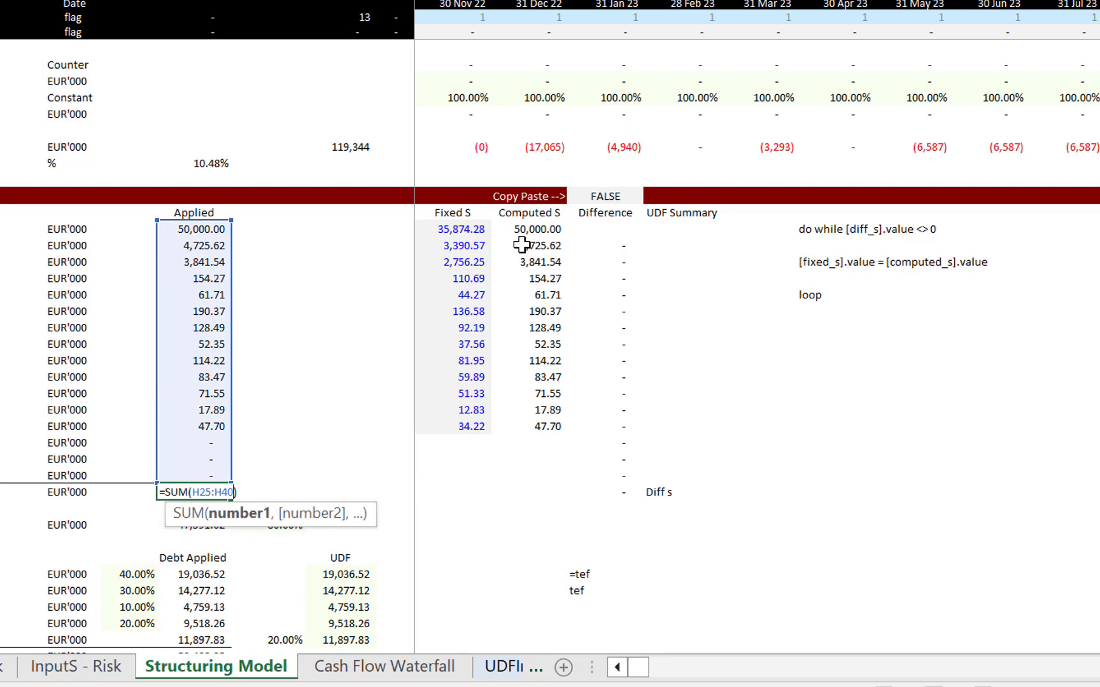
key(Escape)
Trace the fourth Applied amount to its precedents in the Fixed S and Computed S columns and the Copy Paste switch.
key(Up)
key(Up)
key(Up)
key(Up)
key(Up)
key(Up)
key(Up)
key(Up)
key(Up)
key(Up)
key(Up)
key(Up)
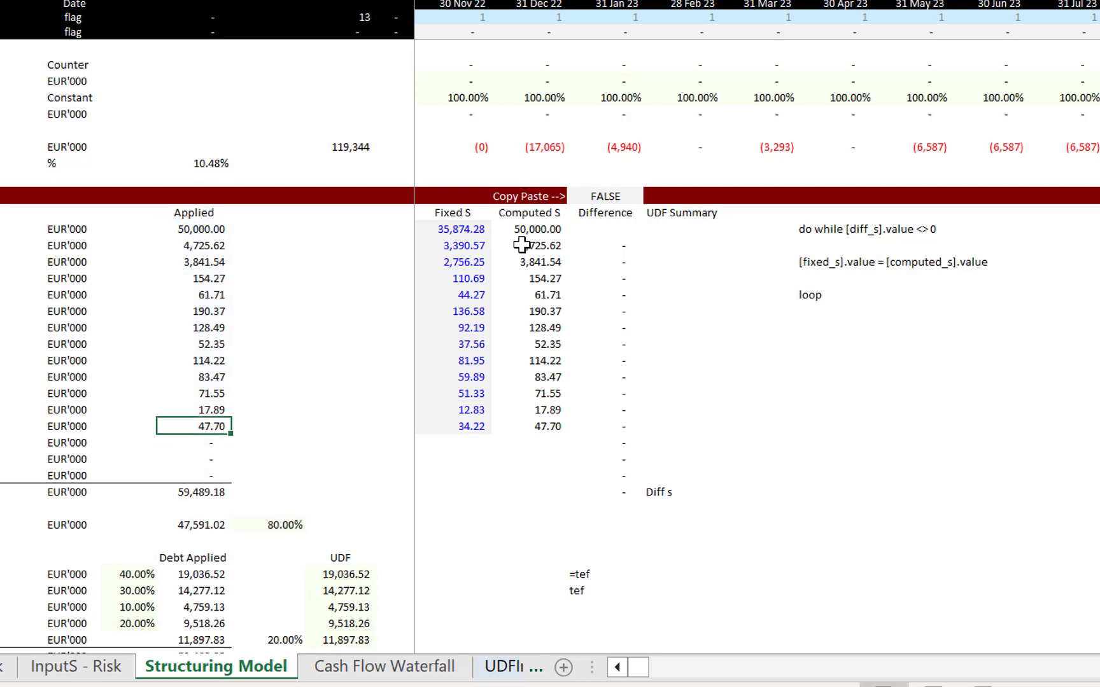
key(Up)
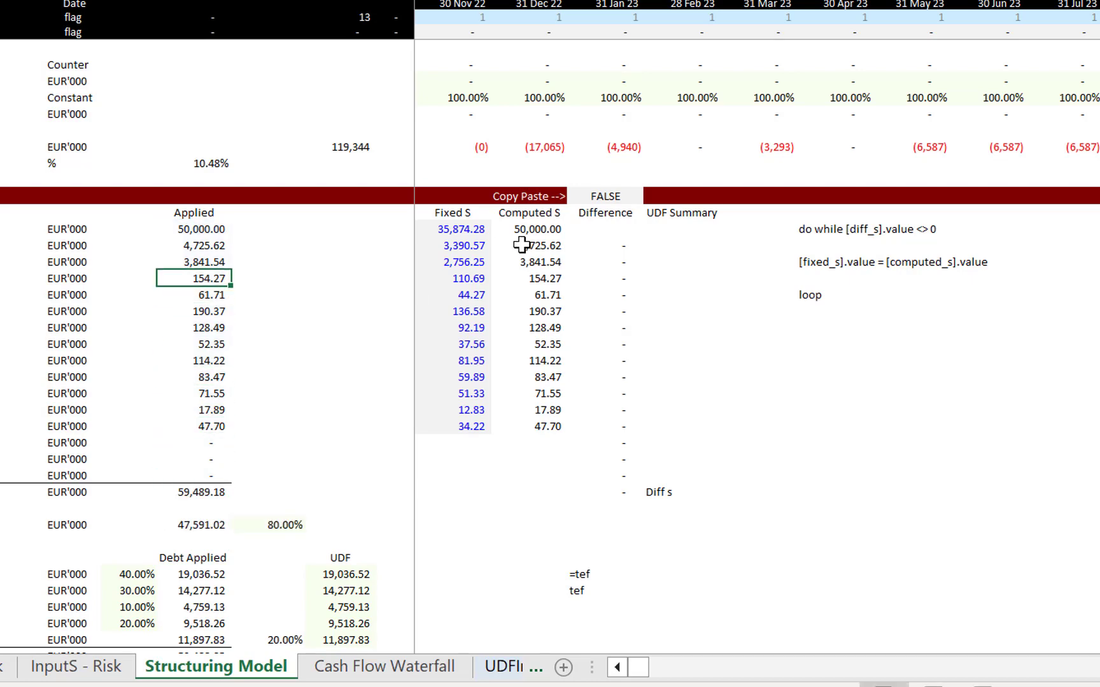
key(ctrl+bracketleft)
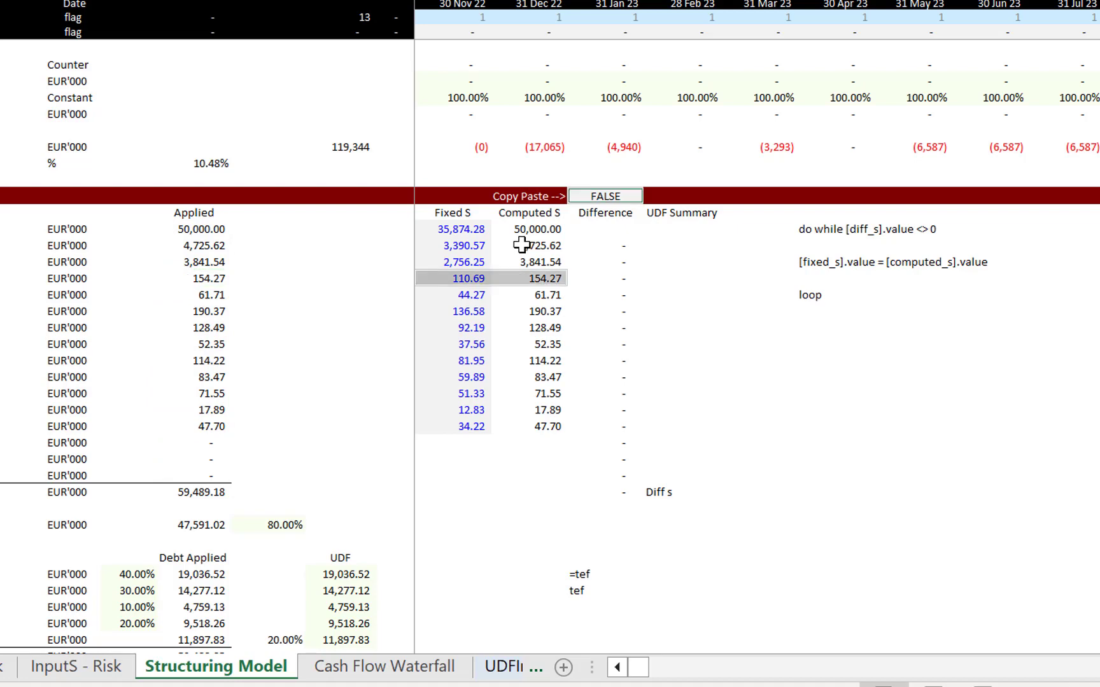
key(Left)
key(Right)
key(Left)
key(Left)
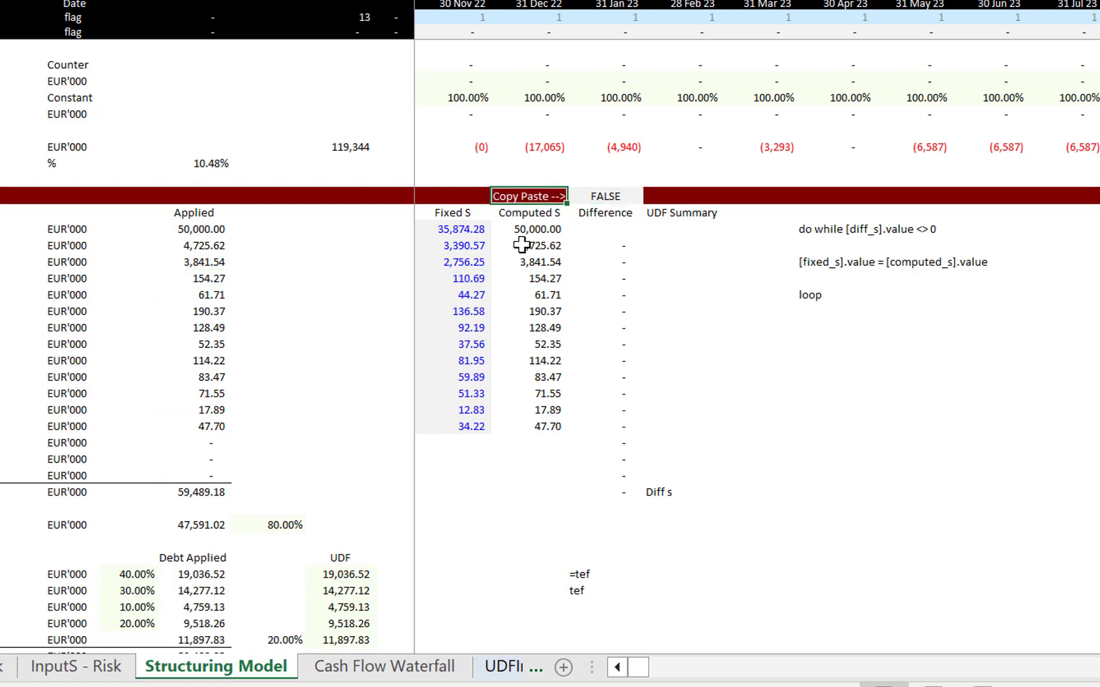
key(Right)
key(Right)
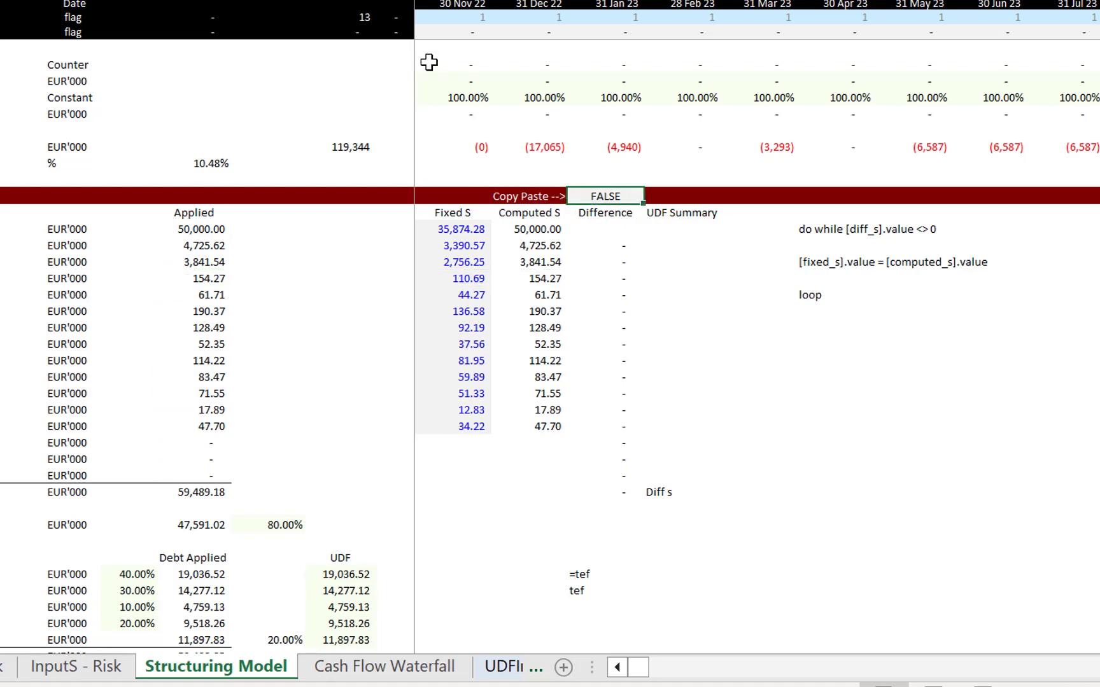
Examine the monthly counter, amount and percentage rows of the first section, tracing the 31 Dec 22 counter to its flag.
click(461, 72)
key(Up)
key(Up)
key(Up)
key(Up)
key(Up)
key(Up)
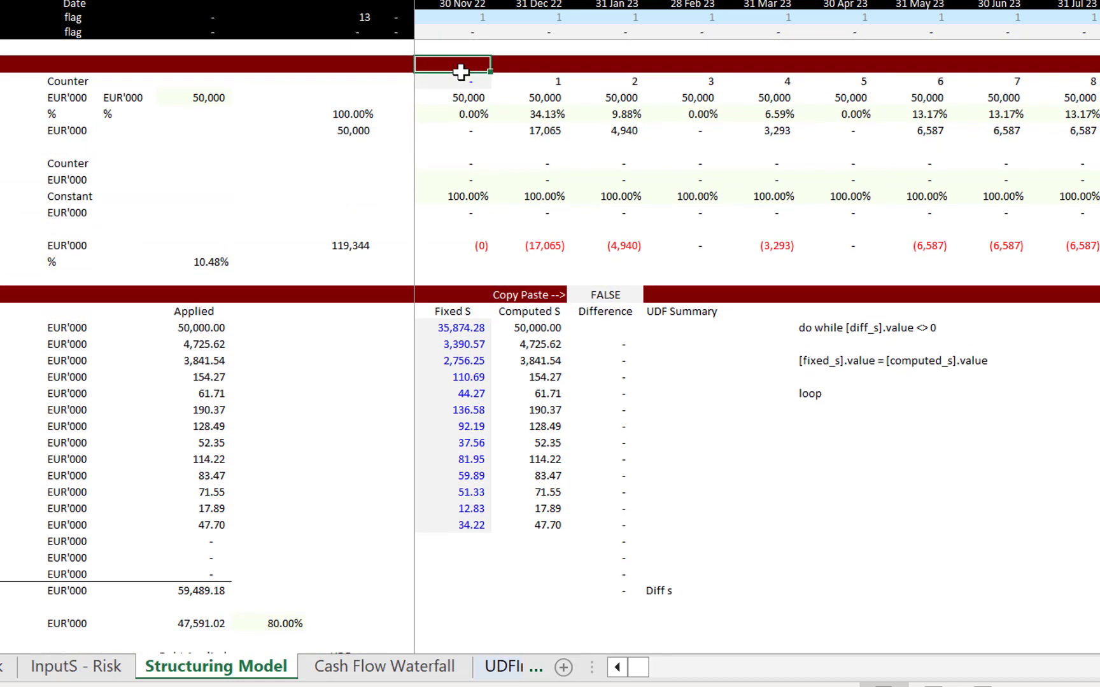
key(Down)
key(Down)
key(shift+Right)
key(shift+Left)
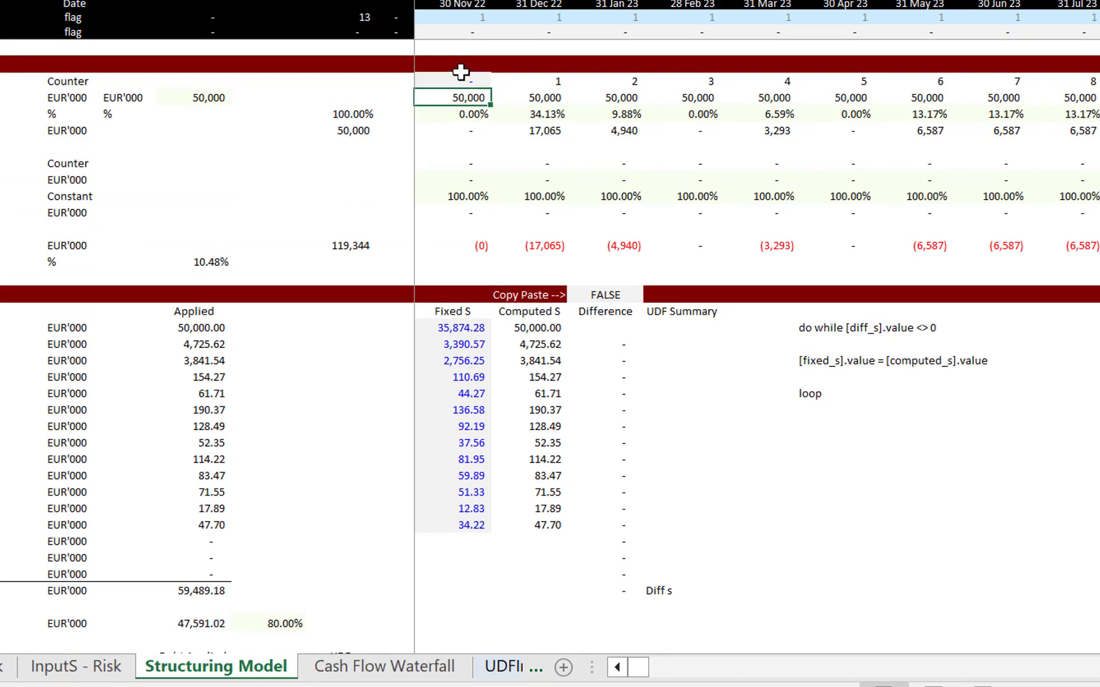
key(Right)
key(Down)
key(Down)
key(Up)
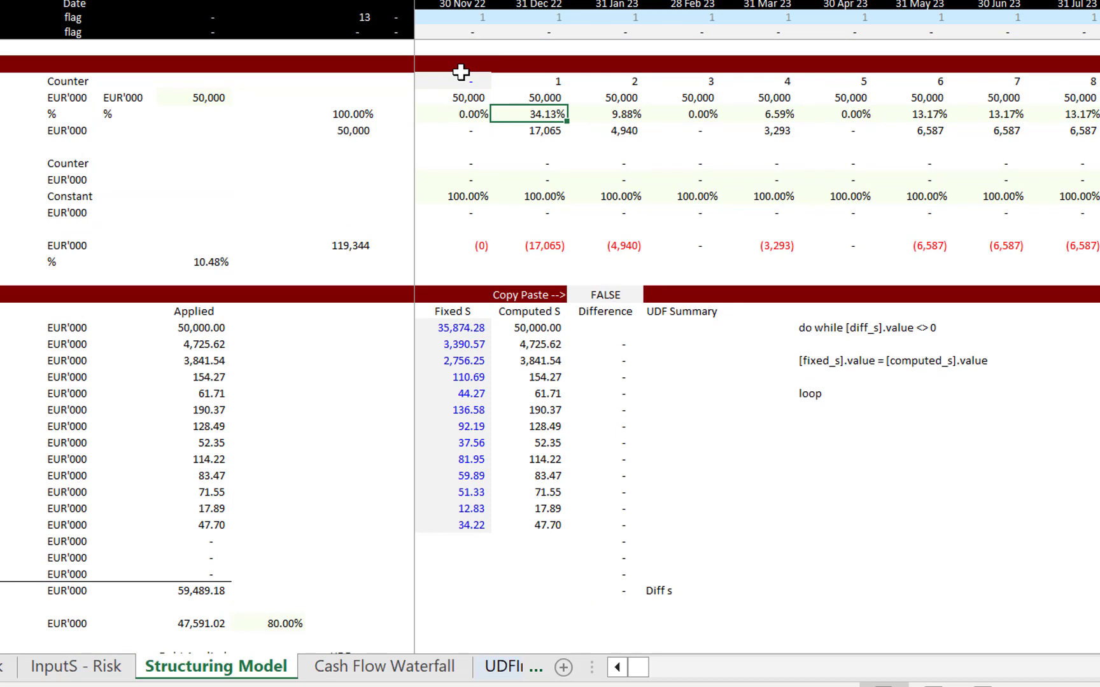
key(Up)
key(Up)
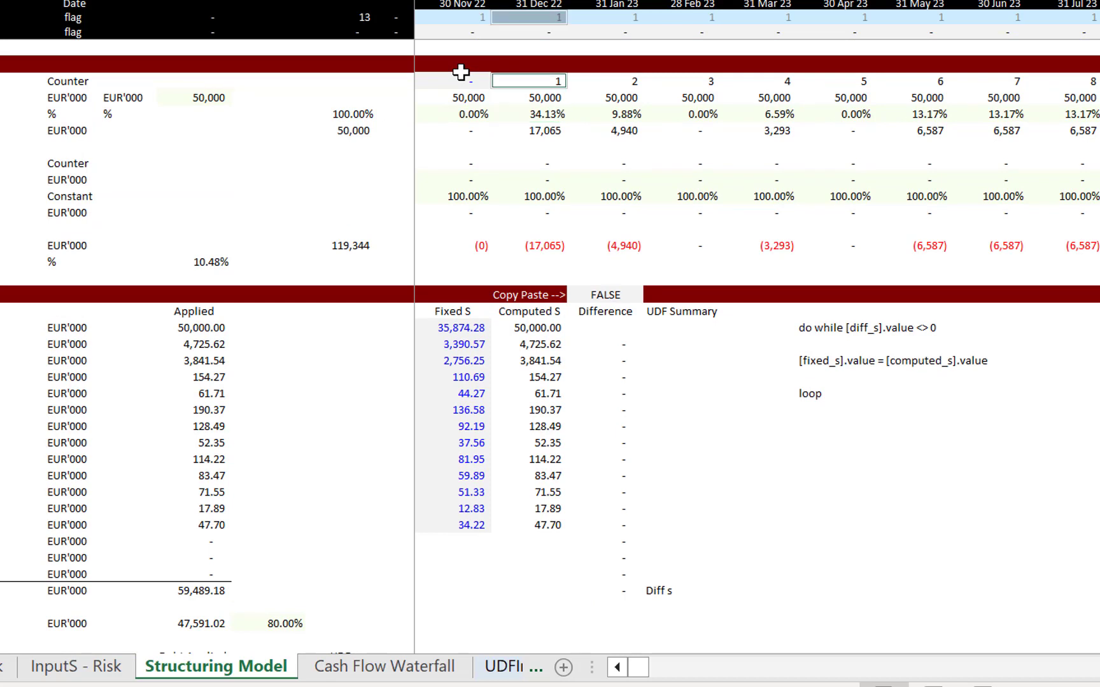
key(Down)
key(Down)
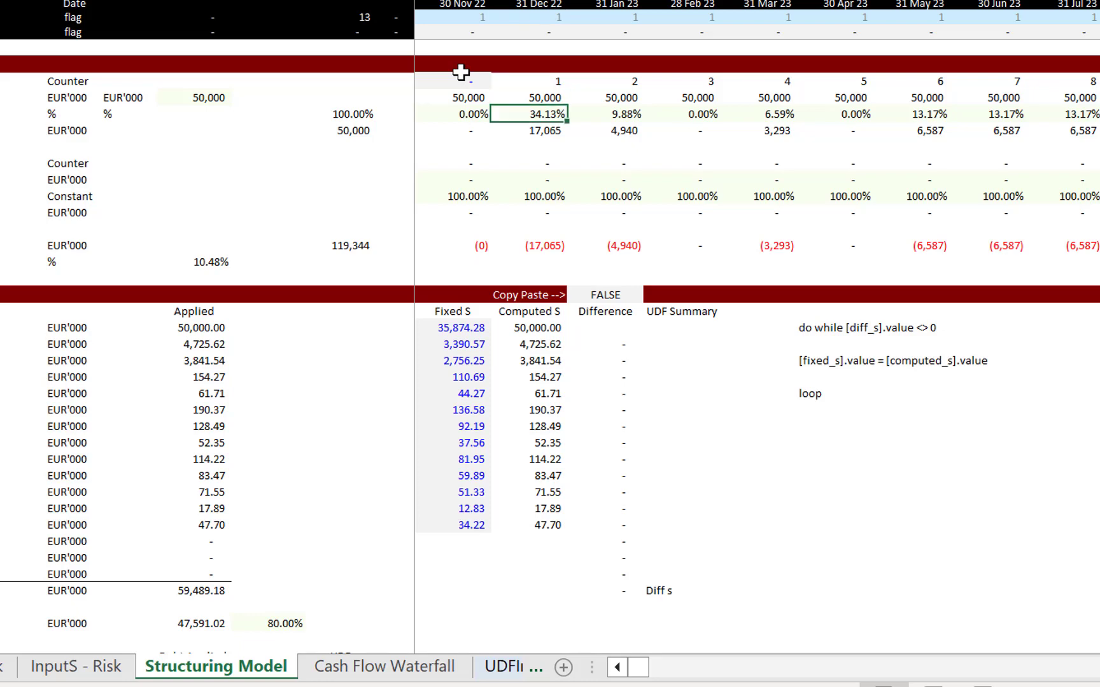
key(Up)
key(Down)
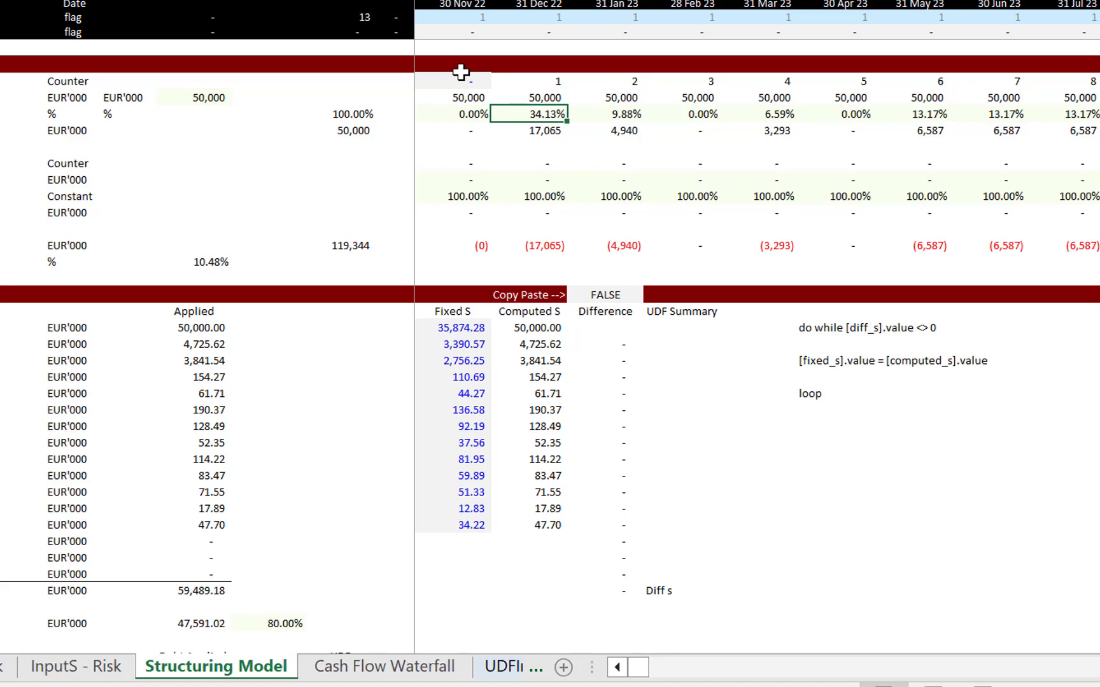
Trace the 31 Dec 22 percentage to its source row on the UDF inputs sheet and return to the Structuring Model.
key(ctrl+bracketleft)
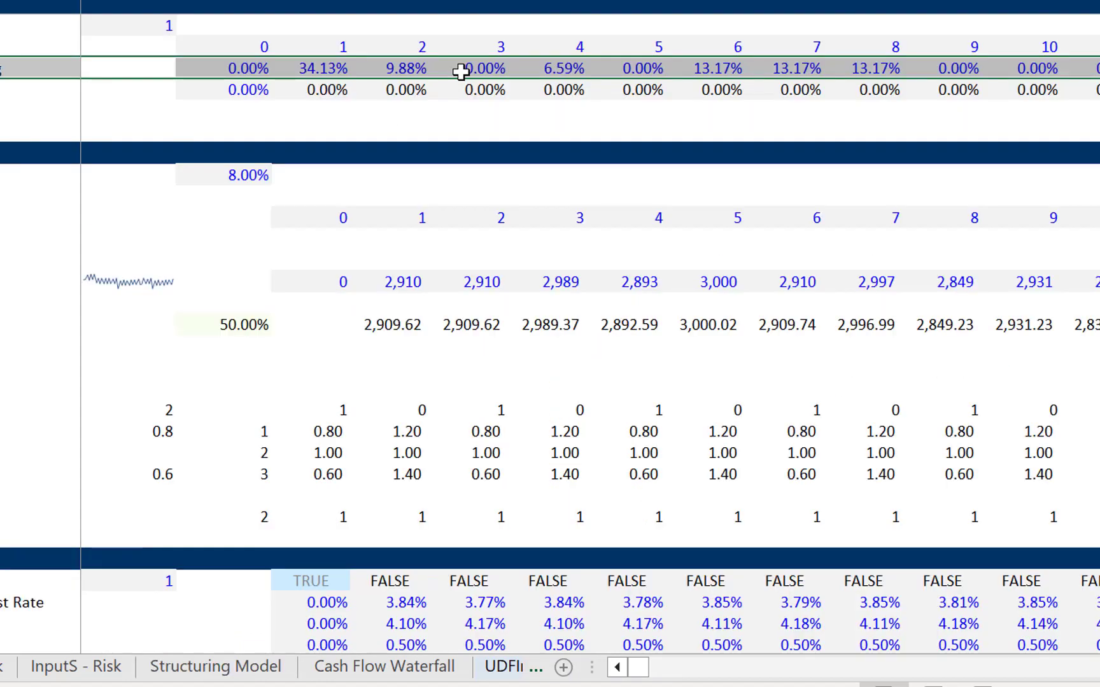
key(F5)
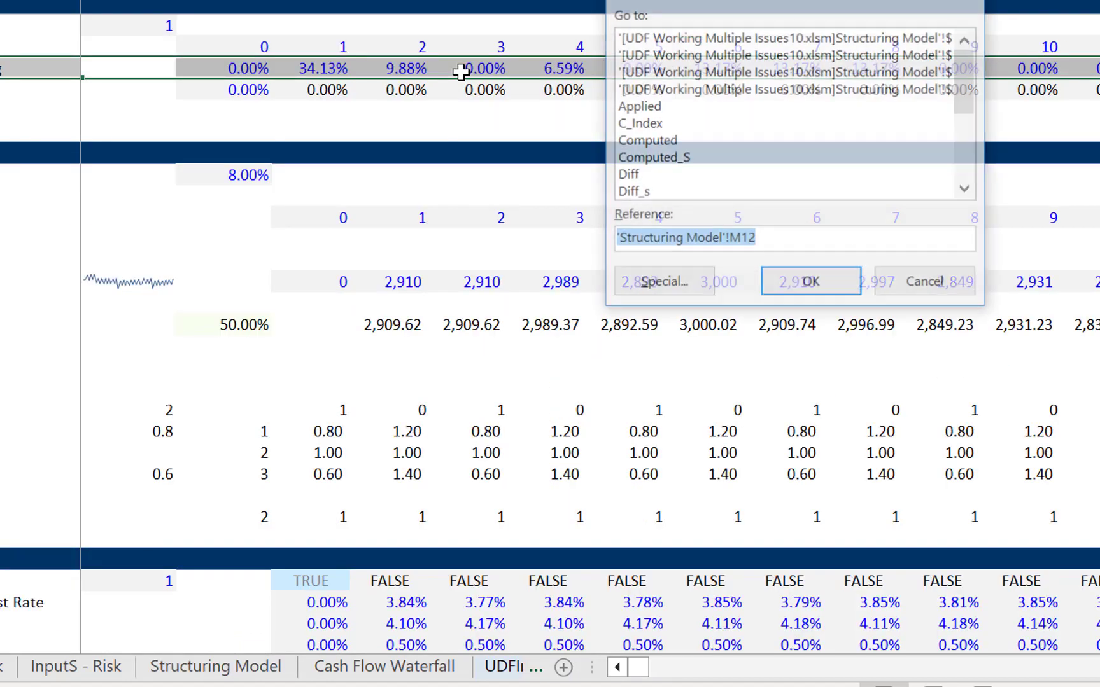
key(Escape)
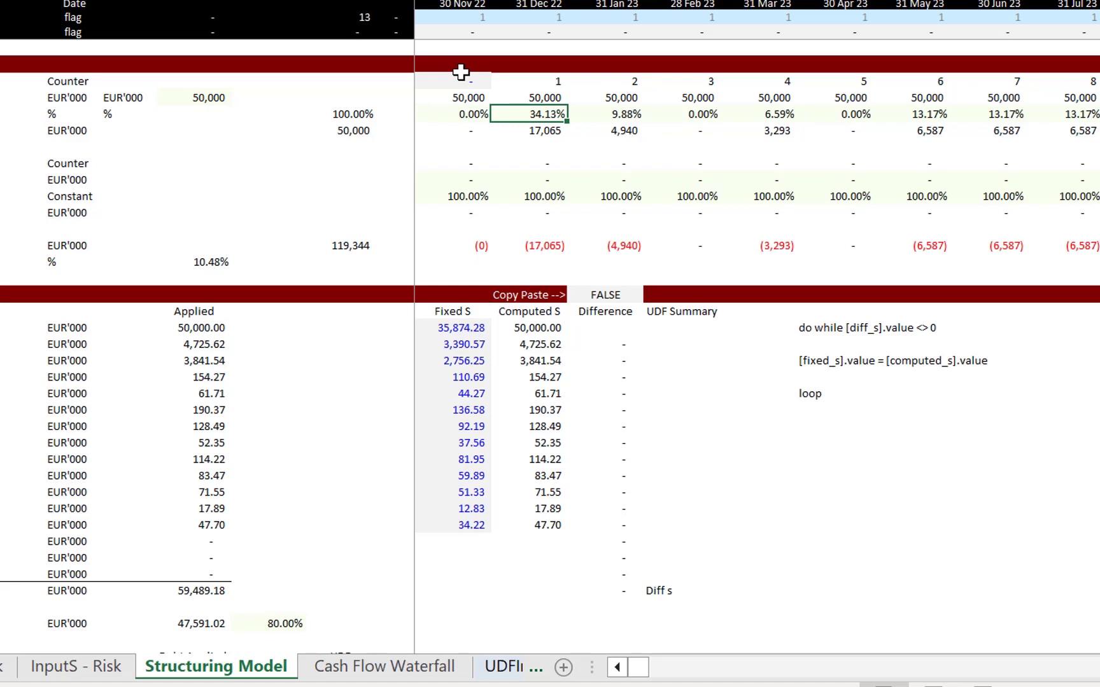
Examine the funding breakdown below the Applied total, comparing the Debt Applied and UDF columns.
key(ctrl+Down)
key(ctrl+Down)
key(ctrl+Down)
key(ctrl+Down)
key(ctrl+Down)
key(ctrl+Down)
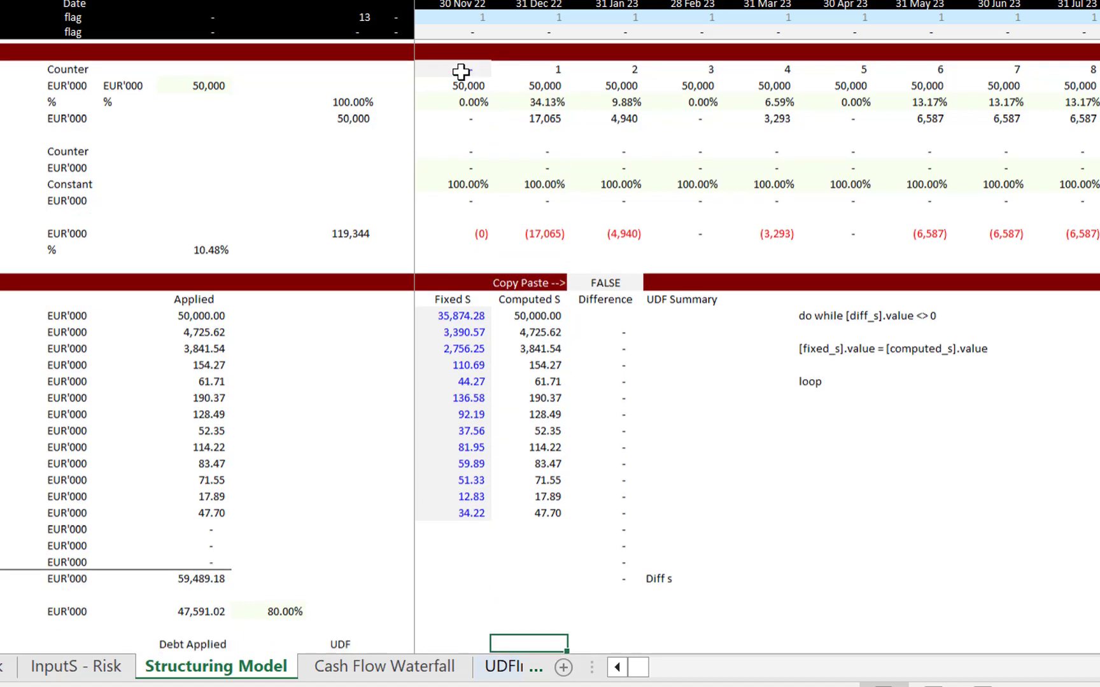
key(Left)
key(Left)
key(Down)
key(Down)
key(Down)
key(Down)
key(Down)
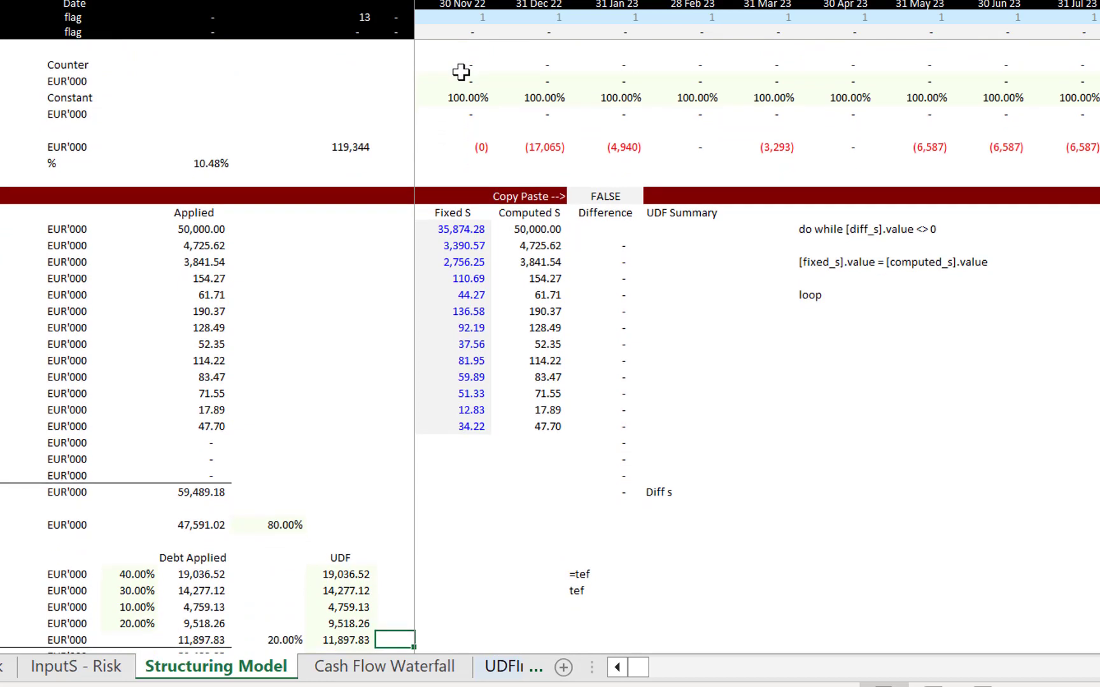
key(Down)
key(Down)
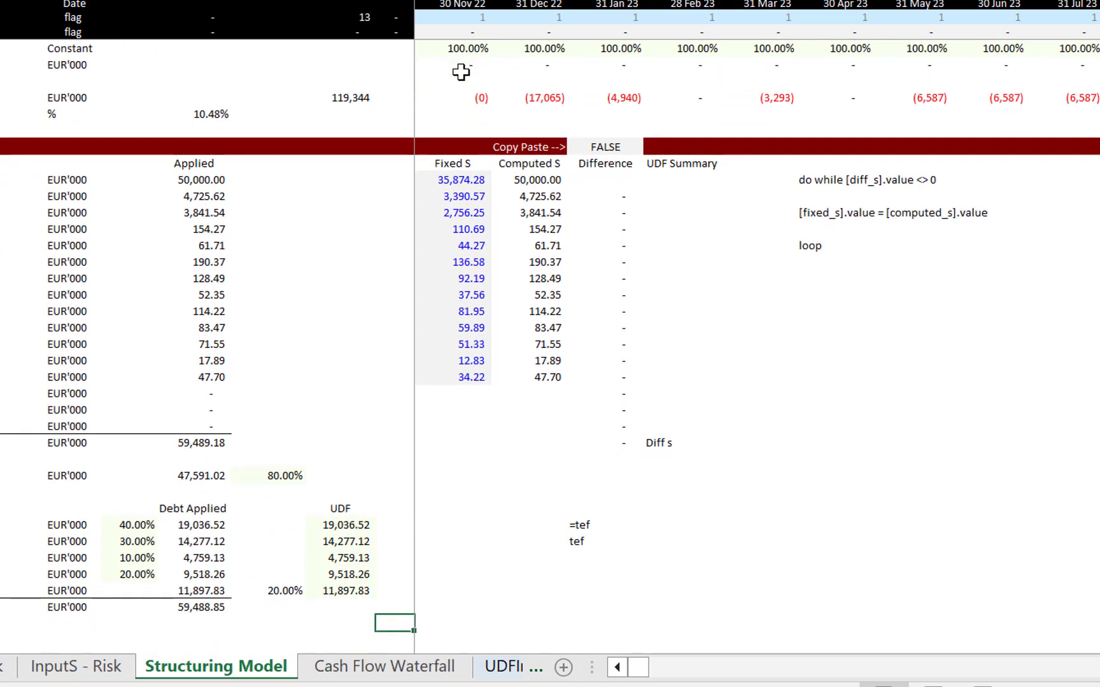
key(Left)
key(Up)
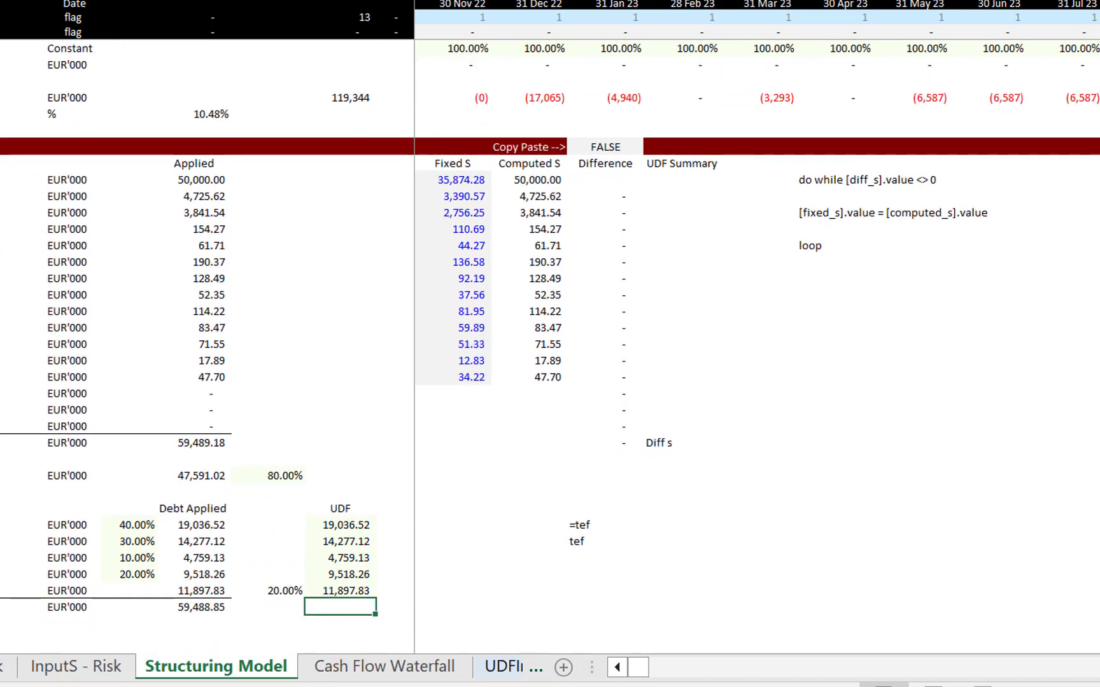
Set the debt percentage two rows below the Applied total to 90%.
click(147, 372)
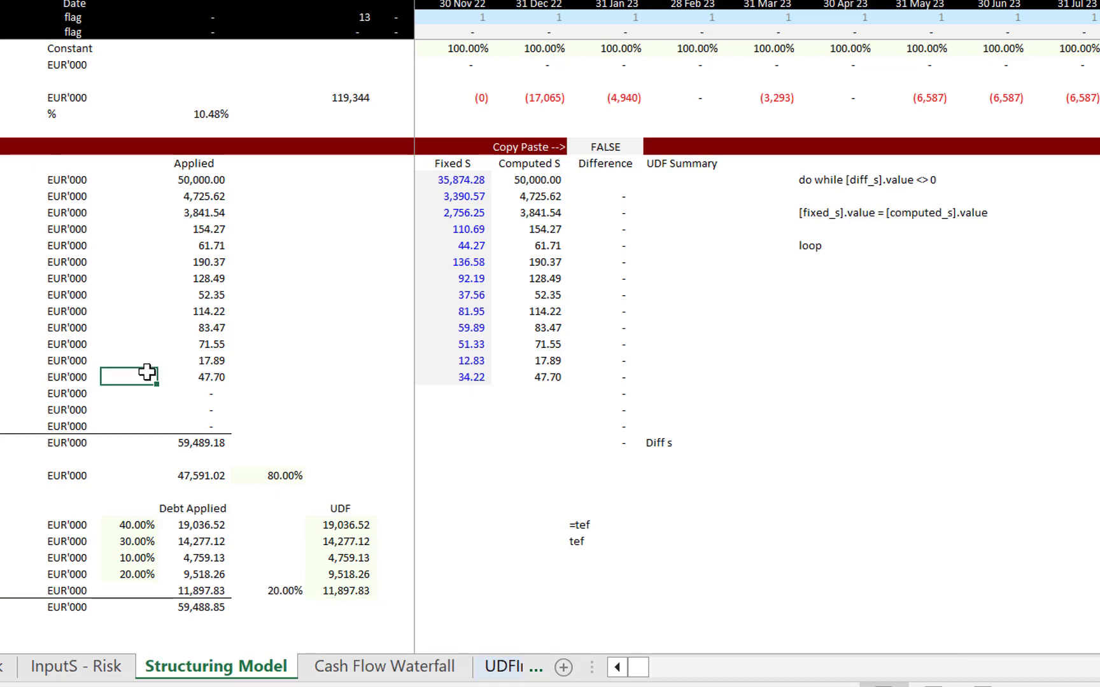
key(Down)
key(Down)
key(Down)
key(Down)
key(Down)
key(Down)
key(Right)
key(Right)
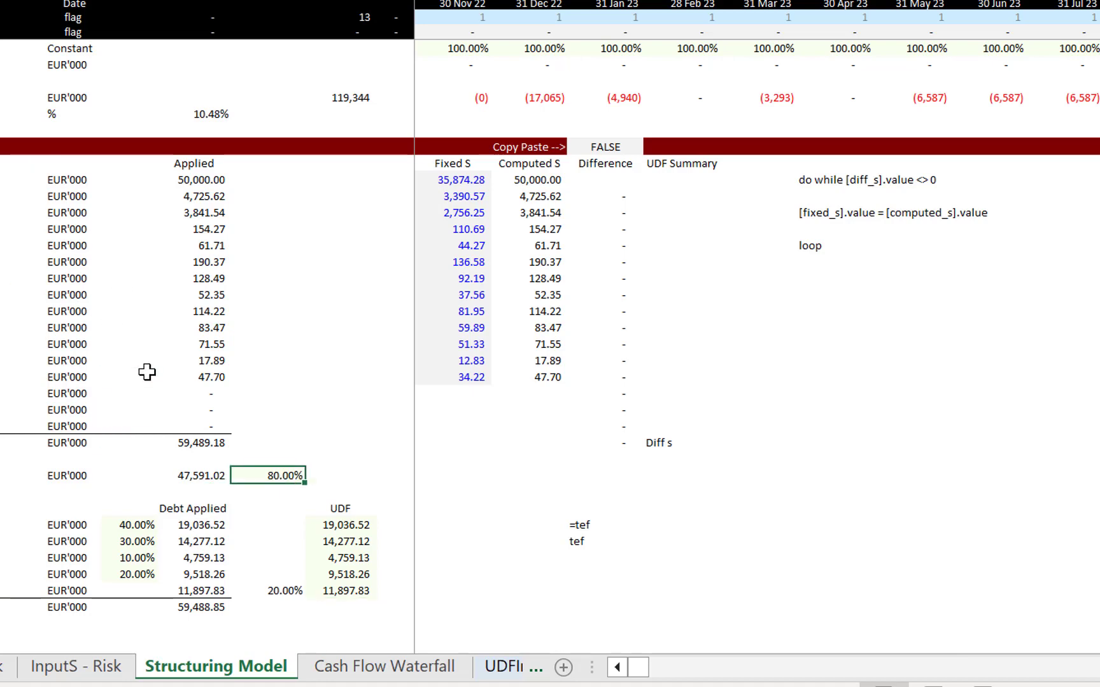
key(F2)
key(Escape)
text(90%)
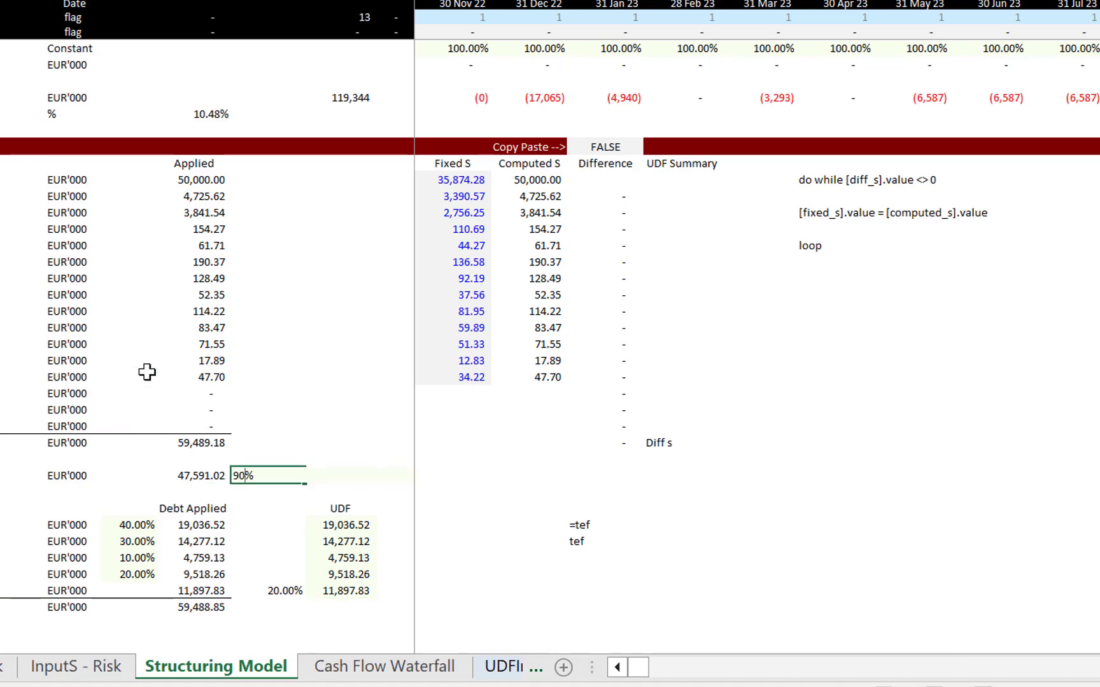
key(ctrl+Return)
key(Down)
key(Up)
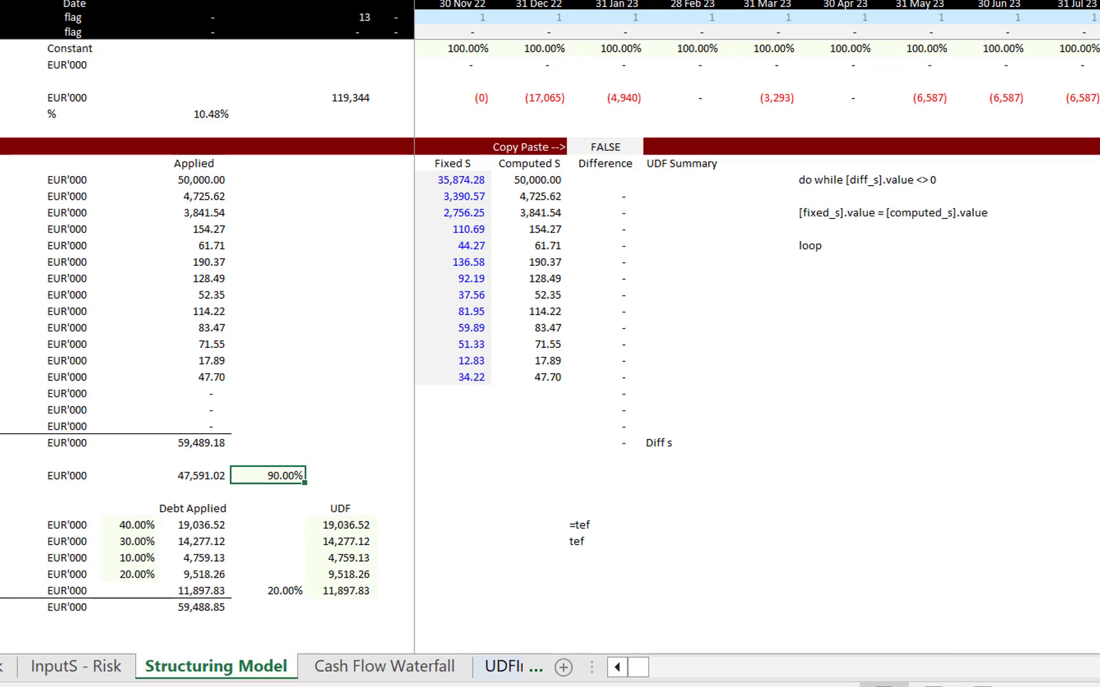
Check the workbook's calculation mode and set the Copy Paste switch above the Difference column to TRUE.
click(980, 0)
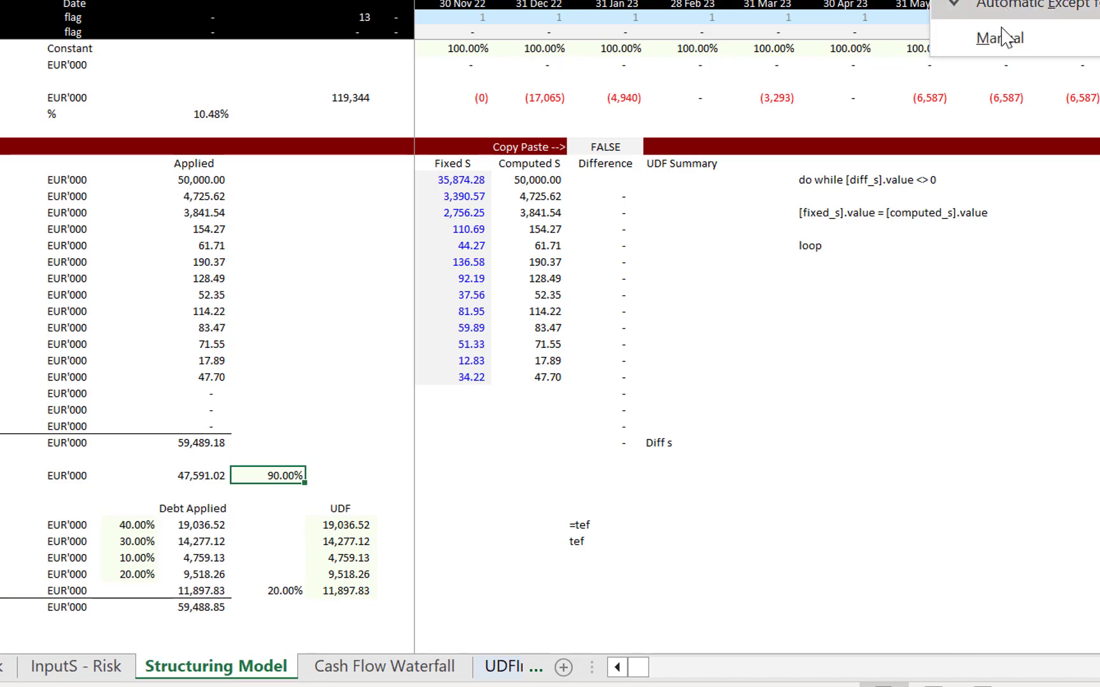
click(707, 326)
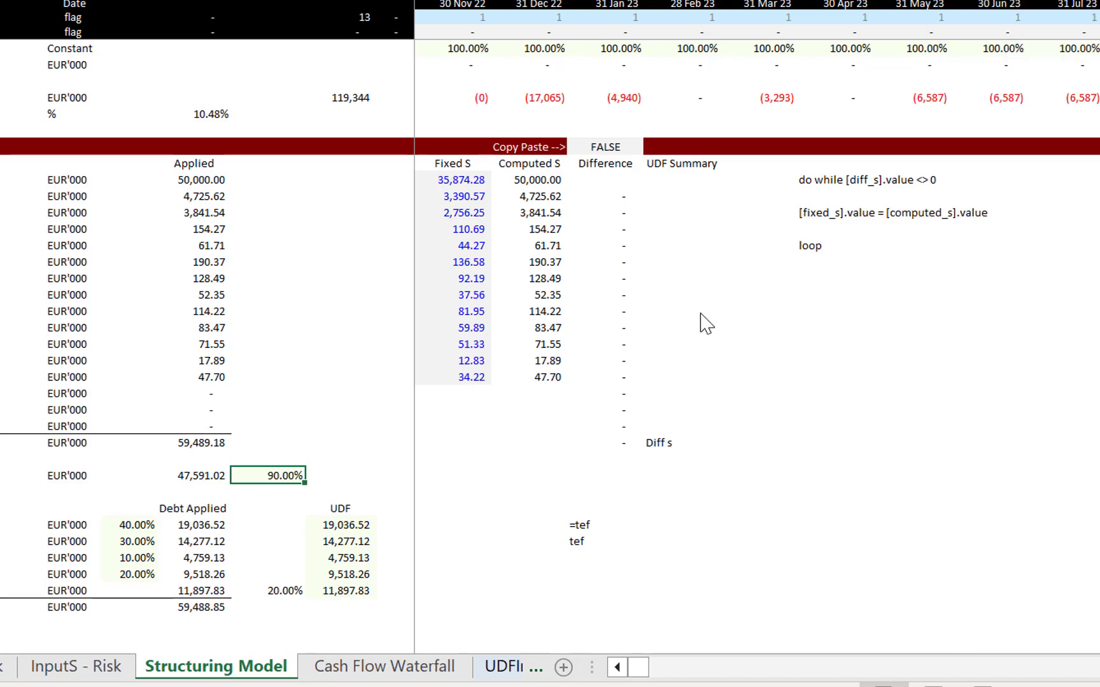
click(598, 144)
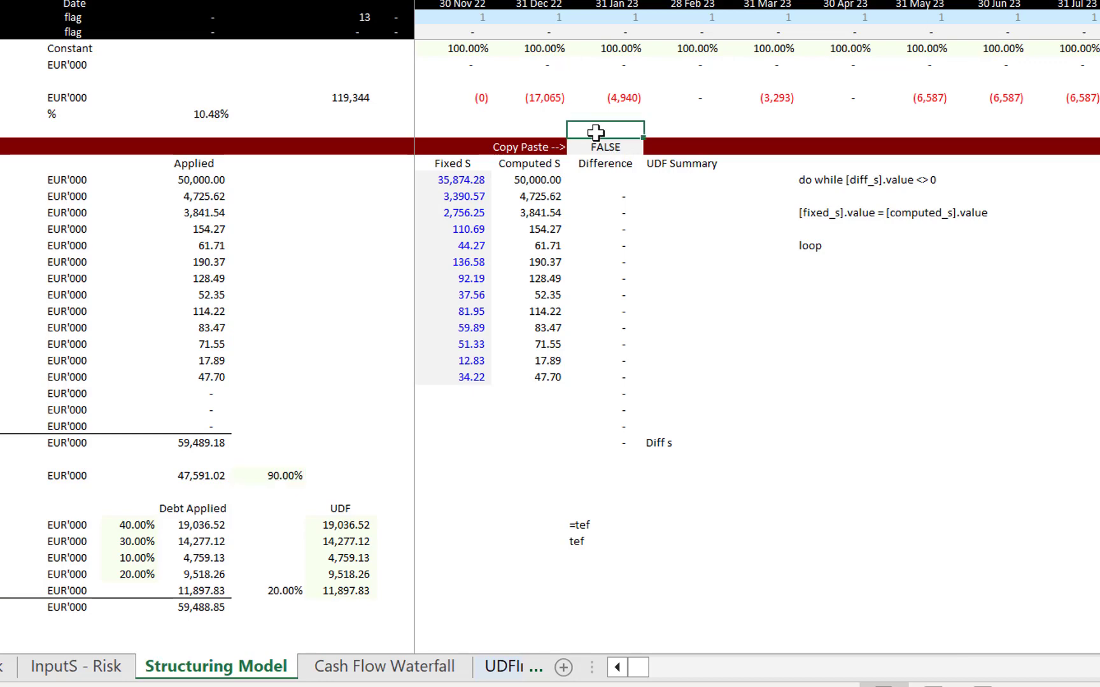
click(603, 164)
key(Up)
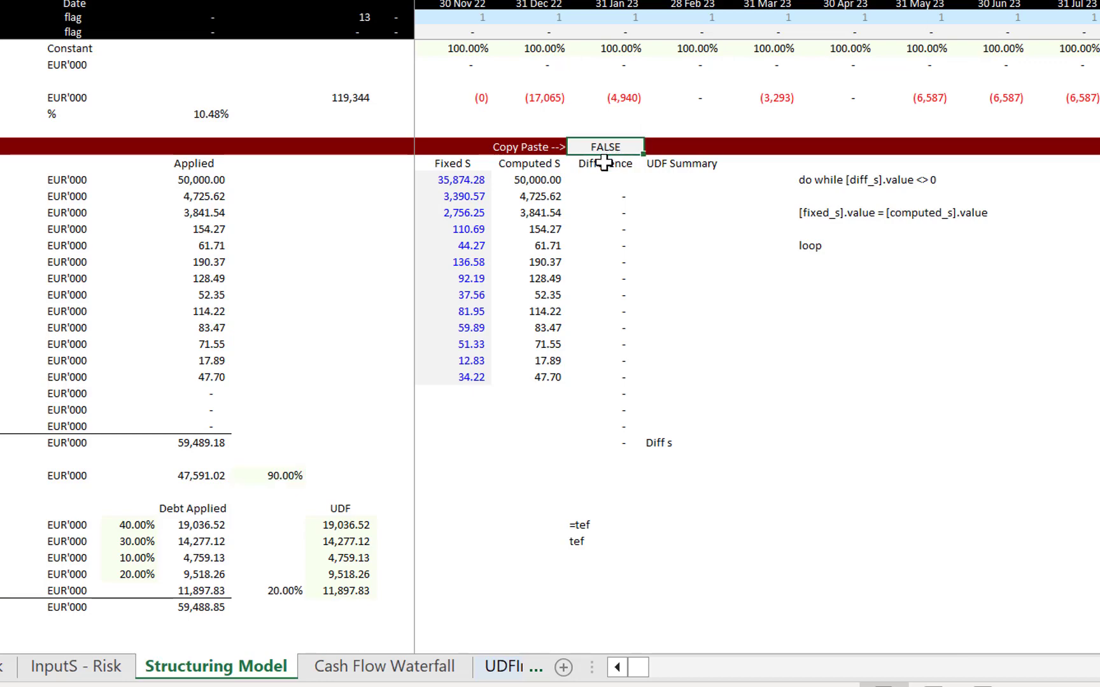
text(true)
key(Return)
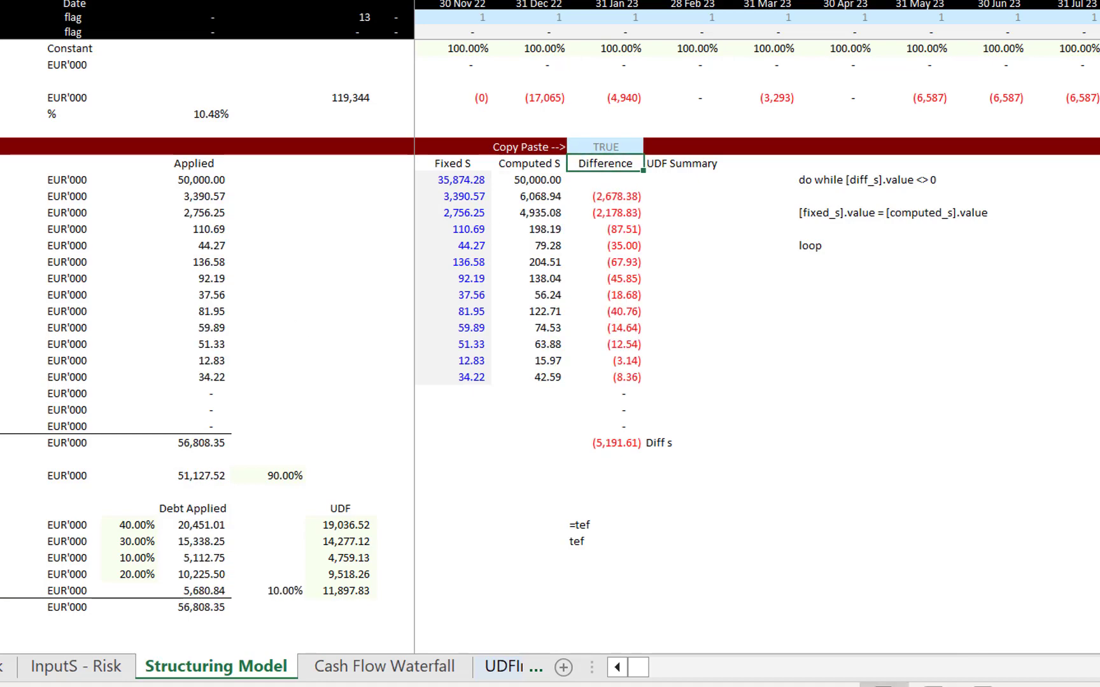
Open the code of the macro assigned to the Copy Paste button and return to the Structuring Model.
right_click(226, 3)
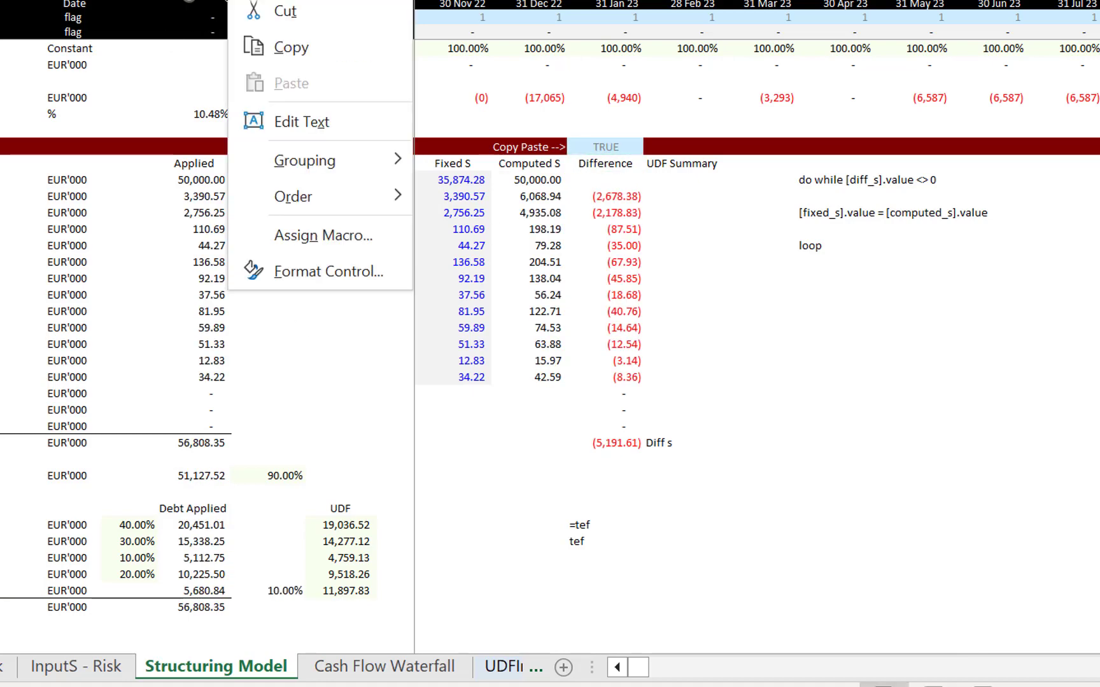
click(320, 237)
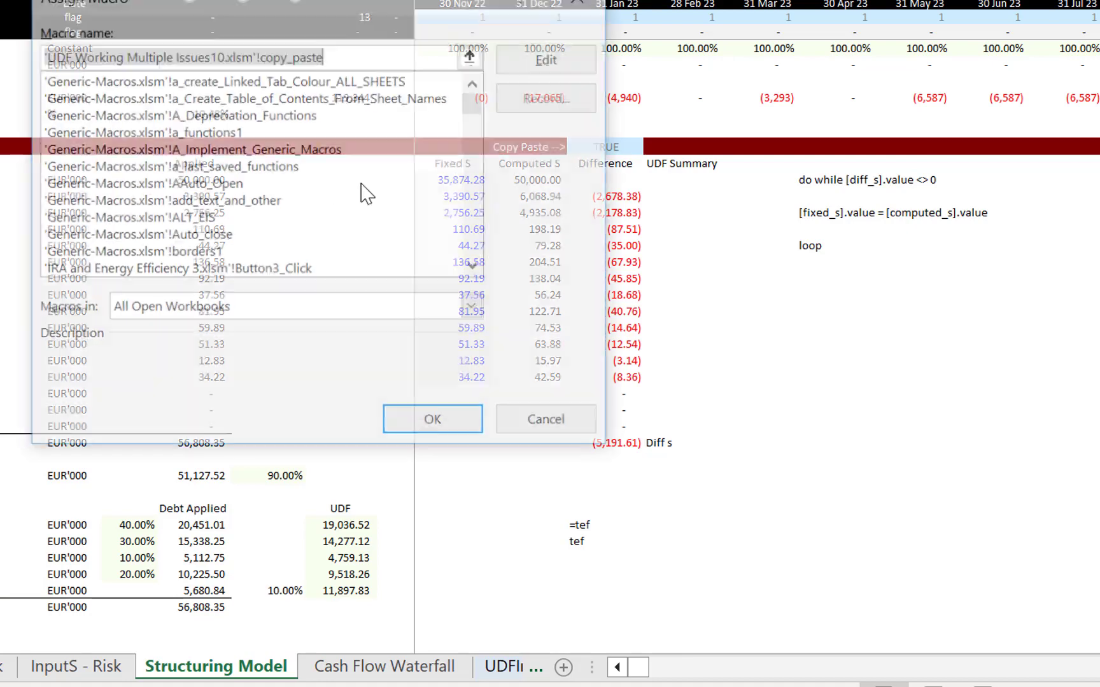
click(544, 60)
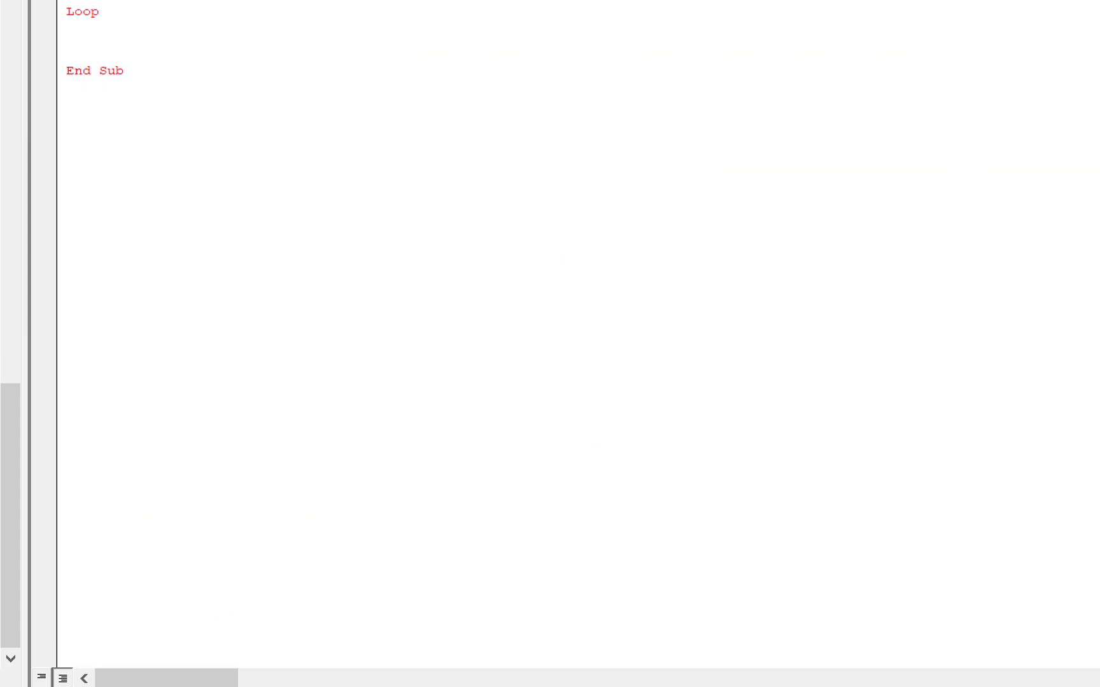
key(alt+Tab)
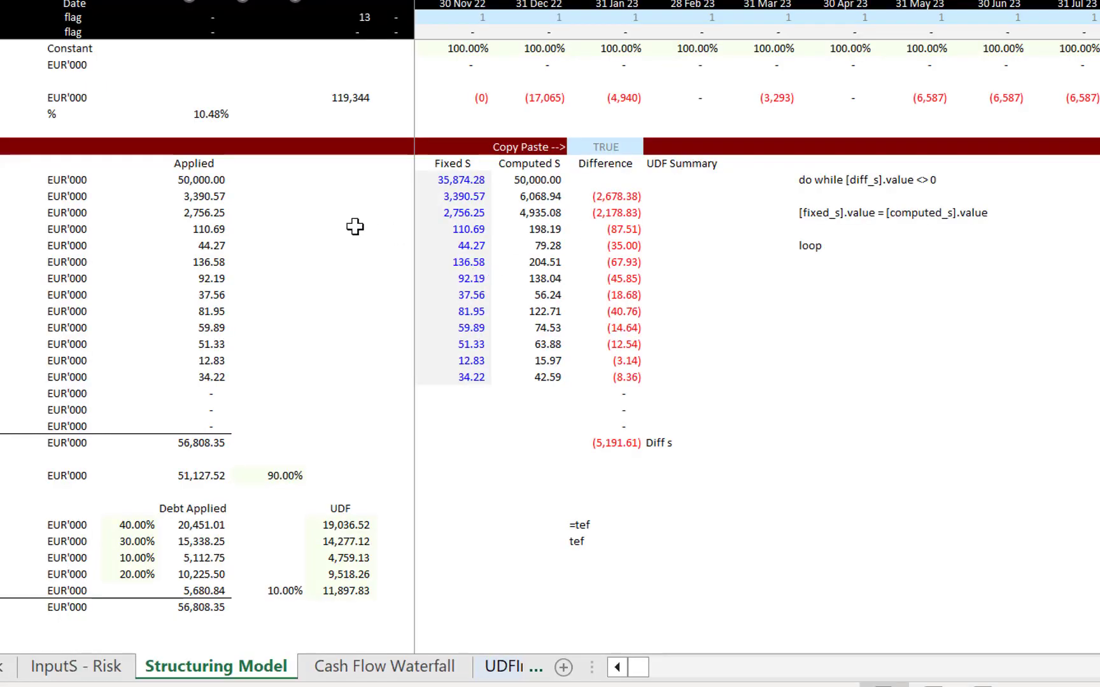
Run the copy-paste macro to bring the Fixed S column into line with Computed S.
click(338, 256)
key(ctrl+shift+s)
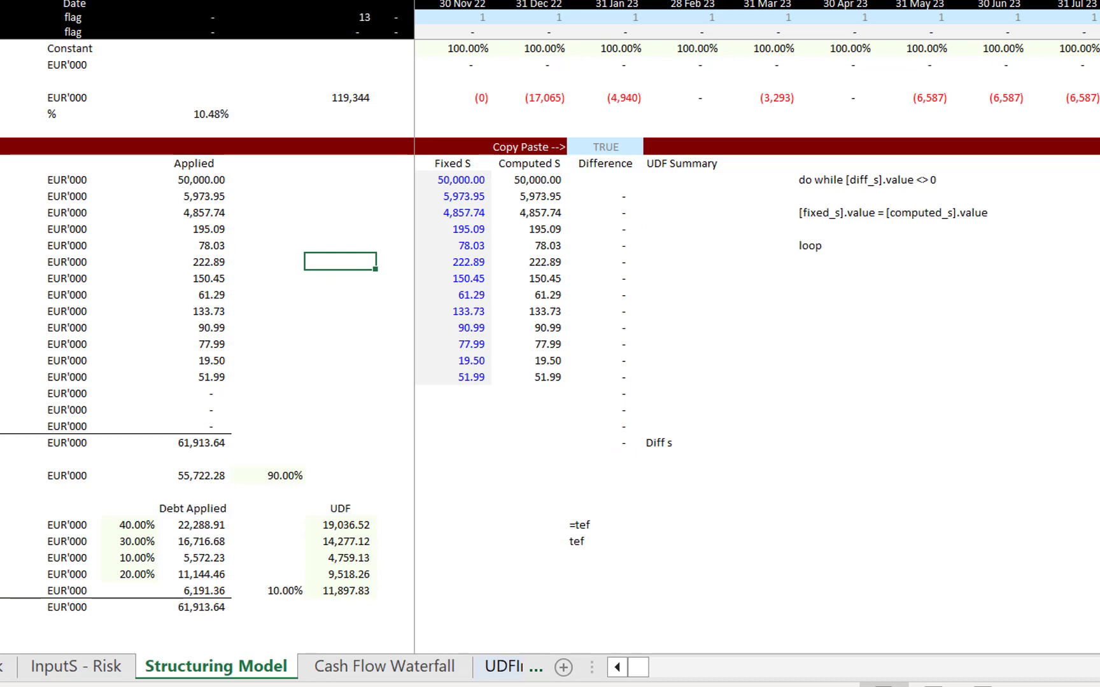
click(312, 196)
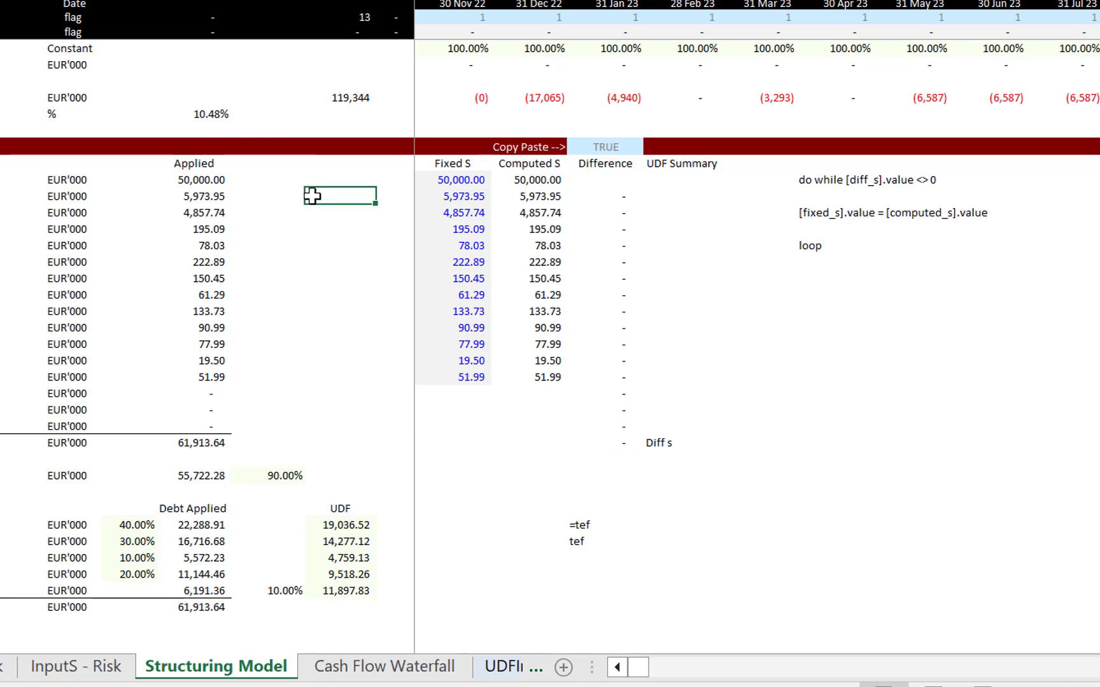
key(Down)
key(Down)
key(Down)
key(Down)
key(Down)
key(Down)
key(Down)
key(Down)
key(Down)
key(Down)
key(Down)
key(Left)
key(Down)
key(Down)
key(Down)
key(Down)
key(Down)
key(Down)
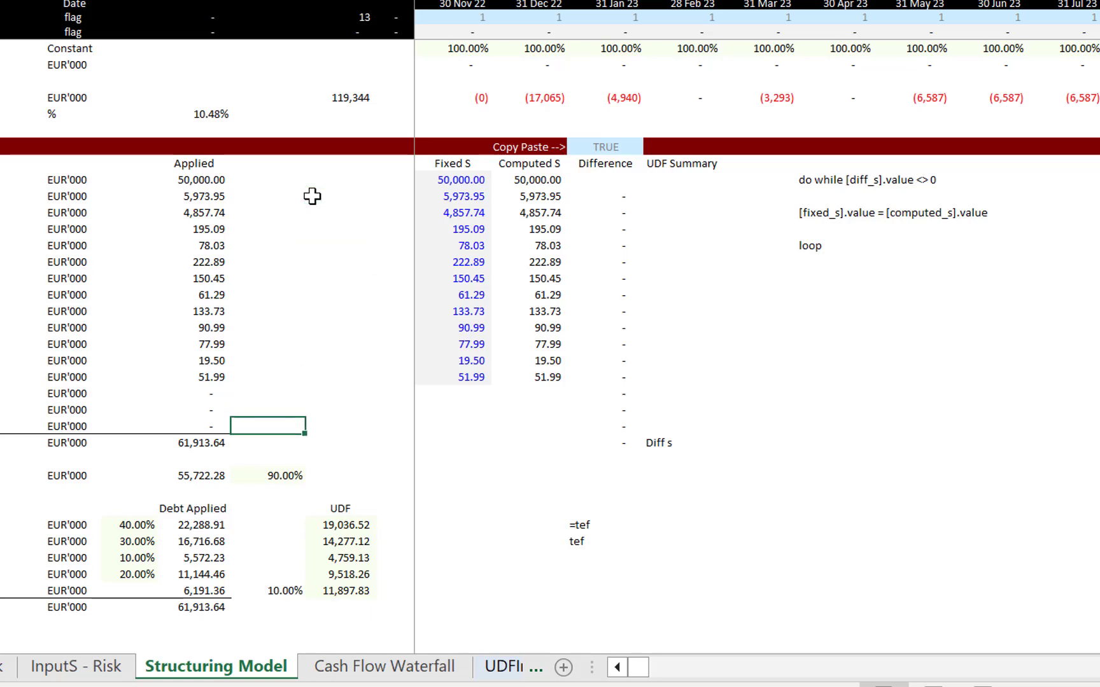
key(F2)
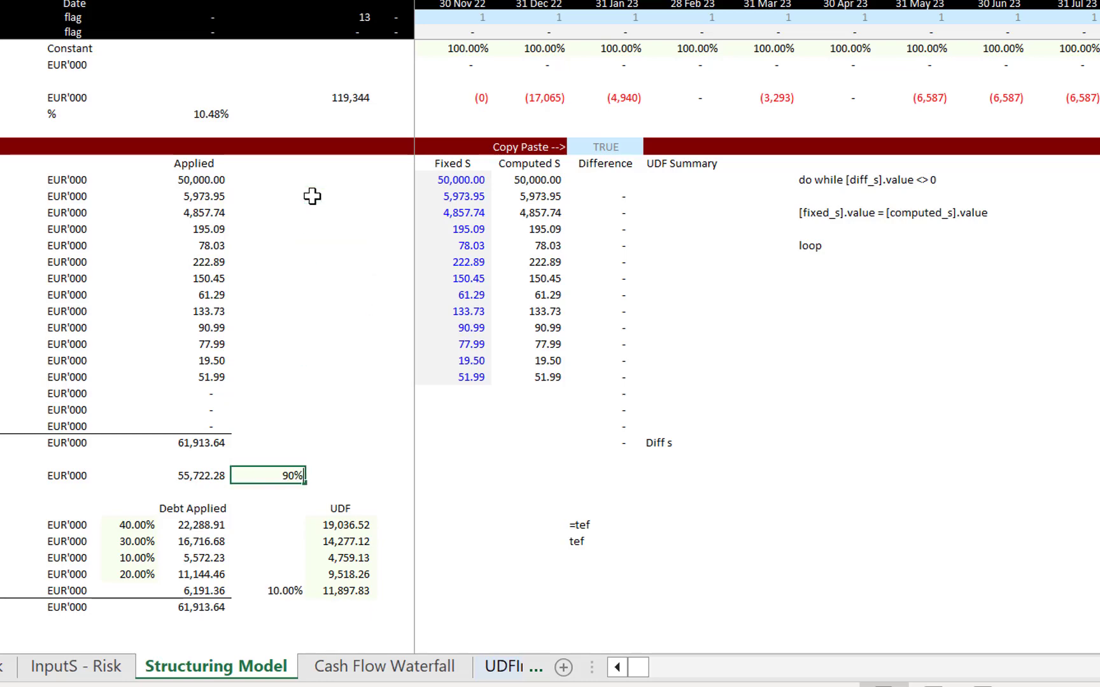
key(BackSpace)
key(BackSpace)
key(BackSpace)
text(=)
key(ctrl+Page_Up)
key(ctrl+Page_Up)
key(ctrl+Page_Up)
key(ctrl+Page_Up)
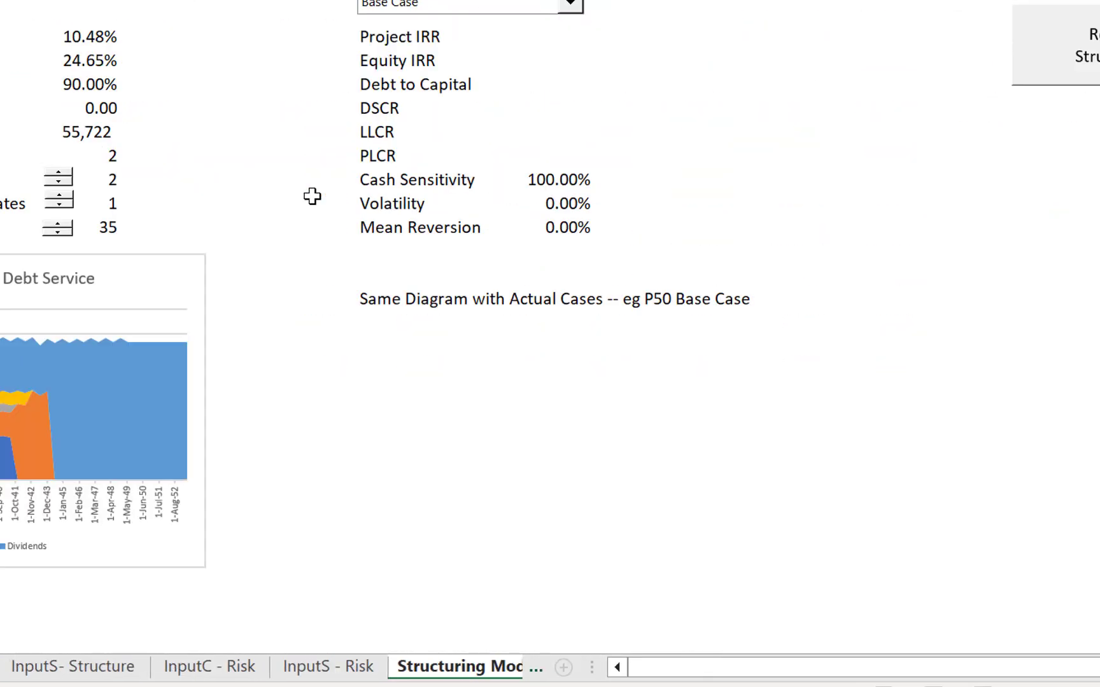
key(ctrl+Page_Down)
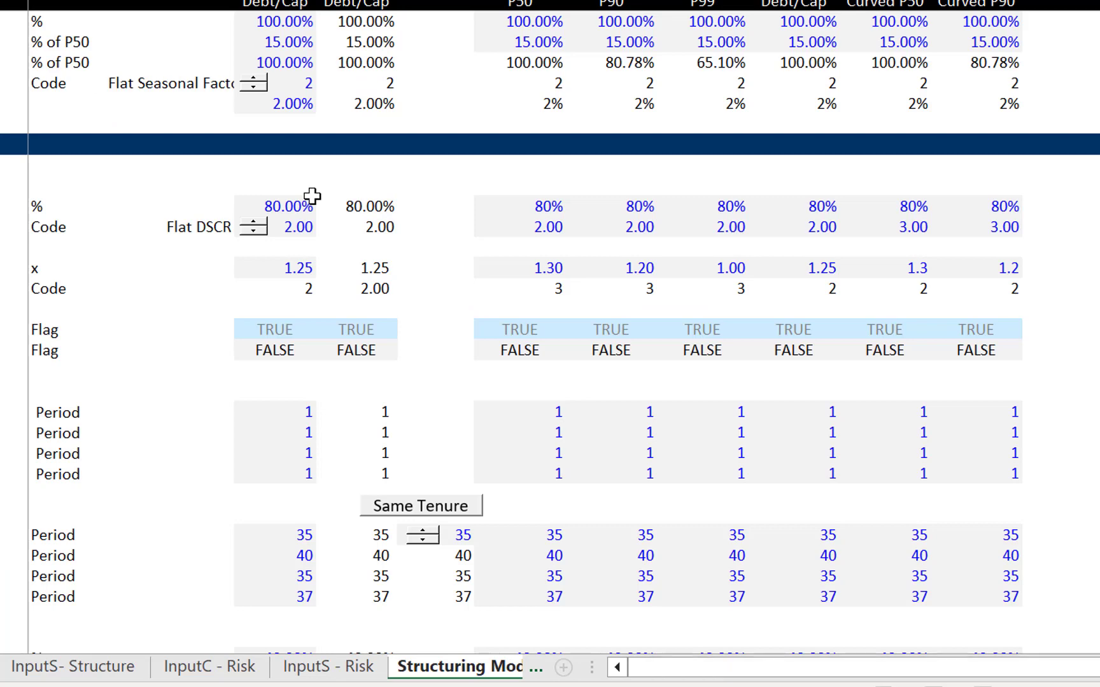
key(ctrl+Page_Up)
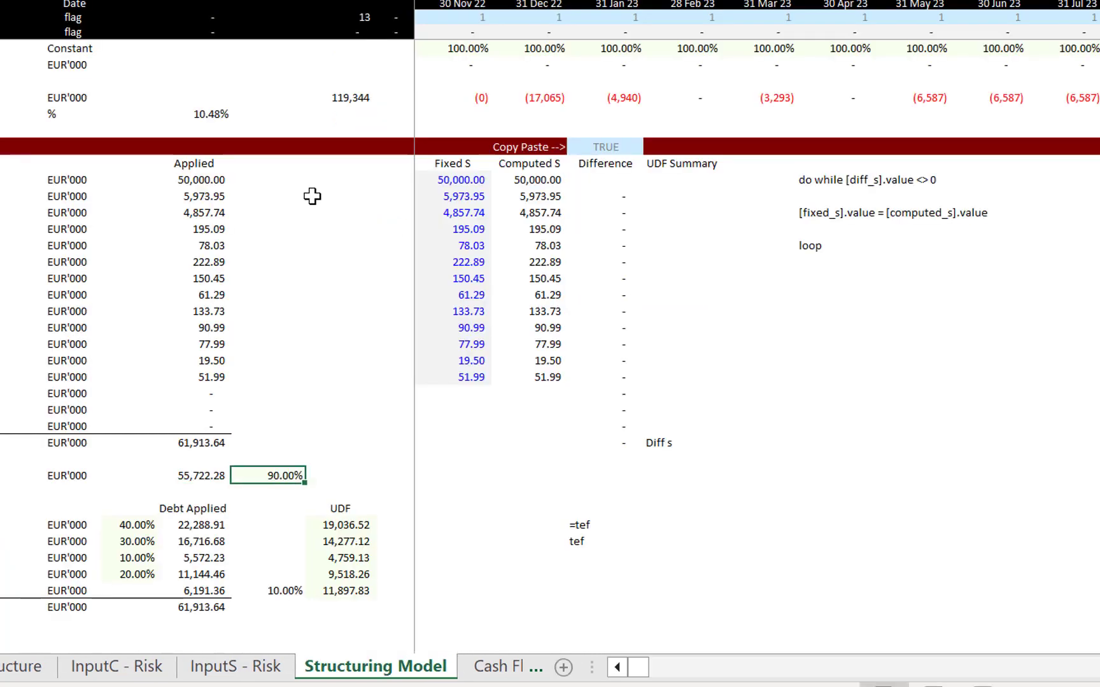
Start an IF formula in the Total Debt percentage cell with the Copy Paste switch in N23 as its logical test.
click(603, 158)
click(620, 146)
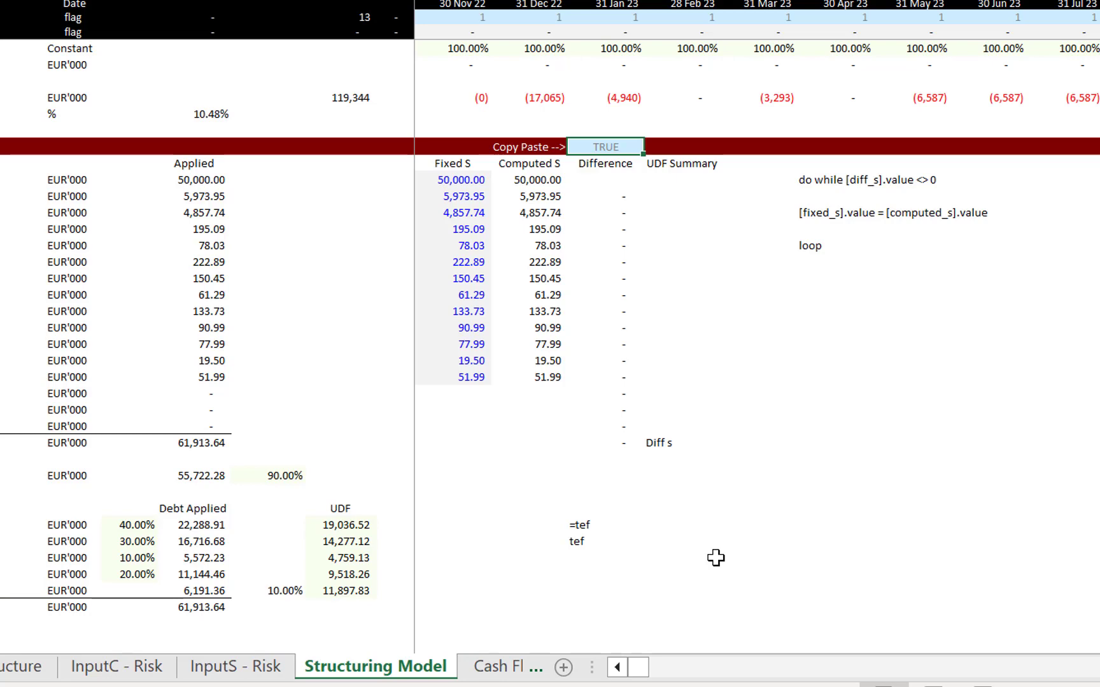
key(Down)
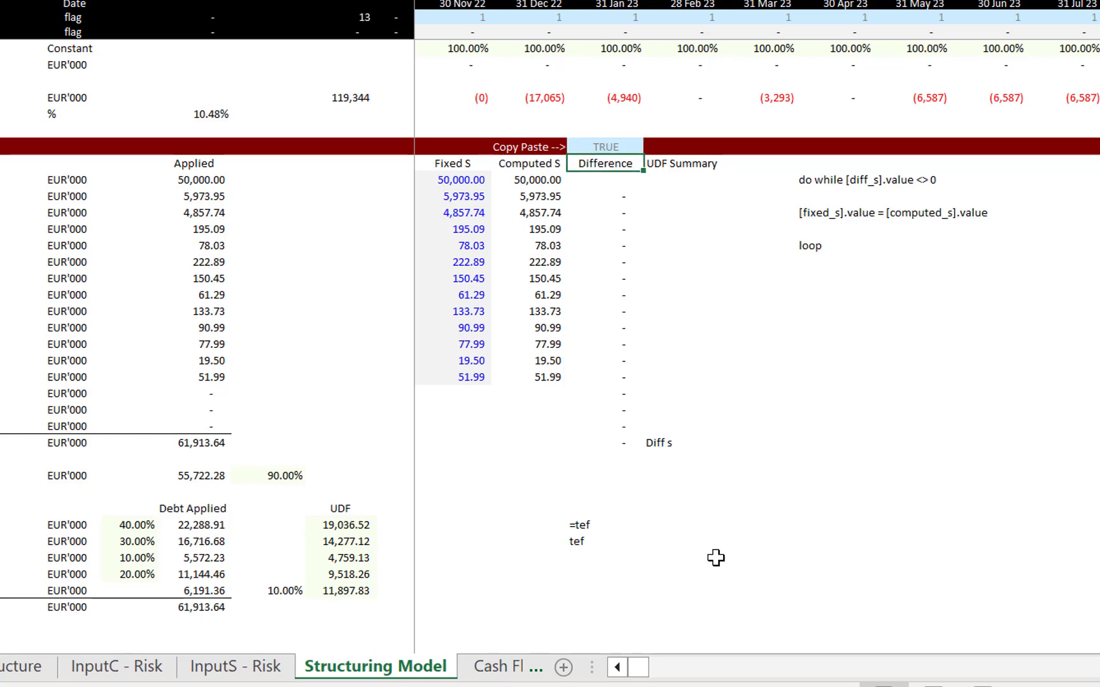
key(Down)
key(Down)
key(Down)
key(Down)
key(Down)
key(Down)
key(Down)
key(Down)
key(Down)
key(Down)
key(Down)
key(Down)
key(Down)
key(Down)
key(Down)
key(Down)
key(Down)
key(Left)
key(Left)
key(Left)
key(Left)
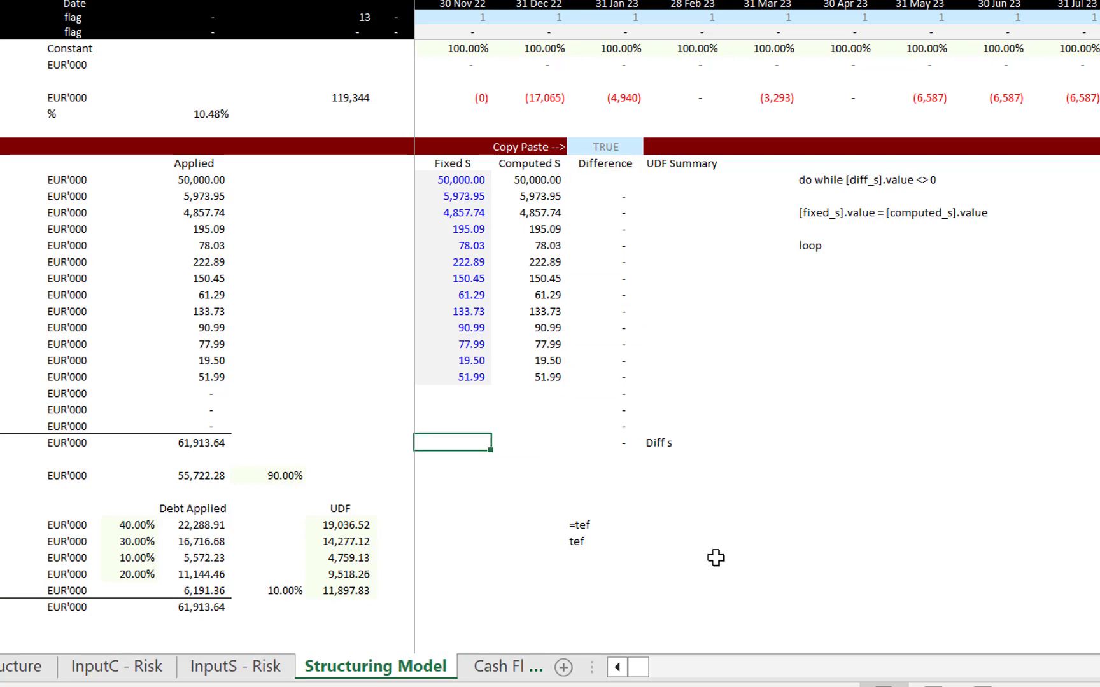
key(Down)
key(Down)
key(Left)
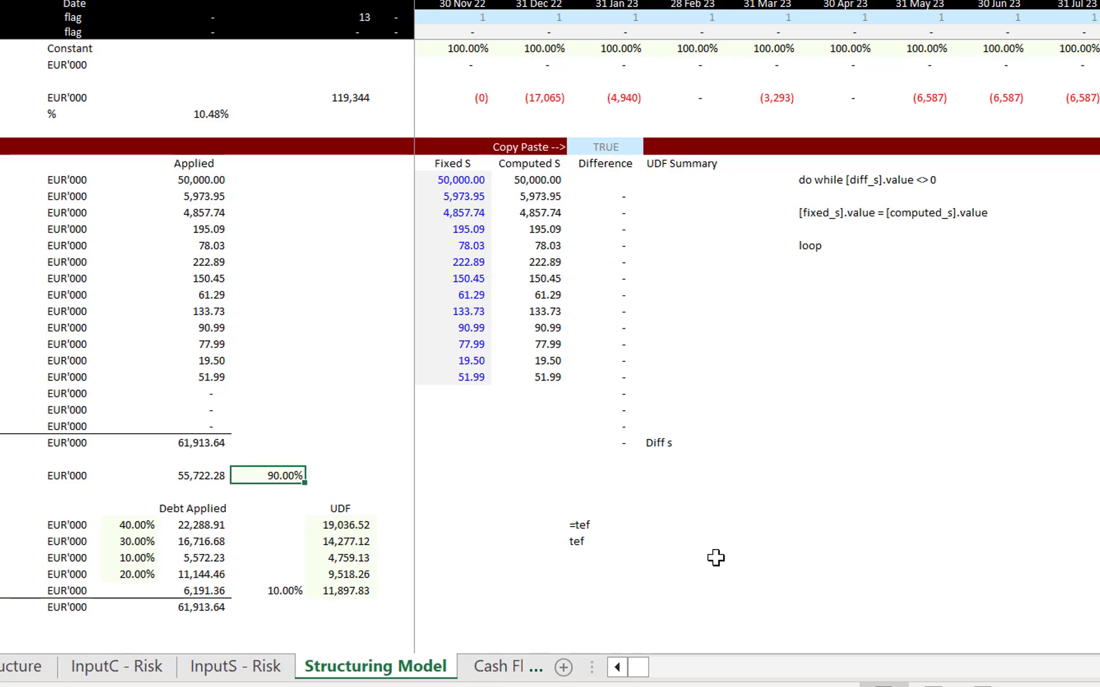
text(=if()
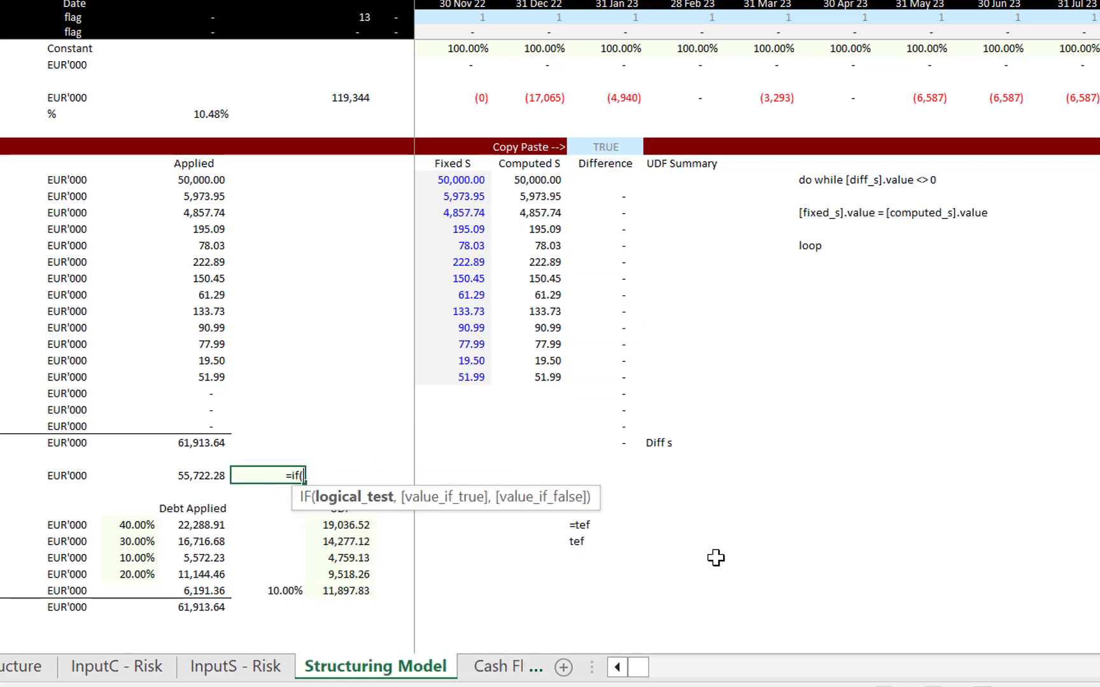
click(597, 141)
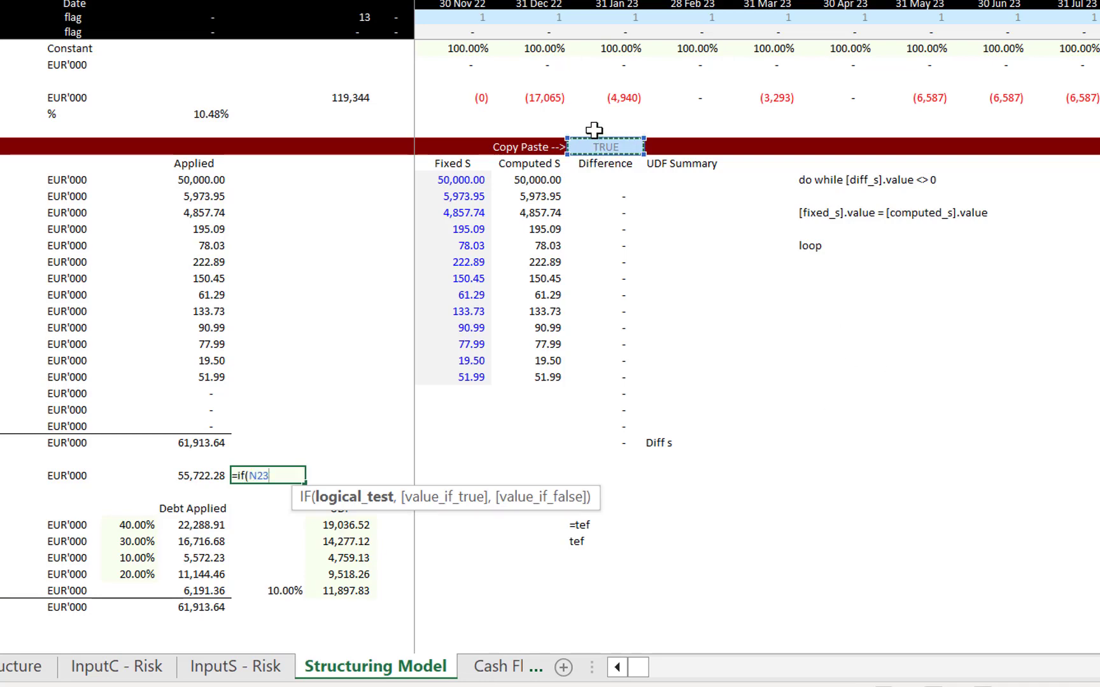
Link the formula's value-if-true argument to the debt percentage input in G23 of the InputC - Structure sheet.
text(,)
key(ctrl+Page_Up)
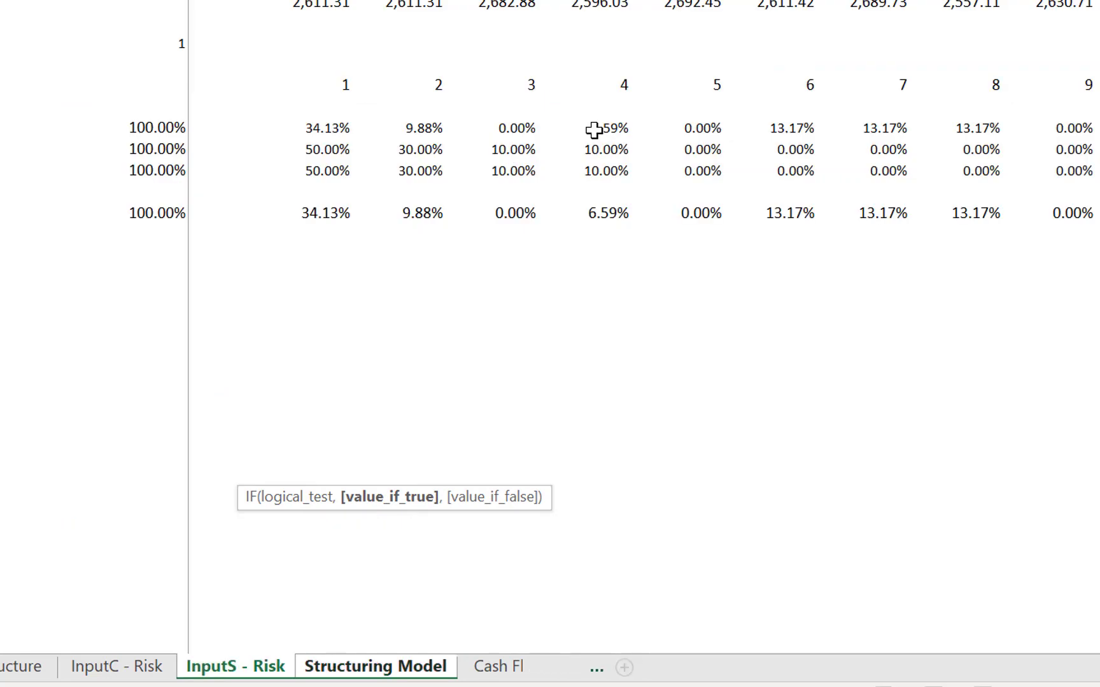
key(ctrl+Page_Up)
key(ctrl+Page_Down)
key(ctrl+Page_Down)
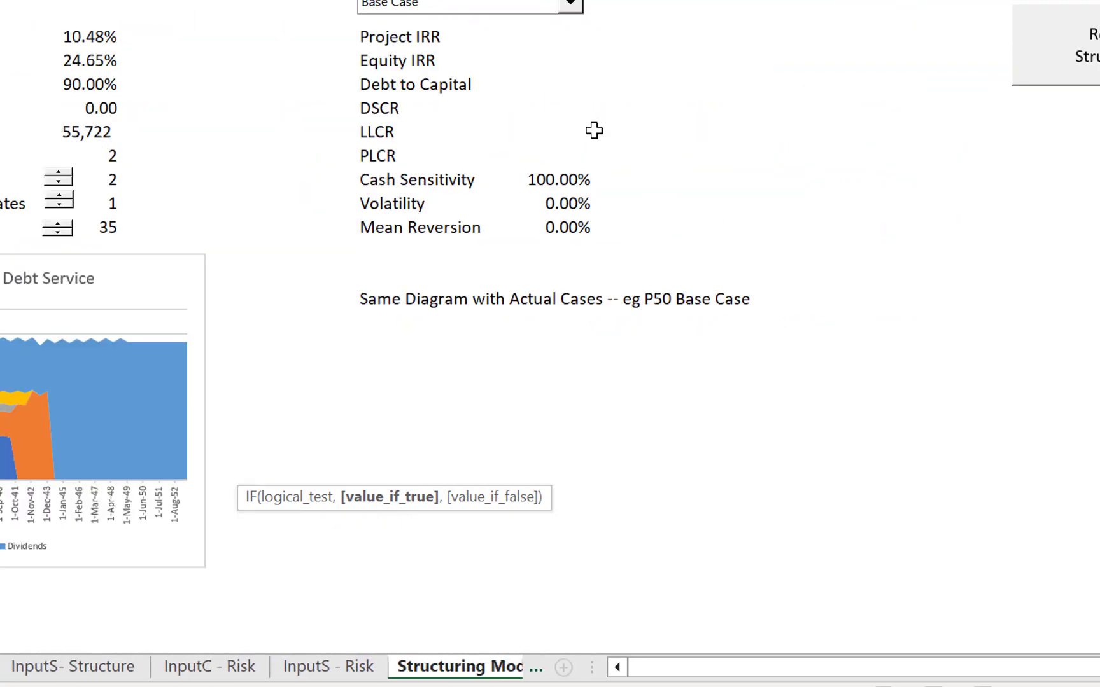
key(ctrl+Page_Down)
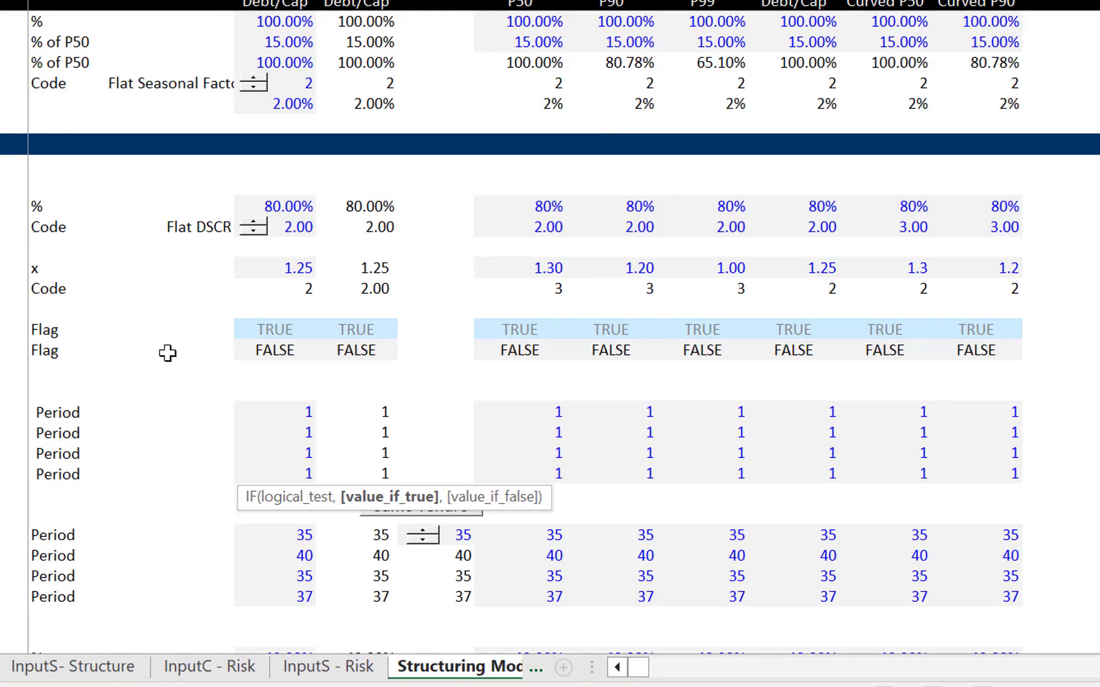
click(340, 187)
key(Down)
key(Left)
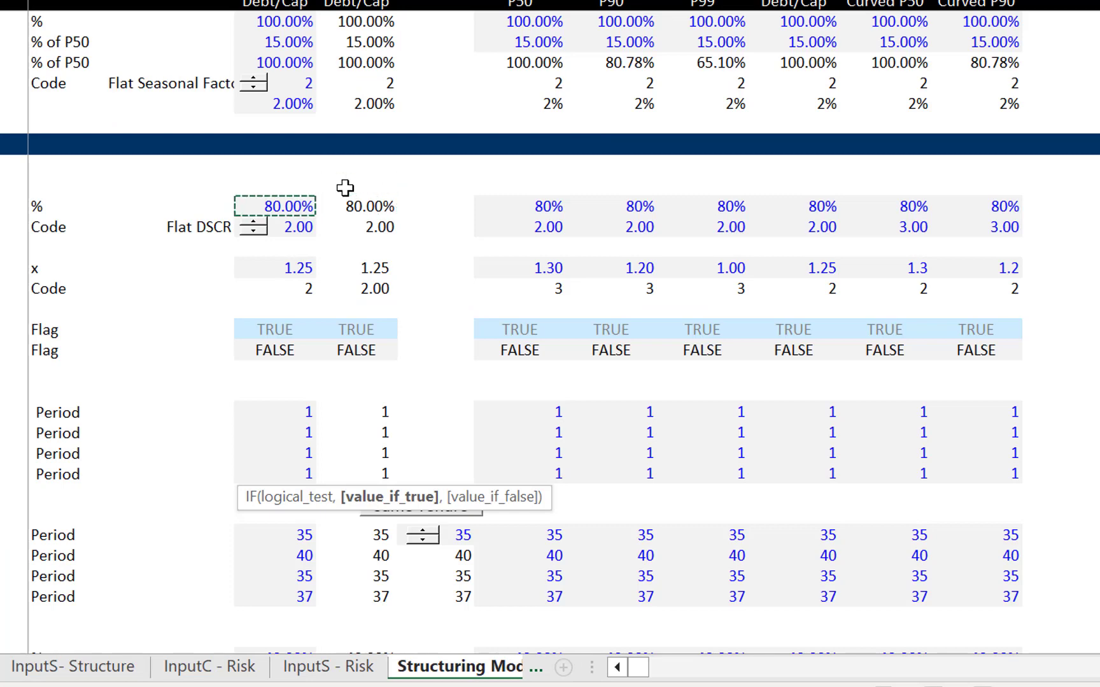
text(,)
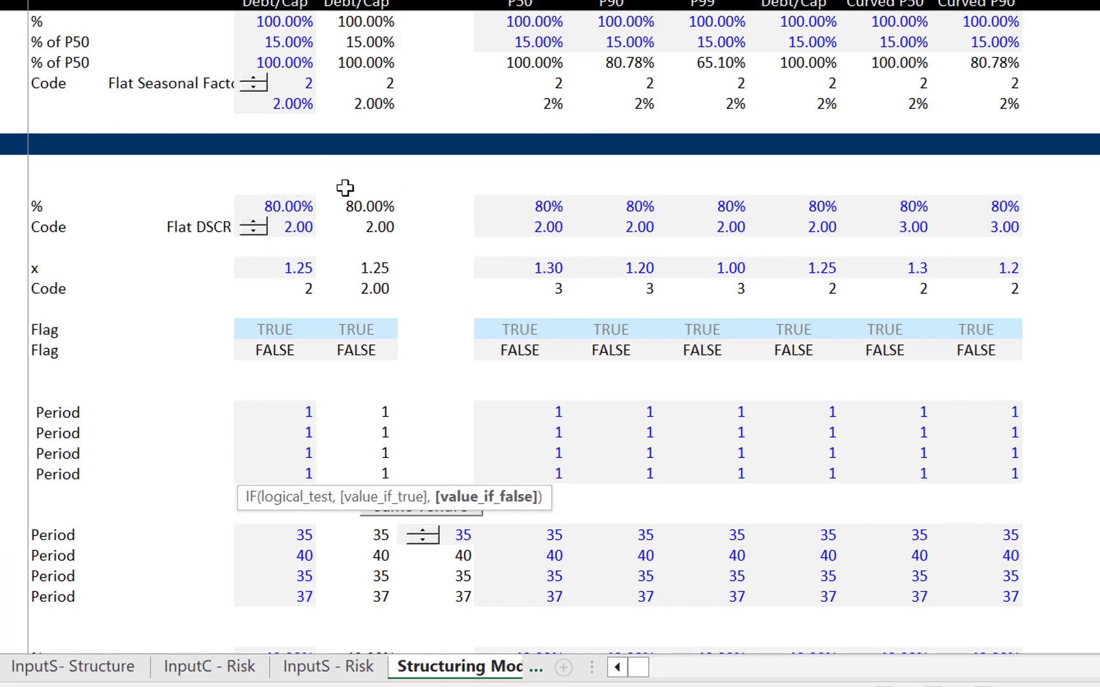
Complete the IF formula with Total Debt H43 divided by Total Uses of Funds H41 as the value if false.
key(ctrl+Page_Down)
key(ctrl+Page_Down)
key(ctrl+Page_Down)
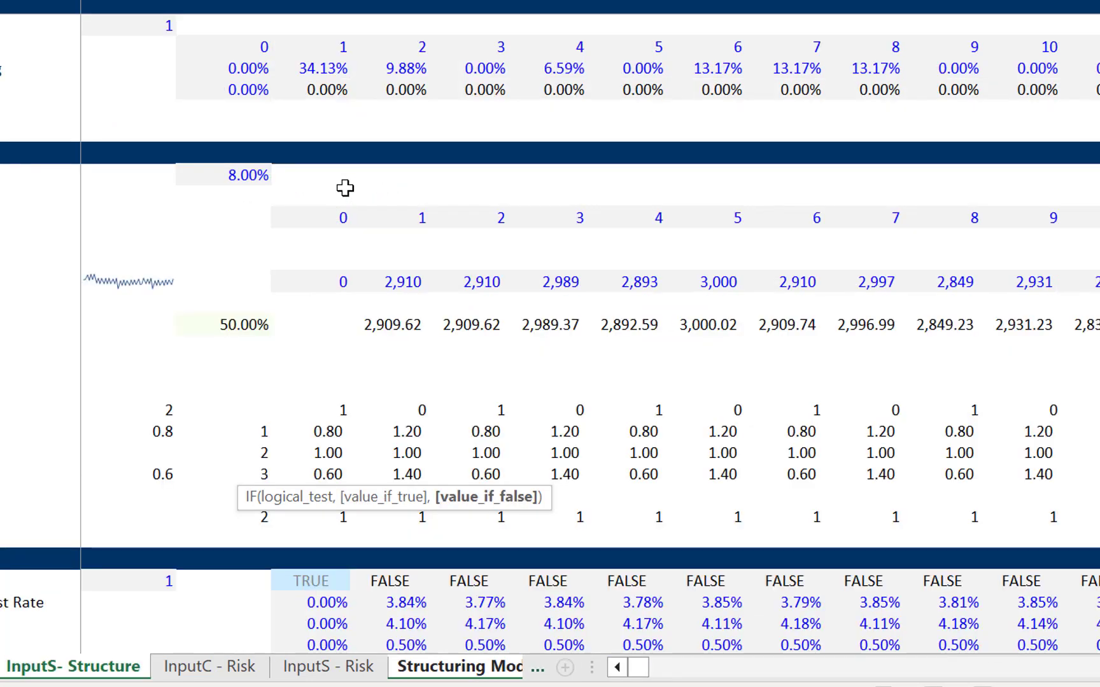
key(ctrl+Page_Down)
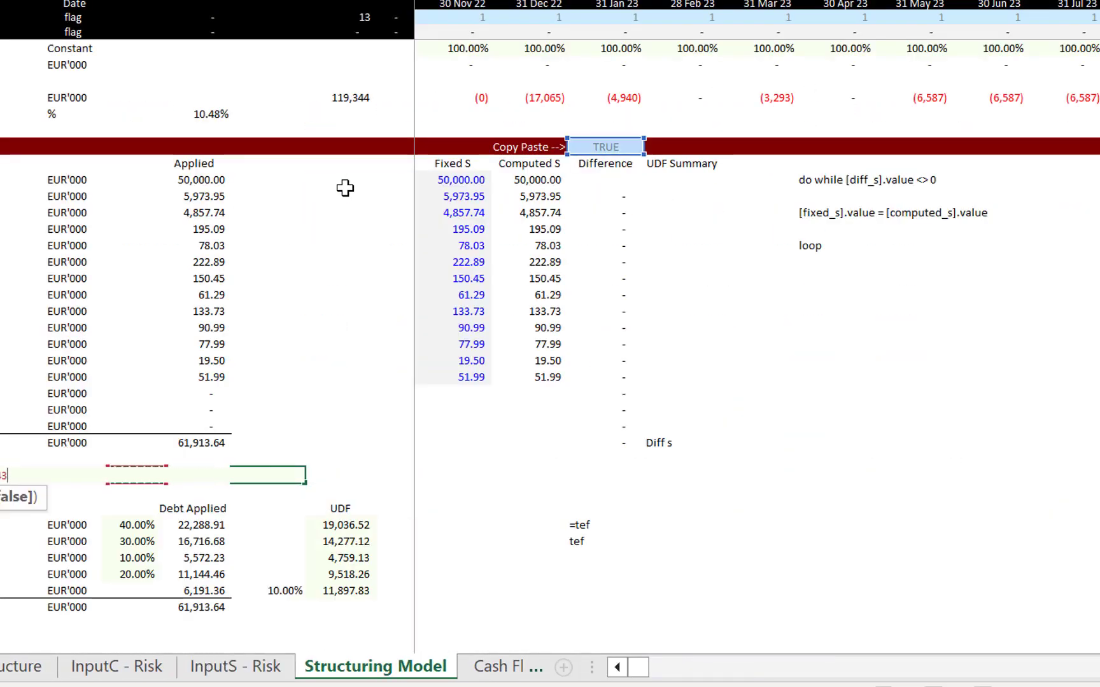
key(Left)
key(Up)
key(Right)
key(Down)
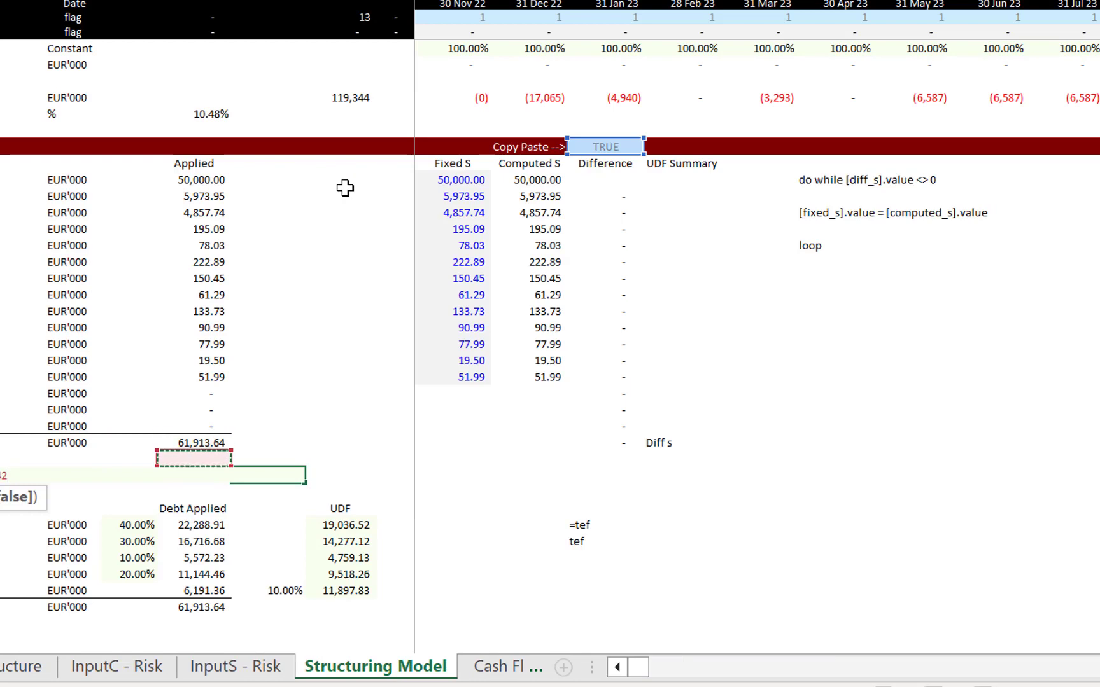
key(Down)
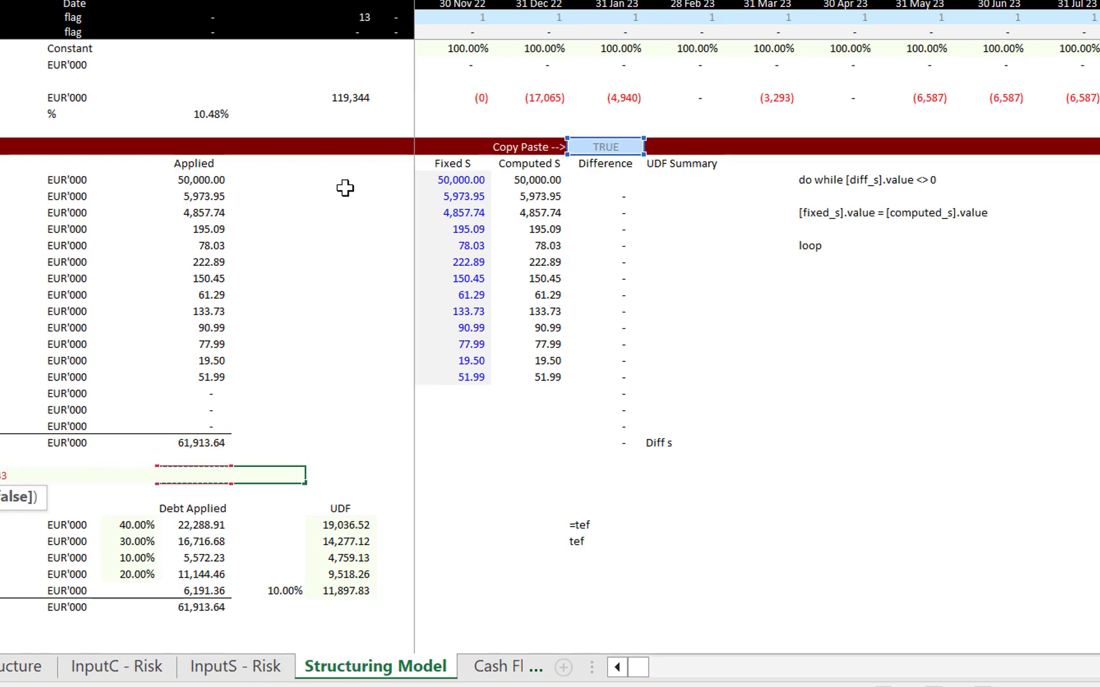
text(,)
key(BackSpace)
text(/)
click(188, 440)
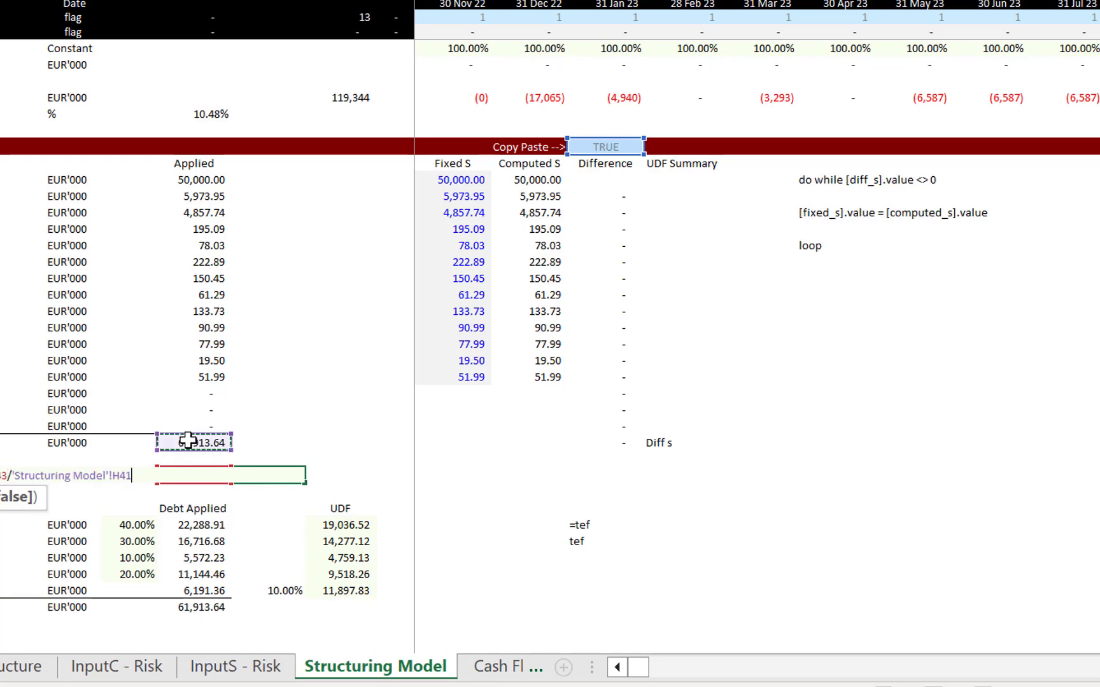
key(Return)
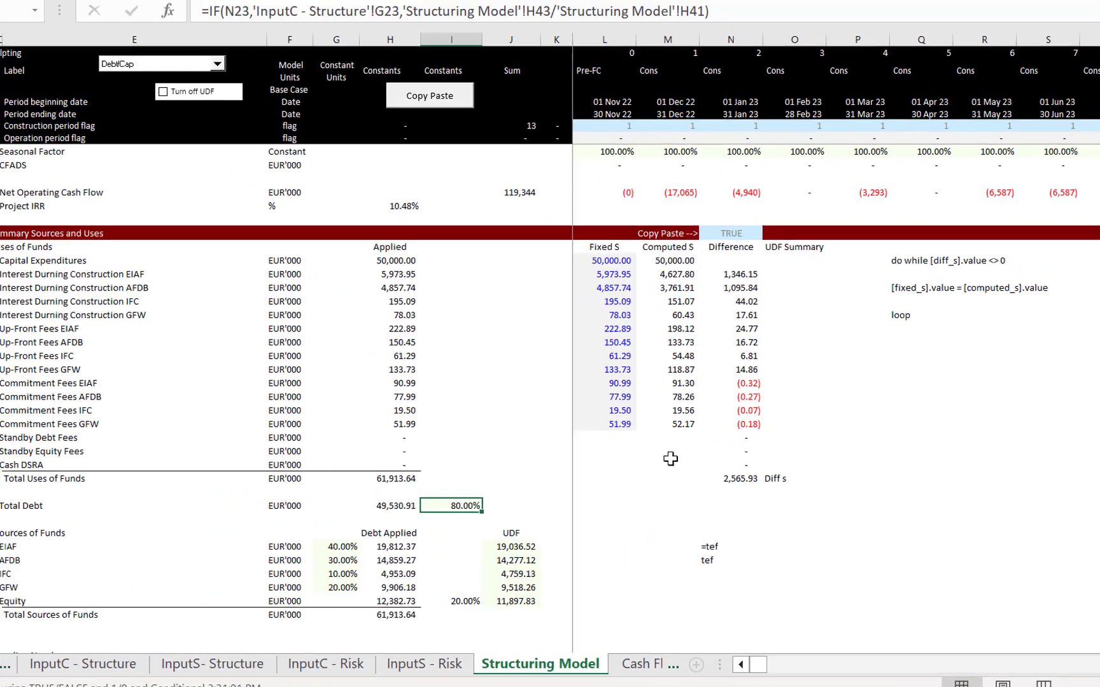
Run the copy-paste macro again to update Fixed S for the newly linked debt percentage.
click(527, 420)
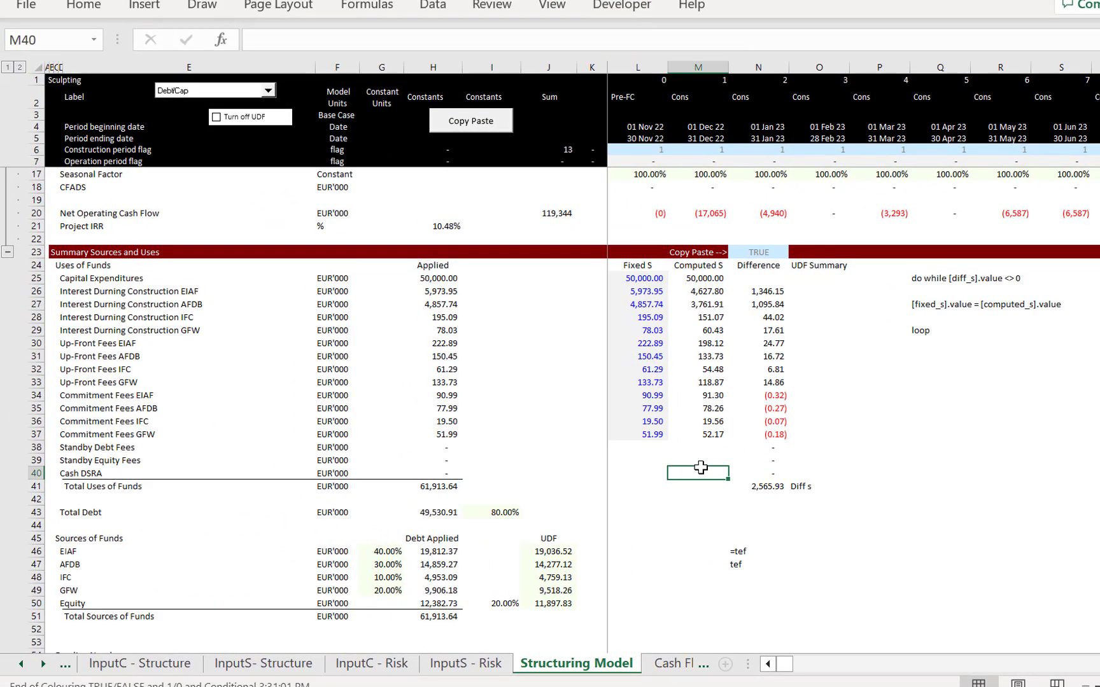
key(Left)
key(Left)
key(Left)
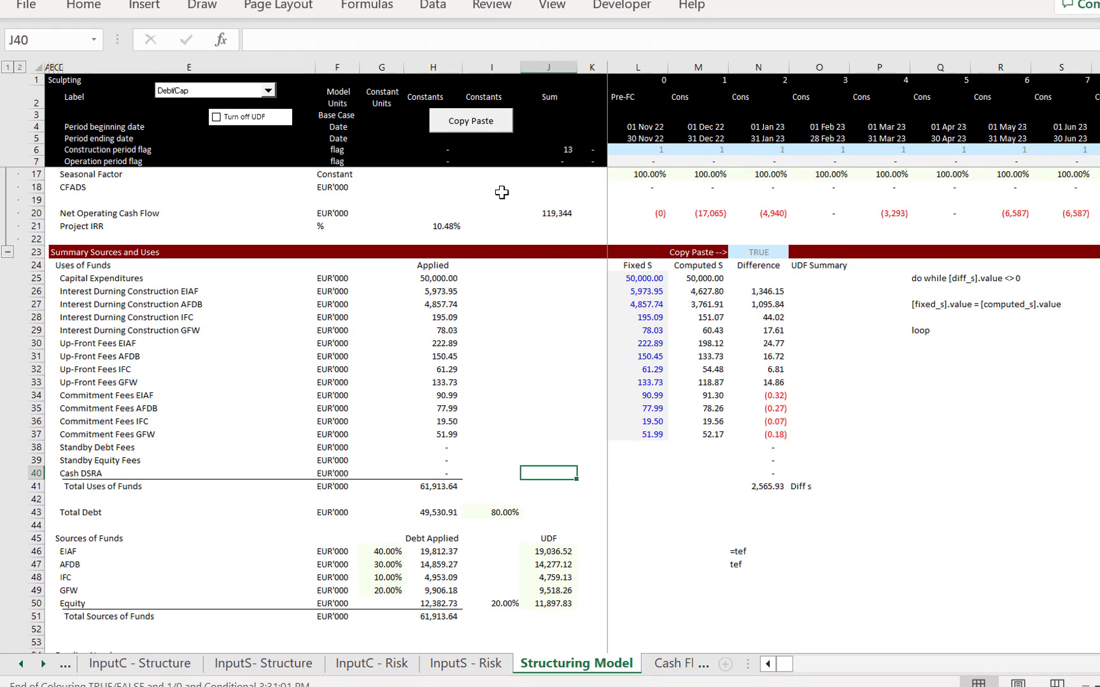
click(481, 127)
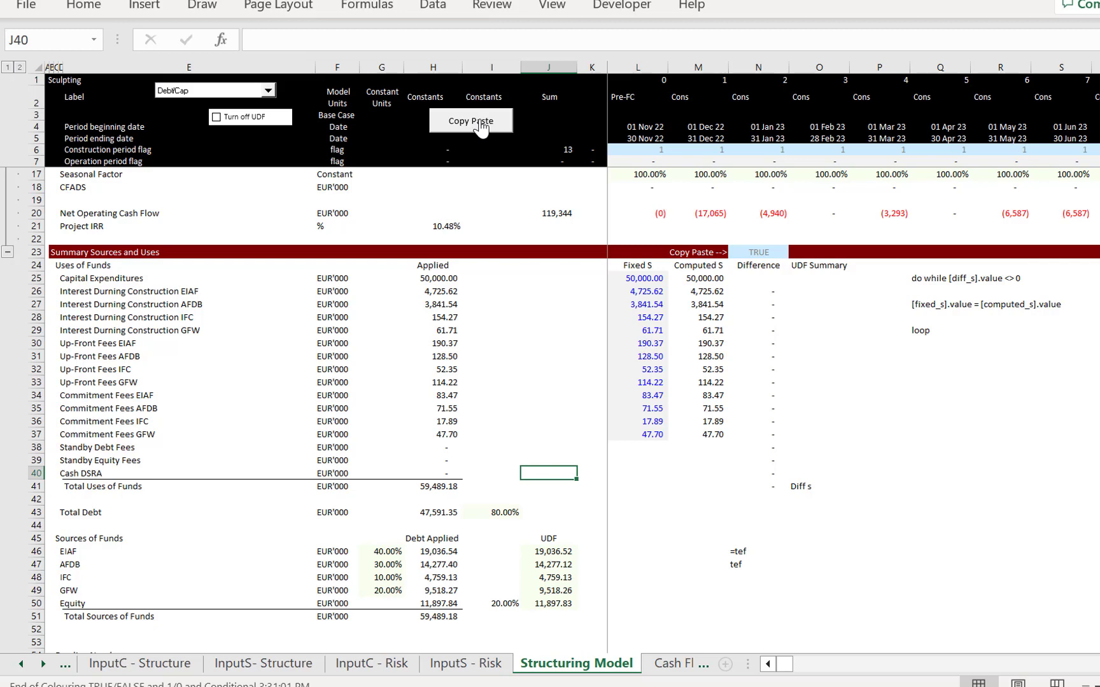
Set the Copy Paste switch in N23 to FALSE.
click(756, 253)
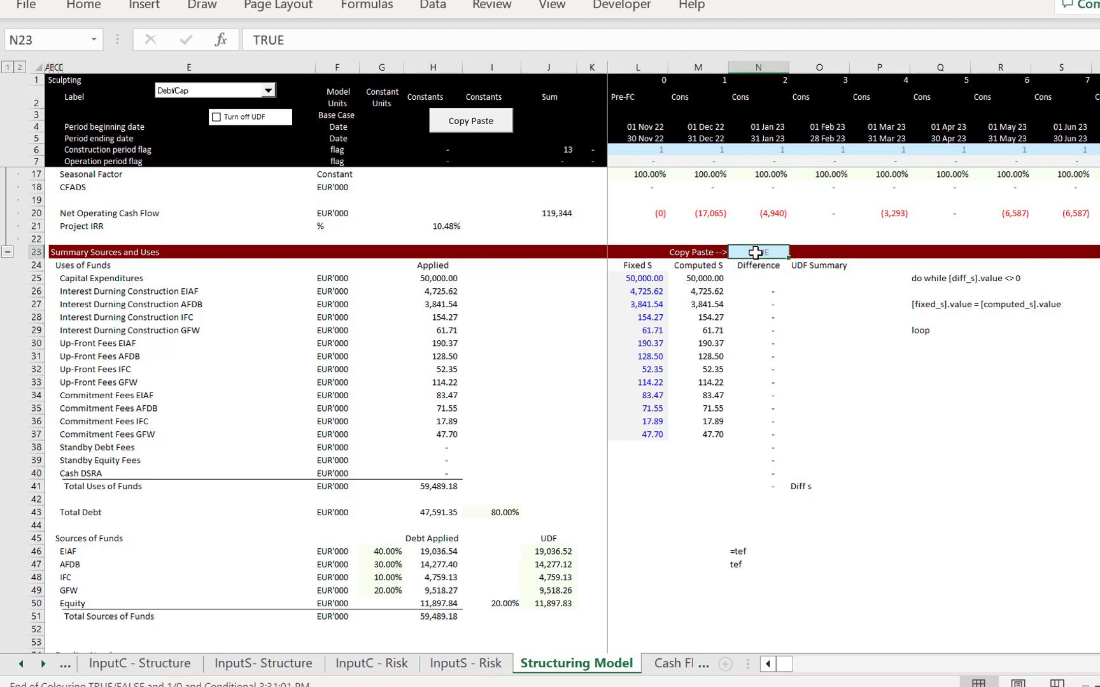
text(false)
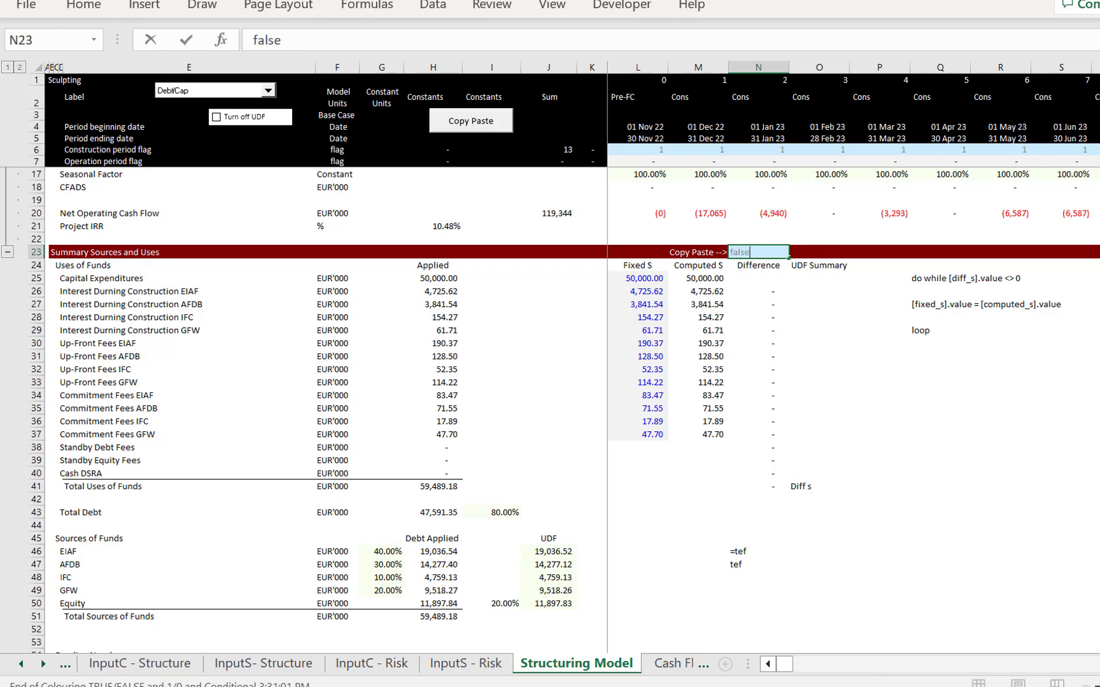
key(Return)
Compare the Debt Applied amounts with the UDF column in the Sources of Funds section.
click(701, 474)
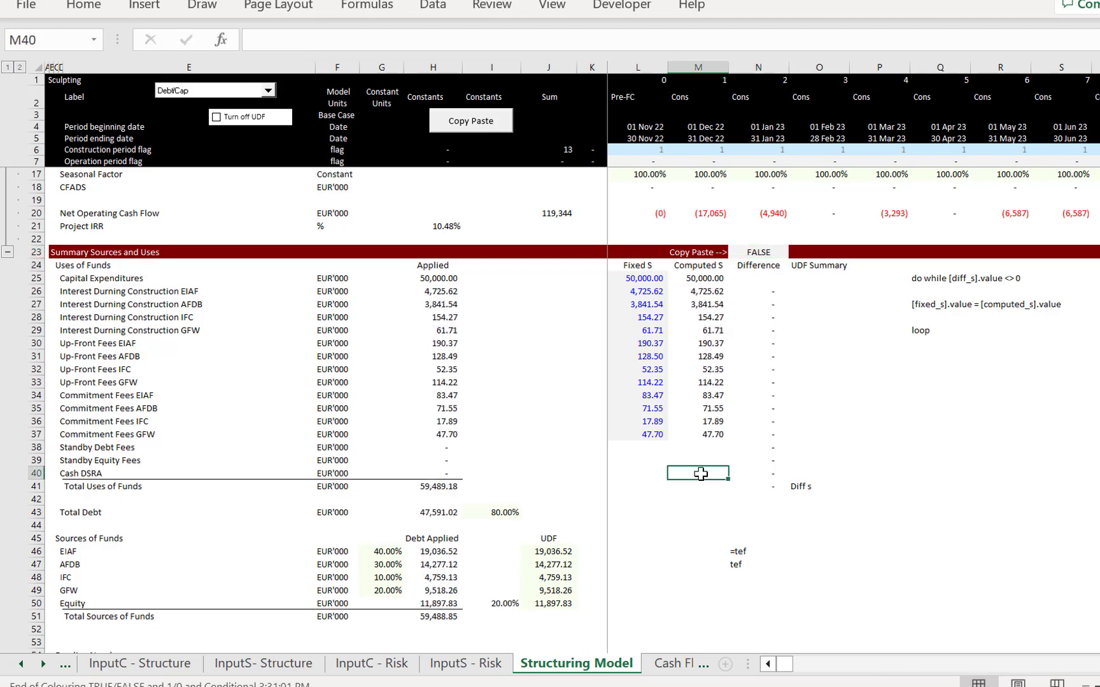
key(Left)
key(Left)
key(Down)
key(Down)
key(Down)
key(Down)
key(Down)
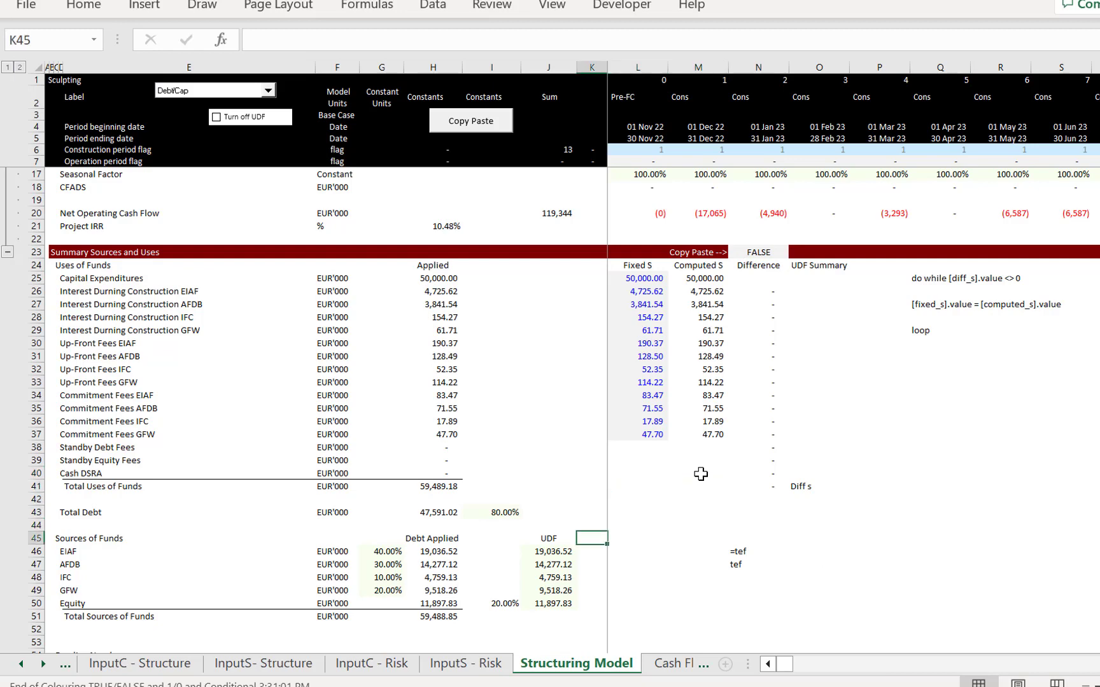
Examine the UDF formula for EIAF in J46 and the repayment and equity draw results on the UDFOutput sheet.
key(Left)
key(Down)
key(Up)
key(Down)
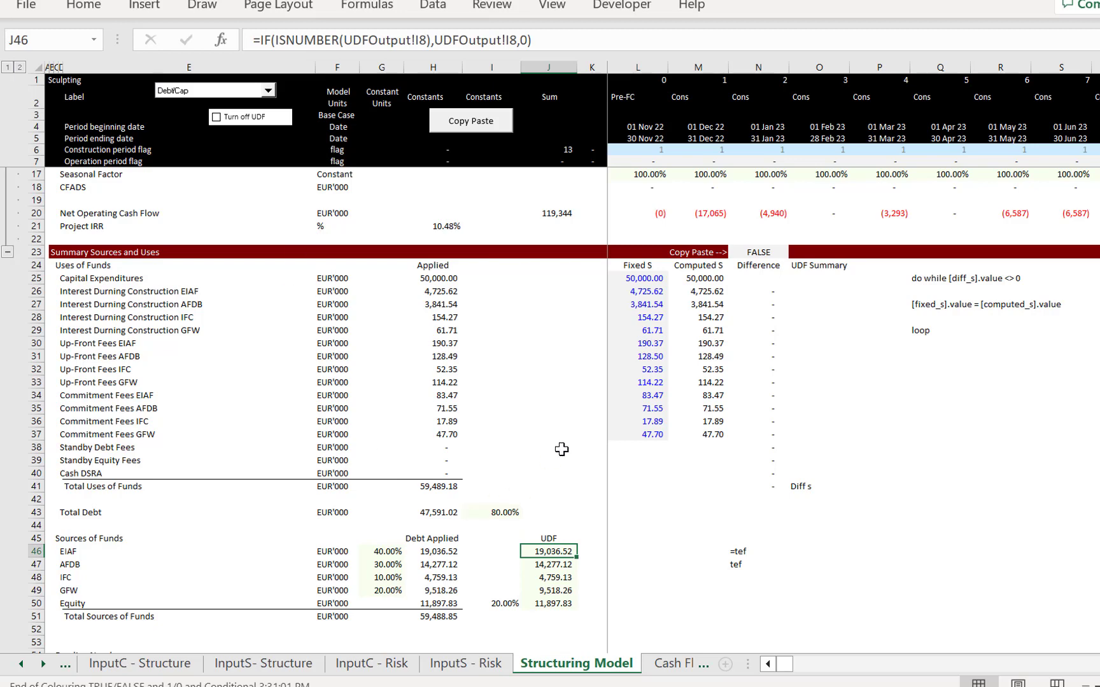
key(ctrl+Page_Down)
key(ctrl+Page_Down)
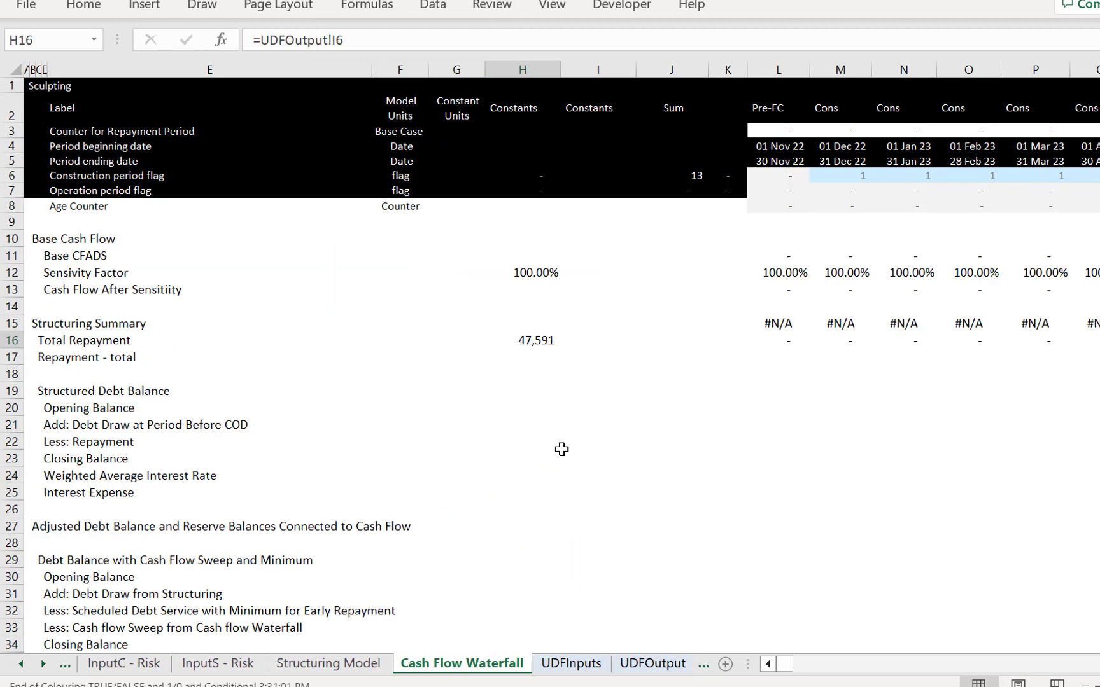
key(ctrl+Page_Down)
key(ctrl+Page_Down)
key(ctrl+Page_Down)
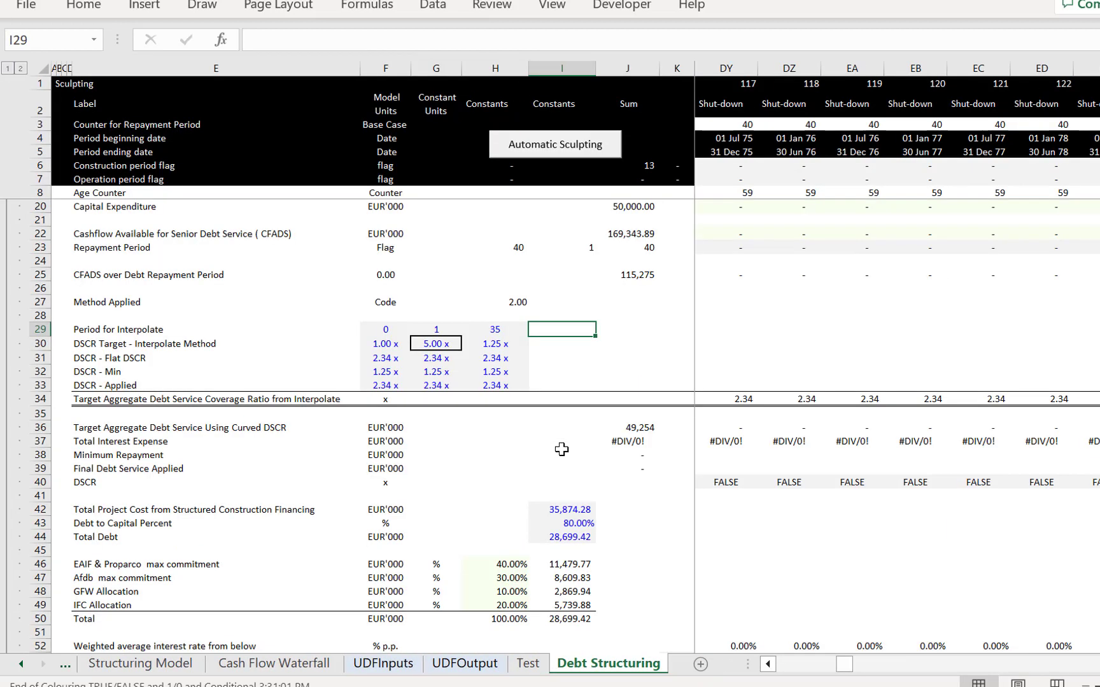
key(ctrl+Page_Up)
key(ctrl+Page_Up)
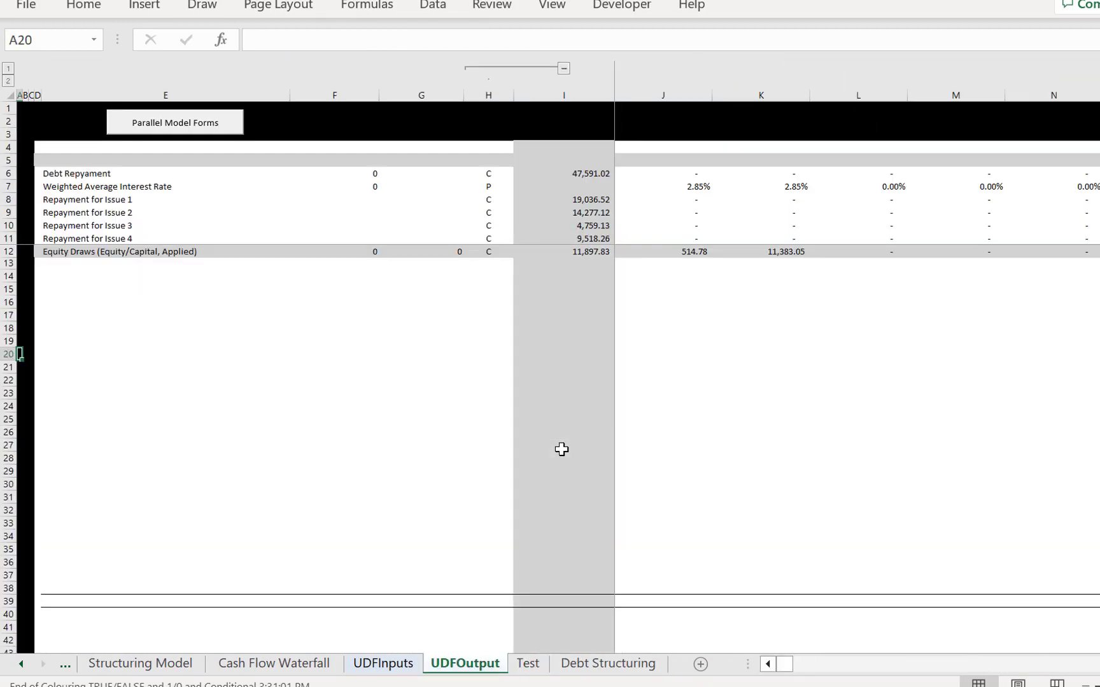
key(Up)
key(Up)
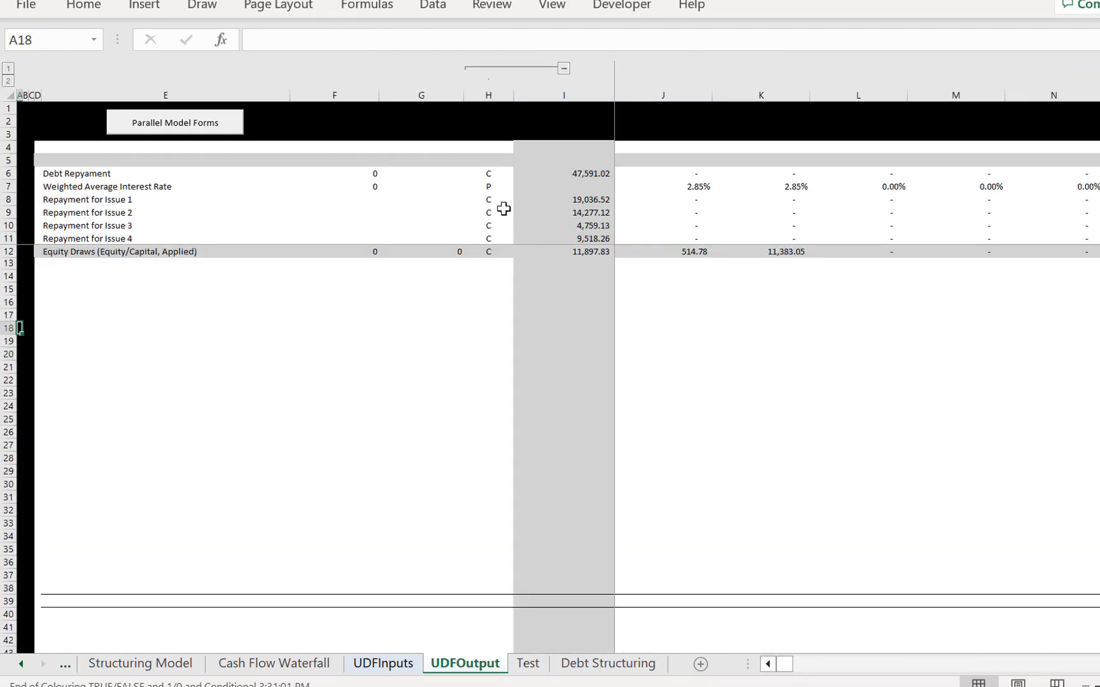
click(608, 252)
Review the general debt, tranche and DSRA inputs on the UDFInputs sheet.
key(ctrl+Page_Up)
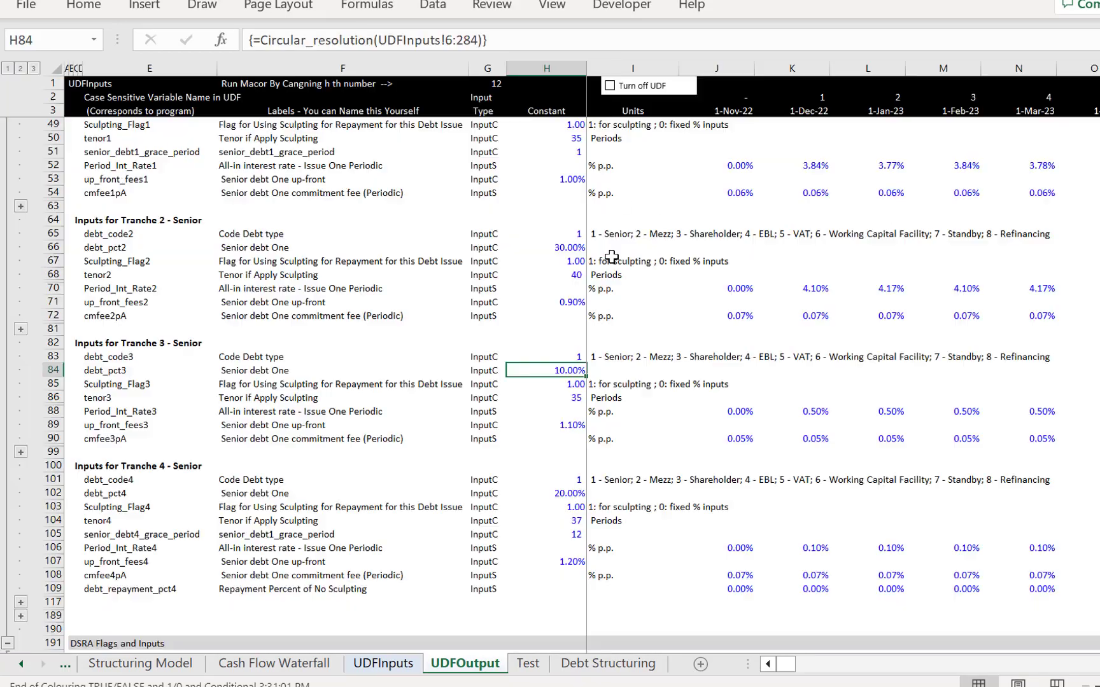
key(Page_Up)
key(Page_Up)
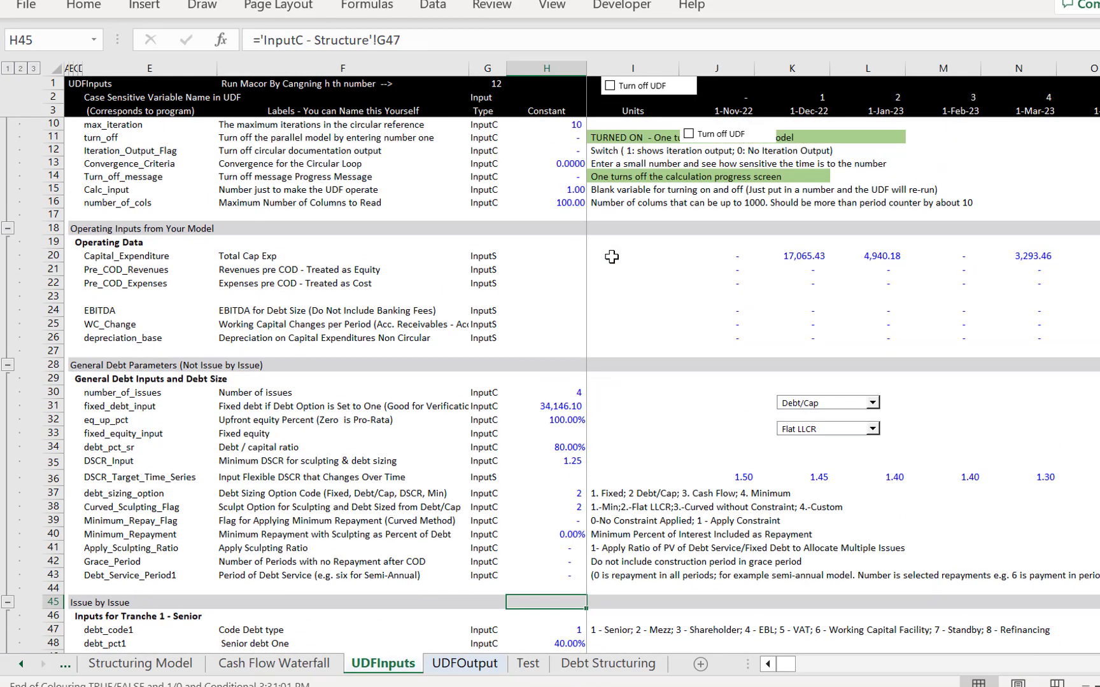
key(Page_Down)
key(Page_Down)
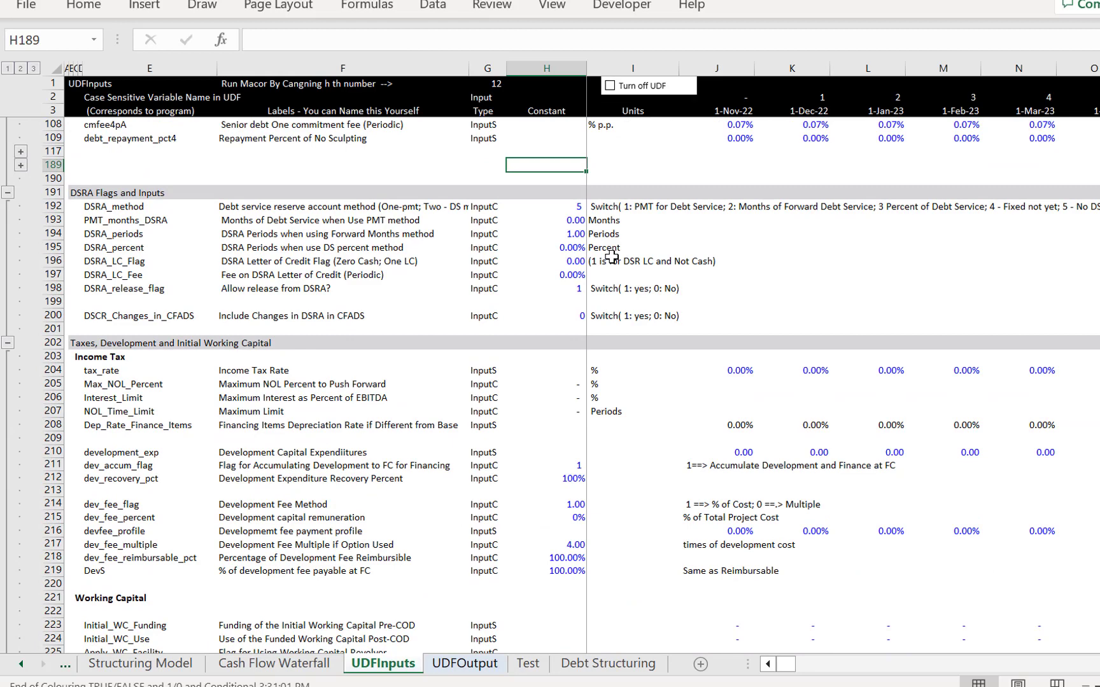
key(Page_Up)
key(Page_Up)
click(732, 247)
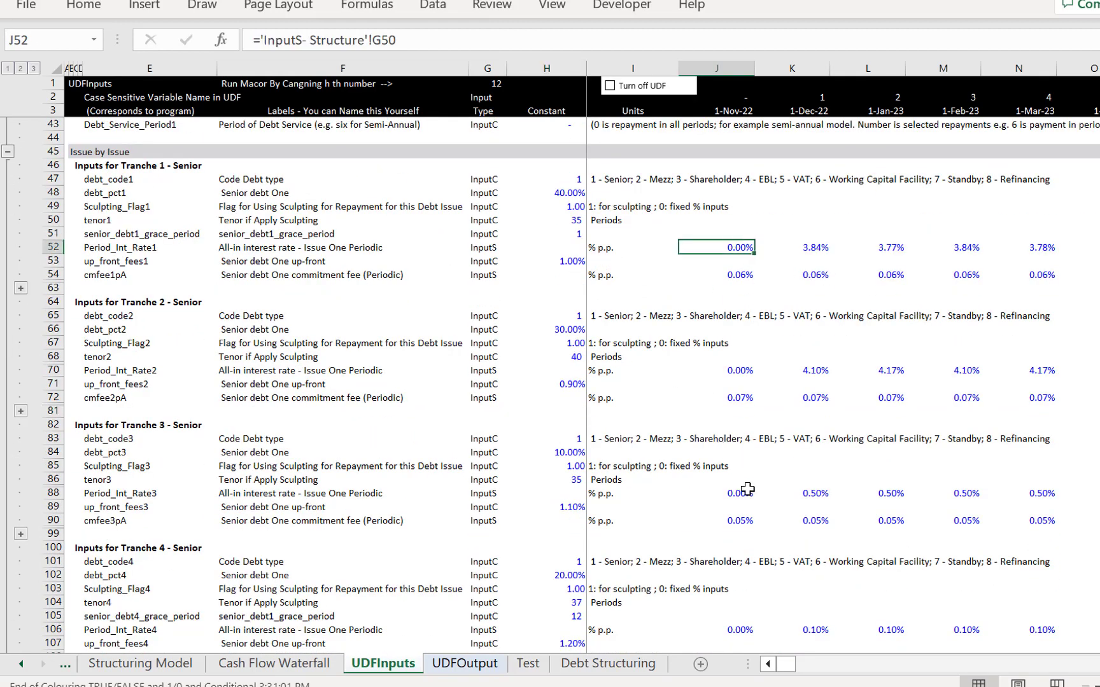
Set the debt sizing scenario on the Structuring Model sheet to P50 and compare Debt Applied with the UDF column.
key(ctrl+Page_Up)
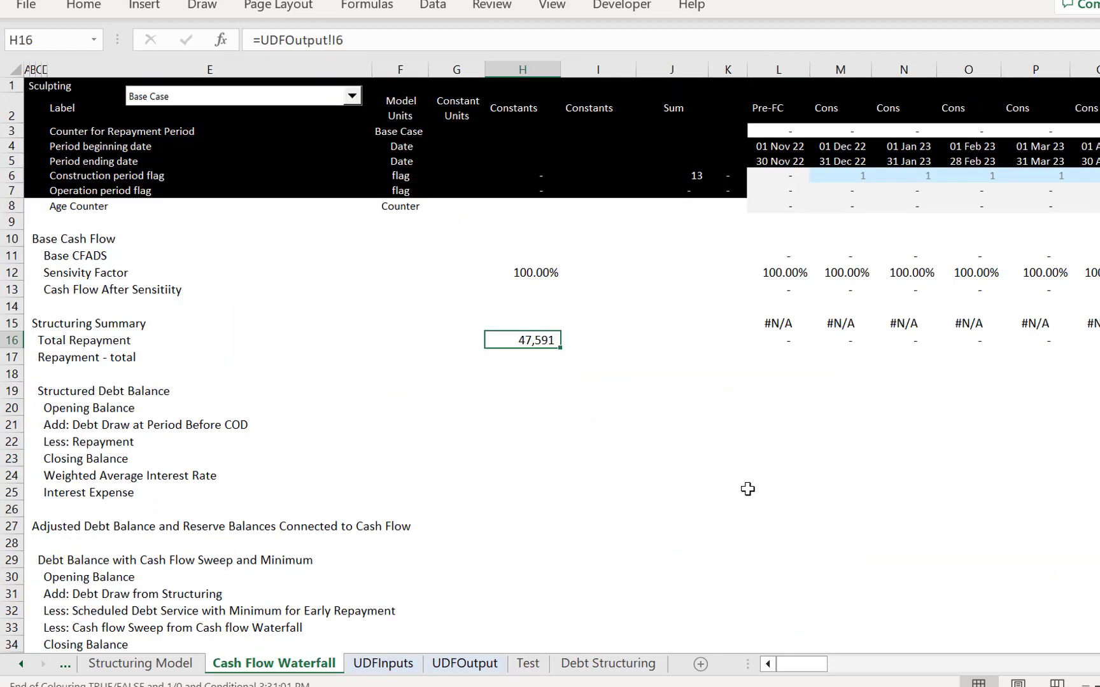
key(ctrl+Page_Up)
key(ctrl+Page_Up)
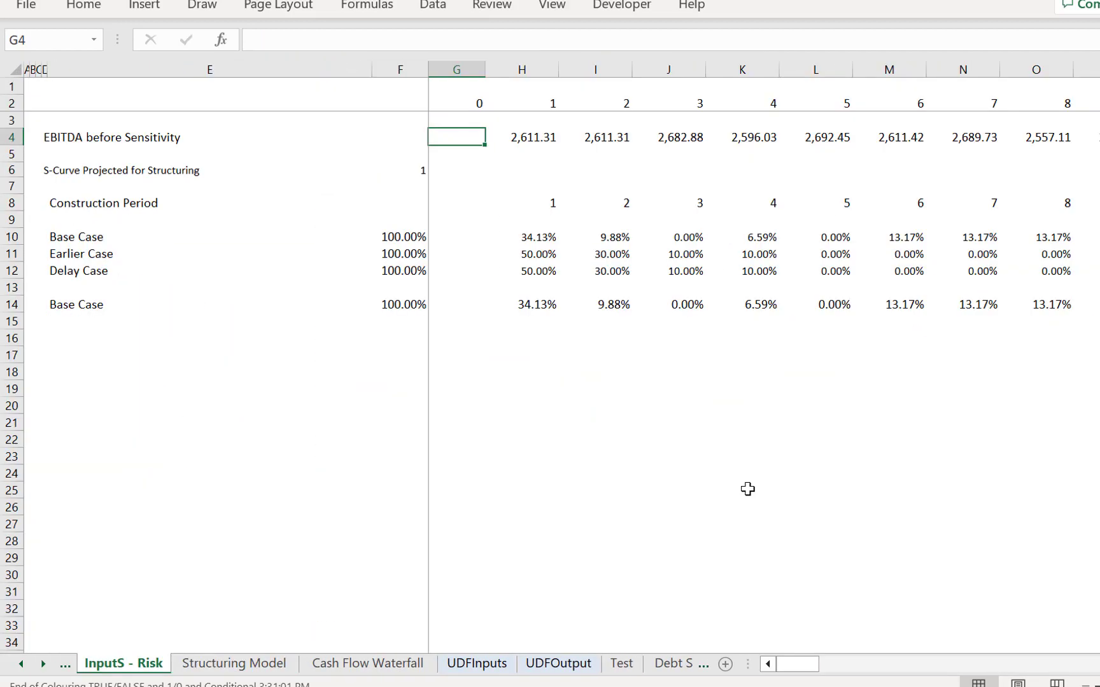
key(ctrl+Page_Down)
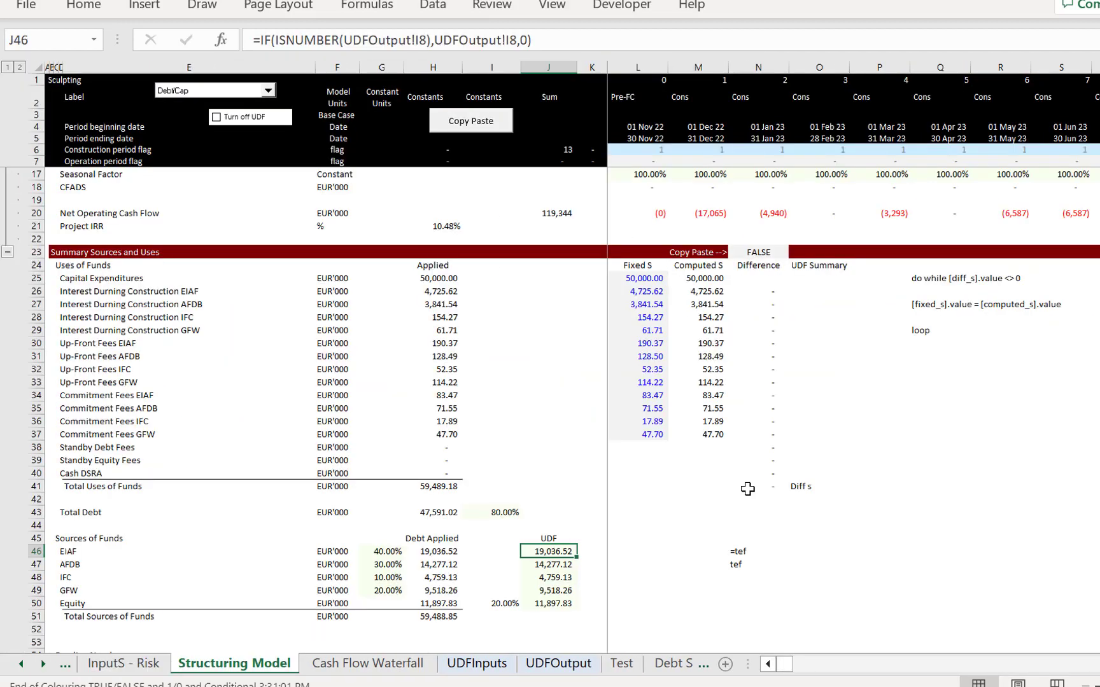
click(205, 94)
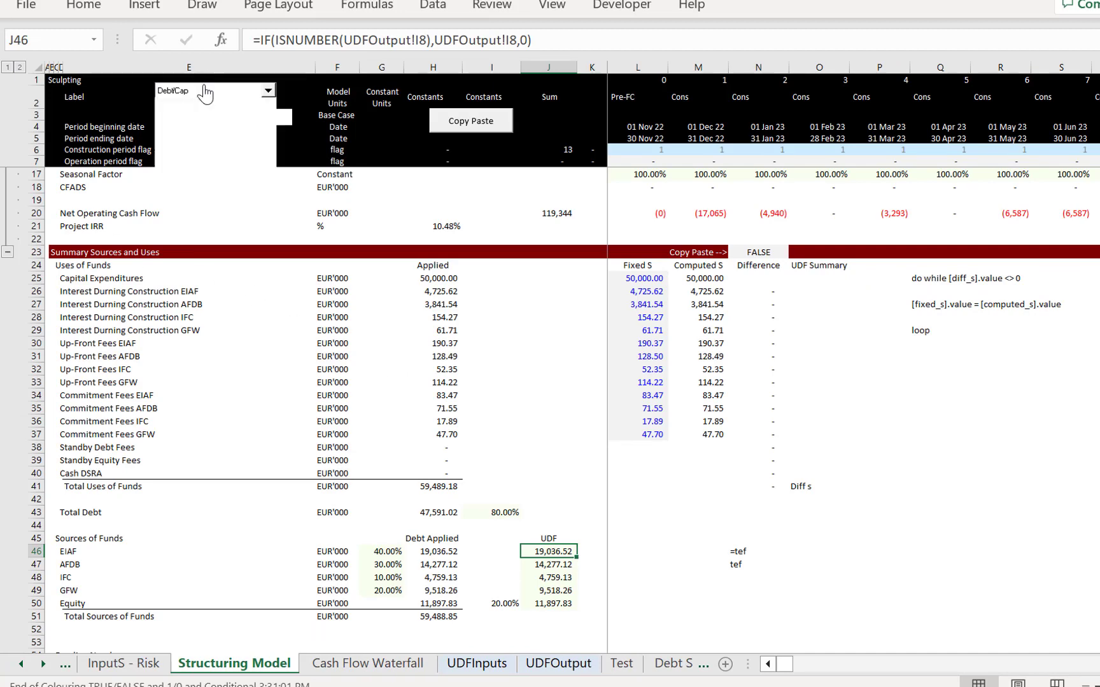
click(205, 94)
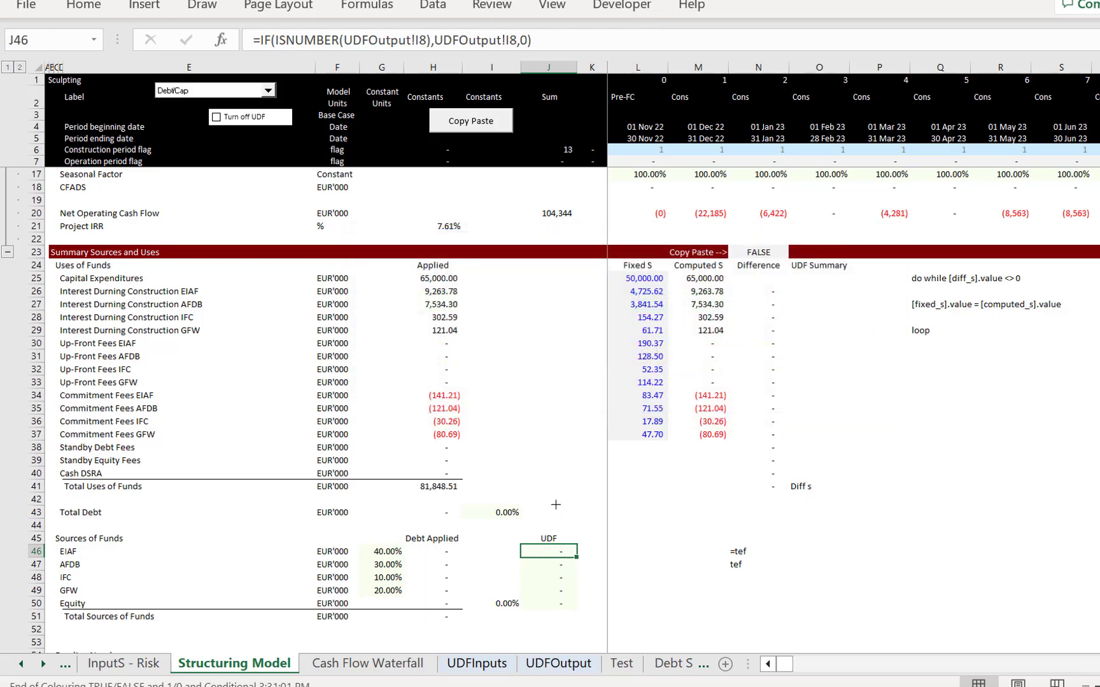
click(528, 409)
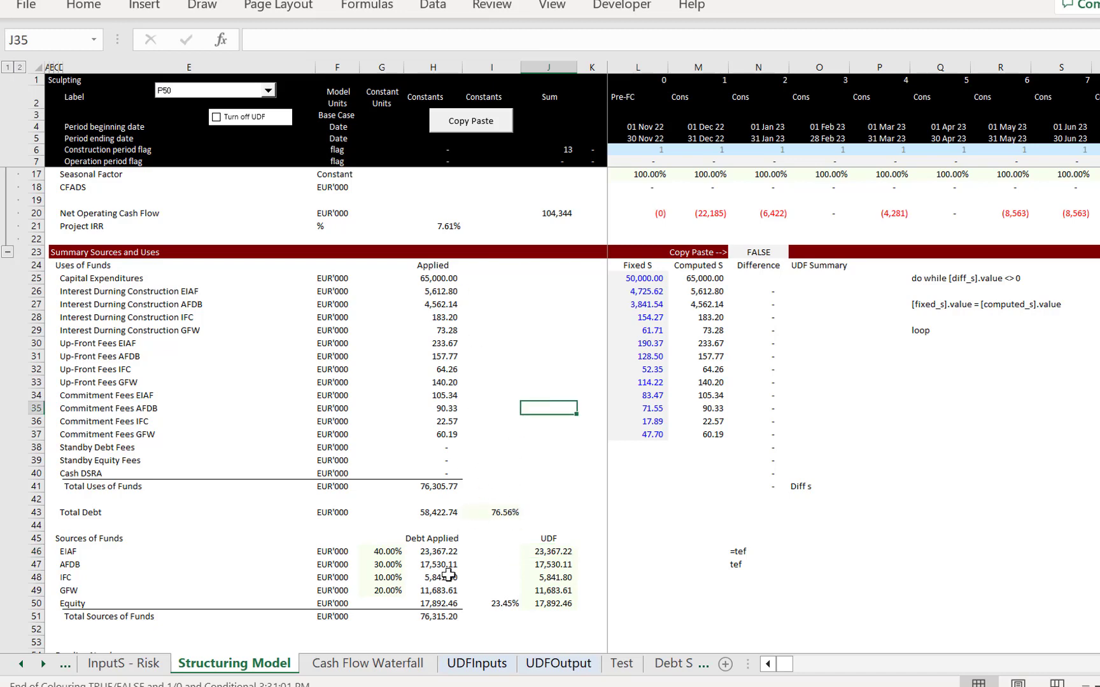
key(Down)
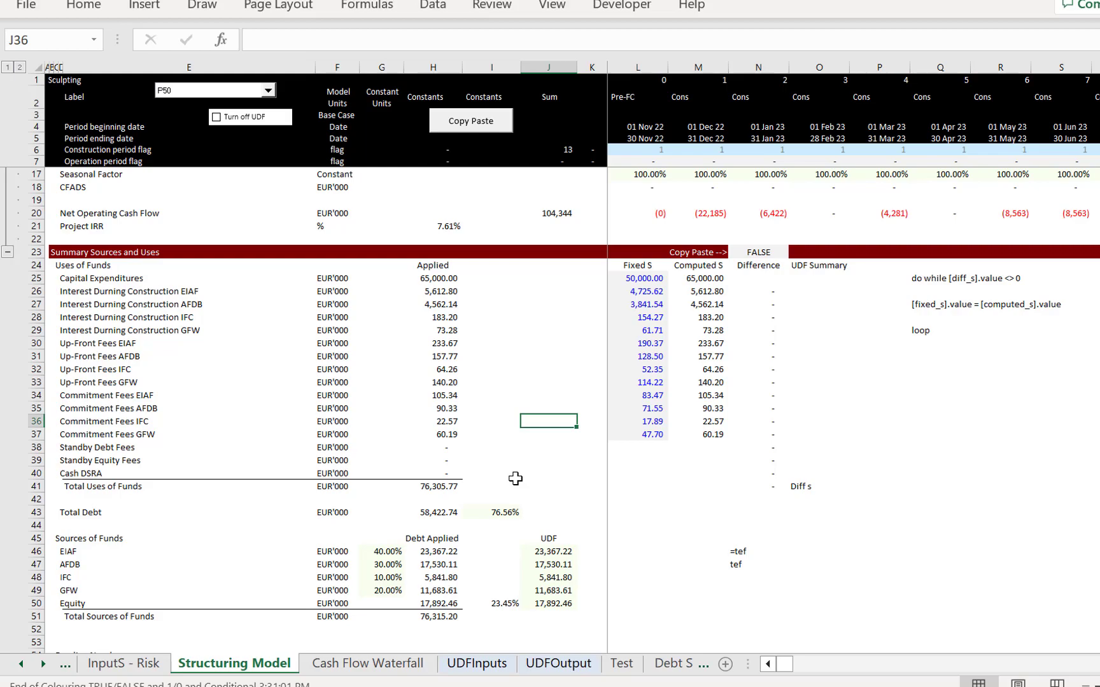
Look through the Structuring Model sheet and return to the capital expenditure and sources and uses sections.
key(Page_Down)
key(Page_Down)
key(Page_Down)
key(Page_Down)
key(Page_Down)
key(Page_Down)
key(Page_Down)
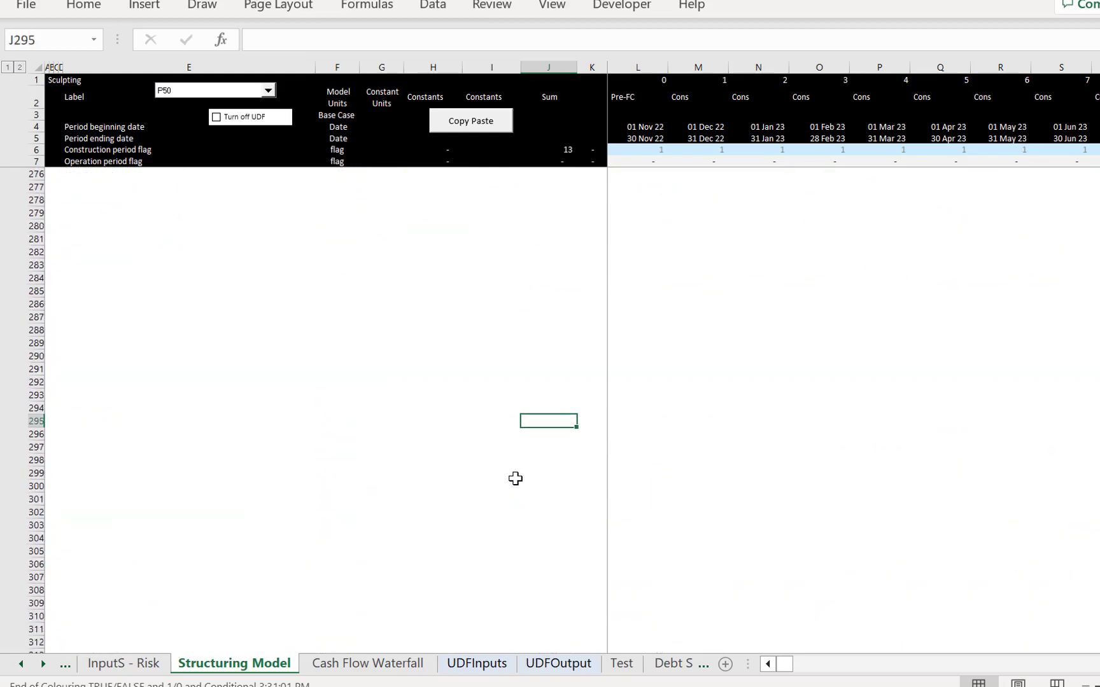
key(Page_Up)
key(Page_Up)
key(Page_Up)
key(Page_Up)
key(Page_Up)
key(Page_Up)
key(Page_Up)
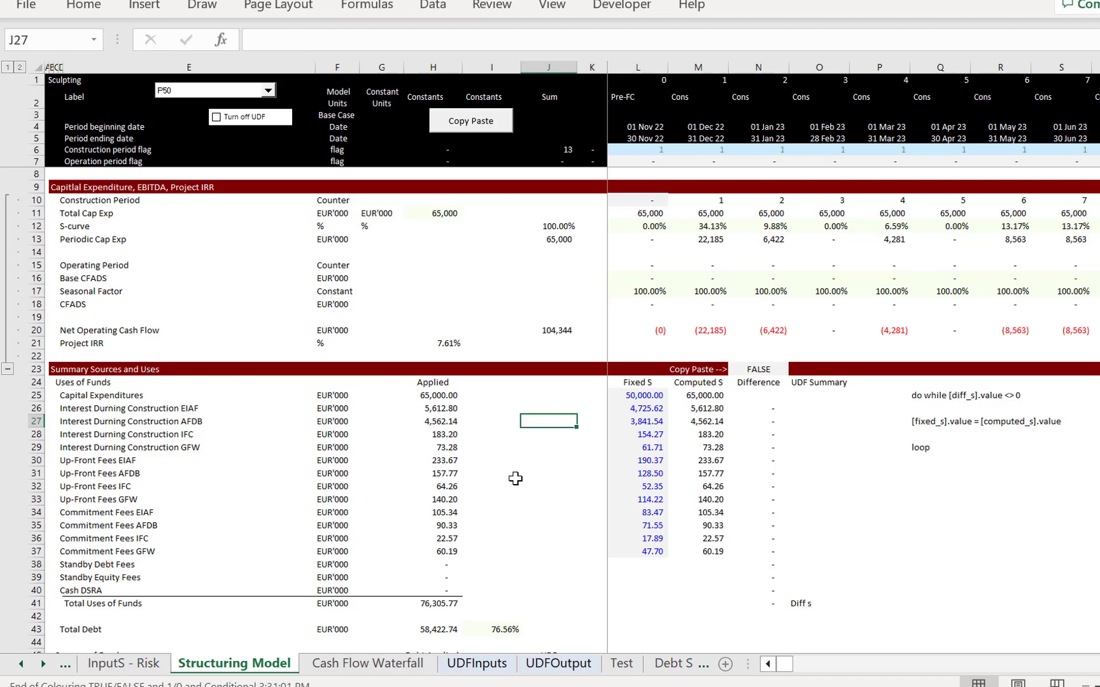
Set the debt sizing scenario on the Structuring Model sheet to Curved P50.
click(230, 92)
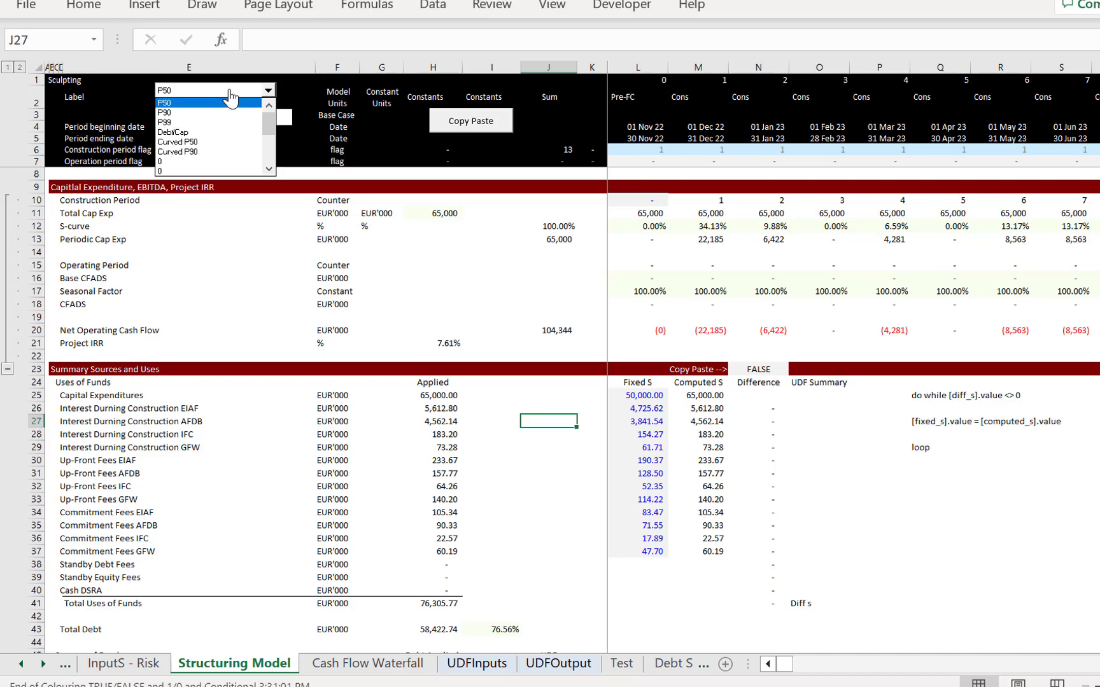
key(Down)
key(Down)
key(Down)
key(Down)
key(Return)
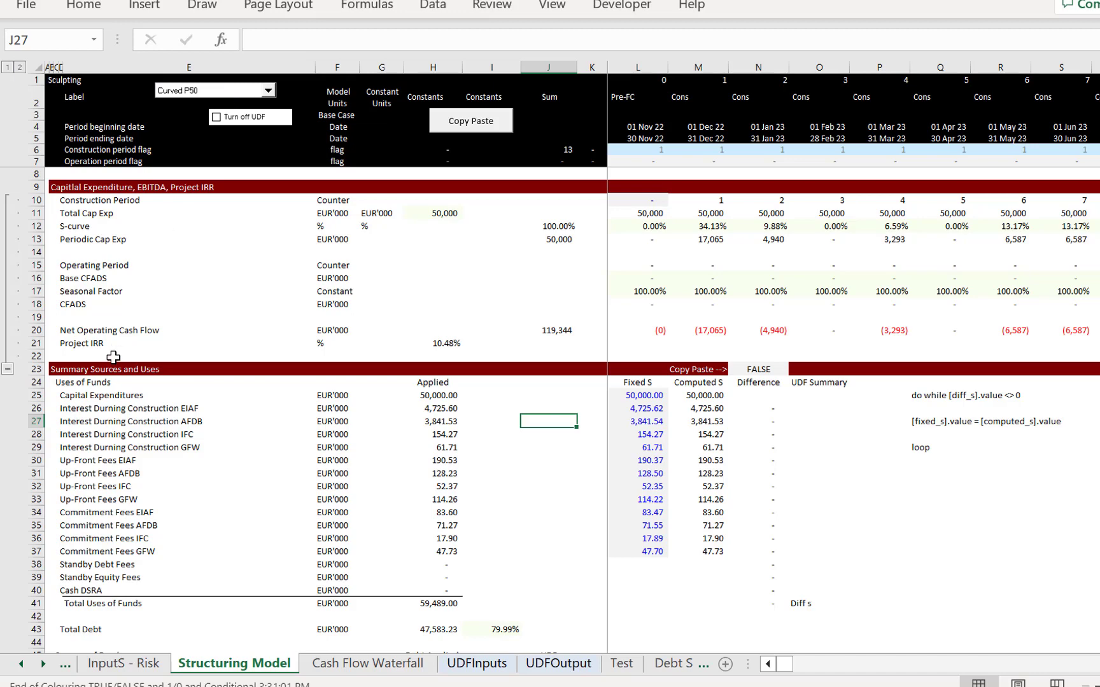
Inspect the Total Debt percentage formula in I43 under the Curved P50 scenario.
click(500, 602)
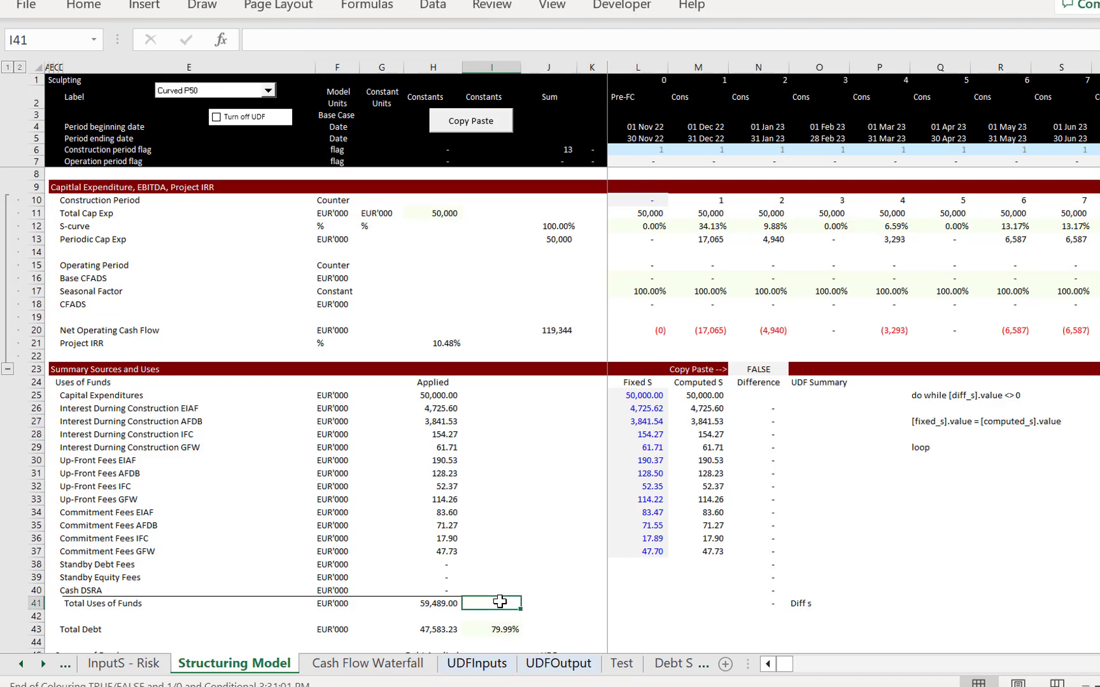
key(Down)
key(Down)
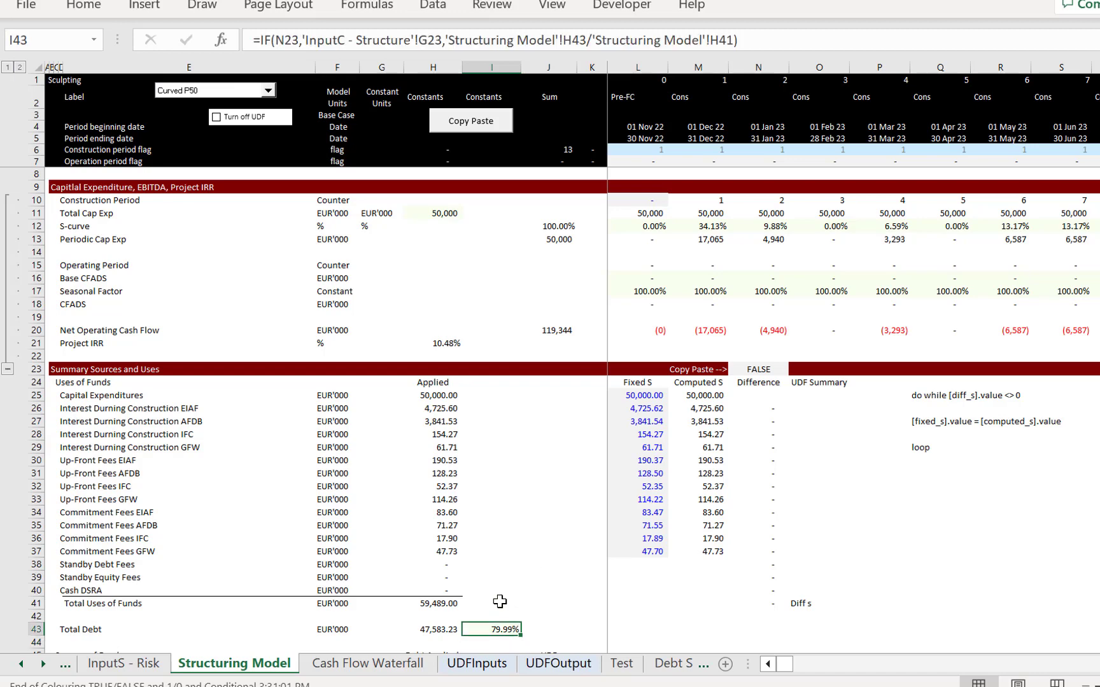
key(Up)
key(Down)
Set the Debt Sizing scenario on the Summary sheet to P50 and examine the cash flow and debt service chart.
key(ctrl+Page_Up)
key(ctrl+Page_Up)
key(ctrl+Page_Up)
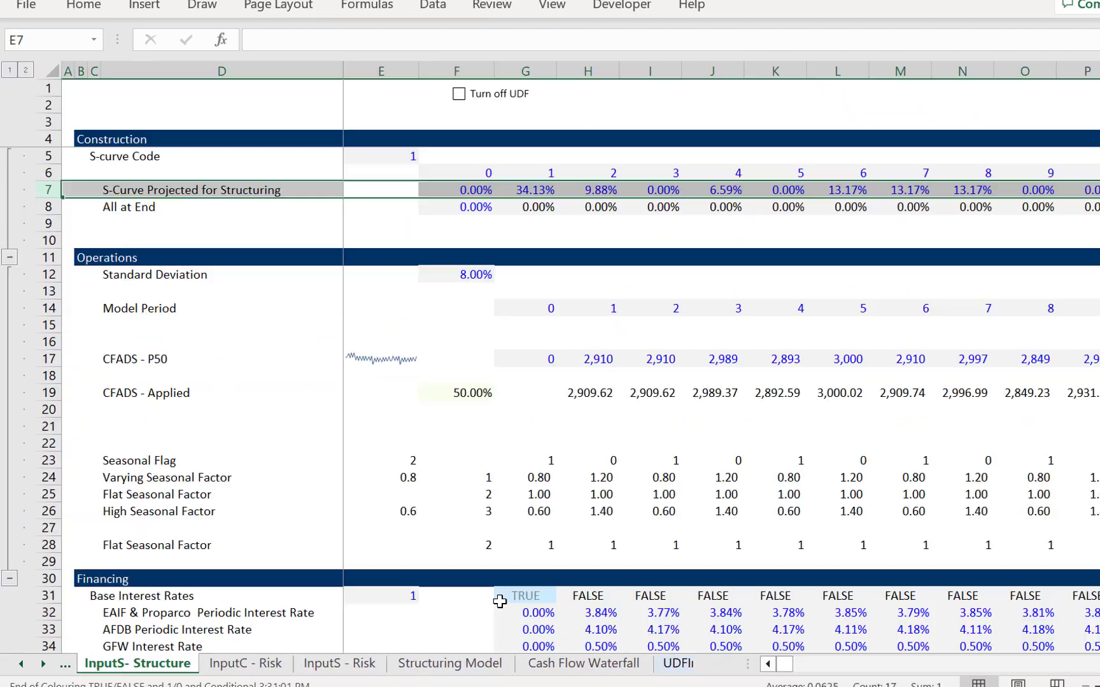
key(ctrl+Page_Up)
key(ctrl+Page_Up)
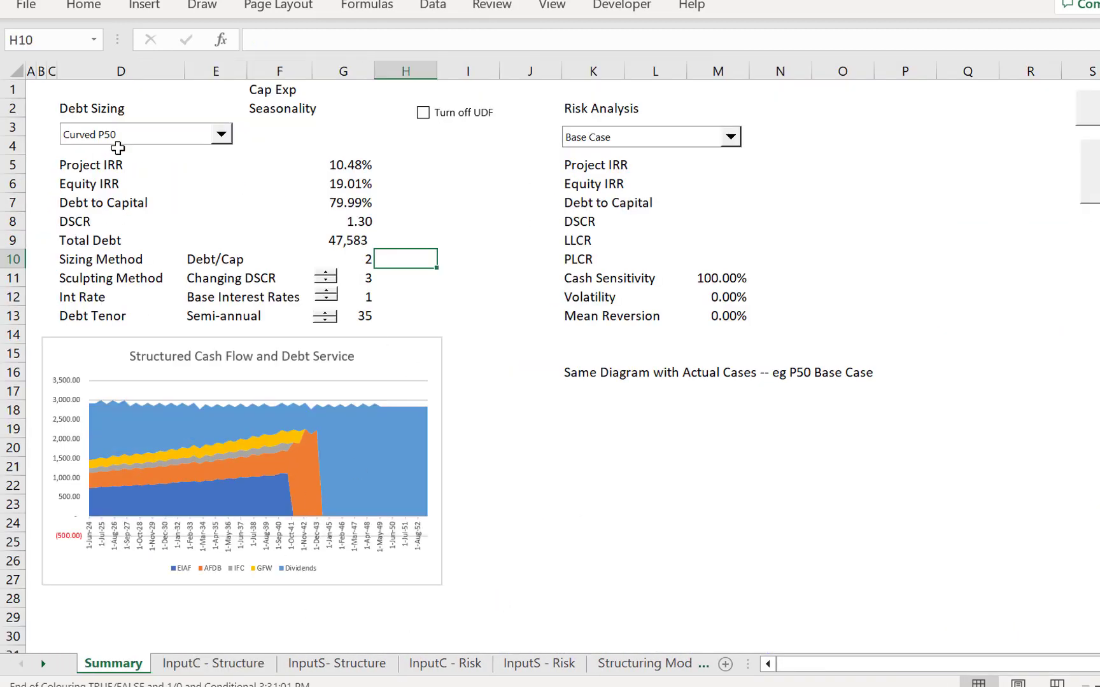
click(148, 136)
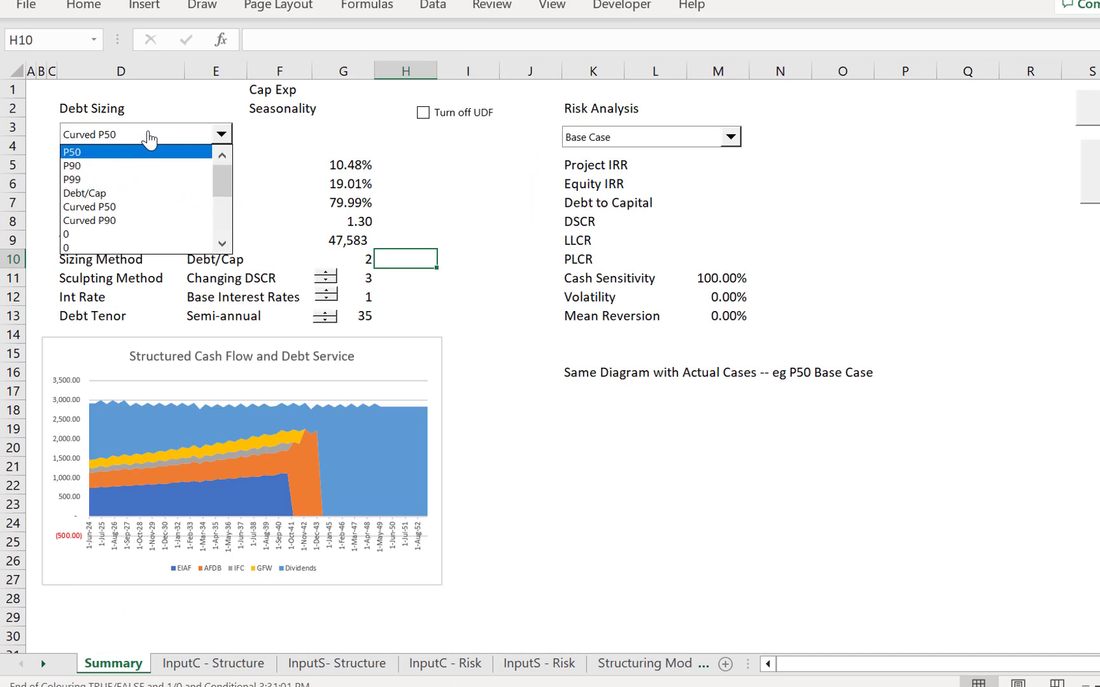
click(148, 136)
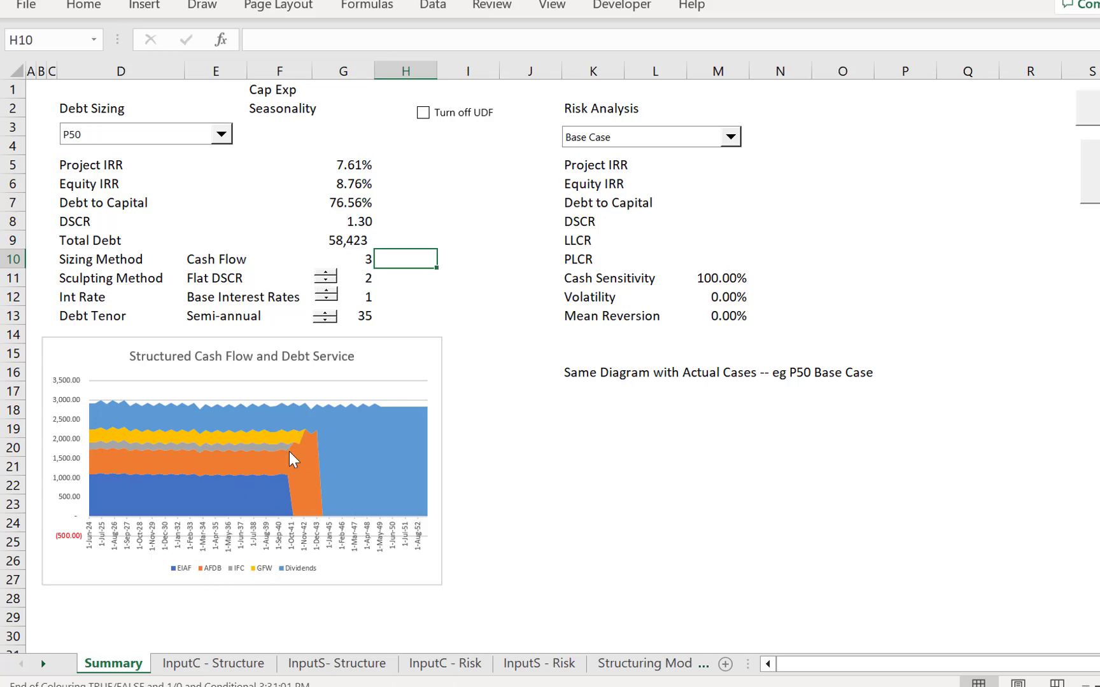
mouse_move(307, 471)
click(222, 165)
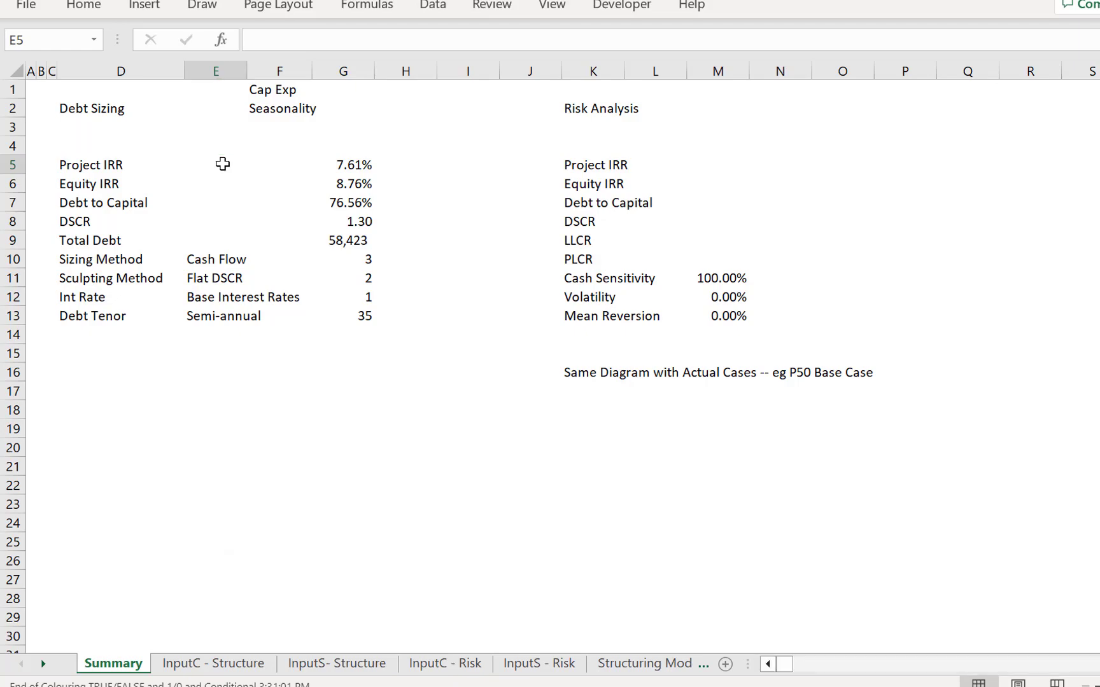
Check the P50 sources and uses of funds on the Structuring Model sheet and return to the Summary sheet.
key(ctrl+Page_Down)
key(ctrl+Page_Down)
key(ctrl+Page_Down)
key(ctrl+Page_Down)
key(ctrl+Page_Down)
key(ctrl+Page_Down)
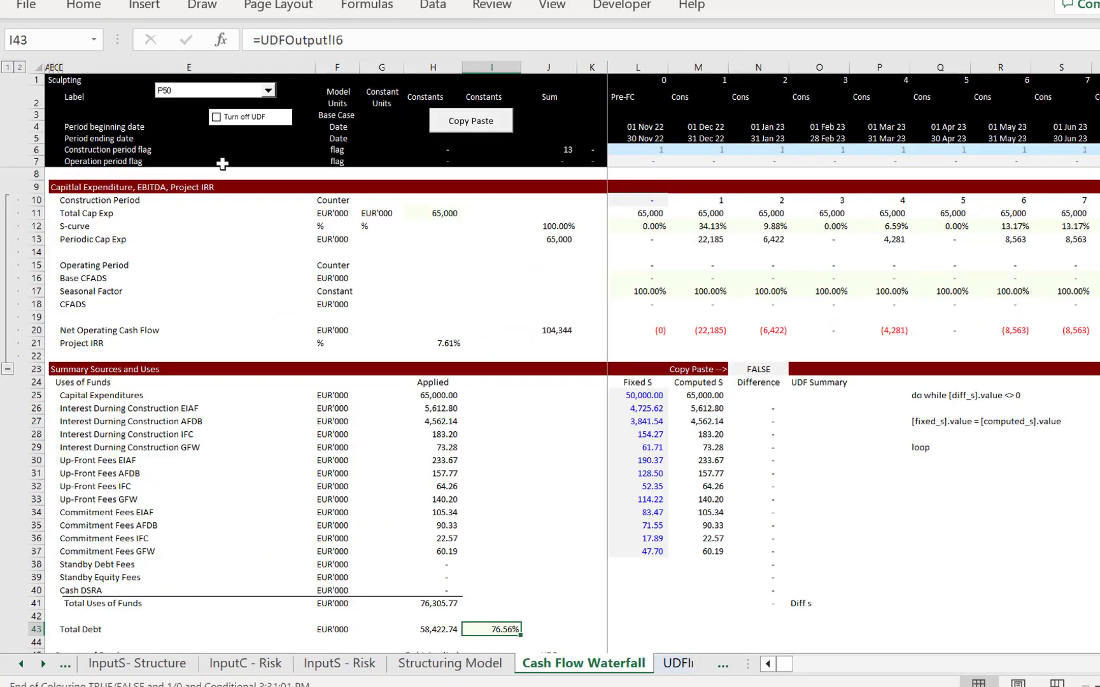
key(ctrl+Page_Up)
key(ctrl+Page_Up)
key(ctrl+Page_Up)
key(ctrl+Page_Up)
key(ctrl+Page_Up)
key(ctrl+Page_Up)
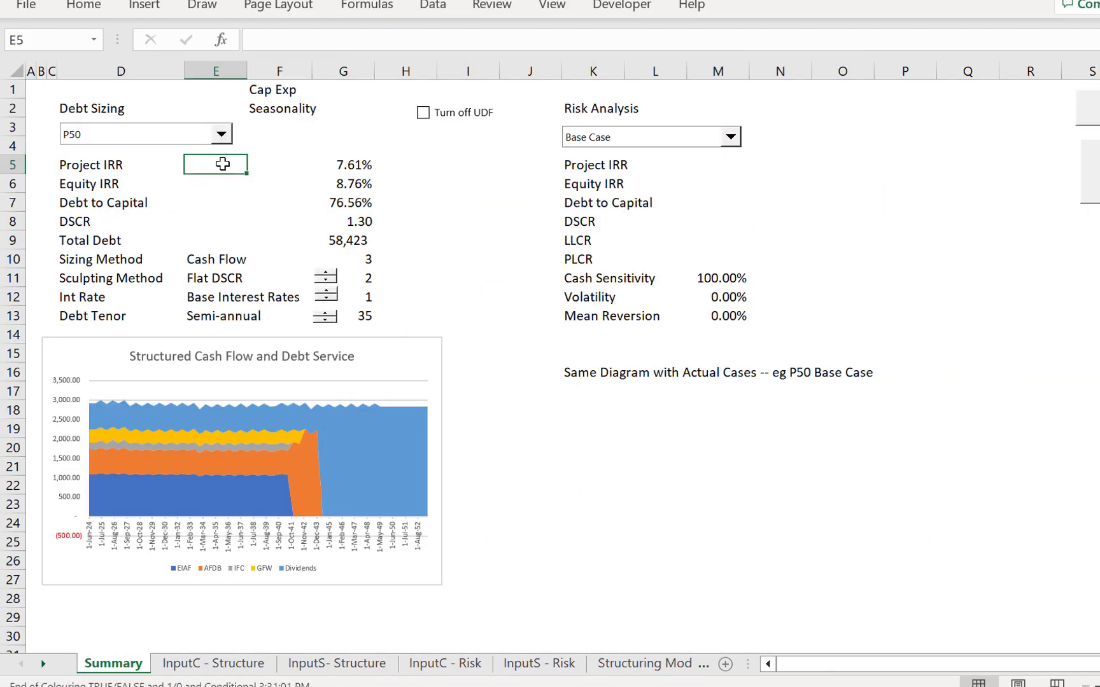
Try the P90 and P99 Debt Sizing scenarios on the Summary sheet.
click(150, 142)
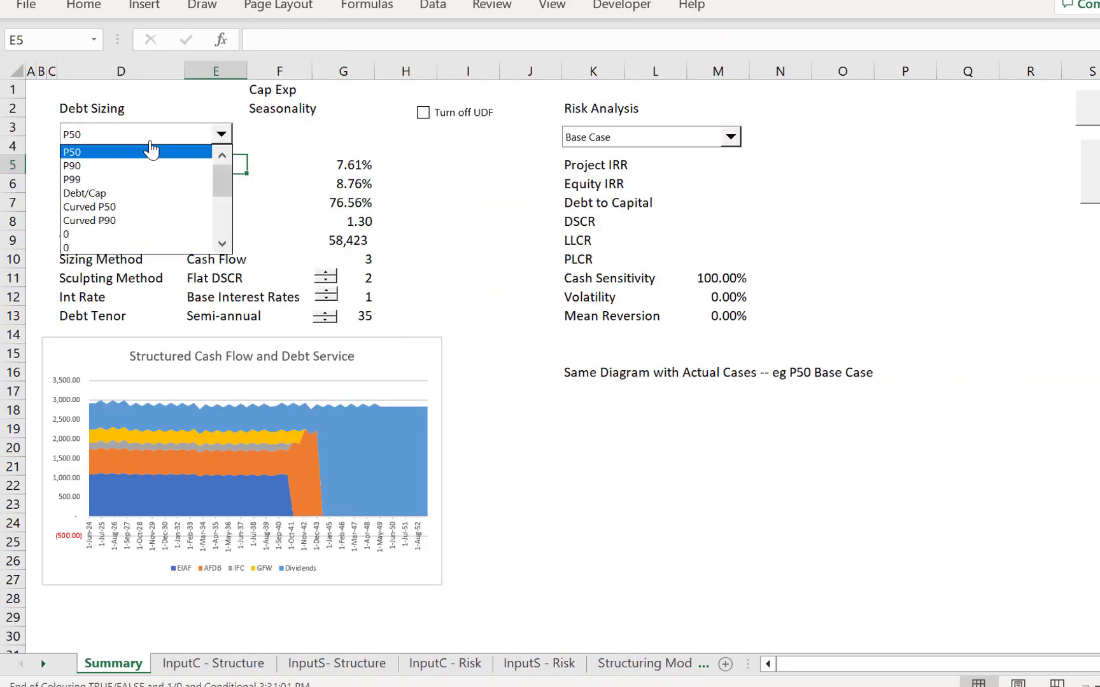
click(150, 150)
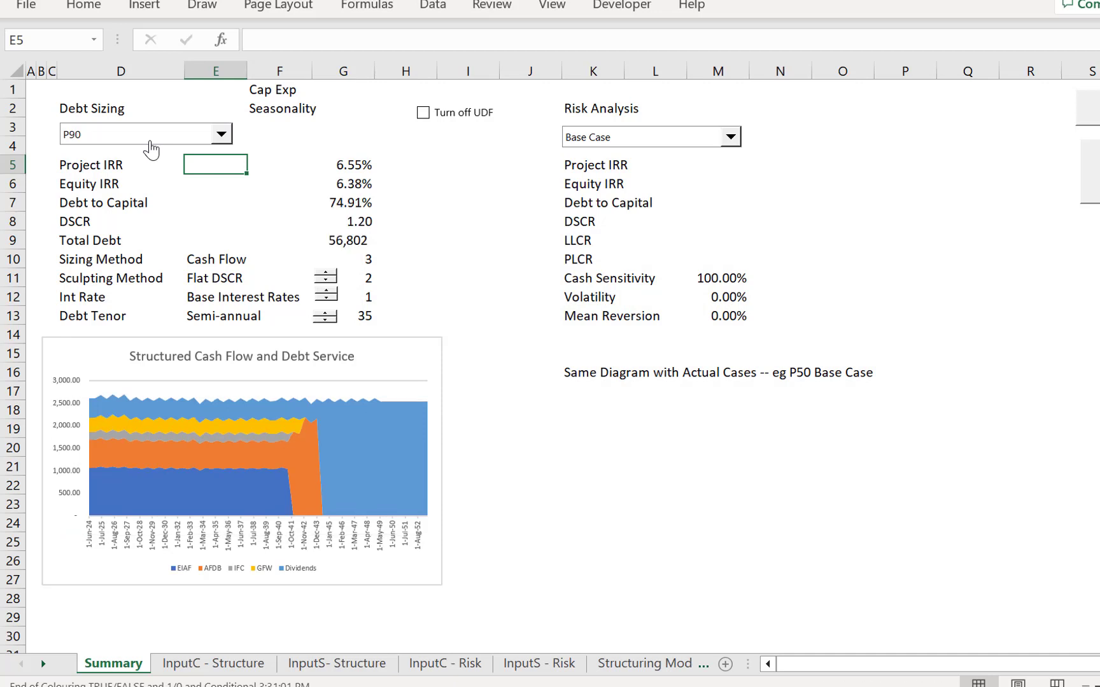
click(150, 142)
click(151, 143)
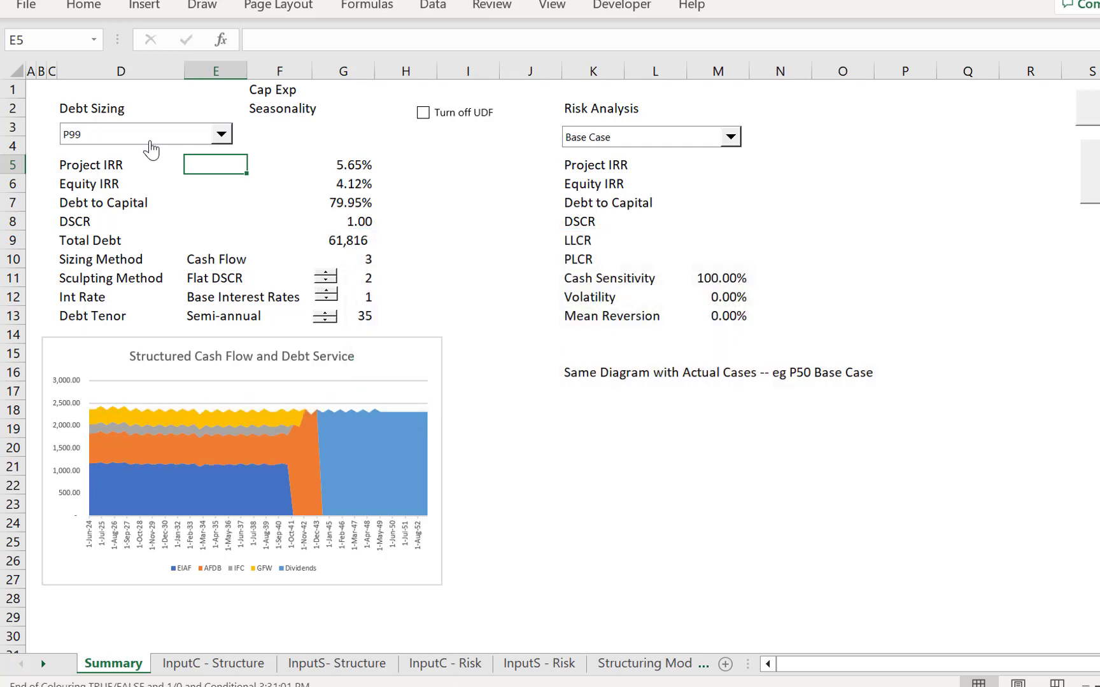
Set the Debt Sizing scenario on the Summary sheet to Debt/Cap and inspect its Equity IRR and Project IRR cells.
click(151, 141)
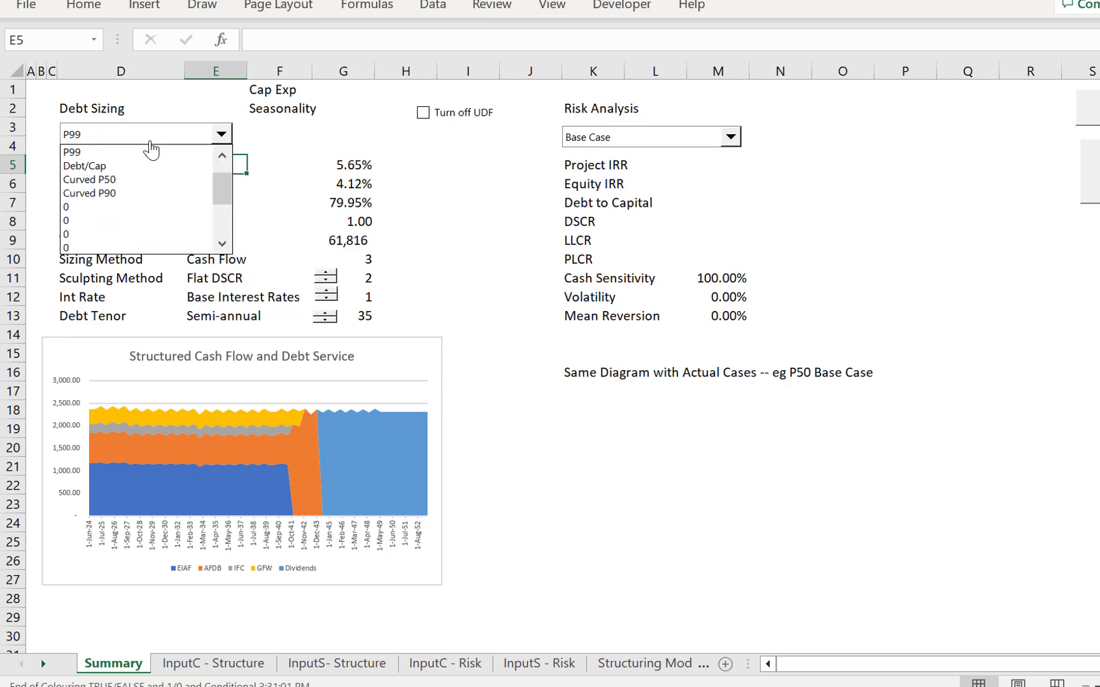
click(150, 142)
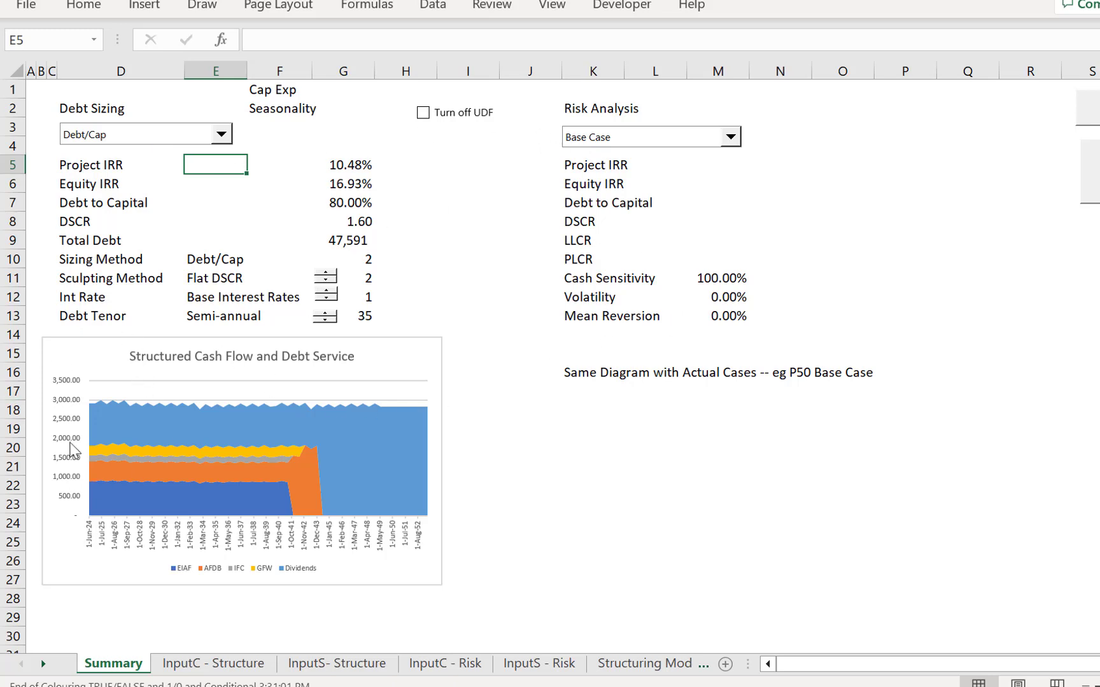
click(221, 135)
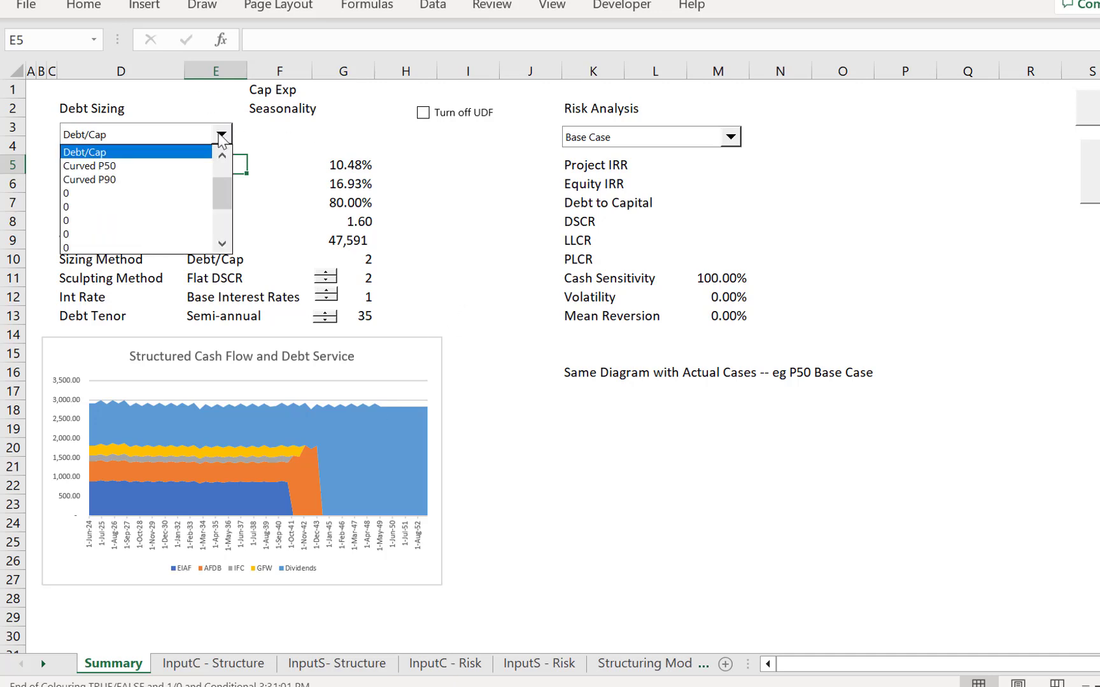
click(221, 136)
click(317, 183)
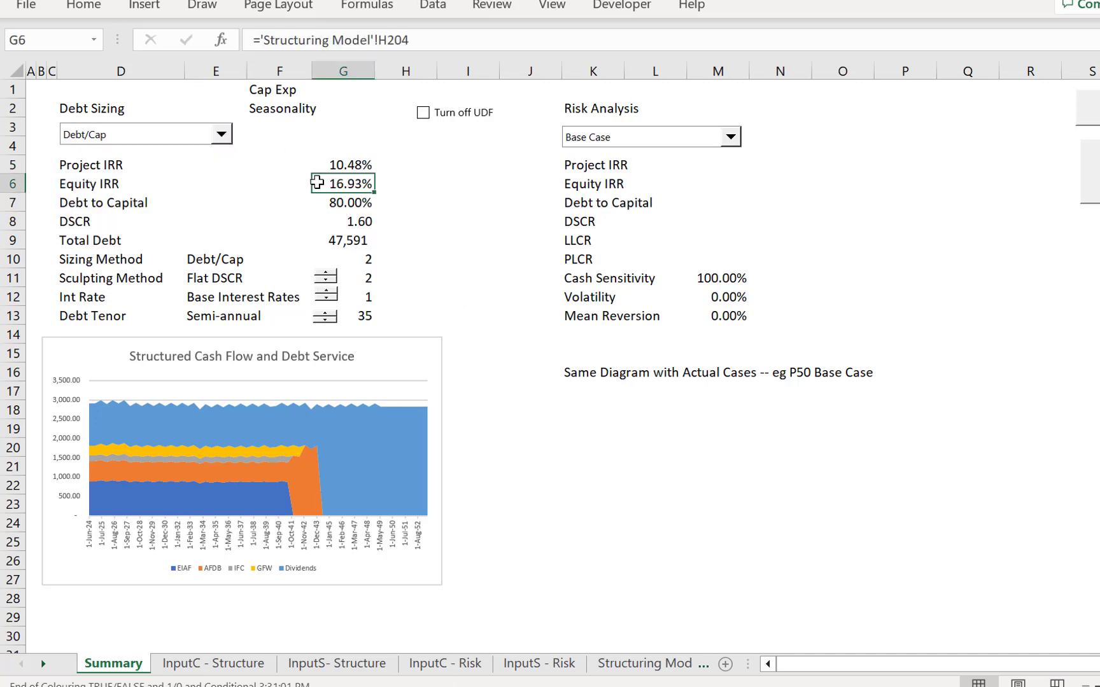
click(337, 166)
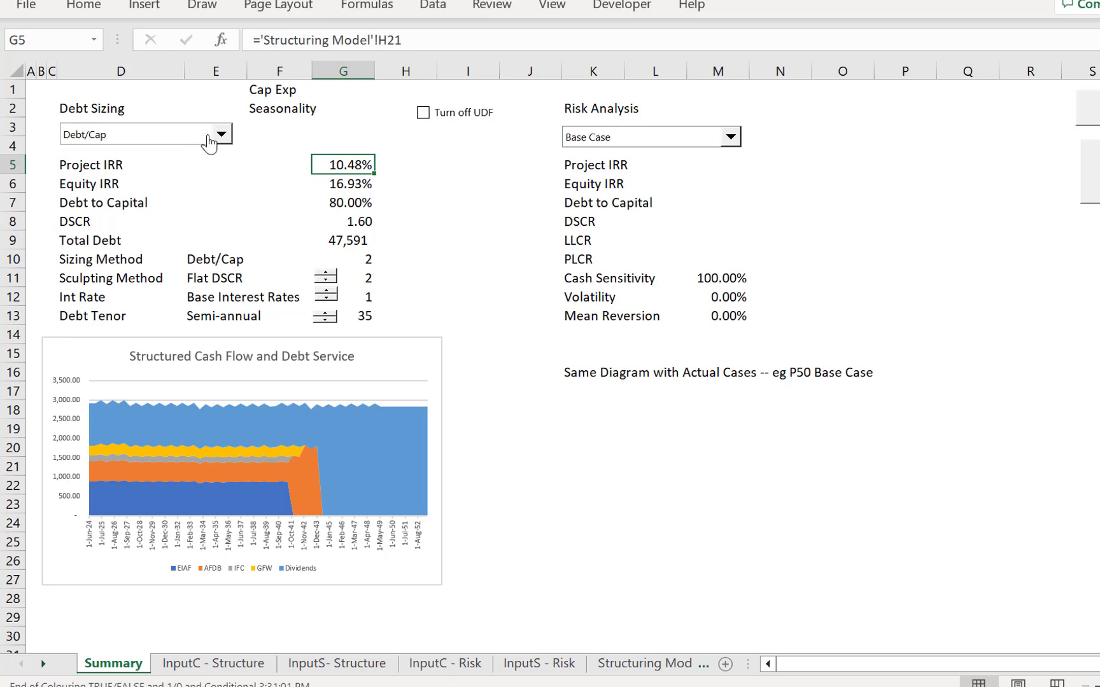
Switch the Debt Sizing scenario to Curved P50 and check the resulting Equity IRR in G6.
click(208, 141)
key(Down)
click(209, 141)
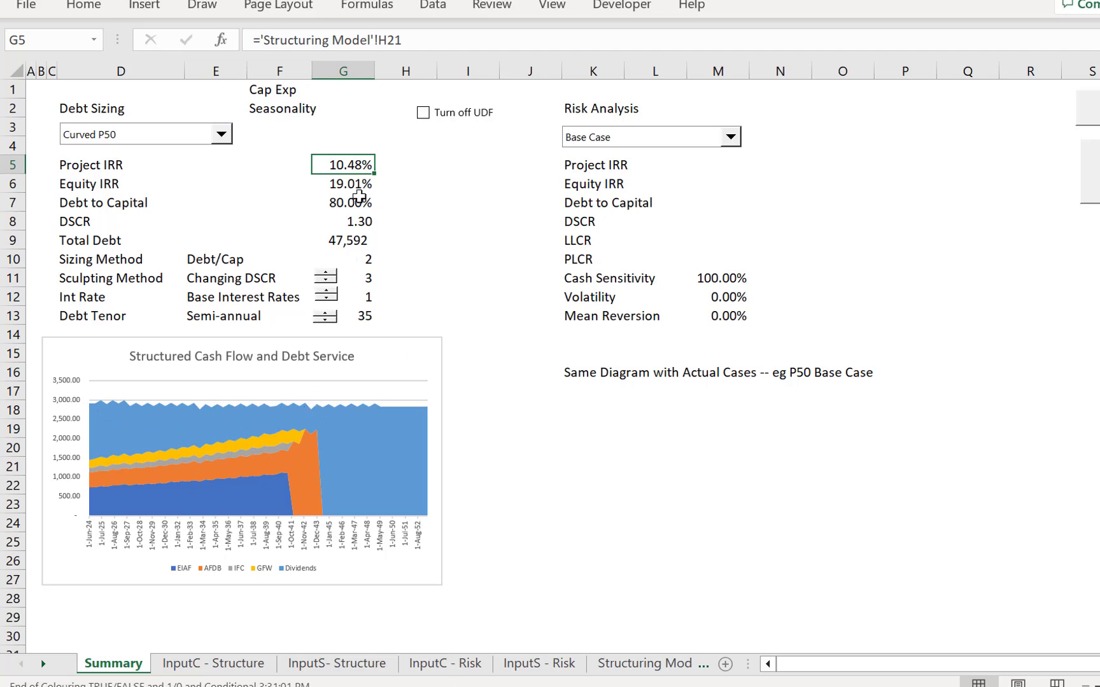
click(308, 187)
click(312, 187)
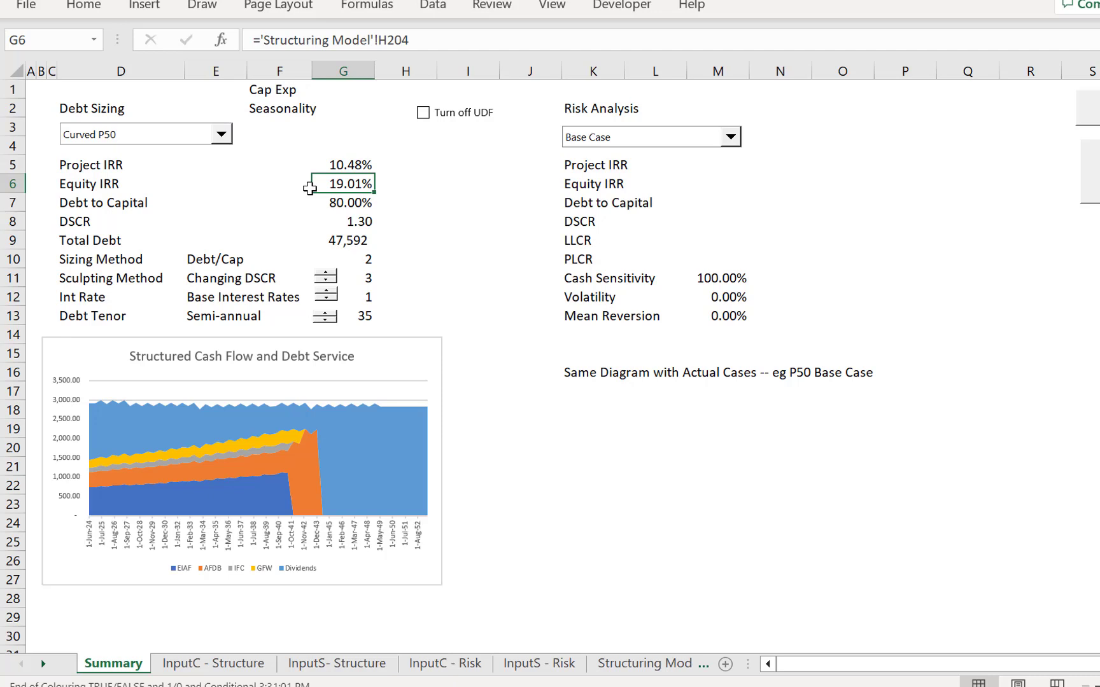
Set the Debt Sizing scenario on the Summary sheet to Curved P90.
click(219, 142)
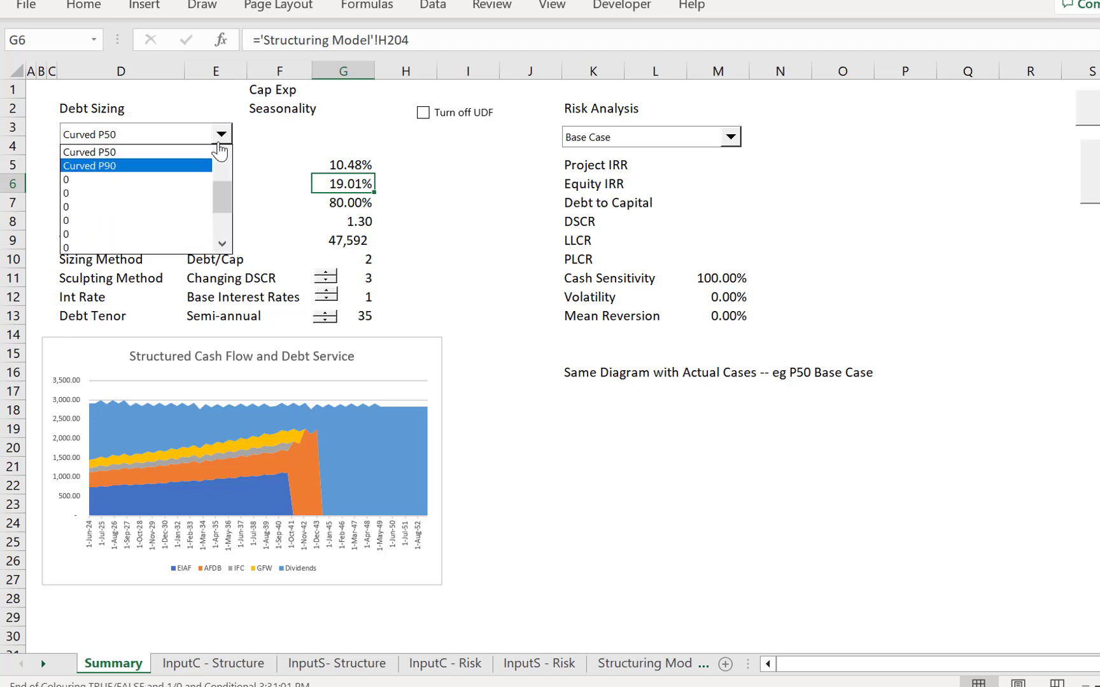
click(219, 152)
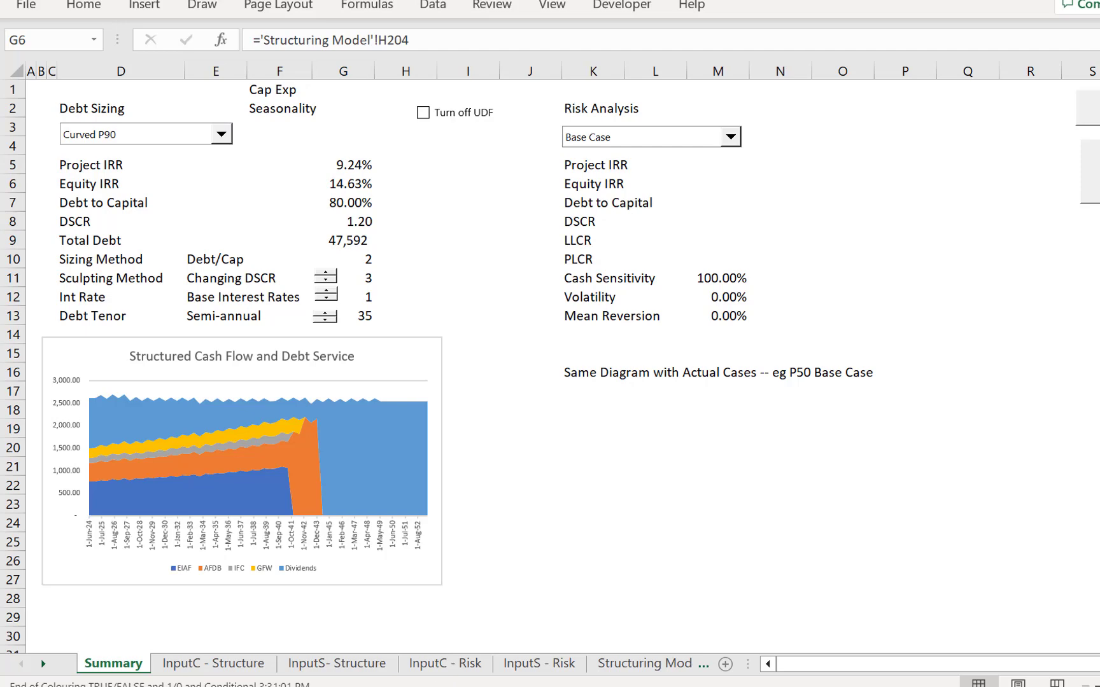
click(547, 686)
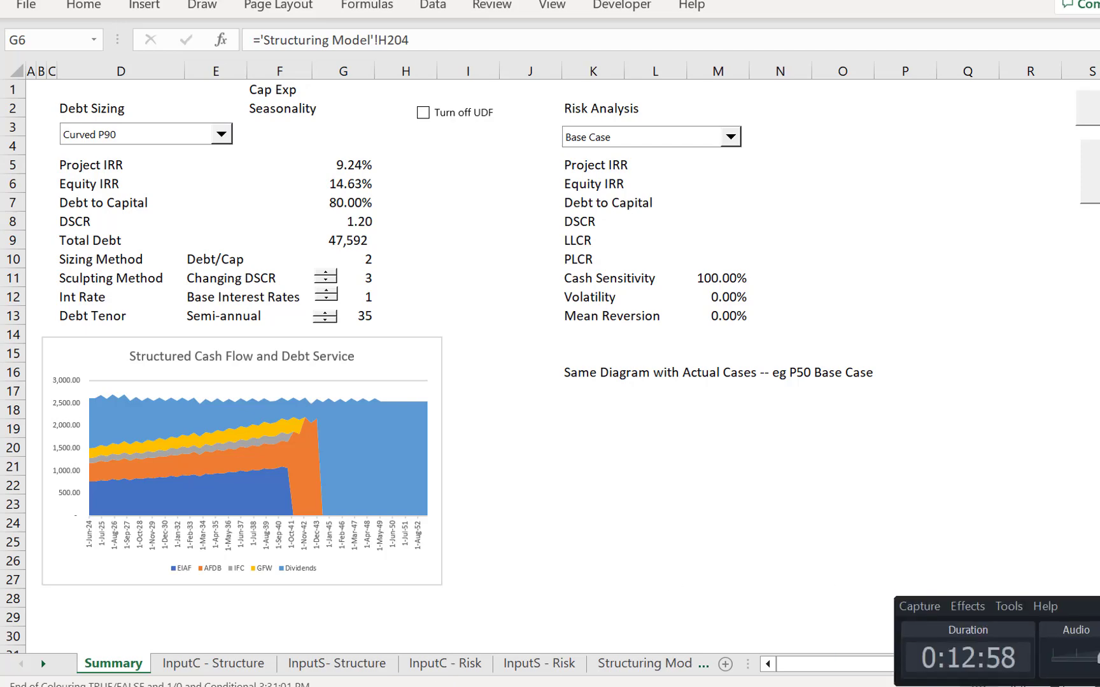